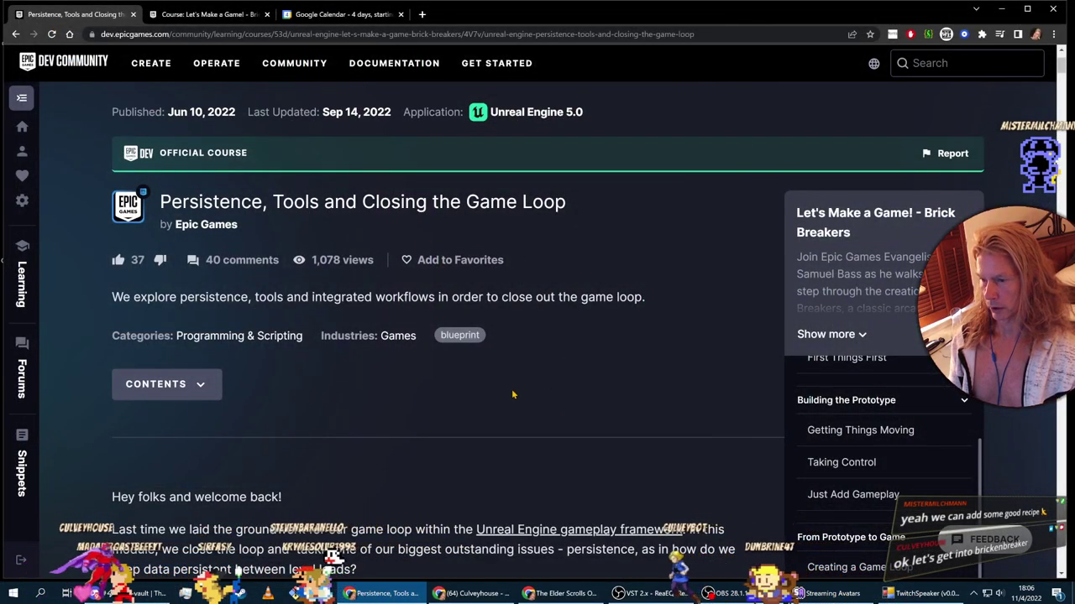
Step: Skim the Creating a Game Loop lesson, then return to the Persistence, Tools and Closing the Game Loop lesson
scroll(621, 429, "down", 2)
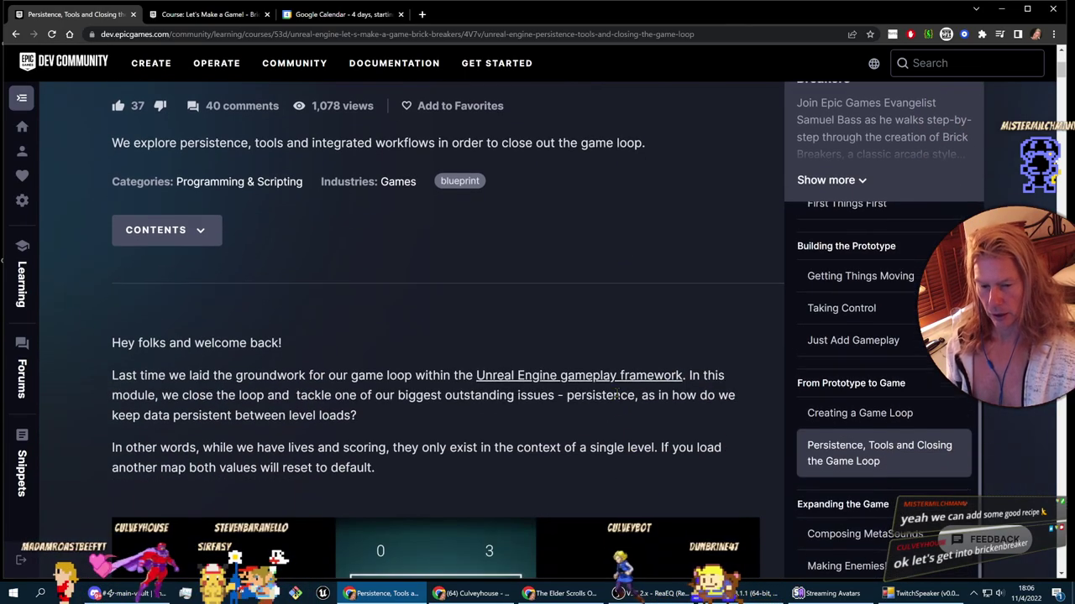
left_click(827, 401)
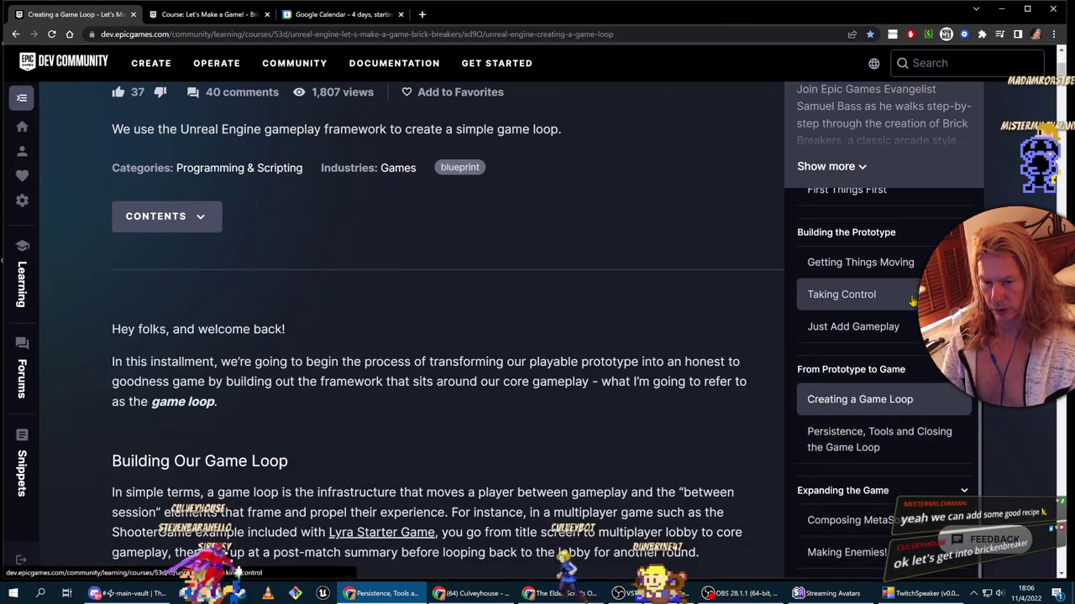
scroll(436, 336, "down", 10)
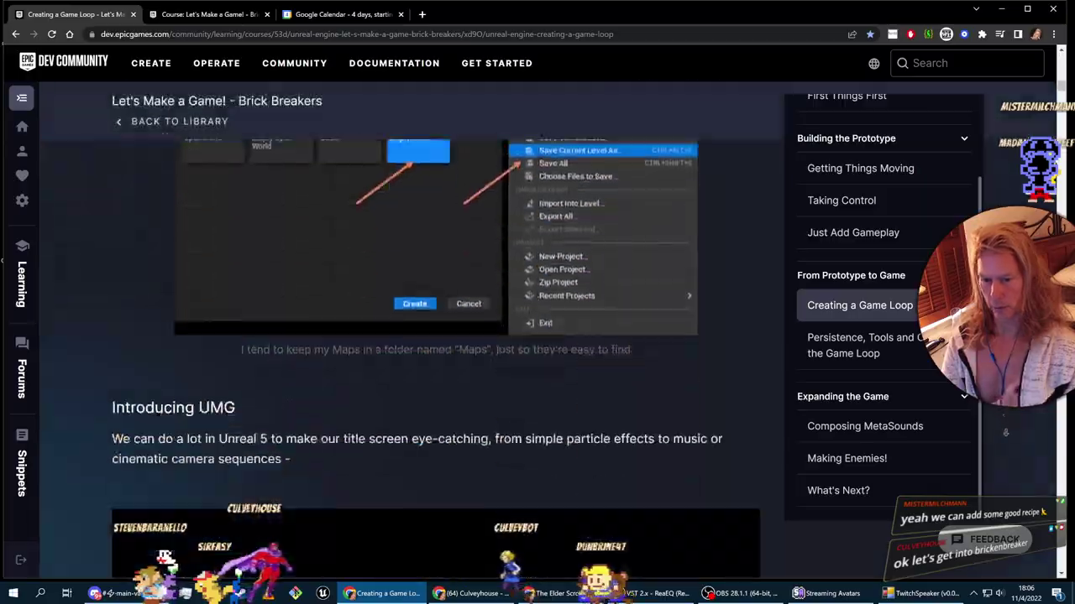
scroll(437, 336, "down", 20)
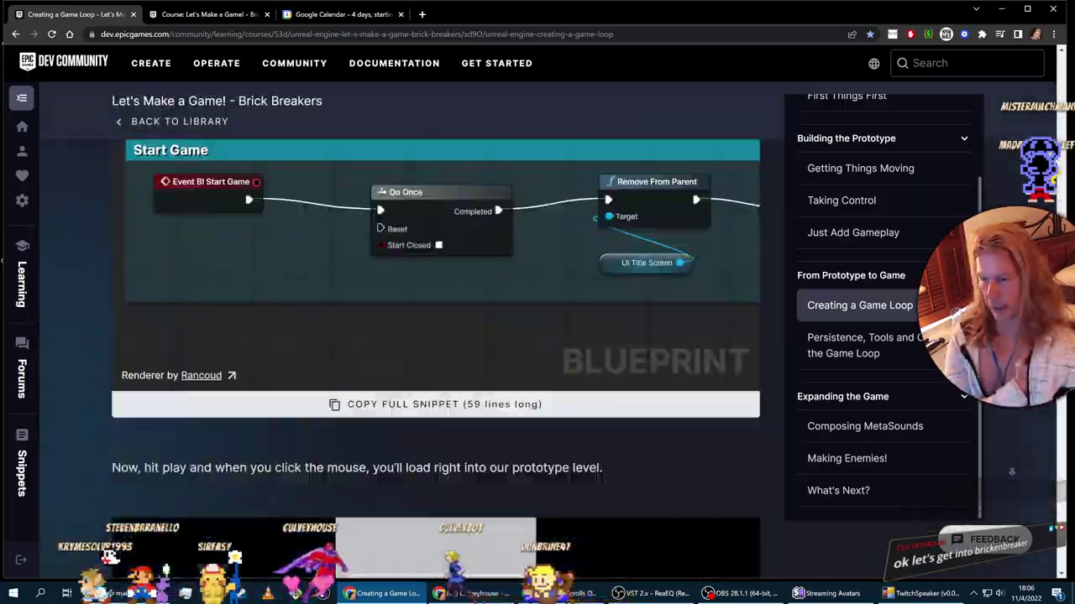
scroll(436, 336, "down", 20)
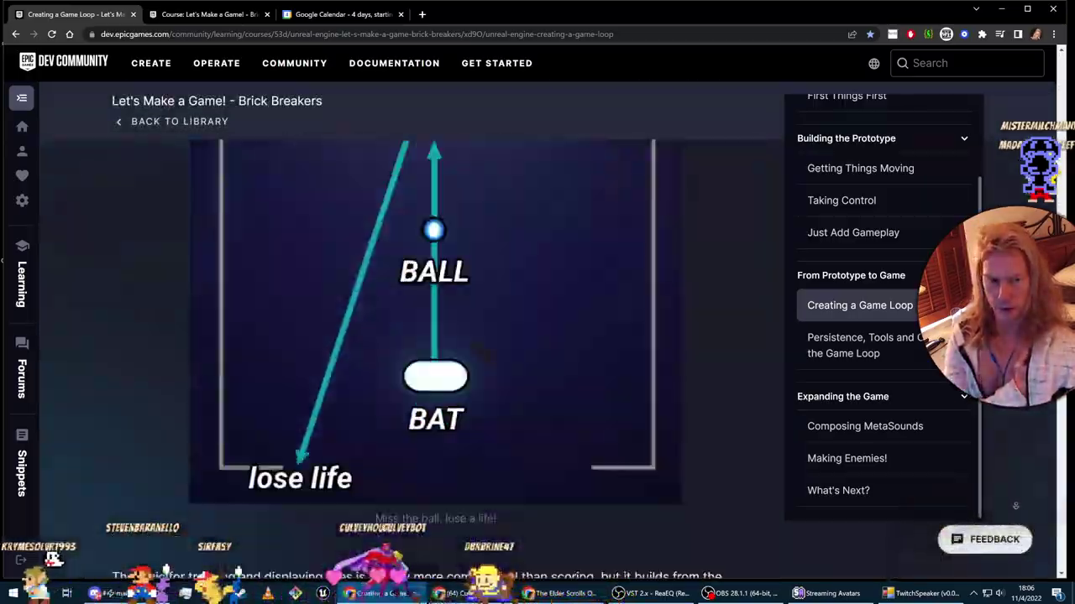
scroll(1015, 506, "down", 20)
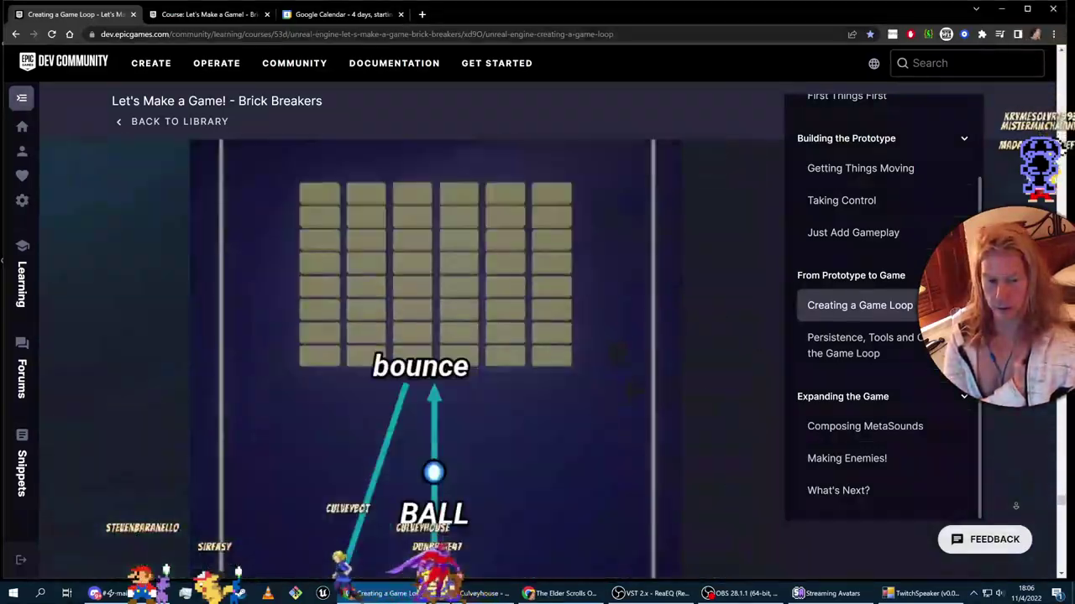
scroll(716, 430, "up", 6)
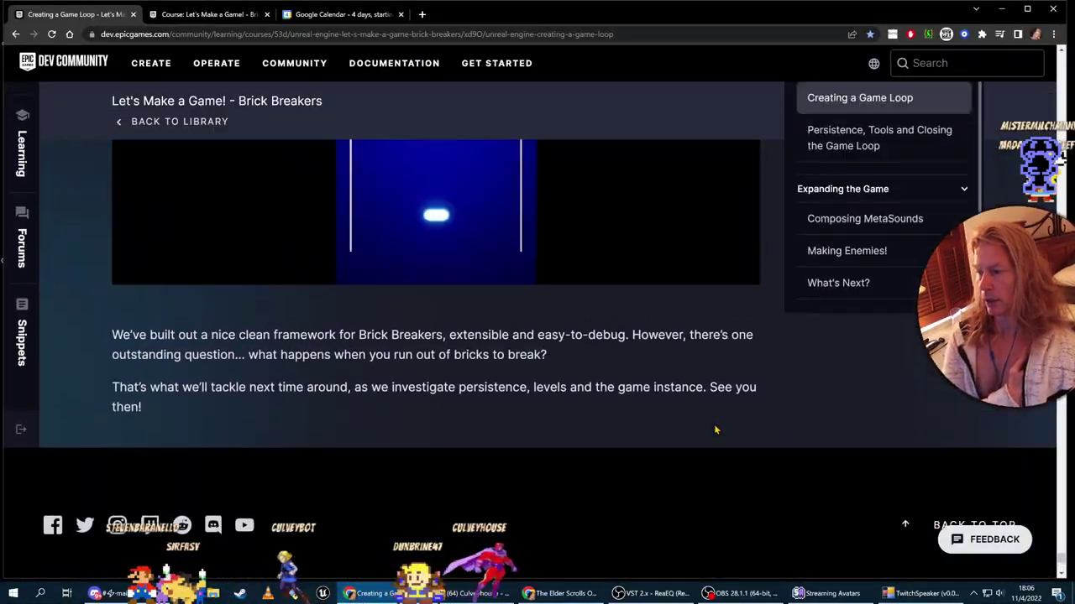
scroll(715, 430, "down", 1)
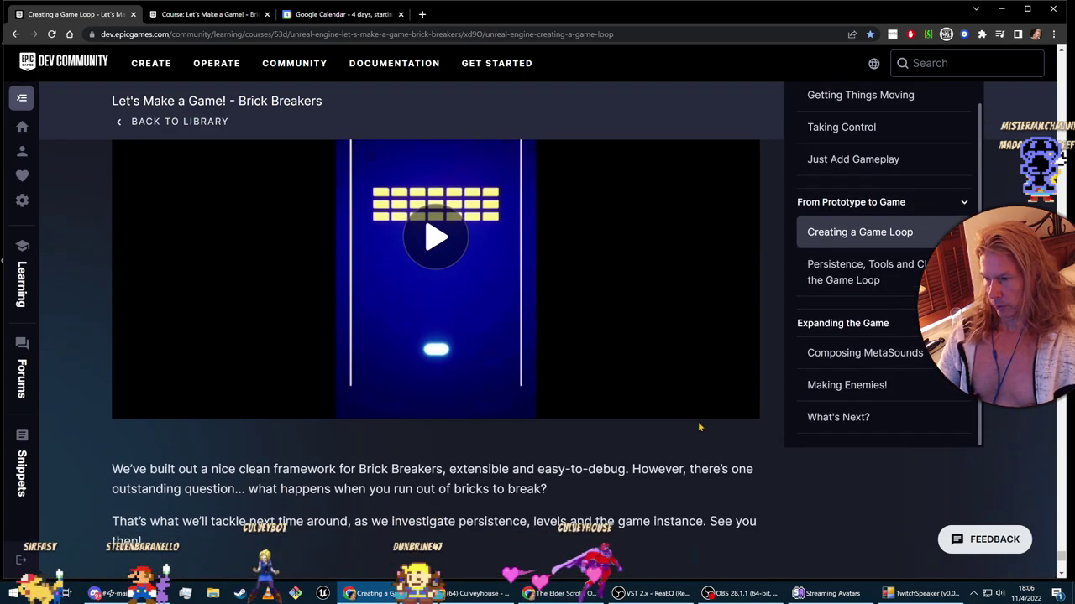
scroll(705, 429, "up", 3)
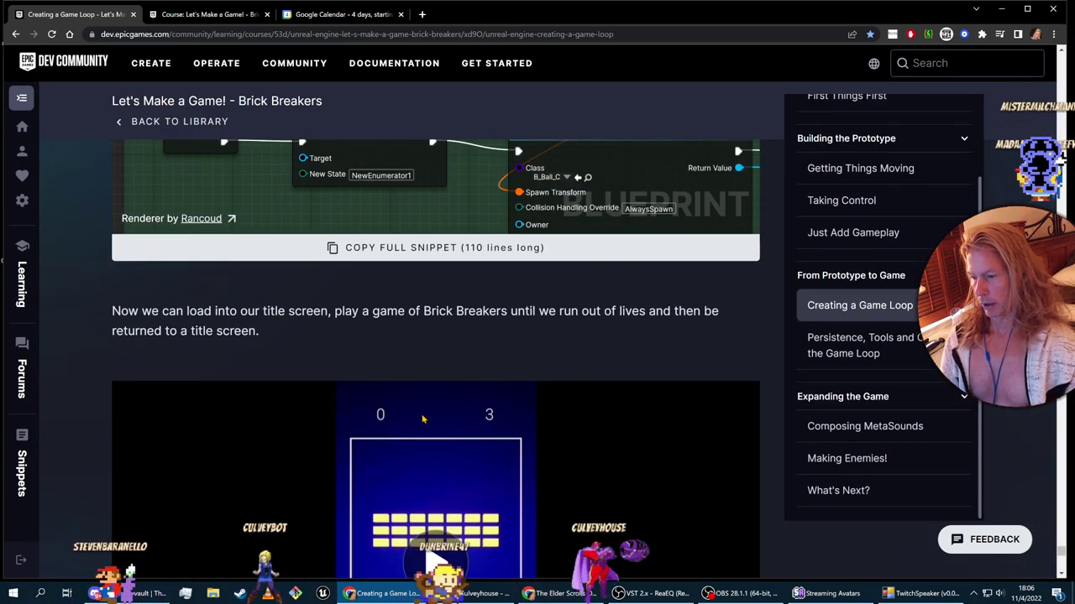
scroll(381, 423, "up", 3)
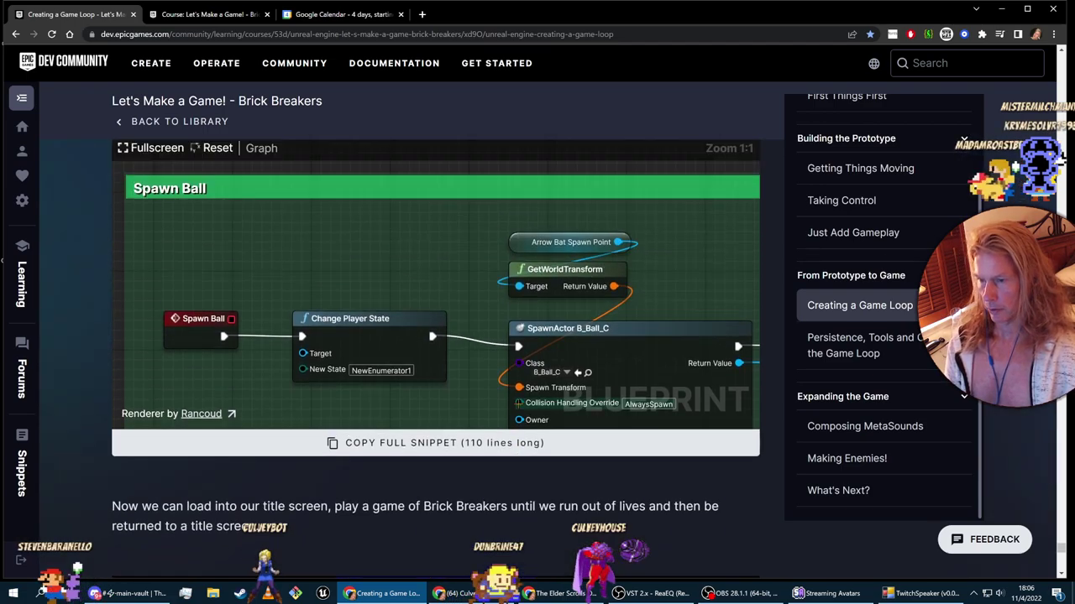
scroll(537, 444, "down", 2)
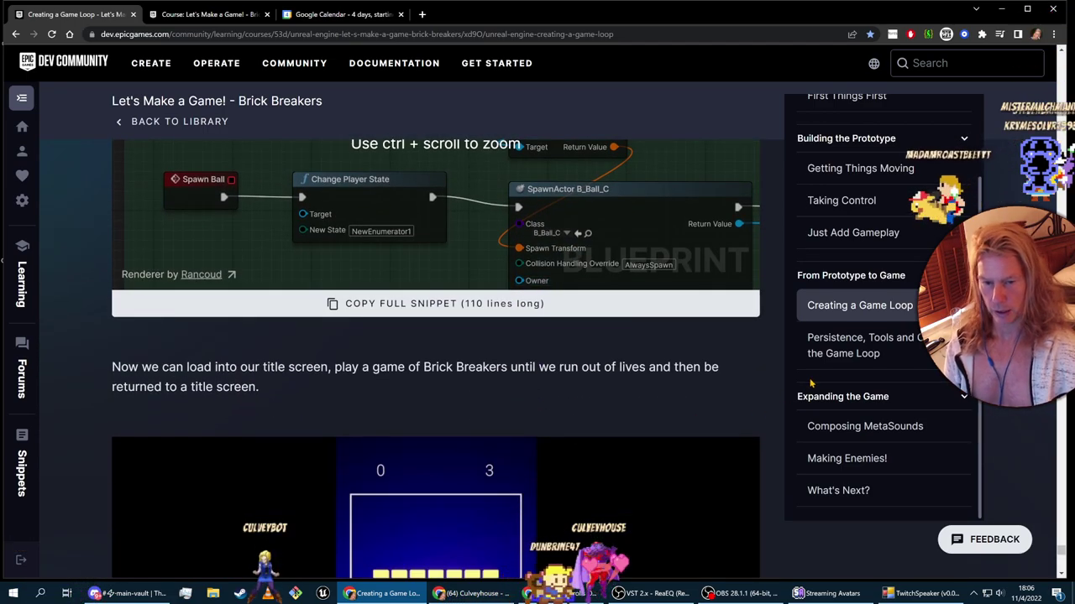
left_click(863, 354)
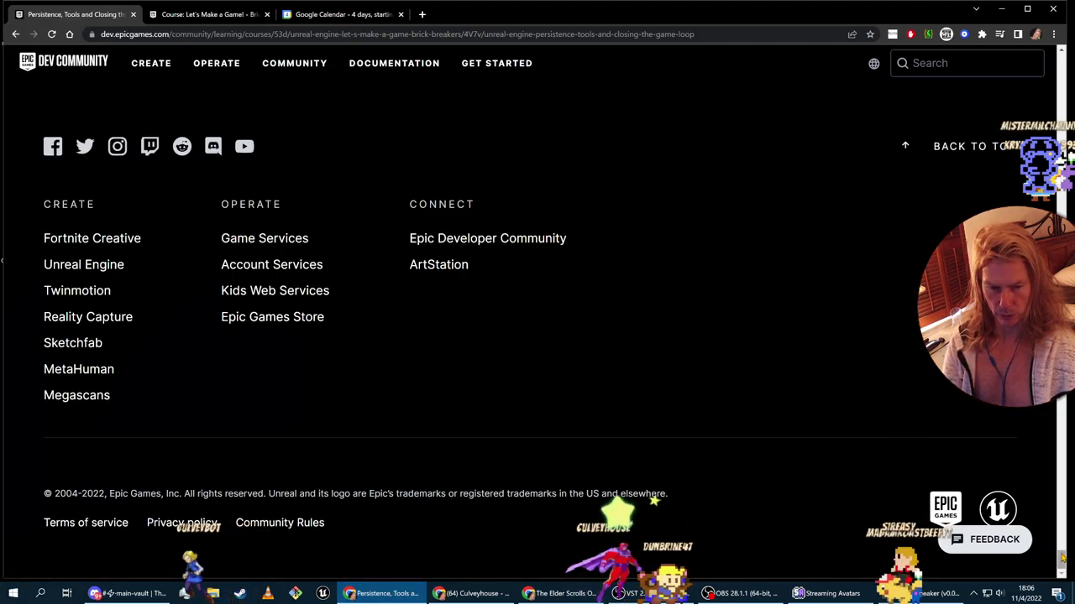
Step: Scroll through the Persistence lesson page after a brief look at the soundtrack video window
left_click_drag(1062, 558, 1061, 63)
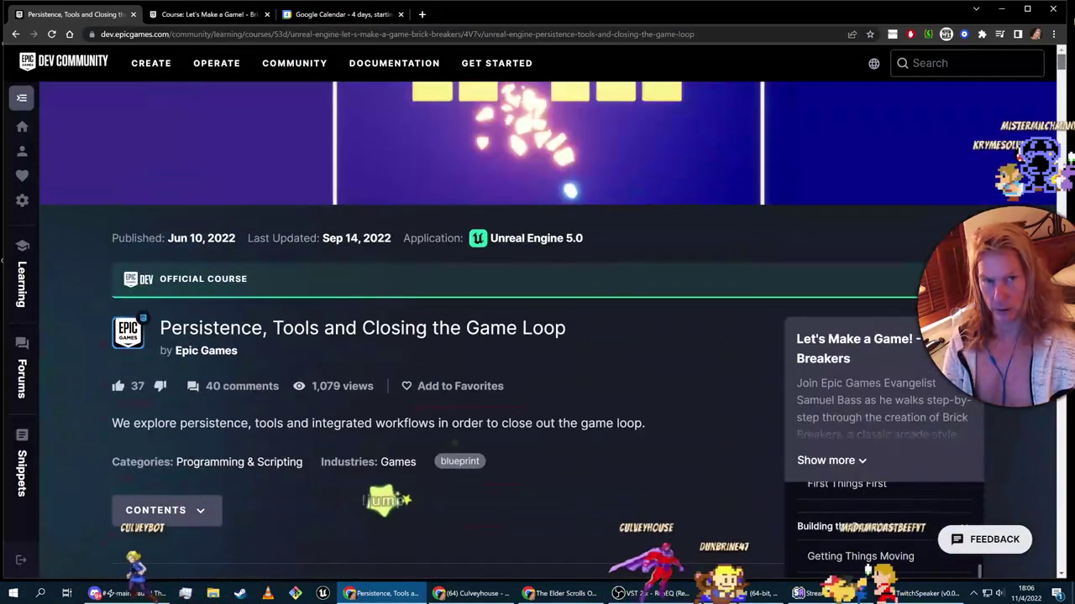
scroll(798, 260, "down", 4)
scroll(559, 370, "up", 1)
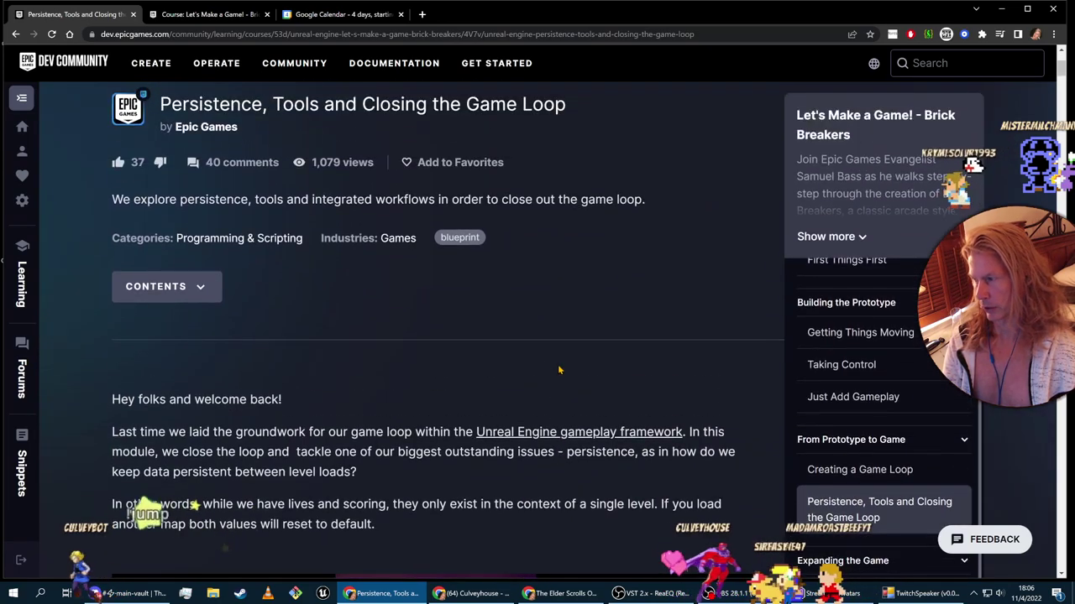
scroll(127, 313, "up", 1)
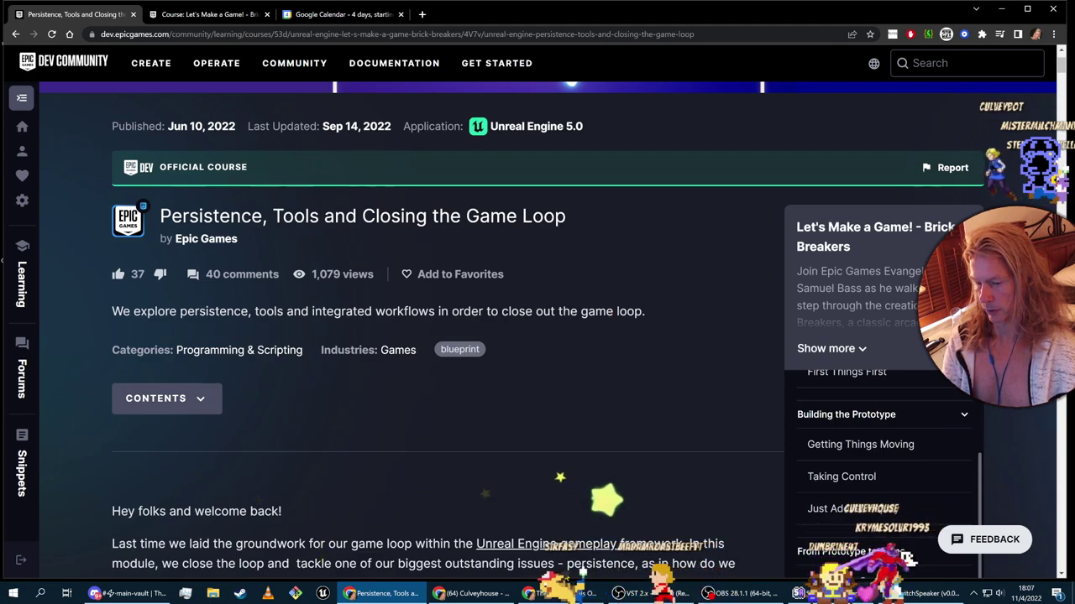
left_click(562, 593)
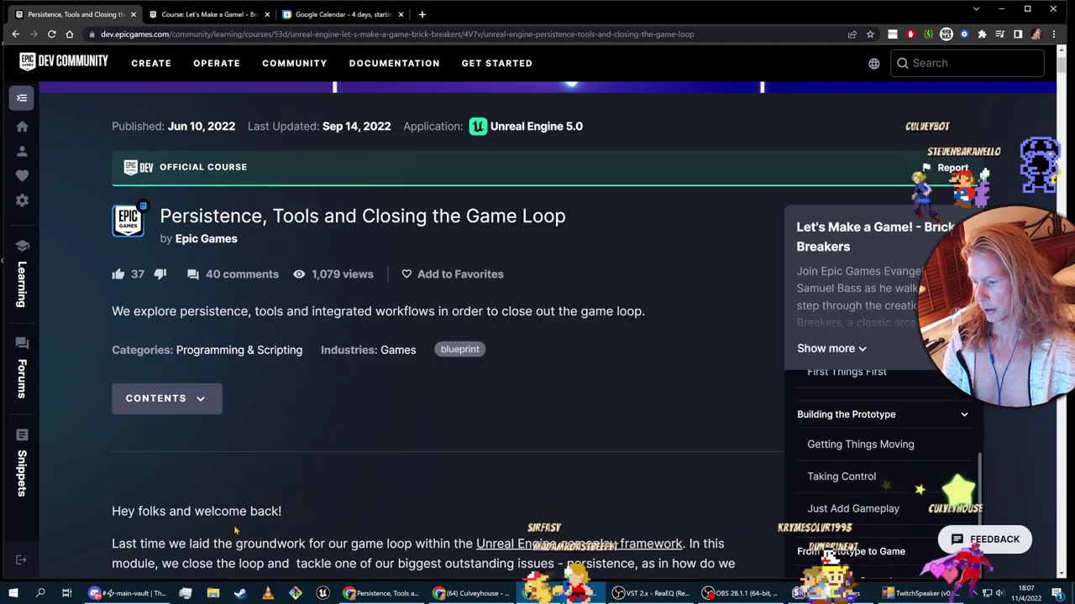
left_click(382, 593)
scroll(352, 480, "down", 2)
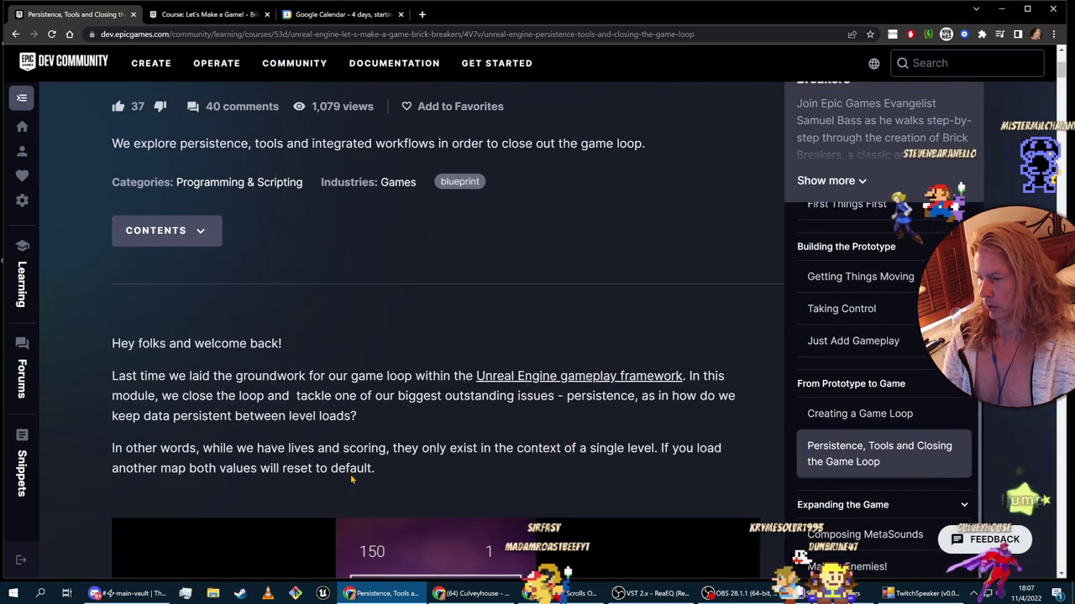
scroll(352, 480, "down", 2)
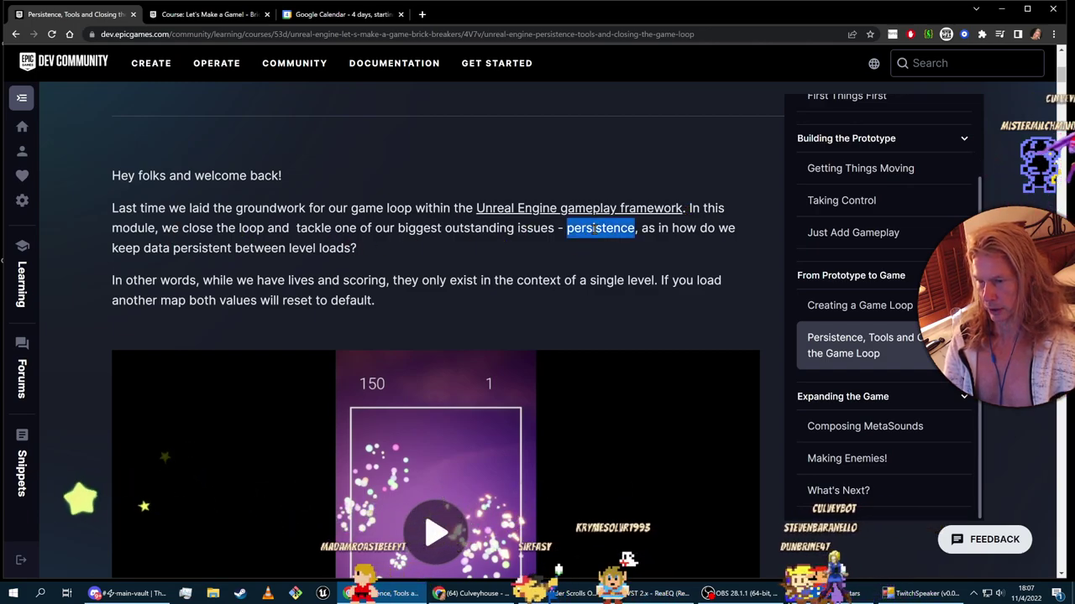
Step: Highlight the lesson's question on persistent data and the sentence about lives and scoring, then read on
left_click_drag(594, 229, 732, 228)
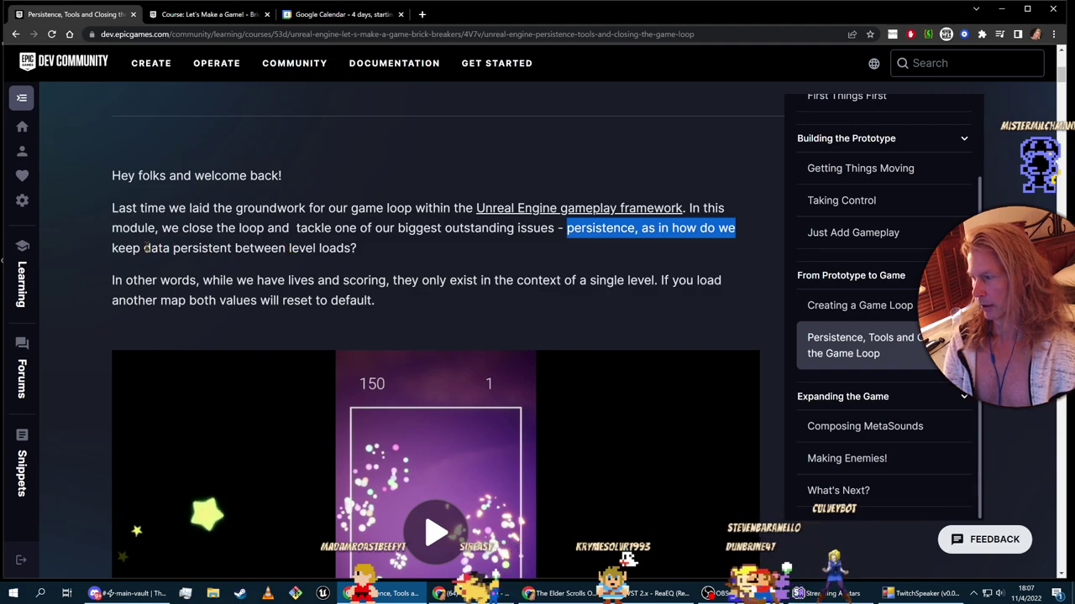
left_click_drag(118, 248, 111, 247)
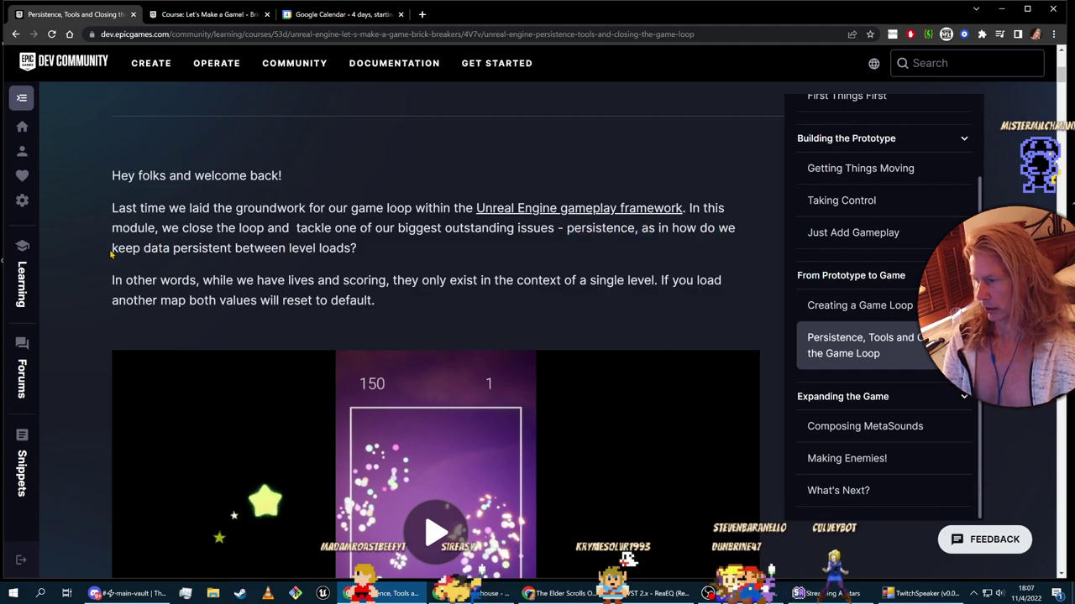
double_click(603, 228)
left_click_drag(603, 228, 369, 389)
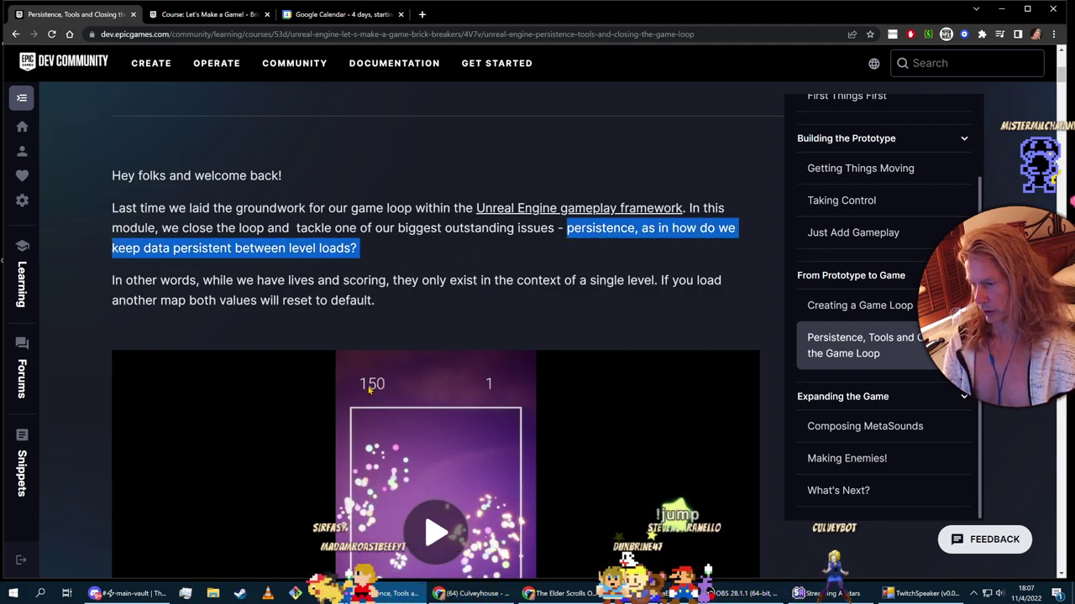
left_click_drag(237, 280, 428, 285)
left_click(441, 289)
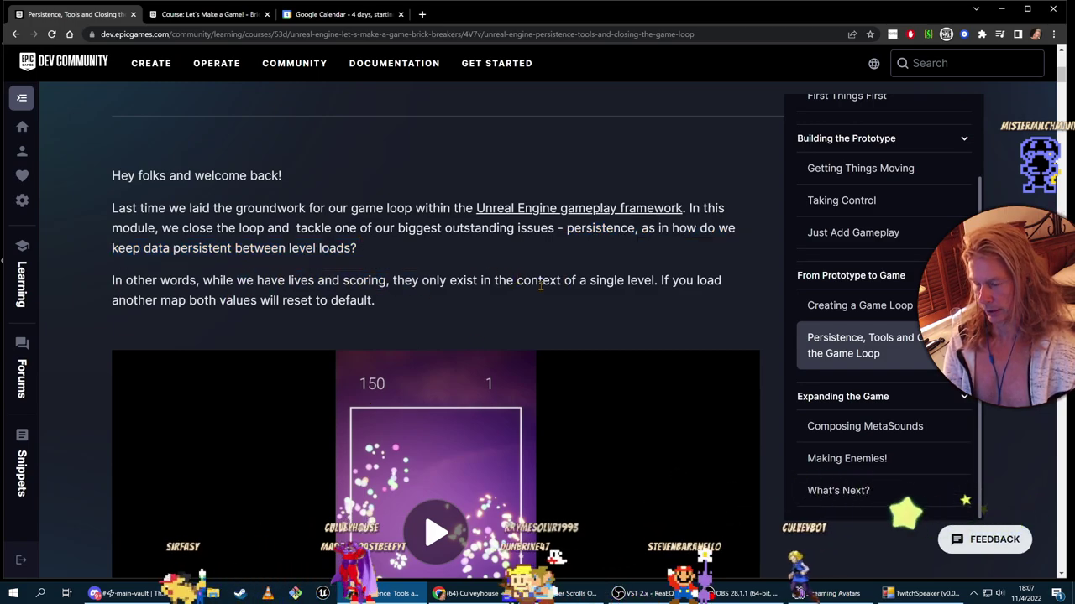
scroll(513, 299, "down", 2)
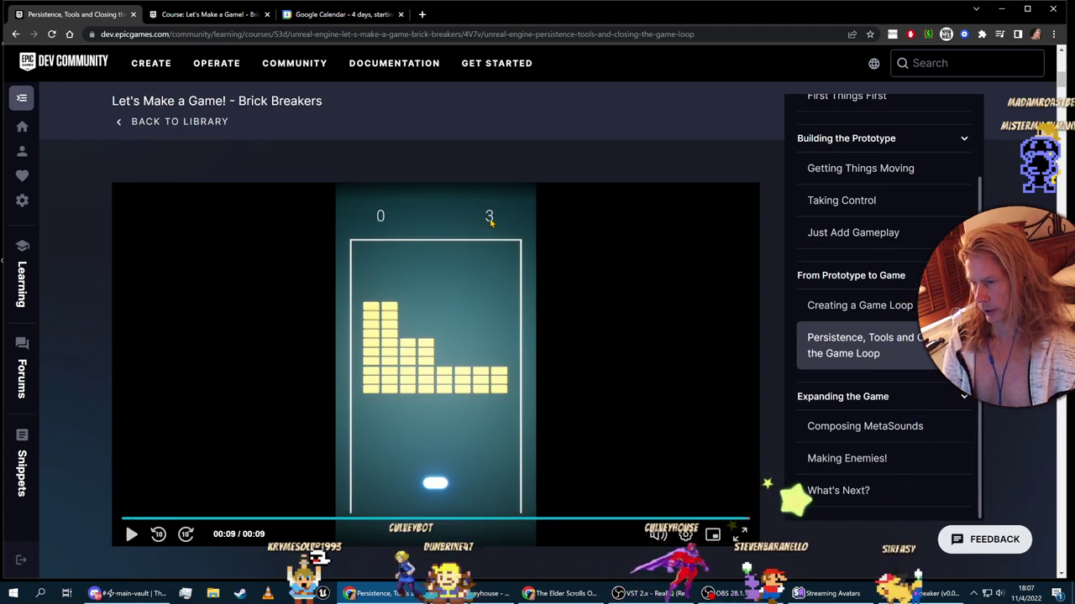
scroll(774, 456, "down", 1)
scroll(775, 456, "down", 4)
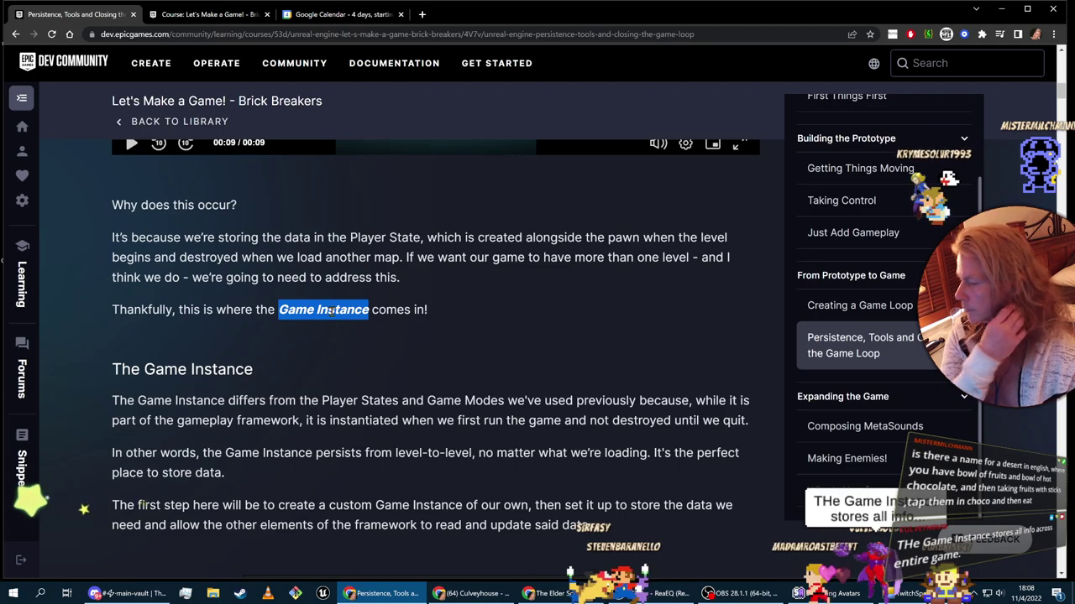
scroll(337, 324, "down", 2)
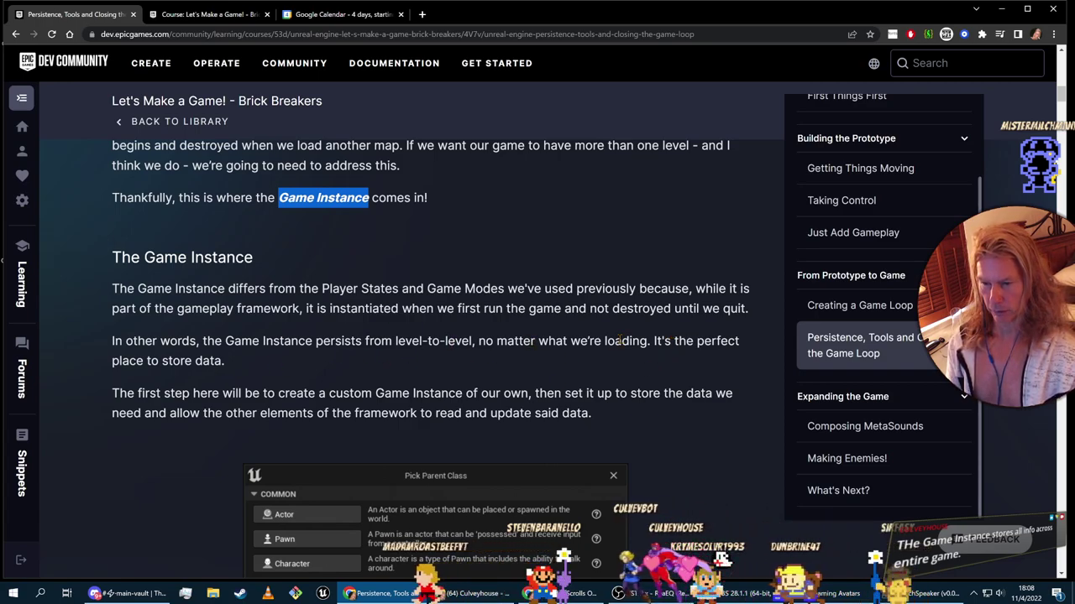
scroll(546, 455, "down", 3)
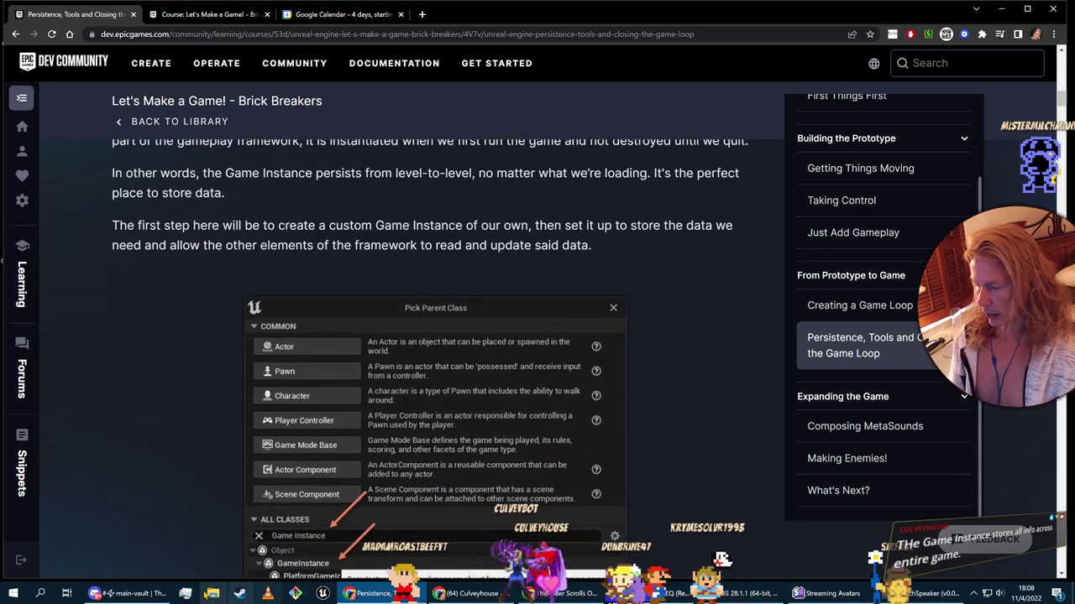
Step: Open Git Bash in Documents > Unreal Projects > TinyGame3 and confirm main's working tree is clean
left_click(214, 592)
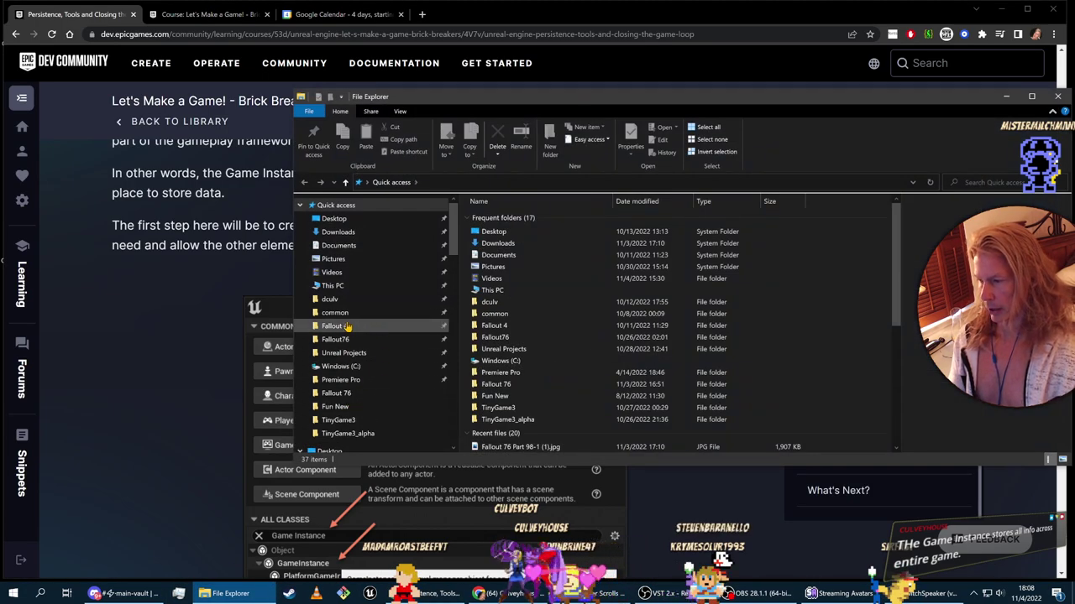
left_click(344, 352)
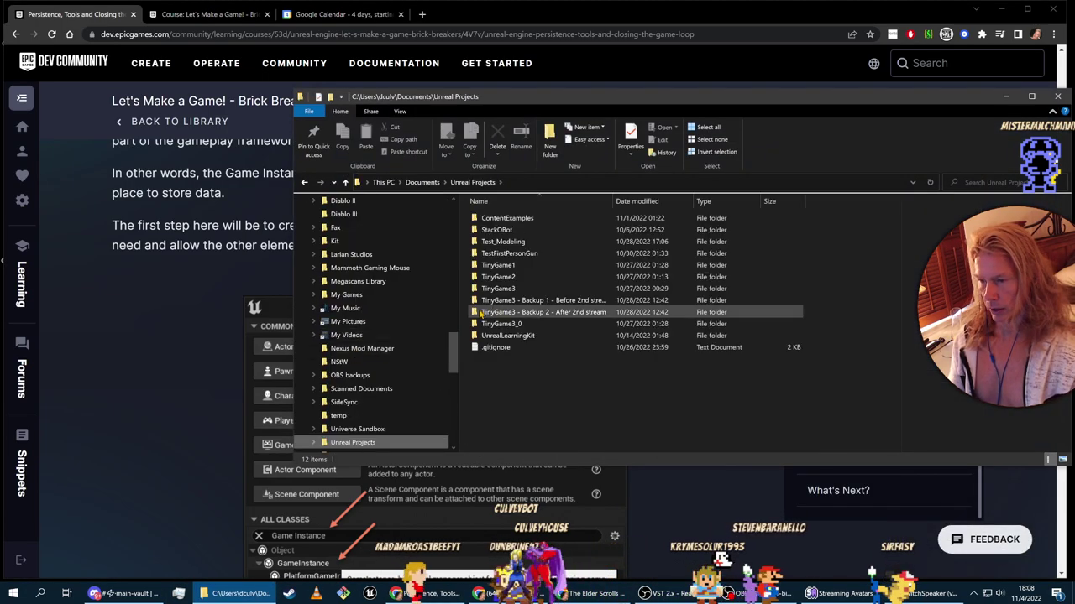
double_click(504, 290)
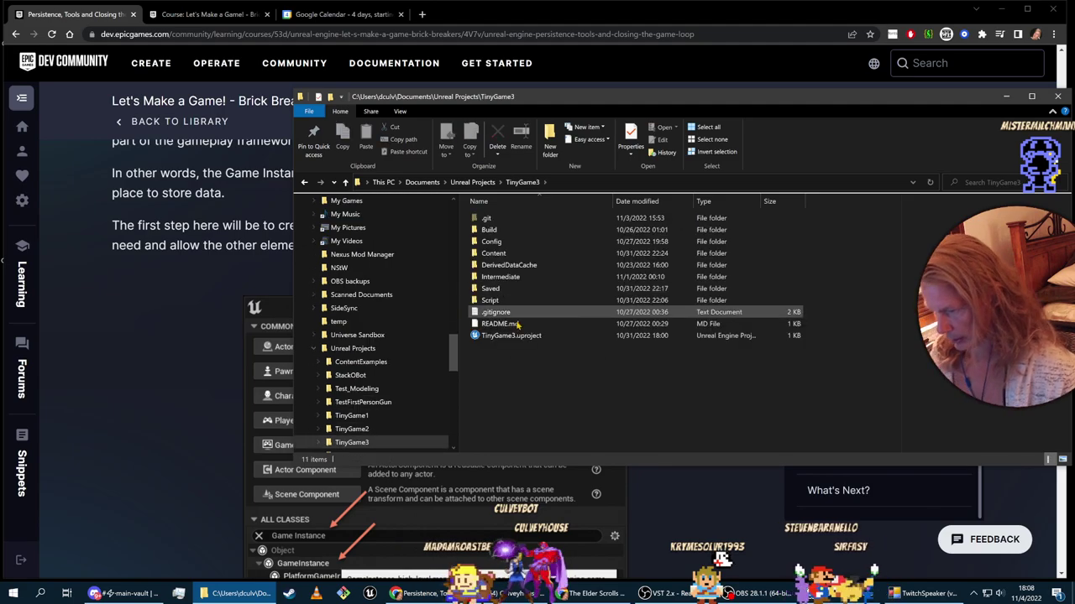
right_click(535, 362)
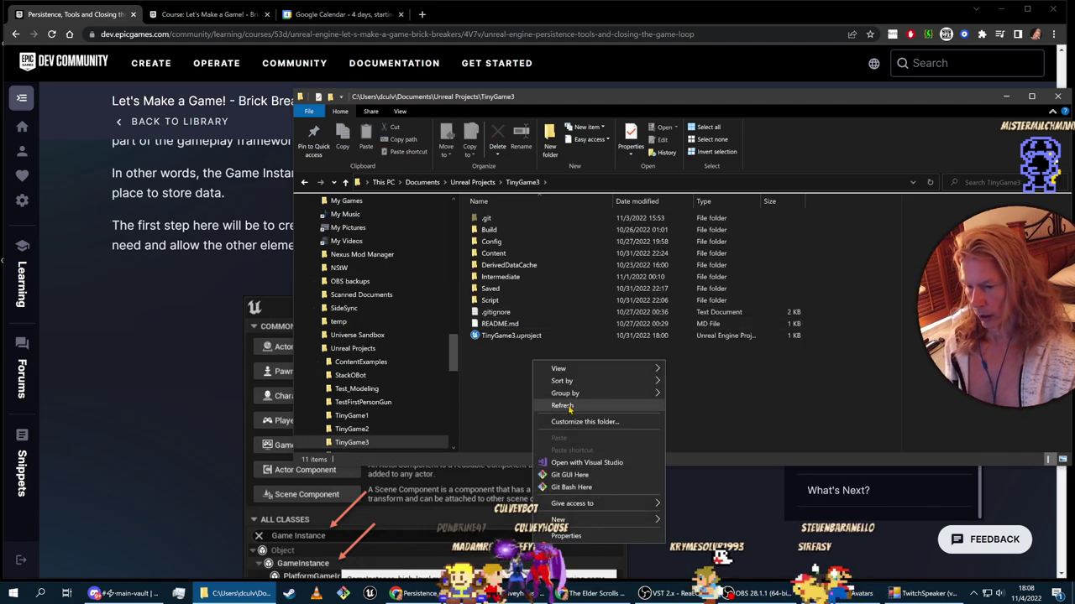
left_click(571, 487)
left_click_drag(250, 36, 596, 264)
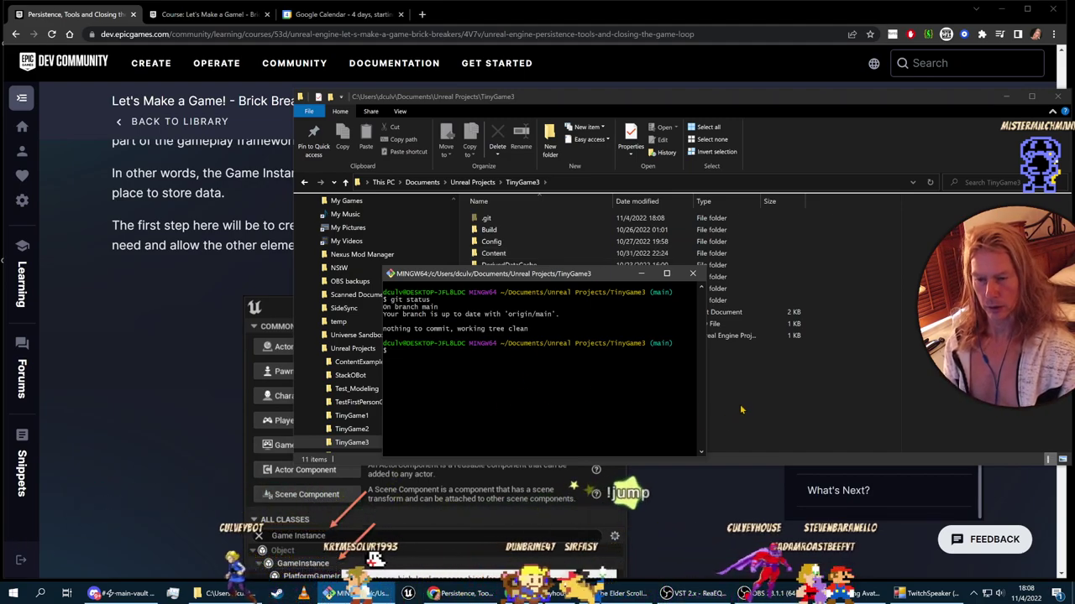
left_click(766, 426)
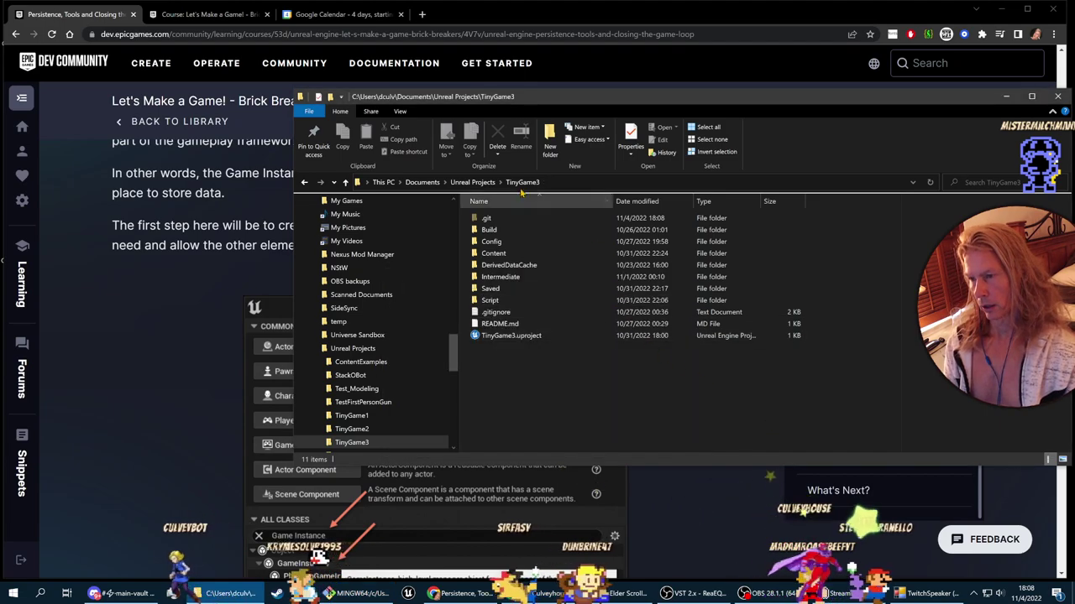
Step: Copy the TinyGame3 folder and paste a duplicate into Unreal Projects
left_click(472, 182)
right_click(520, 289)
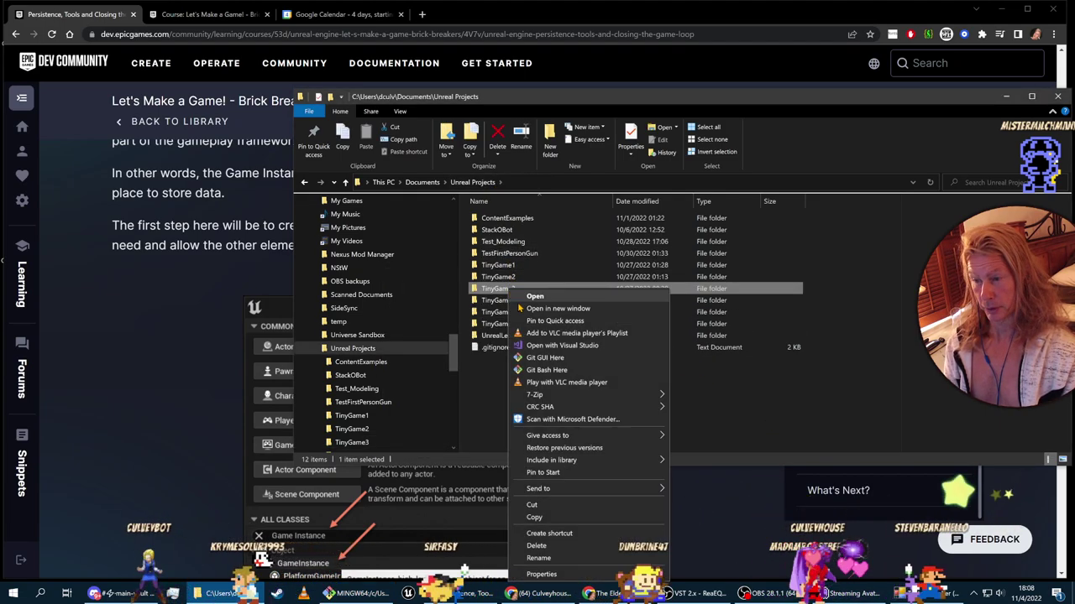
left_click(534, 517)
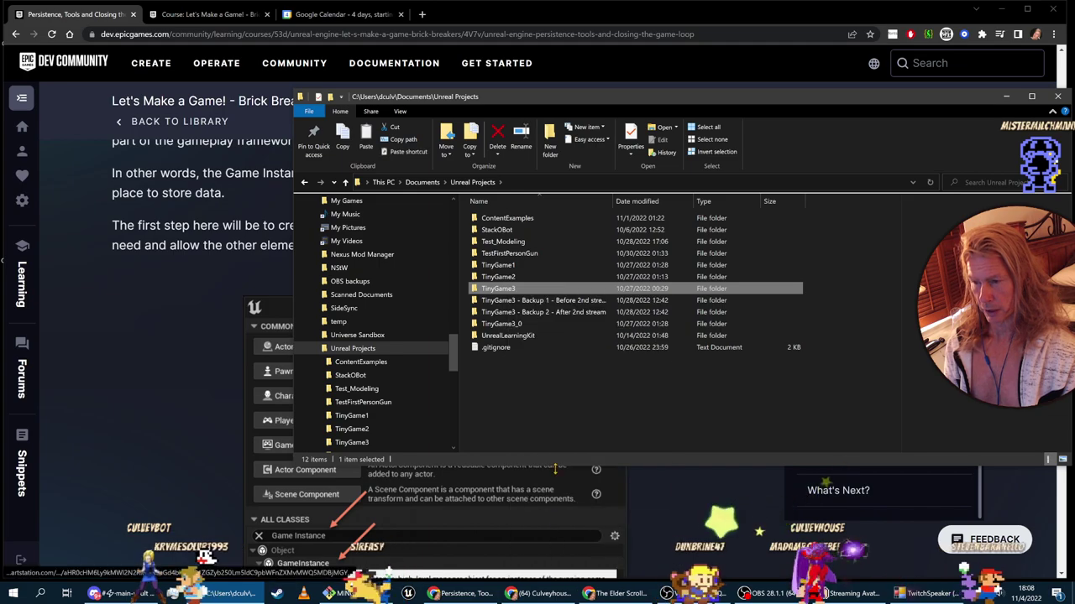
right_click(543, 406)
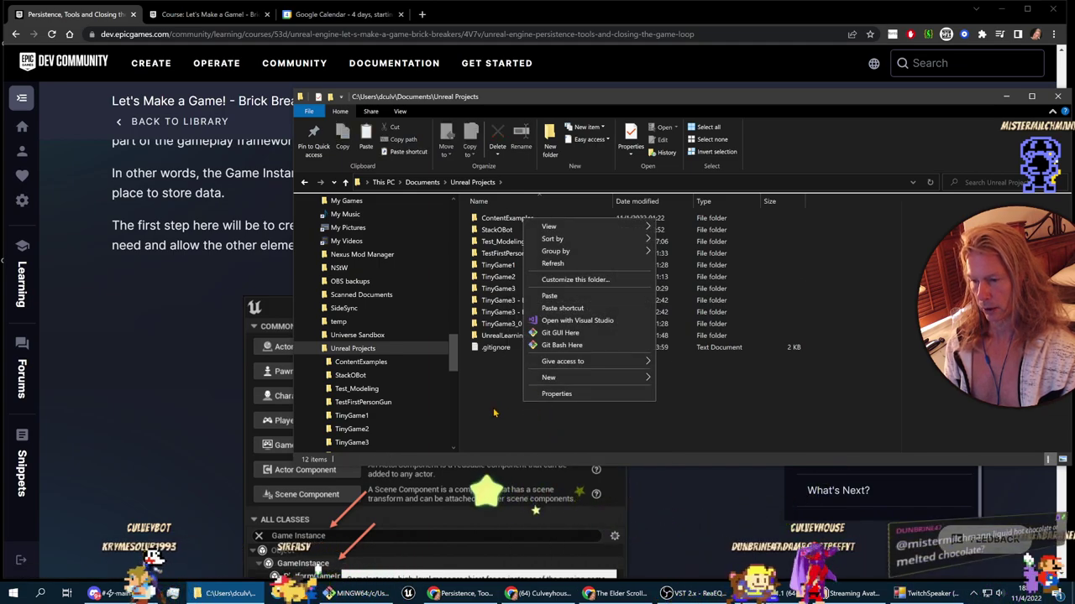
right_click(504, 401)
left_click(529, 300)
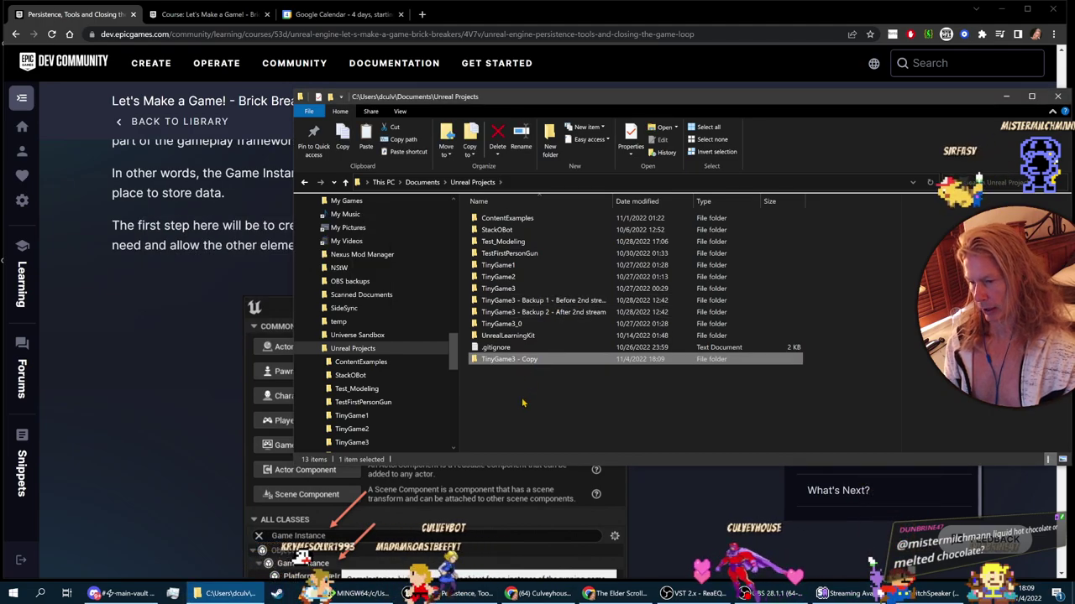
Step: Rename the duplicate folder to 'TinyGame3 - Backup 3 - Before 4th stream'
mouse_move(526, 363)
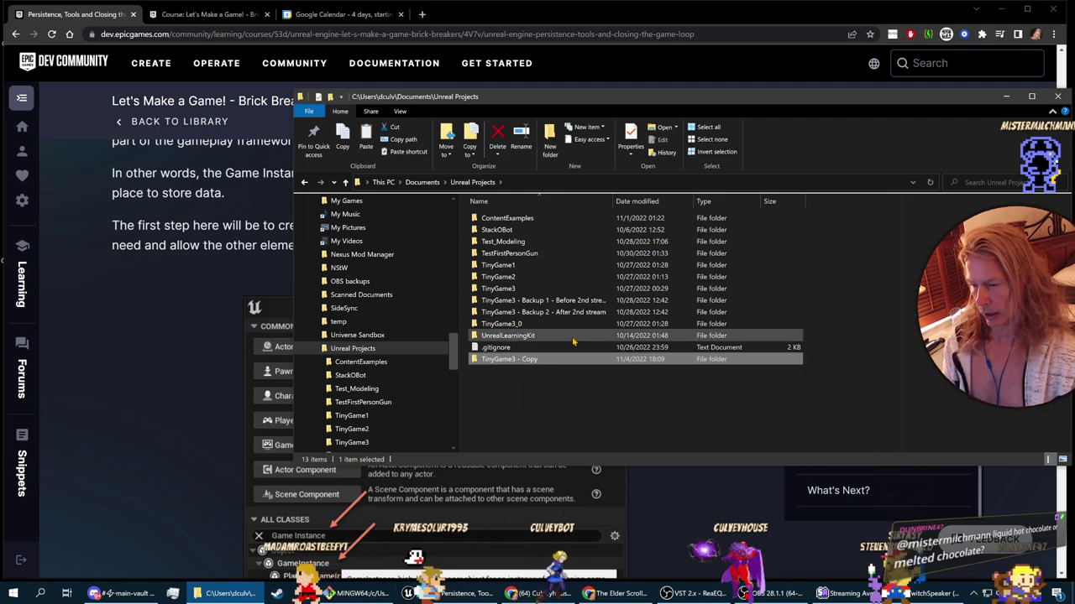
key("F2")
key("End")
key("ctrl+shift+Left")
key("ctrl+shift+Left")
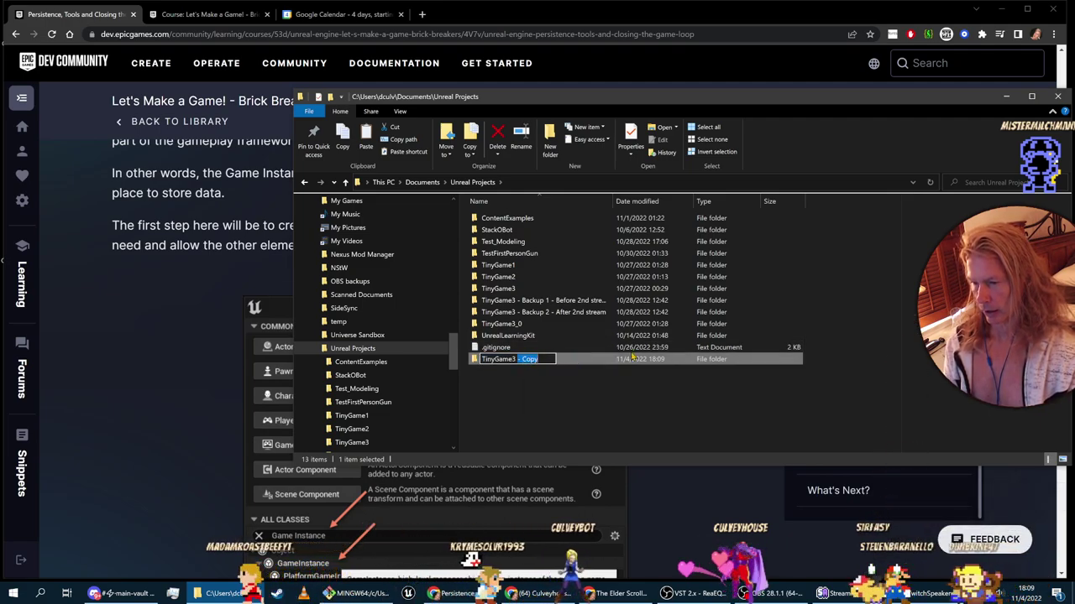
type("Backup 3 -")
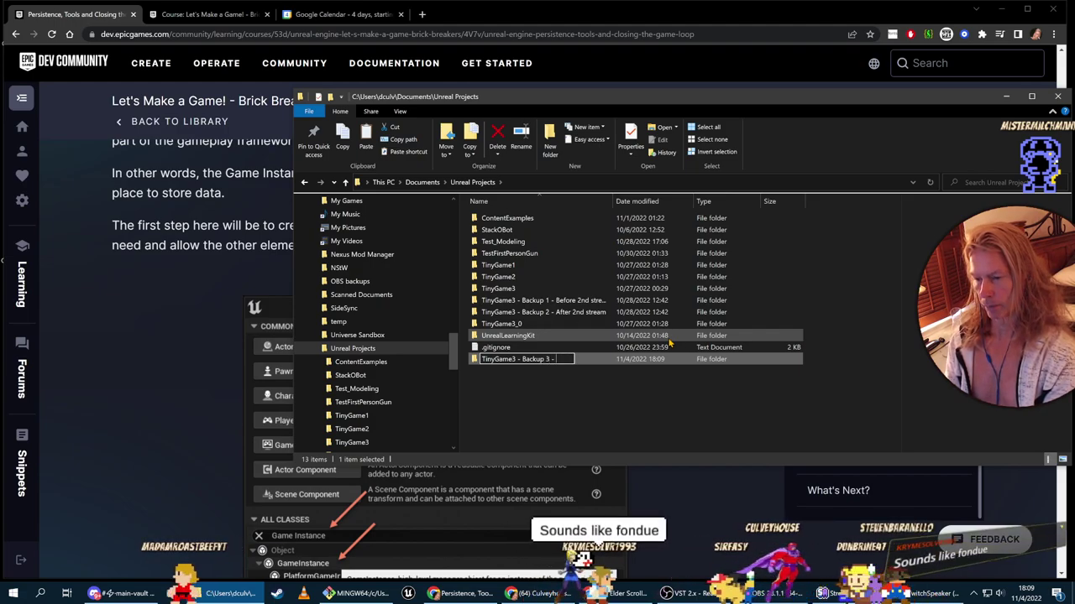
type(" Before 3")
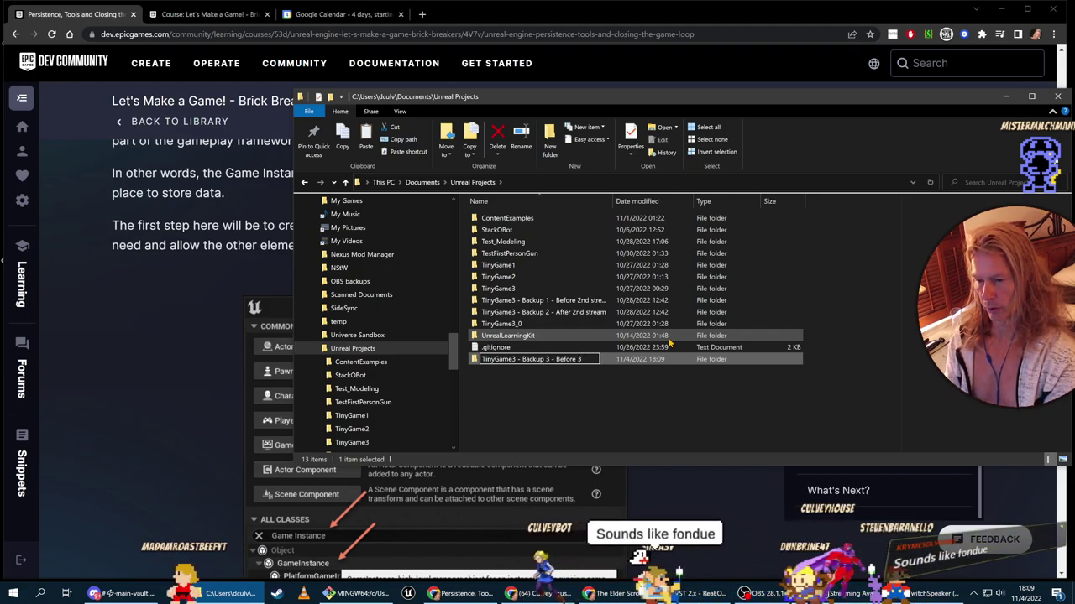
key("BackSpace")
key("BackSpace")
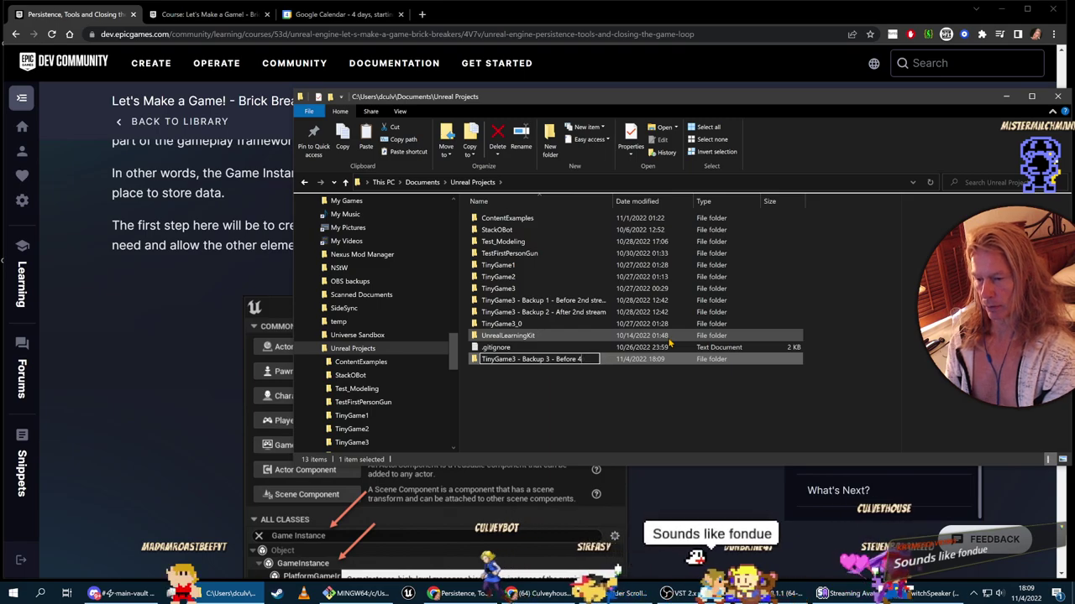
key("Return")
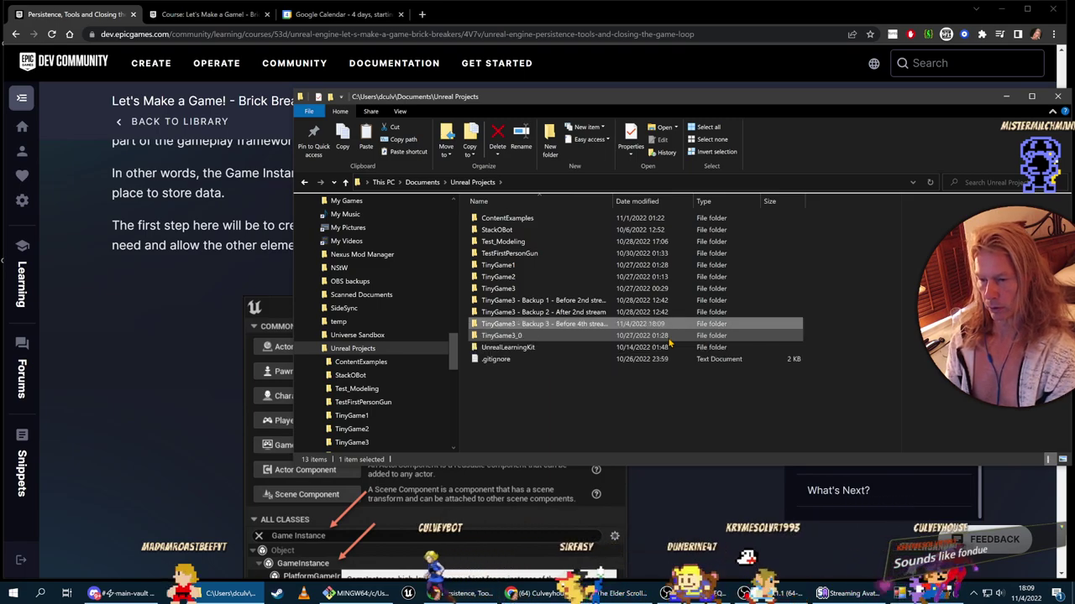
left_click(575, 395)
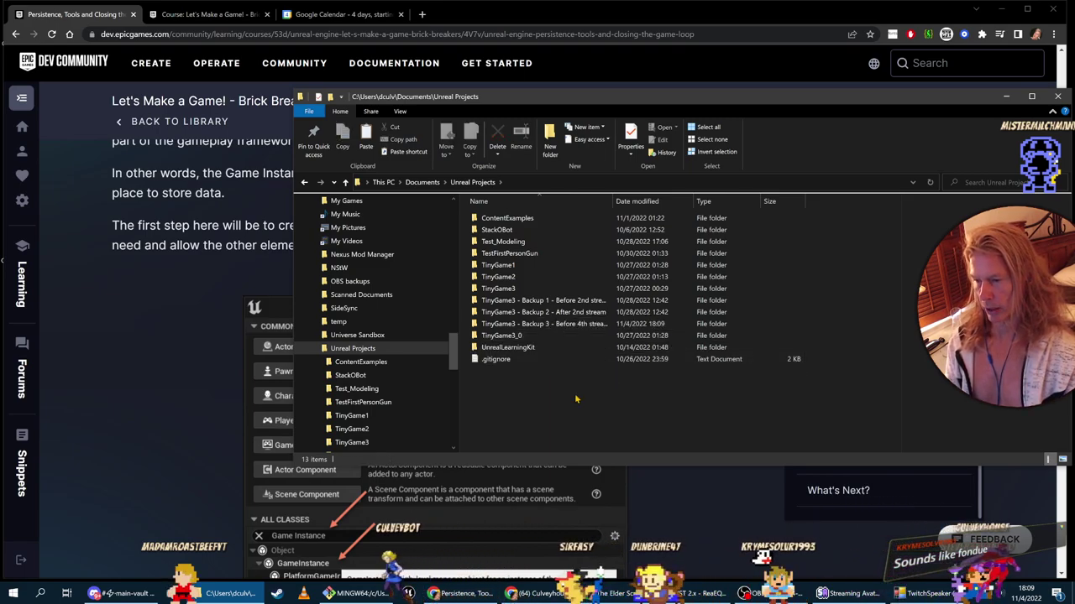
Step: Delete .git, .gitignore, DerivedDataCache and Intermediate from the backup folder
double_click(544, 327)
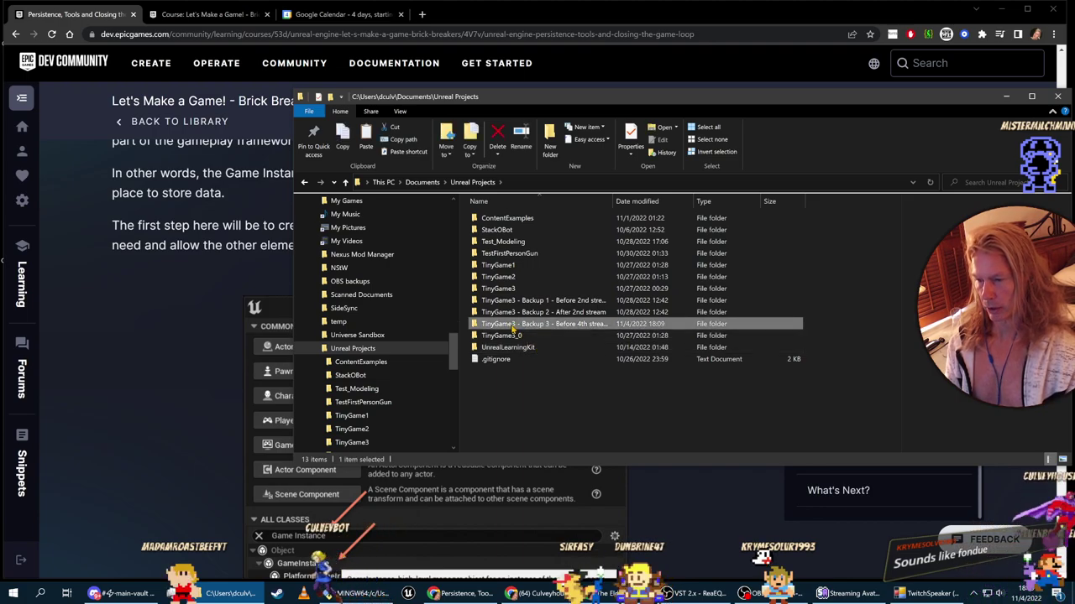
left_click(485, 218)
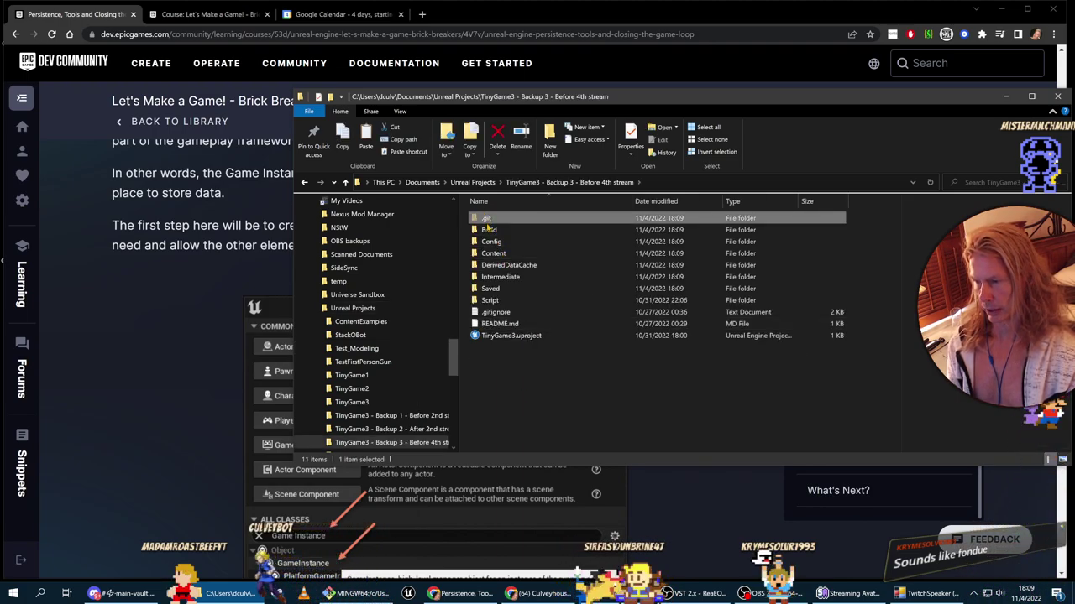
left_click(684, 313, "ctrl")
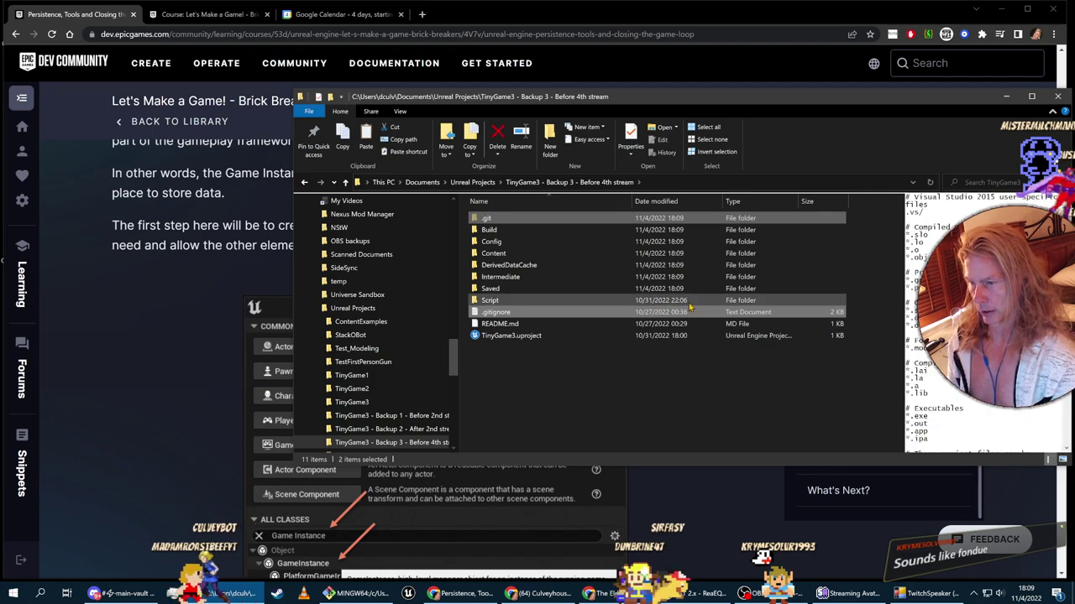
key("Delete")
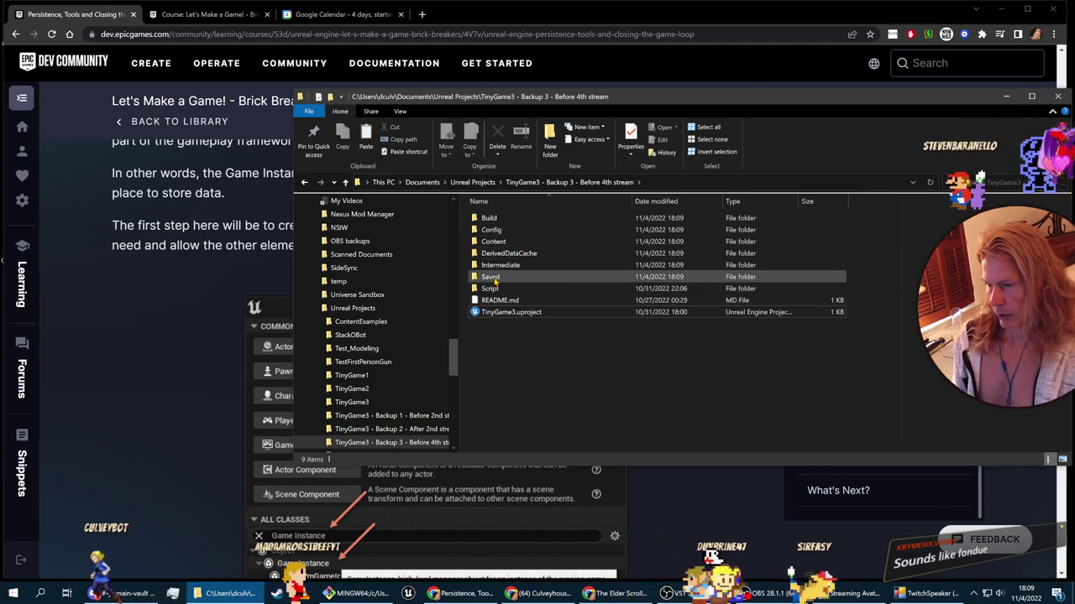
left_click(504, 254)
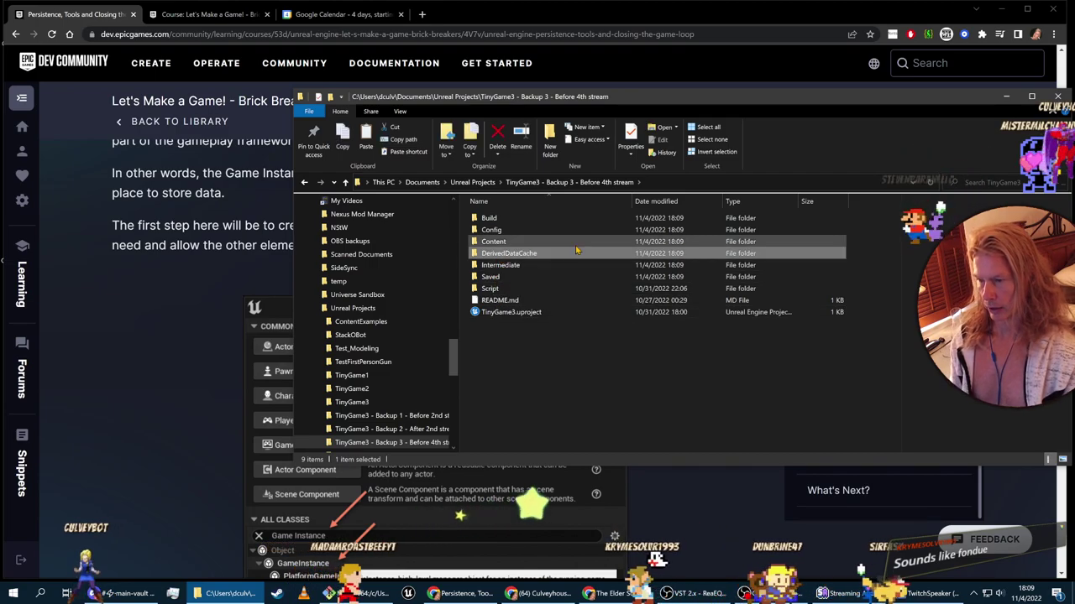
key("Delete")
left_click(512, 254)
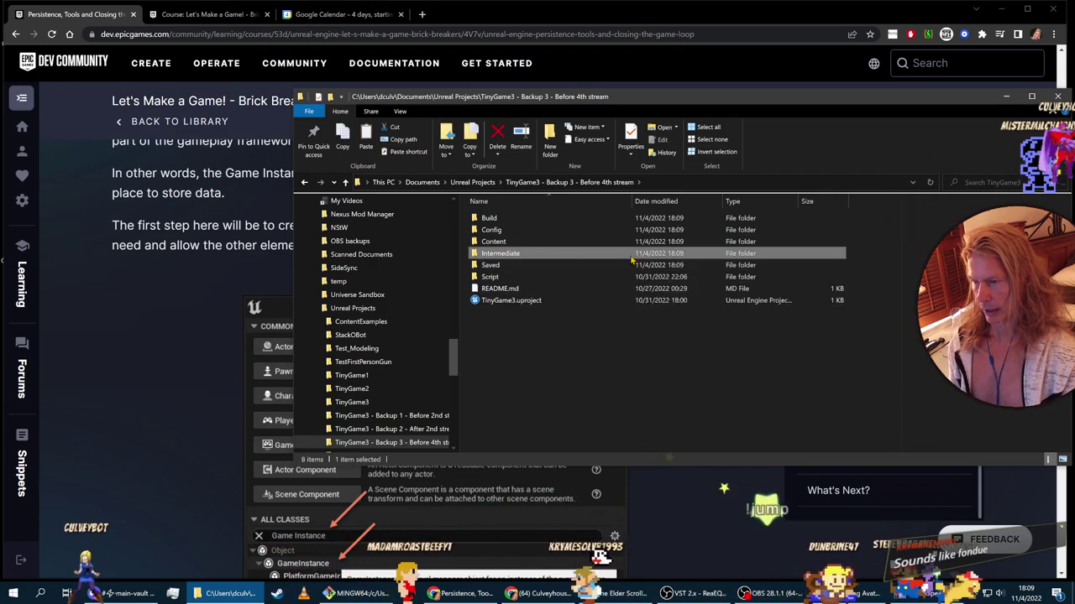
key("Delete")
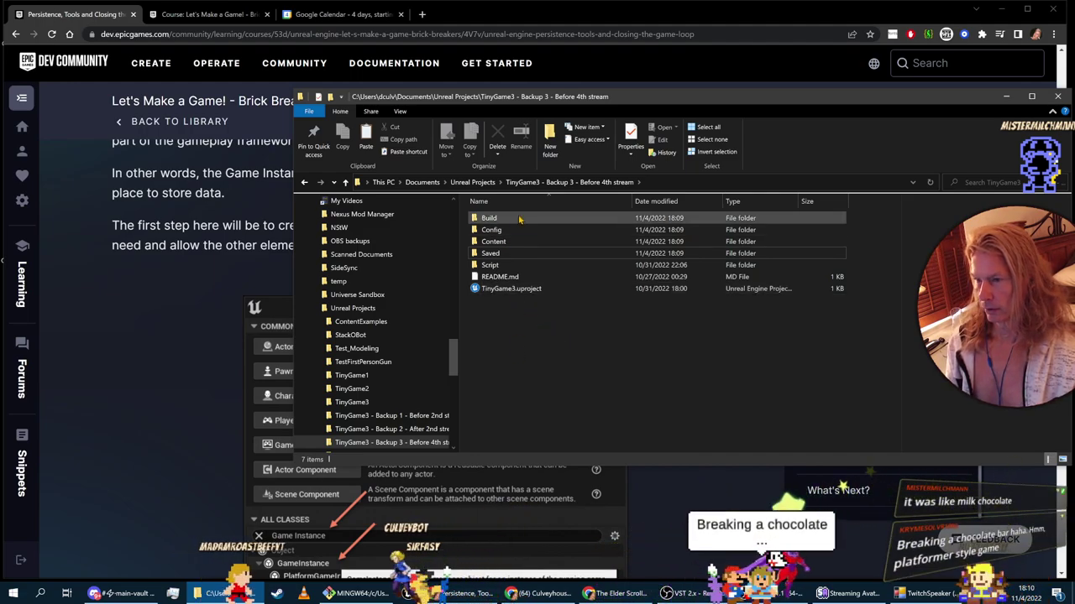
Step: Check the backup folder's size in Properties, then launch TinyGame3.uproject from the original TinyGame3 folder
left_click(471, 189)
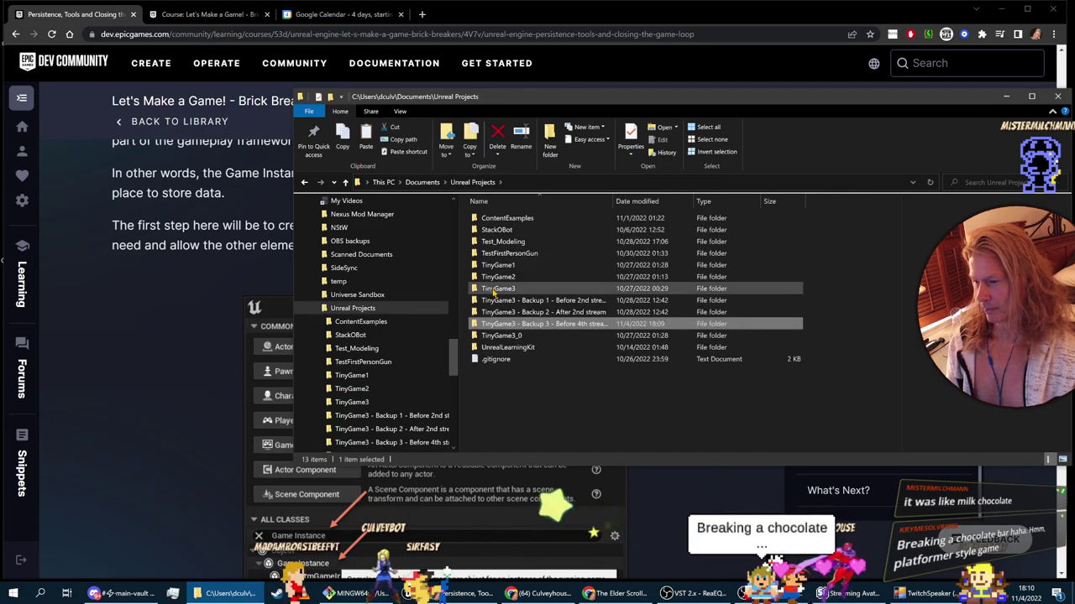
right_click(493, 327)
left_click(513, 316)
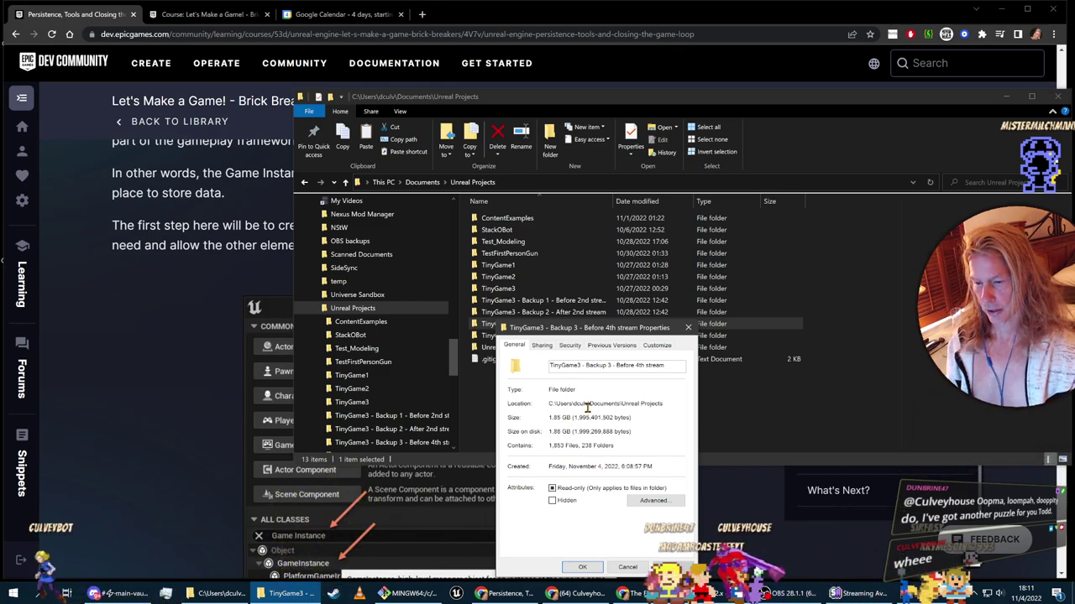
left_click(626, 568)
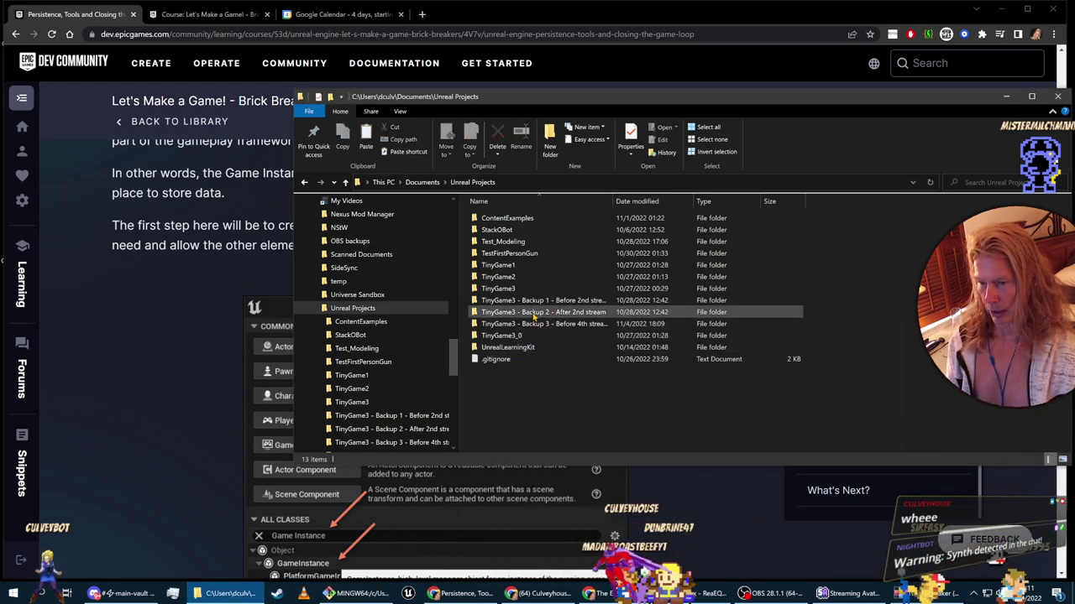
double_click(504, 288)
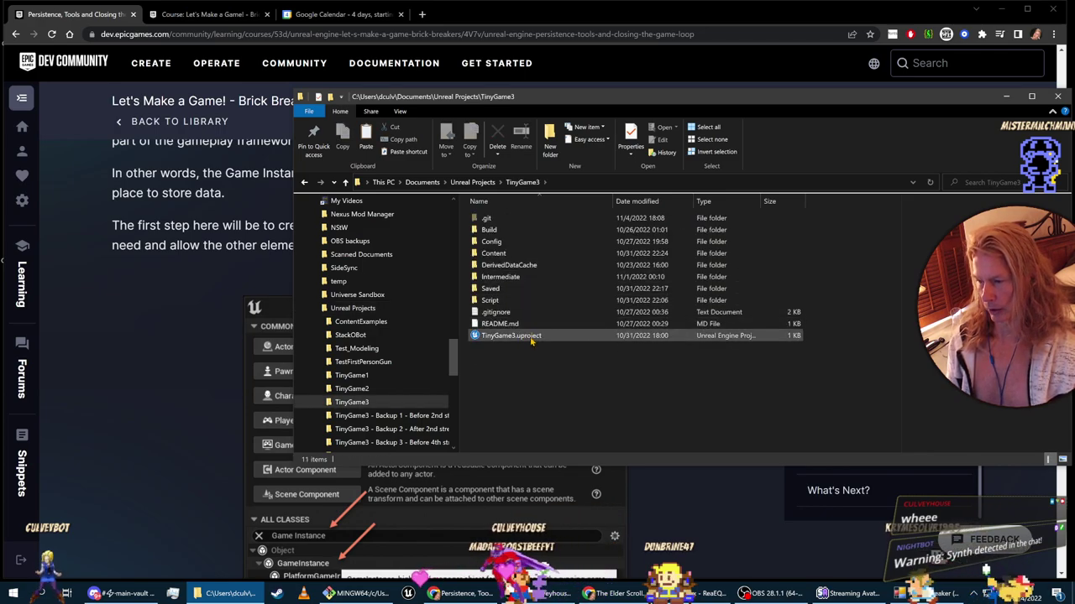
double_click(531, 337)
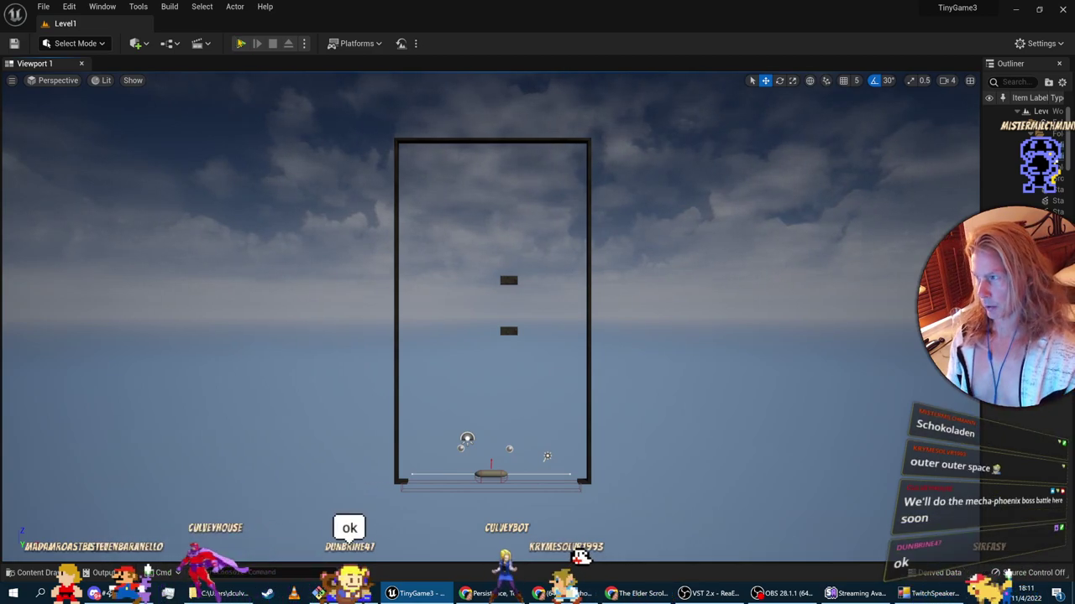
Step: Play Level1 in the editor, stop, and restart a session steering the paddle after the ball
left_click(241, 43)
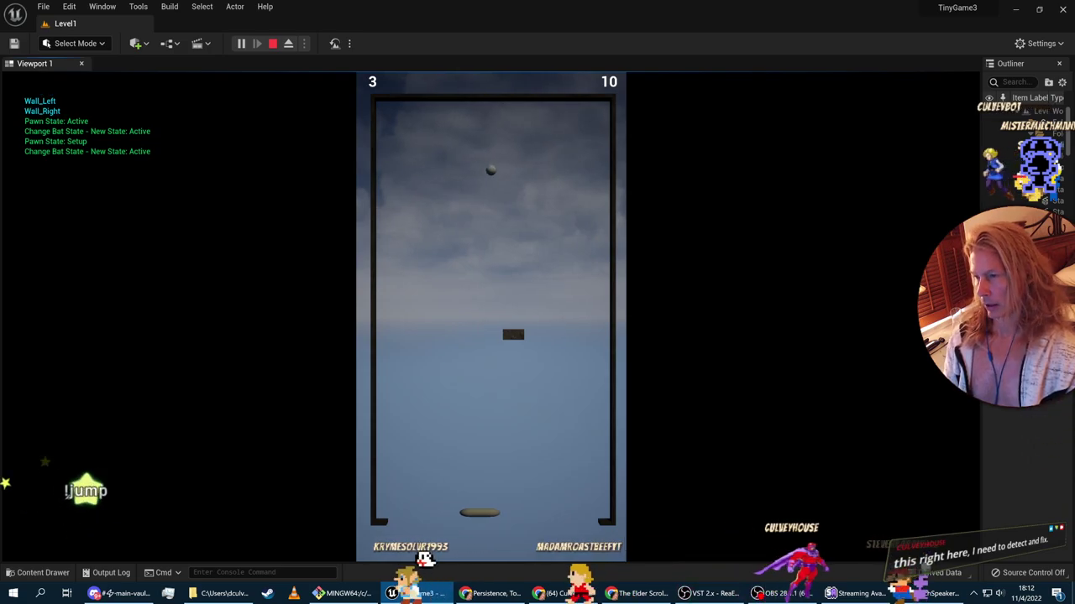
key("Escape")
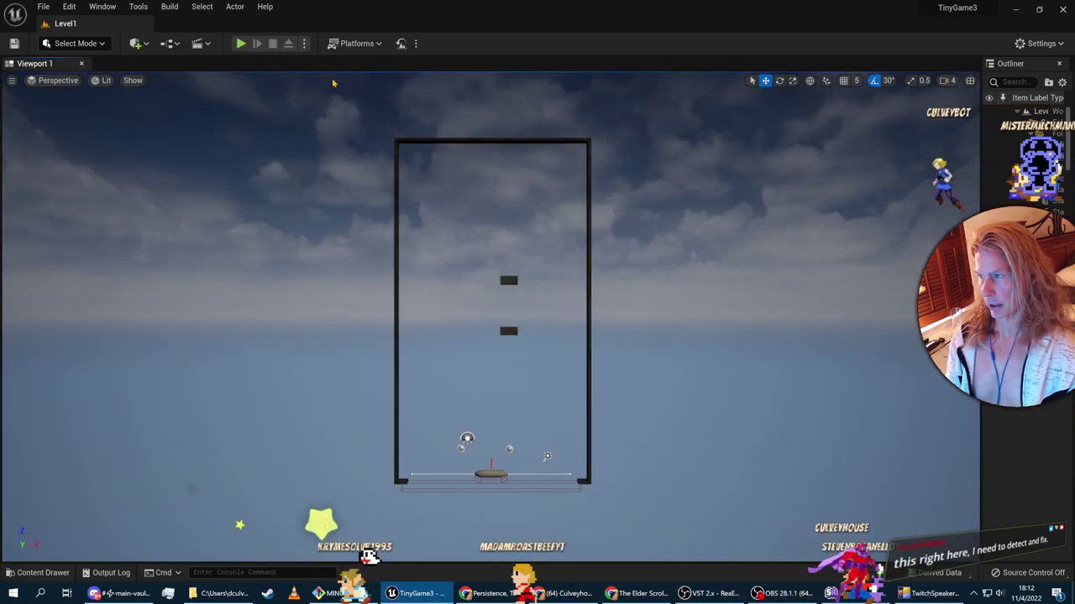
left_click(241, 42)
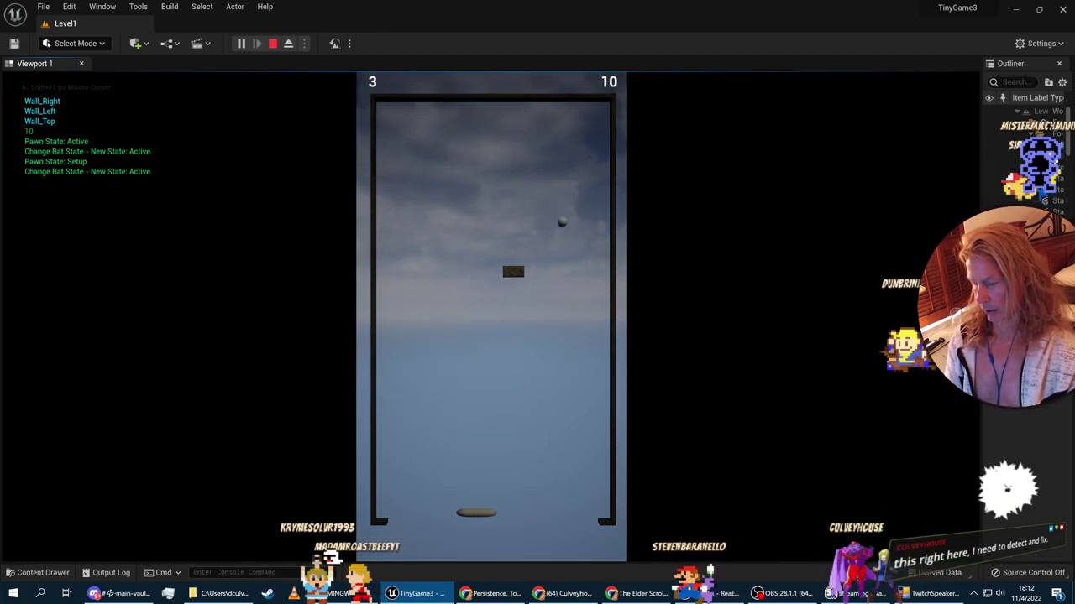
key("Right")
key("Left")
key("Right")
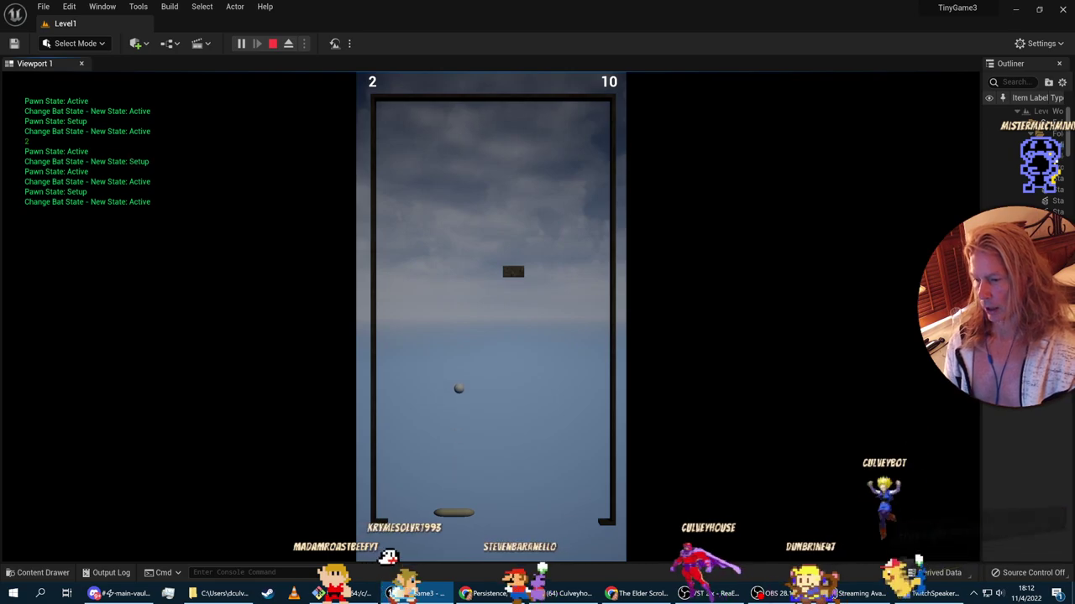
Step: Launch more balls and steer the paddle left and right, then end the play session with Escape
key("Right")
key("Right")
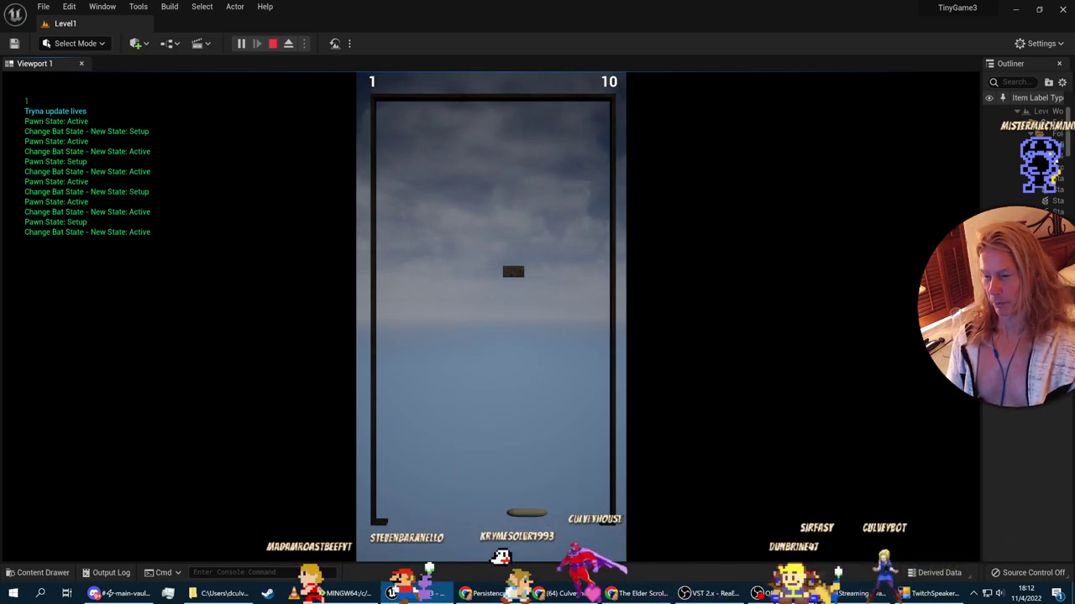
key("Right")
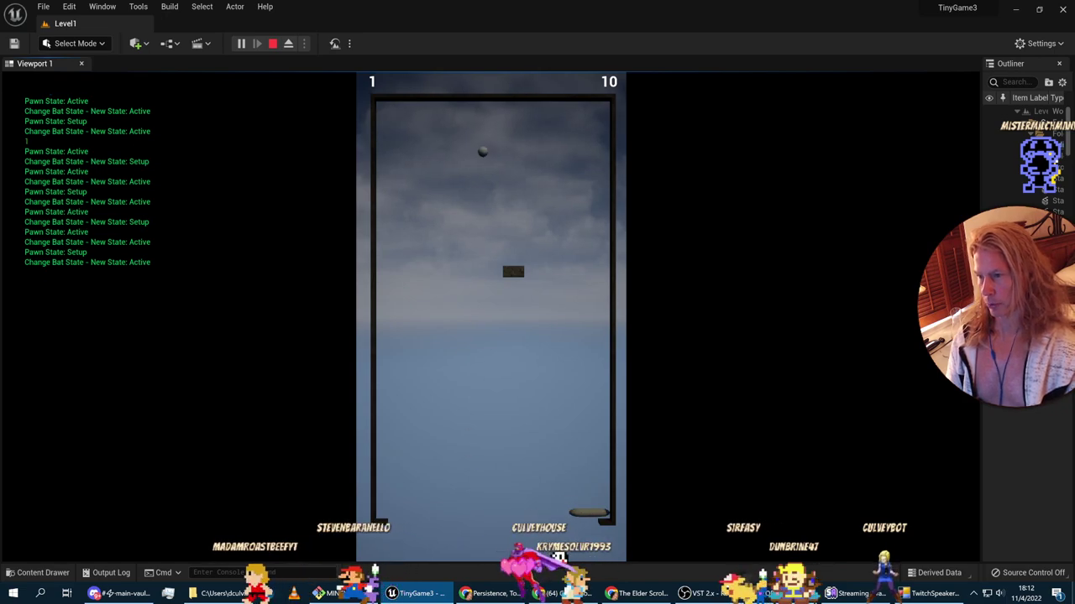
key("Left")
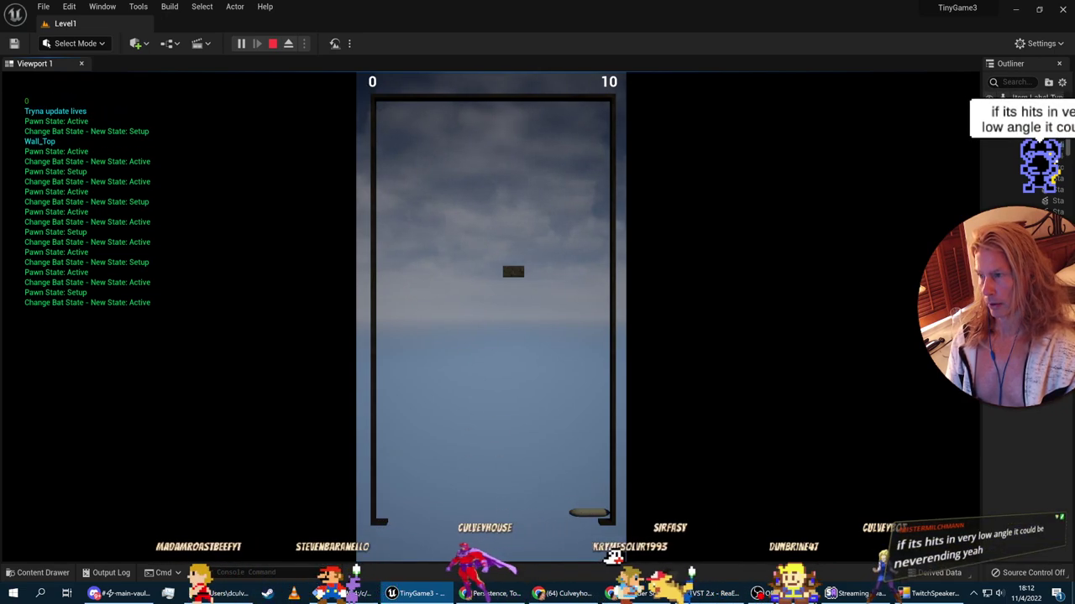
key("Left")
key("Right")
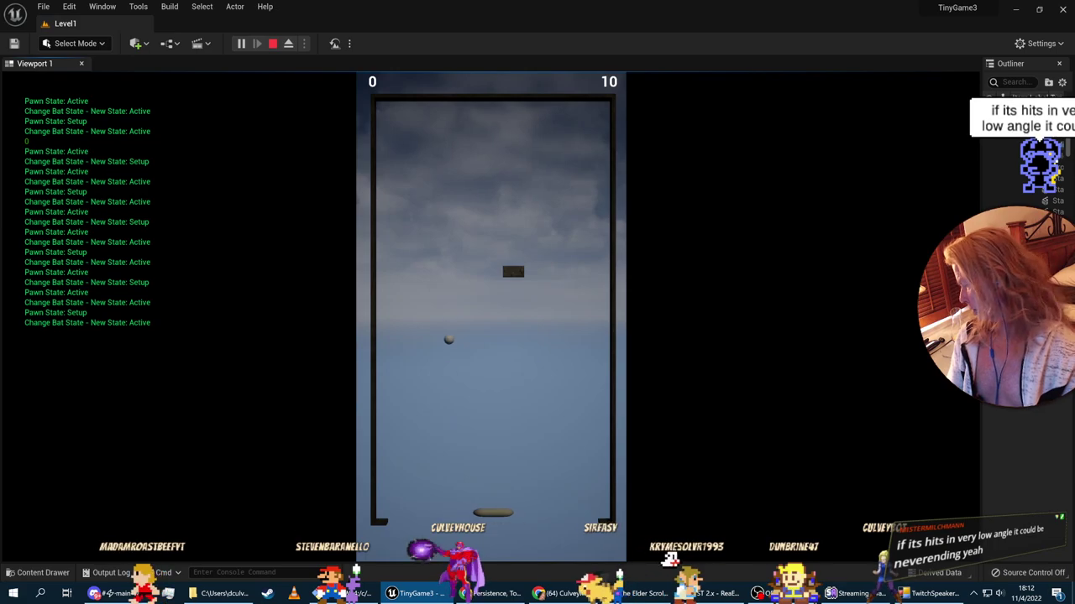
key("Right")
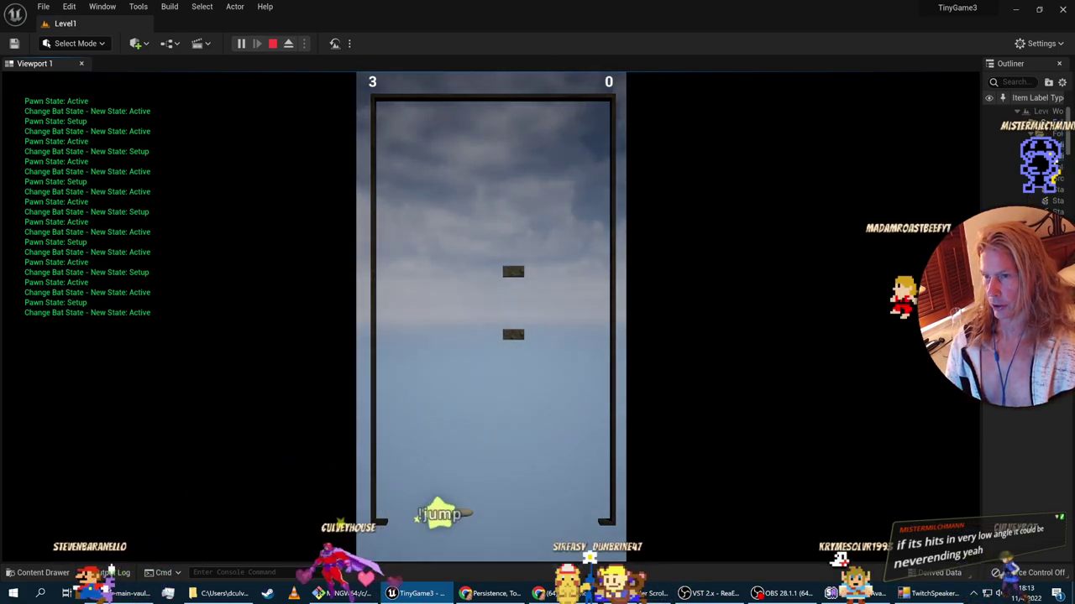
key("Escape")
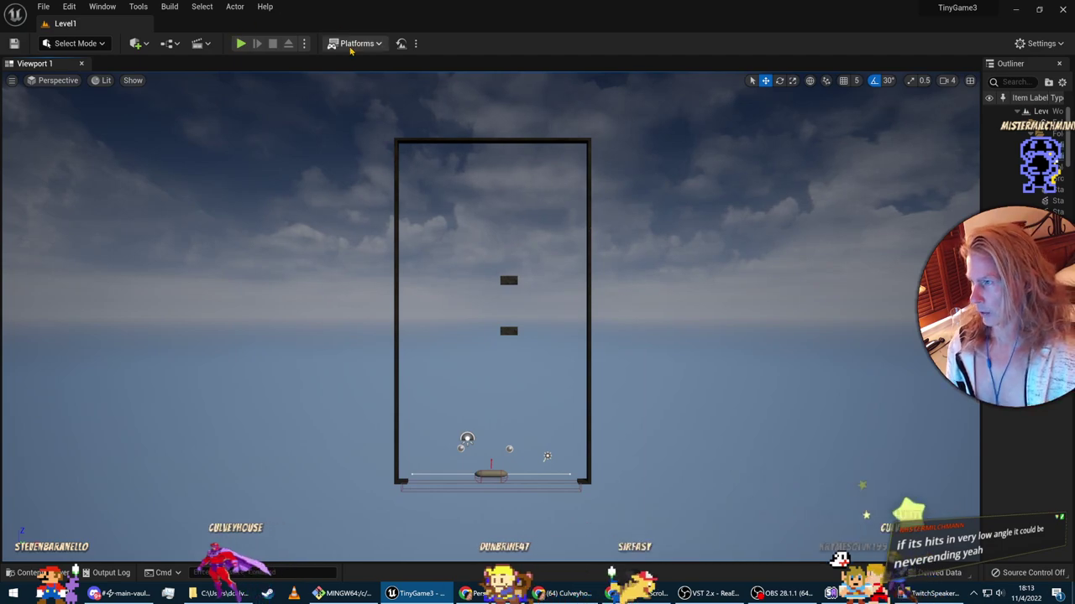
Step: Open the Level Snapshots Editor from the toolbar's level snapshot options
left_click(305, 44)
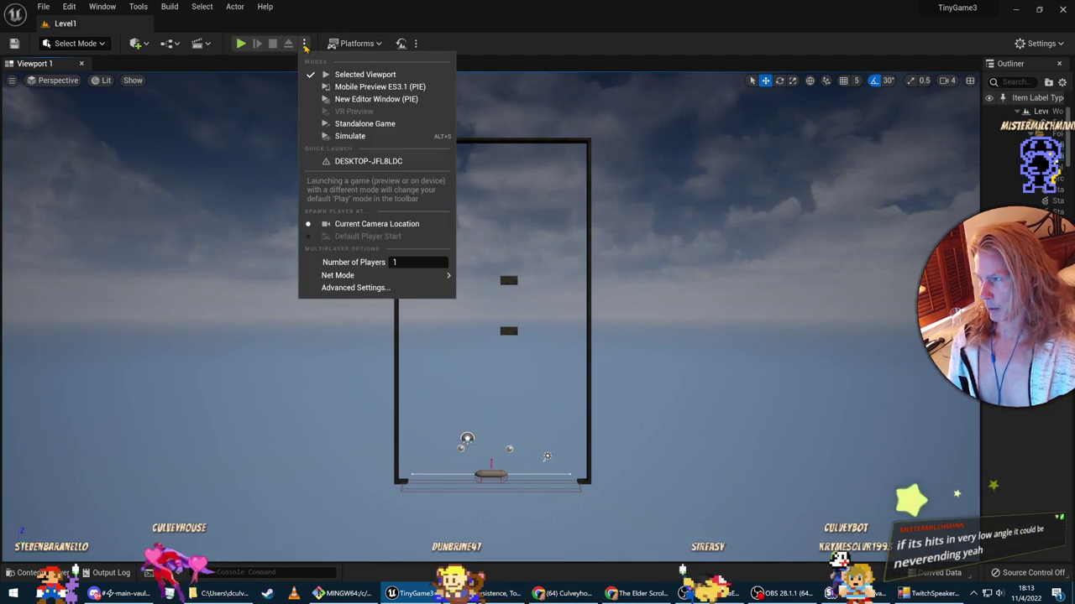
left_click(414, 44)
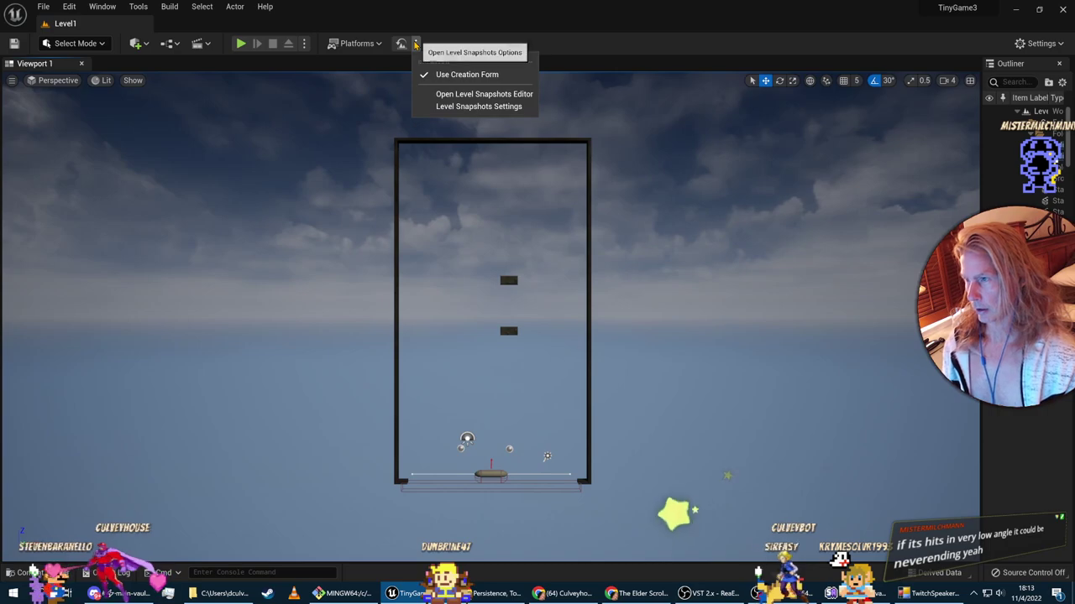
left_click(485, 94)
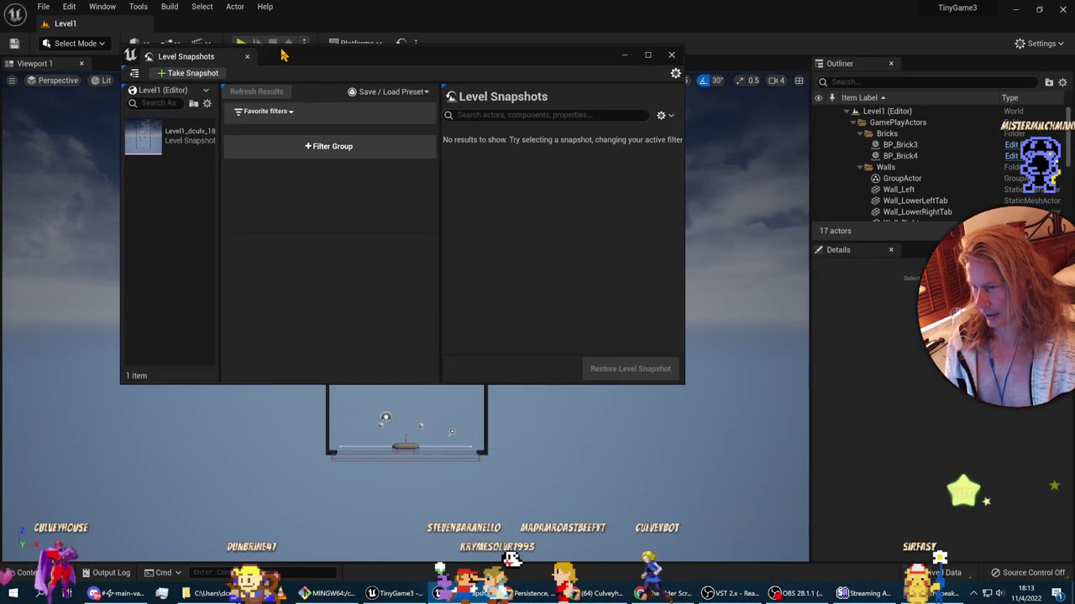
left_click_drag(282, 54, 392, 67)
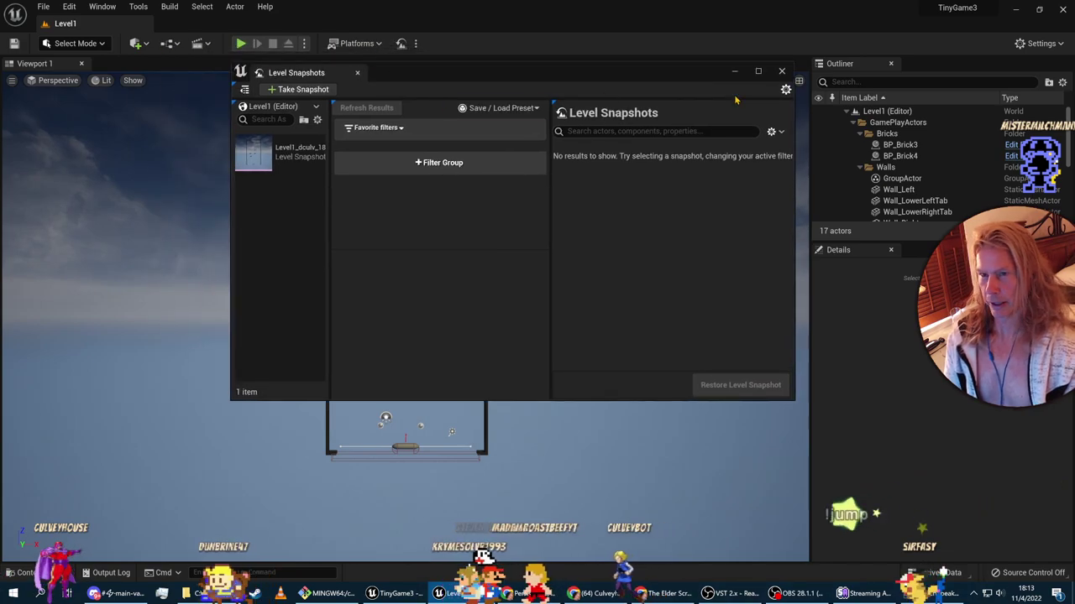
left_click(415, 43)
left_click(453, 98)
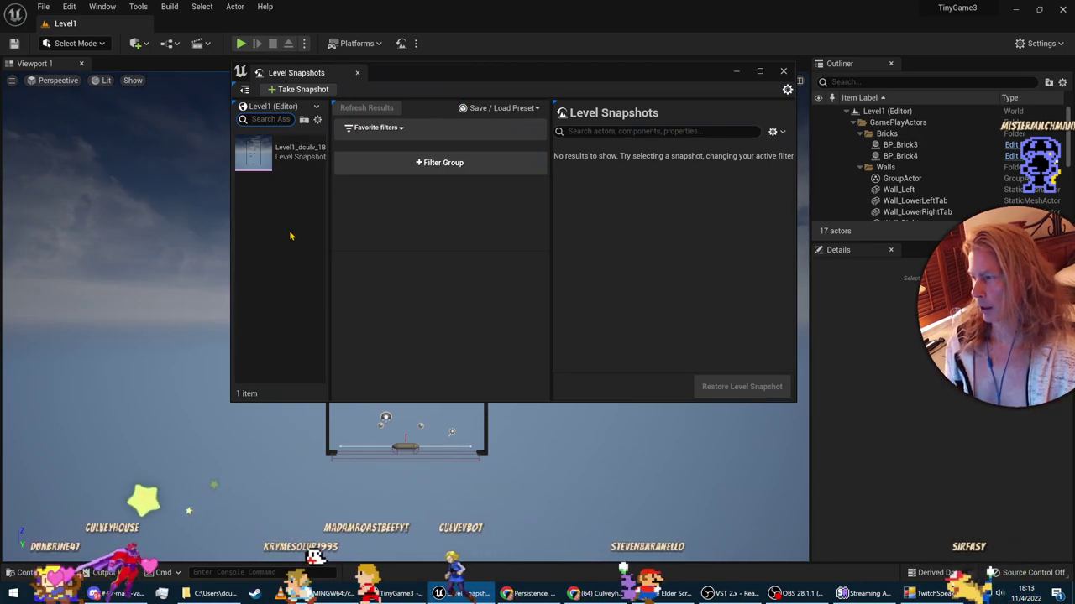
left_click(334, 190)
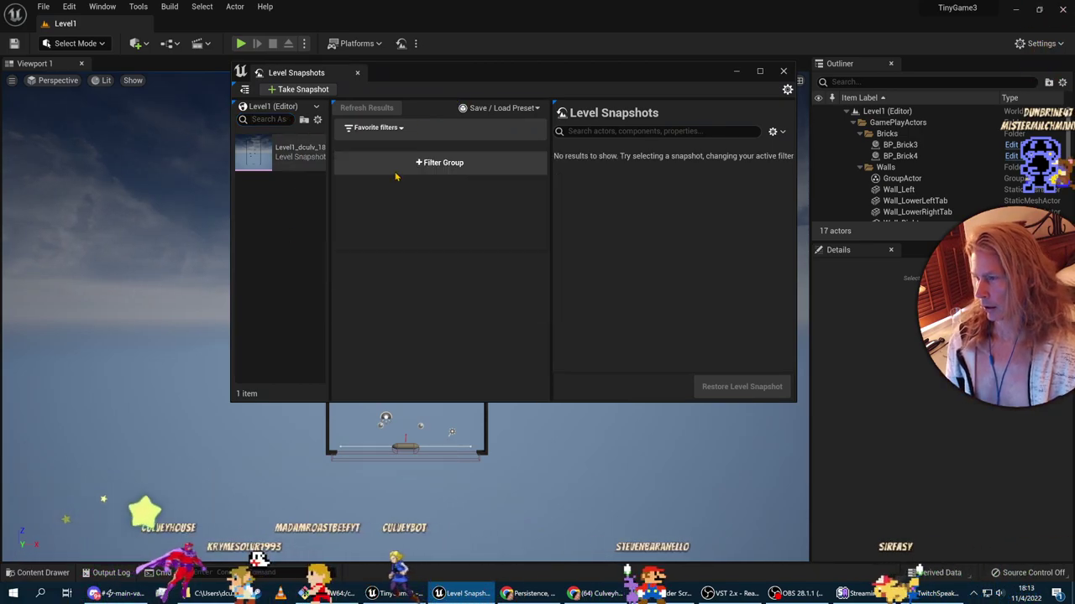
Step: Take and create a new Level1 snapshot, then close the Level Snapshots window
left_click(300, 90)
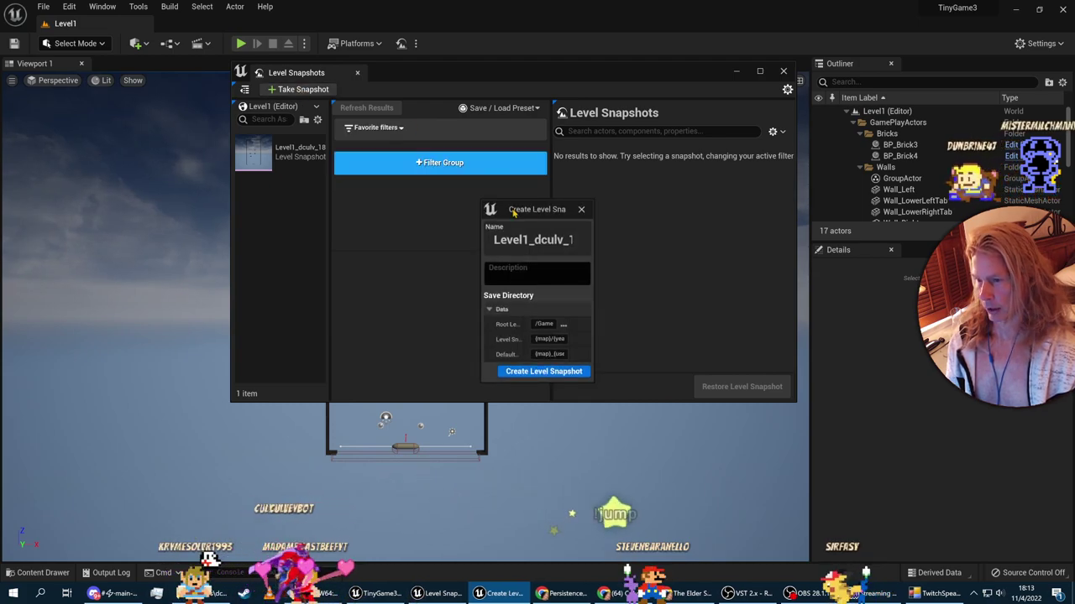
left_click_drag(592, 311, 766, 325)
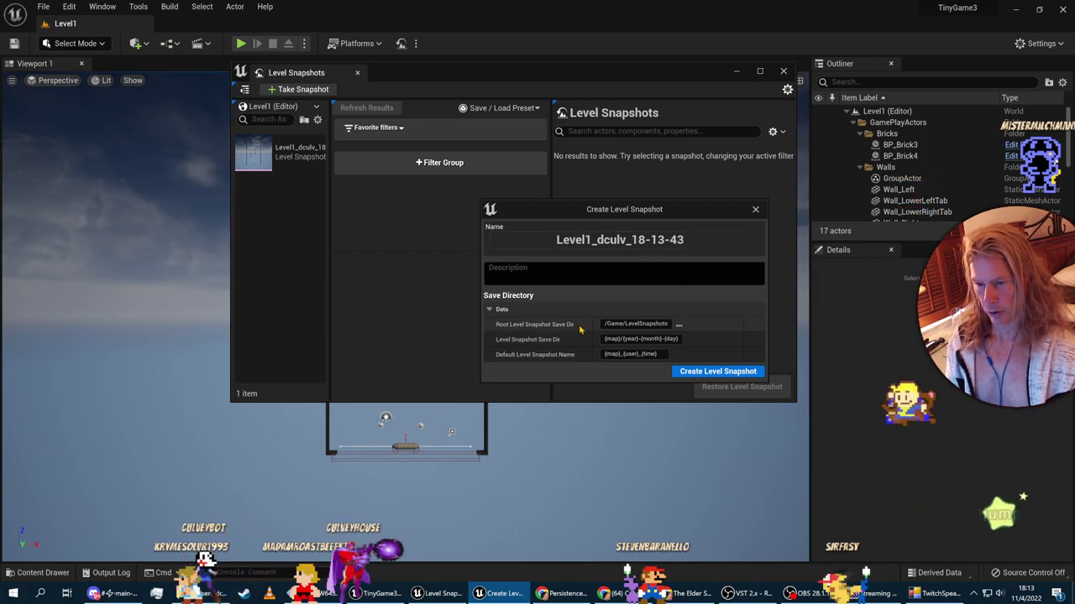
left_click(717, 372)
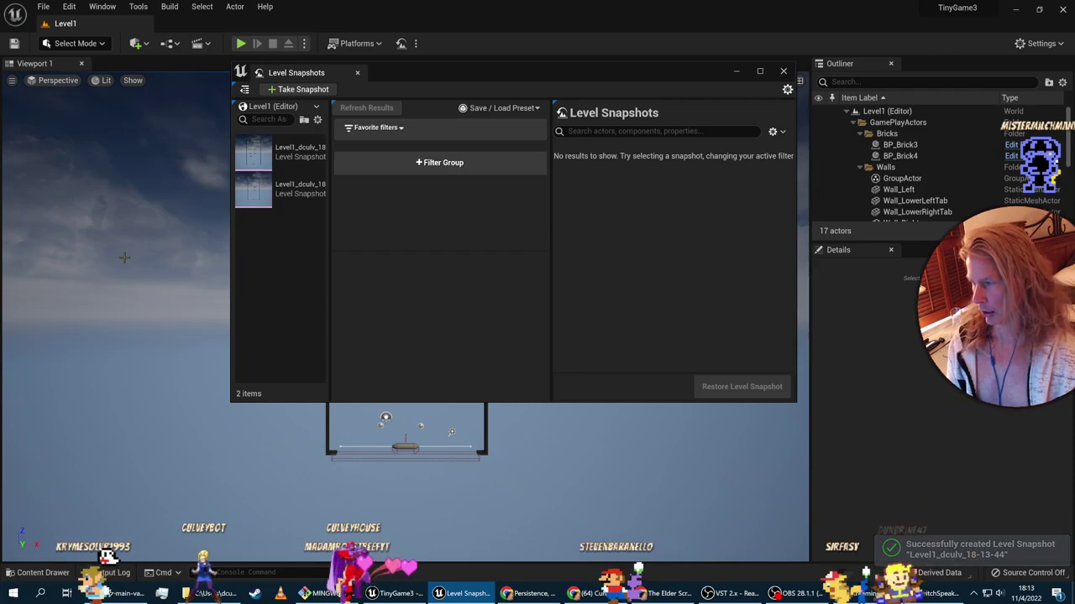
left_click(121, 233)
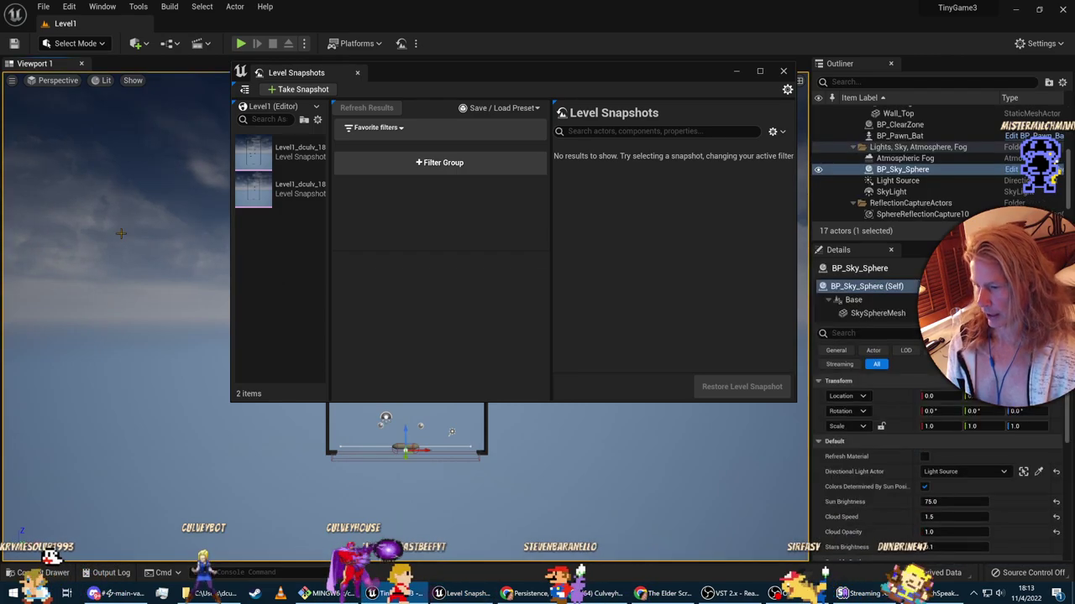
left_click(358, 75)
Step: Fly the camera over the walls and paddle, focus with F, then bring up the Persistence course page
right_click_drag(405, 316, 468, 363)
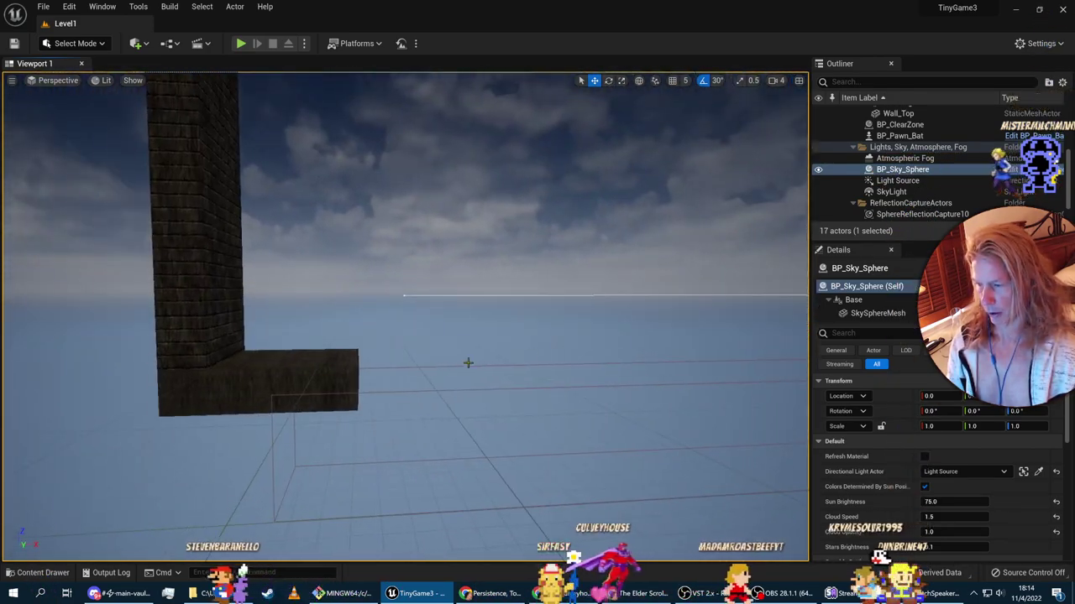
key("f")
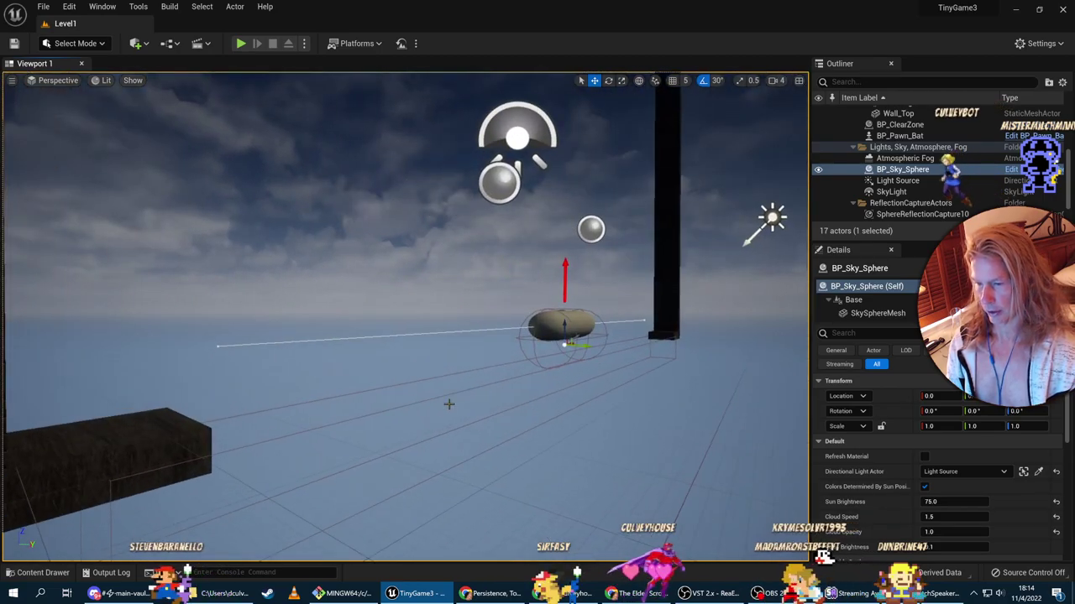
mouse_move(419, 410)
right_mouse_down()
mouse_move(386, 413)
mouse_move(394, 398)
mouse_move(415, 412)
right_mouse_up()
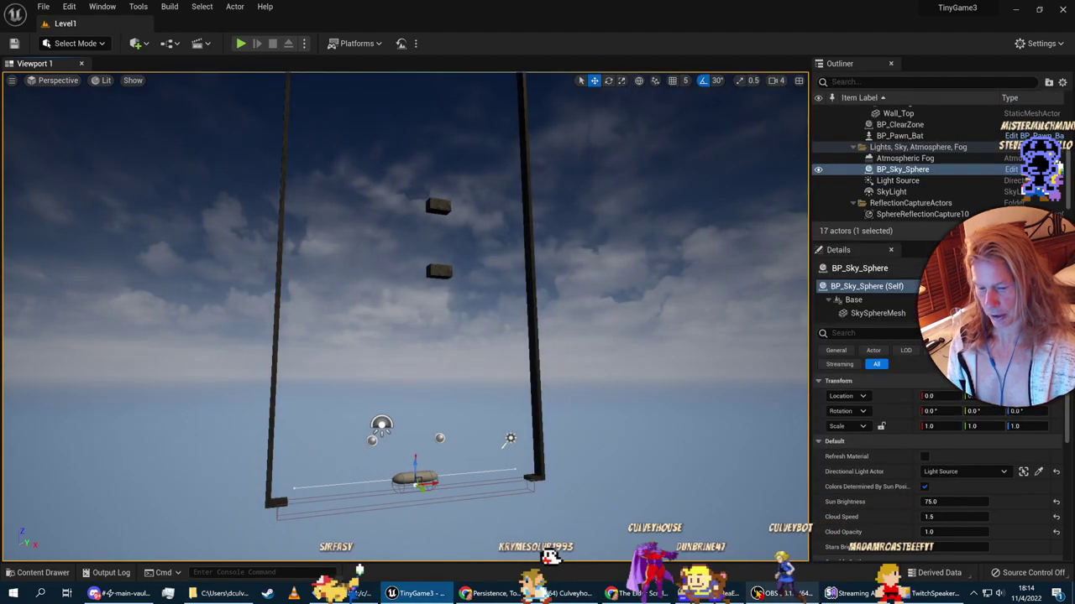
left_click(538, 558)
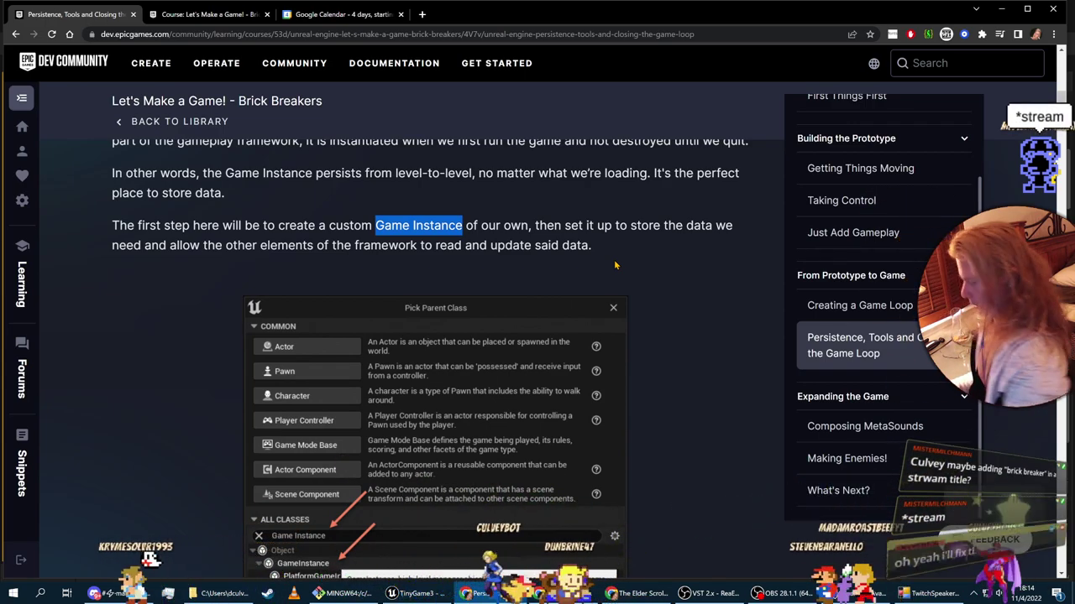
Step: Change the end of the stream title to 'Brick Breakers, 80s A' in the broadcast options
left_click(567, 594)
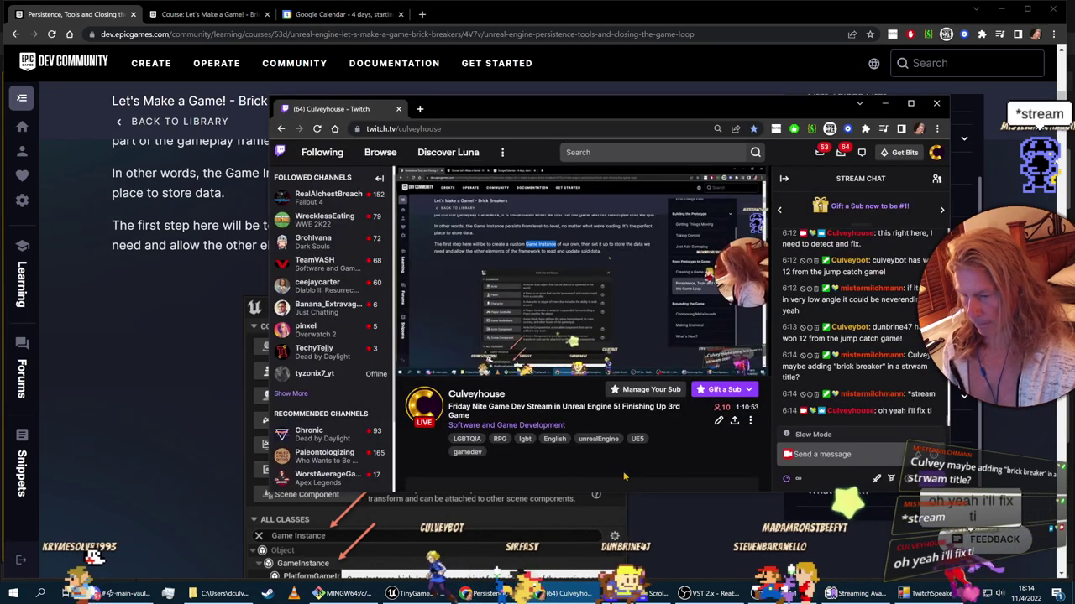
left_click(583, 453)
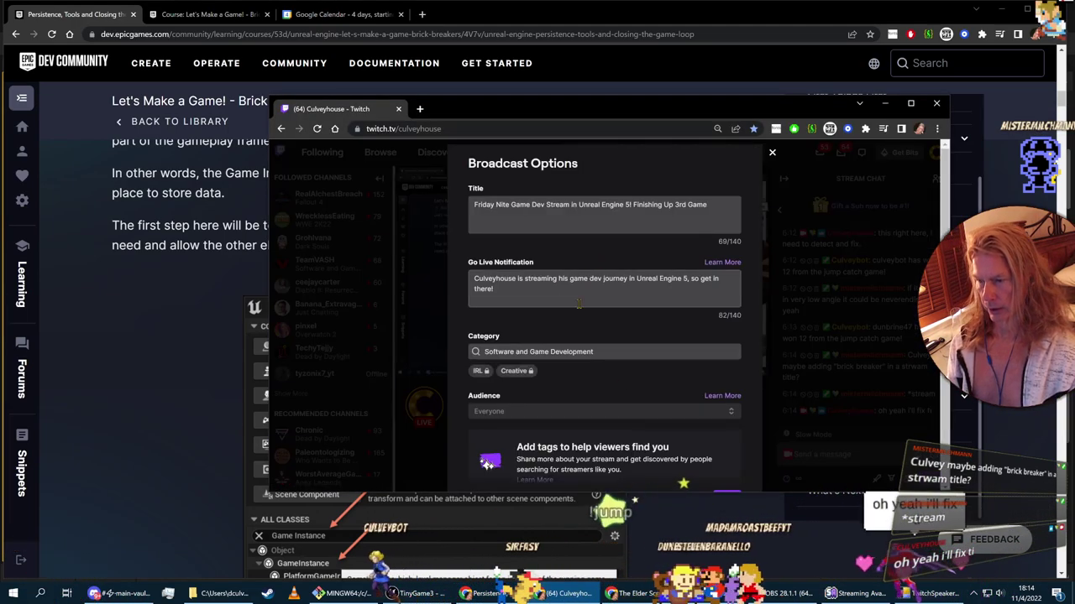
left_click_drag(675, 205, 732, 204)
type("Bric")
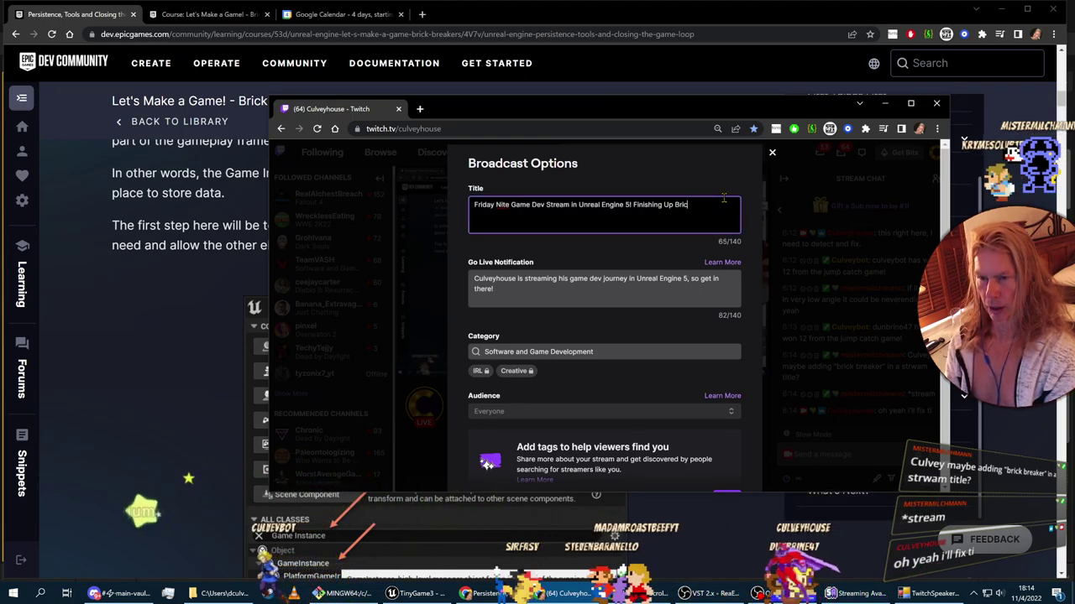
type("k Breakers, 80s")
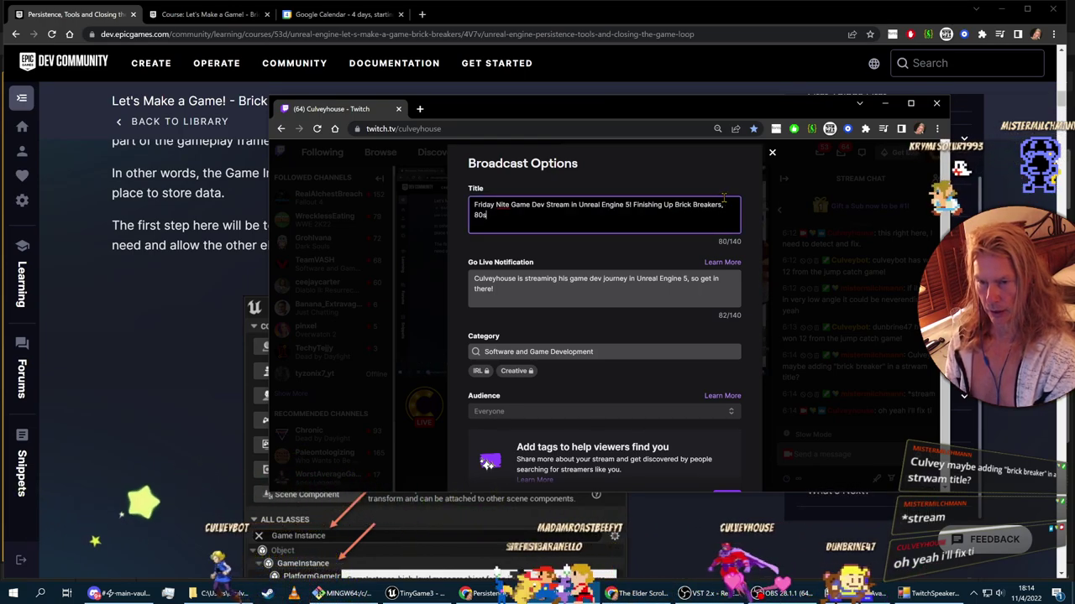
type(" Arcade Game")
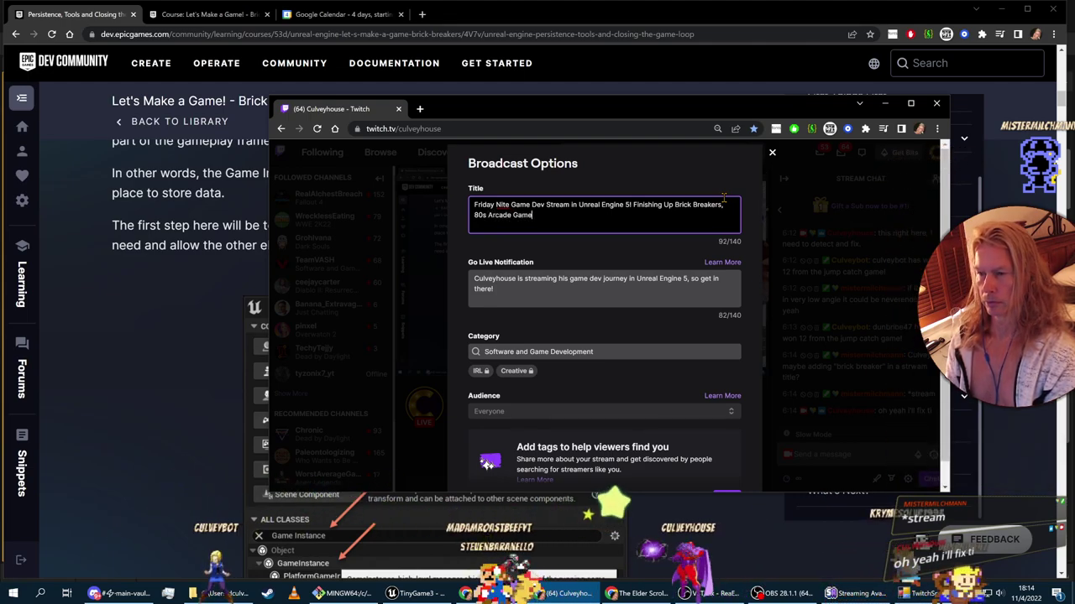
scroll(715, 379, "down", 3)
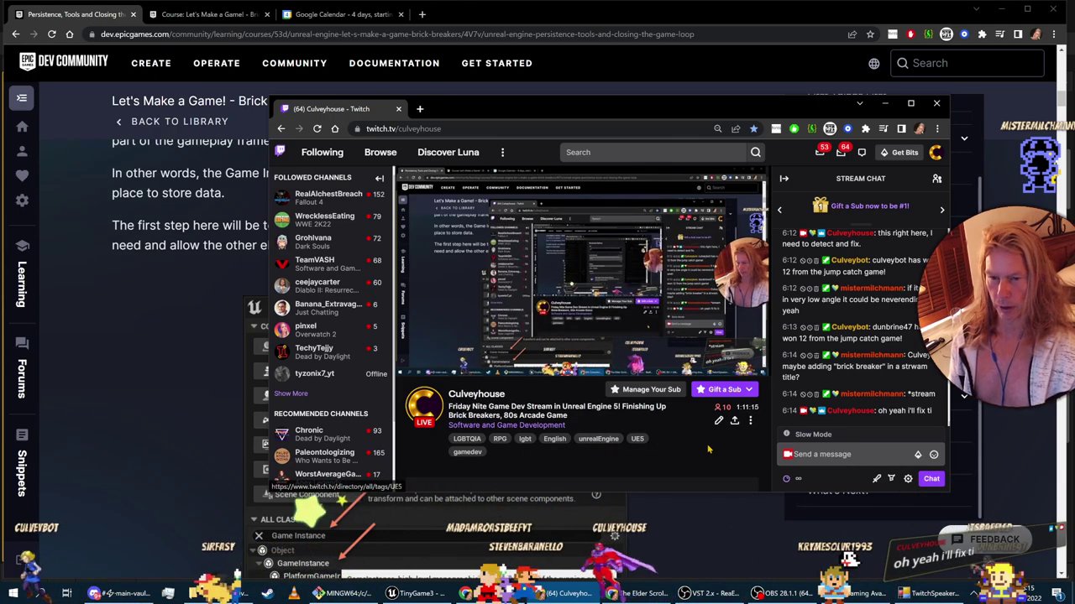
Step: Load a streamer's channel page in a new tab and search Twitch for 'unreal engine 5'
left_click(604, 152)
key("ctrl+t")
type("twitch.tv/madamroastbeefyt")
key("Return")
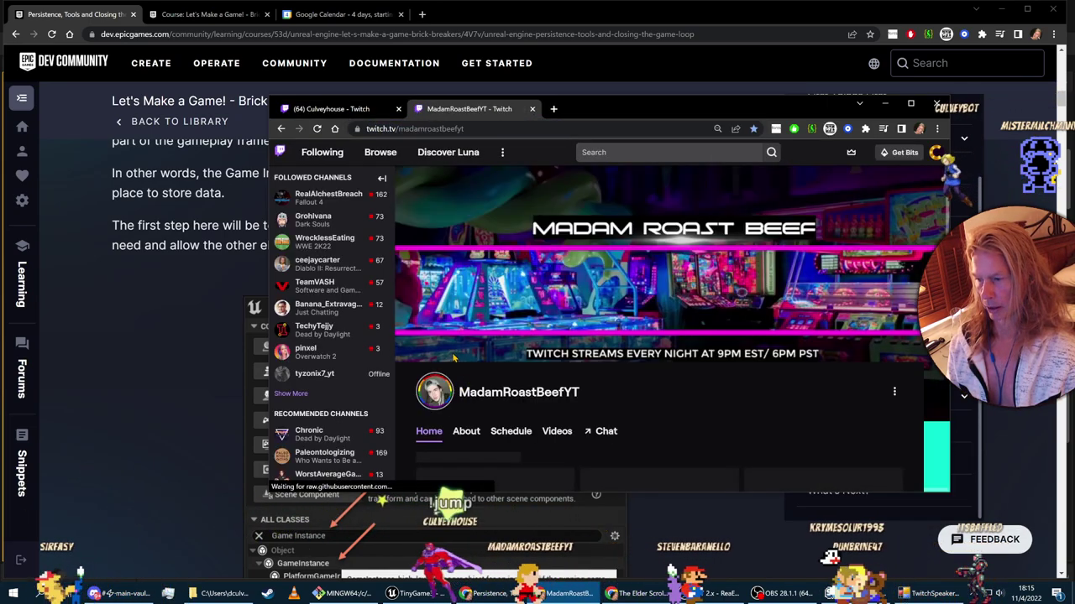
left_click(587, 153)
type("unreal")
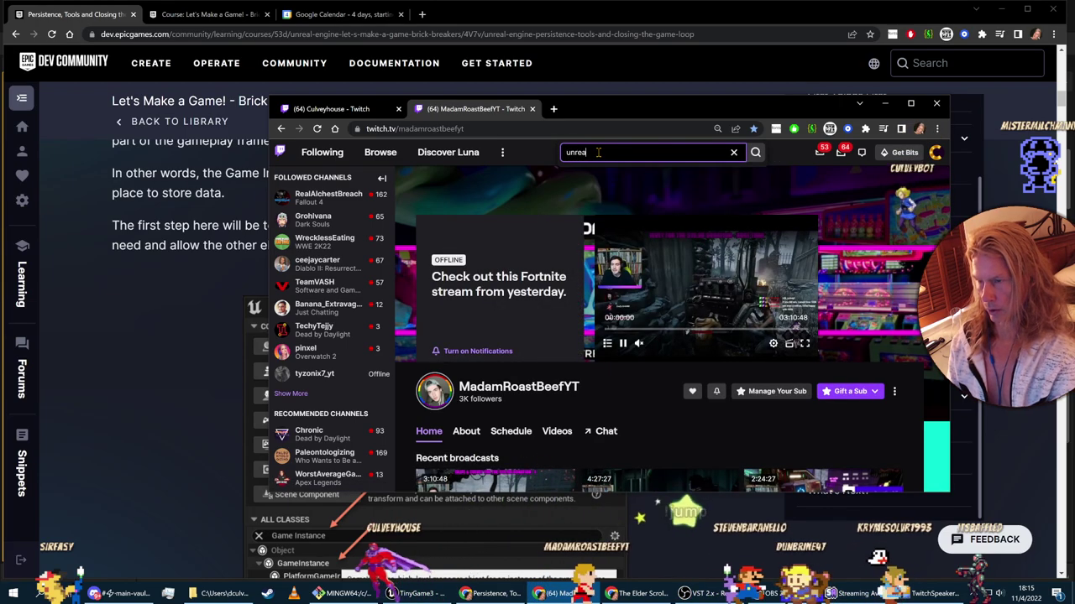
type(" engine 5")
key("Return")
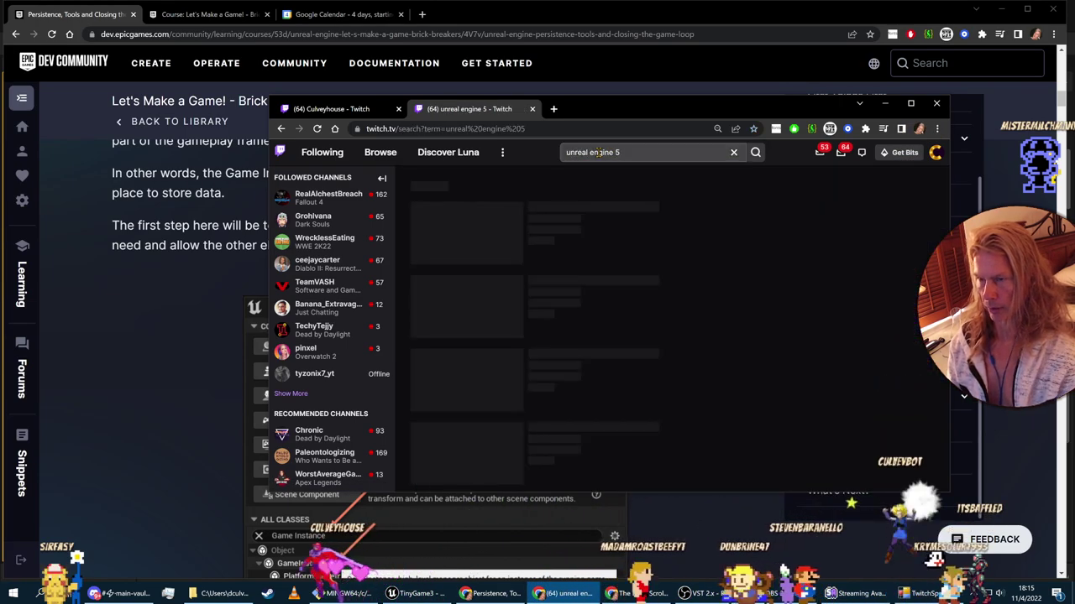
scroll(653, 401, "down", 10)
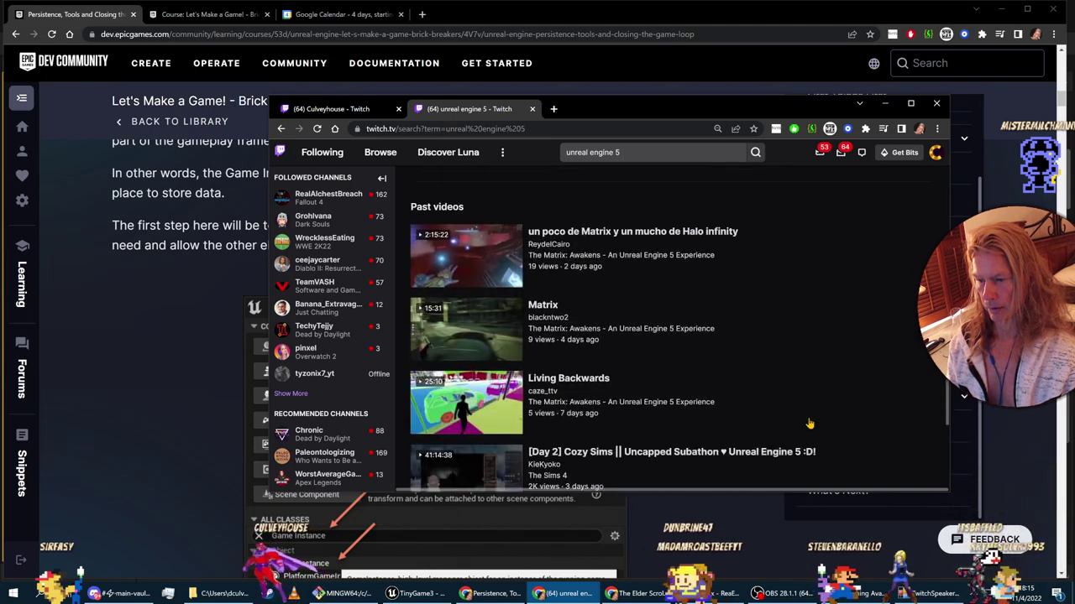
scroll(808, 423, "down", 2)
scroll(806, 427, "up", 5)
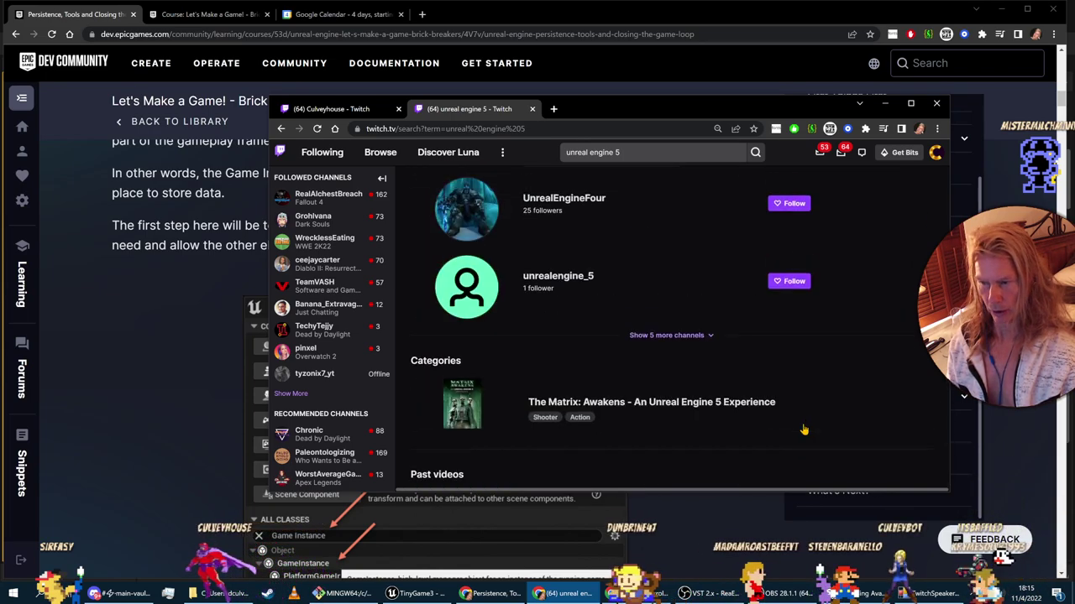
scroll(804, 430, "up", 5)
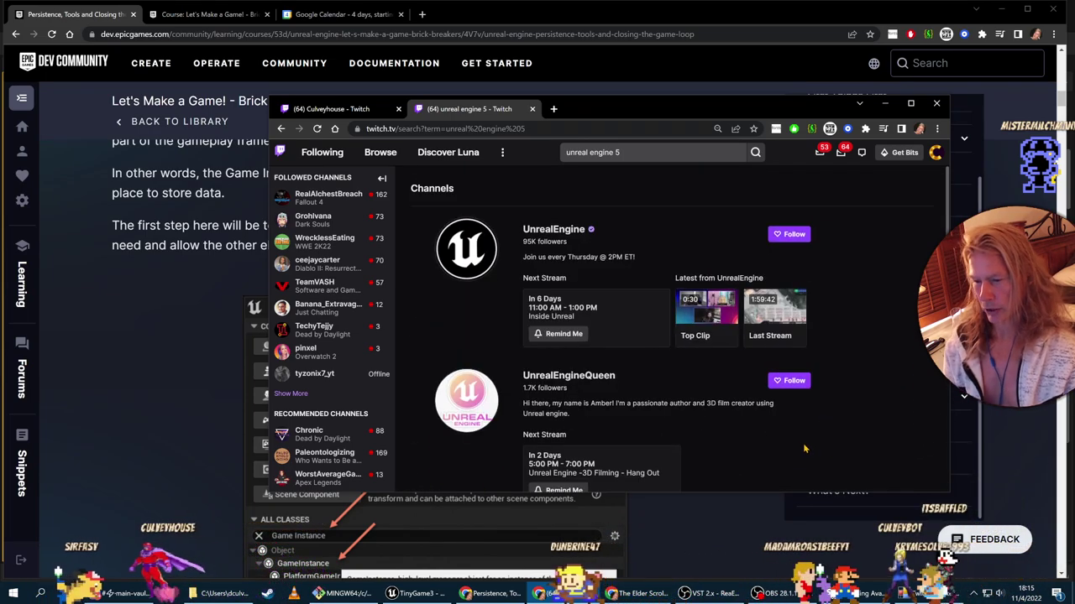
Step: Search Twitch for 'ue5' and close that tab, then post the boss-battle chat message and minimize Twitch
left_click(642, 152)
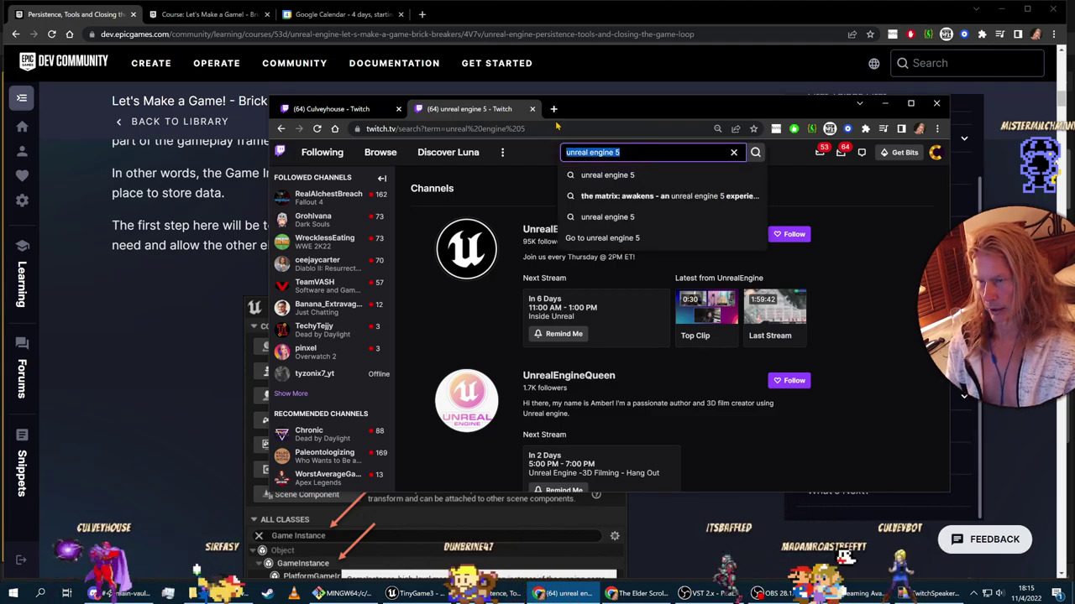
type("ue5")
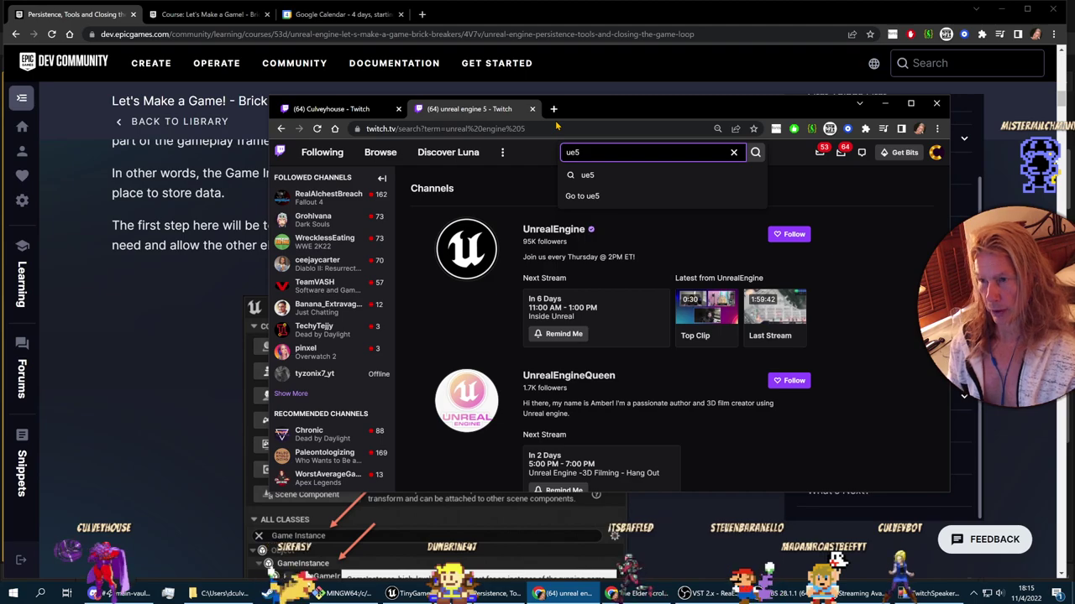
key("Return")
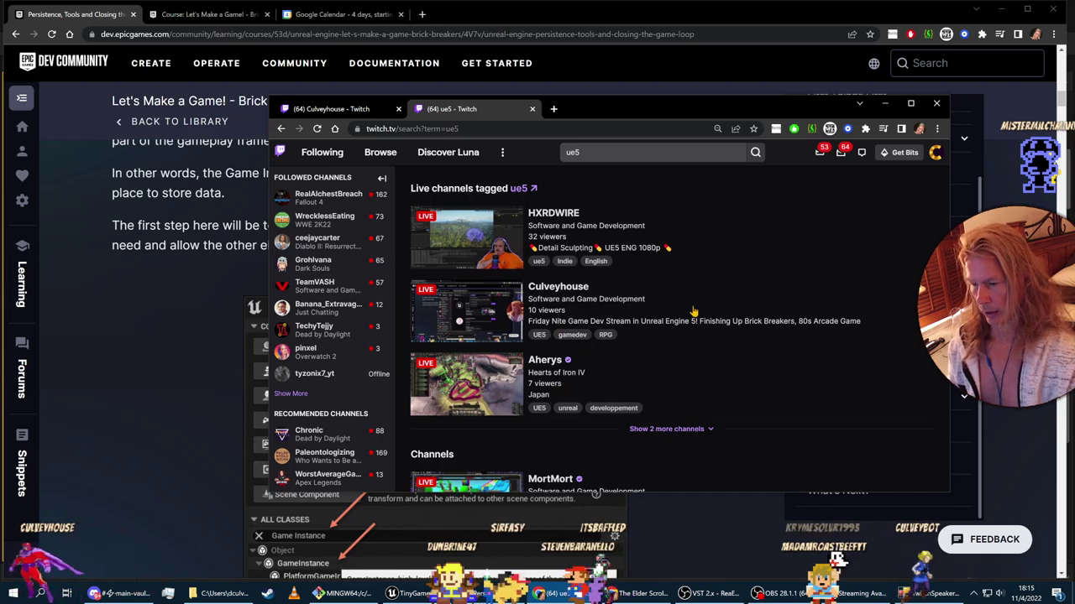
scroll(593, 395, "down", 2)
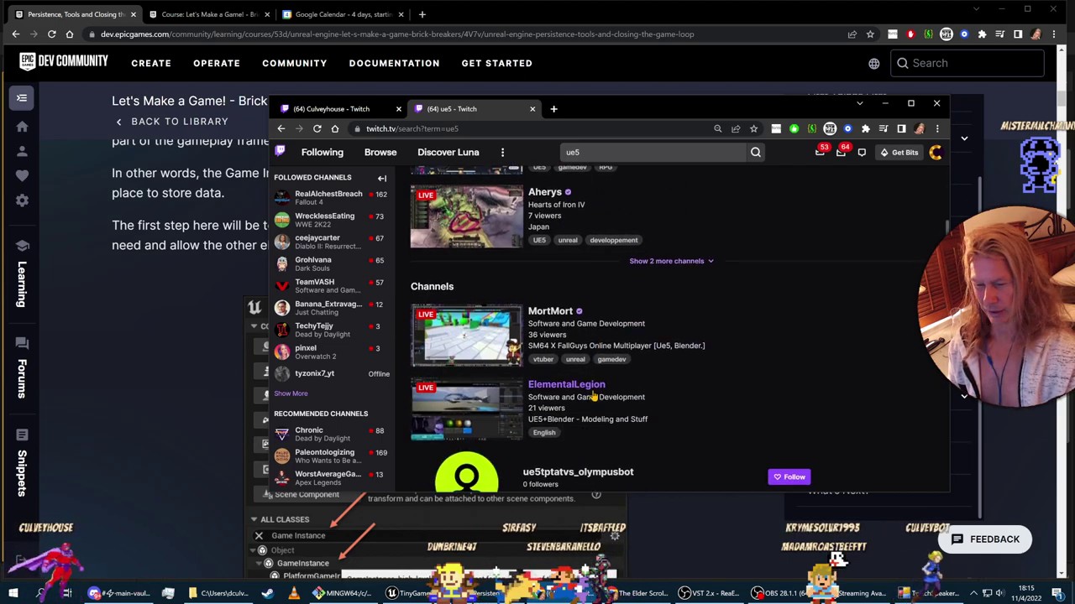
left_click(532, 110)
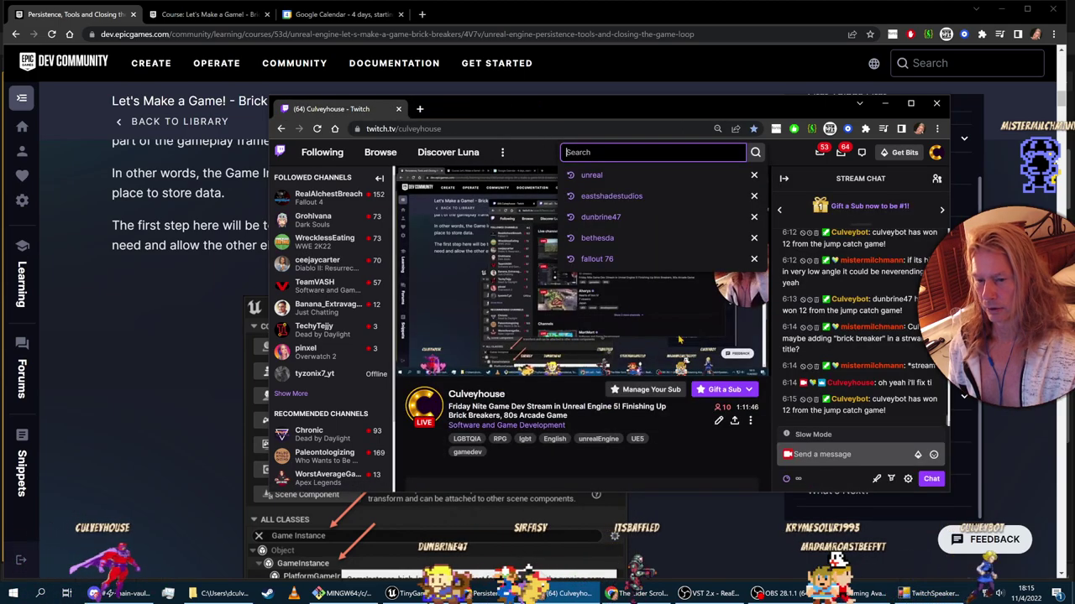
left_click(846, 454)
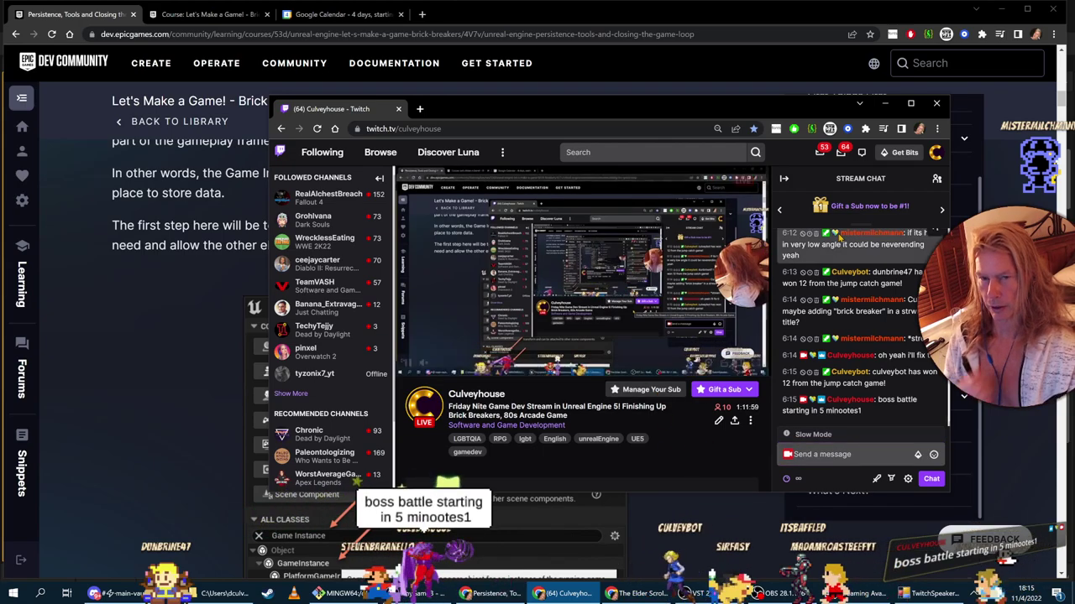
left_click(885, 103)
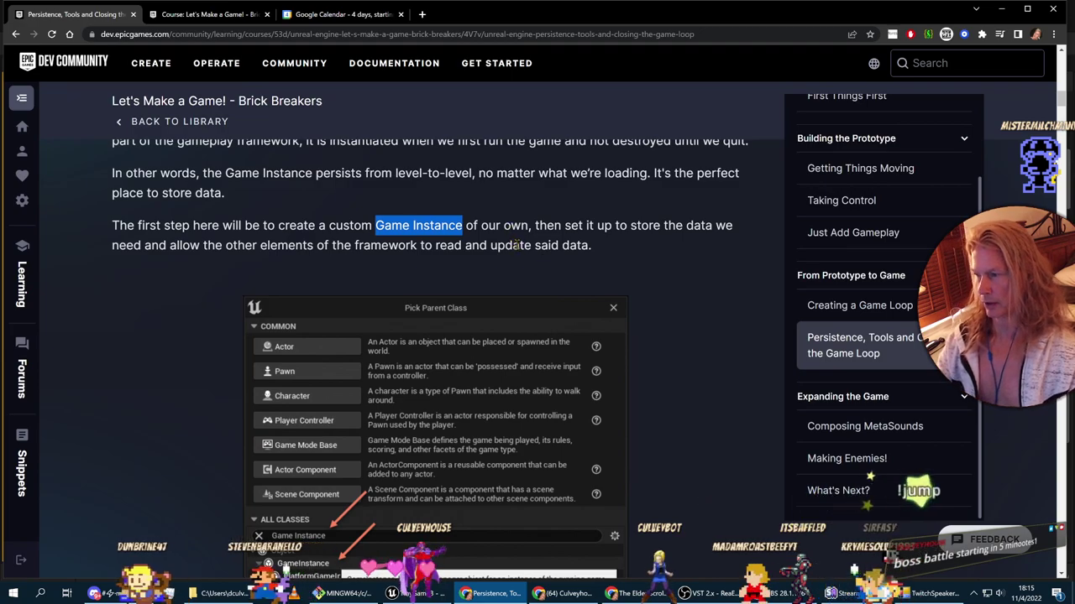
Step: Scroll to the lesson's Pick Parent Class screenshot, then switch past OBS to the Unreal Editor
scroll(495, 241, "down", 1)
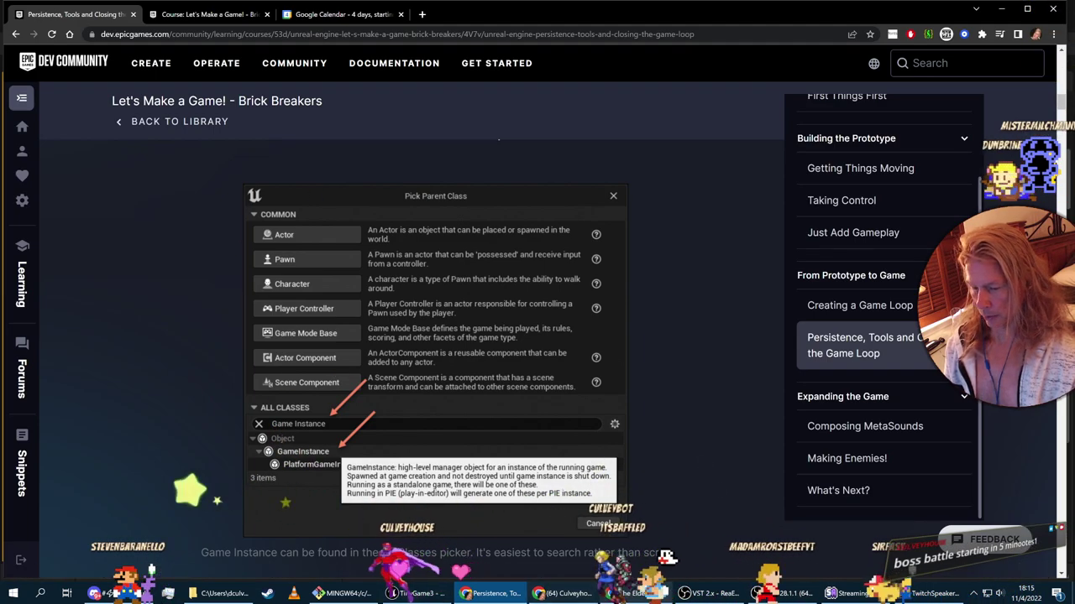
key("alt+Tab")
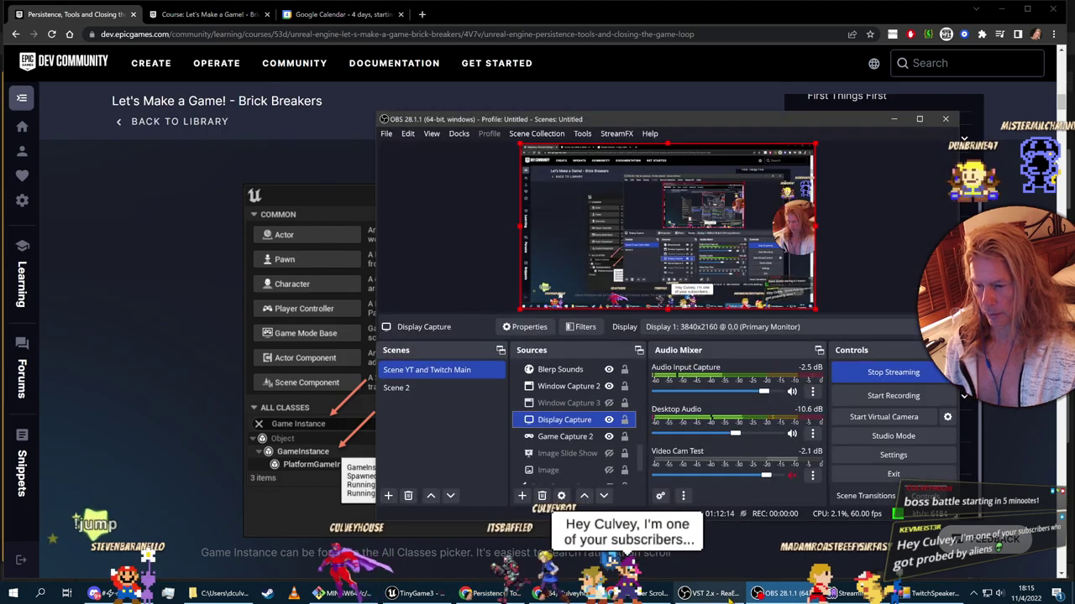
key("alt+Tab")
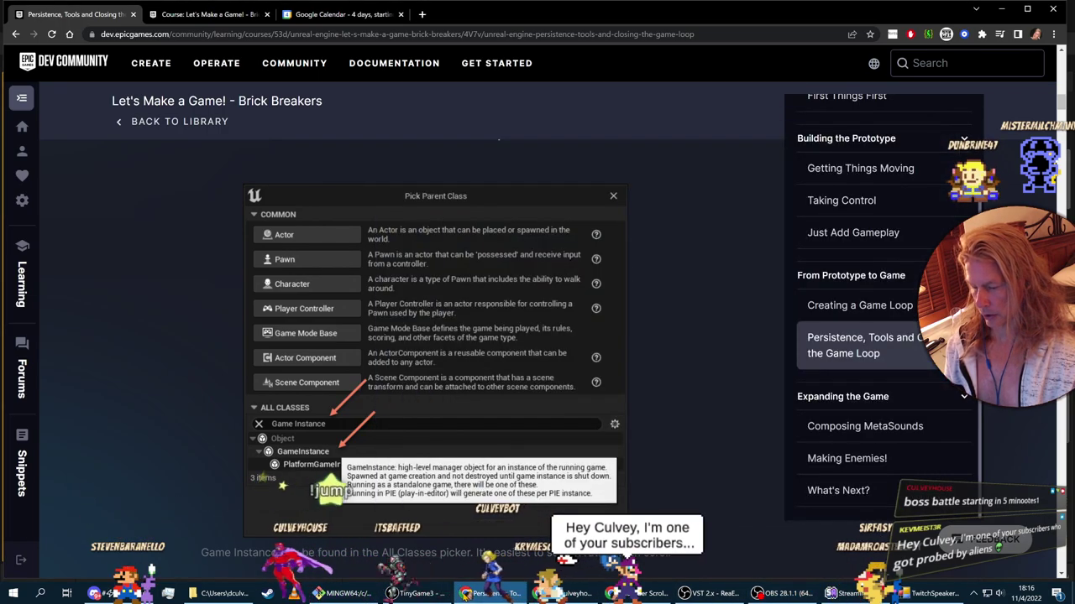
left_click(411, 593)
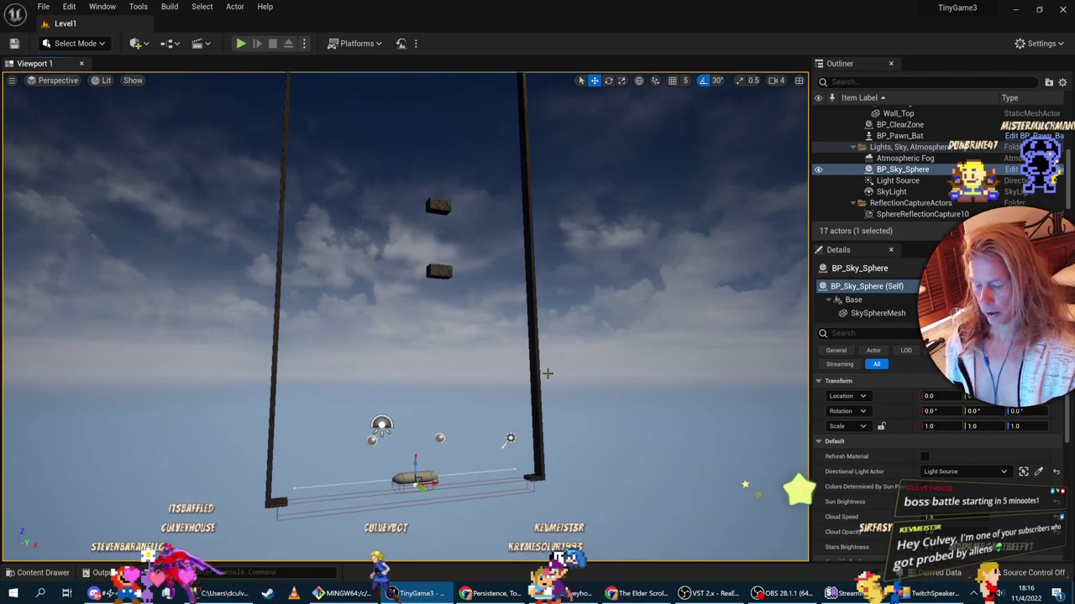
Step: Open the Content Drawer, enter the Framework folder and select BP_GameMode
key("XF86AudioLowerVolume")
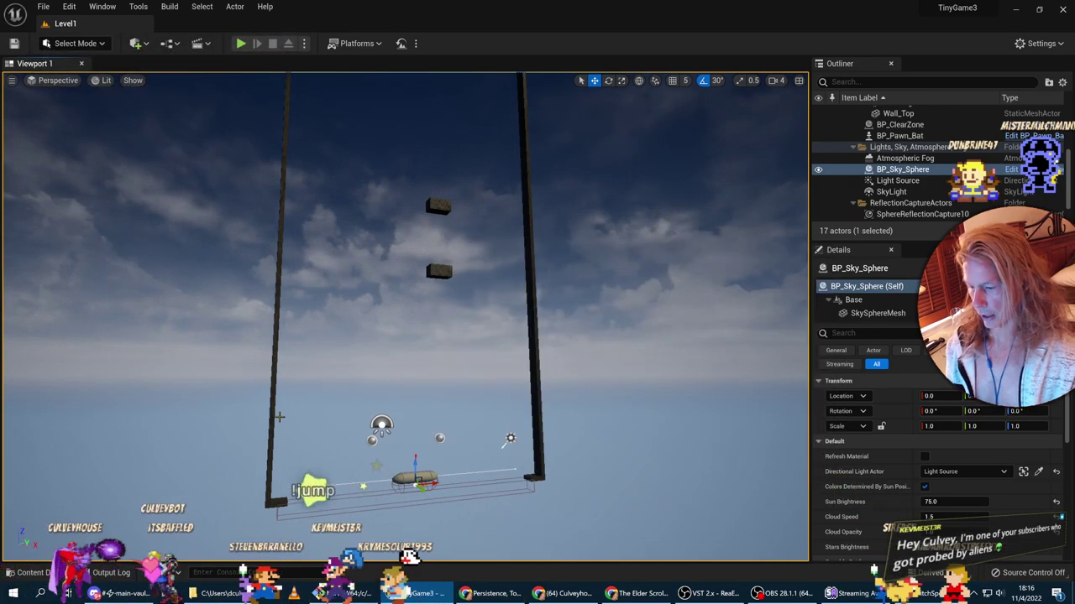
key("ctrl+Tab")
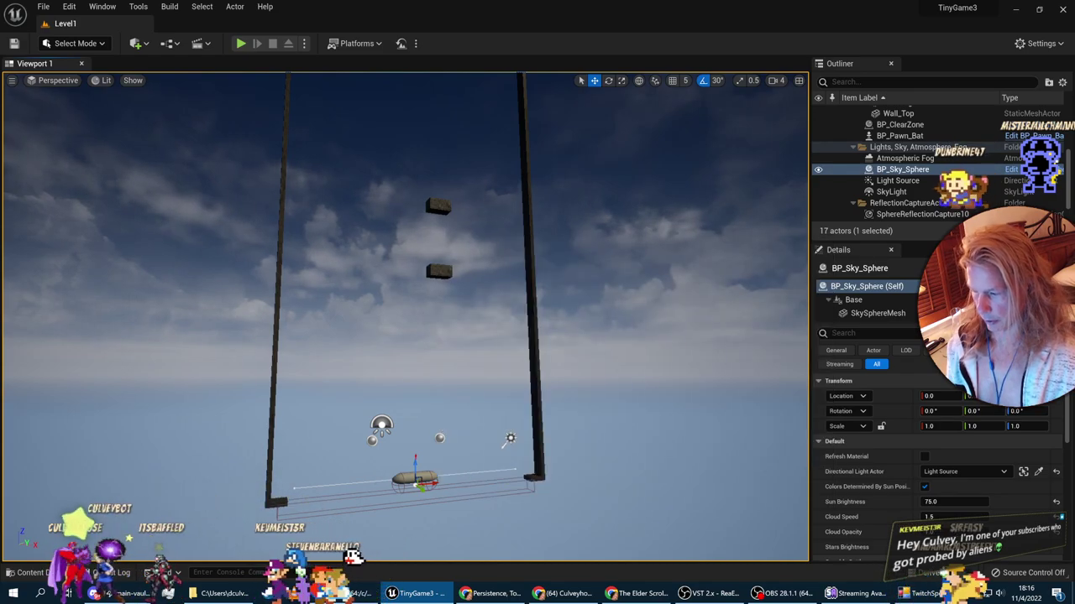
key("ctrl+space")
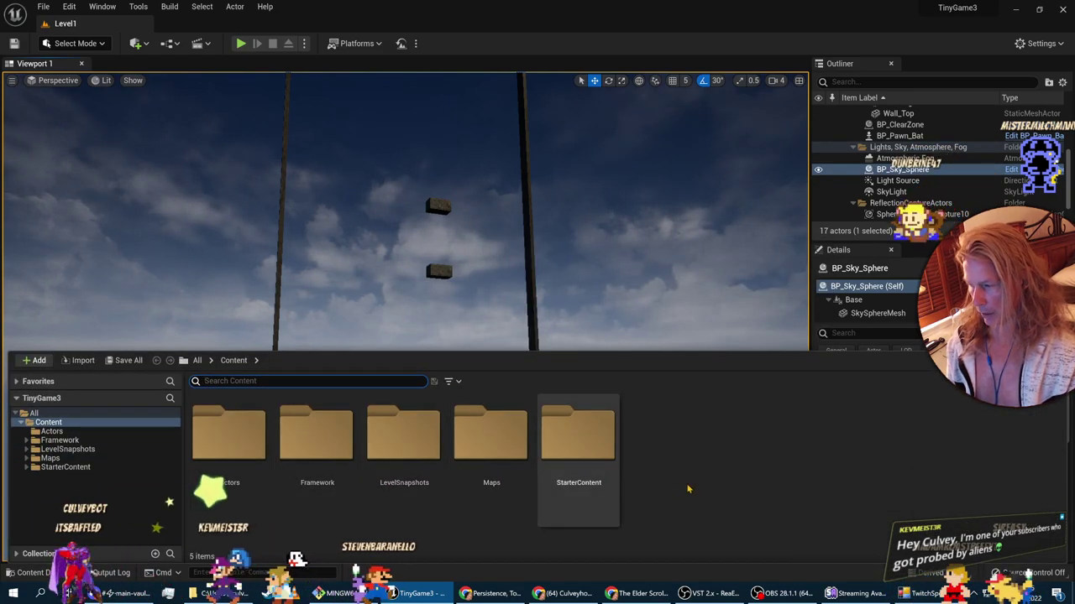
scroll(680, 490, "down", 2, "ctrl")
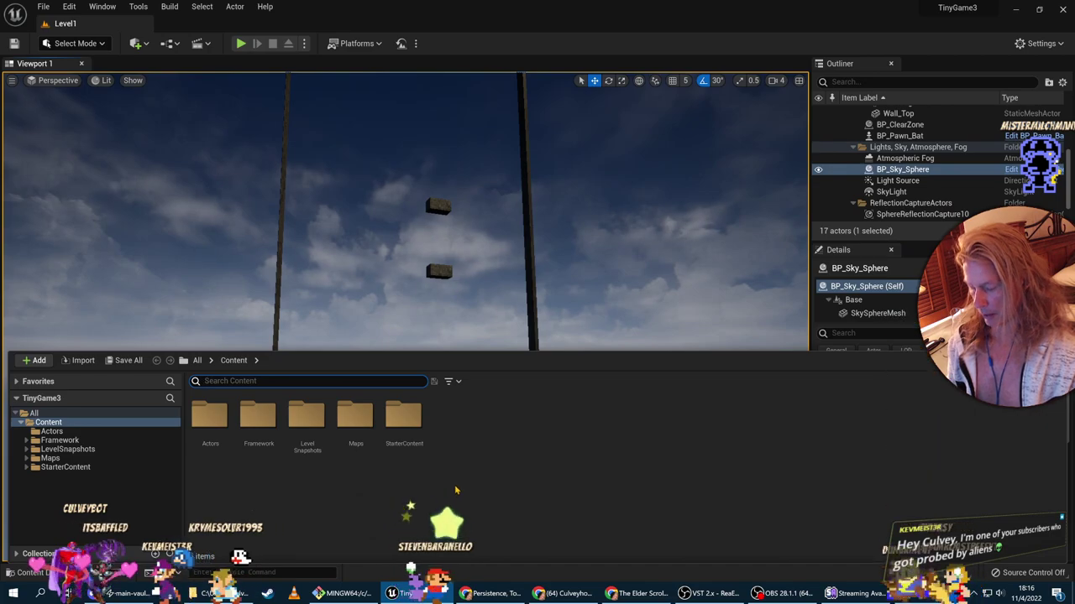
double_click(258, 417)
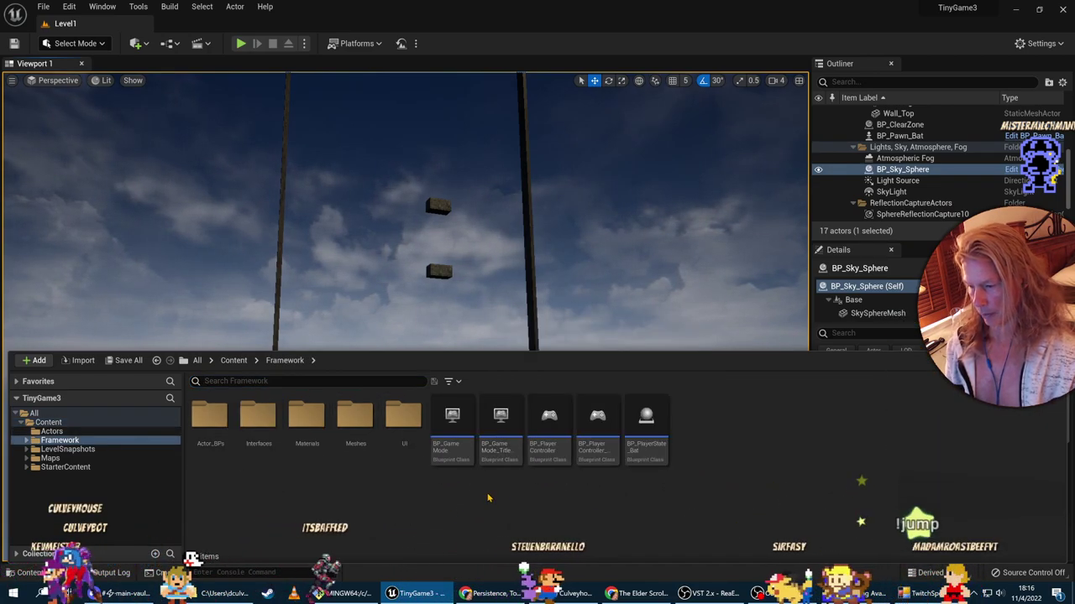
left_click(451, 430)
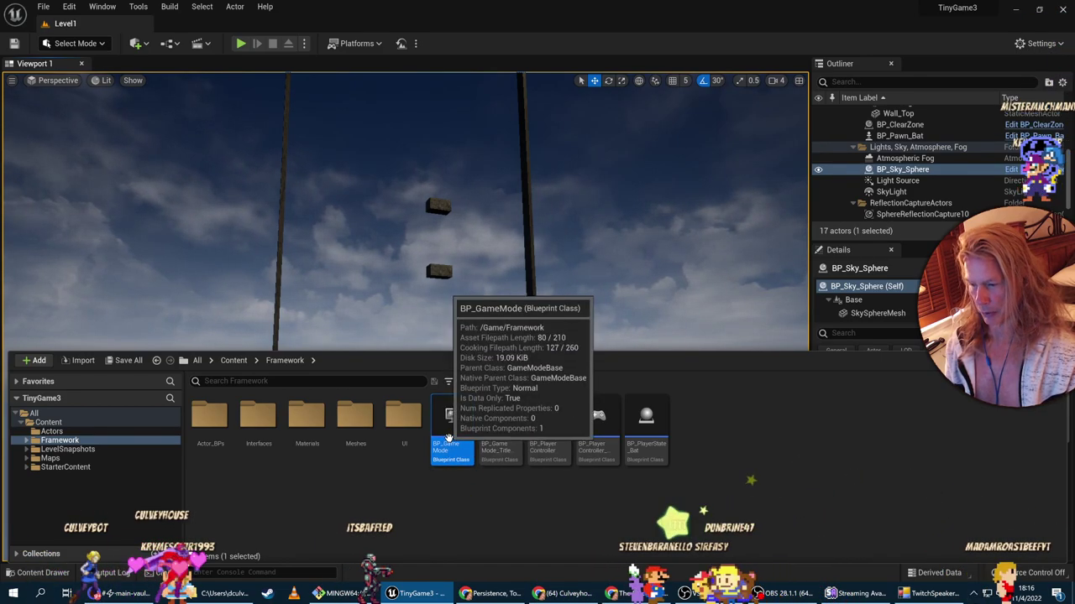
Step: Open BP_GameMode in the full Blueprint Editor and check Class Settings and Class Defaults for interfaces
double_click(451, 430)
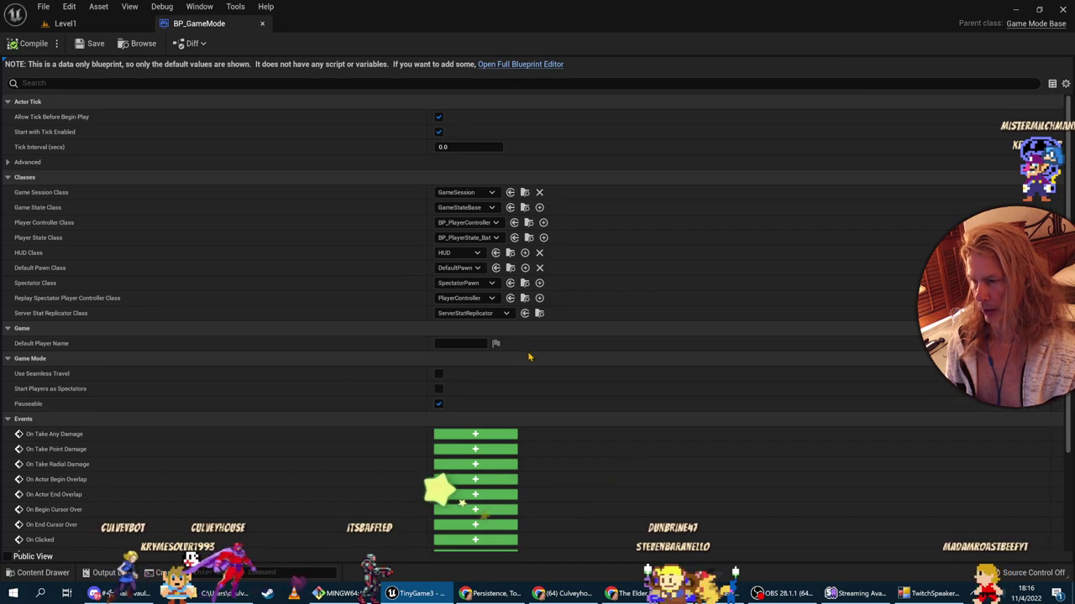
left_click(500, 65)
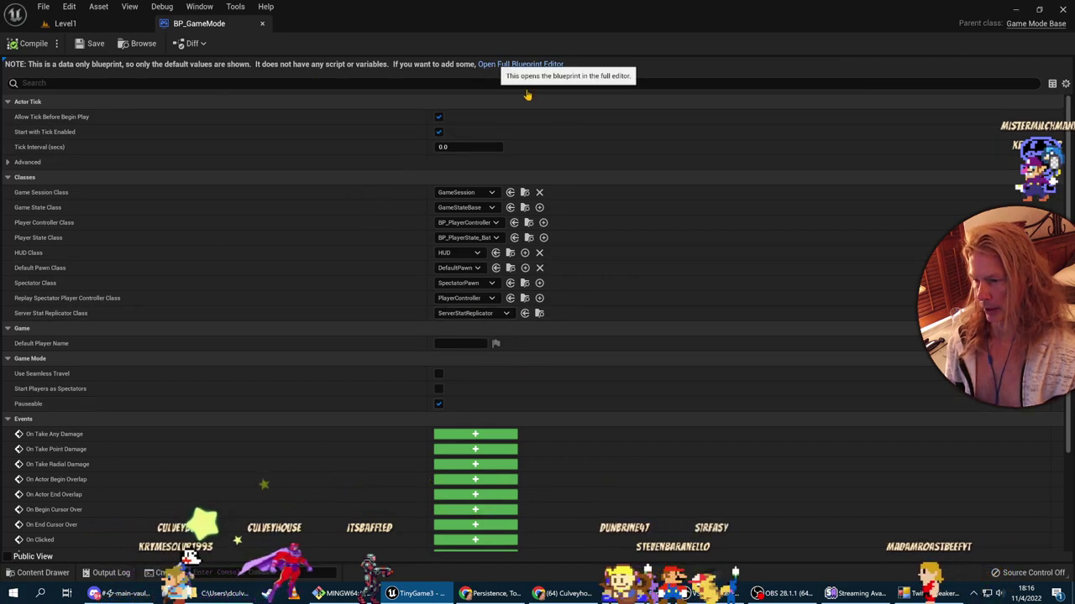
right_click_drag(512, 367, 482, 342)
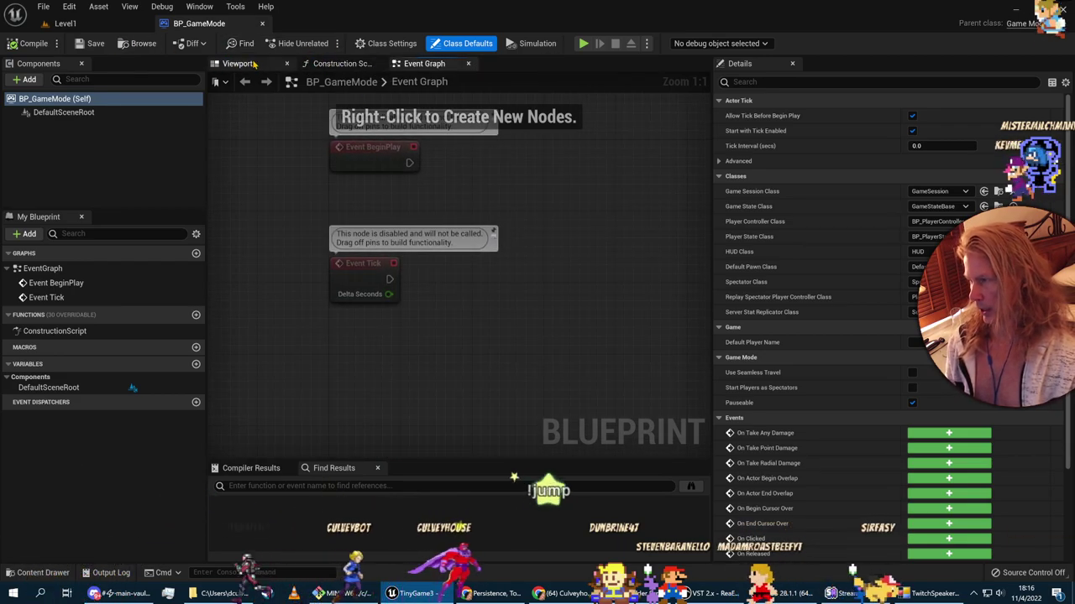
left_click(403, 44)
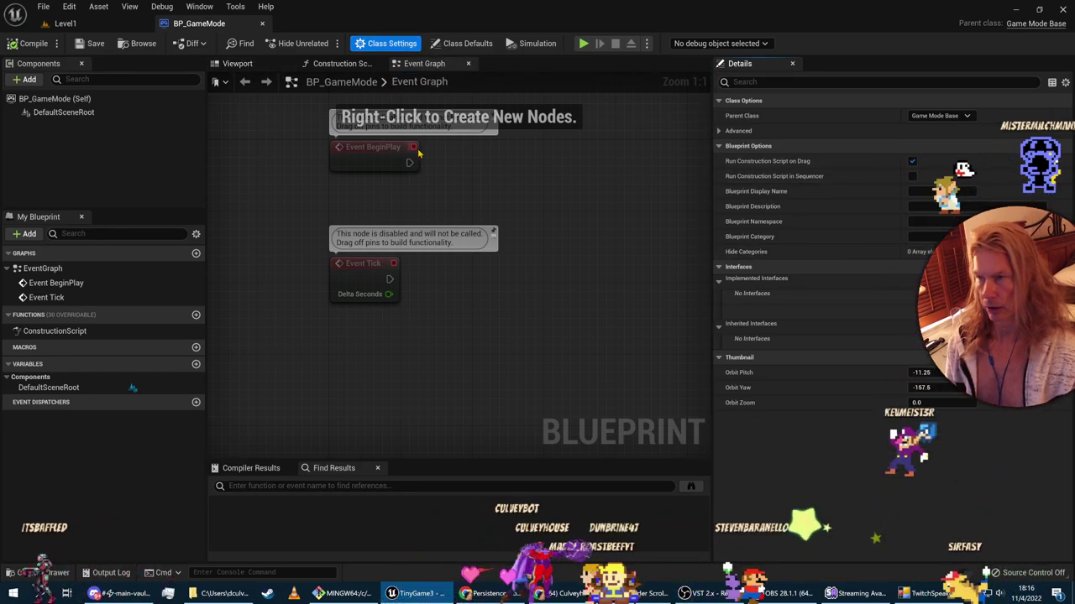
left_click(447, 48)
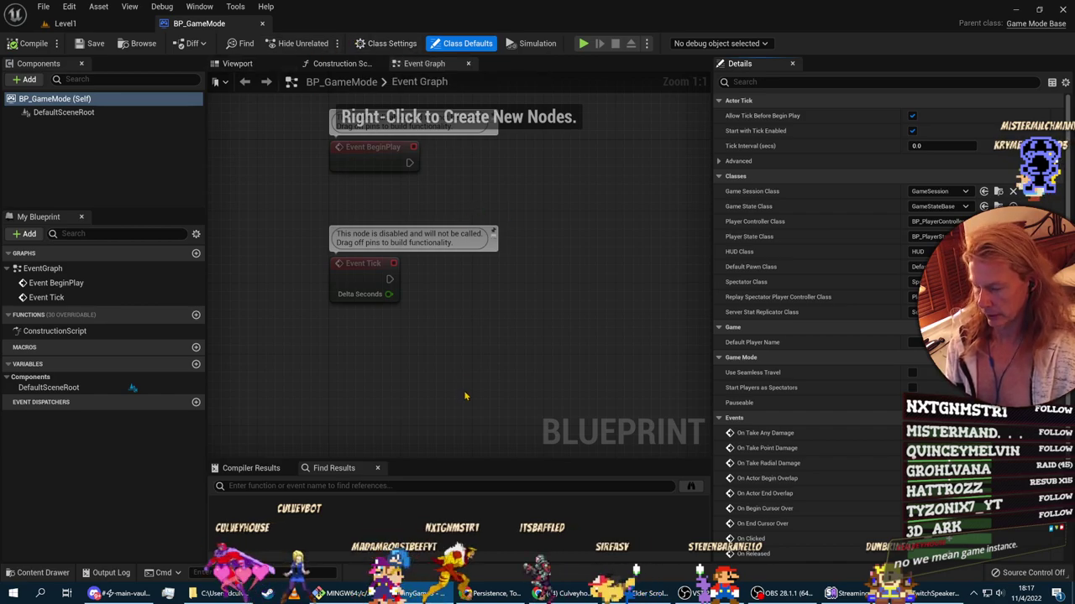
left_click(42, 573)
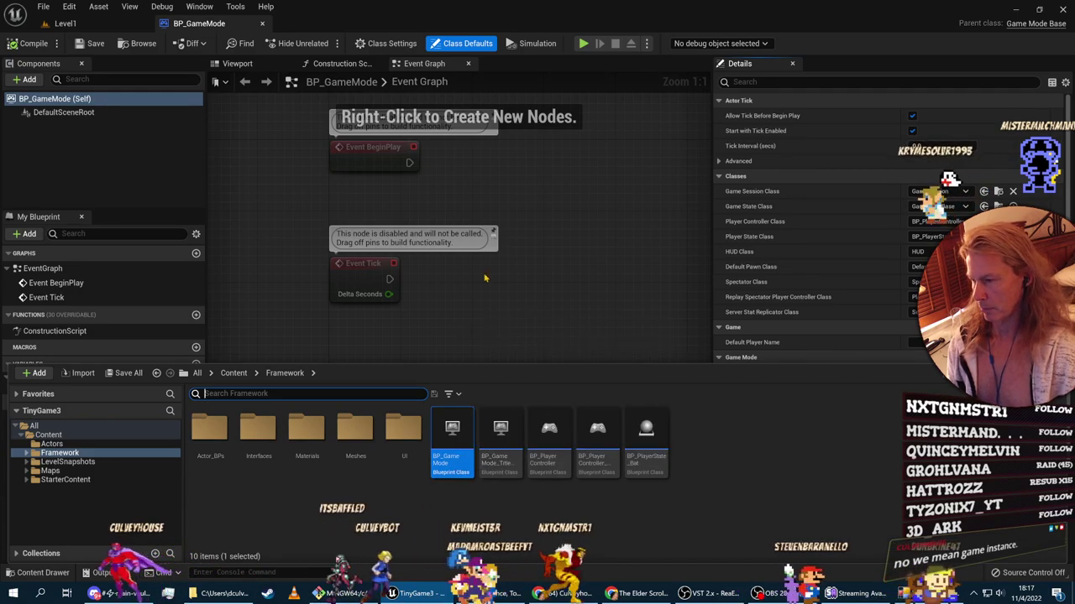
left_click(499, 512)
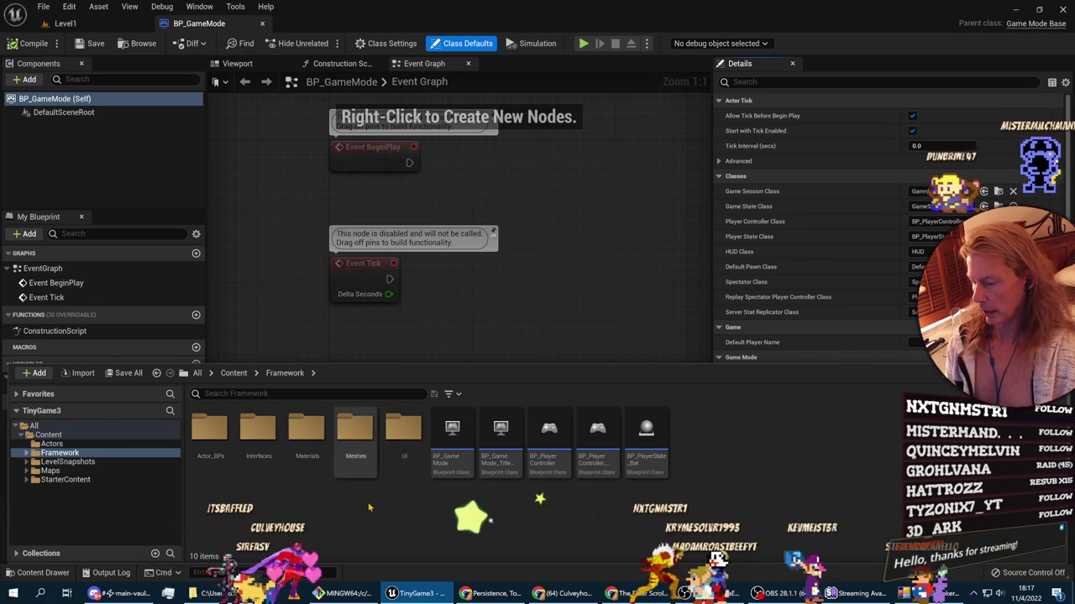
Step: Replay the lesson's demo video on the Epic Developer Community course page
left_click(494, 593)
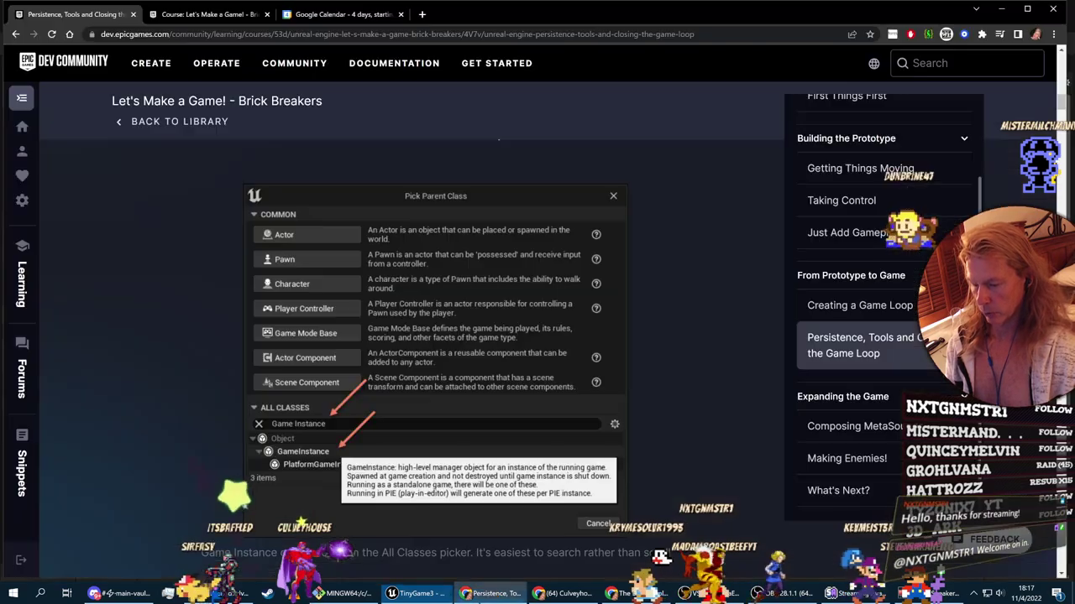
scroll(582, 426, "up", 15)
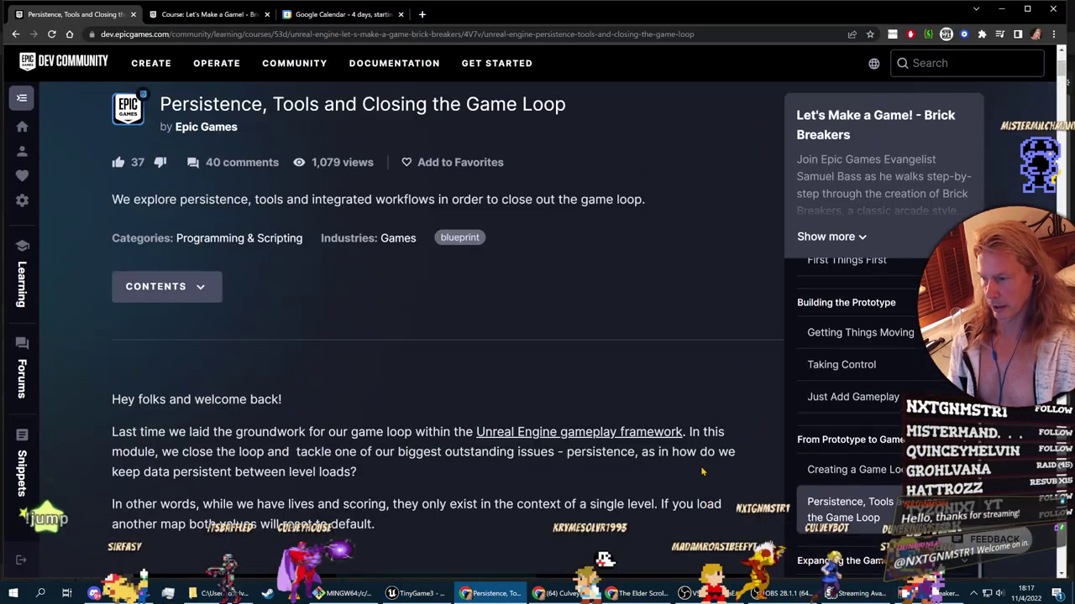
scroll(576, 449, "down", 3)
scroll(576, 448, "down", 2)
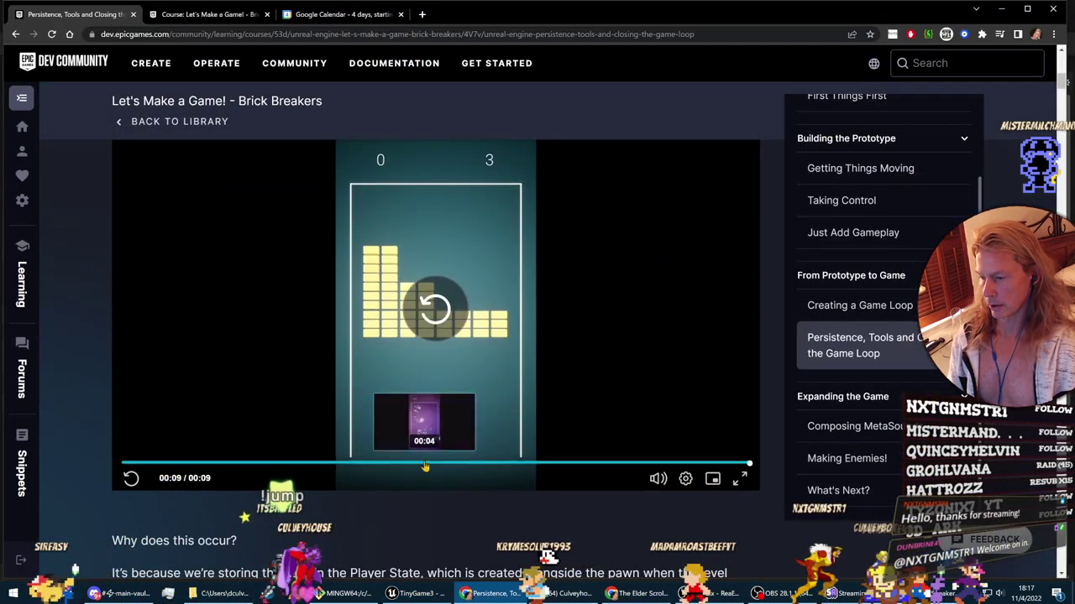
left_click(467, 342)
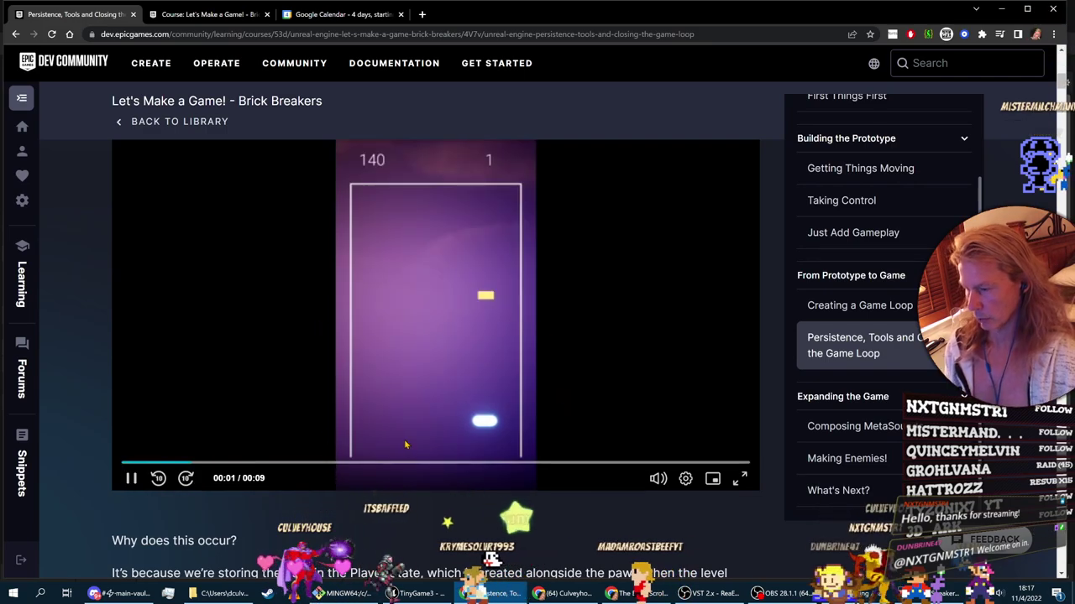
Step: Reread the Game Instance section down to the Pick Parent Class image
scroll(130, 478, "down", 7)
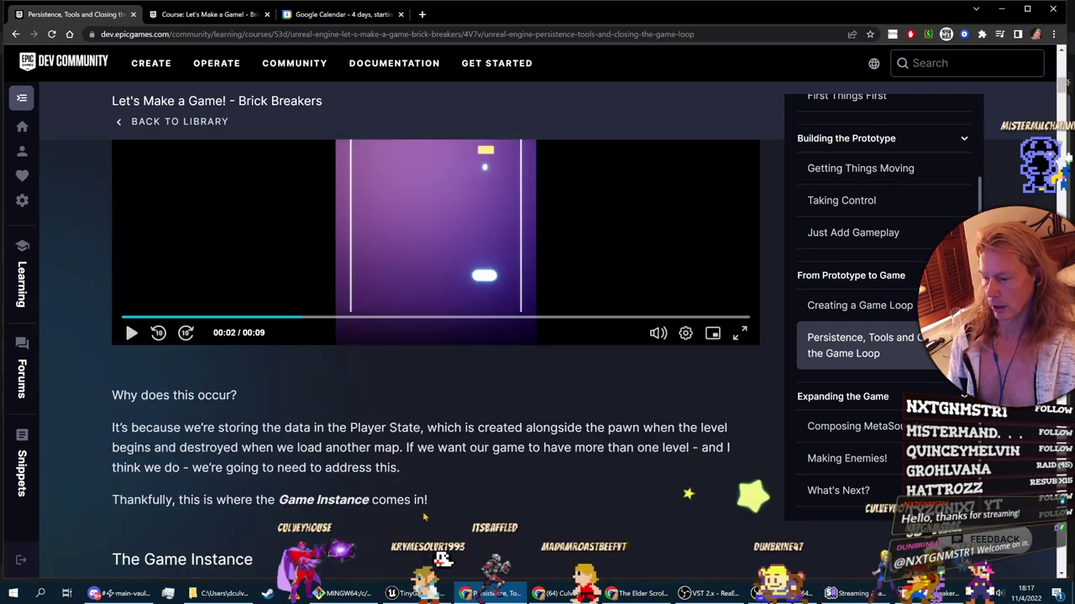
scroll(131, 478, "up", 1)
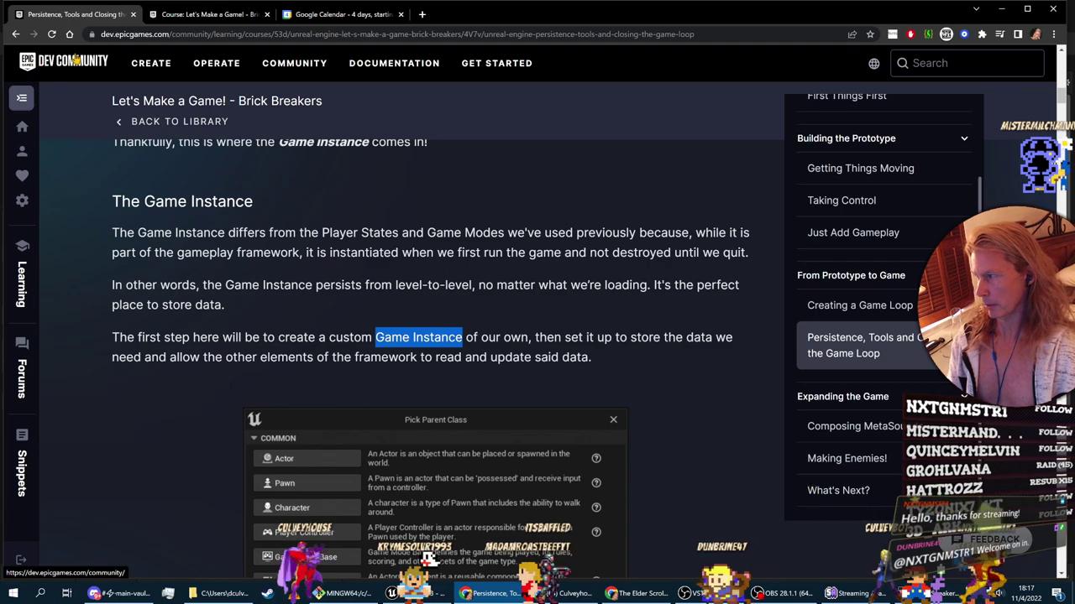
scroll(782, 66, "up", 3)
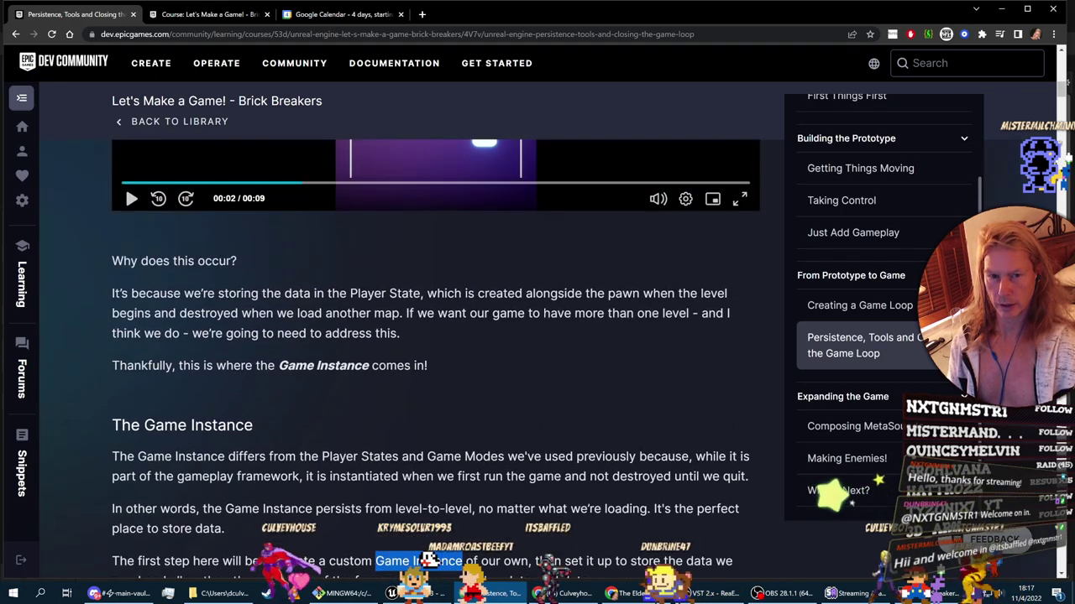
scroll(813, 108, "up", 5)
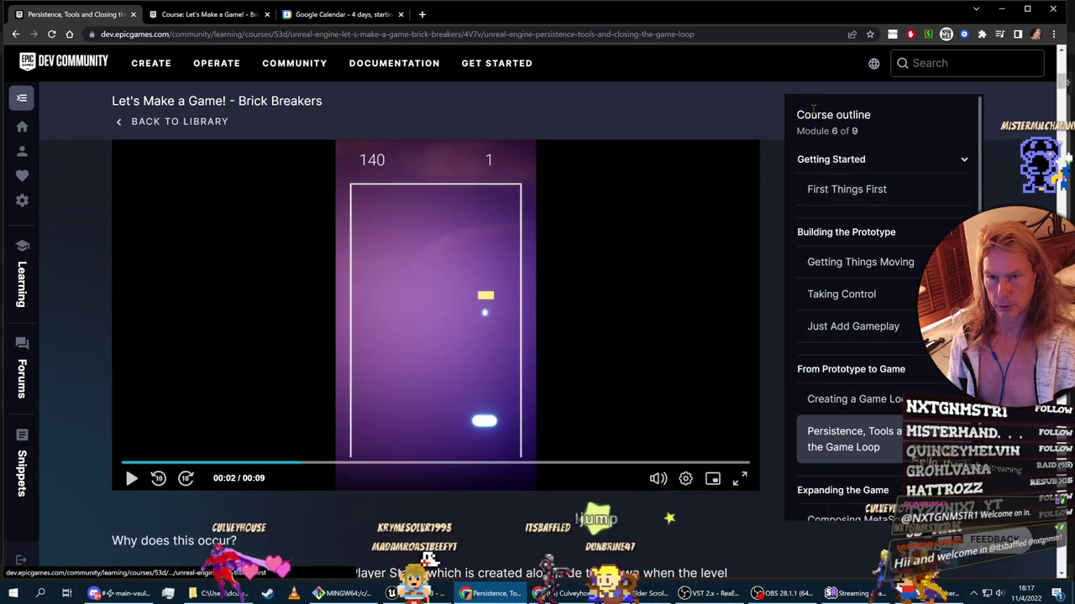
scroll(666, 411, "down", 3)
scroll(262, 190, "up", 2)
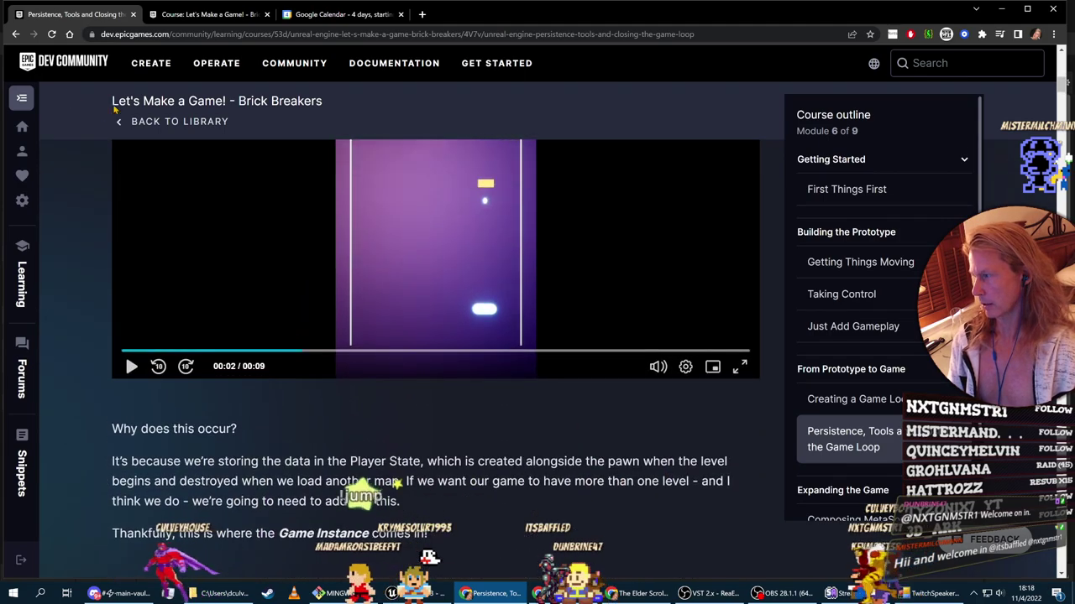
scroll(394, 420, "down", 2)
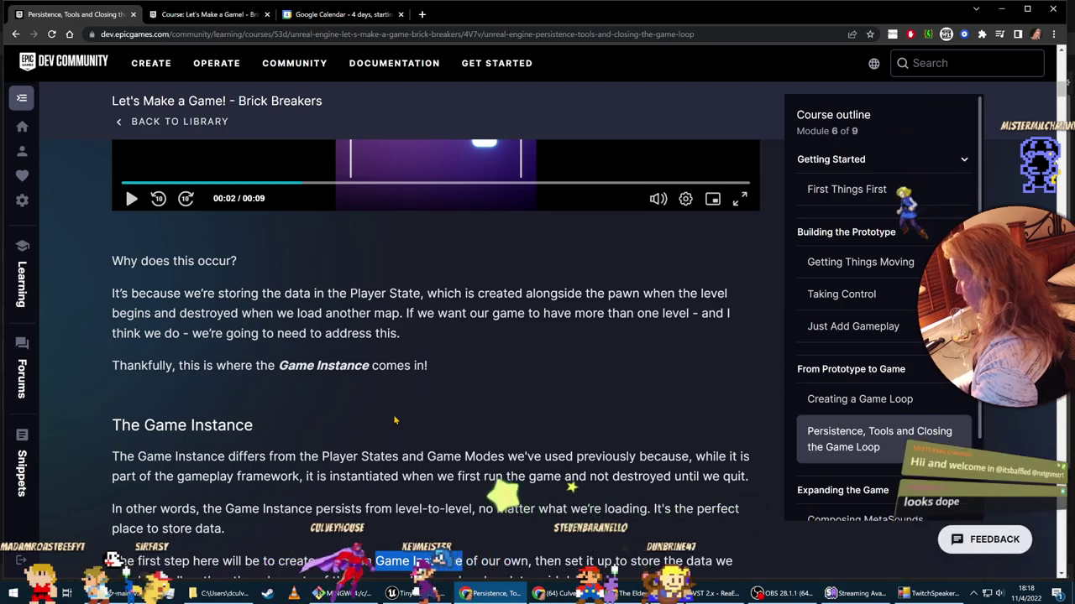
scroll(420, 424, "down", 3)
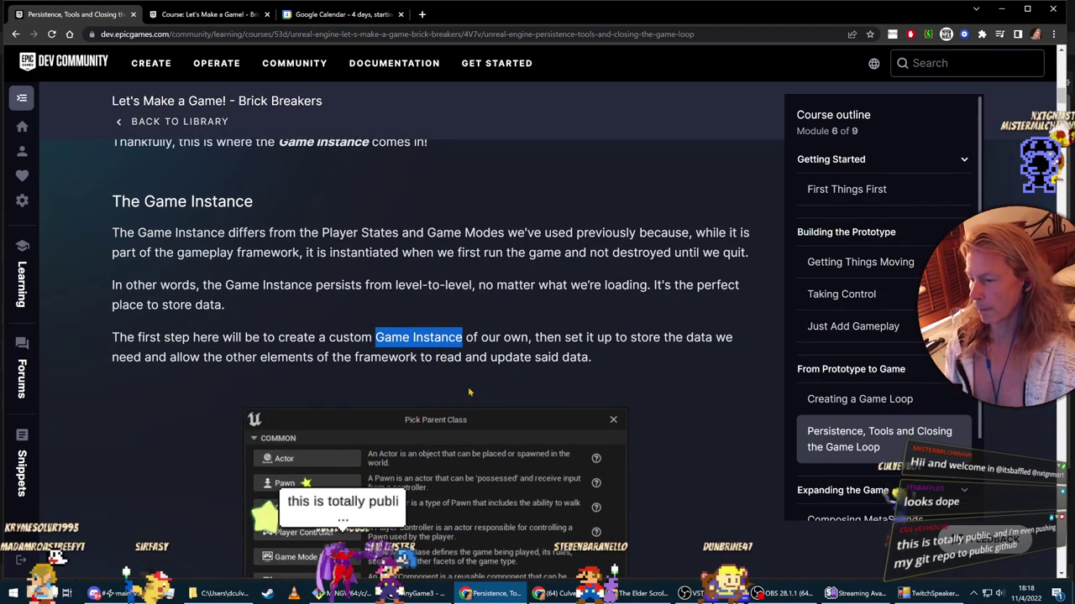
scroll(695, 477, "down", 4)
Step: Run git status in Git Bash, which shows the untracked Level1 snapshot folder
key("alt+Tab")
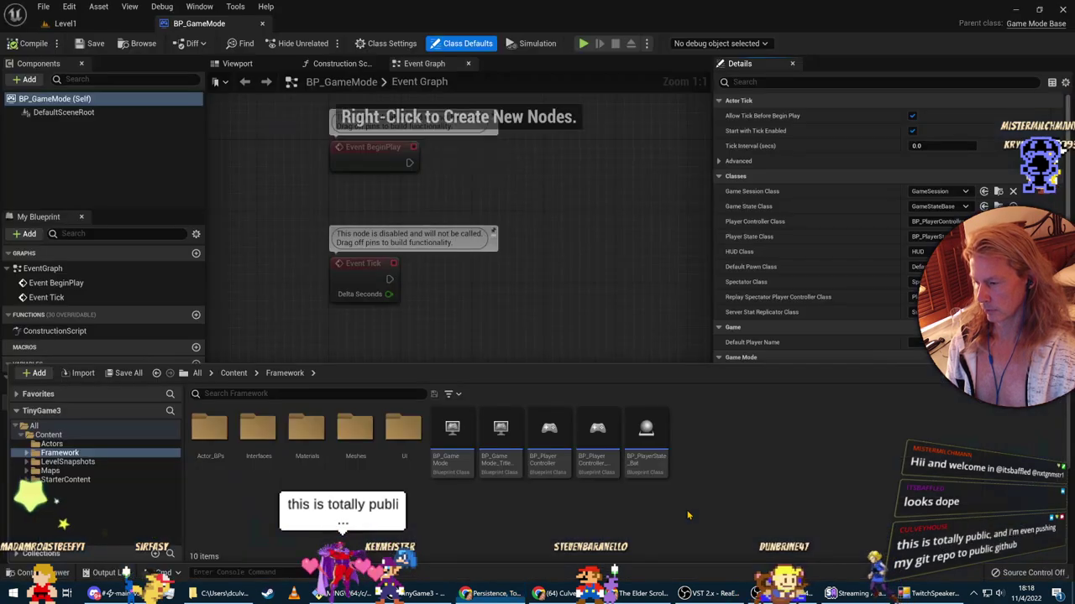
key("alt+Tab")
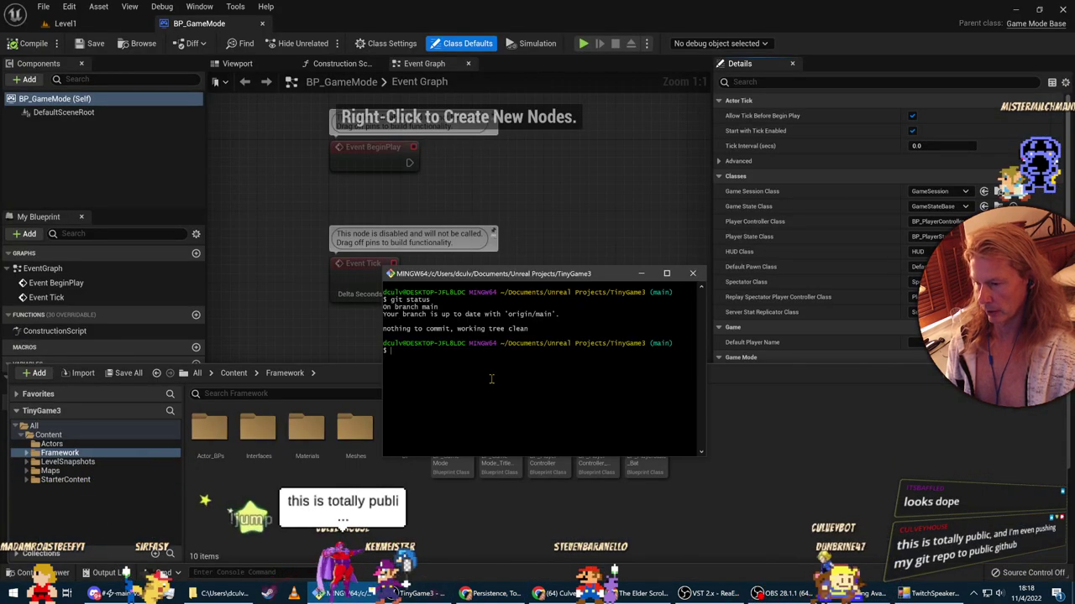
type("git status")
key("Return")
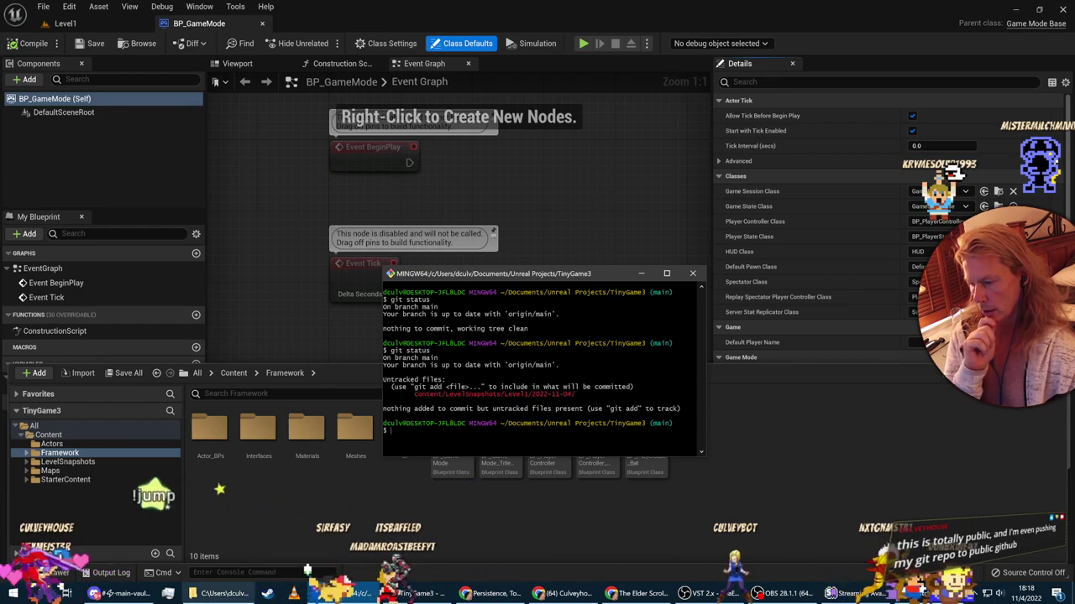
key("alt+Tab")
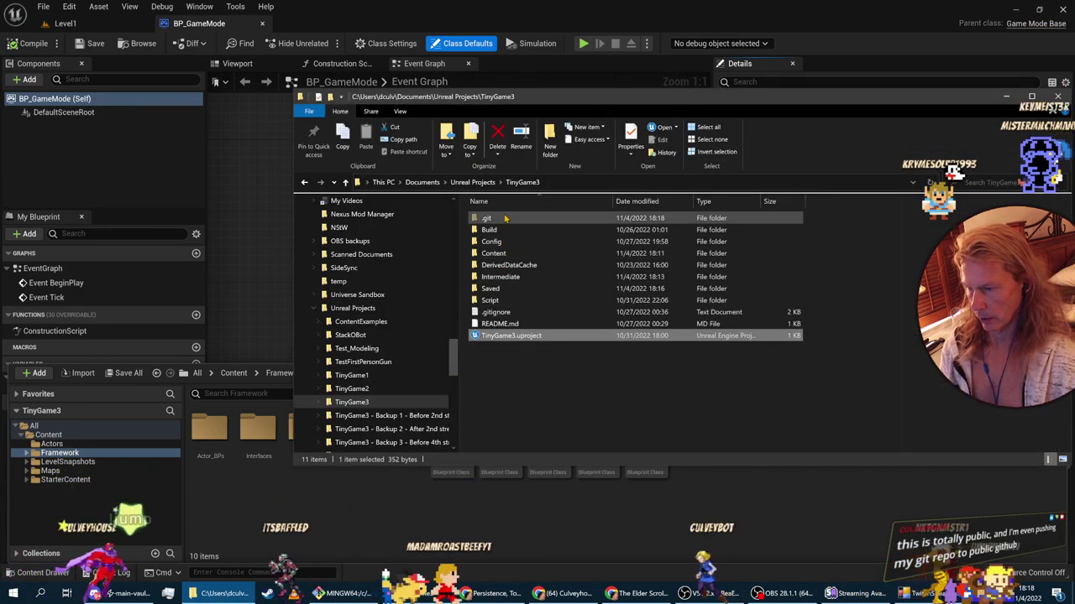
Step: Navigate into TinyGame3's Content/LevelSnapshots folder in File Explorer
key("alt+Tab")
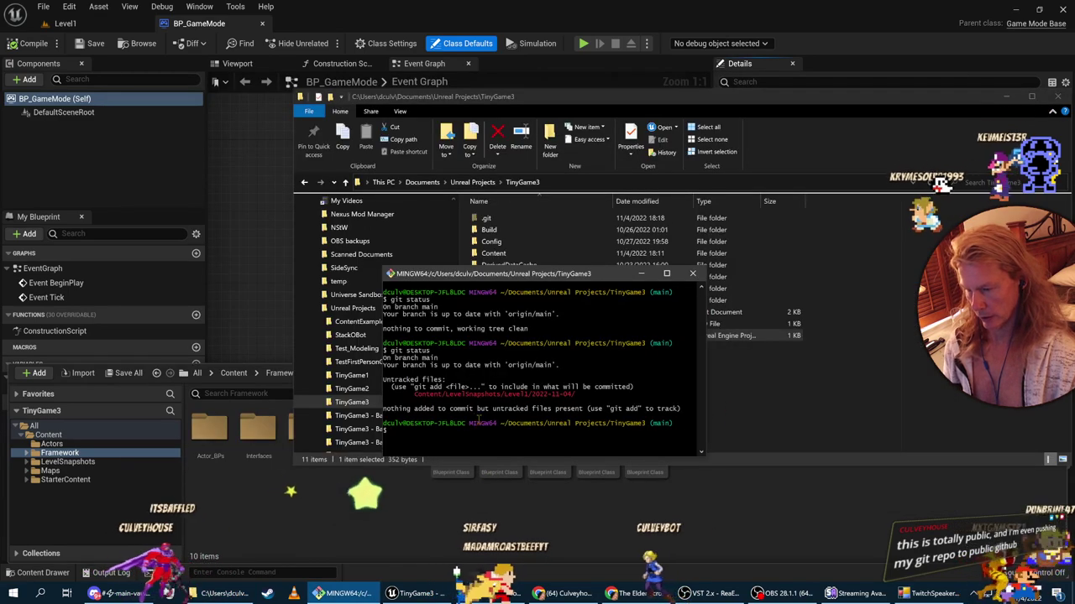
key("alt+Tab")
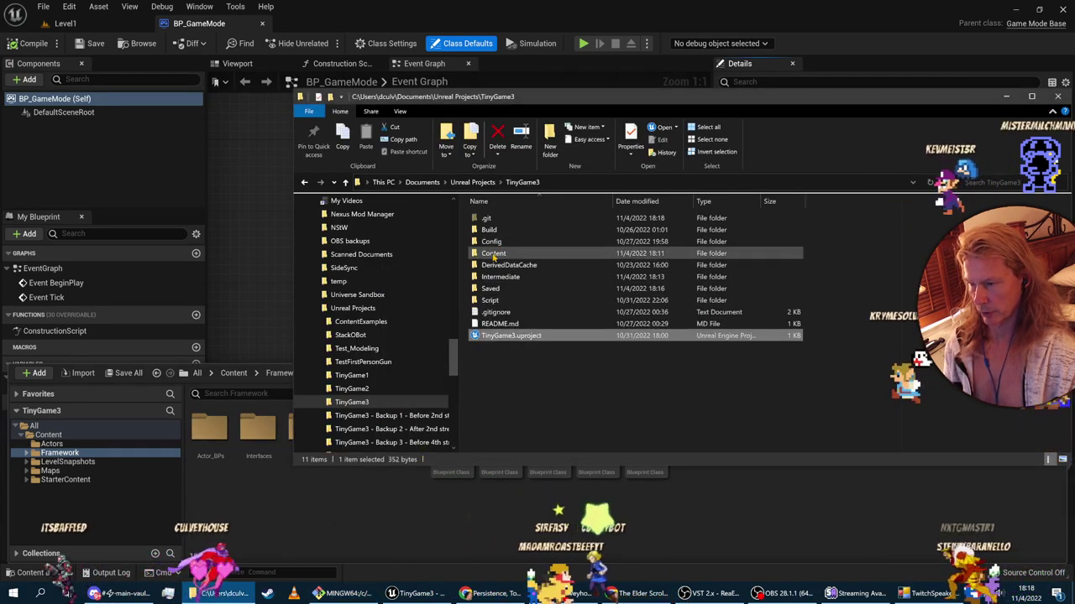
double_click(493, 253)
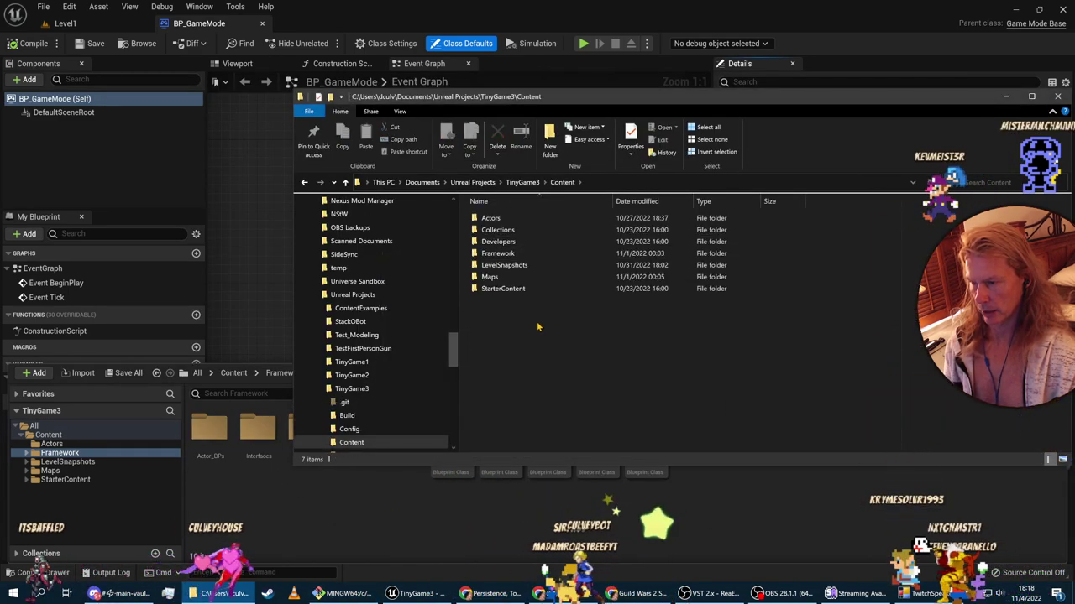
double_click(504, 266)
Step: Browse the Level1 snapshot folders 2022-11-04 and 2022-10-31, then return to LevelSnapshots
right_click(495, 223)
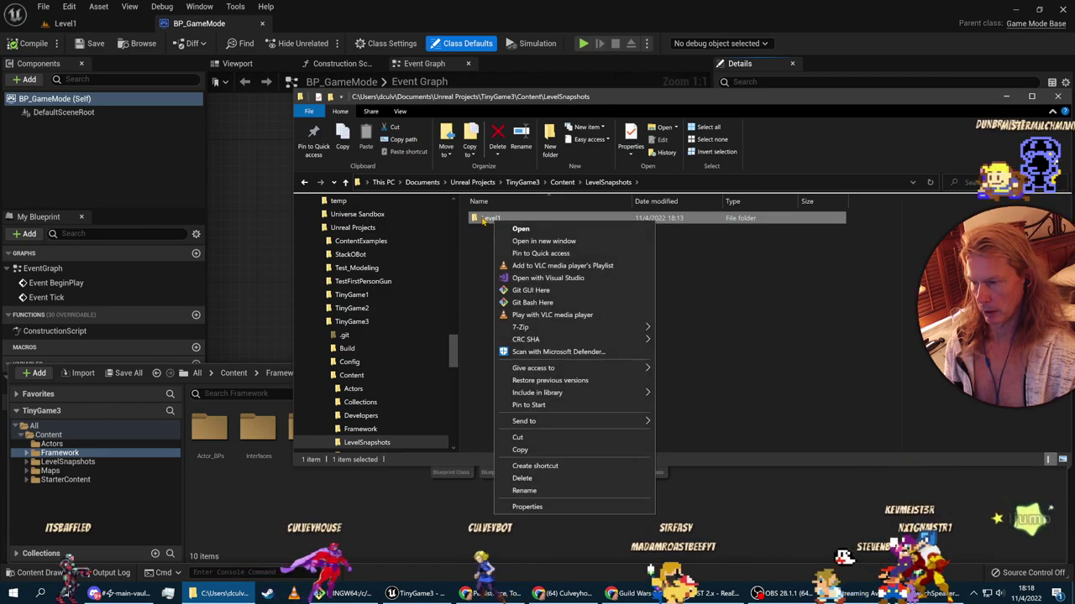
left_click(520, 229)
double_click(504, 230)
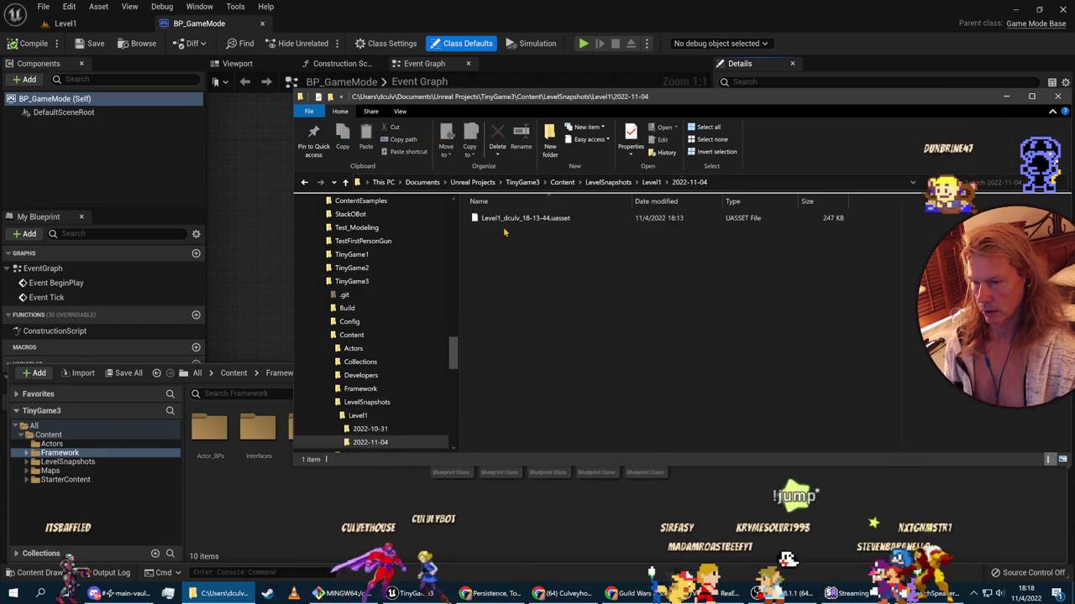
left_click(529, 219)
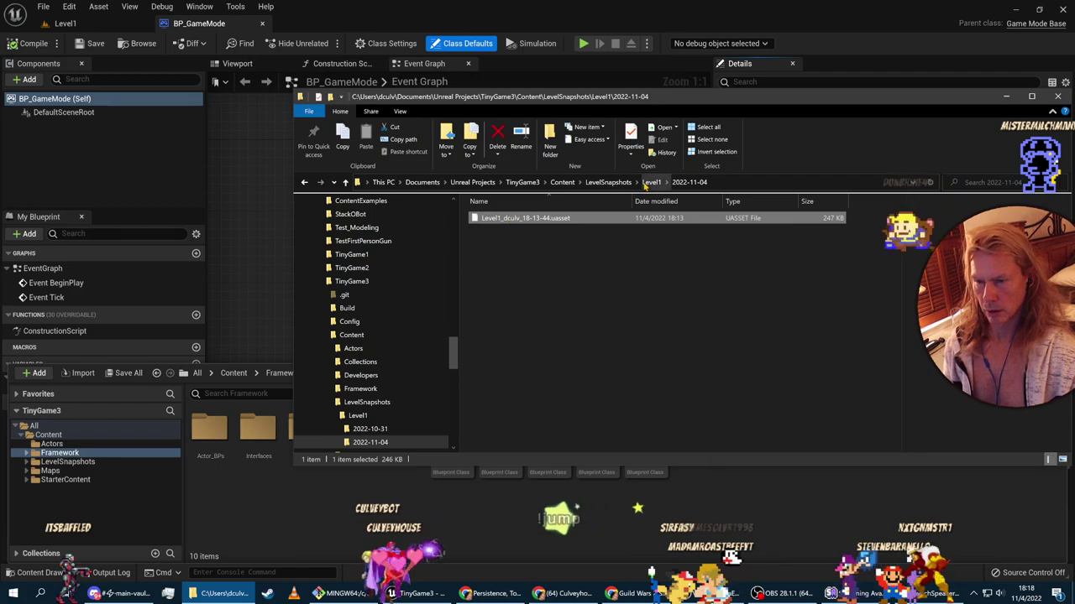
left_click(650, 183)
double_click(529, 218)
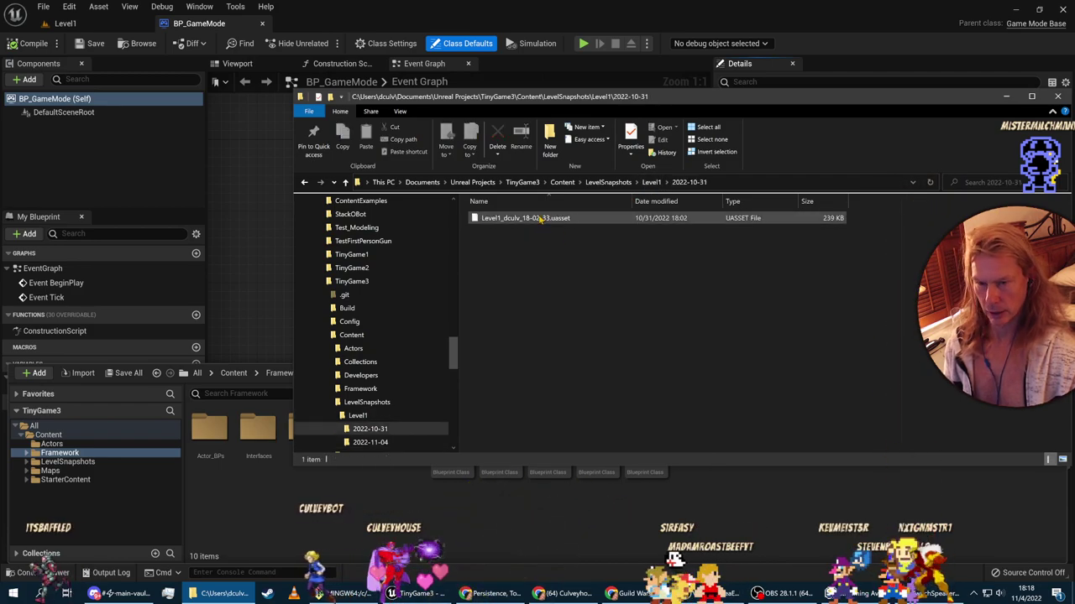
key("alt+Up")
key("alt+Up")
key("alt+Tab")
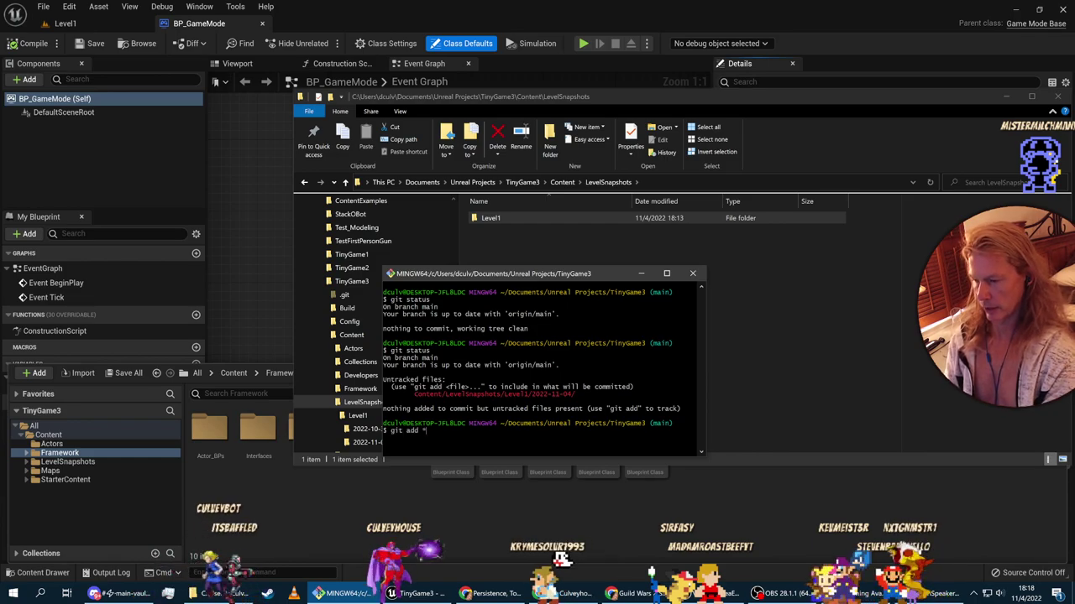
key("alt+Tab")
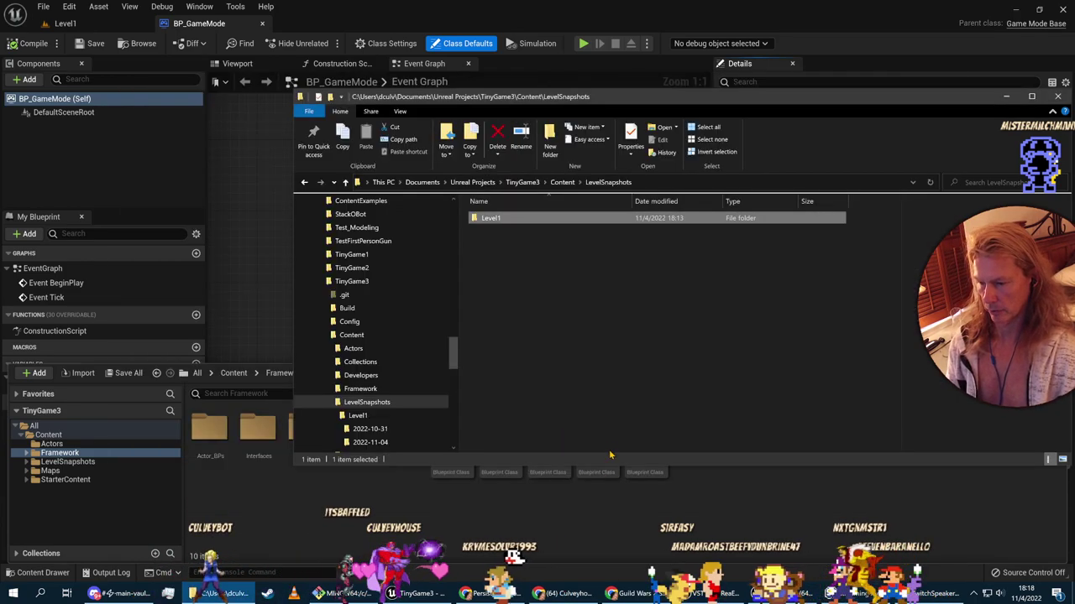
Step: Bring the BP_GameMode editor forward, then switch to the Brick Breakers course page in Chrome
left_click(386, 514)
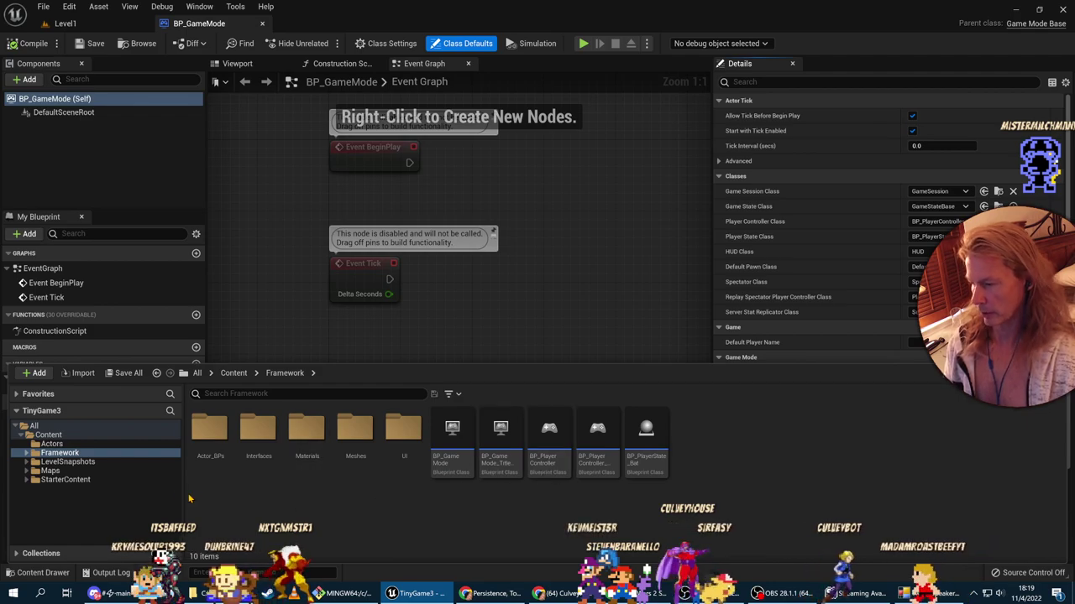
key("alt+Tab")
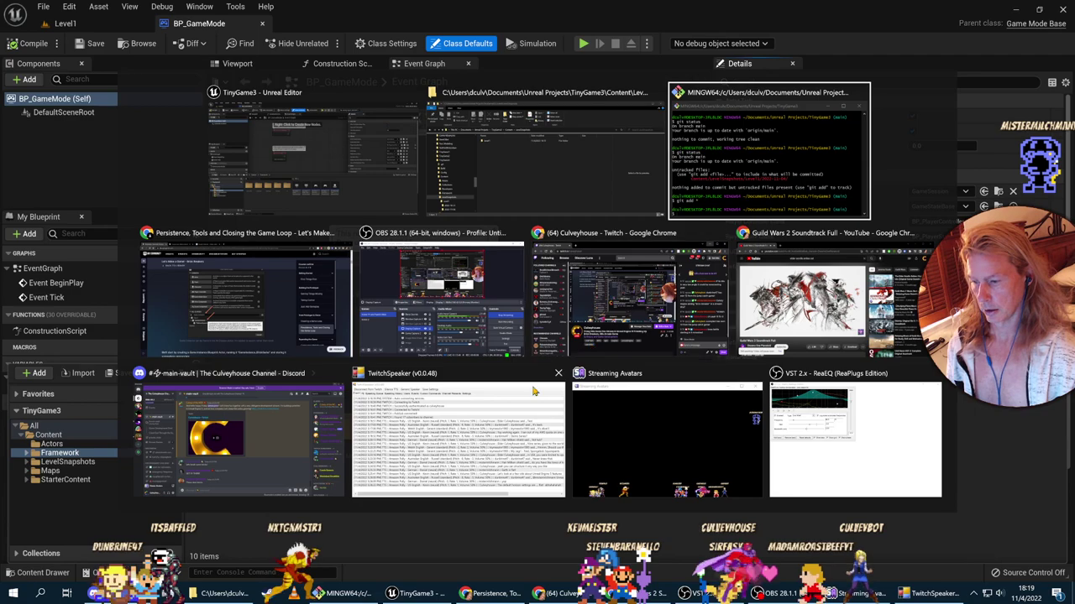
key("Down")
key("Left")
key("Left")
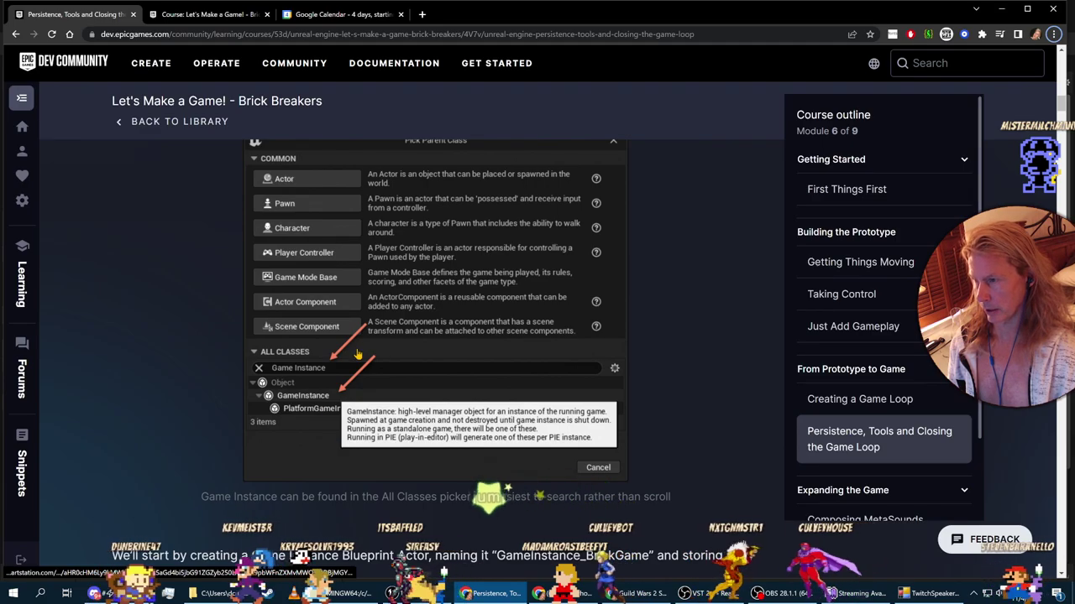
Step: Check the Pick Parent Class screenshot, then return to the Unreal editor
key("alt+Tab")
Step: Create a GameInstance-based Blueprint Class named BP_GameInstance in the Framework folder
left_click(35, 373)
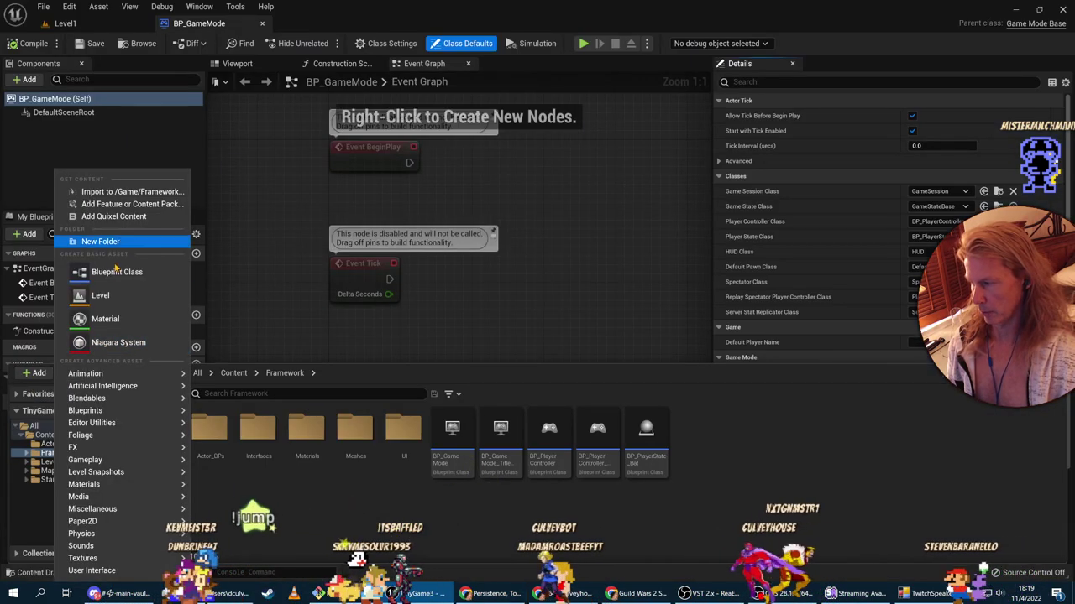
left_click(108, 271)
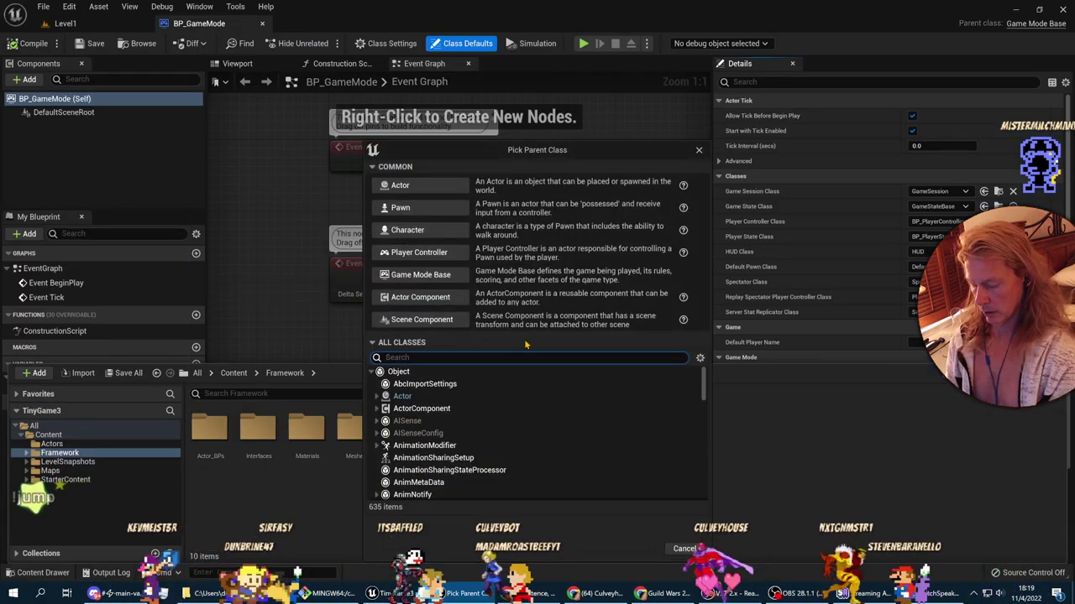
type("game instance")
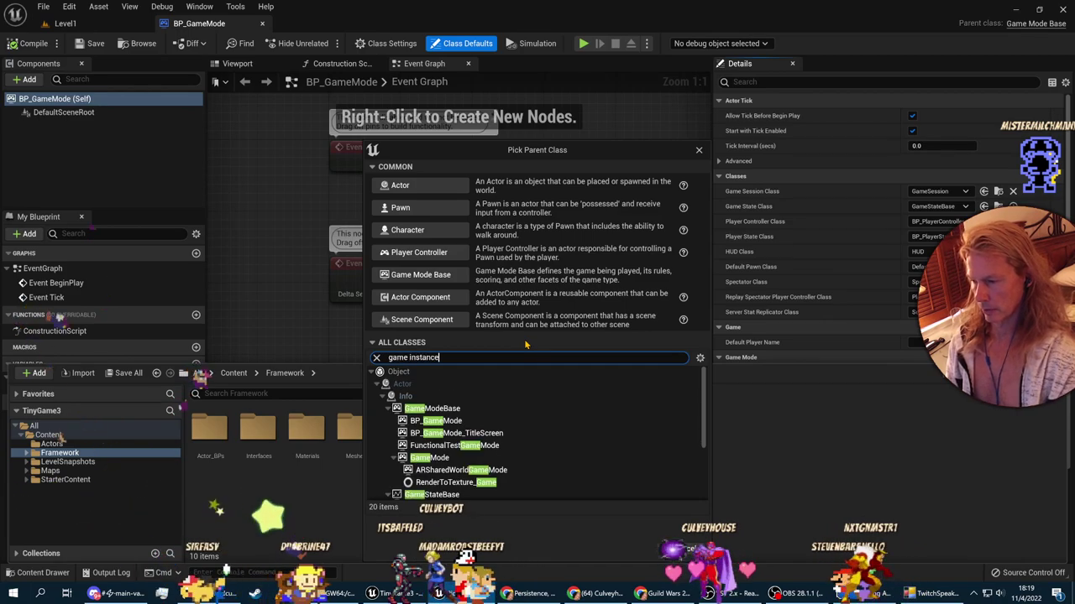
left_click(504, 383)
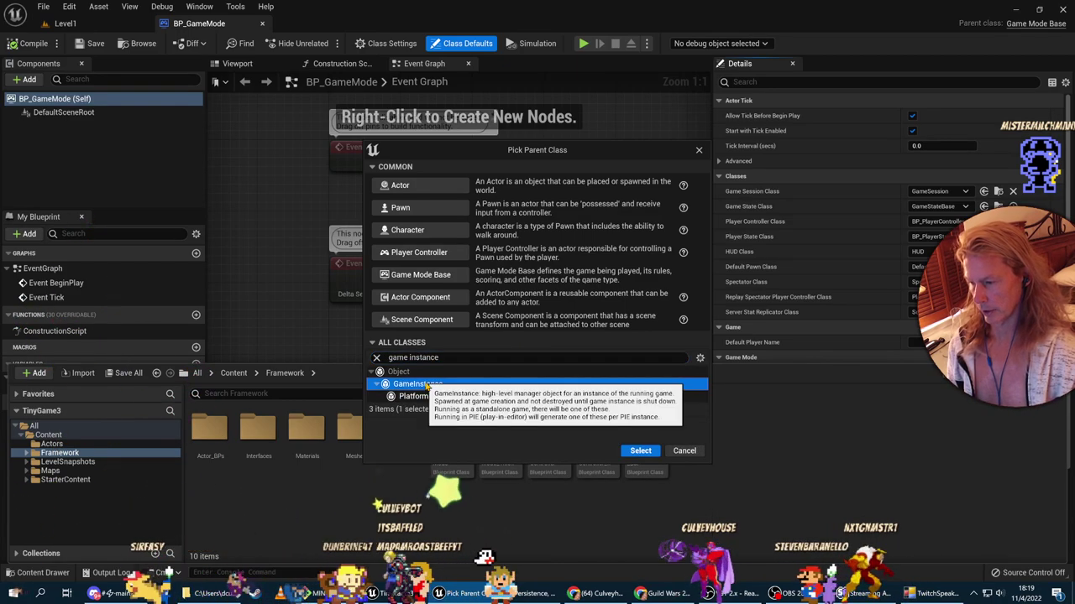
left_click(640, 451)
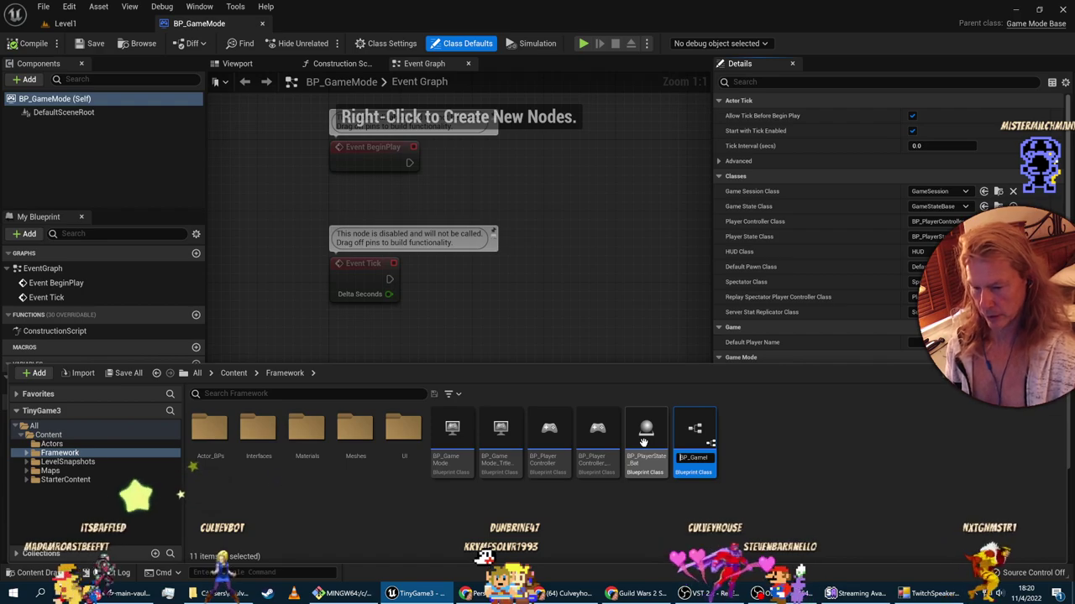
key("Return")
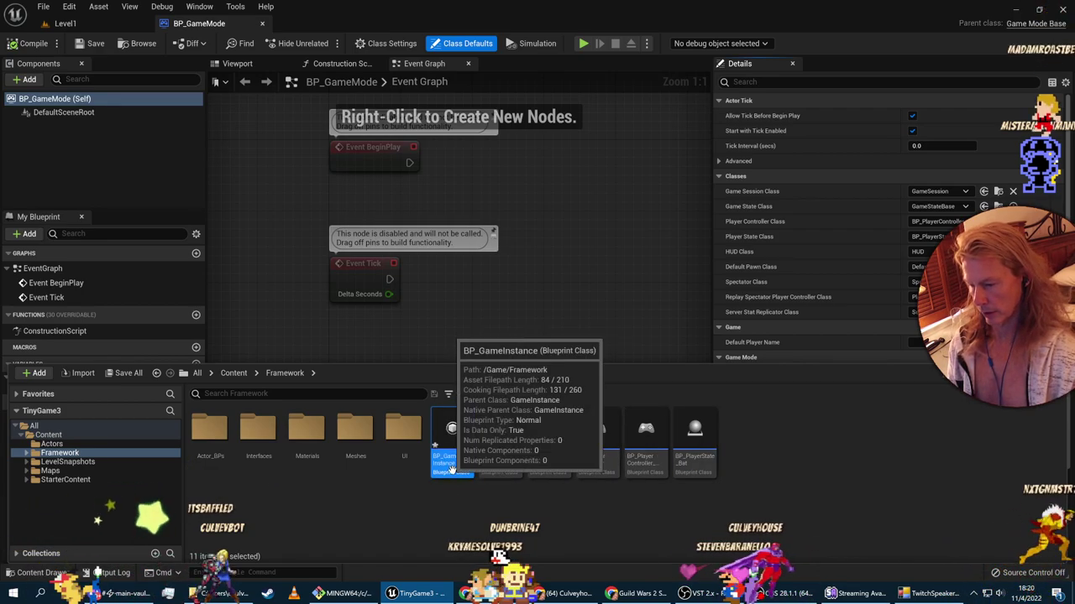
key("alt+Tab")
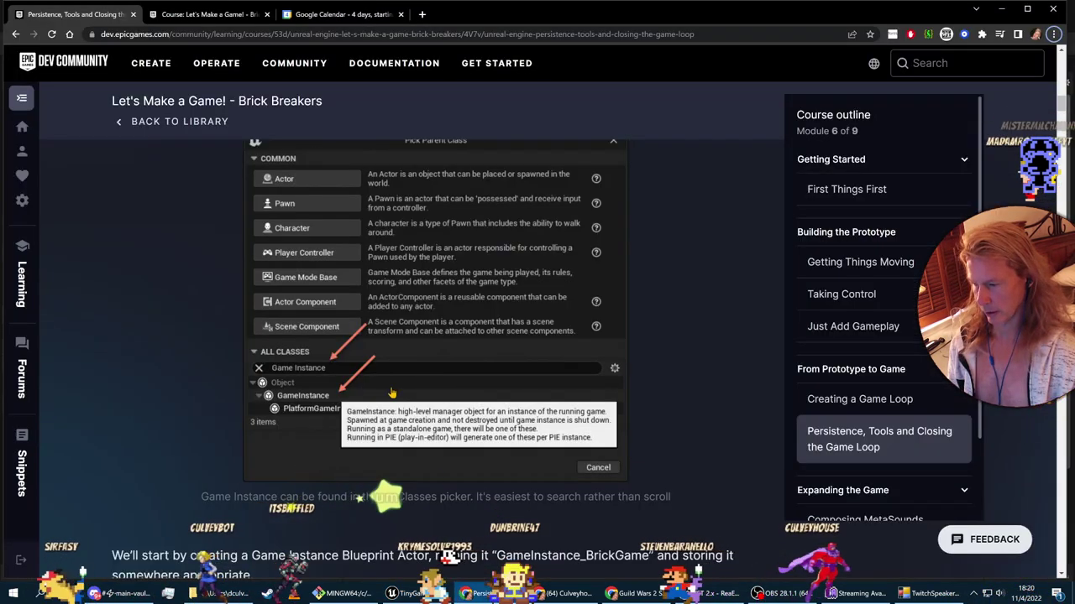
Step: Read the course's Project Settings Maps & Modes step, comparing it against the Unreal editor
scroll(391, 392, "down", 1)
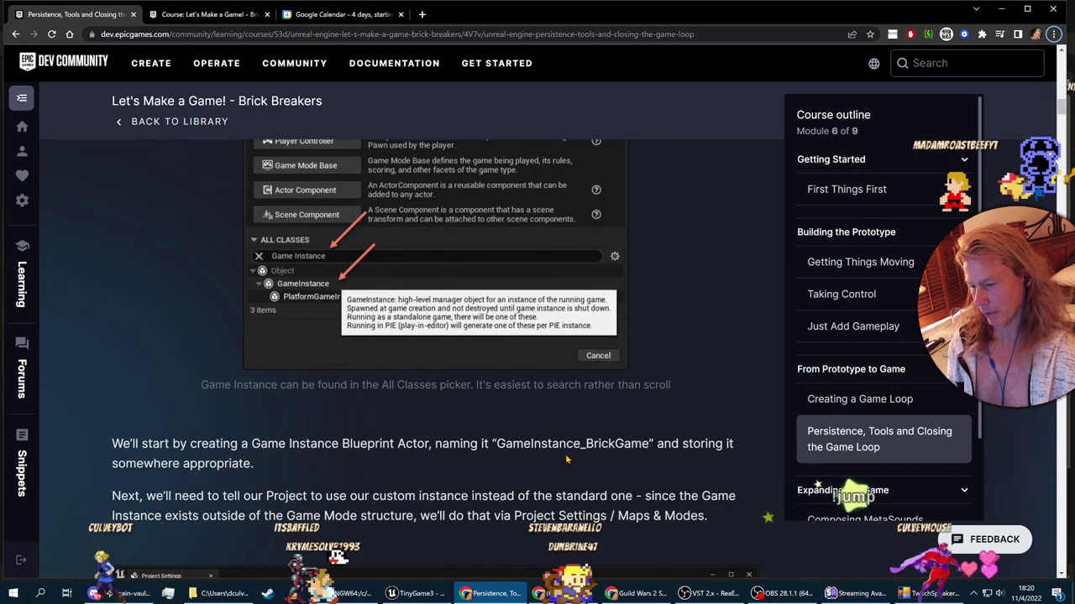
key("alt+Tab")
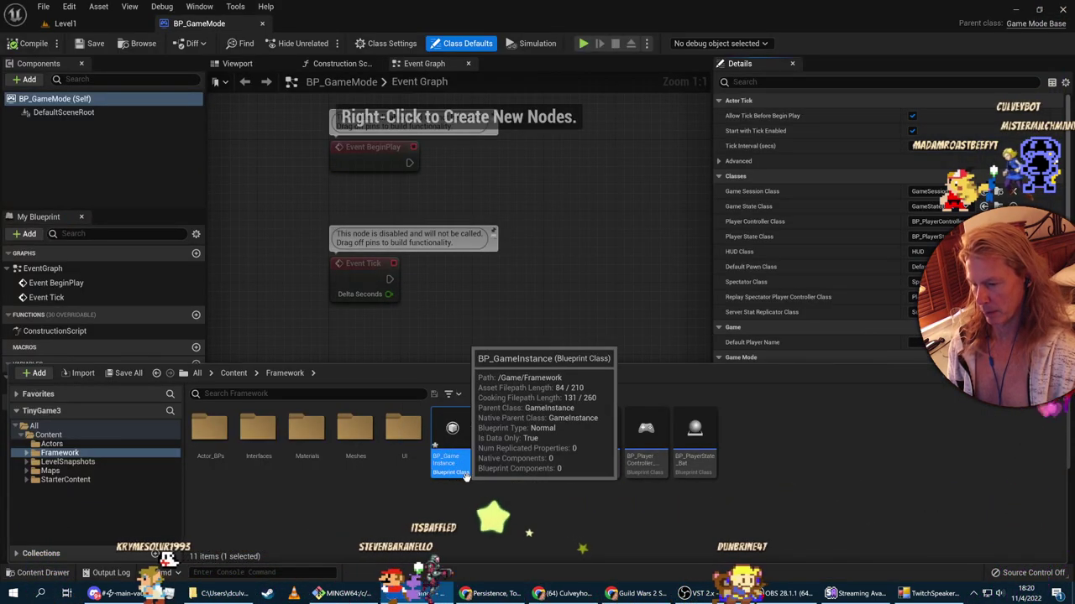
key("alt+Tab")
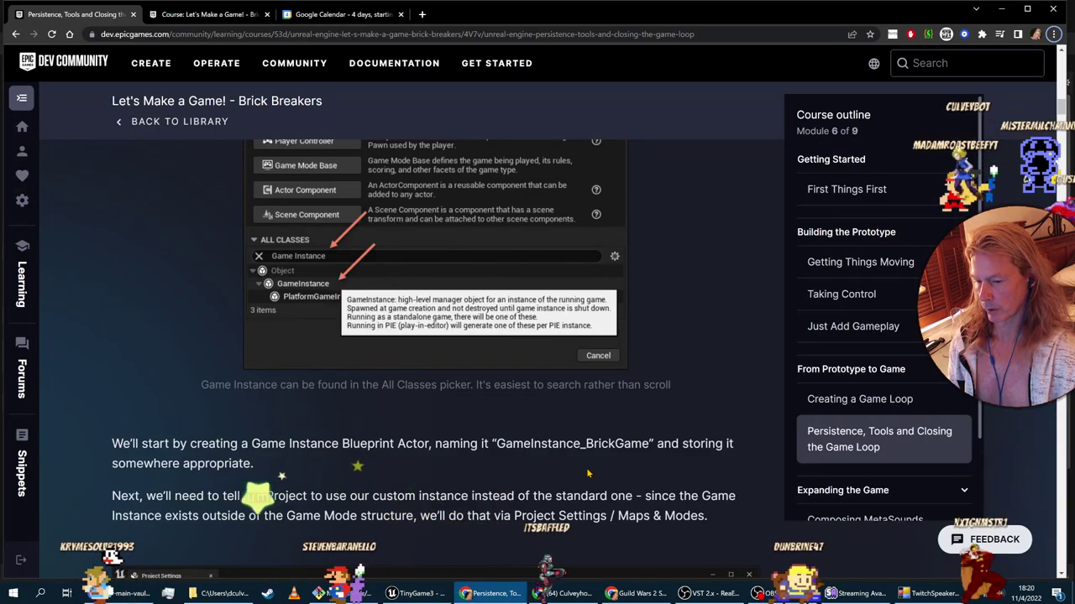
key("alt+Tab")
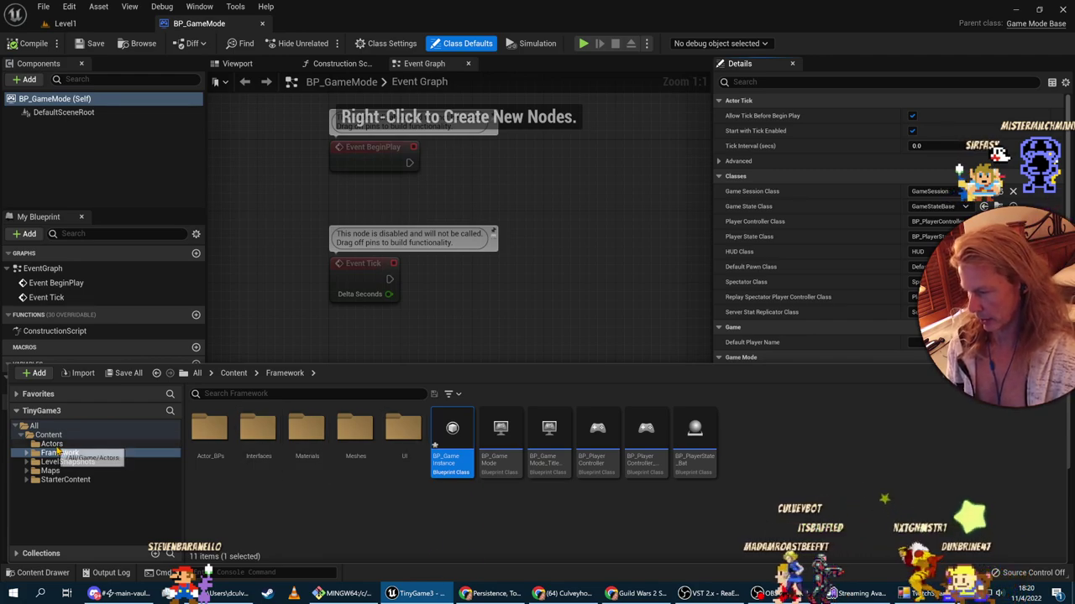
key("alt+Tab")
scroll(248, 475, "down", 3)
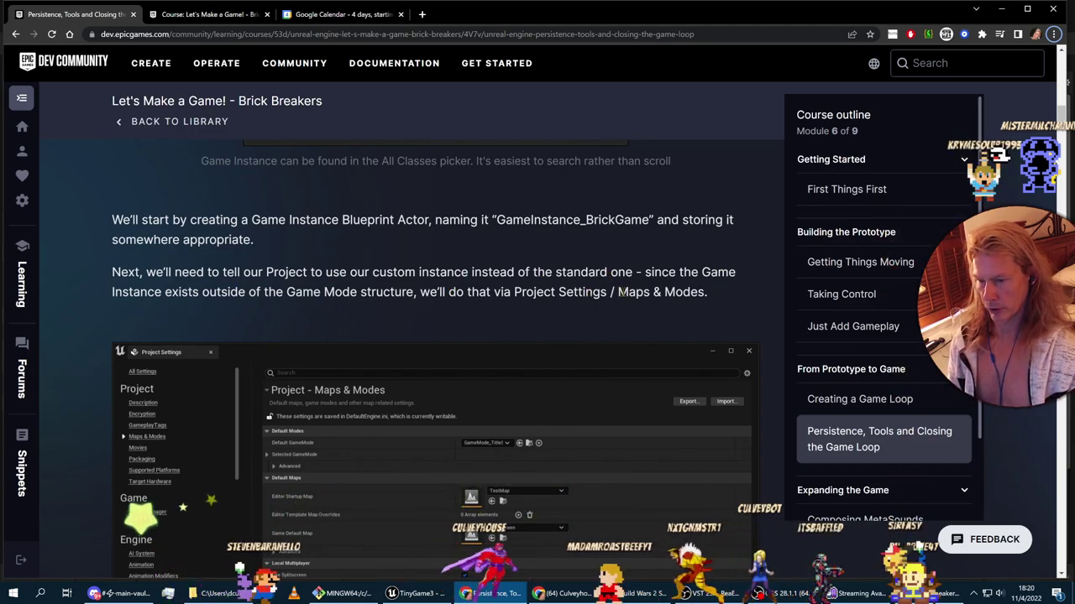
key("alt+Tab")
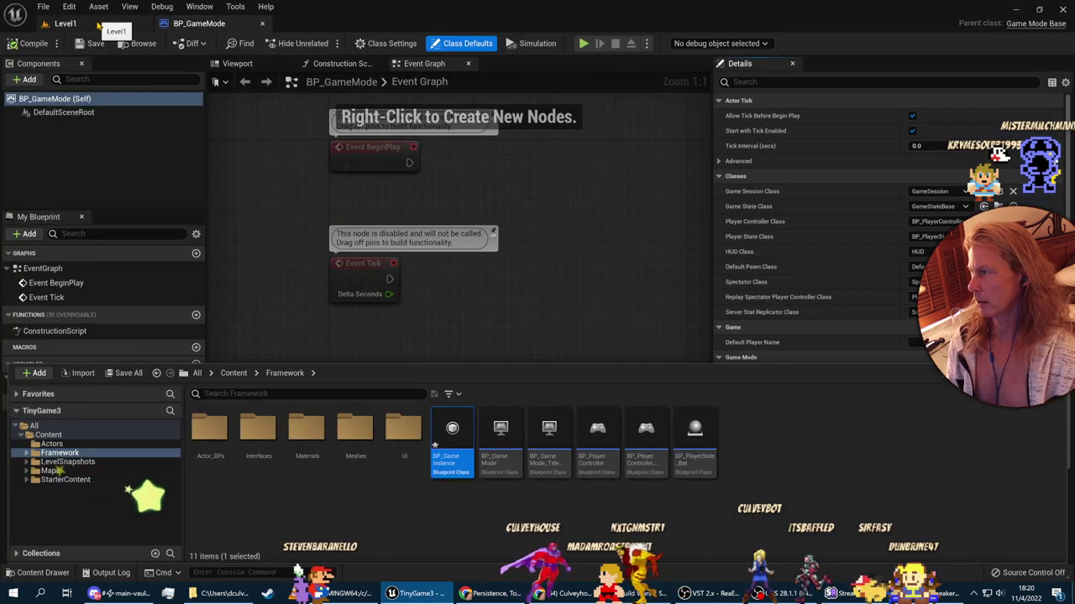
Step: Open Project Settings > Maps & Modes and expand Selected GameMode and the Default Maps Advanced options
left_click(98, 25)
left_click(70, 7)
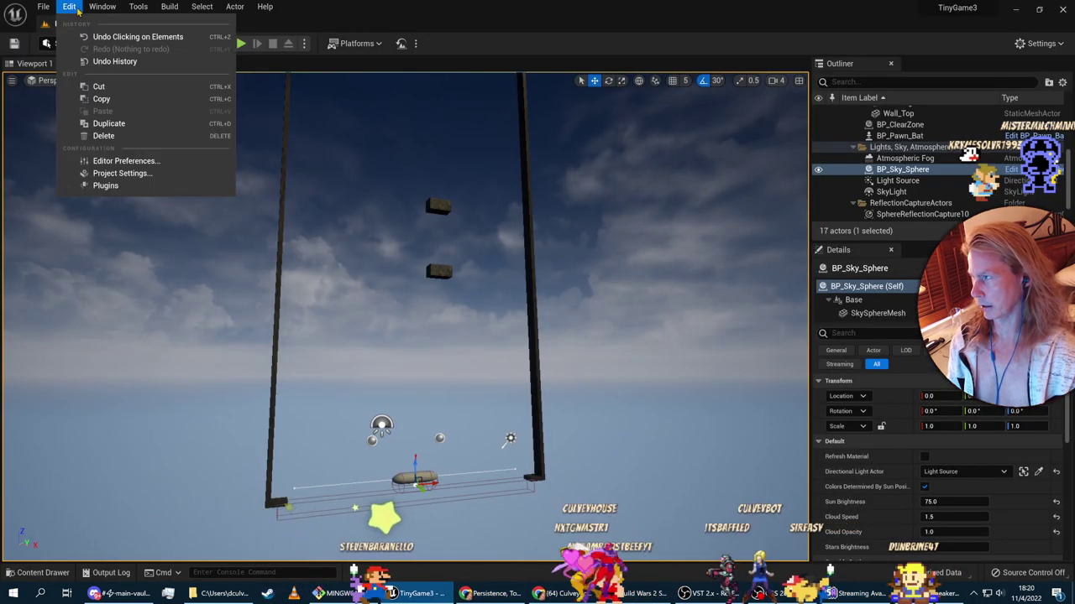
left_click(105, 174)
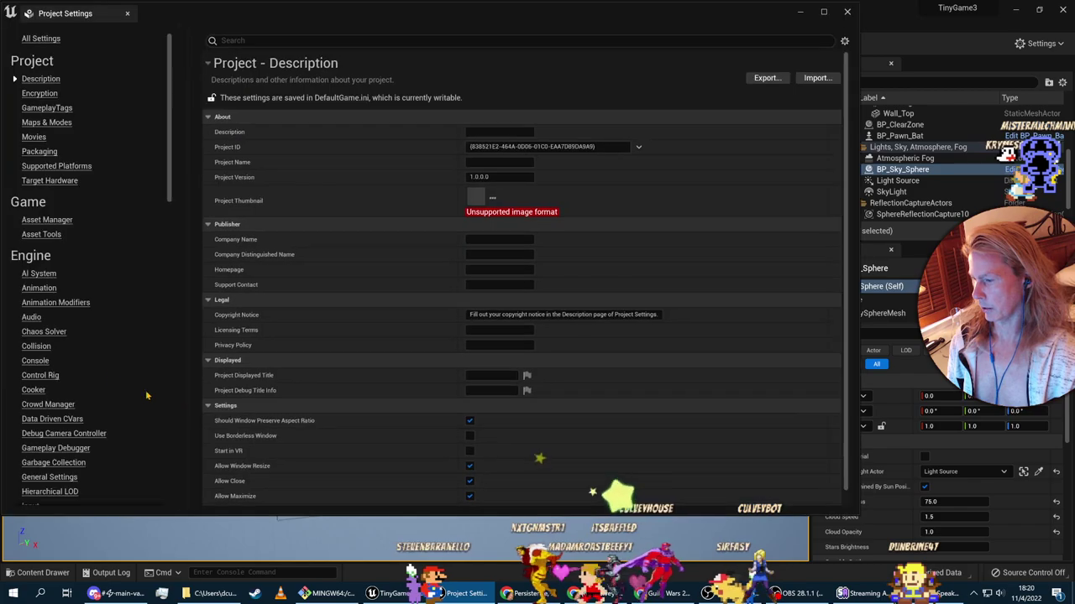
scroll(105, 380, "down", 3)
scroll(99, 327, "down", 2)
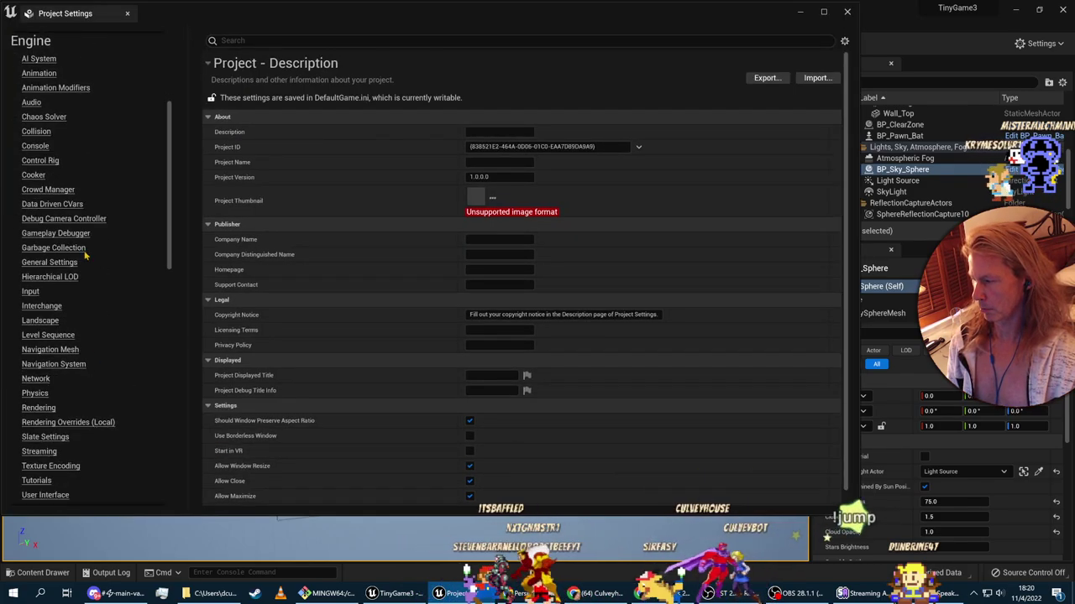
scroll(84, 252, "up", 4)
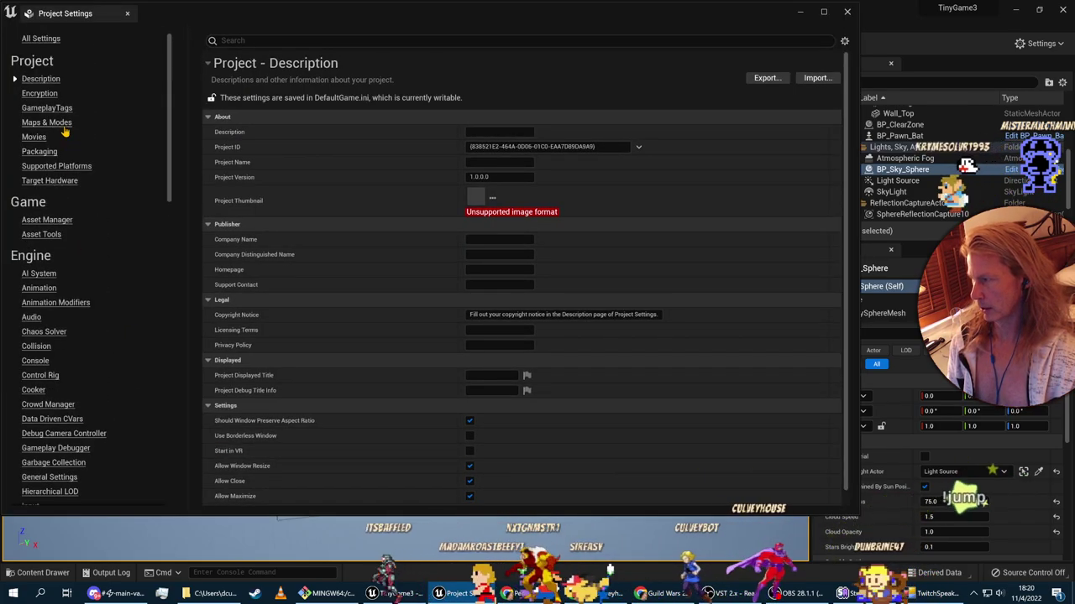
left_click(50, 123)
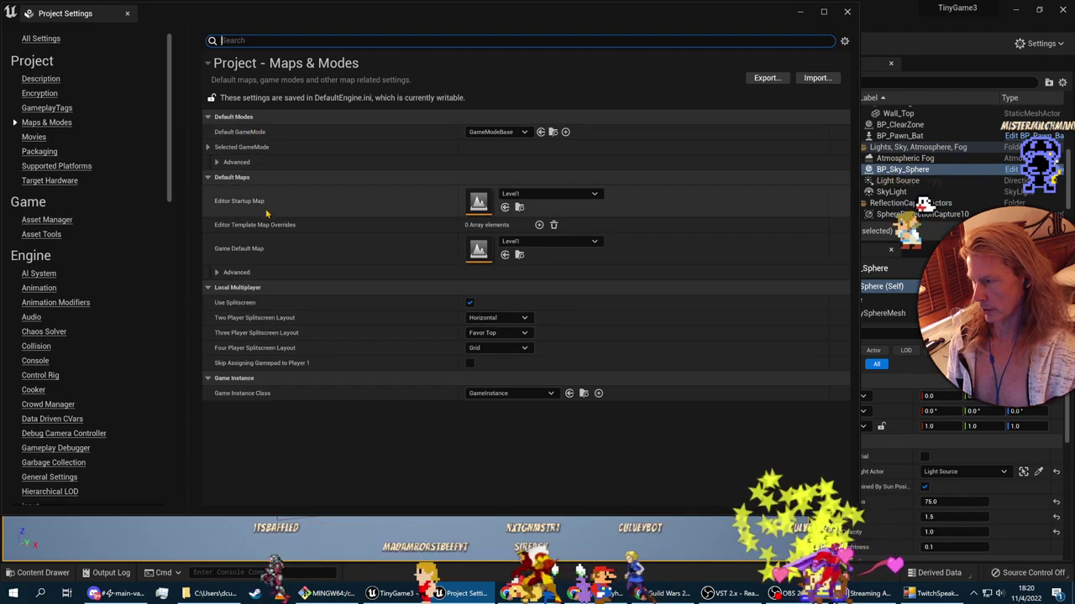
left_click(218, 273)
left_click(209, 147)
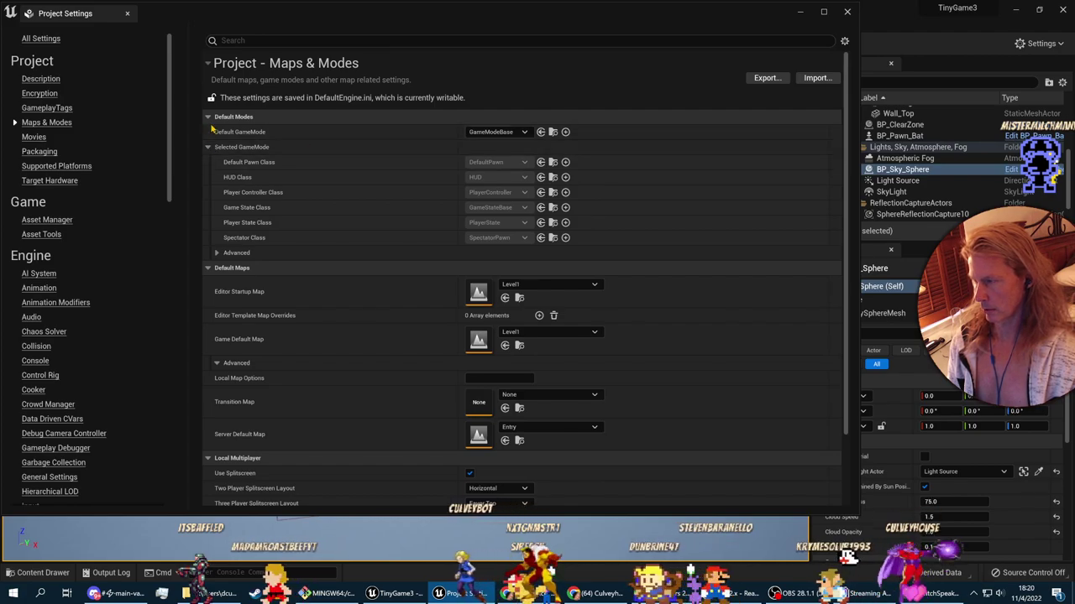
Step: Inspect the Default GameMode list and check the course page's game mode instructions
left_click(513, 132)
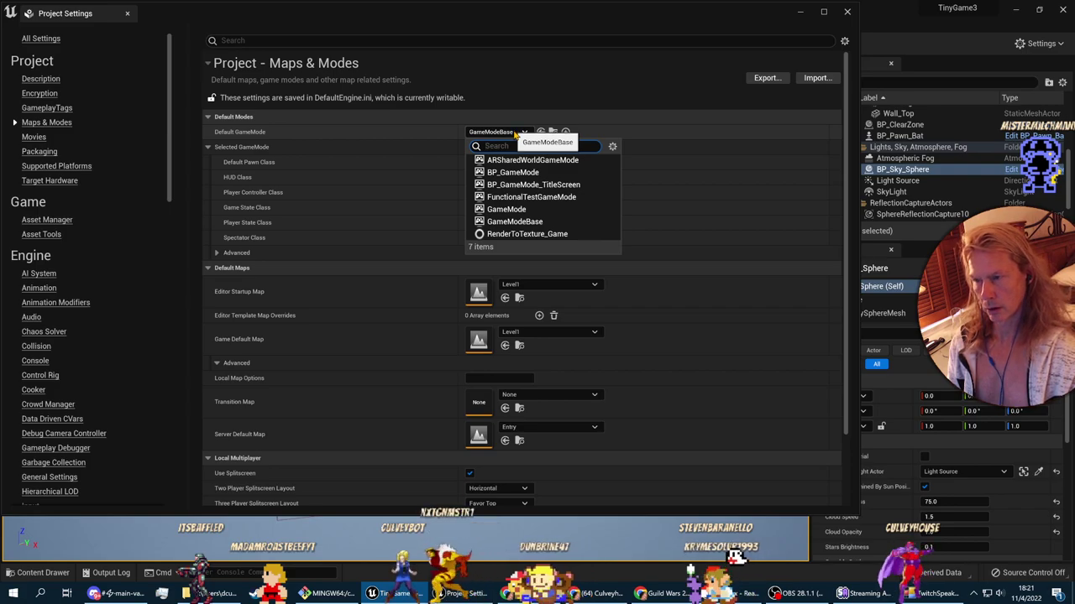
left_click(515, 134)
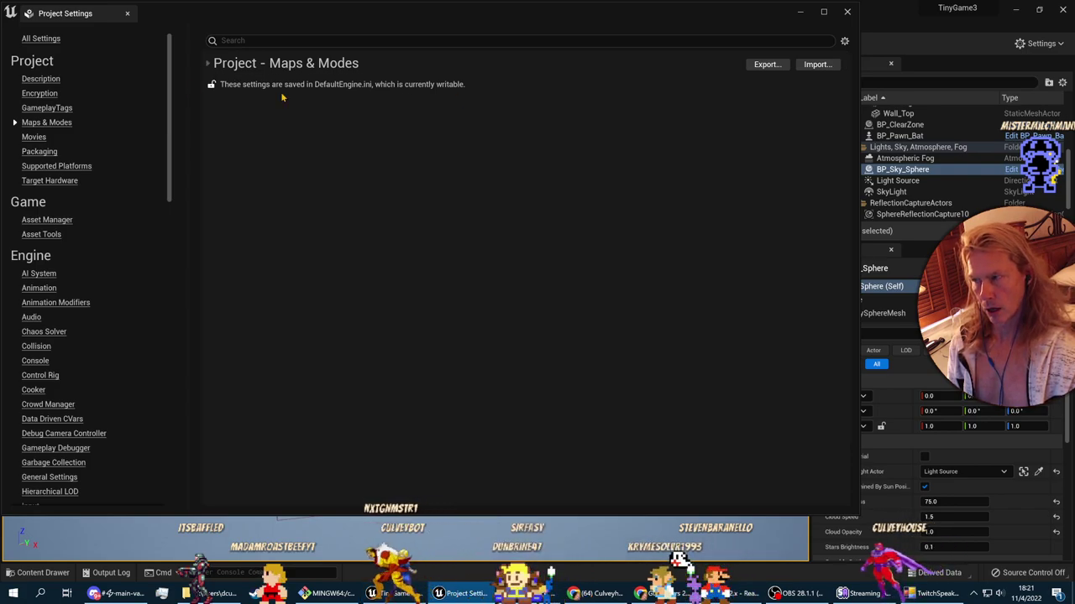
left_click(213, 67)
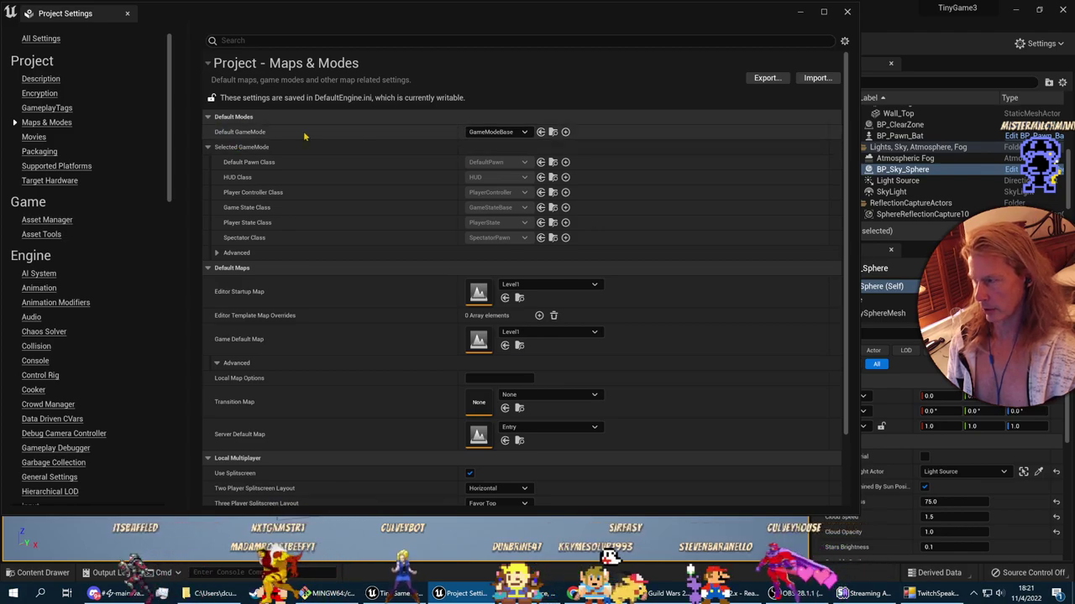
left_click(522, 133)
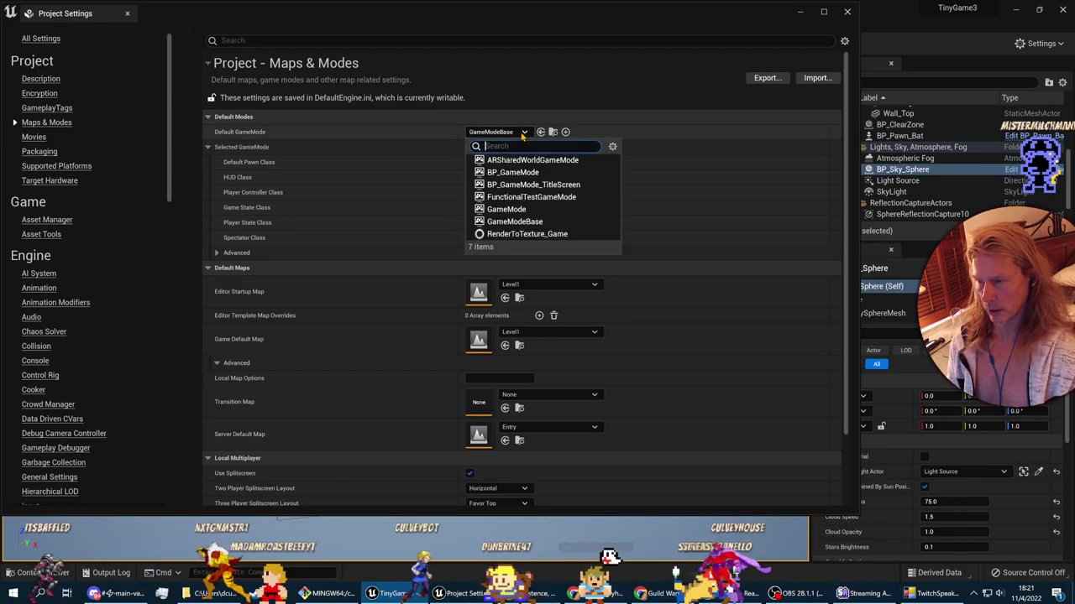
left_click(522, 133)
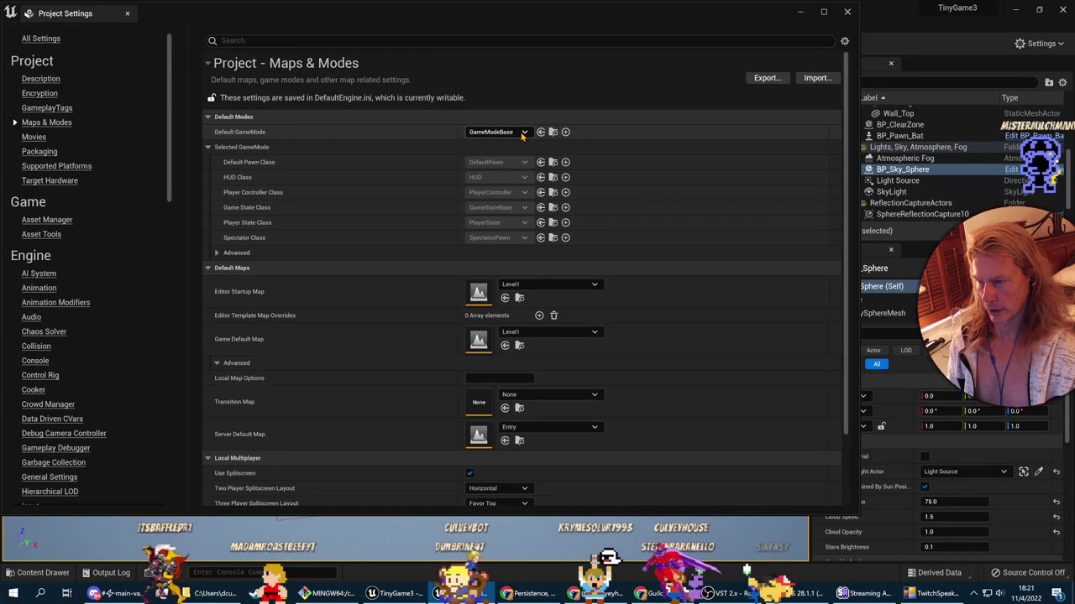
key("alt+Tab")
key("alt+Tab")
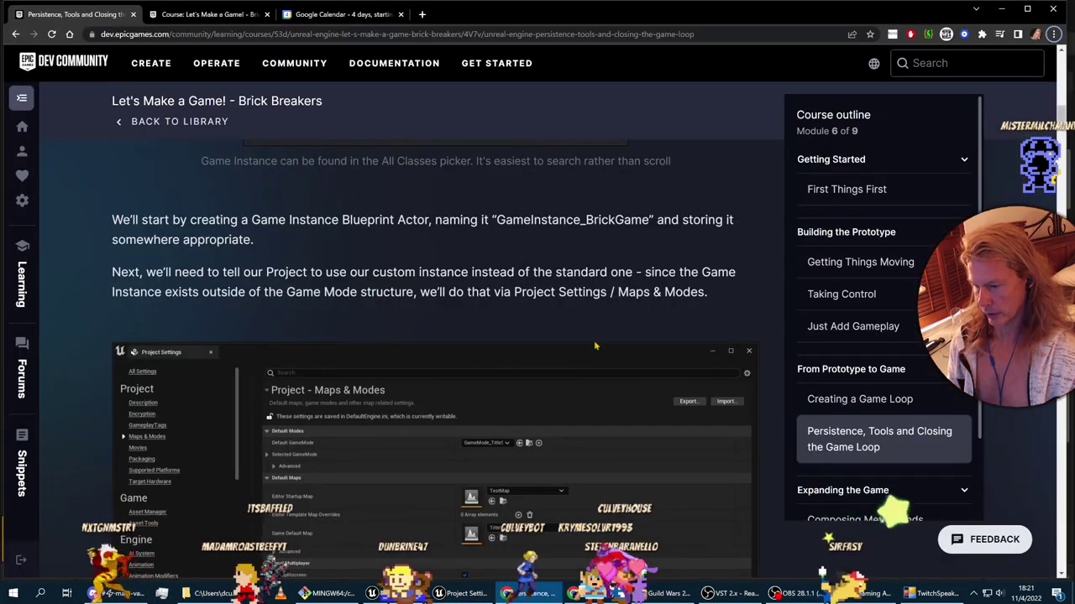
scroll(595, 345, "down", 2)
key("alt+Tab")
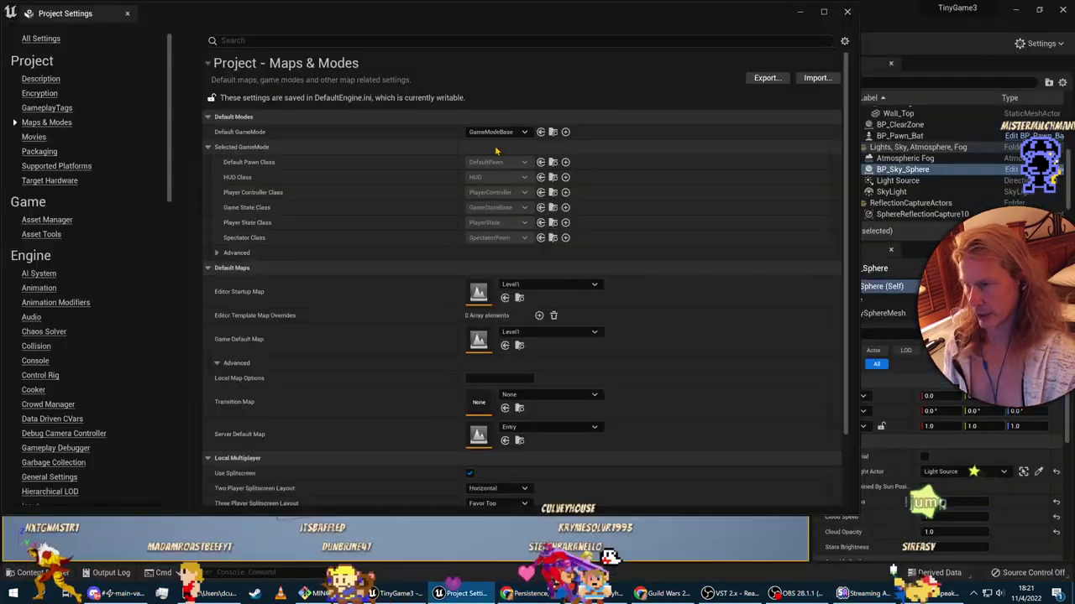
Step: Set Default GameMode to BP_GameMode_TitleScreen and compare with the course page
left_click(508, 131)
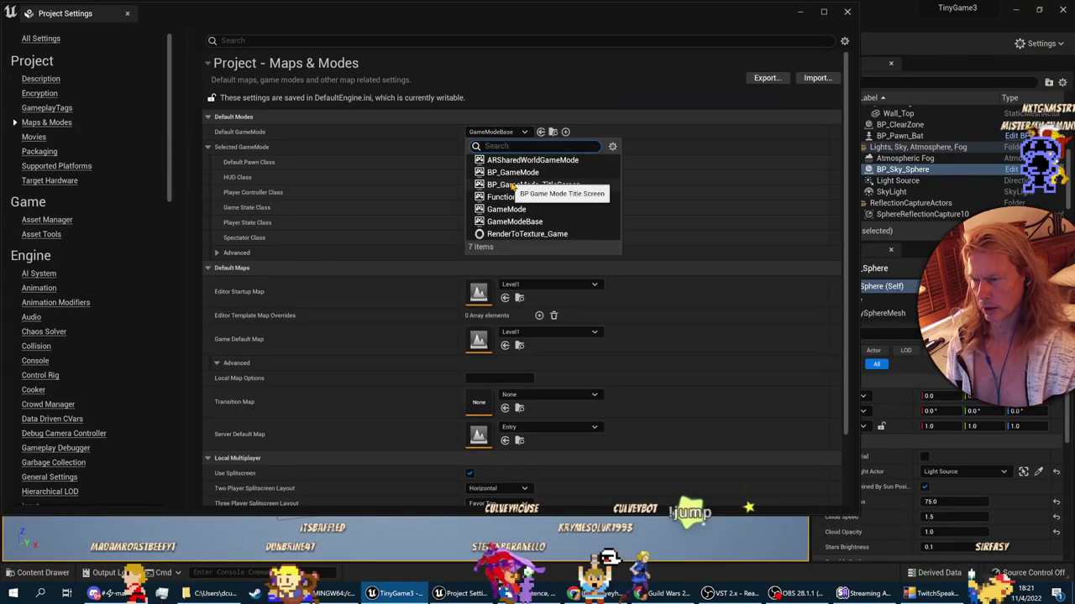
left_click(513, 184)
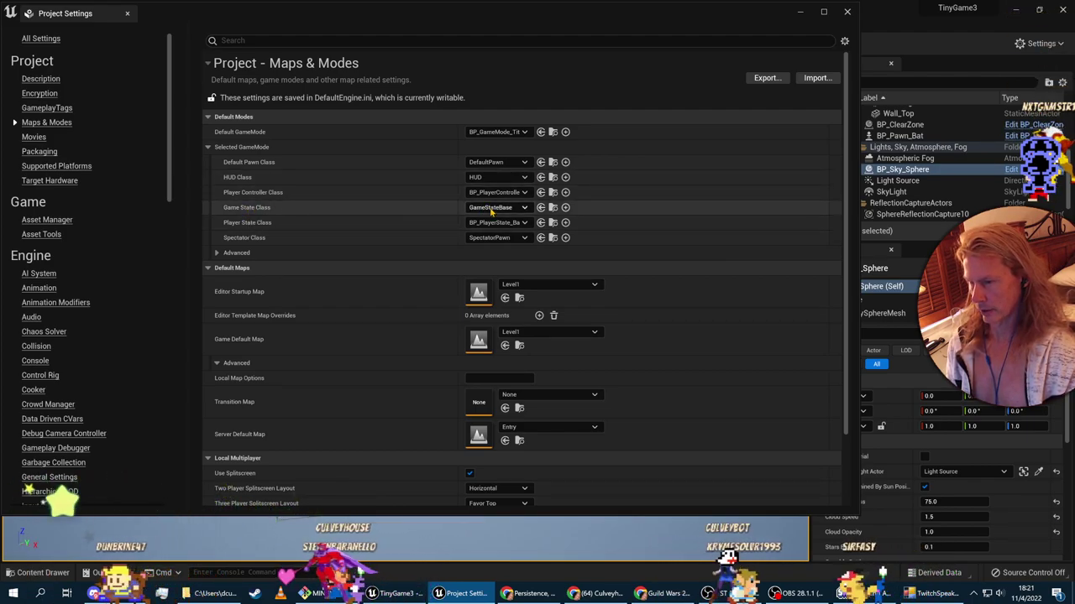
key("alt+Tab")
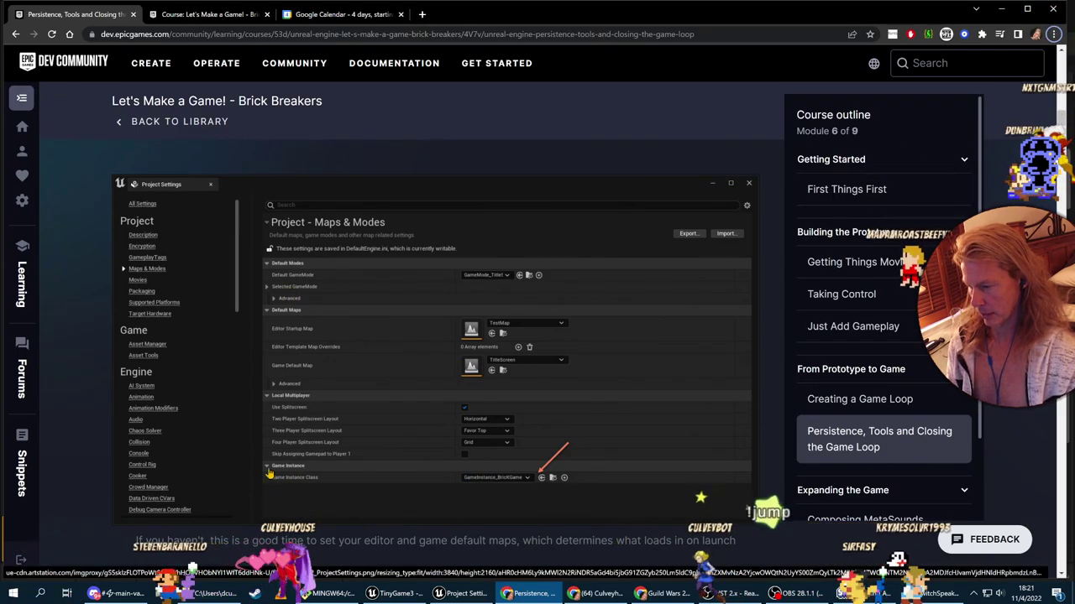
key("alt+Tab")
Step: Set Game Instance Class to BP_GameInstance, leave Game State unchanged, and close Project Settings
scroll(374, 412, "down", 3)
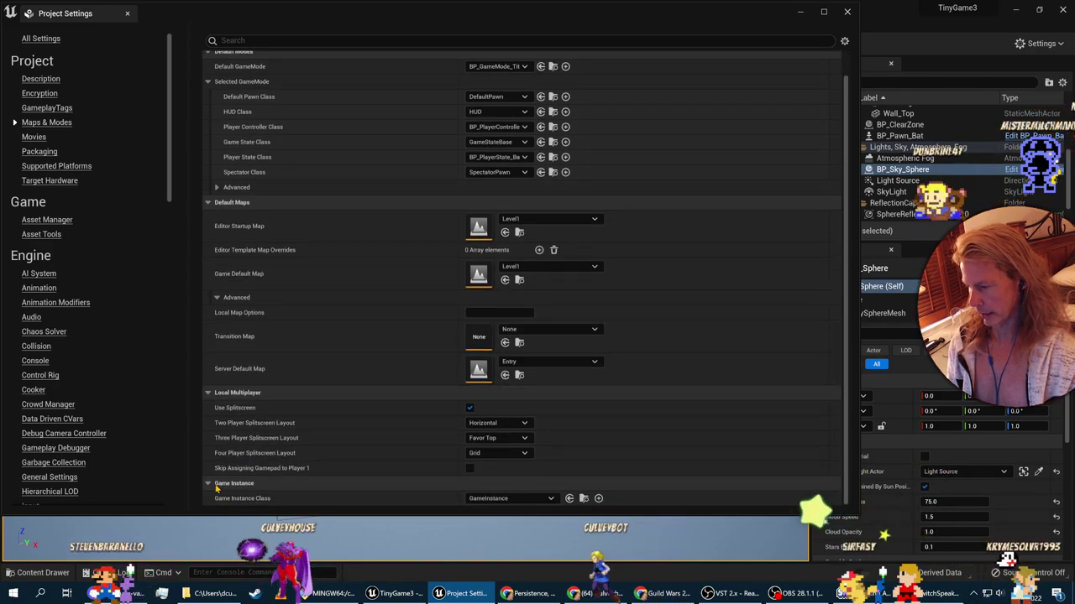
left_click(514, 499)
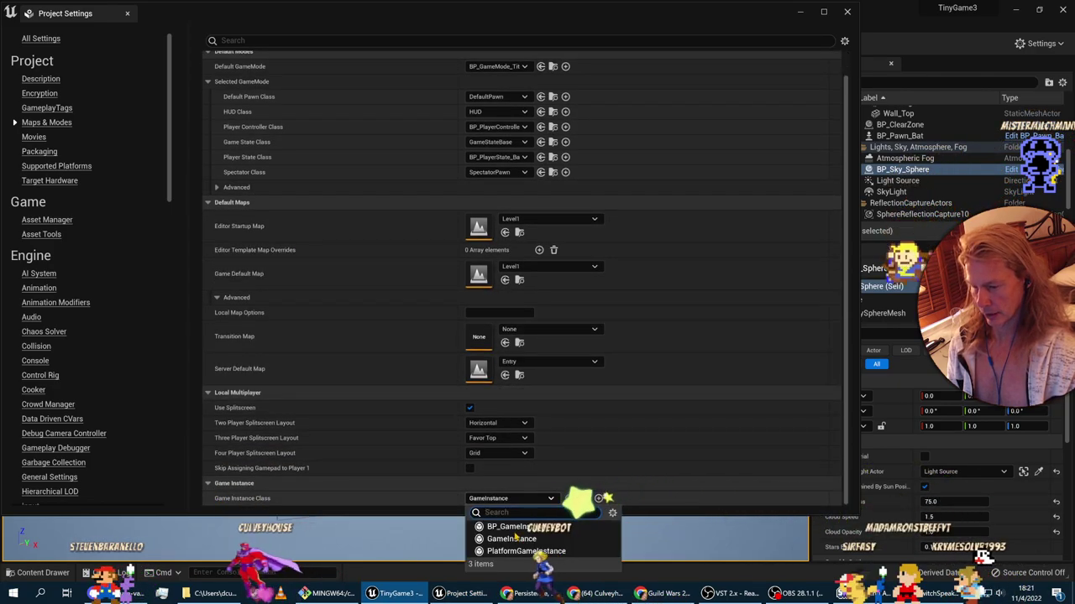
left_click(508, 526)
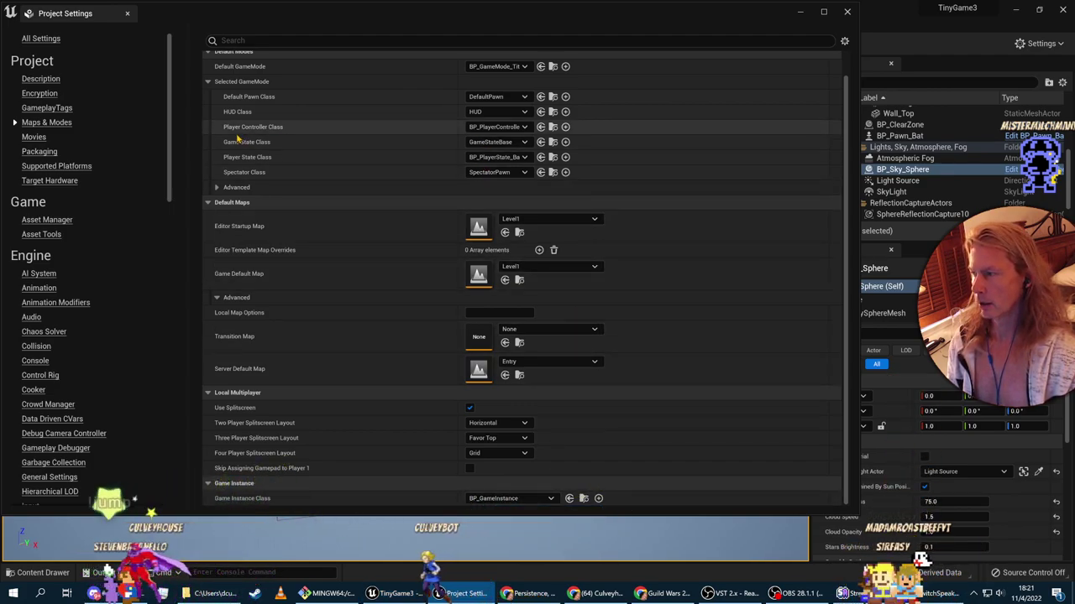
left_click(512, 143)
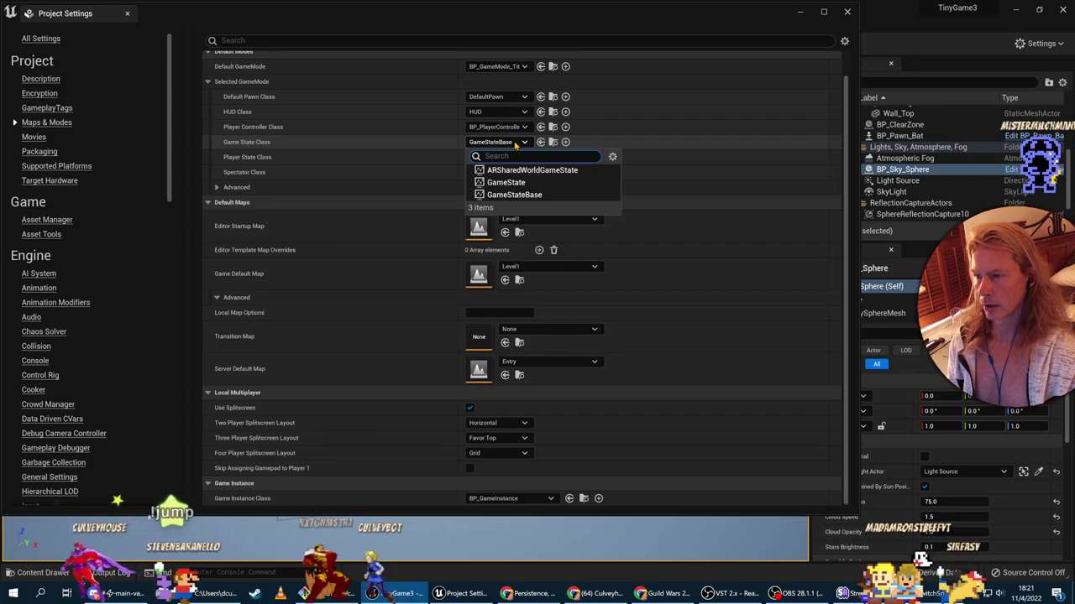
left_click(518, 143)
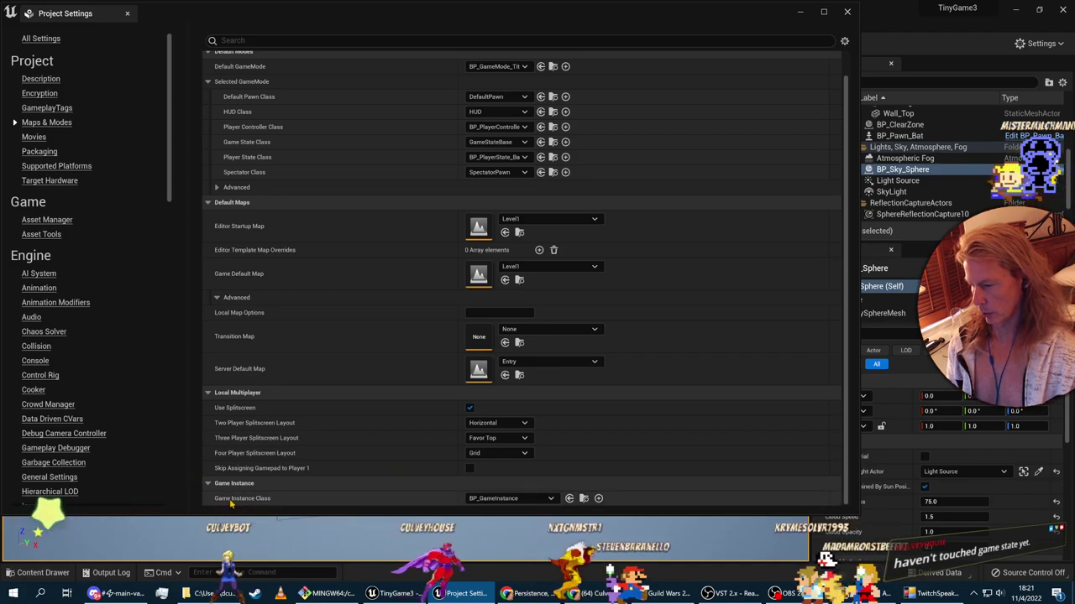
left_click(847, 14)
Step: Look over the course page's Game Instance setup paragraph, then go back to the Unreal editor
scroll(602, 360, "down", 3)
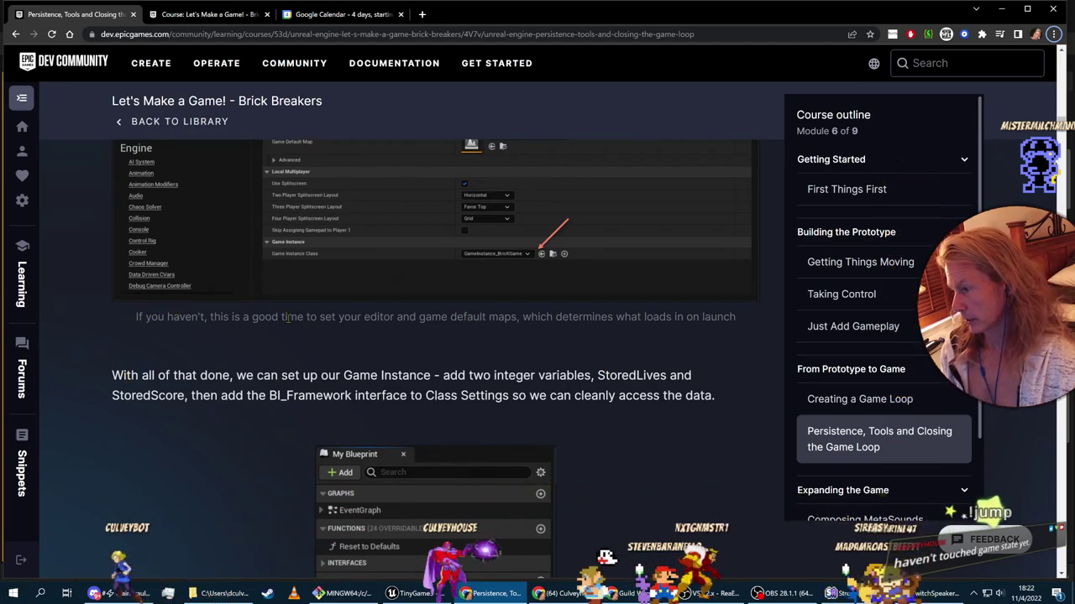
scroll(391, 312, "up", 1)
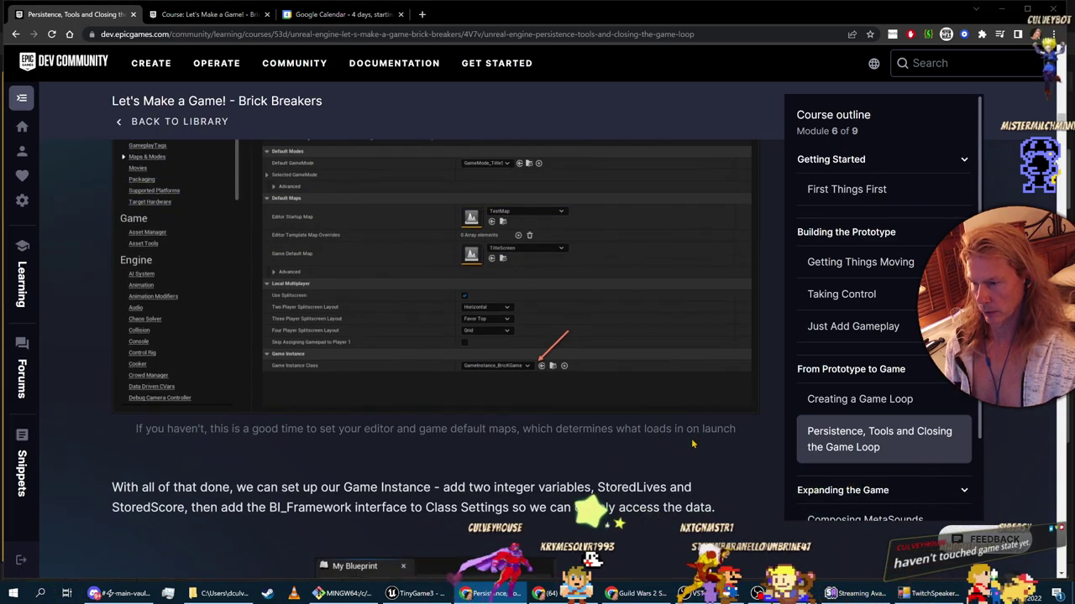
key("alt+Tab")
Step: In Project Settings > Maps & Modes, set Game Default Map to TitleScreen and keep Editor Startup Map as Level1
left_click(61, 6)
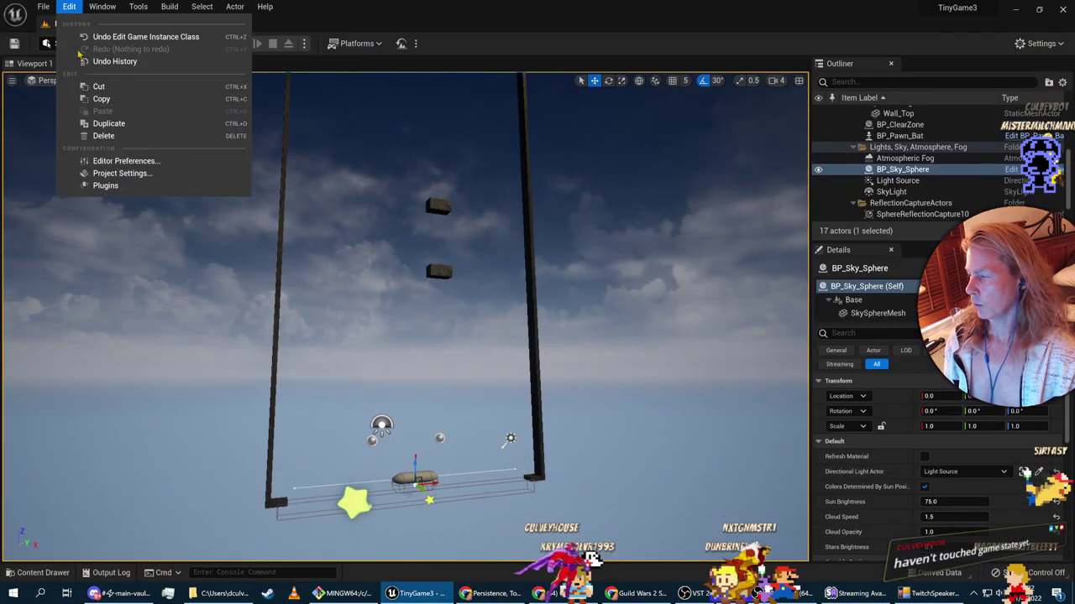
left_click(92, 173)
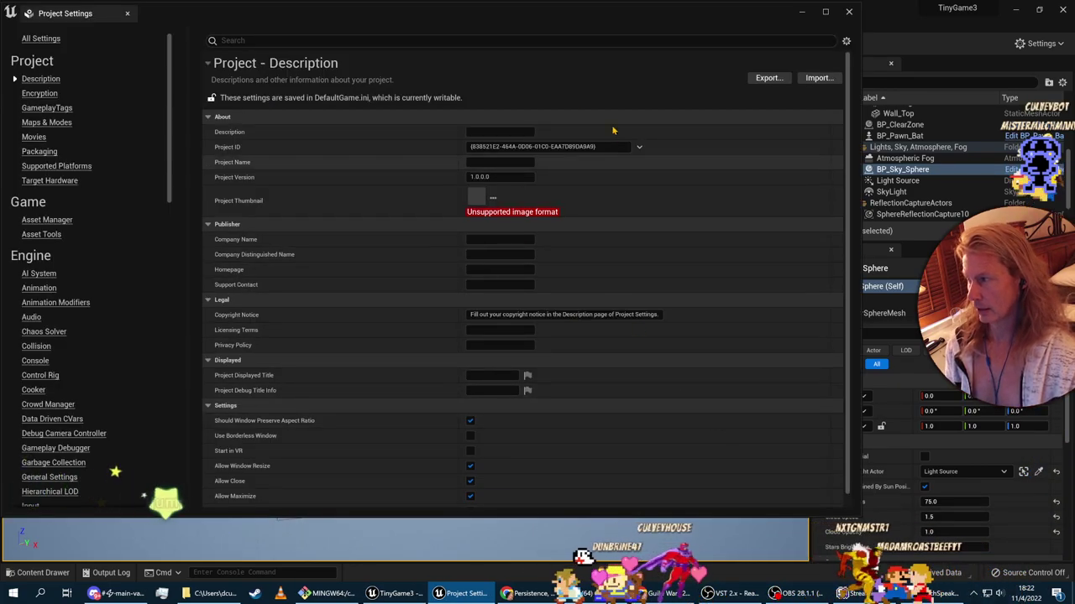
left_click(42, 123)
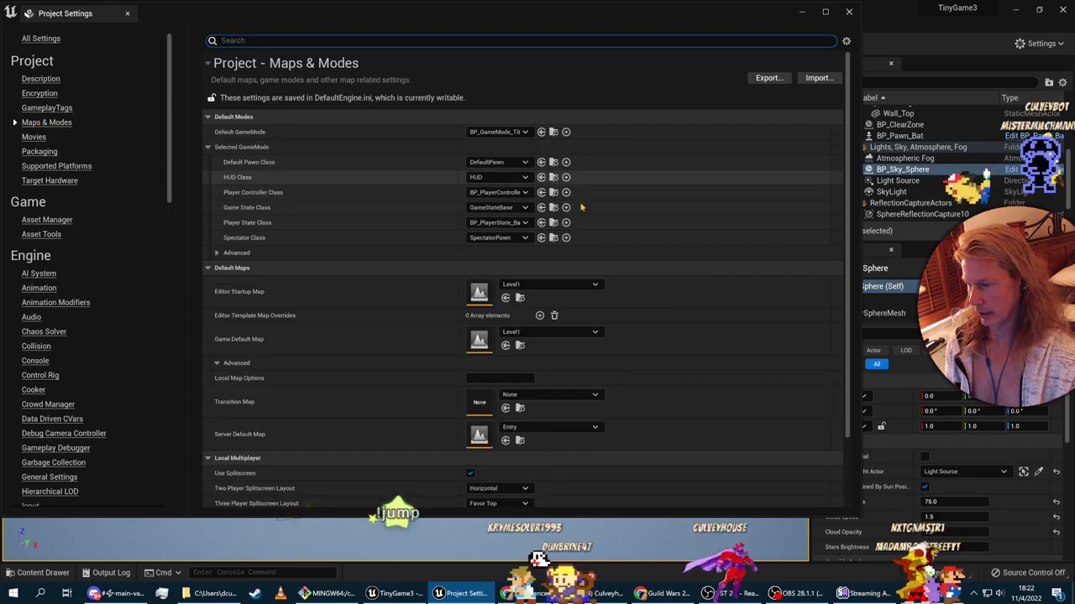
left_click(547, 284)
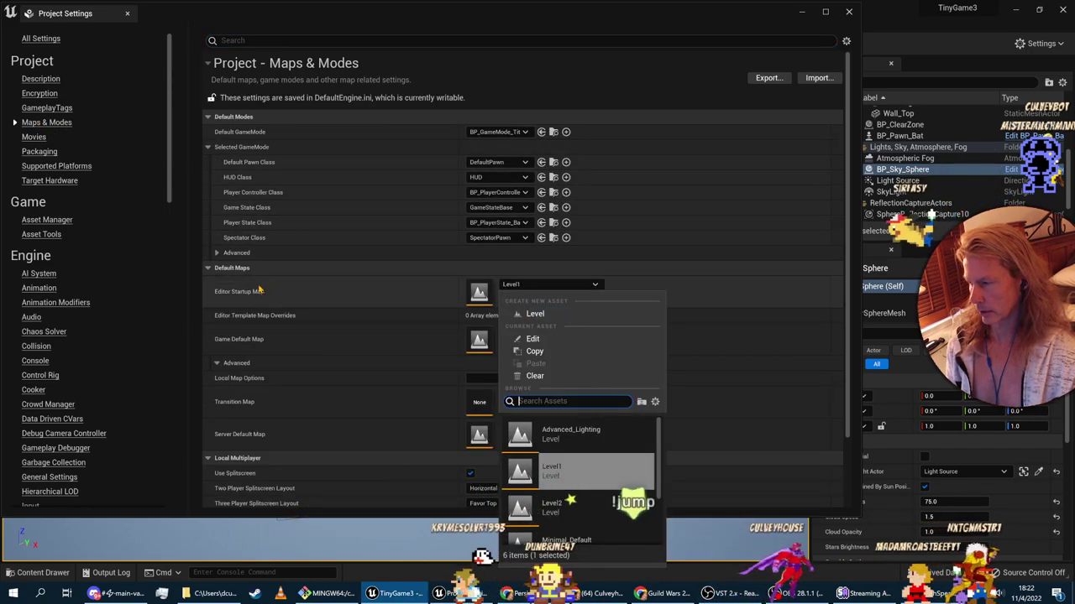
left_click(663, 272)
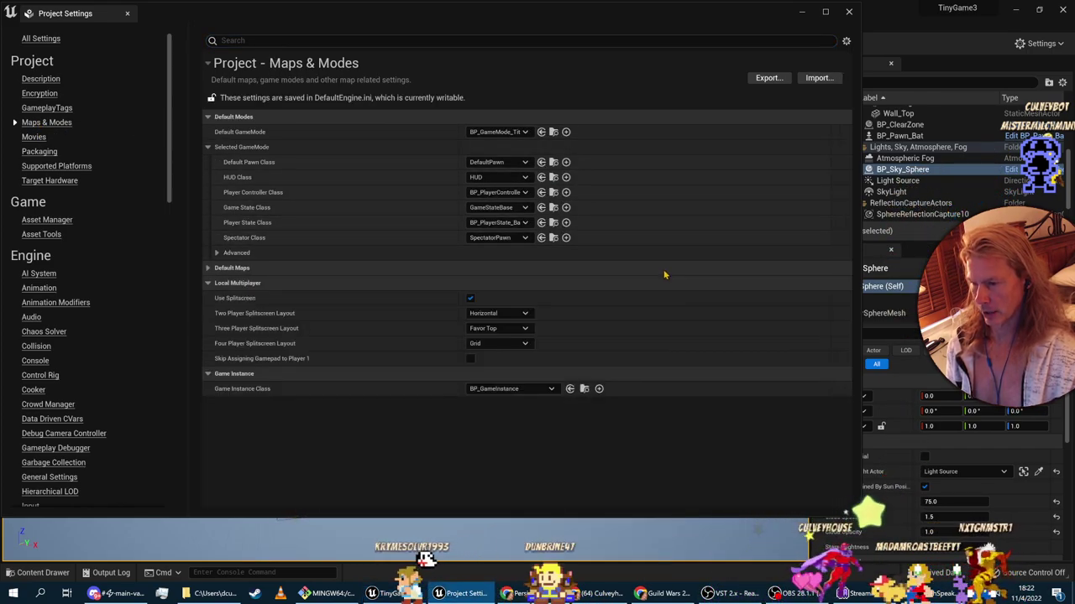
left_click(527, 271)
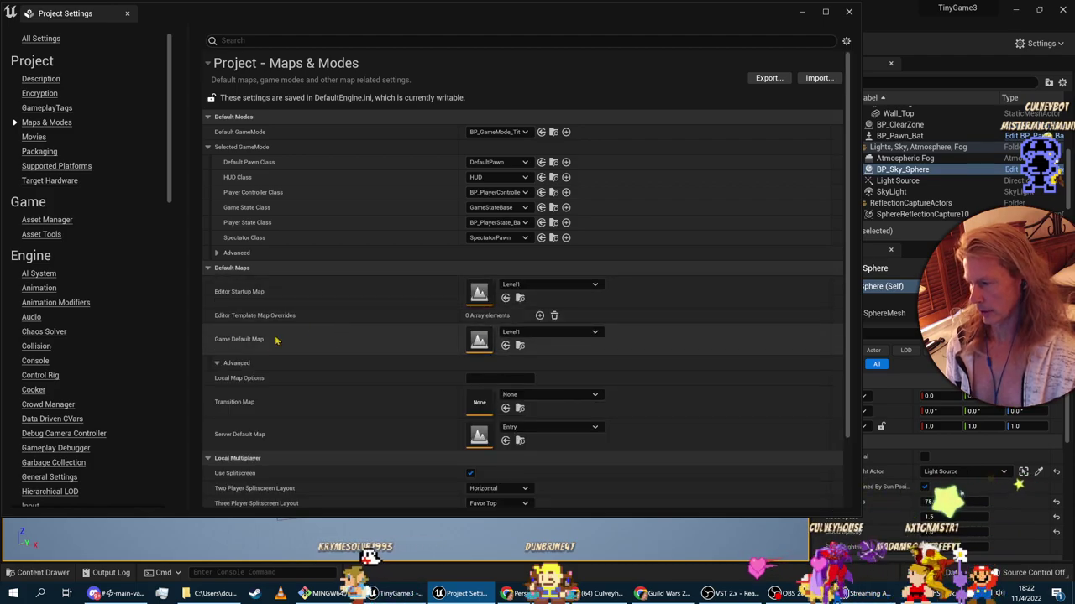
left_click(535, 332)
scroll(571, 285, "down", 3)
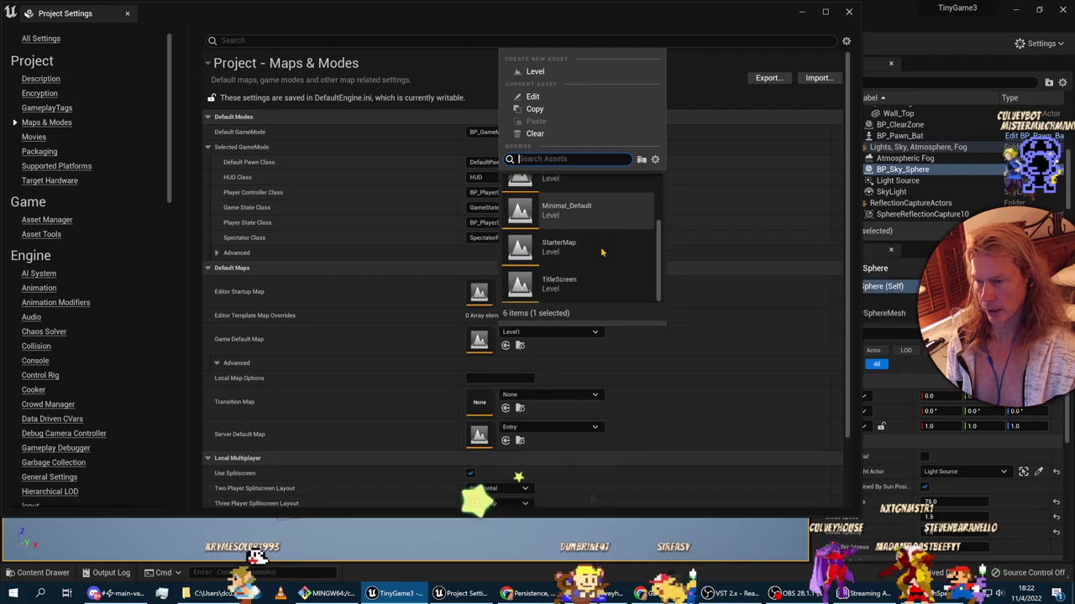
left_click(609, 284)
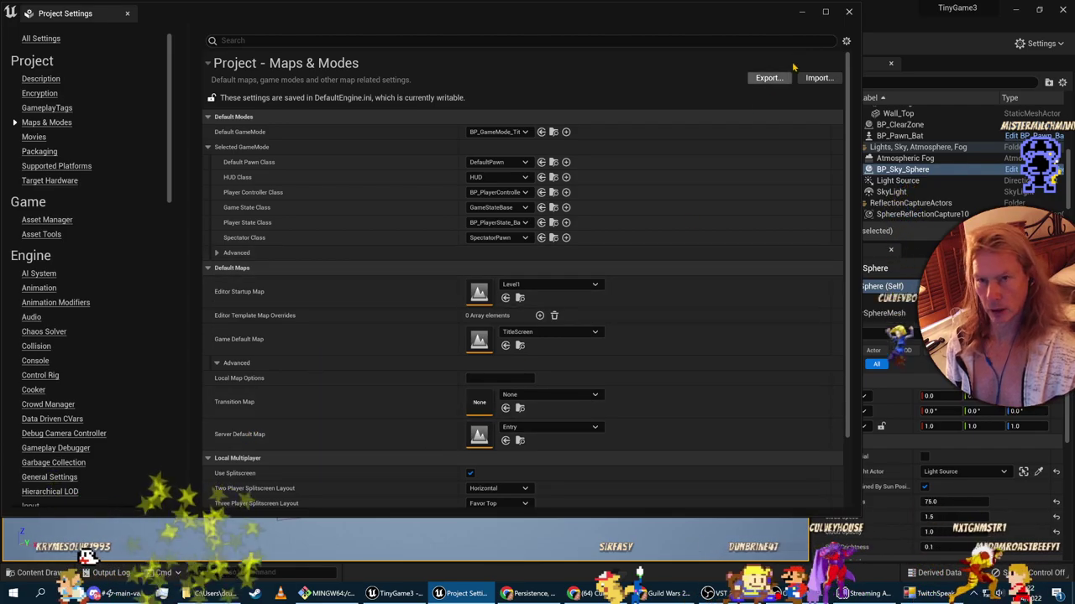
left_click(848, 11)
Step: Reread the lesson's StoredLives/StoredScore and BI_Framework step in Chrome, then return to Unreal
key("super+Tab")
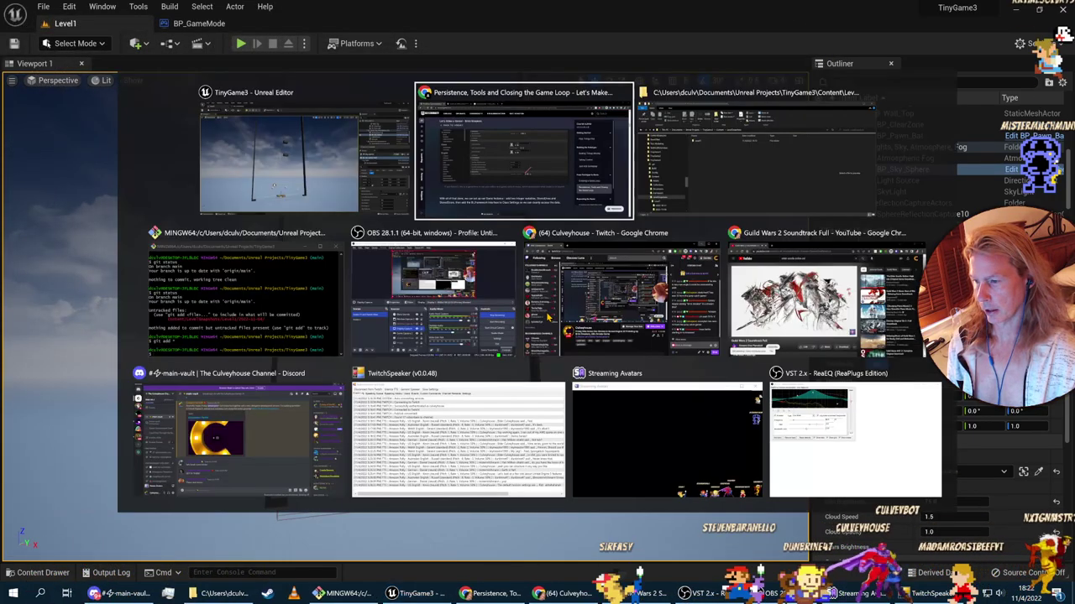
key("Return")
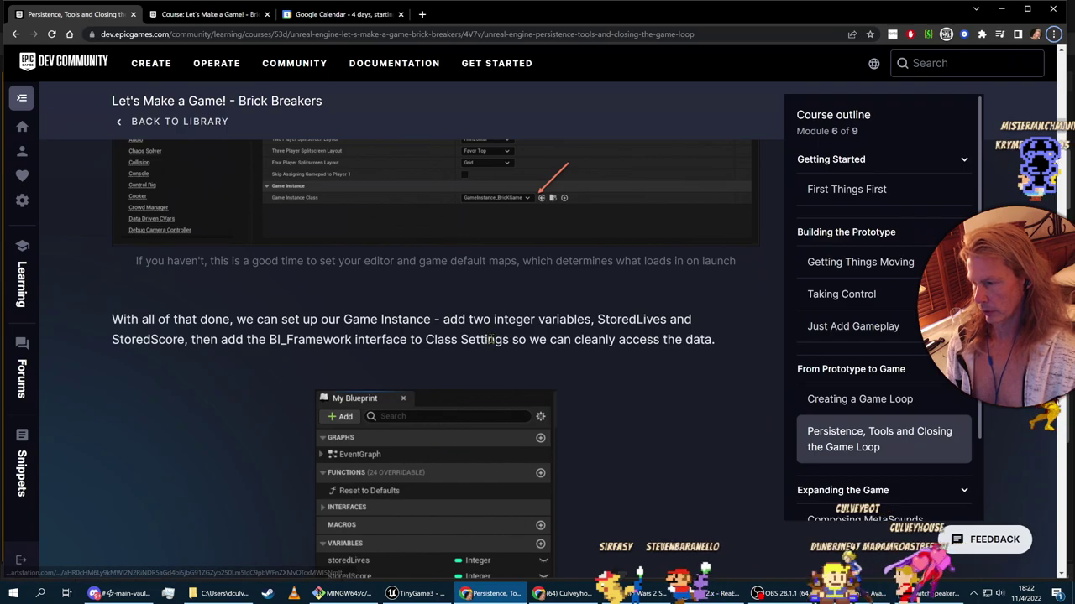
scroll(466, 326, "down", 3)
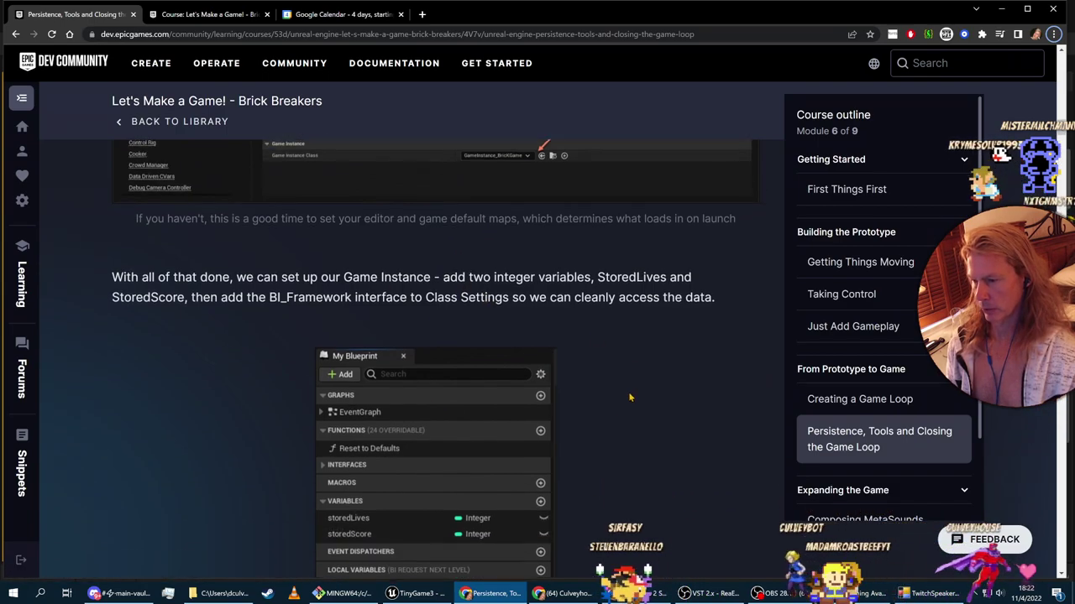
scroll(618, 360, "up", 1)
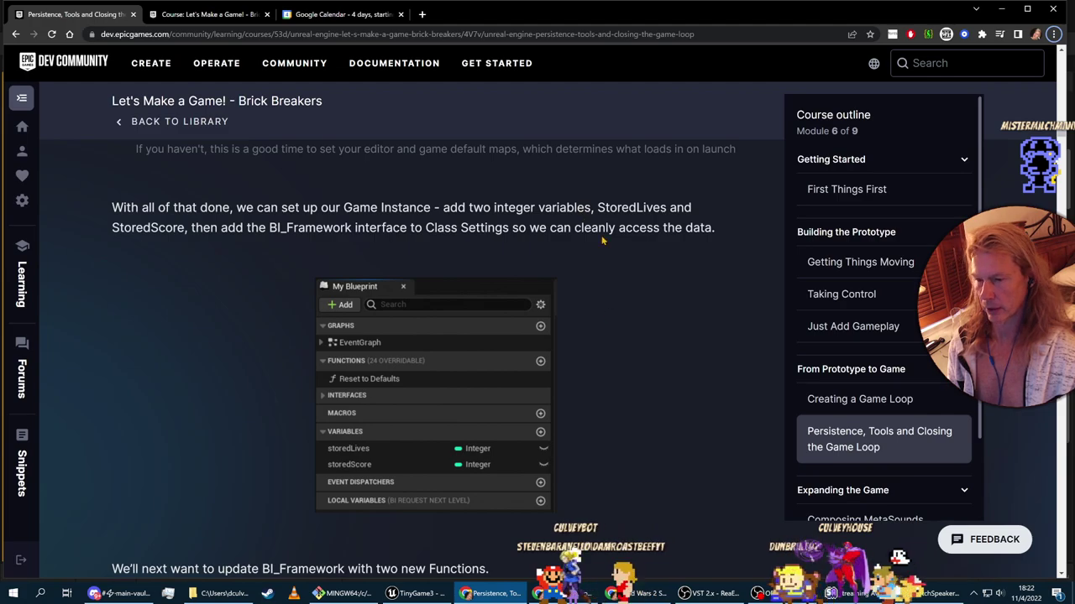
key("alt+Tab")
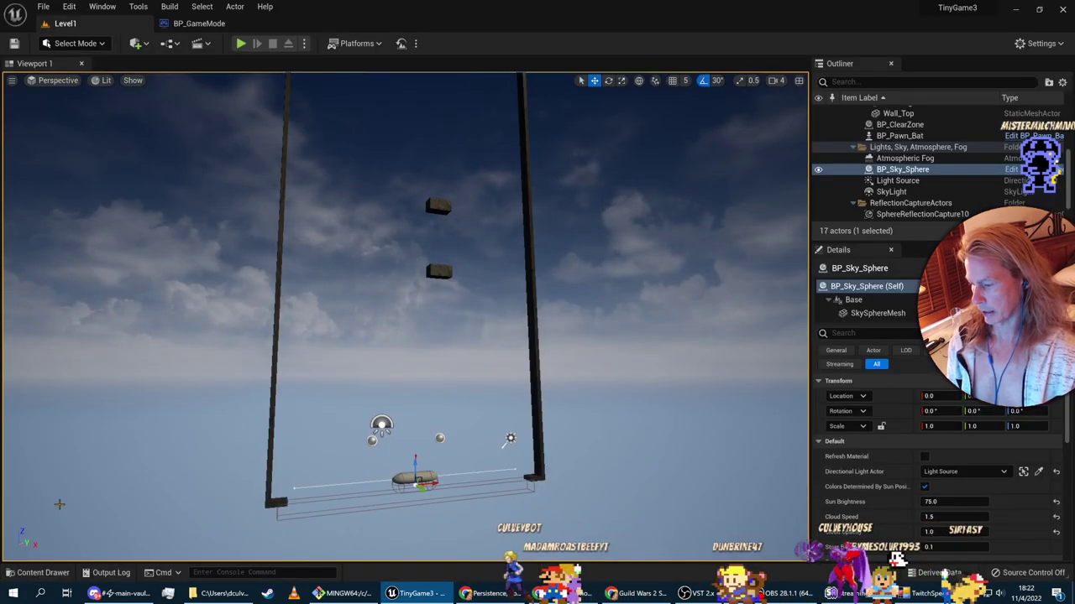
Step: Open BP_GameInstance from the Framework folder and show its Class Settings, checking the course page
left_click(52, 574)
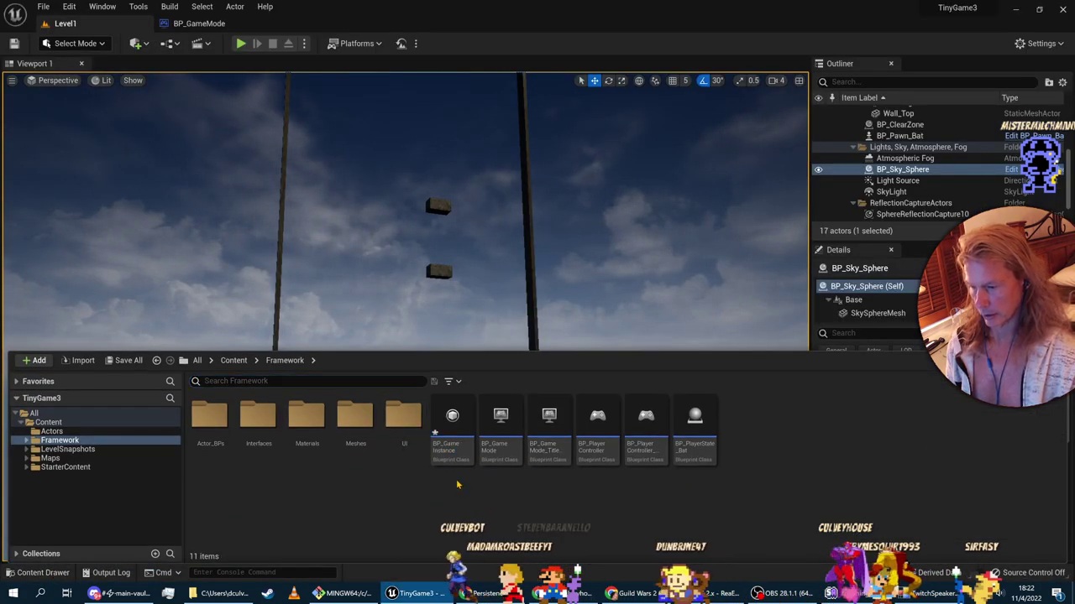
double_click(452, 424)
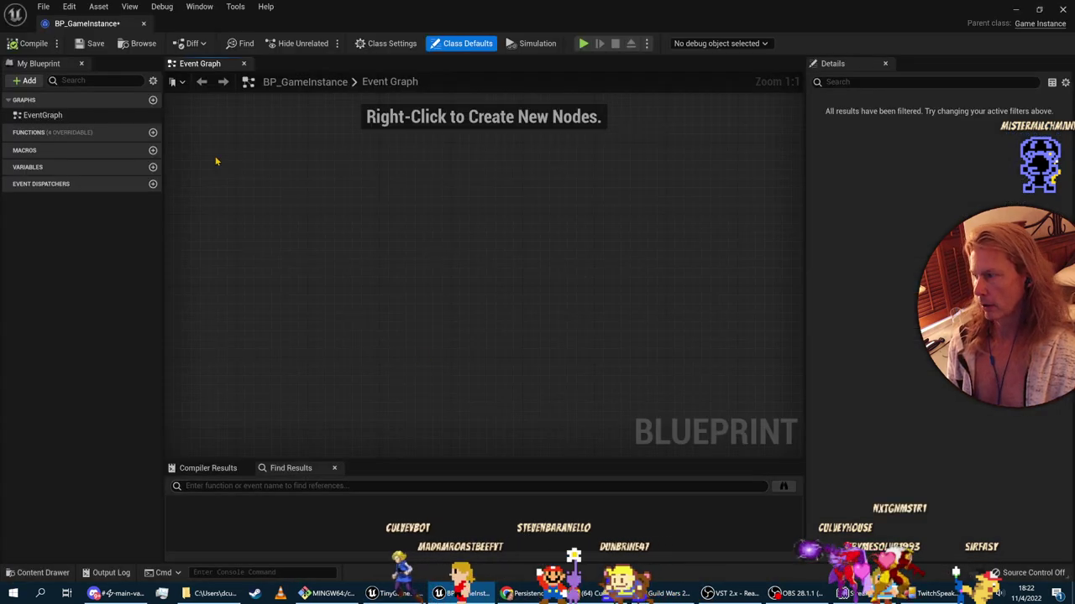
left_click(394, 44)
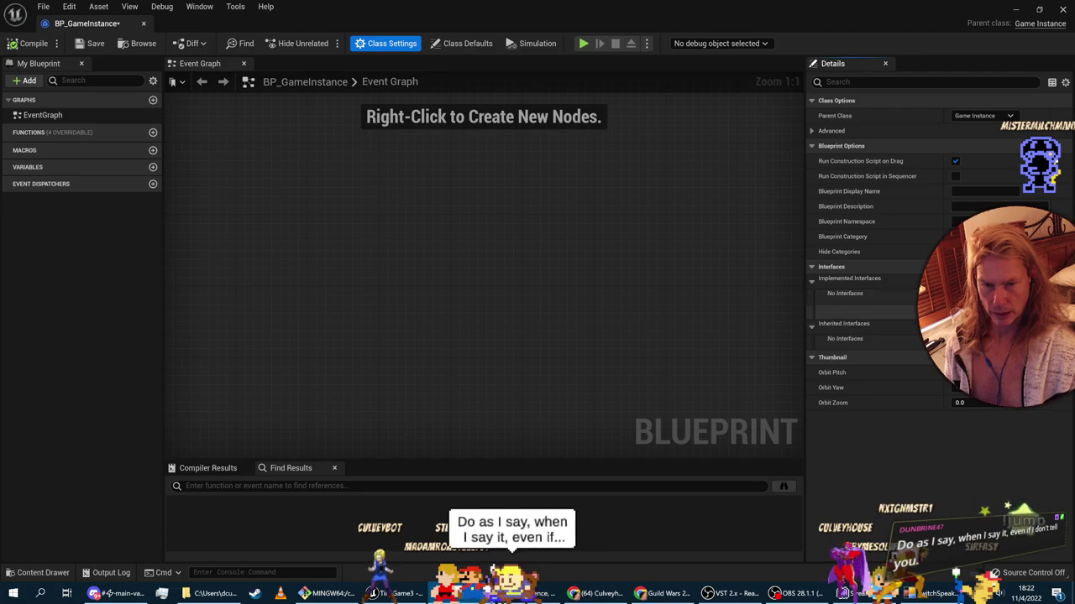
key("alt+Tab")
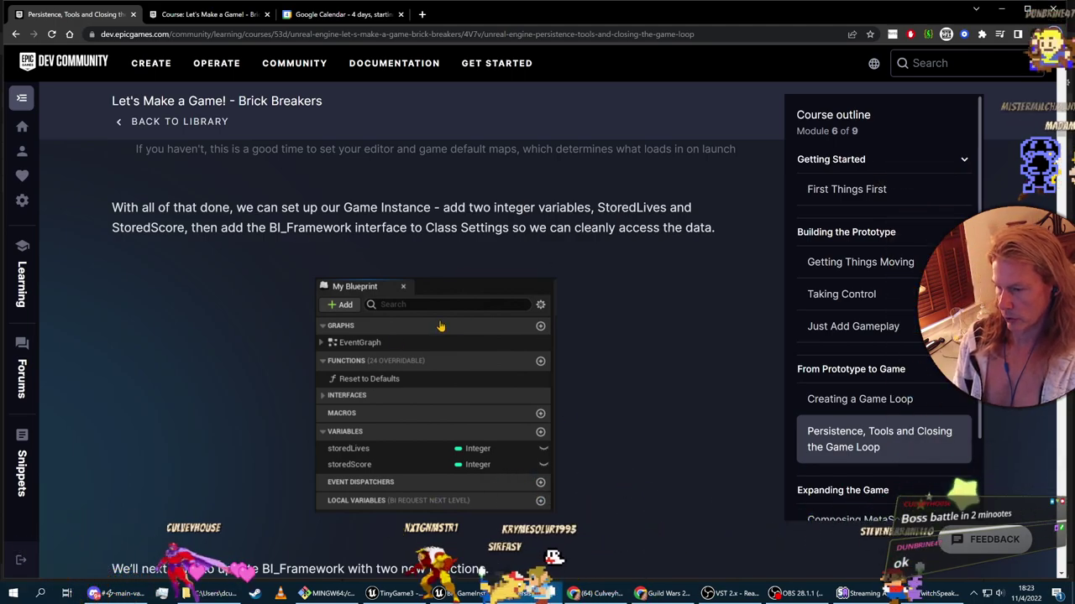
key("alt+Tab")
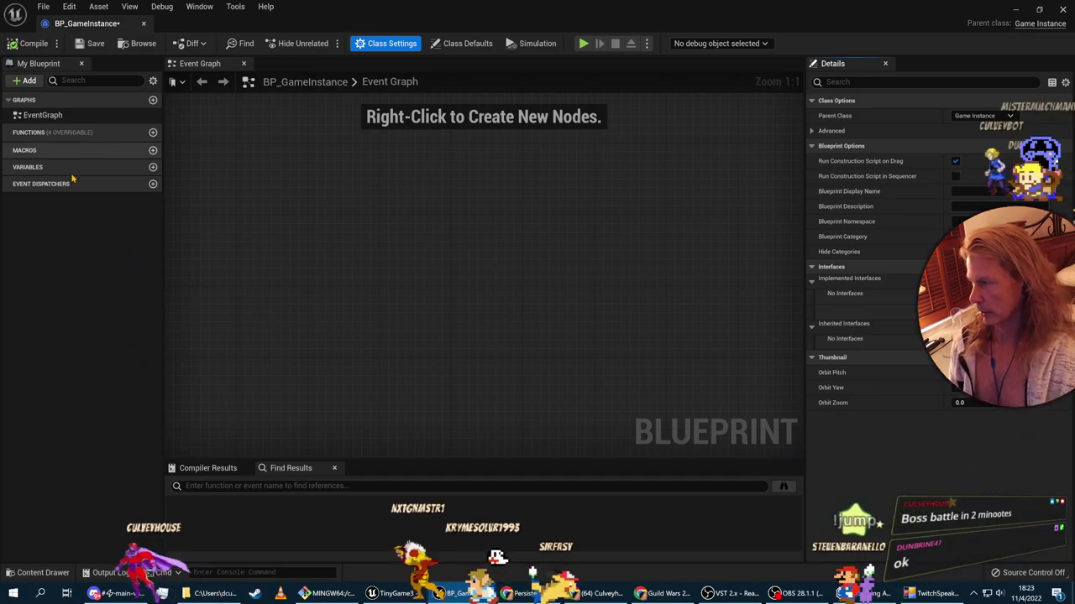
Step: Add two Integer variables named StoredLives and StoredScore in My Blueprint
left_click(153, 167)
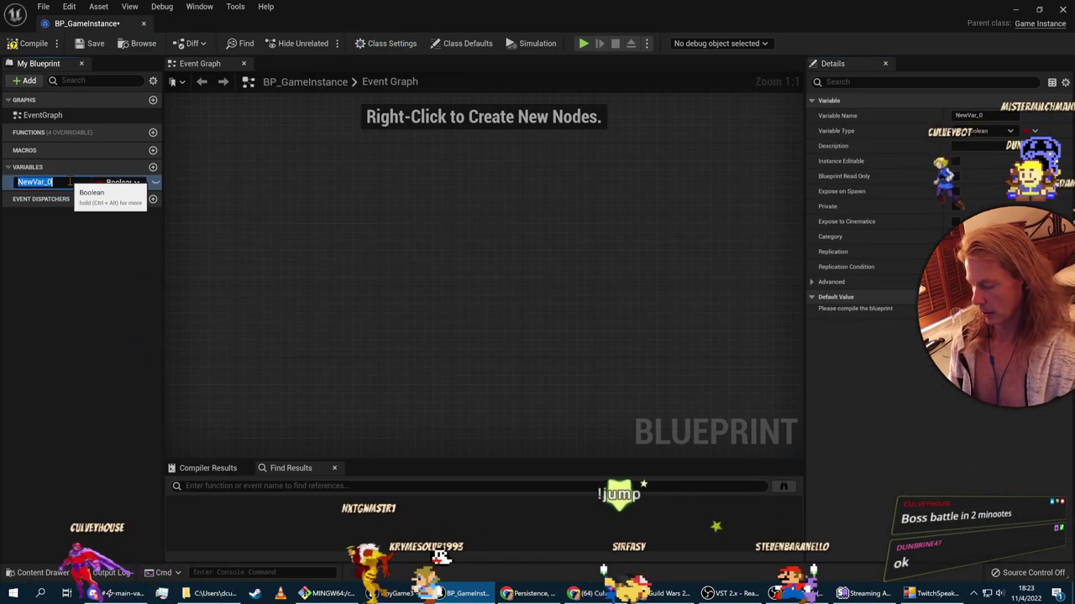
type("Stored")
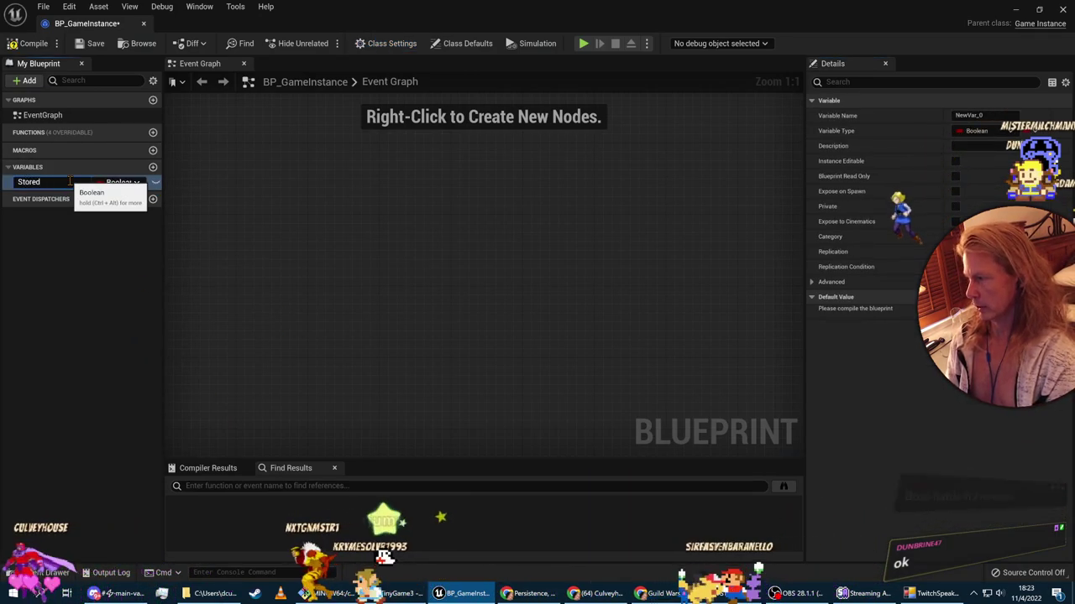
type("Lives")
key("Return")
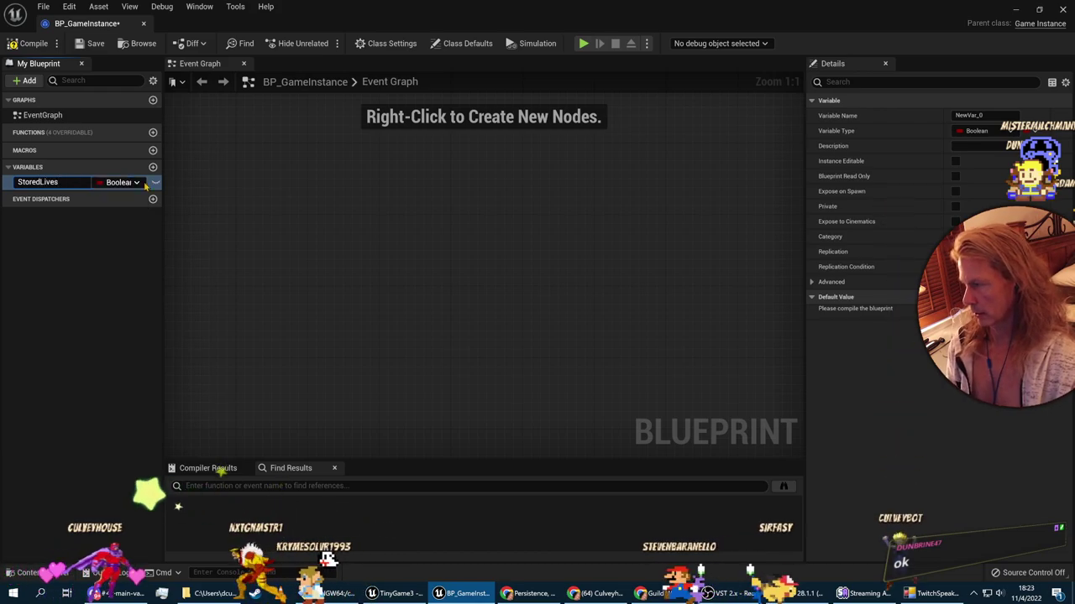
left_click(121, 182)
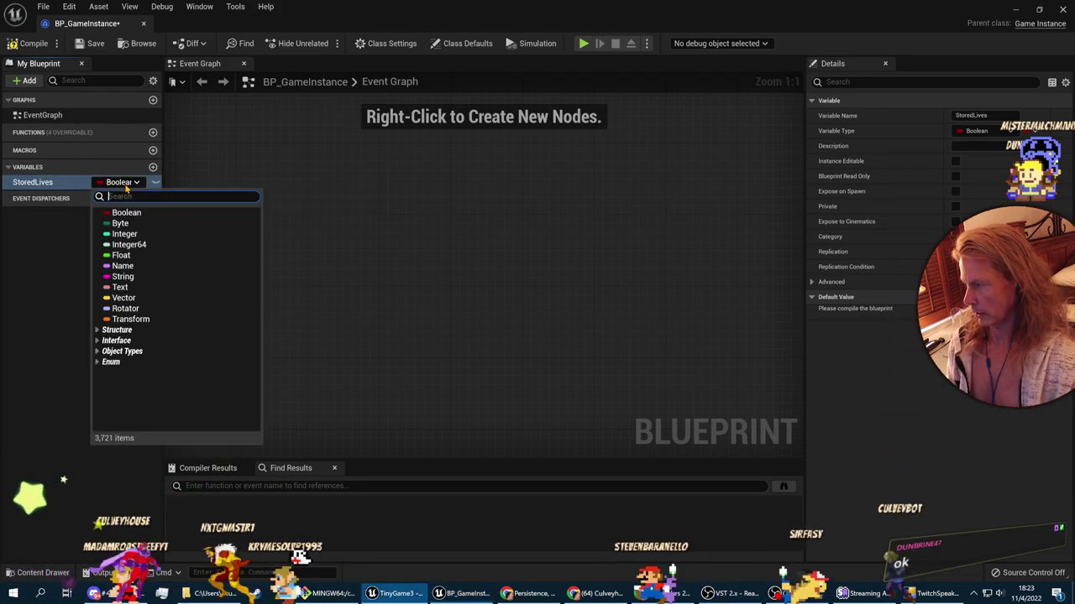
left_click(124, 235)
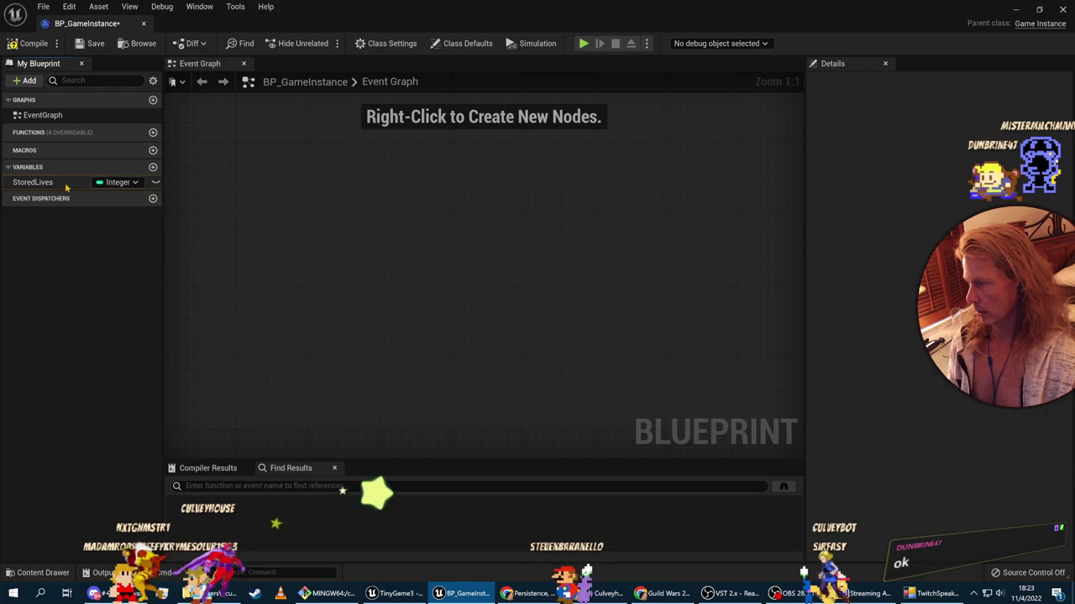
left_click(153, 167)
type("St")
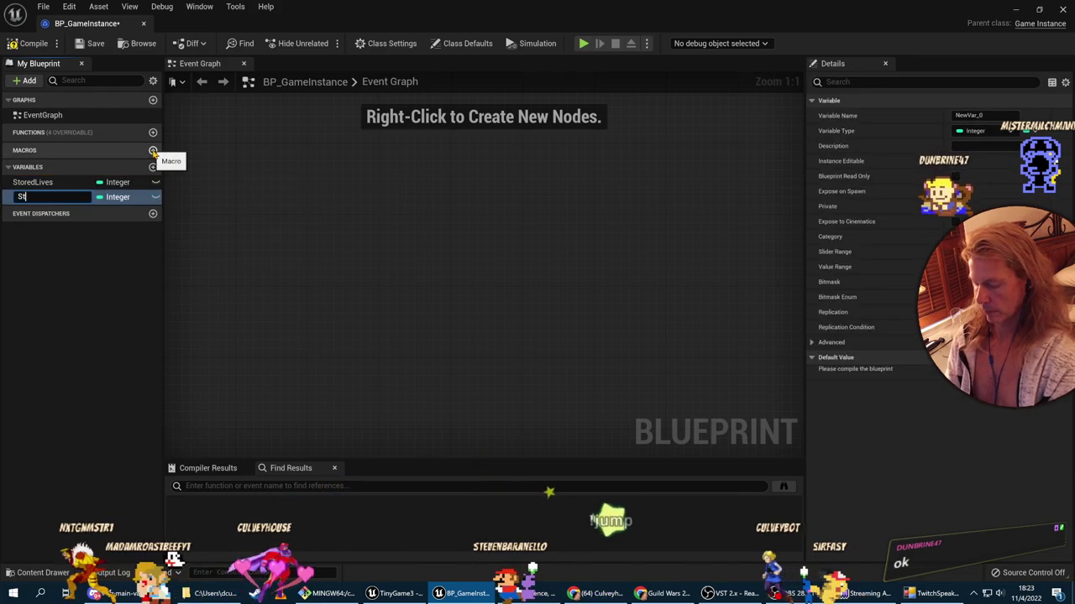
type("oredScore")
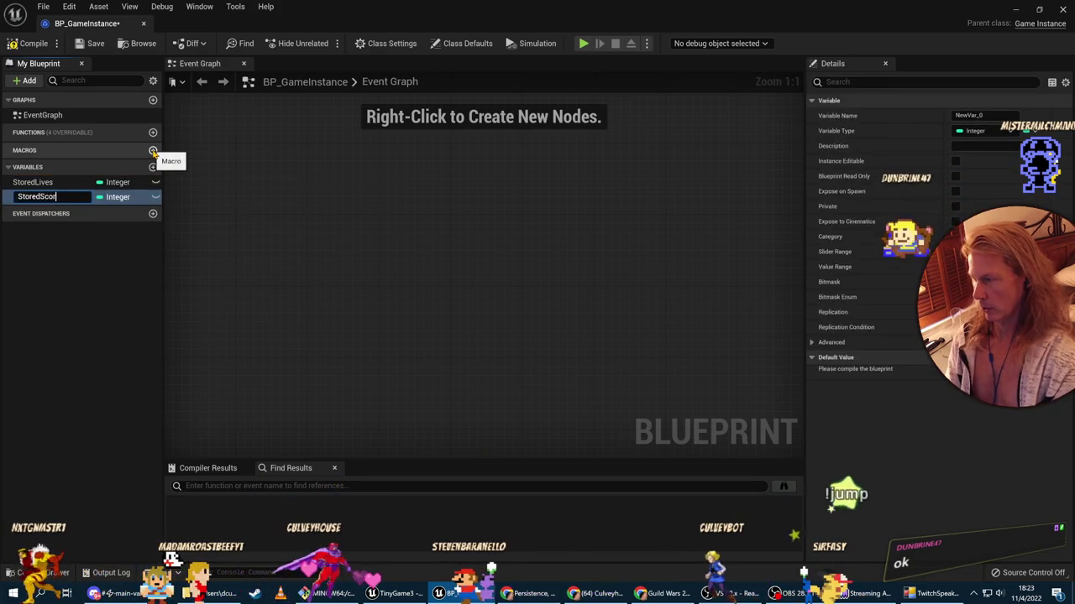
key("Return")
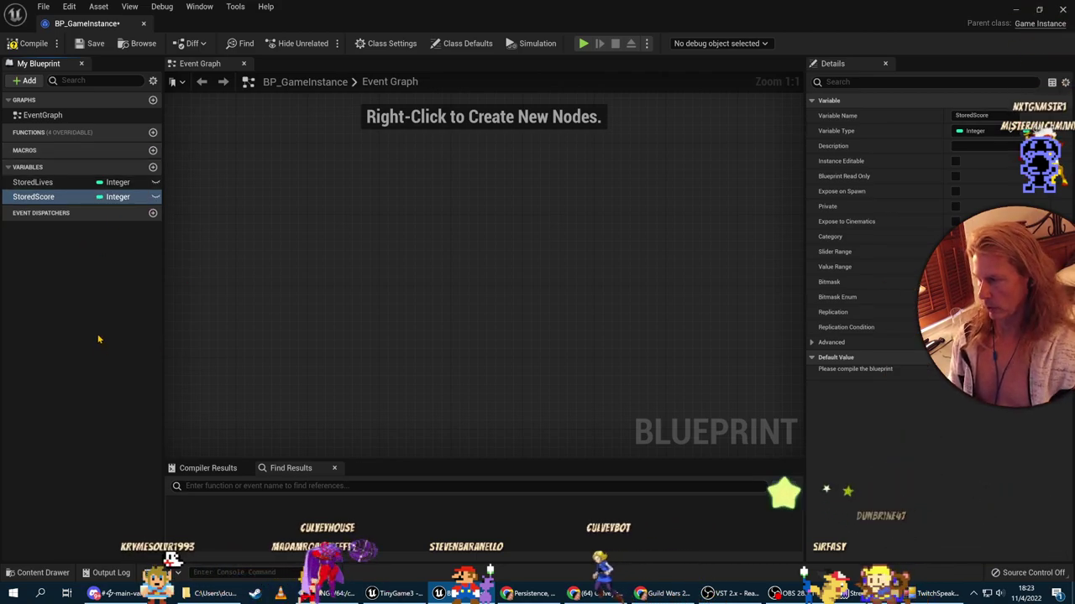
Step: Check the naming on the course page, then rename the variables to storedLives and storedScore
key("alt+Tab")
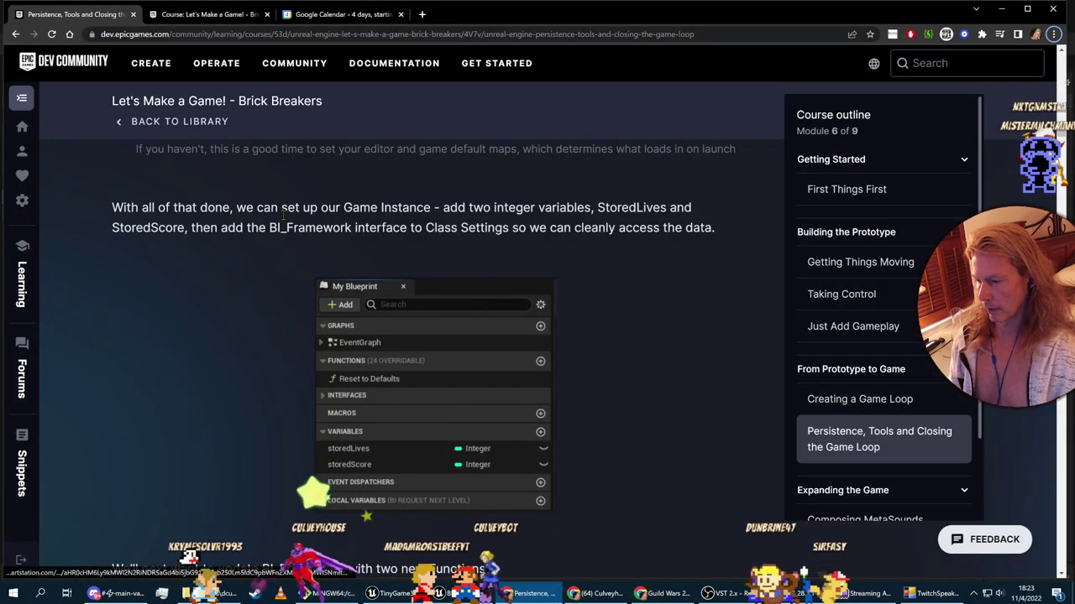
key("alt+Tab")
left_click(34, 182)
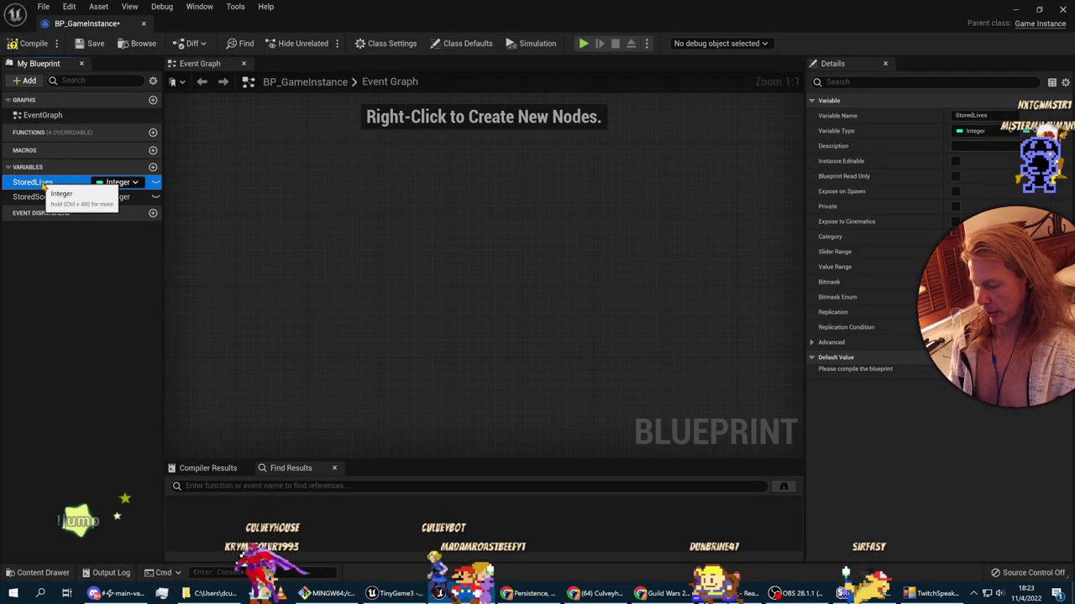
left_click(38, 183)
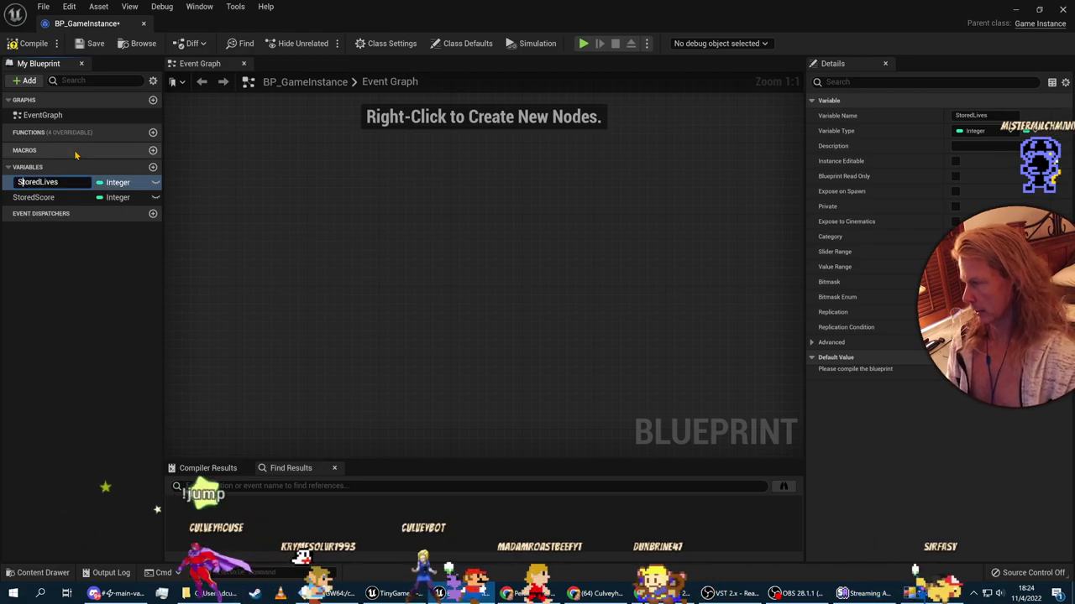
key("BackSpace")
type("s")
key("Return")
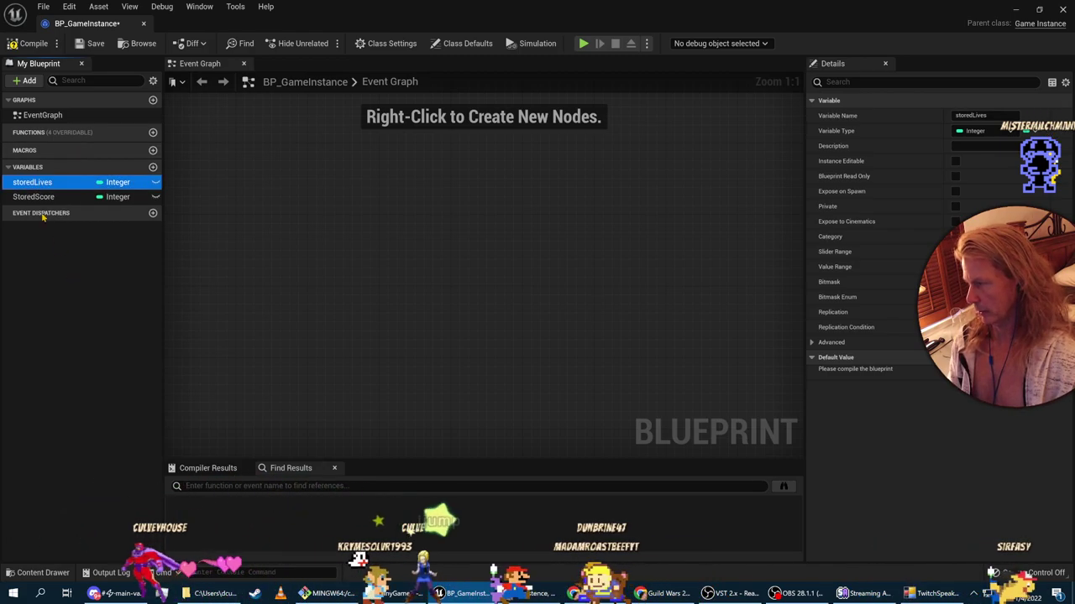
left_click(21, 196)
left_click(21, 197)
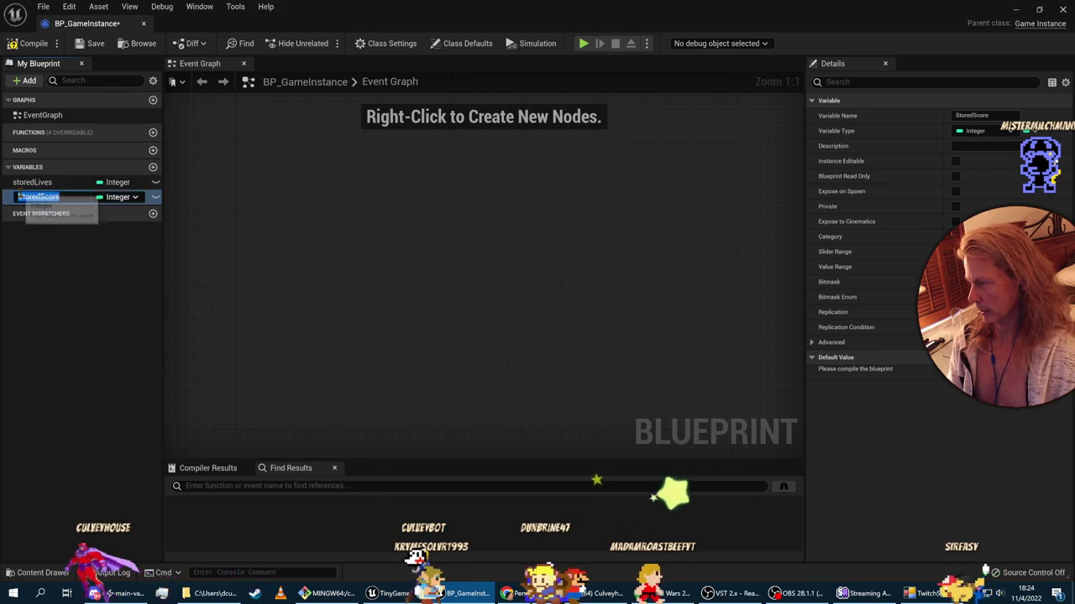
type("storedScore")
key("Return")
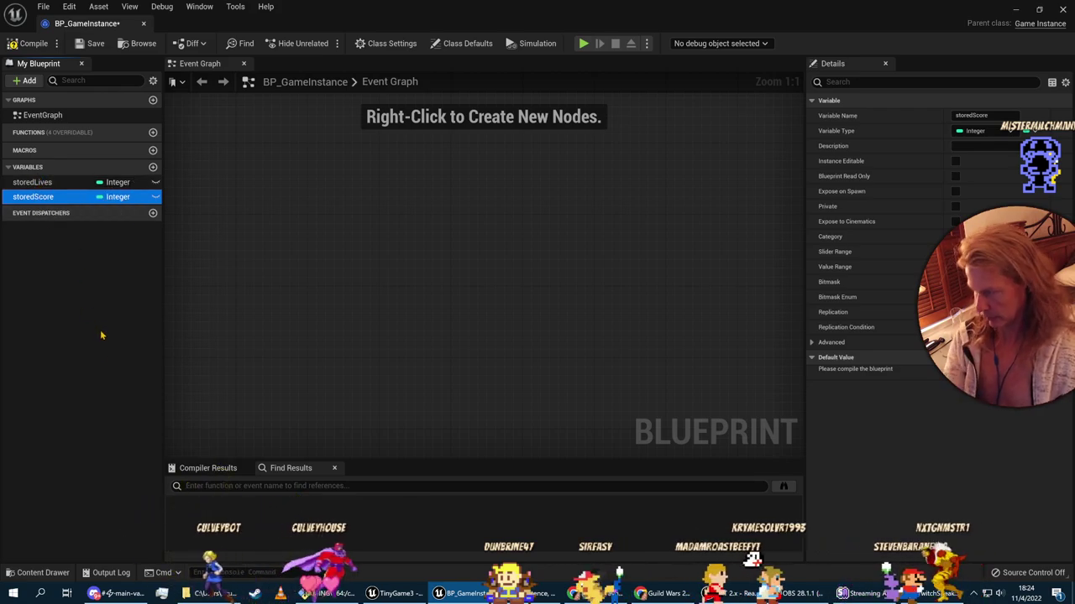
Step: Recheck the course's BI_Framework step, then show BP_GameInstance's Class Settings
key("alt+Tab")
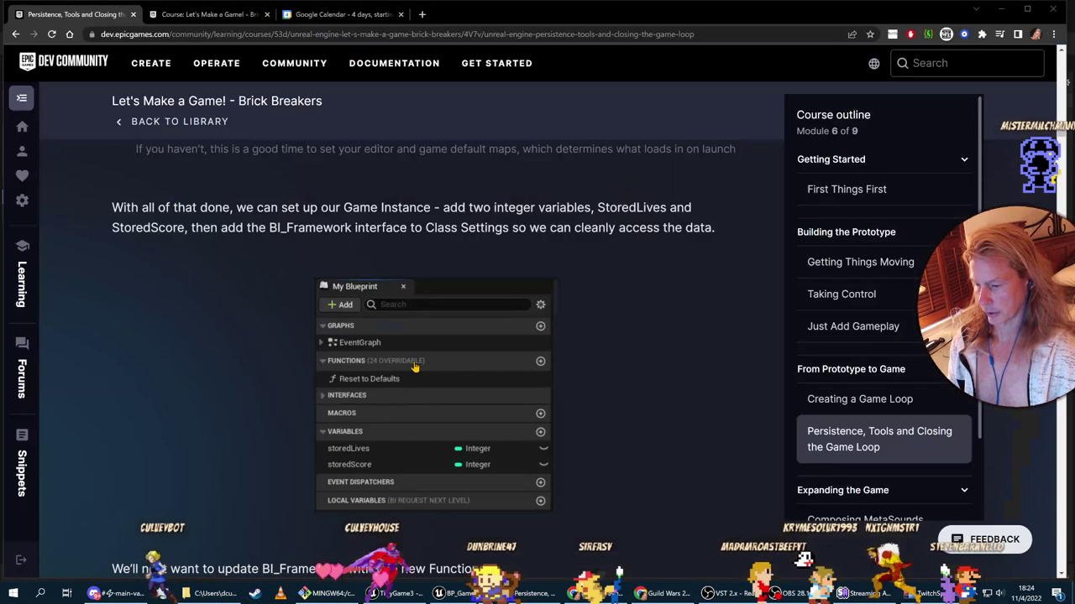
scroll(368, 476, "down", 2)
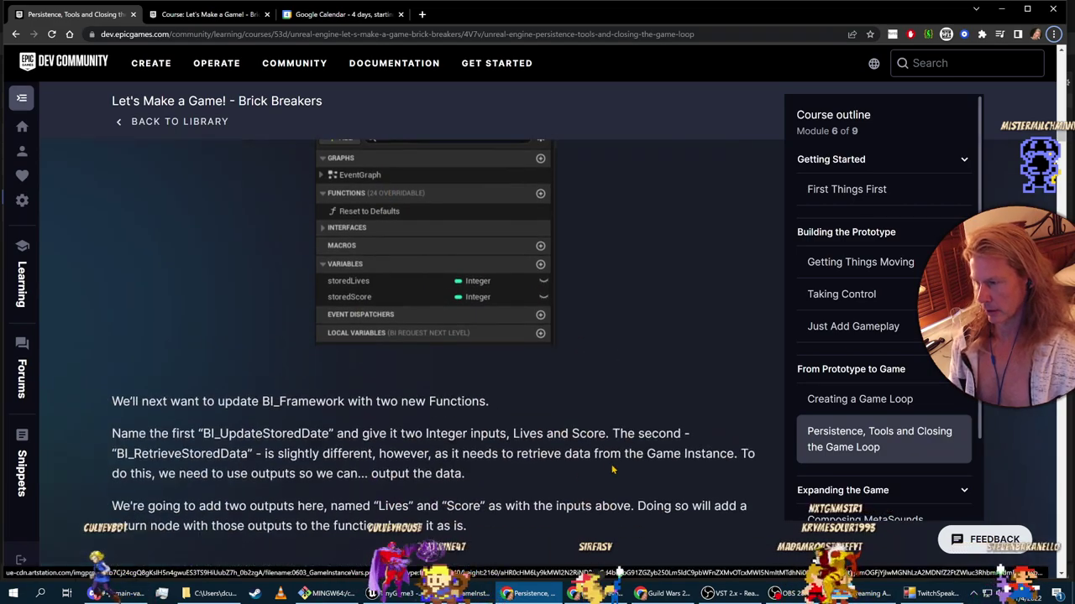
scroll(625, 442, "up", 3)
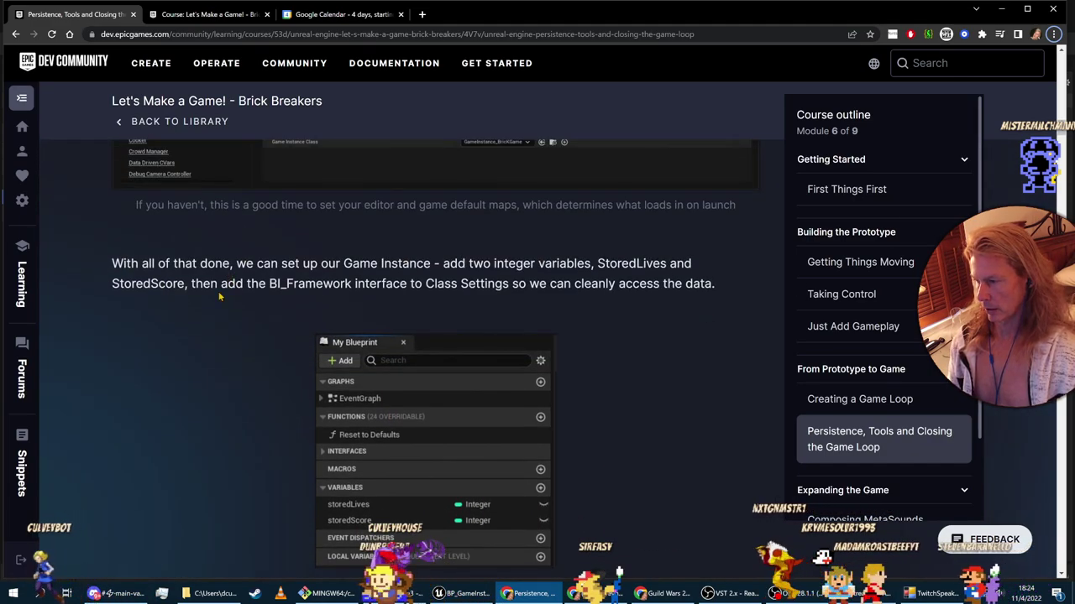
key("alt+Tab")
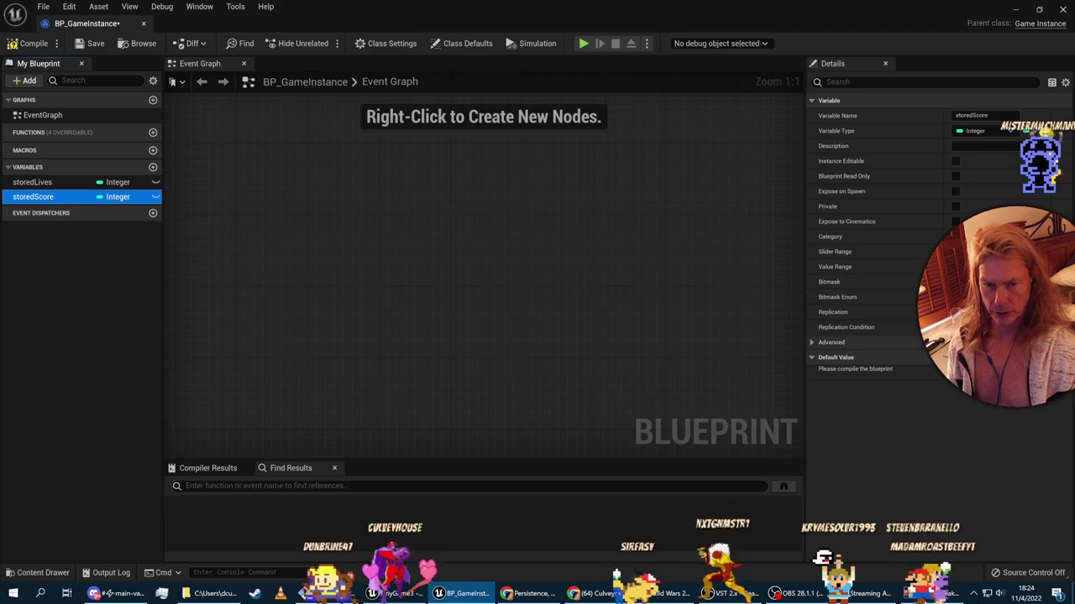
left_click(384, 43)
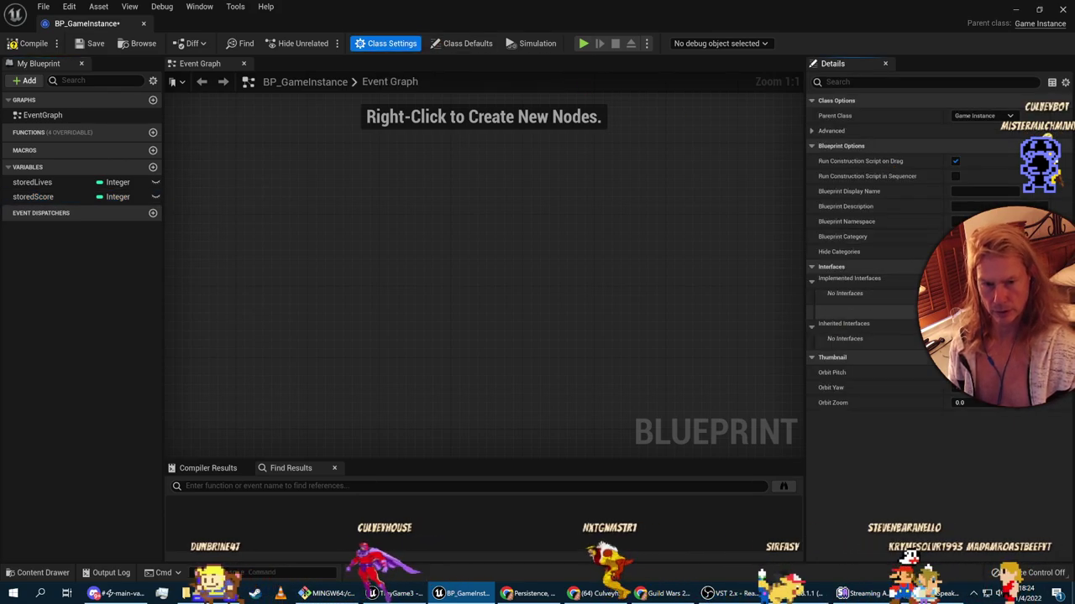
Step: Add BPI_Framework under Implemented Interfaces by searching 'bpi'
left_click(957, 309)
type("b")
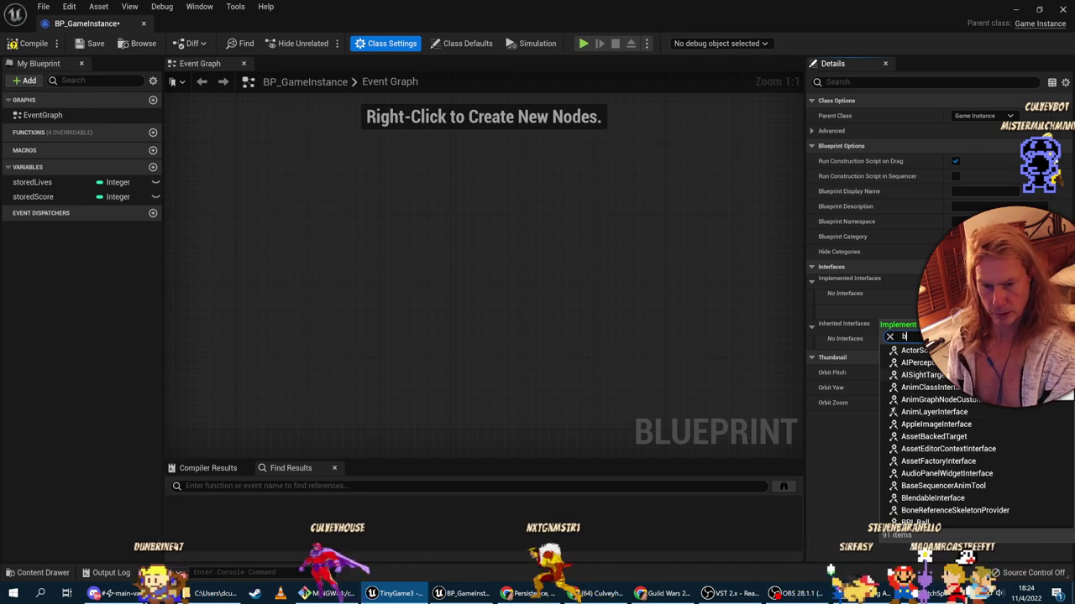
type("pi")
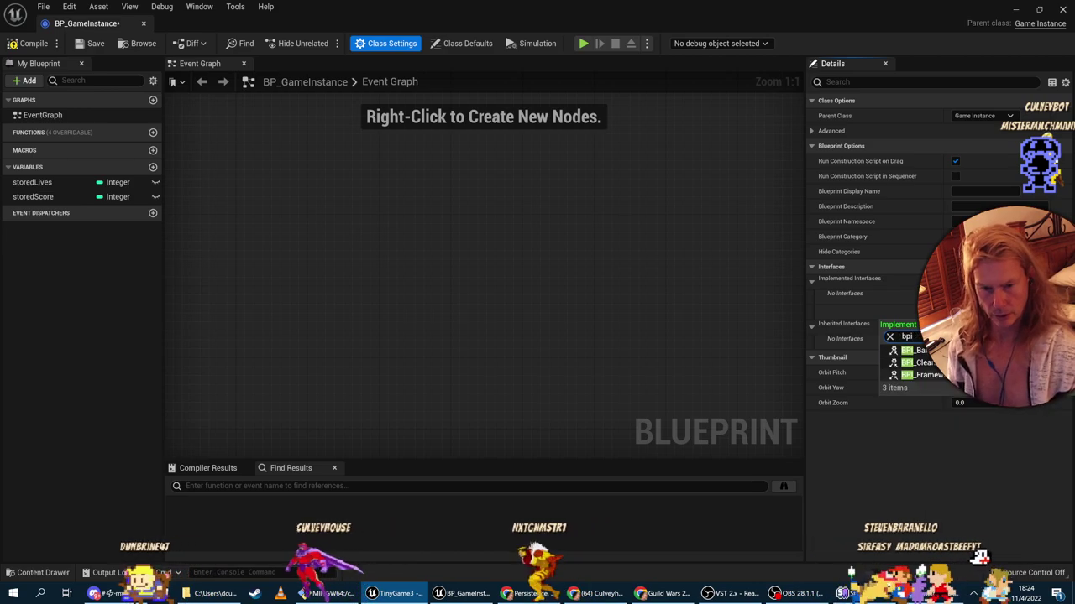
left_click(937, 375)
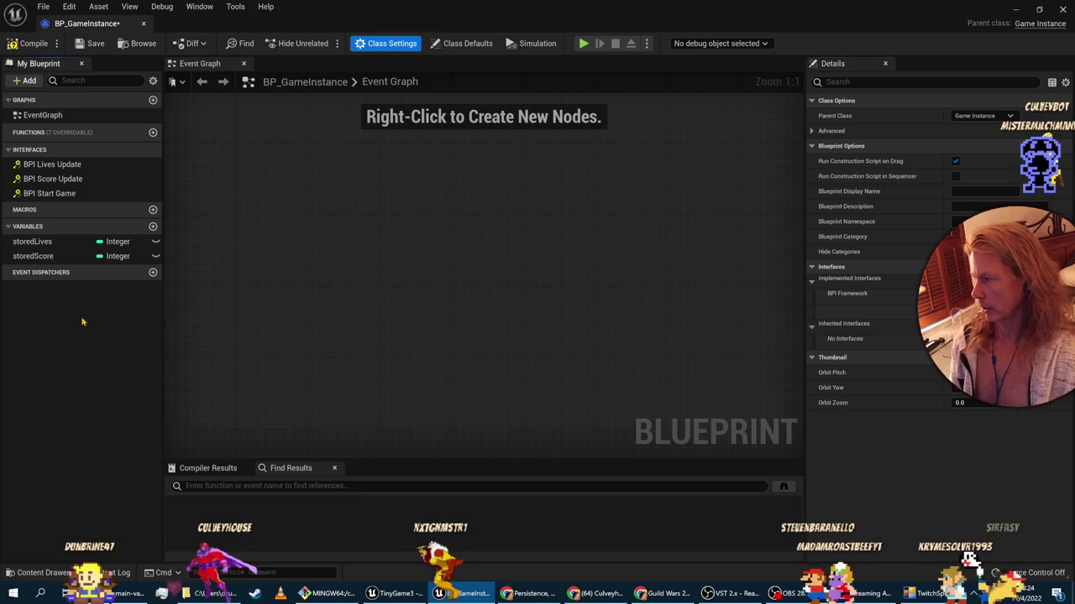
Step: Add an event node for BPI Lives Update, then delete it
double_click(65, 166)
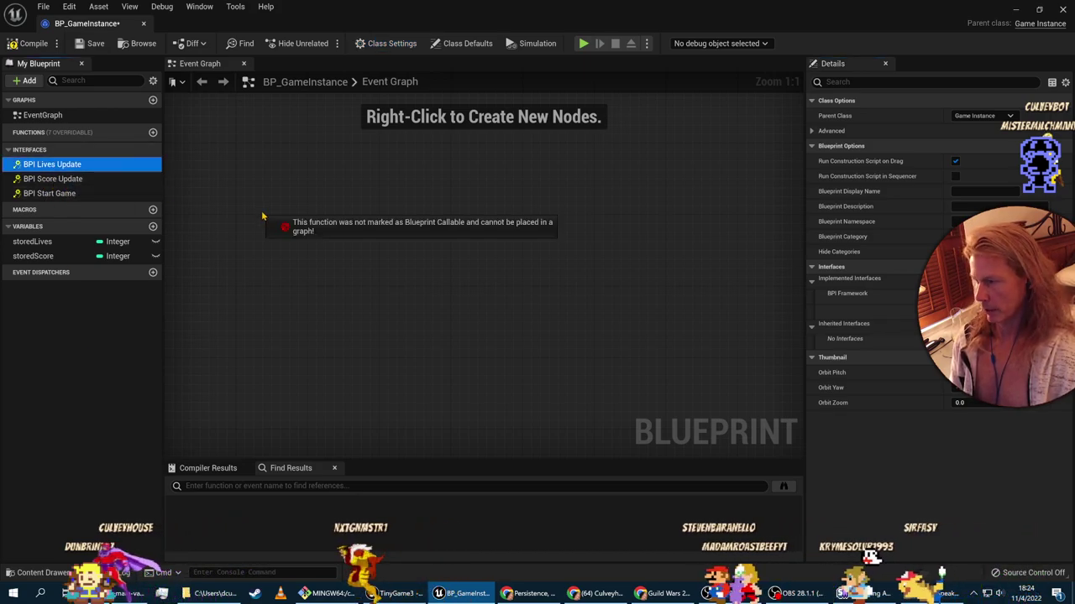
right_click(76, 167)
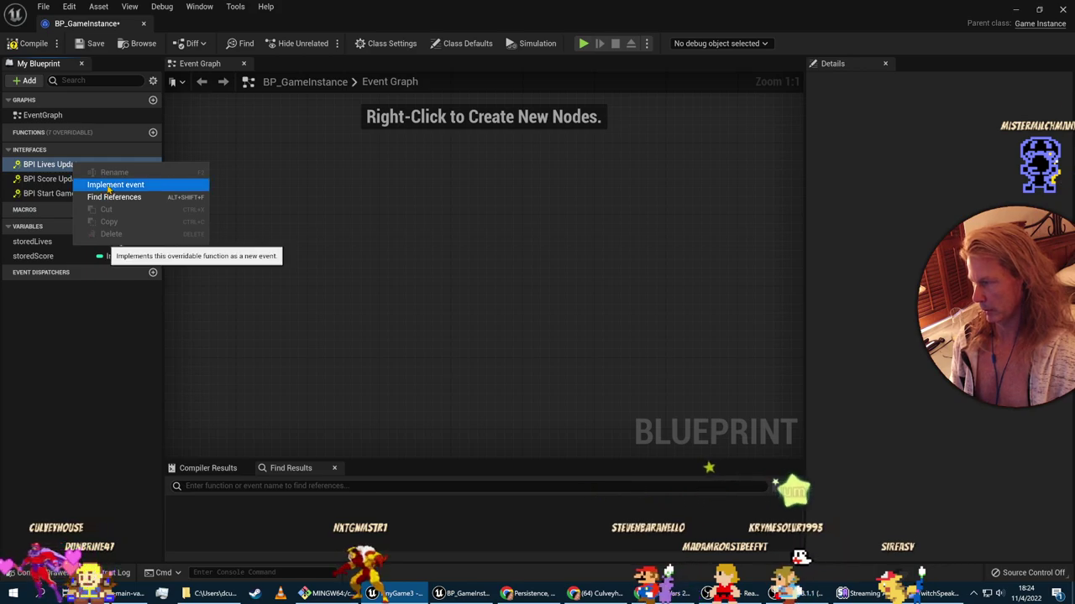
left_click(109, 185)
key("Delete")
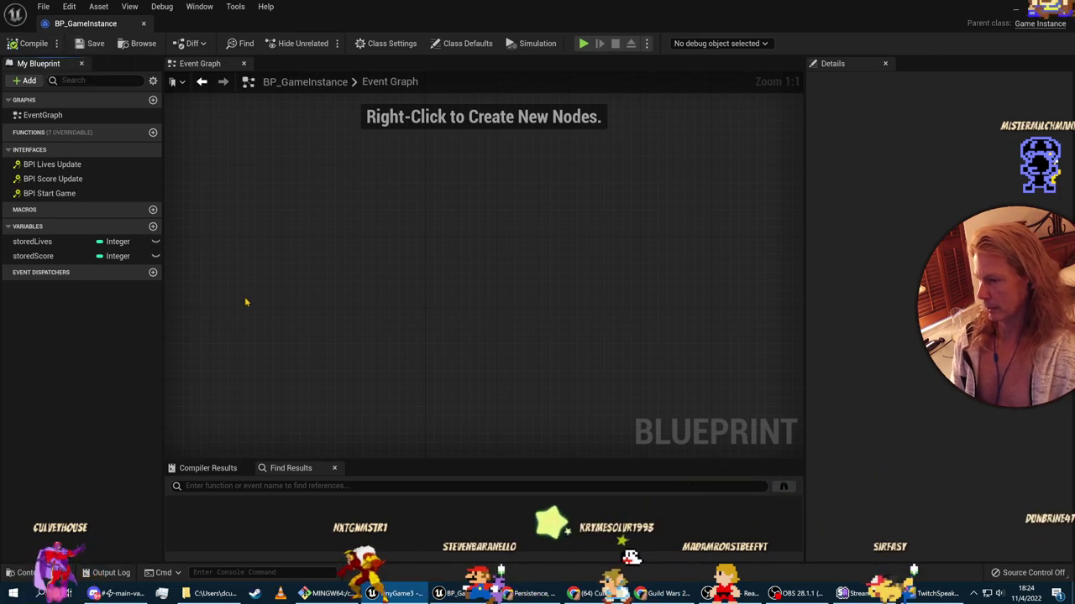
Step: Find and select the function name BI_UpdateStoredDate on the course page, then return to Unreal
key("alt+Tab")
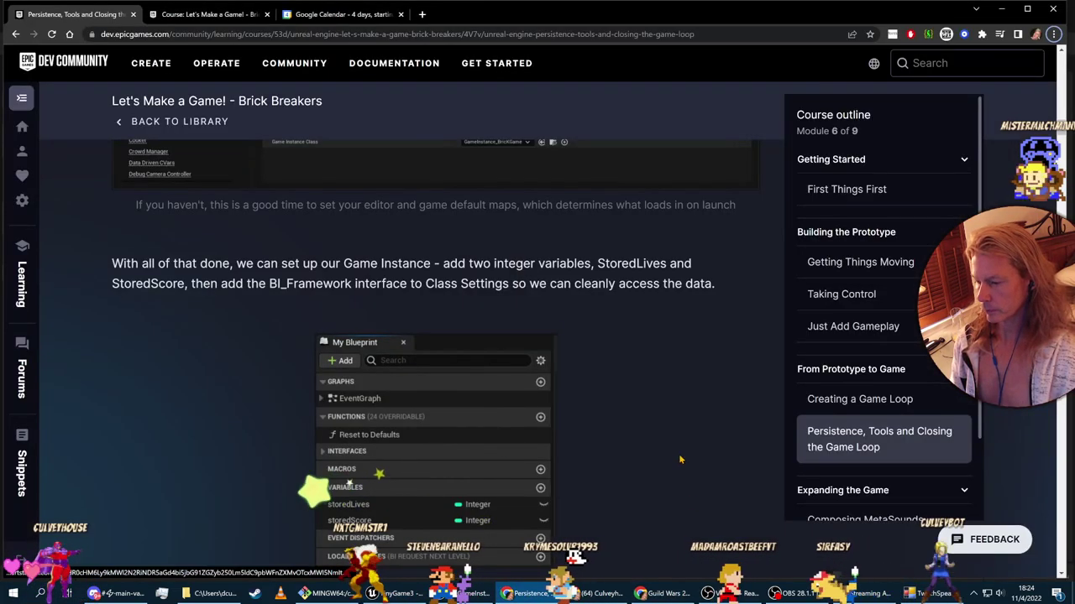
scroll(671, 460, "down", 2)
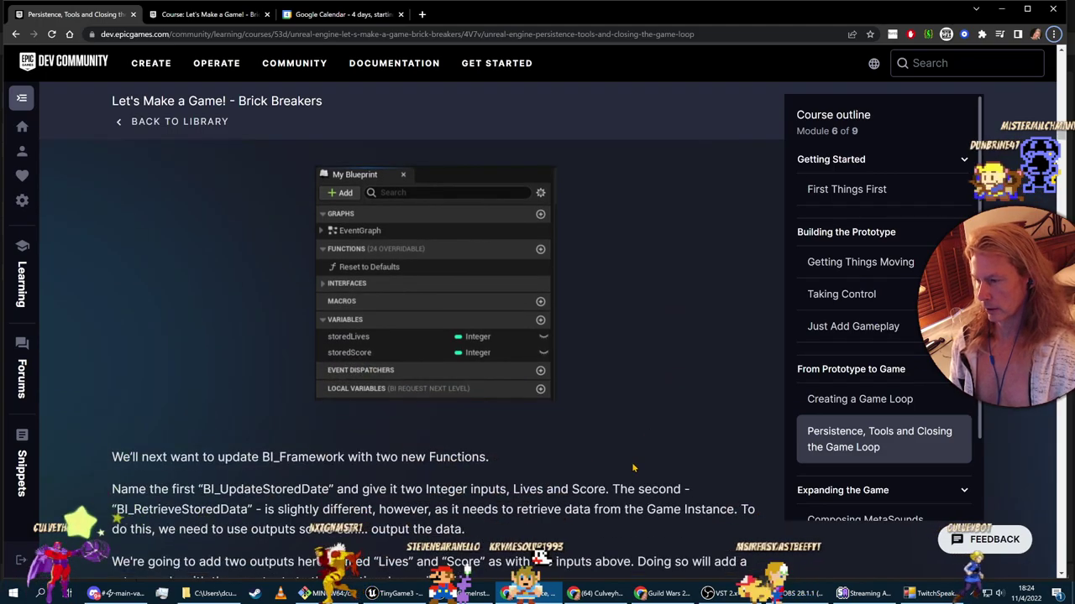
key("alt+Tab")
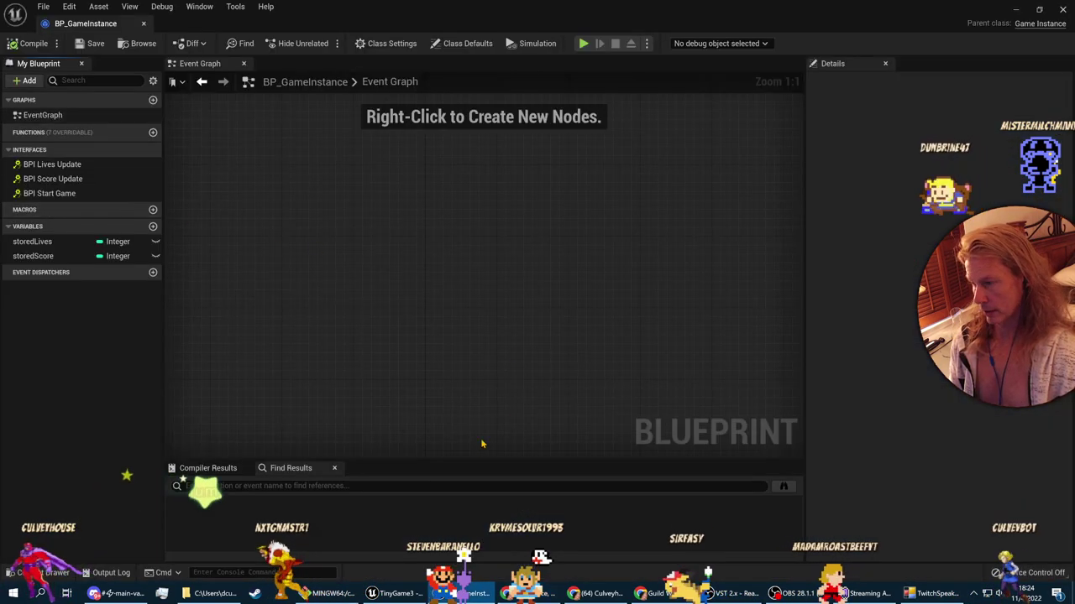
key("alt+Tab")
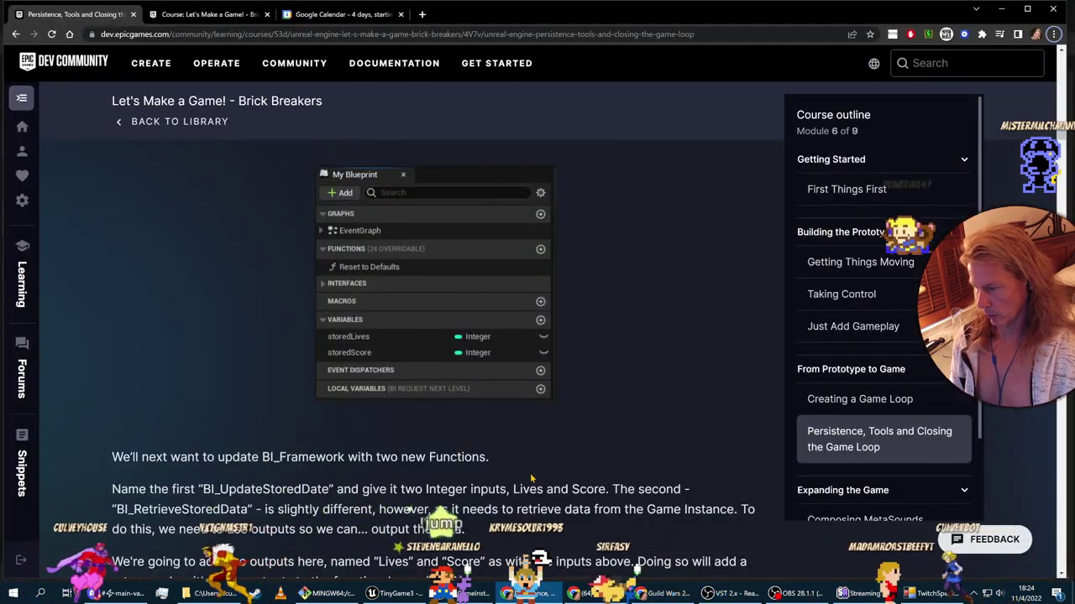
scroll(410, 304, "down", 3)
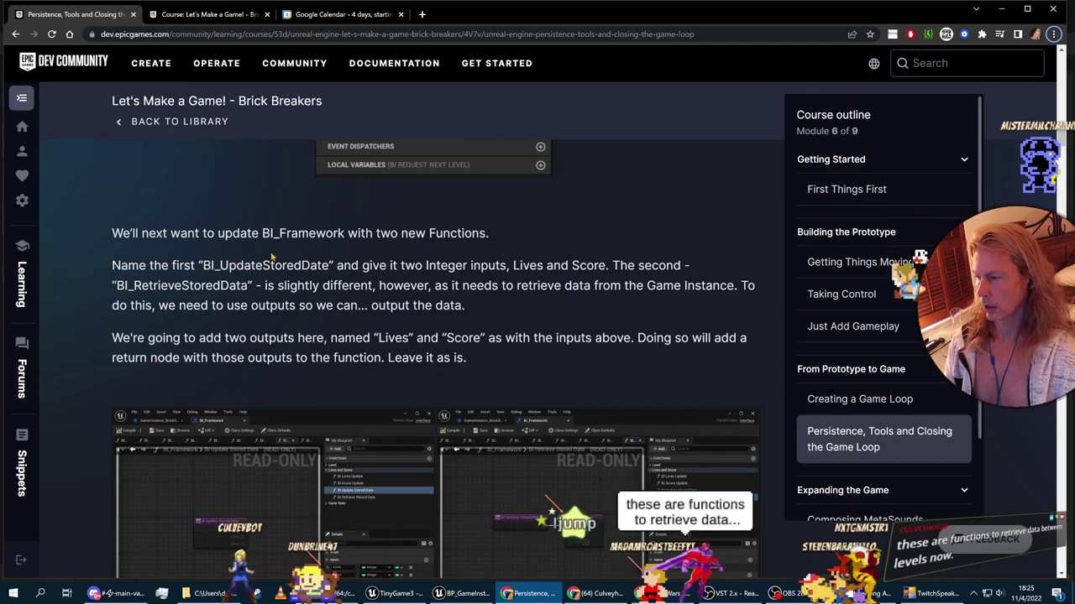
double_click(272, 262)
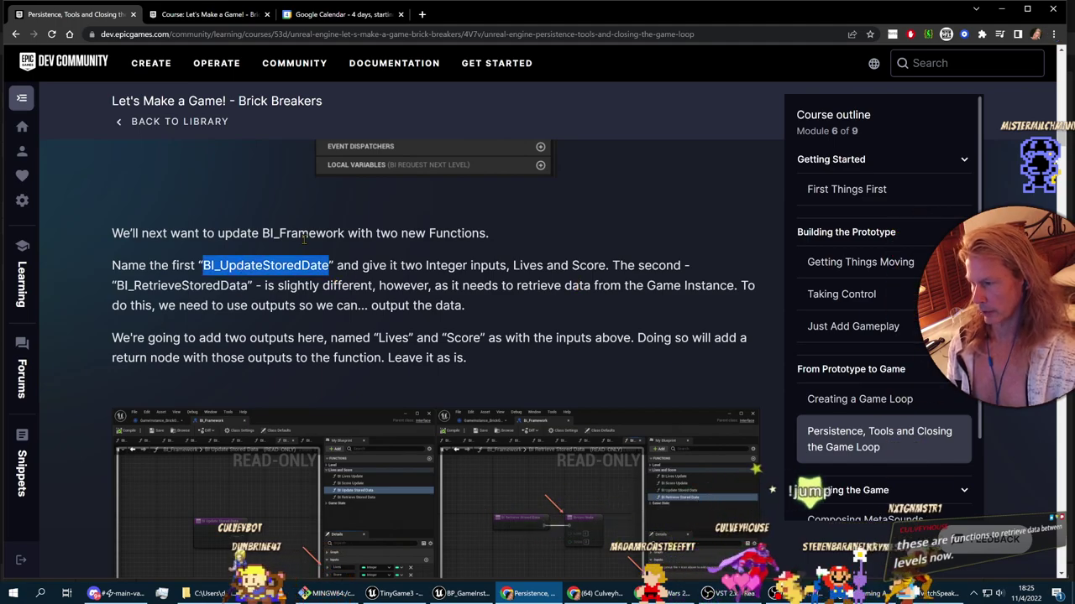
key("alt+Tab")
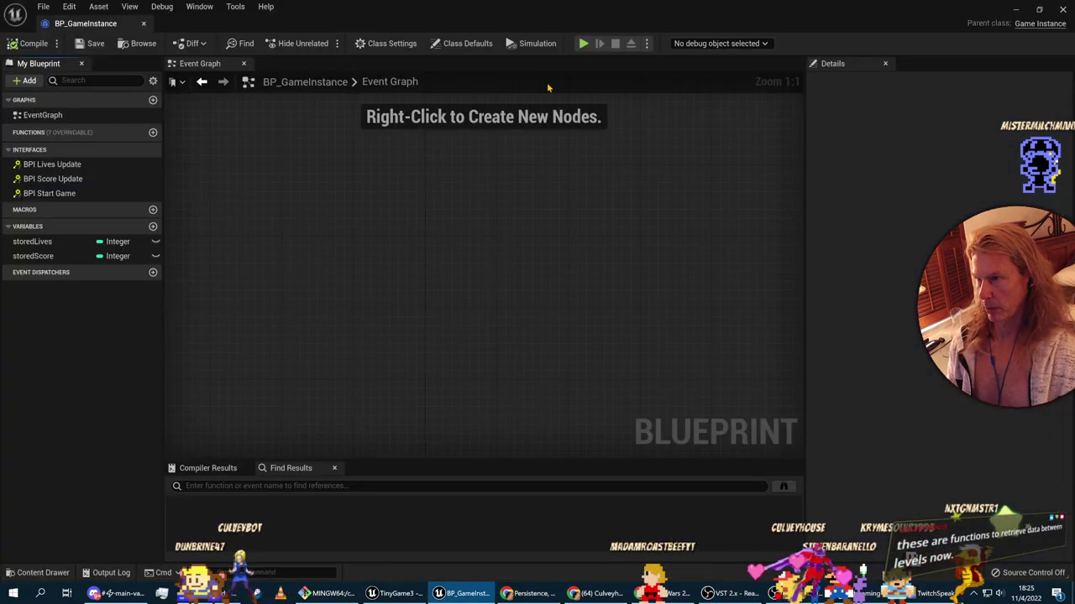
Step: Open BPI_Framework from Framework > Interfaces and add a new function to it
left_click(22, 573)
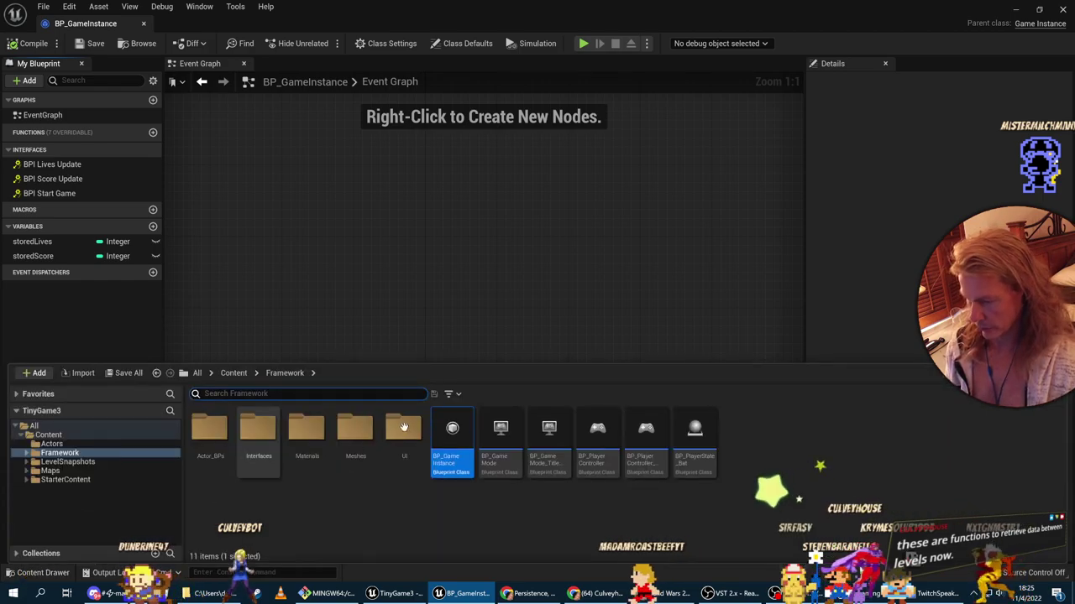
double_click(257, 432)
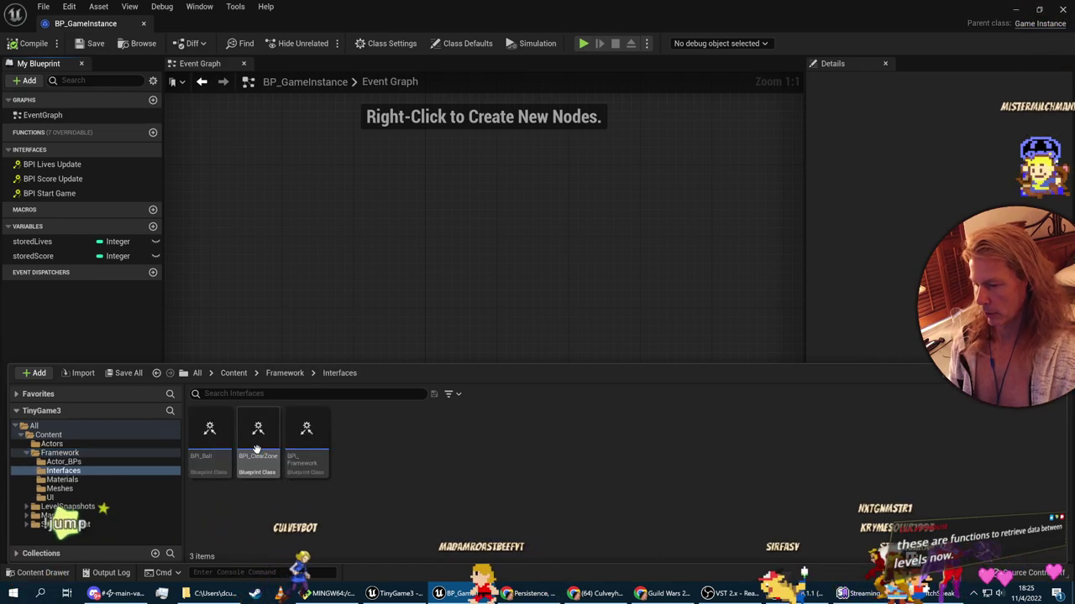
double_click(307, 445)
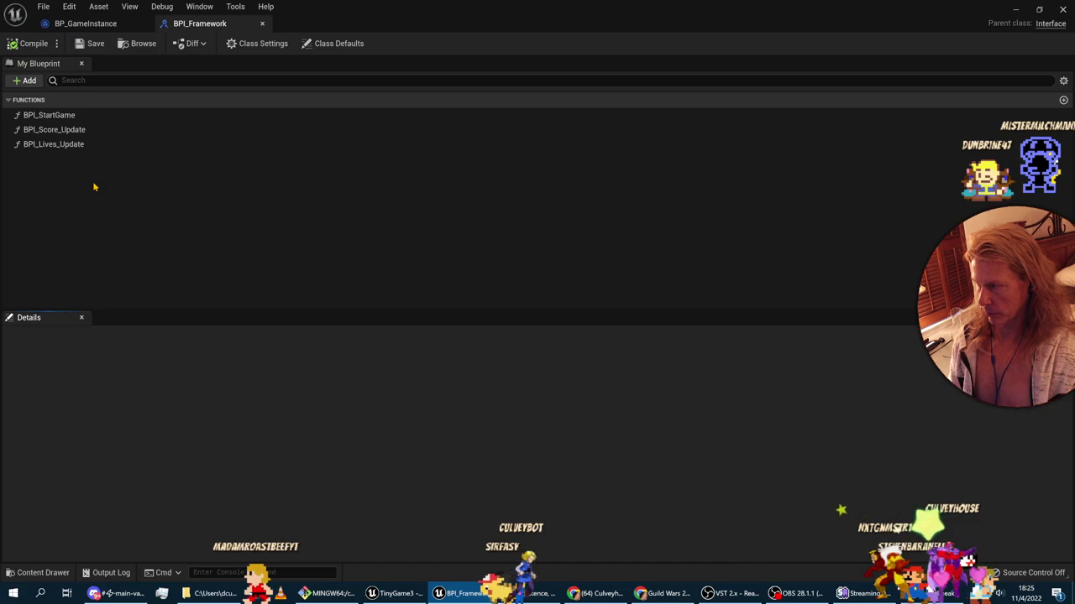
left_click(24, 80)
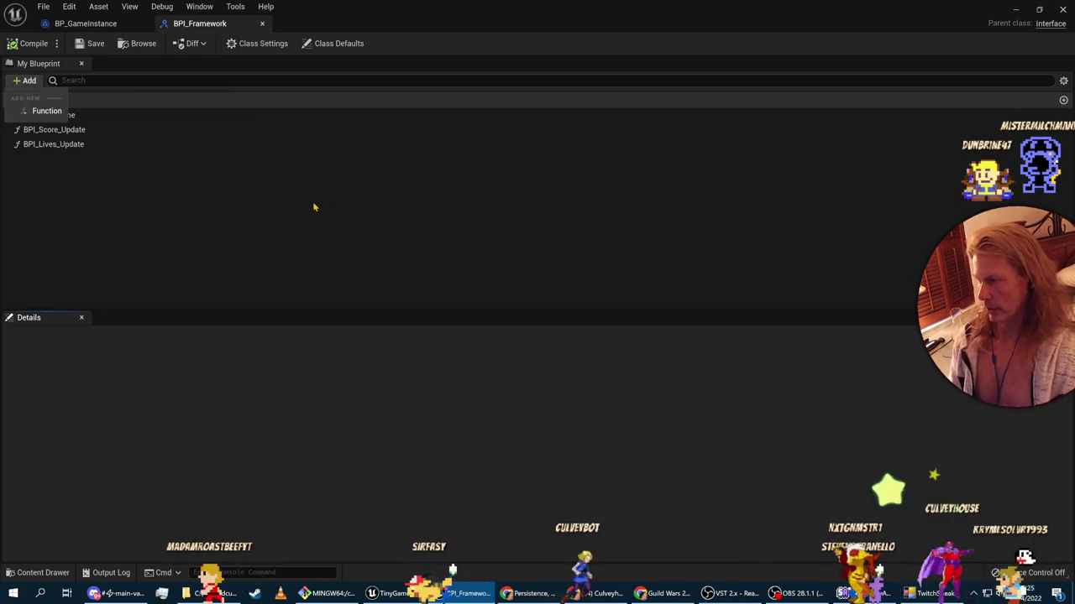
left_click(47, 111)
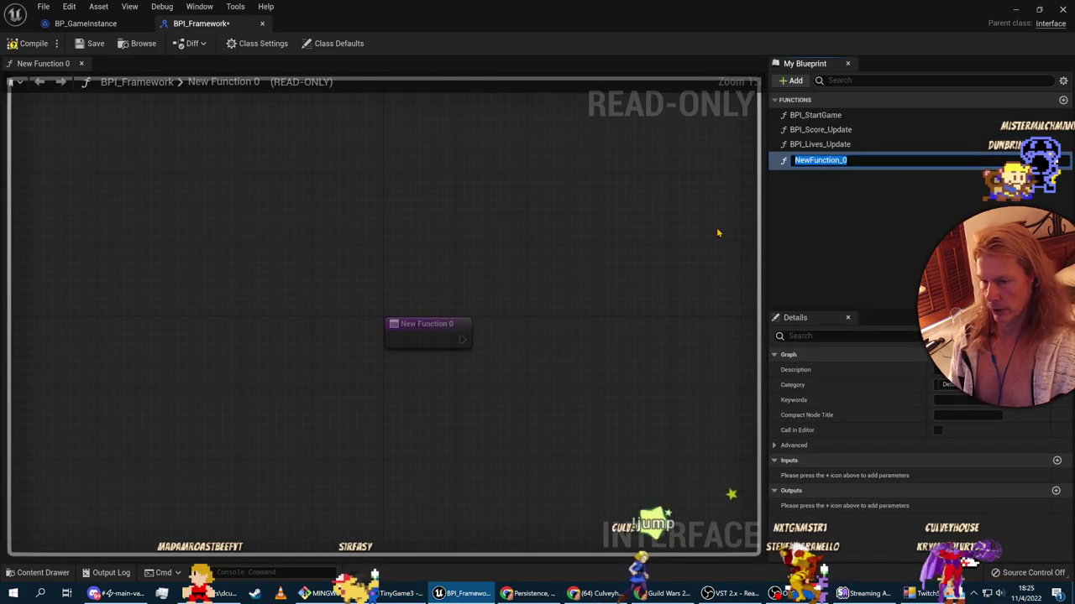
Step: Paste the copied course name into the new function and rename it BPI_UpdatePersistentDate
key("alt+Tab")
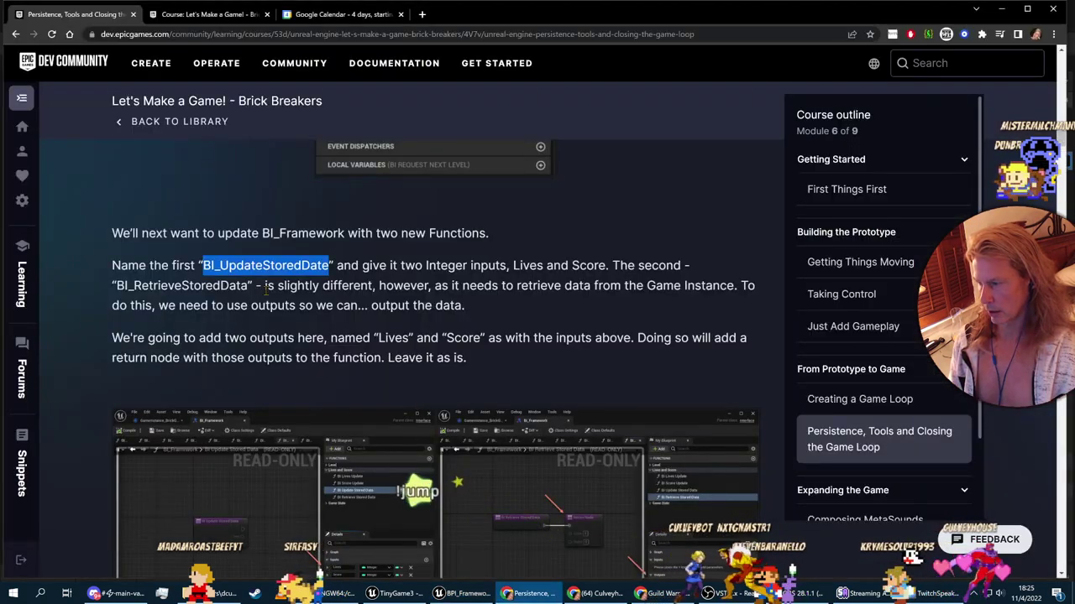
key("ctrl+c")
key("alt+Tab")
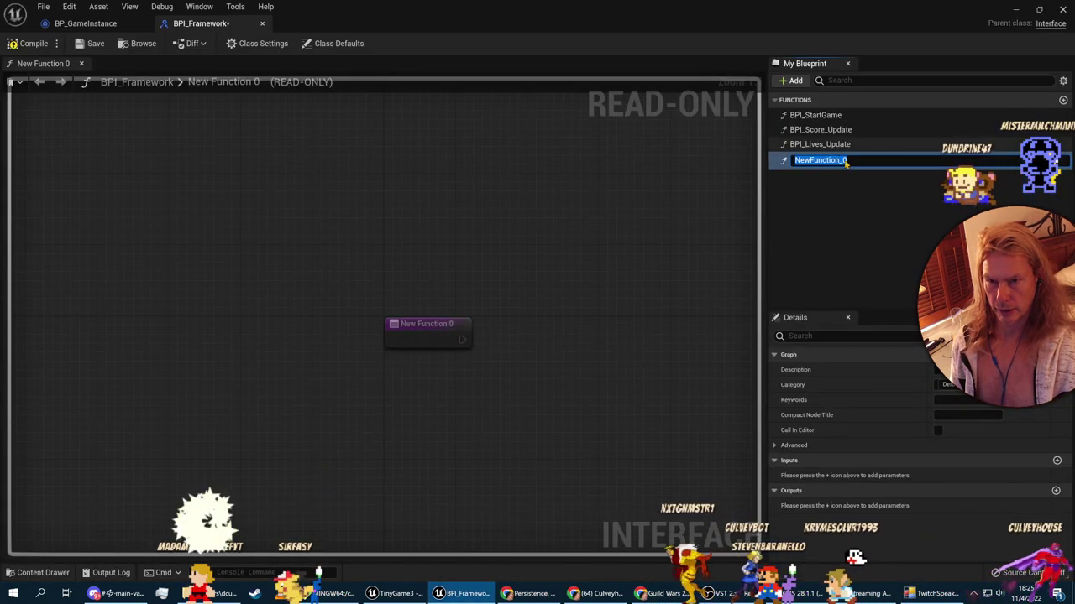
key("ctrl+v")
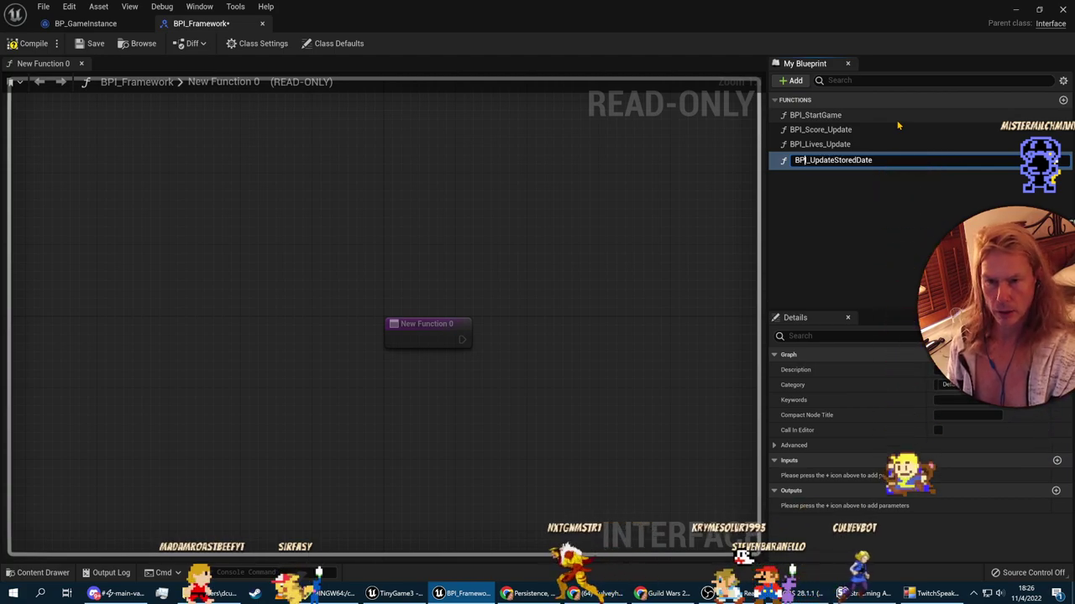
left_click(804, 159)
key("BackSpace")
type("P")
left_click_drag(835, 159, 856, 160)
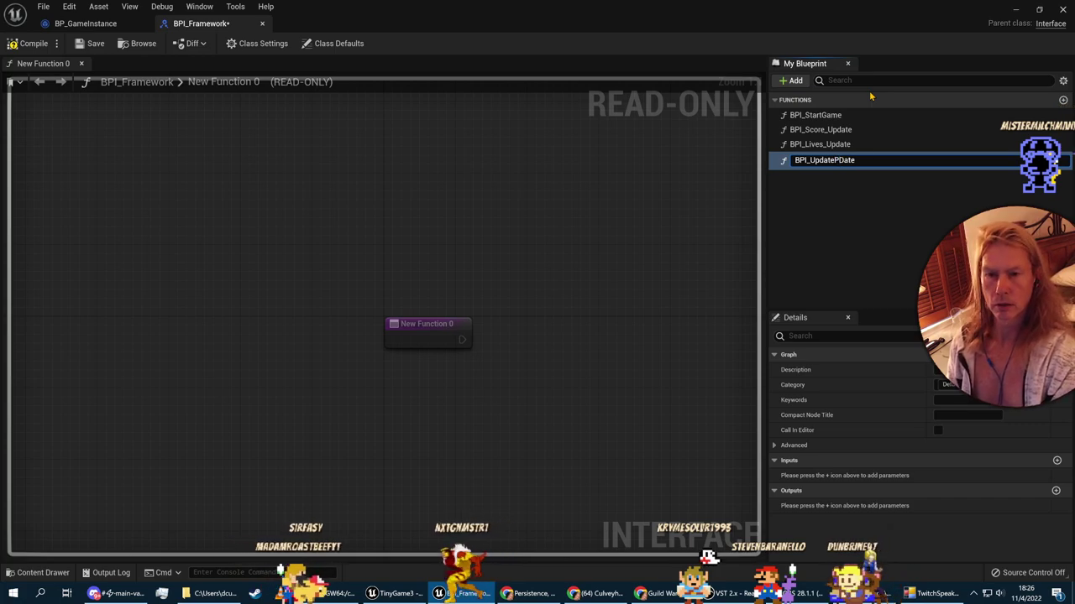
key("Return")
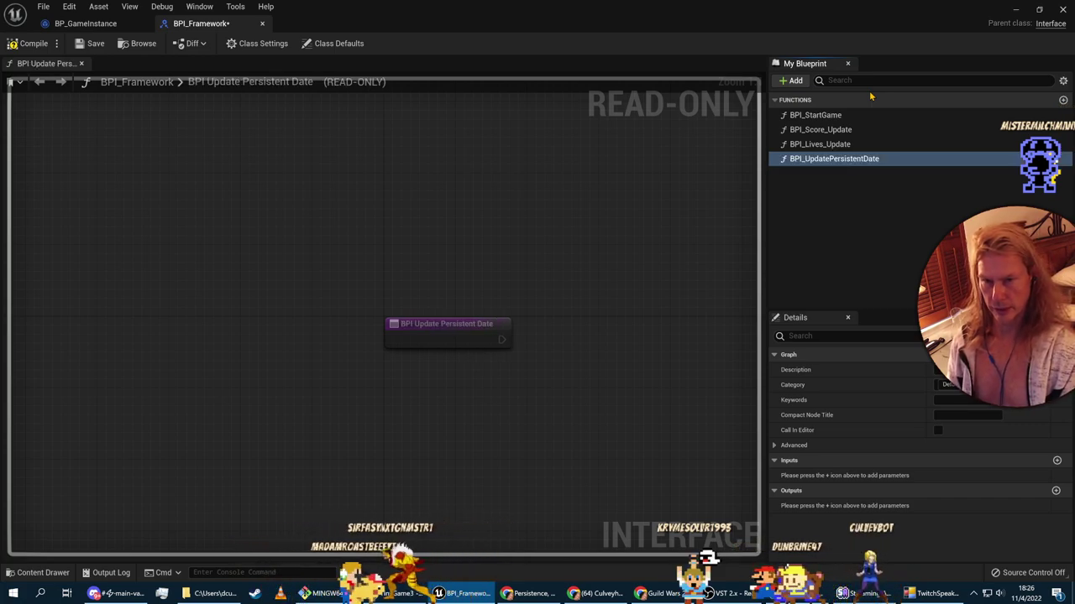
left_click(844, 158)
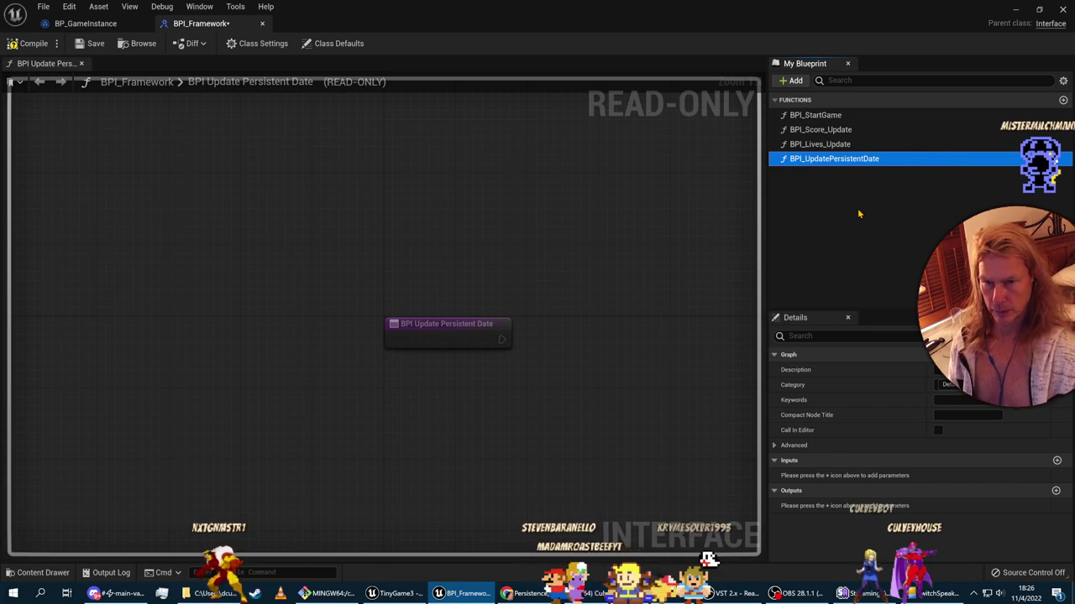
key("alt+Tab")
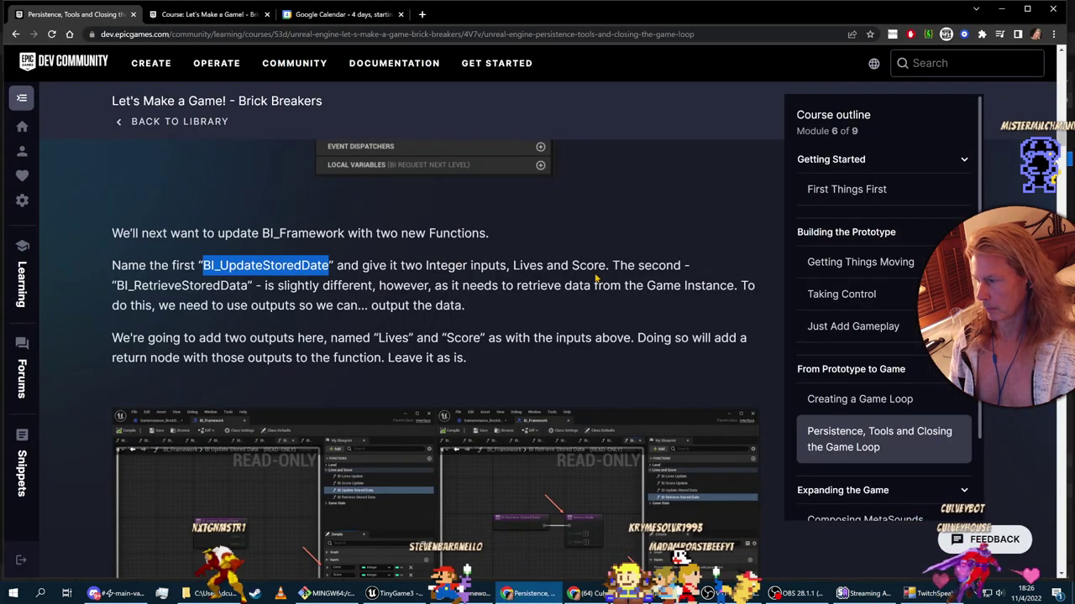
left_click_drag(513, 266, 606, 266)
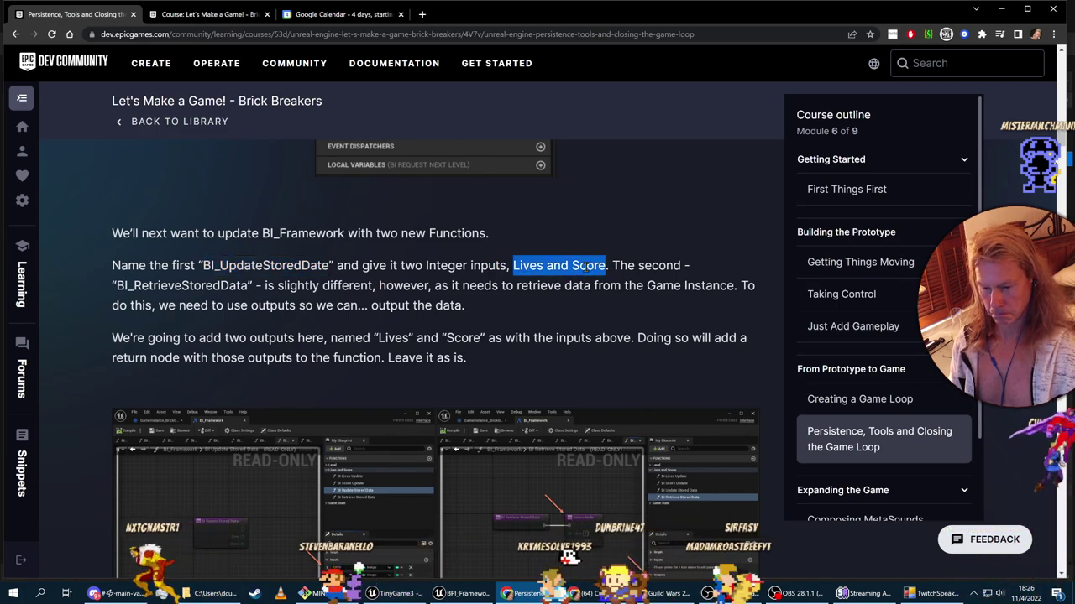
scroll(699, 485, "down", 1)
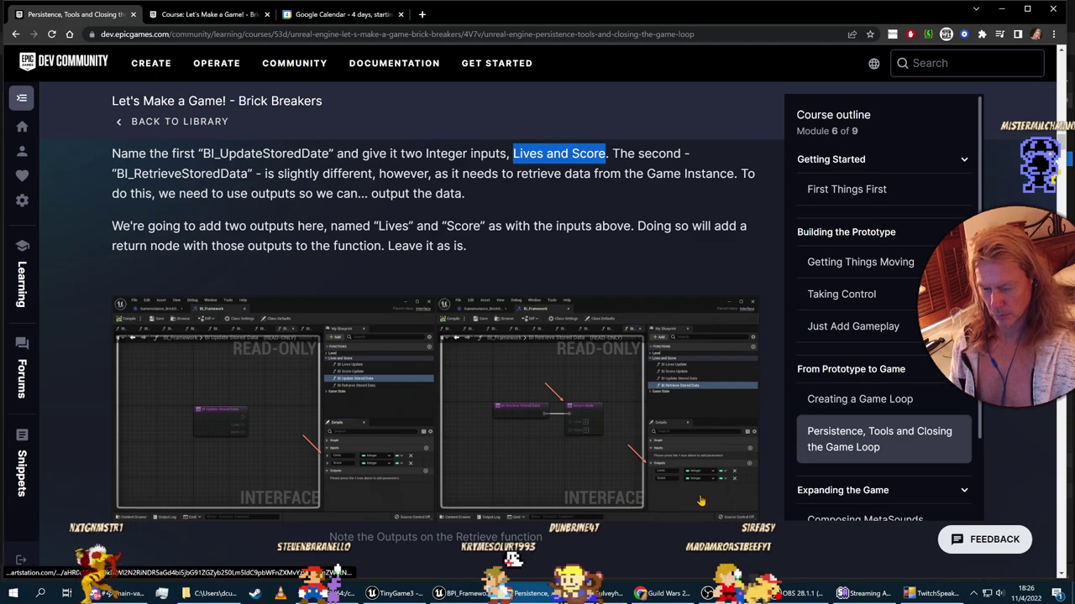
key("alt+Tab")
left_click(835, 161)
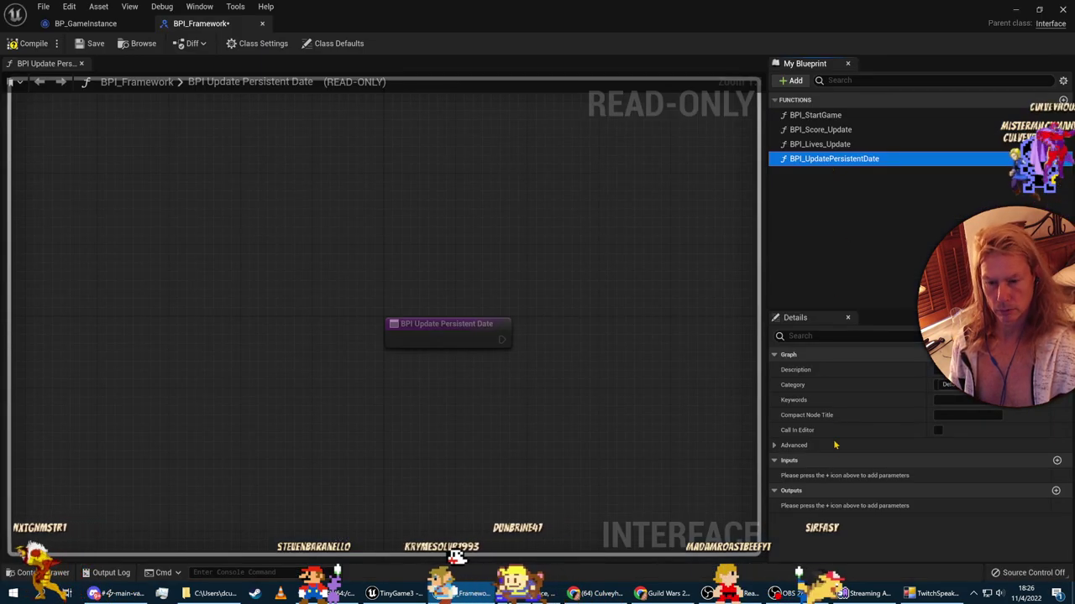
key("Escape")
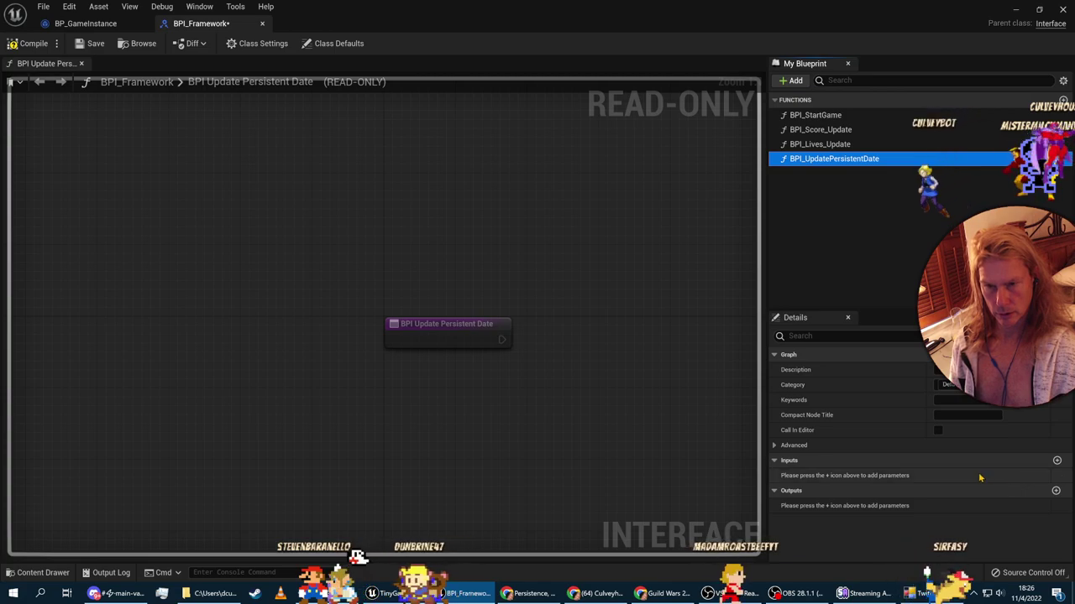
Step: Add an Integer input named Lives to BPI_UpdatePersistentDate
left_click(1057, 461)
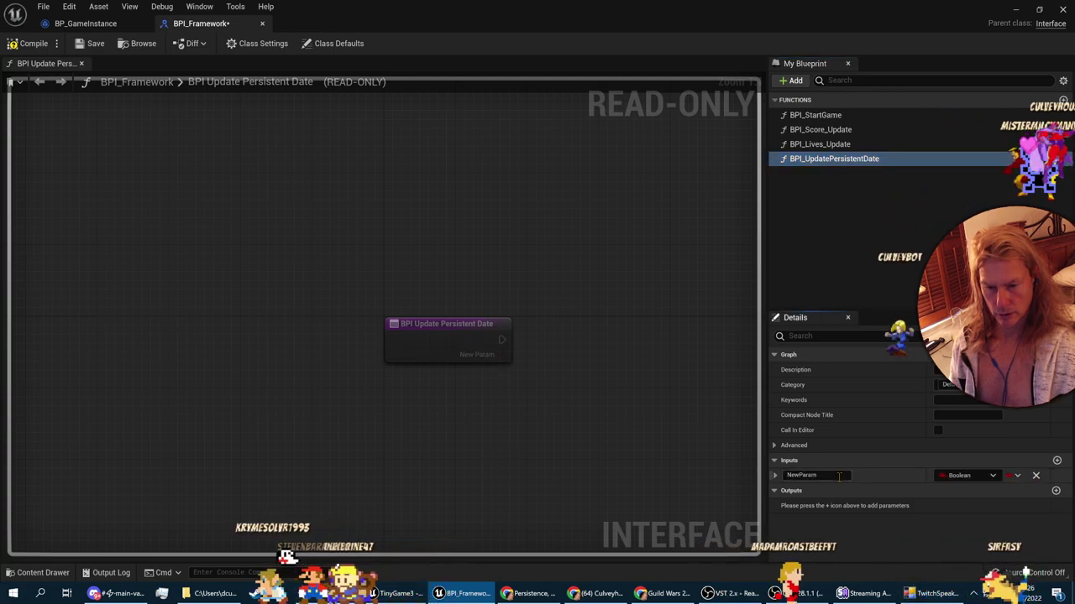
left_click(840, 475)
type("Lives")
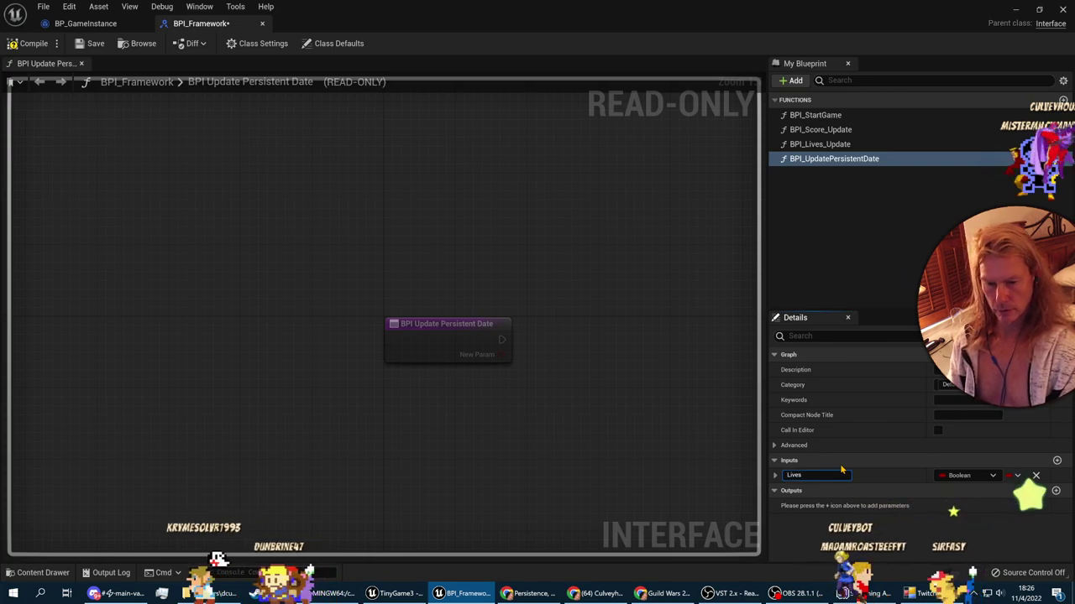
key("Return")
left_click(790, 460)
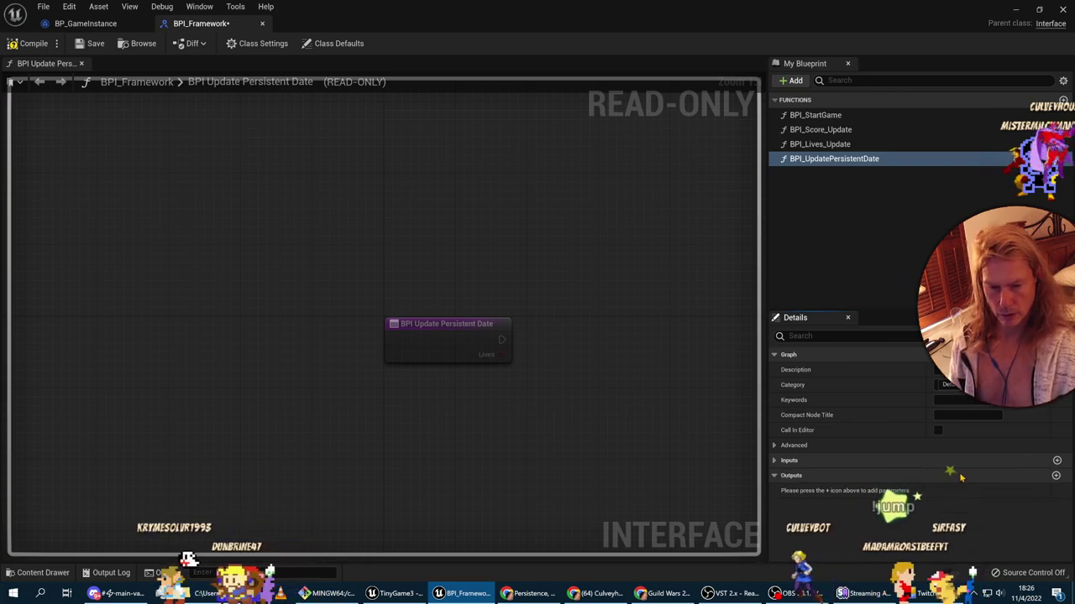
left_click(791, 461)
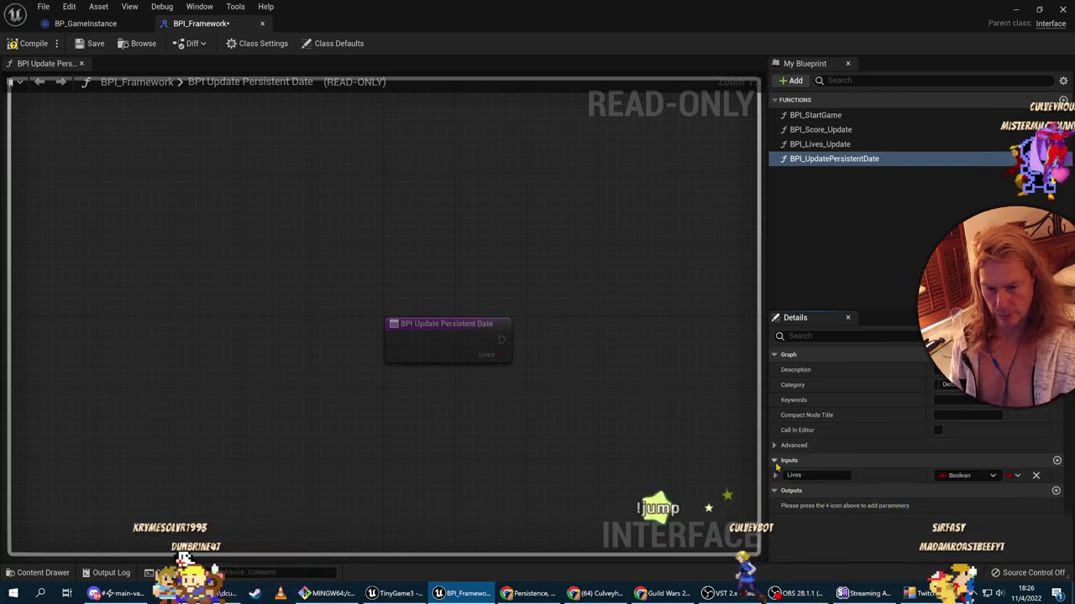
left_click(961, 476)
left_click(923, 258)
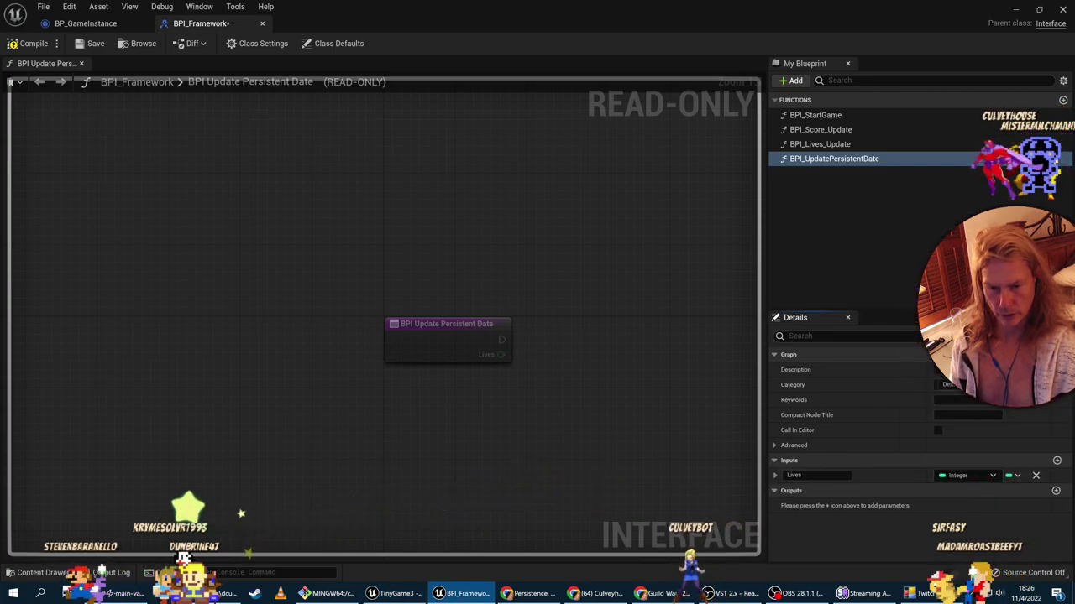
Step: Add a second input named Score, then bring the course page back
left_click(1057, 460)
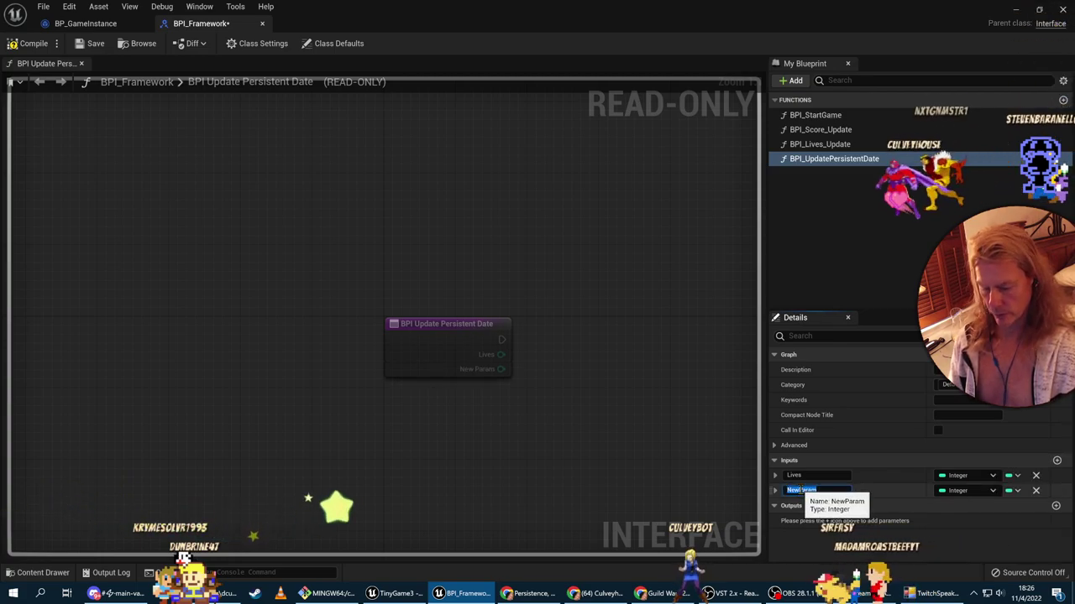
type("Score")
key("Return")
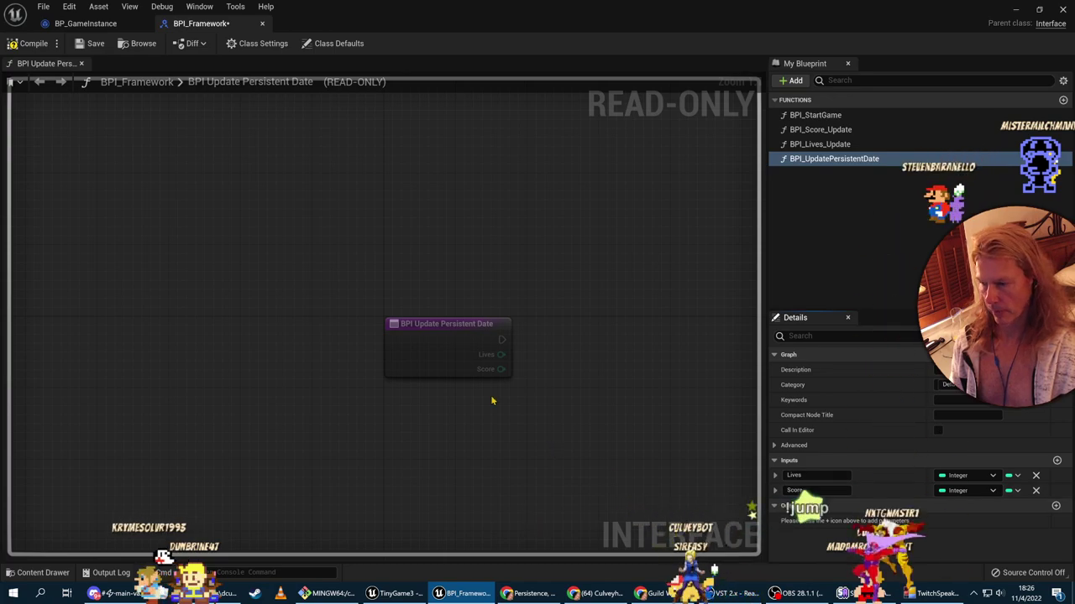
left_click(433, 351)
key("alt+Tab")
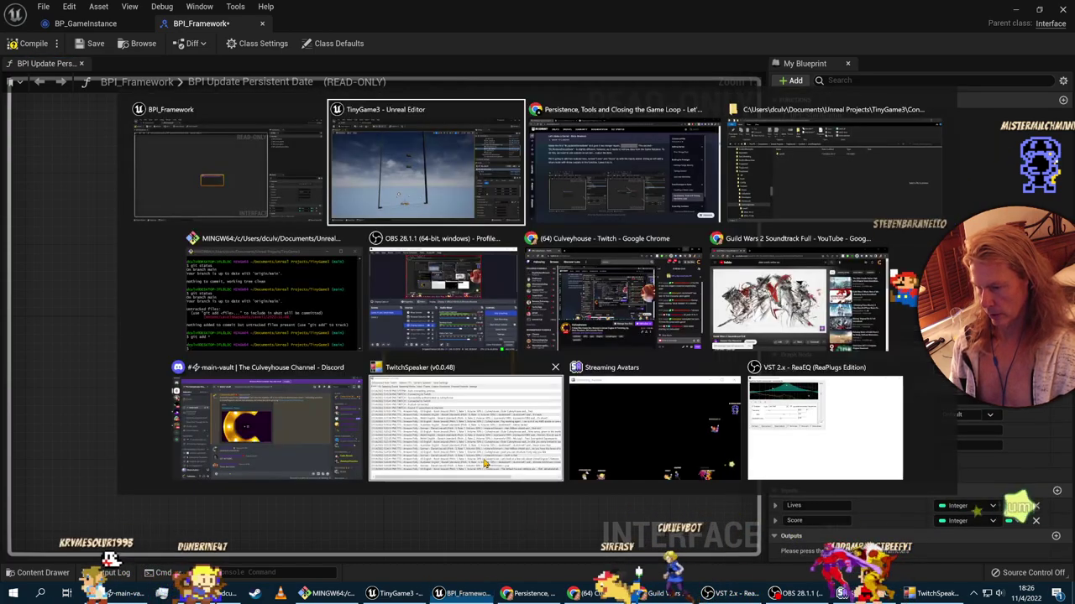
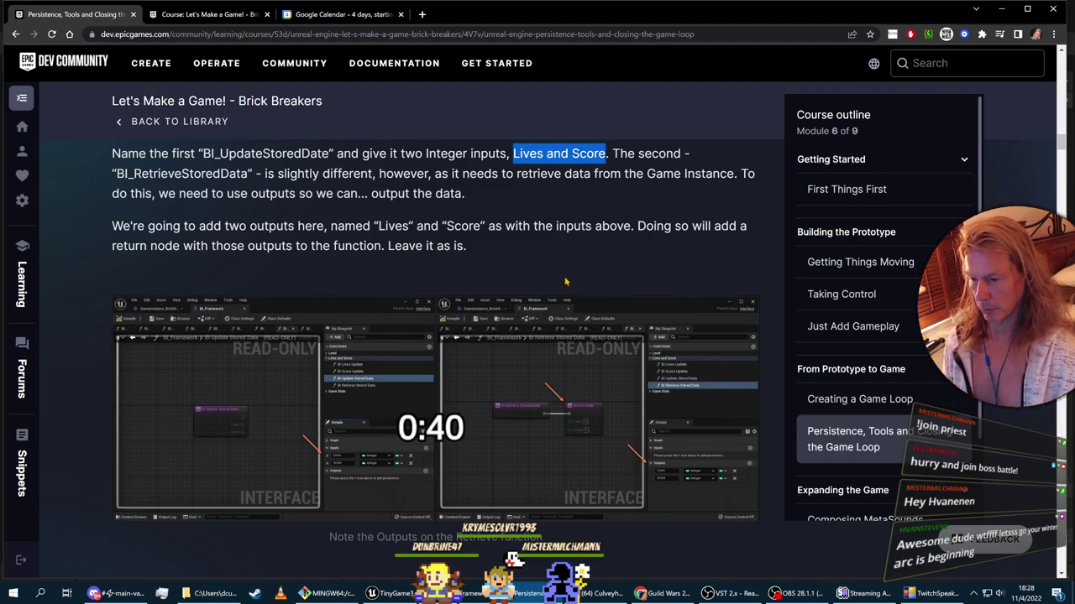
Step: Select the function name BI_RetrieveStoredData in the course instructions and return to Unreal
left_click(260, 172)
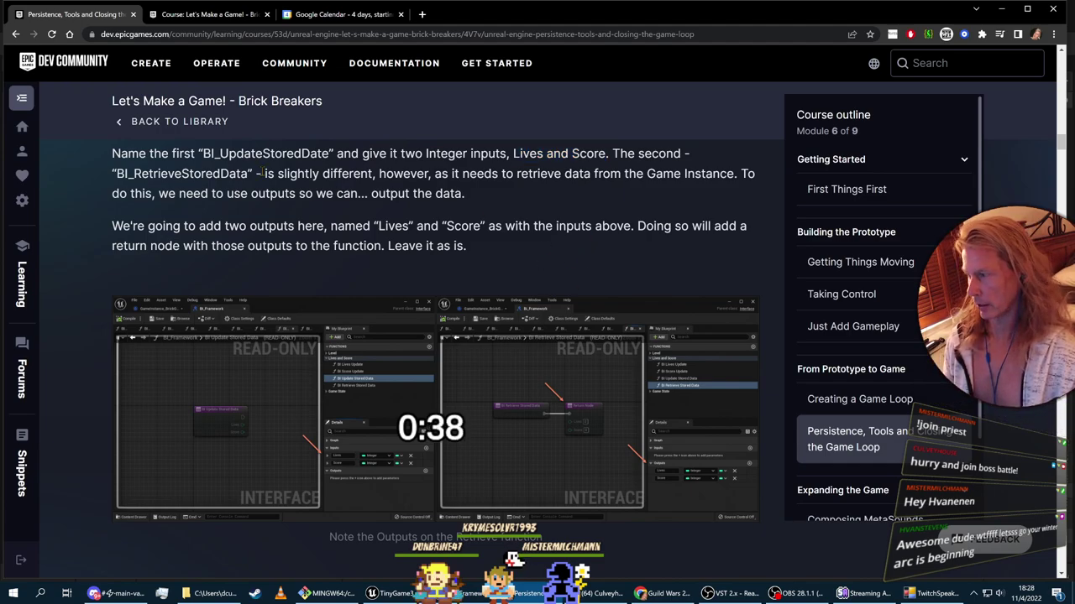
scroll(244, 193, "up", 1)
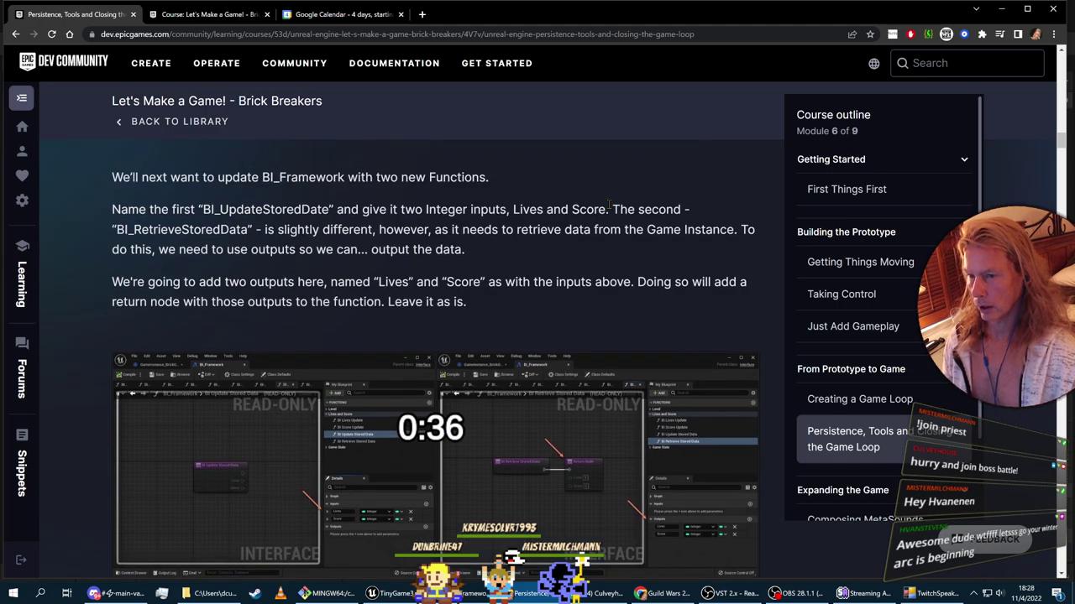
double_click(166, 230)
key("ctrl+c")
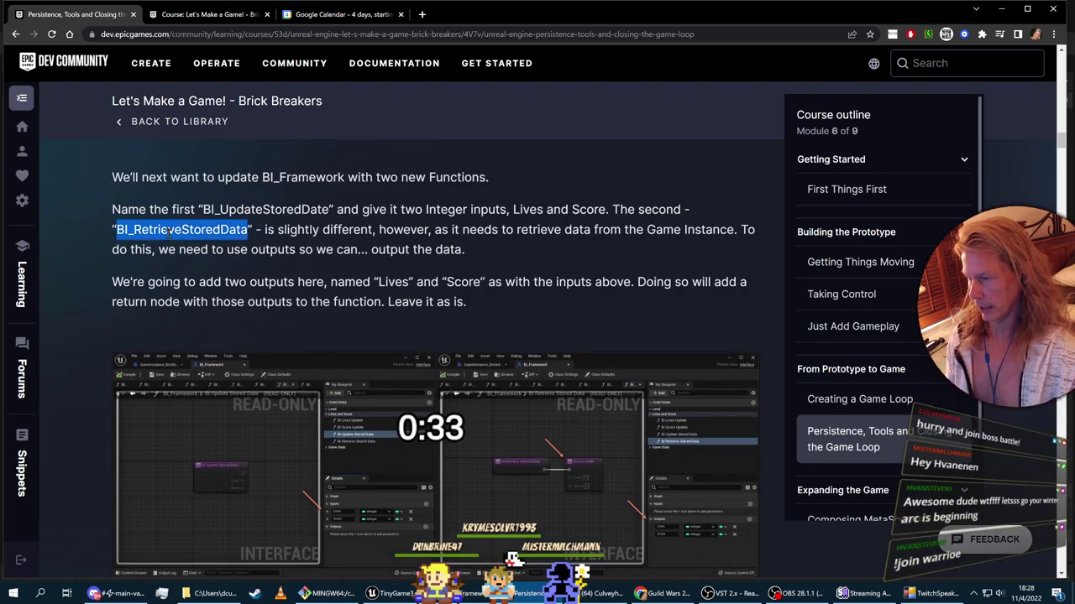
key("alt+Tab")
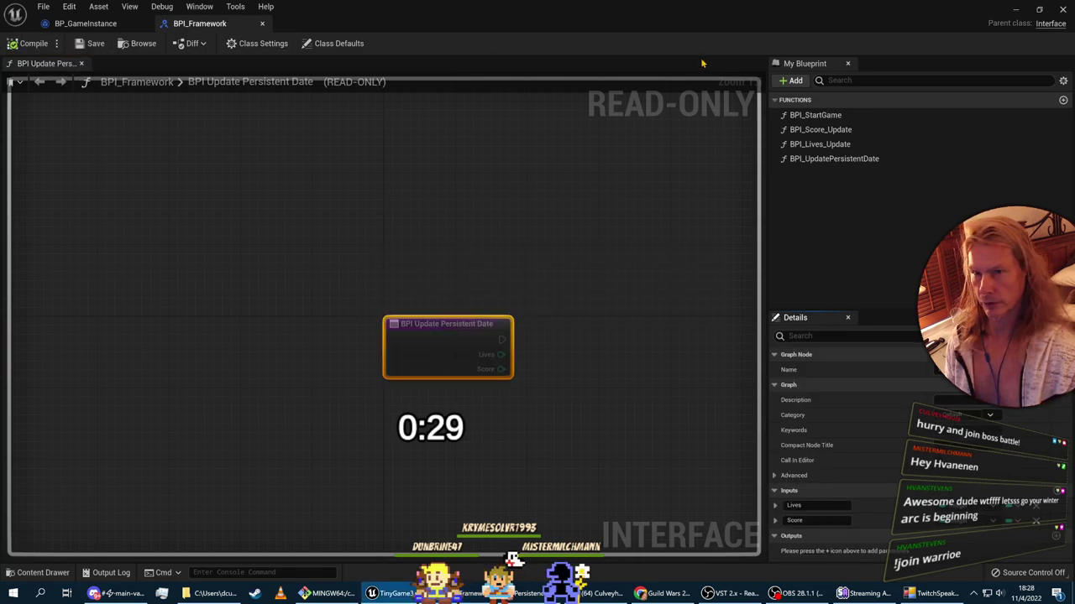
Step: Add interface function BPI_RetrievePersistentData from the pasted name, then select BPI_UpdatePersistentDate
left_click(791, 80)
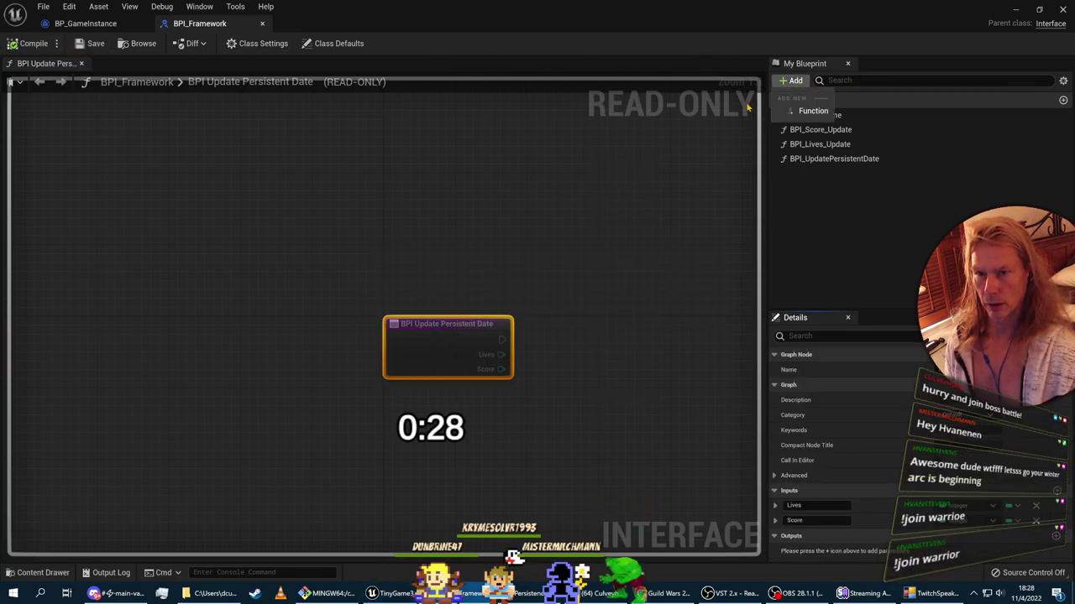
left_click(804, 116)
key("ctrl+v")
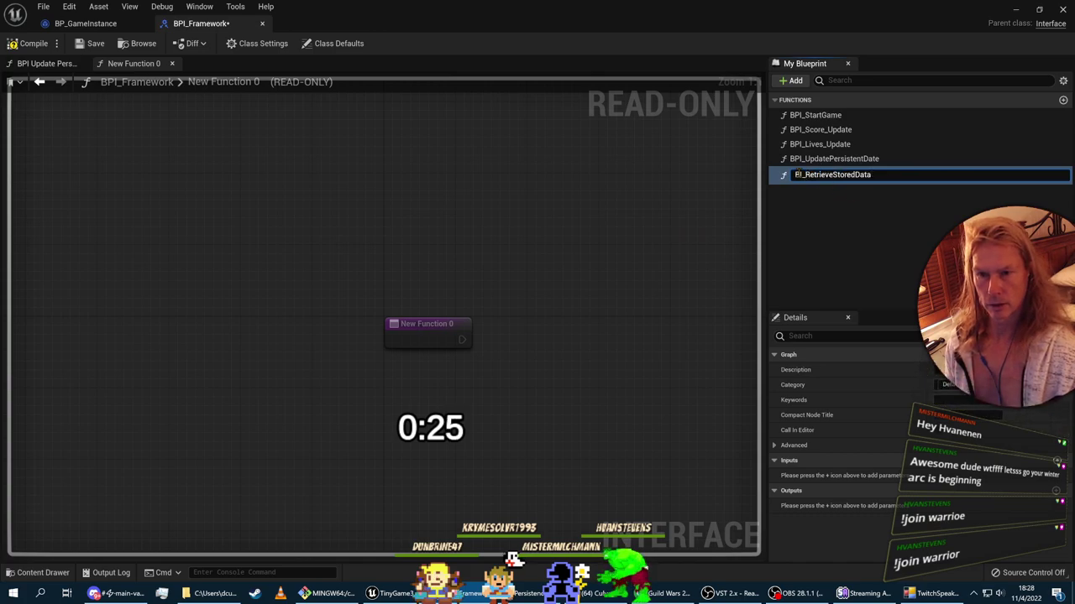
key("Home")
key("Right")
type("P")
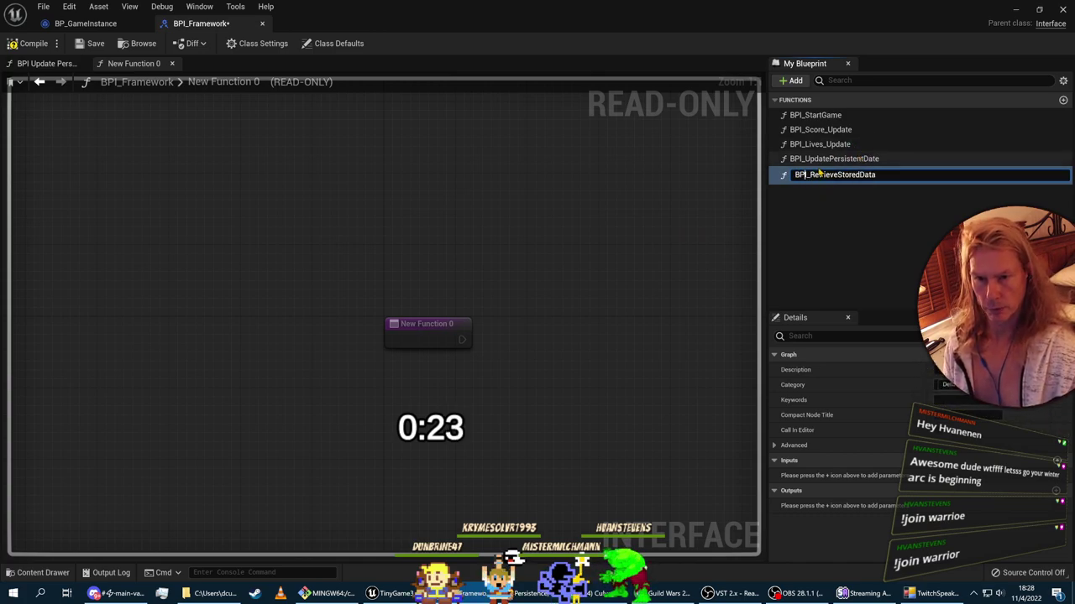
double_click(855, 174)
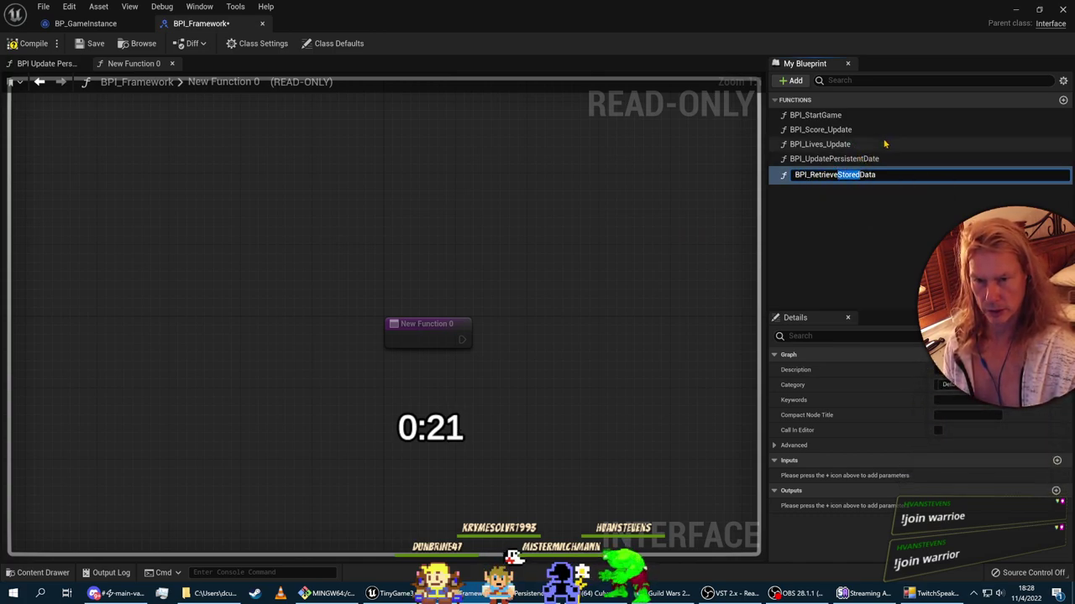
type("Pr")
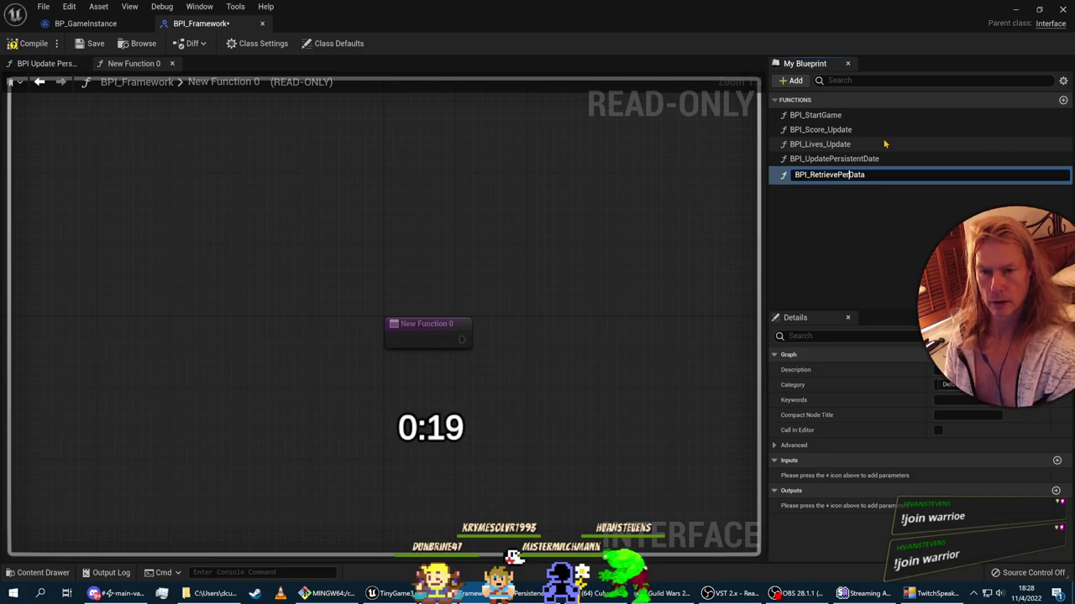
key("Return")
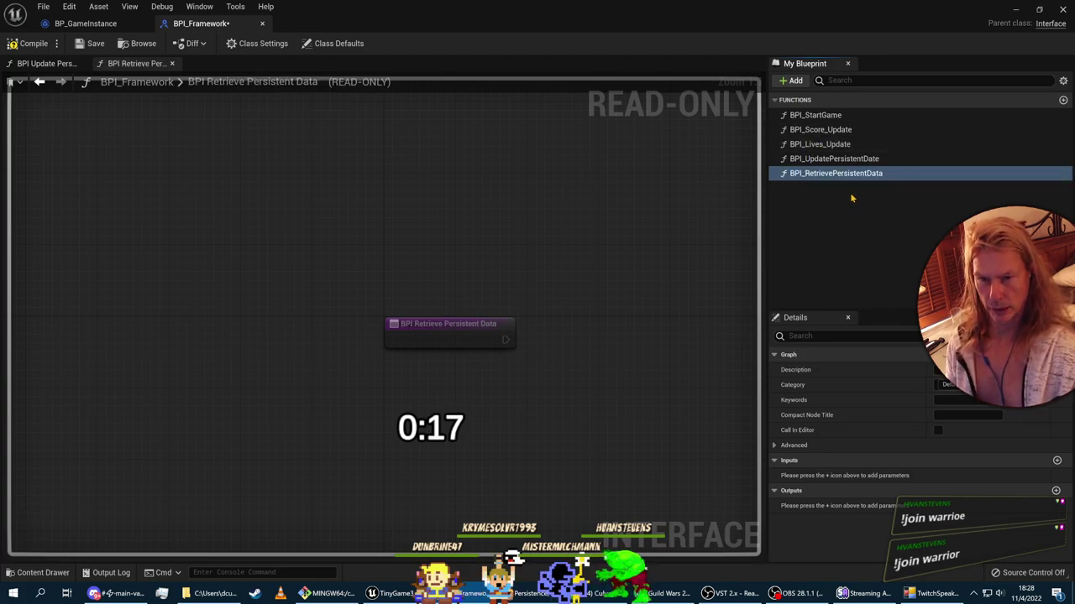
left_click(853, 159)
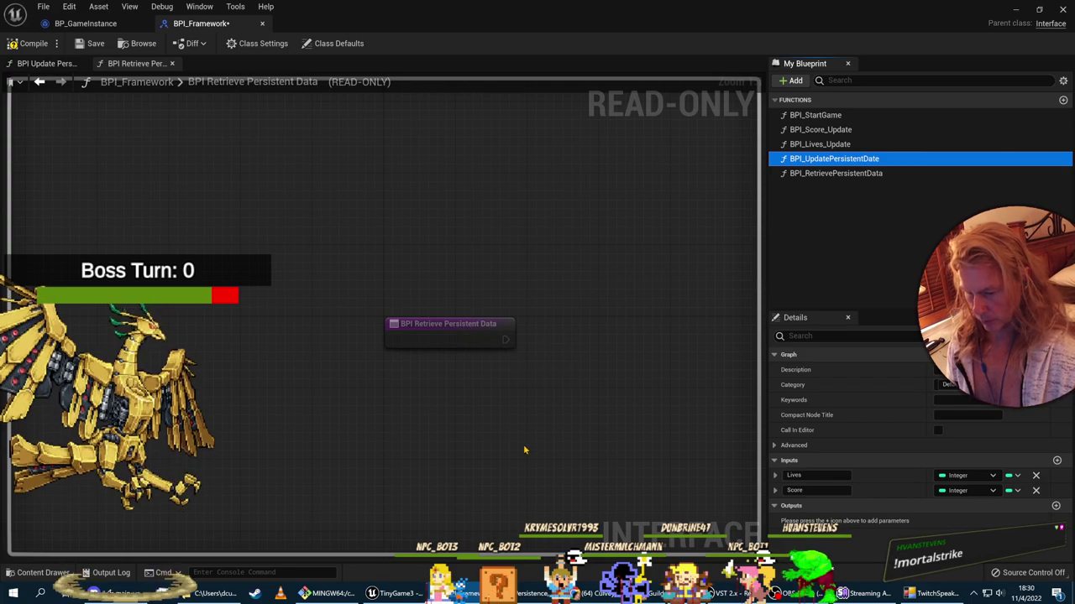
Step: Put BPI_UpdatePersistentDate into rename mode with F2, then switch to the course page
left_click(658, 595)
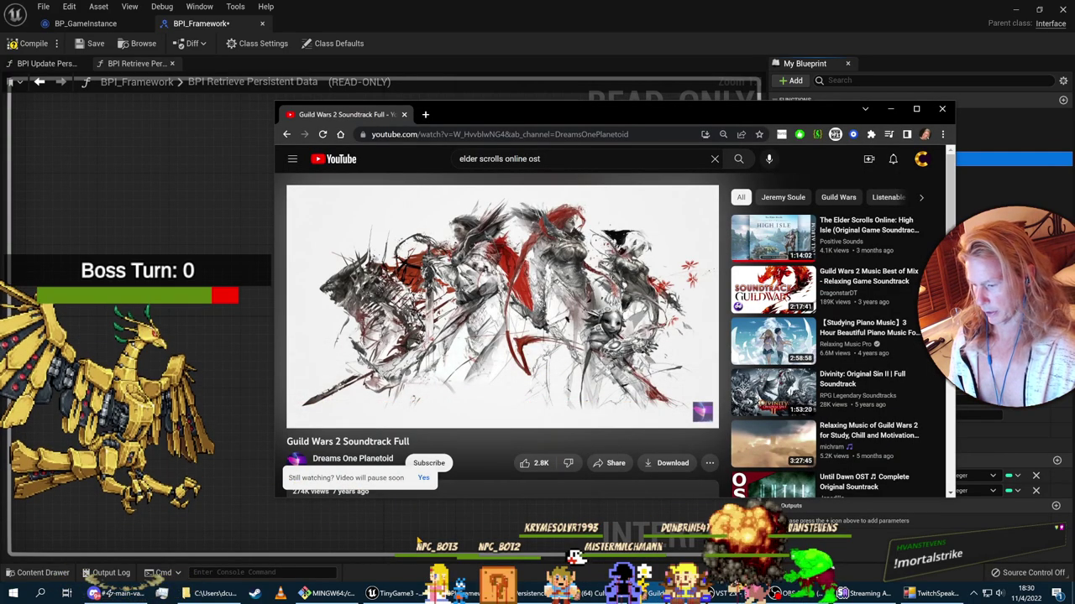
left_click(416, 538)
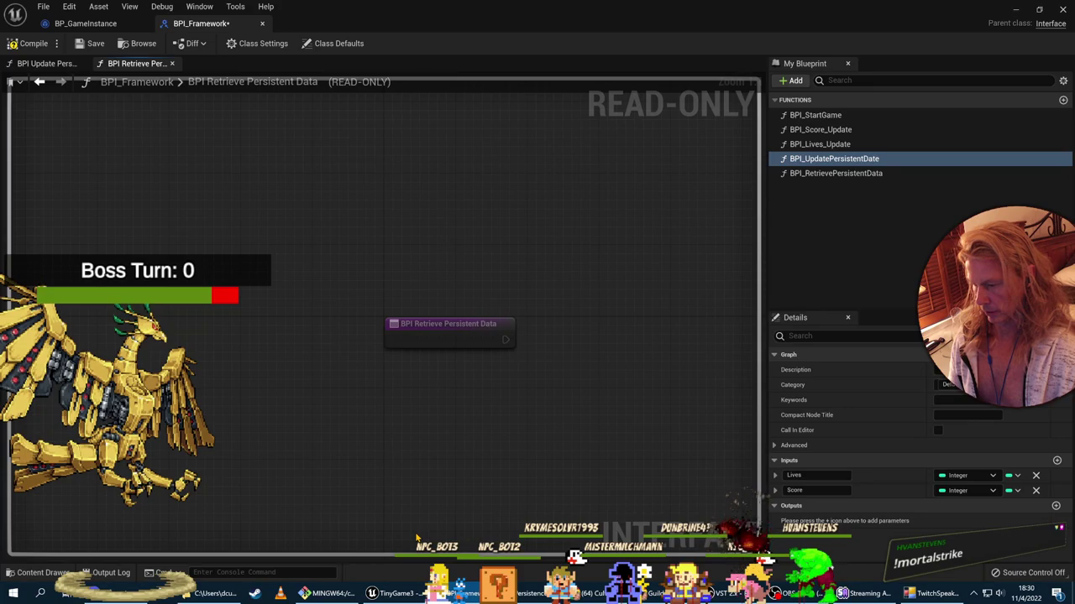
left_click(830, 162)
key("F2")
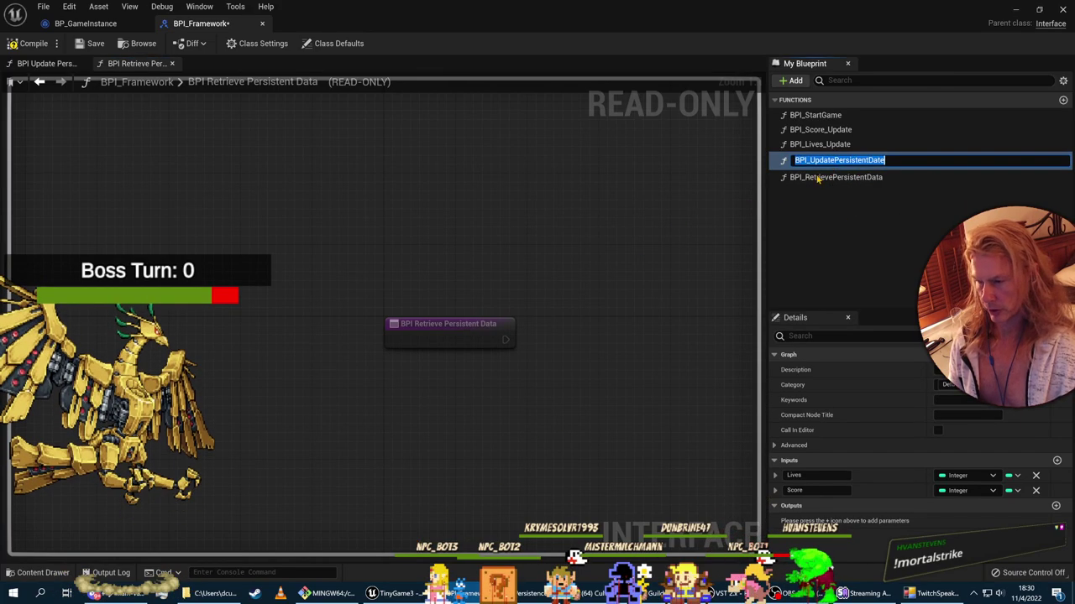
key("alt+Tab")
key("alt+Tab")
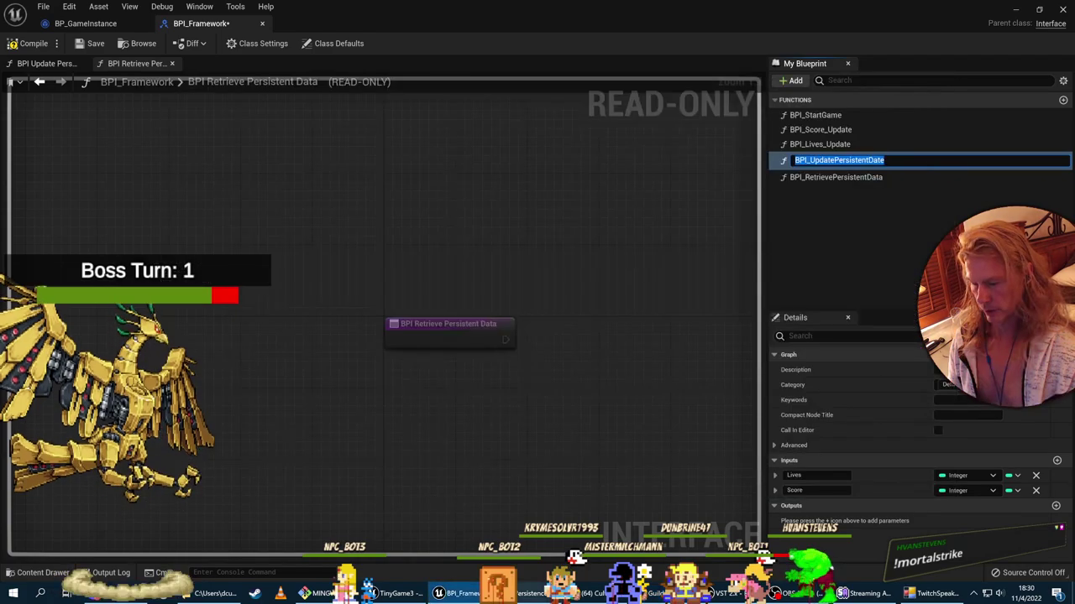
key("alt+Tab")
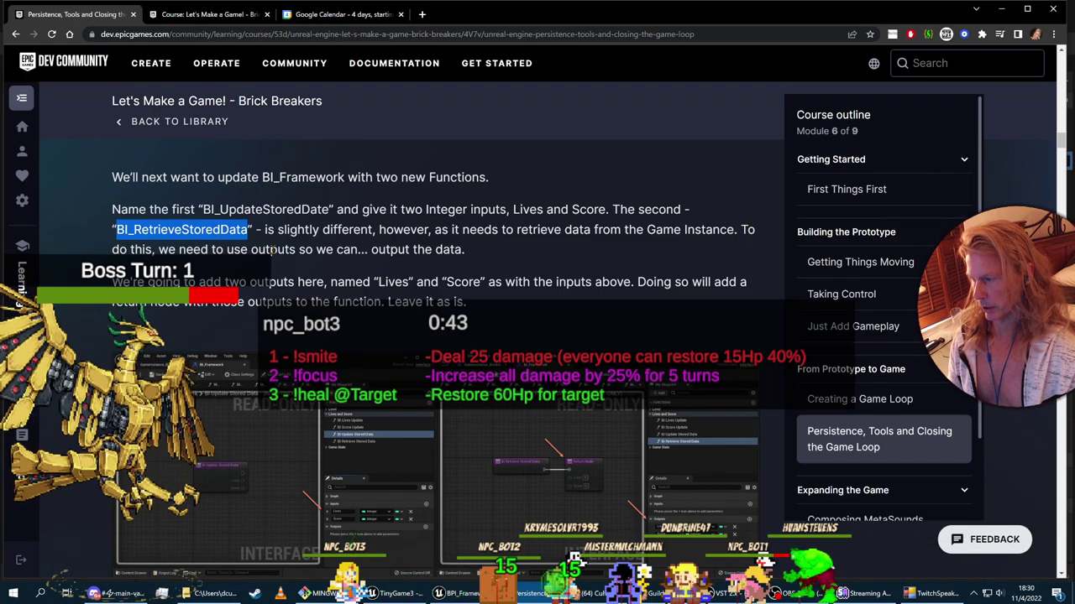
Step: Reread the course paragraph on adding Lives and Score outputs, then return to Unreal
scroll(447, 250, "down", 2)
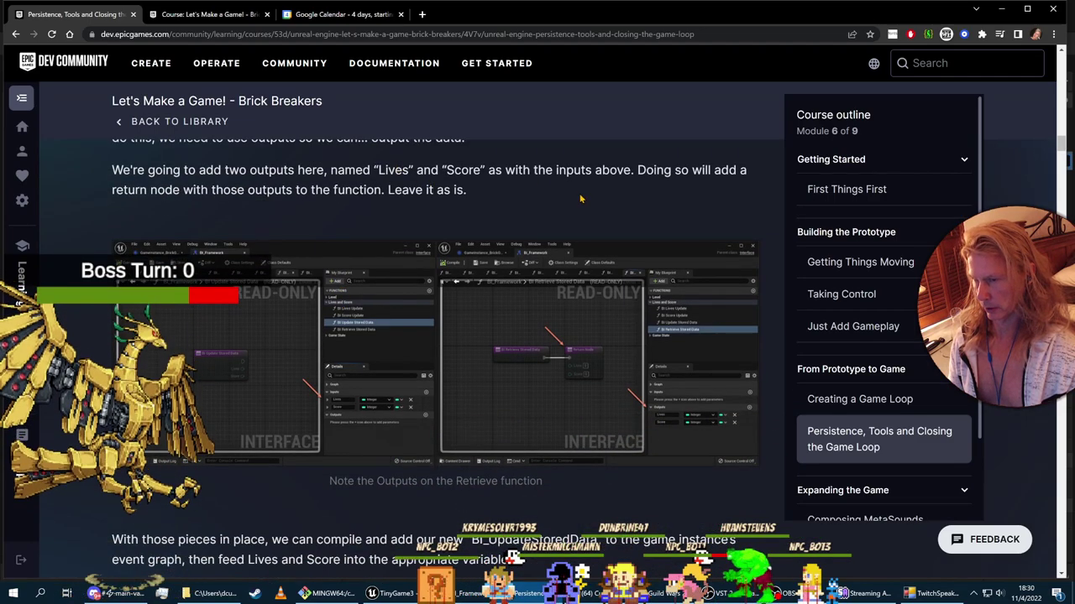
scroll(497, 241, "up", 1)
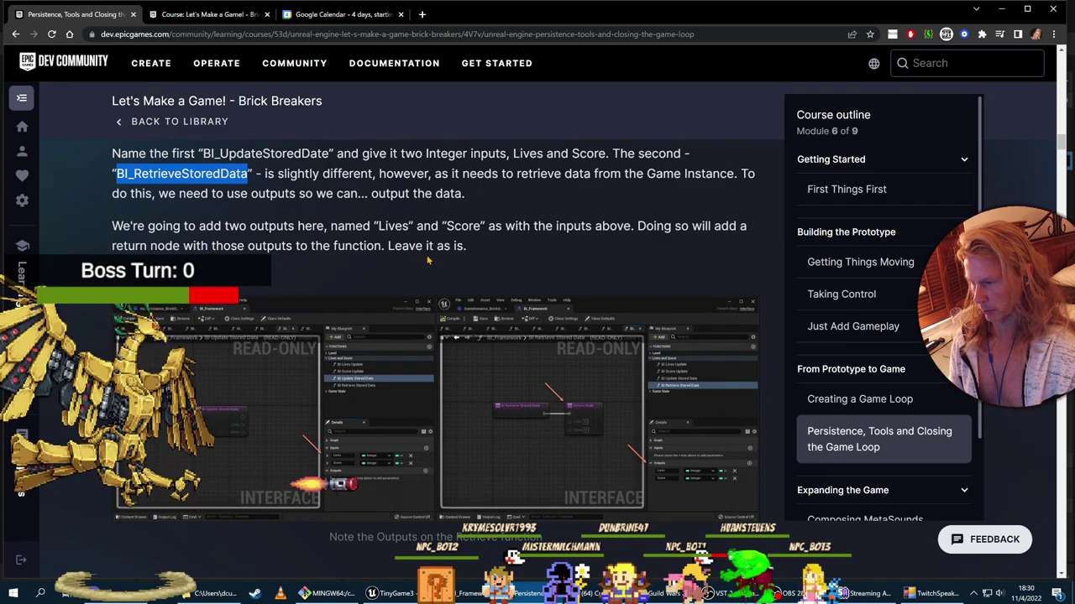
key("alt+Tab")
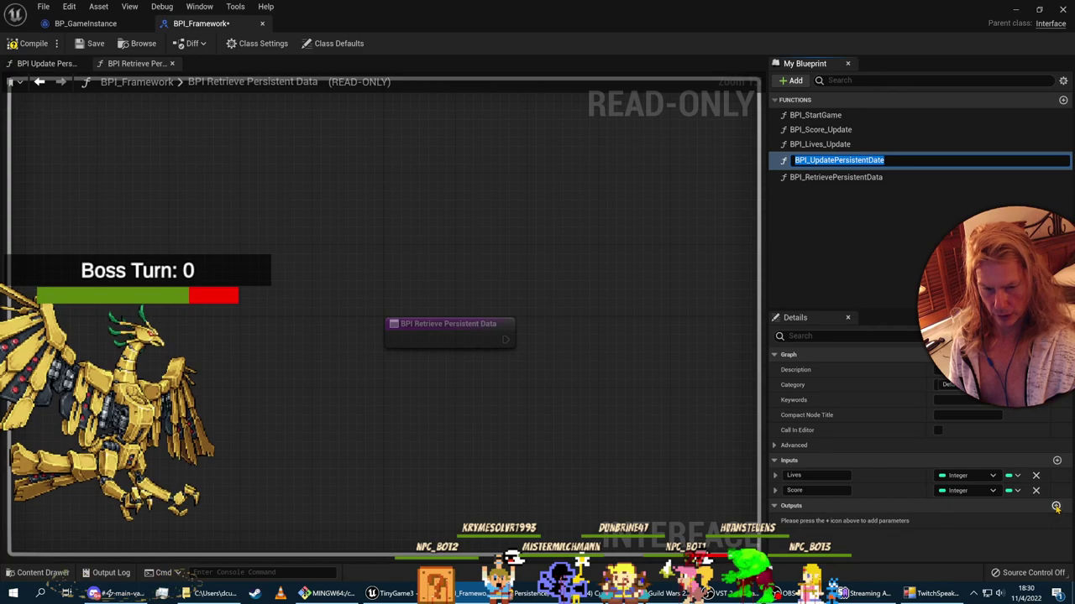
Step: Add Integer outputs Lives and Score to BPI_RetrievePersistentData
key("Return")
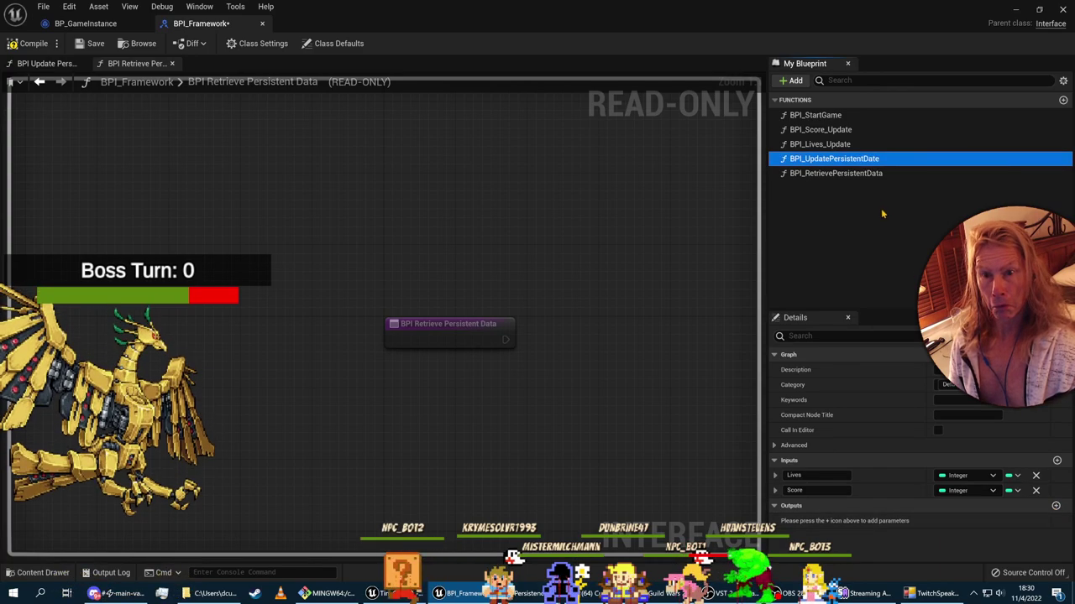
left_click(872, 175)
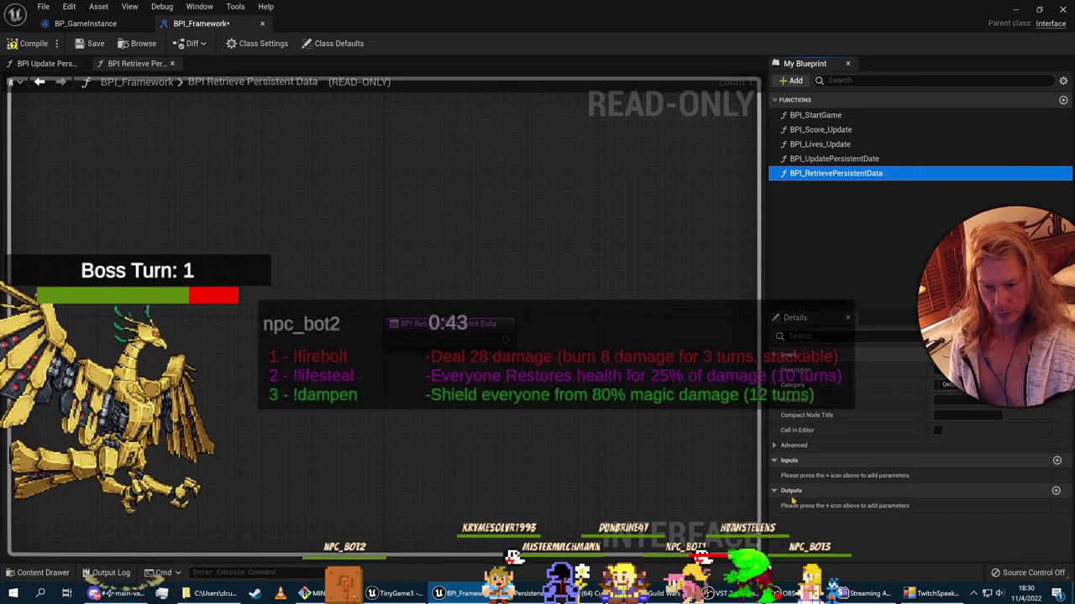
left_click(1056, 493)
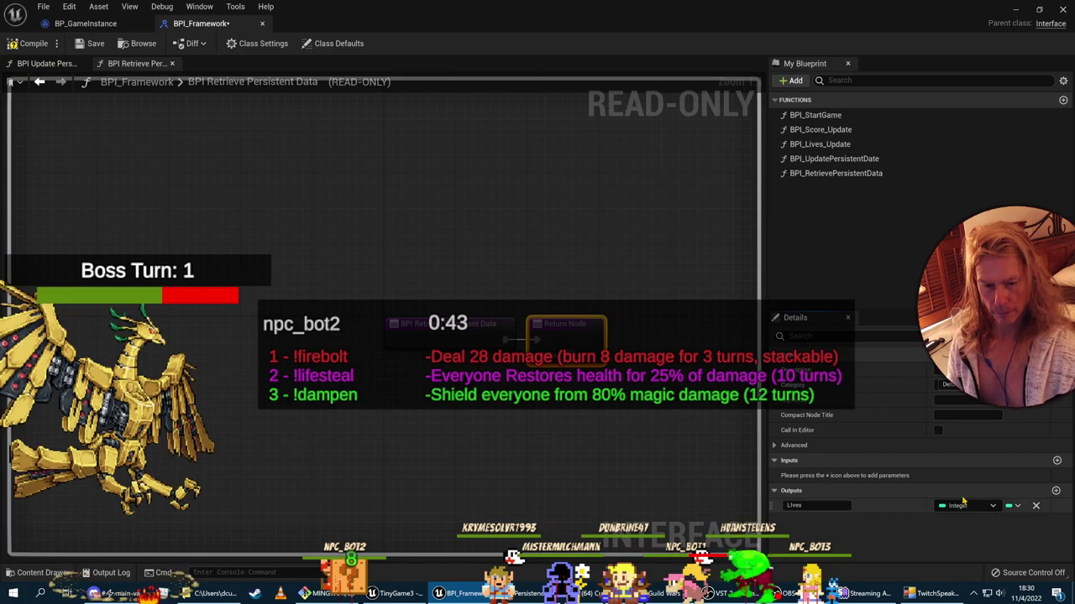
key("Return")
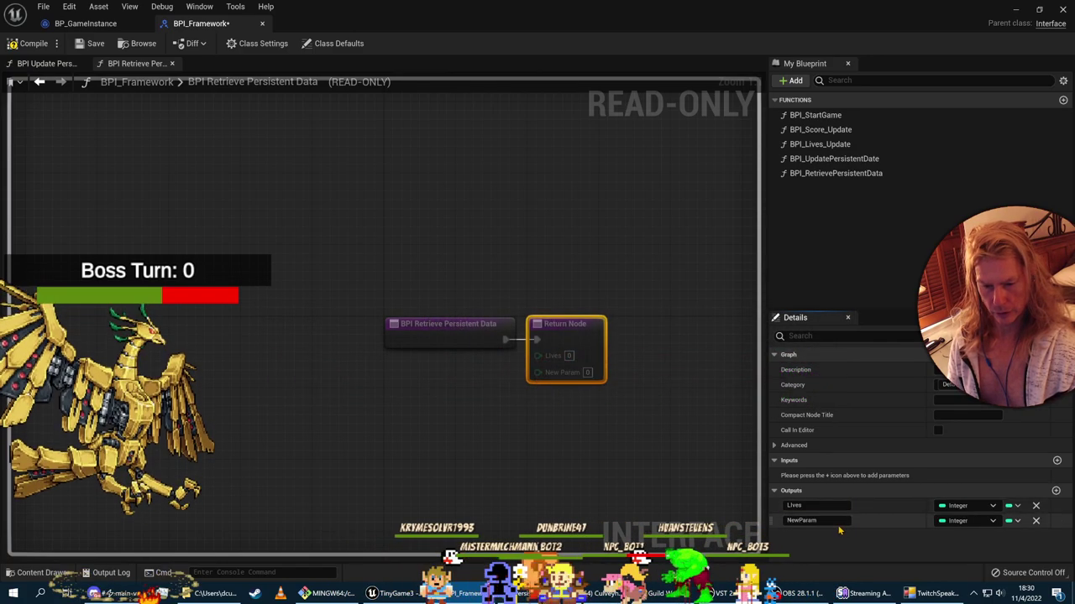
type("Score")
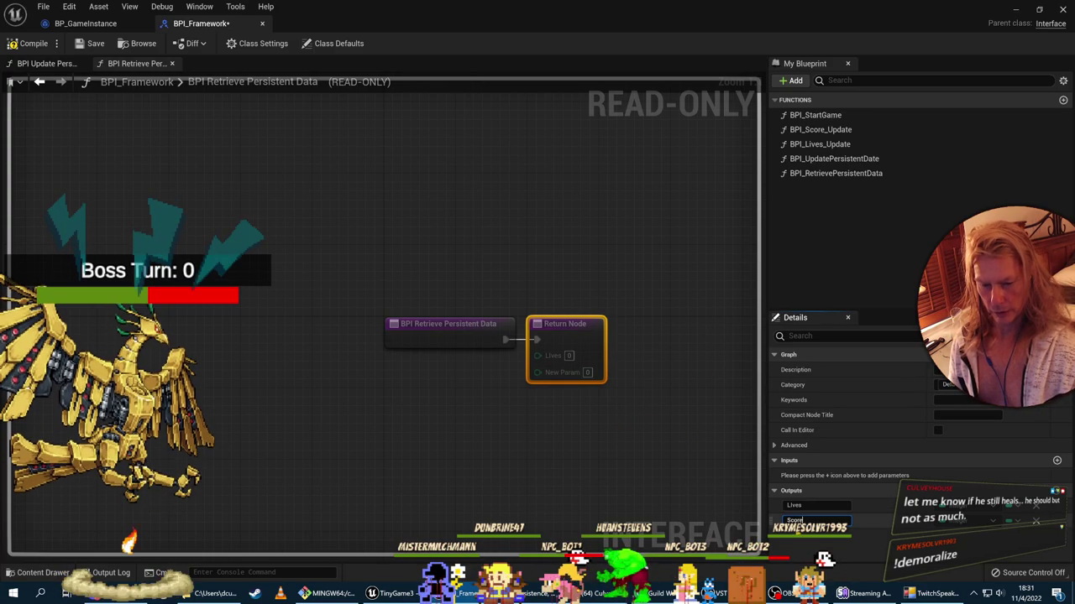
key("Return")
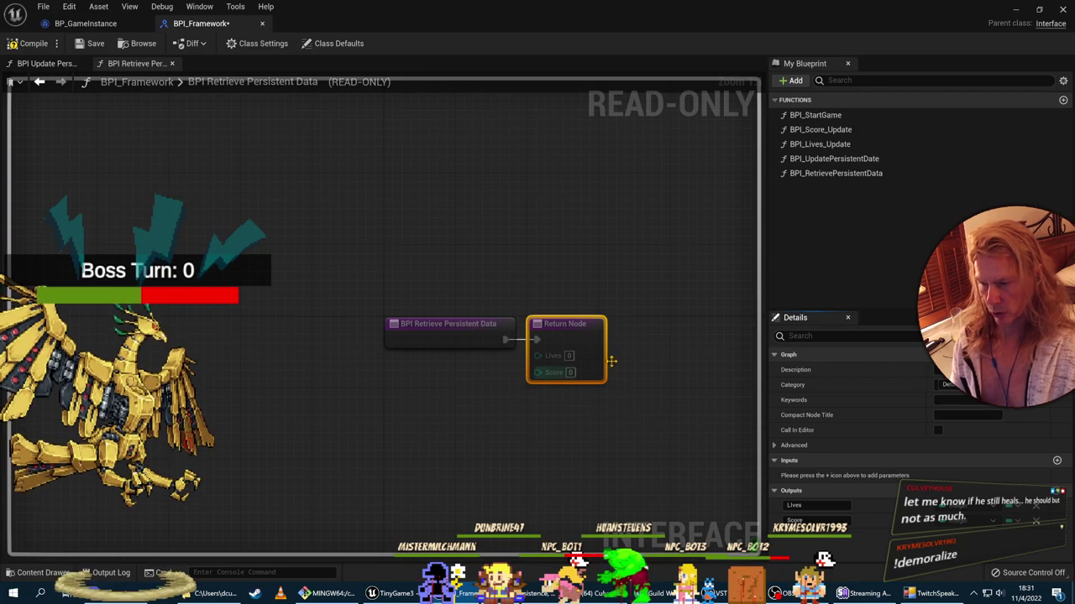
scroll(590, 385, "up", 5, "ctrl")
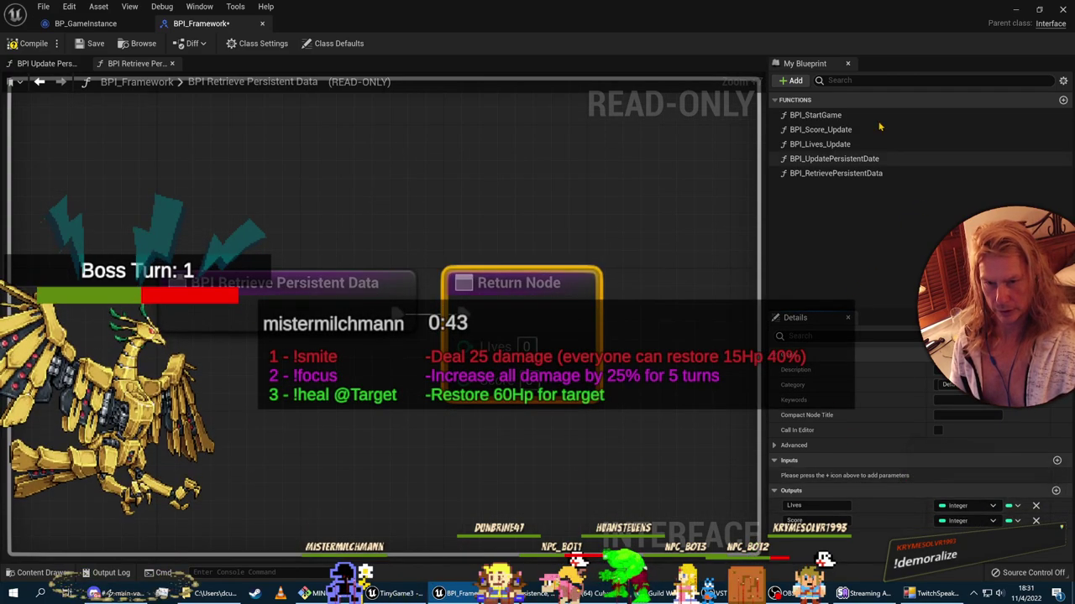
Step: Rename BPI_UpdatePersistentDate to BPI_UpdatePersistentData by replacing the final 'e' with 'a'
left_click(850, 174)
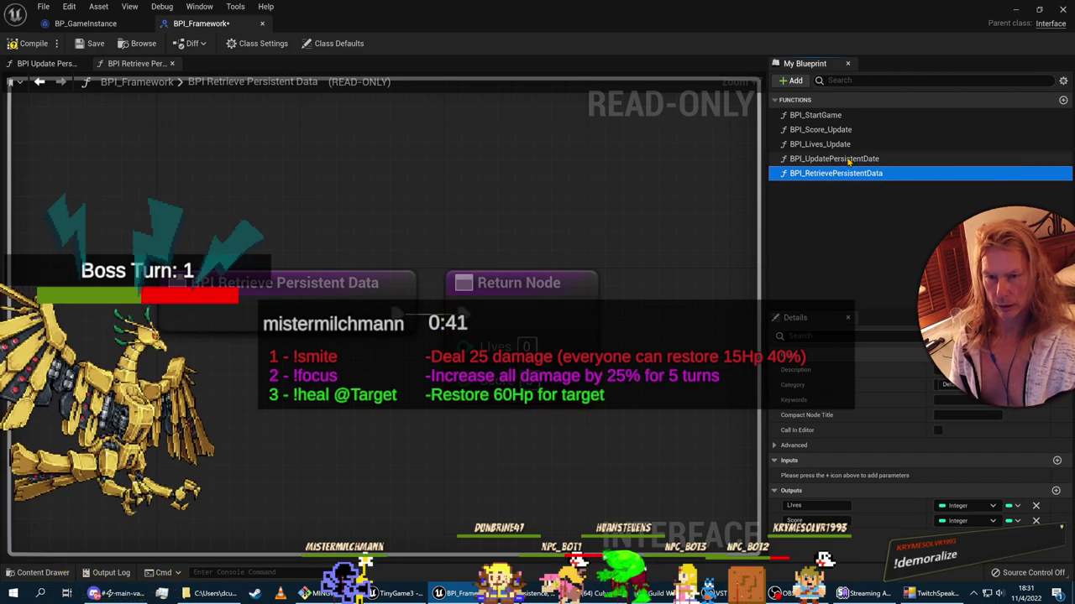
left_click(843, 159)
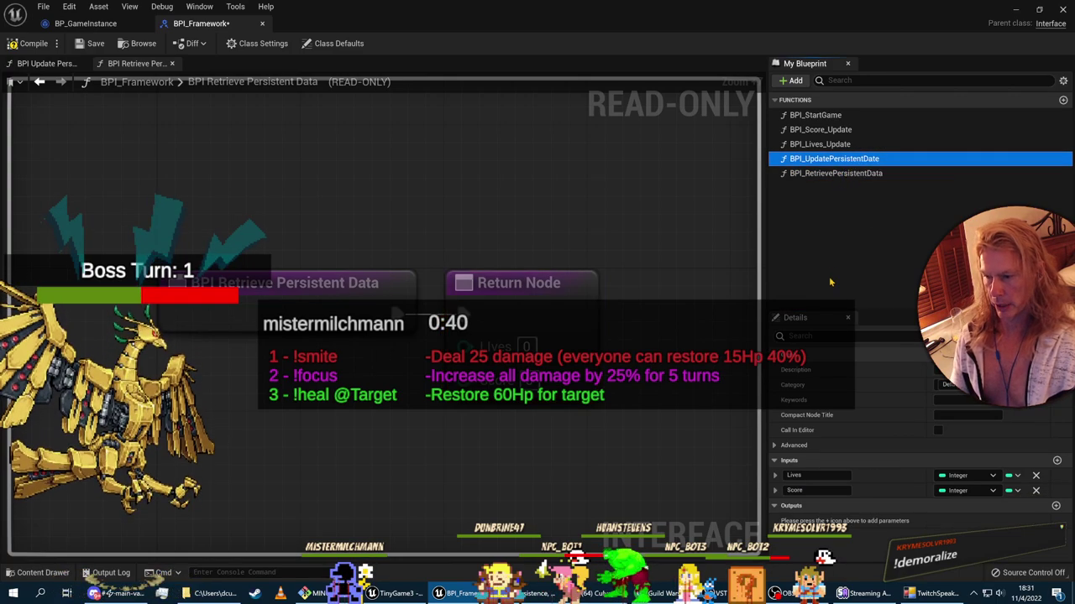
double_click(844, 159)
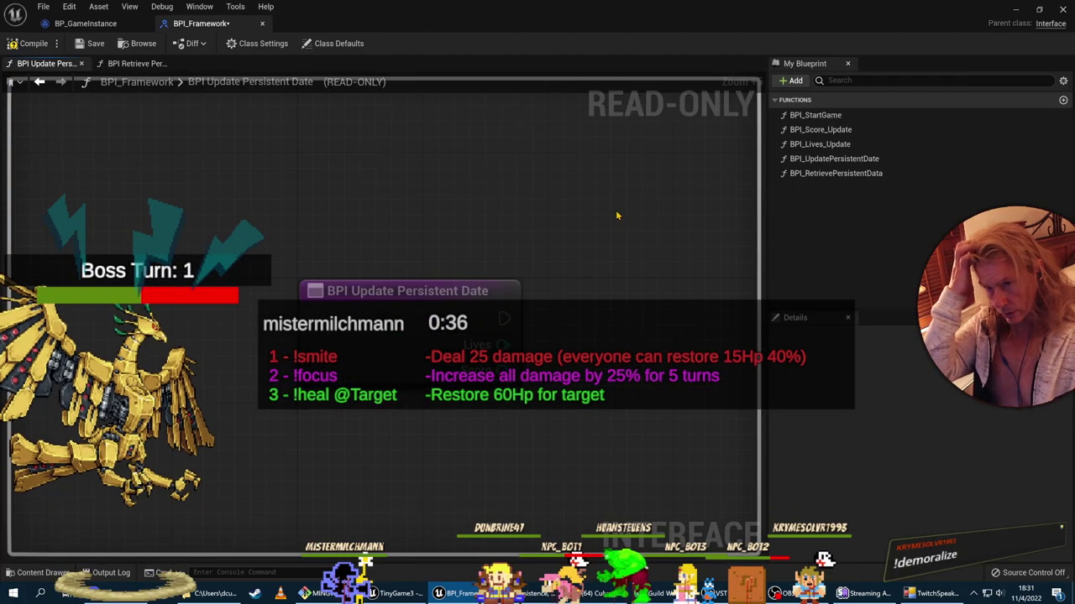
left_click(856, 159)
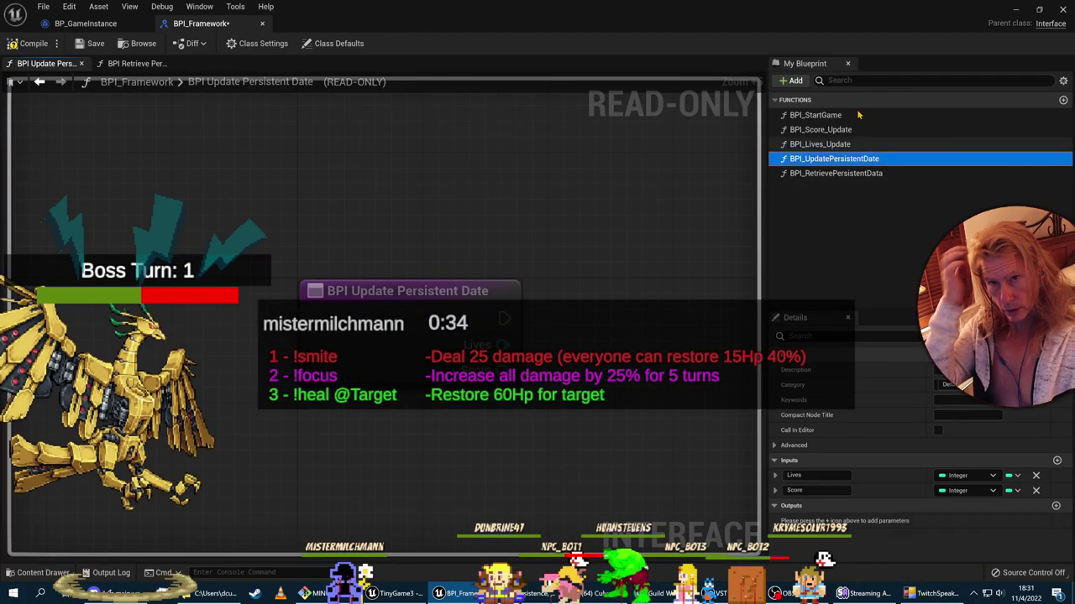
left_click(880, 159)
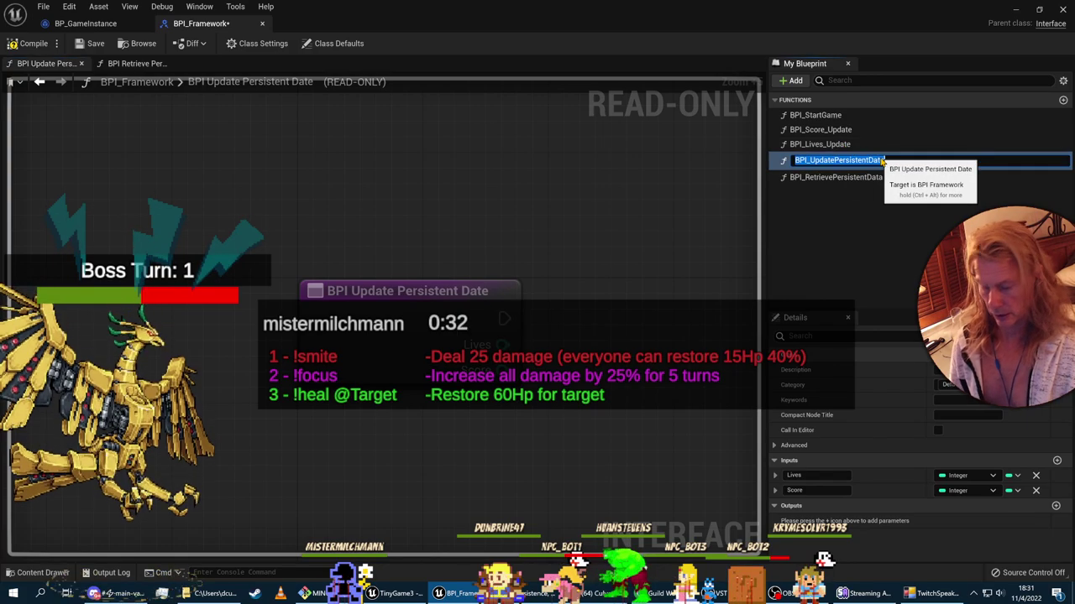
key("End")
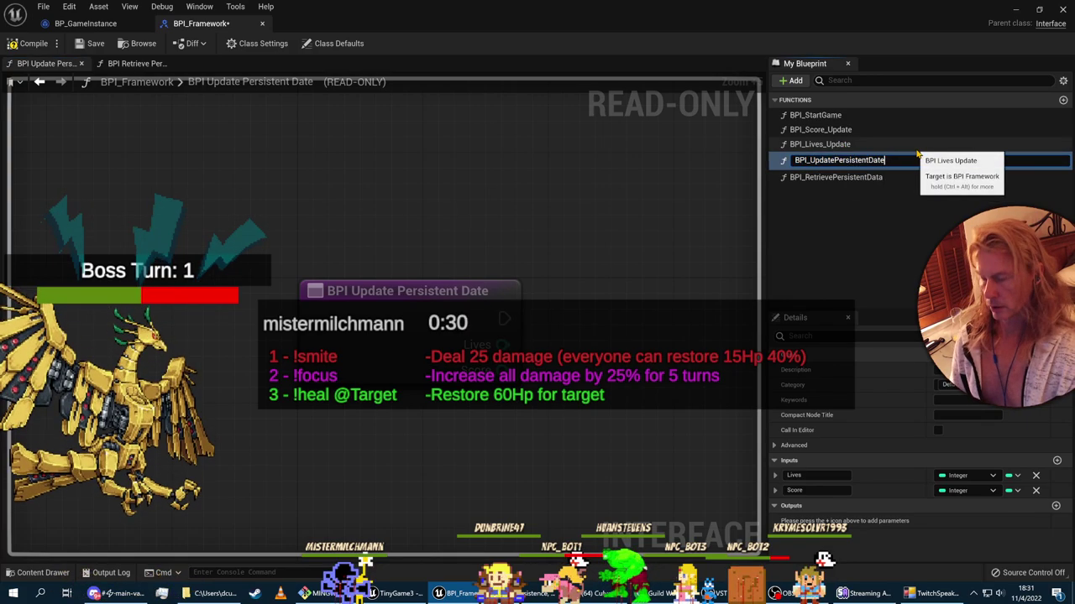
key("BackSpace")
type("a")
key("Return")
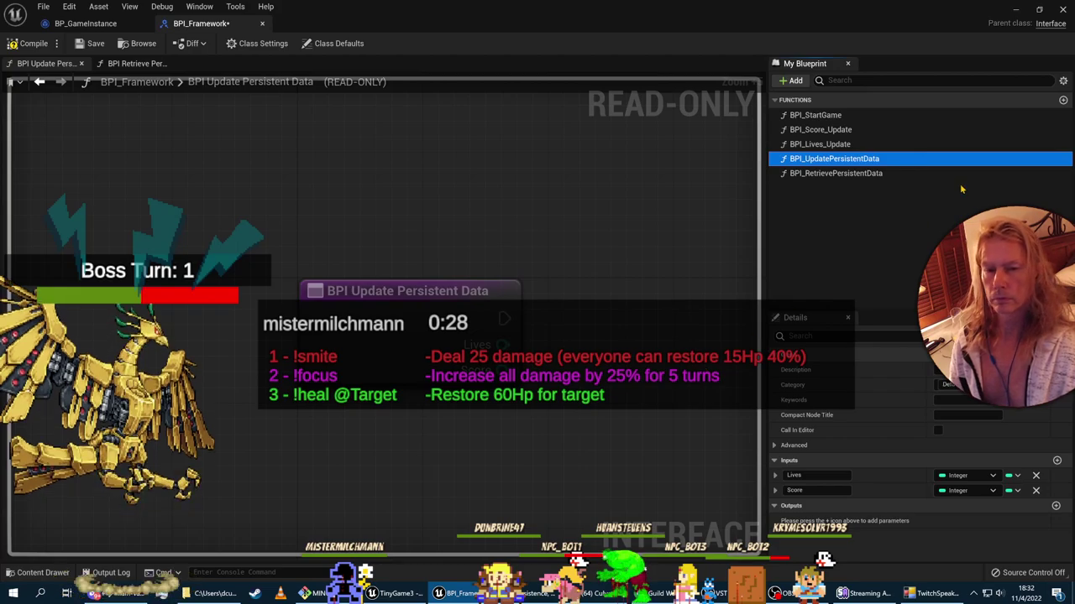
key("alt+Tab")
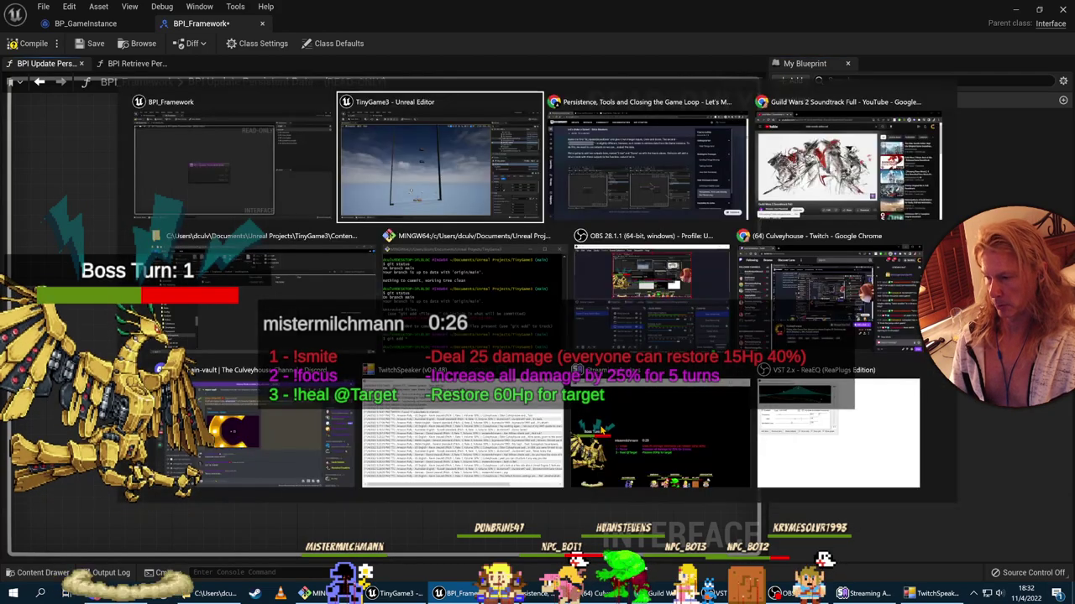
key("Tab")
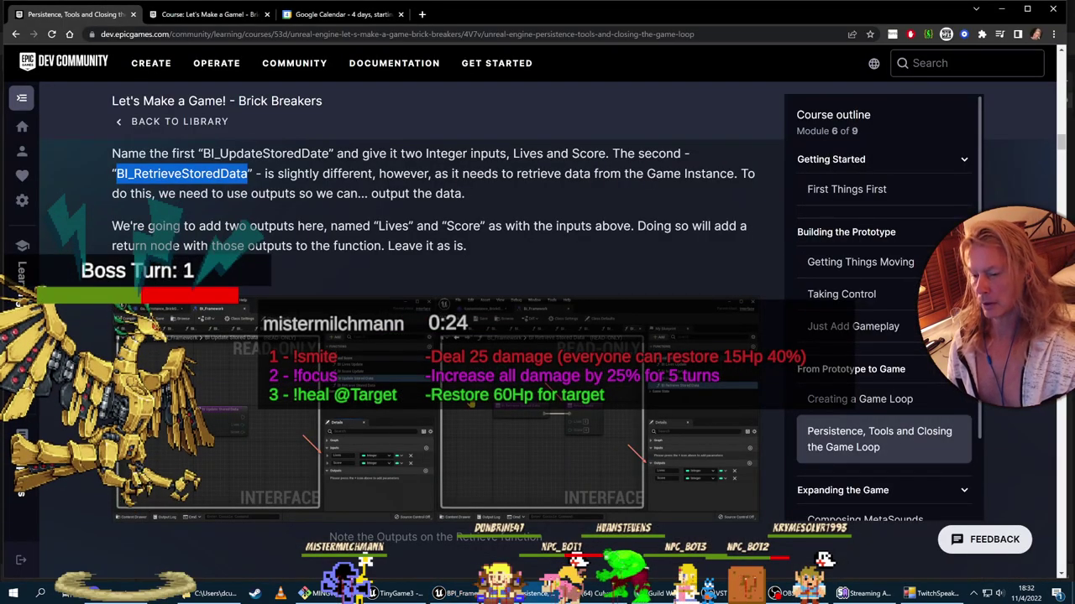
scroll(594, 411, "down", 3)
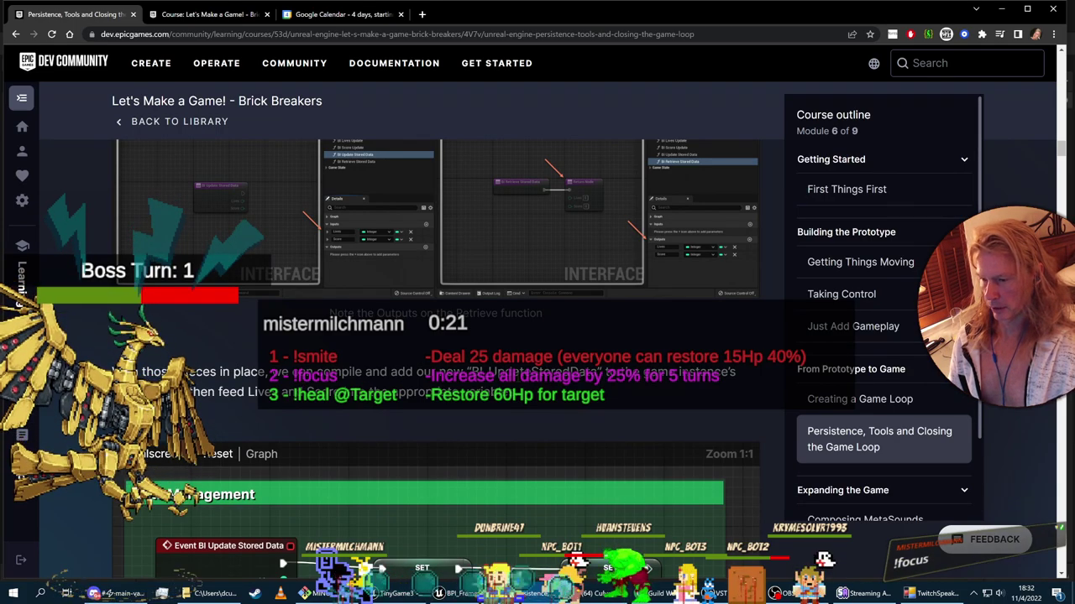
double_click(534, 371)
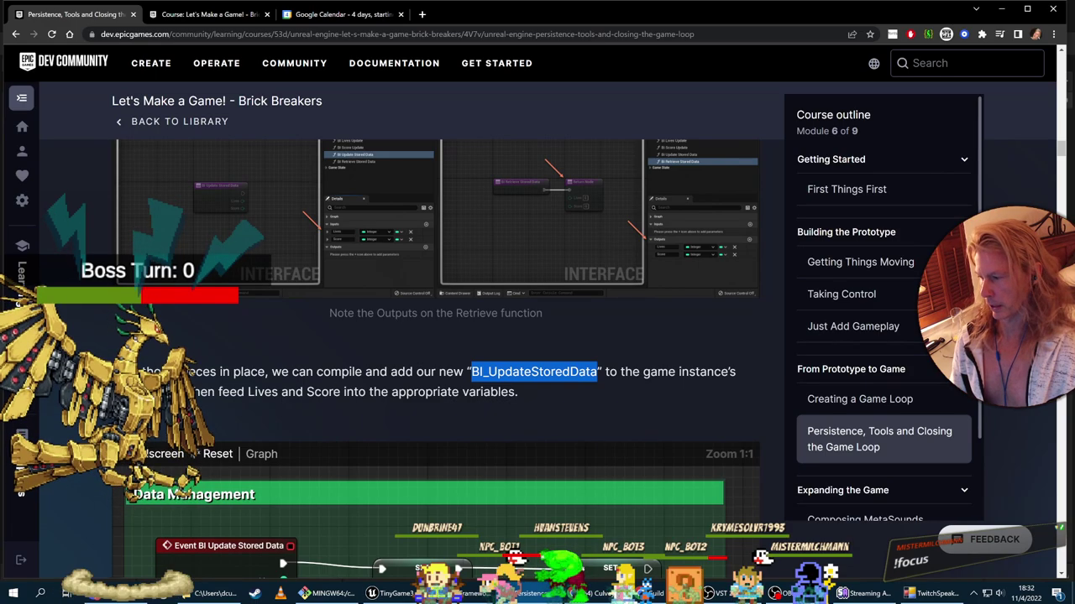
key("alt+Tab")
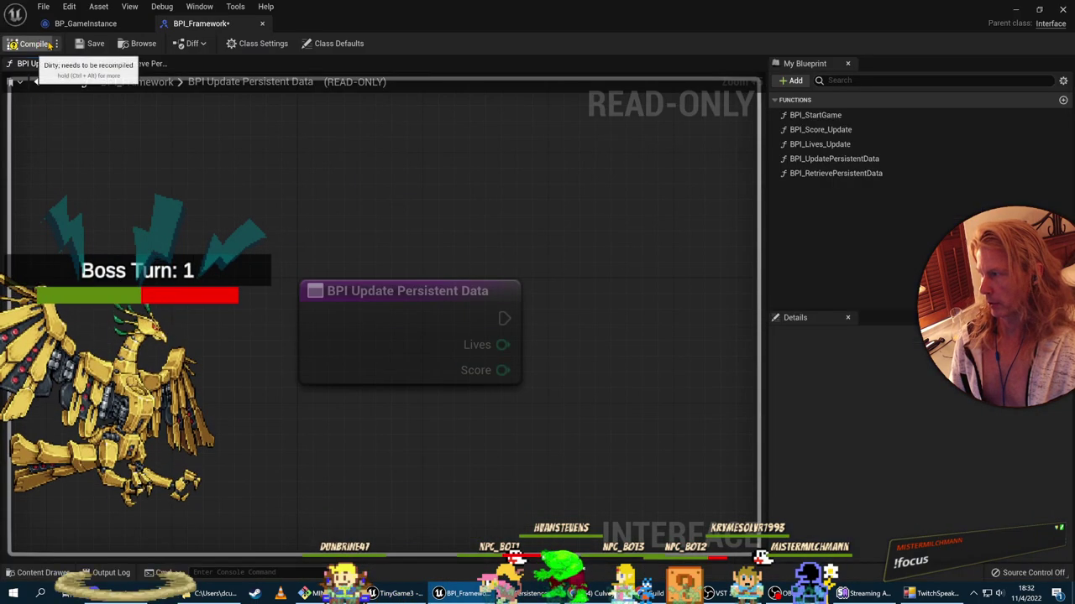
Step: Open the BP_GameInstance tab and save all assets with File > Save All
left_click(94, 24)
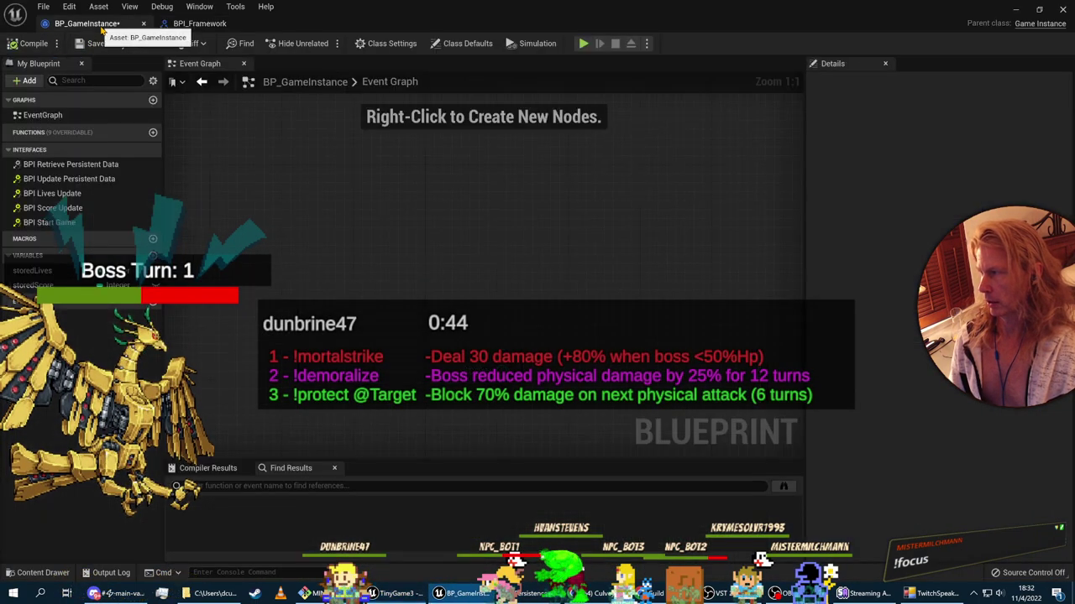
left_click(43, 7)
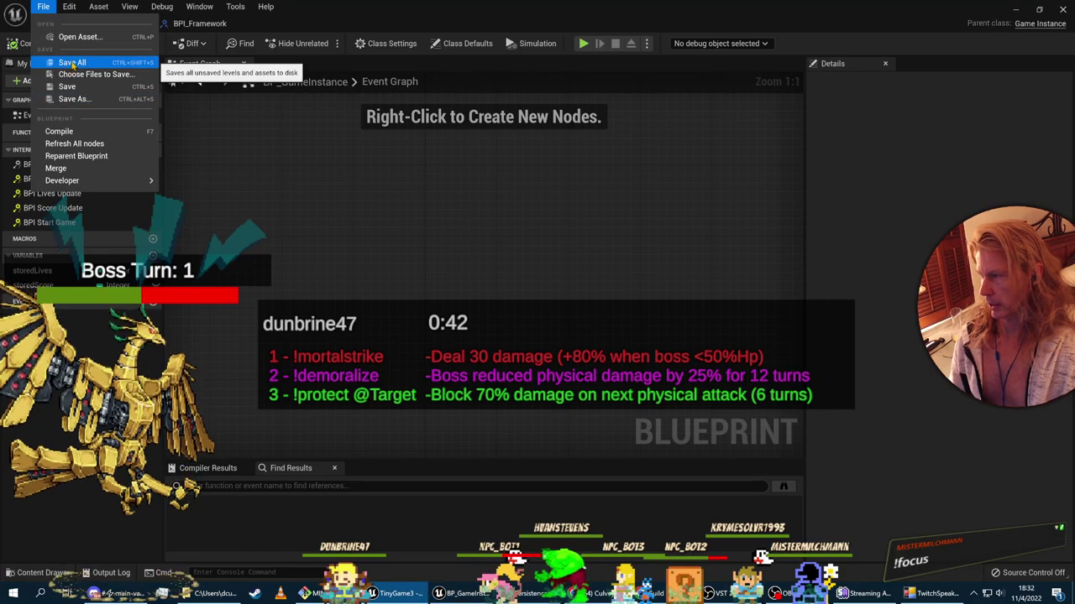
left_click(70, 63)
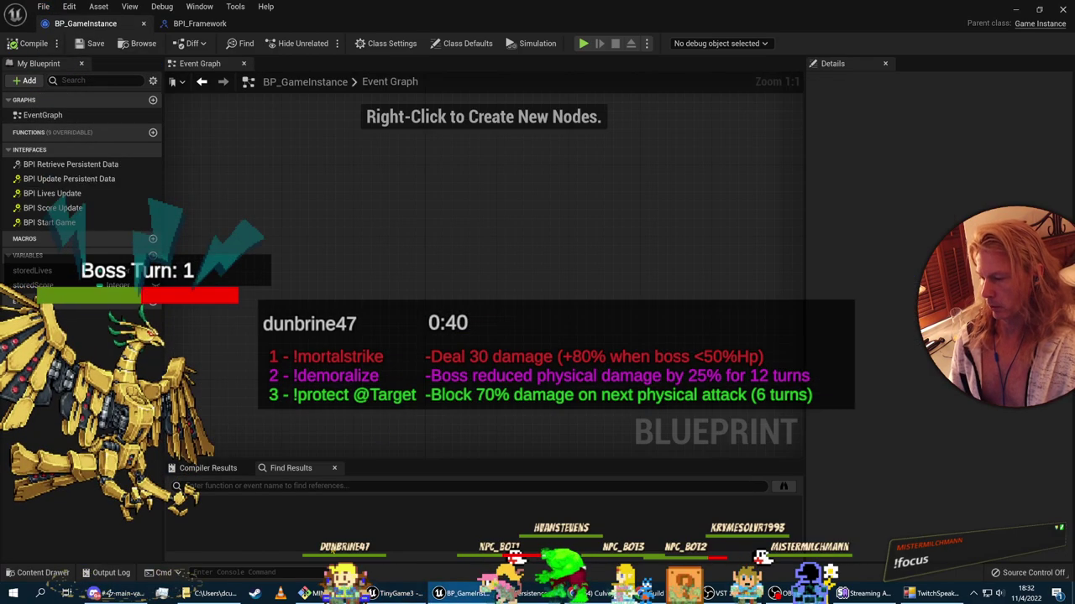
Step: Scroll the course page down to the game-instance step
key("alt+Tab")
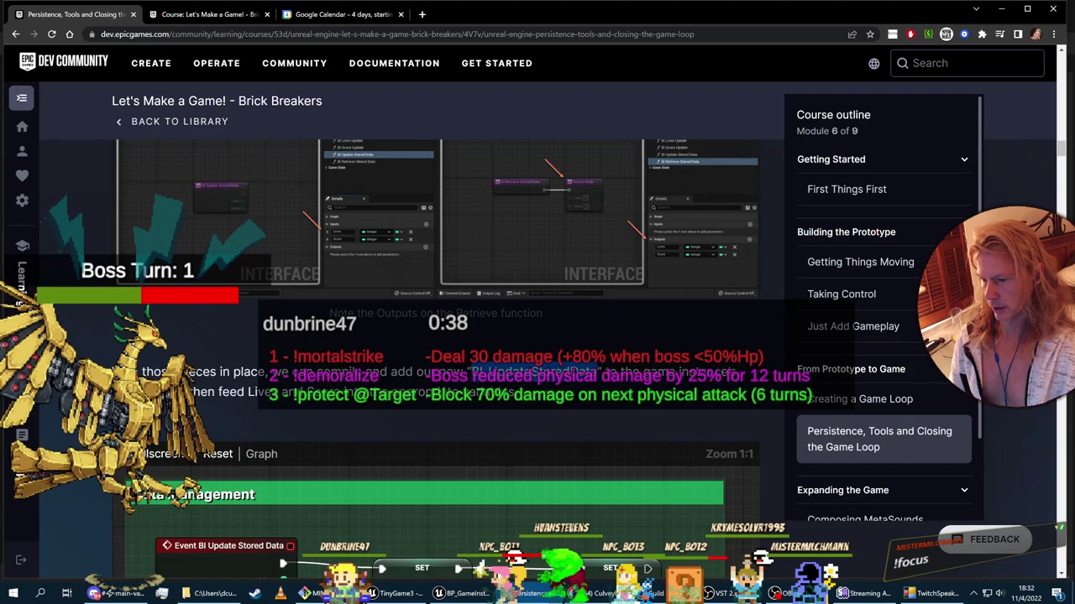
key("alt+Tab")
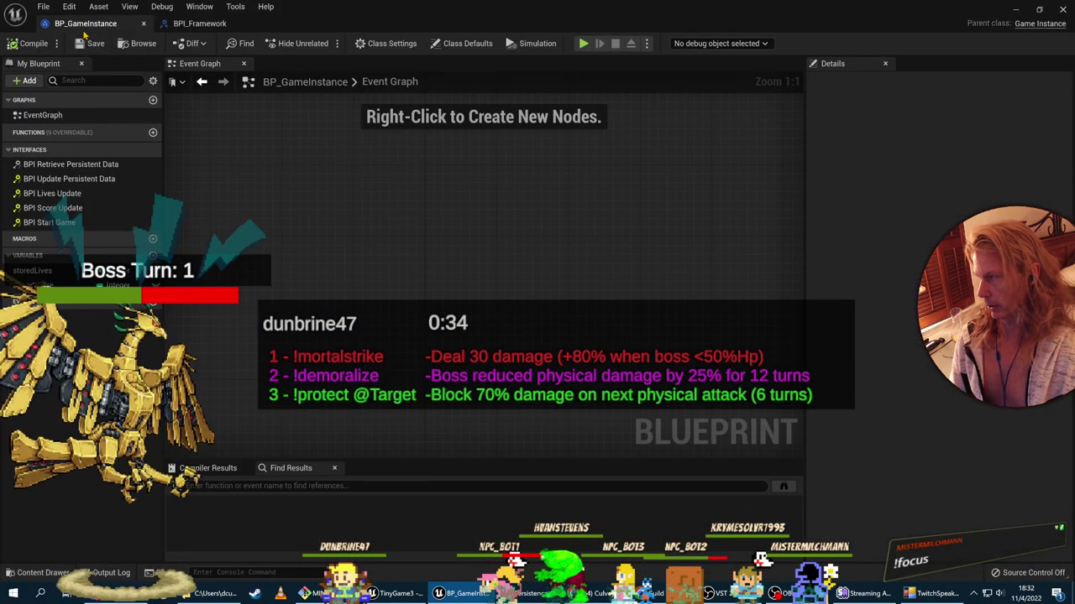
key("alt+Tab")
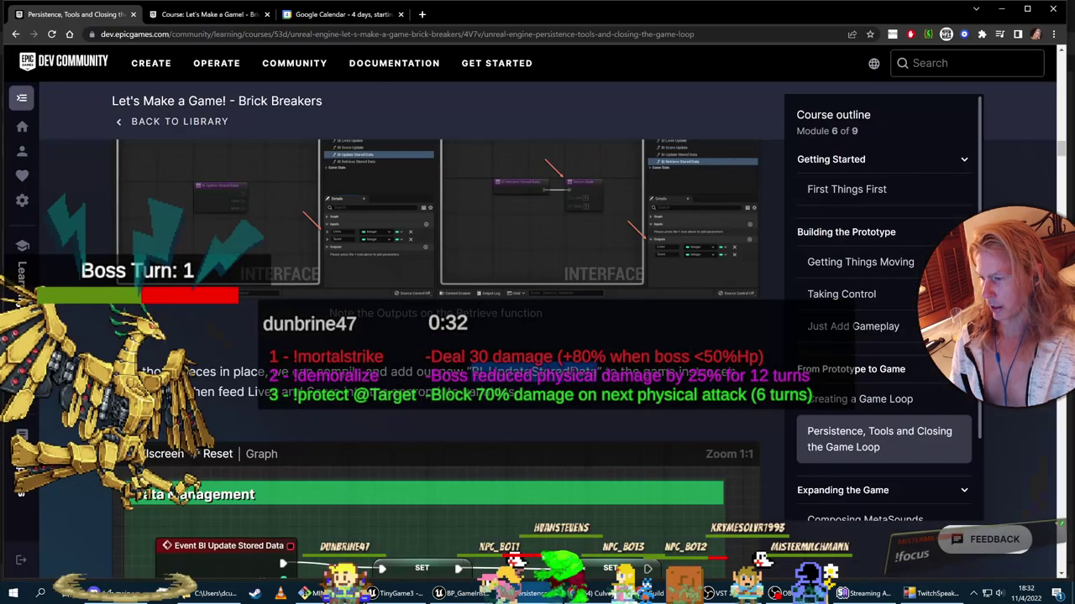
scroll(344, 464, "down", 2)
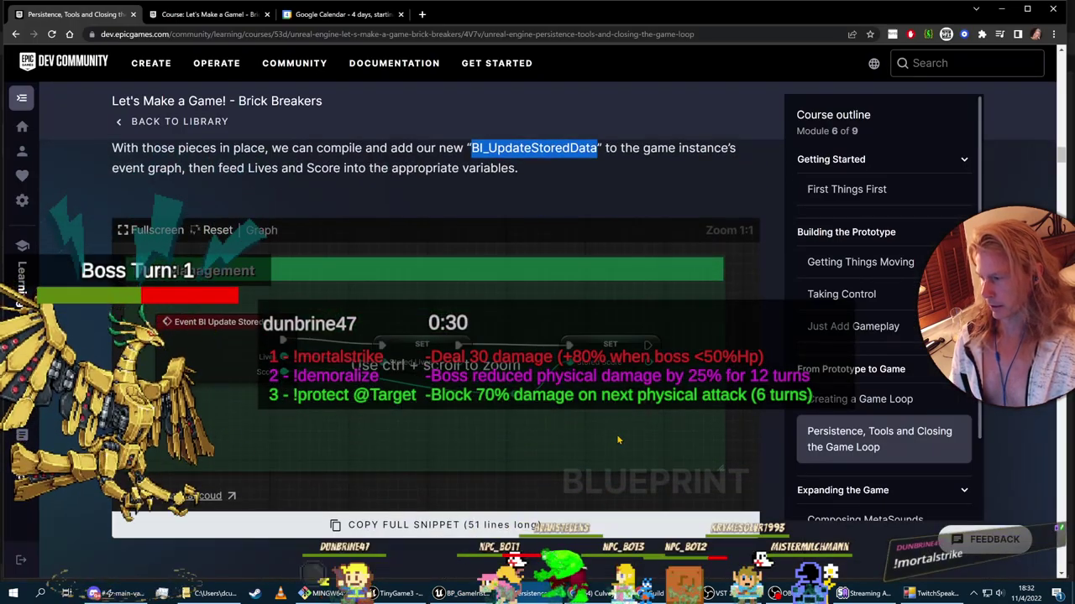
Step: Implement BPI Update Persistent Data as an event node in BP_GameInstance's event graph
key("alt+Tab")
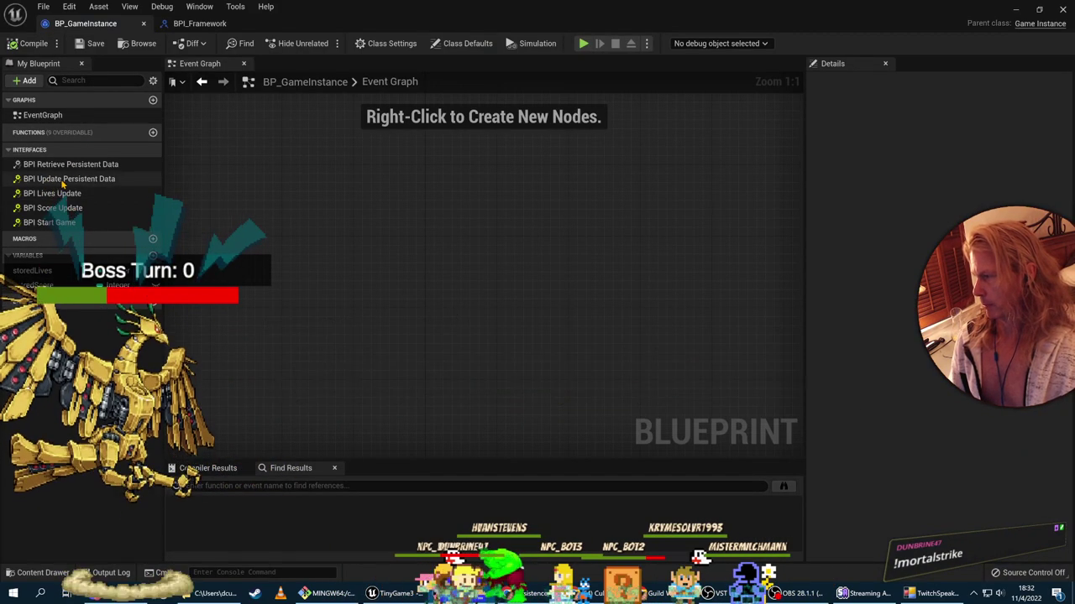
left_click(13, 167)
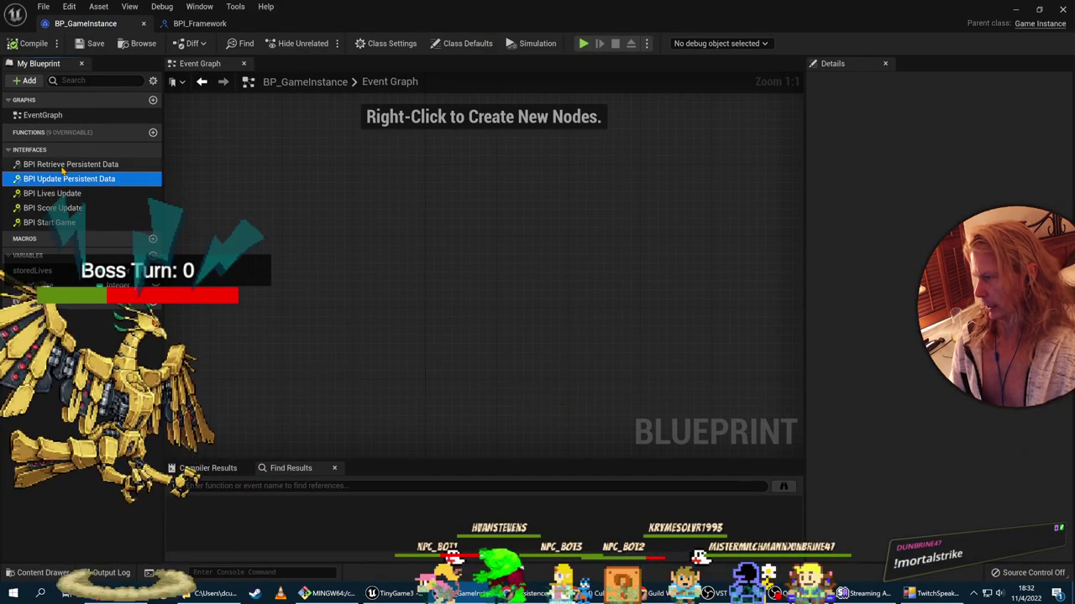
left_click(13, 166, "ctrl")
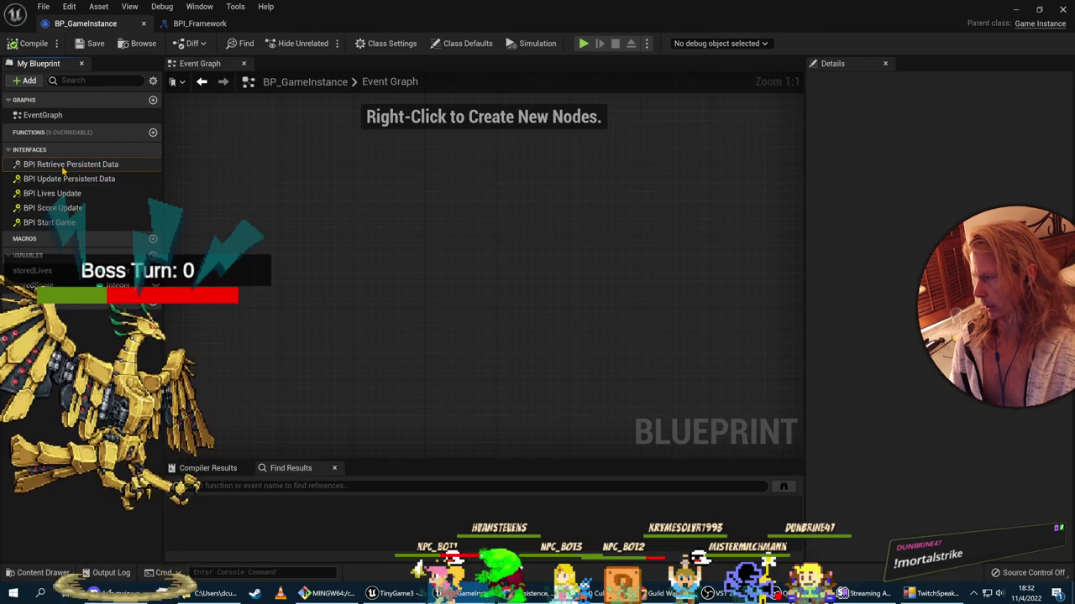
left_click(63, 167)
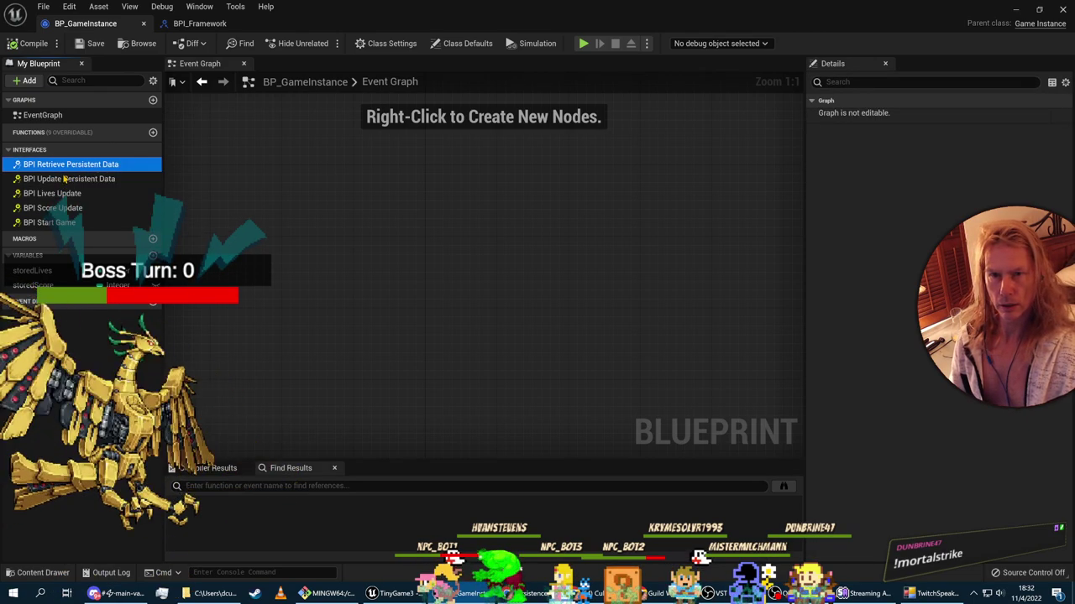
left_click(64, 180)
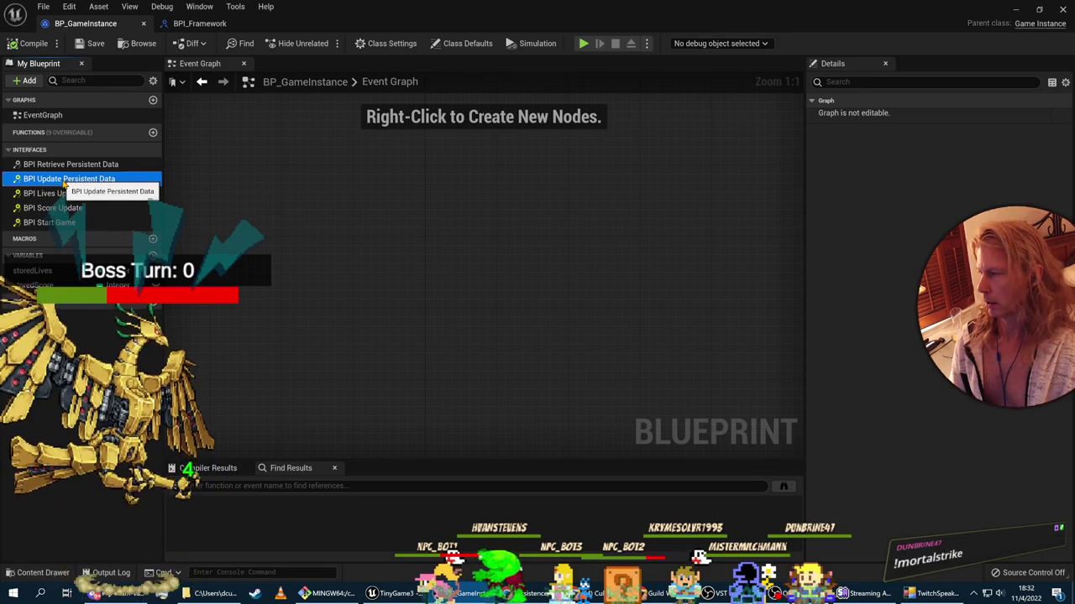
right_click(63, 181)
left_click(106, 199)
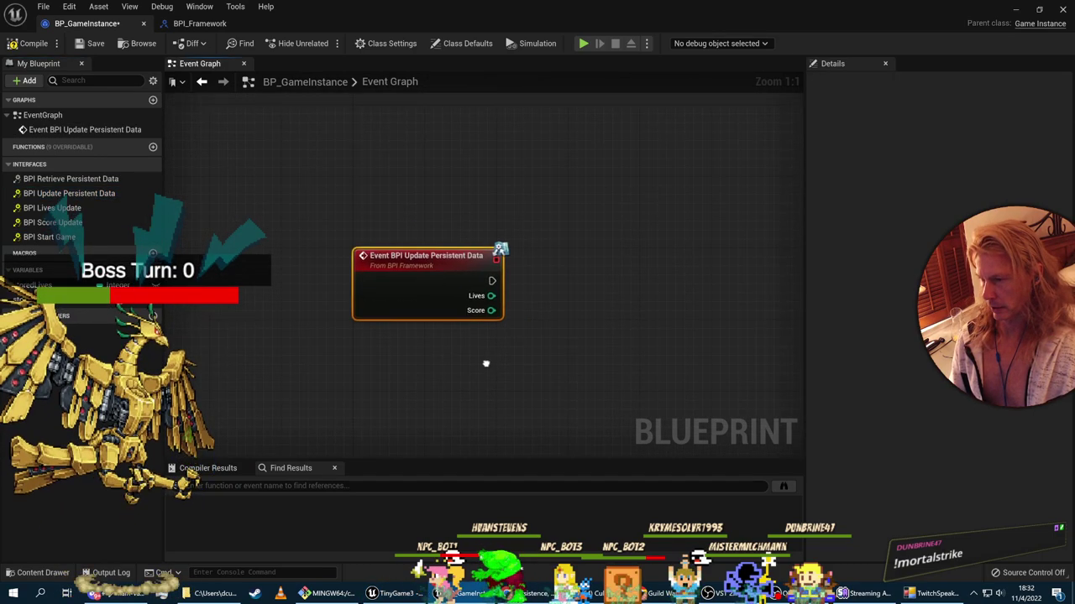
right_click_drag(485, 363, 370, 370)
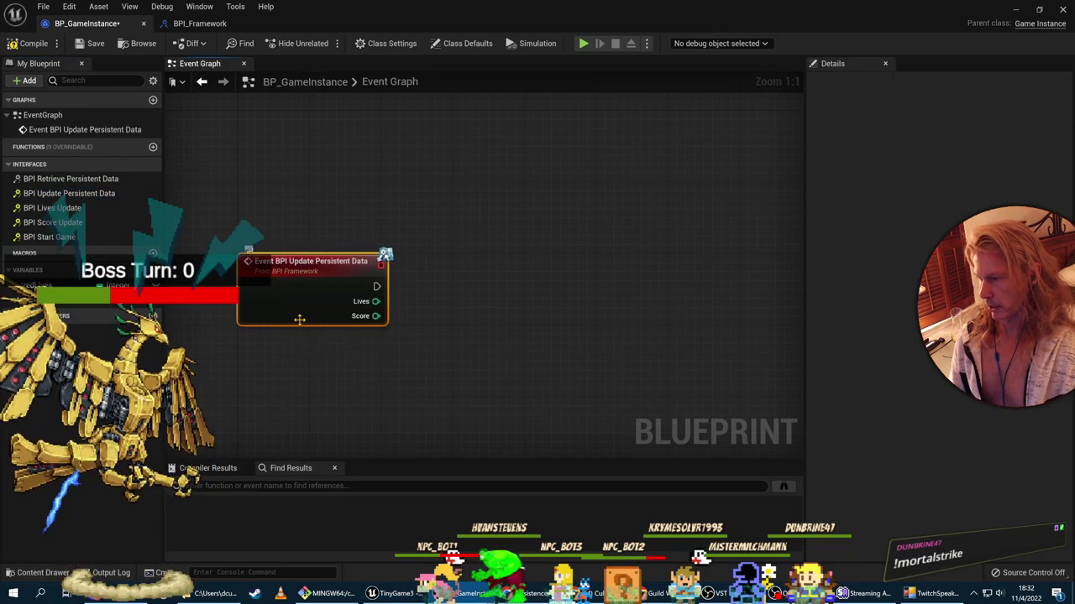
scroll(319, 307, "up", 2)
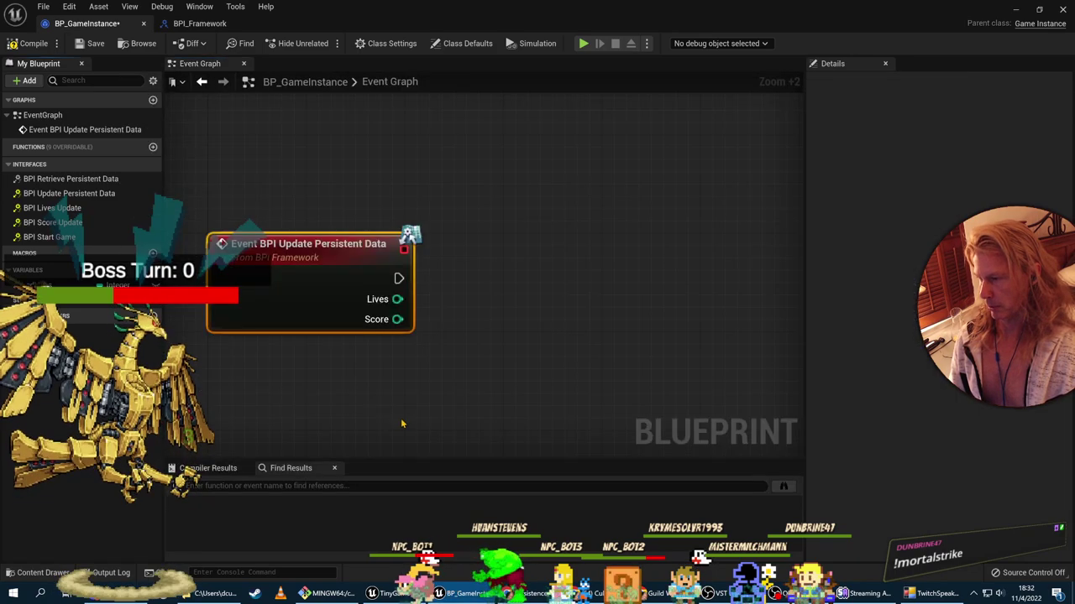
key("alt+Tab")
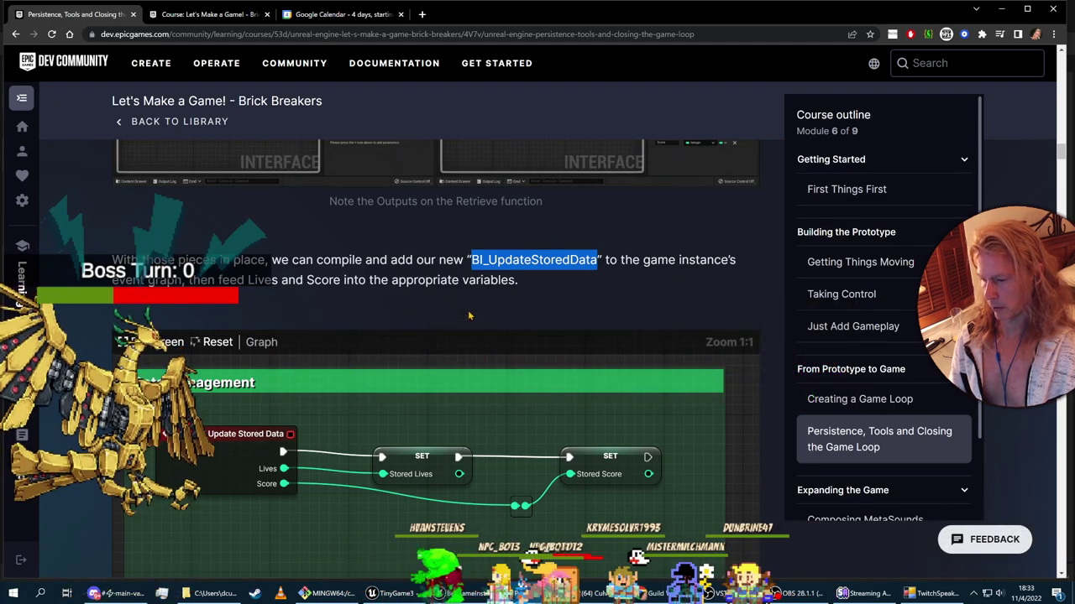
Step: Promote the event's Lives output to a new variable
key("alt+Tab")
right_click(398, 299)
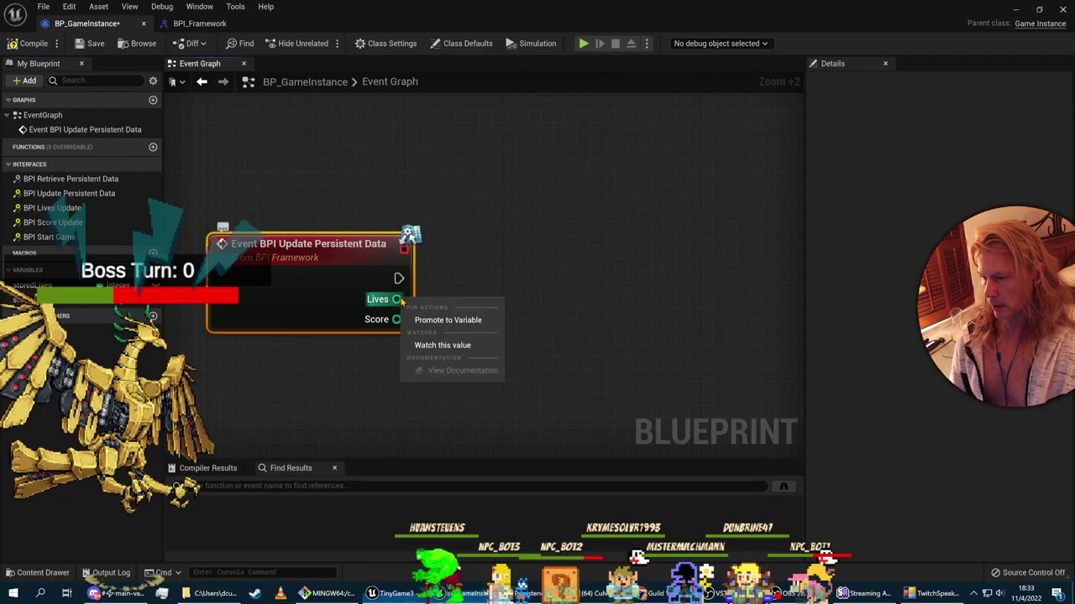
left_click(449, 316)
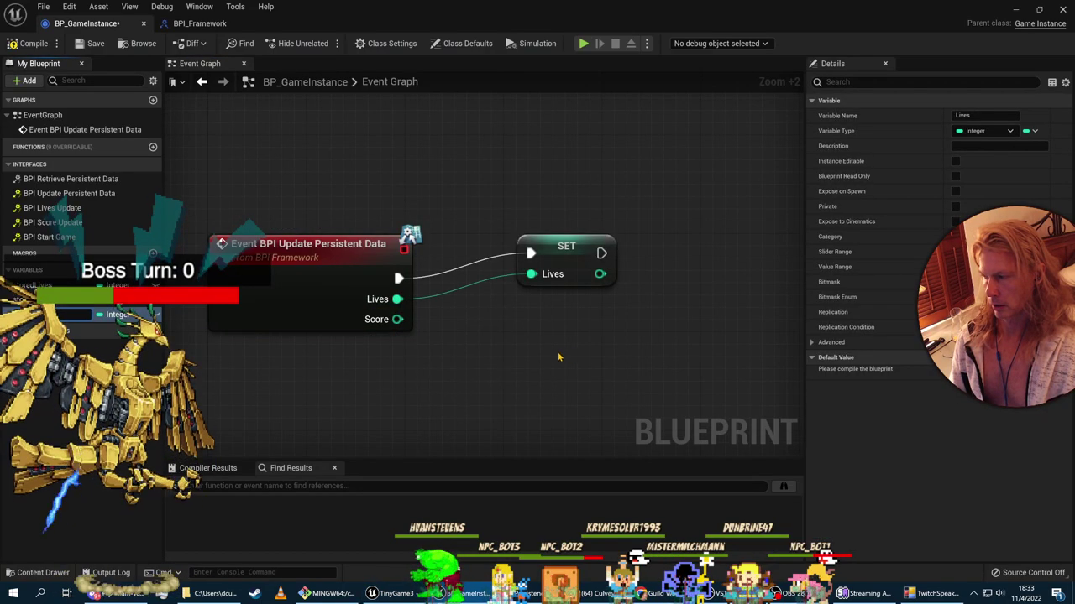
Step: Undo that by deleting the SET Lives node and the new Lives variable
key("alt+Tab")
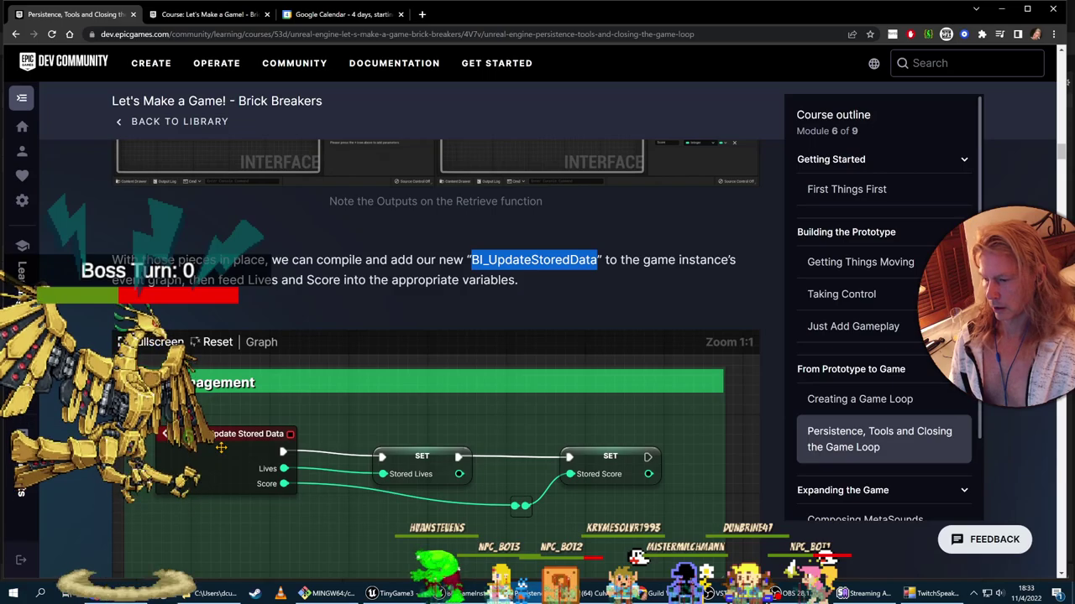
key("alt+Tab")
left_click(558, 248)
key("Delete")
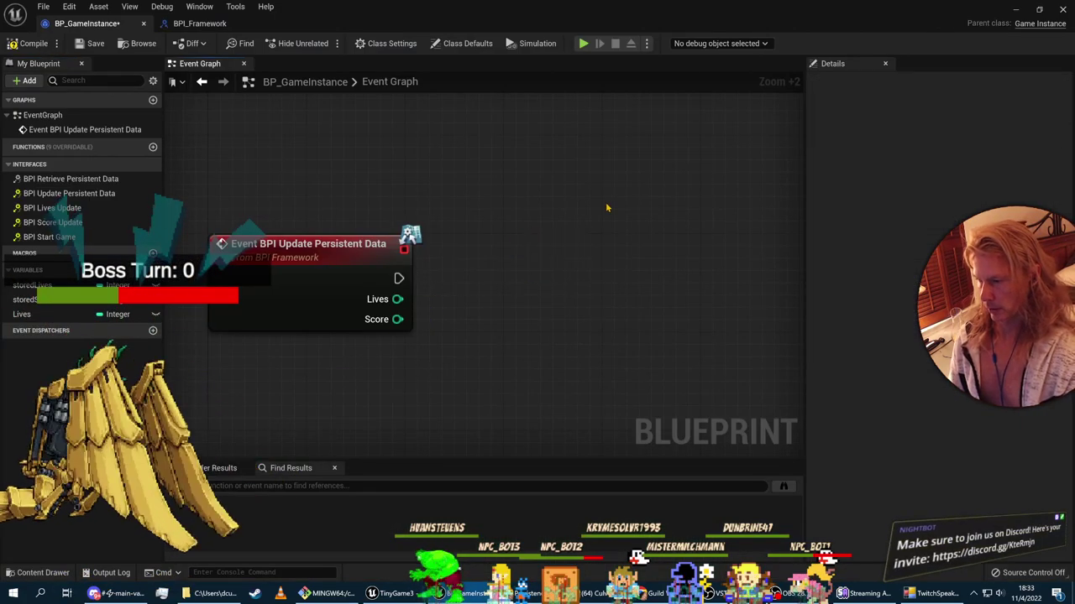
left_click(50, 314)
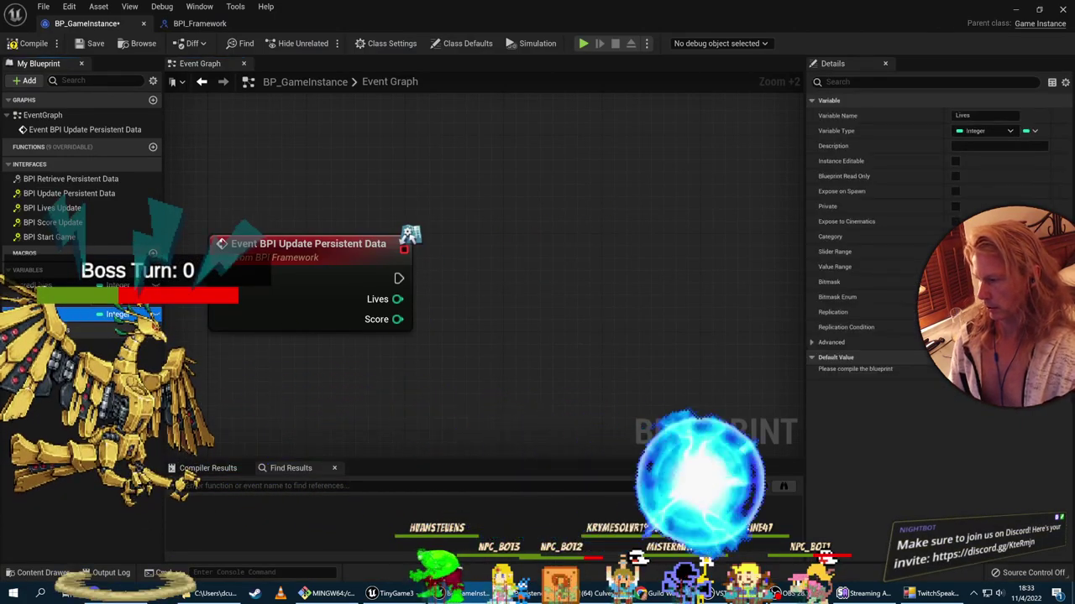
key("Delete")
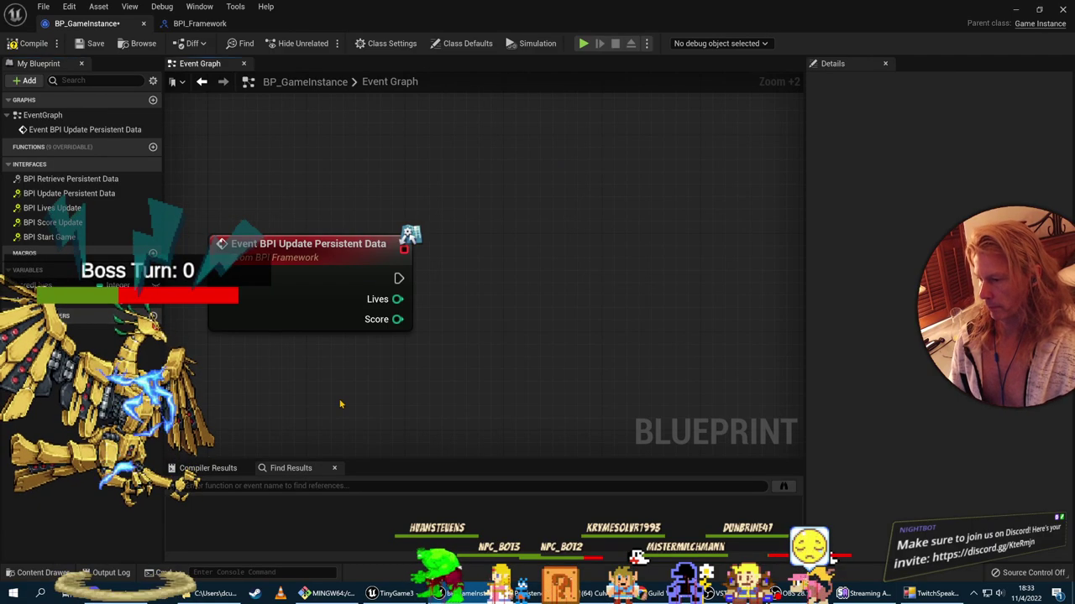
key("alt+Tab")
key("alt+Tab")
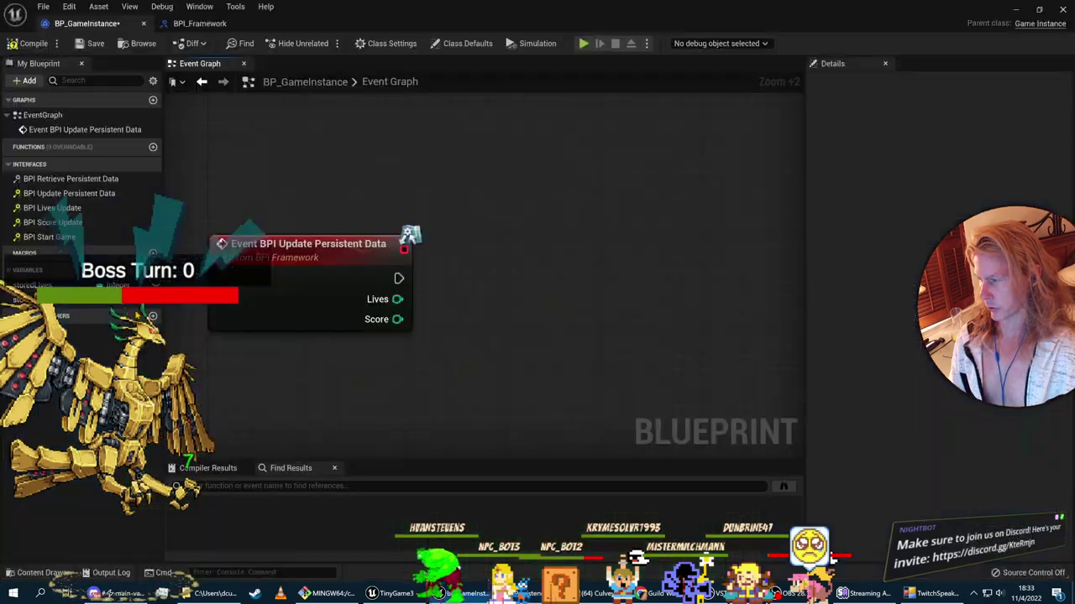
Step: Add SET nodes for storedLives and storedScore to the event graph
left_click_drag(42, 287, 504, 275)
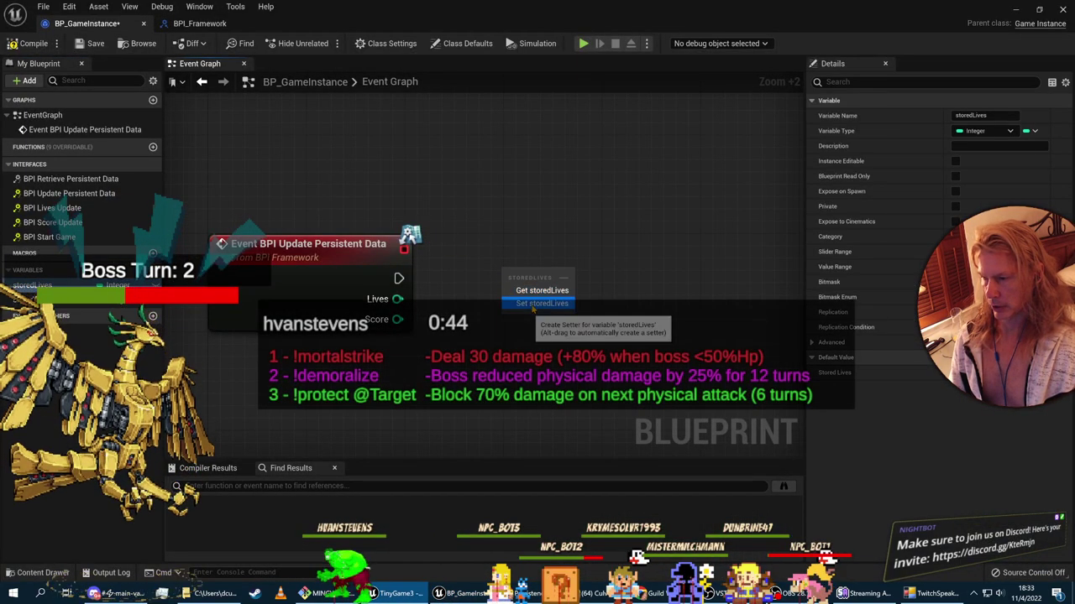
left_click(542, 302)
left_click_drag(545, 279, 518, 188)
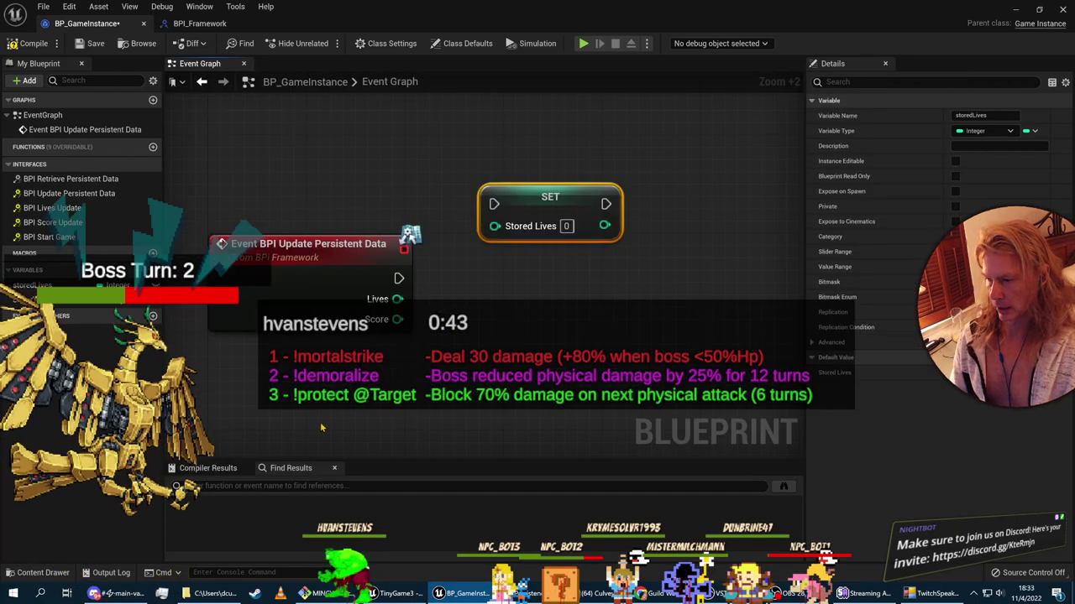
key("alt+Tab")
key("alt+Tab")
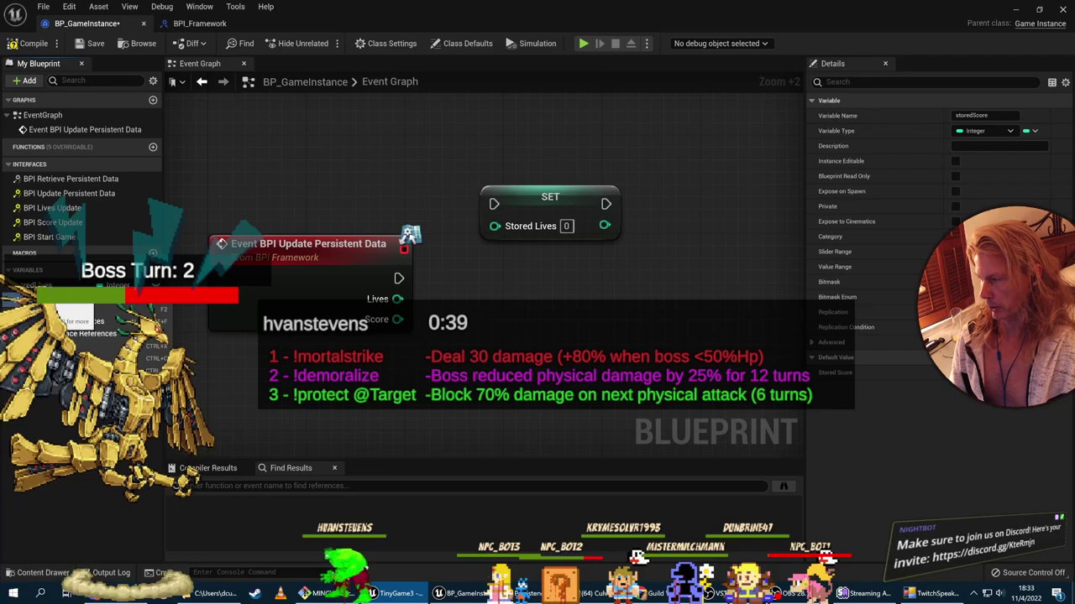
left_click_drag(33, 300, 520, 337)
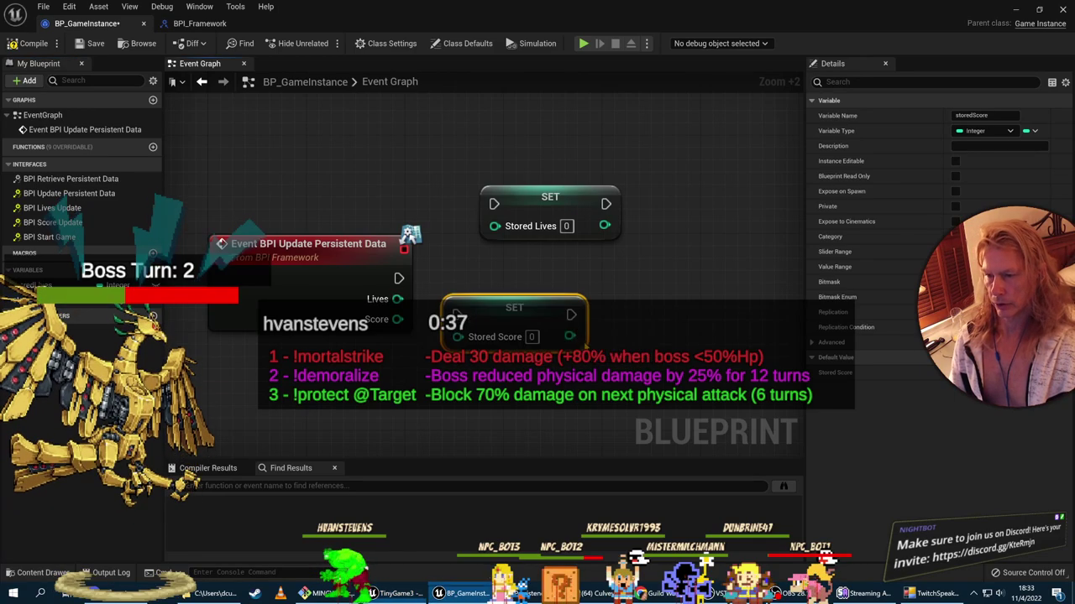
left_click_drag(568, 299, 727, 287)
key("alt+Tab")
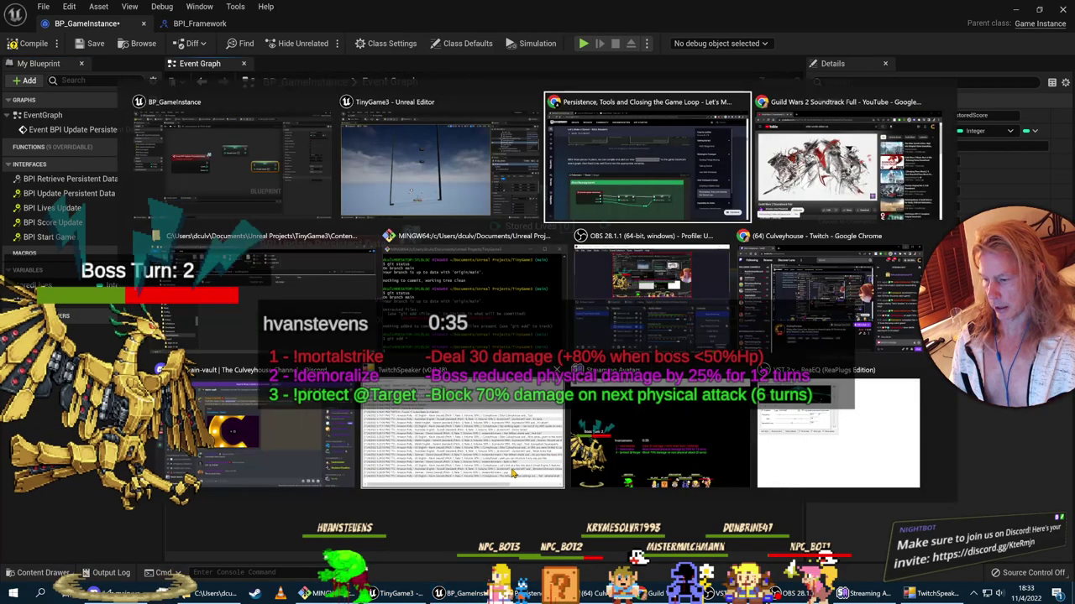
key("alt+Tab")
Step: Chain the event into SET Stored Lives then SET Stored Score, and line the nodes up
left_click_drag(398, 277, 493, 204)
left_click_drag(606, 204, 655, 290)
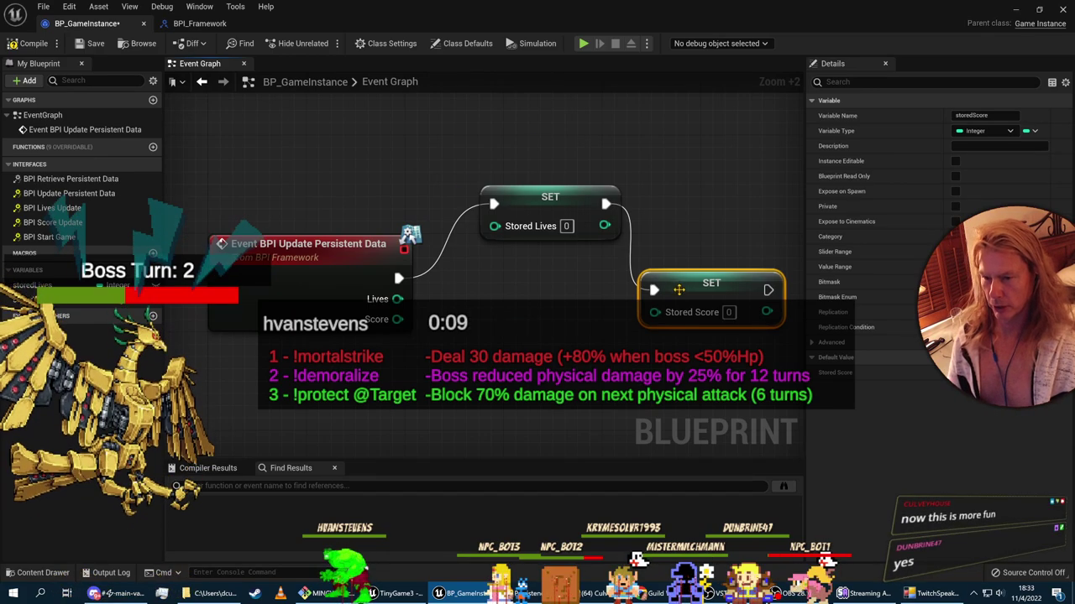
left_click_drag(678, 289, 728, 265)
left_click_drag(542, 203, 517, 278)
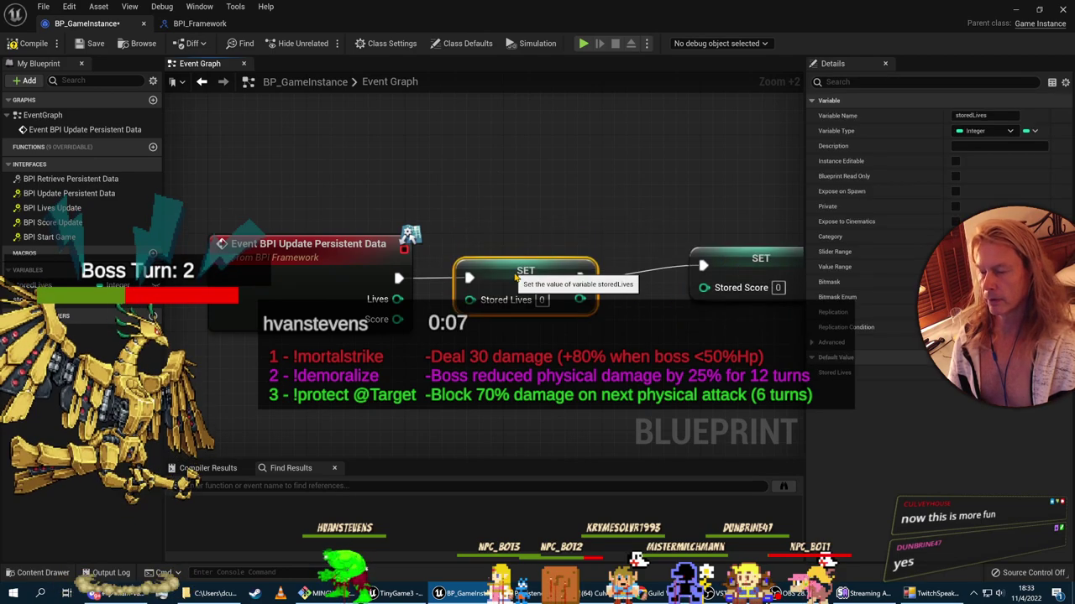
scroll(363, 260, "down", 2)
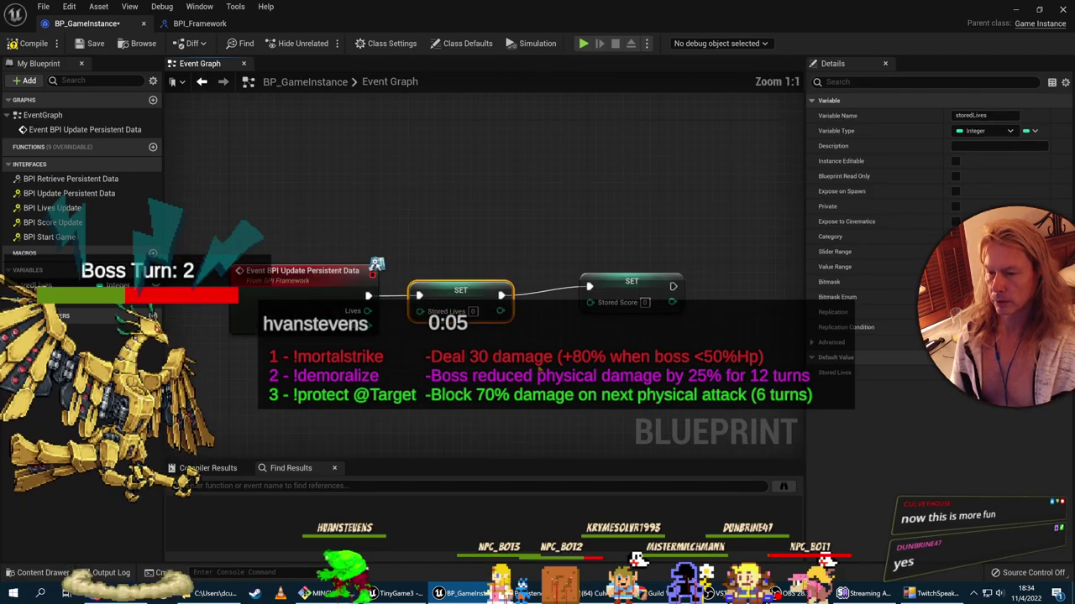
left_click_drag(630, 283, 639, 293)
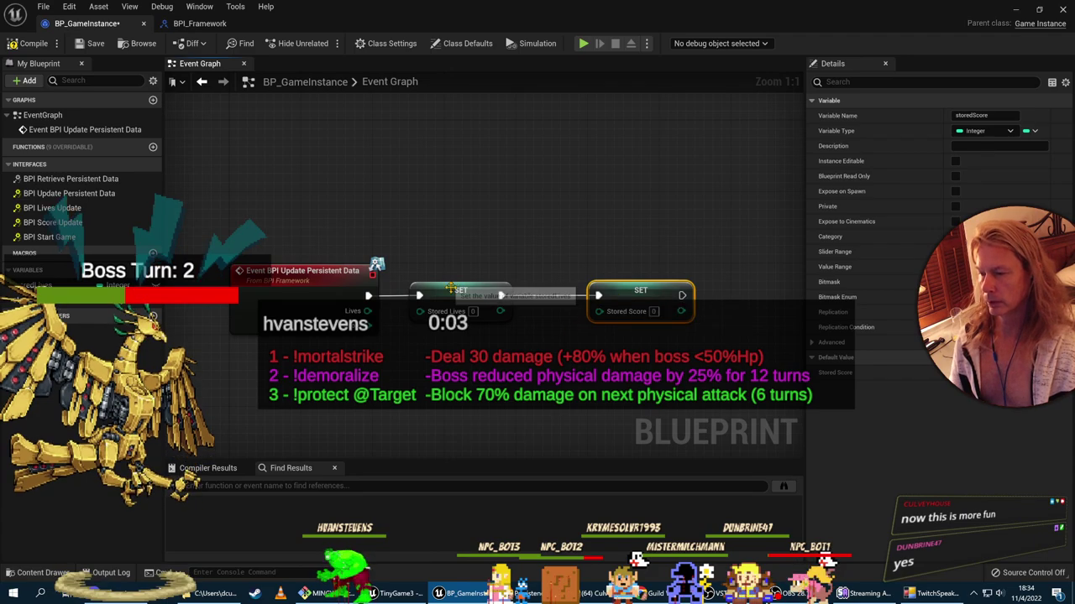
left_click_drag(451, 287, 487, 291)
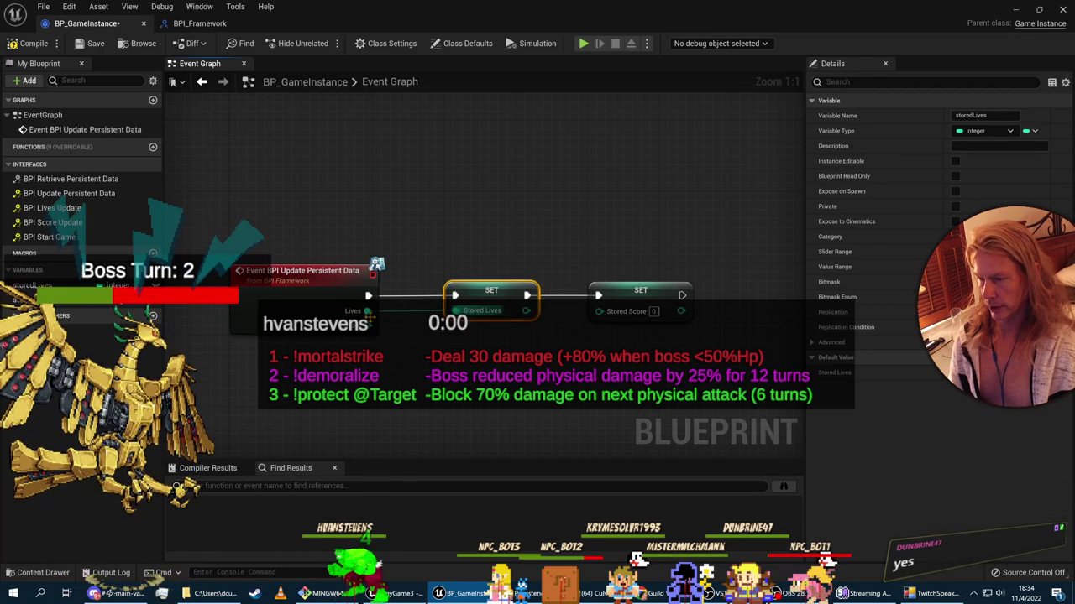
Step: Wire the event's Score into Stored Score via a reroute node, then compare with the course page
left_click_drag(367, 325, 599, 313)
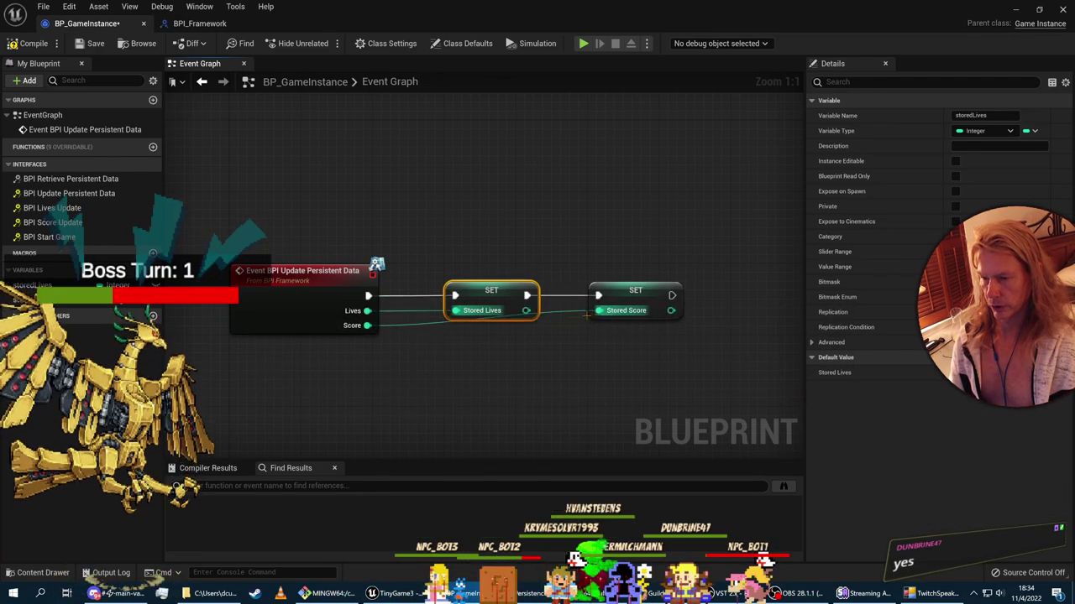
left_click(427, 329)
double_click(426, 328)
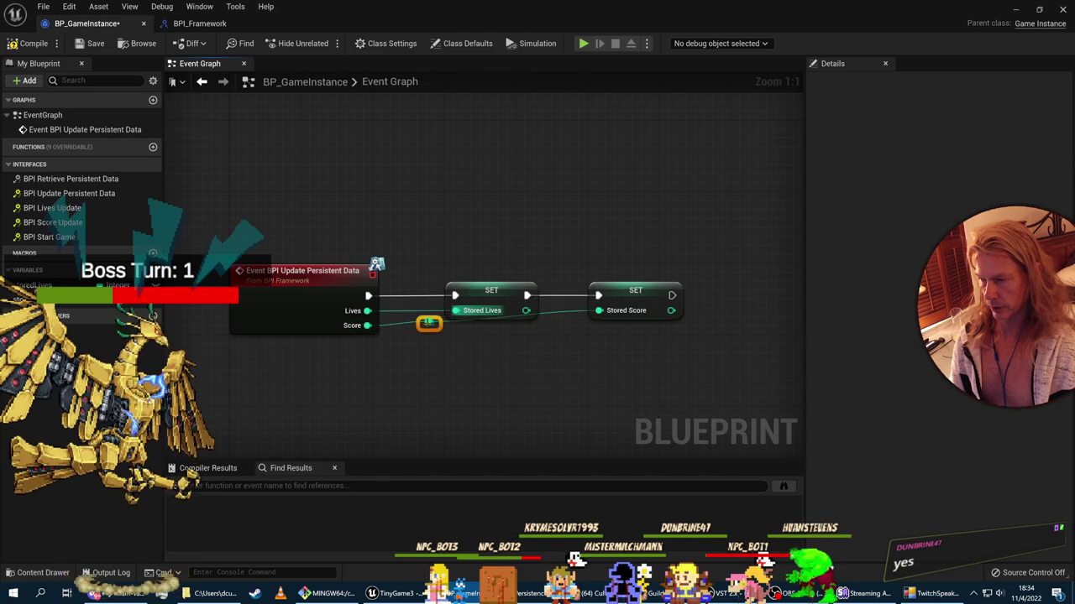
left_click_drag(427, 328, 565, 339)
left_click_drag(341, 276, 323, 285)
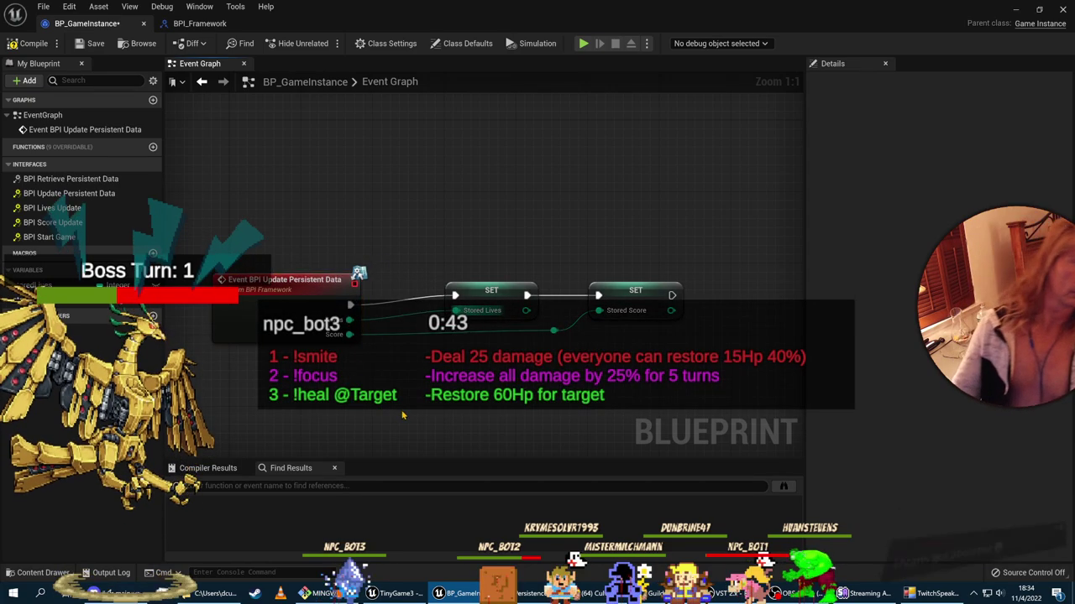
key("alt+Tab")
key("alt+Tab")
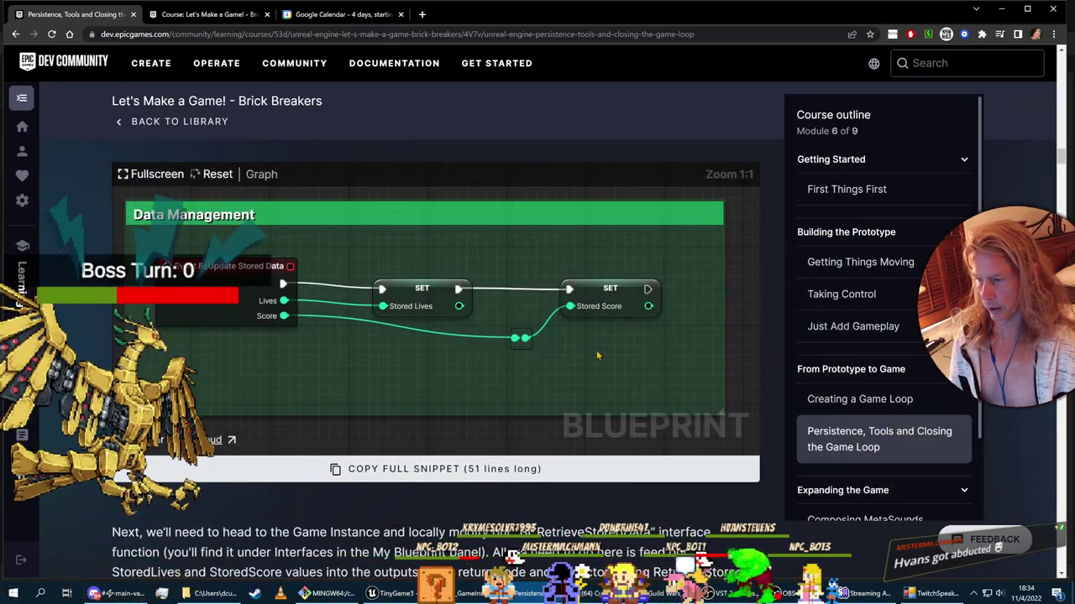
Step: Return from the course page to the BP_GameInstance Event Graph
key("alt+Tab")
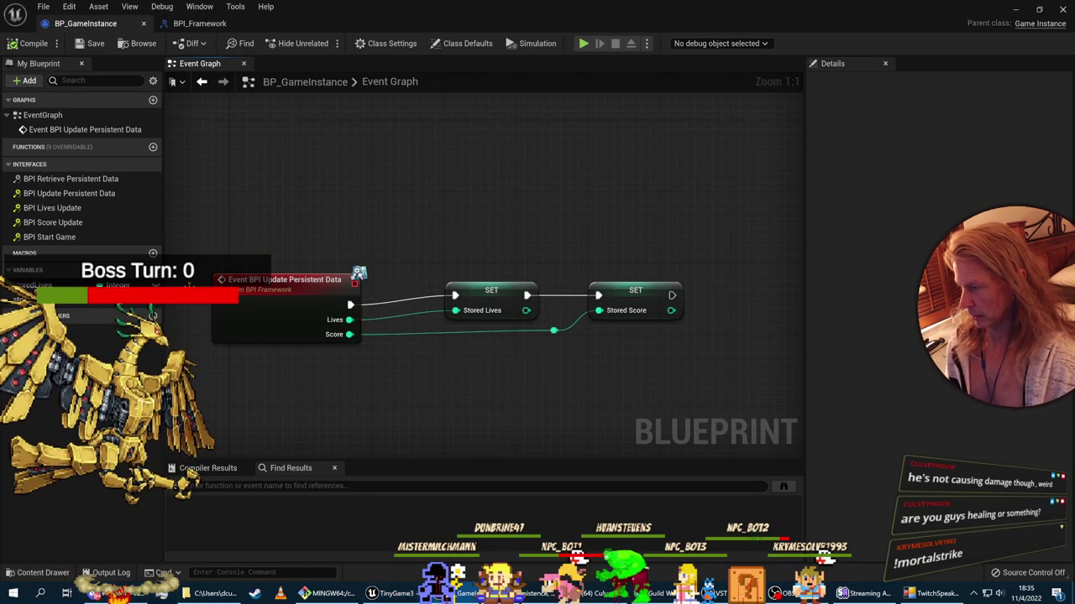
Step: Scroll the course page to read the Retrieve Stored Data section
key("alt+Tab")
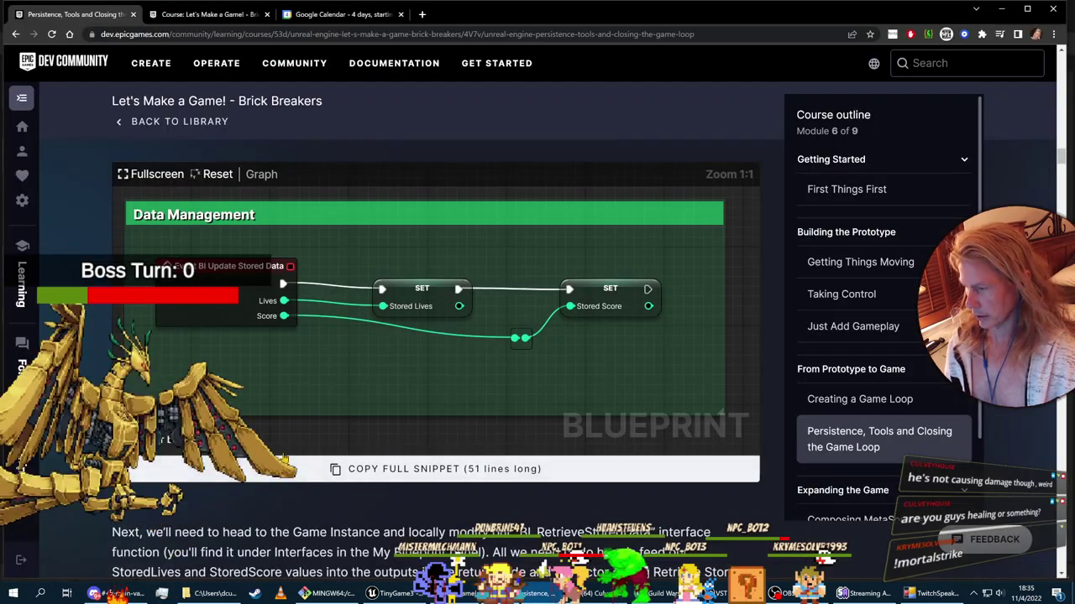
scroll(307, 454, "up", 10)
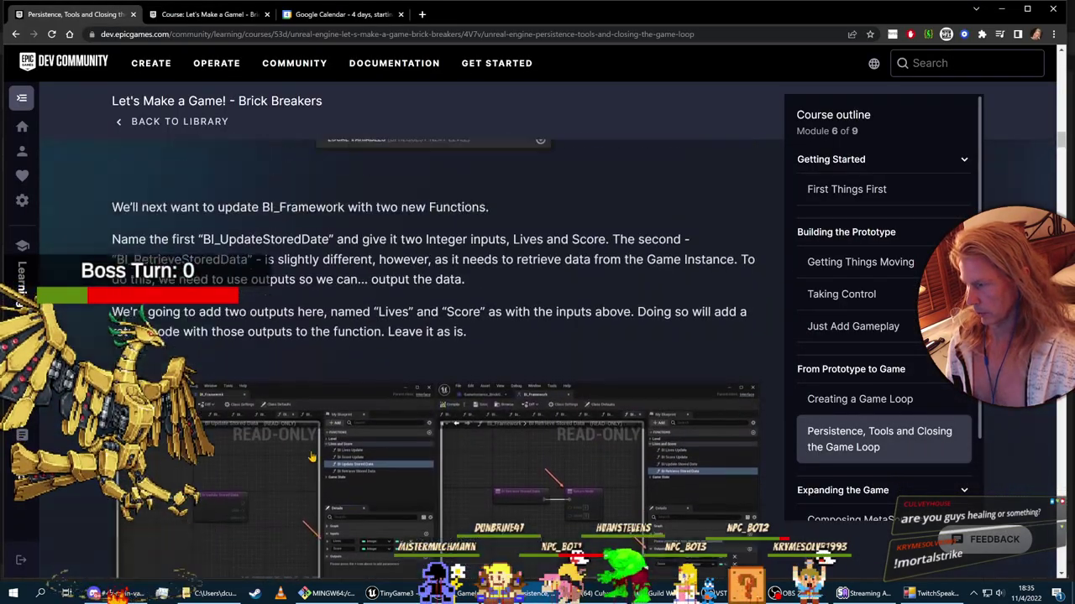
scroll(307, 453, "down", 3)
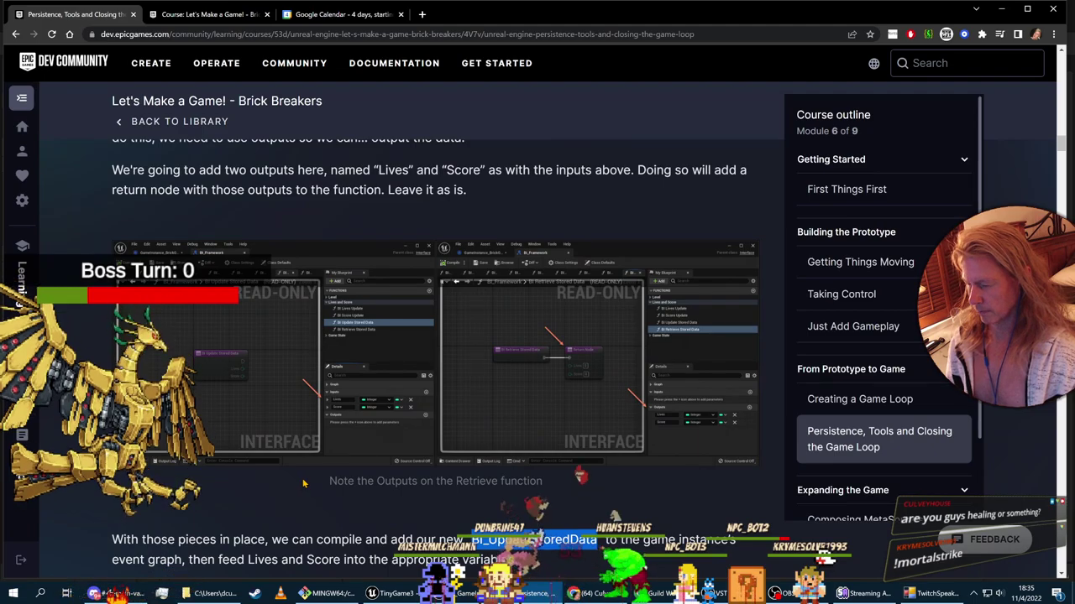
scroll(304, 484, "up", 3)
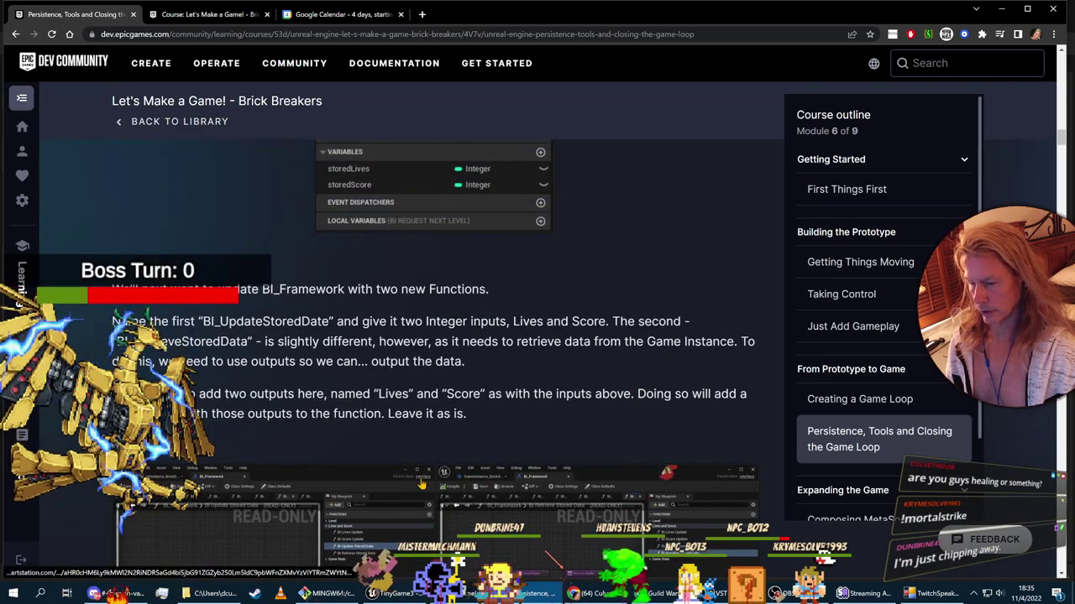
scroll(422, 484, "up", 3)
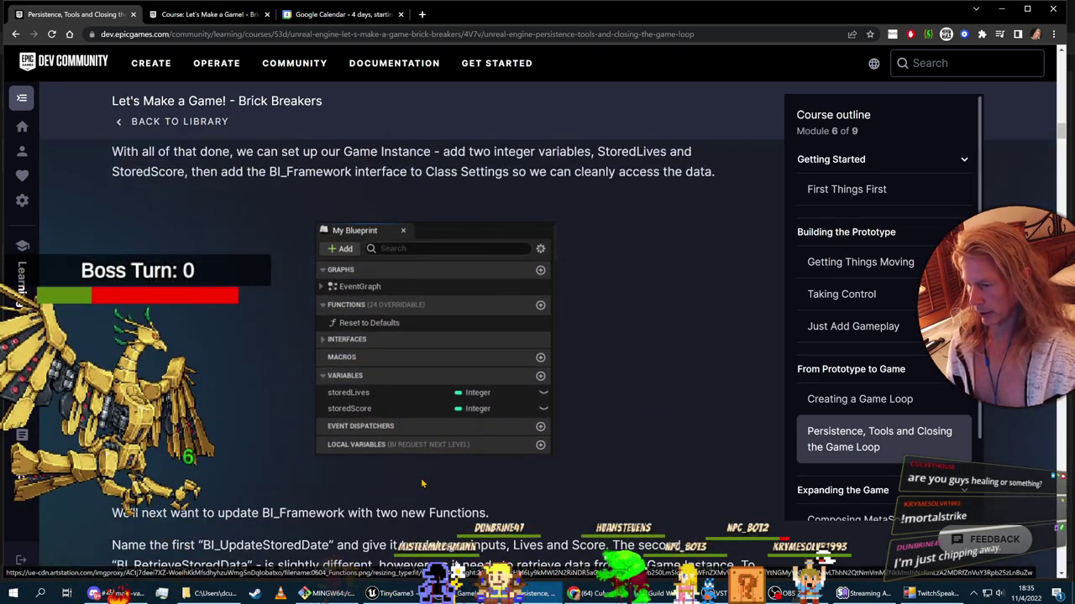
scroll(514, 485, "down", 10)
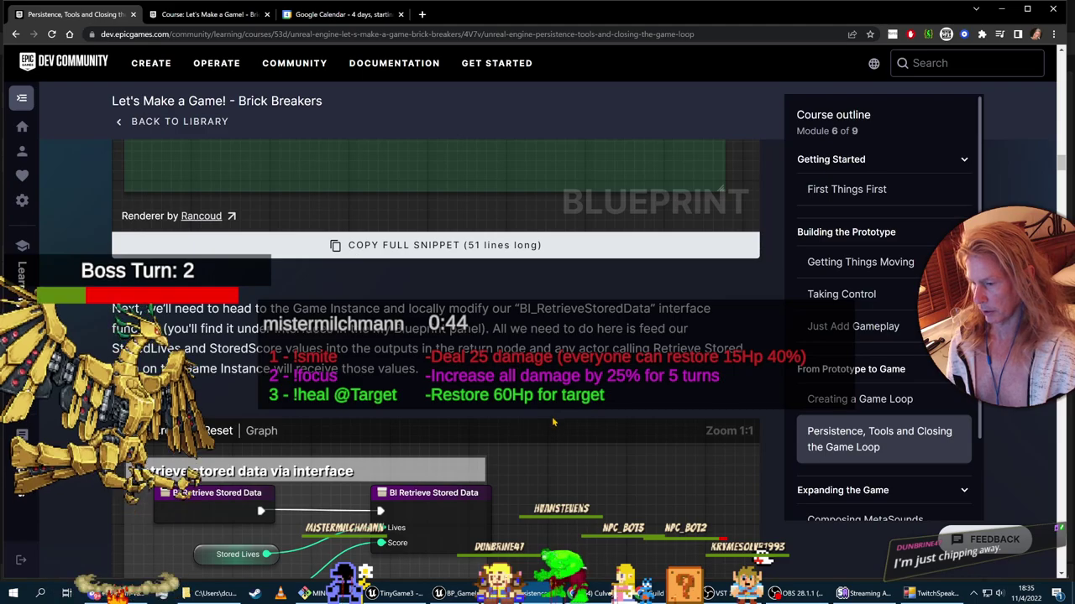
scroll(552, 423, "down", 1)
scroll(521, 454, "up", 3)
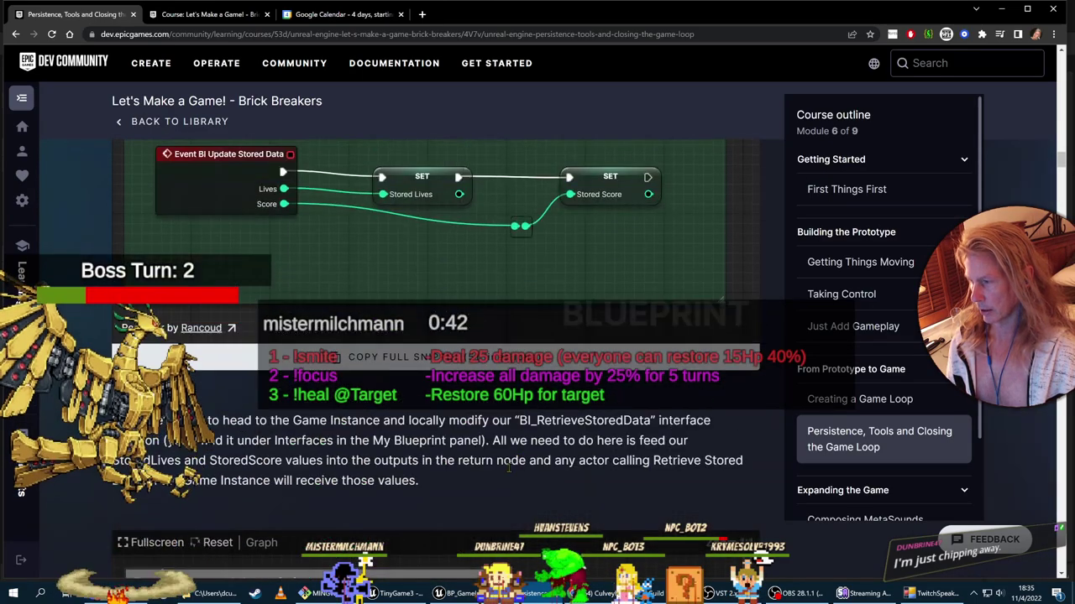
scroll(508, 468, "up", 3)
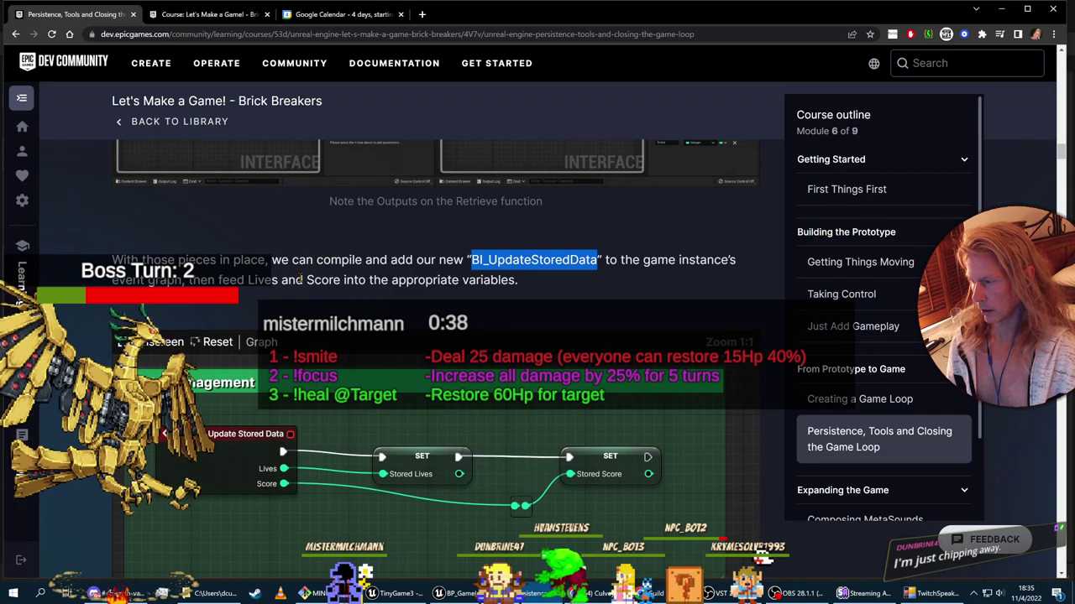
scroll(533, 419, "down", 4)
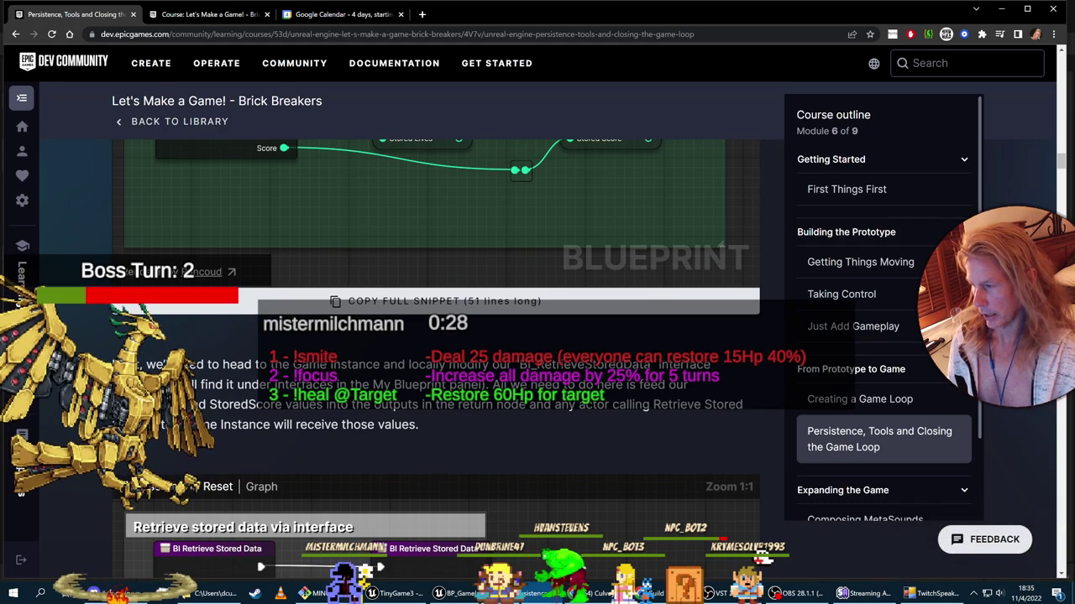
scroll(294, 297, "down", 1)
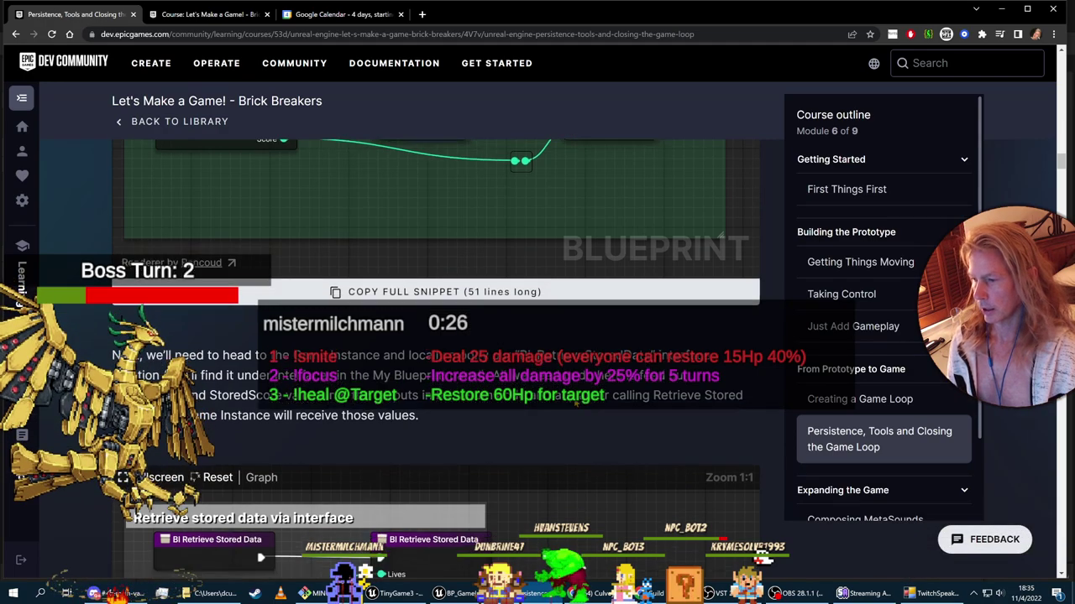
Step: Highlight and clear the 'Game Instance' text, review the section, then go back to Unreal
left_click_drag(292, 309, 381, 309)
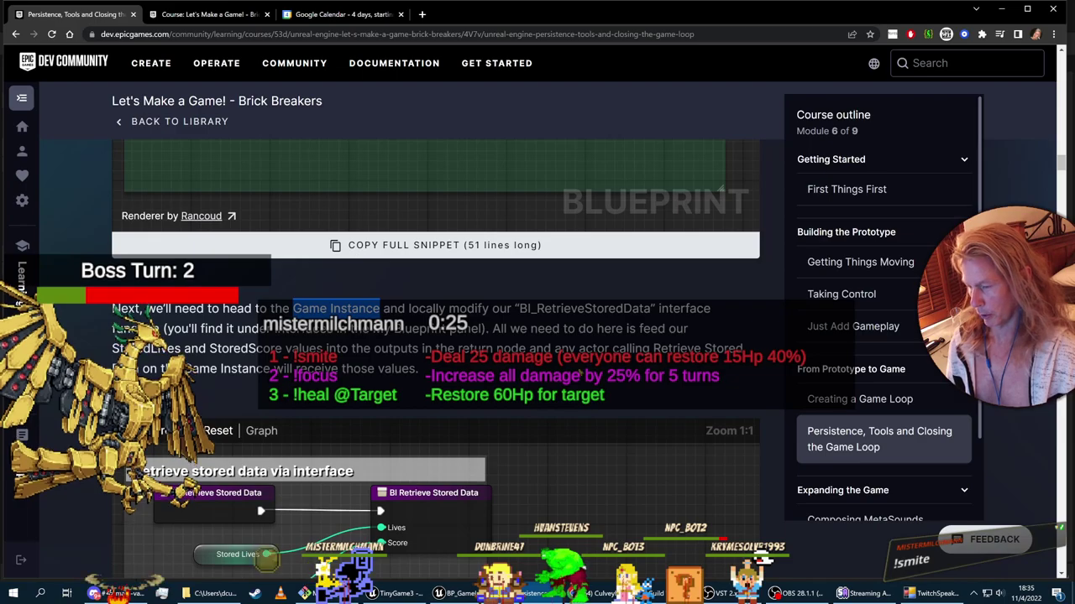
scroll(381, 308, "up", 1)
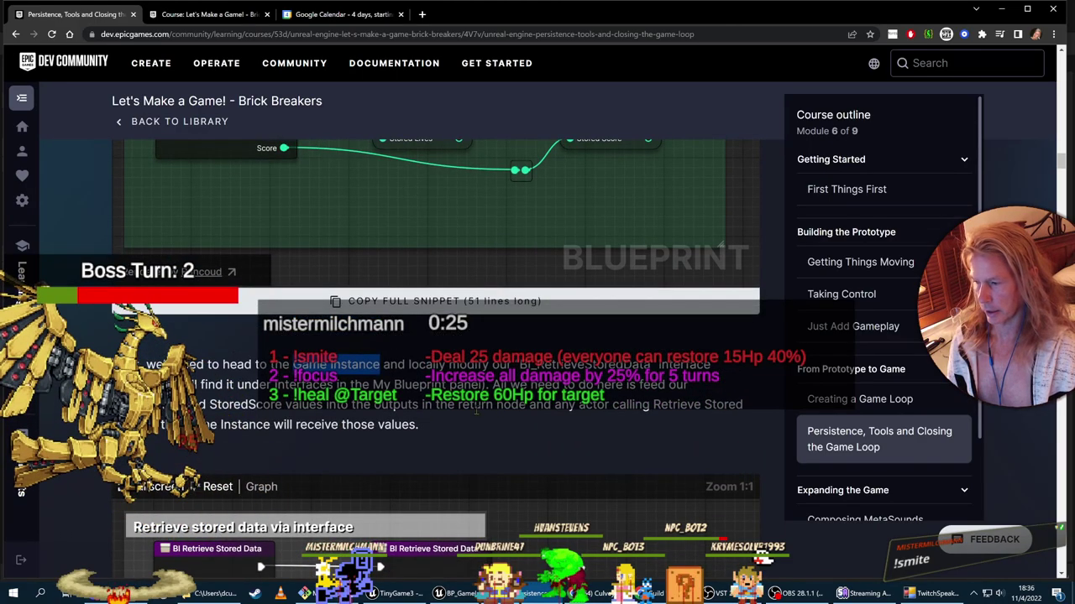
left_click(381, 309)
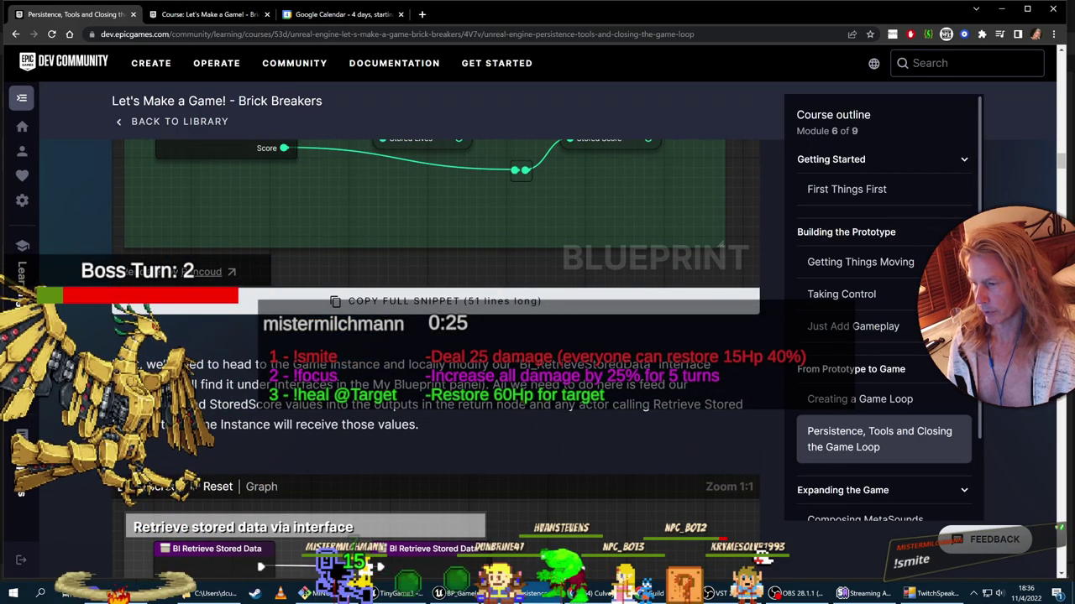
scroll(601, 425, "down", 3)
scroll(601, 425, "up", 2)
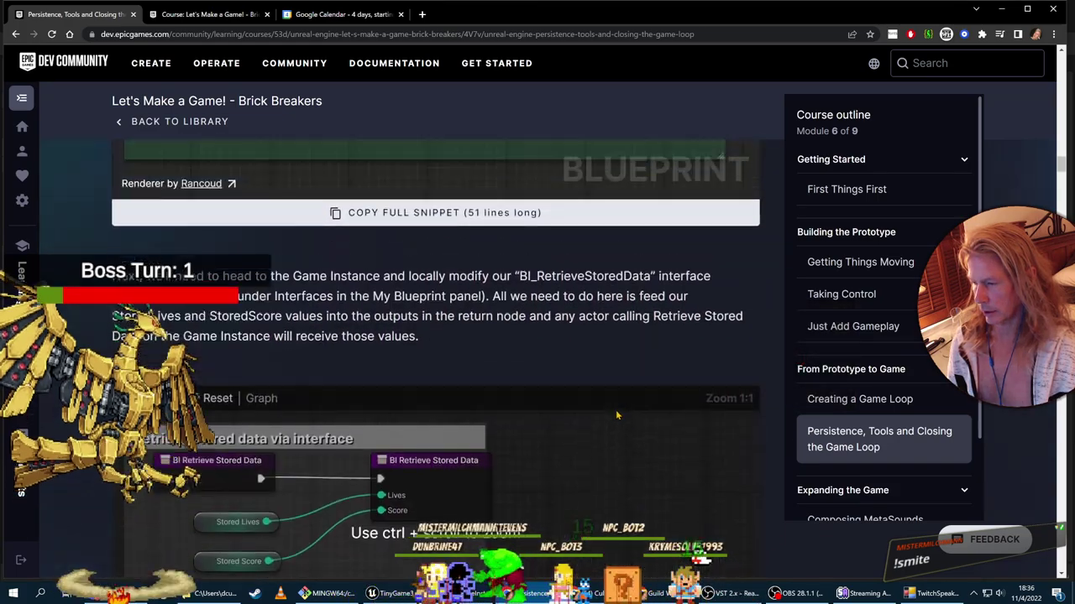
scroll(601, 425, "up", 4)
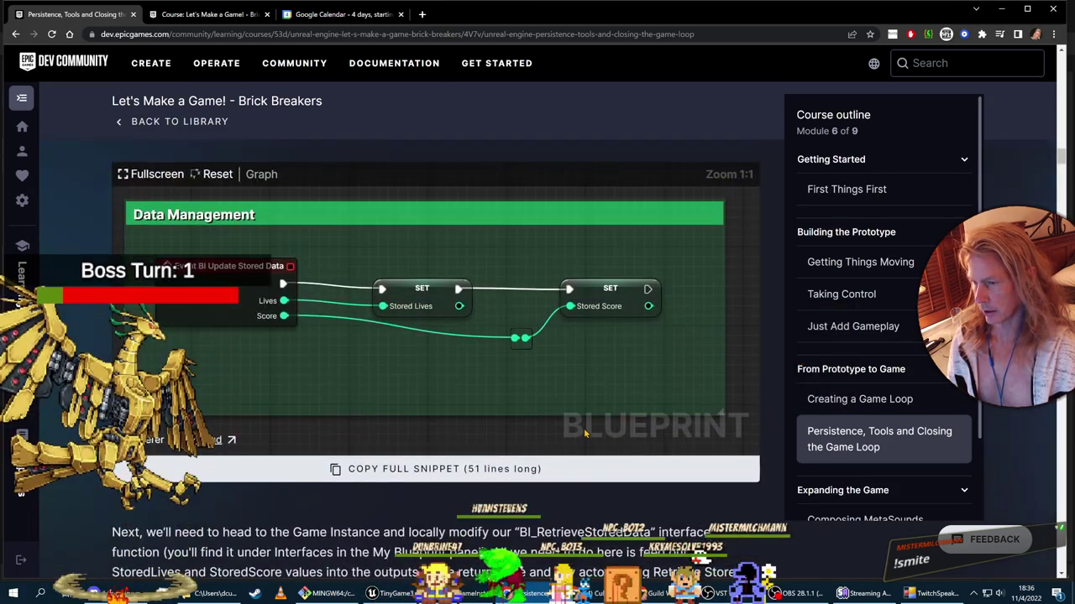
scroll(320, 234, "up", 2)
scroll(298, 294, "down", 6)
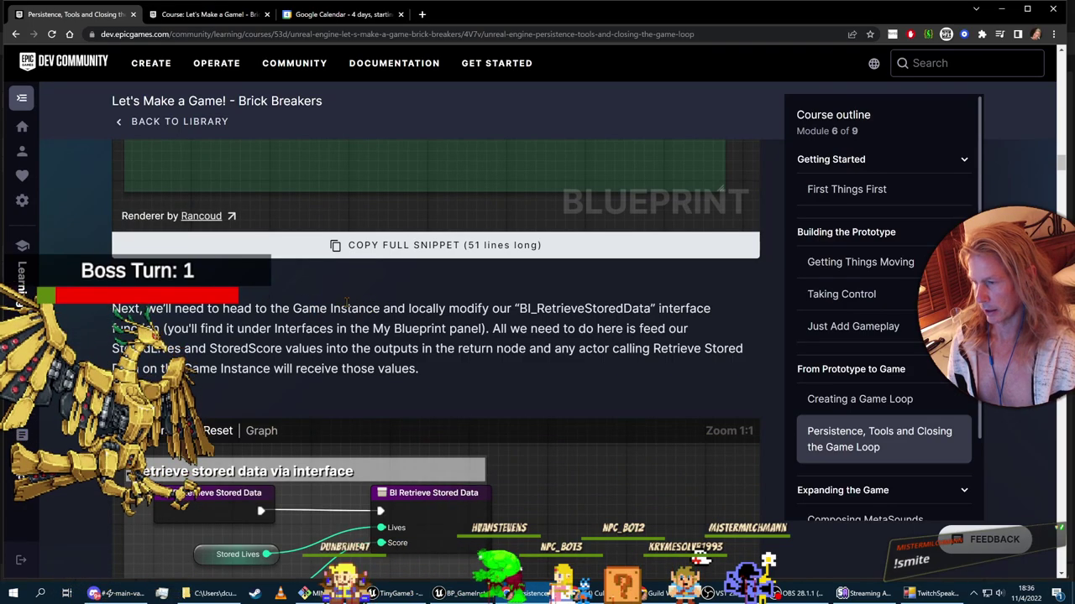
key("alt+Tab")
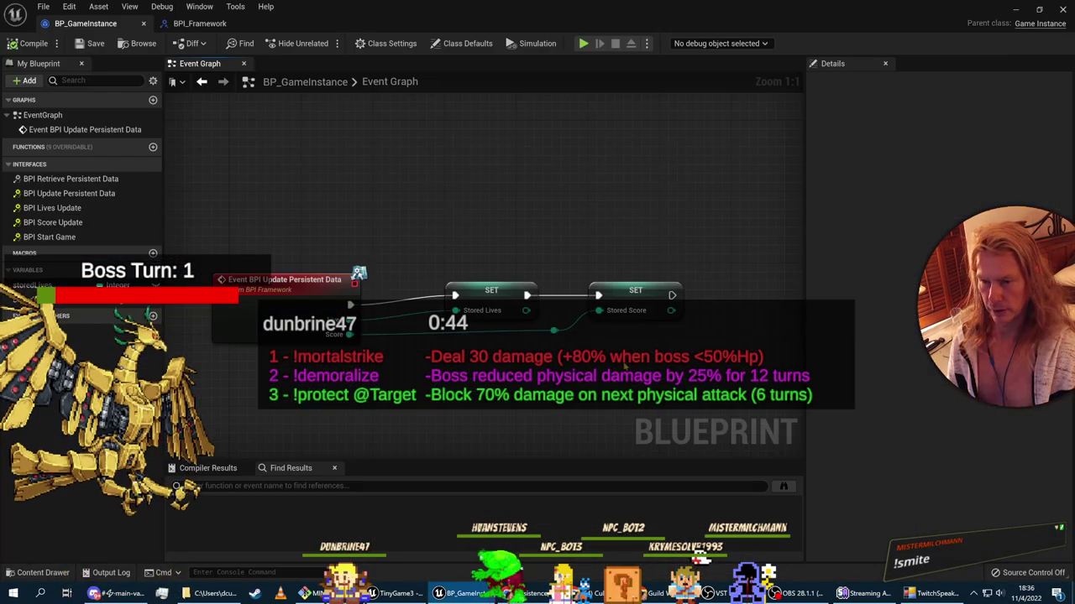
Step: Open BPI_Framework's BPI_RetrievePersistentData graph and compare it with the course page
left_click(200, 24)
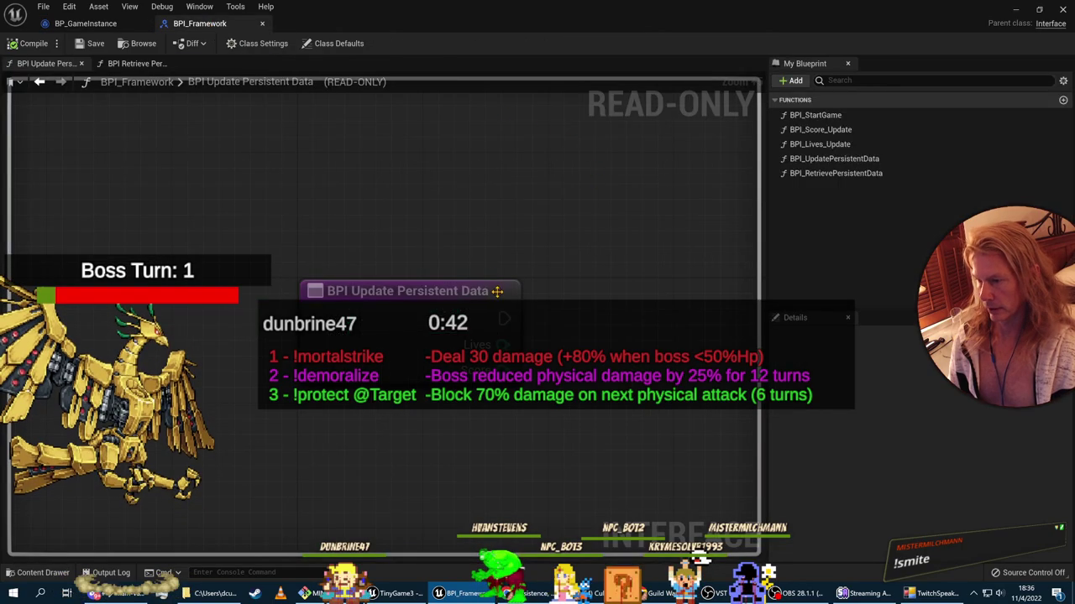
key("alt+Tab")
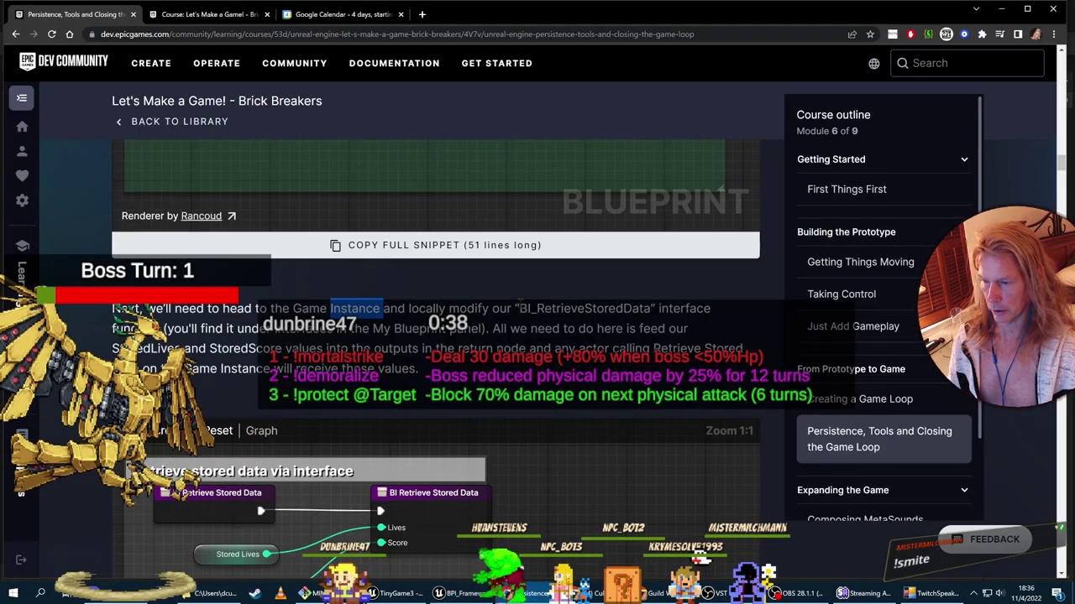
key("alt+Tab")
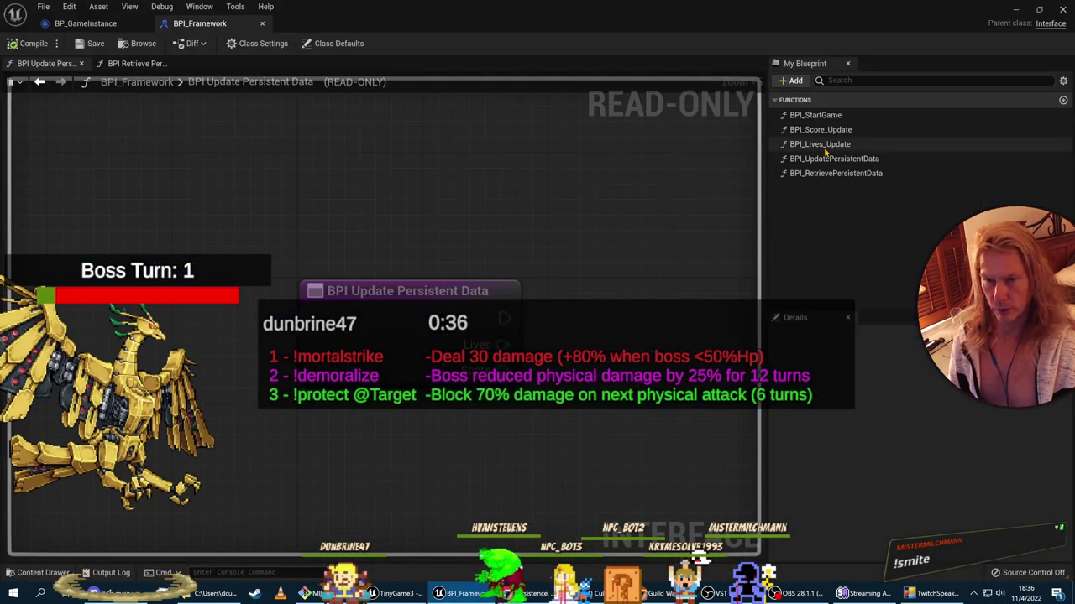
double_click(839, 174)
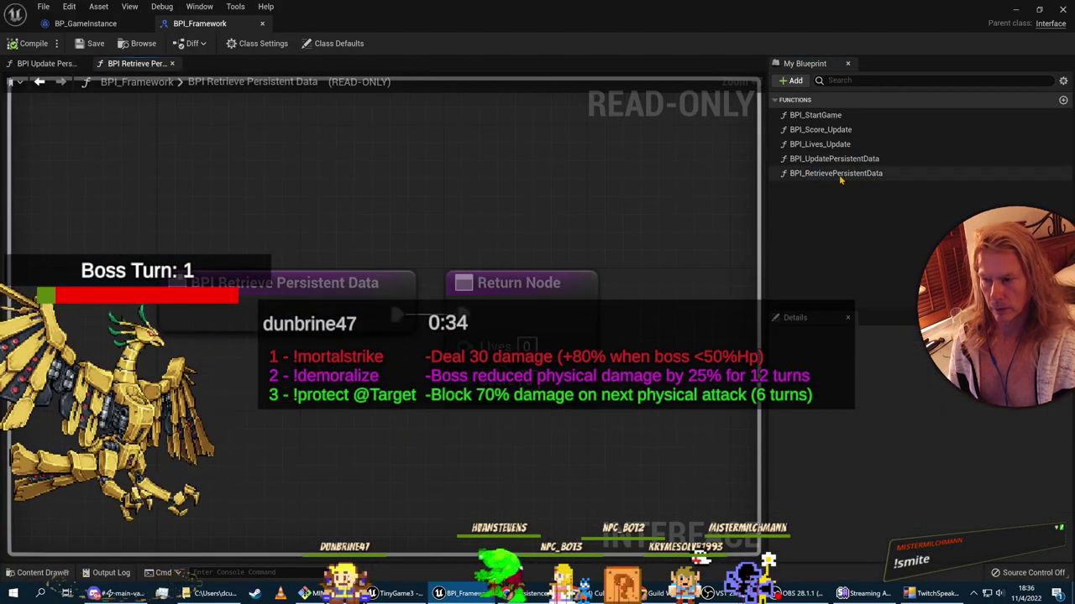
key("alt+Tab")
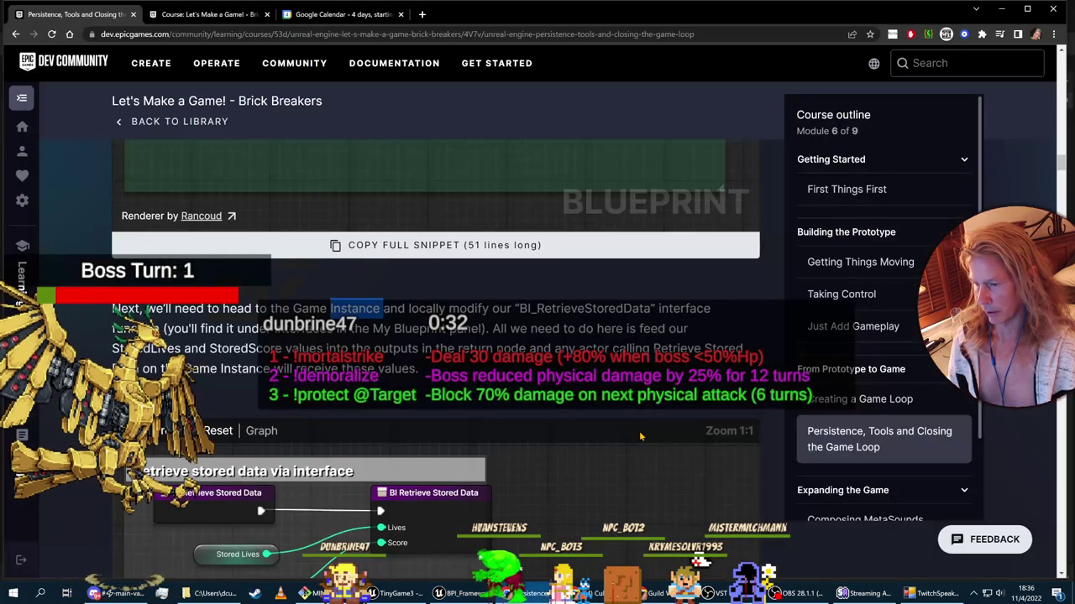
scroll(640, 436, "down", 1)
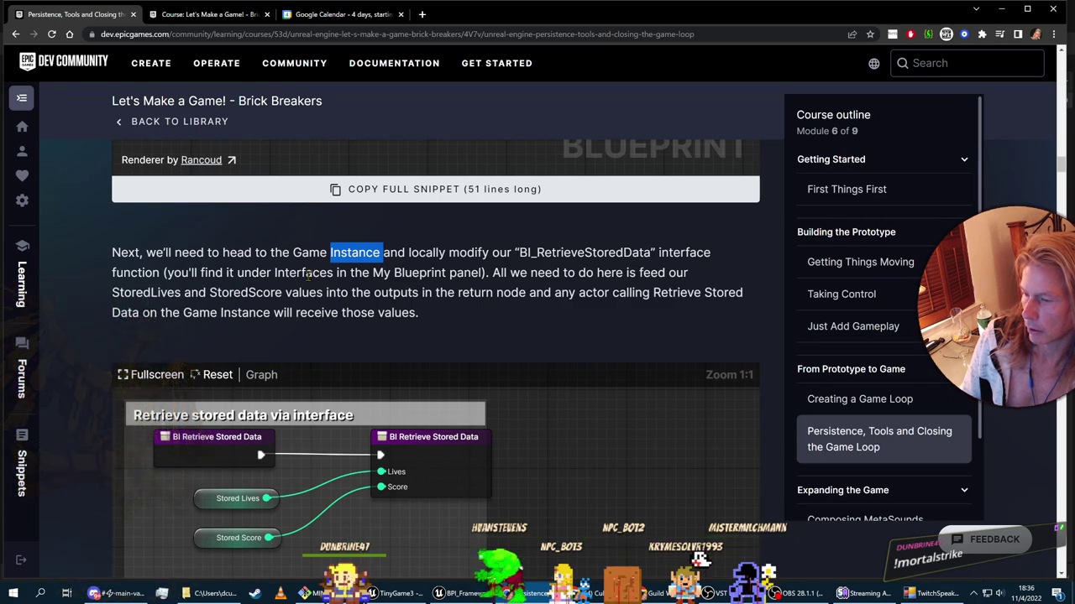
key("alt+Tab")
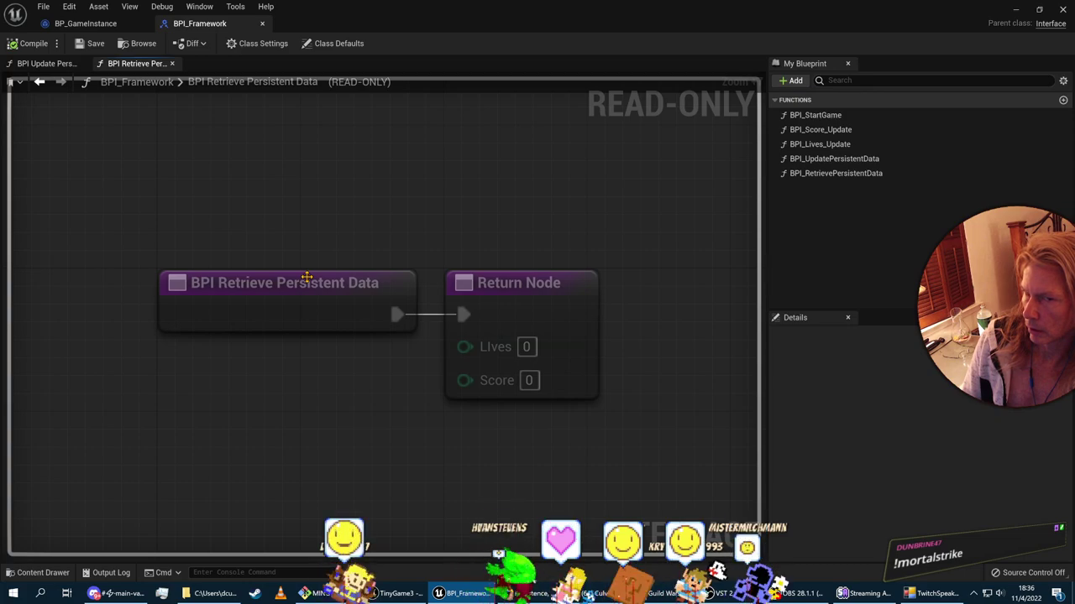
Step: Browse the Interfaces folder, confirm the retrieve graph is read-only, and close it
left_click(43, 573)
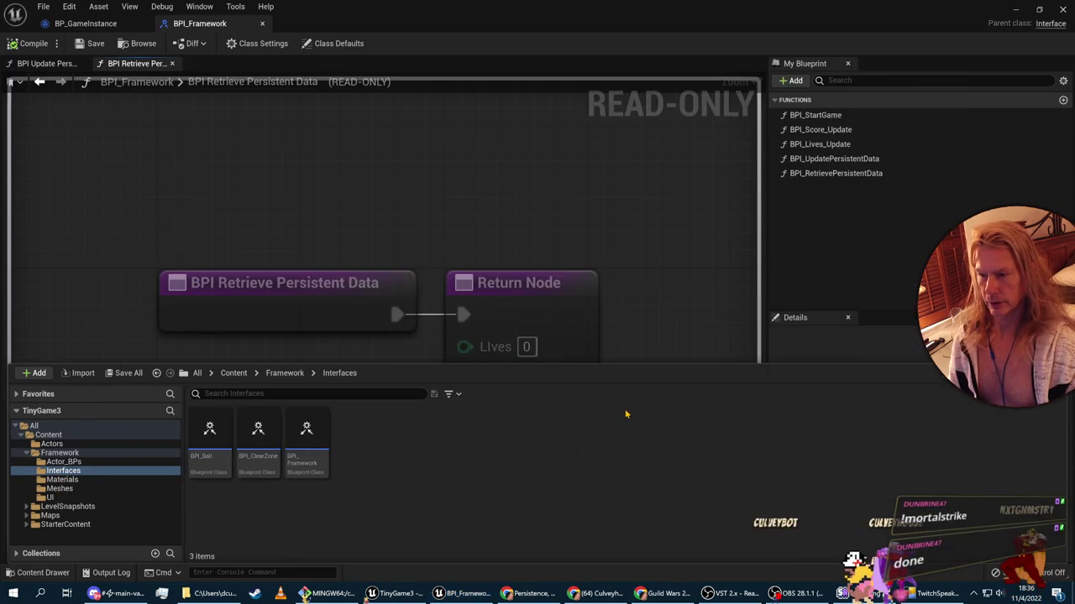
key("alt+Tab")
key("alt+Tab")
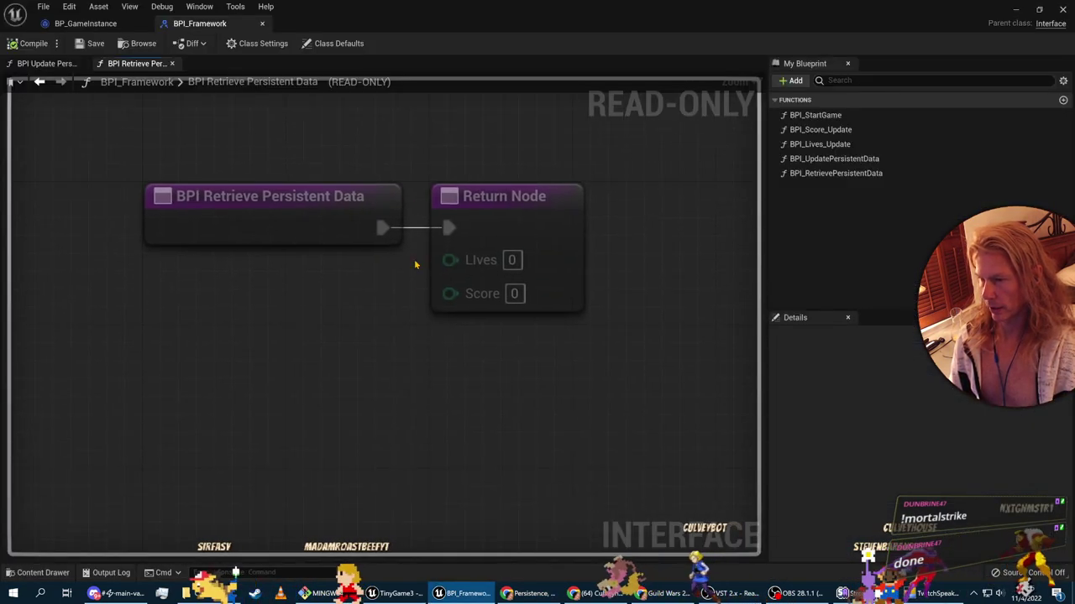
key("alt+Tab")
key("alt+Tab")
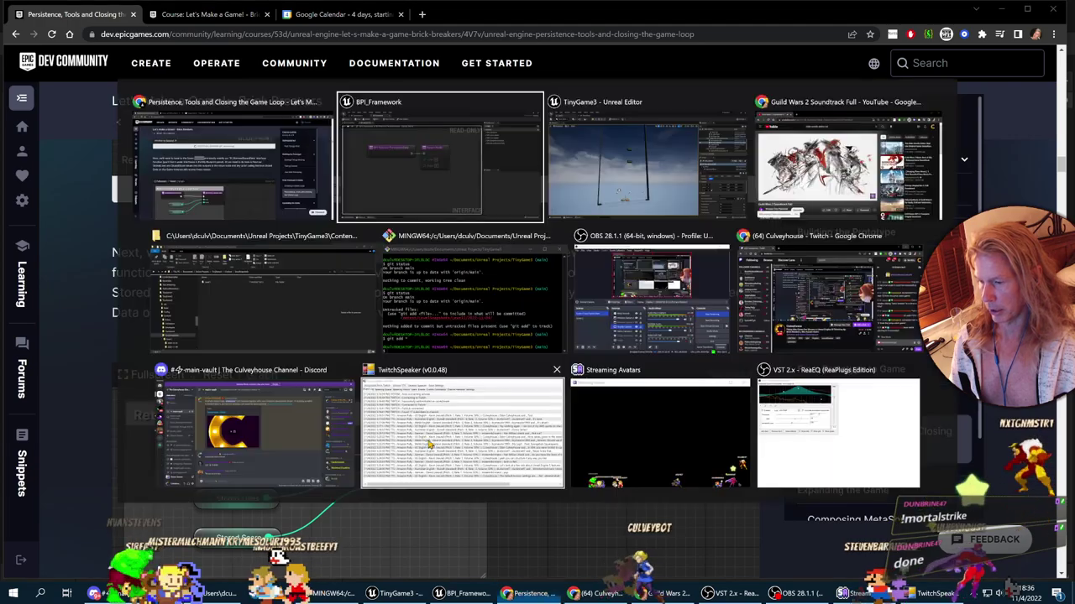
key("alt+Tab")
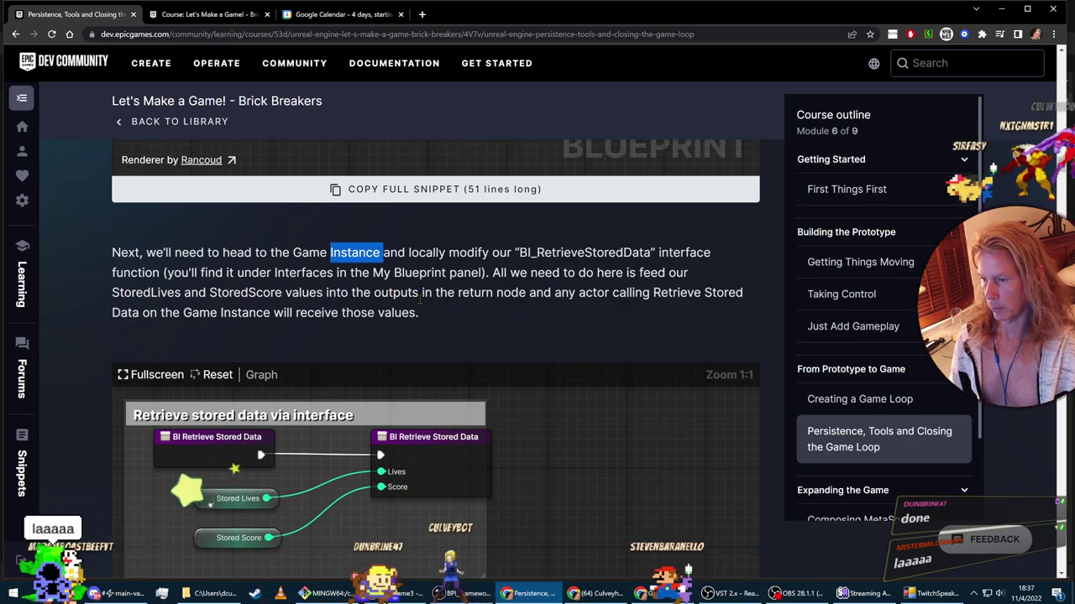
key("alt+Tab")
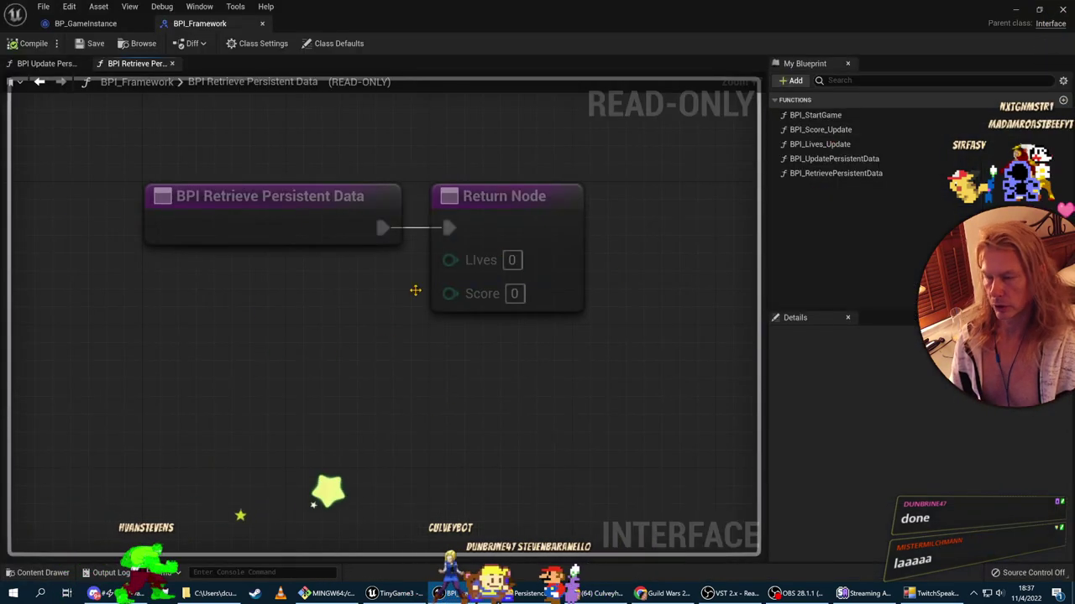
right_click(217, 382)
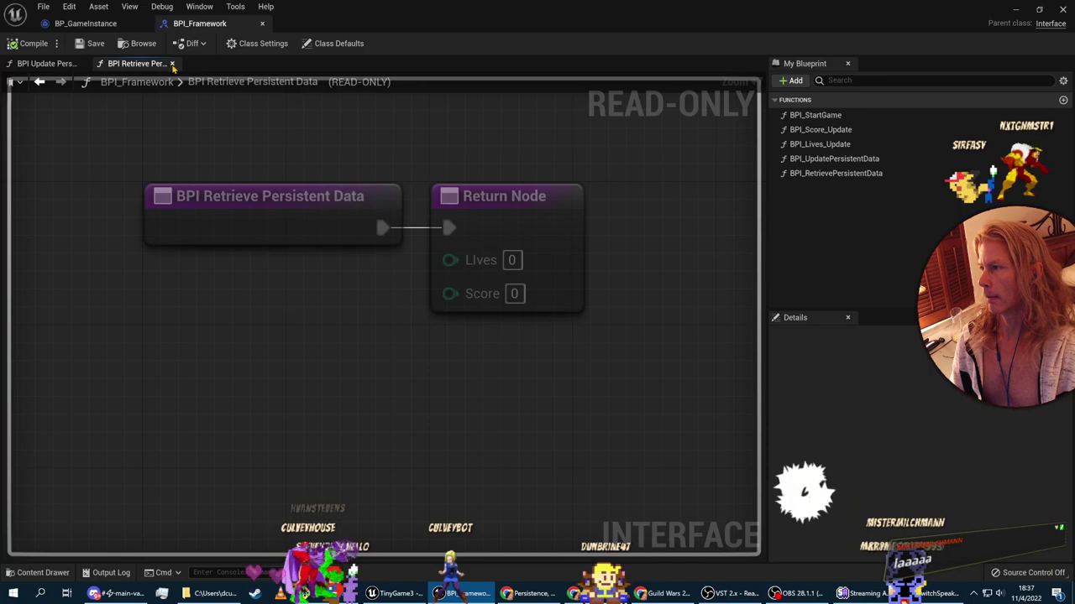
left_click(173, 63)
Step: Close the Update graph and check both BPI functions' inputs and outputs in Details
left_click(82, 64)
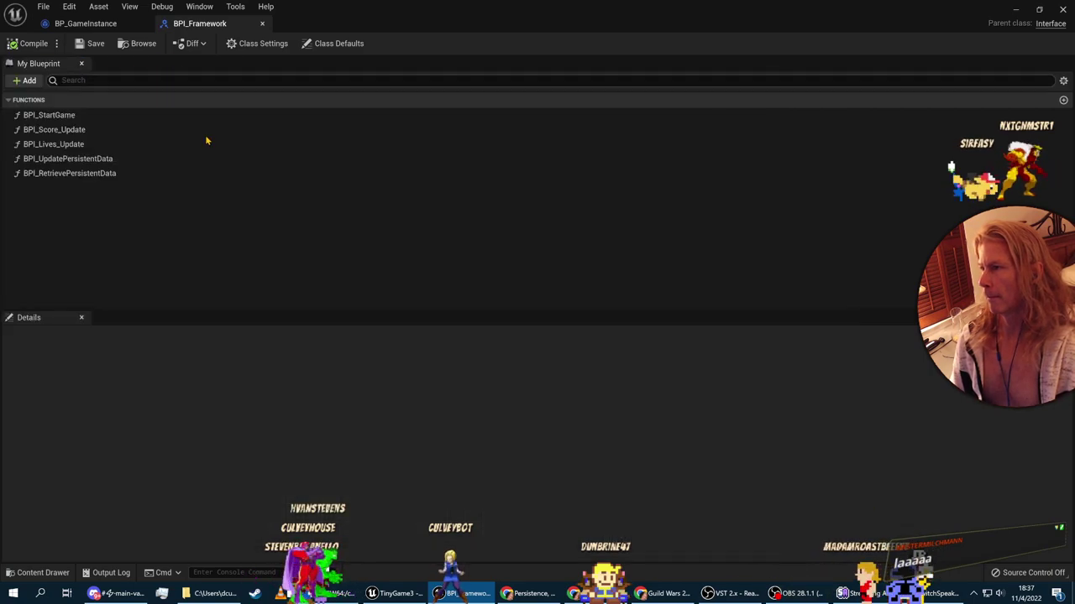
left_click(108, 159)
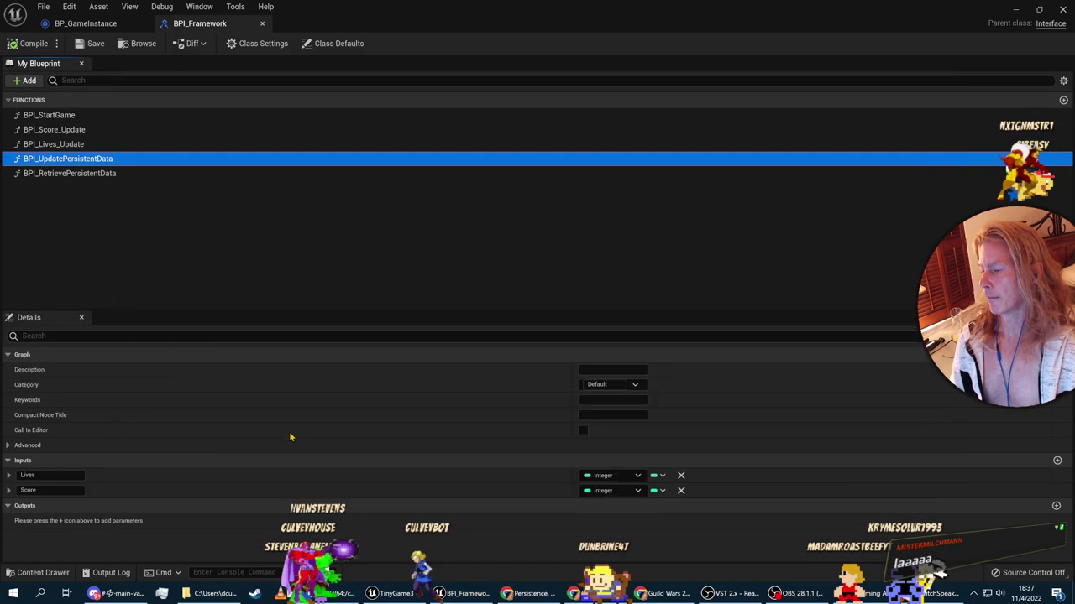
key("alt+Tab")
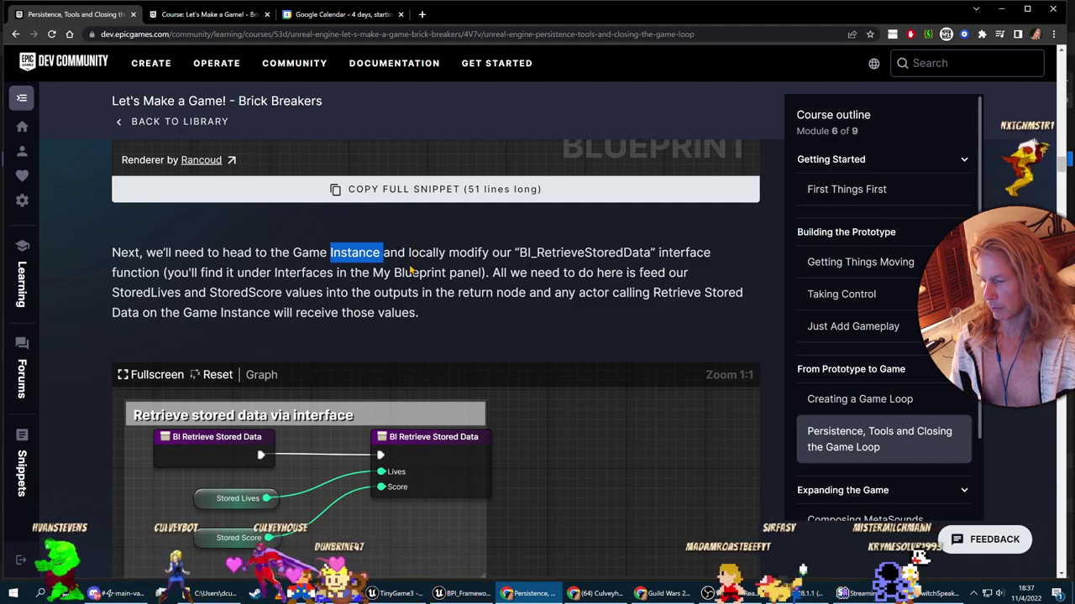
key("alt+Tab")
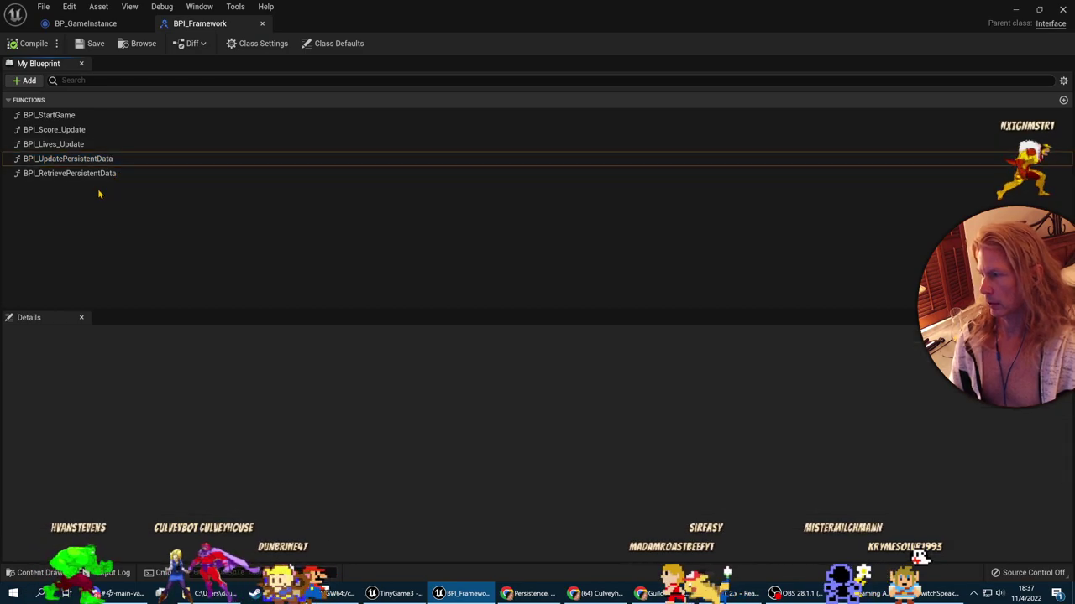
left_click(89, 174)
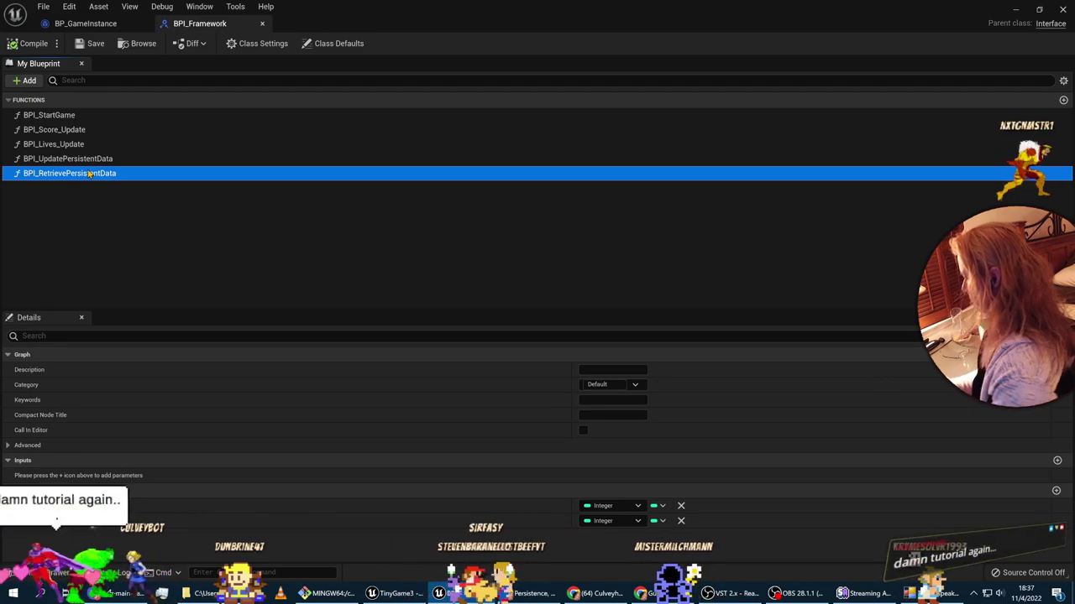
Step: Compare the outputs against the course page, then return to the BP_GameInstance event graph
key("alt+Tab")
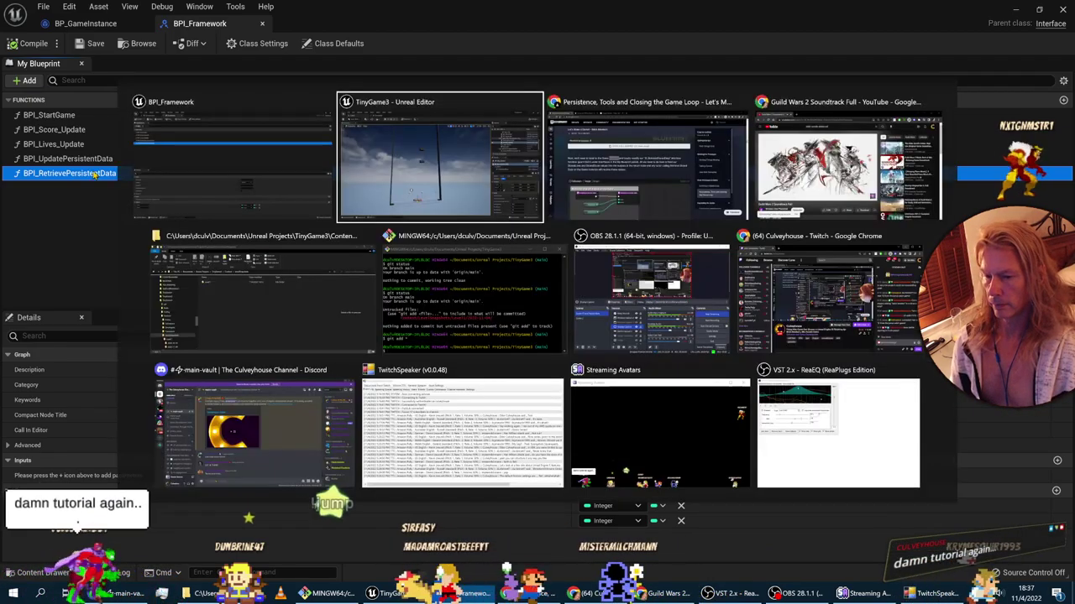
left_click(285, 340)
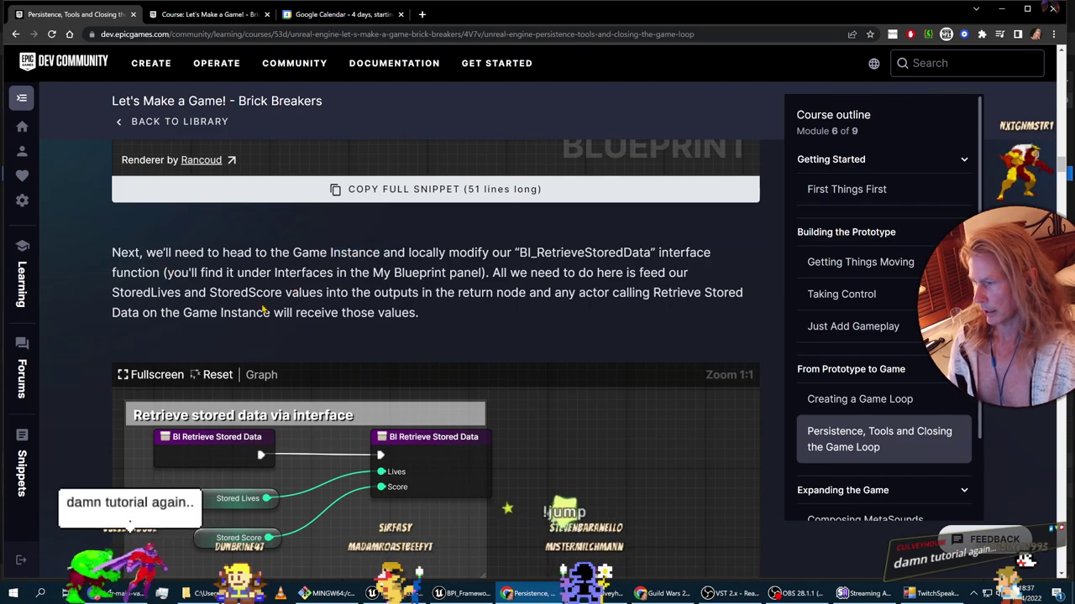
scroll(286, 342, "up", 1)
scroll(285, 342, "down", 7)
scroll(292, 351, "up", 2)
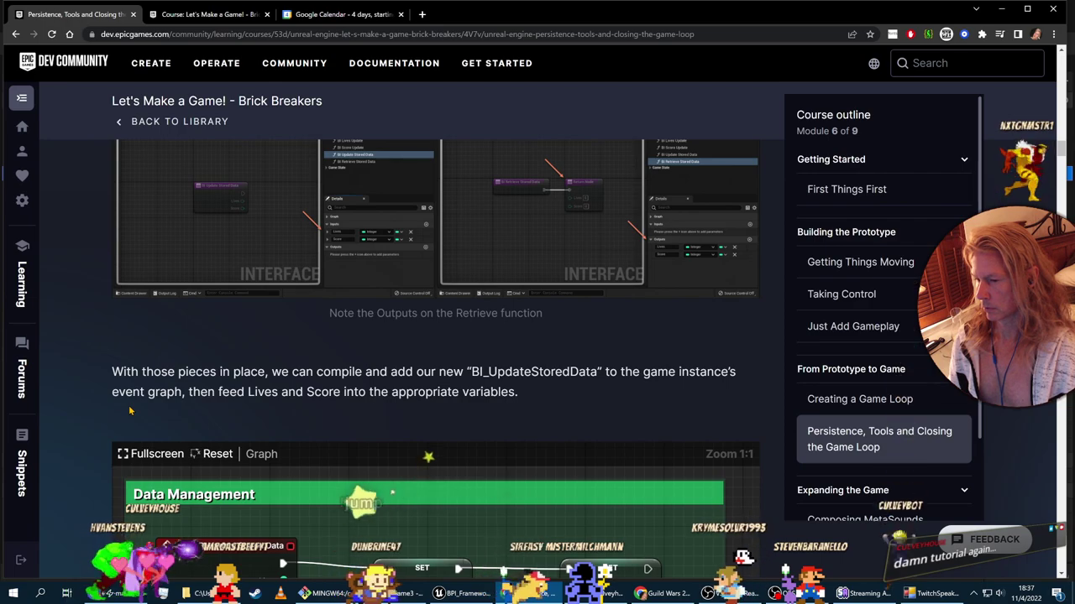
scroll(580, 377, "down", 4)
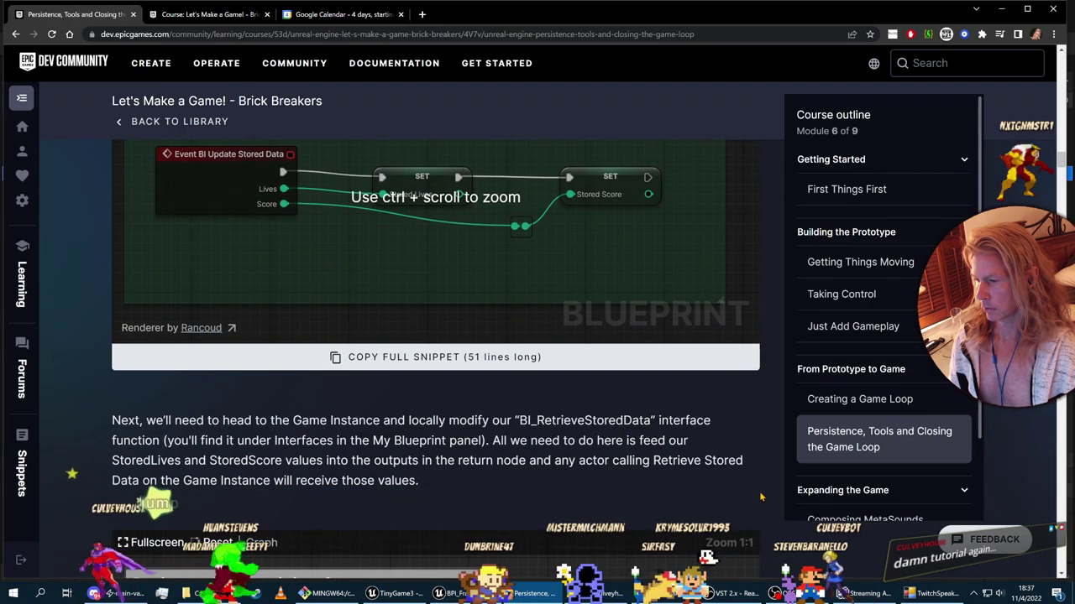
scroll(758, 500, "down", 4)
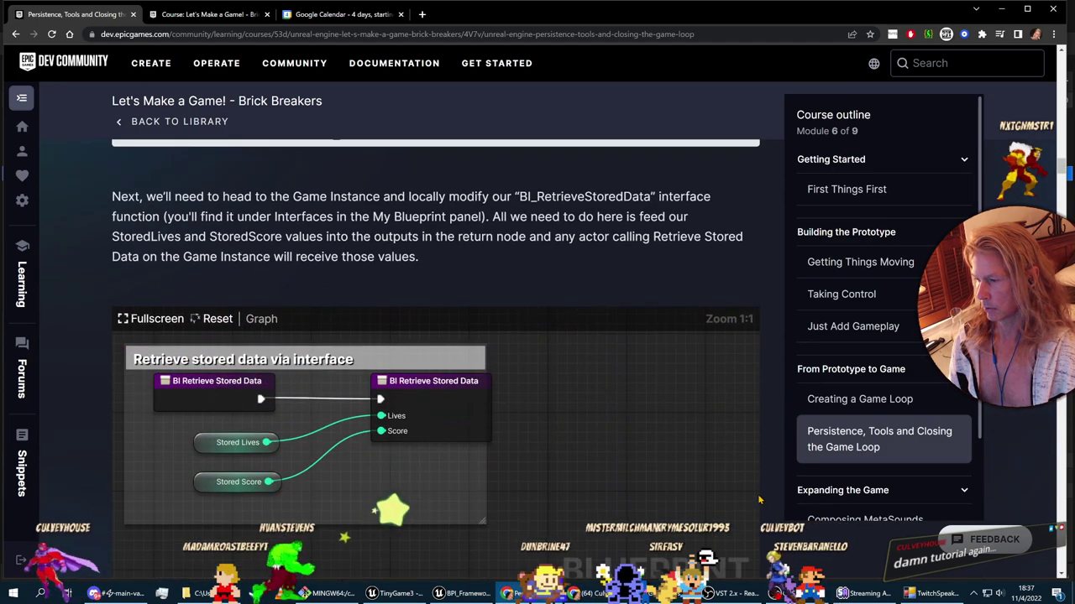
scroll(758, 501, "down", 1)
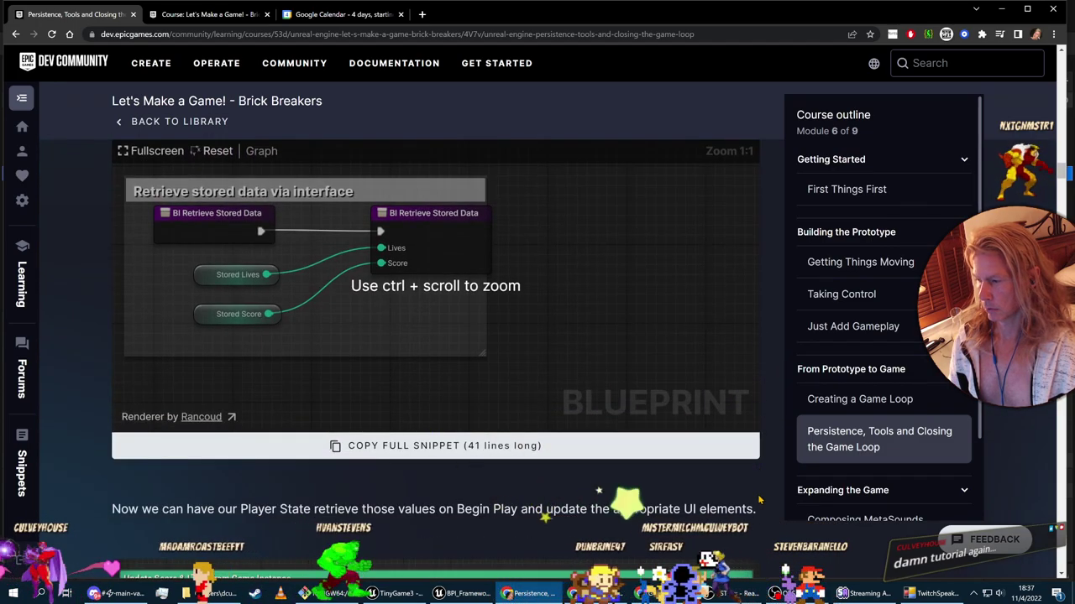
scroll(773, 504, "down", 8)
scroll(353, 363, "up", 1)
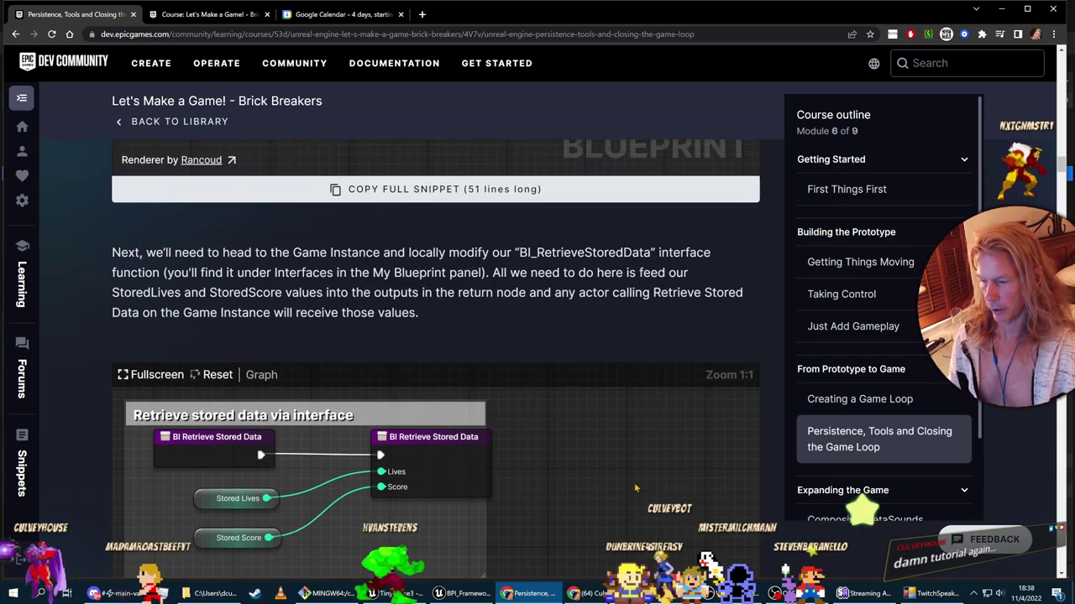
key("alt+Tab")
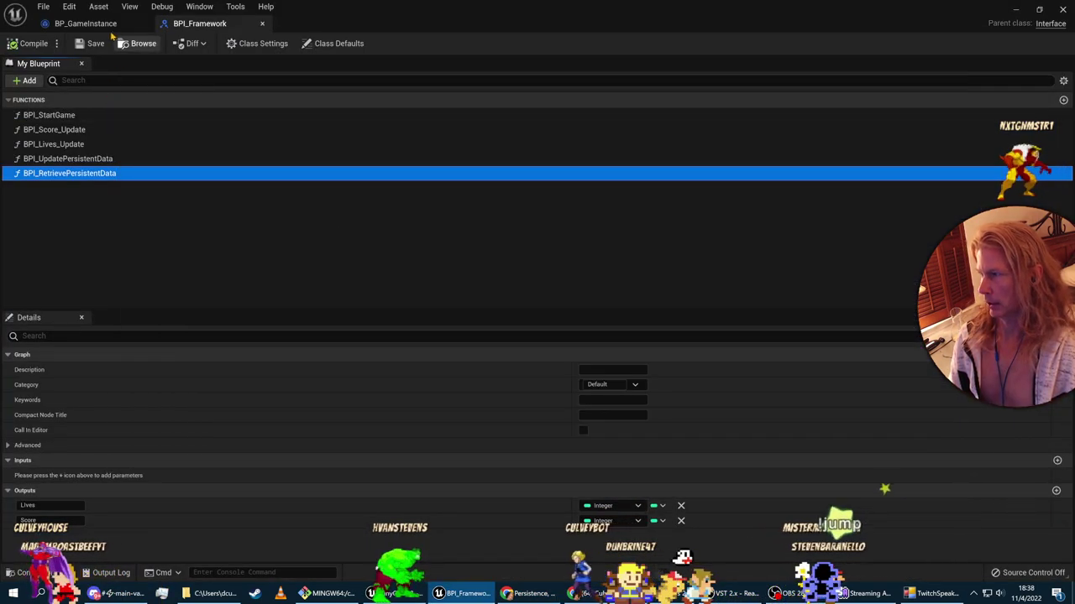
left_click(107, 25)
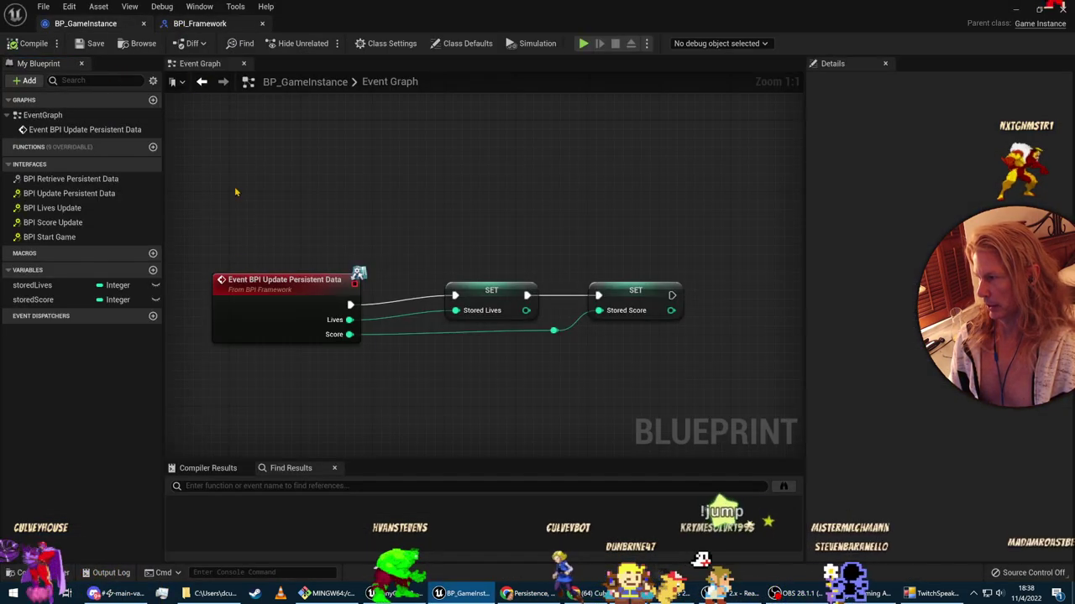
Step: Try converting the BPI Retrieve Persistent Data function into an event
key("alt+Tab")
key("alt+Tab")
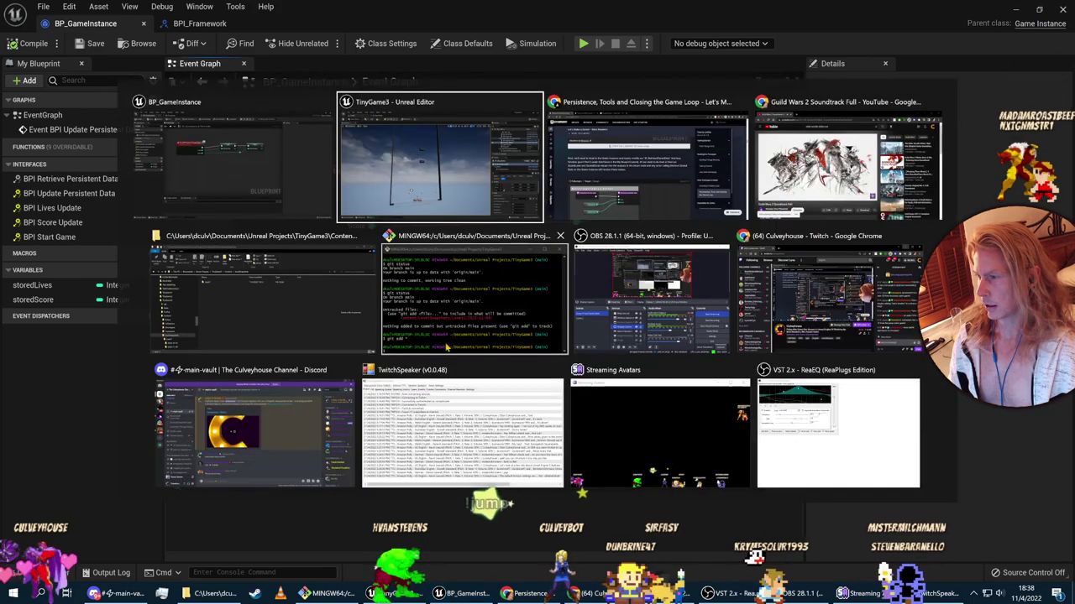
key("alt+Tab")
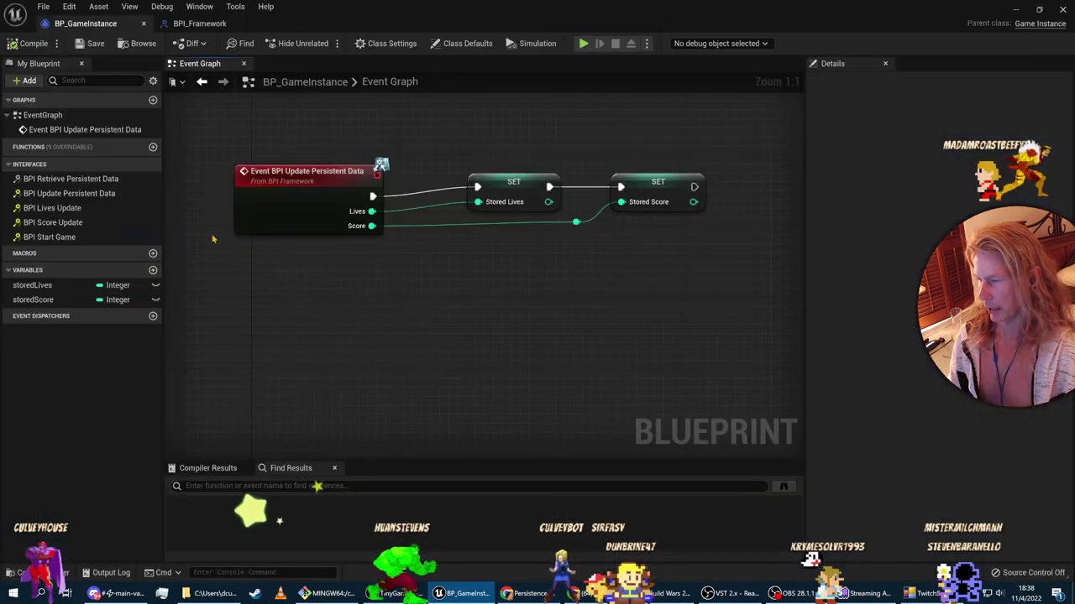
right_click(82, 179)
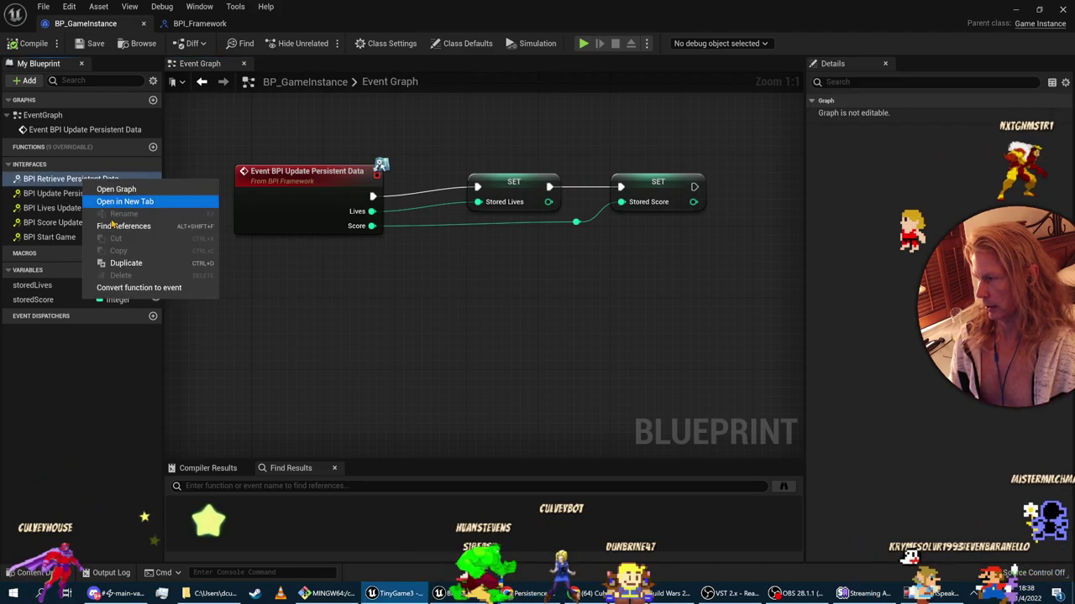
left_click(56, 193)
right_click(56, 194)
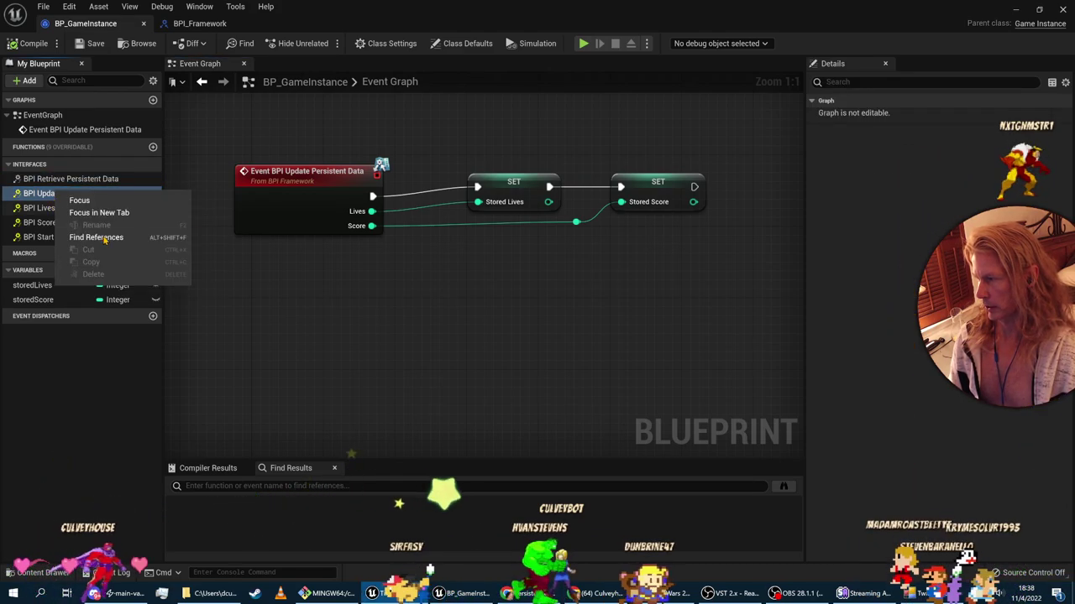
left_click(86, 179)
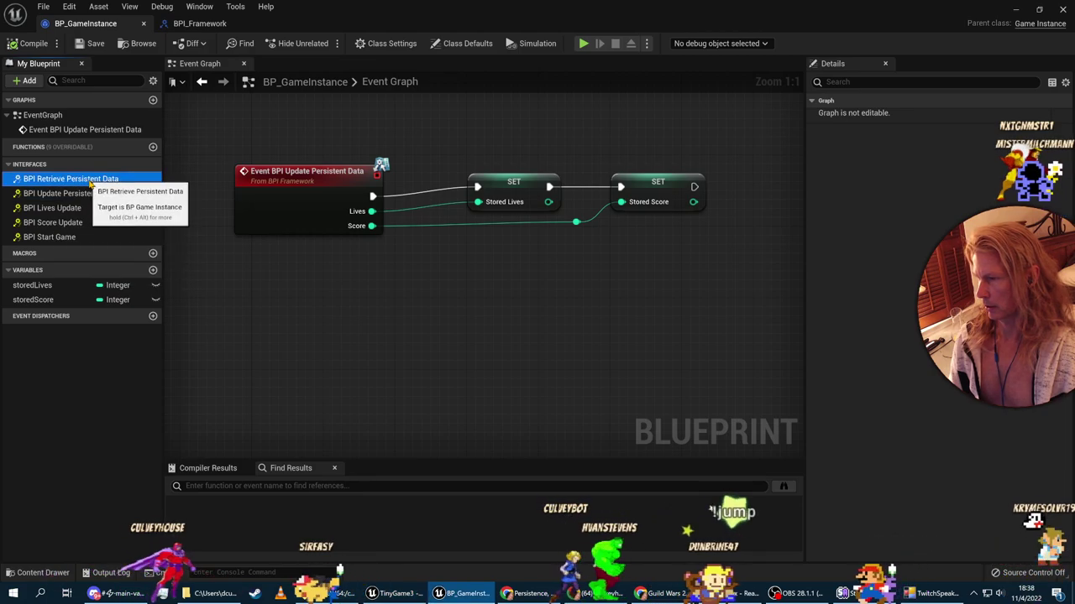
right_click(88, 182)
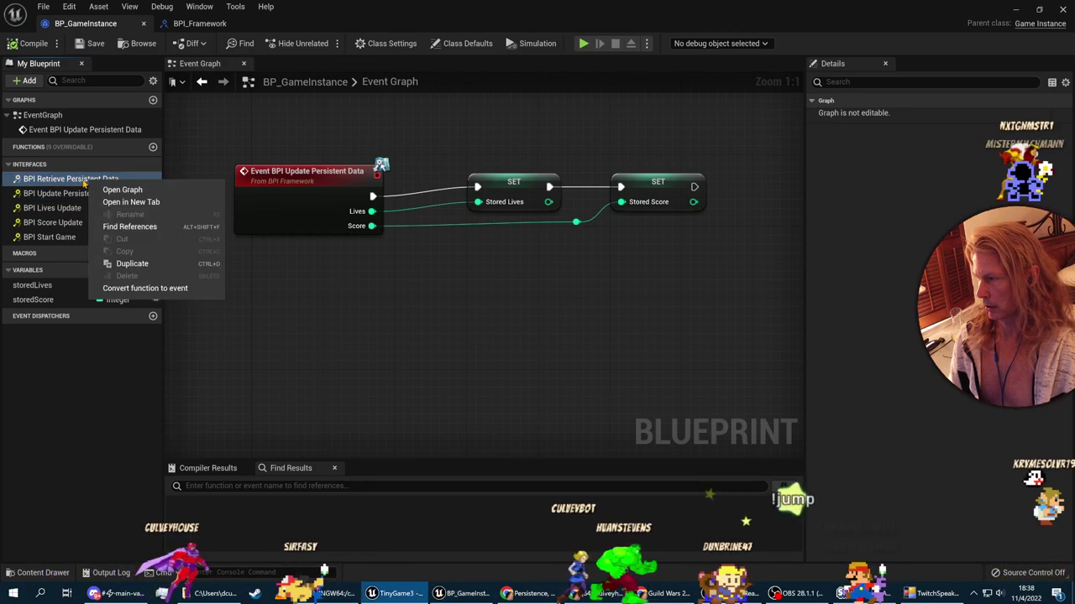
left_click(140, 289)
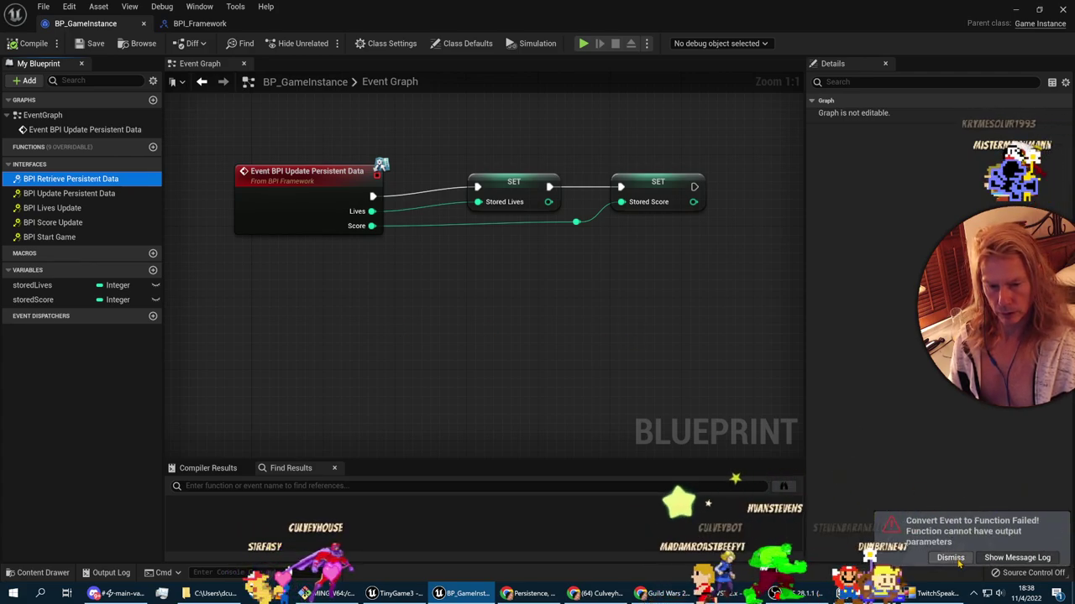
Step: Drop a BPI Retrieve Persistent Data call node under the update event, checking the error log
left_click_drag(84, 179, 299, 319)
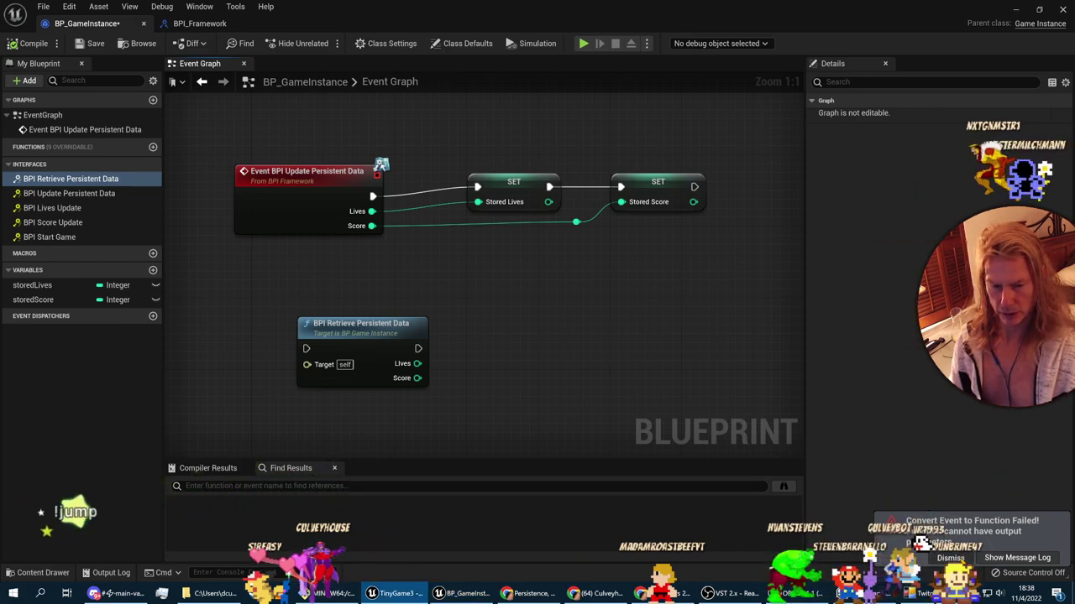
left_click(1016, 558)
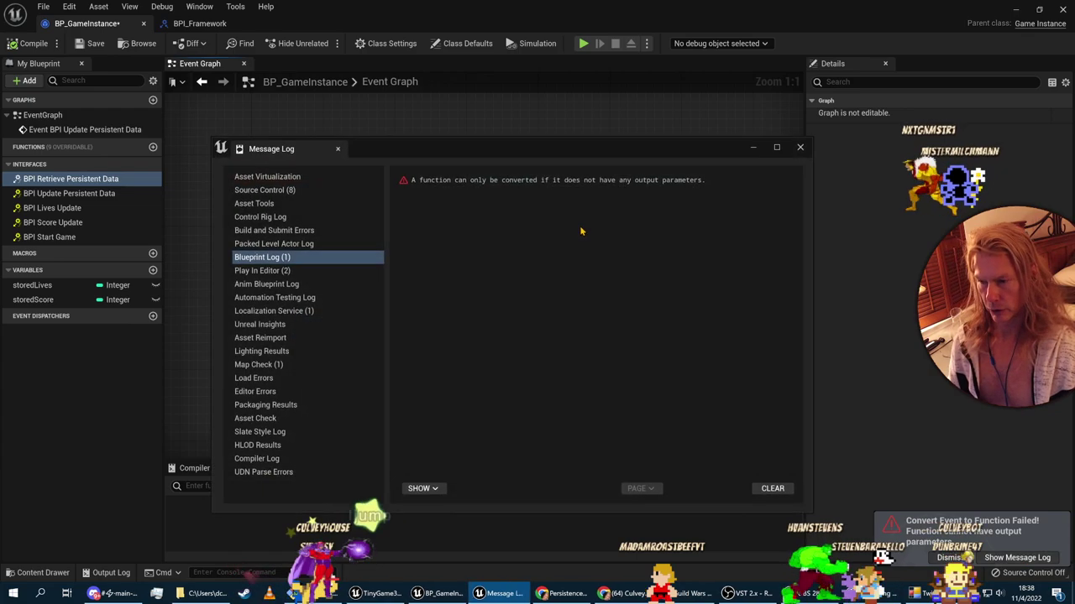
left_click(798, 148)
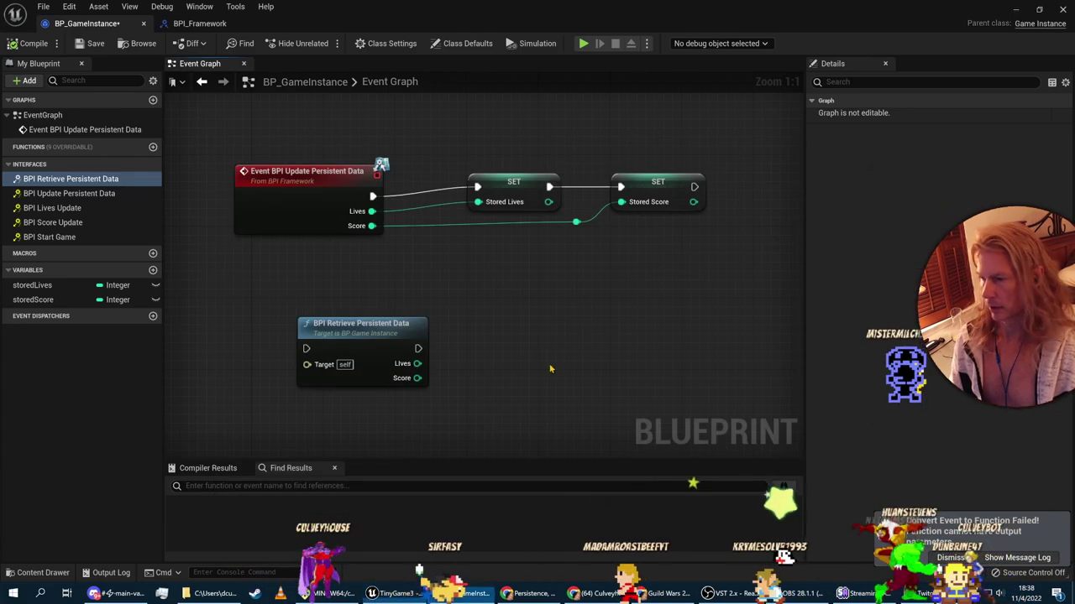
left_click_drag(370, 327, 306, 283)
left_click(476, 366)
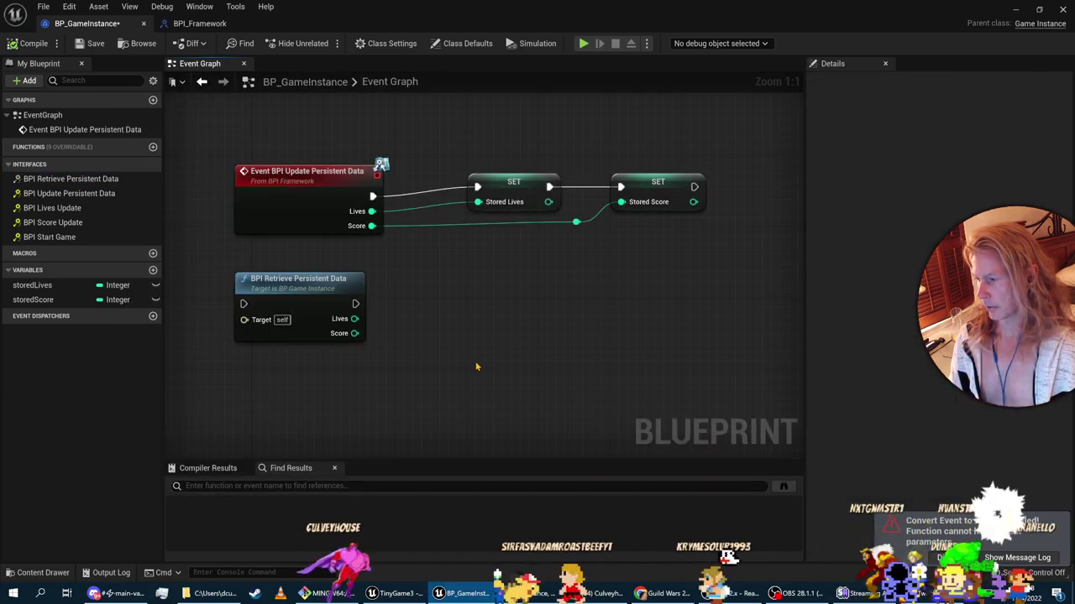
key("alt+Tab")
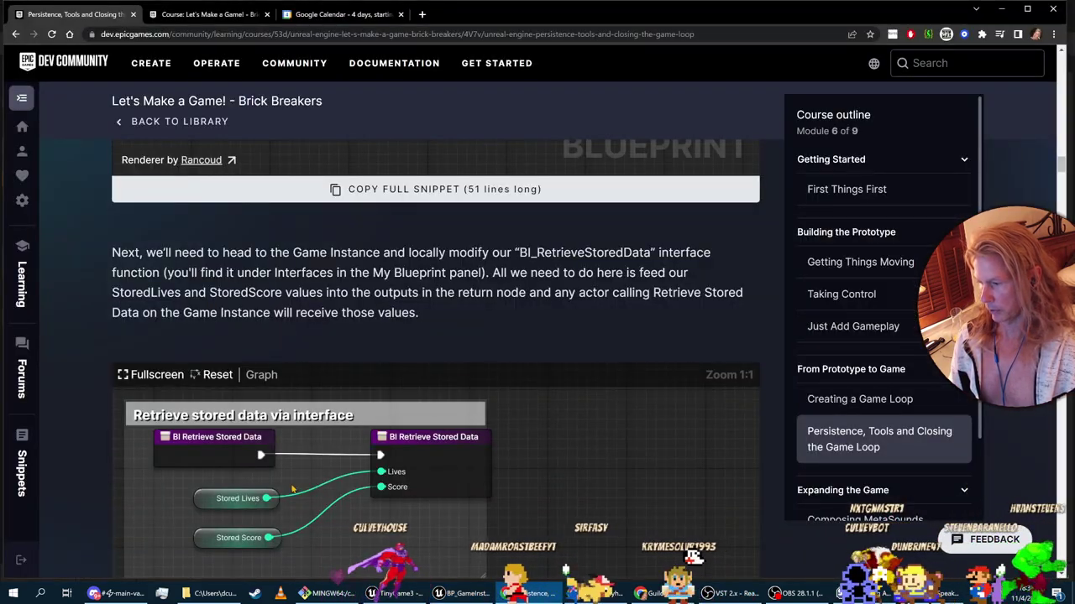
key("alt+Tab")
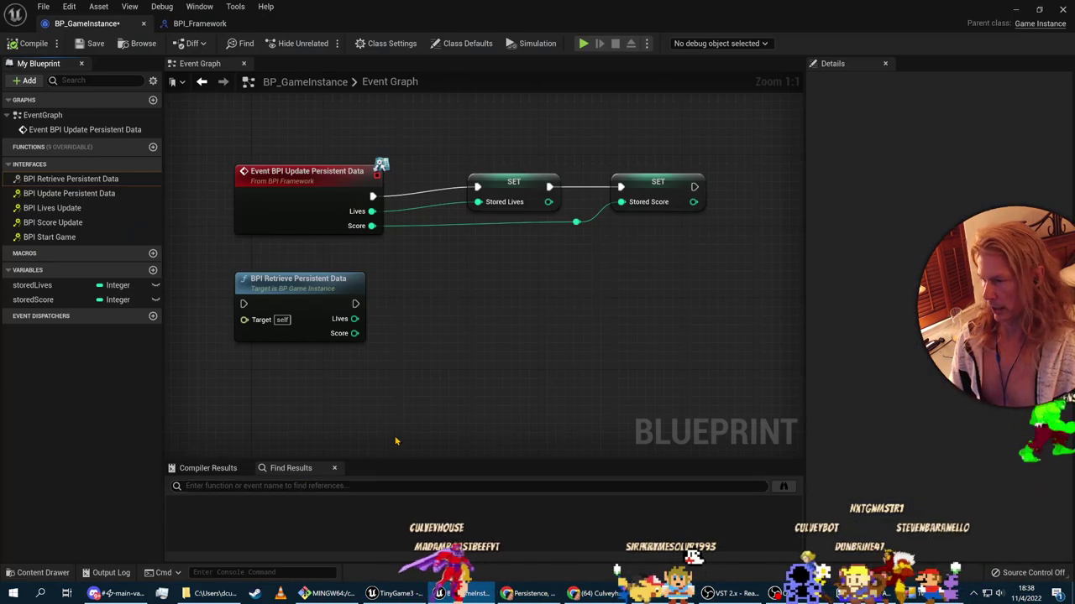
key("alt+Tab")
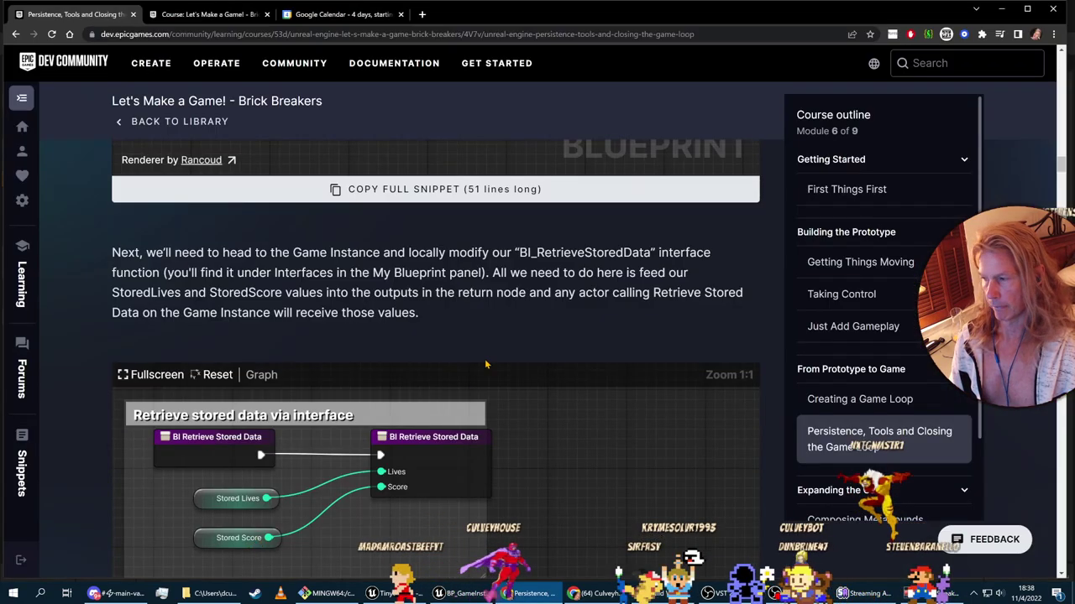
key("alt+Tab")
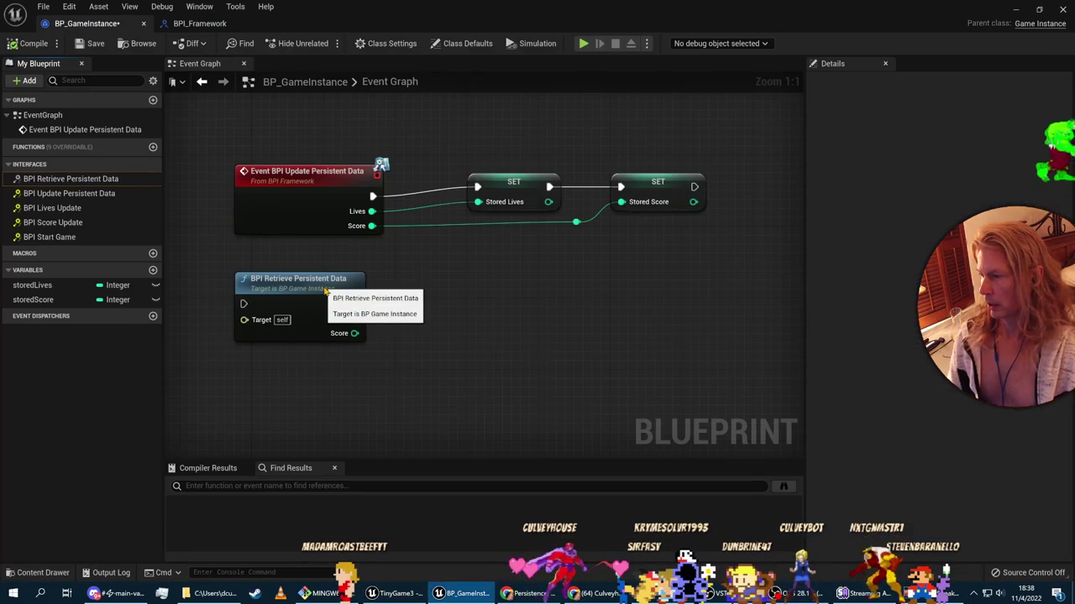
Step: Delete the retrieve call node and find the course step on the retrieve return node
key("Delete")
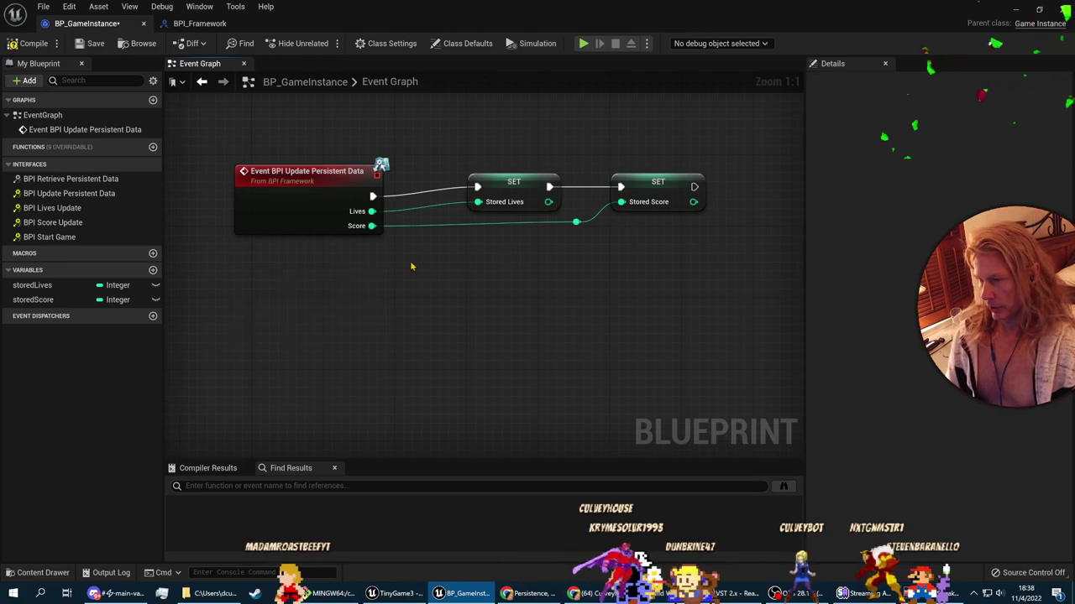
right_click_drag(411, 267, 403, 338)
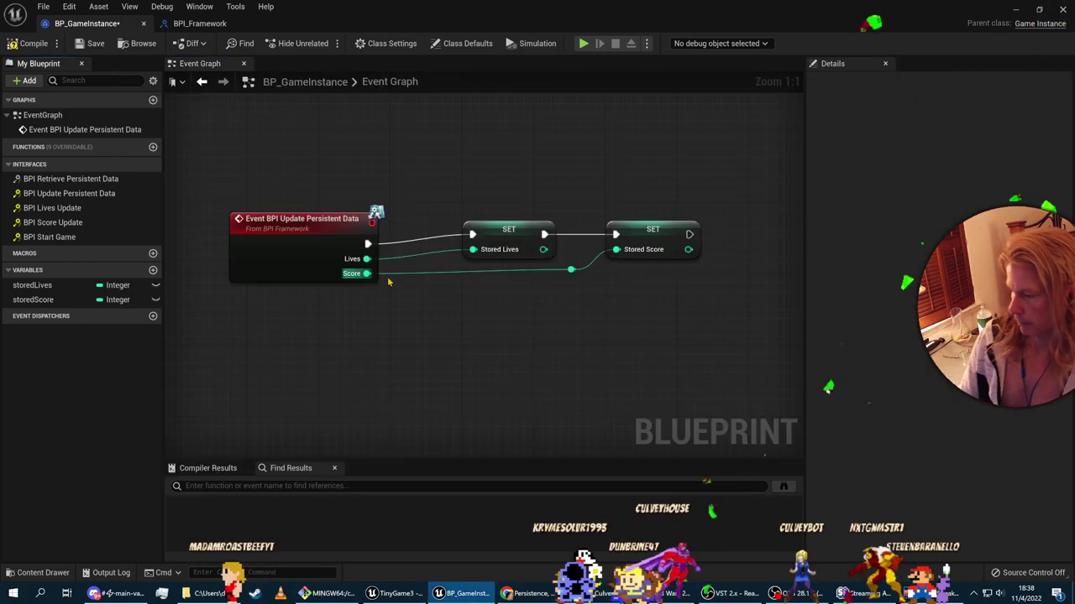
key("alt+Tab")
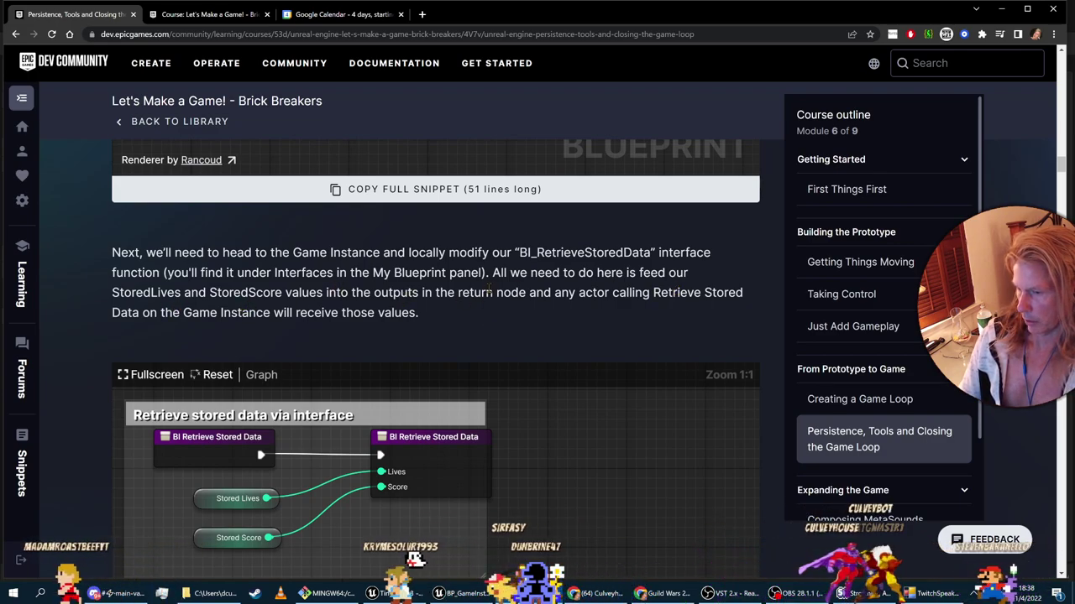
scroll(543, 354, "down", 5)
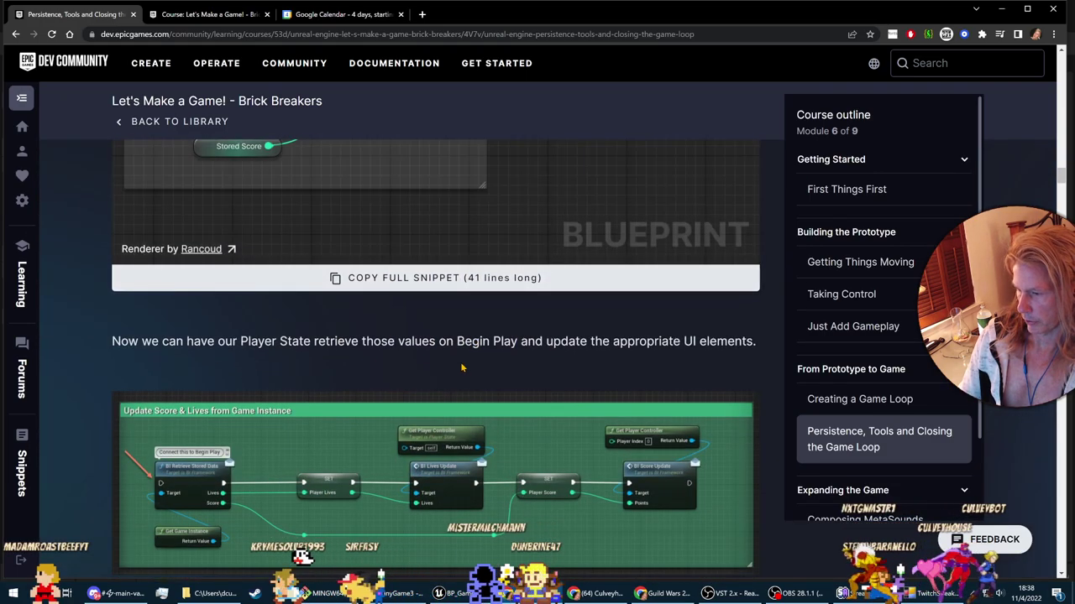
scroll(283, 437, "down", 3)
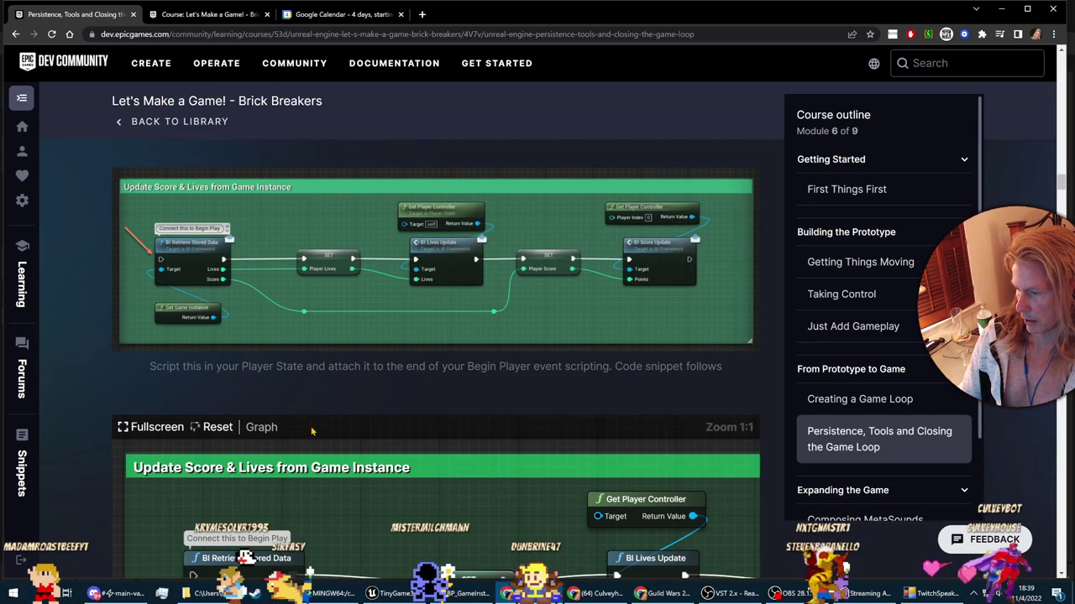
scroll(311, 430, "up", 10)
scroll(327, 422, "down", 1)
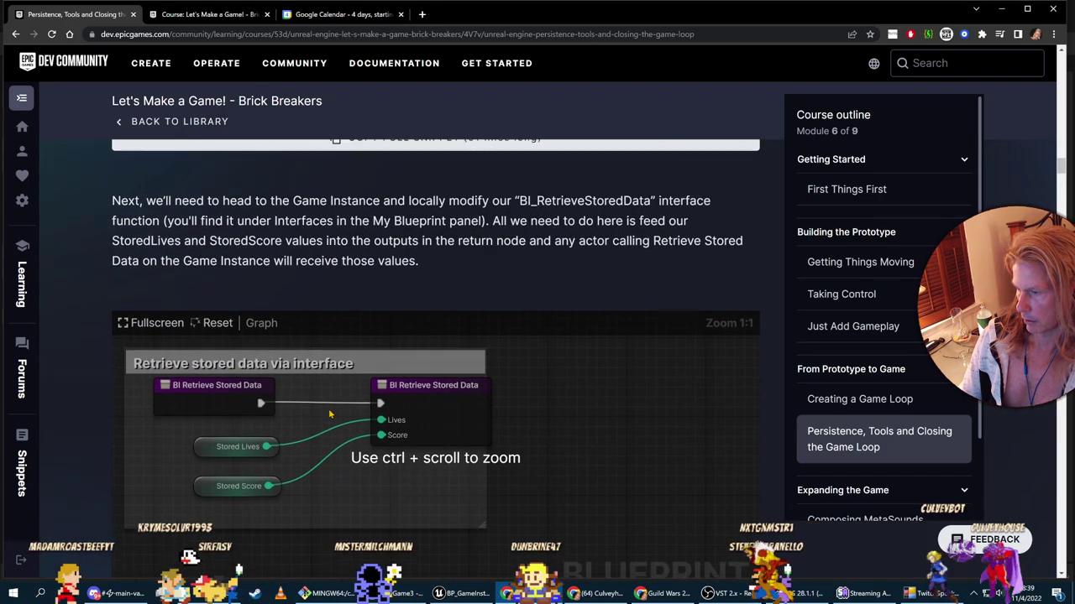
scroll(321, 409, "up", 1)
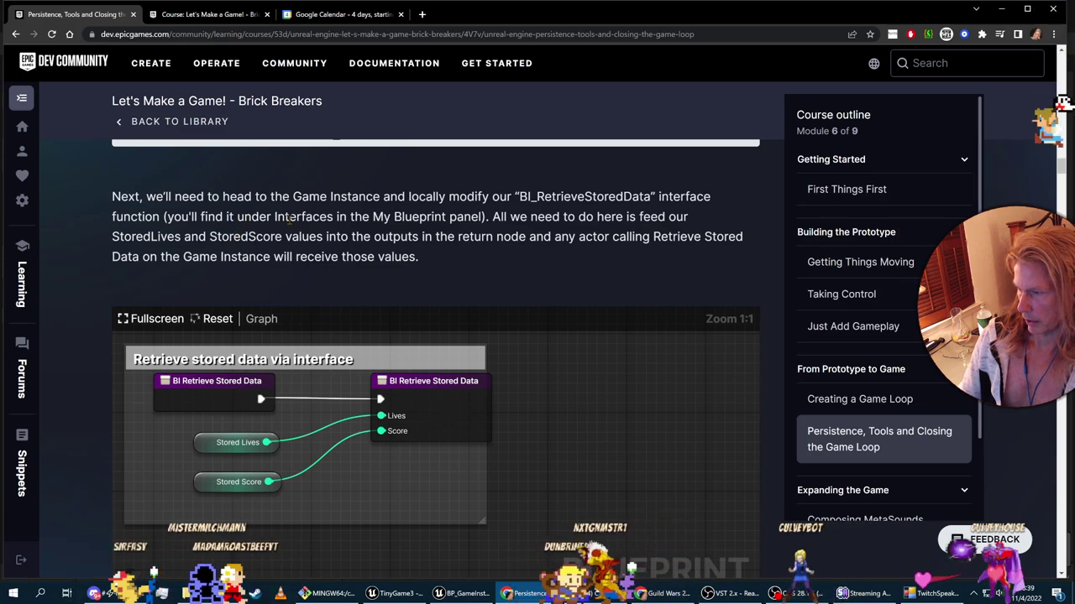
Step: Open the Content Drawer at the Interfaces folder, then switch to the BPI_Framework tab
key("alt+Tab")
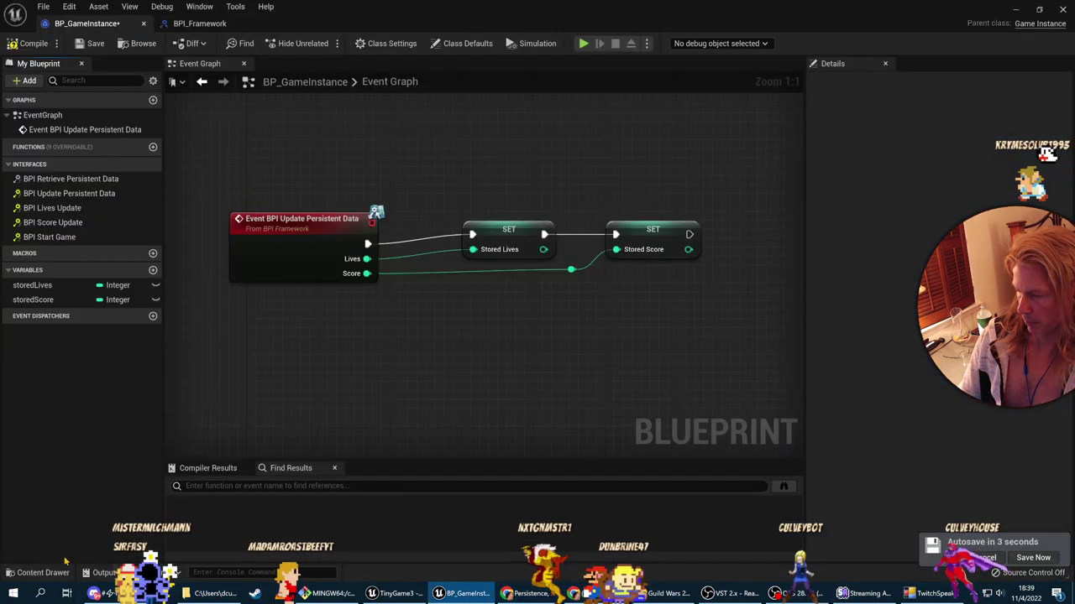
left_click(42, 573)
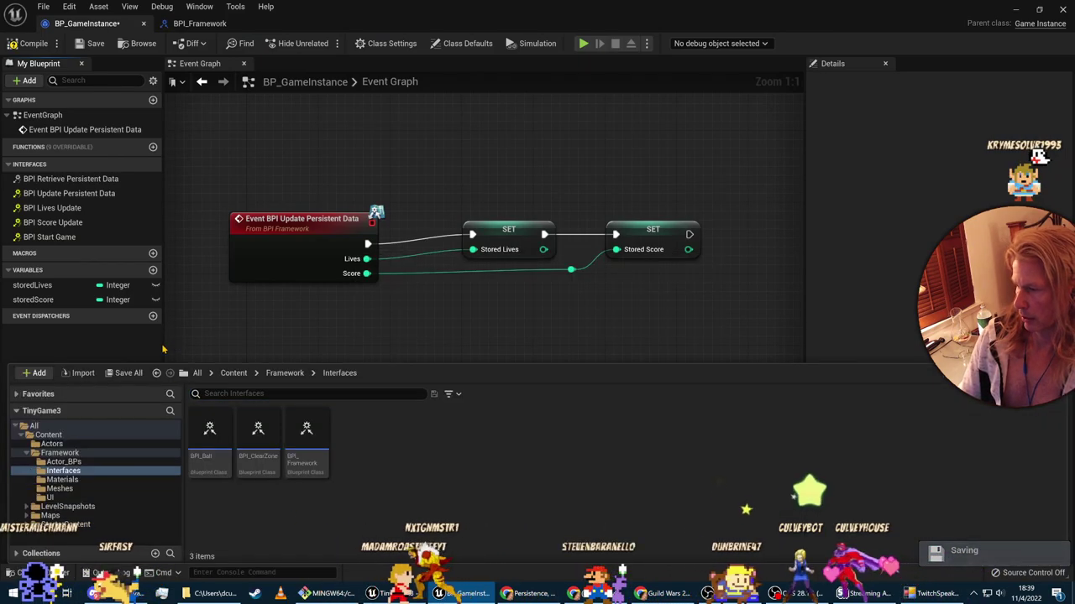
key("alt+Tab")
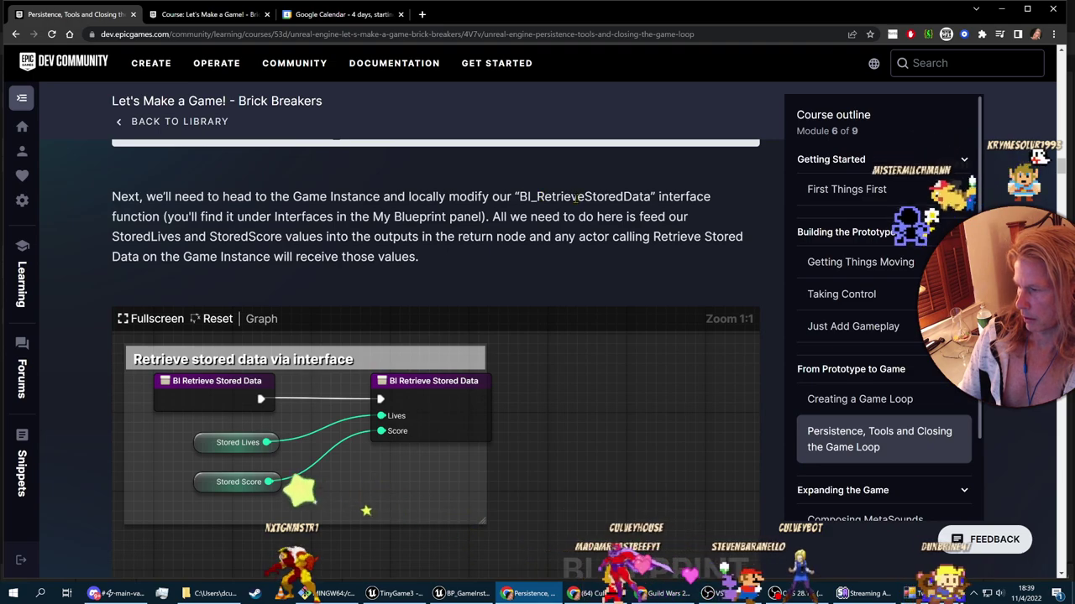
key("alt+Tab")
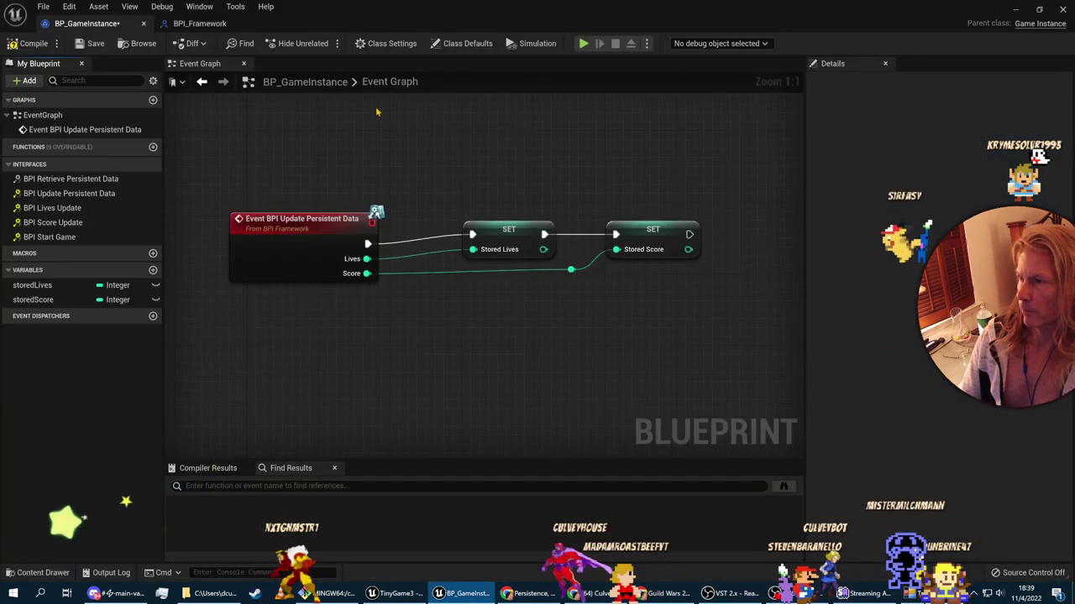
left_click(200, 24)
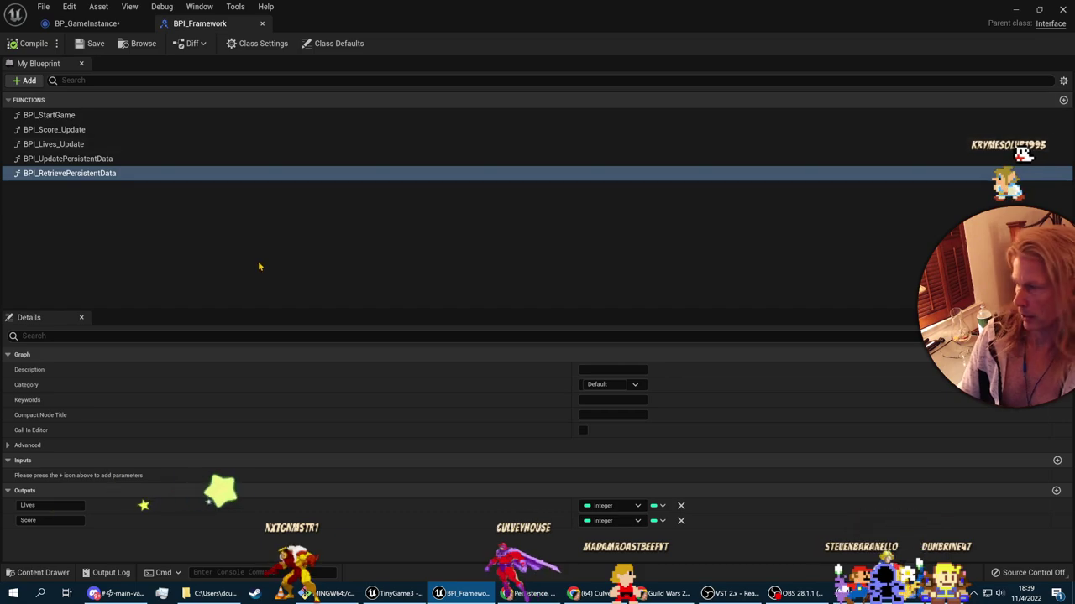
Step: Open the BPI_RetrievePersistentData graph and maximize the BPI_Framework editor window
left_click(87, 174)
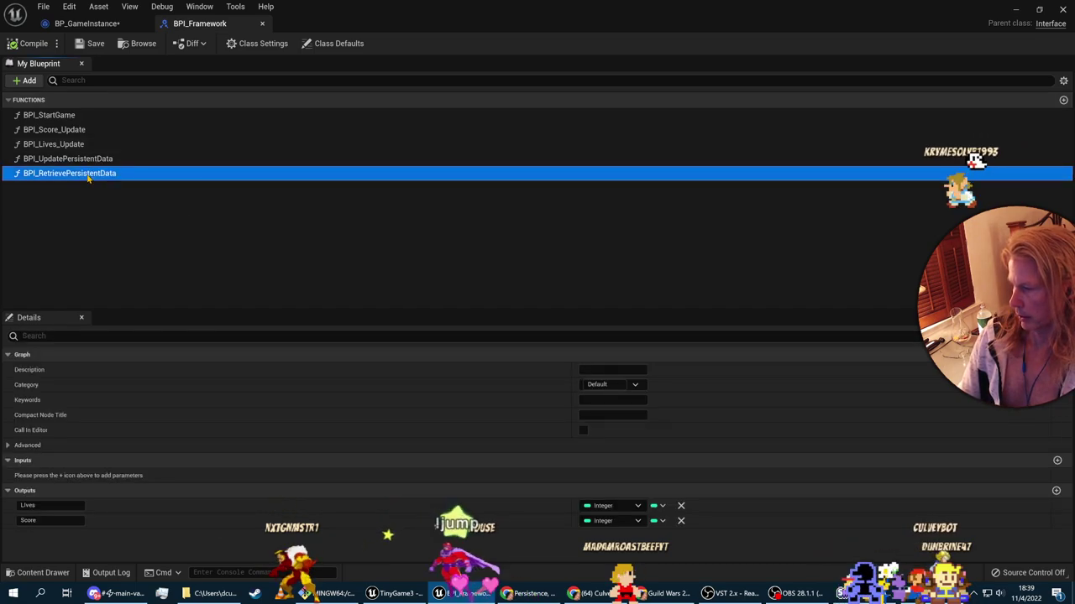
double_click(88, 174)
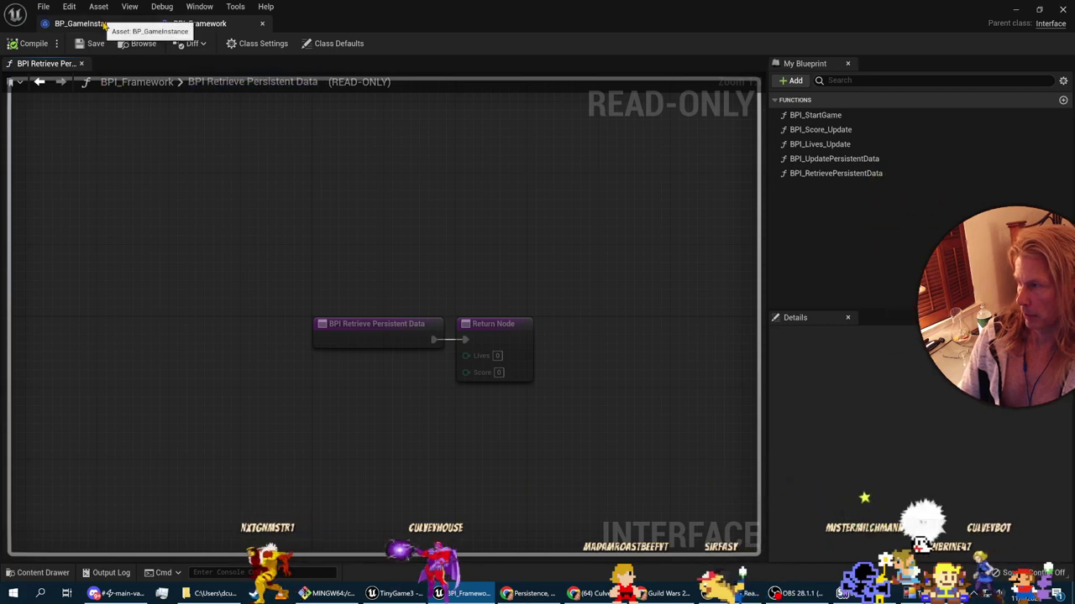
left_click_drag(302, 23, 426, 110)
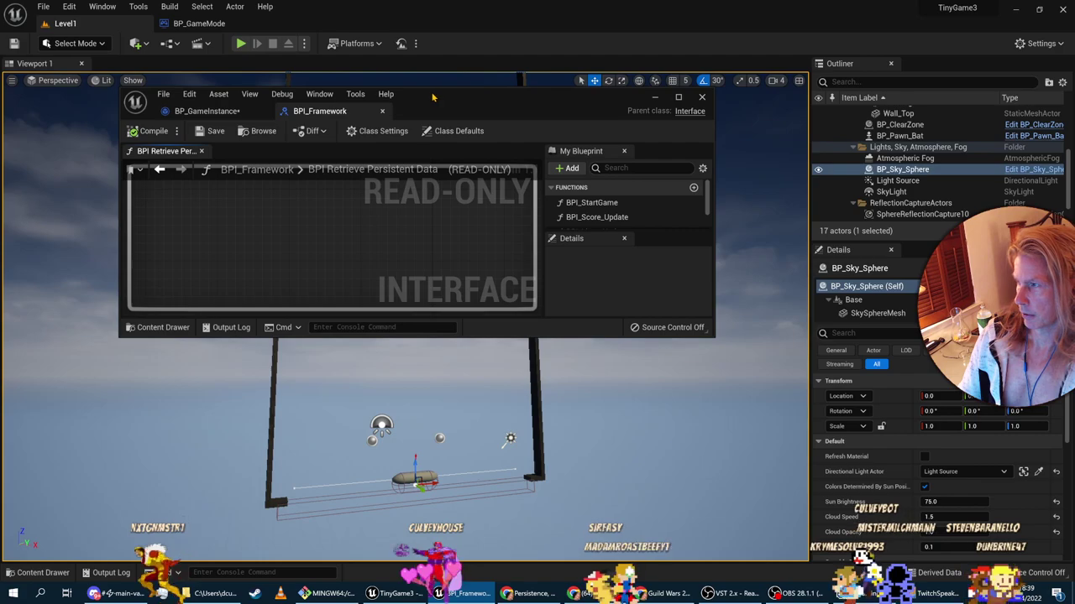
double_click(430, 97)
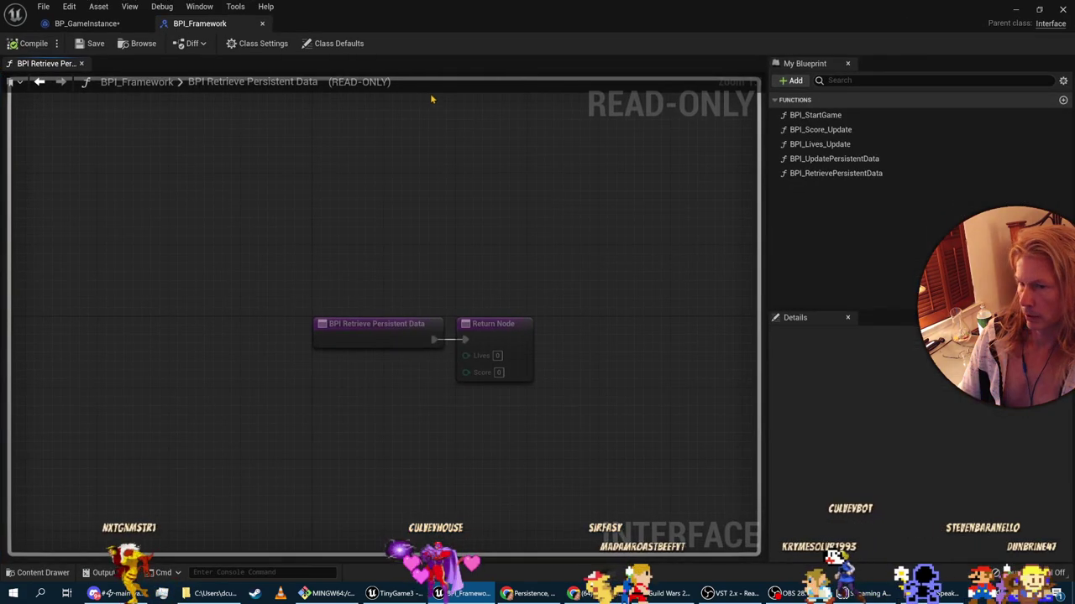
left_click(855, 174)
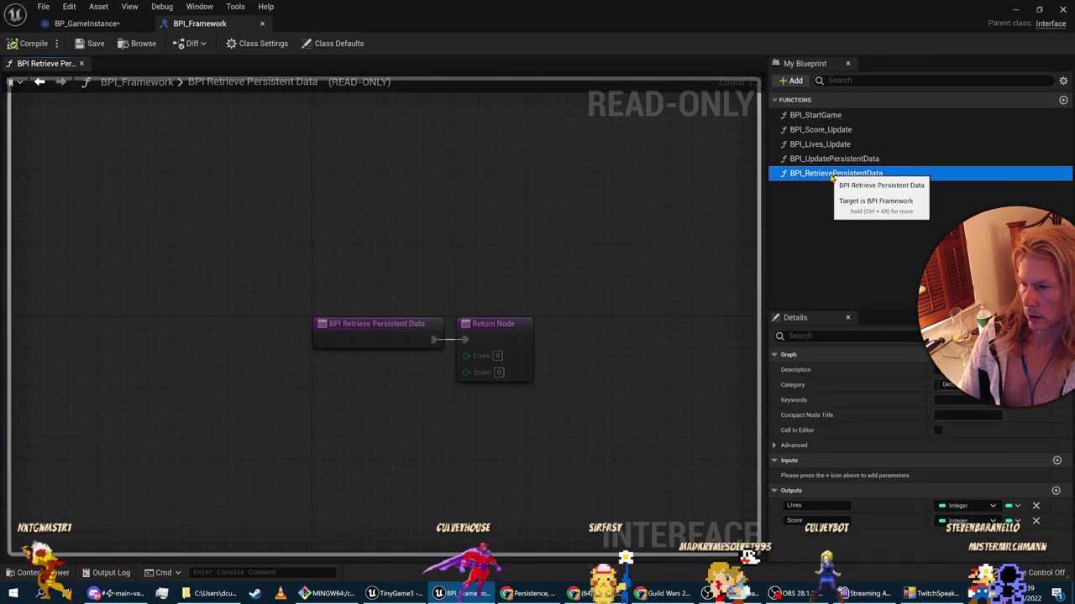
Step: Inspect the Return Node's Lives and Score outputs and compare them with the course
key("alt+Tab")
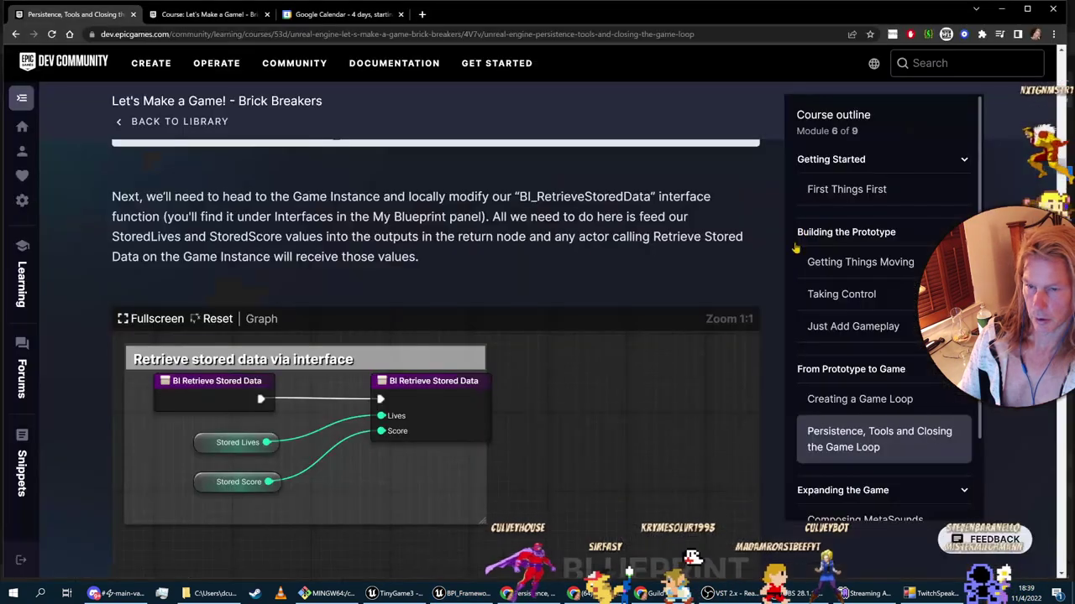
key("alt+Tab")
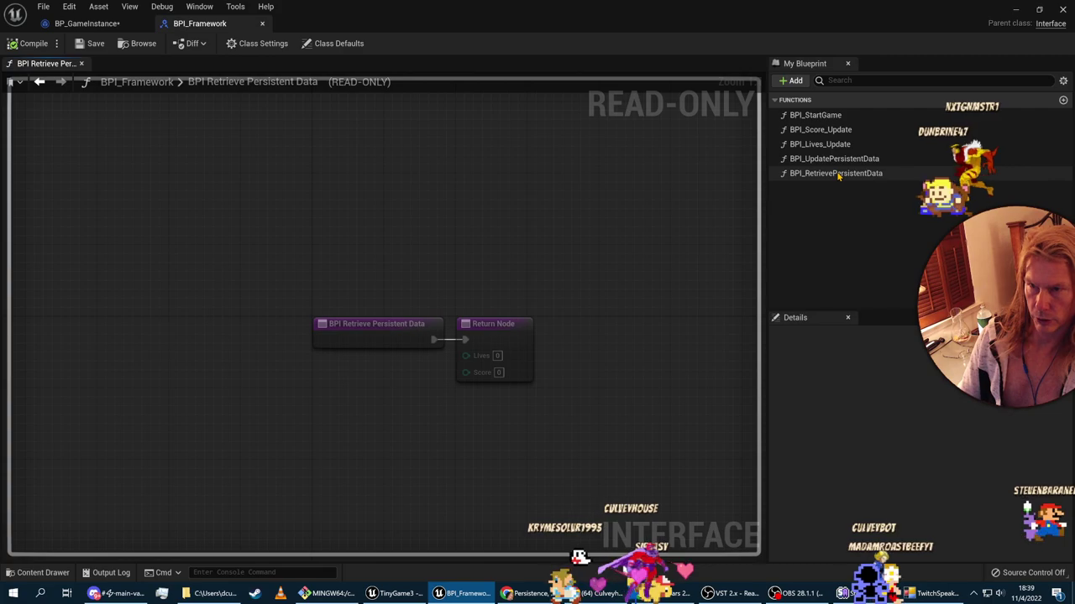
left_click(838, 174)
right_click(838, 174)
left_click(797, 232)
left_click(797, 233)
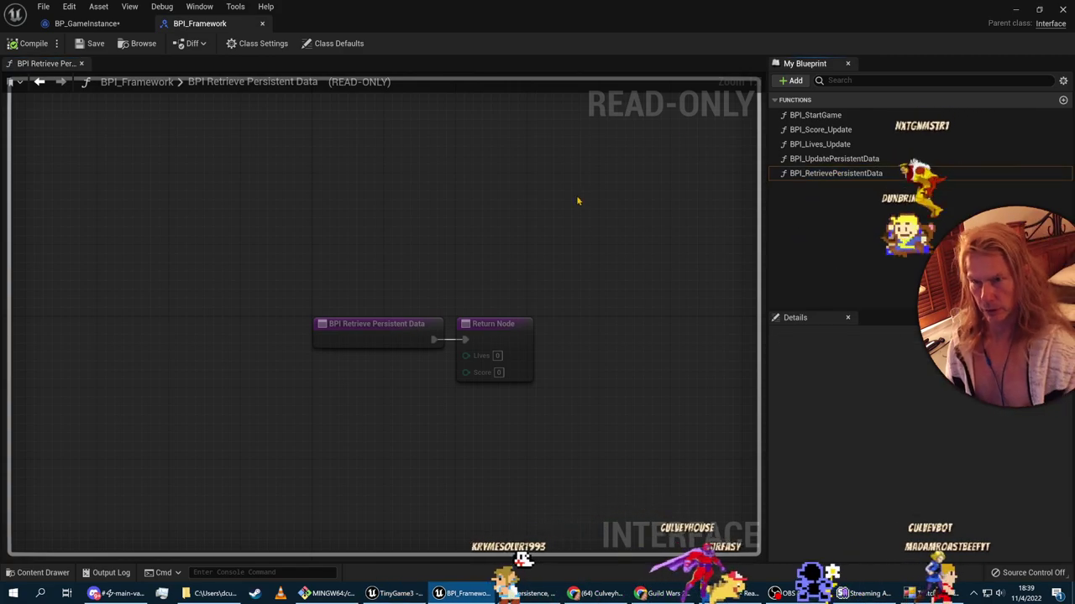
left_click(492, 344)
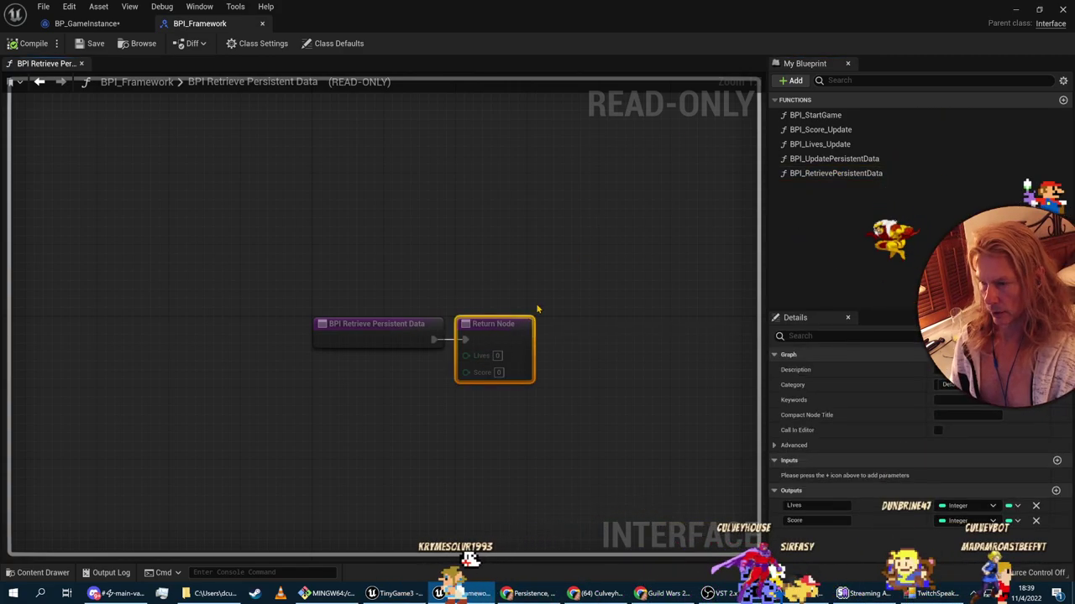
left_click(566, 286)
key("alt+Tab")
key("Tab")
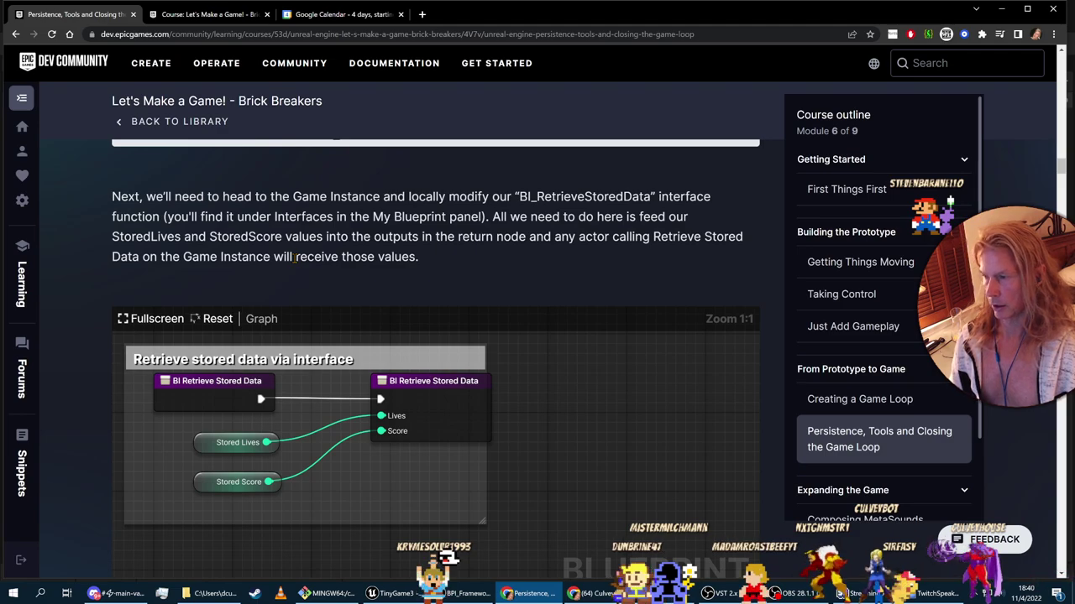
key("alt+Tab")
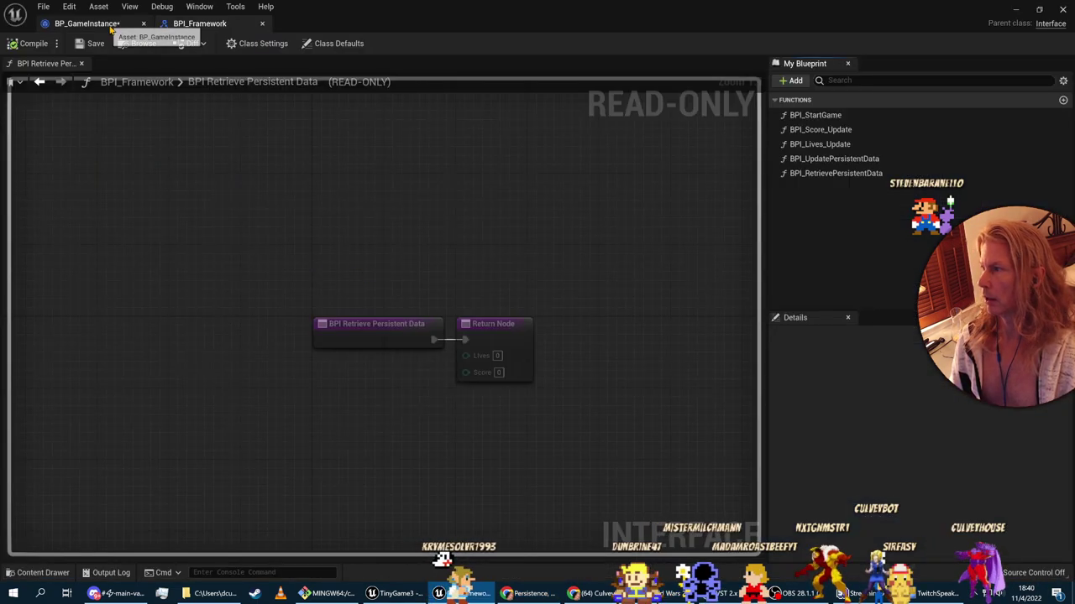
Step: In BP_GameInstance, add a BPI Retrieve Persistent Data call node by searching 'persis'
left_click(110, 25)
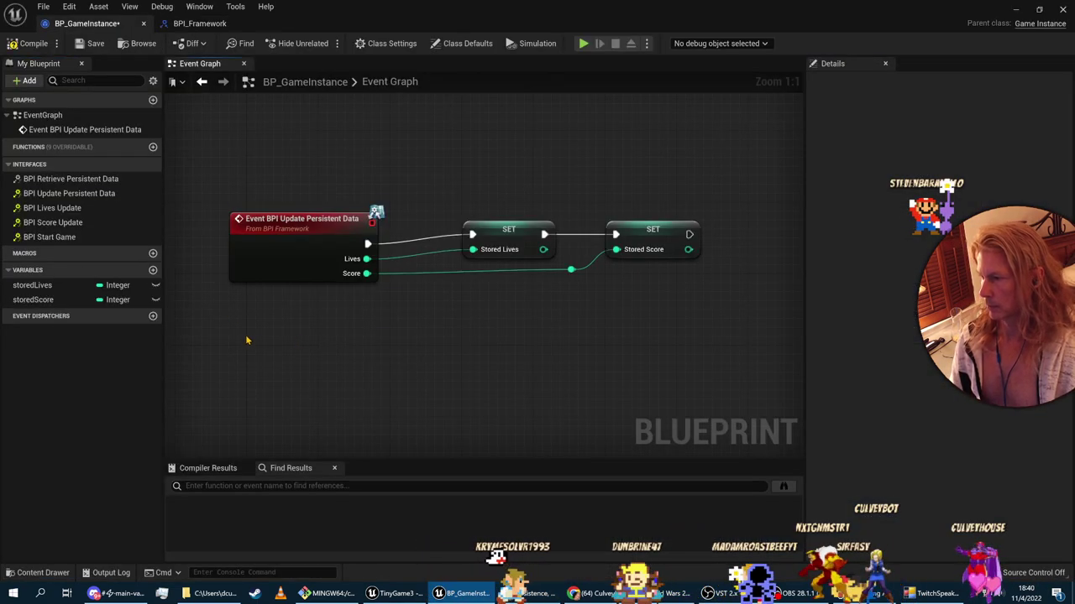
key("alt+Tab")
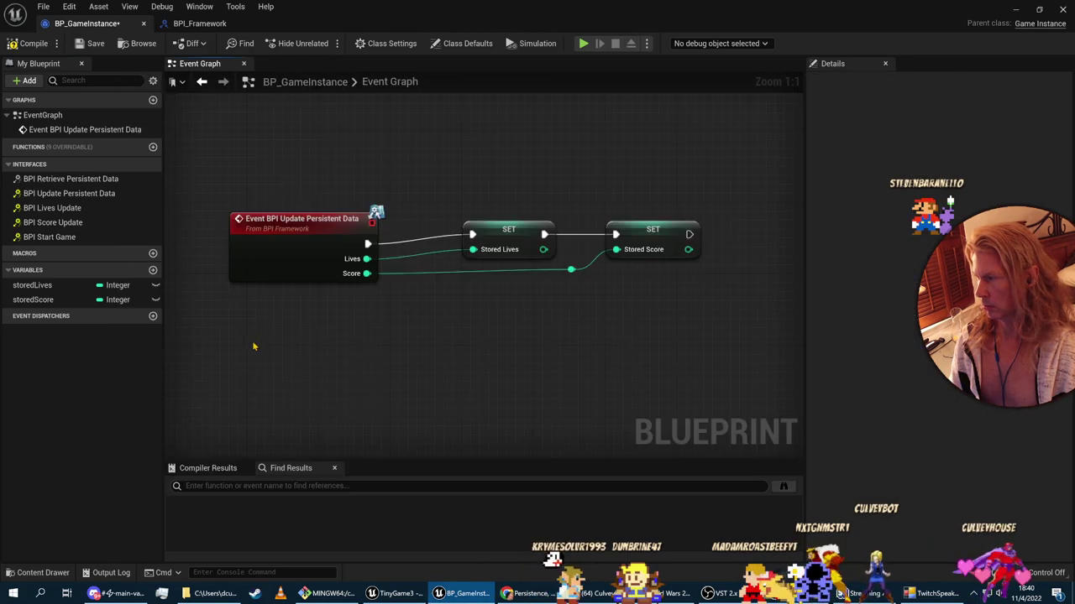
right_click(253, 346)
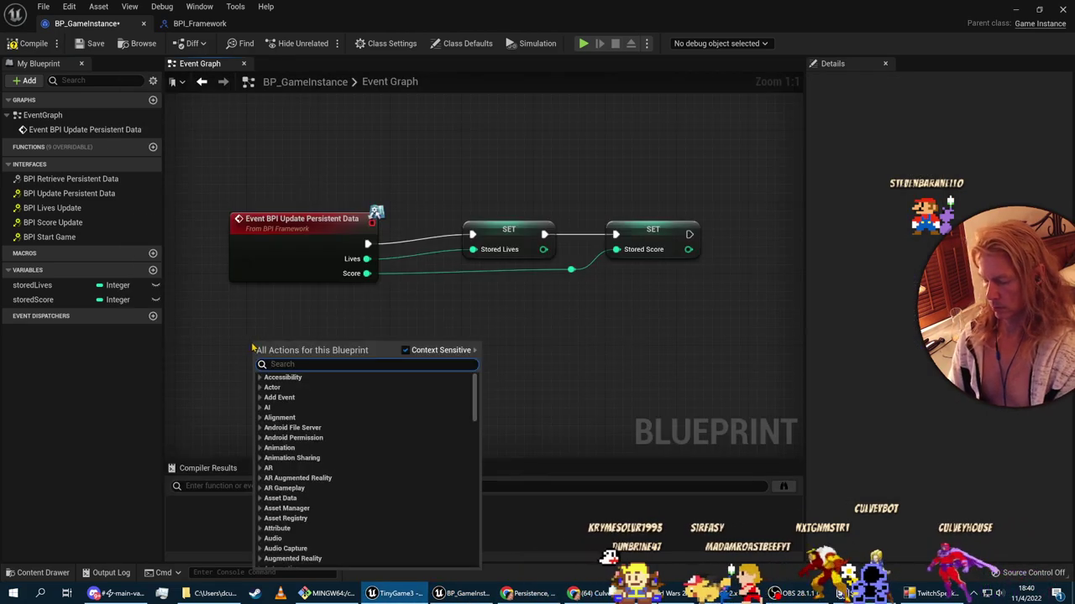
type("persistent")
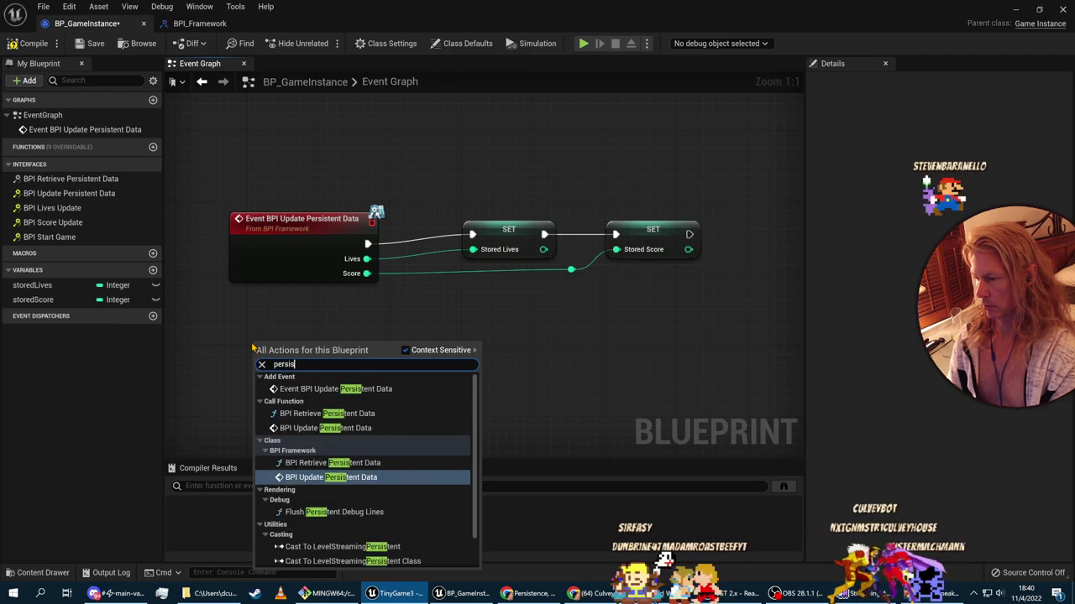
left_click(315, 413)
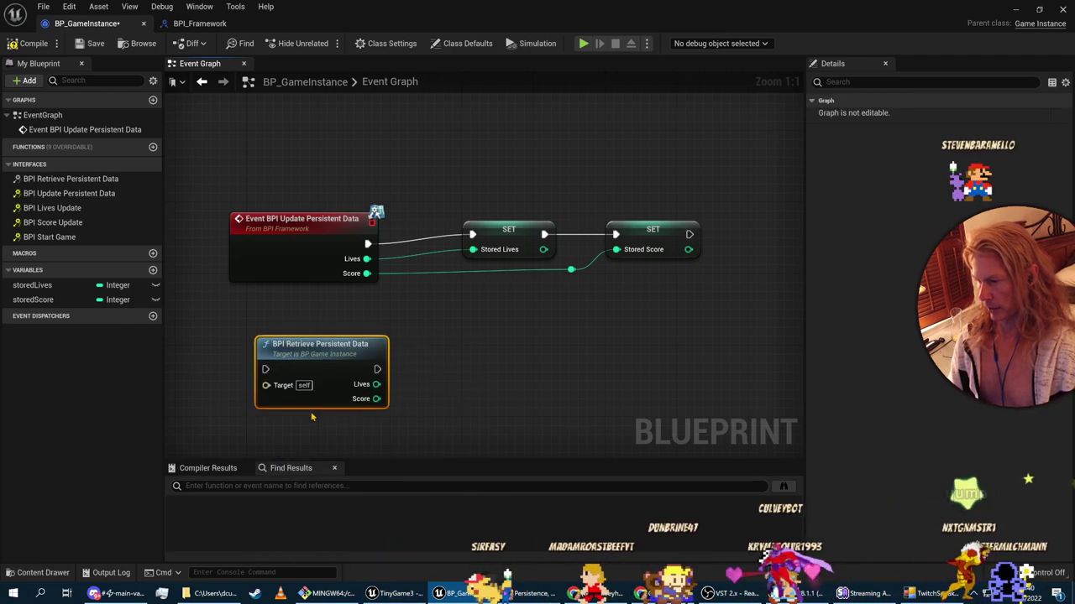
key("alt+Tab")
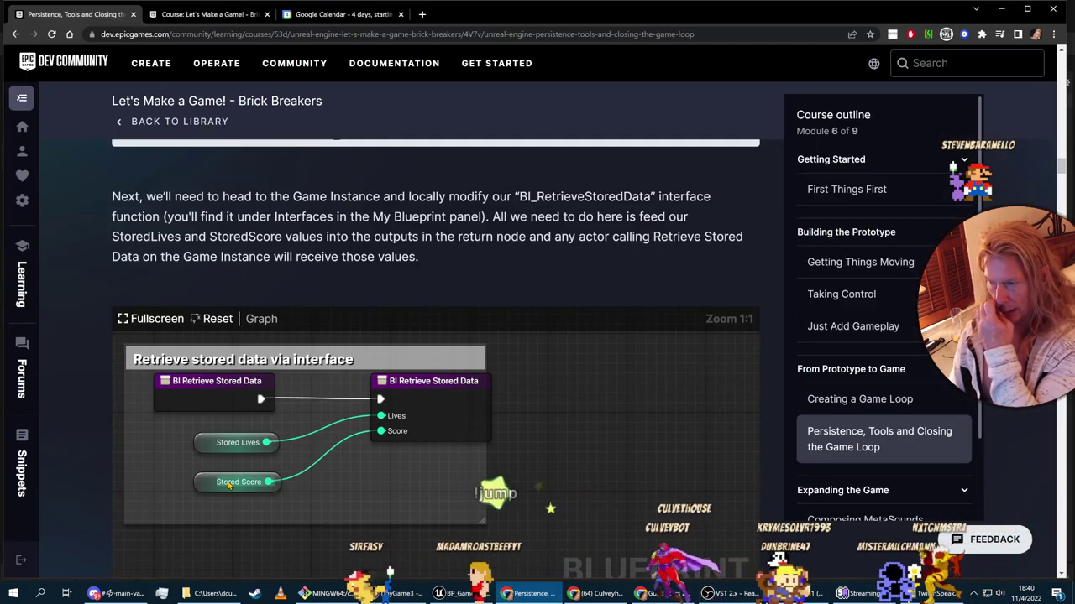
key("alt+Tab")
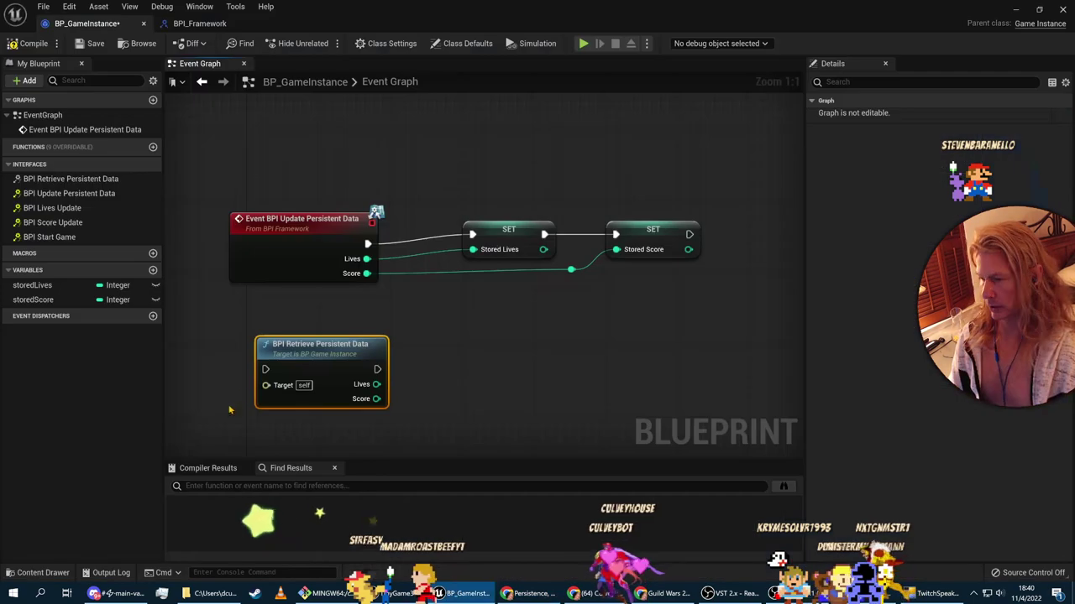
Step: Add a BPI Retrieve Persistent Data message node via 'retrie' and place both below the event
right_click(432, 351)
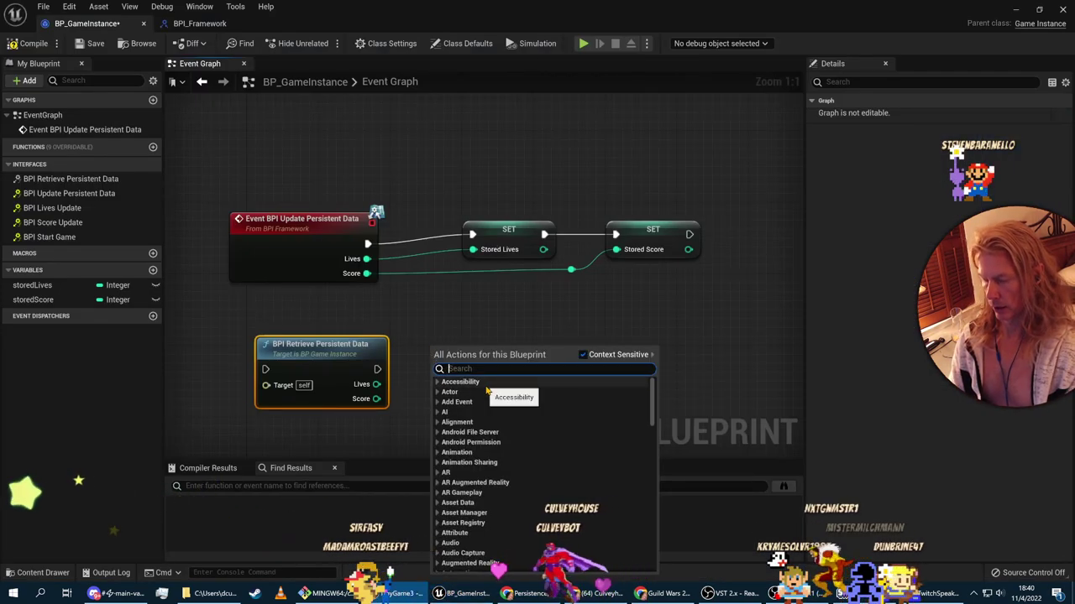
type("retrieve")
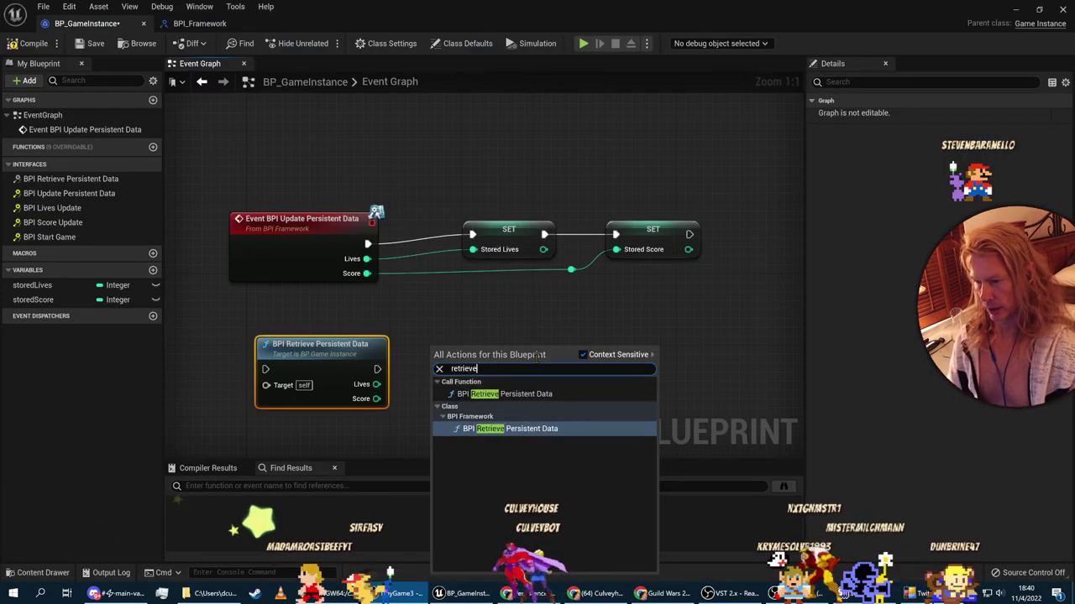
left_click(583, 355)
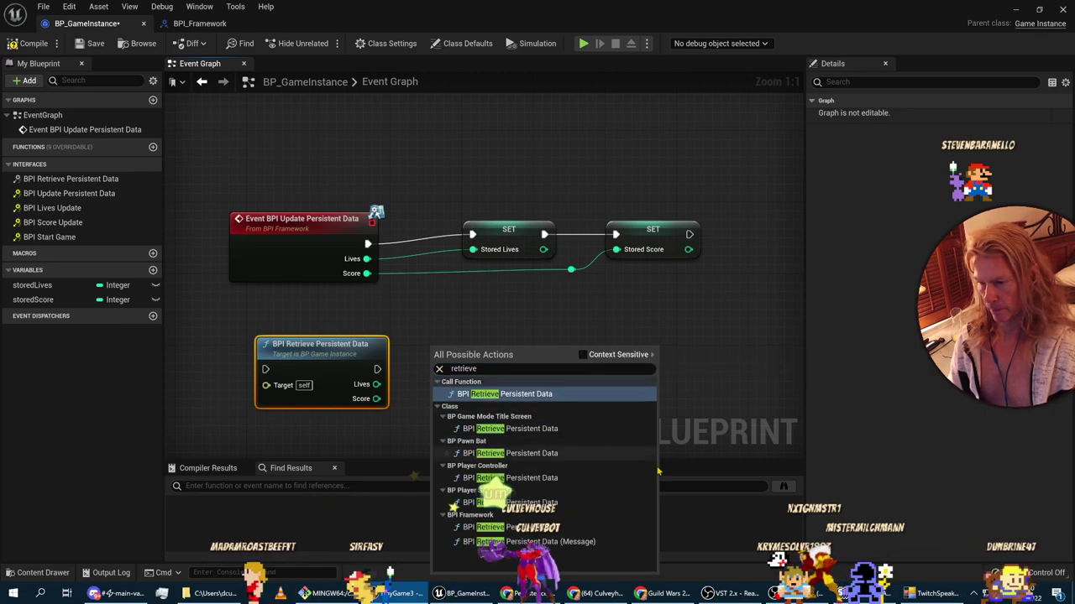
left_click(569, 541)
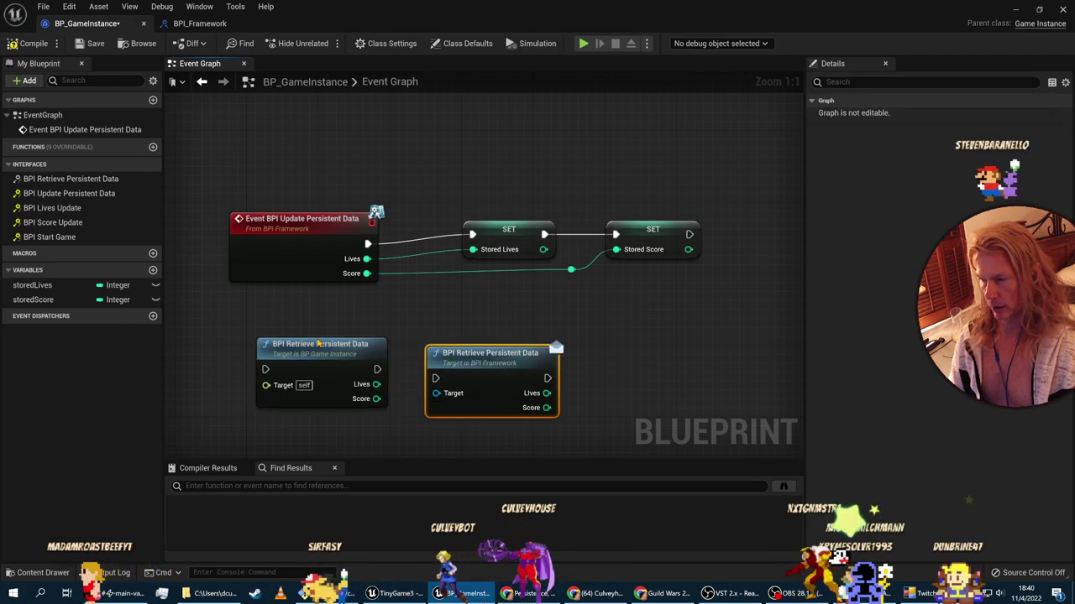
left_click_drag(318, 344, 256, 290)
left_click_drag(453, 365, 246, 347)
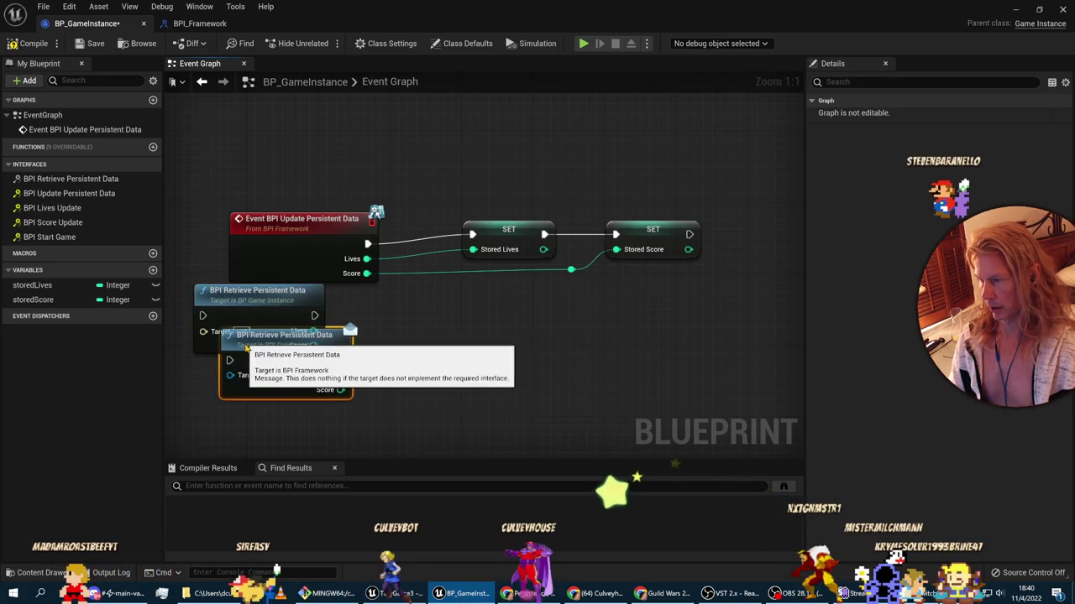
key("alt+Tab")
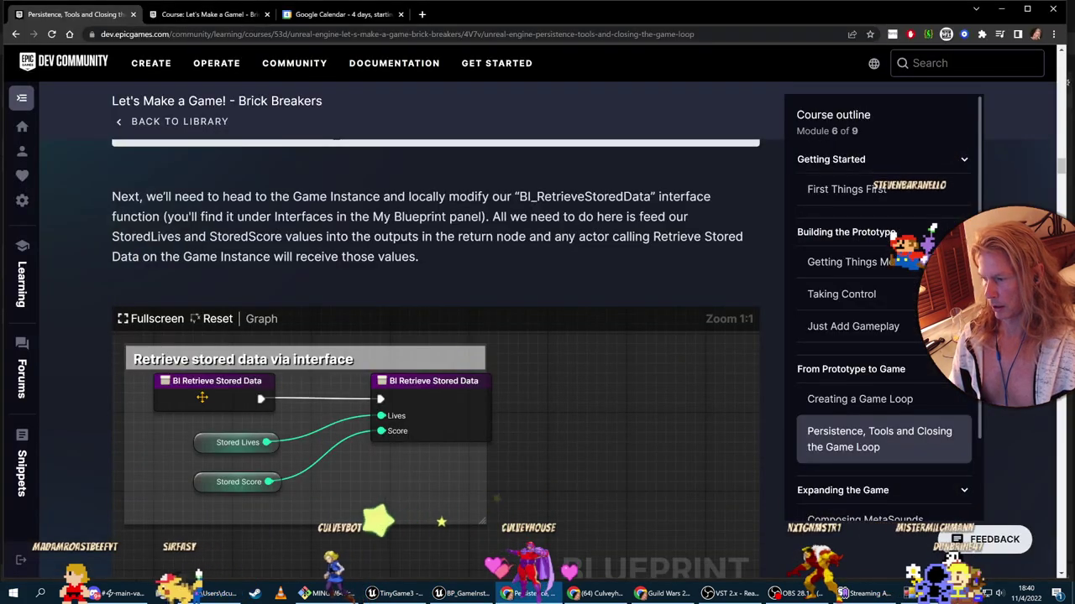
key("alt+Tab")
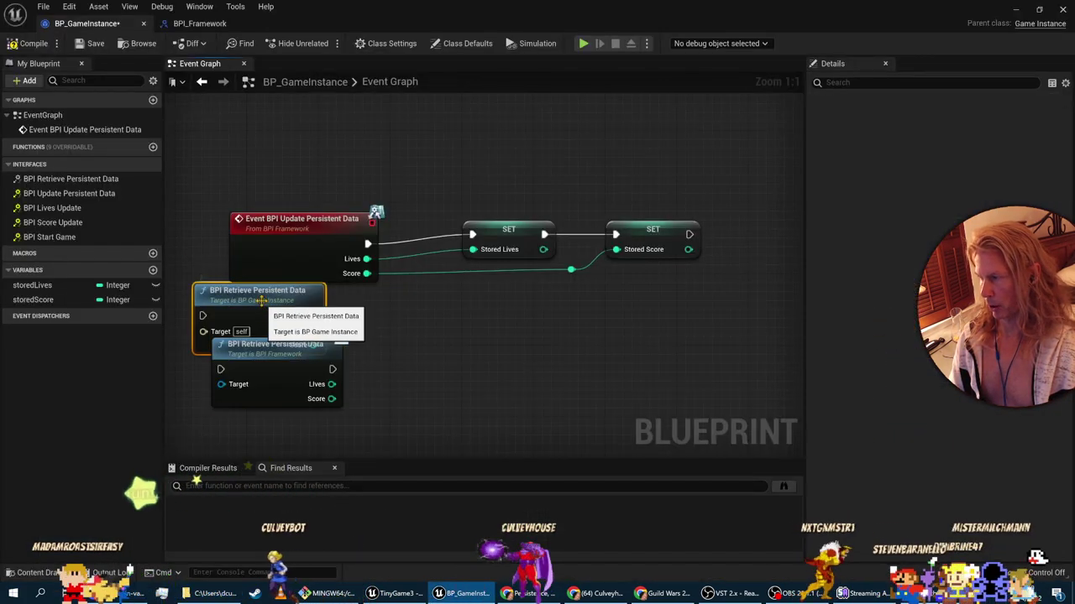
Step: Drag in another retrieve node, then delete it and the BPI Framework retrieve node
left_click(72, 194)
right_click(72, 193)
key("Escape")
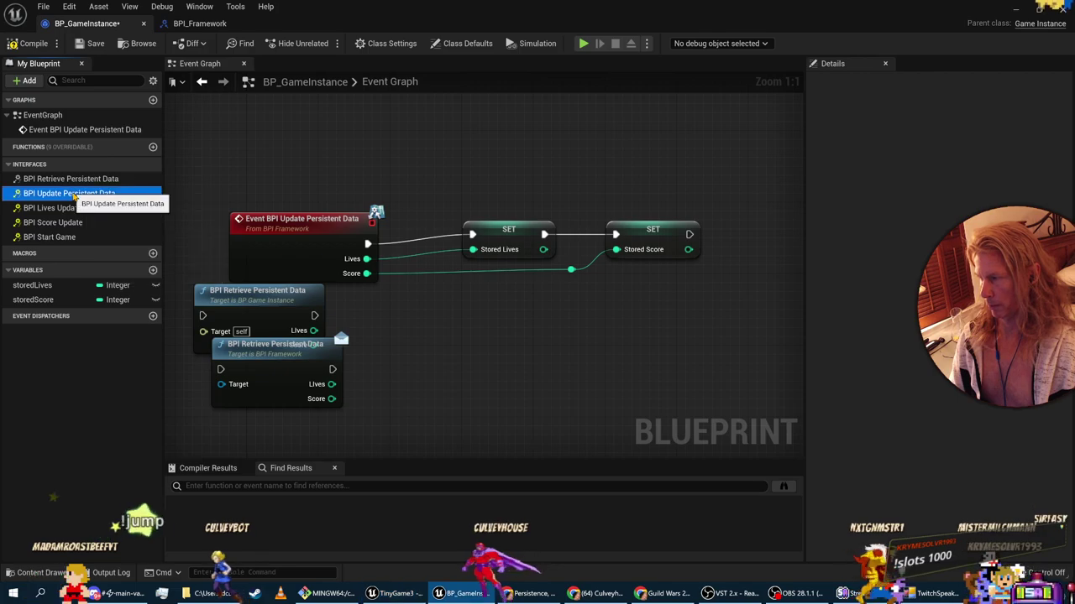
left_click_drag(74, 195, 395, 378)
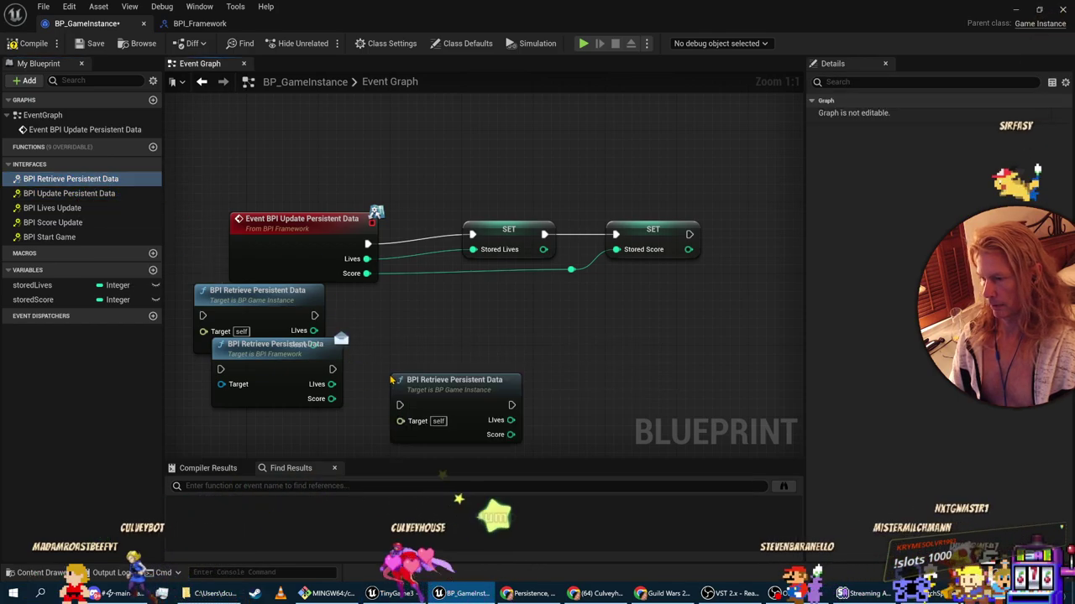
left_click(462, 383)
key("Delete")
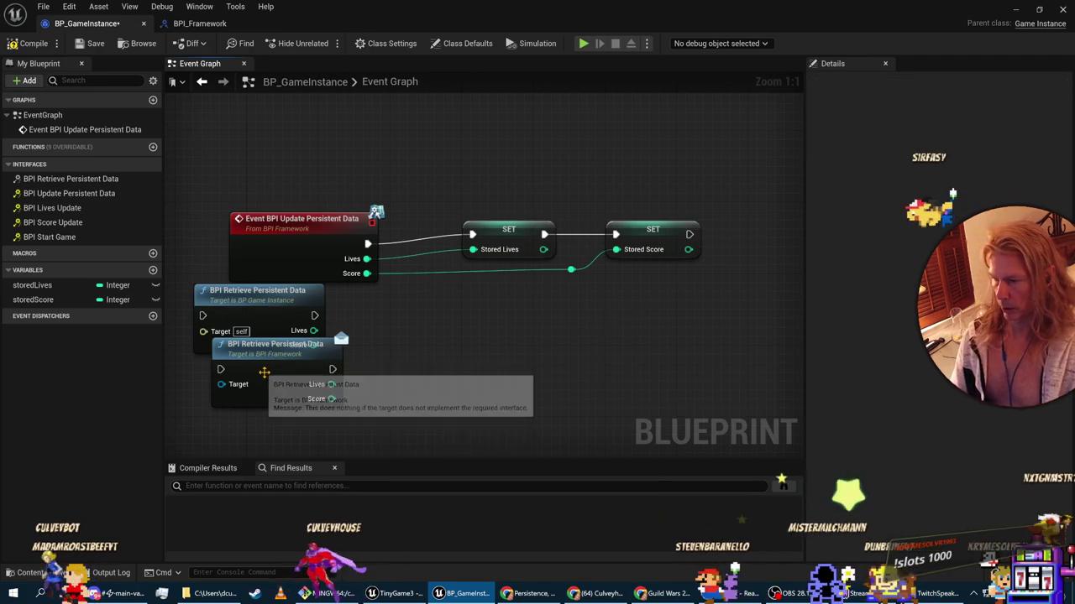
left_click(265, 372)
key("Delete")
left_click(247, 312)
key("Delete")
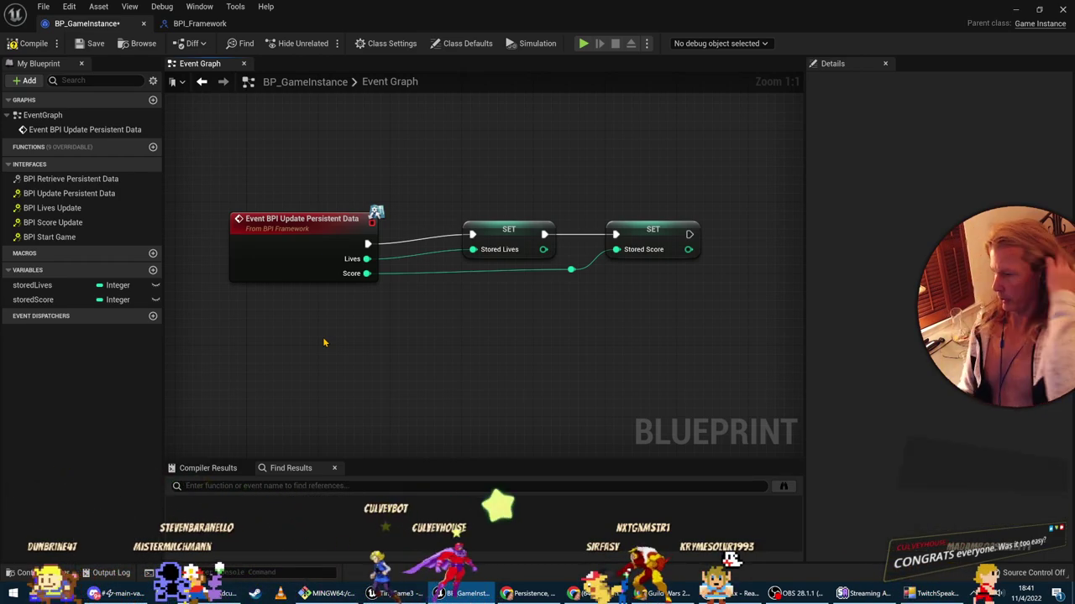
Step: Bring up the Brick Breakers course page in Chrome and duplicate its tab
key("alt+Tab")
key("Tab")
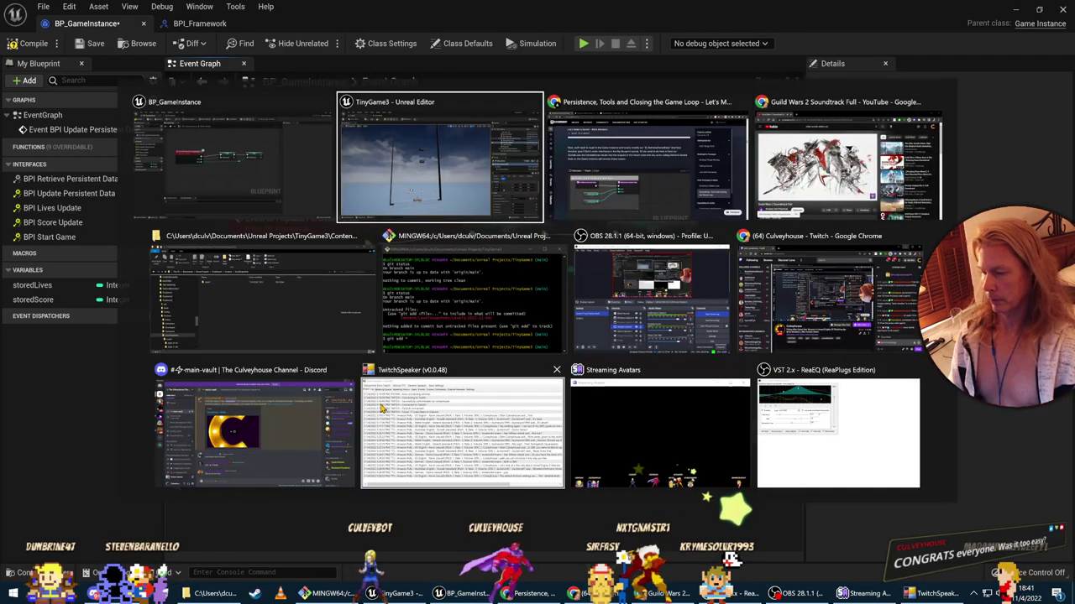
scroll(403, 353, "down", 5)
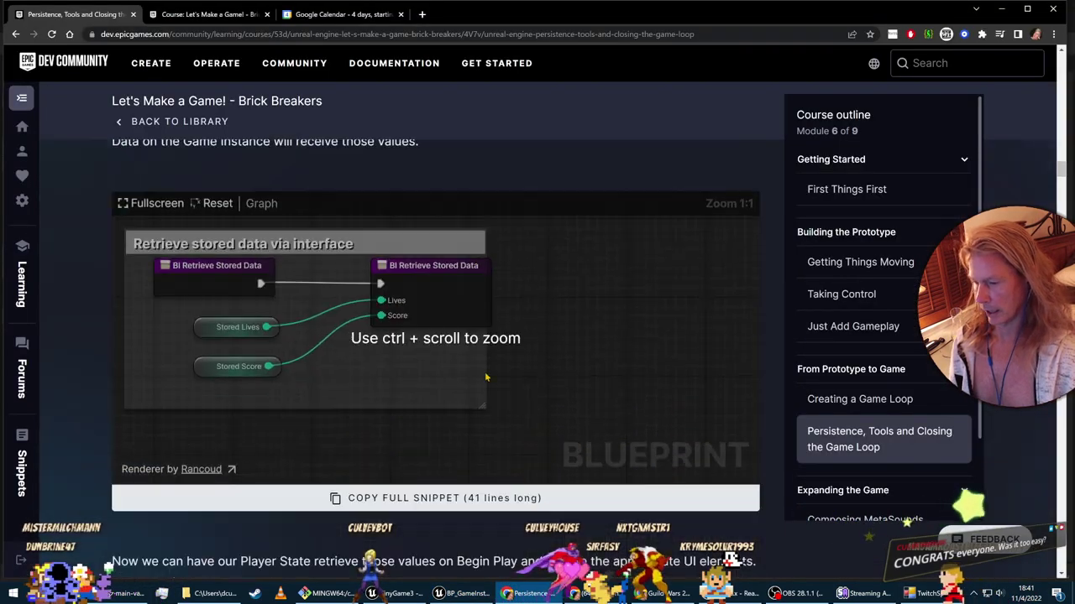
scroll(457, 437, "up", 3)
scroll(453, 429, "up", 3)
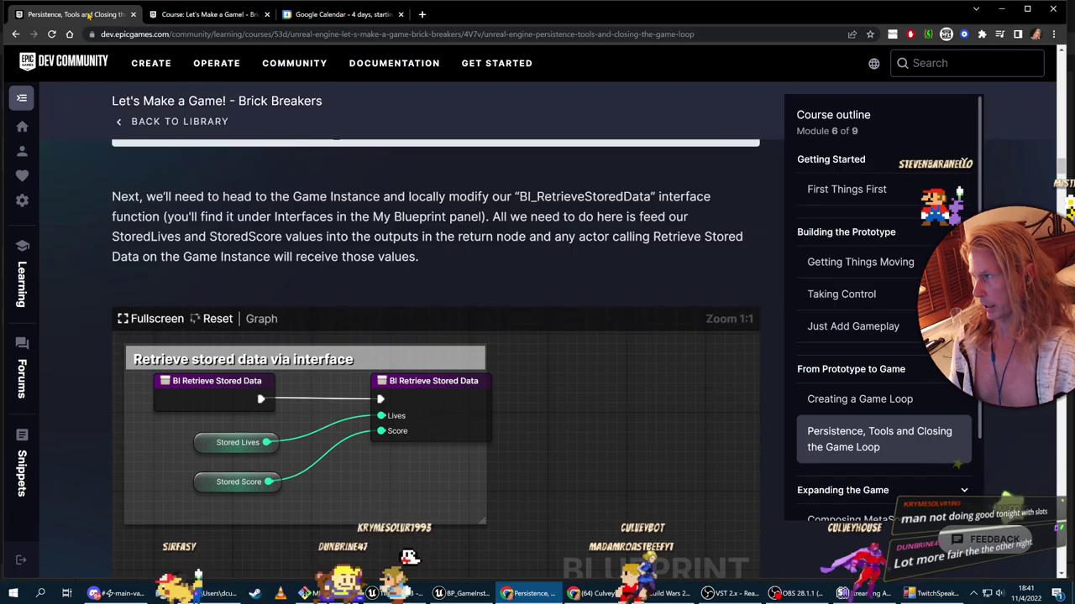
right_click(89, 14)
left_click(121, 91)
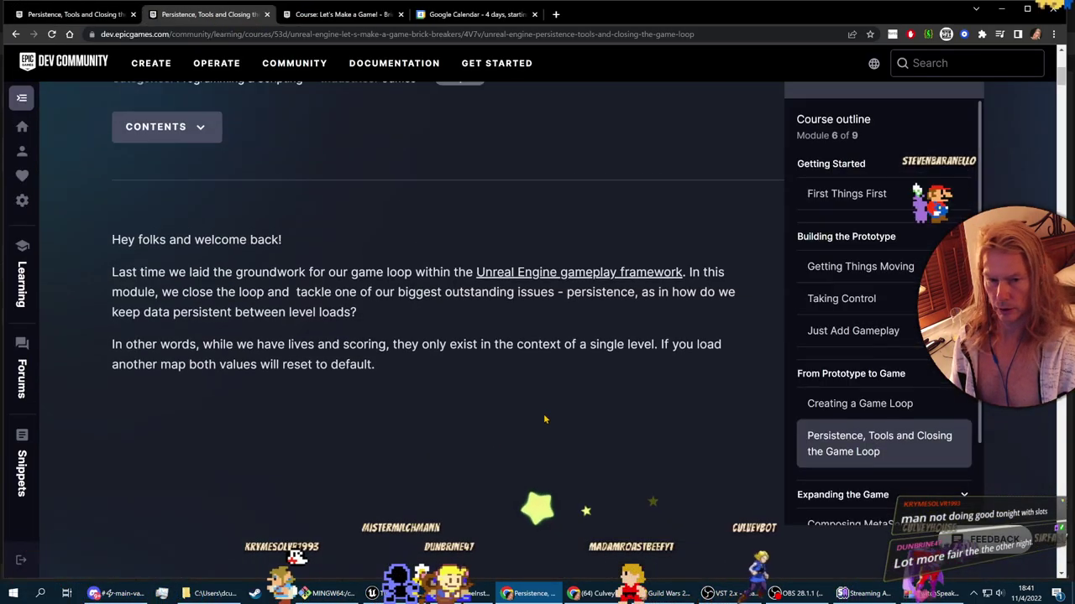
Step: Open the course's forum comments thread in a new tab and switch to that thread
scroll(538, 355, "up", 4)
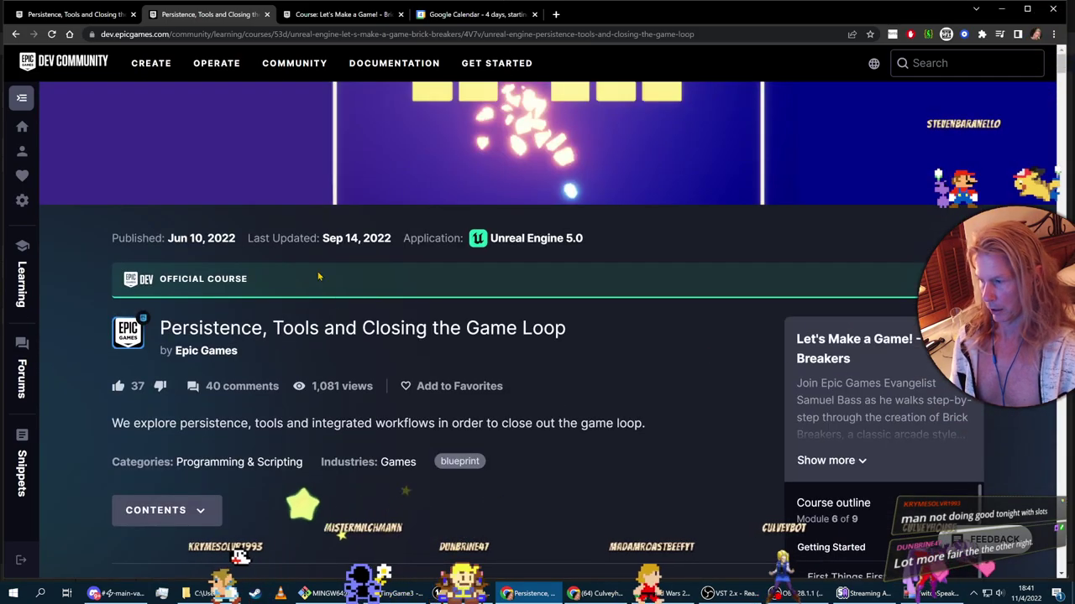
left_click(236, 387)
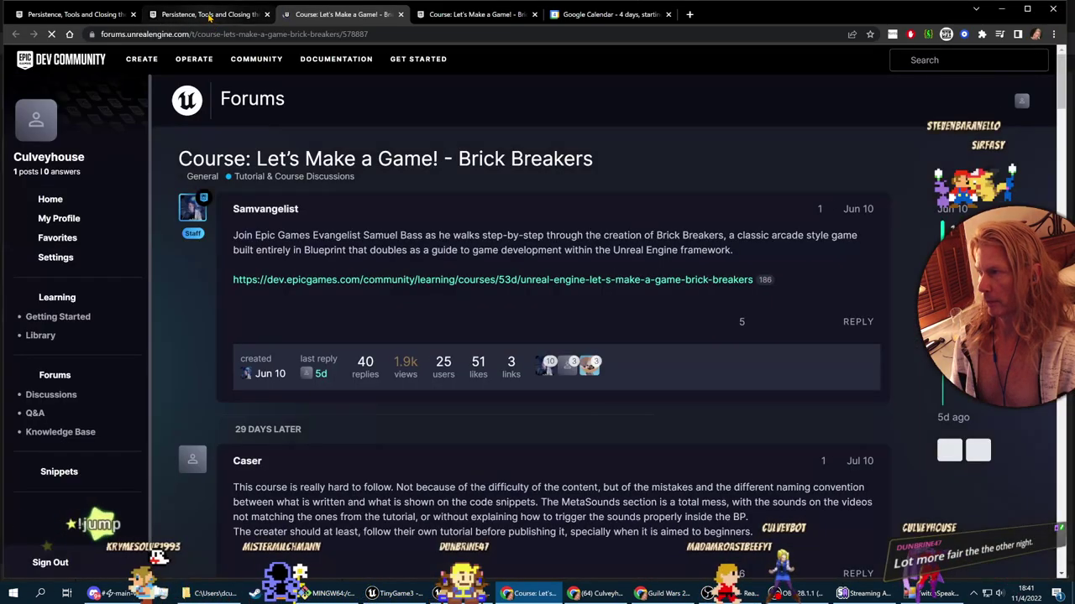
left_click(209, 15)
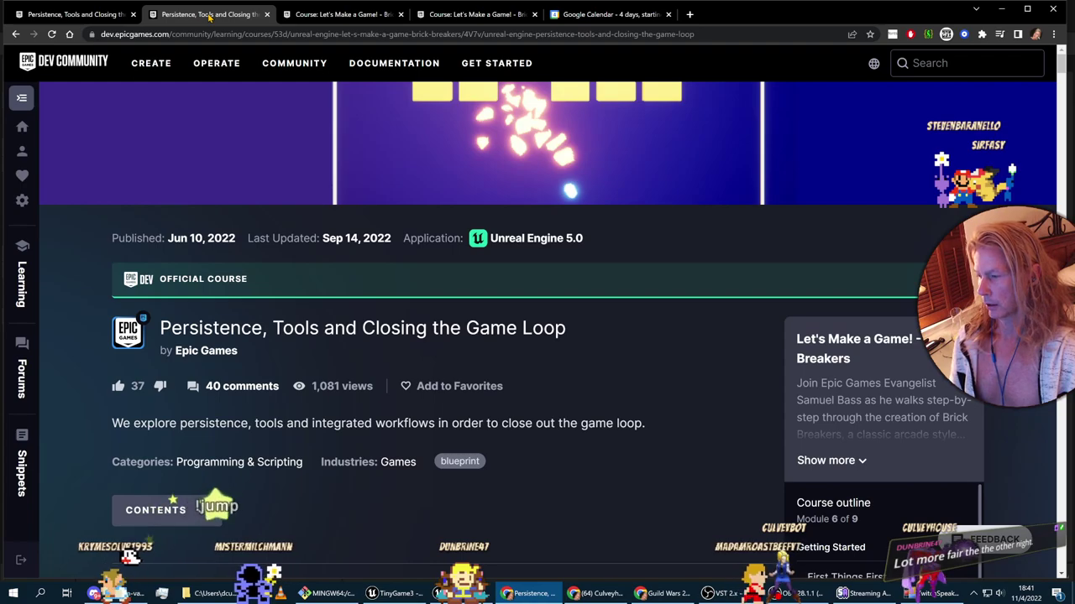
left_click(118, 16)
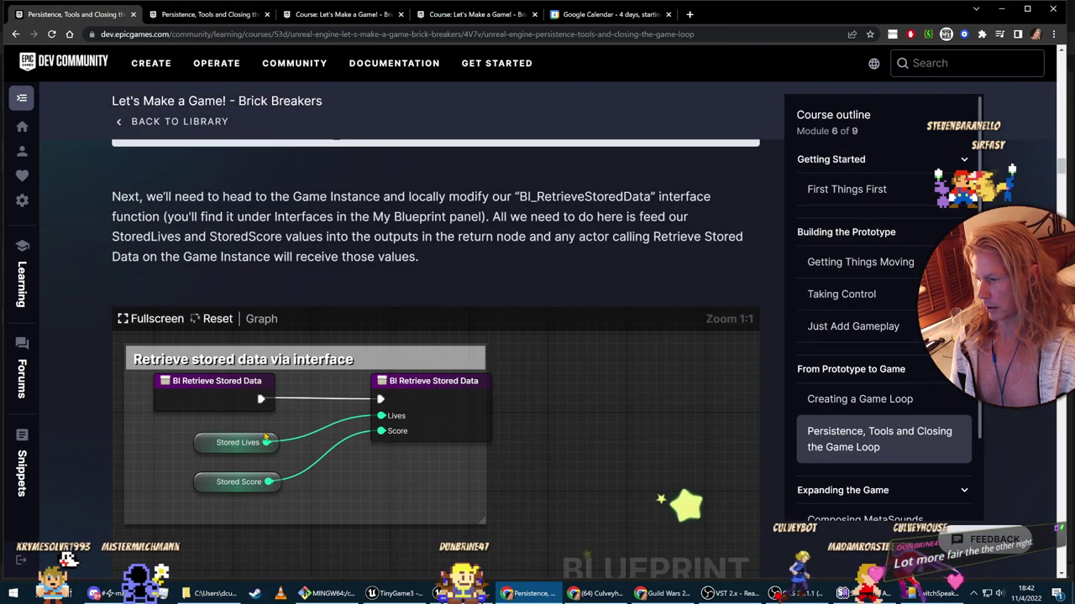
scroll(431, 359, "up", 2)
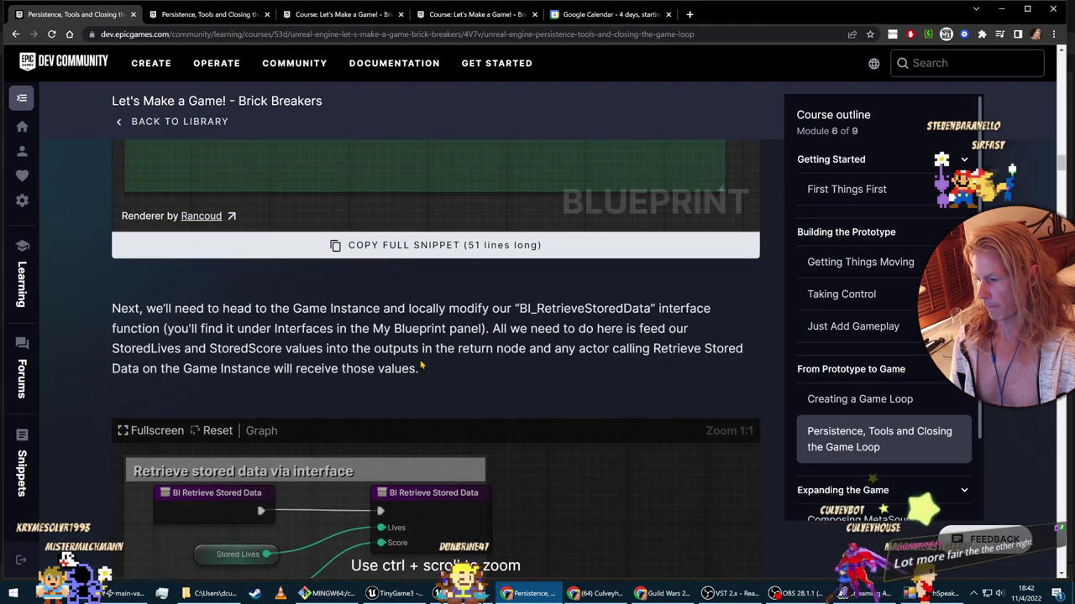
scroll(255, 265, "down", 1)
left_click(352, 15)
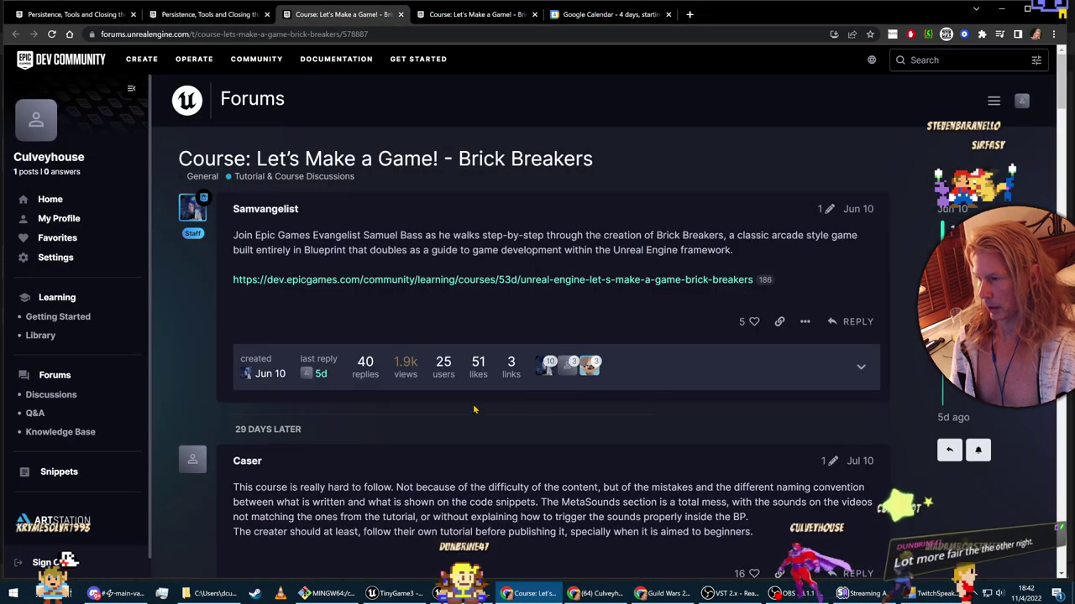
Step: Run the forum's site search for 'retrieve'
scroll(474, 410, "down", 8)
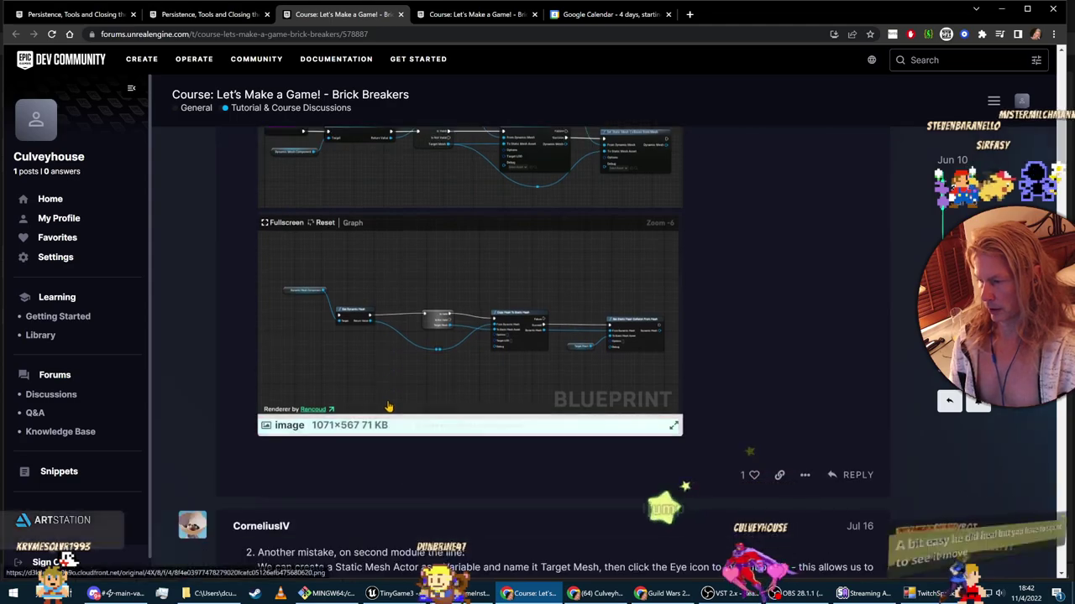
scroll(389, 407, "down", 7)
type("/r")
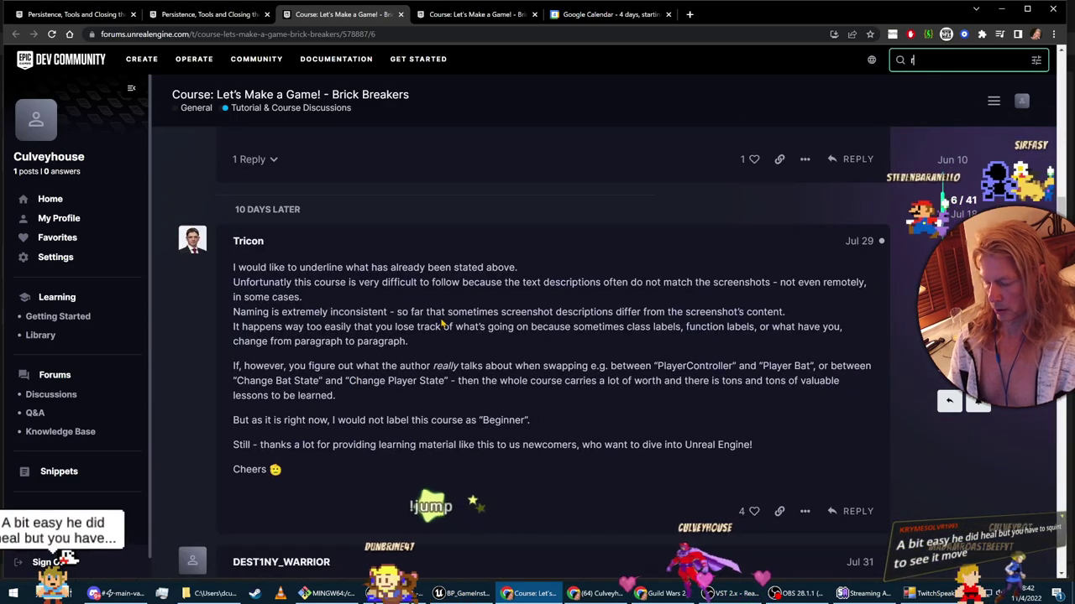
type("etrieve")
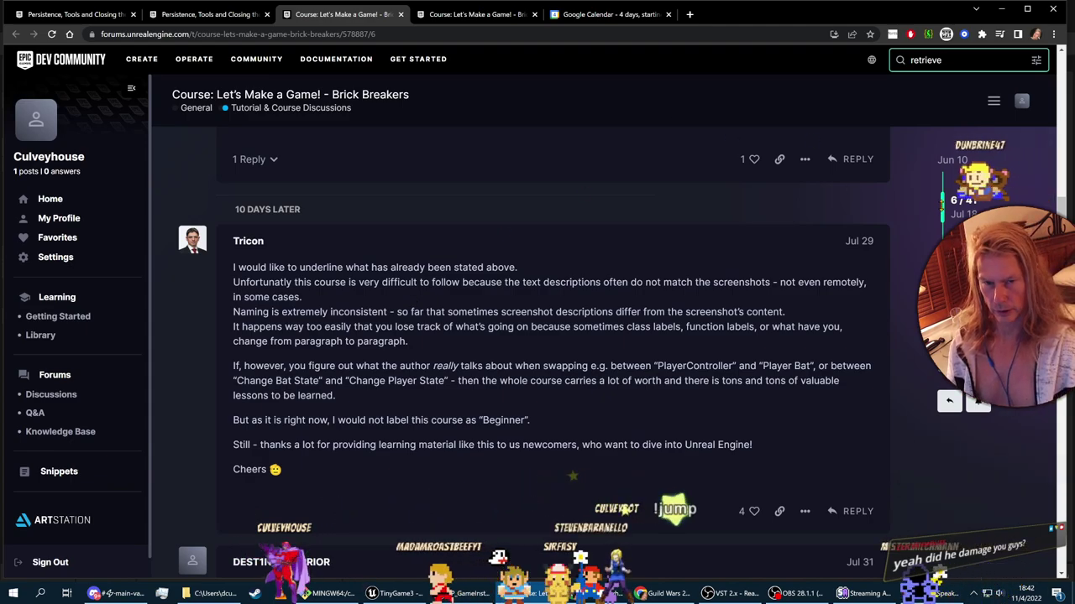
key("Return")
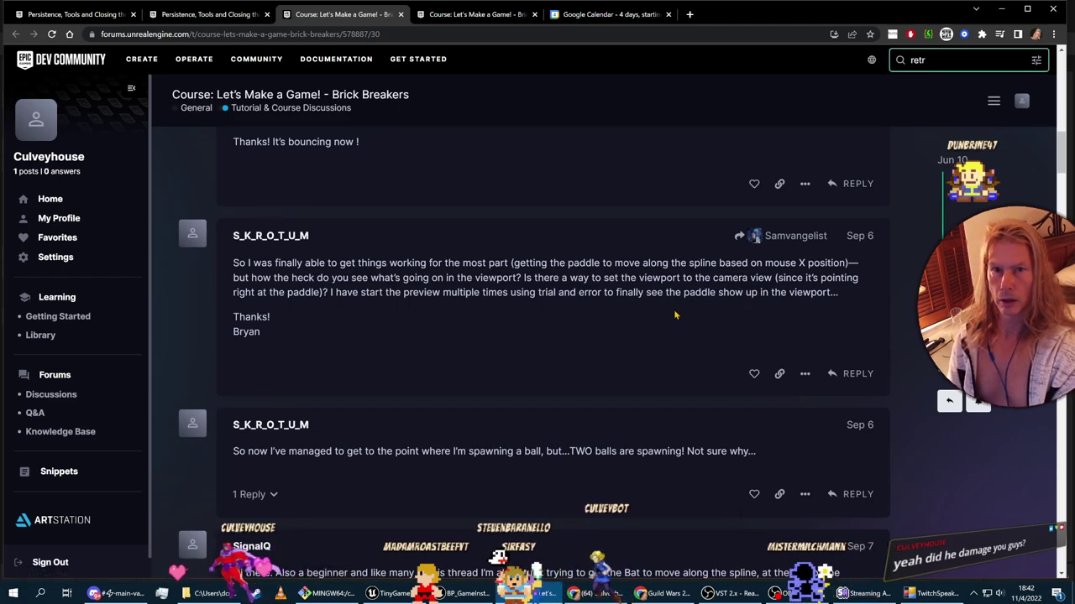
Step: Find 'retriev' in the thread text and read through each match
key("ctrl+f")
type("retrieve")
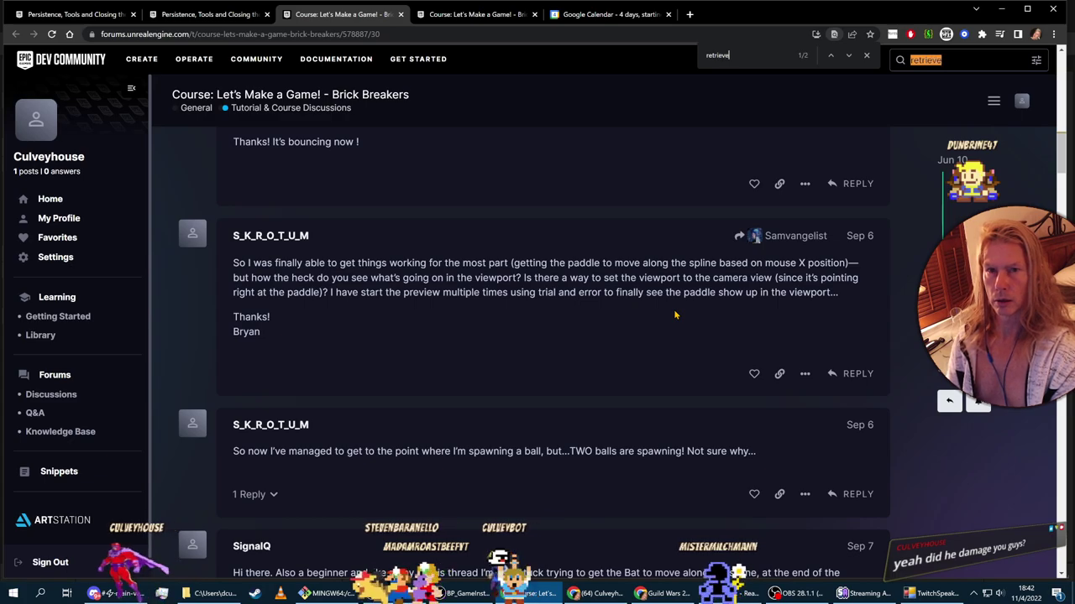
key("Return")
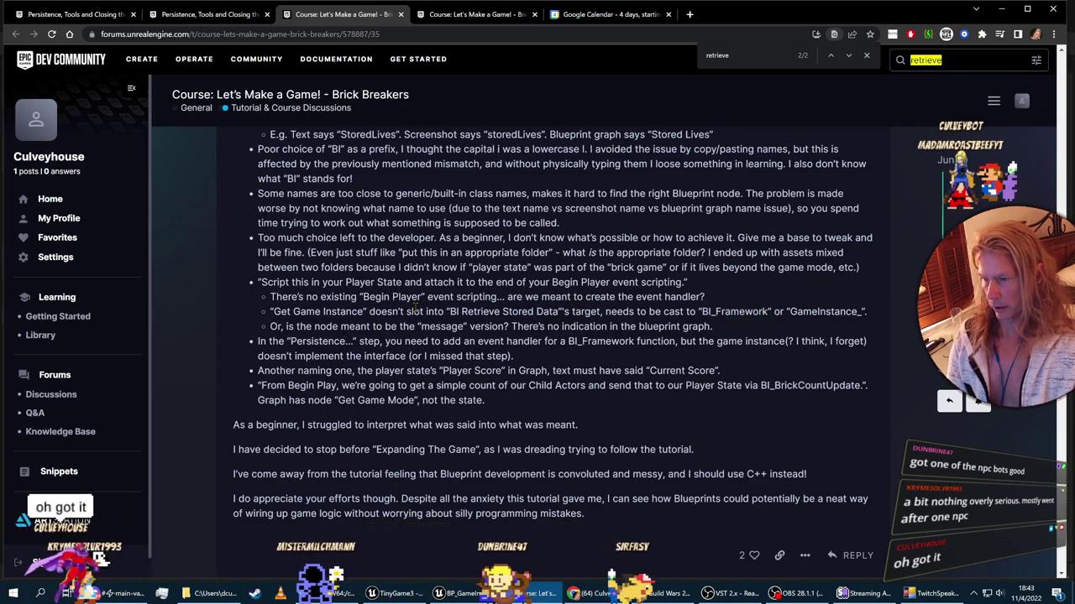
left_click(336, 263)
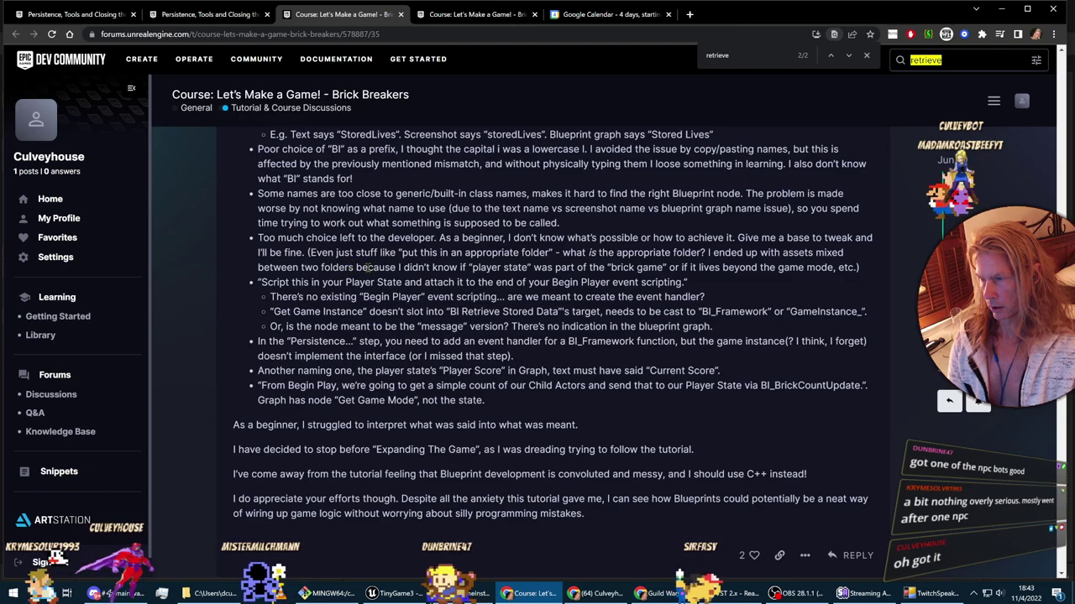
scroll(553, 356, "down", 15)
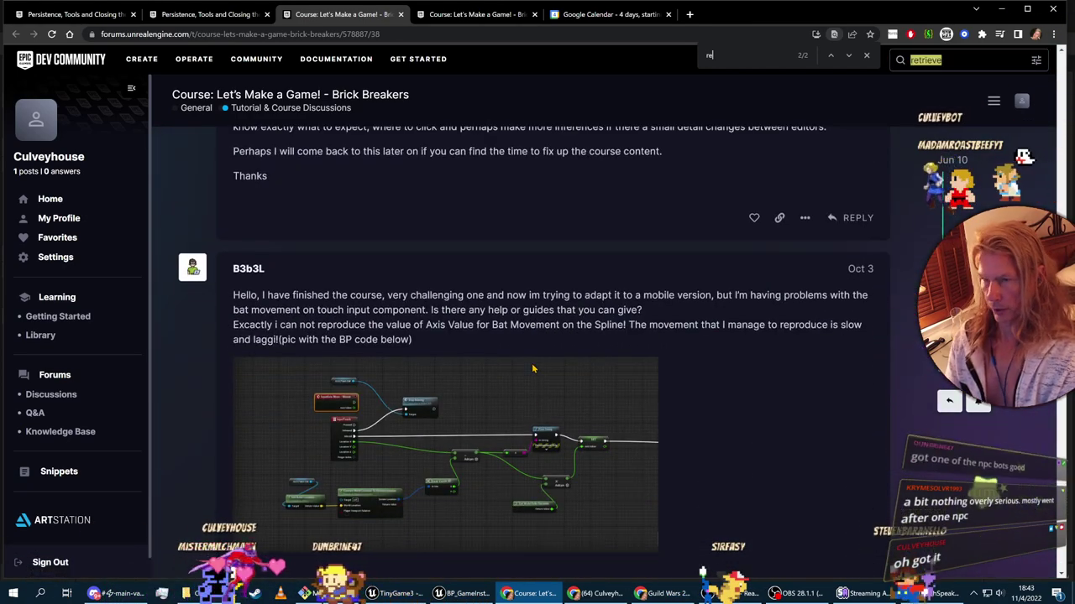
key("ctrl+f")
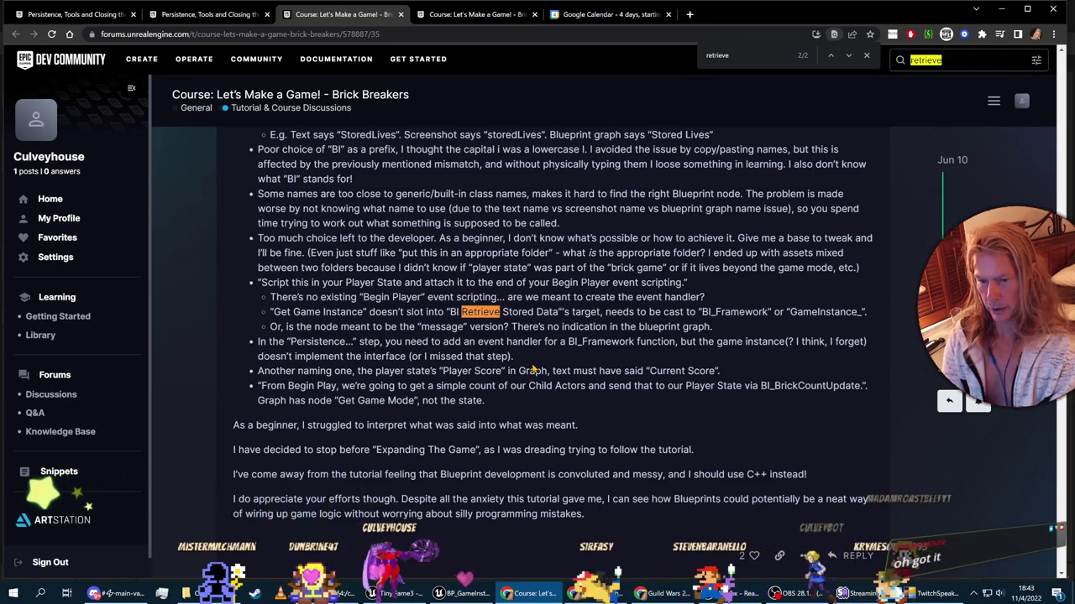
key("Return")
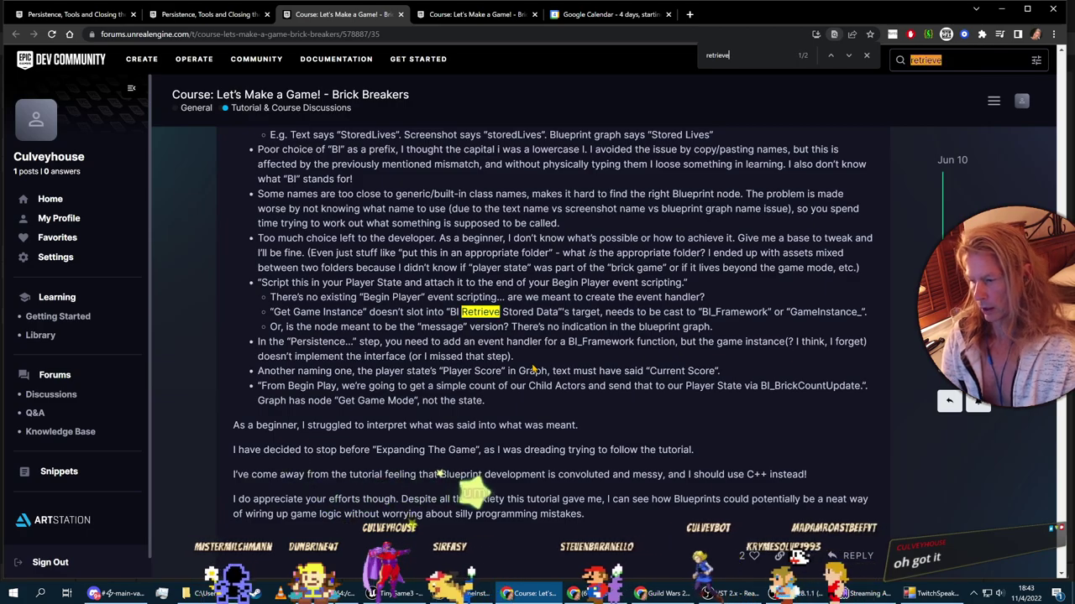
scroll(536, 377, "down", 12)
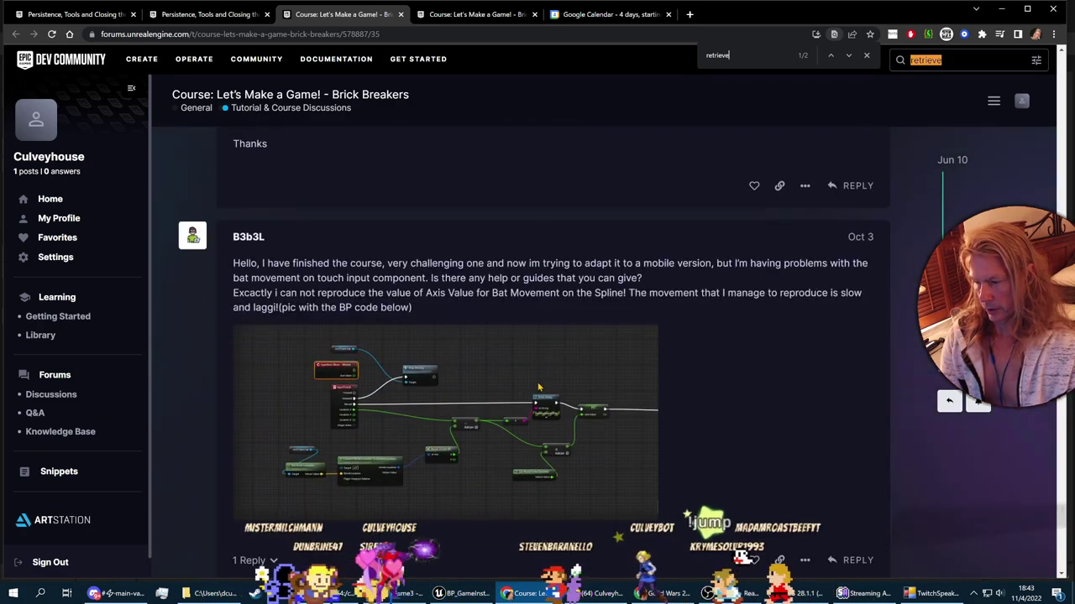
scroll(539, 388, "down", 1)
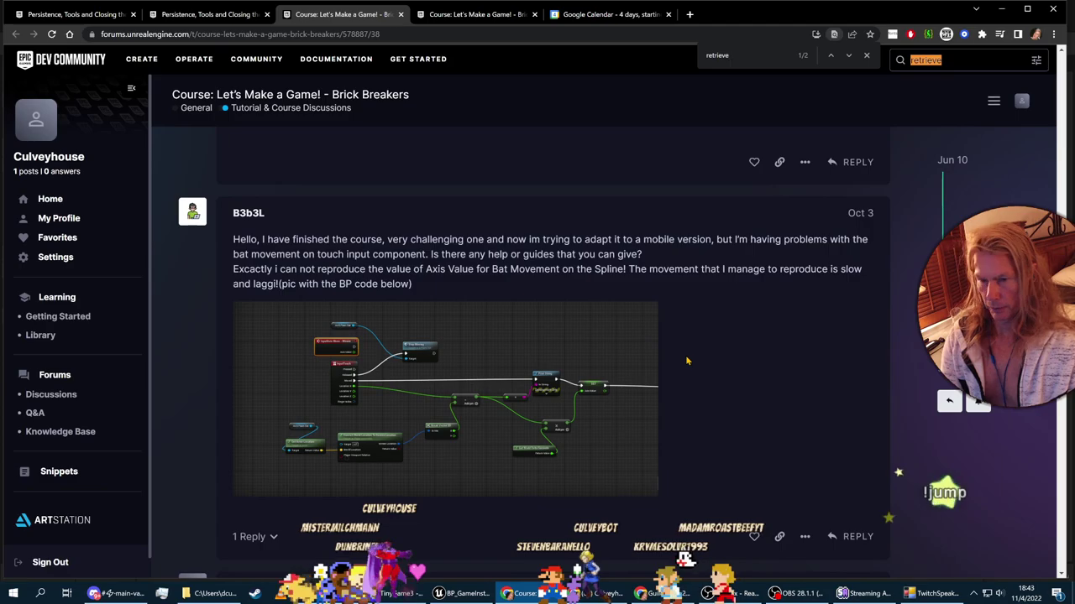
scroll(696, 386, "down", 6)
scroll(697, 386, "down", 10)
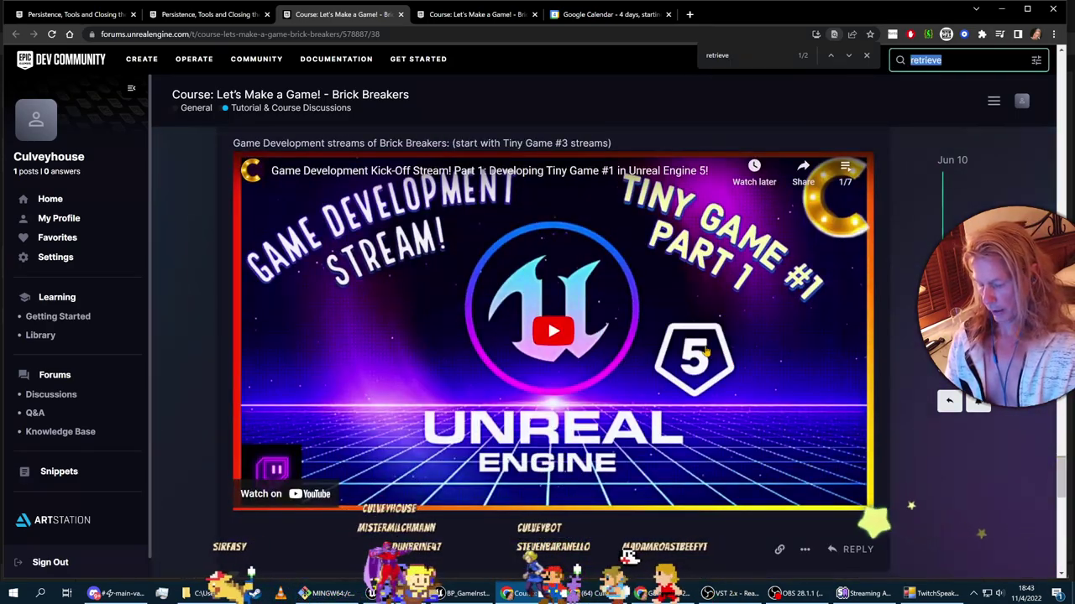
scroll(707, 353, "down", 1)
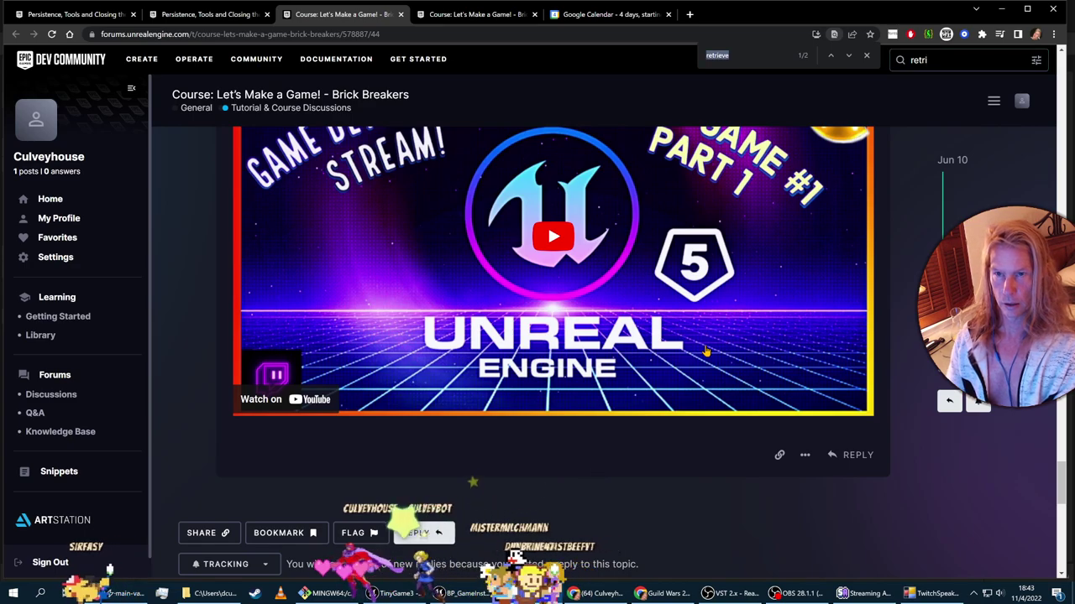
Step: Jump to the early correction posts, close the page search, and return to Unreal Editor
type("retrieve")
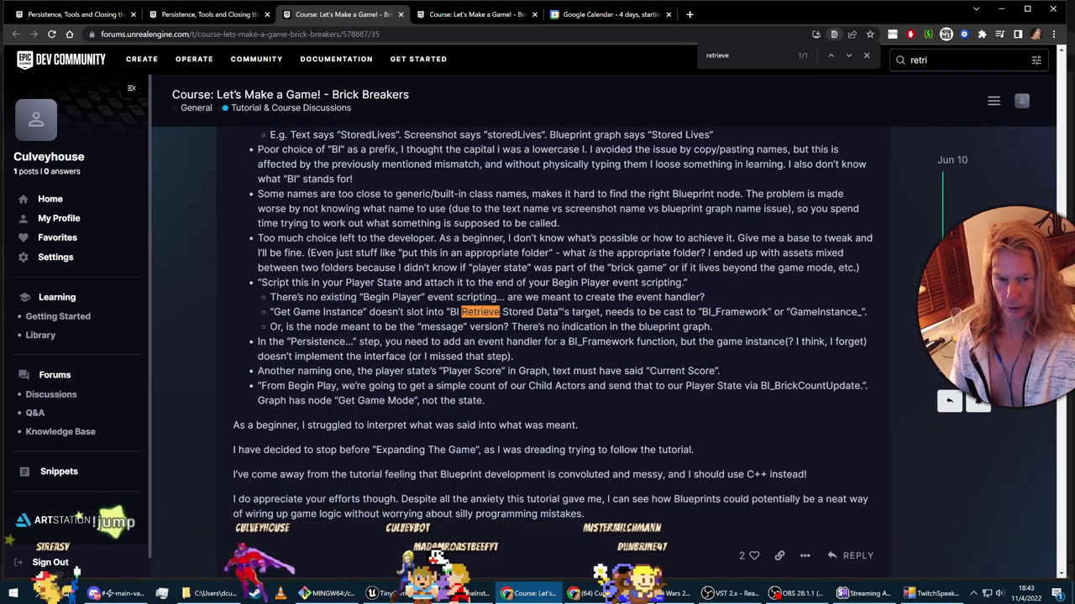
left_click(944, 192)
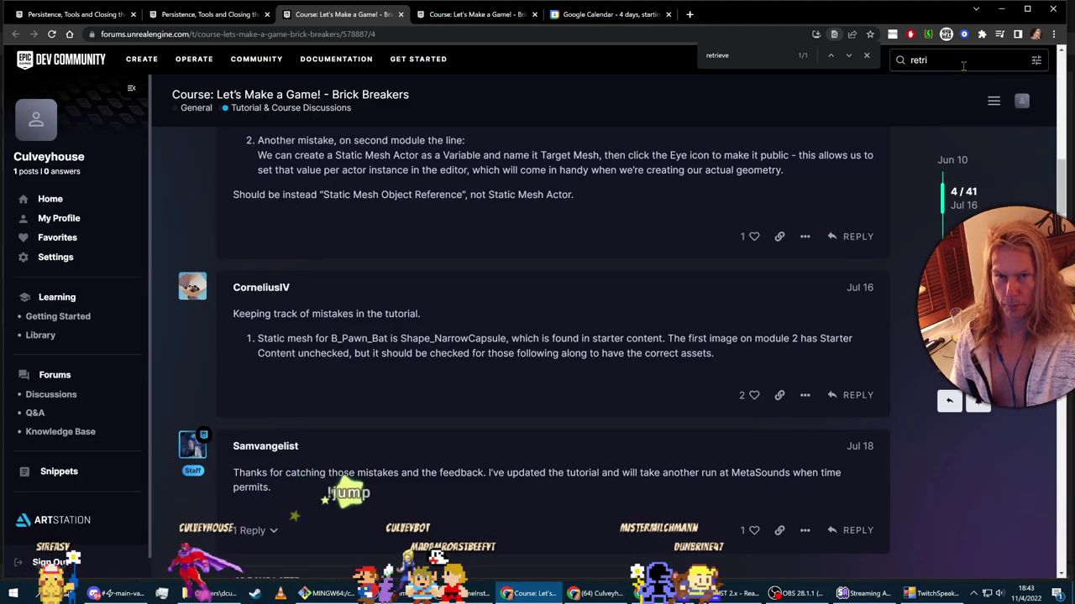
left_click(961, 64)
left_click(690, 95)
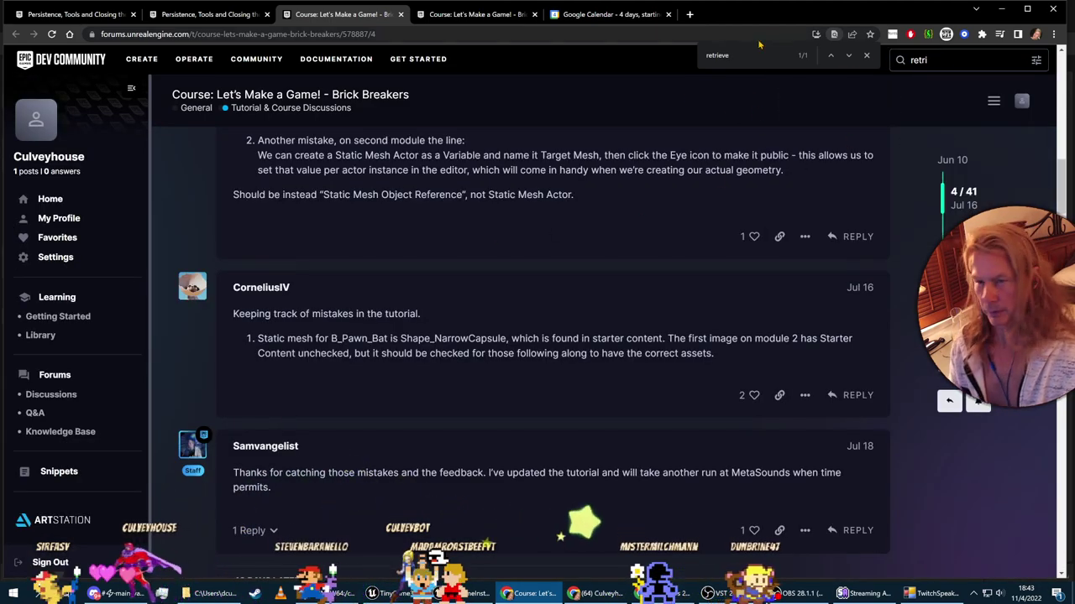
left_click(867, 57)
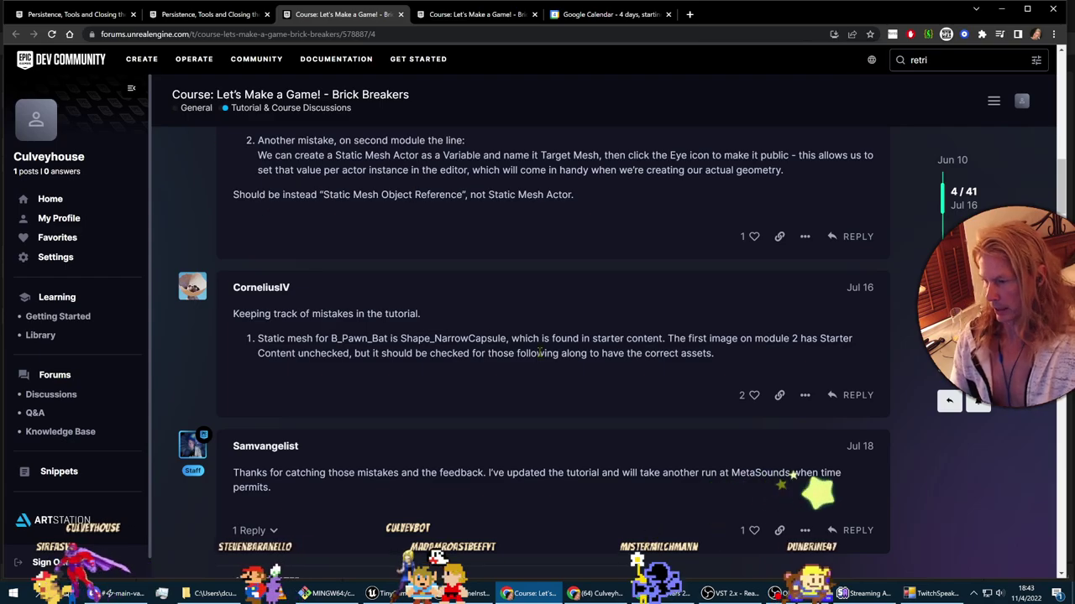
scroll(540, 353, "down", 15)
key("alt+Tab")
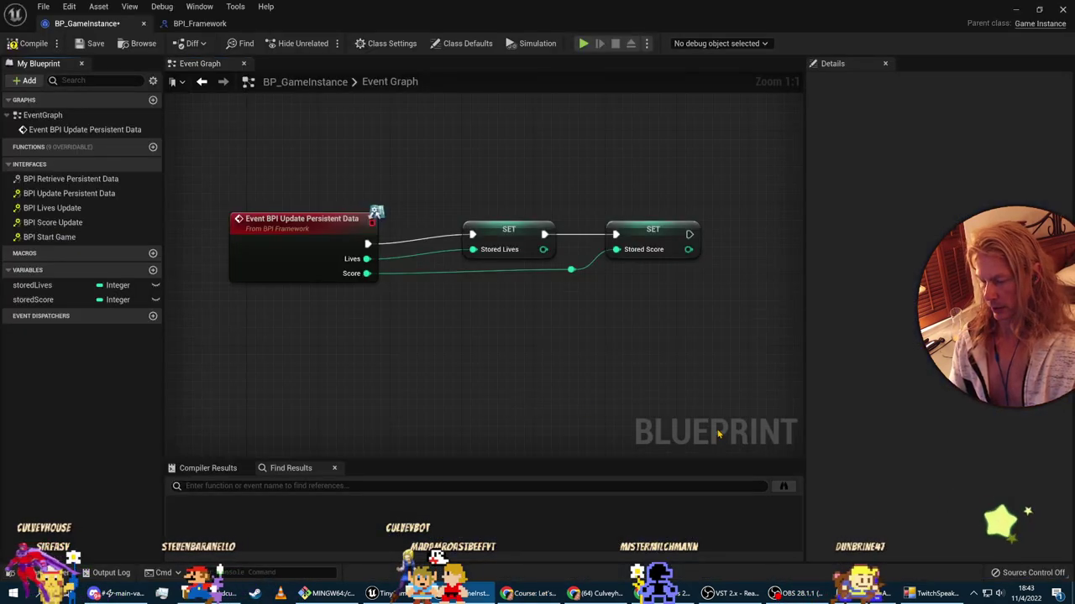
Step: Bring BP_GameInstance to the front and compile and save it
key("alt+Tab")
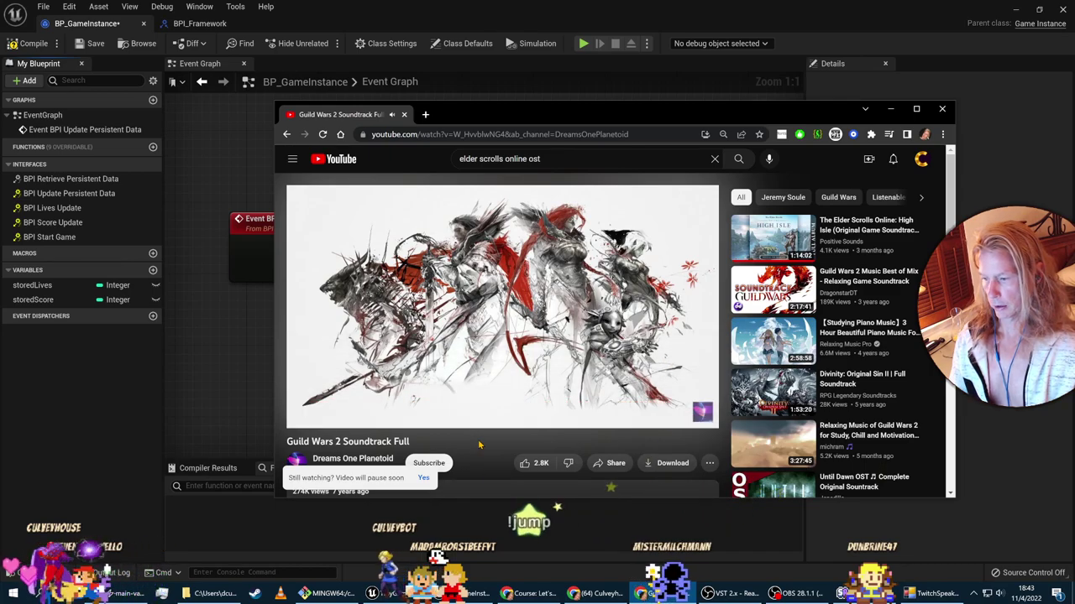
left_click(202, 524)
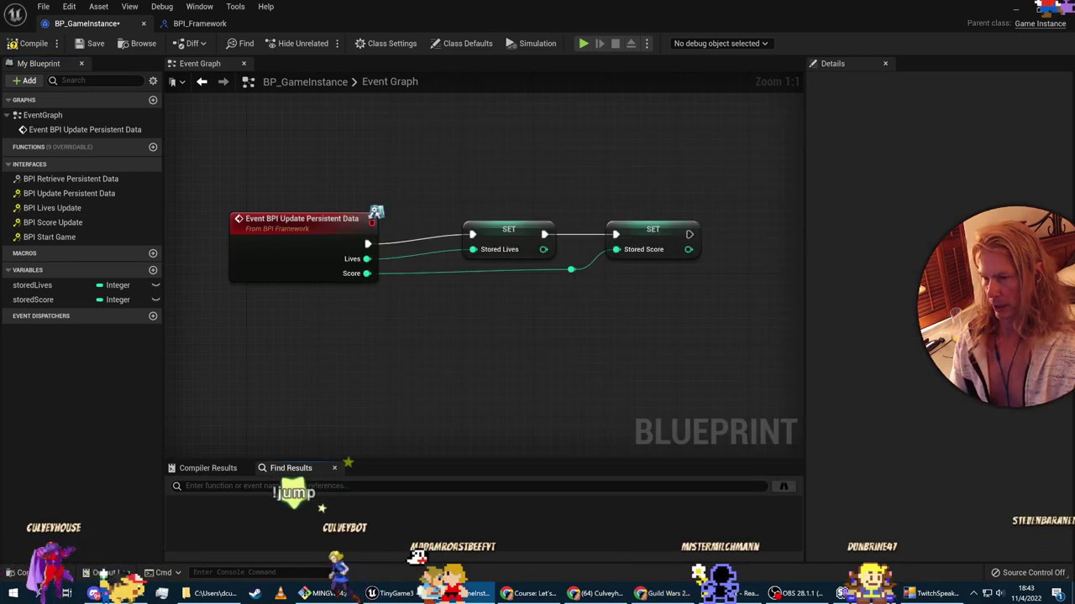
mouse_move(455, 275)
right_mouse_down()
mouse_move(465, 344)
mouse_move(513, 370)
mouse_move(476, 271)
right_mouse_up()
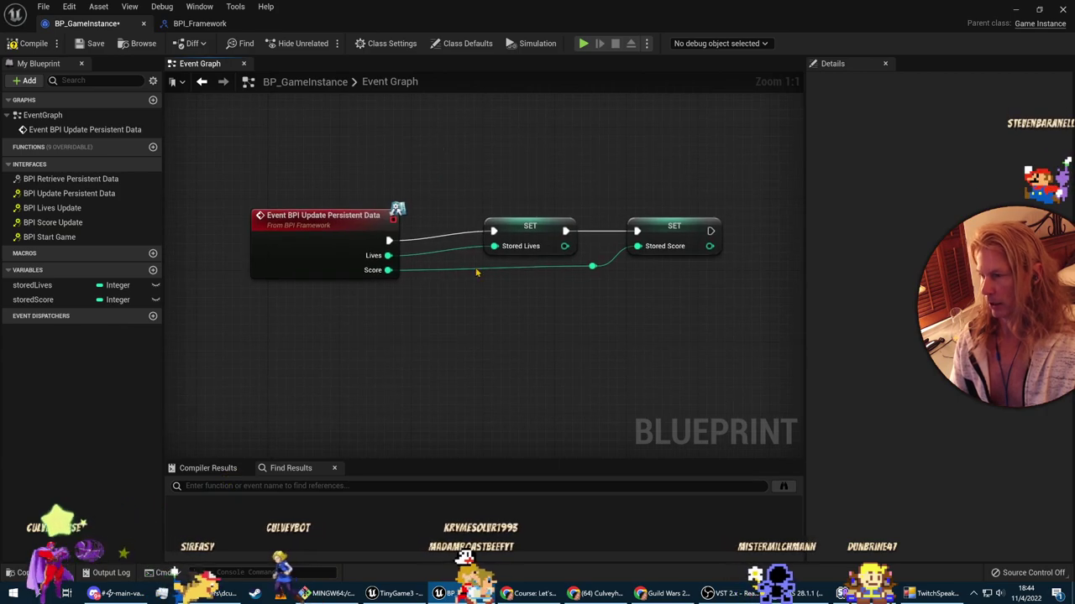
key("alt+Tab")
key("alt+Tab")
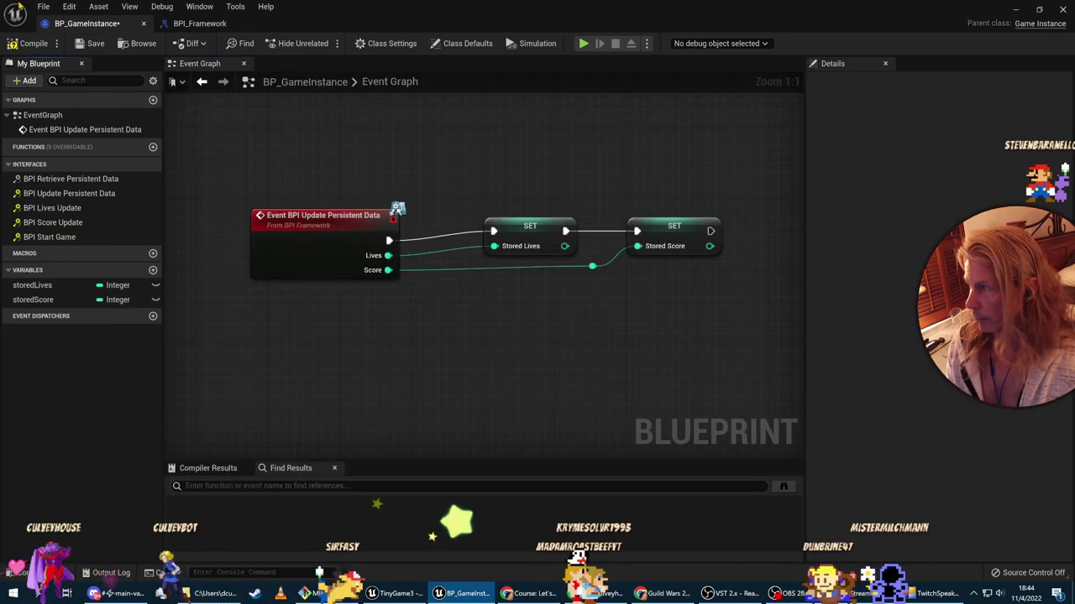
left_click(34, 43)
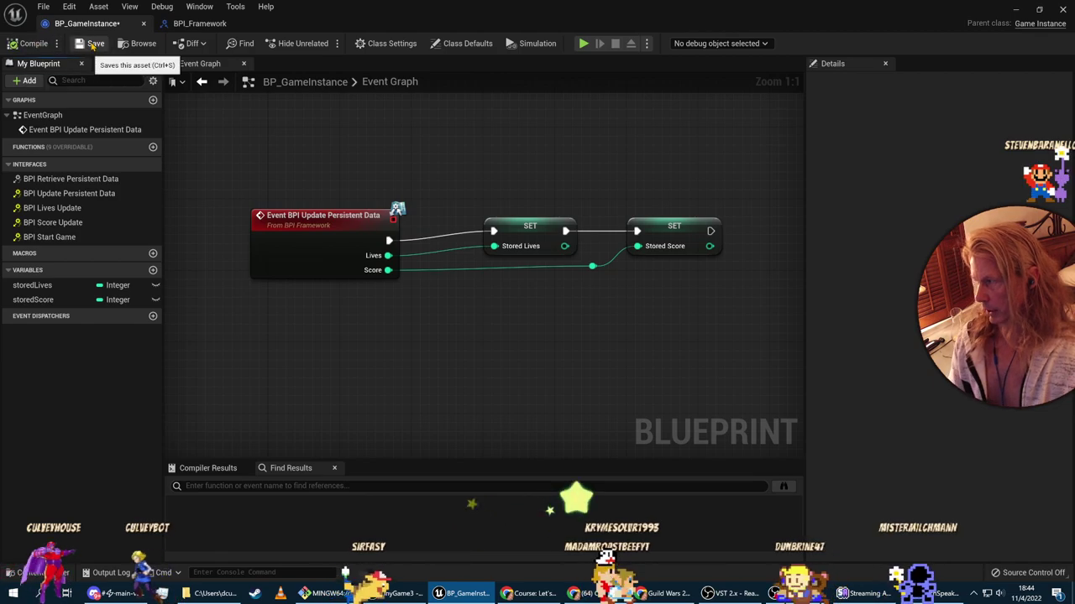
Step: Glance at the File menu without choosing anything and switch to the TinyGame3 level editor
left_click(42, 7)
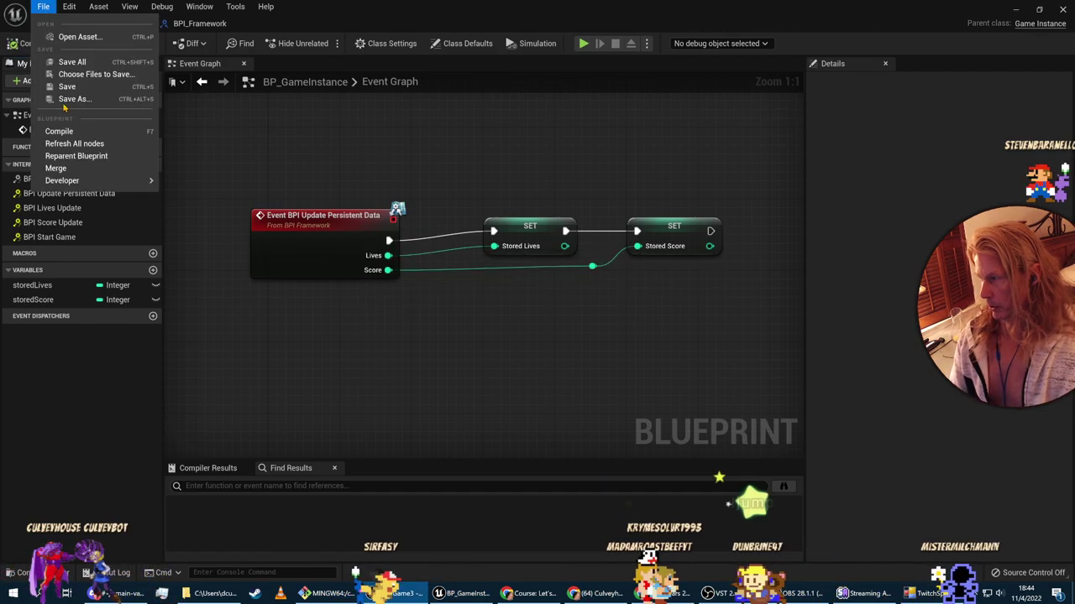
left_click(97, 358)
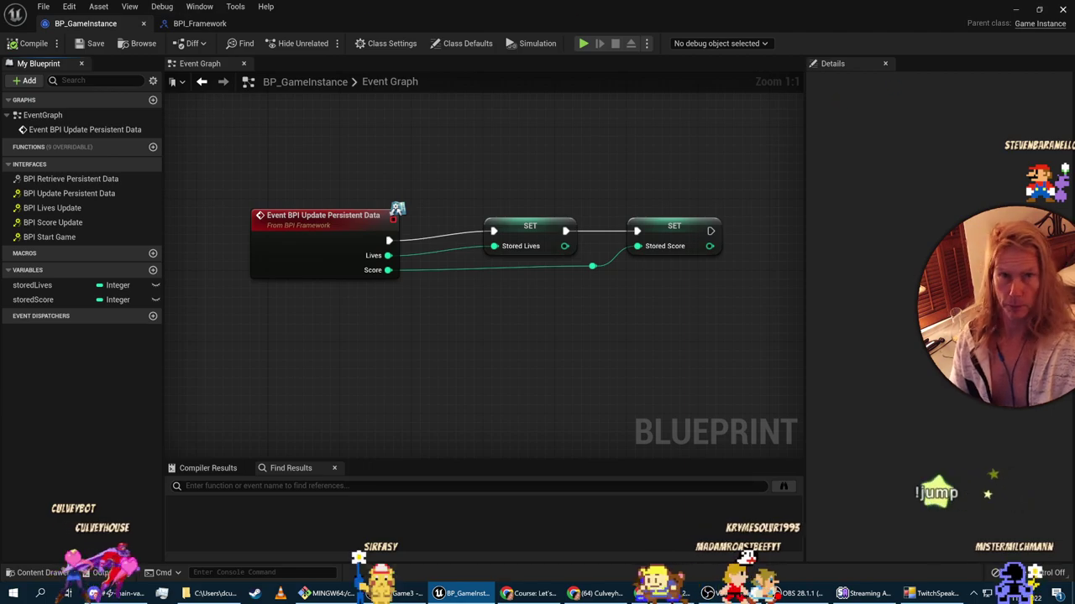
key("alt+Tab")
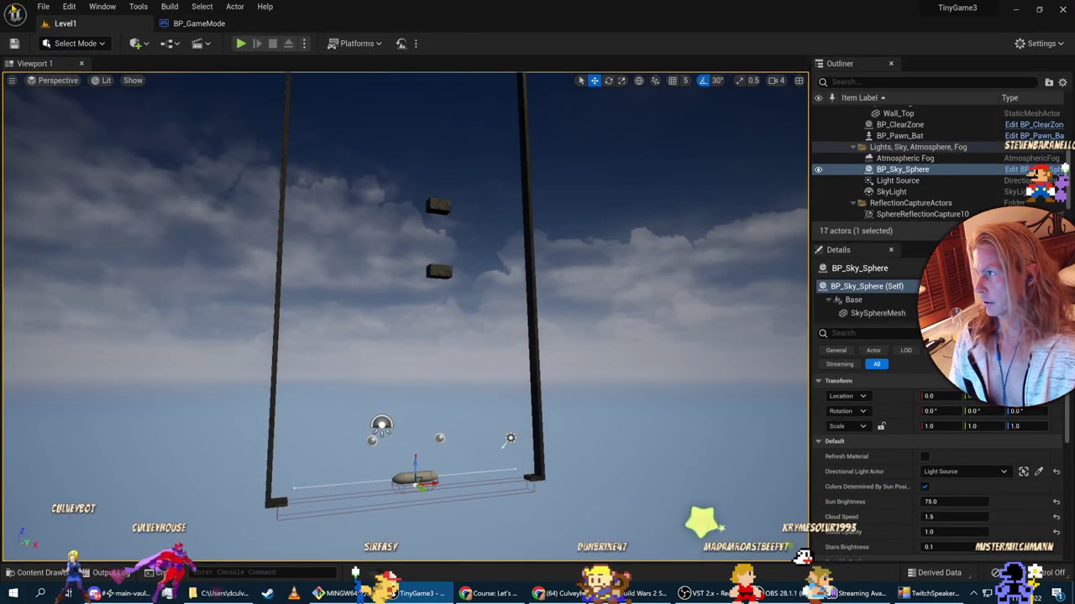
Step: Review the Open Project list and cancel without opening another project
left_click(42, 7)
left_click(102, 7)
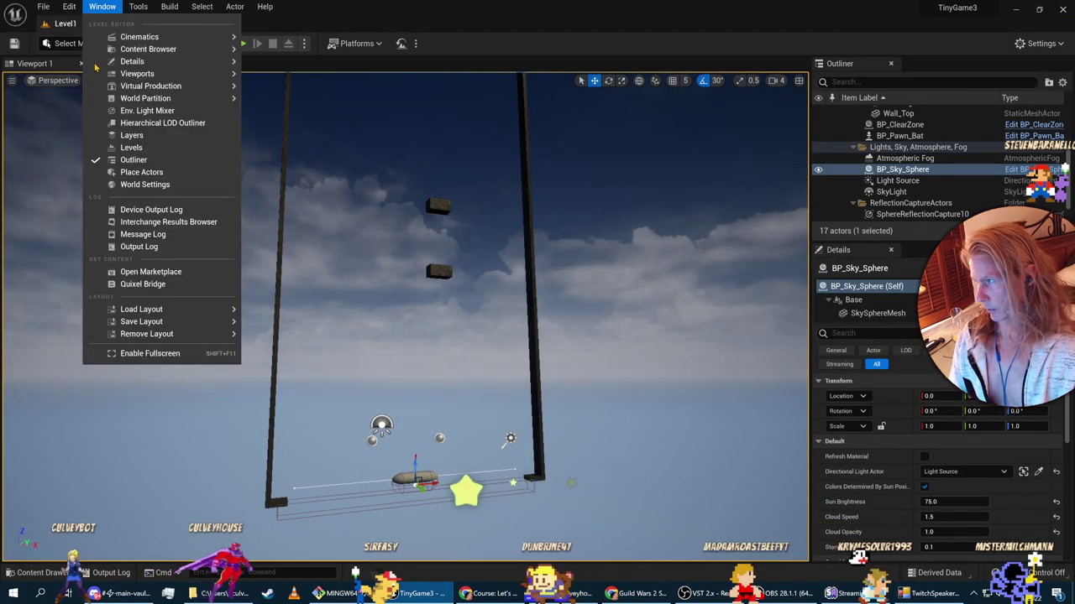
mouse_move(43, 6)
left_click(84, 235)
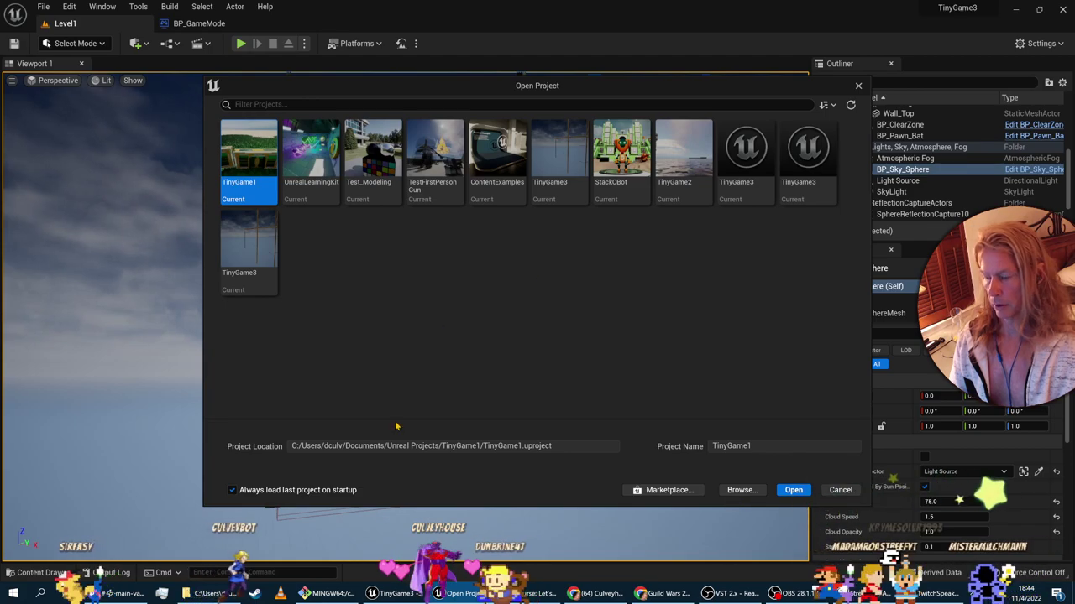
left_click(840, 490)
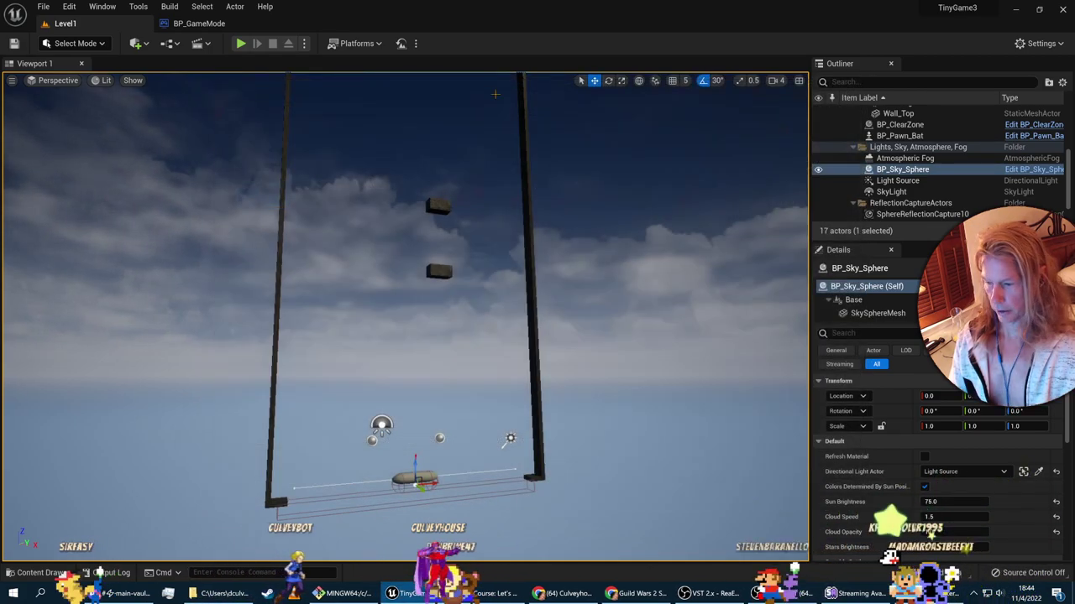
Step: Launch TinyGame3_0.uproject from Unreal Projects > TinyGame3_0 > TinyGame3_alpha in File Explorer
key("alt+Tab")
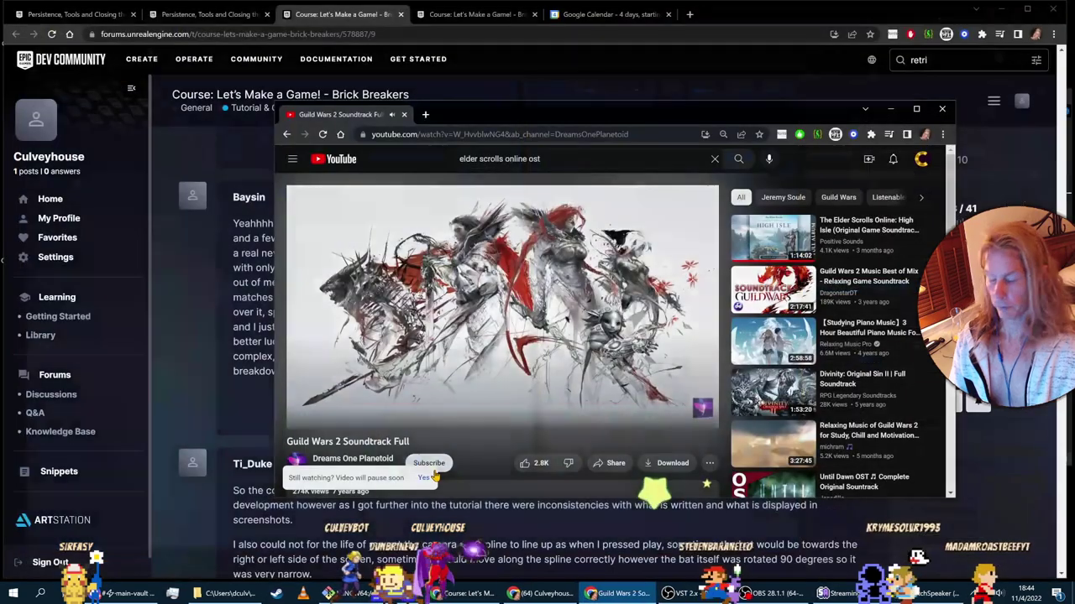
key("alt+Tab")
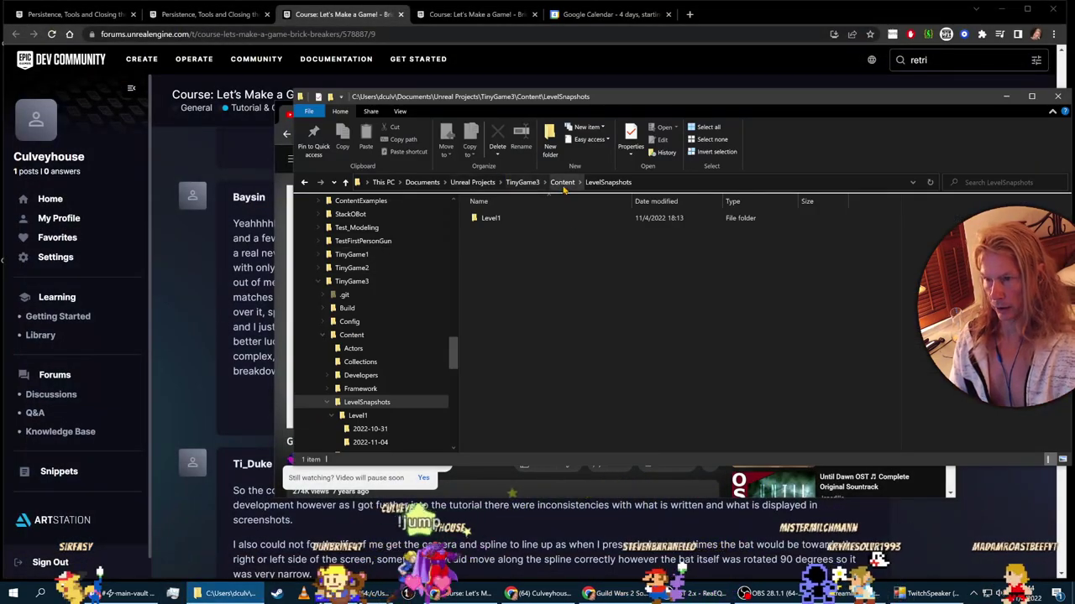
left_click(473, 183)
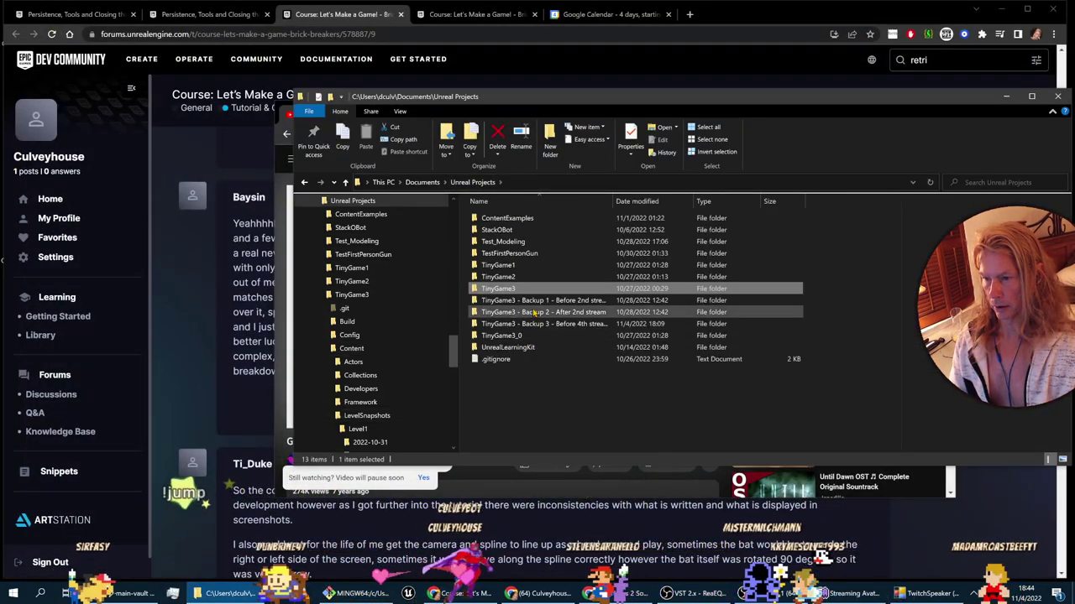
double_click(527, 337)
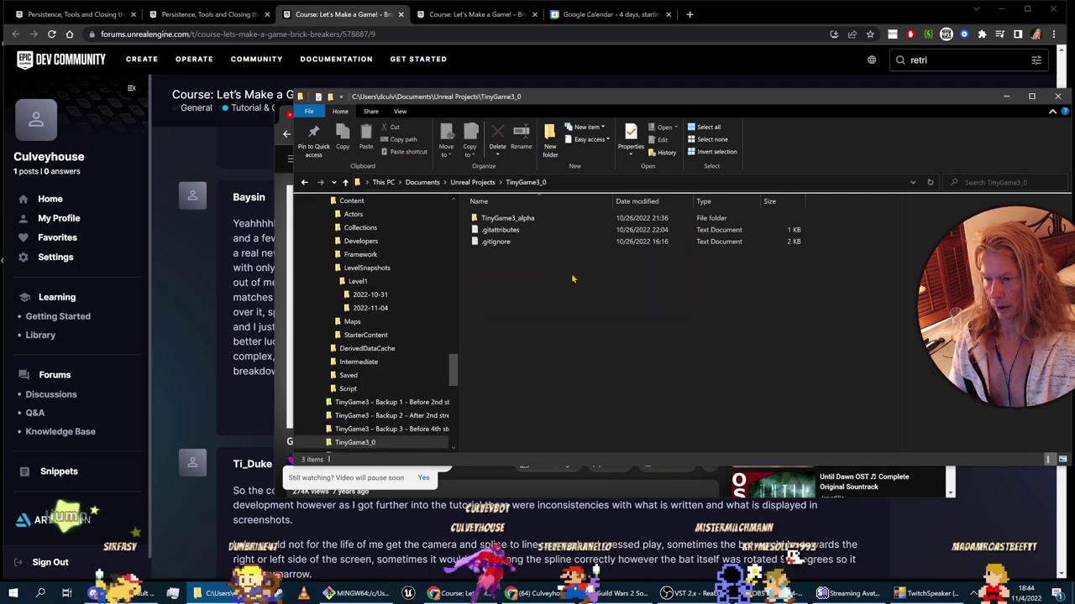
double_click(506, 219)
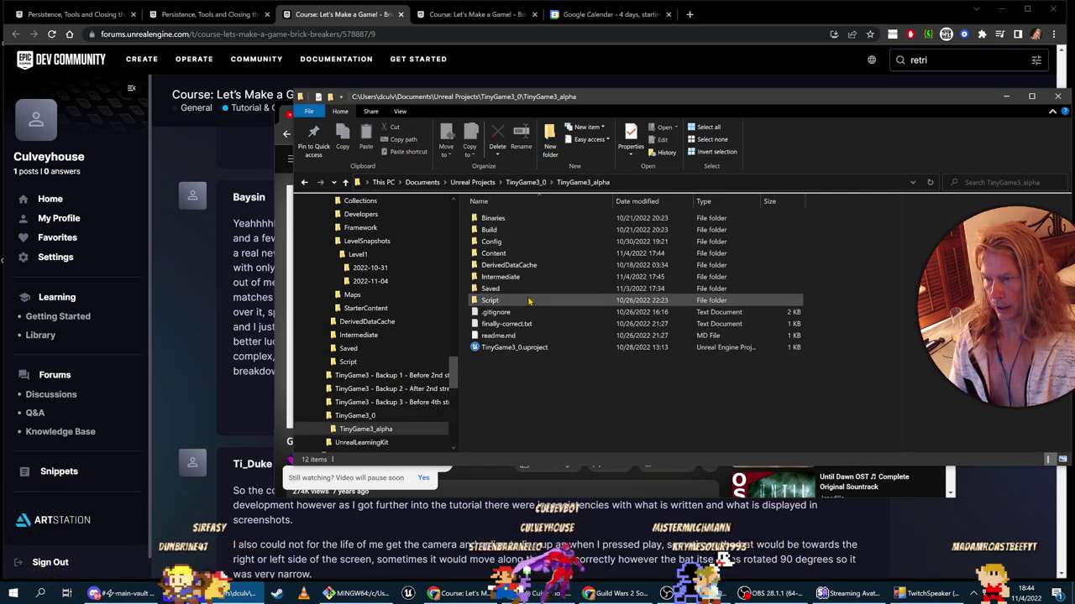
double_click(507, 348)
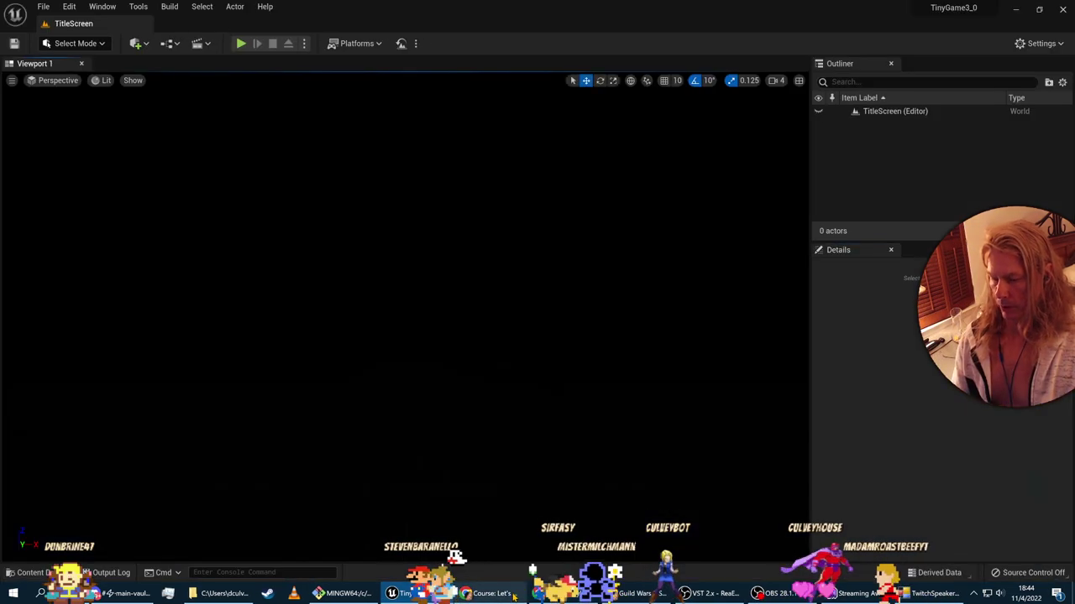
left_click(492, 594)
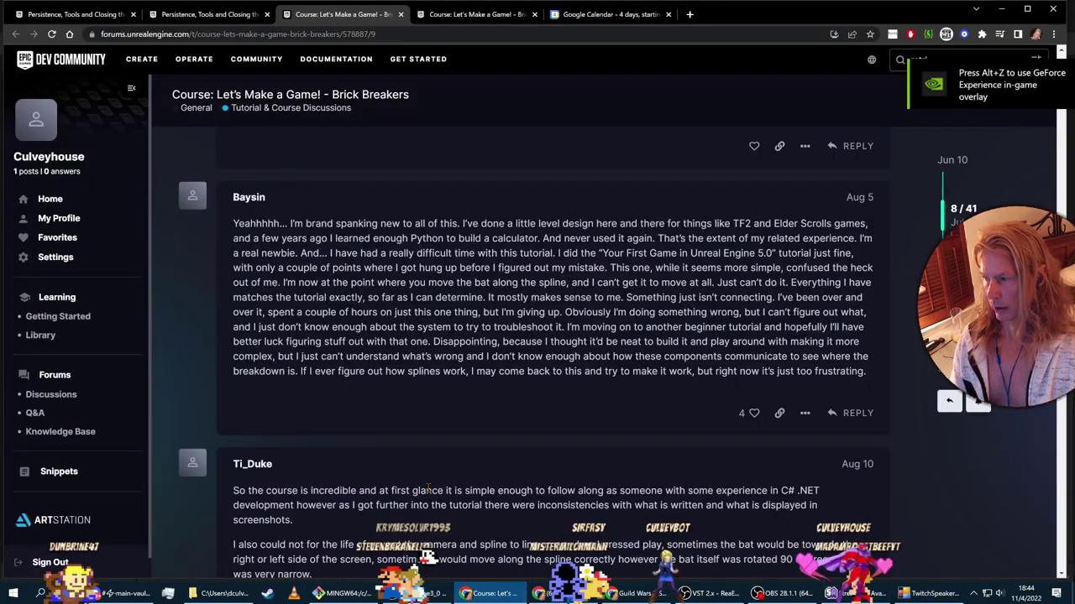
Step: Switch to the Persistence lesson tab, close its duplicate, and read the Data Management section
left_click(74, 14)
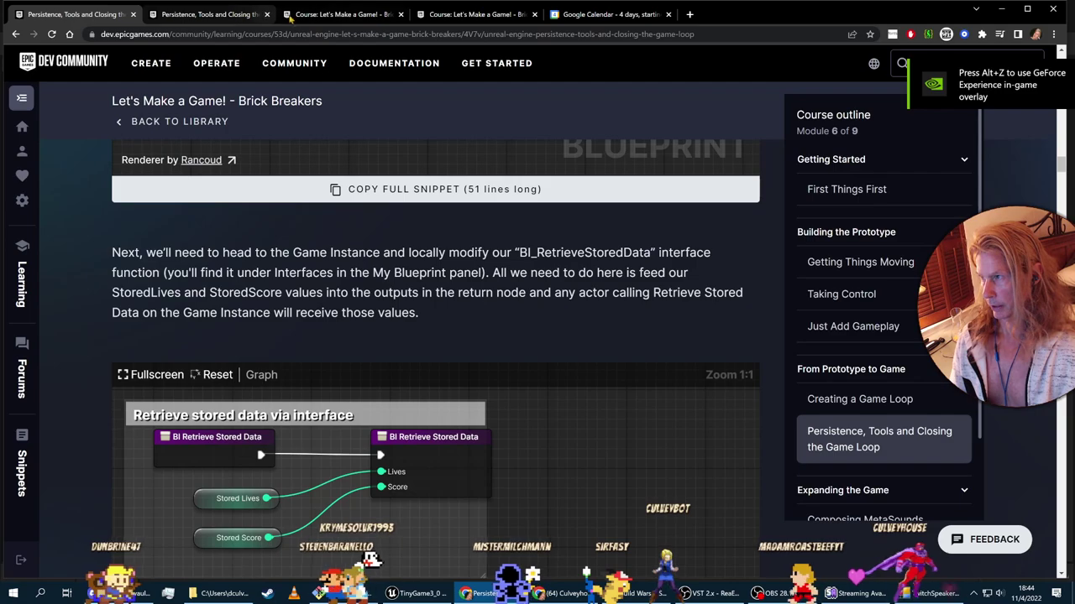
left_click(266, 14)
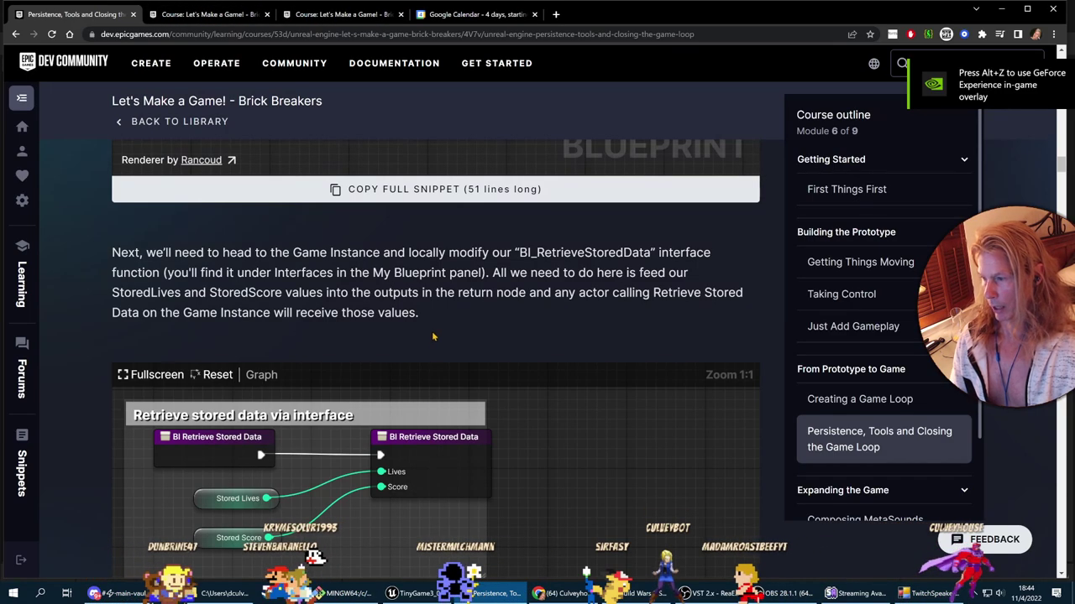
left_click_drag(112, 252, 652, 252)
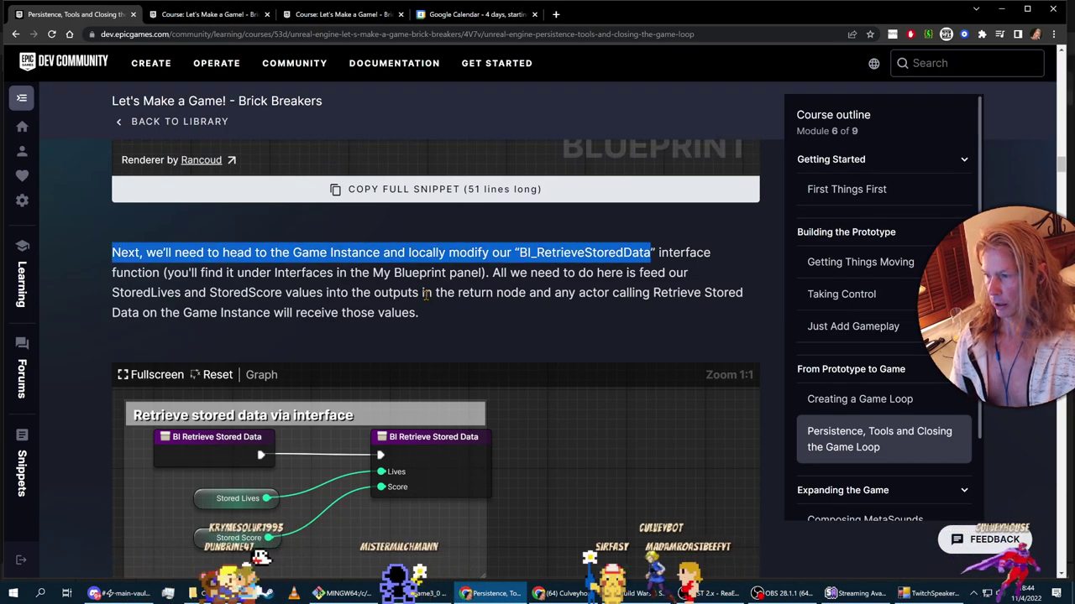
left_click(515, 378)
scroll(515, 377, "up", 1)
scroll(515, 378, "up", 2)
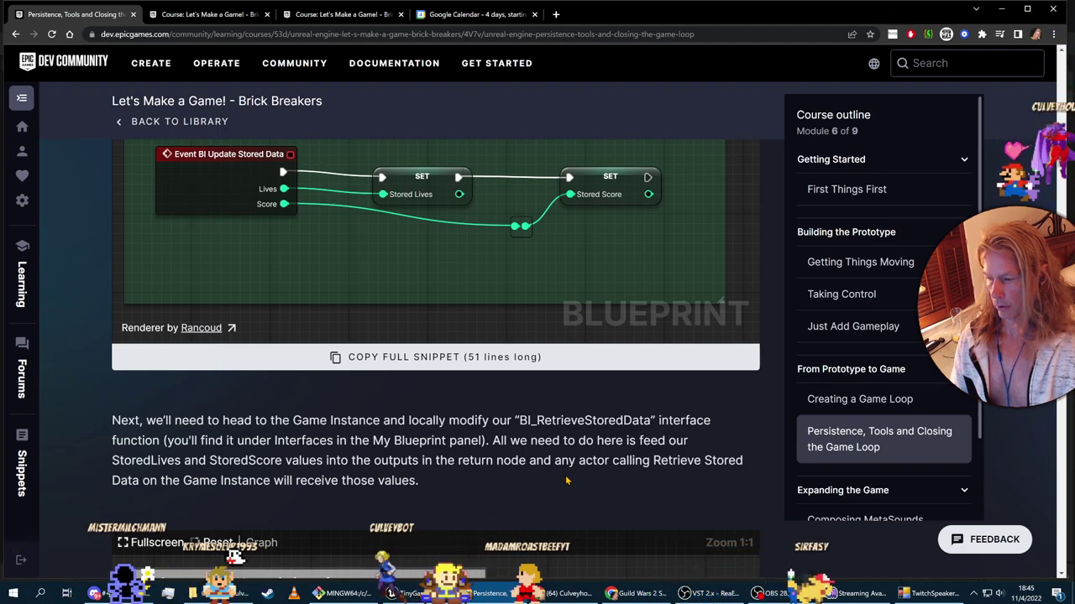
scroll(567, 480, "up", 3)
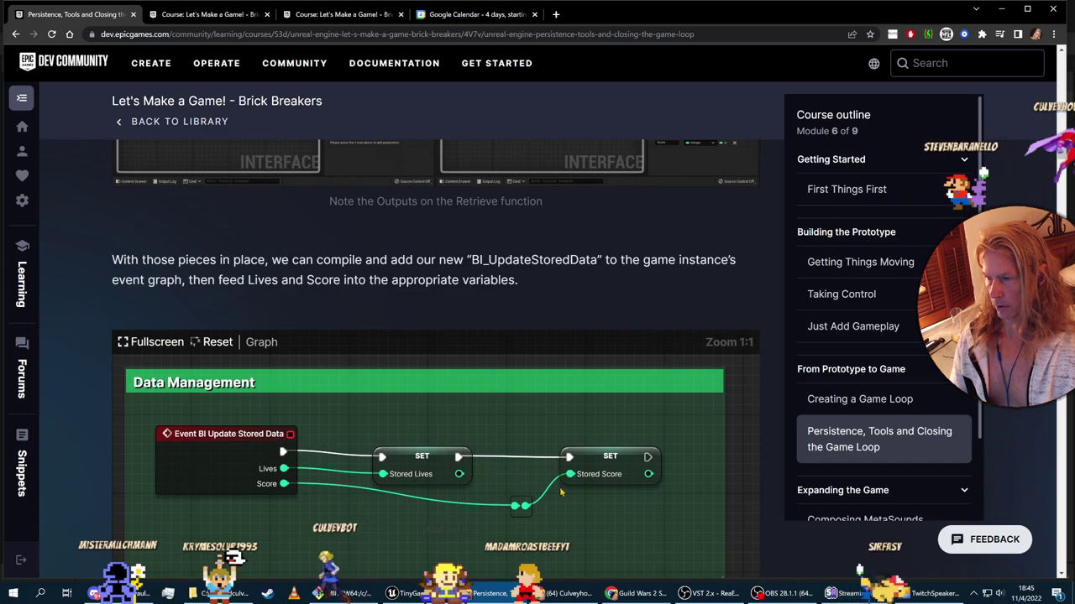
scroll(561, 492, "down", 3)
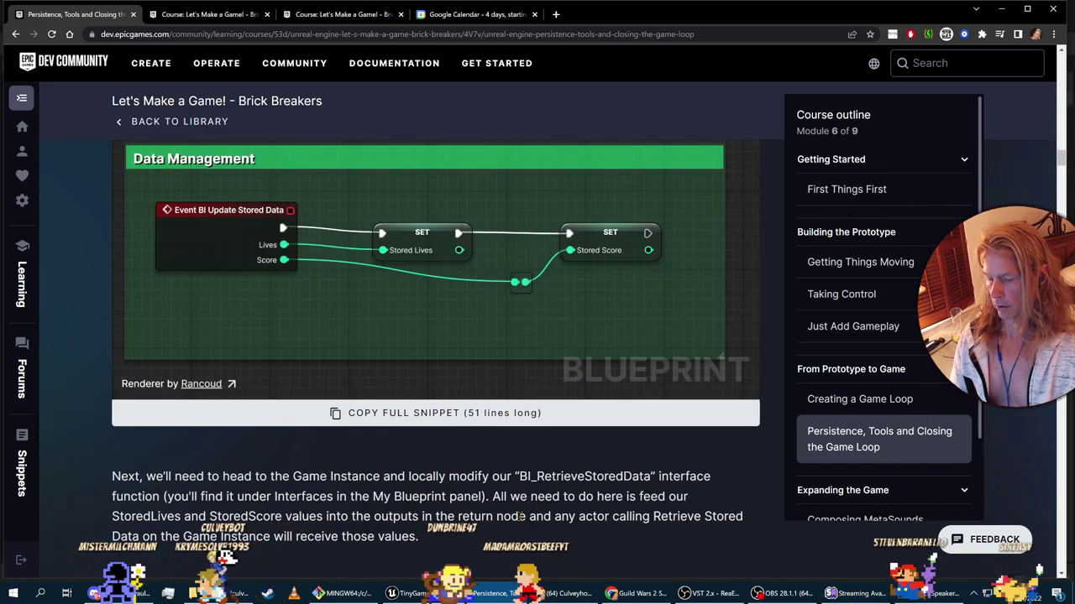
Step: Switch back to the Unreal Editor window
key("alt+Tab")
key("alt+Tab")
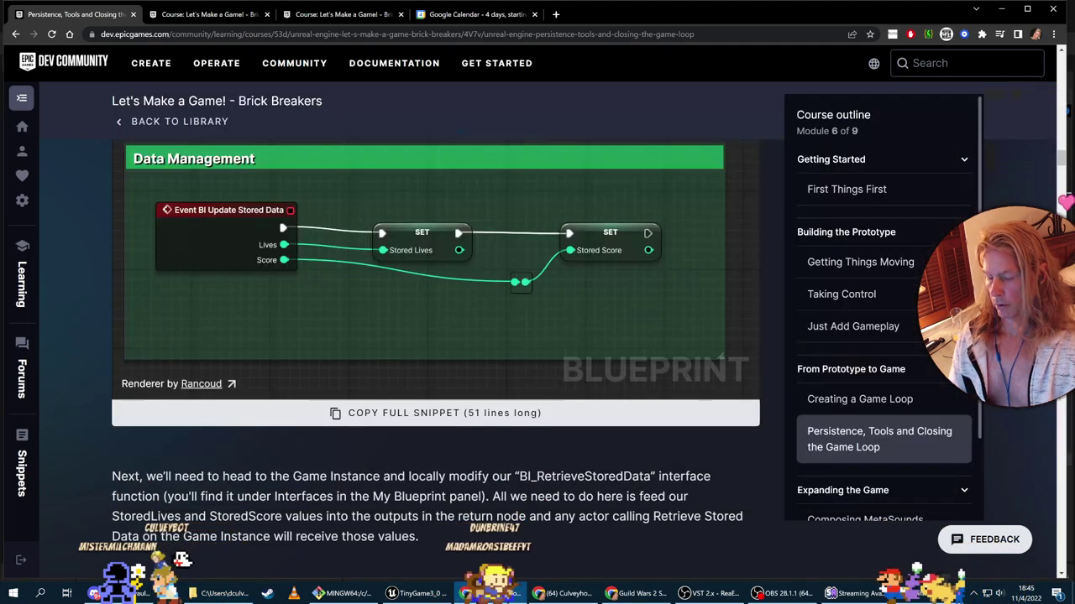
key("alt+Tab")
key("Tab")
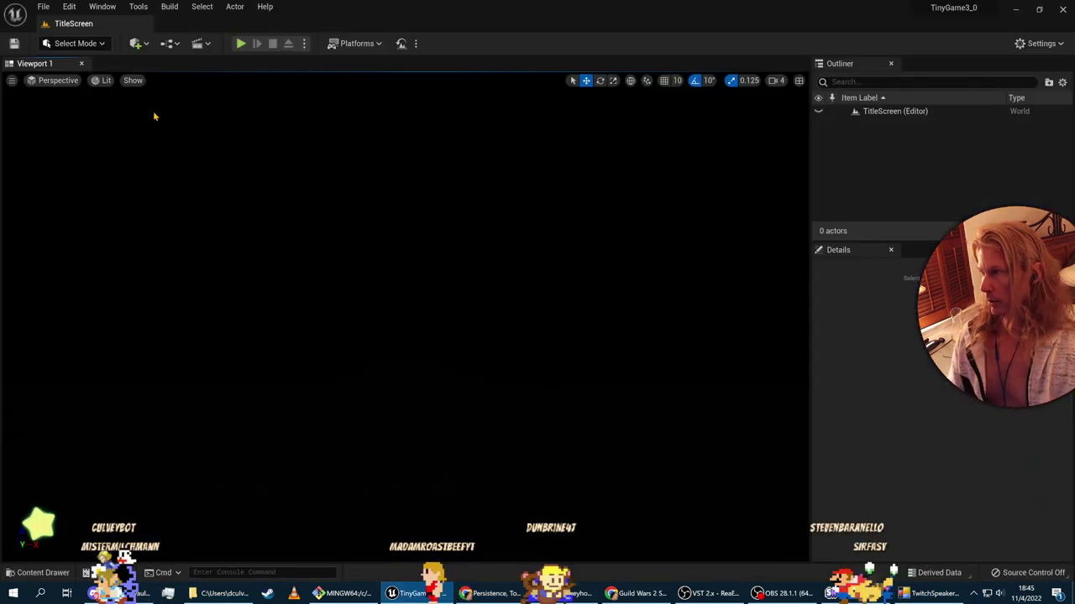
Step: Open BL_Framework_Interface from the Framework folder in the Content Drawer
left_click(31, 575)
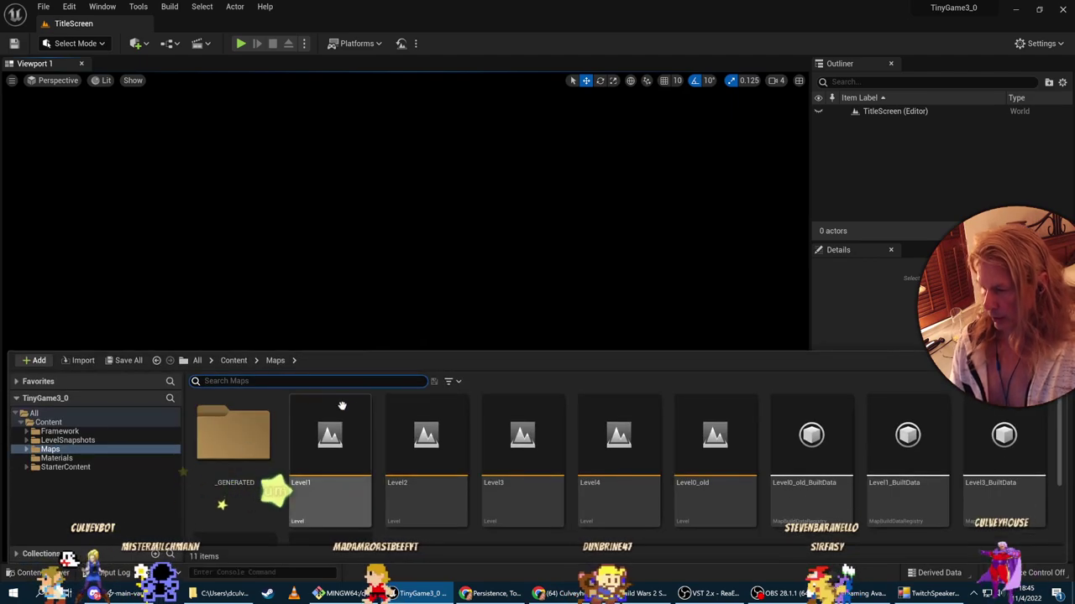
scroll(451, 456, "up", 2, "ctrl")
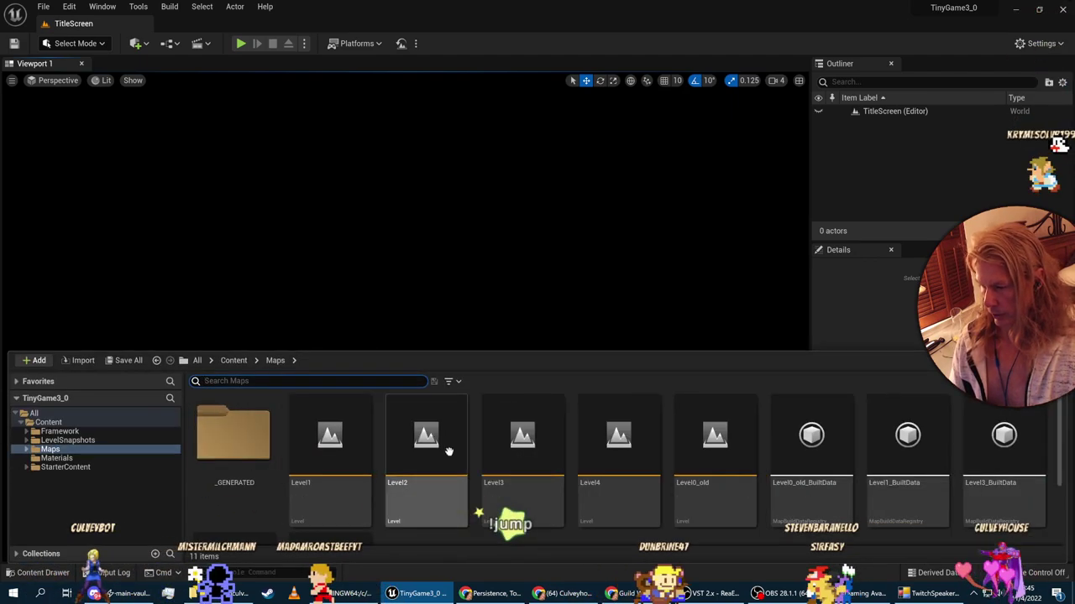
left_click(60, 434)
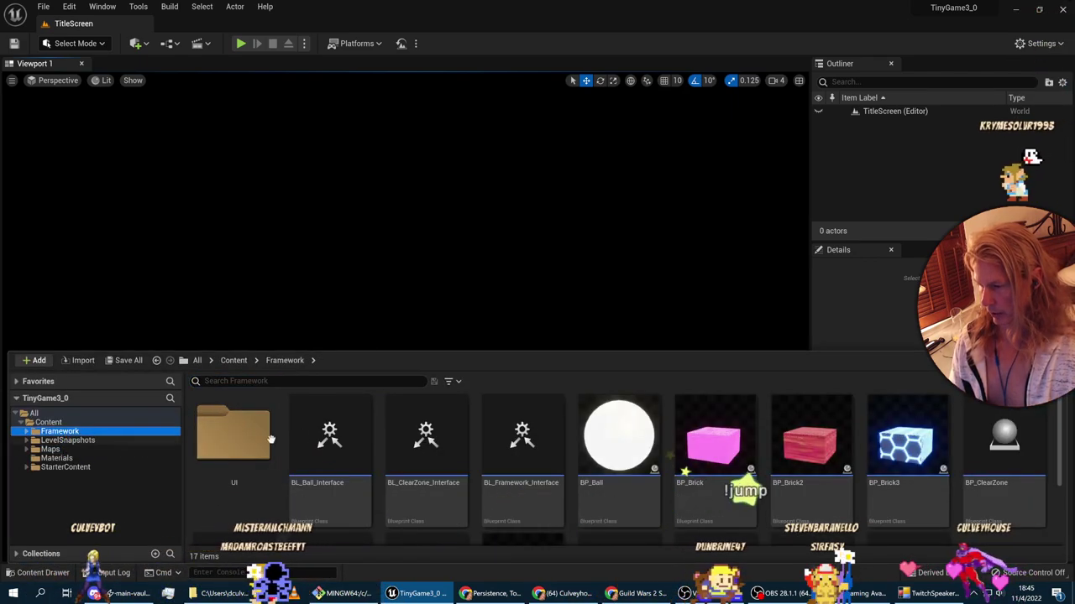
scroll(389, 480, "down", 2, "ctrl")
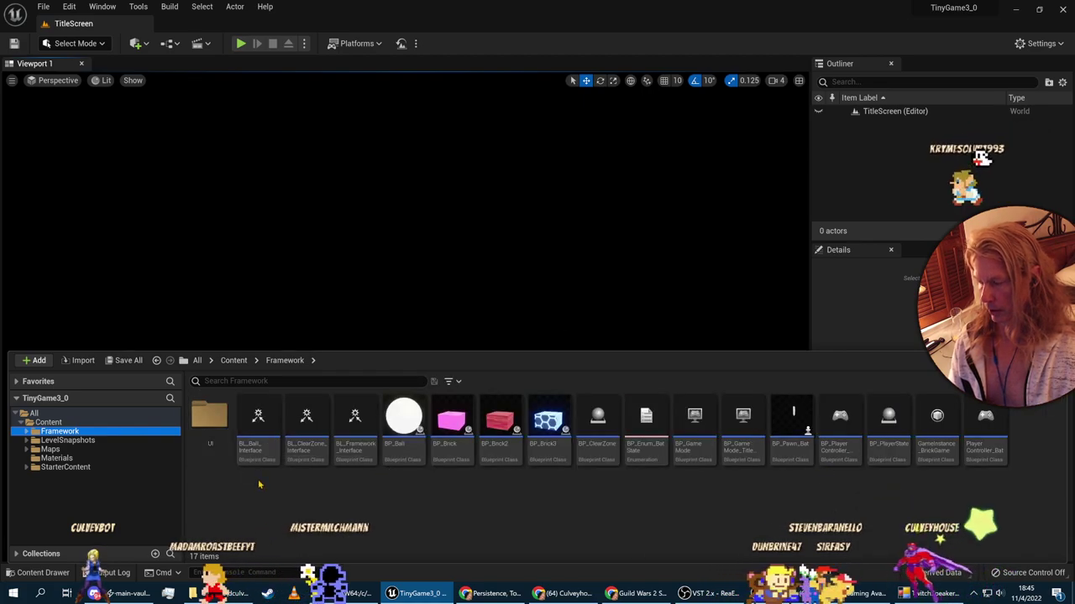
left_click(355, 440)
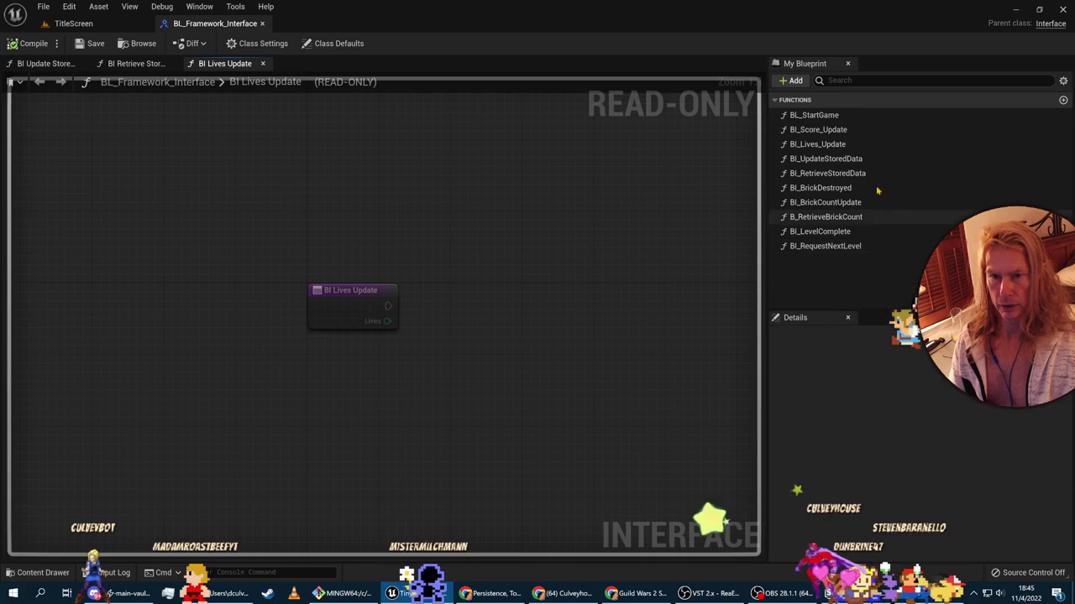
Step: Open the BI_RetrieveStoredData graph, then open GameInstance_BrickGame from the Content Drawer
left_click(830, 173)
double_click(830, 173)
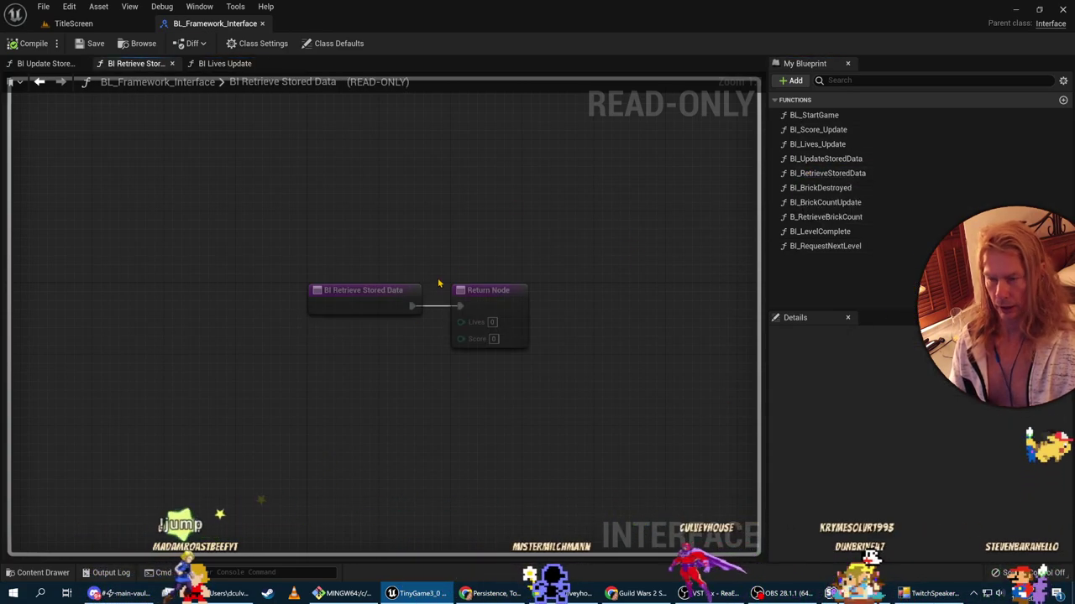
key("alt+Tab")
key("alt+Tab")
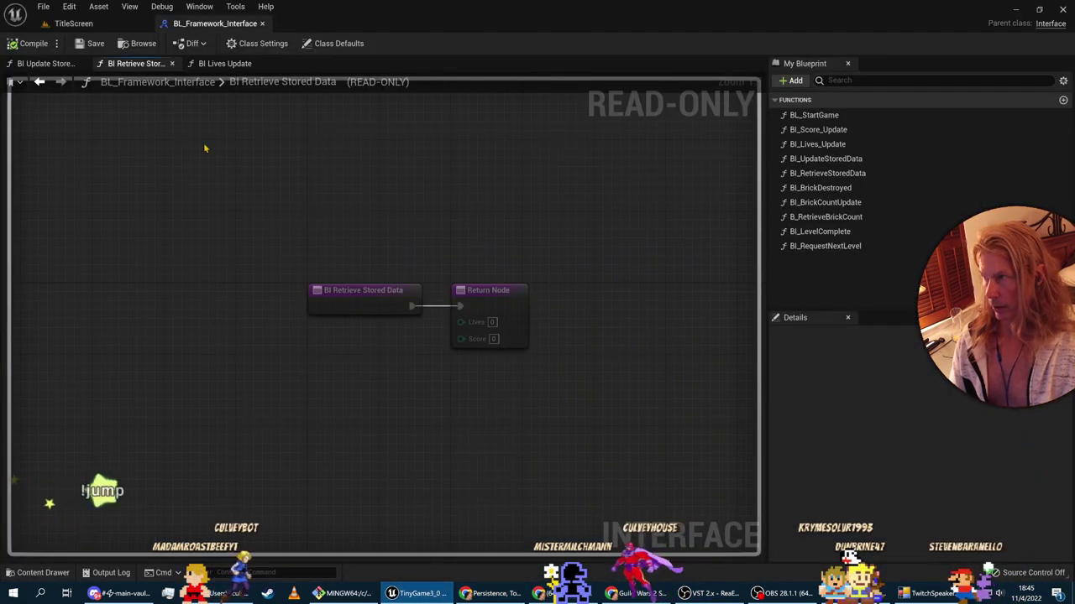
left_click(38, 573)
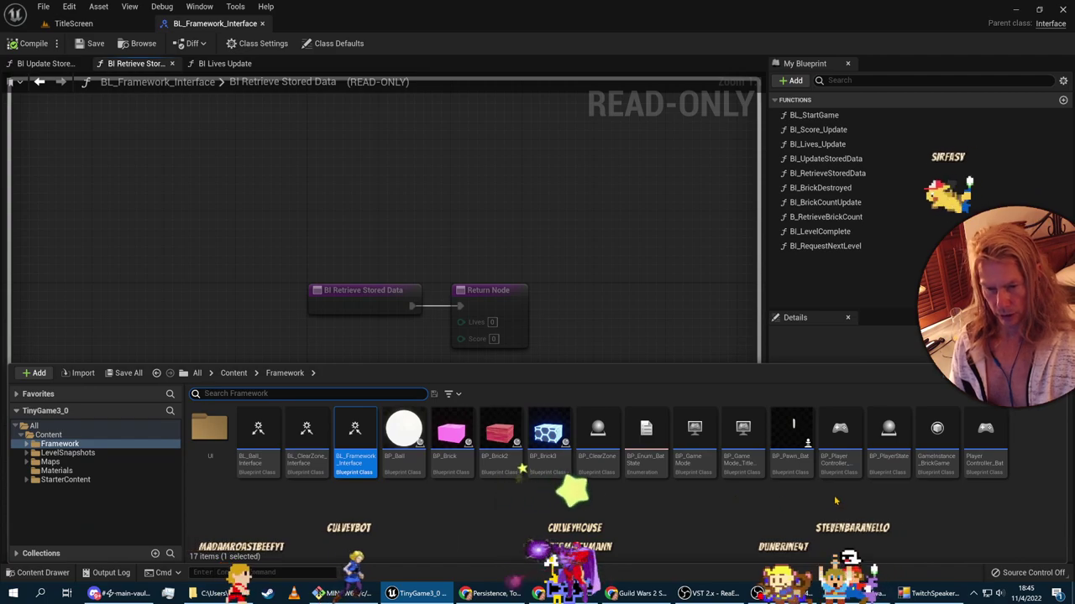
left_click(937, 437)
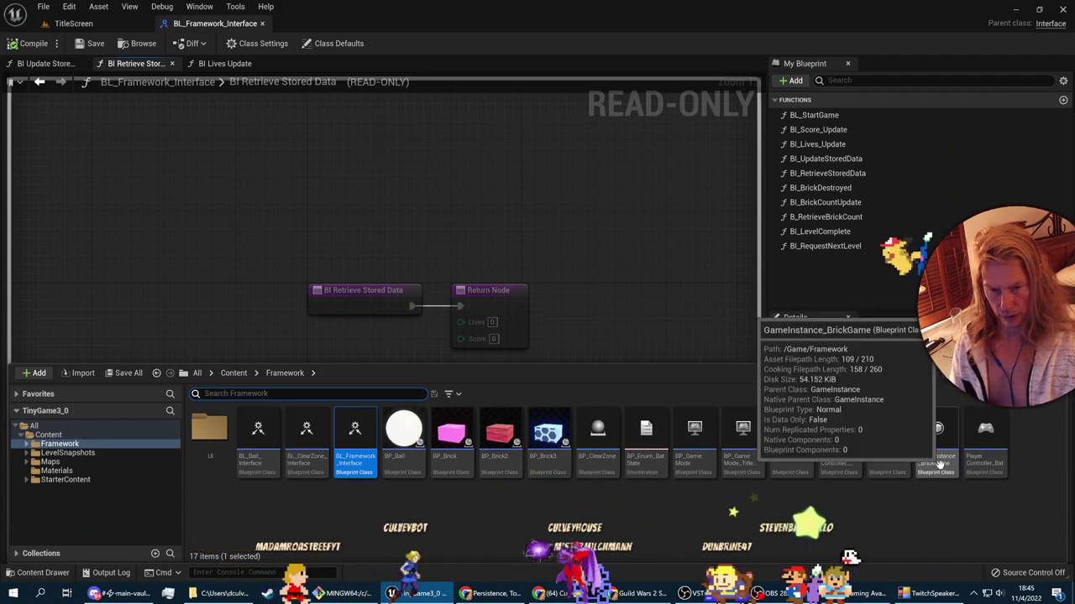
double_click(937, 436)
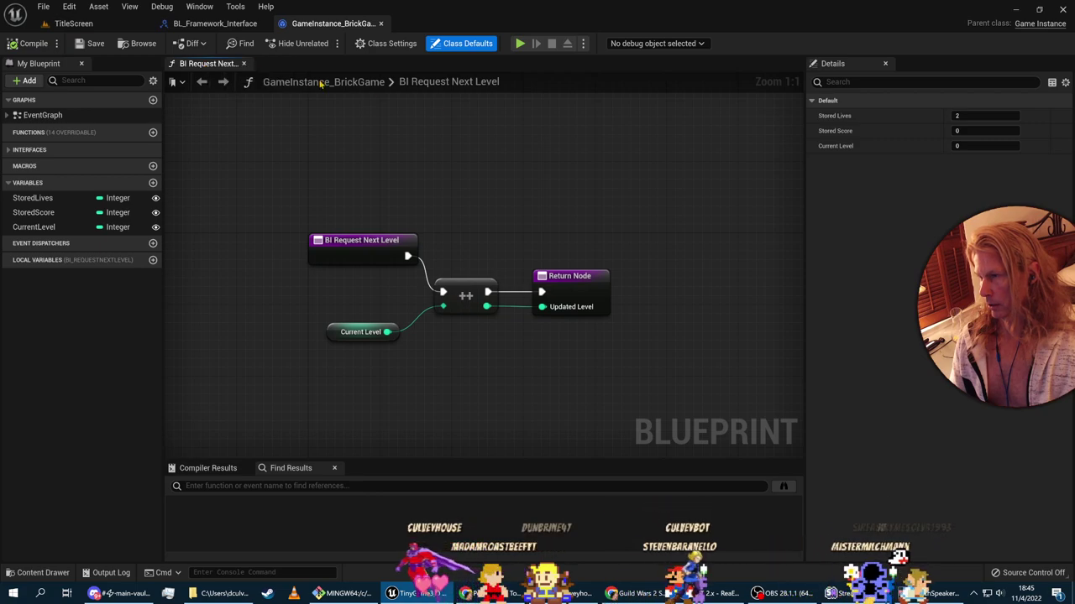
Step: Close the BI Request Next Level graph and check Class Settings and Class Defaults
left_click(244, 64)
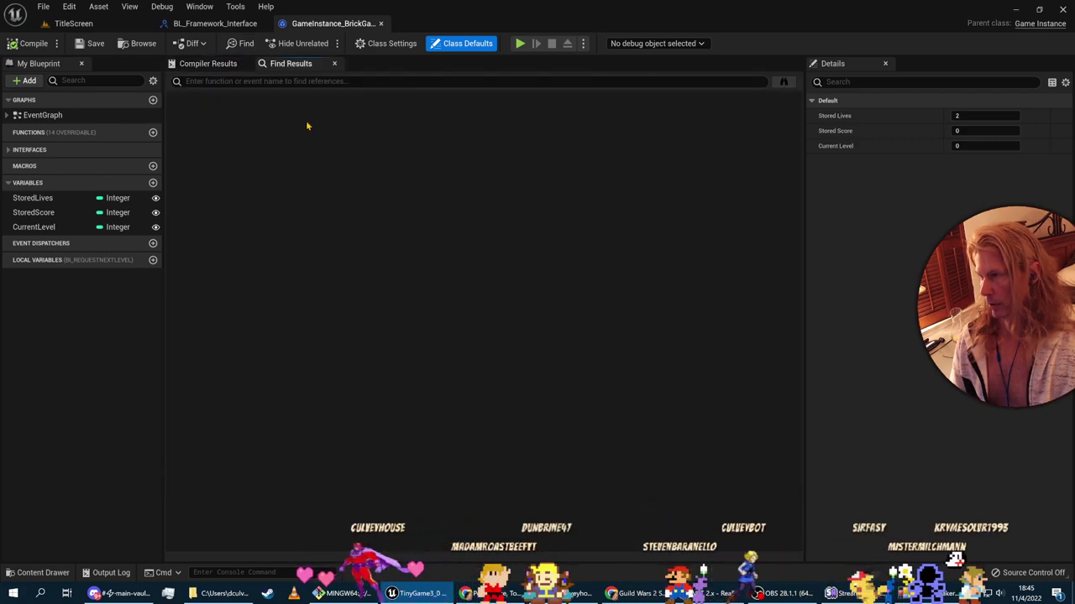
left_click(391, 45)
left_click(464, 44)
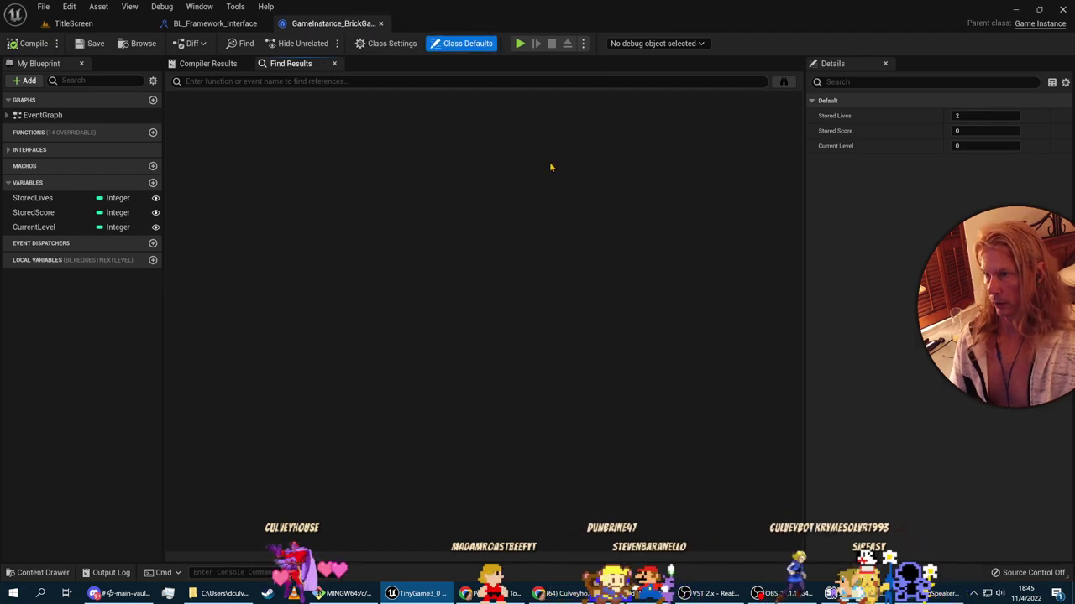
left_click(376, 46)
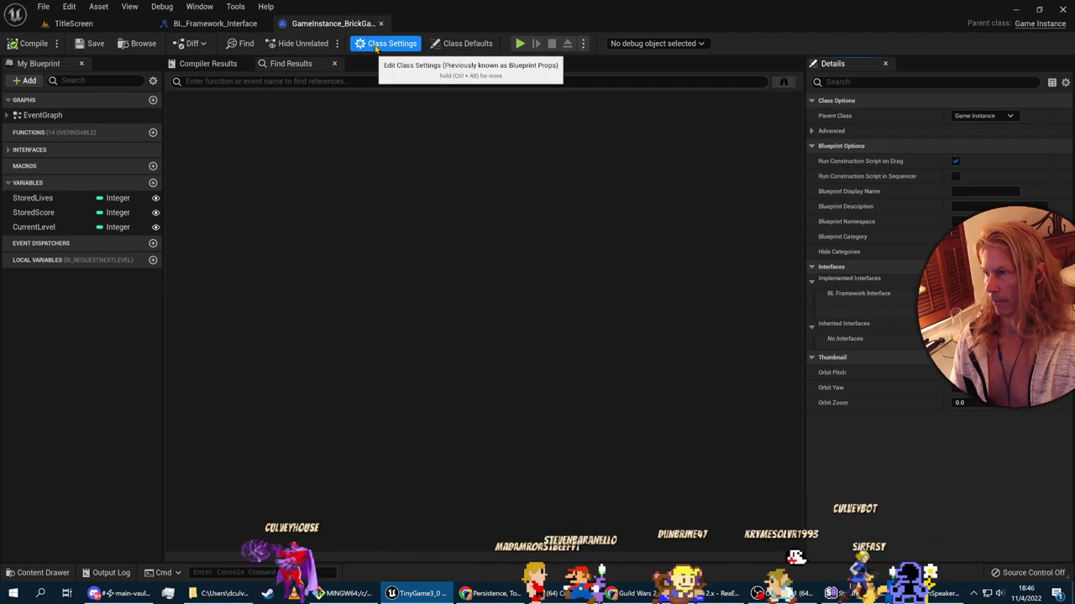
left_click(463, 44)
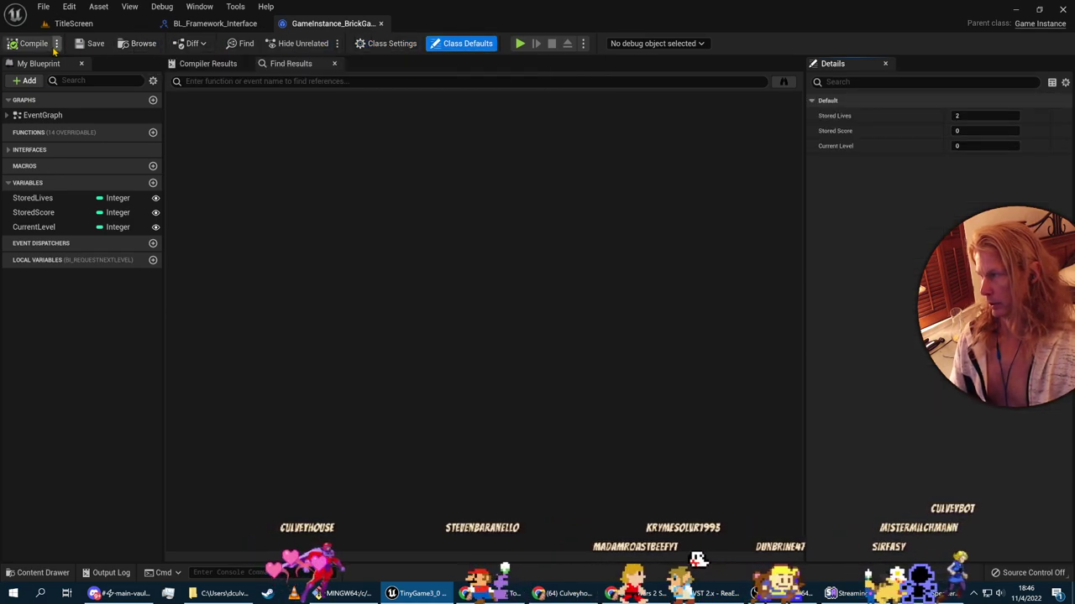
Step: Open the Event Graph and centre the view on the stored-data event nodes
double_click(42, 115)
right_click_drag(547, 233, 494, 359)
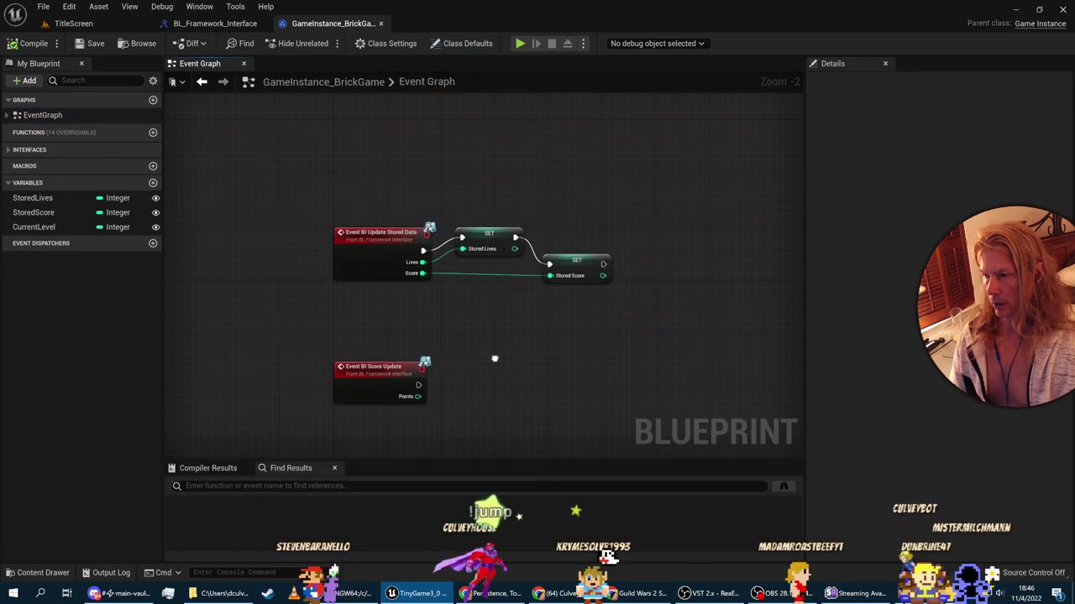
scroll(494, 358, "up", 2)
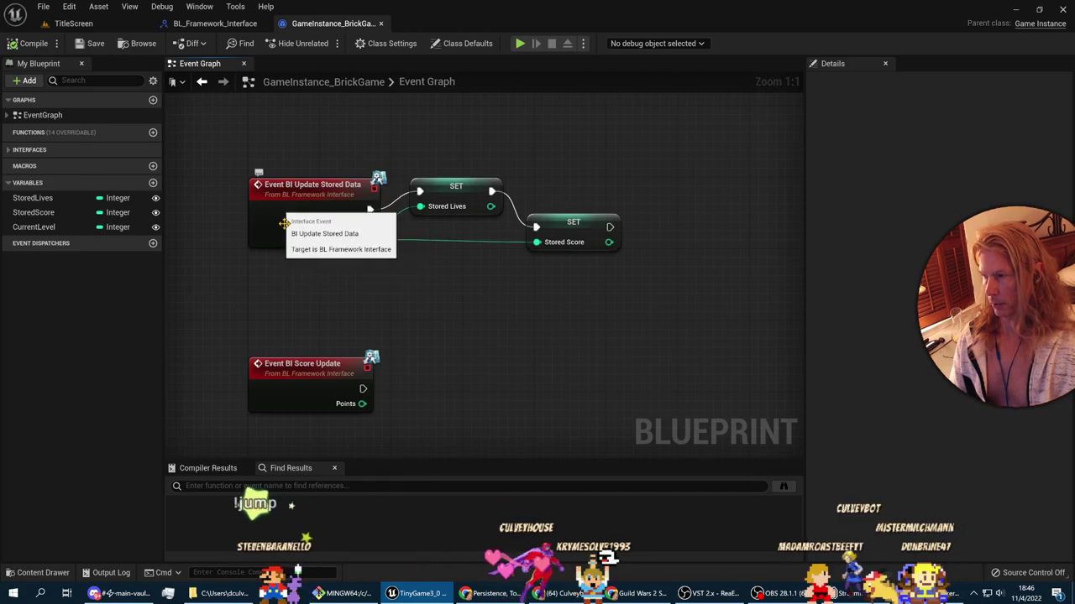
scroll(453, 357, "down", 5)
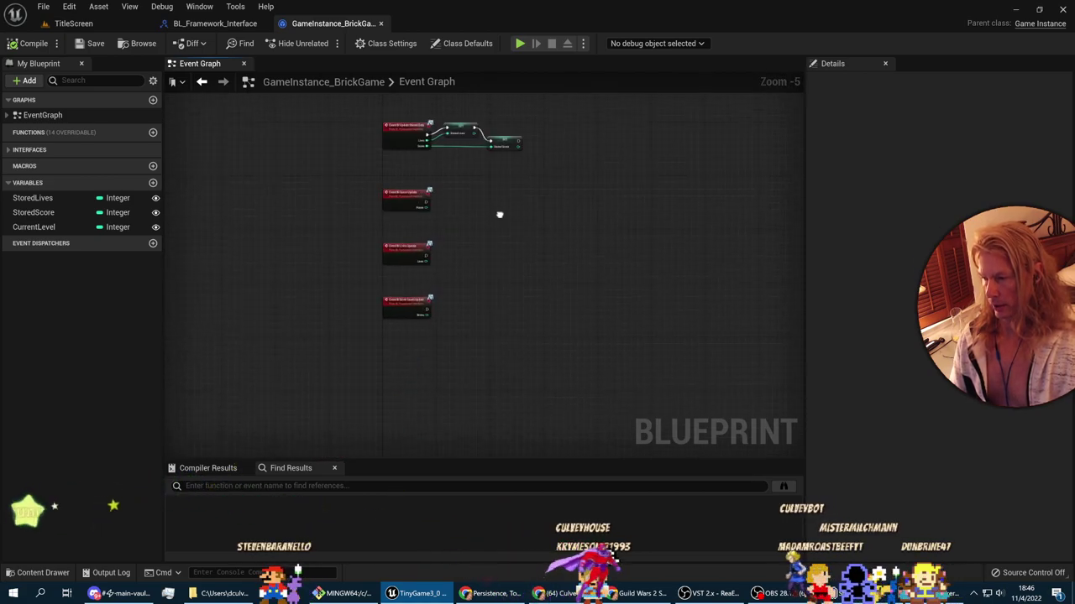
scroll(501, 227, "up", 5)
scroll(465, 213, "down", 3)
right_click_drag(465, 214, 491, 332)
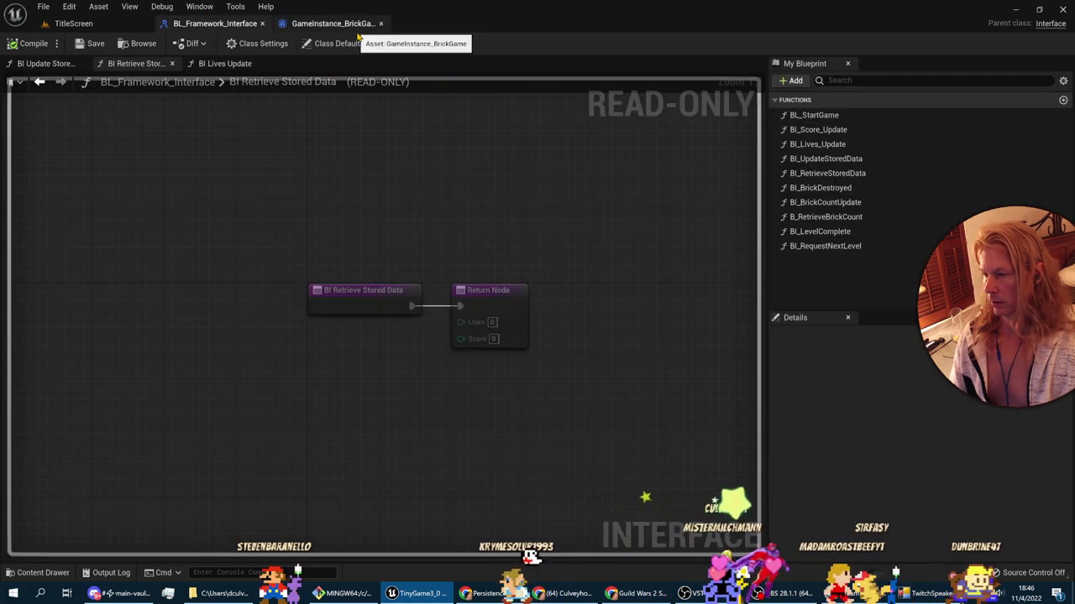
Step: In GameInstance_BrickGame, inspect the Update Stored Data setters and CurrentLevel, then expand Interfaces
left_click(340, 24)
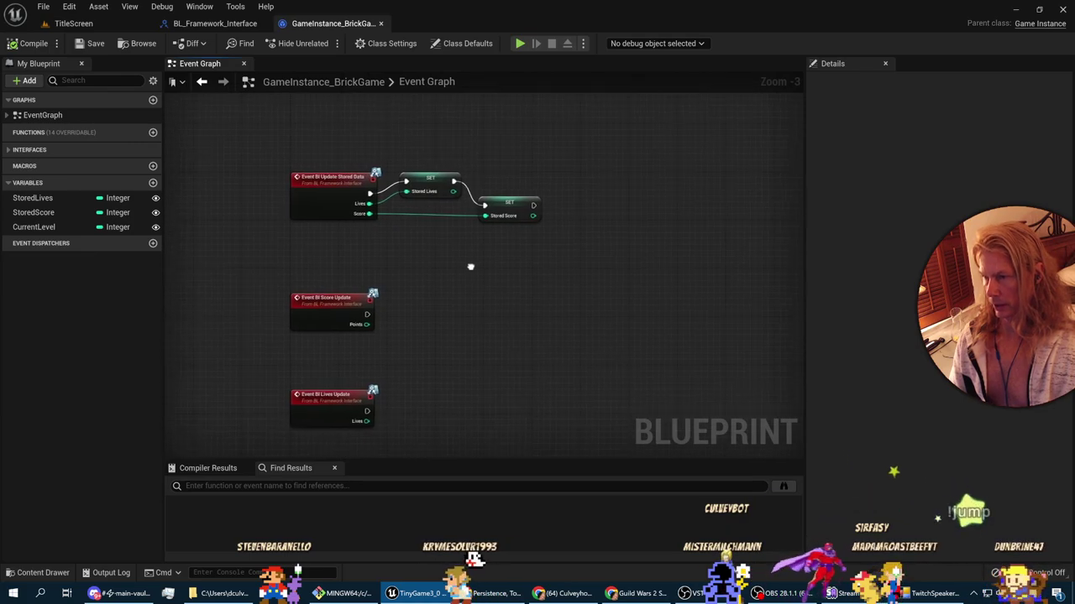
right_click_drag(468, 262, 469, 254)
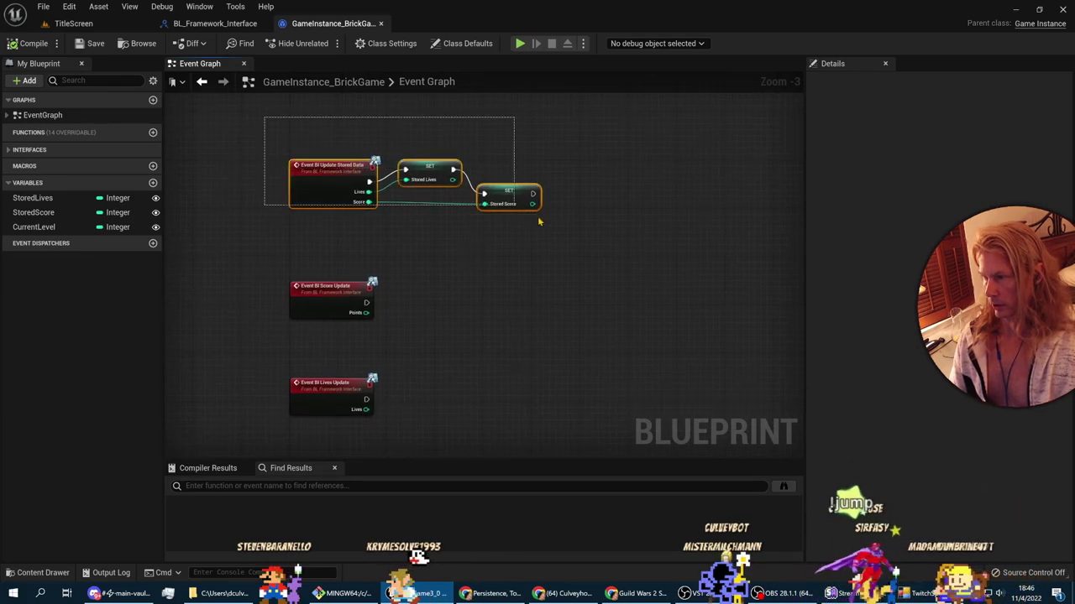
left_click_drag(582, 233, 580, 233)
scroll(357, 237, "up", 2)
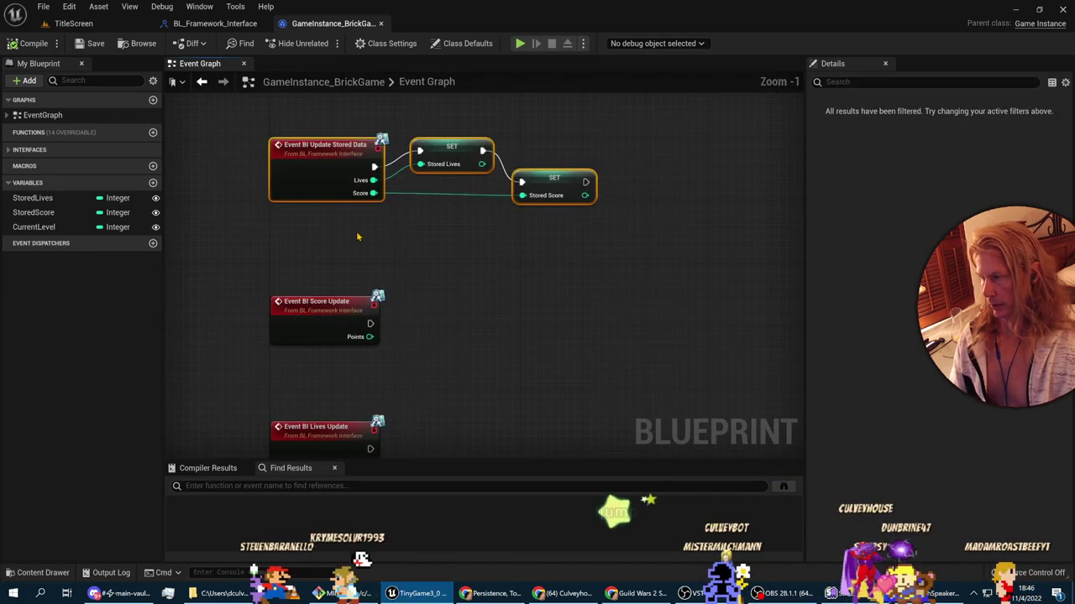
left_click(232, 232)
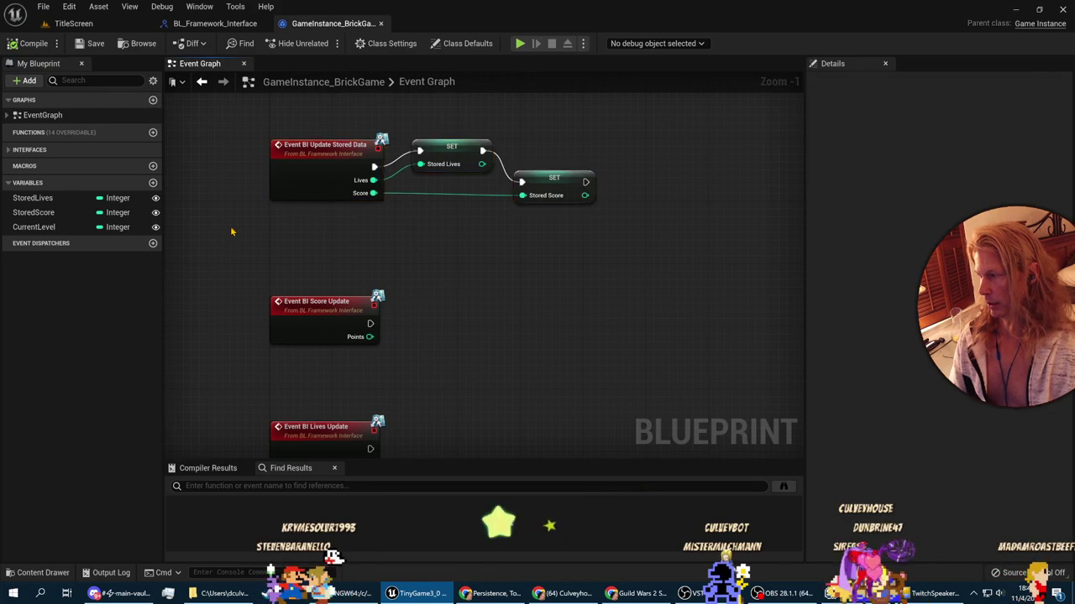
left_click(38, 228)
left_click(106, 163)
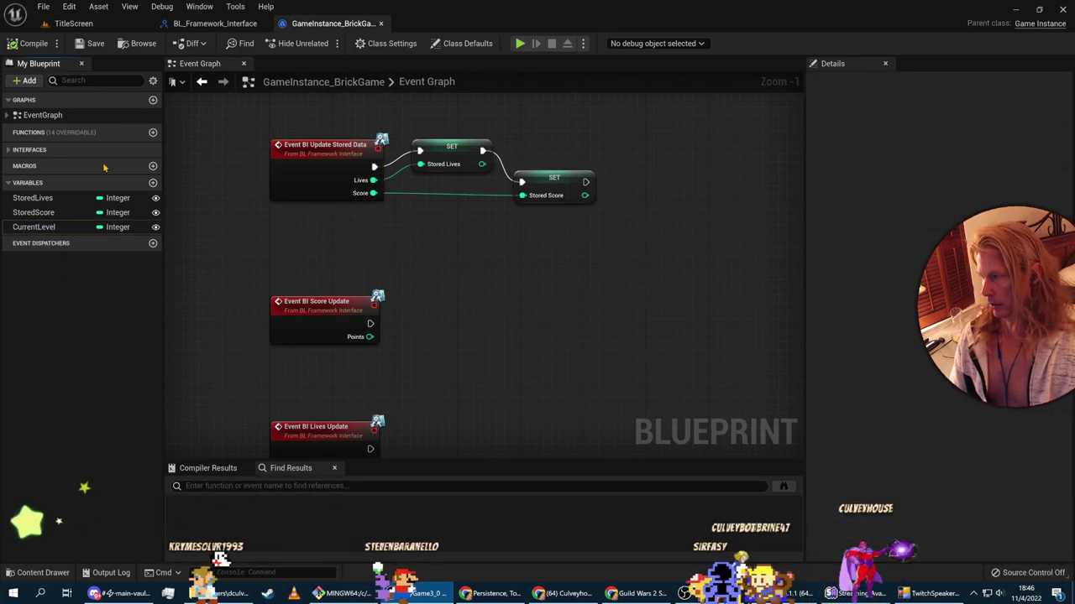
left_click(10, 150)
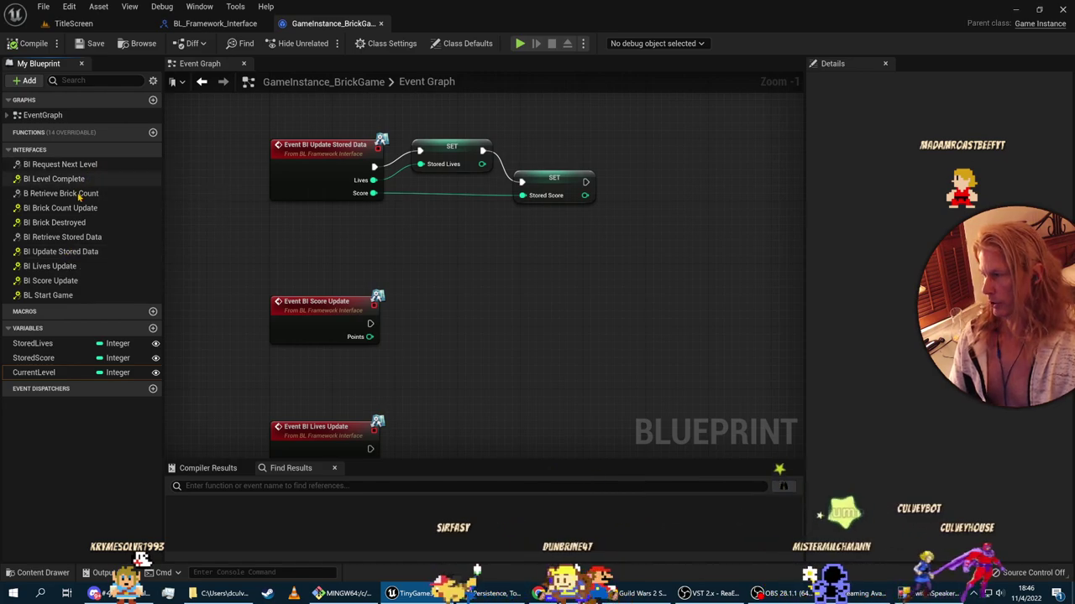
Step: Open the BI Retrieve Stored Data function graph and compare it with the course page snippet
double_click(66, 238)
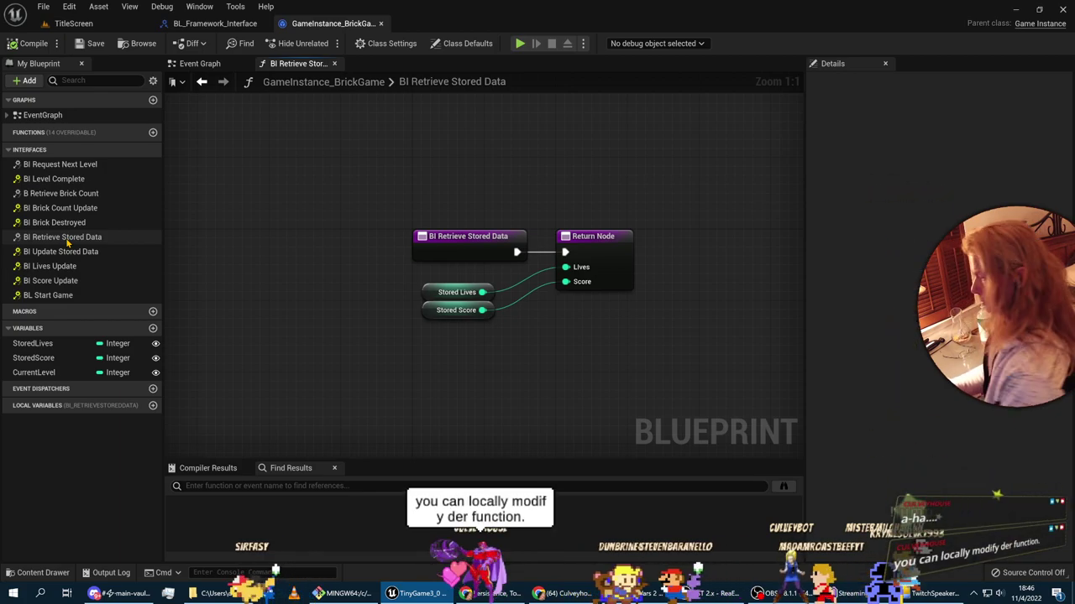
scroll(613, 298, "up", 3)
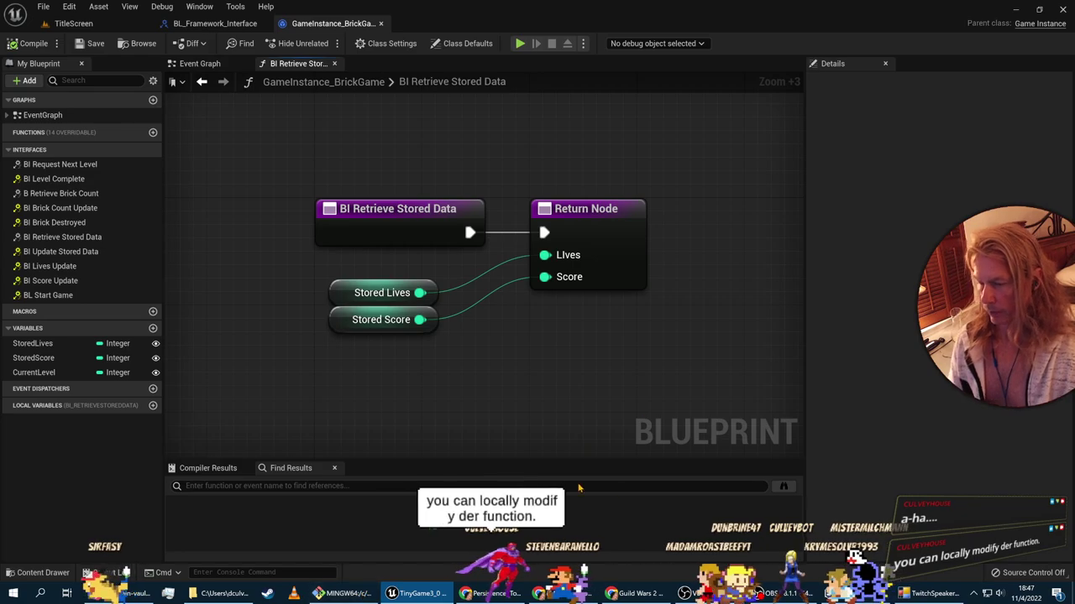
left_click(487, 593)
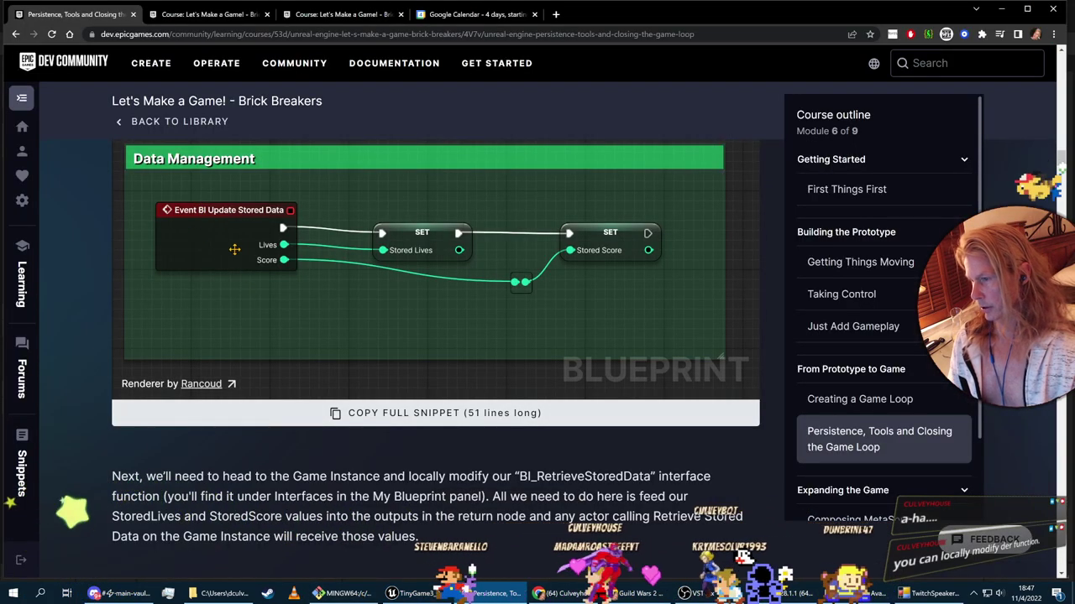
scroll(380, 454, "down", 5)
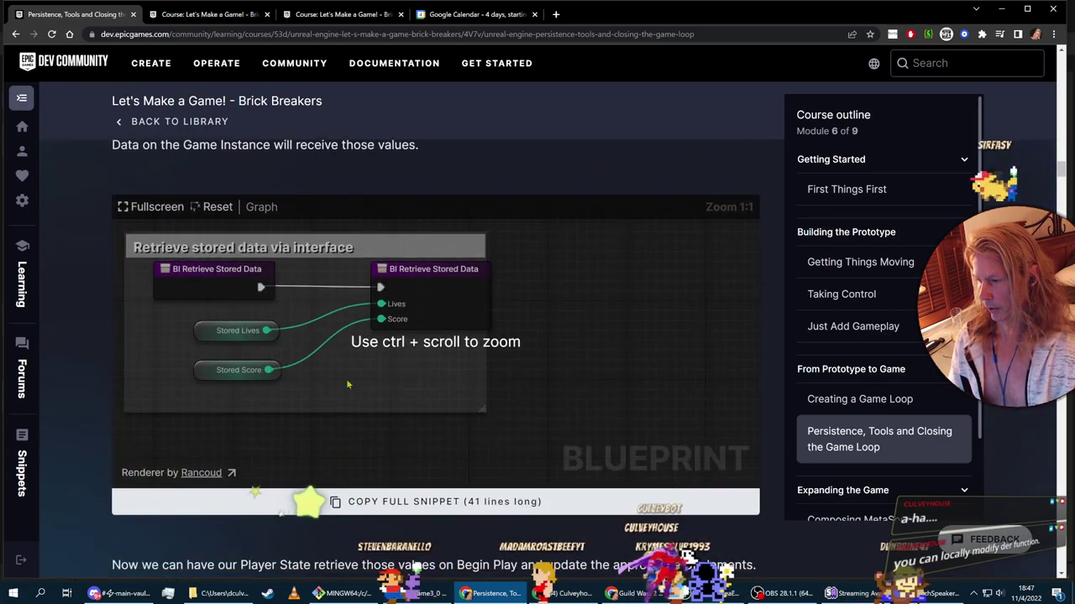
key("alt+Tab")
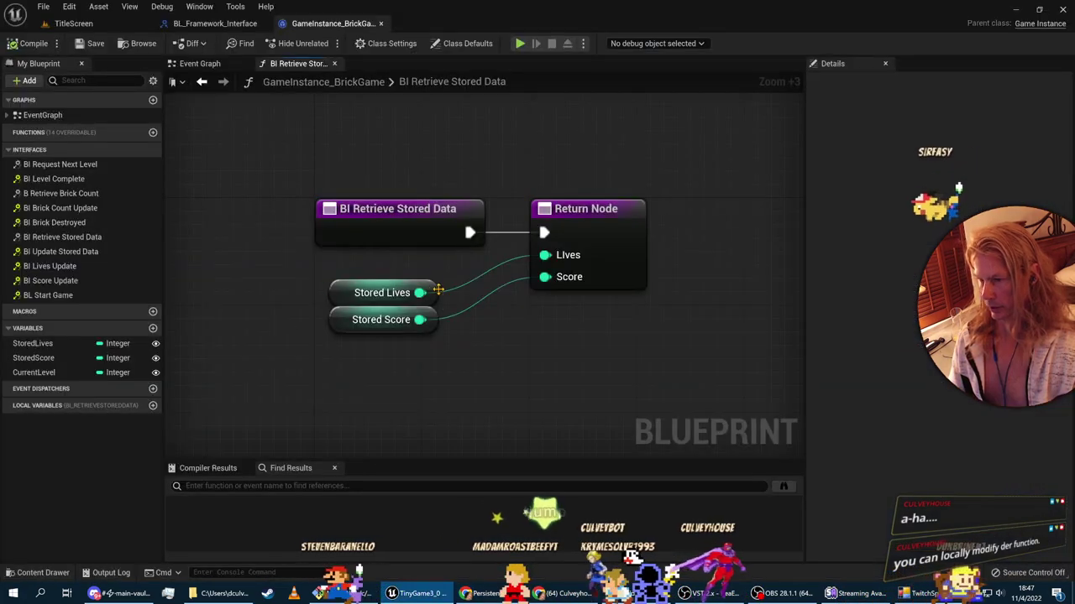
key("alt+Tab")
key("alt+Tab")
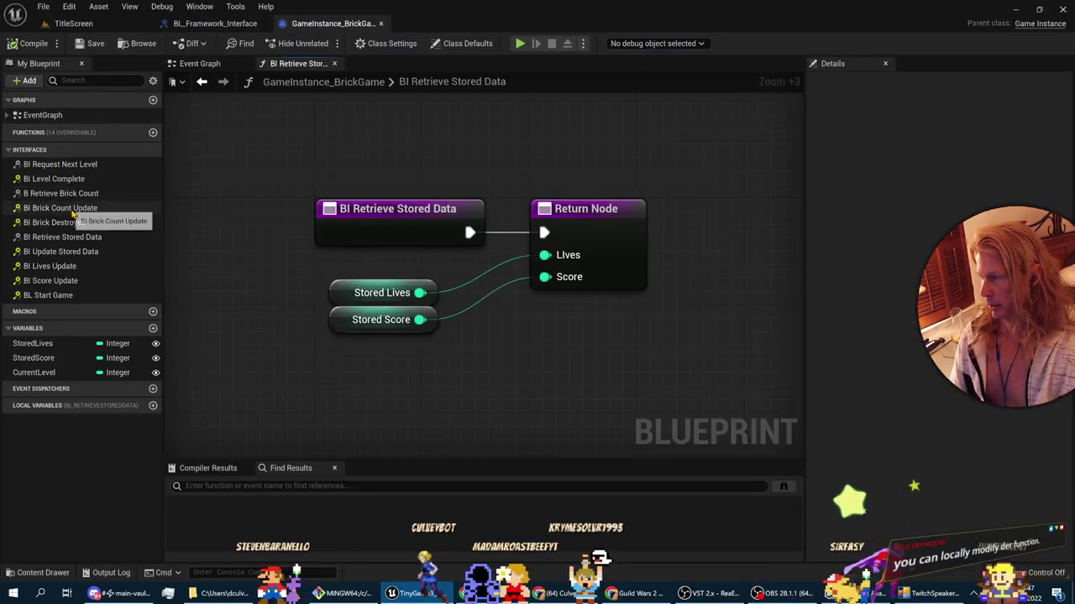
Step: Collapse and re-expand the Interfaces list, then return to the 'Retrieve stored data via interface' snippet
left_click(7, 150)
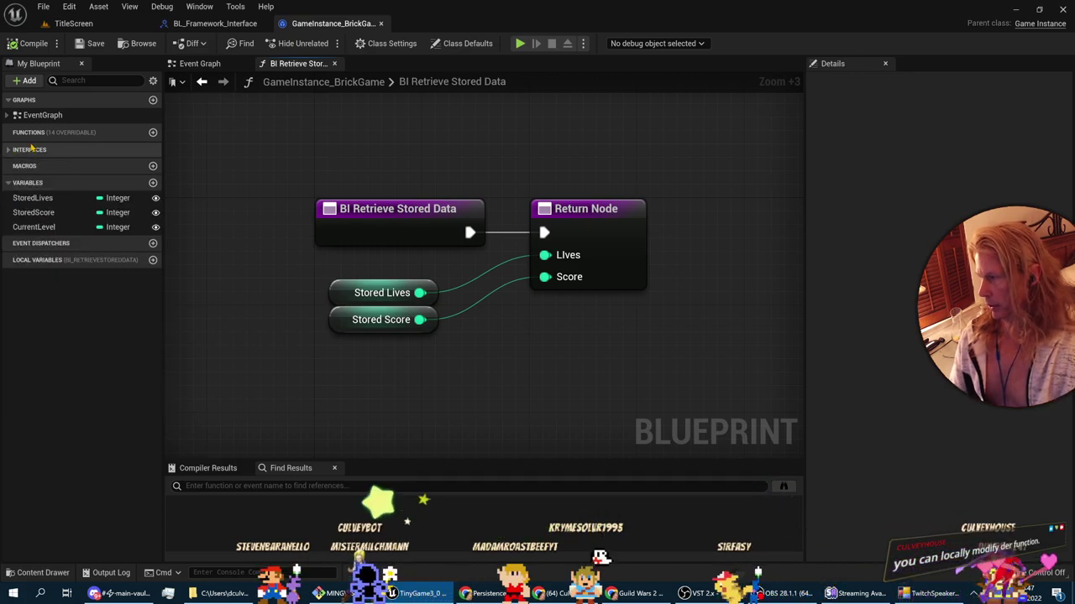
left_click(7, 151)
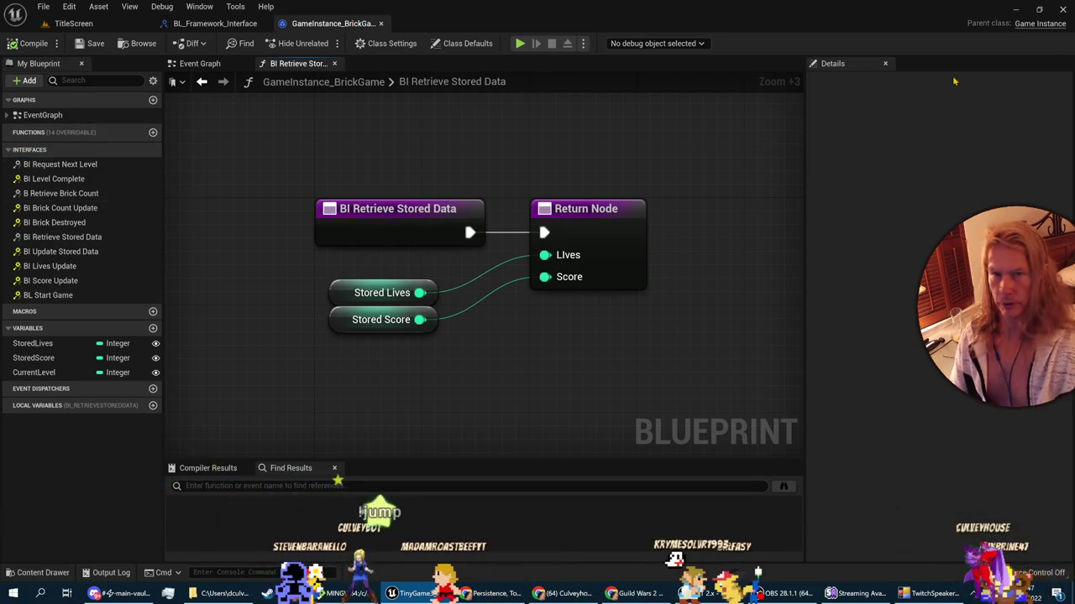
left_click(1062, 10)
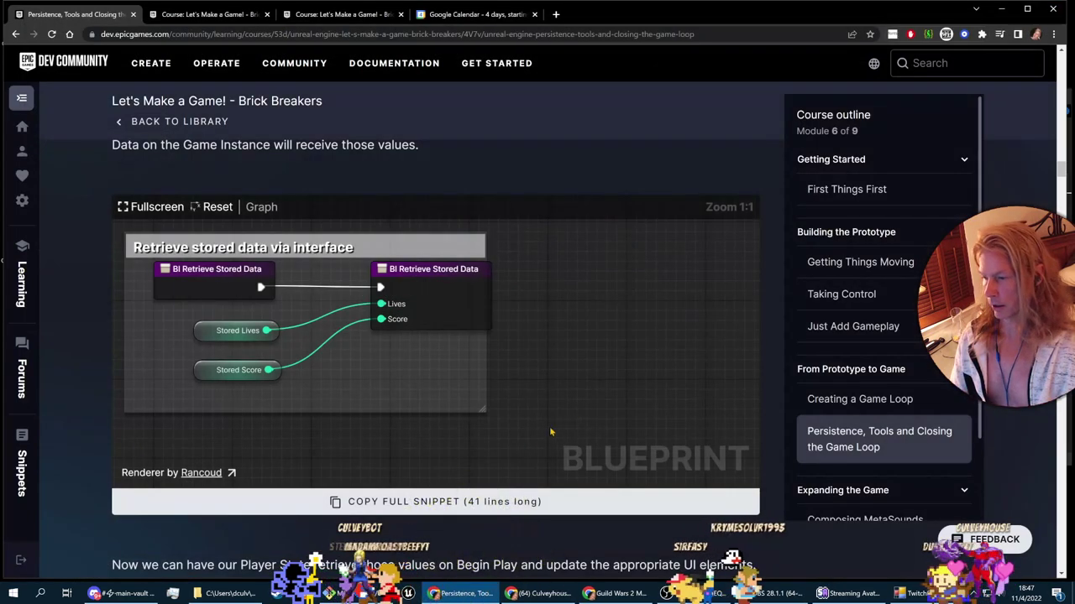
Step: Go up from TinyGame3_0 to Unreal Projects, open the TinyGame3 folder and select TinyGame3.uproject
left_click(220, 594)
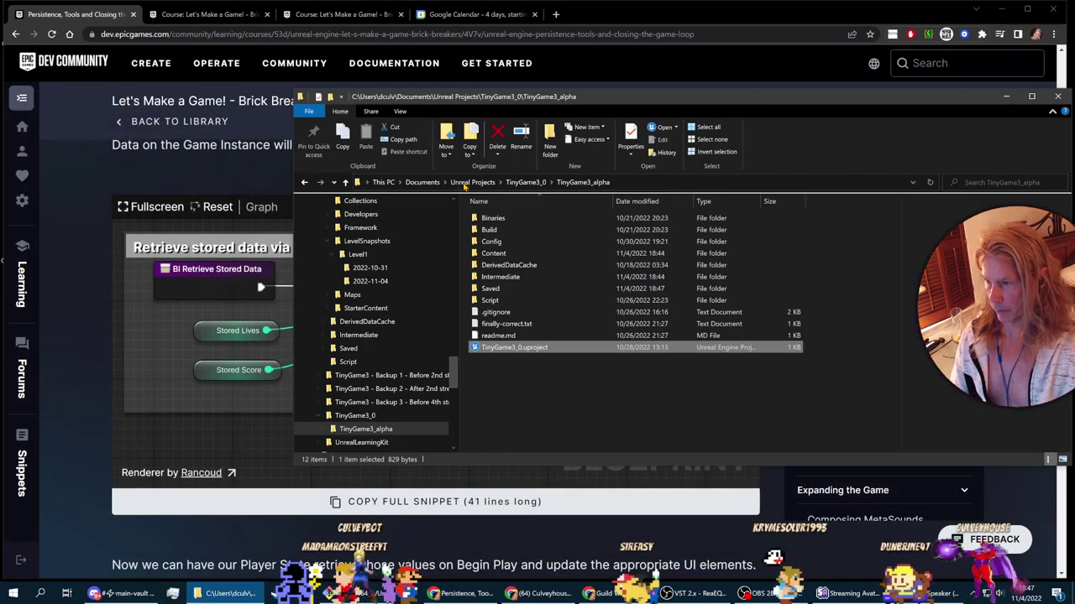
left_click(552, 446)
left_click(518, 182)
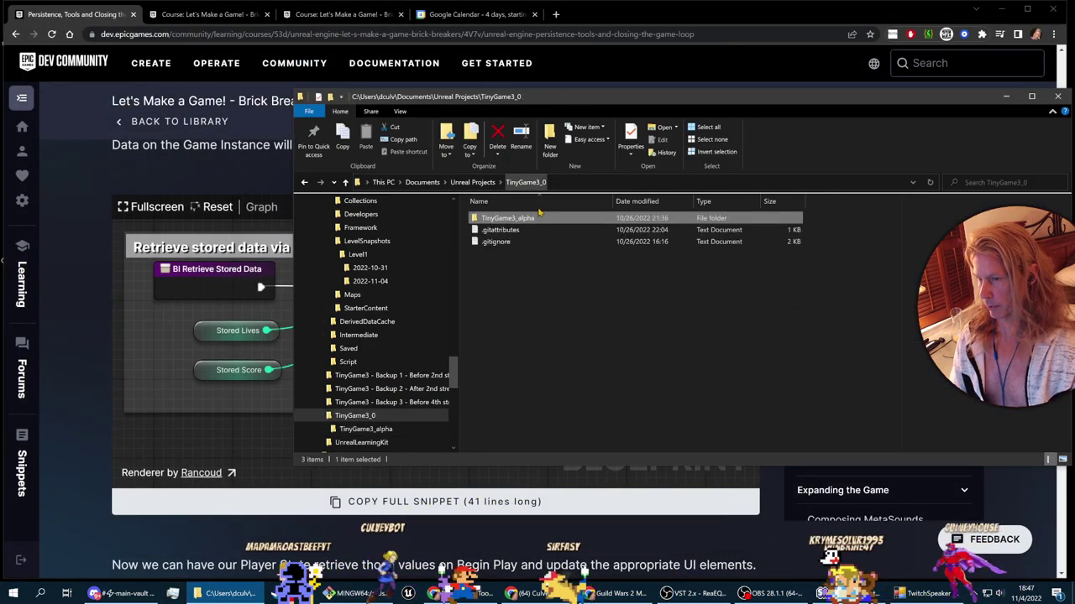
left_click(585, 316)
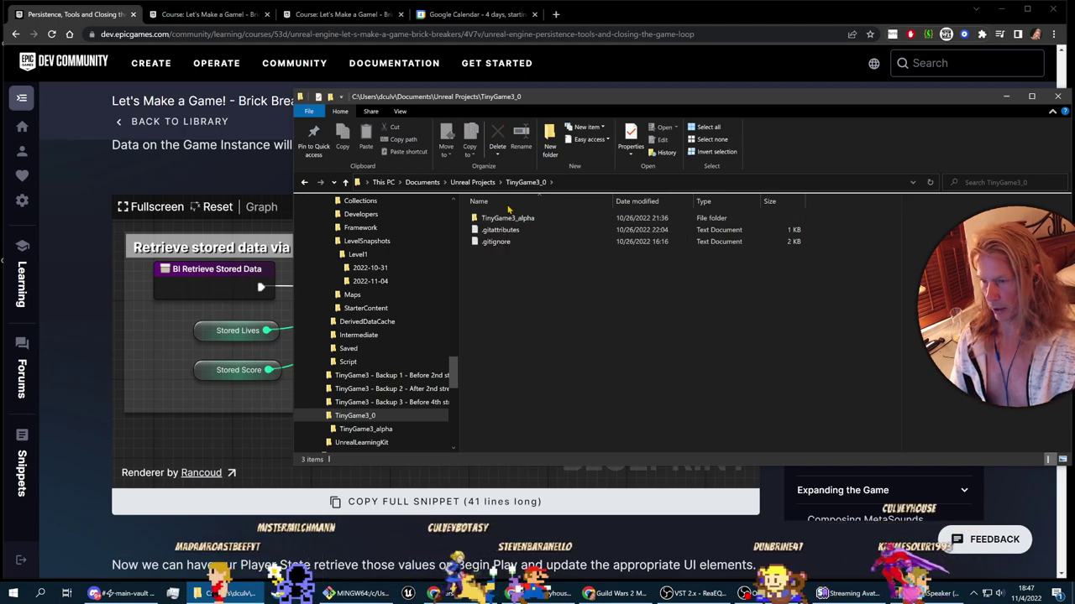
left_click(474, 182)
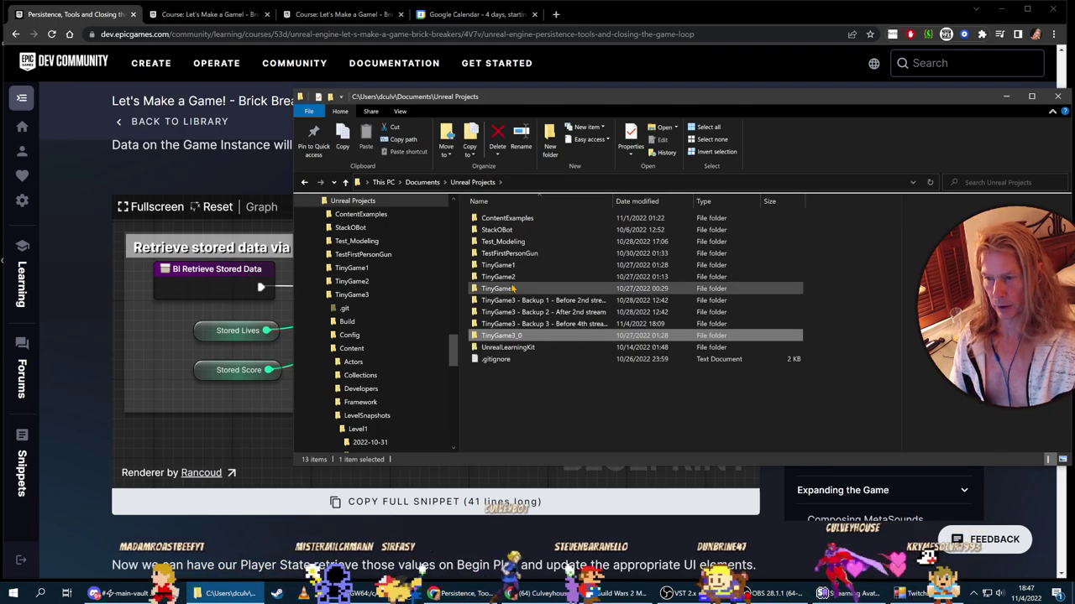
left_click(510, 289)
double_click(510, 289)
left_click(501, 336)
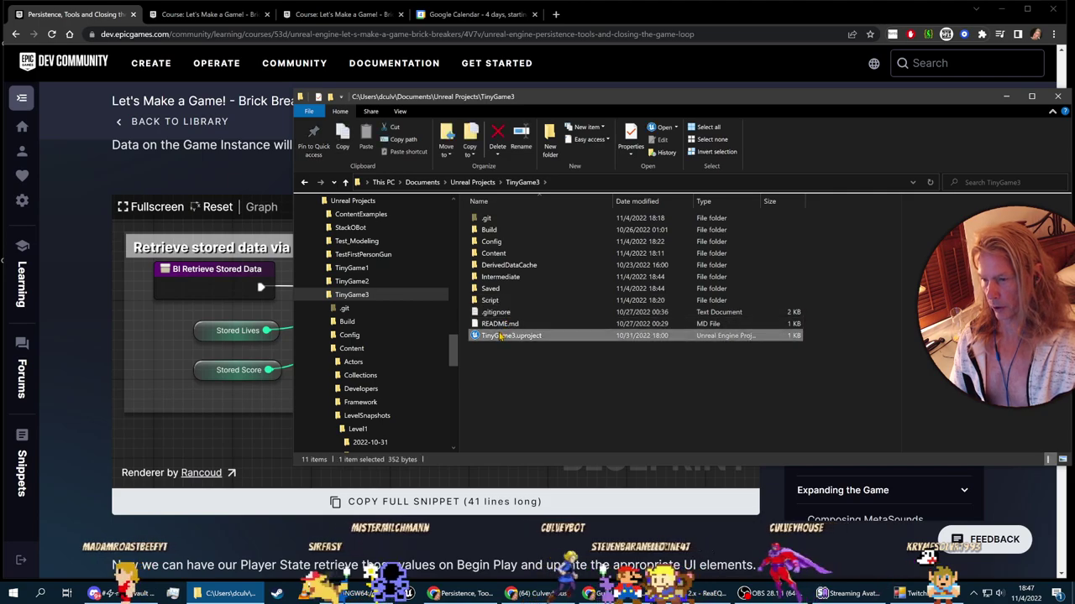
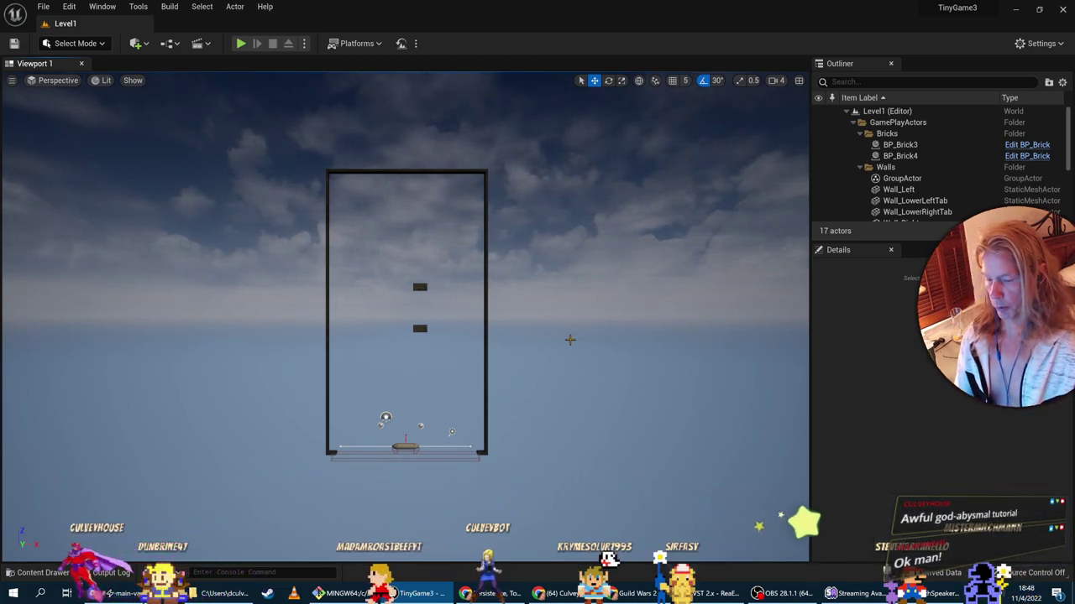
Step: Lower the Twitch stream quality to 160p and return to the editor
left_click(554, 594)
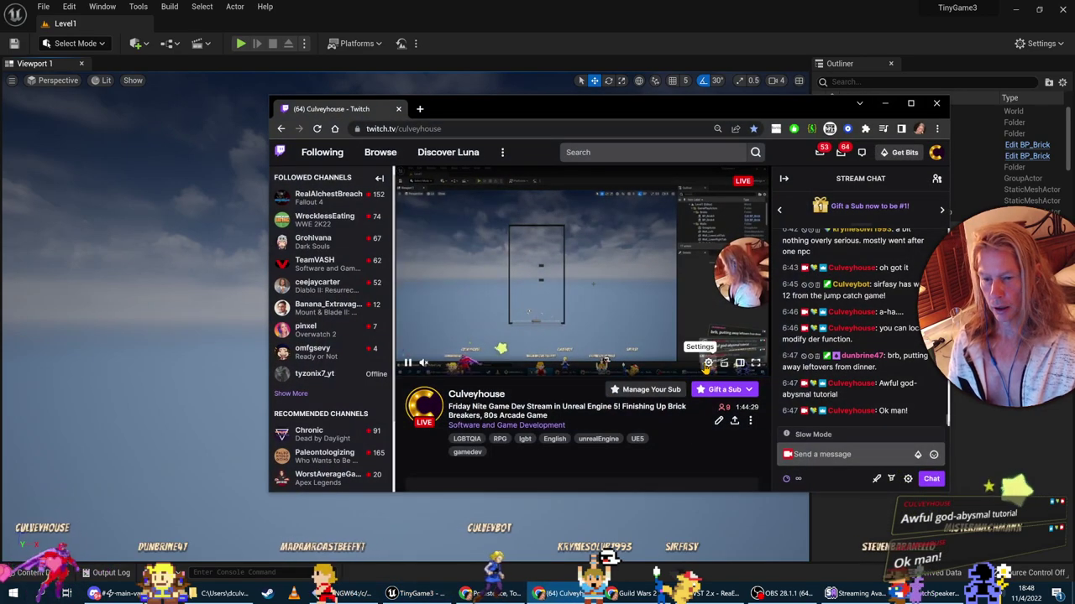
left_click(708, 362)
left_click(705, 252)
left_click(598, 353)
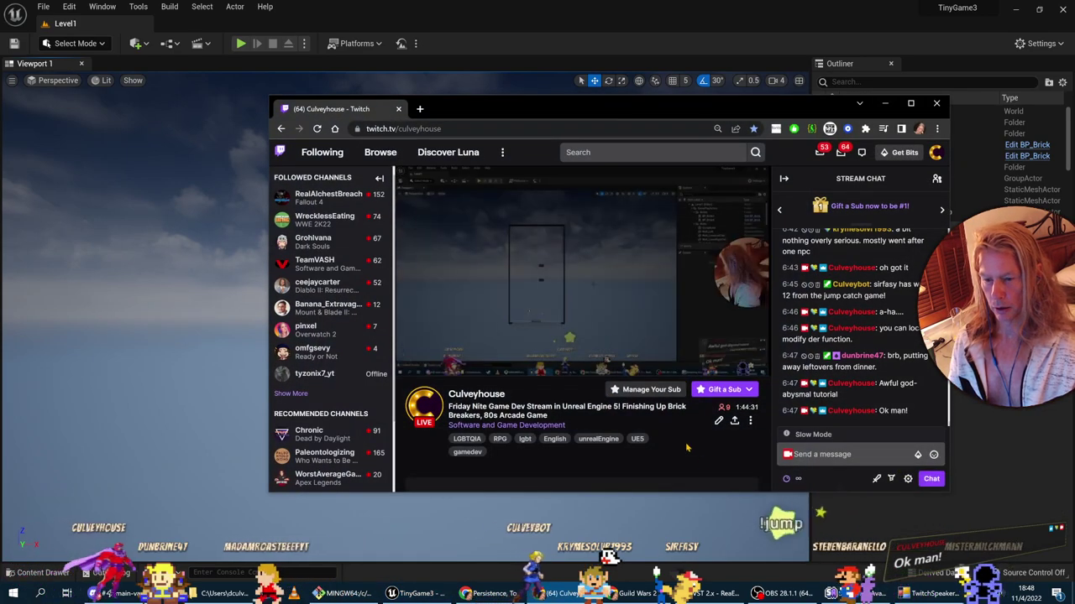
left_click(884, 103)
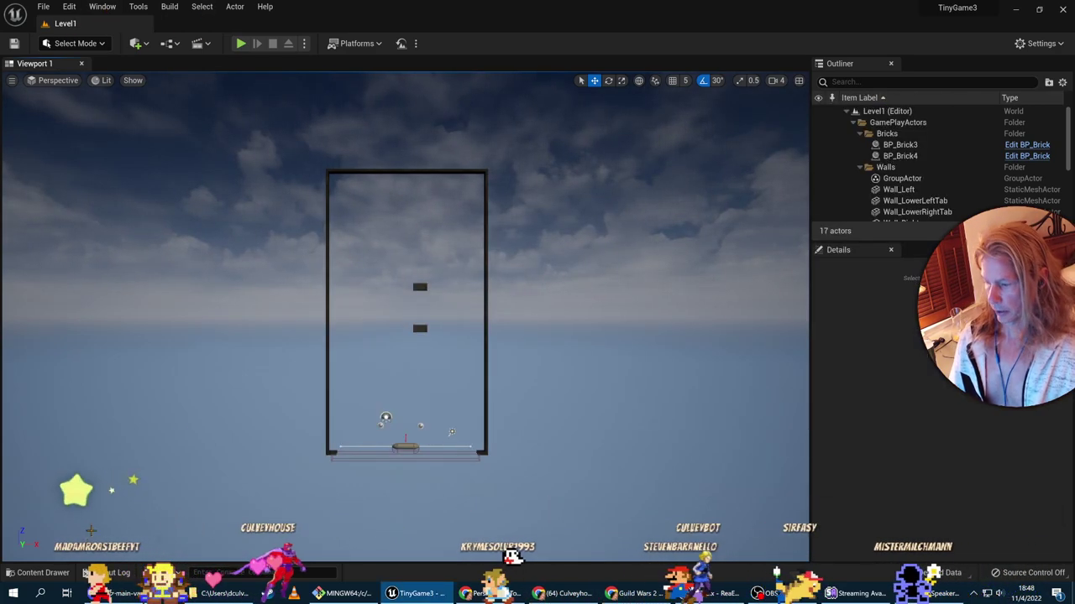
Step: Open BP_GameInstance from the Framework folder in the Content Drawer
left_click(42, 572)
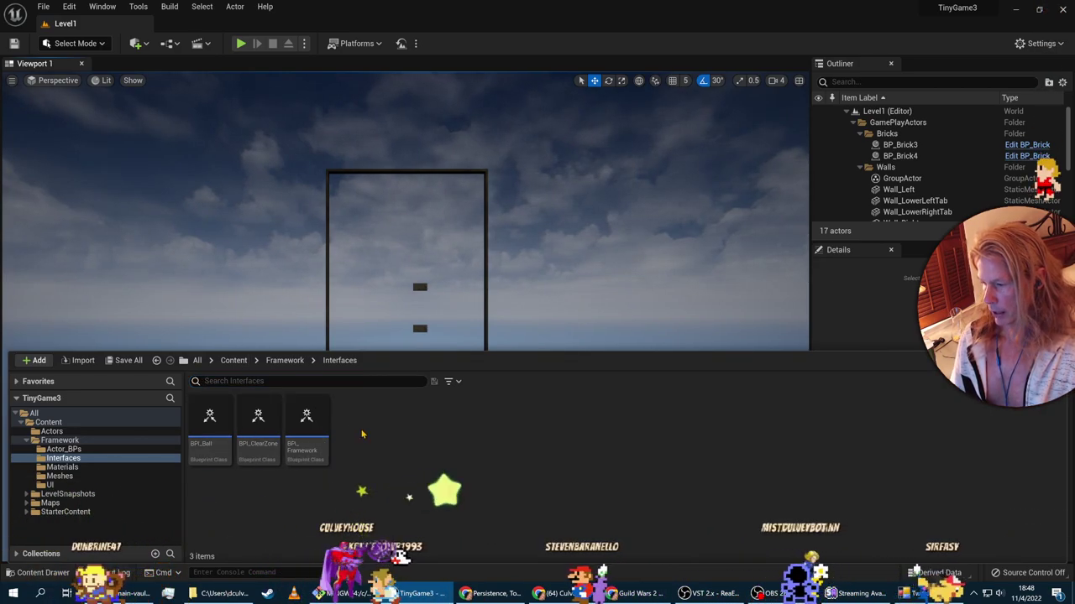
left_click(60, 440)
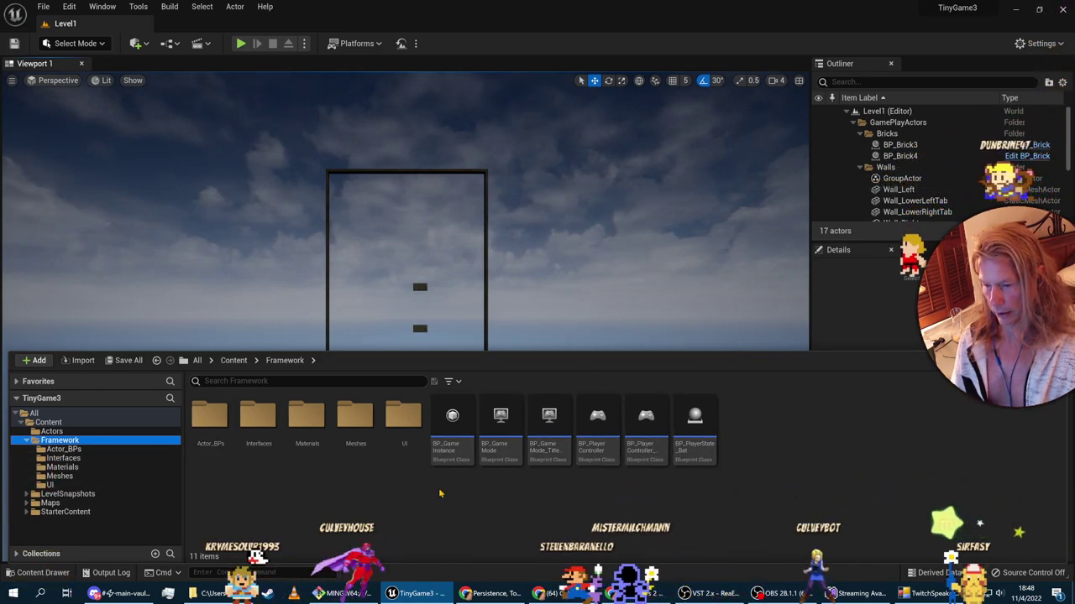
double_click(452, 420)
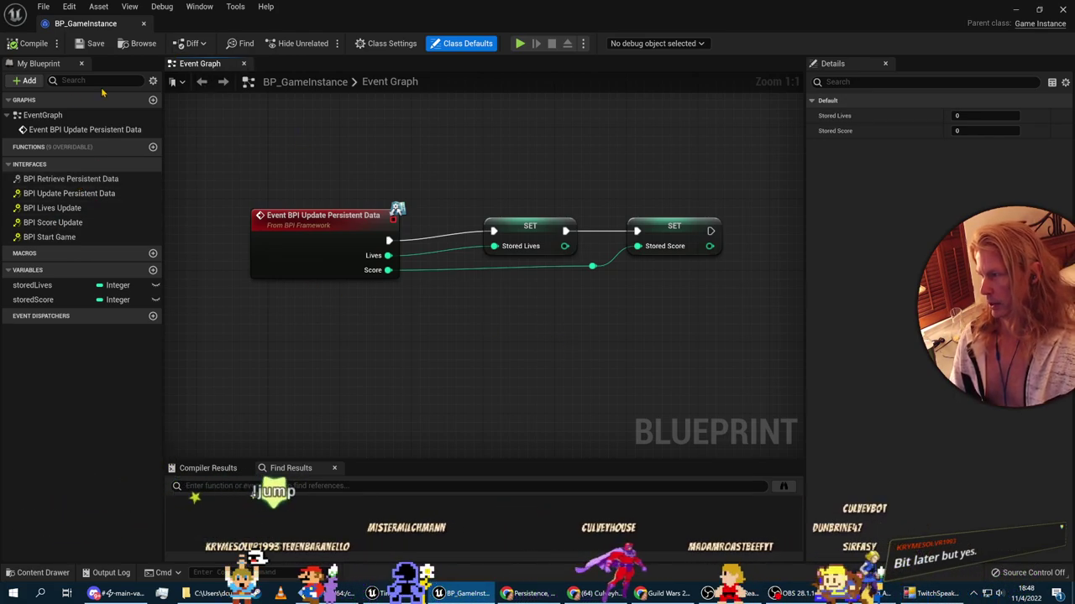
Step: Inspect the Update Persistent Data event and delete an accidentally added BPI Lives Update event
left_click(49, 115)
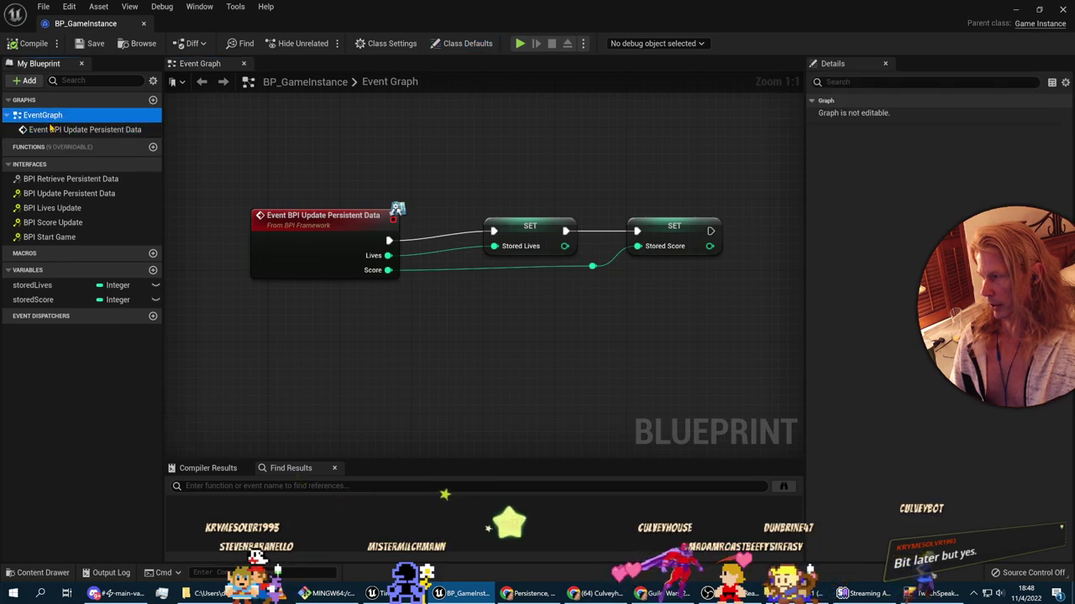
double_click(68, 129)
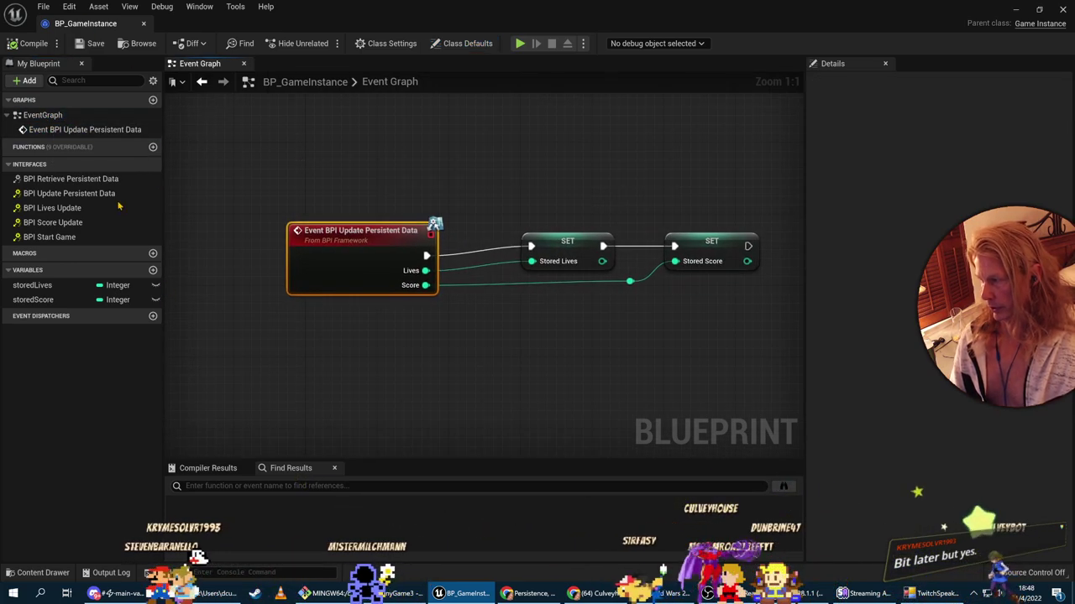
left_click(48, 209)
double_click(48, 209)
right_click_drag(415, 228, 420, 305)
left_click_drag(312, 283, 515, 370)
key("Delete")
right_click_drag(333, 263, 258, 272)
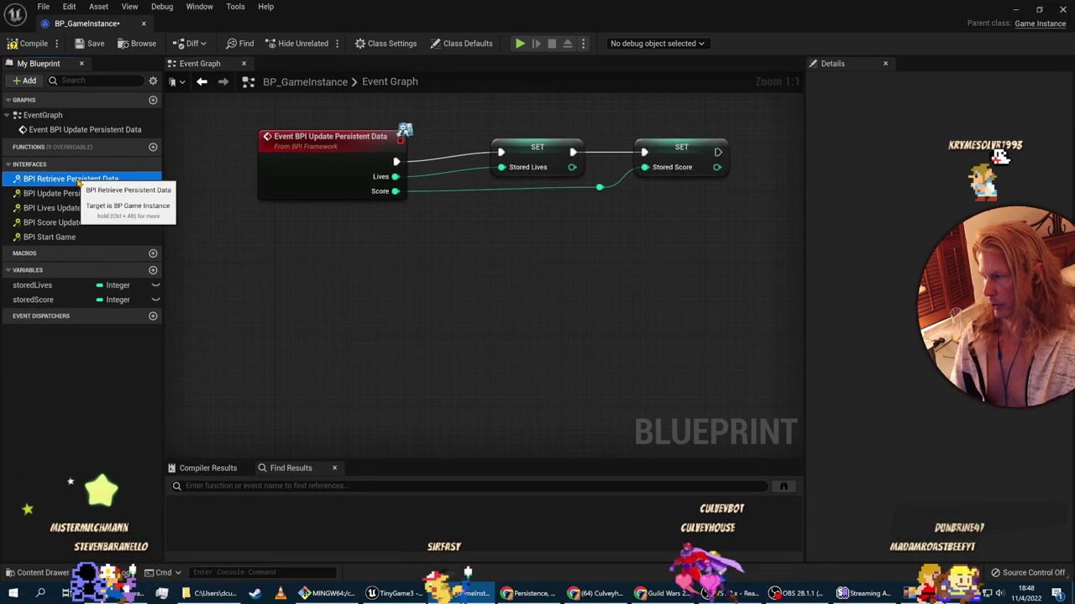
Step: Open the BPI Retrieve Persistent Data function graph and check the course page
left_click(44, 180)
double_click(44, 181)
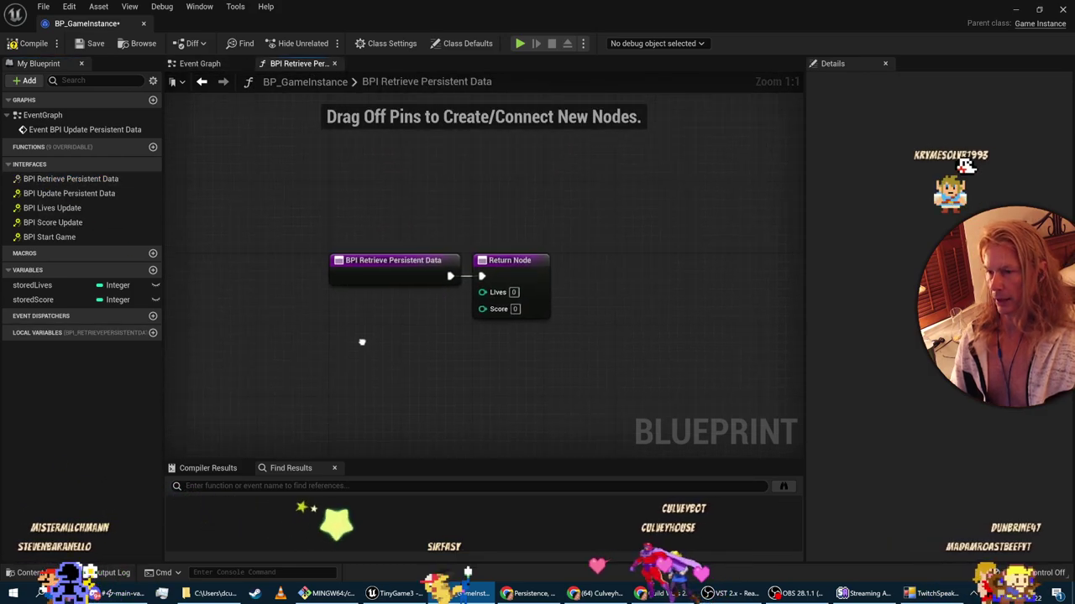
key("alt+Tab")
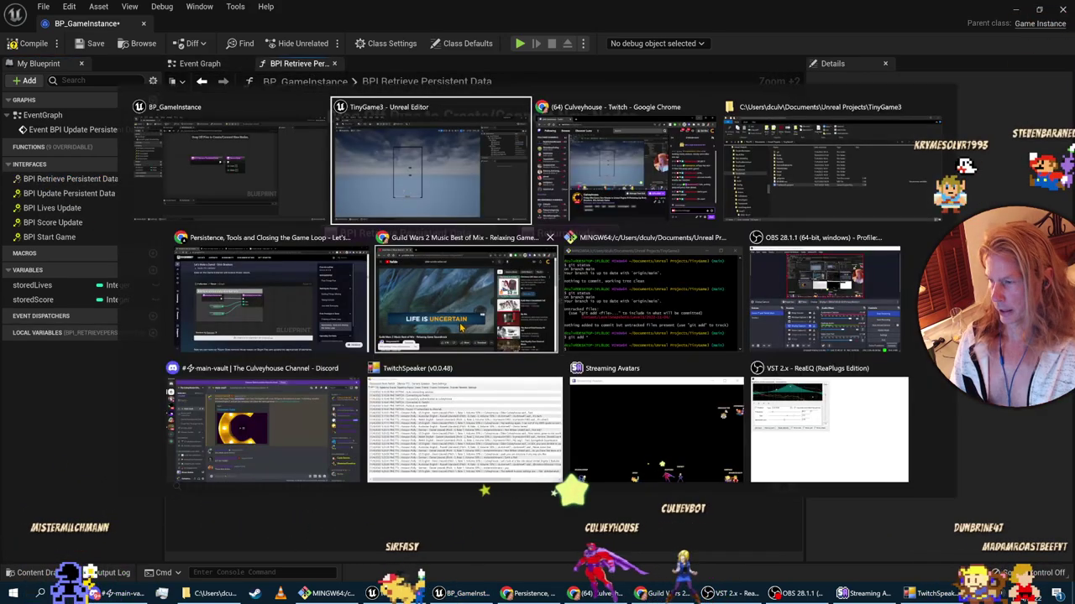
key("alt+Tab")
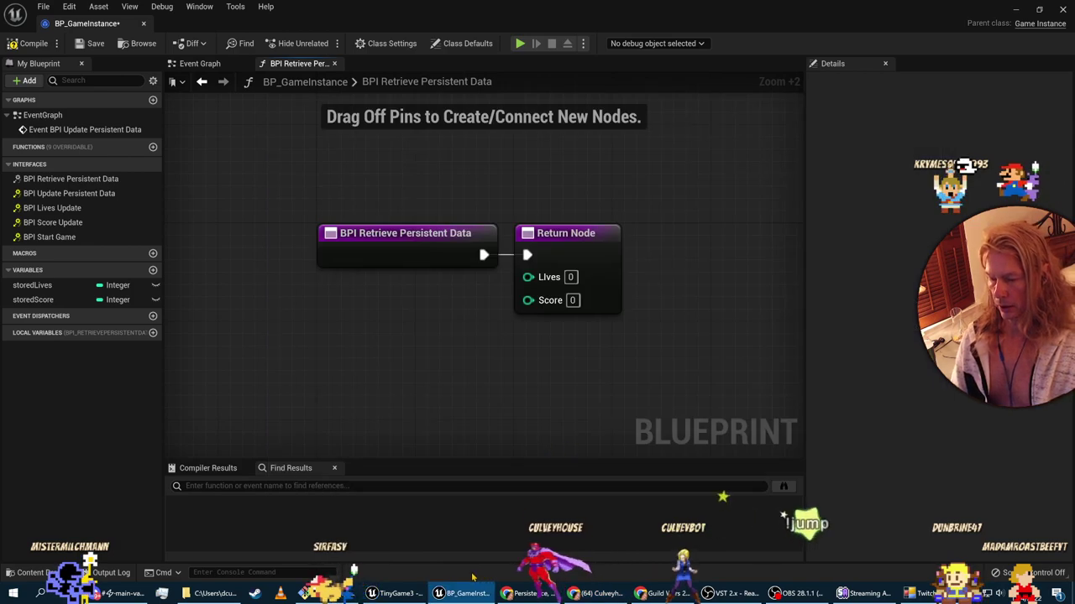
left_click(529, 593)
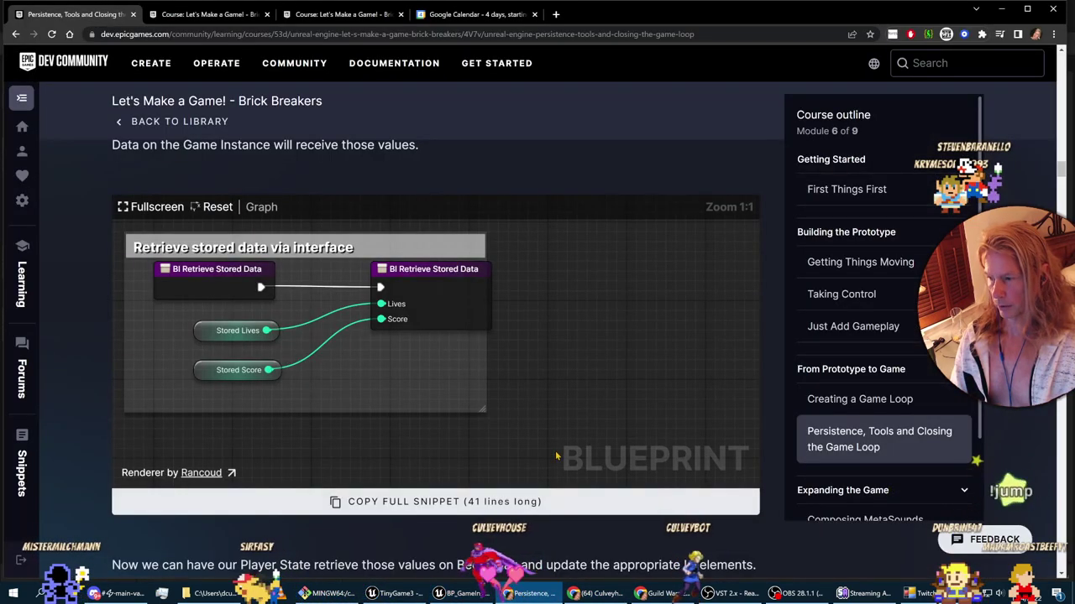
scroll(529, 454, "up", 2)
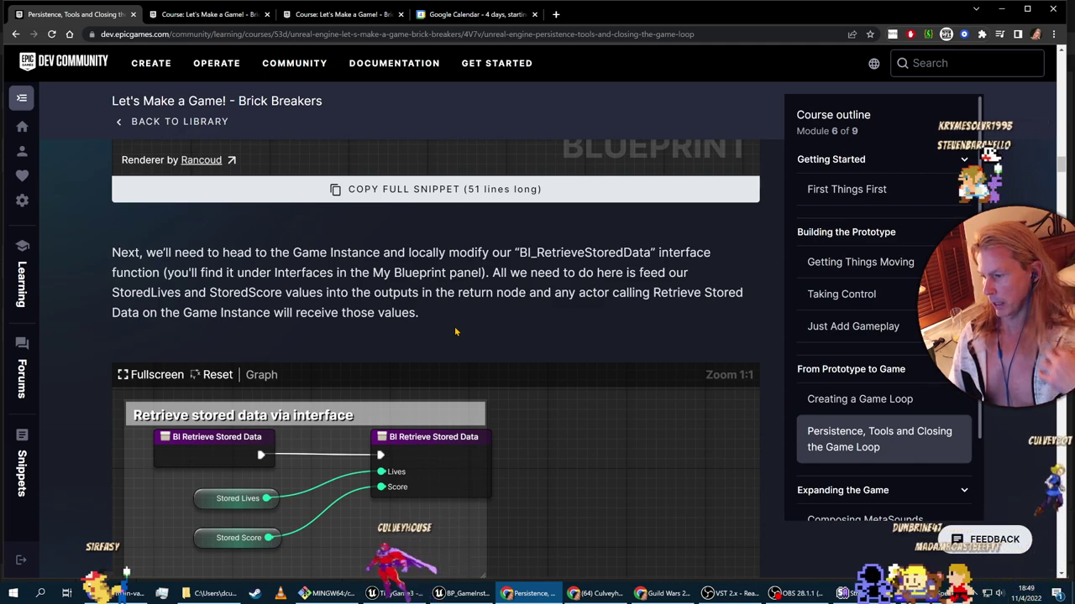
key("alt+Tab")
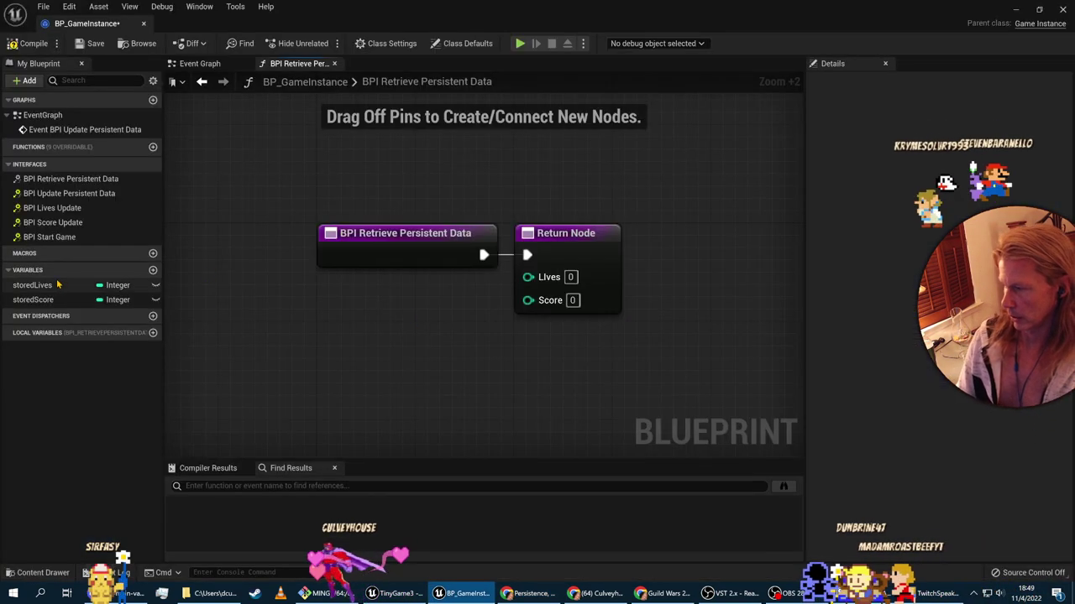
Step: Wire Stored Lives and Stored Score getters into the Return Node's Lives and Score pins
left_click_drag(49, 288, 382, 296)
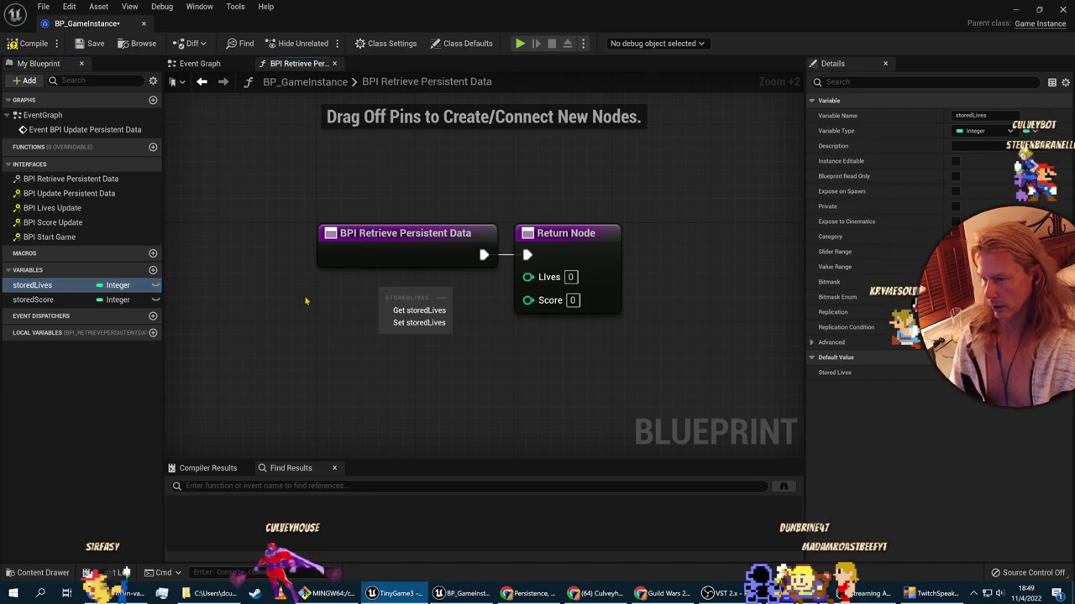
left_click(409, 311)
left_click_drag(33, 299, 393, 343)
left_click(418, 359)
left_click_drag(463, 298, 528, 276)
left_click_drag(462, 346, 528, 297)
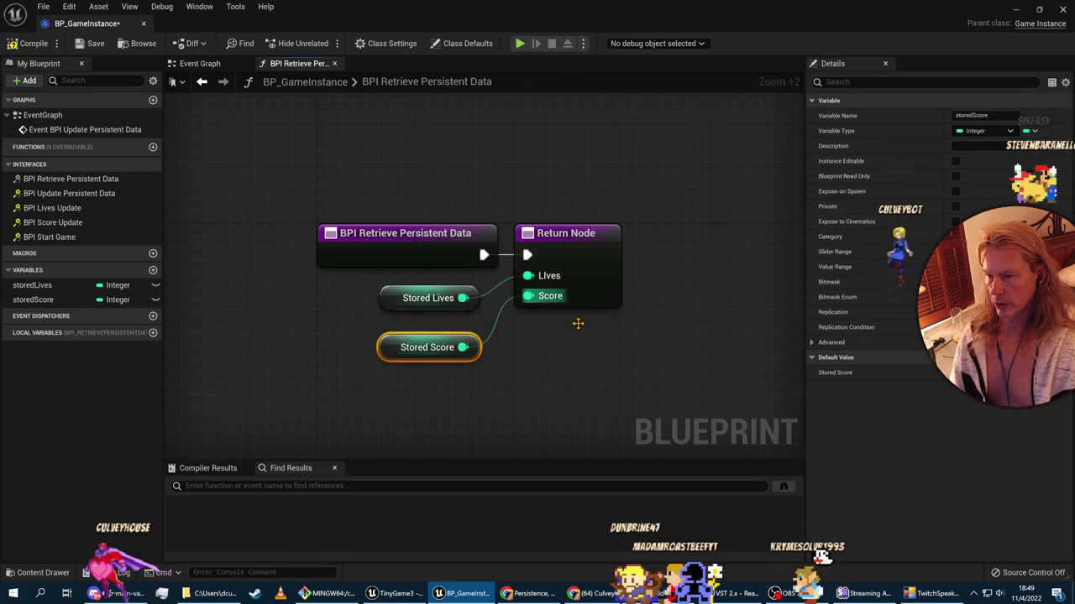
left_click_drag(424, 307, 424, 332)
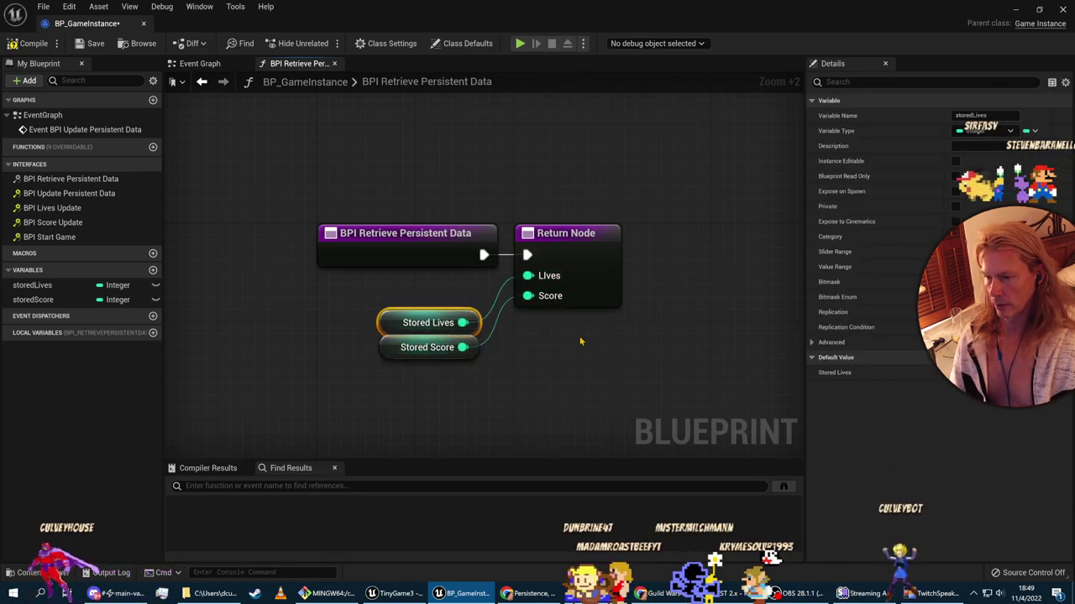
left_click(635, 400)
Step: Compare with the course page, compile BP_GameInstance, and select the function's nodes
key("alt+Tab")
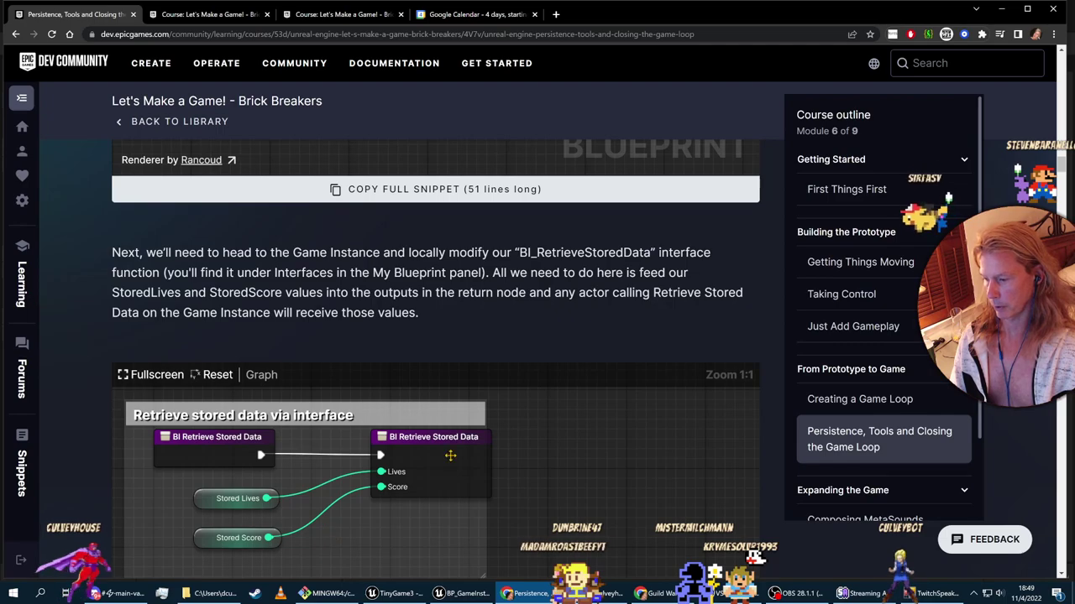
scroll(587, 319, "down", 2)
scroll(810, 434, "down", 1)
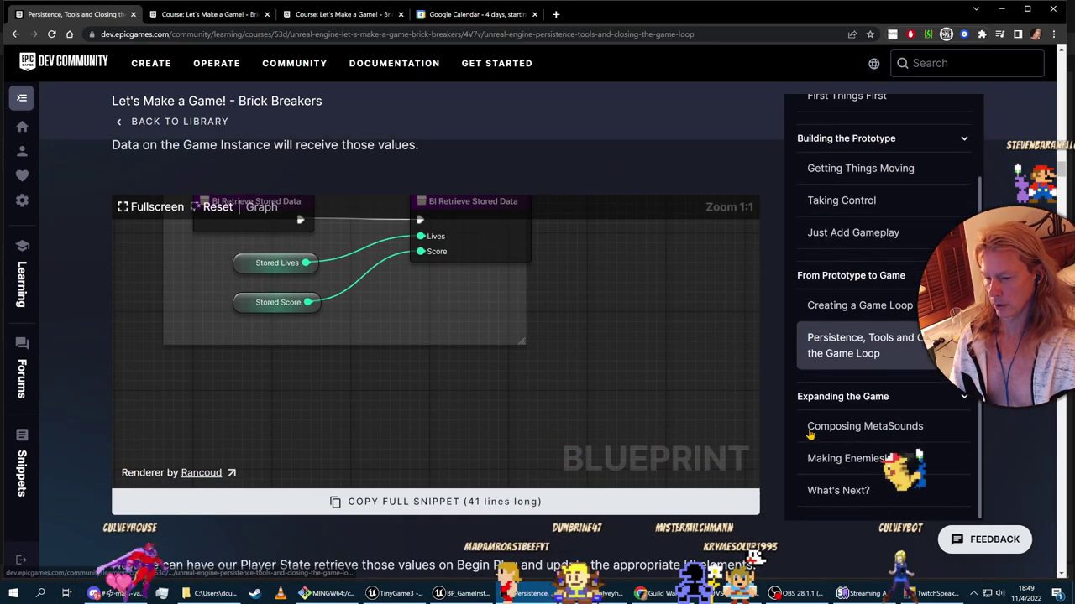
scroll(527, 336, "down", 4)
key("alt+Tab")
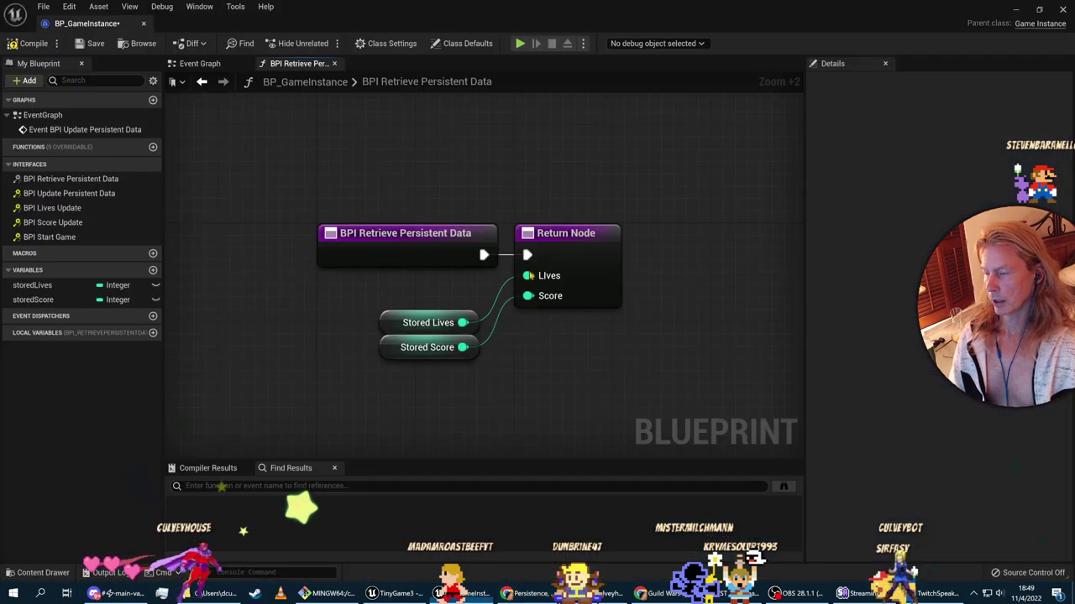
left_click(31, 43)
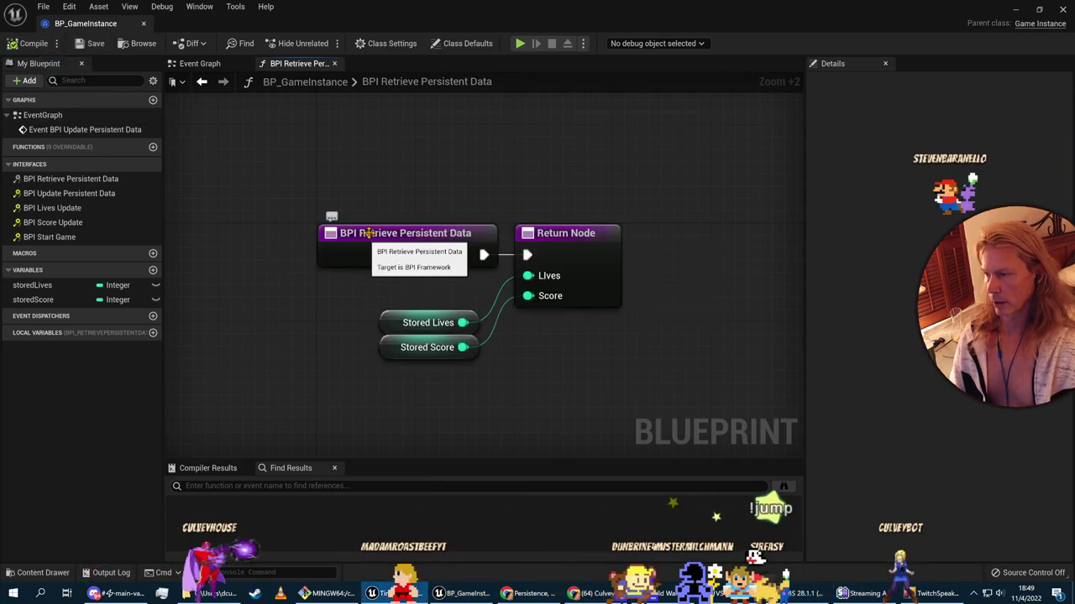
left_click(398, 239)
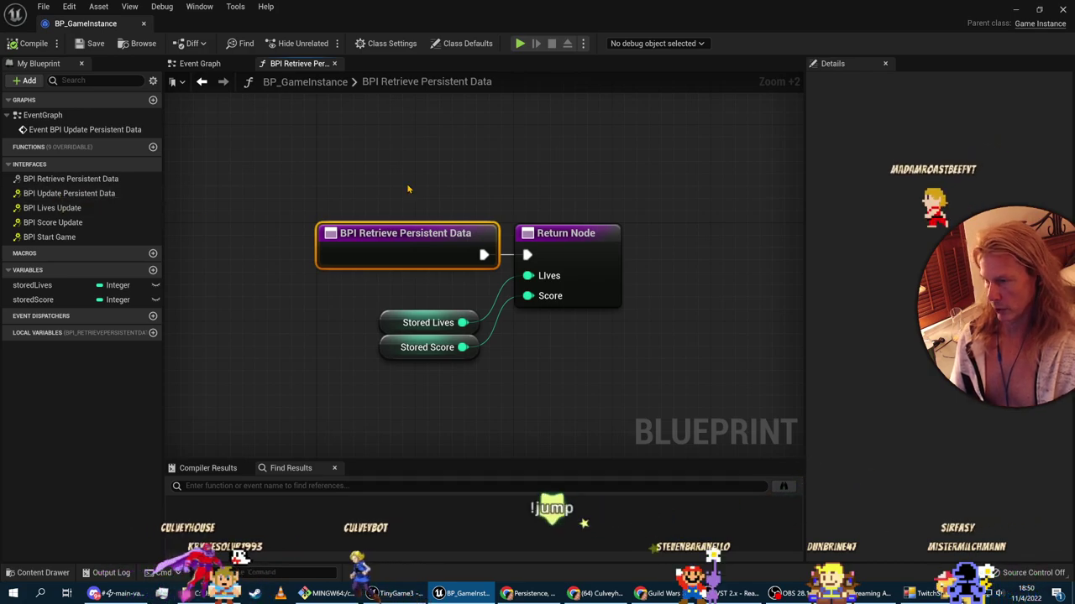
left_click_drag(263, 151, 708, 384)
Step: Review the tutorial's BI_RetrieveStoredData snippet against the function graph
left_click(576, 360)
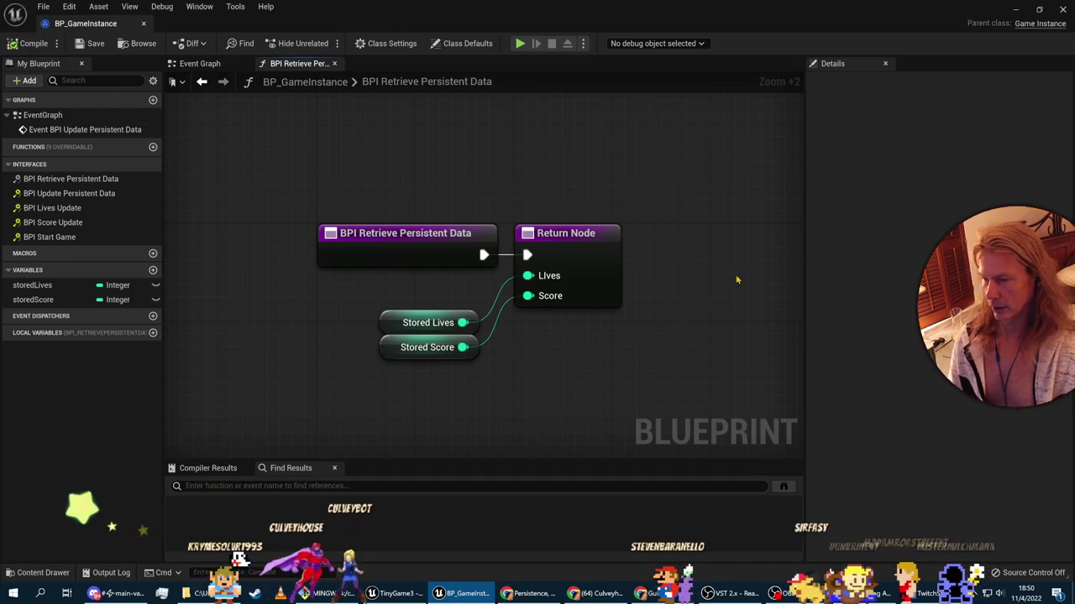
key("alt+Tab")
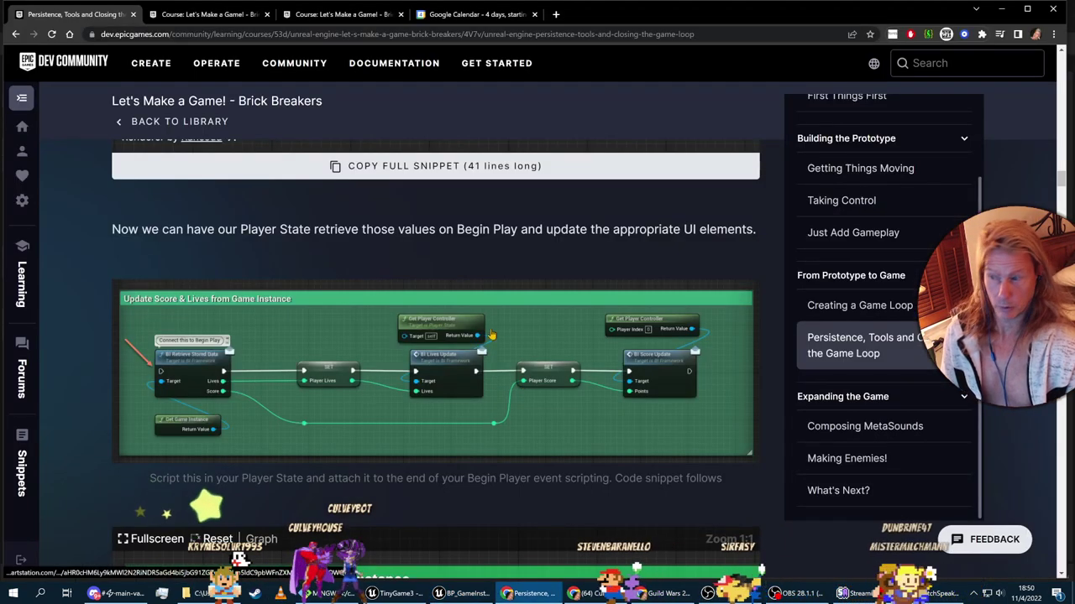
scroll(277, 370, "up", 1)
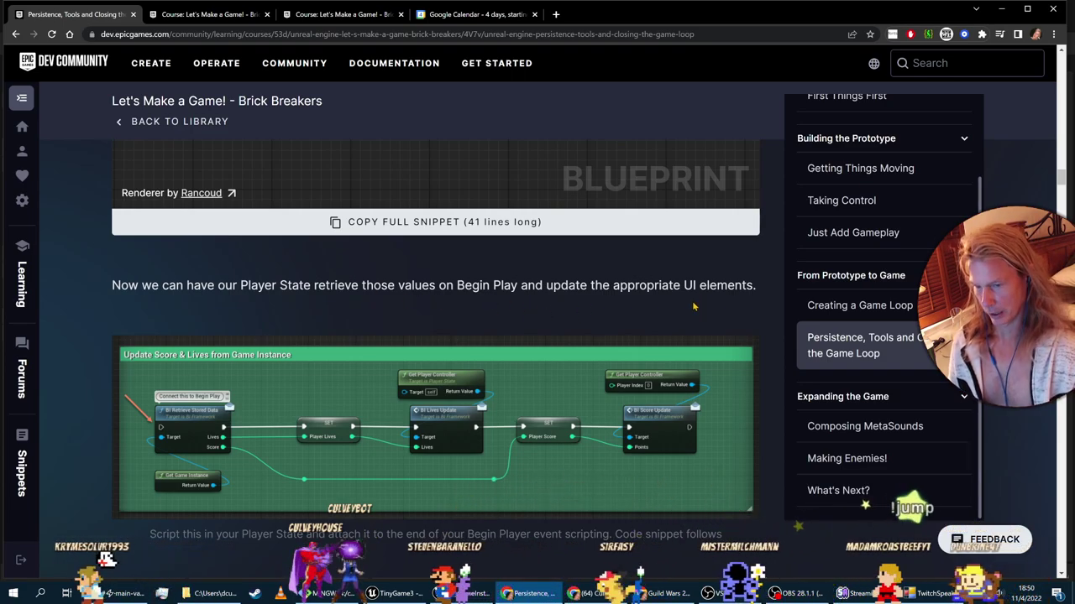
scroll(271, 416, "down", 1)
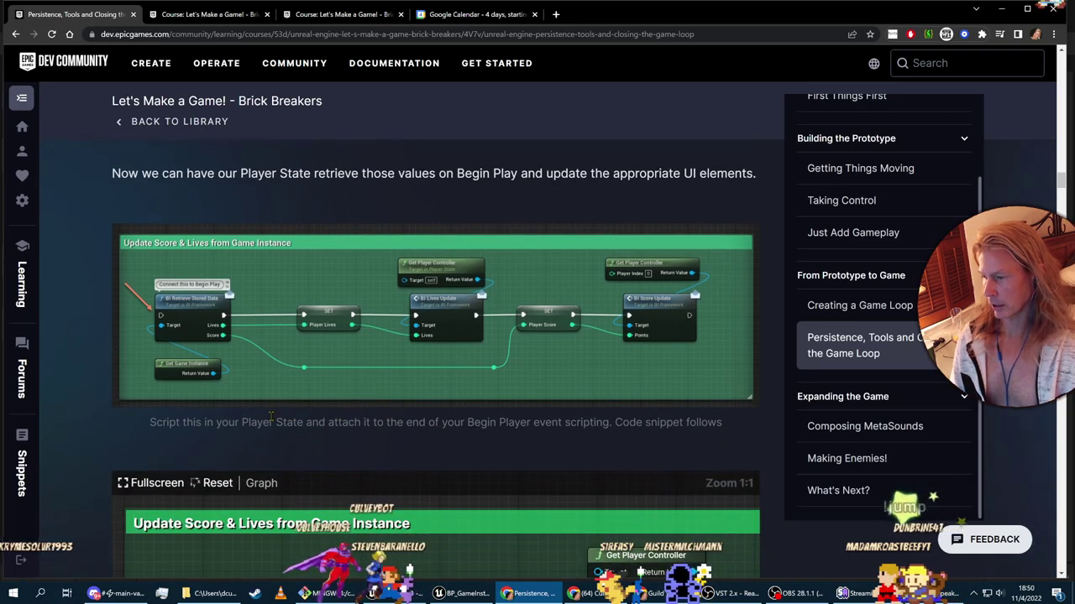
key("alt+Tab")
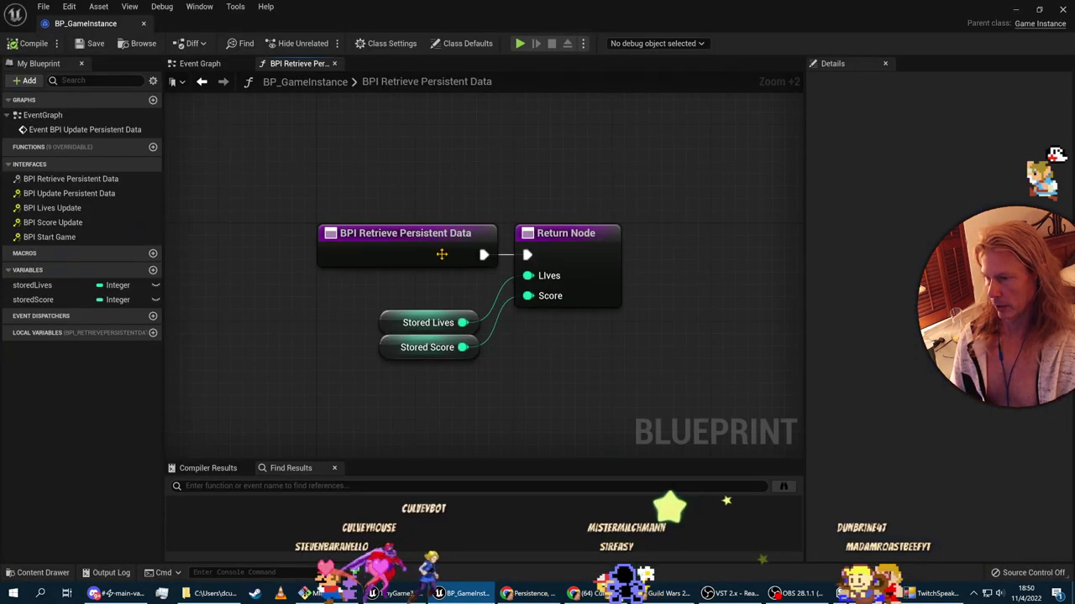
scroll(471, 361, "up", 3)
key("alt+Tab")
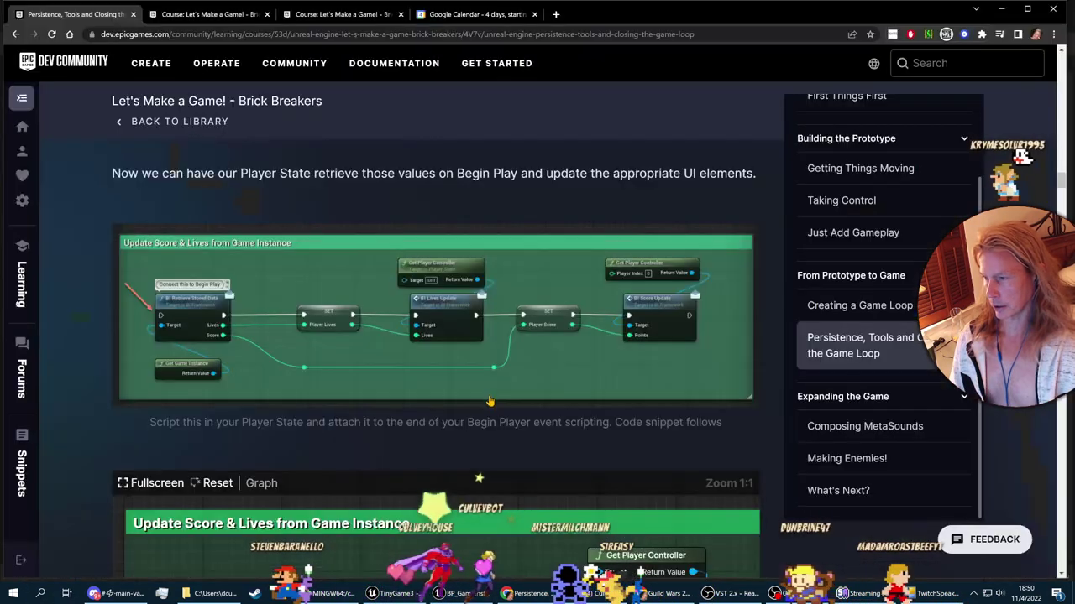
scroll(468, 427, "up", 1)
scroll(468, 428, "up", 3)
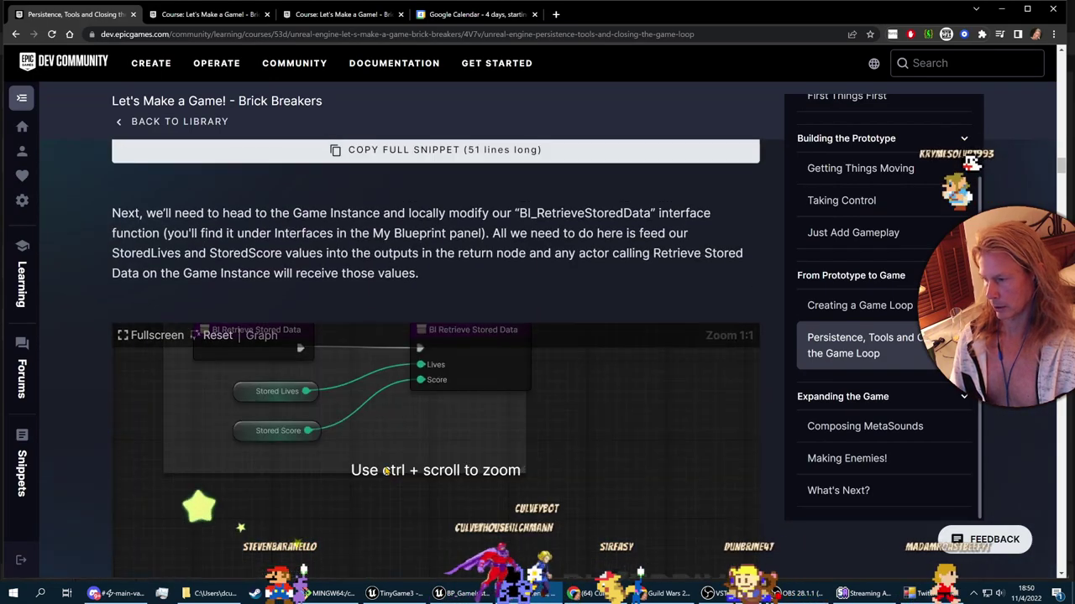
scroll(531, 468, "down", 1)
scroll(530, 468, "down", 1)
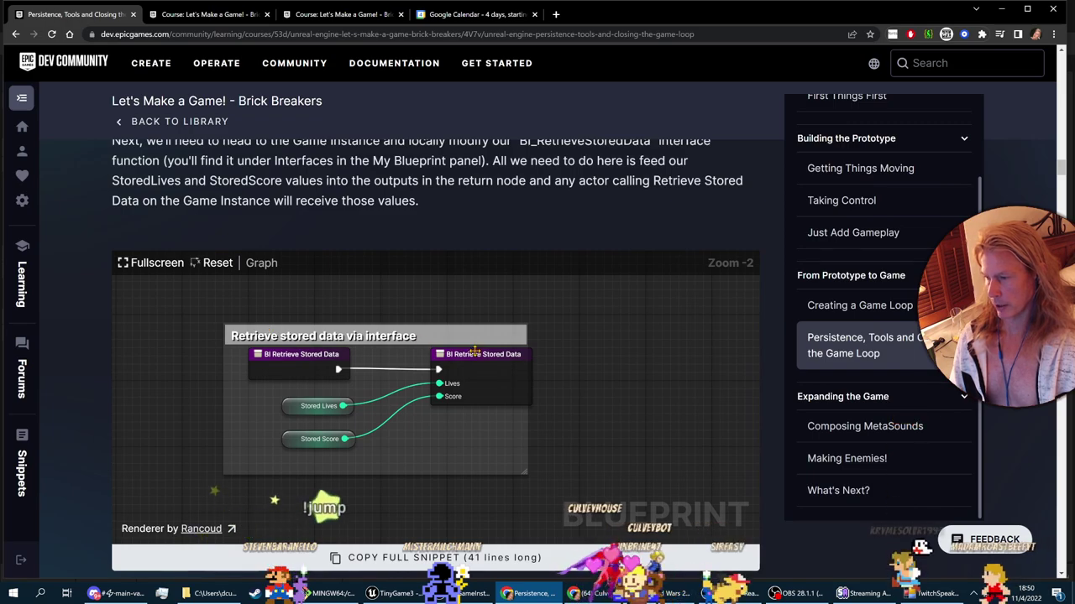
Step: Zoom out and marquee-select the four retrieve-data nodes in Unreal
key("alt+Tab")
scroll(309, 210, "down", 1)
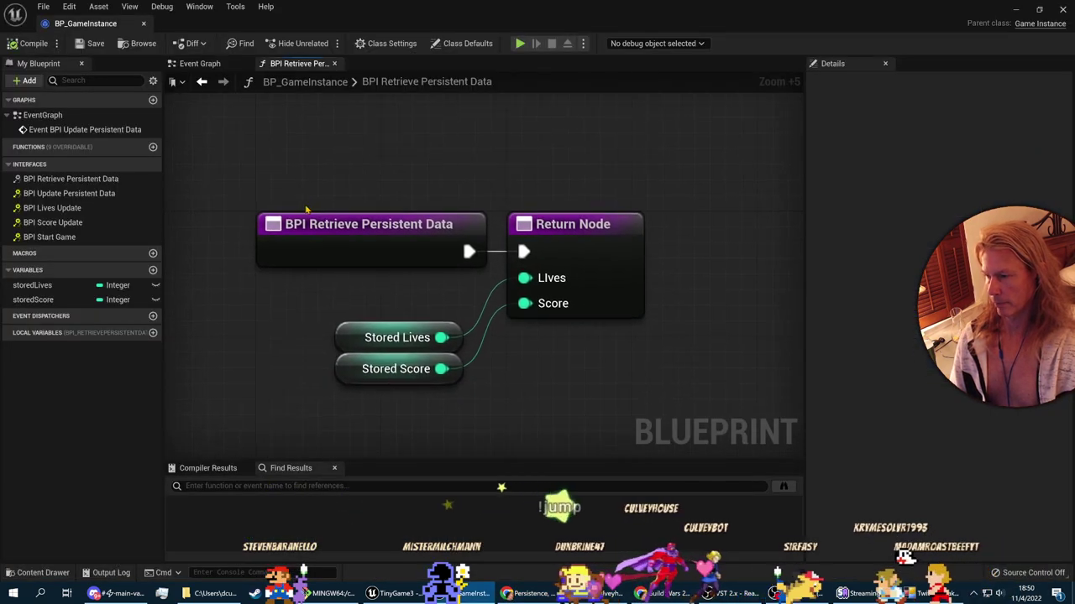
scroll(374, 236, "down", 1)
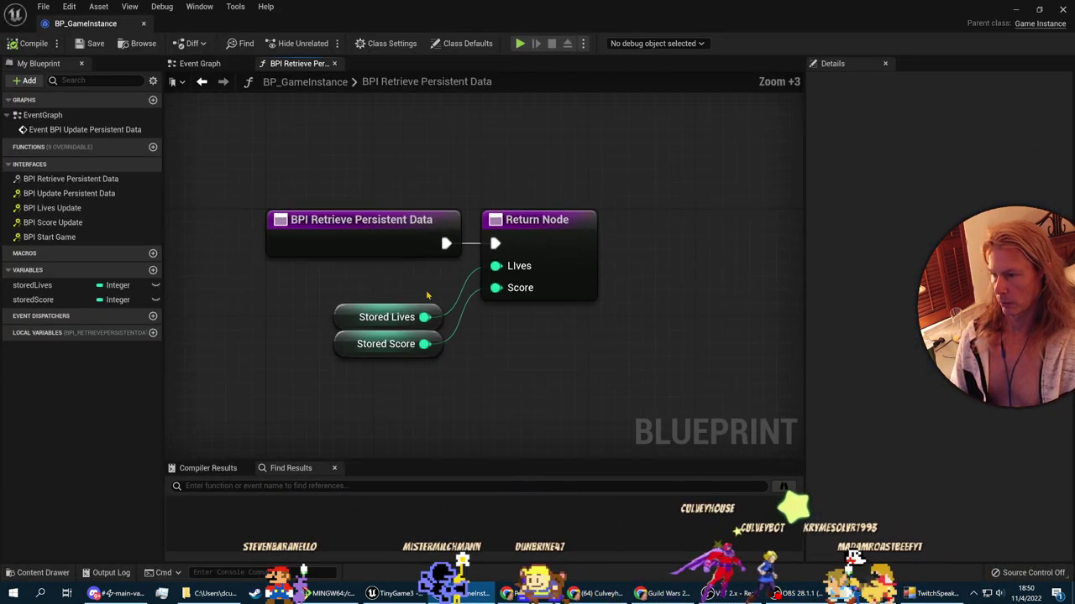
left_click_drag(235, 171, 623, 387)
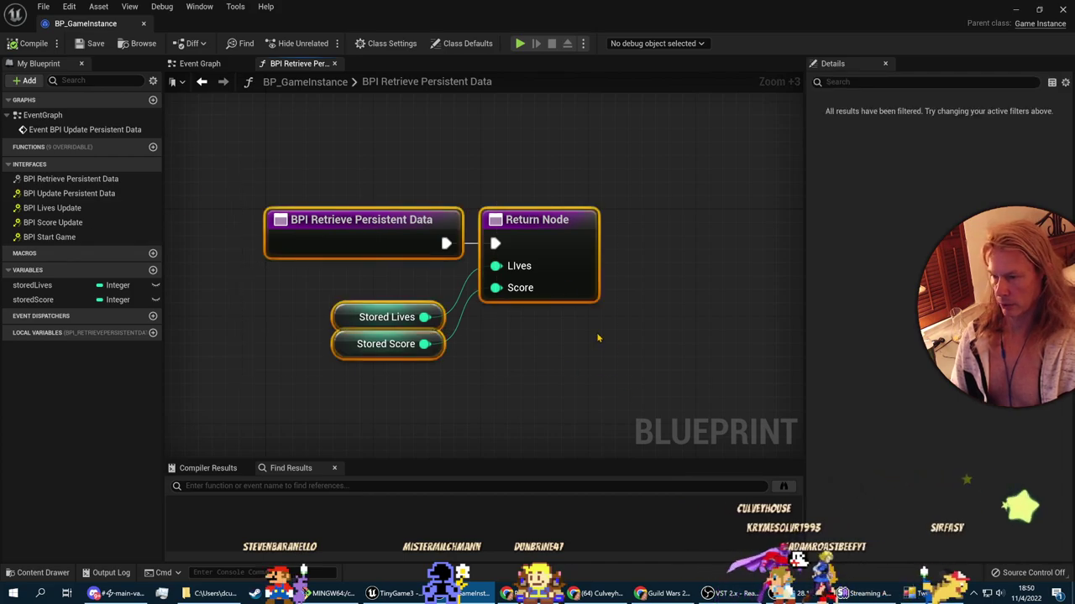
Step: Wrap the retrieve nodes in a comment titled 'Retrieve stored (persistent) data from interface' and resize it
right_click(569, 282)
left_click(632, 540)
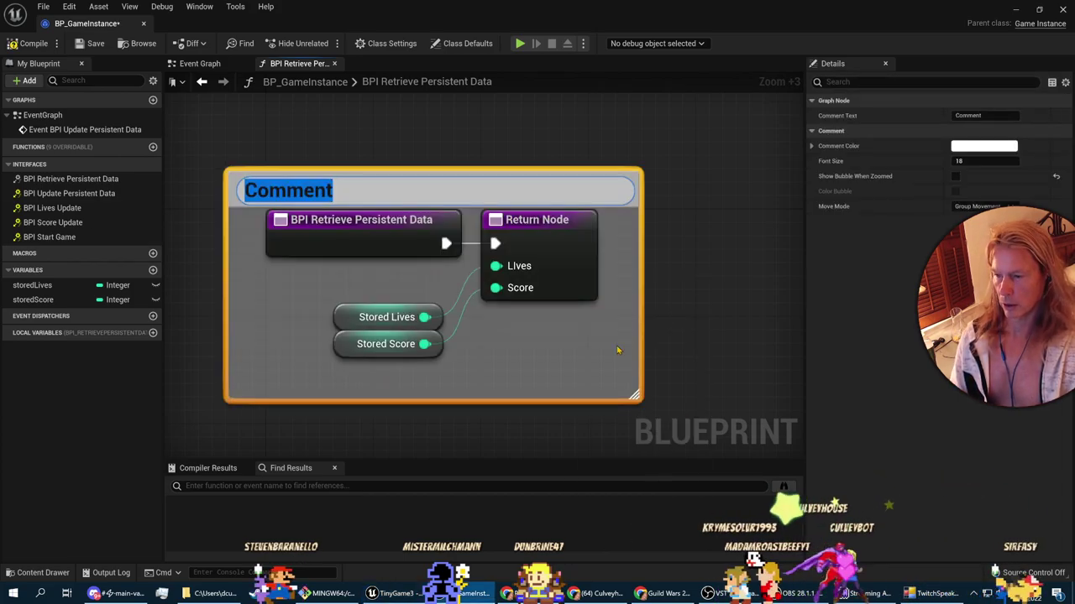
type("Retrieve ")
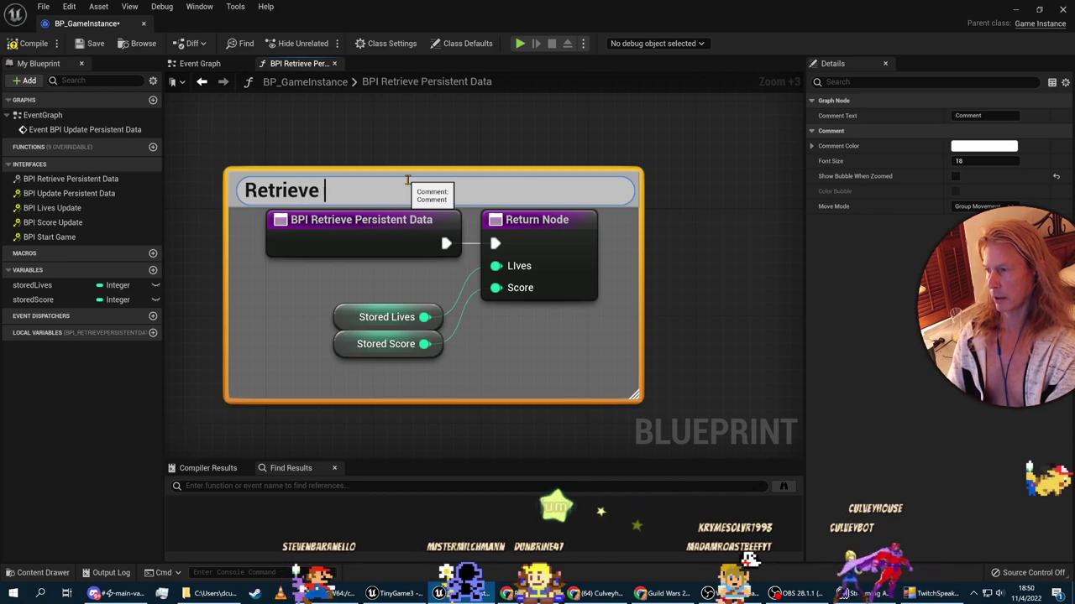
type("stores")
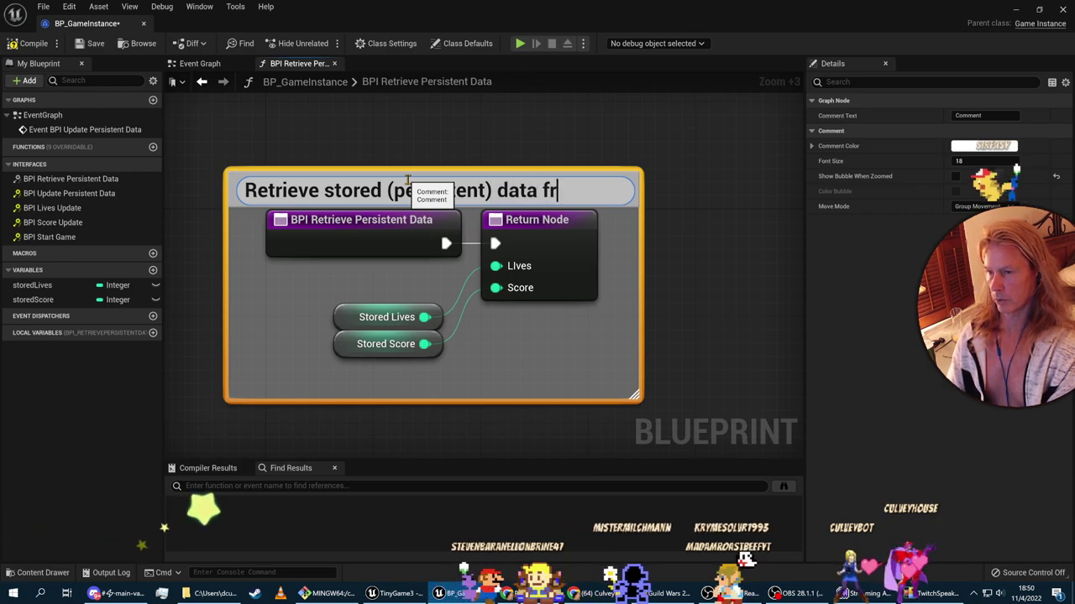
type("nterface")
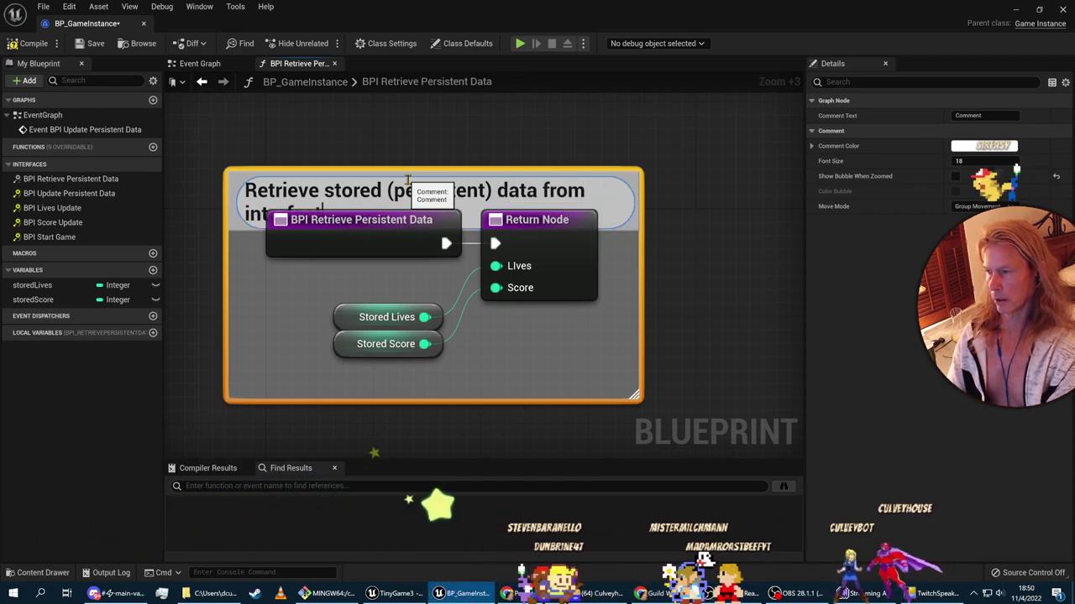
key("Return")
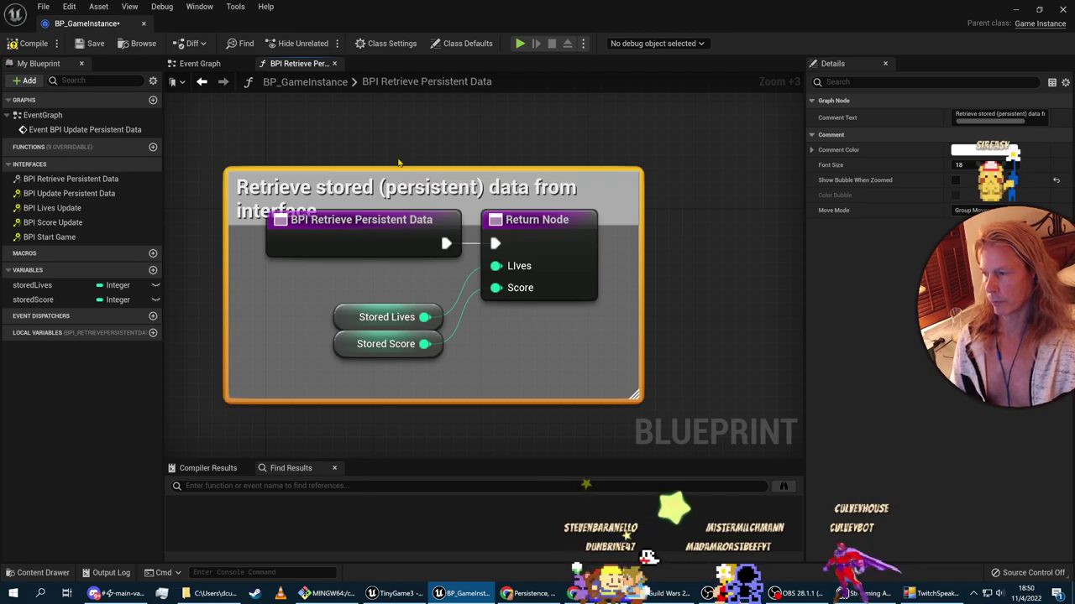
left_click_drag(628, 395, 648, 417)
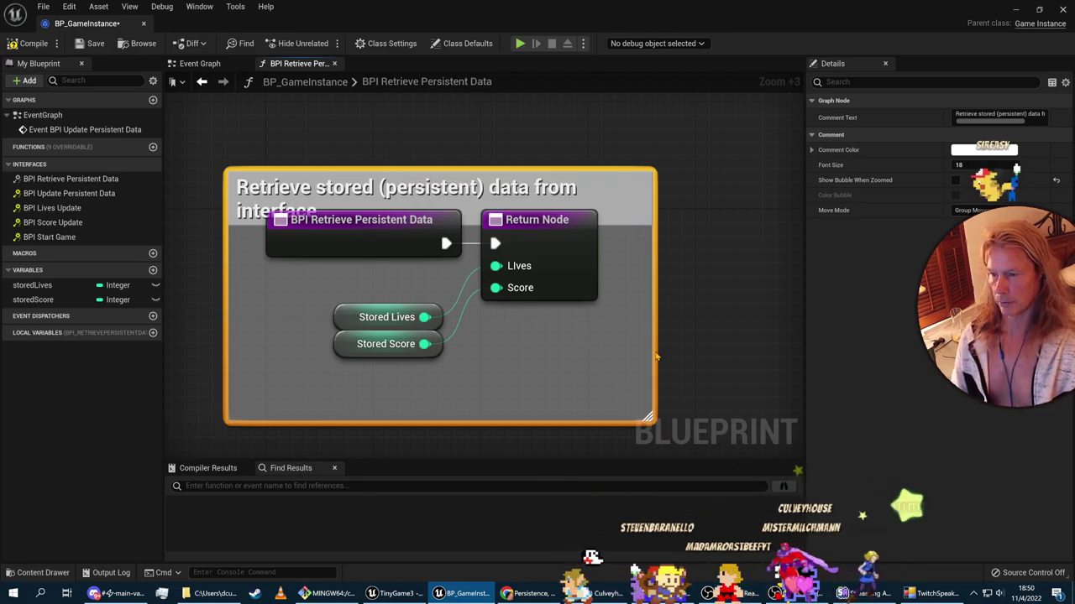
left_click_drag(617, 198, 603, 171)
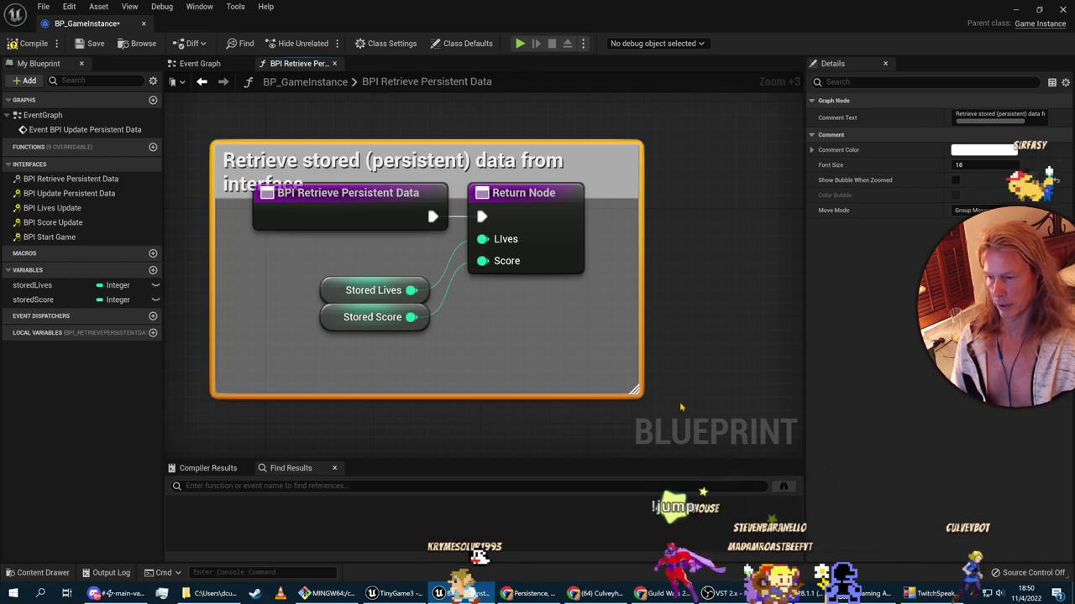
scroll(652, 399, "down", 2)
left_click_drag(645, 395, 736, 392)
scroll(556, 382, "down", 3)
scroll(543, 333, "up", 2)
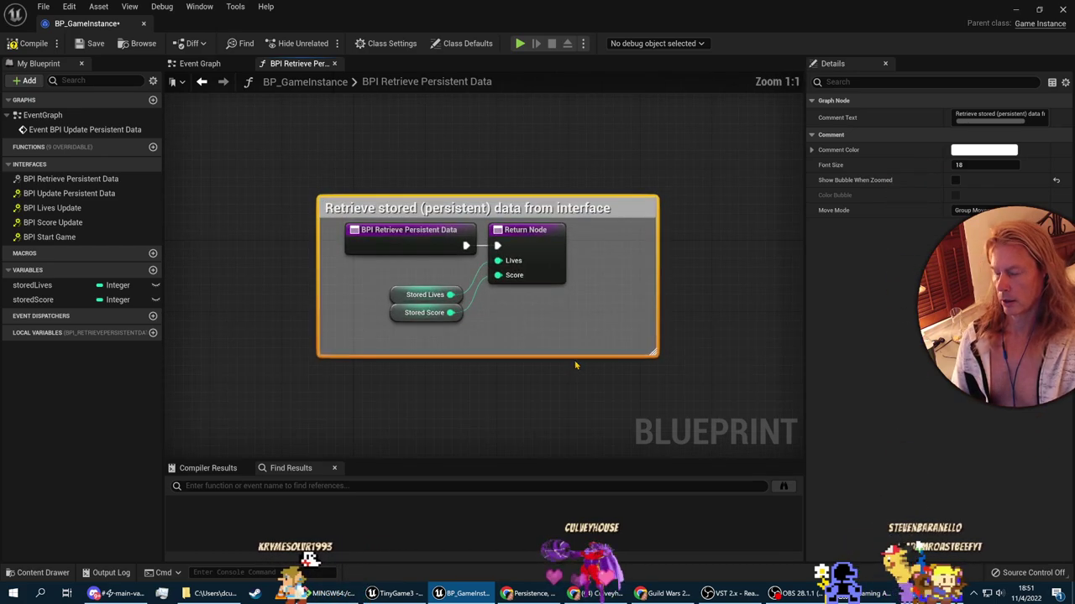
left_click(245, 130)
Step: Wrap the Event Graph's update event and both SET nodes in a new comment
left_click(202, 64)
right_click_drag(247, 108, 249, 191)
left_click_drag(249, 191, 764, 392)
right_click(693, 290)
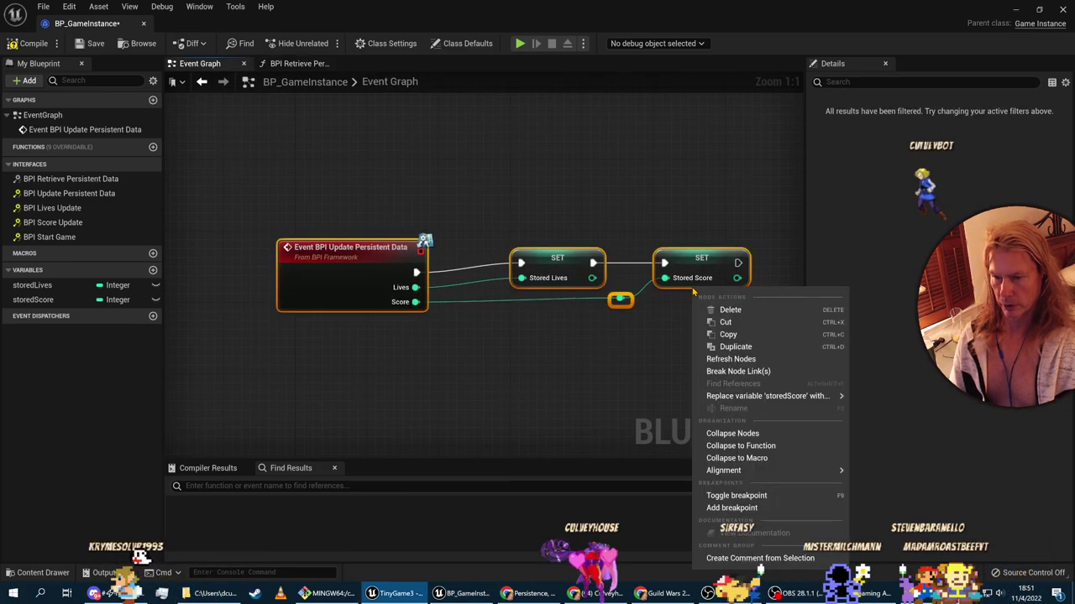
left_click(742, 559)
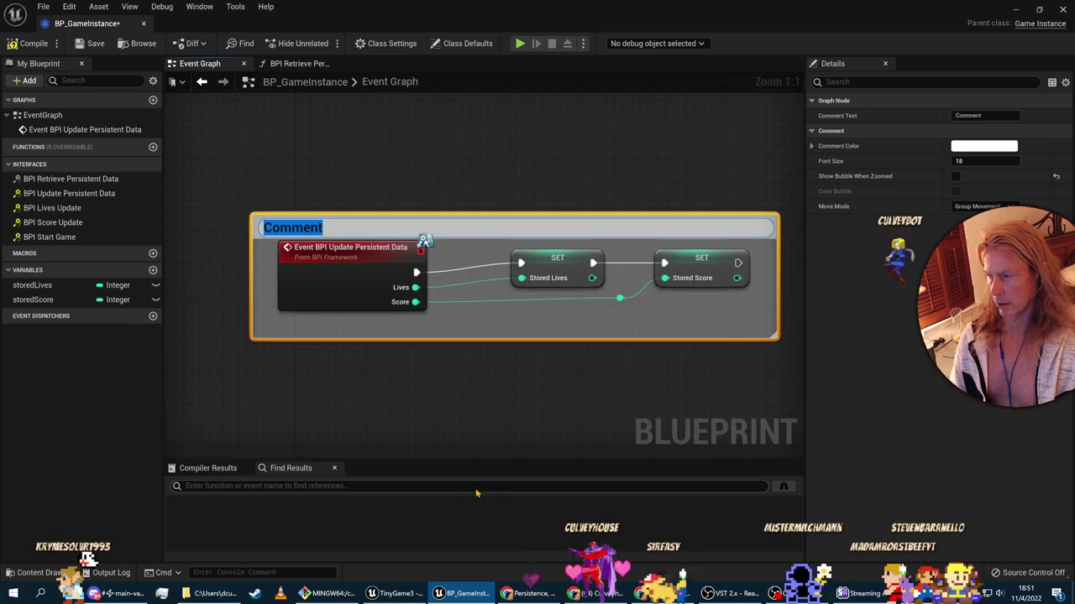
key("alt+Tab")
scroll(458, 451, "up", 3)
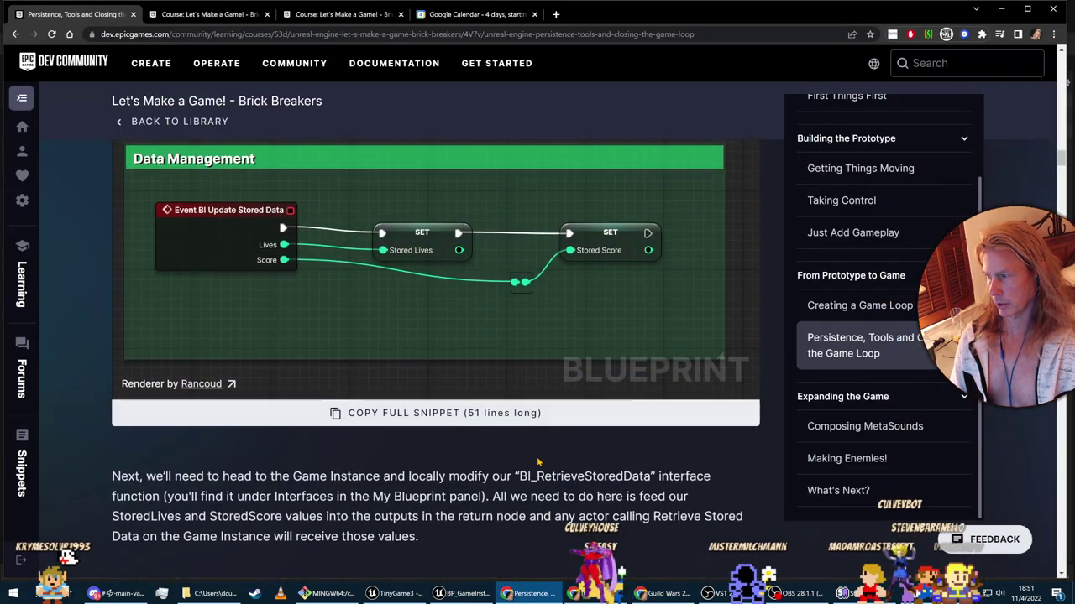
scroll(538, 462, "up", 1)
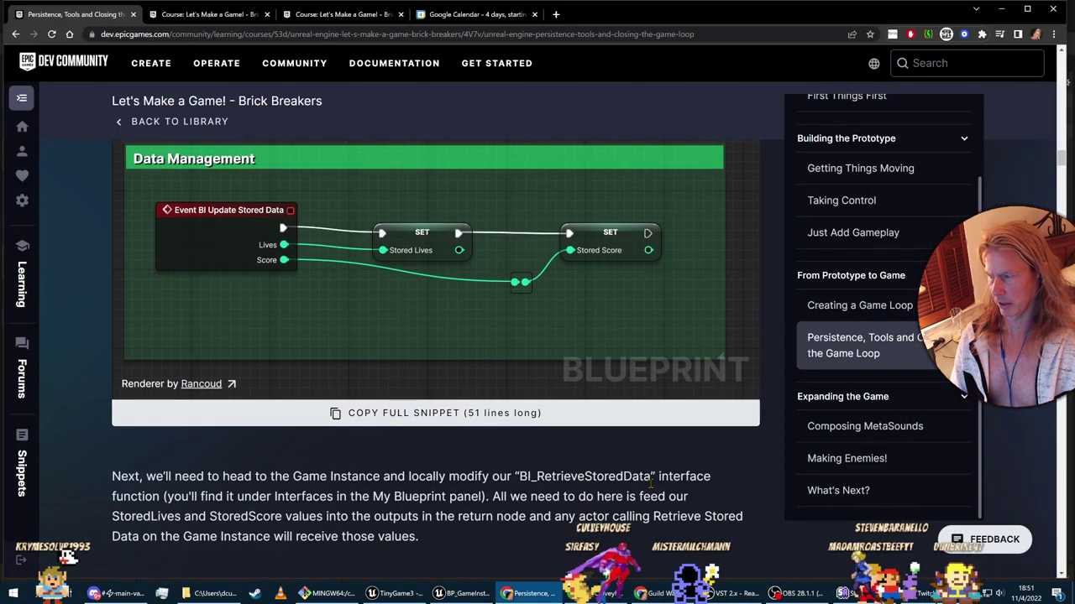
Step: Check the tutorial's Data Management snippet, then begin editing the new Event Graph comment's title
scroll(697, 514, "down", 6)
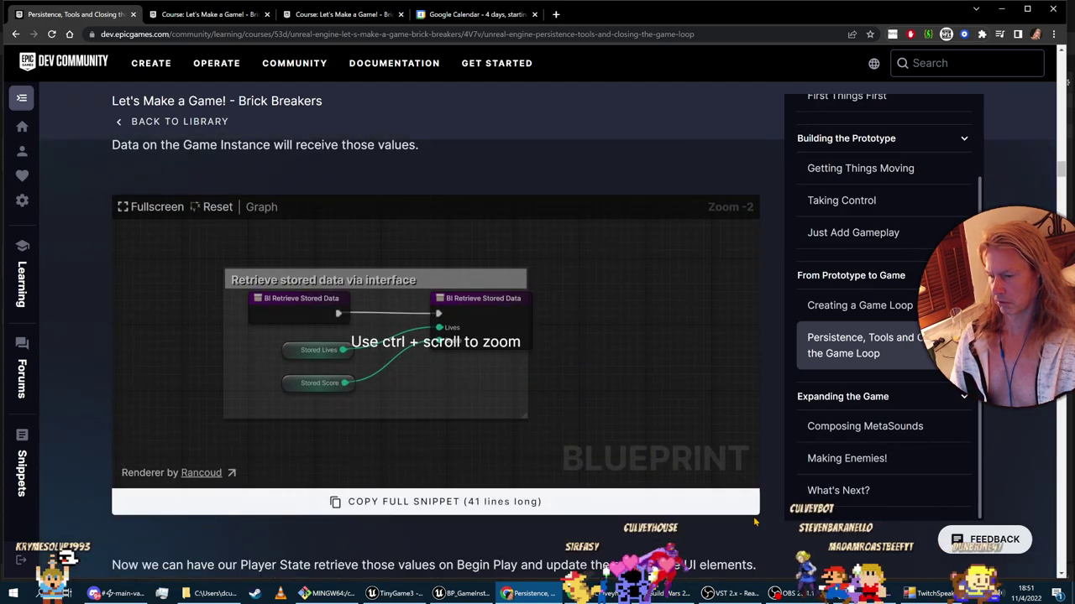
key("alt+Tab")
double_click(303, 226)
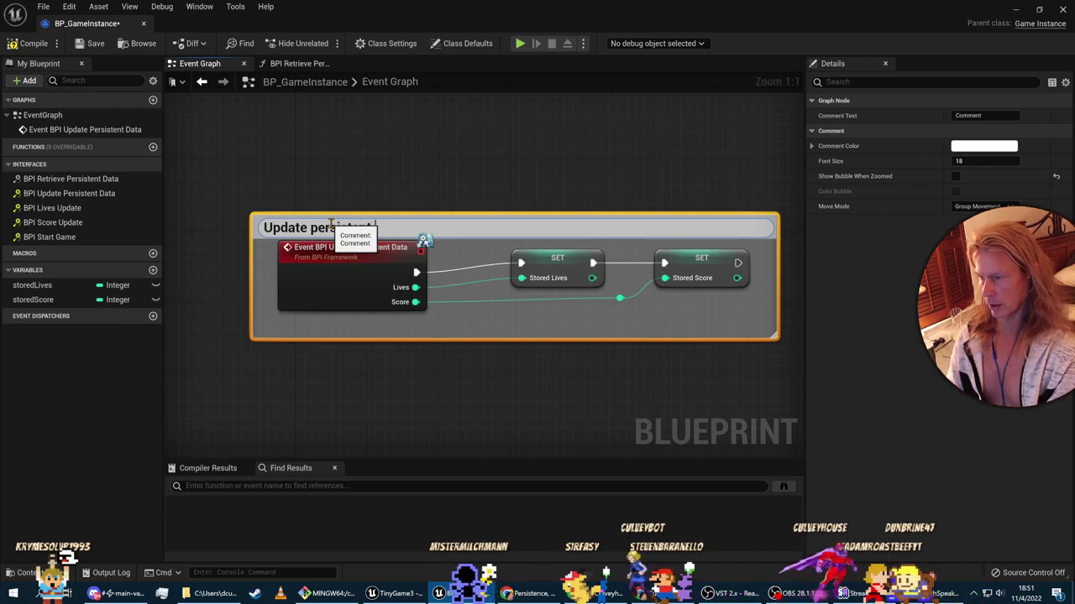
Step: Title the comment 'Update persistent lives/score', raise its top edge, and compile BP_GameInstance
type("Update persistent lives/score")
key("Return")
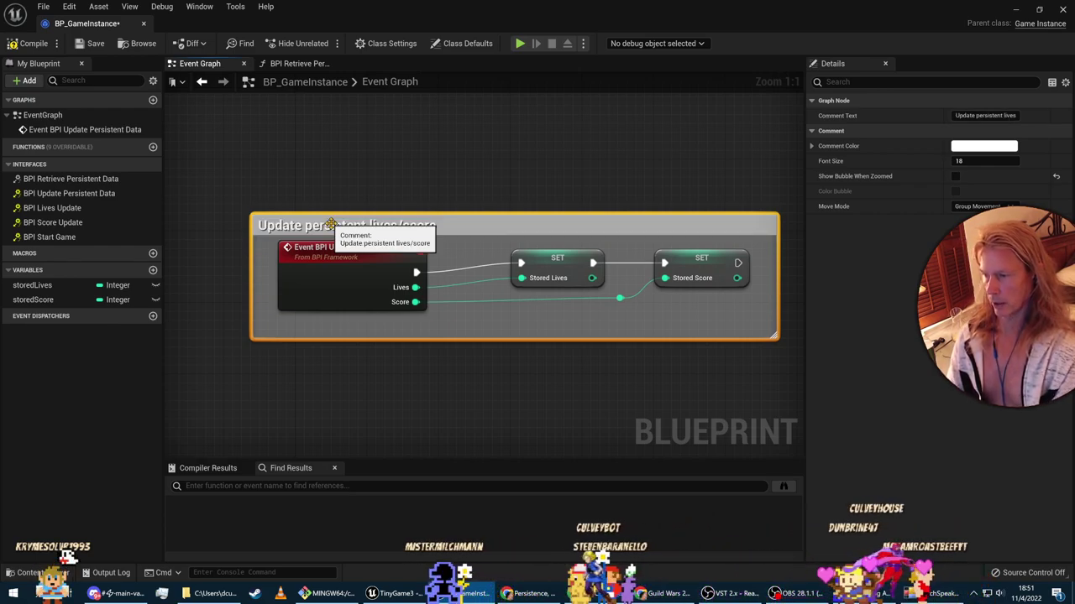
left_click_drag(539, 217, 504, 198)
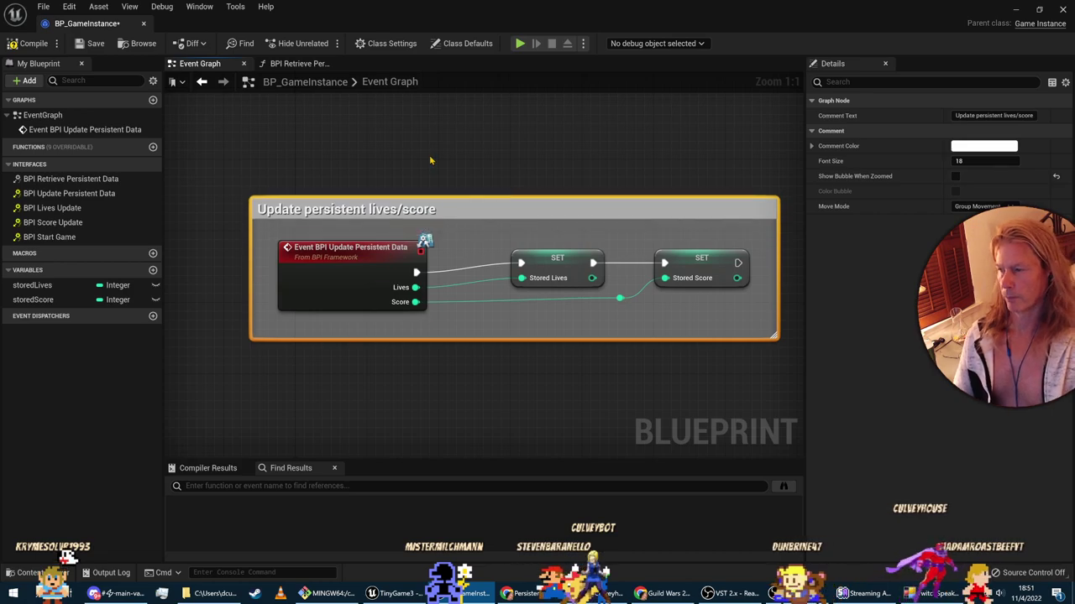
left_click(198, 177)
left_click(23, 44)
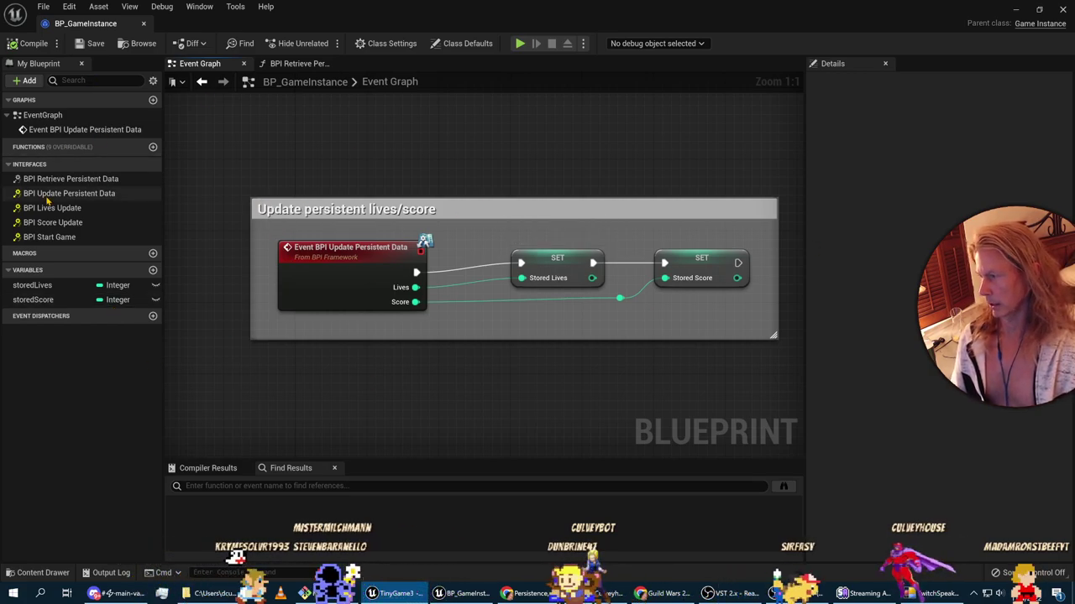
Step: Reopen the BPI Retrieve Persistent Data graph and compare it with the tutorial
double_click(70, 179)
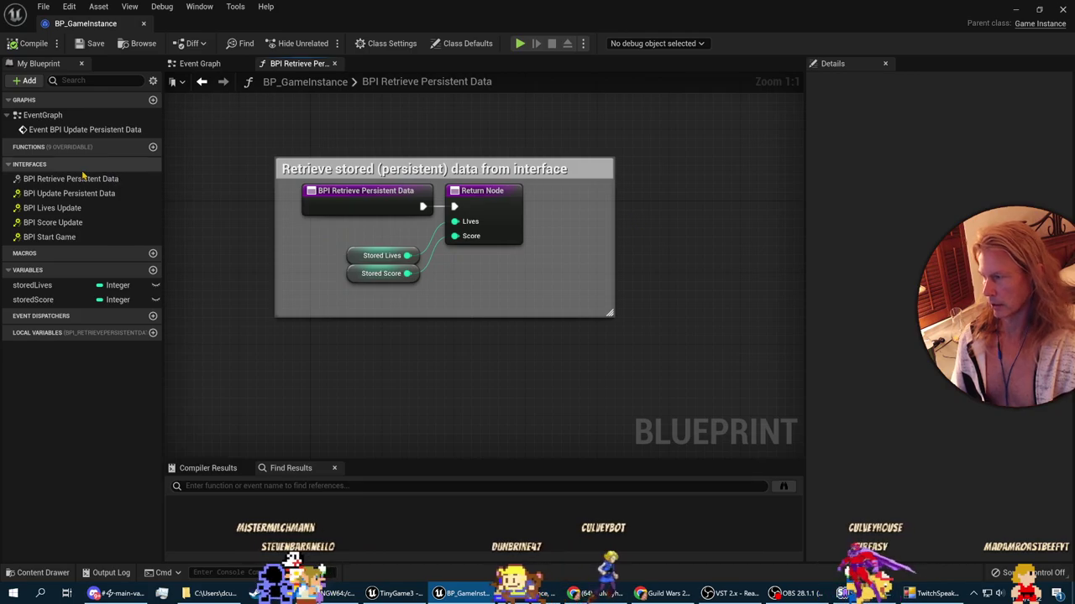
key("alt+Tab")
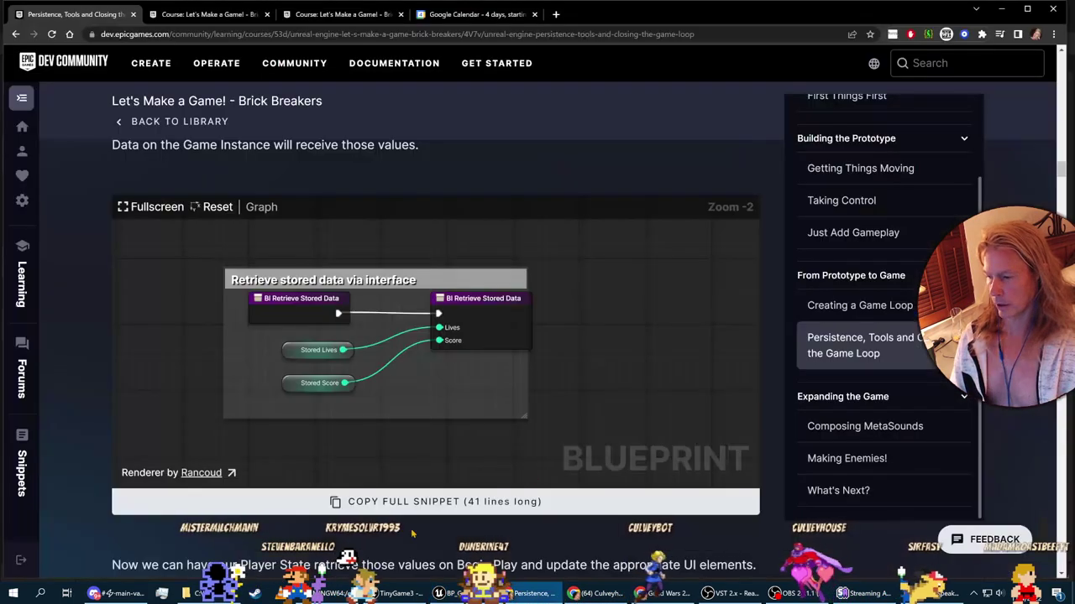
scroll(273, 498, "down", 2)
scroll(274, 498, "up", 5)
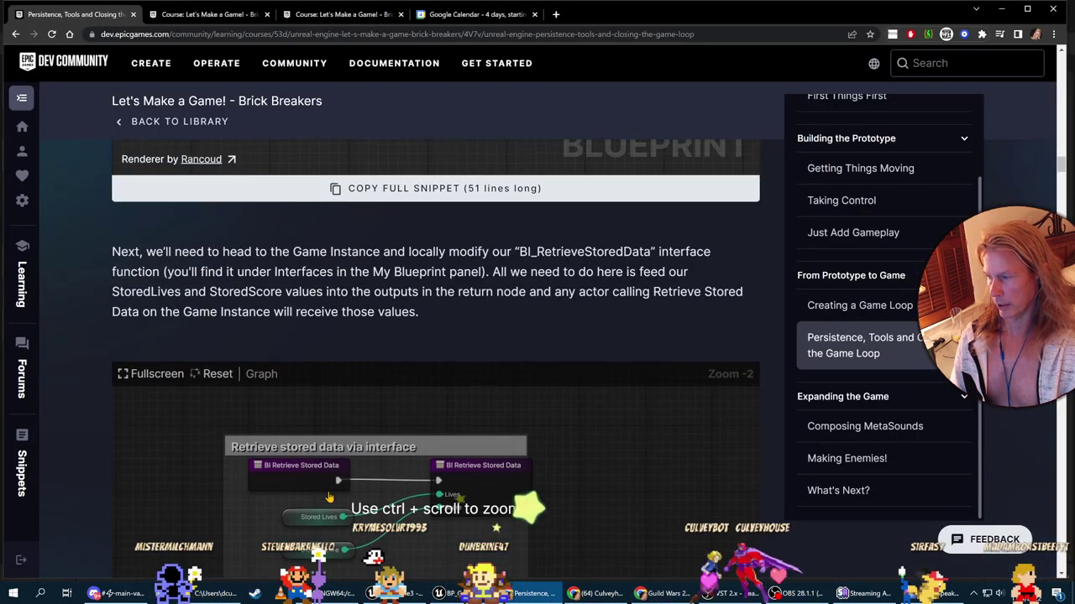
scroll(331, 491, "down", 6)
scroll(332, 490, "down", 2)
key("alt+Tab")
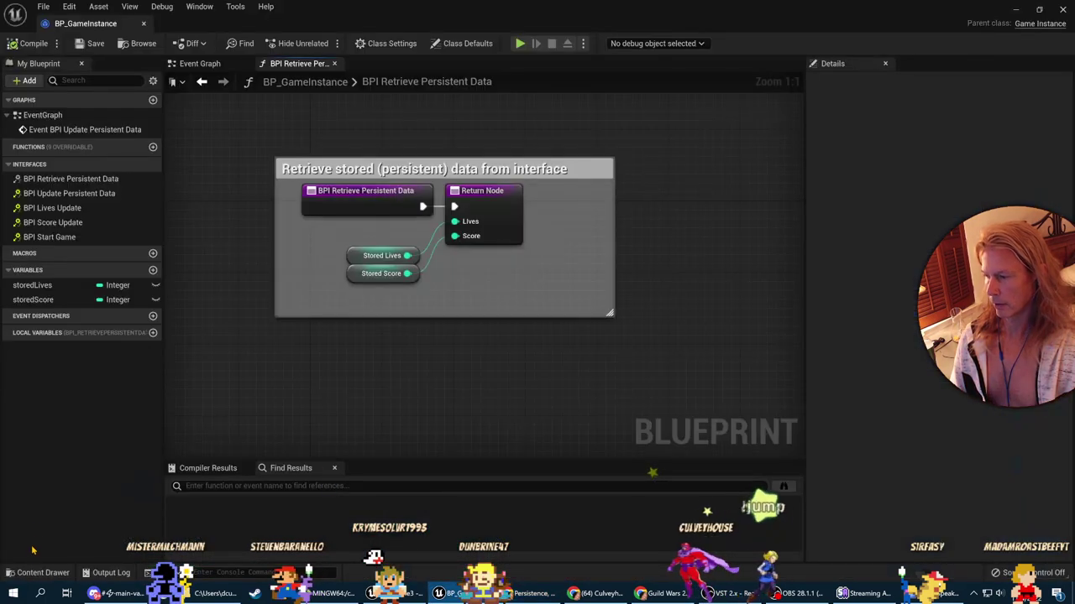
Step: Look over the Framework assets, then close the BP_GameInstance blueprint tab
left_click(42, 574)
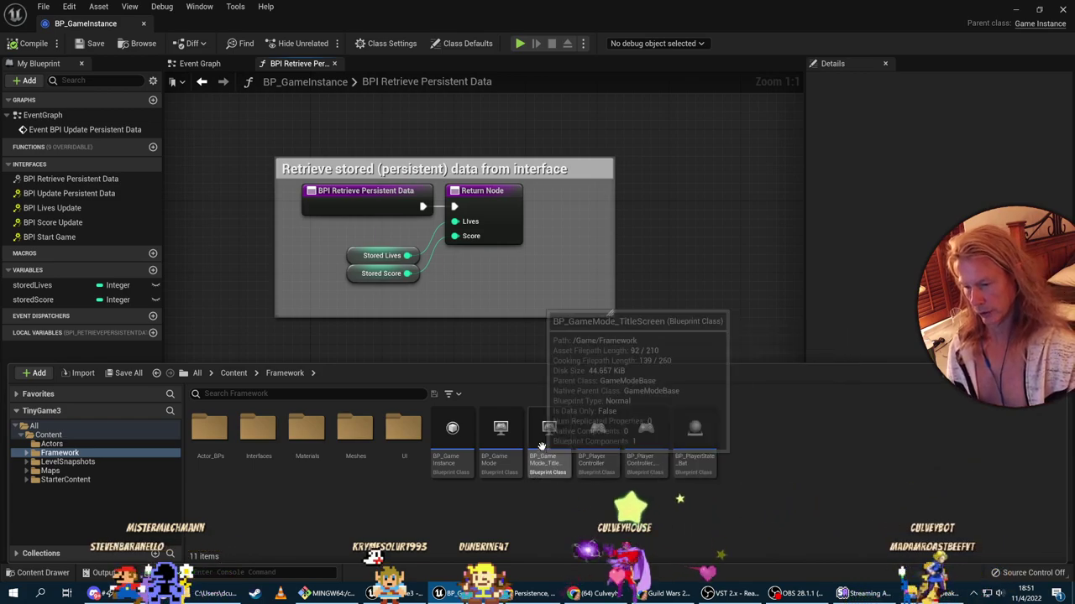
left_click(500, 441)
key("ctrl+space")
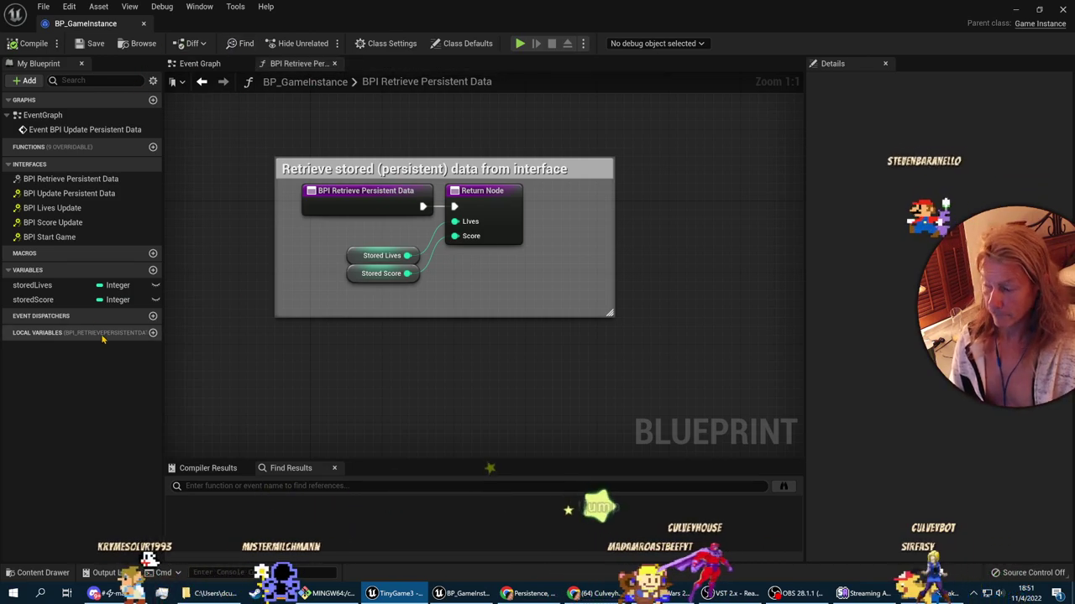
left_click(60, 572)
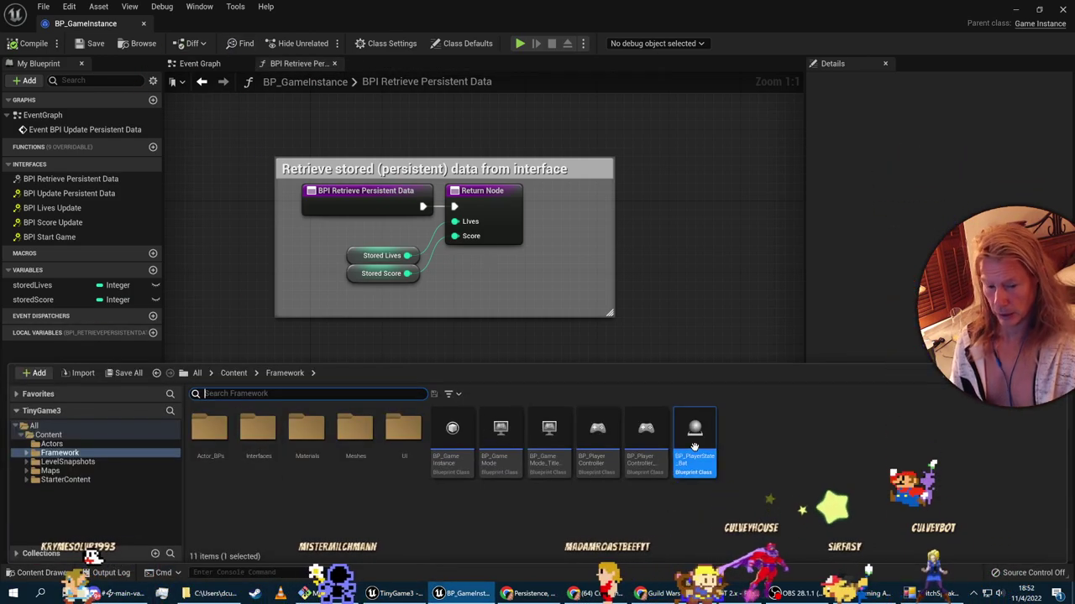
key("ctrl+space")
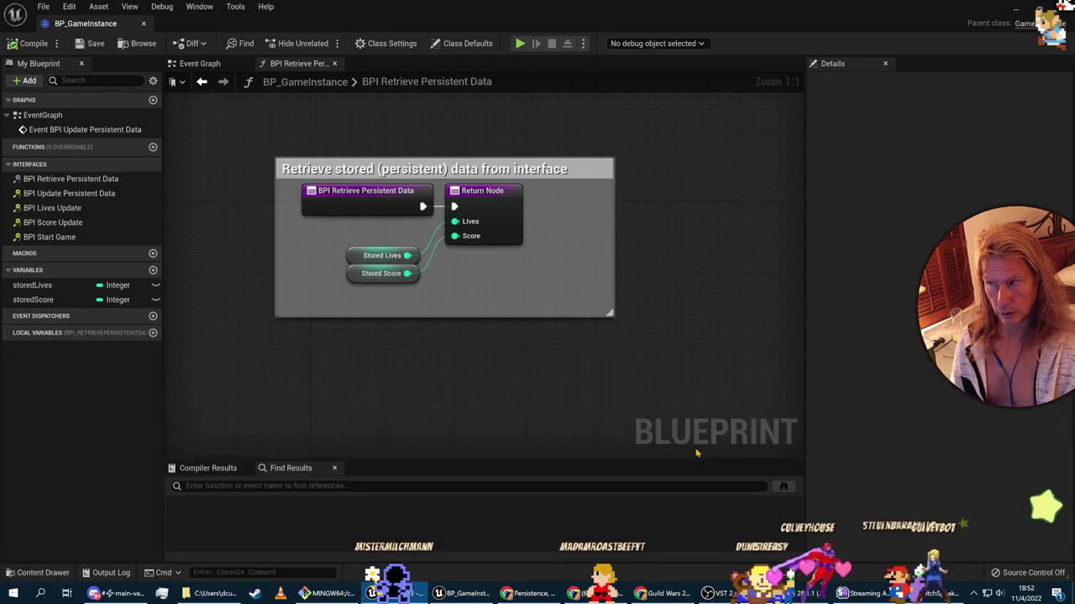
left_click(143, 24)
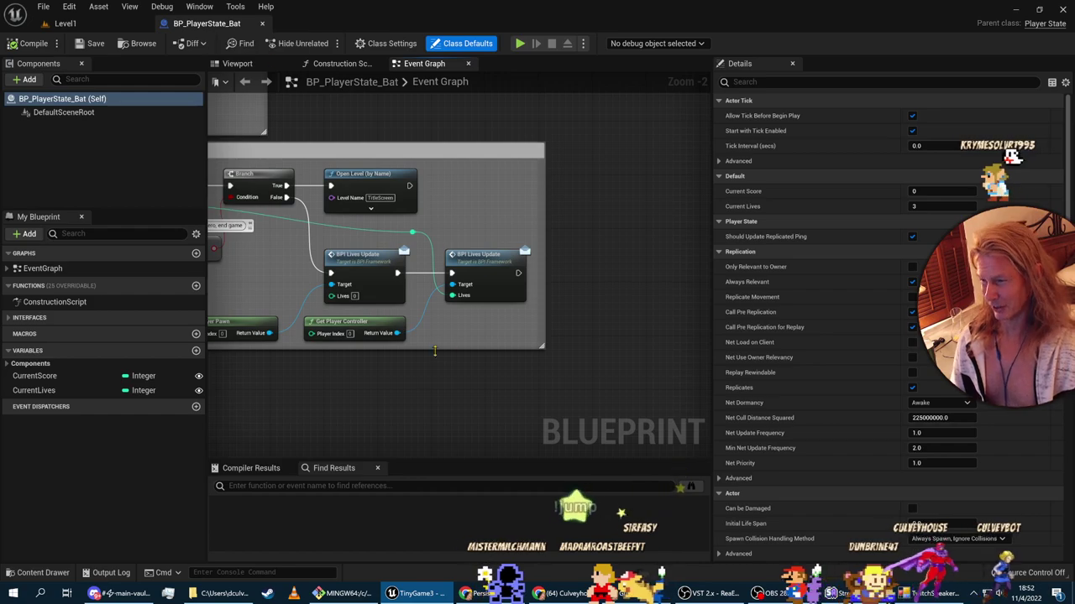
right_click_drag(349, 386, 542, 417)
scroll(542, 418, "down", 2)
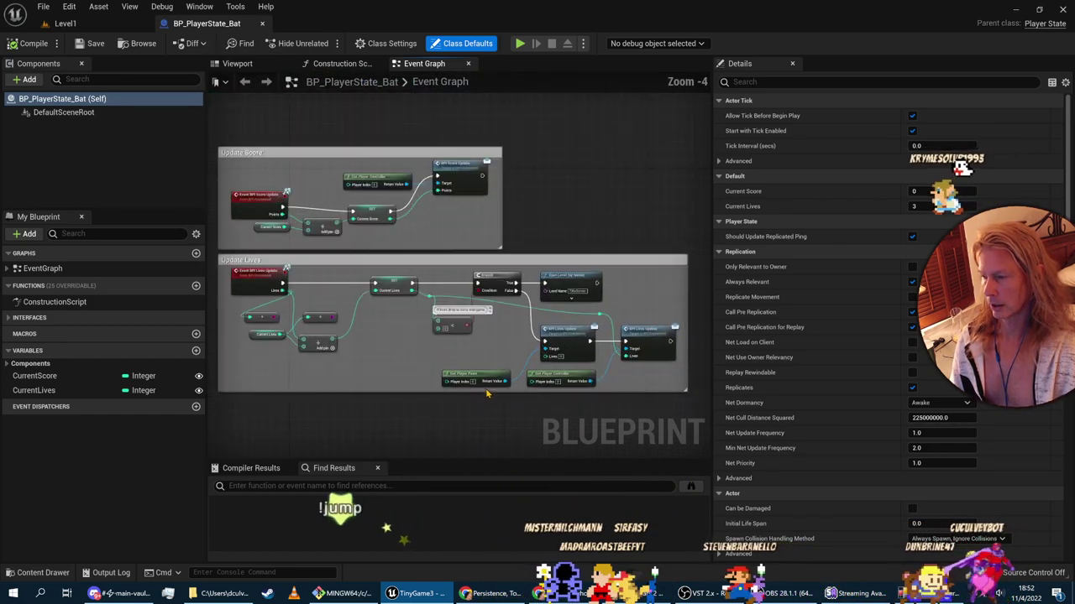
scroll(382, 420, "up", 1)
key("alt+Tab")
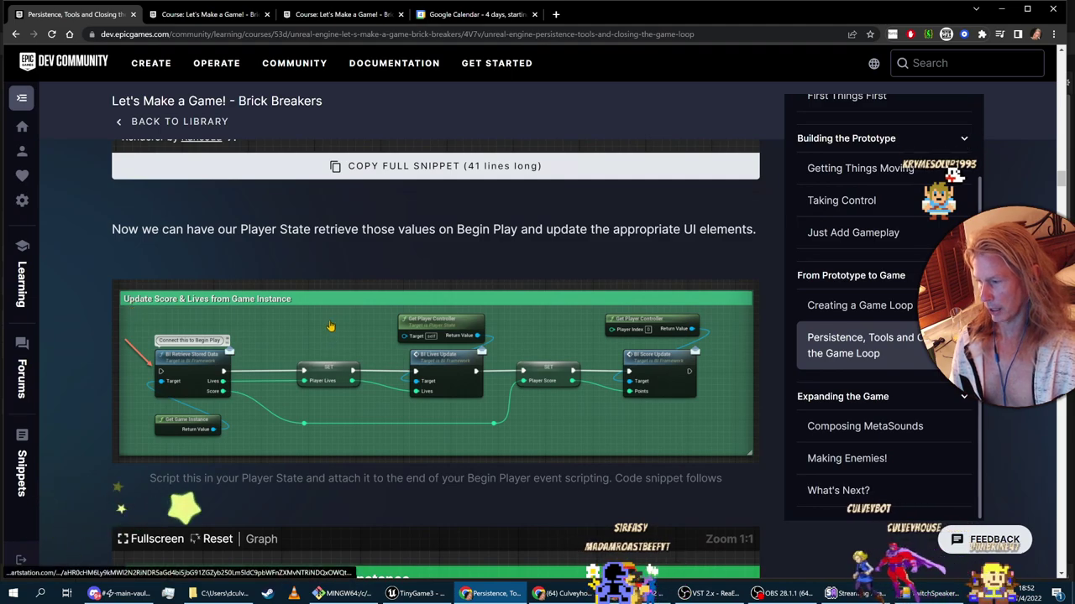
key("alt+Tab")
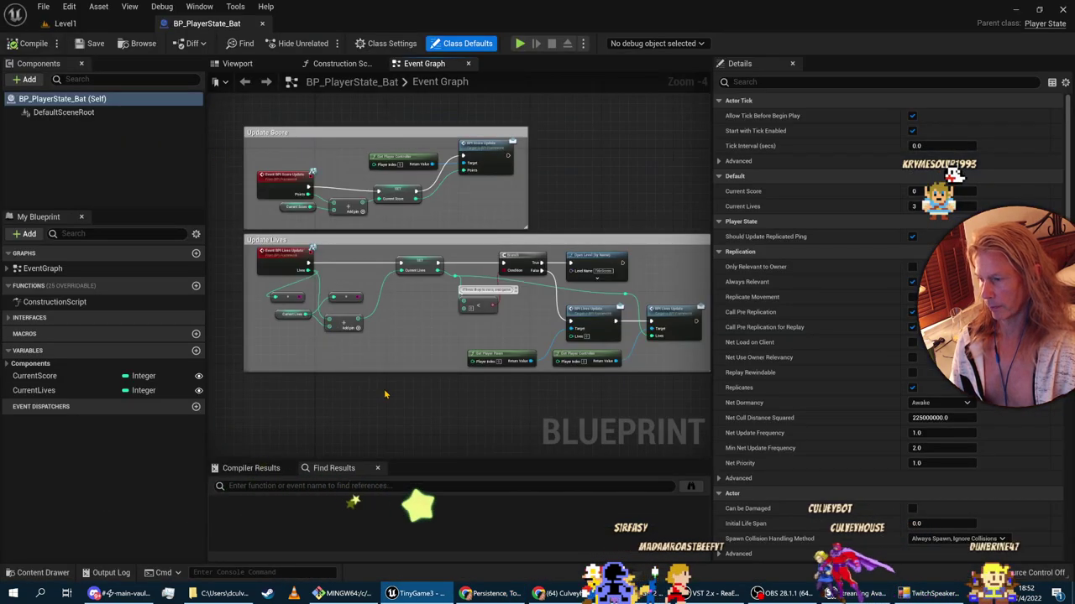
key("alt+Tab")
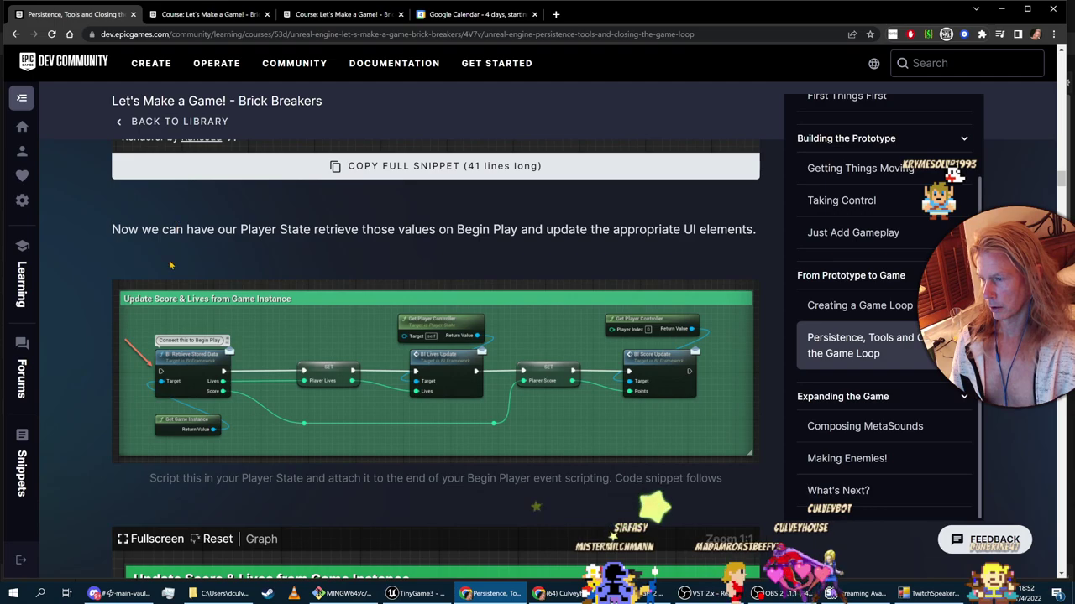
scroll(460, 315, "up", 4)
scroll(435, 458, "down", 3)
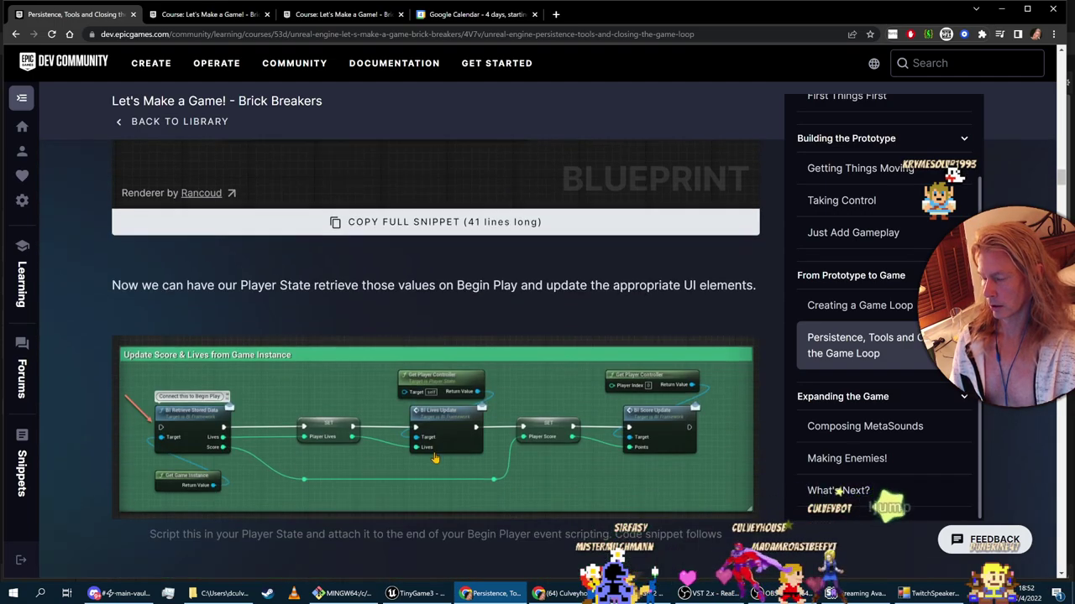
scroll(701, 241, "down", 2)
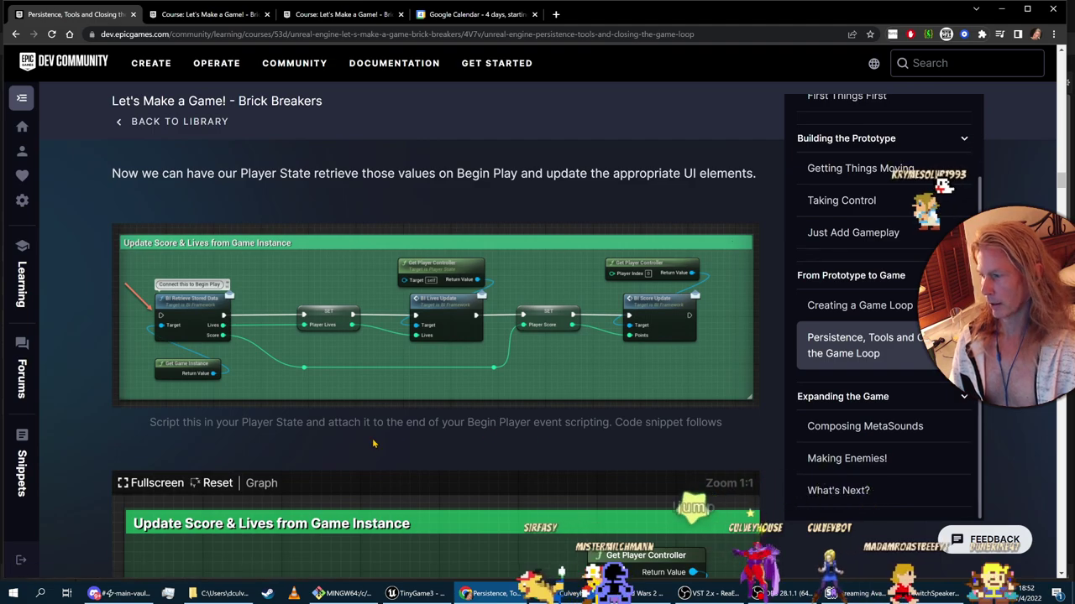
key("alt+Tab")
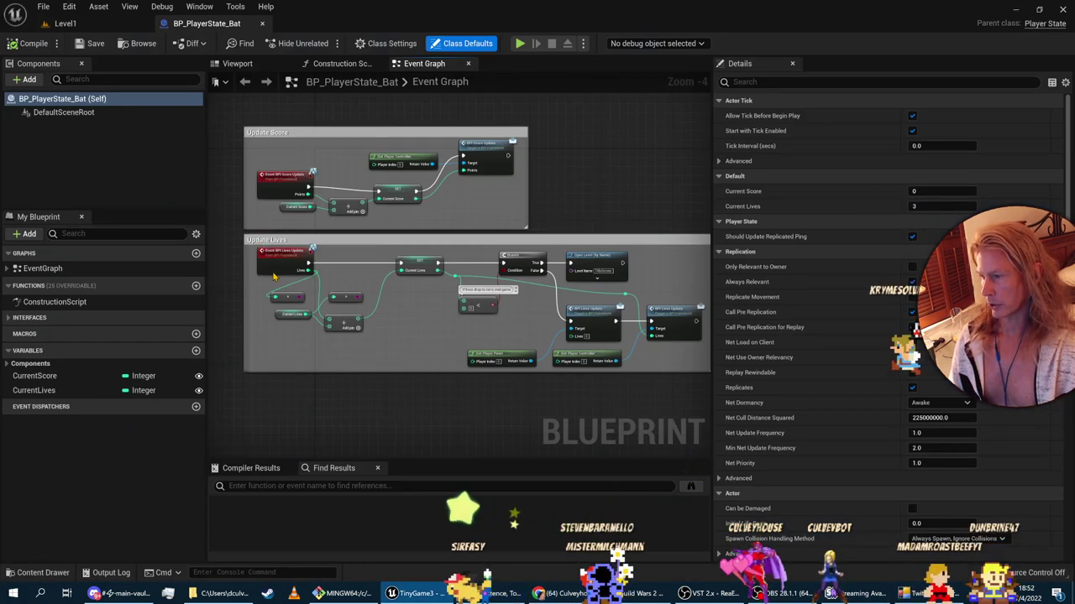
key("alt+Tab")
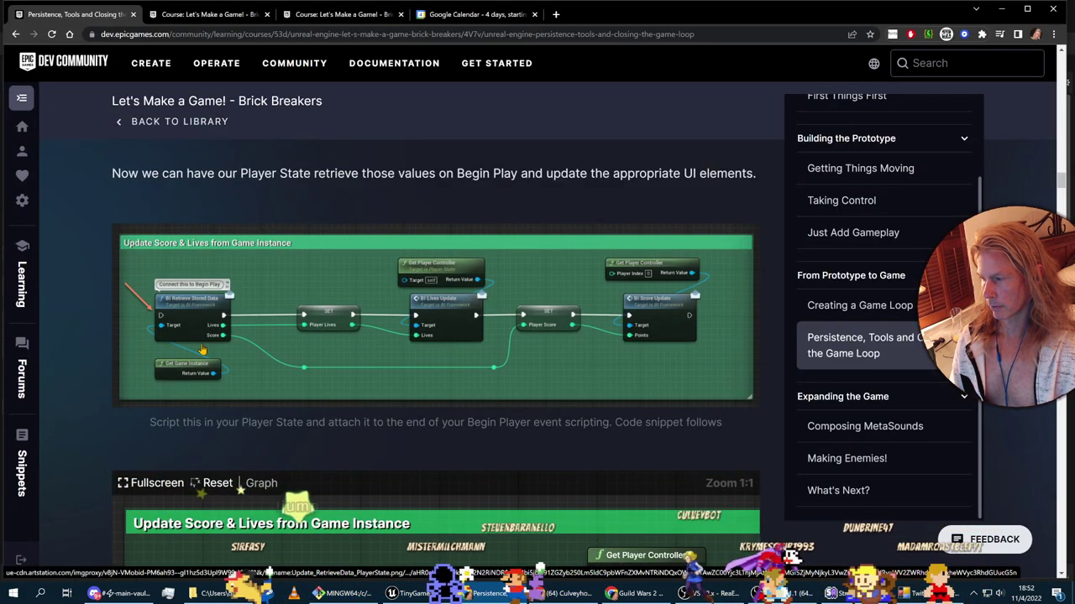
key("alt+Tab")
key("alt+Tab")
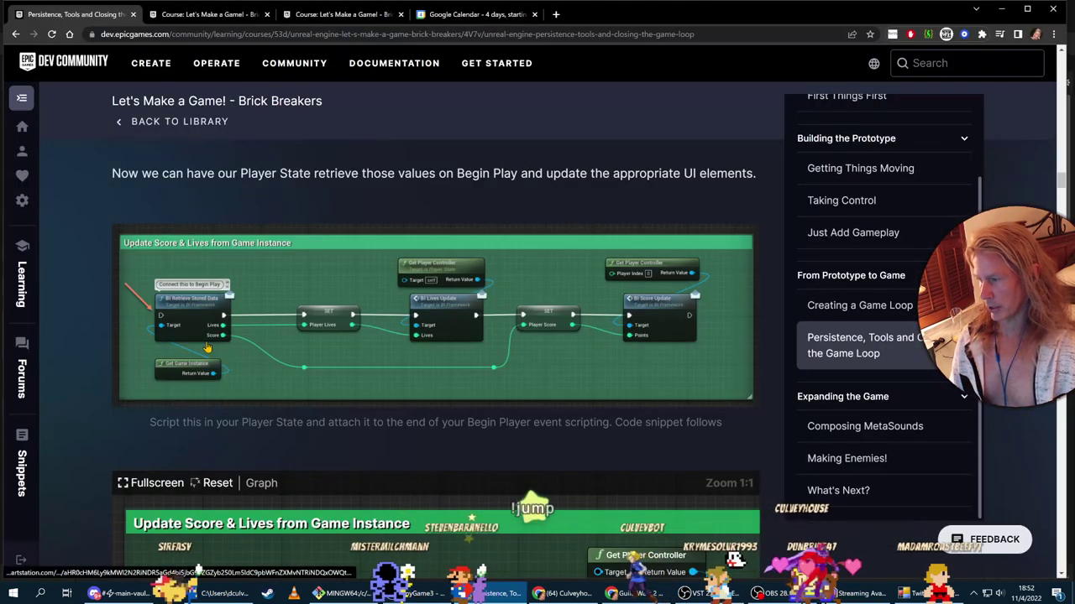
key("alt+Tab")
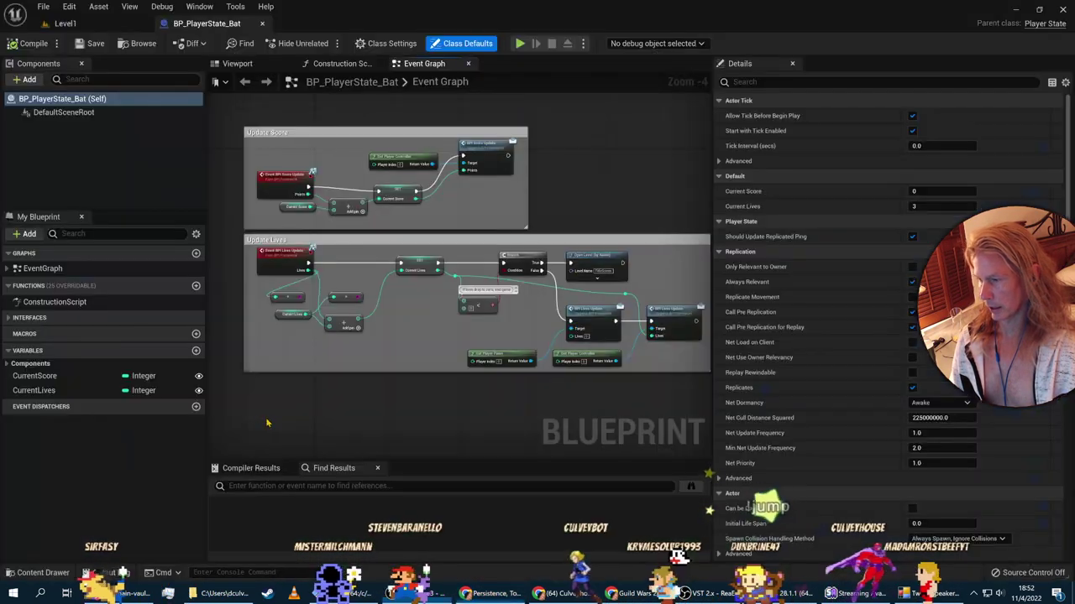
scroll(353, 406, "down", 1)
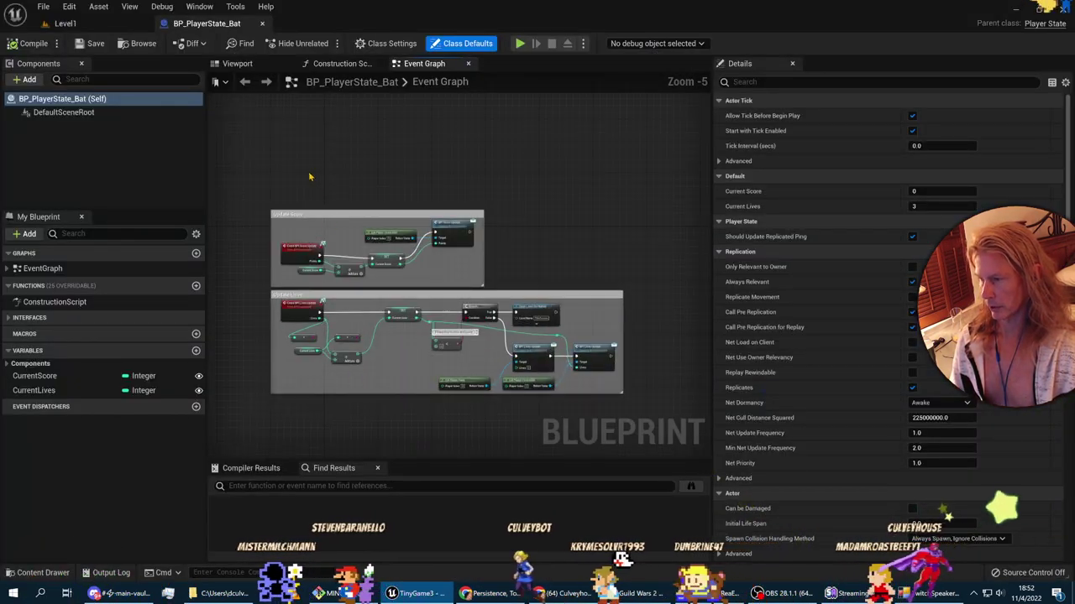
mouse_move(311, 176)
right_mouse_down()
mouse_move(324, 229)
mouse_move(323, 178)
right_mouse_up()
scroll(336, 252, "up", 2)
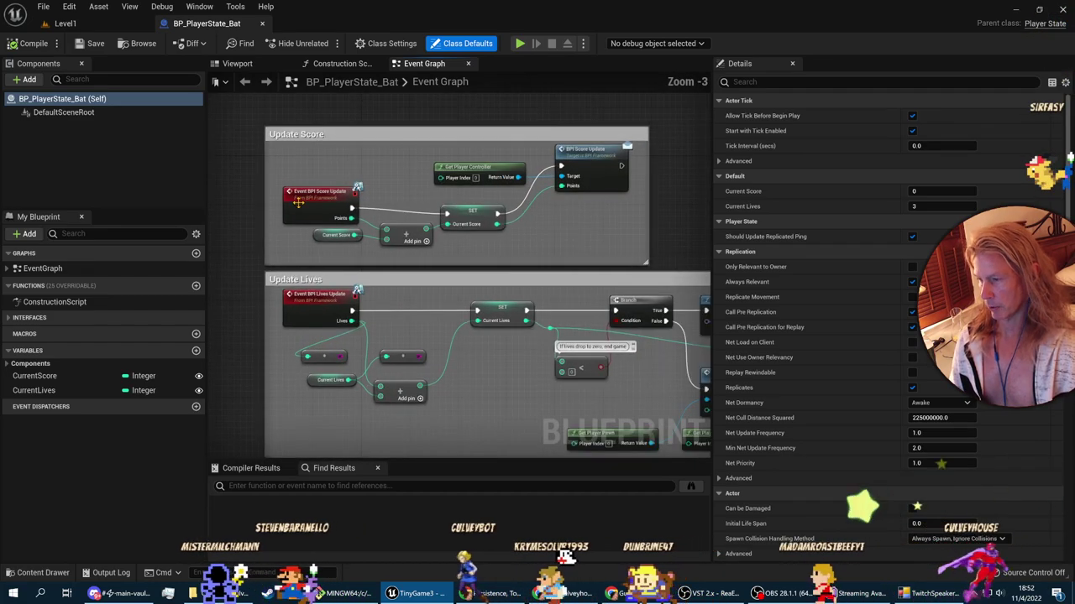
Step: Append 'within level' to the Update Score and Update Lives comment titles
left_click(343, 135)
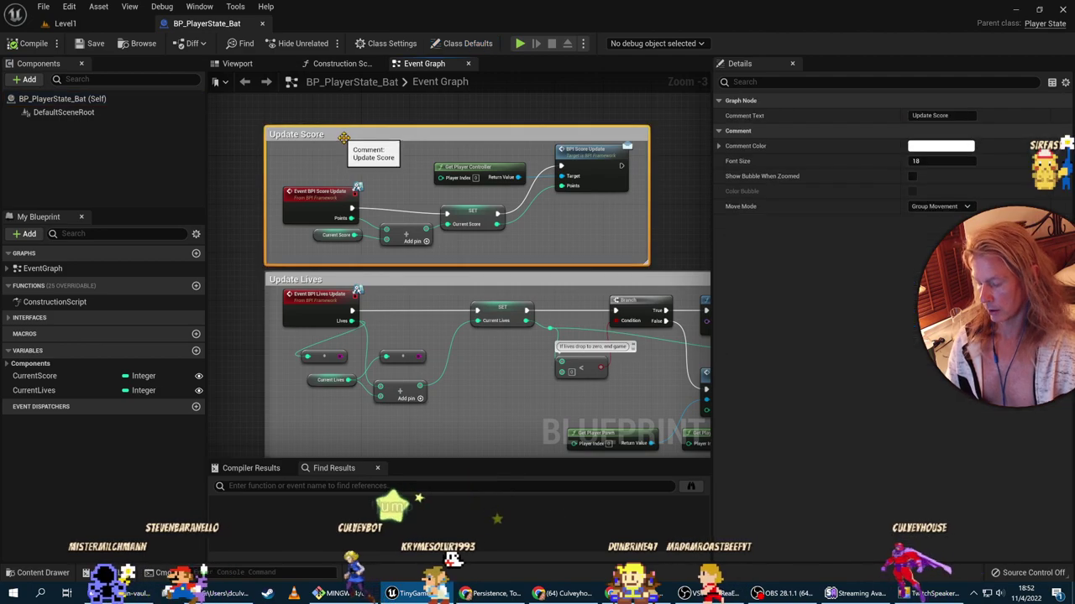
double_click(342, 135)
left_click(385, 130)
type("within level")
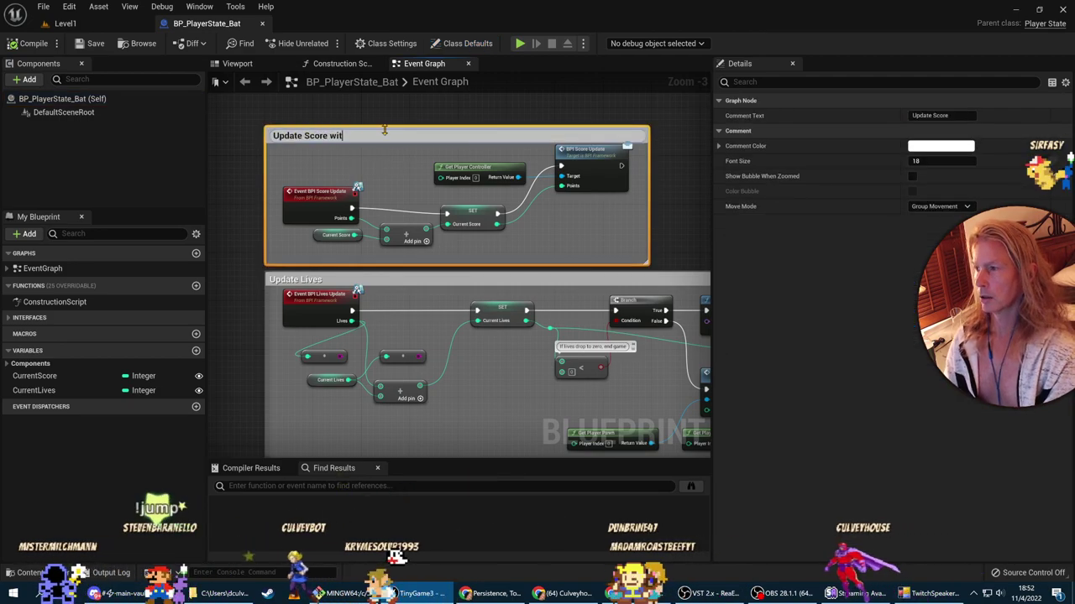
key("Return")
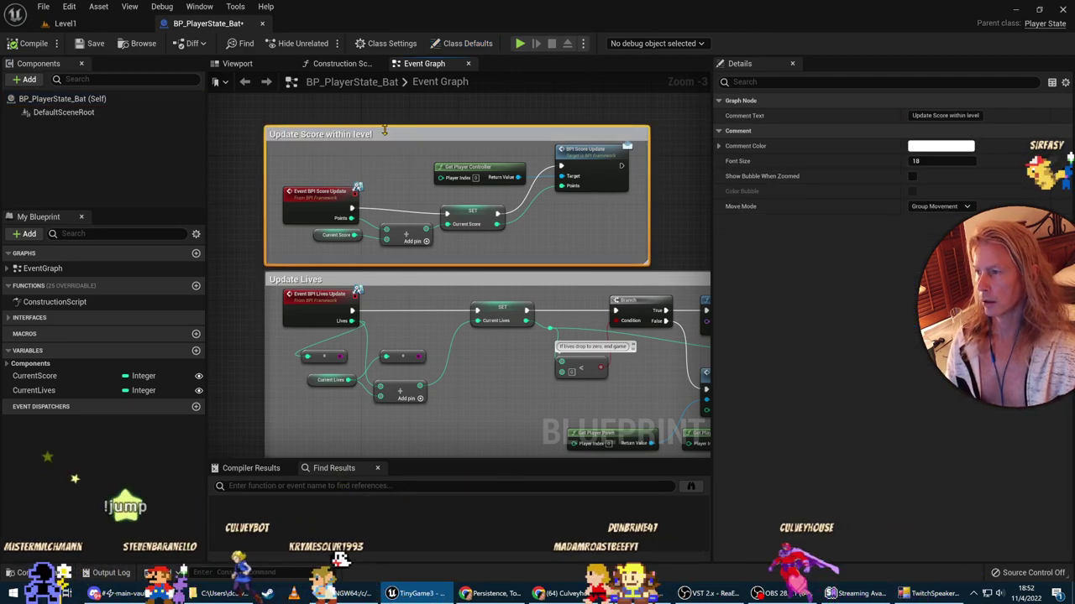
left_click(319, 280)
double_click(339, 280)
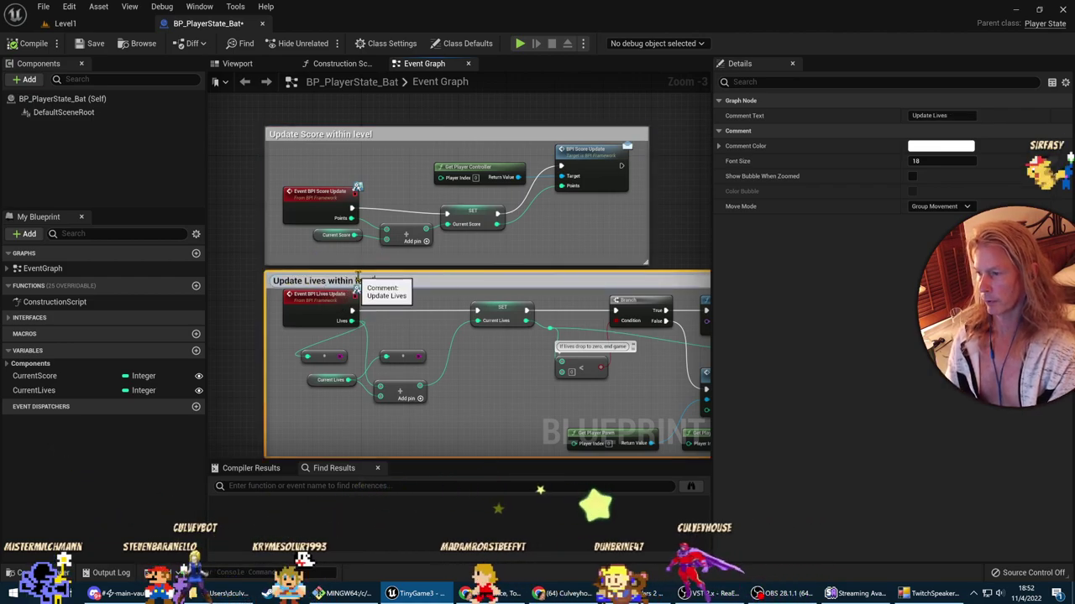
key("Return")
scroll(479, 248, "down", 2)
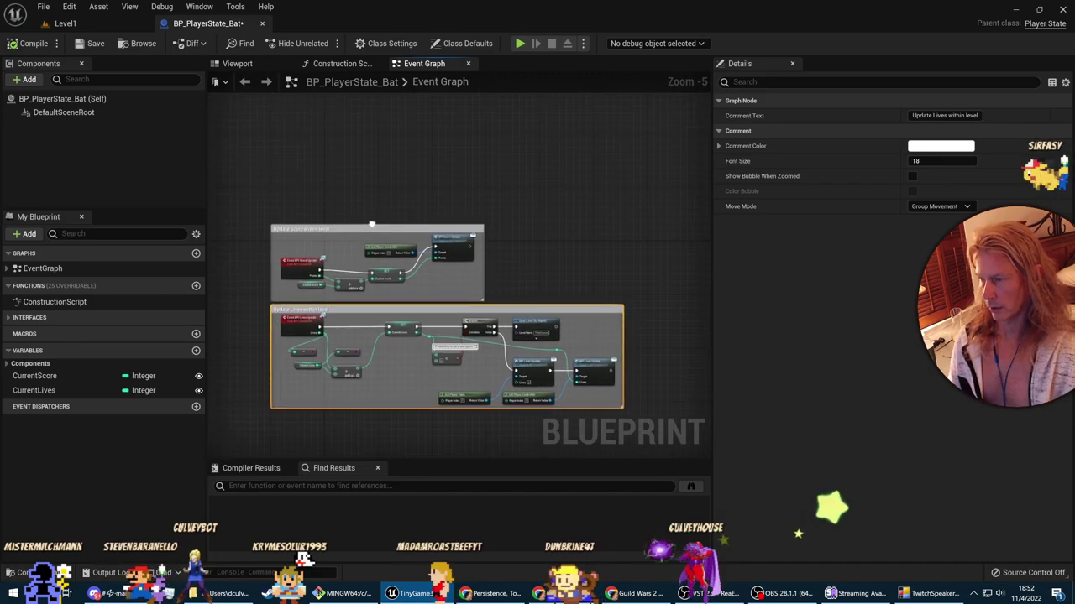
Step: Add an Event BeginPlay node above the comments
right_click(284, 183)
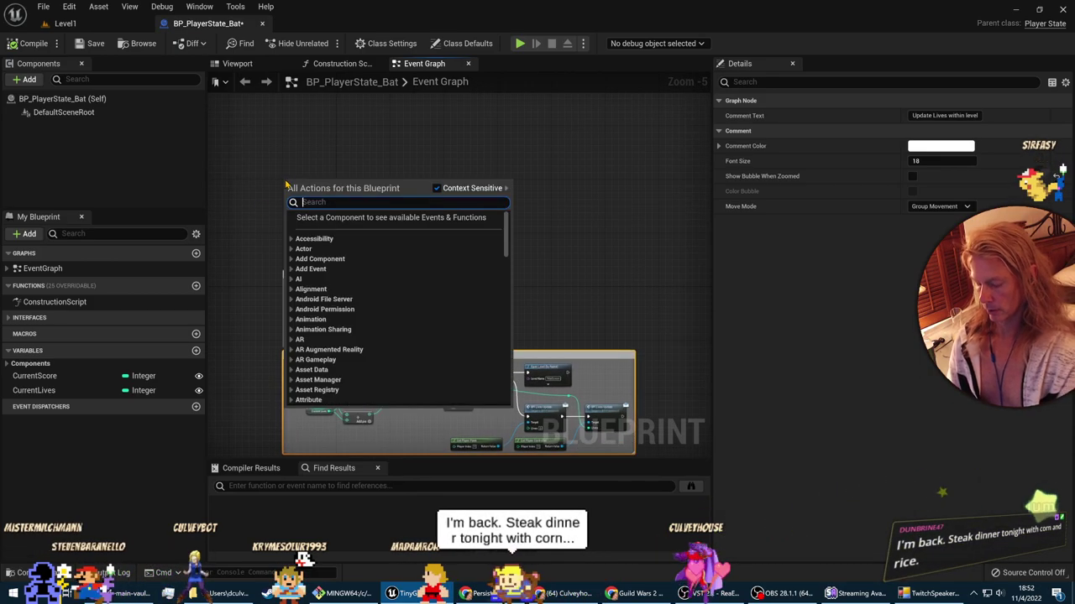
type("event")
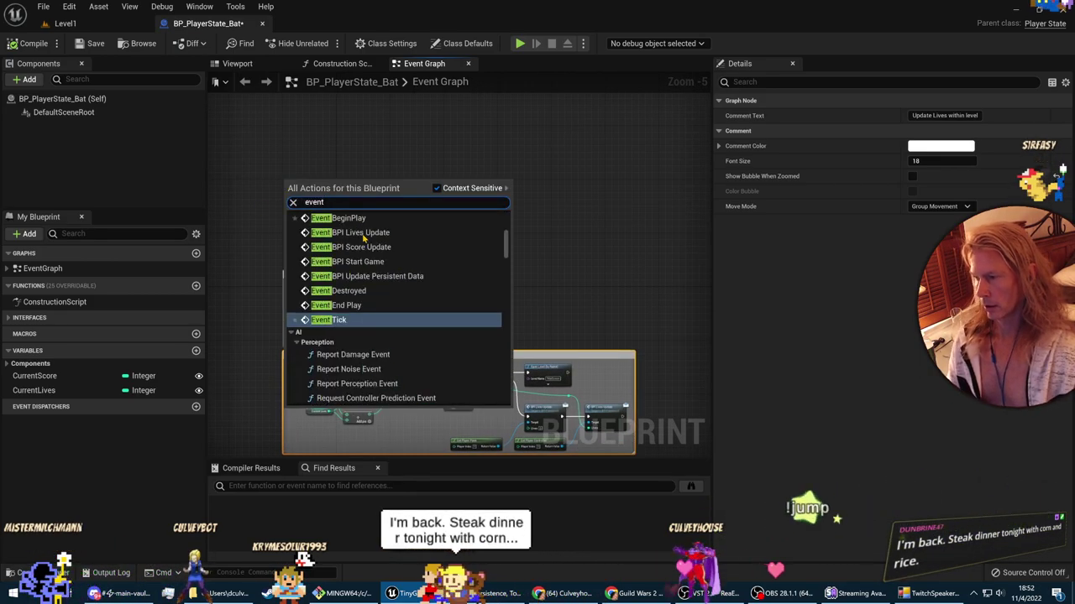
key("Escape")
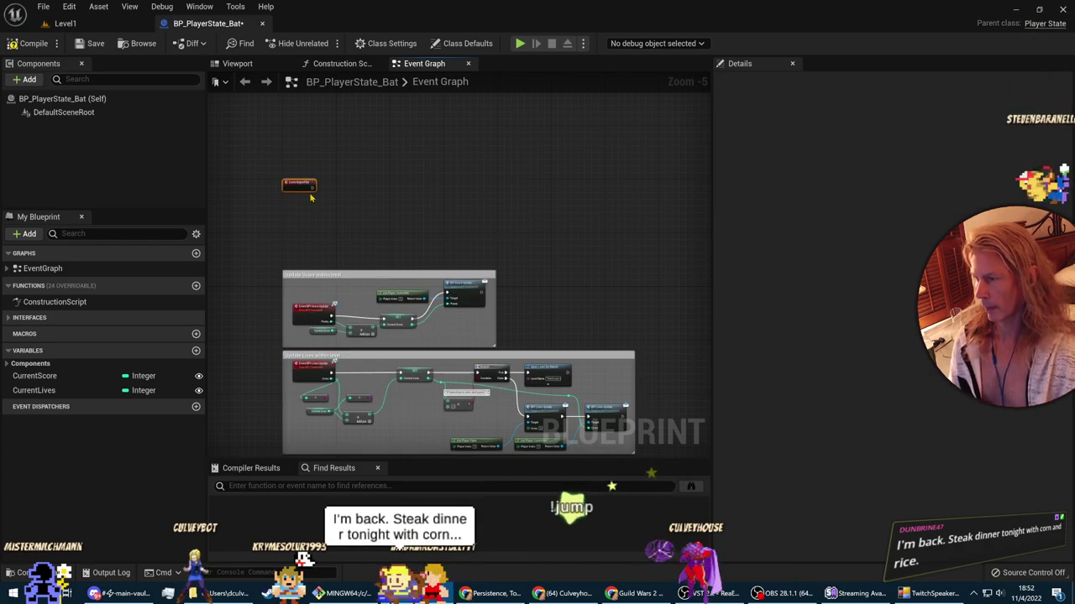
scroll(310, 197, "up", 2)
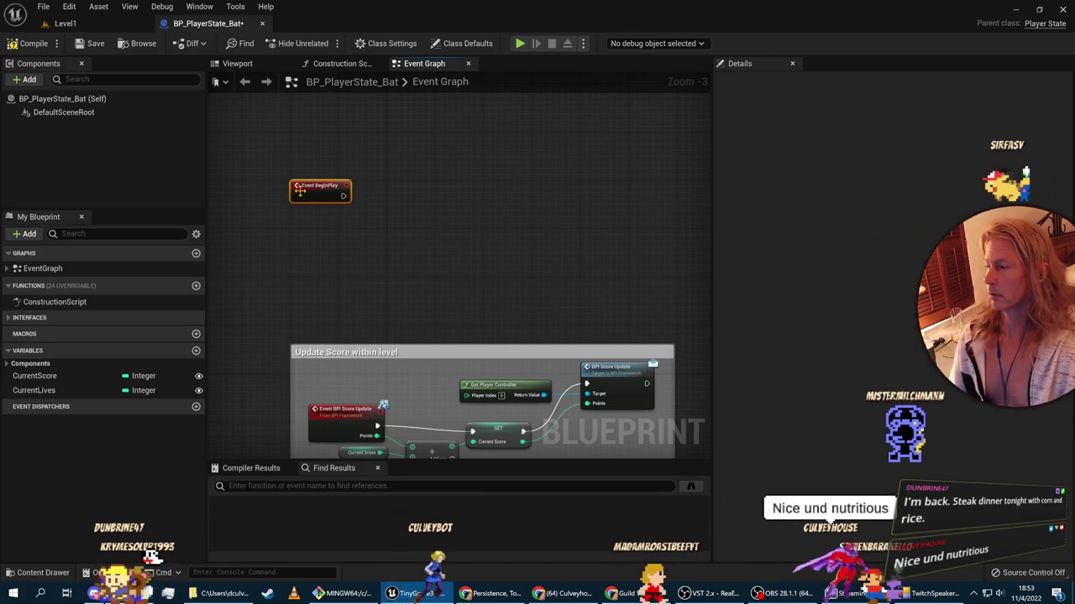
Step: Check the tutorial, reframe the graph around BeginPlay, and save BP_PlayerState_Bat
key("alt+Tab")
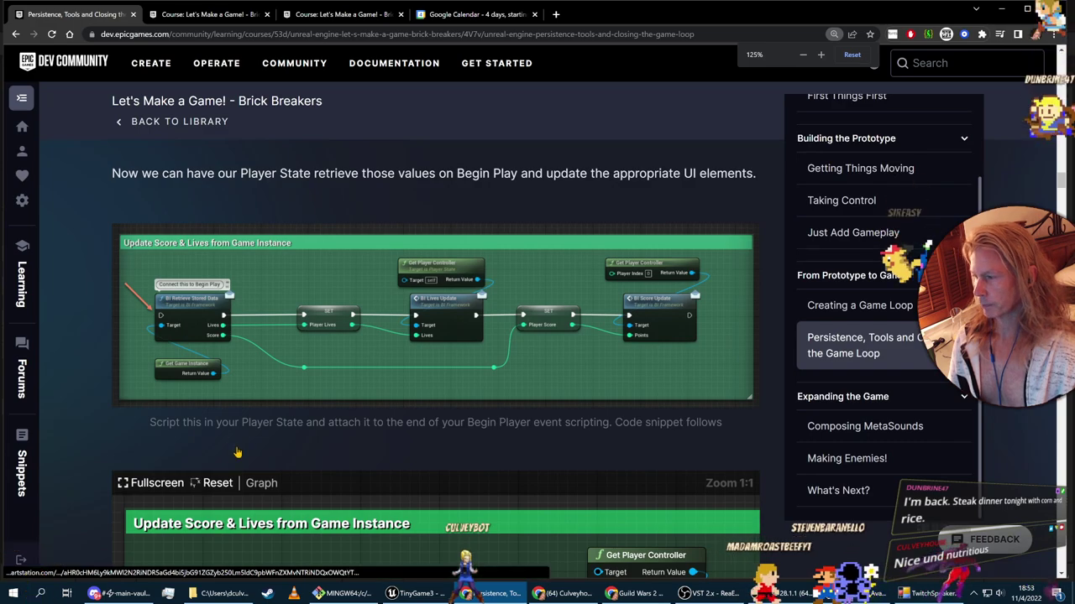
scroll(235, 433, "up", 1, "ctrl")
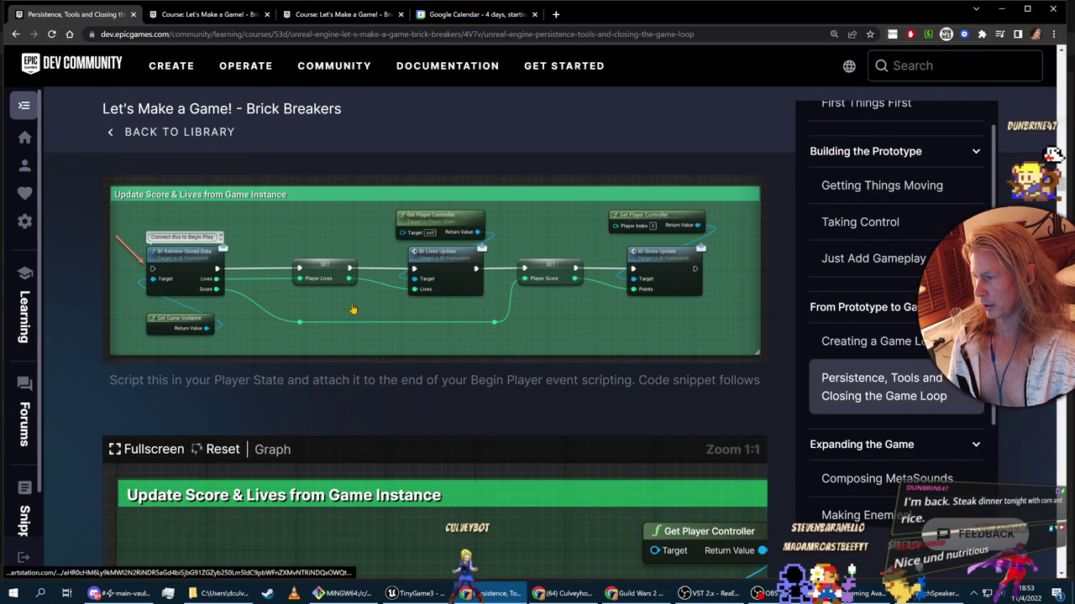
key("alt+Tab")
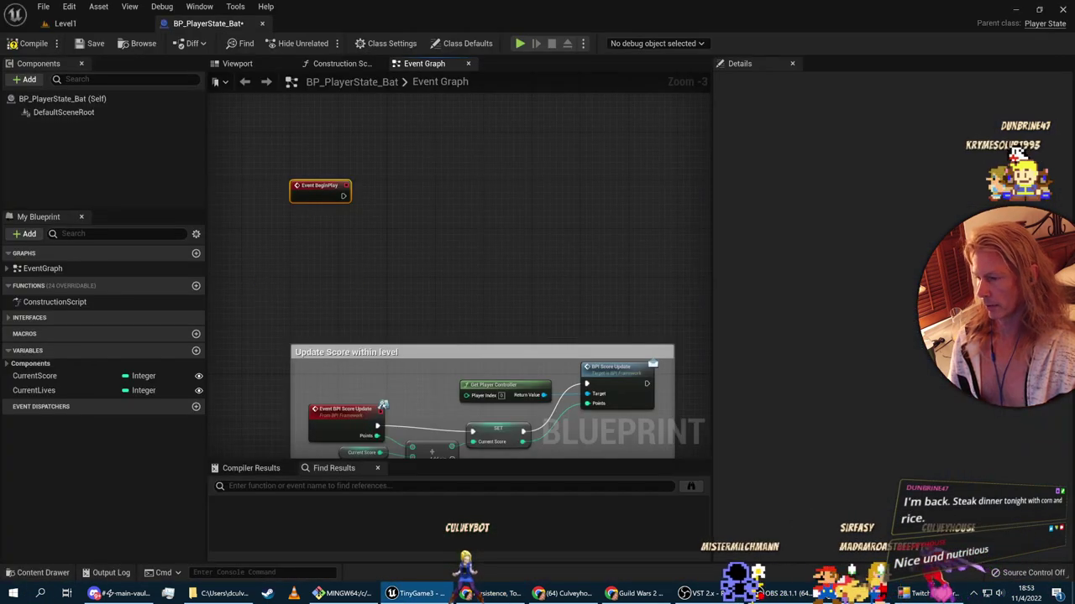
right_click_drag(354, 276, 321, 326)
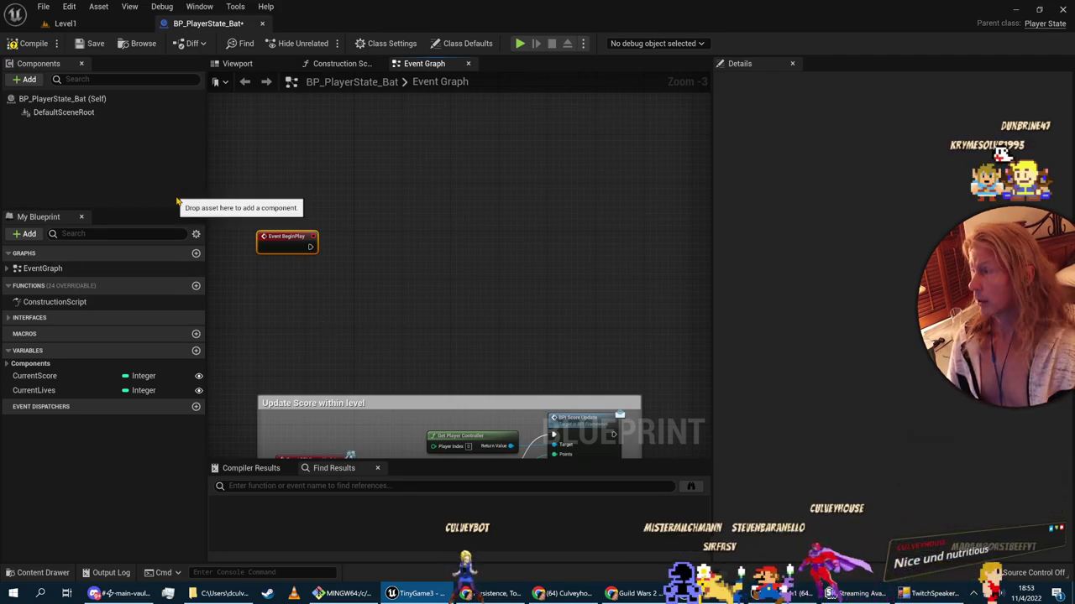
left_click(34, 44)
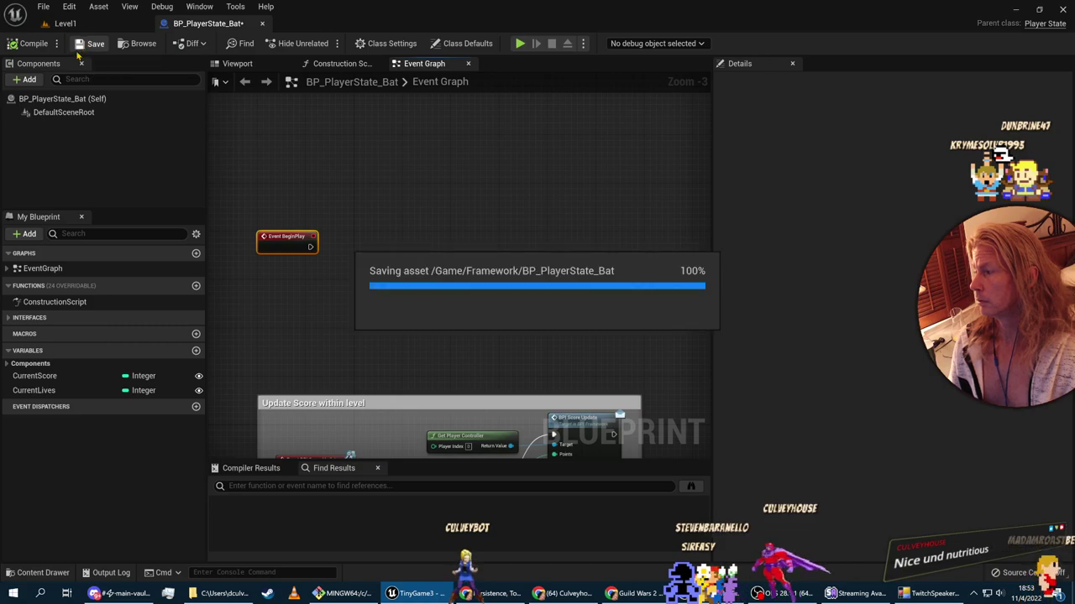
Step: Confirm BP_PlayerState_Bat implements BPI Framework and lists BPI Retrieve and Update Persistent Data functions
left_click(10, 319)
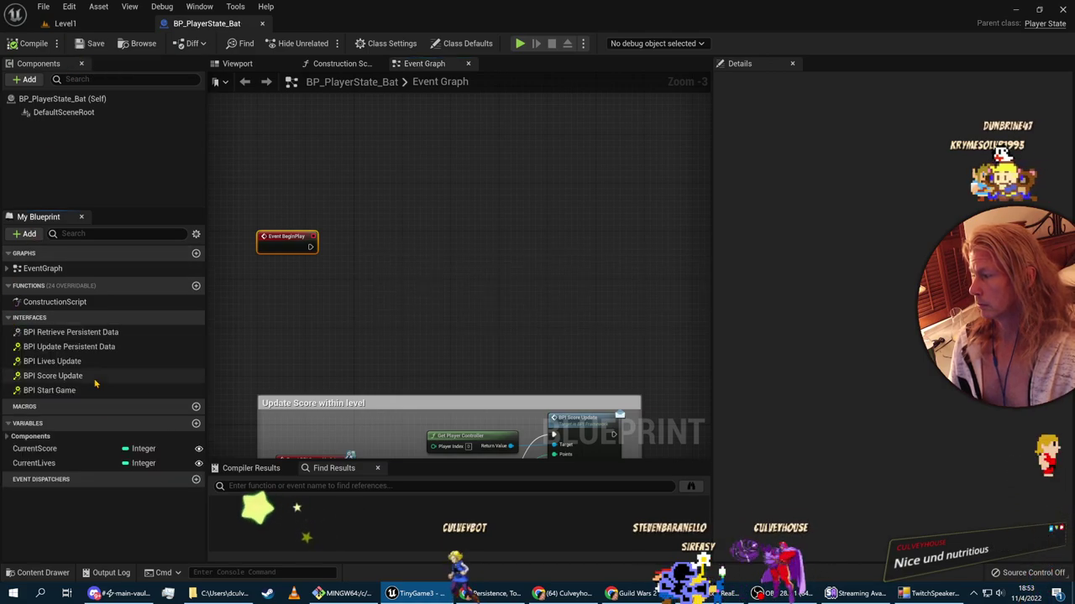
left_click(90, 334)
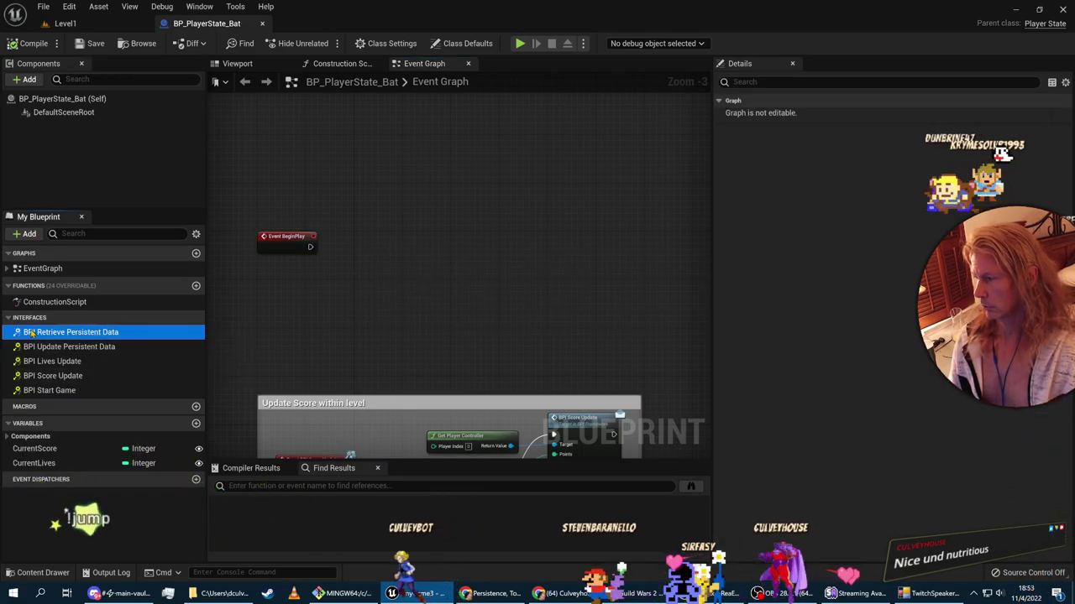
left_click(386, 43)
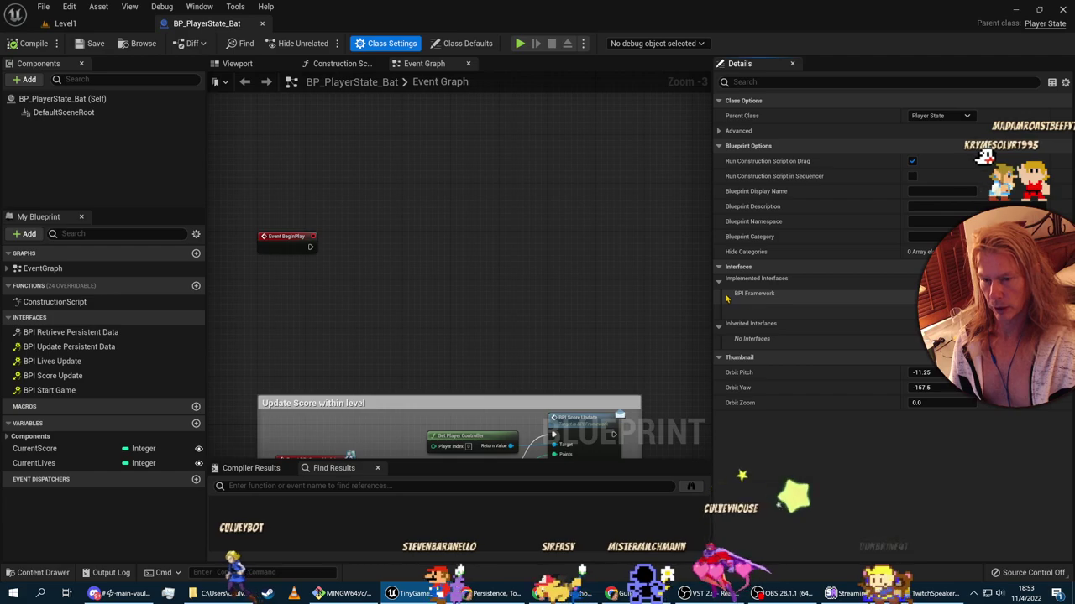
left_click(53, 332)
left_click(53, 345)
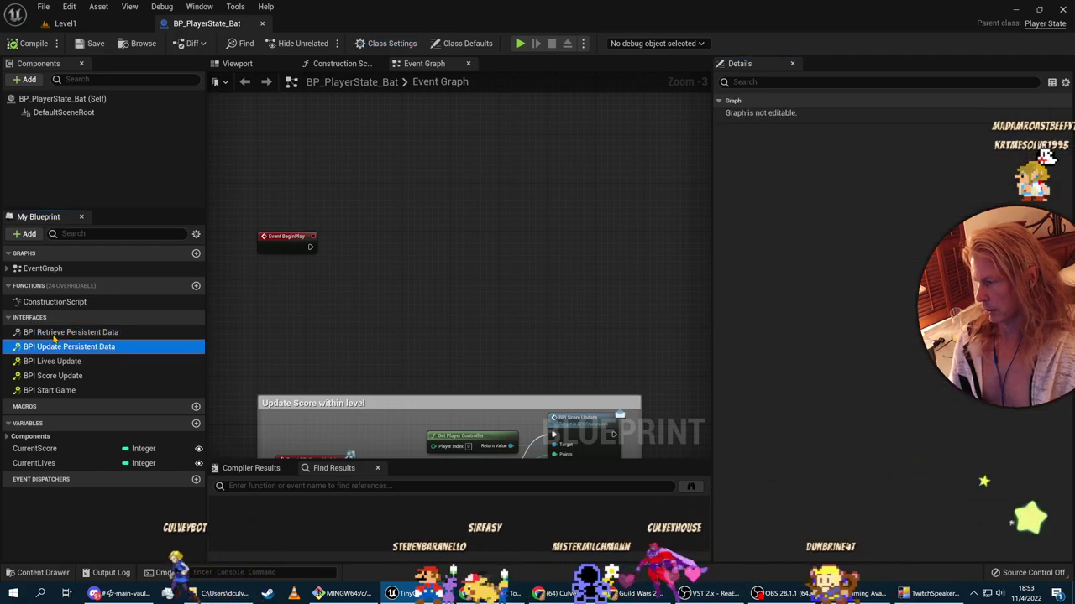
left_click(53, 335)
key("alt+Tab")
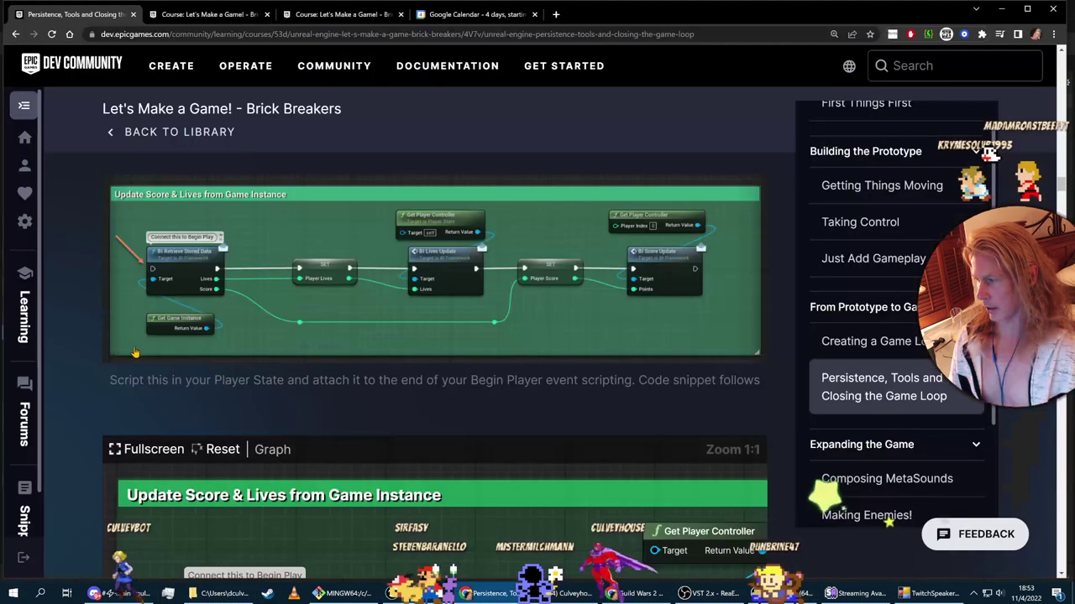
key("alt+Tab")
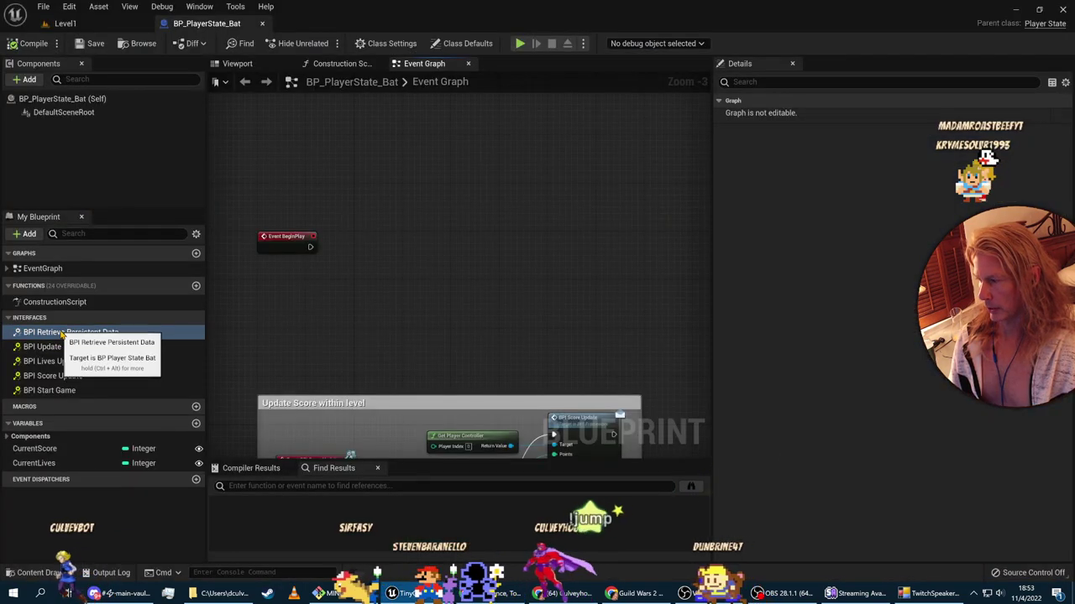
Step: Place a trial BPI Retrieve Persistent Data call in the graph and move it up
right_click(61, 334)
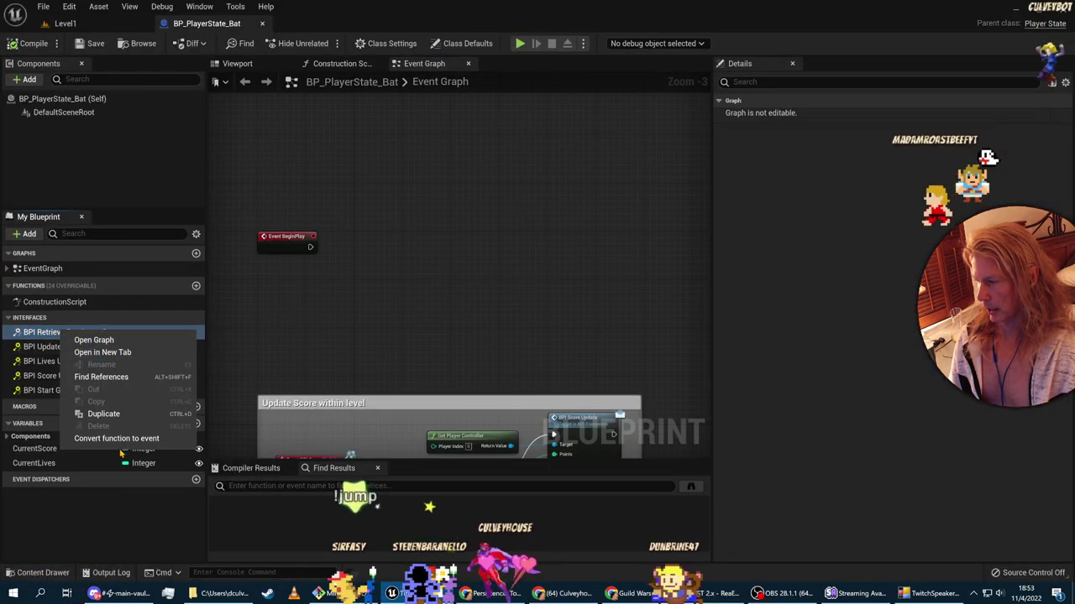
left_click_drag(53, 332, 321, 289)
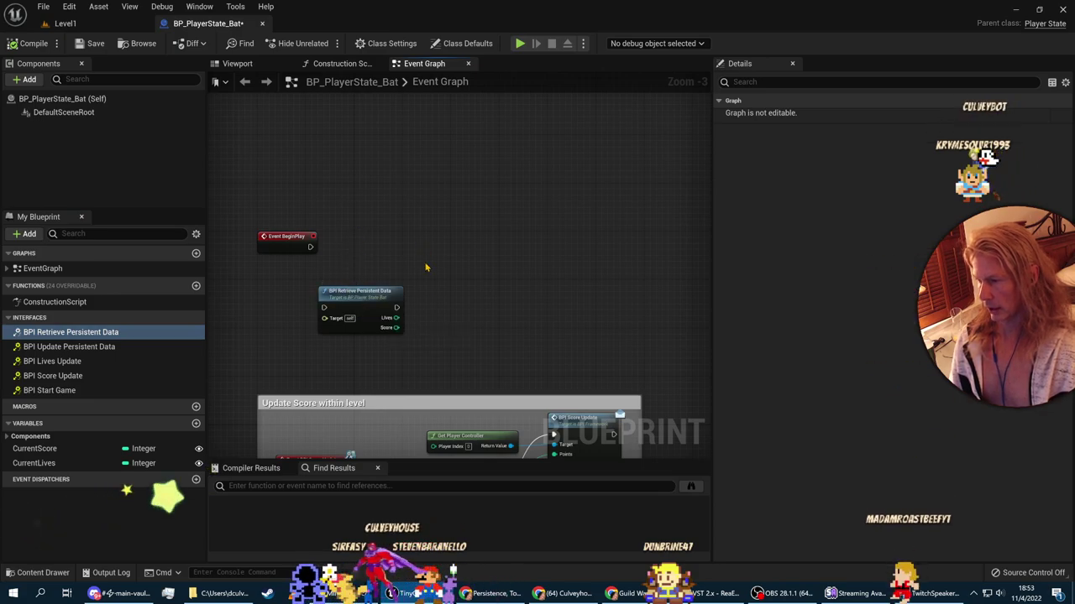
key("alt+Tab")
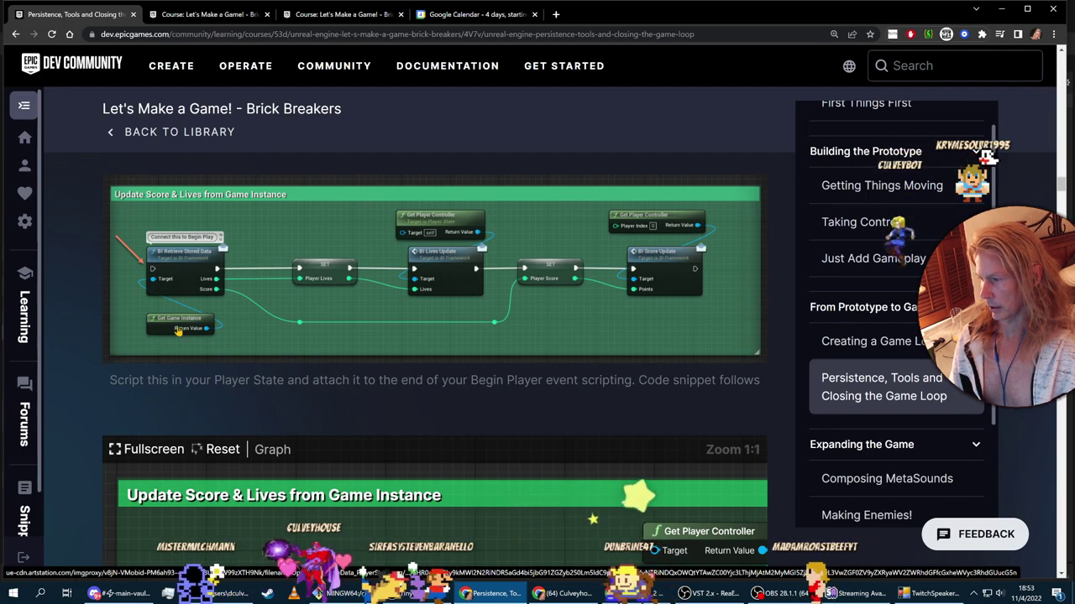
key("alt+Tab")
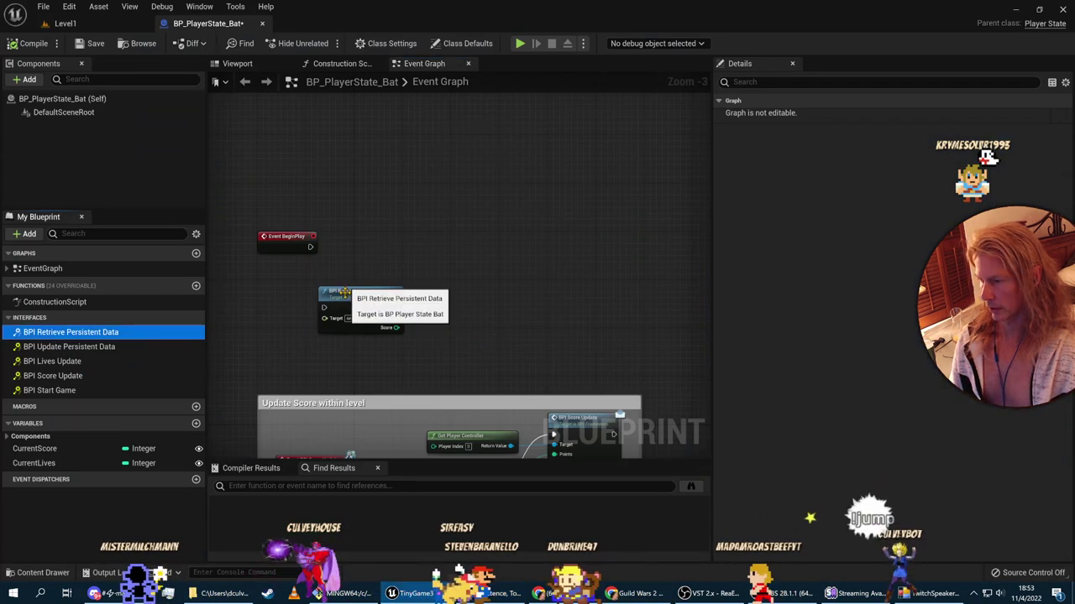
left_click_drag(344, 292, 338, 261)
Step: Add a Get Game Instance node below Event BeginPlay and try linking it to the call's Target
right_click(267, 340)
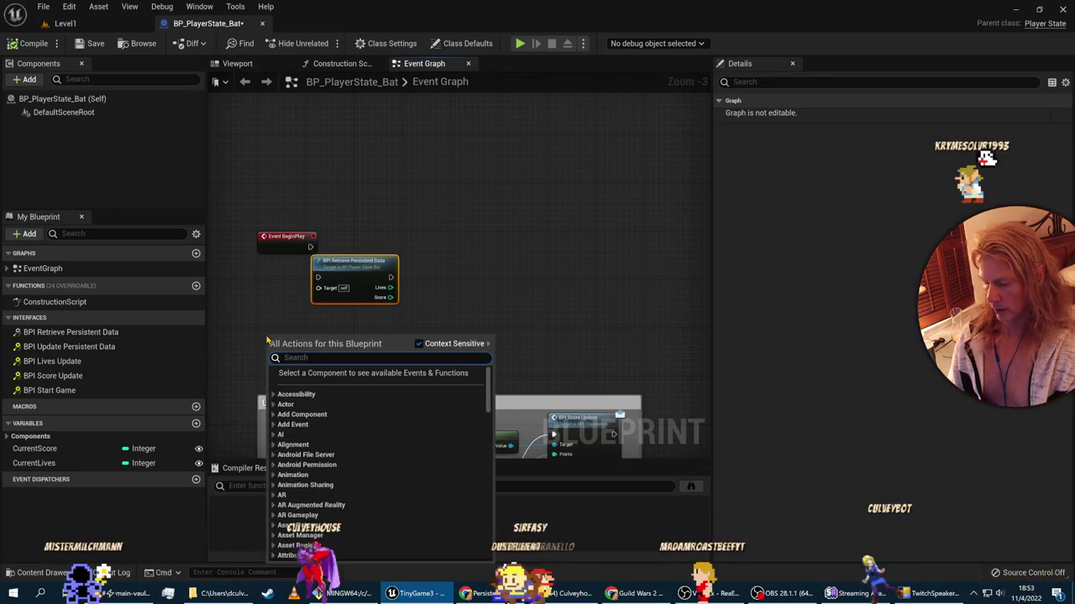
type("get game instance")
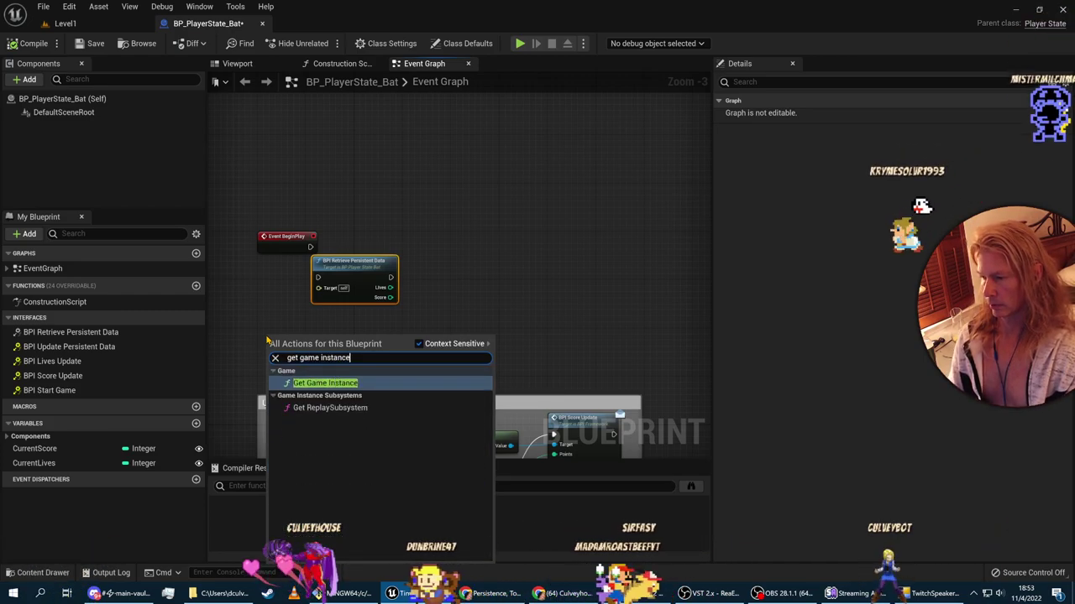
key("Return")
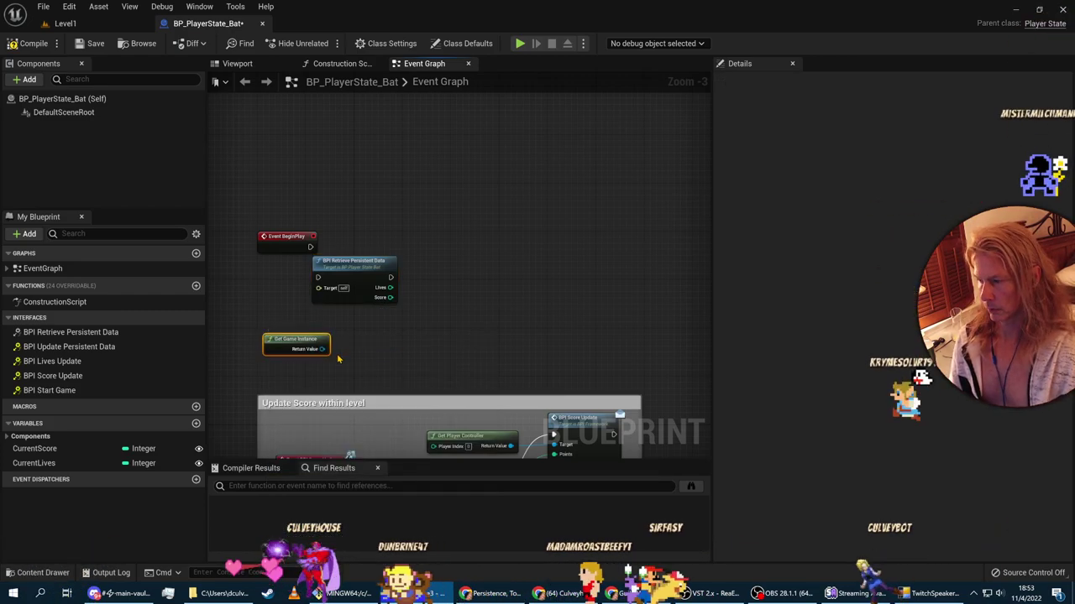
left_click_drag(322, 348, 319, 288)
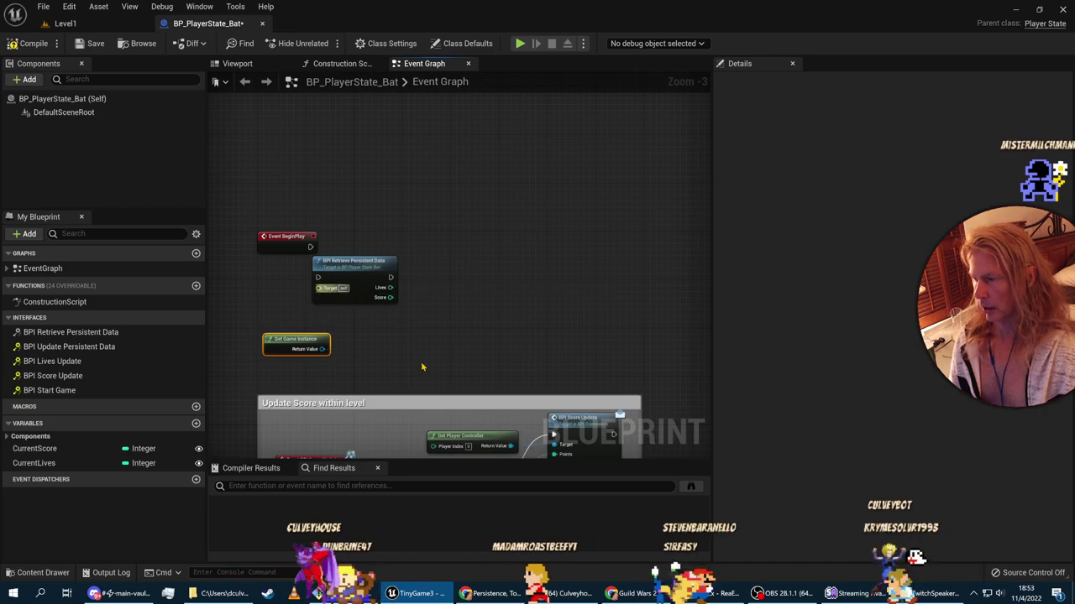
key("alt+Tab")
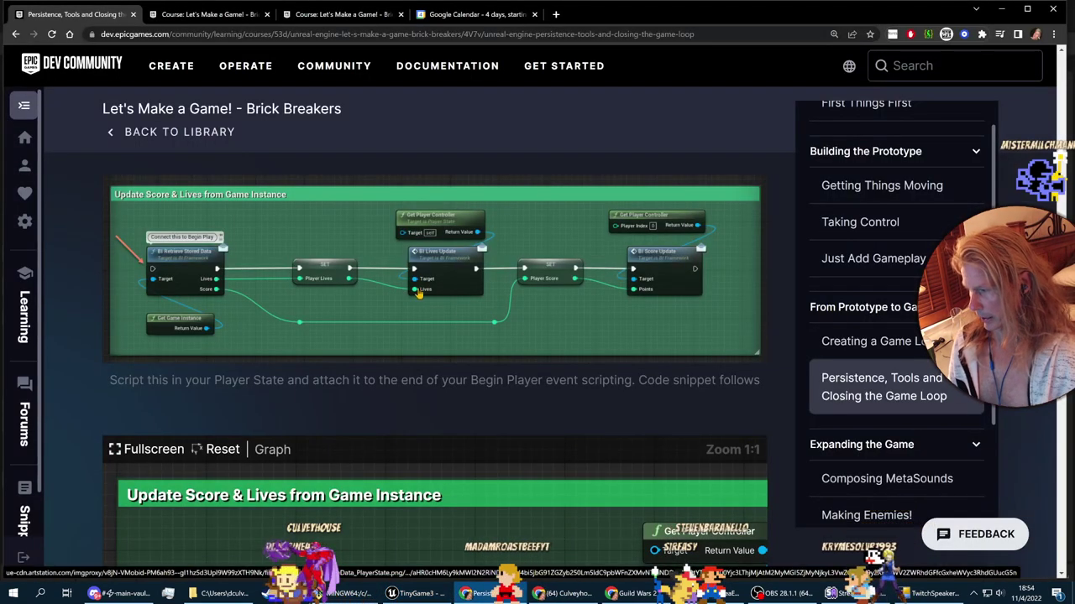
key("alt+Tab")
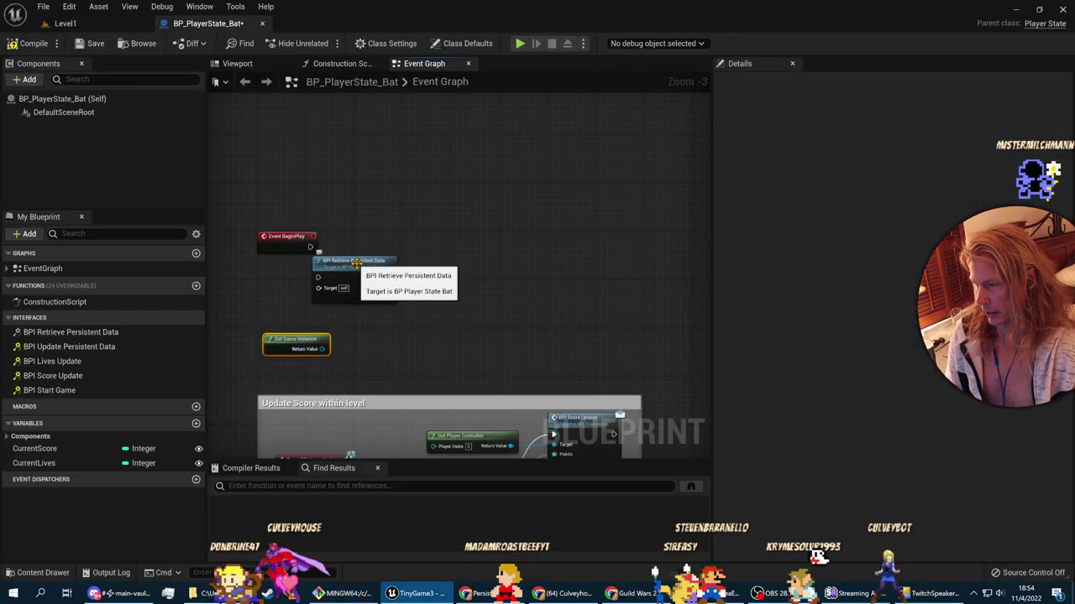
left_click_drag(356, 263, 375, 274)
Step: Delete the trial BPI Retrieve Persistent Data node, then re-place it and delete it again
scroll(337, 333, "up", 1)
scroll(338, 333, "up", 2)
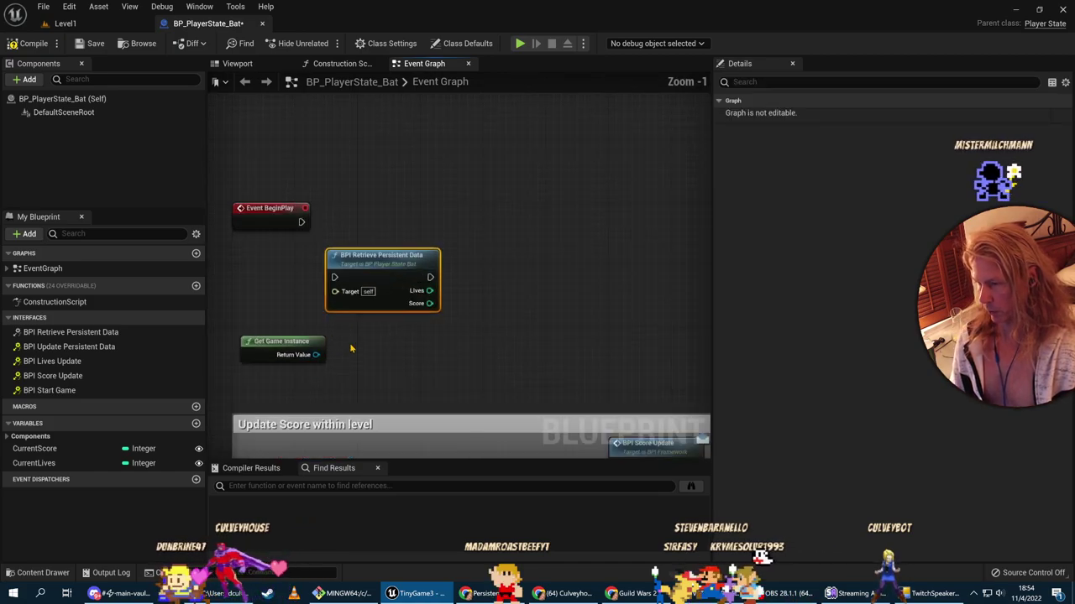
key("alt+Tab")
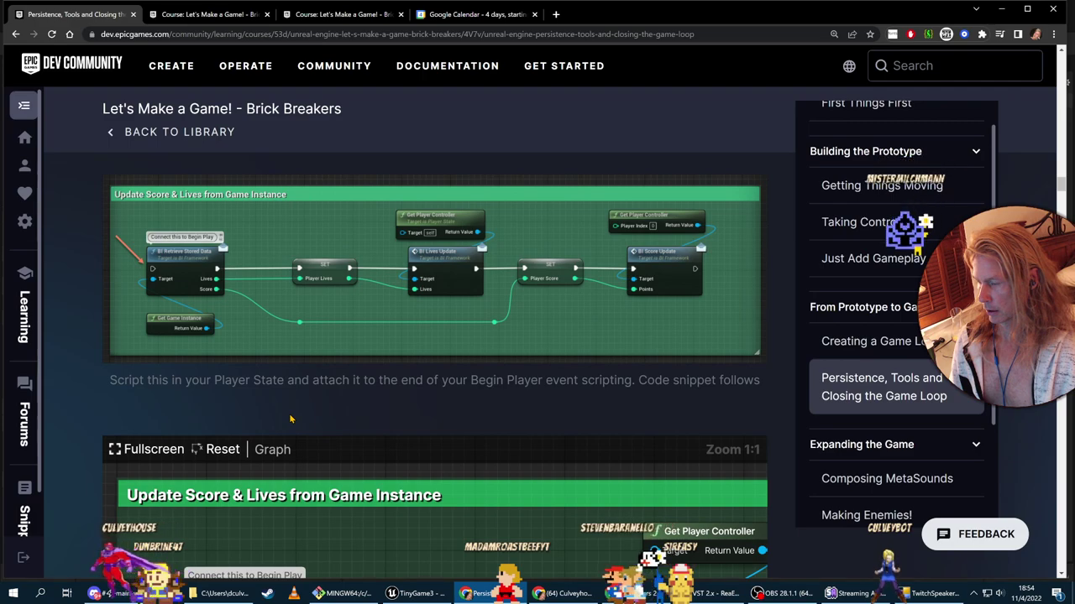
key("alt+Tab")
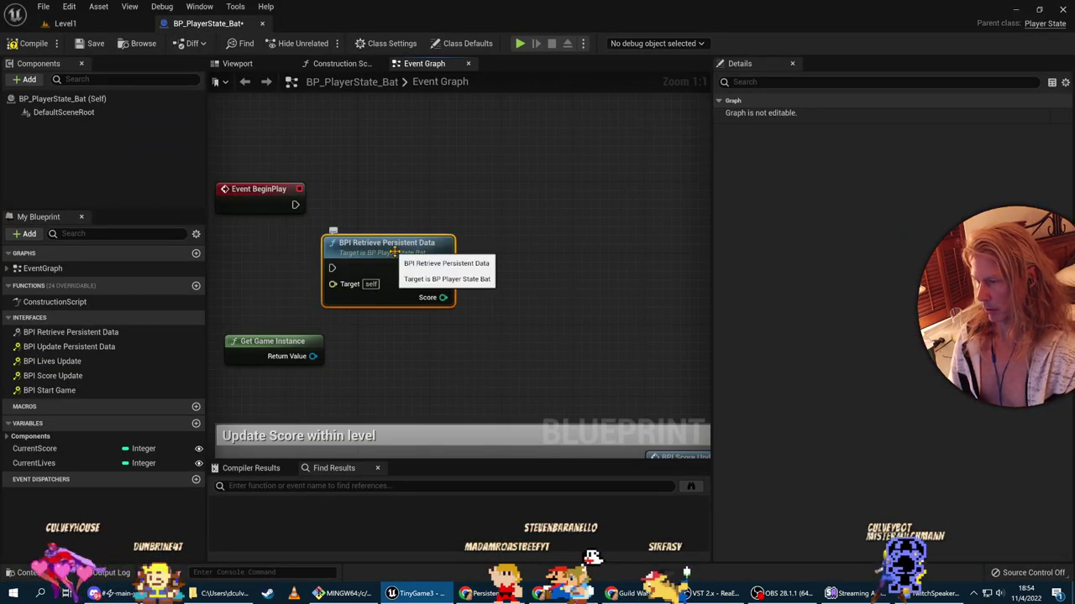
key("Delete")
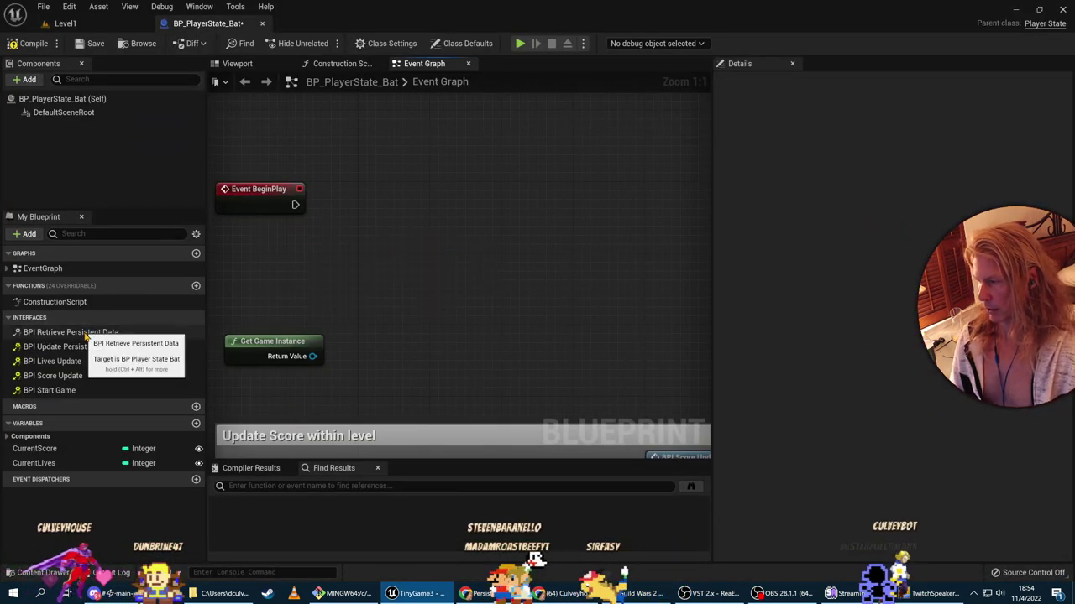
left_click_drag(85, 336, 292, 269)
left_click(334, 272)
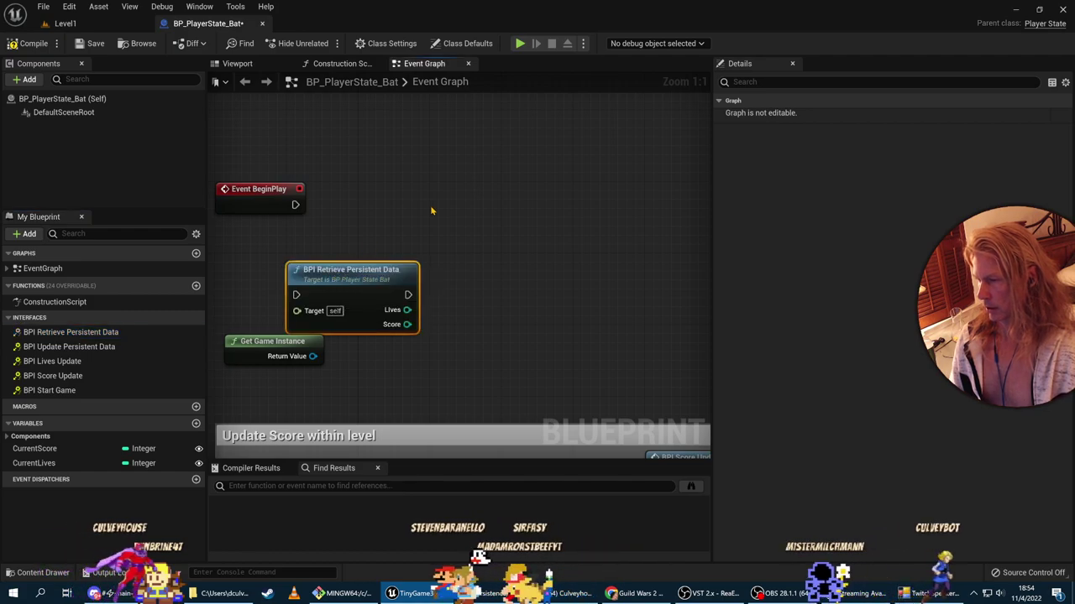
key("Delete")
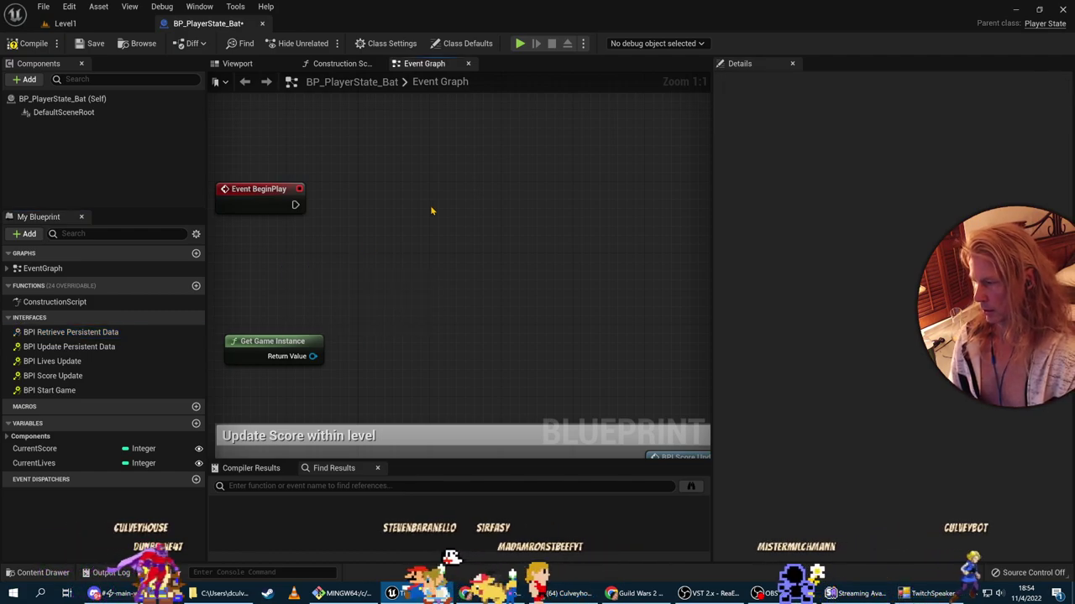
Step: Add the BPI Framework Retrieve Persistent Data call via 'retrieve pers' and wire Get Game Instance into its Target
left_click(120, 332)
right_click(283, 261)
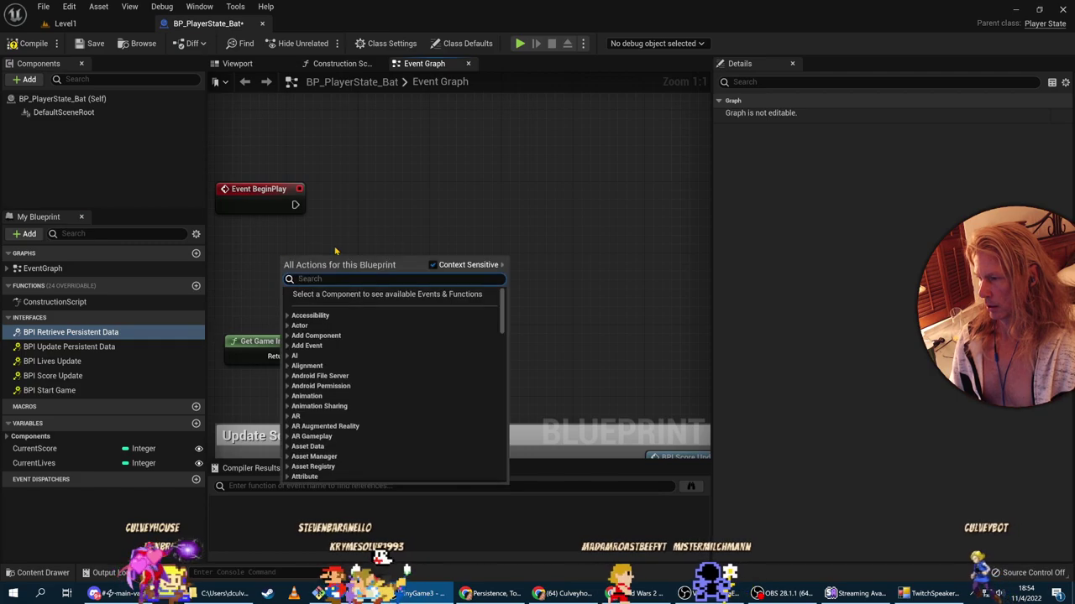
type("retrieve")
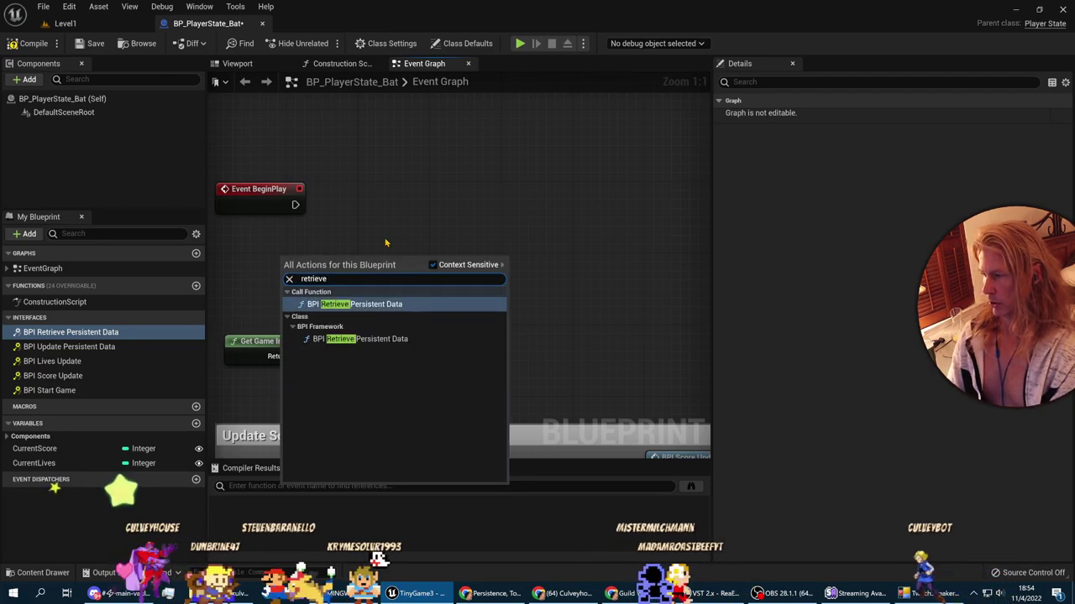
type(" pers")
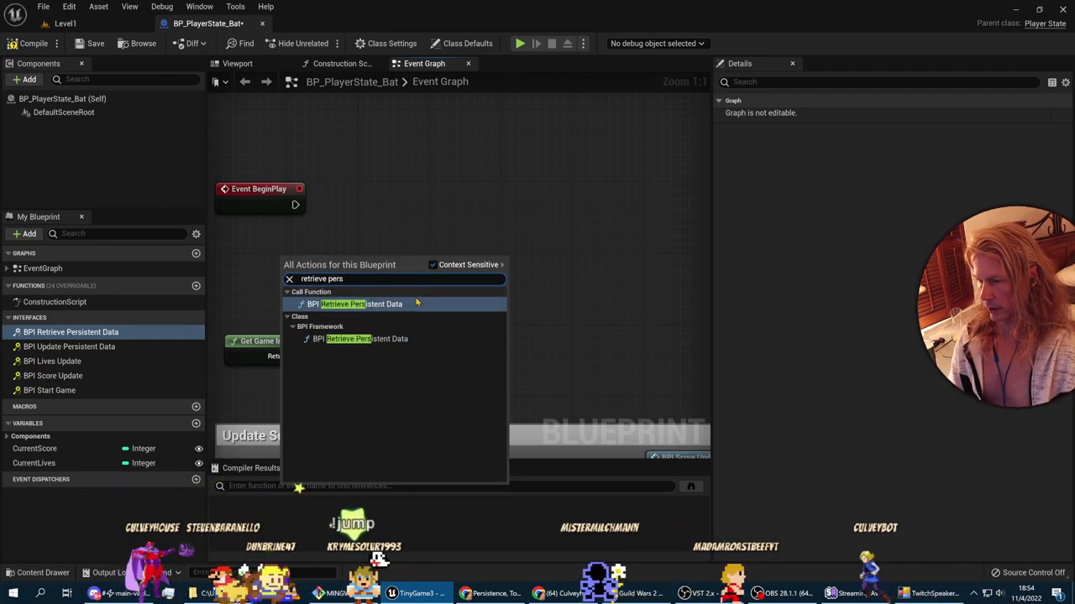
left_click(432, 264)
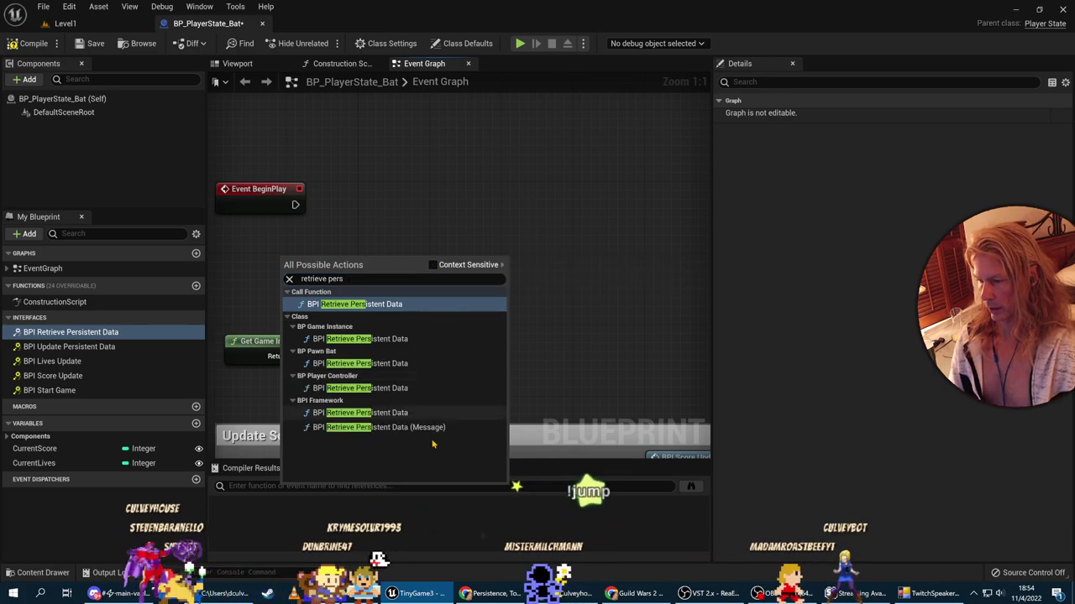
key("Escape")
left_click_drag(312, 355, 398, 276)
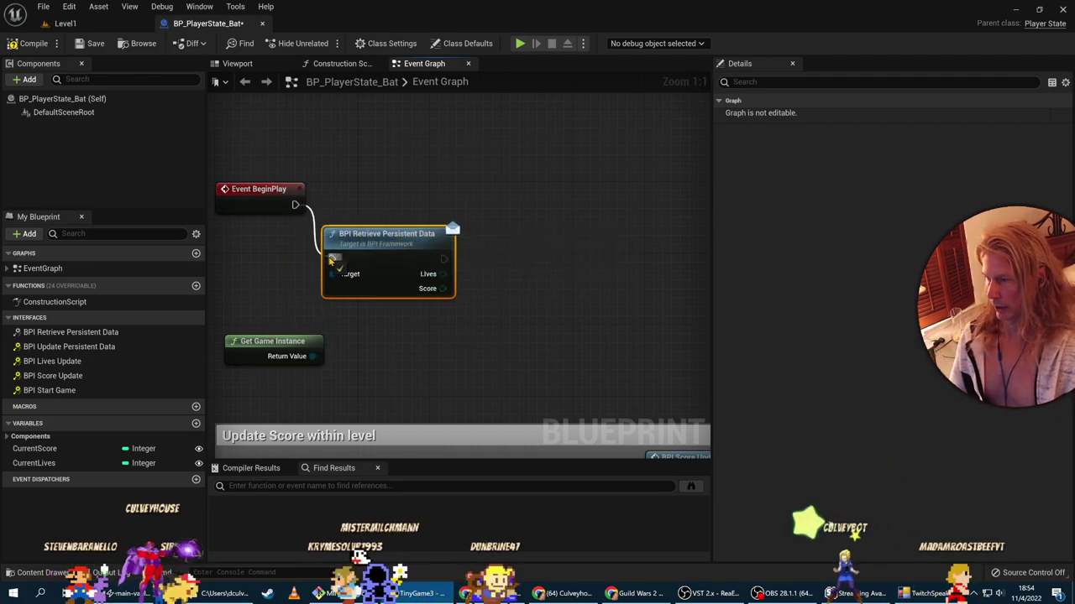
Step: Arrange Event BeginPlay, the retrieve call and Get Game Instance together, checking the course reference
right_click_drag(422, 336, 489, 345)
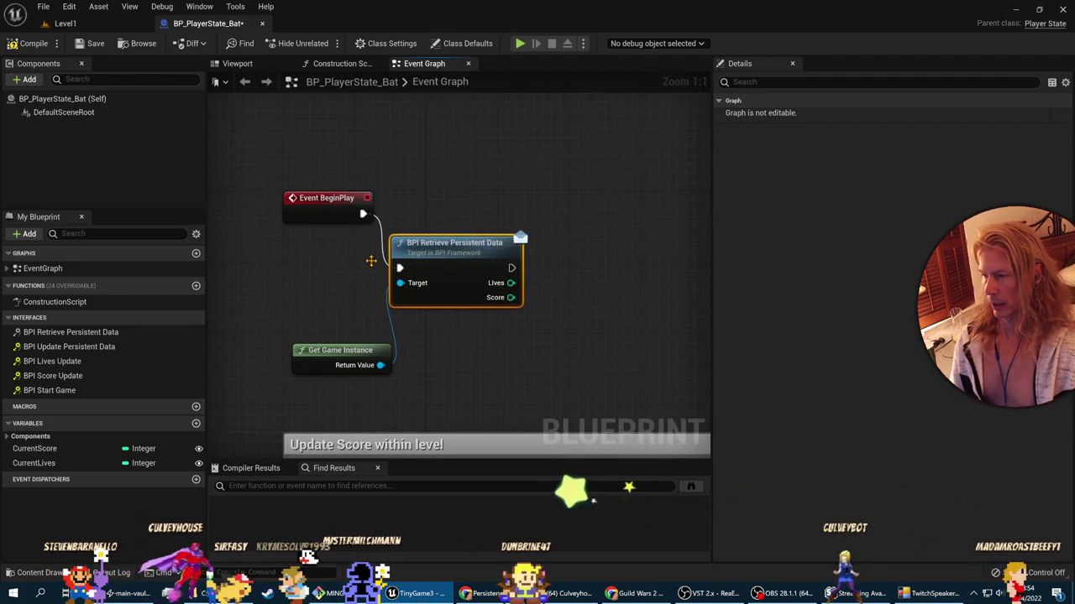
left_click_drag(337, 200, 273, 254)
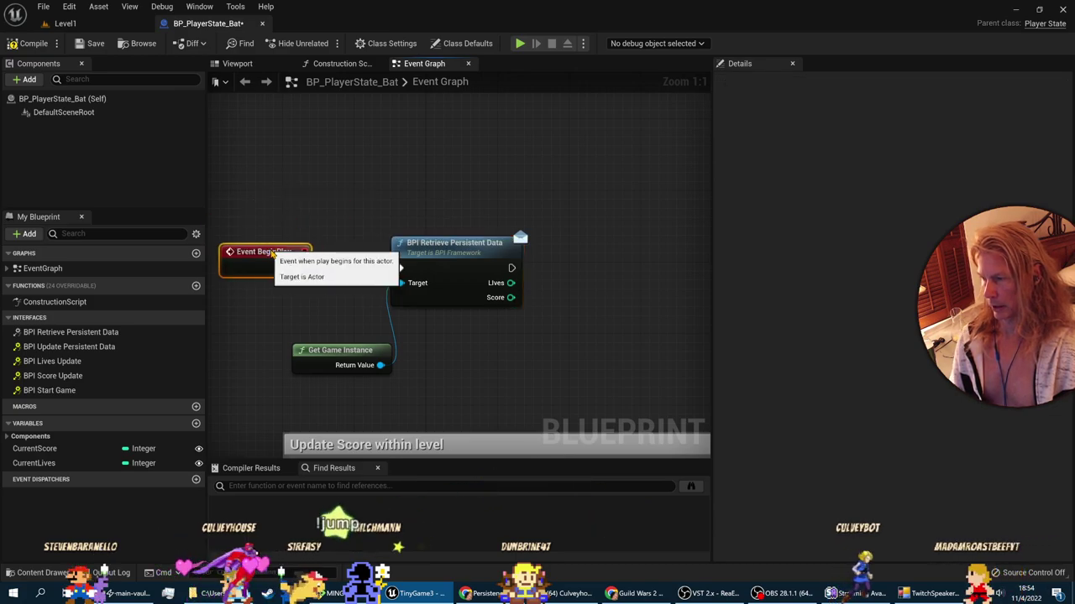
left_click_drag(438, 252, 390, 253)
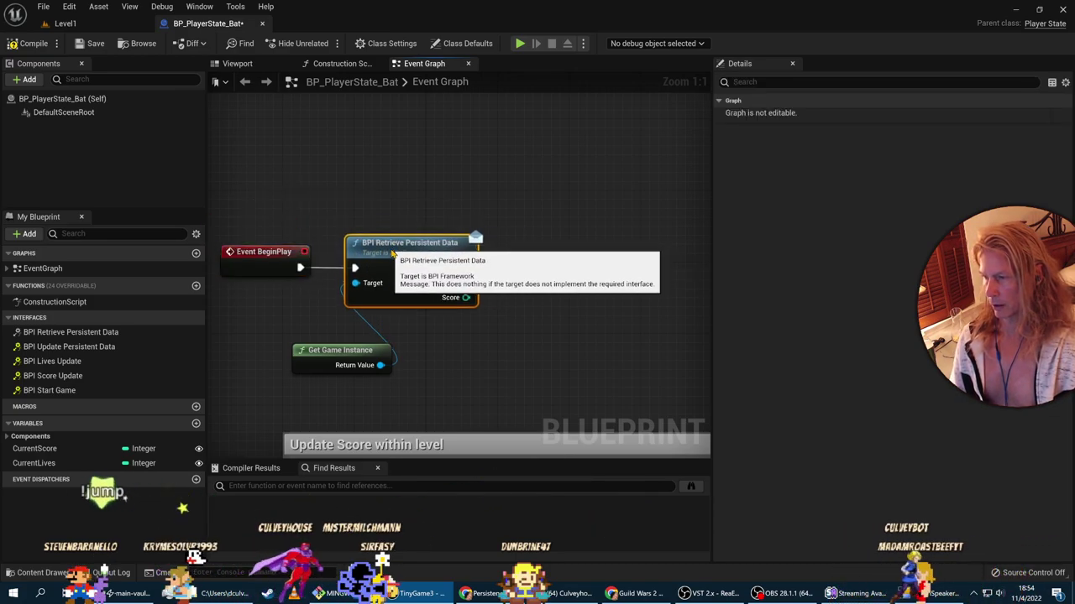
scroll(470, 343, "down", 5)
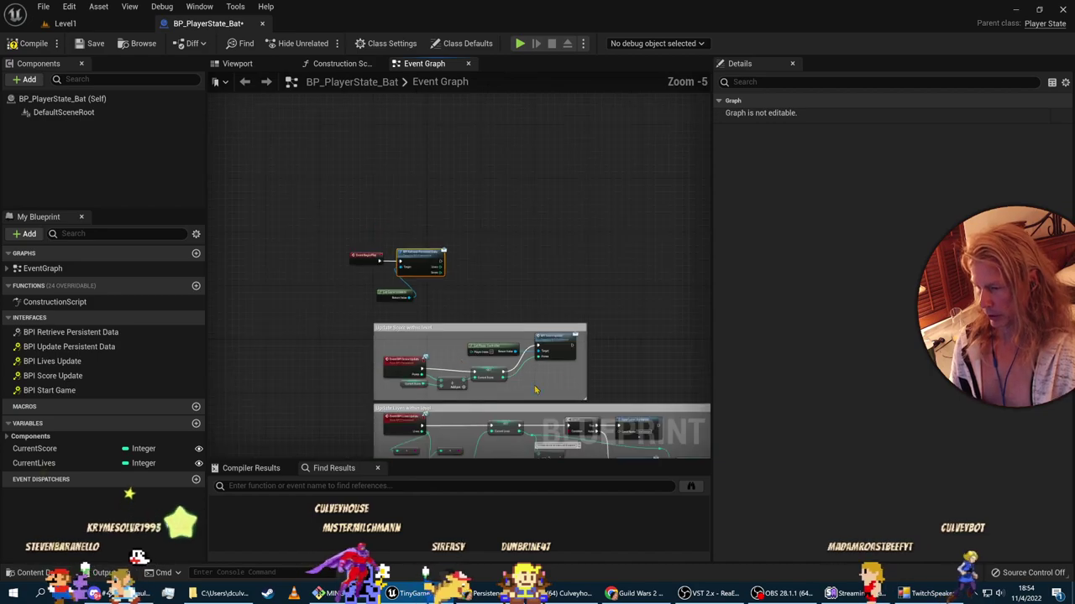
scroll(504, 386, "up", 4)
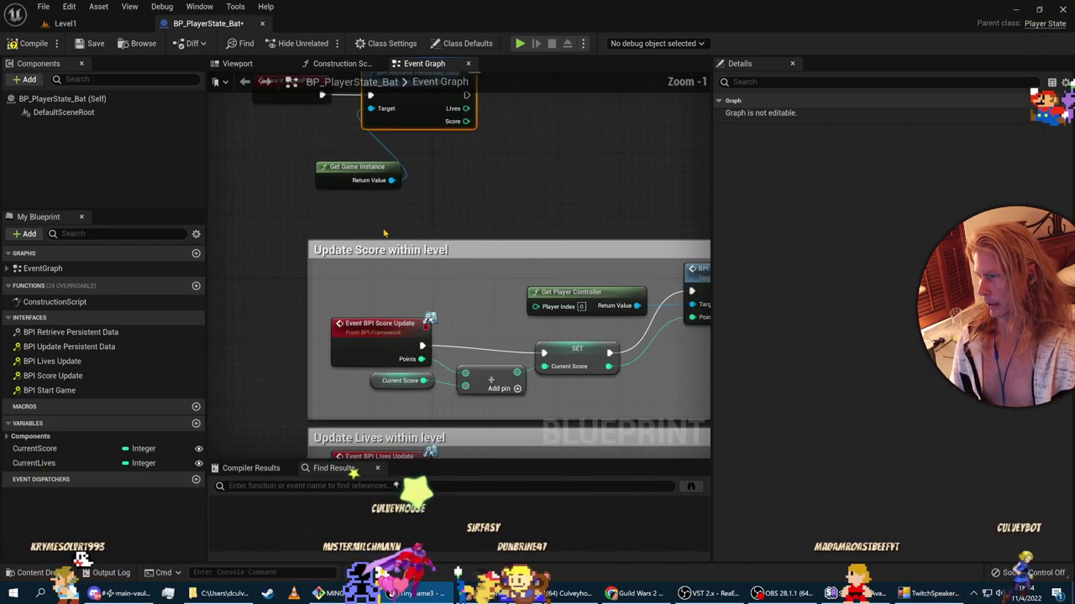
right_click_drag(384, 233, 391, 357)
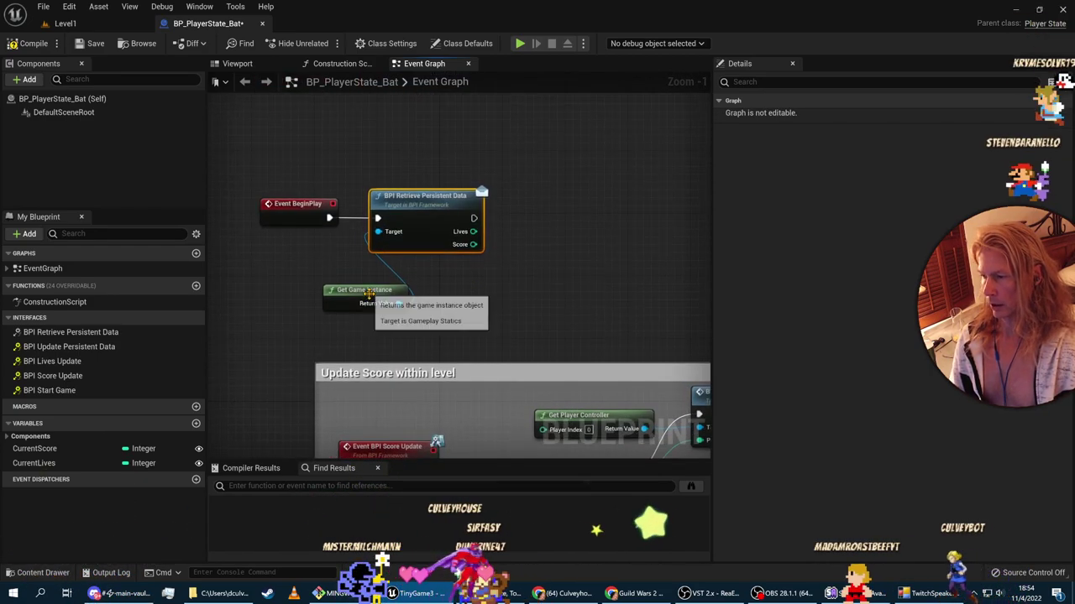
left_click_drag(368, 292, 304, 246)
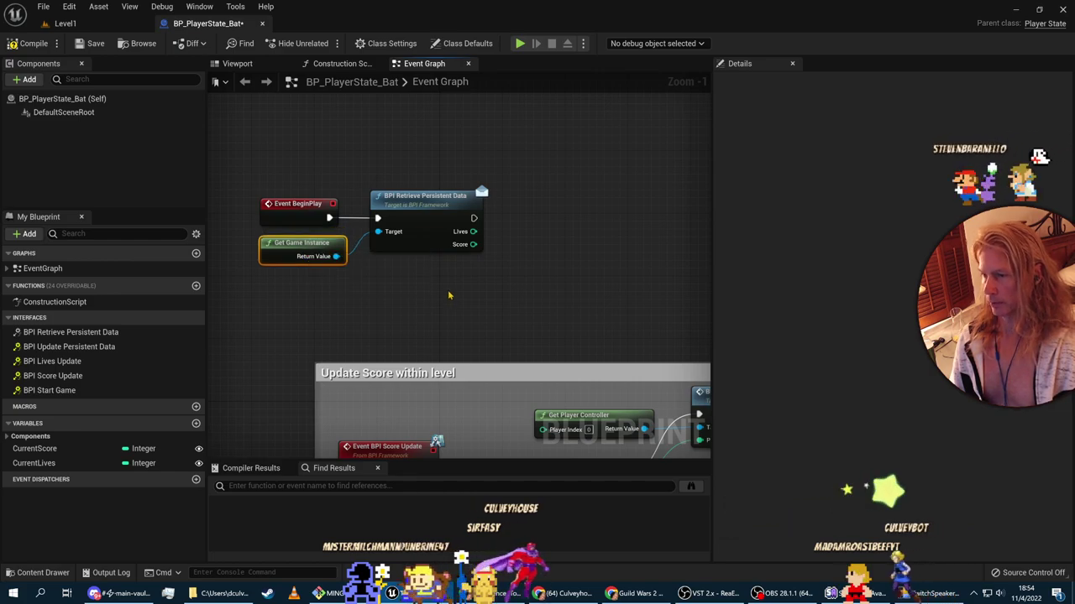
key("alt+Tab")
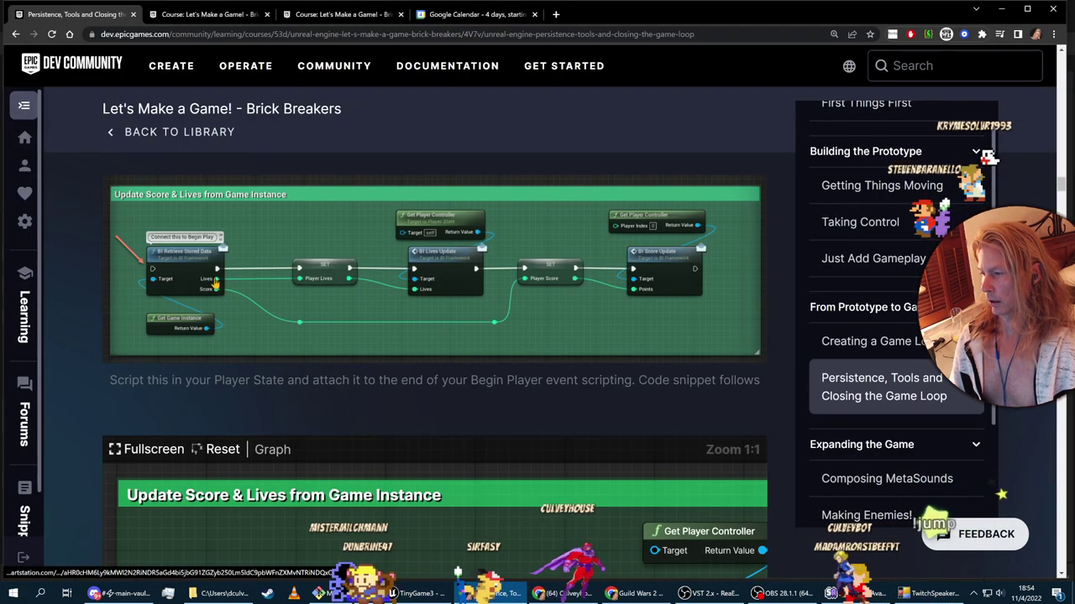
key("alt+Tab")
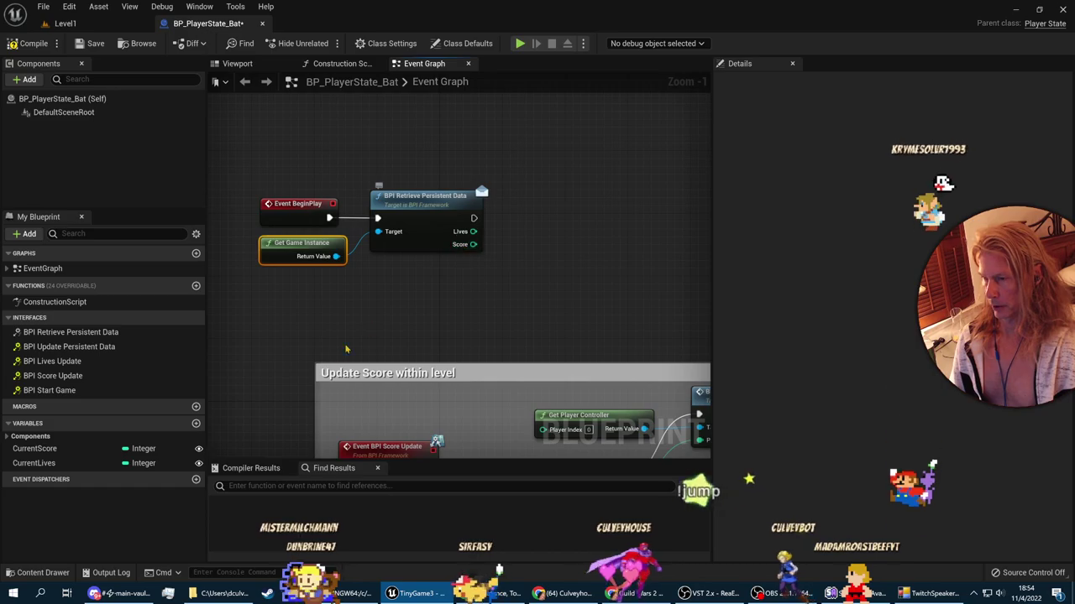
key("alt+Tab")
key("alt+Tab")
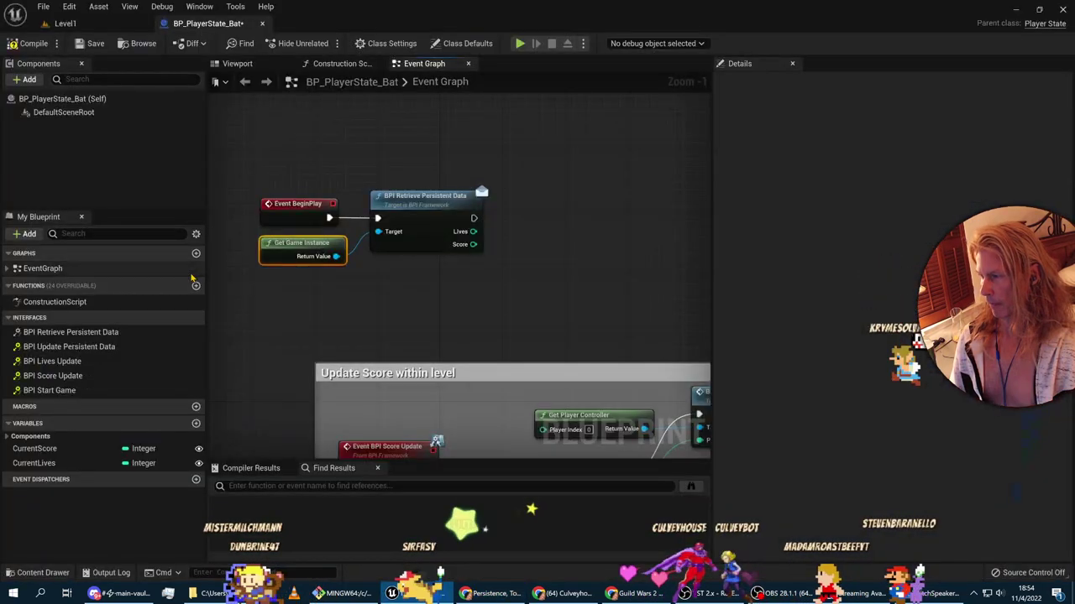
key("alt+Tab")
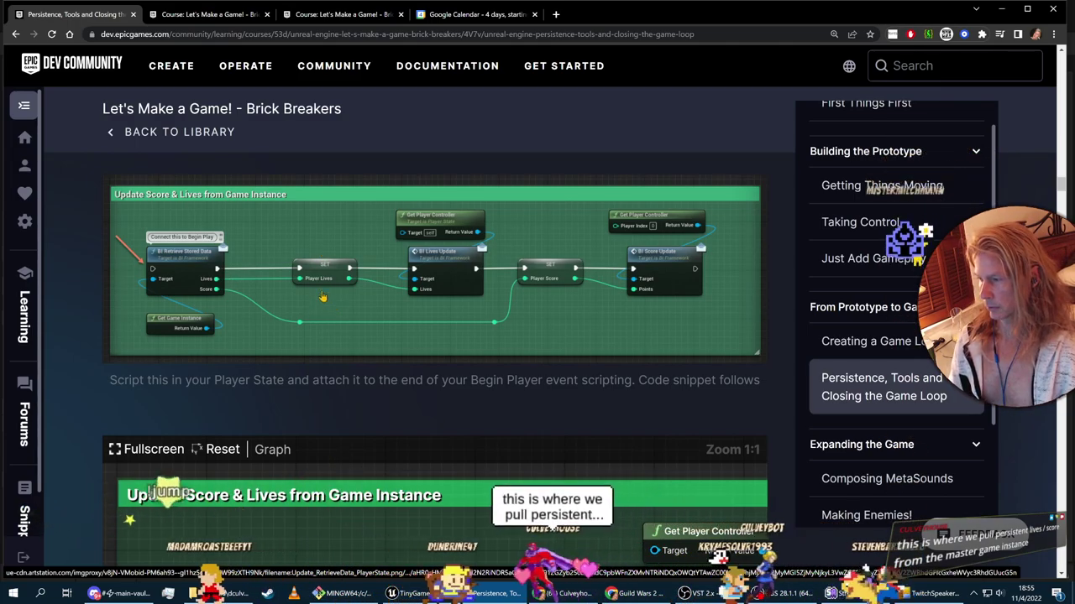
key("alt+Tab")
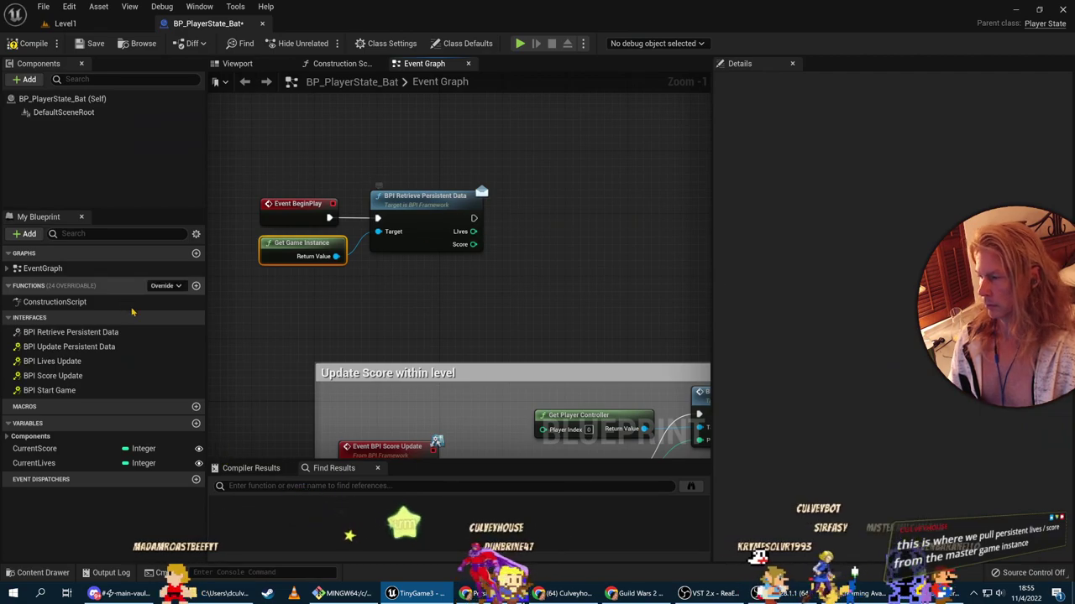
key("alt+Tab")
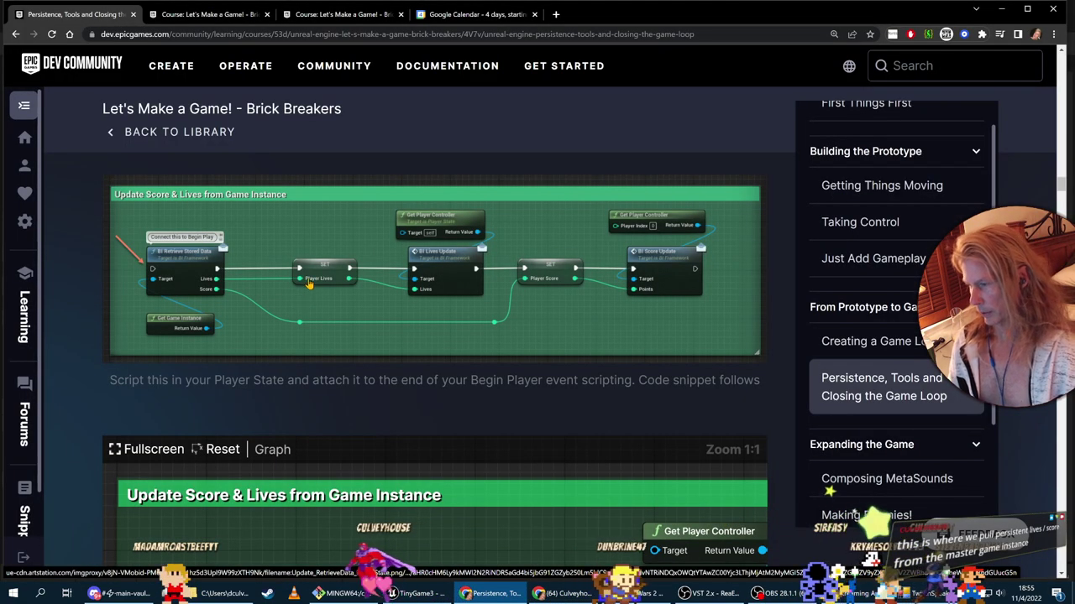
key("alt+Tab")
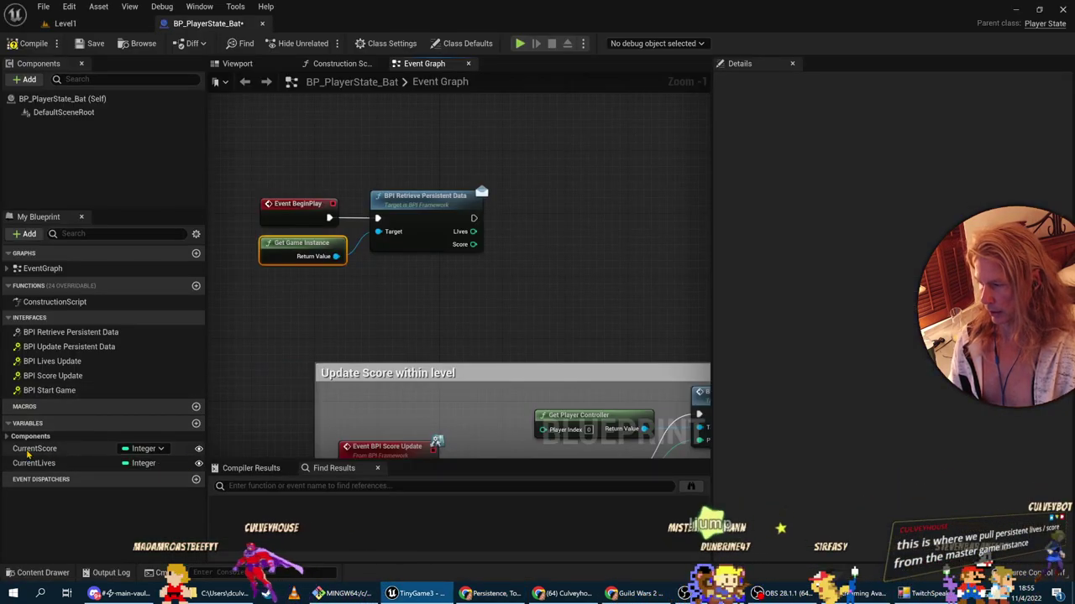
Step: Drag CurrentScore in as a getter, then delete it after checking the course reference
left_click_drag(27, 454, 527, 207, "ctrl")
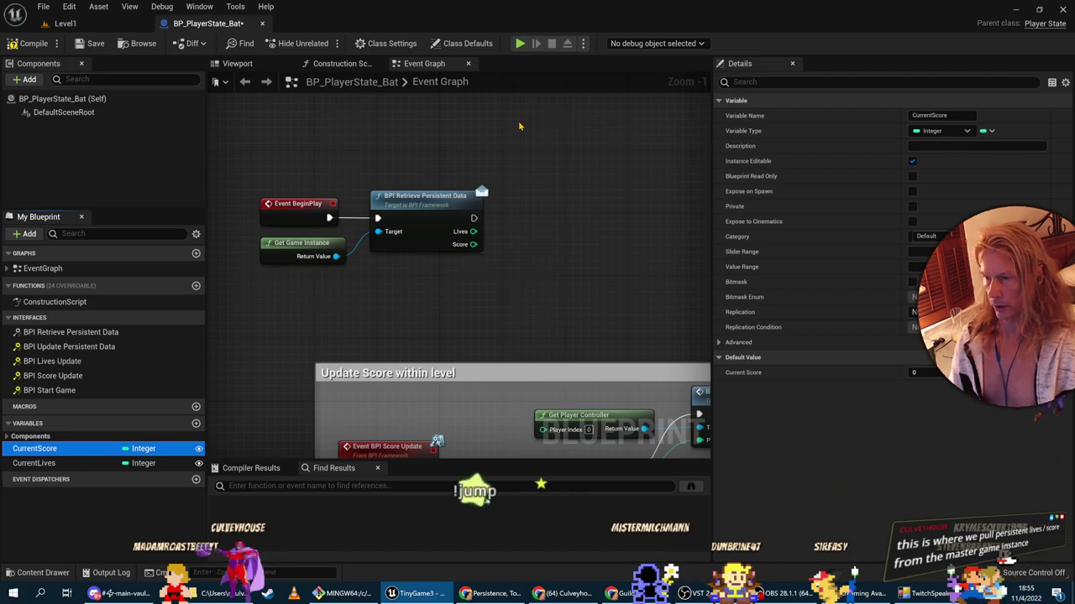
left_click(544, 124)
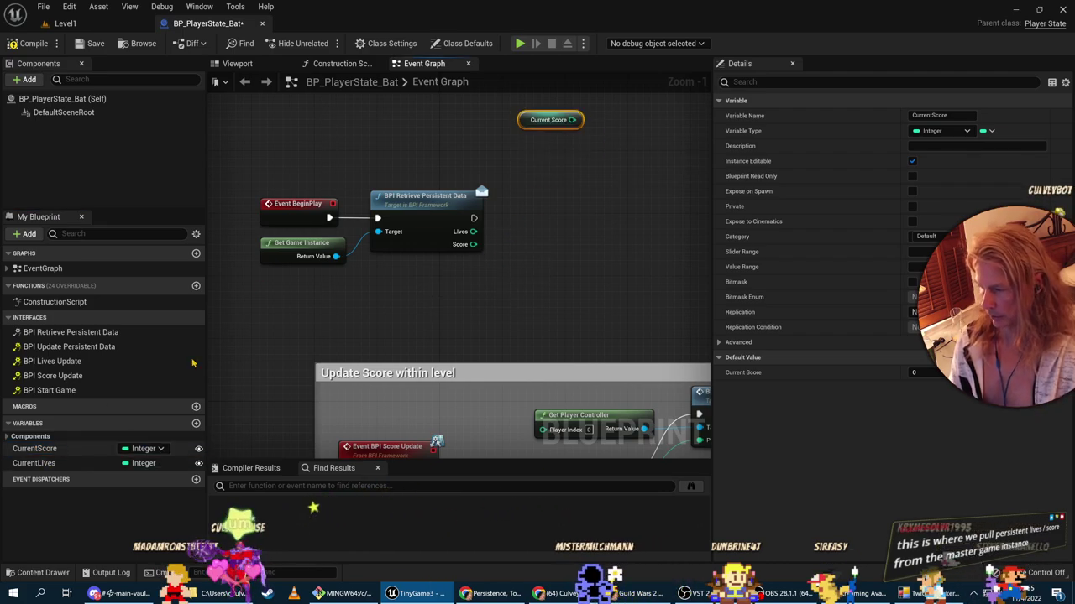
key("Delete")
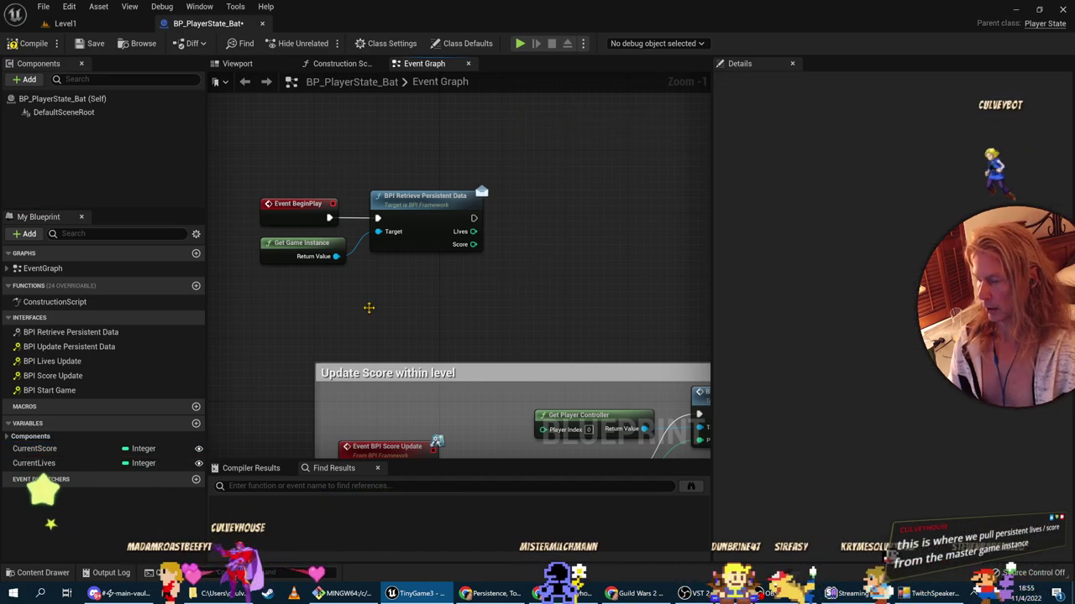
key("alt+Tab")
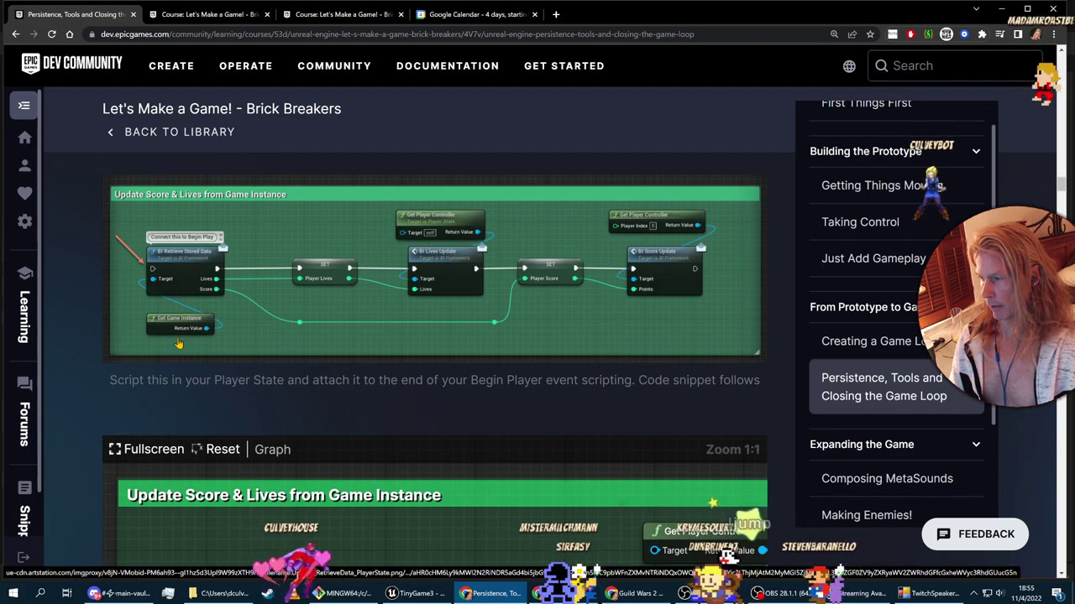
key("alt+Tab")
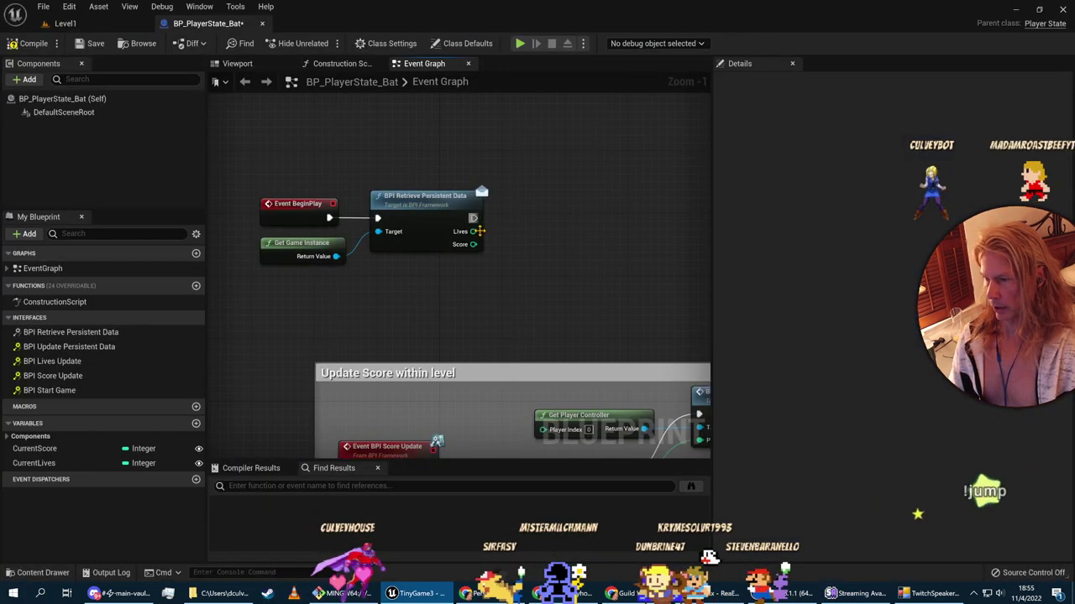
right_click_drag(417, 277, 316, 323)
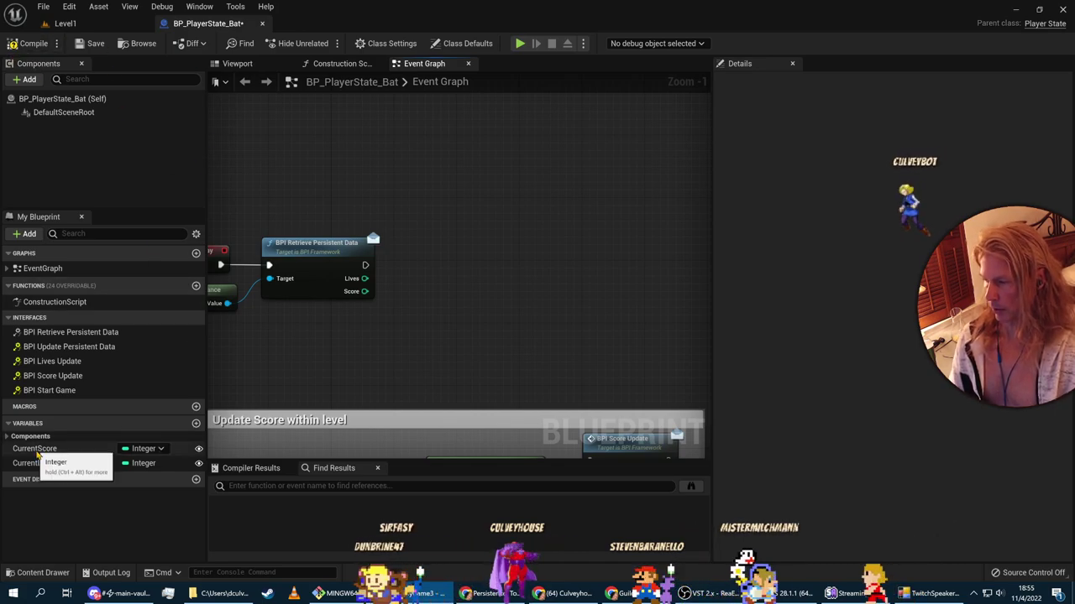
Step: Add SET Current Score and SET Current Lives nodes, stacked right of the retrieve node
left_click_drag(36, 449, 415, 235)
left_click(438, 260)
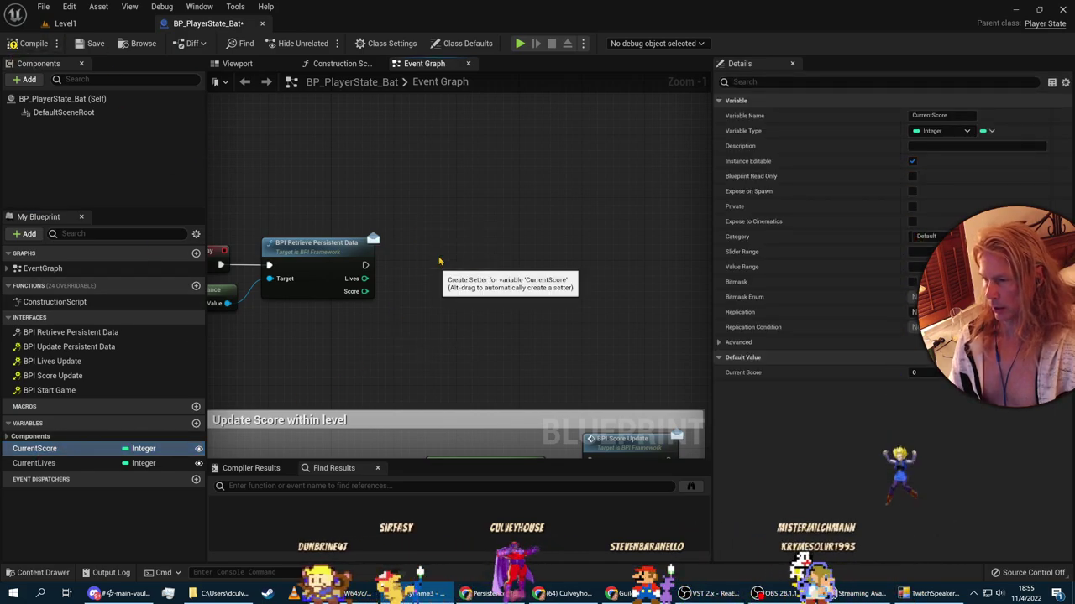
left_click_drag(33, 463, 448, 290)
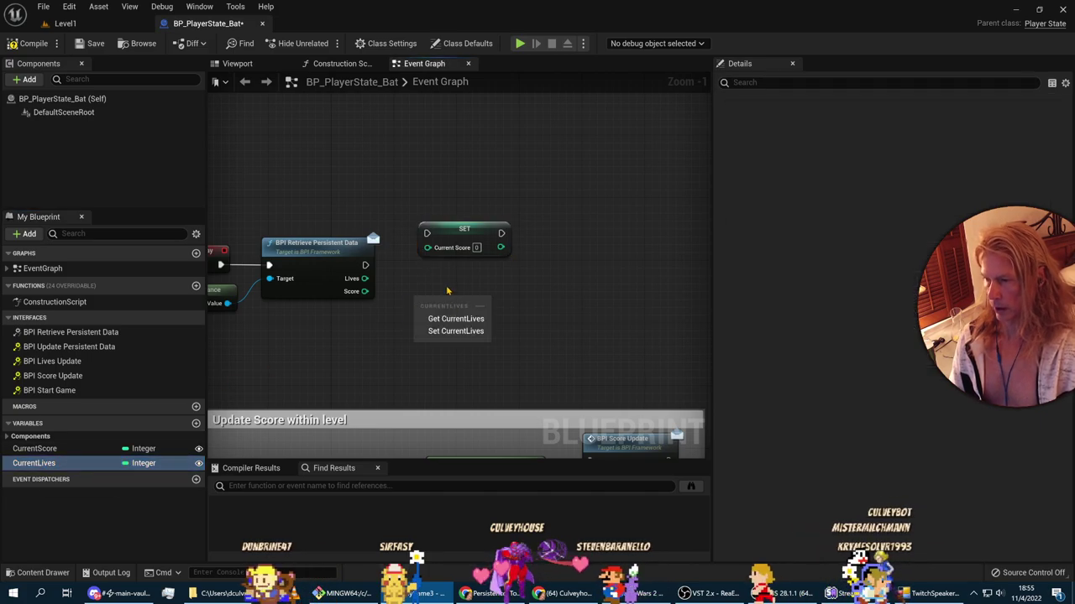
left_click(455, 331)
left_click_drag(462, 233, 476, 218)
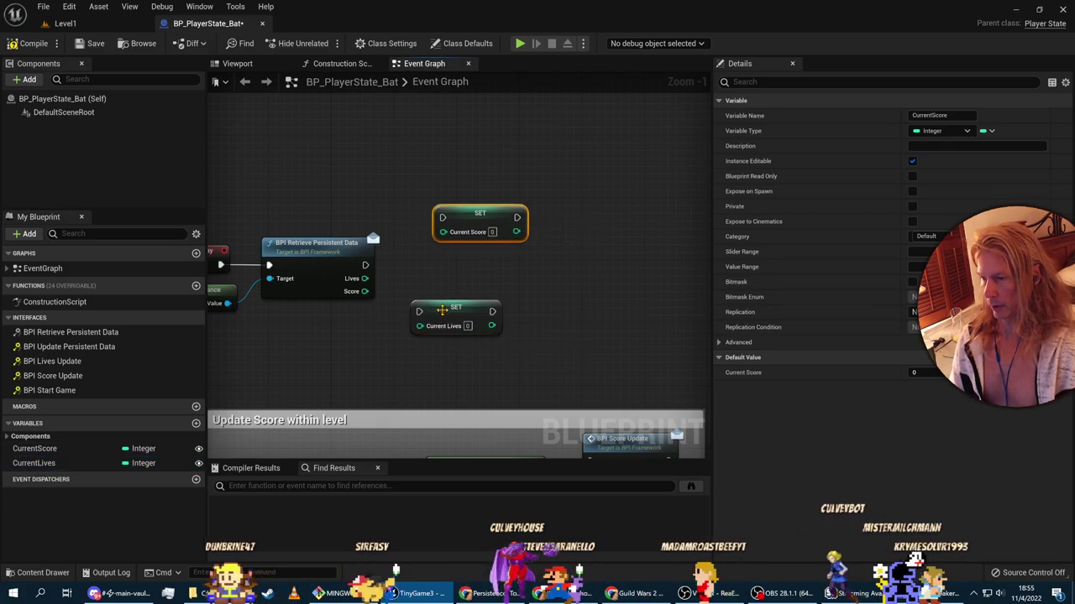
left_click_drag(442, 310, 455, 296)
key("alt+Tab")
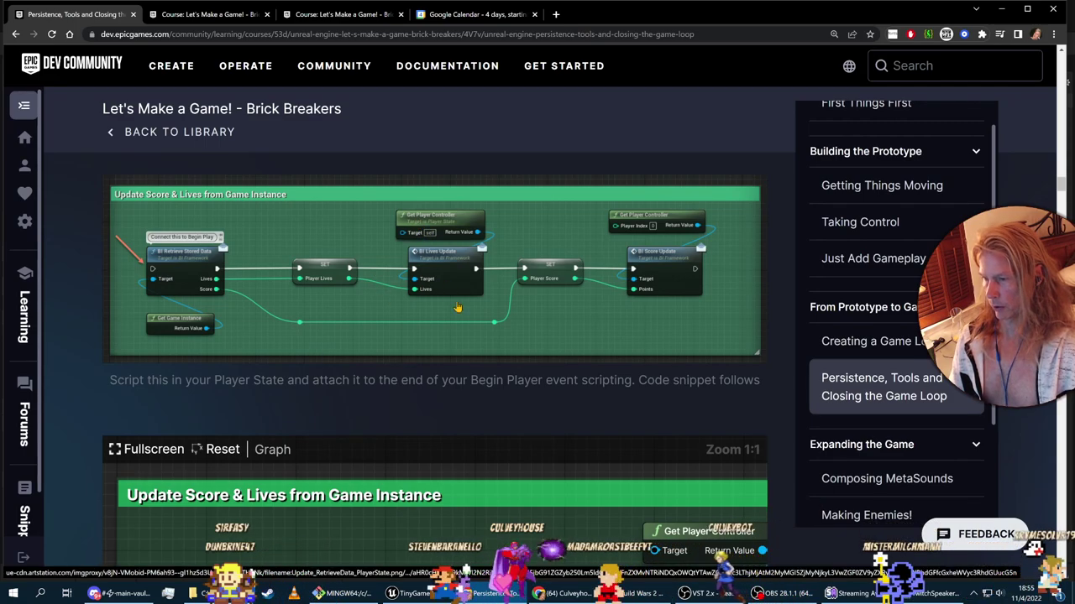
key("alt+Tab")
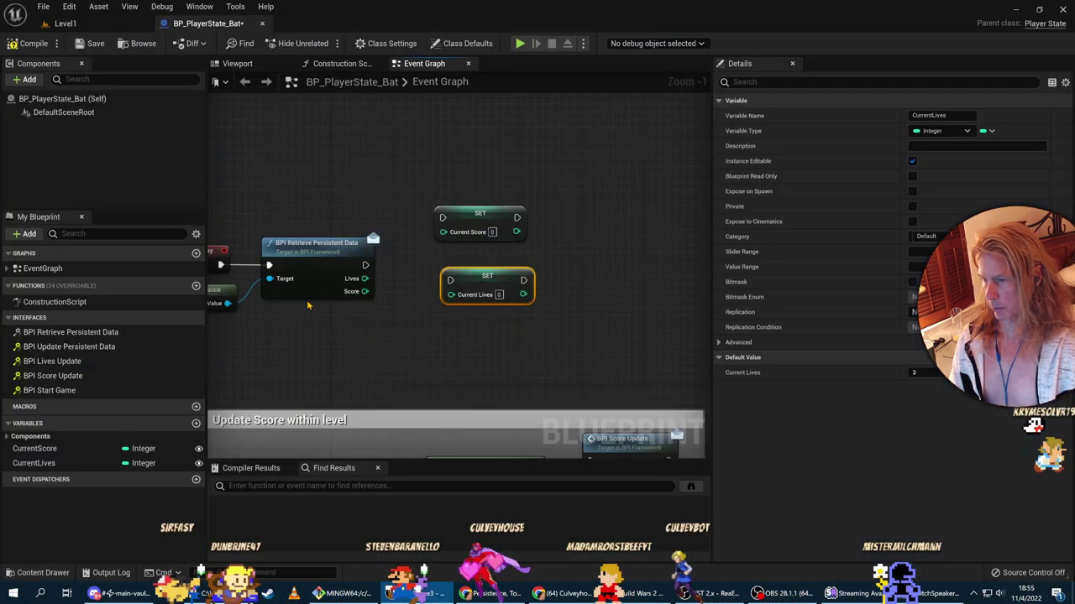
Step: Inspect the BPI Lives Update interface event's options, then return to the course reference graph
left_click(69, 367)
right_click(59, 363)
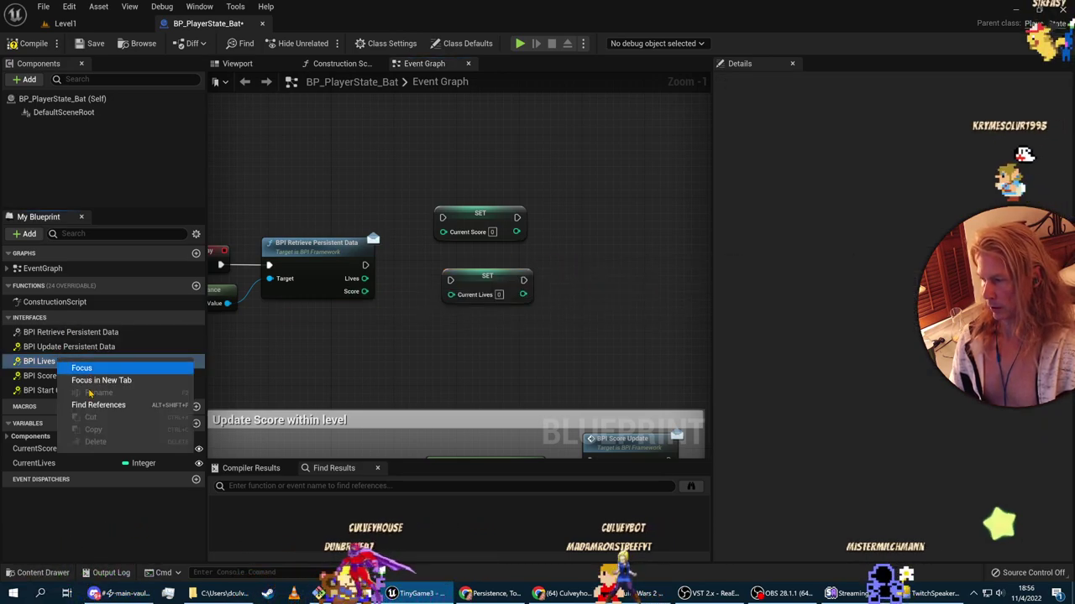
left_click(271, 353)
right_click(71, 362)
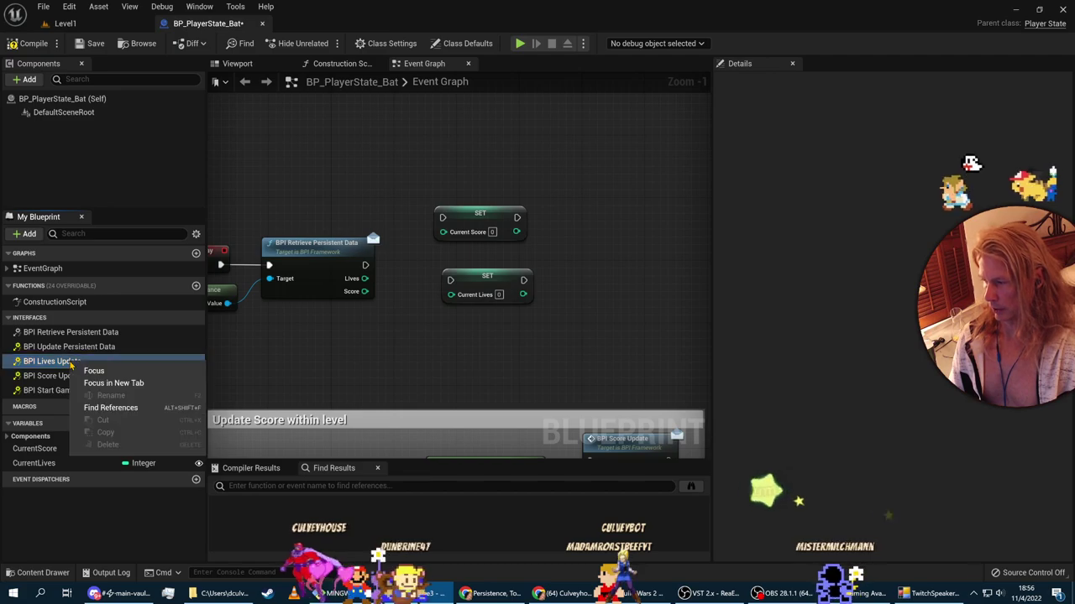
left_click(384, 369)
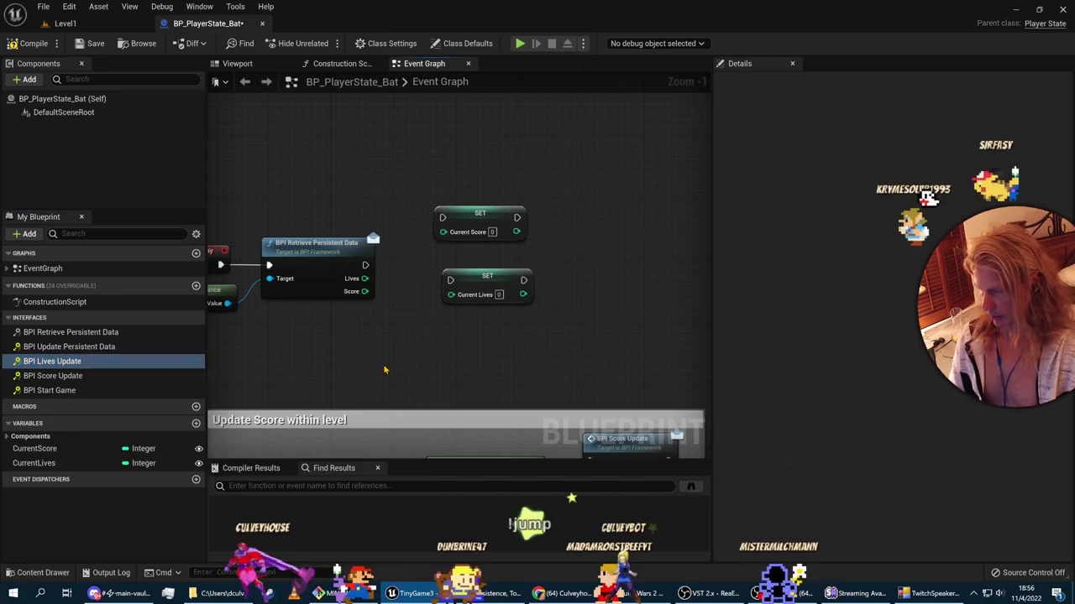
right_click_drag(385, 370, 357, 347)
key("ctrl+v")
key("alt+Tab")
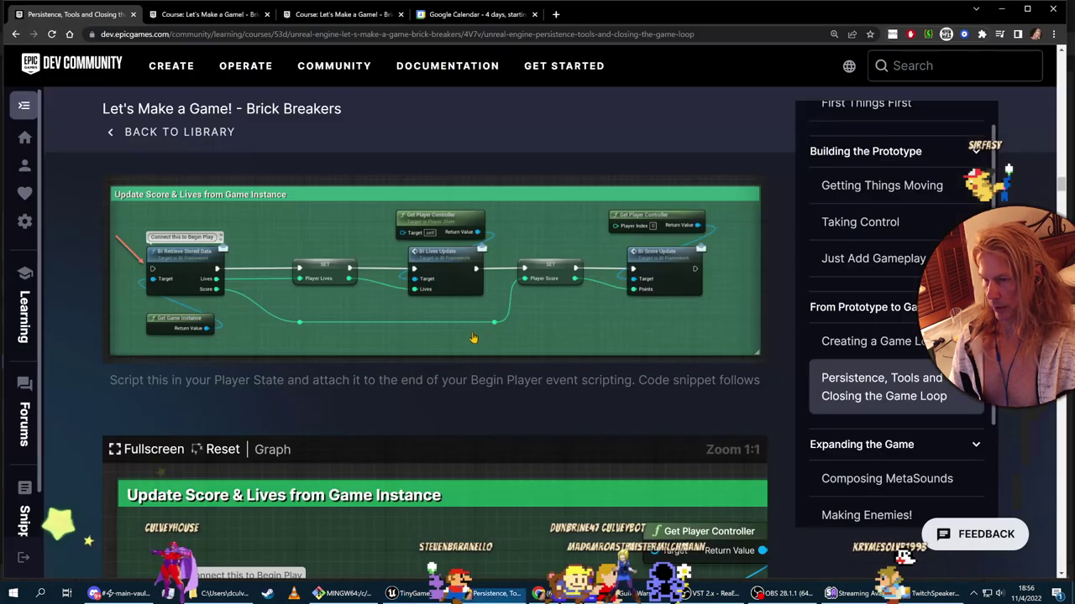
Step: Move SET Current Score off the lives node and wire the retrieved Score into it
key("alt+Tab")
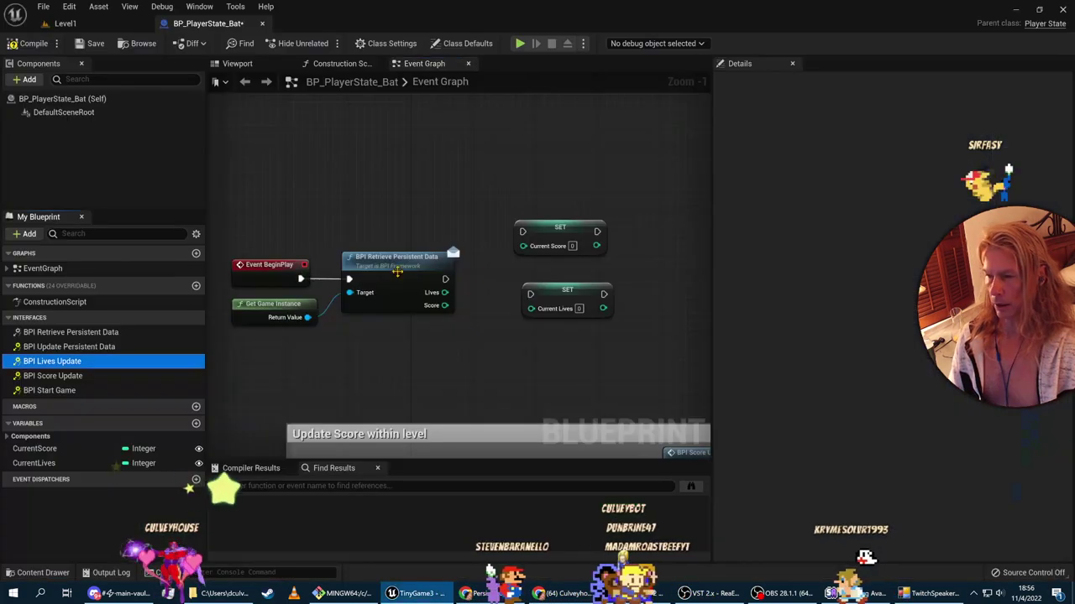
left_click_drag(445, 293, 522, 251)
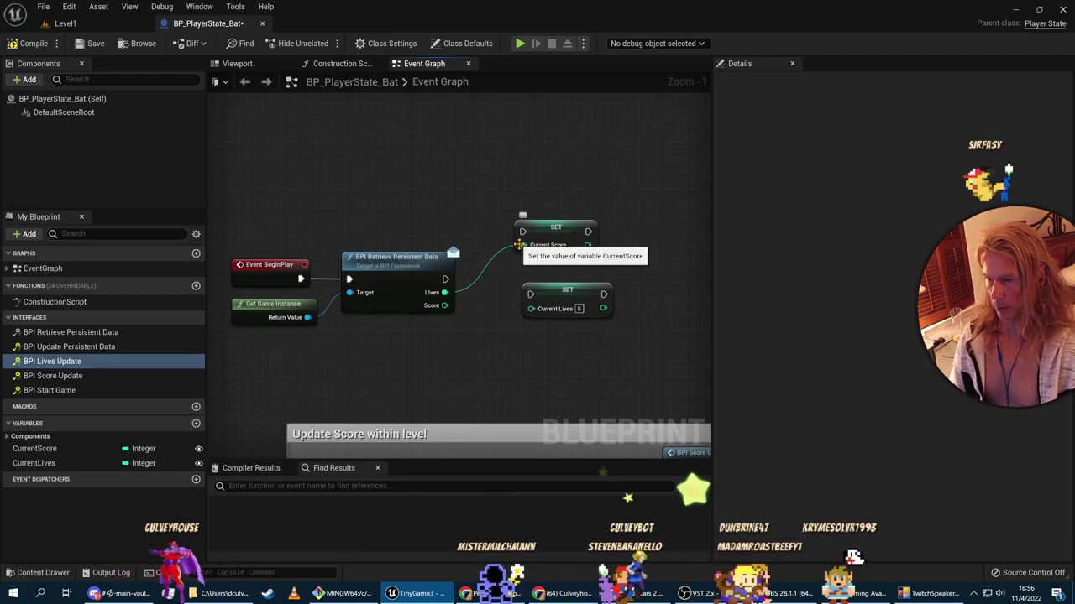
left_click_drag(519, 245, 496, 284)
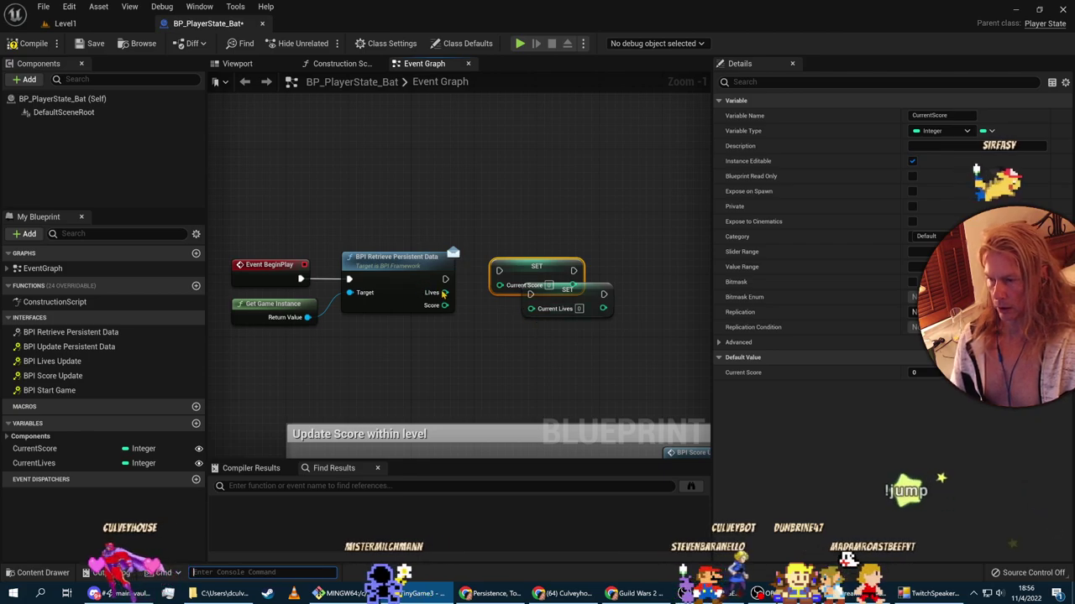
left_click_drag(531, 271, 546, 186)
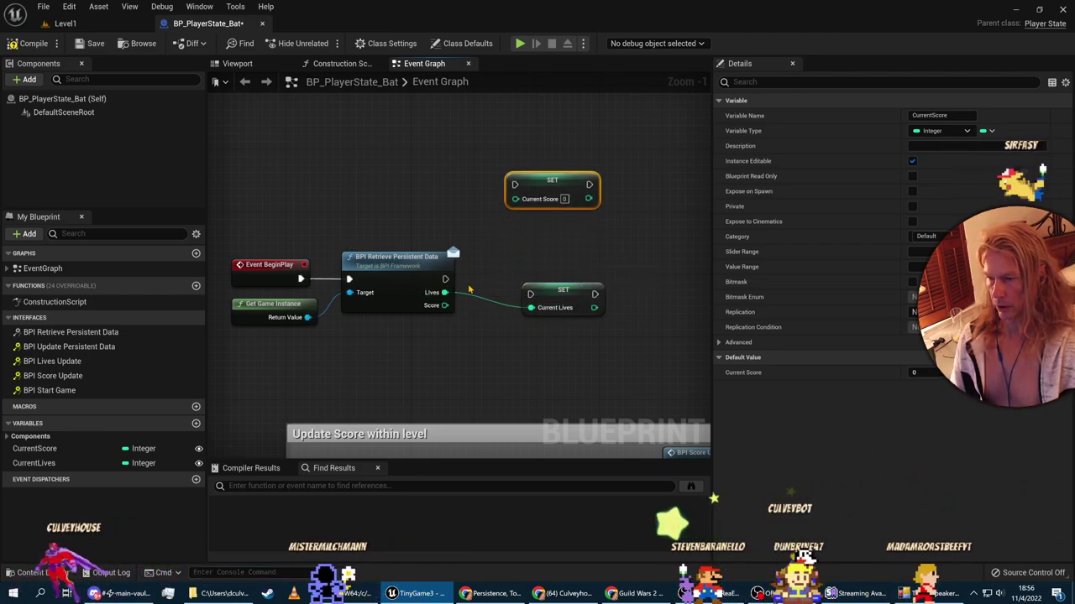
left_click_drag(445, 306, 398, 186)
right_click_drag(437, 342, 362, 290)
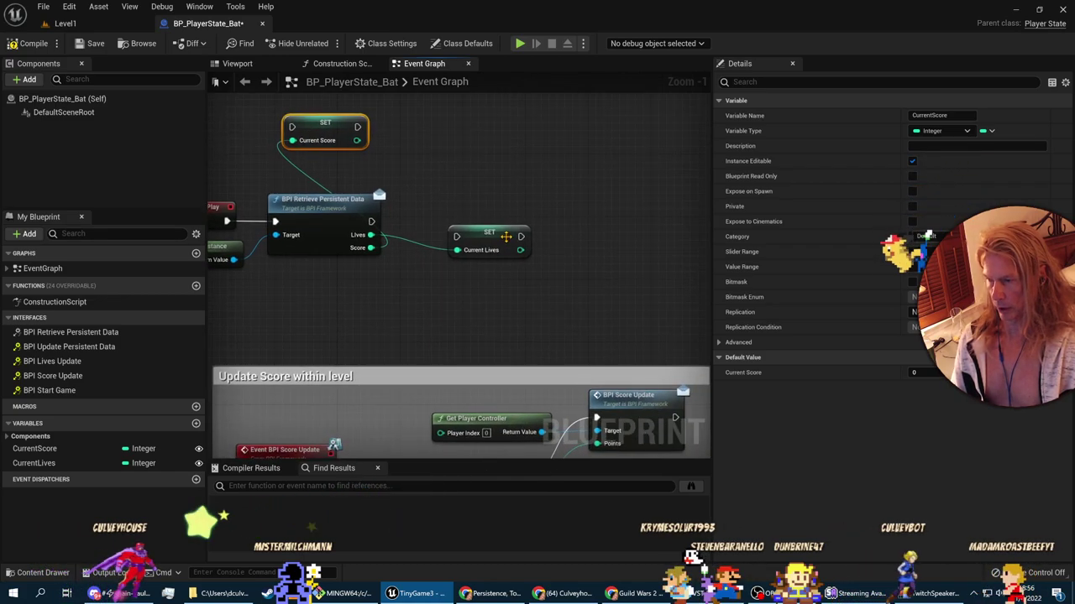
Step: Select SET Current Lives and compare the graph with the tutorial's reference
left_click(497, 225)
key("alt+Tab")
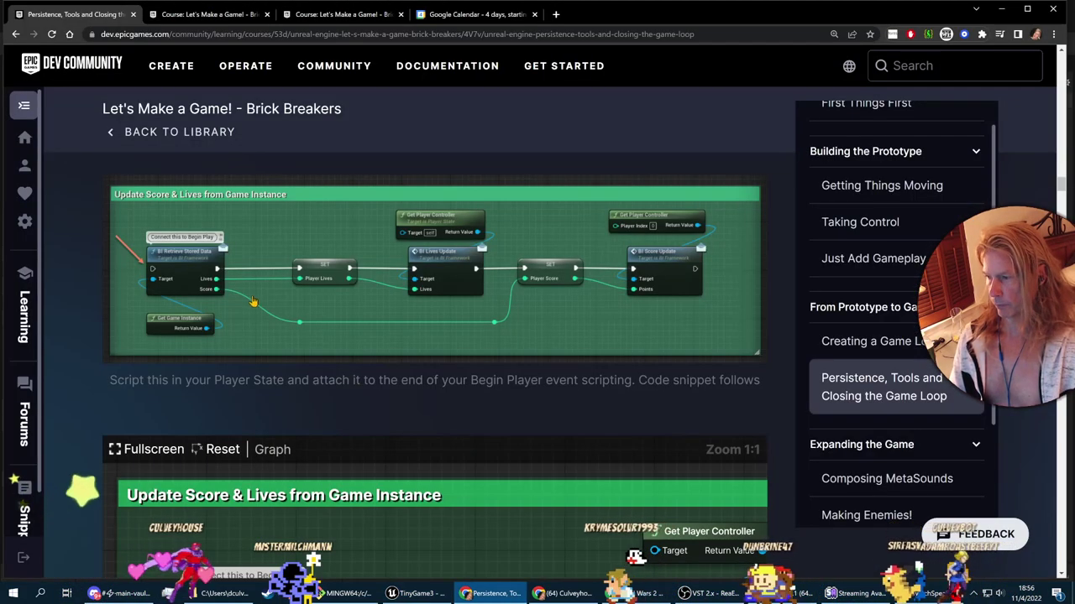
key("alt+Tab")
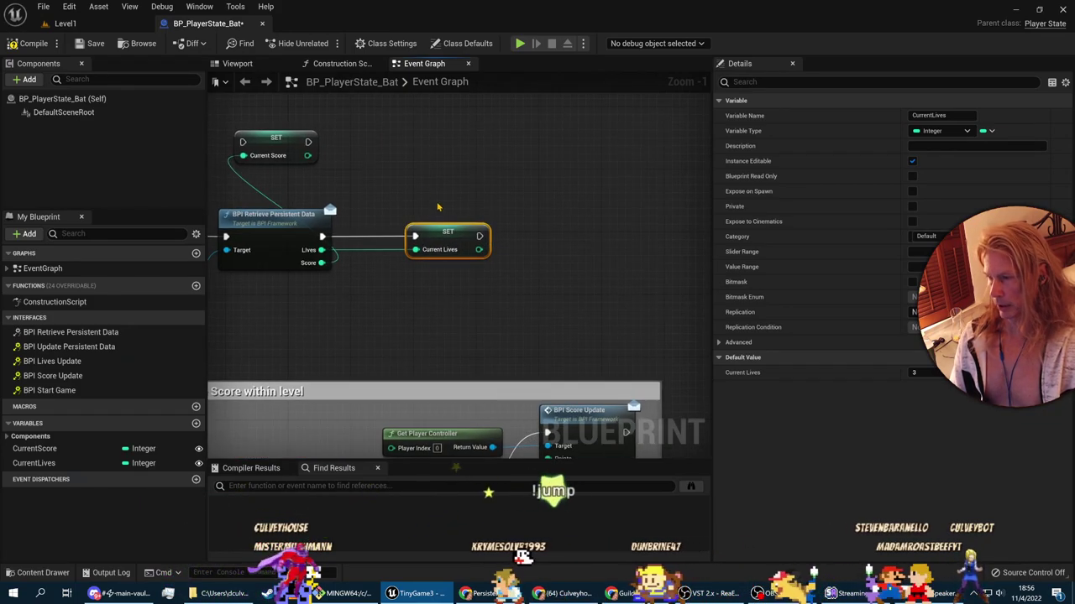
key("alt+Tab")
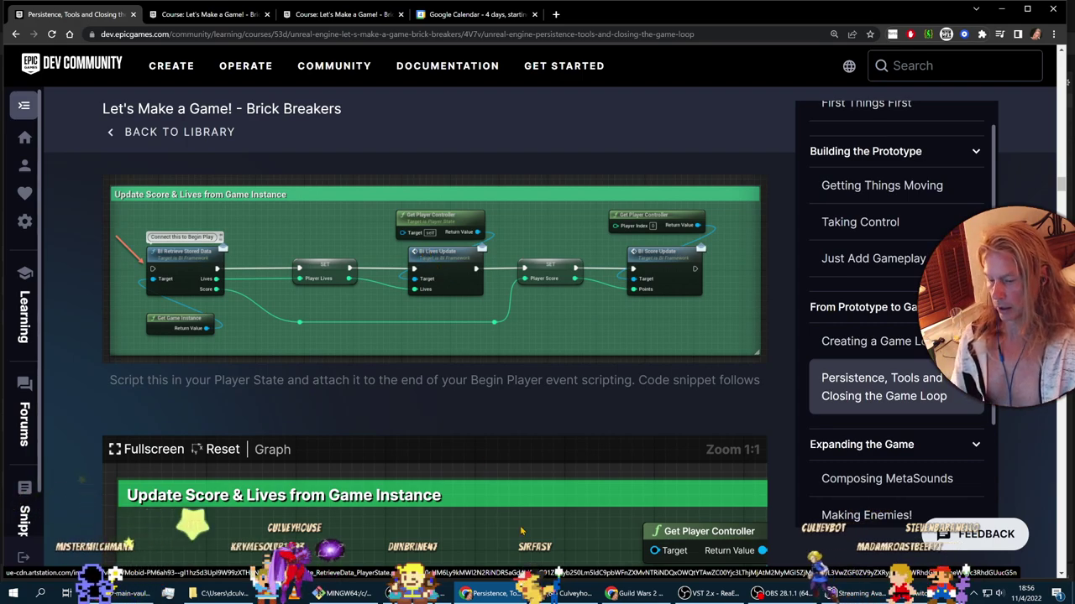
Step: Search YouTube for 'shadow of mordor ost' and play the Full Original Soundtrack
key("alt+Tab")
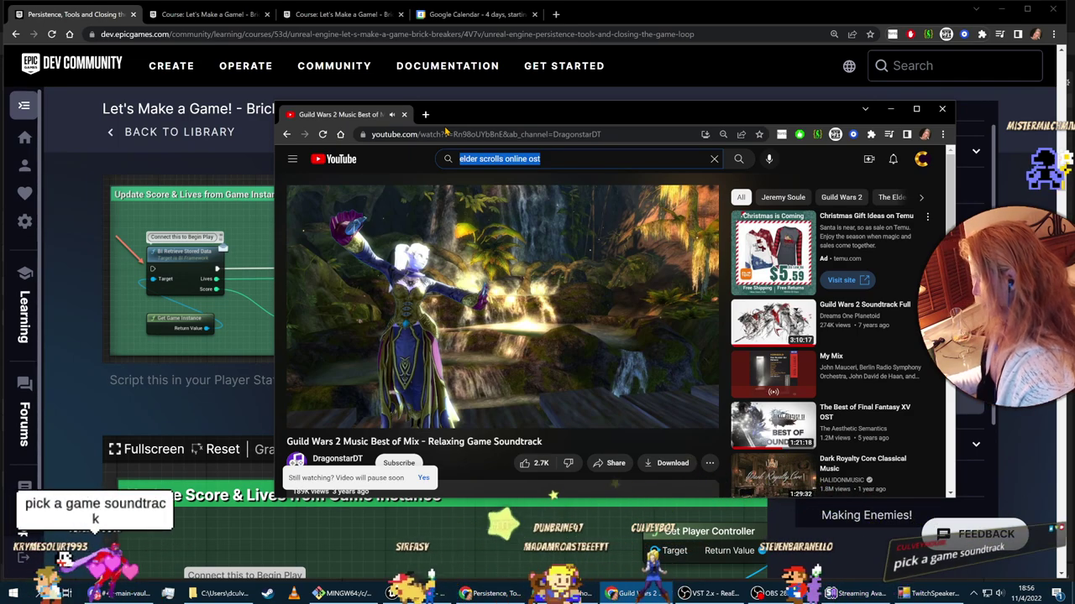
type("sha")
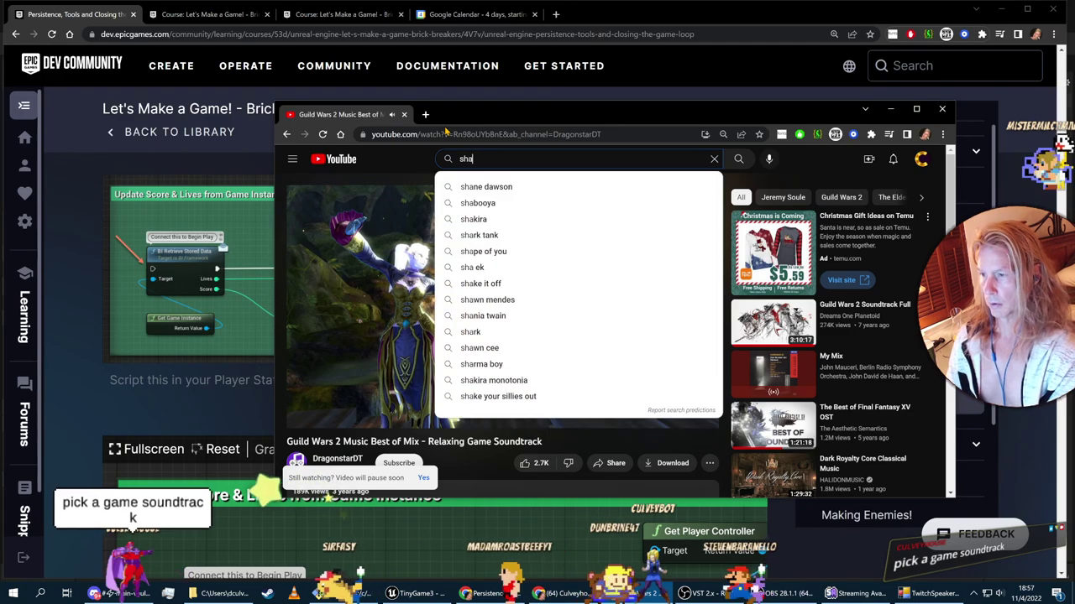
type("dow of mordor ost")
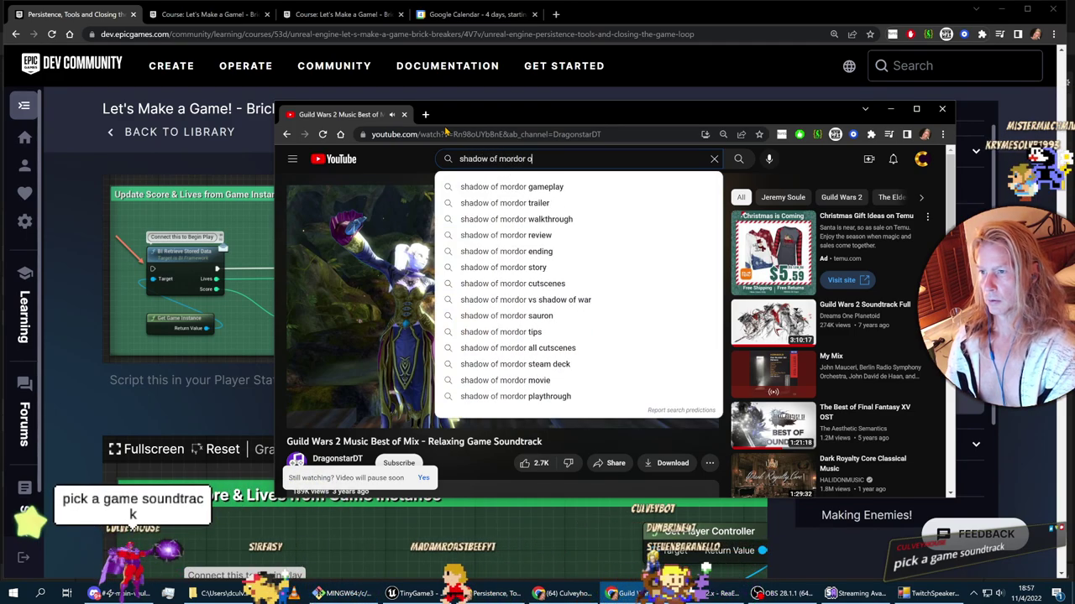
key("Return")
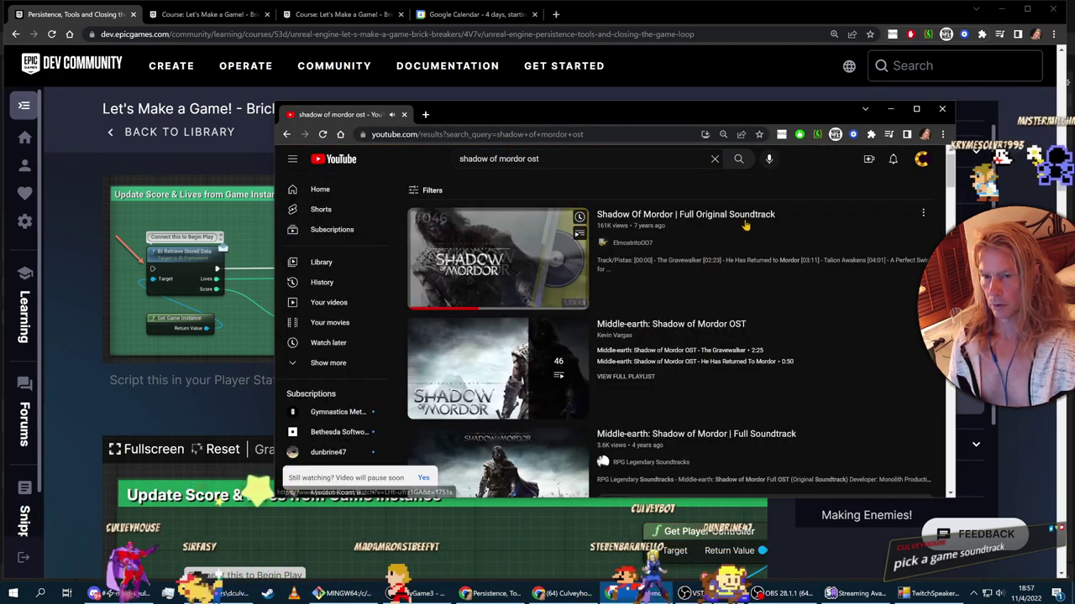
left_click(743, 217)
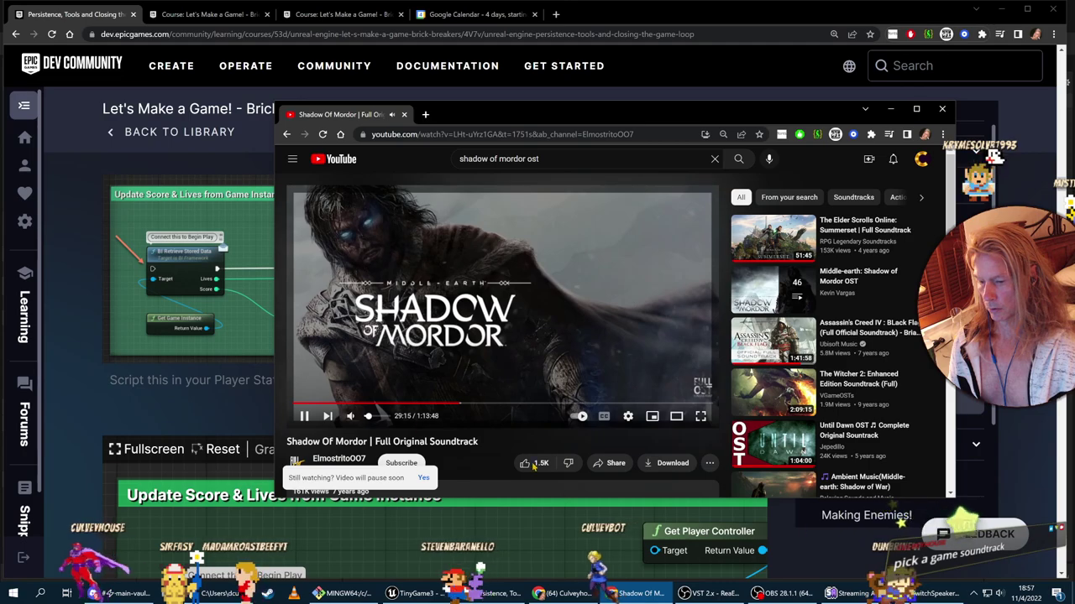
Step: Cycle through the streaming software, course page and YouTube windows back to the Unreal editor
left_click(767, 594)
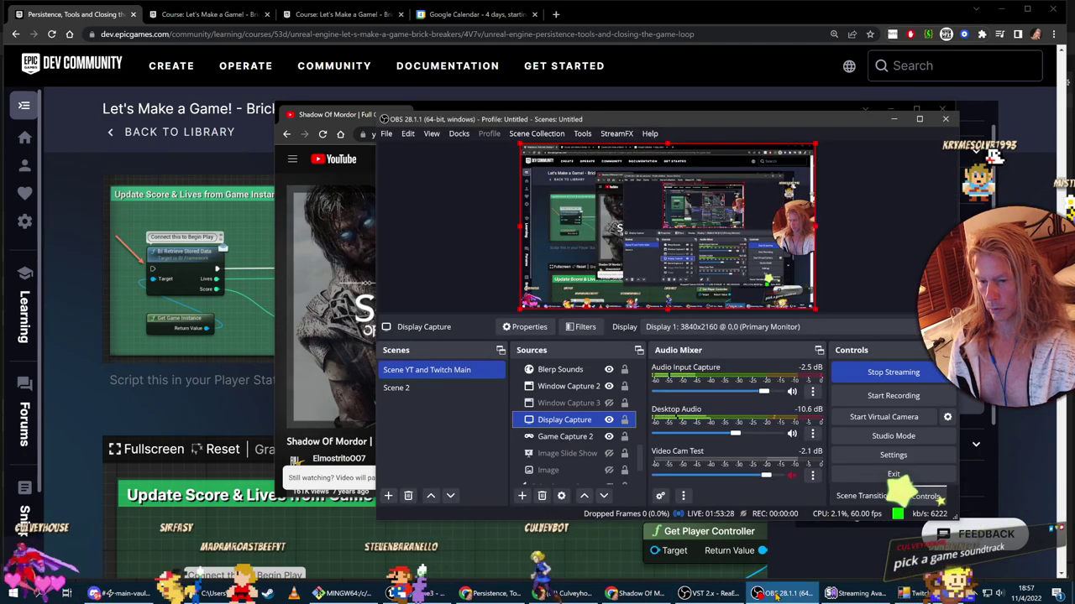
left_click(346, 443)
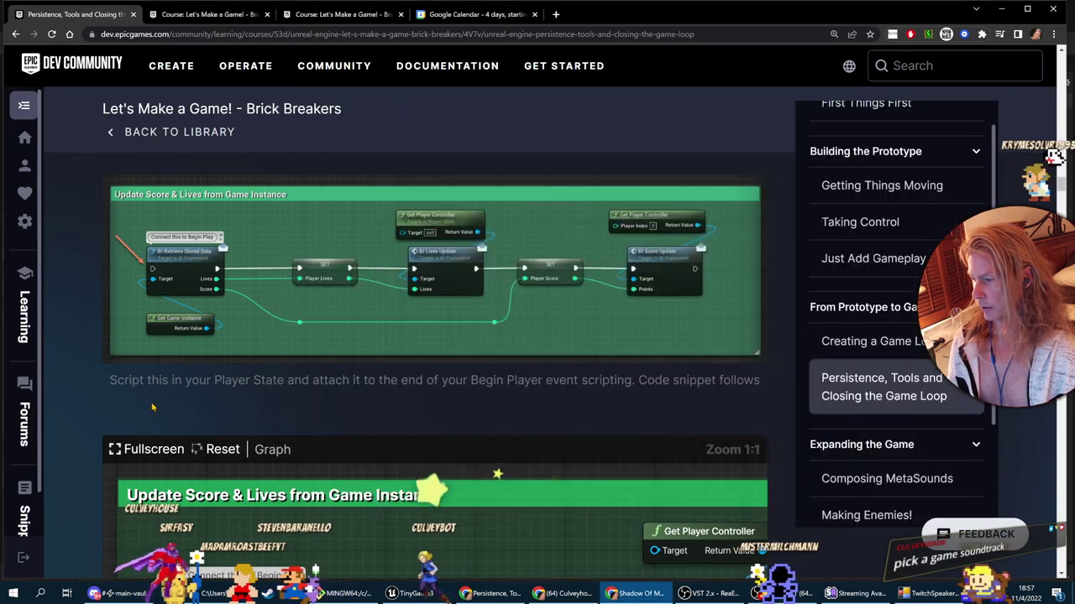
left_click(243, 277)
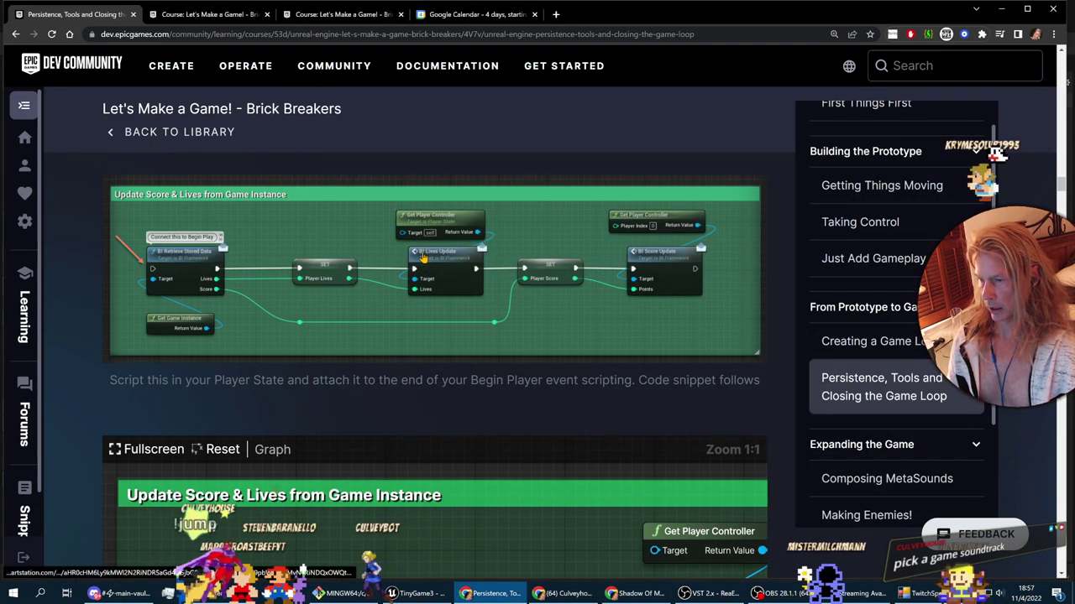
key("alt+Tab")
key("alt+Tab")
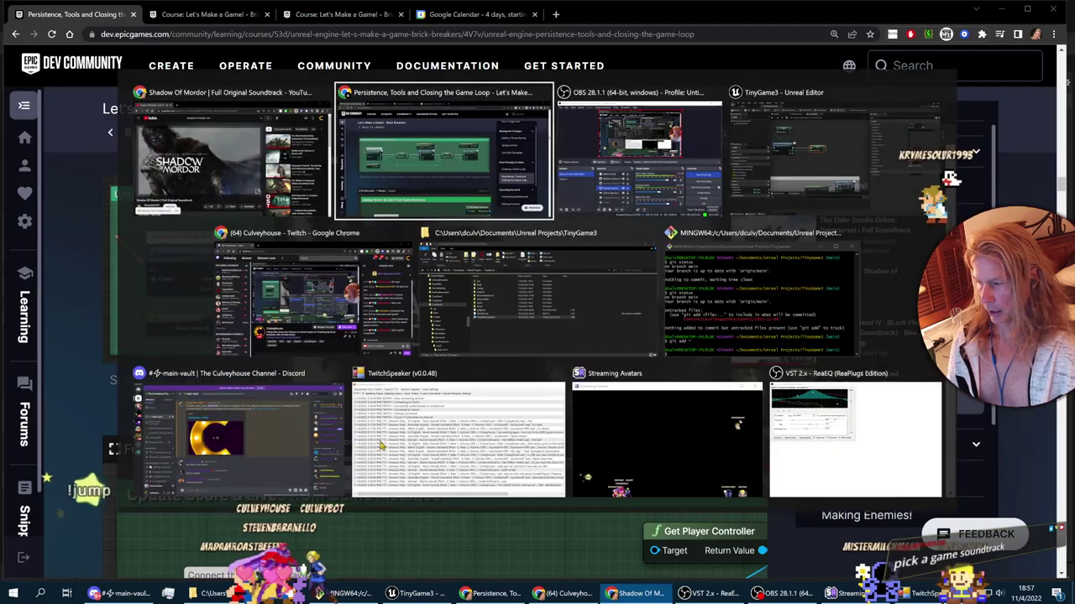
key("alt+Tab")
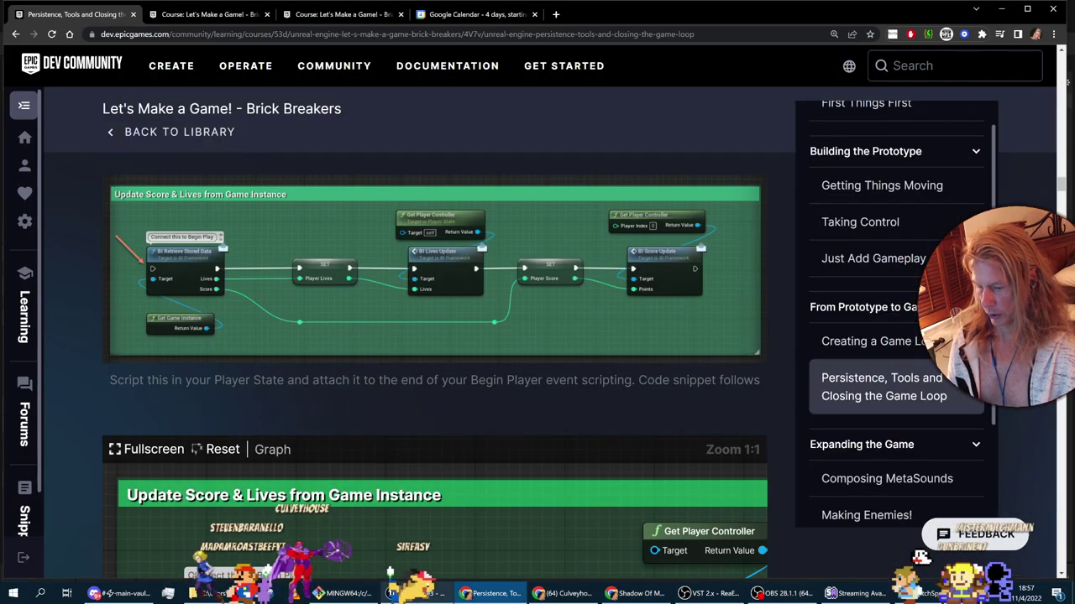
key("alt+Tab")
Step: Add the BPI Framework BPI Lives Update message node and place it right of SET Current Lives
right_click(485, 273)
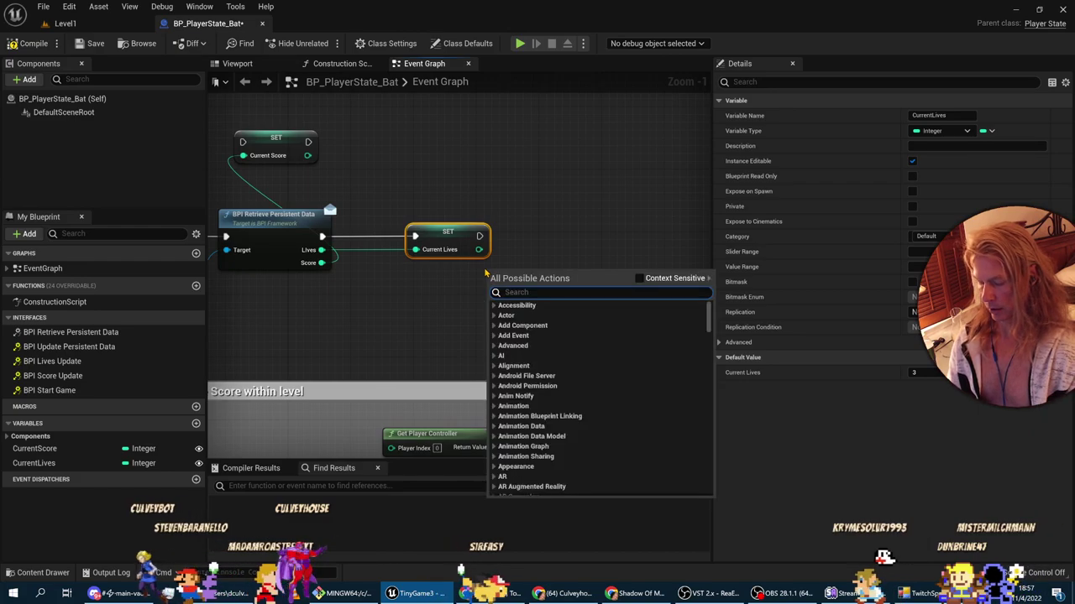
type("bi lives upda")
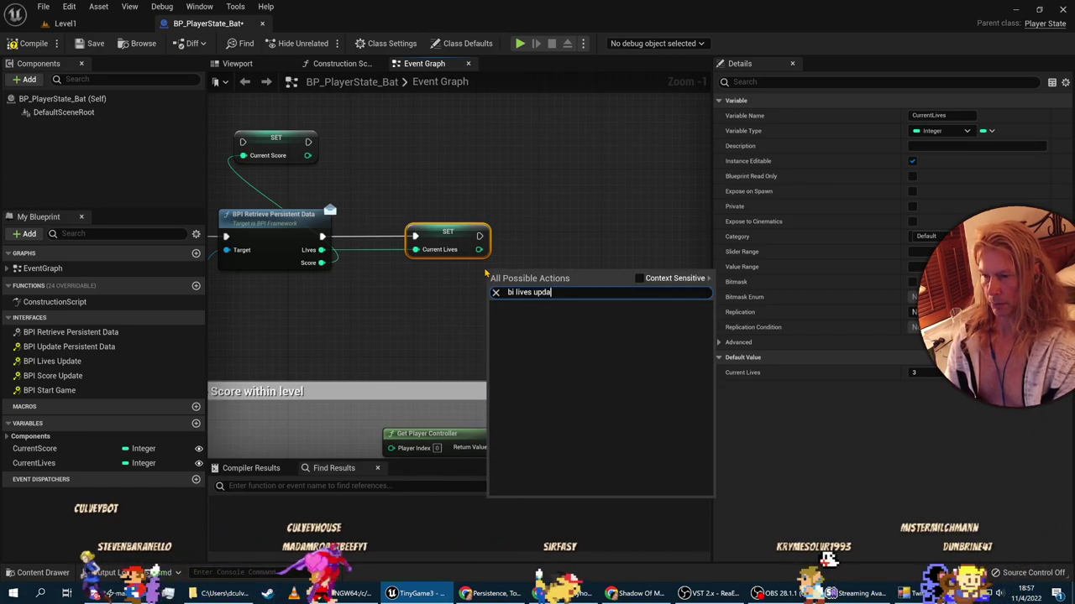
type("te")
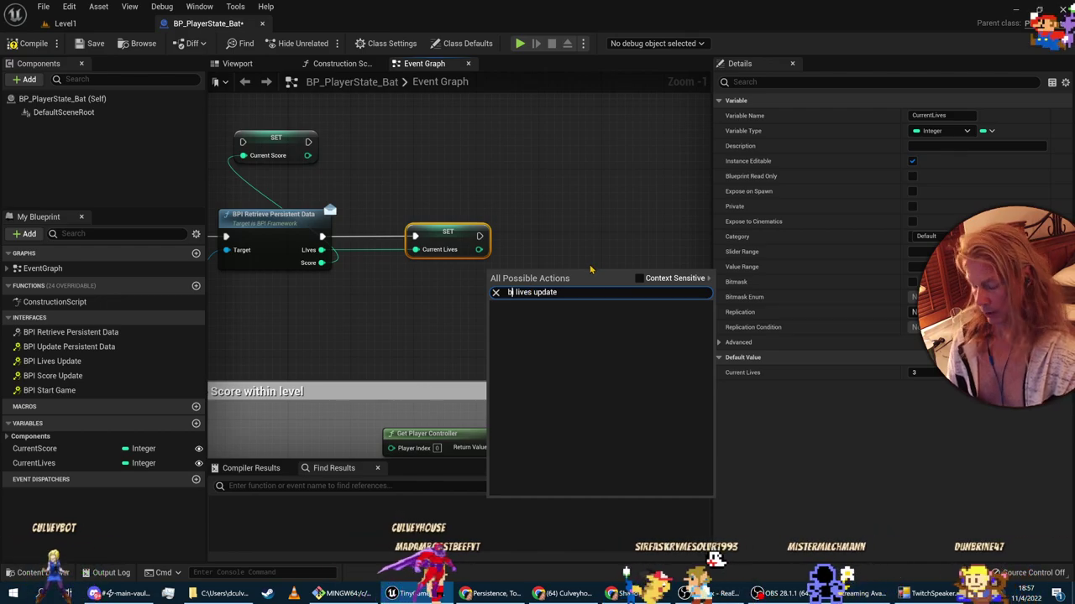
type("p")
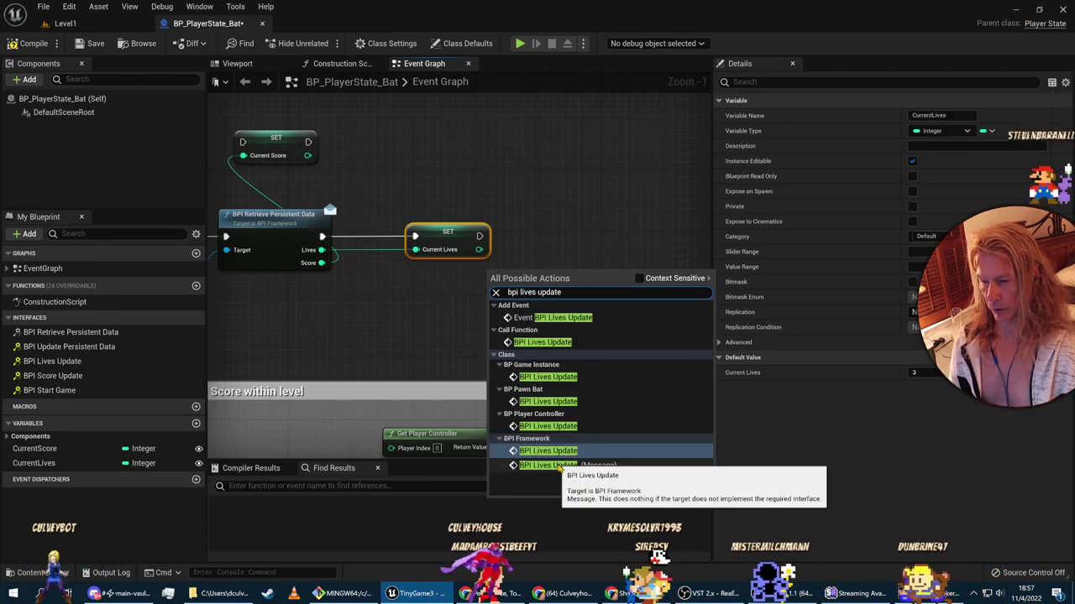
left_click(560, 466)
left_click_drag(540, 286, 571, 233)
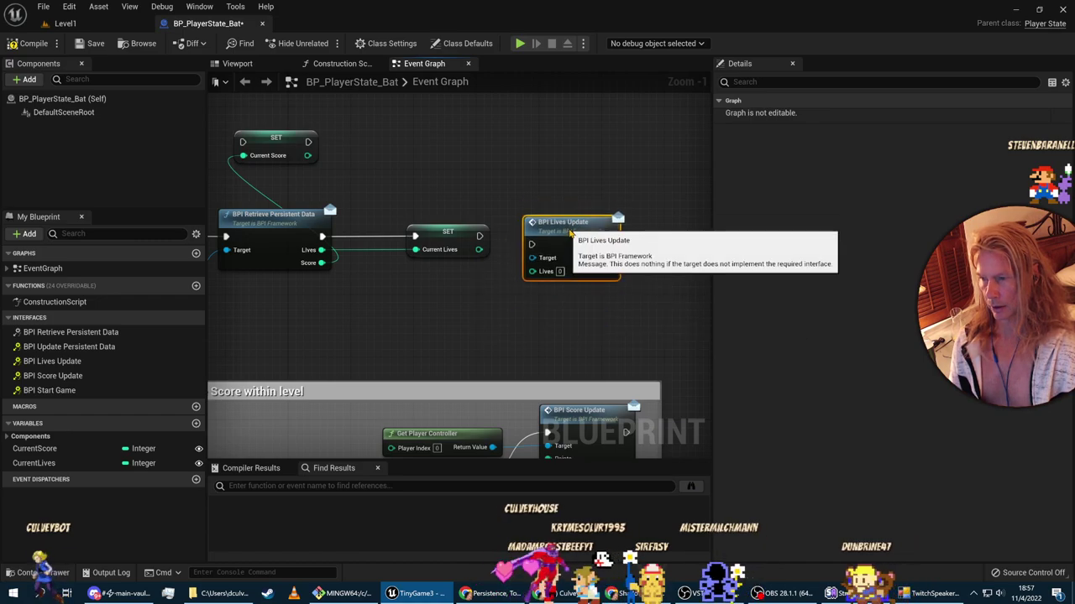
right_click_drag(570, 233, 506, 254)
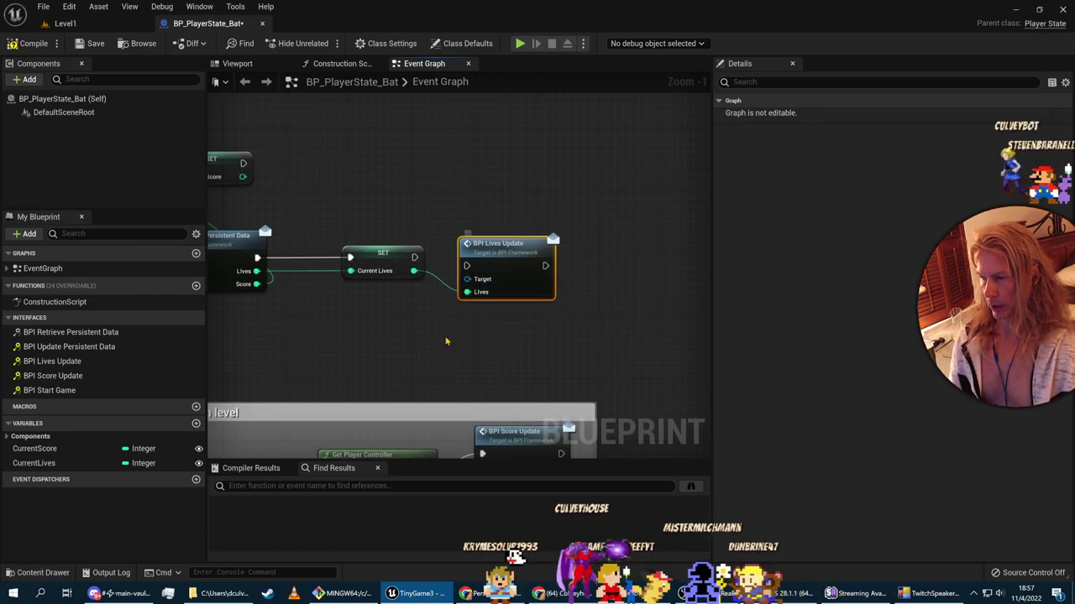
key("alt+Tab")
key("alt+Tab")
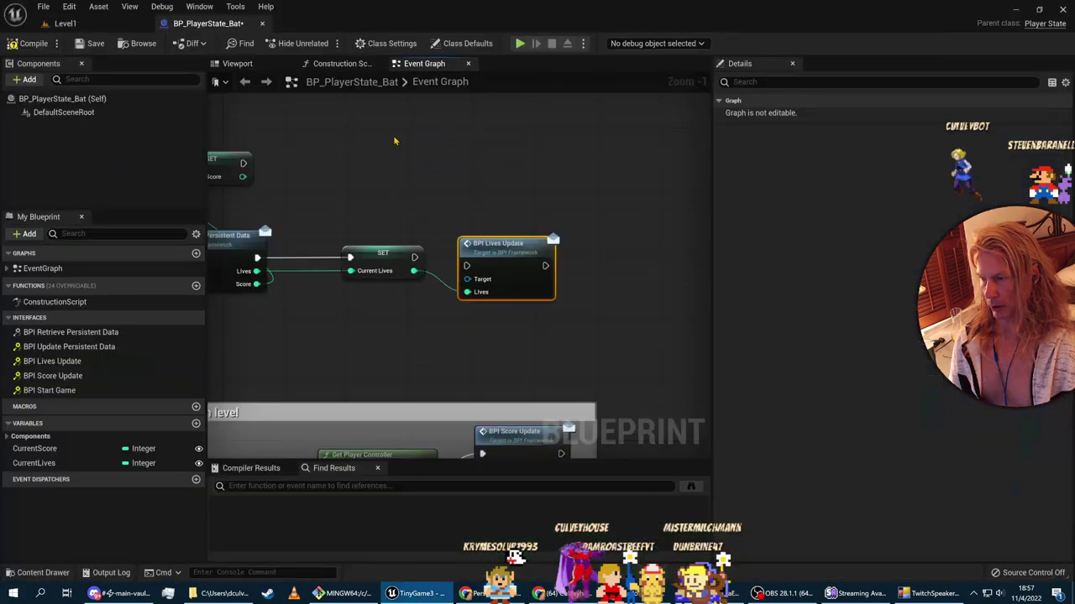
Step: Add a Get Player Controller node wired into BPI Lives Update's Target, beside the SET node
right_click(390, 140)
type("get player controller")
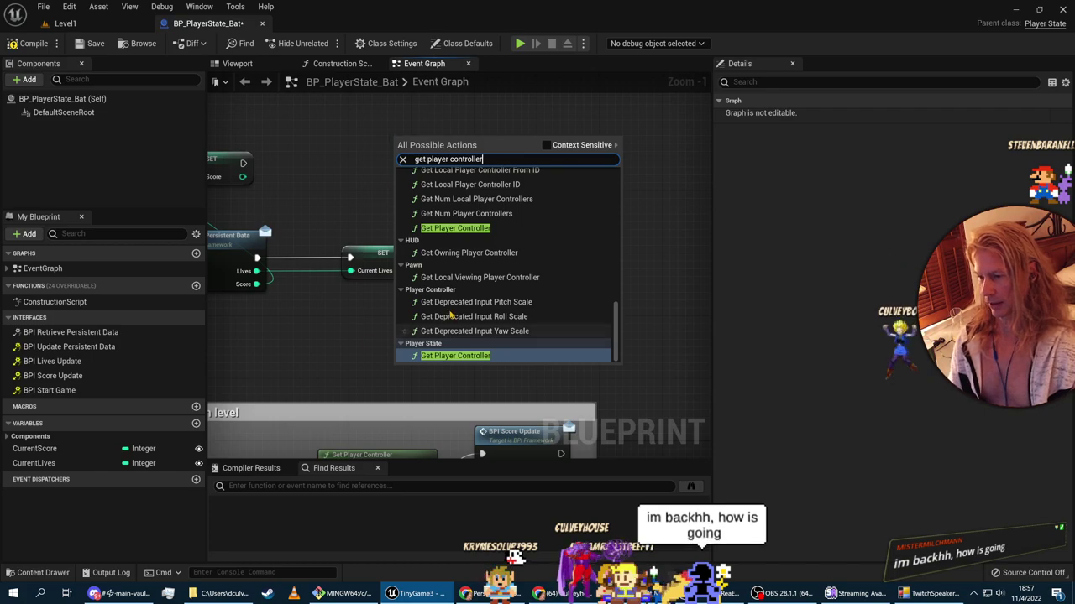
scroll(514, 307, "up", 2)
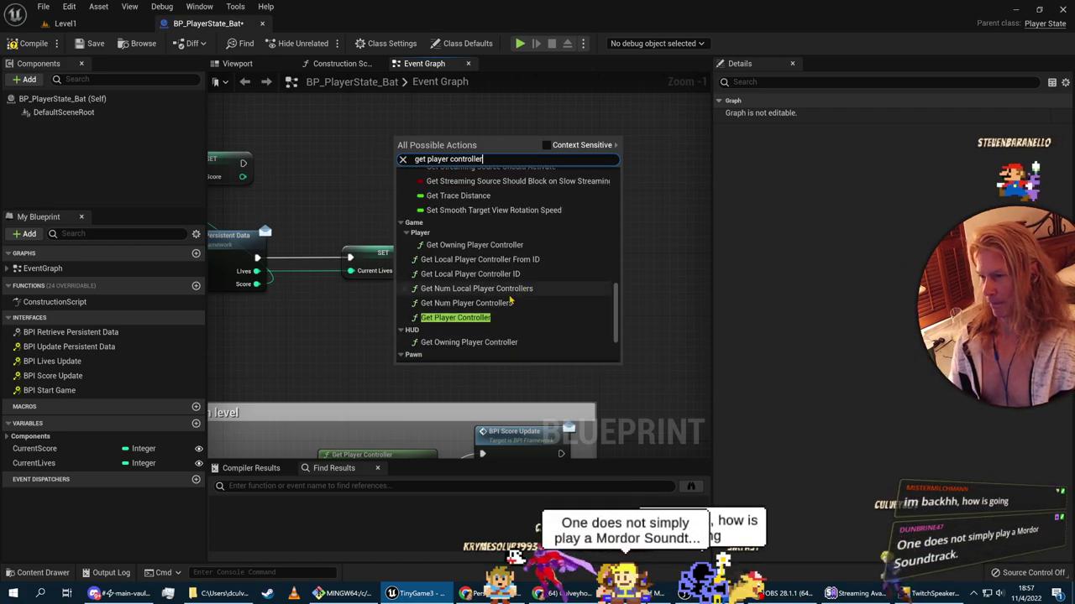
scroll(510, 300, "down", 2)
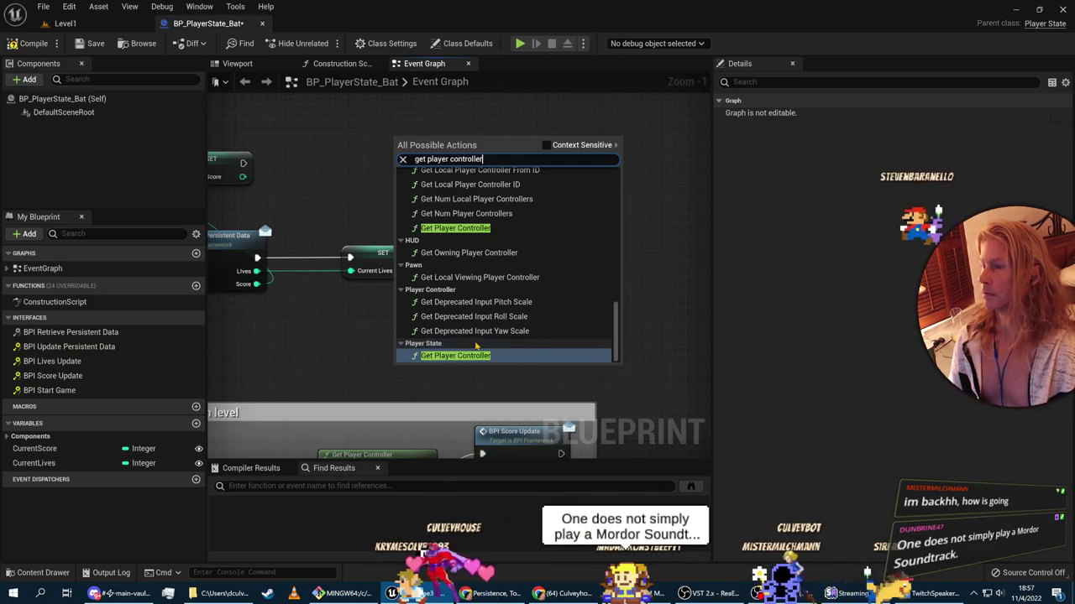
left_click(451, 358)
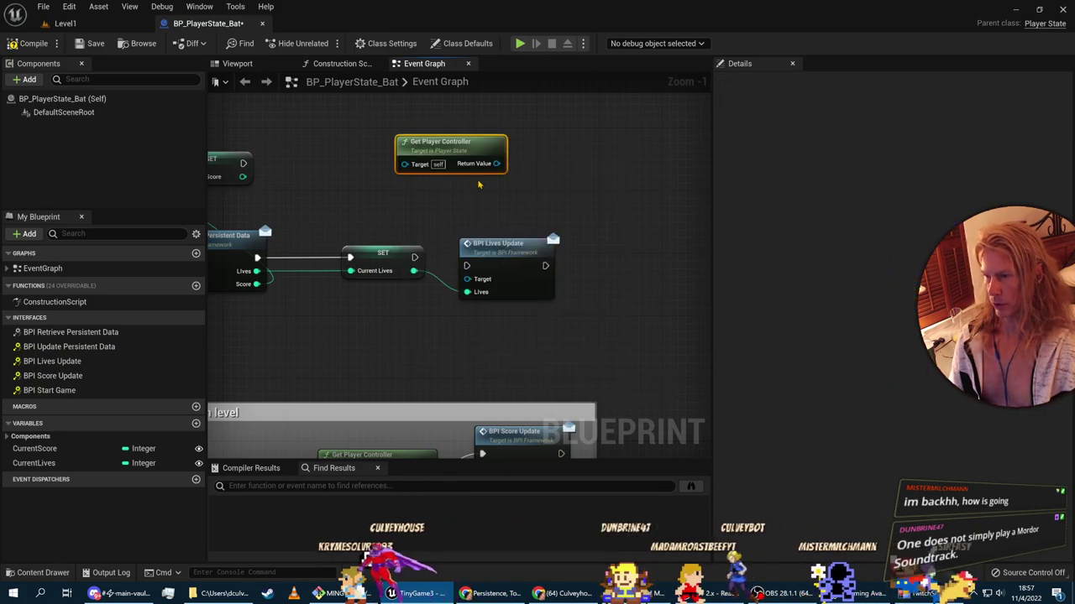
key("alt+Tab")
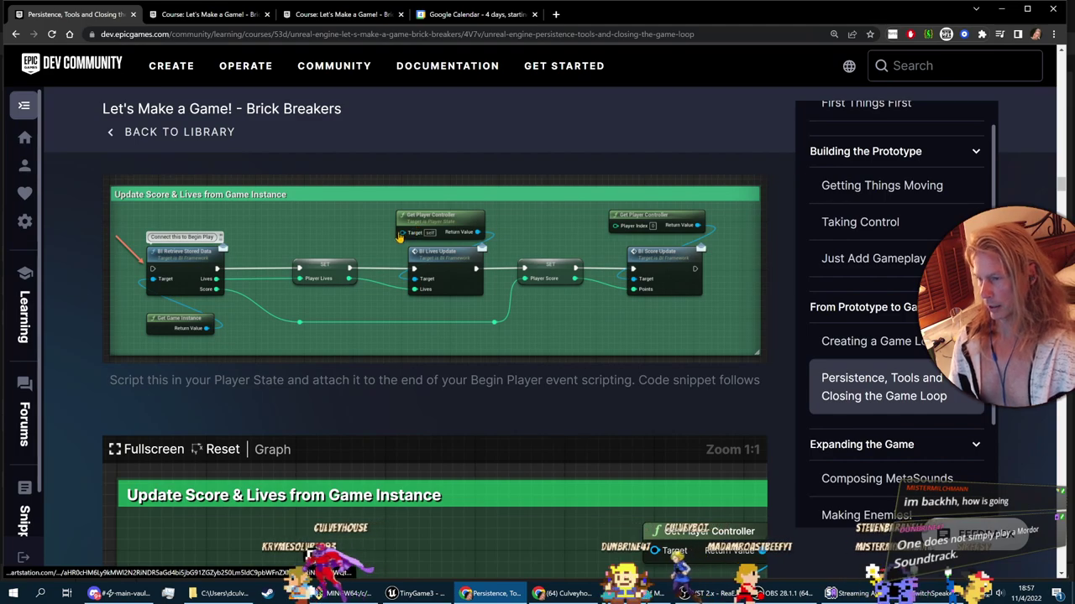
key("alt+Tab")
left_click_drag(491, 167, 474, 285)
left_click_drag(465, 154, 394, 210)
Step: Connect SET Current Lives' execution output to BPI Lives Update
key("alt+Tab")
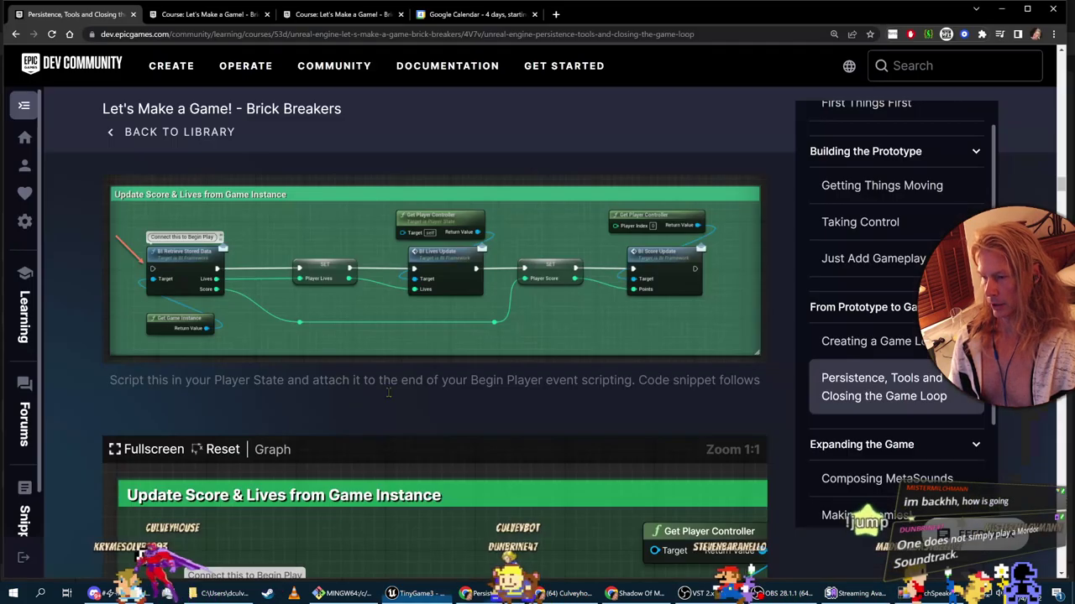
key("alt+Tab")
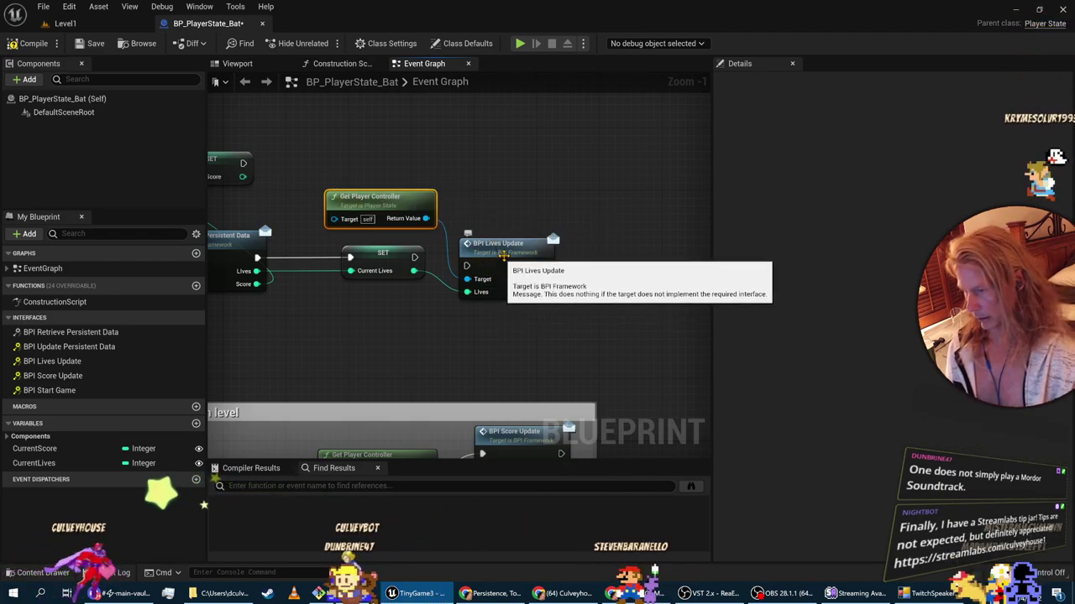
right_click_drag(507, 319, 418, 347)
left_click_drag(319, 272, 395, 255)
Step: Bring the Get Player Controller, SET and BPI Lives Update chain into view against the reference
left_click(486, 329)
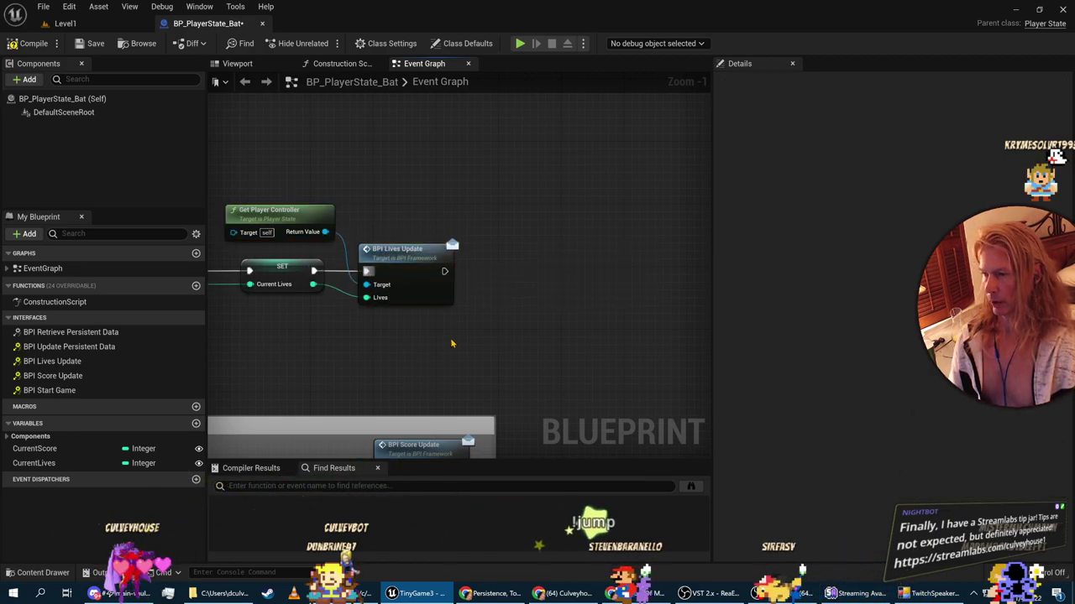
scroll(451, 344, "down", 1)
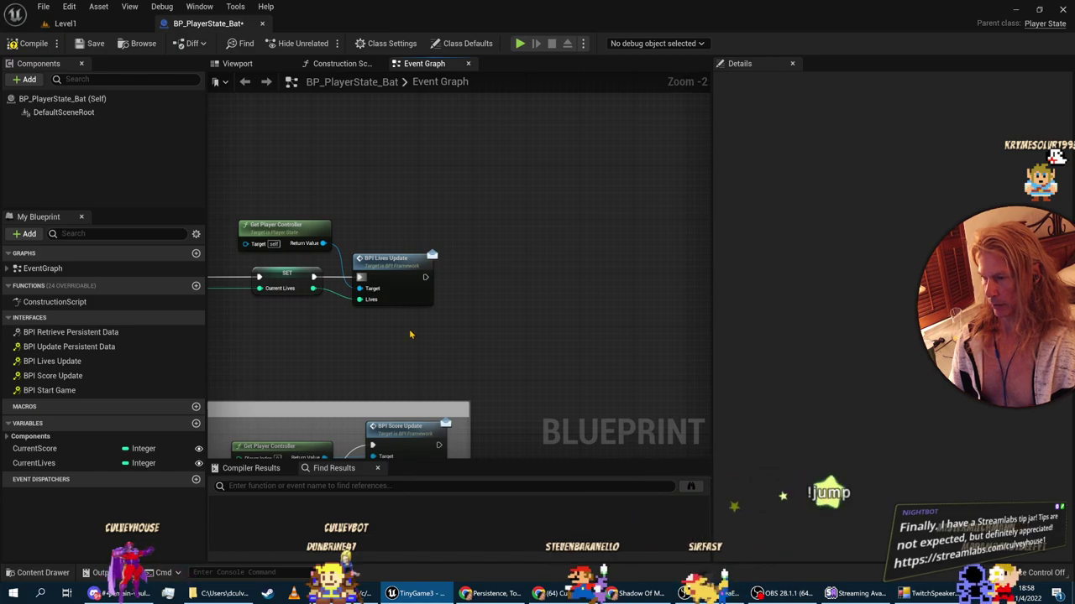
key("alt+Tab")
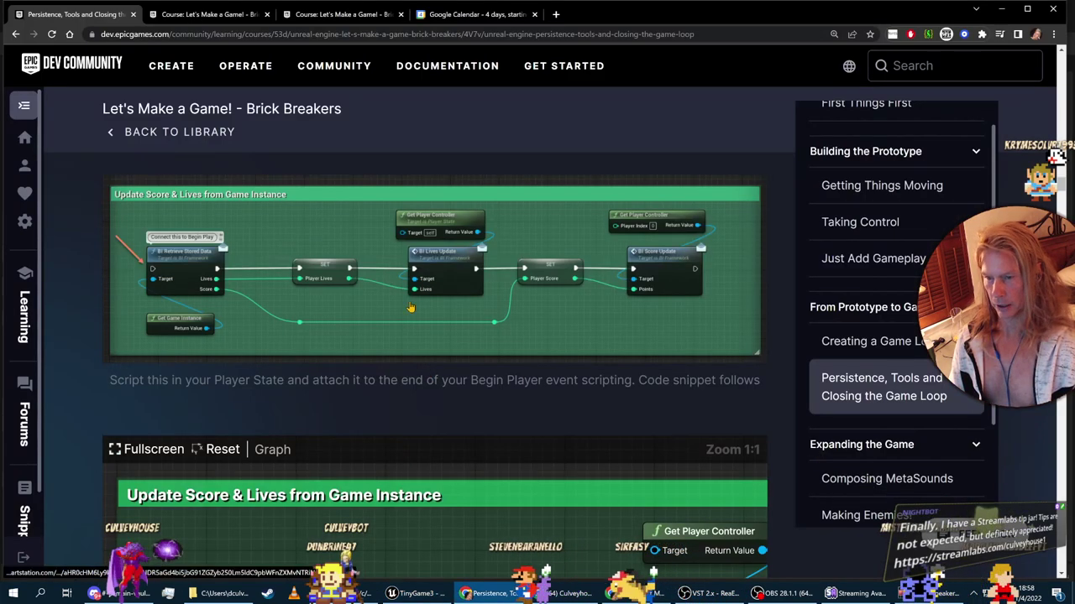
key("alt+Tab")
right_click_drag(370, 155, 487, 118)
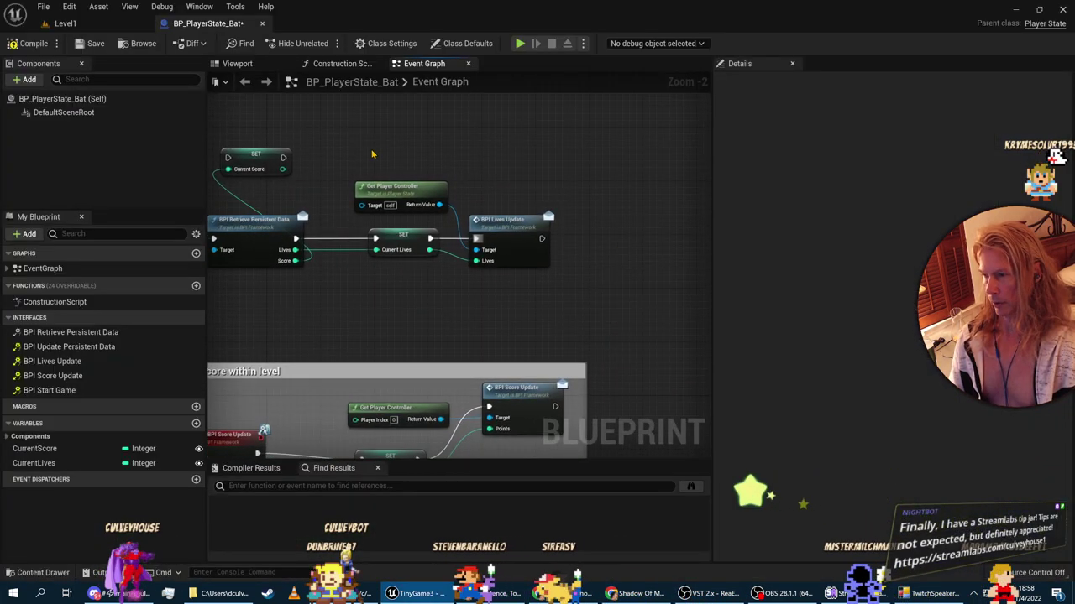
left_click_drag(357, 150, 597, 312)
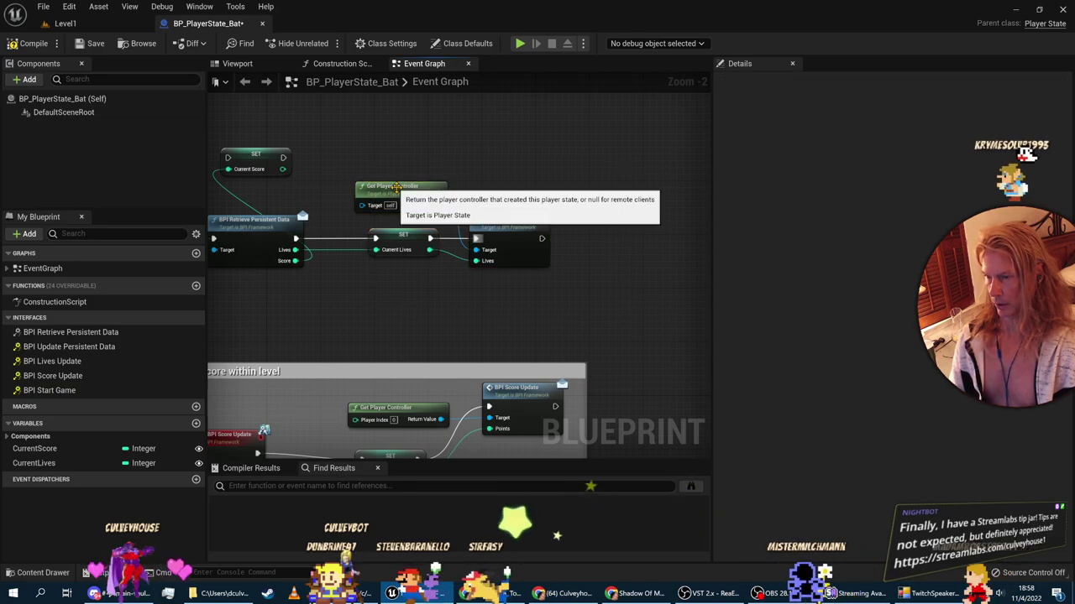
left_click(518, 302)
right_click_drag(518, 302, 445, 317)
Step: Duplicate the Get Player Controller node and make room right of BPI Lives Update
left_click(336, 201)
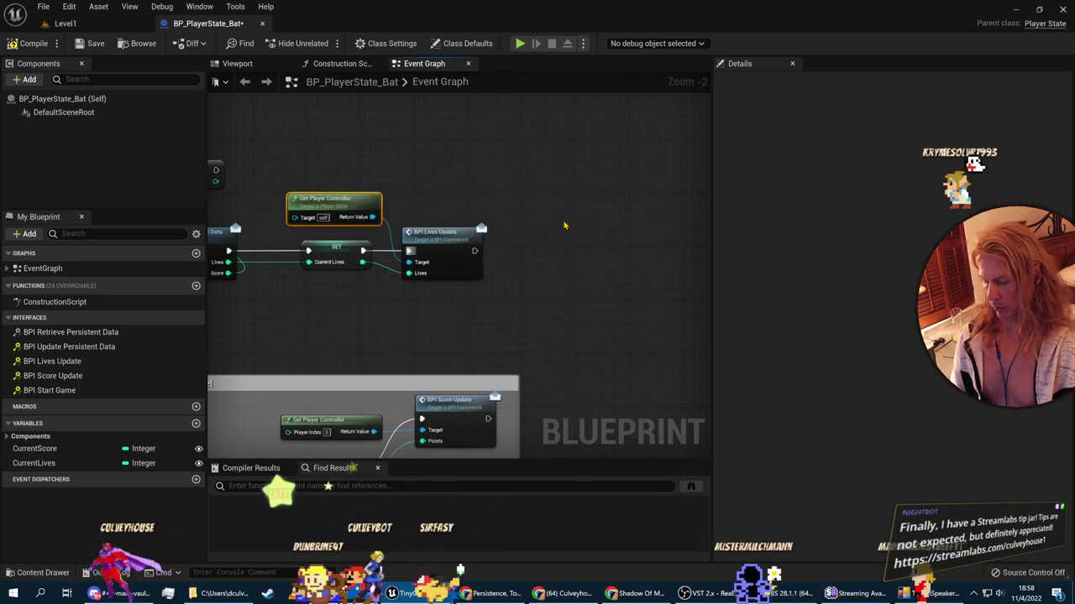
key("ctrl+c")
key("ctrl+v")
left_click_drag(588, 212, 539, 204)
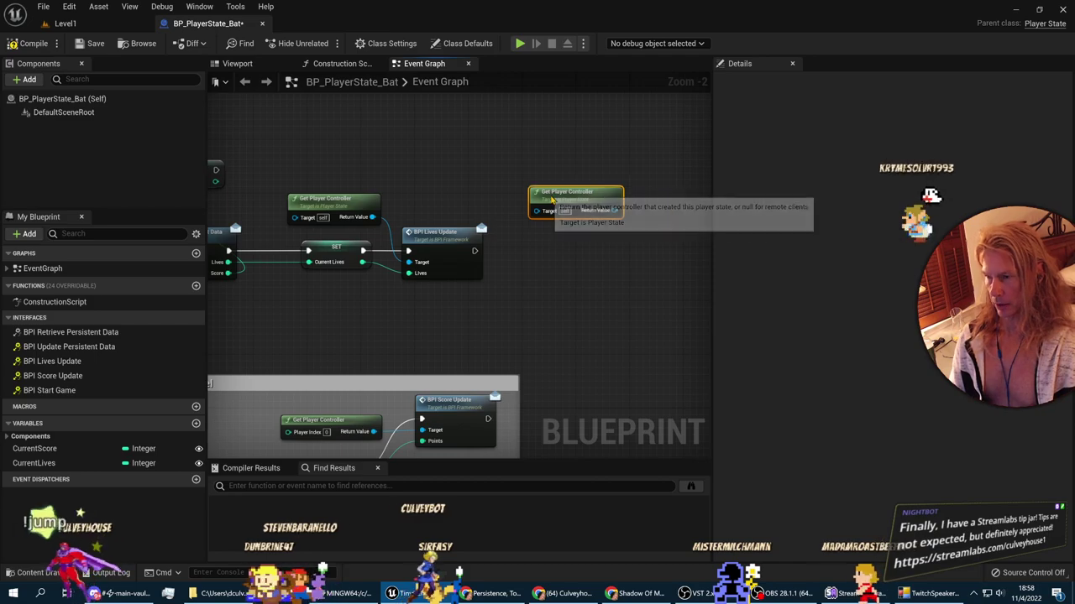
right_click_drag(517, 288, 530, 269)
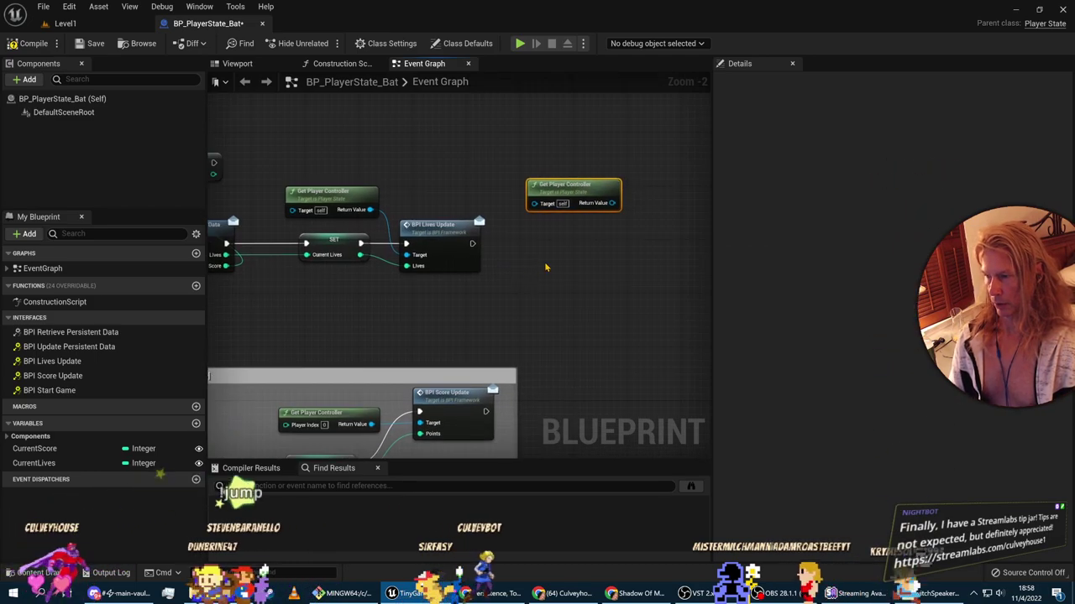
right_click_drag(372, 295, 411, 293)
Step: Add a SET Current Score node after BPI Lives Update, with the copied Get Player Controller above it
left_click_drag(35, 449, 604, 235, "alt")
left_click_drag(525, 238, 567, 239)
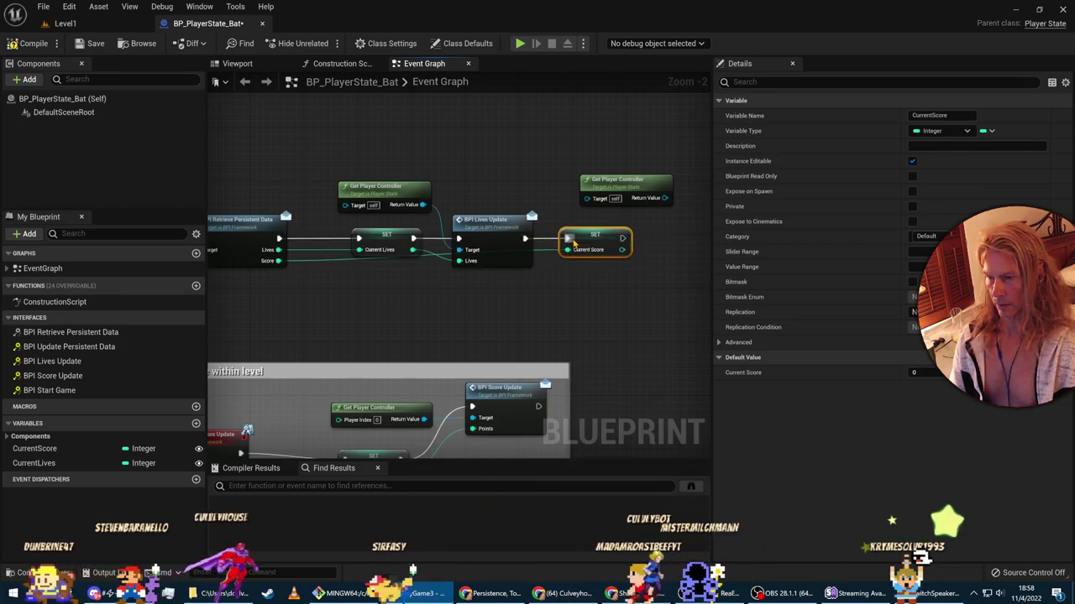
left_click(315, 266)
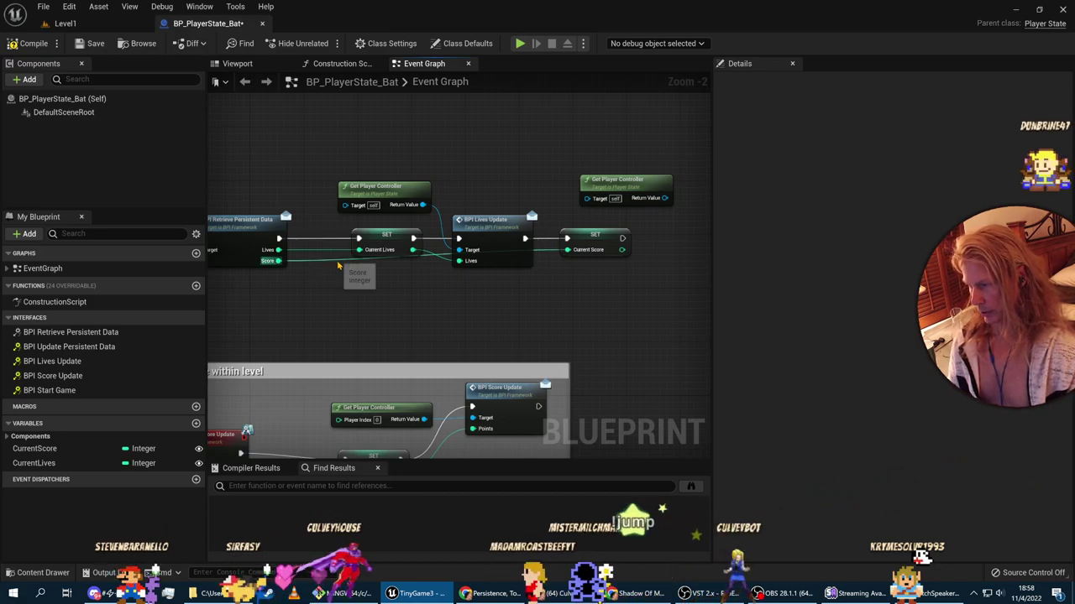
scroll(332, 268, "up", 2)
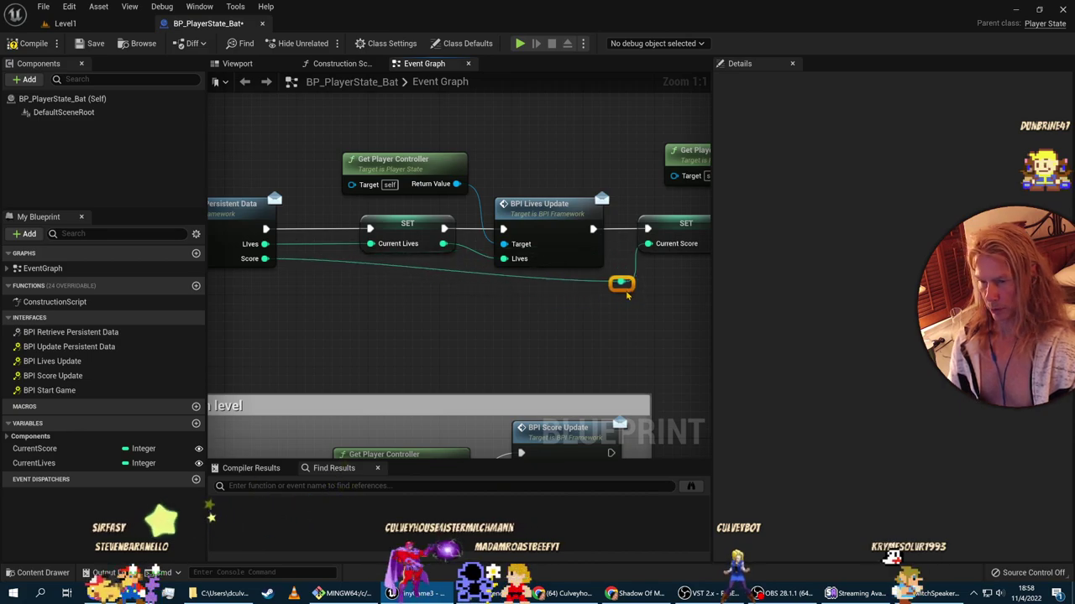
right_click_drag(621, 288, 498, 362)
scroll(503, 359, "down", 4)
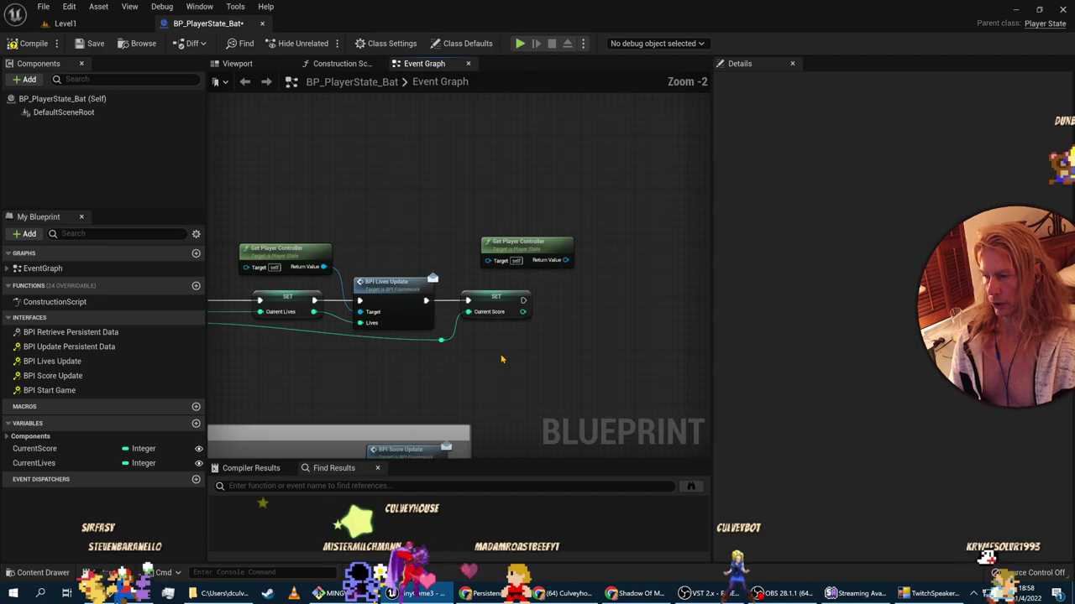
scroll(508, 353, "up", 3)
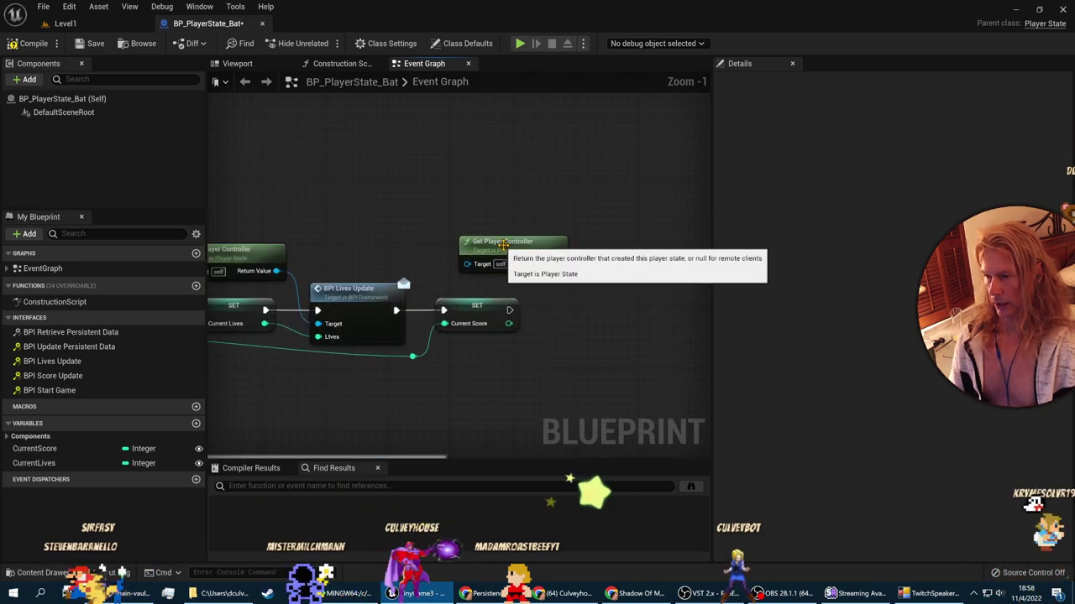
left_click_drag(506, 249, 396, 241)
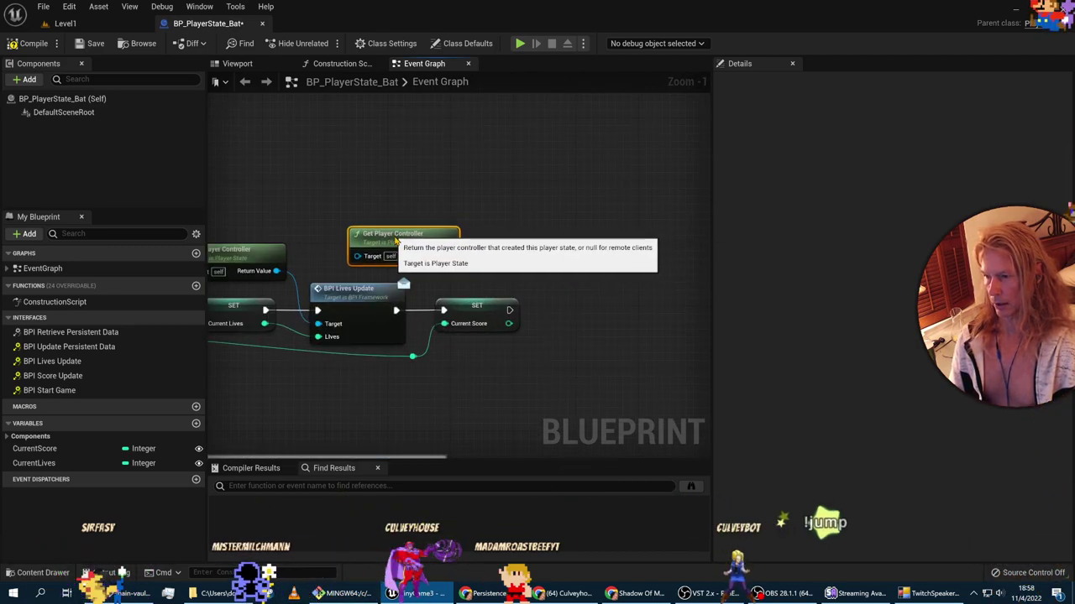
left_click_drag(489, 314, 505, 313)
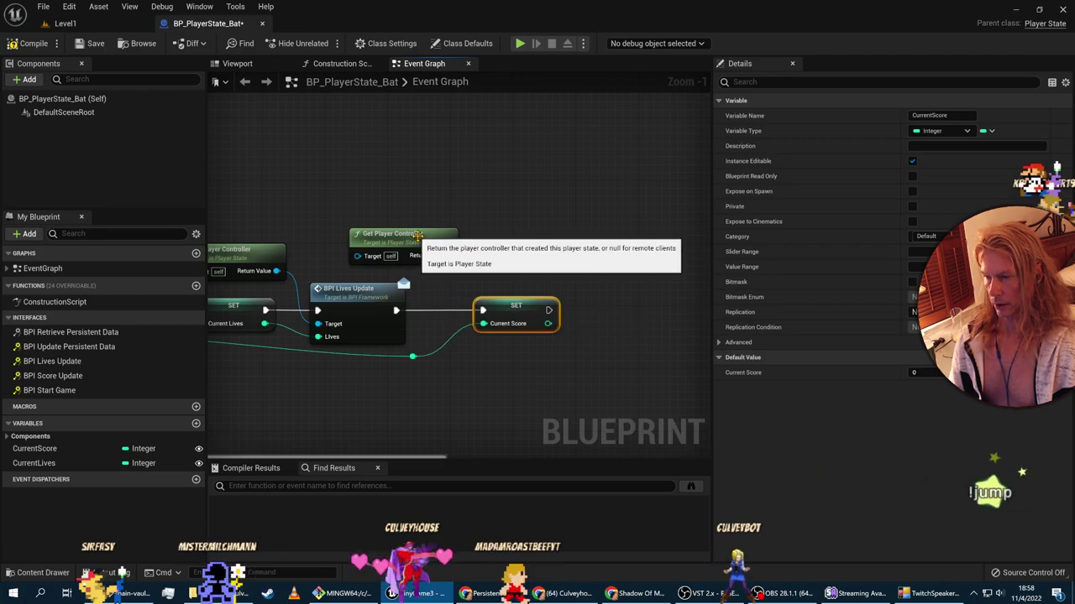
left_click_drag(416, 251, 549, 262)
right_click_drag(549, 263, 464, 322)
Step: Add a BPI Score Update message after SET Current Score, its Target fed by the second Get Player Controller
right_click(467, 317)
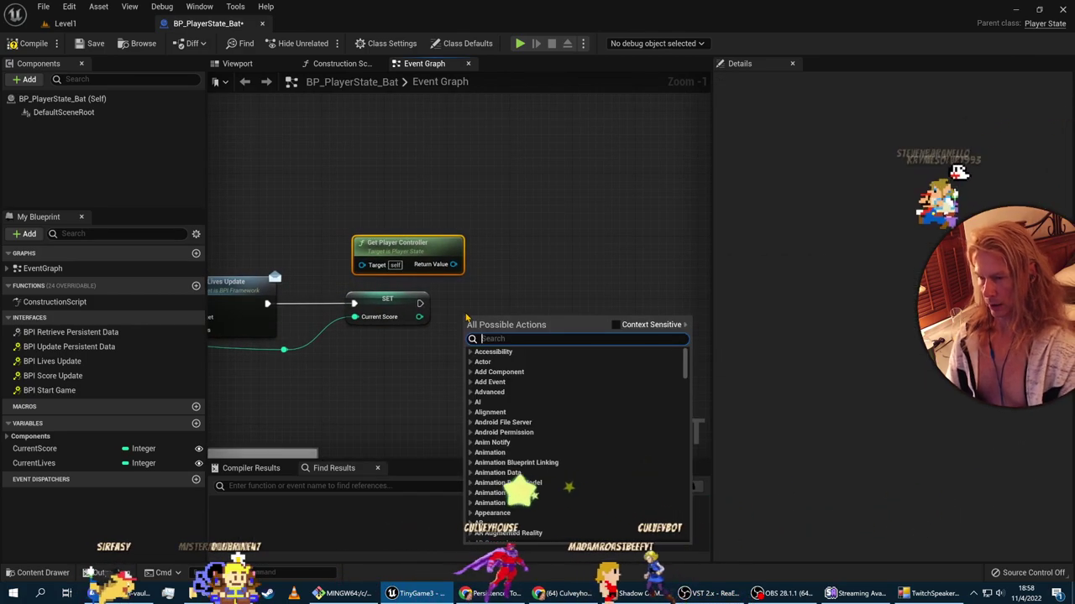
type("bpi score update")
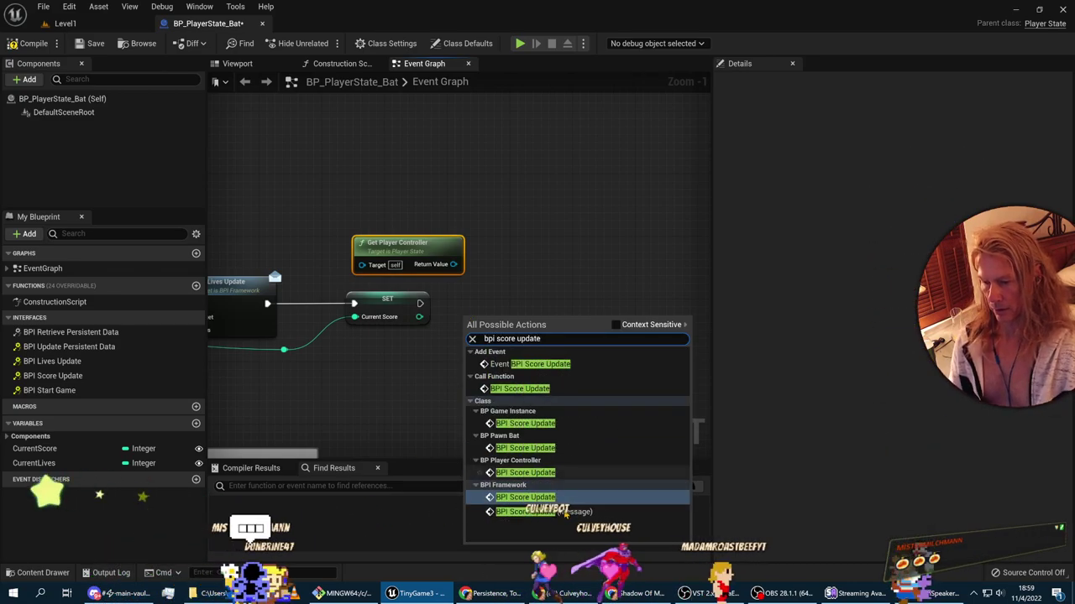
left_click(524, 497)
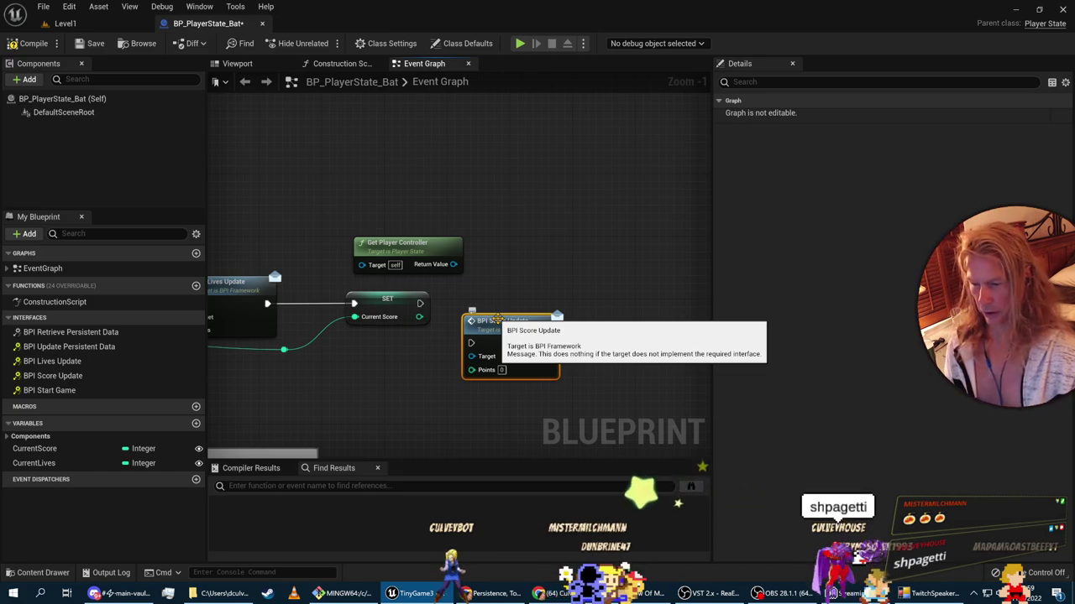
left_click_drag(500, 319, 510, 296)
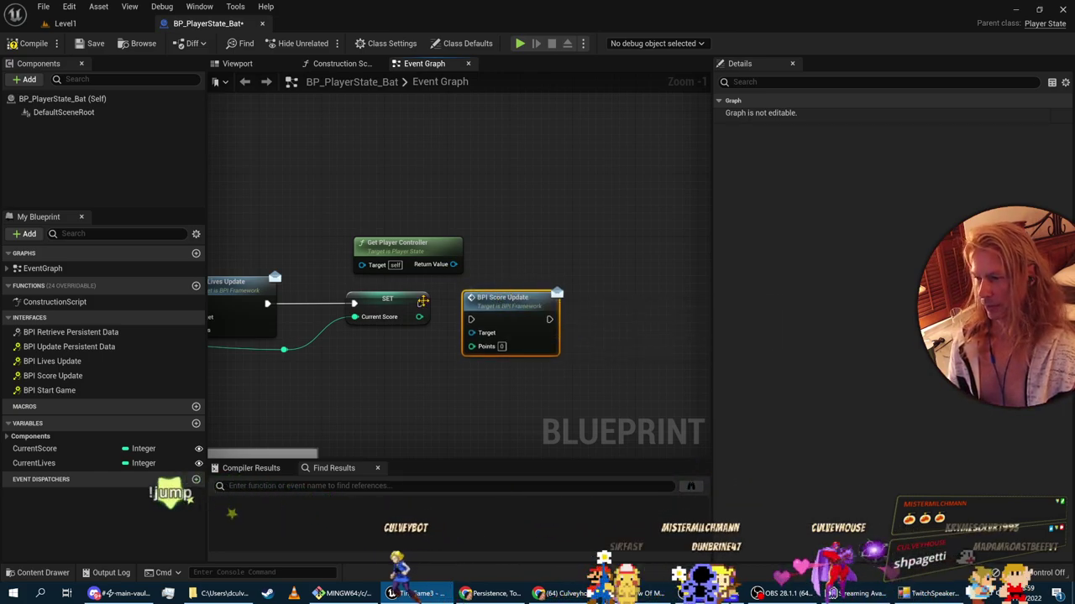
left_click_drag(473, 328, 504, 312)
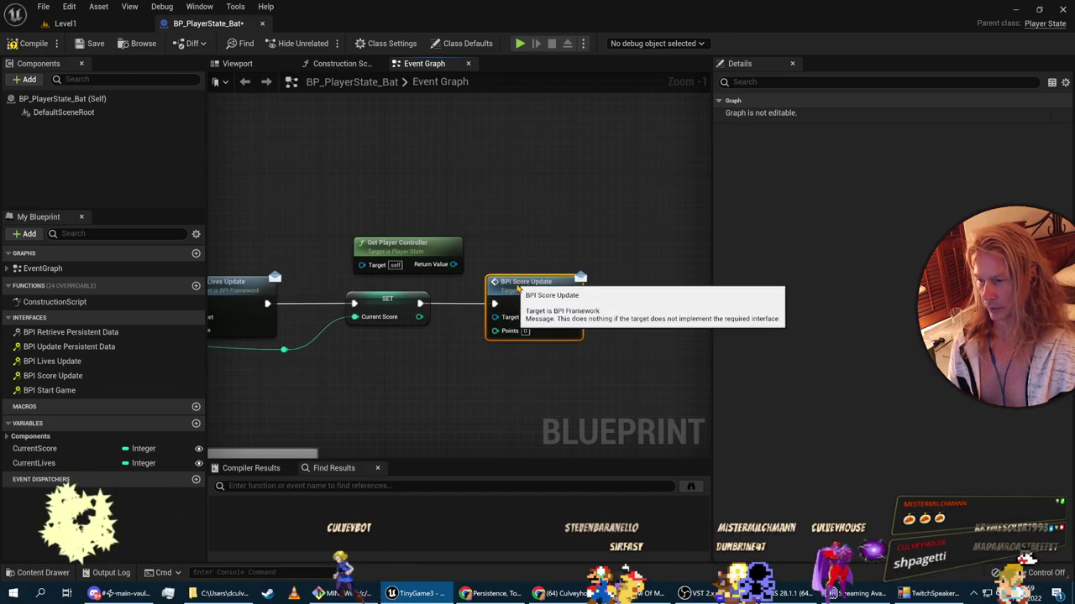
left_click_drag(453, 264, 512, 319)
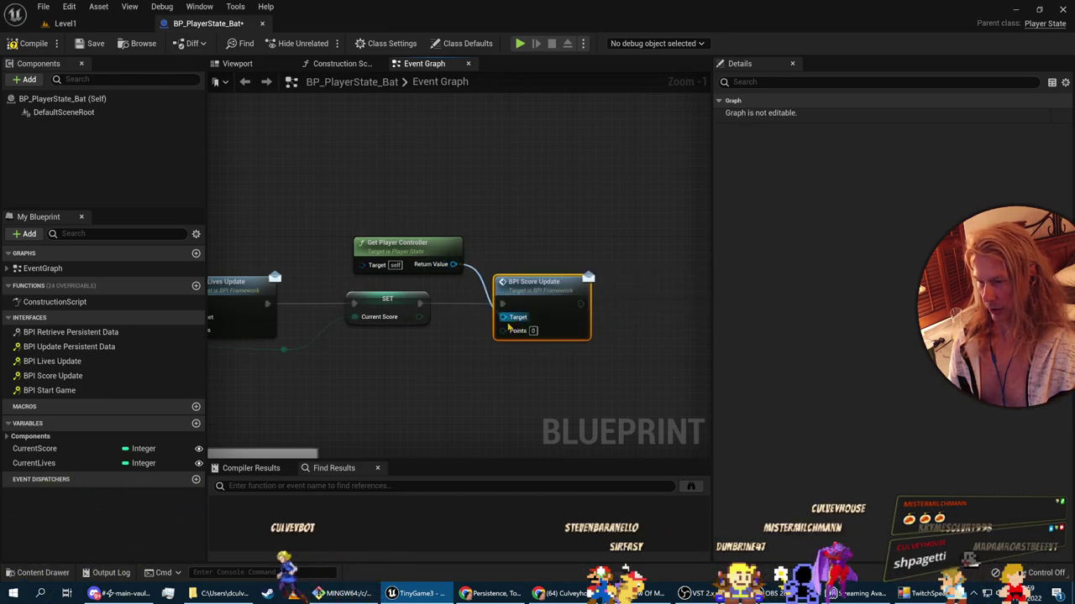
right_click_drag(327, 375, 395, 349)
Step: Compare the BeginPlay chain with the course diagram, panning across Retrieve Persistent Data and BPI Lives Update
key("alt+Tab")
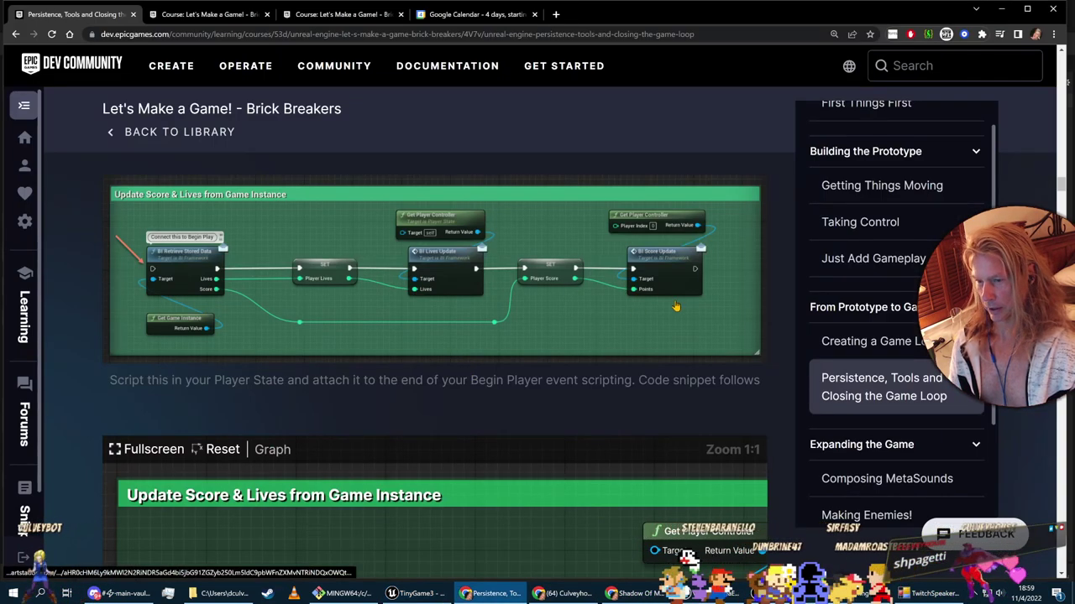
key("alt+Tab")
right_click_drag(415, 345, 609, 195)
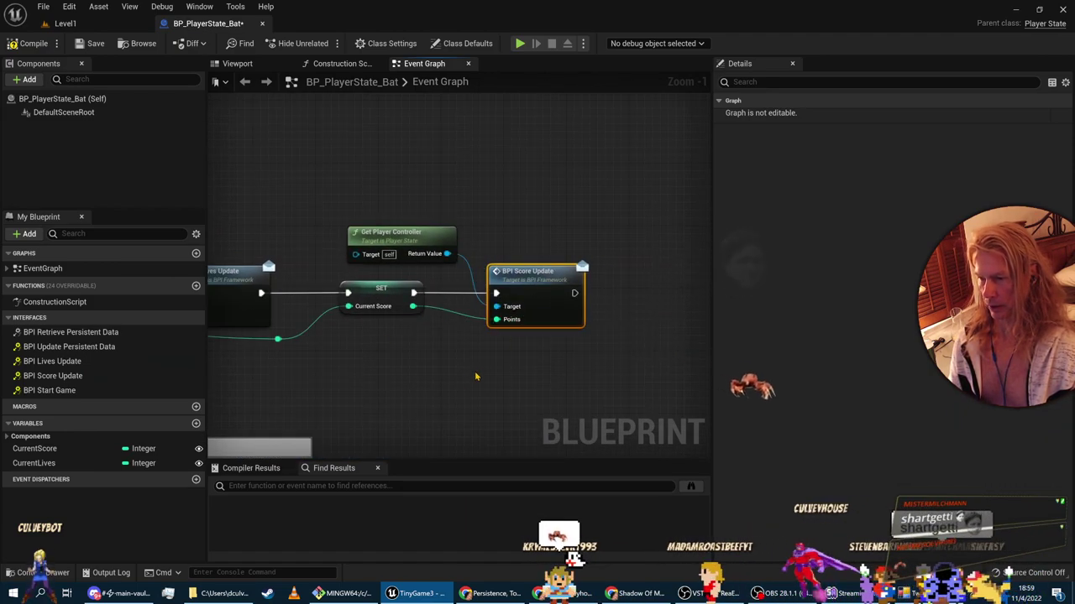
right_click_drag(475, 377, 543, 347)
scroll(455, 391, "down", 1)
right_click_drag(404, 359, 484, 360)
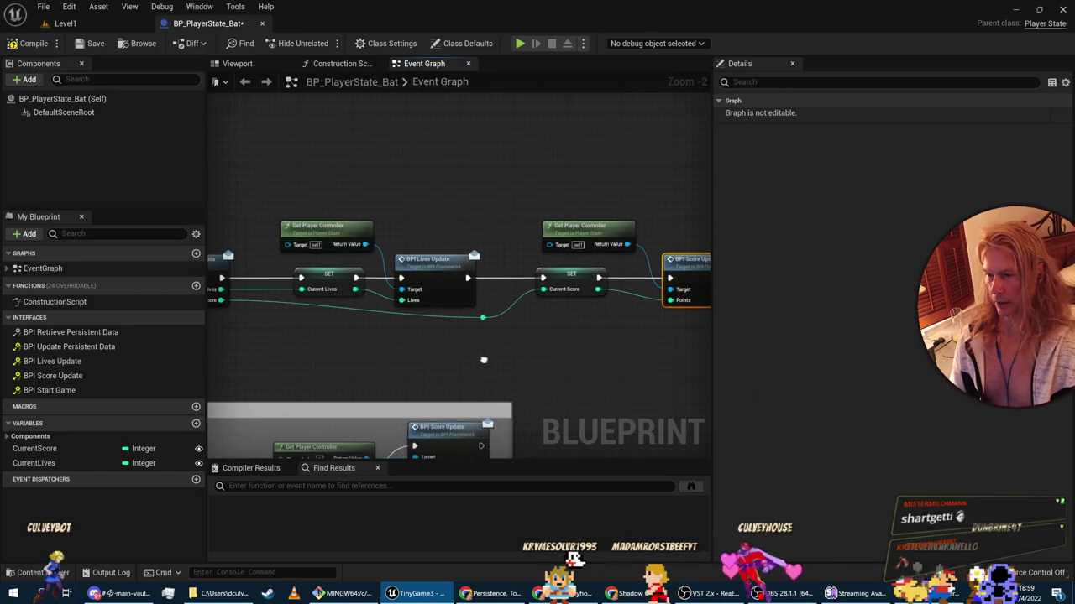
Step: Recheck the course diagram, then compile BP_PlayerState_Bat from Event BeginPlay
key("alt+Tab")
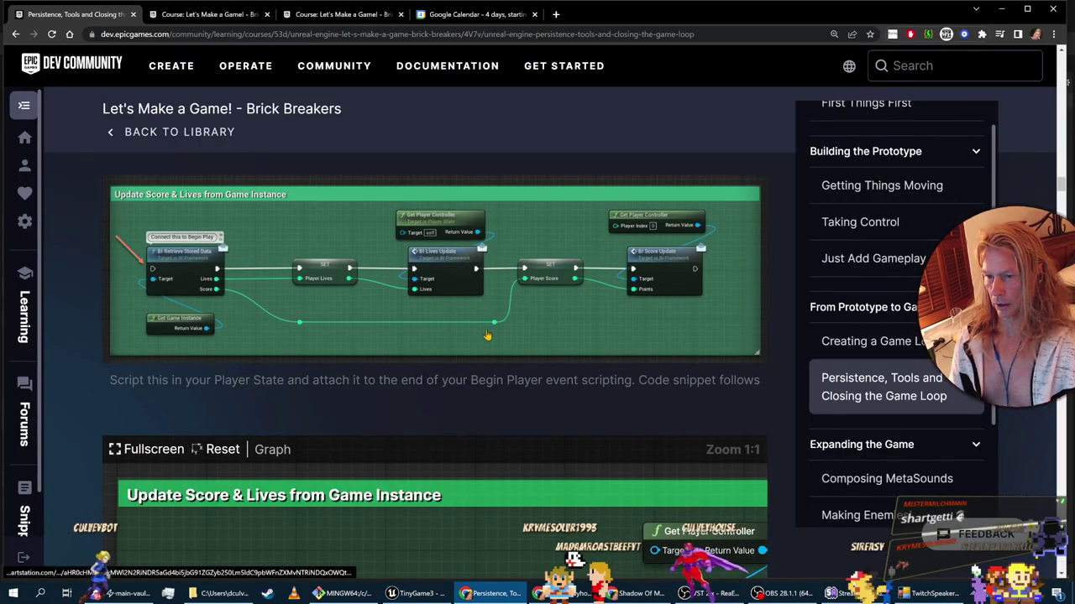
key("alt+Tab")
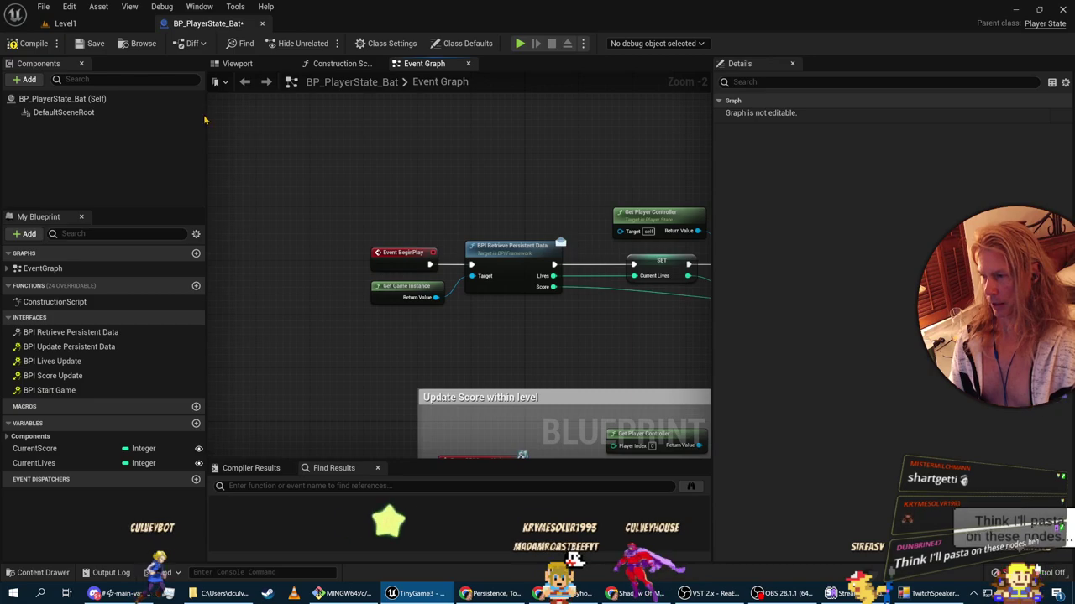
left_click(34, 44)
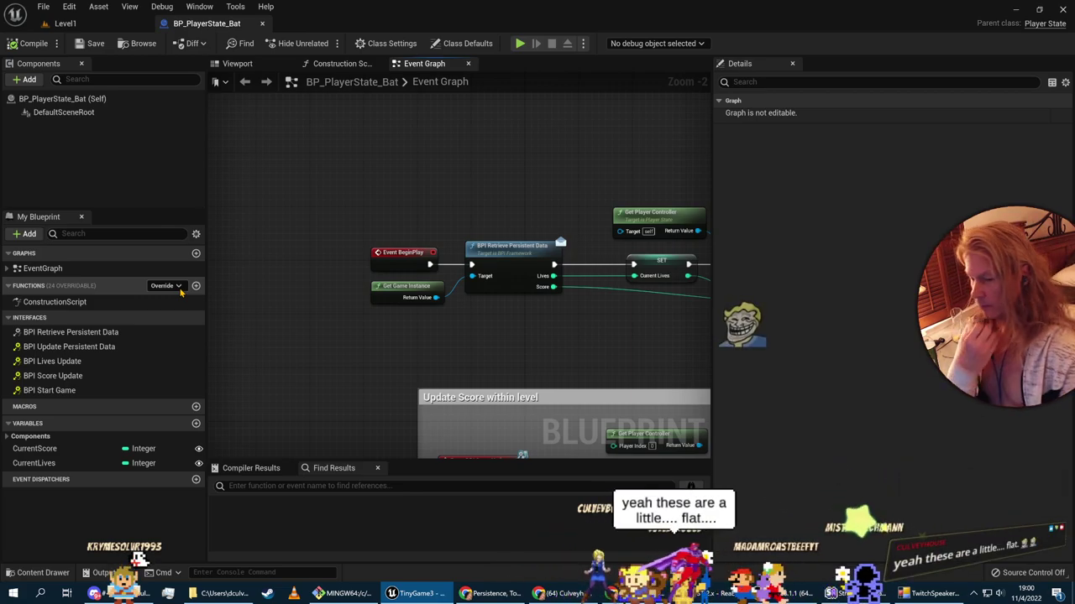
Step: Check the chain against the Update Score & Lives reference, then marquee-select the whole BeginPlay node row
scroll(365, 307, "down", 3)
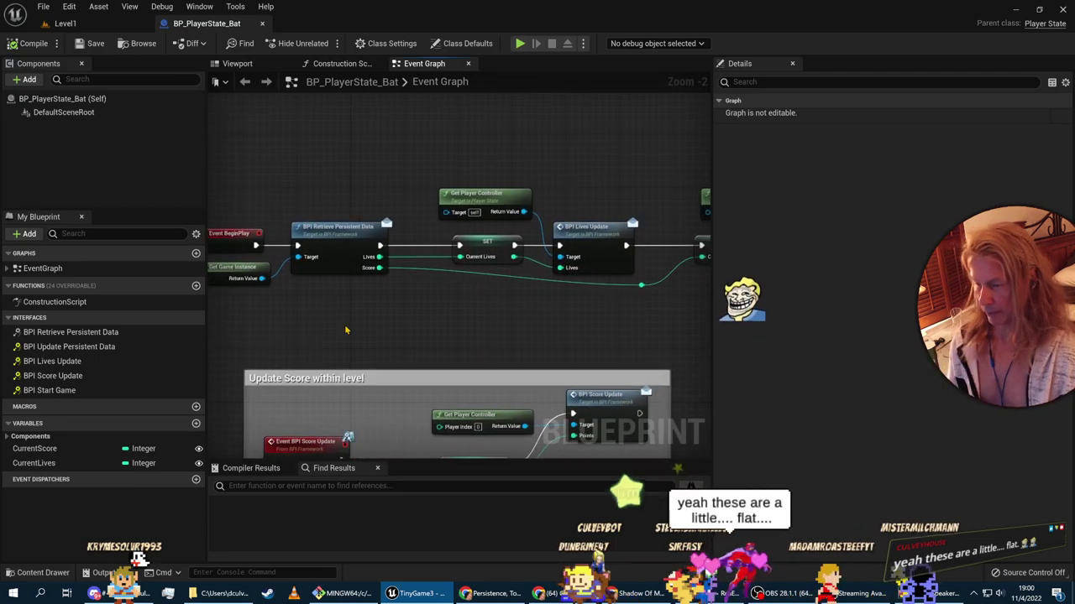
left_click_drag(282, 228, 668, 290)
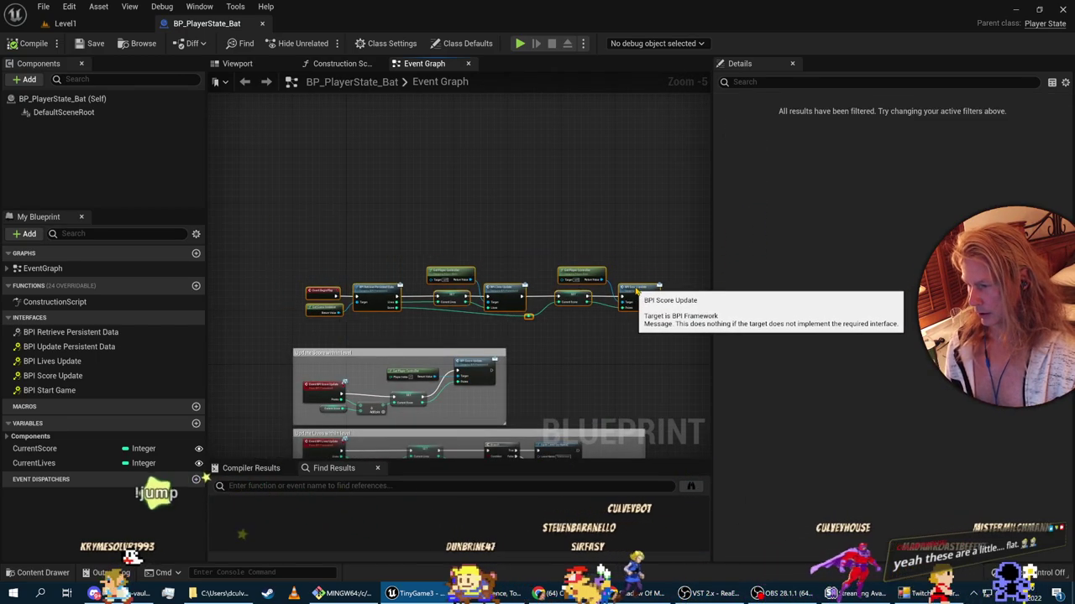
key("alt+Tab")
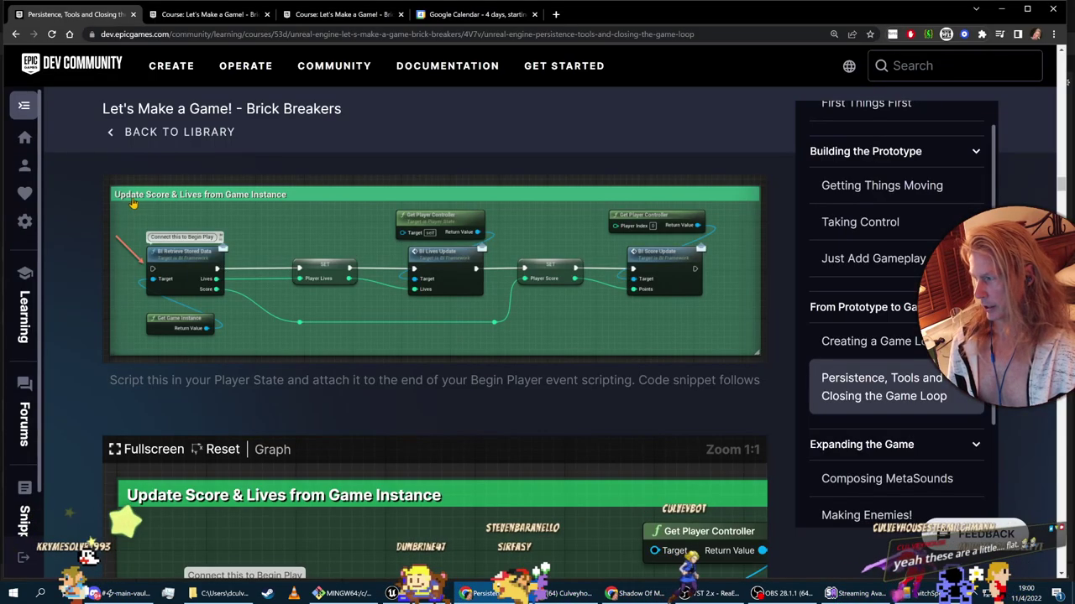
key("alt+Tab")
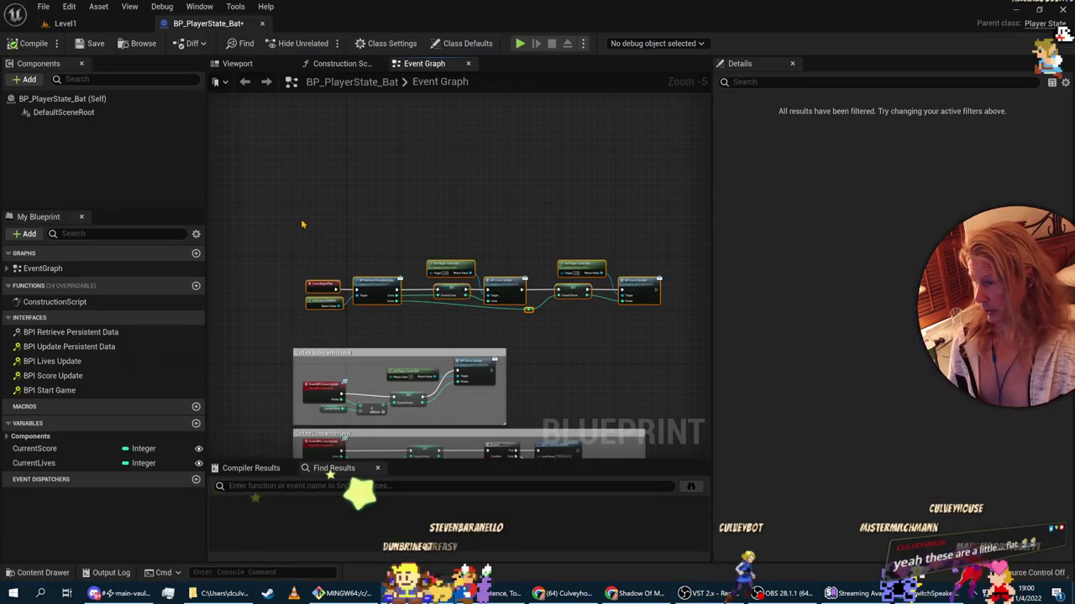
left_click_drag(711, 347, 619, 329)
Step: Create a comment from the selected nodes titled 'Update level score & lives from persistent game instance data'
right_click(588, 290)
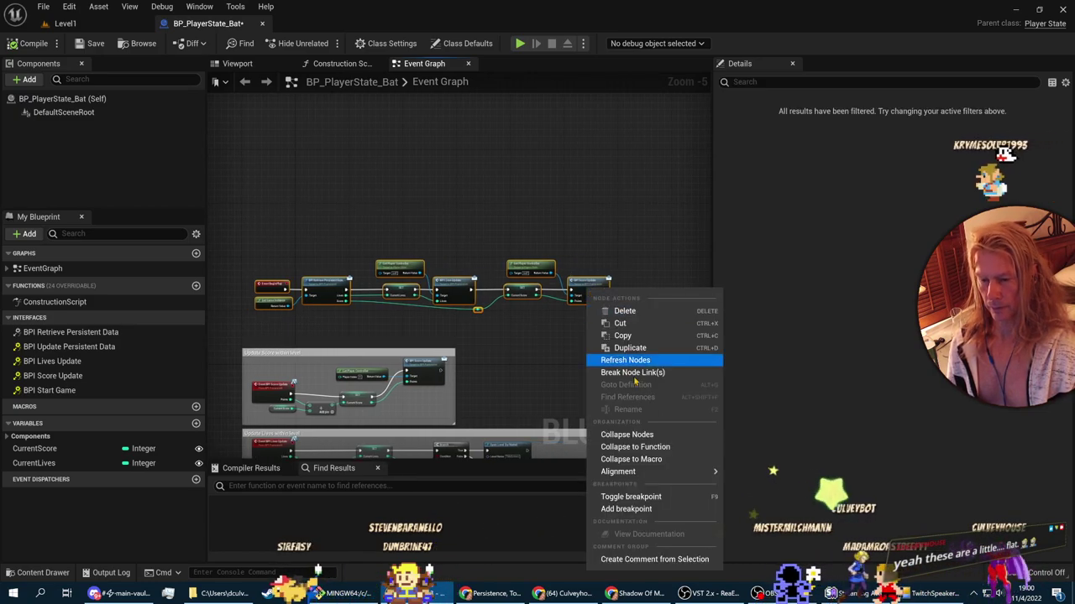
left_click(621, 559)
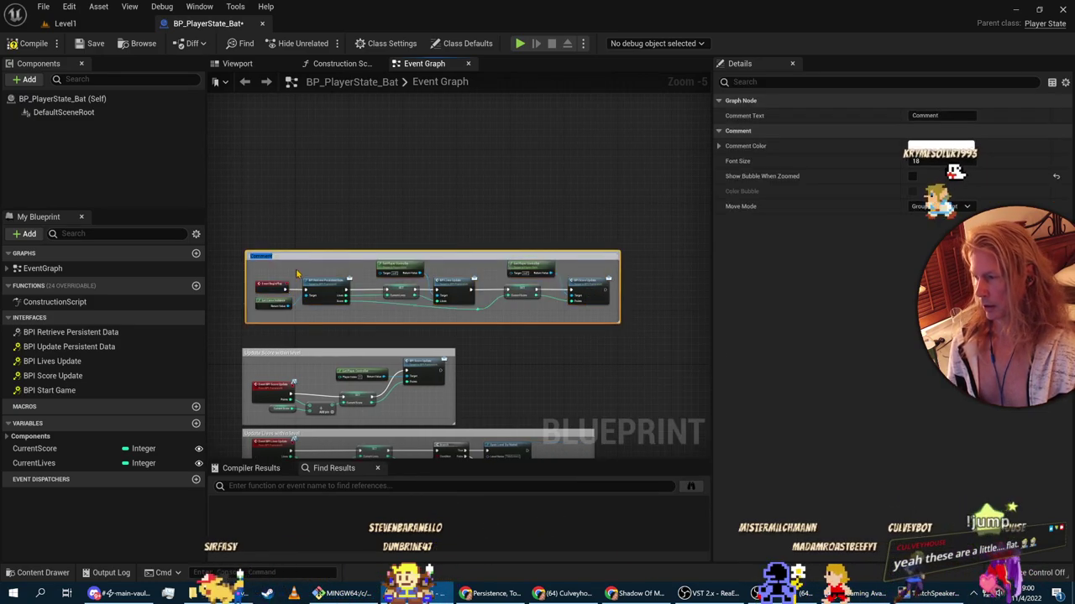
type("Update level score & li")
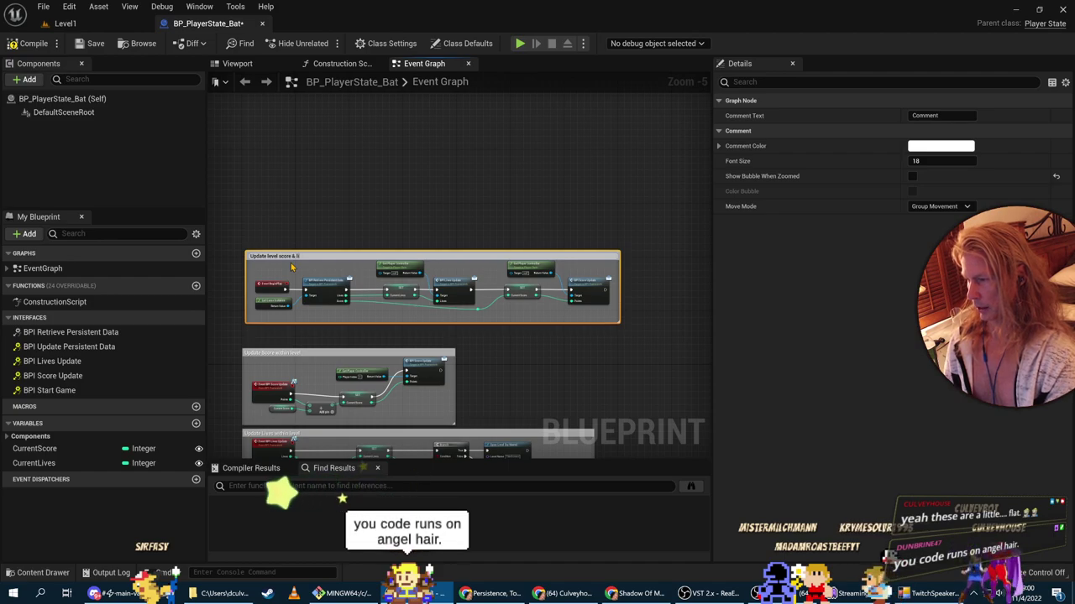
type("ves from persi")
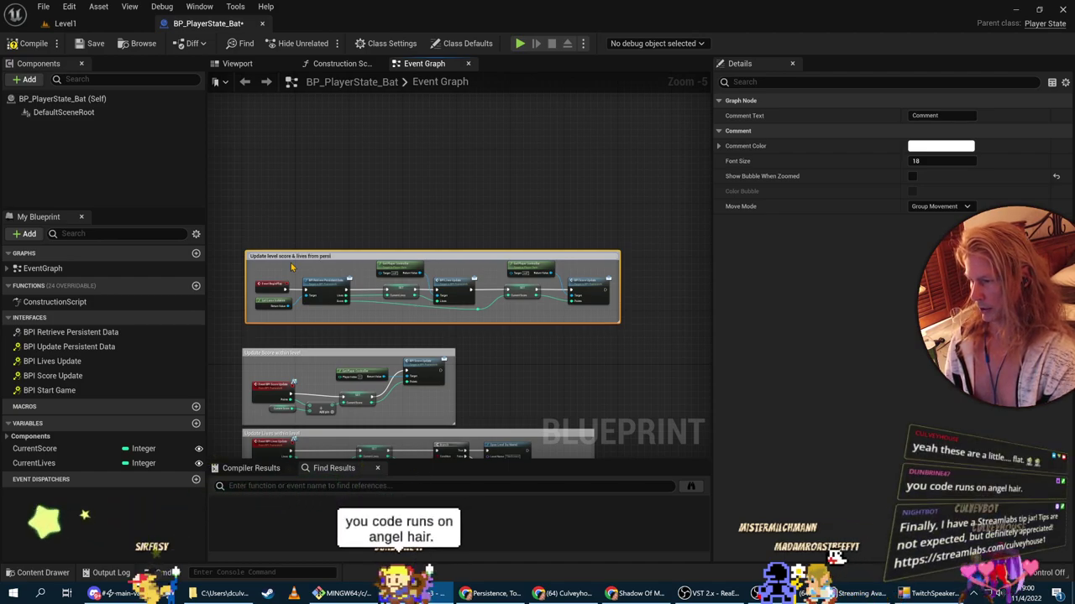
type("stent ga")
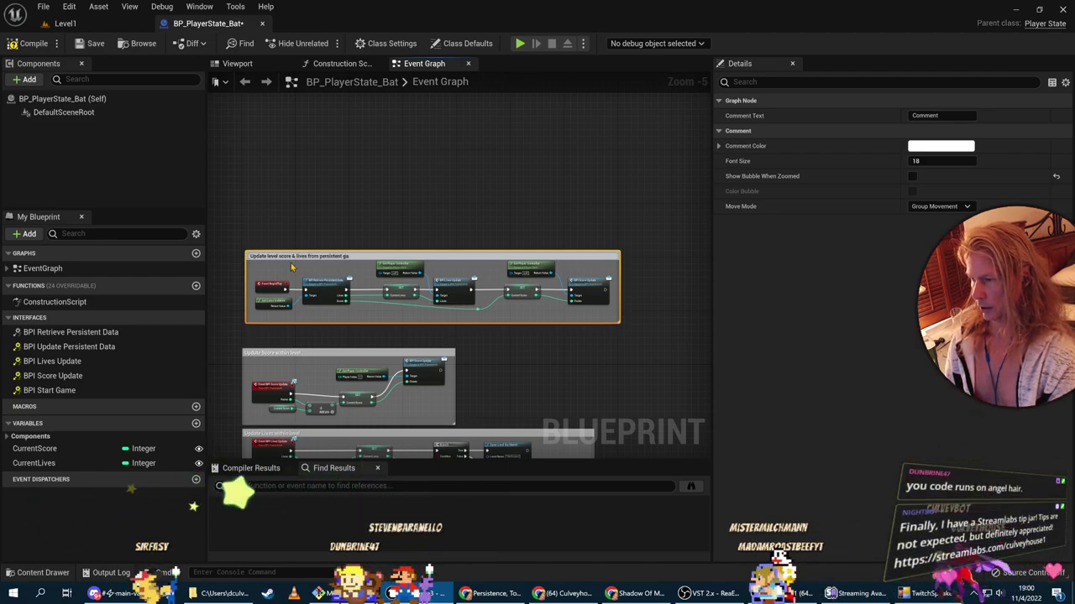
type("me instance dat")
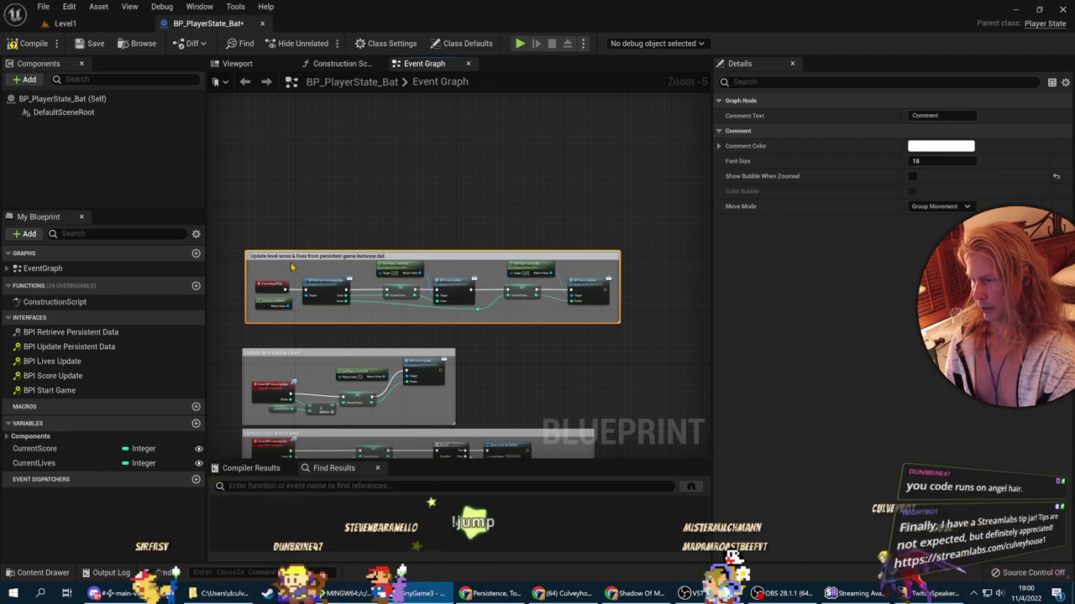
type("a")
key("Return")
scroll(356, 287, "up", 1)
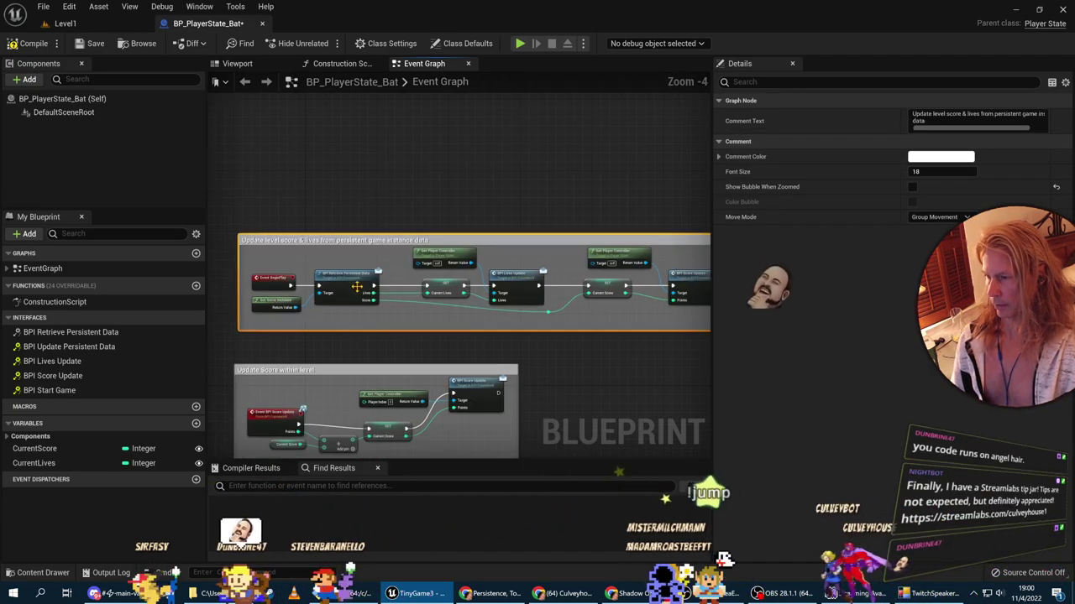
left_click(559, 378)
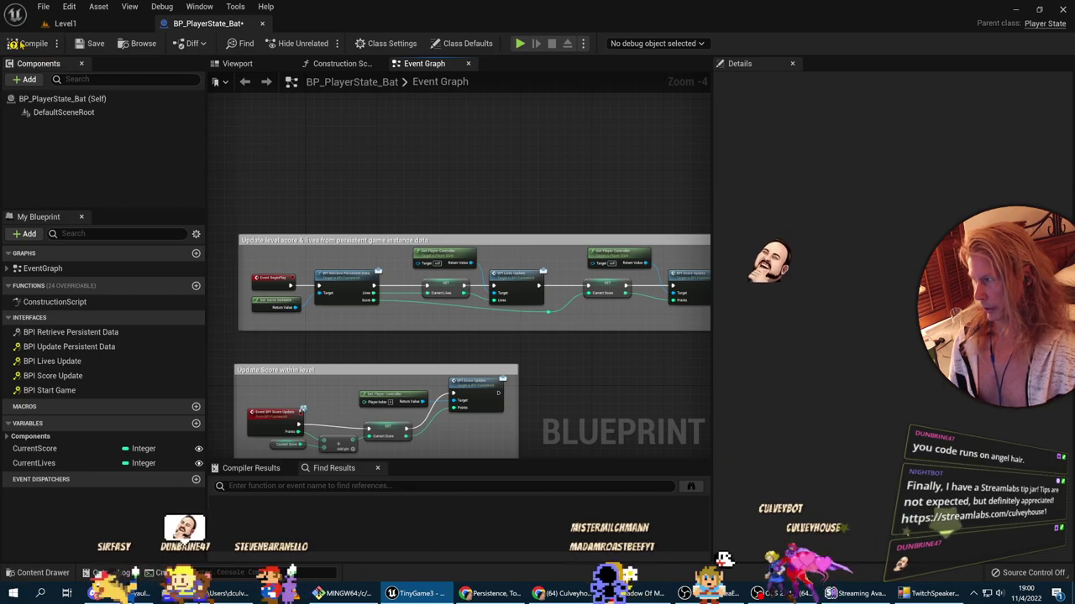
Step: Pan and zoom out the event graph to view all three comment boxes, including Update Lives within level
right_click_drag(624, 389, 590, 401)
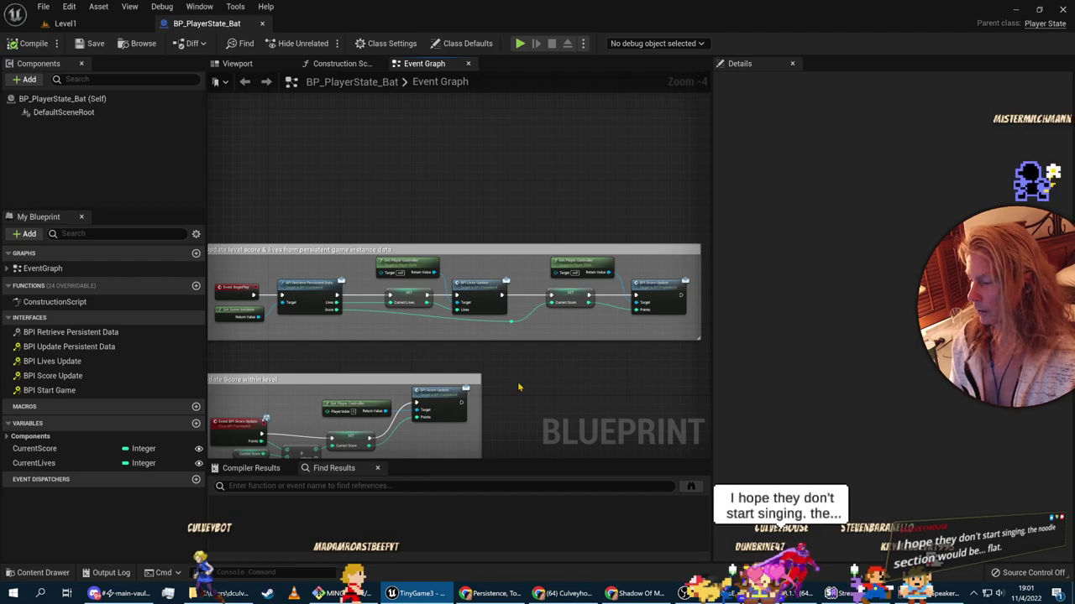
right_click_drag(580, 378, 554, 175)
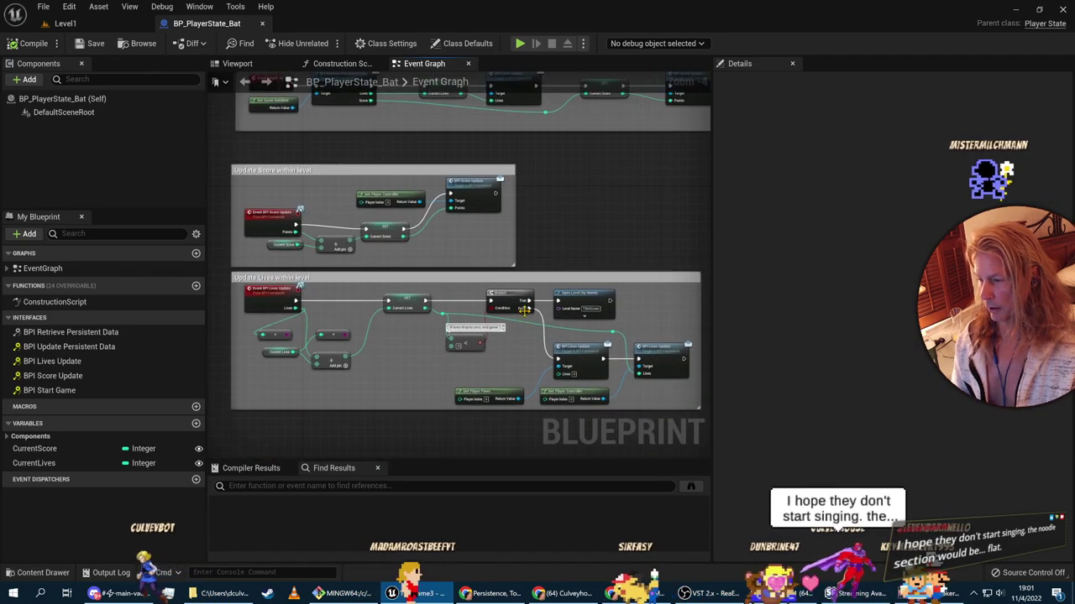
scroll(437, 440, "down", 1)
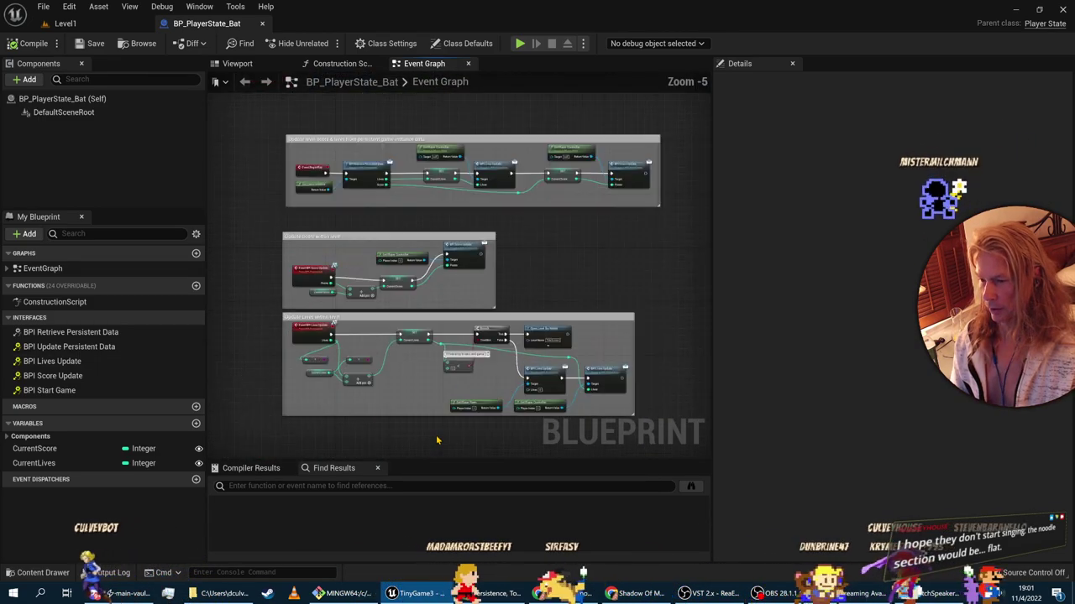
Step: Back on the course page, pan the reference snippet across its lives update and score nodes
key("alt+Tab")
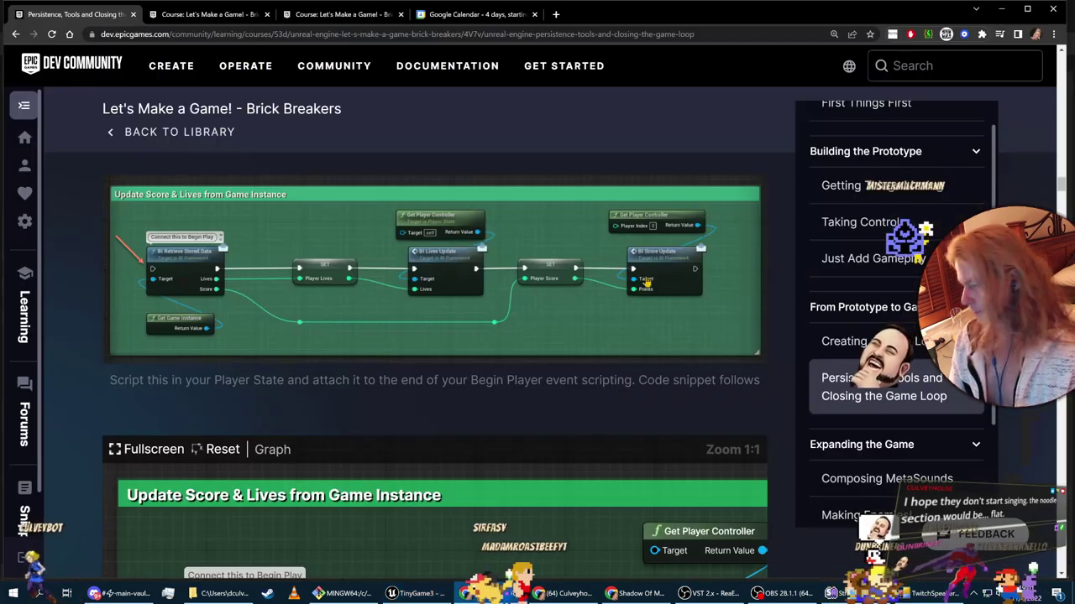
scroll(288, 330, "down", 1)
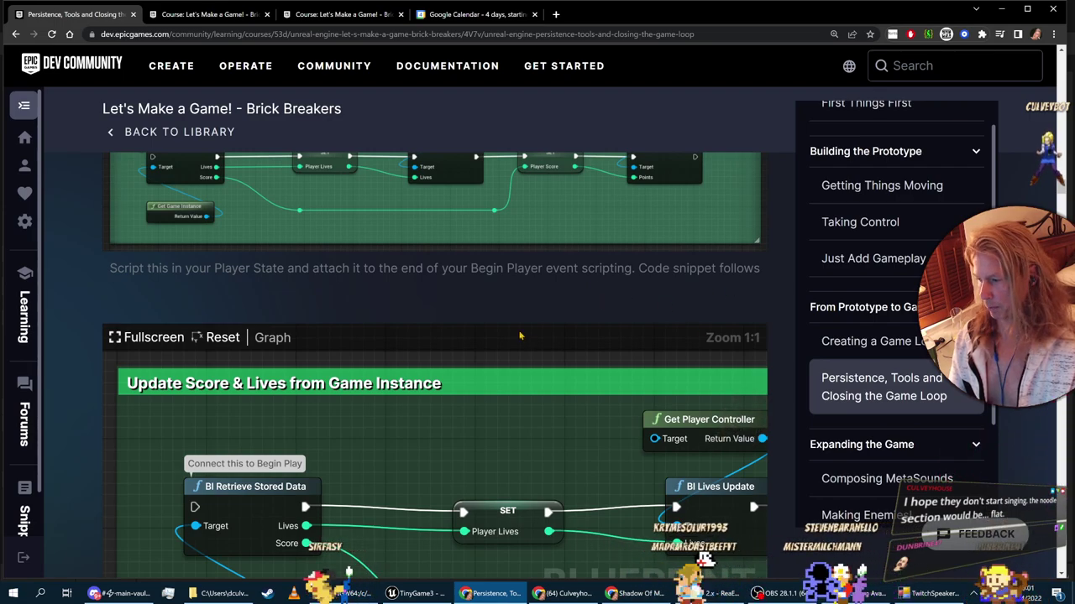
scroll(520, 336, "down", 2)
scroll(486, 367, "down", 3)
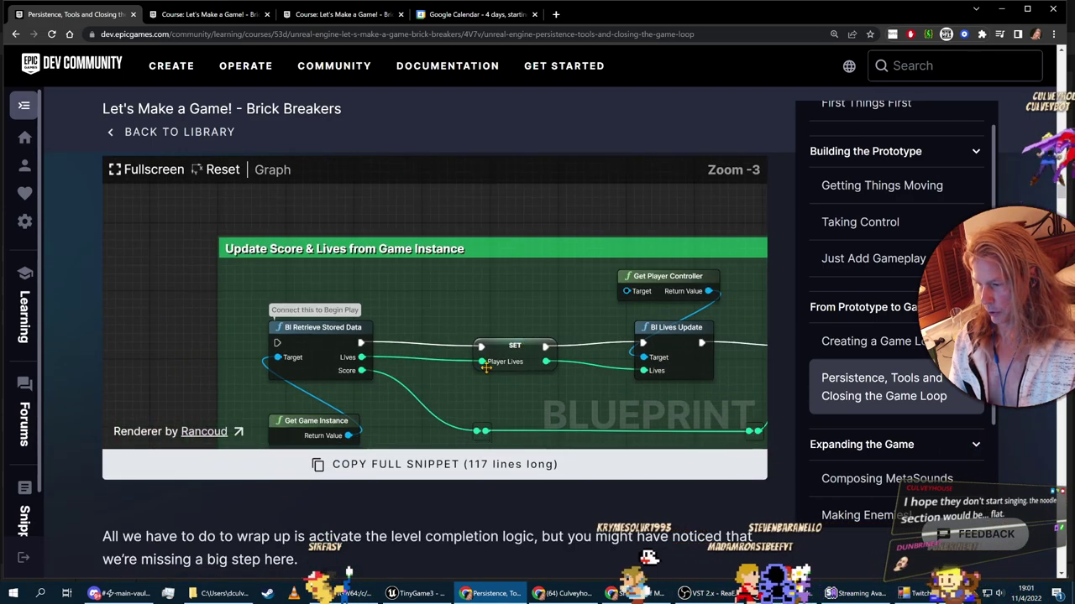
left_click_drag(485, 367, 195, 351)
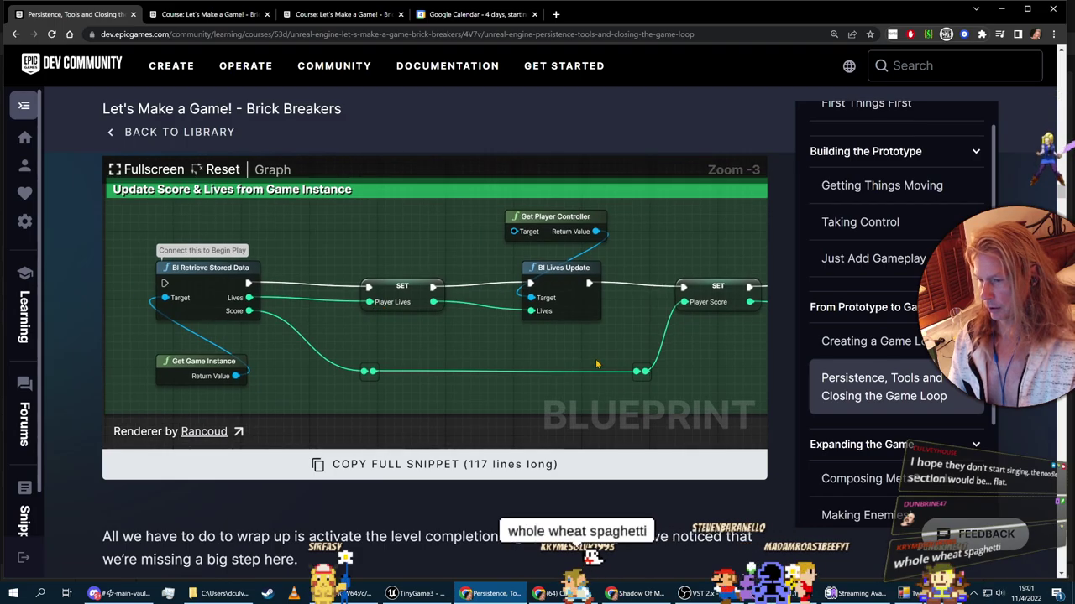
left_click_drag(596, 364, 484, 381)
Step: Scroll down the article past the level-completion discussion to the On Workflows section
mouse_move(560, 131)
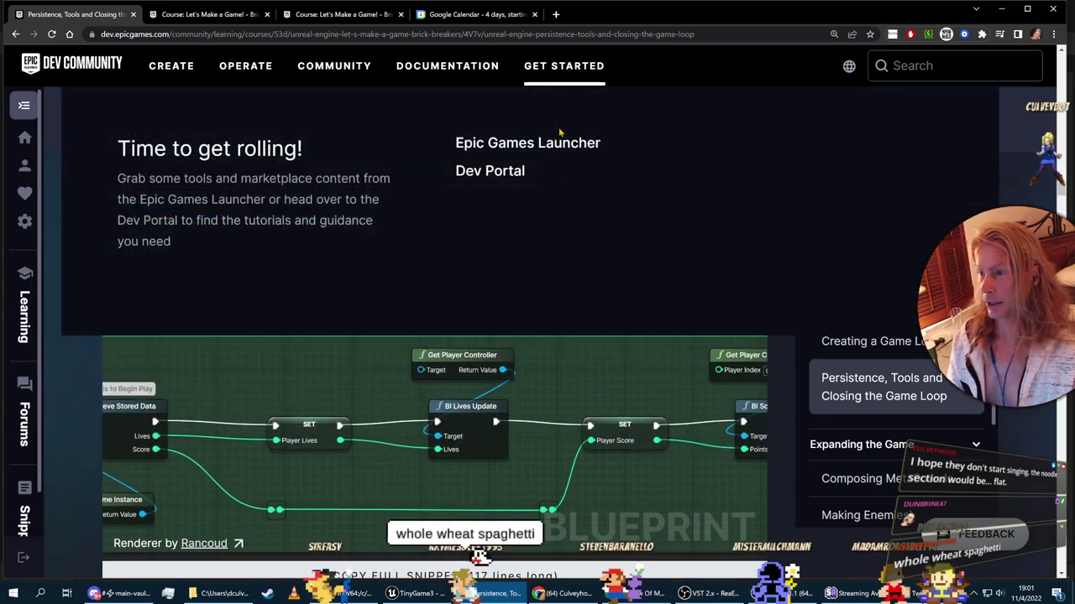
scroll(792, 426, "up", 3)
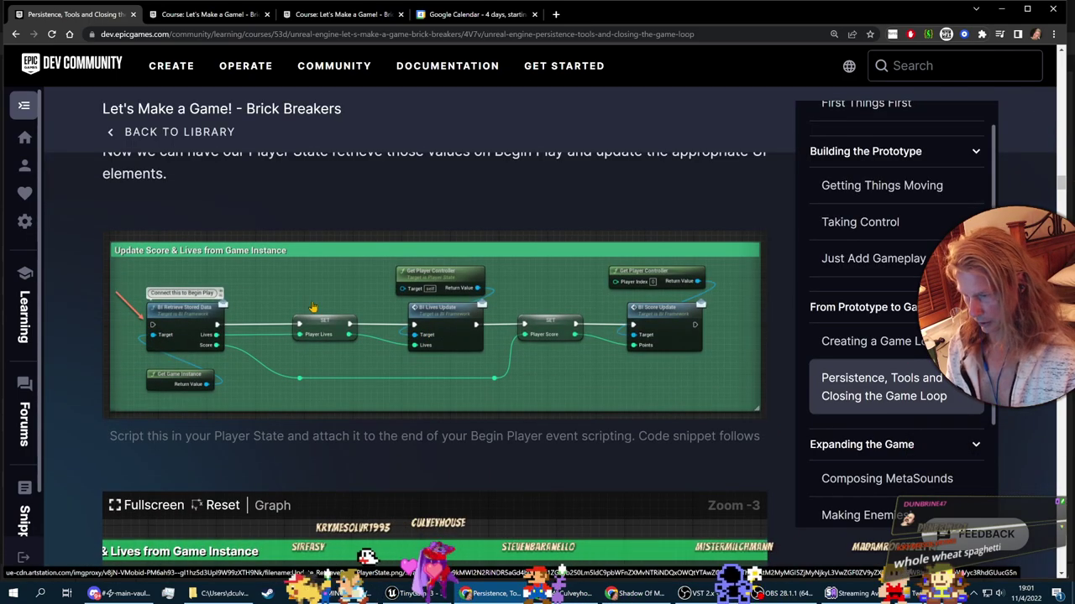
scroll(312, 308, "down", 3)
left_click_drag(605, 419, 564, 401)
scroll(563, 401, "down", 5)
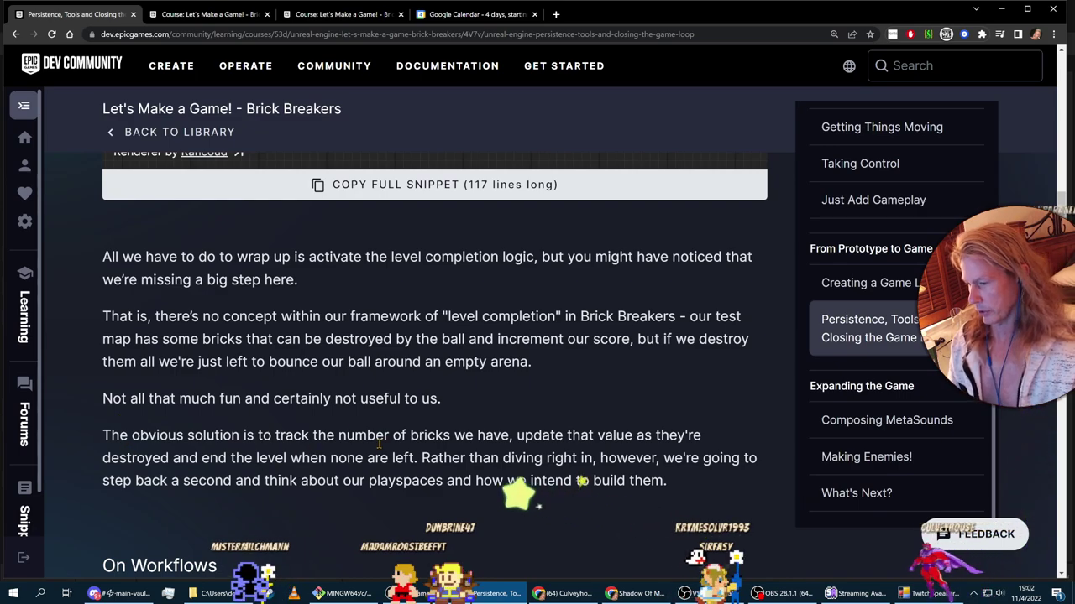
scroll(538, 428, "down", 1)
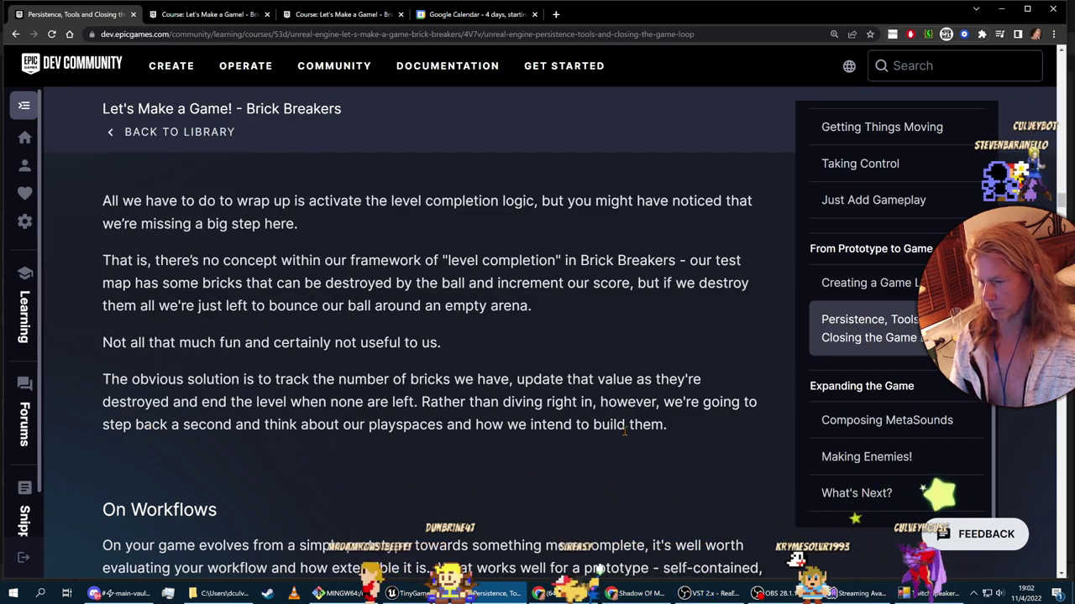
scroll(654, 458, "down", 2)
scroll(529, 415, "down", 1)
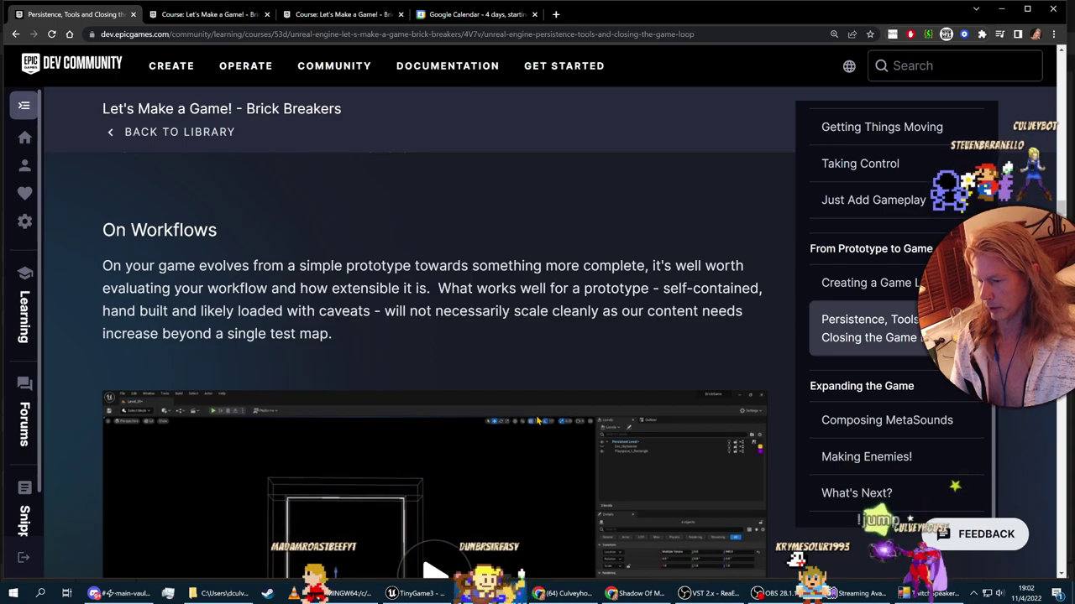
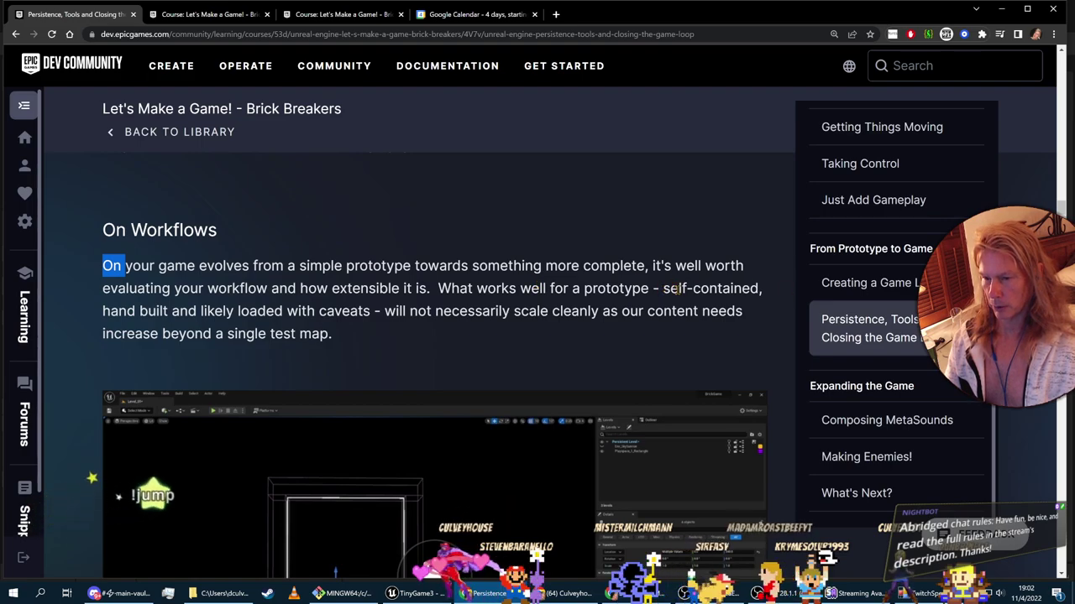
Step: Scroll the Brick Breakers tutorial down to the Tools section and play the Brick Spawner demo video
left_click_drag(438, 288, 560, 287)
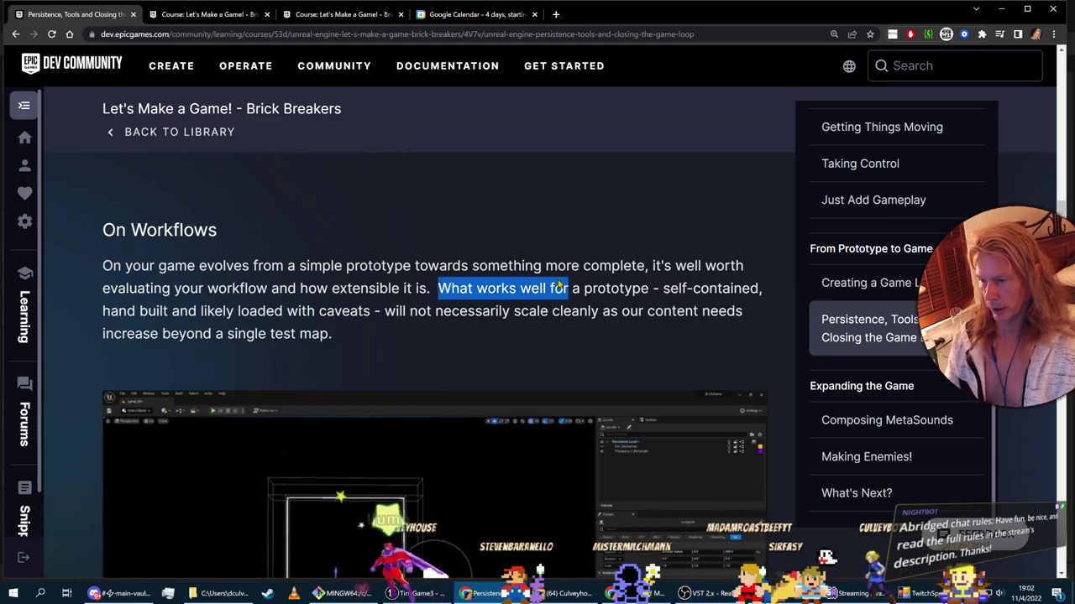
left_click(170, 330)
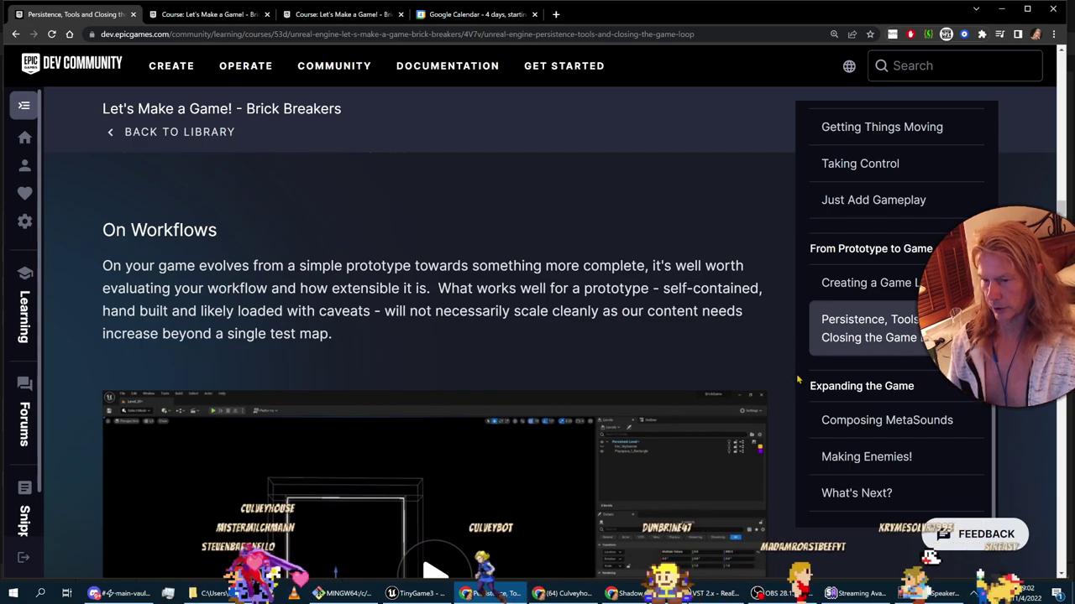
scroll(794, 409, "down", 3)
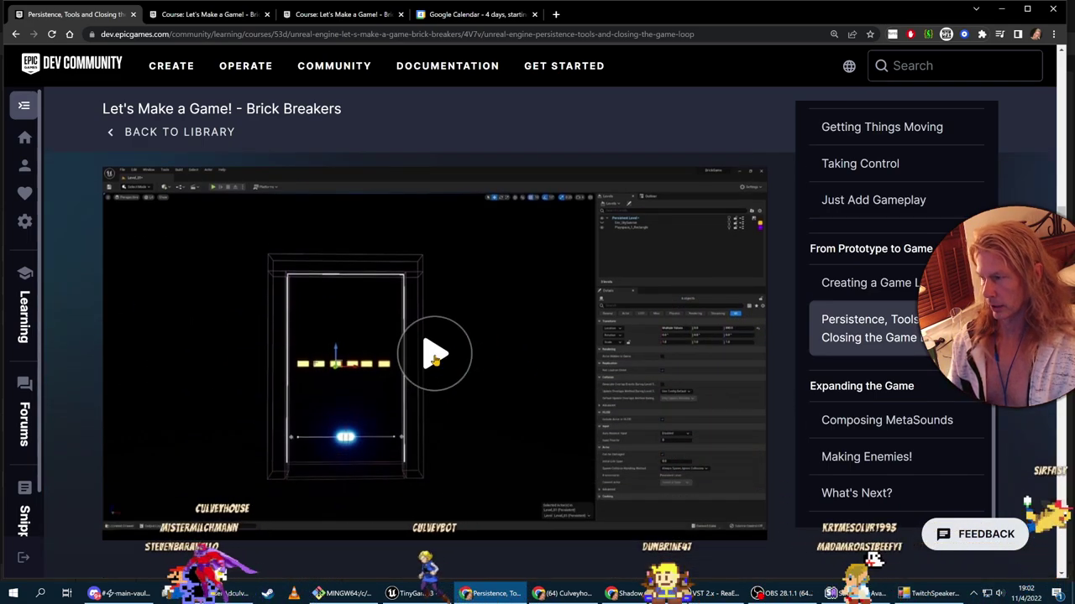
scroll(647, 382, "down", 2)
scroll(173, 452, "down", 1)
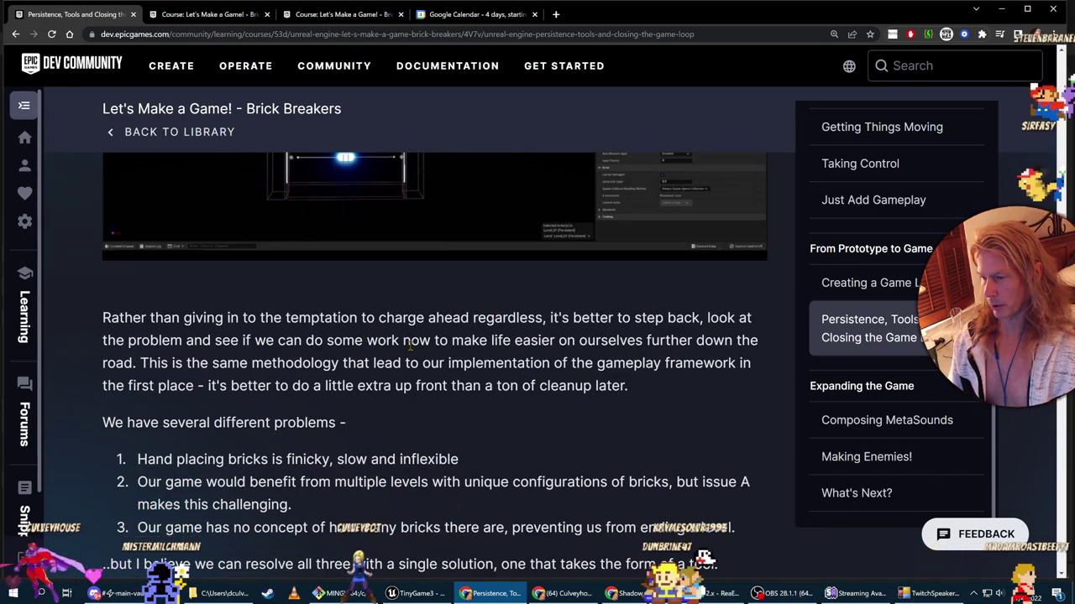
scroll(659, 411, "down", 1)
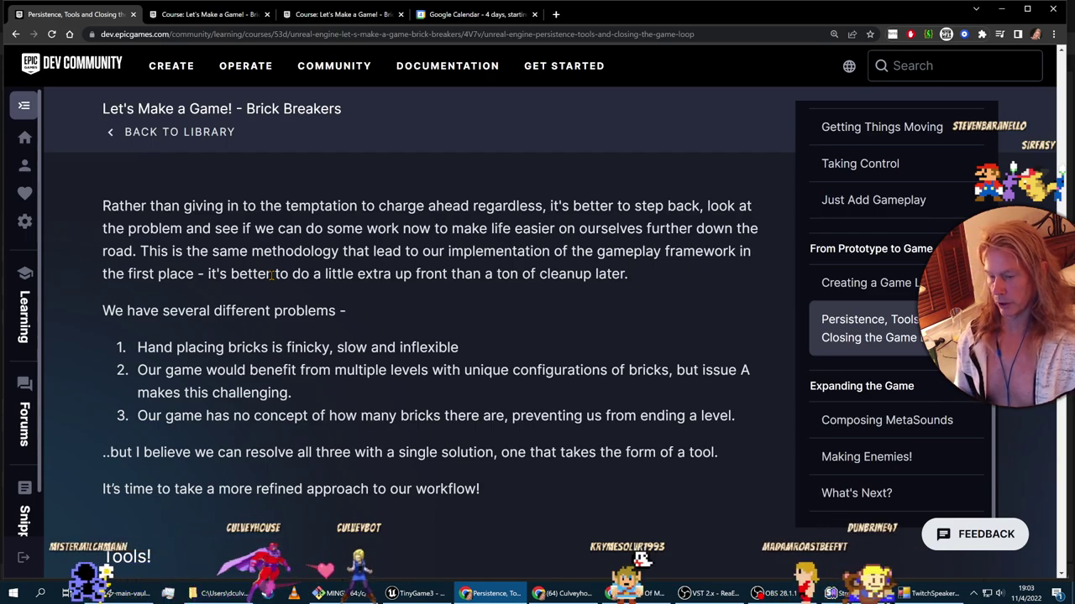
scroll(369, 314, "down", 2)
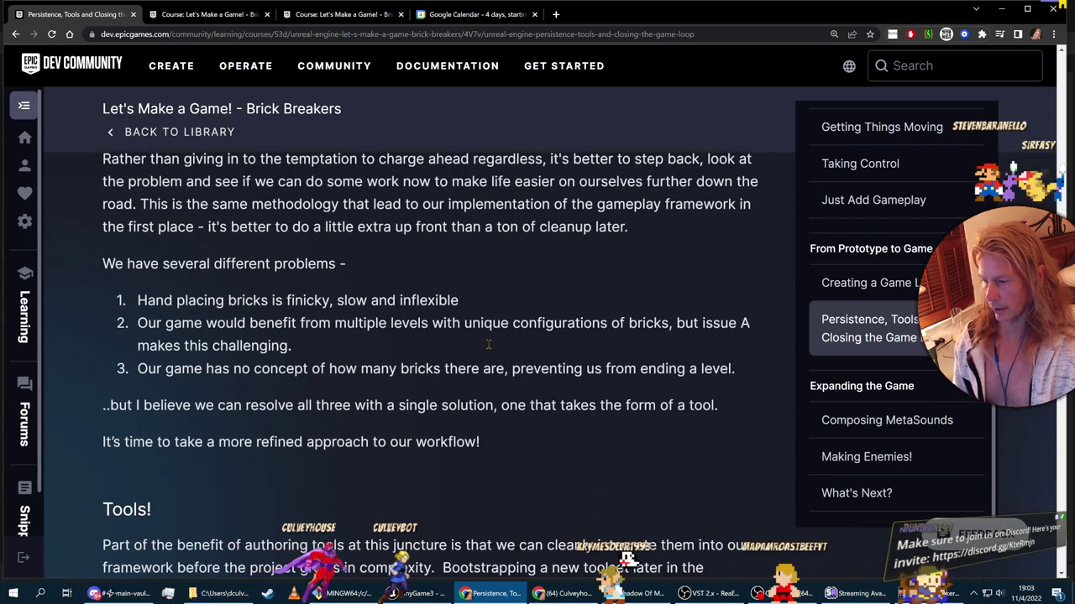
scroll(369, 314, "down", 4)
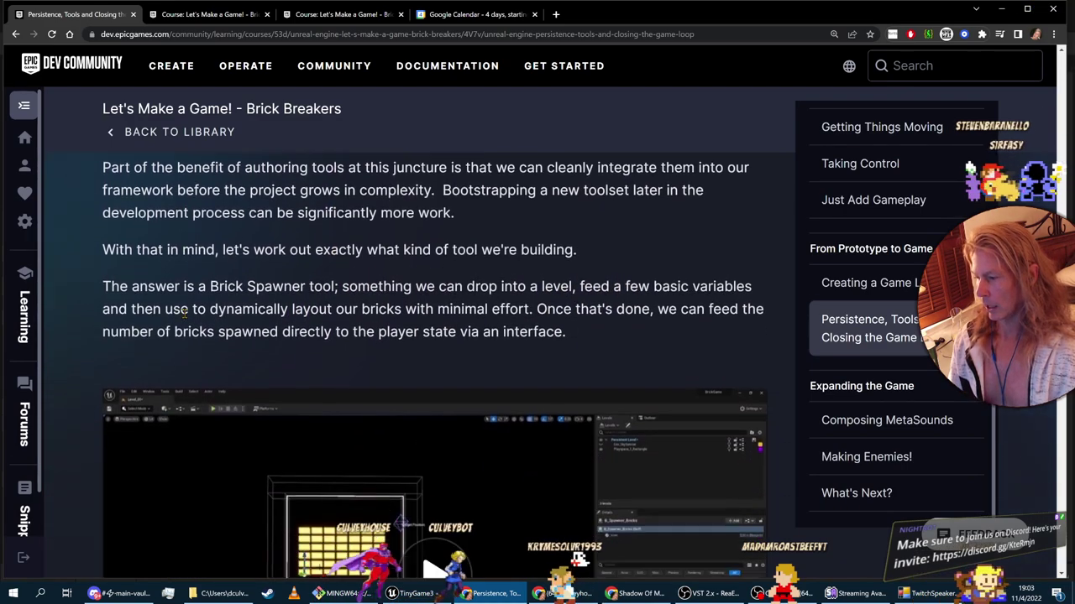
scroll(245, 263, "down", 2)
left_click(340, 292)
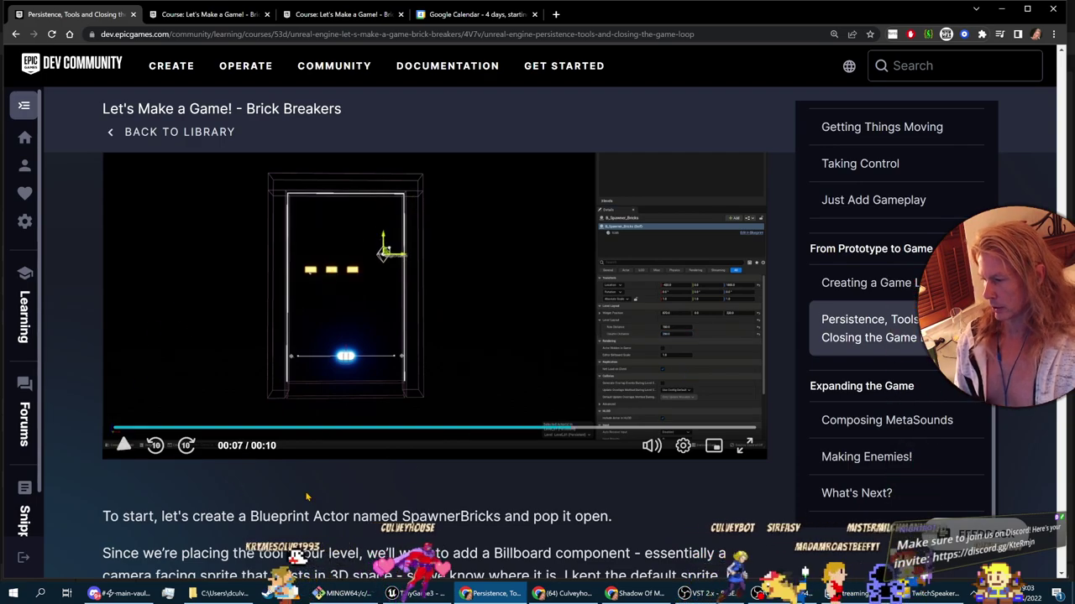
Step: Scroll past the Brick Spawner graphs to Declaring Victory, with its BI_BrickDestroyed and BI_BrickCountUpdate functions
scroll(307, 497, "down", 3)
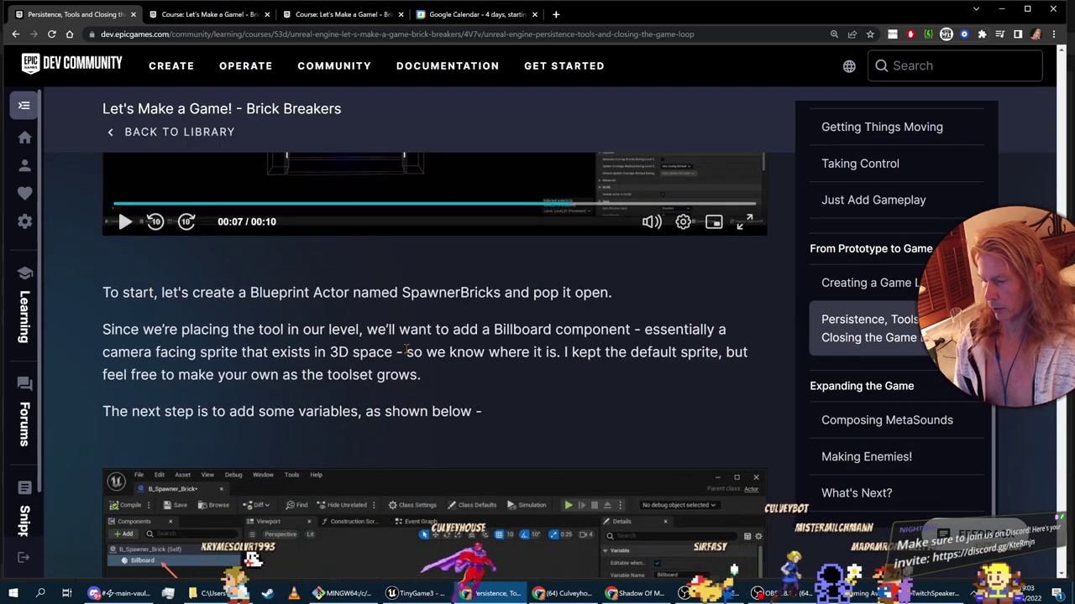
scroll(407, 352, "down", 6)
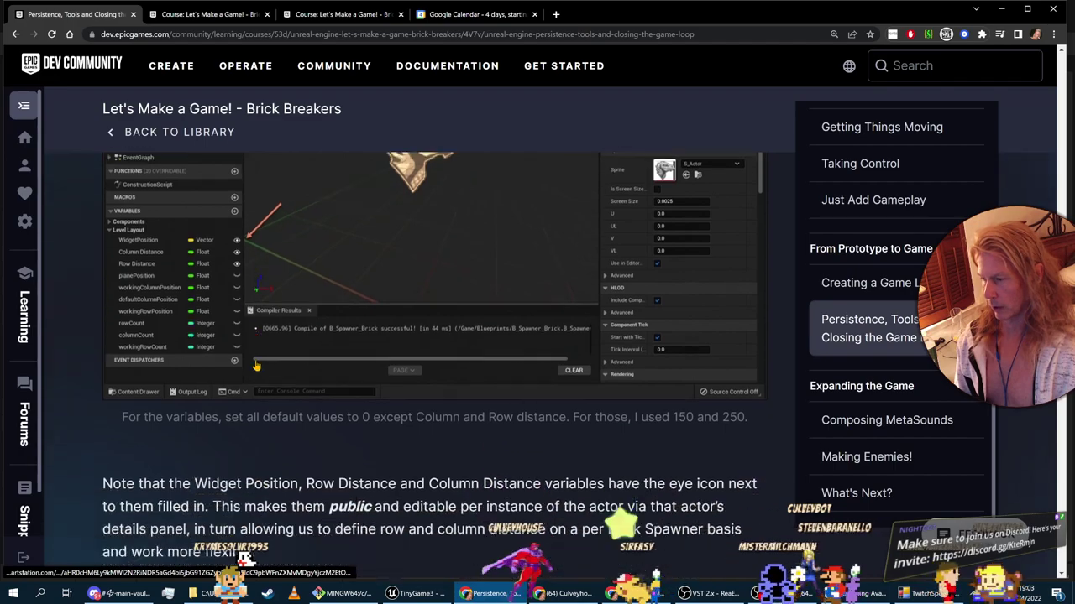
scroll(163, 307, "up", 2)
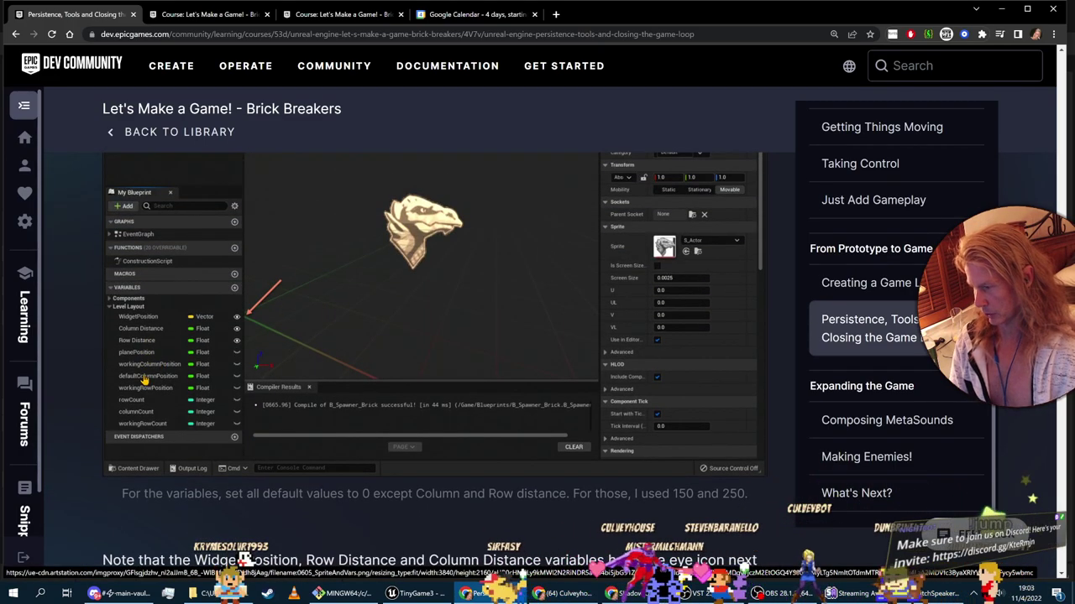
scroll(298, 422, "down", 3)
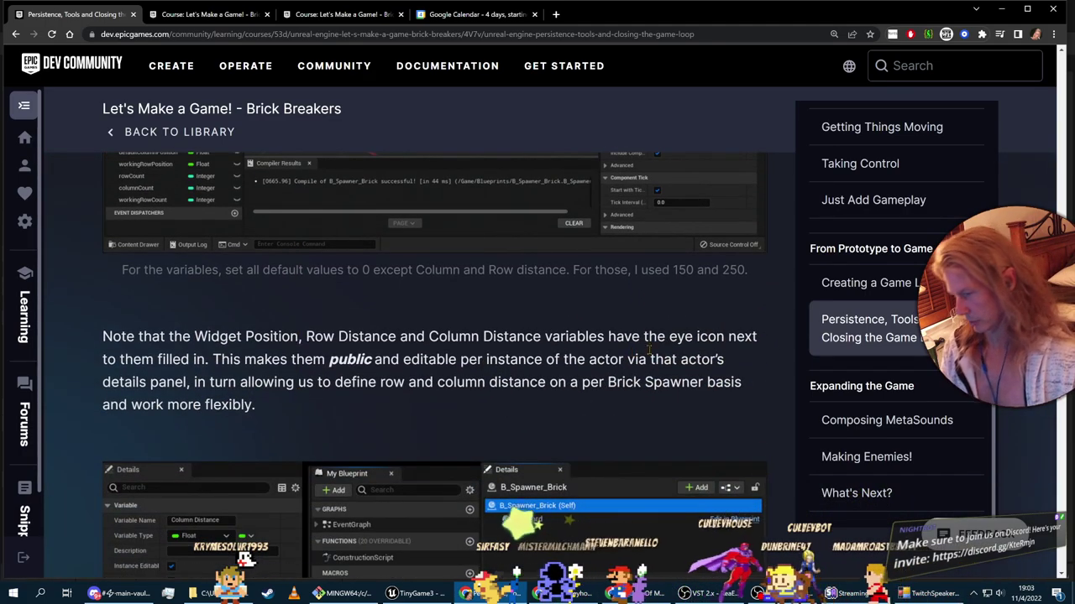
scroll(648, 351, "down", 3)
scroll(253, 337, "down", 1)
scroll(252, 337, "up", 1)
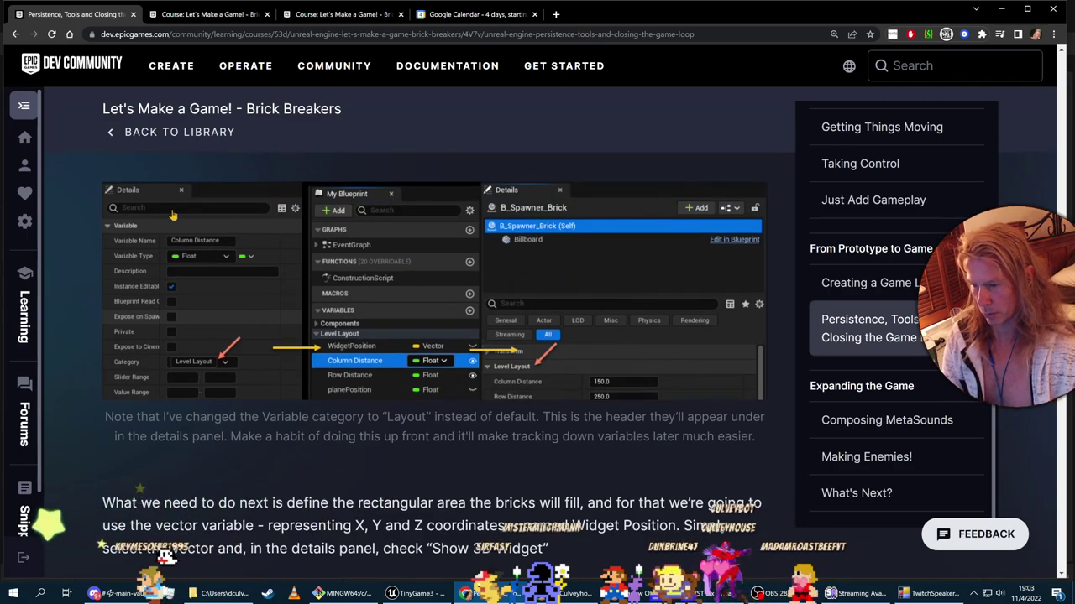
scroll(687, 372, "down", 7)
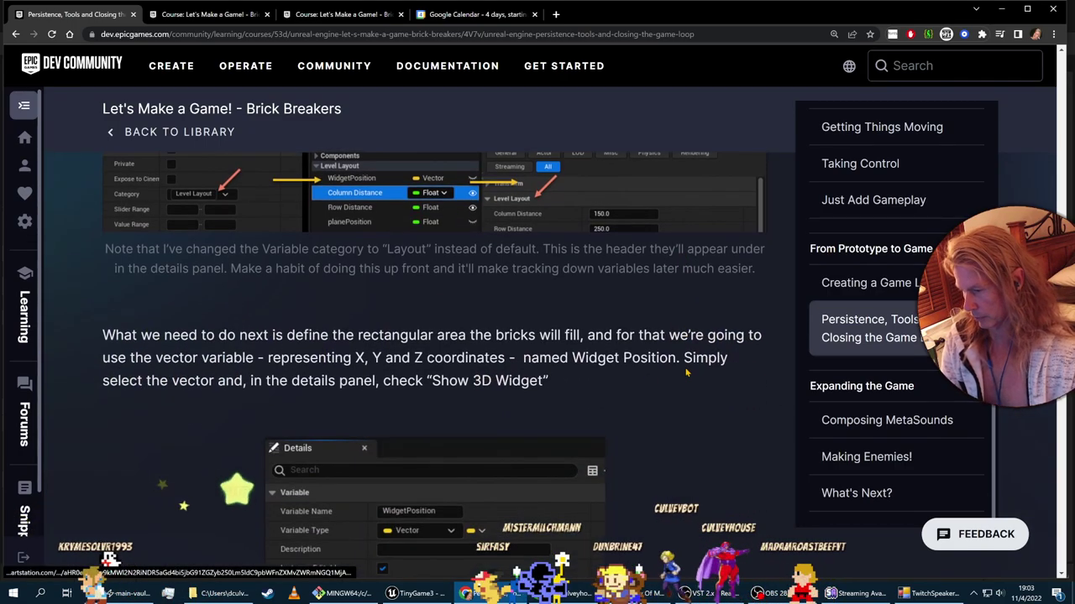
scroll(687, 372, "down", 3)
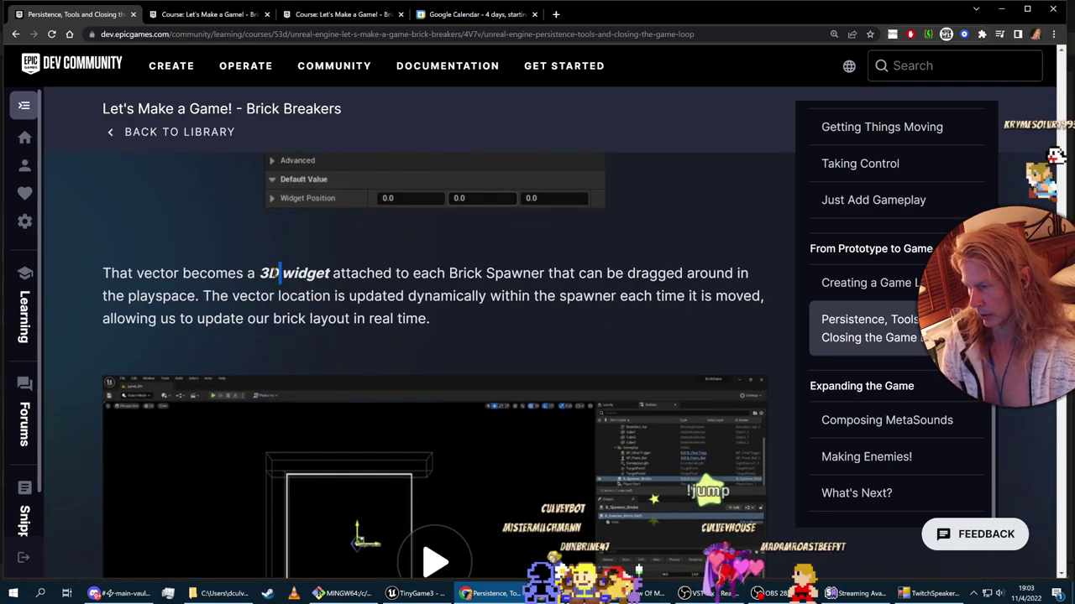
scroll(711, 288, "down", 7)
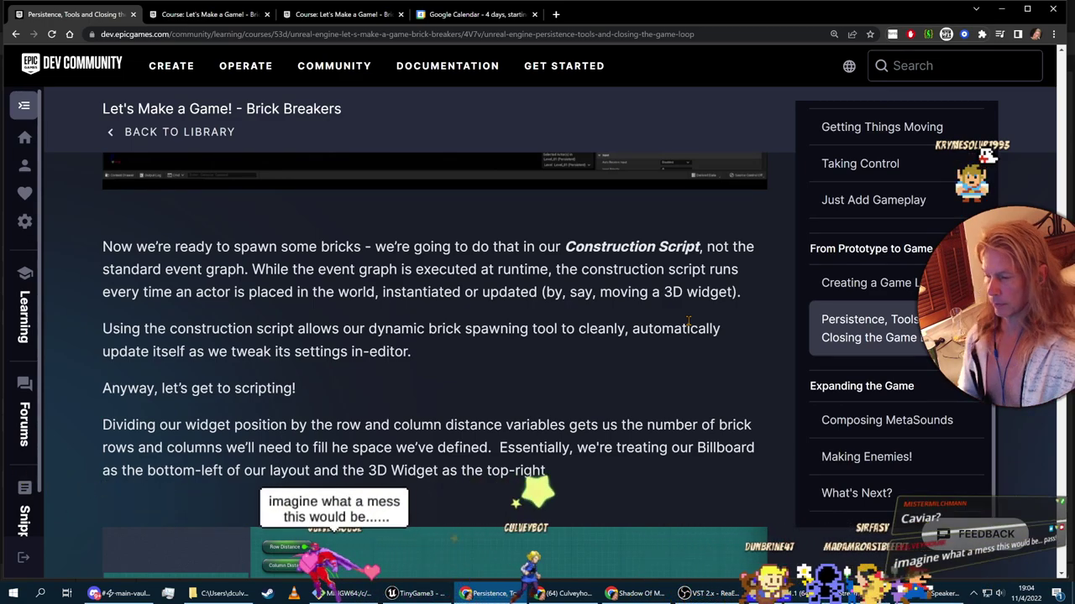
scroll(772, 369, "down", 2)
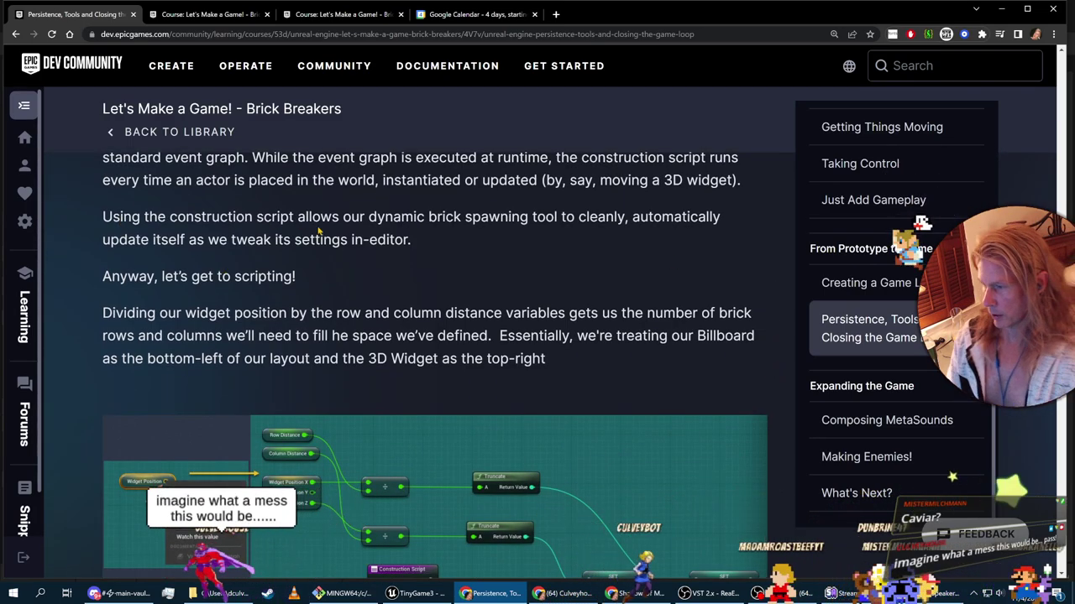
scroll(252, 239, "down", 4)
scroll(164, 244, "up", 3)
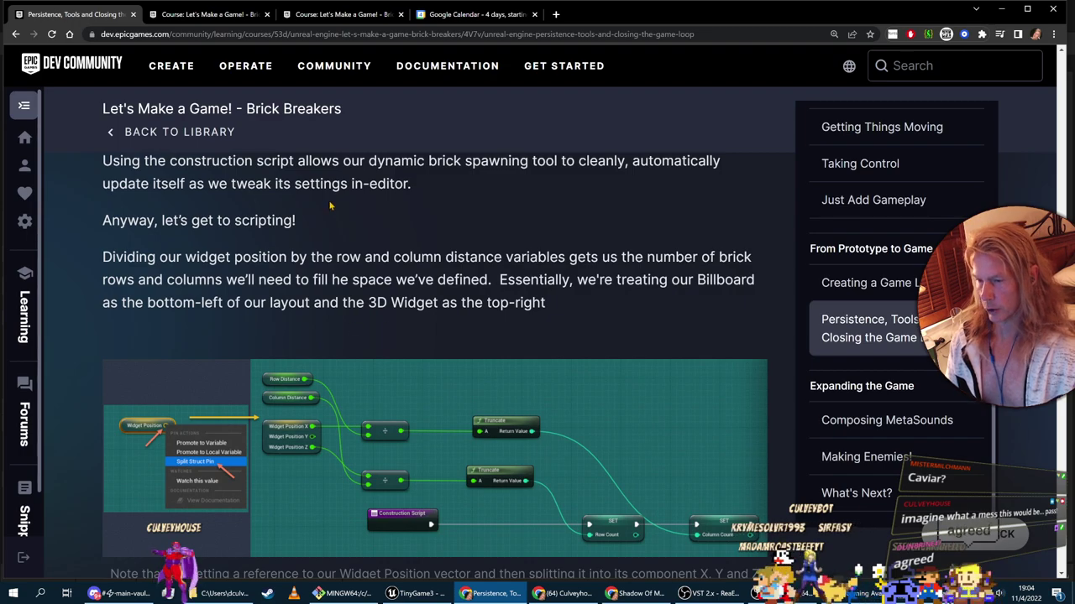
scroll(450, 224, "down", 1)
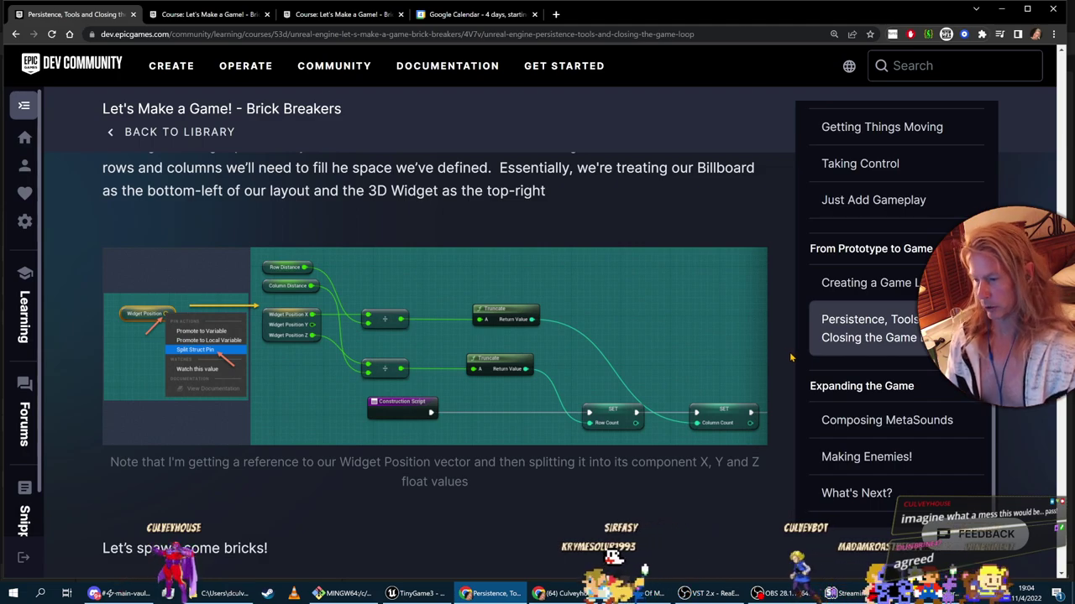
scroll(657, 398, "down", 3)
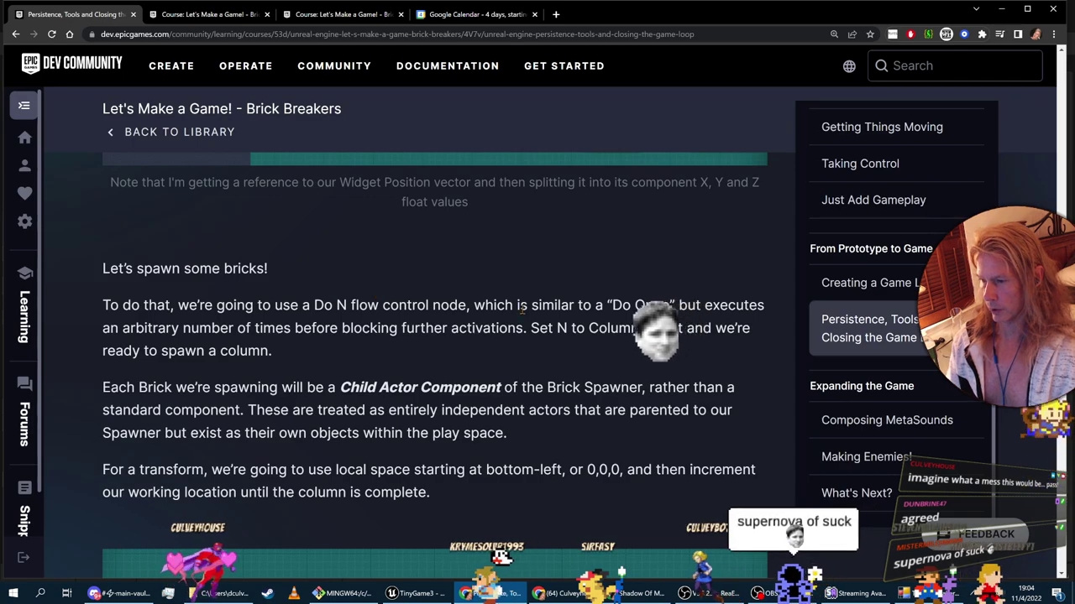
scroll(733, 331, "down", 1)
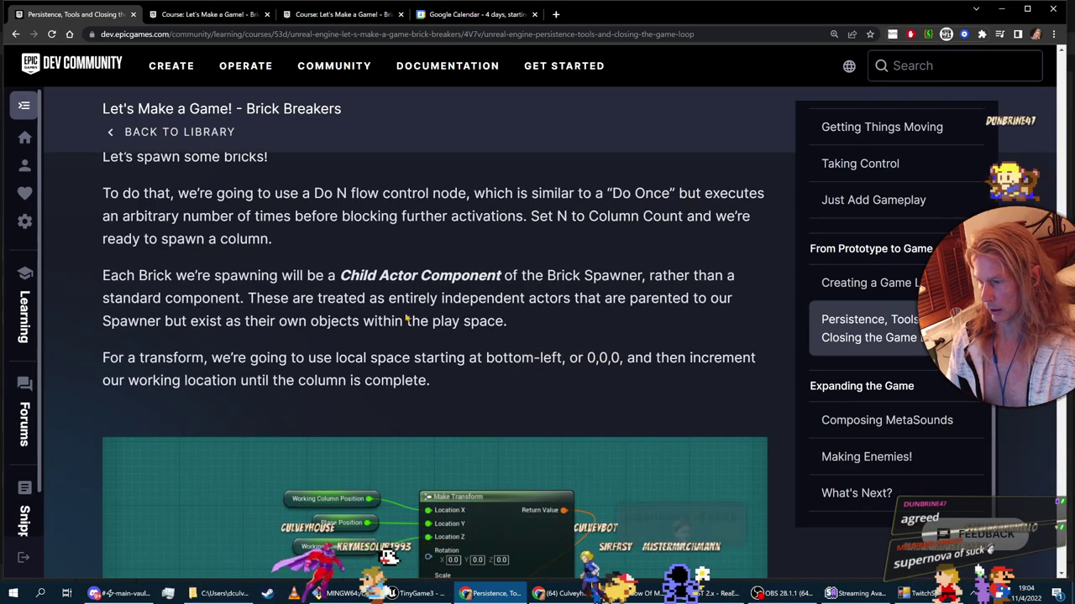
scroll(333, 347, "down", 2)
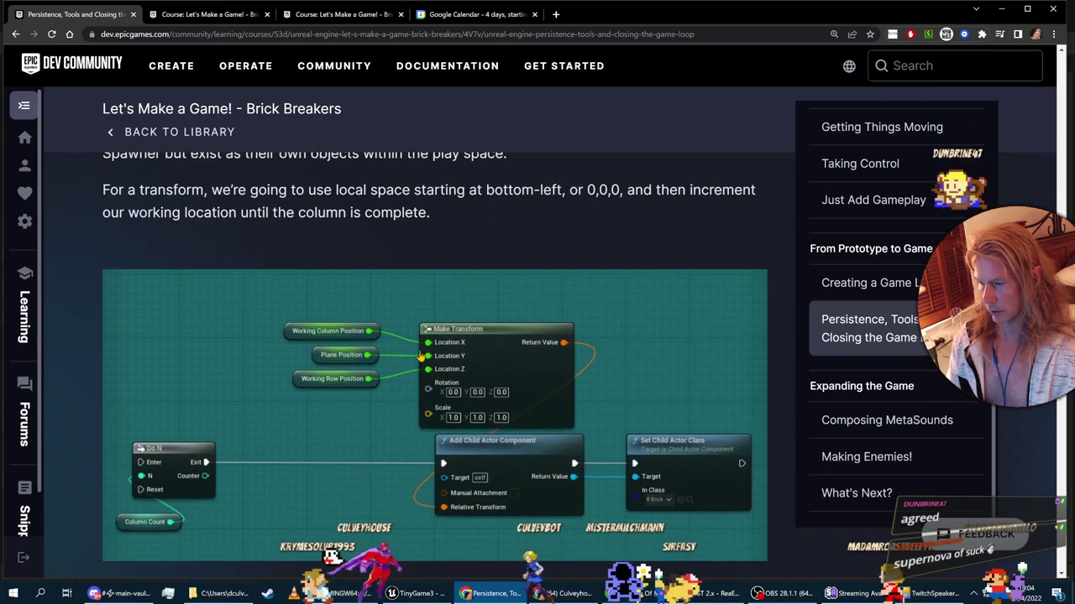
scroll(713, 455, "down", 2)
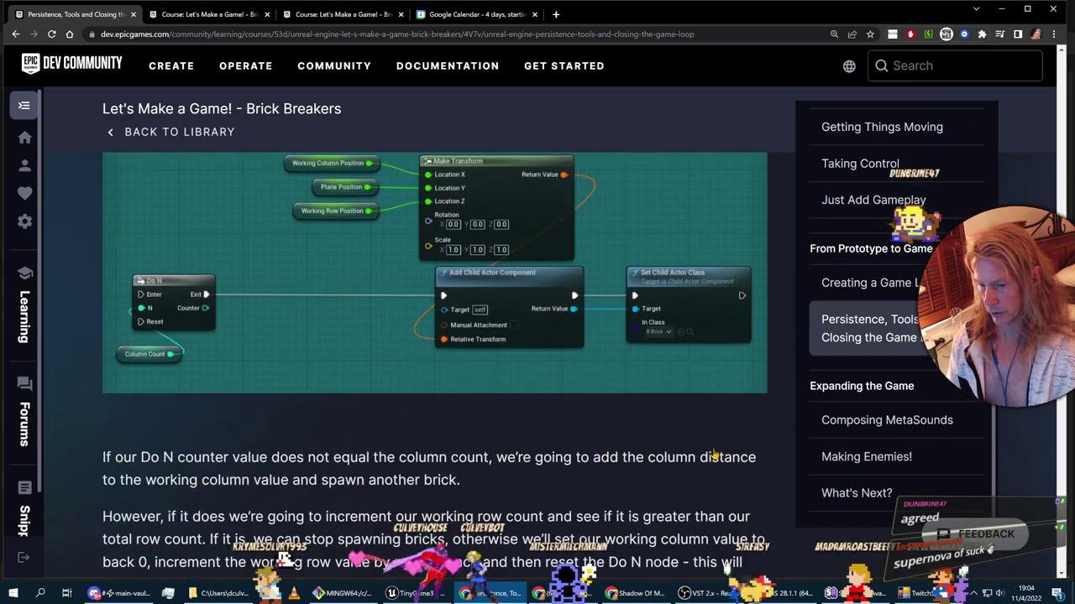
scroll(381, 359, "down", 2)
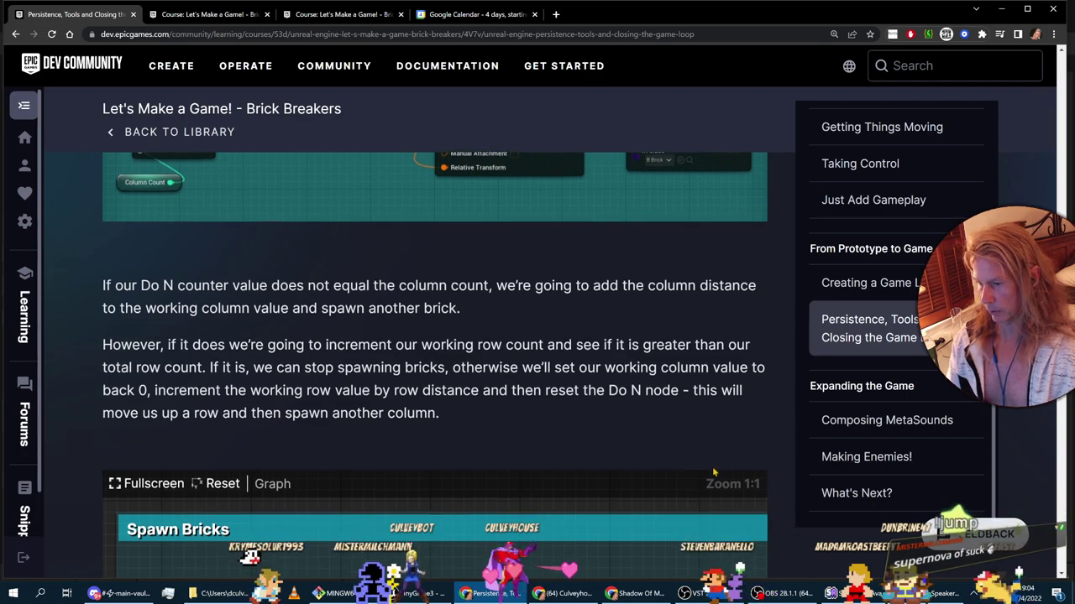
scroll(633, 464, "down", 12)
scroll(633, 464, "down", 3)
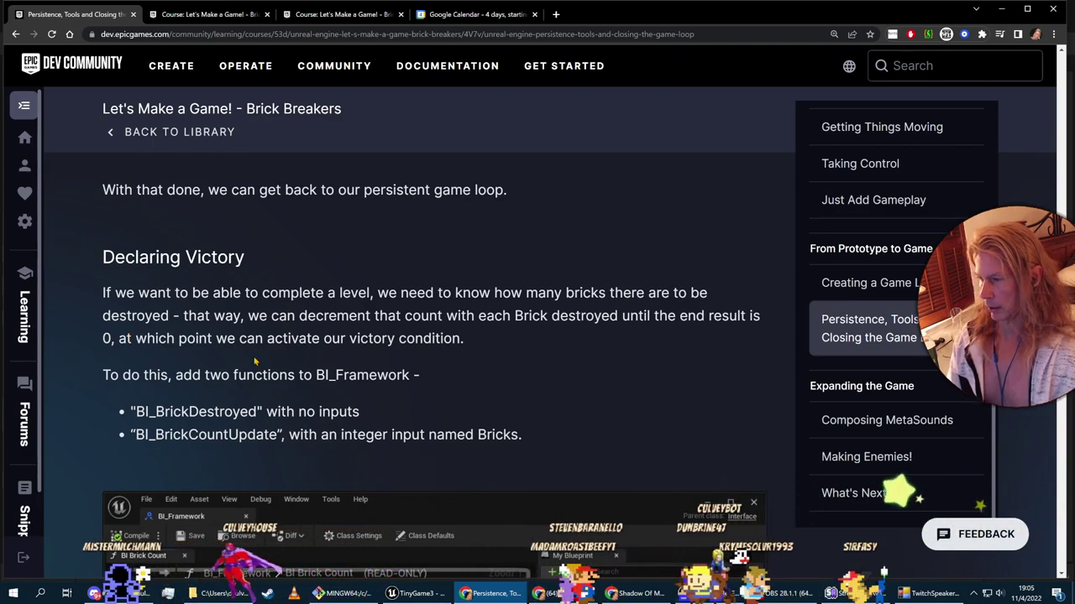
scroll(475, 335, "down", 2)
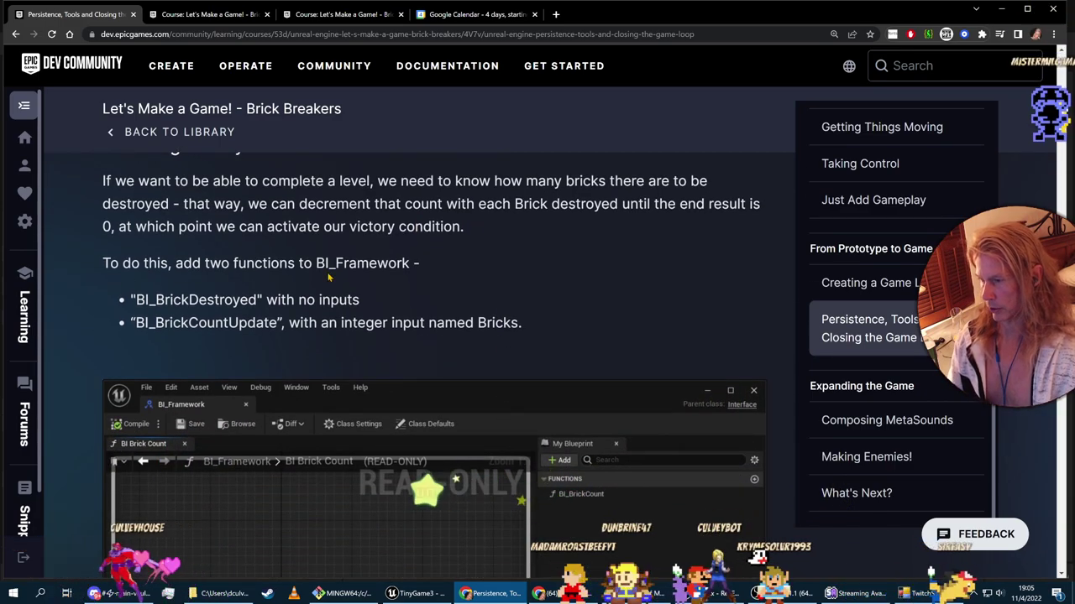
scroll(369, 320, "down", 1)
scroll(369, 320, "down", 1)
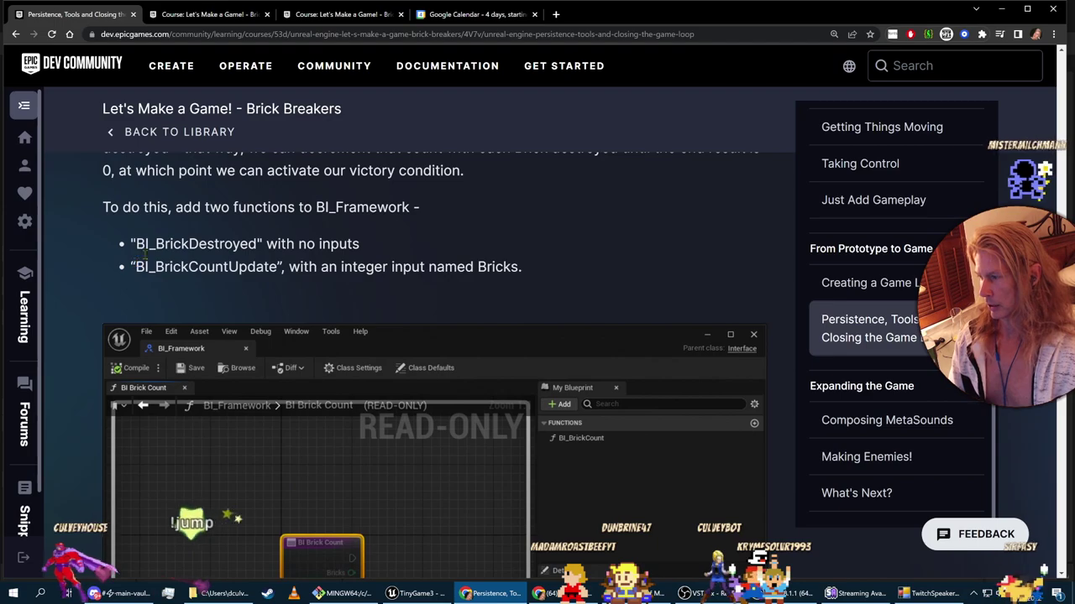
double_click(164, 244)
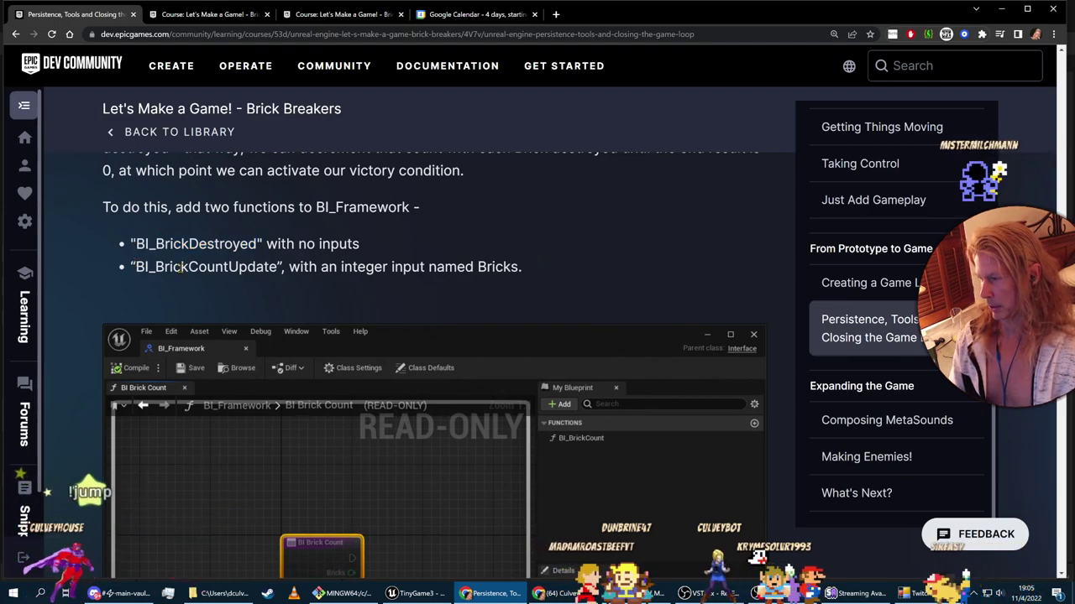
double_click(205, 266)
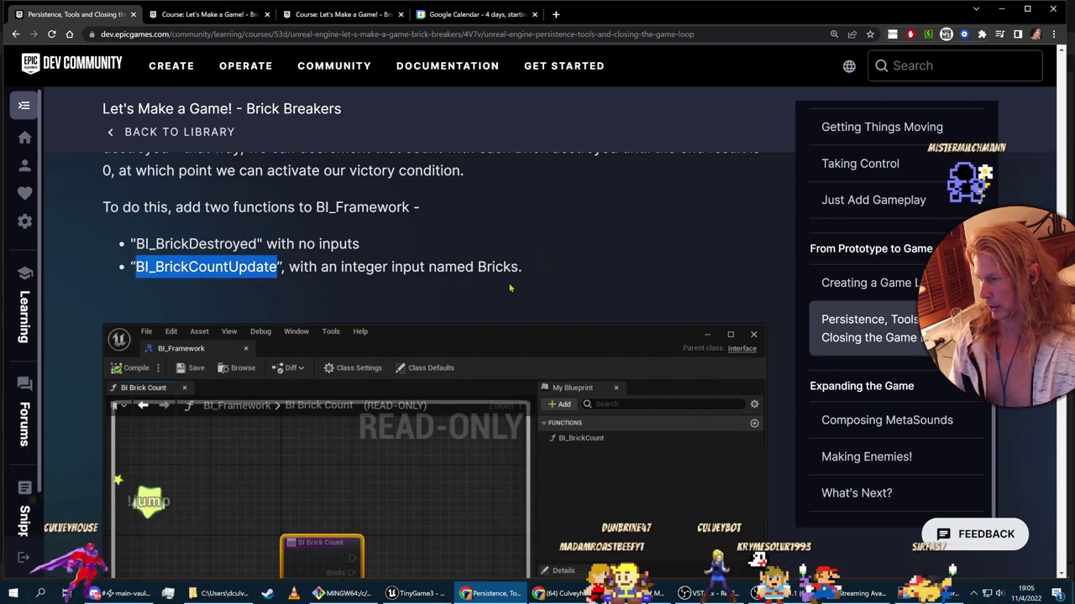
double_click(201, 244)
double_click(235, 267)
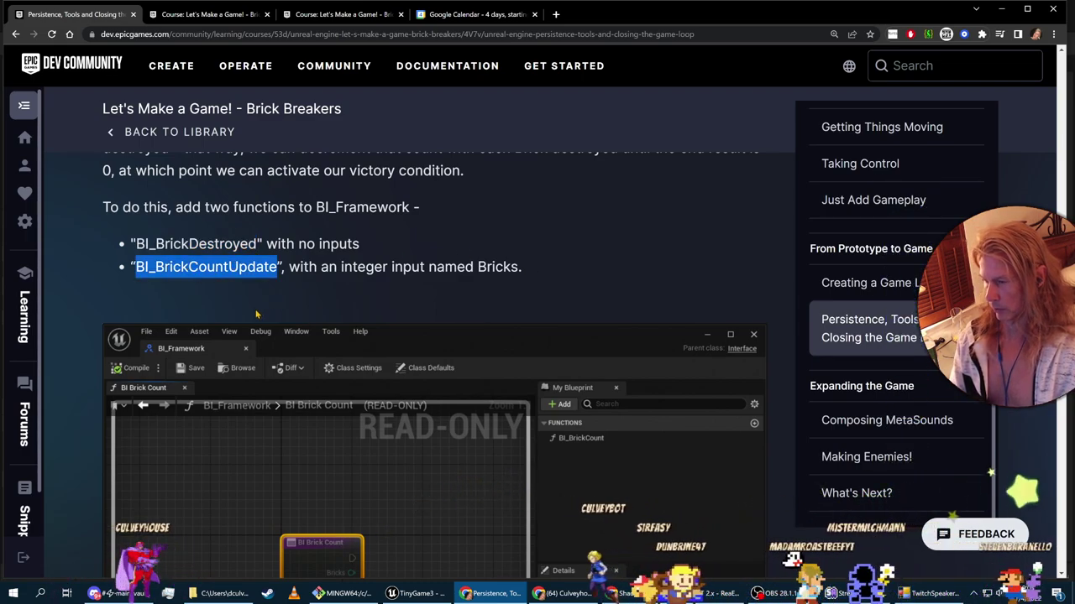
scroll(697, 486, "down", 3)
scroll(693, 482, "up", 2)
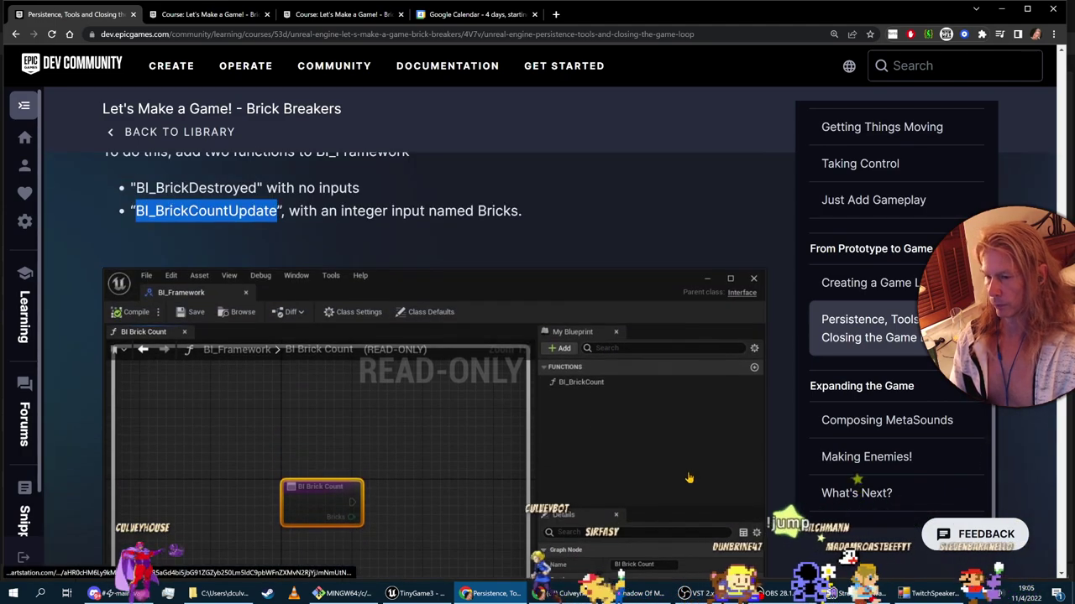
scroll(391, 383, "up", 1)
Step: Open the BPI_Framework interface from the Content Drawer's Interfaces folder
key("alt+Tab")
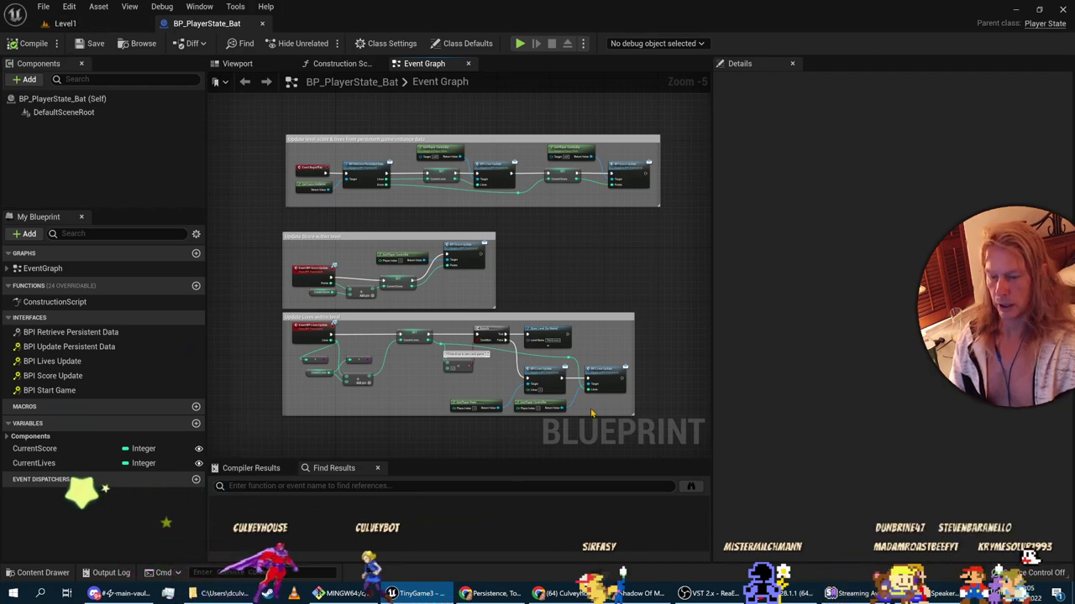
key("ctrl+space")
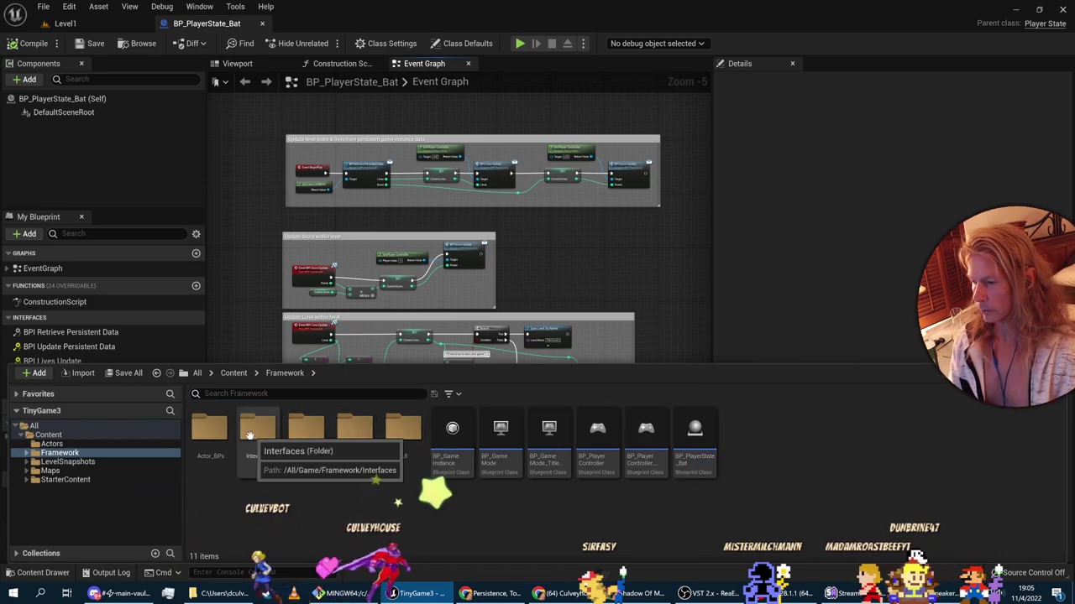
left_click(249, 434)
double_click(249, 434)
double_click(302, 429)
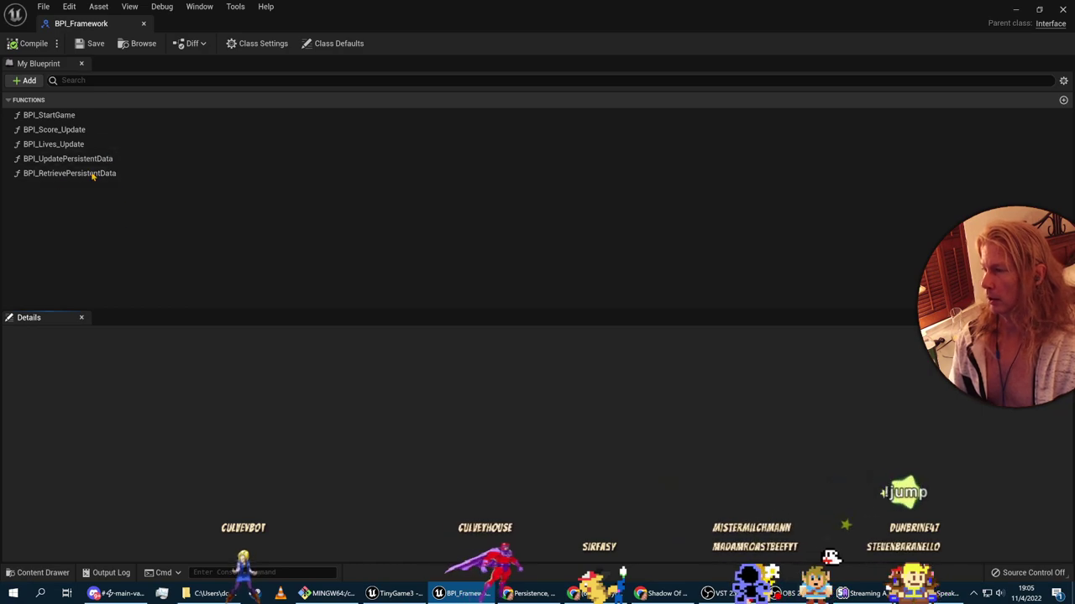
Step: Add an interface function named BPI_BrickDestroyed, copying the BI_BrickDestroyed name from the tutorial
left_click(28, 81)
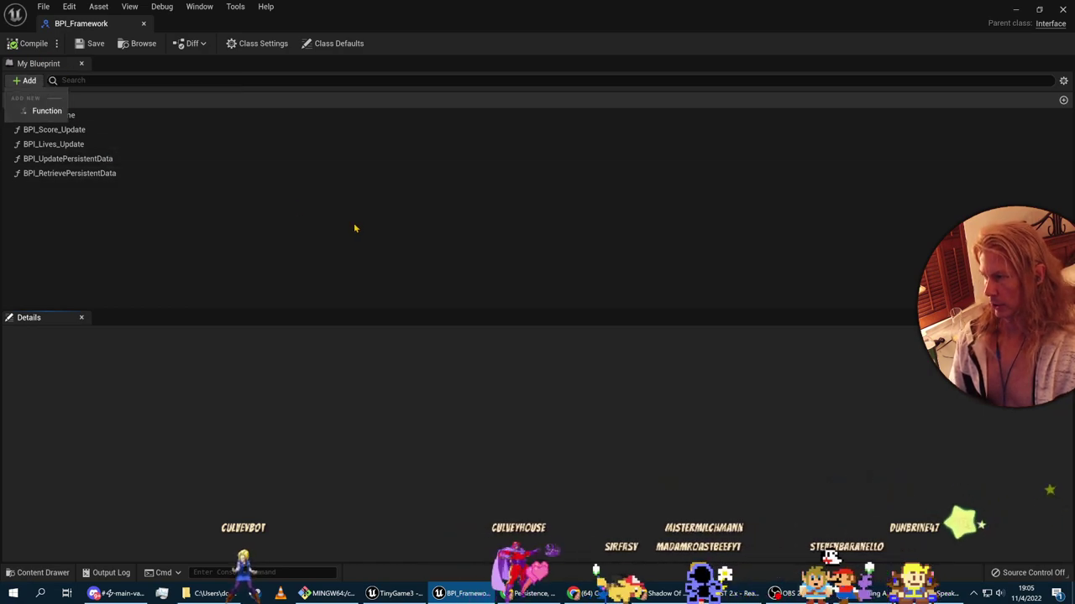
key("alt+Tab")
key("Tab")
double_click(187, 299)
key("ctrl+c")
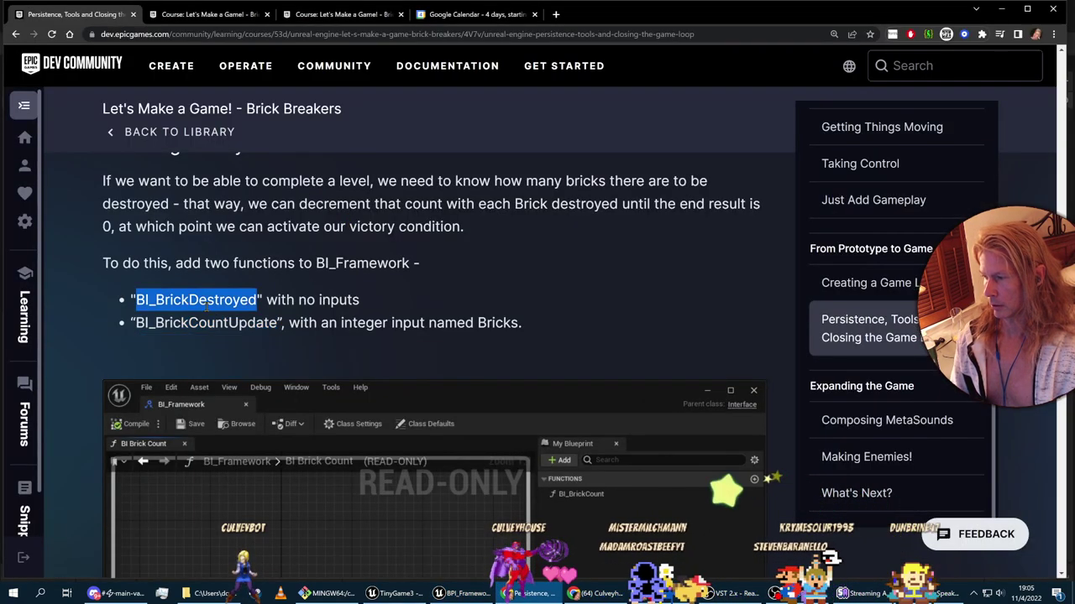
key("alt+Tab")
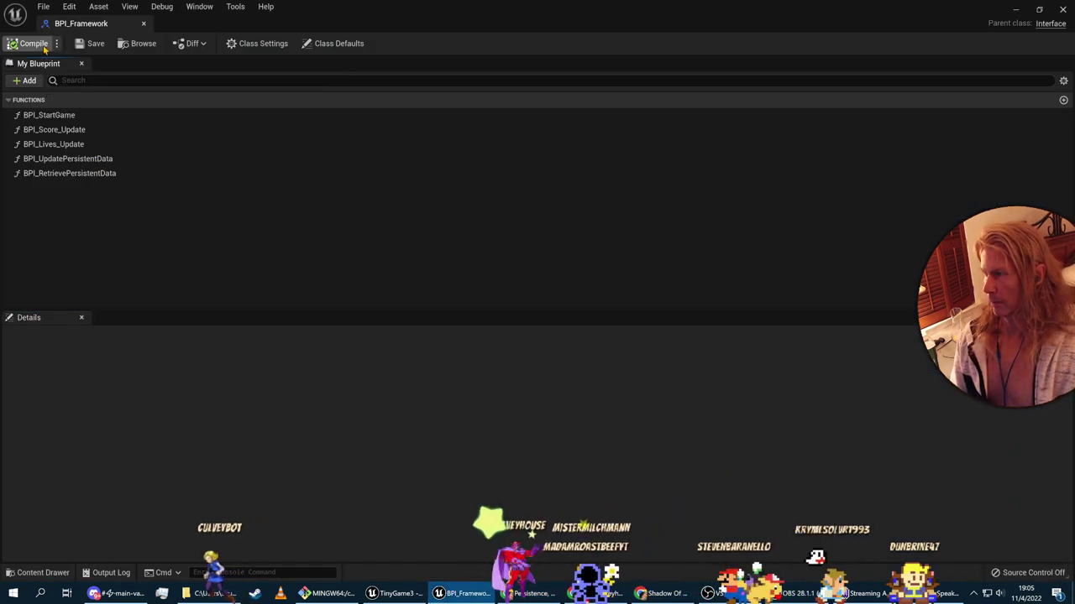
left_click(1063, 99)
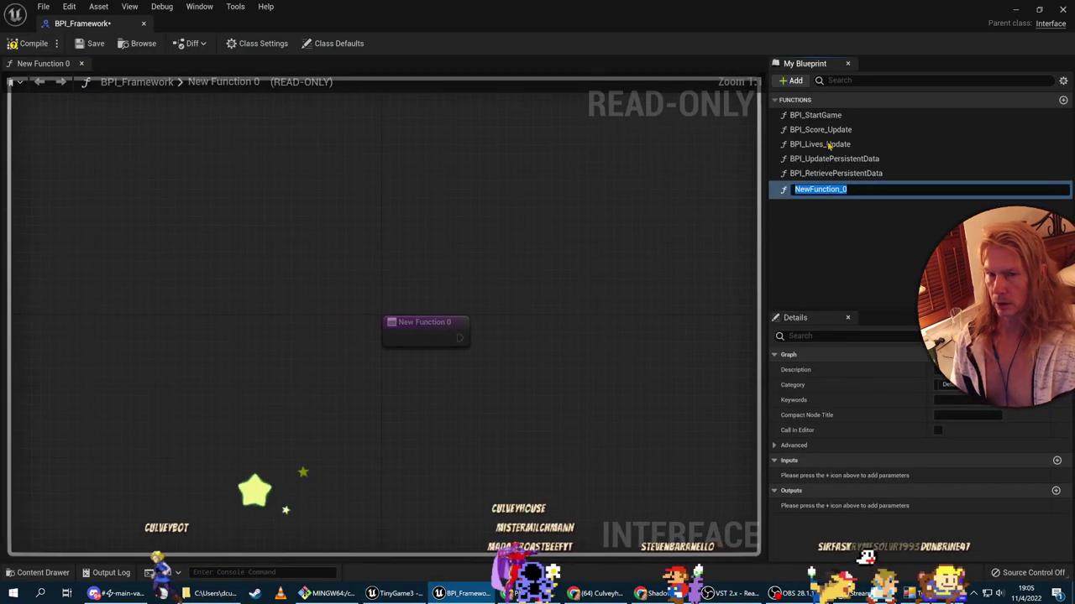
key("ctrl+v")
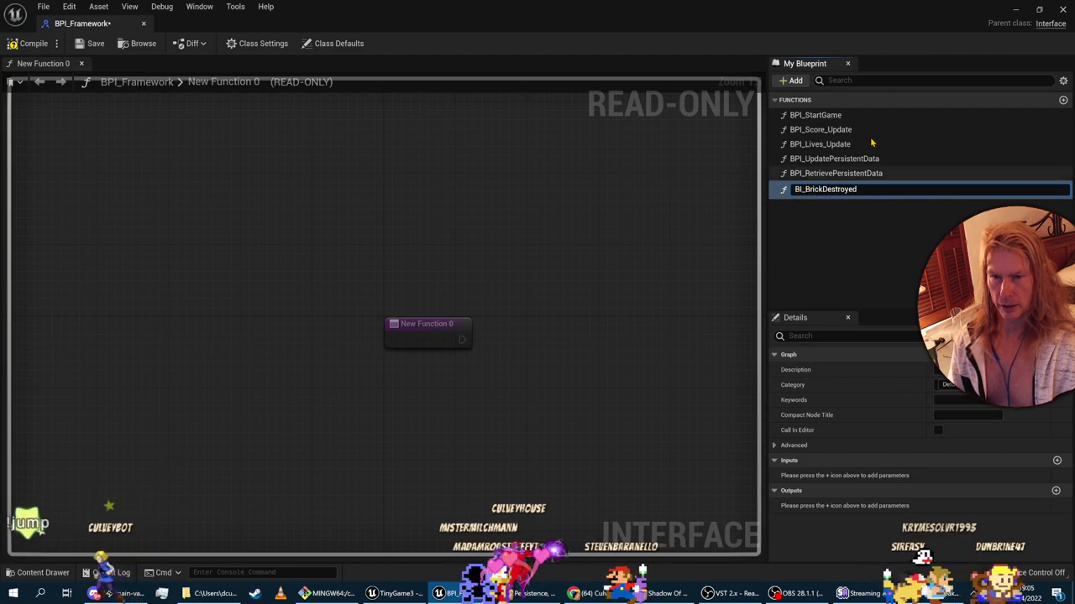
type("P")
key("Return")
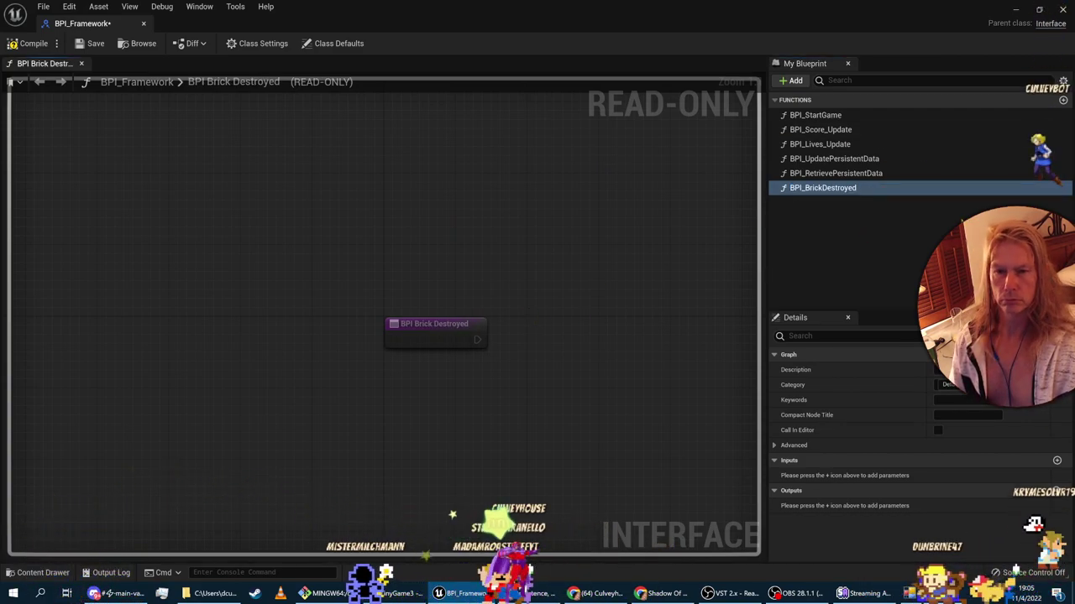
Step: Back in the tutorial, select the BI_BrickCountUpdate and BI_BrickDestroyed function names
key("alt+Tab")
key("alt+Tab")
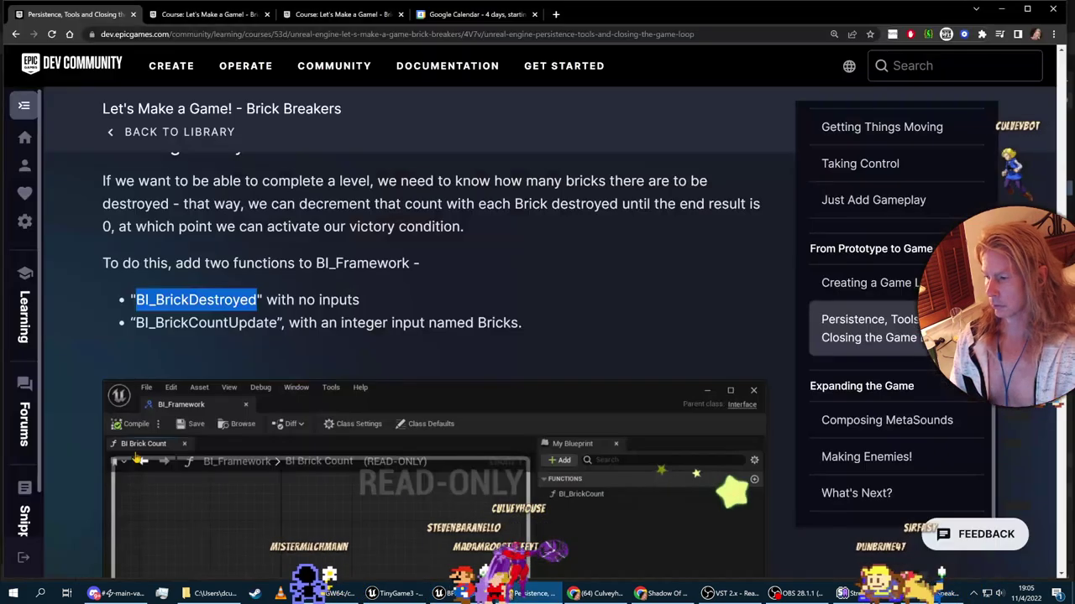
double_click(165, 323)
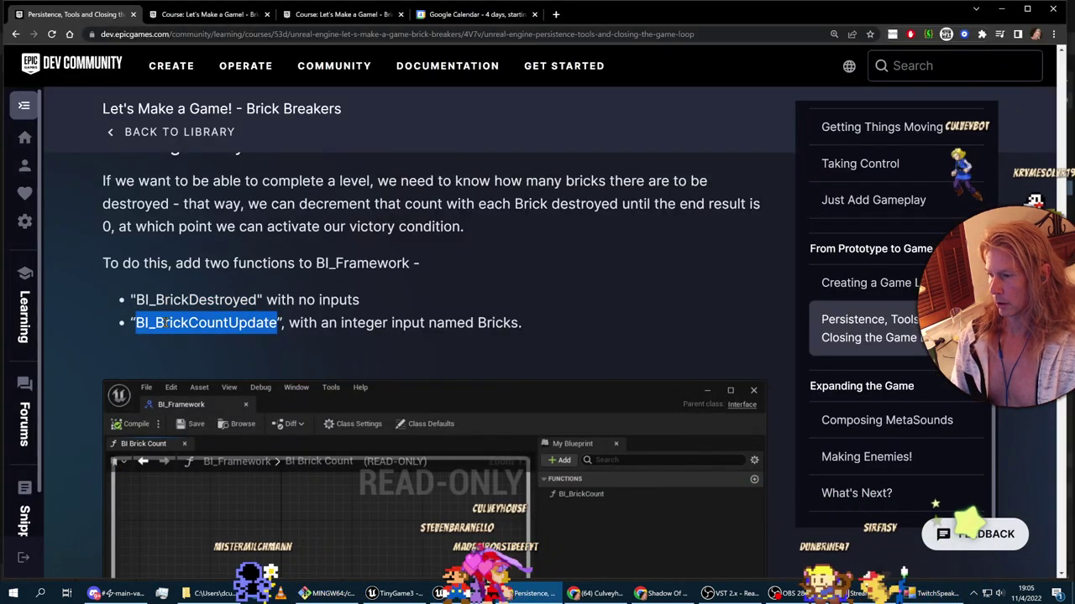
double_click(195, 299)
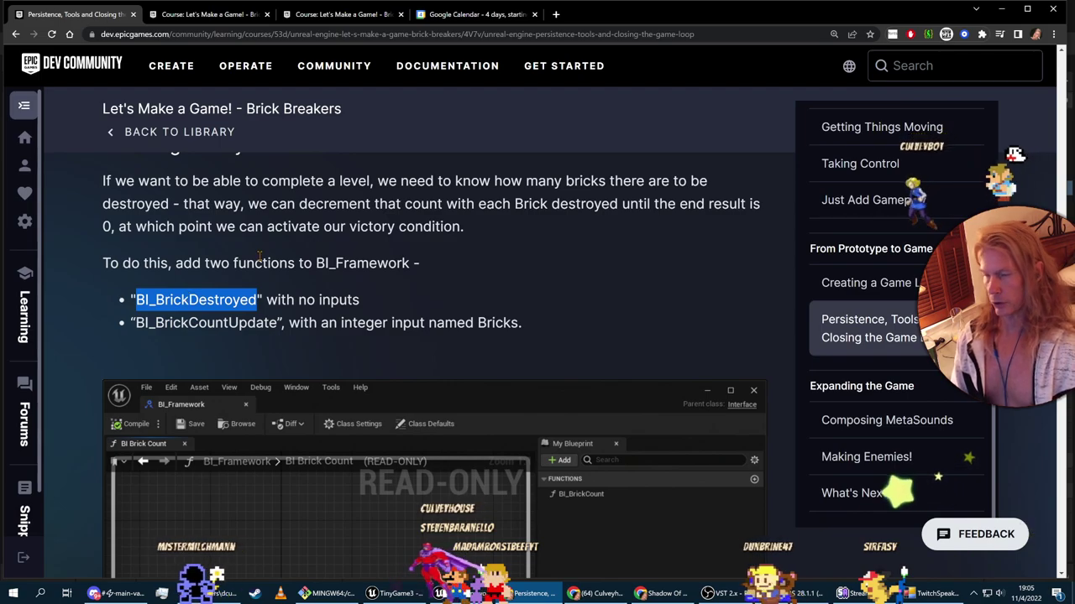
double_click(218, 324)
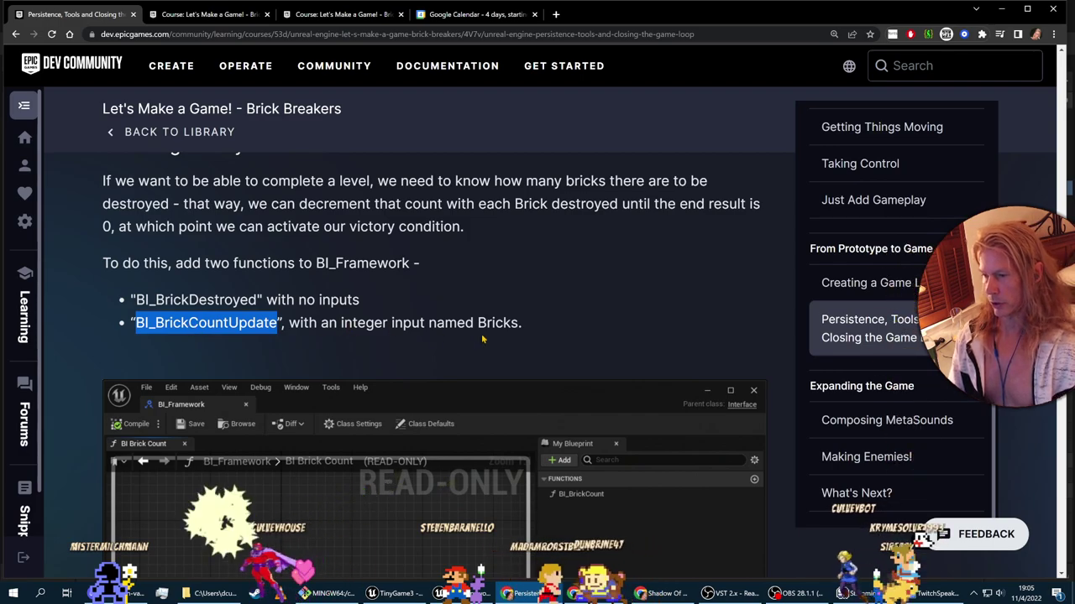
Step: Skim the tutorial's Brick Spawner and Player State sections, then return to the BPI_Framework editor
key("alt+Tab")
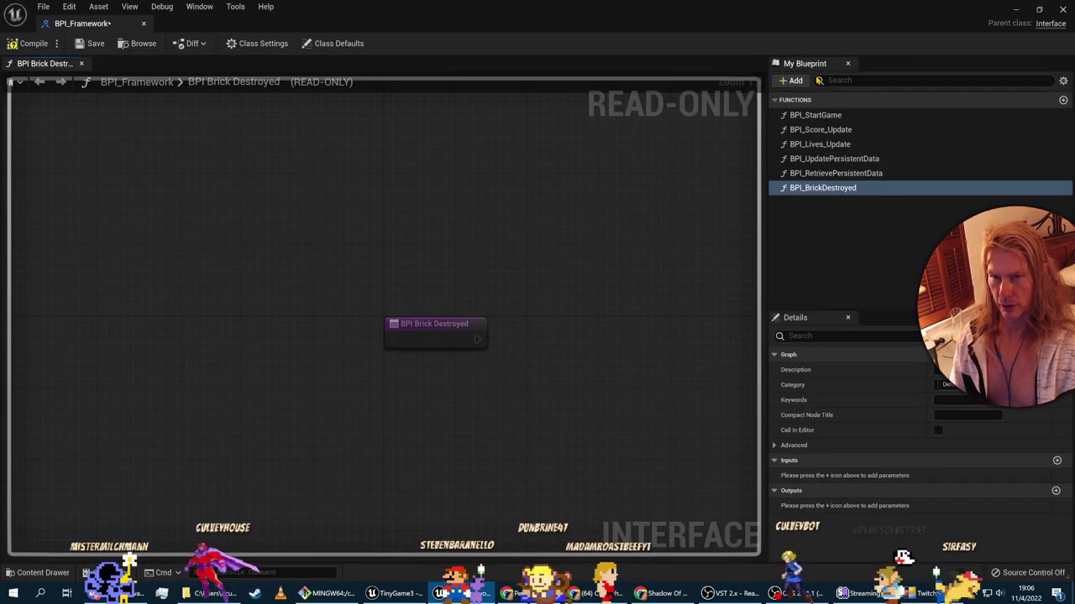
key("alt+Tab")
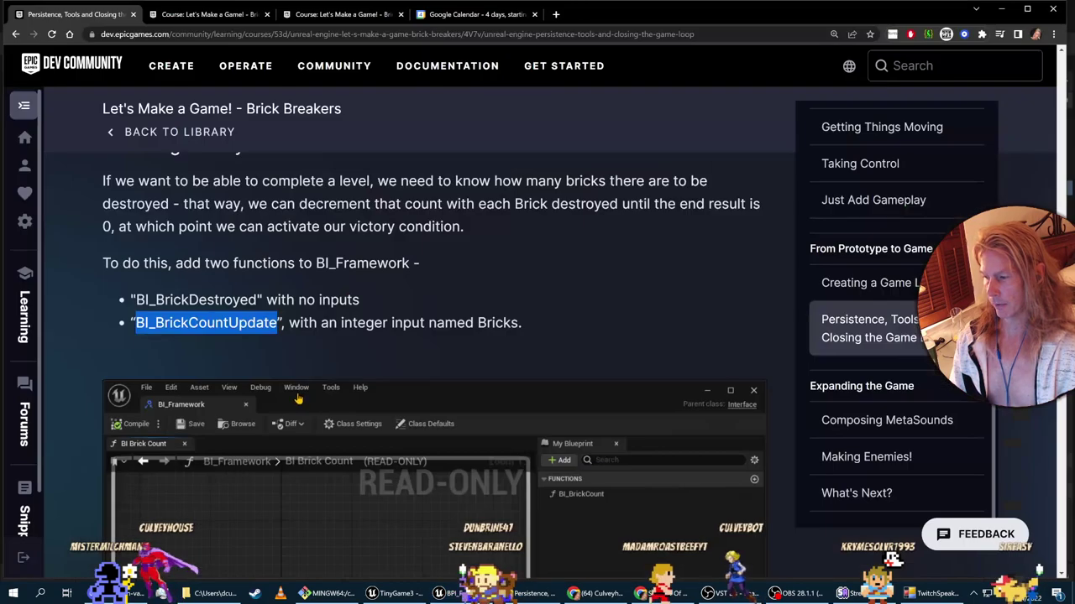
scroll(395, 407, "down", 5)
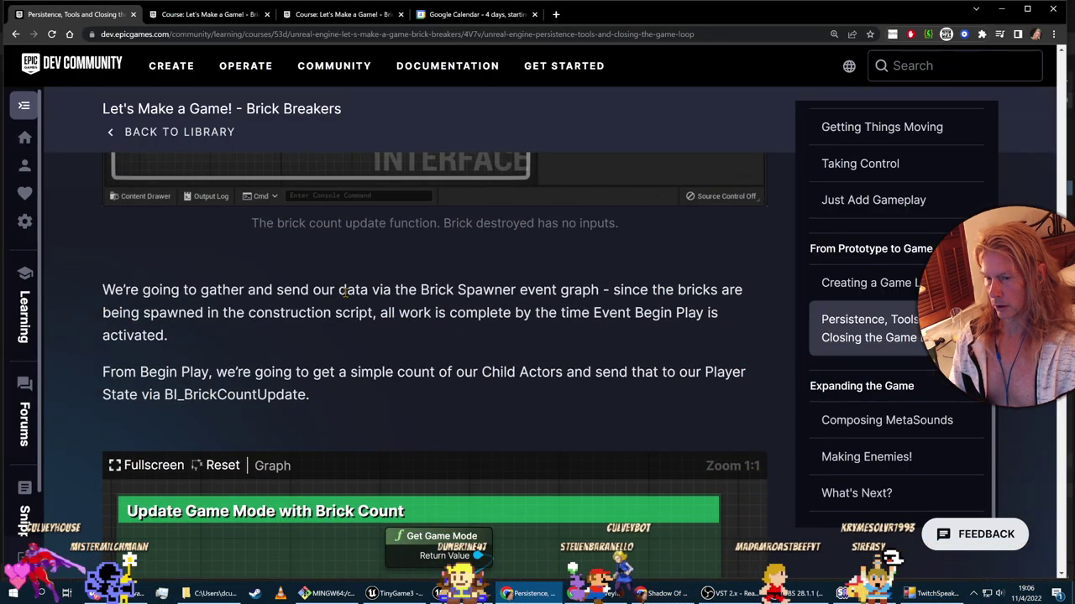
scroll(393, 388, "down", 5)
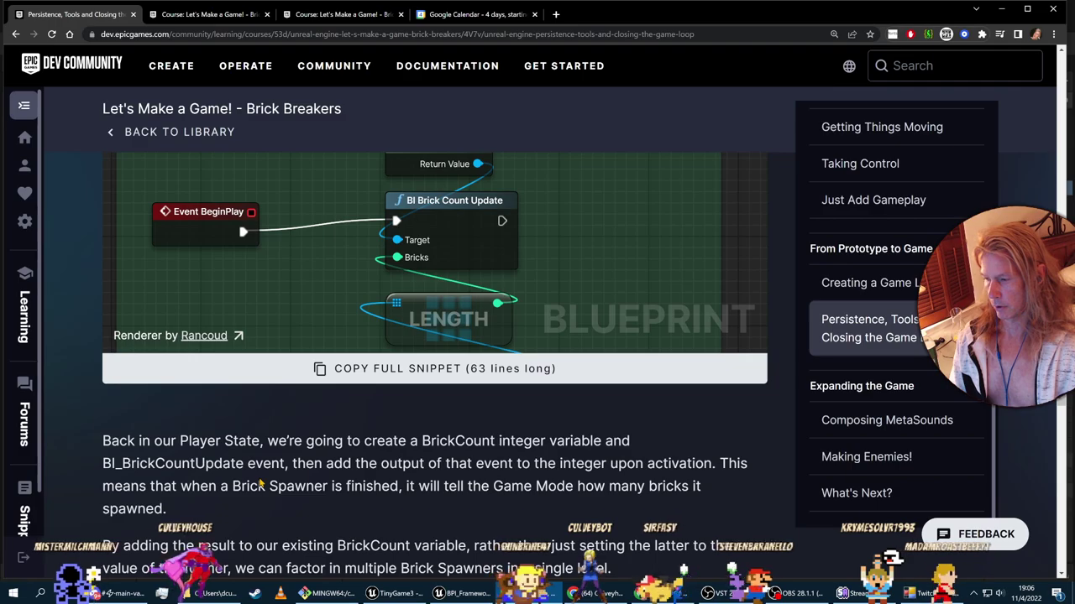
scroll(261, 483, "down", 2)
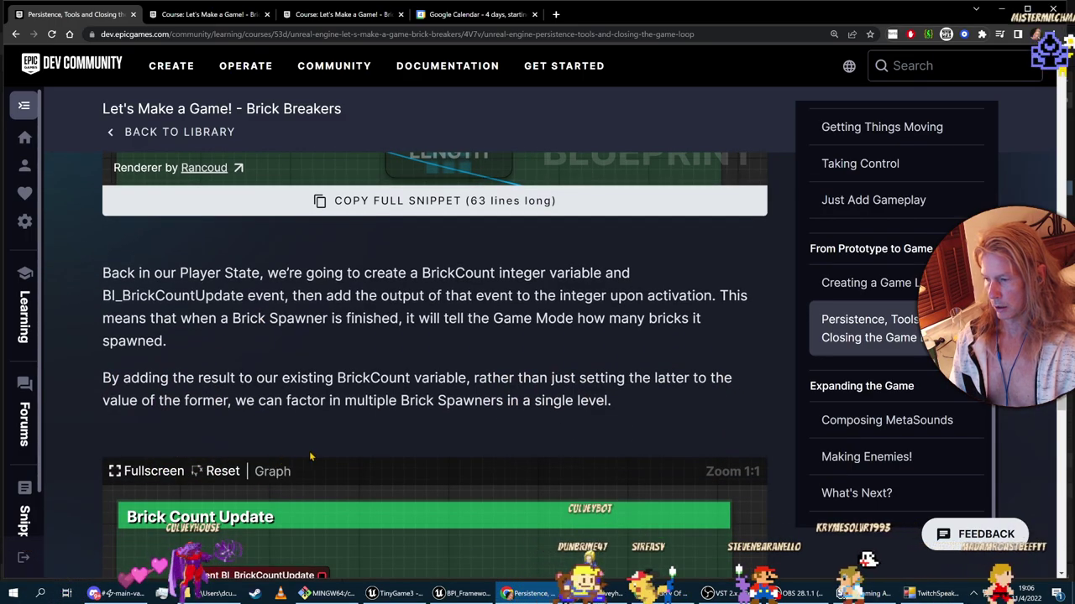
scroll(320, 453, "up", 10)
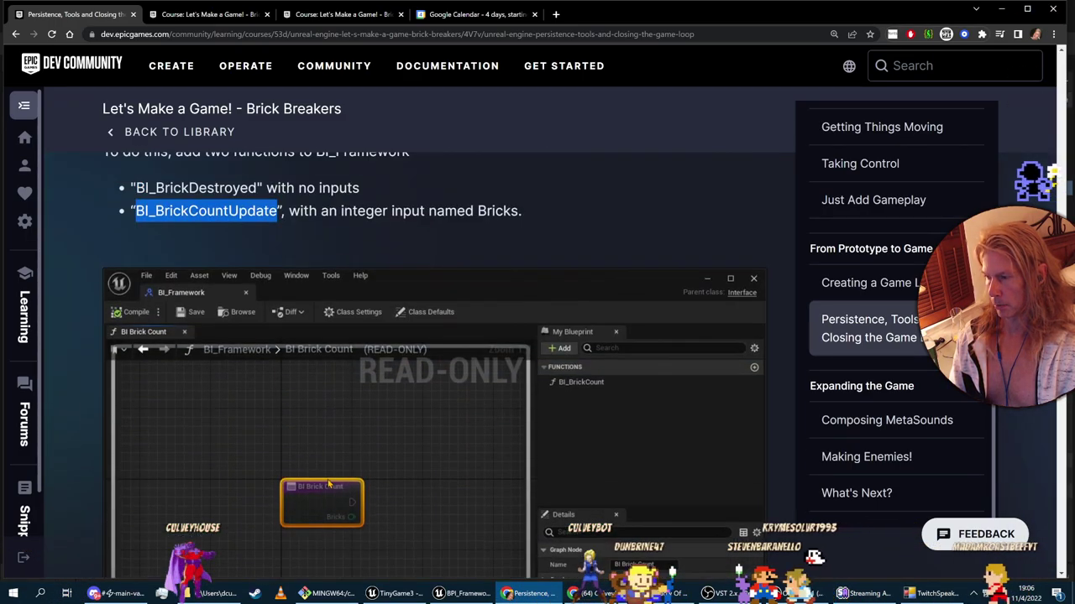
scroll(328, 486, "up", 1)
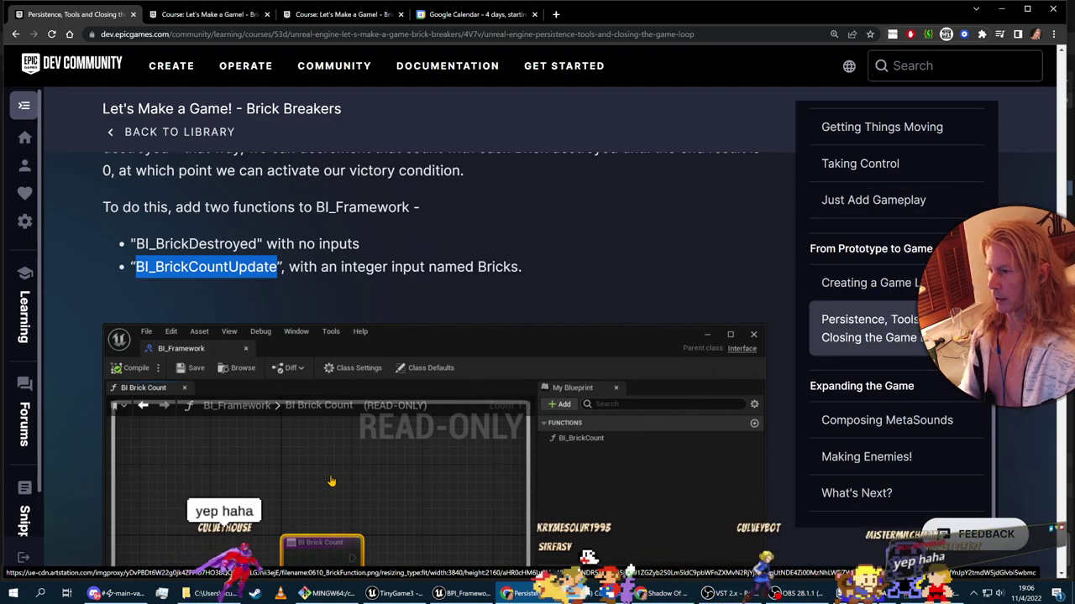
key("alt+Tab")
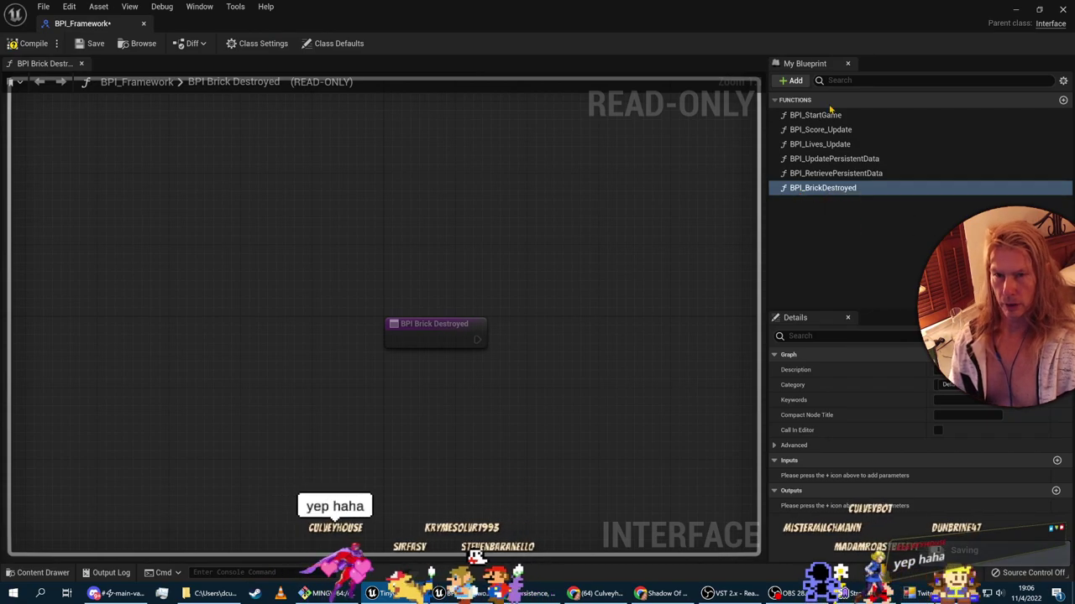
Step: Add a second interface function named BPI_BrickCountUpdate
left_click(792, 81)
left_click(815, 118)
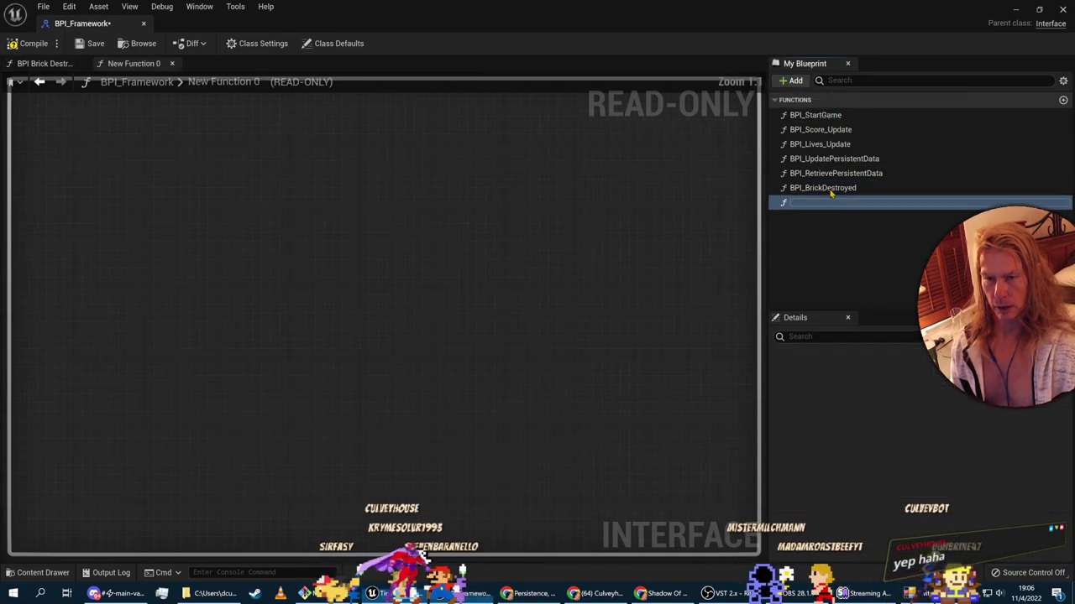
type("BPI_BrickCountUpdate")
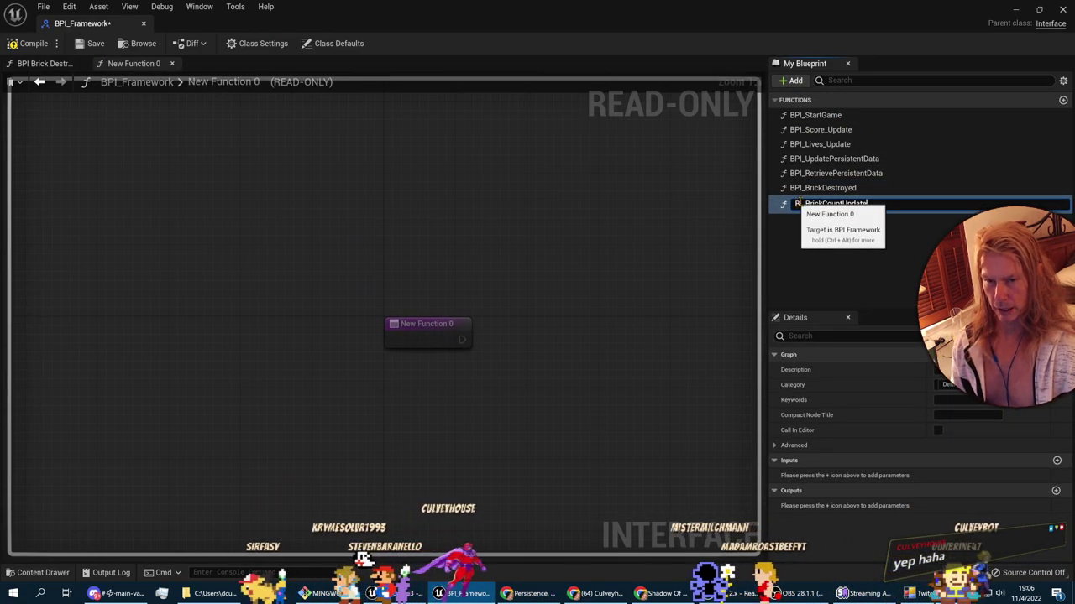
type("P")
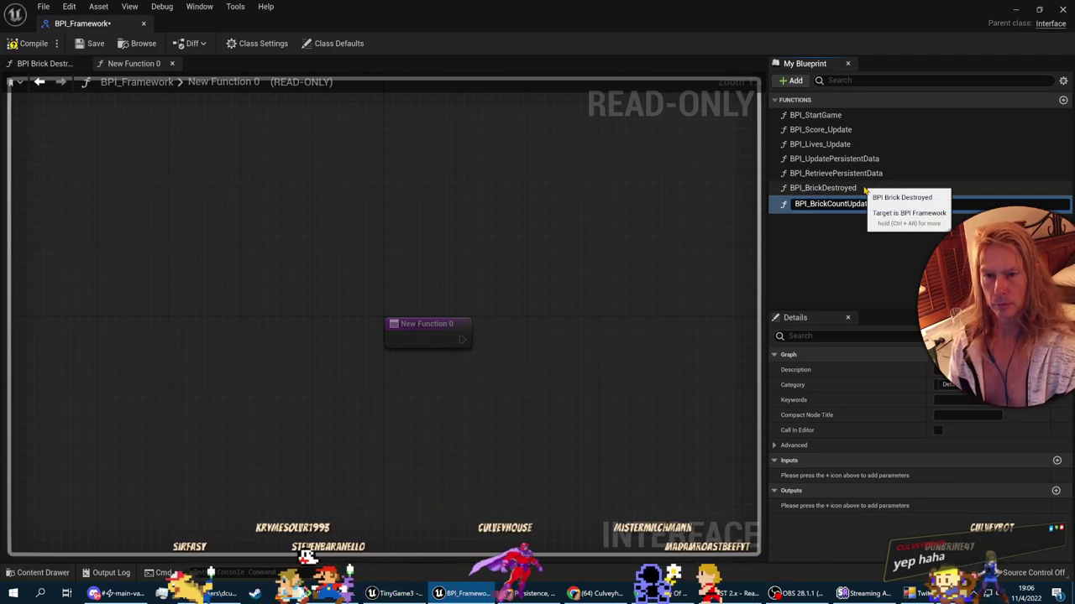
key("Return")
left_click(837, 238)
left_click(822, 202)
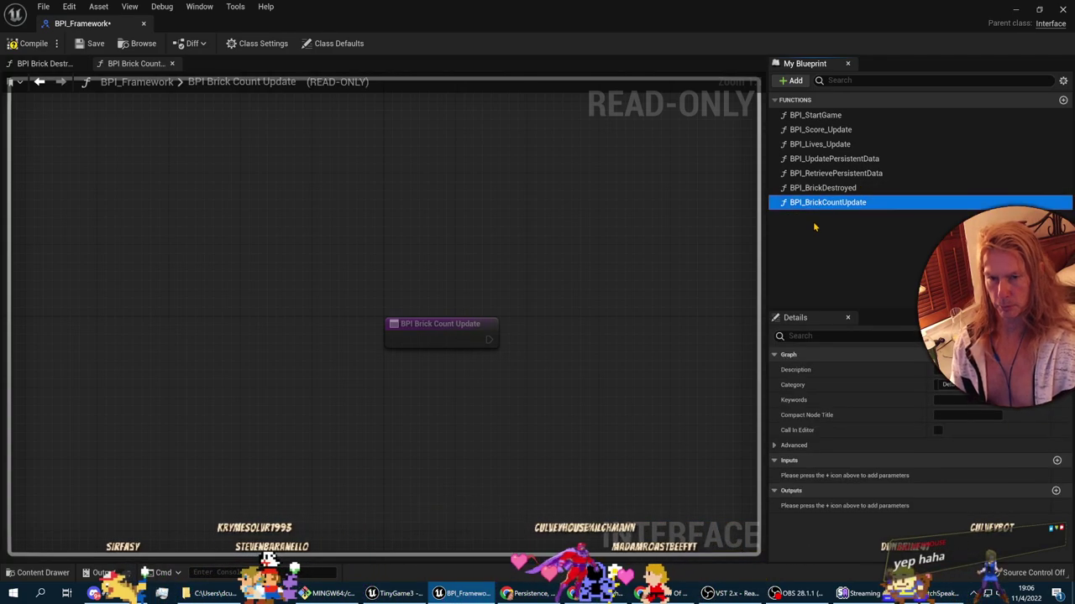
left_click(813, 243)
Step: Give BPI_BrickCountUpdate an Integer input named Bricks
key("alt+Tab")
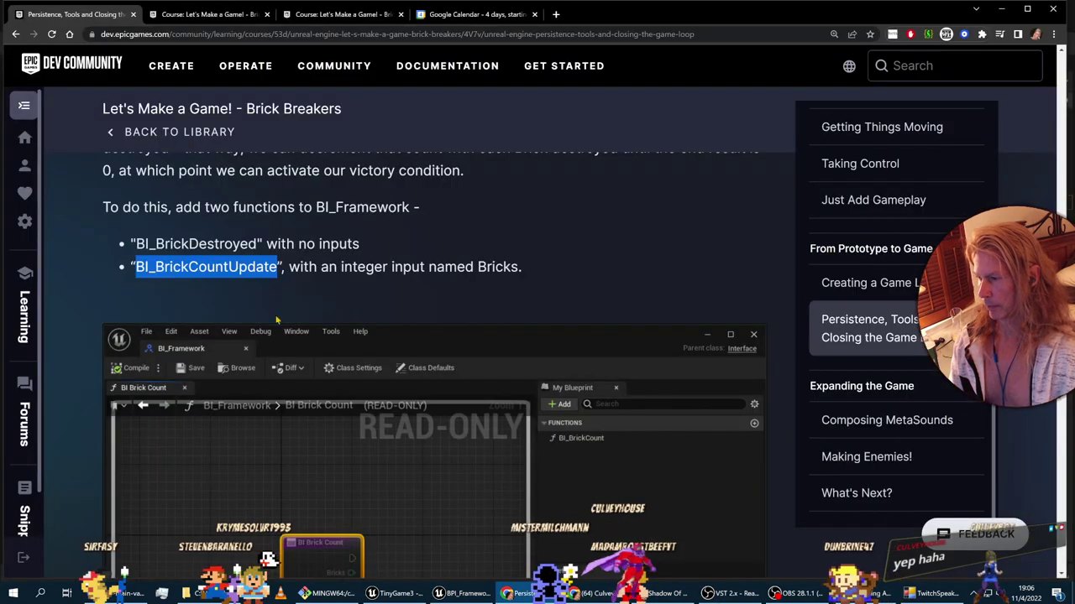
key("alt+Tab")
left_click(831, 203)
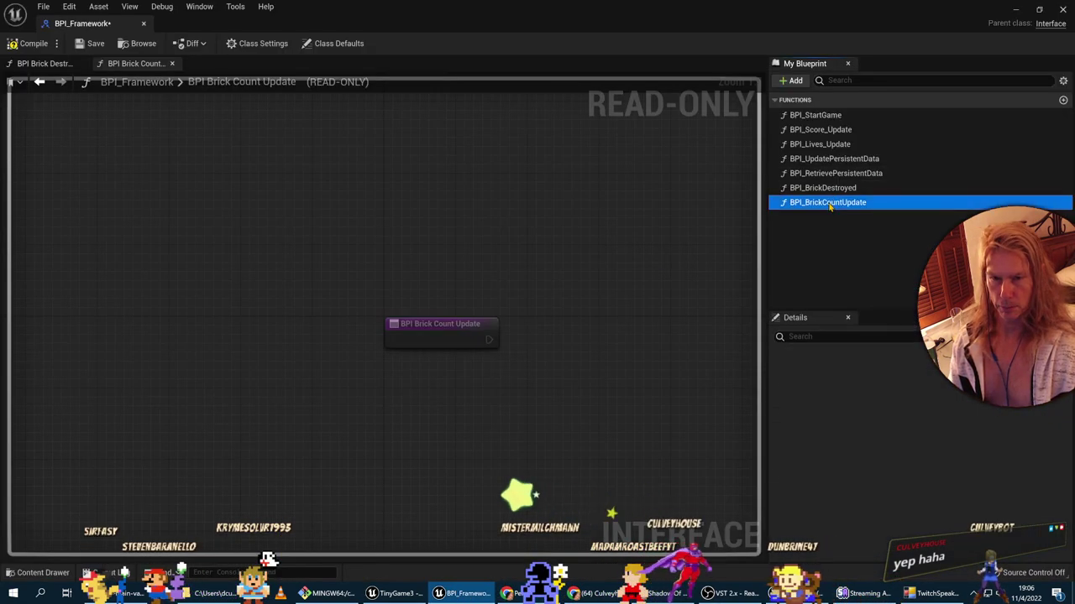
key("F2")
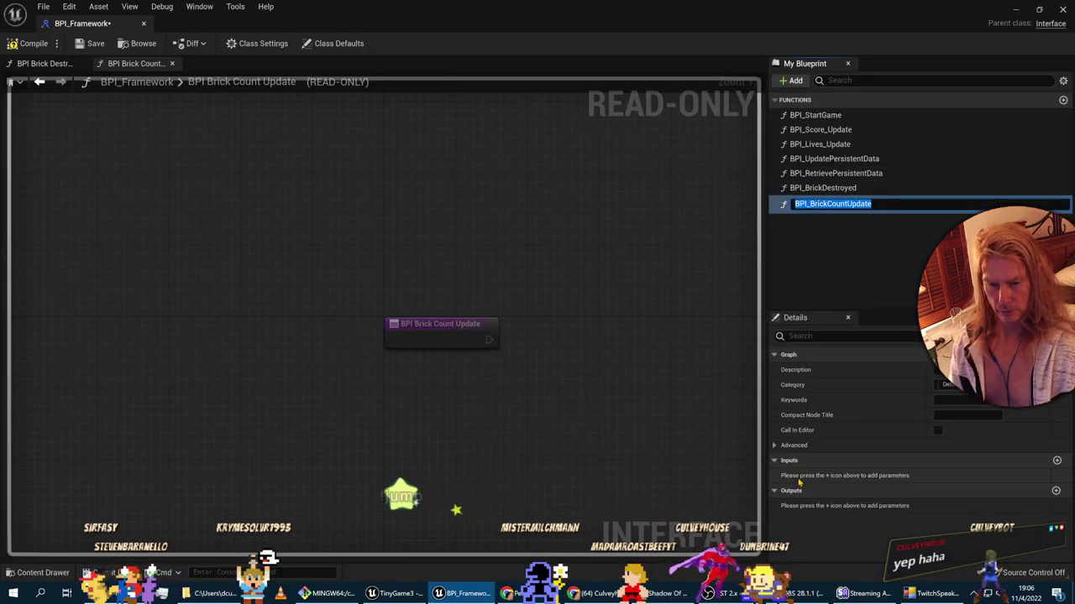
key("Return")
left_click(1056, 460)
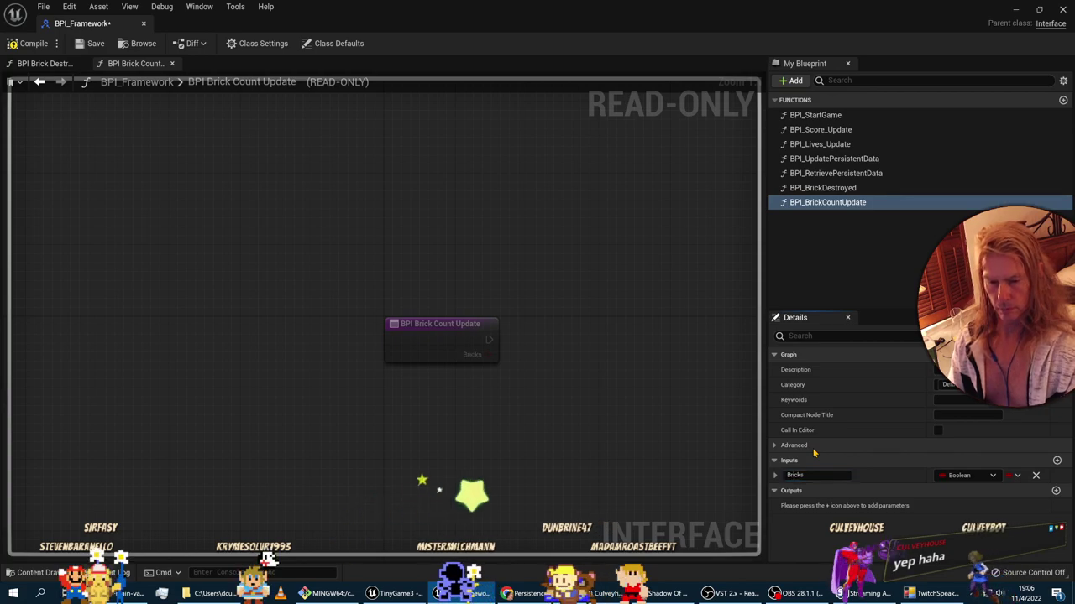
left_click(964, 475)
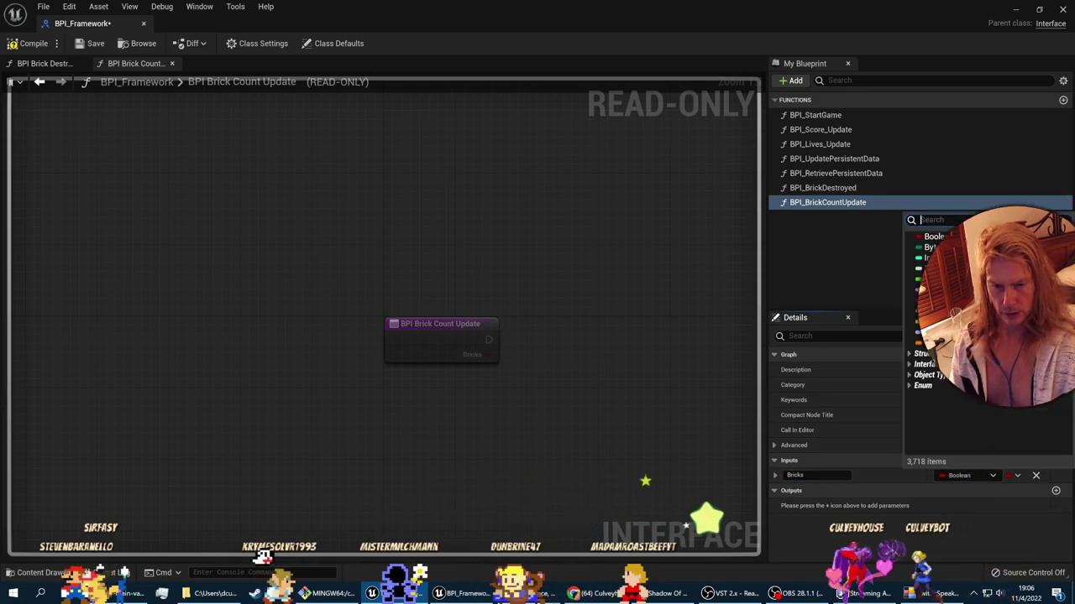
left_click(932, 258)
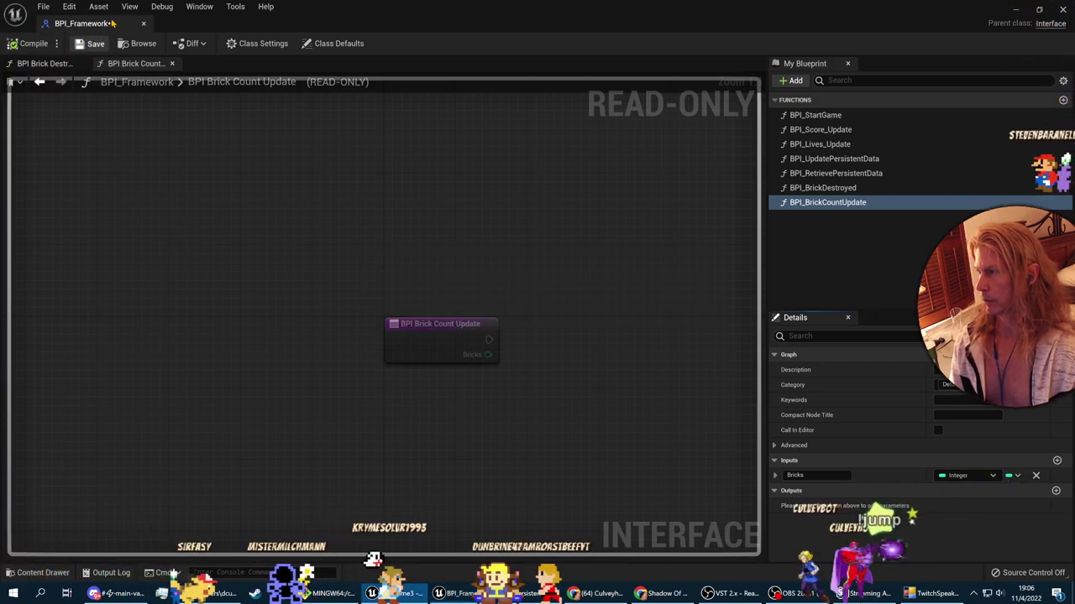
Step: Dock the BPI_Framework editor into the main window and review both functions' inputs
key("super+Down")
left_click_drag(292, 95, 314, 25)
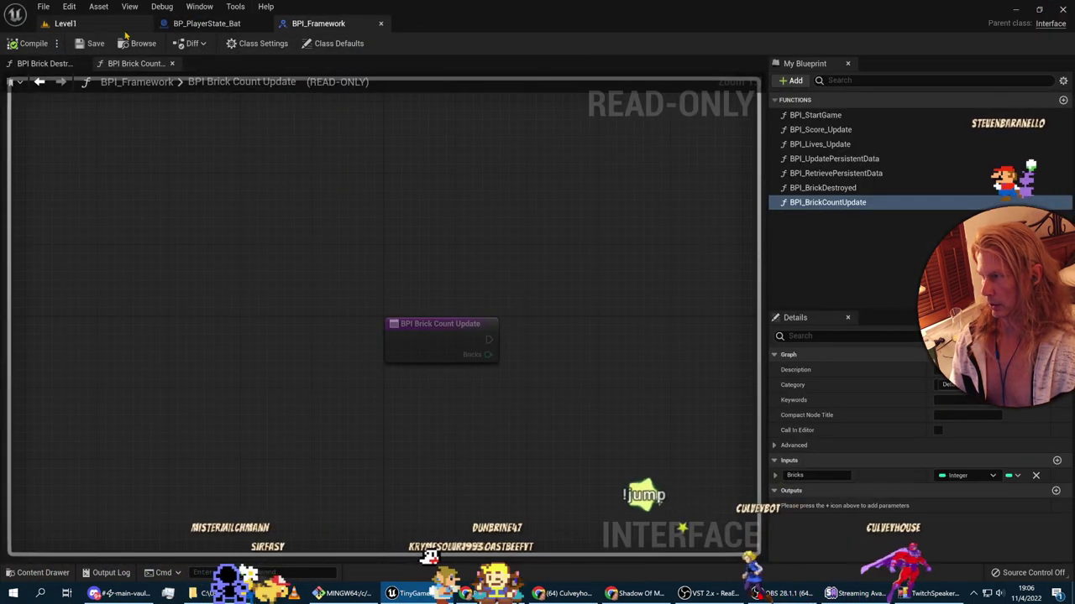
left_click(835, 189)
left_click(842, 203)
key("alt+Tab")
key("alt+Tab")
Step: Scroll the tutorial to the Update Game Mode with Brick Count graph, showing Get All Child Actors
key("Tab")
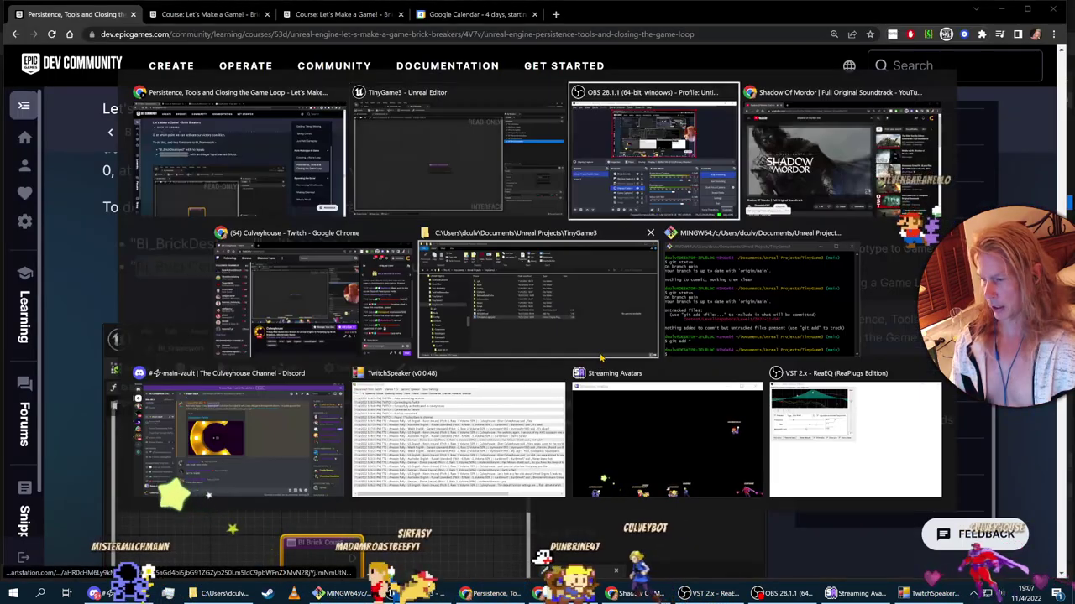
left_click(337, 500)
scroll(554, 417, "down", 5)
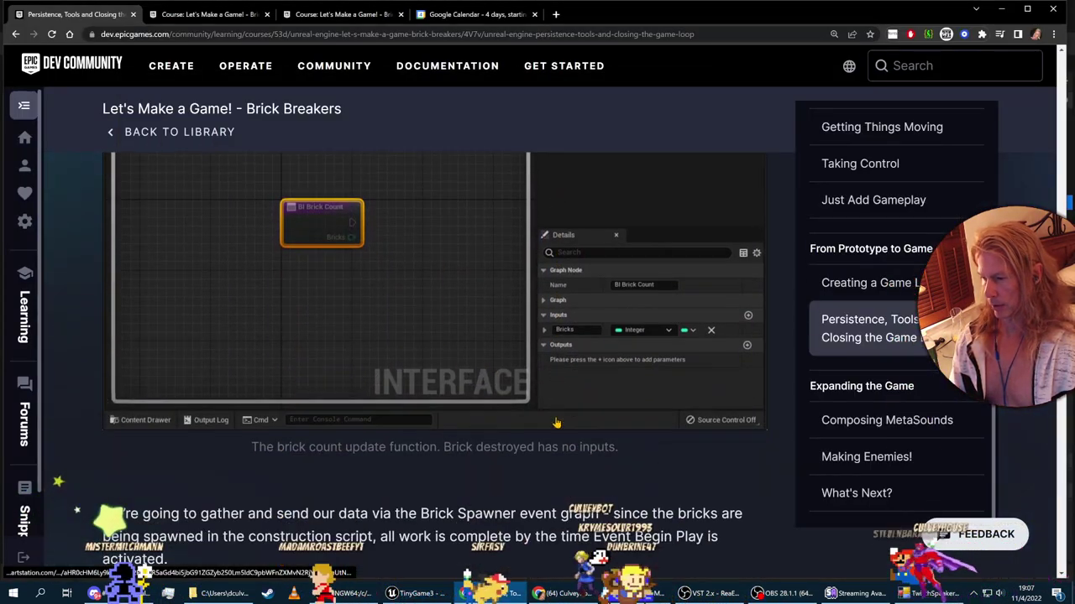
scroll(555, 417, "down", 1)
scroll(555, 424, "up", 10)
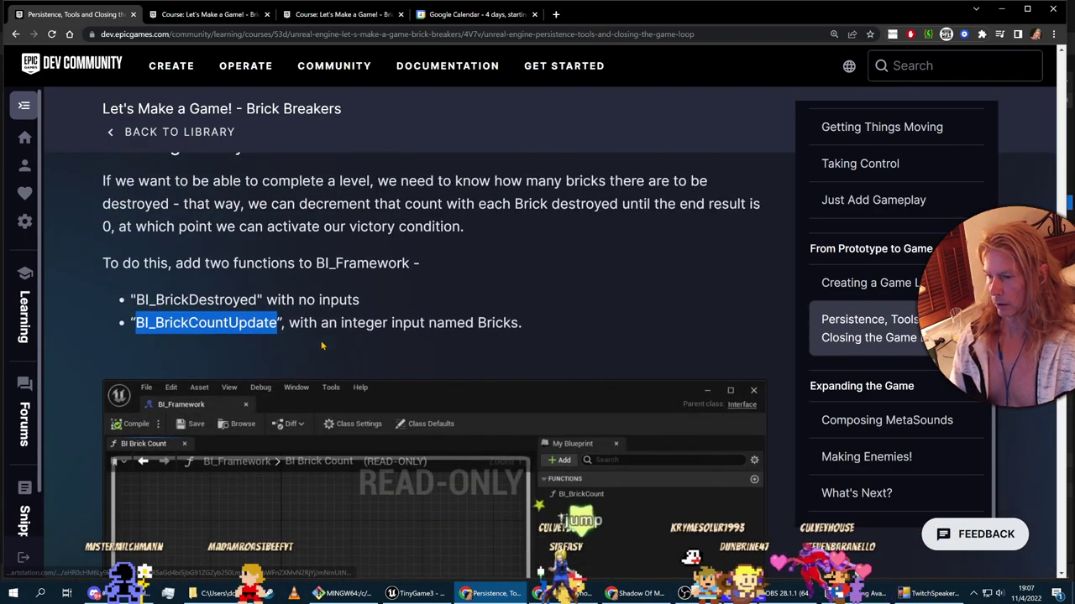
scroll(527, 434, "down", 8)
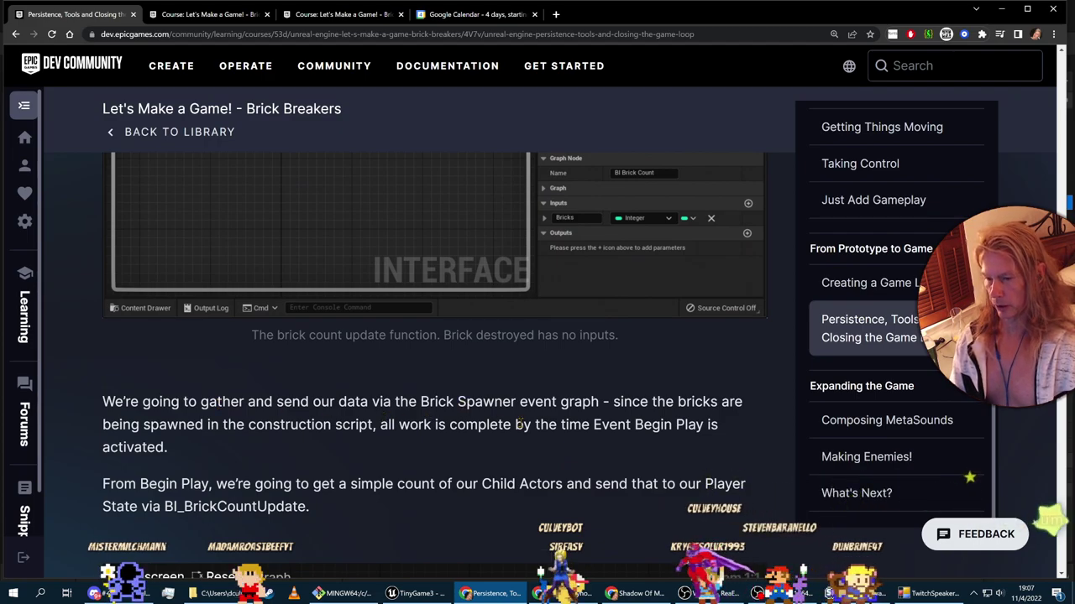
scroll(527, 420, "down", 1)
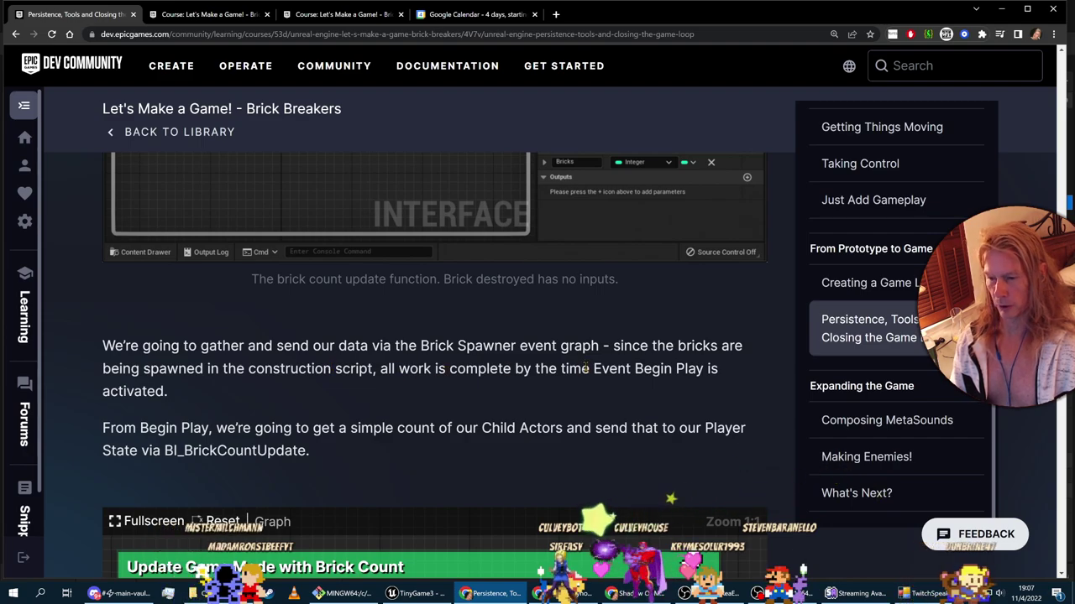
scroll(553, 388, "down", 5)
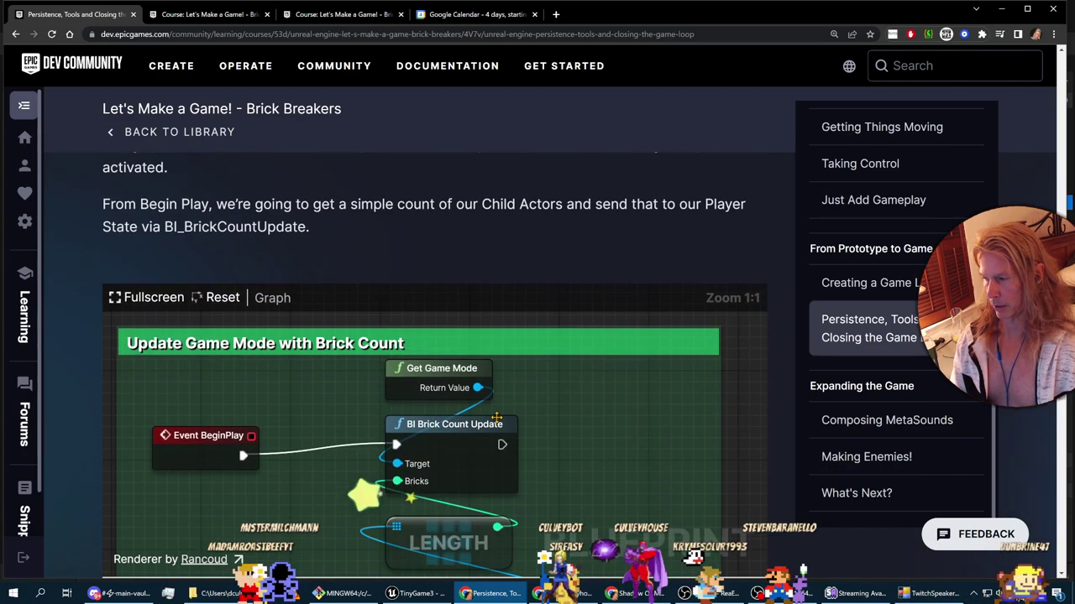
scroll(491, 424, "up", 2)
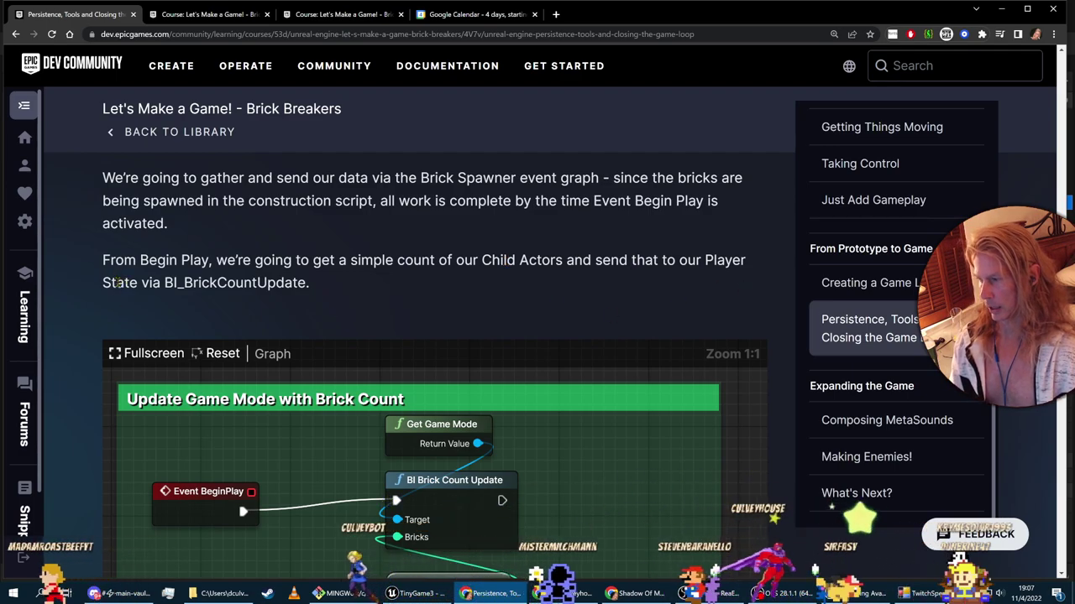
scroll(534, 308, "down", 2)
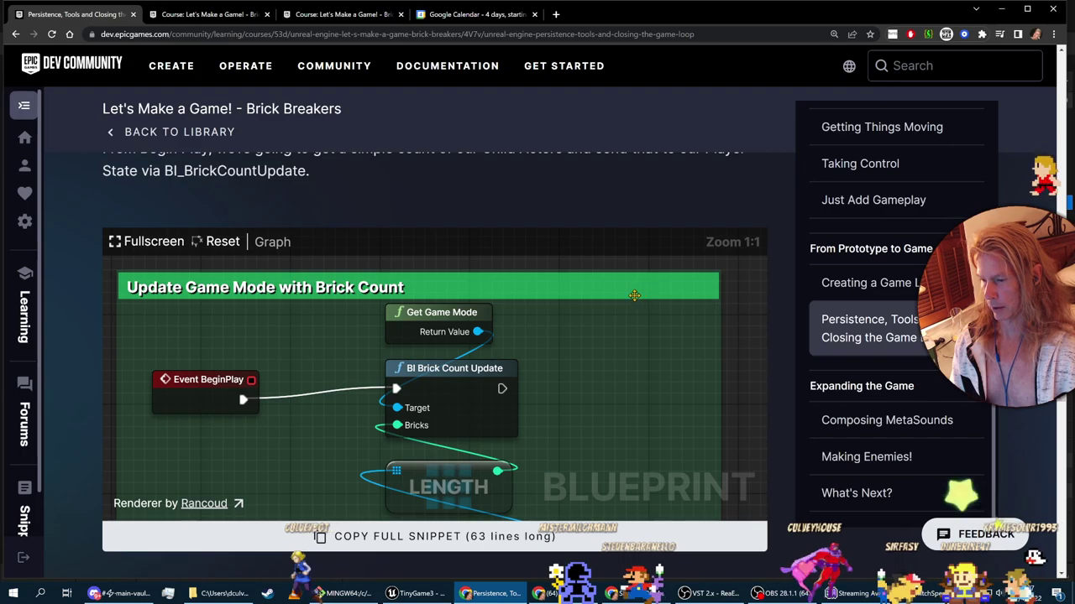
scroll(530, 354, "down", 4)
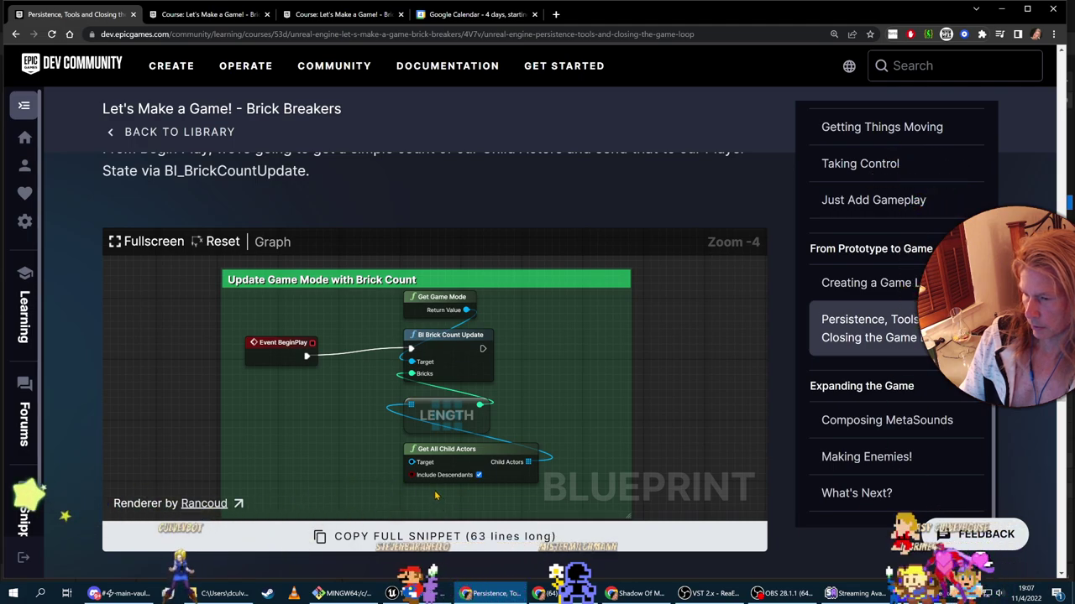
Step: Review the tutorial's BI_BrickCountUpdate instructions and graph, then go back to the Unreal editor
scroll(436, 495, "up", 2)
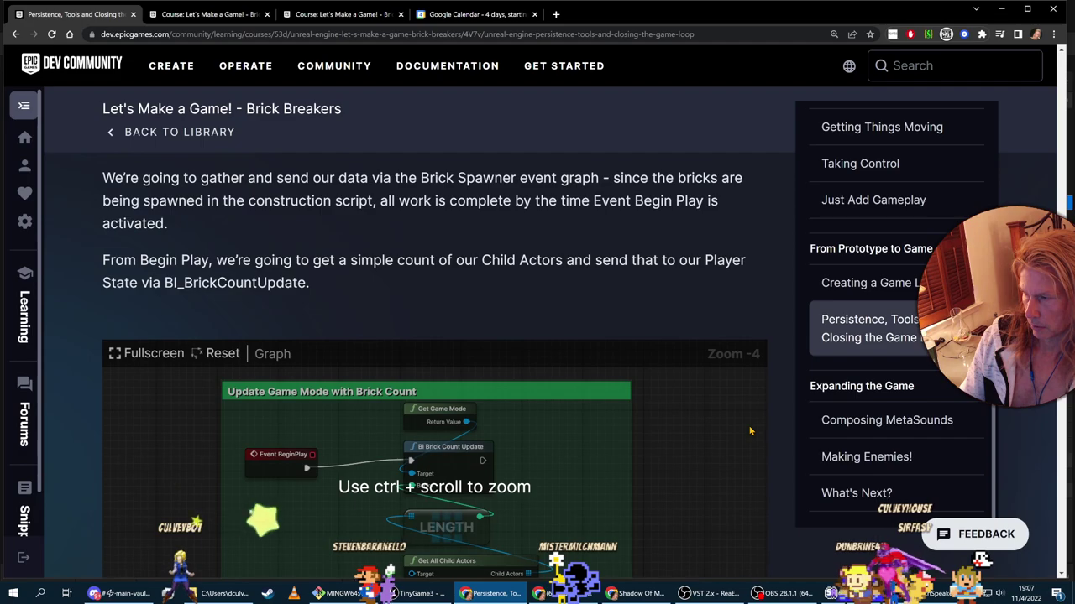
scroll(758, 403, "up", 1)
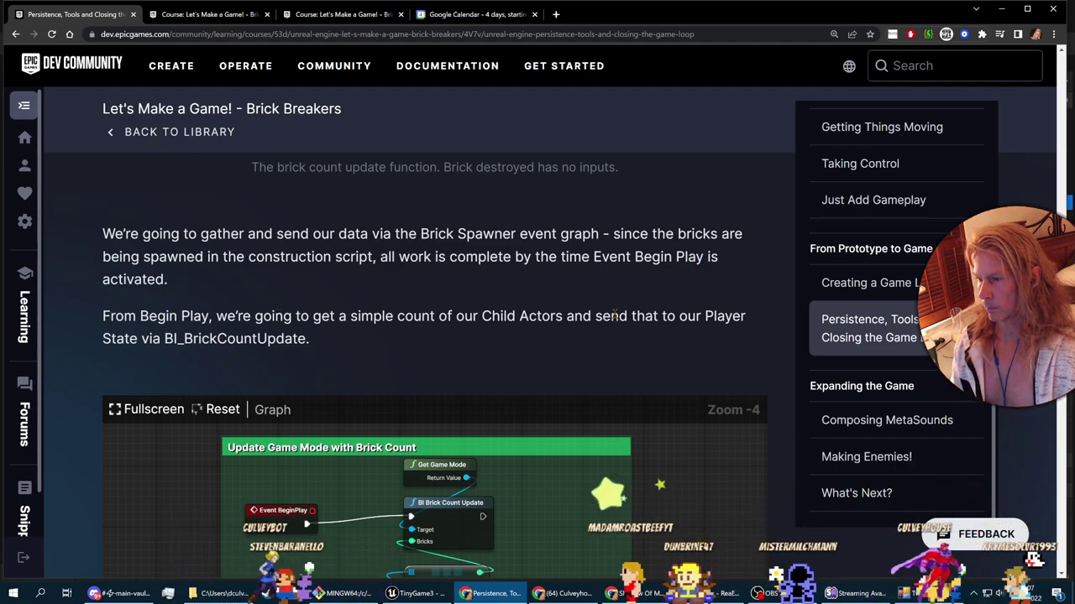
scroll(619, 319, "up", 2)
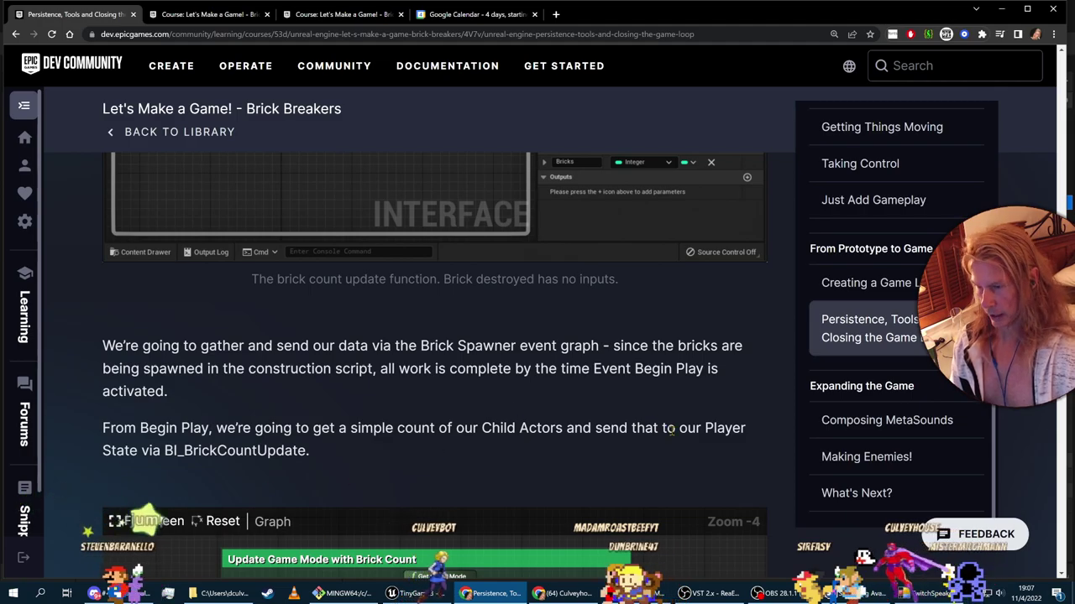
scroll(669, 428, "up", 10)
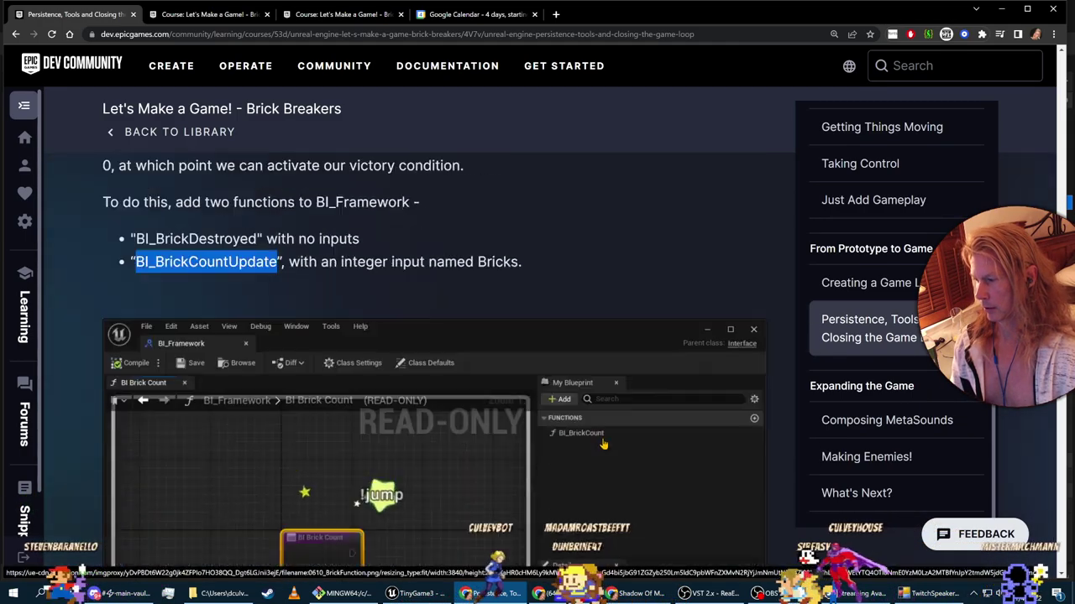
scroll(602, 445, "down", 10)
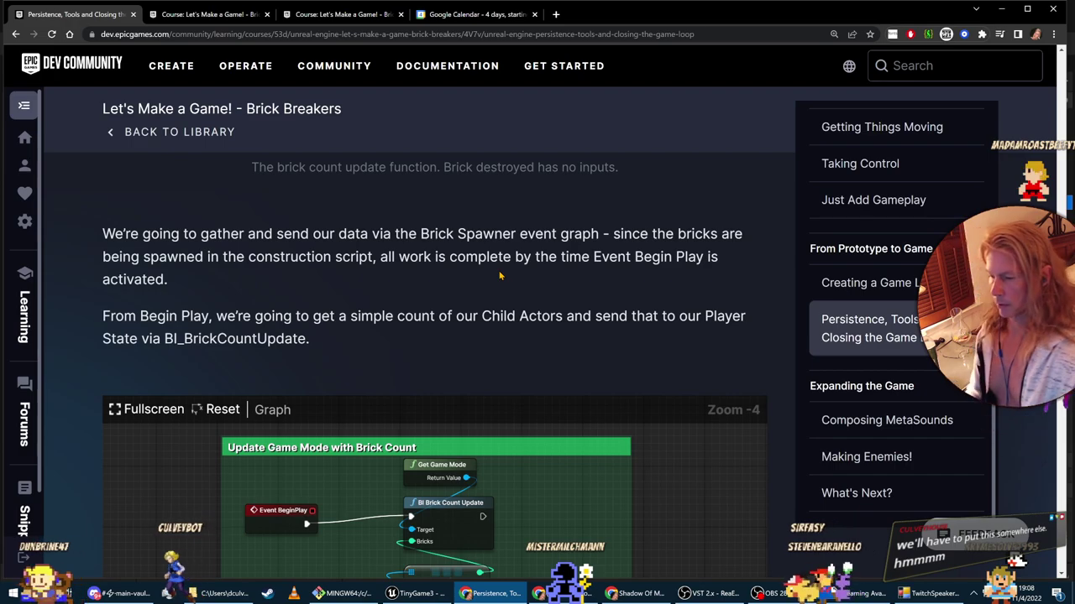
scroll(596, 301, "down", 2)
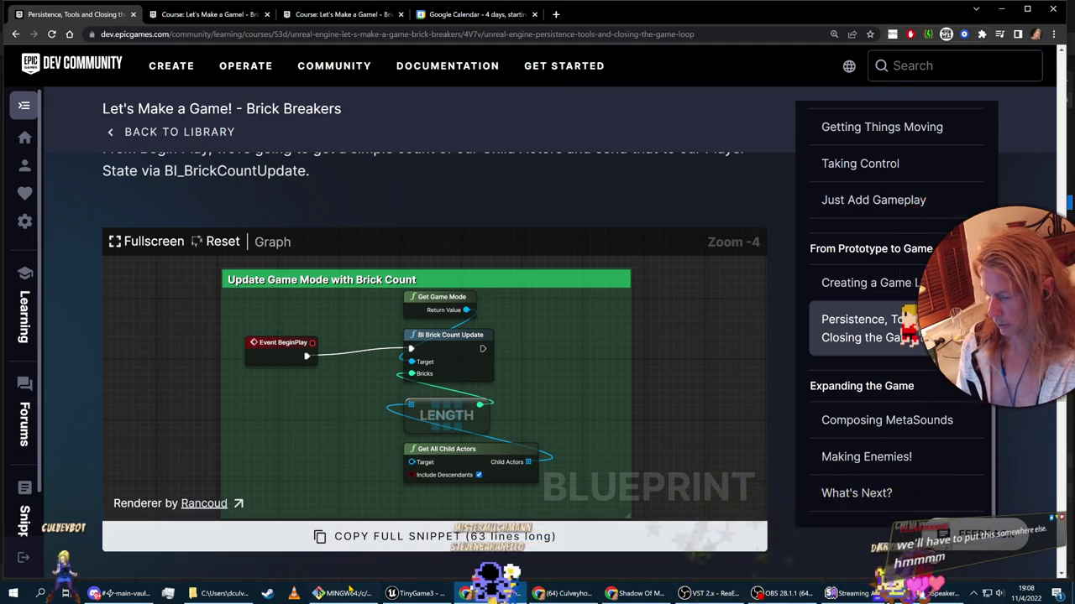
key("alt+Tab")
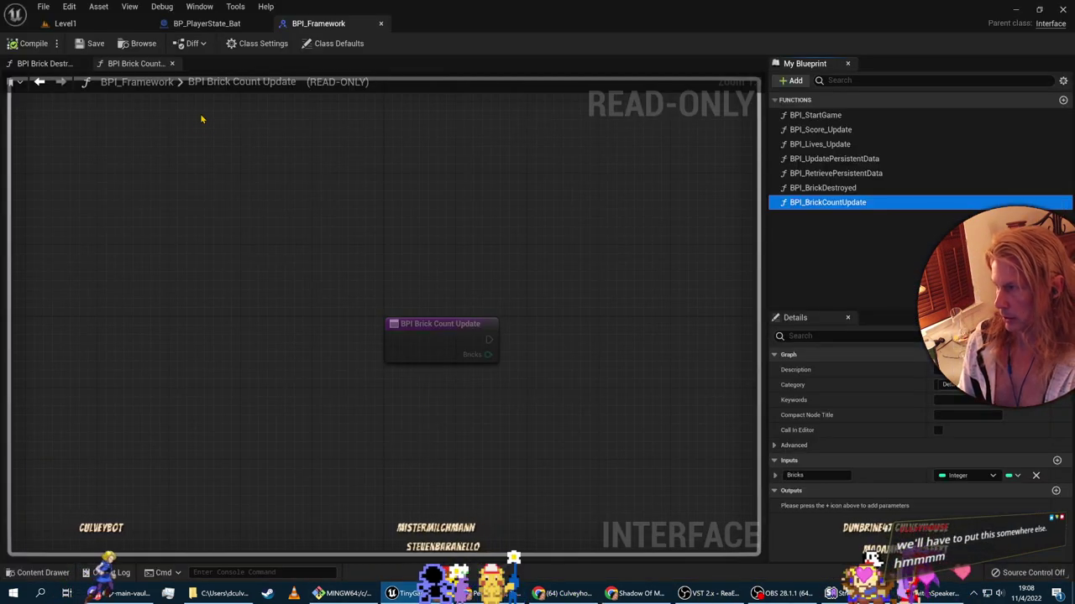
Step: Show BP_PlayerState_Bat's Event Graph with its persistent-data, score and lives groups centred
left_click(207, 24)
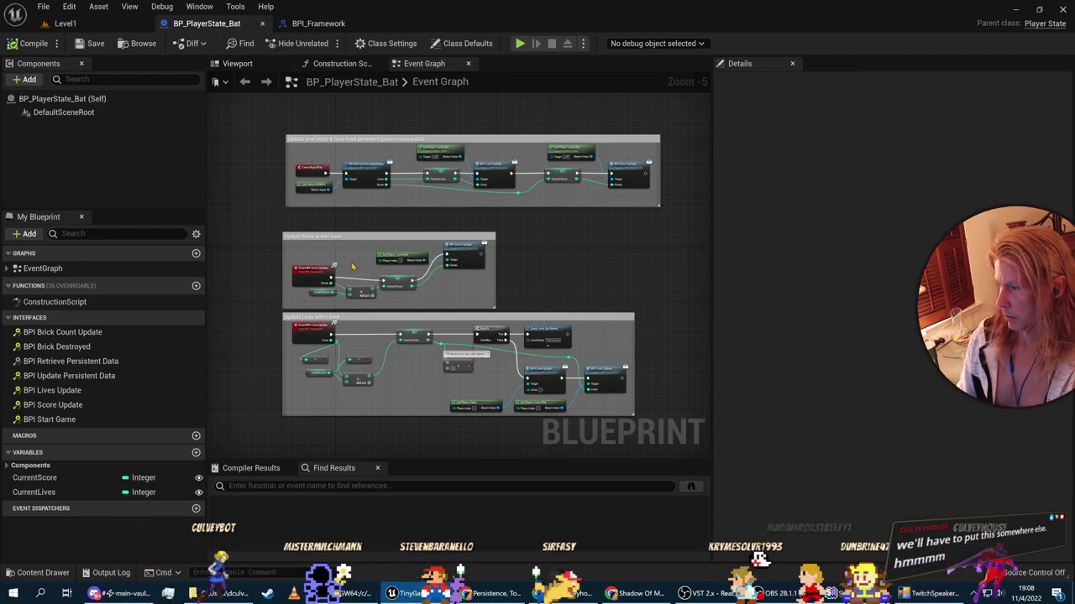
scroll(361, 190, "up", 2)
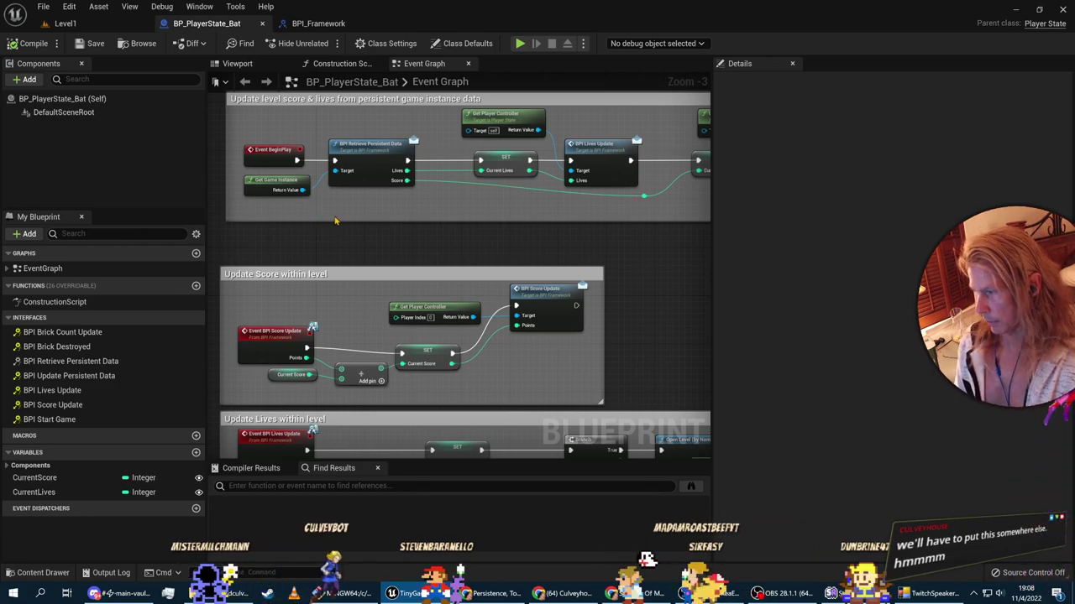
scroll(273, 228, "down", 1)
scroll(276, 229, "up", 1)
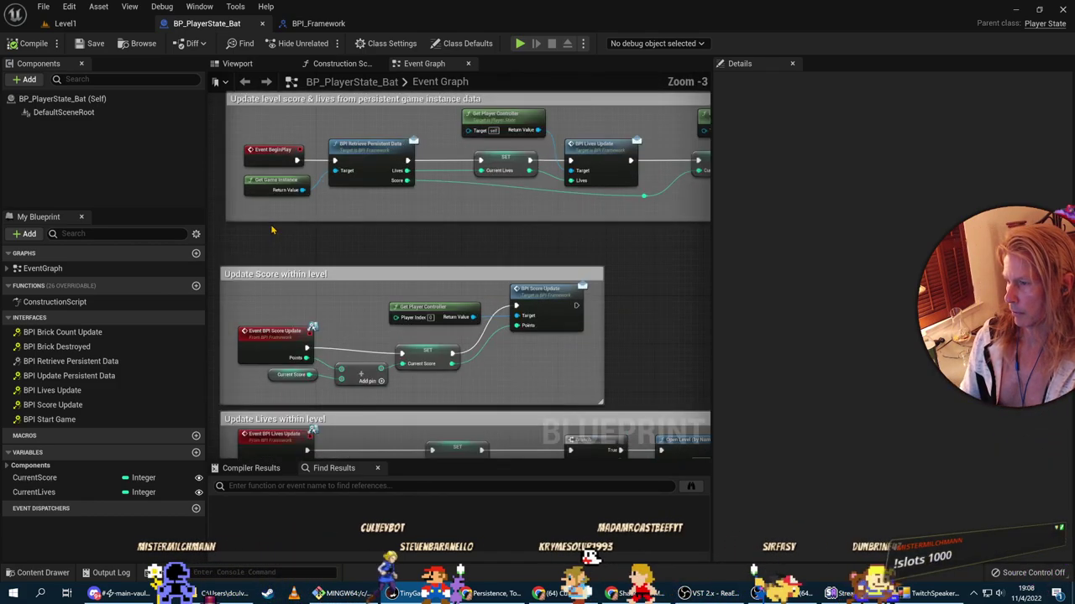
right_click_drag(280, 227, 268, 274)
scroll(275, 269, "down", 3)
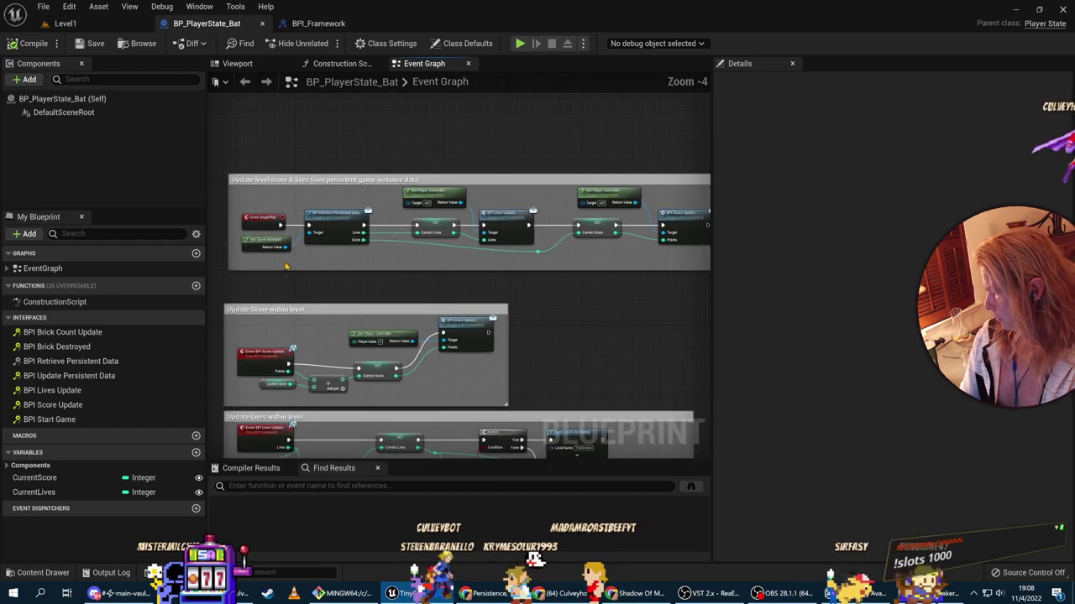
scroll(445, 275, "up", 1)
right_click_drag(445, 274, 438, 325)
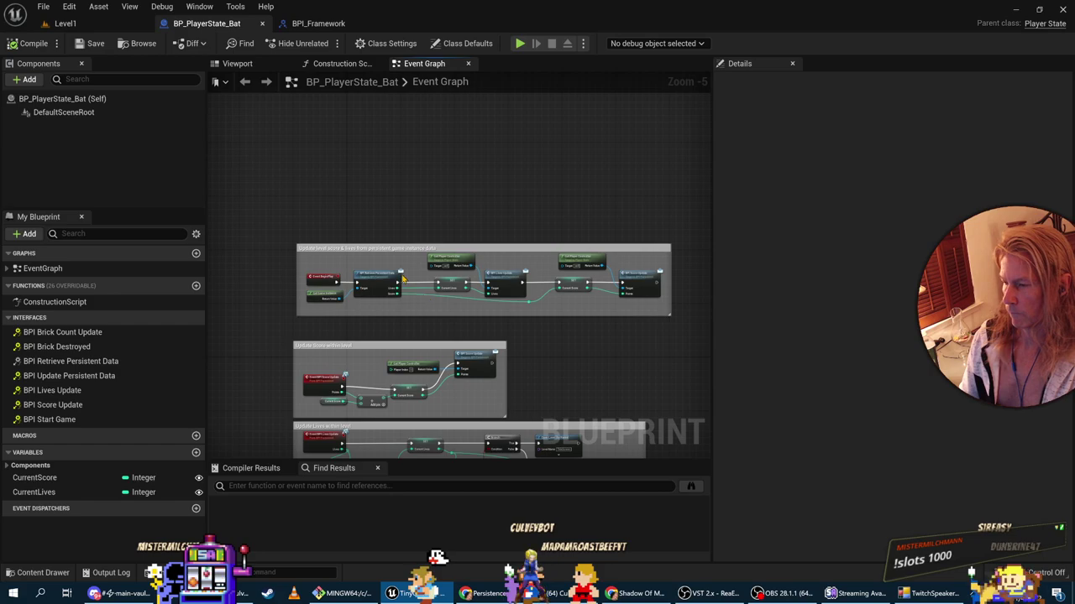
Step: Check the tutorial, then open and dismiss the graph's All Possible Actions list
key("alt+Tab")
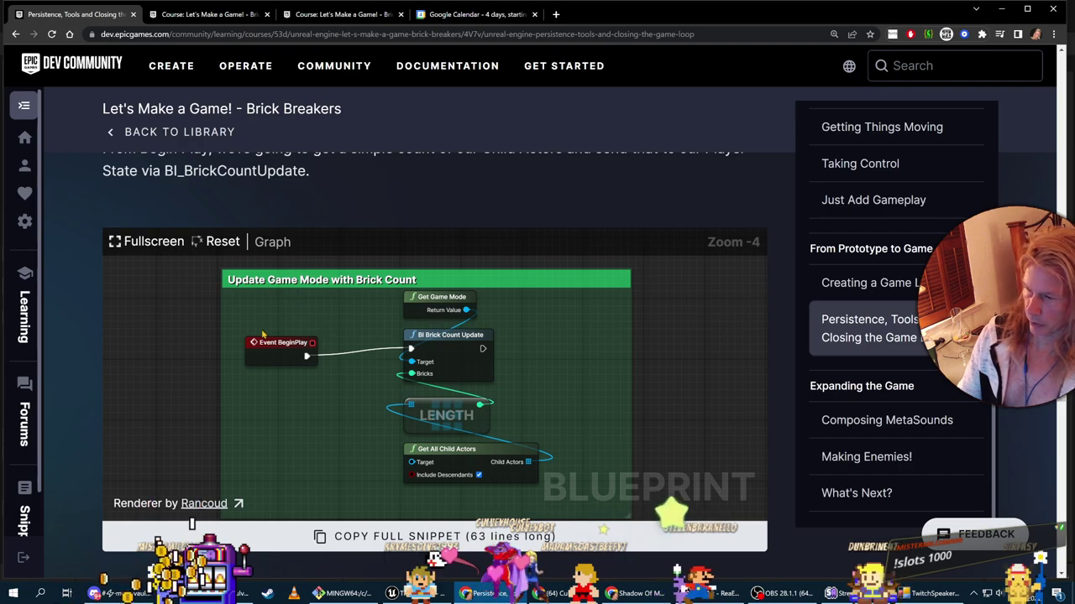
scroll(196, 400, "down", 2)
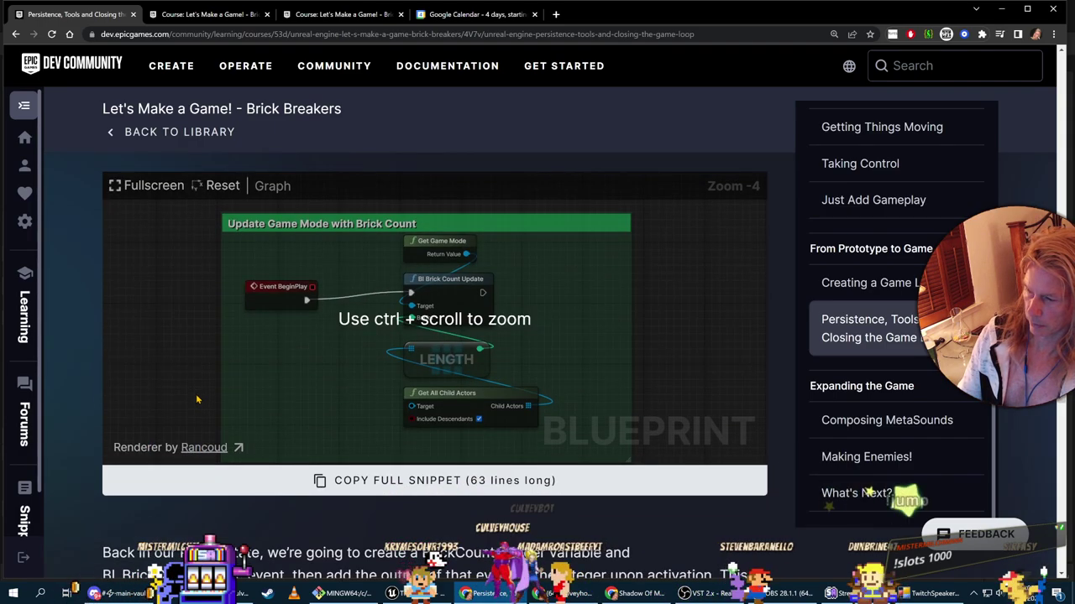
key("alt+Tab")
right_click(307, 209)
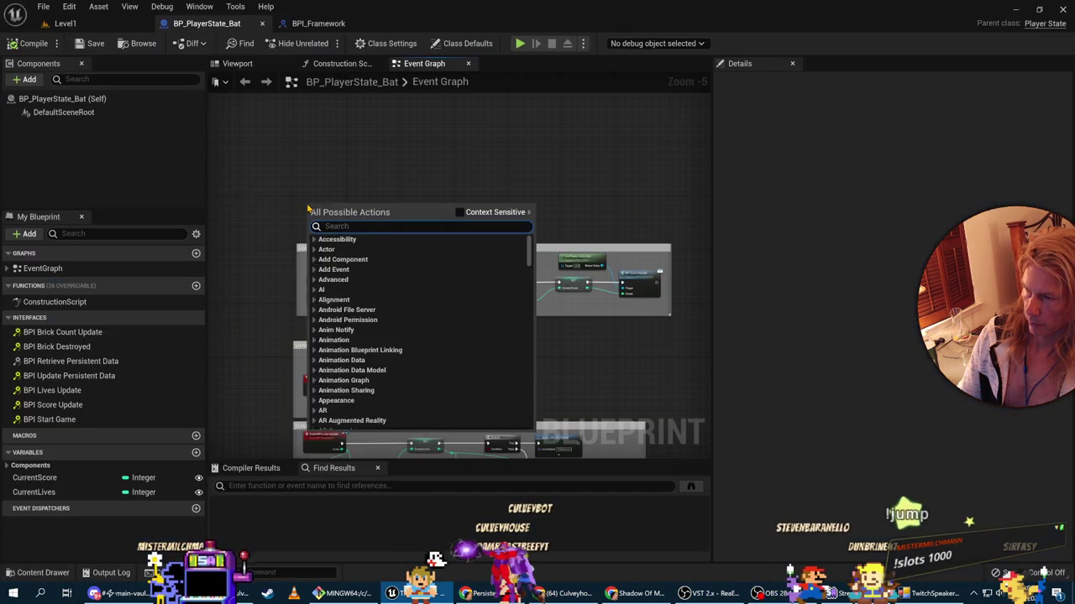
left_click(330, 178)
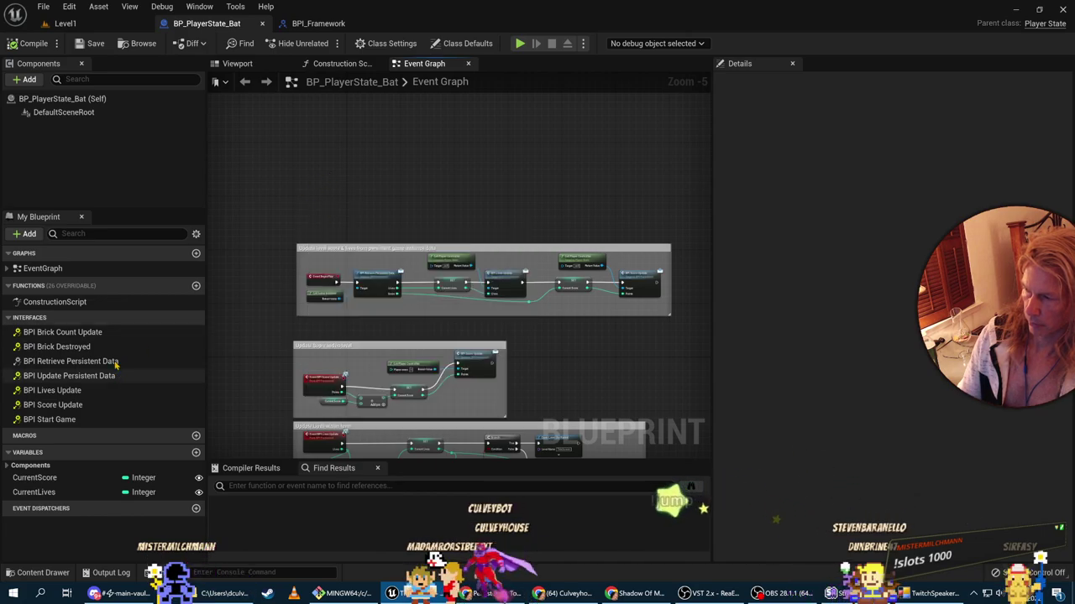
Step: Add a Custom Event named UpdateGameModeWithBrickCount via the 'custom event' search
right_click(319, 161)
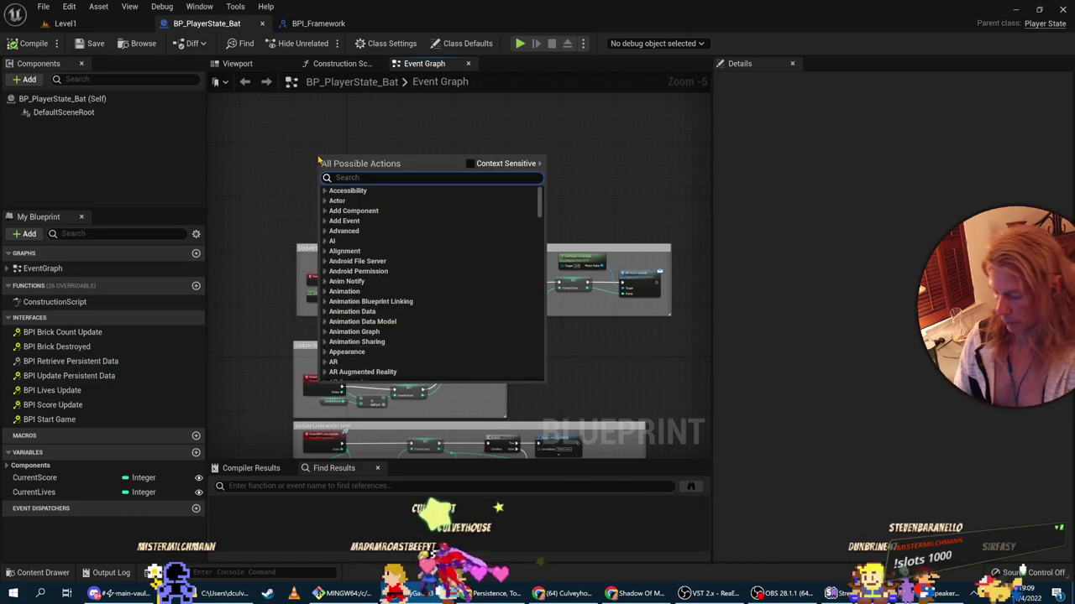
type("customp")
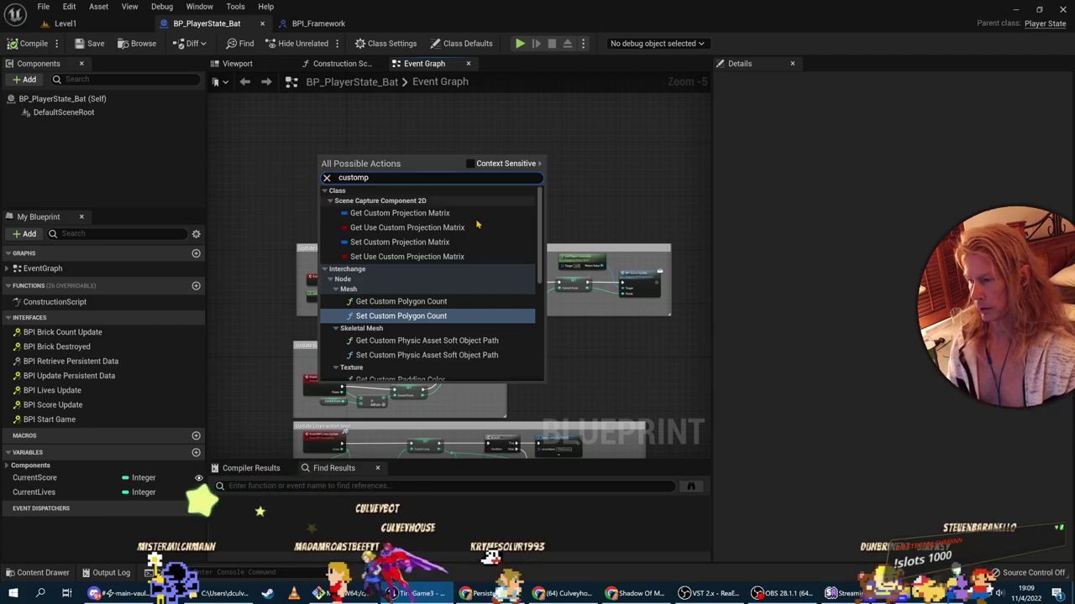
key("BackSpace")
type("eve")
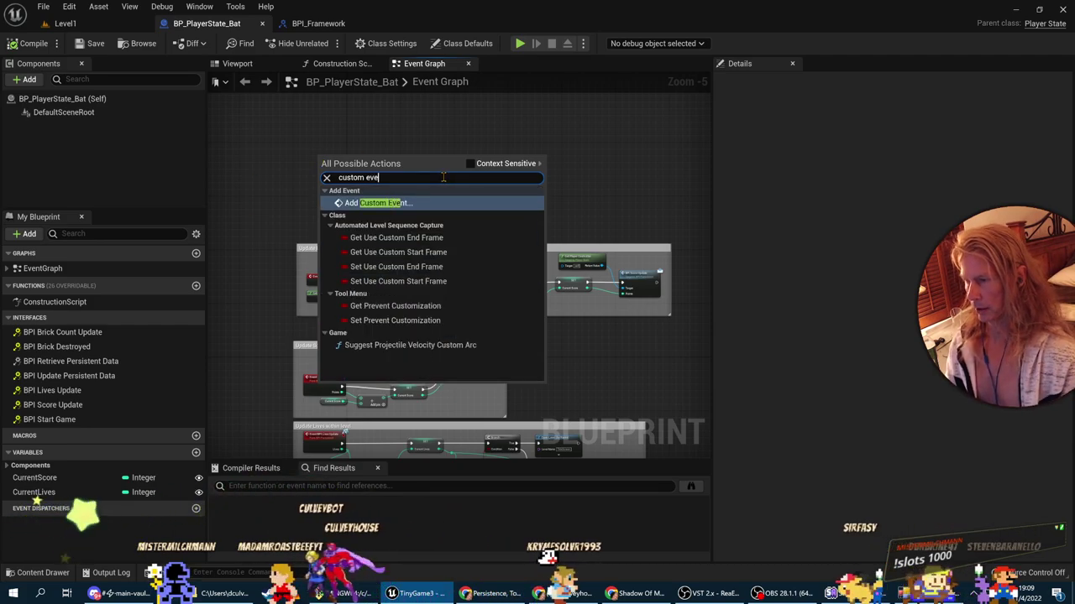
key("Return")
key("alt+Tab")
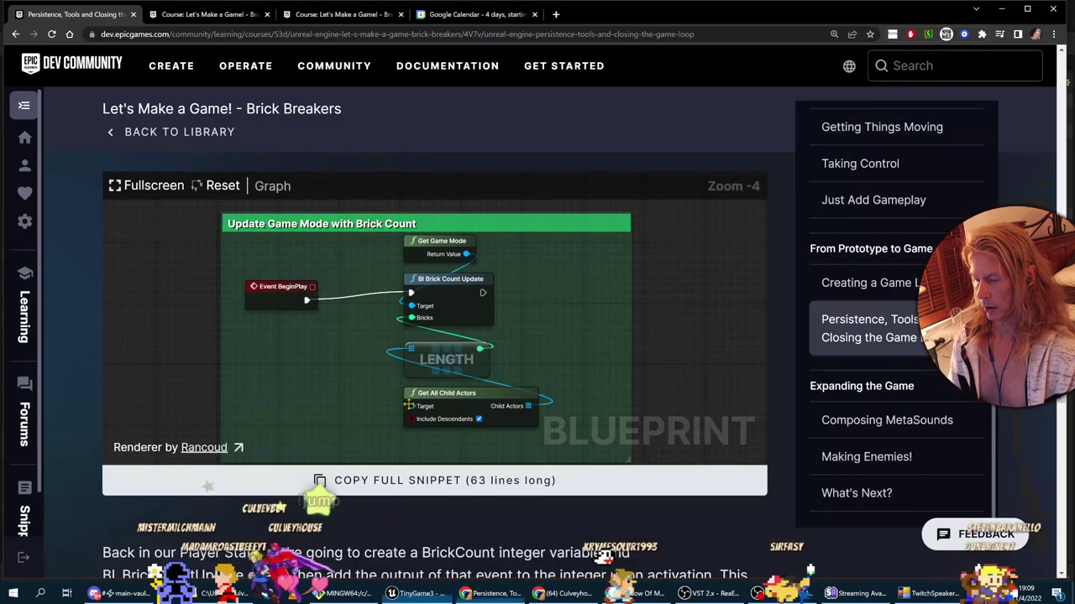
key("alt+Tab")
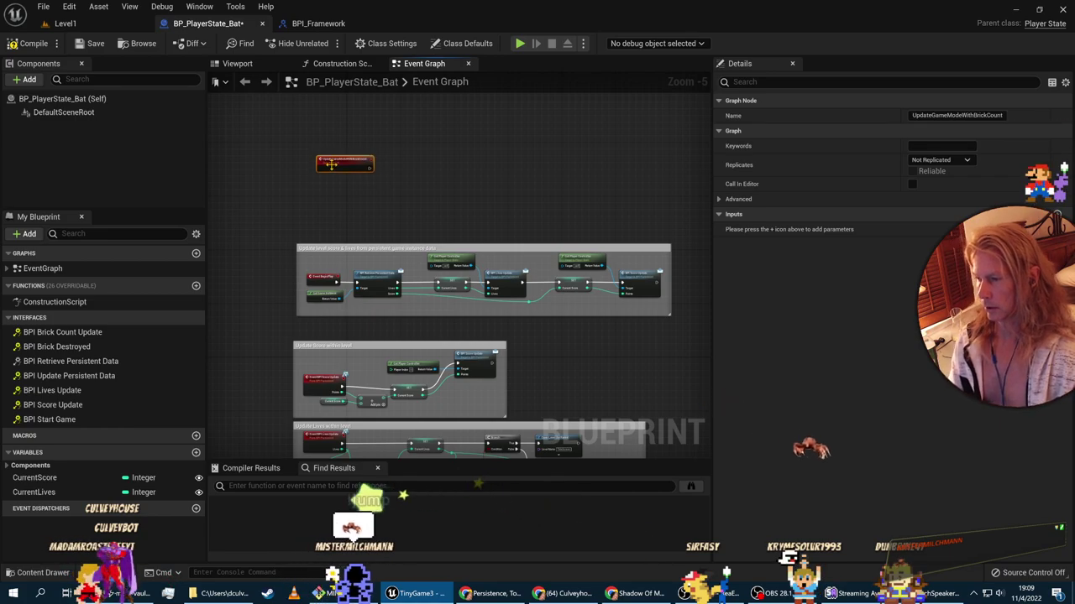
Step: Move the new event toward the persistent-data group and bring BPI Score Update into view
scroll(331, 164, "up", 3)
left_click_drag(356, 151, 323, 272)
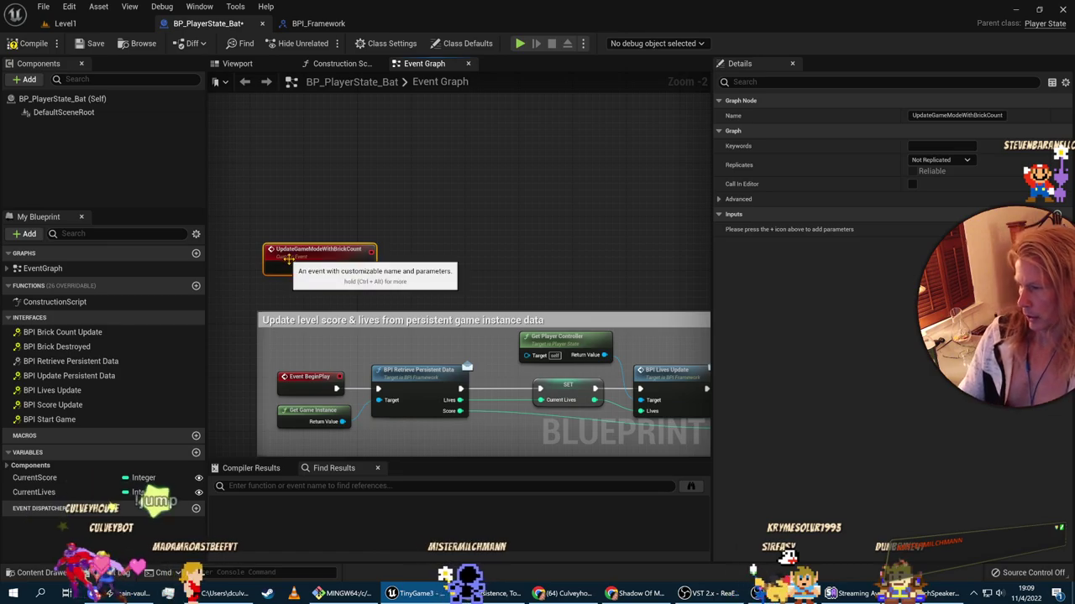
key("alt+Tab")
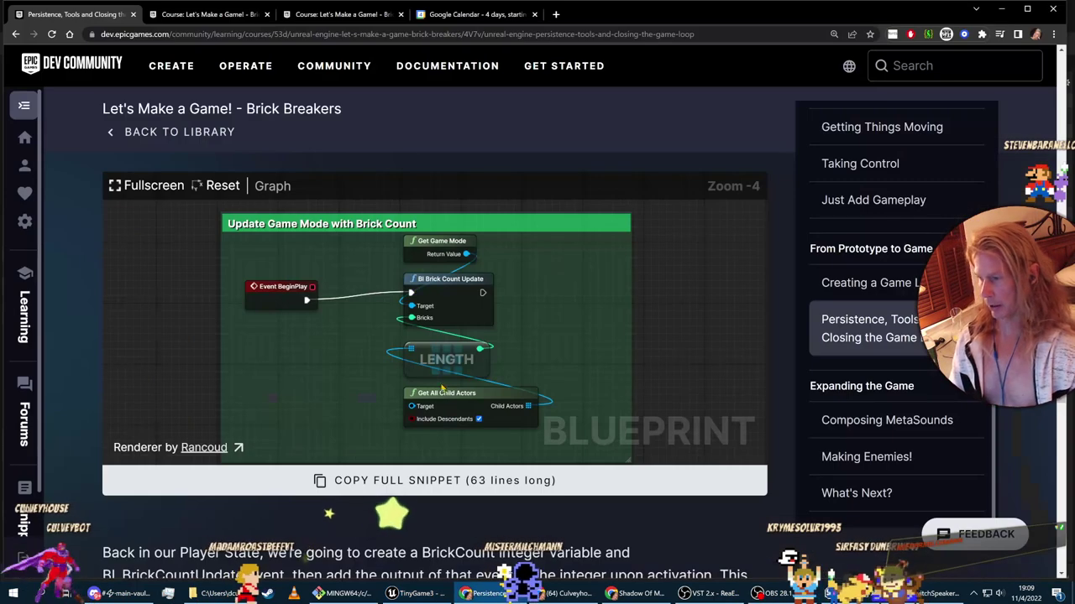
key("alt+Tab")
right_click_drag(480, 248, 396, 166)
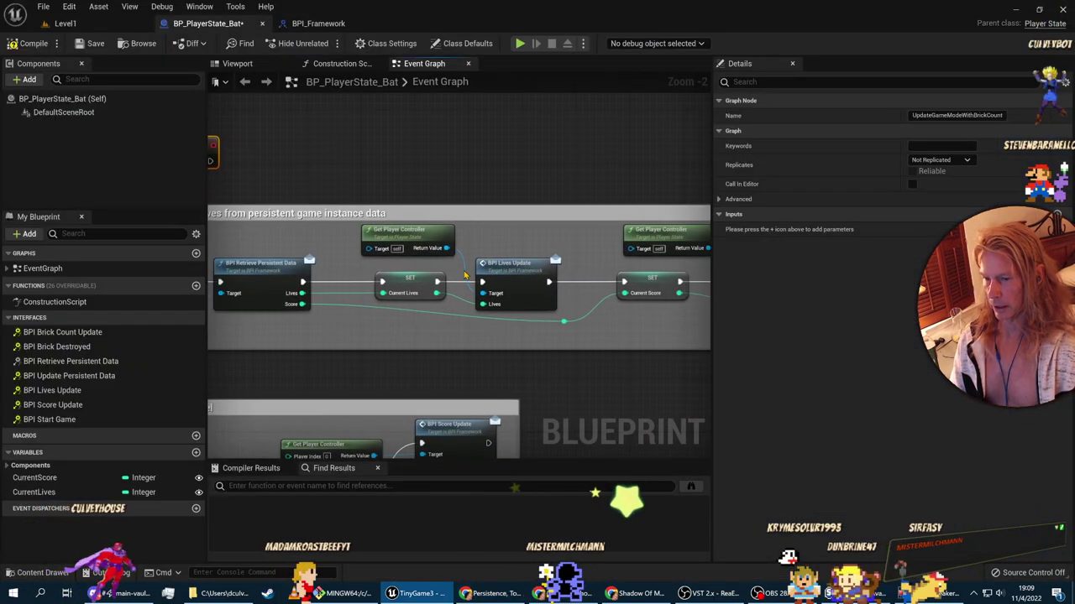
scroll(223, 360, "down", 2)
right_click_drag(223, 361, 403, 340)
scroll(403, 340, "up", 2)
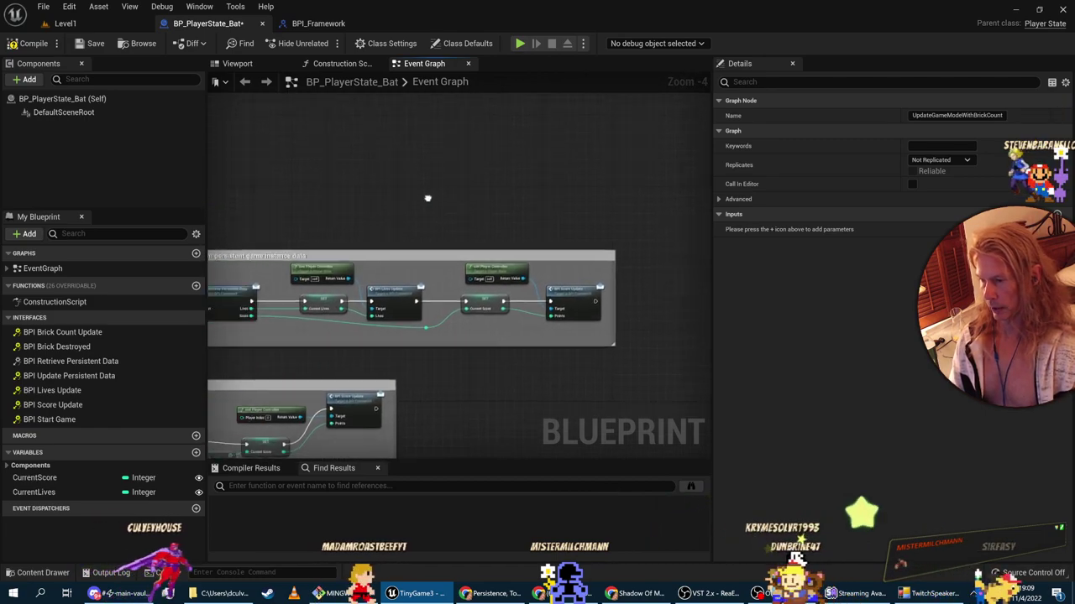
right_click_drag(675, 298, 446, 269)
key("alt+Tab")
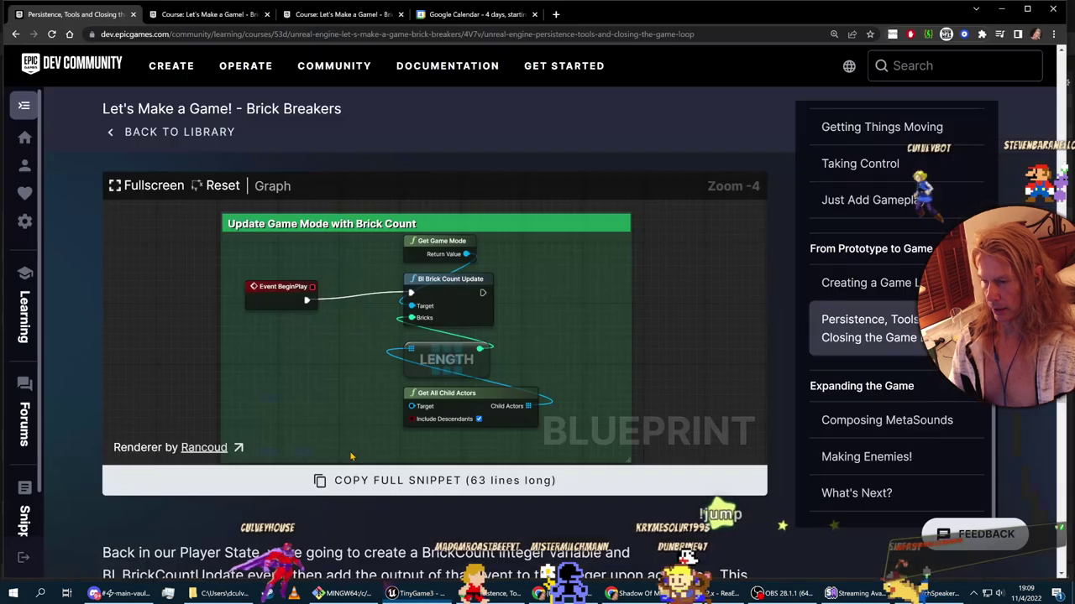
key("alt+Tab")
left_click_drag(444, 271, 488, 273)
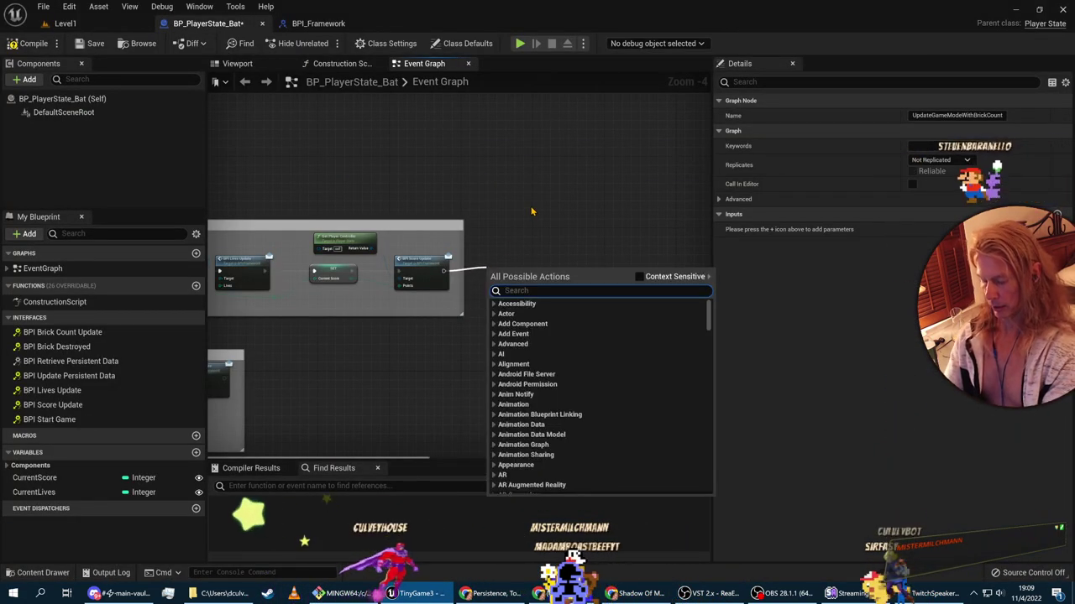
Step: Wire an Update Game Mode with Brick Count call from BPI Score Update's exec output
type("update")
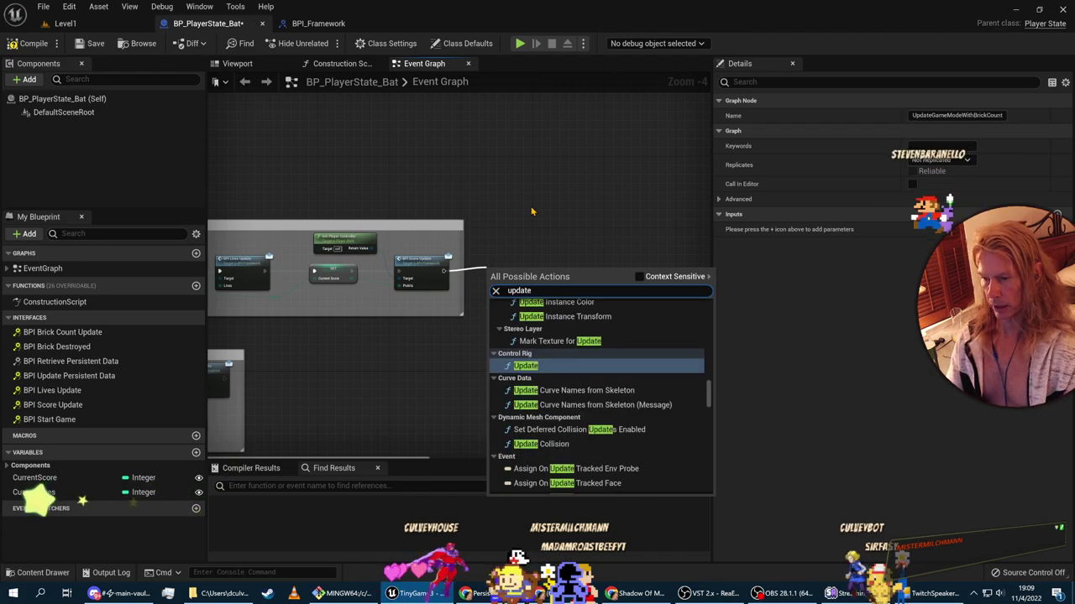
type("brick")
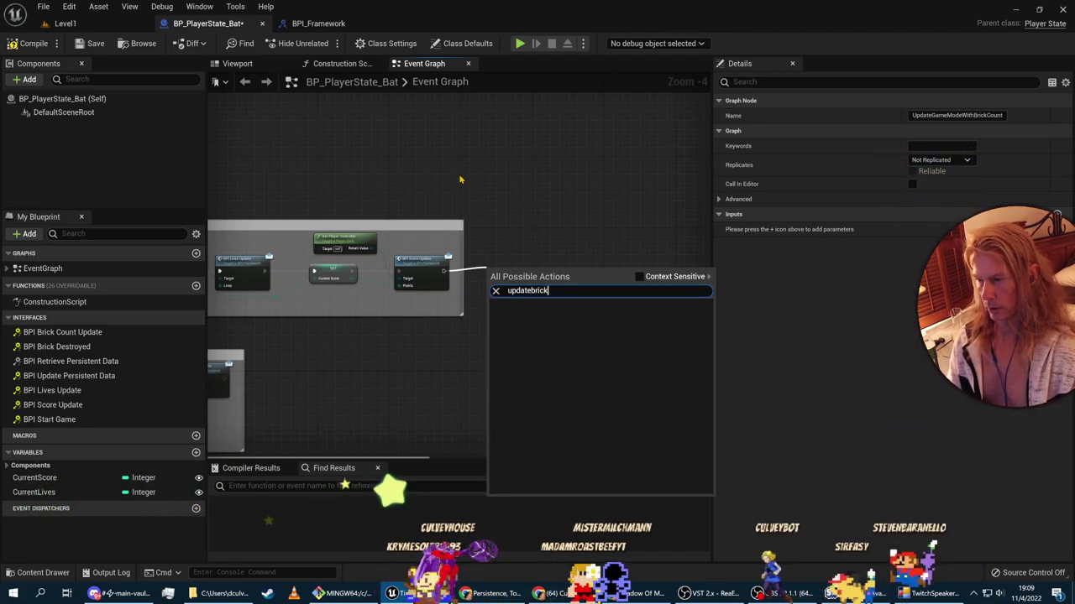
right_click_drag(460, 180, 492, 240)
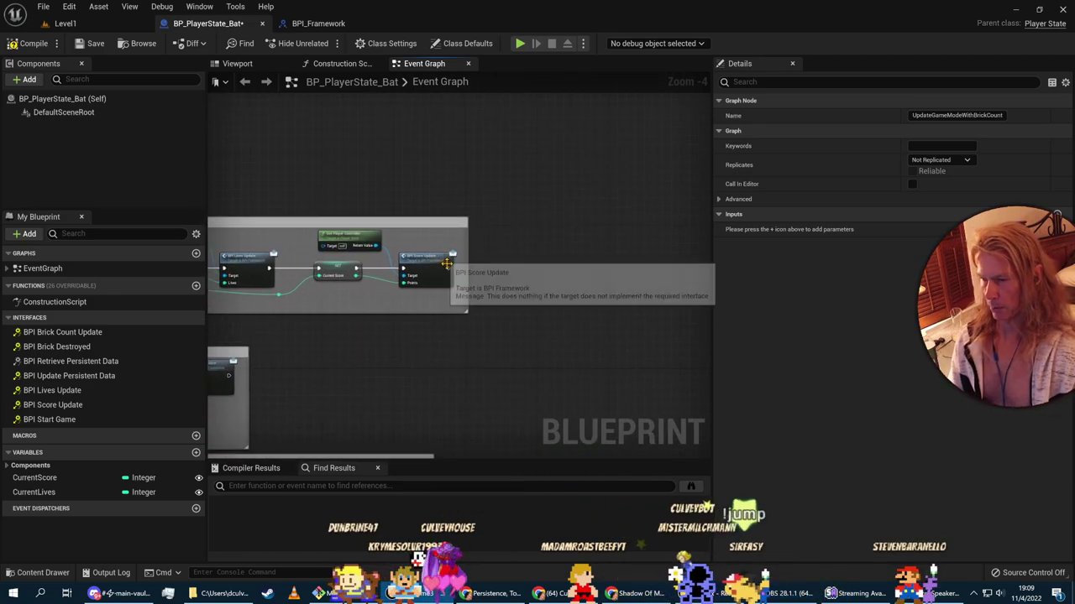
left_click_drag(447, 268, 520, 263)
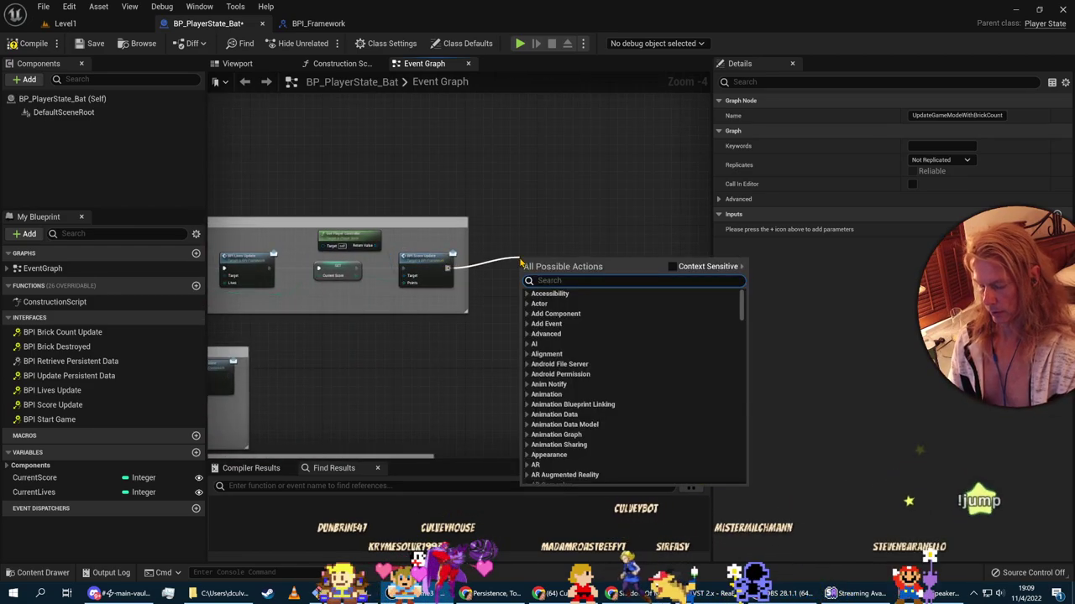
type("updategamemo")
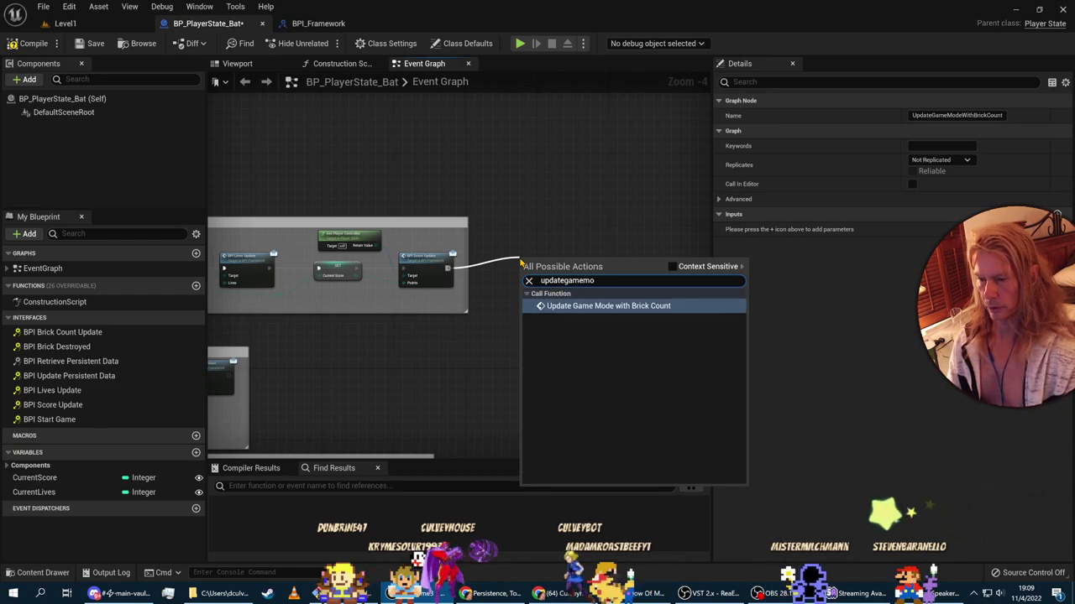
left_click(599, 308)
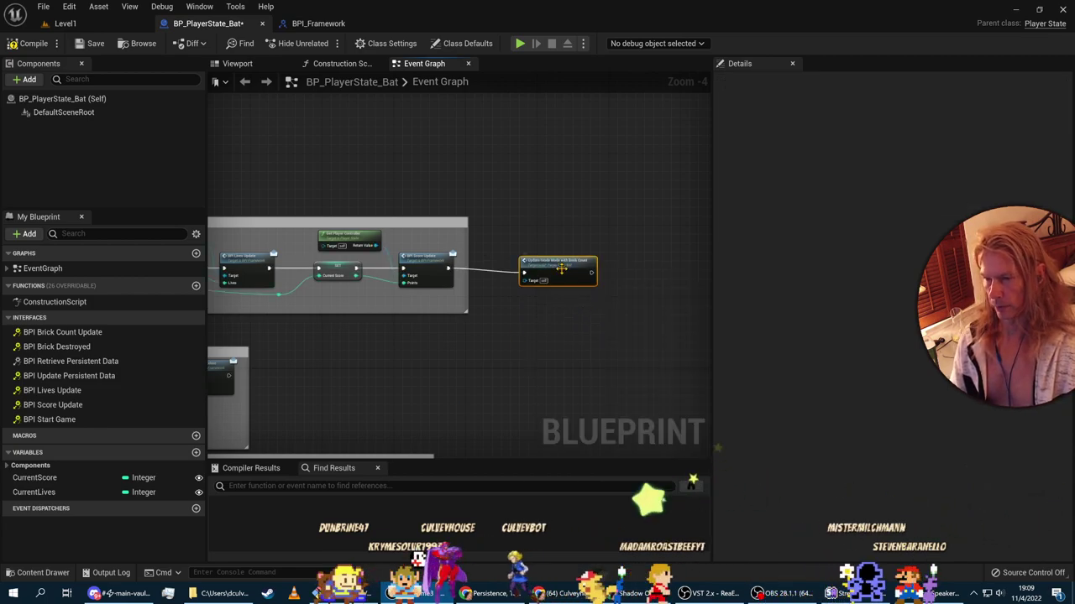
Step: Shift the new node left and bring the SET and Get Player Controller nodes into view
scroll(560, 267, "up", 4)
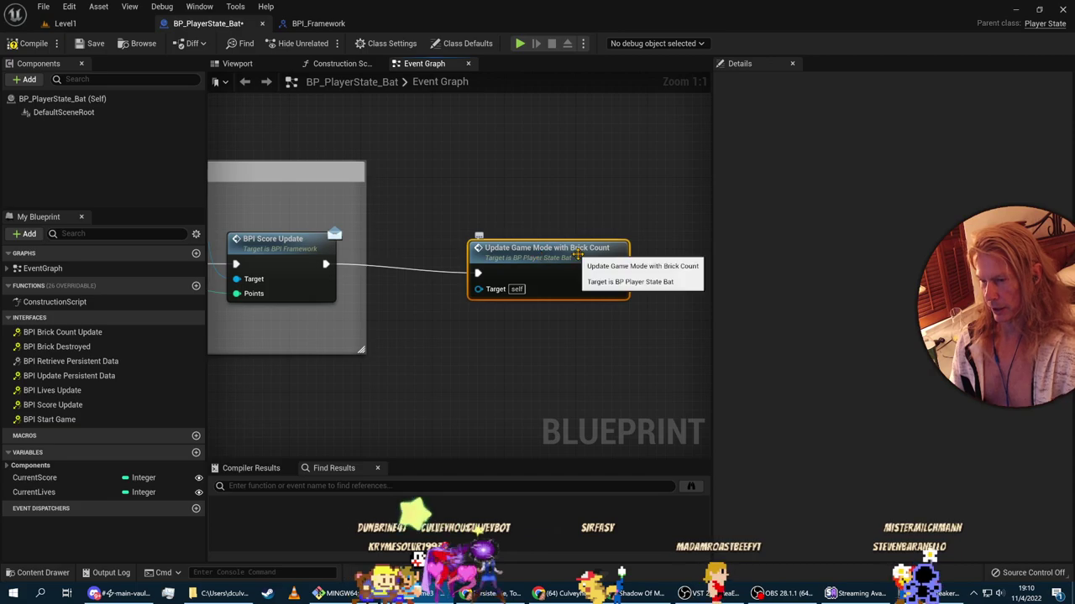
left_click_drag(525, 253, 463, 244)
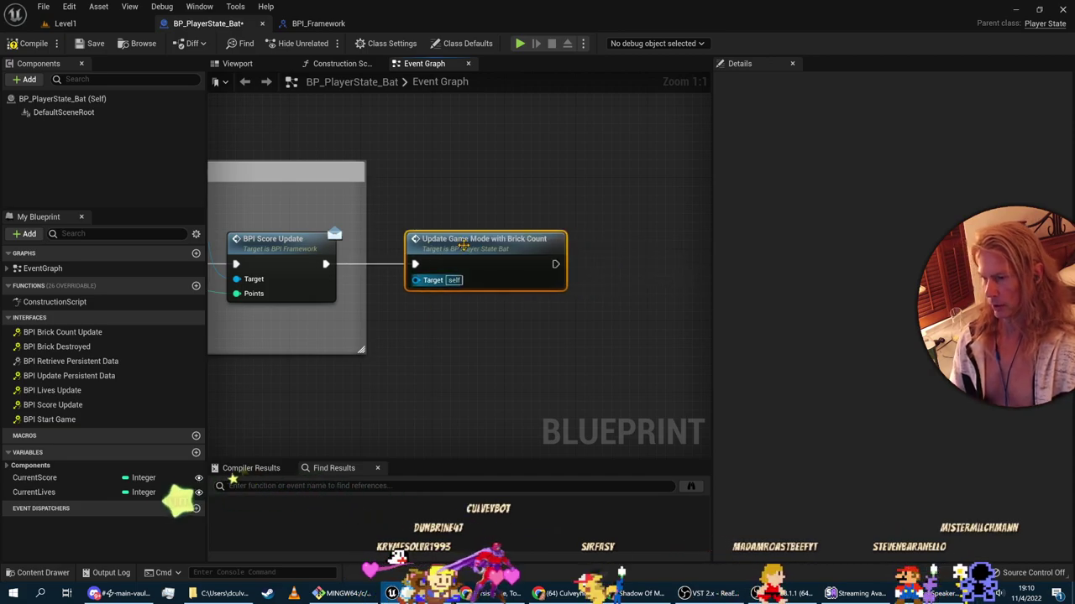
scroll(435, 353, "down", 2)
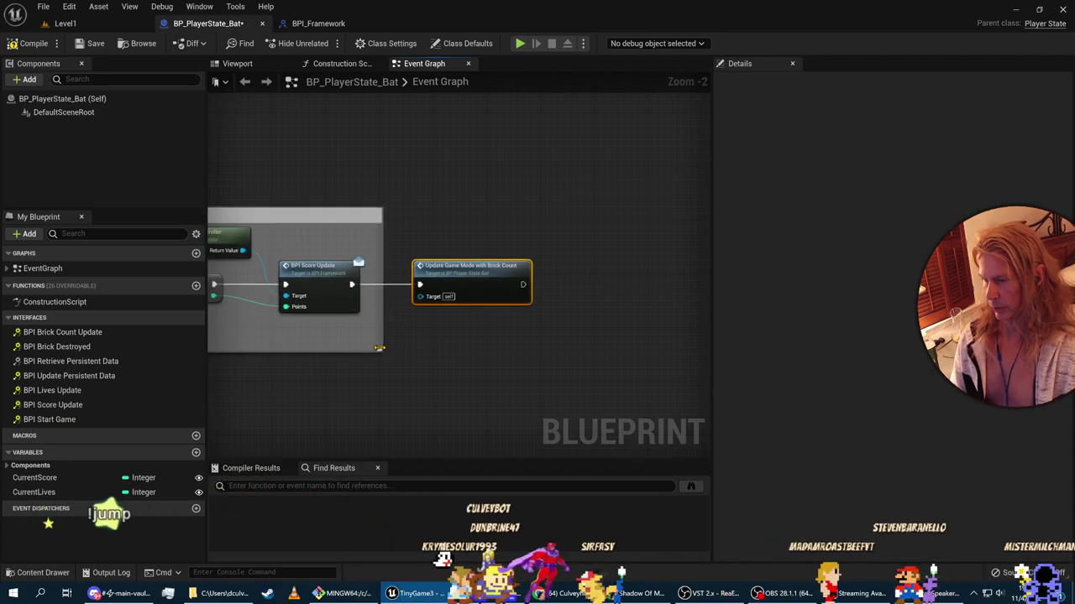
left_click_drag(381, 348, 634, 344)
right_click_drag(376, 364, 499, 268)
scroll(357, 269, "down", 5)
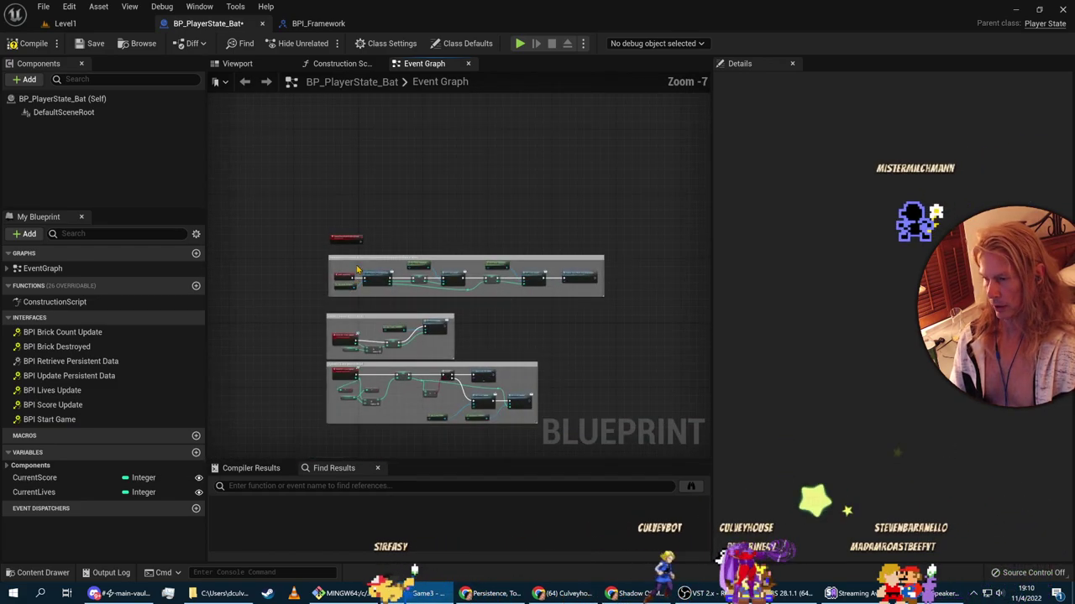
Step: Move the persistent-data comment group up and place the UpdateGameModeWithBrickCount event below it
left_click(352, 260)
left_click_drag(353, 260, 352, 198)
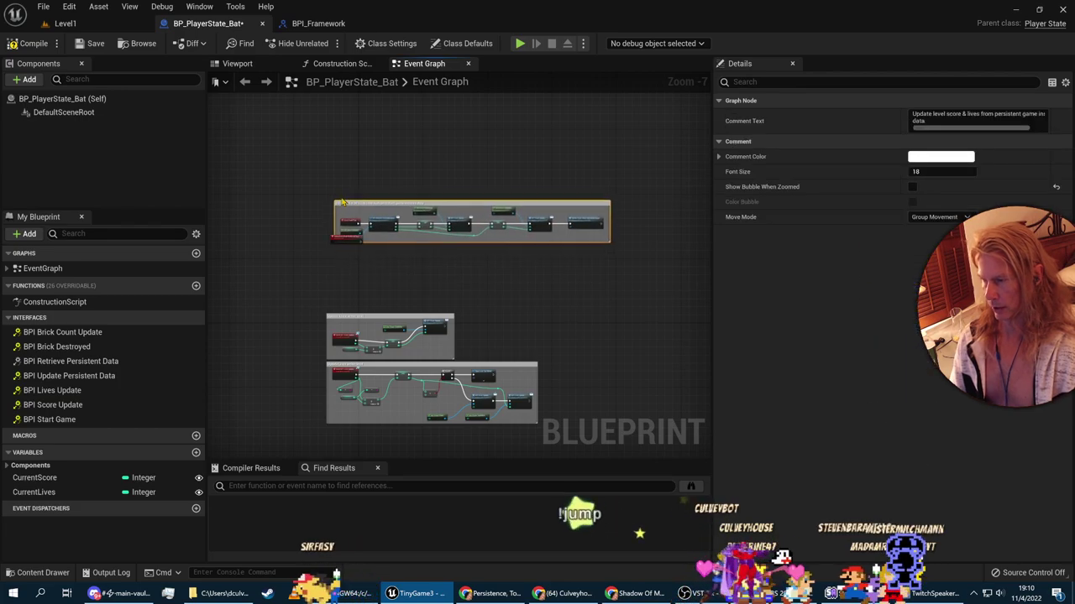
left_click_drag(343, 238, 345, 271)
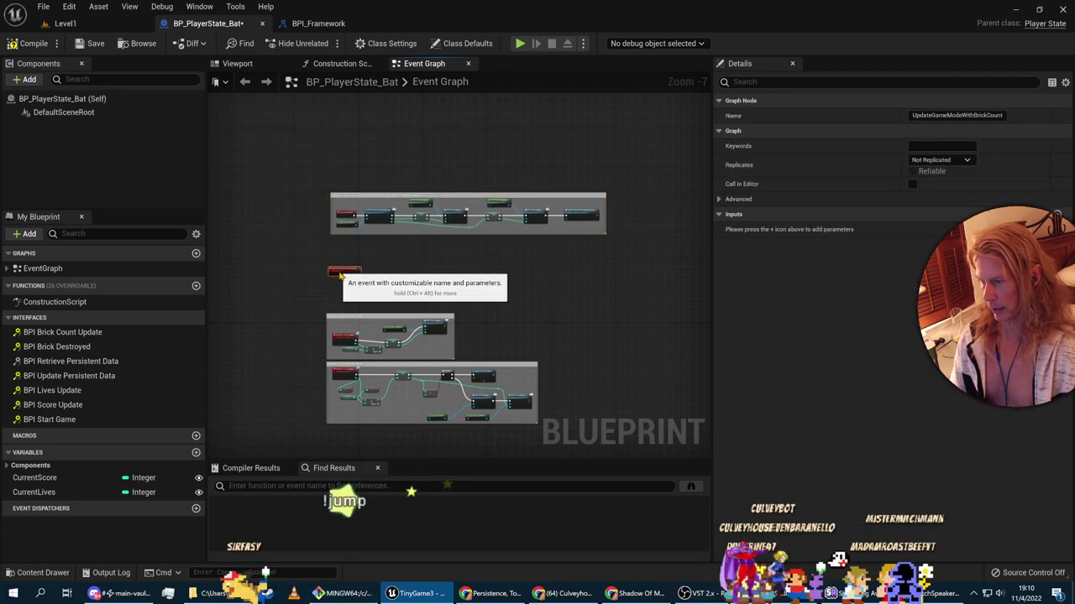
left_click_drag(358, 195, 400, 220)
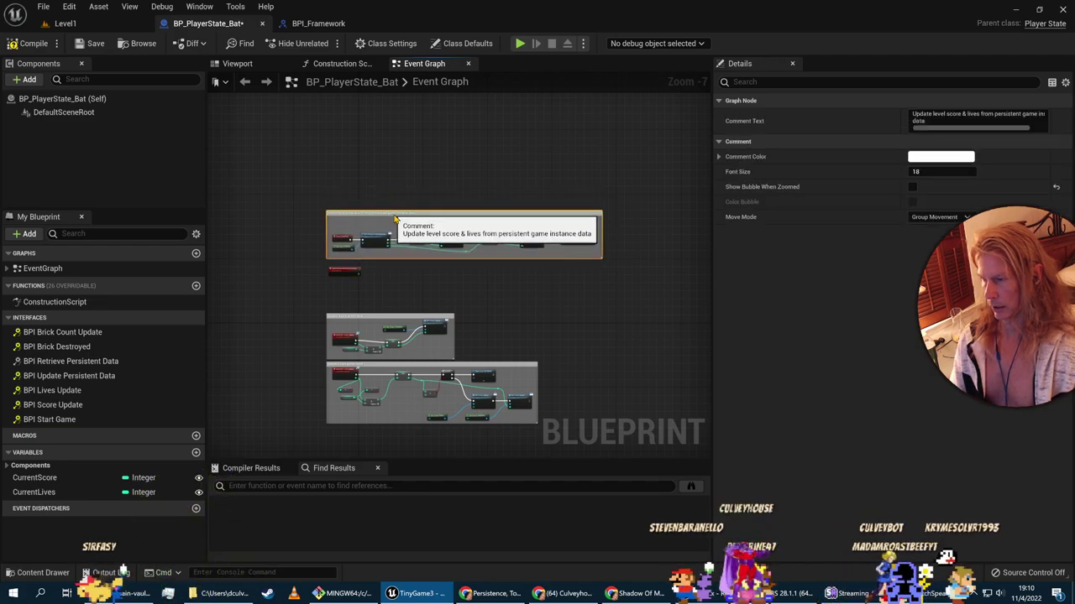
left_click(342, 272)
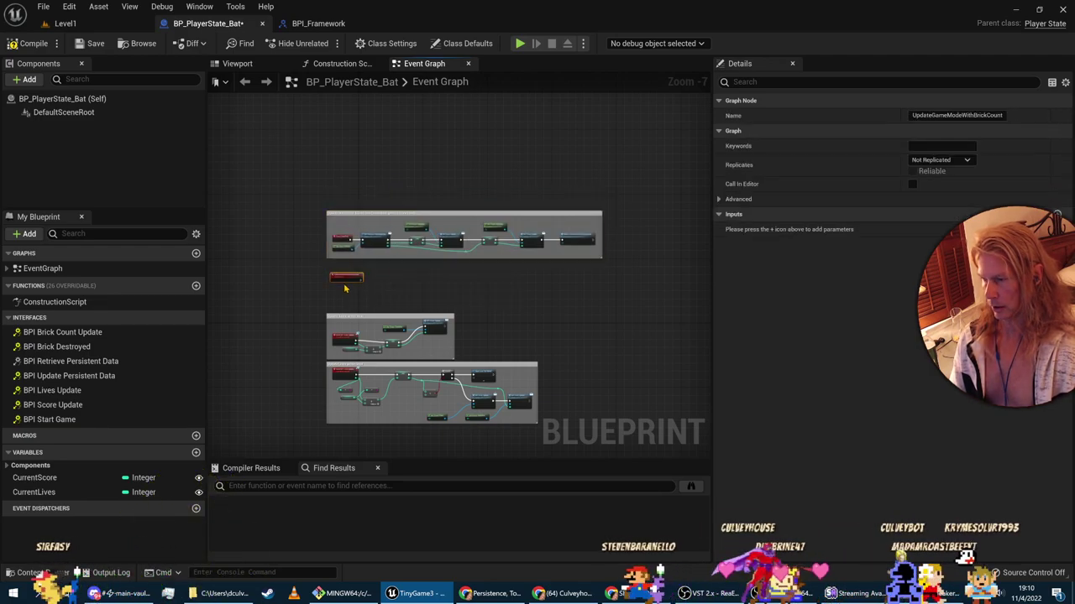
scroll(364, 290, "up", 3)
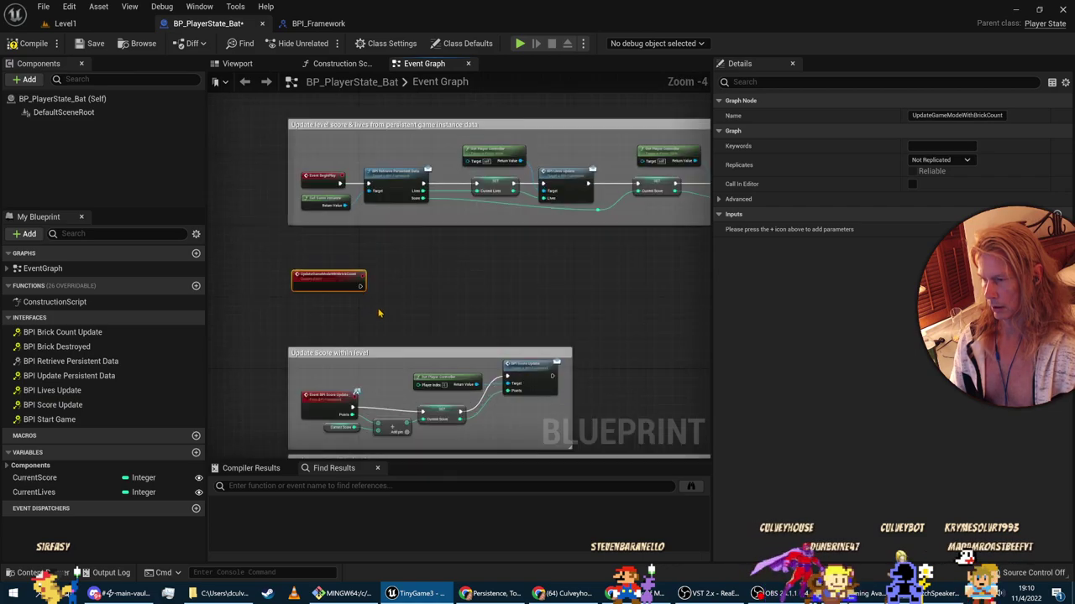
Step: Check the tutorial's reference snippet, then compile BP_PlayerState_Bat and open the File menu
key("alt+Tab")
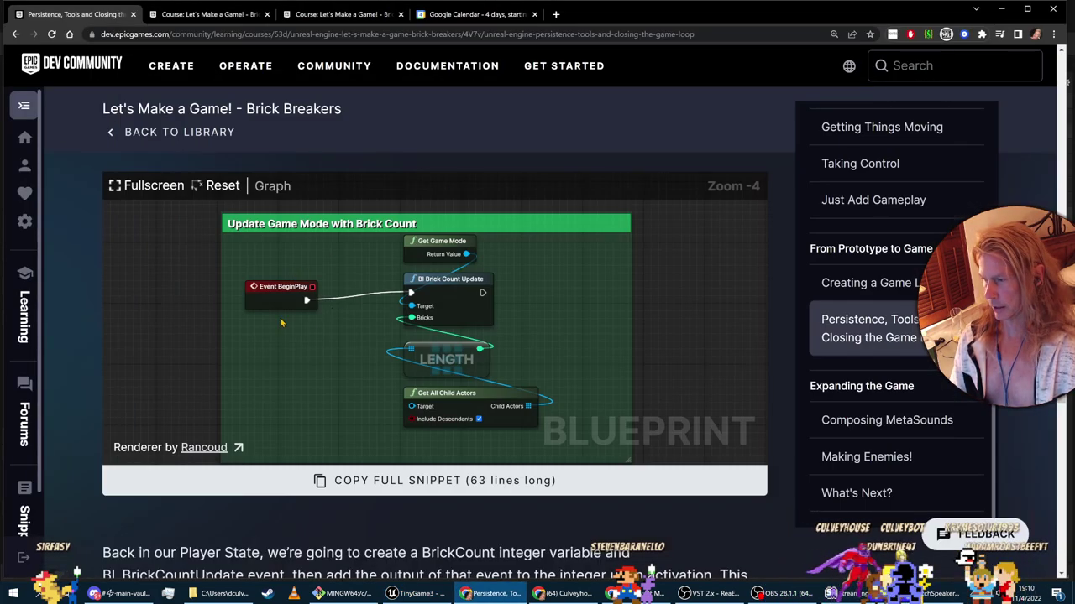
key("alt+Tab")
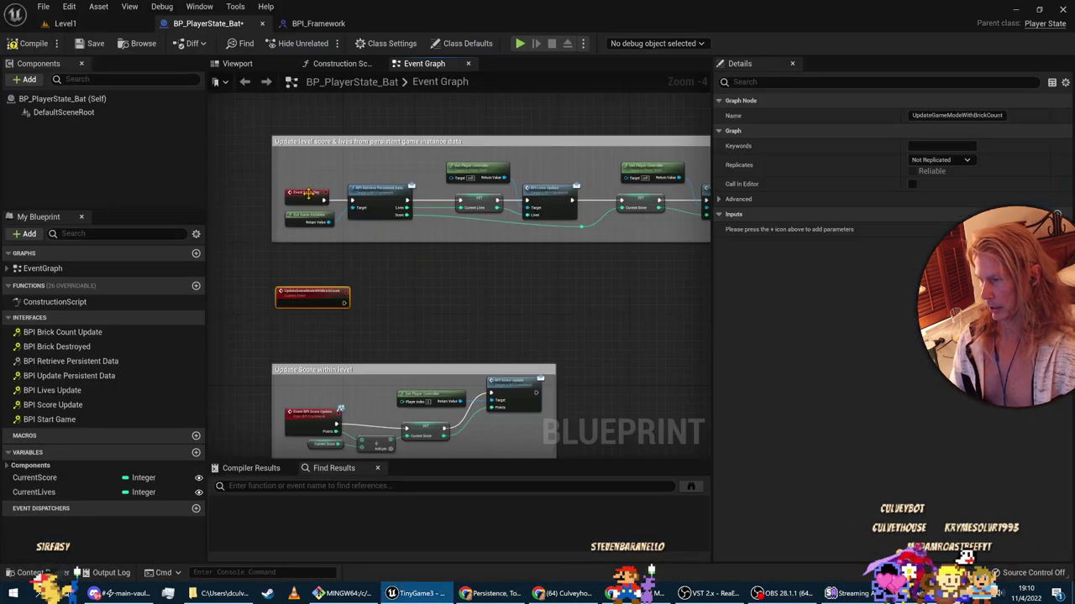
key("alt+Tab")
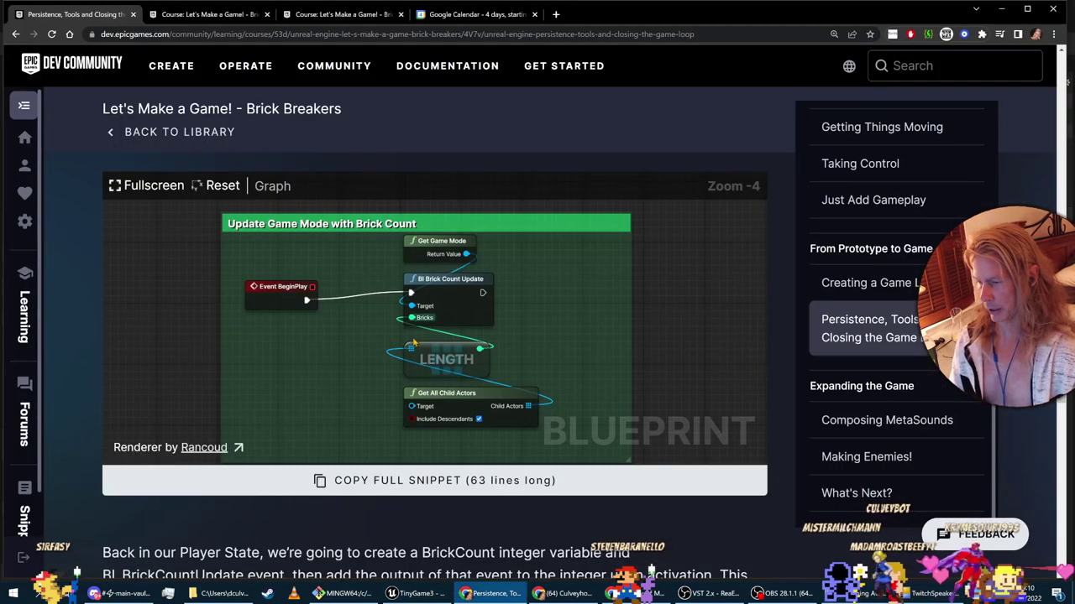
key("alt+Tab")
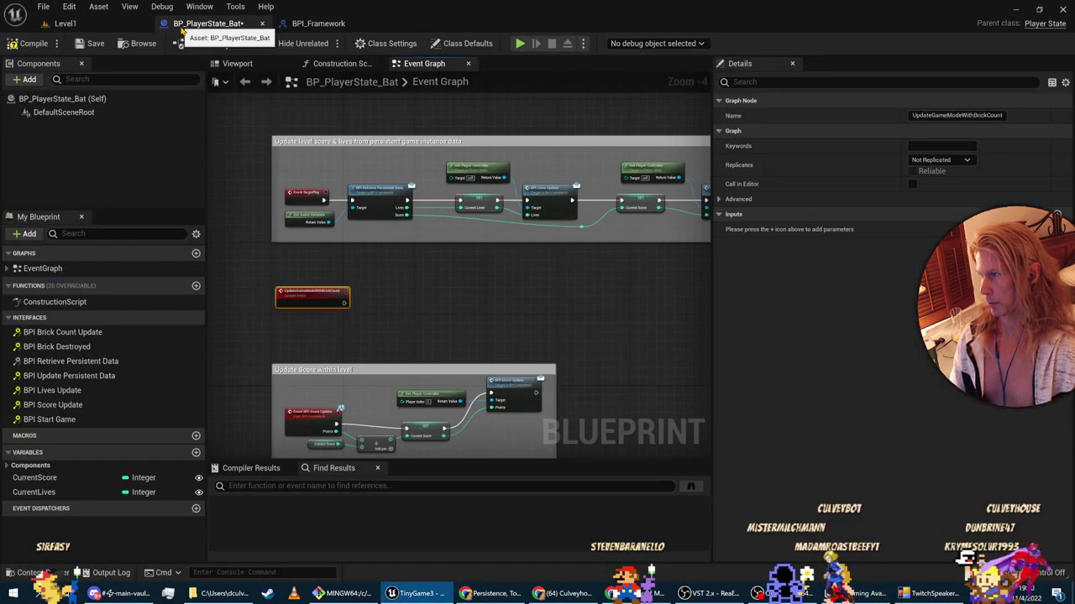
left_click(34, 44)
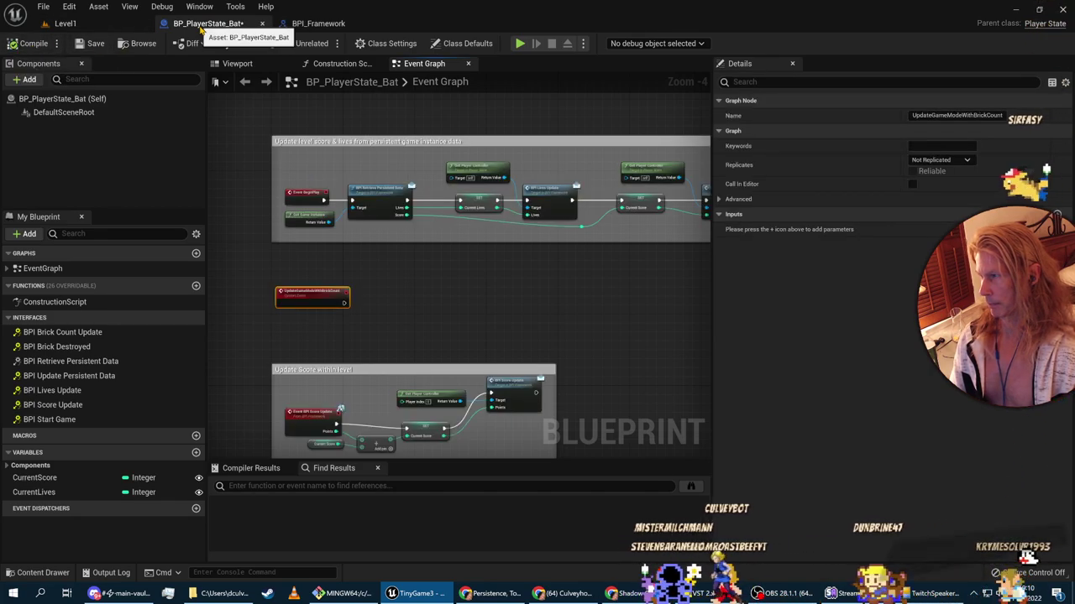
left_click(42, 6)
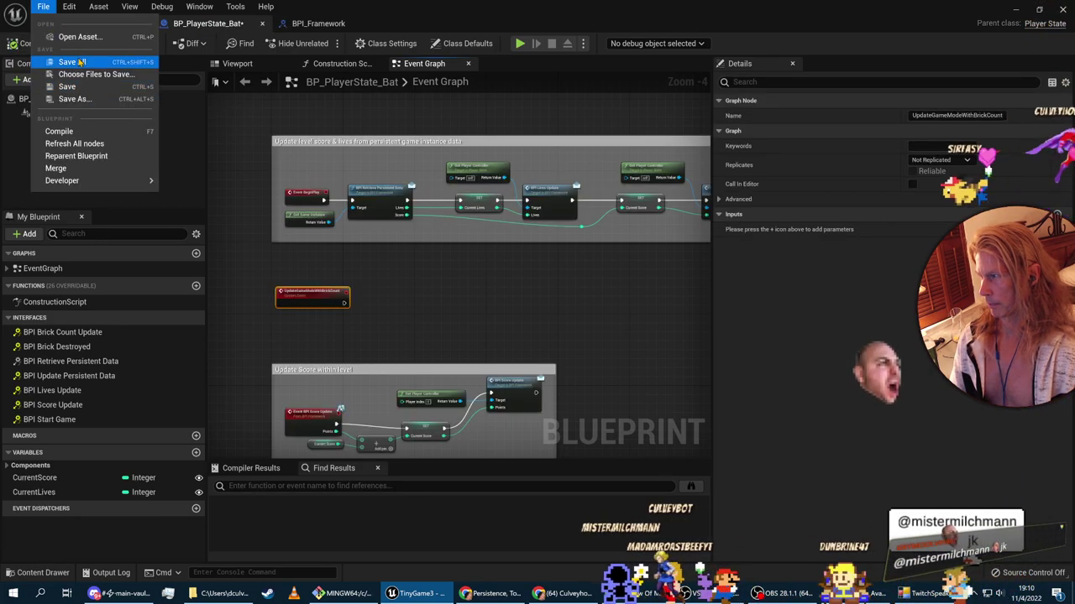
Step: Save BP_PlayerState_Bat with File > Save, then glance at the tutorial's reference graph
left_click(67, 86)
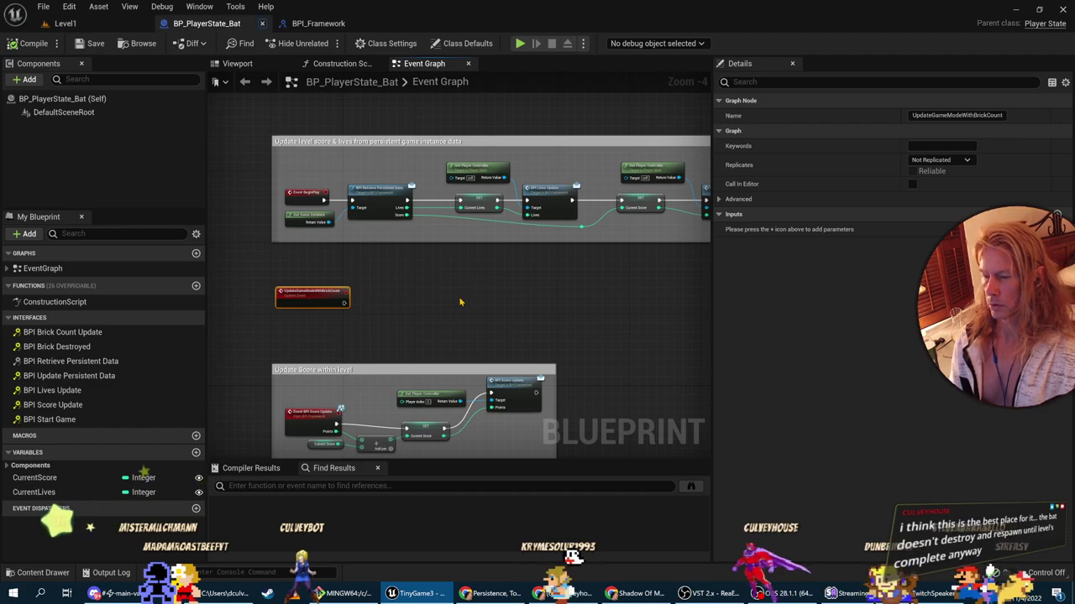
key("alt+Tab")
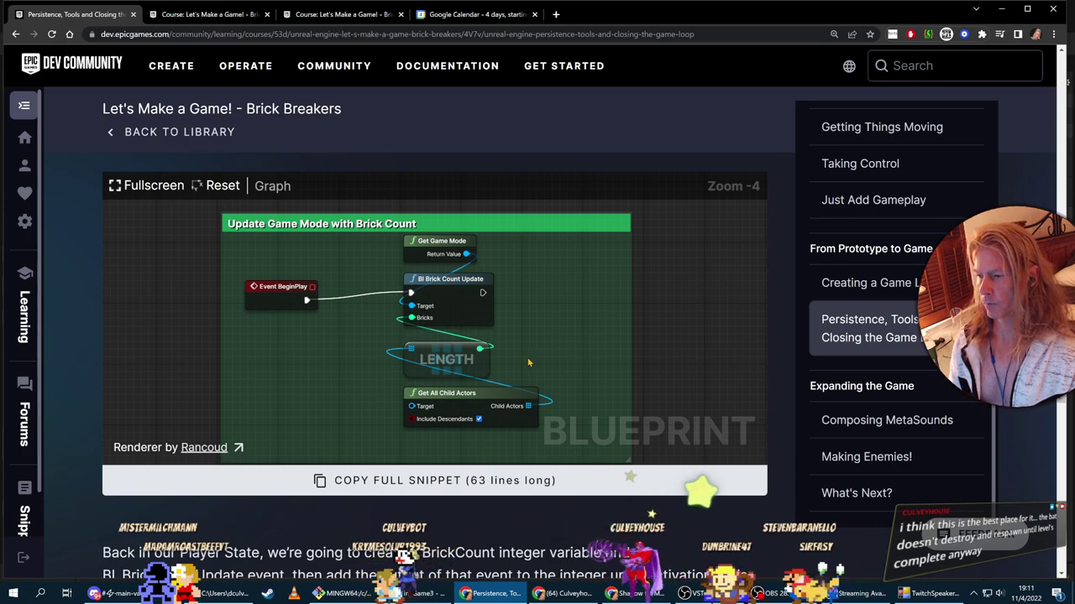
key("alt+Tab")
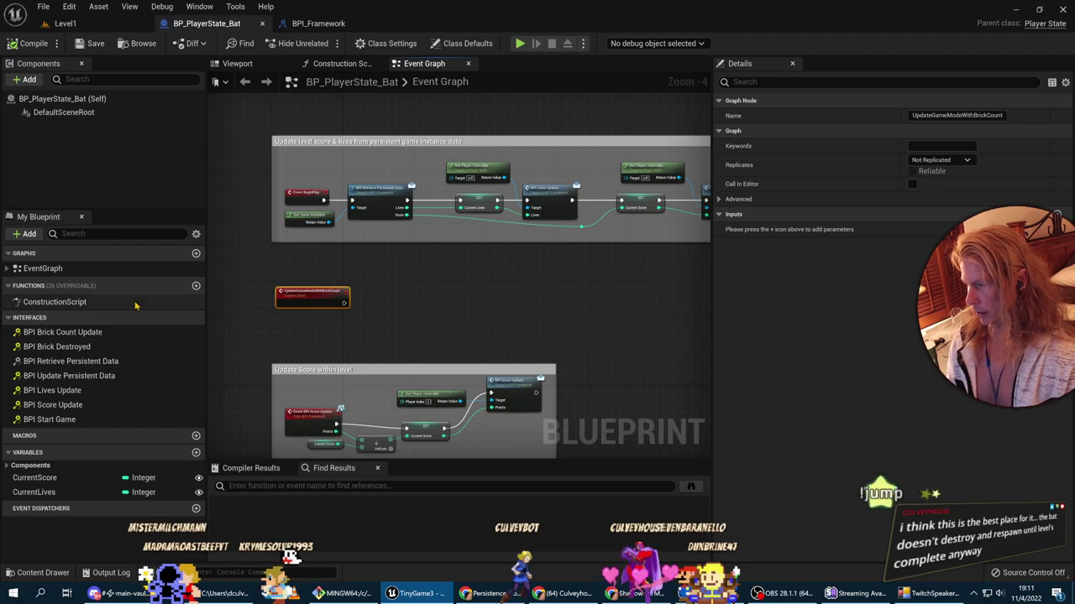
Step: Implement BPI Brick Count Update as an event, then delete that event node after comparing with the tutorial
left_click(80, 333)
right_click(83, 334)
left_click(118, 354)
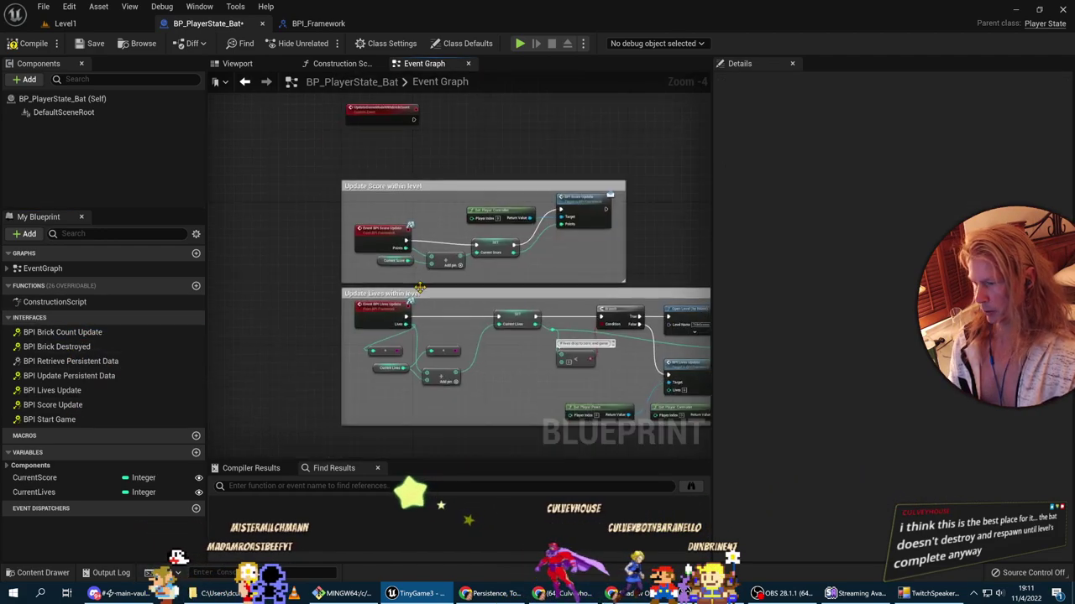
scroll(395, 393, "down", 4)
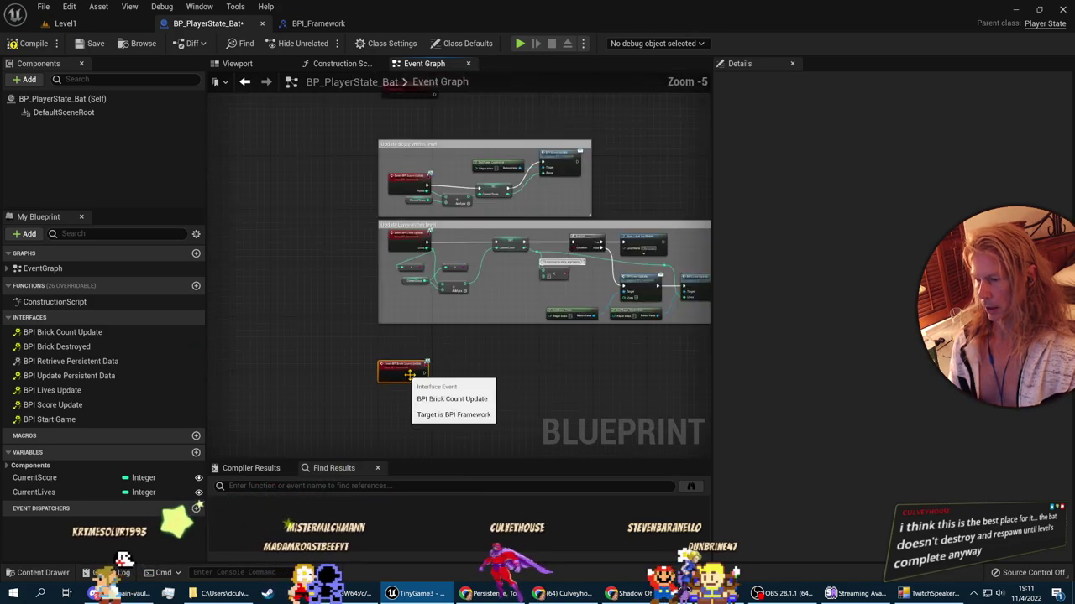
key("alt+Tab")
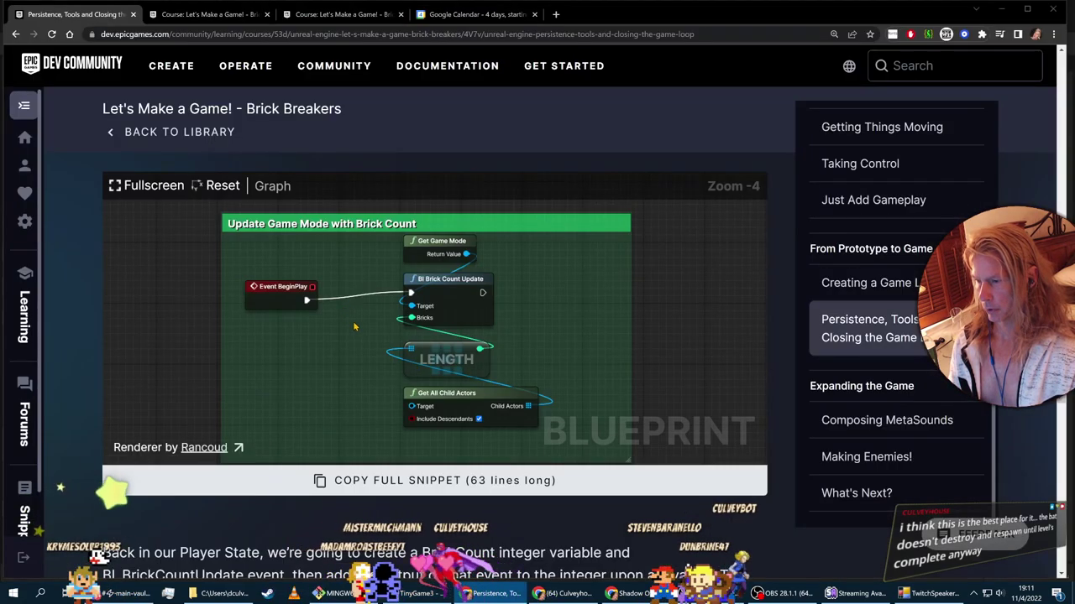
key("alt+Tab")
key("Delete")
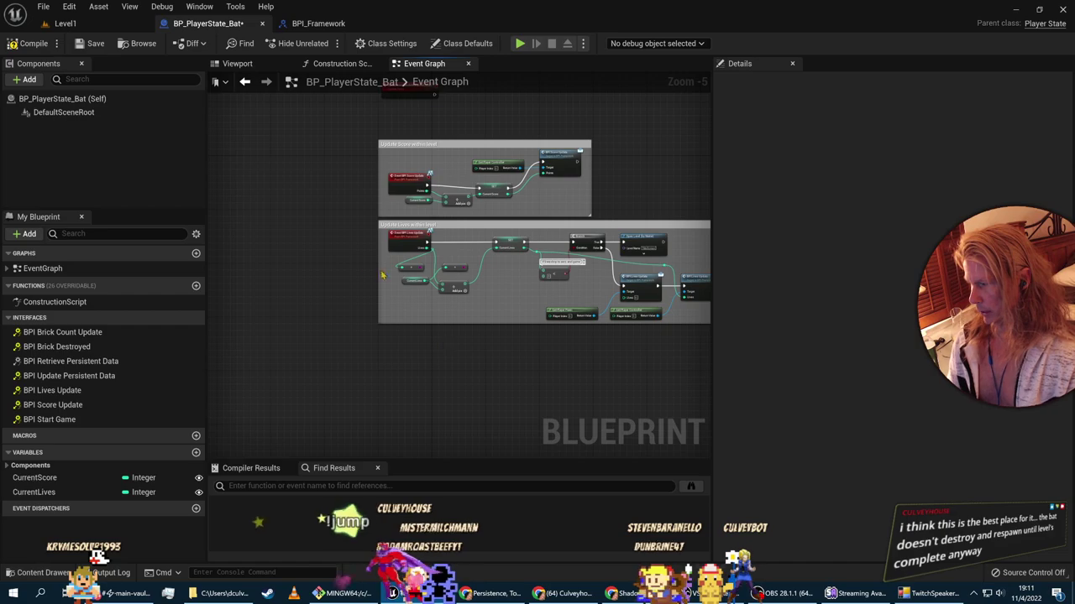
Step: Add a BPI Brick Count Update message call from the UpdateGameModeWithBrickCount execution output
right_click_drag(326, 209, 295, 408)
right_click(445, 297)
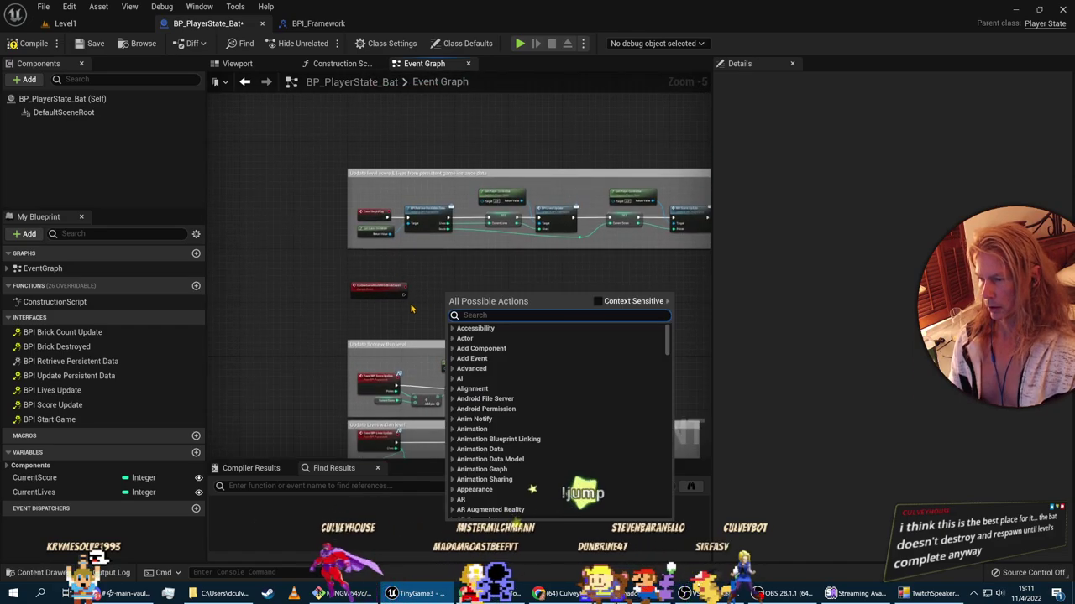
left_click(416, 299)
left_click_drag(403, 295, 429, 296)
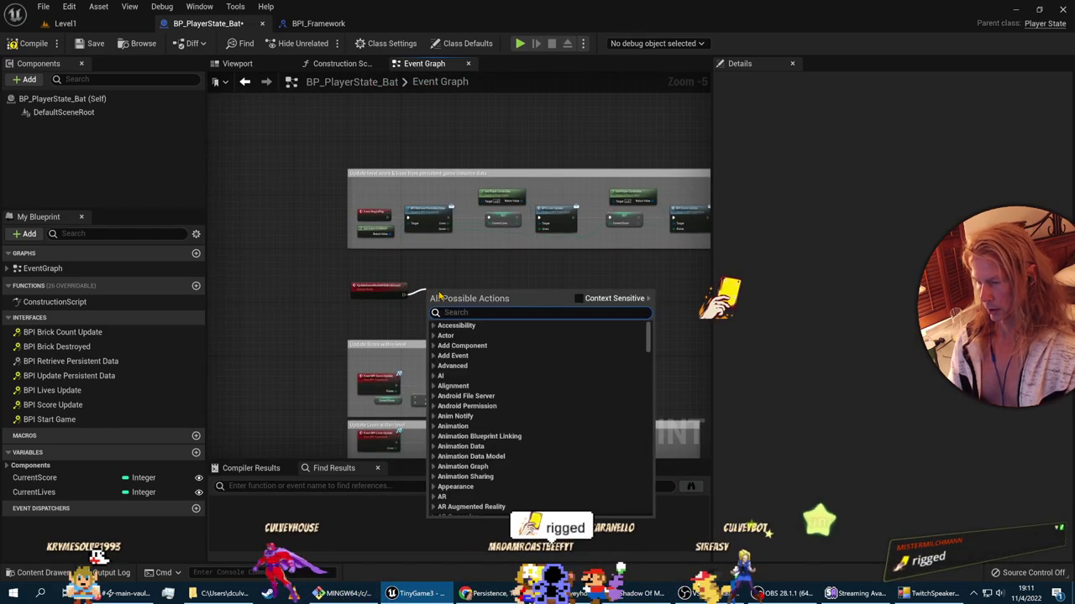
type("brick count")
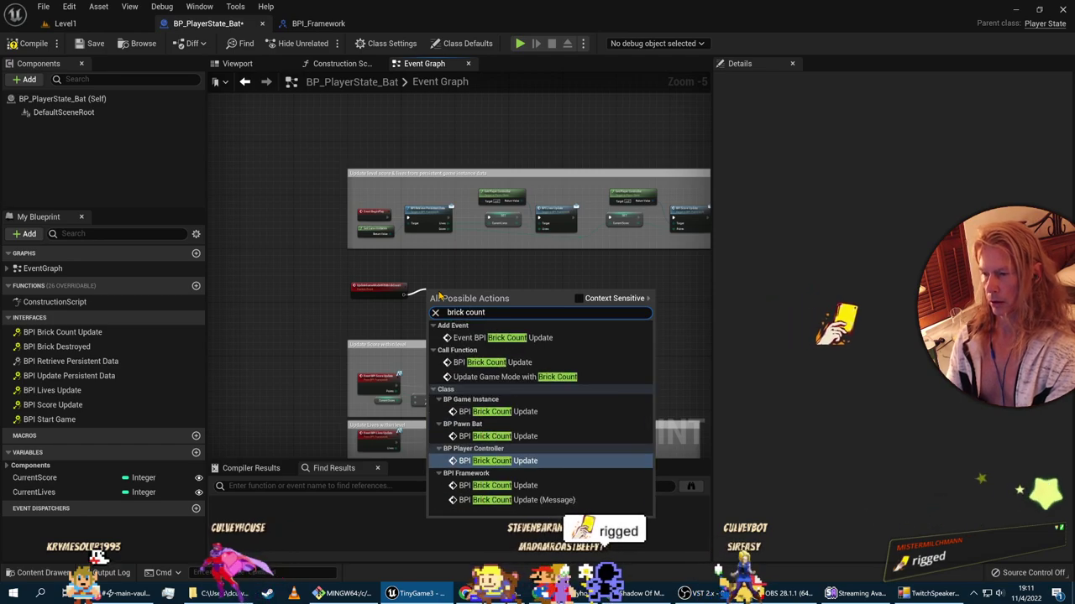
type(" update")
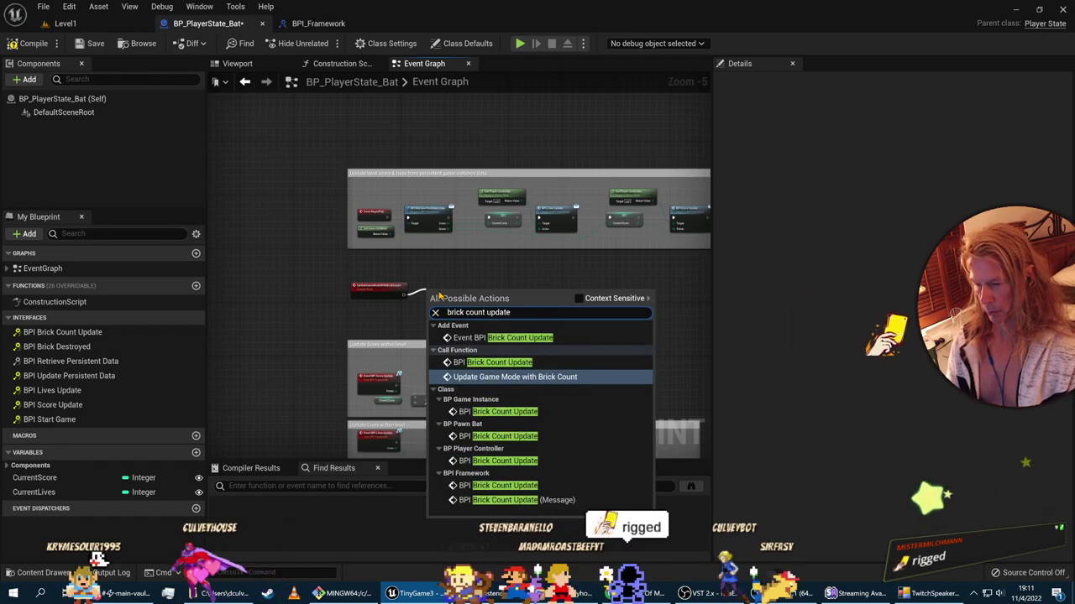
left_click(514, 500)
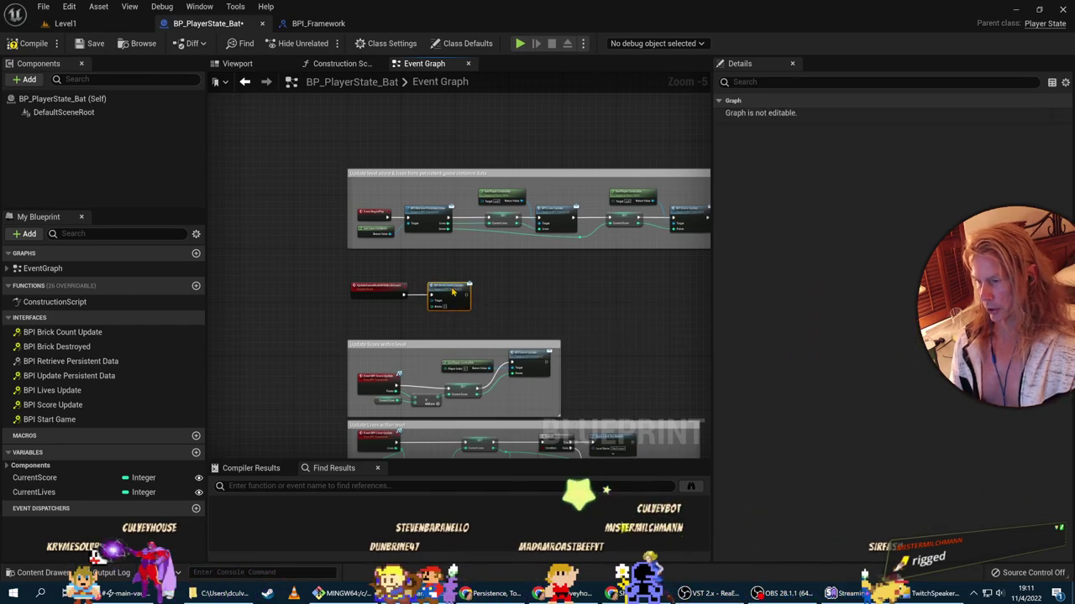
Step: Add a Get Game Mode node via a 'get game mod' search, checking the tutorial's graph
scroll(407, 309, "up", 2)
key("alt+Tab")
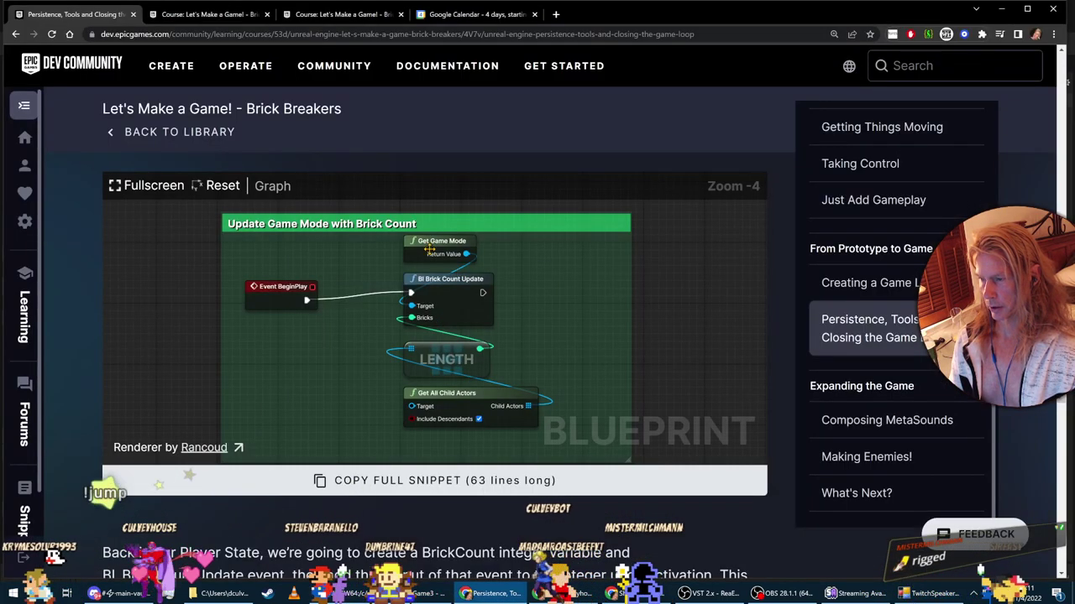
key("alt+Tab")
right_click(433, 199)
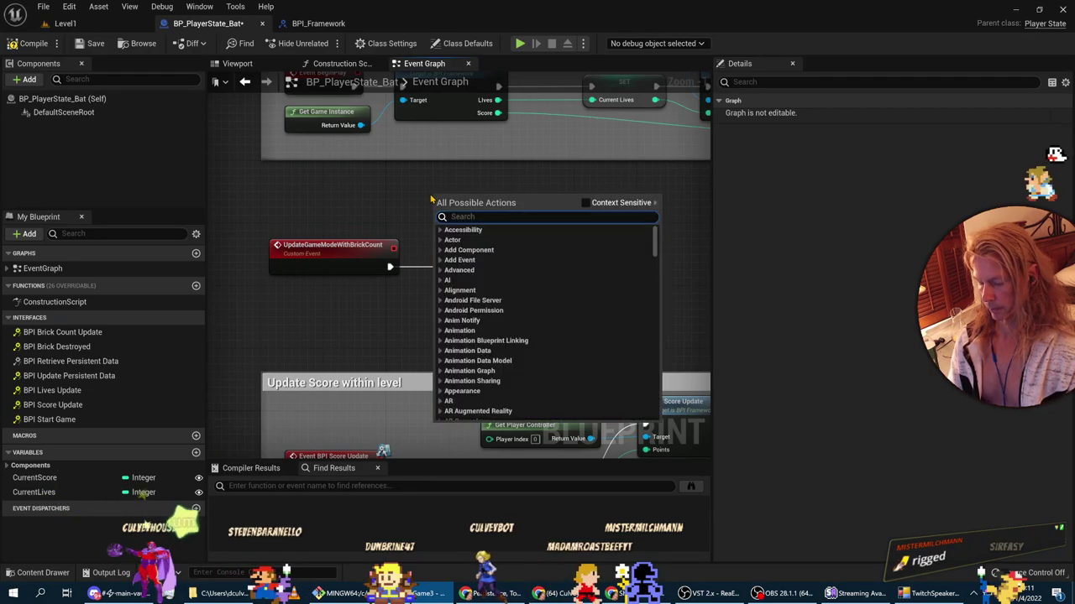
type("get game mod")
key("alt+Tab")
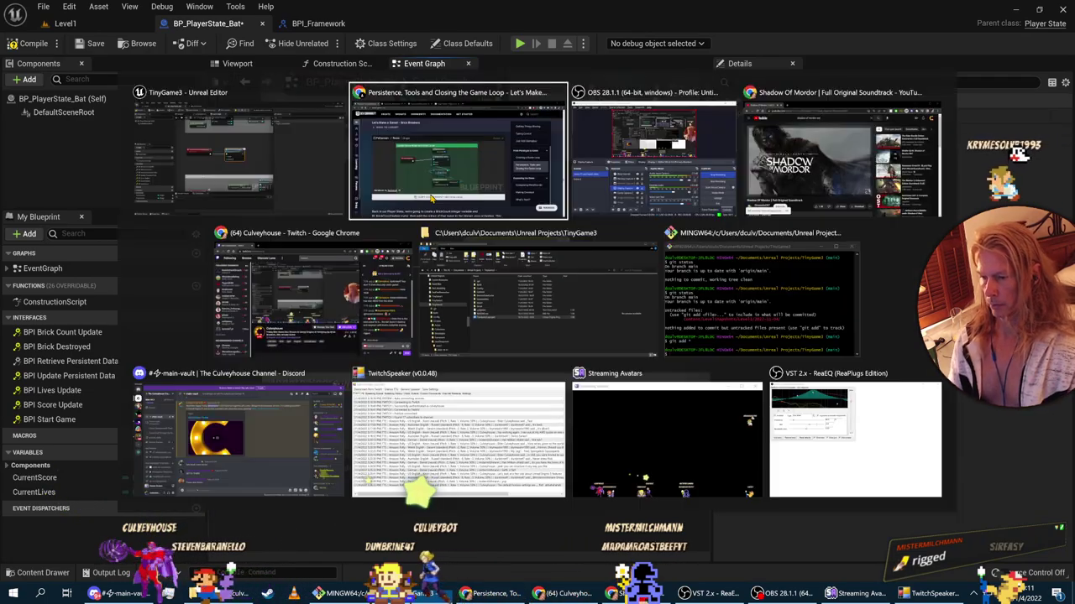
key("alt+Tab")
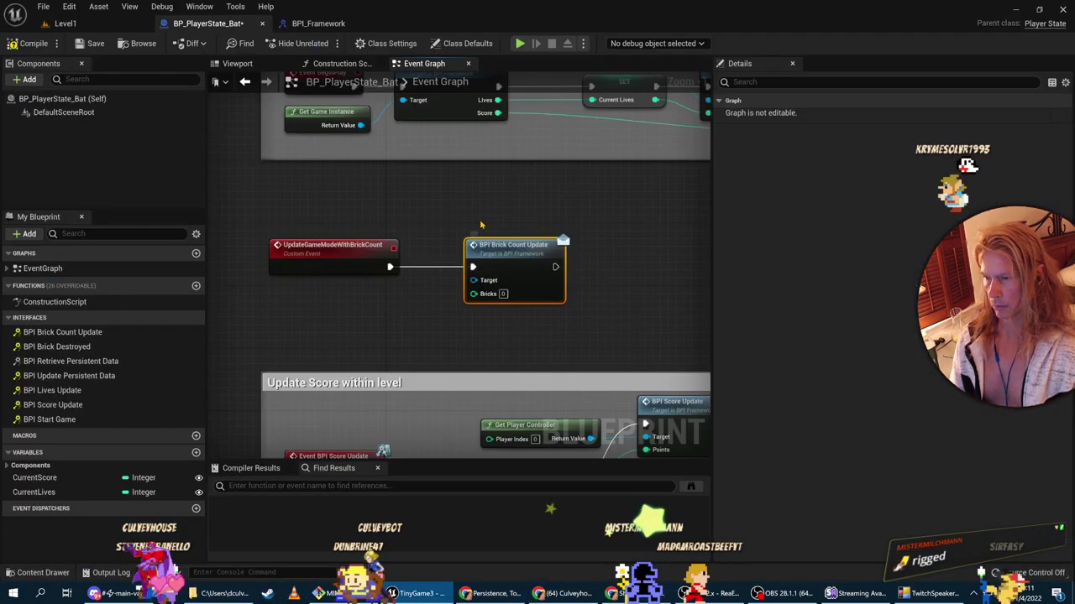
right_click(439, 214)
type("get game mode")
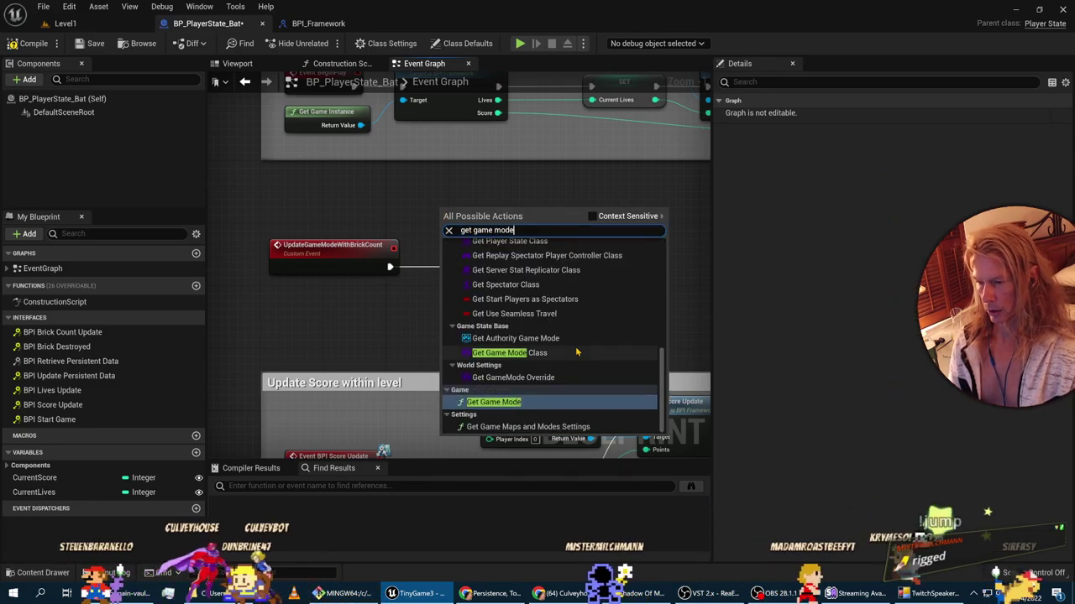
left_click(520, 401)
Step: Wire Get Game Mode's Return Value into the BPI Brick Count Update Target, then compare with the tutorial
left_click_drag(474, 215, 473, 280)
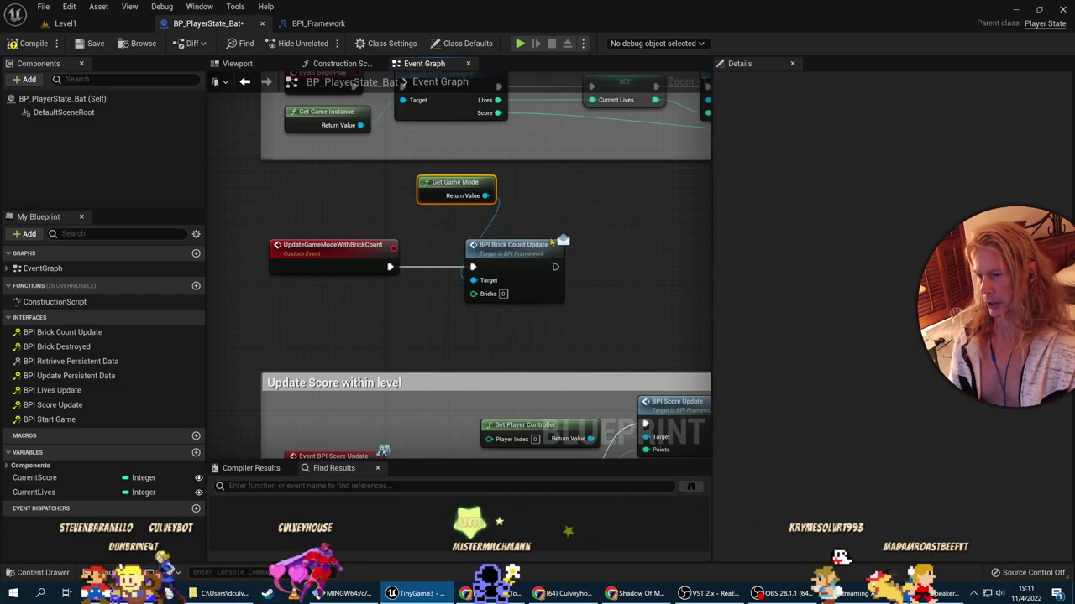
left_click_drag(418, 184, 376, 214)
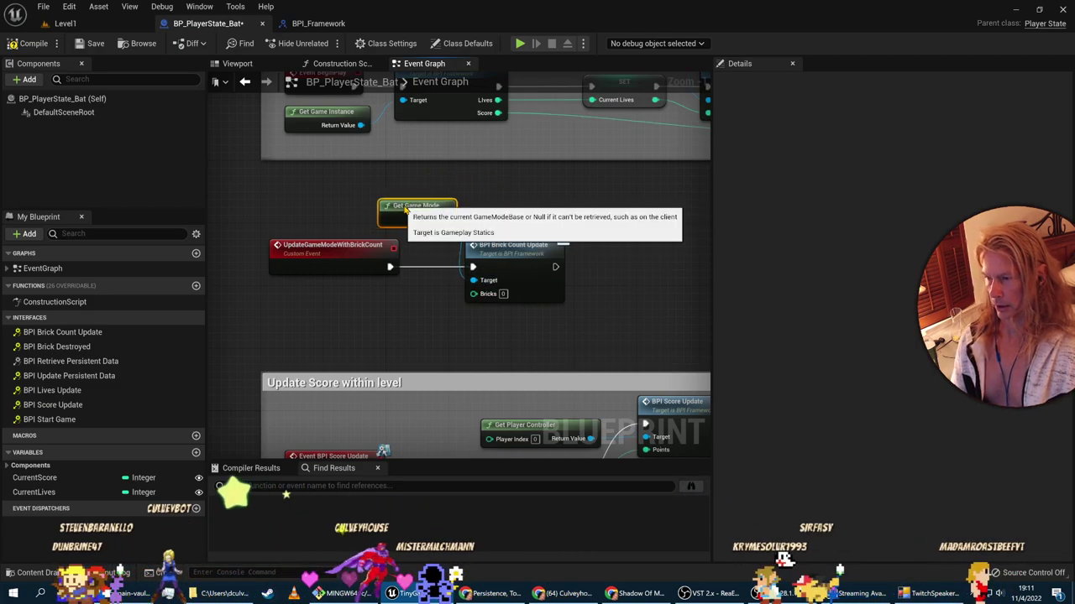
key("alt+Tab")
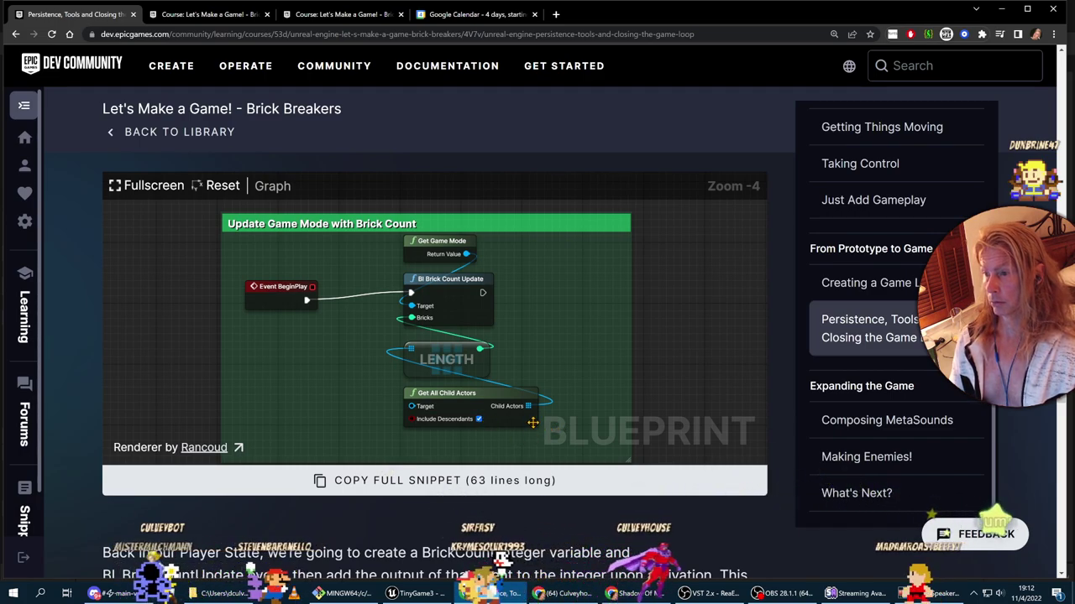
key("alt+Tab")
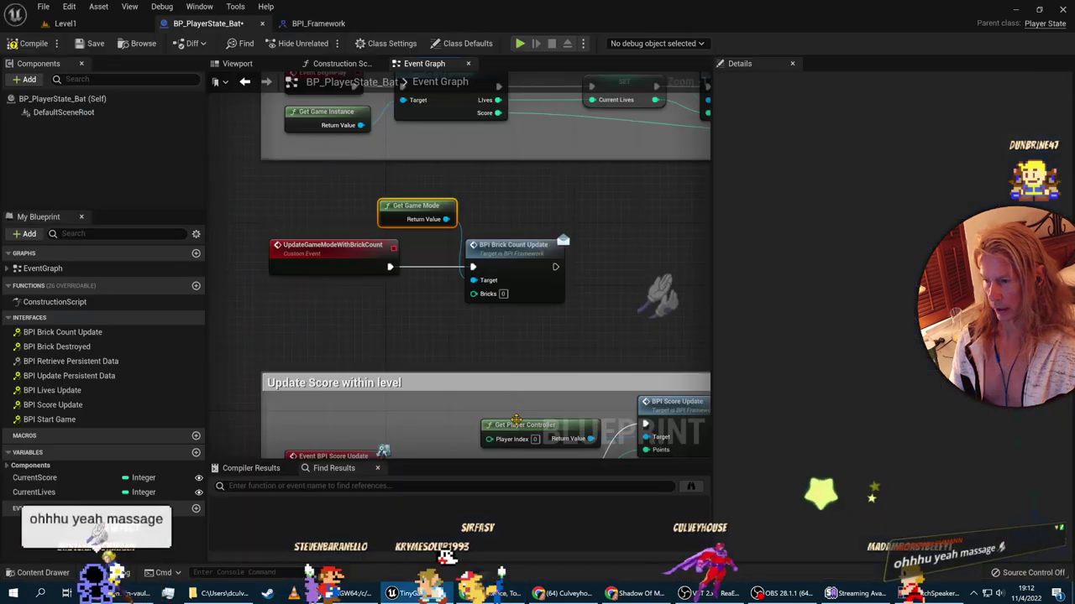
key("alt+Tab")
scroll(594, 376, "up", 2)
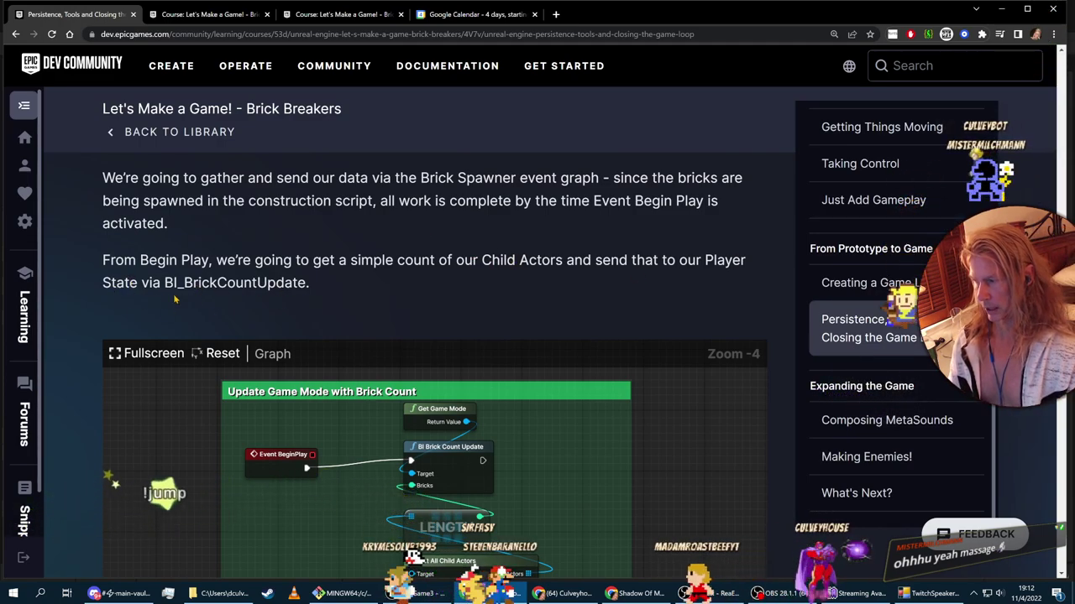
scroll(603, 345, "down", 2)
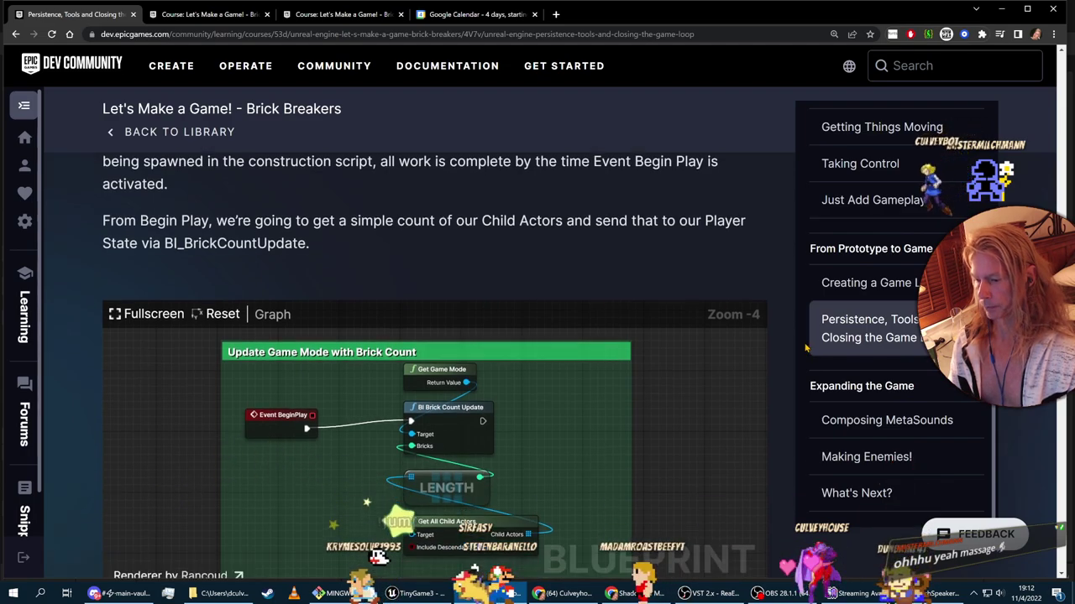
Step: Place a Get Length node feeding the Bricks input by searching 'get length'
key("alt+Tab")
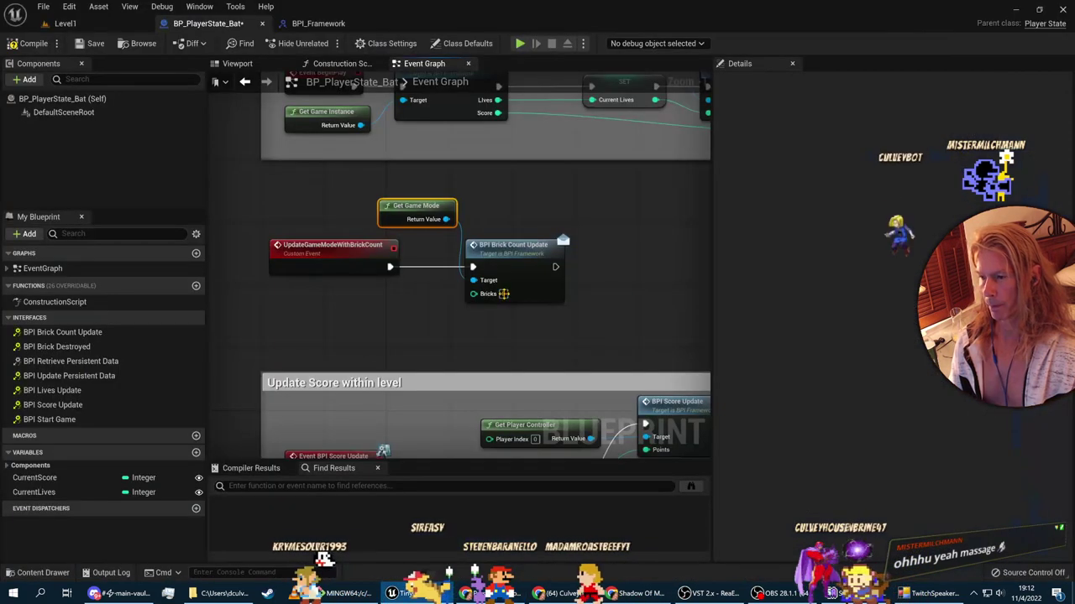
left_click_drag(474, 294, 442, 317)
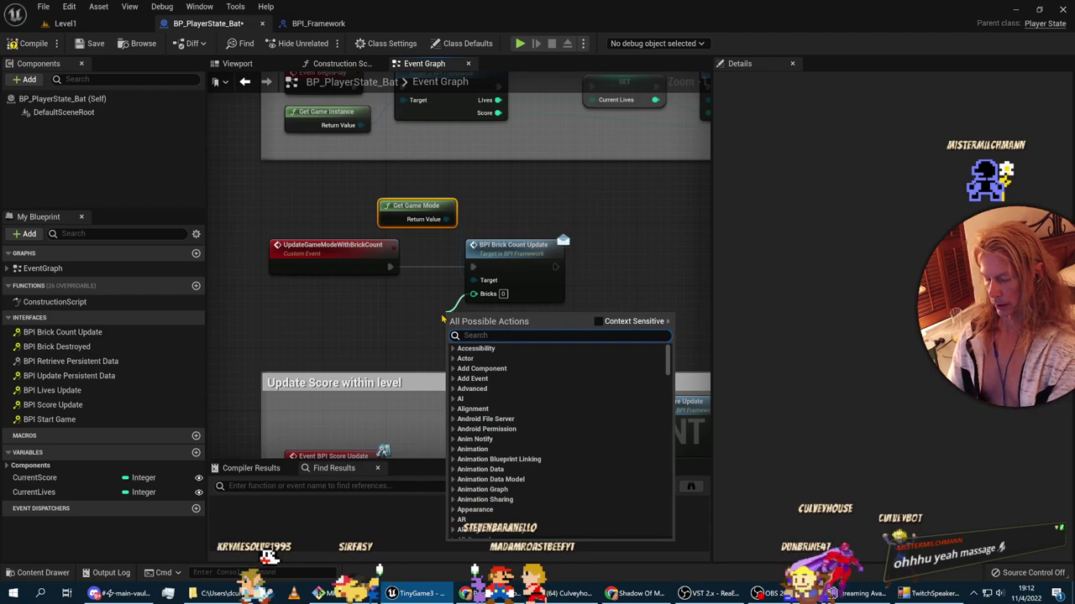
type("length")
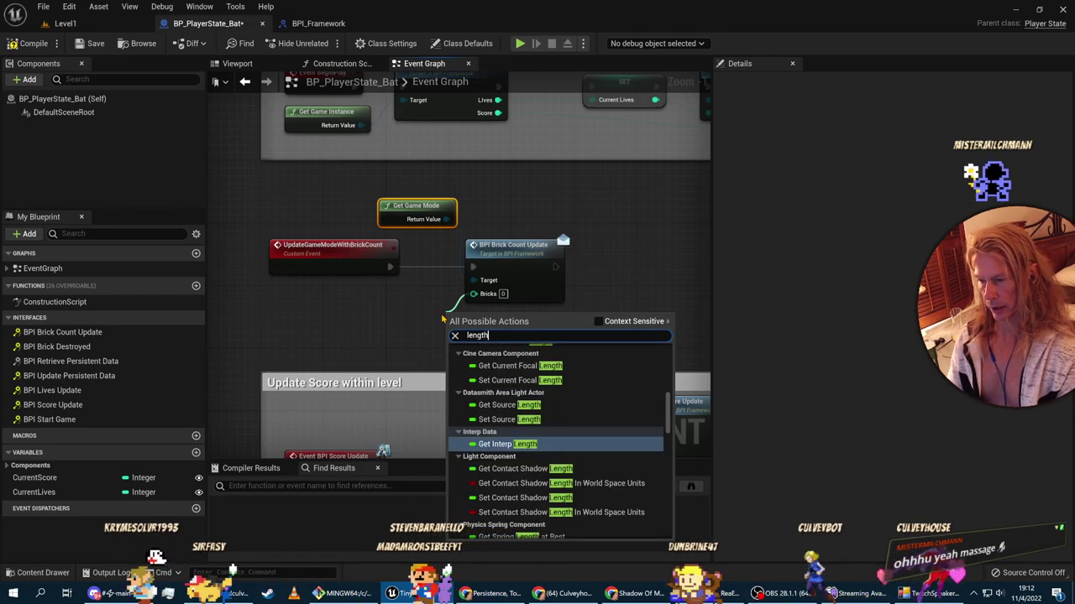
key("Home")
type("get")
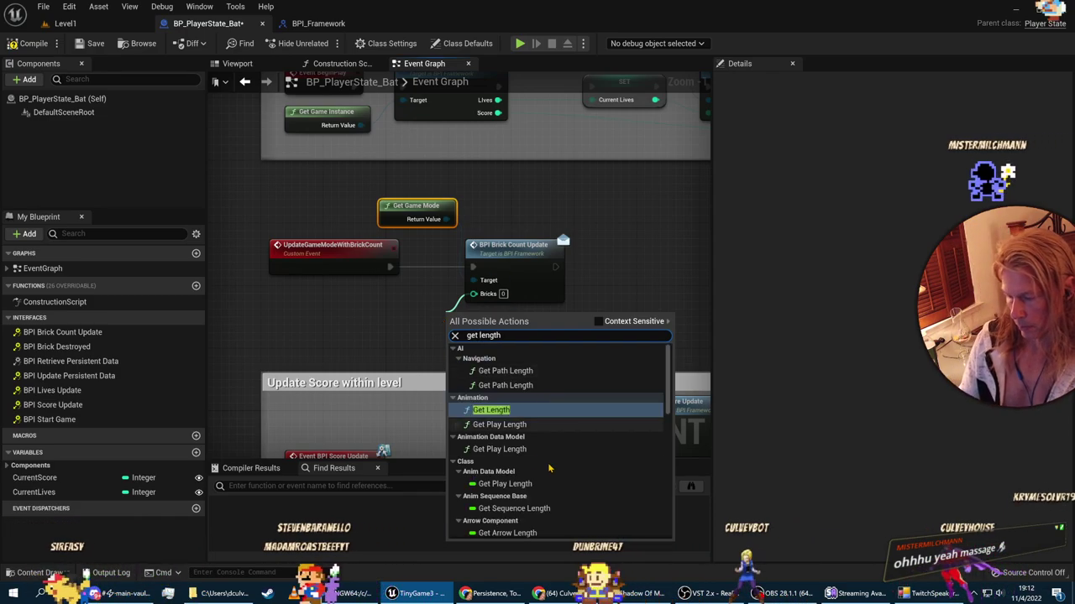
scroll(555, 458, "down", 2)
scroll(555, 459, "down", 10)
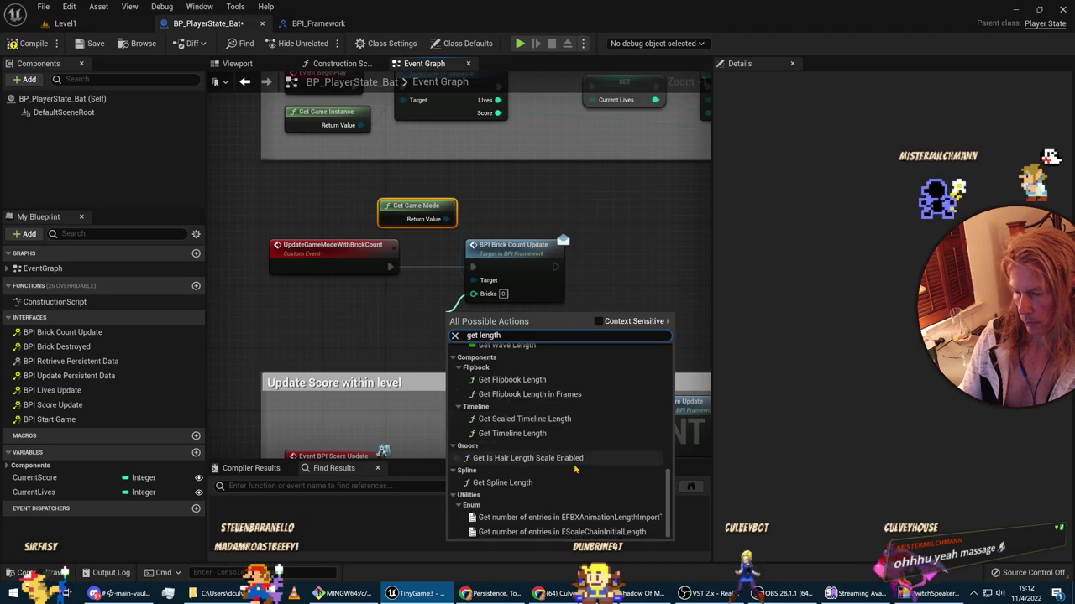
scroll(520, 483, "up", 5)
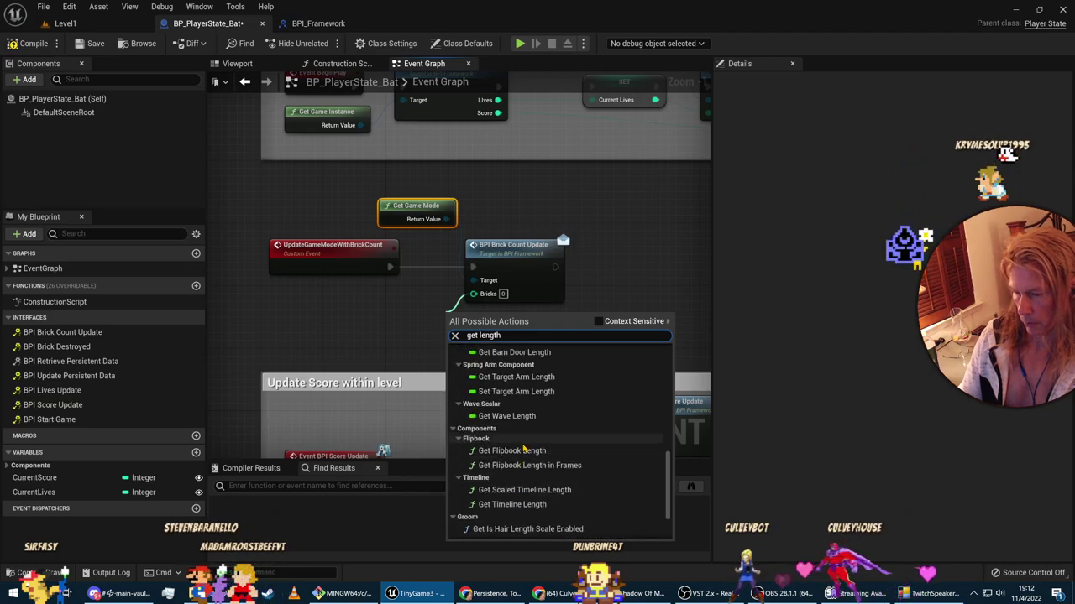
scroll(534, 473, "up", 8)
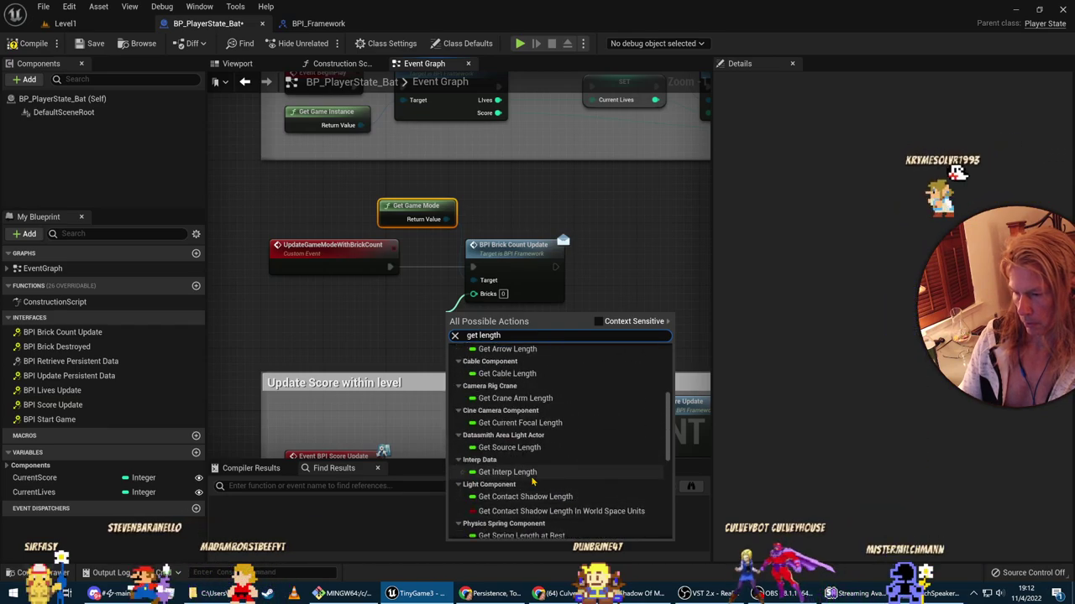
scroll(532, 481, "up", 3)
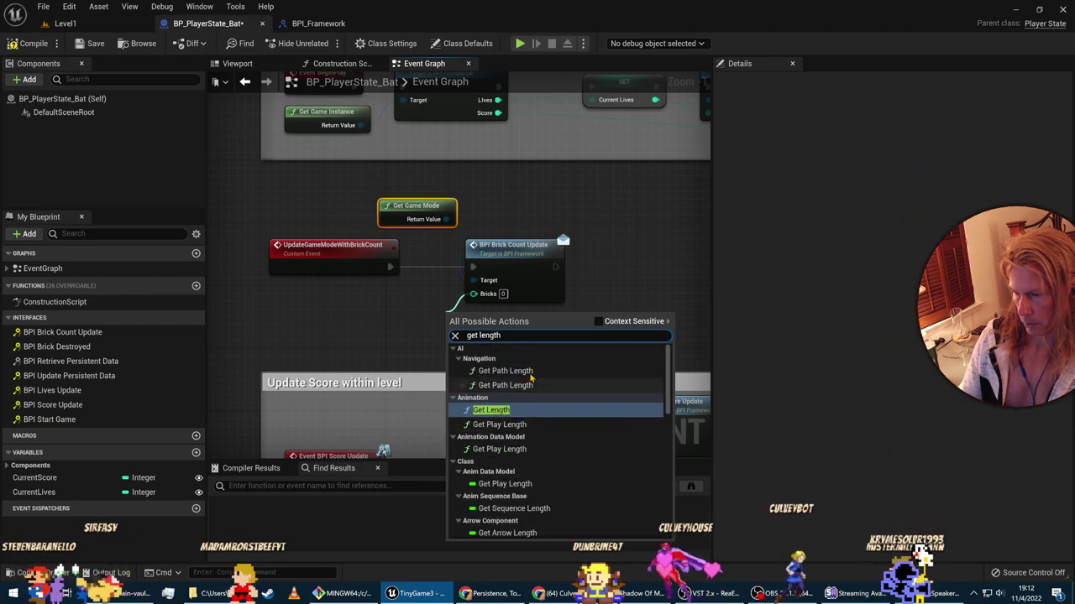
left_click(491, 410)
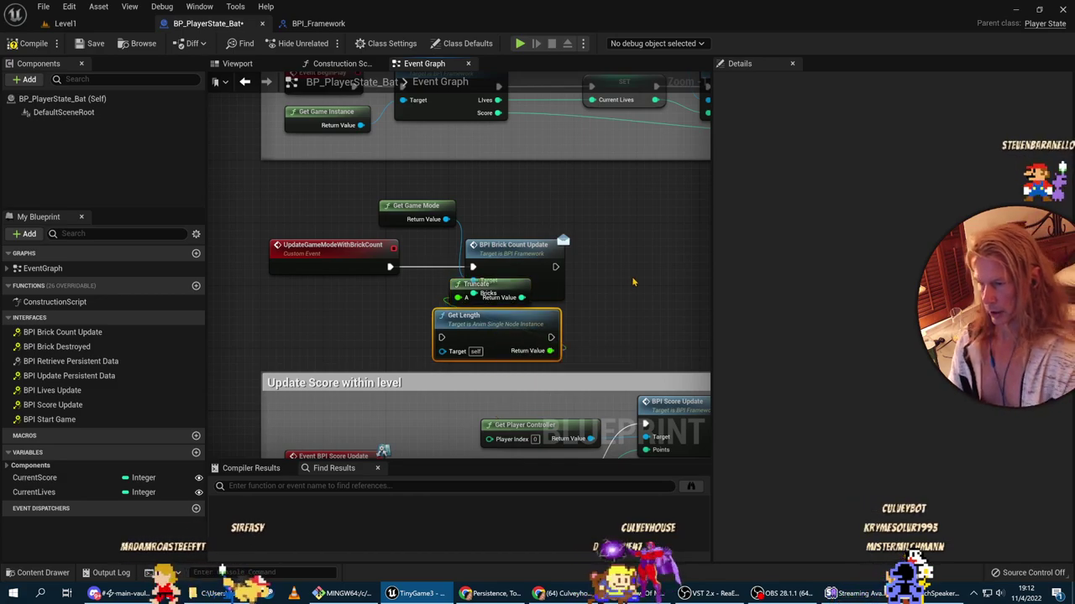
Step: Delete the Get Length node, select the leftover Truncate node, and return to the tutorial
key("Delete")
left_click(501, 307)
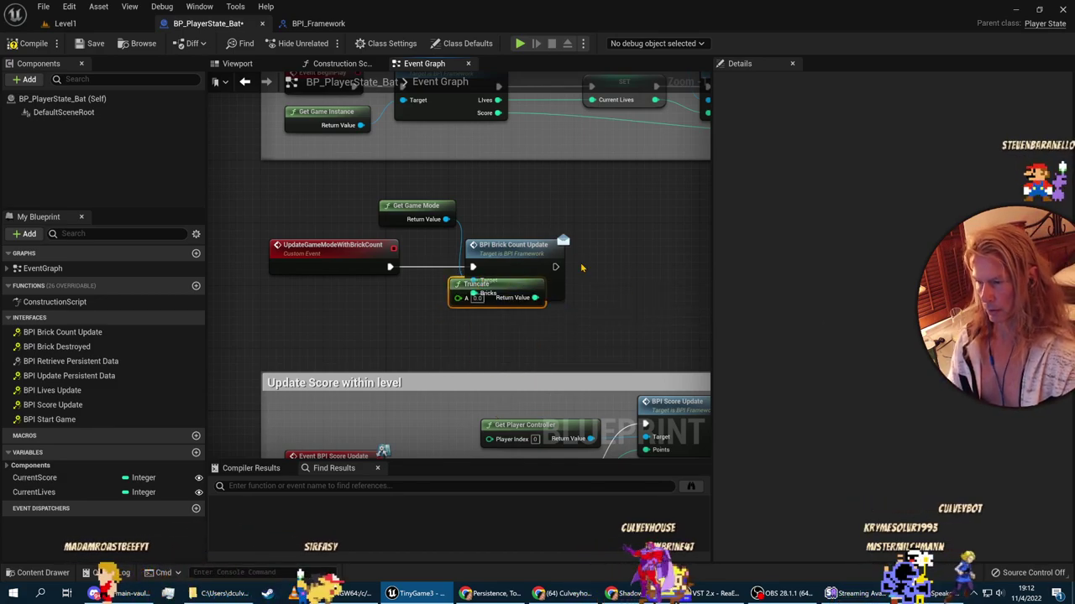
key("alt+Tab")
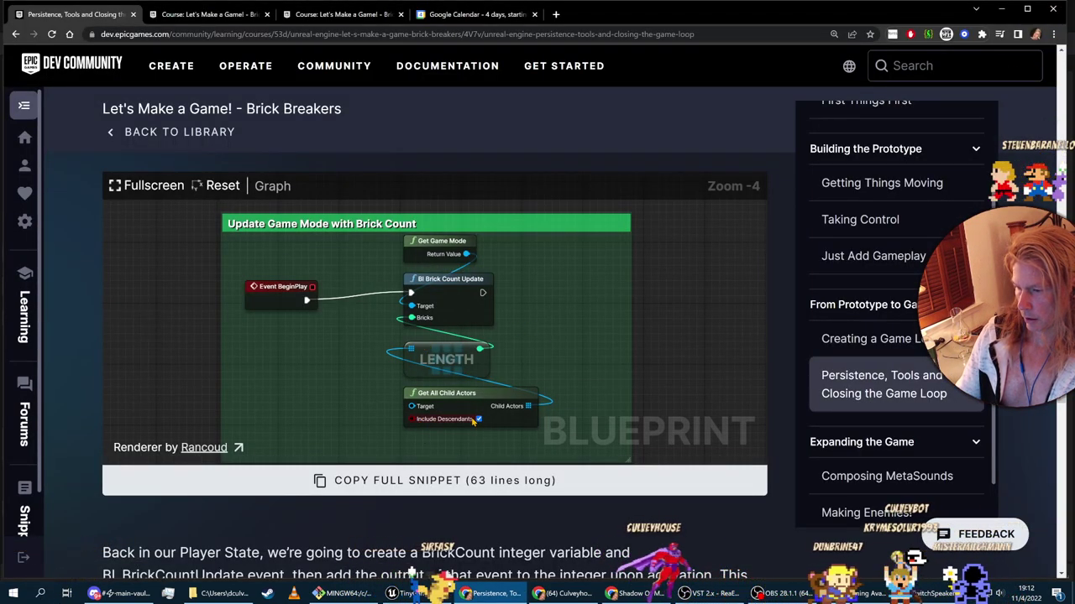
Step: Add a Get All Child Actors node and position it beside BPI Brick Count Update
key("alt+Tab")
right_click(493, 344)
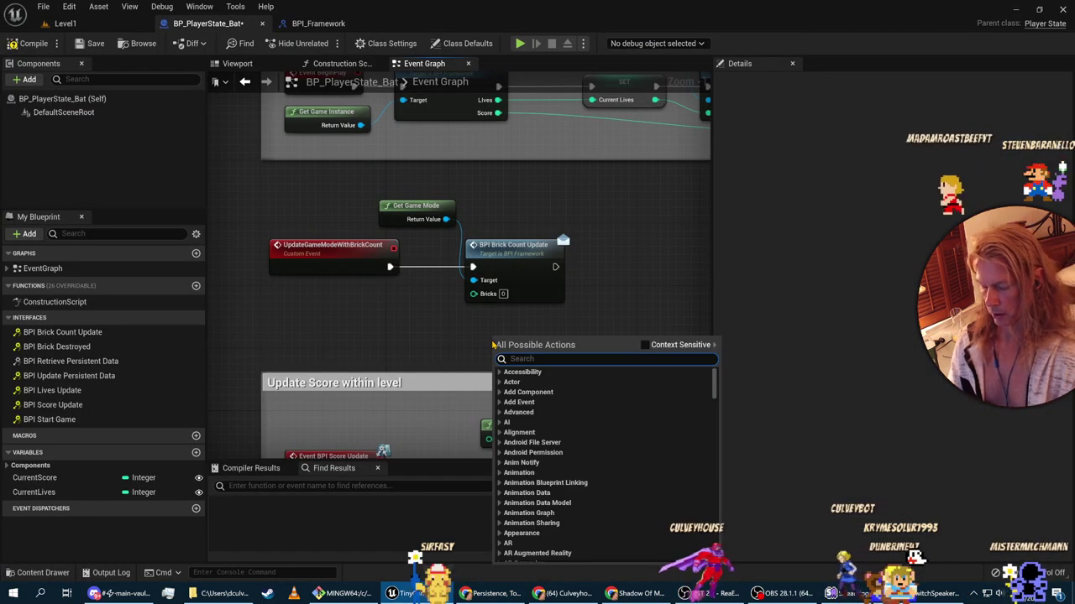
type("get all child ac")
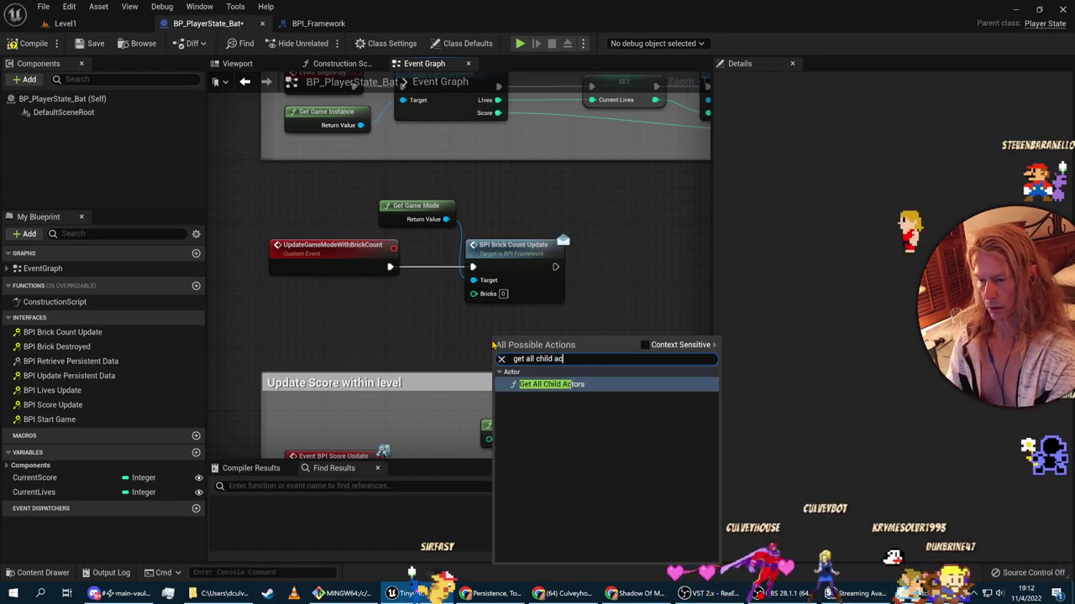
type("tors")
key("Return")
right_click_drag(517, 448, 528, 341)
scroll(528, 341, "down", 1)
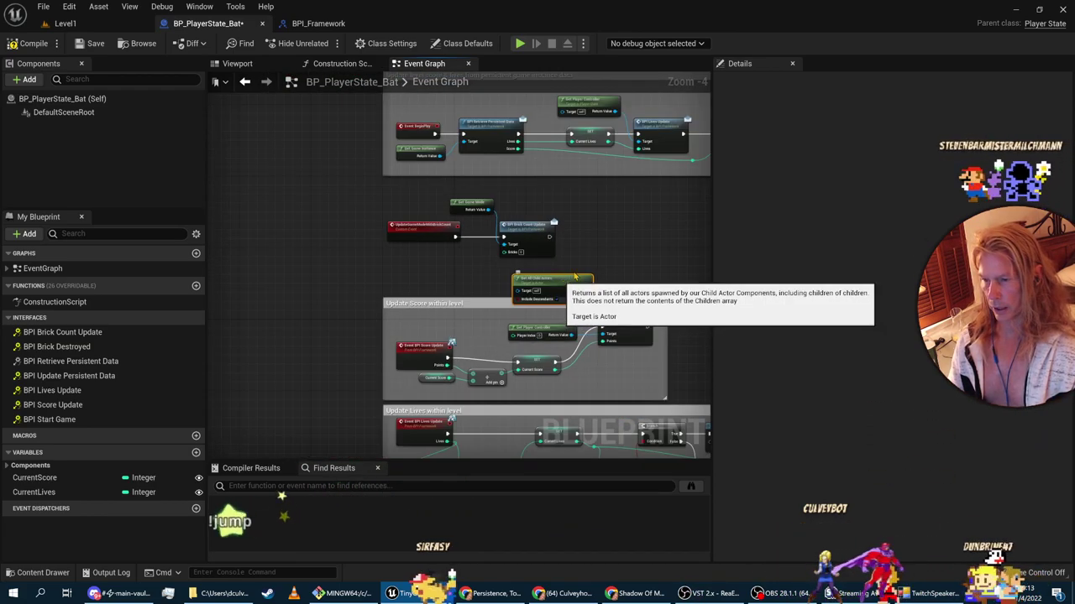
left_click_drag(559, 290, 621, 255)
scroll(627, 298, "up", 1)
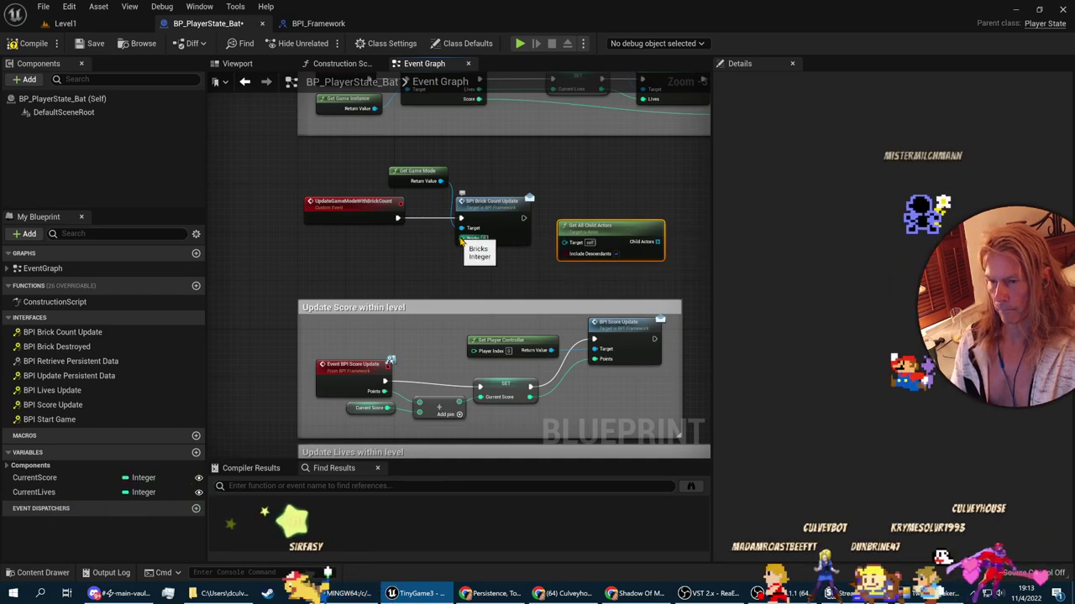
Step: Try wiring Bricks to the Child Actors output, abandon the incompatible link, and view the tutorial
left_click_drag(461, 239, 611, 249)
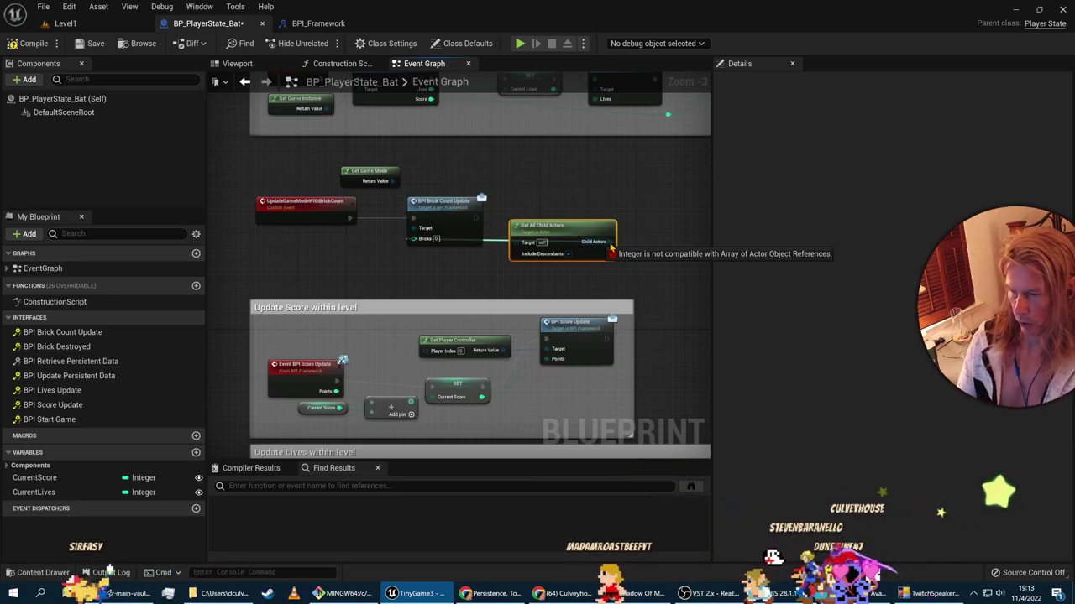
left_click_drag(612, 249, 496, 263)
key("alt+Tab")
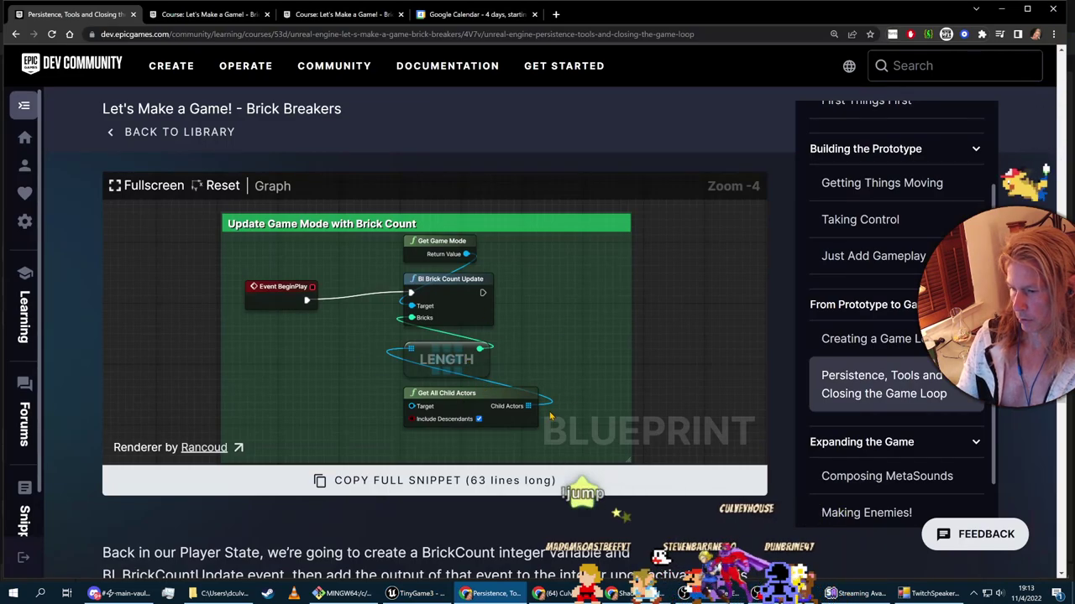
Step: Scroll the Persistence lesson to study the Update Game Mode with Brick Count graph, then return to Unreal
key("alt+Tab")
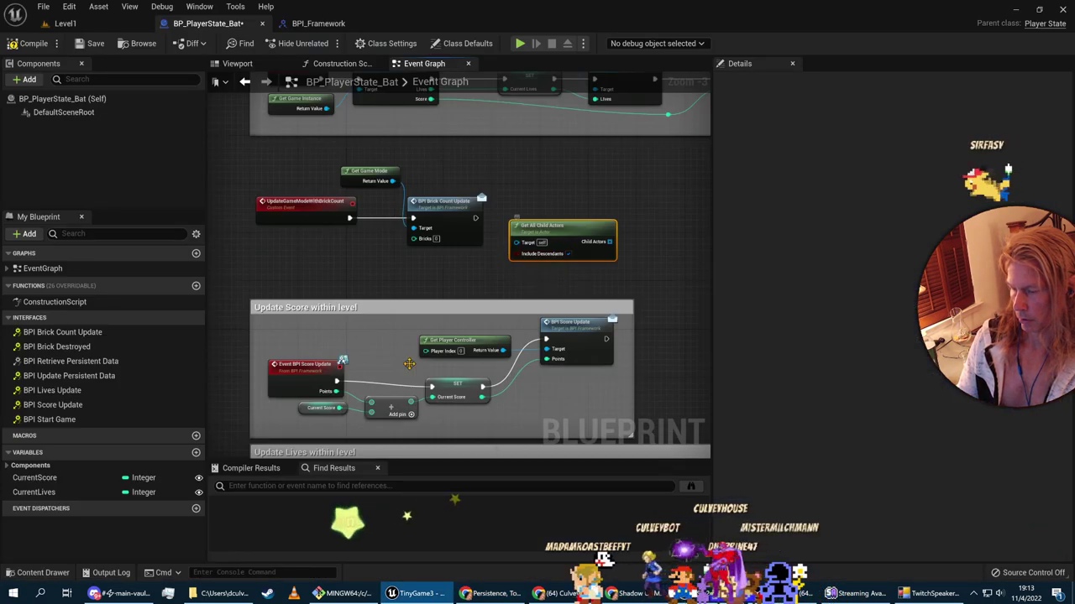
key("alt+Tab")
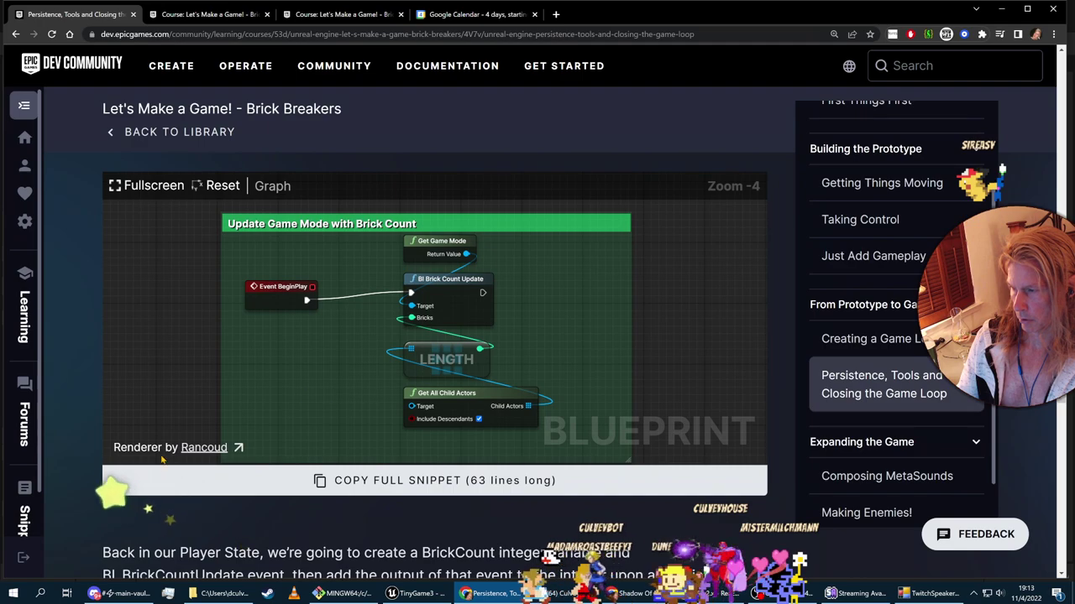
scroll(164, 507, "down", 2)
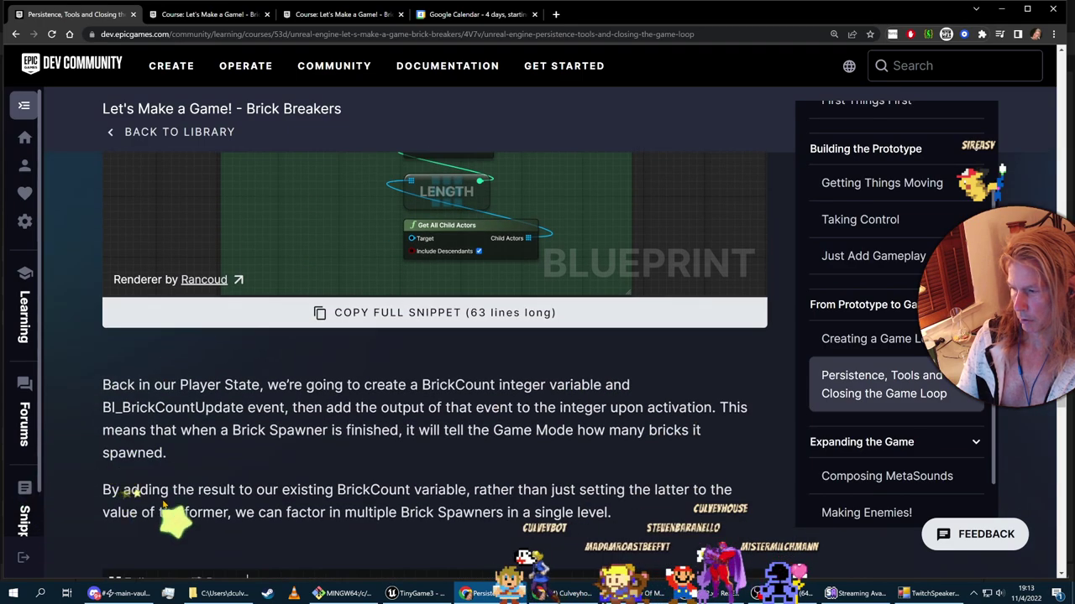
scroll(193, 491, "up", 2)
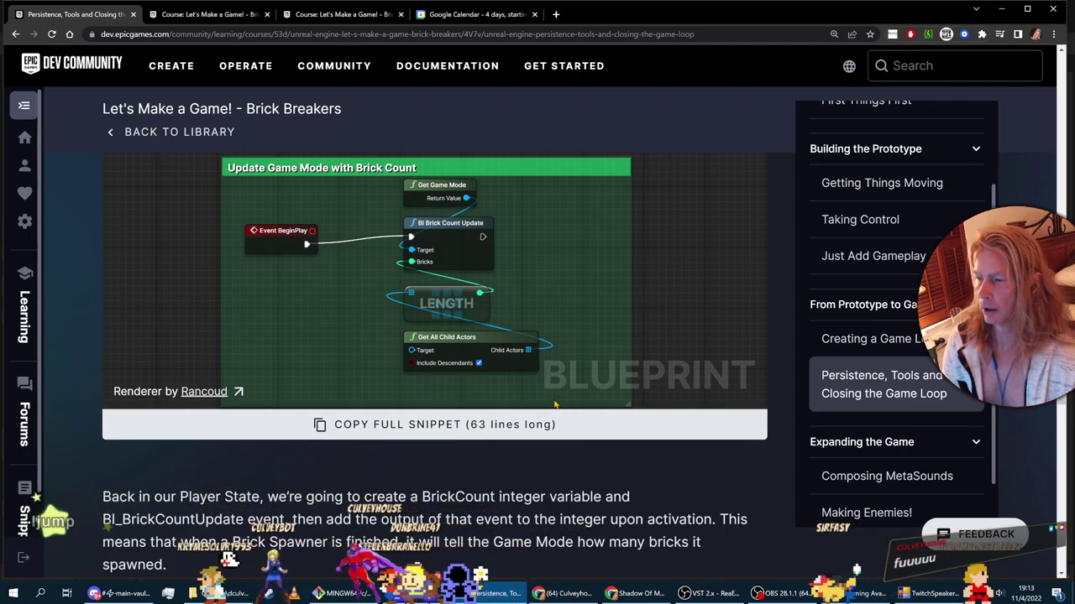
scroll(823, 434, "up", 3)
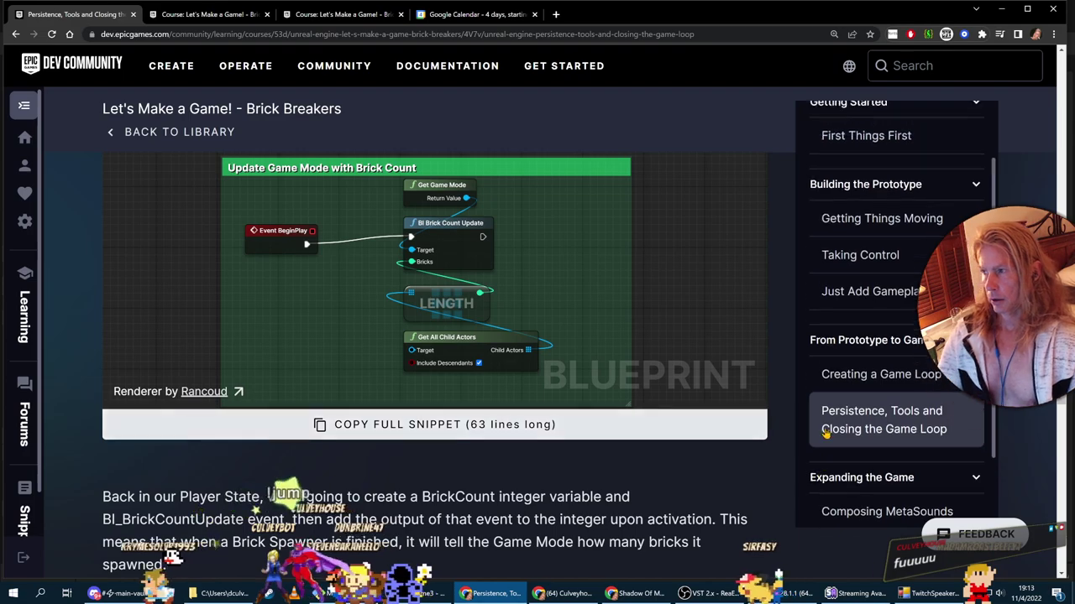
scroll(684, 454, "down", 2)
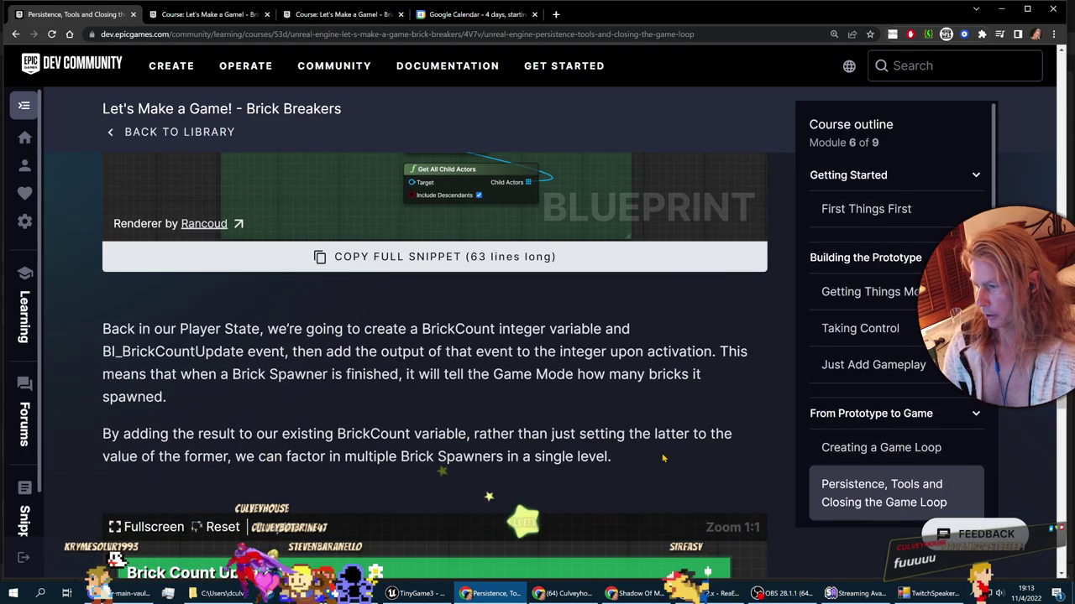
scroll(544, 430, "down", 5)
scroll(793, 460, "up", 1)
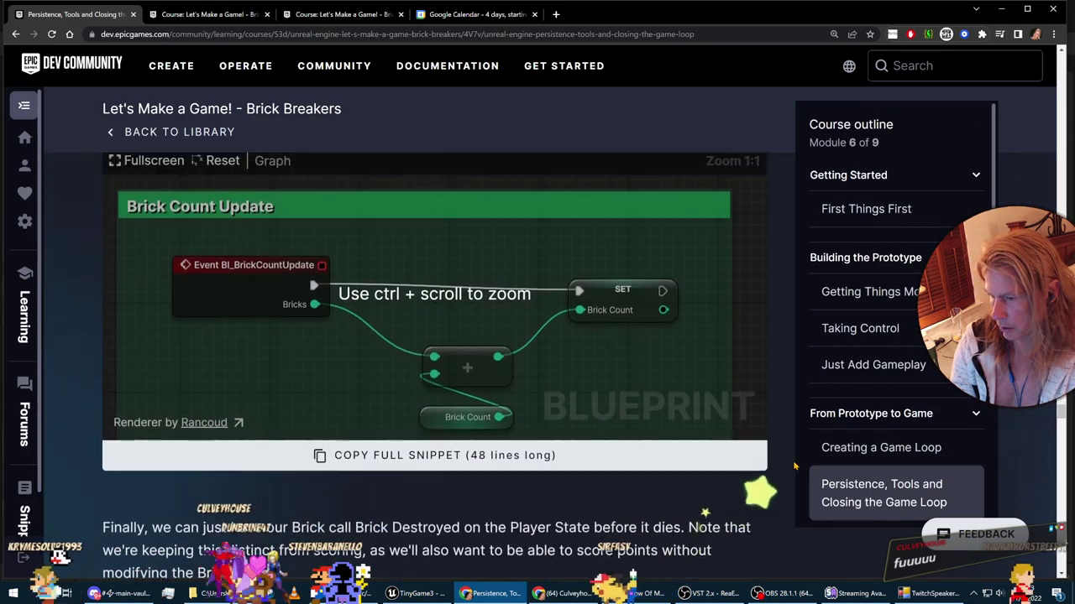
scroll(716, 462, "up", 5)
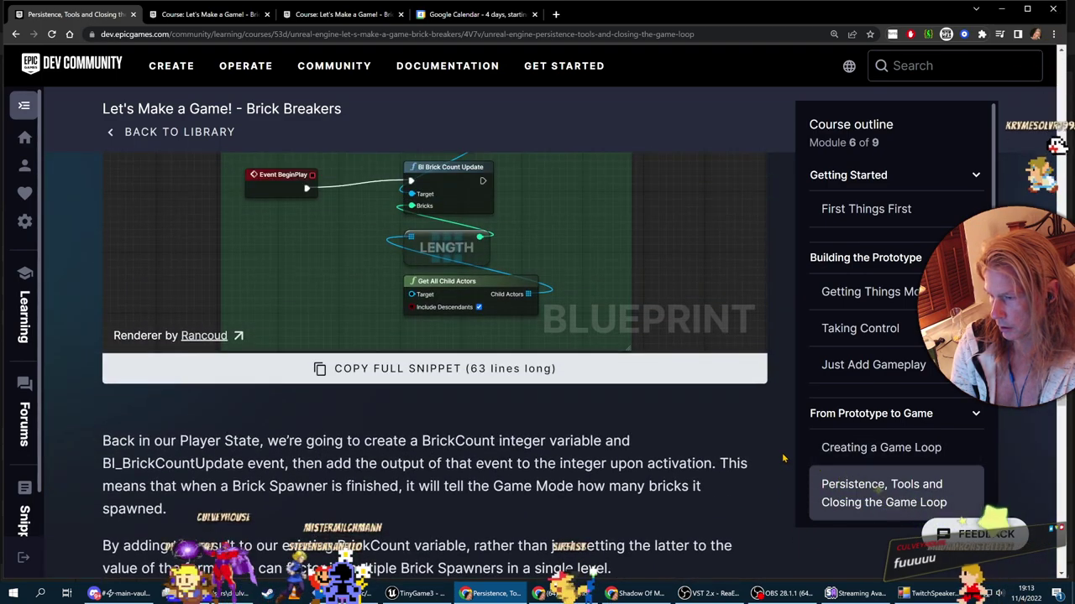
scroll(781, 458, "down", 3)
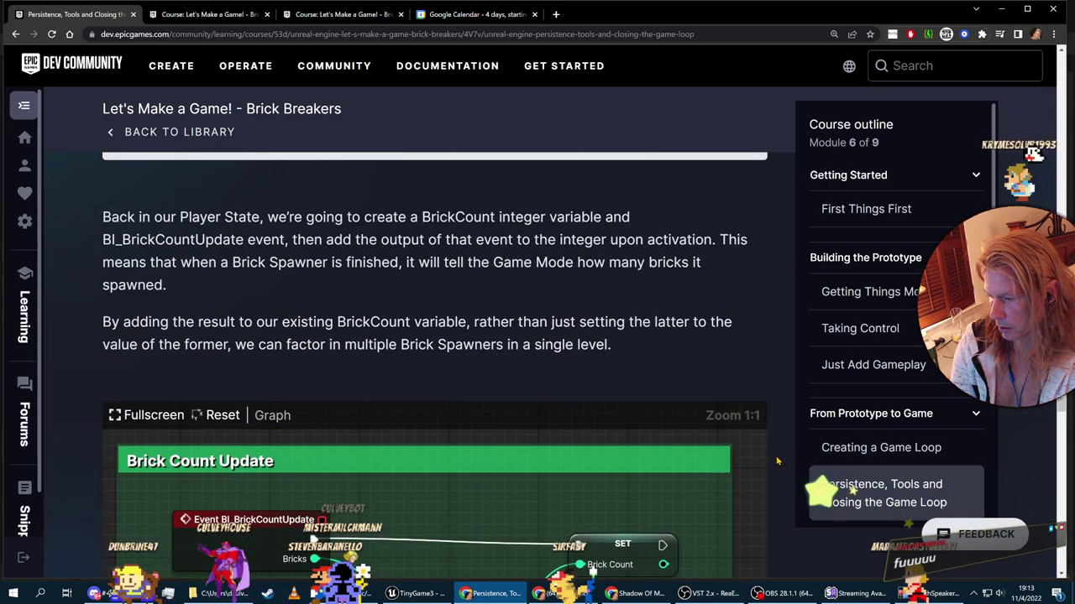
scroll(777, 461, "up", 2)
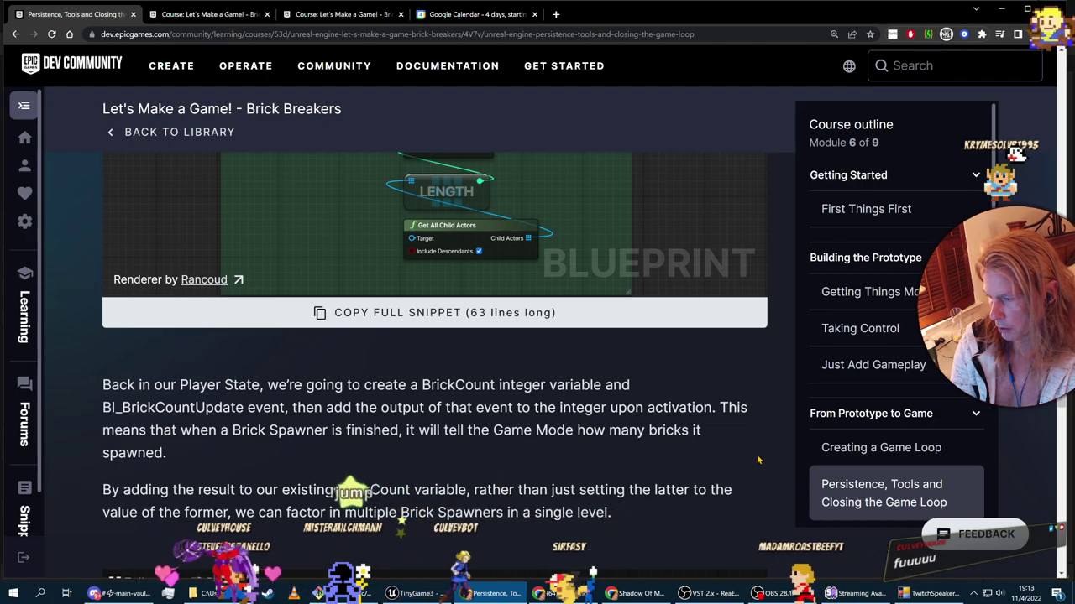
scroll(756, 460, "up", 2)
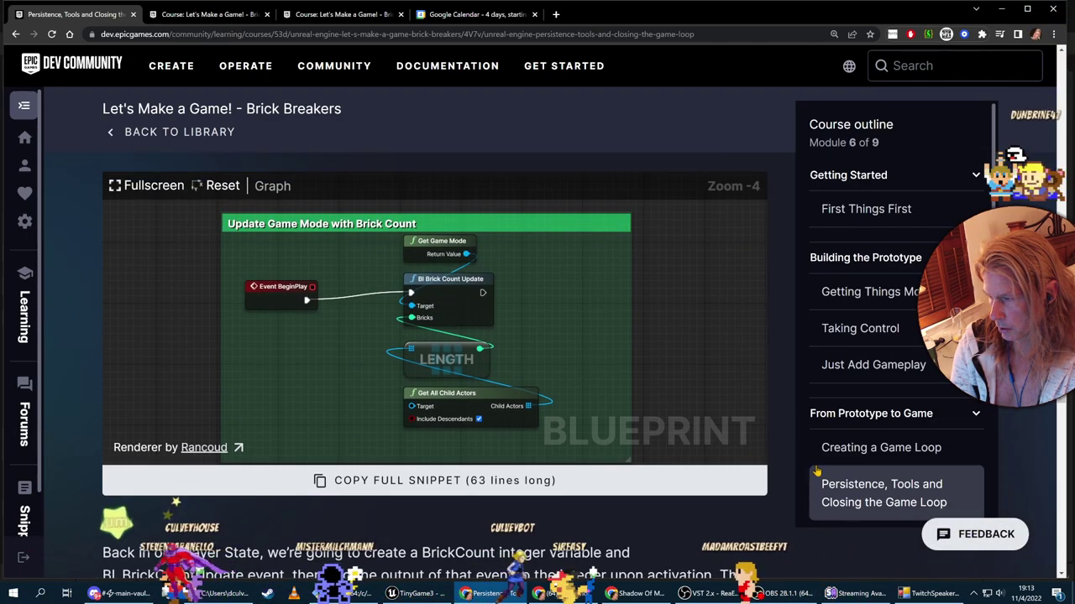
scroll(797, 468, "down", 3)
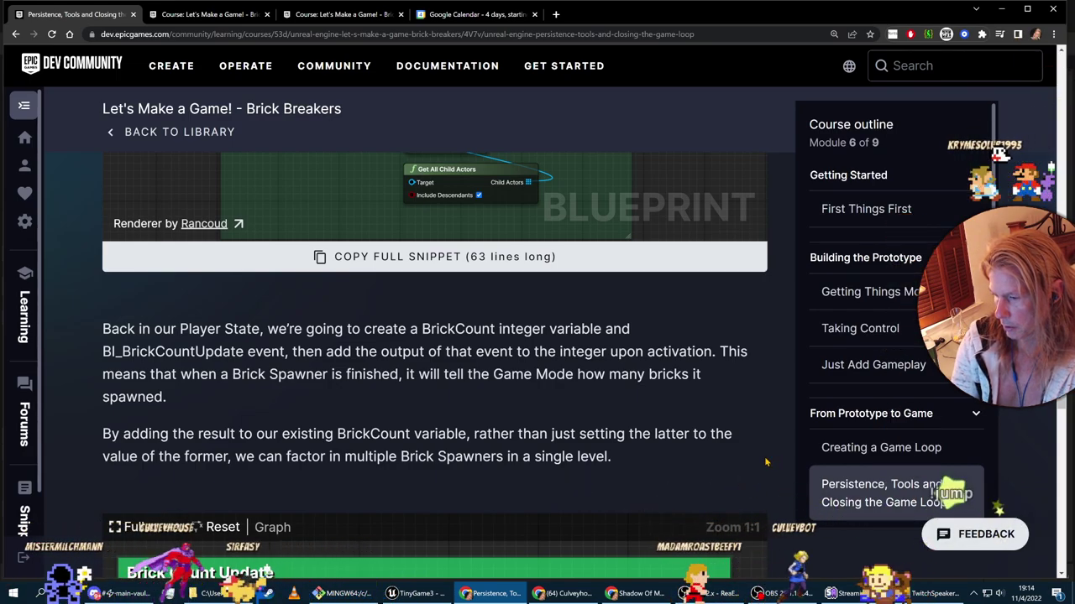
scroll(764, 461, "up", 5)
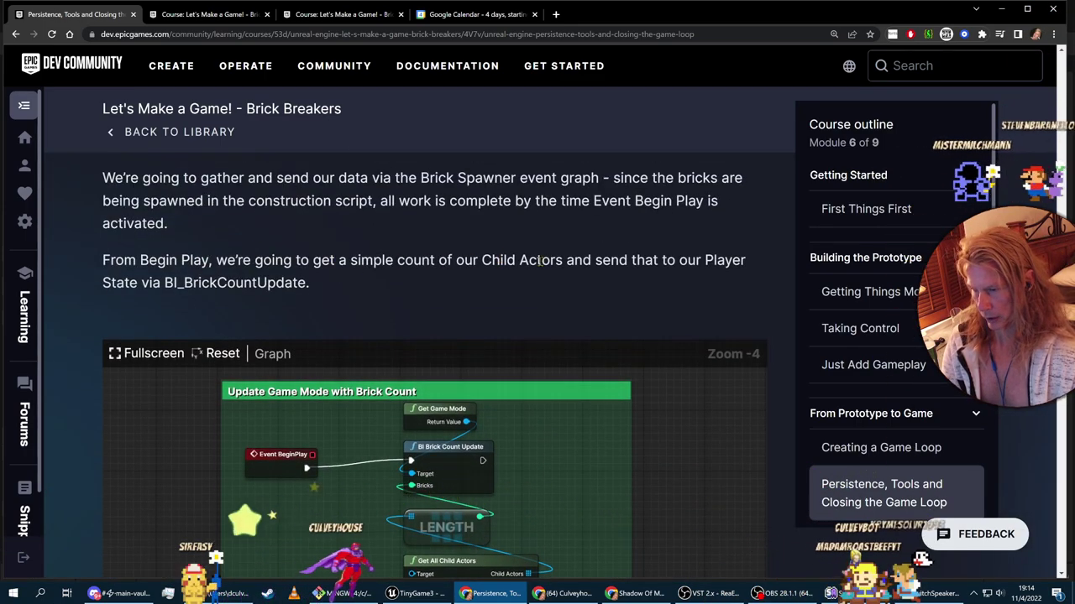
scroll(726, 261, "up", 2)
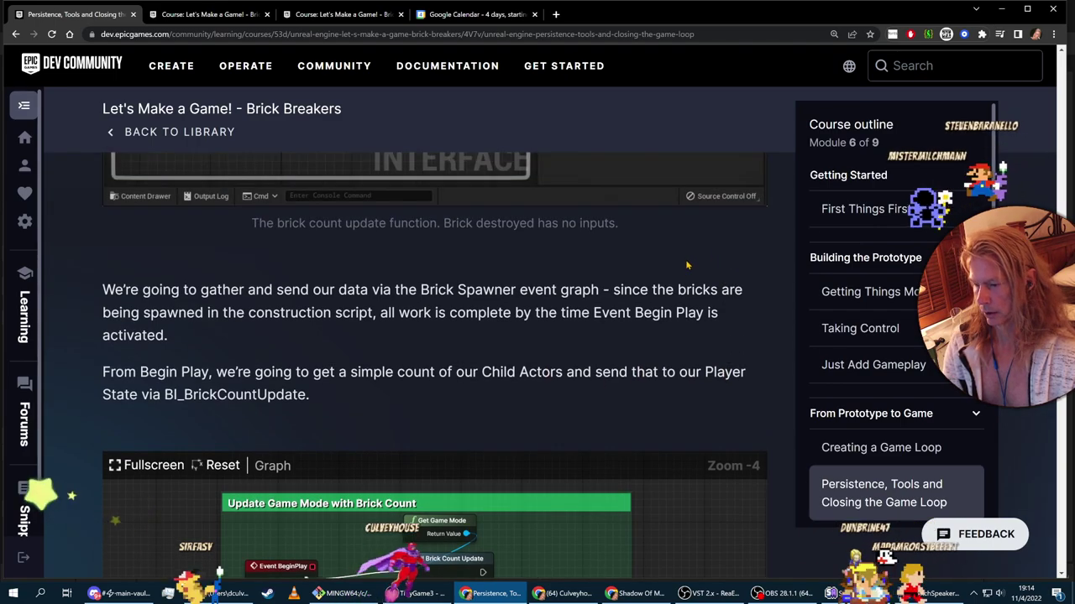
scroll(727, 261, "down", 5)
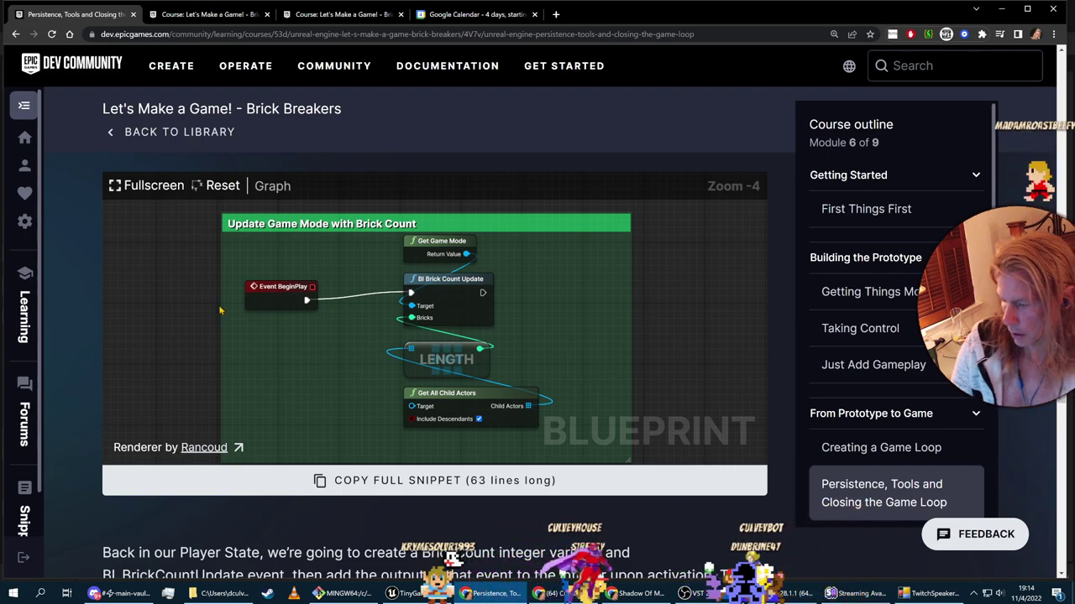
key("alt+Tab")
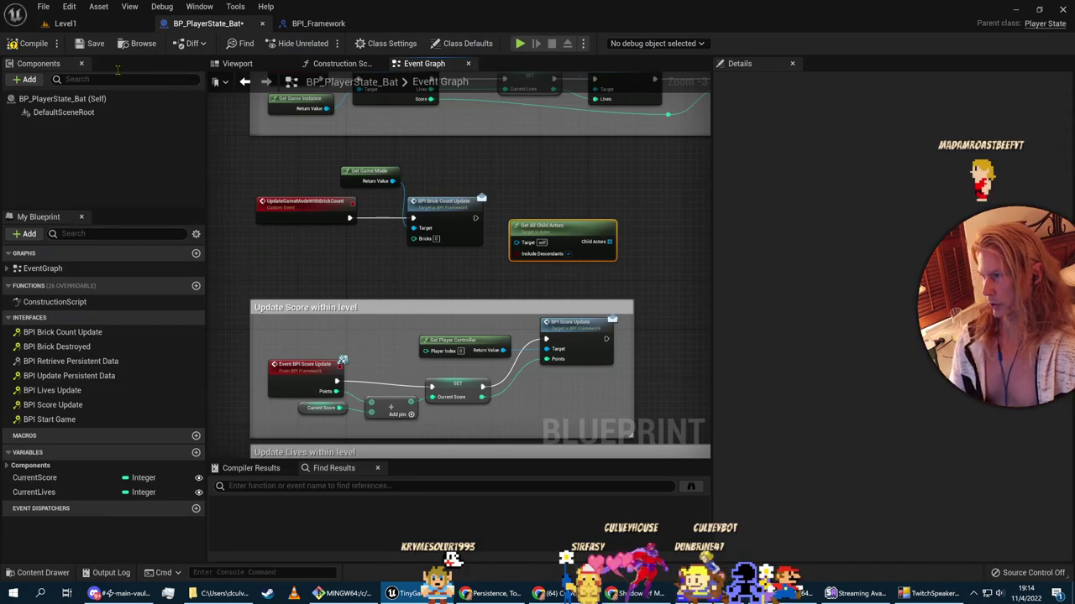
Step: Switch to the Level1 editor, glance at Settings and viewport options, and open the Blueprints dropdown
left_click(75, 24)
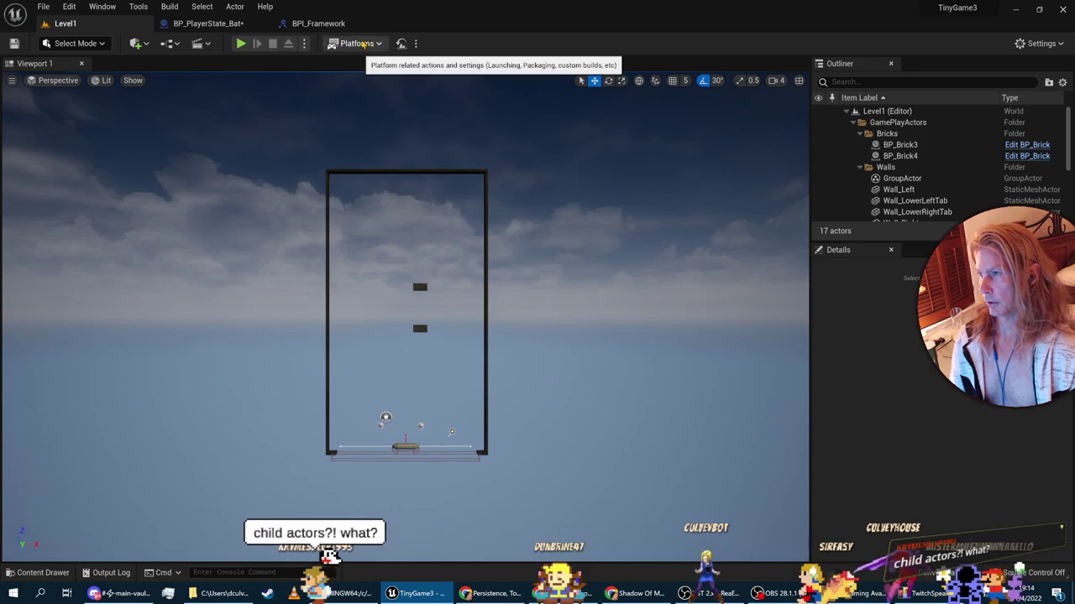
left_click(1041, 44)
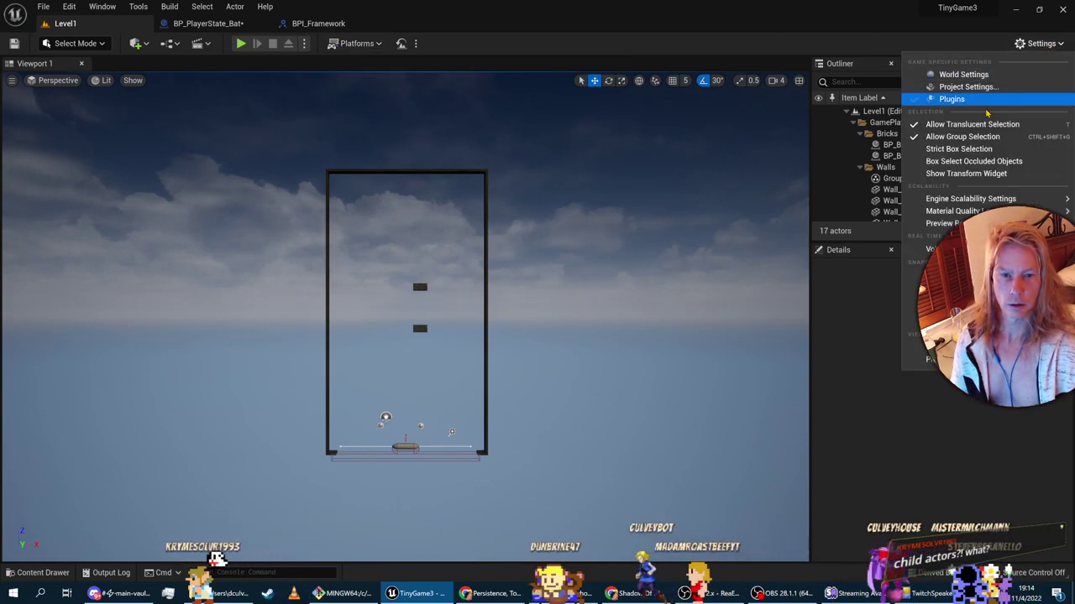
left_click(918, 408)
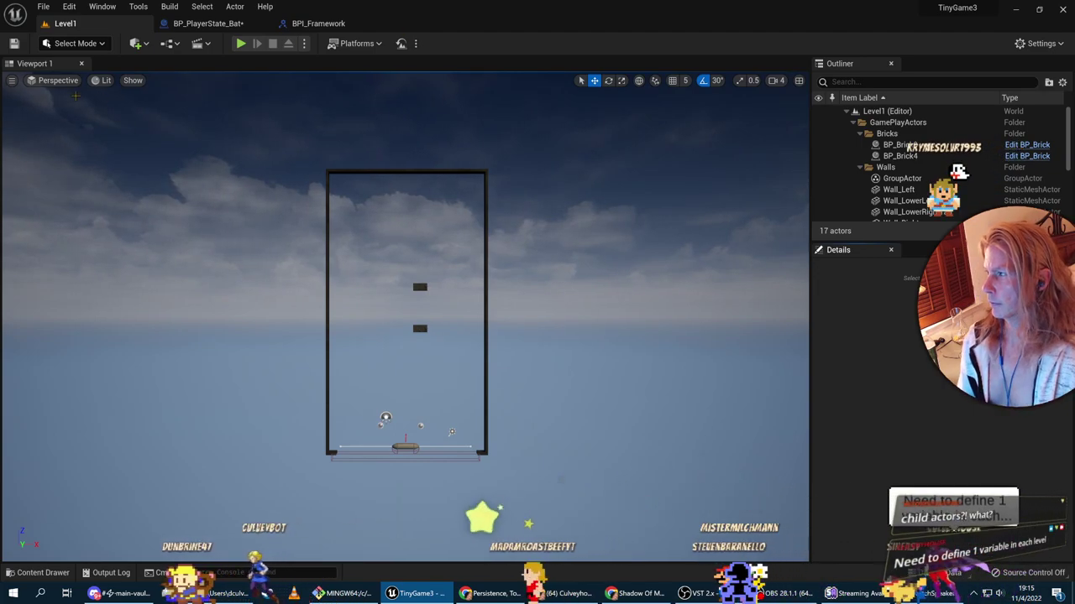
left_click(11, 80)
left_click(12, 80)
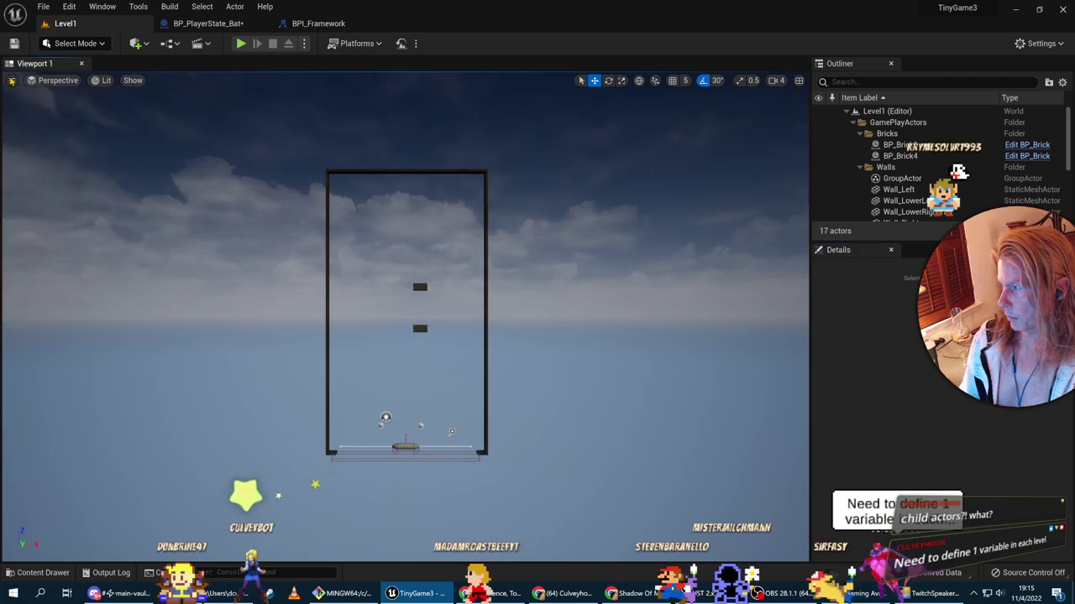
left_click(169, 42)
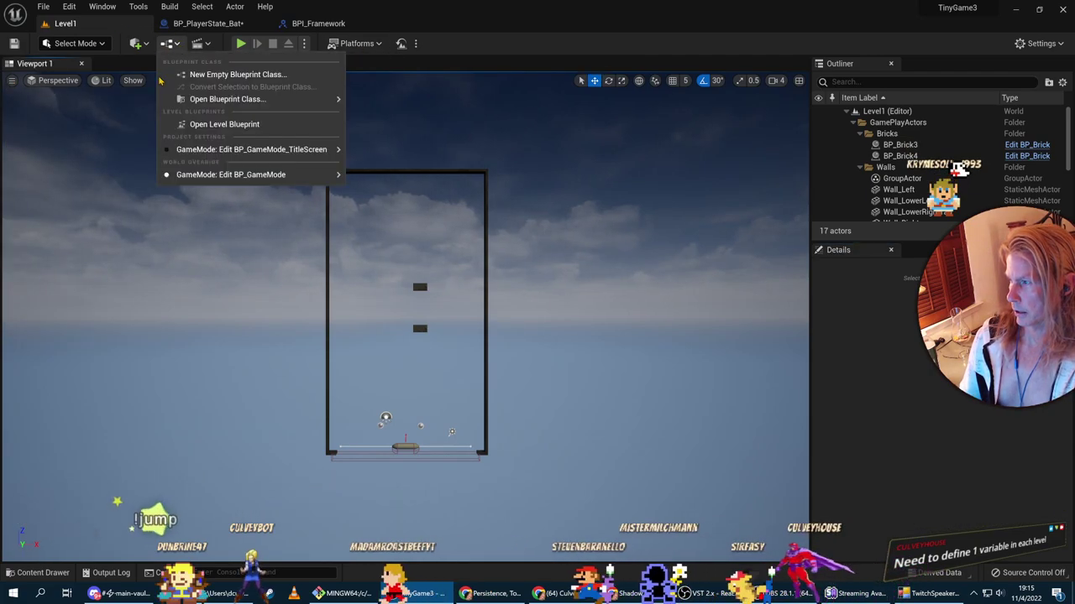
Step: Open the Level1 Level Blueprint and add a new variable named TotalBricks
left_click(189, 124)
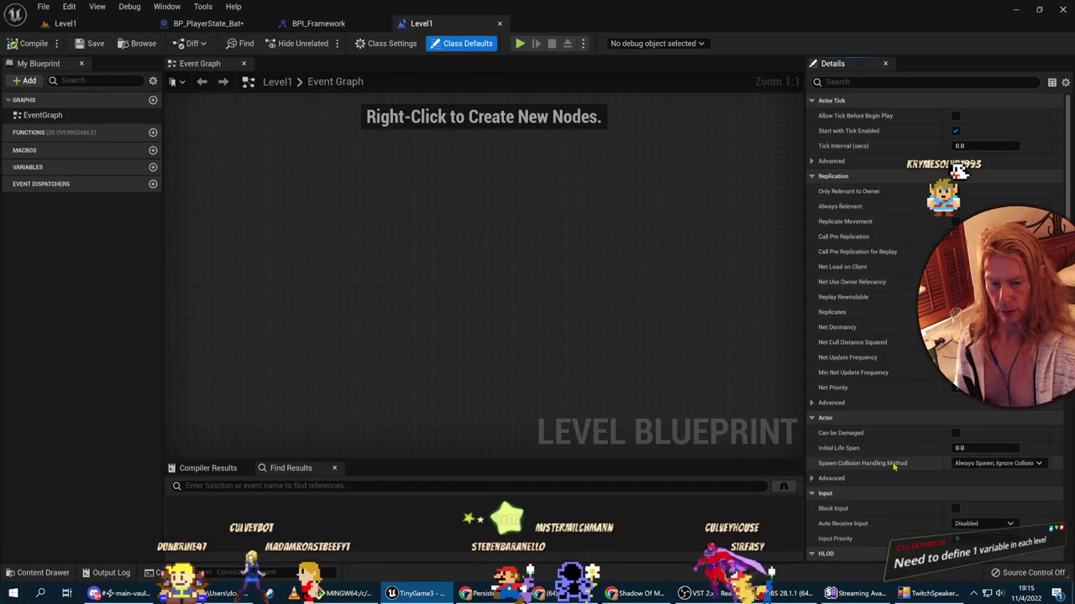
scroll(900, 423, "down", 7)
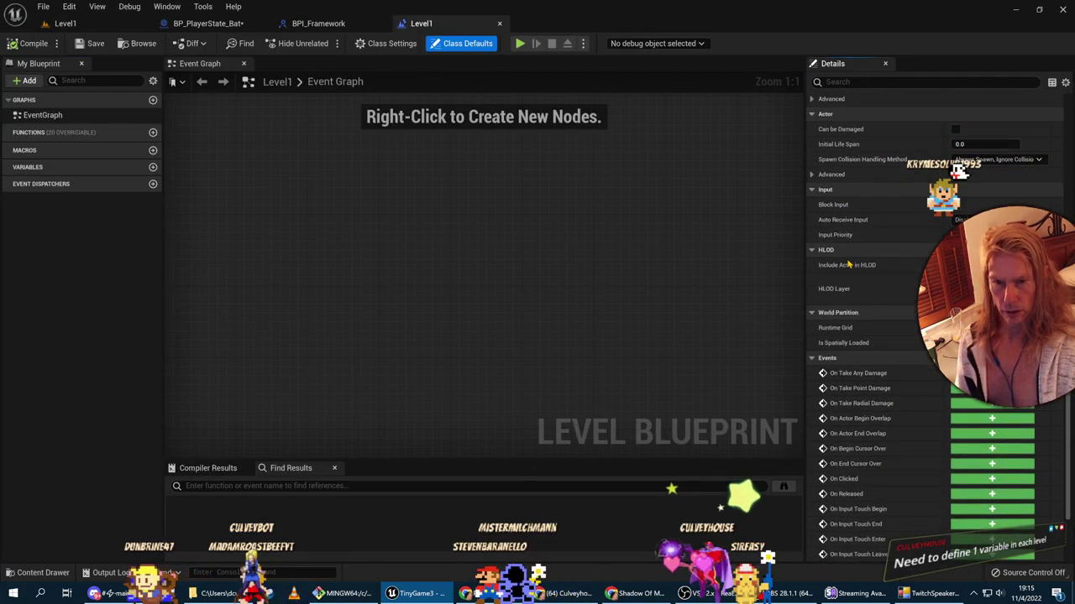
scroll(888, 449, "down", 2)
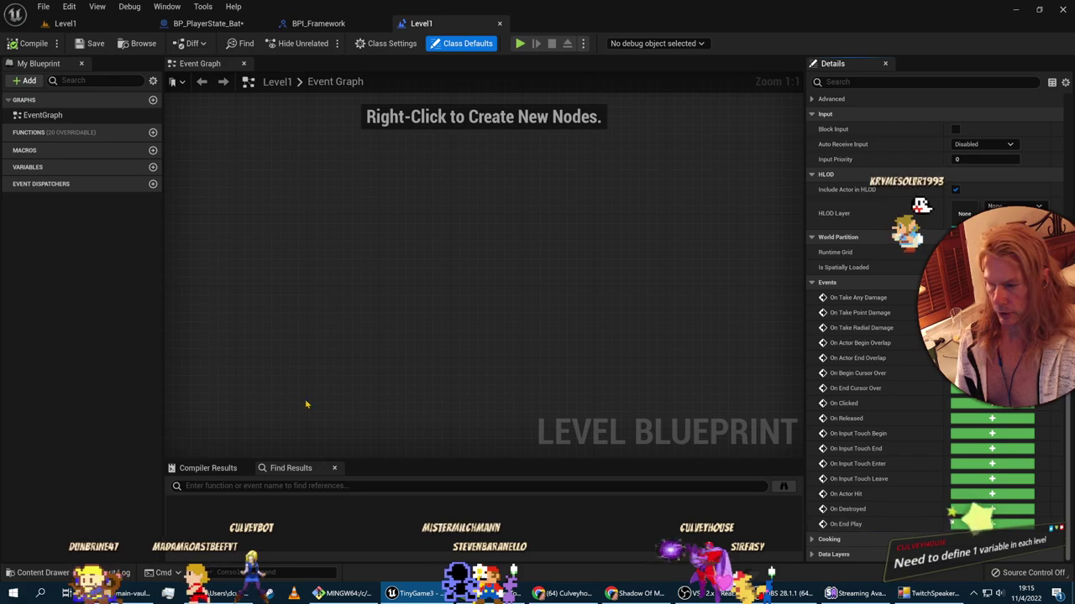
left_click(152, 167)
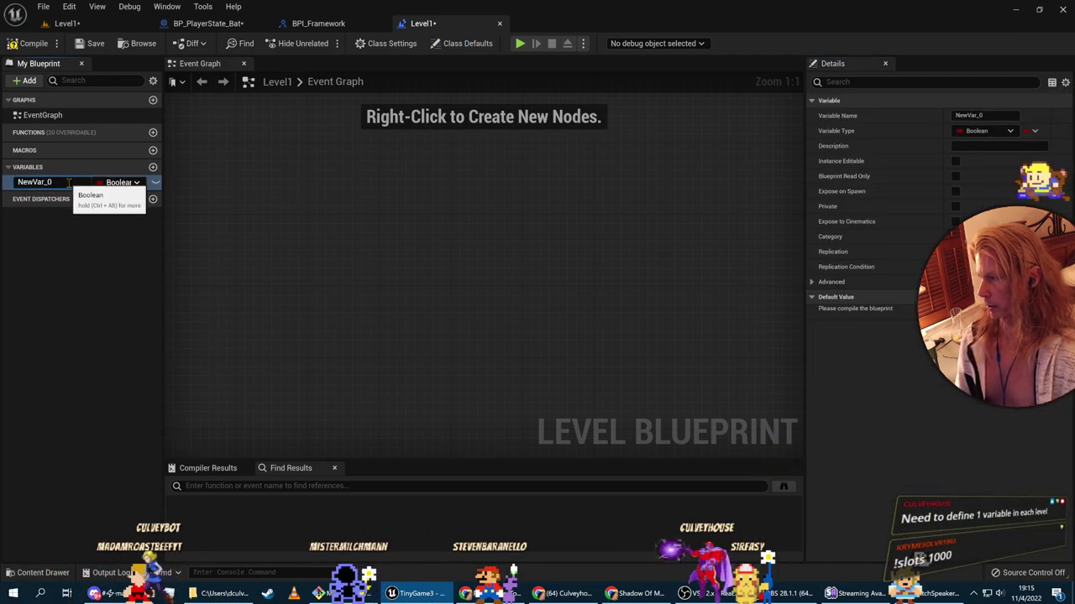
type("TotalB")
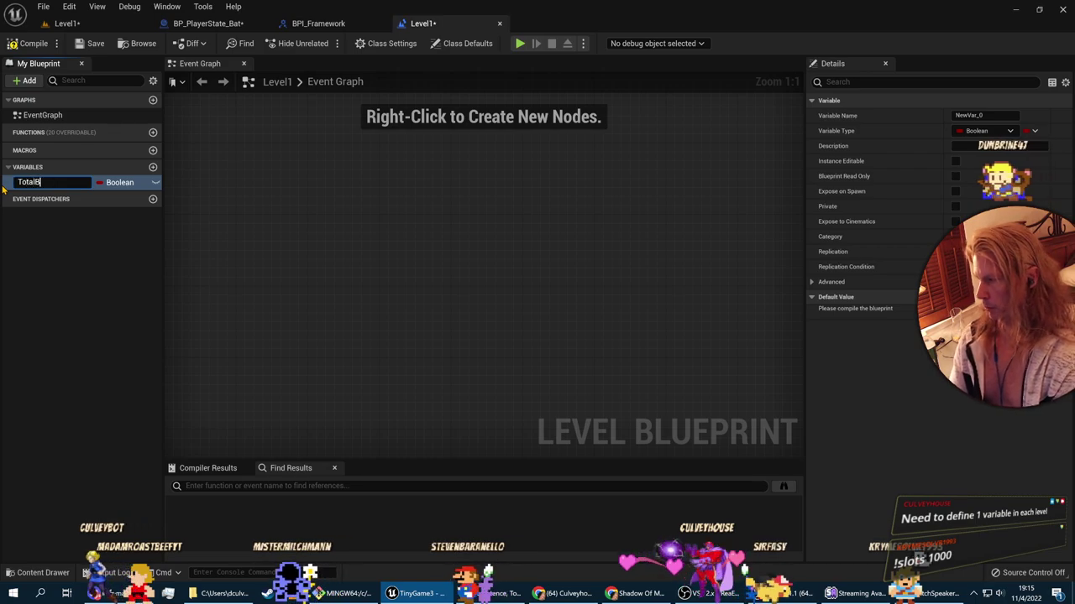
type("ricks")
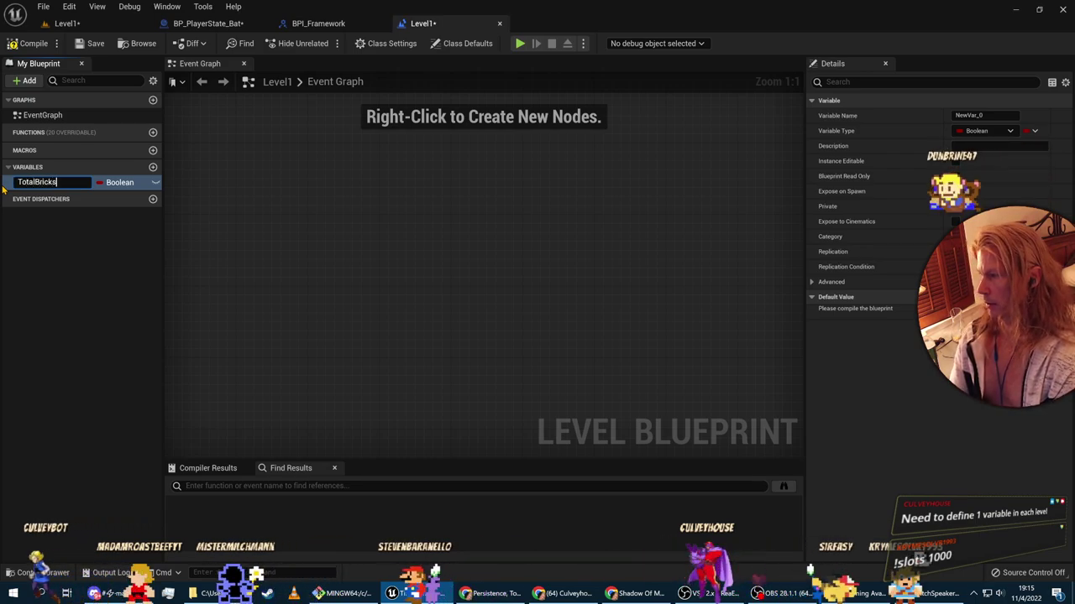
key("Return")
Step: Make TotalBricks an instance-editable Integer, save the level blueprint, and return to BP_PlayerState_Bat
left_click(111, 183)
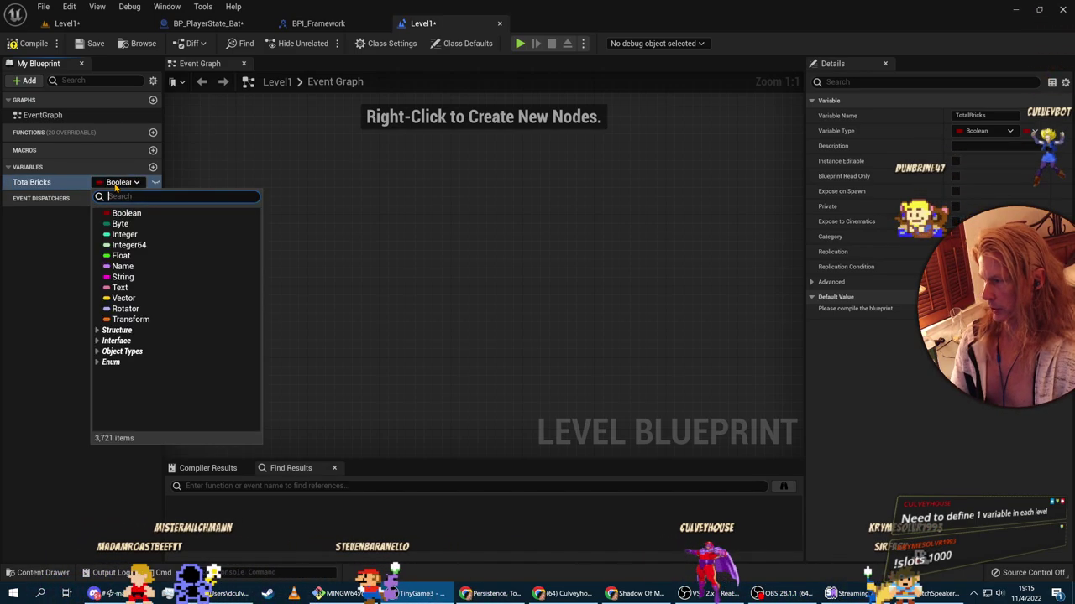
left_click(113, 238)
left_click(113, 240)
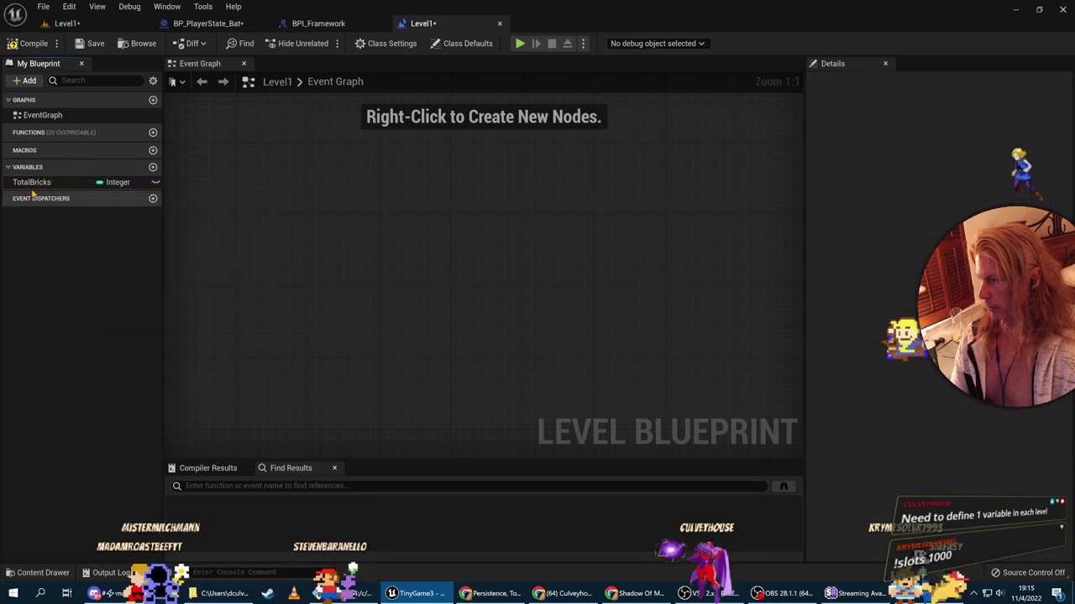
left_click(155, 183)
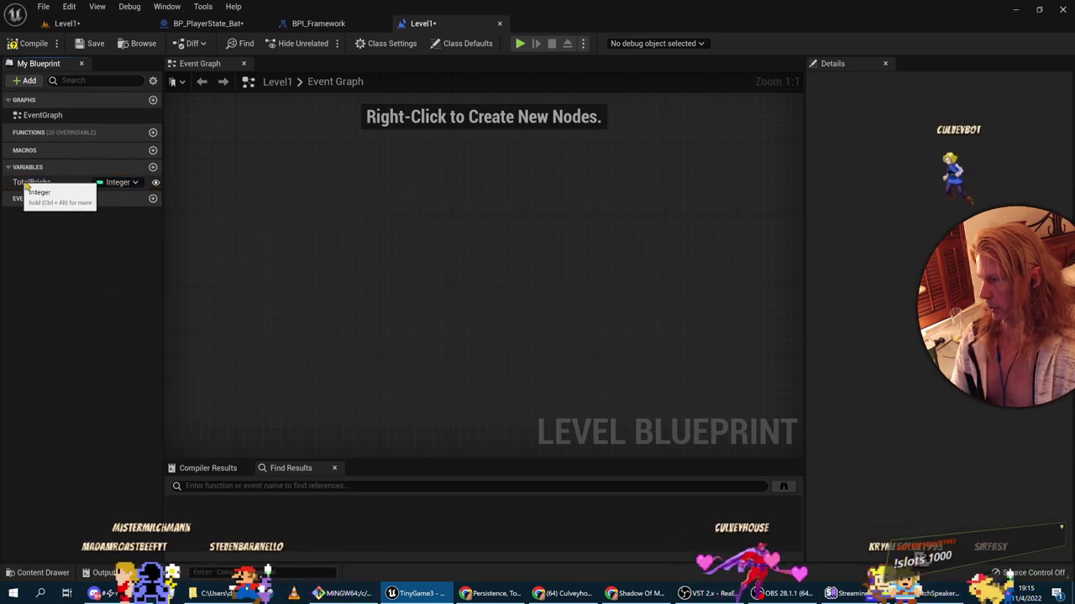
left_click(94, 45)
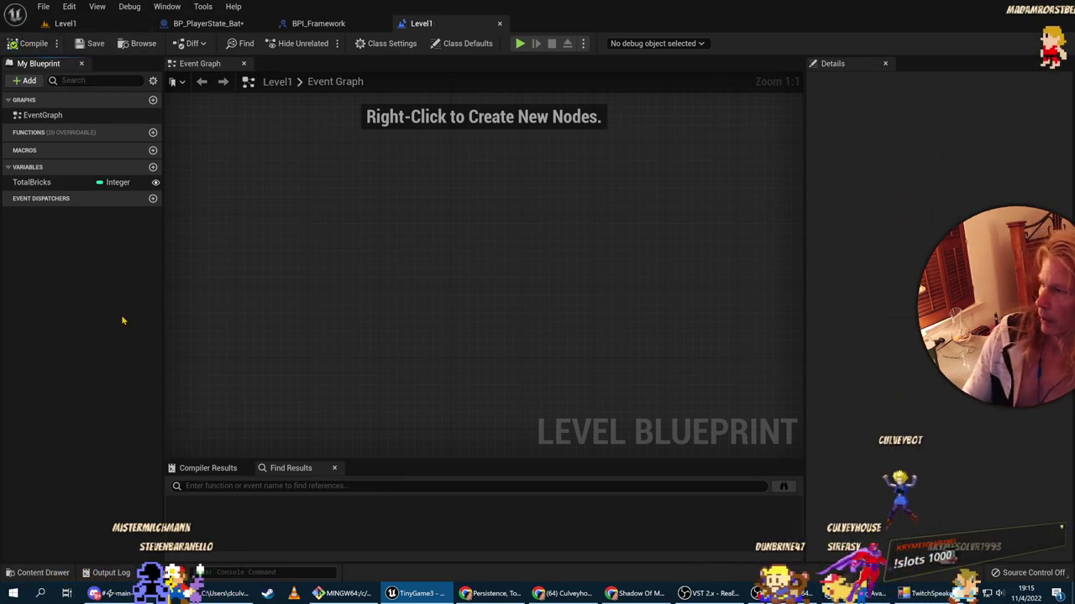
left_click(208, 25)
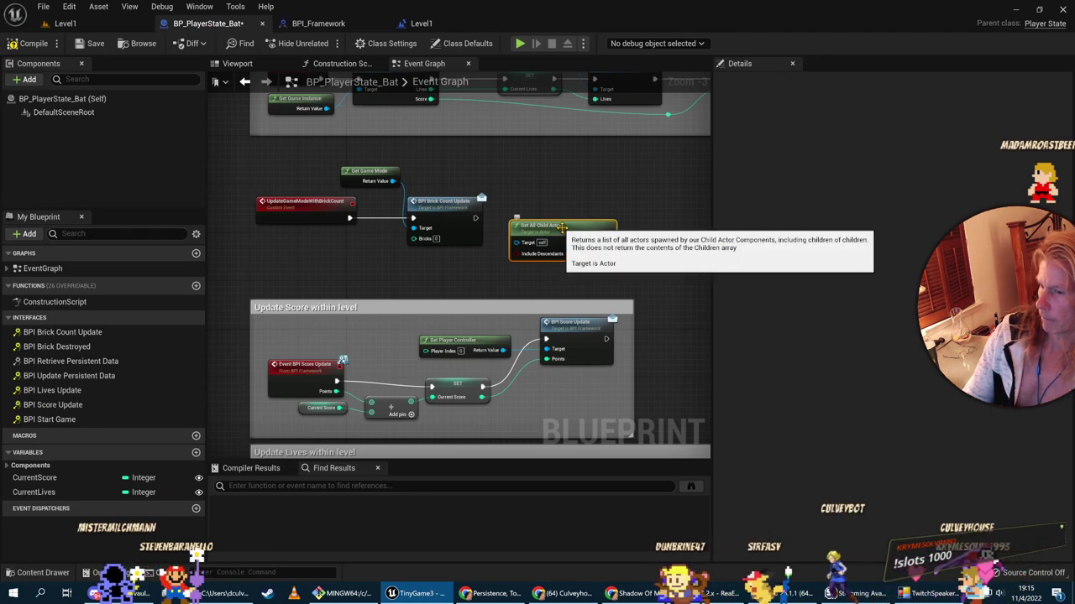
Step: Delete Get All Child Actors, cancel a 'total bri' search from Bricks, and reopen Level1's Blueprints menu
key("Delete")
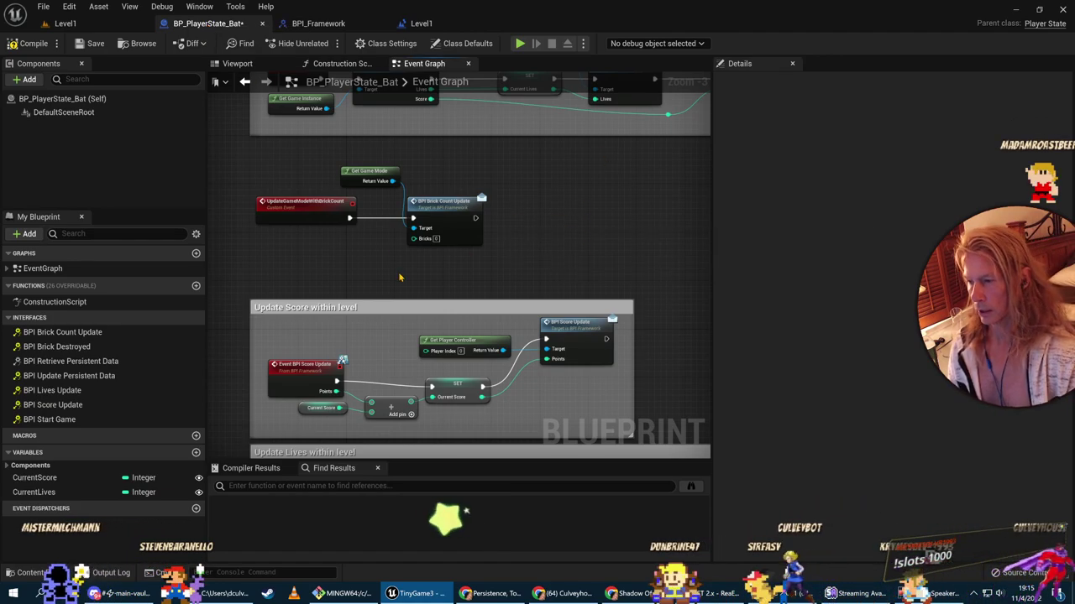
left_click_drag(413, 238, 438, 275)
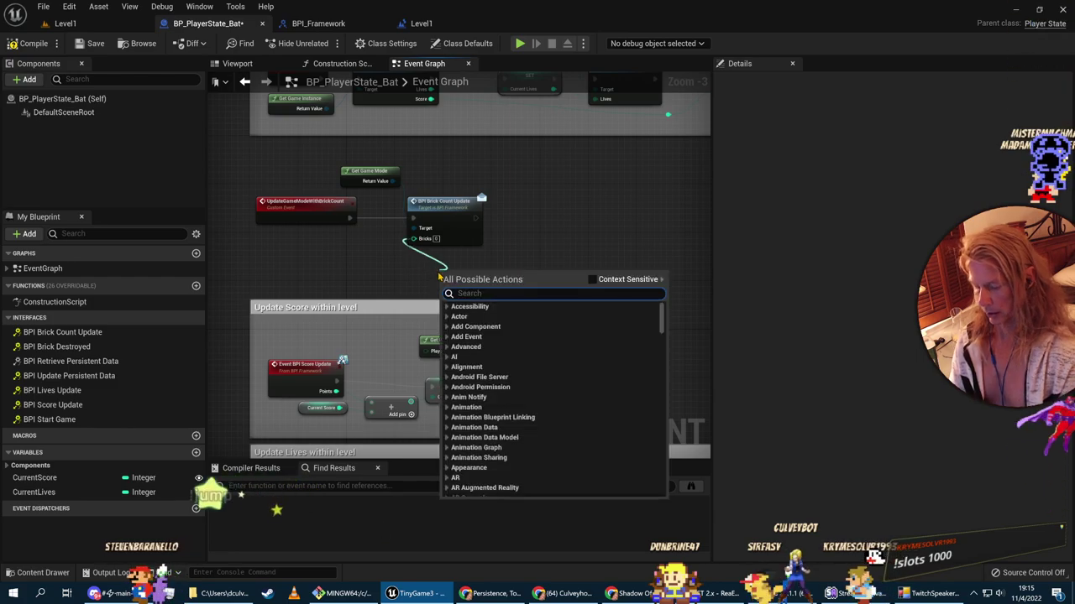
type("total bricks")
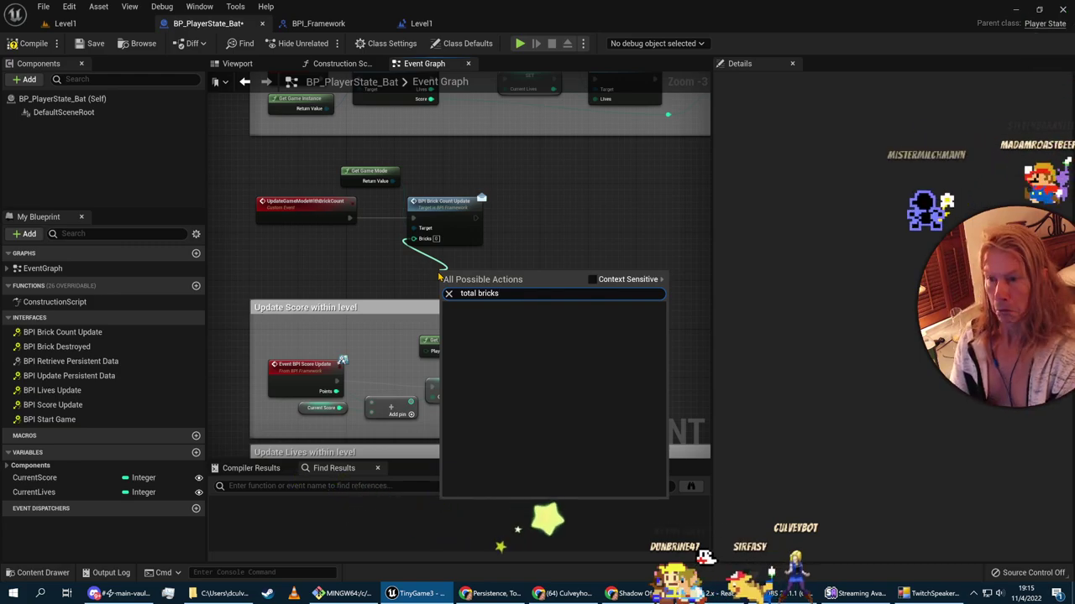
left_click(575, 209)
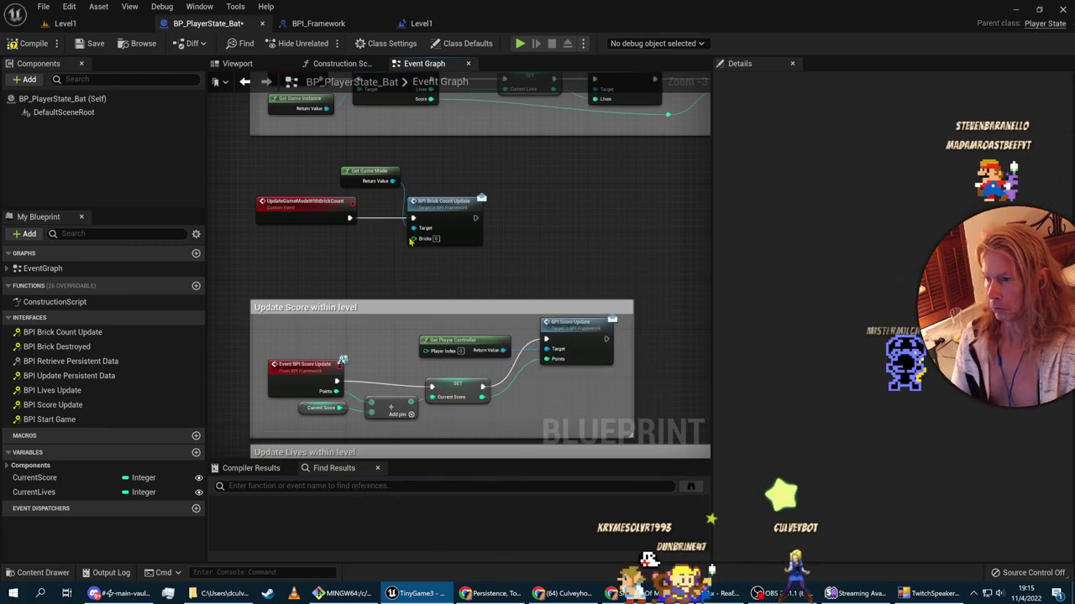
left_click(107, 23)
left_click(168, 43)
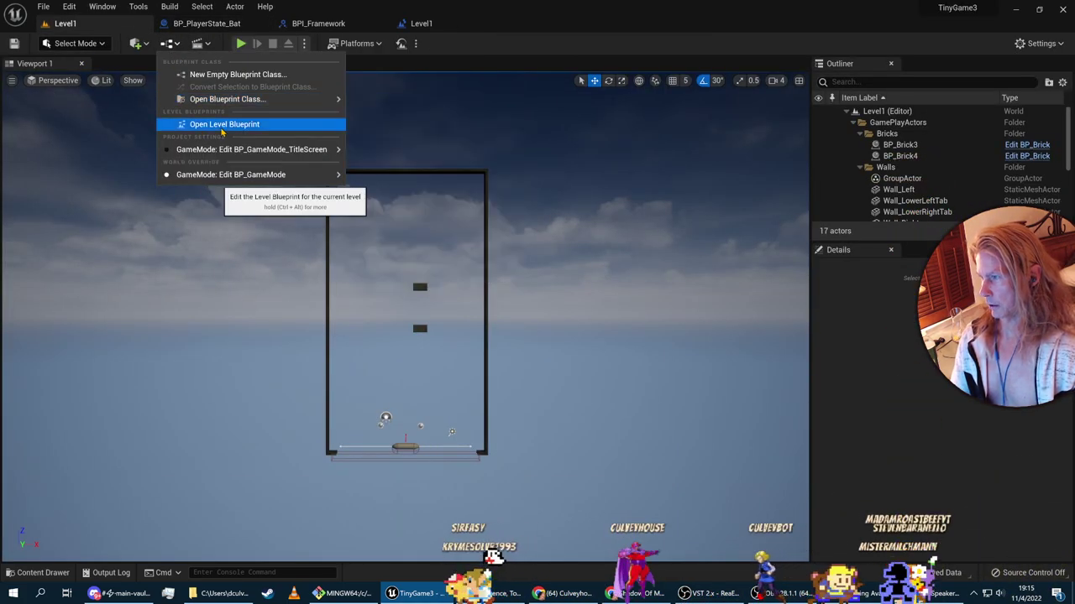
Step: Check the TotalBricks variable's properties in the Level1 level blueprint
left_click(222, 126)
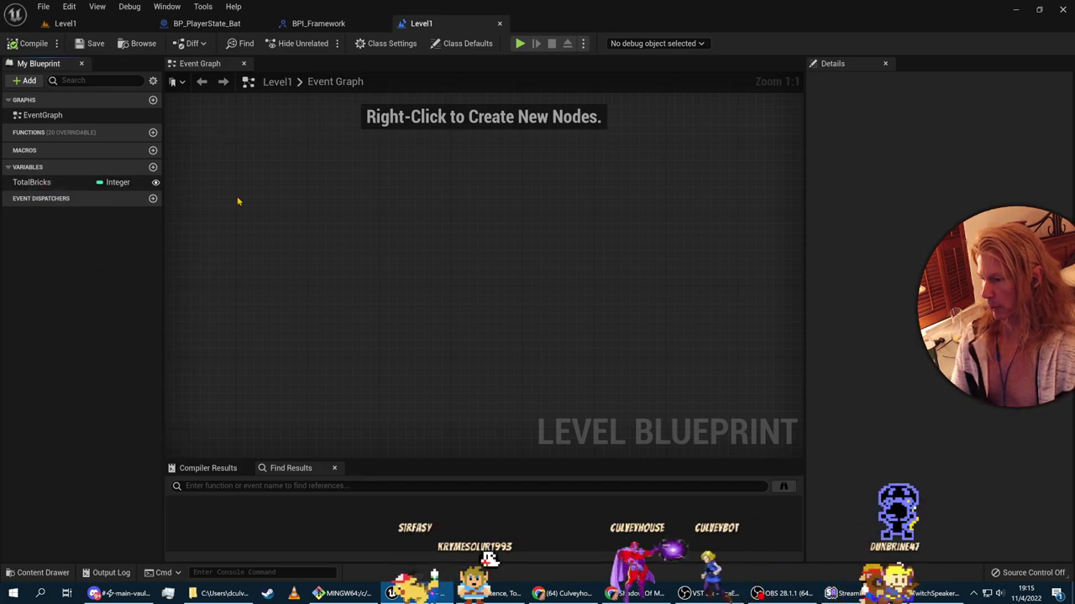
left_click_drag(430, 238, 464, 271)
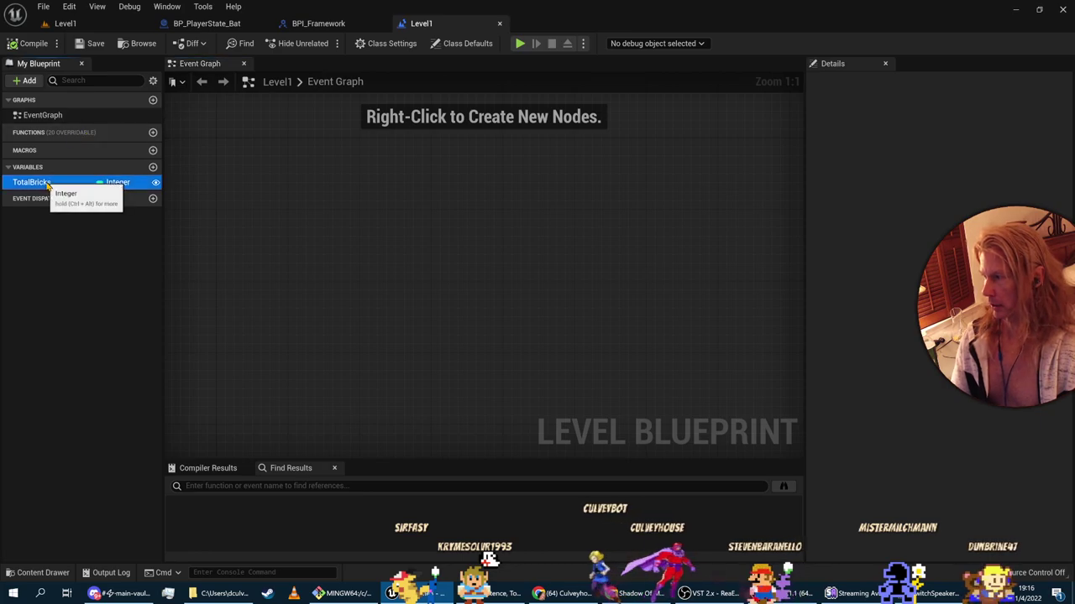
left_click(33, 182)
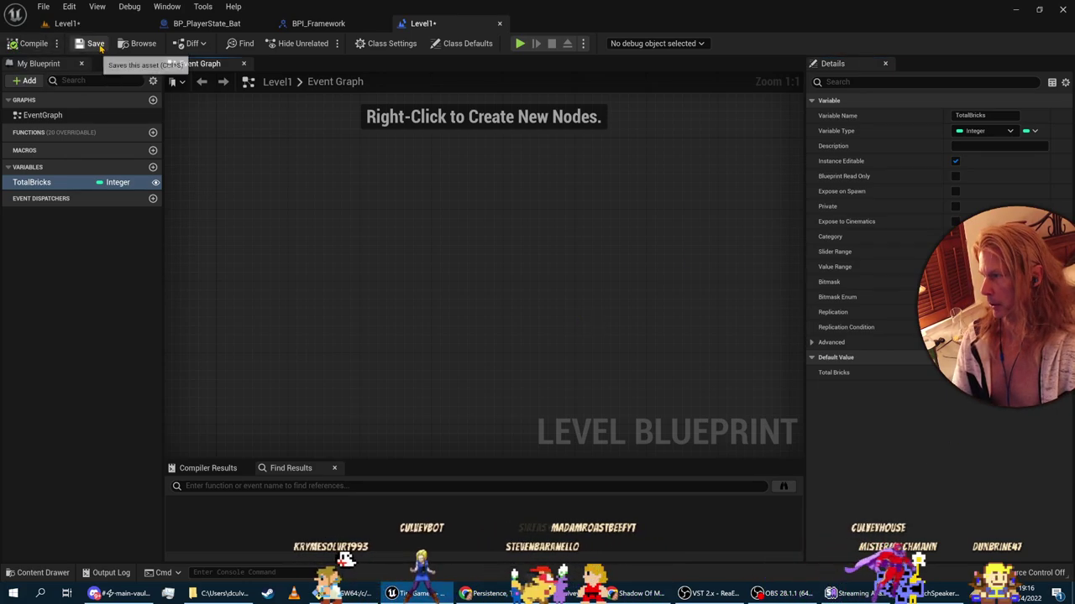
Step: Save all changed assets from the Level1 level editor
left_click(65, 24)
left_click(43, 7)
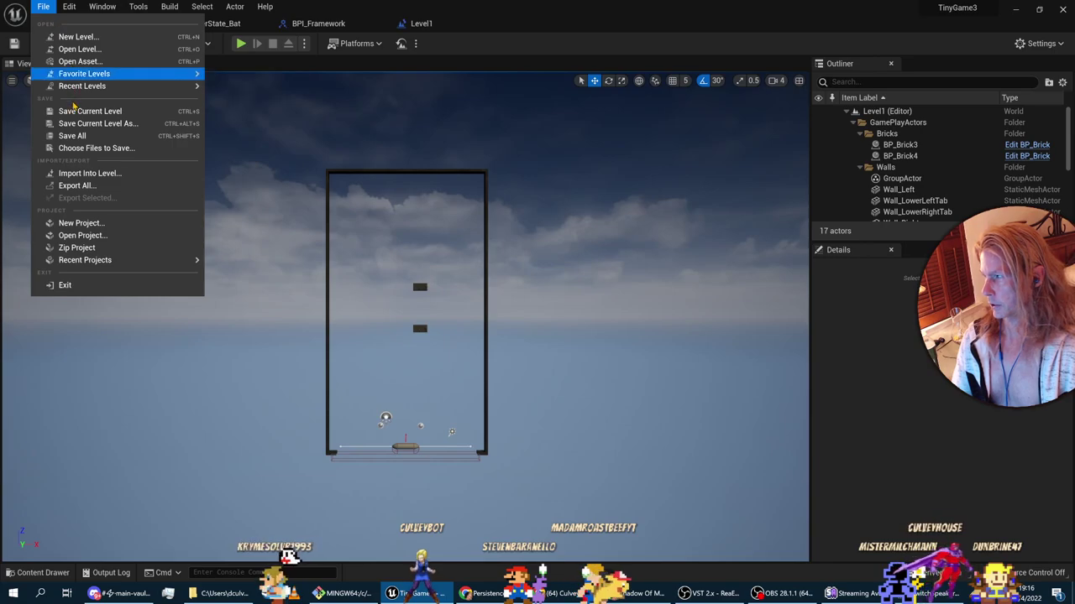
left_click(72, 136)
Step: Go through the open asset tabs and return to the BP_PlayerState_Bat event graph
left_click(318, 24)
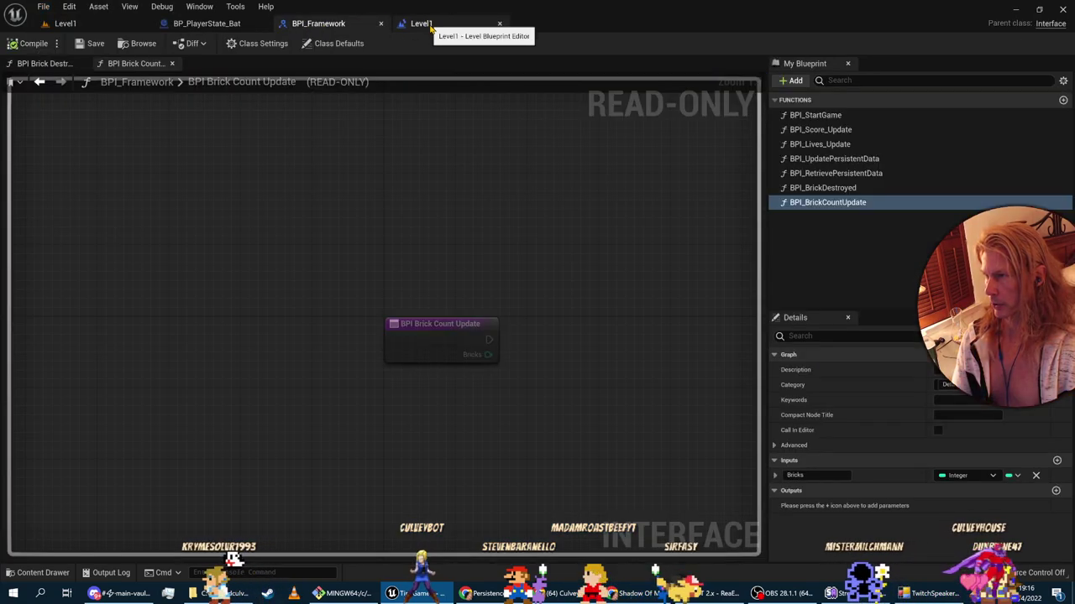
left_click(429, 23)
left_click(328, 24)
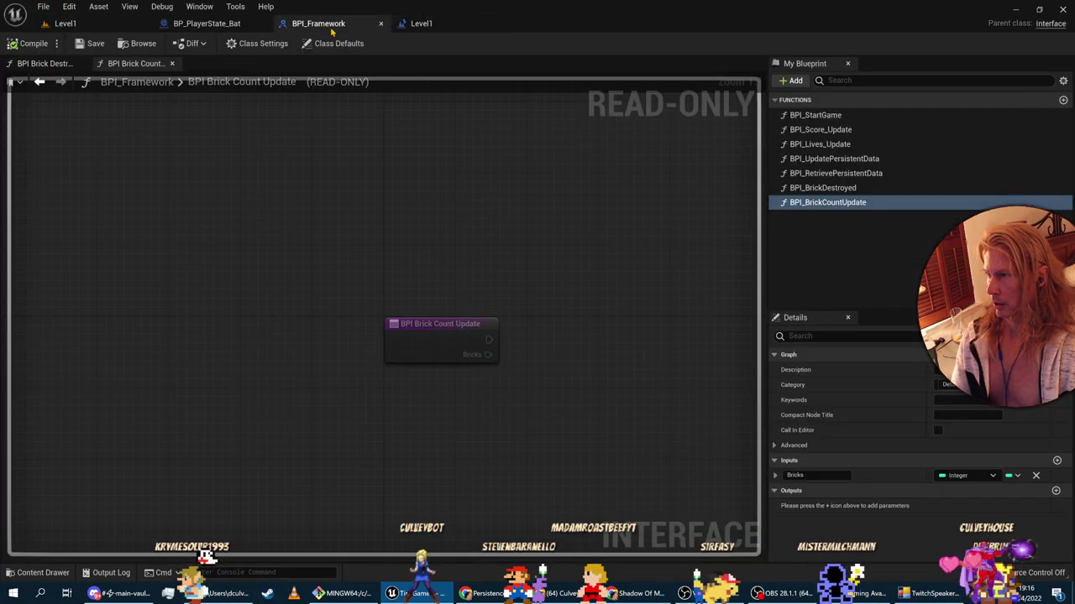
left_click(420, 24)
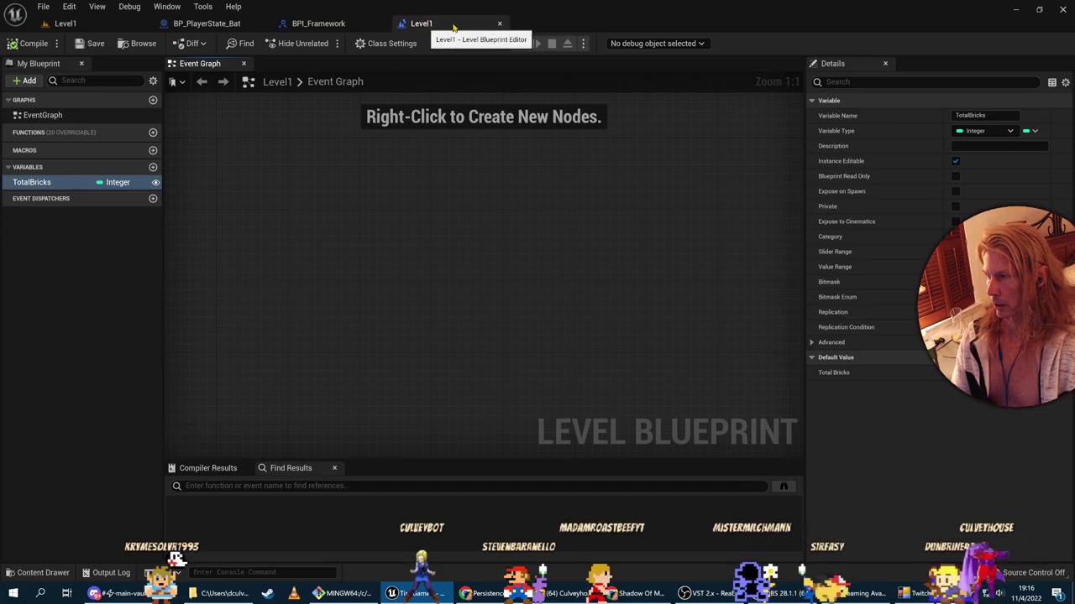
left_click(193, 23)
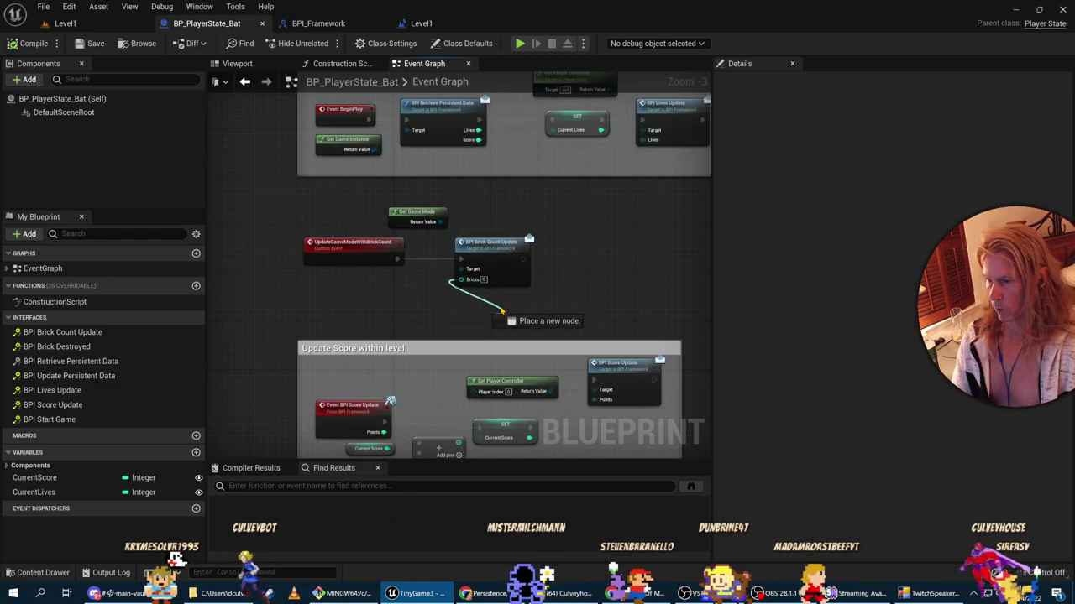
Step: Search for a TotalBricks node from the Bricks pin, then cancel without adding one
left_click_drag(501, 311, 502, 310)
type("total bricks")
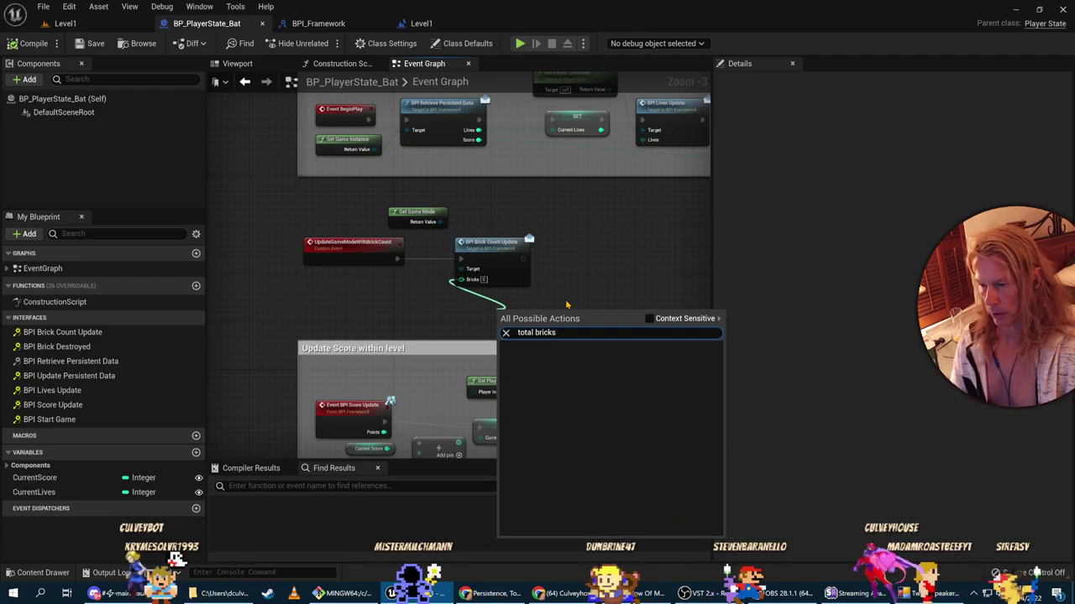
key("BackSpace")
key("BackSpace")
key("BackSpace")
key("BackSpace")
key("BackSpace")
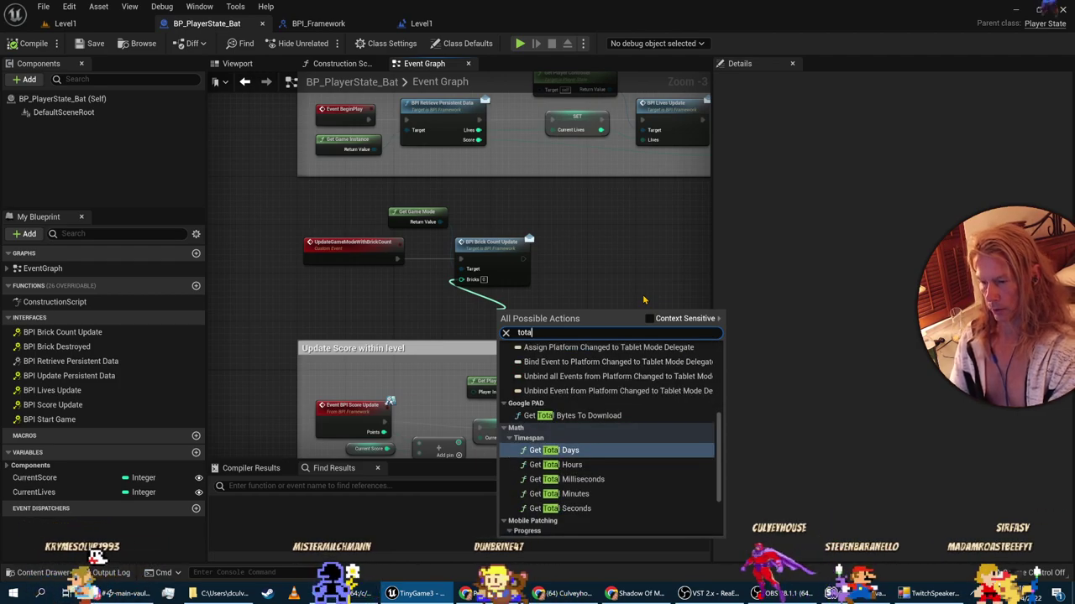
type("lbri")
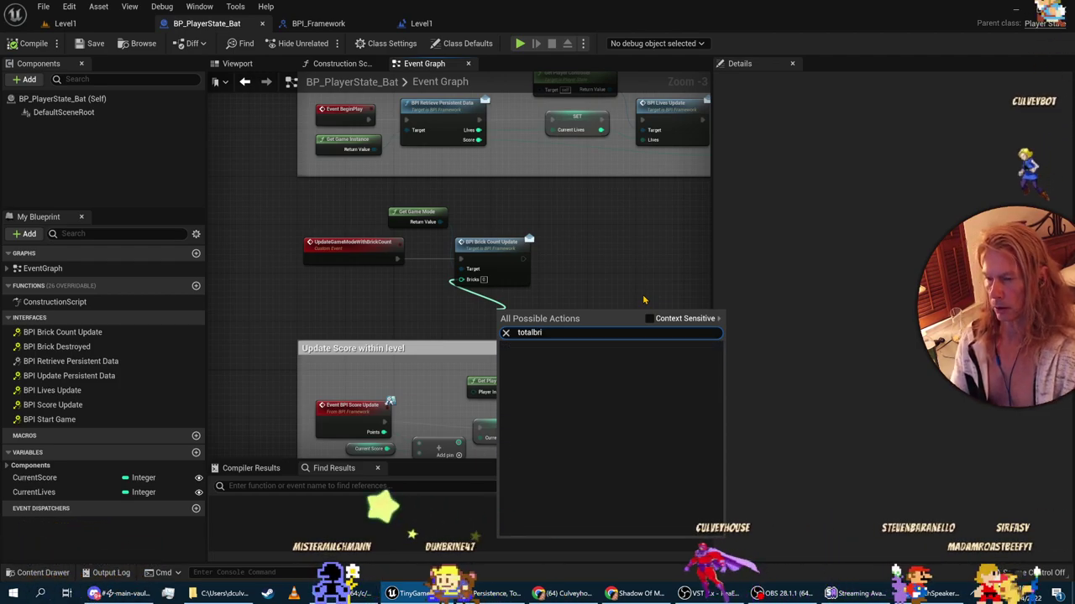
key("Escape")
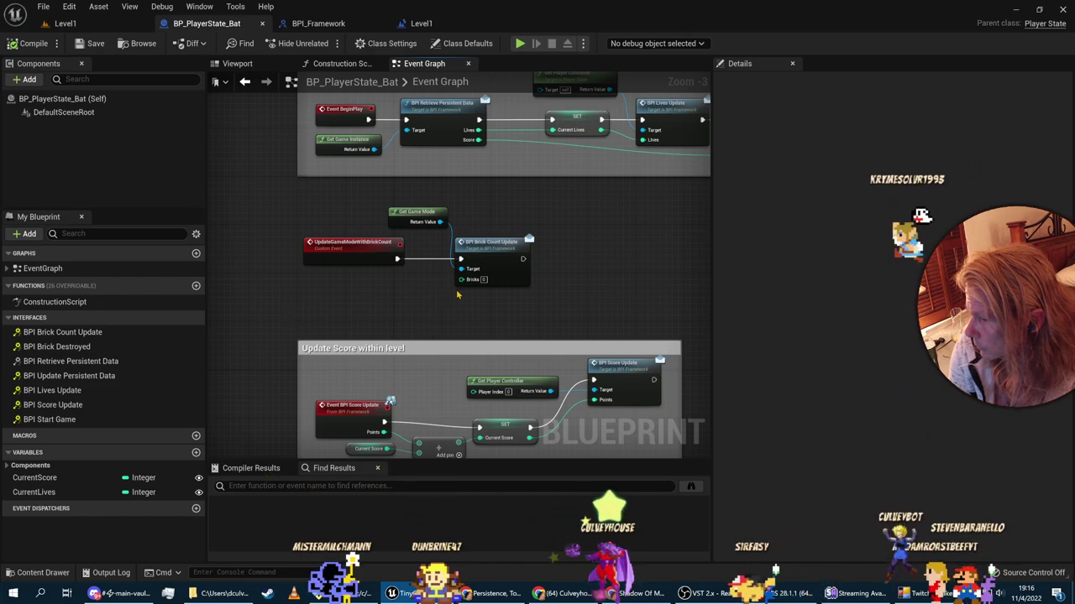
Step: Add a Get Level node from the Bricks pin and place it below the Brick Count Update call
left_click_drag(461, 280, 470, 305)
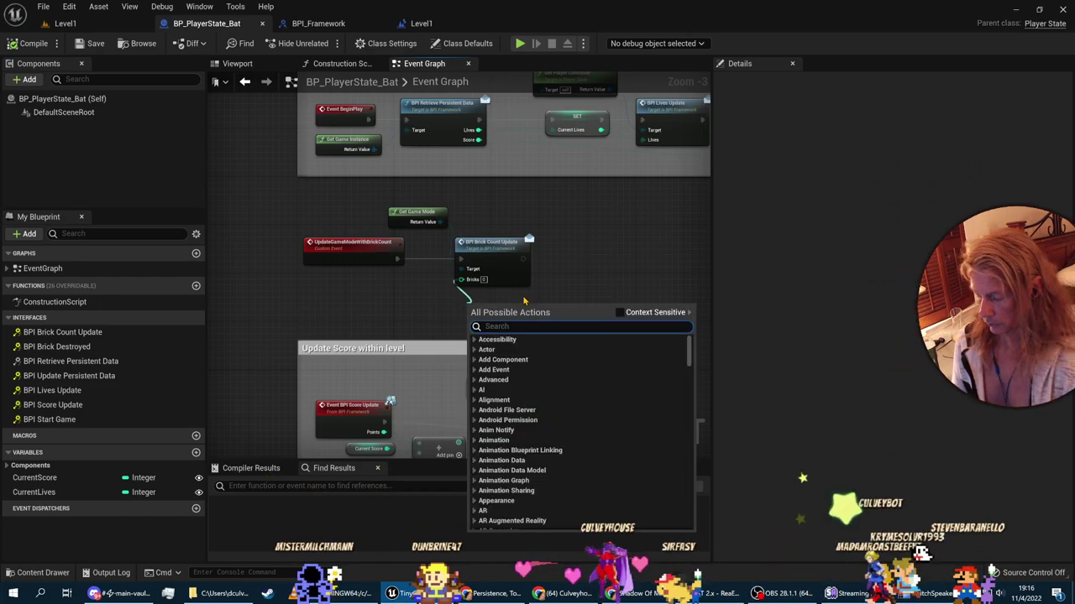
type("level")
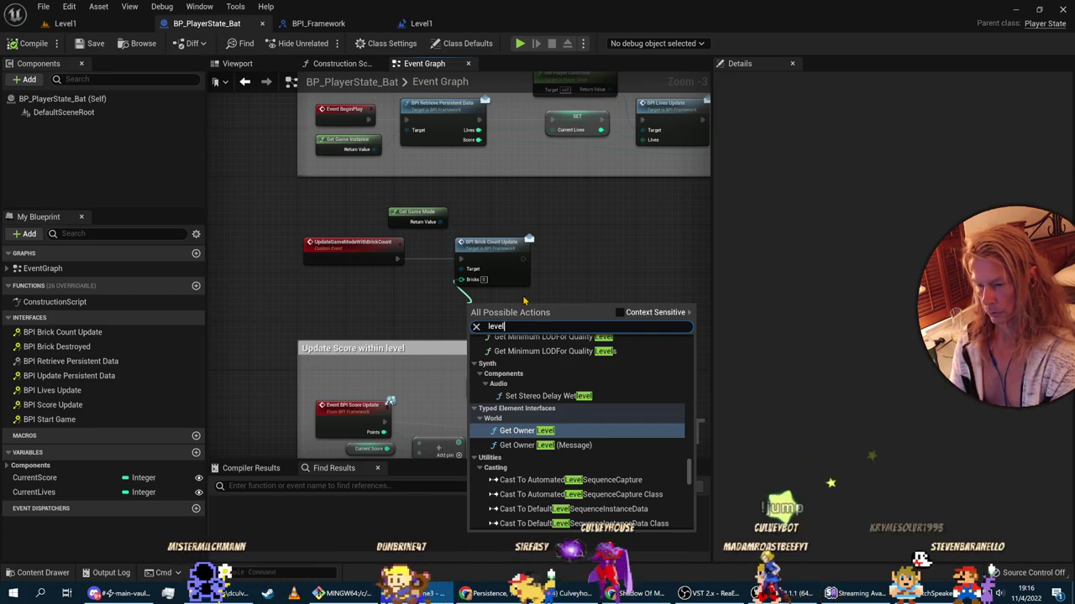
key("Home")
type("get")
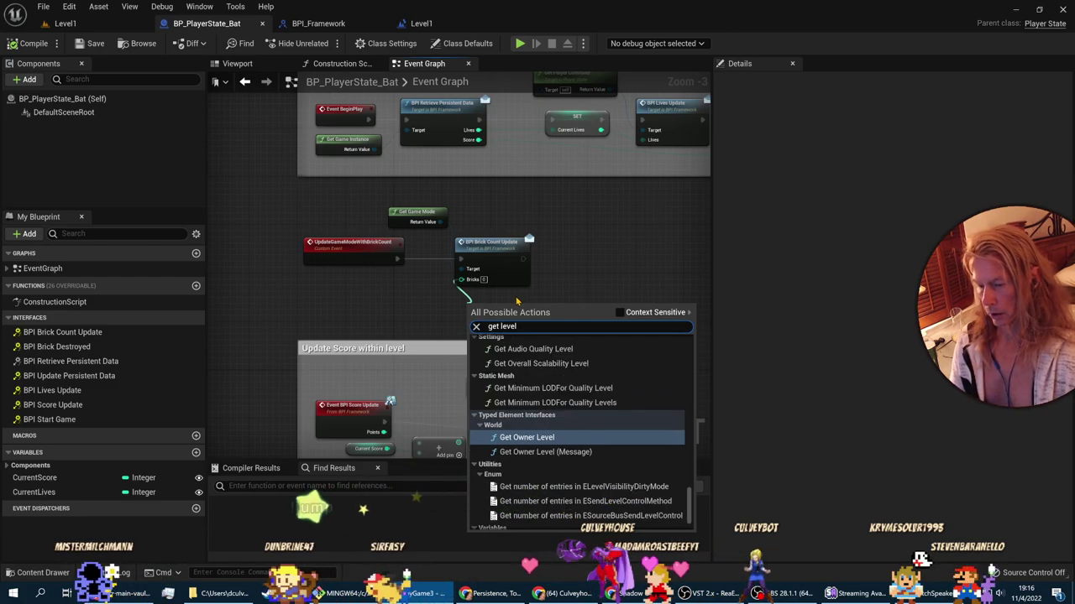
scroll(579, 445, "up", 3)
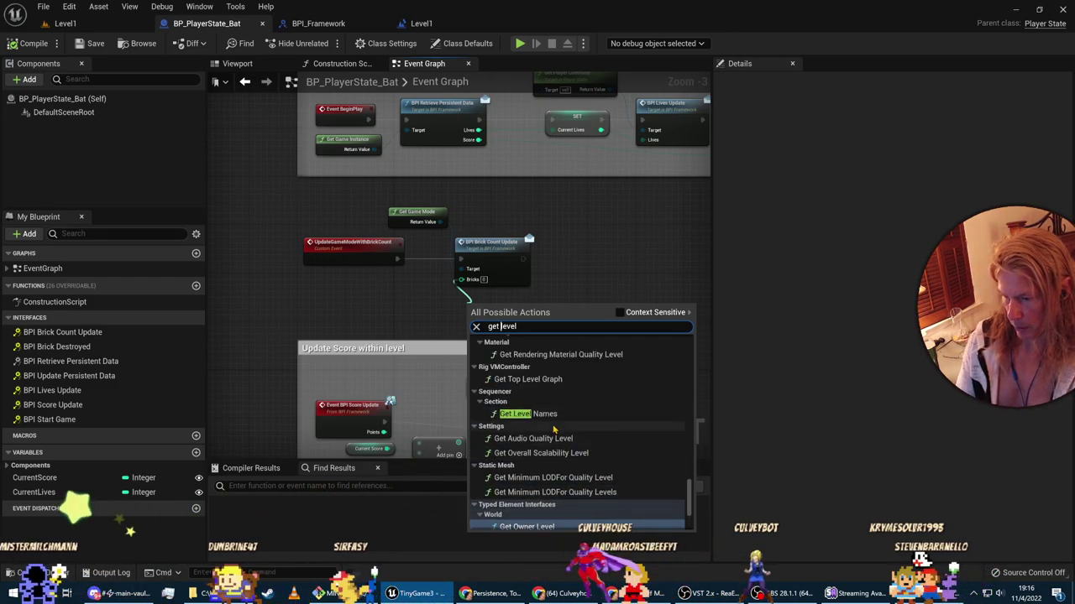
scroll(601, 438, "down", 4)
scroll(592, 453, "up", 4)
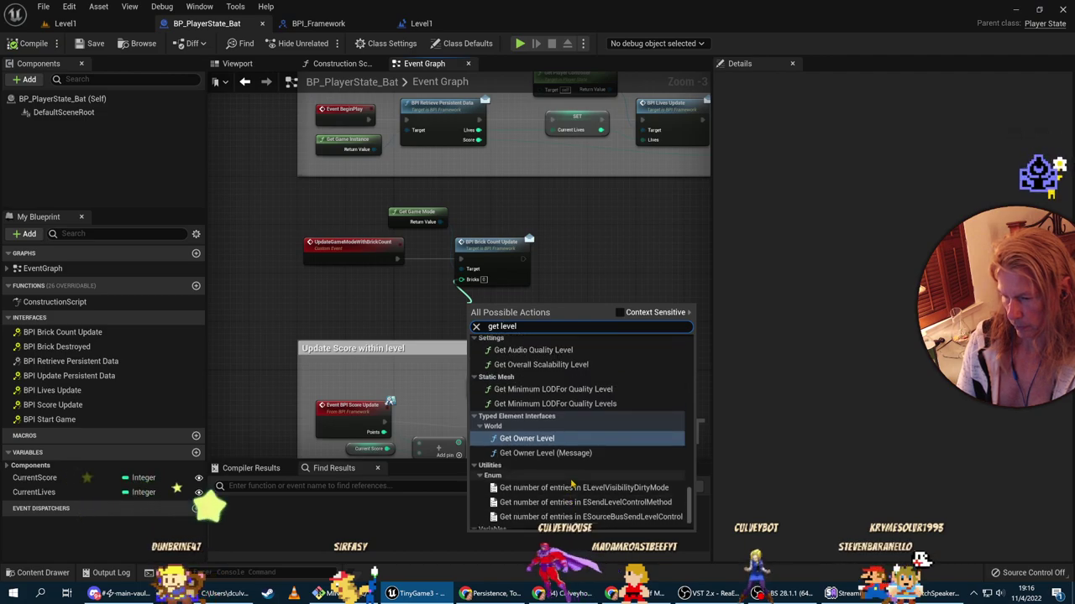
scroll(572, 479, "up", 3)
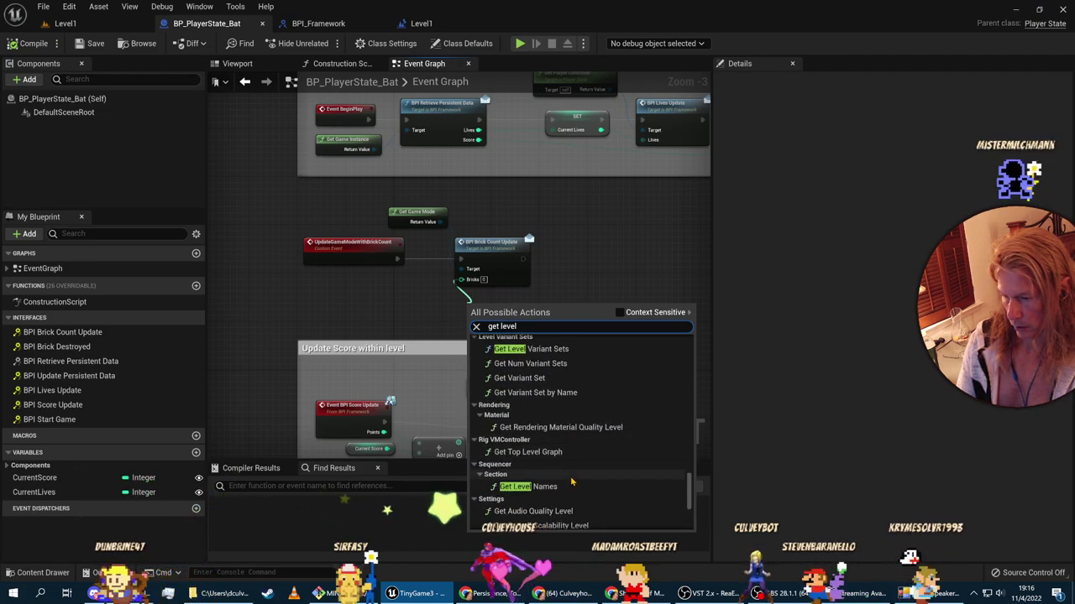
scroll(572, 481, "up", 5)
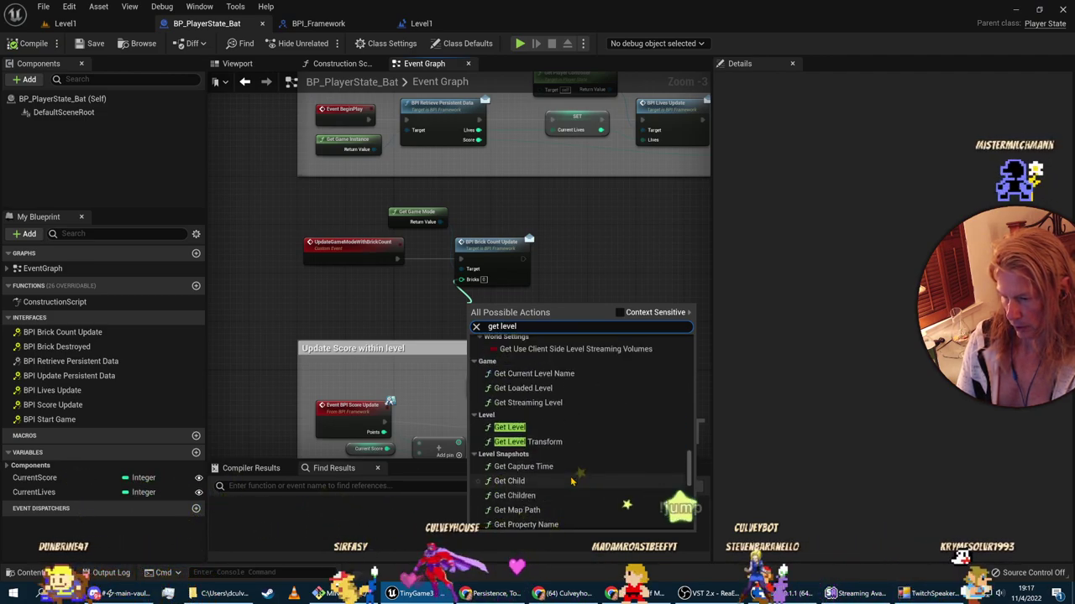
left_click(508, 427)
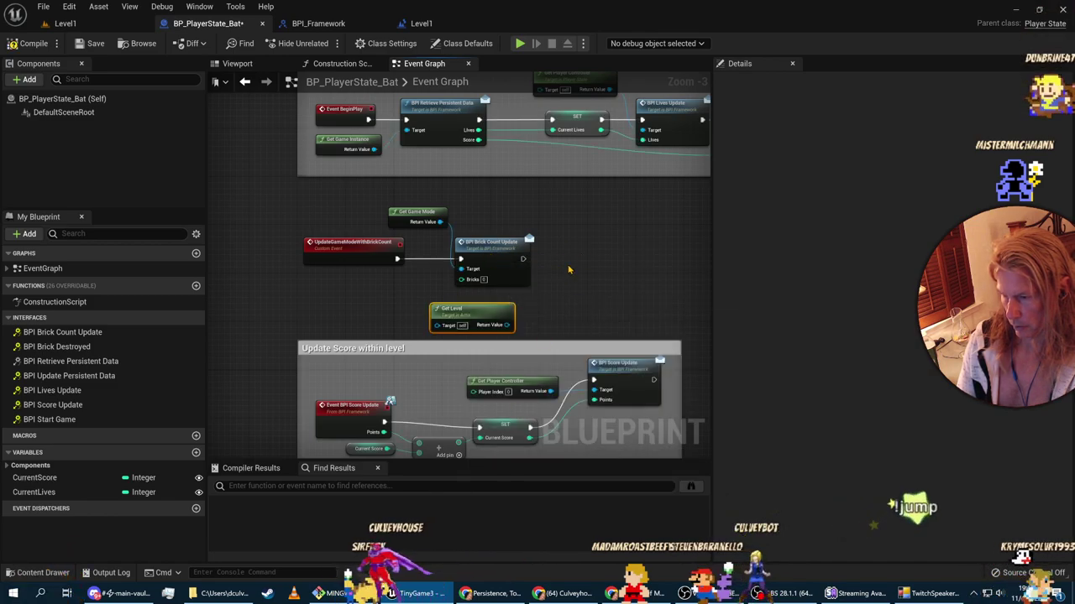
mouse_move(470, 304)
left_mouse_down()
mouse_move(368, 306)
mouse_move(470, 294)
mouse_move(465, 272)
mouse_move(451, 302)
left_mouse_up()
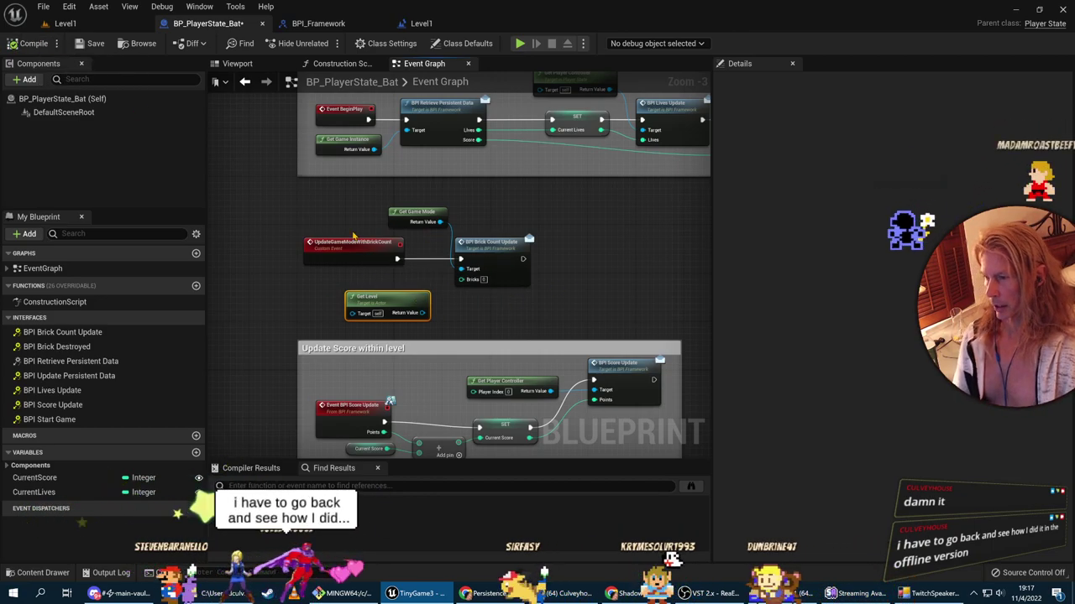
Step: Box-select the brick count nodes for grouping into a comment
left_click_drag(291, 191, 590, 315)
right_click(497, 285)
left_click(567, 571)
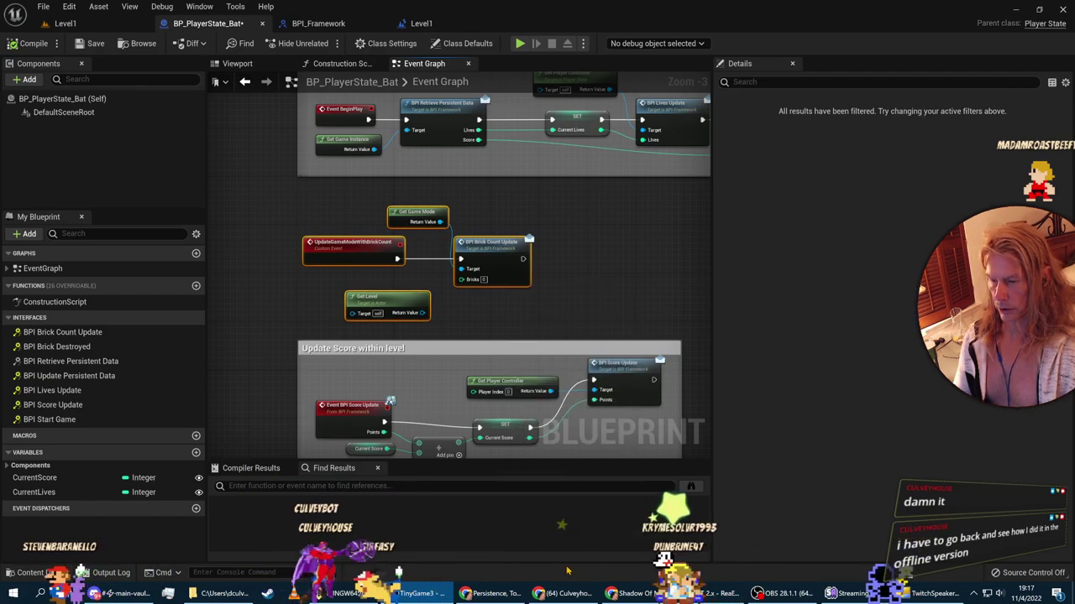
Step: Title the comment around the brick count nodes 'FIX THIS DLC_ZZZ'
type("c")
type("FIX THIS")
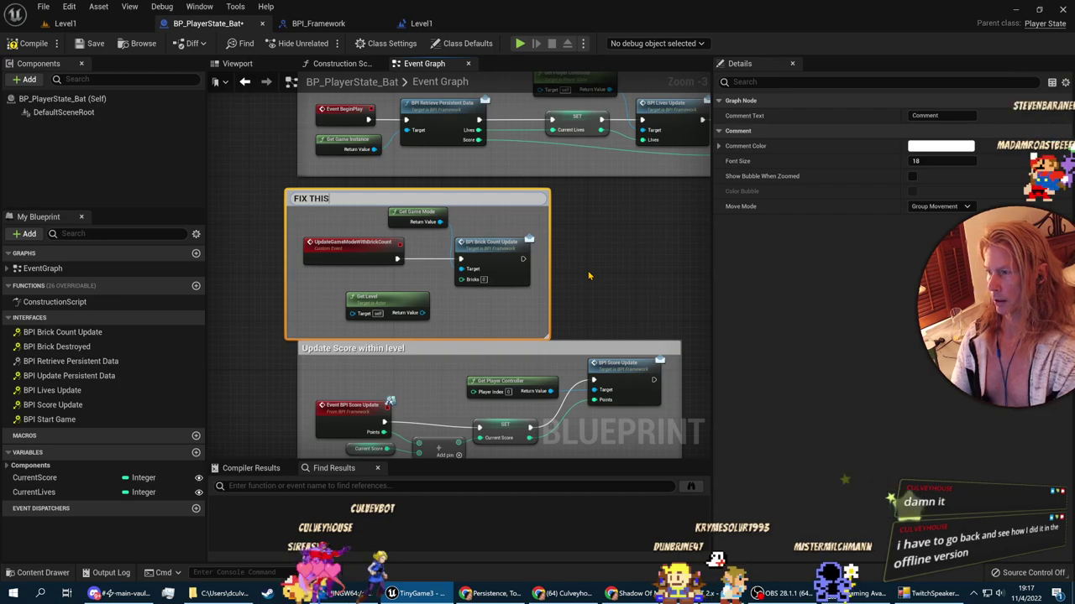
key("Return")
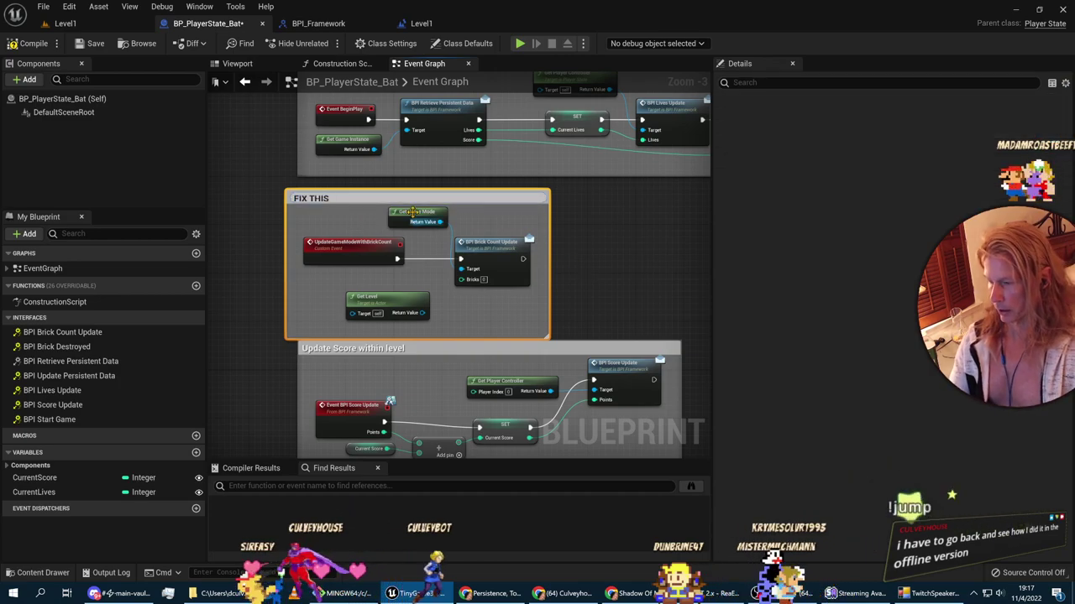
type("DLC_Z")
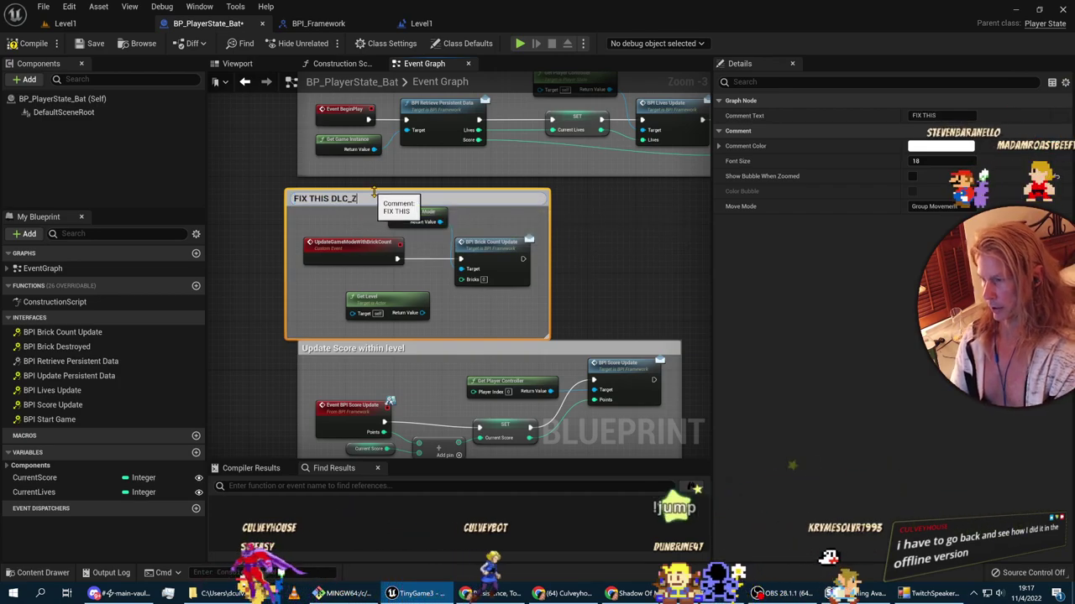
type("ZZ")
key("Return")
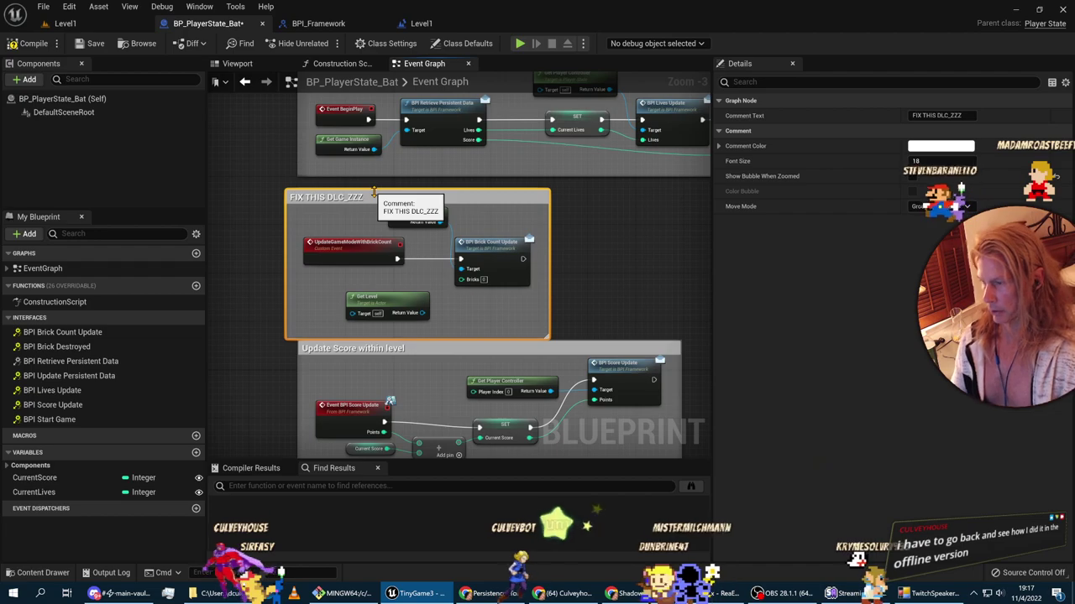
Step: Save the BP_PlayerState_Bat blueprint and close the Unreal editor
left_click(257, 159)
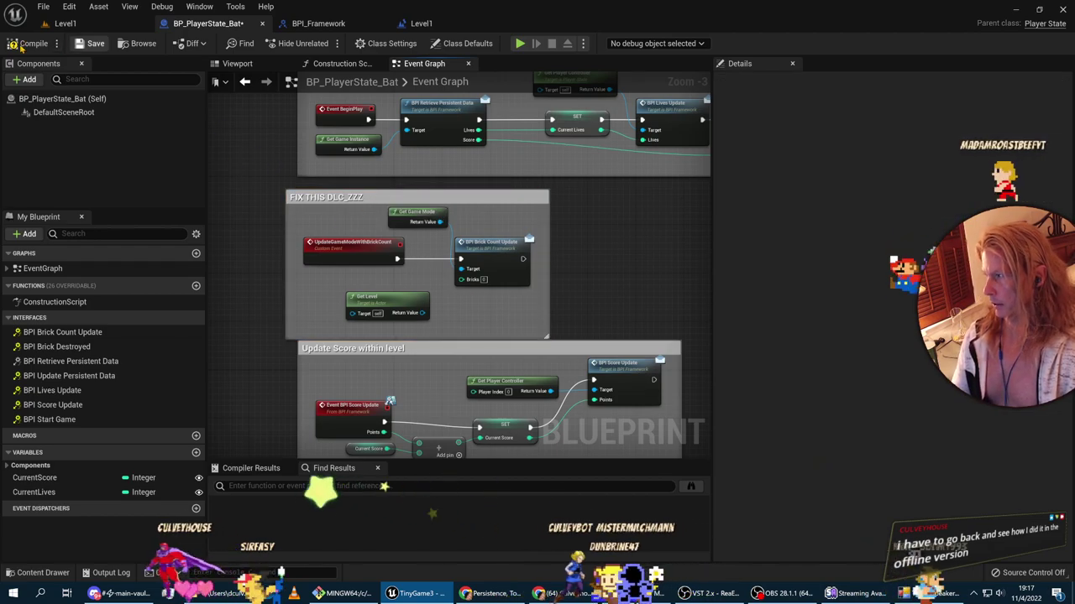
left_click(84, 45)
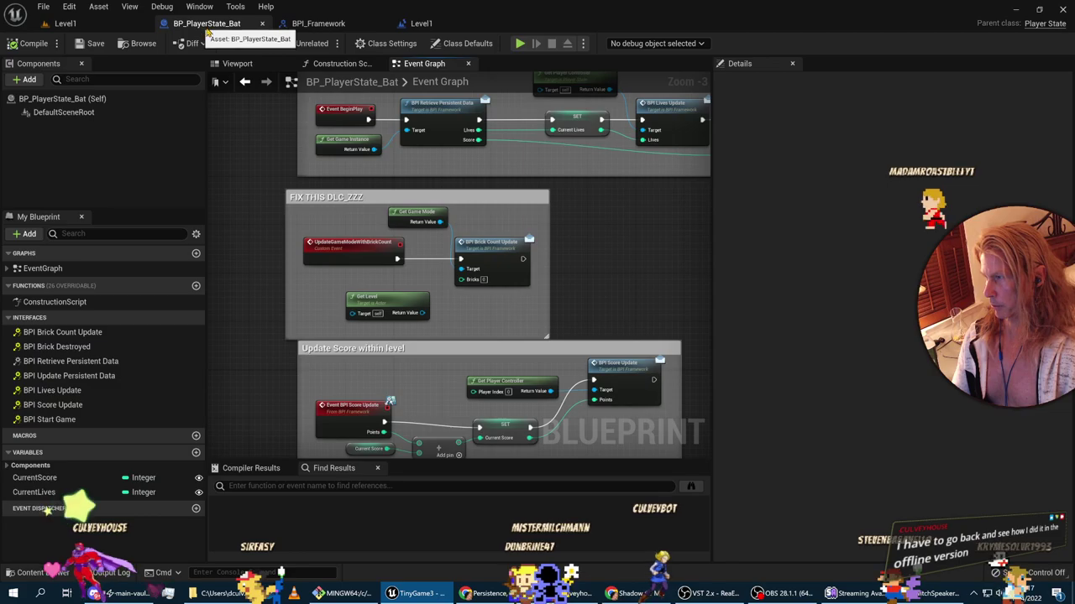
left_click(1063, 10)
Step: Browse Unreal Projects › TinyGame3_0 › TinyGame3_alpha and launch TinyGame3_0.uproject
left_click(222, 593)
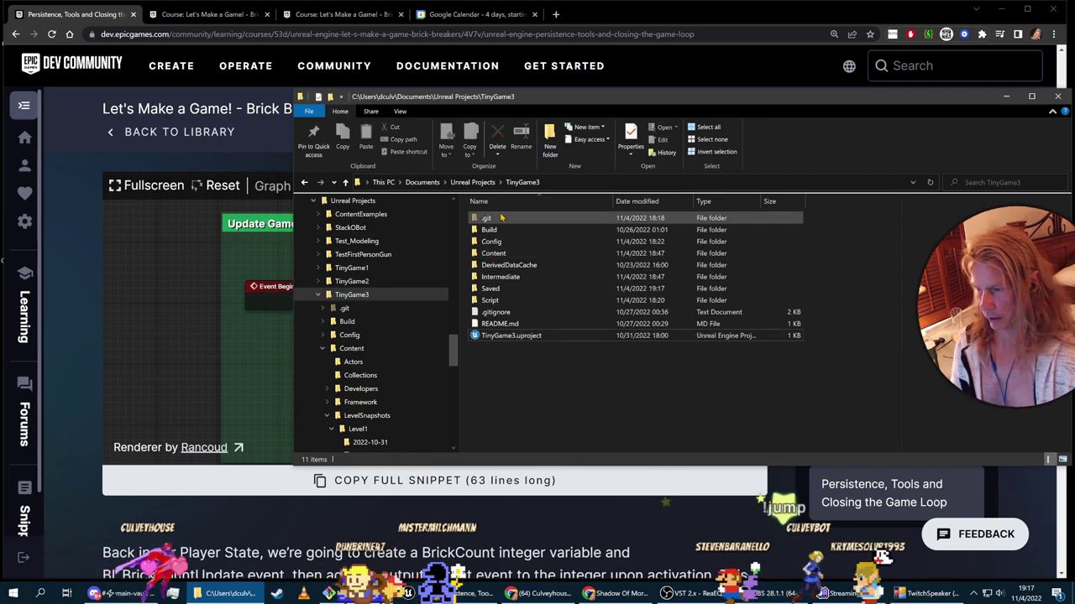
left_click(353, 200)
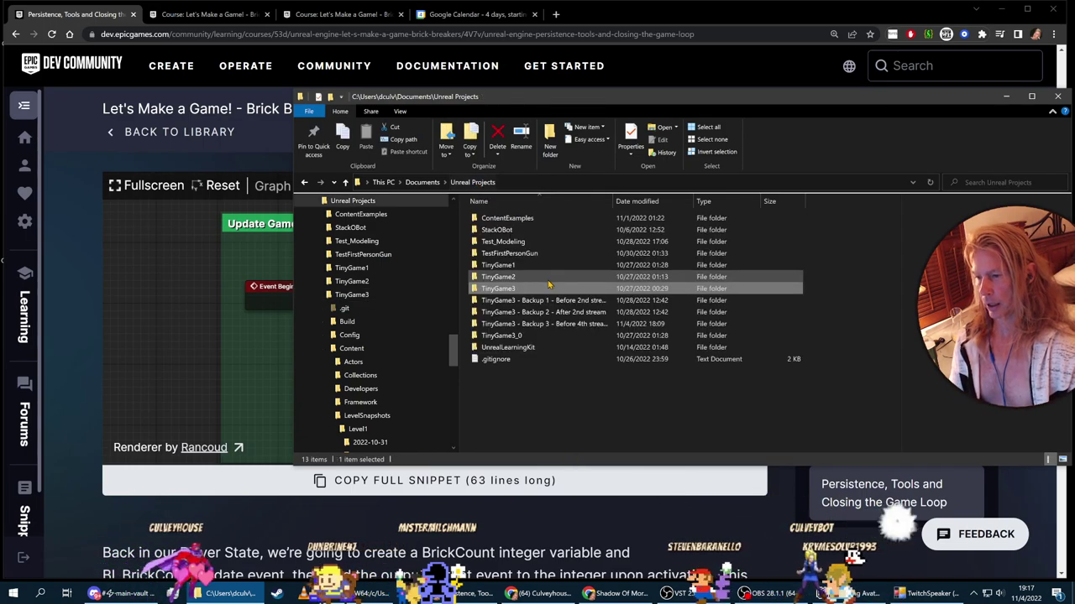
double_click(517, 335)
double_click(504, 218)
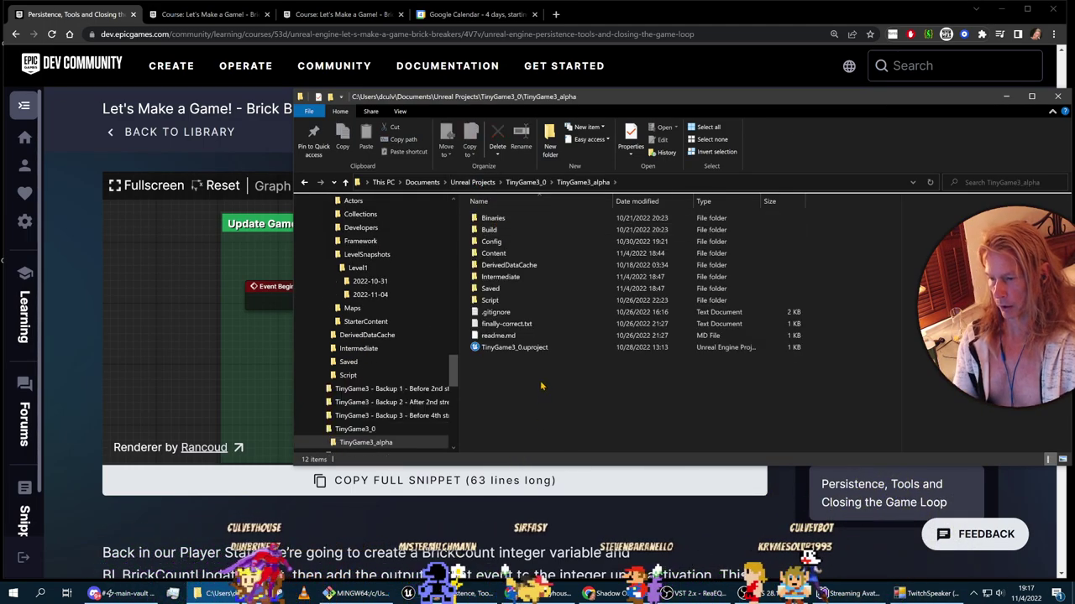
double_click(503, 347)
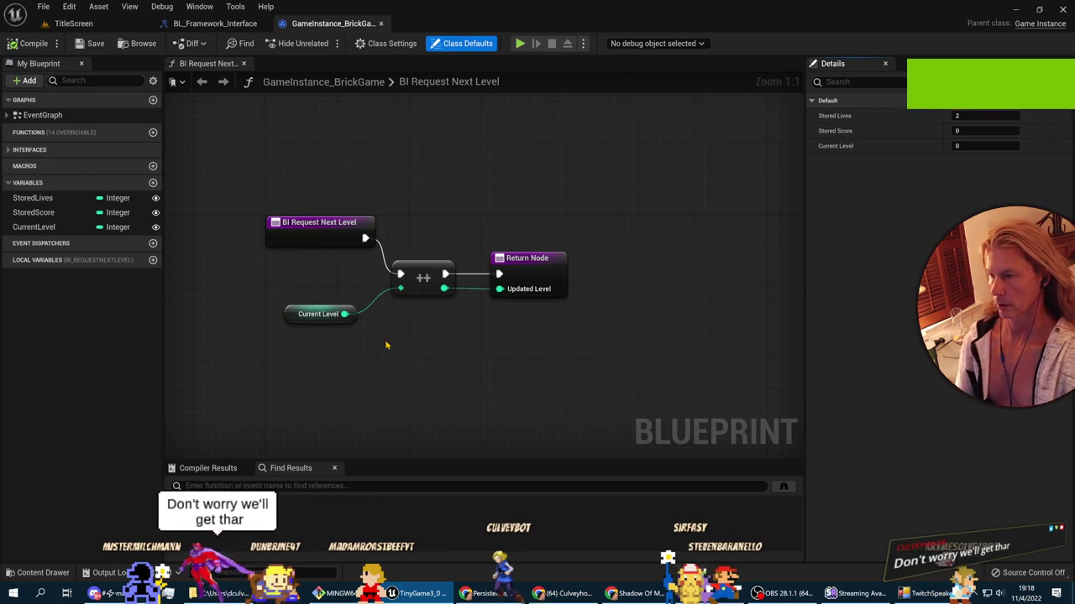
Step: Open the Level1 map from the Maps folder and frame the brick playfield
left_click(215, 24)
left_click(74, 24)
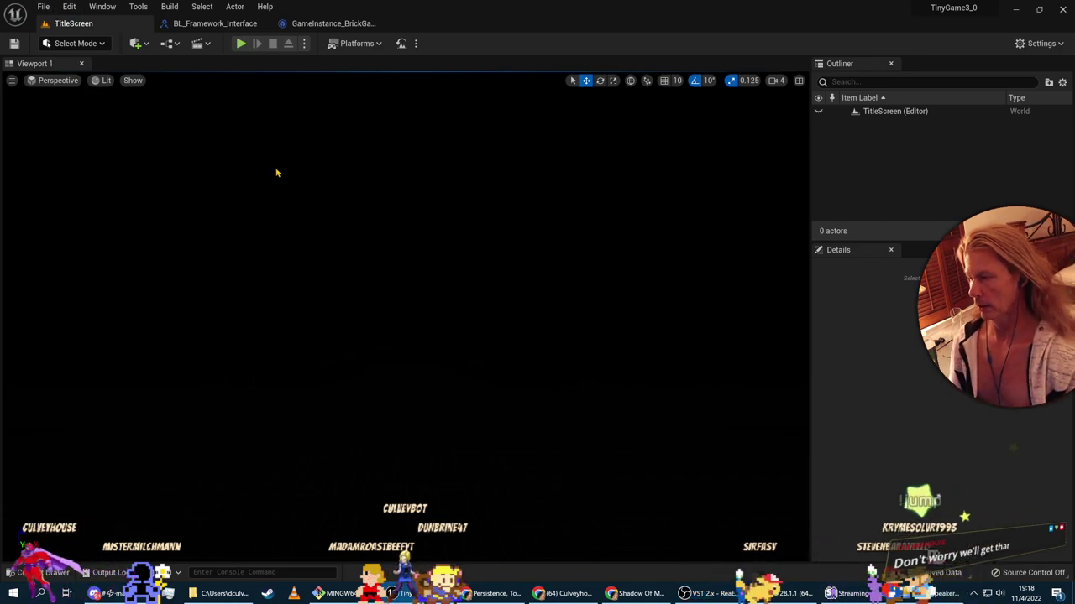
left_click(25, 578)
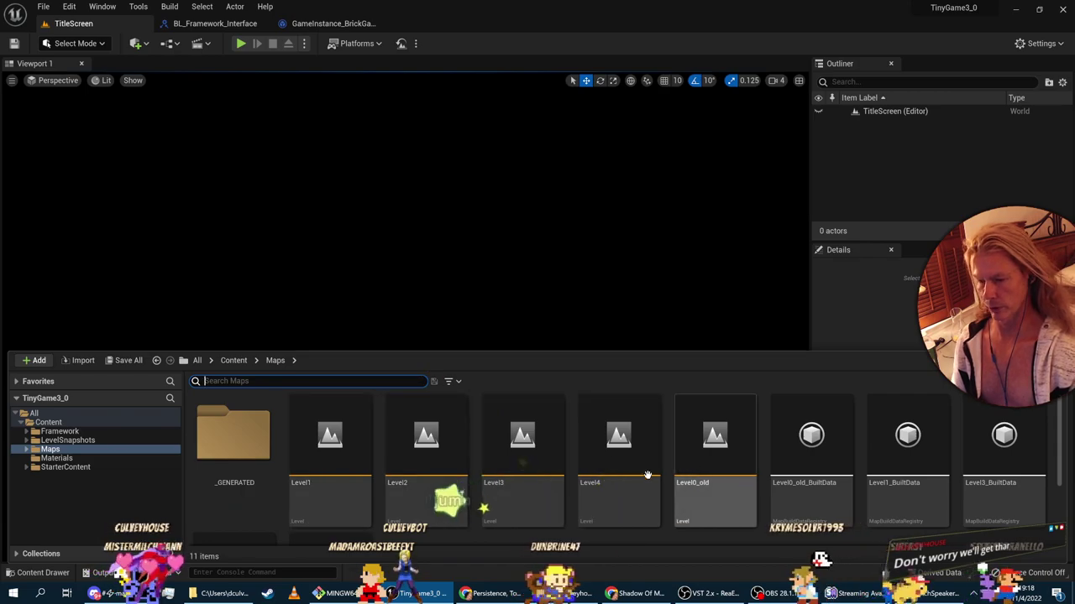
left_click(319, 454)
double_click(319, 455)
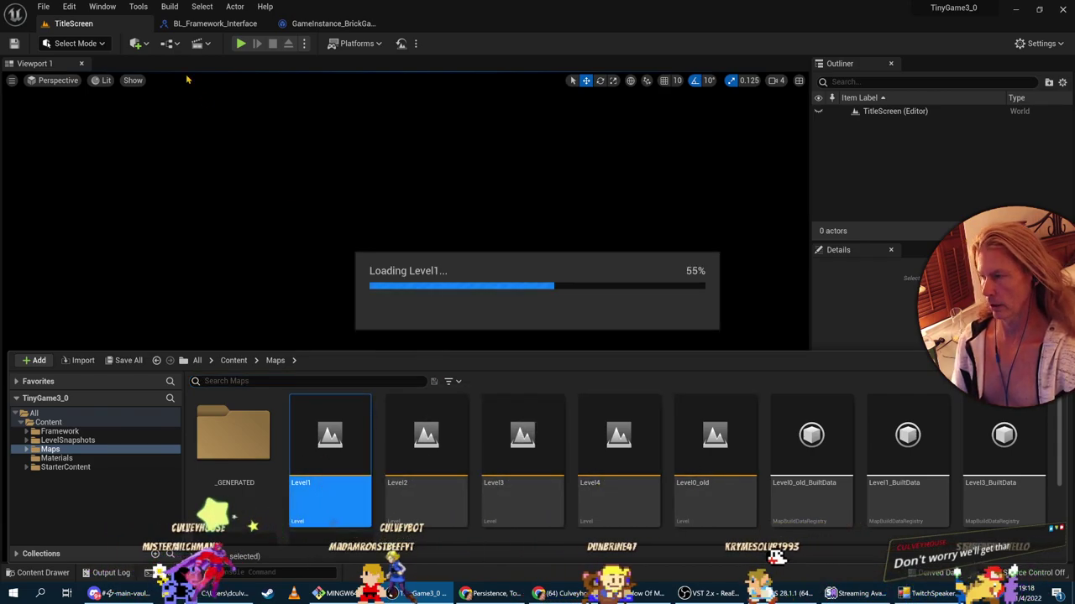
right_click_drag(609, 257, 610, 256)
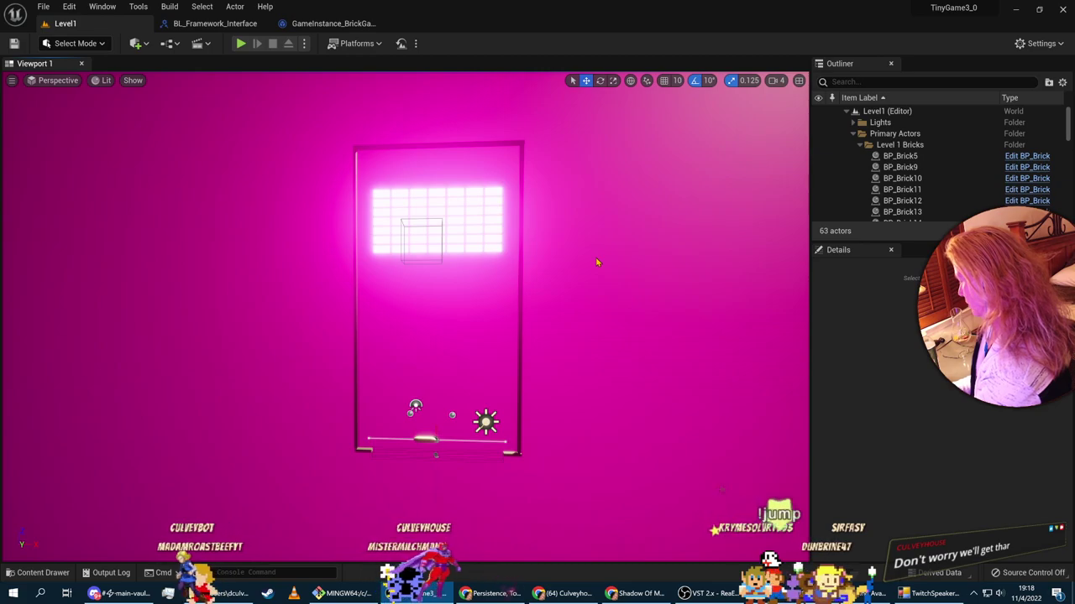
left_click(239, 44)
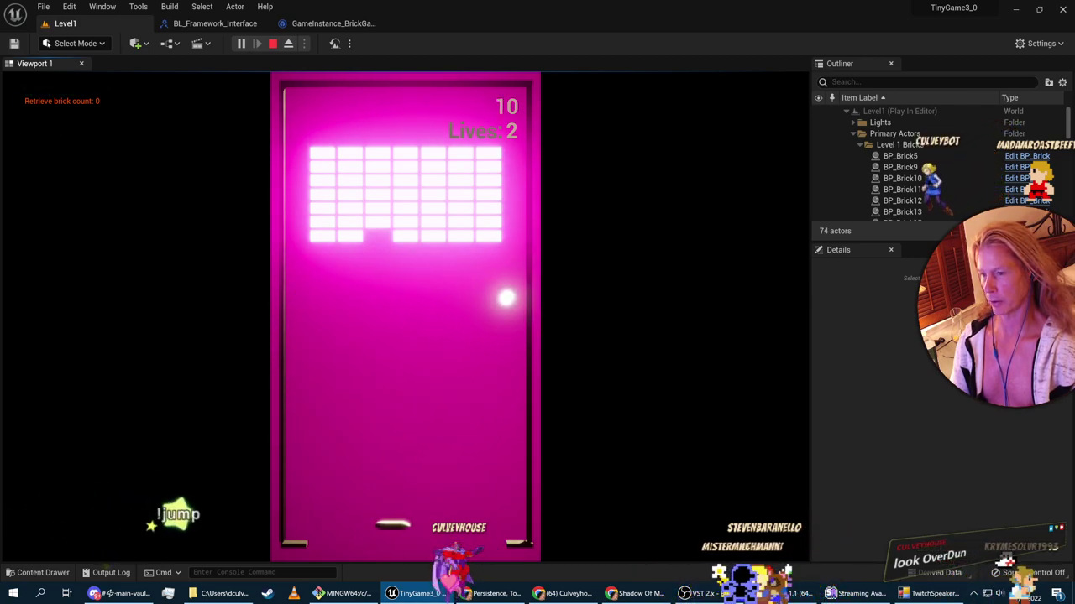
key("Left")
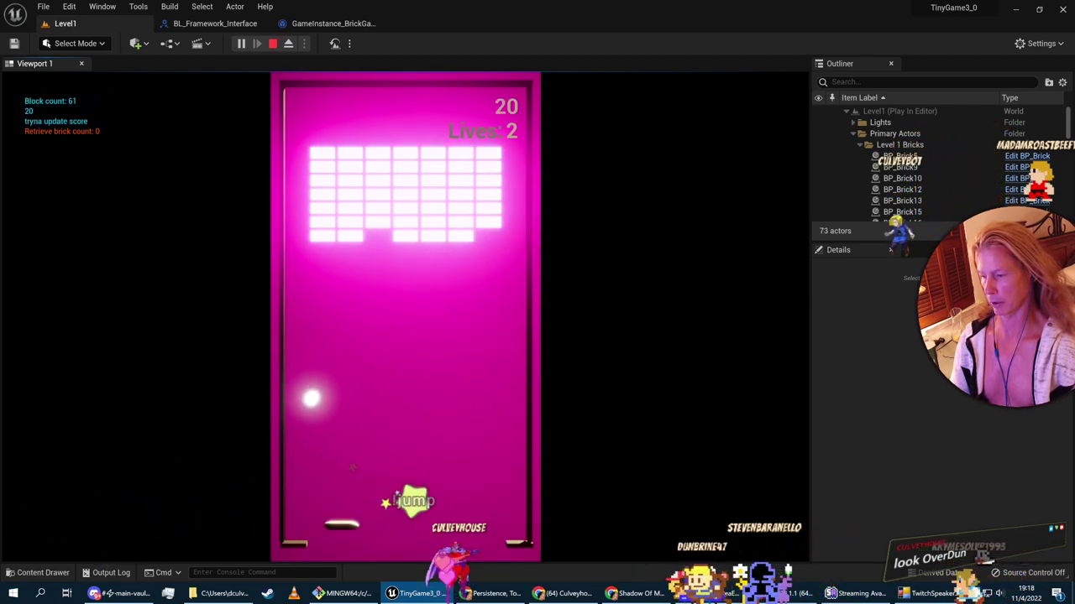
key("Right")
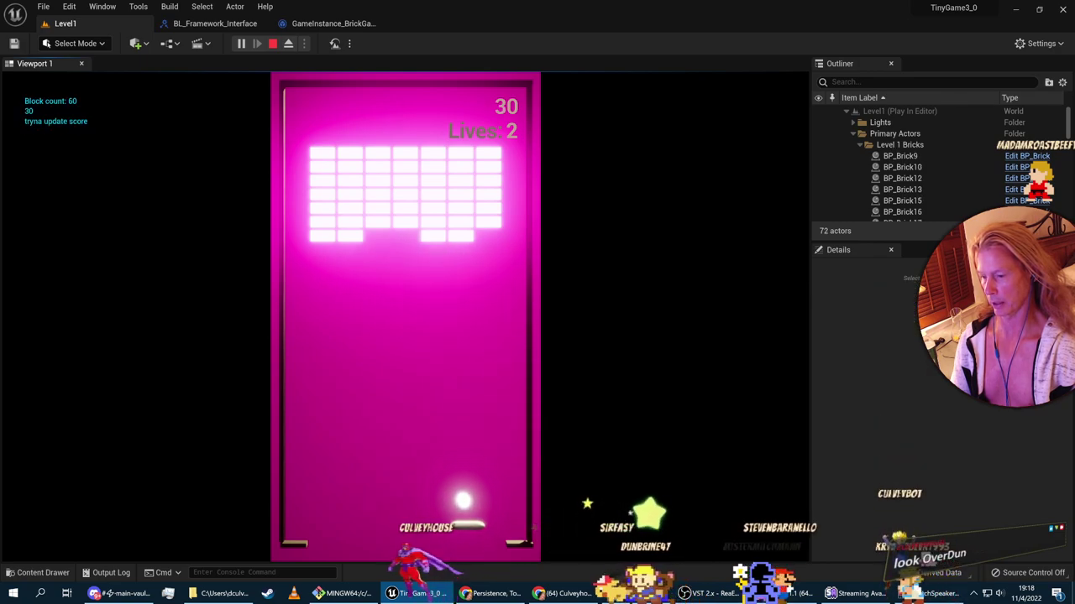
key("Left")
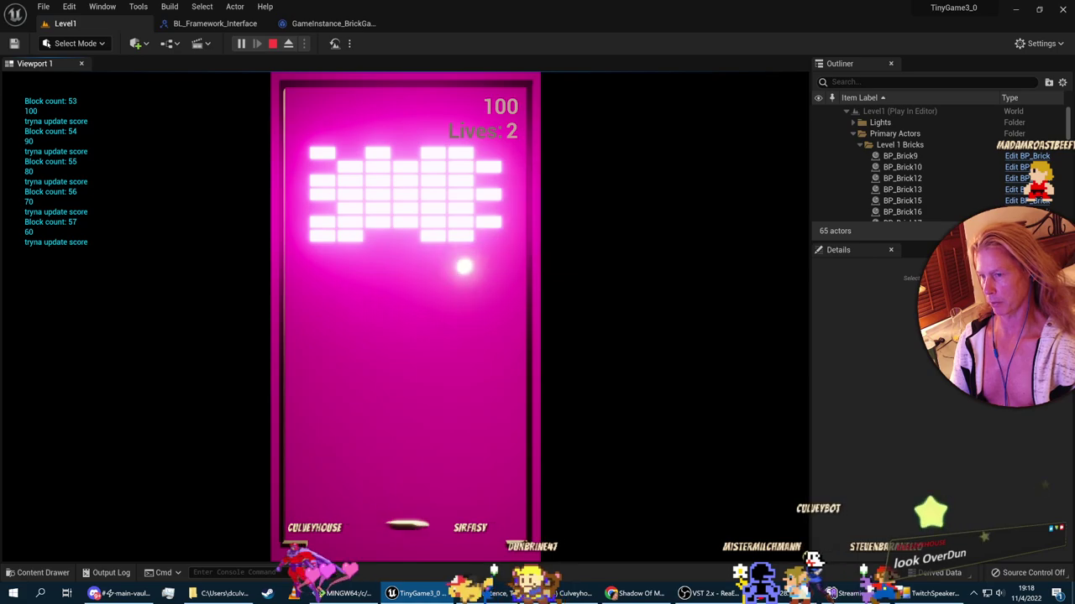
key("Left")
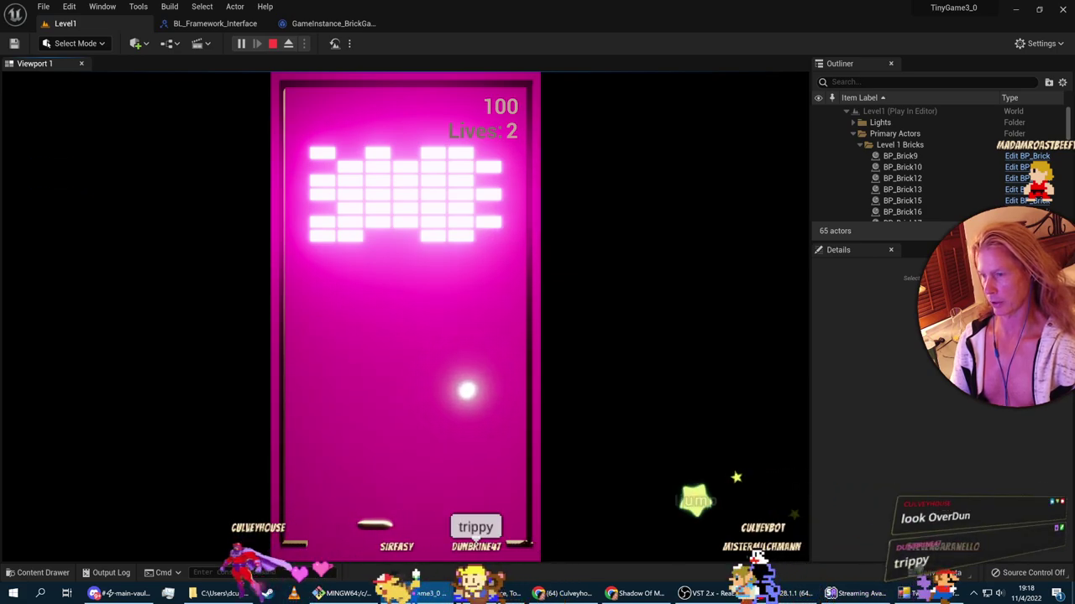
Step: Stop the test play and reposition the view over the playfield
key("Escape")
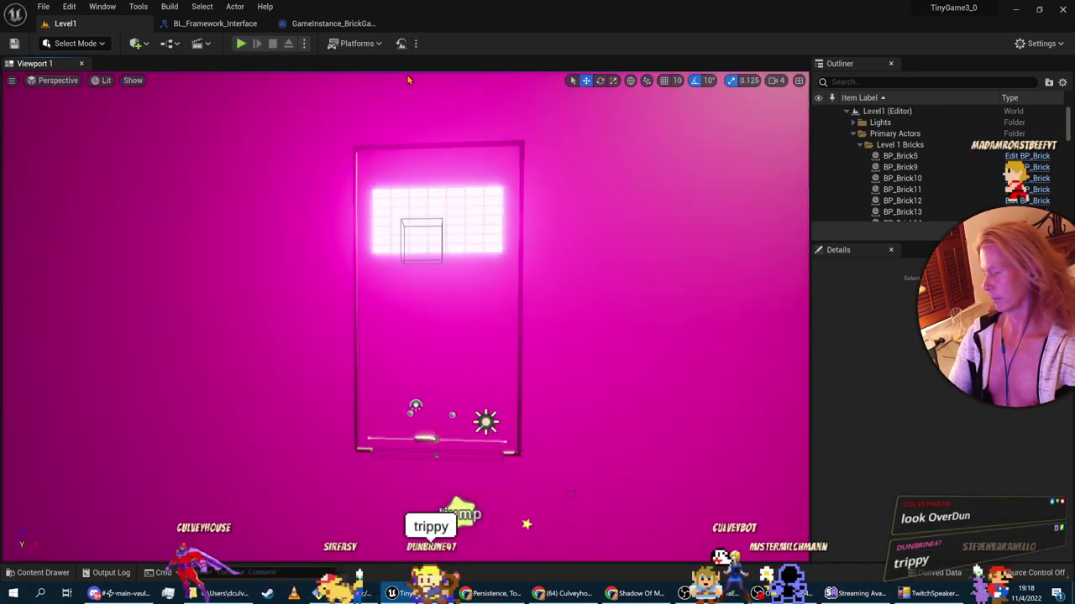
mouse_move(407, 74)
right_mouse_down()
mouse_move(420, 79)
mouse_move(407, 76)
right_mouse_up()
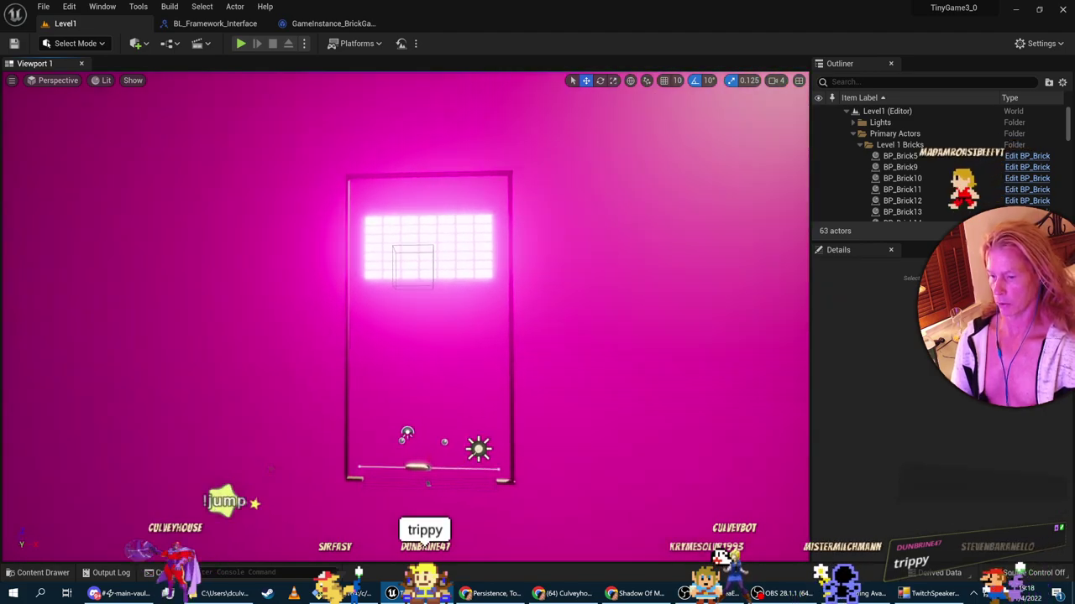
right_click_drag(633, 222, 634, 222)
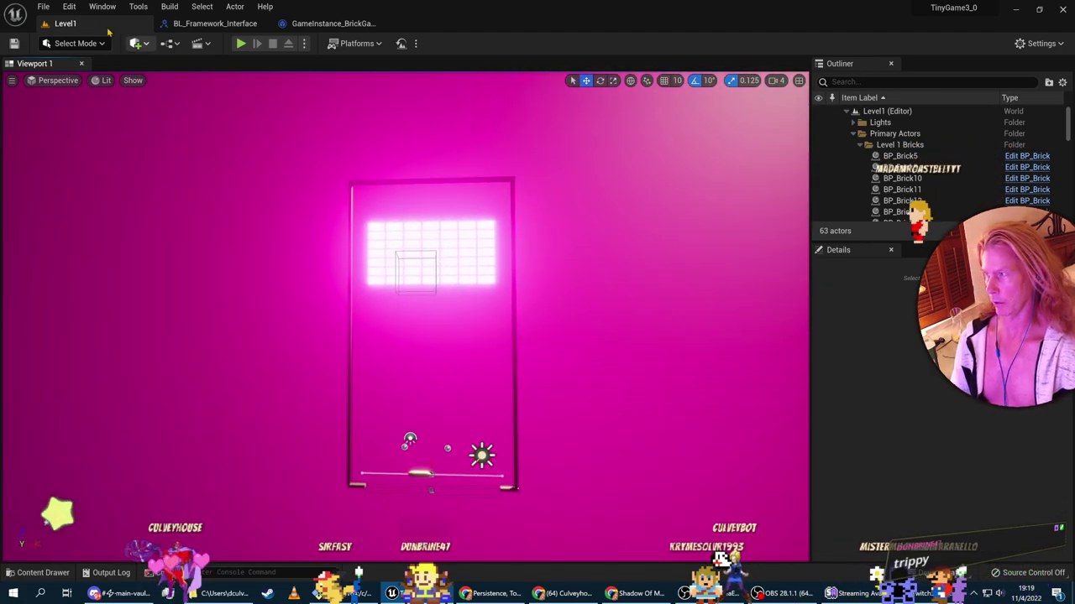
Step: Open Level1's level blueprint, inspect the TotalBricks variable, and start a screen snip
left_click(170, 43)
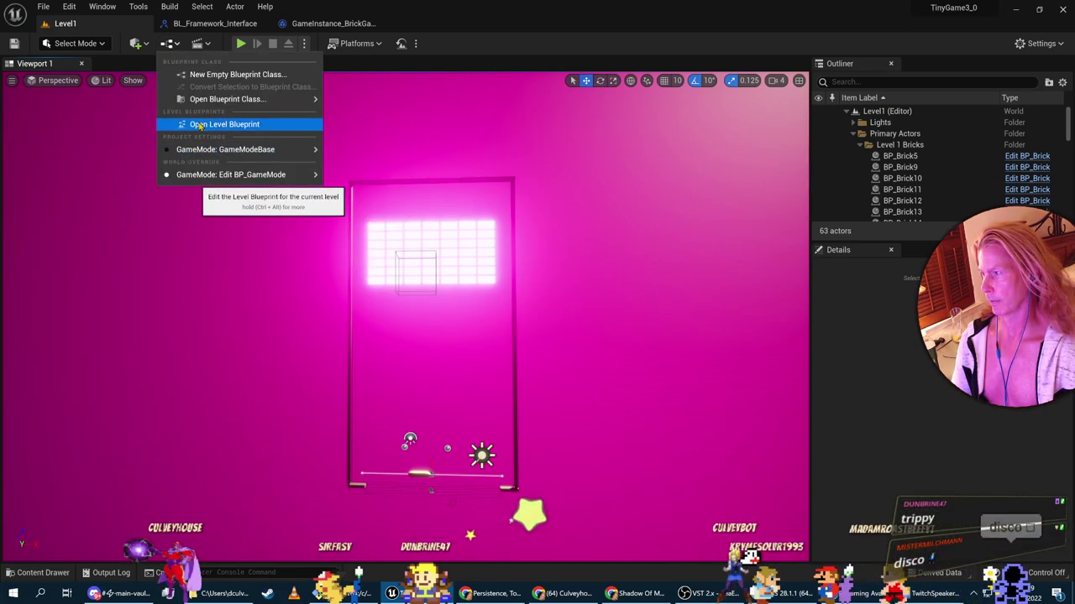
left_click(199, 124)
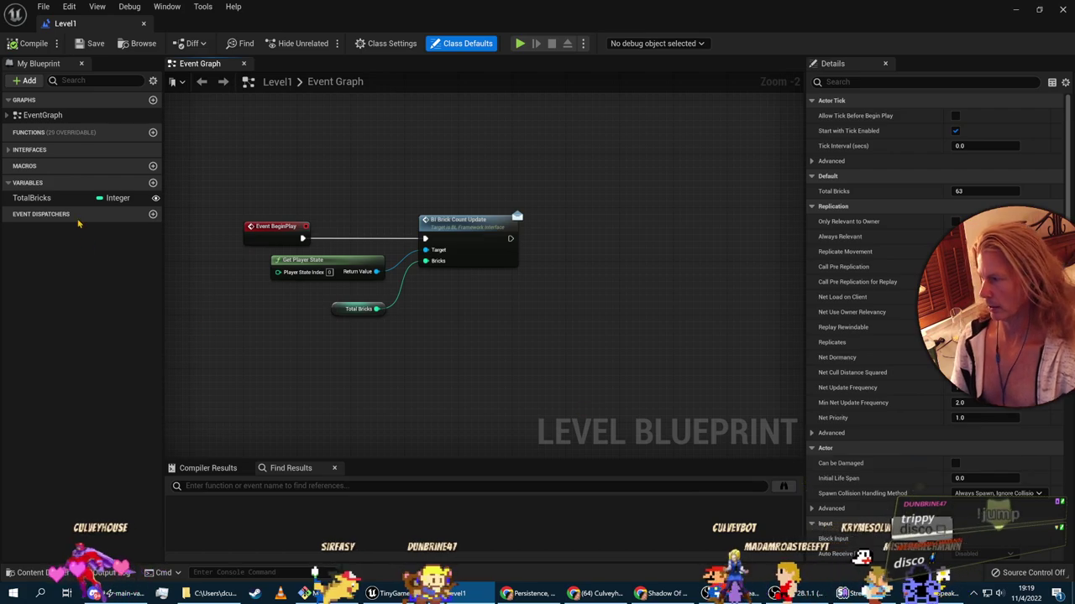
left_click(59, 198)
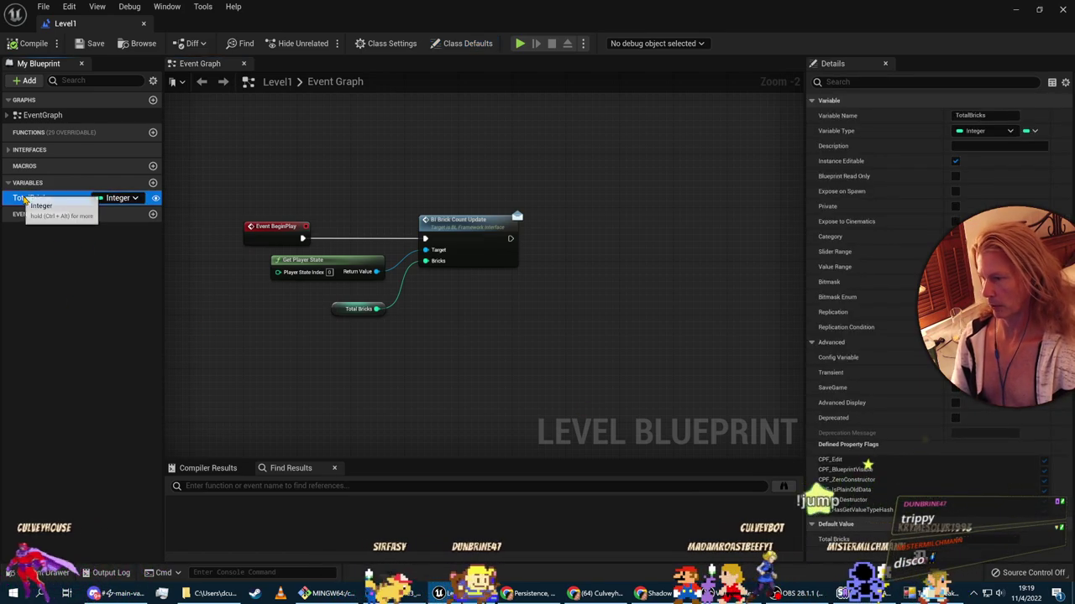
scroll(319, 321, "up", 3)
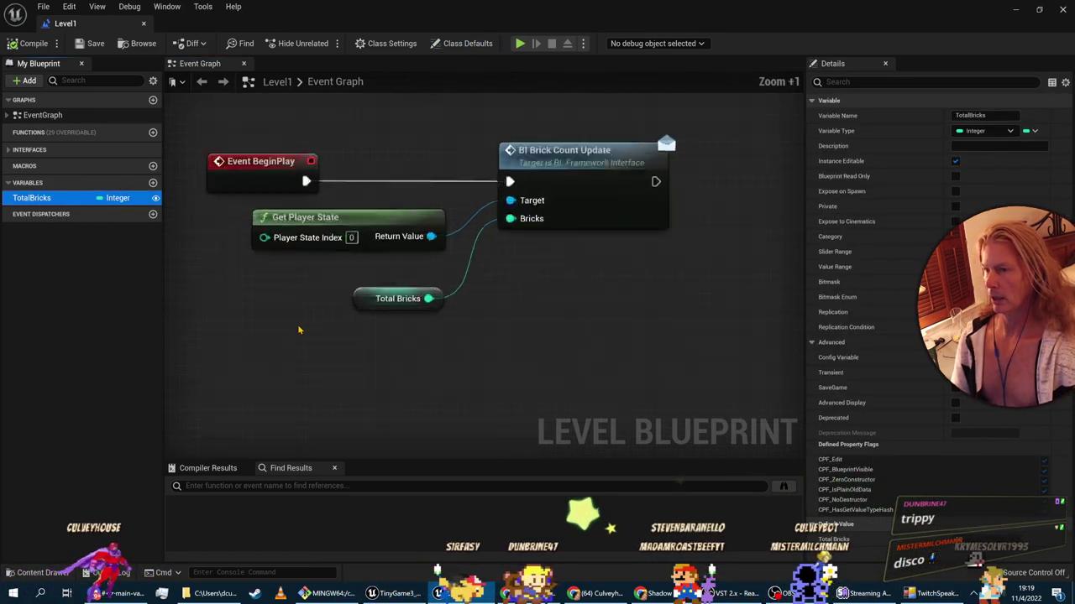
scroll(298, 329, "down", 1)
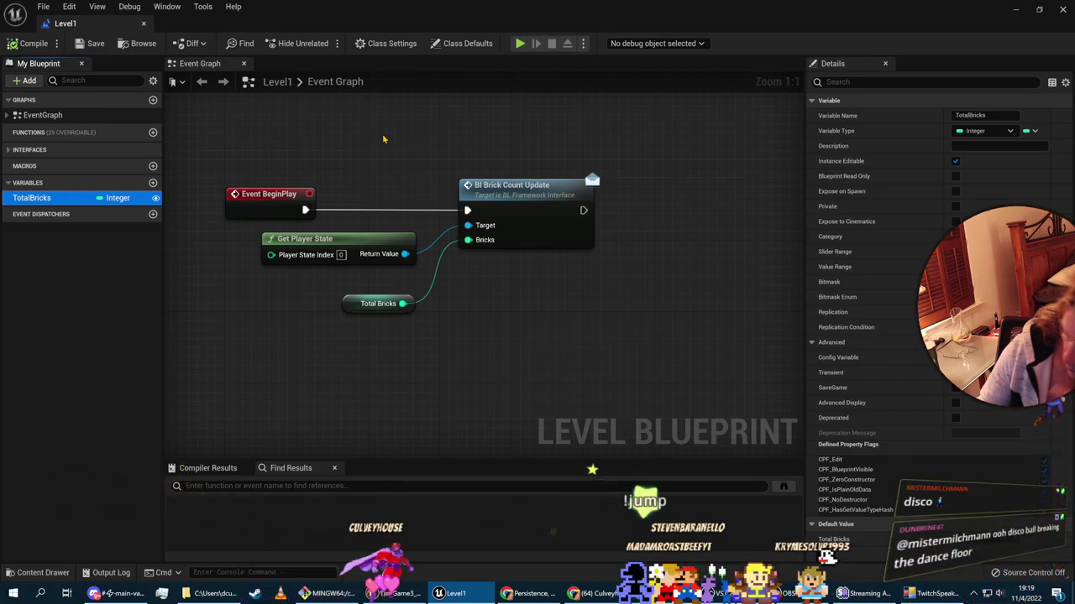
key("super+shift+s")
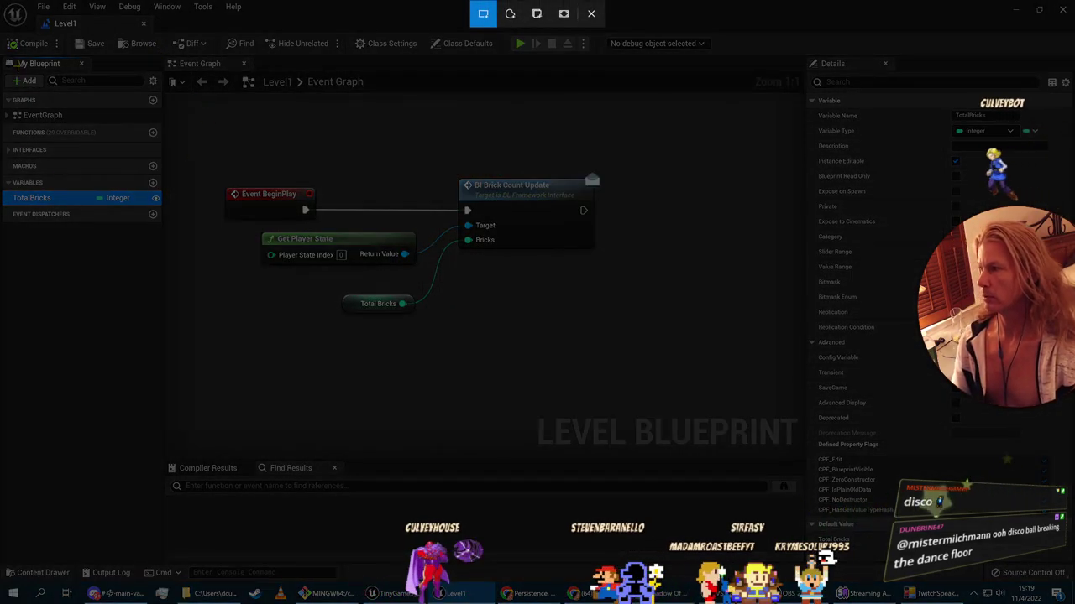
Step: Snip the blueprint editor area, view the capture, and move its window aside
left_click_drag(10, 17, 612, 320)
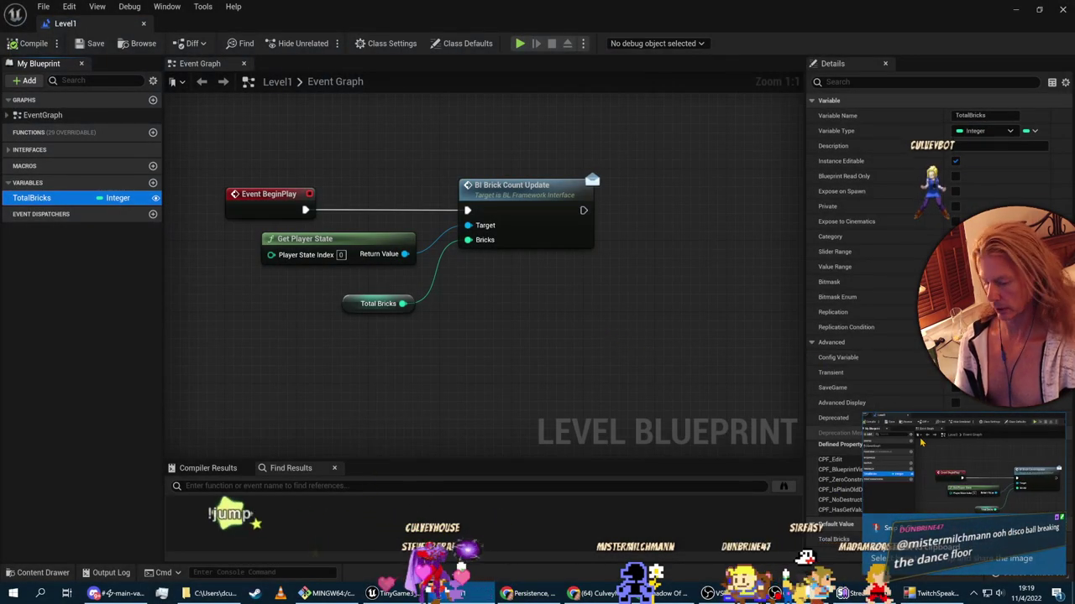
left_click(921, 443)
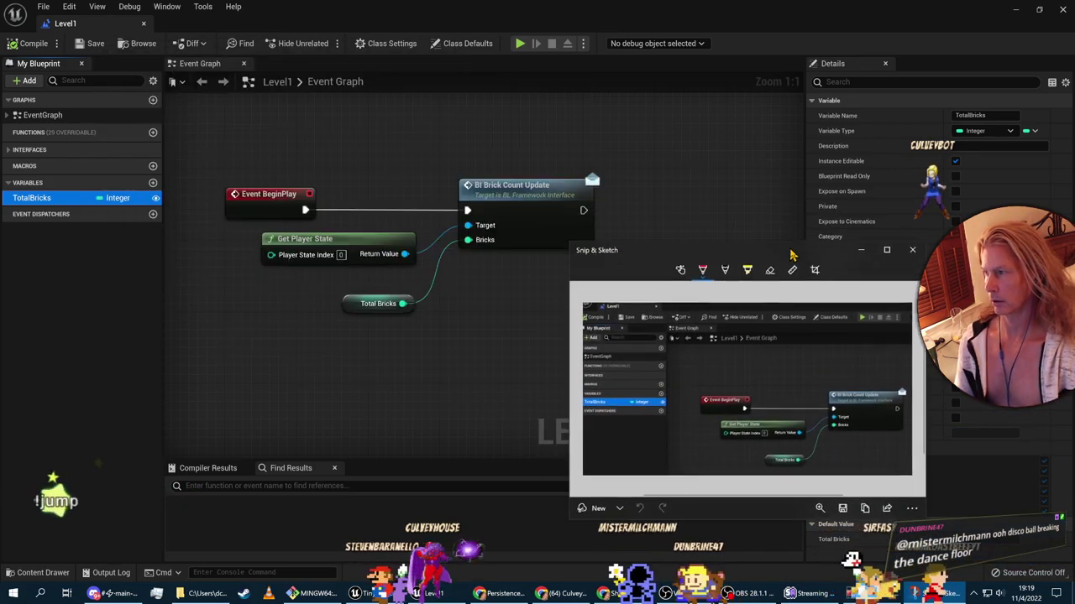
left_click_drag(791, 255, 818, 254)
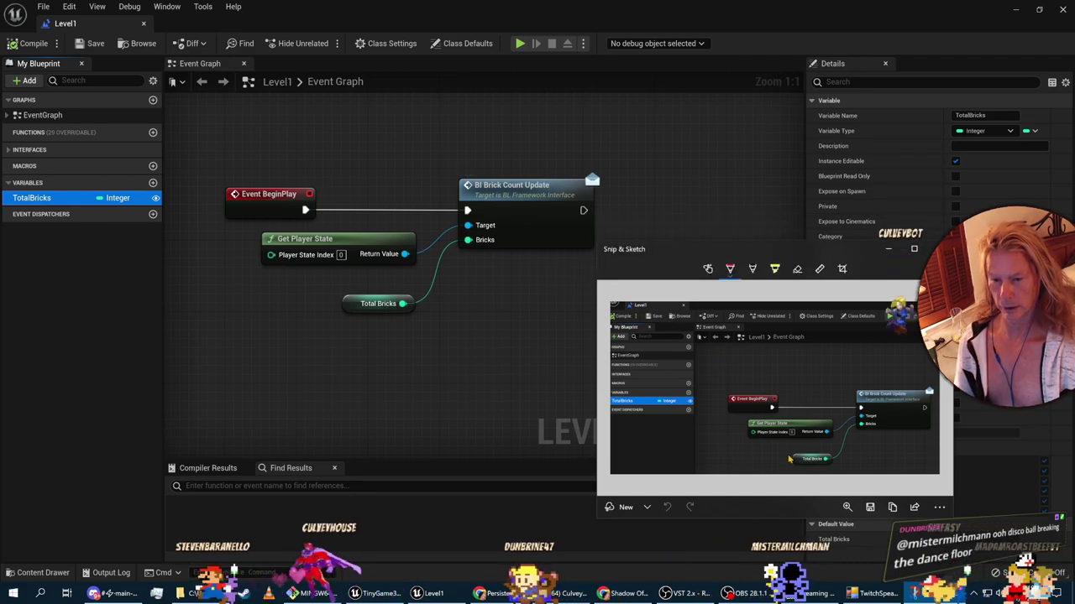
left_click_drag(668, 249, 750, 297)
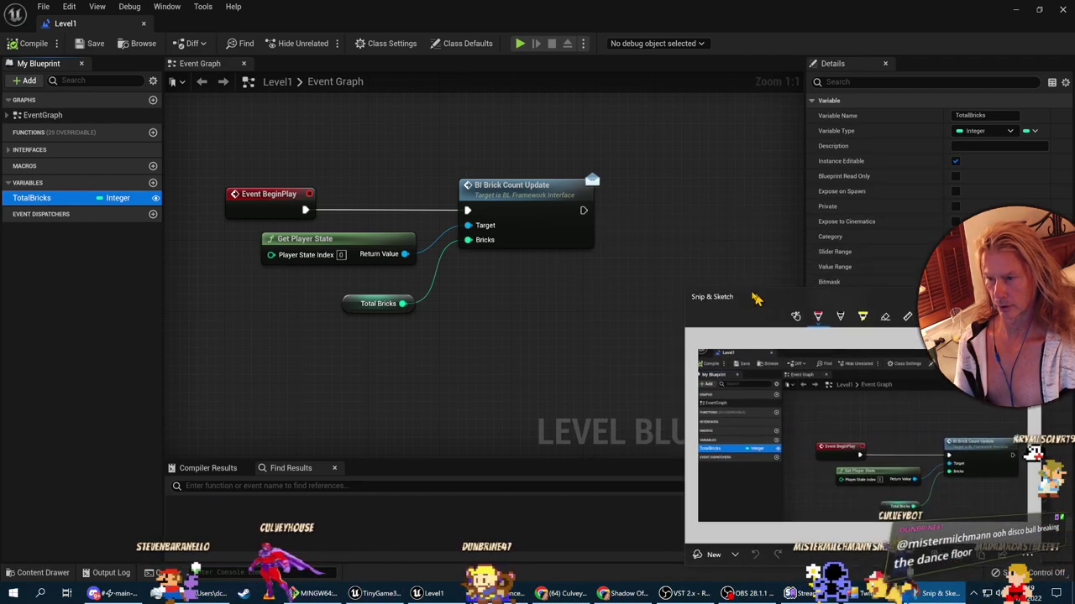
left_click(519, 314)
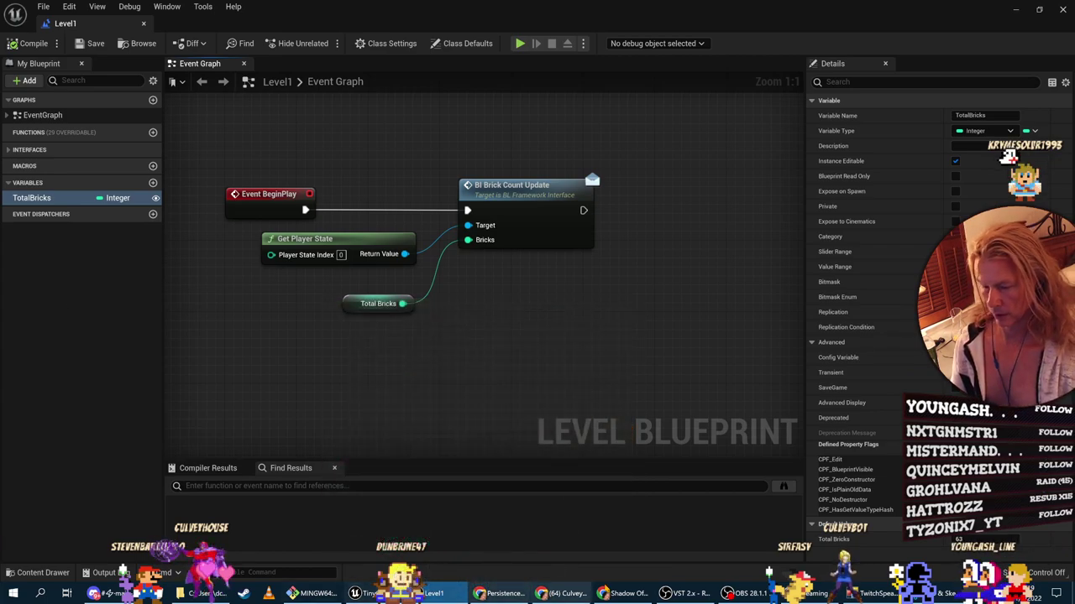
left_click(749, 593)
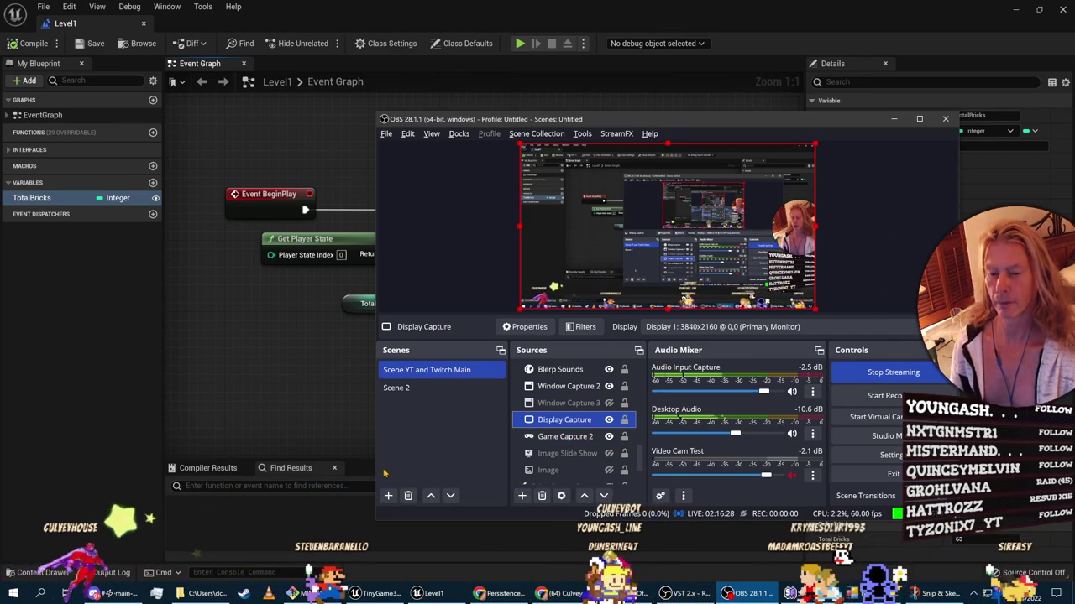
left_click(307, 529)
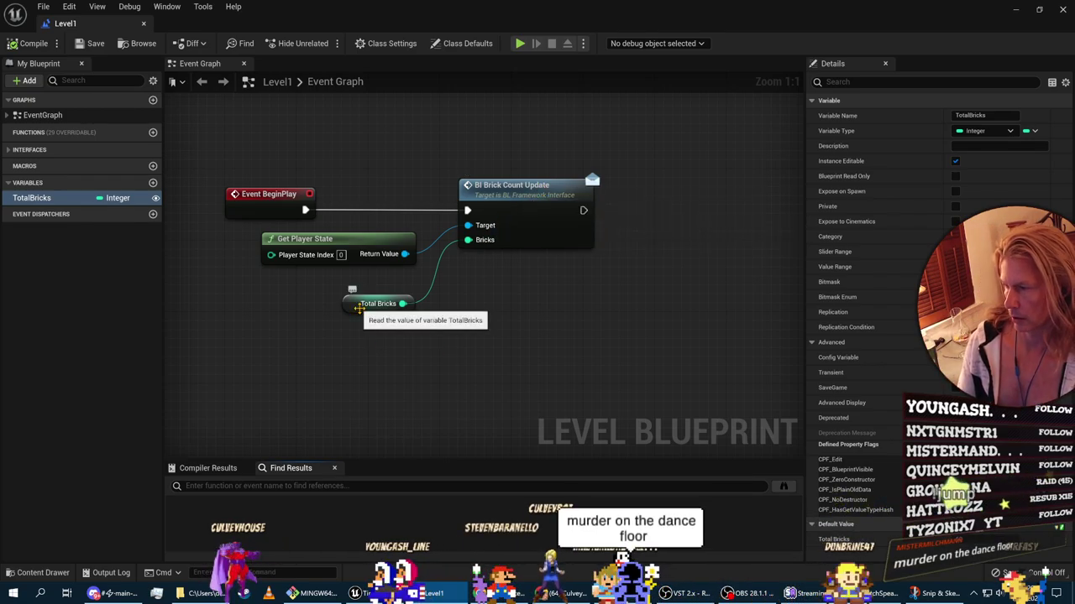
Step: Select the four graph nodes, then narrow the selection to the Total Bricks getter node
left_click_drag(213, 124, 605, 305)
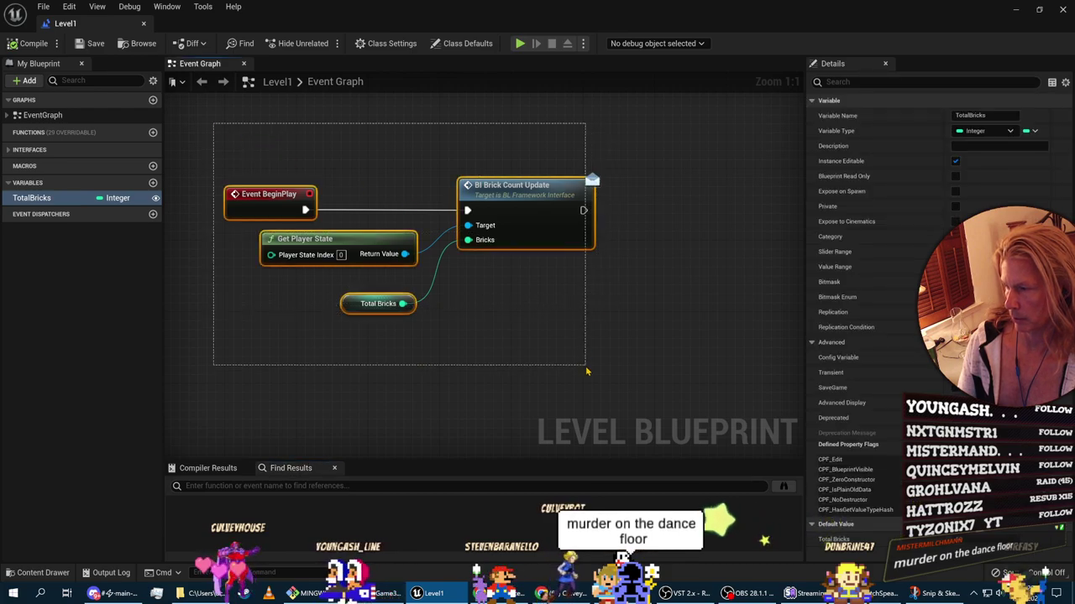
left_click_drag(685, 368, 685, 369)
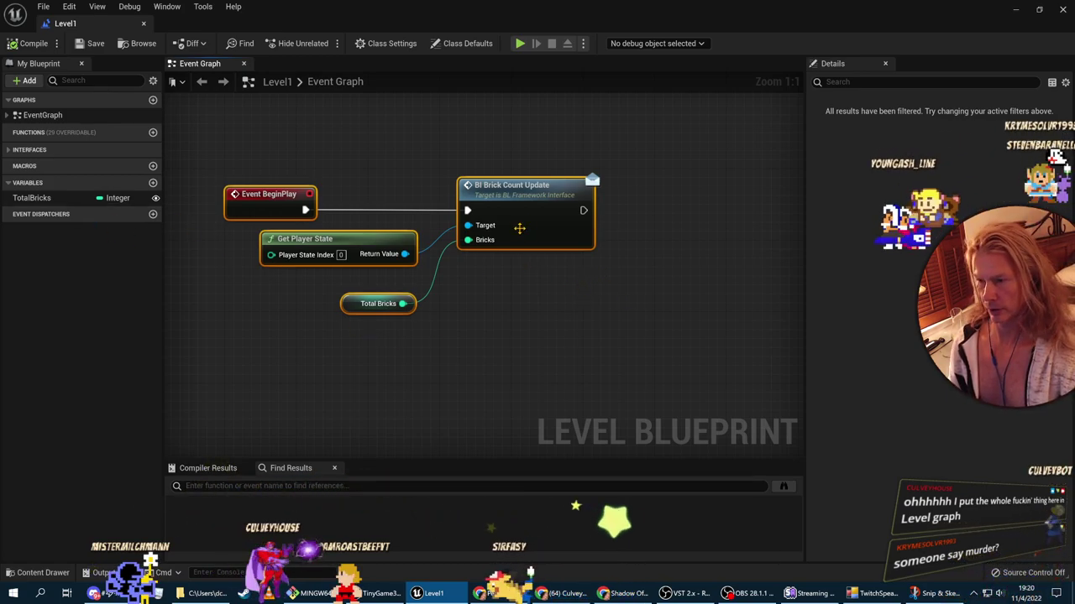
left_click(550, 339)
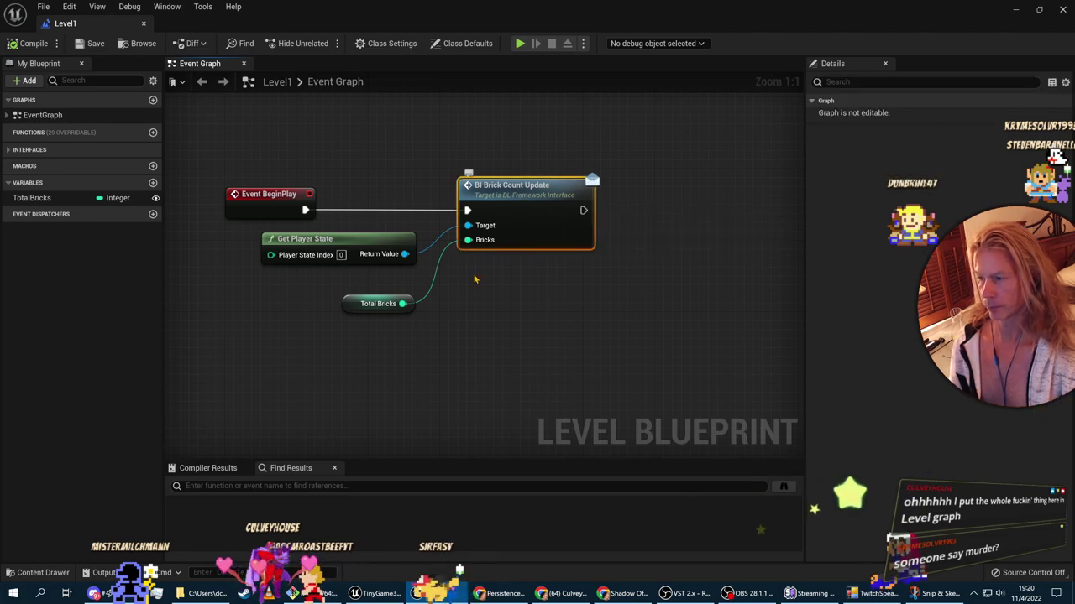
left_click(364, 306)
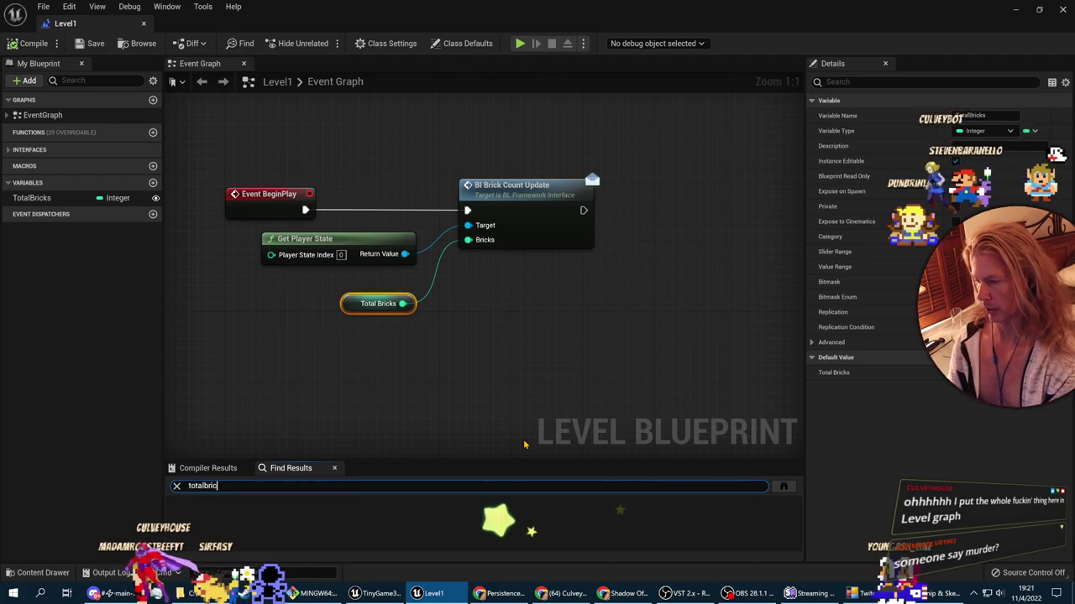
left_click(784, 486)
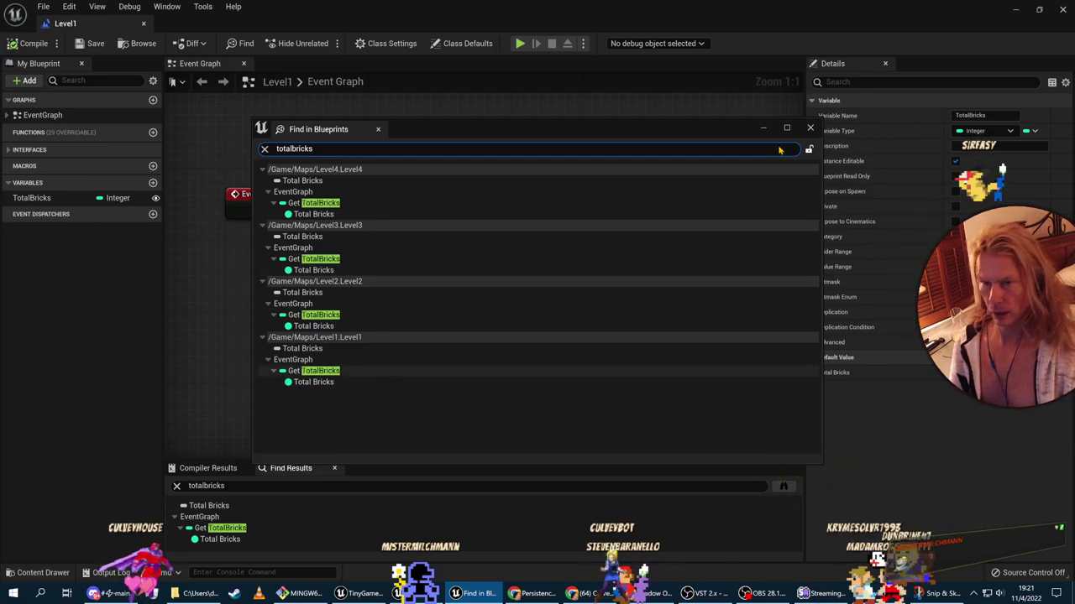
double_click(622, 378)
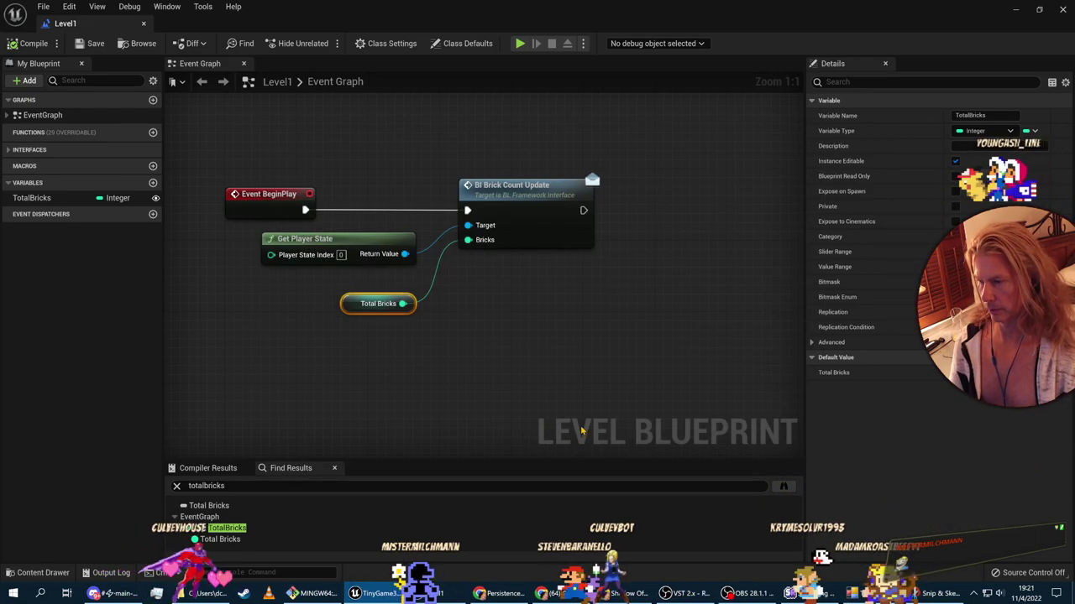
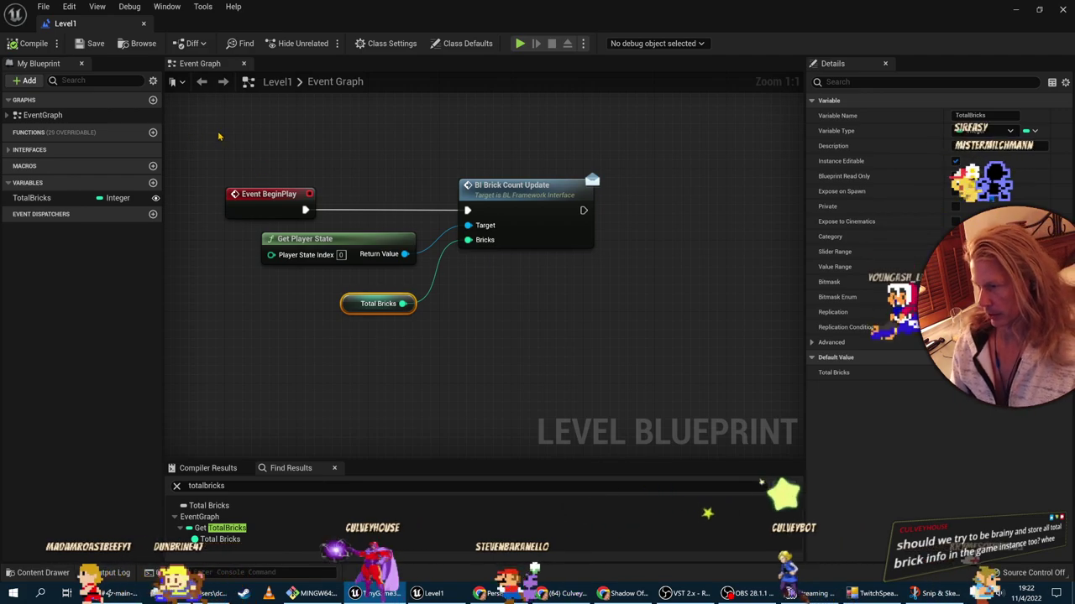
Step: Select and deselect the four Level Blueprint nodes, then close the Level Blueprint editor
left_click_drag(216, 132, 594, 324)
left_click(594, 324)
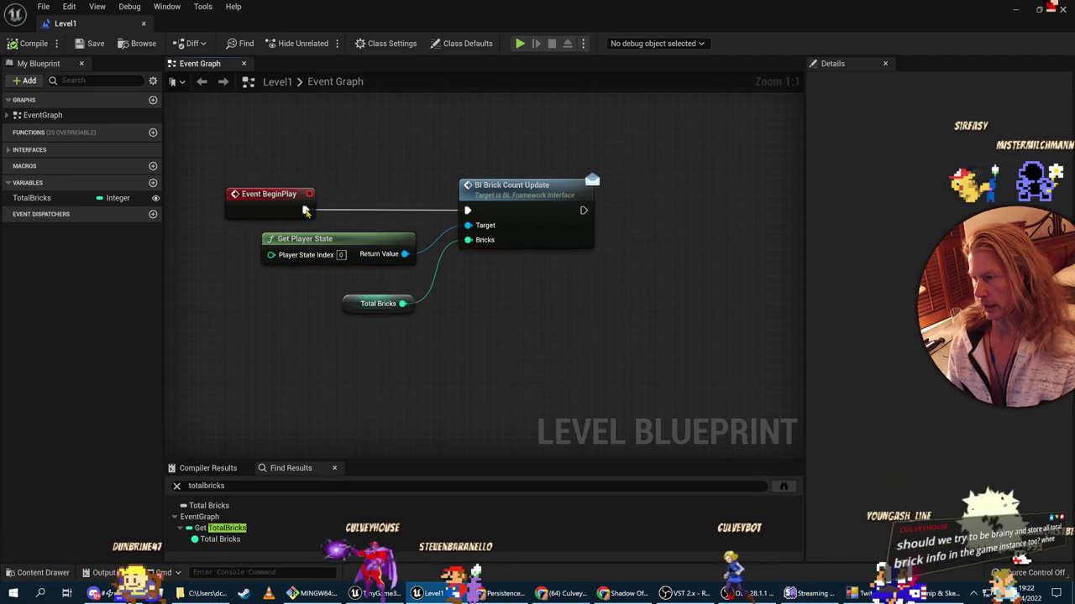
left_click_drag(223, 137, 557, 324)
left_click(426, 311)
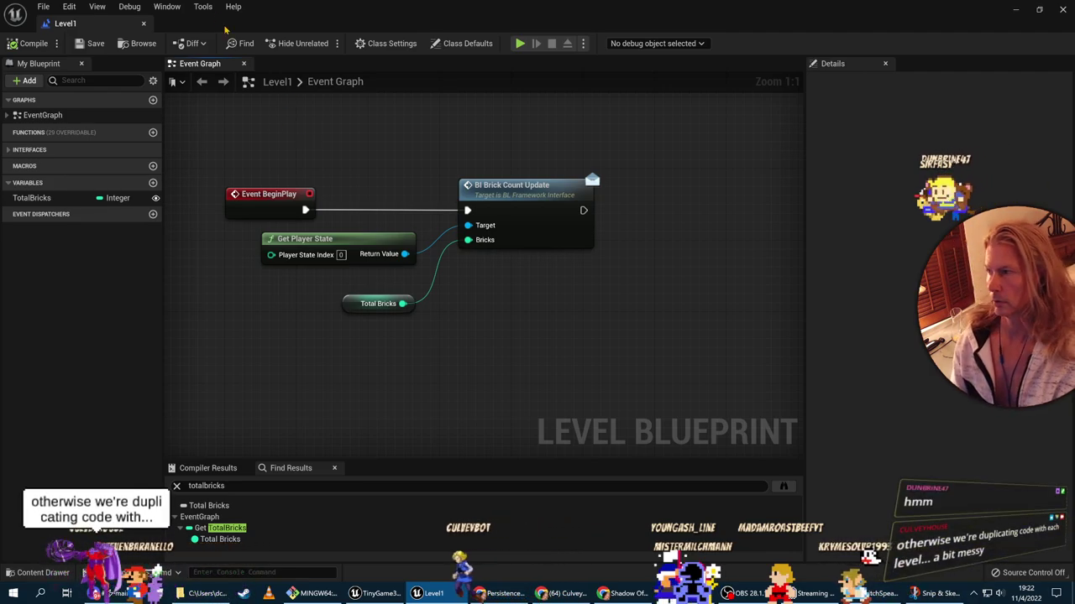
left_click(145, 25)
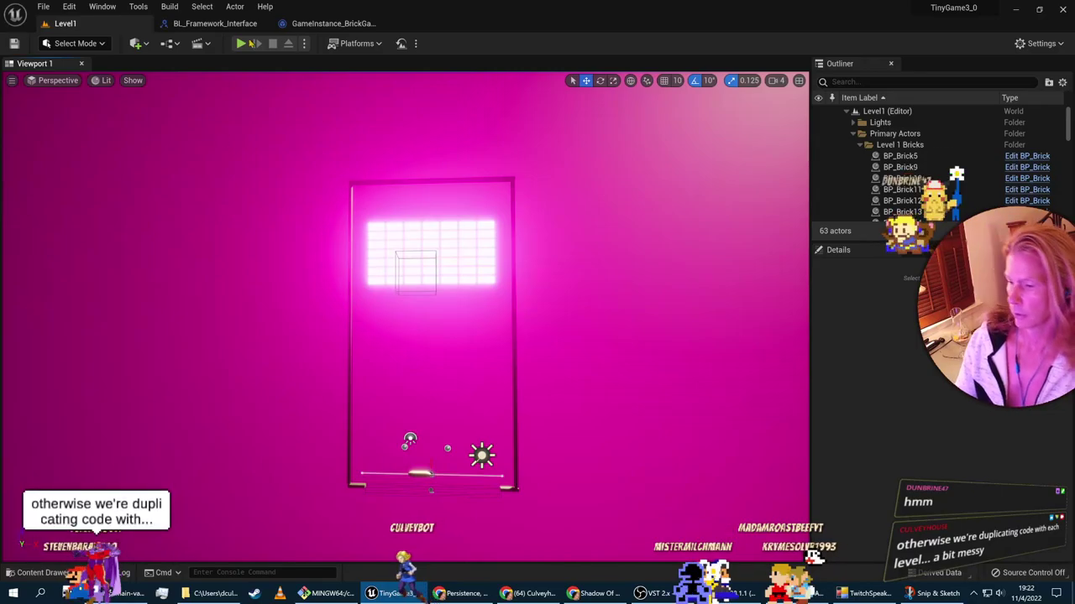
Step: Bring the Chrome course page forward and scroll to the Update Game Mode with Brick Count graph
left_click(1062, 8)
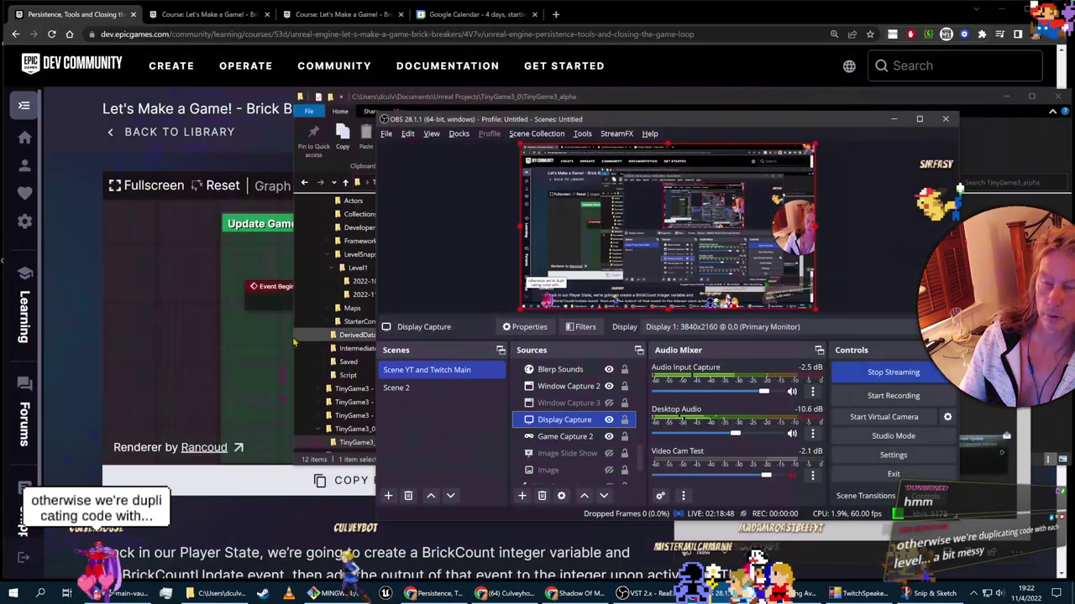
left_click(258, 522)
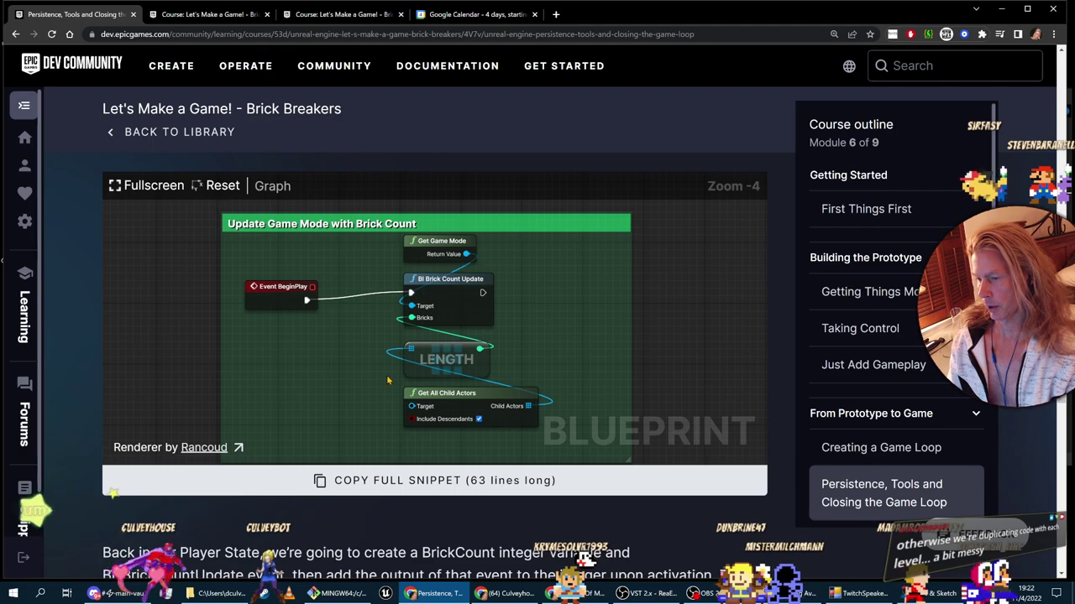
scroll(506, 366, "down", 2)
scroll(507, 366, "up", 2)
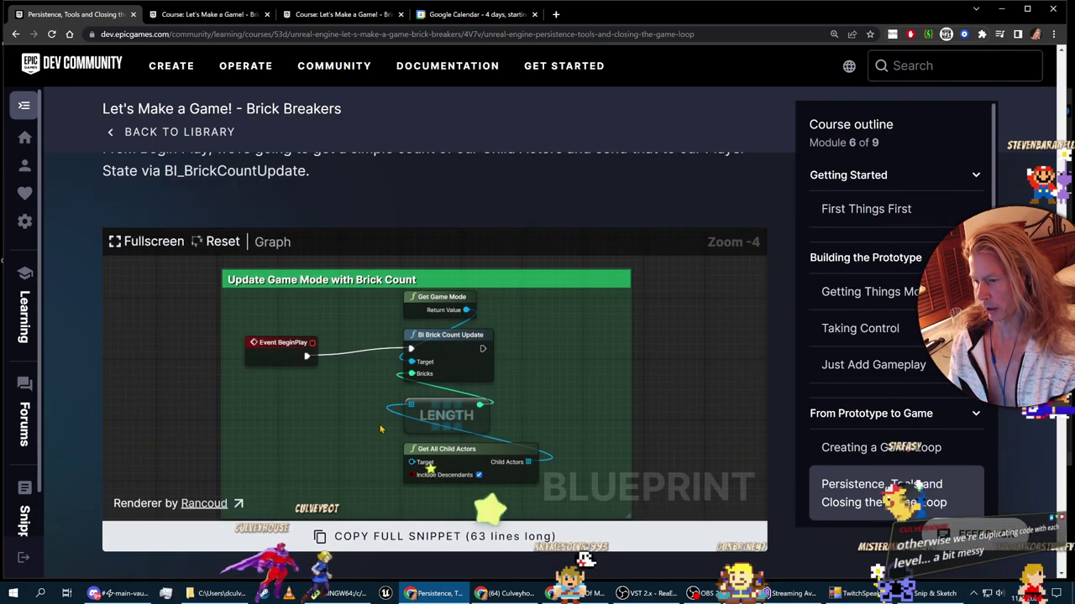
scroll(650, 412, "down", 3)
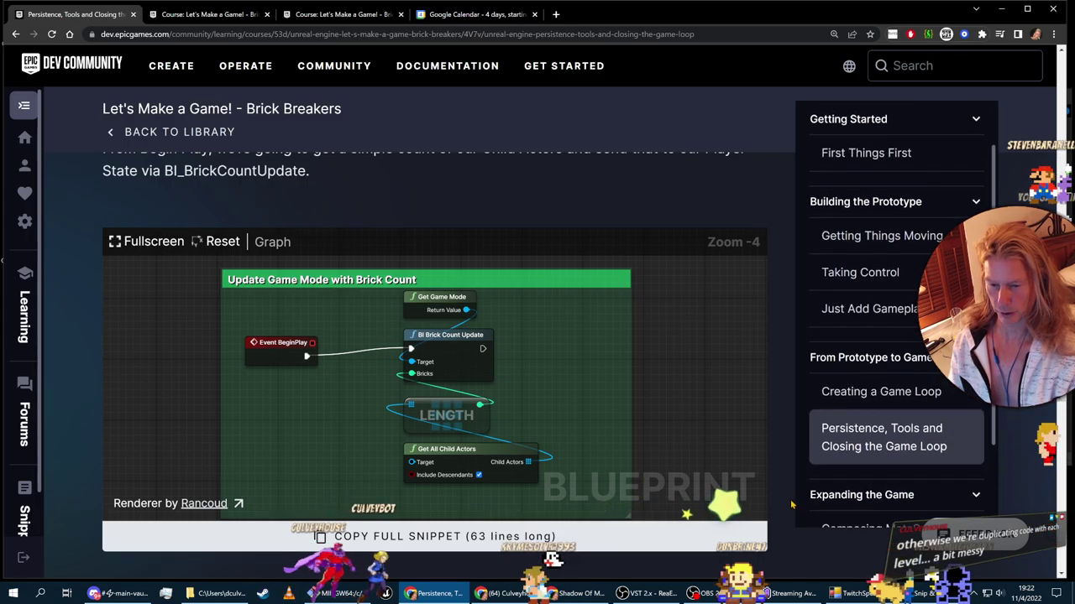
Step: Dismiss the OBS window and bring the MINGW64 git terminal forward
left_click(703, 594)
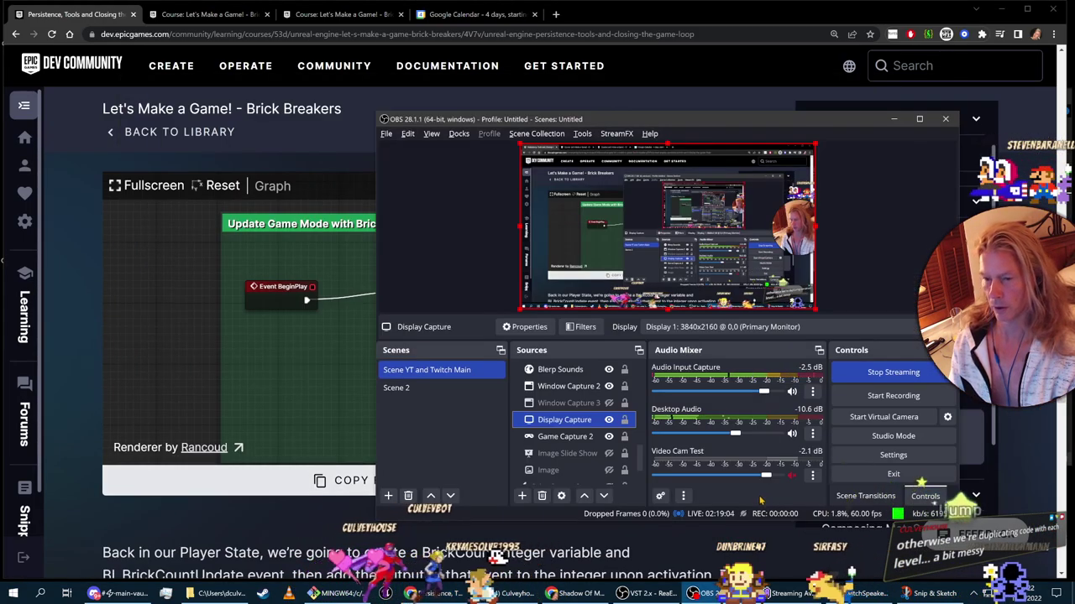
left_click(704, 593)
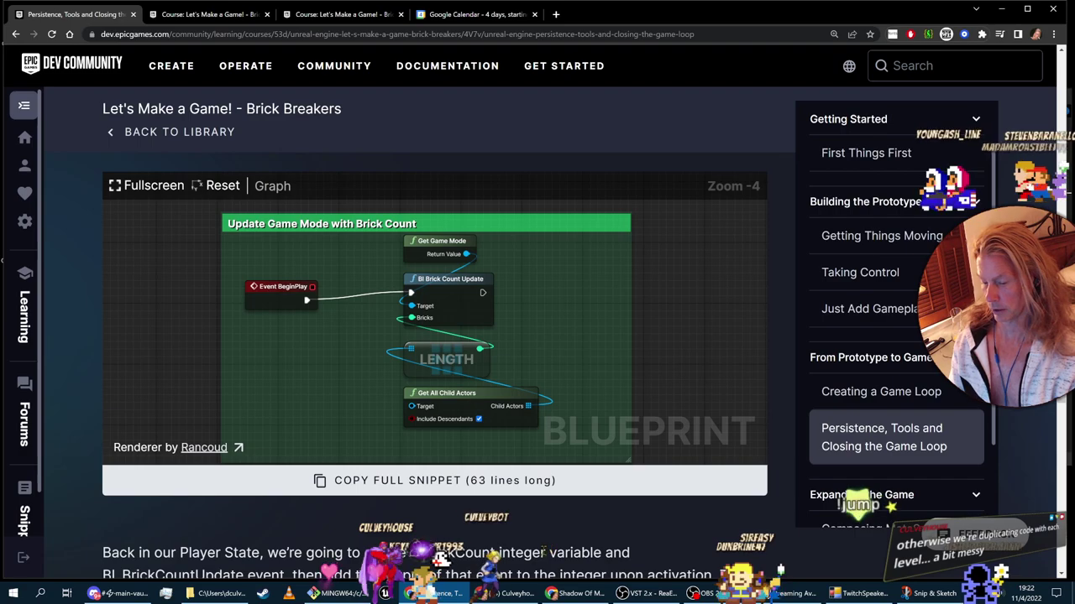
left_click(338, 594)
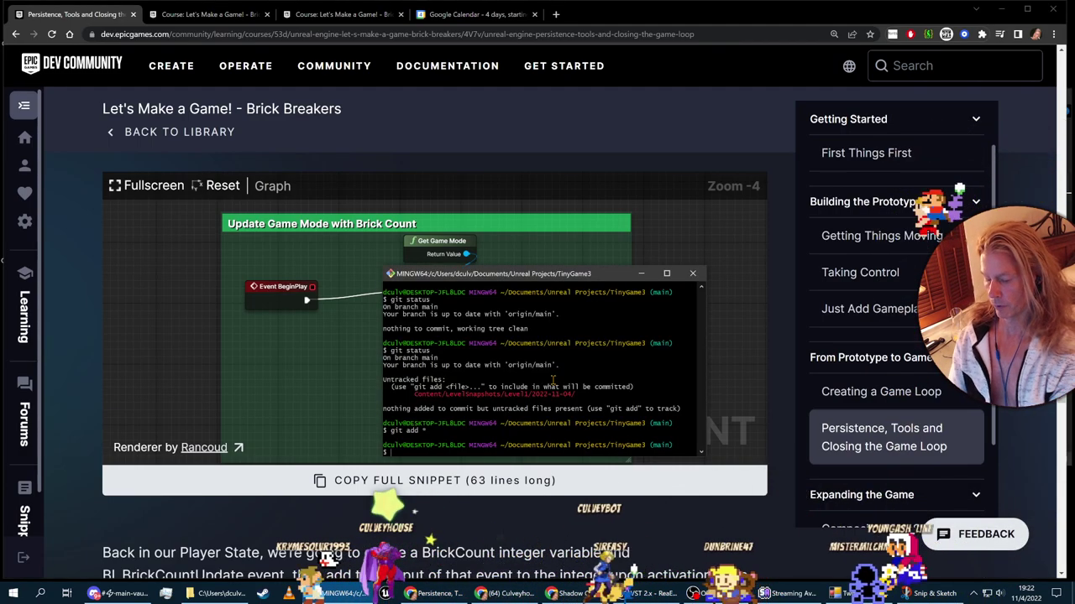
Step: Stage all TinyGame3 changes with git add *, checking git status before and after
type("git status")
key("Return")
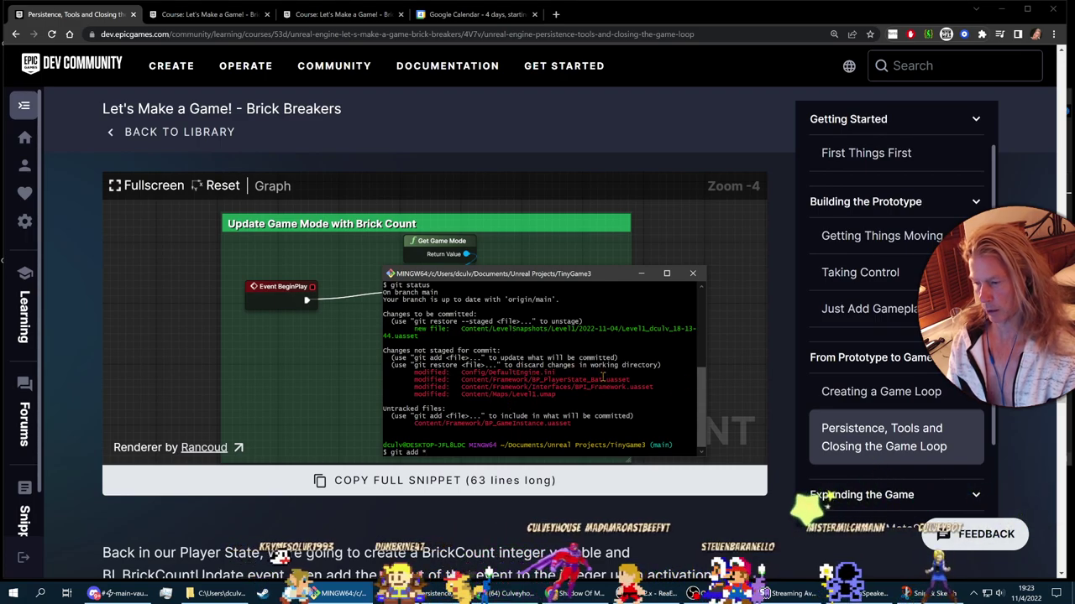
key("Return")
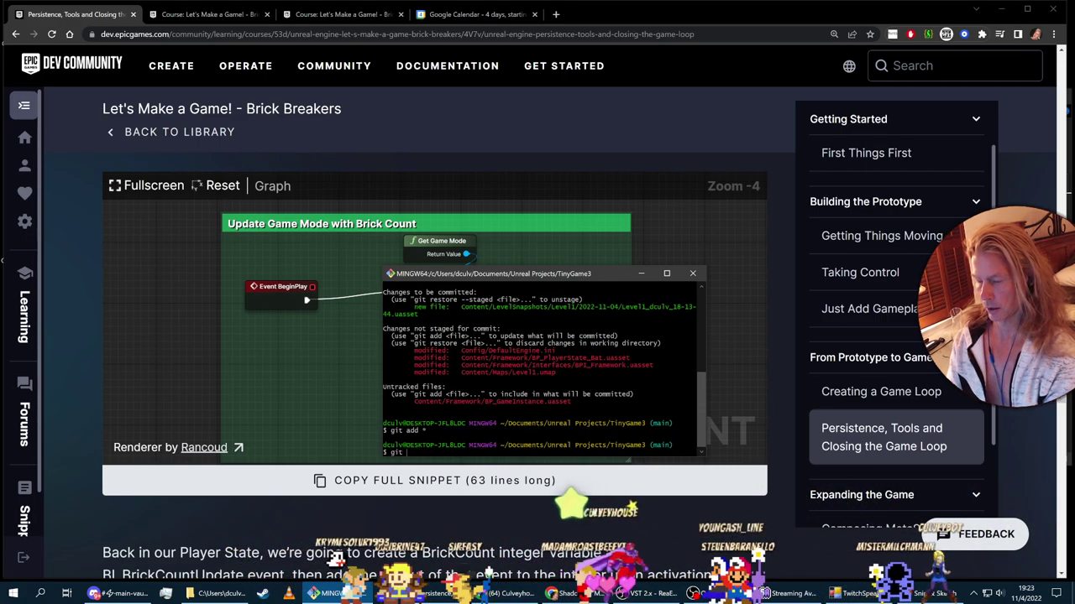
type("git status")
key("Return")
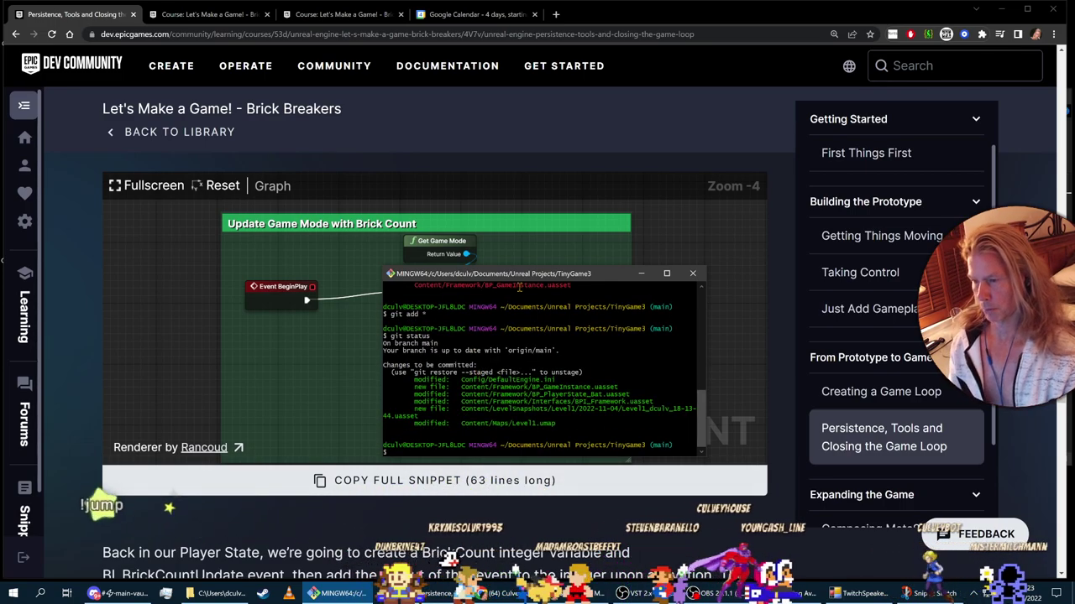
Step: Move and enlarge the terminal to read the six staged changes, then return to the course page
left_click_drag(516, 275, 372, 100)
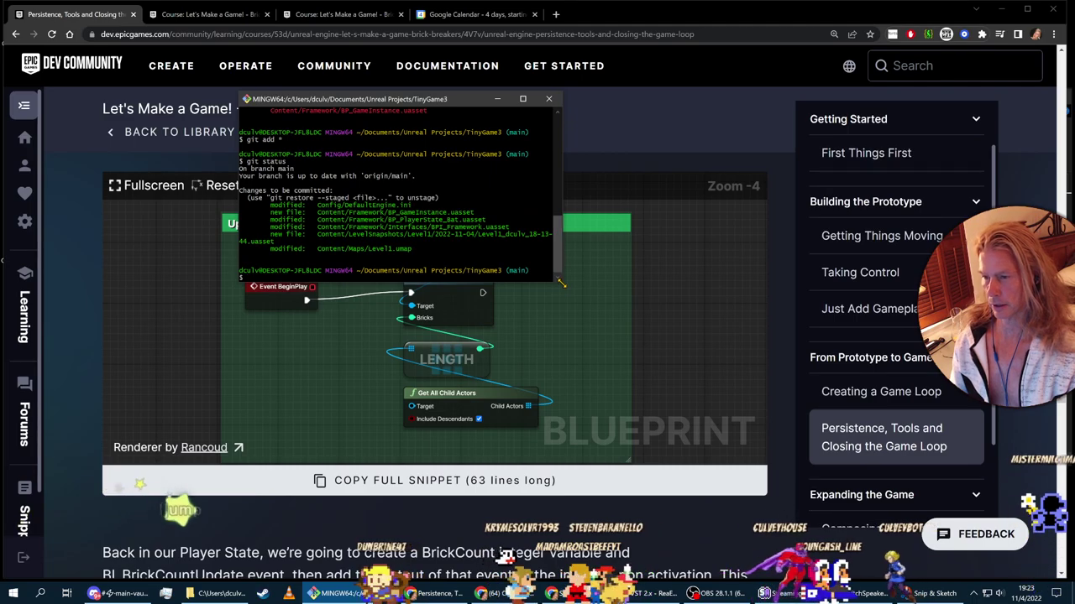
left_click_drag(561, 283, 878, 476)
scroll(562, 434, "up", 3, "ctrl")
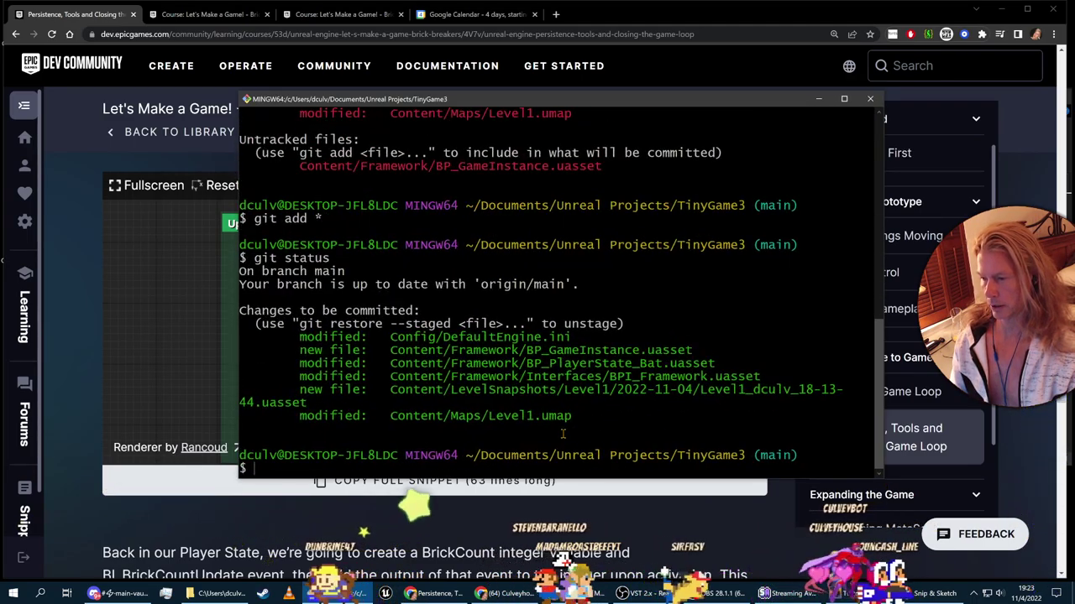
scroll(563, 433, "down", 1, "ctrl")
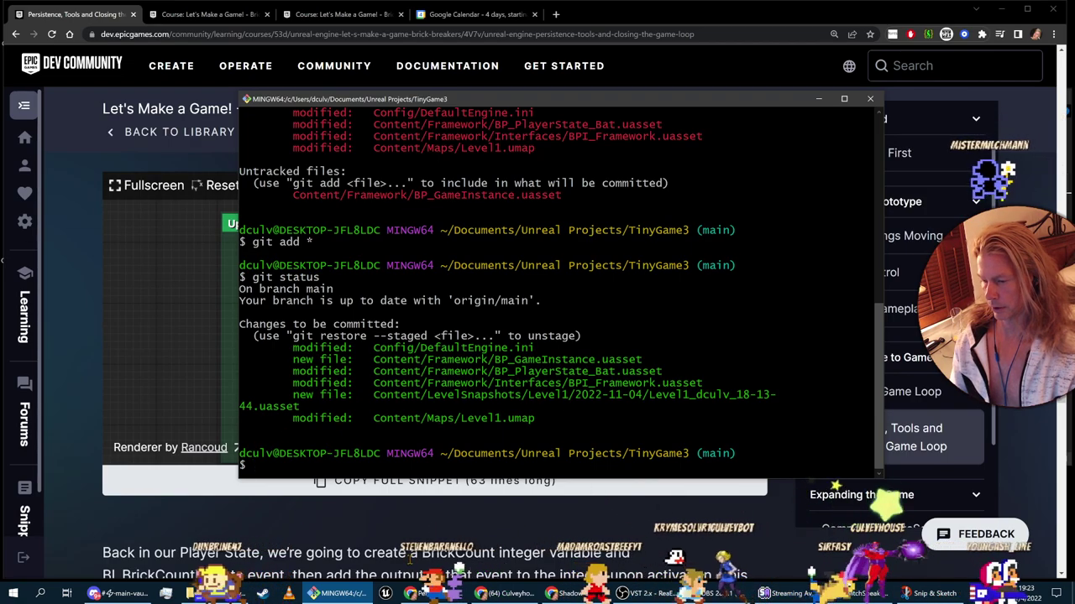
key("alt+Tab")
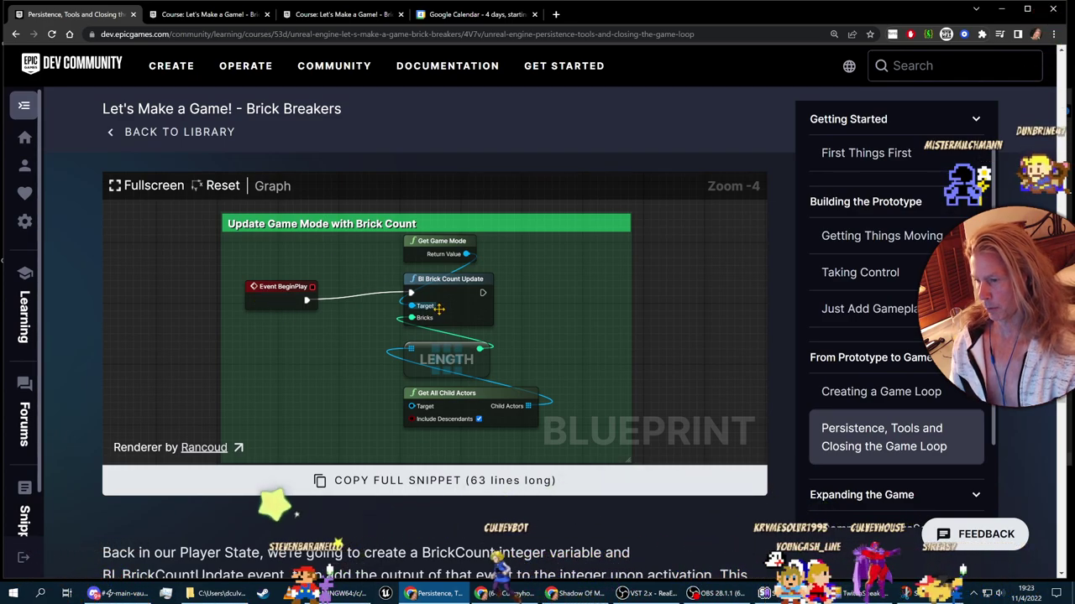
Step: Compare the Level Blueprint screenshot beside the course graph, then scroll on to the Player State paragraph
key("alt+Tab")
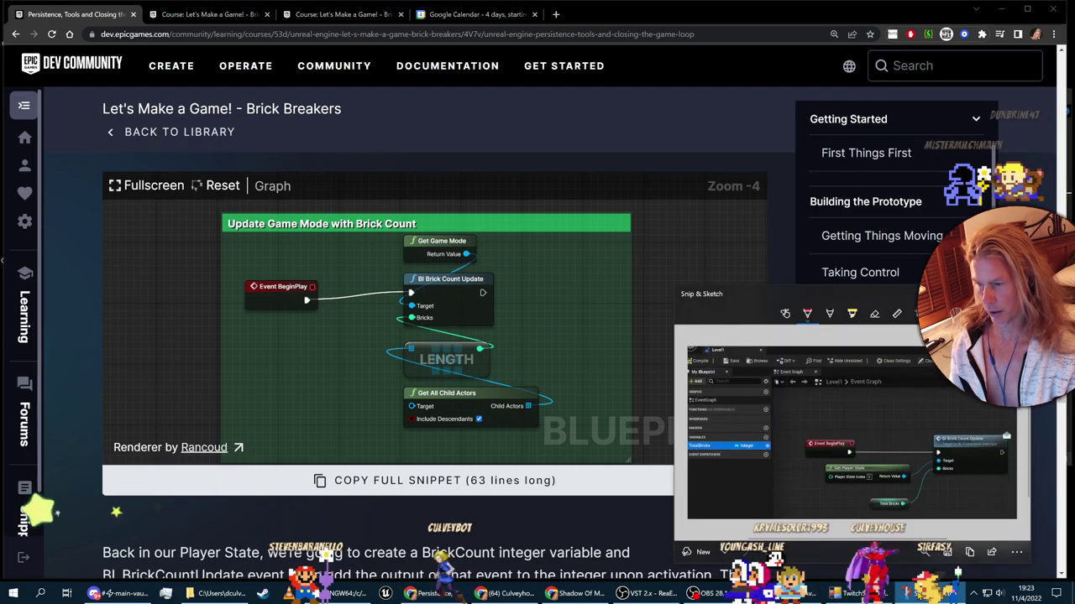
mouse_move(810, 297)
left_mouse_down()
mouse_move(668, 148)
mouse_move(675, 165)
mouse_move(697, 120)
mouse_move(707, 120)
left_mouse_up()
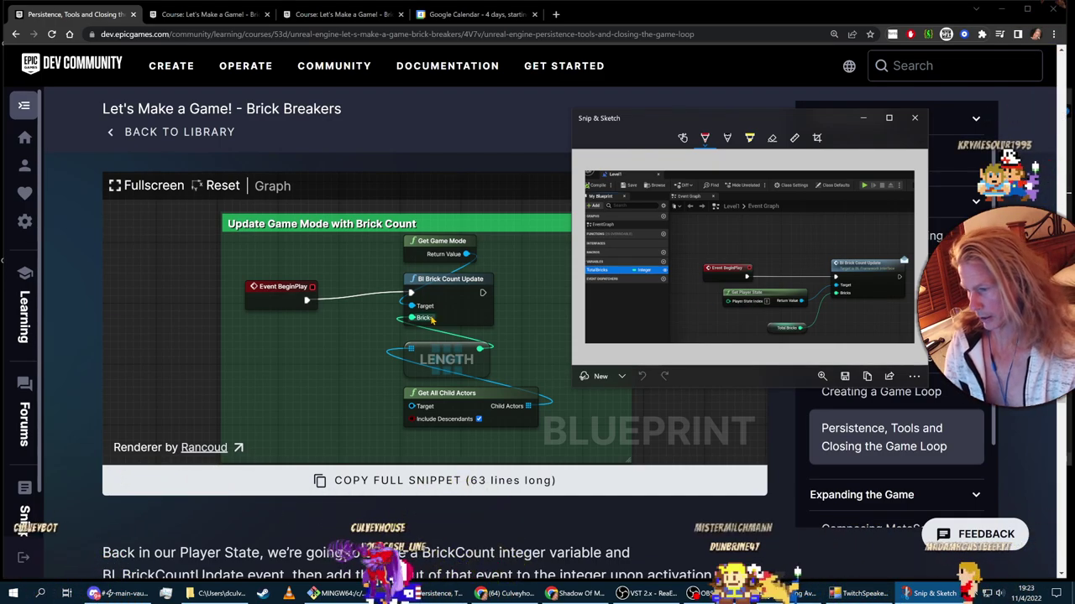
left_click_drag(454, 241, 355, 248)
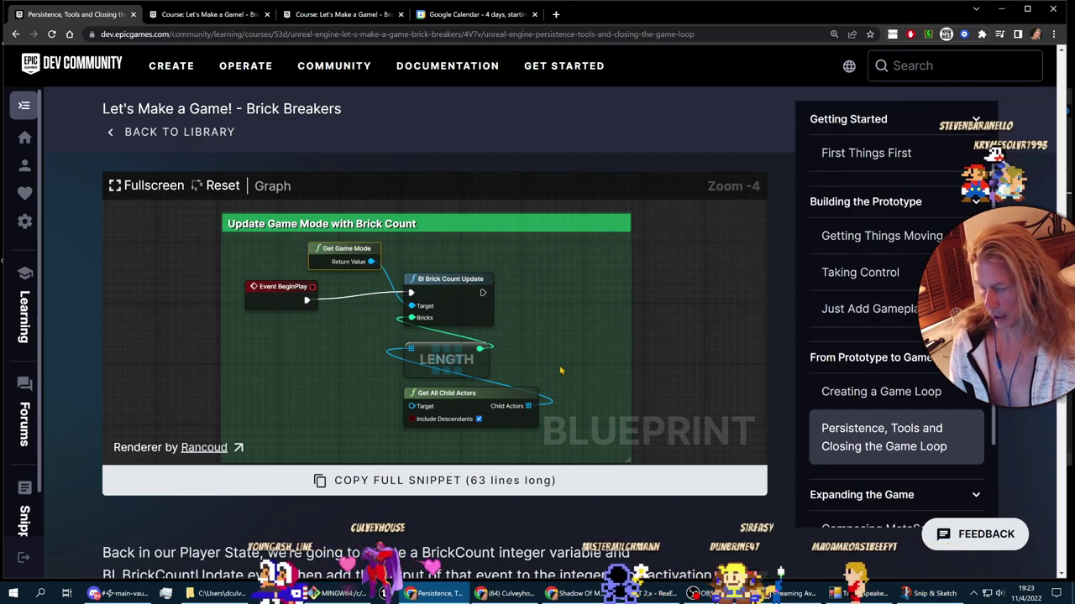
key("alt+Tab")
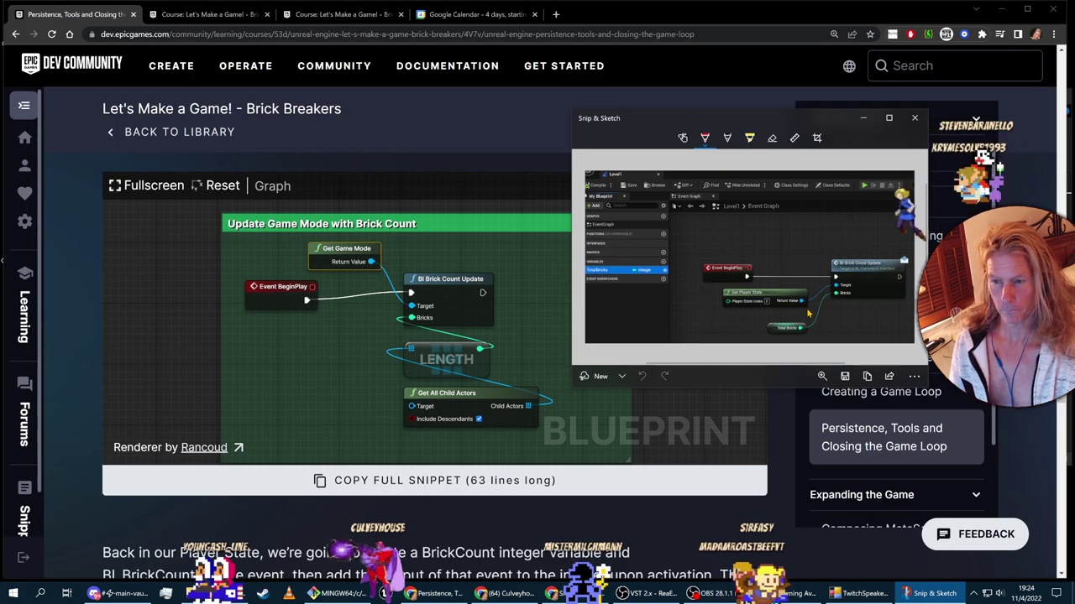
left_click(539, 296)
scroll(545, 319, "down", 3)
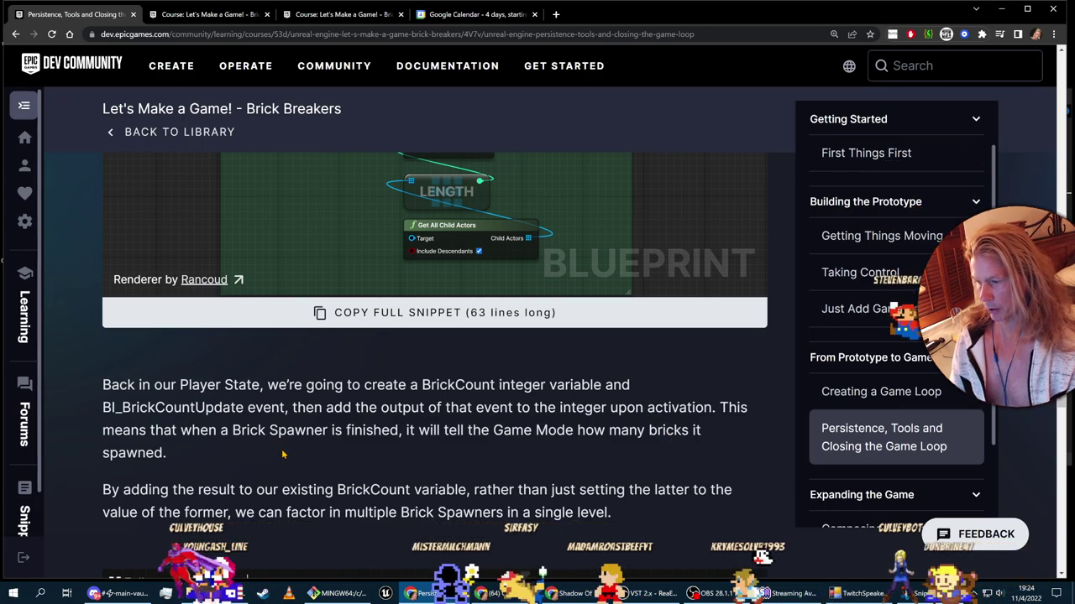
Step: Scroll the lesson past the Brick Count Update graph down to the Ball Impact graph
scroll(555, 457, "down", 1)
scroll(556, 458, "down", 2)
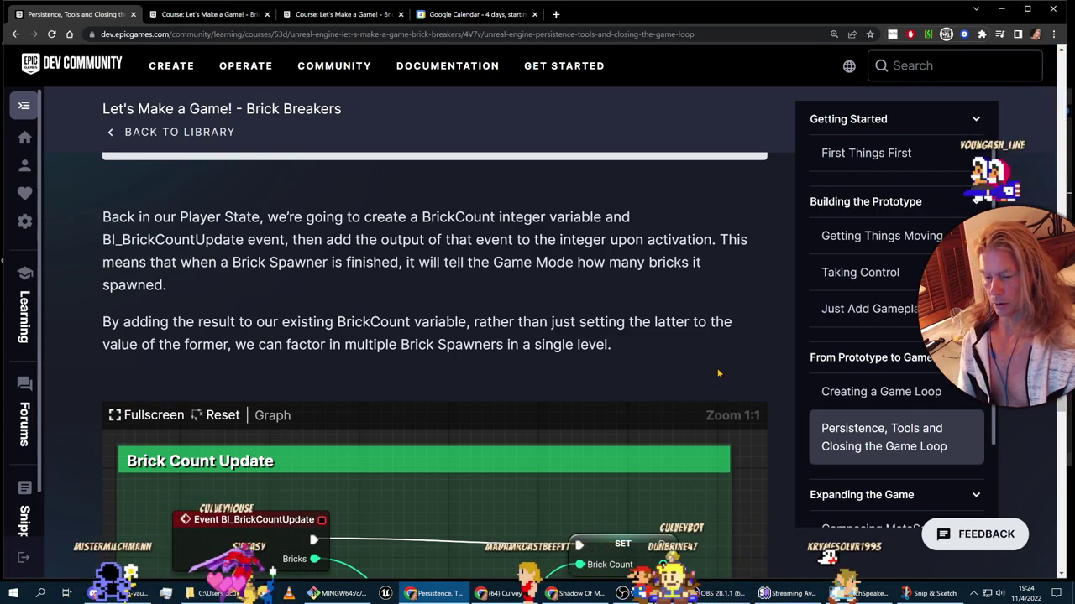
scroll(710, 356, "down", 2)
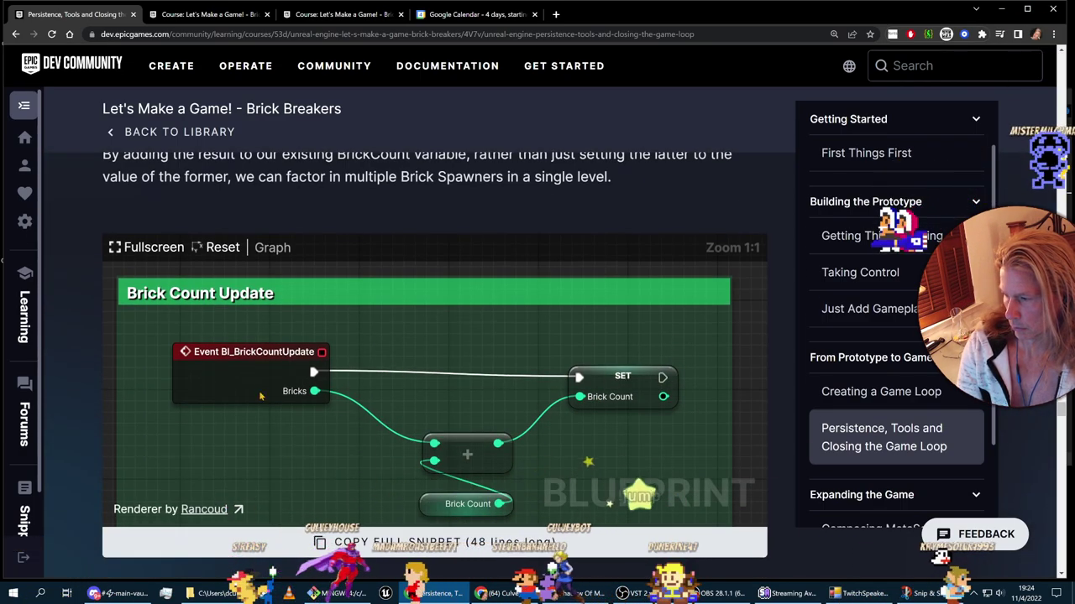
scroll(742, 433, "down", 2)
scroll(250, 354, "down", 1)
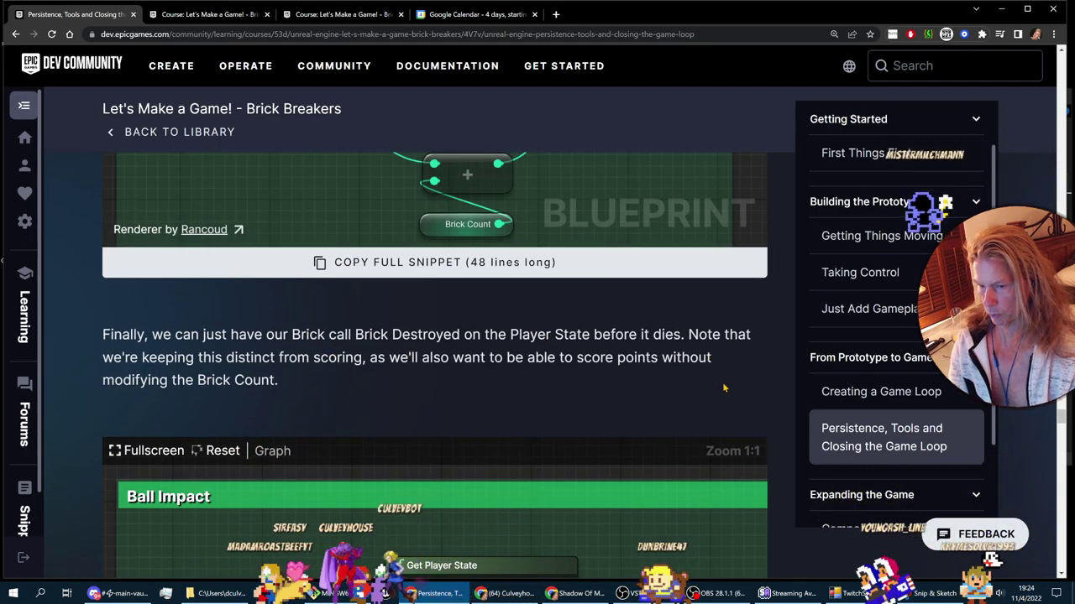
scroll(765, 381, "up", 3)
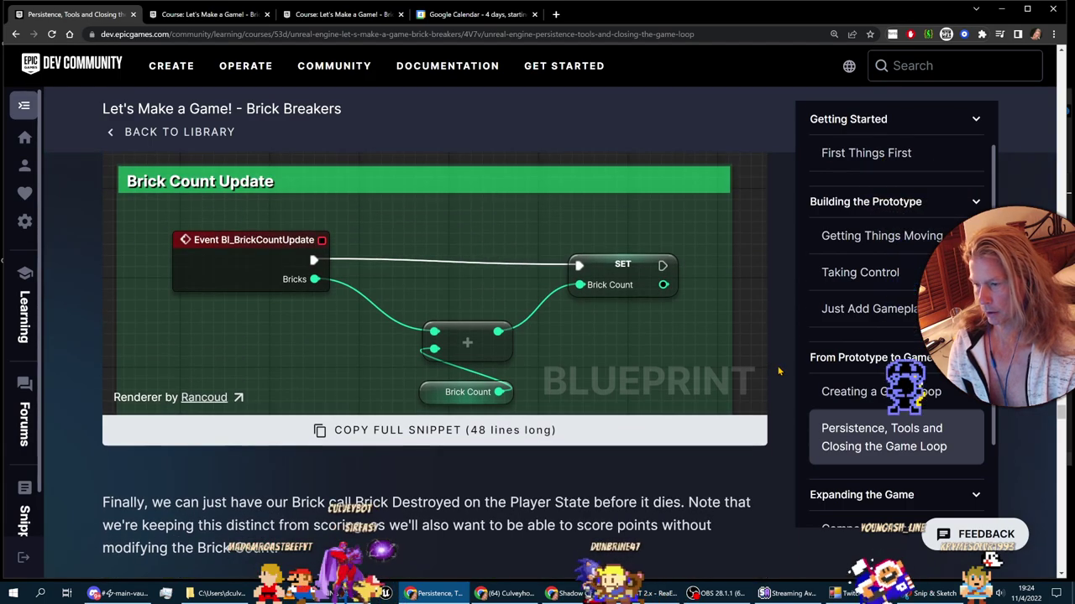
scroll(777, 370, "up", 1)
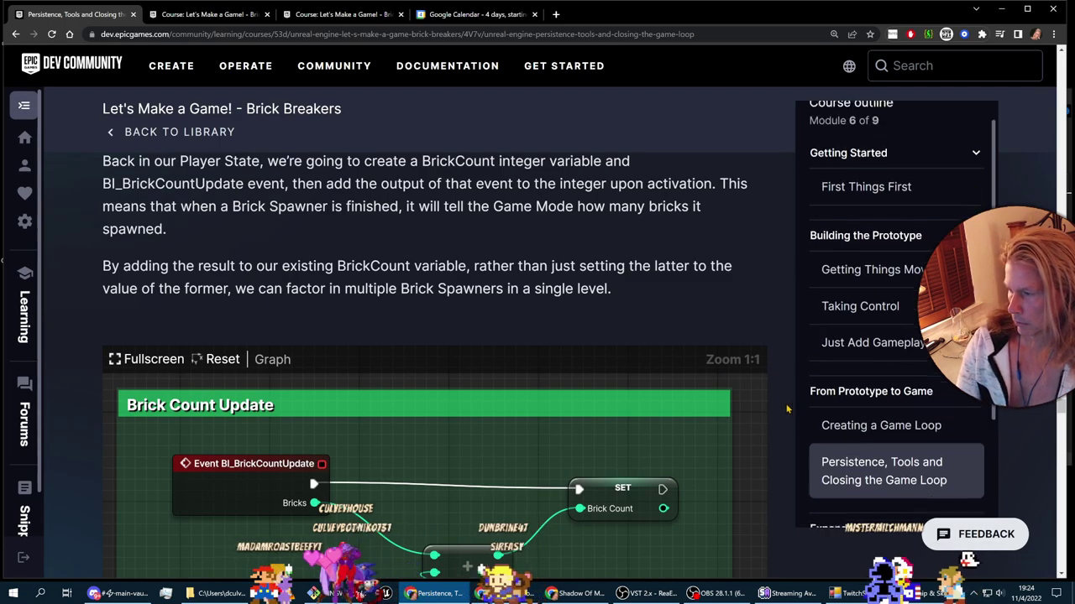
scroll(748, 398, "up", 1)
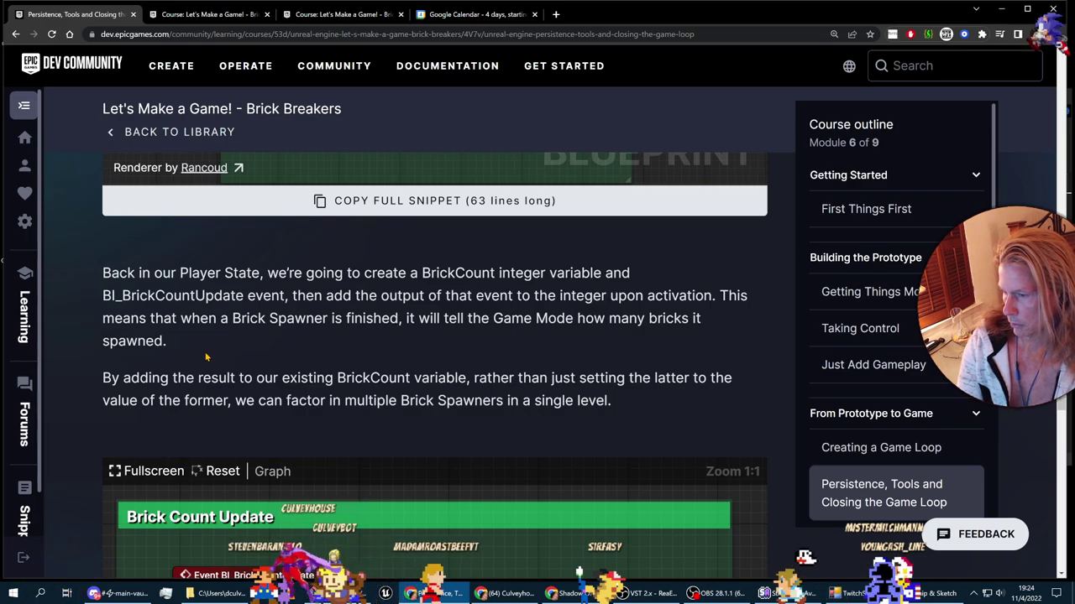
scroll(720, 420, "down", 2)
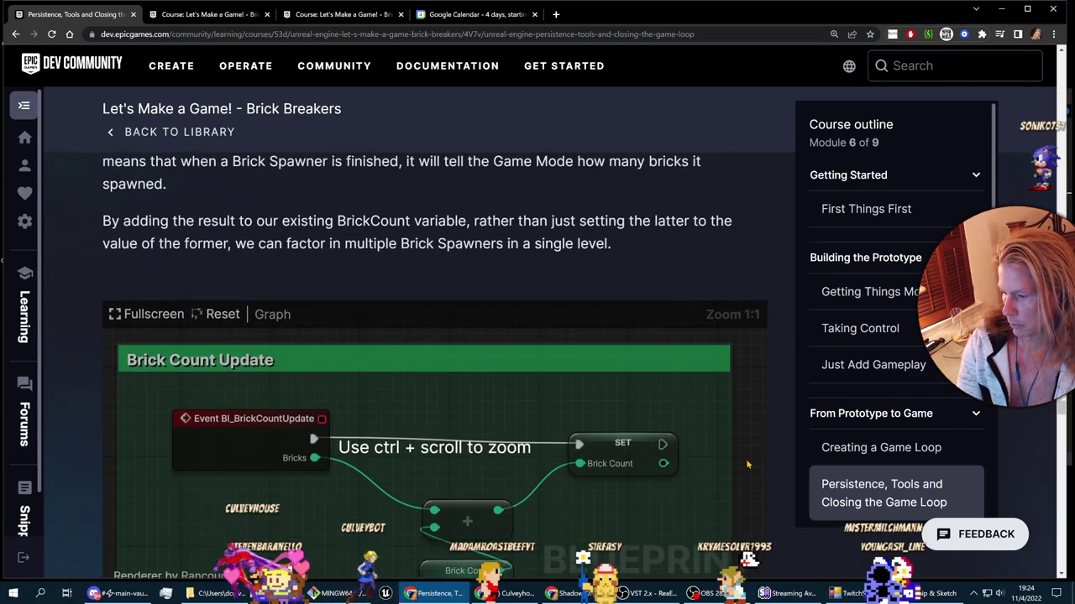
scroll(775, 462, "down", 1)
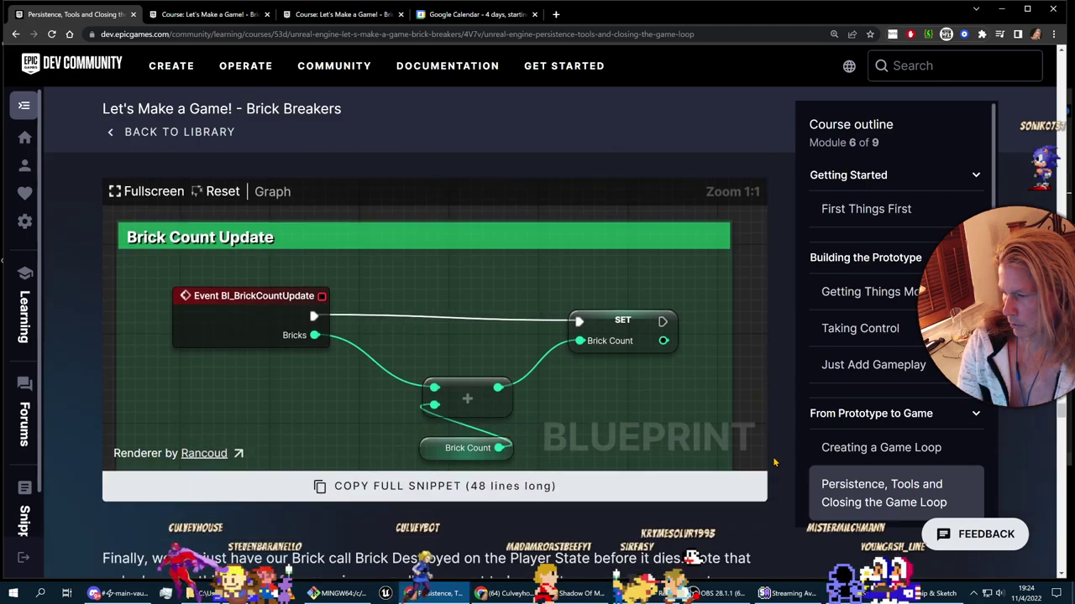
scroll(774, 461, "down", 4)
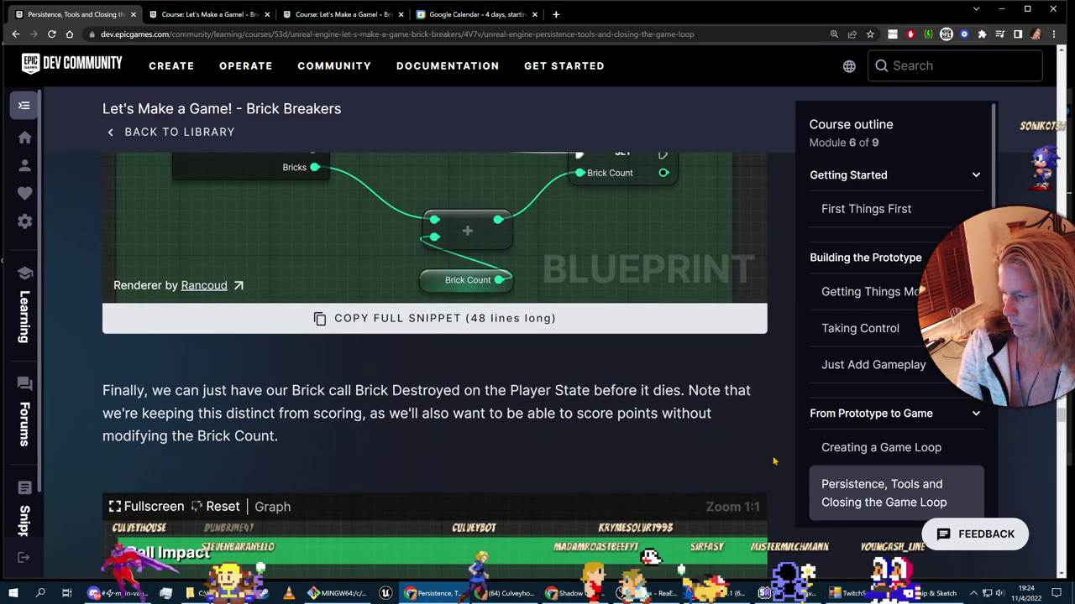
Step: Pan the embedded lesson graph over to the Ball Impact event
scroll(774, 461, "down", 2)
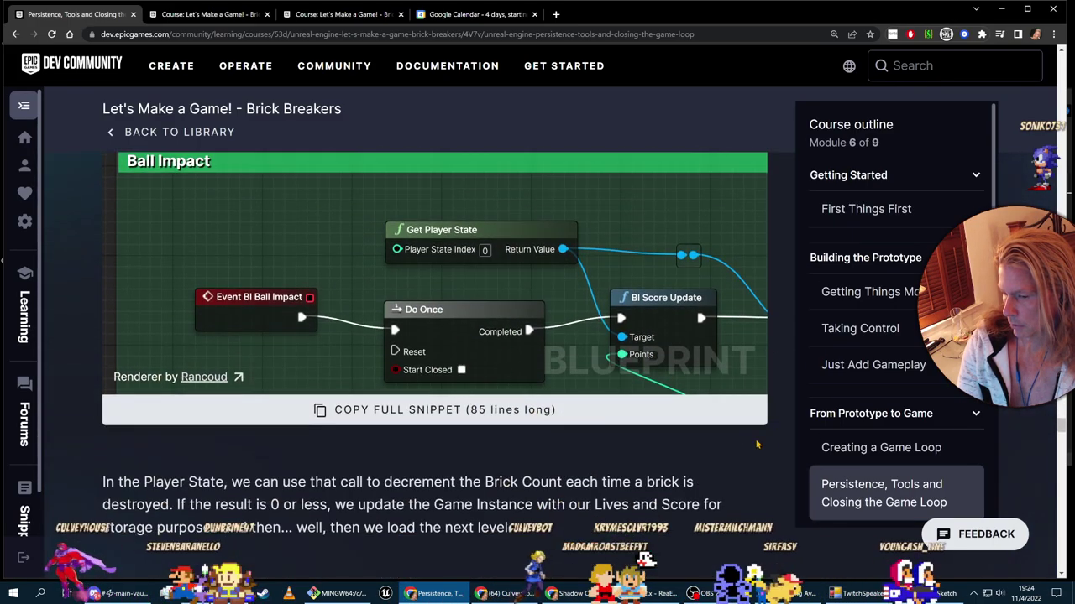
left_click_drag(717, 402, 499, 315)
right_click_drag(499, 315, 707, 196)
scroll(696, 460, "up", 5)
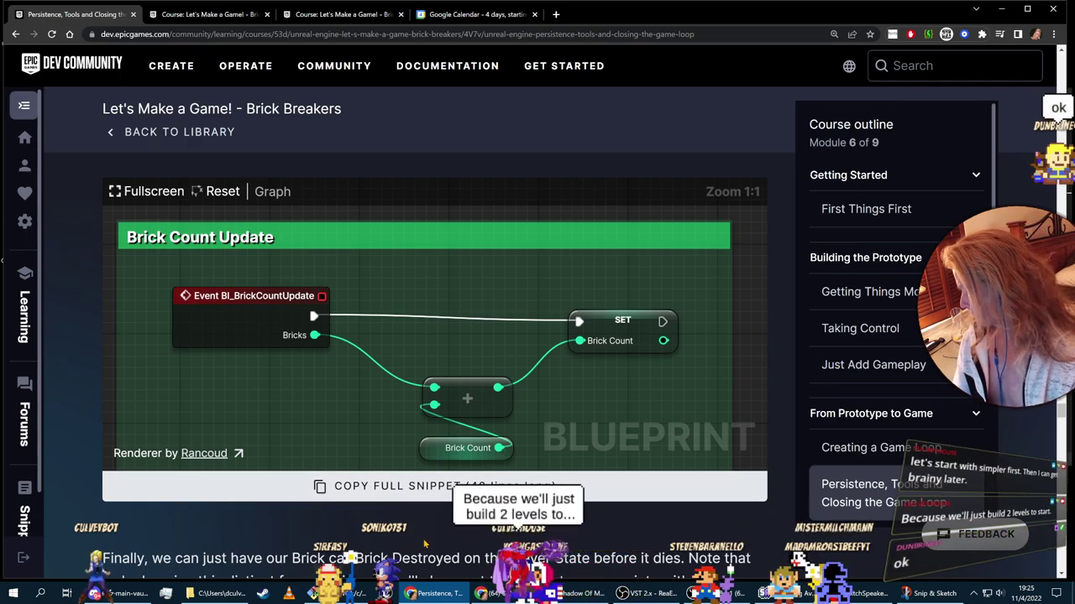
key("super")
key("Escape")
scroll(525, 472, "down", 3)
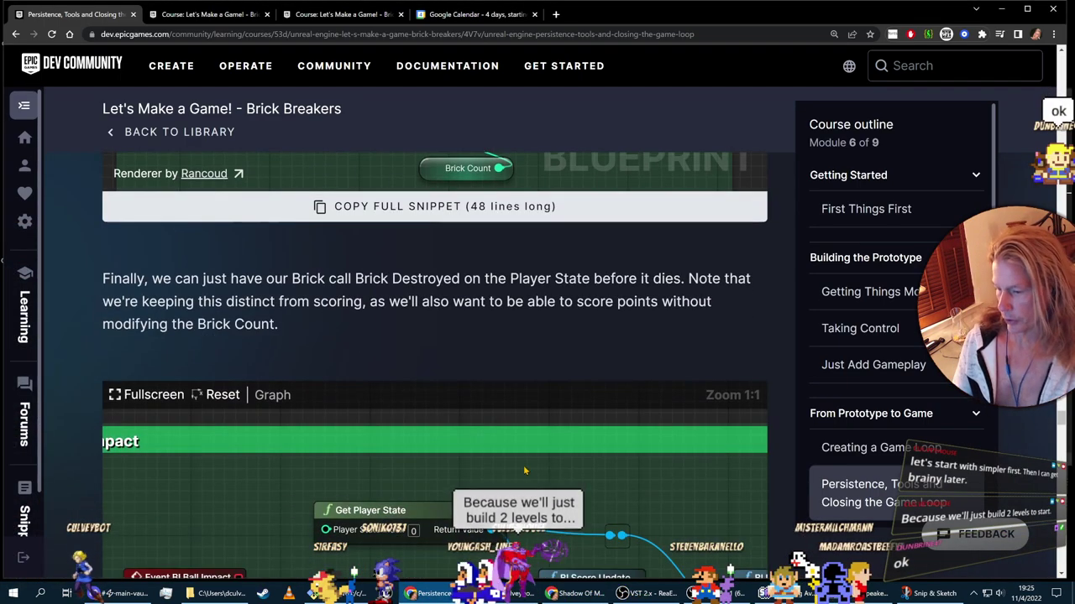
scroll(524, 472, "down", 3)
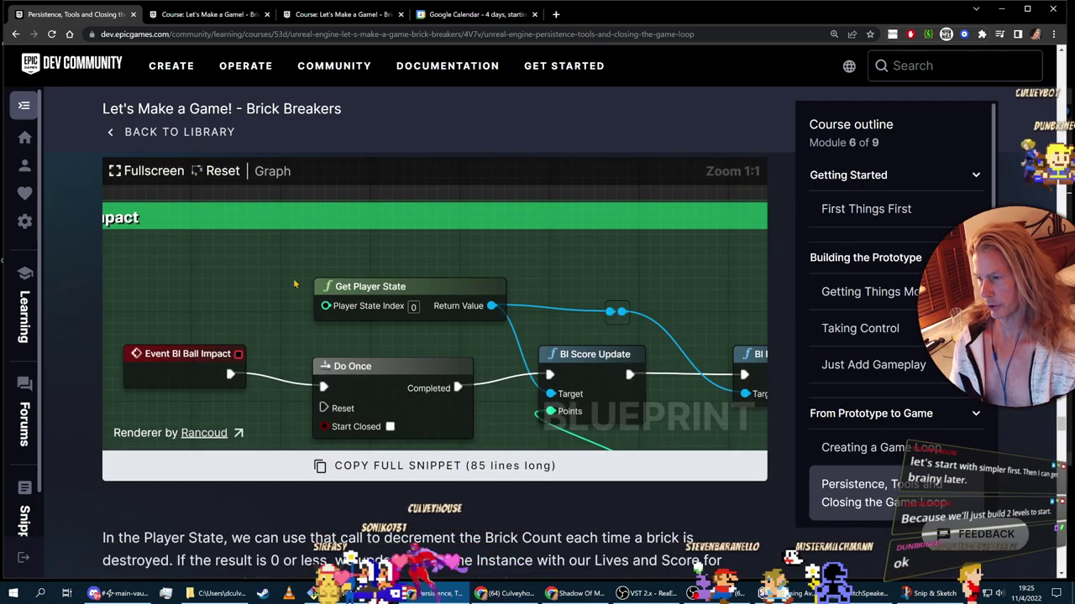
Step: Inspect the Ball Impact graph's nodes up to BI Score Update, then bring back the blueprint screenshot
left_click_drag(295, 285, 232, 212)
left_click_drag(420, 251, 277, 223)
left_click_drag(258, 276, 638, 318)
scroll(488, 493, "up", 2)
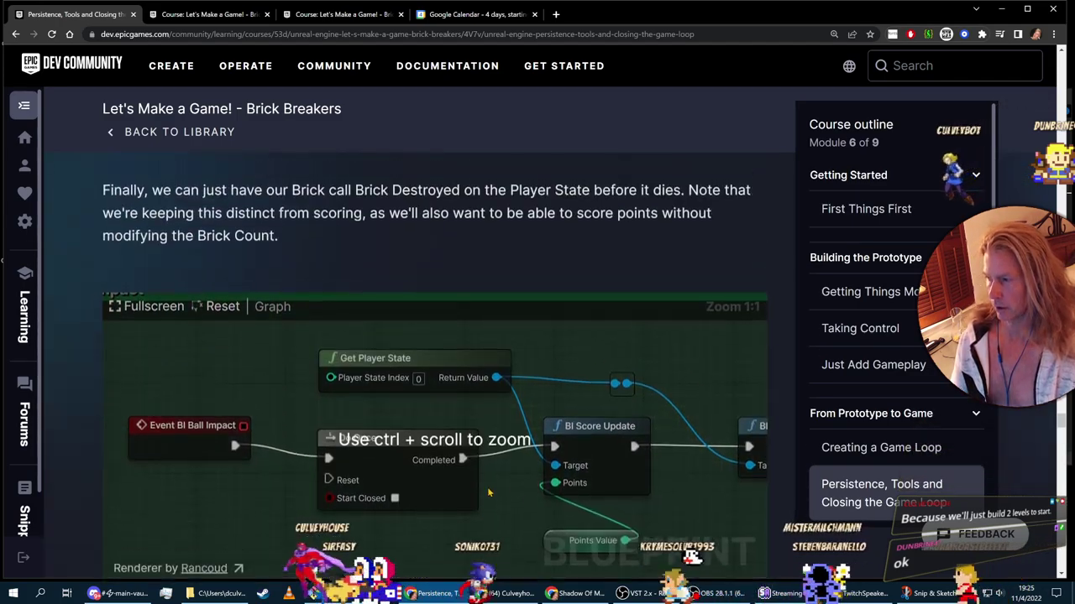
scroll(489, 493, "up", 2)
scroll(531, 357, "down", 6)
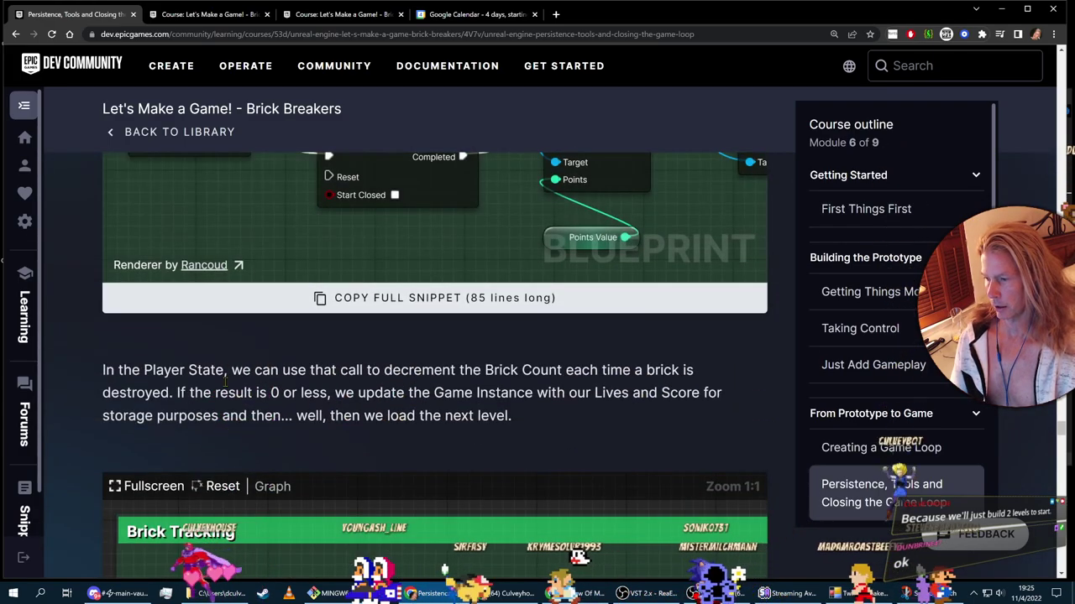
scroll(723, 475, "down", 4)
scroll(577, 418, "down", 5)
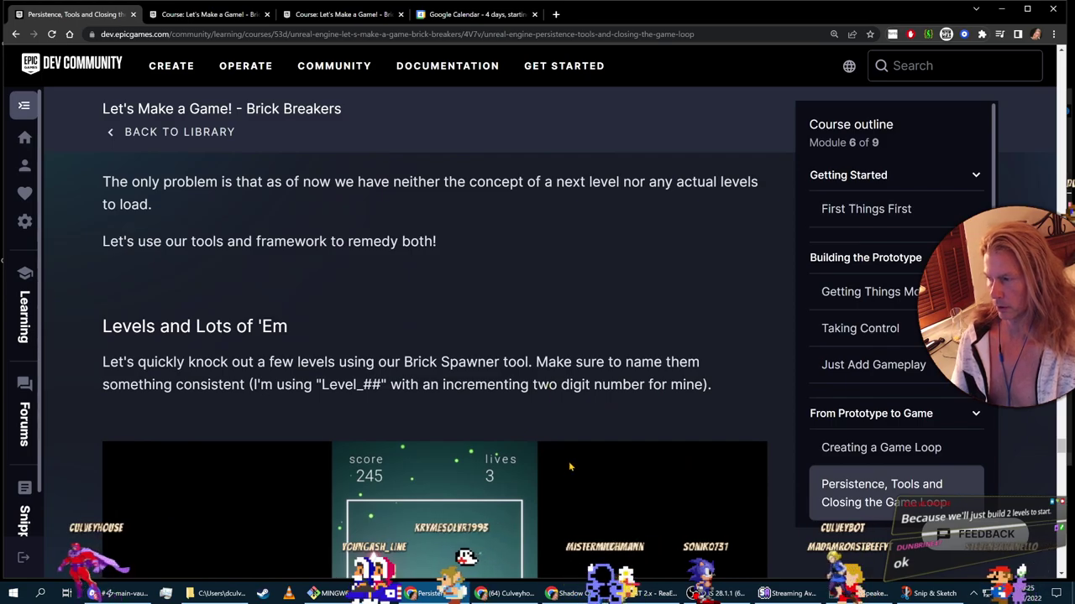
scroll(570, 464, "down", 3)
scroll(575, 454, "up", 10)
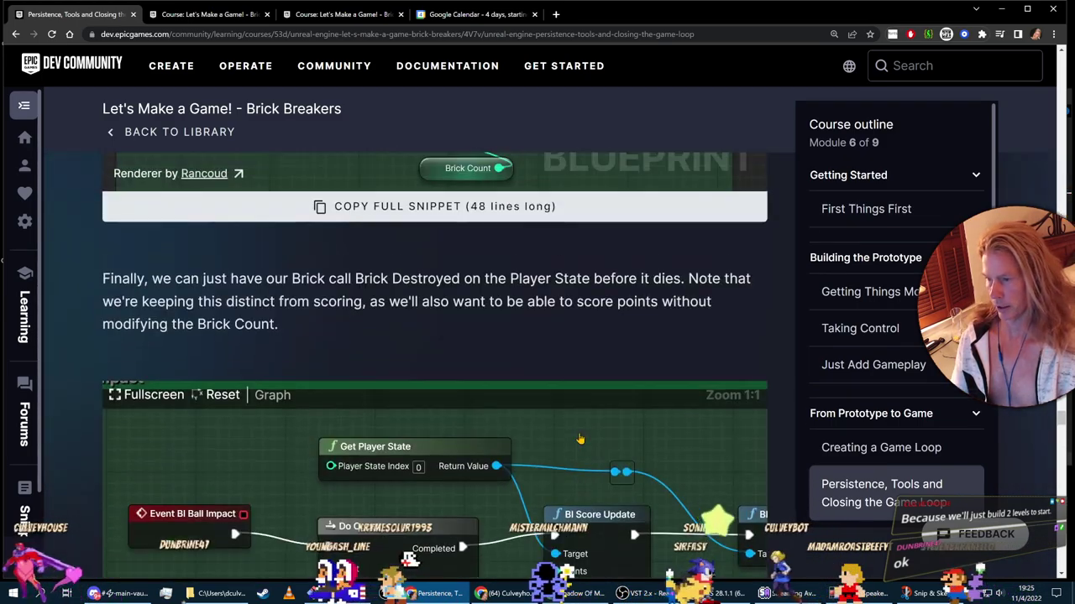
scroll(580, 439, "up", 6)
scroll(576, 436, "down", 3)
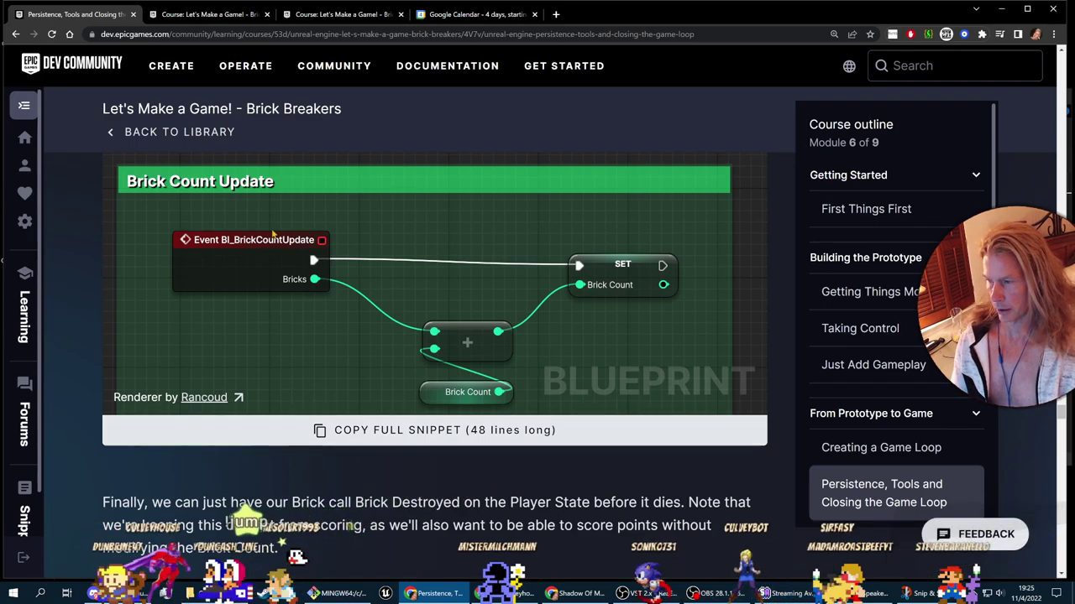
key("alt+Tab")
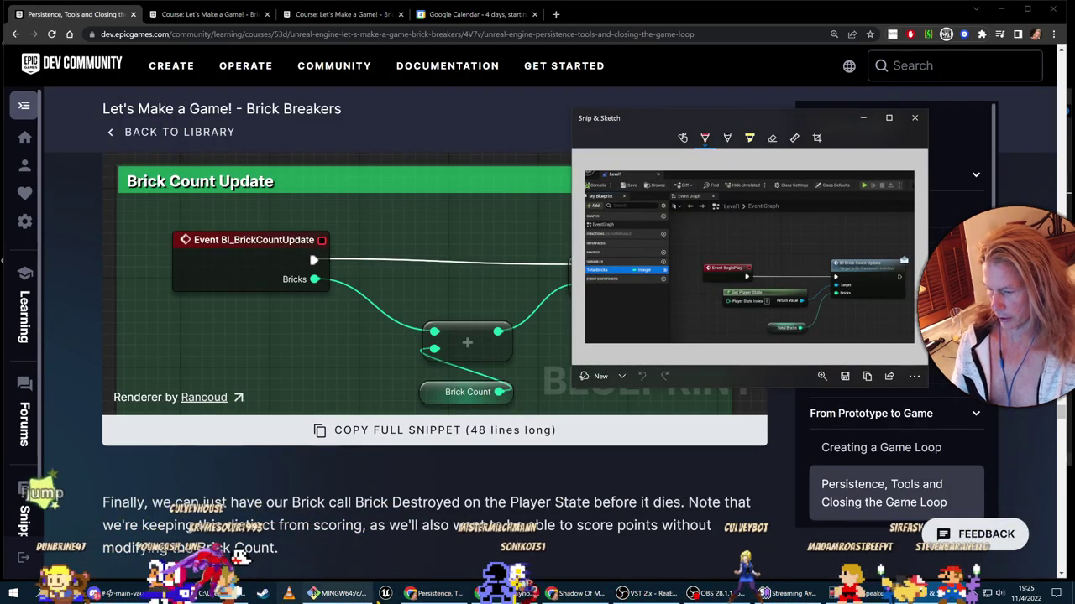
key("super")
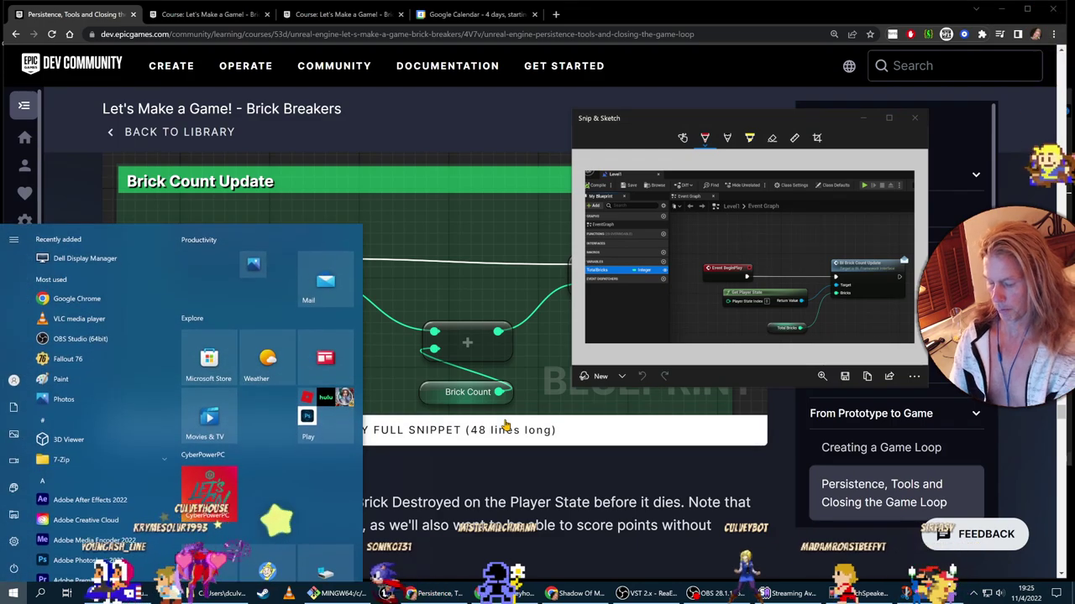
Step: Go to Unreal Projects > TinyGame3 in File Explorer and launch TinyGame3.uproject
key("alt+Tab")
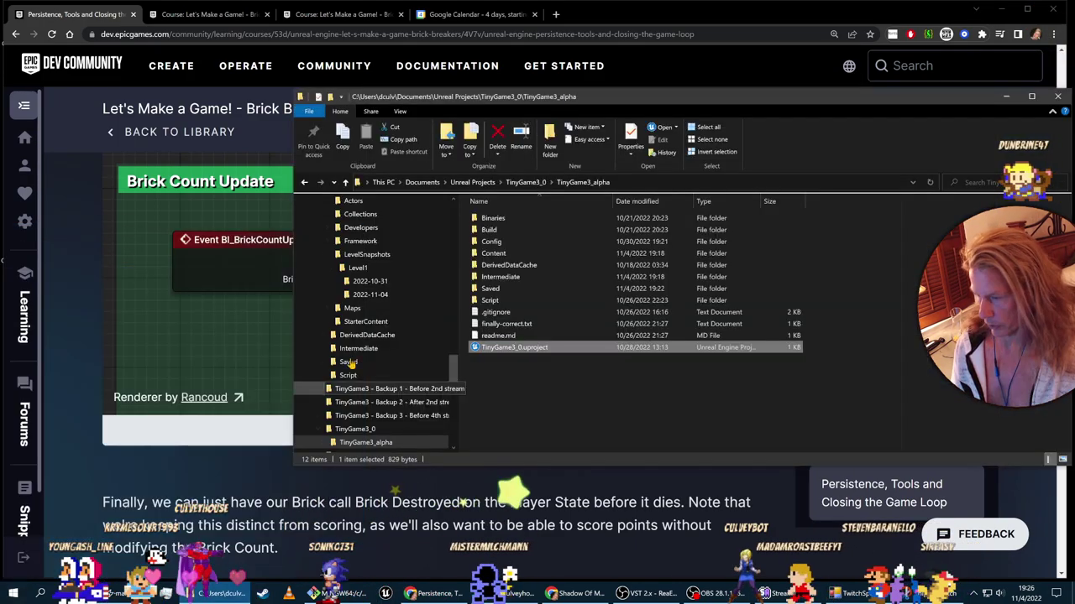
left_click(472, 182)
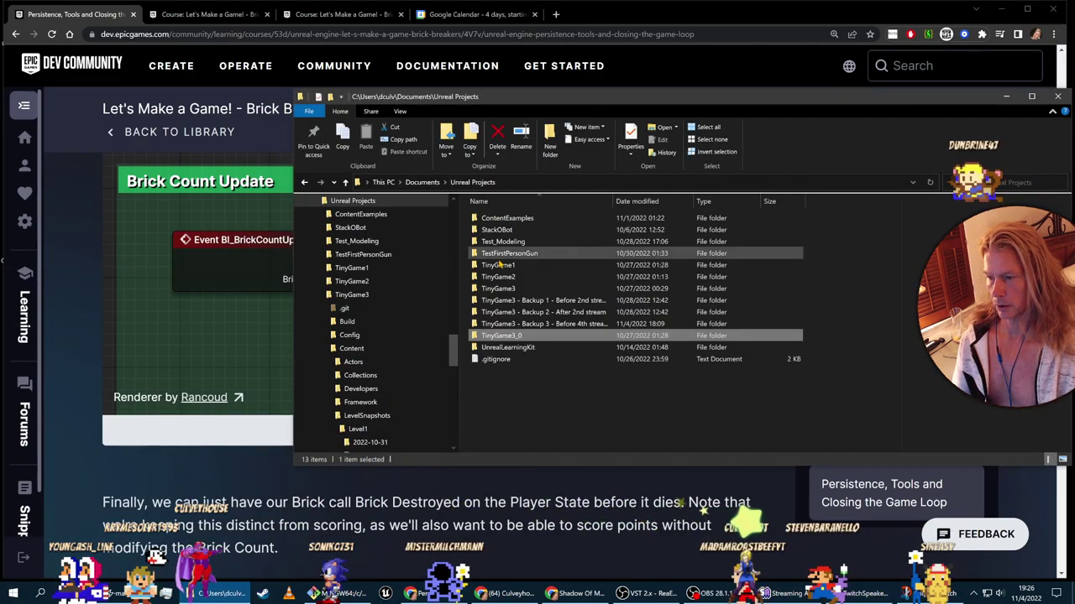
double_click(498, 290)
double_click(508, 336)
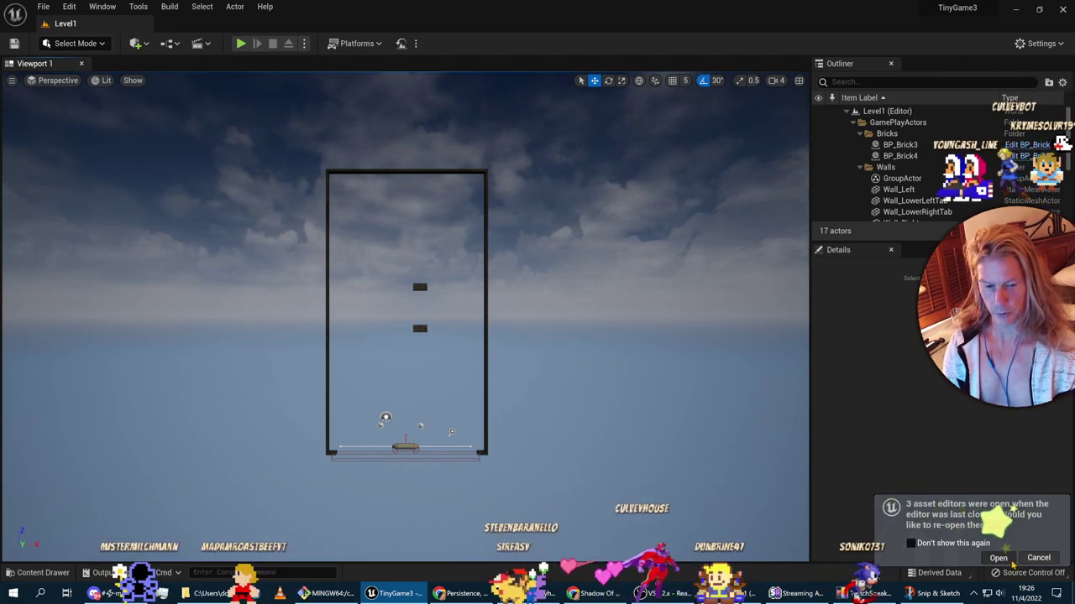
Step: Reopen the previous asset editors, open Level1's Level Blueprint, and select the TotalBricks variable
left_click(998, 557)
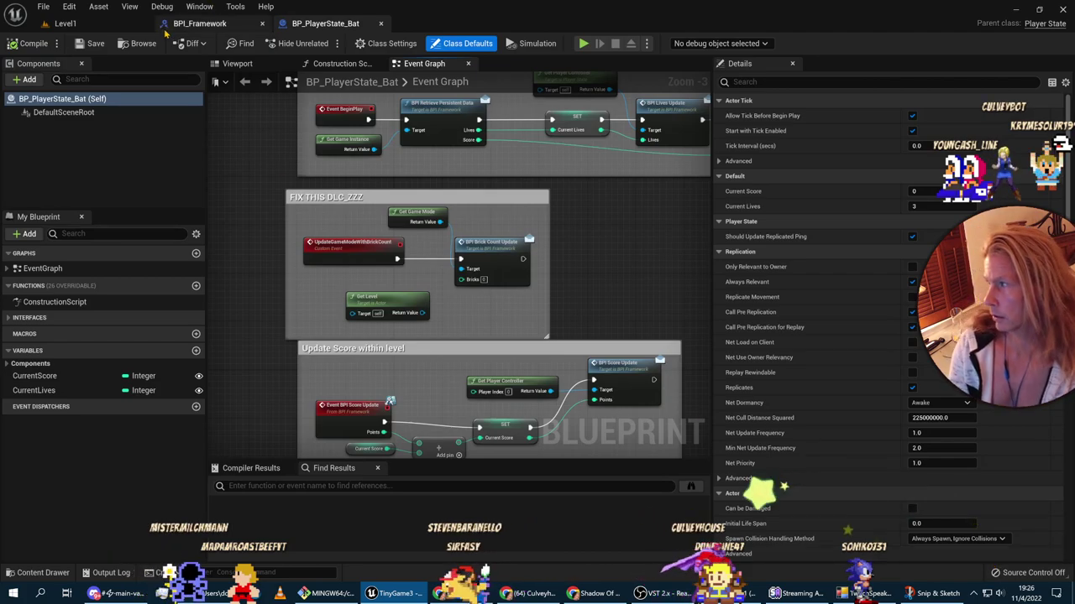
left_click(66, 23)
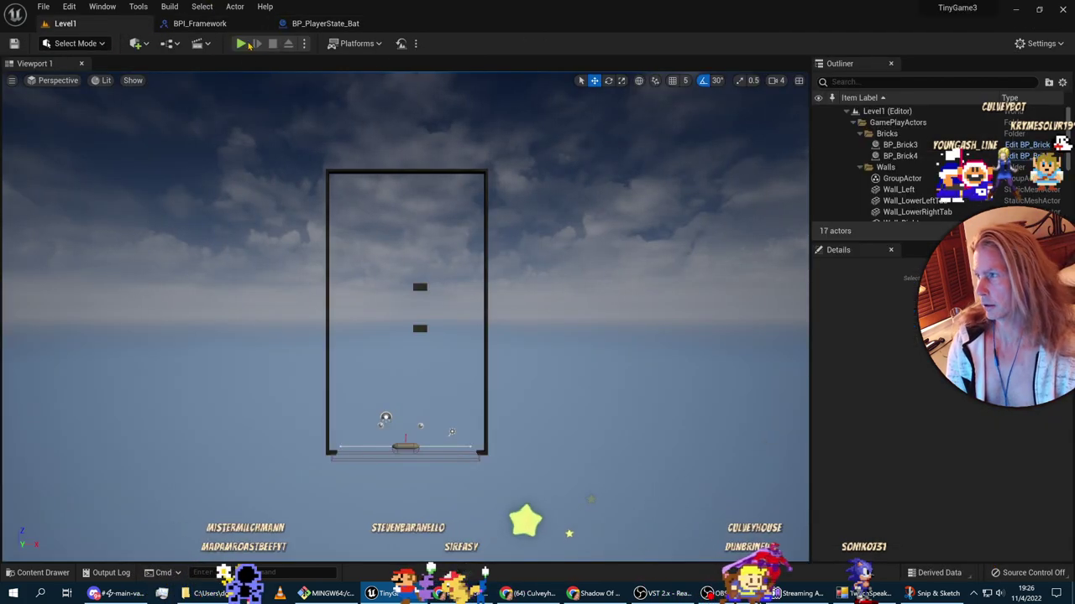
left_click(170, 43)
left_click(190, 123)
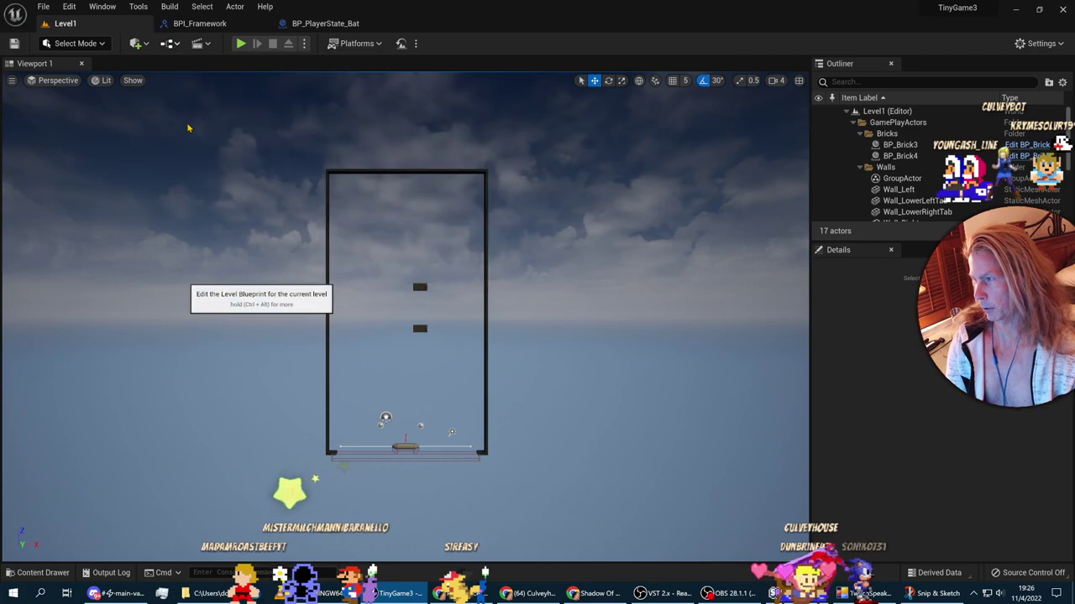
left_click(38, 183)
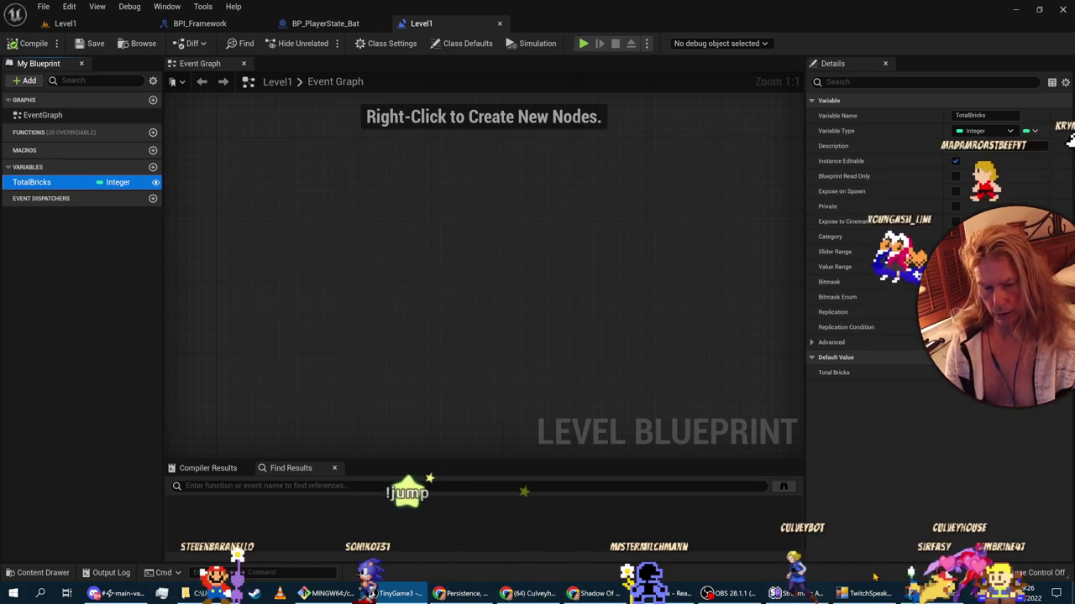
Step: View the reference screenshot, undo a stray red annotation stroke, and return to the graph
left_click(932, 593)
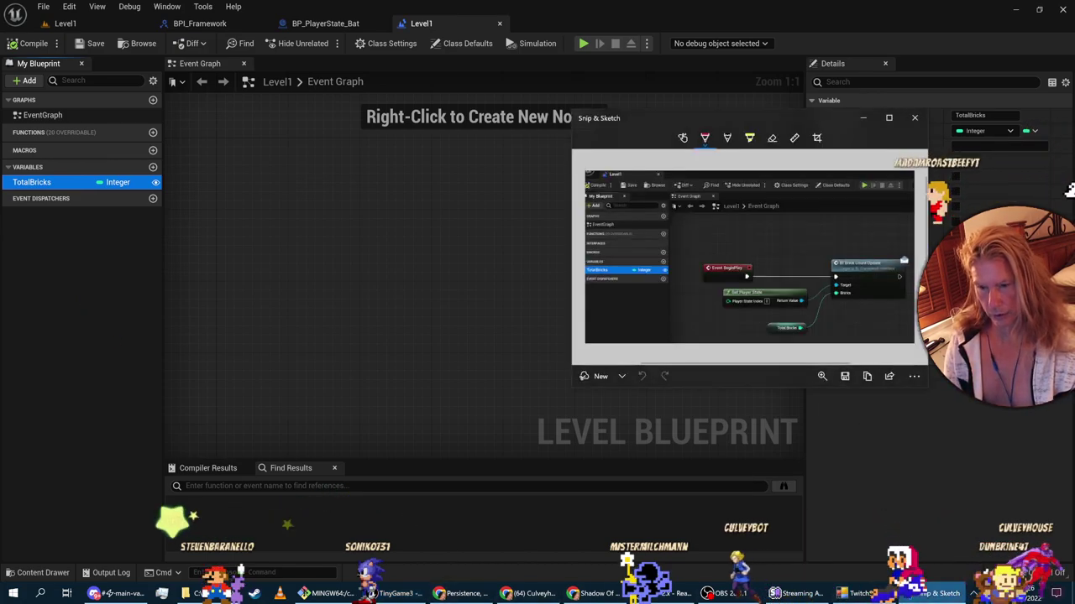
left_click_drag(722, 311, 650, 295)
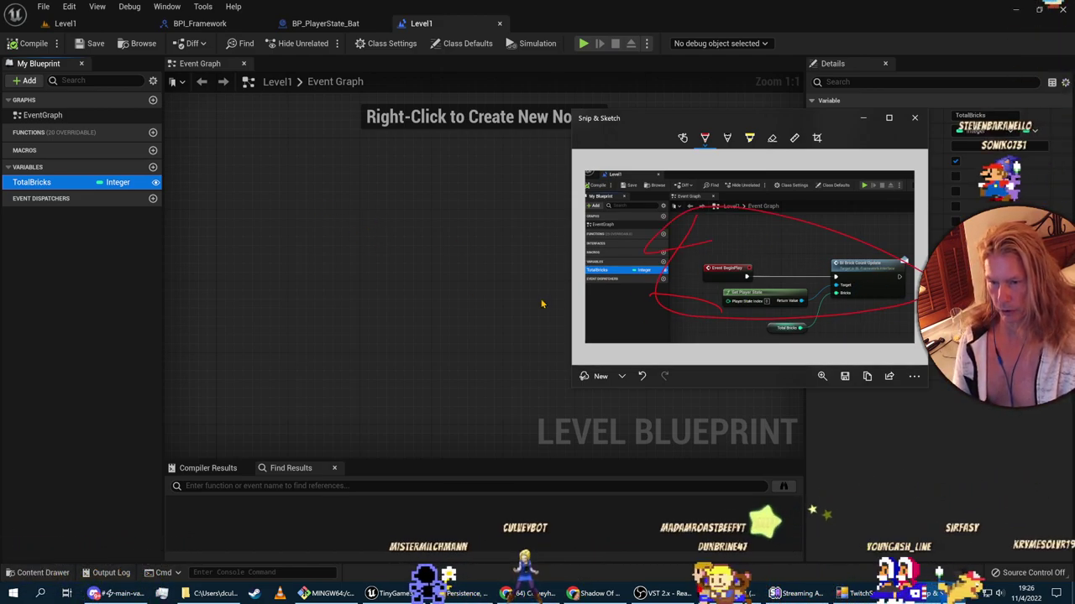
key("ctrl+z")
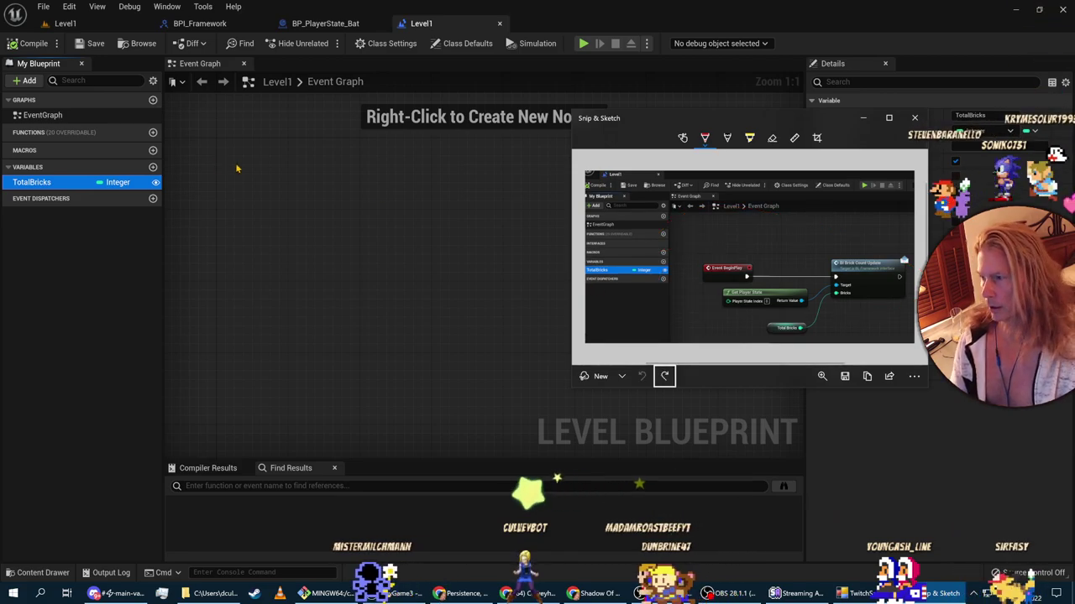
left_click(377, 218)
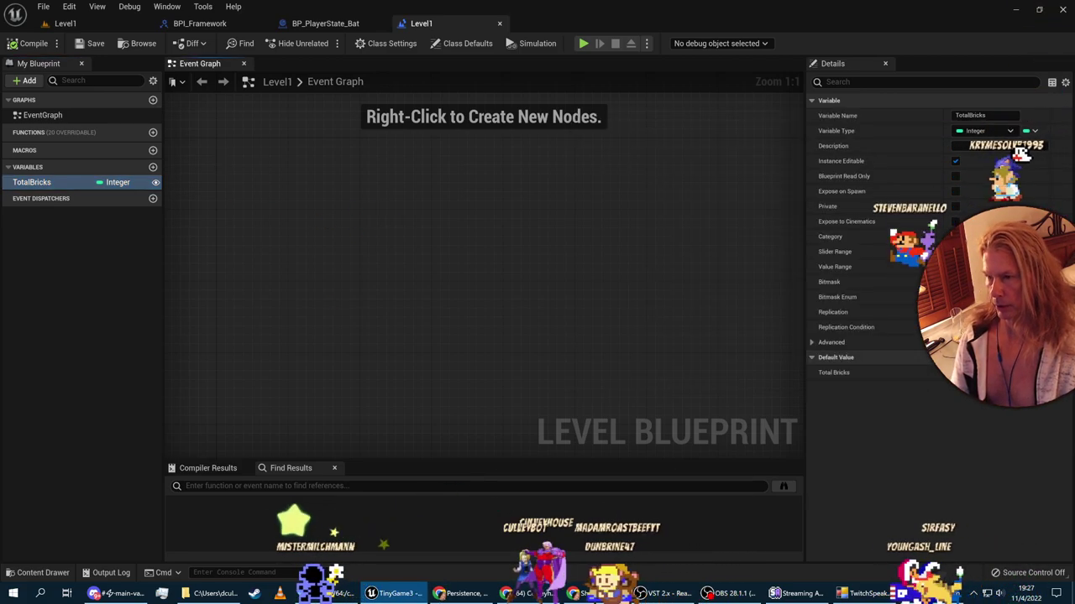
Step: Add an Event BeginPlay node to the Level1 event graph and check it against the screenshot
right_click(298, 227)
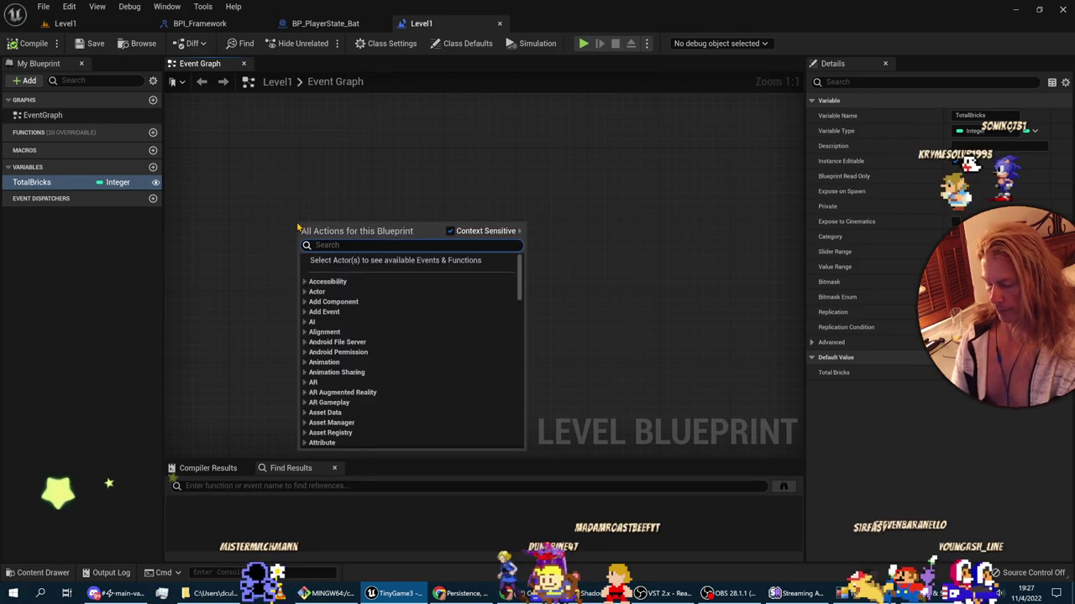
type("begin pa")
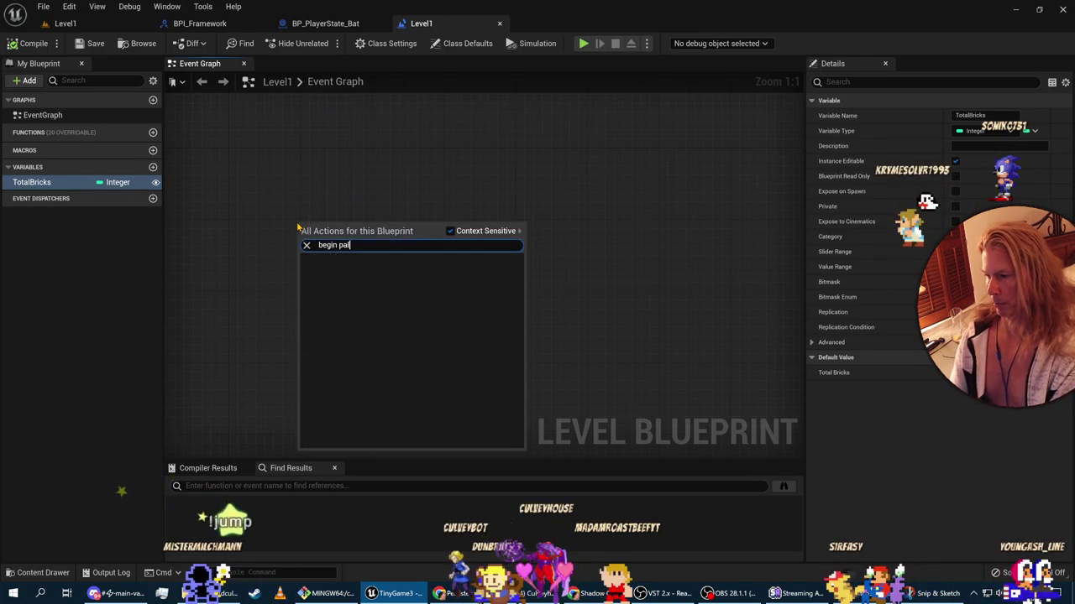
key("BackSpace")
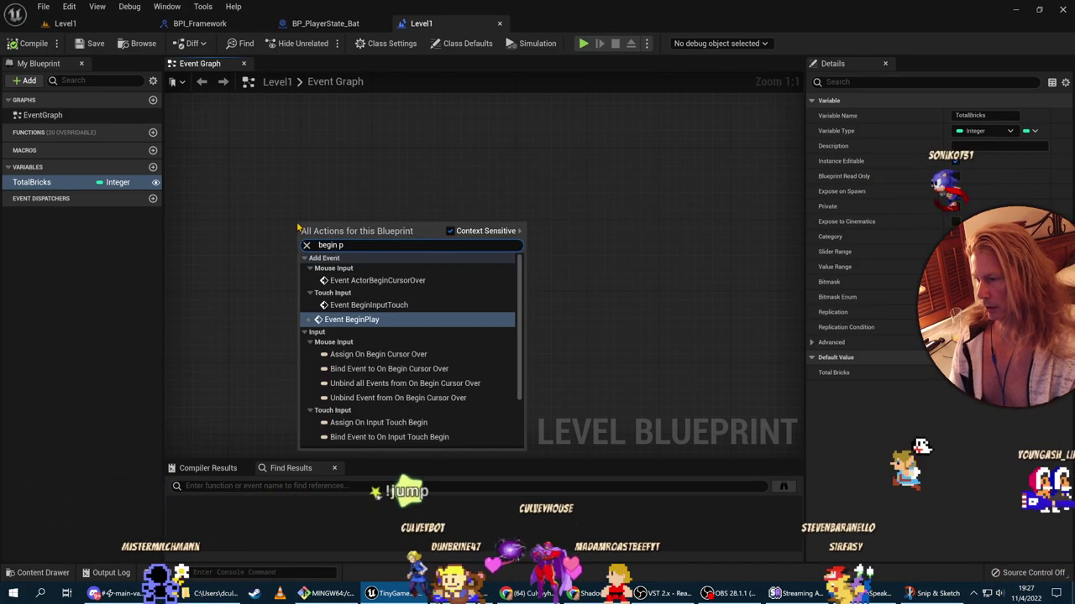
left_click(363, 323)
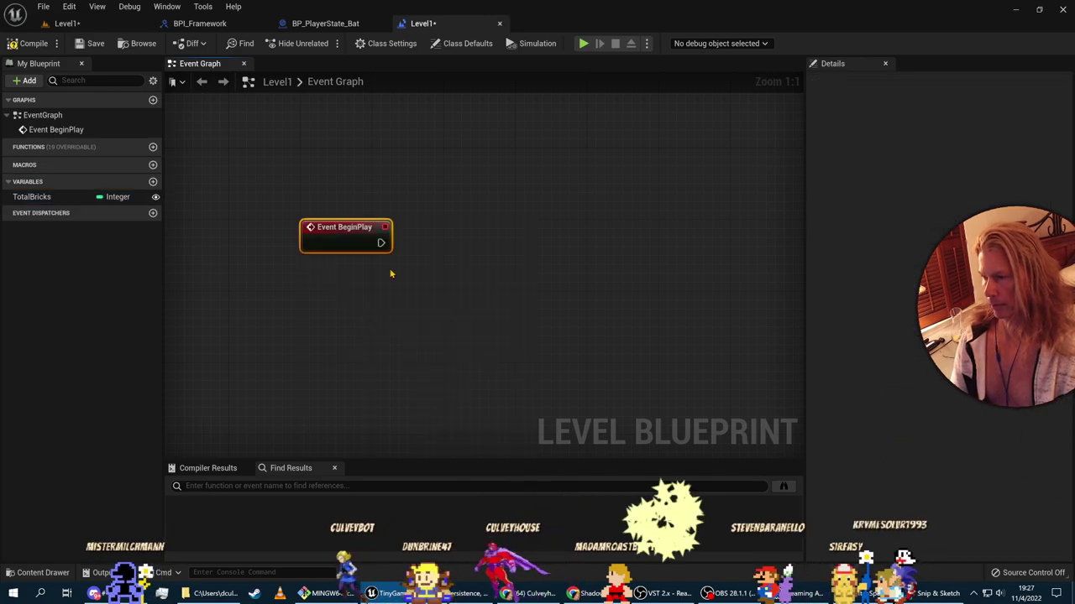
key("alt+Tab")
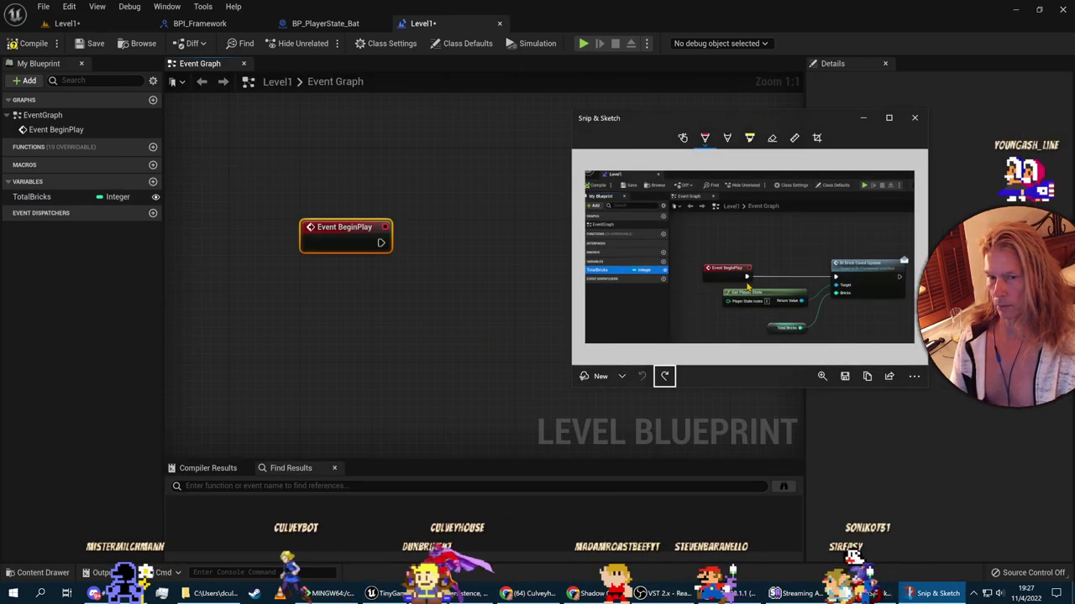
left_click(437, 257)
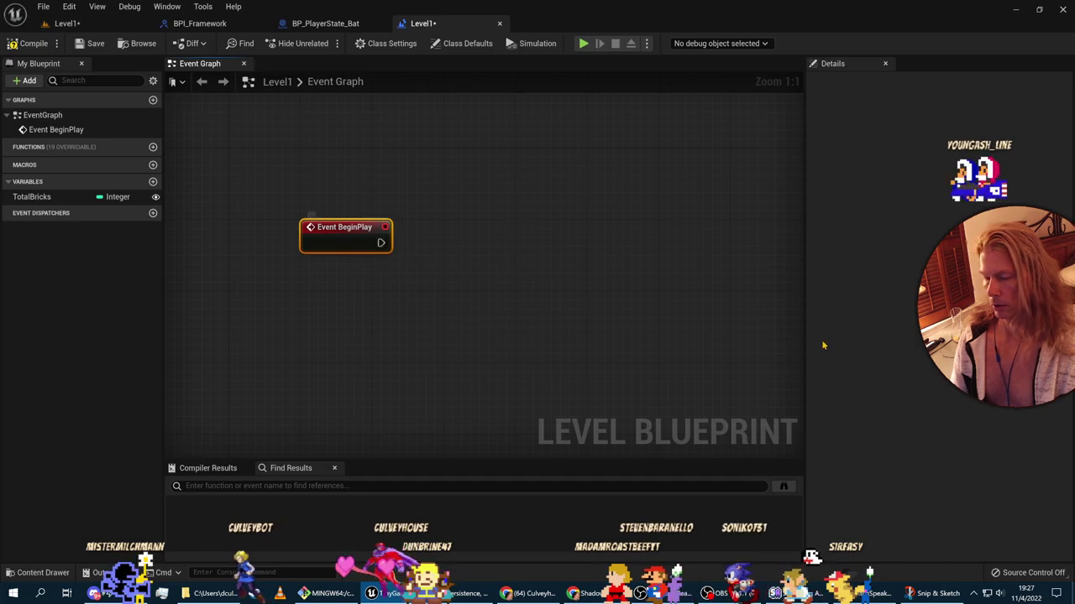
Step: Add BPI Framework to the Implemented Interfaces in Class Settings and expand its function list
left_click(386, 42)
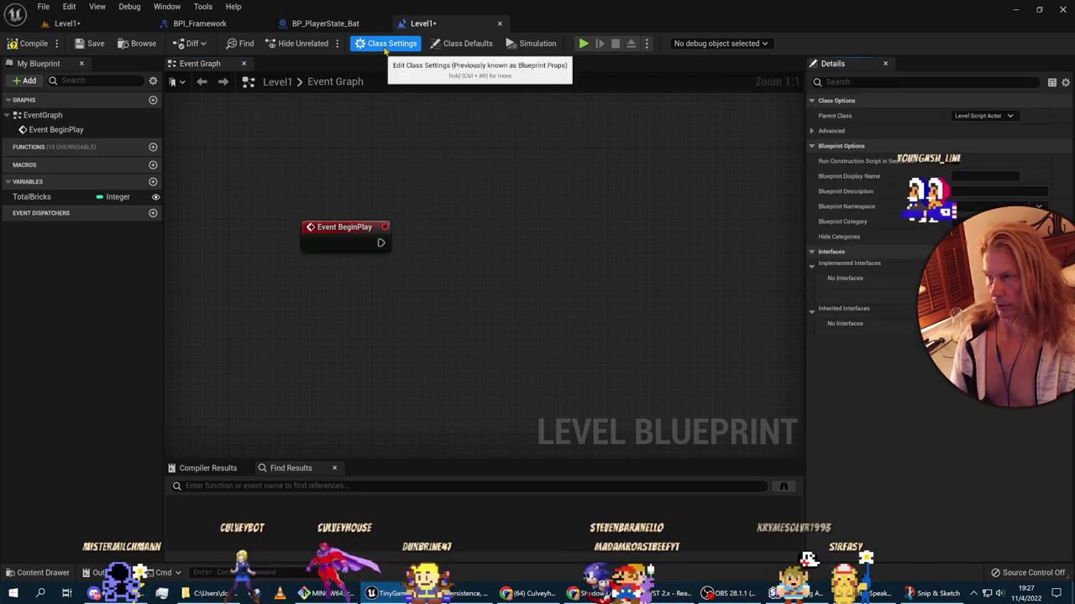
left_click(902, 292)
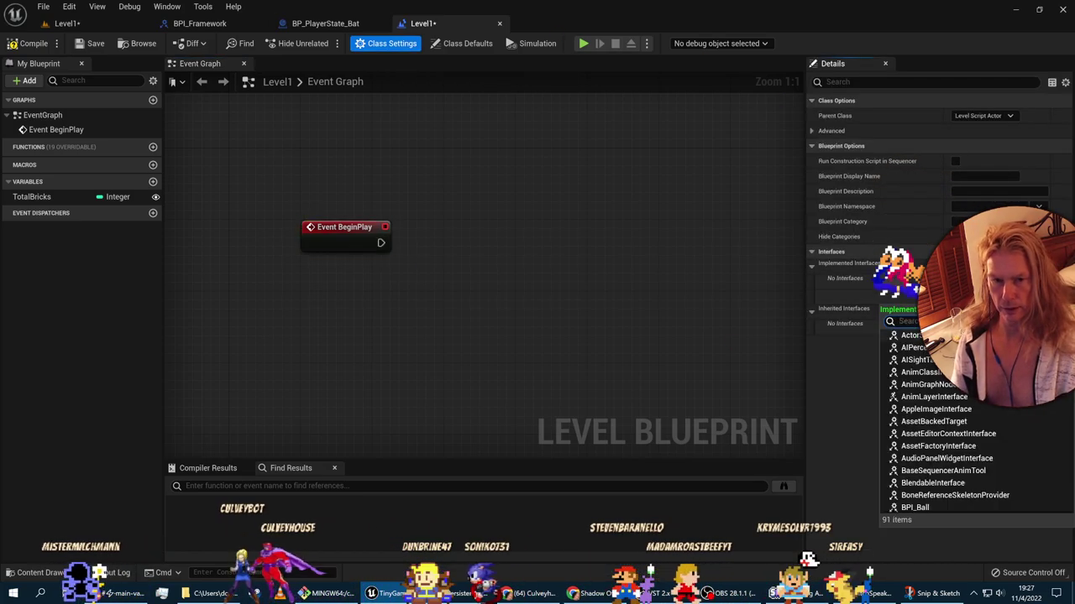
type("bpi")
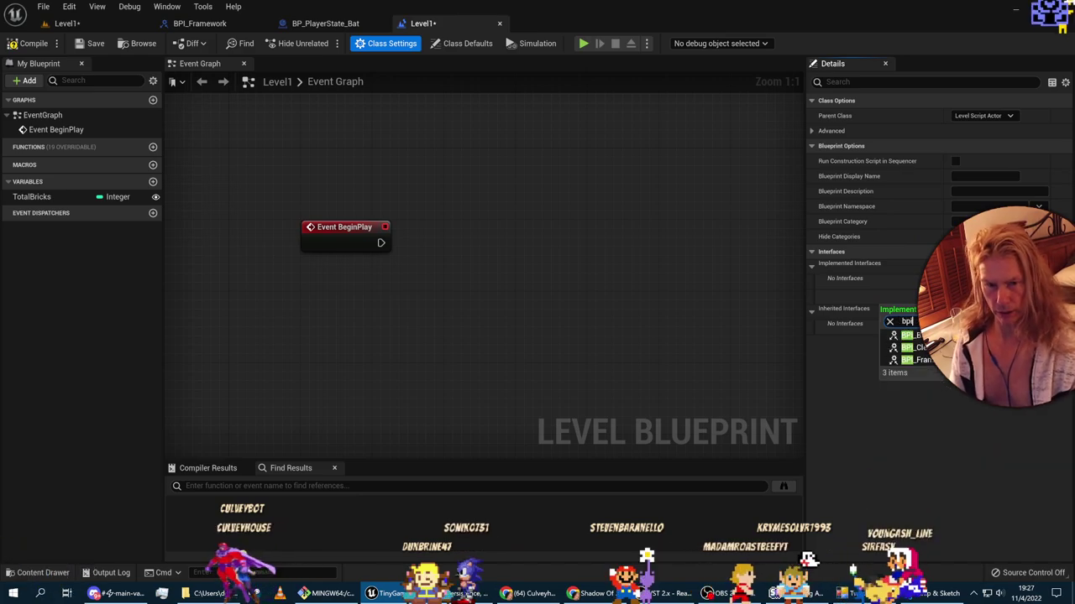
left_click(922, 361)
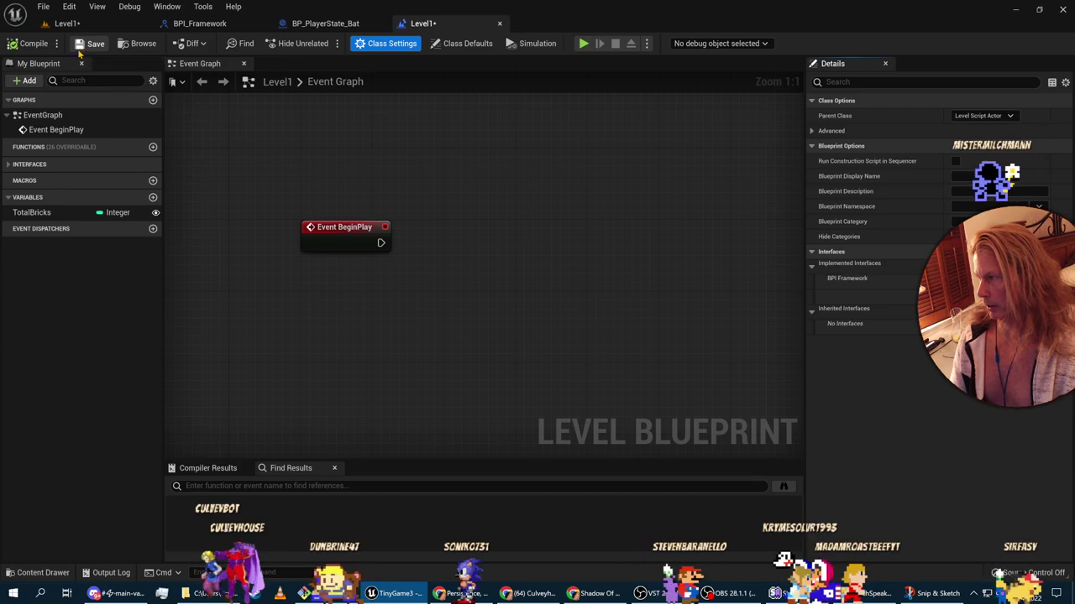
left_click(10, 164)
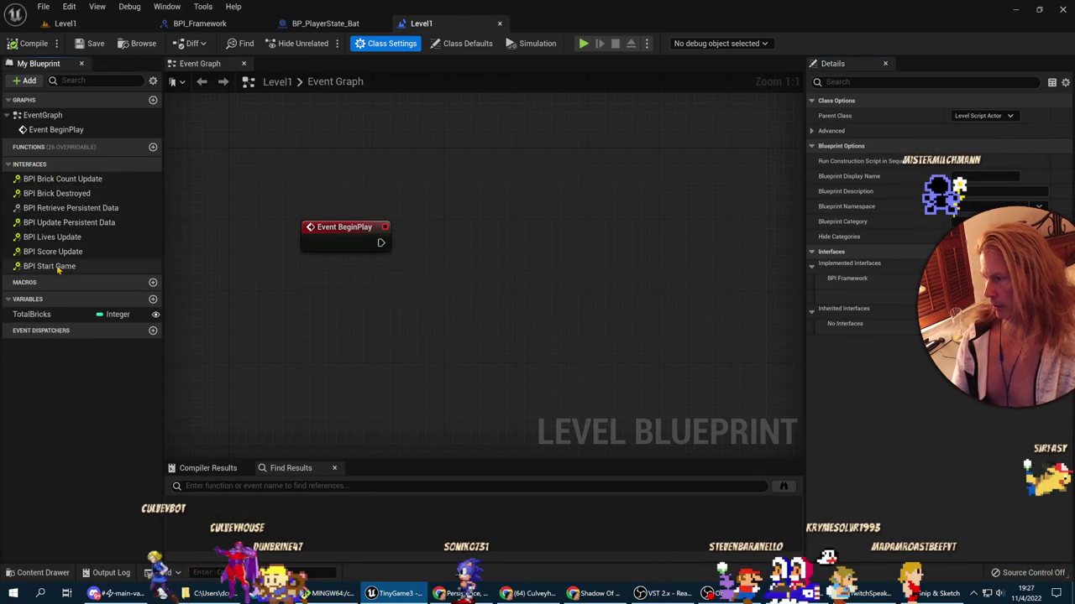
Step: Try placing BPI Brick Count Update in the graph, deleting an unwanted event version
key("alt+Tab")
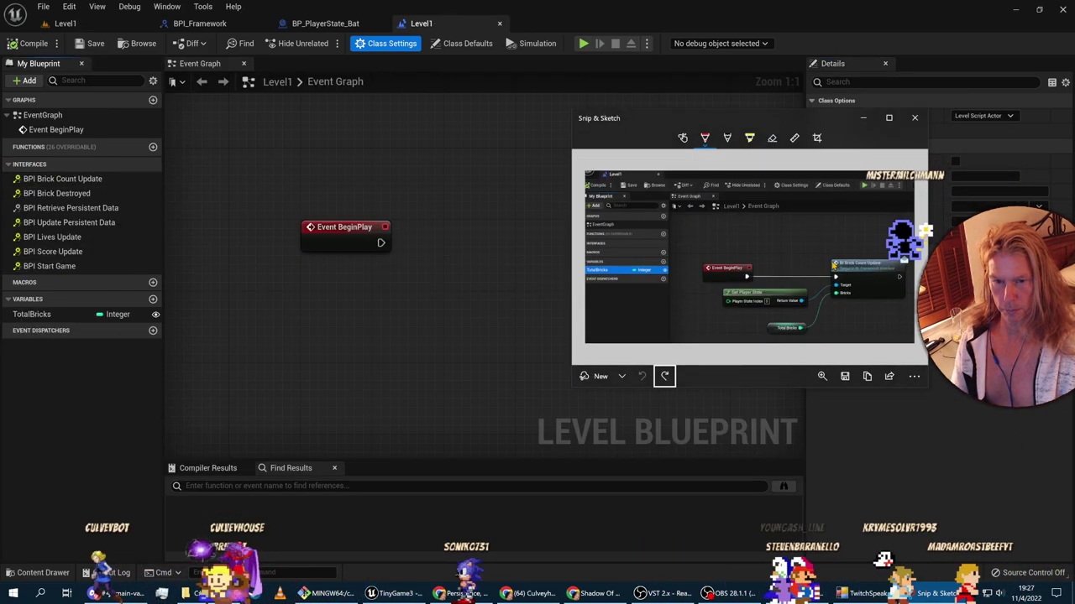
key("alt+Tab")
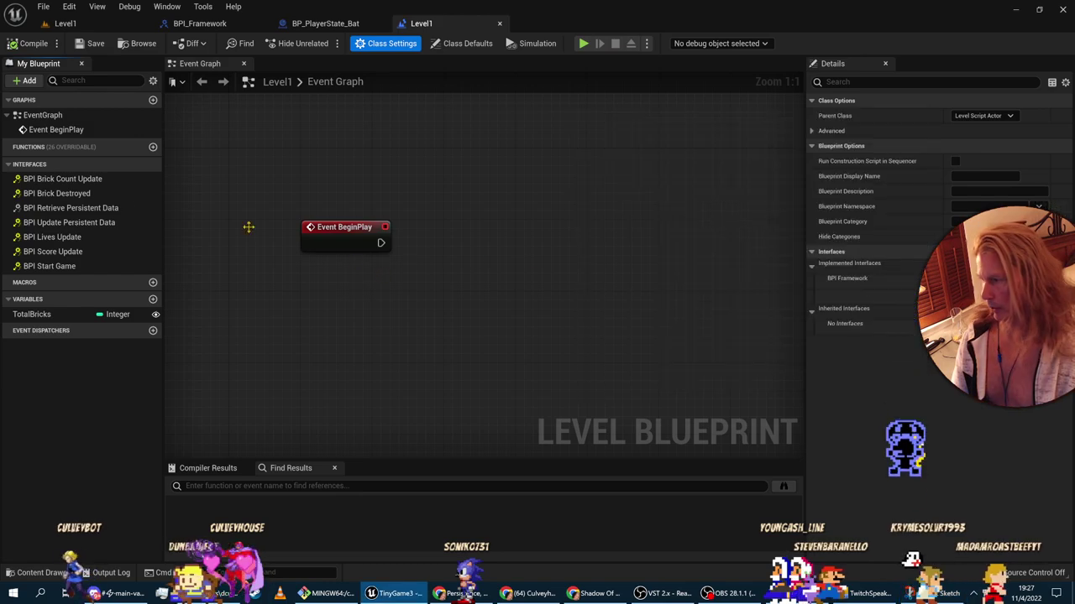
right_click(46, 180)
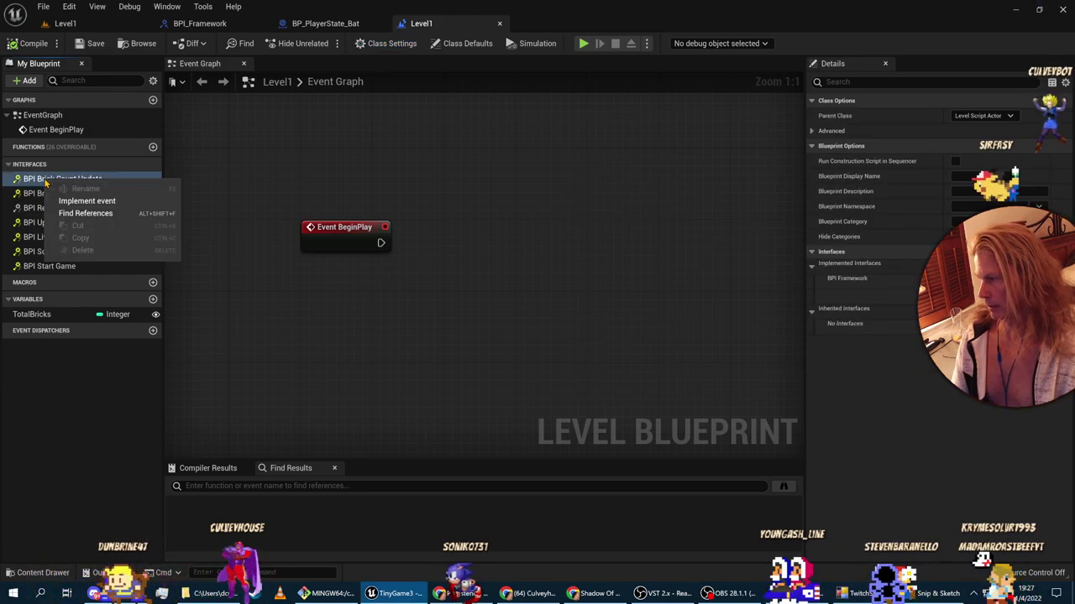
left_click(83, 201)
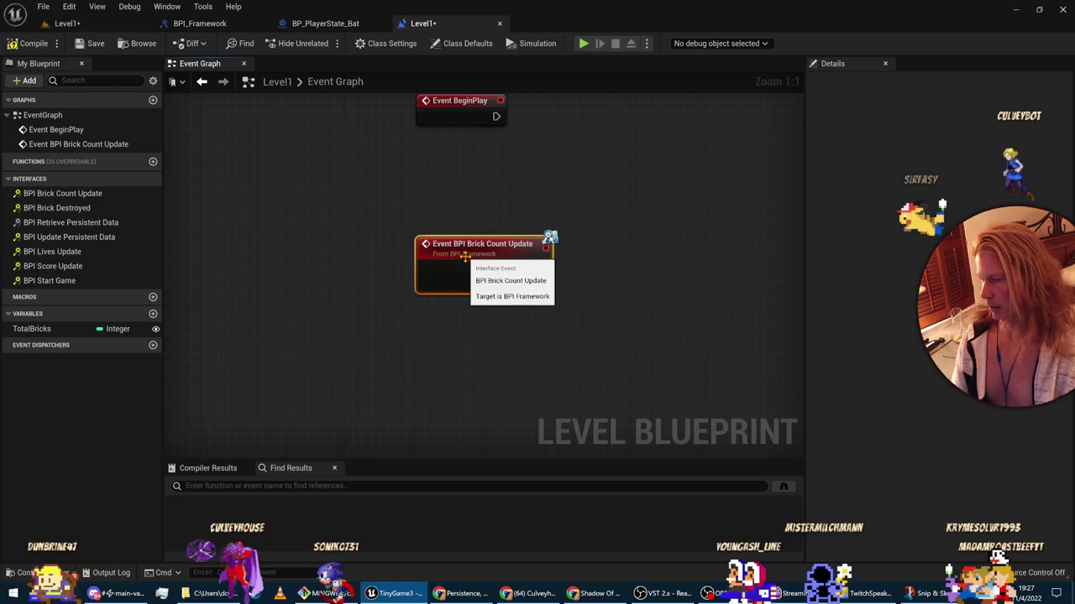
key("Delete")
right_click_drag(491, 133, 388, 252)
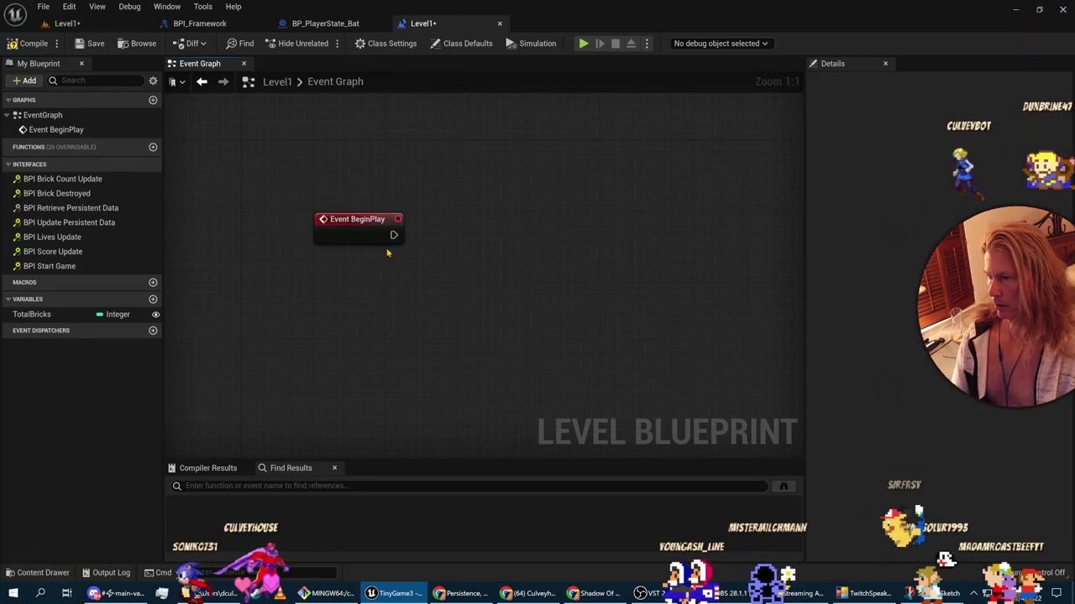
right_click(84, 179)
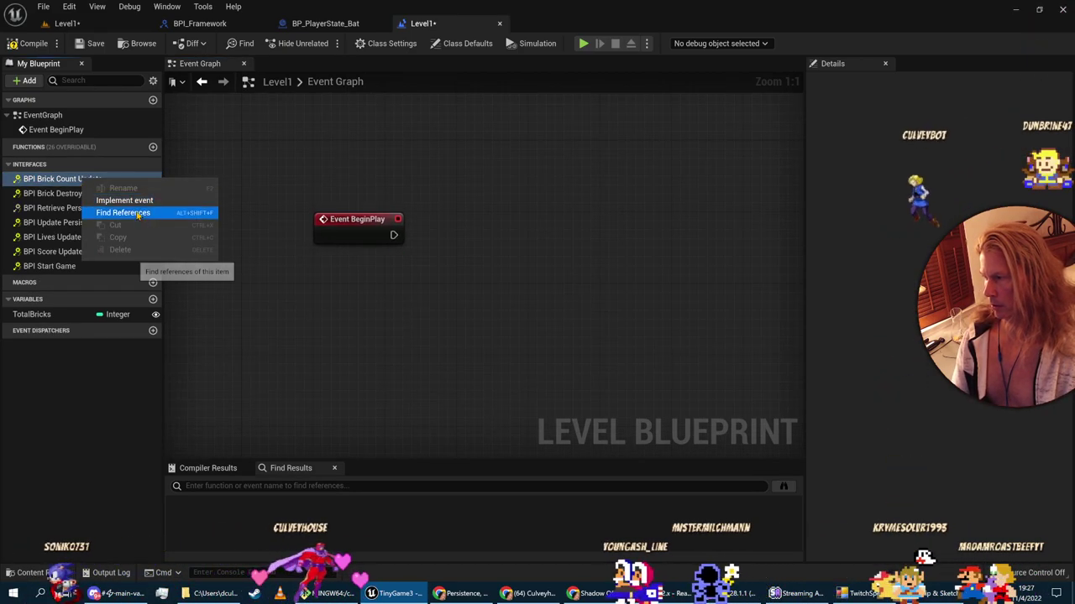
left_click_drag(37, 178, 431, 235)
Step: Add a BPI Brick Count Update (Message) node from all classes to Level1's graph
right_click(433, 235)
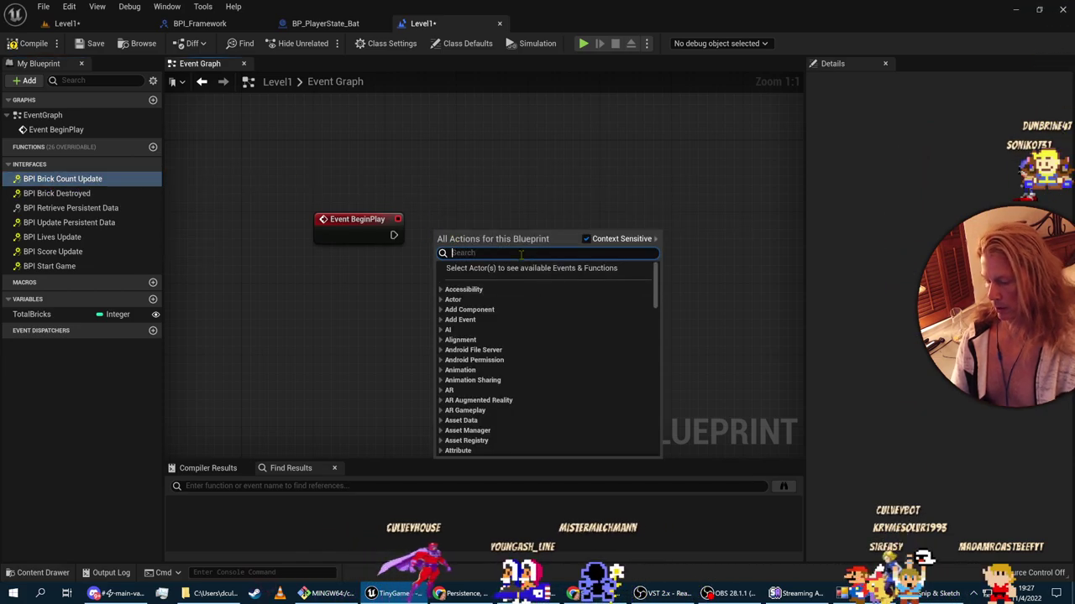
type("brick countr")
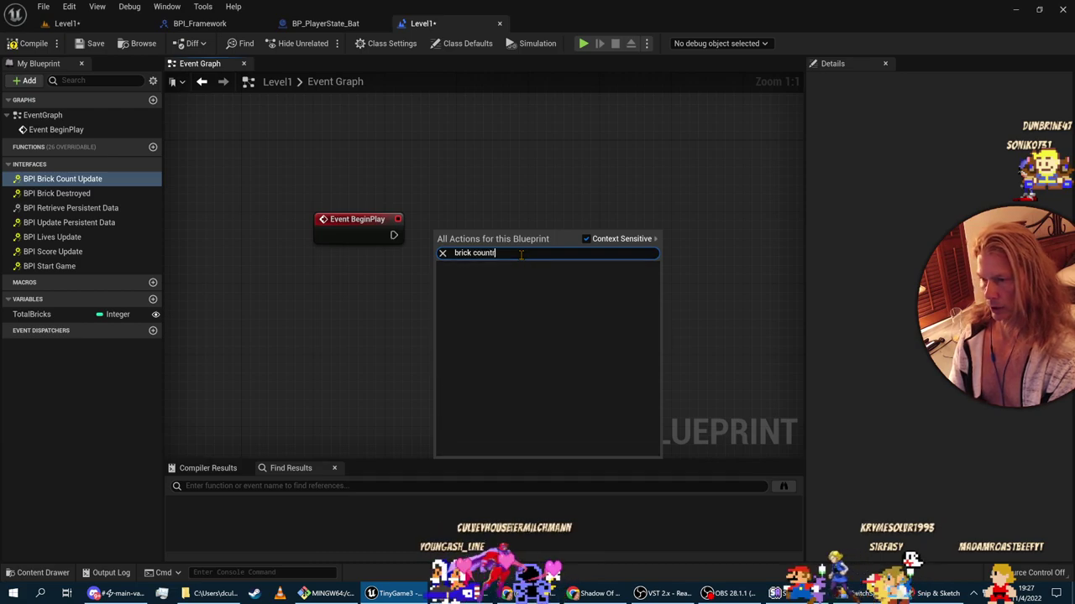
key("BackSpace")
type("upate")
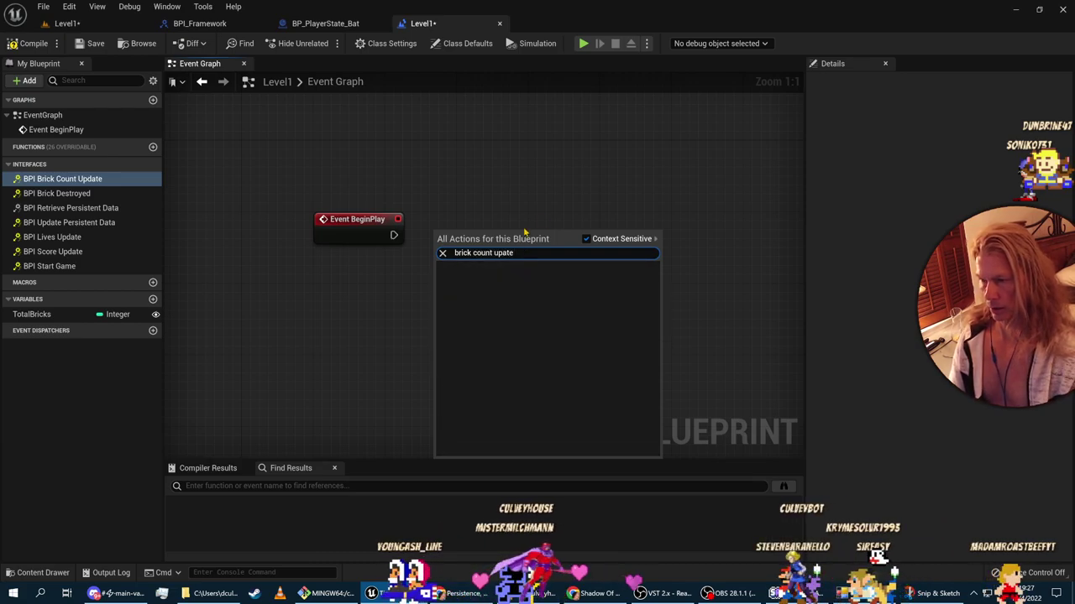
key("BackSpace")
key("BackSpace")
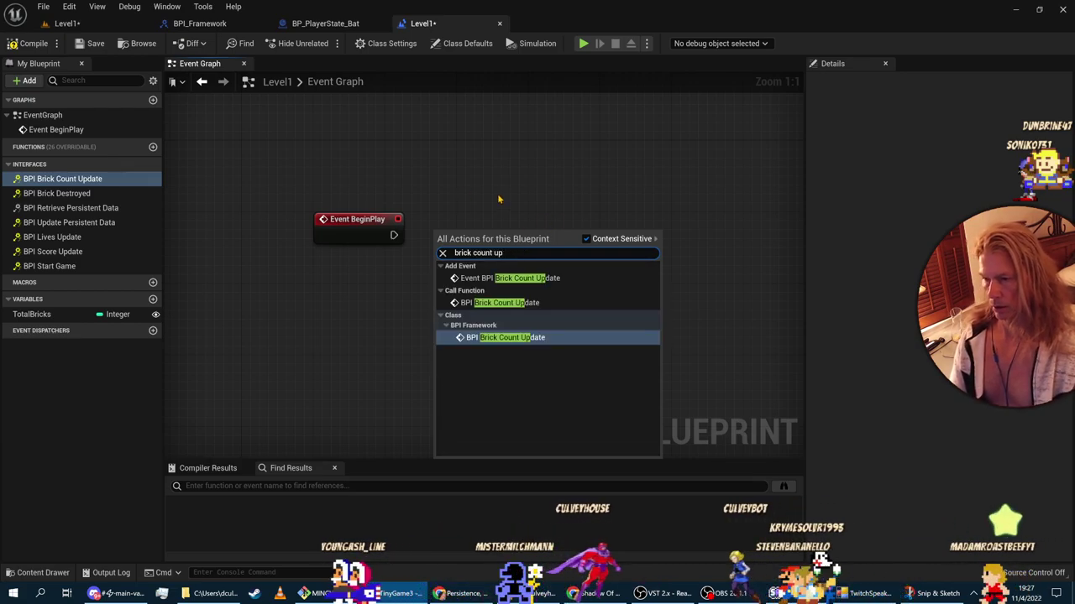
left_click(586, 240)
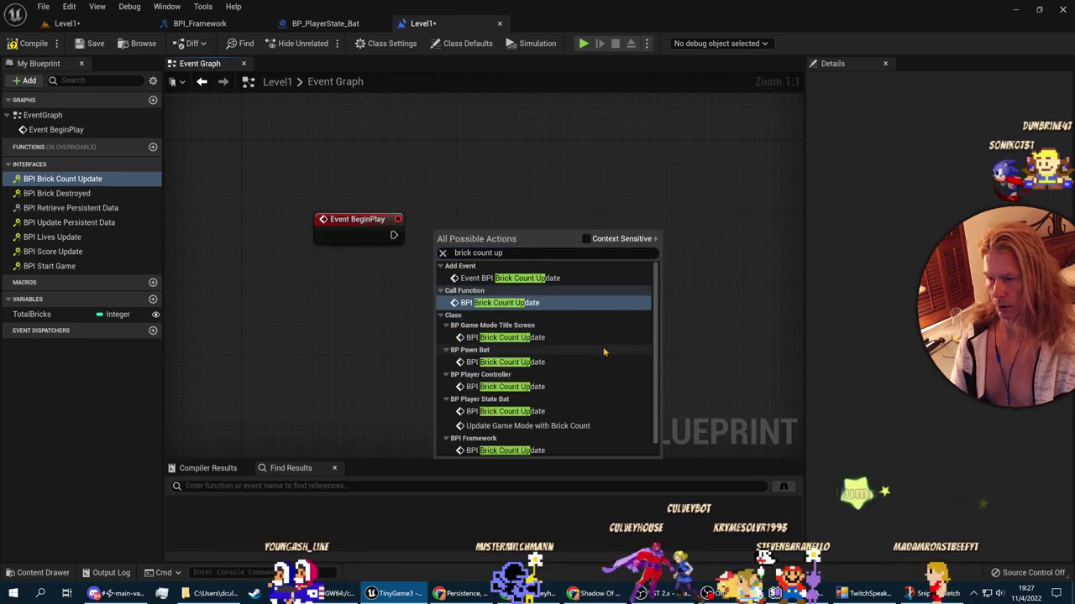
left_click(522, 450)
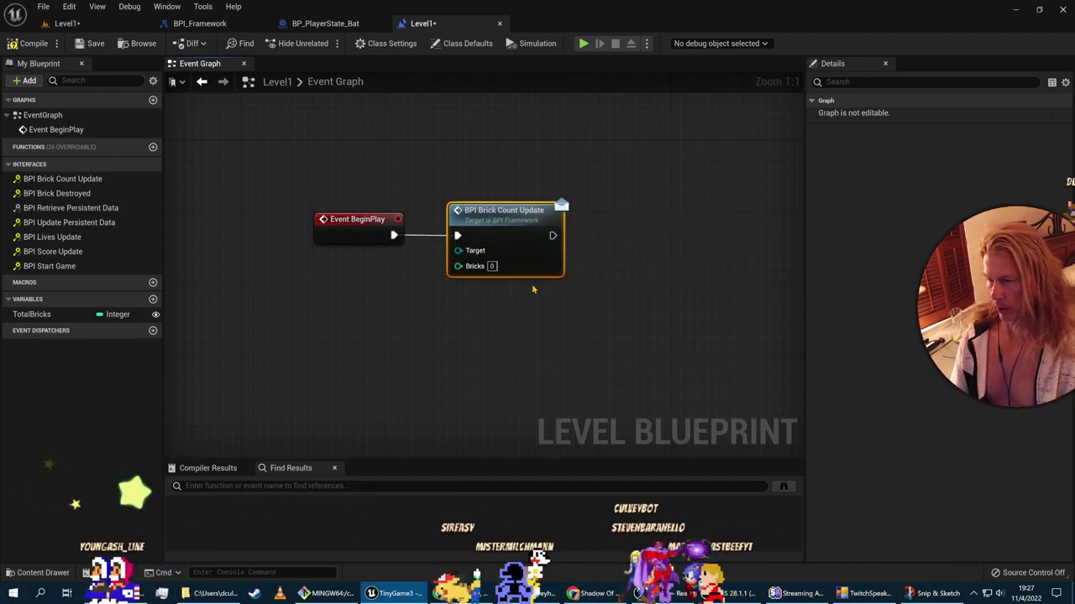
key("alt+Tab")
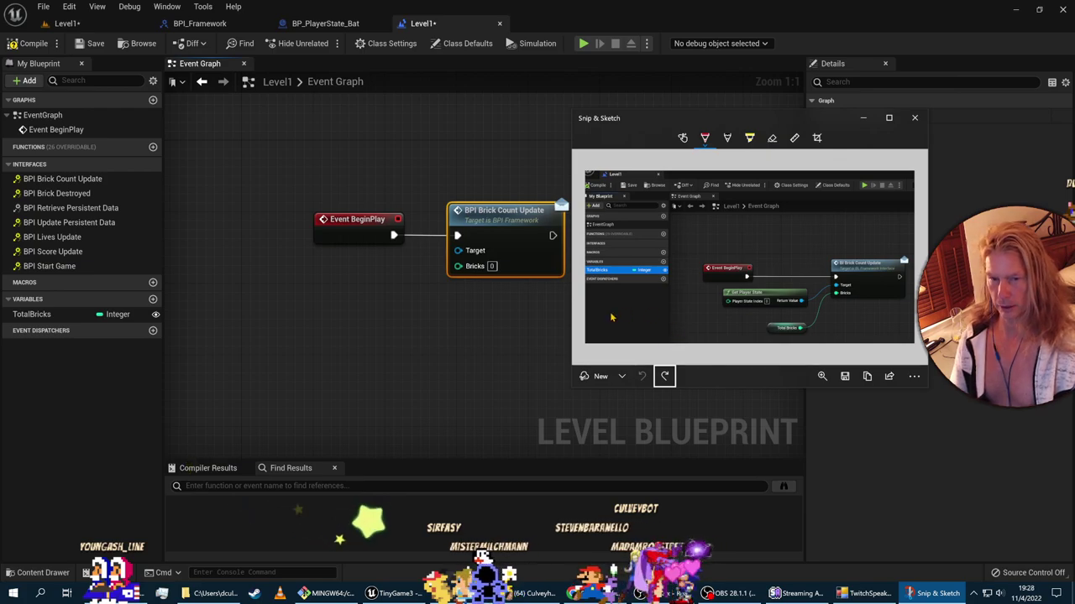
key("alt+Tab")
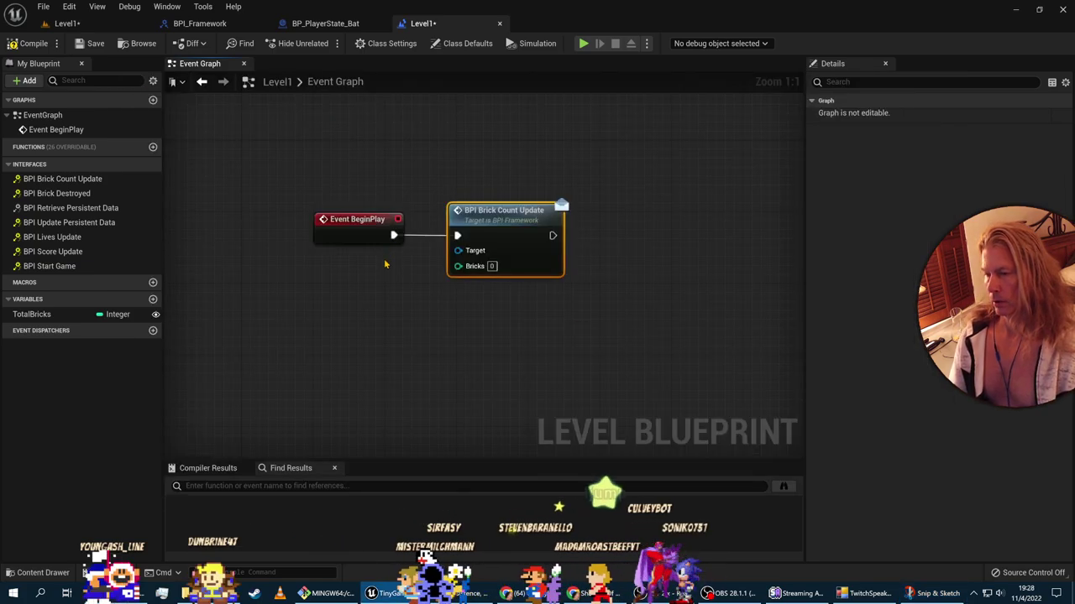
key("alt+Tab")
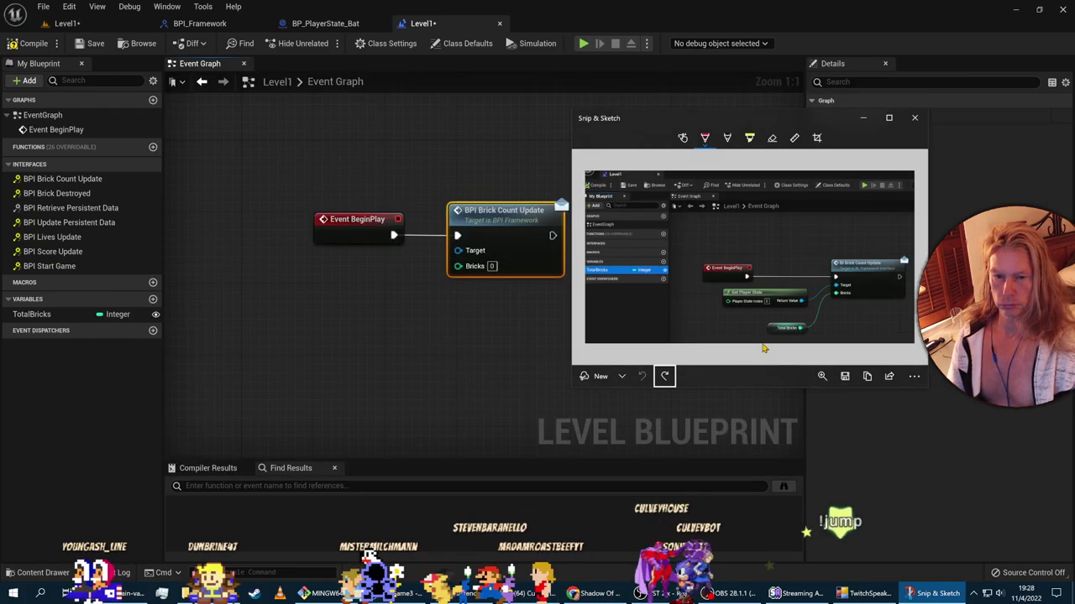
key("alt+Tab")
Step: Add a Get Player State node and wire its Return Value to the message's Target
right_click(378, 286)
type("g")
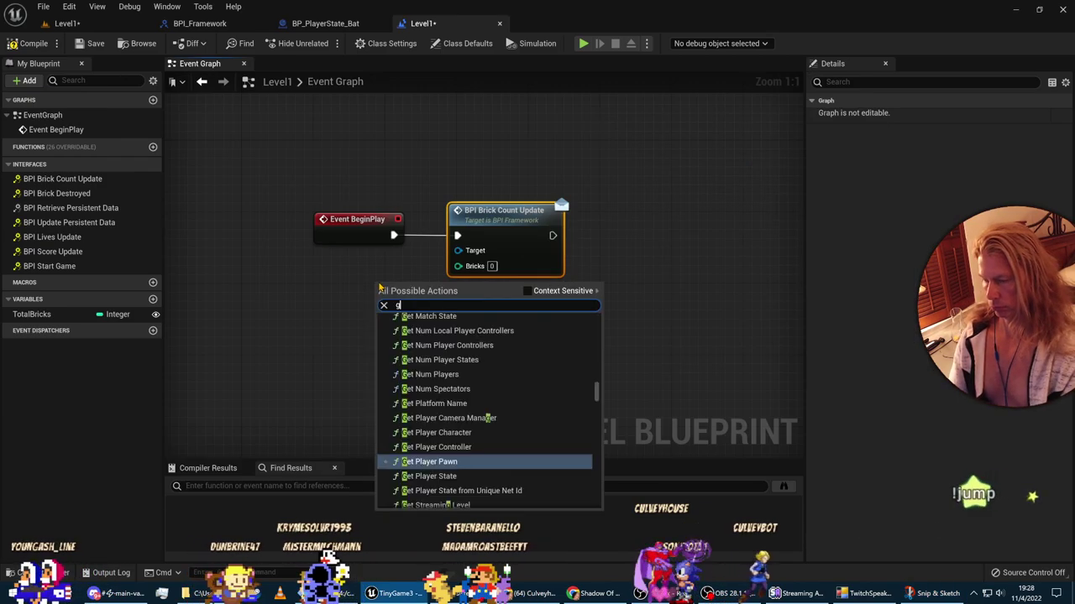
type("et player state")
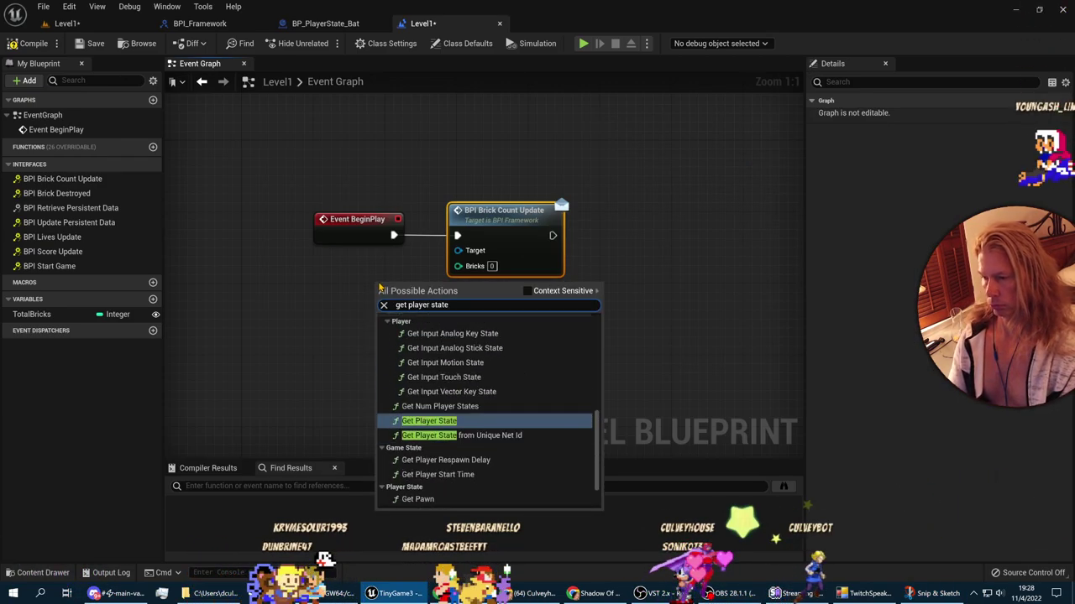
scroll(496, 403, "up", 5)
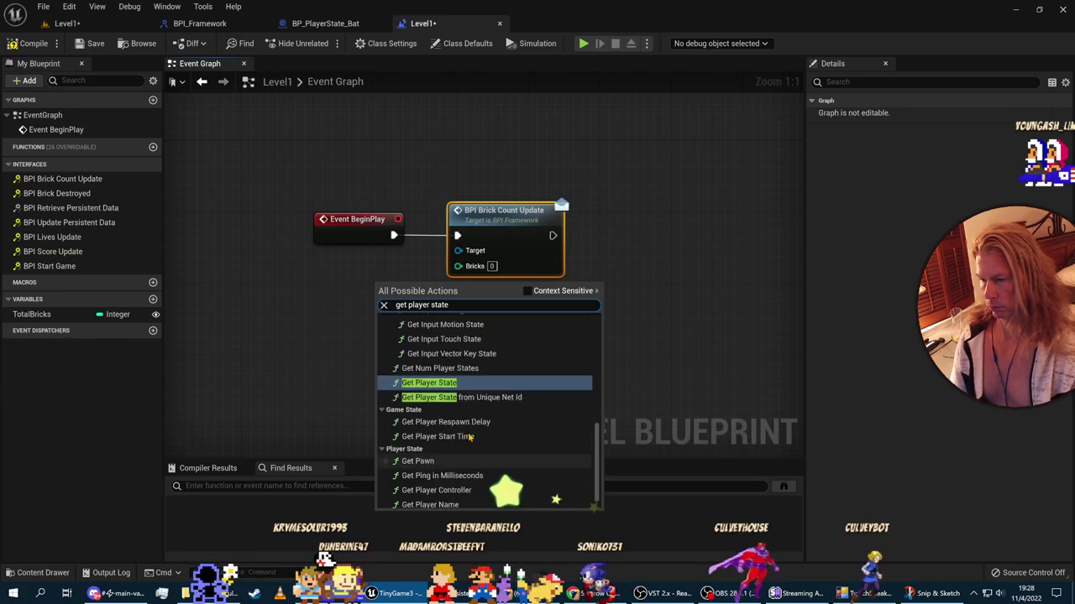
left_click(528, 291)
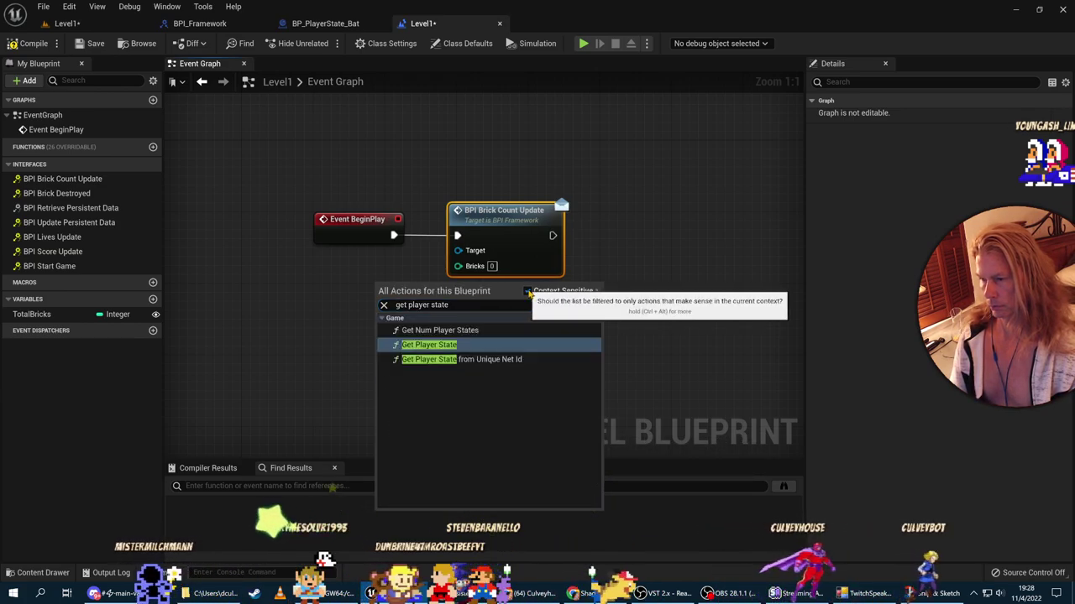
left_click(454, 345)
left_click_drag(465, 295, 470, 254)
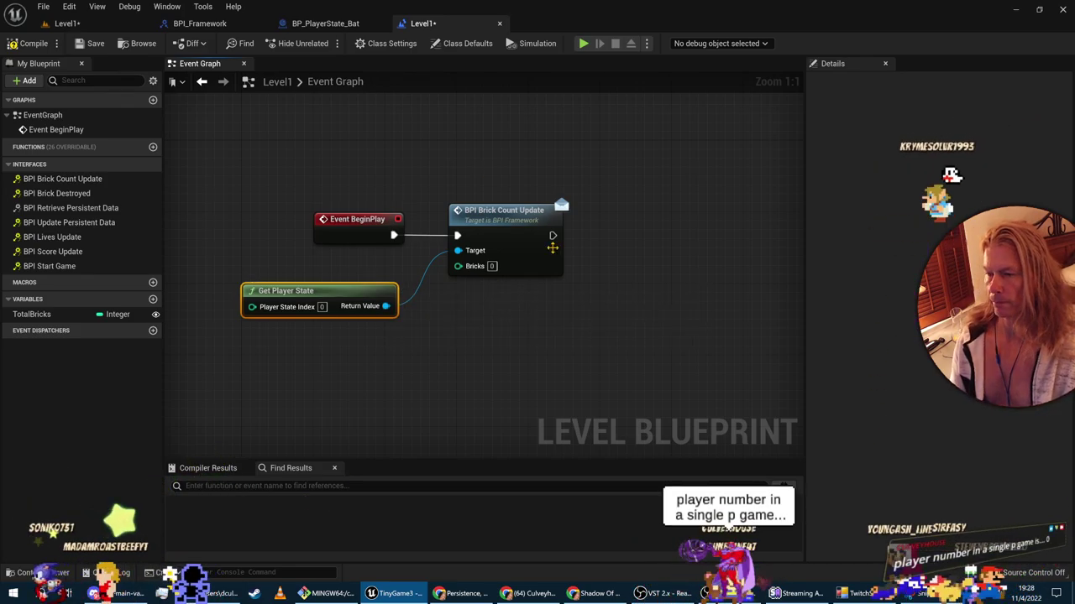
Step: Add a TotalBricks getter for the Bricks input of BPI Brick Count Update
key("alt+Tab")
left_click(399, 354)
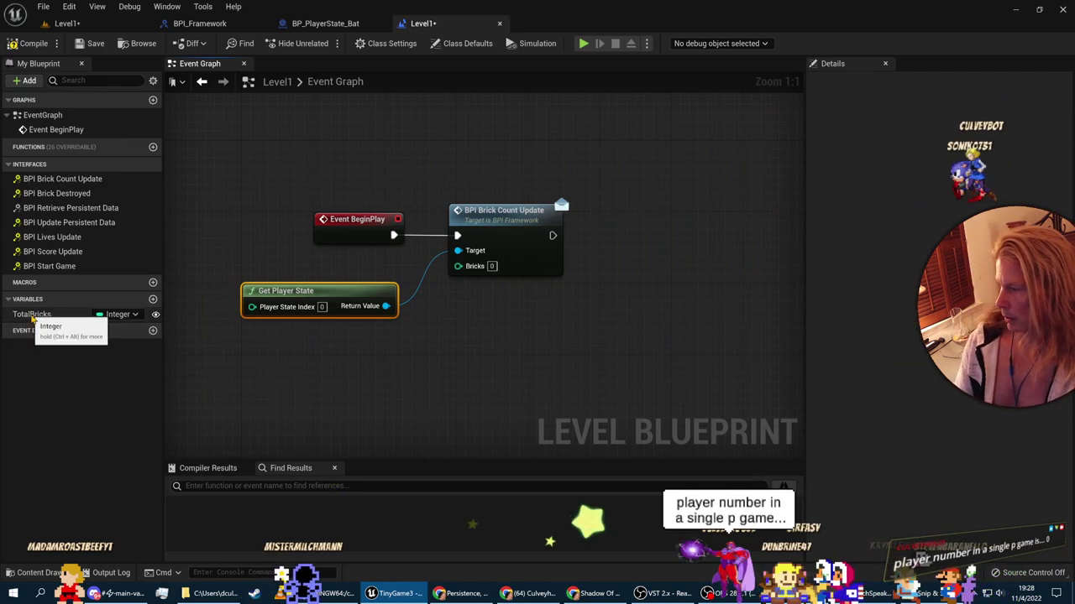
left_click_drag(46, 321, 451, 276)
left_click(430, 344)
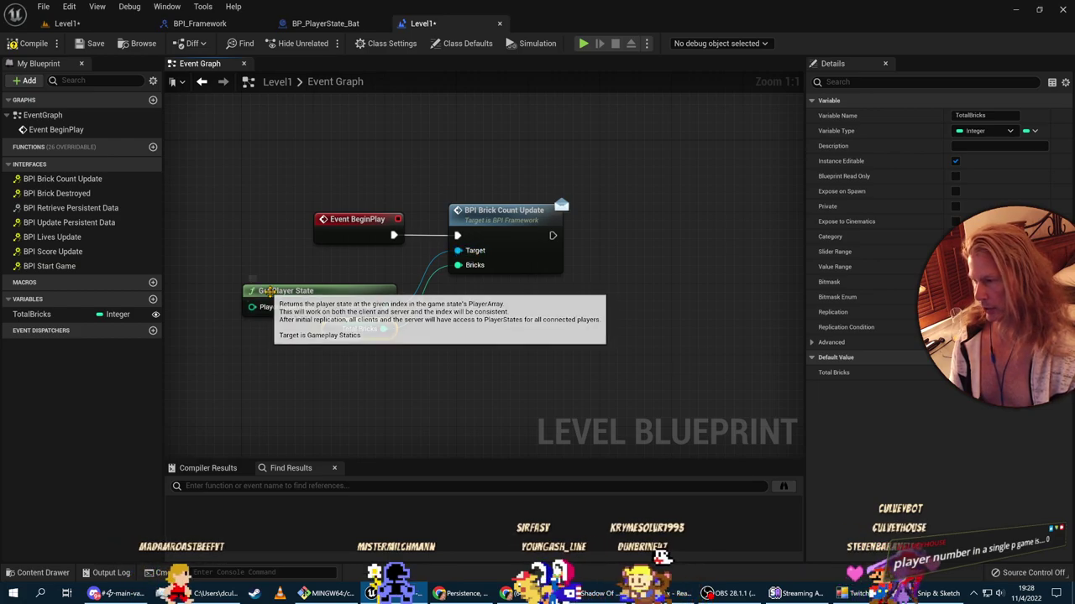
left_click(263, 173)
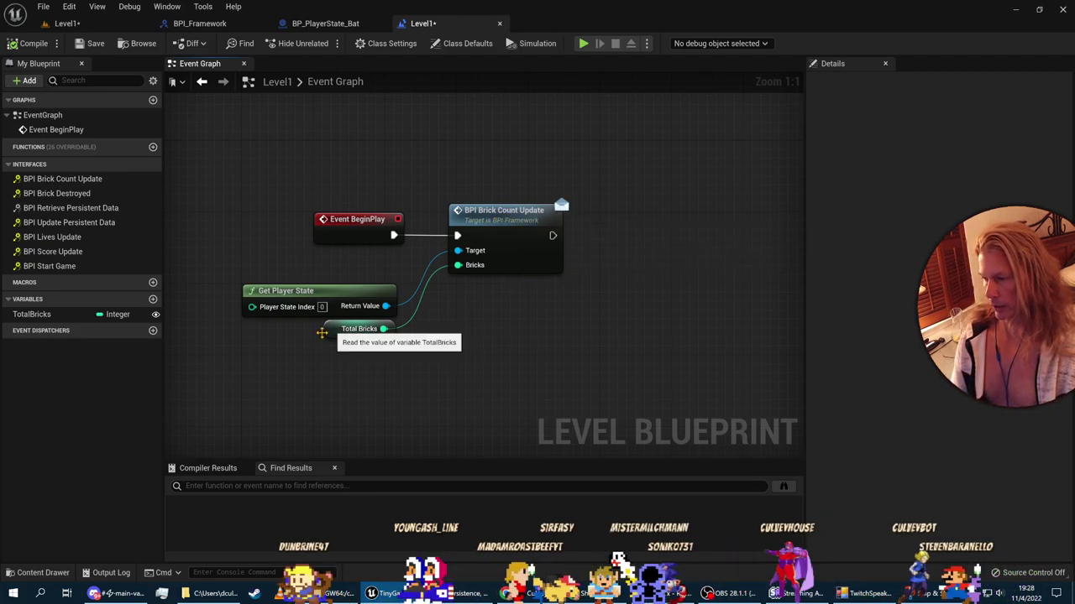
left_click(39, 314)
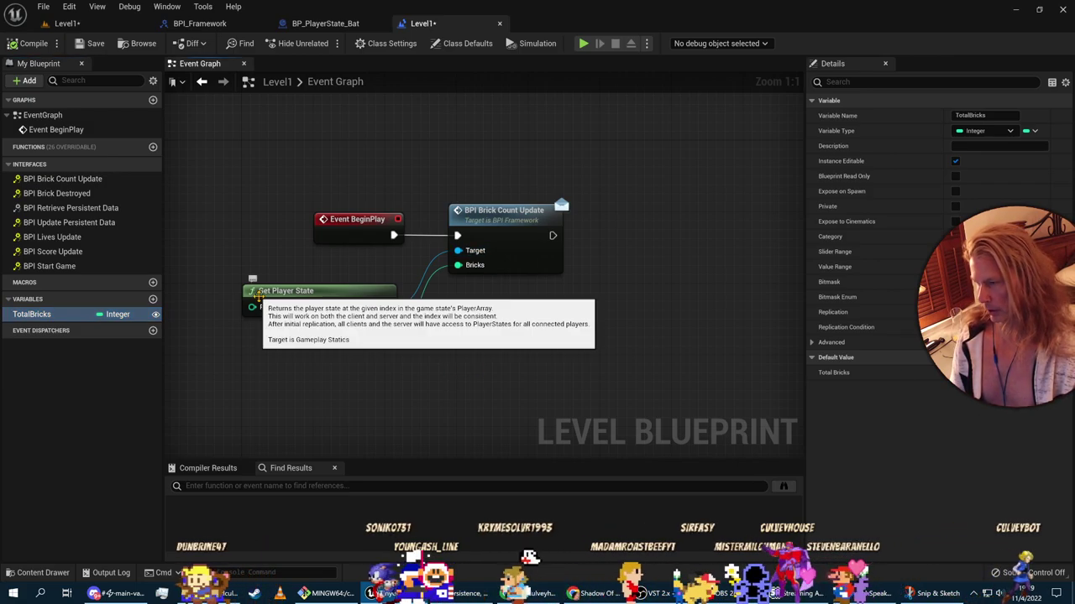
left_click(256, 292)
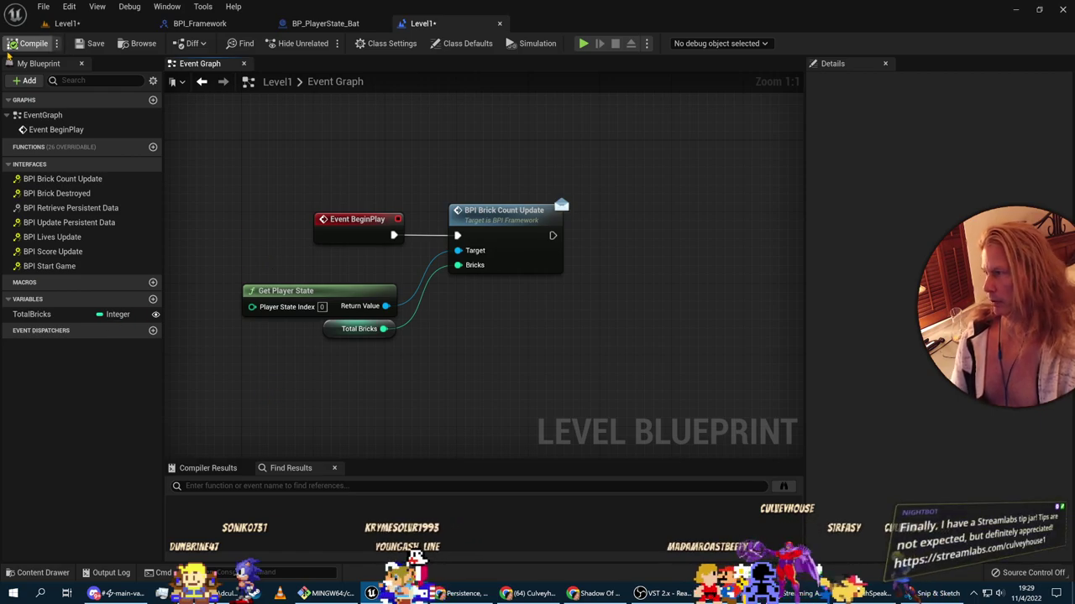
Step: In BP_PlayerState_Bat's brick-count section, replace Get Level with a Get Player State node
left_click(201, 23)
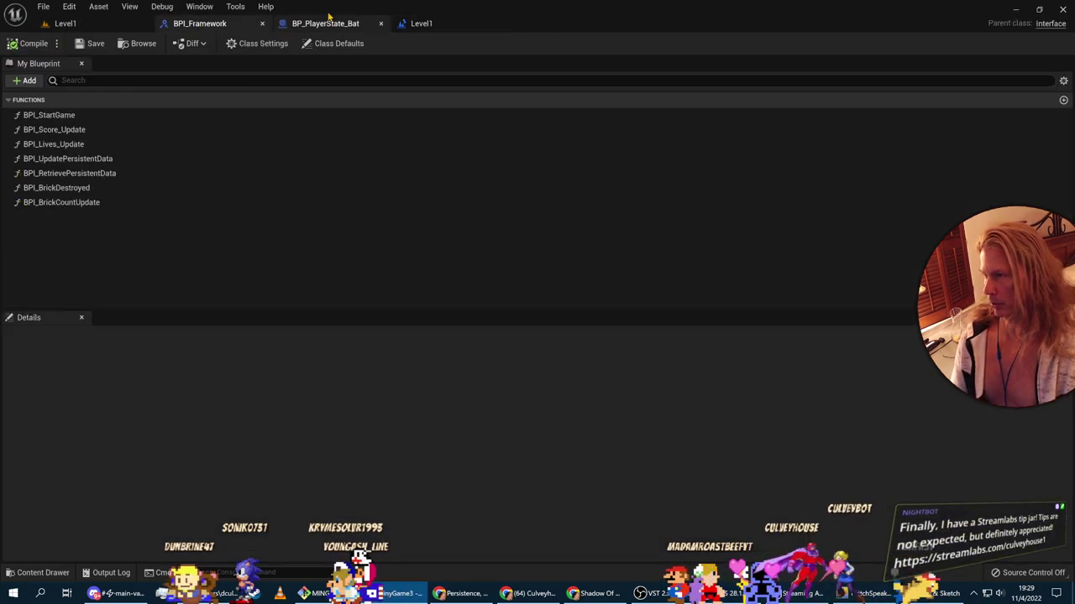
left_click(336, 24)
mouse_move(661, 263)
right_mouse_down()
mouse_move(451, 395)
mouse_move(470, 201)
mouse_move(694, 161)
mouse_move(678, 184)
mouse_move(662, 288)
mouse_move(669, 277)
right_mouse_up()
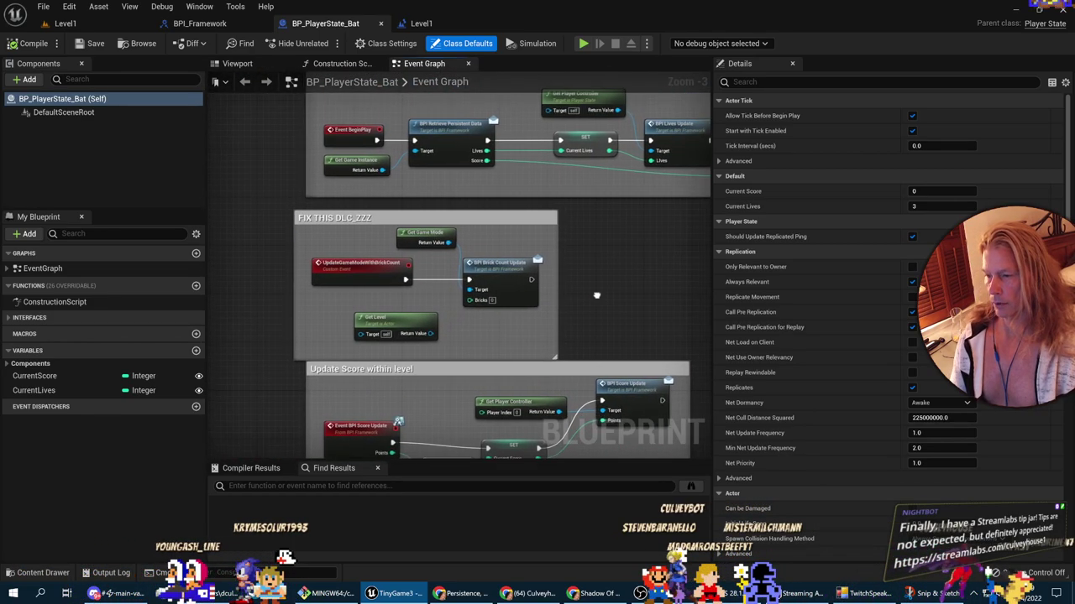
right_click_drag(598, 300, 585, 312)
left_click(384, 334)
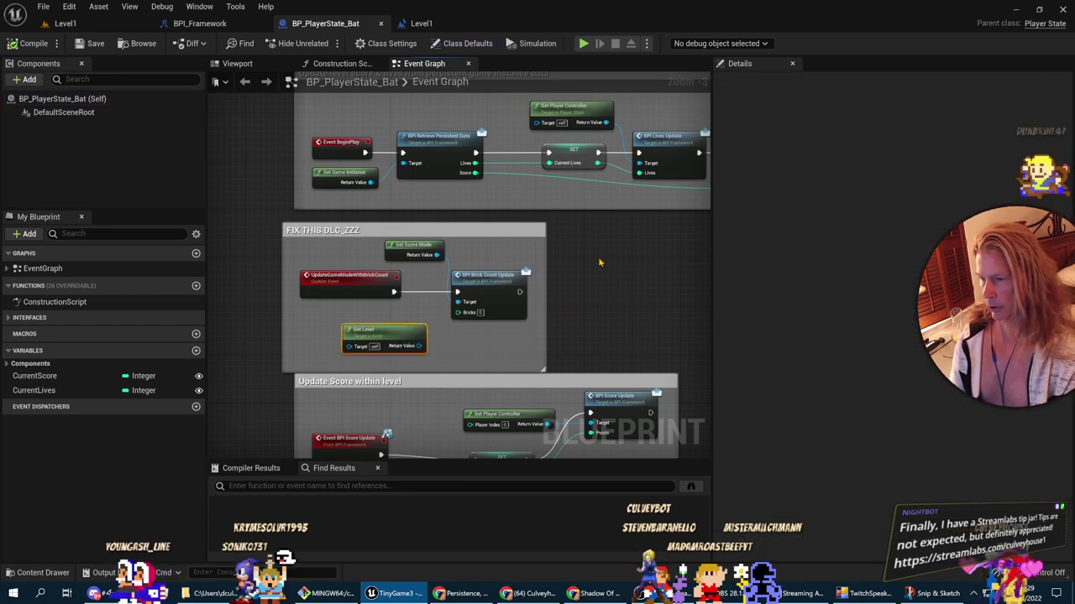
key("Delete")
right_click(364, 331)
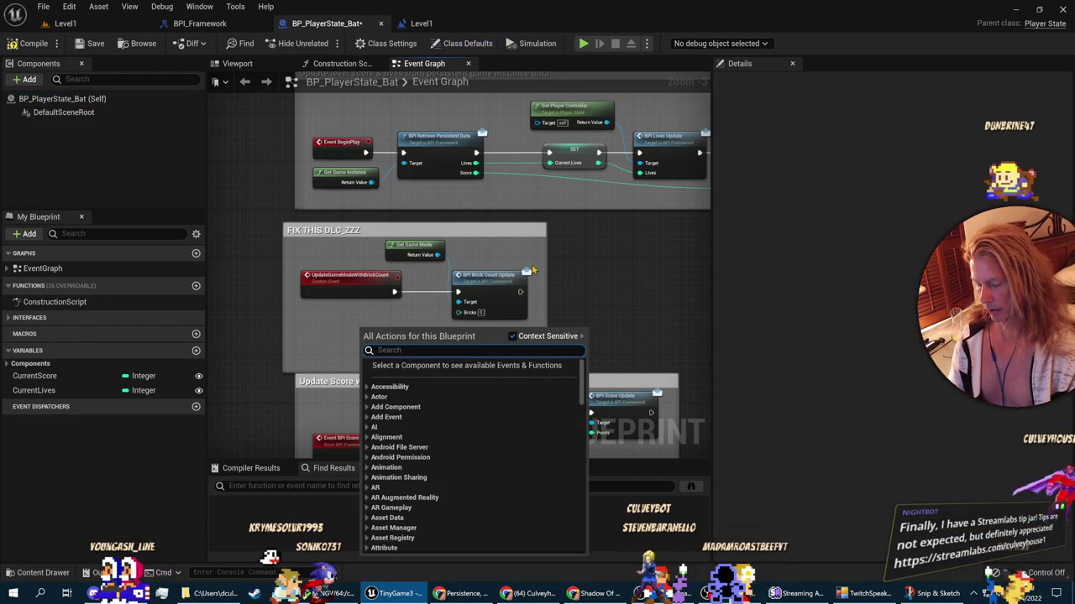
type("get player state")
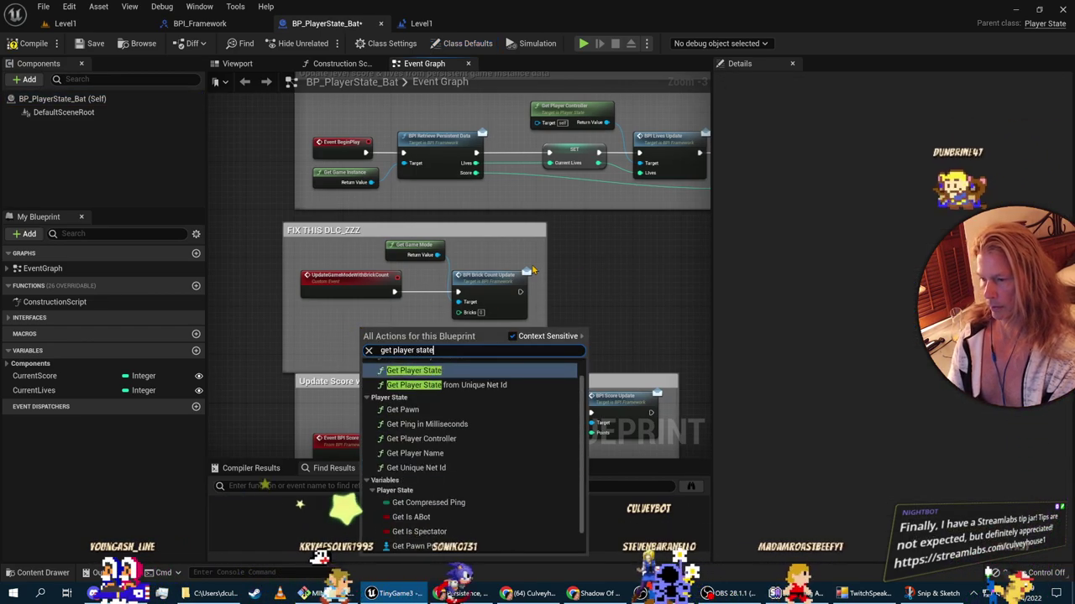
left_click(459, 370)
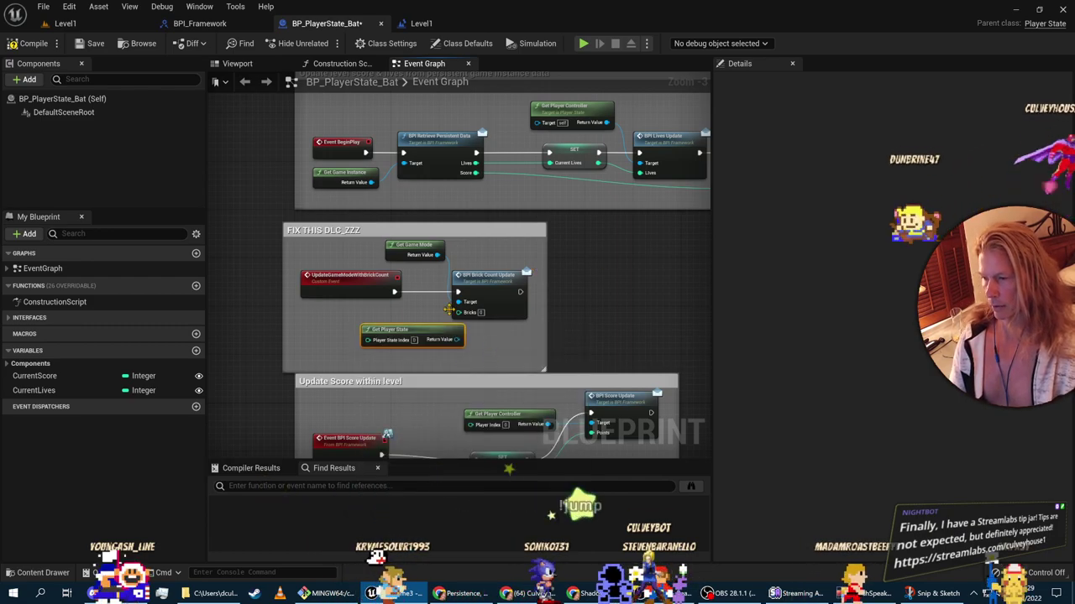
left_click_drag(381, 342, 380, 347)
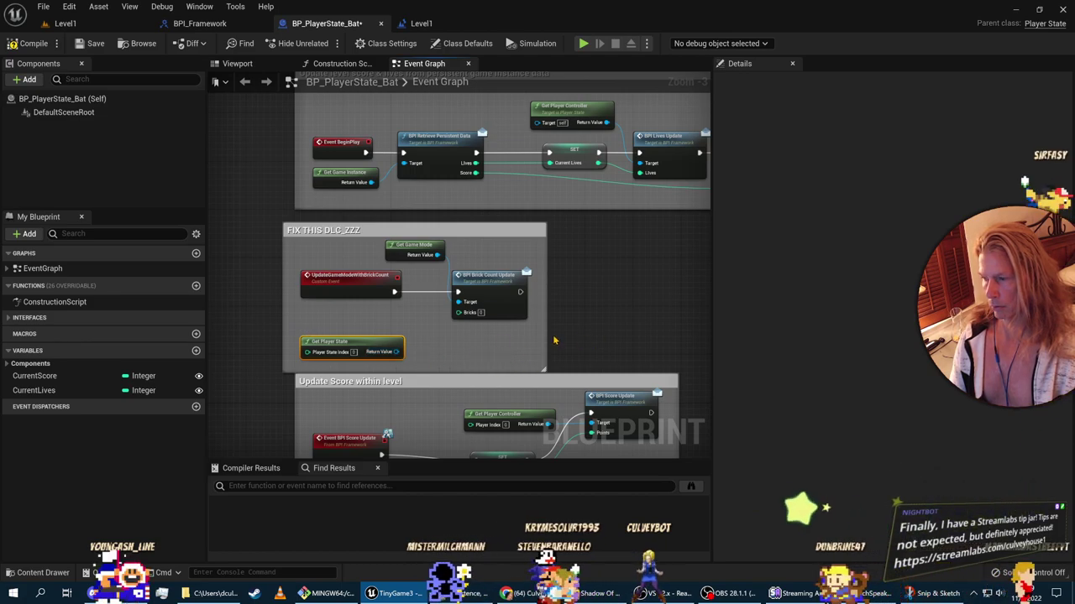
Step: Wire Get Player State into BPI Brick Count Update's Target and delete Get Game Mode
right_click(467, 358)
type("total bricks")
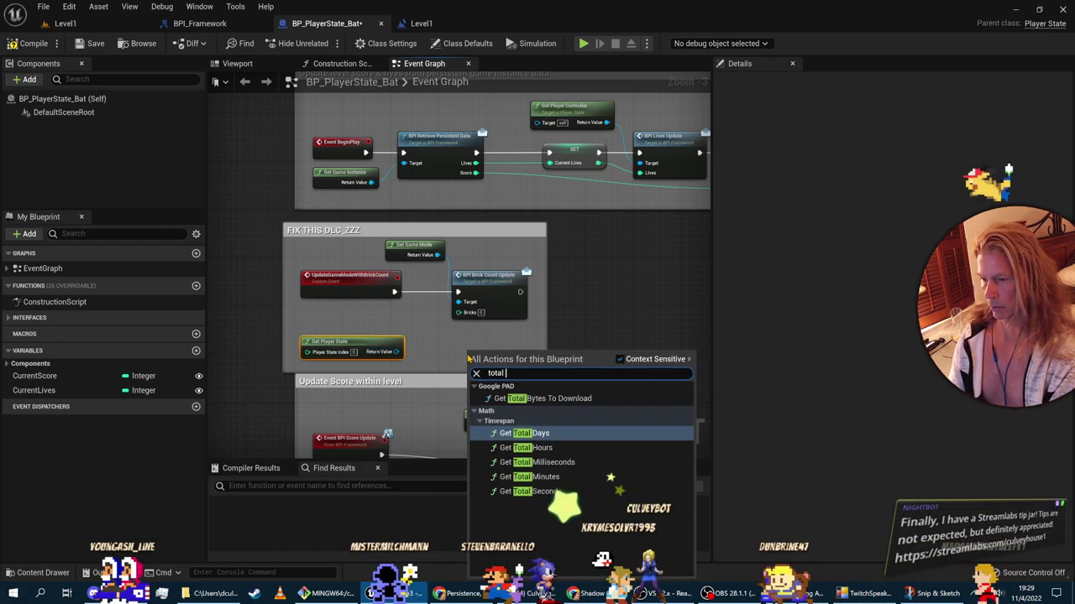
left_click(620, 358)
left_click(573, 311)
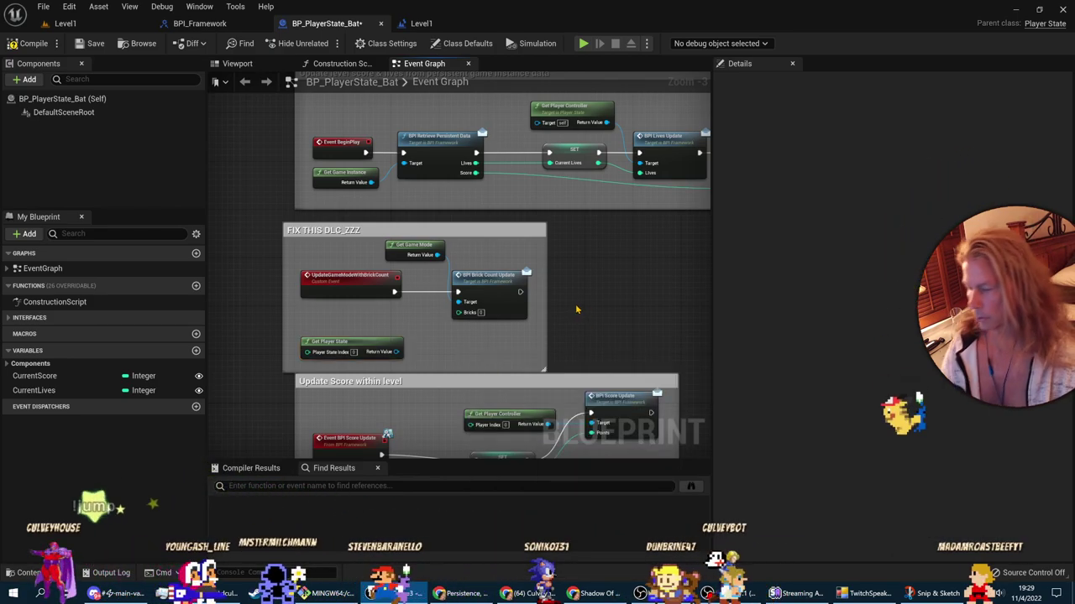
right_click_drag(498, 345, 517, 330)
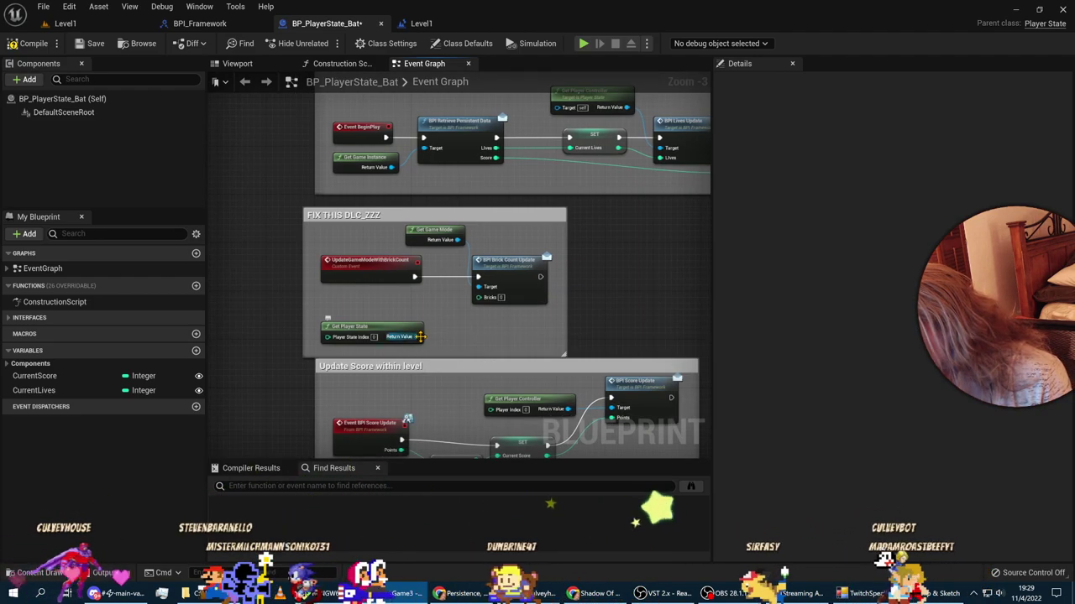
left_click_drag(415, 336, 486, 288)
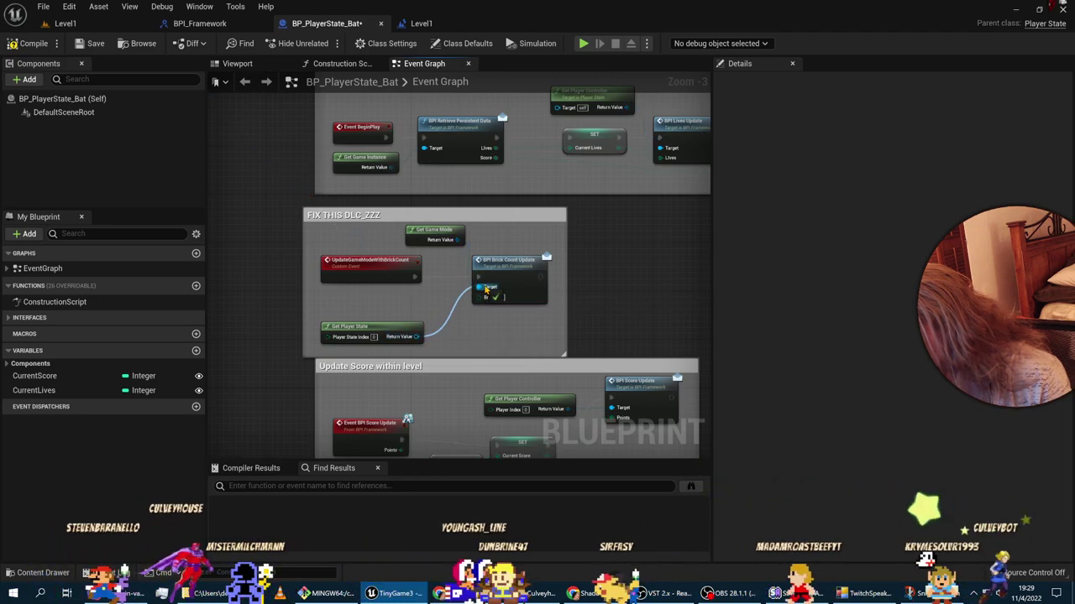
left_click(451, 231)
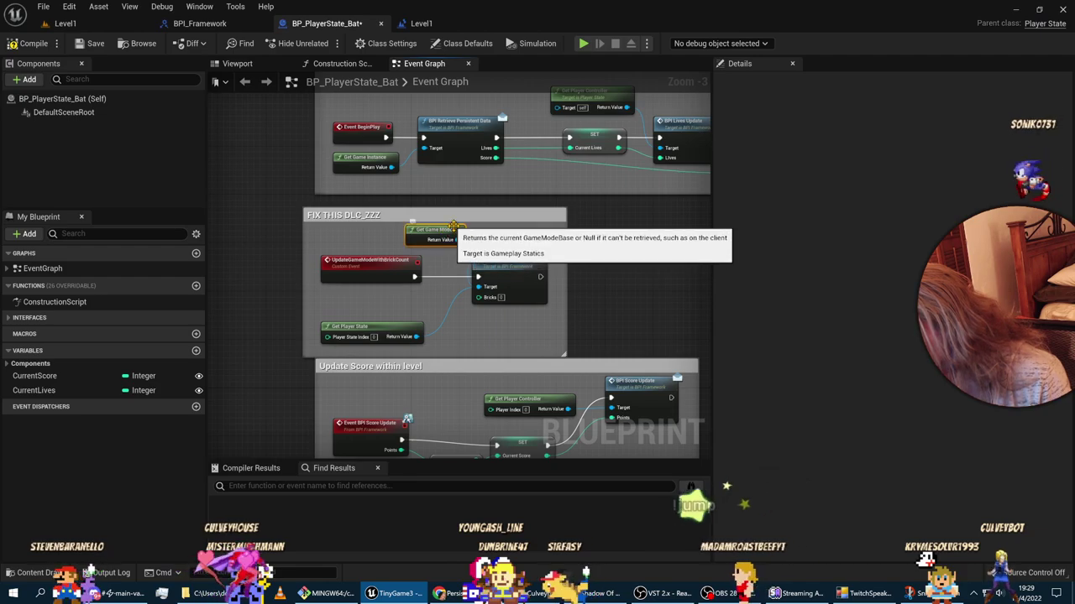
key("Delete")
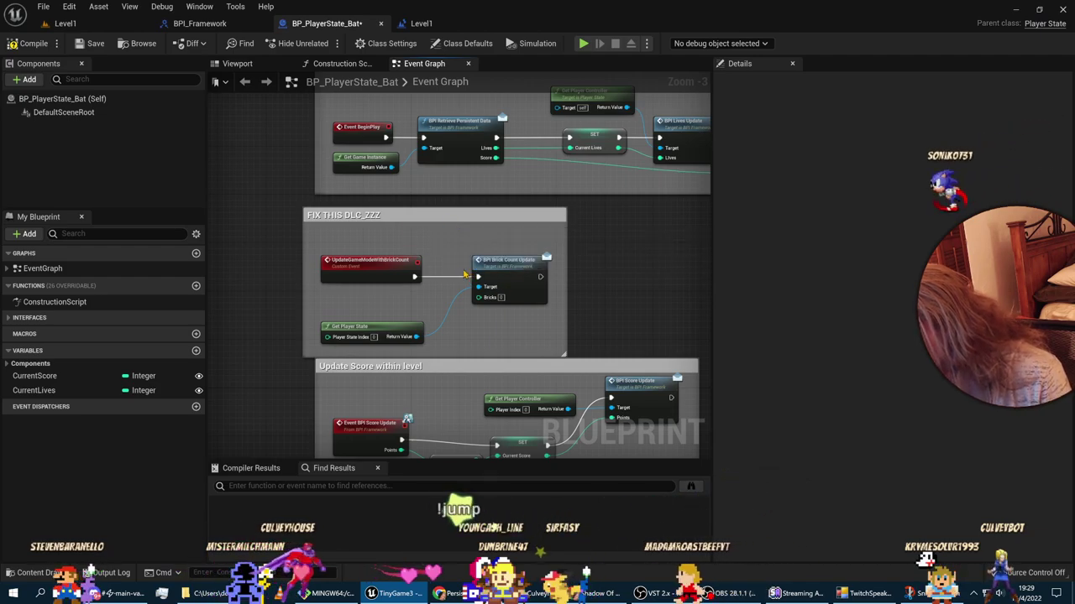
key("alt+Tab")
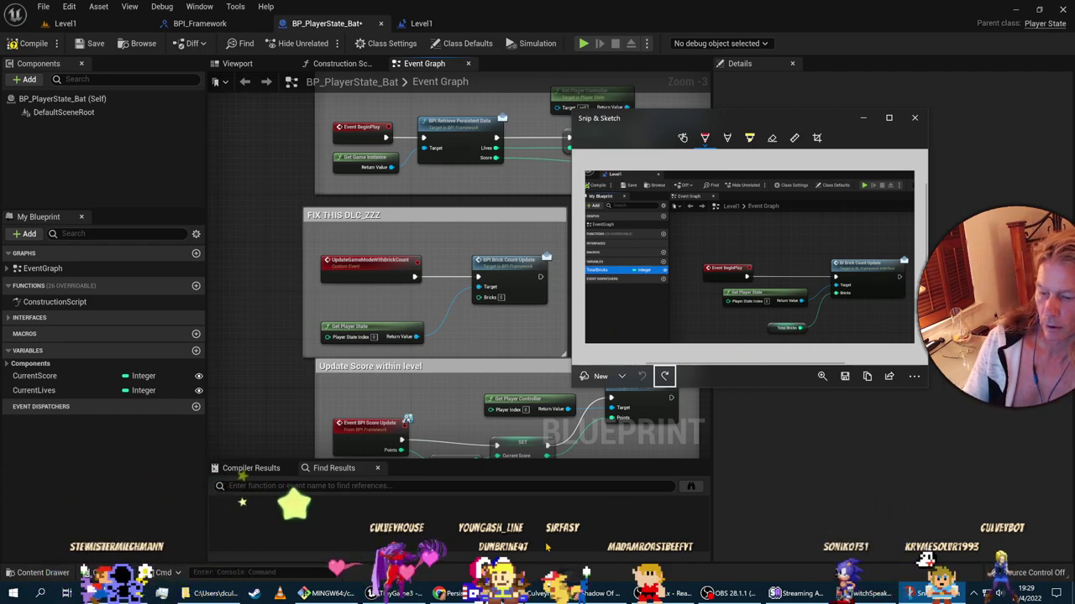
Step: Review the course's Update Game Mode with Brick Count graph, then return to Unreal
key("alt+Tab")
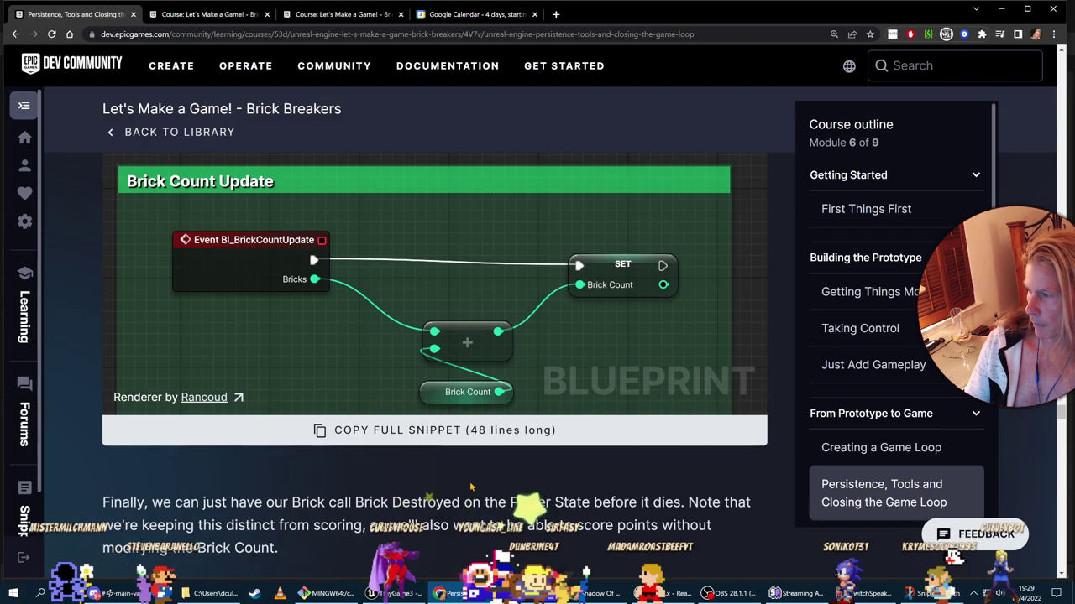
scroll(420, 439, "up", 10)
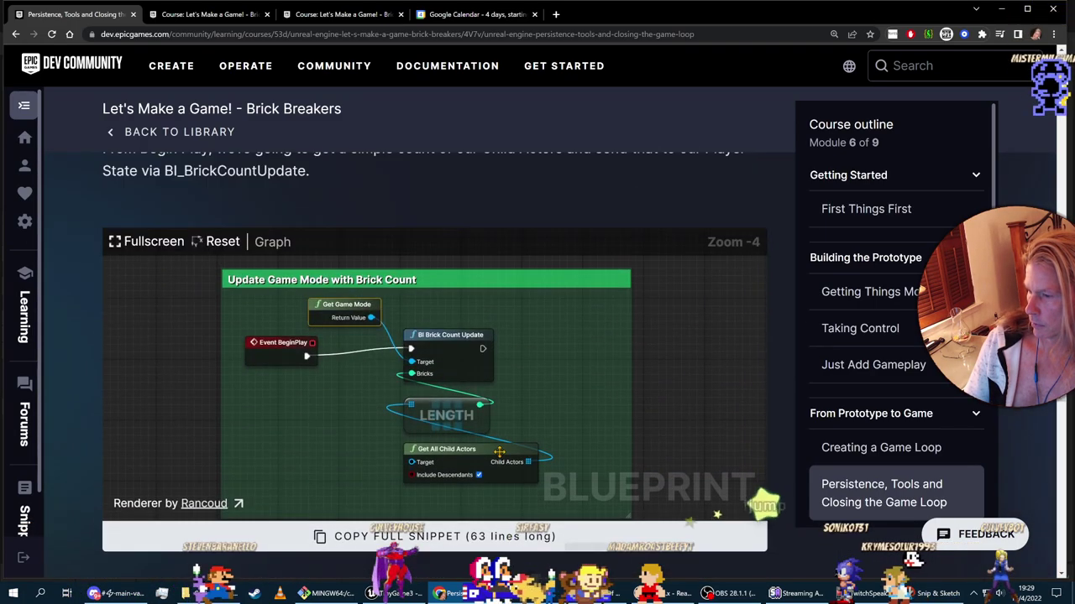
scroll(669, 390, "up", 3)
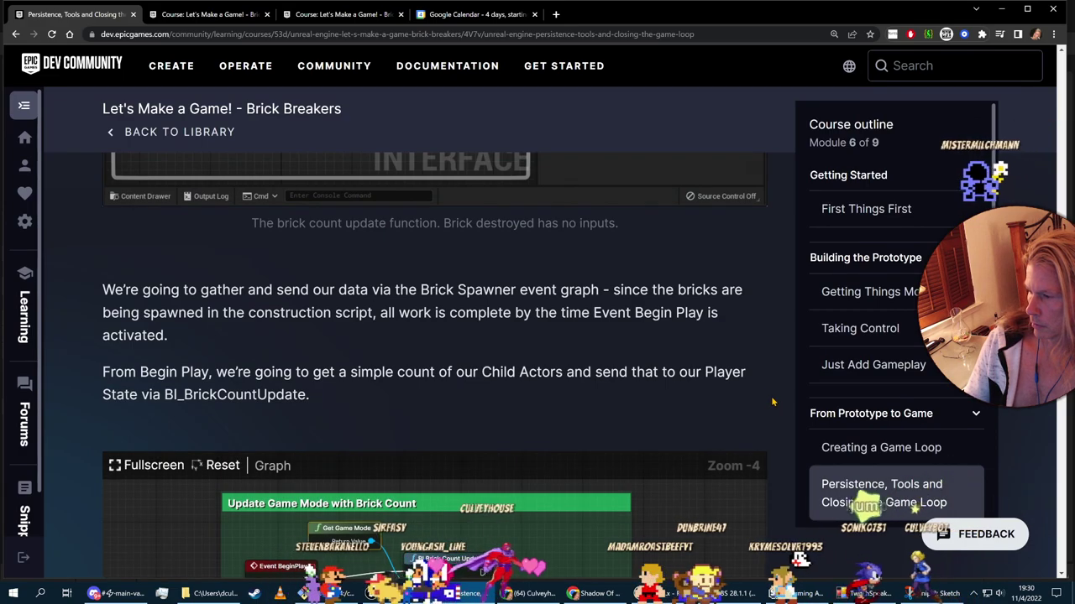
scroll(772, 402, "down", 3)
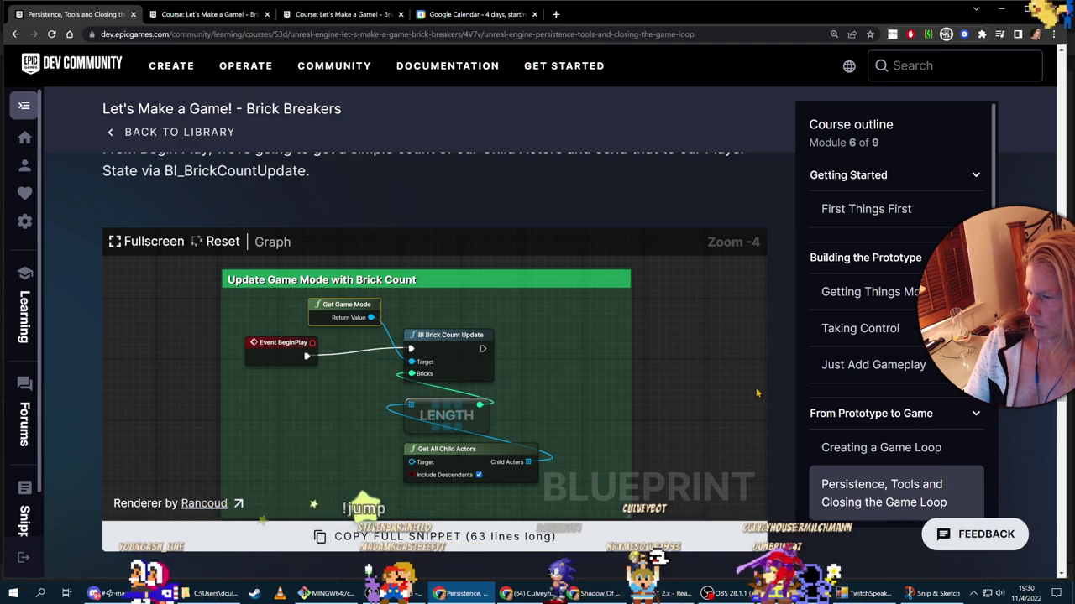
scroll(730, 353, "down", 1)
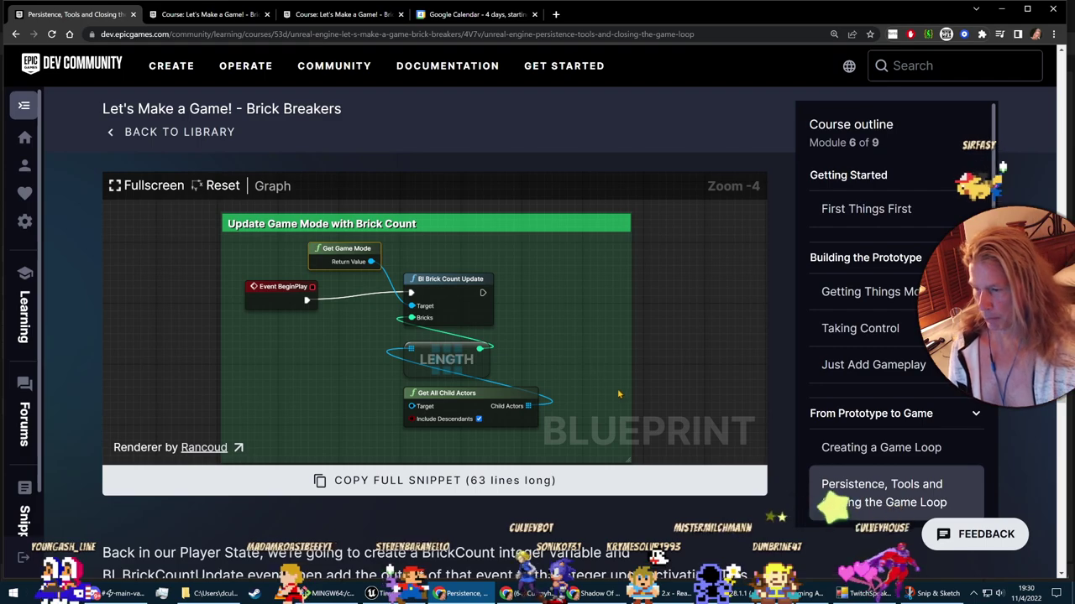
key("alt+Tab")
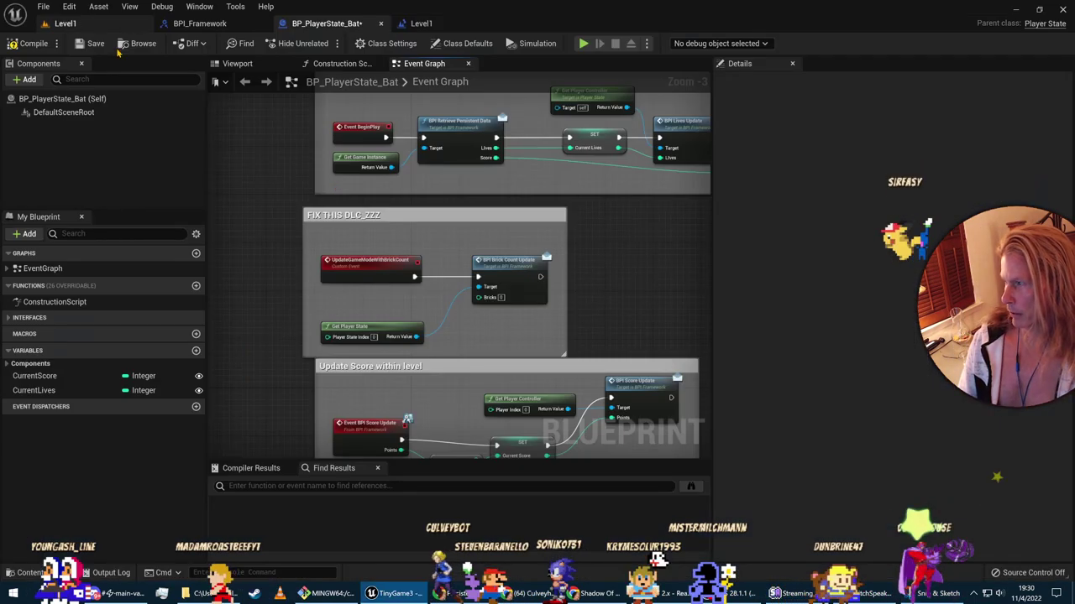
Step: Open Level1's Level Blueprint from the Blueprints toolbar menu
left_click(65, 23)
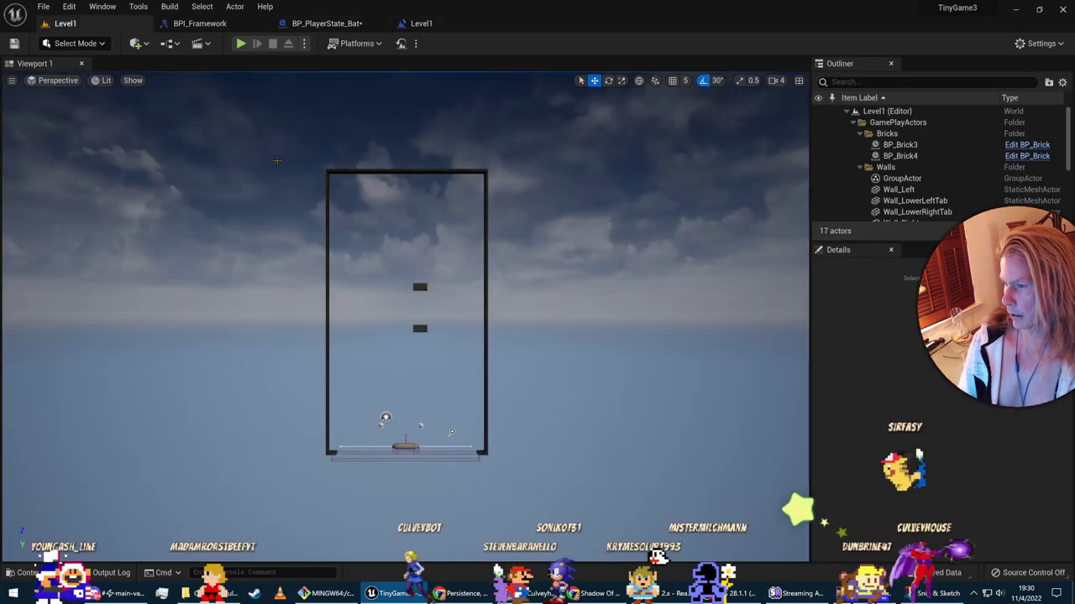
left_click(170, 43)
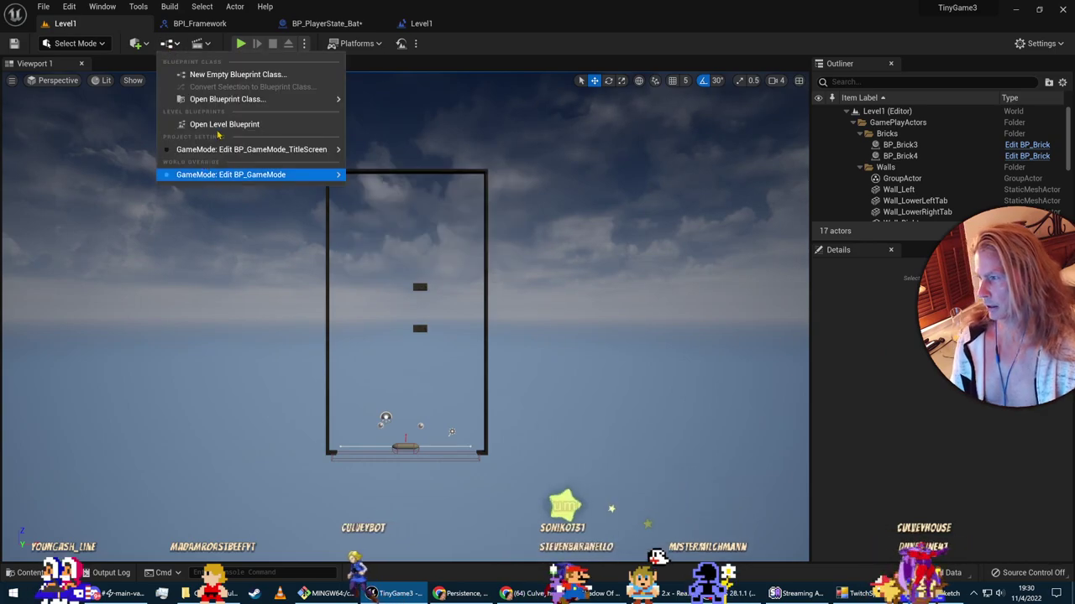
left_click(210, 123)
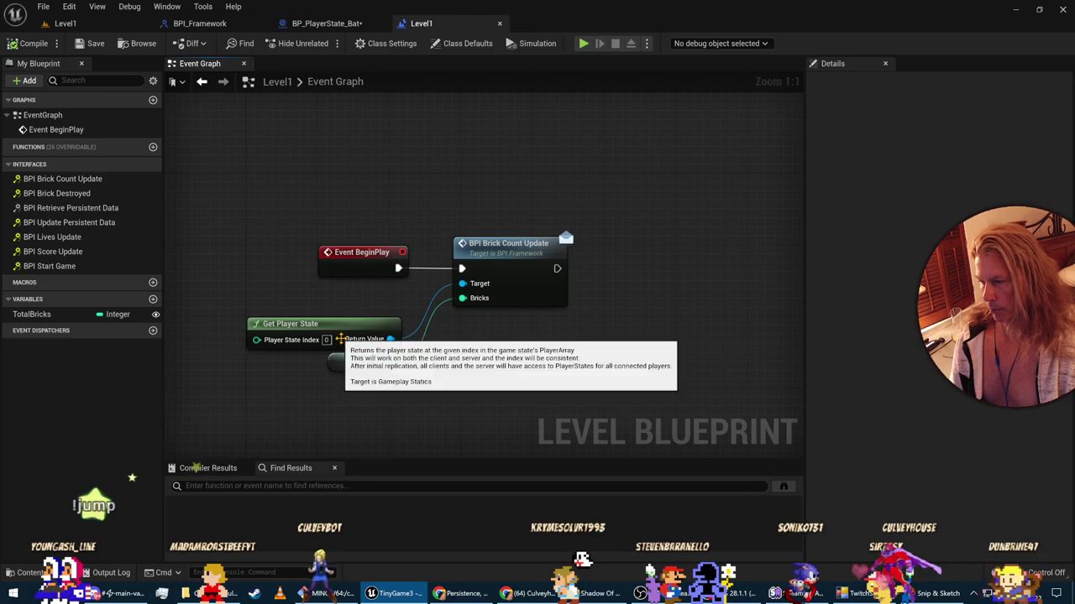
right_click(446, 367)
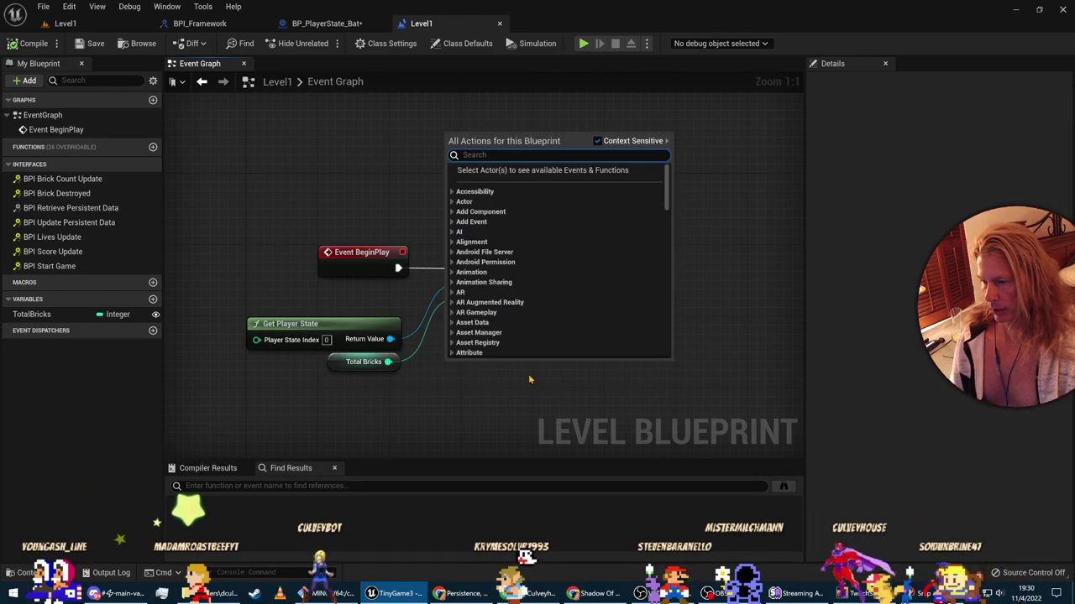
key("alt+Tab")
key("Tab")
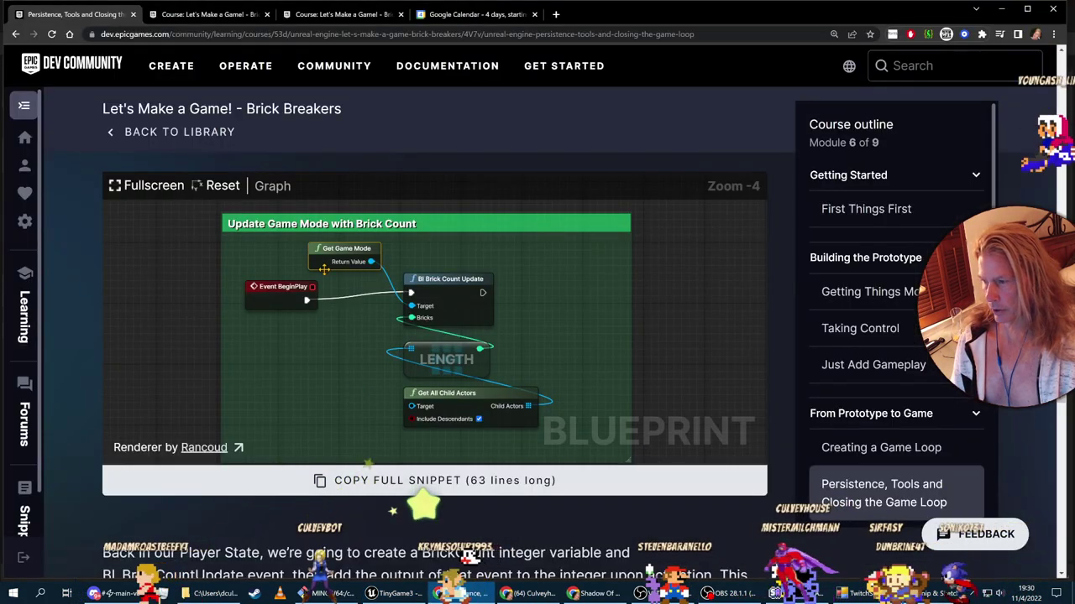
key("alt+Tab")
Step: Target BPI Brick Count Update with Get Game Mode, delete Get Player State, place it beside BeginPlay
right_click(468, 356)
type("g")
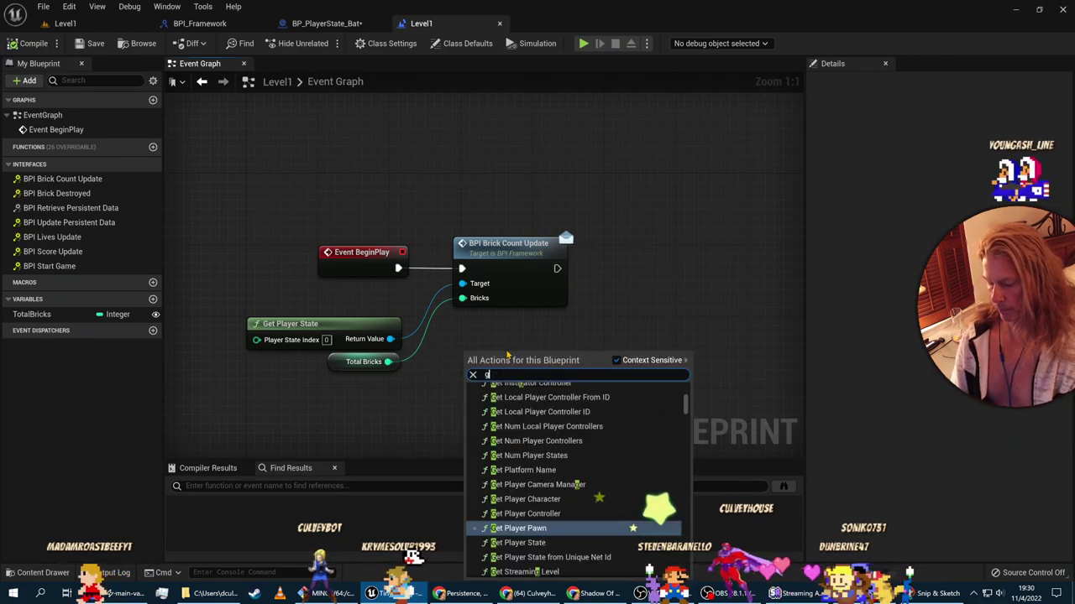
type("et game mode")
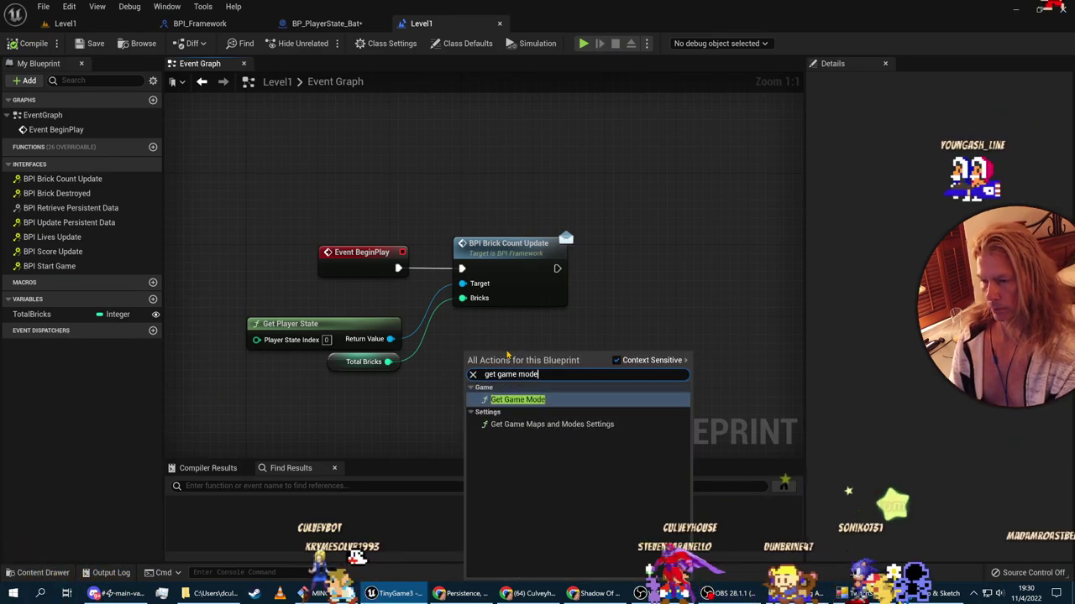
left_click(550, 399)
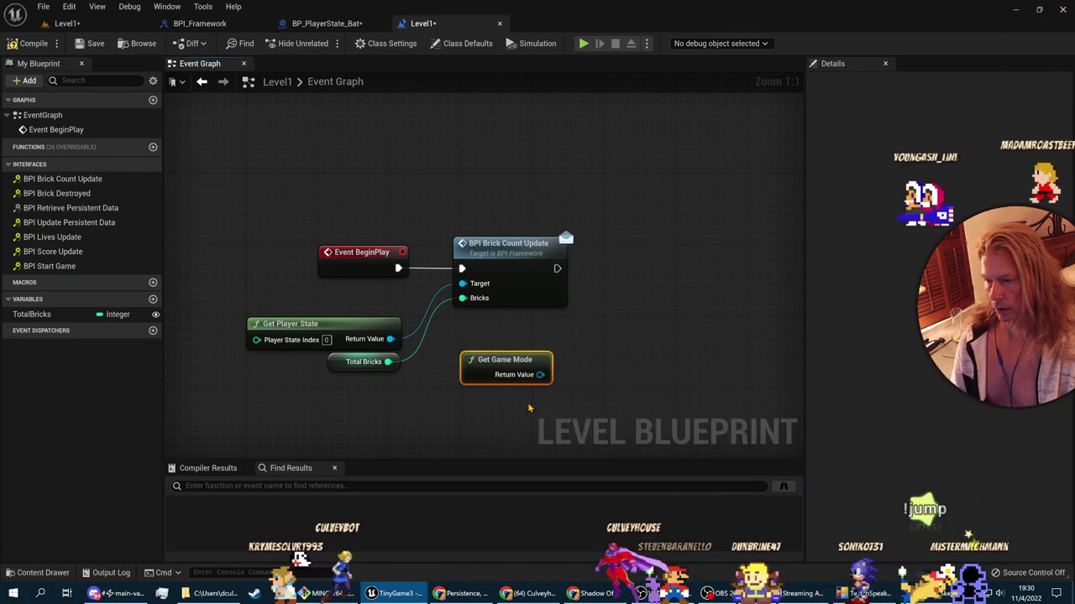
left_click_drag(538, 375, 462, 283)
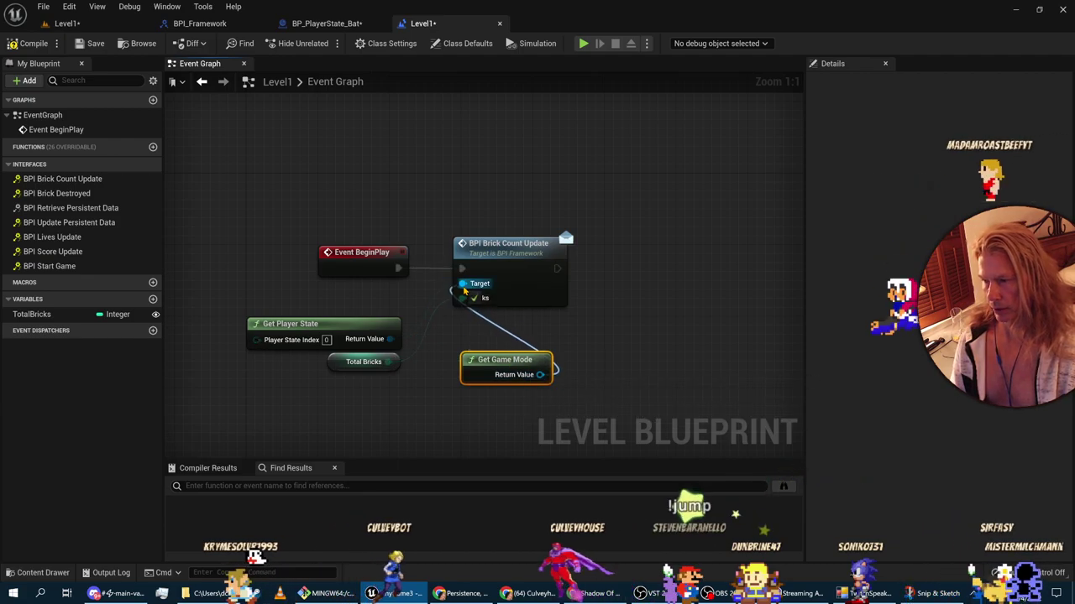
left_click(336, 324)
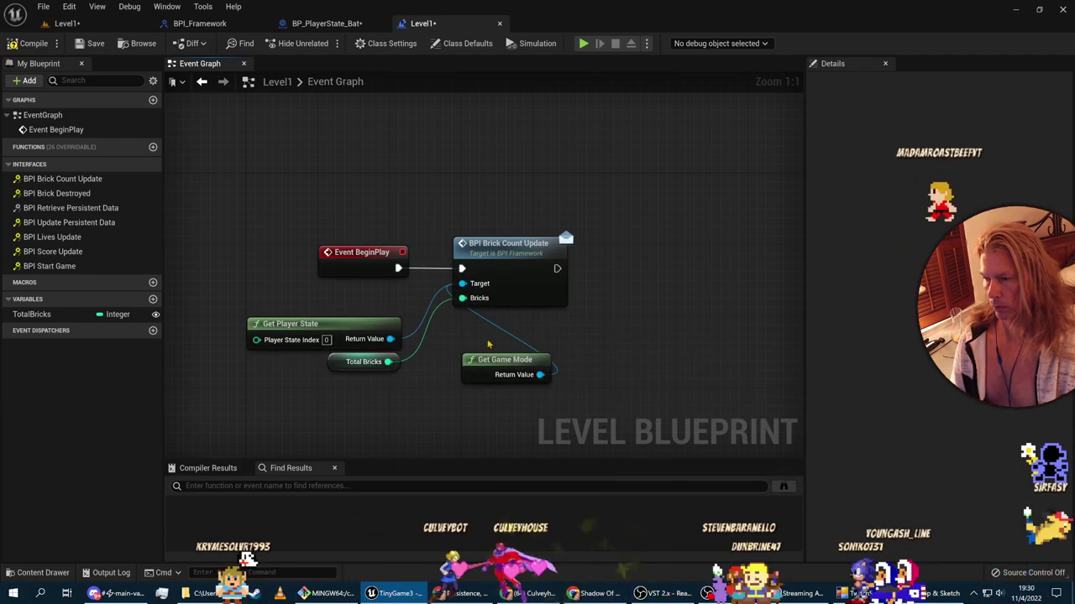
key("Delete")
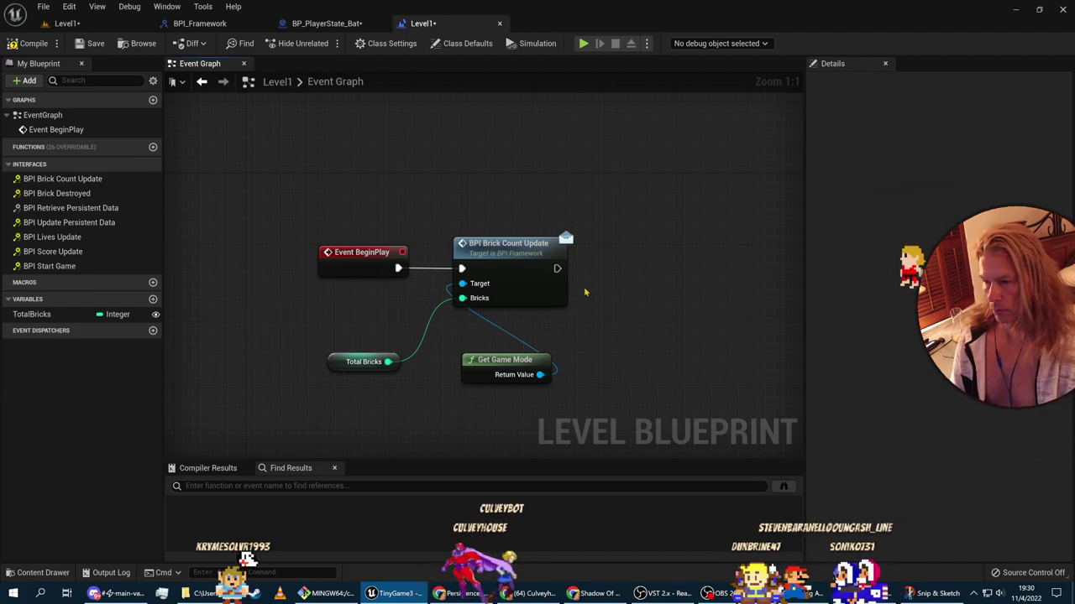
left_click_drag(495, 360, 351, 316)
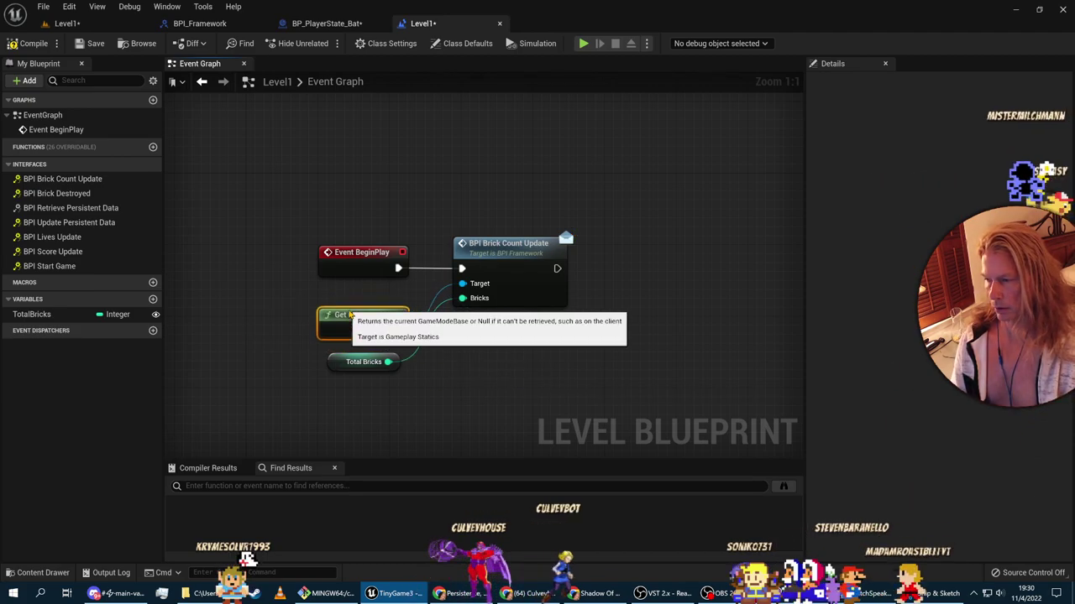
left_click(498, 367)
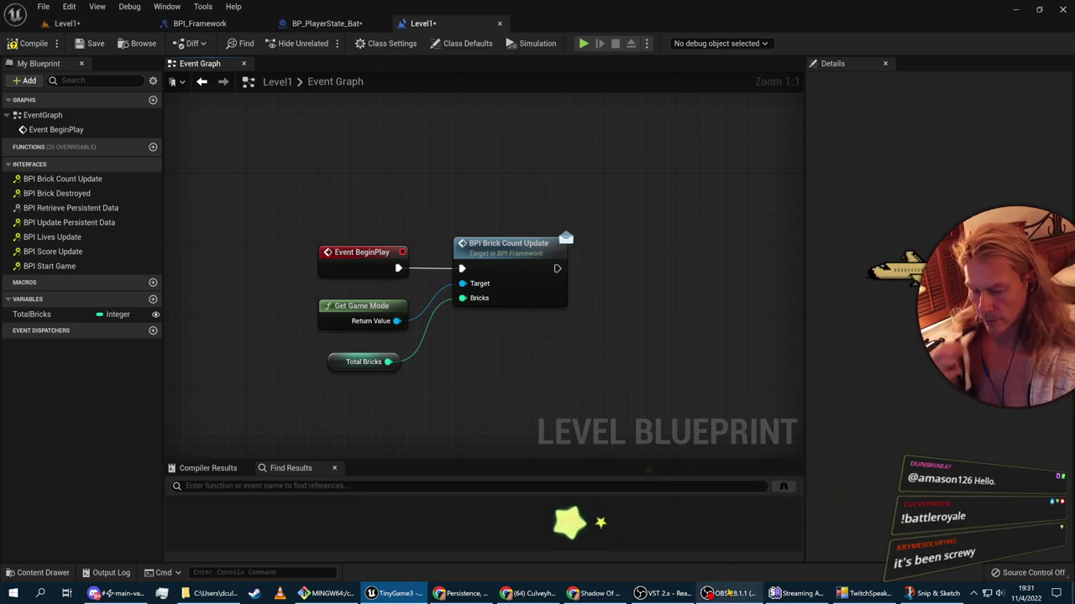
Step: Save the Level1 level and switch to the main level editor
left_click(729, 594)
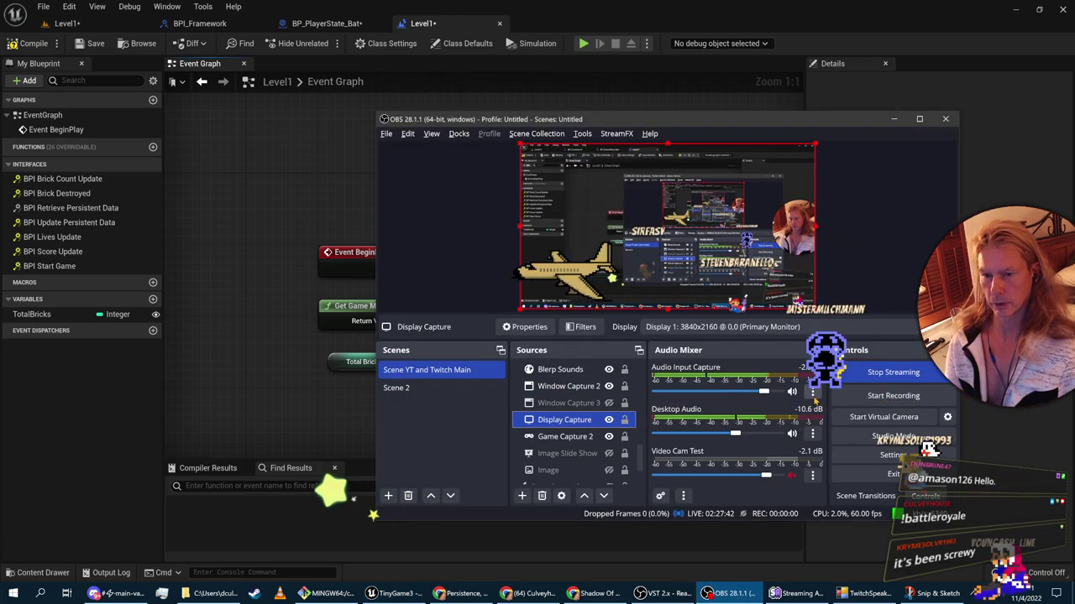
left_click(729, 593)
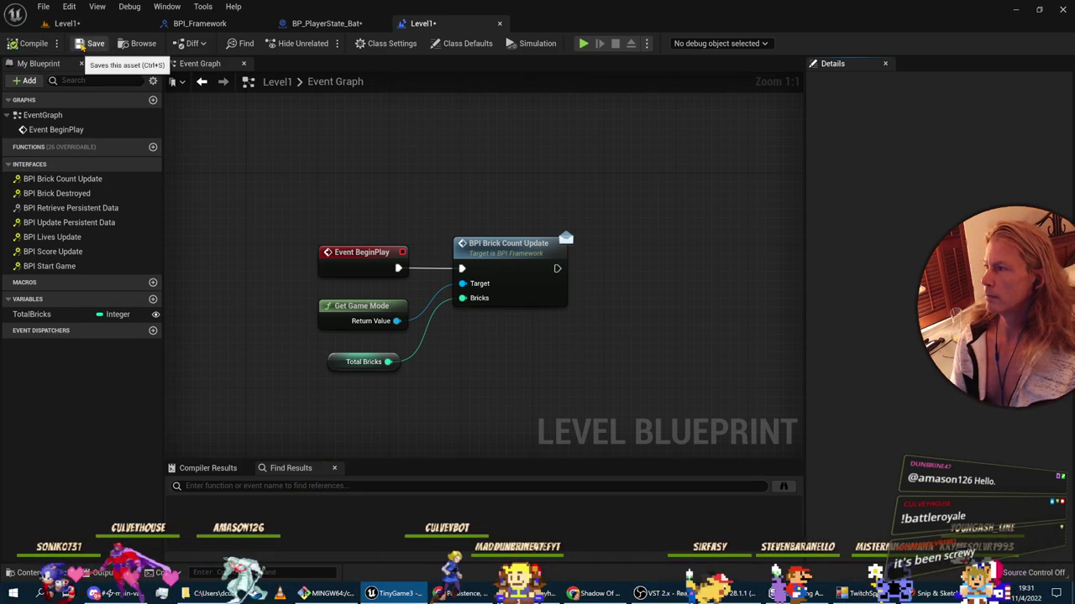
left_click(93, 43)
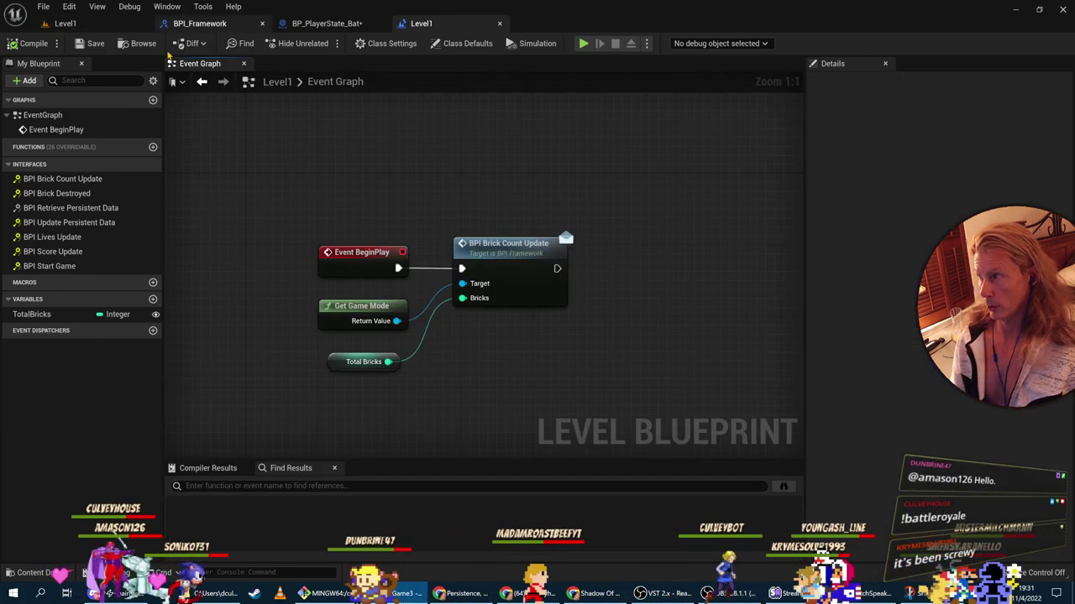
left_click(65, 22)
Step: In BP_PlayerState_Bat, swap the Get Player State node for a Get Game Mode node
left_click(228, 28)
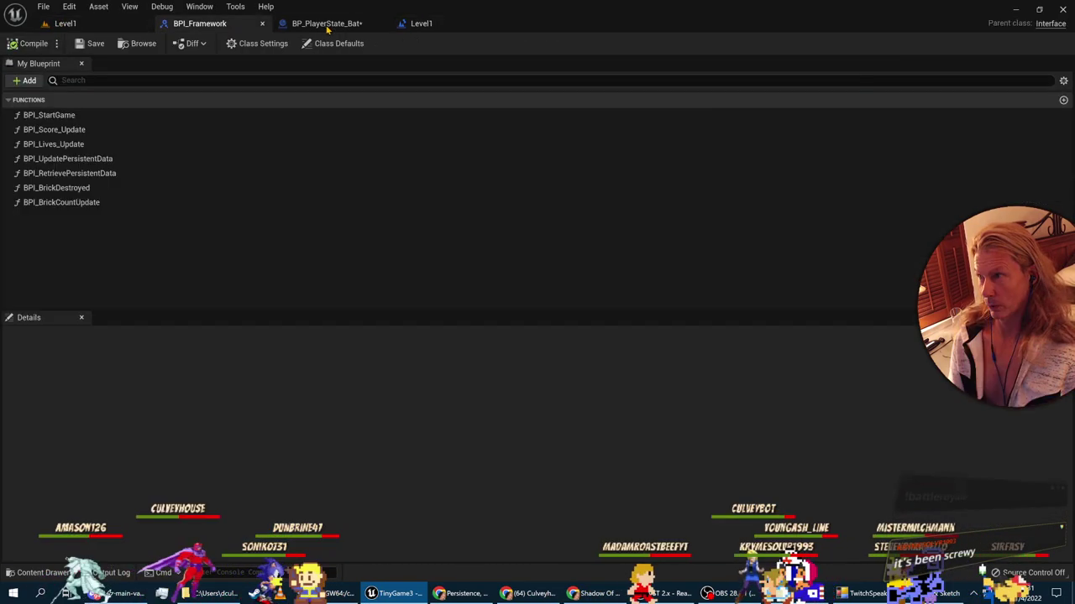
left_click(328, 24)
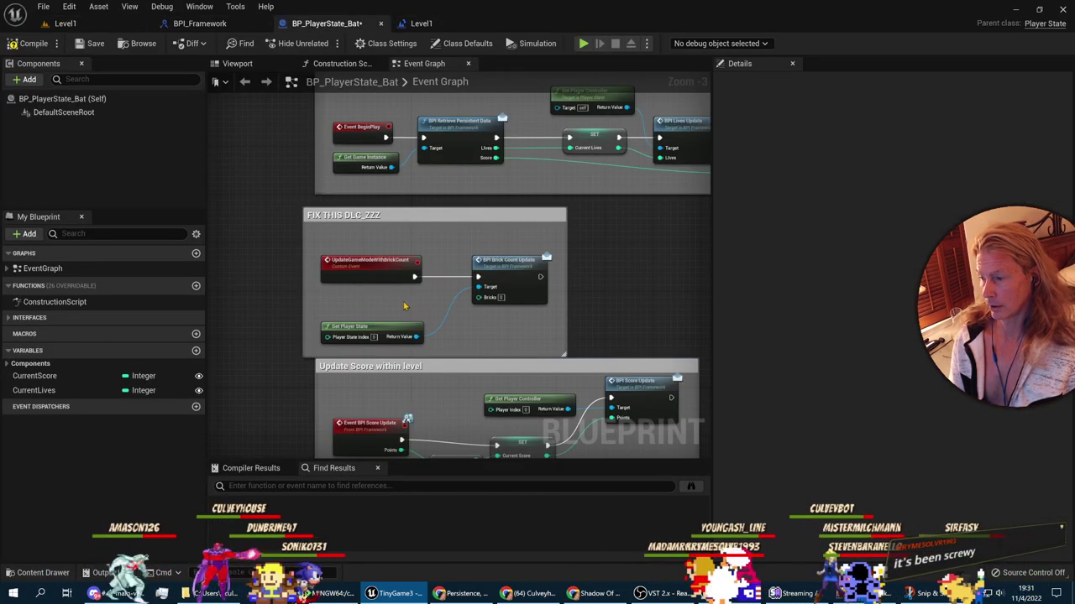
key("alt+Tab")
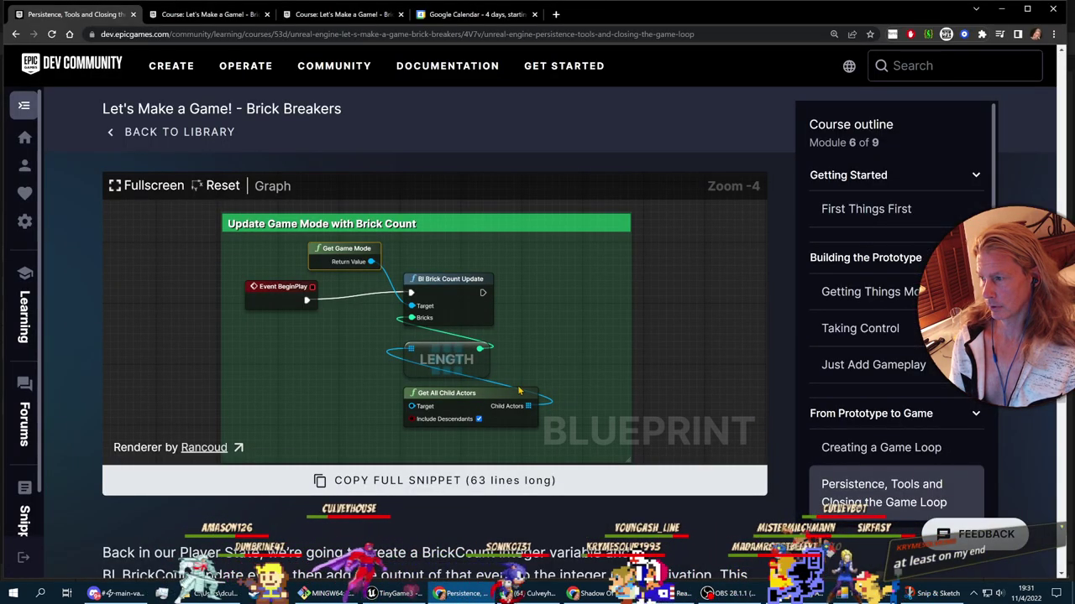
key("alt+Tab")
left_click(382, 328)
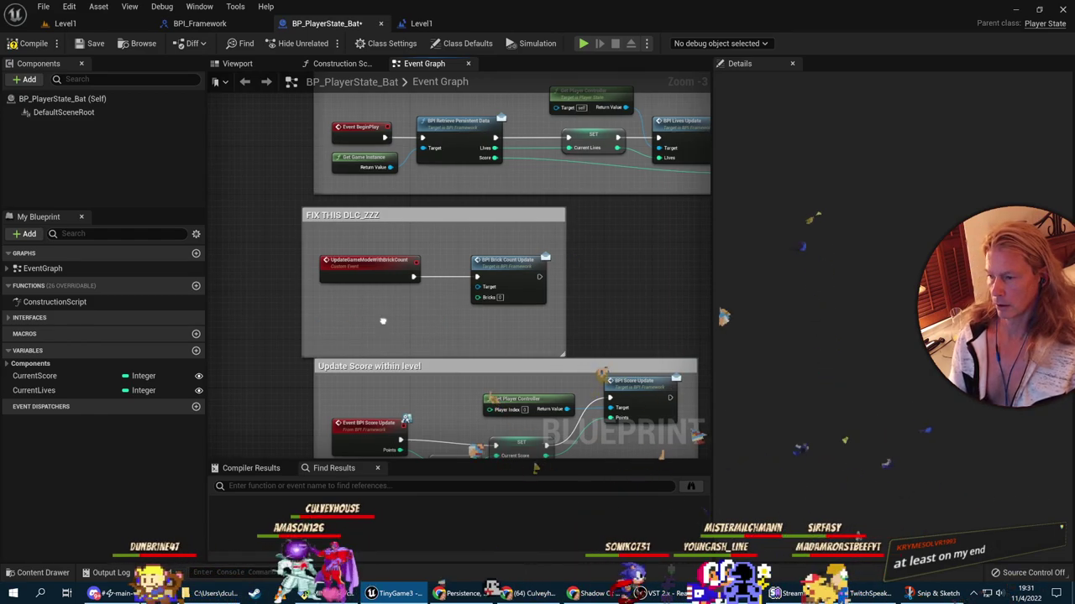
right_click(377, 323)
type("get game mode")
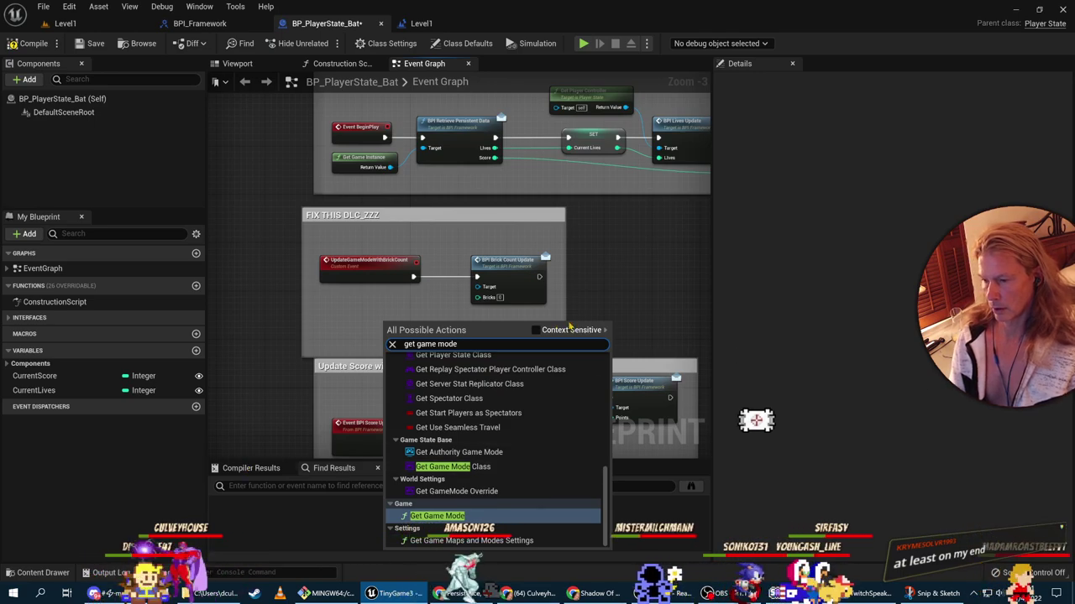
left_click(537, 331)
key("Return")
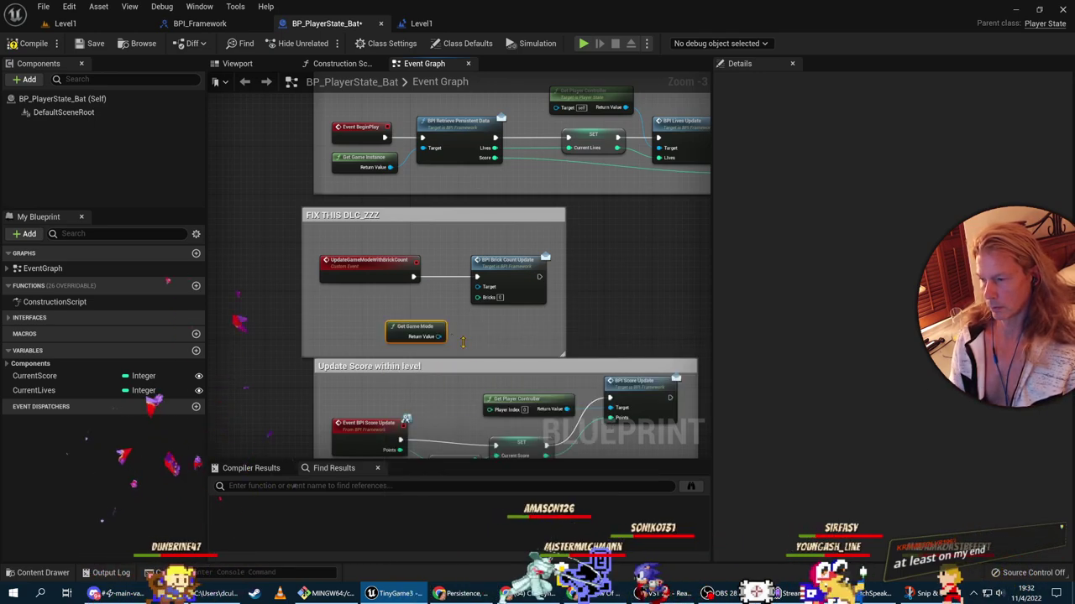
key("alt+Tab")
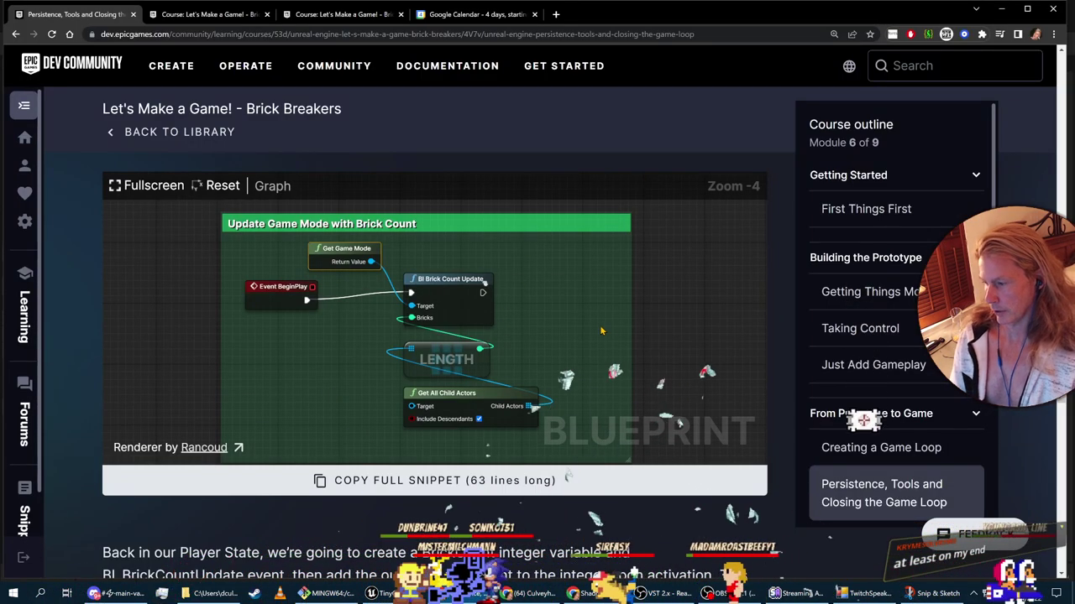
Step: Read the course's brick count explanation around the Update Game Mode with Brick Count graph
scroll(781, 319, "up", 2)
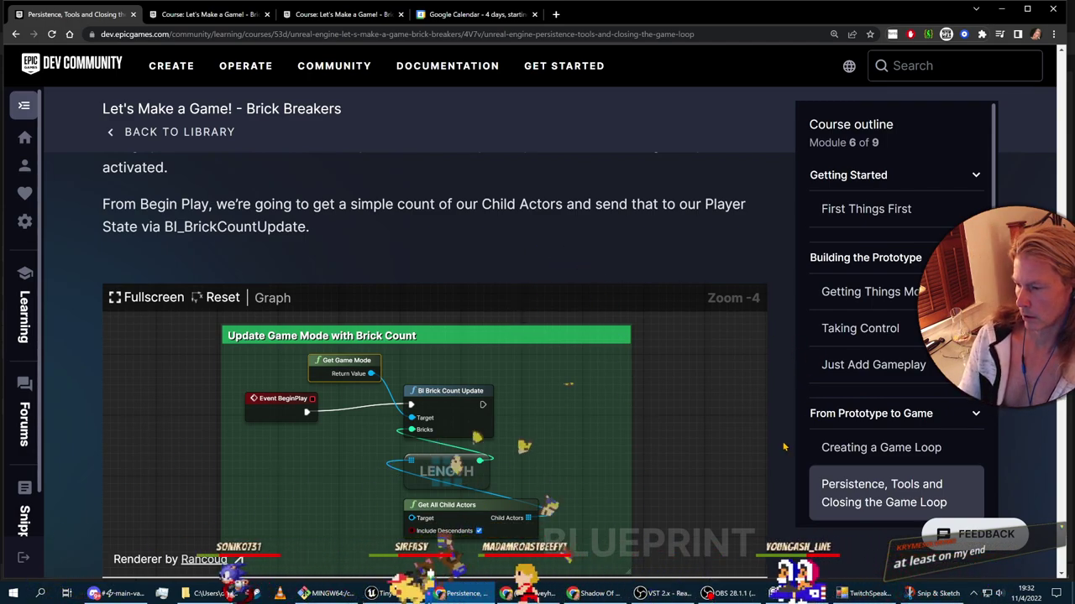
scroll(798, 439, "up", 3)
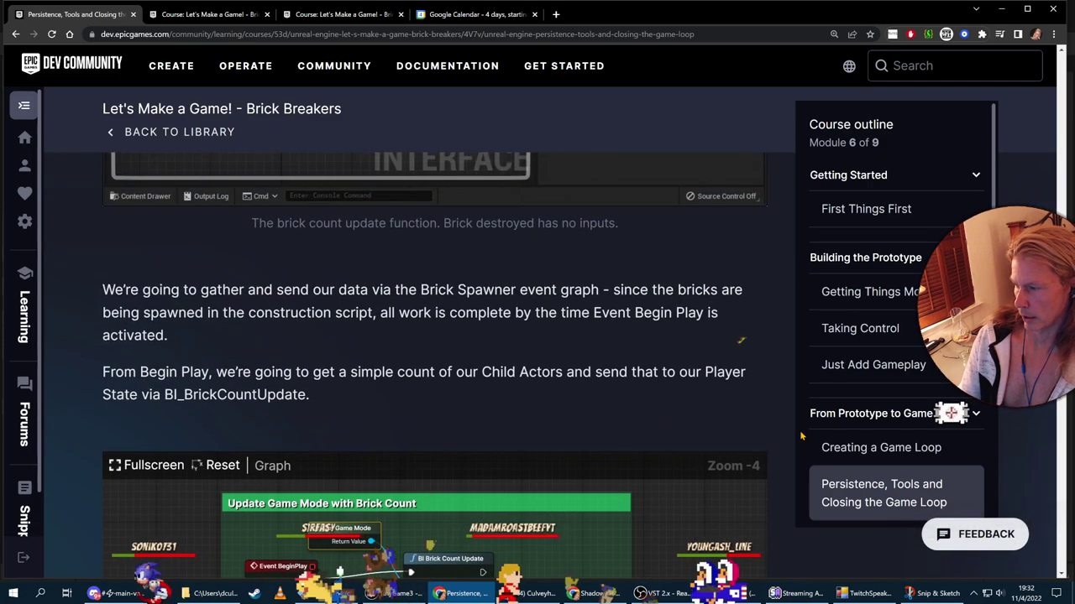
scroll(670, 406, "up", 4)
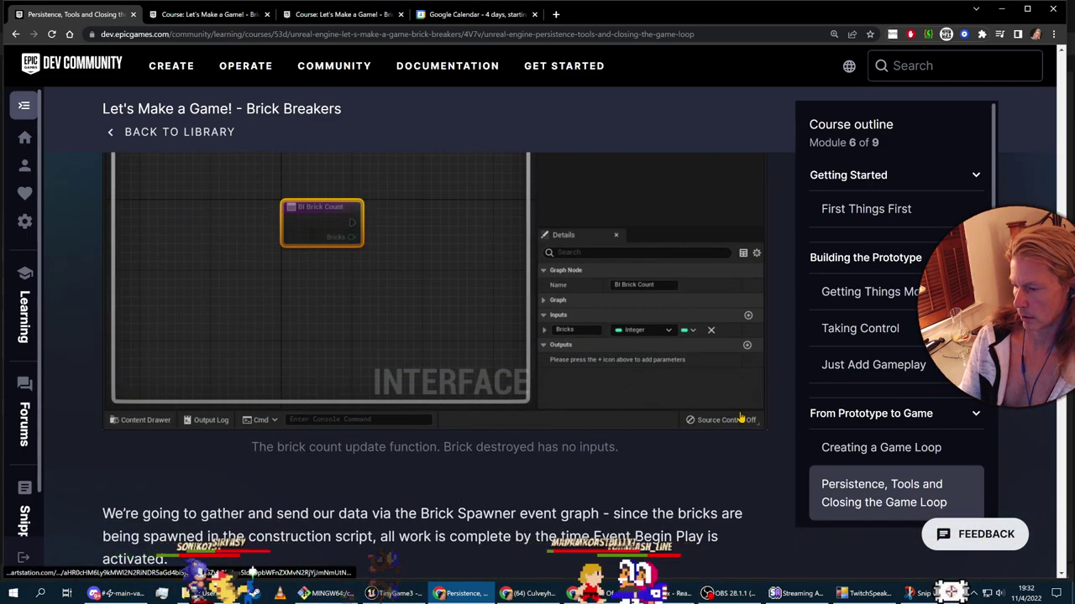
scroll(741, 418, "down", 4)
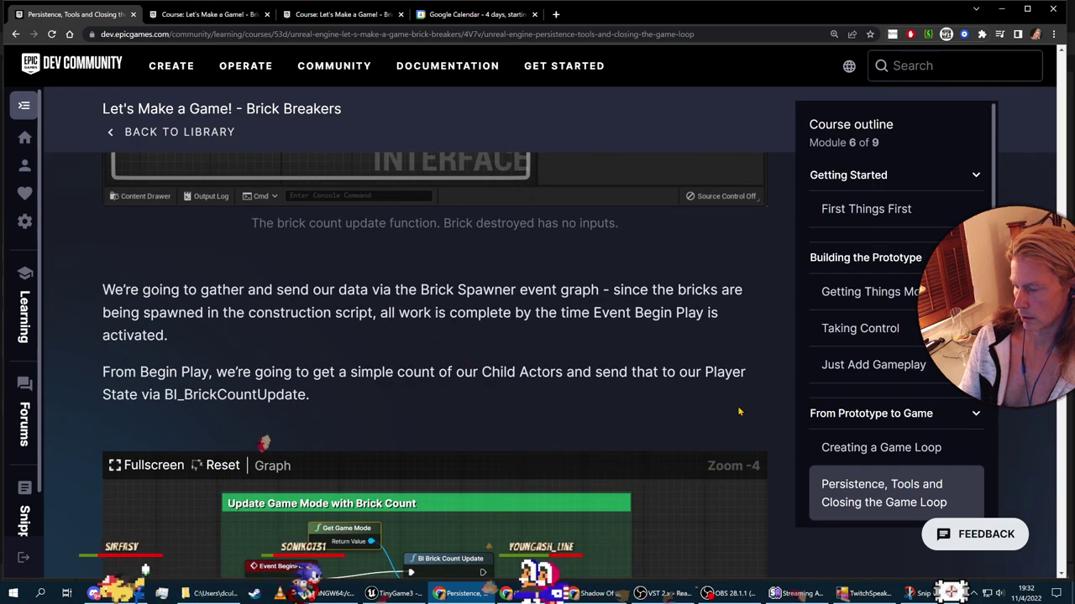
scroll(738, 411, "down", 1)
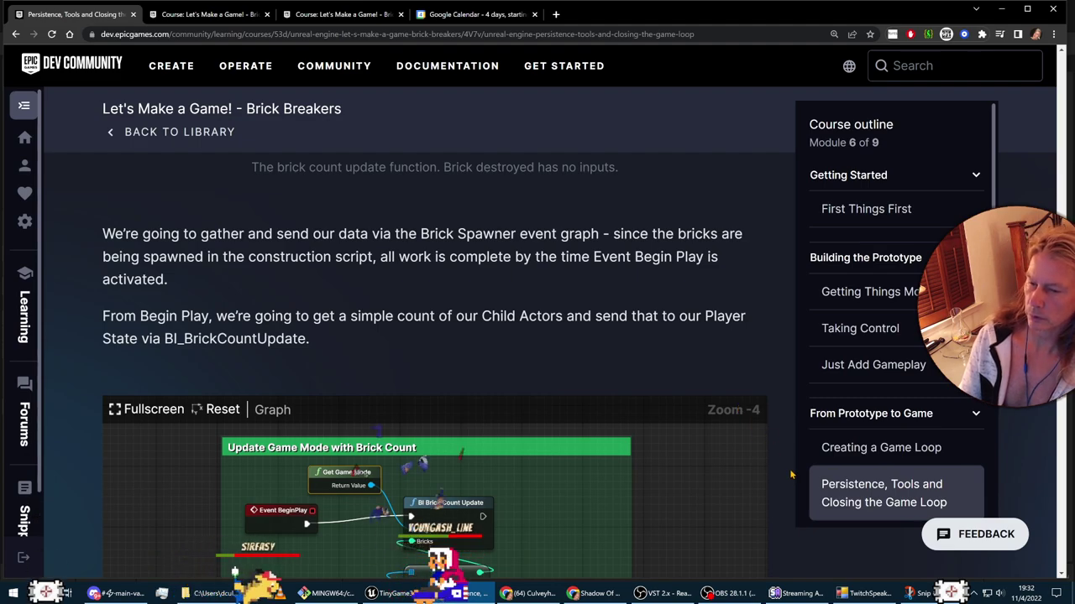
scroll(789, 496, "down", 8)
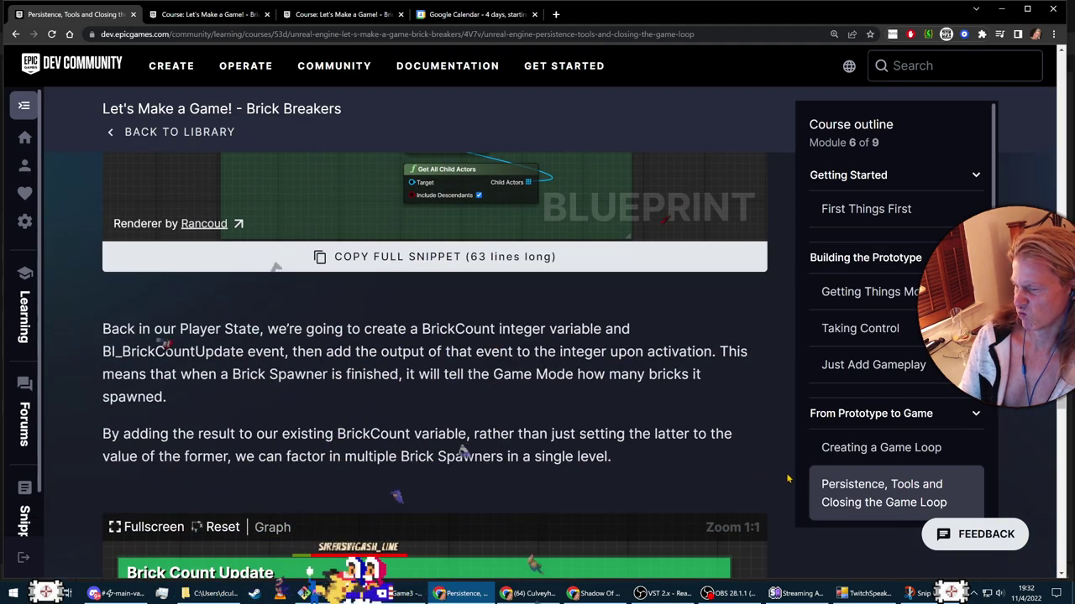
scroll(787, 478, "down", 4)
scroll(789, 473, "up", 10)
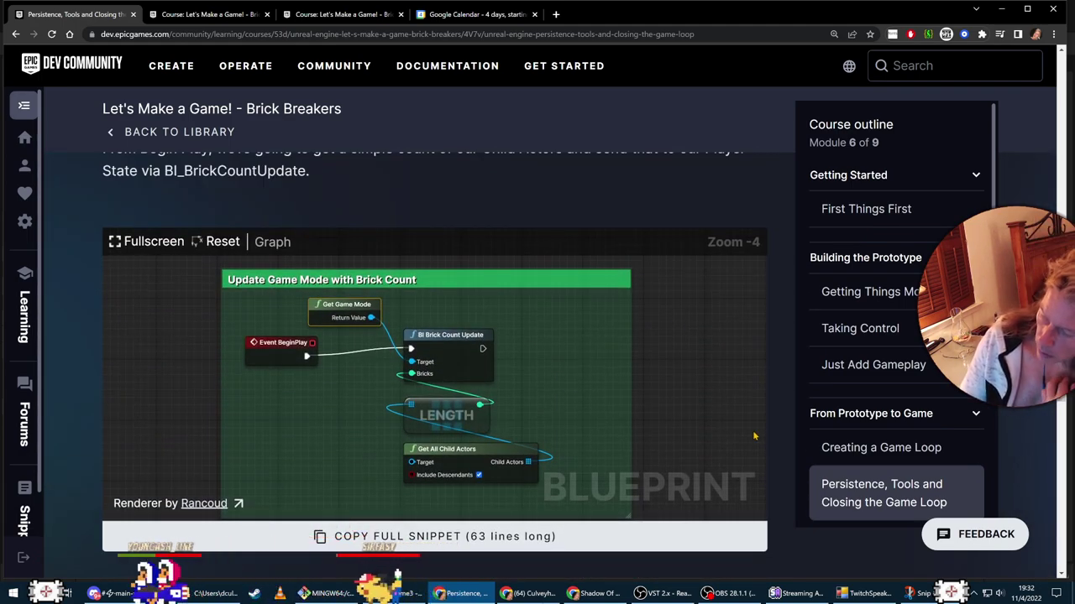
key("alt+Tab")
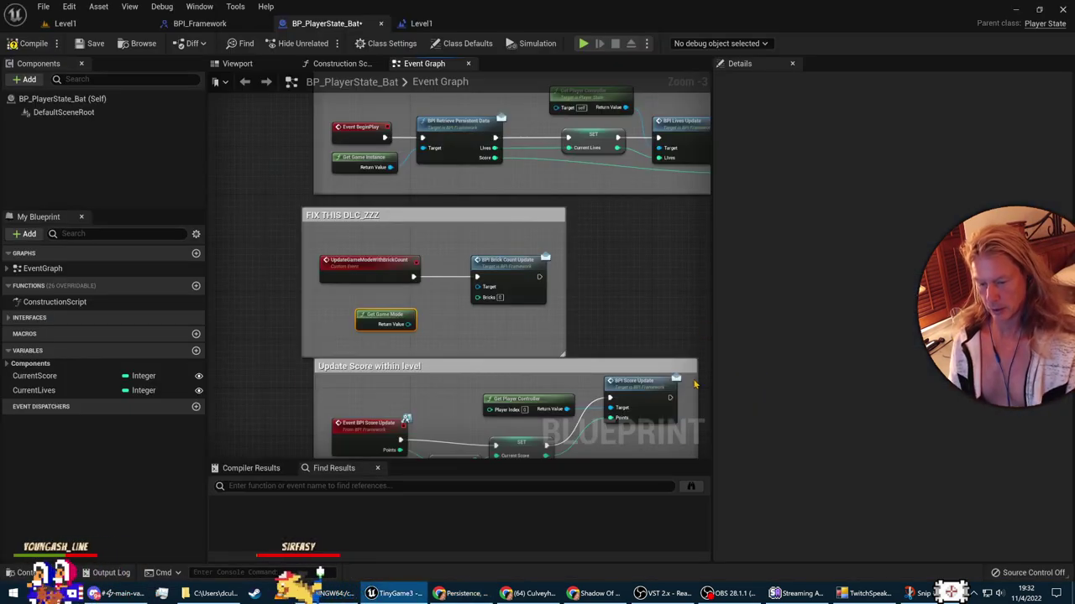
Step: Delete the FIX THIS DLC_ZZZ comment box and its leftover brick-count nodes
left_click(922, 593)
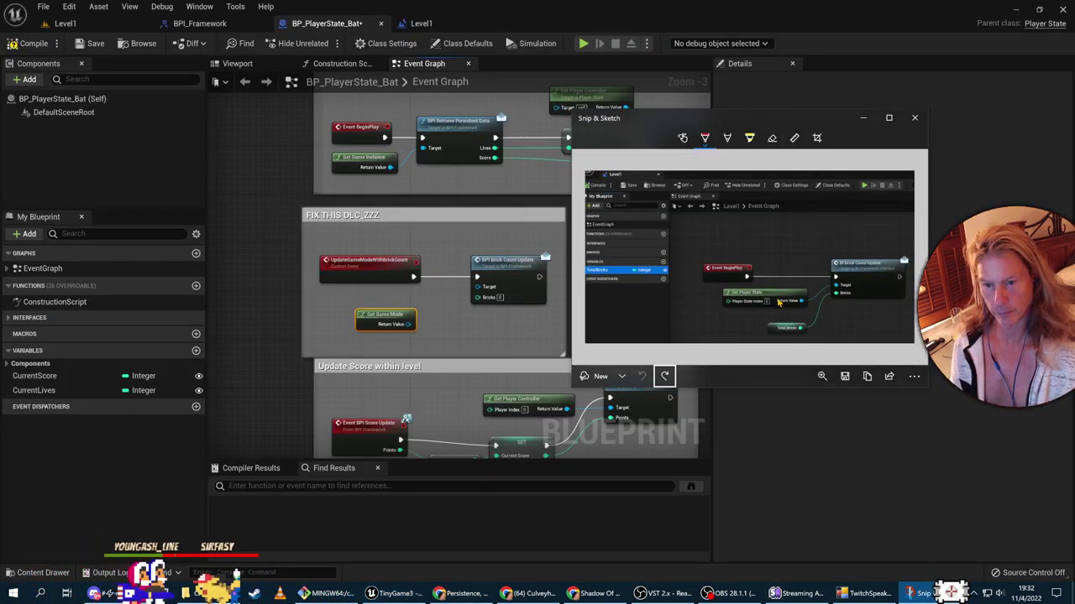
mouse_move(705, 133)
left_mouse_down()
mouse_move(784, 247)
mouse_move(816, 261)
left_mouse_up()
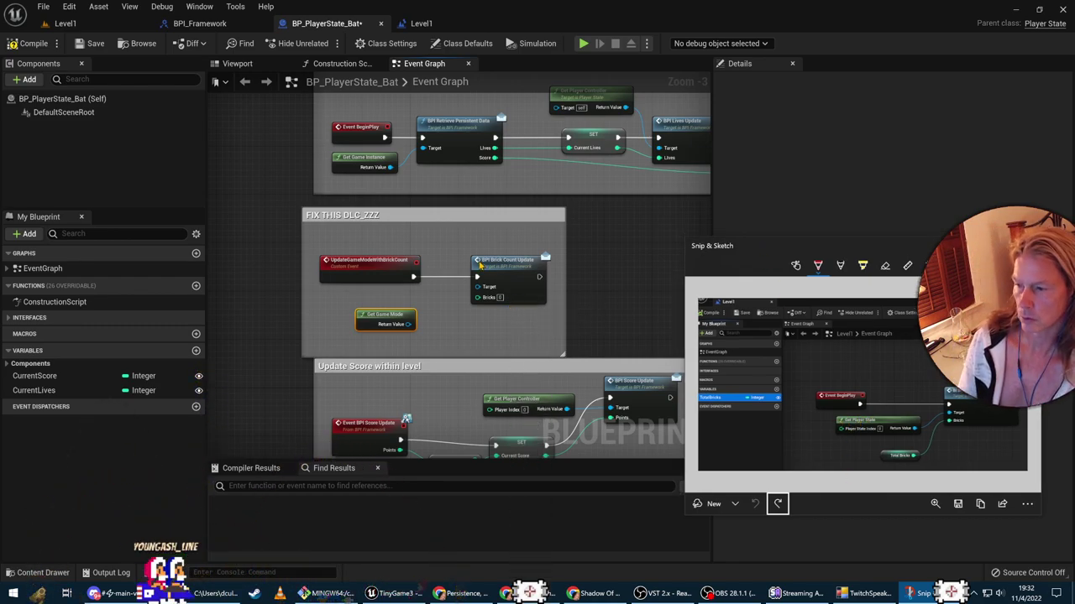
left_click(635, 264)
mouse_move(636, 263)
right_mouse_down()
mouse_move(503, 355)
mouse_move(349, 341)
mouse_move(432, 305)
mouse_move(411, 280)
right_mouse_up()
scroll(352, 338, "down", 2)
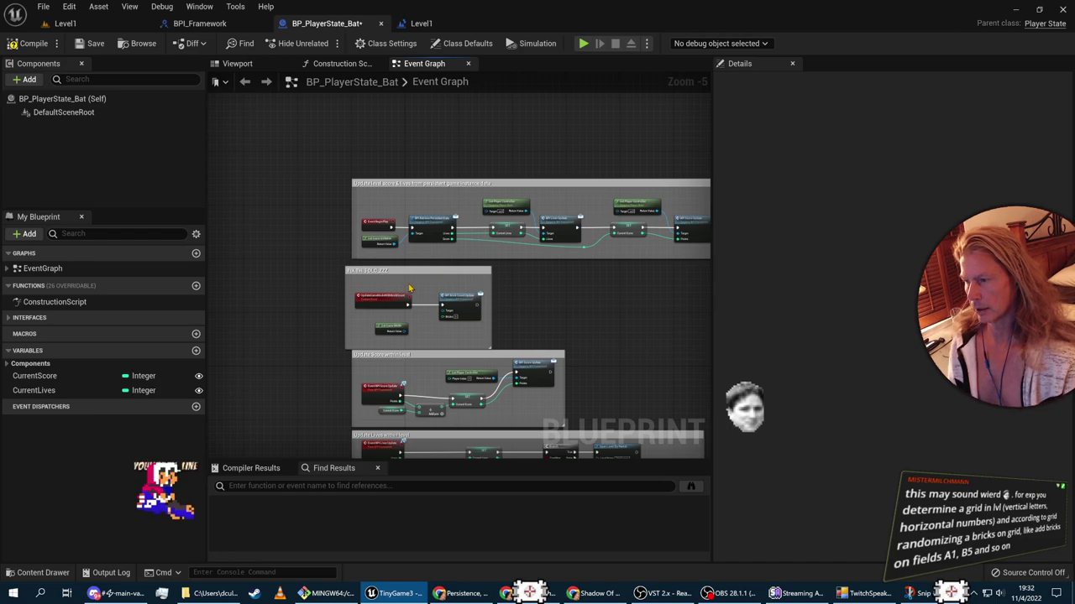
left_click(409, 289)
key("Delete")
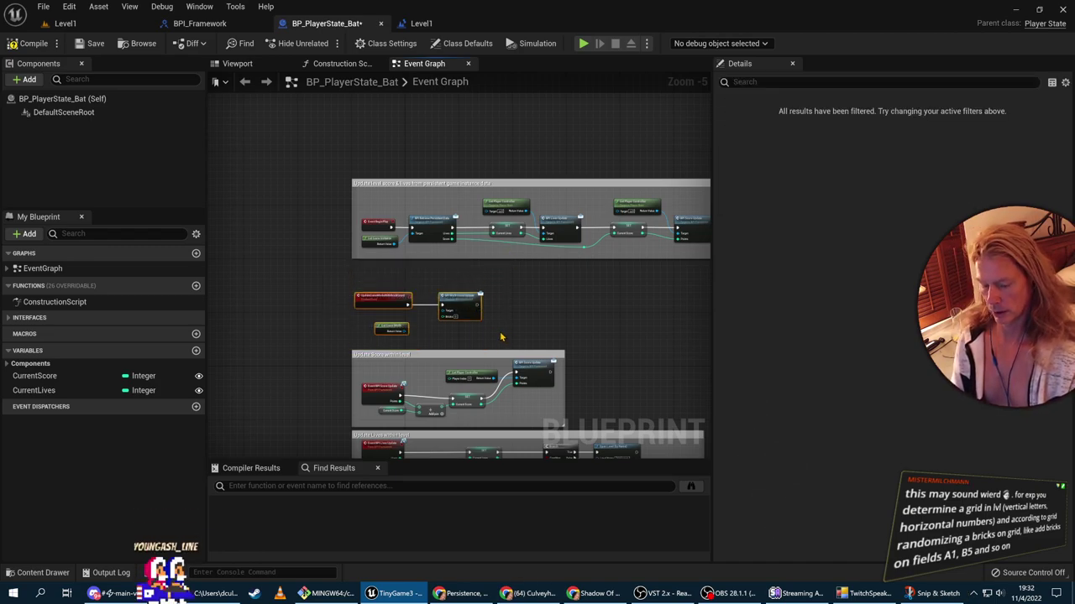
key("Delete")
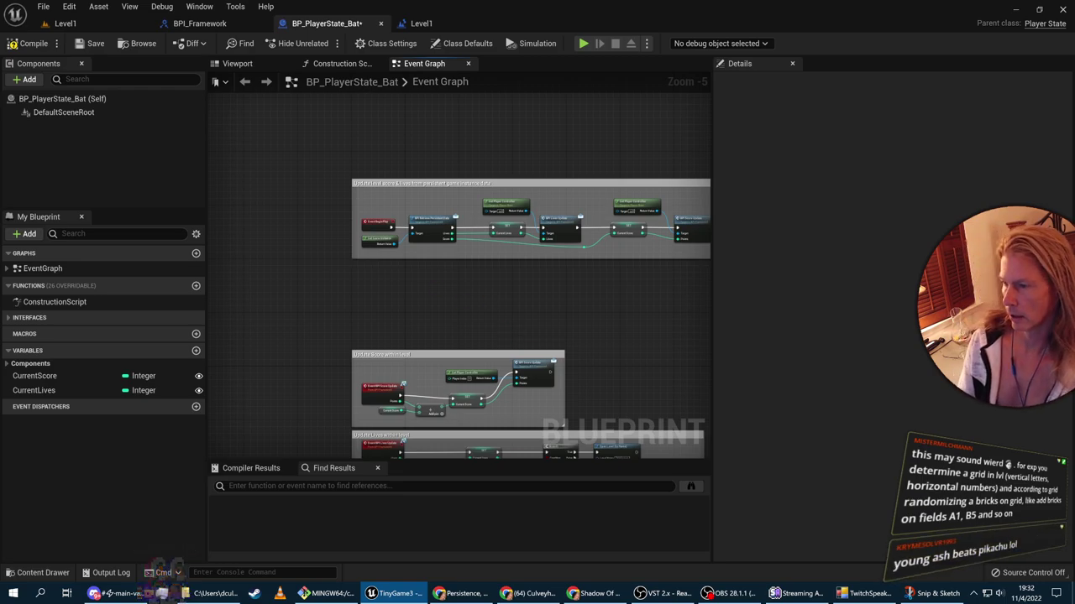
Step: Delete the broken unknown-function node, compile BP_PlayerState_Bat, and tidy the top comment
right_click_drag(554, 310, 343, 345)
left_click(564, 254)
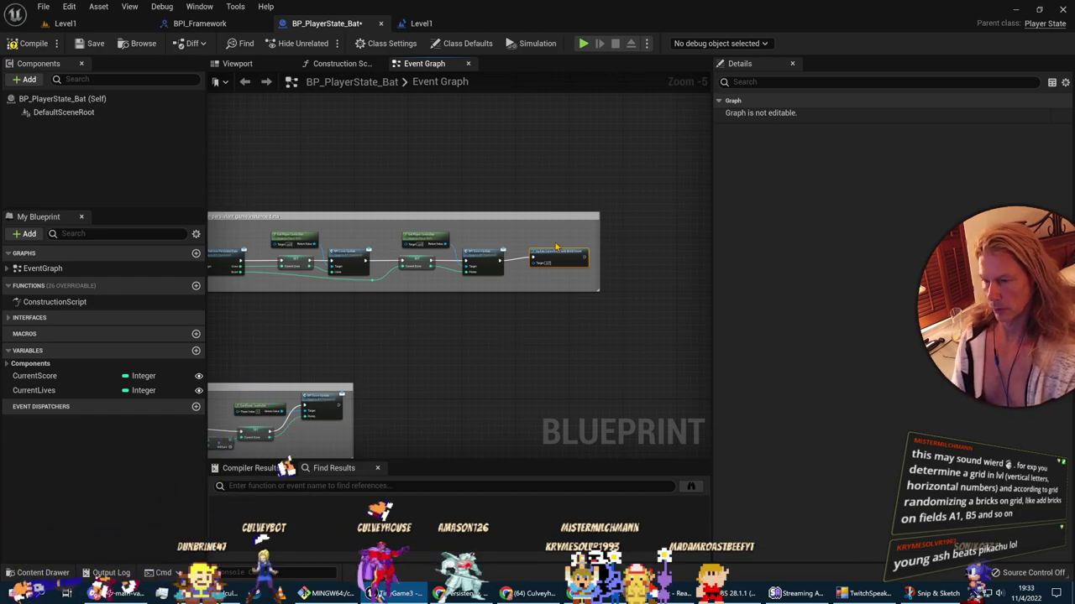
key("Delete")
key("Home")
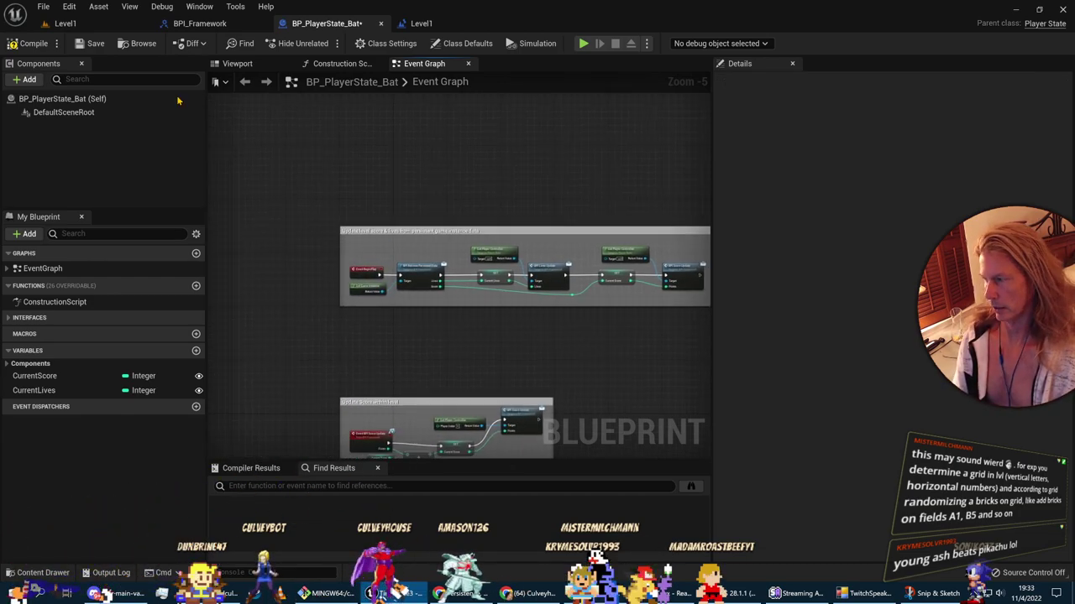
left_click(34, 44)
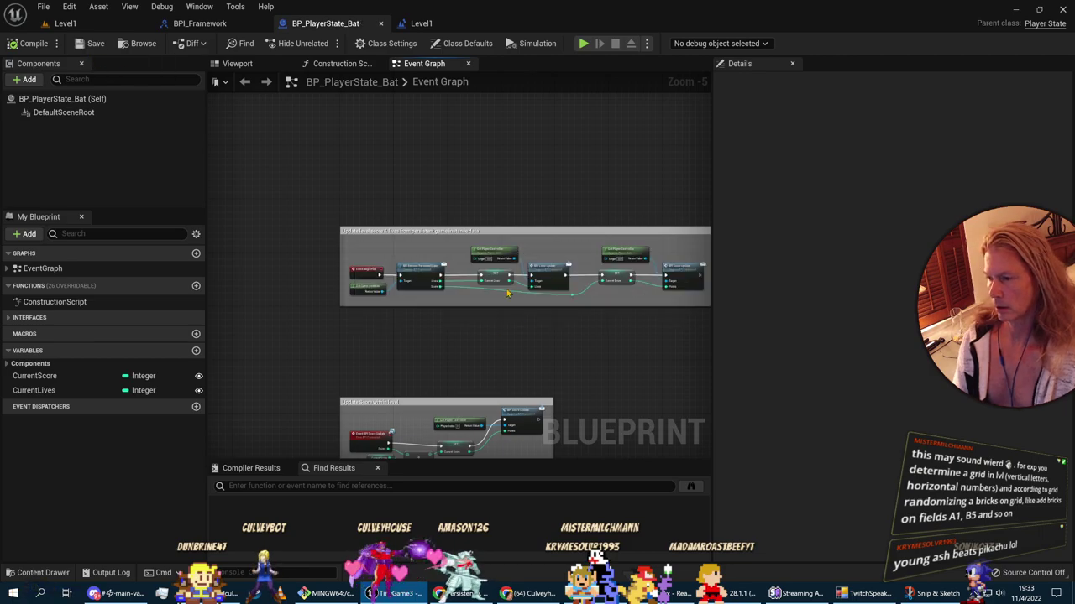
right_click_drag(542, 359, 466, 278)
left_click_drag(320, 156, 323, 237)
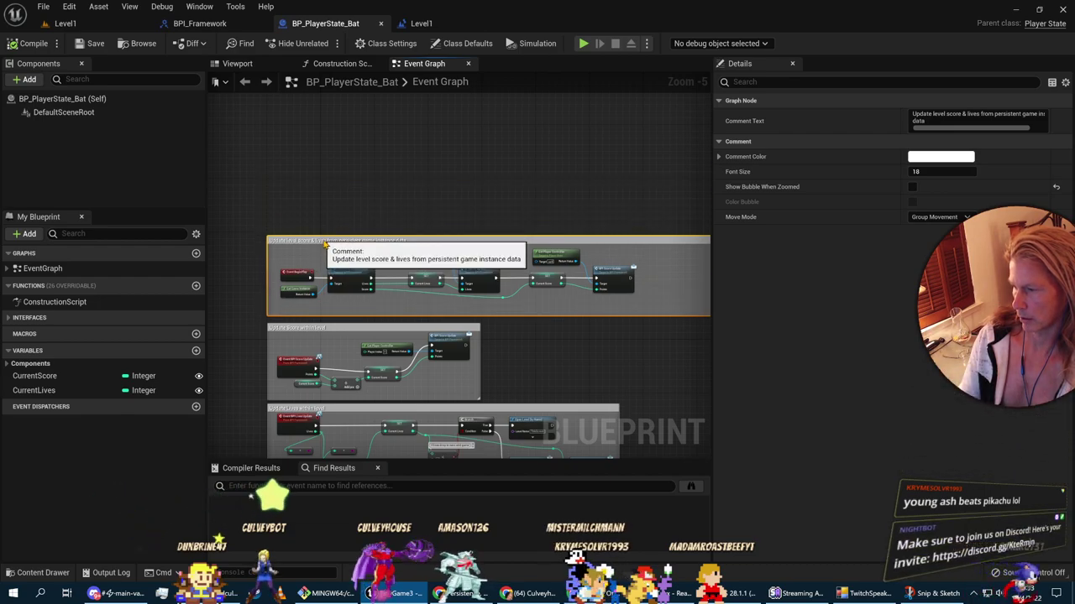
left_click(479, 204)
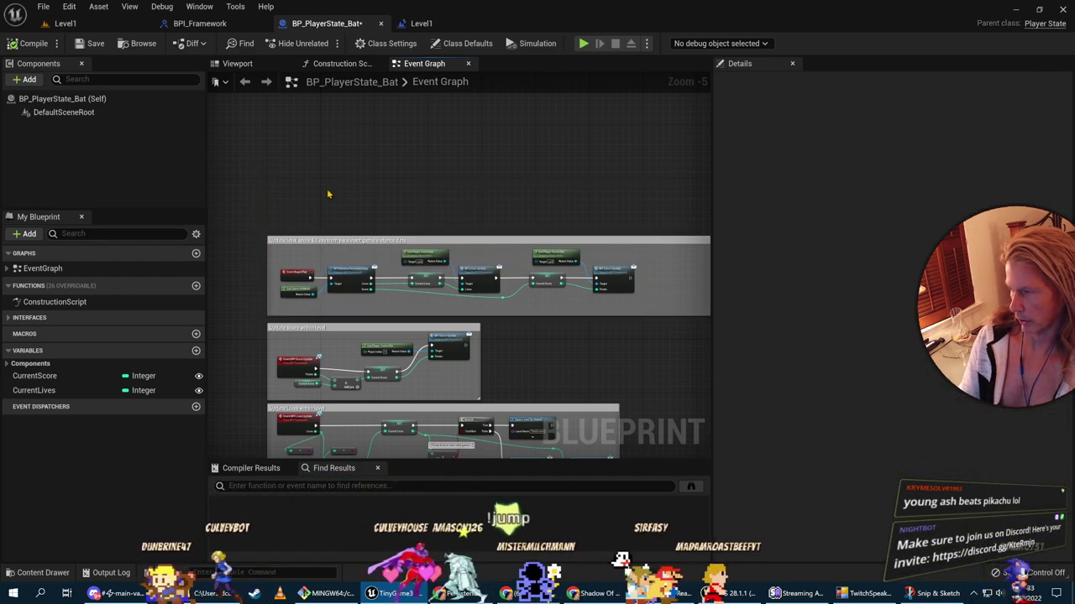
key("alt+Tab")
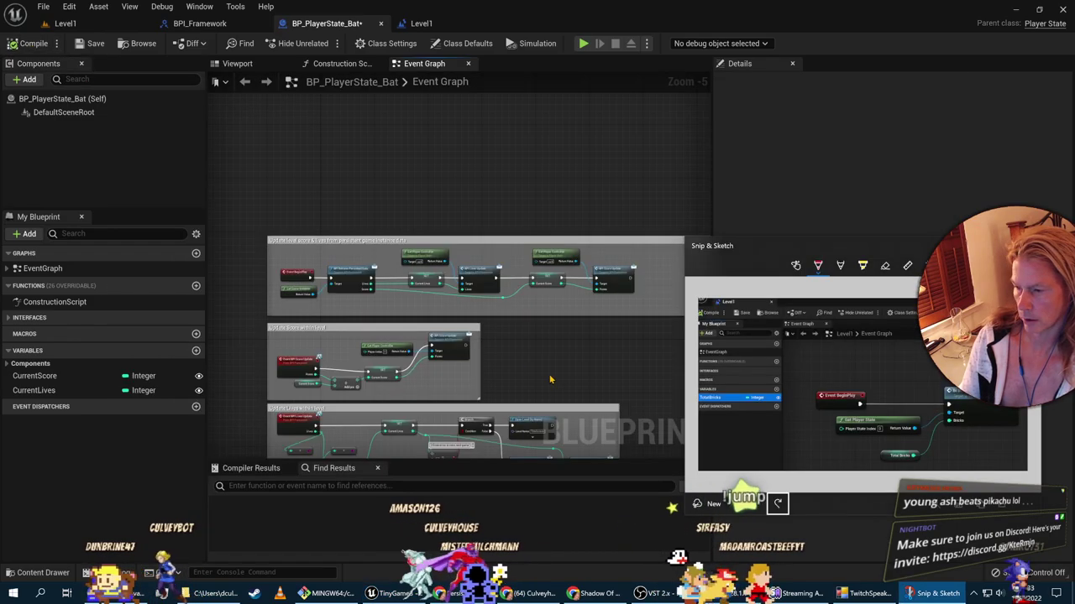
left_click(542, 343)
Step: Review the course's BrickCount integer and BI_BrickCountUpdate graph, then return to Unreal
key("alt+Tab")
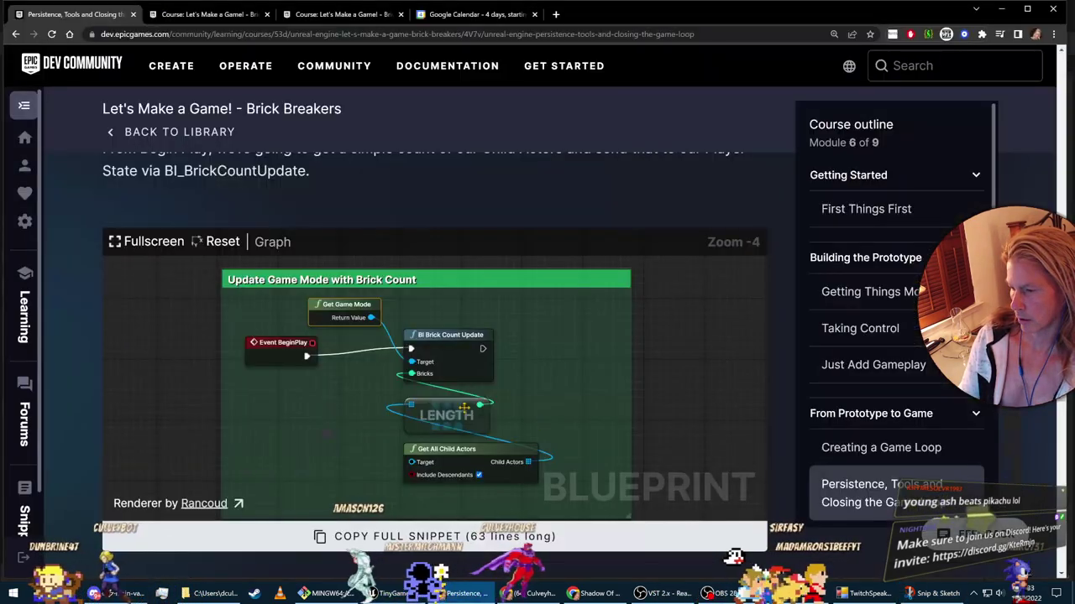
scroll(318, 424, "down", 2)
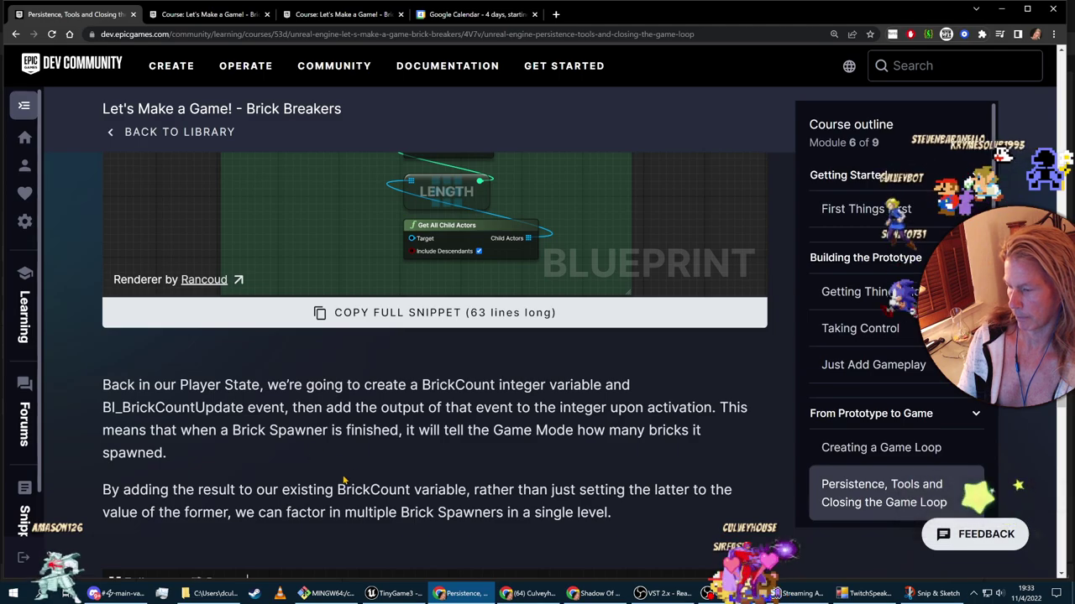
scroll(343, 482, "down", 3)
scroll(570, 502, "down", 2)
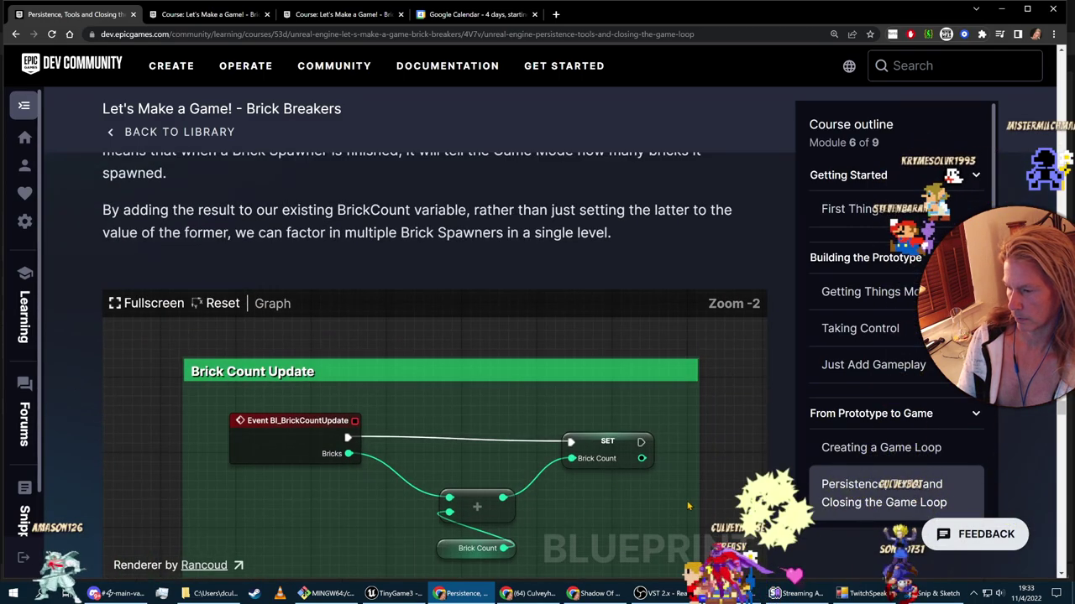
scroll(697, 479, "down", 1)
scroll(731, 494, "up", 3)
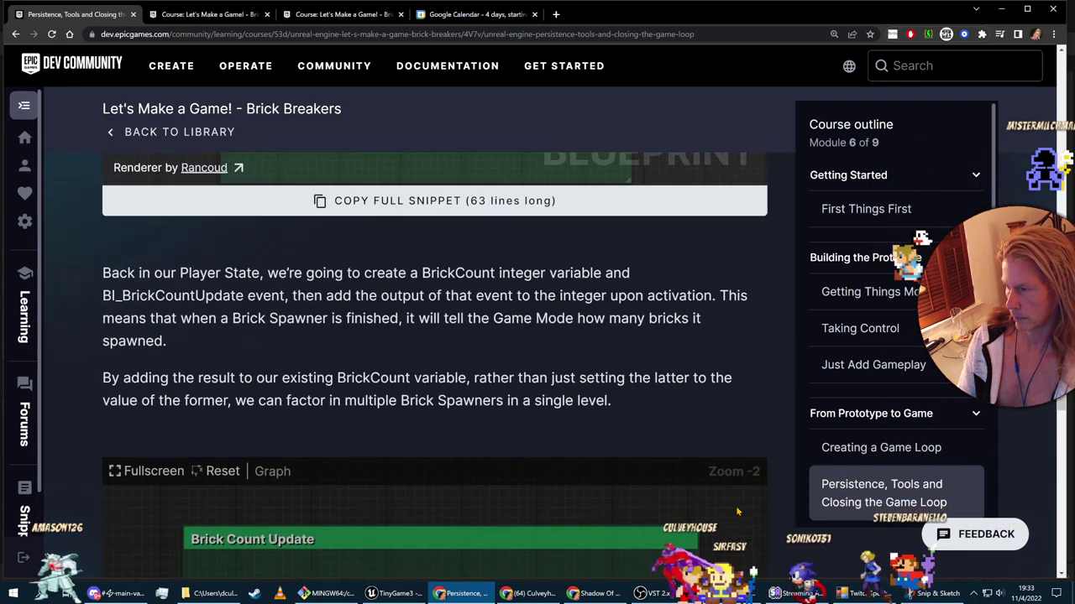
key("alt+Tab")
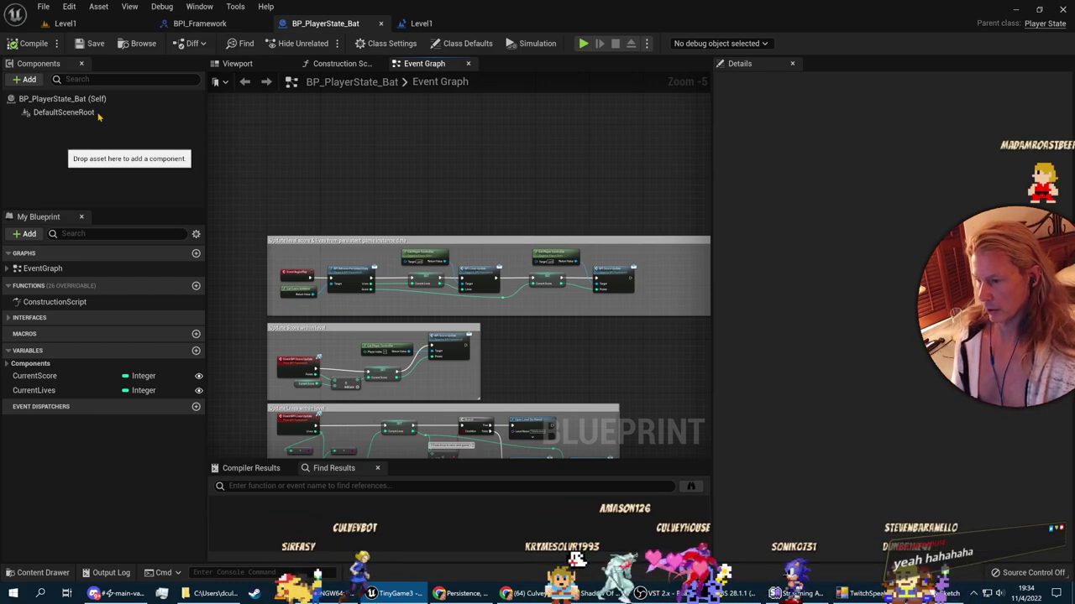
Step: Nudge the event graph slightly right and re-read the course page
scroll(336, 210, "up", 1)
scroll(319, 252, "down", 2)
scroll(303, 283, "up", 1)
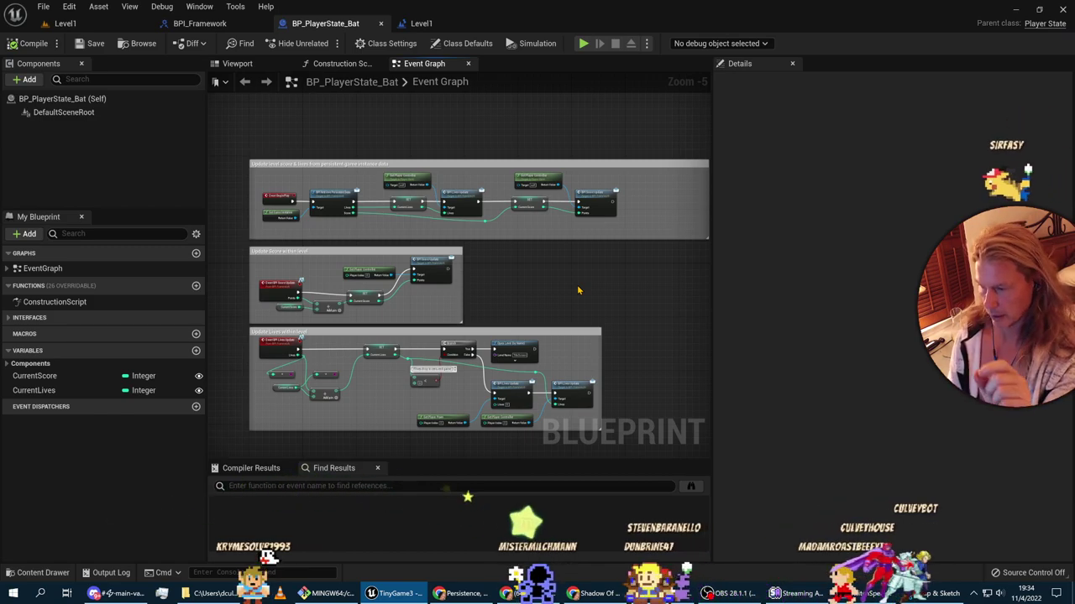
scroll(578, 290, "up", 2)
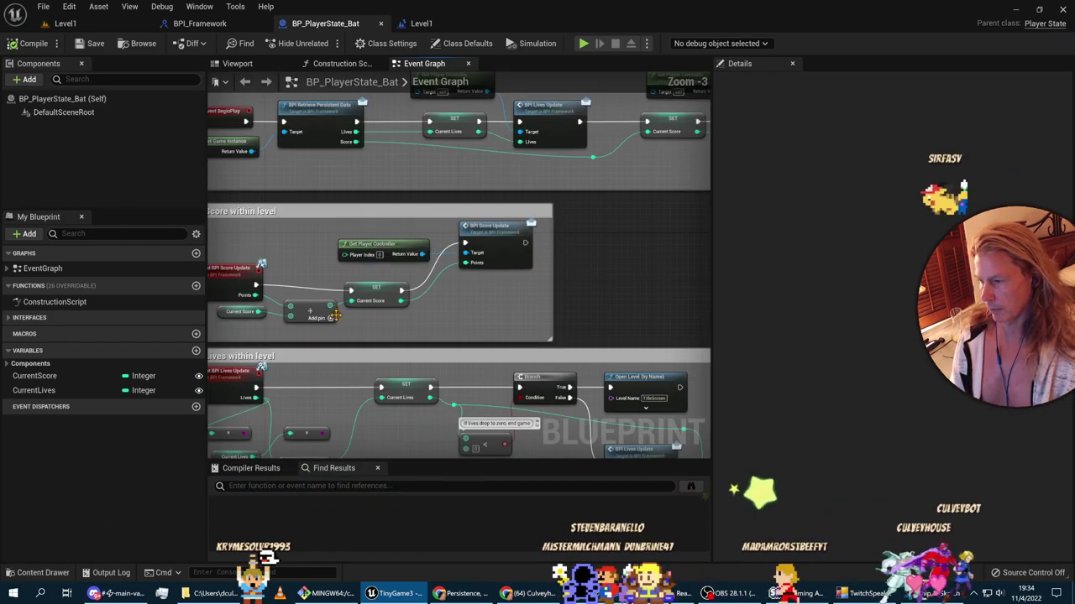
scroll(538, 293, "down", 1)
right_click_drag(527, 296, 561, 300)
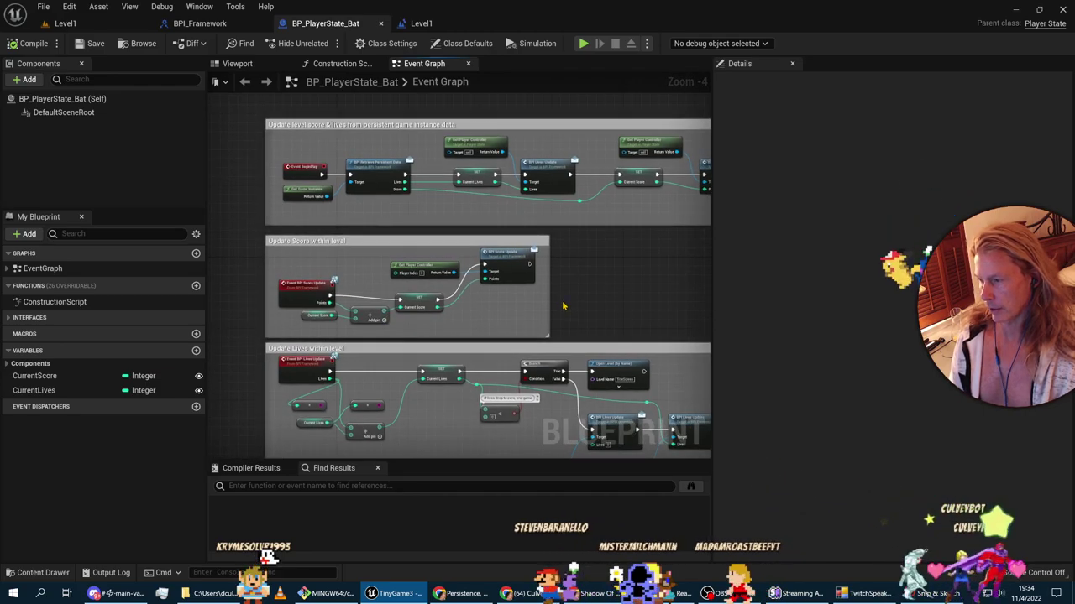
key("alt+Tab")
scroll(439, 403, "down", 2)
scroll(179, 321, "up", 2)
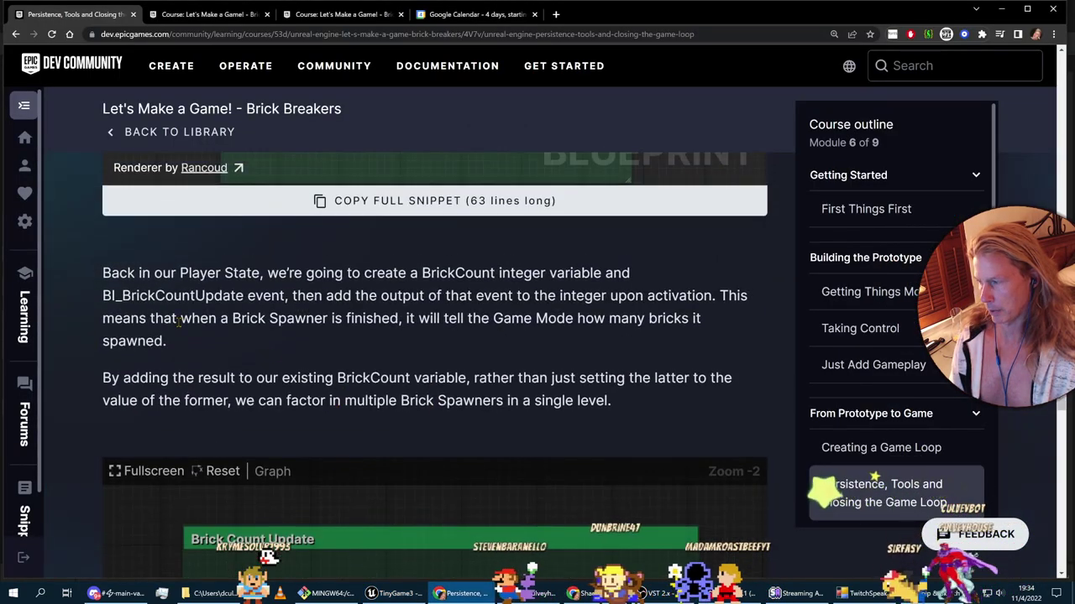
key("alt+Tab")
Step: Locate the BP_PlayerState_Bat asset in the Content Drawer's Framework folder
left_click(39, 573)
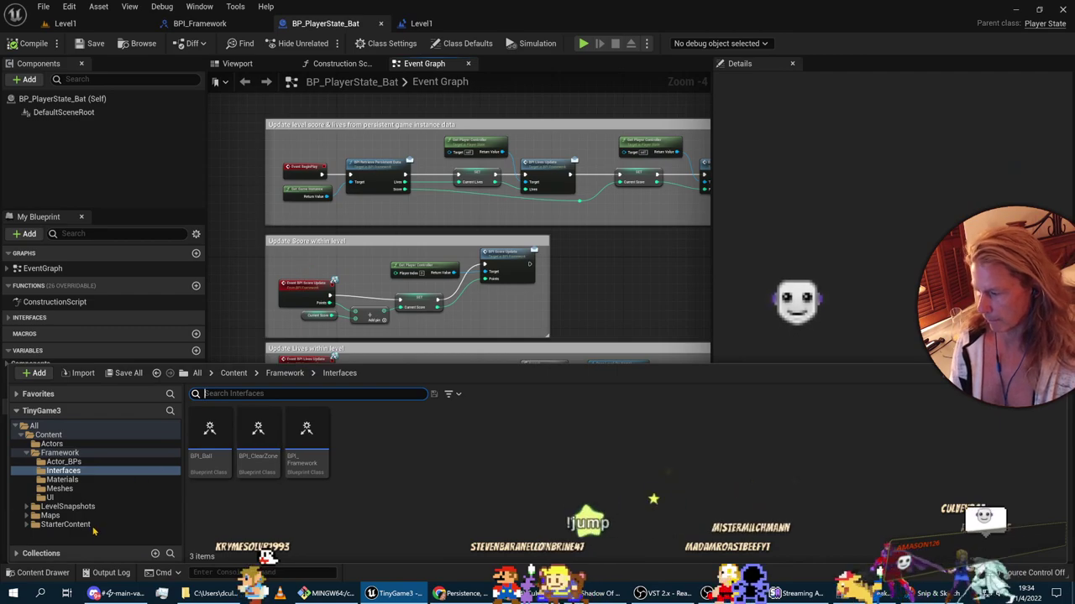
left_click(63, 462)
left_click(60, 452)
left_click(686, 453)
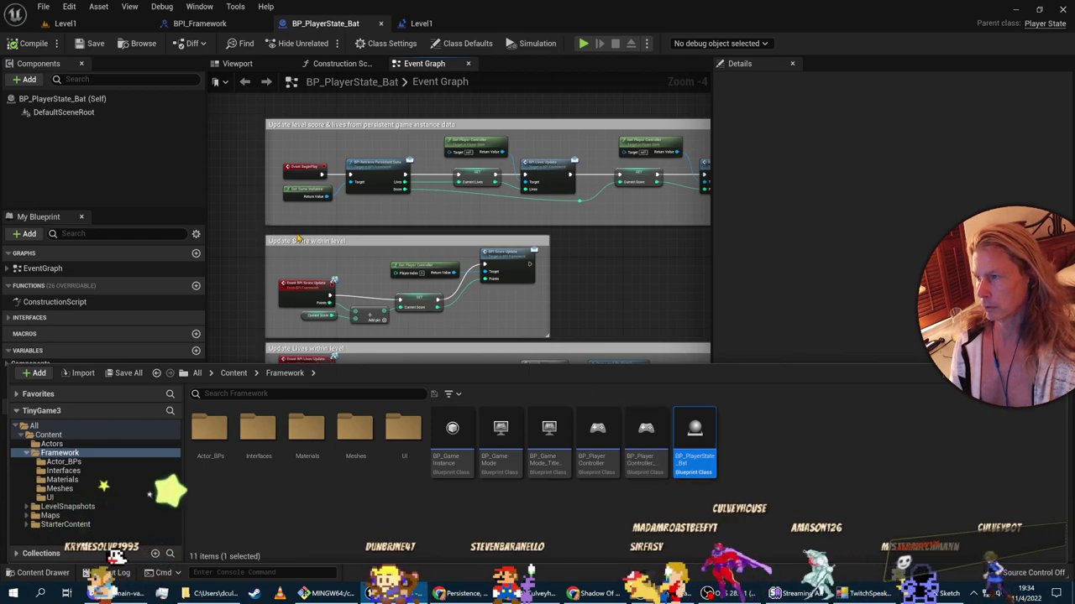
Step: After checking the lesson, add a new variable NewVar_0 to BP_PlayerState_Bat
key("alt+Tab")
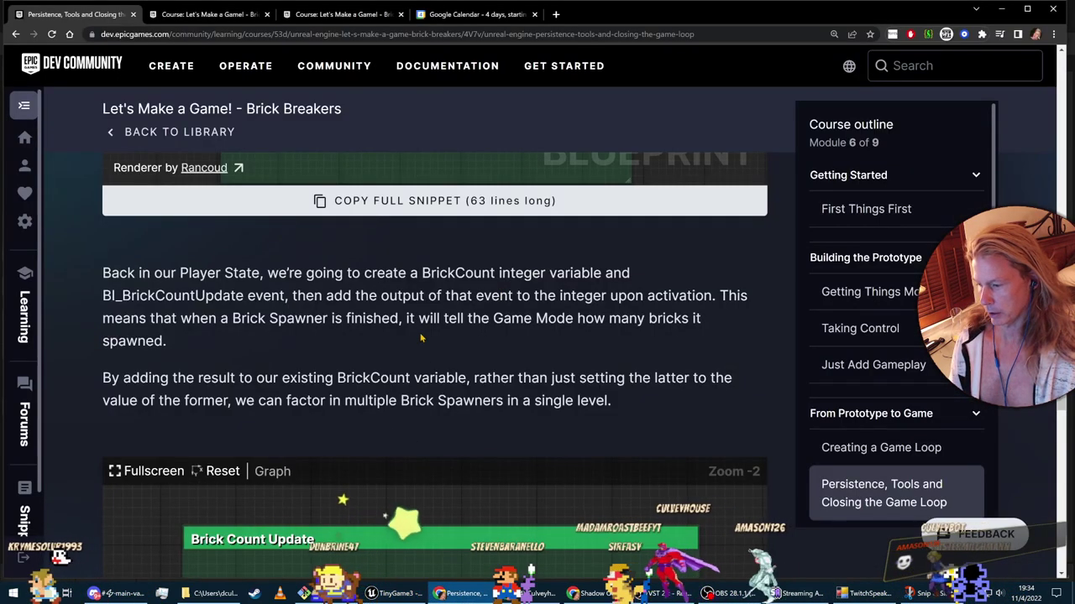
key("alt+Tab")
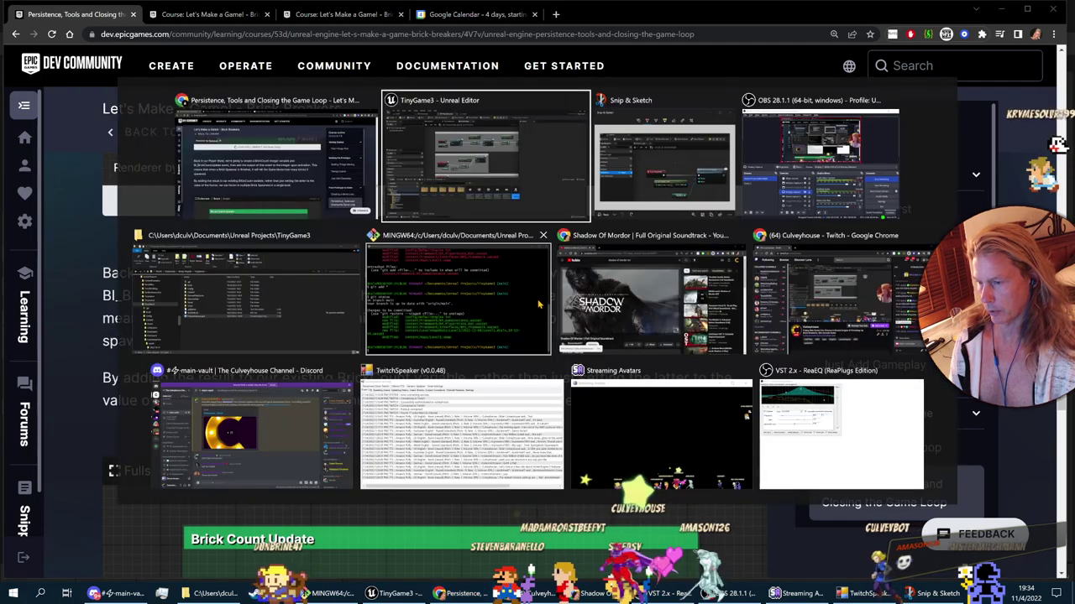
key("alt+Tab")
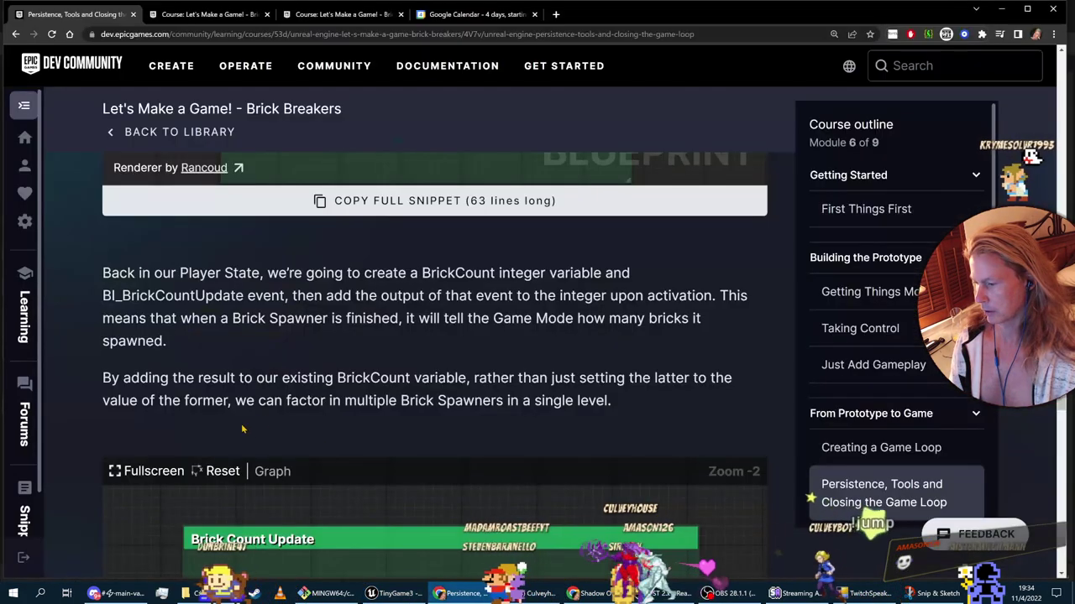
scroll(379, 407, "down", 3)
scroll(380, 408, "up", 3)
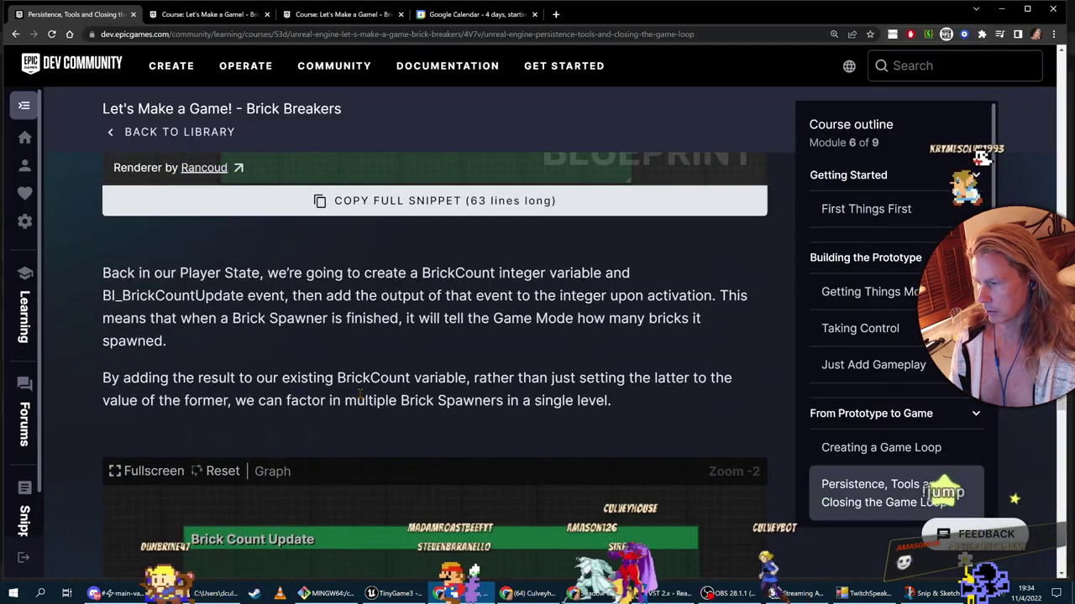
key("alt+Tab")
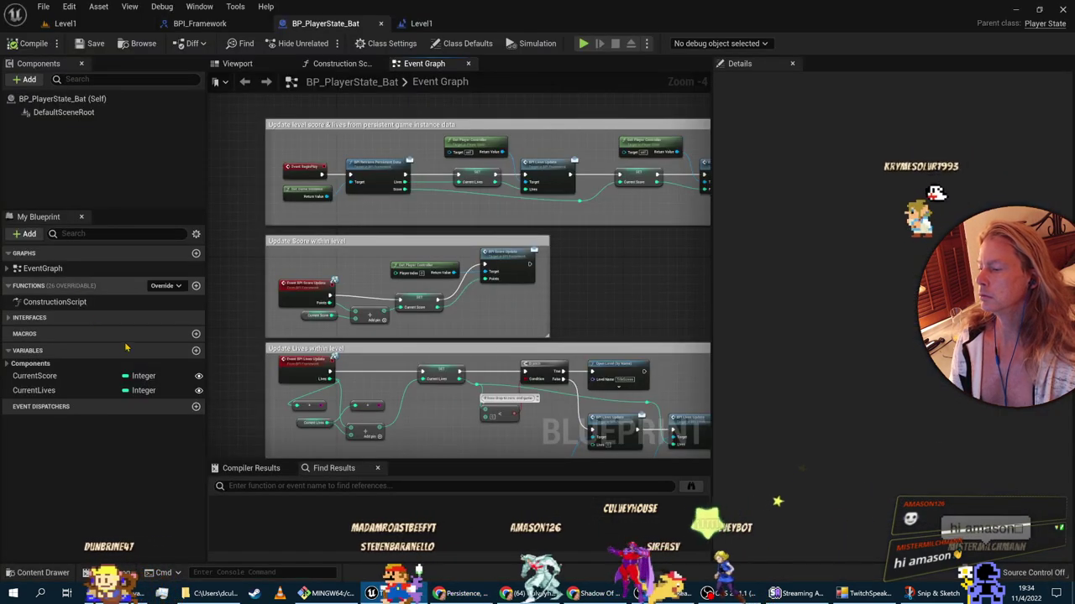
left_click(196, 351)
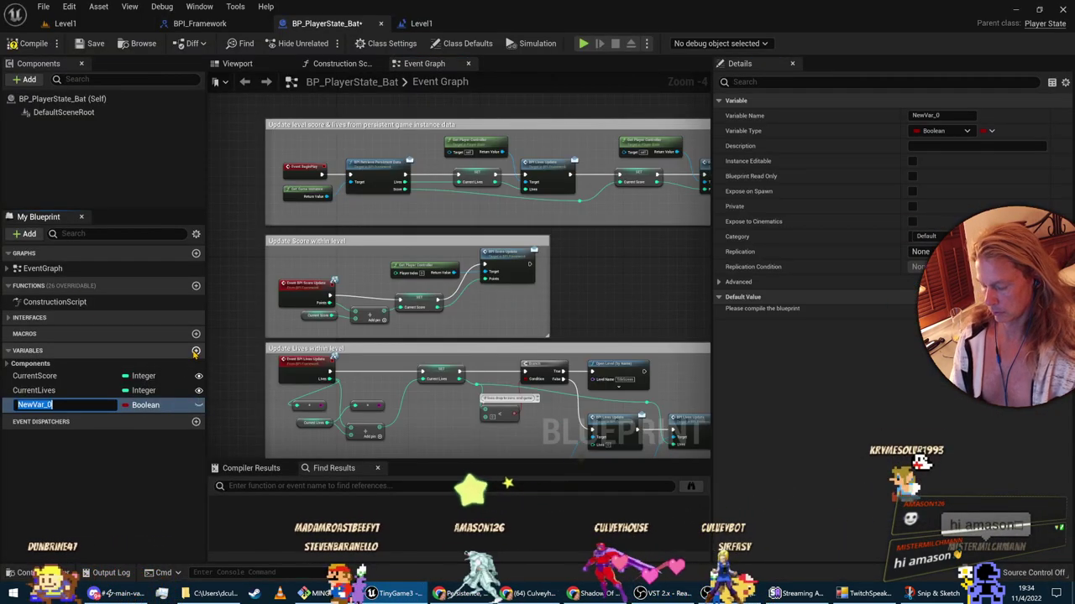
Step: Rename NewVar_0 to BrickCount and change its Variable Type to Integer
type("BrickCount")
key("Return")
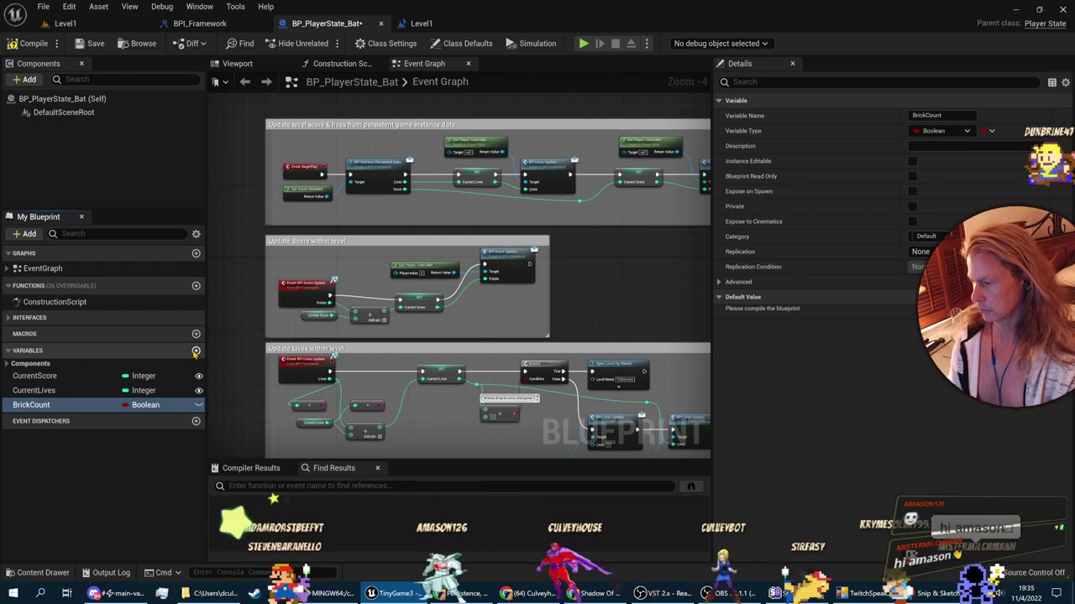
left_click(143, 405)
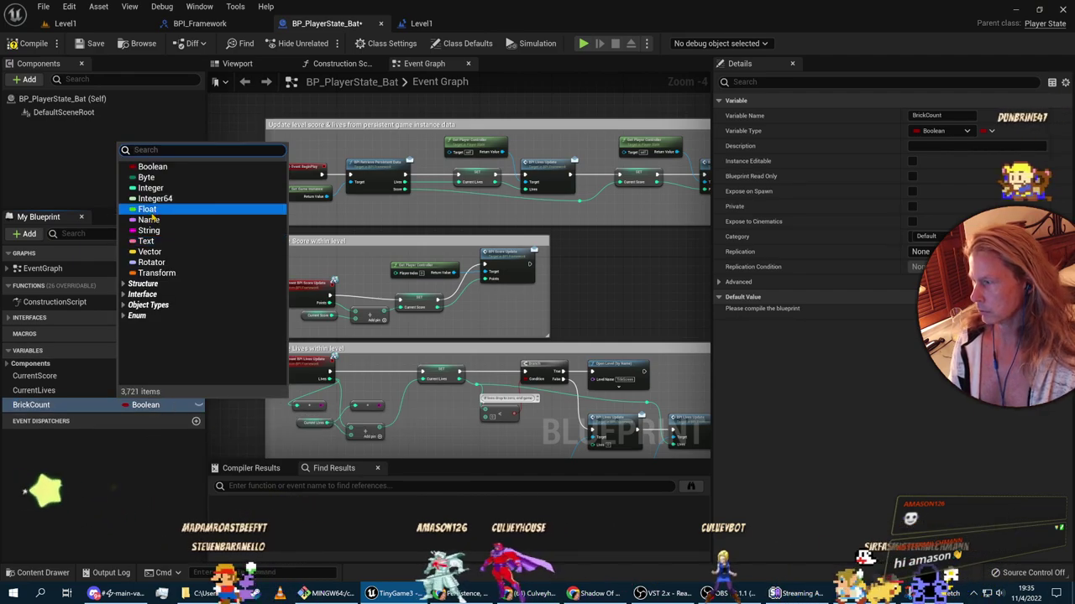
left_click(151, 188)
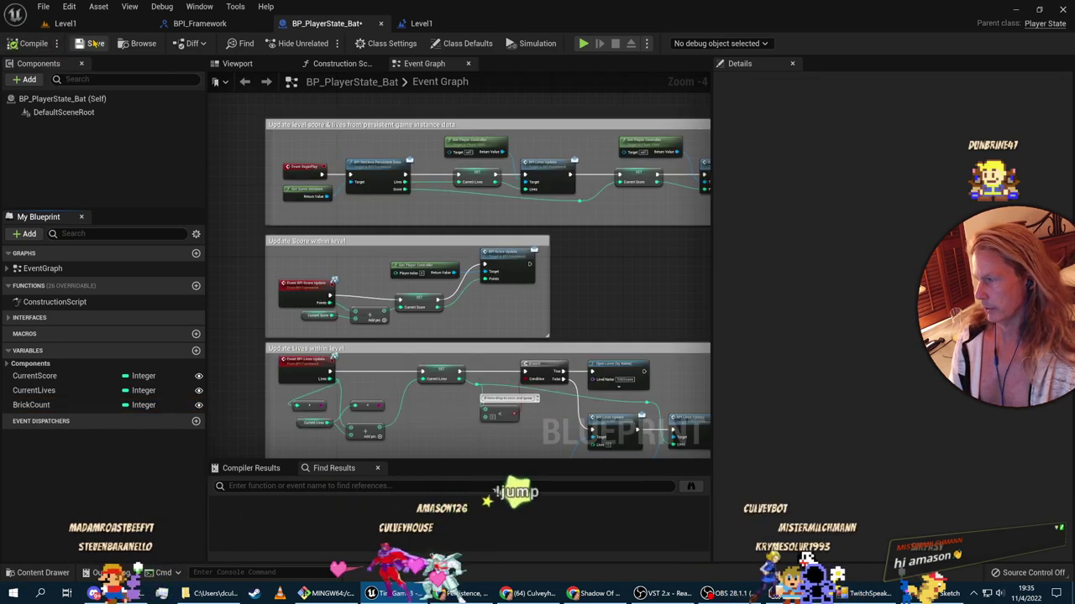
key("alt+Tab")
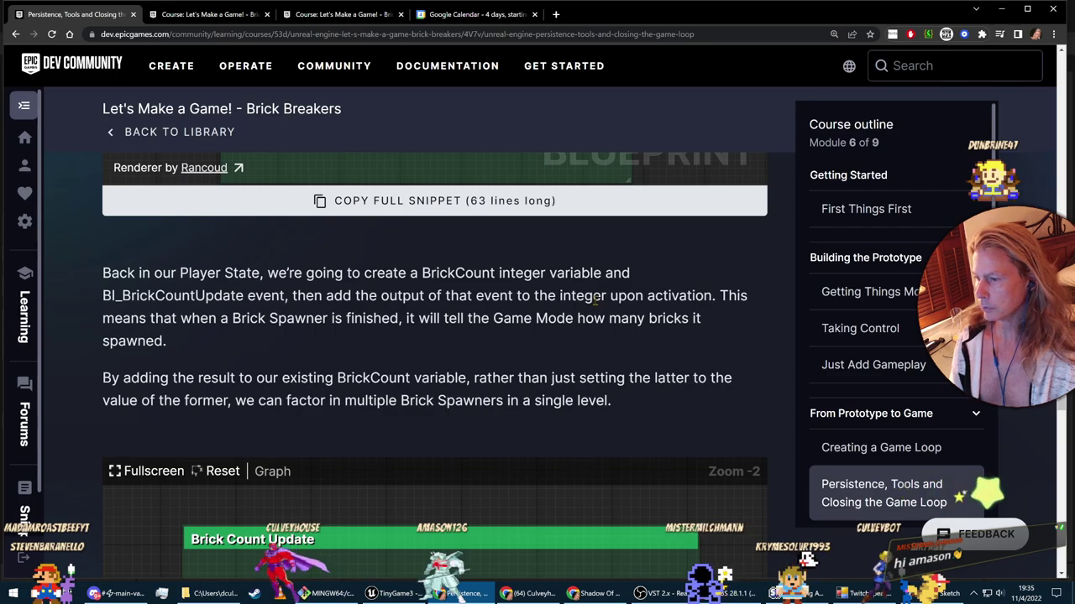
Step: Implement the BPI Brick Count Update event from My Blueprint's Interfaces list
scroll(594, 297, "down", 2)
key("alt+Tab")
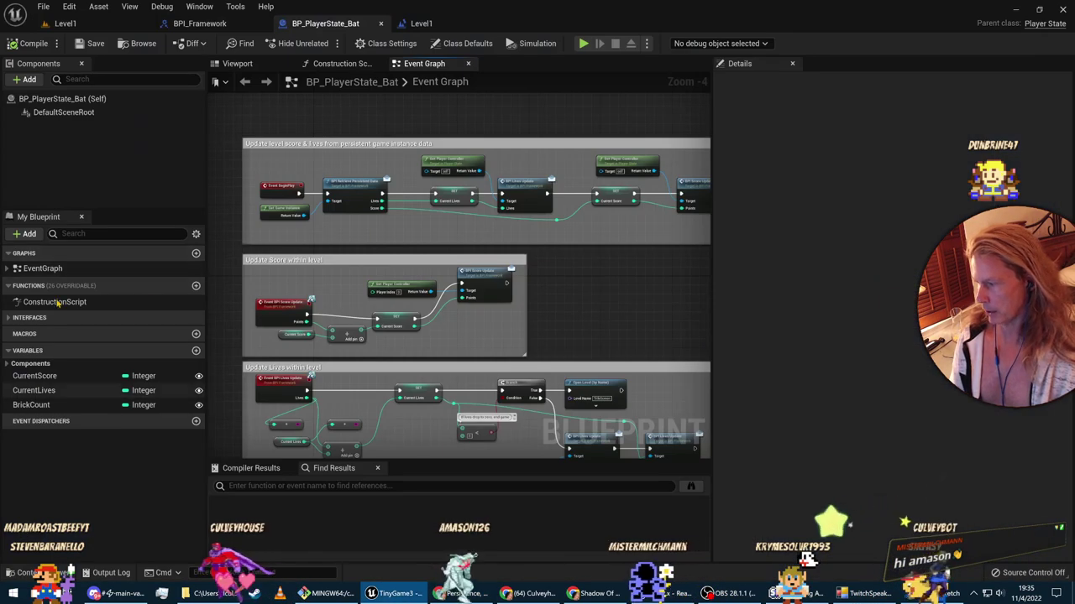
left_click(26, 318)
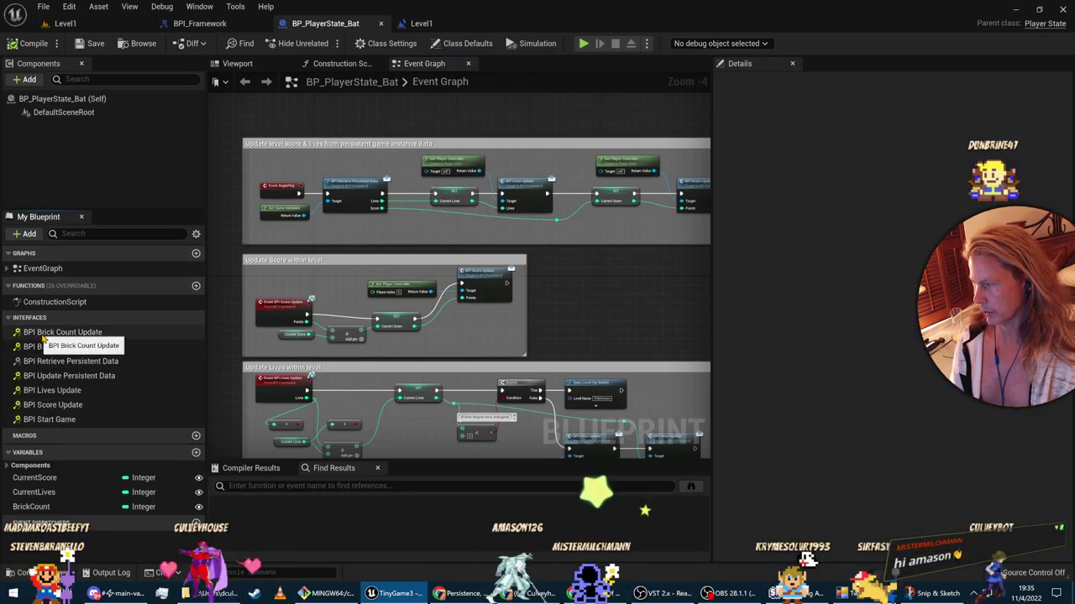
right_click(63, 335)
left_click(88, 345)
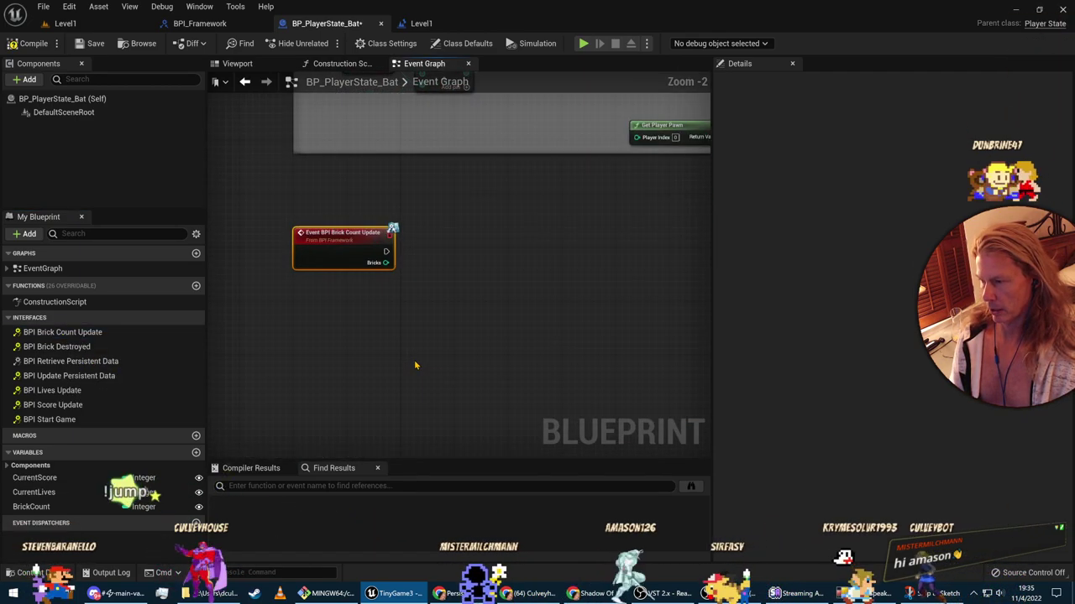
key("alt+Tab")
scroll(342, 513, "down", 1)
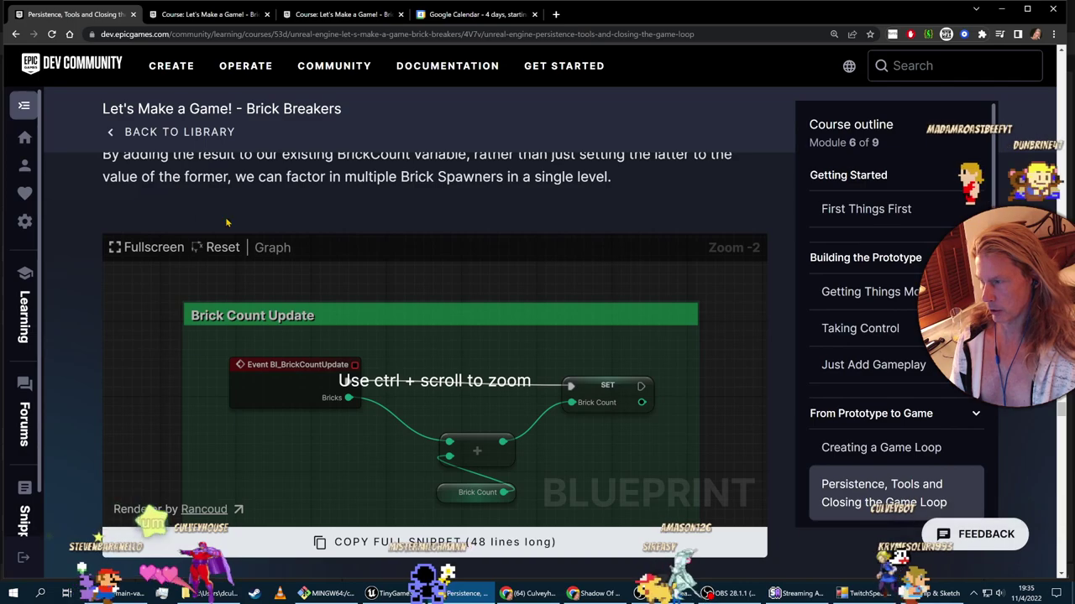
Step: Scroll the course page to the Brick Count Update graph, then return to Unreal
scroll(191, 236, "up", 1)
scroll(223, 299, "up", 2)
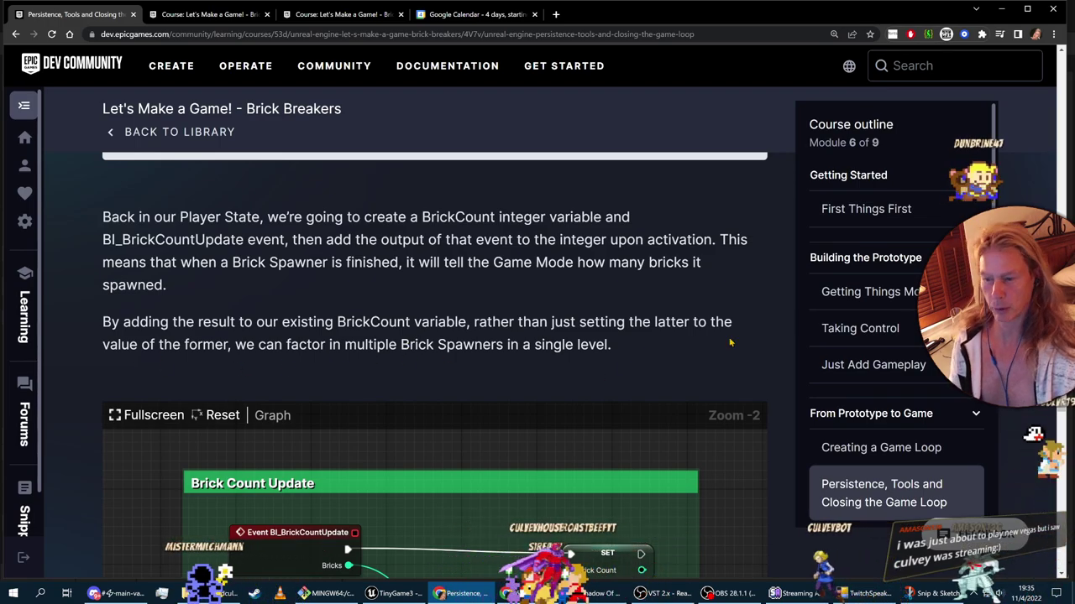
scroll(778, 408, "down", 3)
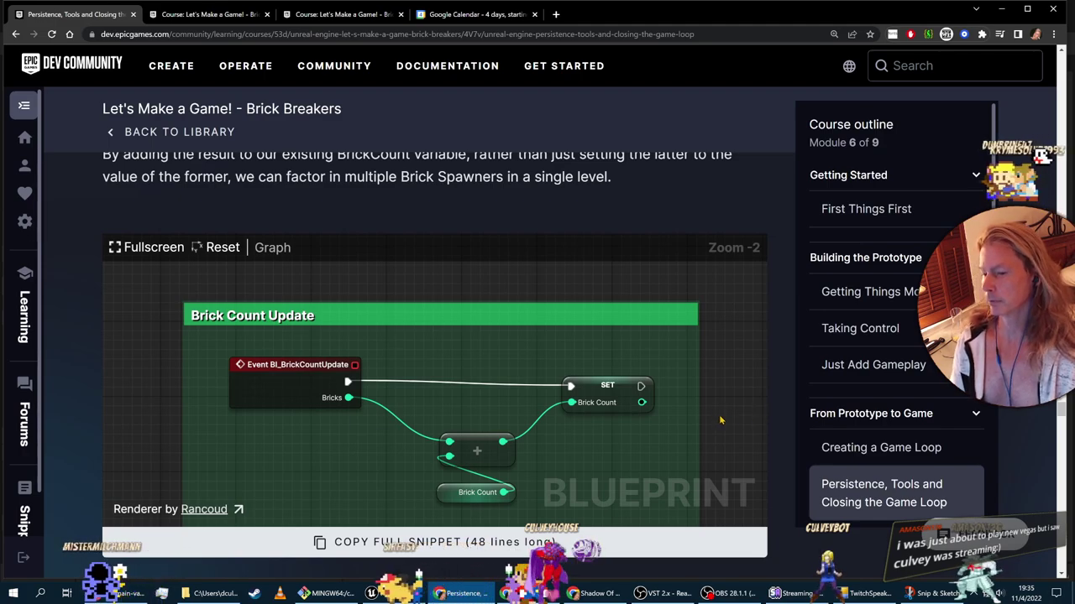
key("alt+Tab")
key("alt+Tab")
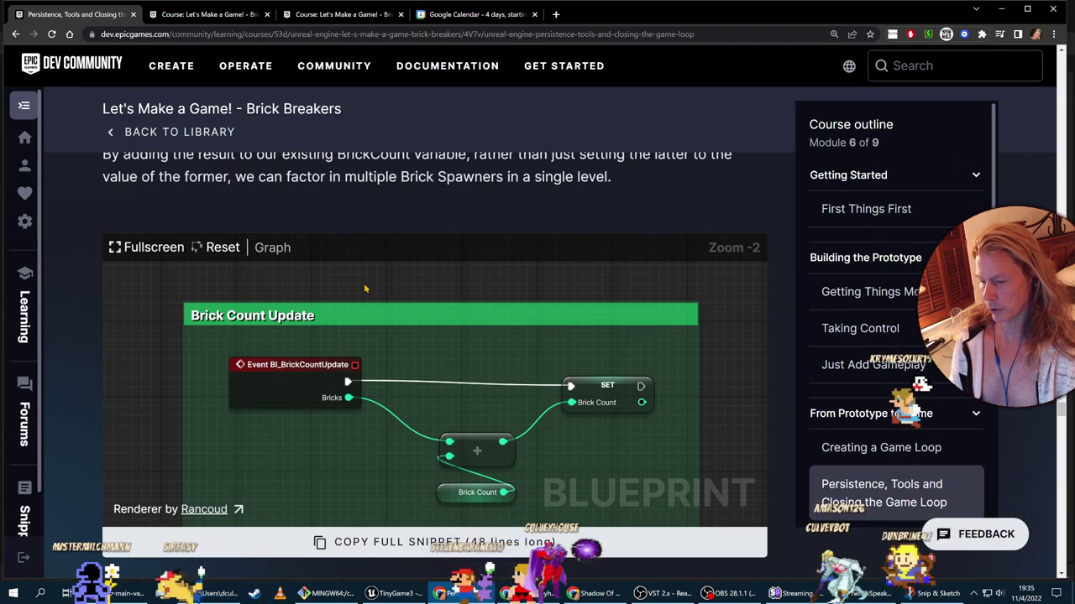
key("alt+Tab")
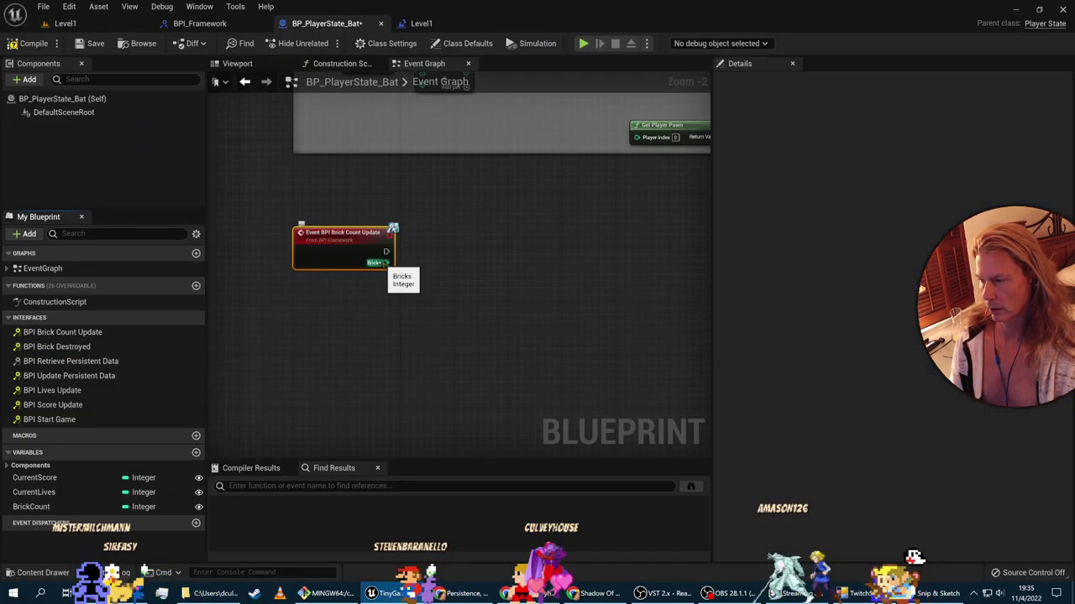
Step: Add Bricks and a BrickCount getter together with an Add node, tidying the layout
left_click_drag(384, 264, 442, 300)
type("add")
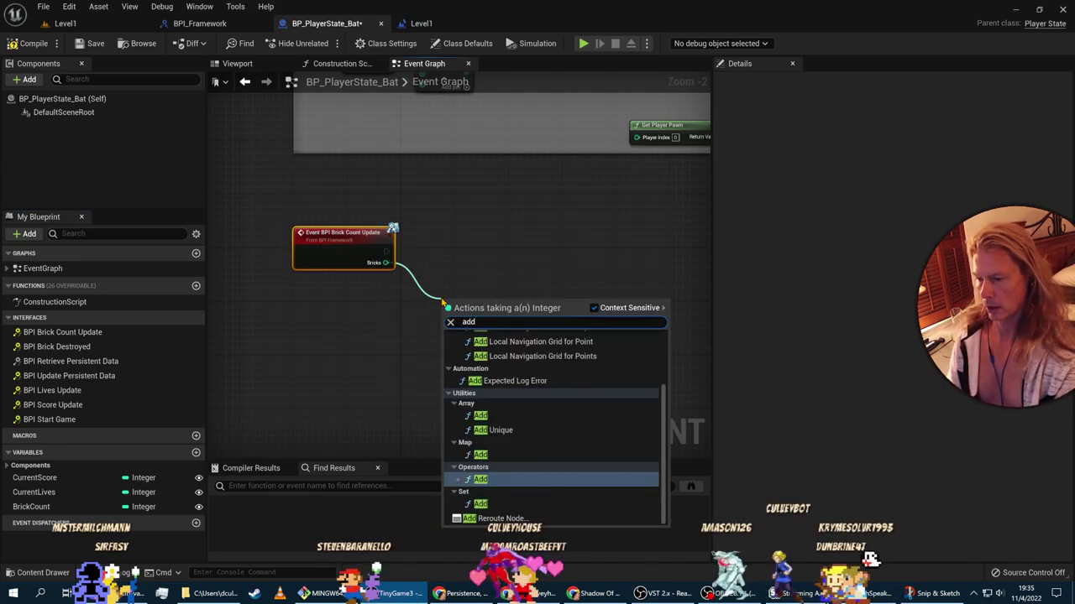
left_click(449, 479)
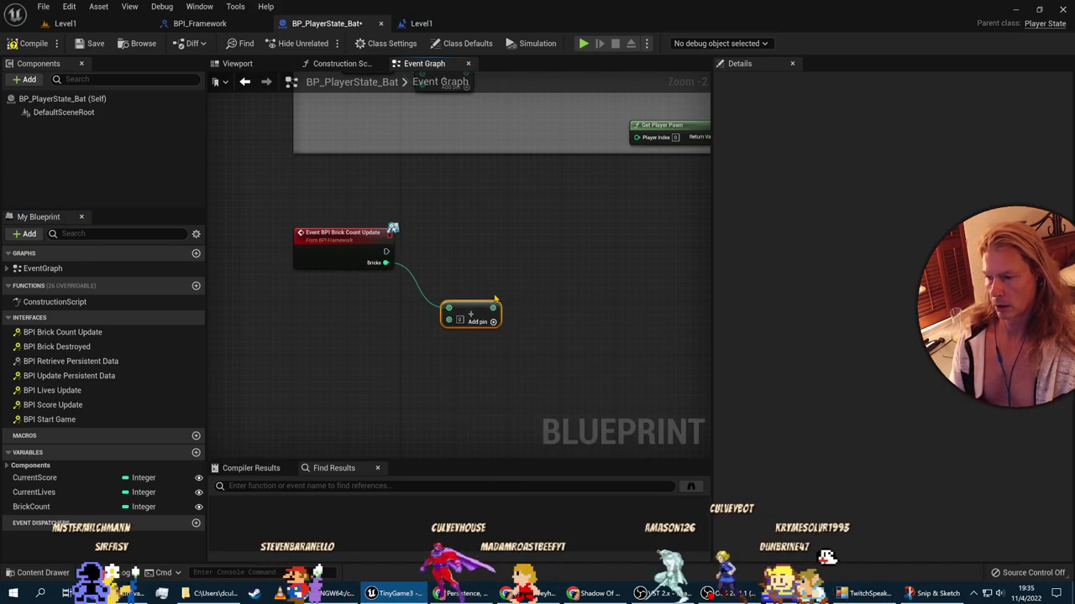
key("alt+Tab")
key("alt+Tab")
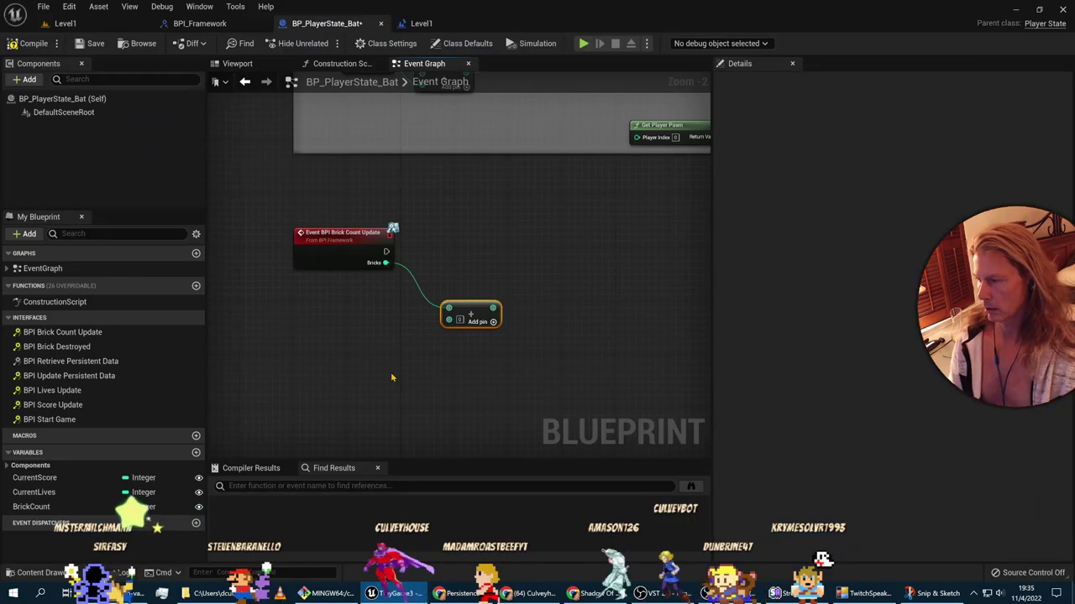
left_click_drag(34, 506, 374, 359)
left_click(453, 329)
mouse_move(454, 329)
left_mouse_down("ctrl")
mouse_move(382, 348)
mouse_move(456, 315)
mouse_move(448, 320)
left_mouse_up("ctrl")
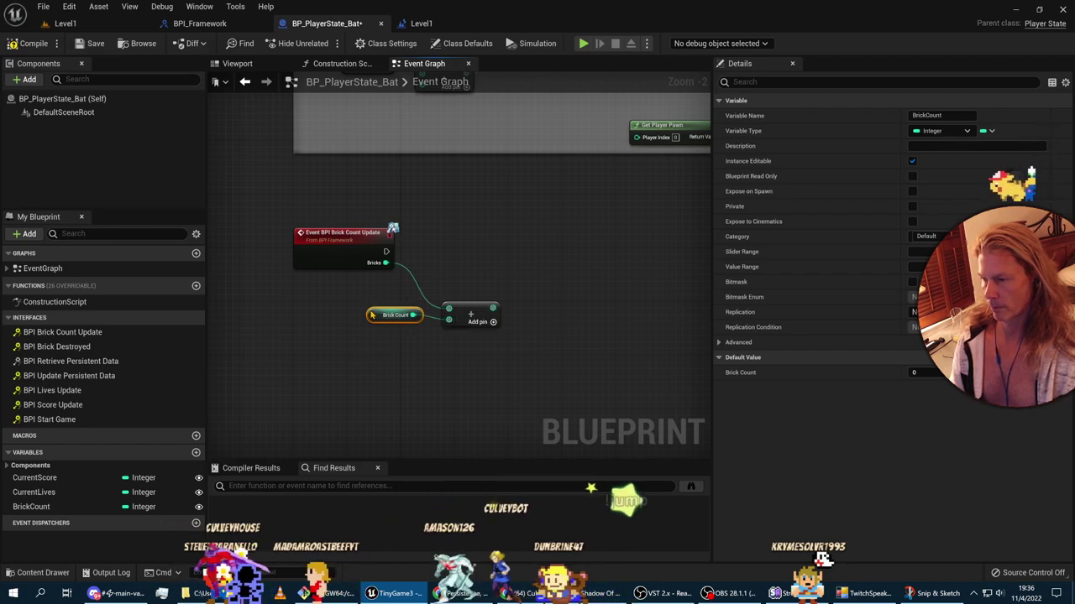
left_click_drag(372, 315, 367, 325)
left_click_drag(395, 227, 413, 255)
Step: Store the sum in a SET BrickCount node driven by the event, then compile
key("alt+Tab")
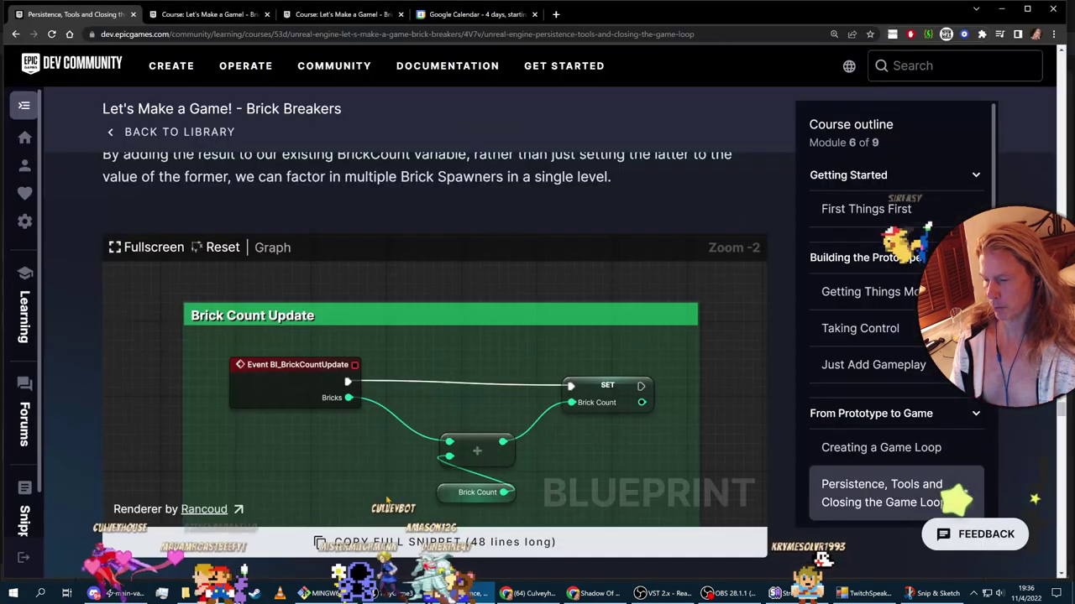
key("alt+Tab")
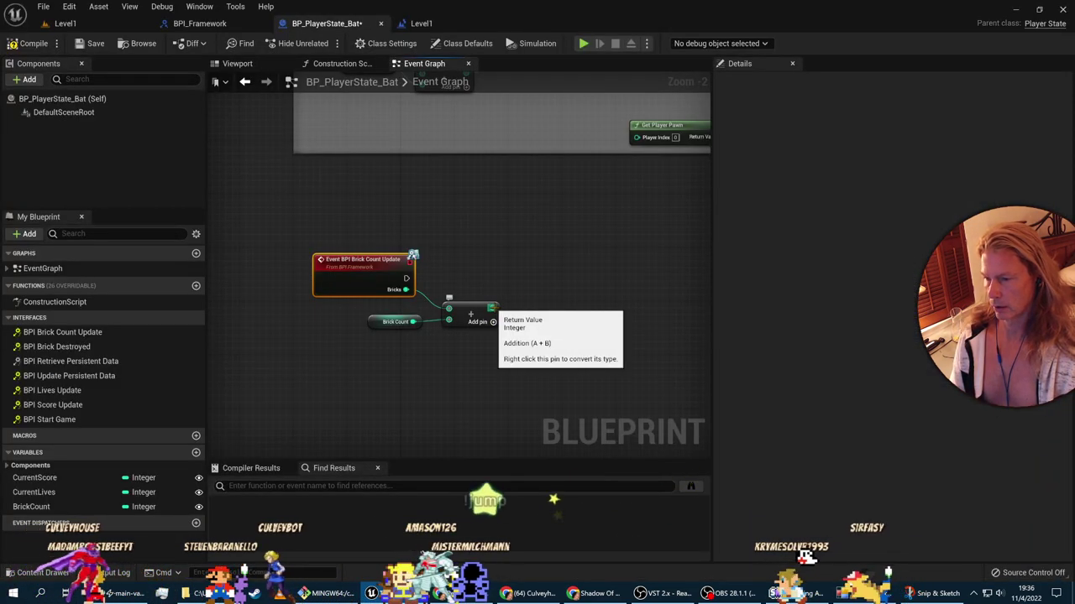
left_click_drag(493, 308, 542, 273)
type("set brick")
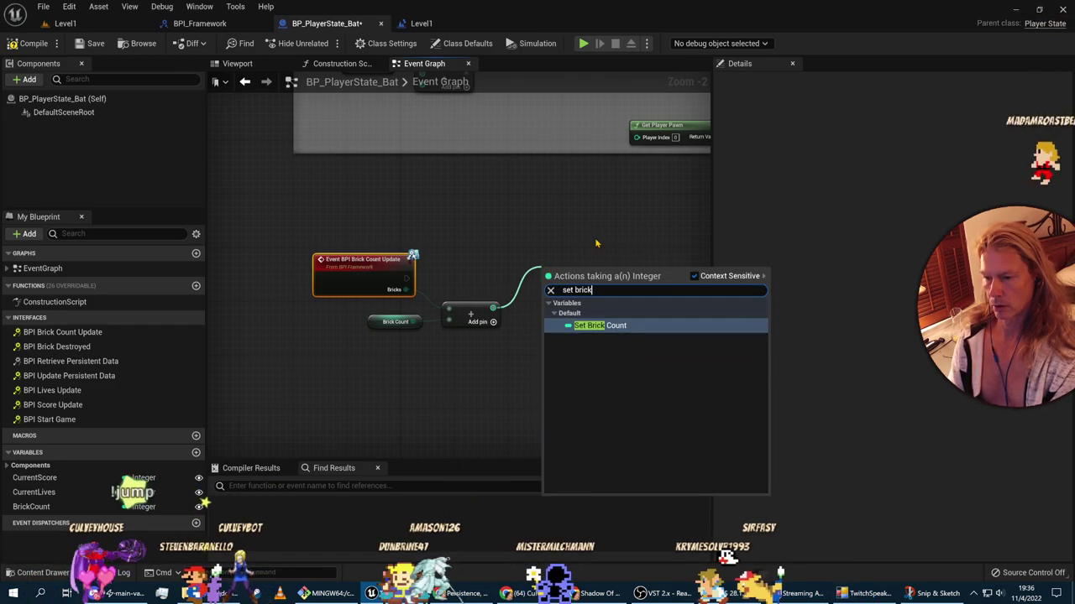
key("Return")
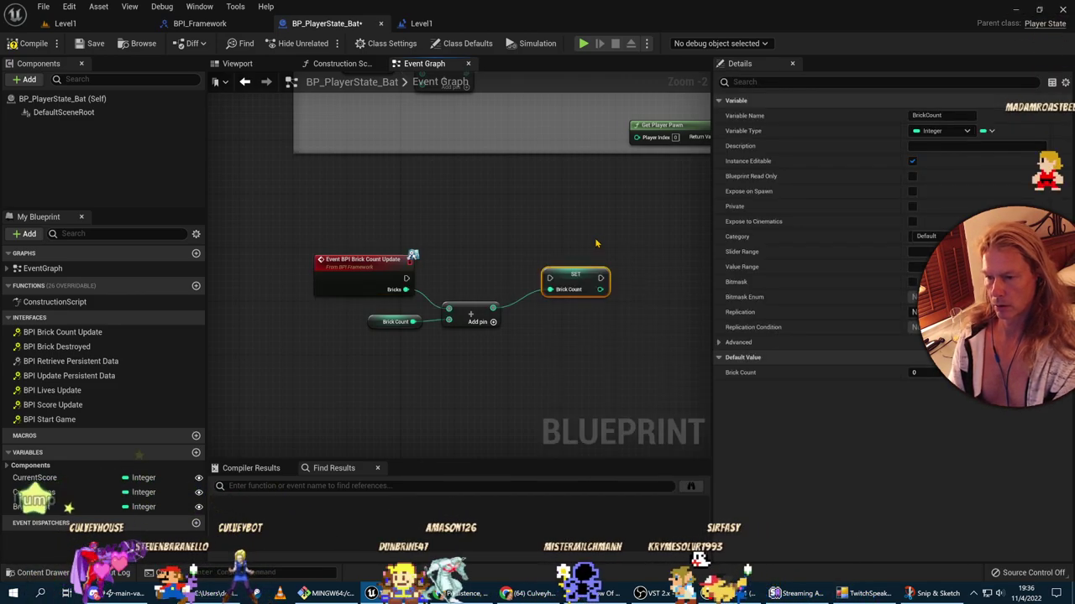
key("alt+Tab")
key("alt+Tab")
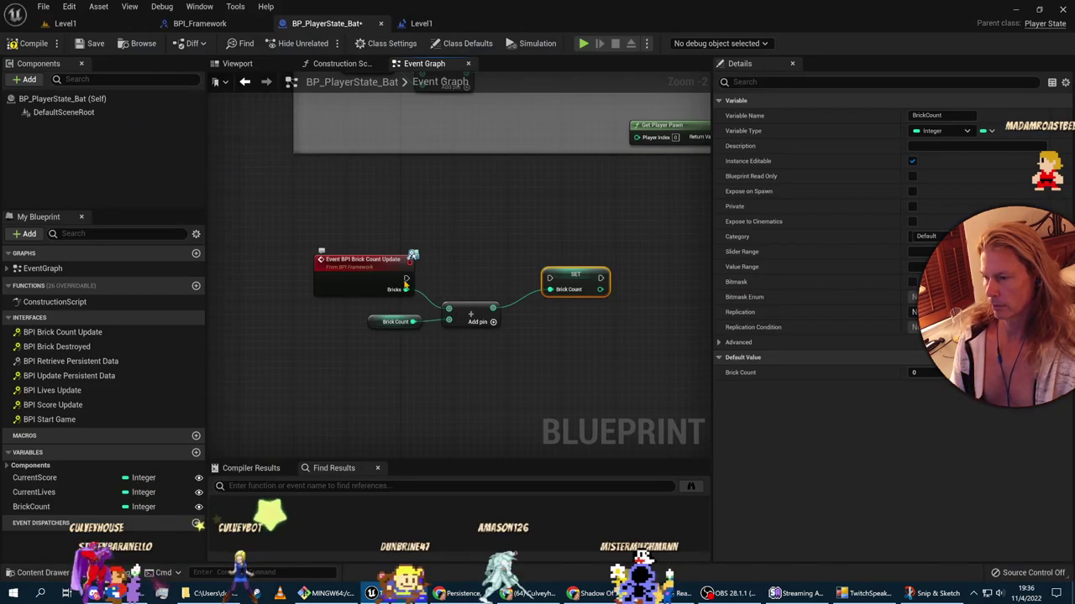
left_click_drag(440, 280, 550, 280)
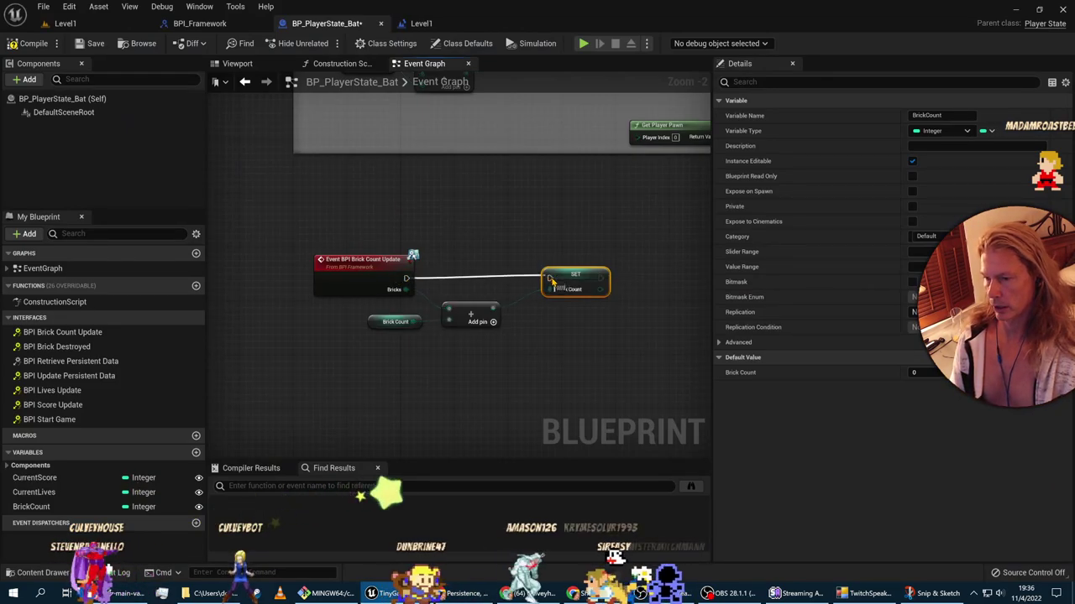
left_click(31, 44)
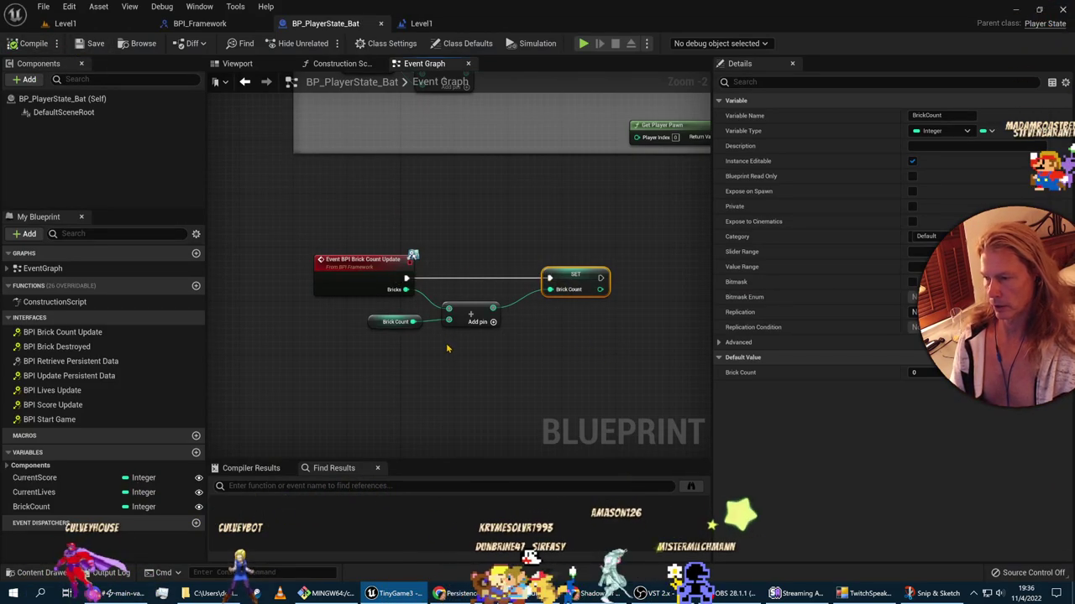
left_click_drag(249, 211, 663, 380)
Step: Wrap the brick-count nodes in a 'Get and set Brick Count' comment and move it up
key("alt+Tab")
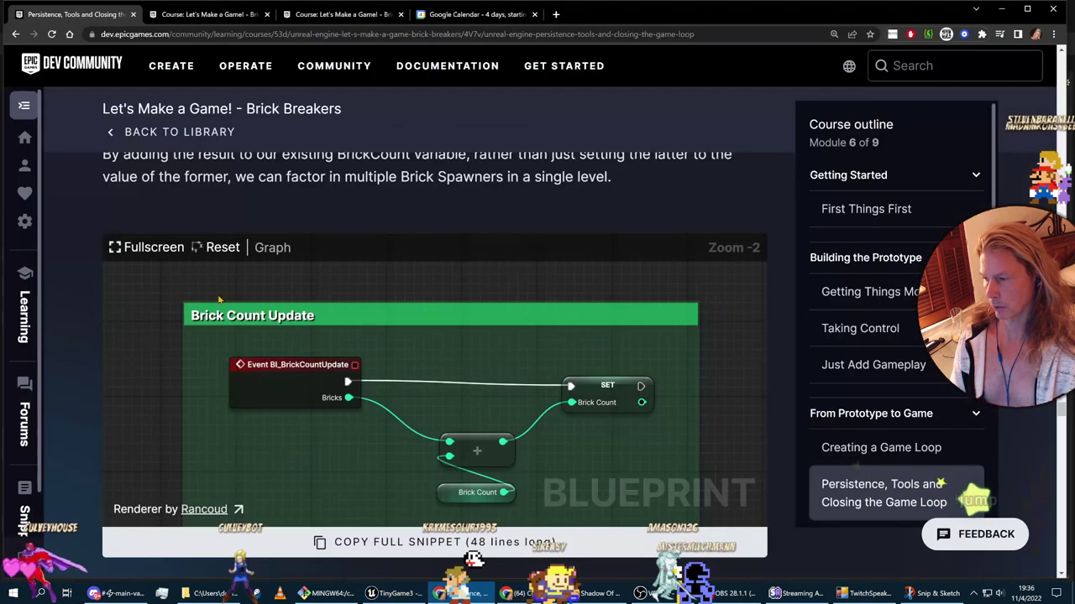
key("alt+Tab")
left_click(286, 226)
left_click_drag(287, 226, 643, 366)
right_click(360, 270)
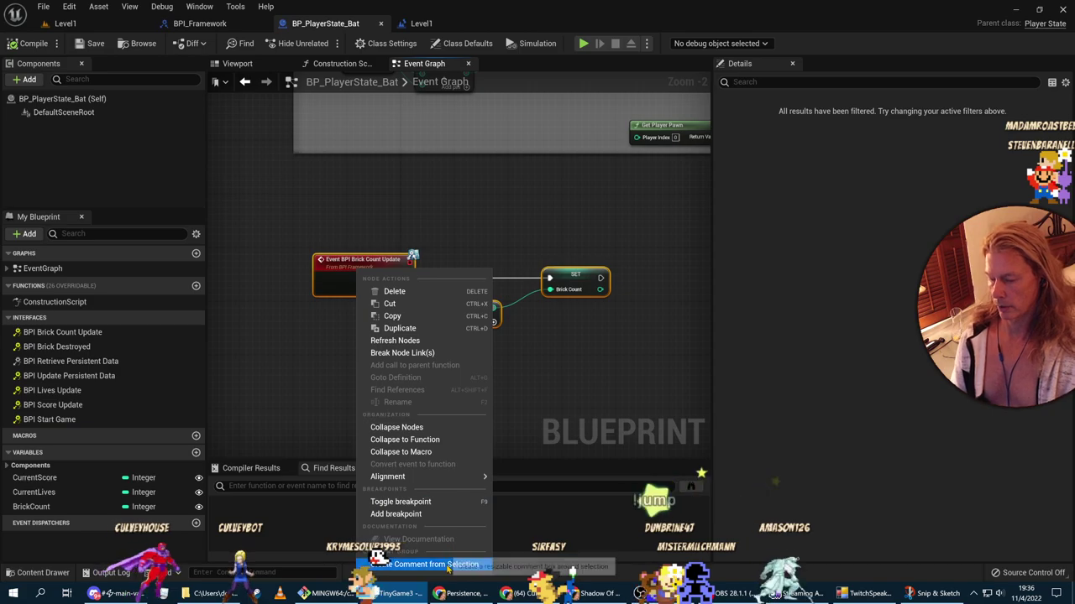
left_click(453, 564)
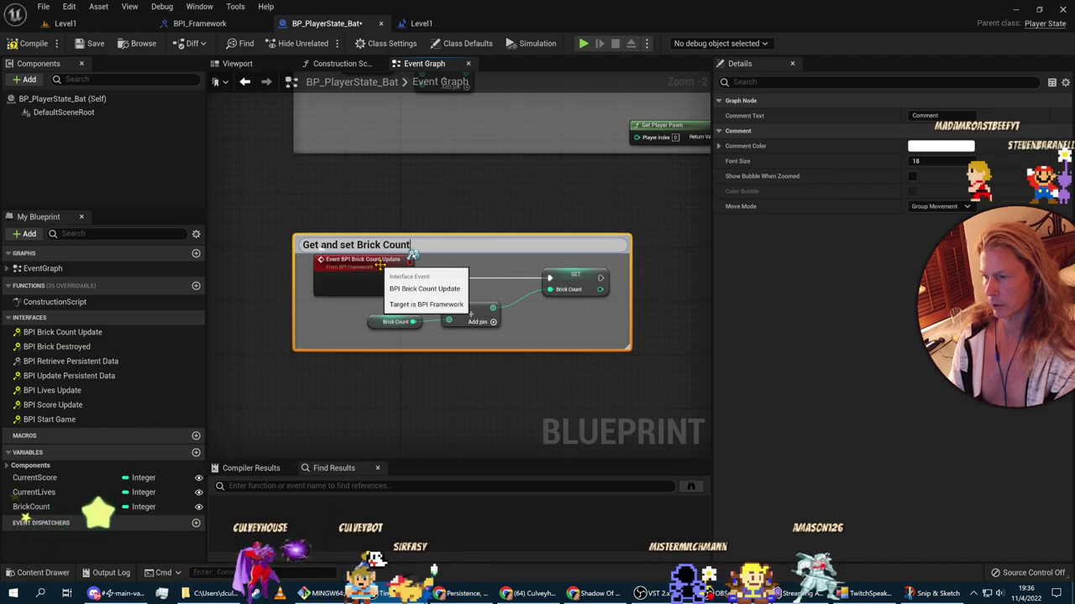
key("Return")
left_click_drag(455, 246, 454, 180)
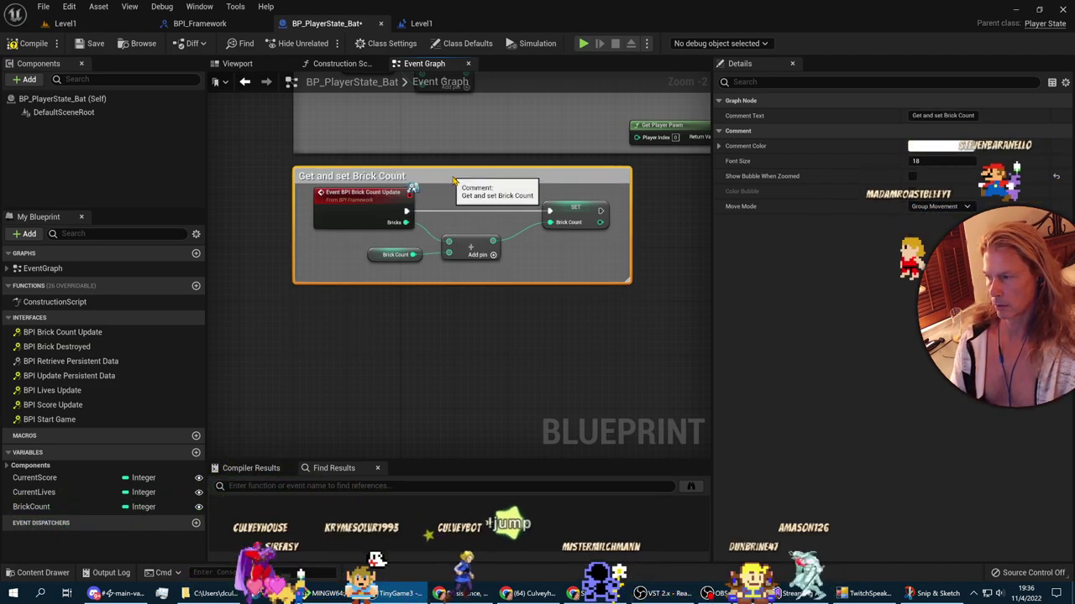
left_click(443, 348)
Step: Save BP_PlayerState_Bat and go back to the course page
left_click(91, 43)
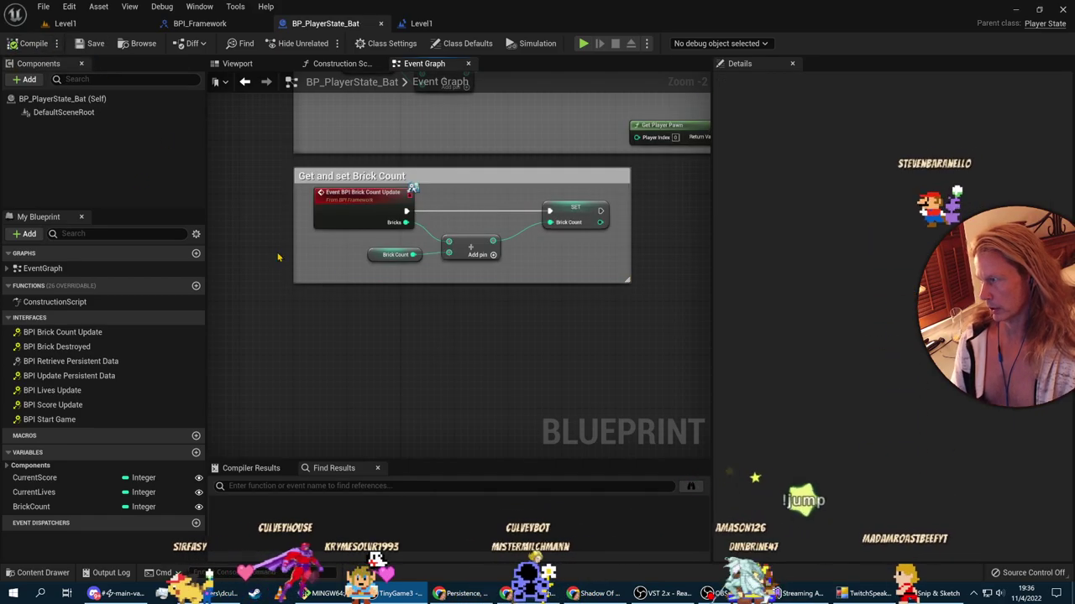
key("alt+Tab")
scroll(249, 365, "down", 3)
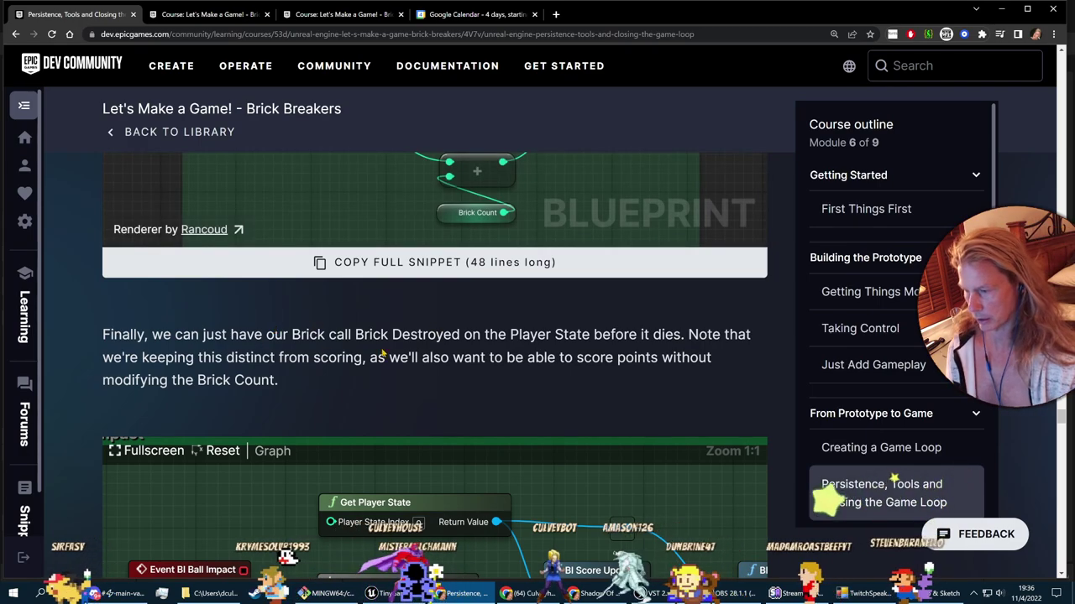
Step: Read the course's 'Finally…' Brick Destroyed graph, then return to BP_PlayerState_Bat
scroll(635, 357, "up", 2)
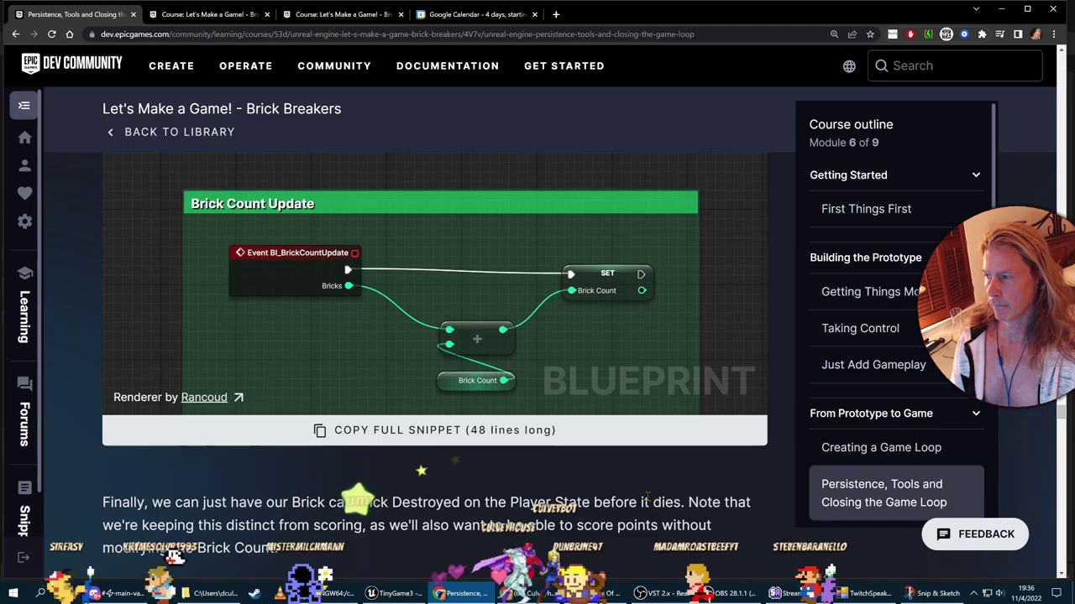
key("alt+Tab")
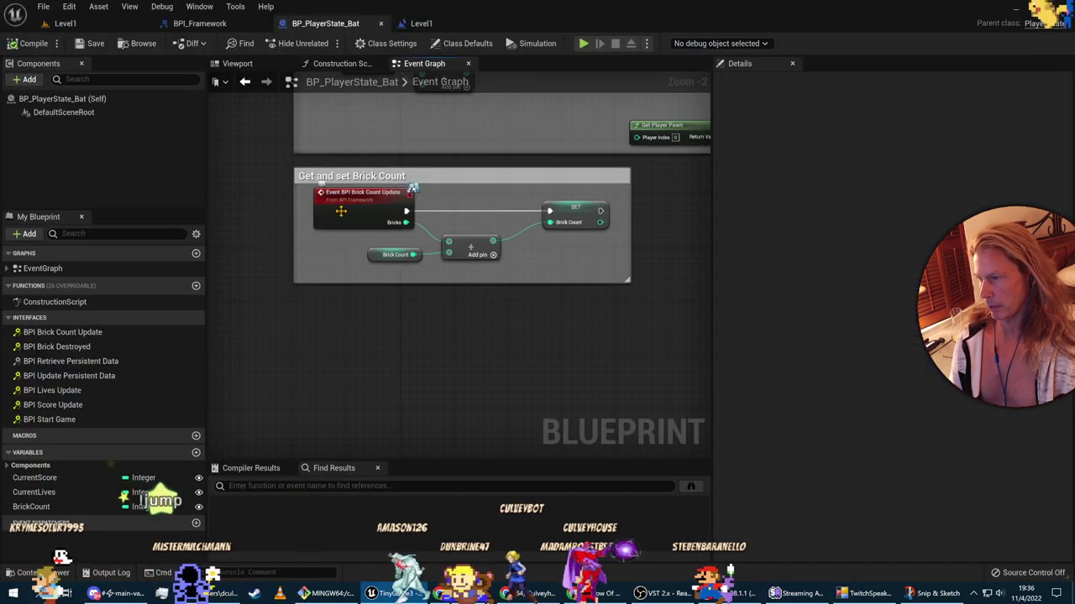
key("alt+Tab")
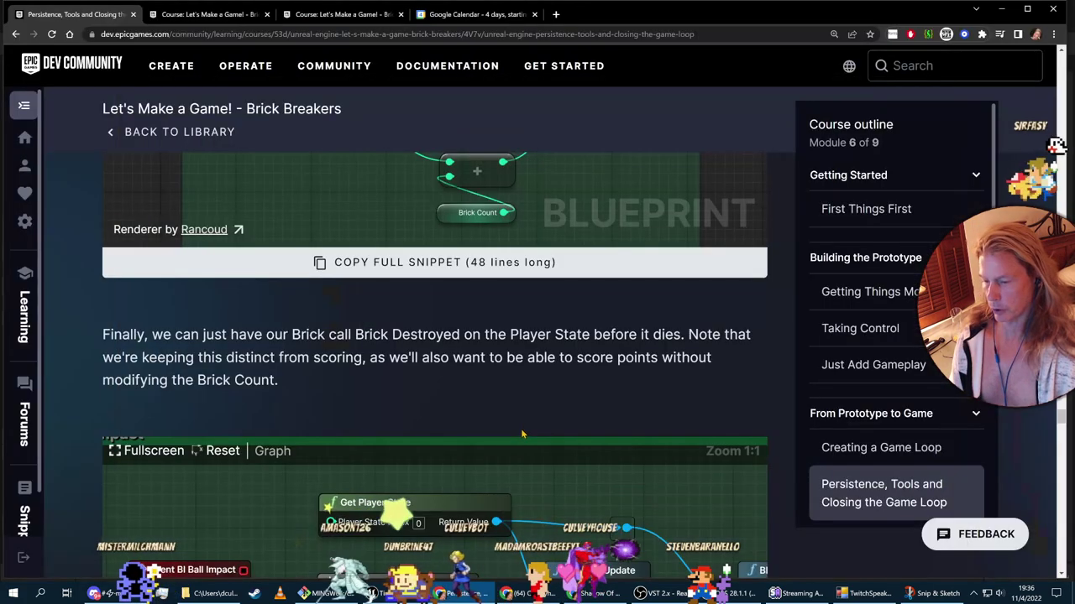
scroll(240, 311, "down", 1)
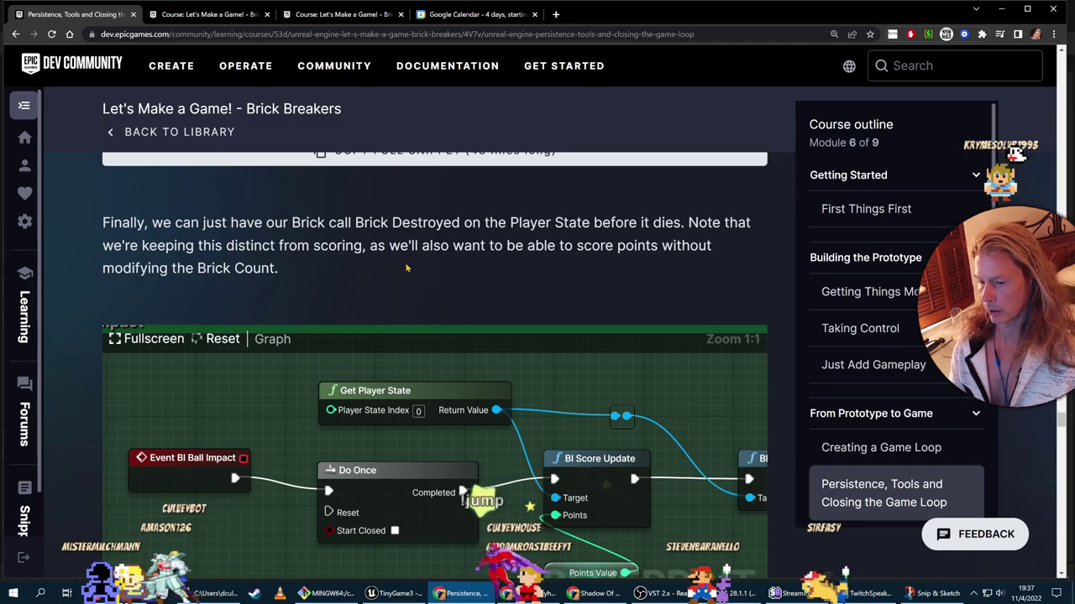
scroll(466, 240, "down", 1)
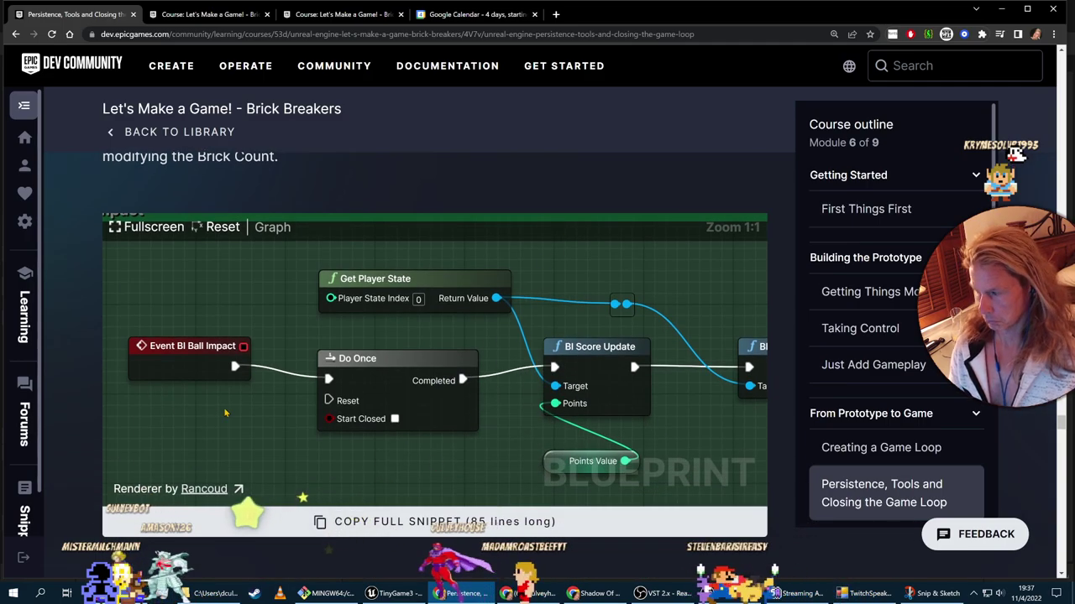
key("alt+Tab")
key("alt+Tab")
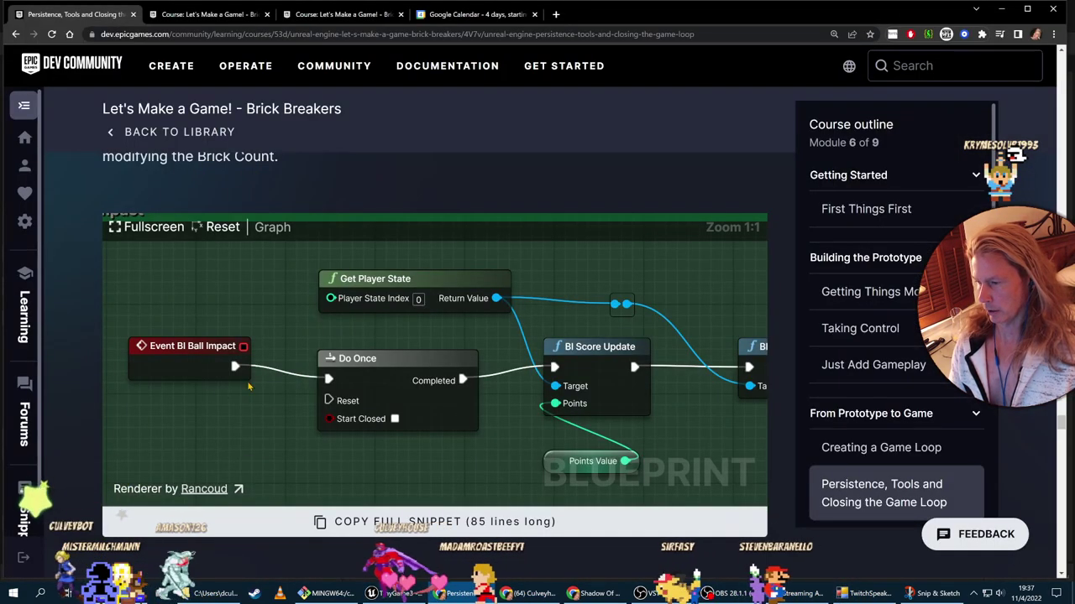
key("alt+Tab")
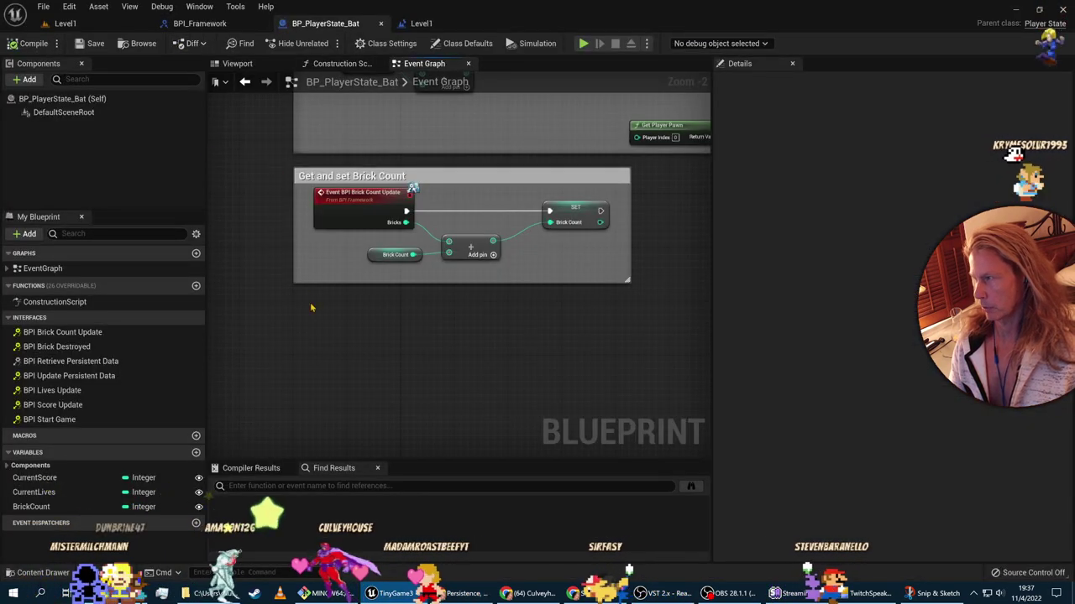
key("alt+Tab")
scroll(558, 272, "down", 3)
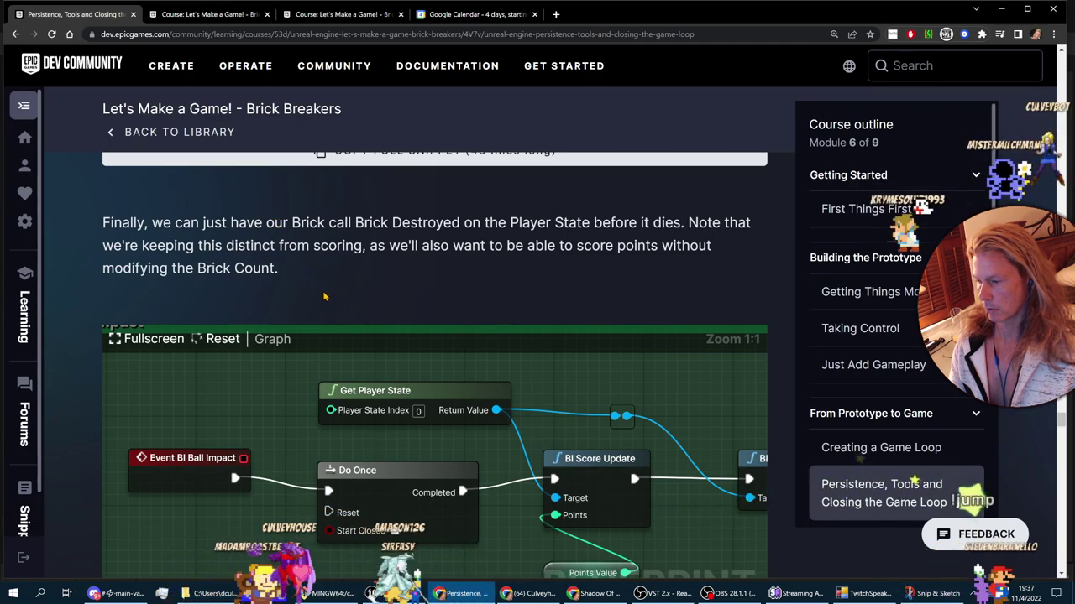
key("alt+Tab")
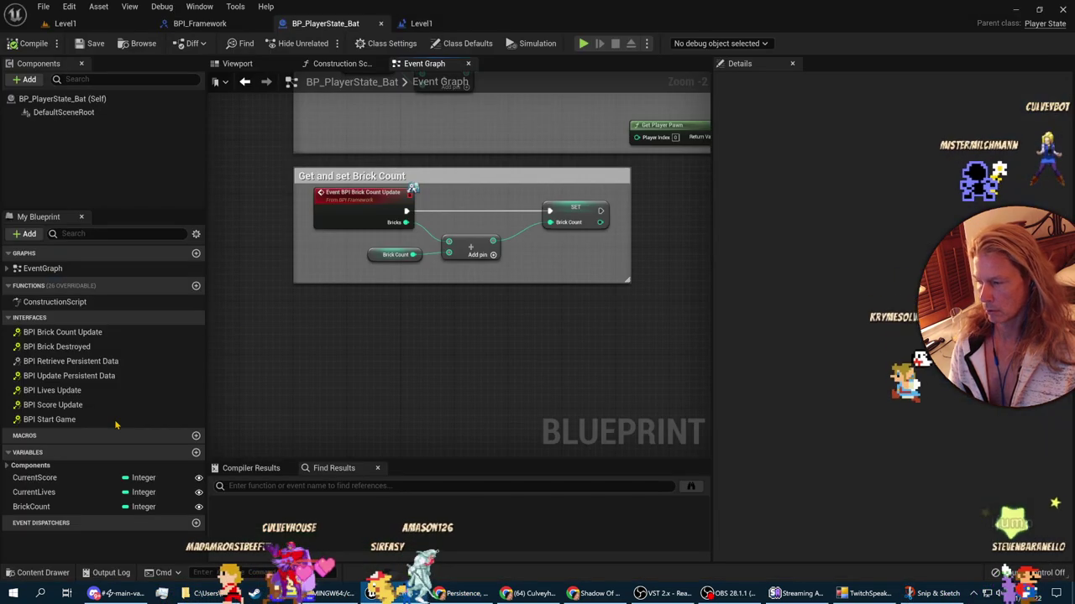
Step: From Level1's Content Drawer, browse Content > Framework > Actor_BPs and open BP_Brick
left_click(66, 23)
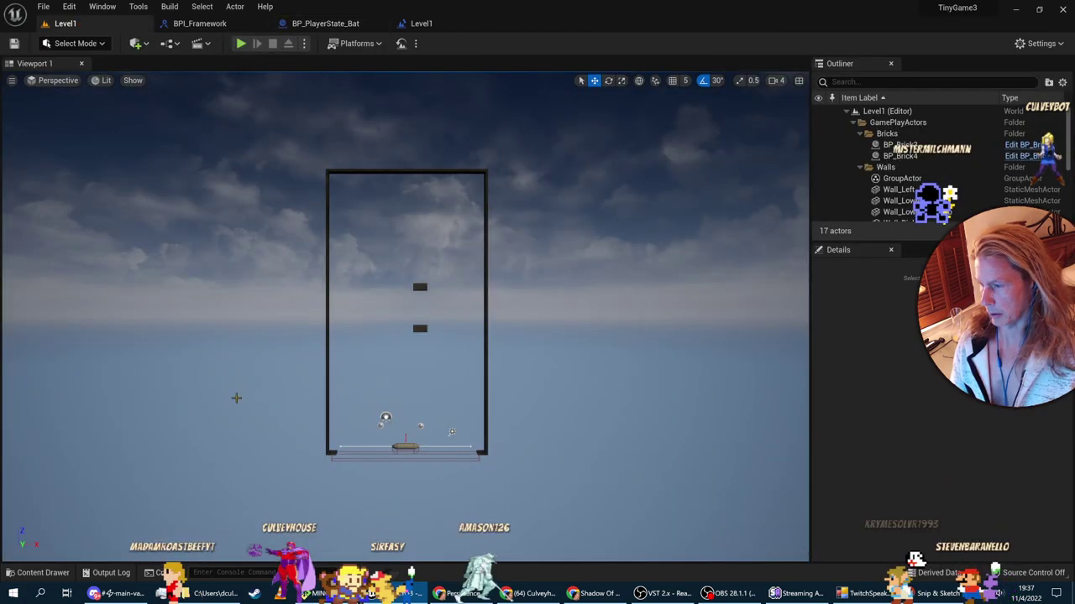
left_click(41, 572)
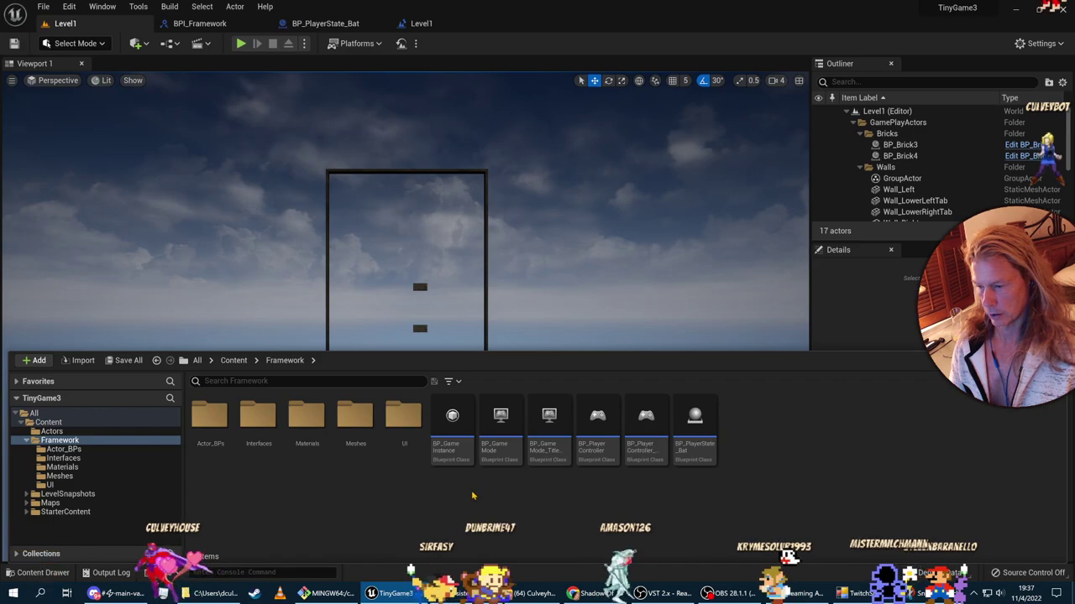
left_click(74, 430)
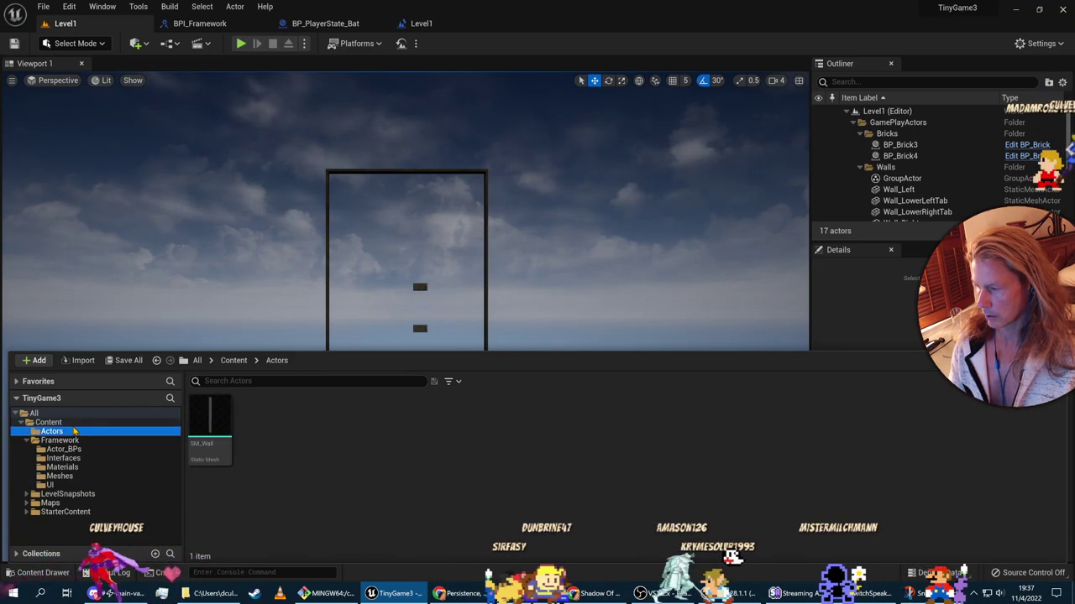
left_click(50, 422)
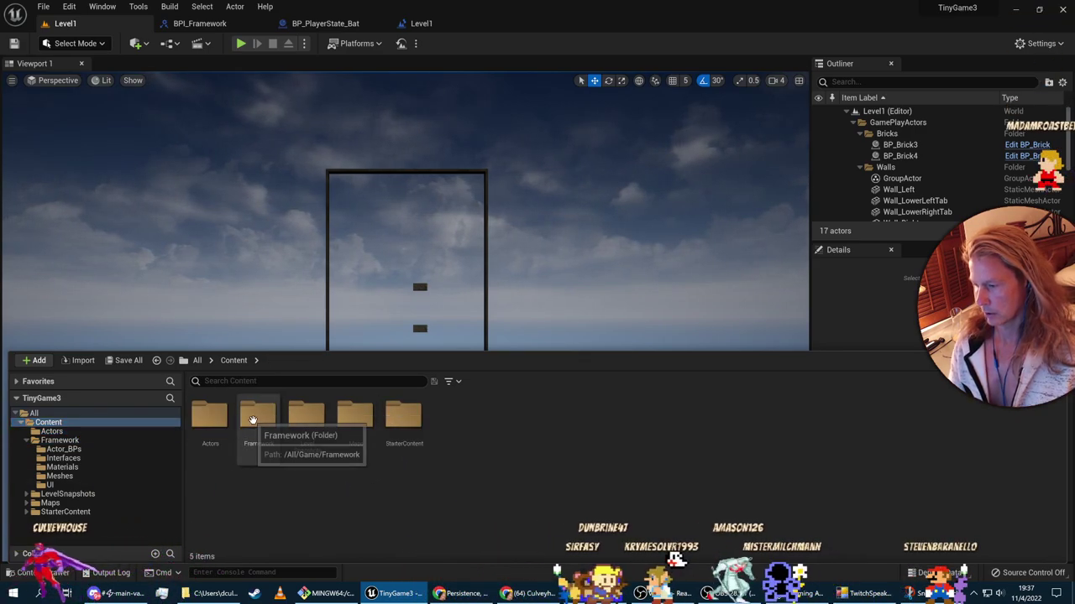
double_click(206, 415)
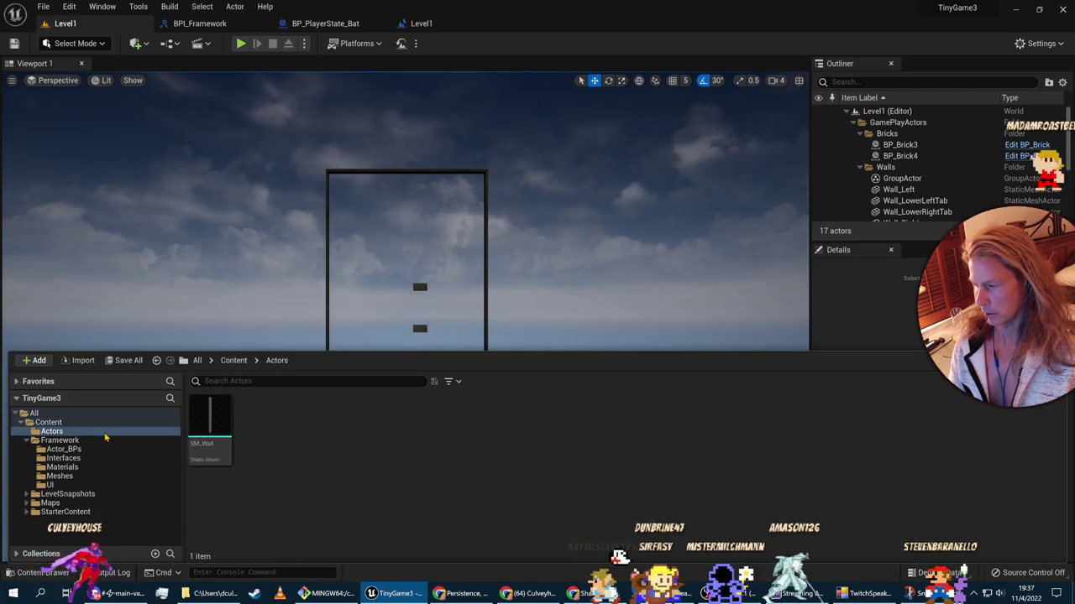
left_click(48, 424)
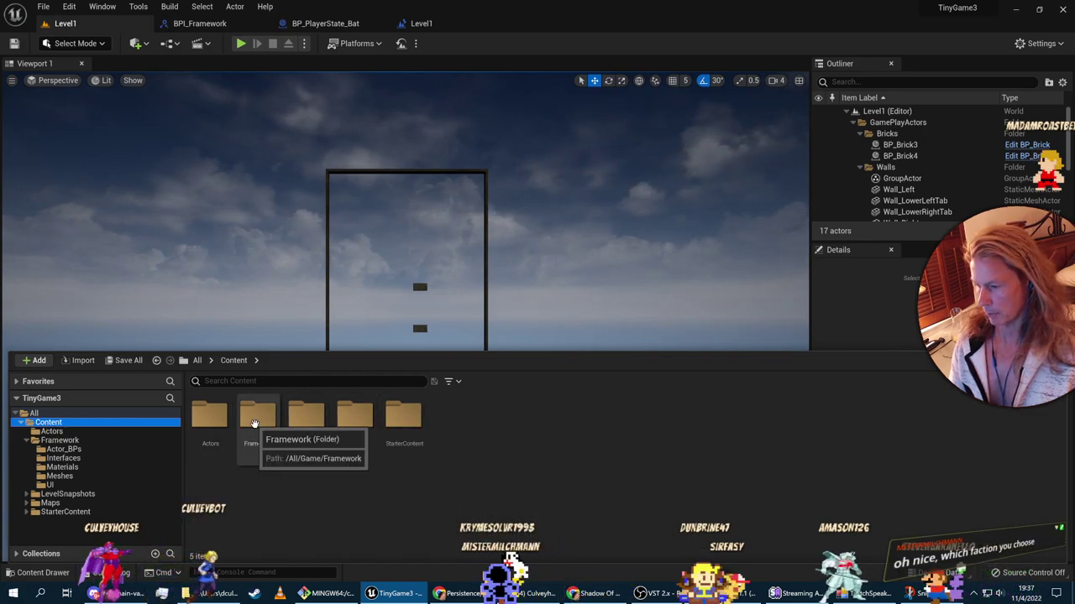
double_click(254, 422)
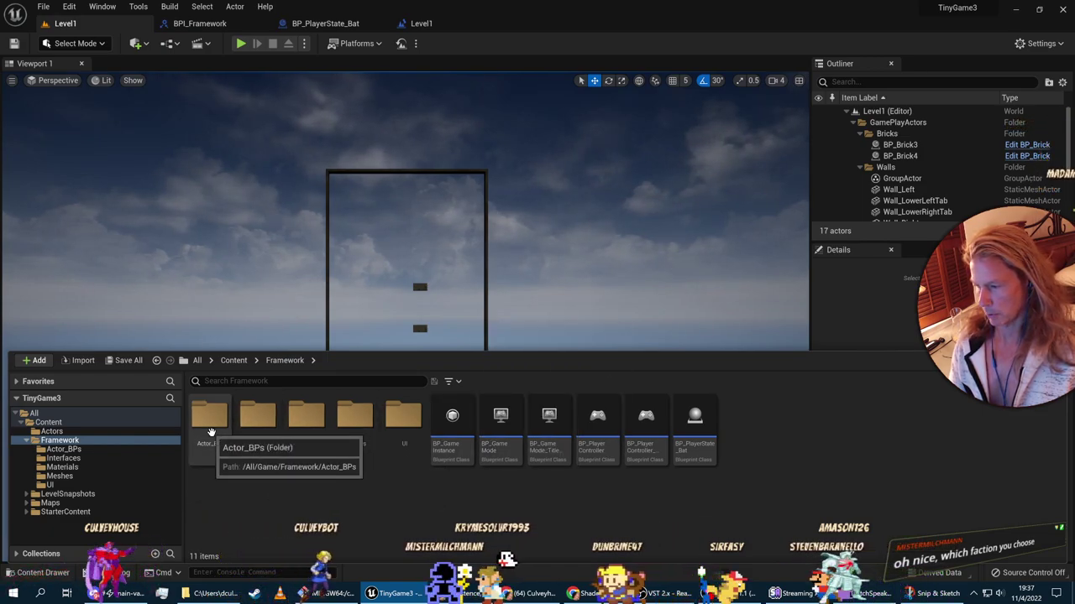
double_click(211, 424)
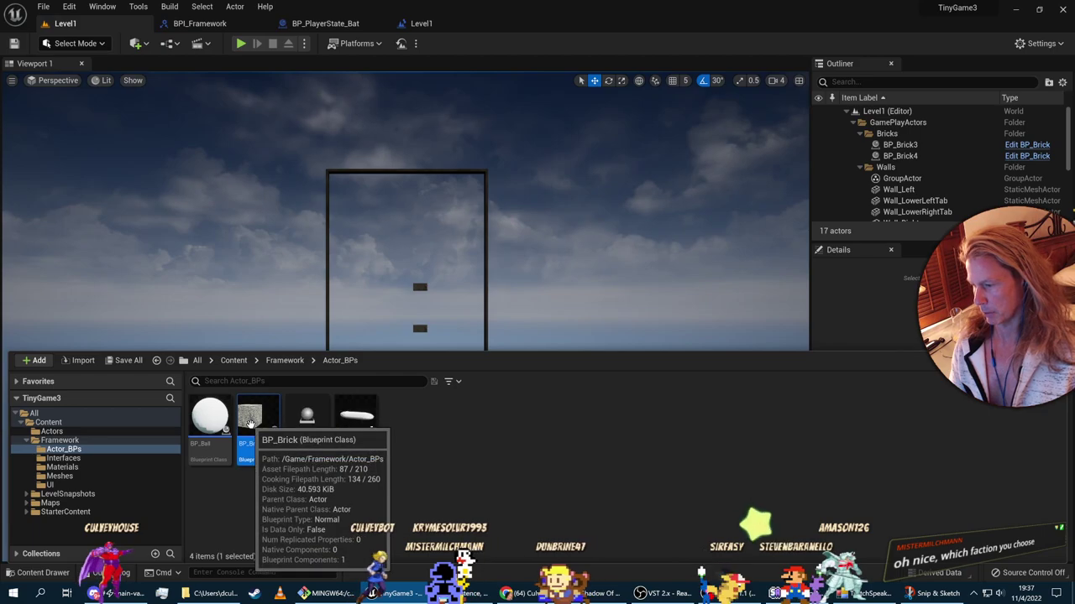
double_click(250, 415)
scroll(466, 304, "down", 5)
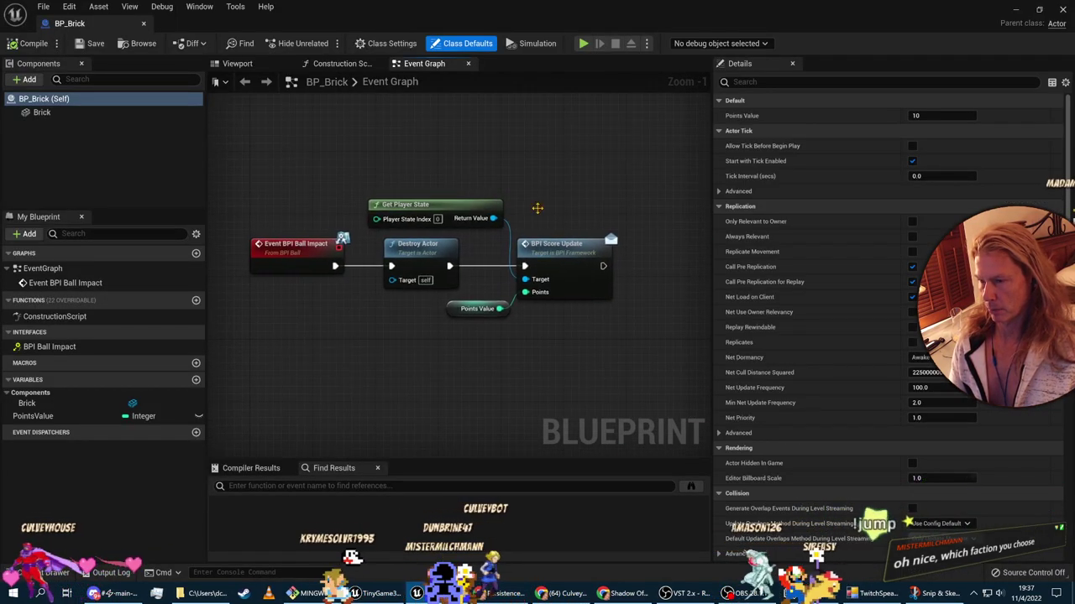
key("alt+Tab")
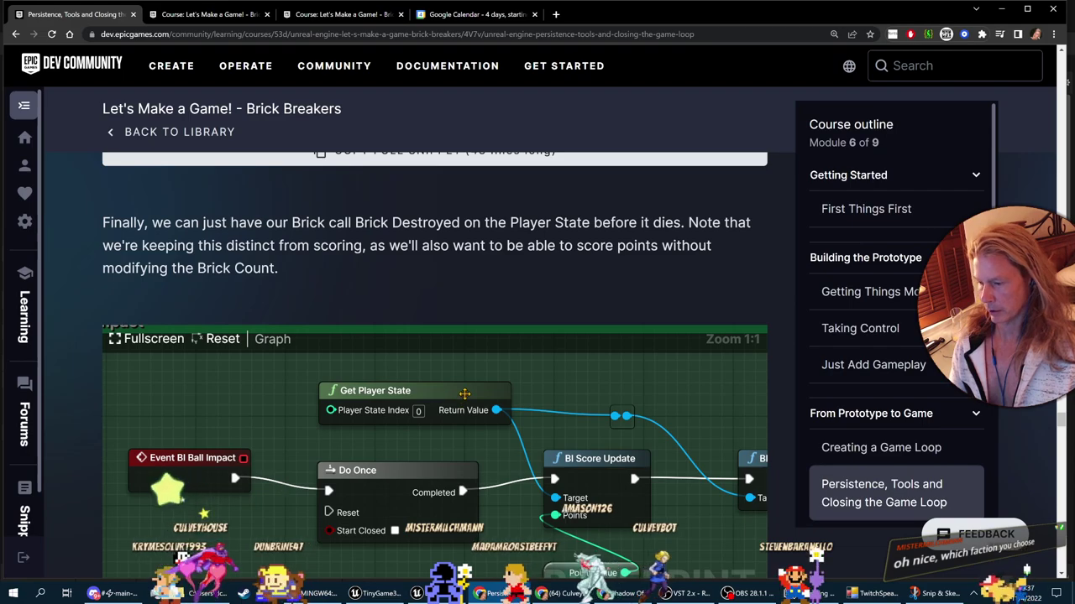
scroll(553, 489, "down", 12)
scroll(553, 488, "up", 6)
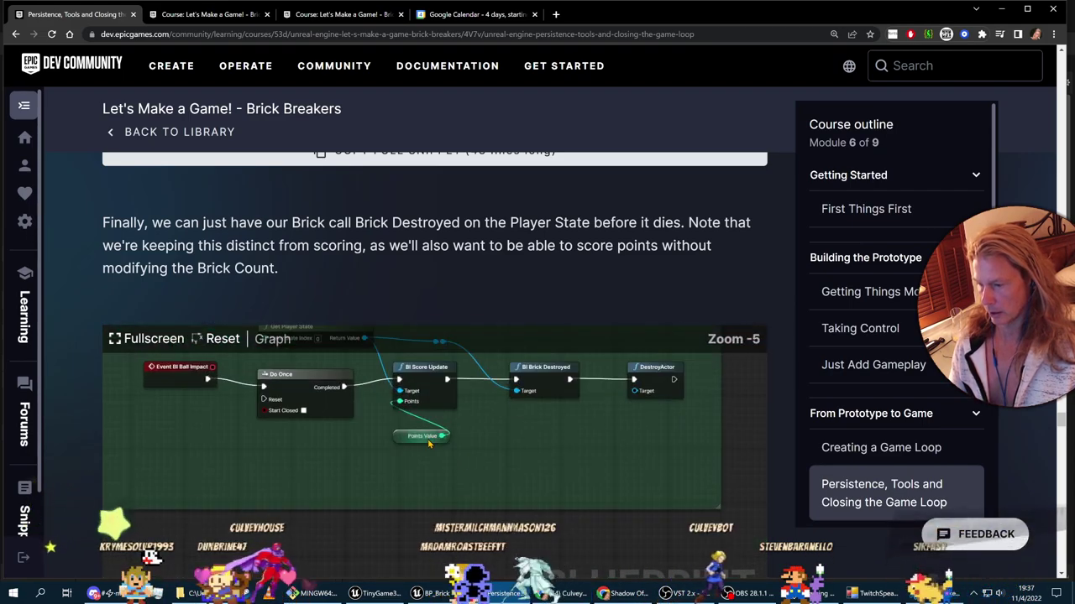
key("alt+Tab")
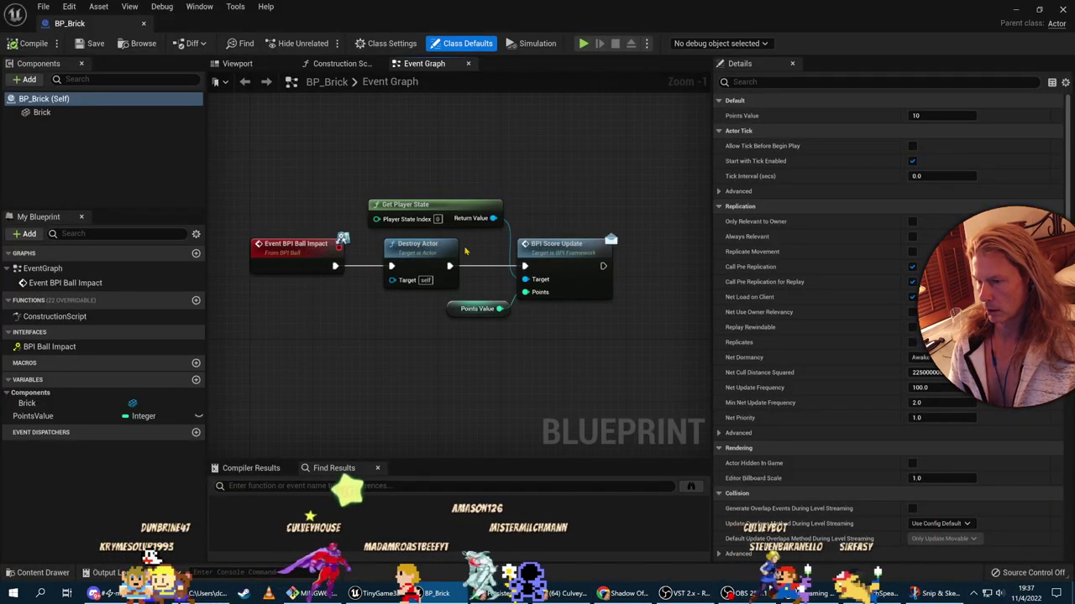
key("alt+Tab")
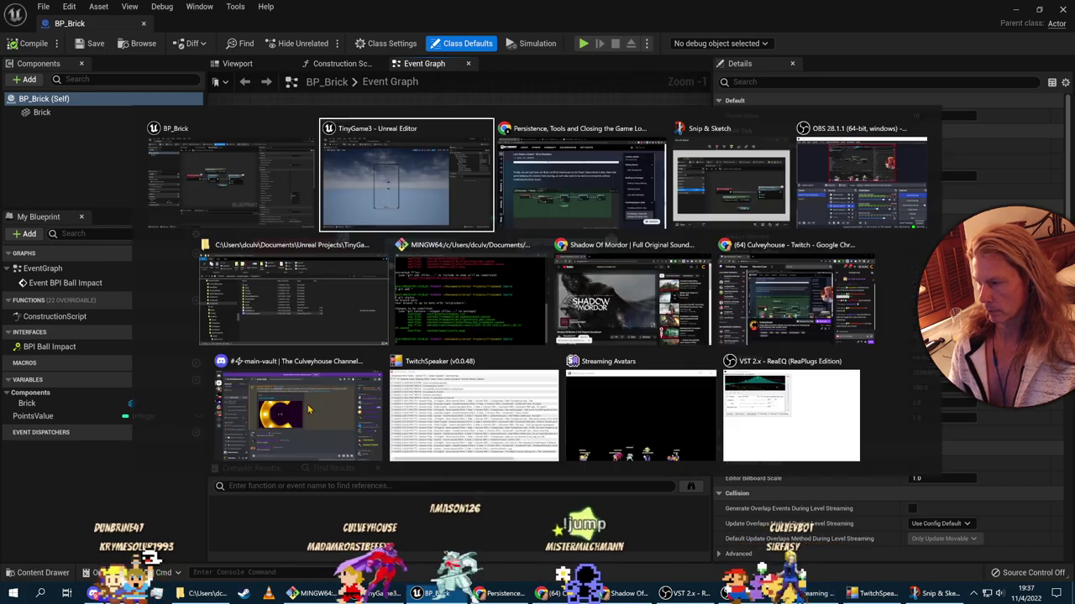
left_click_drag(297, 463, 367, 522)
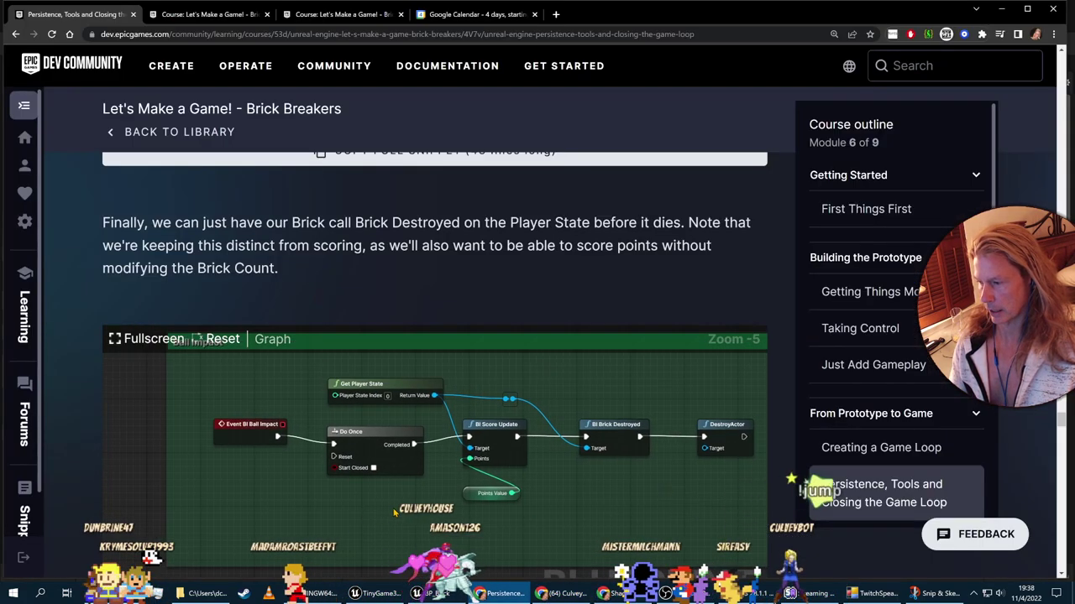
key("alt+Tab")
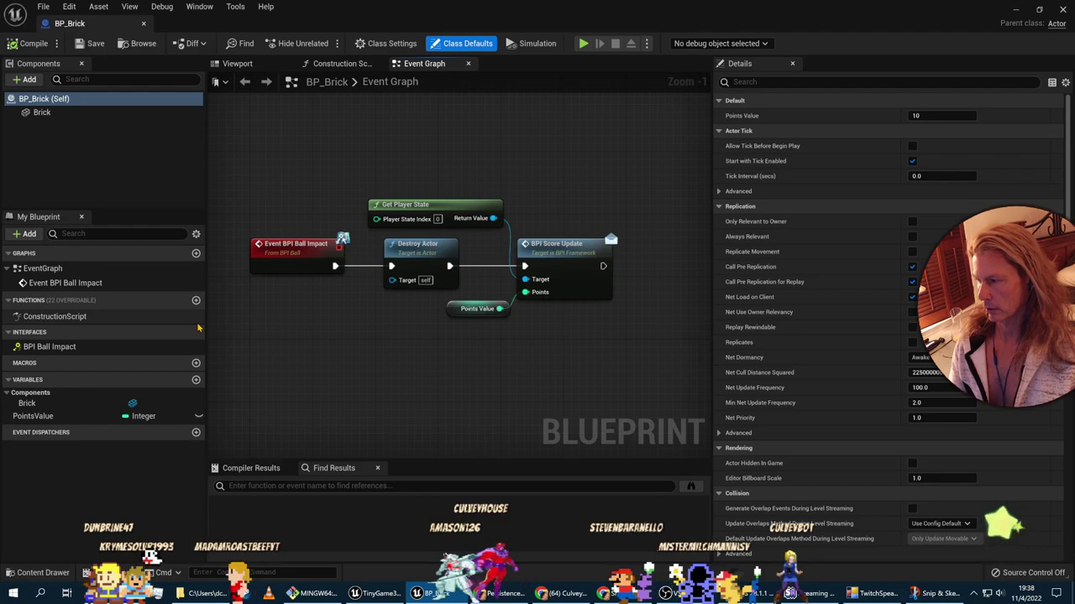
Step: Dismiss the BPI Ball Impact menu, delete a stray pasted custom event, and switch to Chrome
right_click(52, 351)
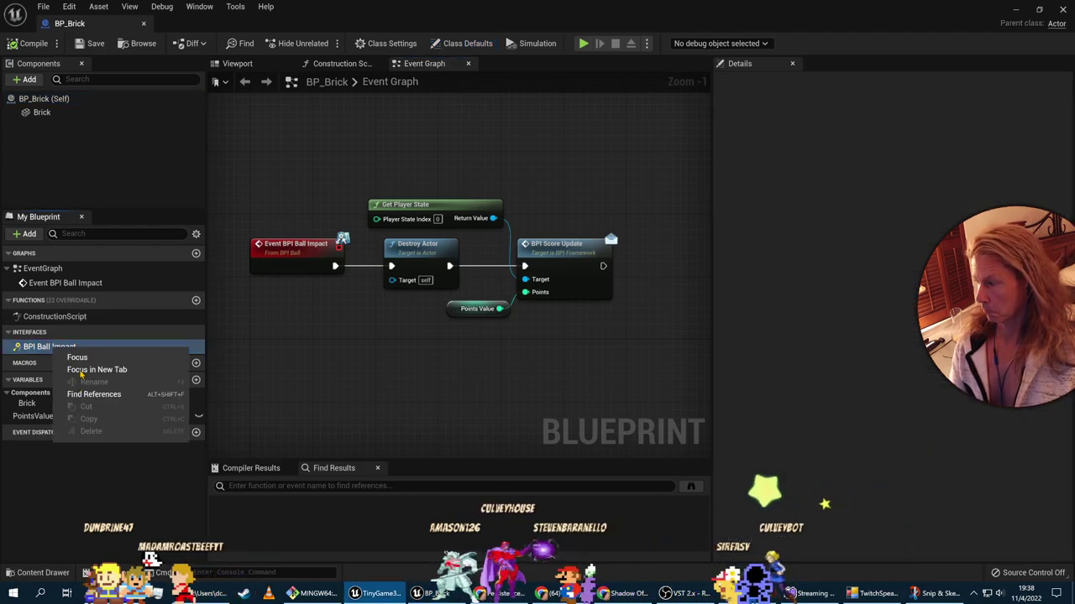
key("Escape")
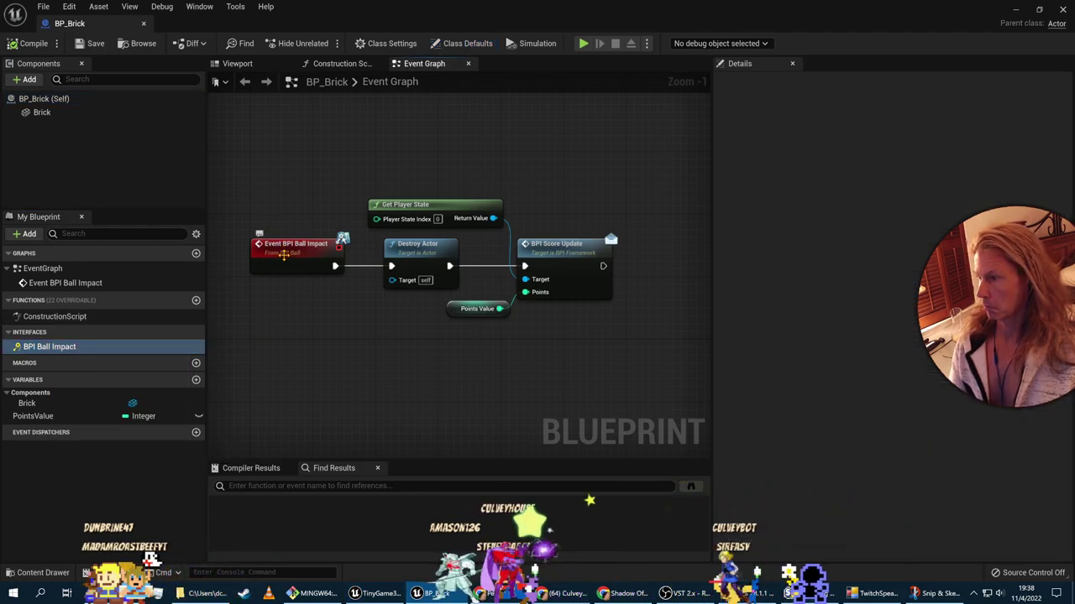
left_click(284, 255)
key("ctrl+v")
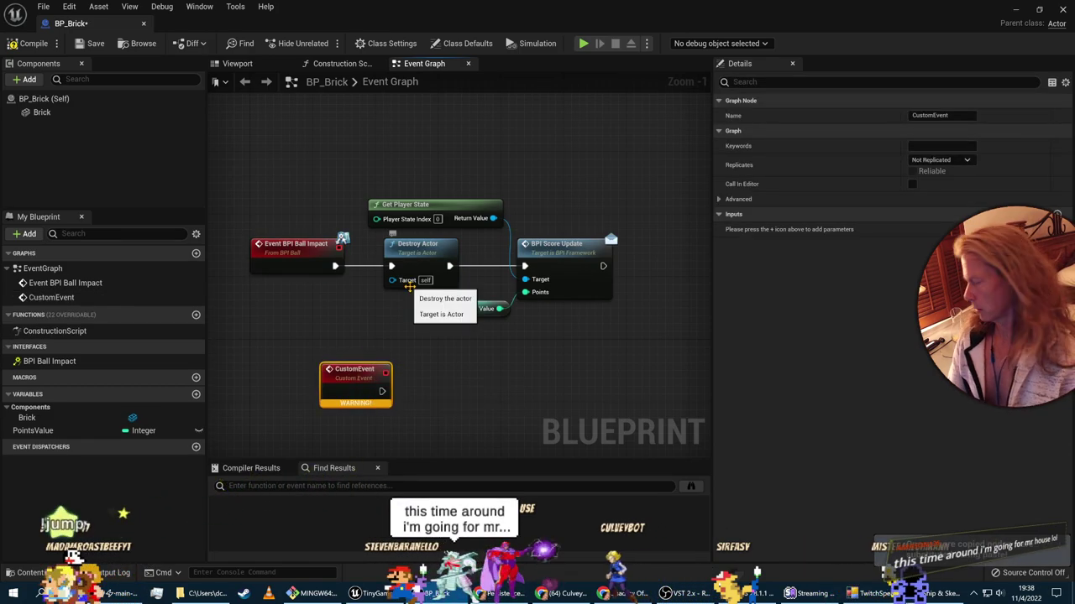
key("Delete")
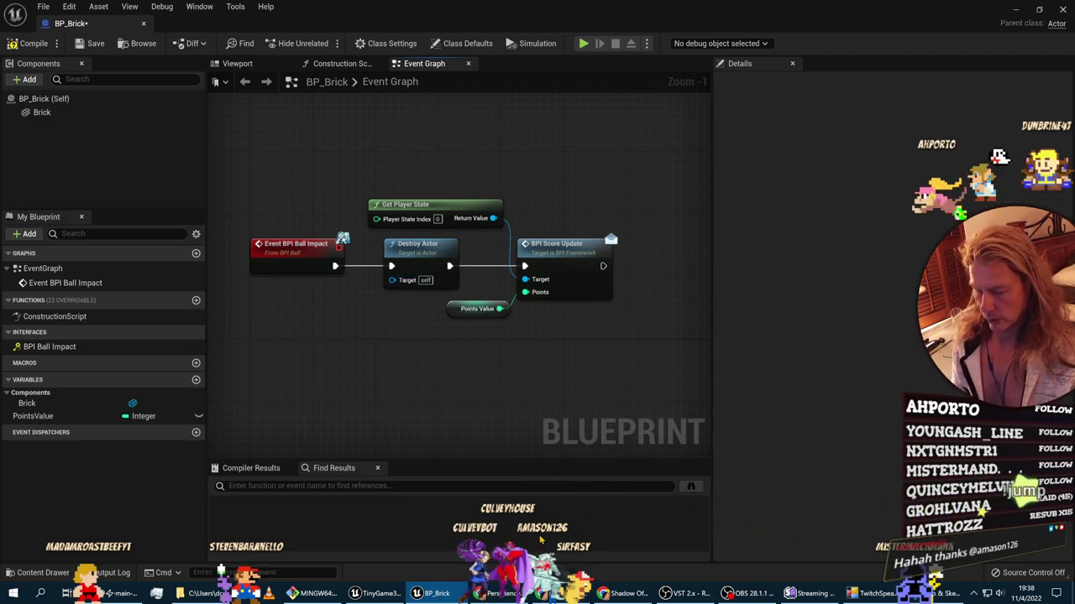
key("alt+Tab")
Step: Search Google for 'portal rtx remix' in a new browser window
key("ctrl+n")
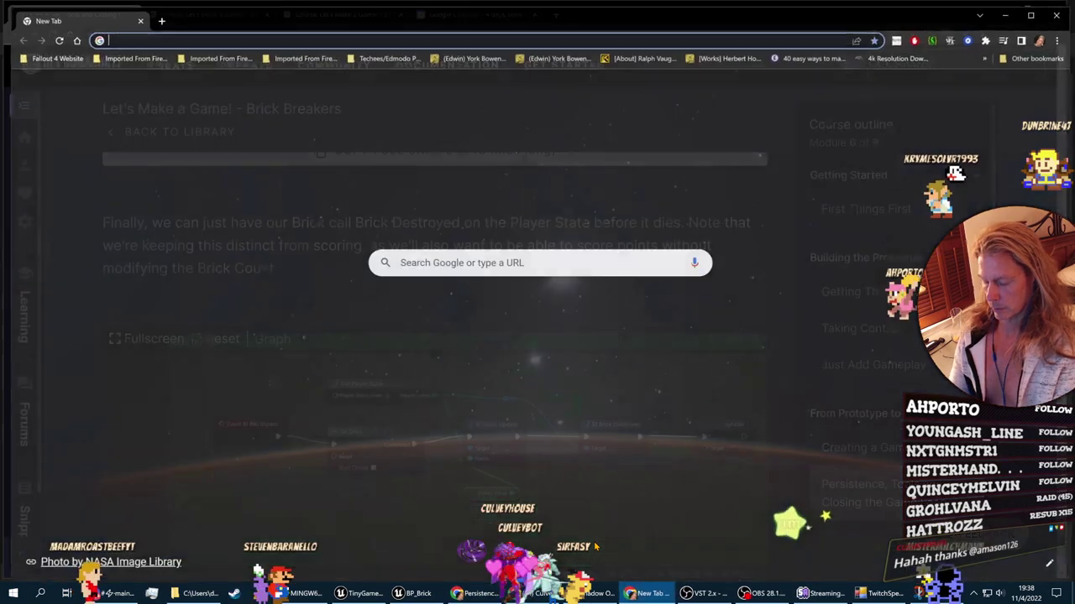
type("portal ")
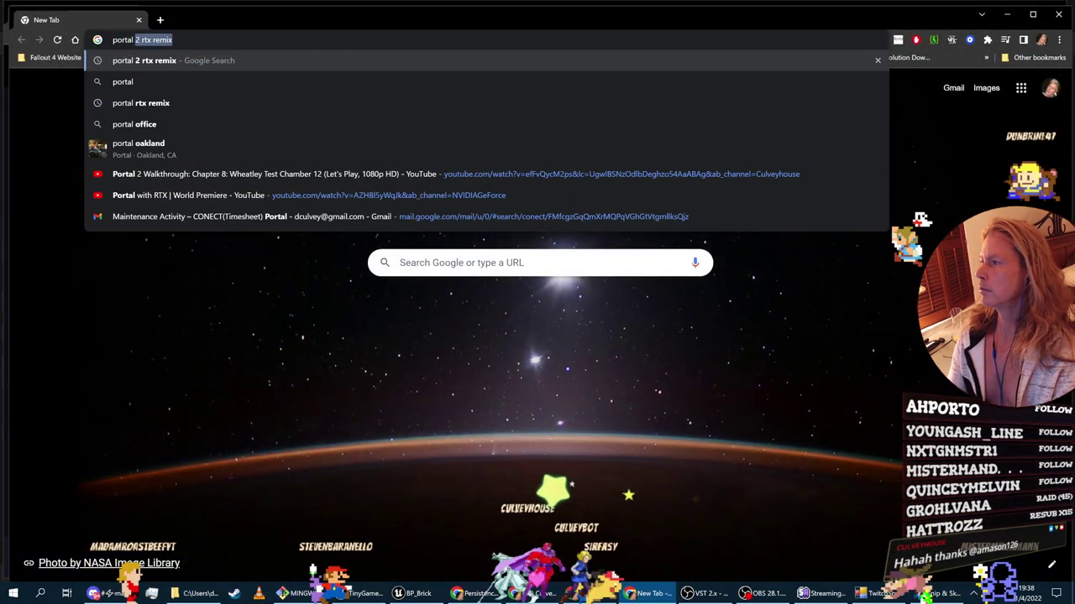
type("rtx remix")
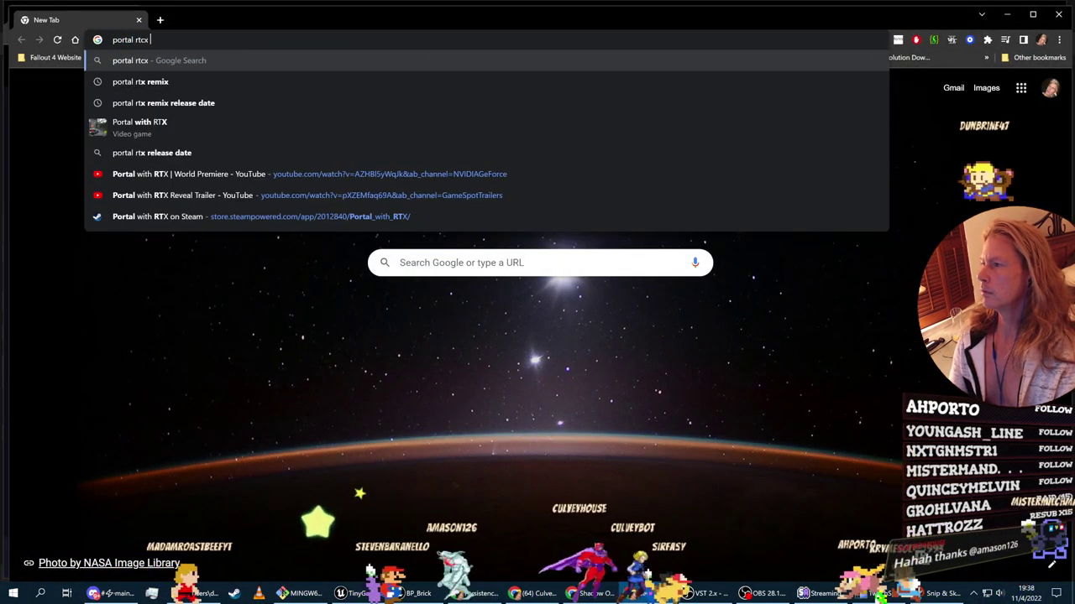
key("Return")
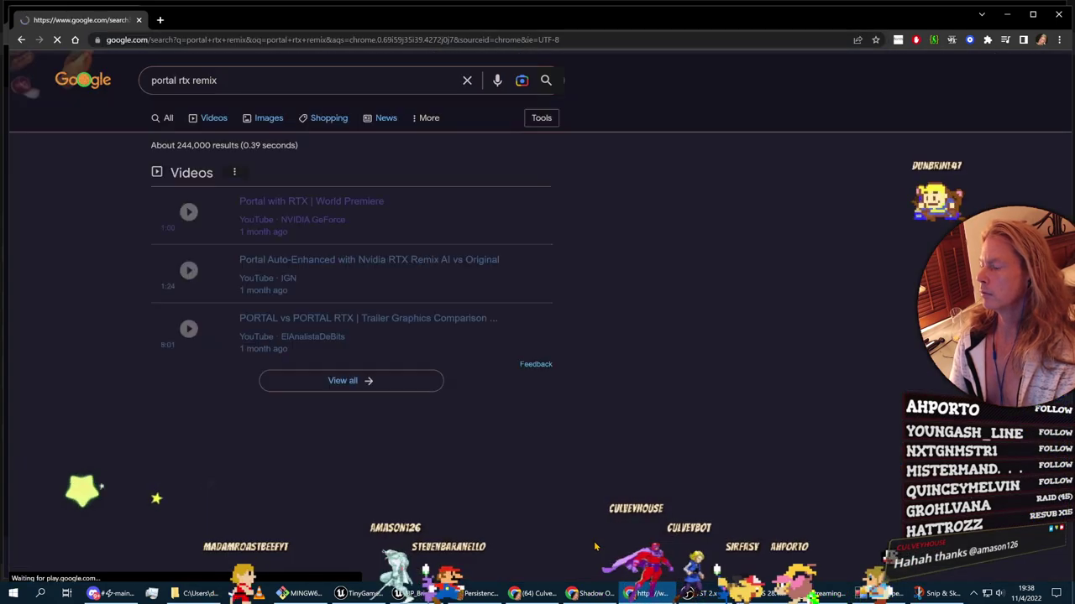
scroll(430, 367, "down", 3)
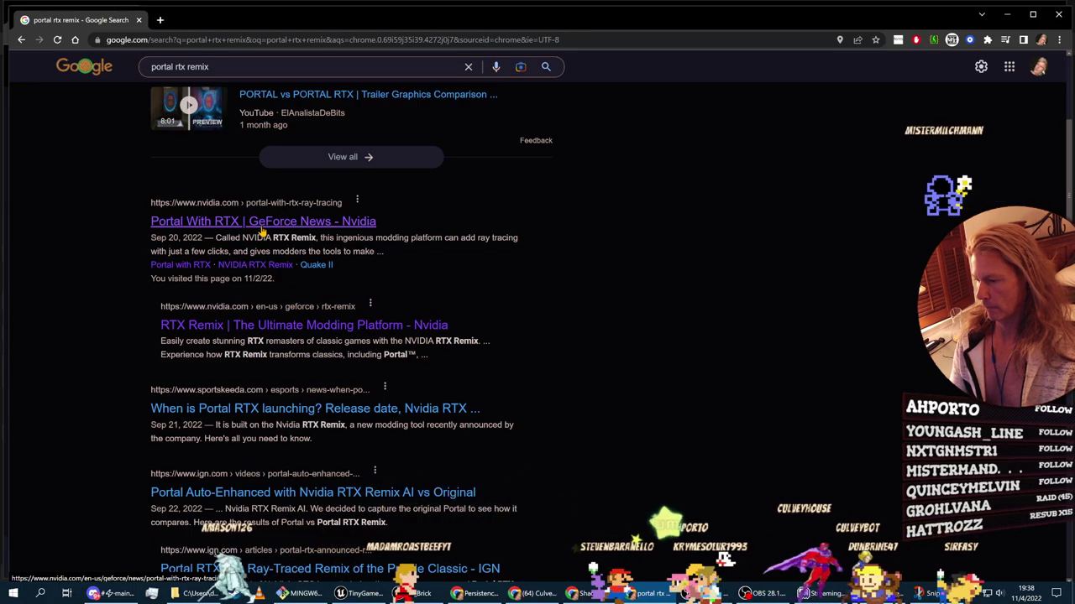
Step: Skim NVIDIA's Portal with RTX article, then close it
left_click(263, 229)
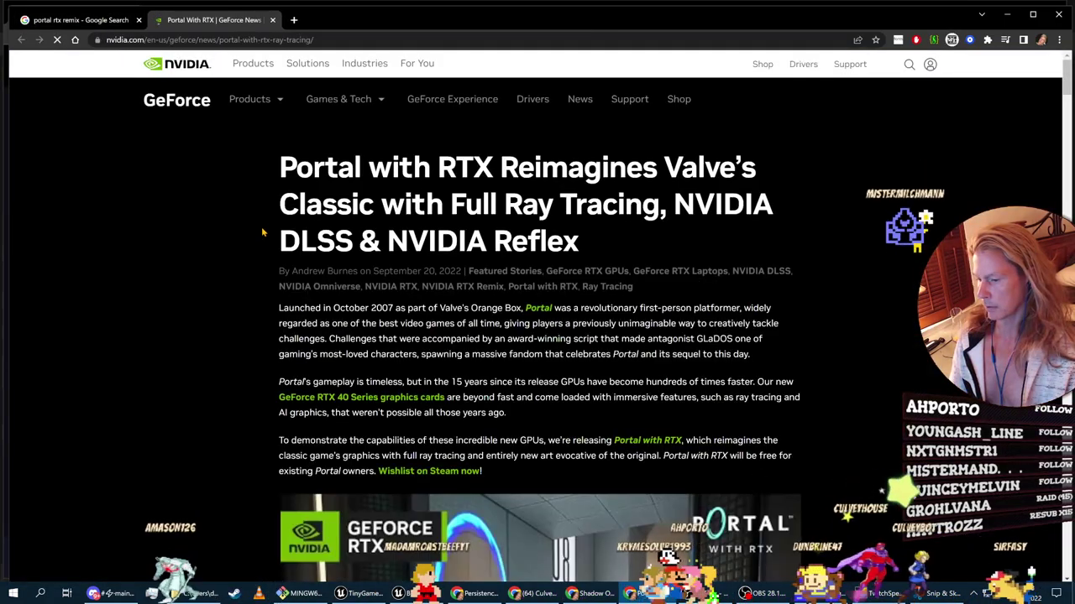
scroll(221, 509, "down", 15)
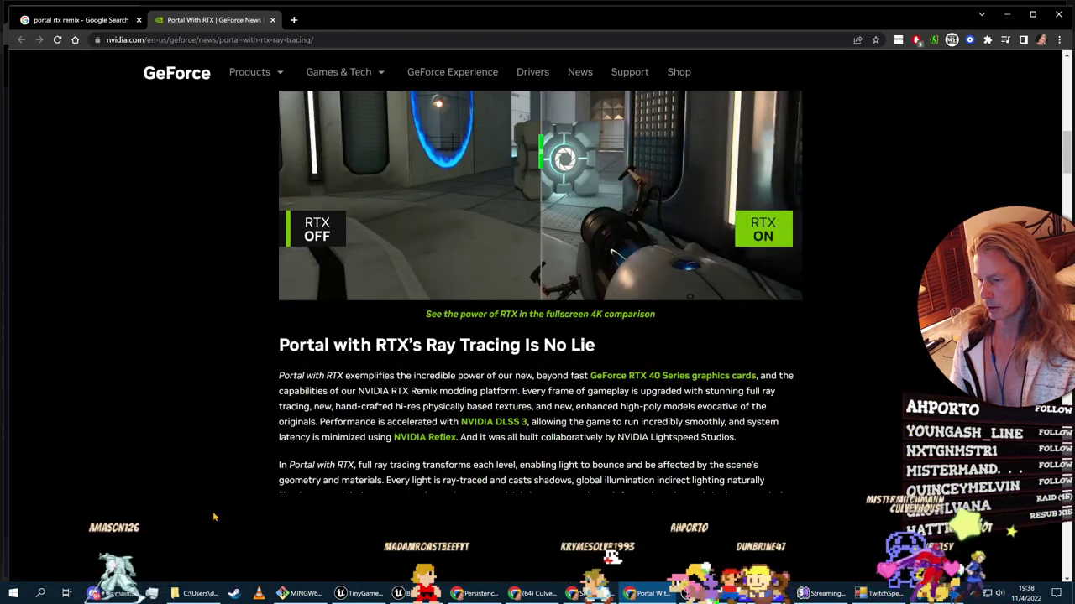
scroll(221, 517, "down", 9)
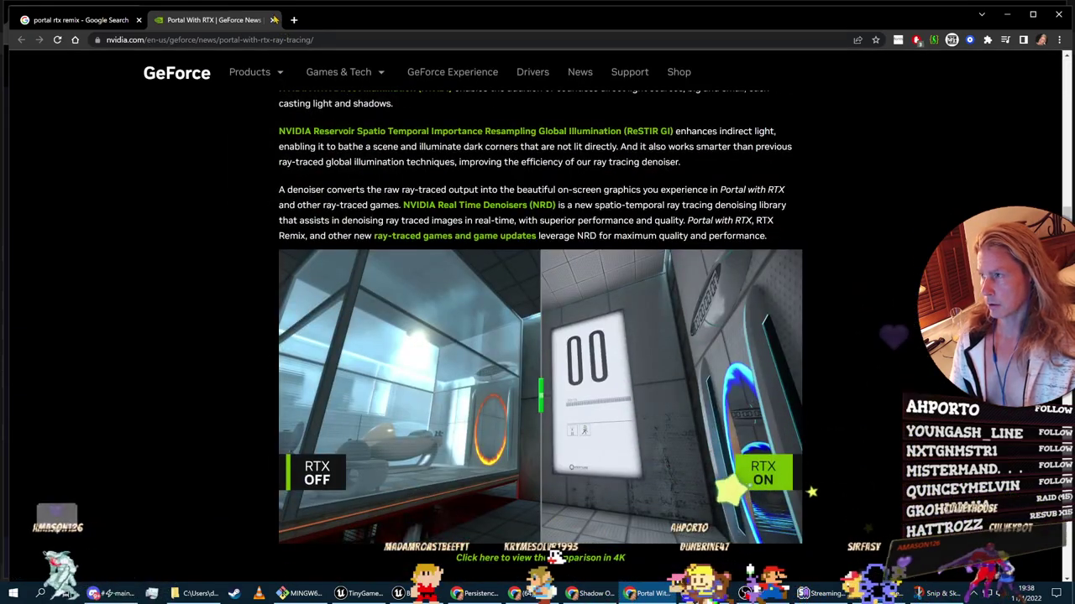
left_click(273, 21)
key("super")
Step: Launch Steam, look over the Portal with RTX store page, then close Steam
type("steam")
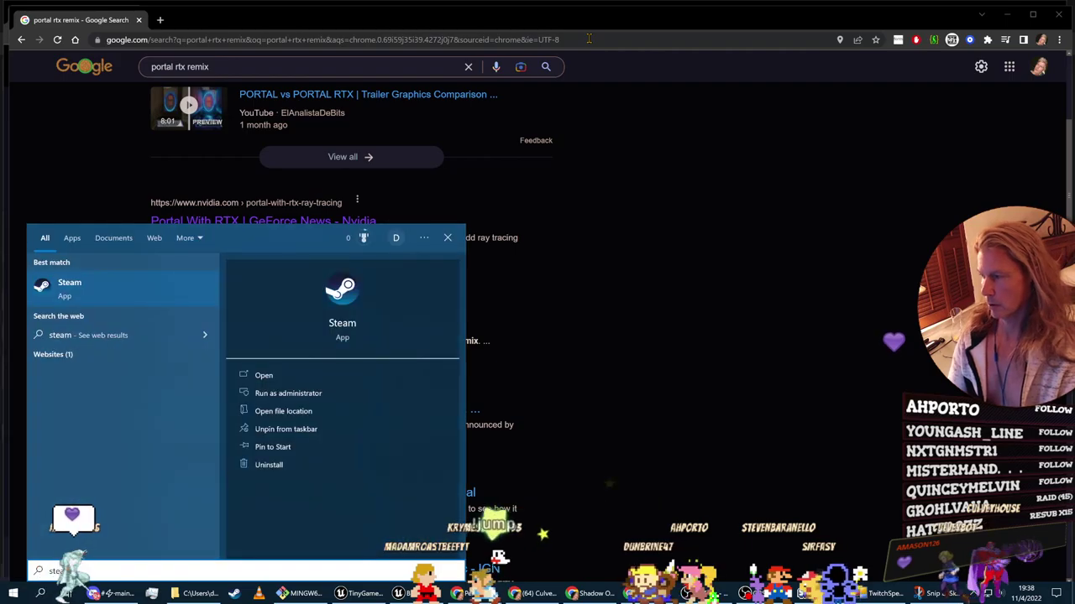
key("Return")
left_click(836, 70)
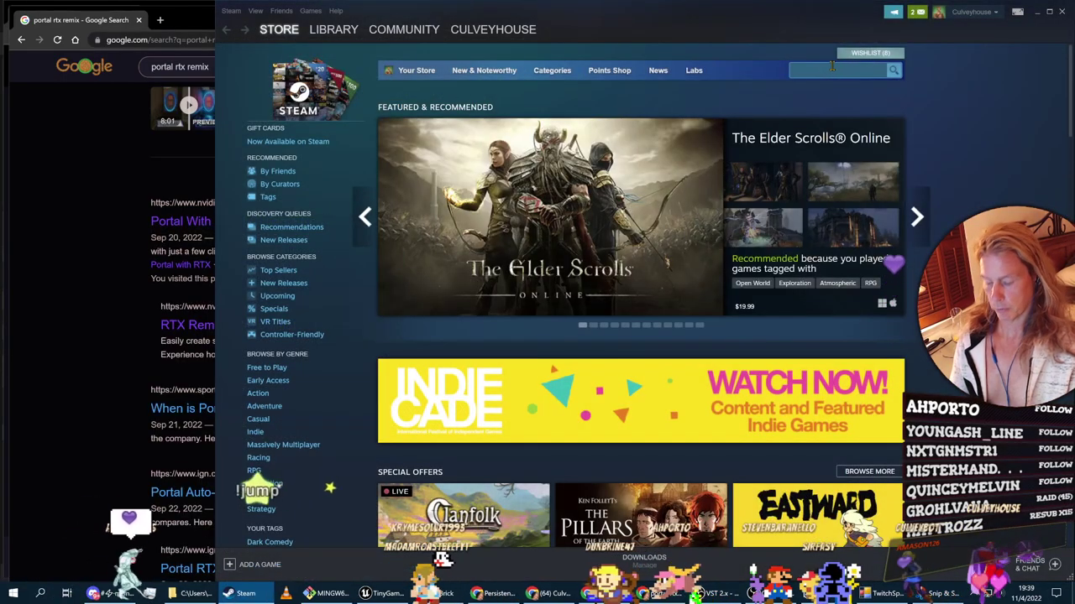
type("portal")
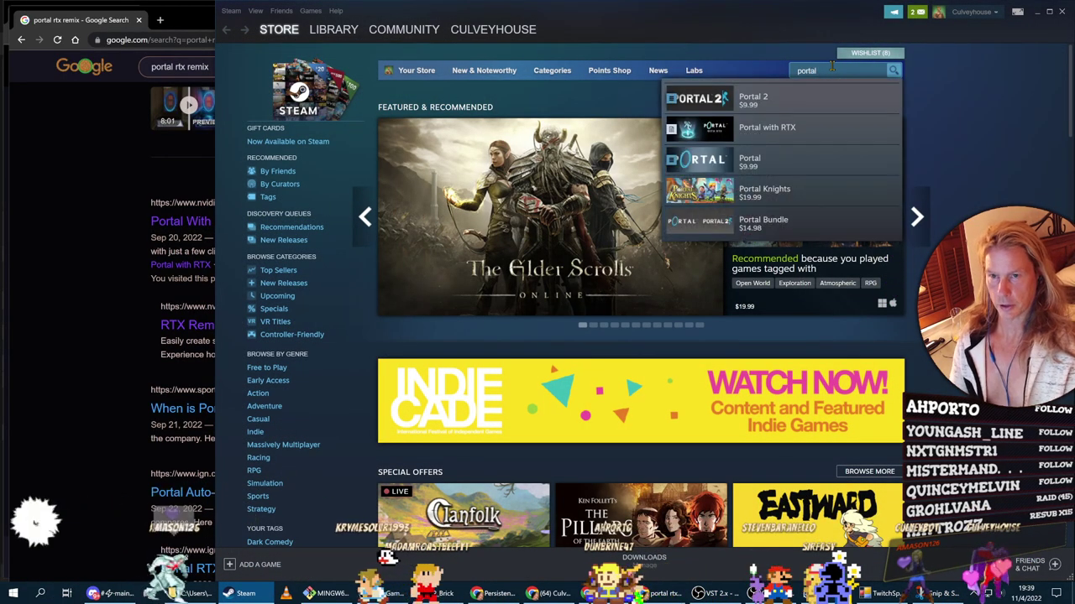
left_click(750, 135)
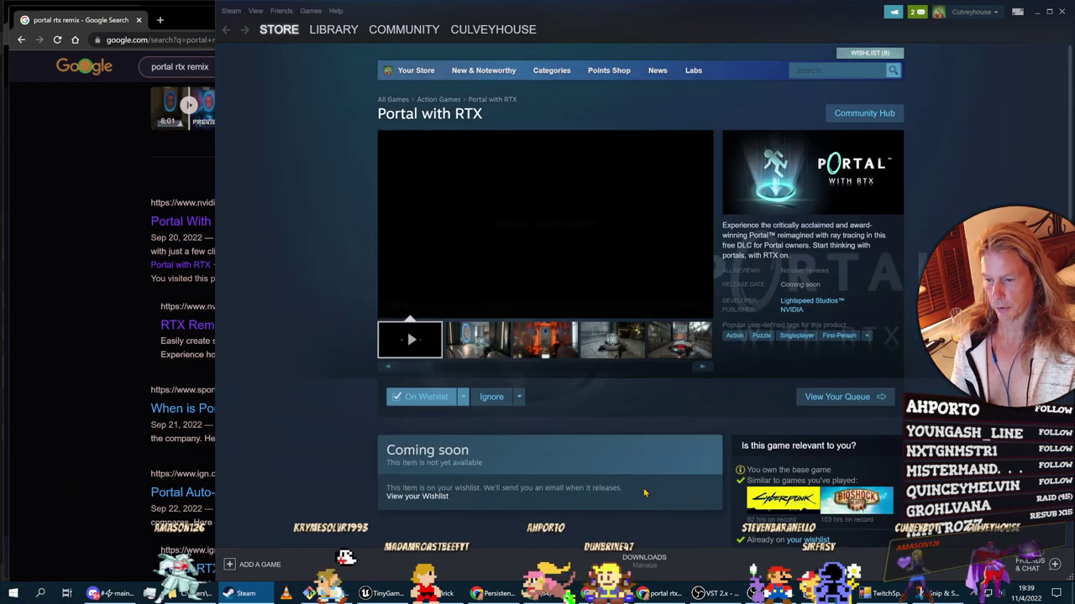
scroll(660, 481, "down", 3)
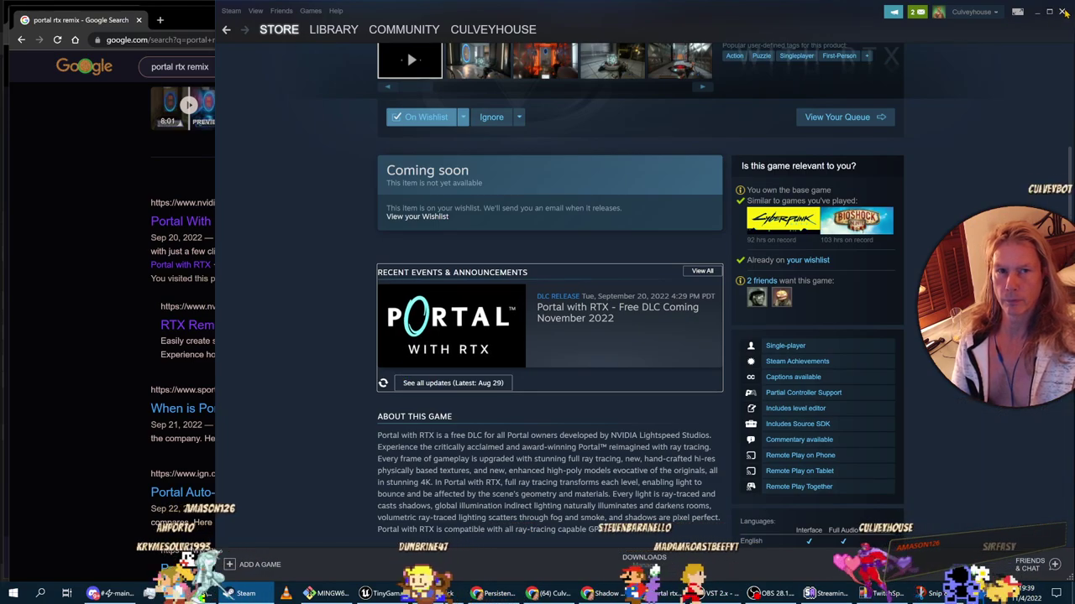
left_click(1064, 12)
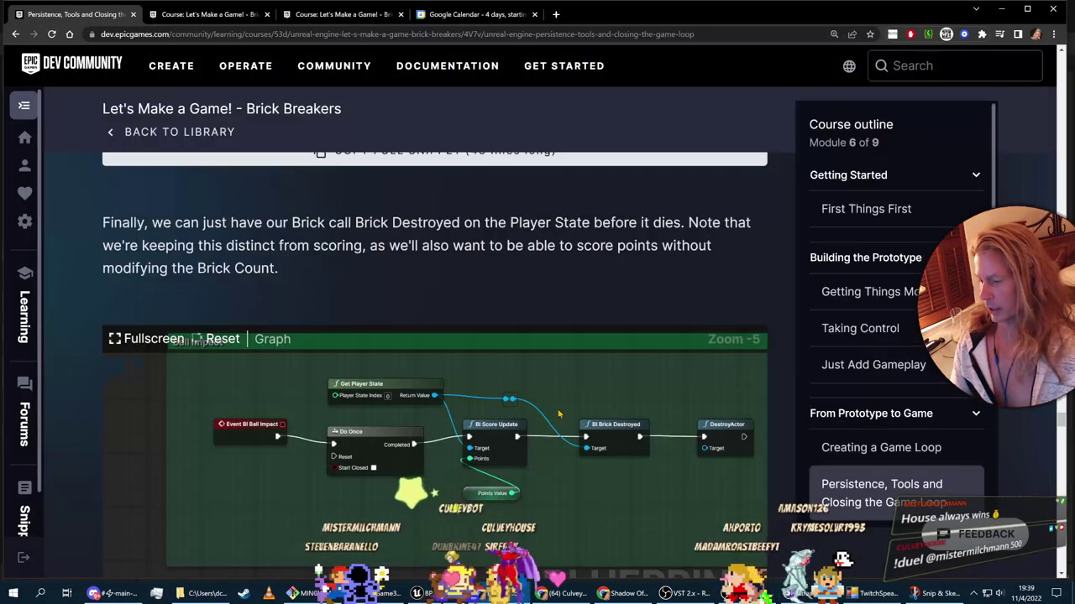
Step: Scroll the course to the 'Finally' paragraph and pan its example Blueprint graph slightly
scroll(789, 383, "down", 1)
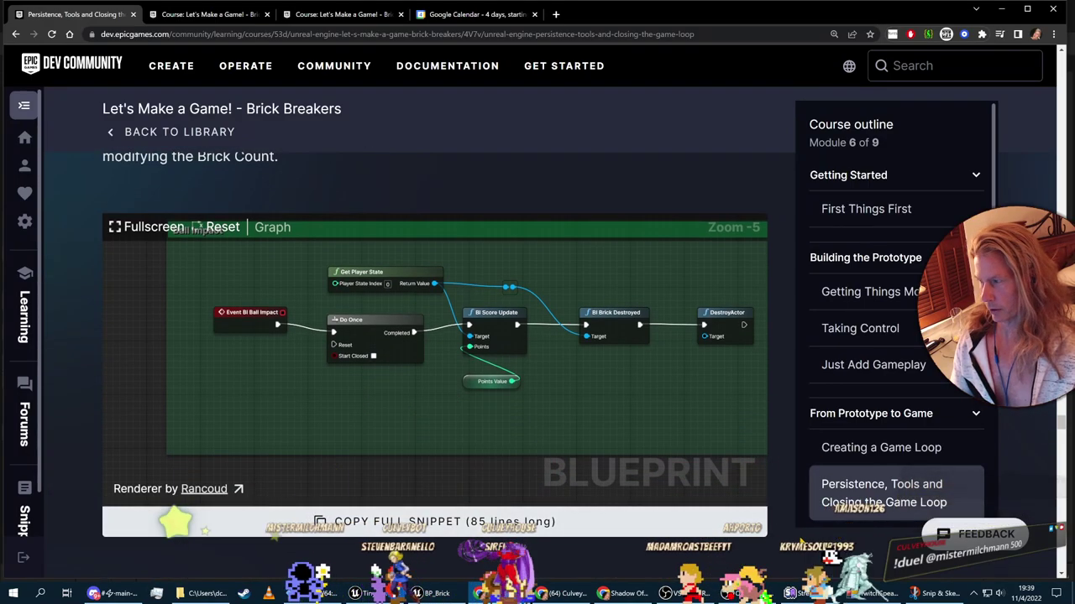
scroll(789, 383, "up", 1)
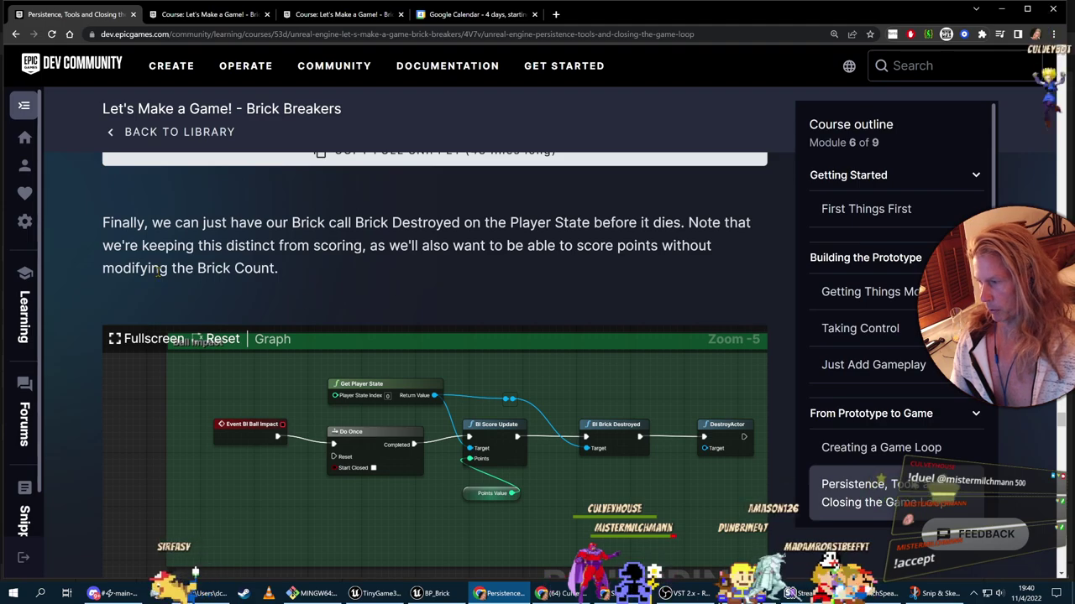
left_click_drag(401, 491, 346, 474)
Step: Compare the BP_Brick Event Graph side by side with the course's Ball Impact graph
key("alt+Tab")
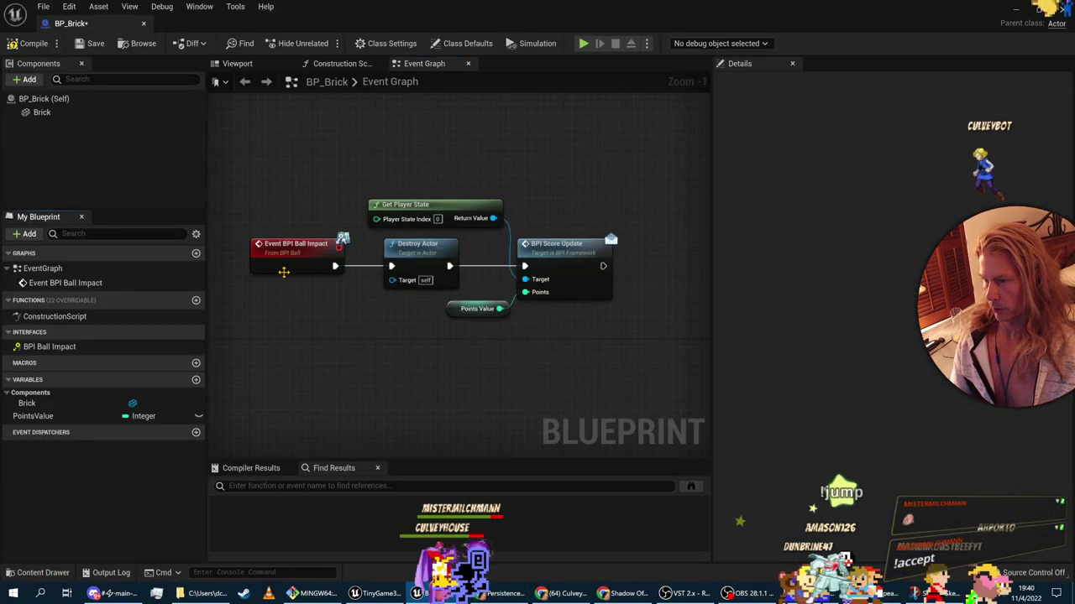
key("alt+Tab")
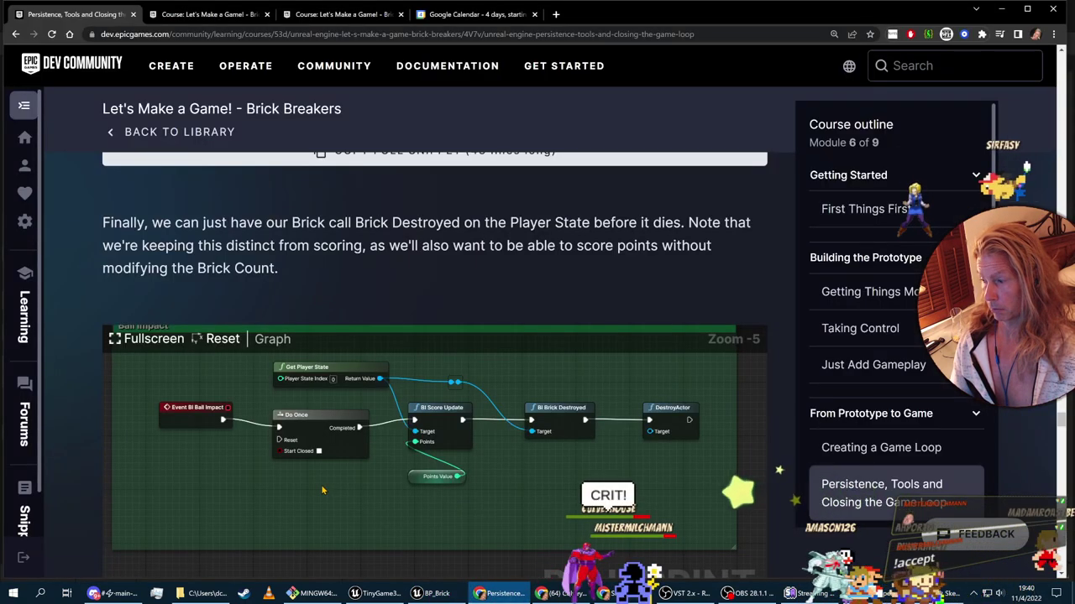
key("alt+Tab")
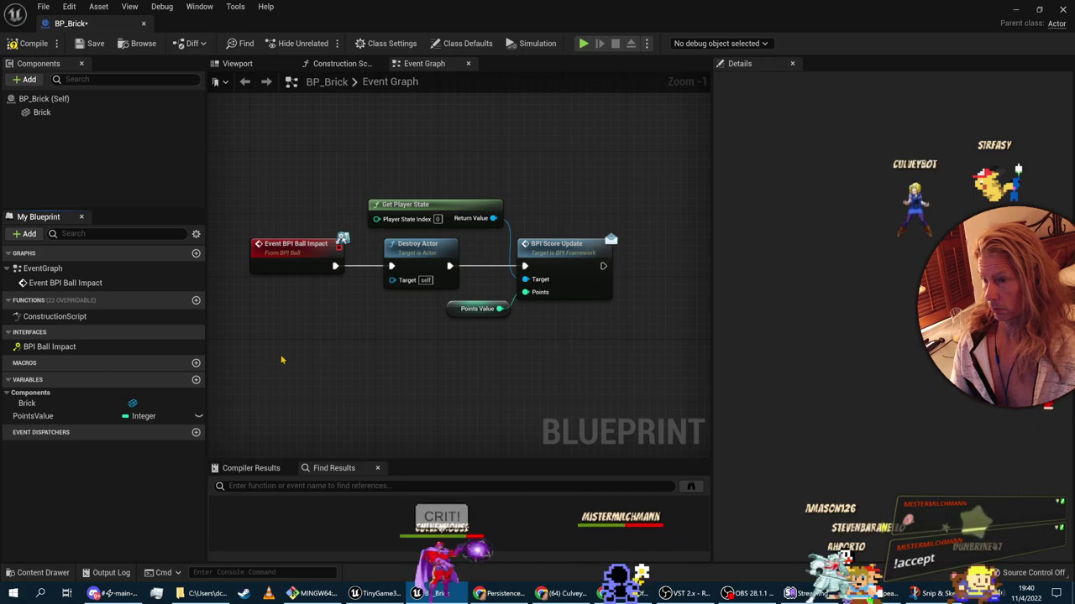
key("alt+Tab")
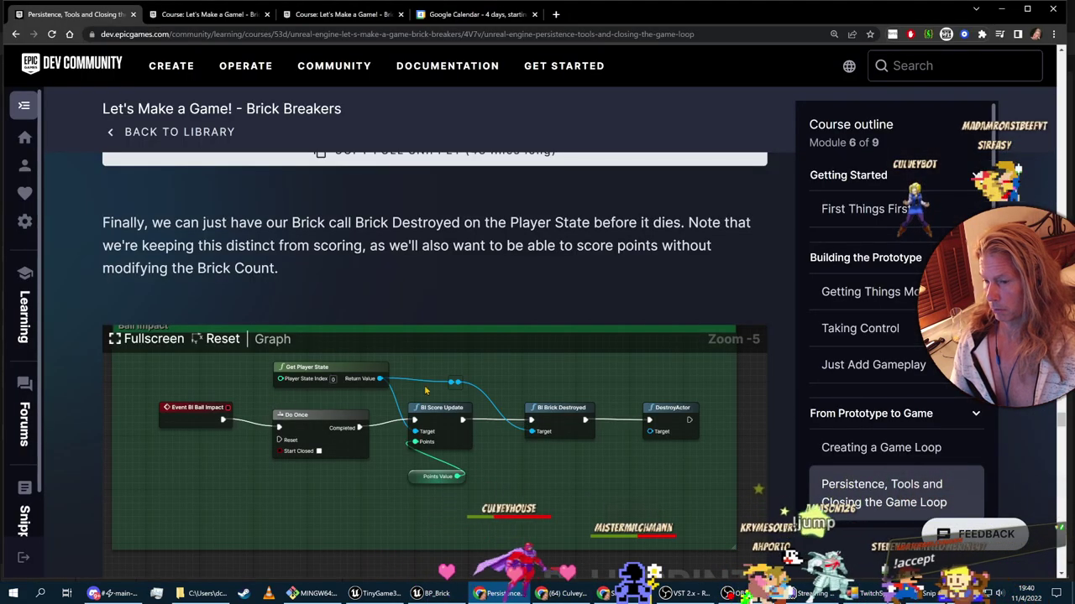
key("alt+Tab")
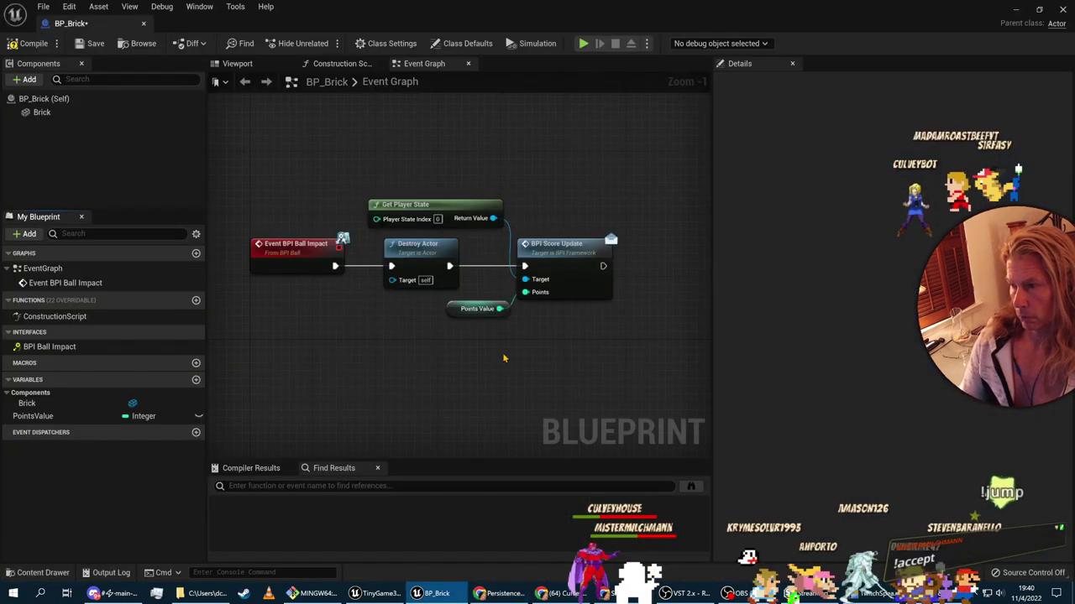
key("alt+Tab")
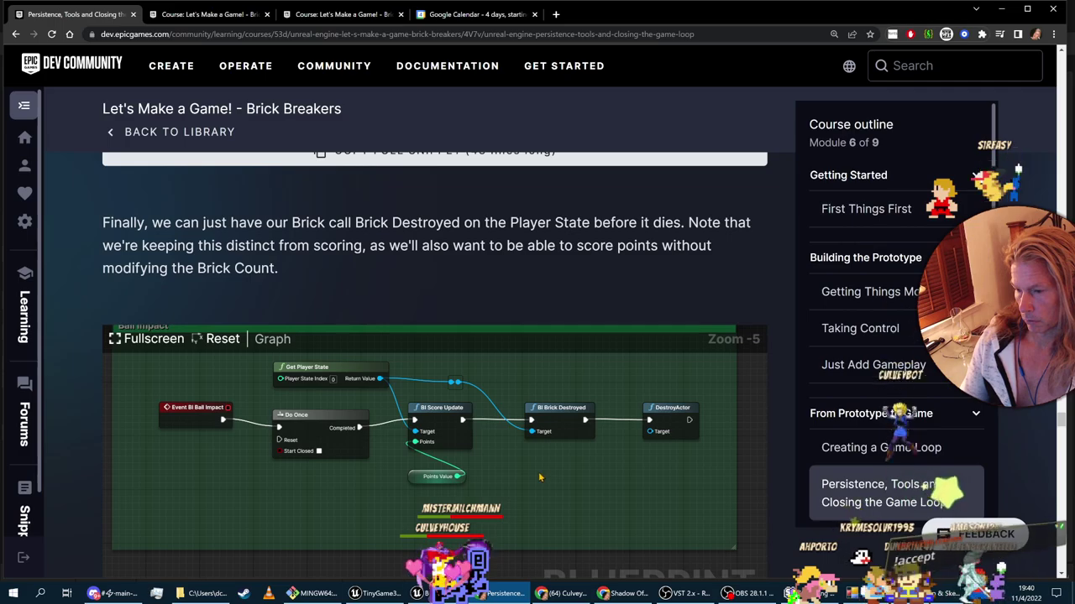
key("alt+Tab")
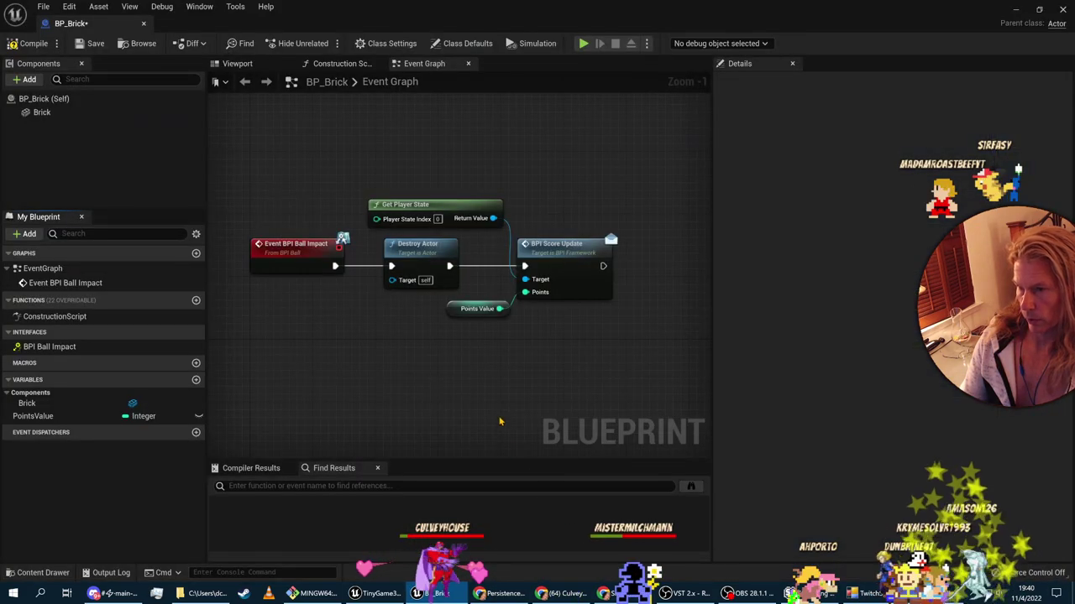
key("alt+Tab")
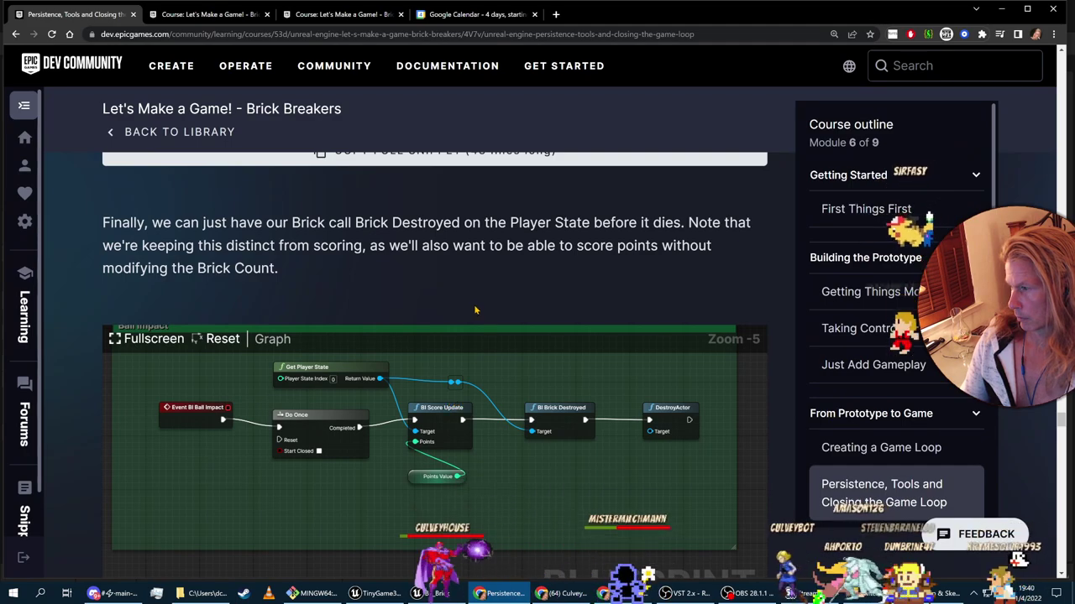
key("alt+Tab")
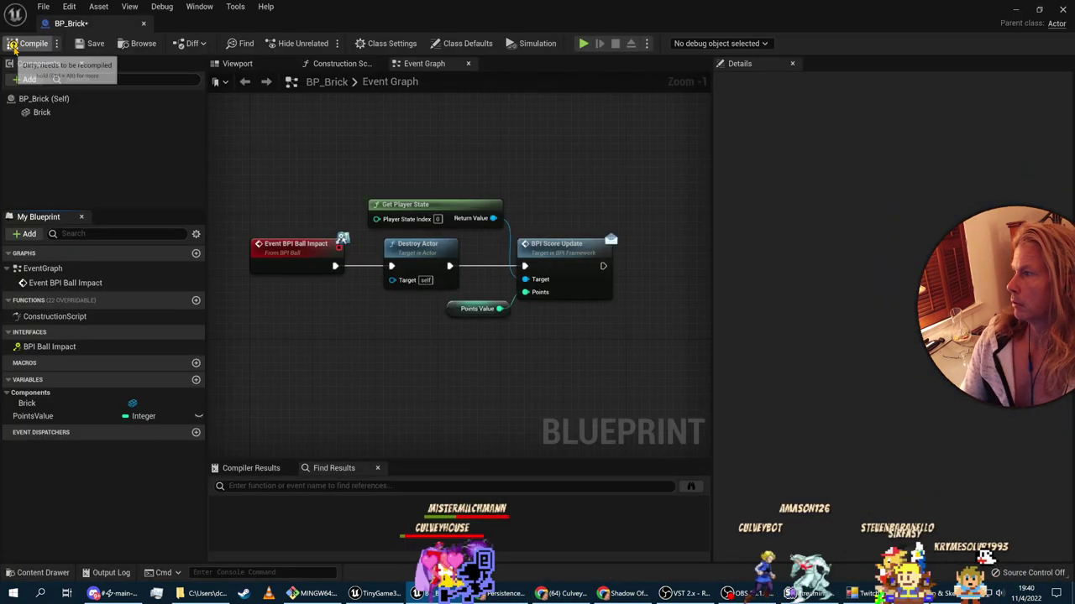
Step: Save the BP_Brick blueprint and re-read the course page before returning to the graph
left_click(89, 42)
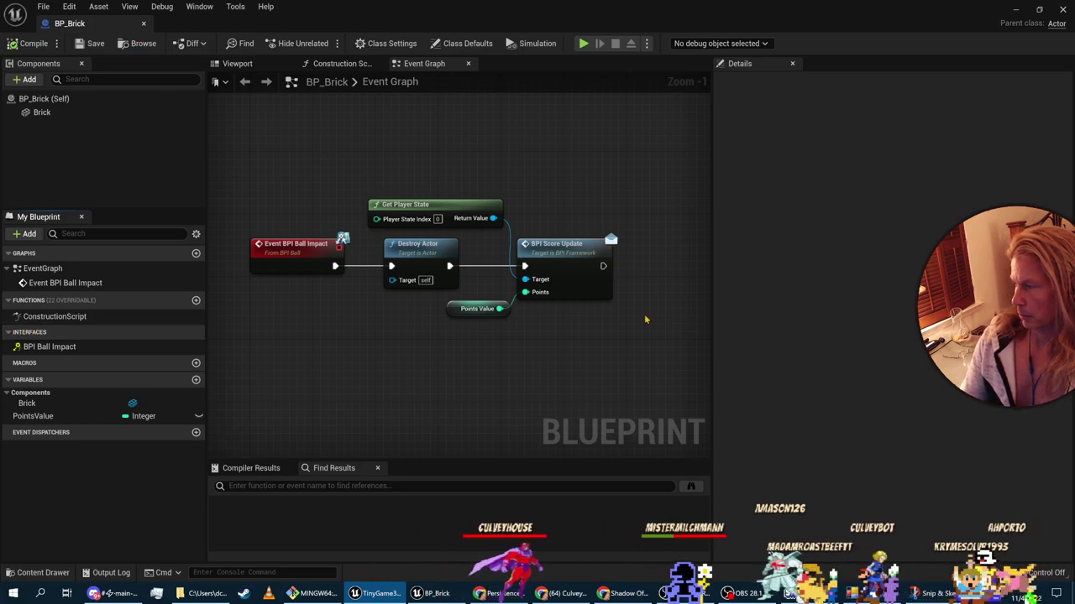
key("alt+Tab")
scroll(515, 449, "up", 3)
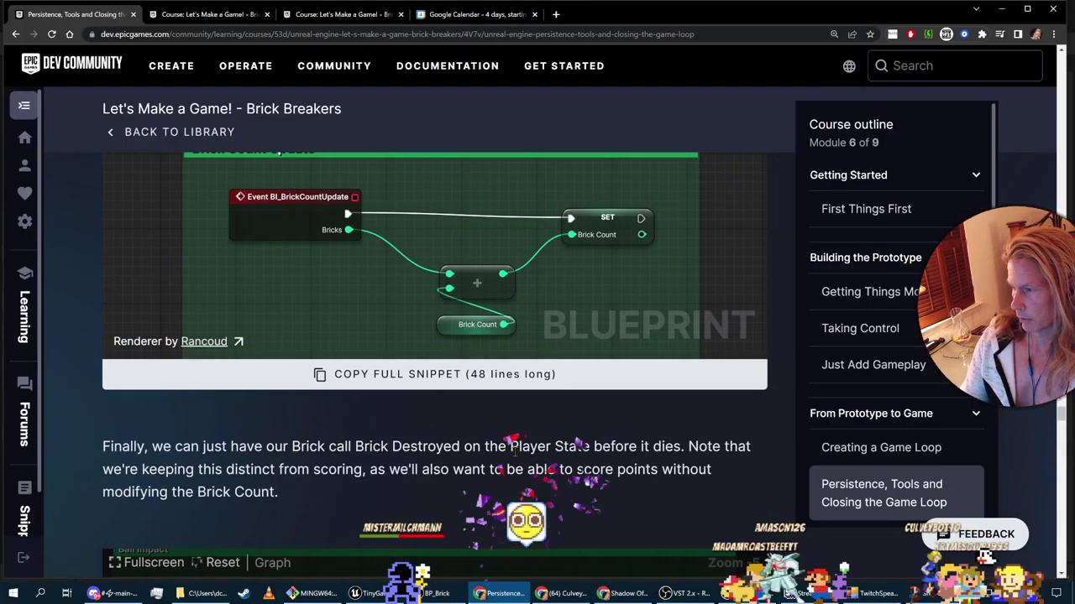
scroll(514, 449, "up", 4)
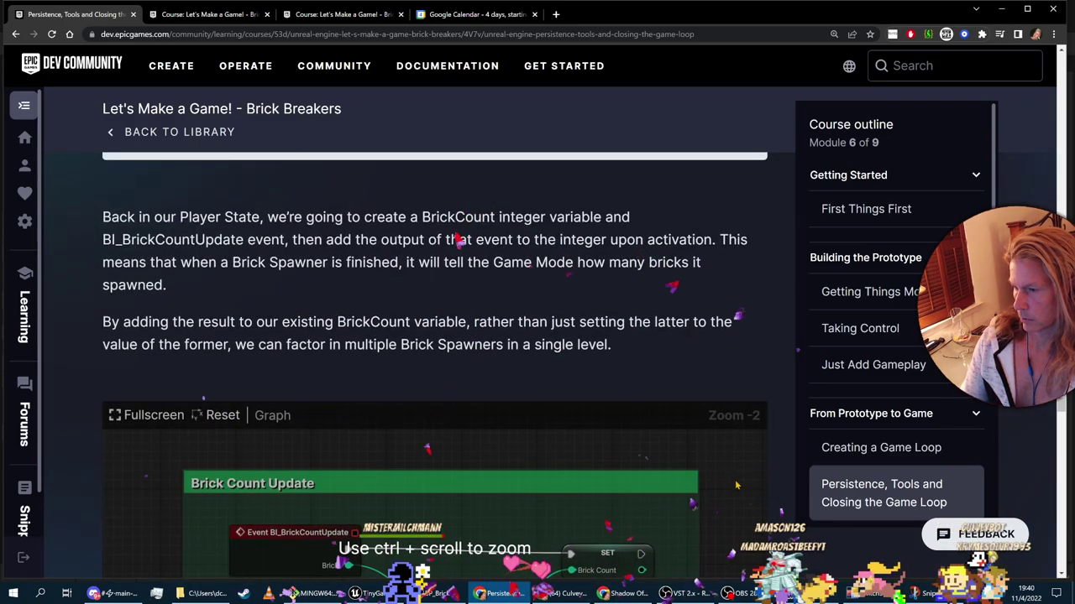
scroll(735, 485, "down", 12)
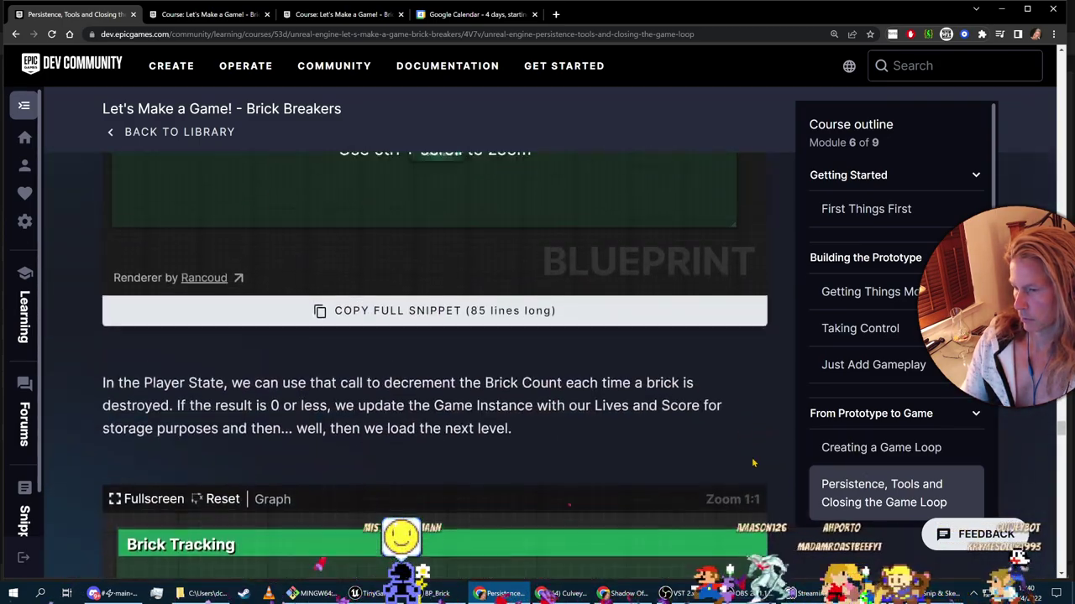
scroll(754, 463, "up", 3)
key("alt+Tab")
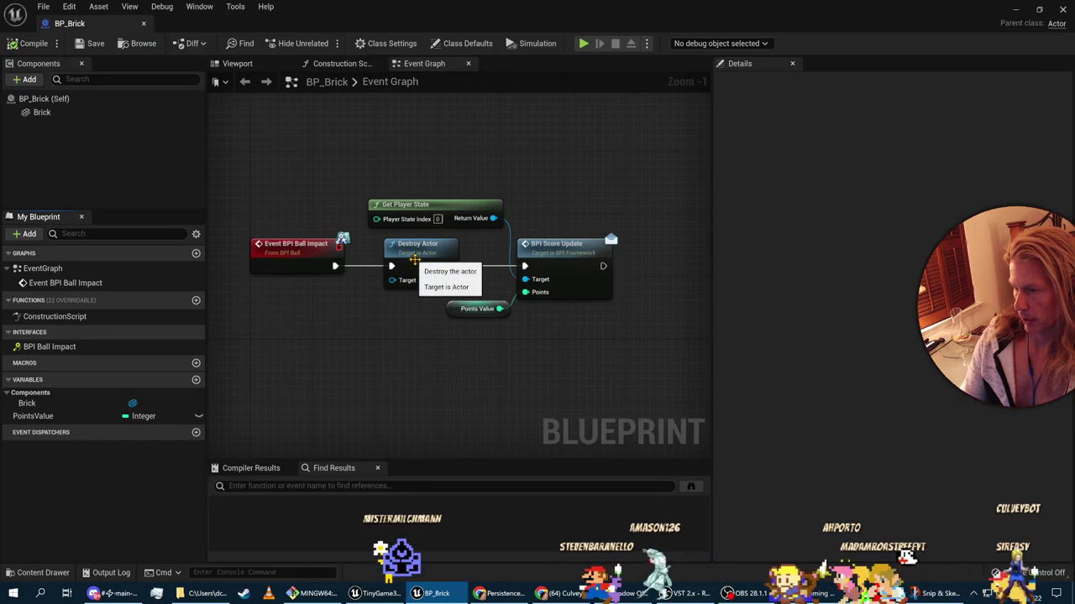
Step: Add a BPI Brick Destroyed (Message) node via a 'brick' search and place it beside BPI Score Update
right_click(434, 341)
type("brick")
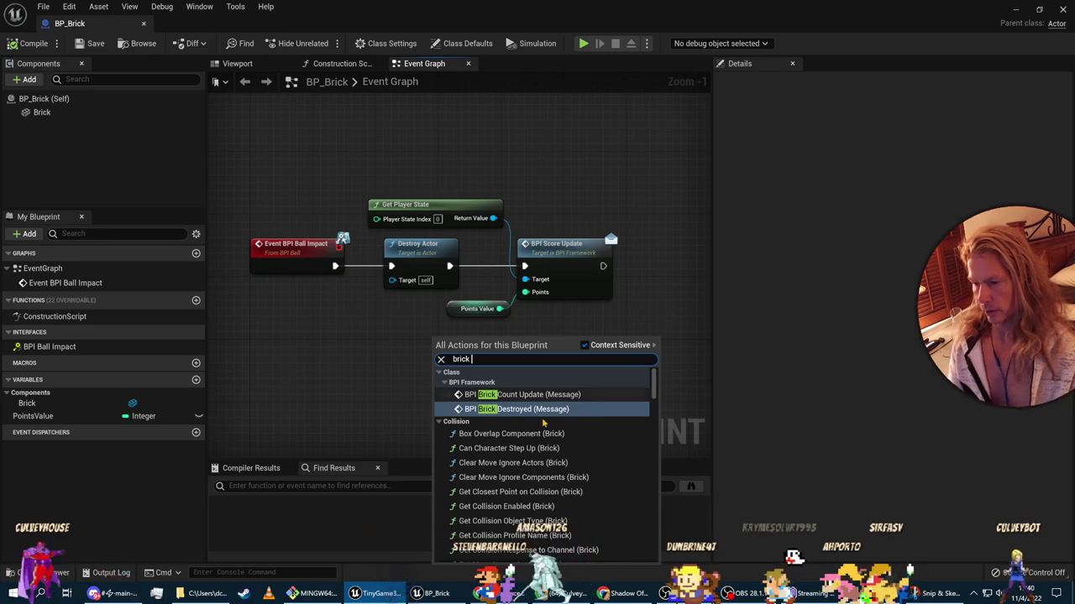
key("Escape")
key("alt+Tab")
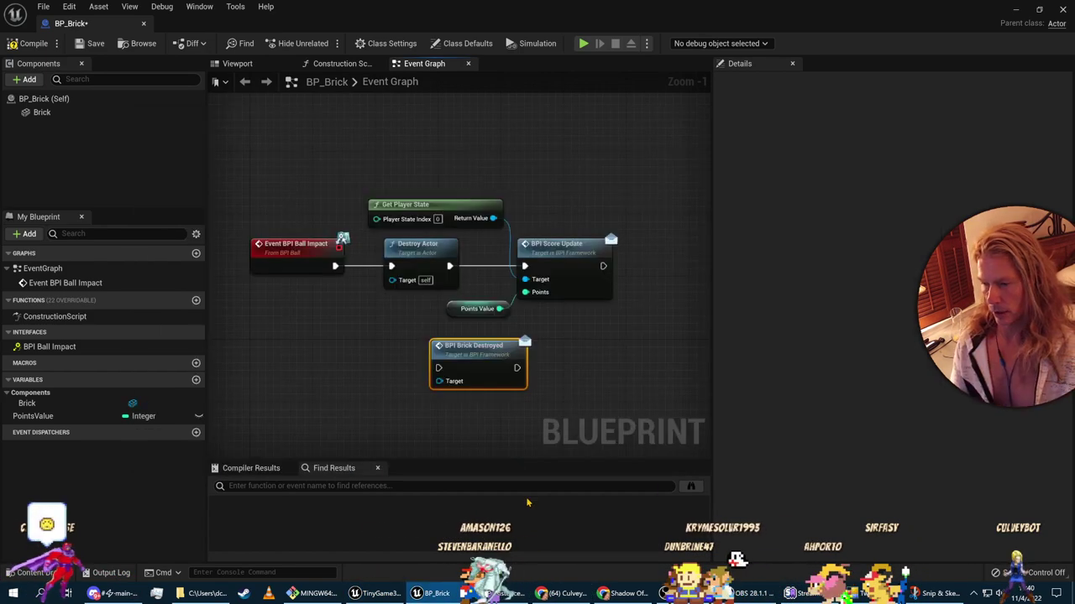
key("alt+Tab")
key("alt+Tab")
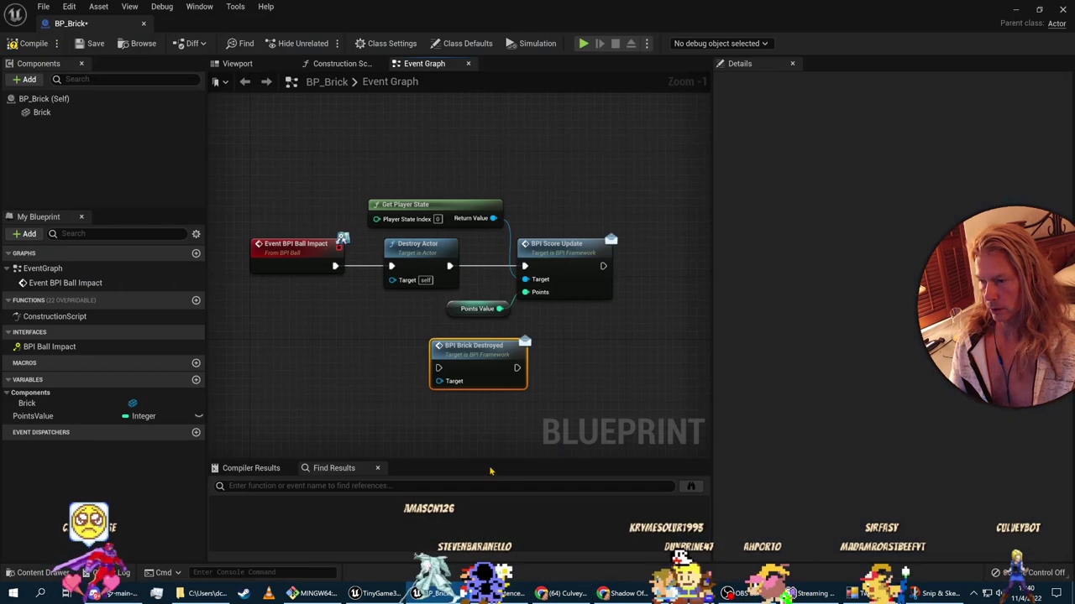
right_click_drag(599, 374, 462, 393)
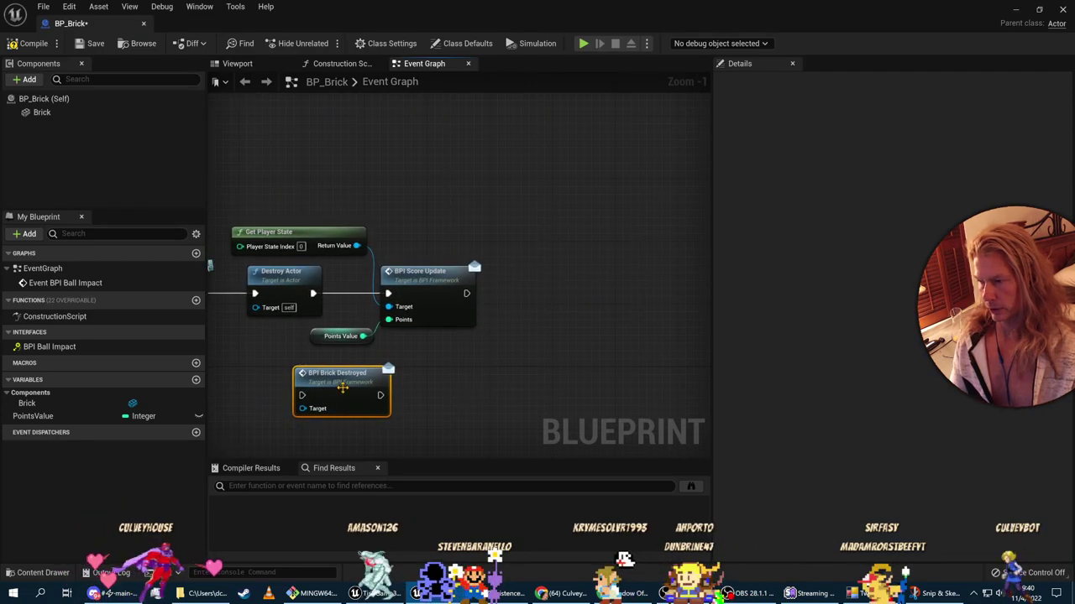
left_click_drag(367, 369, 568, 263)
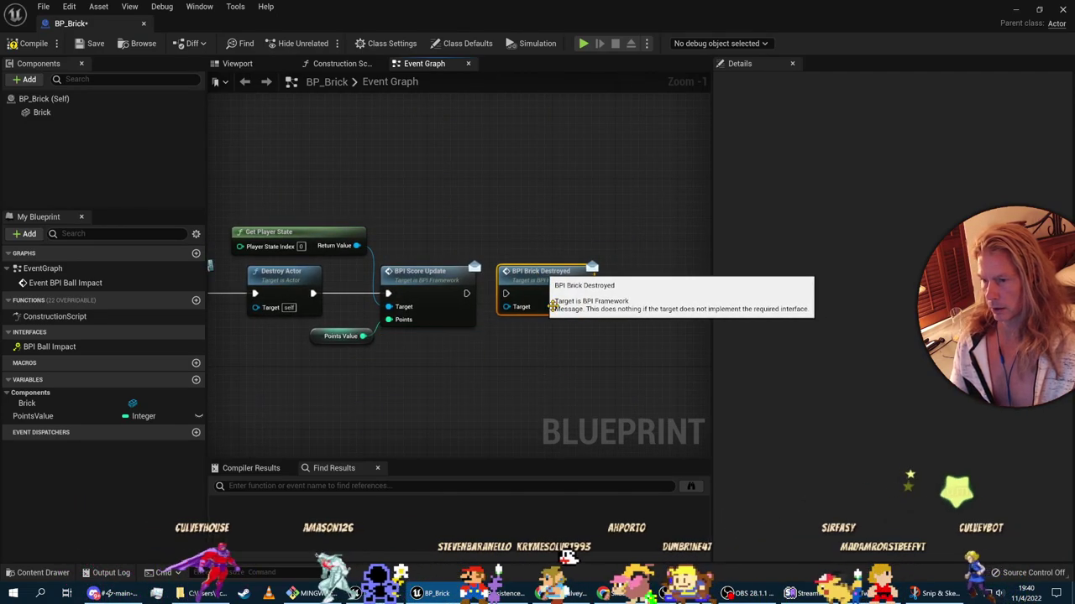
key("alt+Tab")
key("alt+Tab")
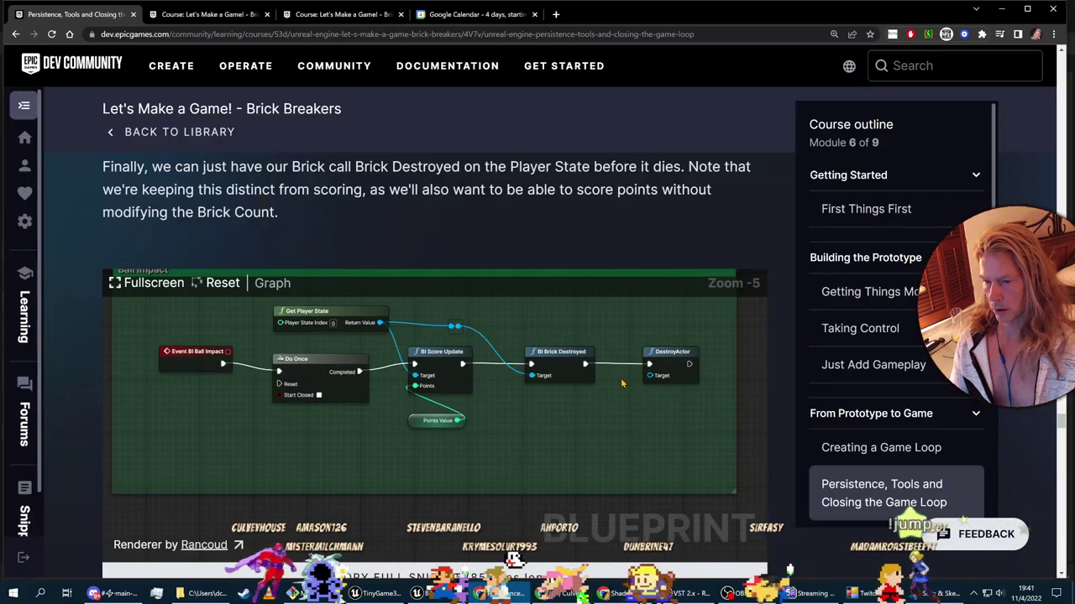
Step: Wire Get Player State's Return Value into BPI Brick Destroyed's Target pin
key("alt+Tab")
right_click_drag(504, 410, 627, 420)
key("alt+Tab")
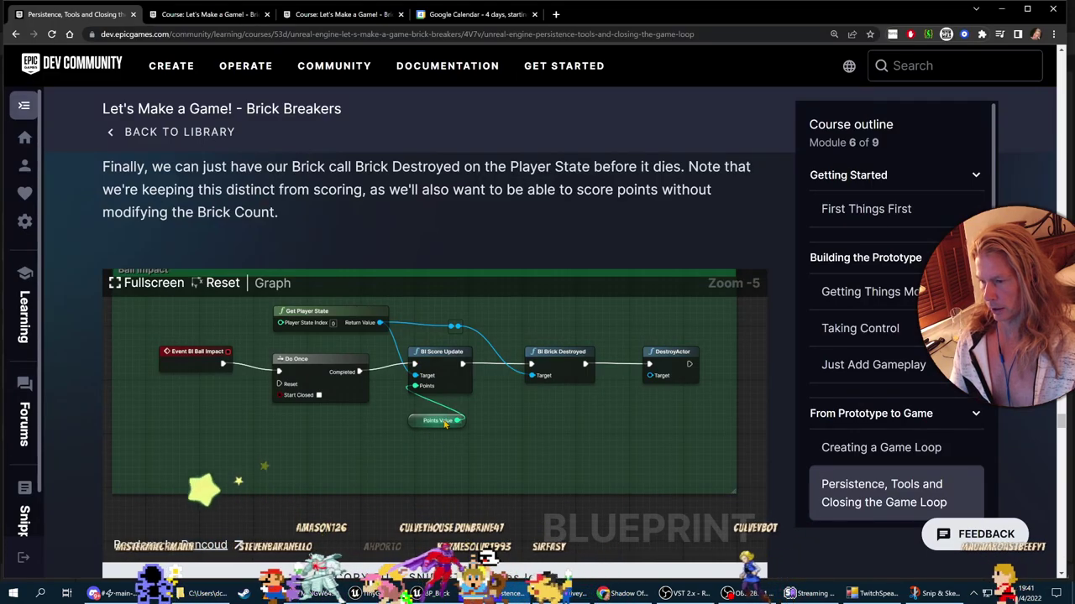
key("alt+Tab")
key("alt+Tab")
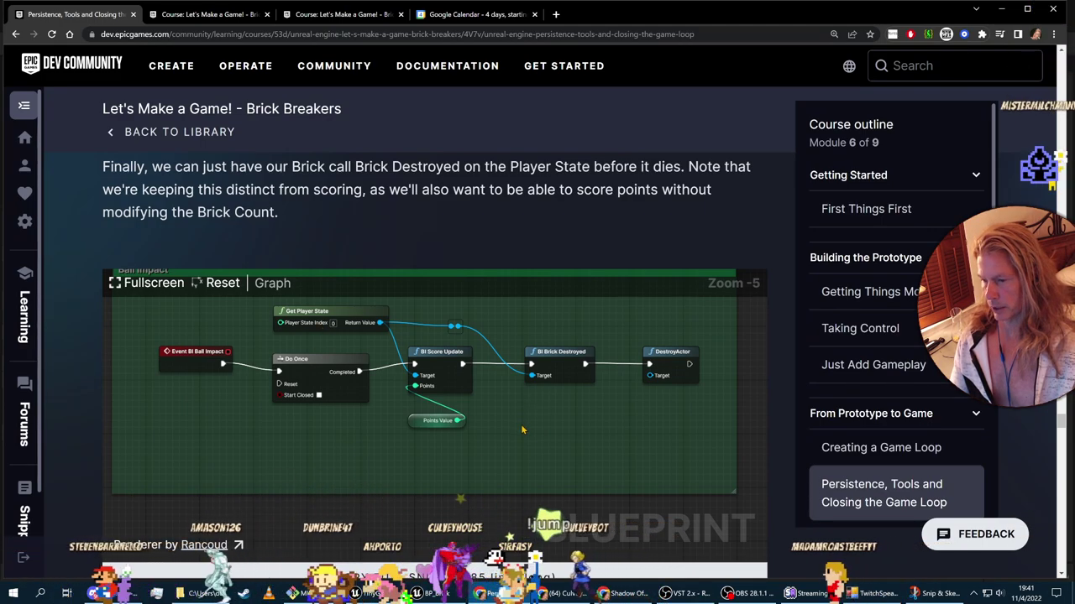
key("alt+Tab")
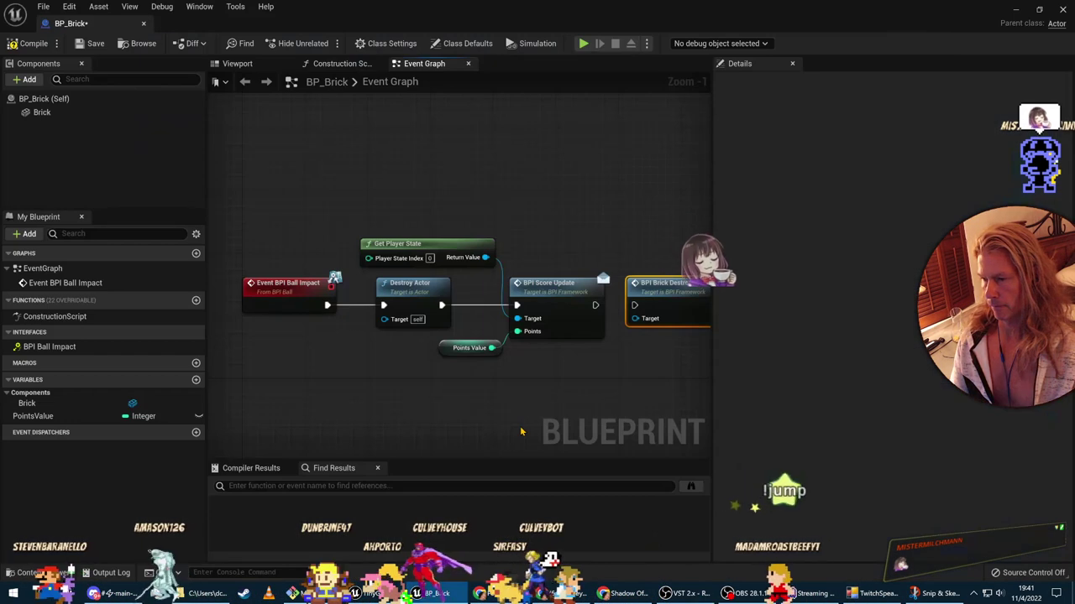
right_click_drag(503, 394, 334, 407)
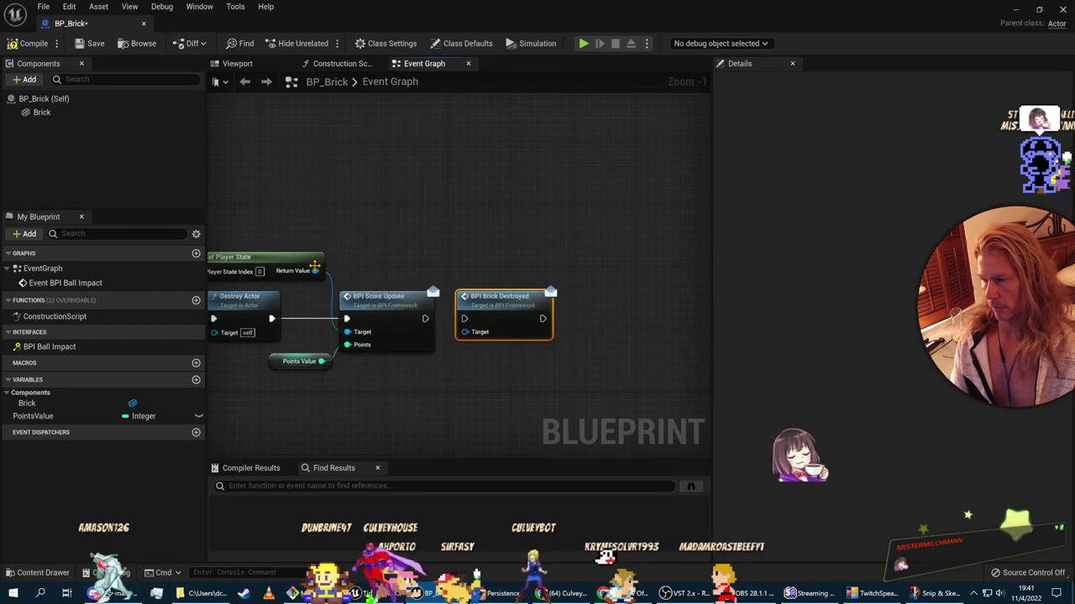
left_click_drag(314, 272, 484, 241)
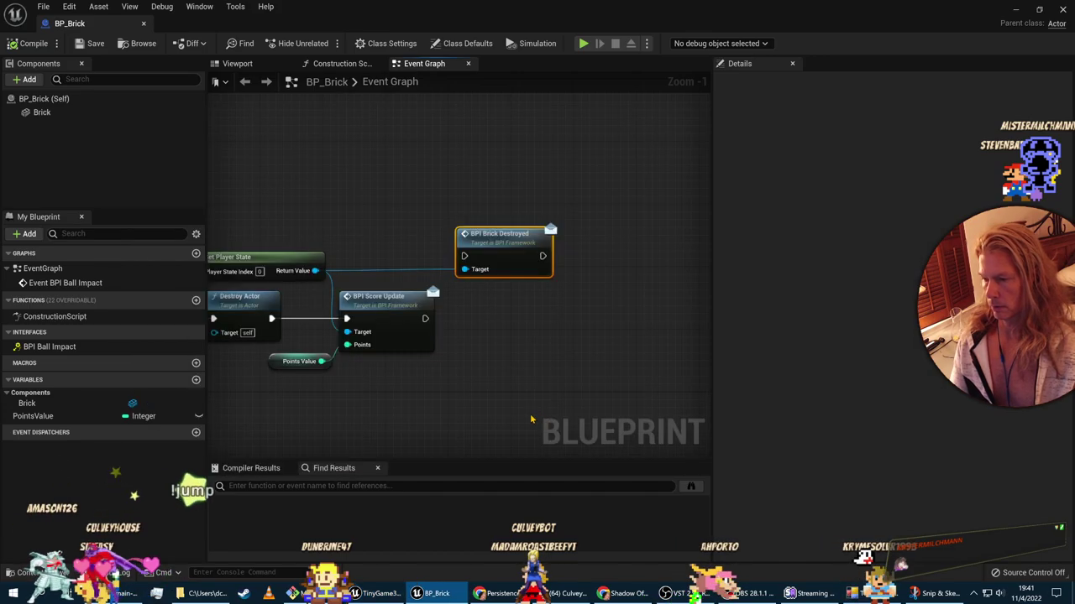
Step: Recentre on BPI Score Update and BPI Brick Destroyed, checking them against the course's reference graph
key("alt+Tab")
scroll(486, 443, "down", 2)
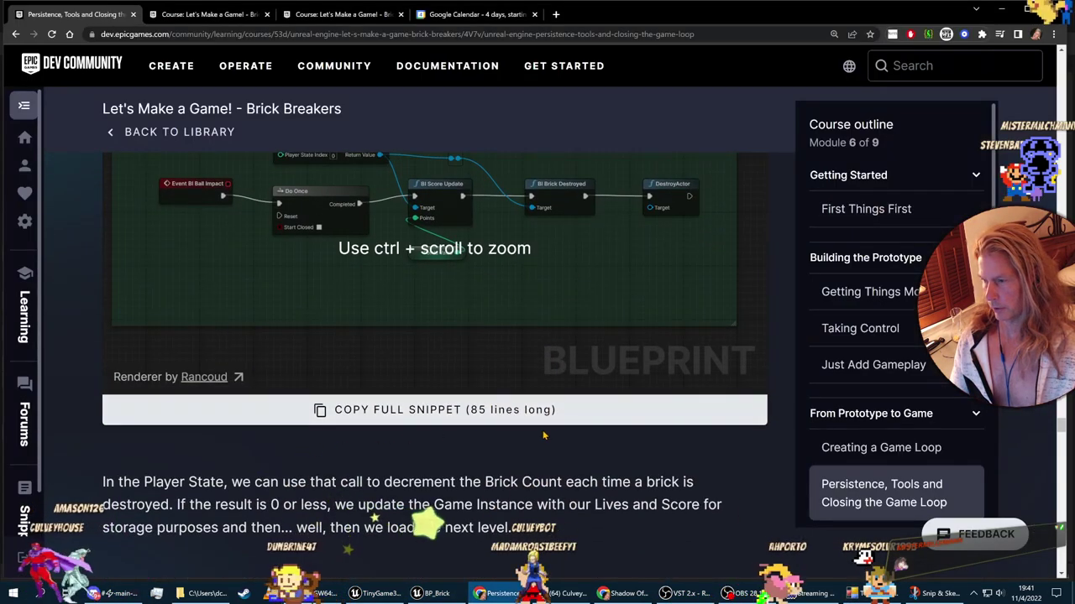
scroll(271, 345, "up", 2)
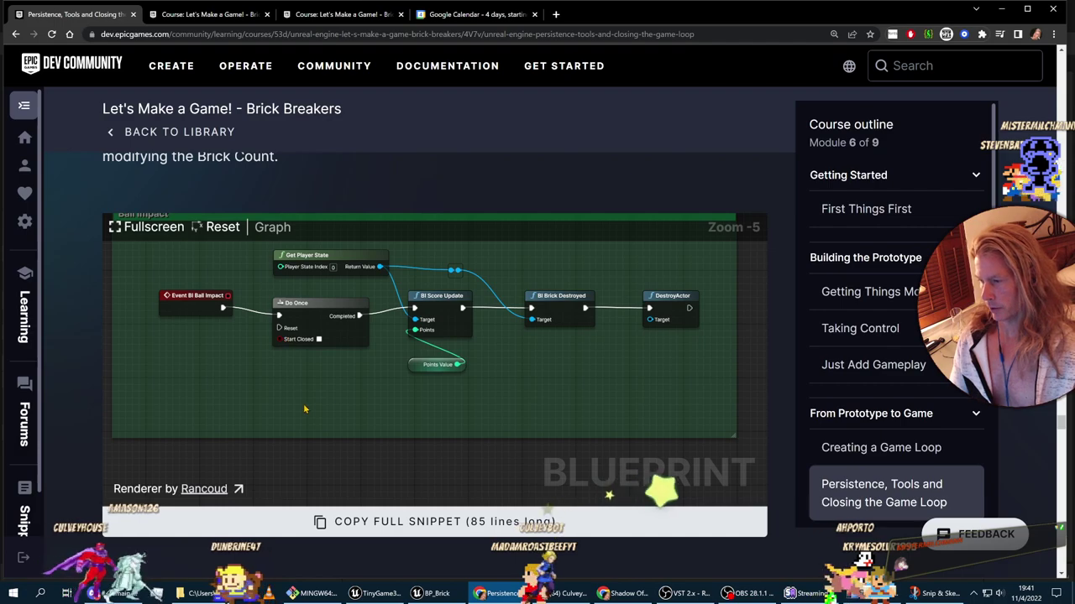
key("alt+Tab")
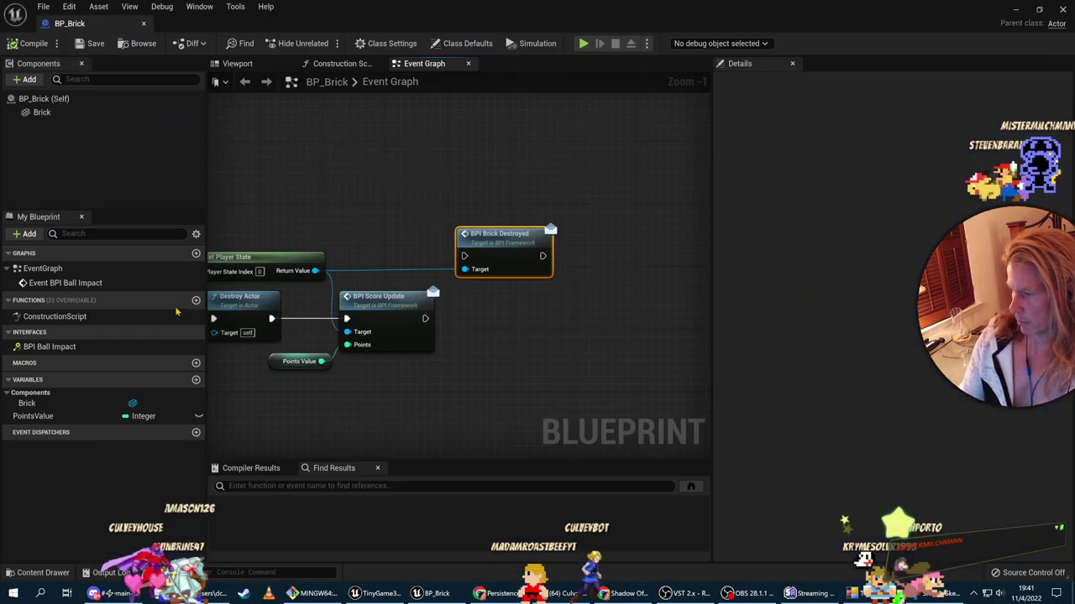
right_click_drag(498, 381, 336, 359)
key("alt+Tab")
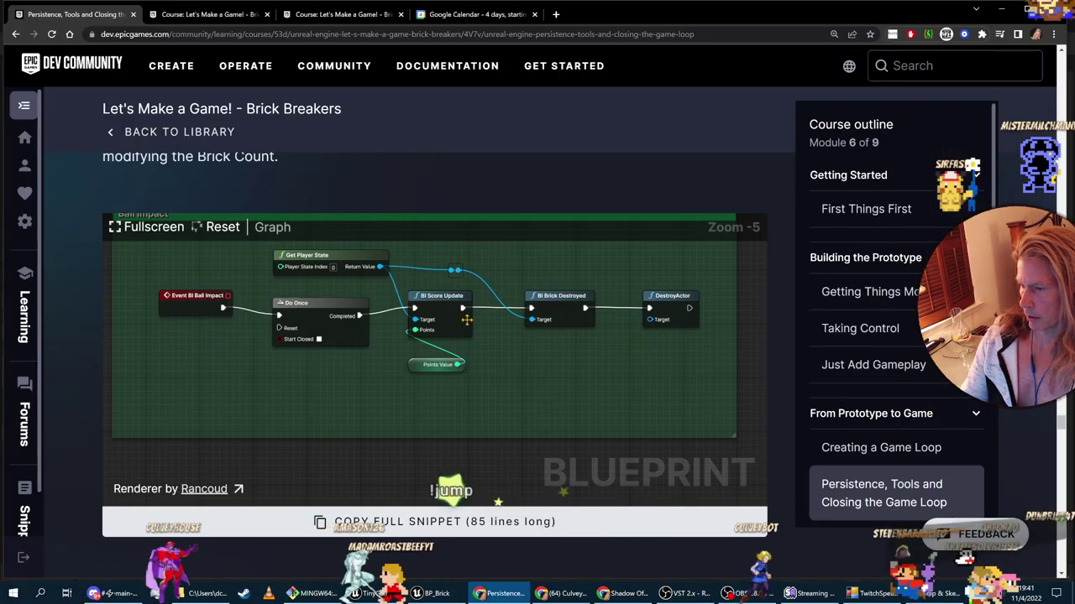
key("alt+Tab")
right_click_drag(400, 383, 300, 380)
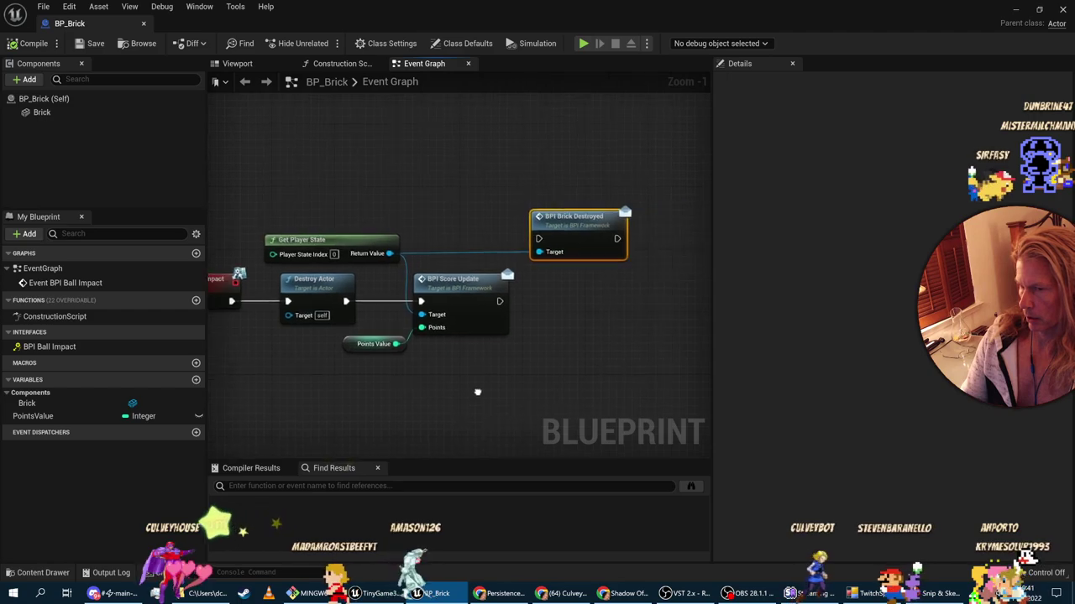
key("alt+Tab")
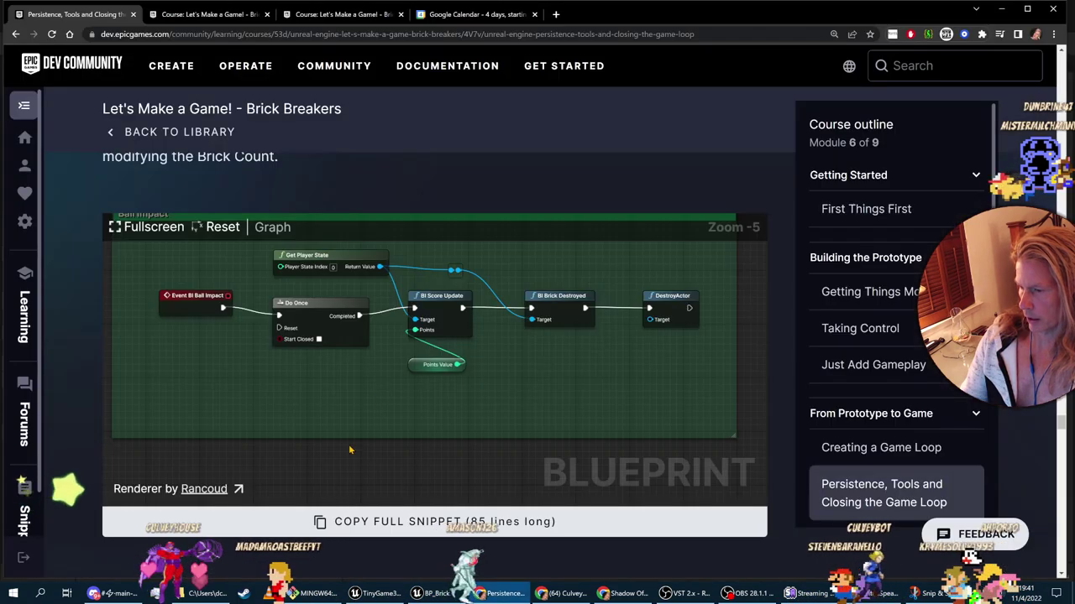
key("alt+Tab")
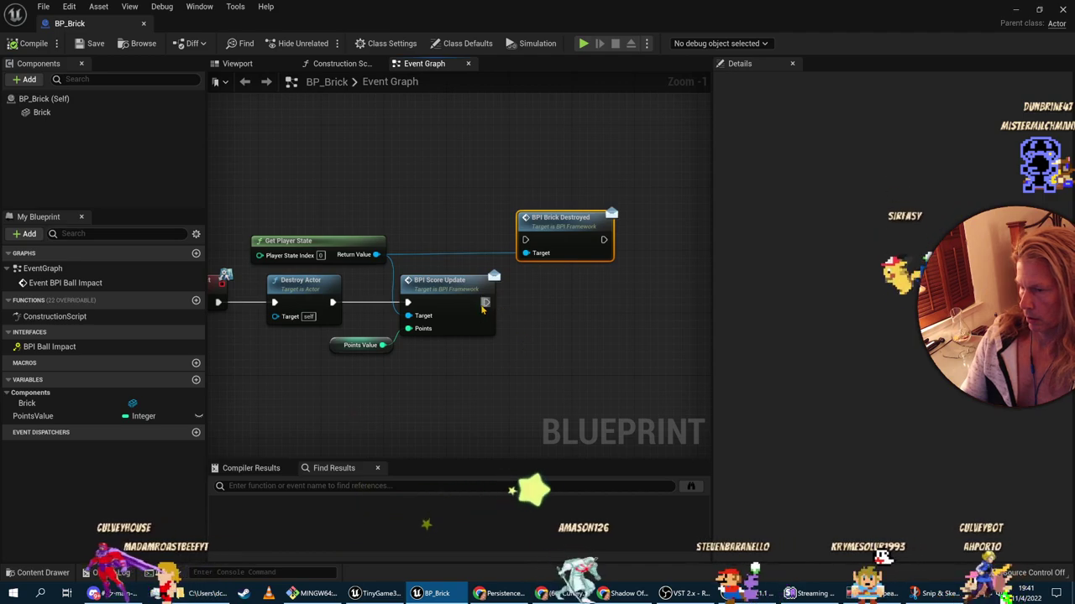
key("alt+Tab")
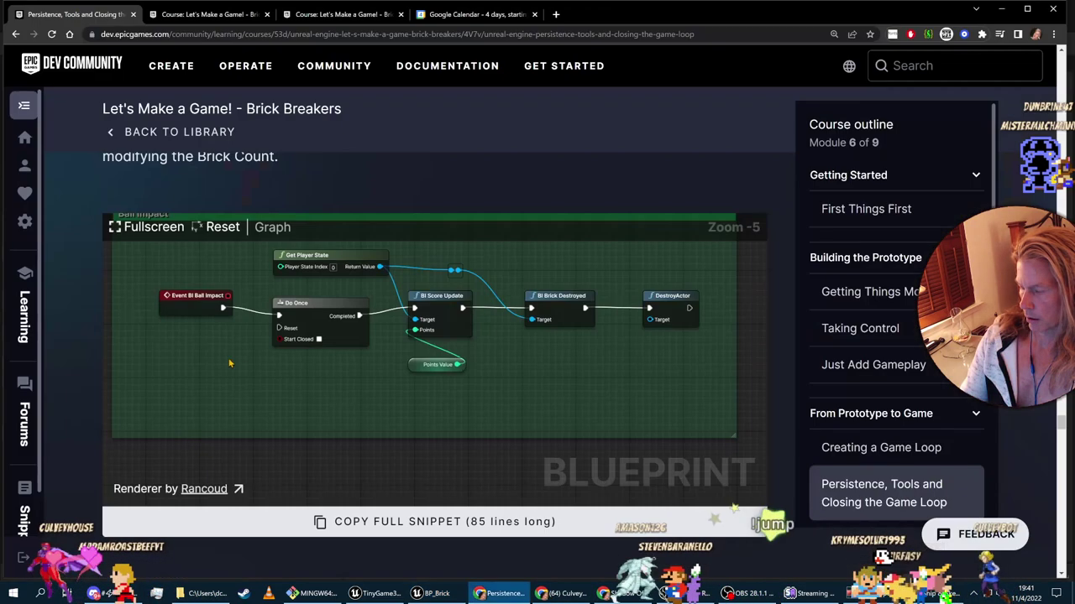
key("alt+Tab")
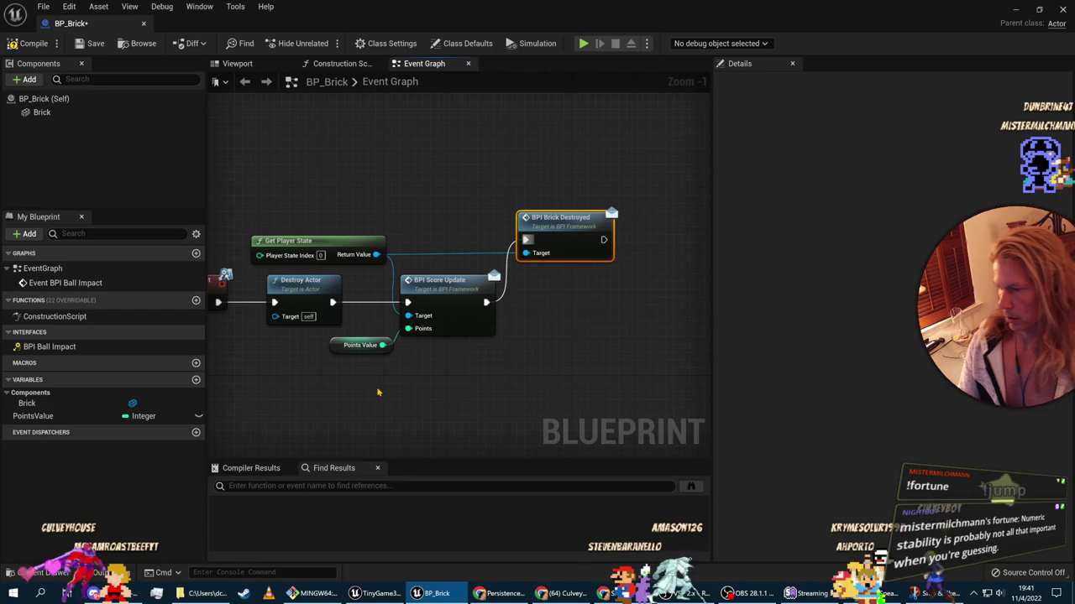
Step: Add a Flow Control Do Once node beside the Ball Impact chain and compare with the reference
right_click(375, 392)
type("destroyed")
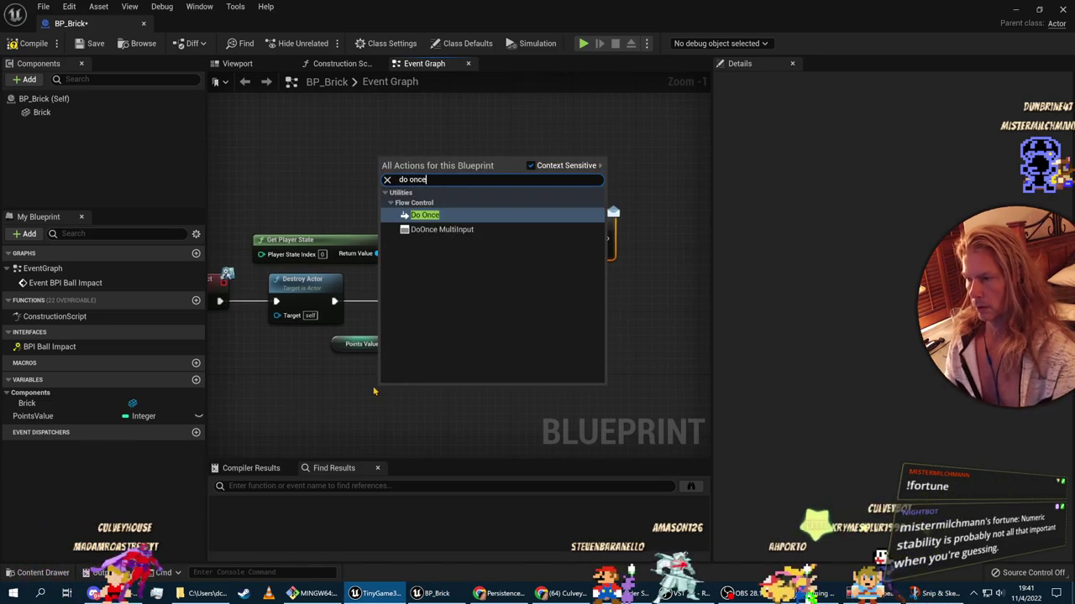
key("Escape")
left_click(374, 392)
right_click_drag(463, 392, 585, 379)
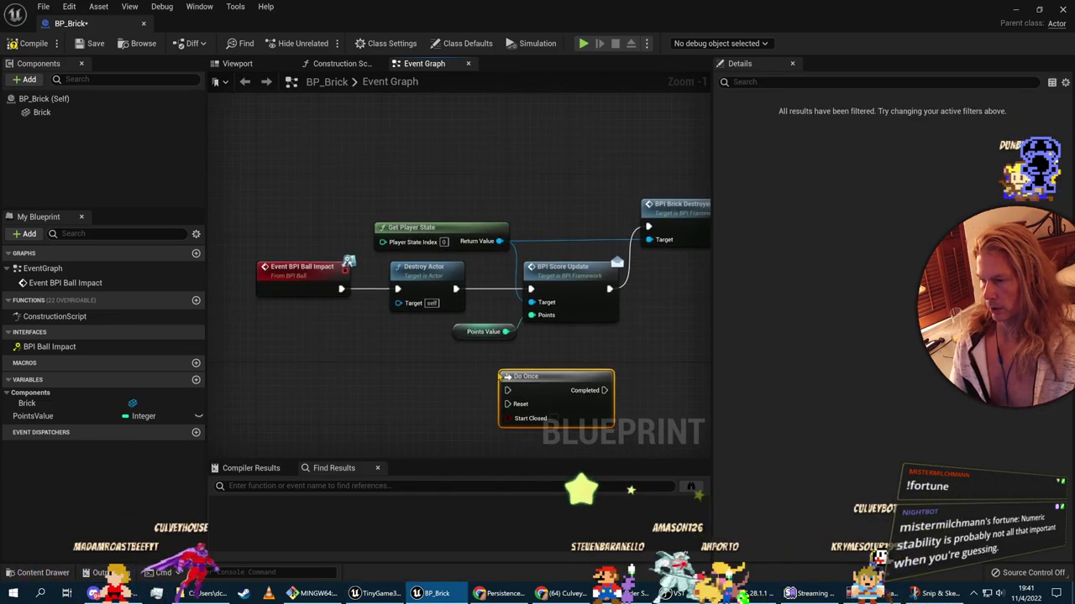
key("alt+Tab")
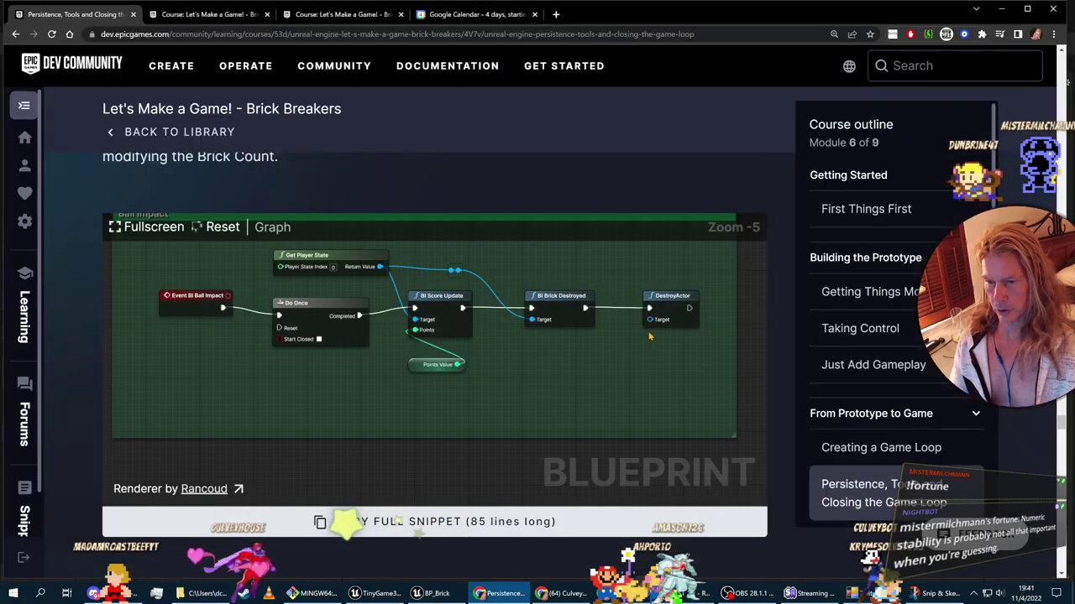
key("alt+Tab")
Step: Unhook Destroy Actor's exec links and move it to the far right end of the chain
left_click(420, 276)
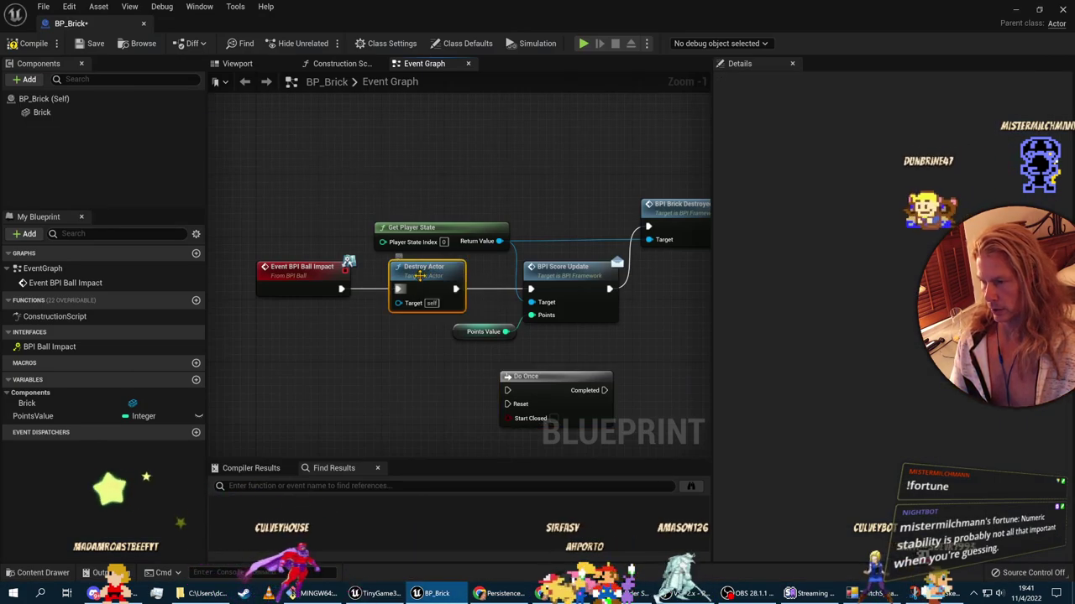
left_click_drag(398, 289, 369, 311, "ctrl")
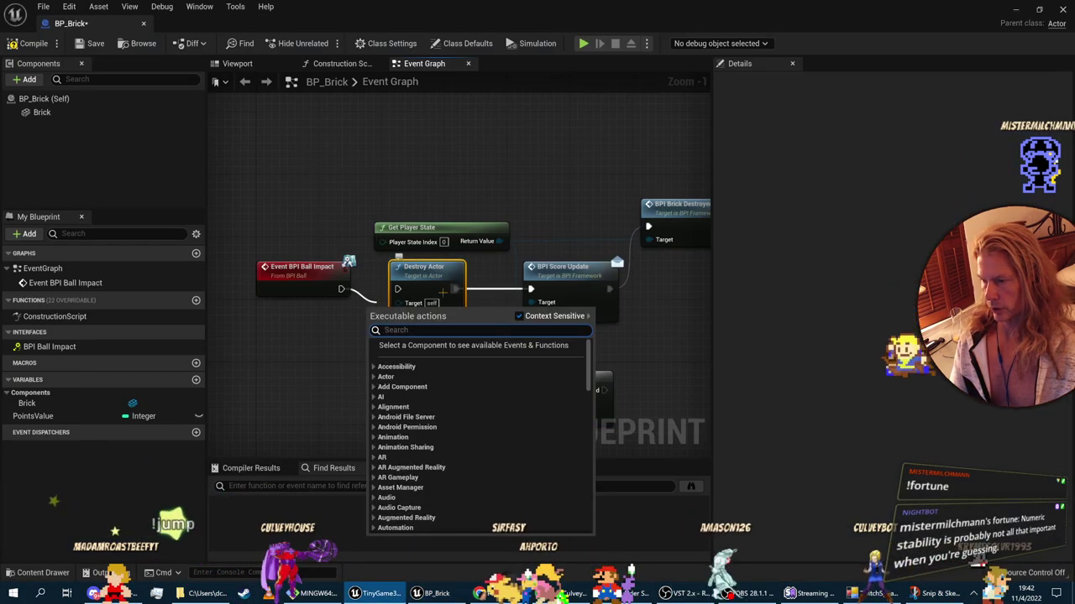
key("Escape")
left_click_drag(455, 289, 486, 308, "ctrl")
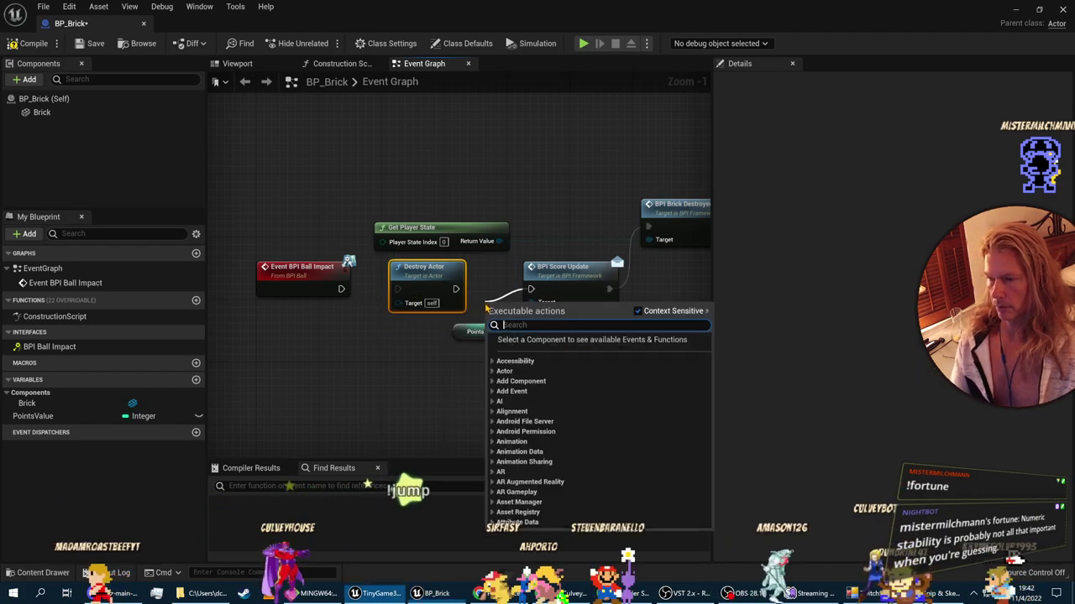
key("Escape")
left_click_drag(424, 269, 530, 237)
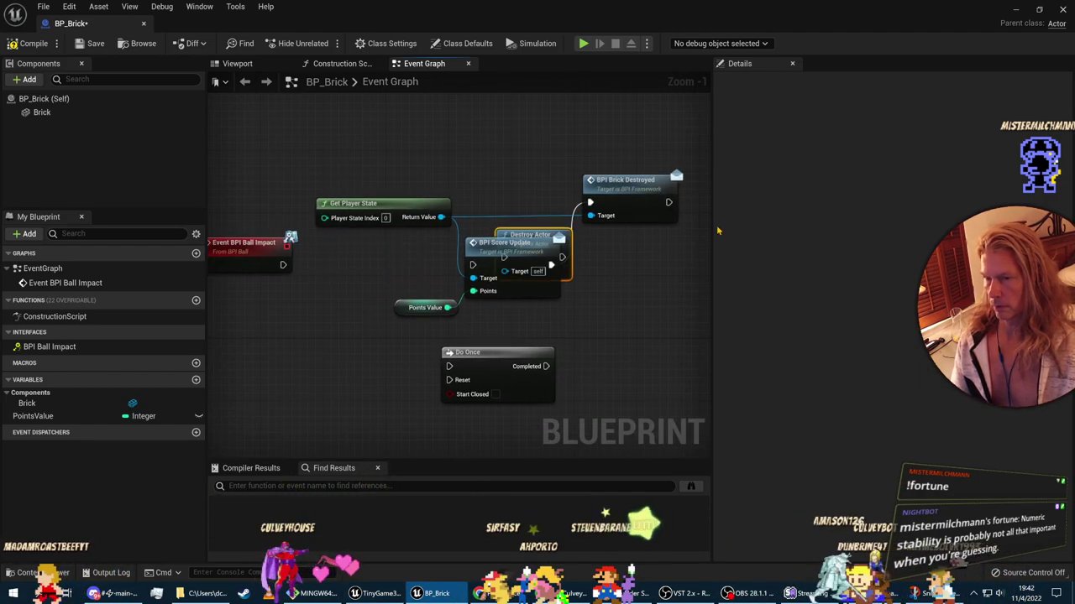
left_click_drag(718, 230, 674, 236)
Step: Route Ball Impact into Do Once and Do Once Completed into BPI Score Update
left_click_drag(450, 351, 324, 243)
left_click_drag(374, 312, 356, 346)
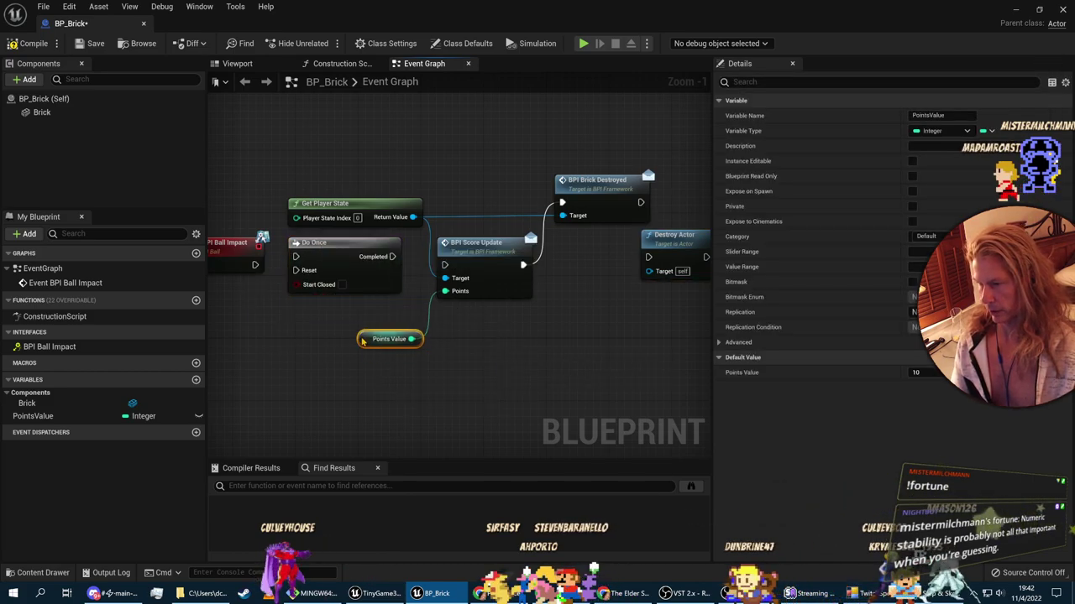
left_click_drag(255, 265, 299, 258)
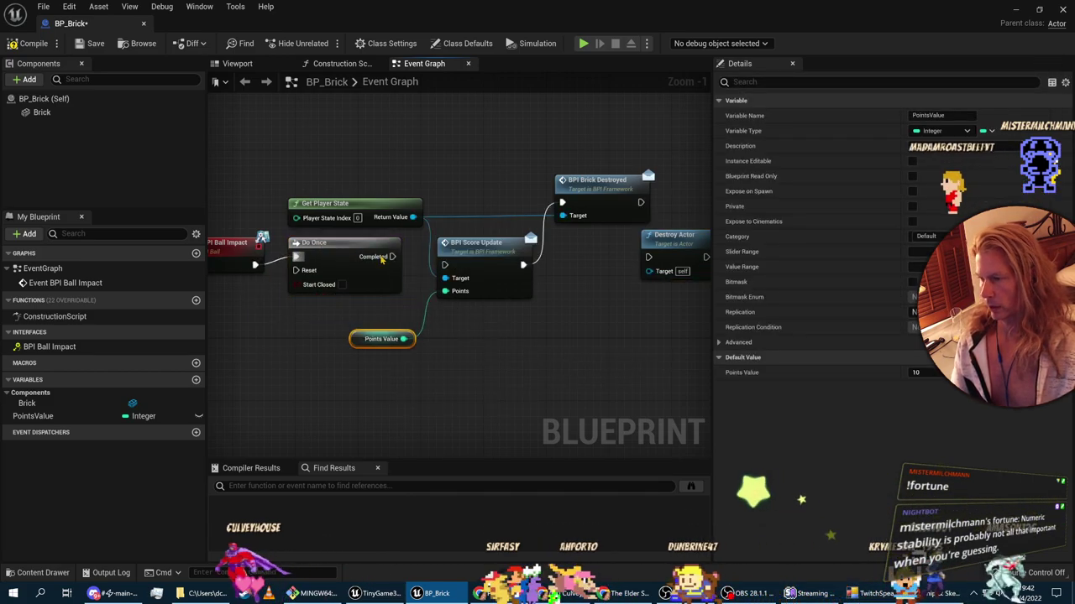
left_click_drag(392, 256, 445, 264)
left_click_drag(383, 242, 391, 251)
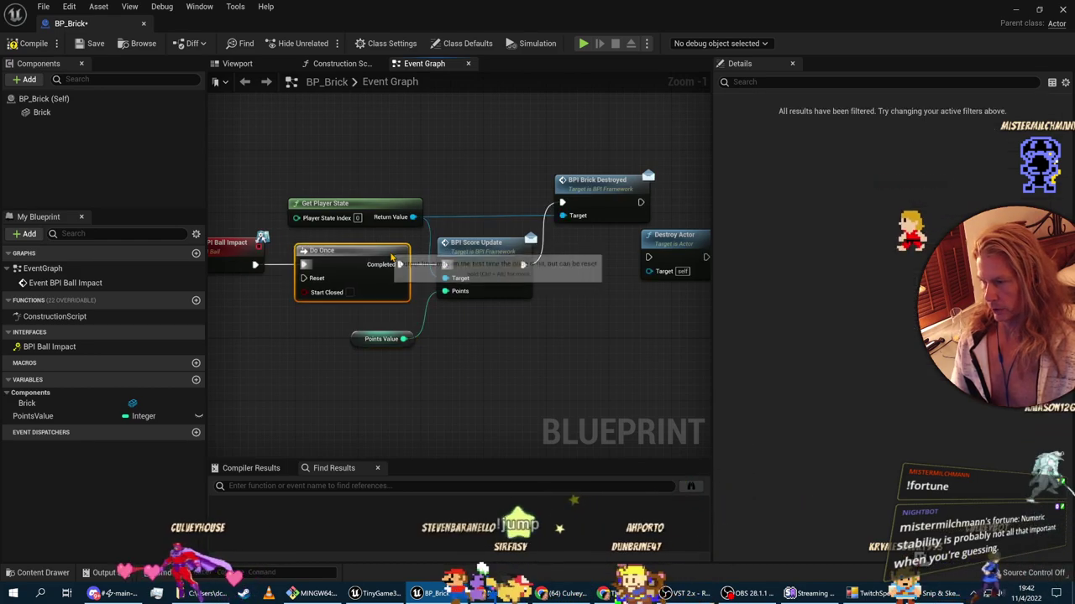
left_click(492, 367)
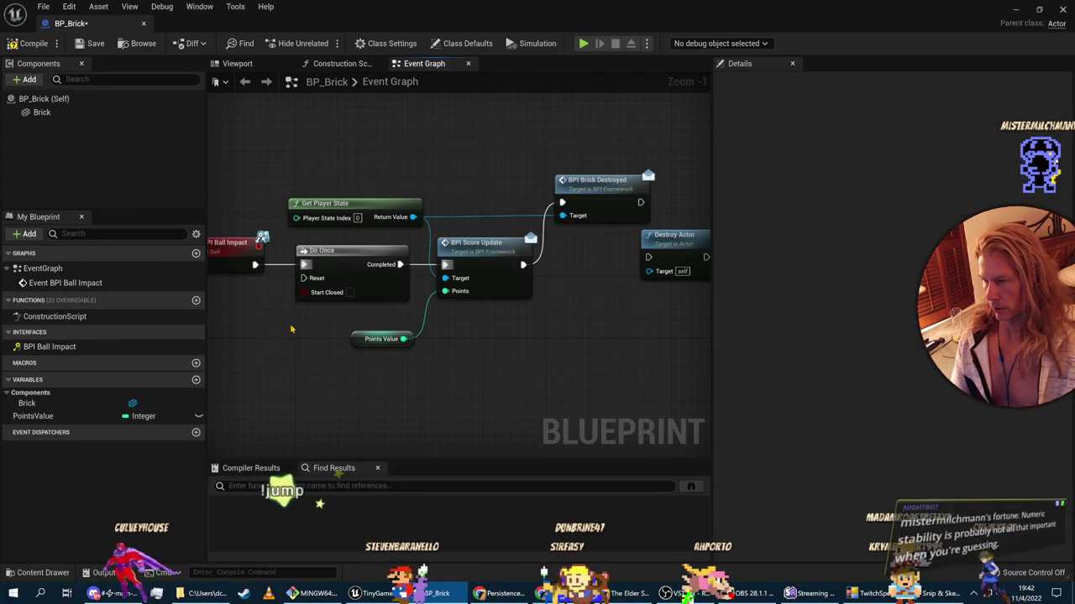
key("alt+Tab")
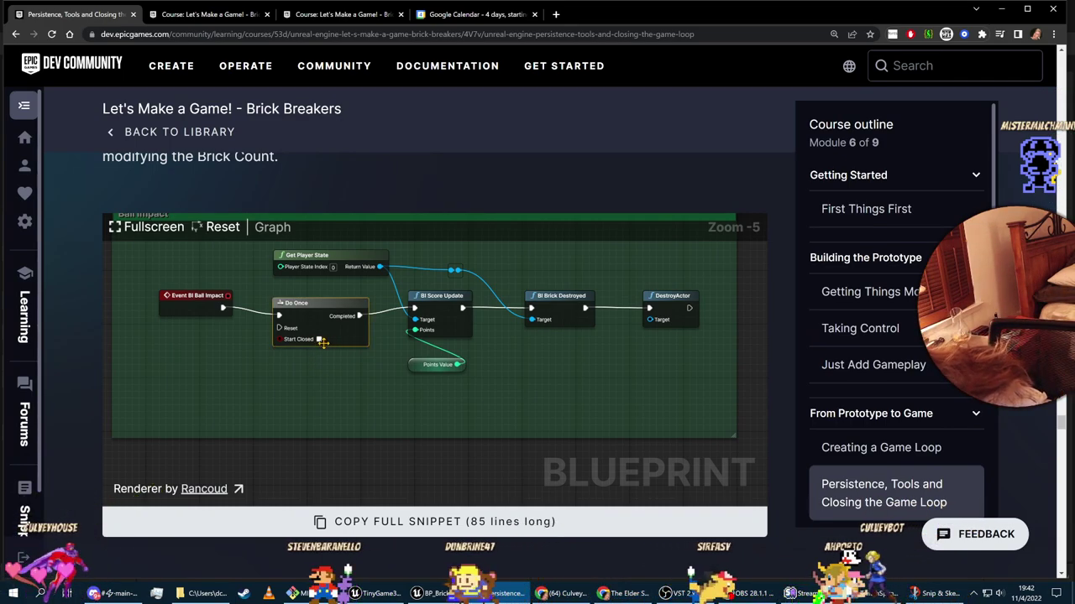
key("alt+Tab")
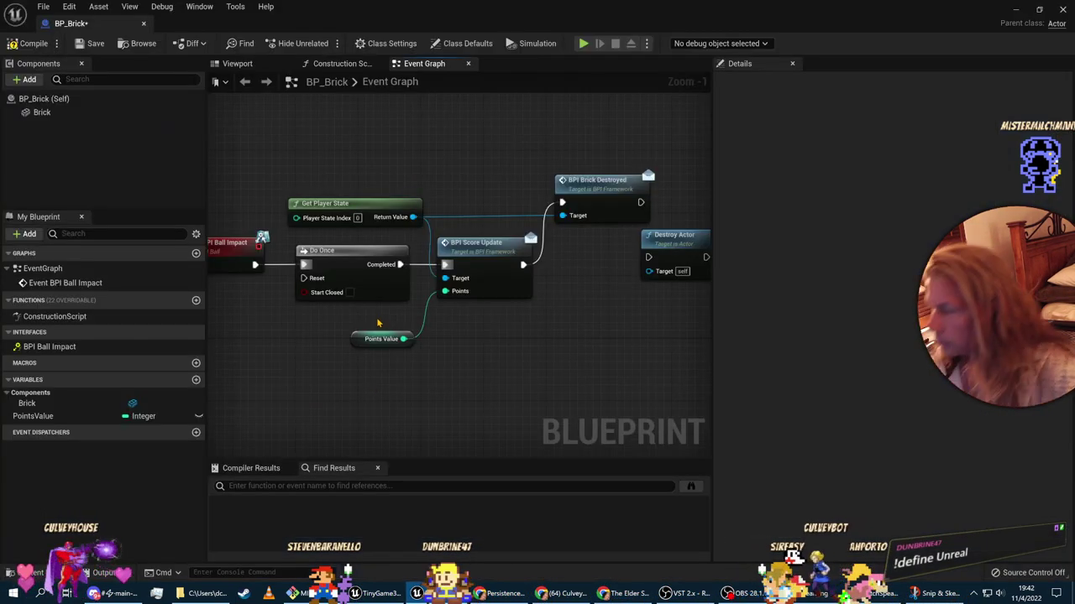
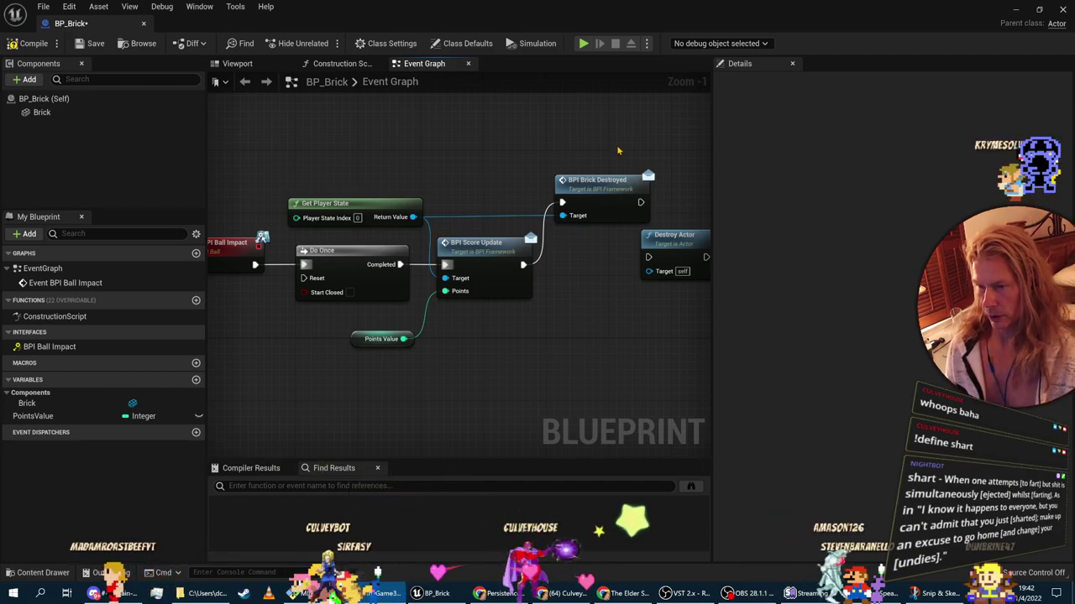
Step: Place the Destroy Actor node right after BPI Brick Destroyed in BP_Brick's graph
left_click_drag(639, 205, 640, 227)
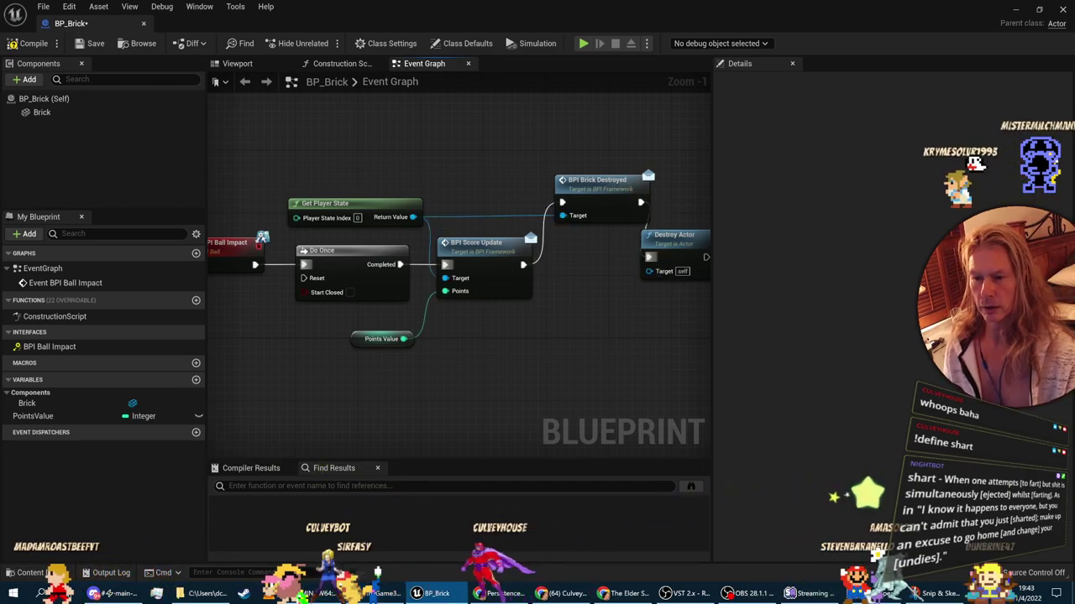
right_click_drag(628, 275, 509, 288)
left_click_drag(555, 249, 610, 254)
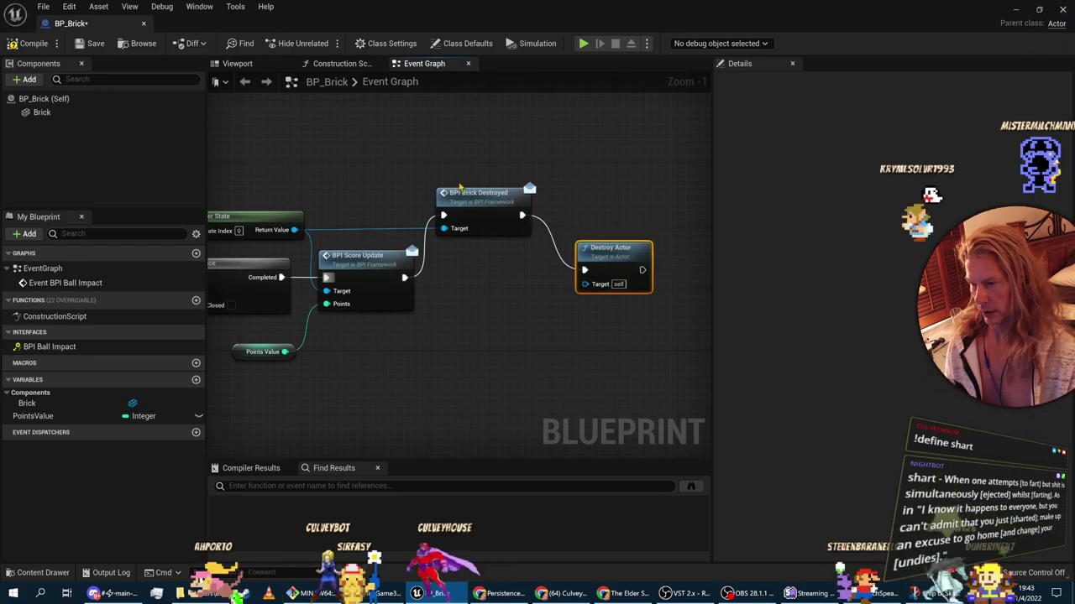
left_click_drag(462, 192, 470, 193)
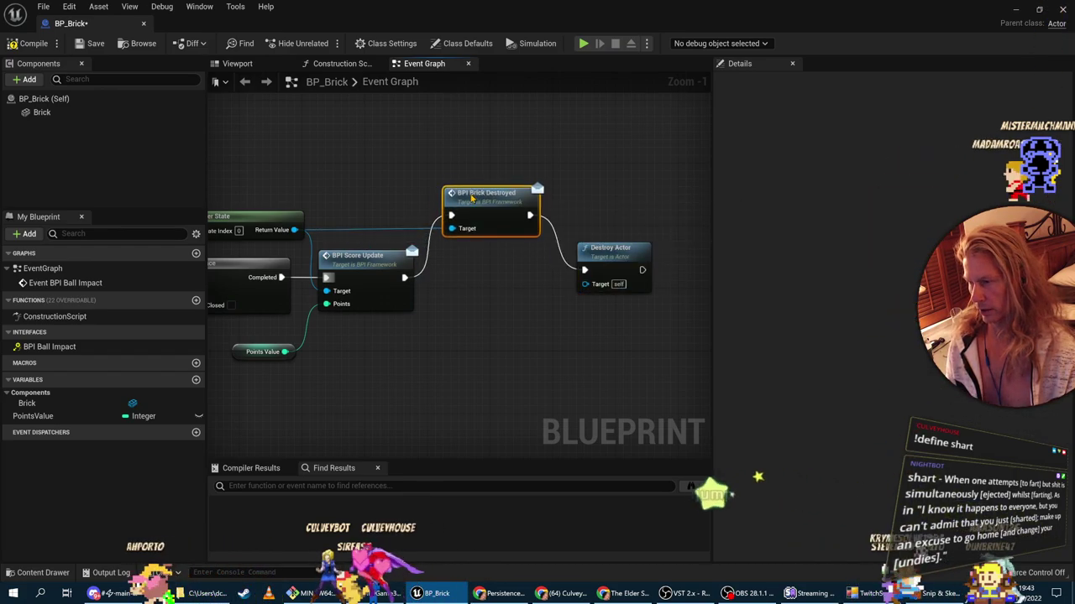
left_click_drag(599, 261, 591, 205)
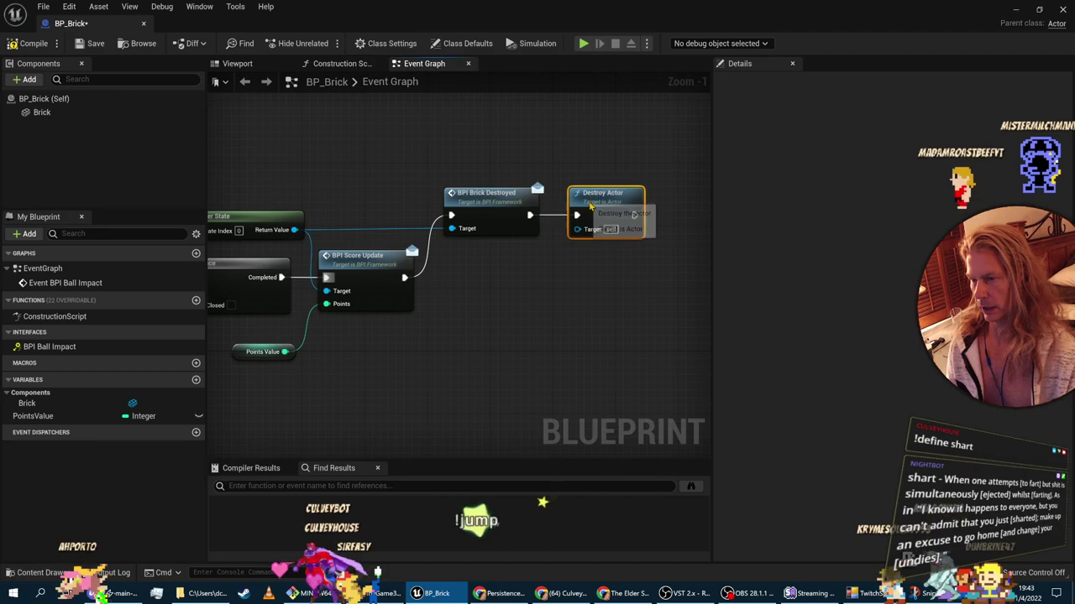
right_click_drag(501, 302, 636, 294)
Step: Compare the layout against the course page, then compile BP_Brick
key("alt+Tab")
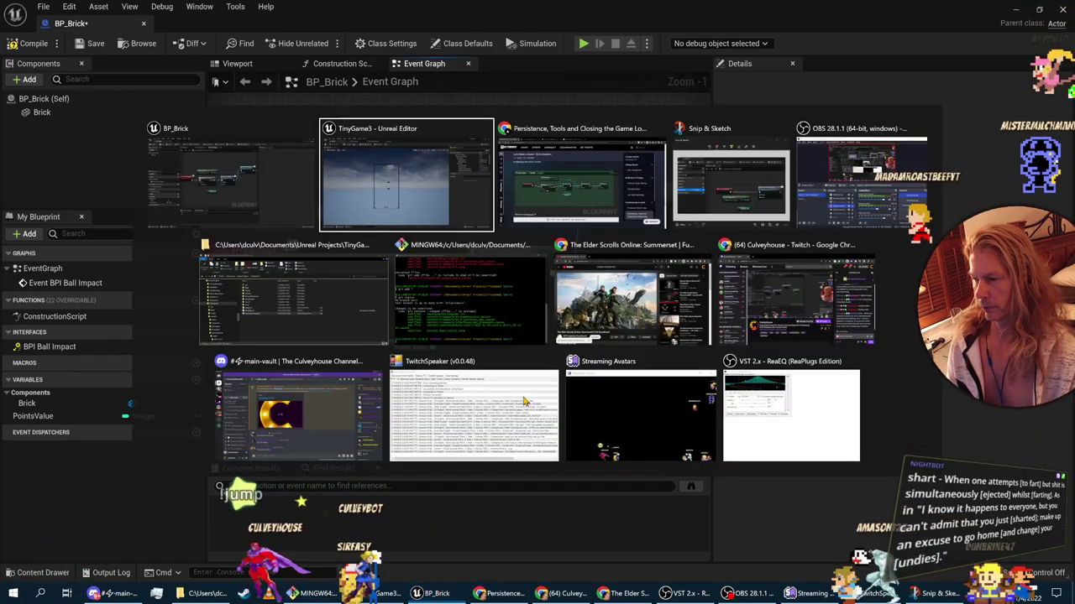
key("alt+Tab")
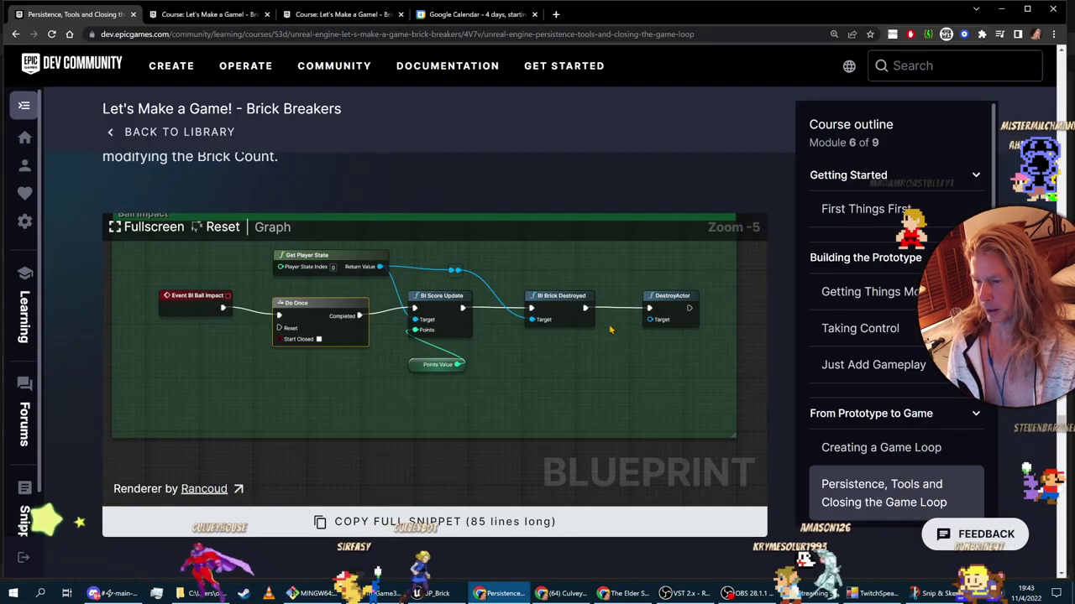
key("alt+Tab")
right_click_drag(563, 347, 668, 373)
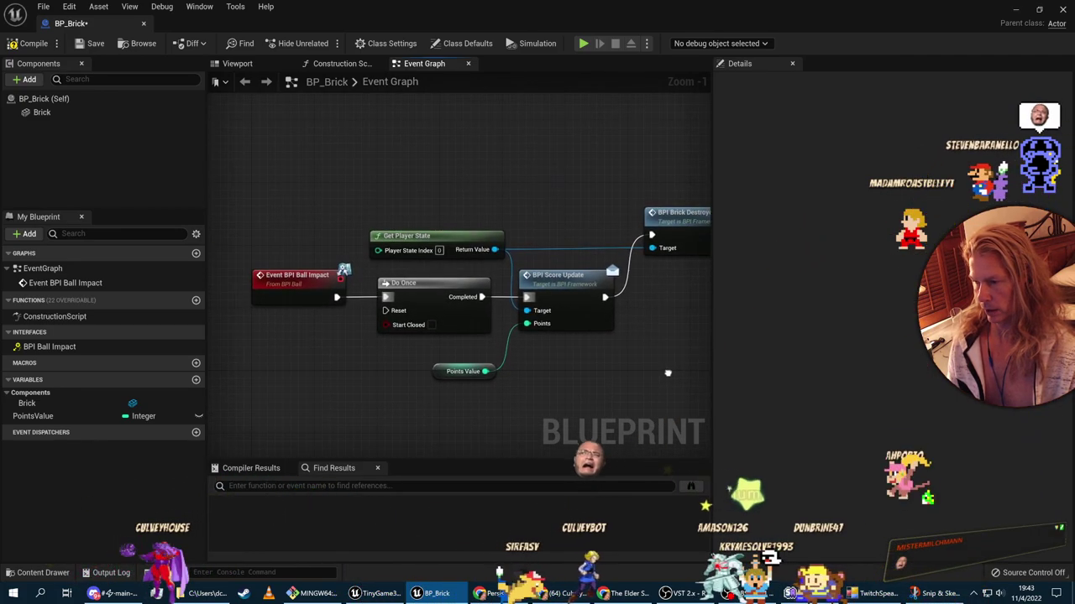
left_click(30, 43)
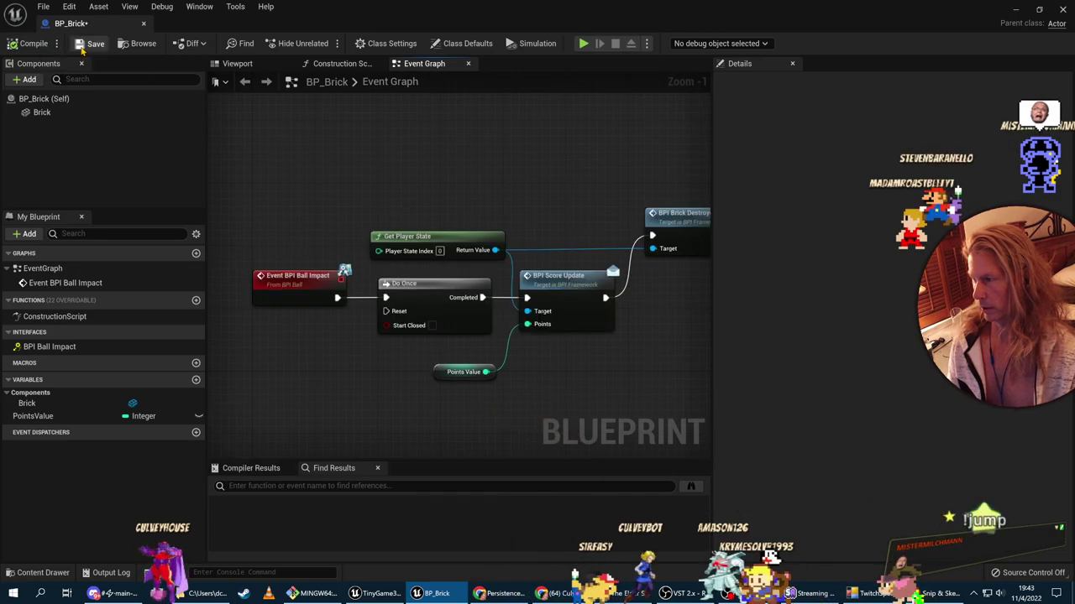
Step: Scroll through the course's Brick Tracking graph and return to the BP_Brick editor
key("alt+Tab")
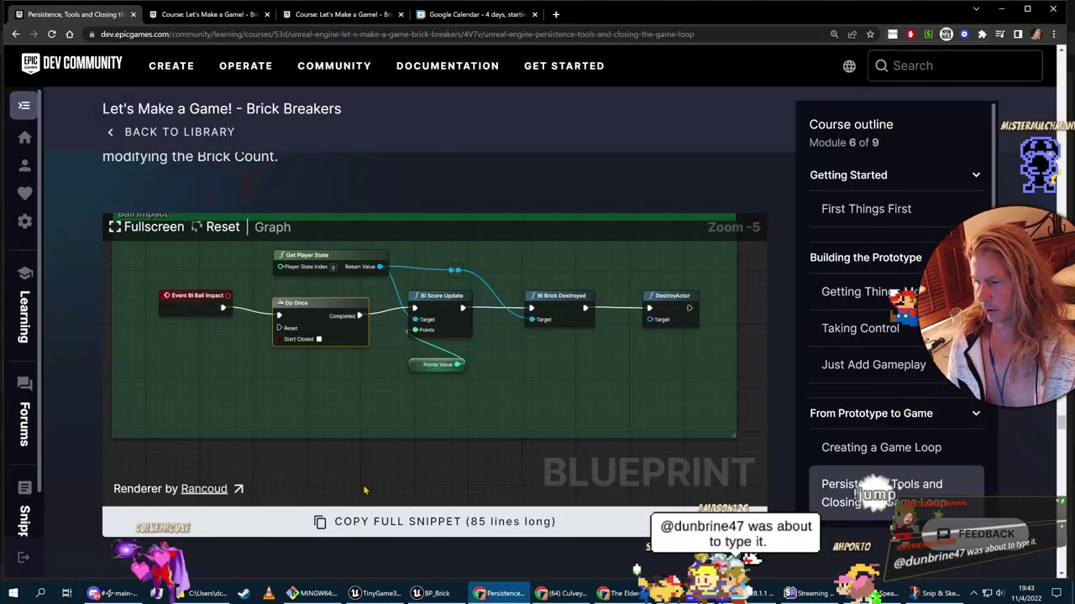
scroll(410, 459, "down", 3)
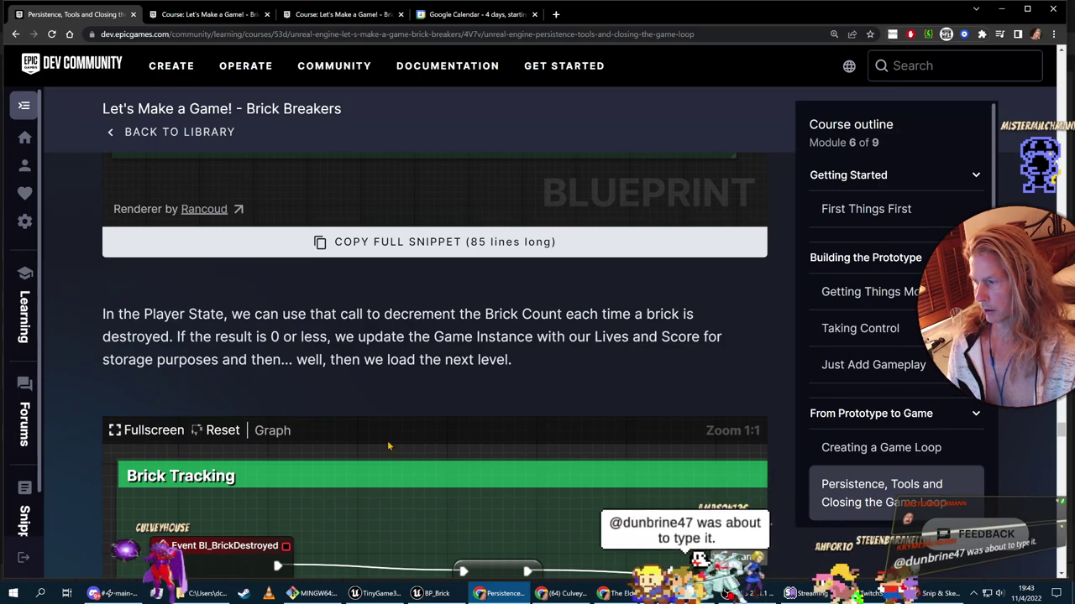
scroll(745, 354, "down", 1)
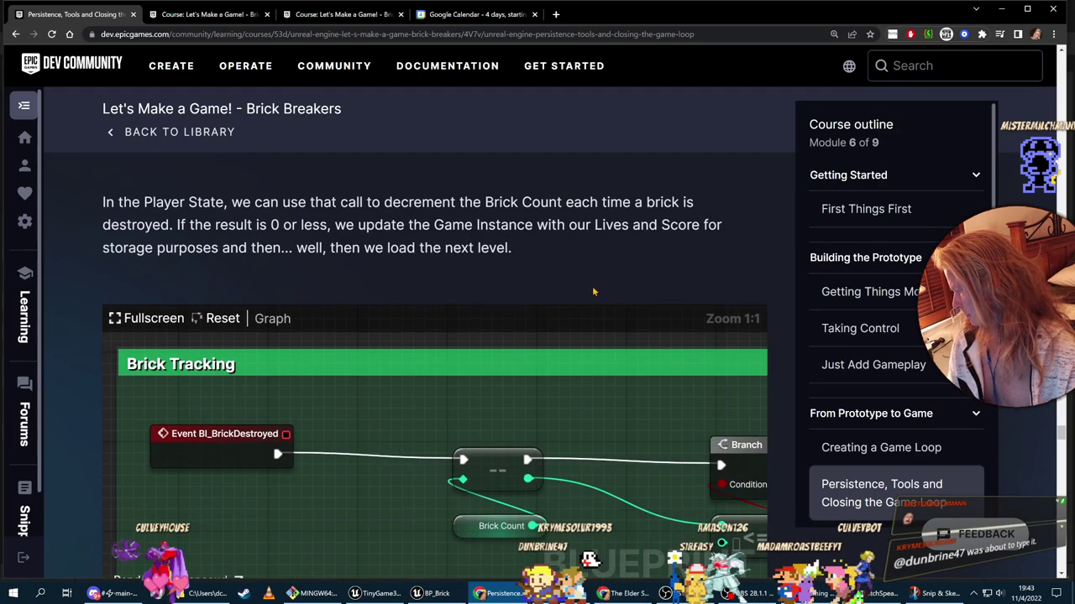
key("alt+Tab")
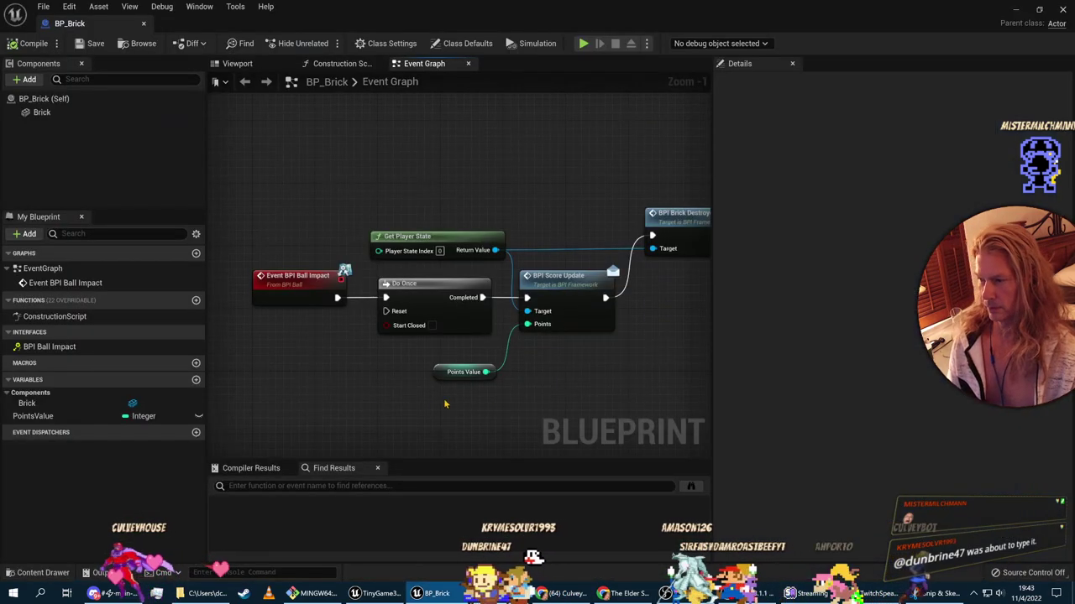
key("alt+Tab")
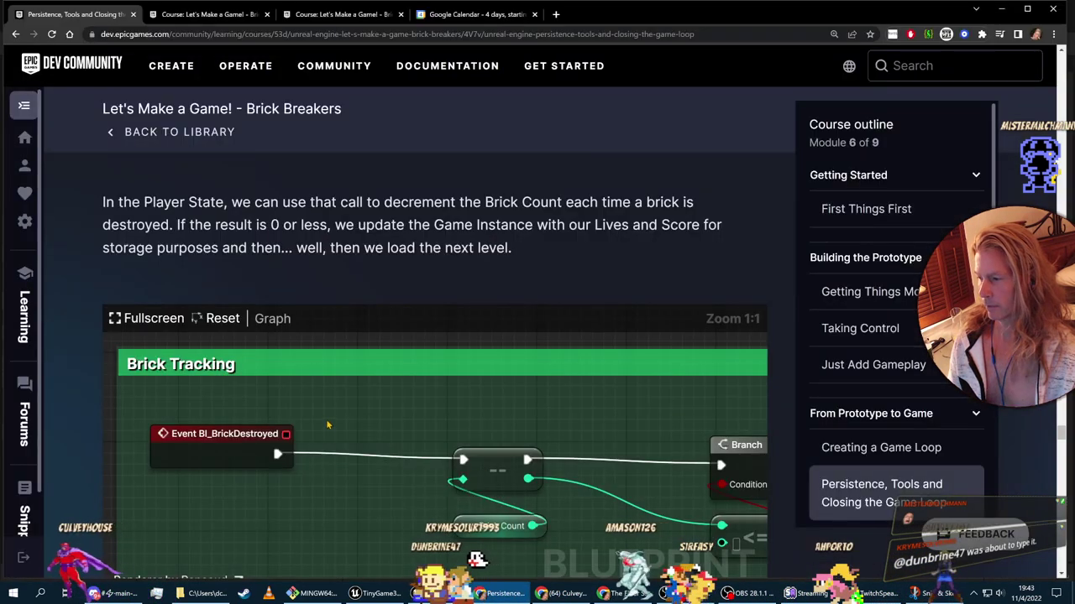
key("alt+Tab")
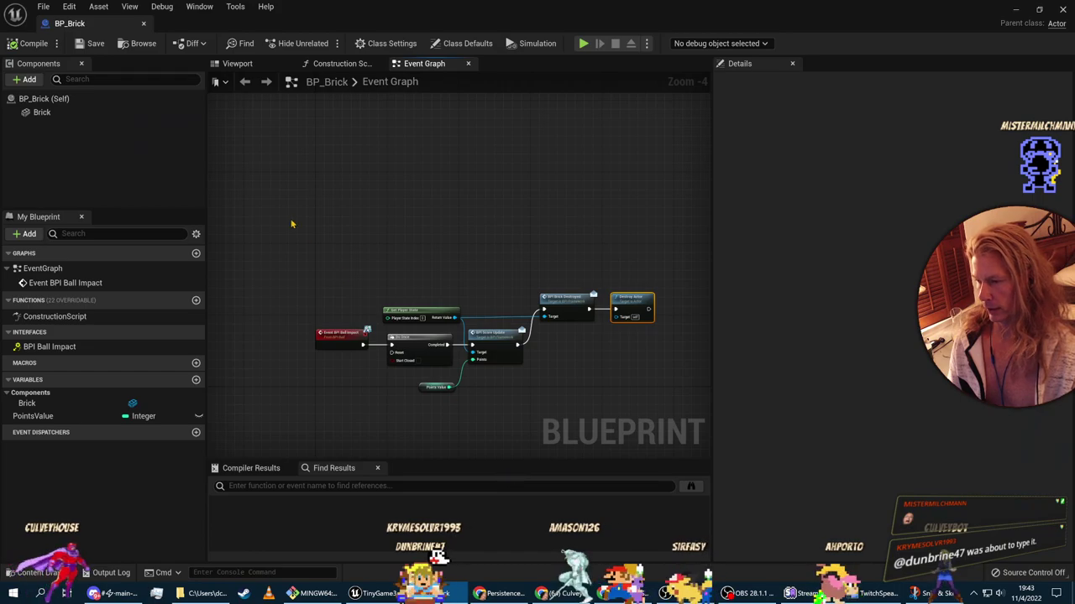
Step: Wrap all BP_Brick nodes in a comment titled 'Brick destruction and tracking'
mouse_move(612, 366)
left_mouse_down()
mouse_move(688, 412)
mouse_move(665, 425)
mouse_move(598, 372)
left_mouse_up()
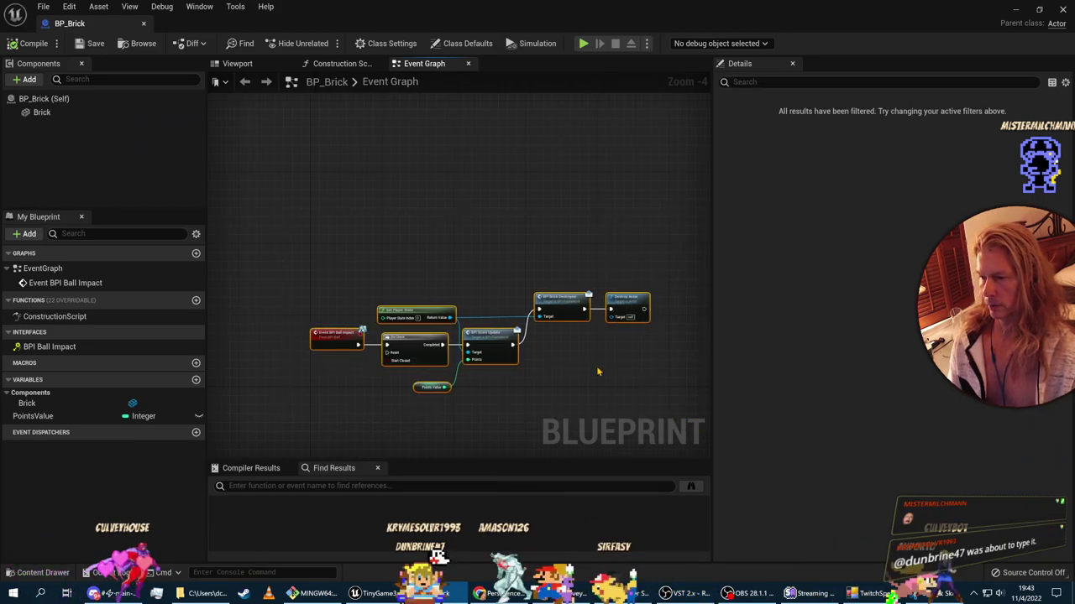
right_click(570, 311)
left_click(617, 295)
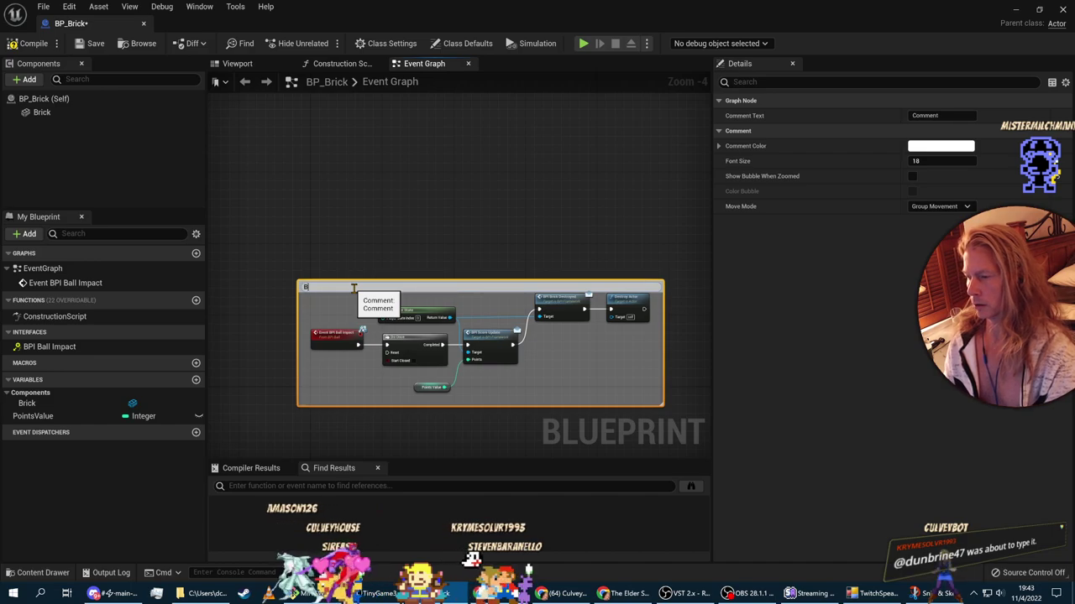
type("Brick d")
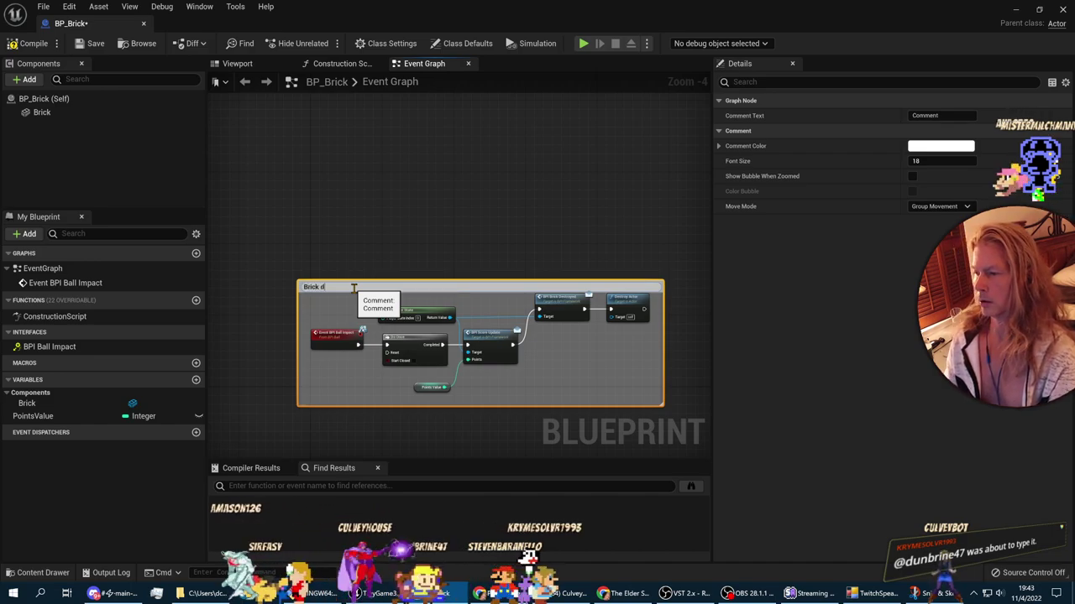
type("estruction and trac")
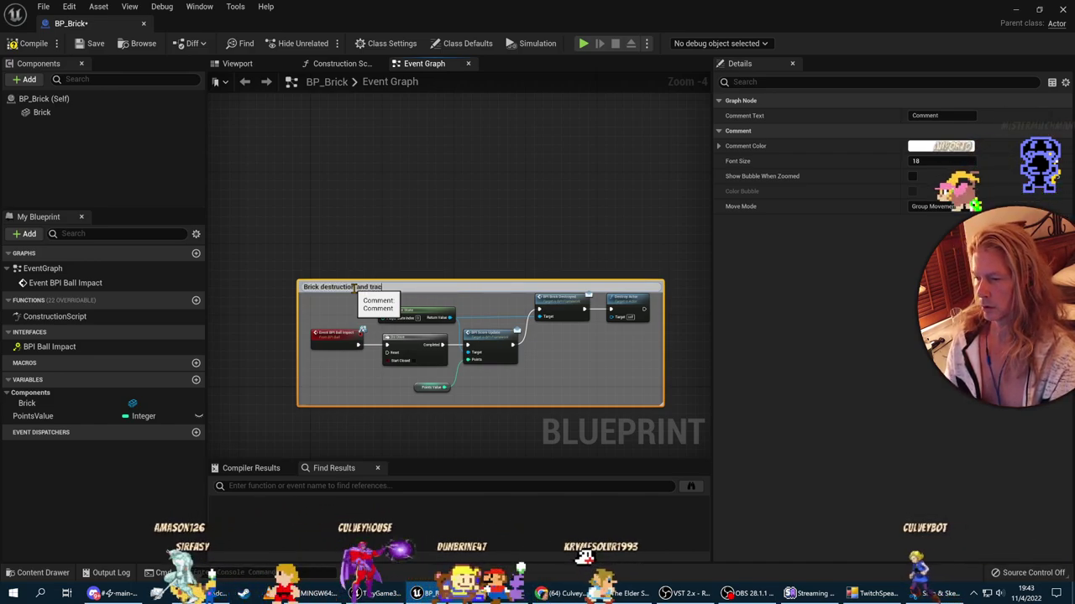
type("king")
key("Return")
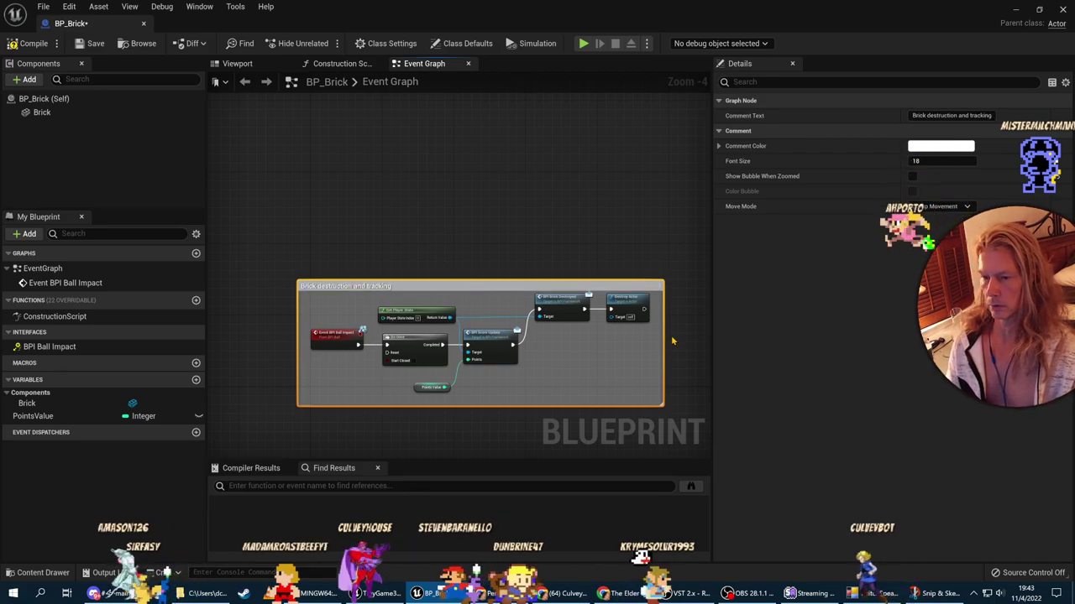
Step: Save BP_Brick and dock its editor tab beside Level1
left_click(412, 223)
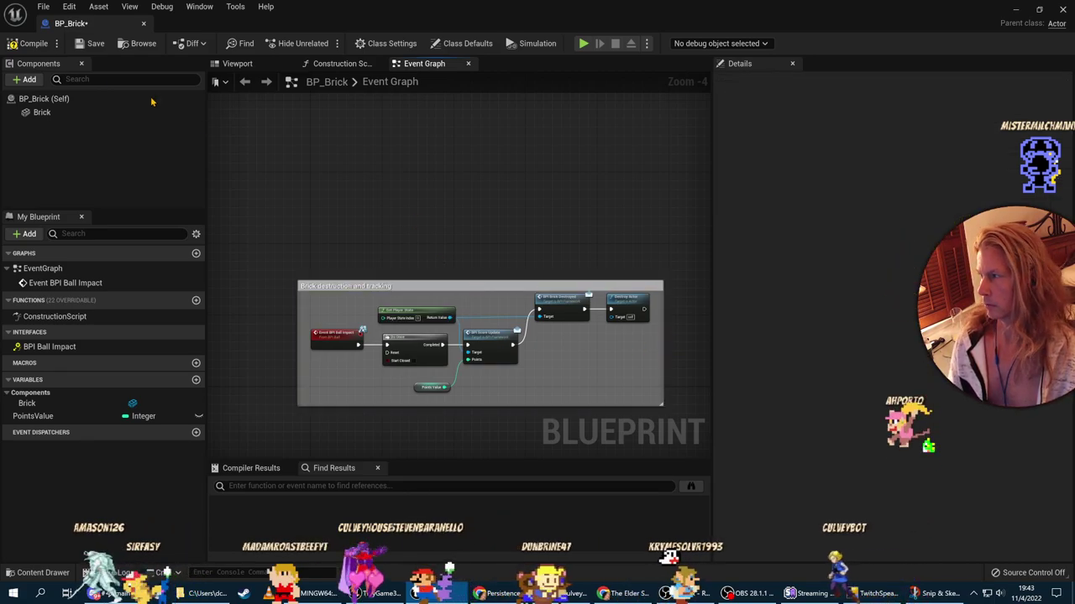
left_click(89, 44)
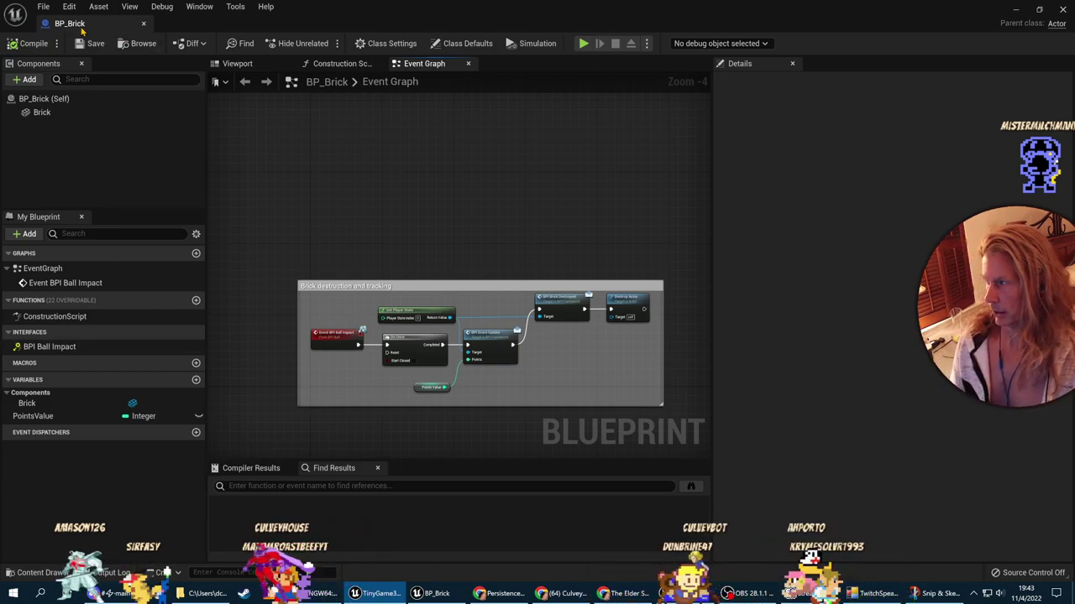
left_click_drag(69, 23, 542, 25)
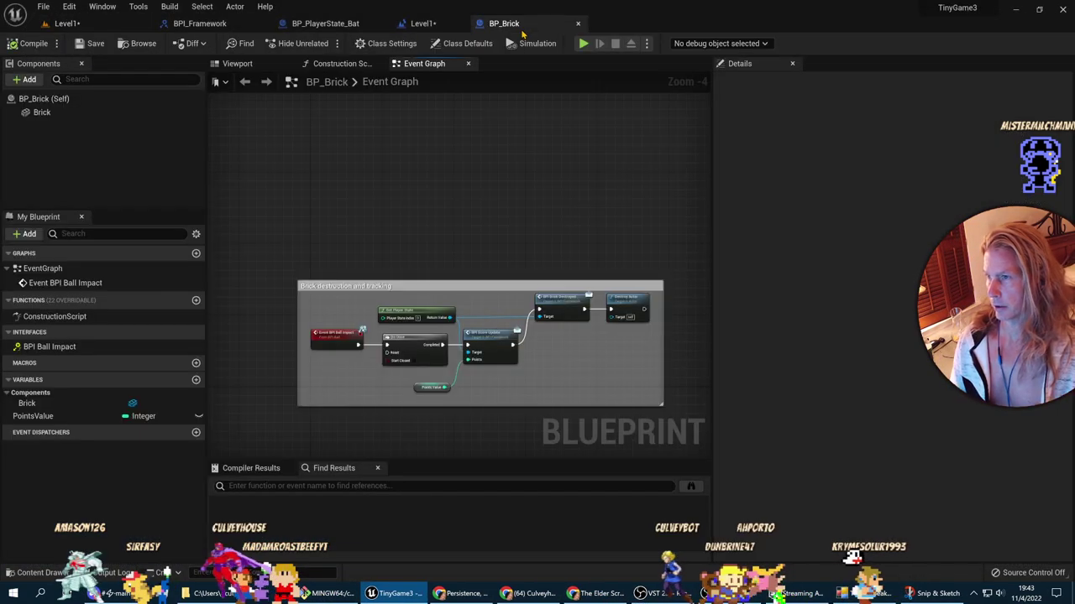
Step: Look over the Level1 and BP_PlayerState_Bat graphs, then switch to the course's Brick Tracking page
left_click(423, 24)
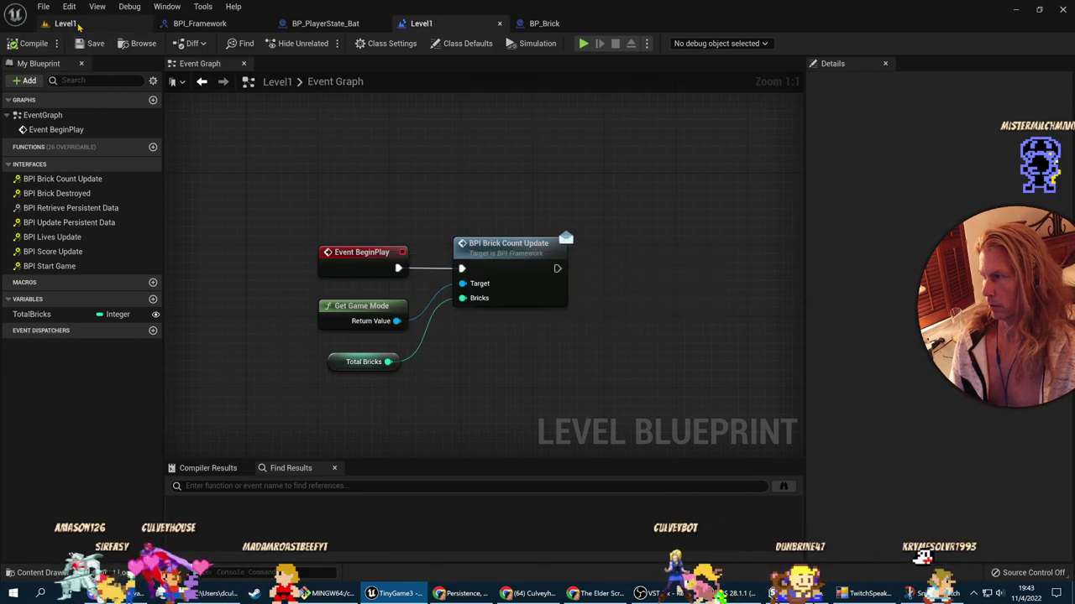
left_click(71, 24)
left_click(323, 23)
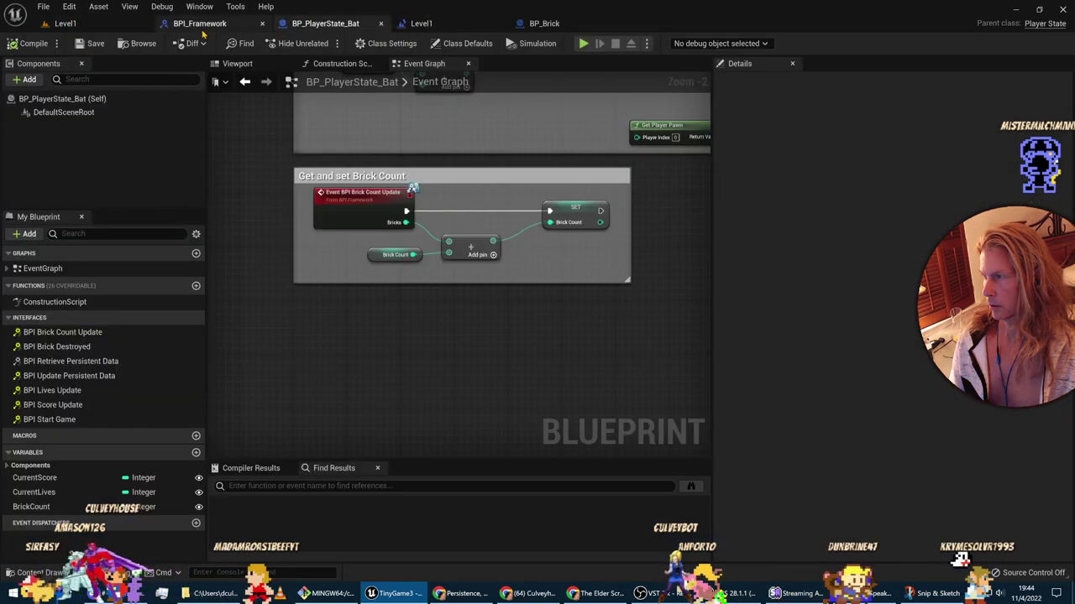
key("alt+Tab")
key("alt+Tab")
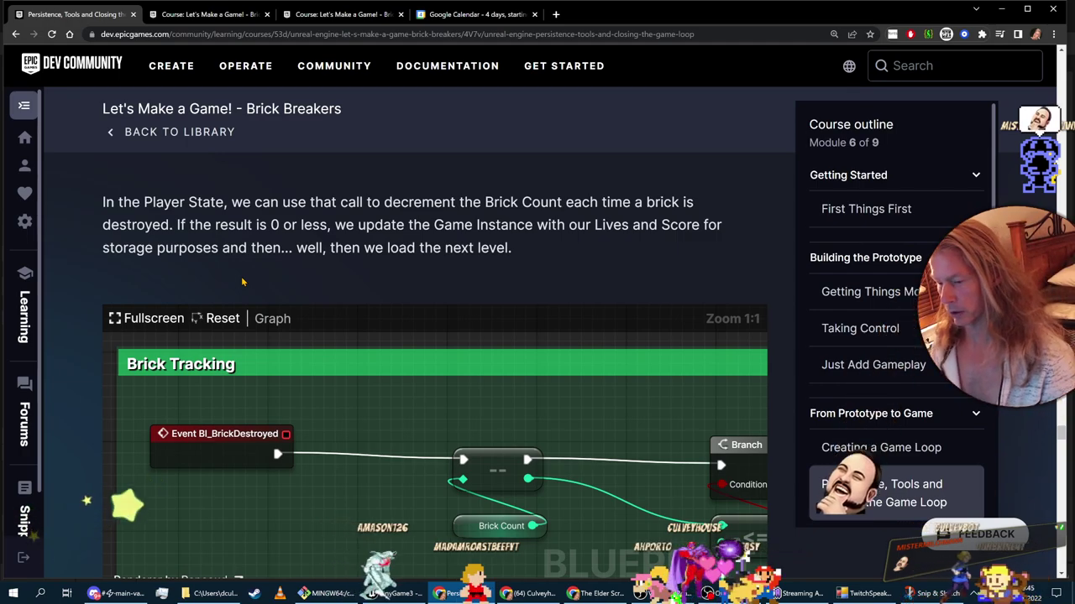
Step: Pan the course's Brick Tracking graph to reveal its Branch and comparison nodes, then switch to YouTube
scroll(443, 479, "down", 2)
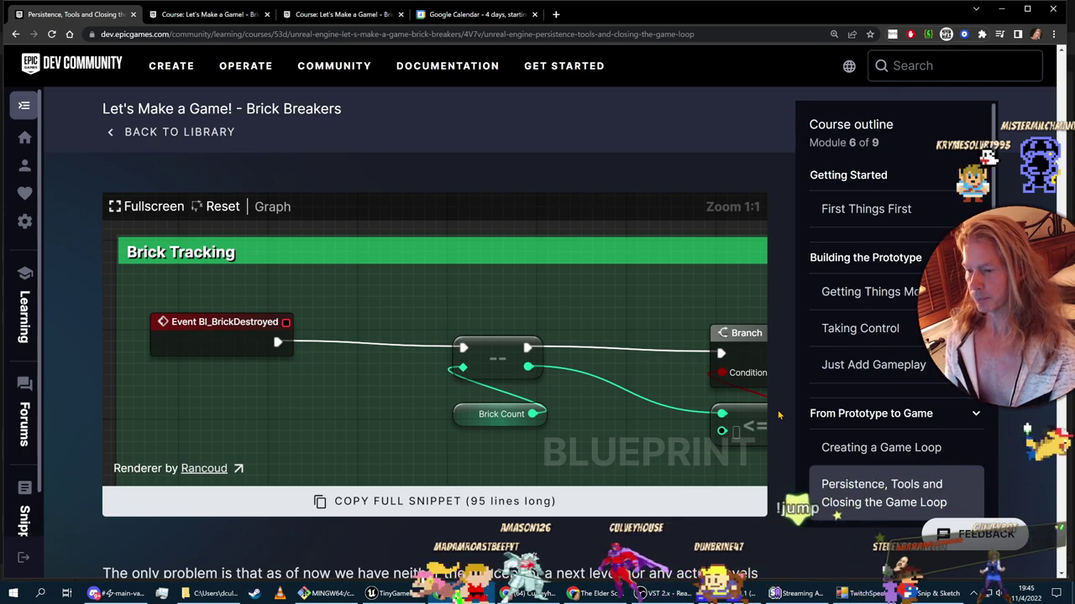
scroll(736, 396, "down", 2)
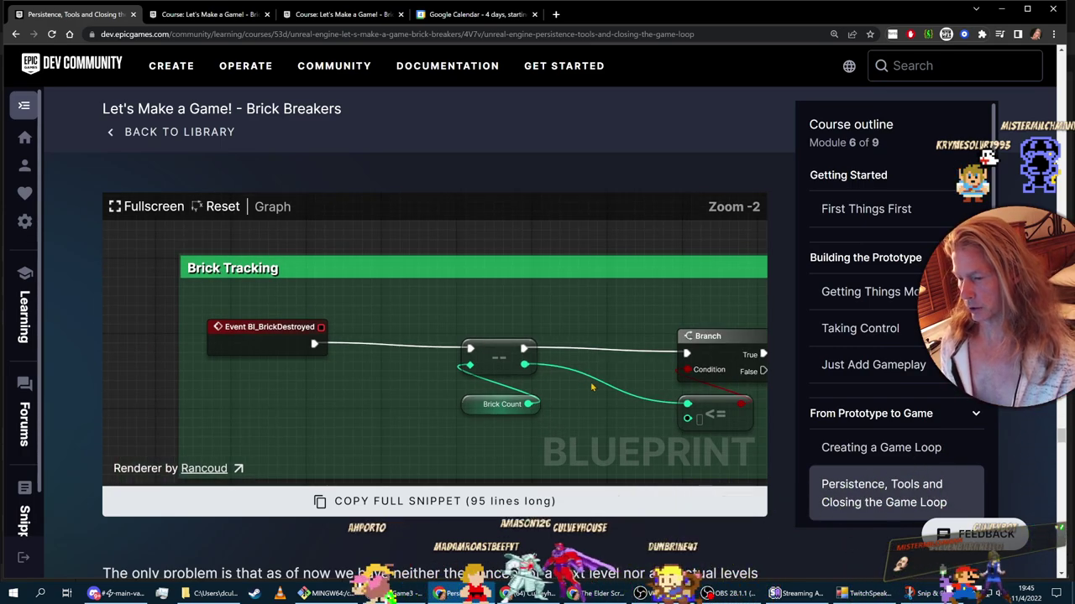
left_click_drag(569, 387, 505, 358)
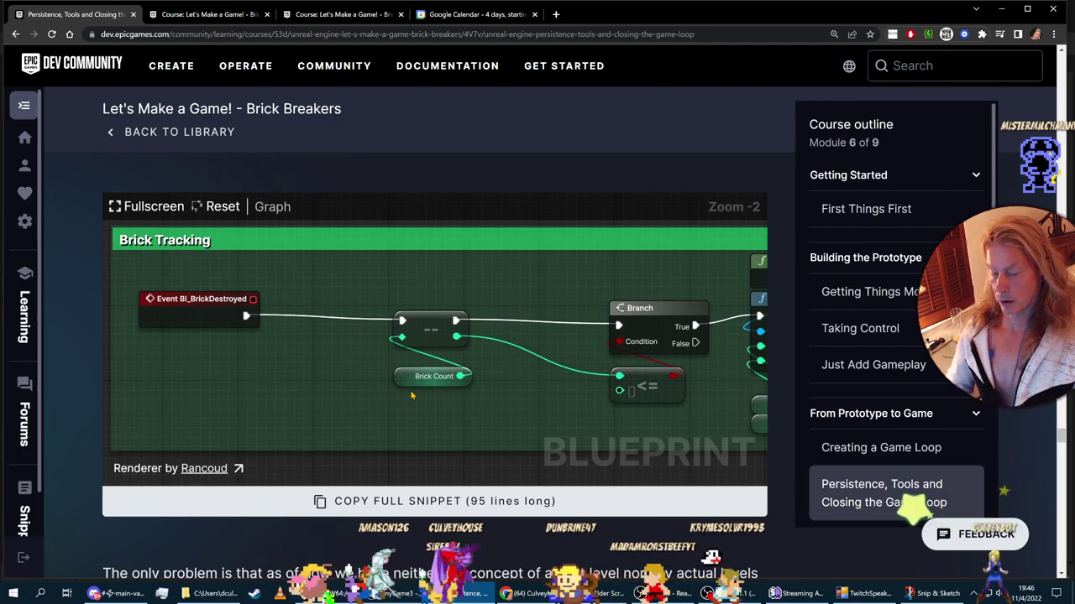
key("alt+Tab")
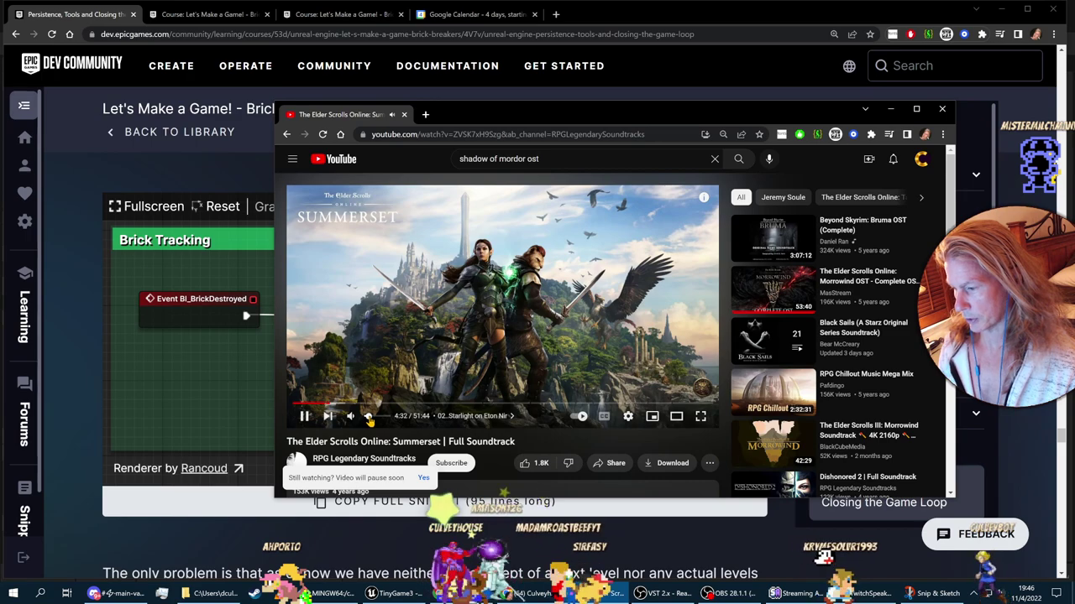
Step: Get back to the course page and scroll to where the brick calls Brick Destroyed
key("alt+Tab")
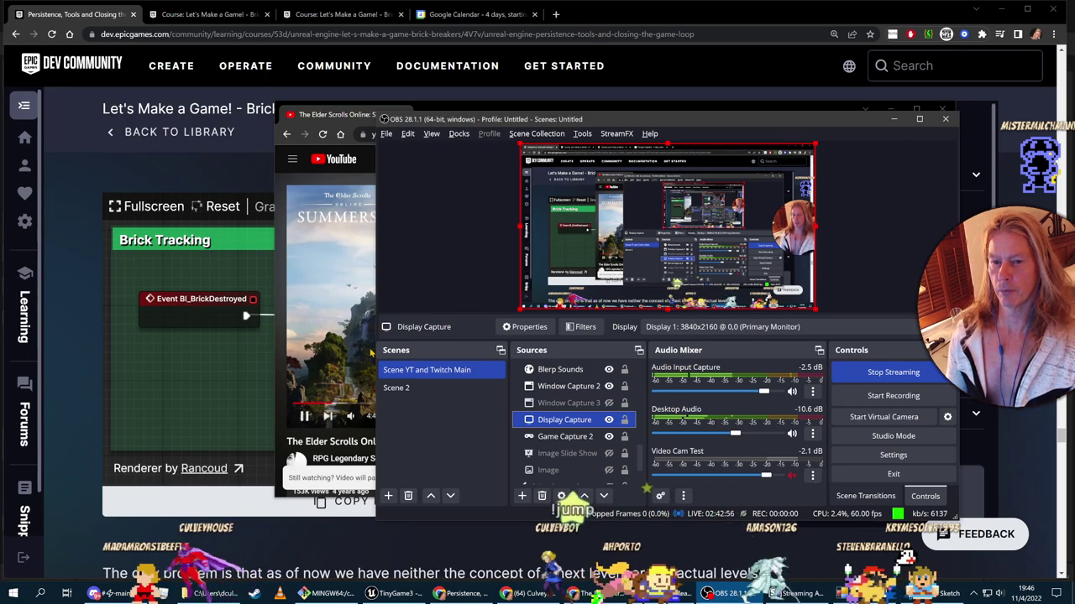
left_click(230, 540)
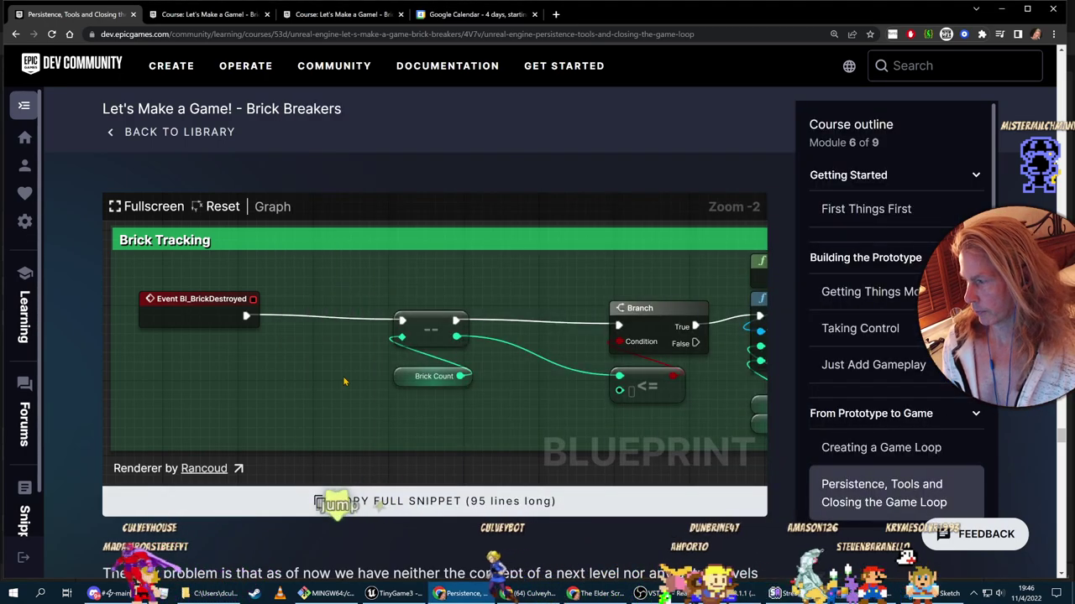
scroll(338, 395, "up", 2)
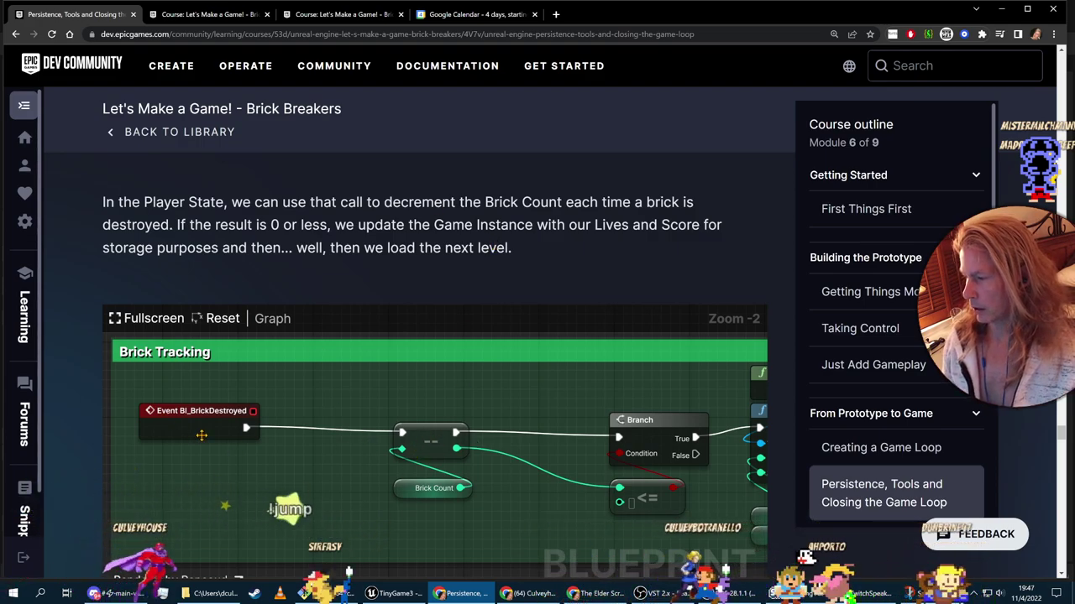
key("alt+Tab")
key("alt+Tab")
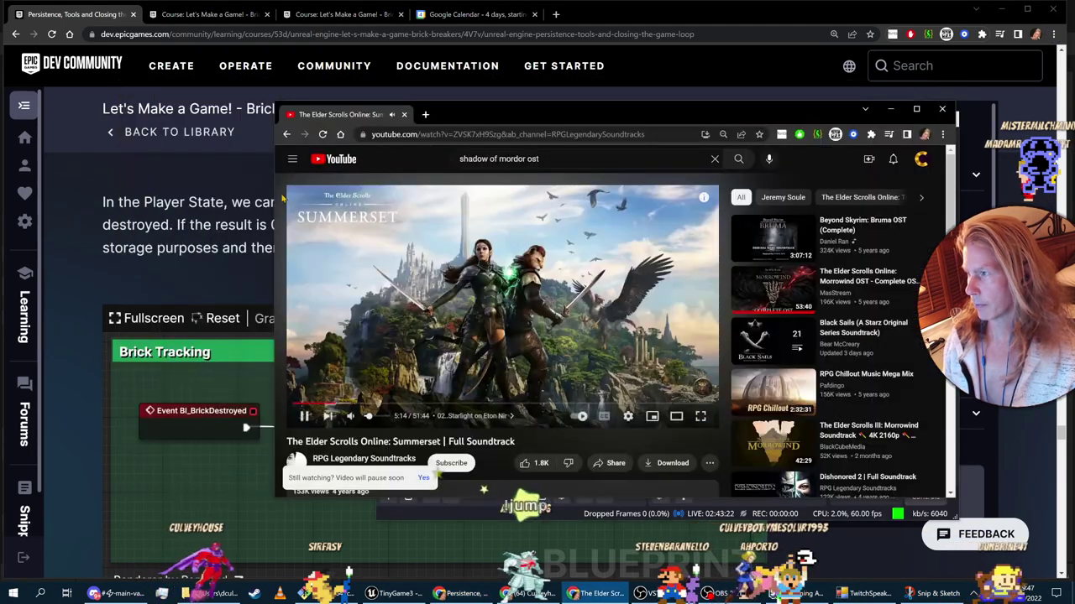
key("alt+Tab")
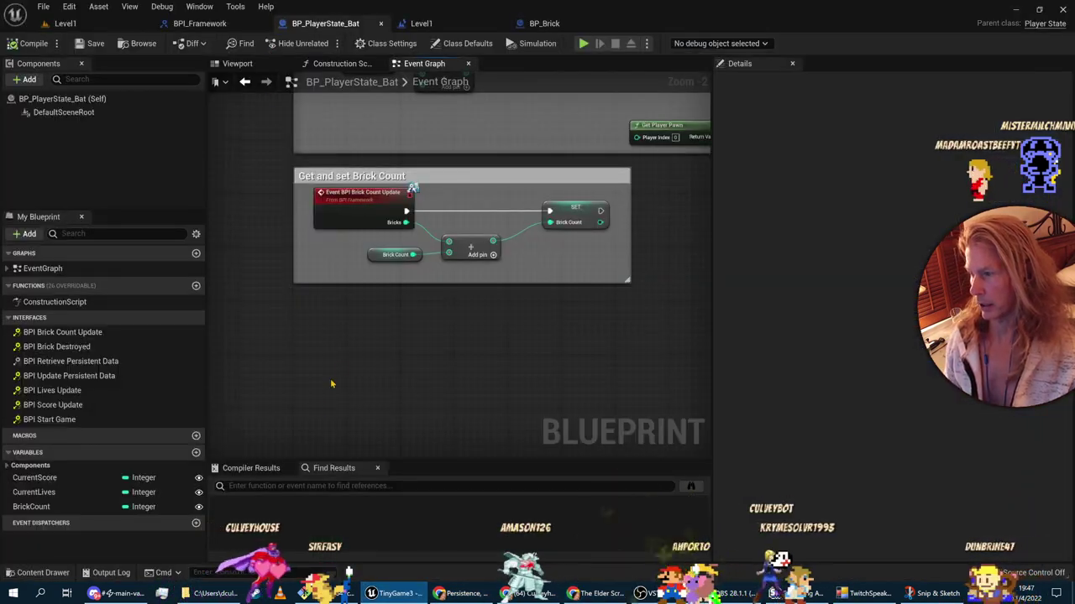
mouse_move(331, 379)
right_mouse_down()
mouse_move(355, 426)
mouse_move(338, 377)
right_mouse_up()
key("alt+Tab")
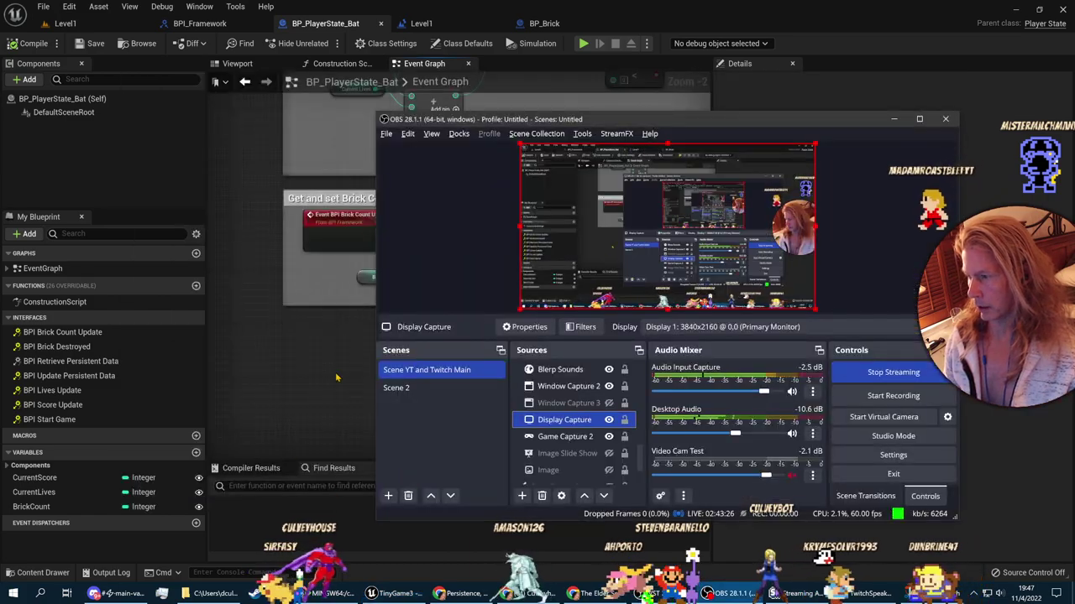
key("alt+Tab")
key("alt+Tab")
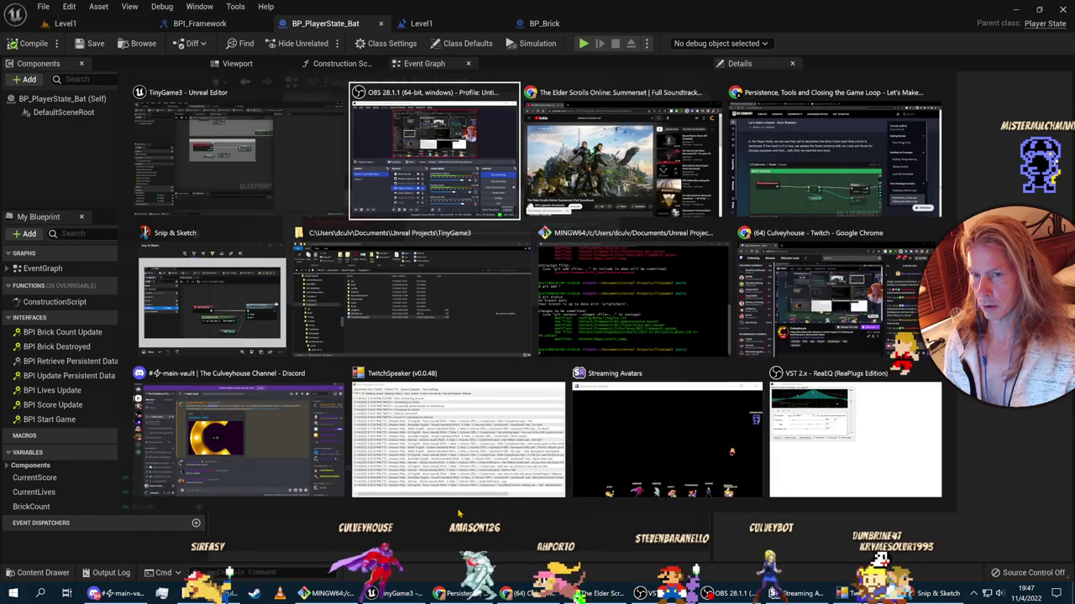
key("alt+Tab")
key("alt+Tab")
scroll(300, 396, "down", 5)
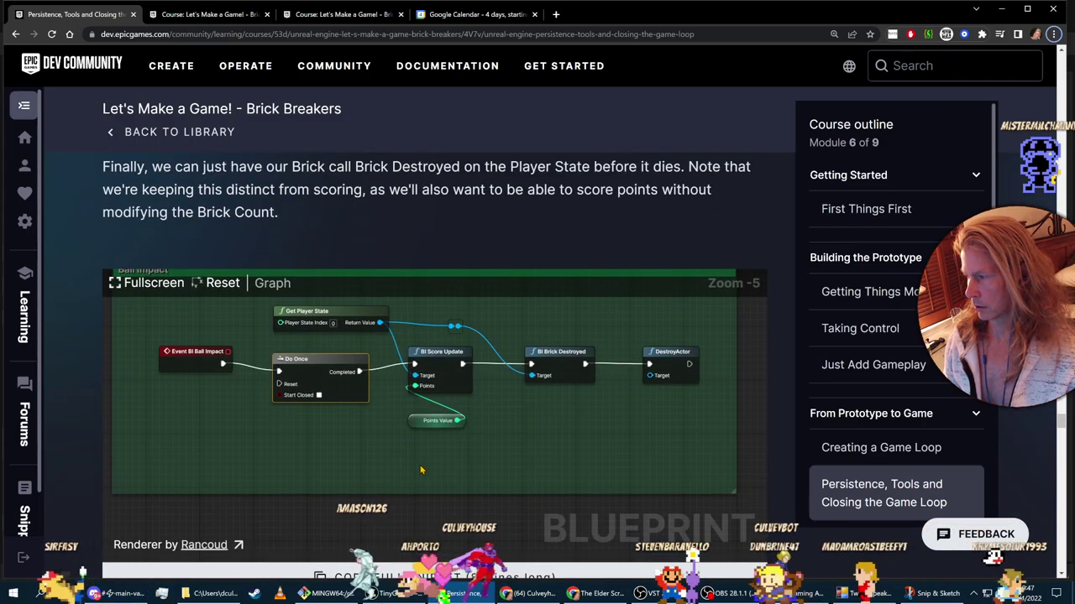
Step: Scroll through the course's Brick Count Update and Ball Impact graphs, then return to Unreal Engine
scroll(421, 470, "down", 10)
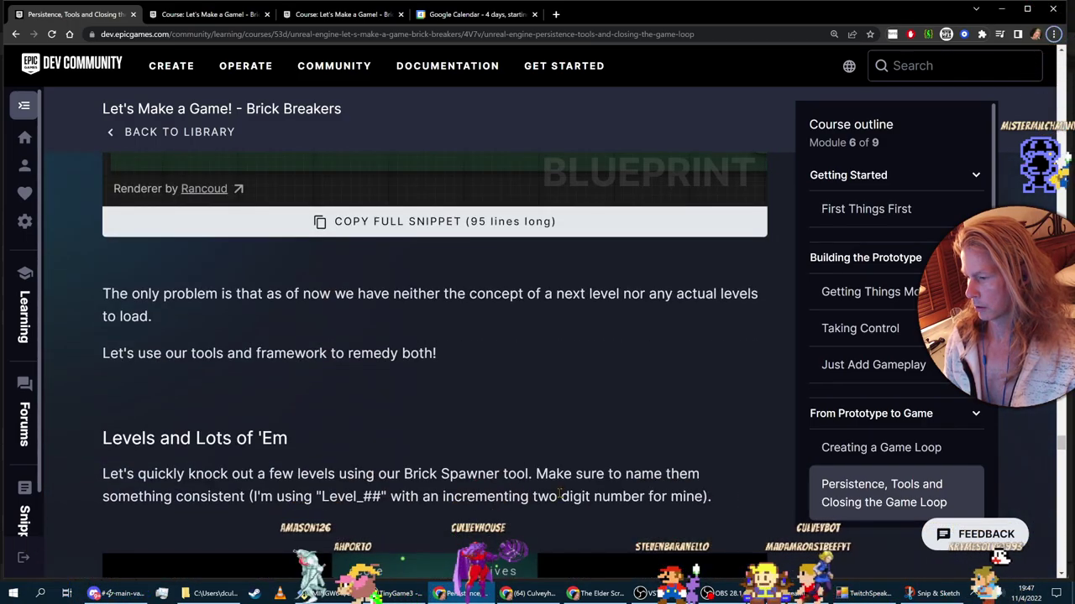
scroll(558, 496, "up", 8)
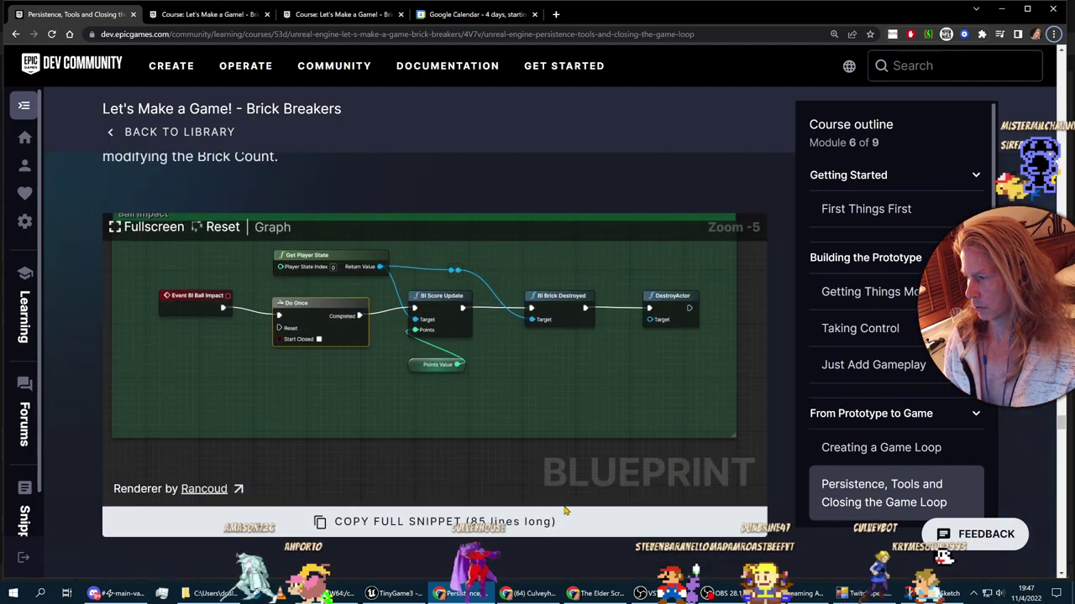
scroll(564, 510, "up", 2)
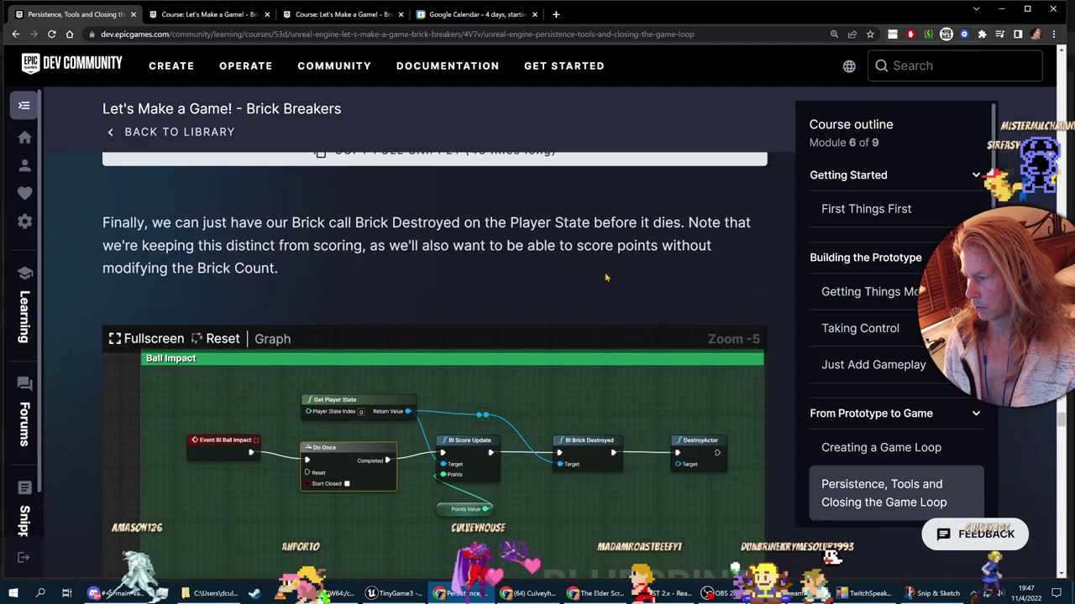
scroll(605, 277, "up", 5)
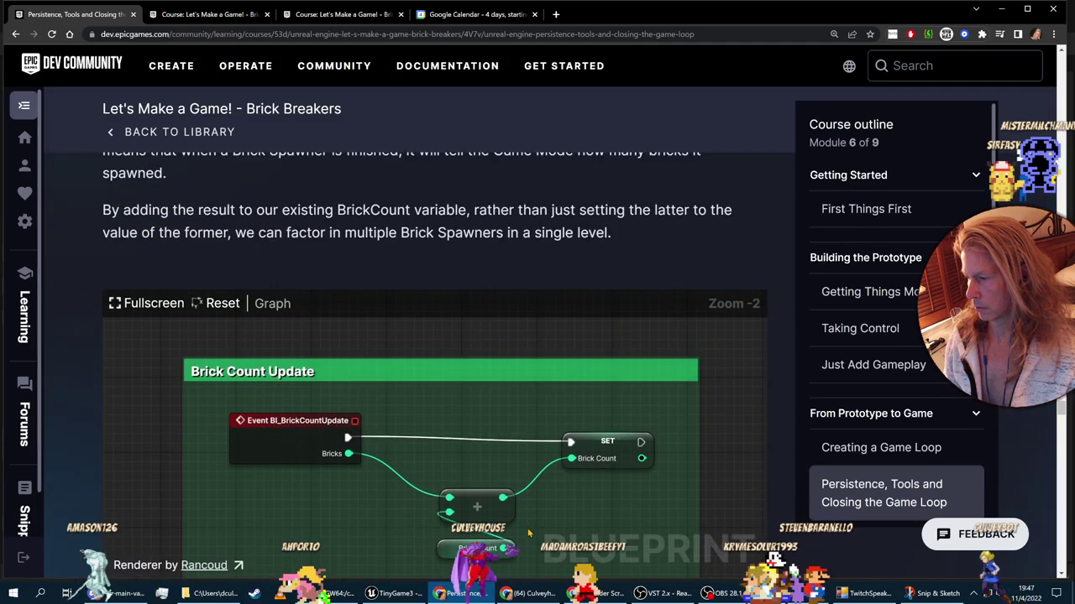
scroll(528, 528, "down", 9)
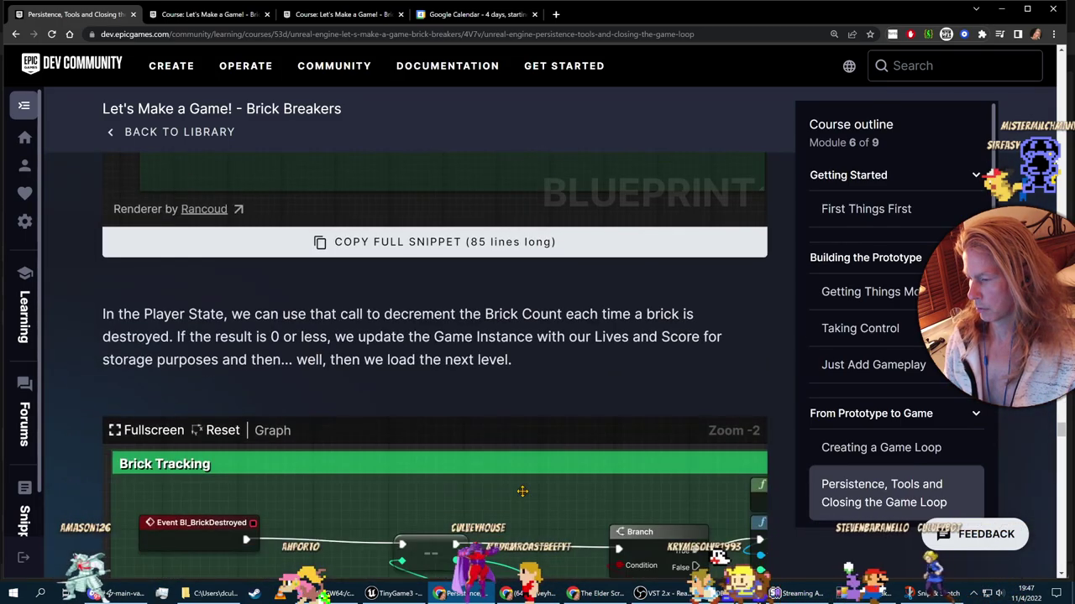
scroll(529, 496, "up", 3)
key("alt+Tab")
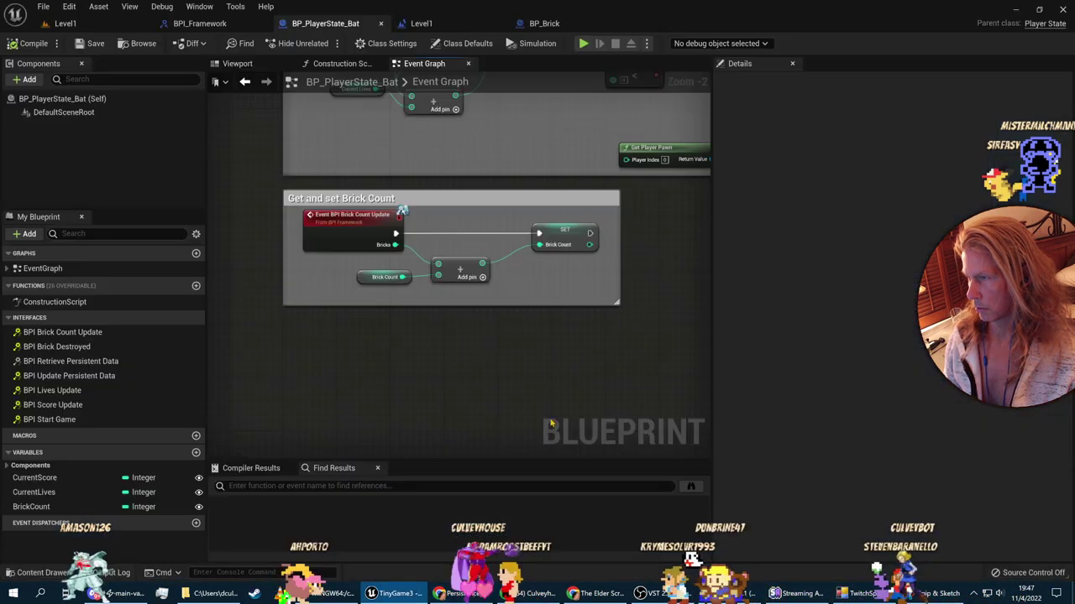
Step: Change the BP_Brick comment's title ending from 'tracking' to 'score update'
left_click(544, 23)
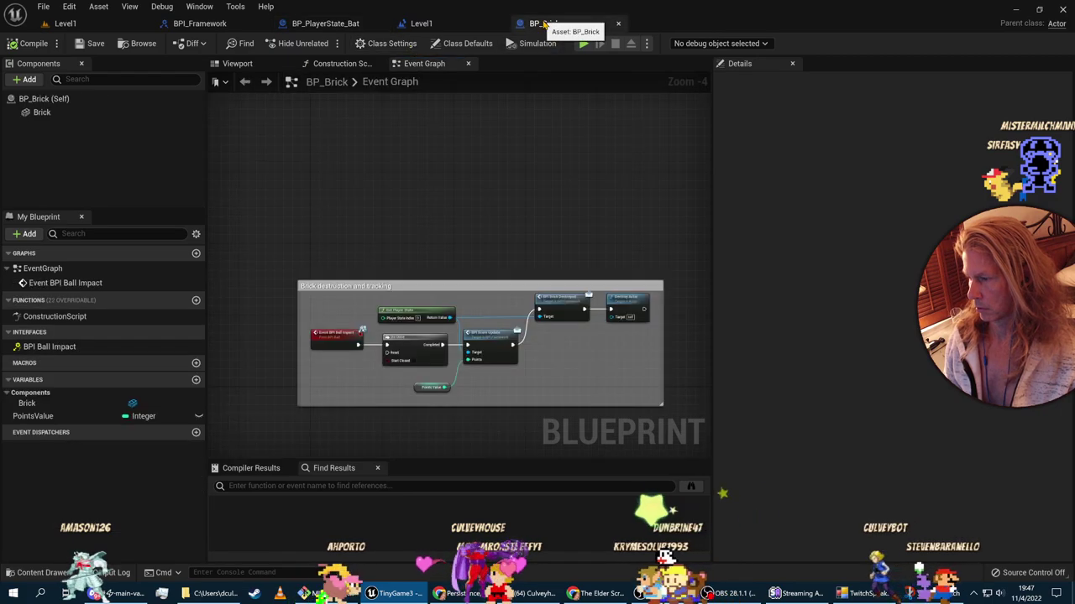
left_click(389, 292)
double_click(366, 287)
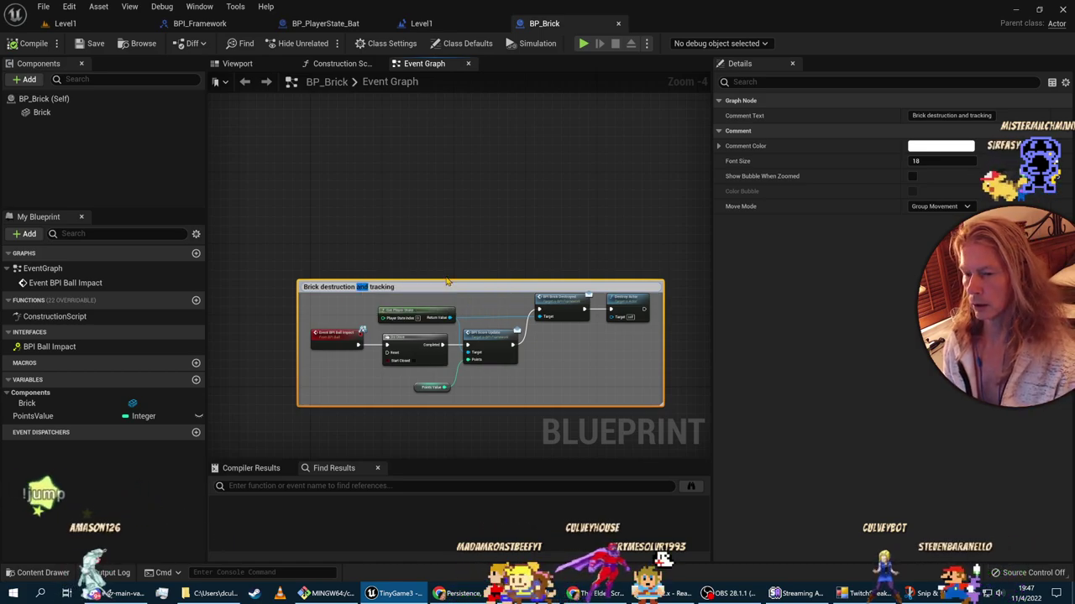
key("Delete")
key("Delete")
key("Delete")
key("Delete")
key("Delete")
key("Delete")
key("Delete")
key("Delete")
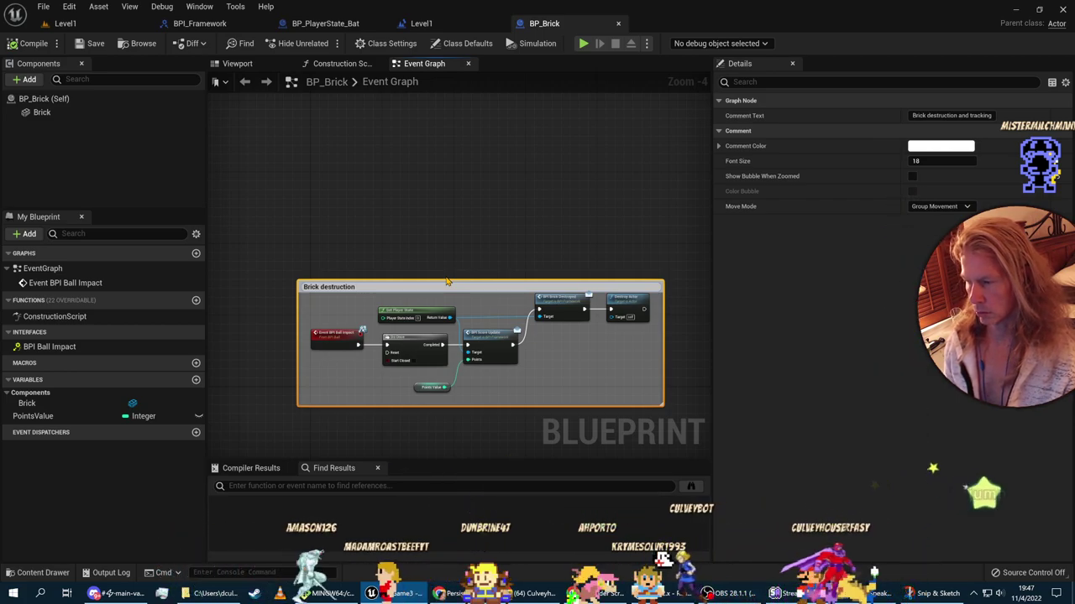
type("and")
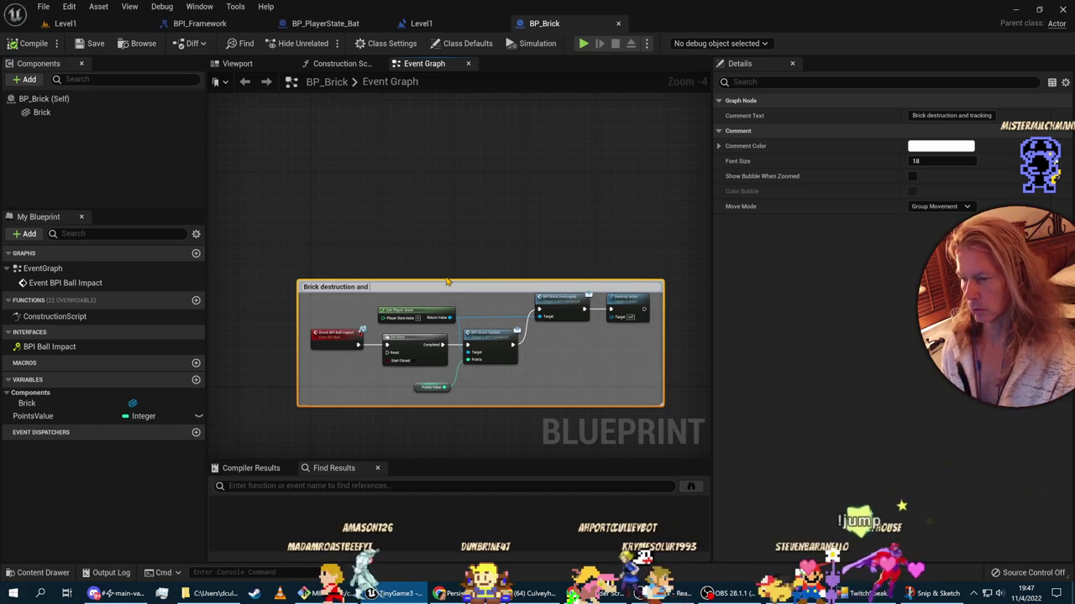
type(" scor")
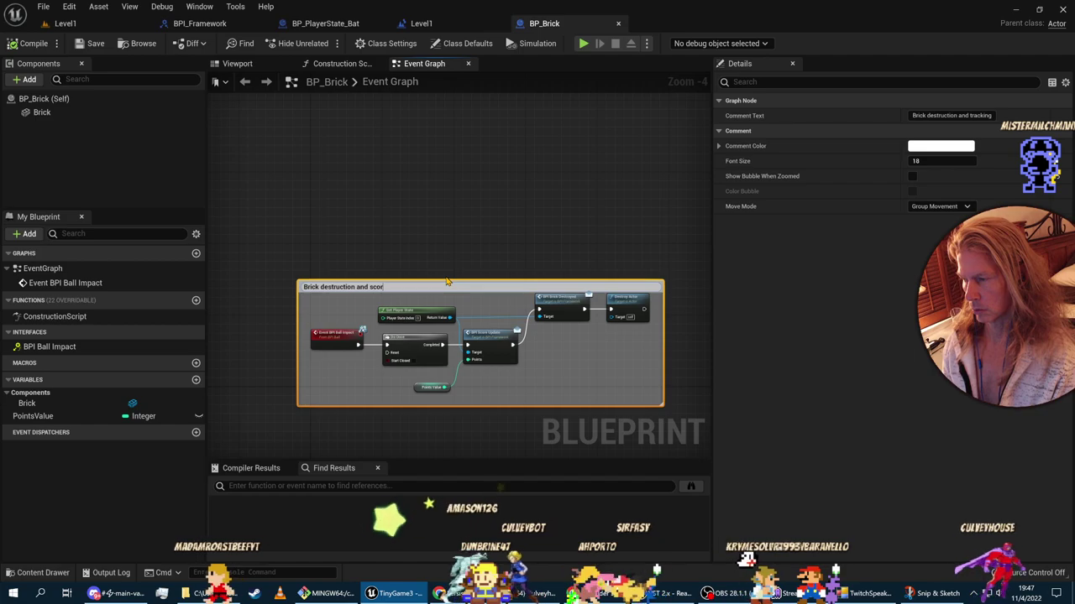
type("e update")
key("Return")
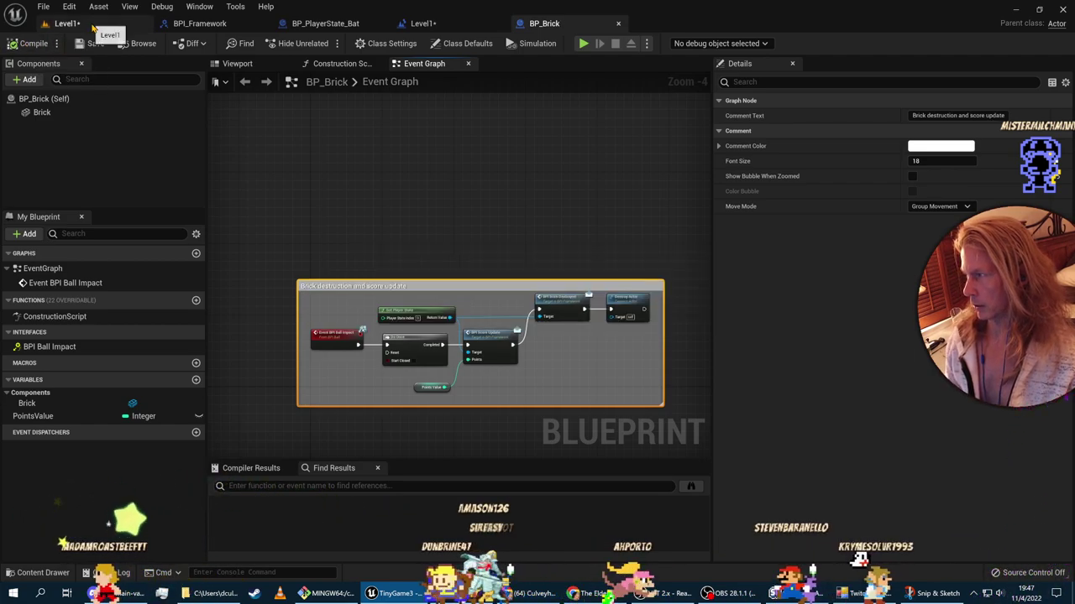
Step: Step through the Level1, BP_Brick and BP_PlayerState_Bat tabs
left_click(65, 23)
left_click(424, 24)
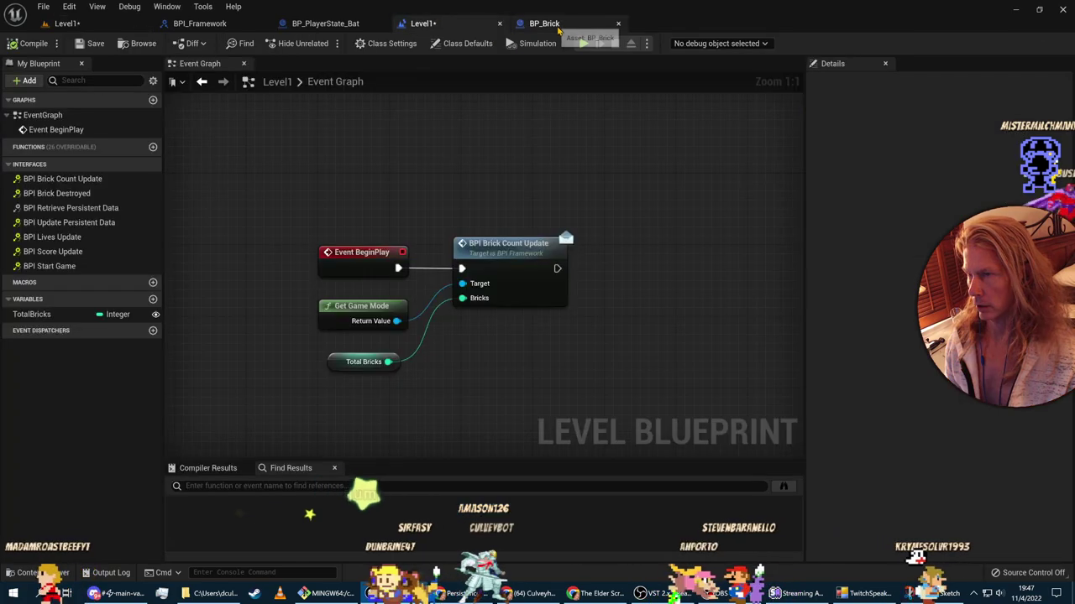
left_click(544, 24)
left_click(325, 23)
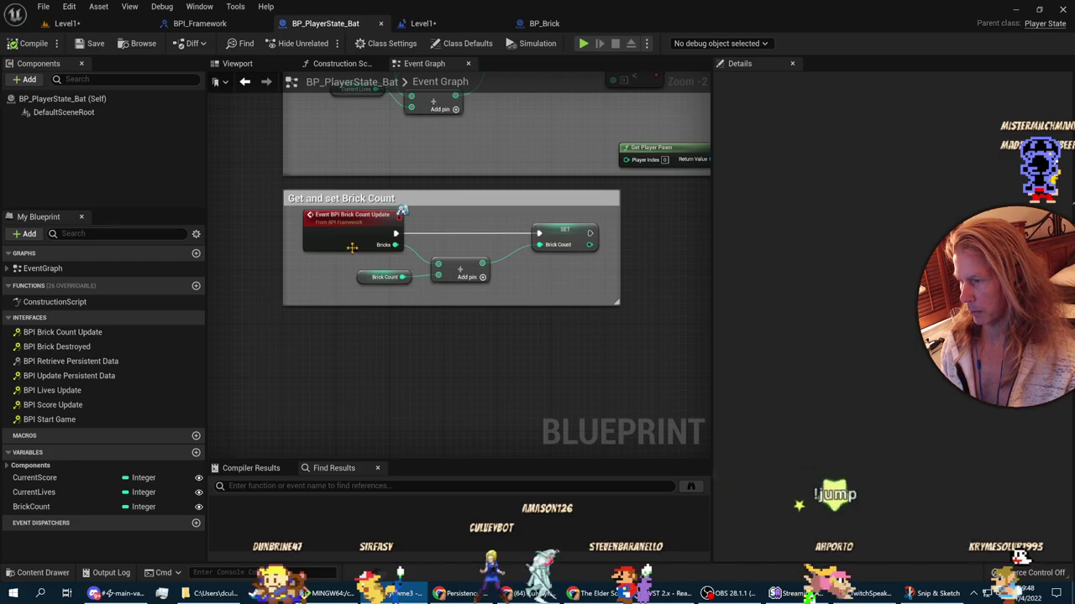
Step: Check the course page, then pan BP_PlayerState_Bat's graph back to the Brick Count block
key("alt+Tab")
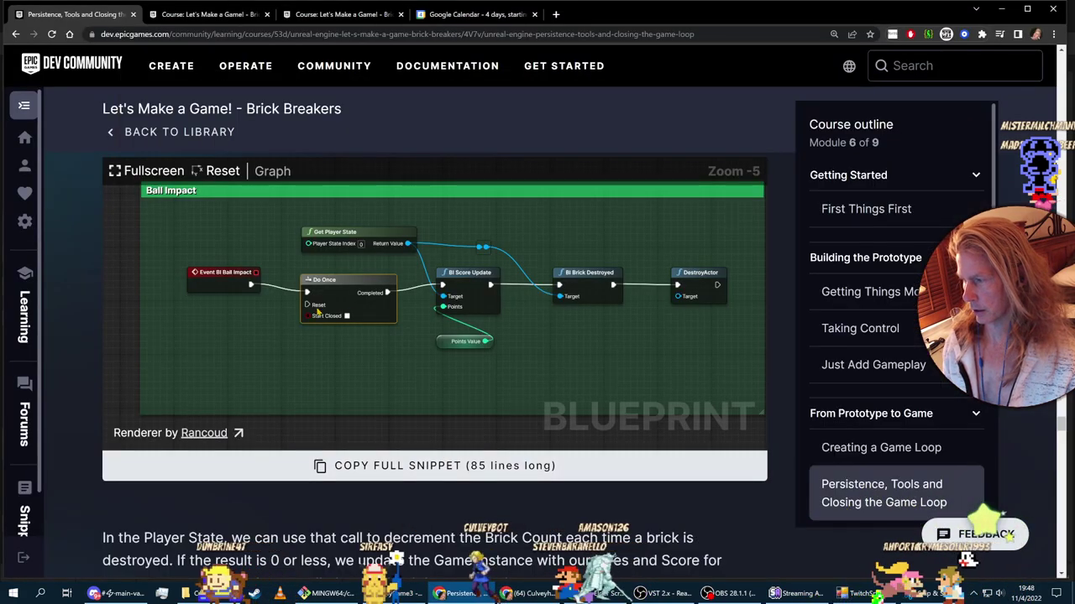
key("alt+Tab")
key("alt+Tab")
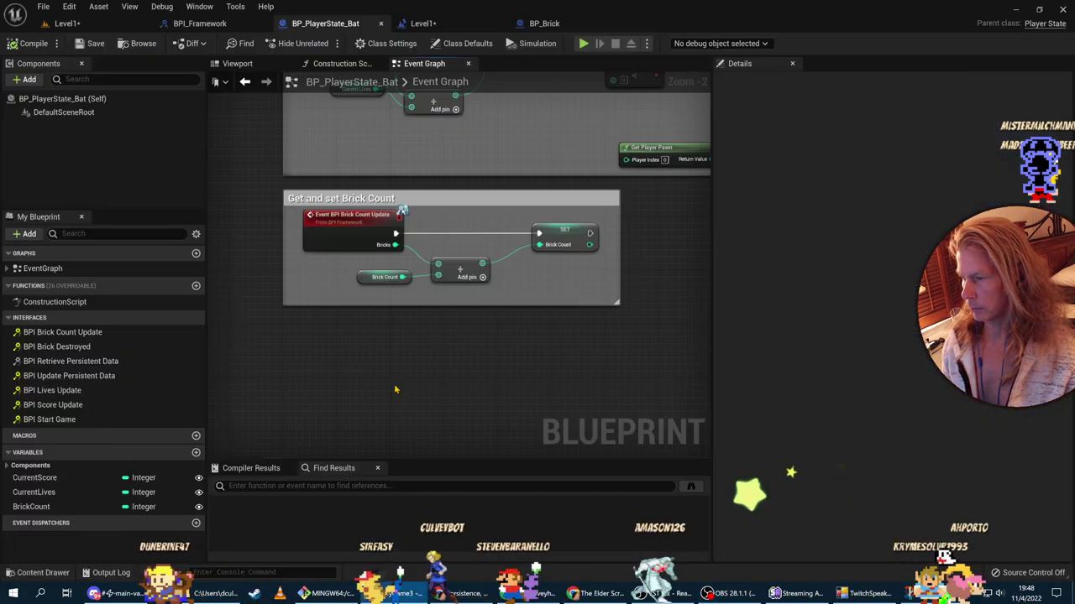
scroll(228, 254, "down", 6)
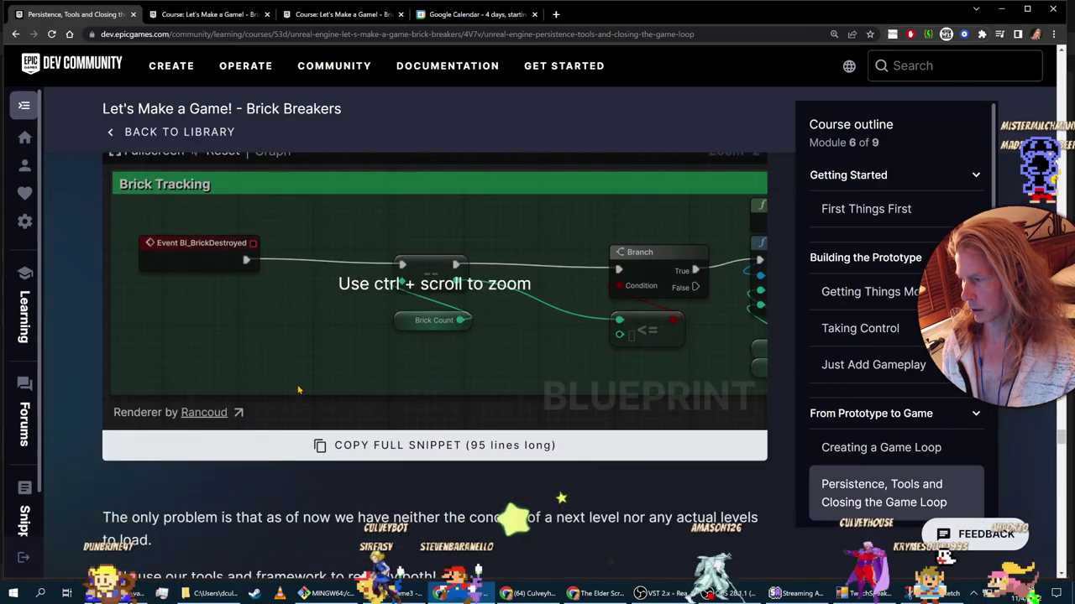
key("alt+Tab")
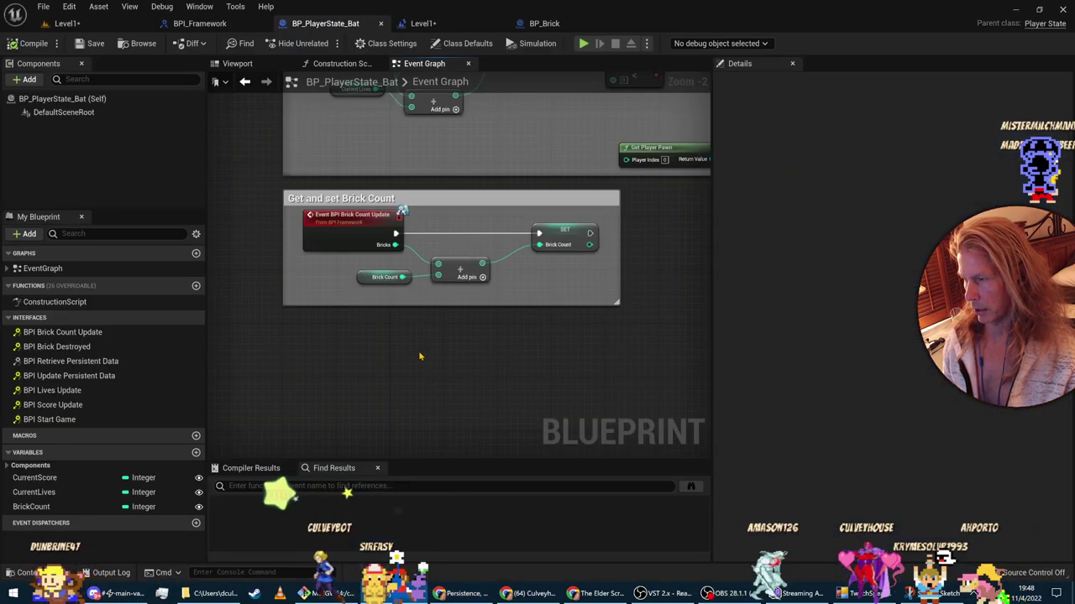
scroll(420, 357, "up", 1)
right_click_drag(419, 357, 460, 399)
scroll(460, 399, "down", 2)
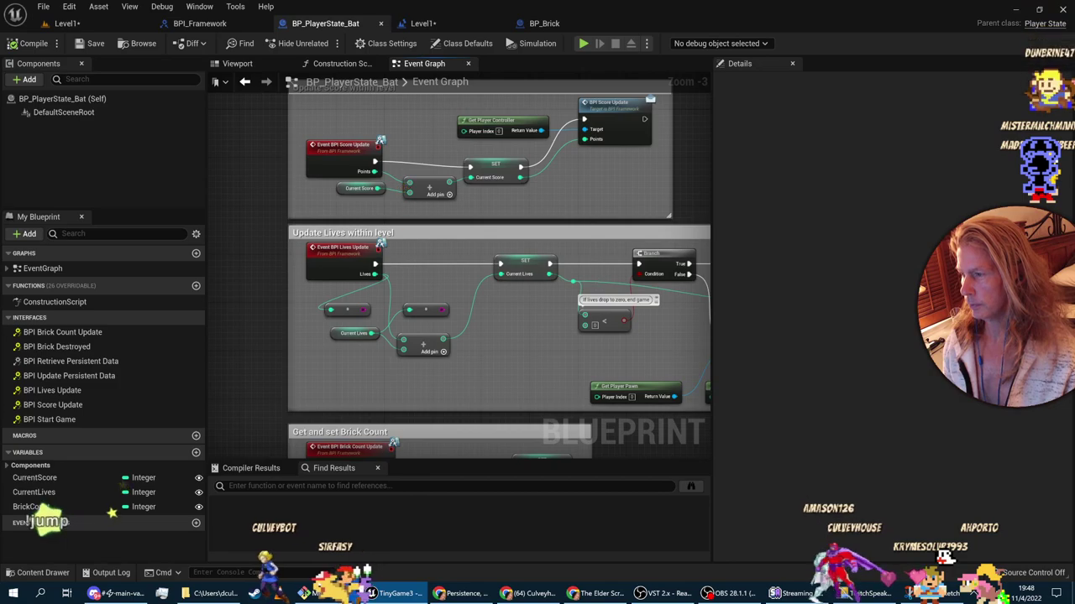
right_click_drag(399, 340, 407, 195)
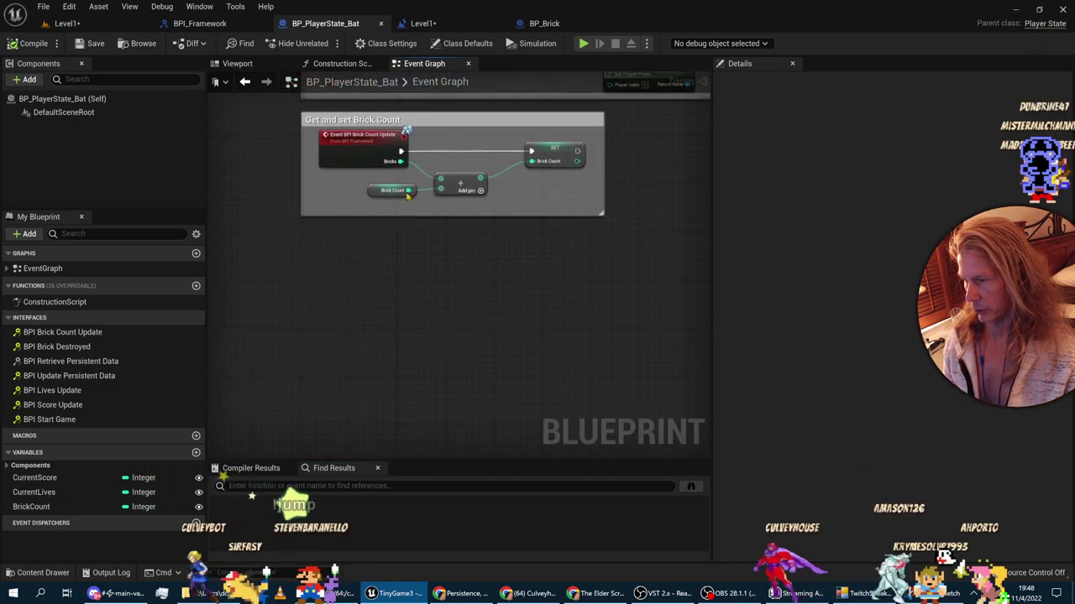
Step: Implement the BPI Brick Destroyed interface event in BP_PlayerState_Bat's graph
right_click(328, 255)
left_click(57, 347)
right_click(57, 346)
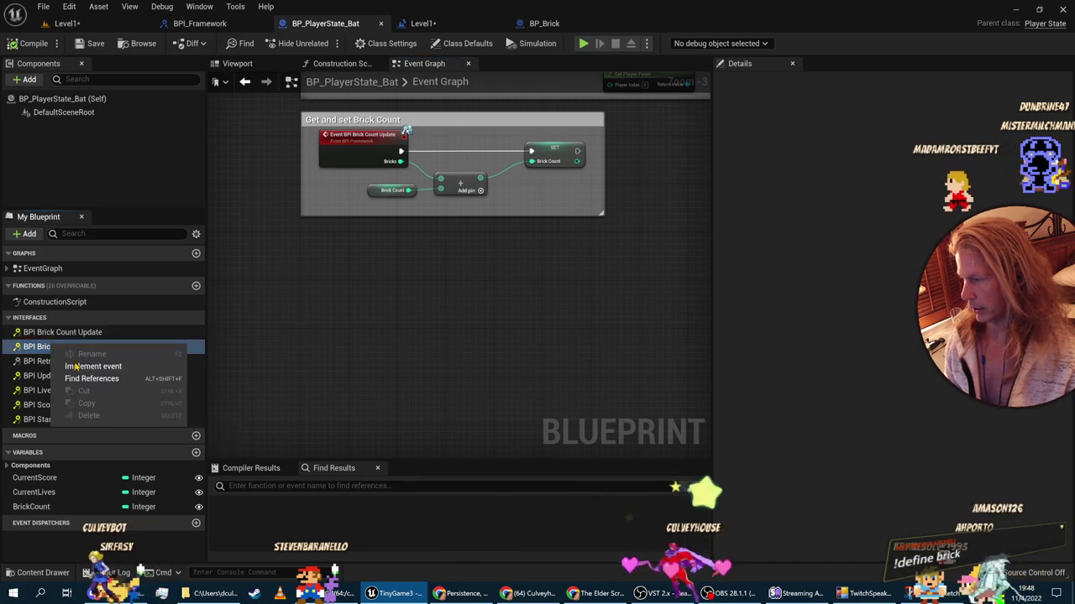
left_click(189, 365)
scroll(333, 334, "up", 3)
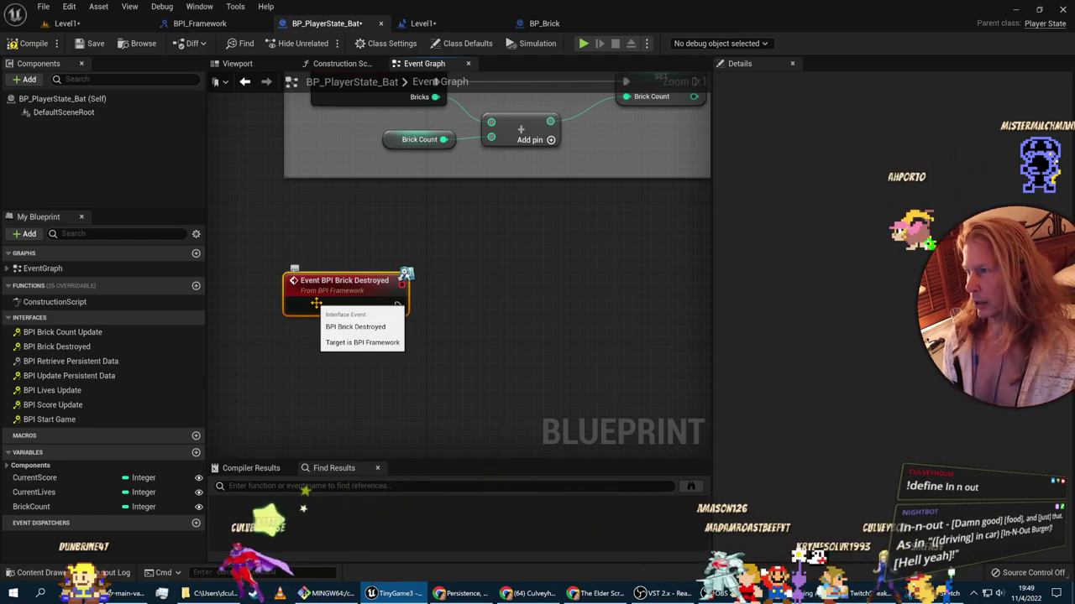
Step: Check the course page, then drag a wire out from the new event's exec pin
key("alt+Tab")
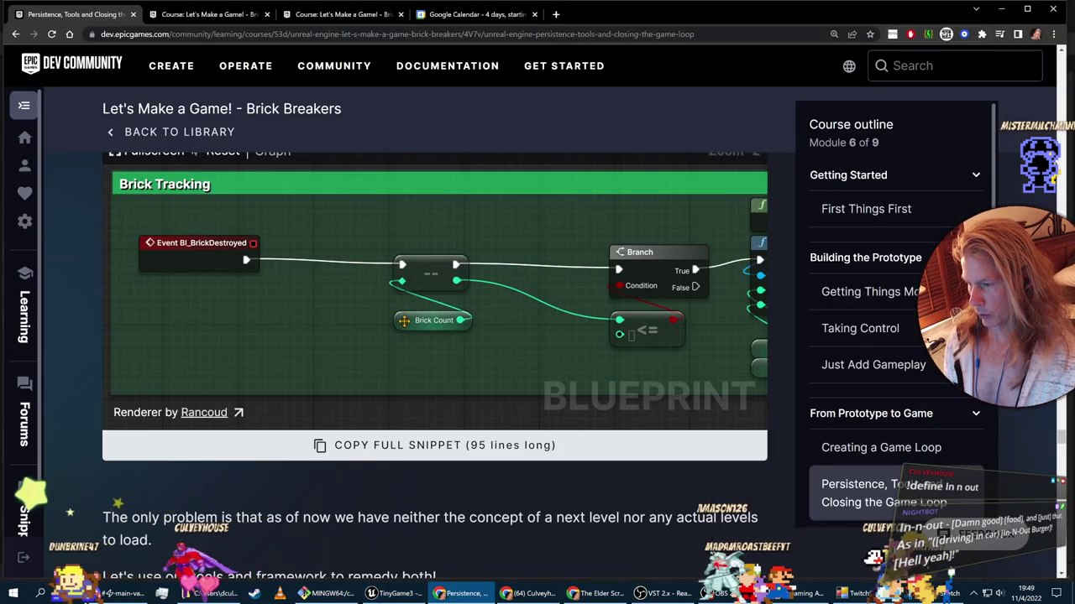
key("alt+Tab")
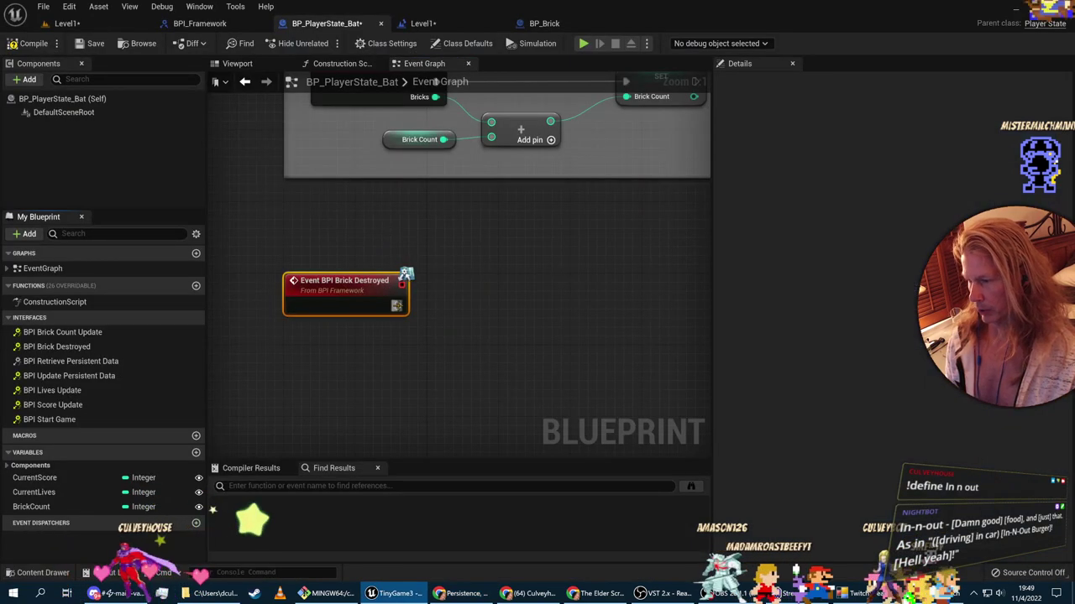
left_click_drag(397, 306, 487, 307)
Step: Add a Decrement Int node after the BPI Brick Destroyed event
type("decrement")
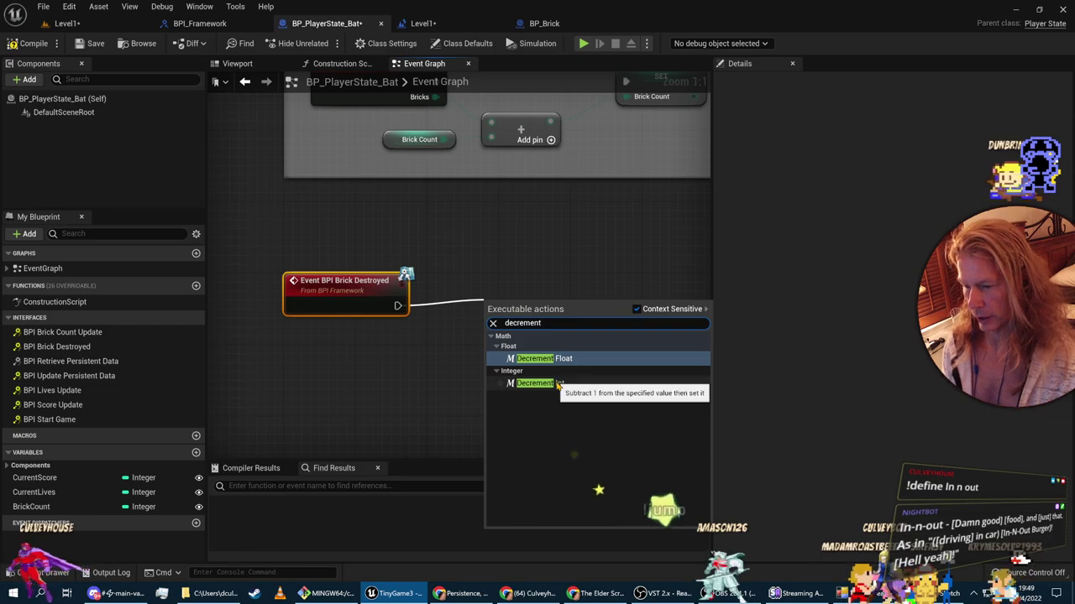
left_click(529, 383)
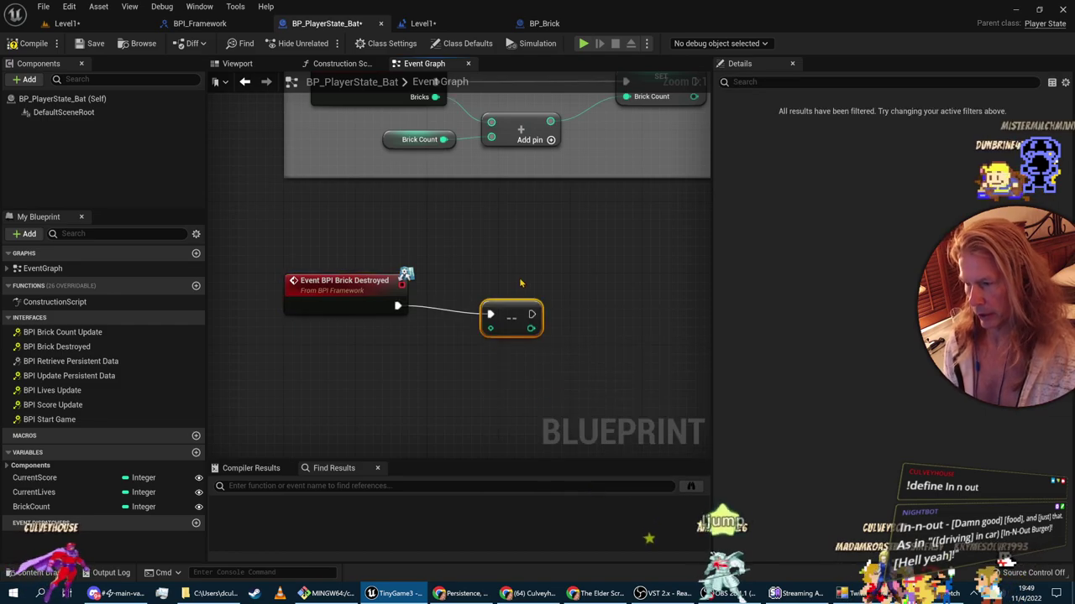
left_click_drag(500, 324, 511, 309)
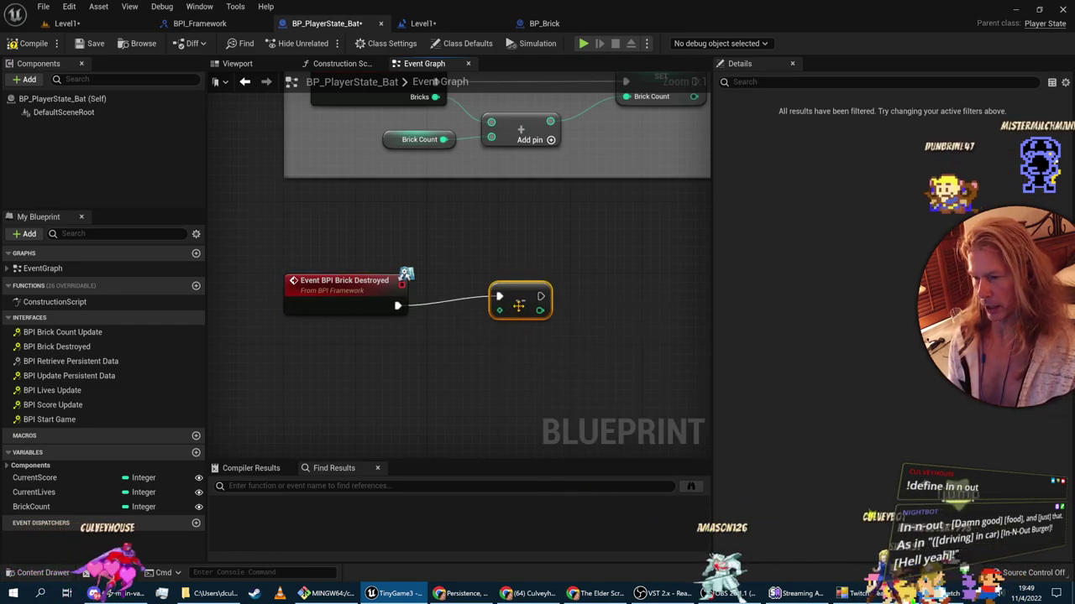
key("alt+Tab")
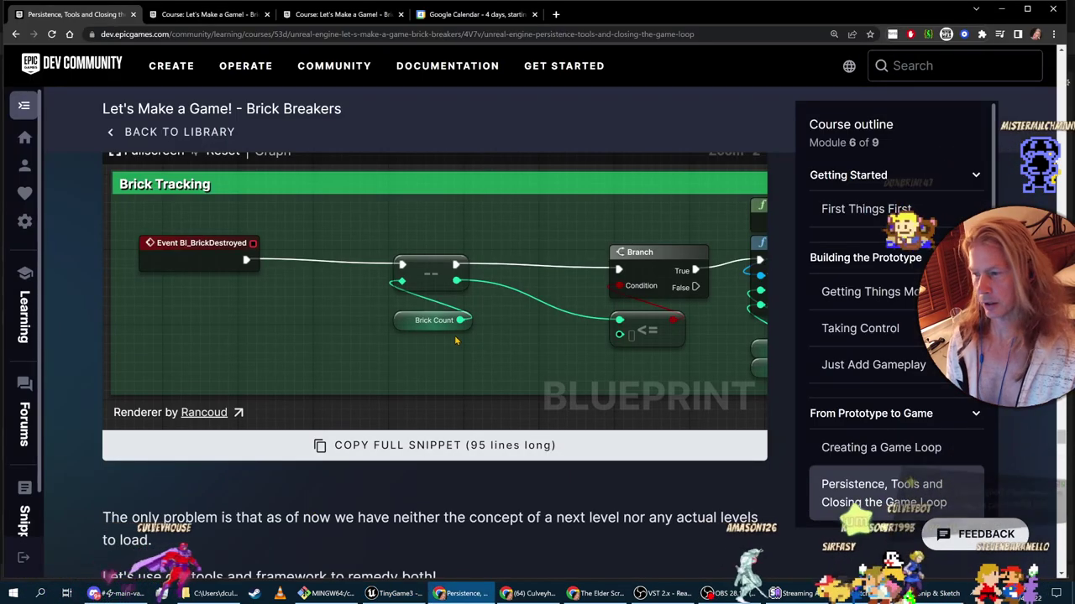
key("alt+Tab")
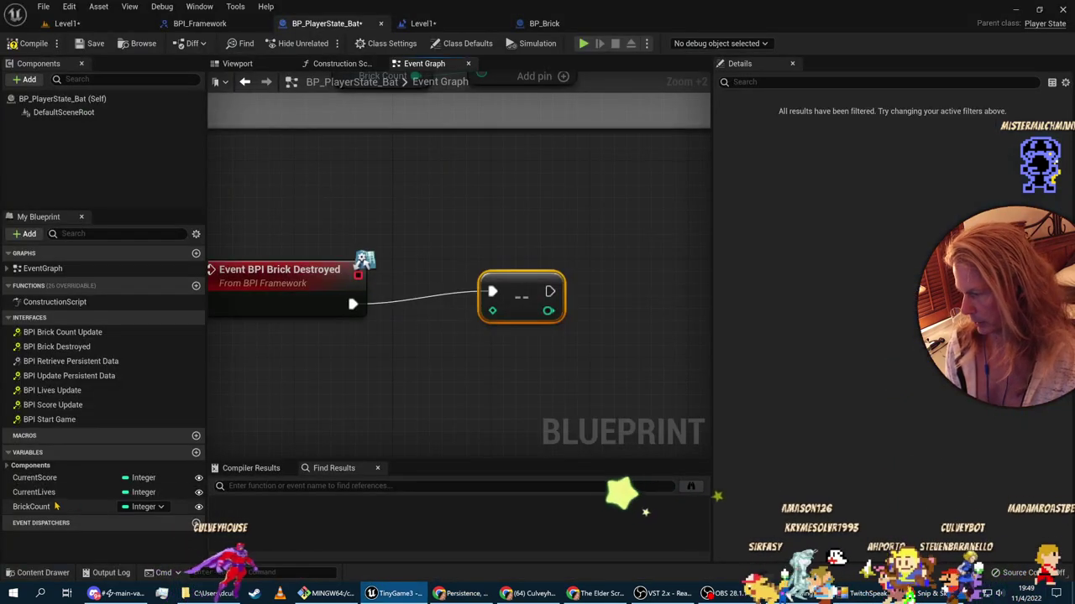
Step: Add a Brick Count getter and wire it into the Decrement Int input
left_click_drag(31, 507, 388, 346)
left_click(420, 363)
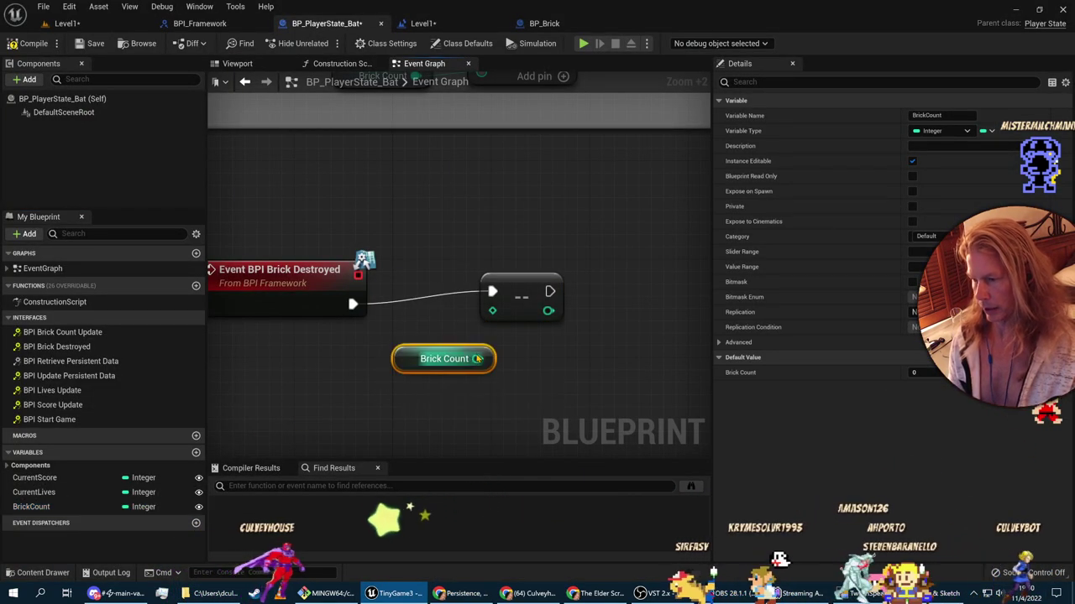
left_click_drag(478, 360, 492, 310)
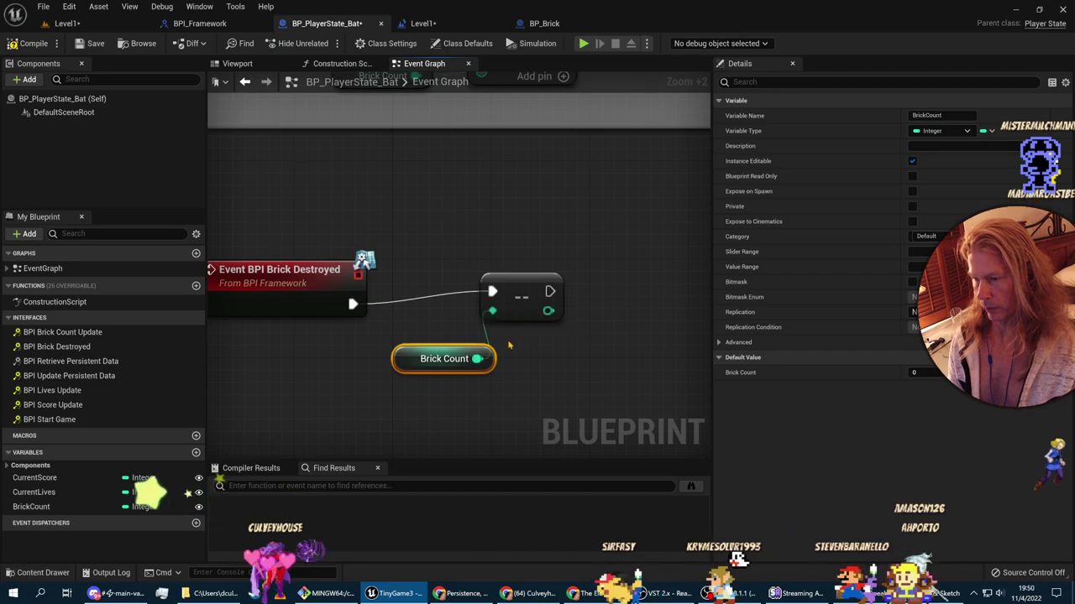
left_click_drag(403, 360, 353, 359)
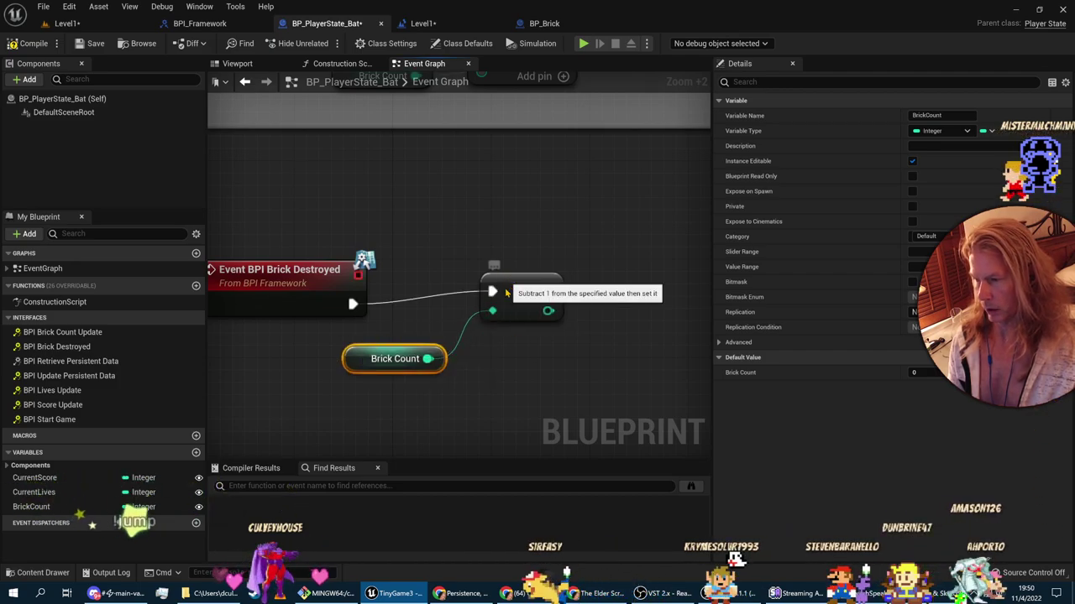
left_click_drag(516, 294, 504, 306)
right_click_drag(265, 394, 361, 403)
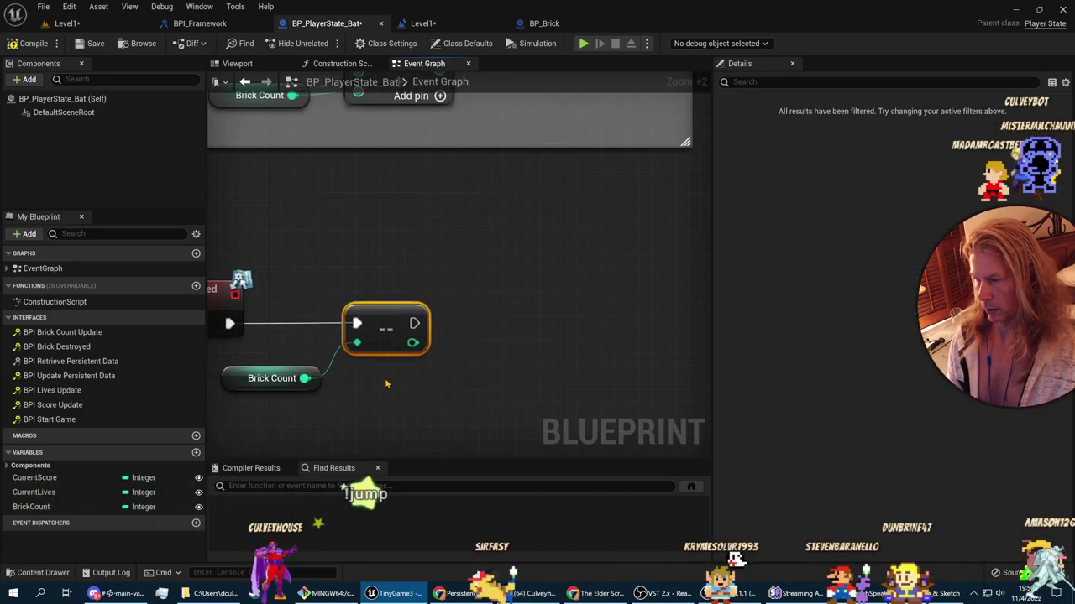
scroll(428, 377, "down", 1)
right_click_drag(428, 378, 458, 345)
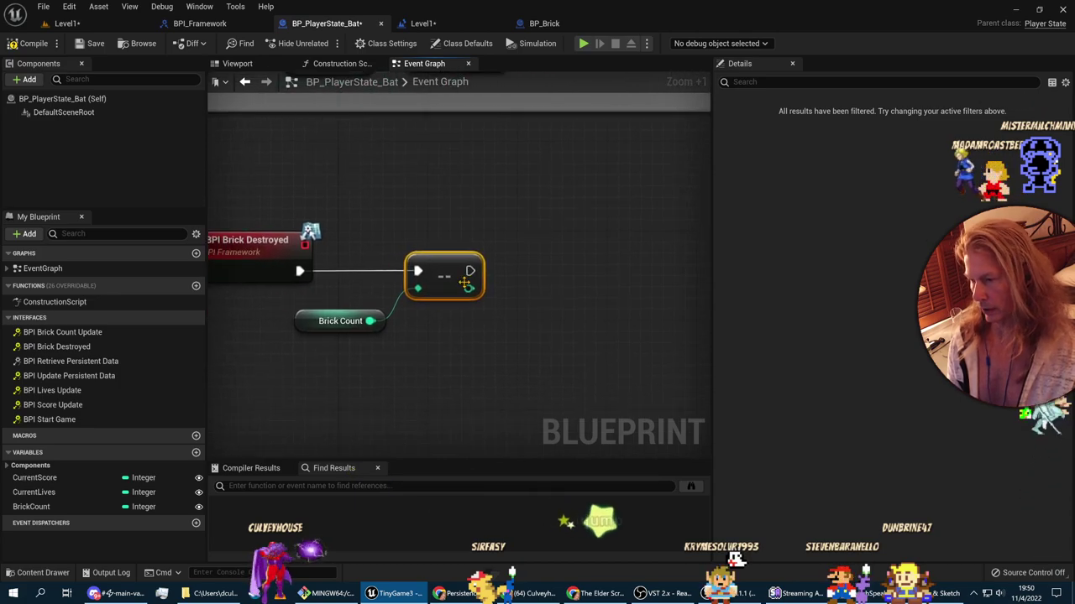
Step: Pan the course page's reference graph to compare with the new nodes
key("alt+Tab")
right_click_drag(558, 350, 401, 362)
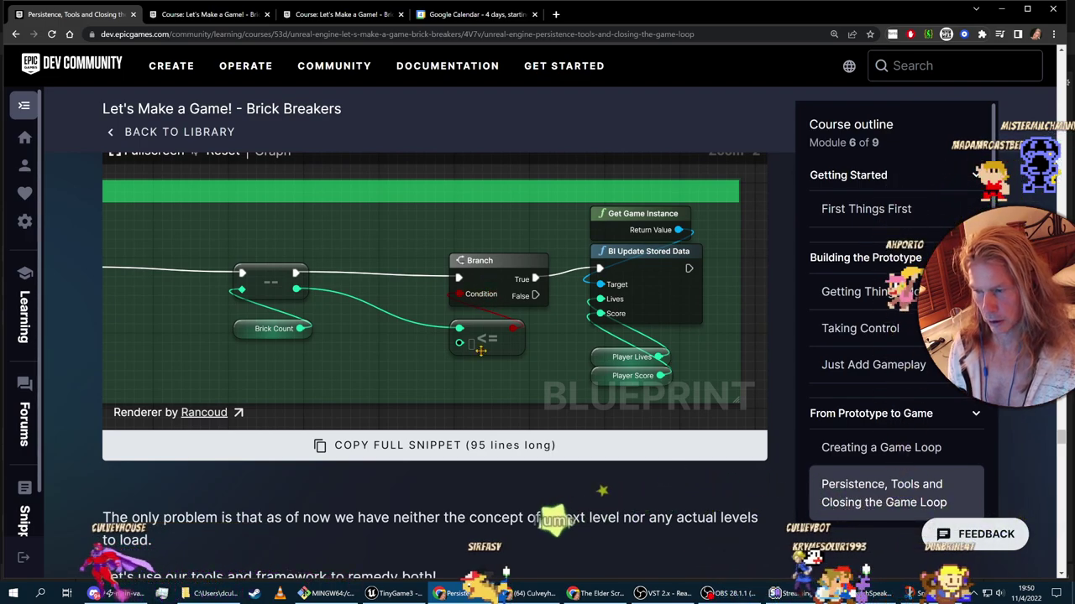
right_click_drag(382, 358, 423, 338)
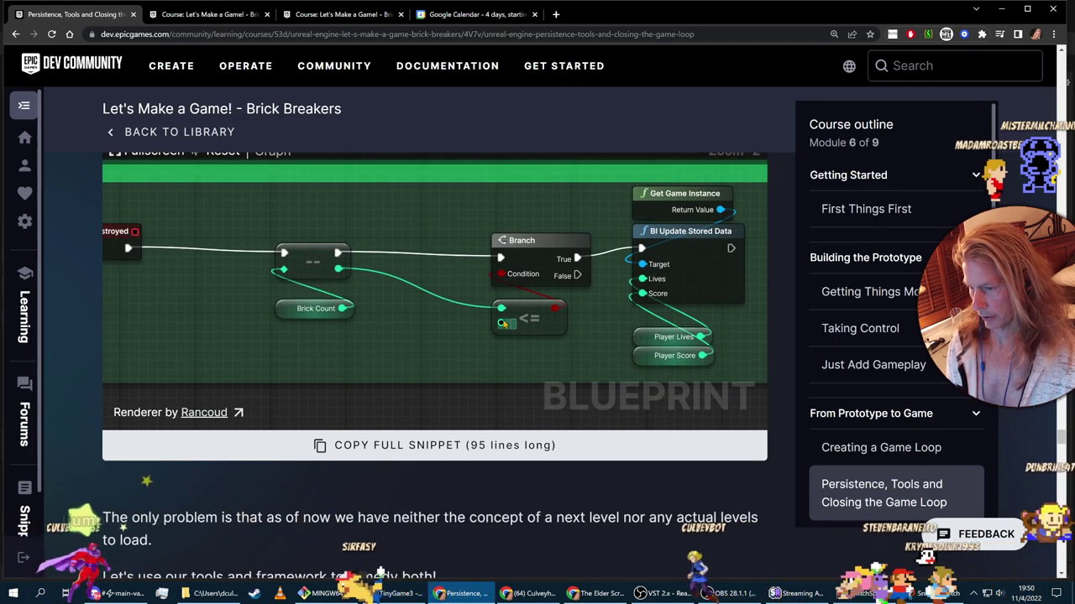
key("alt+Tab")
Step: Add a <= comparison node off the decremented brick count
left_click_drag(468, 288, 569, 307)
type("<=")
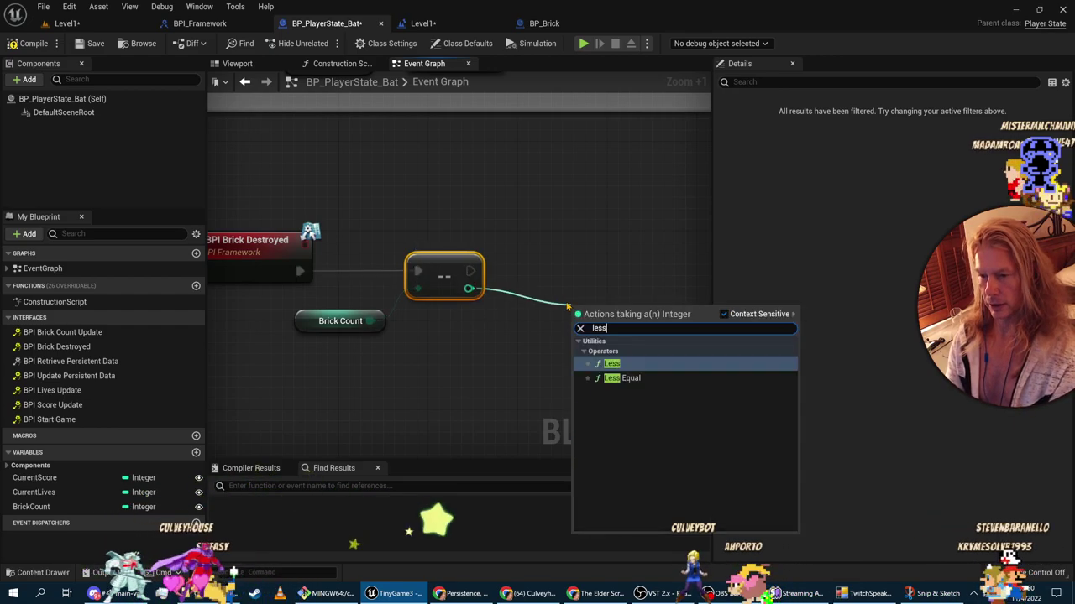
key("Return")
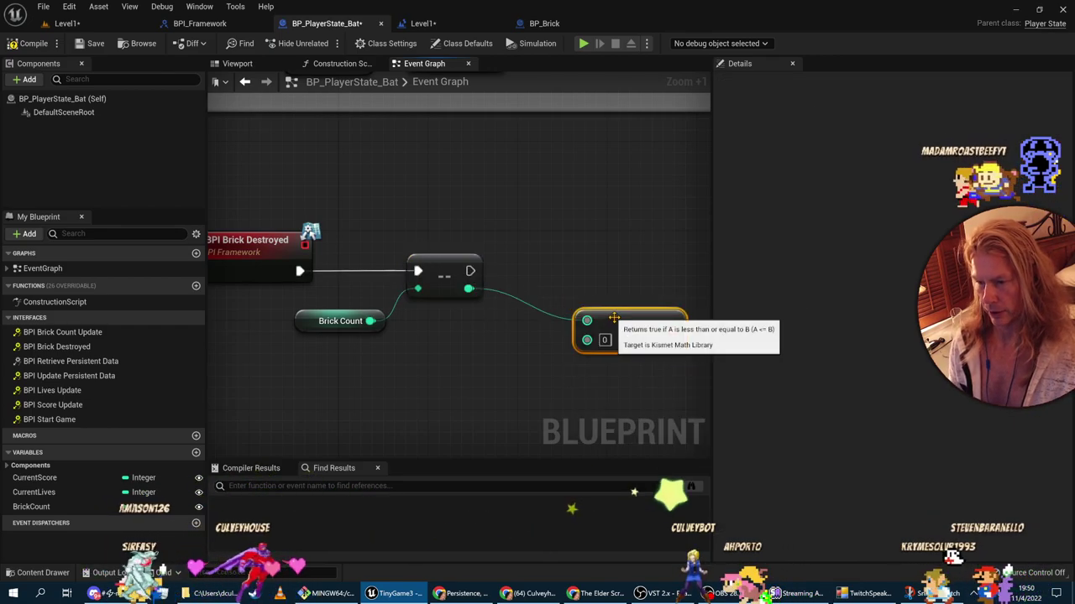
left_click_drag(619, 322, 563, 283)
right_click_drag(532, 365, 415, 400)
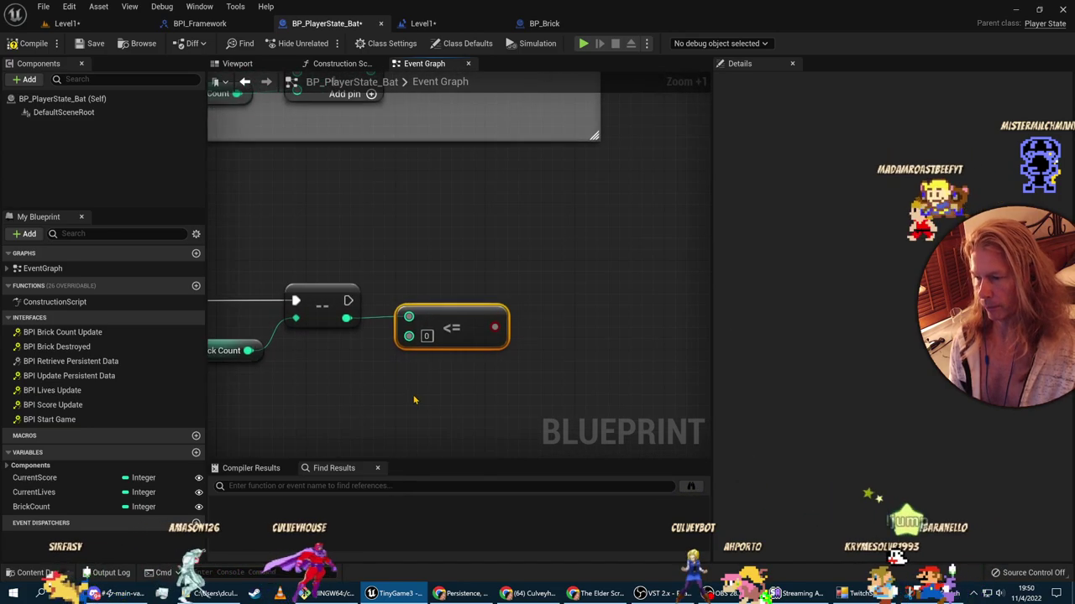
scroll(415, 400, "down", 2)
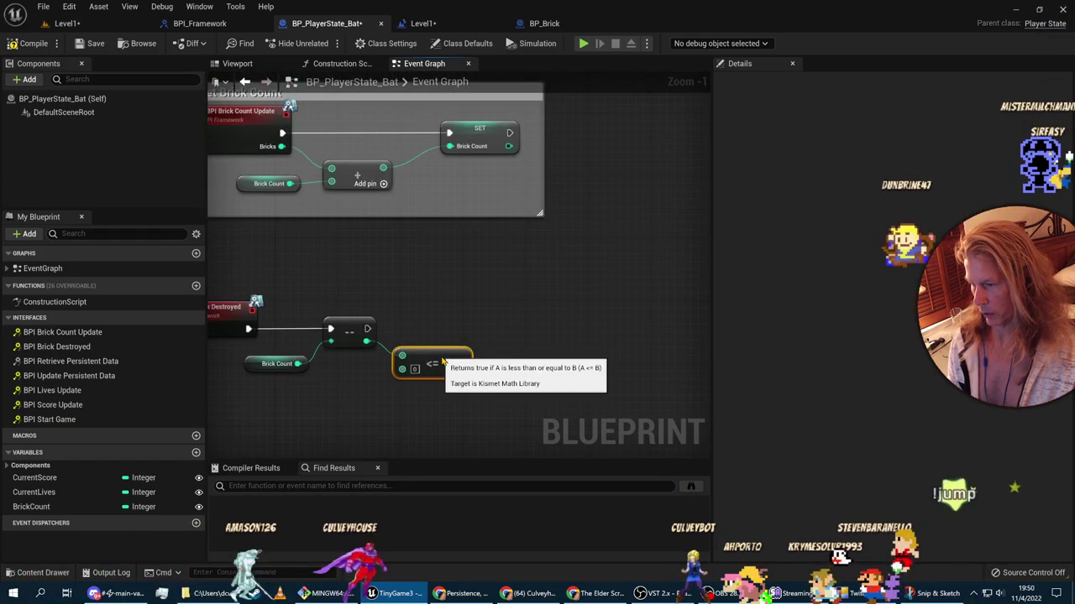
key("alt+Tab")
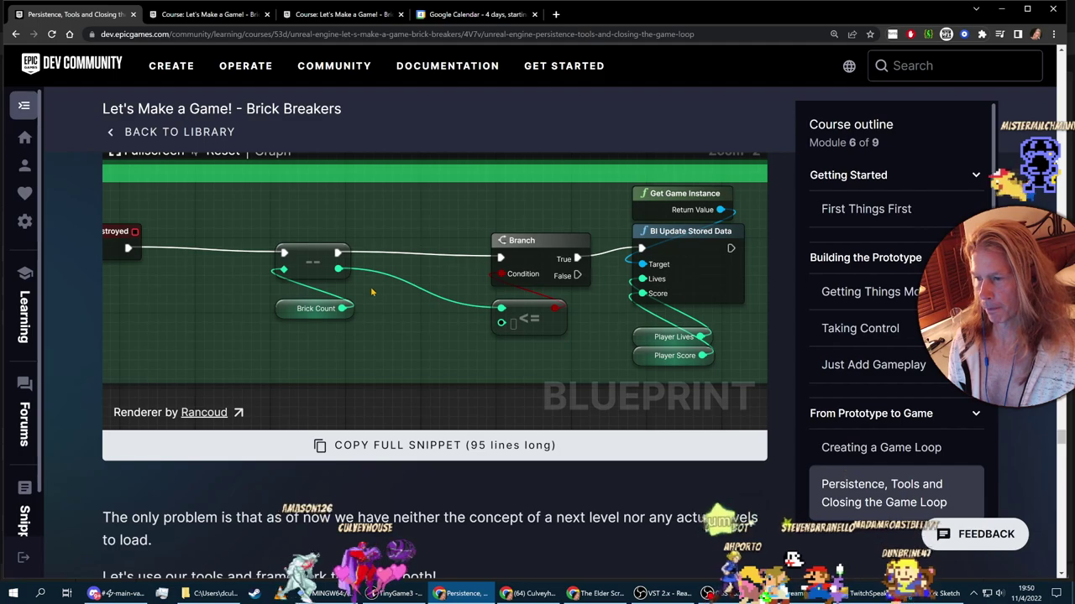
key("alt+Tab")
Step: Add a Branch after the decrement and wire the <= result into its Condition
left_click_drag(366, 334, 492, 311)
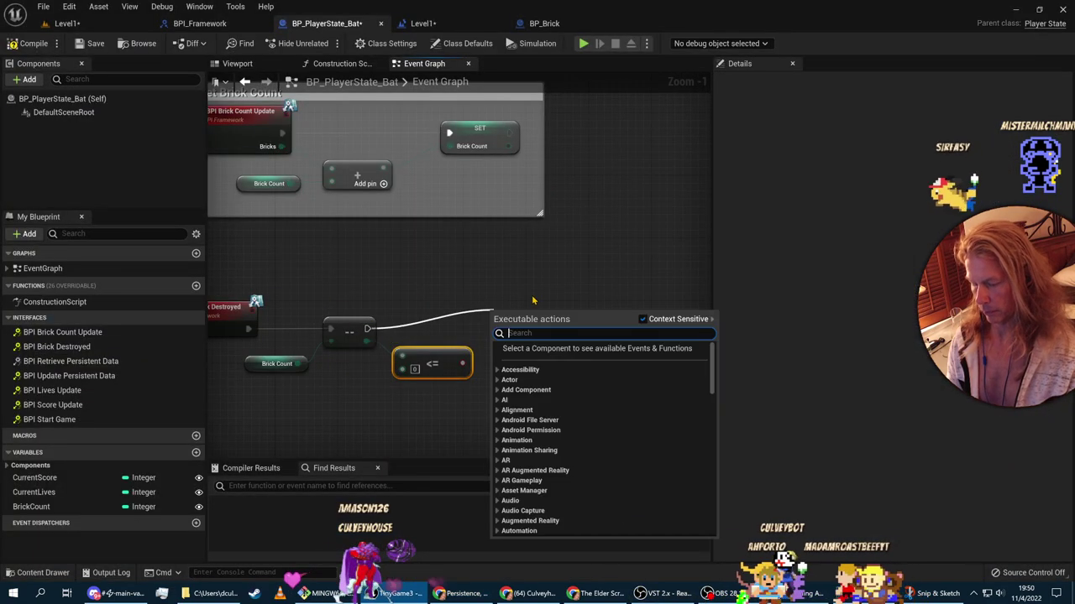
type("branch")
key("Return")
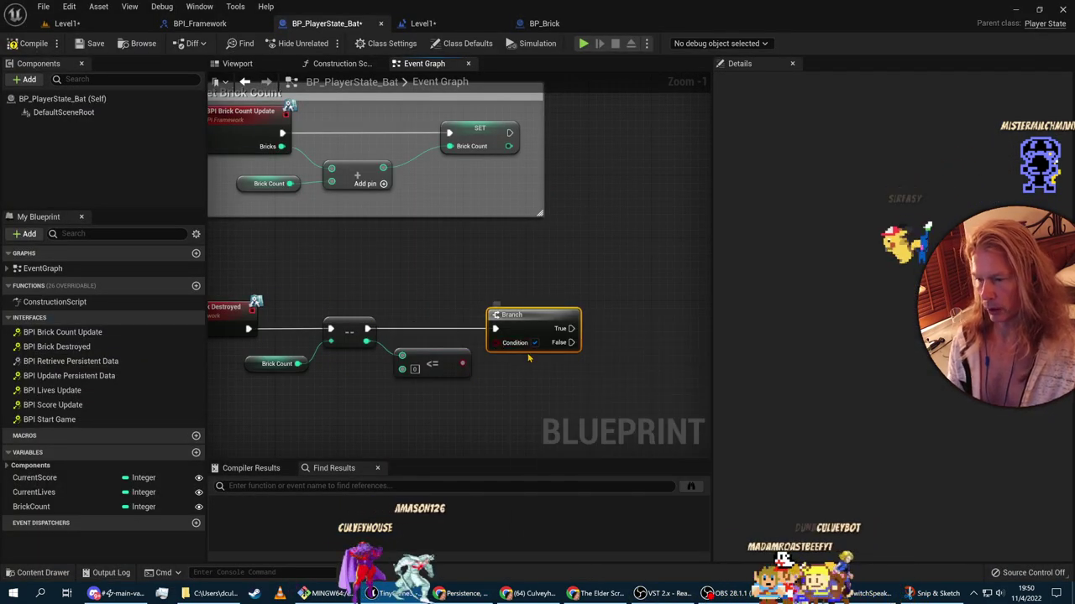
key("alt+Tab")
key("alt+Tab")
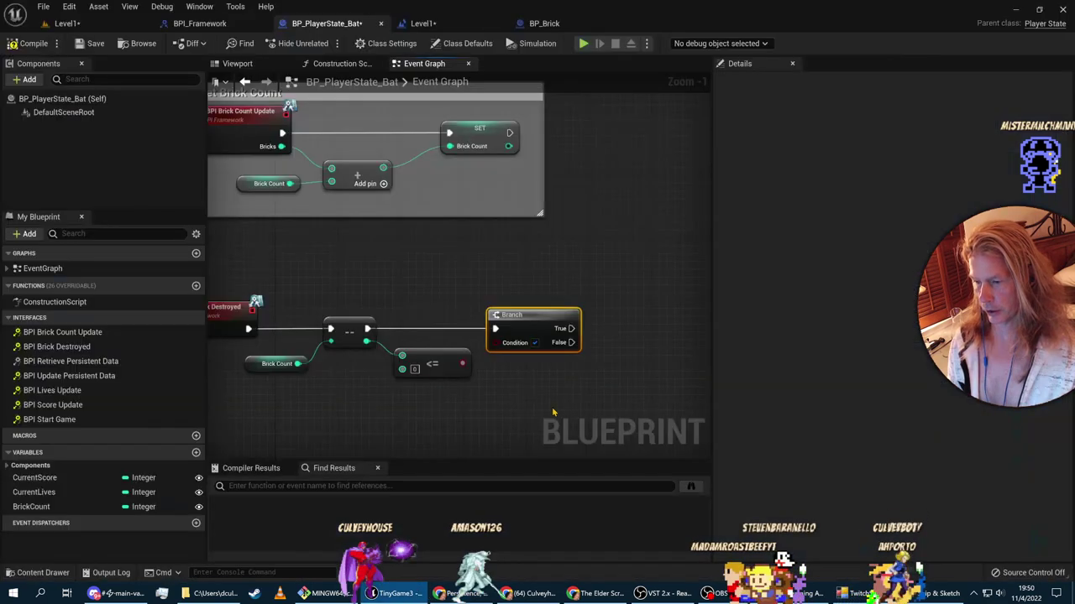
left_click_drag(462, 363, 497, 352)
key("alt+Tab")
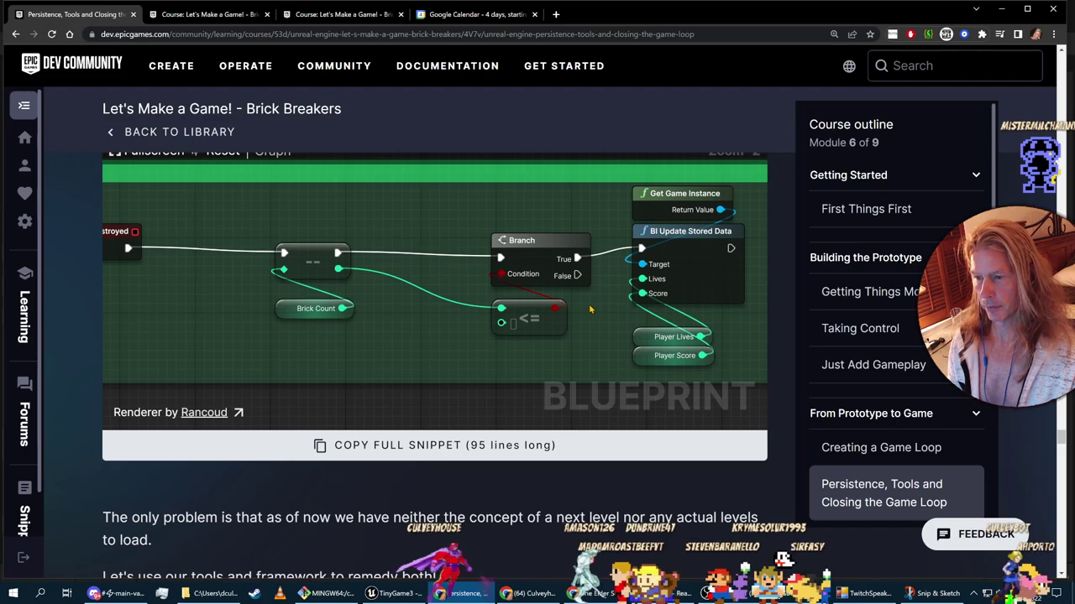
left_click_drag(589, 310, 491, 302)
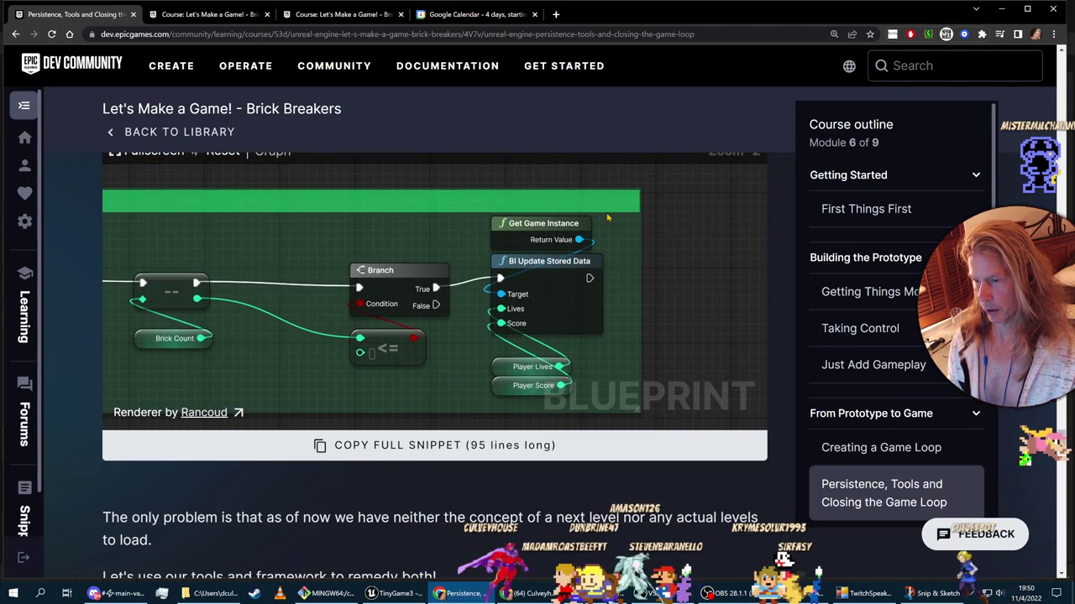
key("alt+Tab")
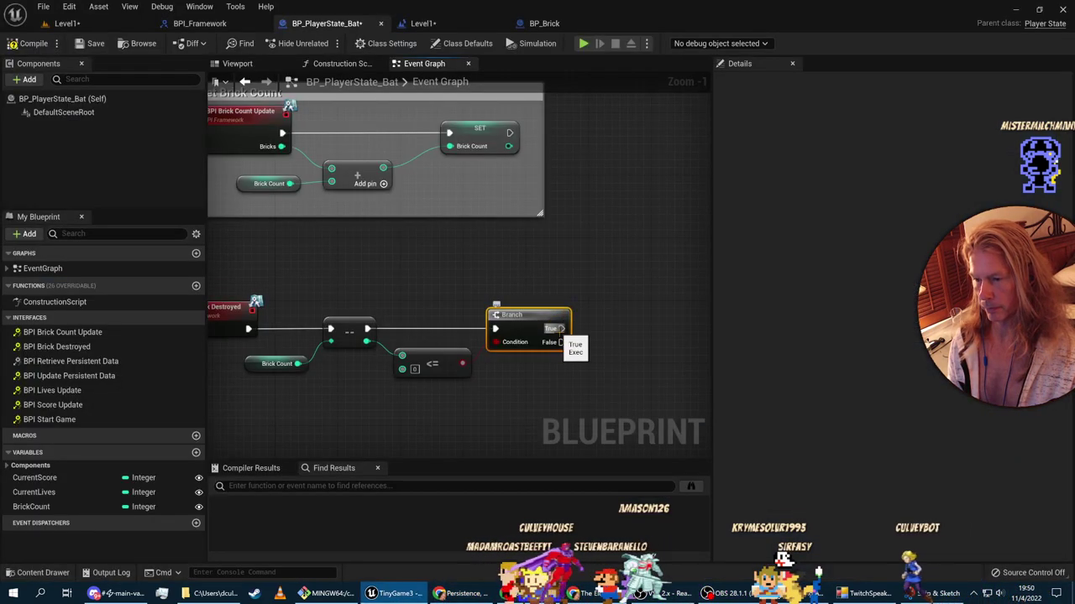
Step: Wire a BPI Update Persistent Data call to the Branch's True output
left_click_drag(561, 328, 599, 312)
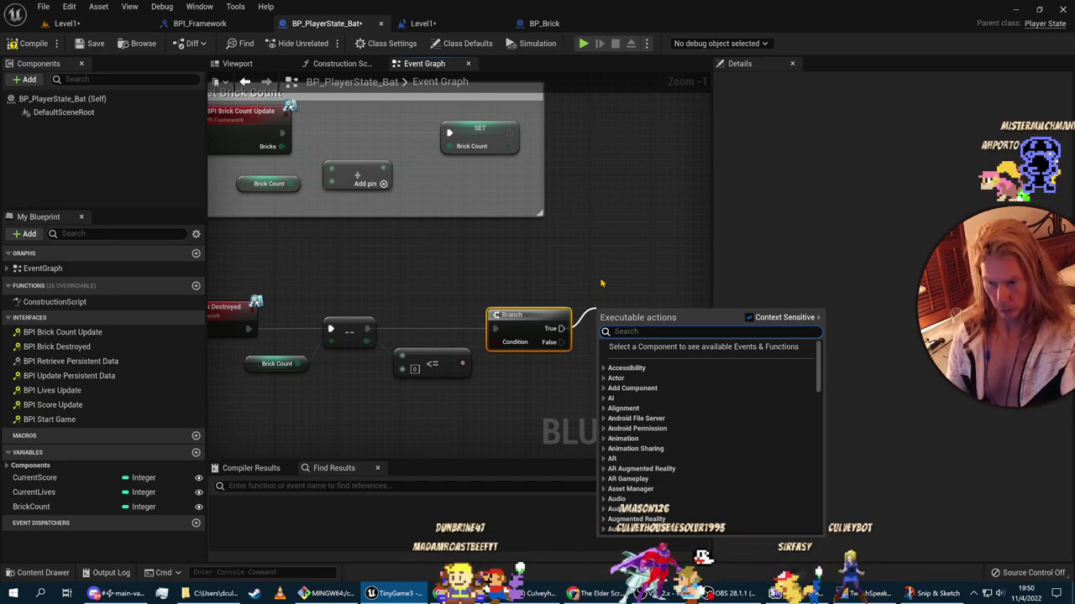
type("update pre")
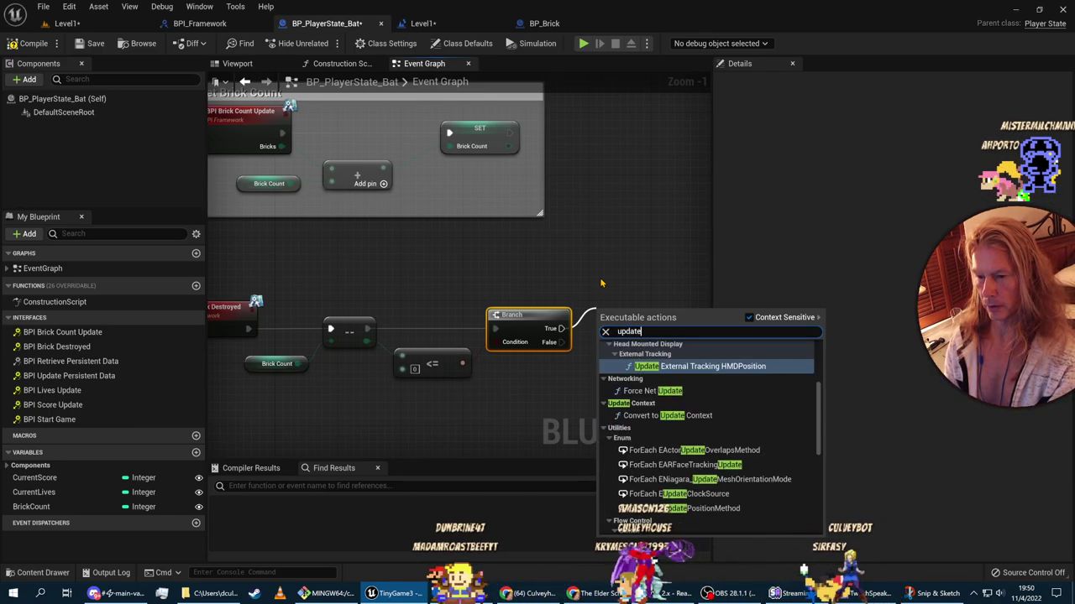
key("BackSpace")
key("BackSpace")
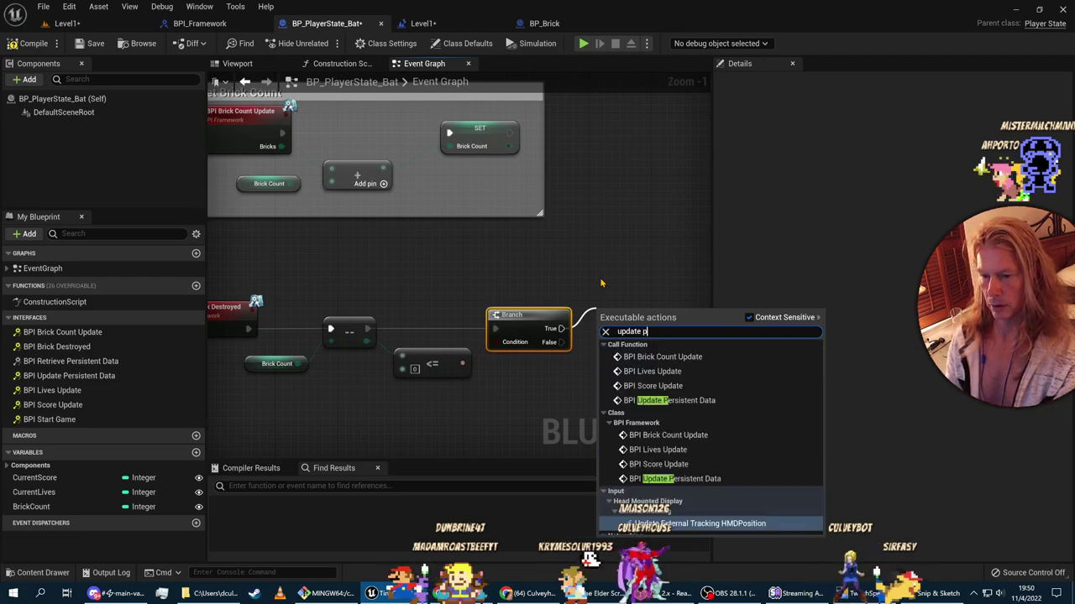
type("ersis")
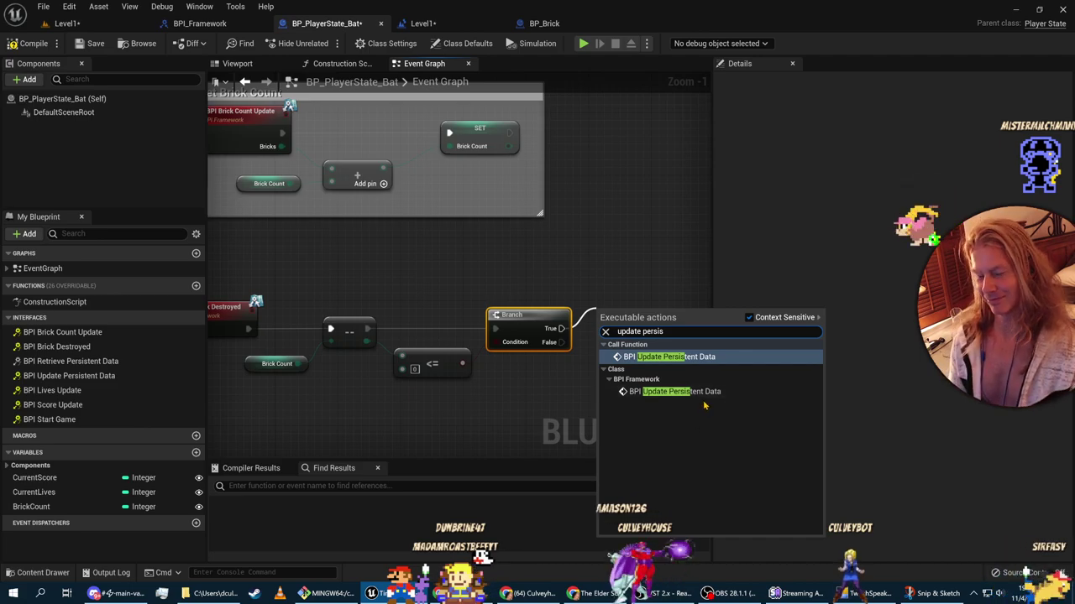
left_click(663, 394)
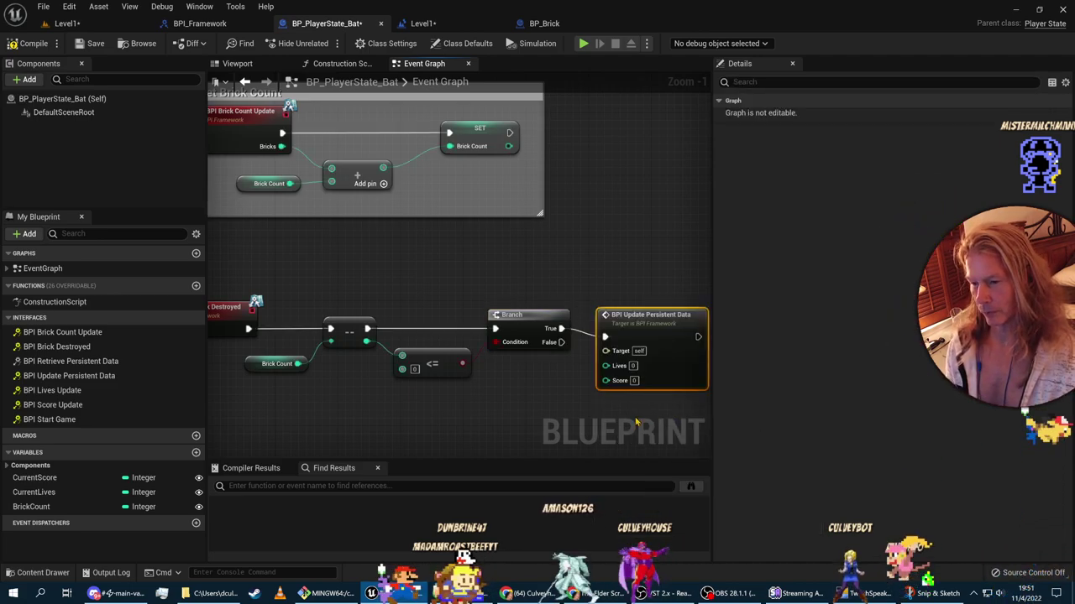
key("alt+Tab")
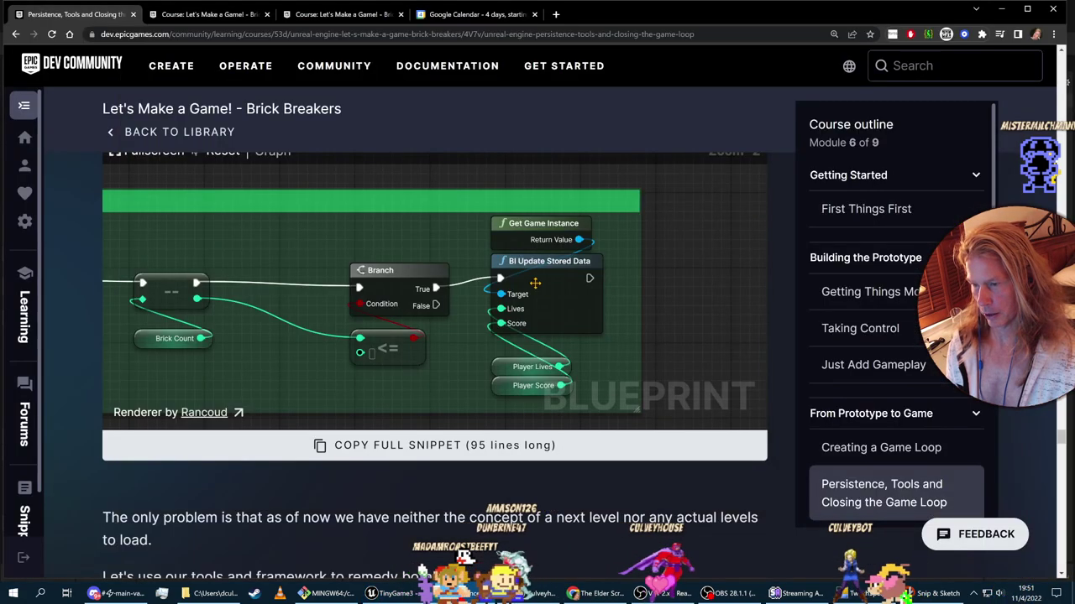
key("alt+Tab")
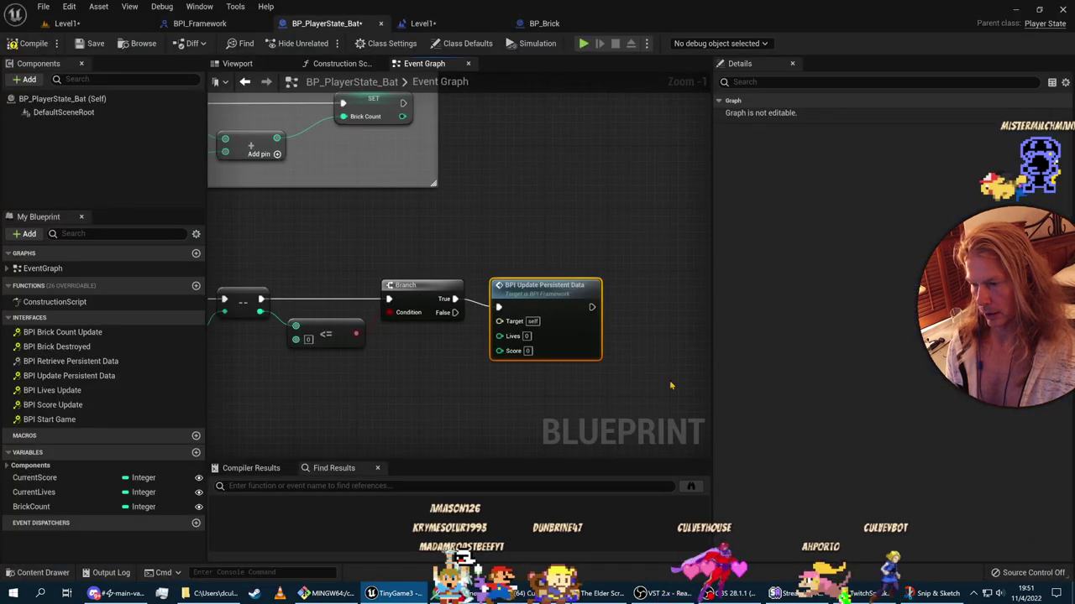
key("alt+Tab")
key("alt+Tab")
key("alt+Tab")
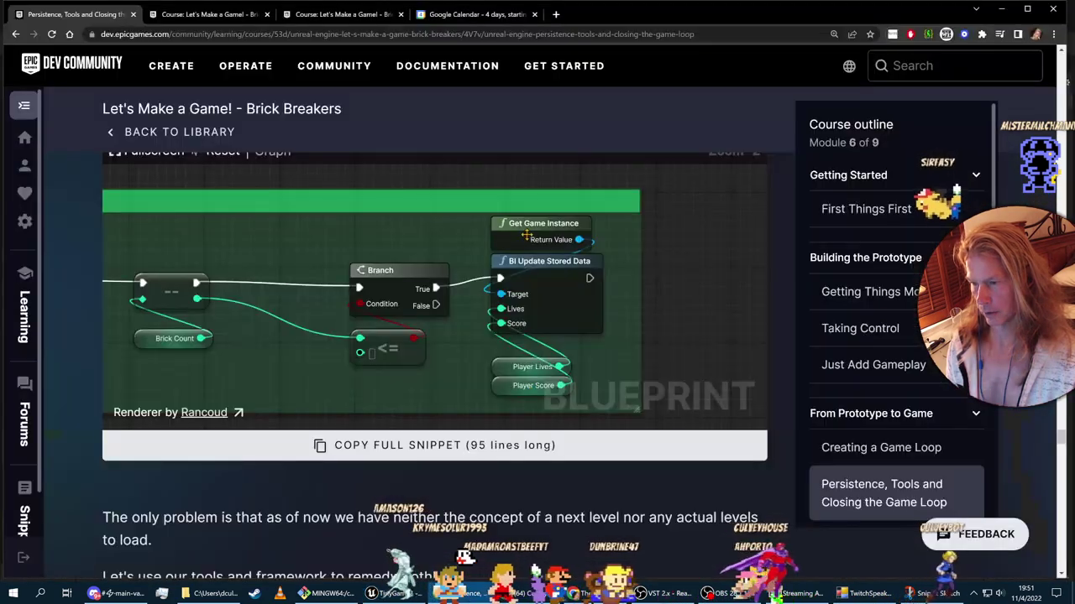
key("alt+Tab")
Step: Place a Get Game Instance node in the player state graph
right_click(508, 204)
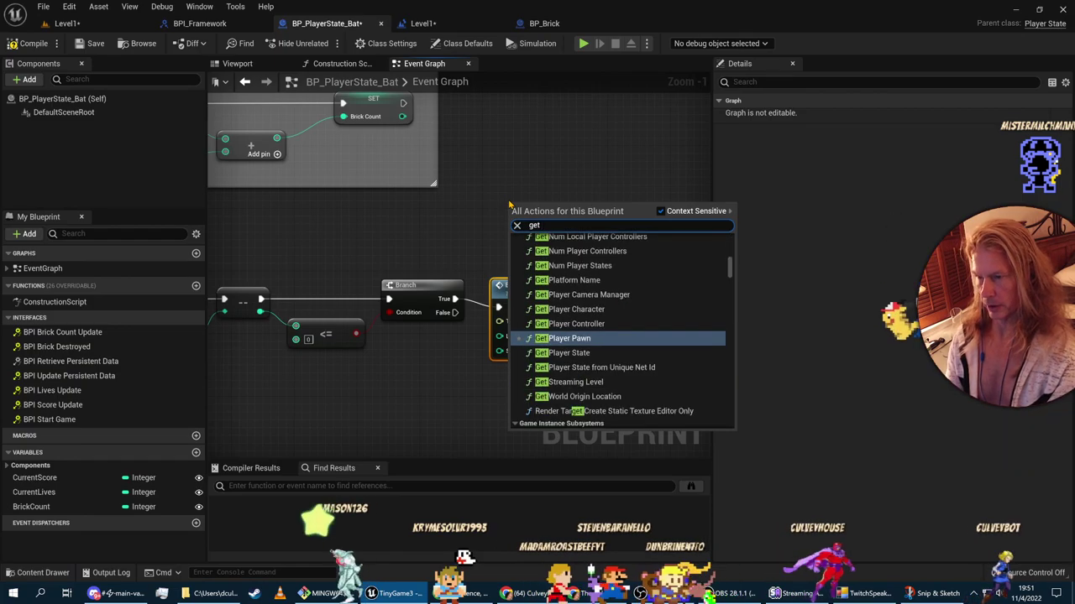
type("get game instanc")
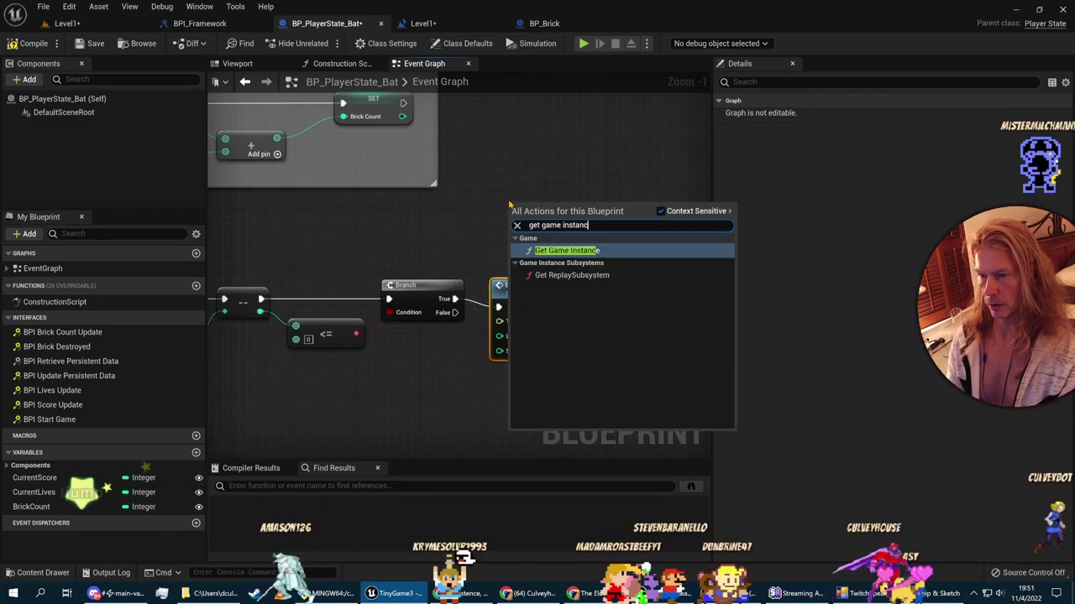
key("Return")
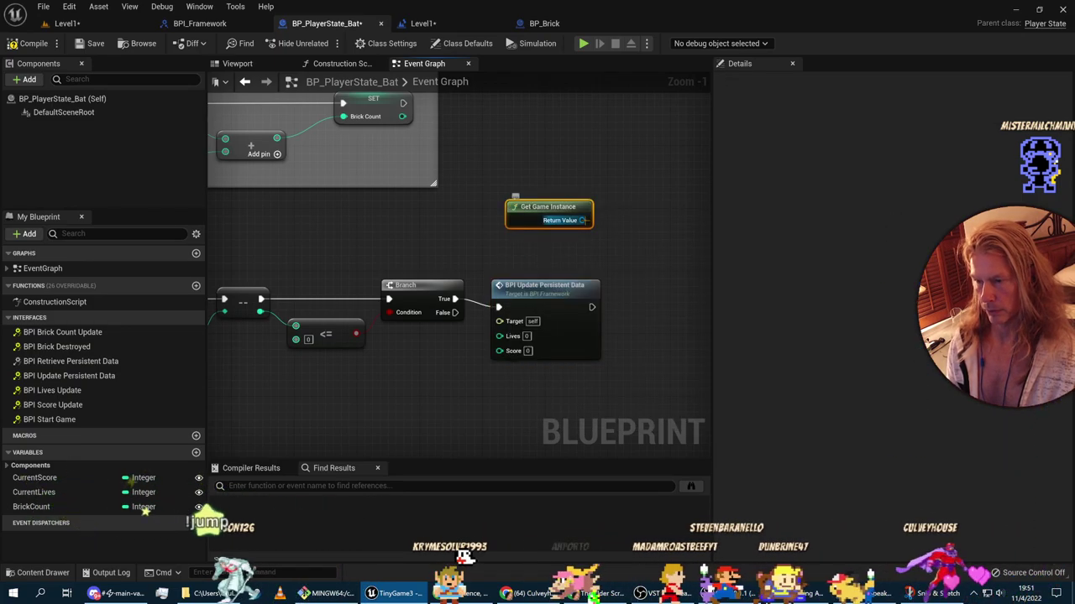
left_click_drag(582, 220, 556, 241)
left_click(493, 266)
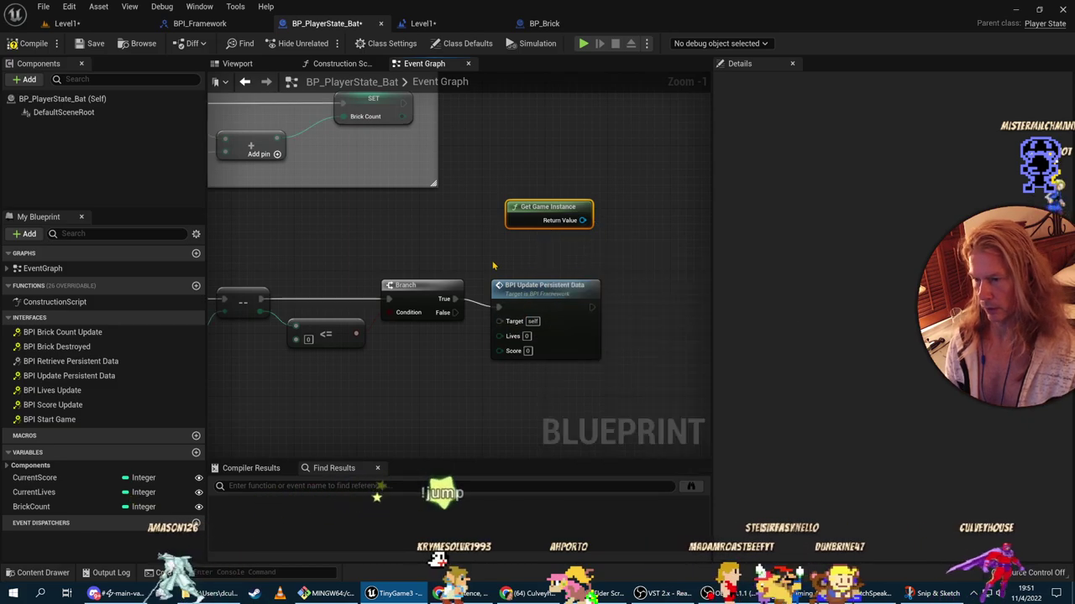
Step: Add a second BPI Update Persistent Data node and try wiring Get Game Instance into its Target
right_click(530, 264)
type("updat")
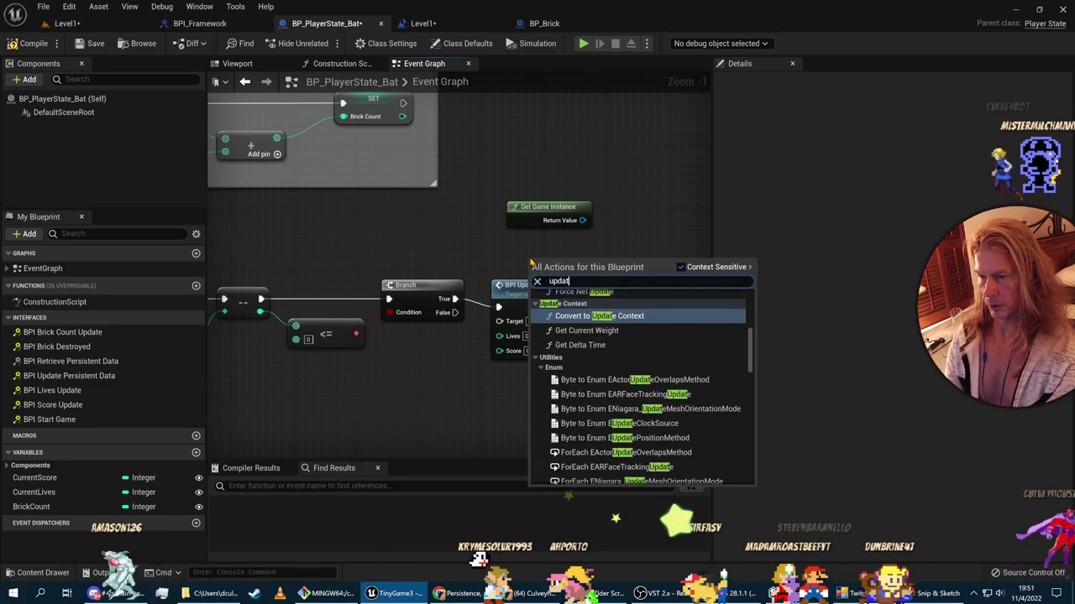
type("e pers")
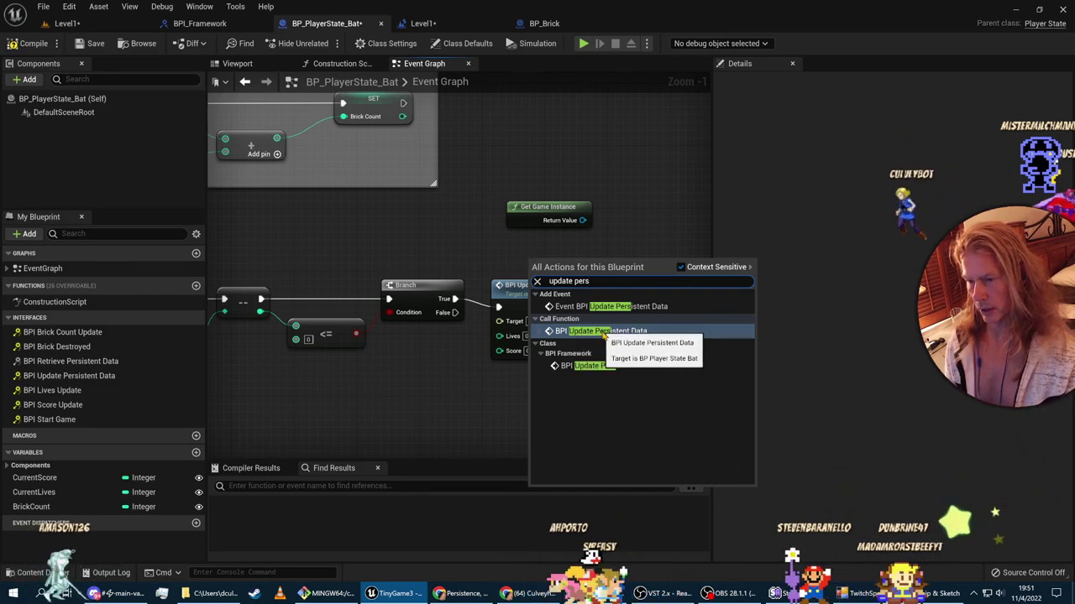
left_click(605, 332)
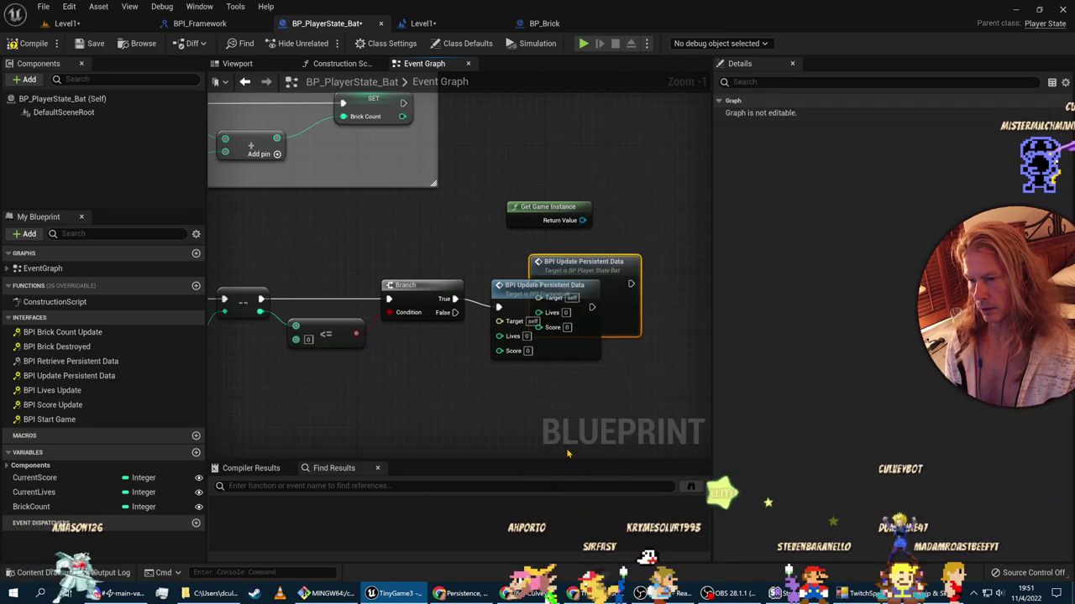
left_click_drag(545, 290, 594, 275)
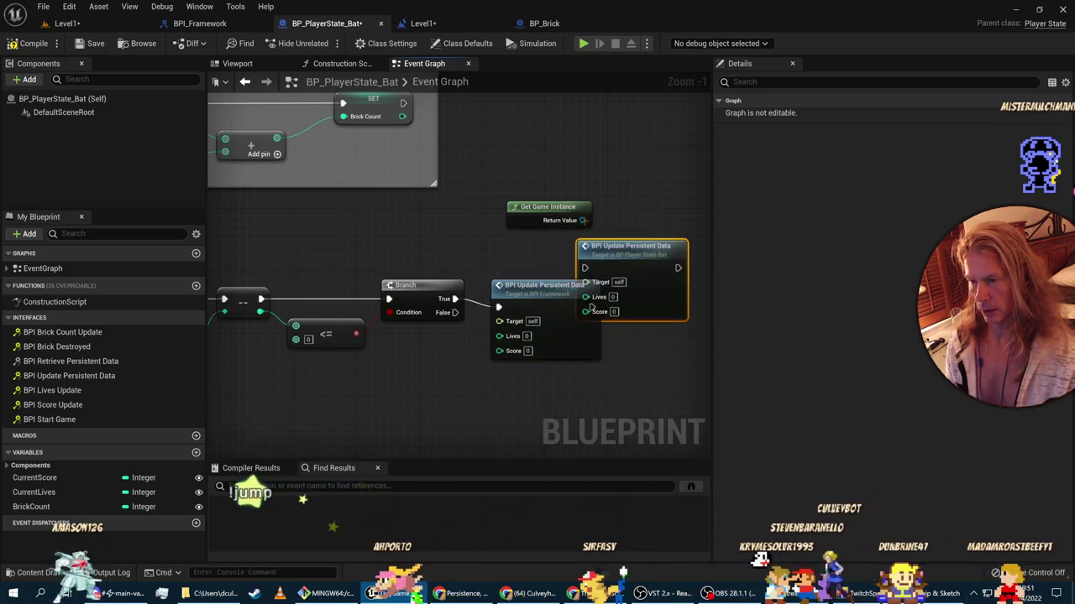
left_click_drag(582, 220, 529, 341)
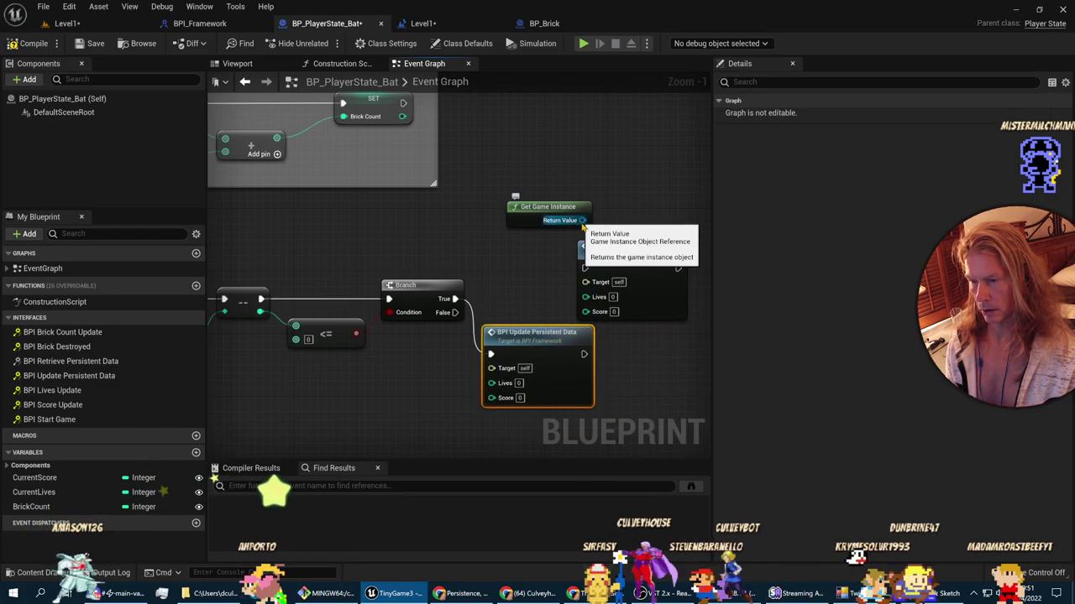
left_click_drag(584, 220, 586, 283)
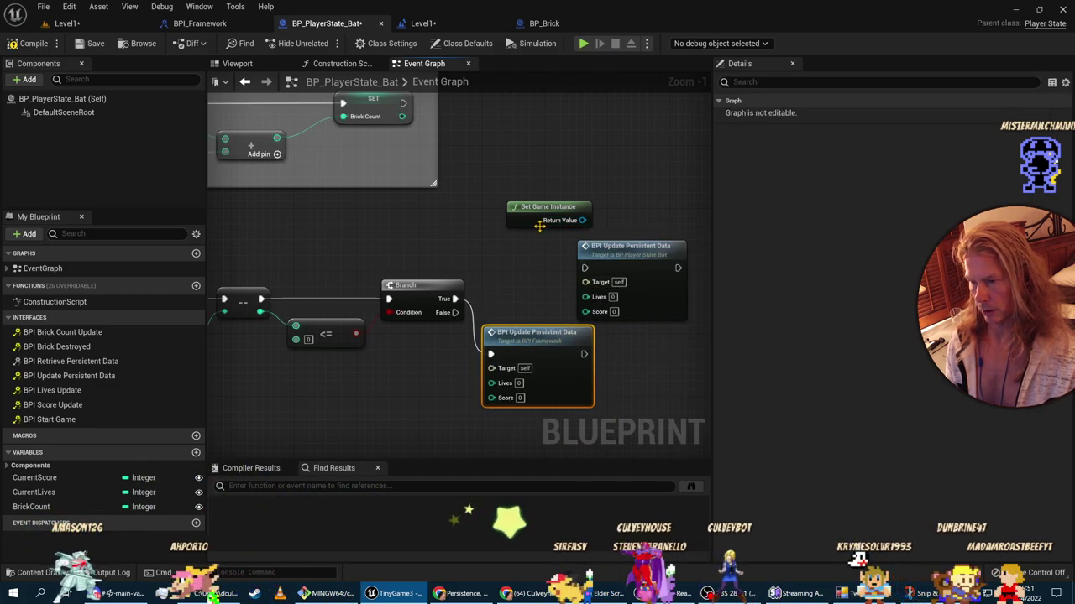
key("alt+Tab")
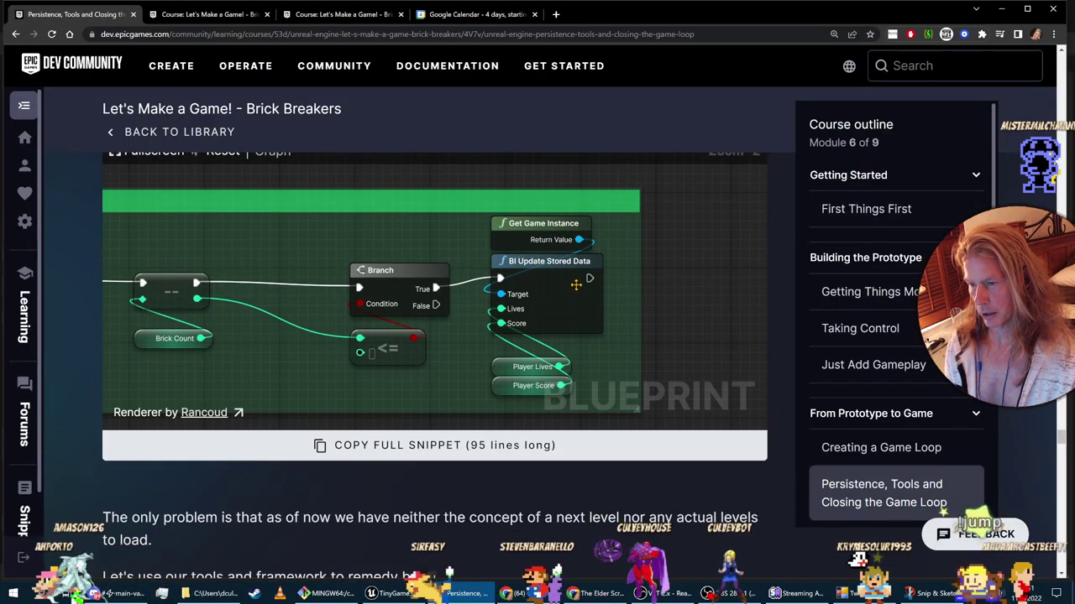
key("alt+Tab")
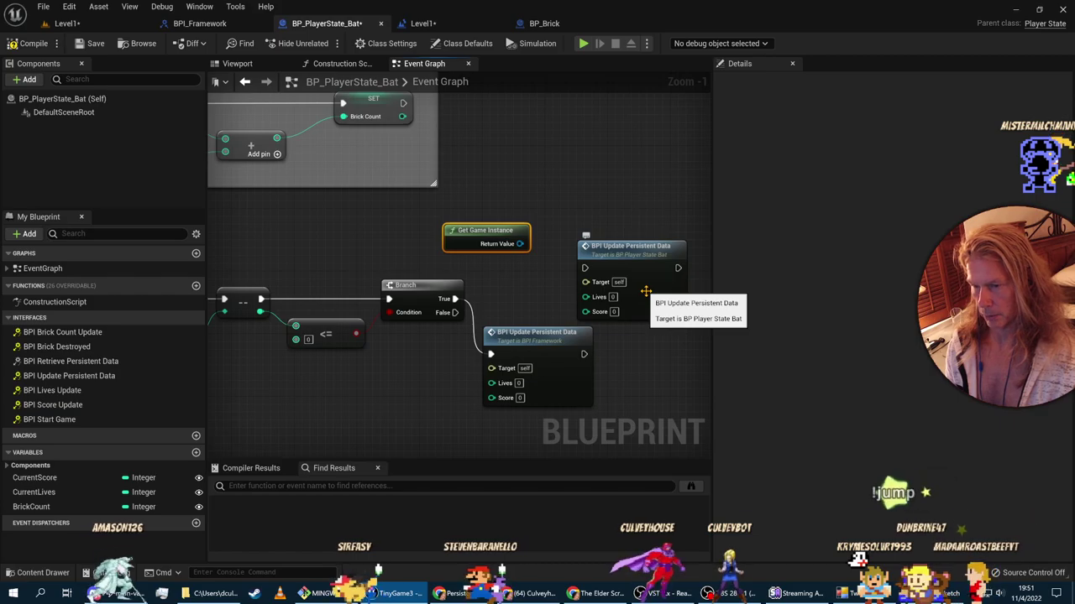
key("alt+Tab")
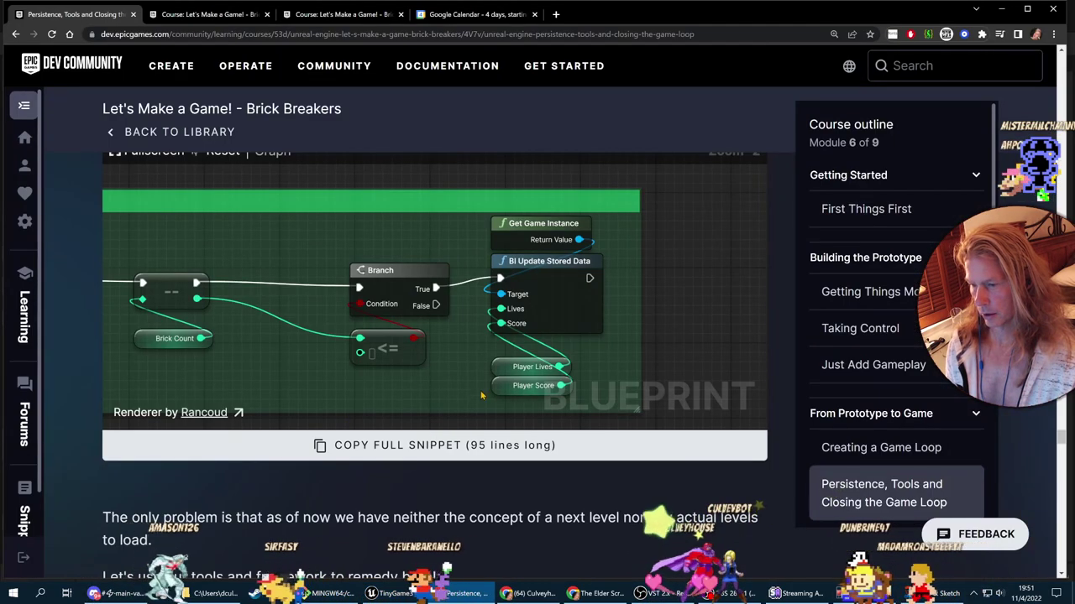
key("alt+Tab")
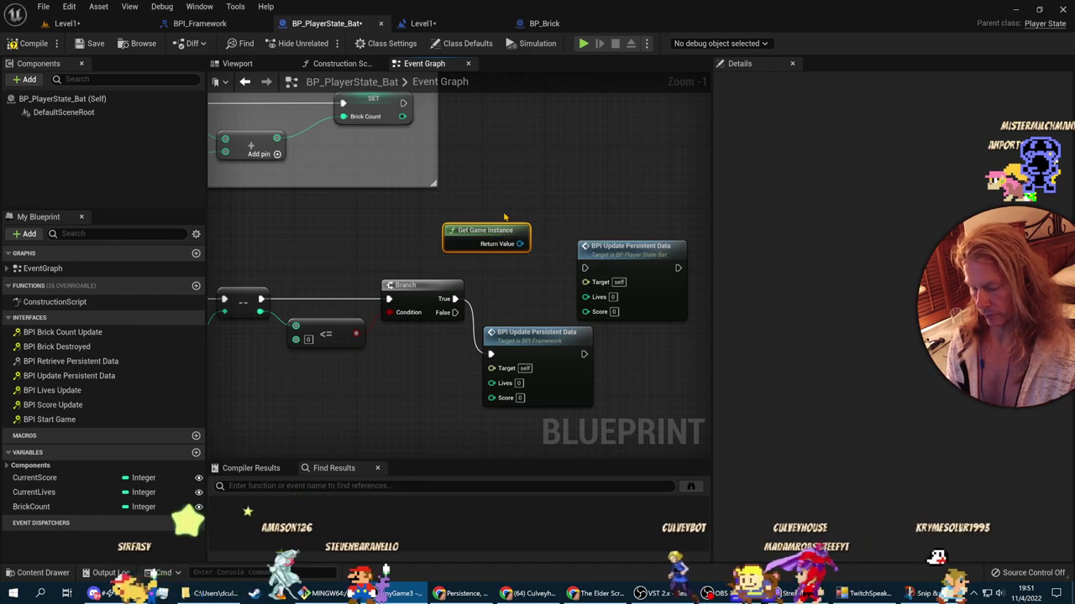
Step: Replace the Get Game Instance node with the correct non-widget version beside the call
key("Delete")
right_click(475, 256)
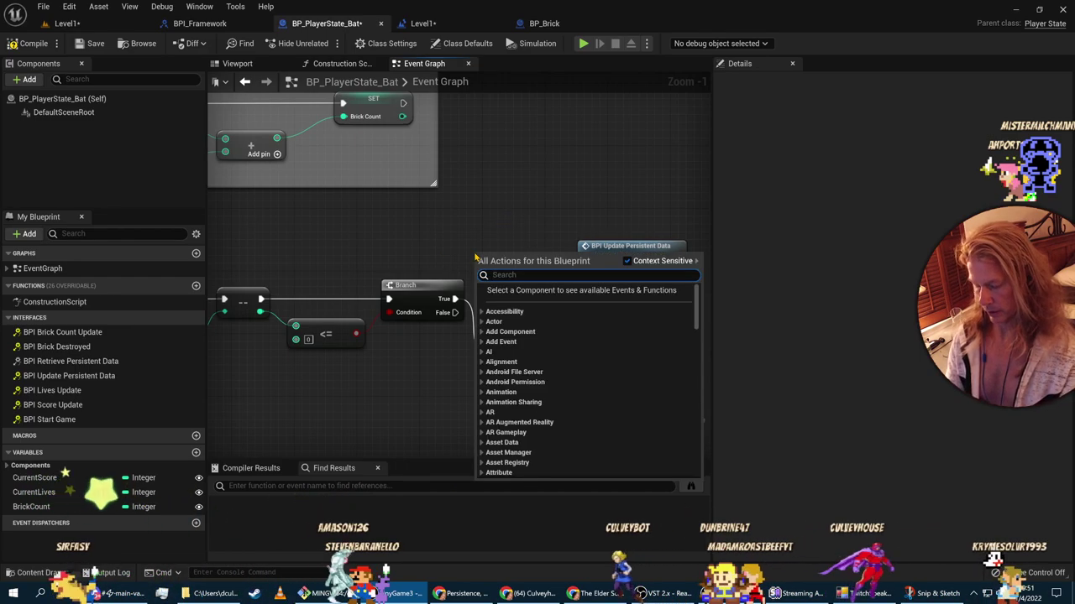
type("get game instance")
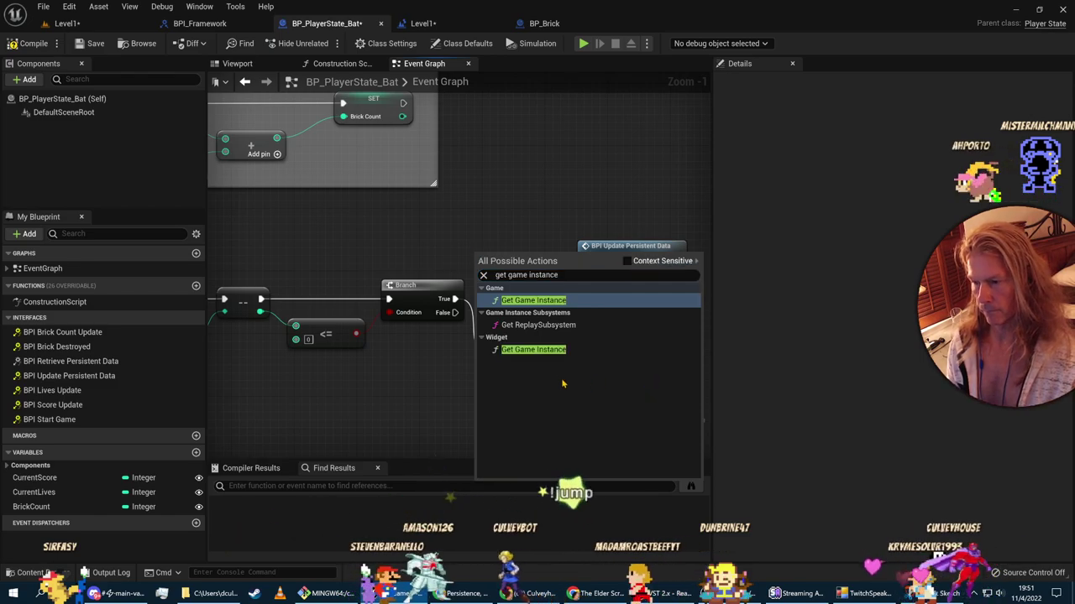
left_click(533, 349)
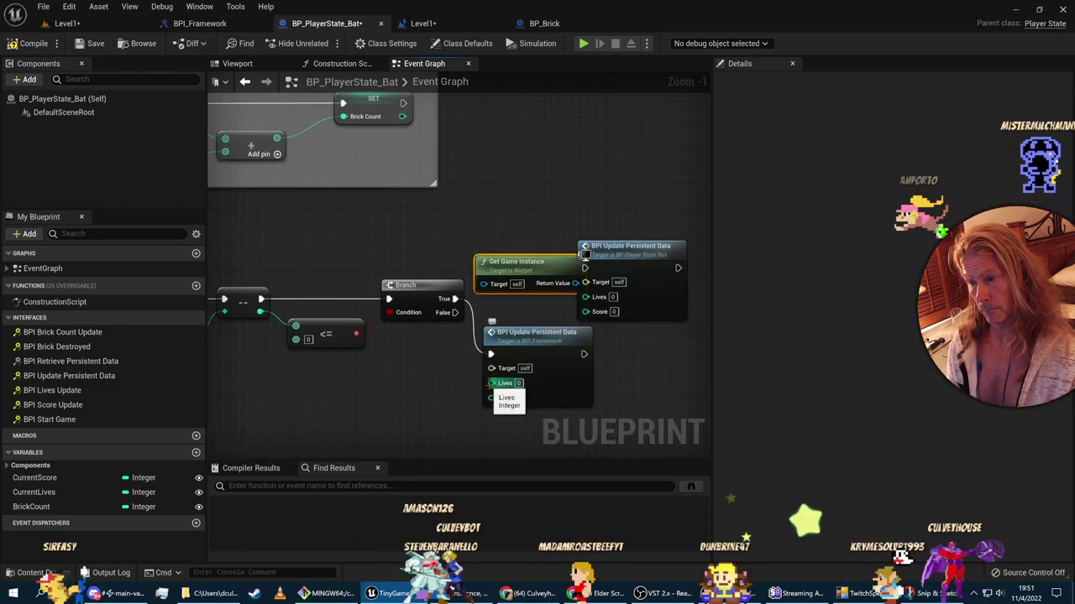
left_click_drag(513, 259, 375, 223)
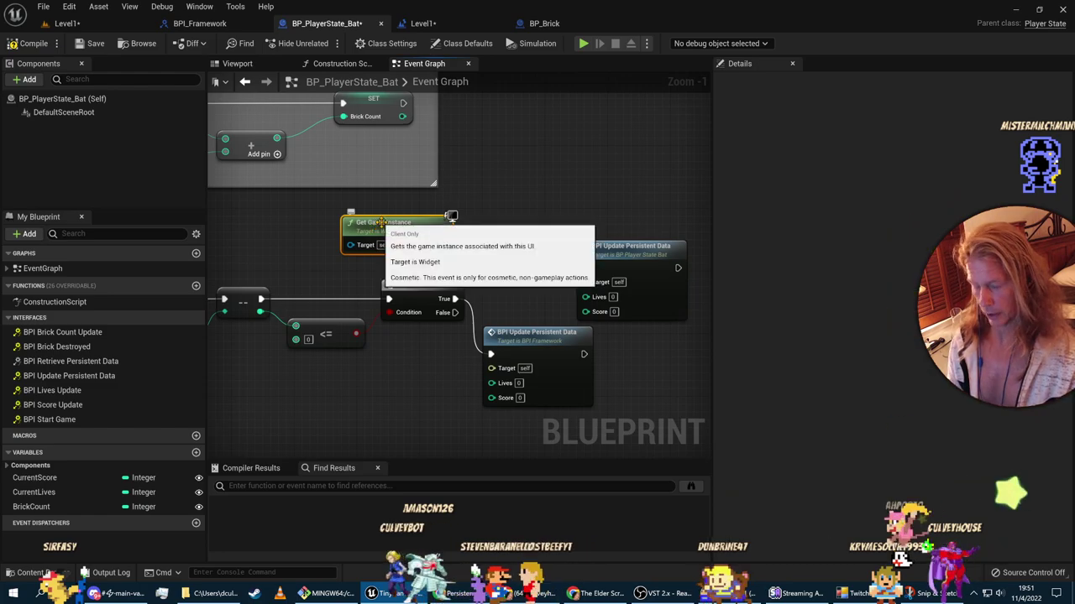
key("Delete")
right_click(526, 233)
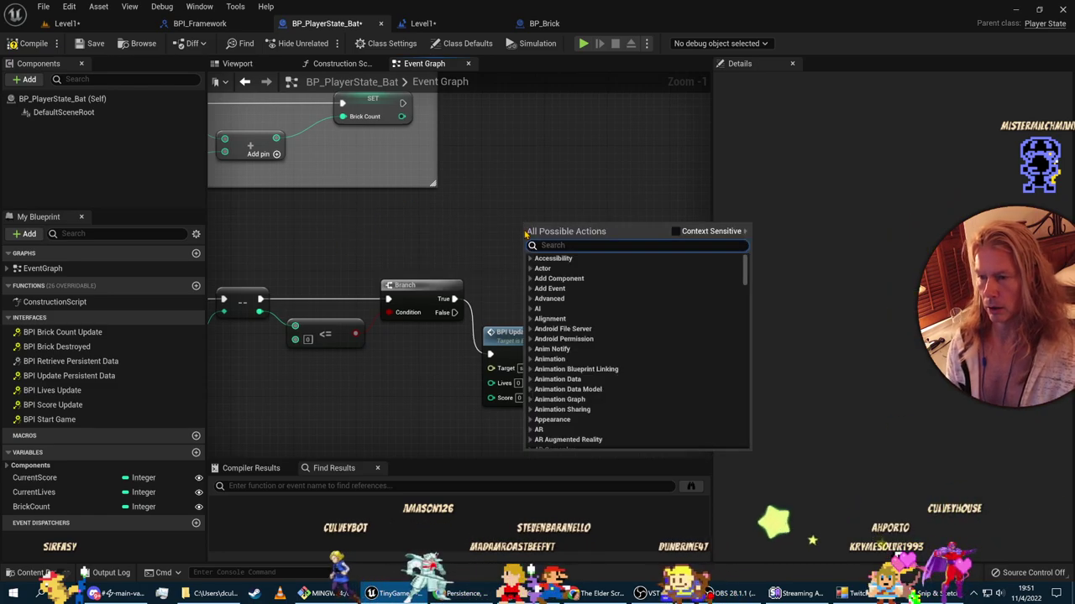
type("get game instanc")
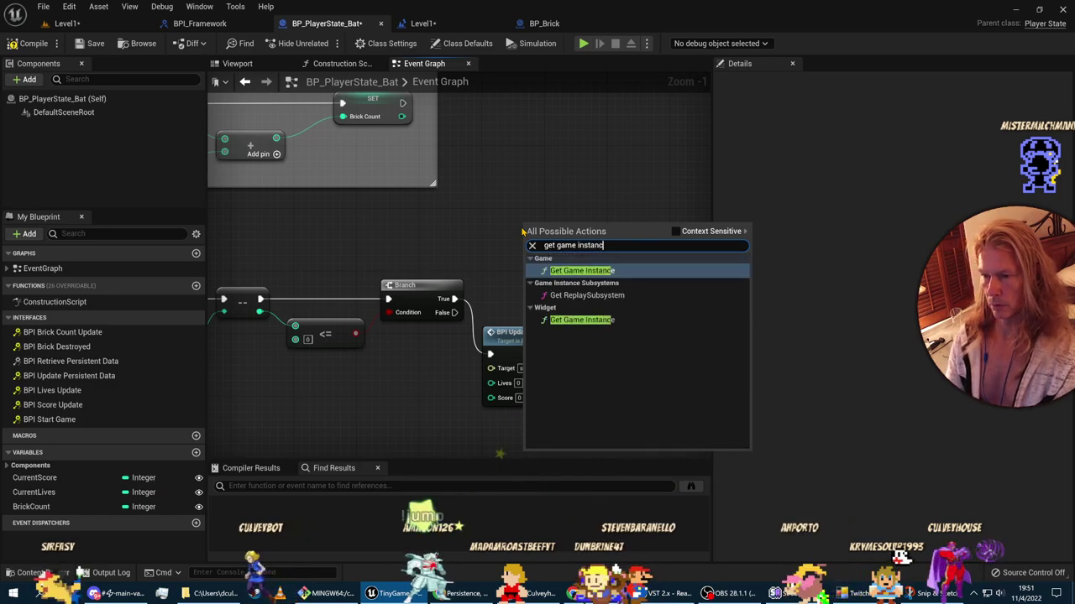
key("Return")
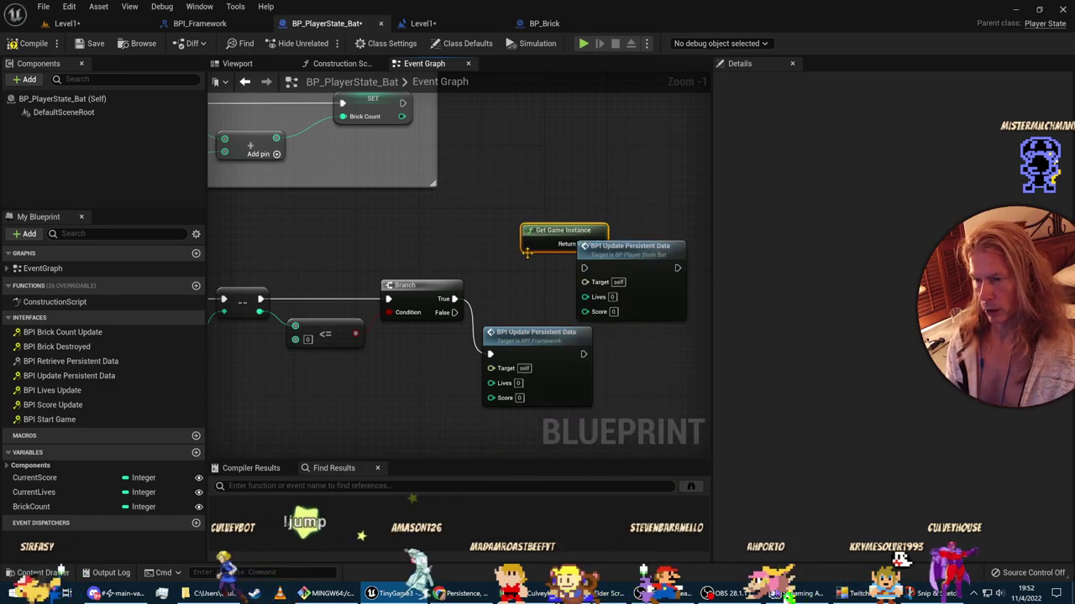
left_click_drag(563, 230, 578, 262)
Step: Delete the extra update node and add BPI Retrieve Persistent Data targeting the game instance
left_click(638, 252)
key("Delete")
type("persistent")
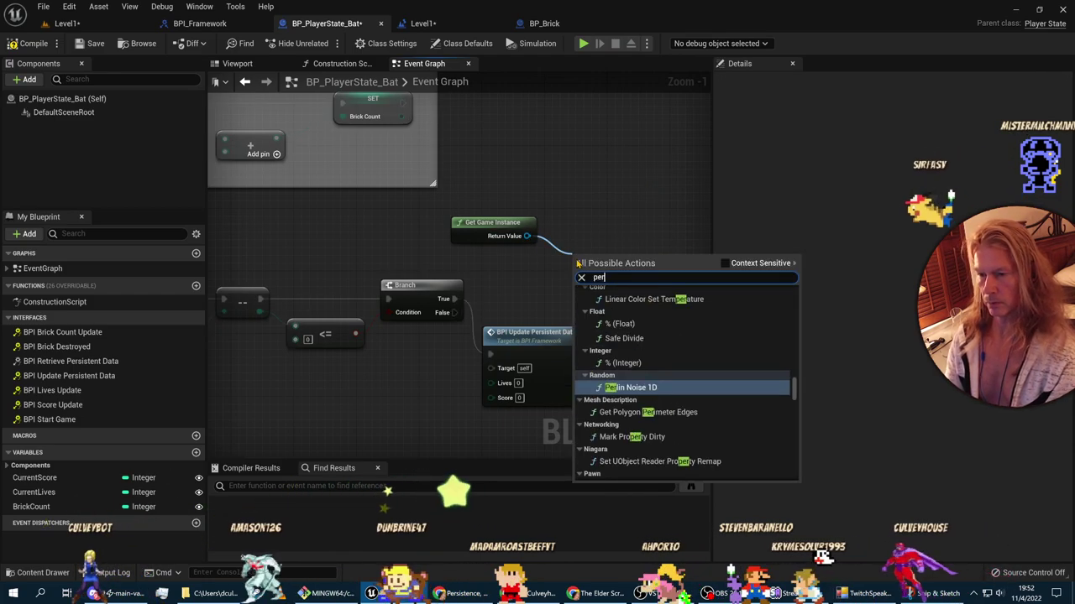
left_click(732, 263)
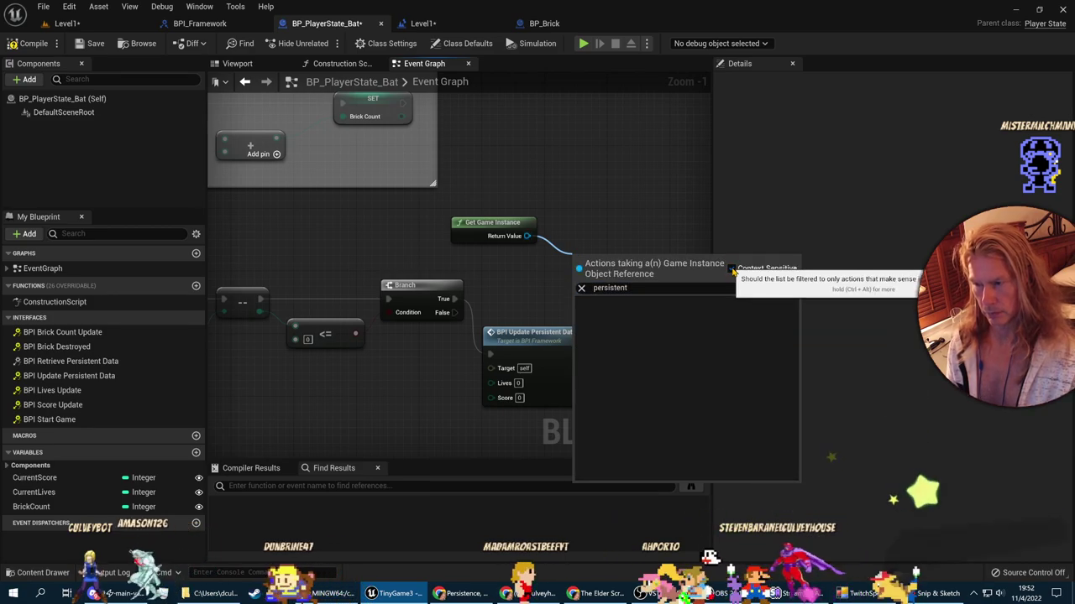
left_click(733, 269)
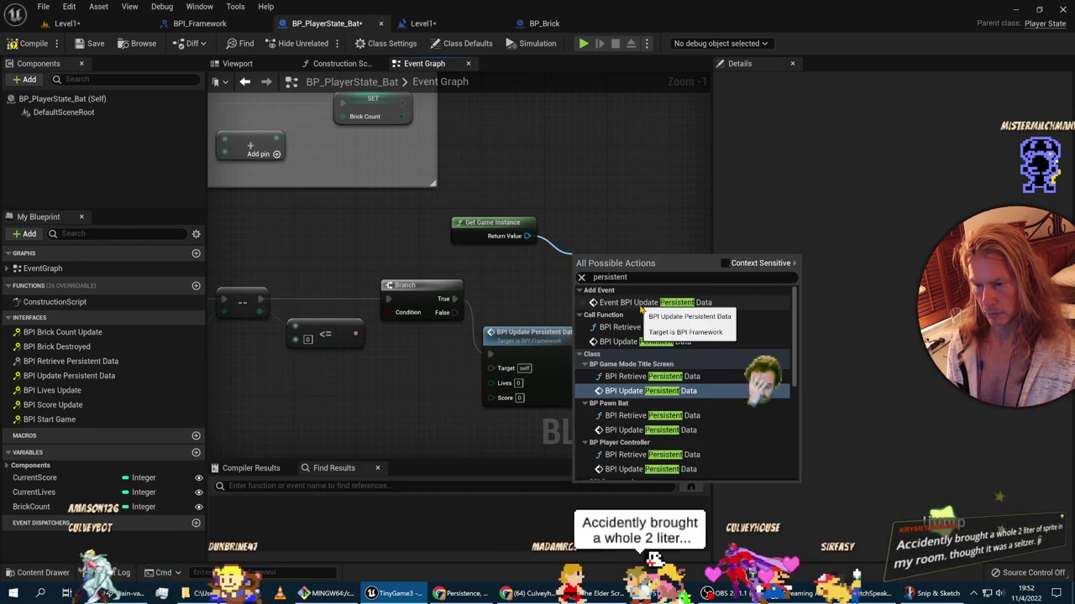
scroll(702, 464, "down", 2)
scroll(703, 465, "down", 3)
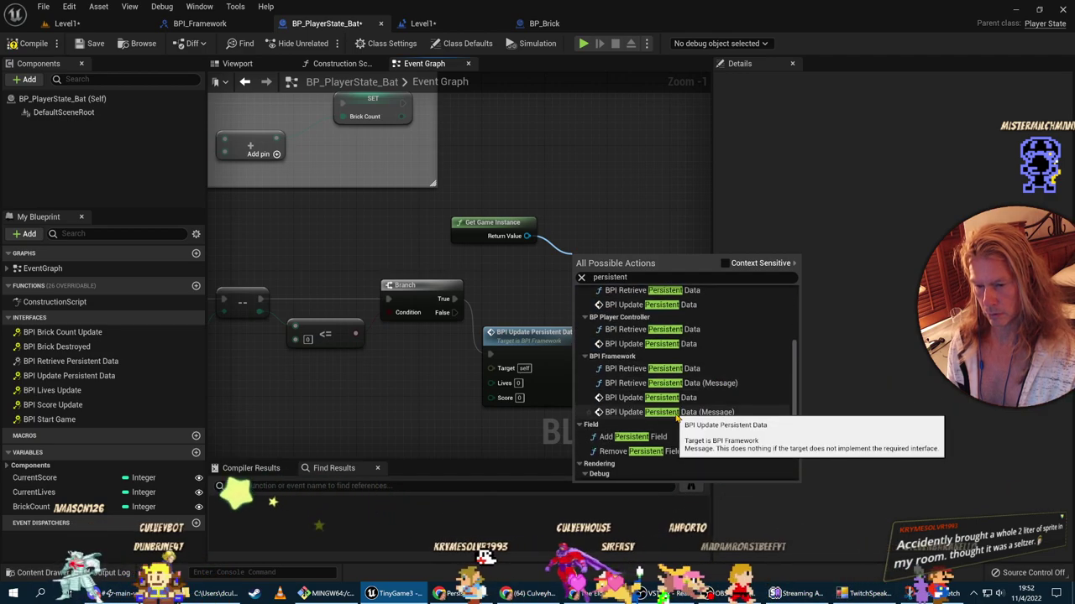
left_click(672, 370)
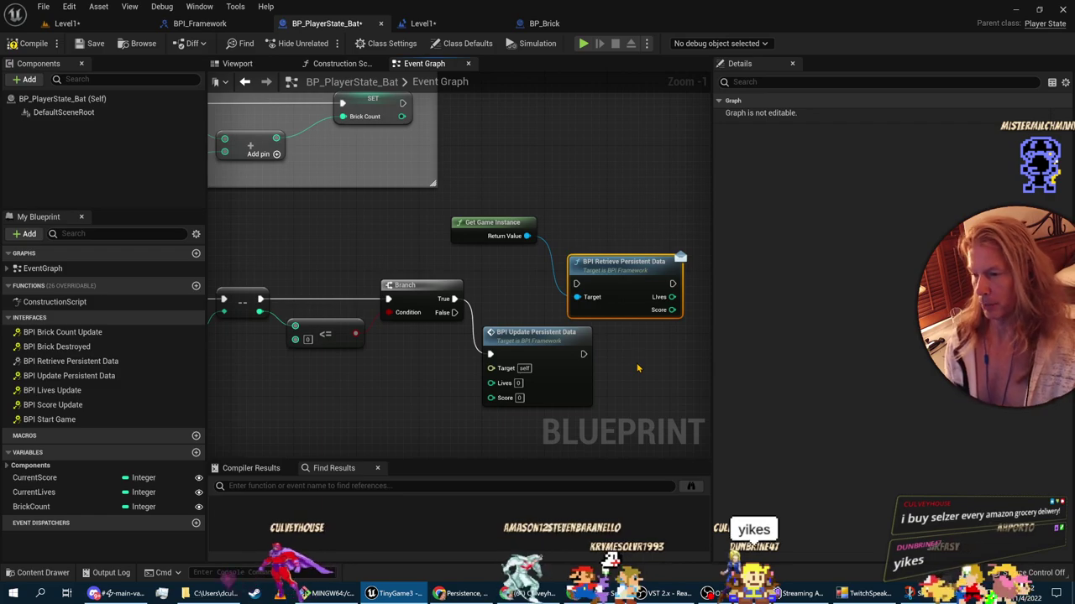
Step: Move Get Game Instance and the Retrieve node down beside BPI Update Persistent Data
right_click_drag(635, 338, 602, 293)
left_click(453, 165, "ctrl")
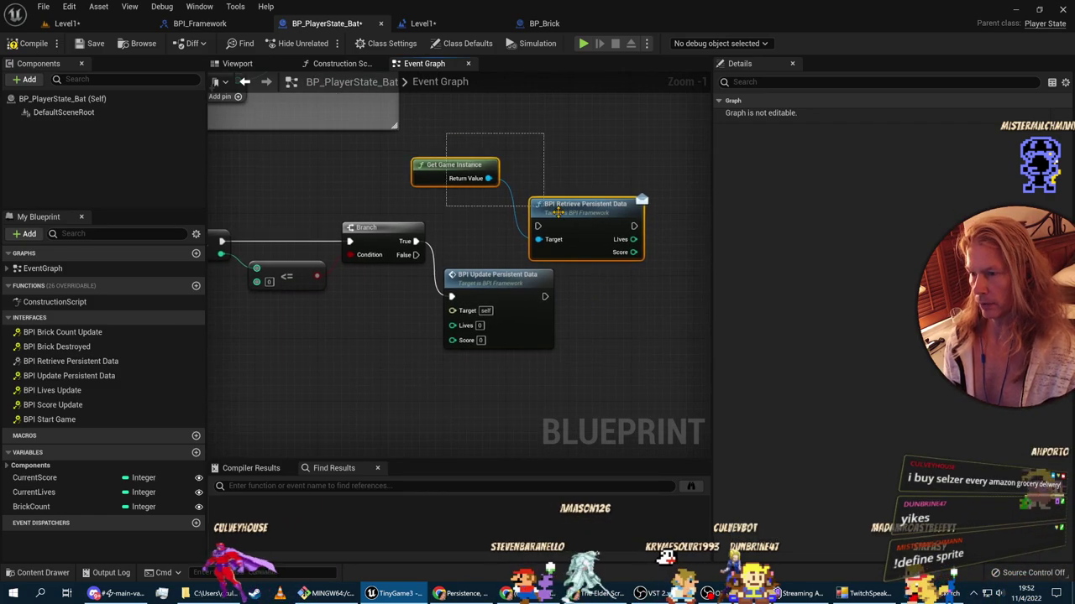
left_click_drag(551, 221, 619, 268)
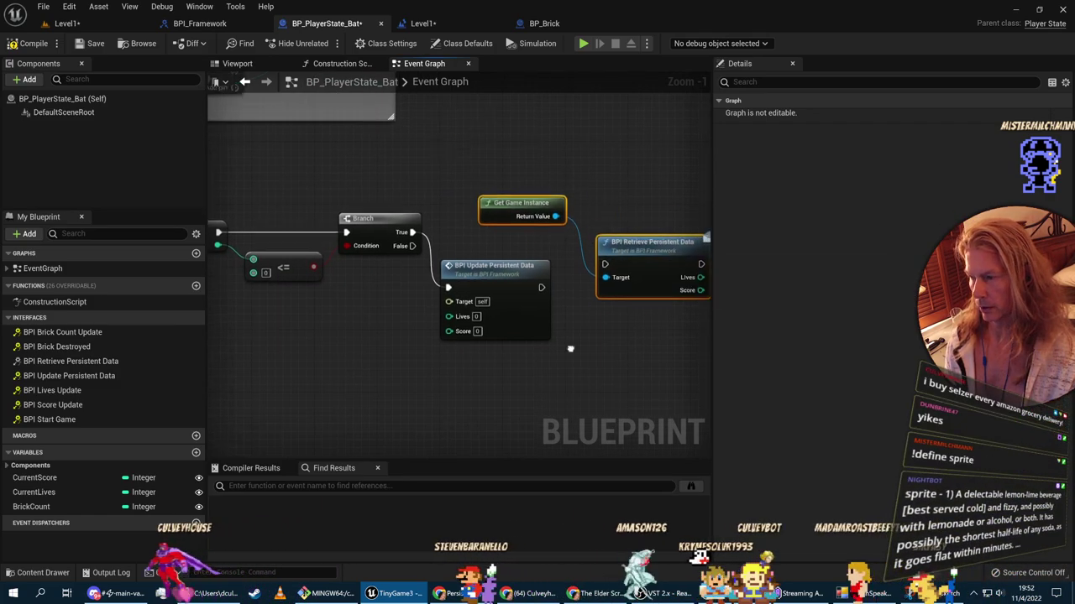
right_click_drag(571, 347, 617, 323)
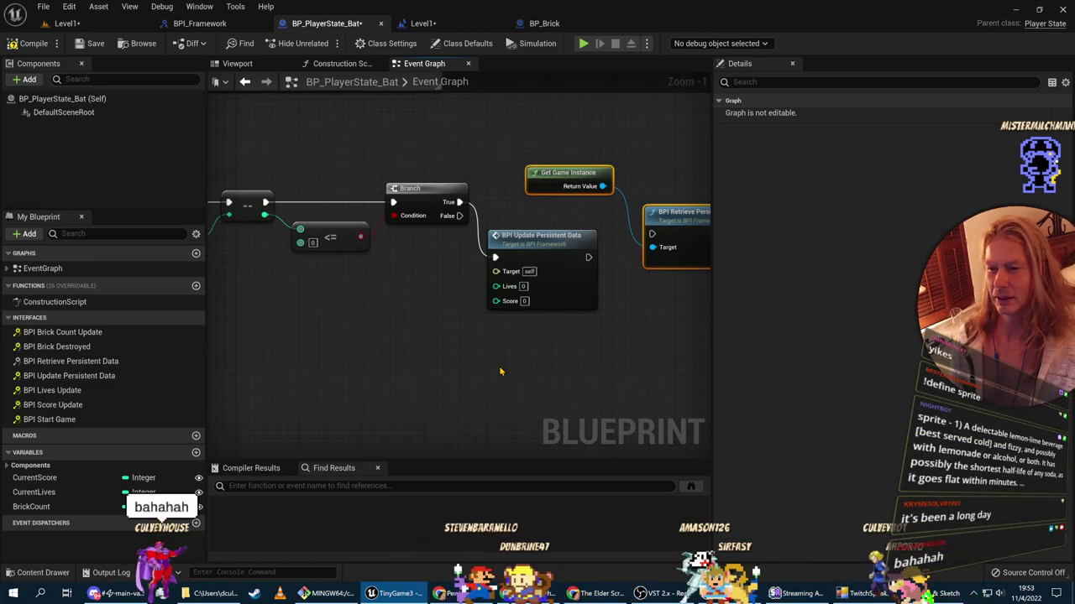
right_click_drag(560, 218, 471, 237)
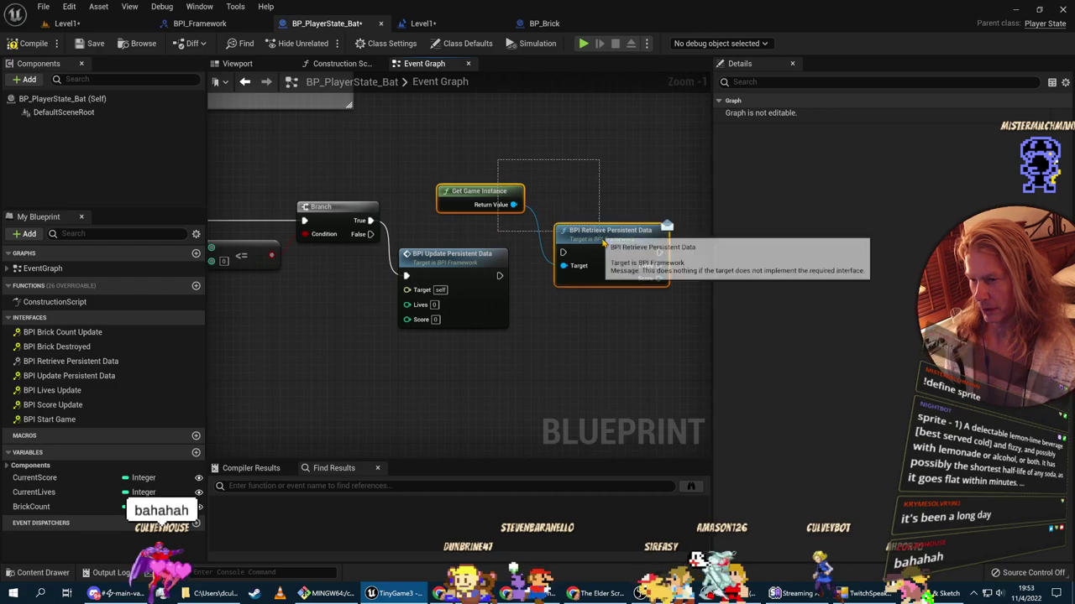
left_click_drag(602, 249, 609, 265)
left_click(576, 353)
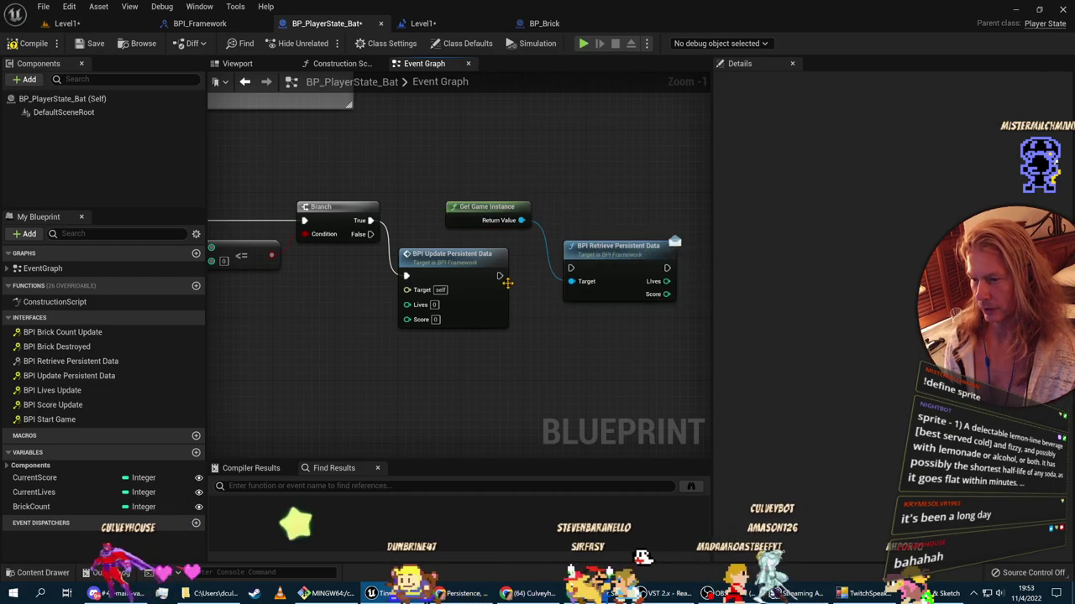
Step: Connect BPI Update Persistent Data's exec output to BPI Retrieve Persistent Data
left_click_drag(500, 276, 570, 273)
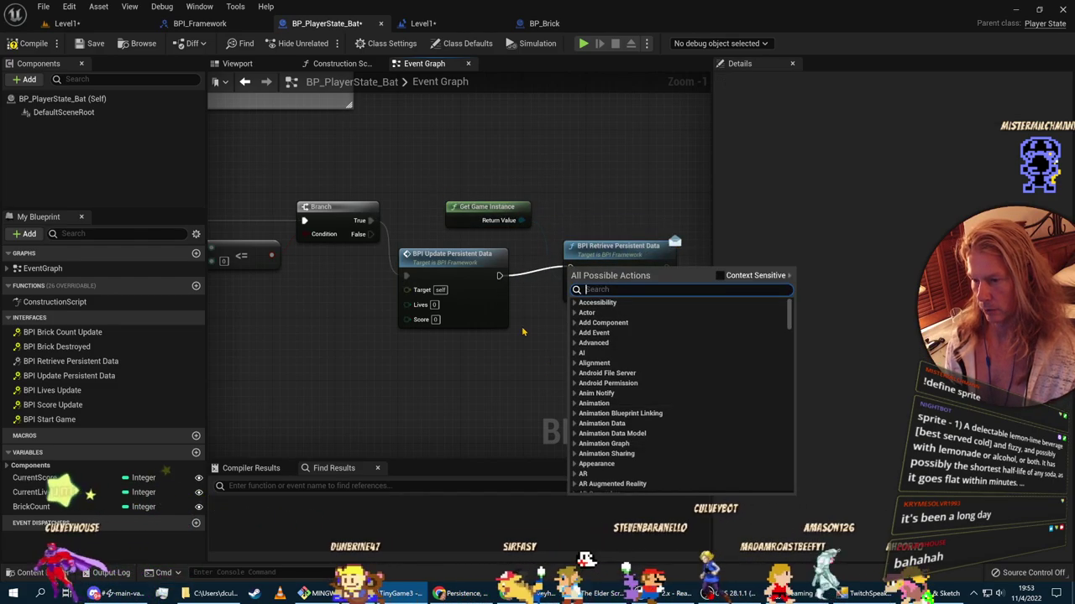
left_click(523, 333)
left_click_drag(499, 276, 571, 270)
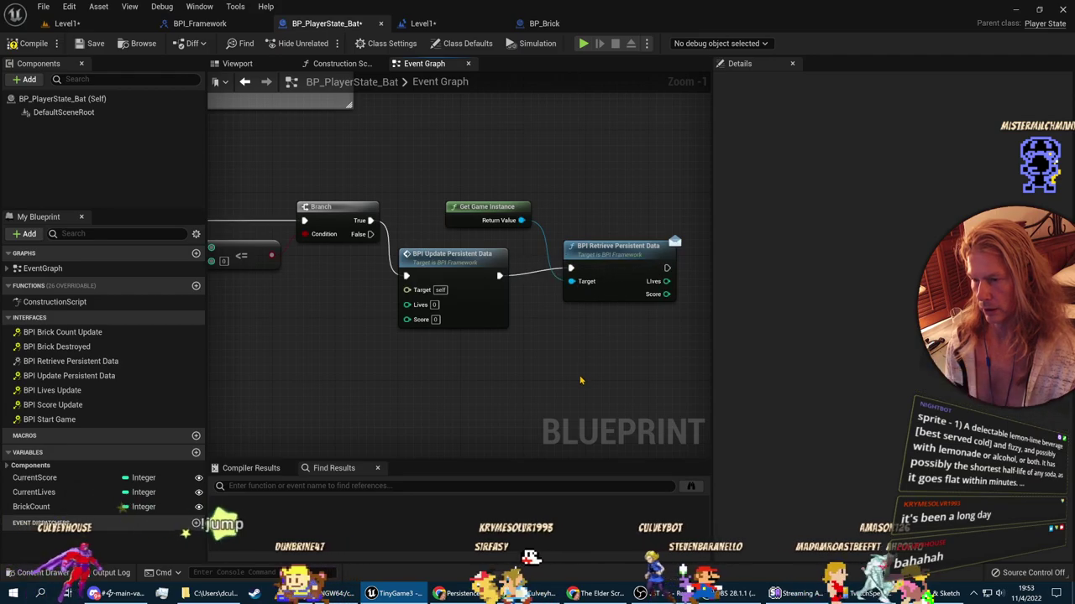
right_click_drag(488, 362, 521, 328)
key("alt+Tab")
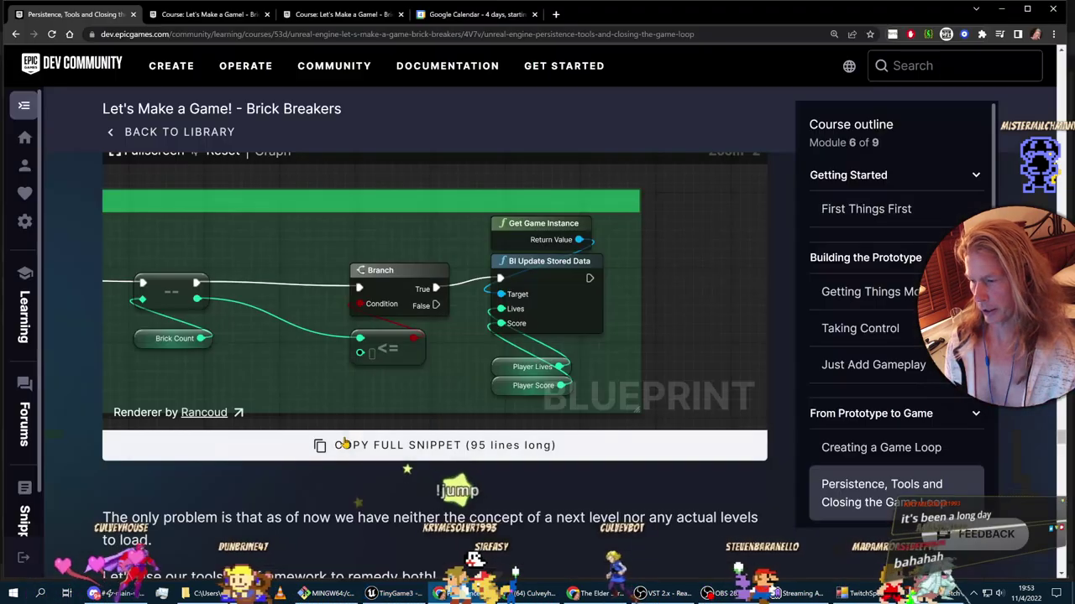
key("alt+Tab")
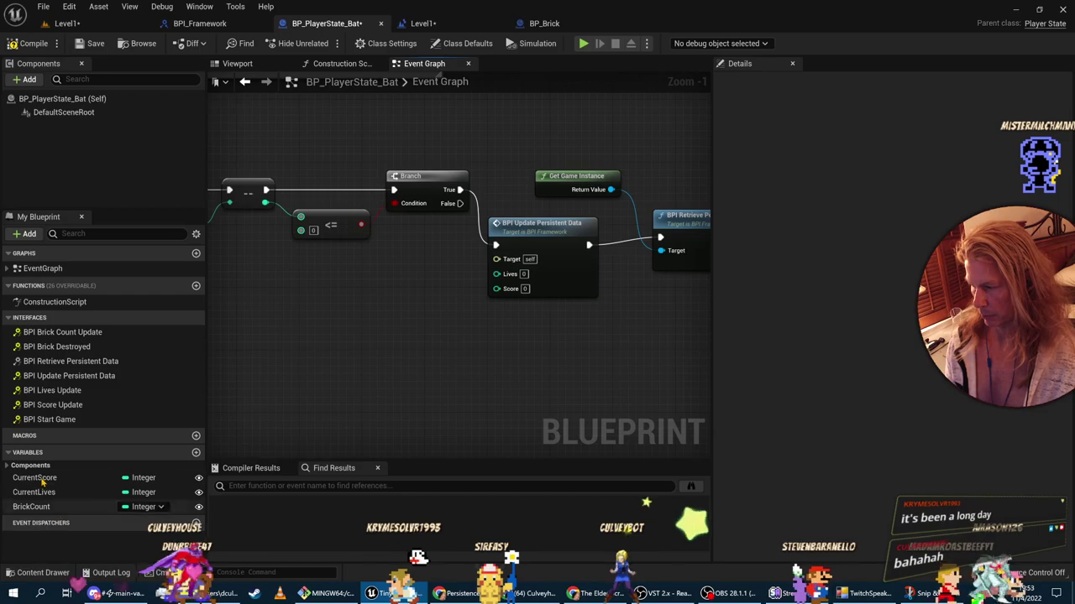
Step: Add Current Score and Current Lives getters wired into the Score and Lives inputs
left_click_drag(50, 481, 437, 348)
left_click(458, 368)
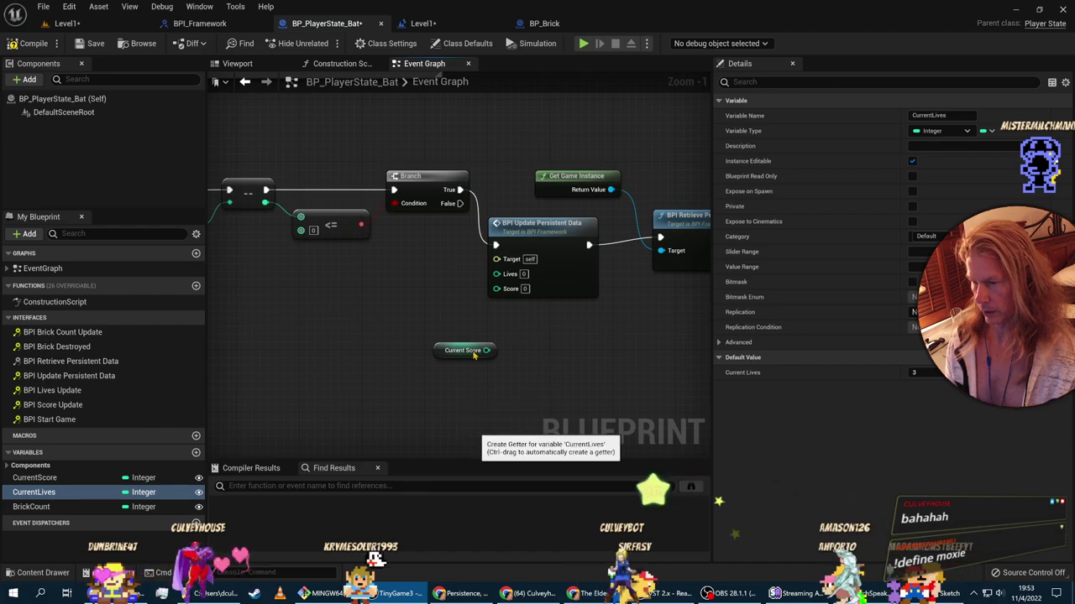
left_click(492, 399)
left_click_drag(486, 350, 496, 288)
left_click_drag(510, 397, 496, 274)
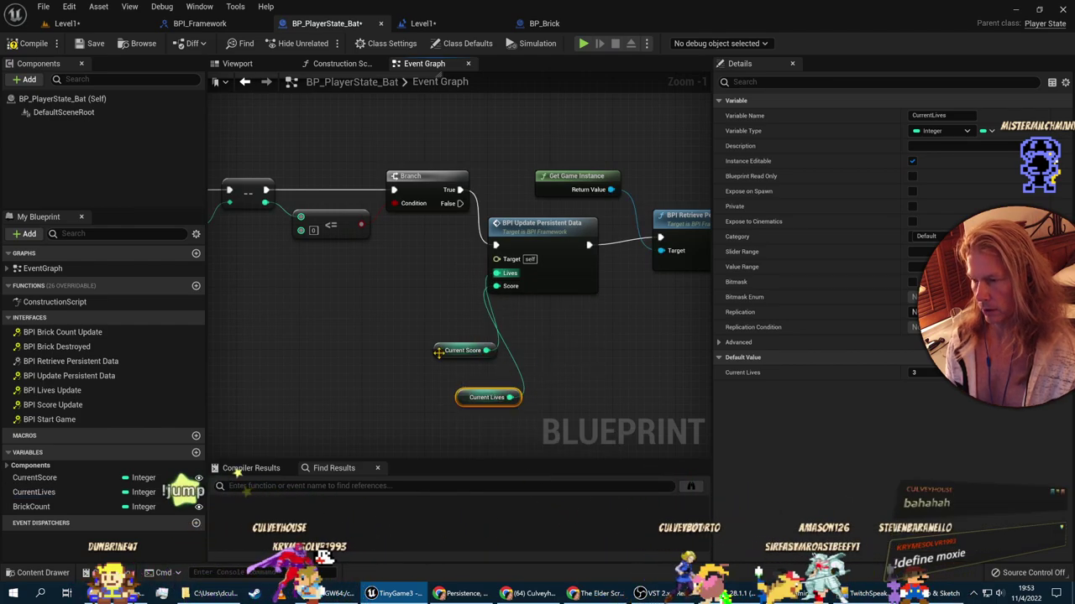
Step: Rearrange the Current Lives and Current Score getters level with their inputs
left_click_drag(454, 350, 431, 287)
left_click_drag(483, 398, 429, 320)
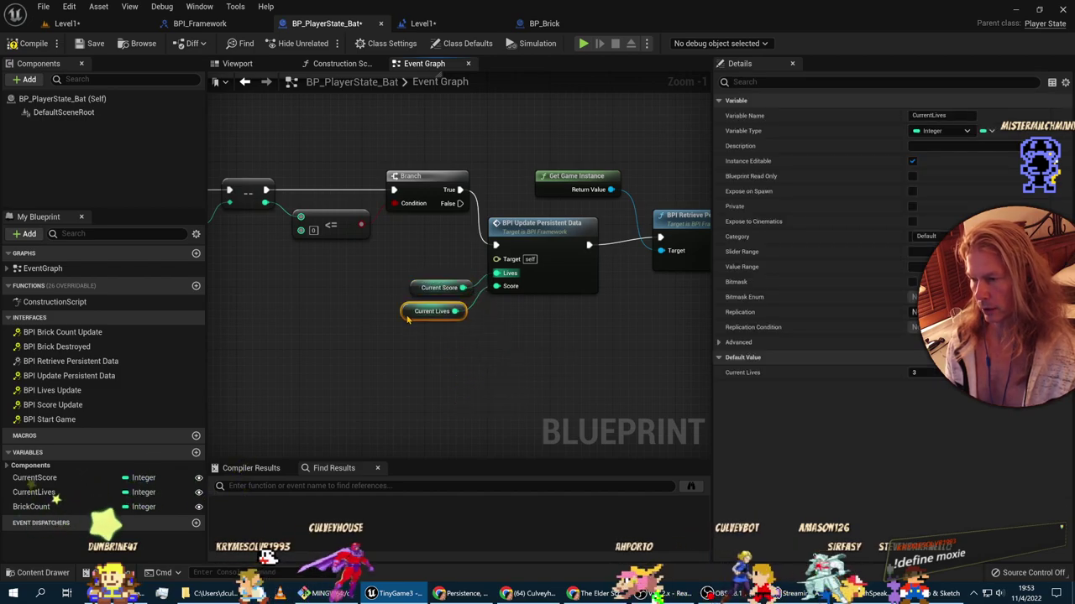
right_click_drag(642, 341, 520, 369)
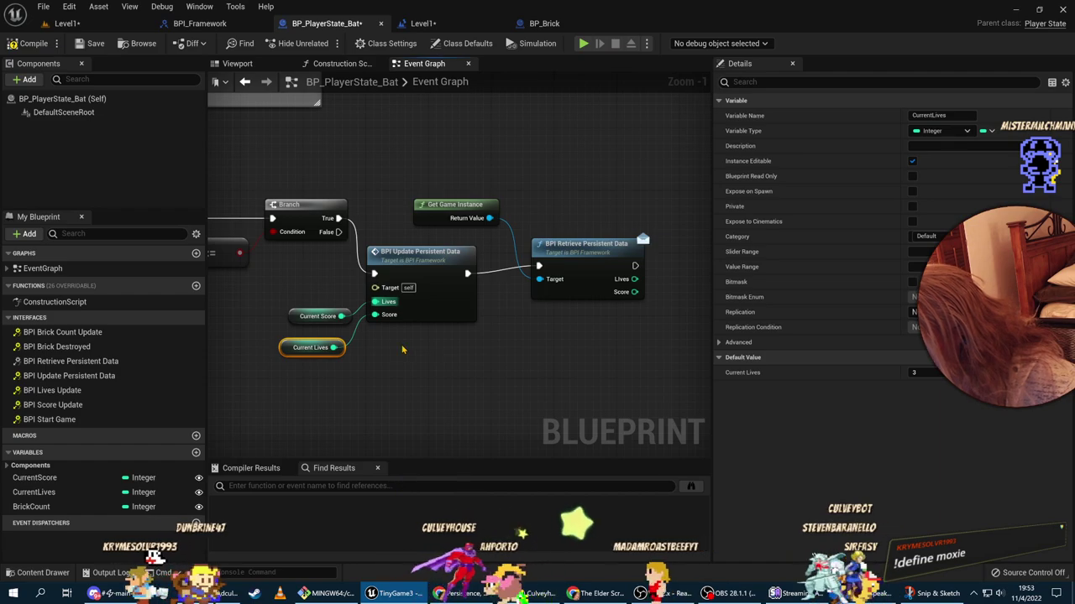
scroll(322, 383, "up", 4)
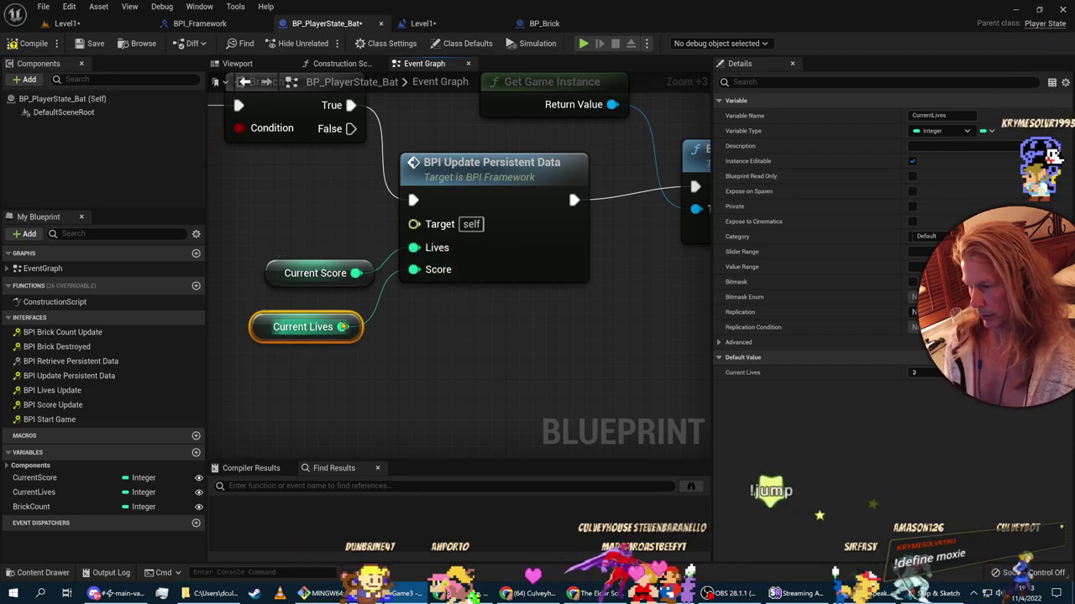
left_click_drag(343, 327, 419, 275)
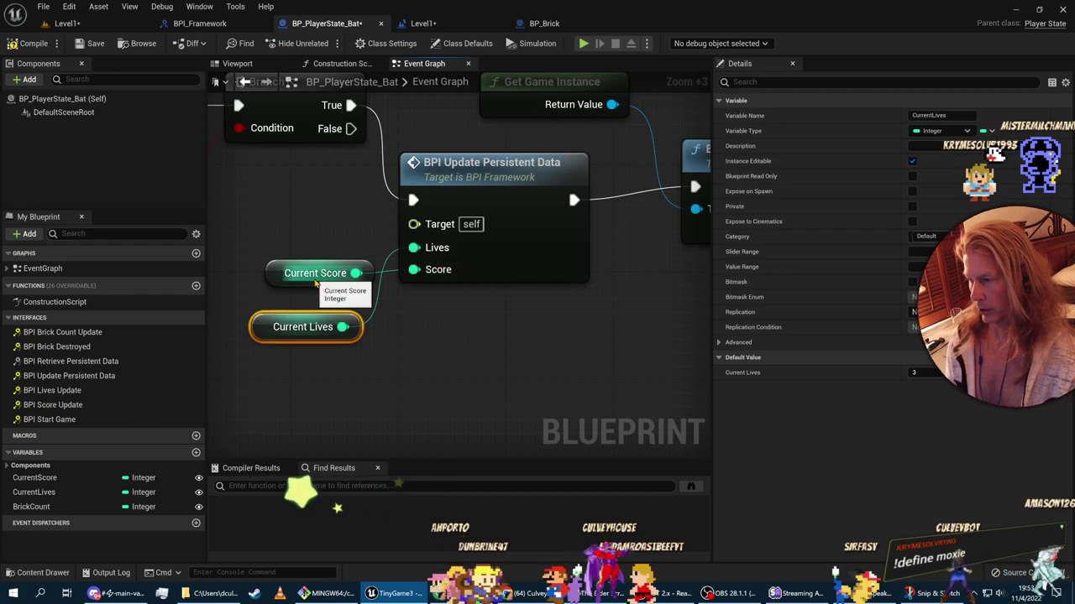
left_click_drag(316, 284, 295, 360)
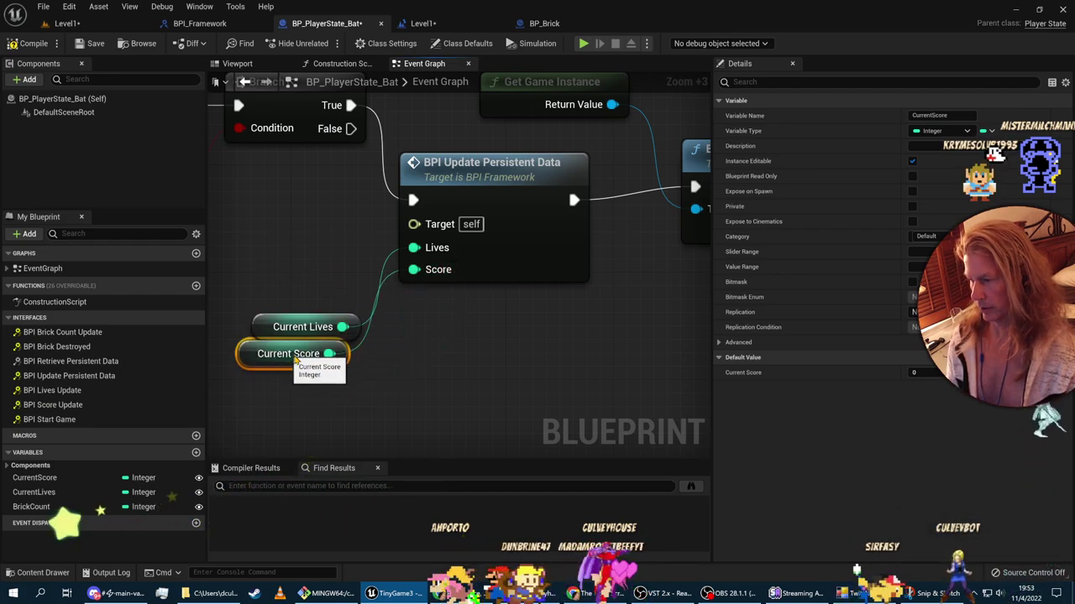
scroll(304, 367, "down", 2)
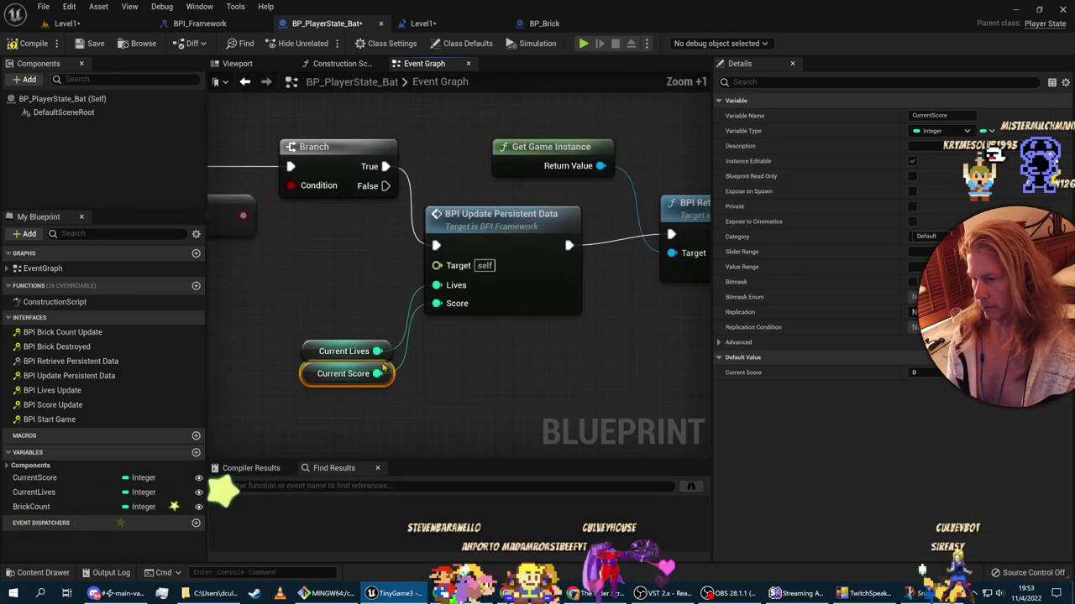
left_click_drag(314, 350, 314, 278)
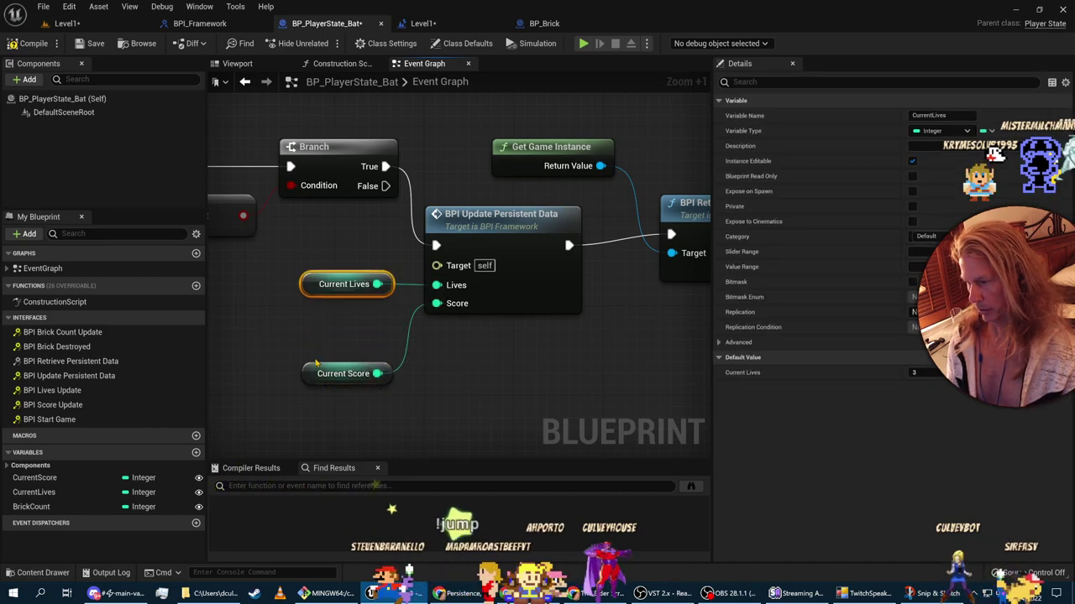
left_click(522, 369)
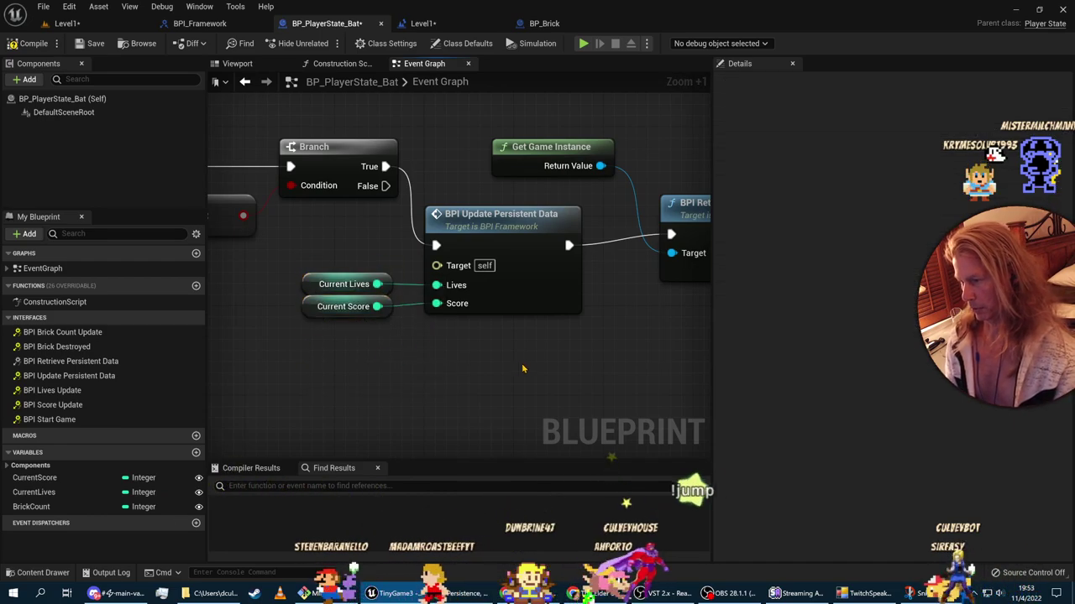
scroll(468, 380, "down", 2)
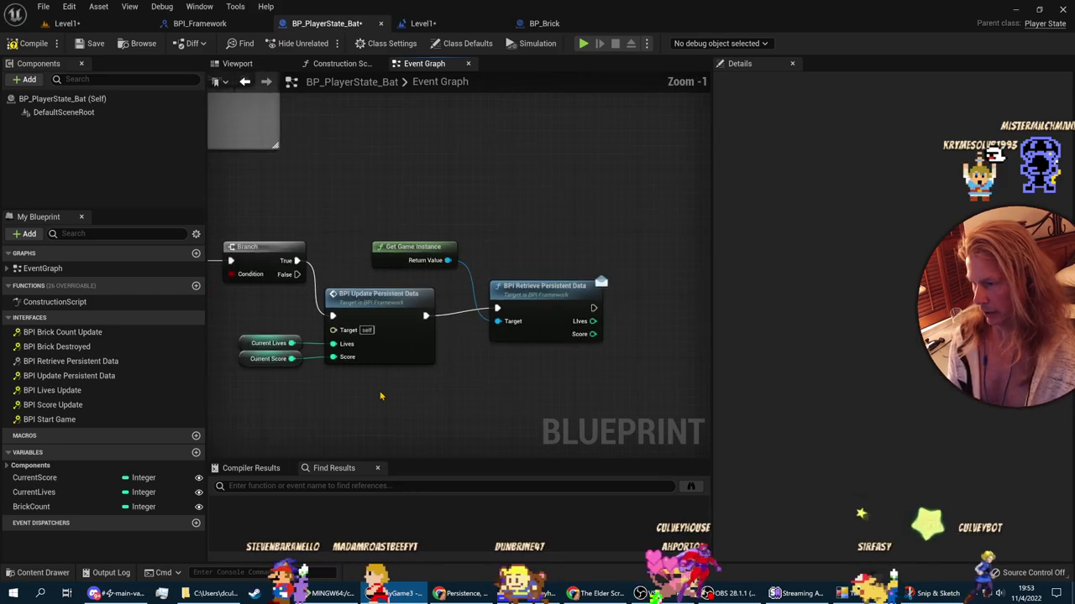
key("alt+Tab")
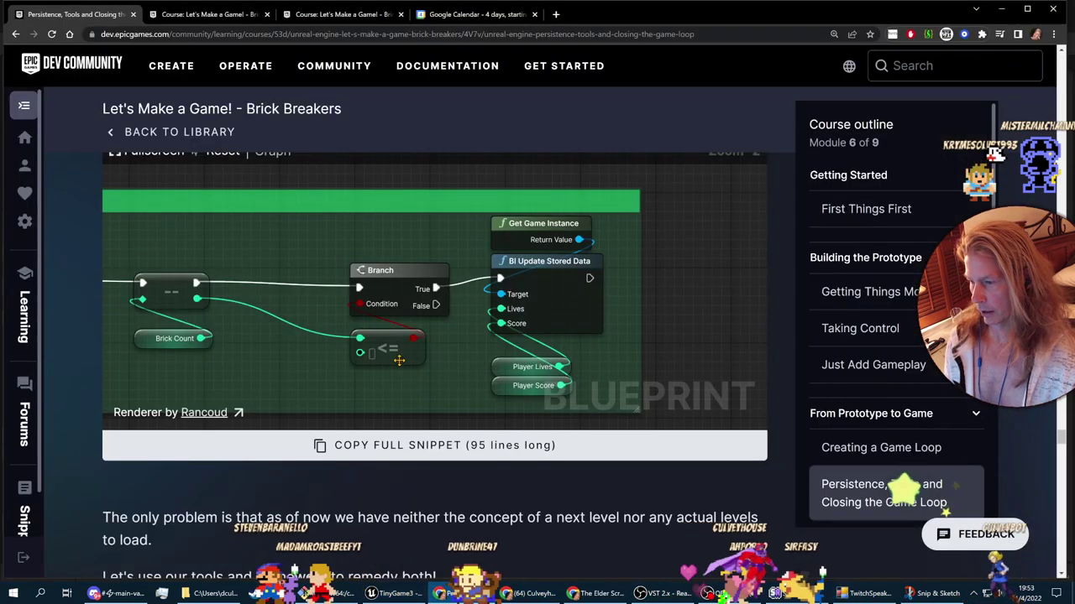
key("alt+Tab")
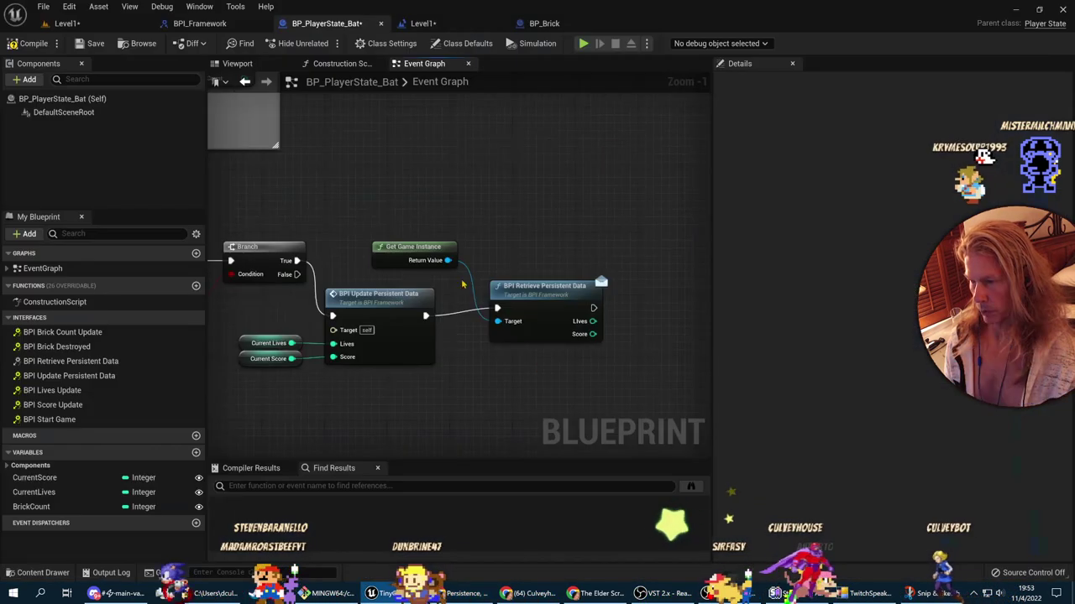
key("alt+Tab")
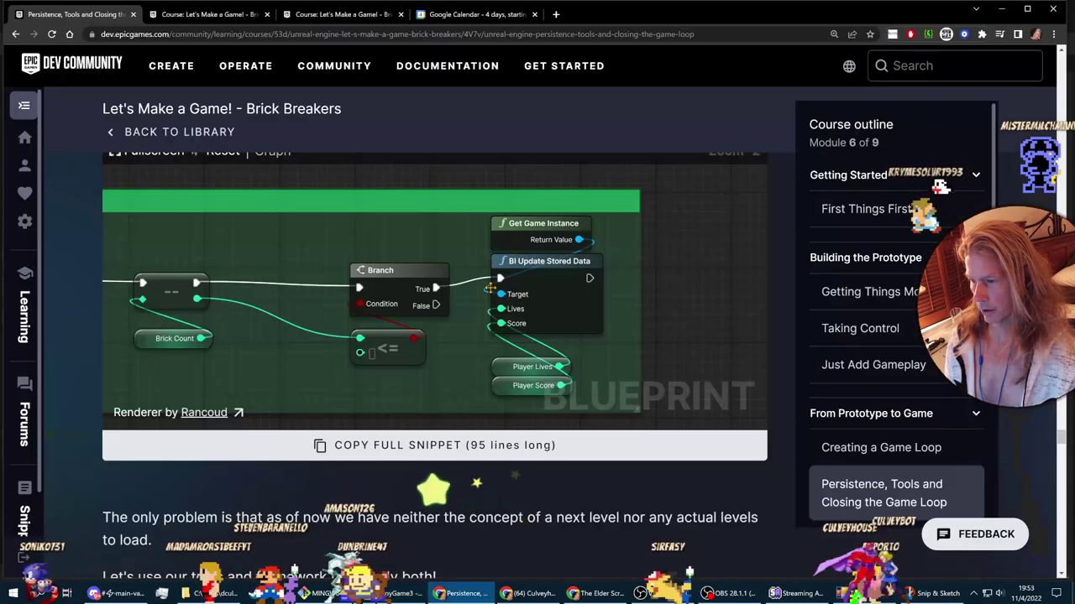
key("alt+Tab")
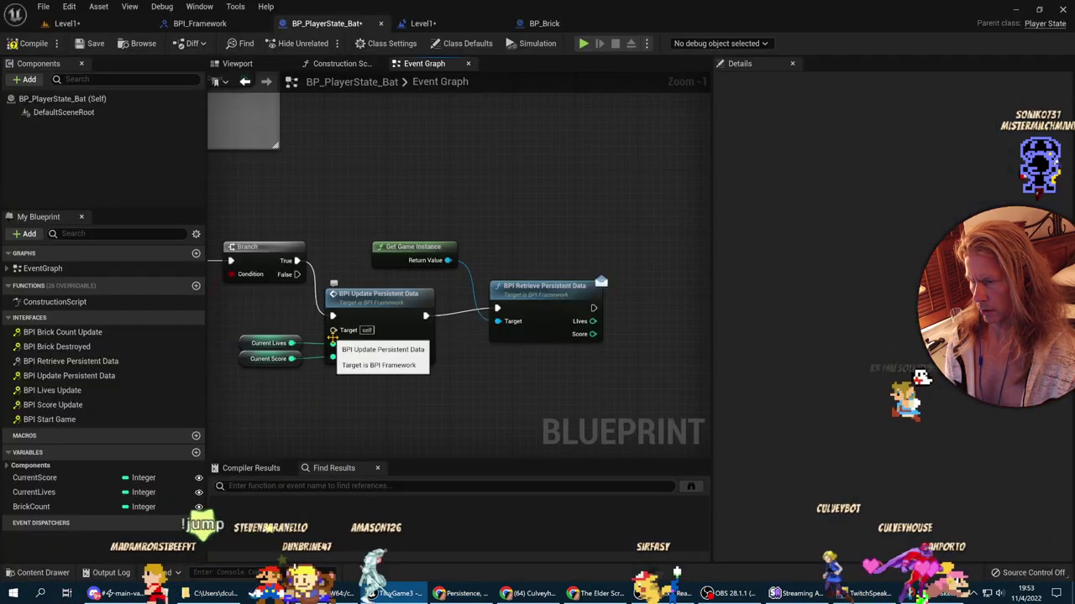
right_click_drag(336, 416, 487, 373)
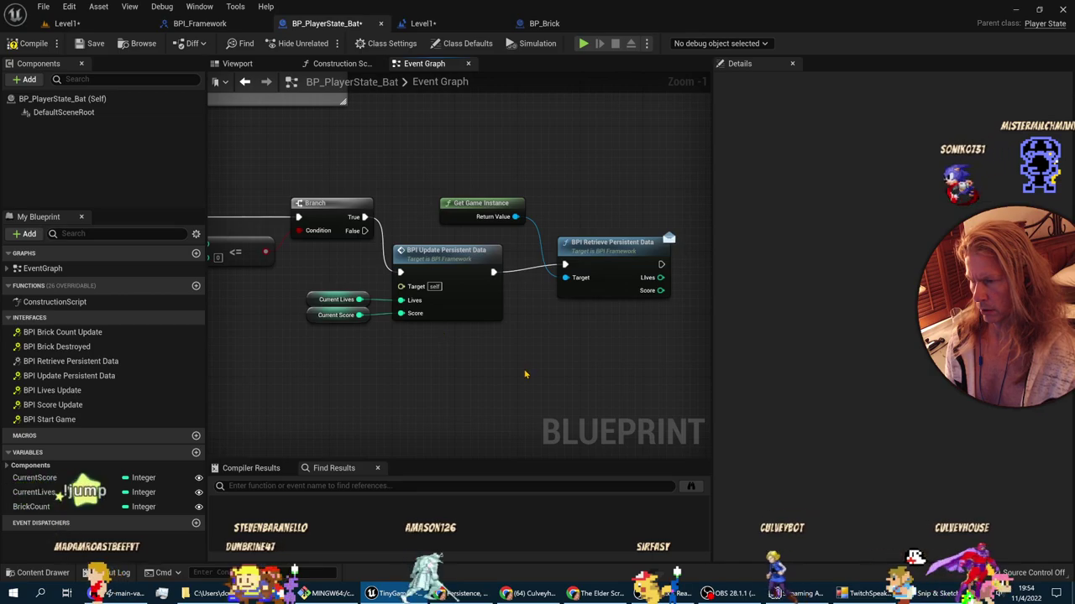
key("alt+Tab")
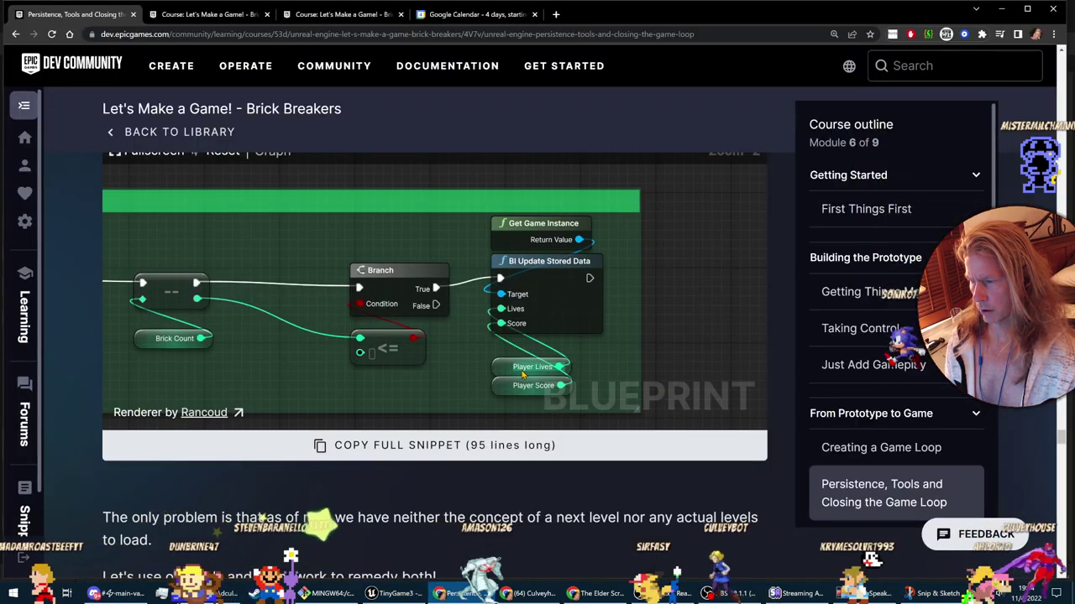
key("alt+Tab")
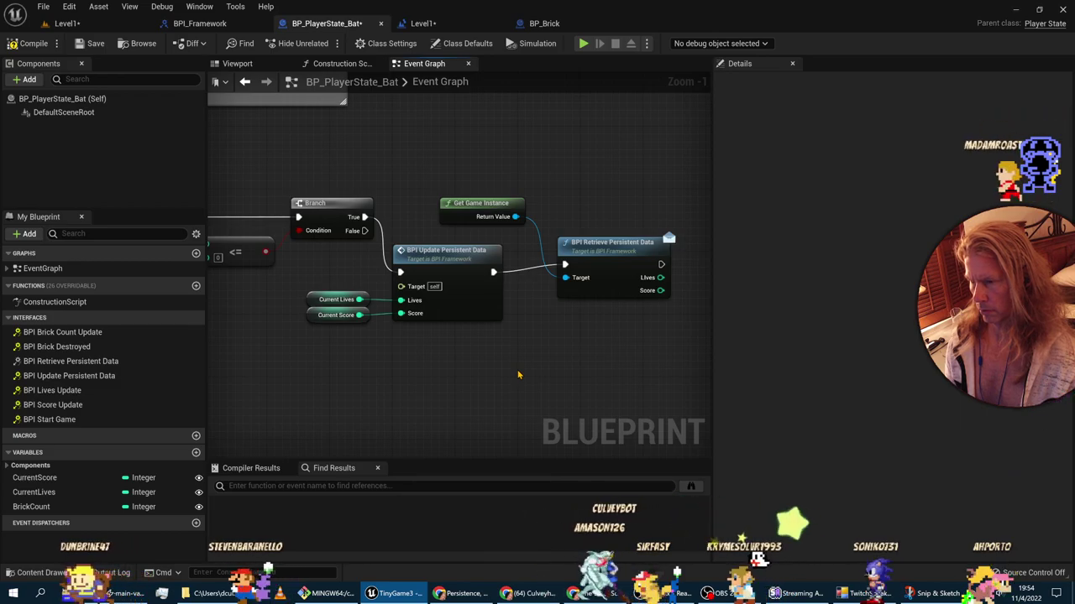
key("alt+Tab")
scroll(591, 353, "up", 2)
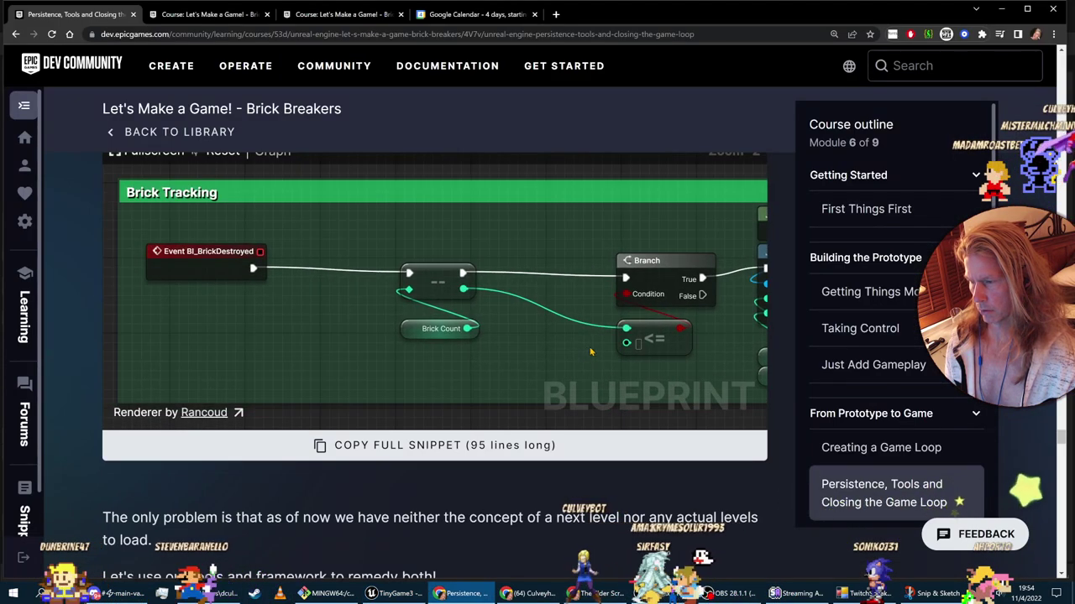
scroll(590, 353, "down", 2)
key("alt+Tab")
left_click(445, 252)
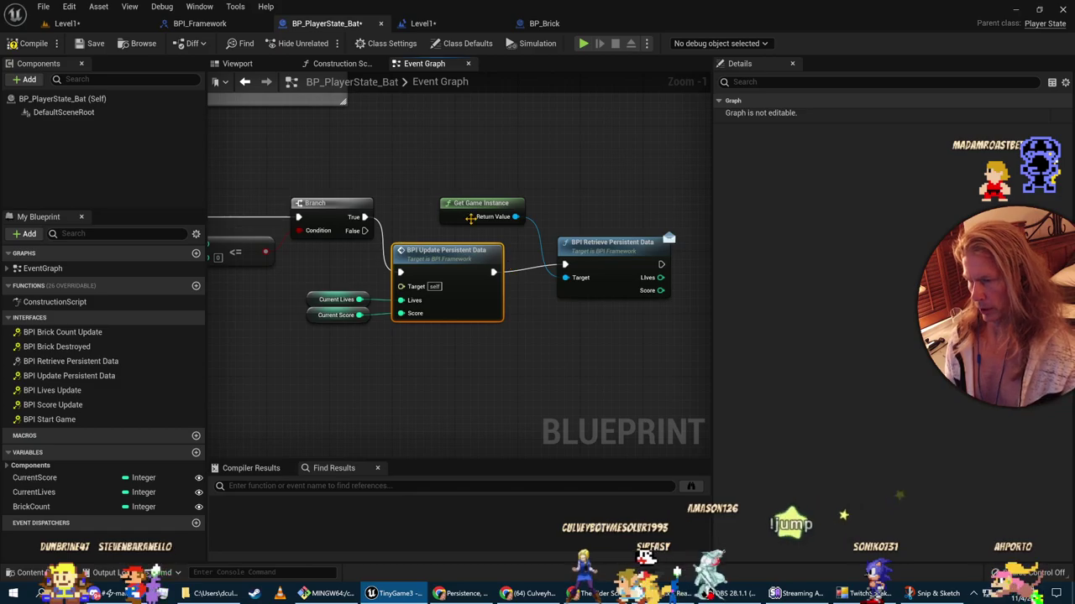
key("Delete")
key("alt+Tab")
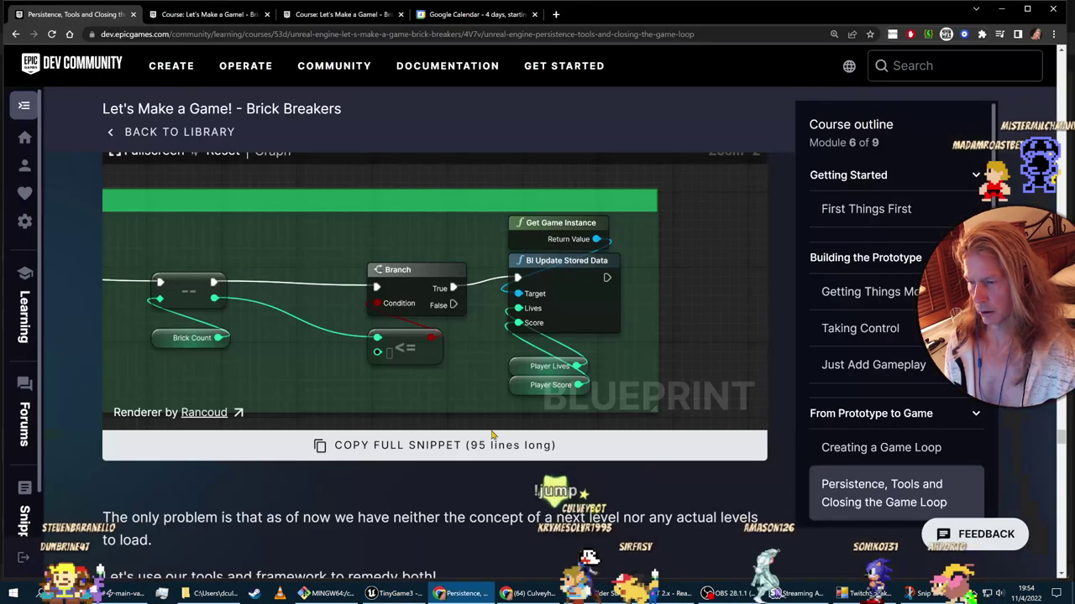
key("alt+Tab")
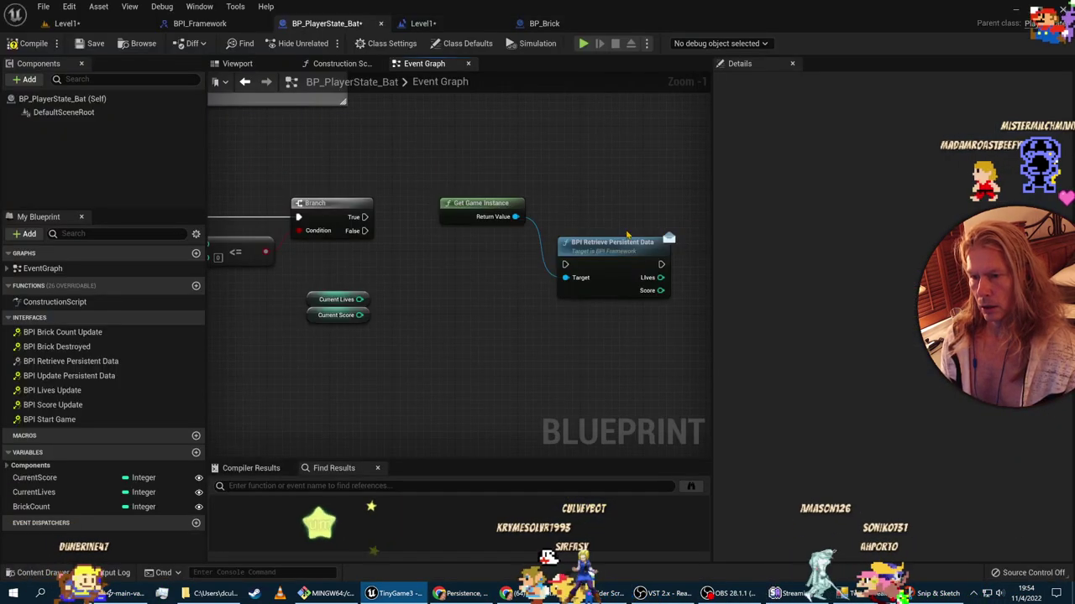
key("ctrl+z")
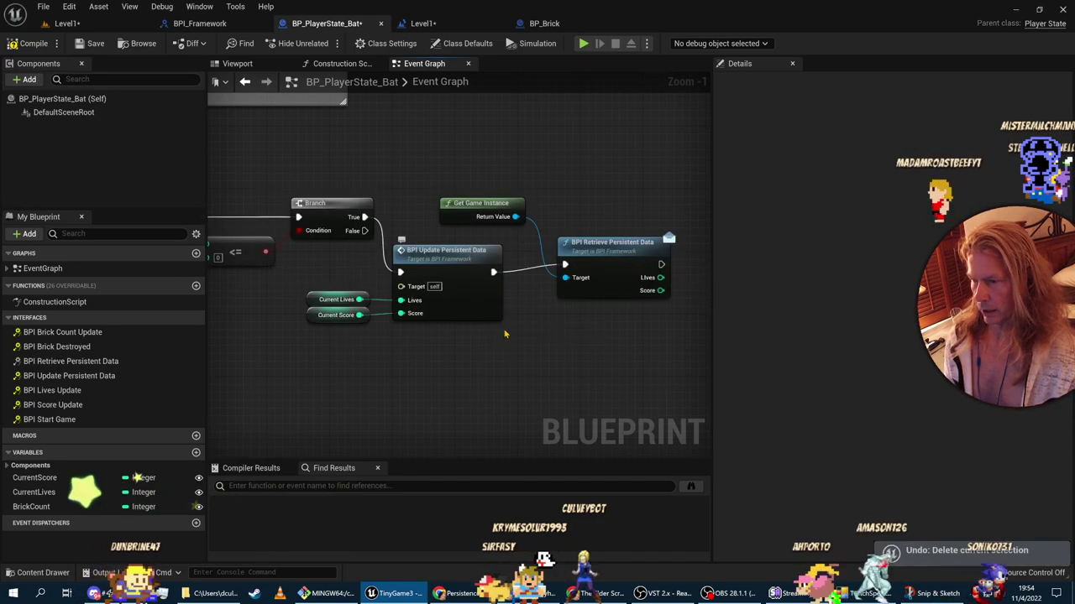
Step: Delete BPI Retrieve Persistent Data and swap the old update call for a BPI Update Persistent Data message node
left_click(580, 252)
key("Delete")
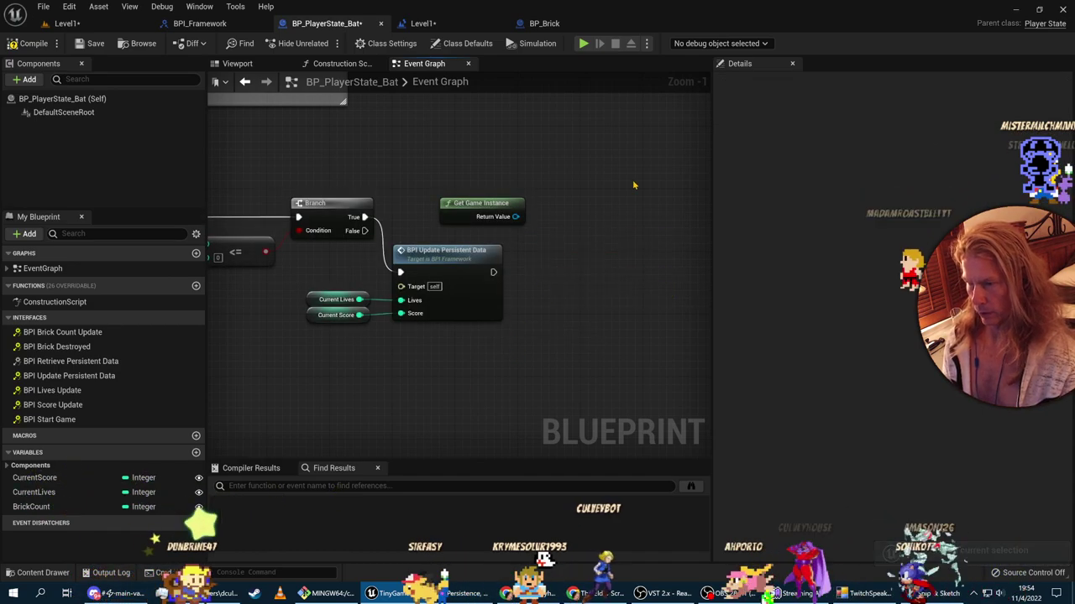
left_click_drag(516, 217, 404, 290)
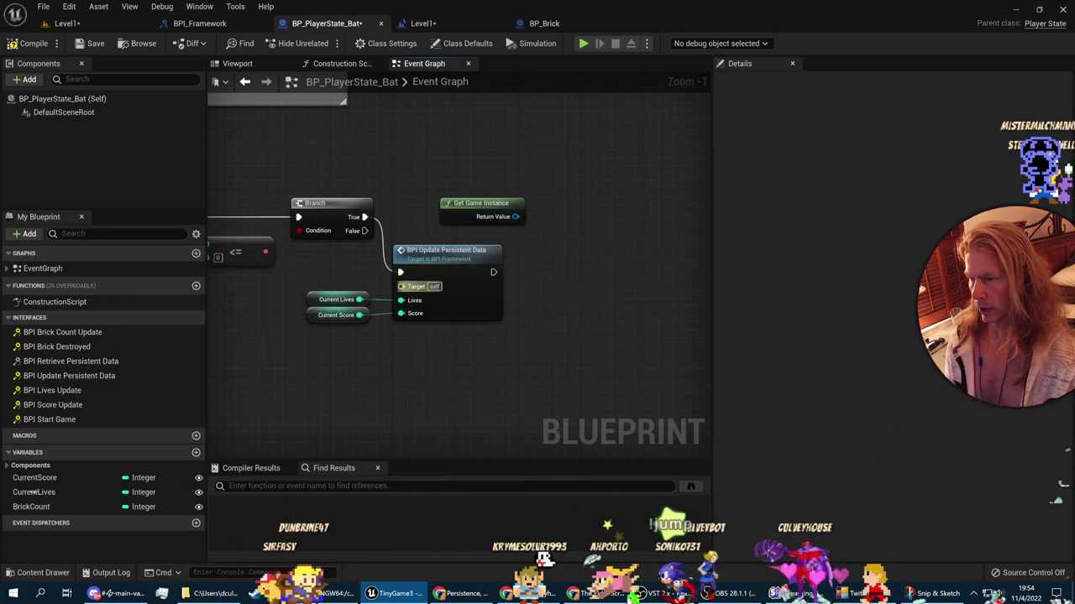
right_click_drag(457, 139, 514, 135)
right_click(514, 135)
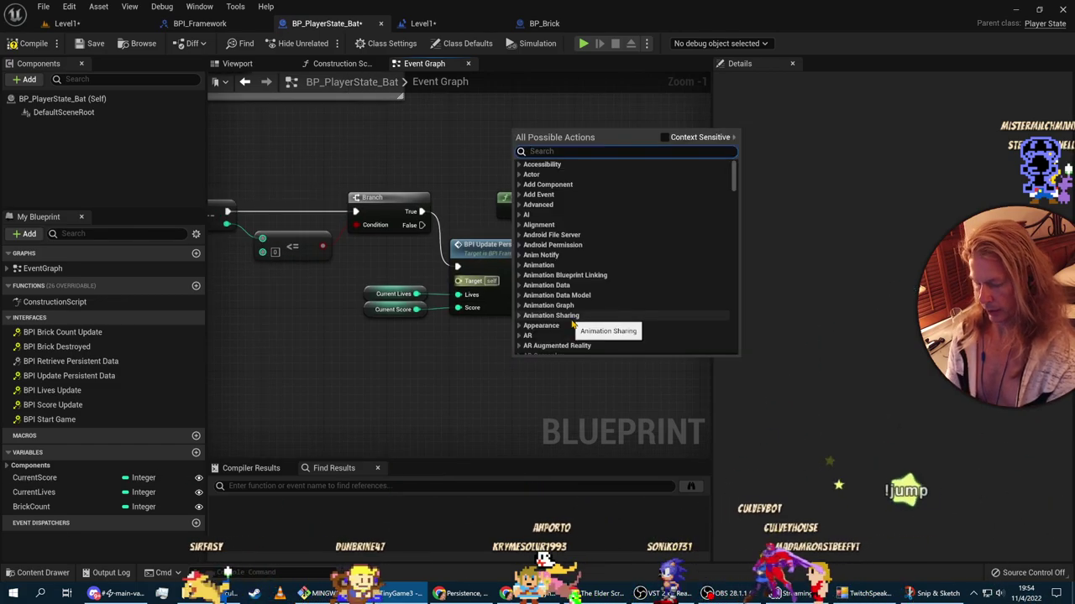
type("BPI update pers")
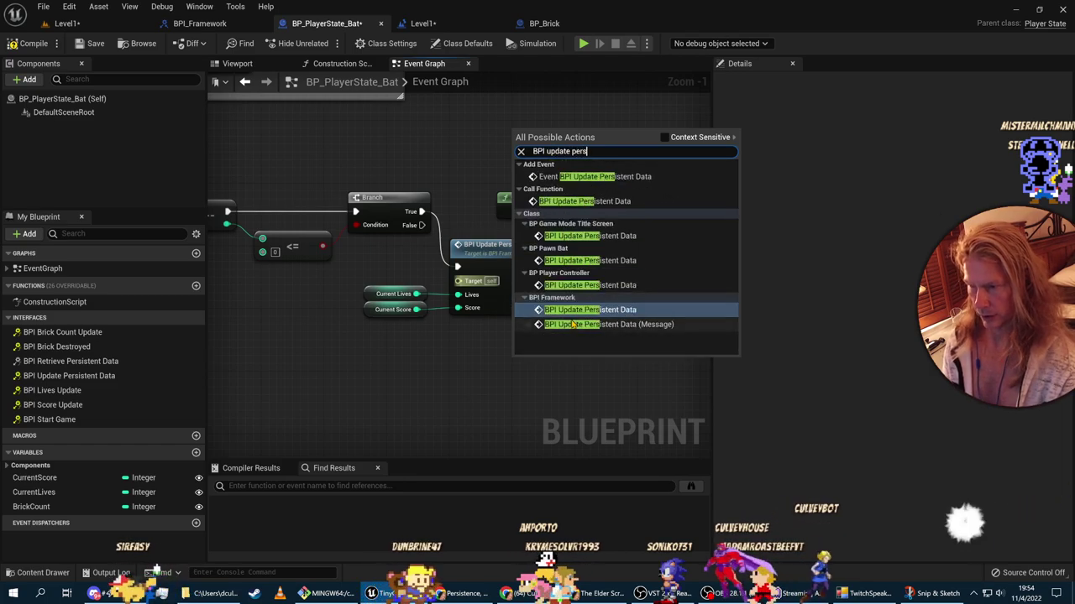
left_click(647, 324)
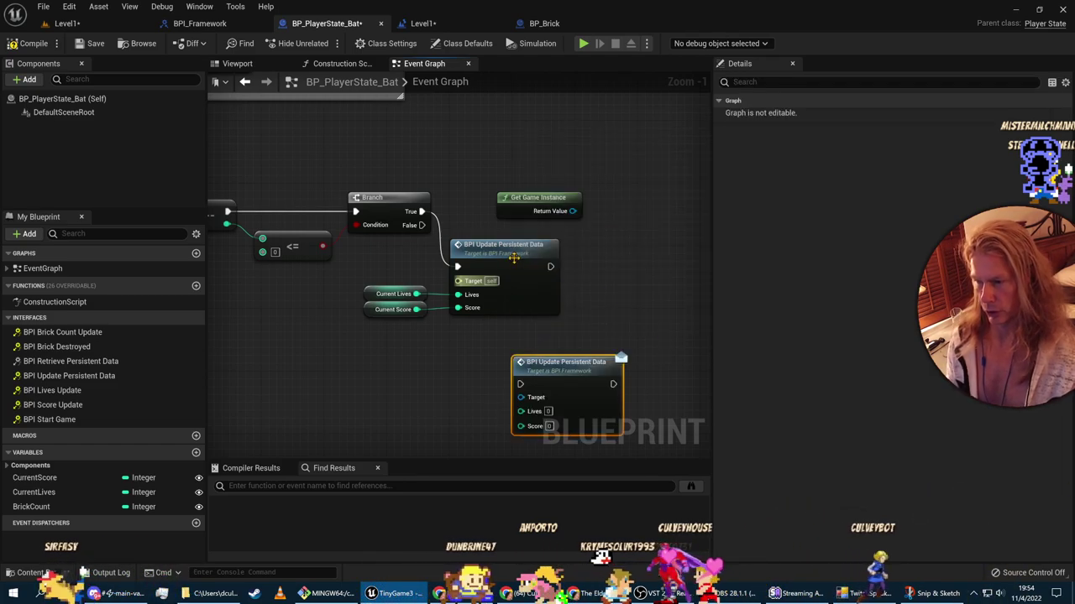
key("Delete")
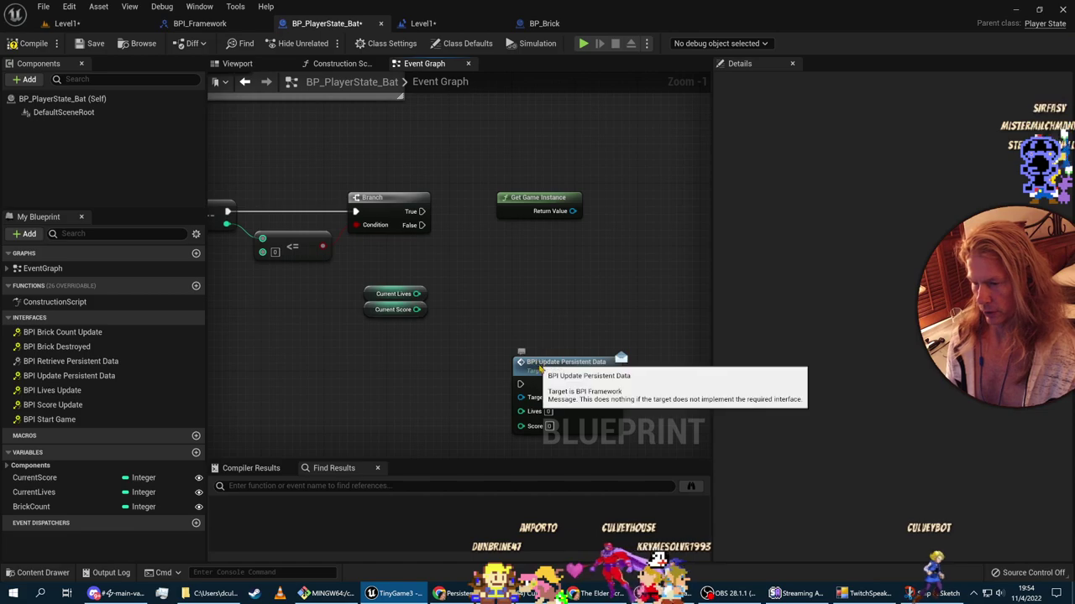
left_click_drag(559, 361, 519, 236)
Step: Wire Get Game Instance, Branch True, Current Lives and Current Score into the message call
left_click_drag(572, 210, 493, 276)
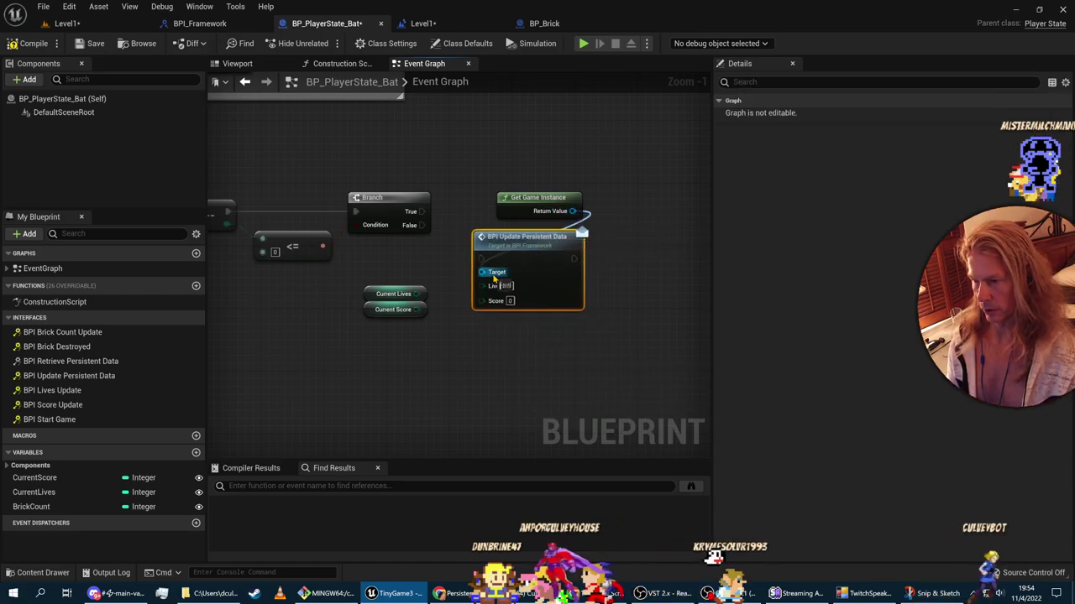
left_click_drag(537, 198, 400, 159)
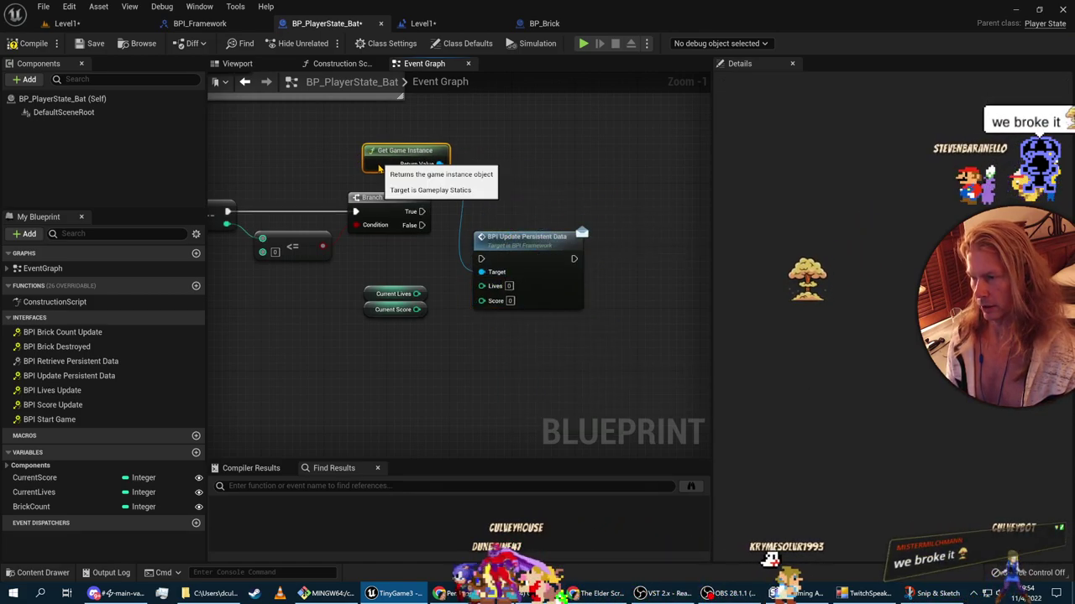
left_click_drag(421, 212, 481, 259)
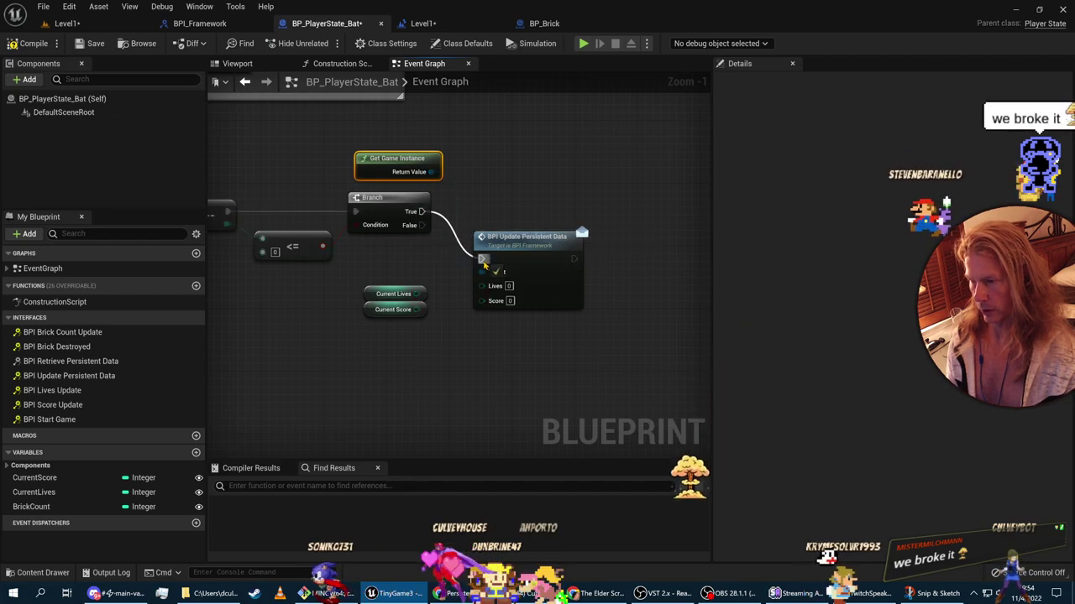
left_click_drag(416, 294, 482, 299)
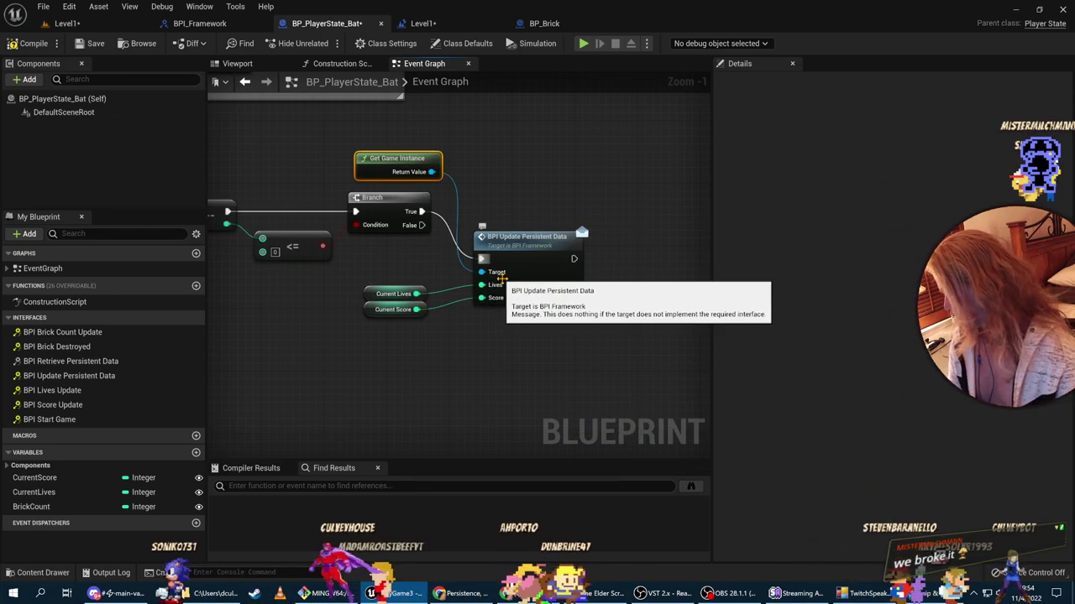
left_click_drag(533, 243, 532, 187)
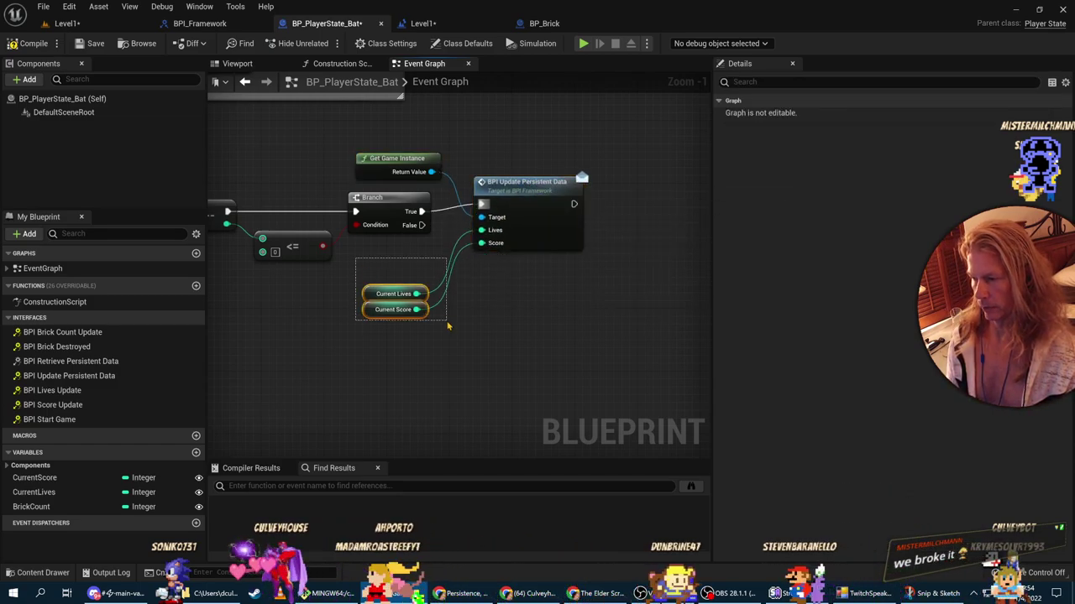
left_click_drag(447, 325, 420, 276)
scroll(442, 279, "up", 1)
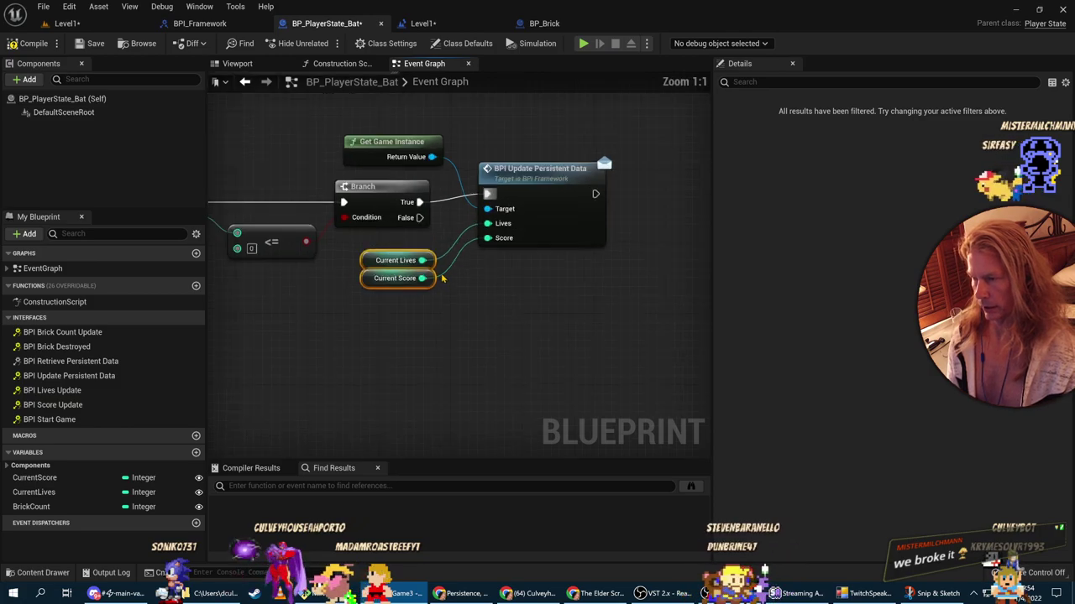
scroll(442, 279, "up", 2)
scroll(428, 395, "down", 2)
right_click_drag(352, 391, 323, 370)
key("alt+Tab")
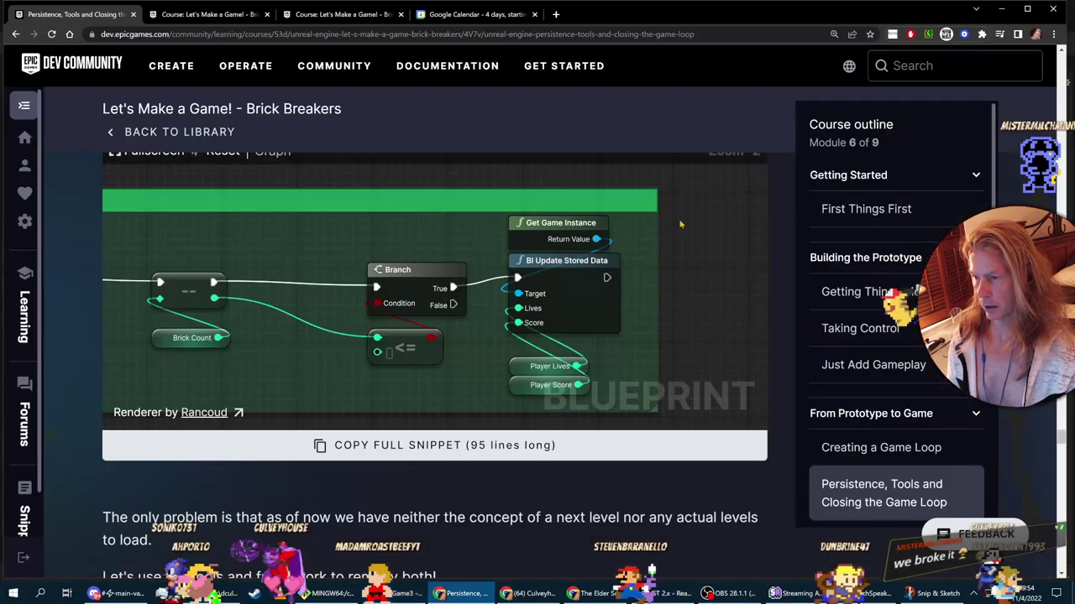
key("alt+Tab")
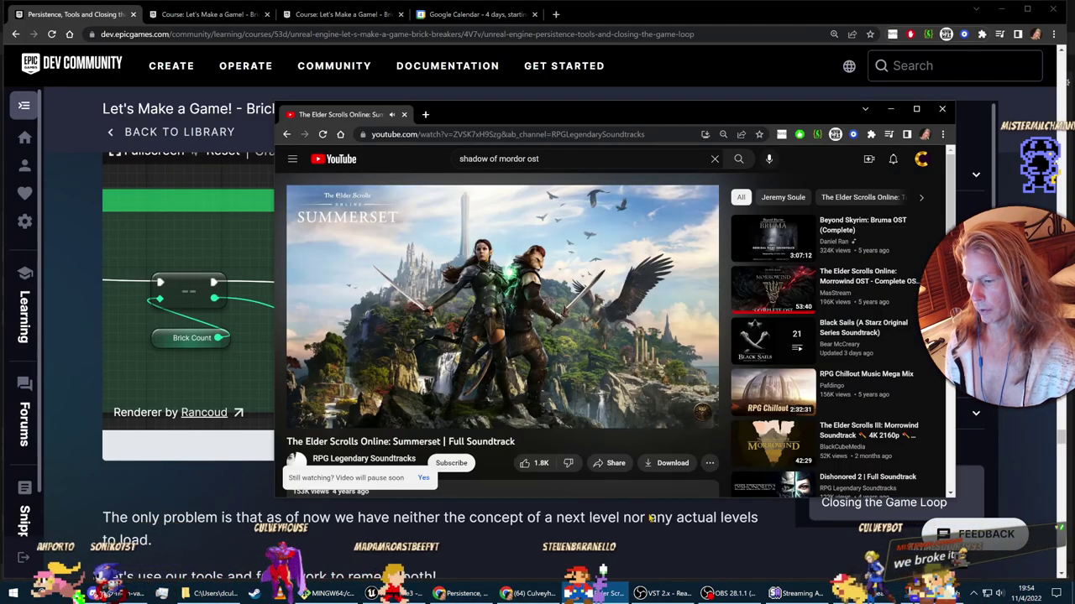
key("alt+Tab")
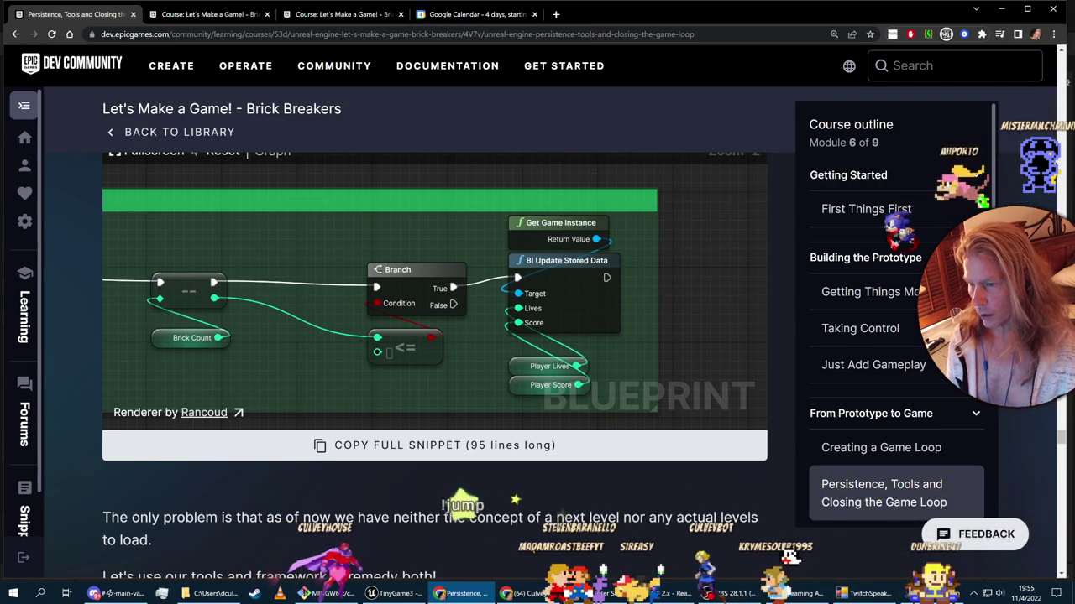
left_click_drag(554, 211, 257, 210)
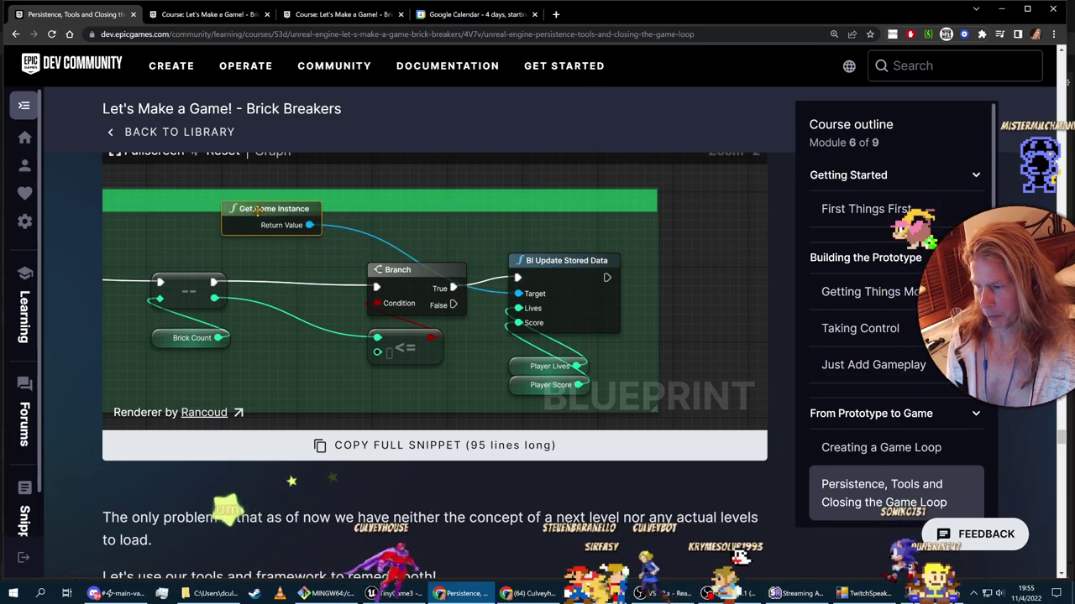
key("alt+Tab")
key("alt+Tab")
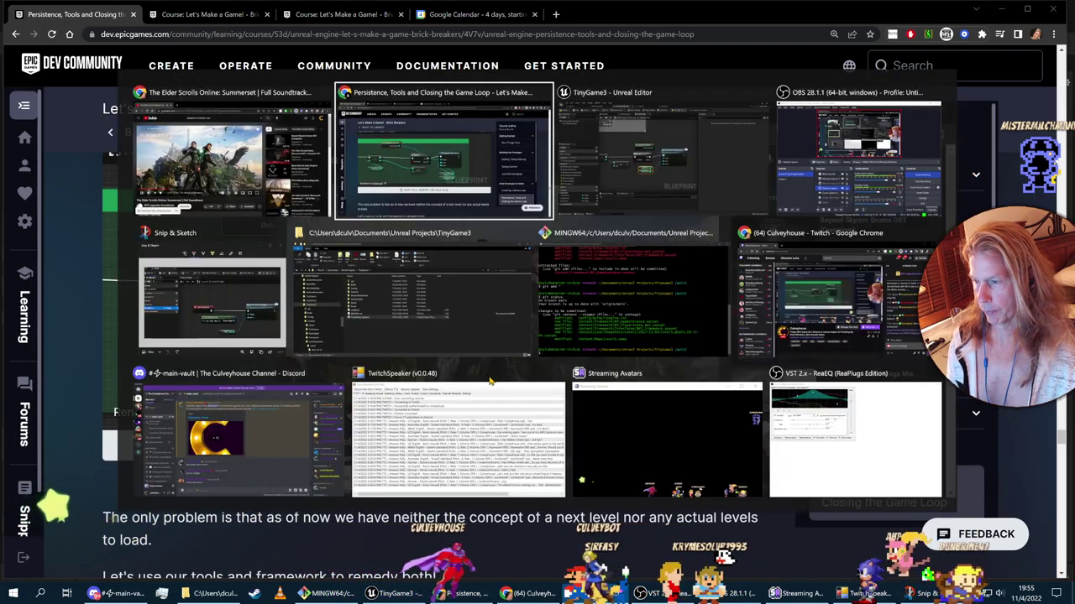
key("alt+Tab")
key("alt+Tab")
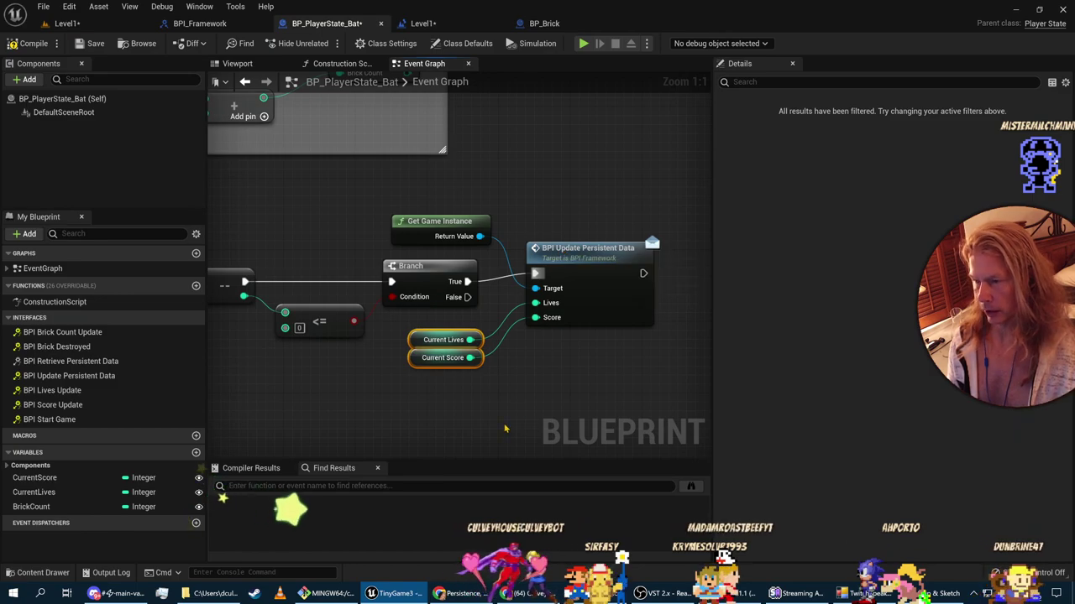
key("alt+Tab")
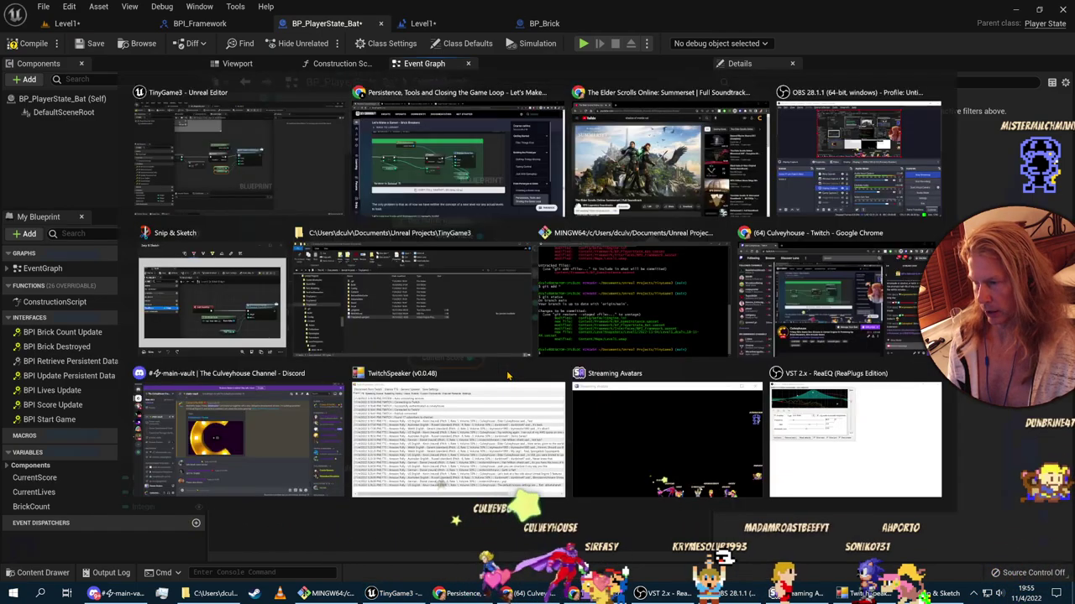
key("alt+Tab")
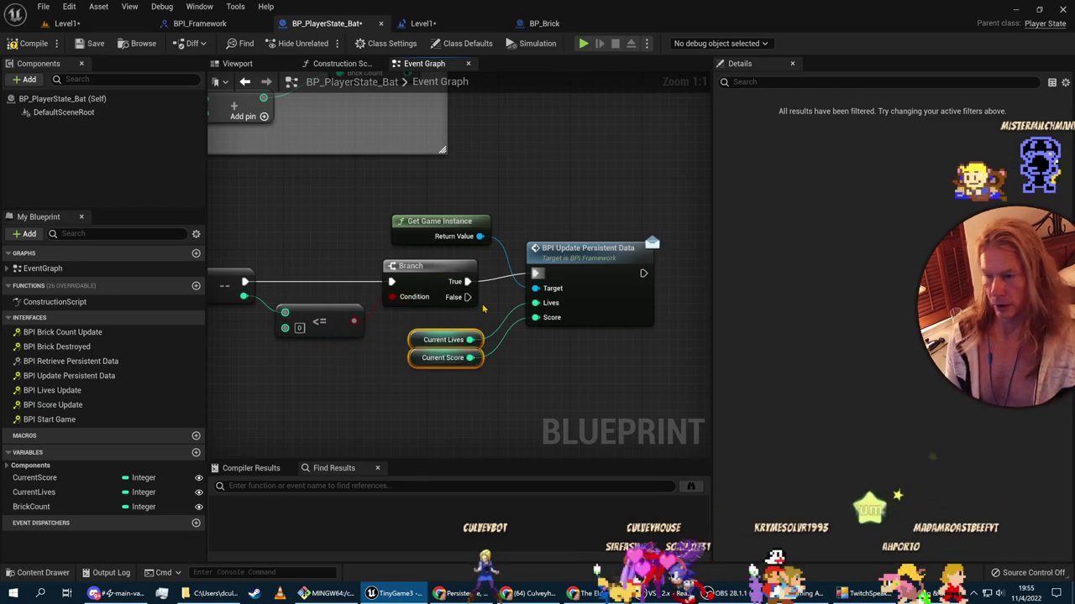
right_click_drag(297, 384, 351, 257)
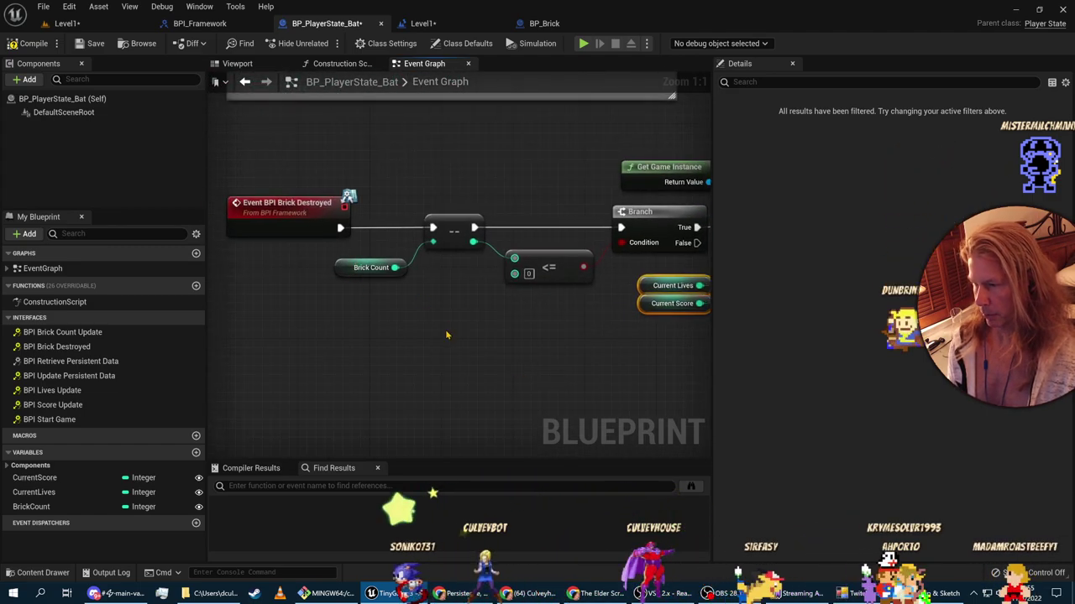
Step: Save all unsaved assets from the Level1 level editor
right_click_drag(446, 335, 445, 239)
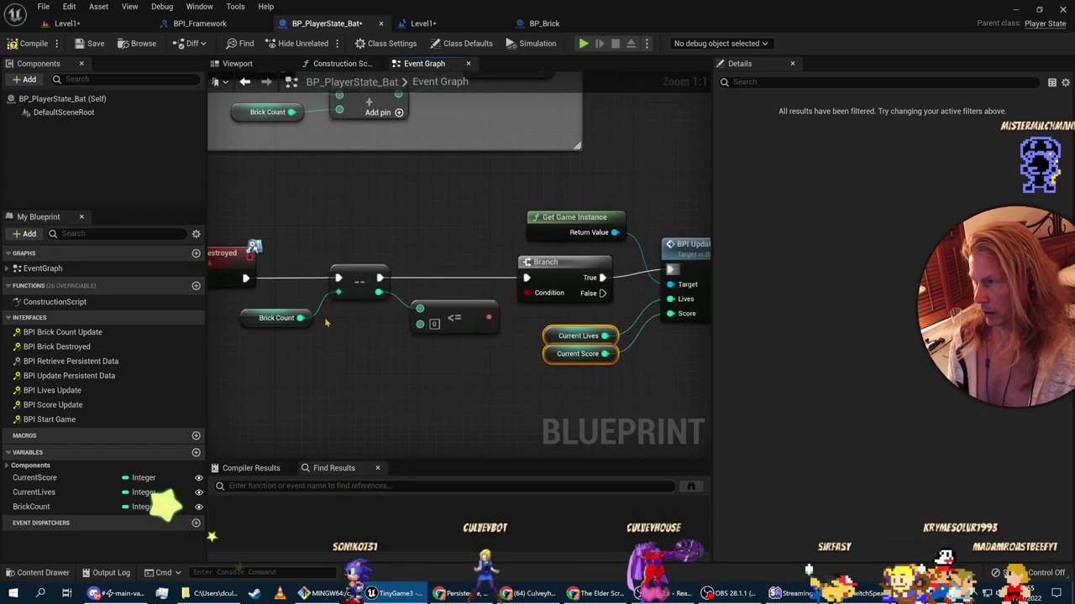
left_click(68, 24)
left_click(43, 6)
left_click(76, 134)
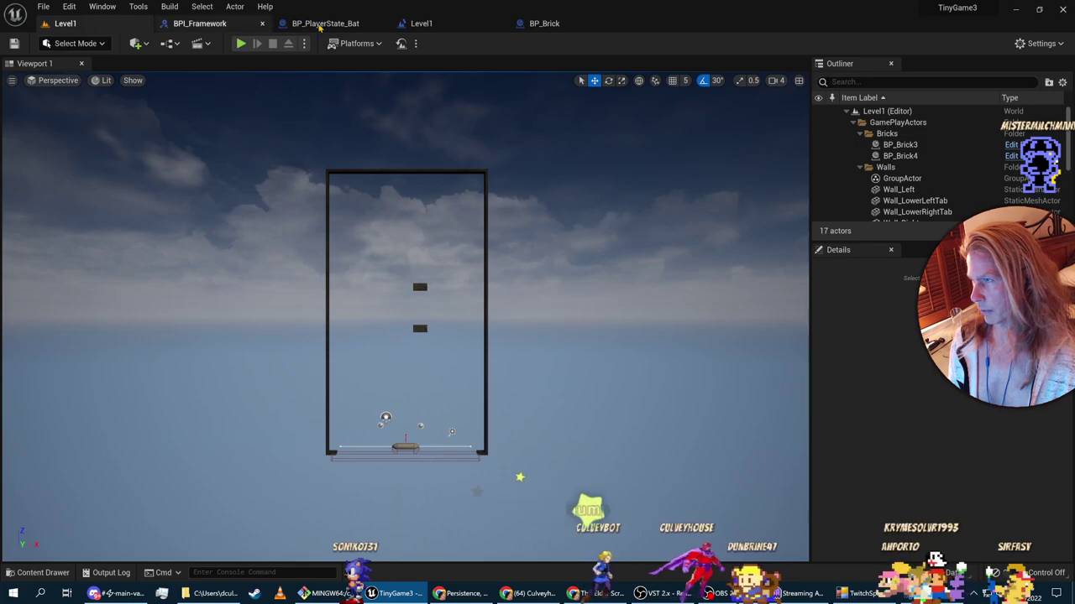
Step: Return to BP_PlayerState_Bat's event graph and frame the BPI Update Persistent Data node
left_click(542, 23)
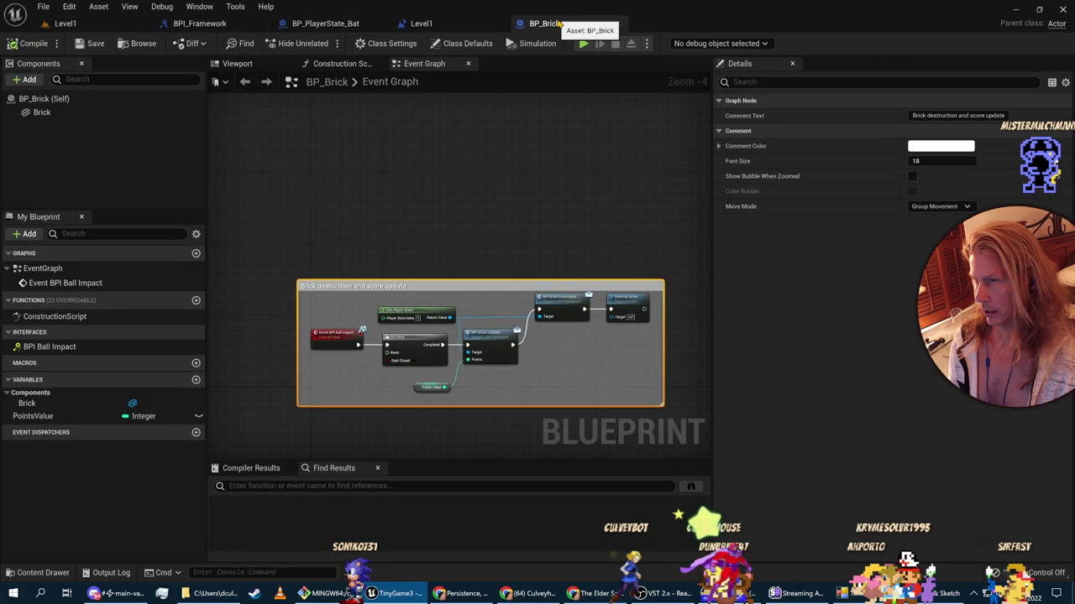
left_click(452, 26)
left_click(304, 23)
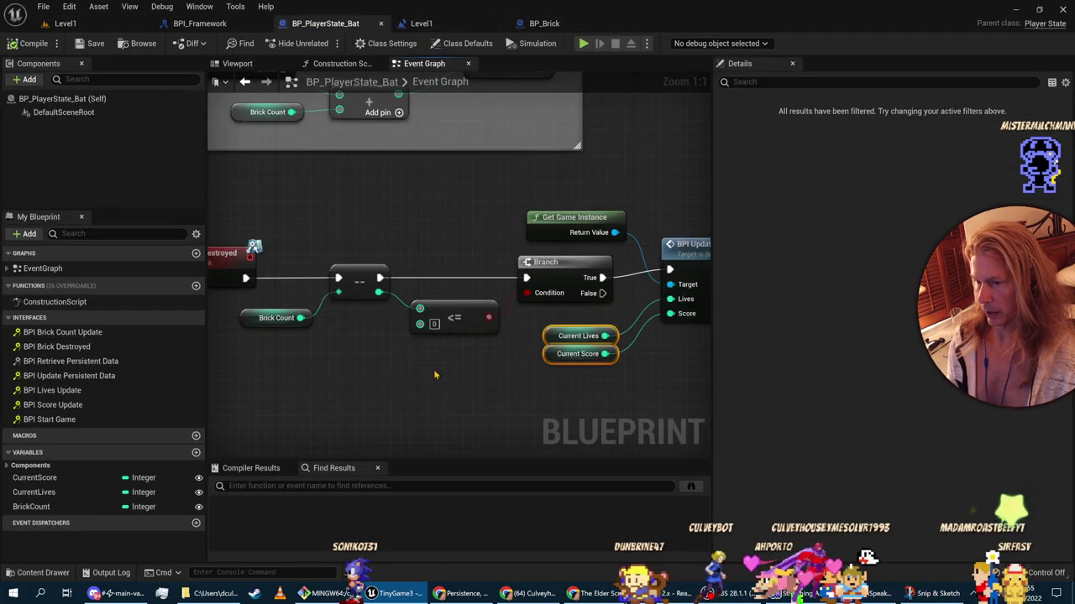
right_click_drag(427, 322, 257, 421)
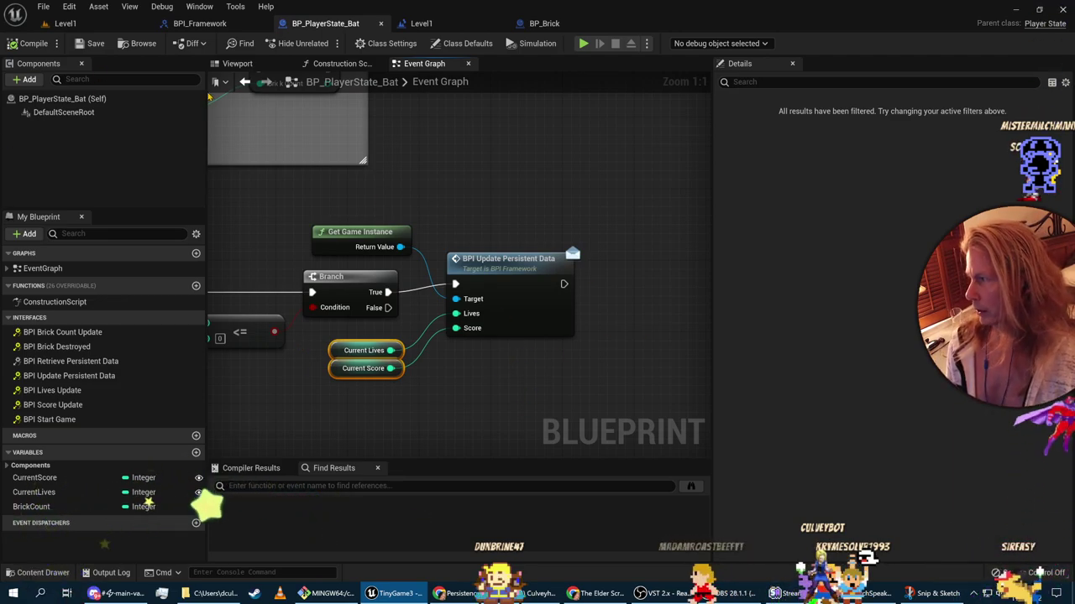
Step: Scroll the course page to 'Levels and Lots of 'Em', then reopen Level1 in Unreal
key("alt+Tab")
scroll(550, 416, "down", 2)
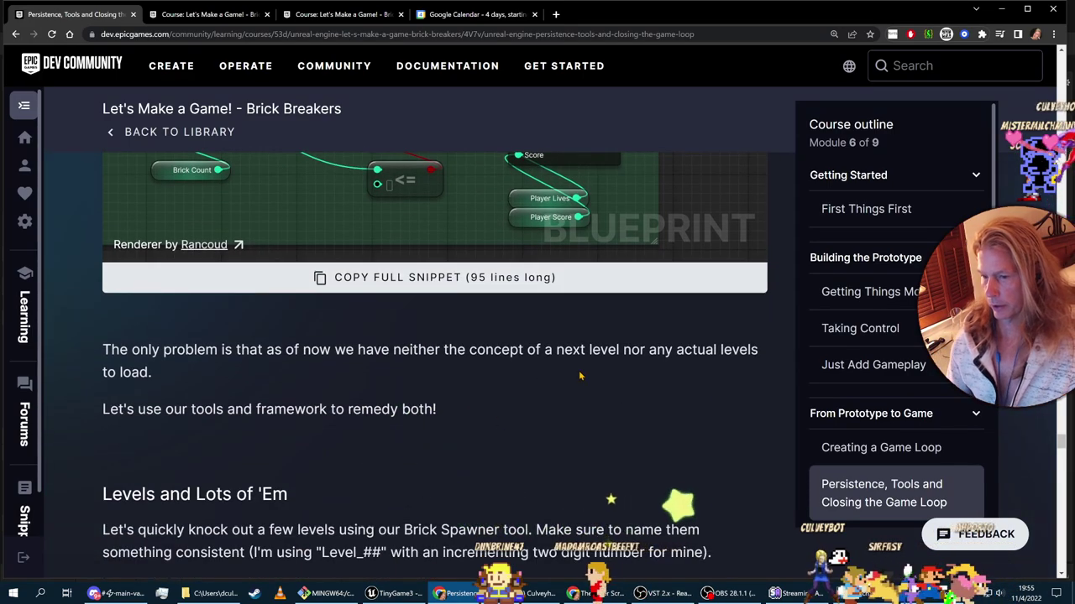
scroll(612, 364, "down", 2)
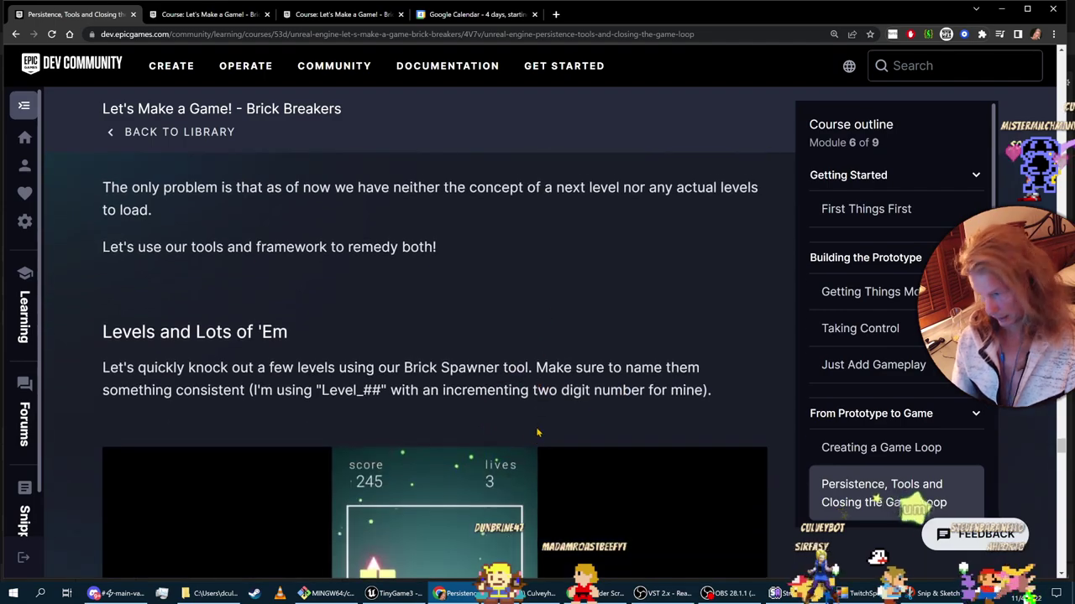
scroll(286, 326, "down", 2)
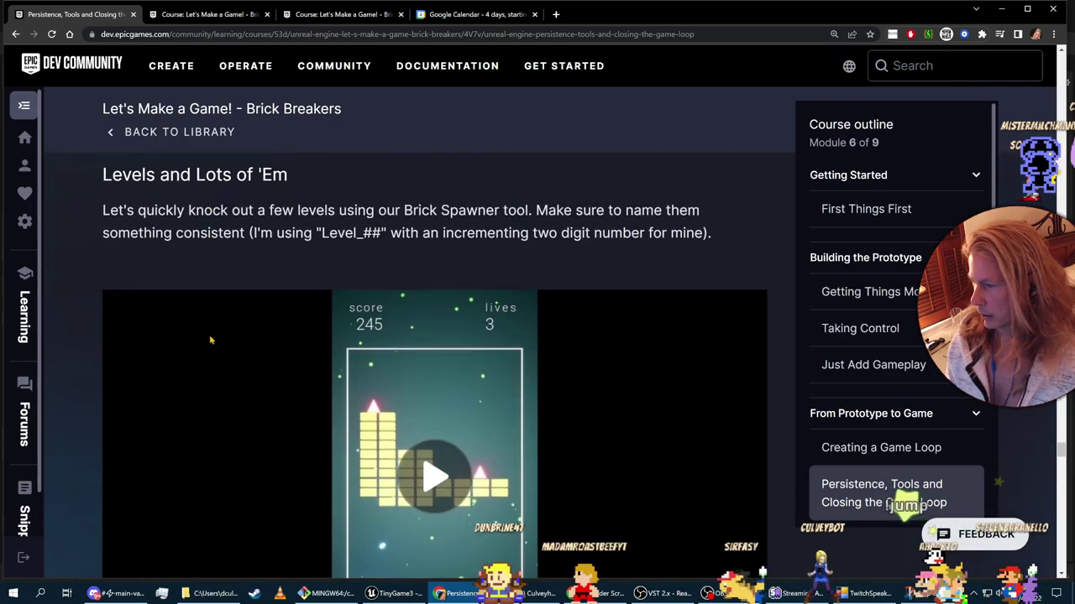
scroll(567, 213, "down", 5)
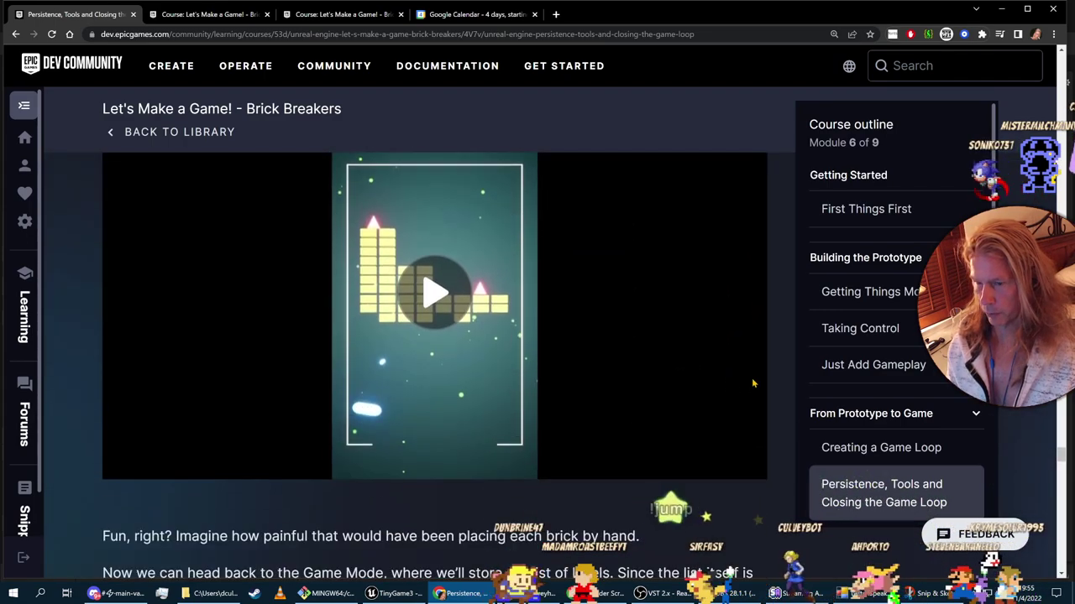
scroll(549, 402, "down", 1)
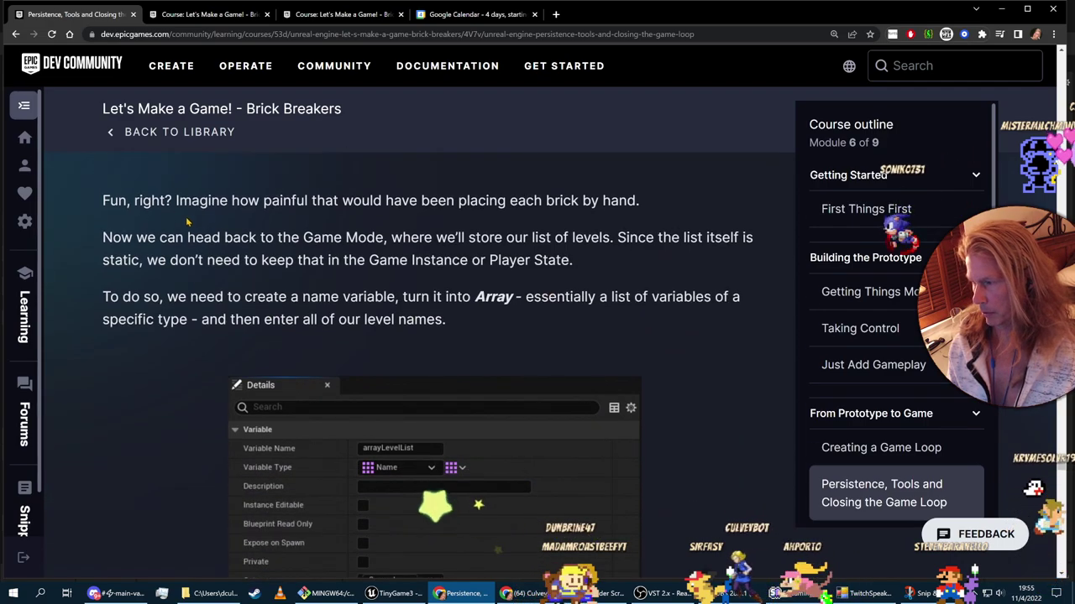
key("alt+Tab")
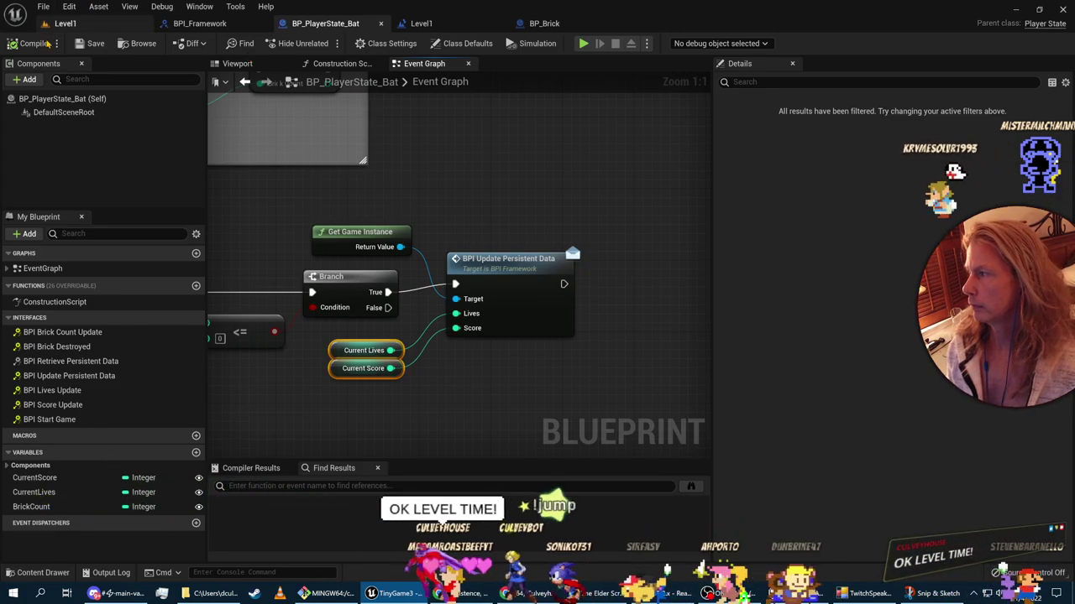
left_click(65, 23)
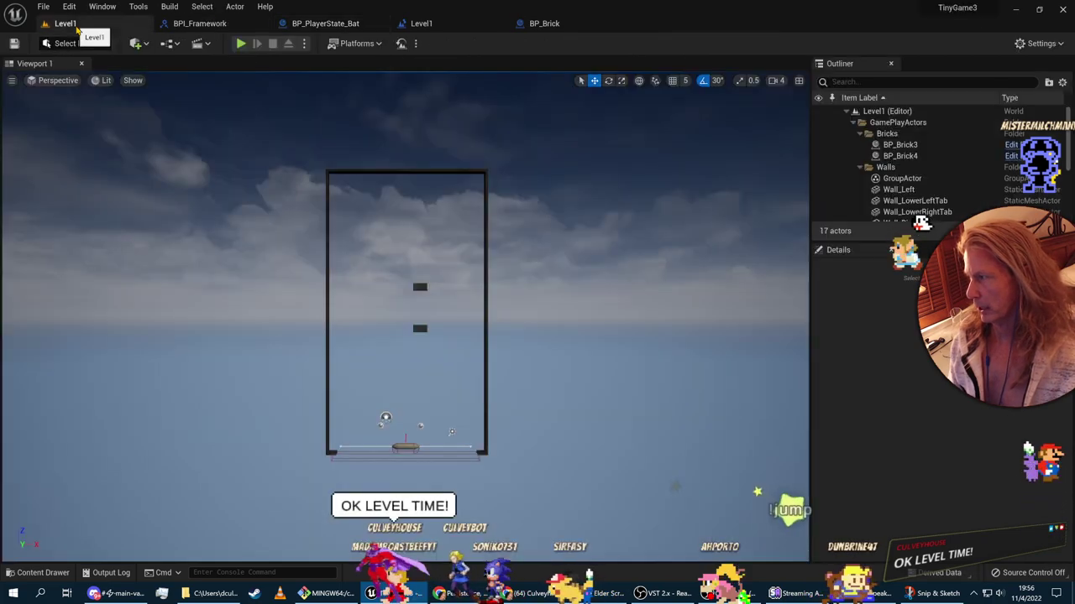
Step: Save all in Unreal and stage every changed project file with git add *
scroll(461, 321, "up", 4)
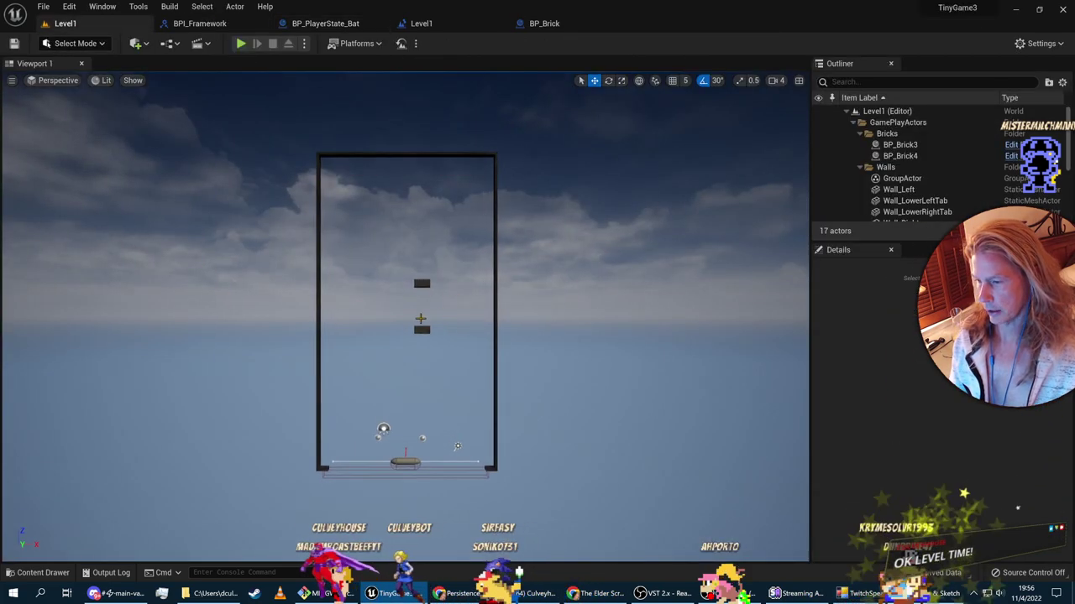
left_click(43, 7)
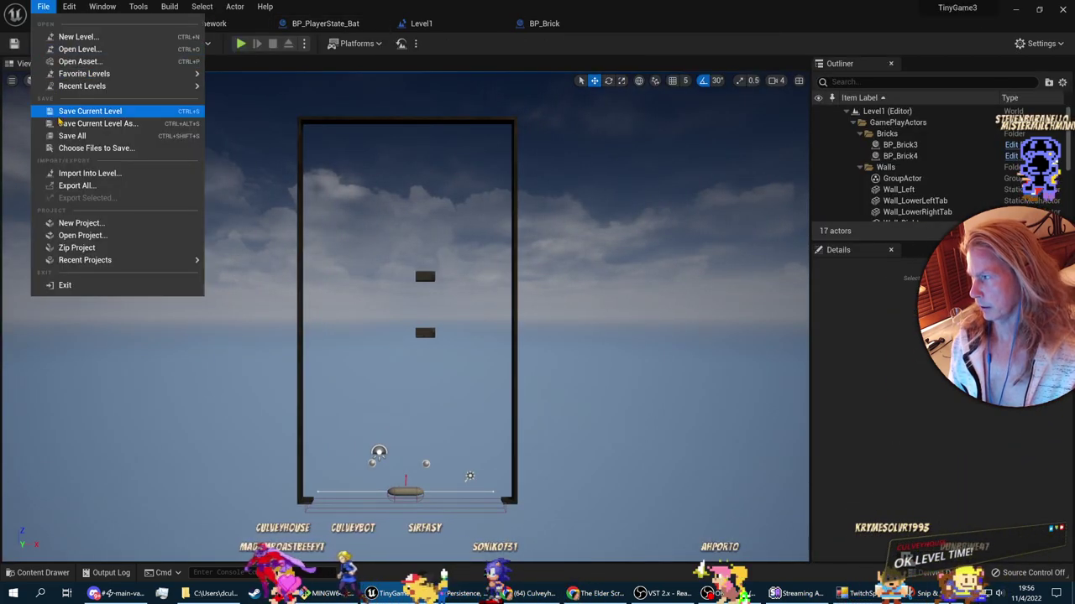
left_click(50, 137)
key("alt+Tab")
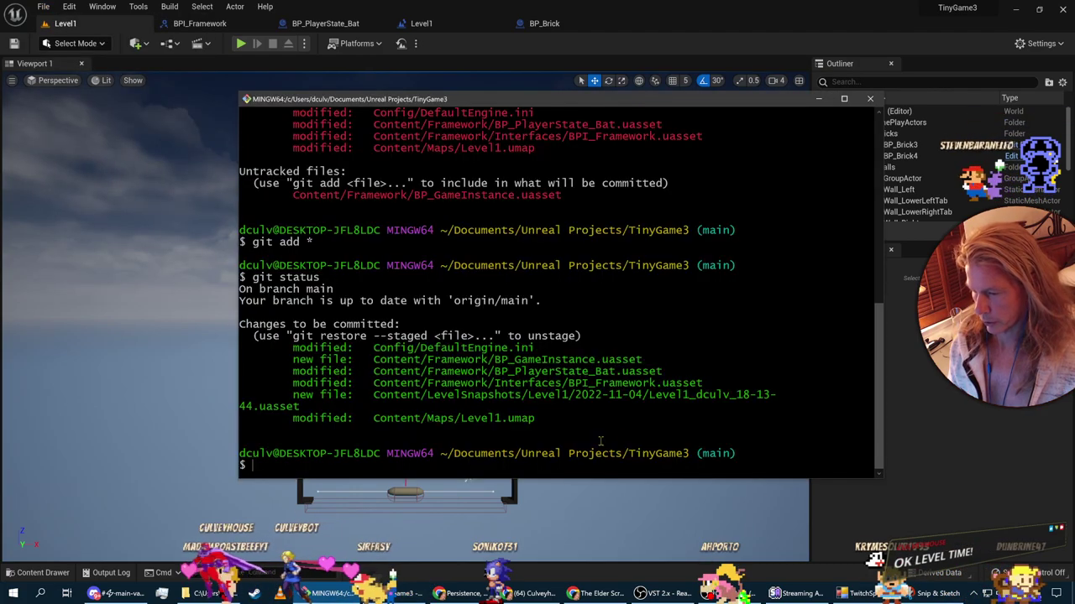
type("gi")
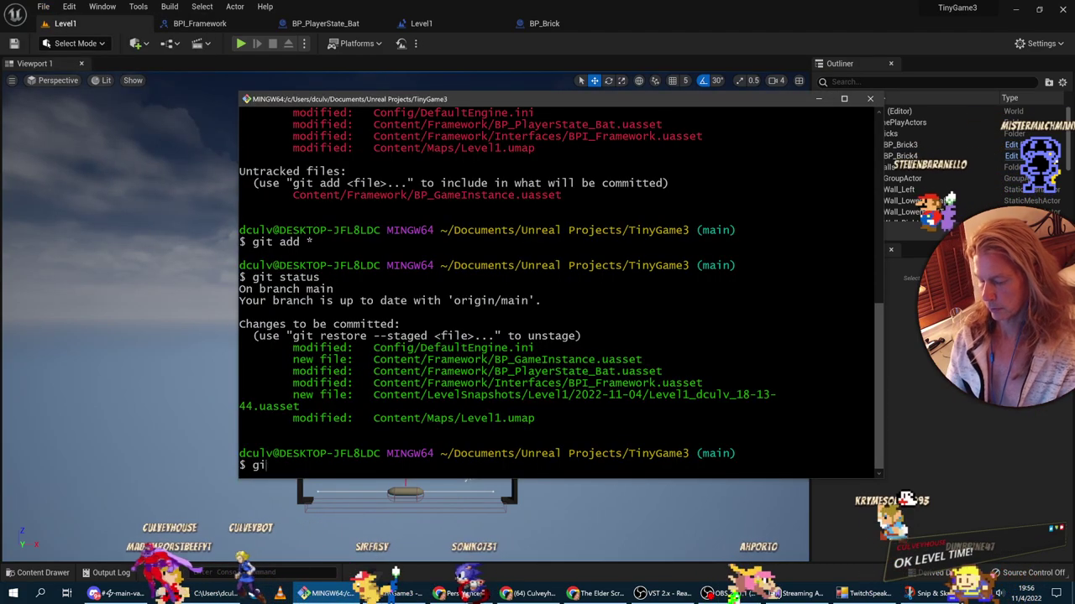
type("t status")
key("Return")
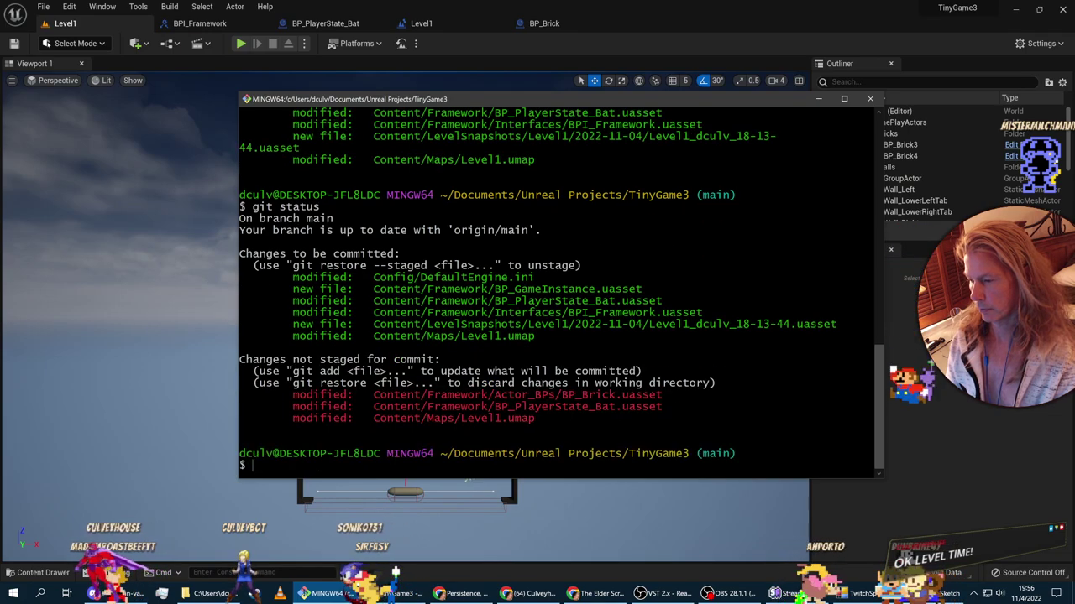
type("git add *")
key("Return")
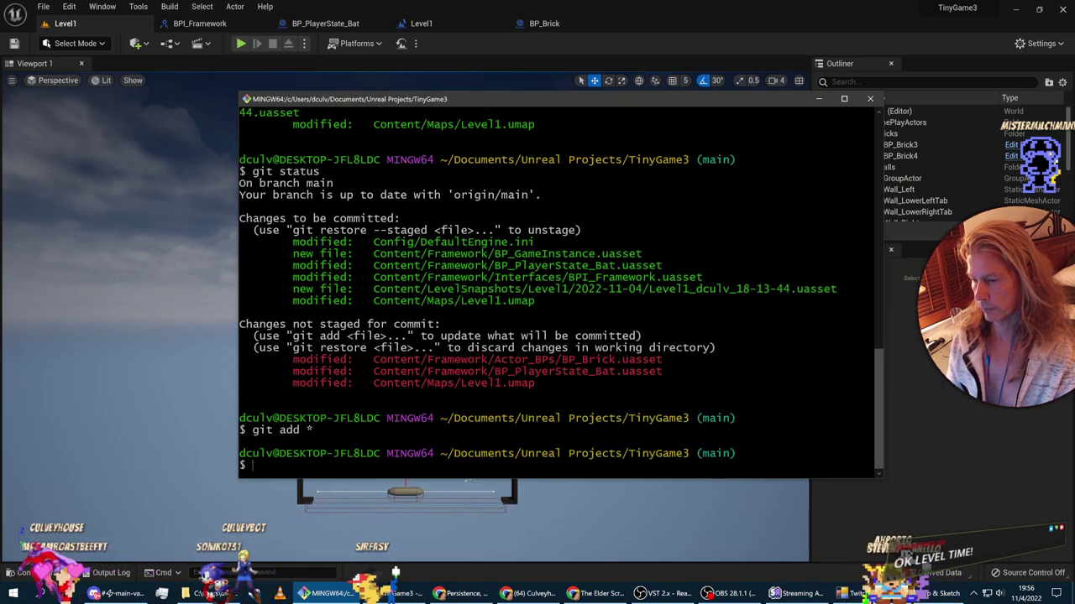
type("git status")
key("Return")
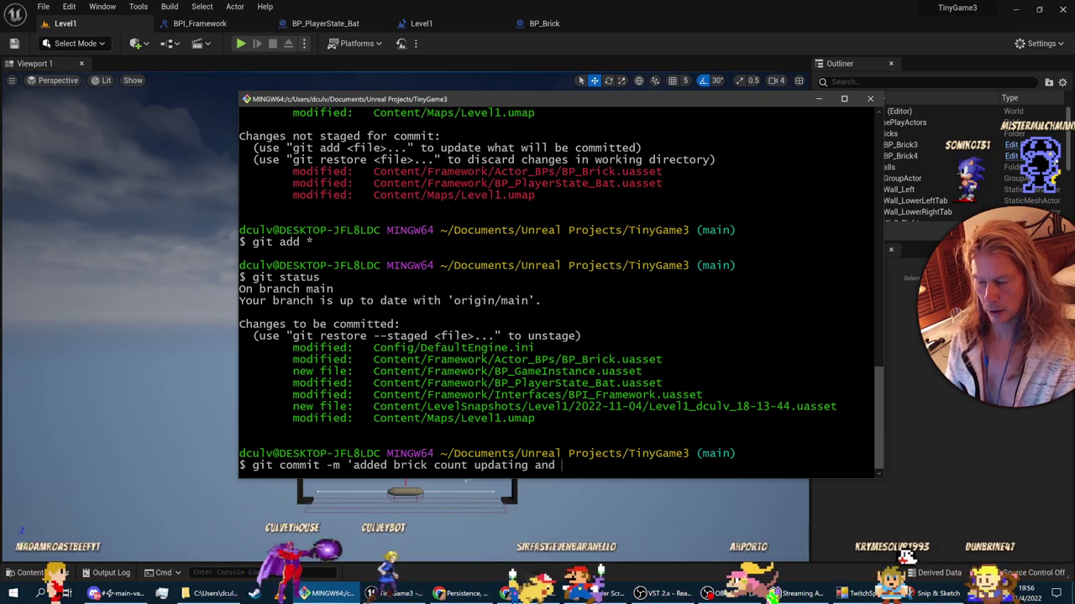
Step: Commit as 'added brick count updating and just before adding 2nd level' and push to origin
type("befo")
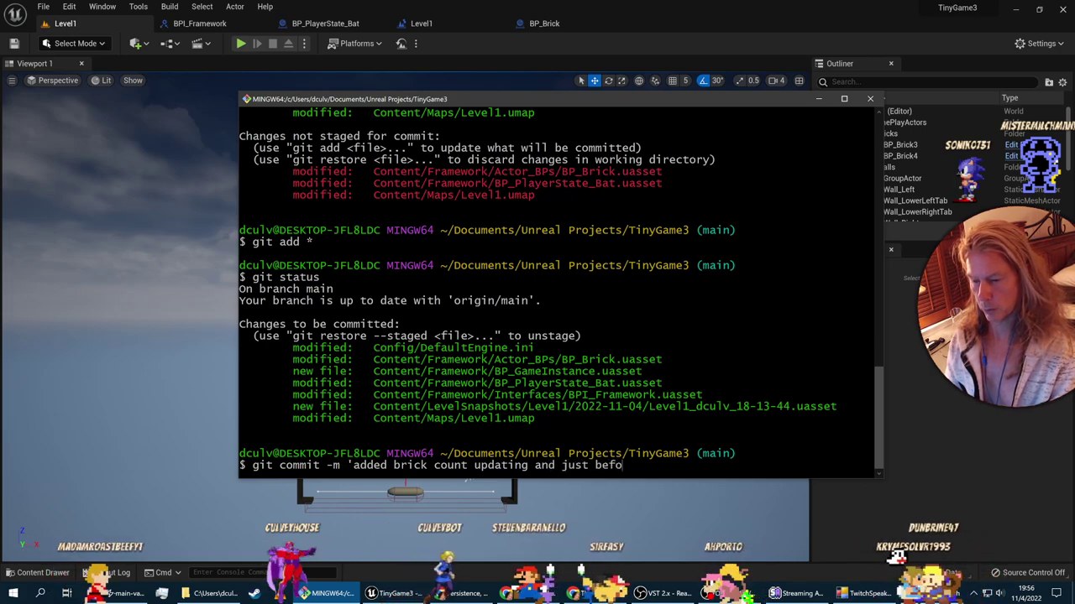
type("re adding 2nd level")
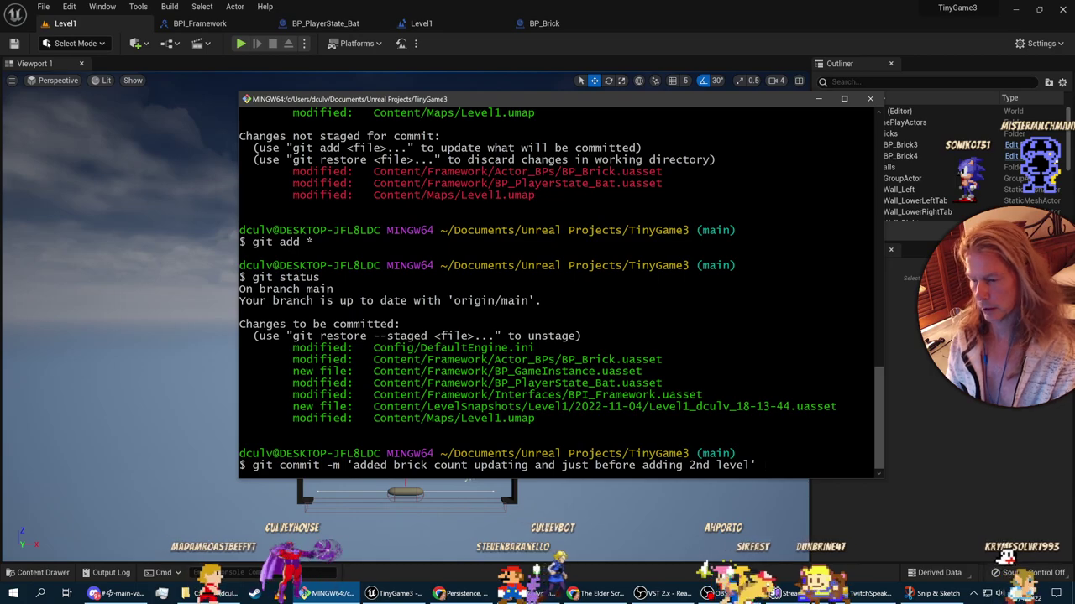
key("Return")
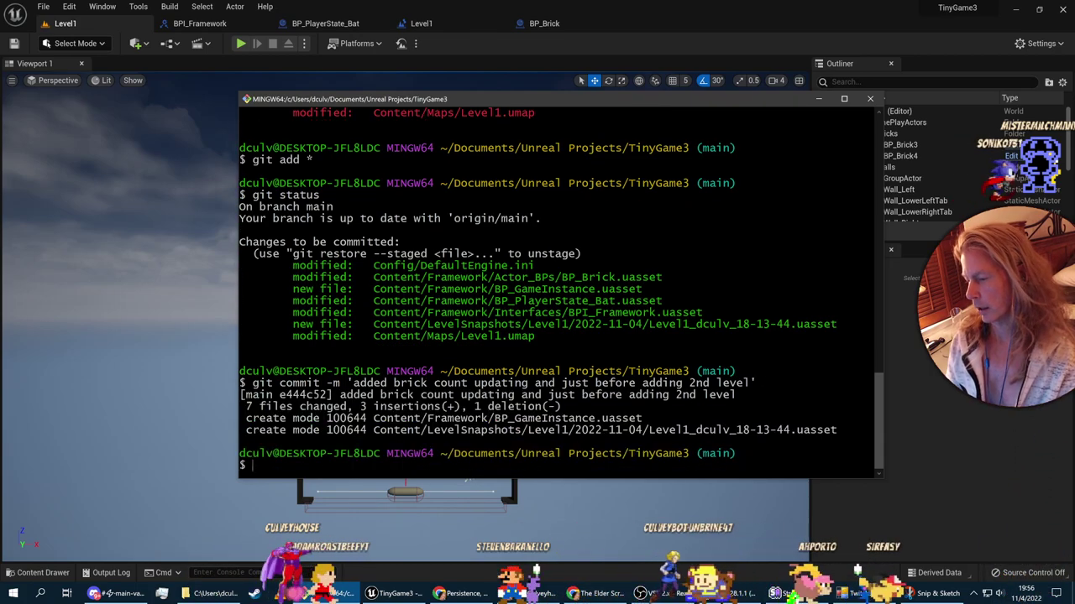
type("git push or")
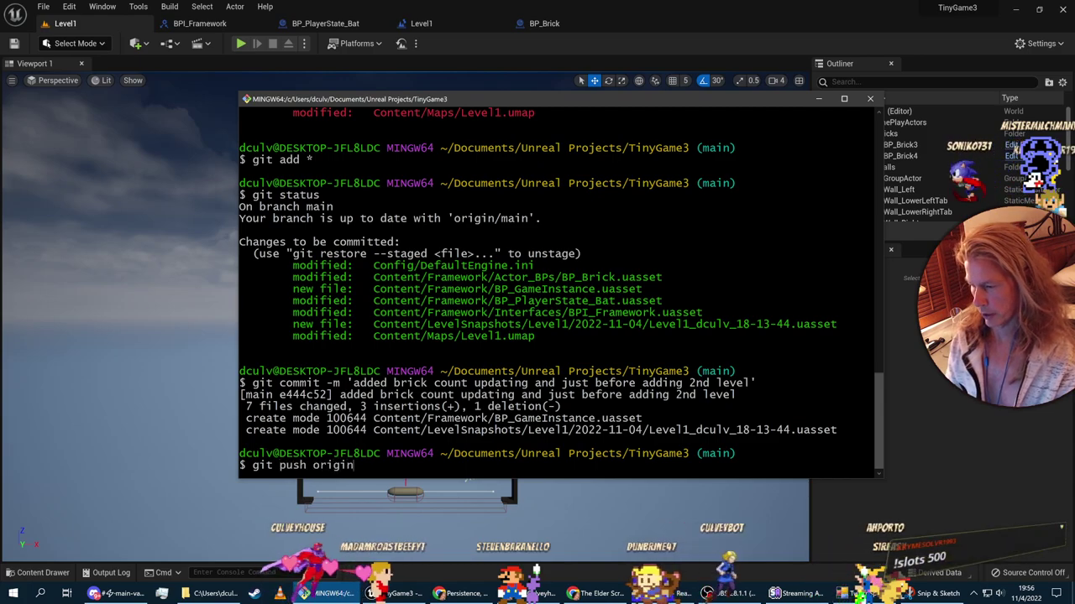
type("igin")
key("Return")
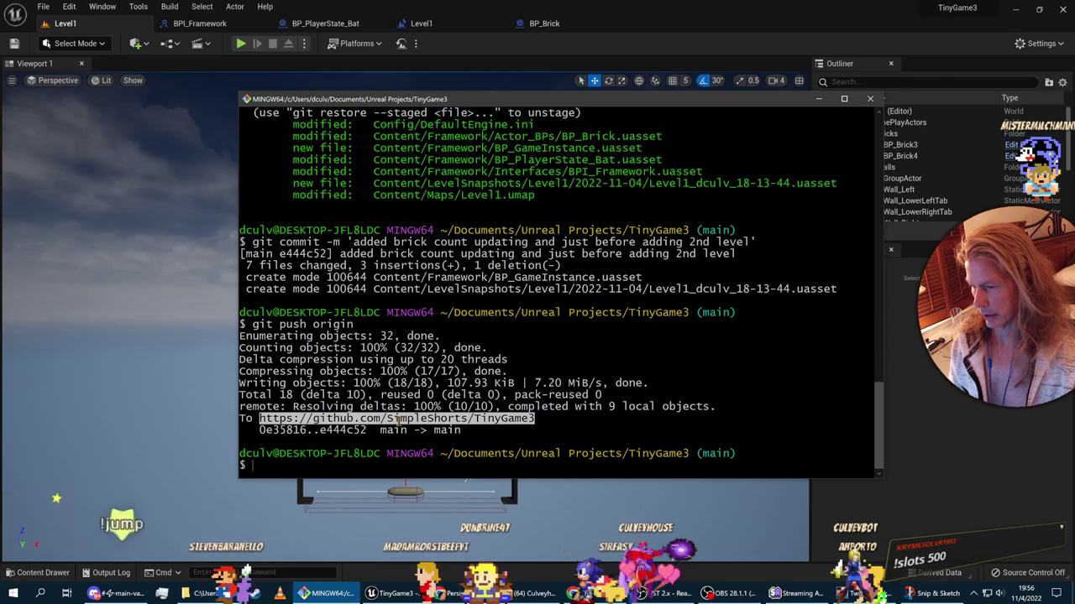
left_click(561, 423)
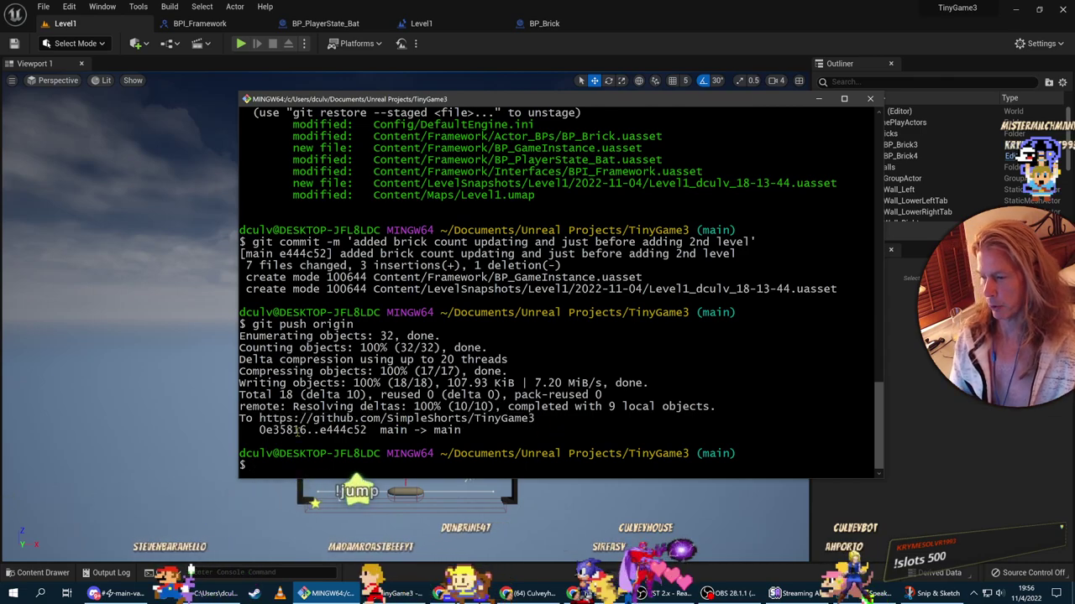
key("alt+Tab")
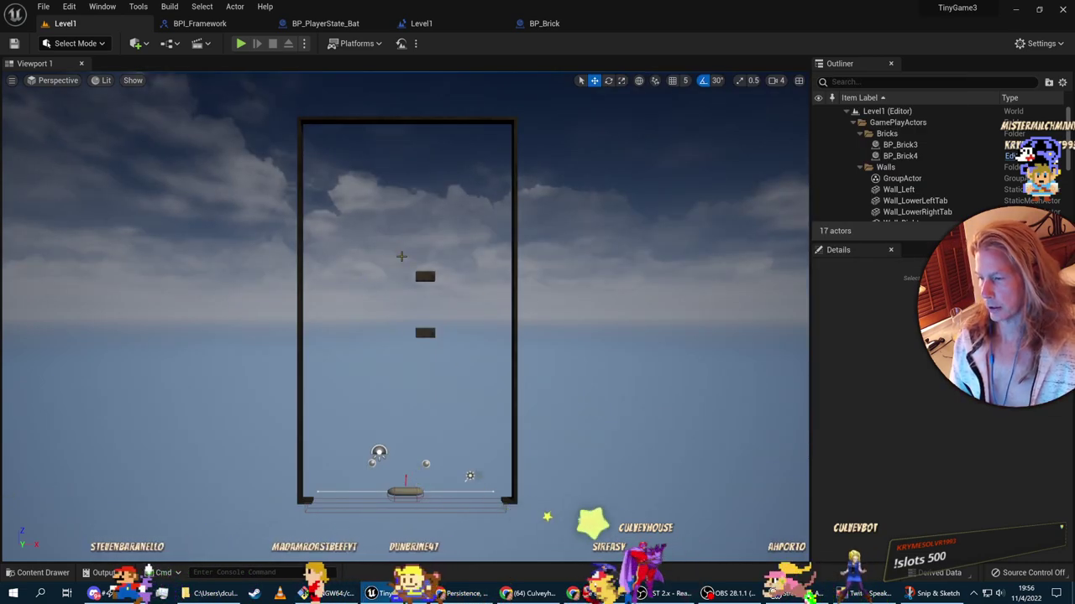
Step: Move the lower brick BP_Brick4 up closer to the upper brick BP_Brick3
left_click(425, 276)
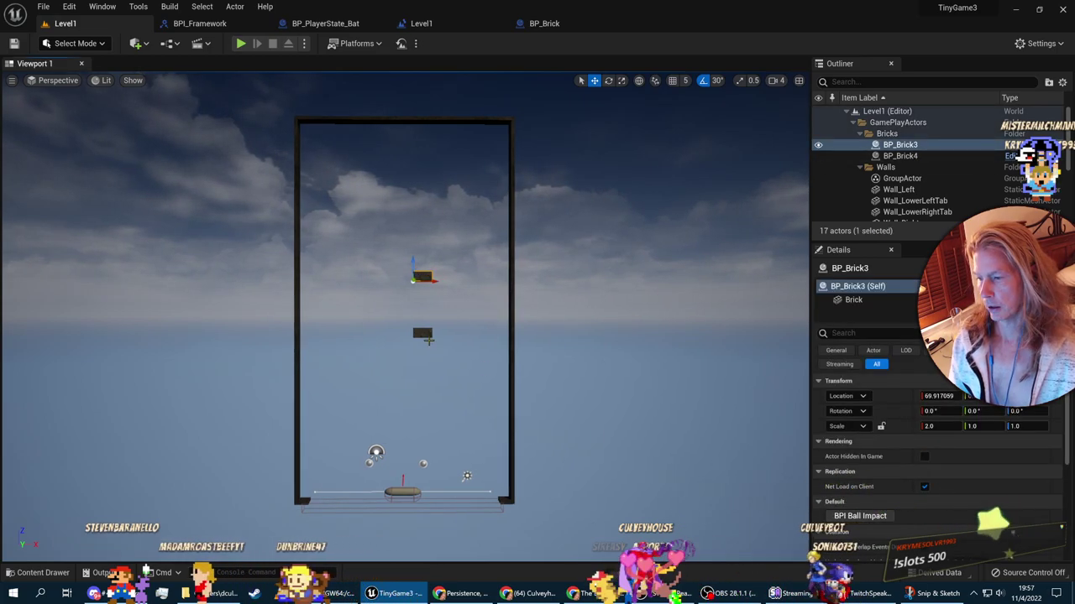
scroll(428, 332, "up", 10)
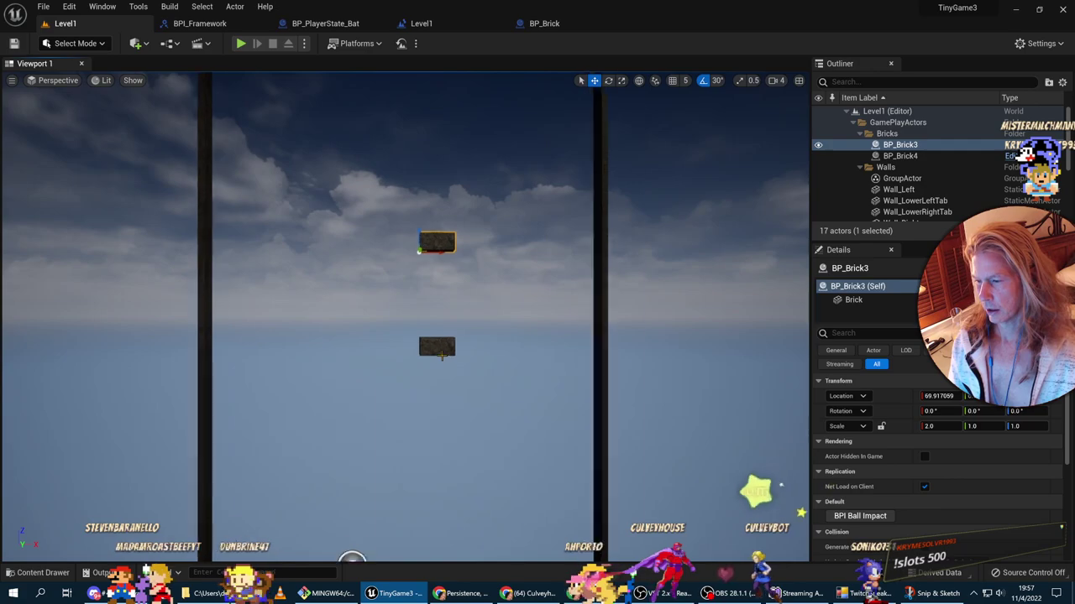
scroll(457, 213, "down", 8)
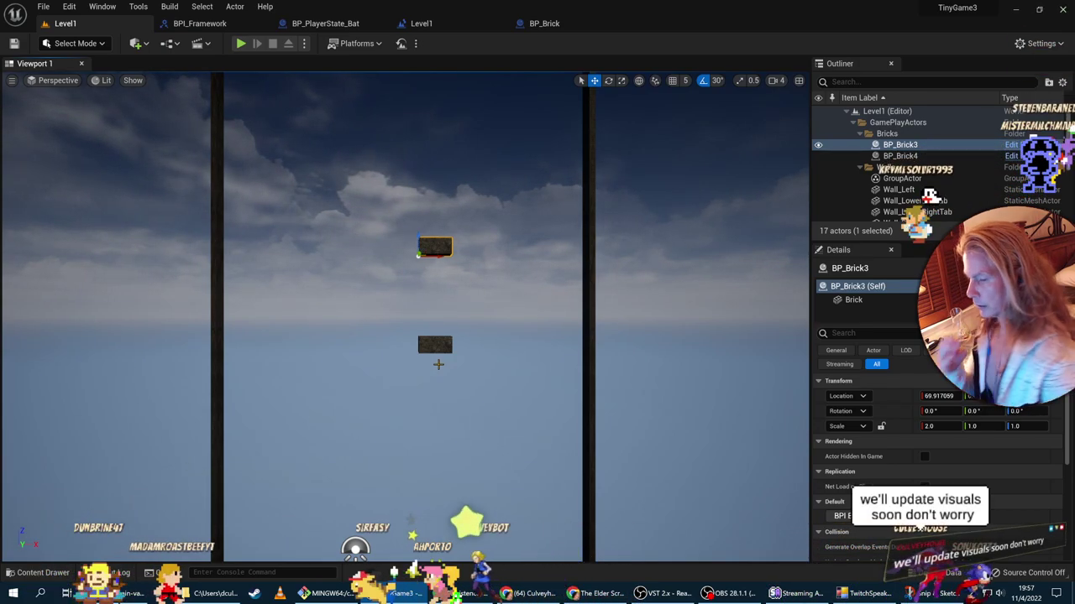
right_click_drag(482, 308, 463, 319)
left_click(424, 385)
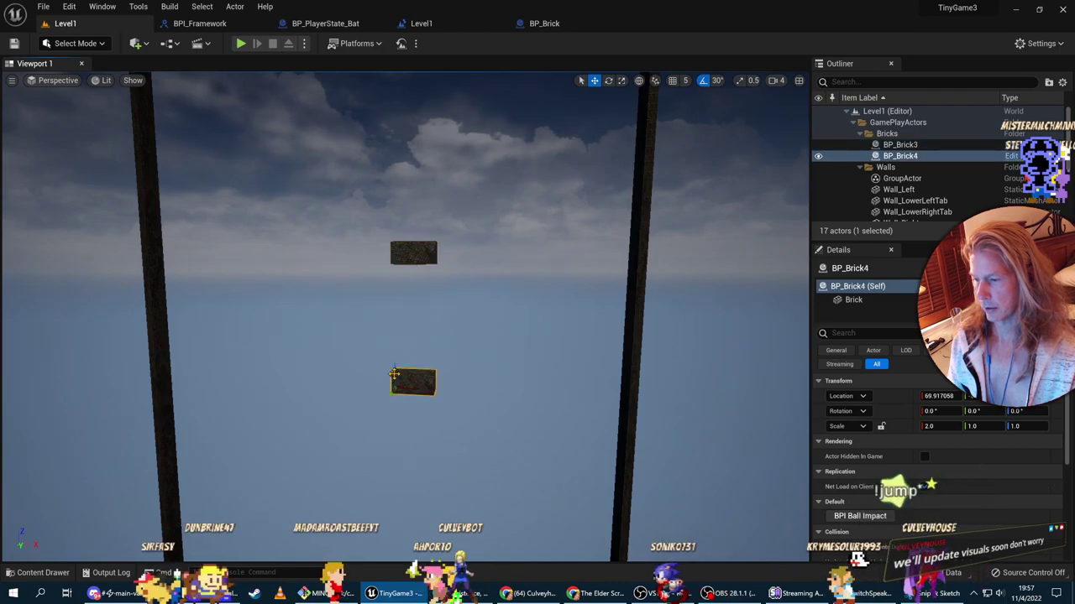
left_click_drag(391, 374, 391, 317)
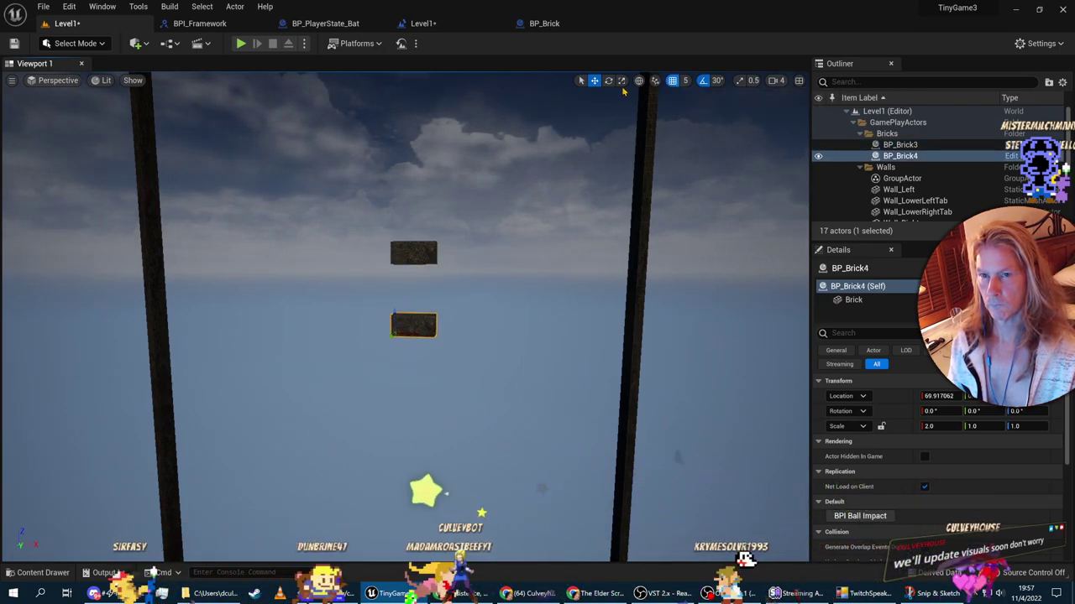
Step: Set grid snapping to 50 and reposition both bricks on the new grid
left_click(685, 81)
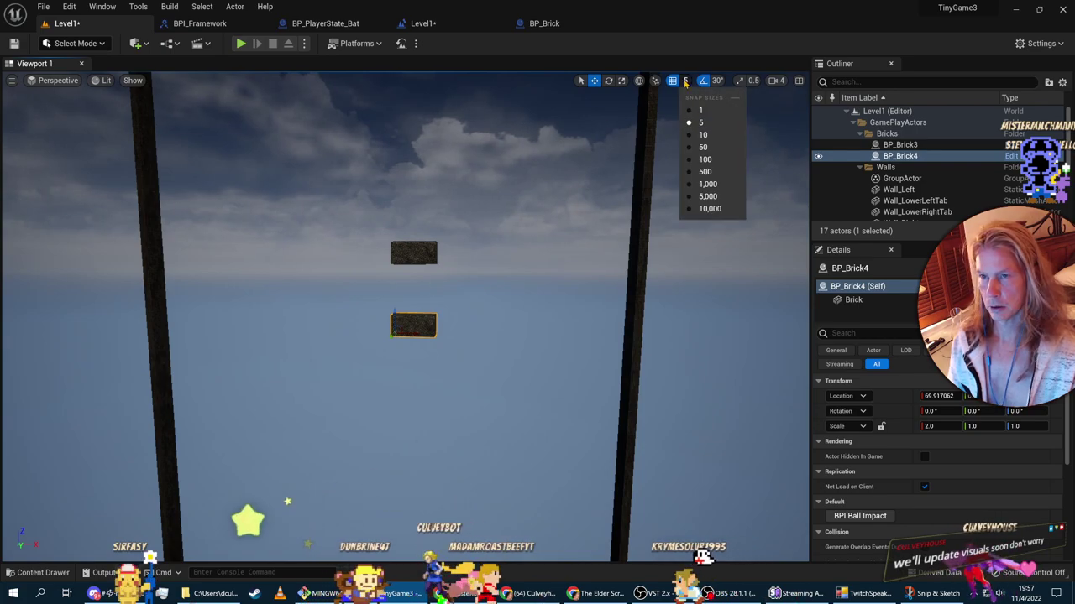
left_click(702, 147)
mouse_move(394, 313)
left_mouse_down()
mouse_move(391, 243)
mouse_move(392, 348)
mouse_move(391, 297)
left_mouse_up()
left_click(407, 261)
left_click(414, 247)
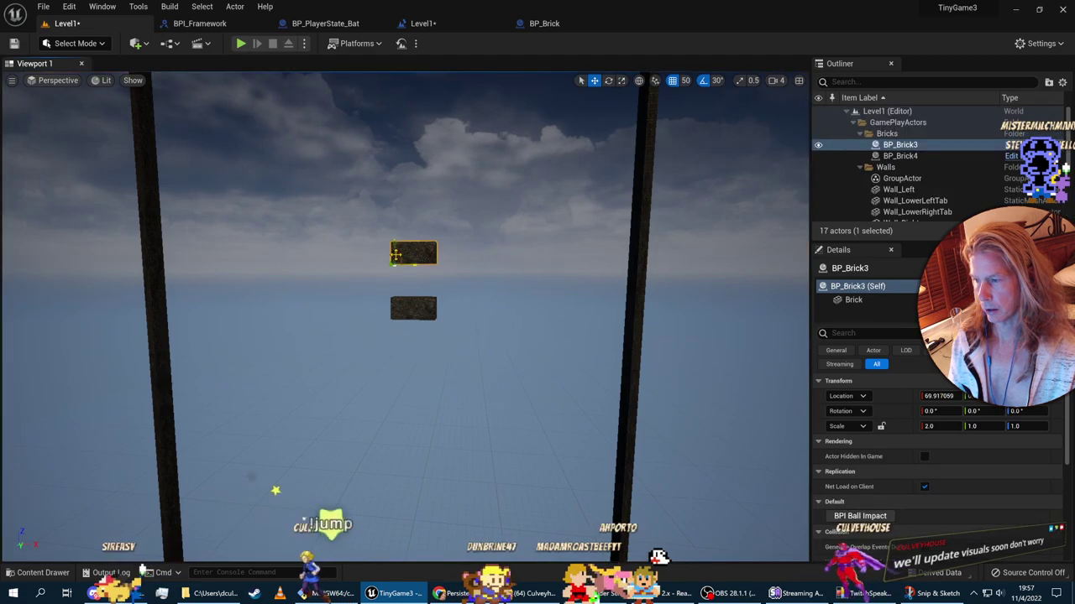
left_click_drag(394, 243, 384, 288)
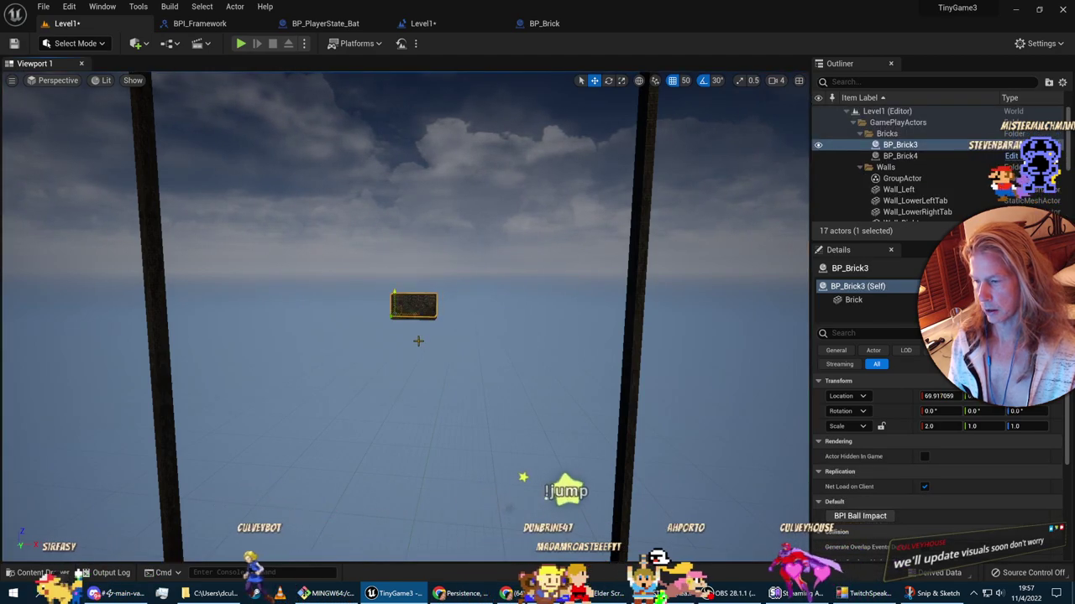
Step: Lift BP_Brick3 above BP_Brick4 with a gap, then delete BP_Brick3
scroll(417, 336, "up", 3)
key("f")
right_click_drag(444, 339, 412, 313)
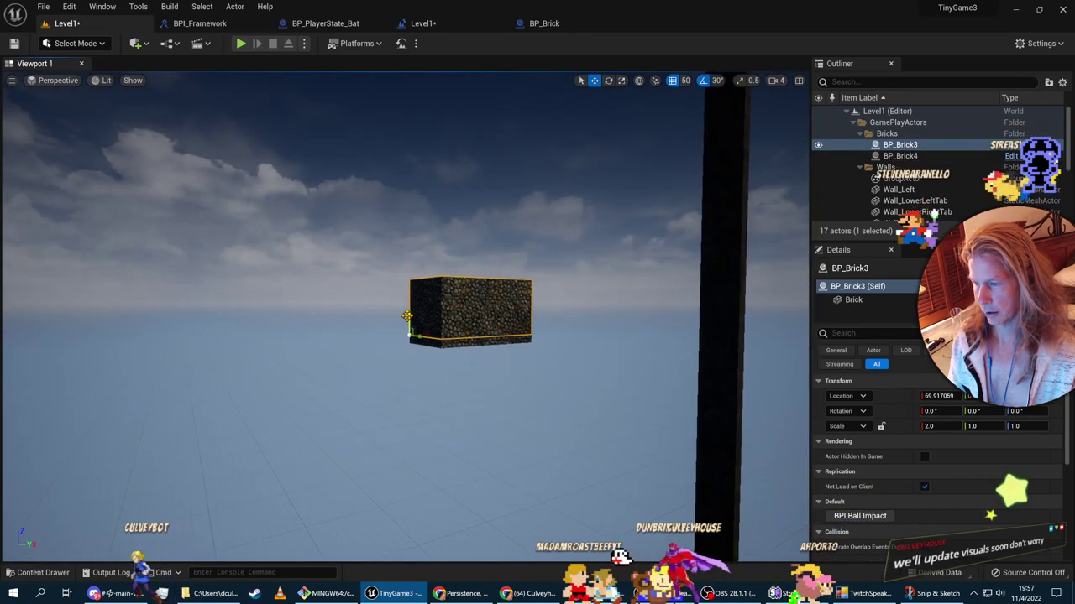
left_click_drag(408, 315, 412, 204, "alt")
right_click_drag(412, 204, 374, 233)
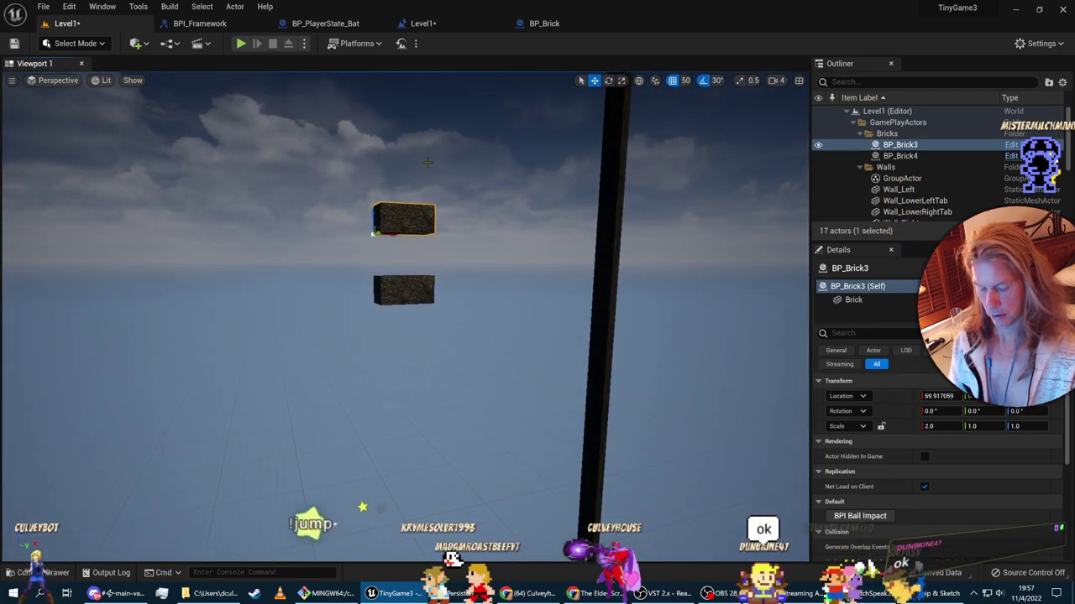
key("Delete")
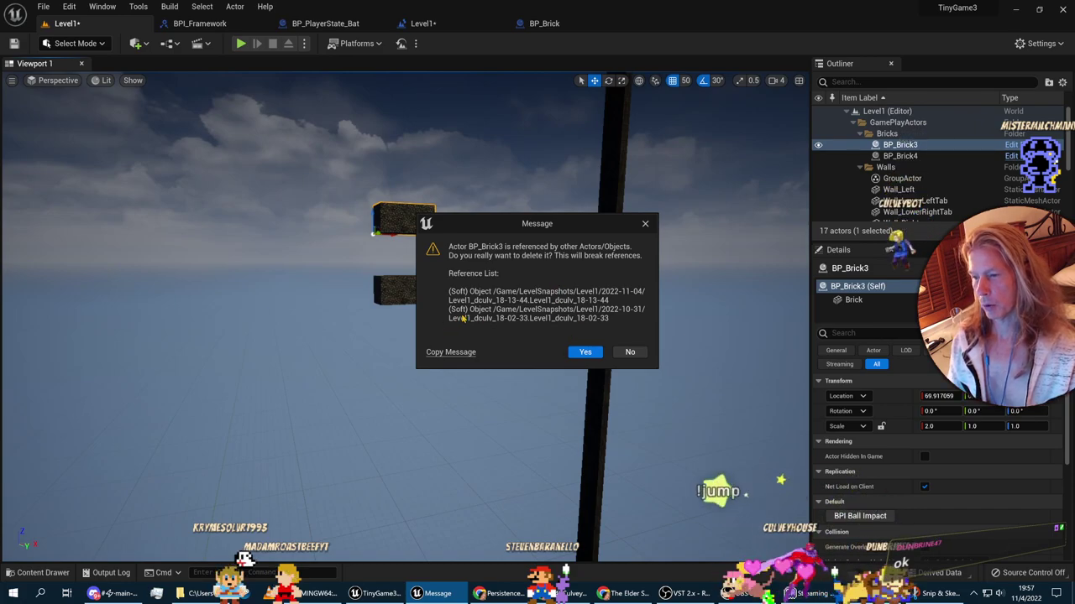
Step: Confirm the removal of BP_Brick3 and select the remaining brick BP_Brick4
left_click(585, 352)
left_click(407, 290)
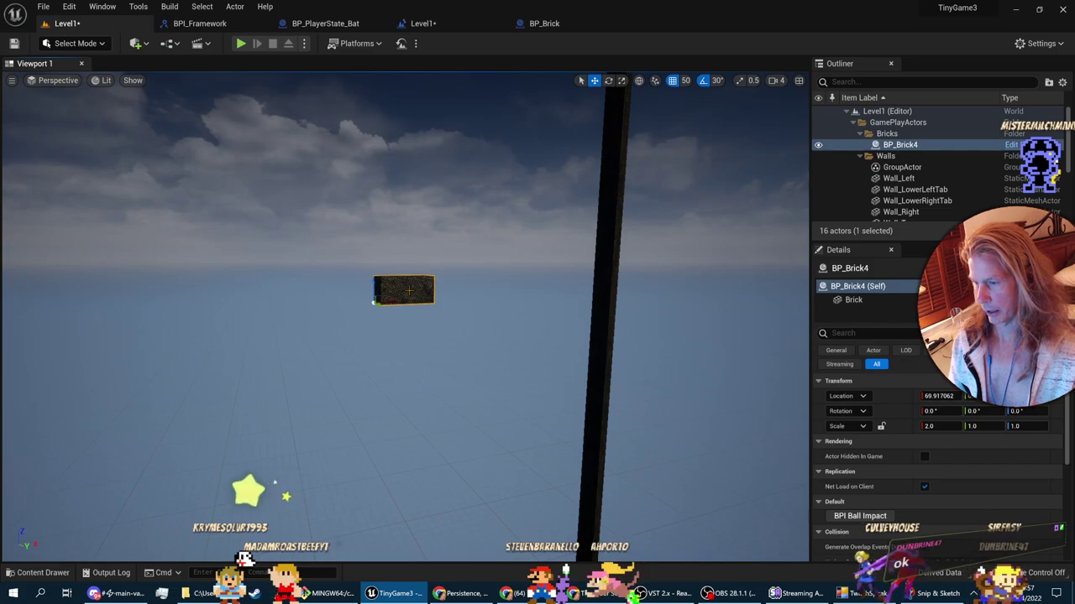
left_click_drag(409, 289, 386, 395)
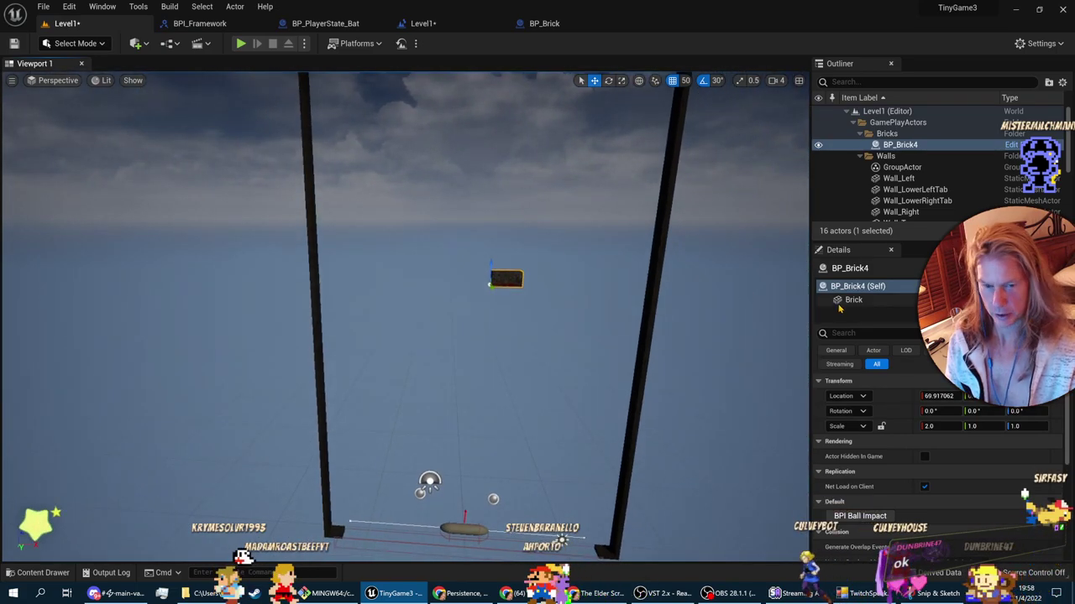
Step: Centre BP_Brick4 at Location X 0.0 and Alt-drag a copy, BP_Brick5, above it
left_click(939, 396)
type("0")
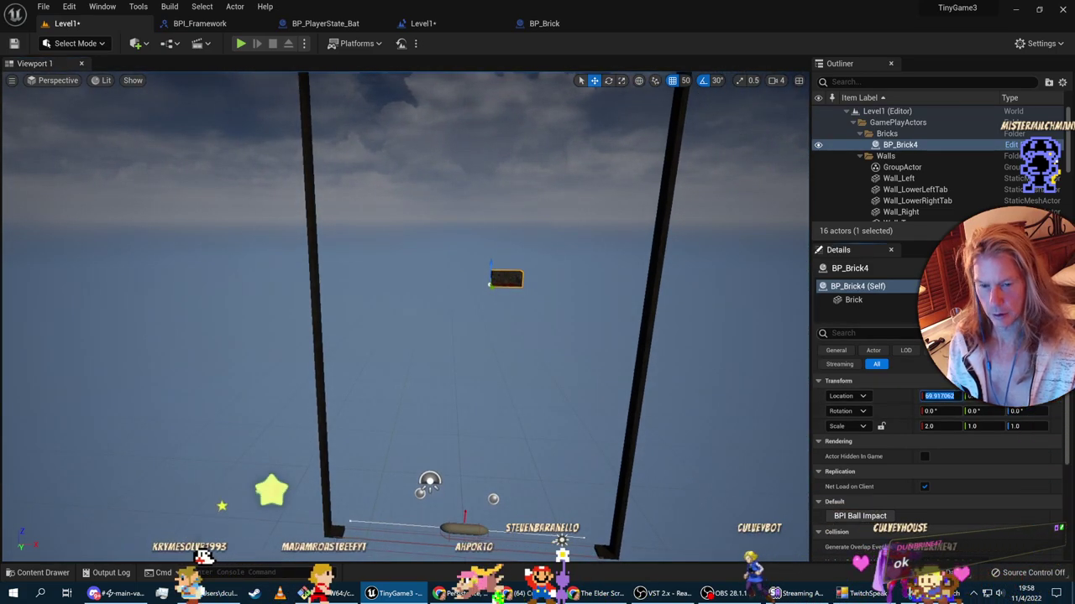
key("Return")
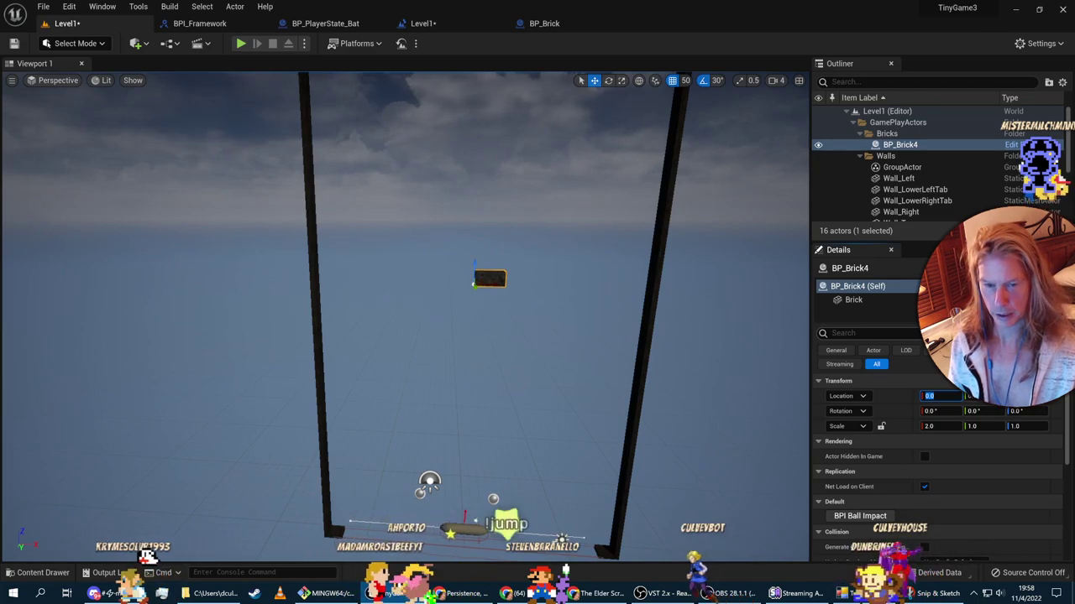
key("Tab")
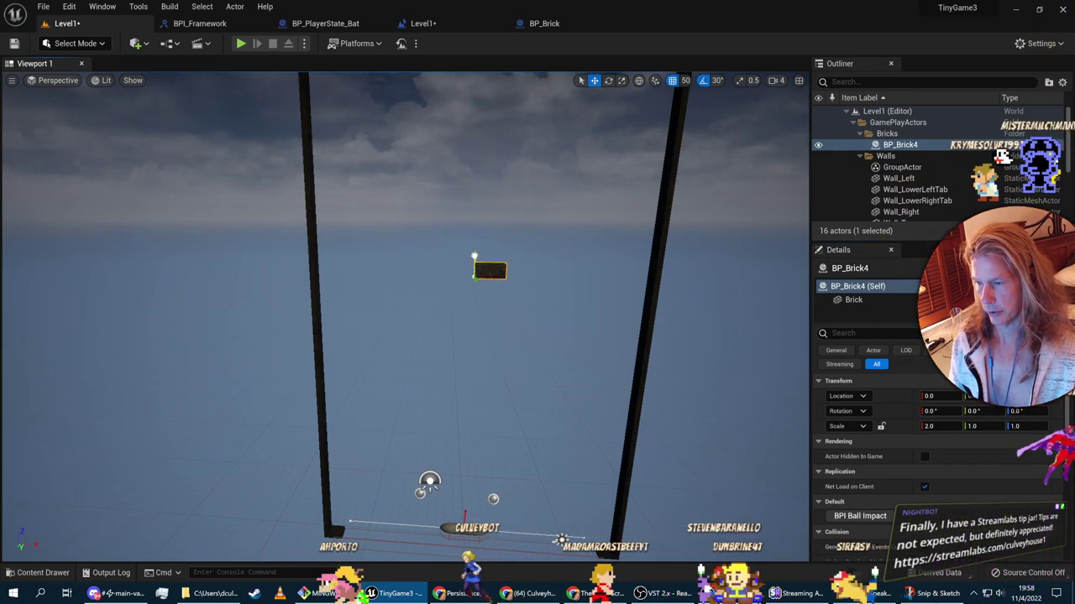
left_click_drag(479, 252, 488, 217, "alt")
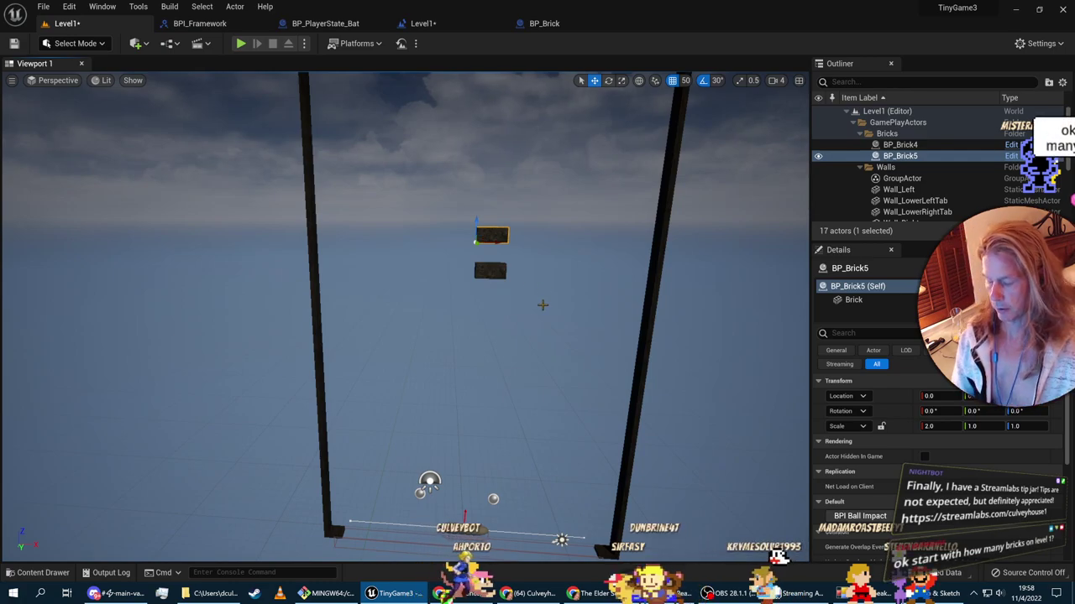
Step: Alt-drag the brick pair left and right to form BP_Brick4–BP_Brick9 in two rows of three
scroll(543, 305, "up", 3)
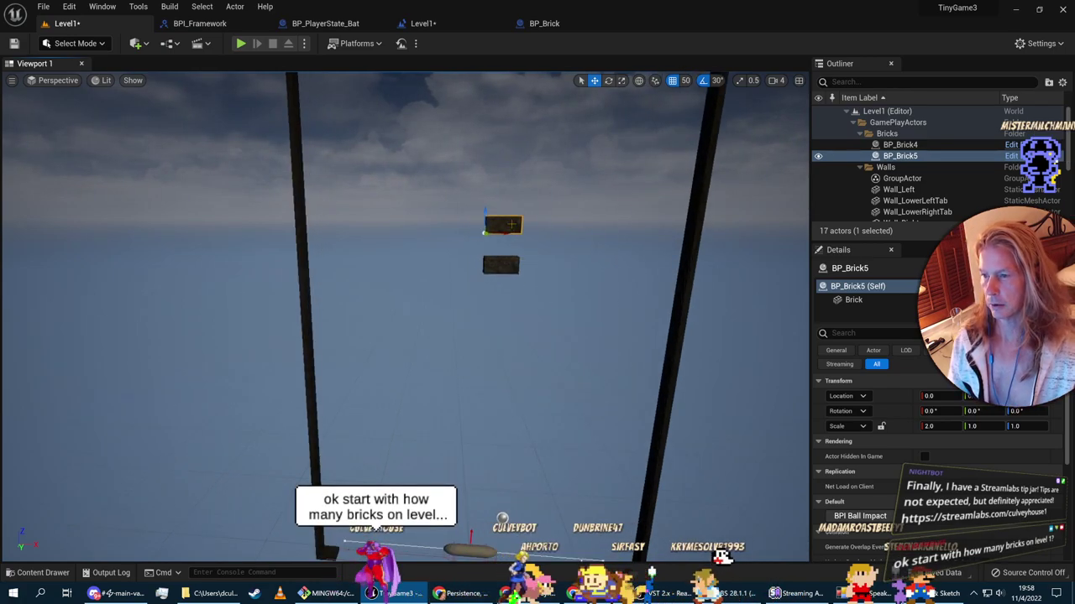
left_click(501, 267, "ctrl")
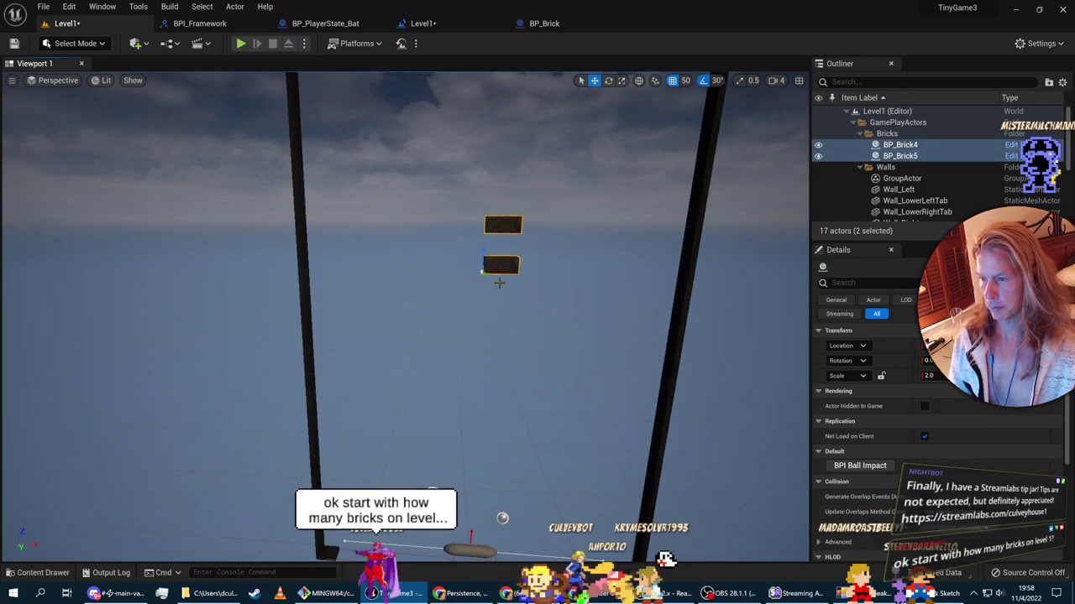
left_click_drag(499, 283, 445, 274, "alt")
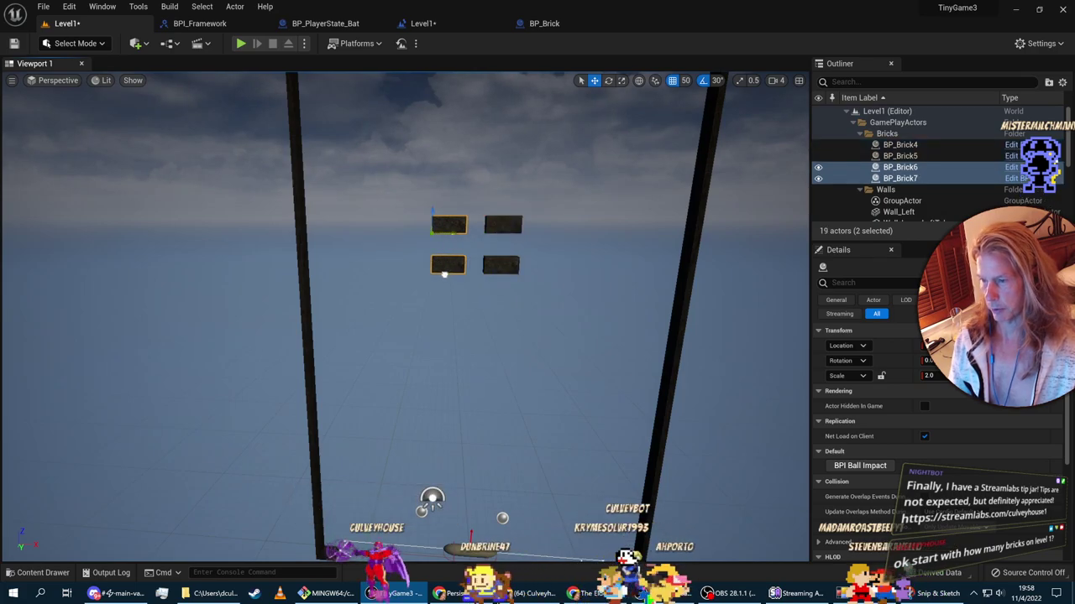
right_click_drag(444, 273, 452, 291)
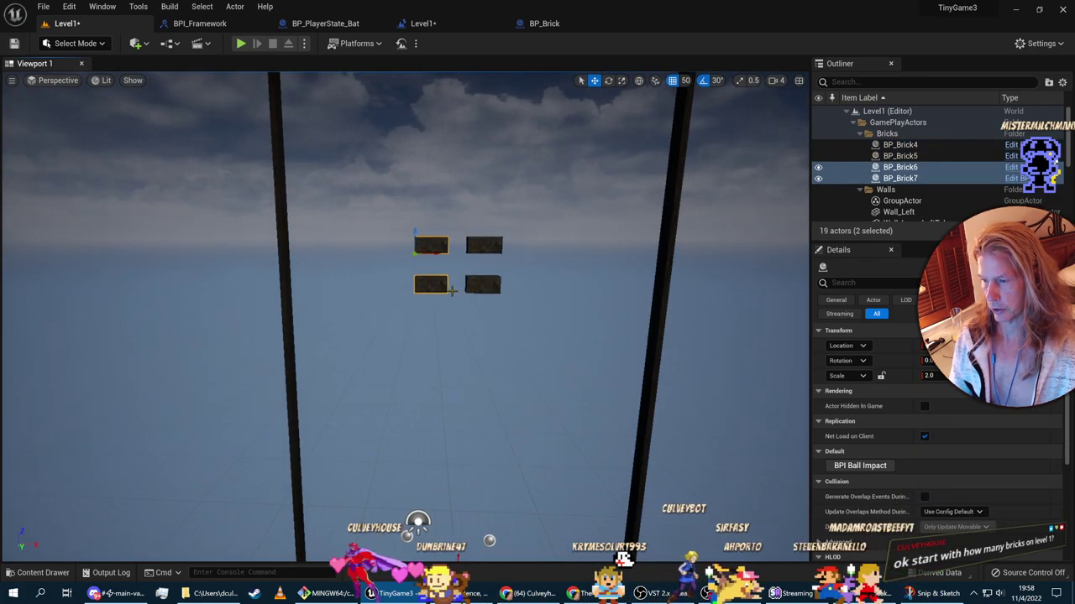
left_click_drag(437, 248, 544, 255, "alt")
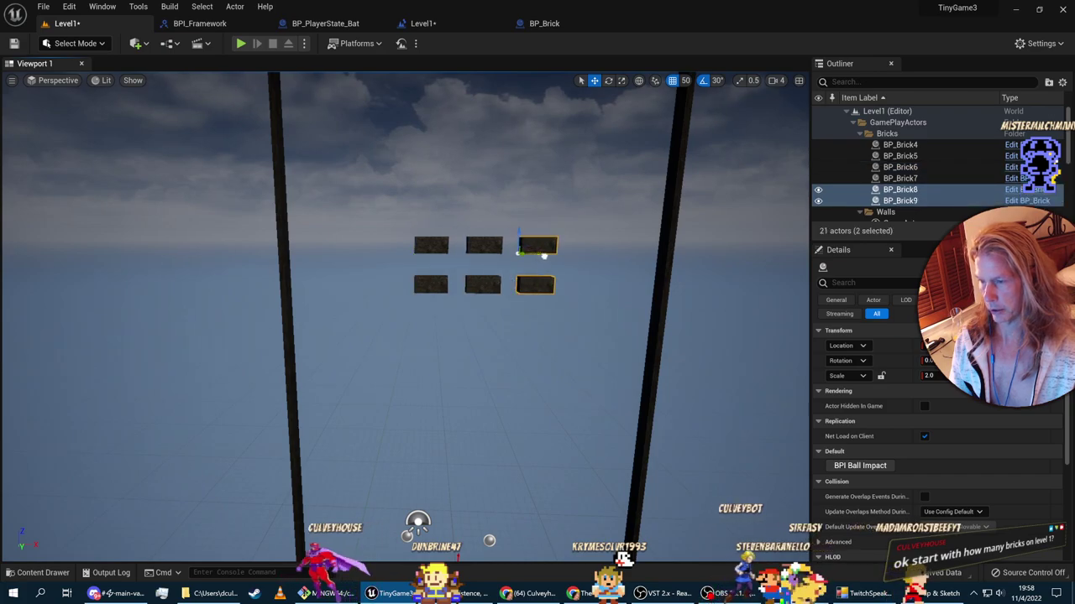
right_click_drag(544, 255, 505, 267)
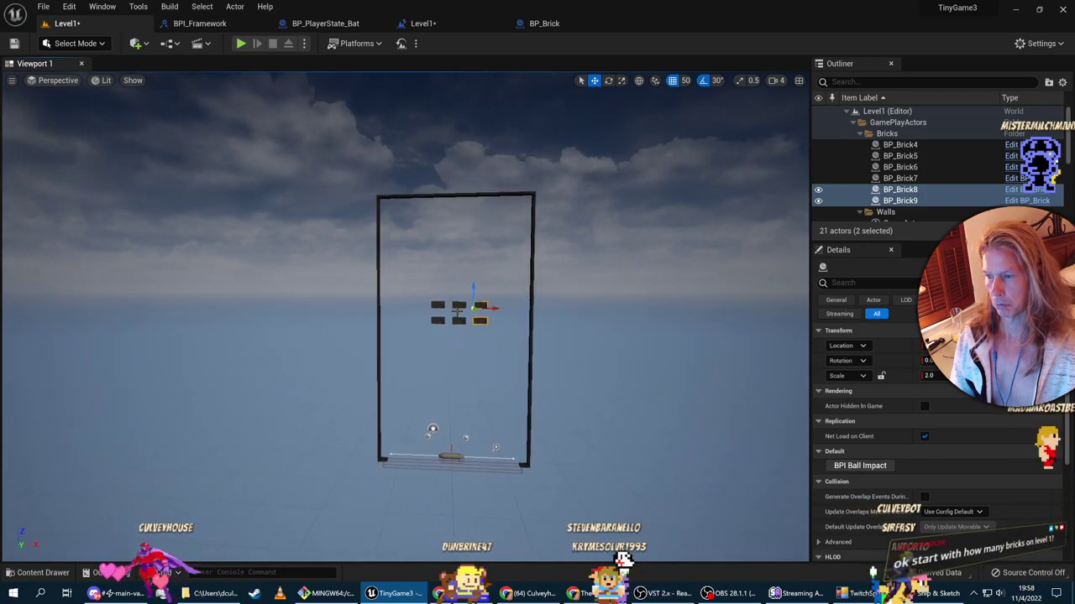
left_click(458, 305)
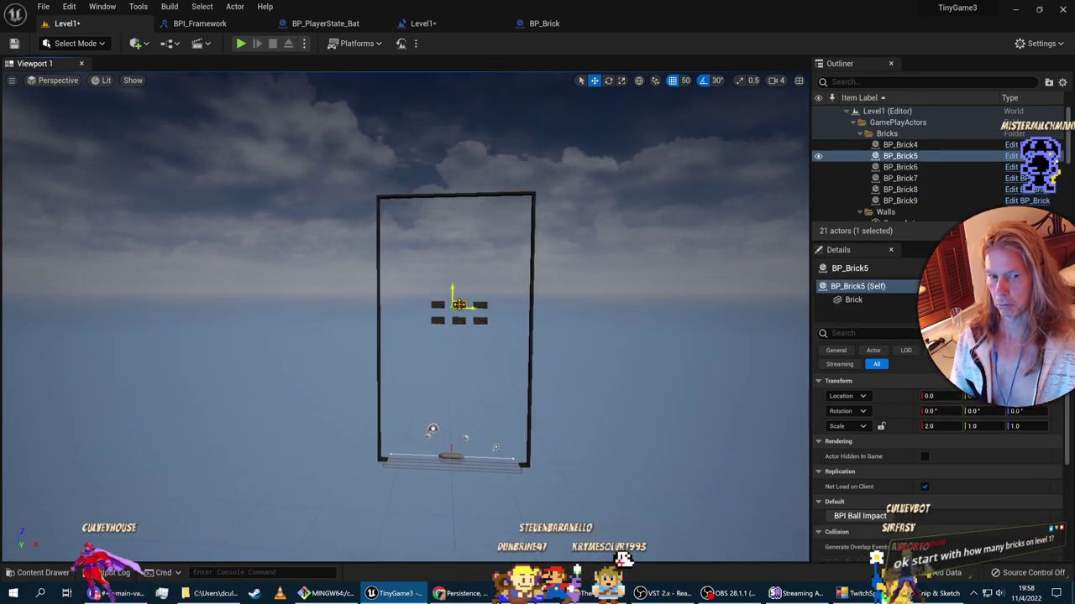
left_click(480, 307)
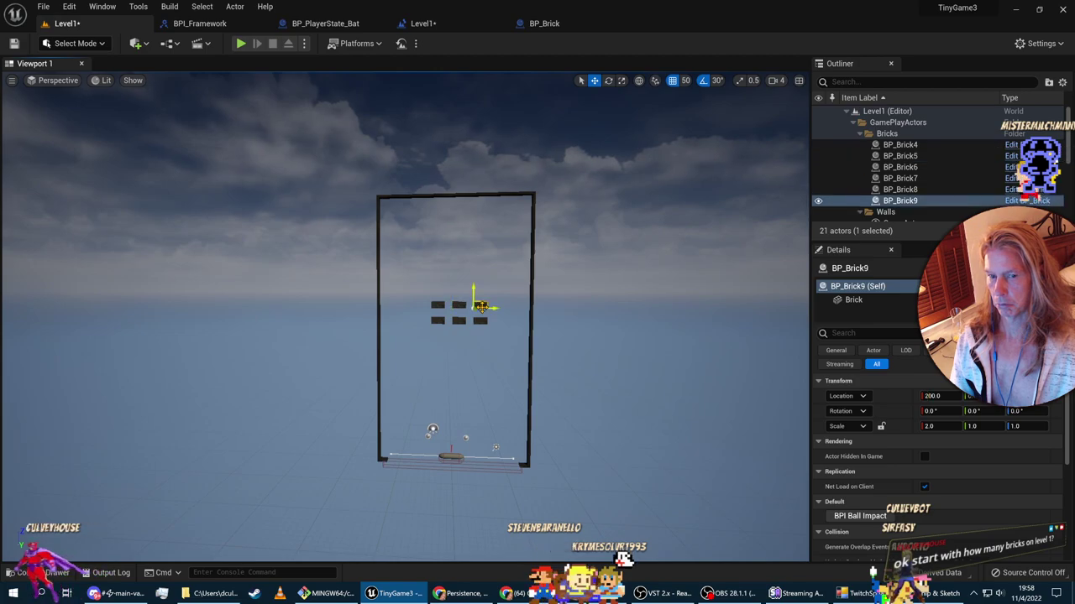
scroll(448, 319, "up", 6)
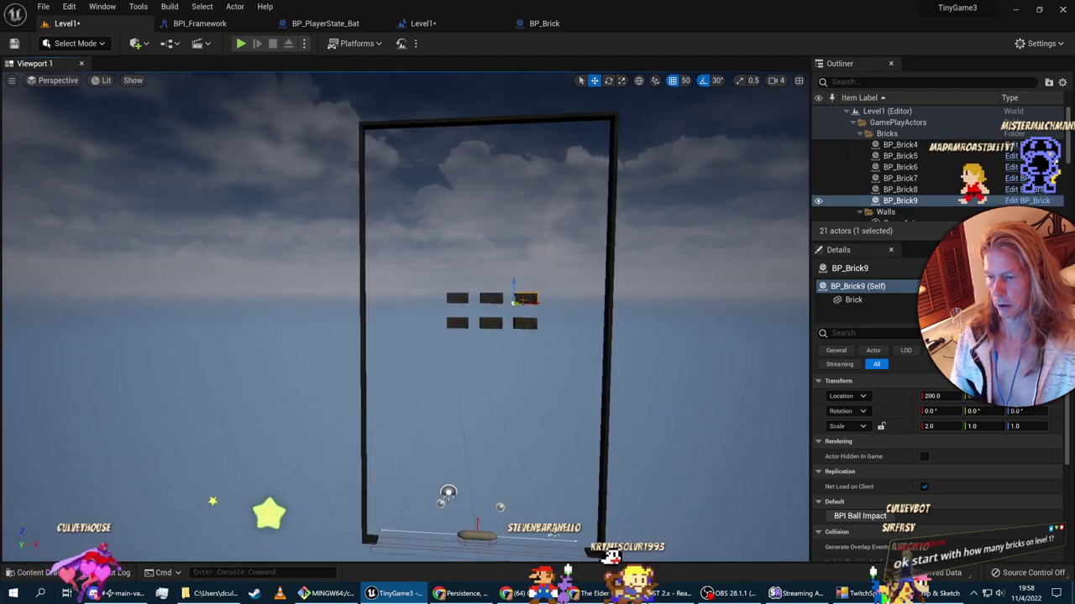
scroll(520, 298, "up", 5)
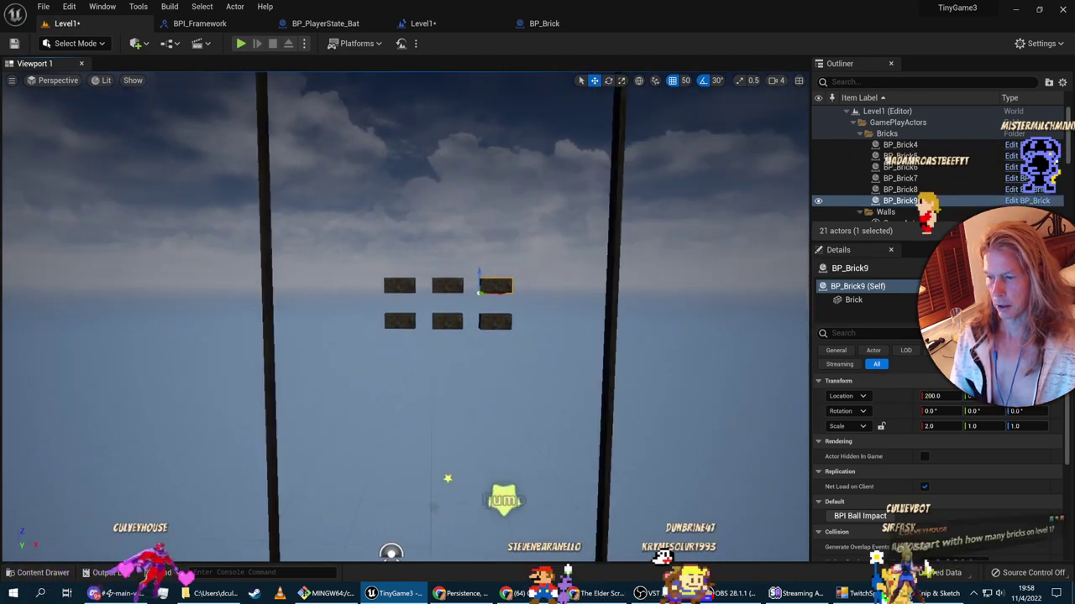
Step: Play Level1 with the six-brick grid, stop with Esc, then start a fresh session
left_click(240, 43)
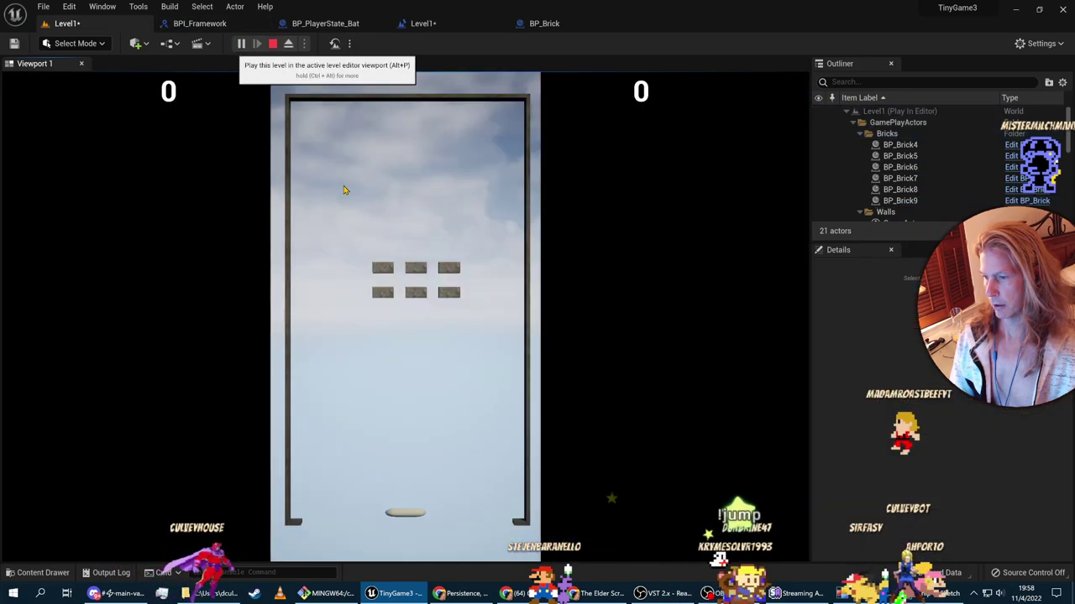
left_click(428, 428)
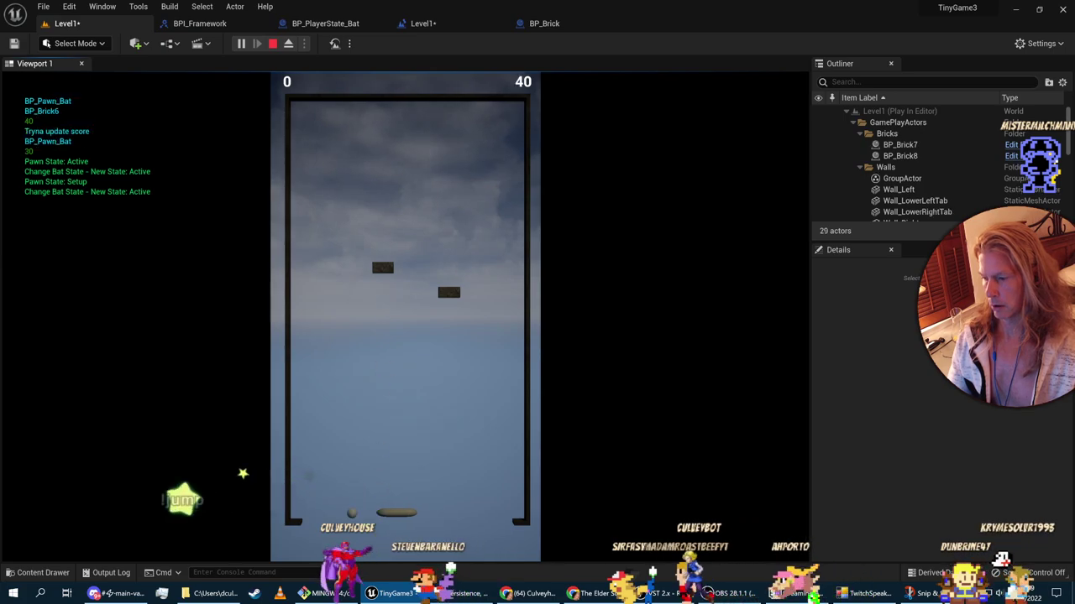
key("Escape")
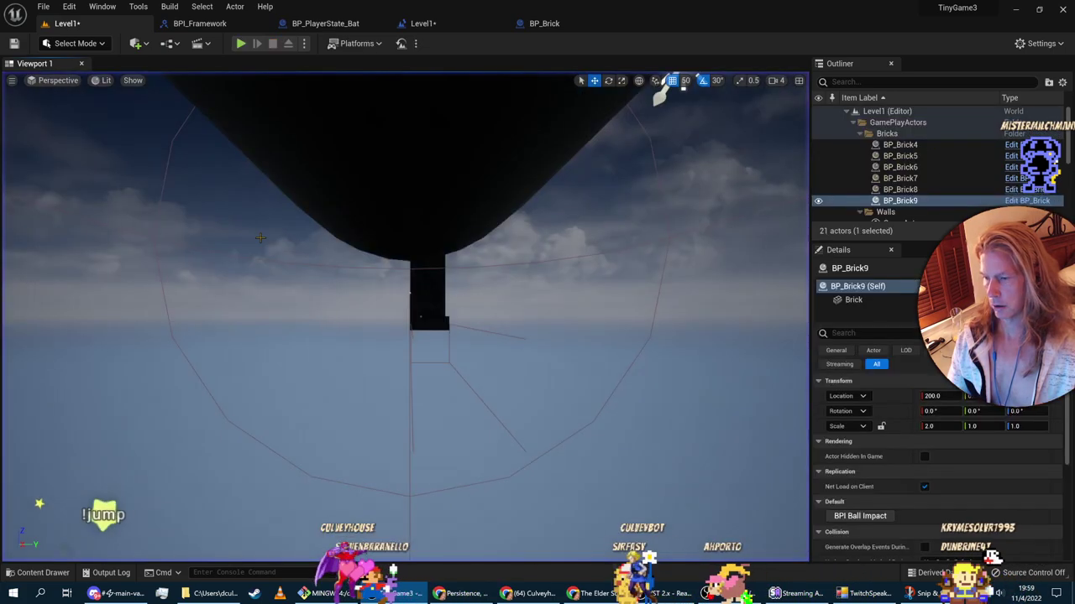
key("f")
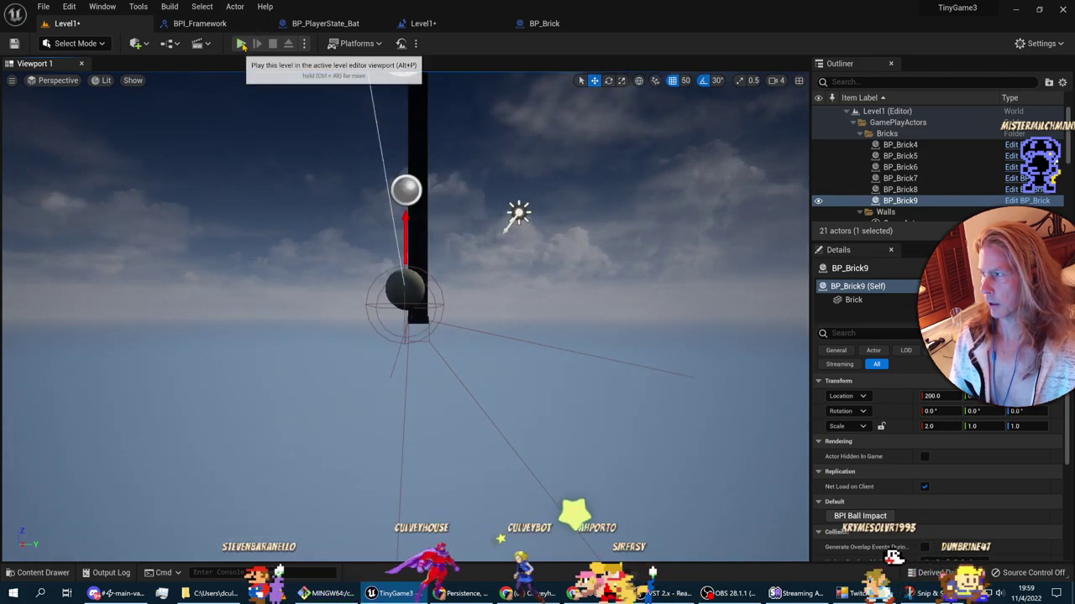
left_click(241, 44)
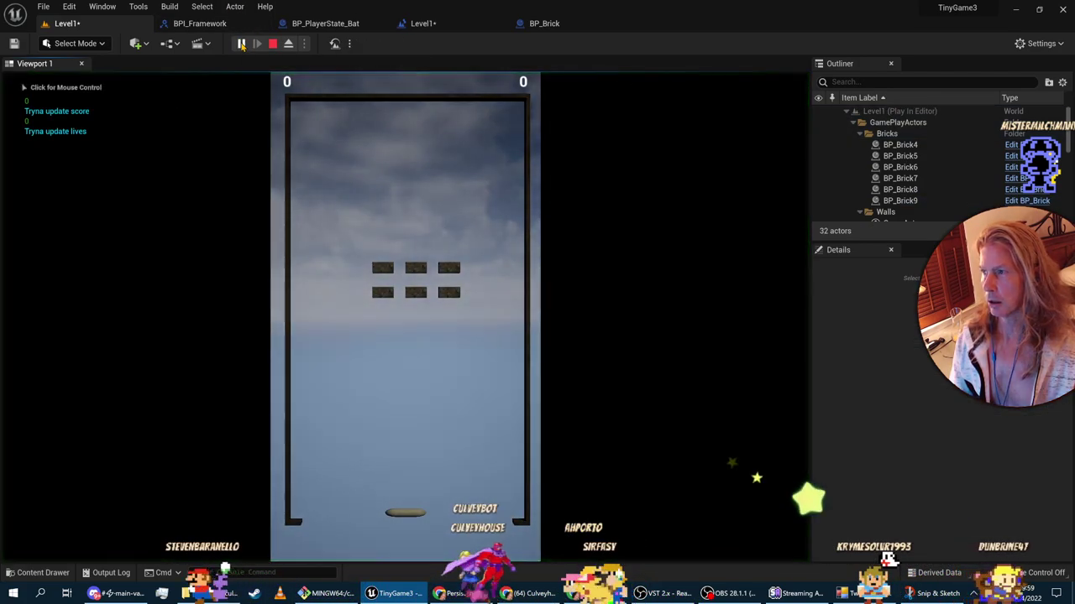
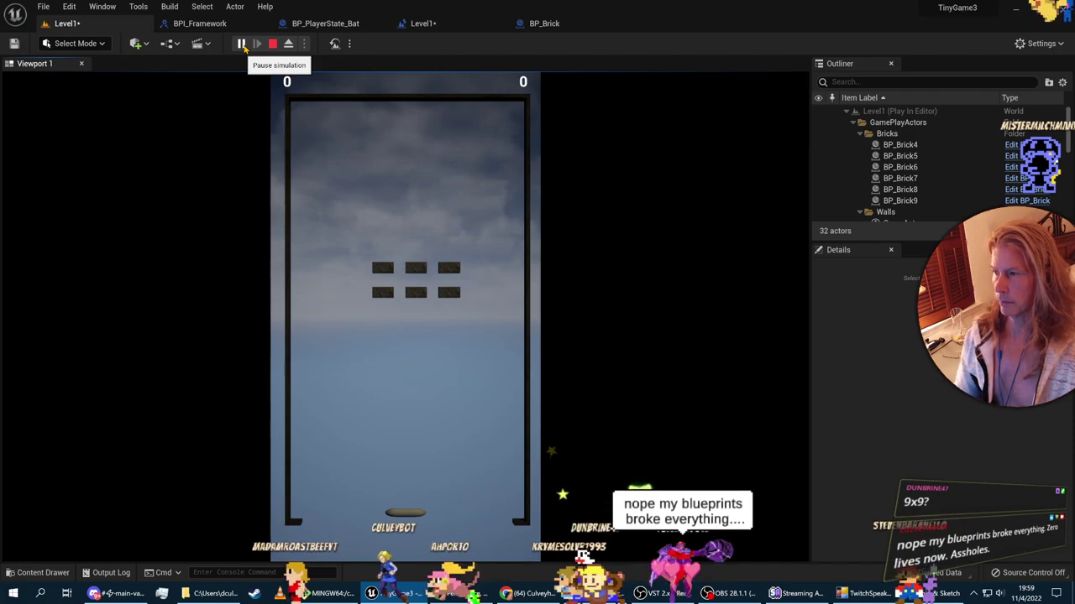
Step: Play-test Level1, launching the ball until every brick breaks and the score reaches 60, then stop
left_click(540, 89)
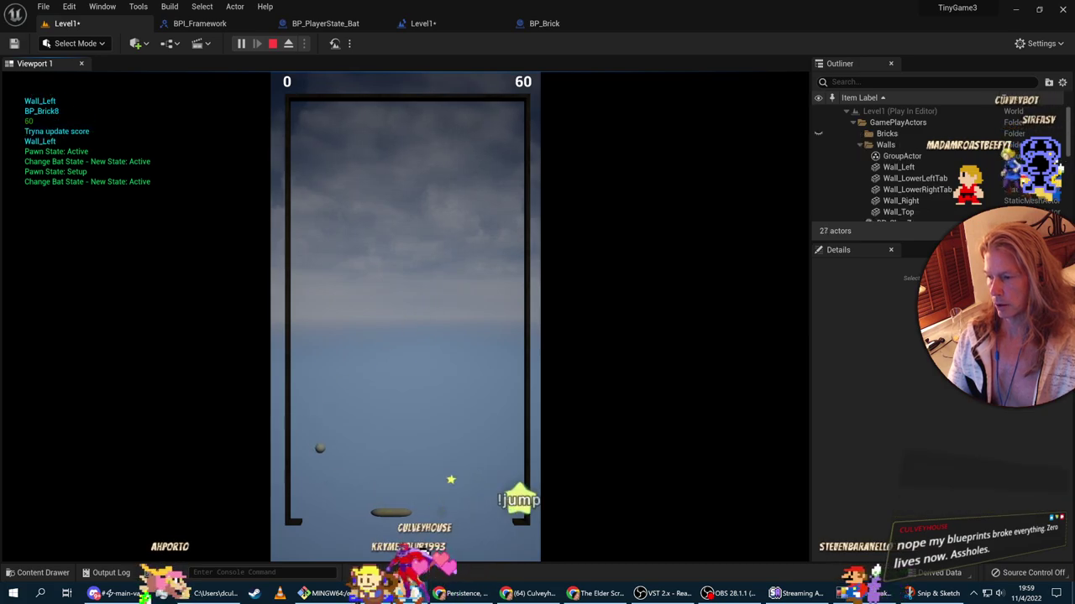
key("Escape")
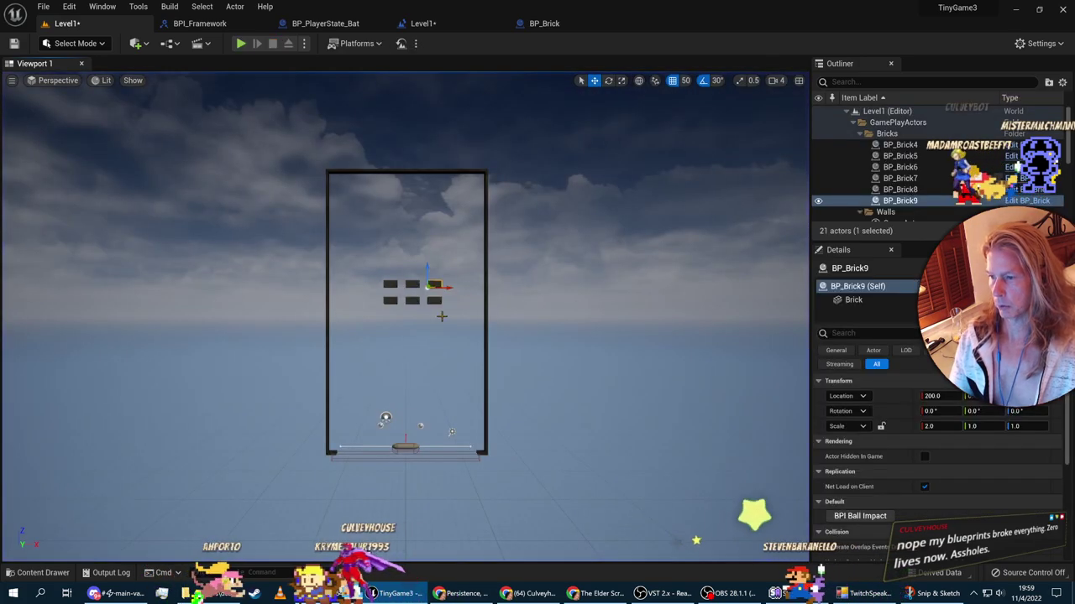
Step: Zoom in and select the bricks BP_Brick7 and BP_Brick8
scroll(403, 412, "up", 2)
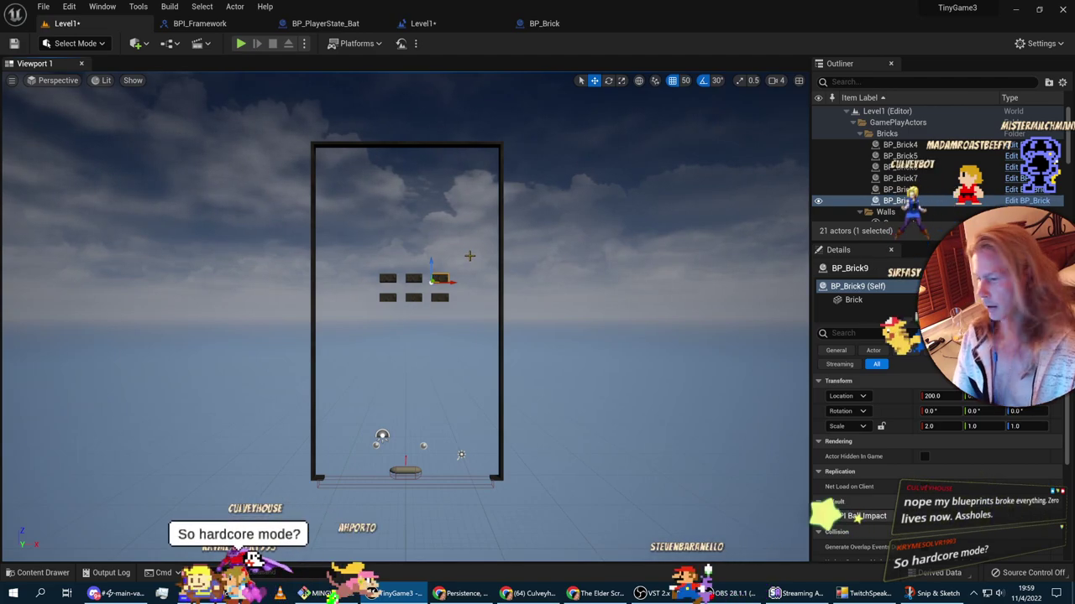
scroll(411, 293, "up", 4)
scroll(428, 272, "up", 1)
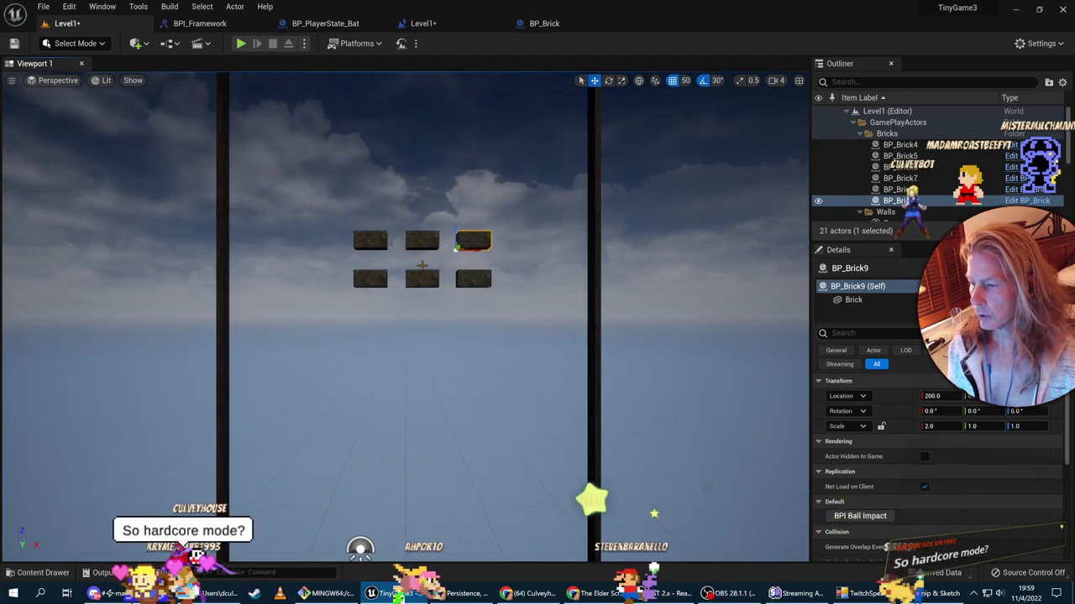
left_click(377, 240)
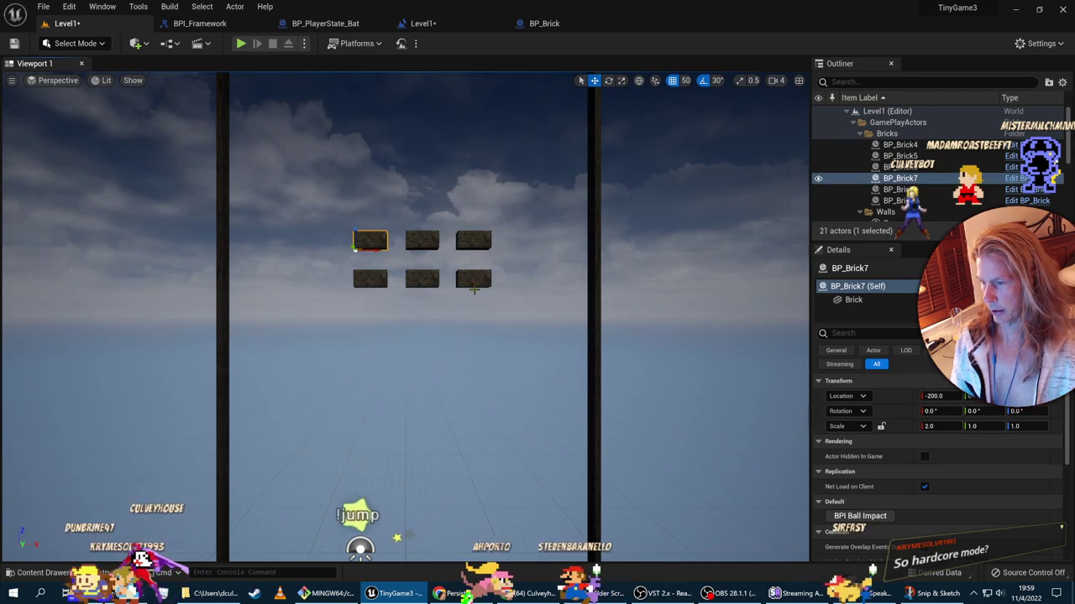
scroll(473, 279, "up", 1)
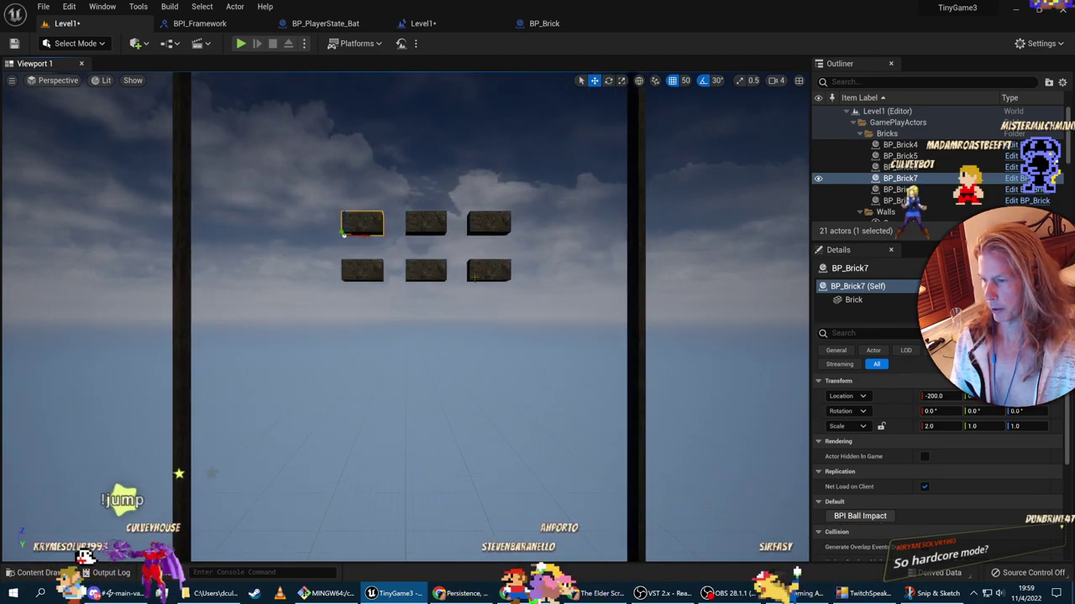
left_click(490, 269, "ctrl")
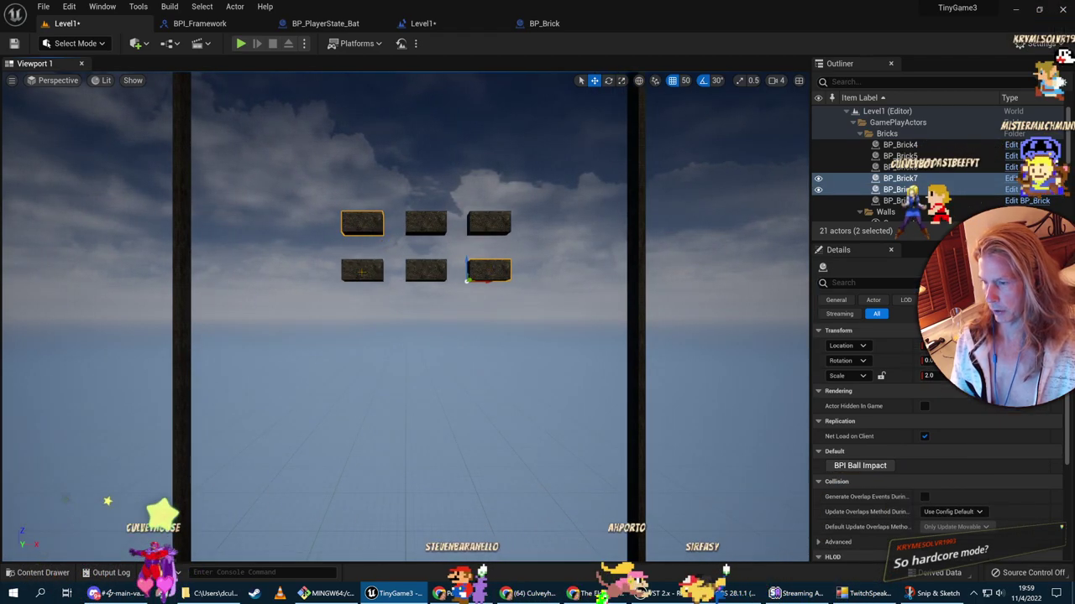
Step: Orbit the view to see the bricks in 3-D and bring up the Content Drawer
scroll(369, 271, "down", 8)
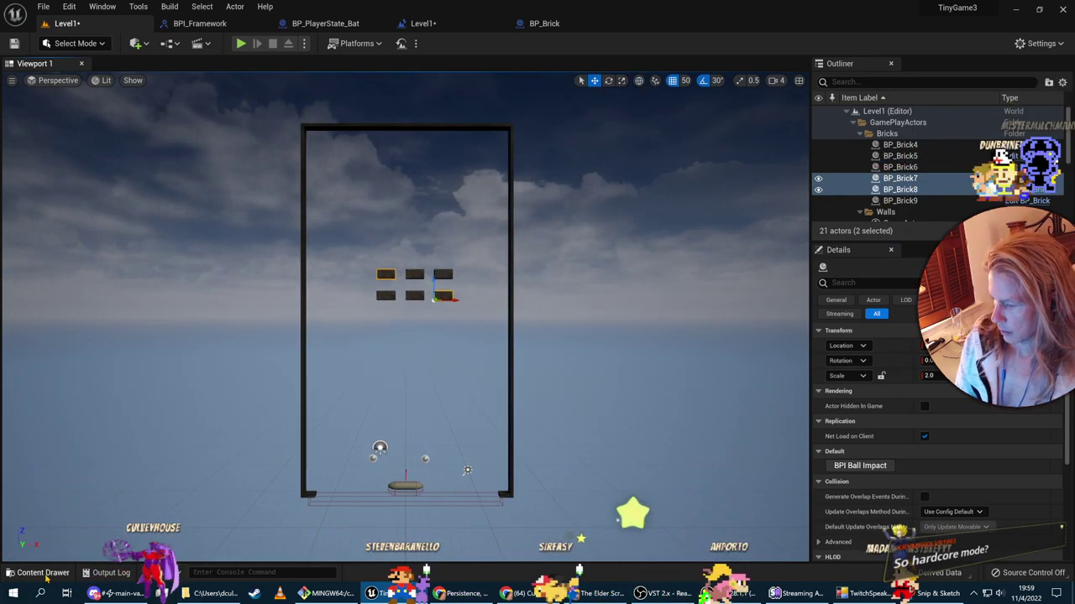
scroll(439, 324, "up", 5)
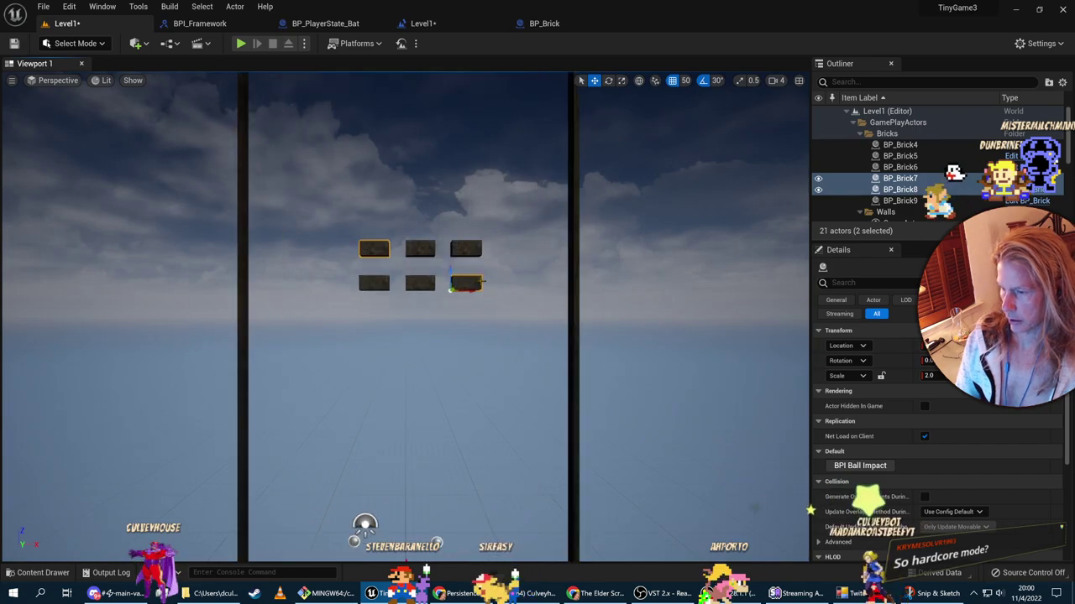
scroll(426, 275, "up", 4)
right_click_drag(427, 276, 482, 290)
key("ctrl+space")
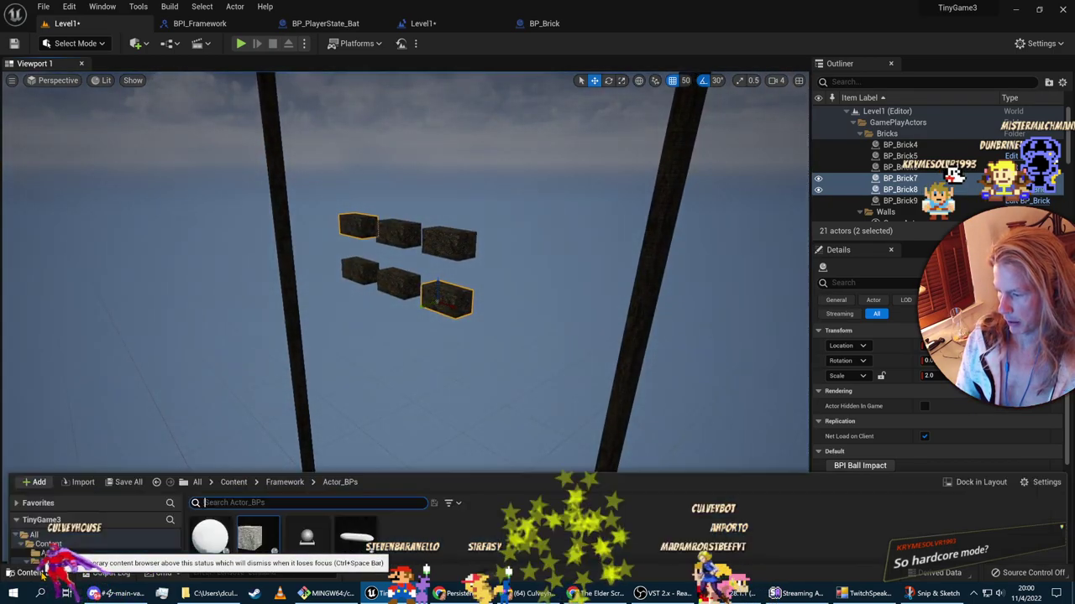
Step: Open BP_Brick, inspect its Brick mesh and 10-point class defaults, then return to Level1's Blueprint
double_click(255, 419)
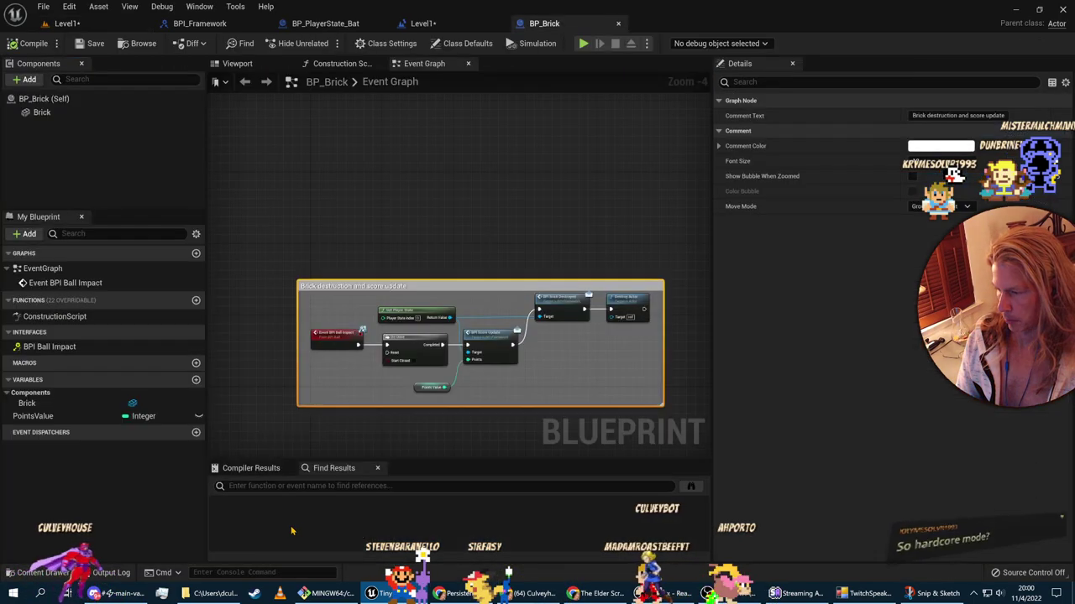
left_click(240, 64)
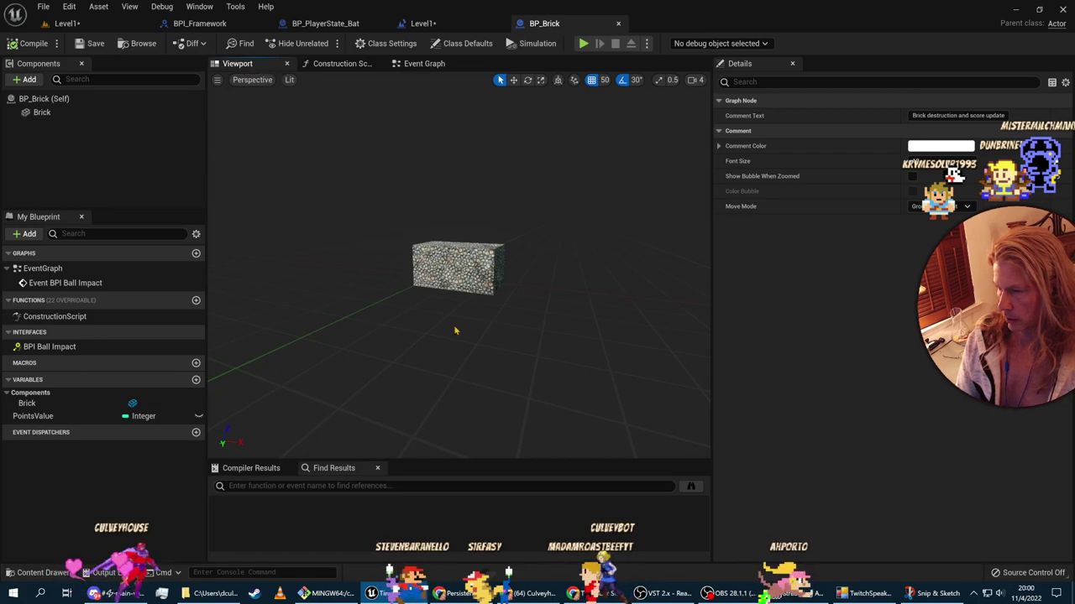
left_click(458, 269)
left_click_drag(445, 395, 663, 411)
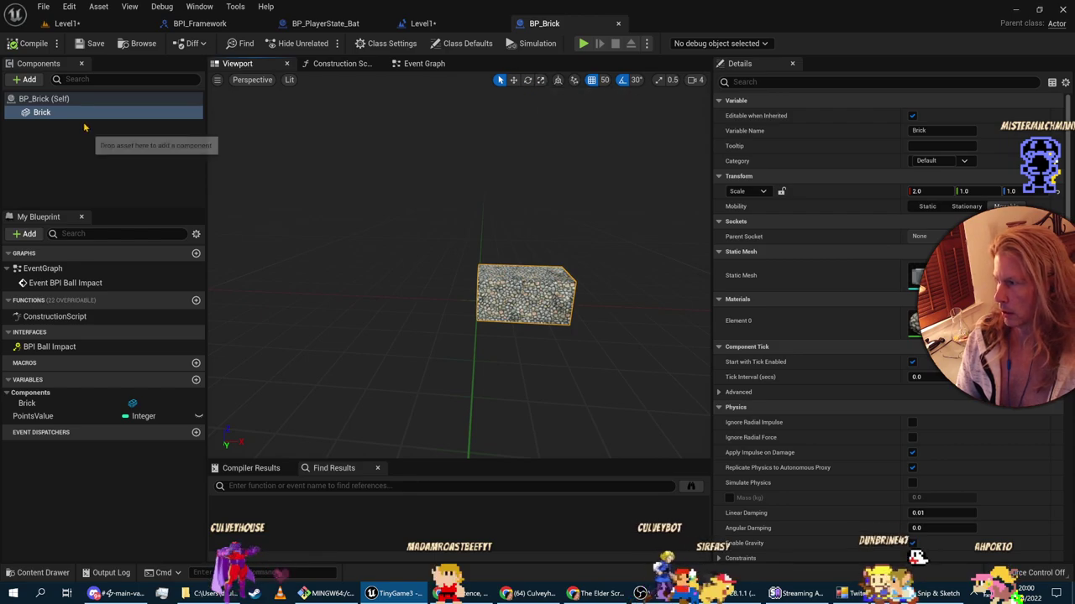
left_click(69, 99)
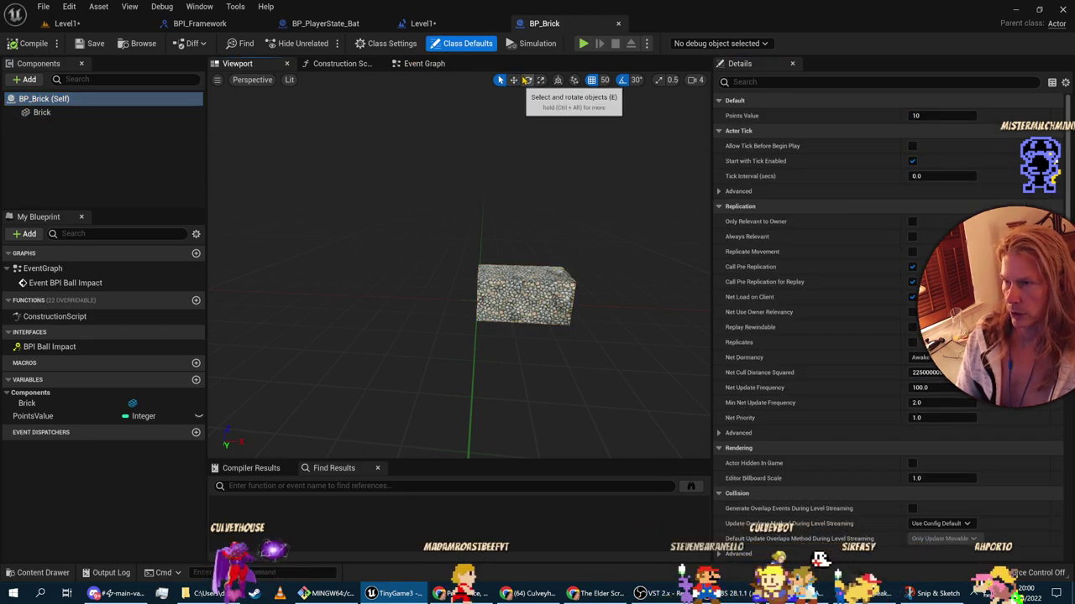
left_click(423, 24)
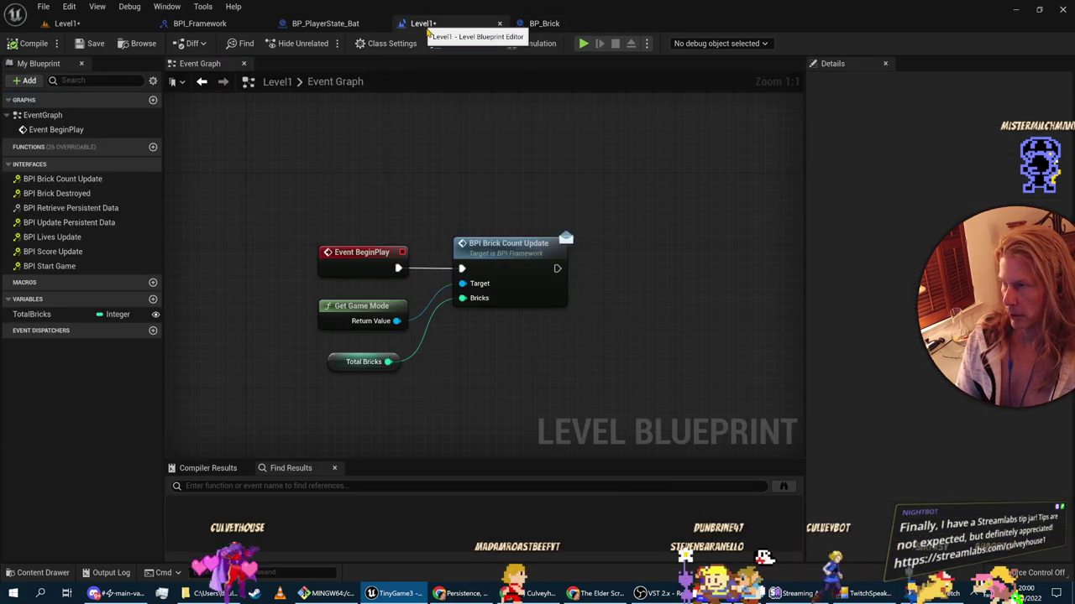
Step: Return to the Level1 editor and switch the editor mode to Modeling
left_click(41, 26)
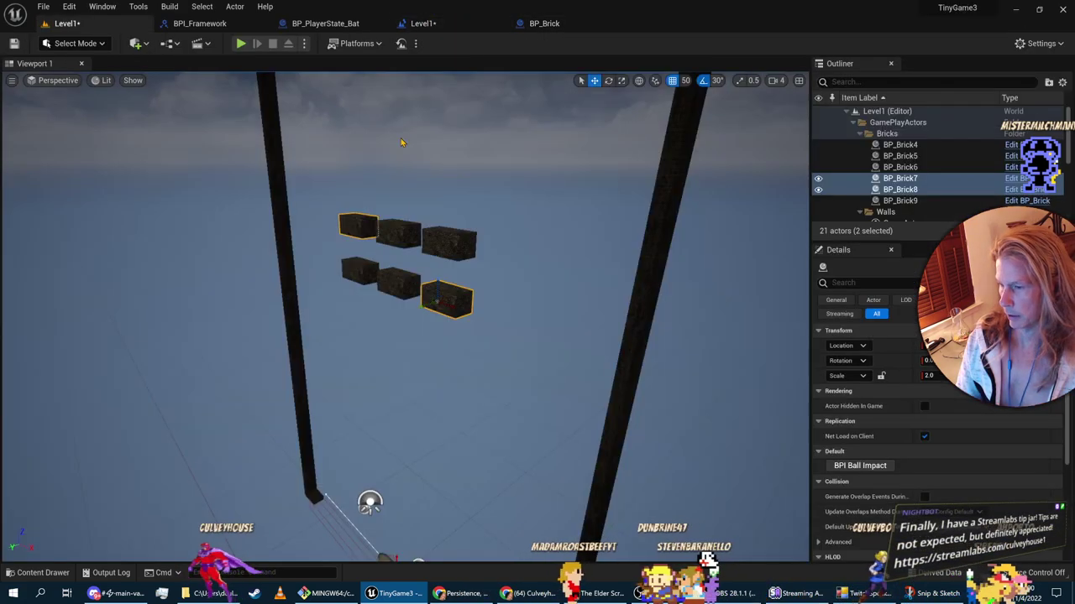
left_click(64, 42)
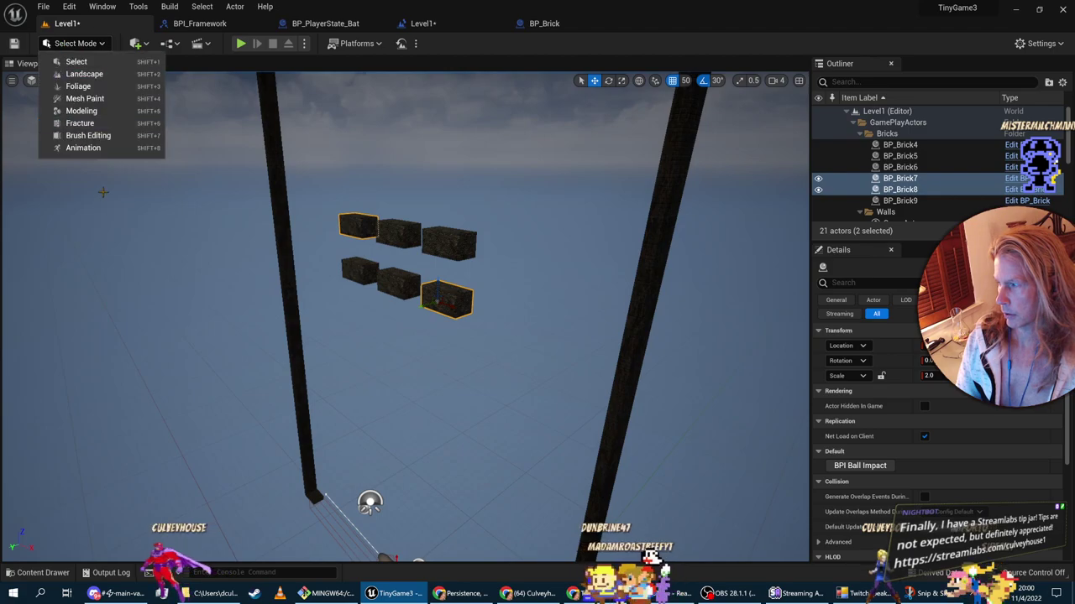
left_click(81, 111)
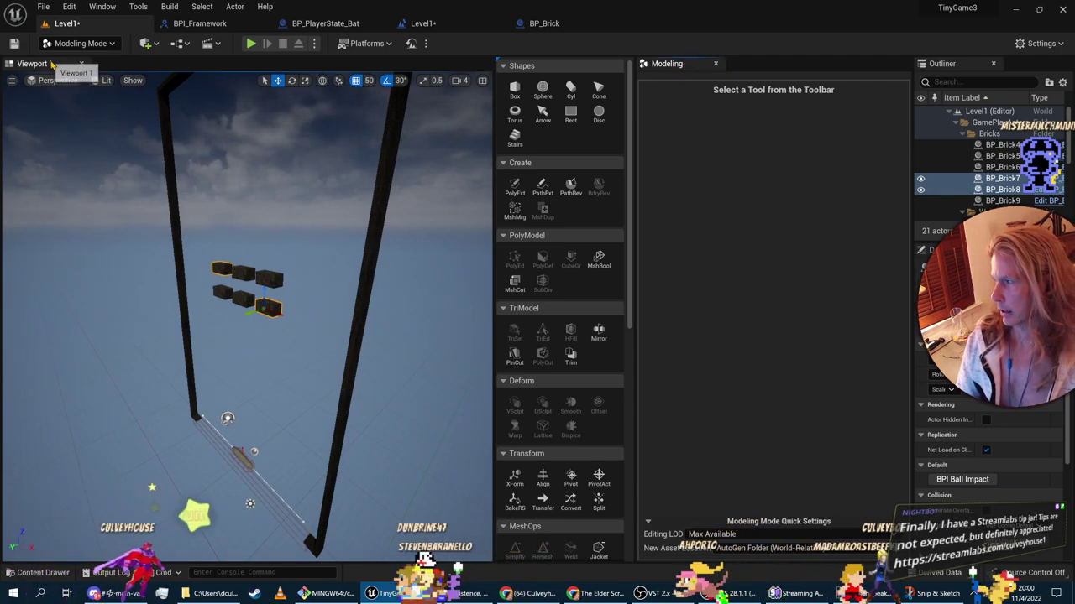
Step: Dock the Modeling panel and tool palette beside Viewport 1 and resize the splitters
left_click_drag(49, 73, 685, 75)
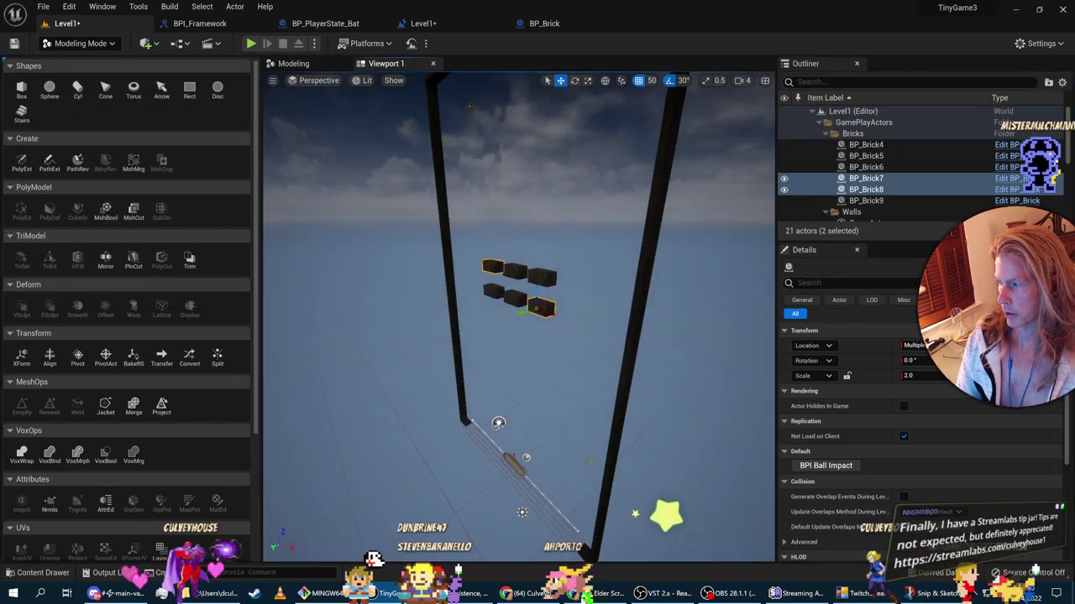
left_click(289, 64)
left_click(378, 64)
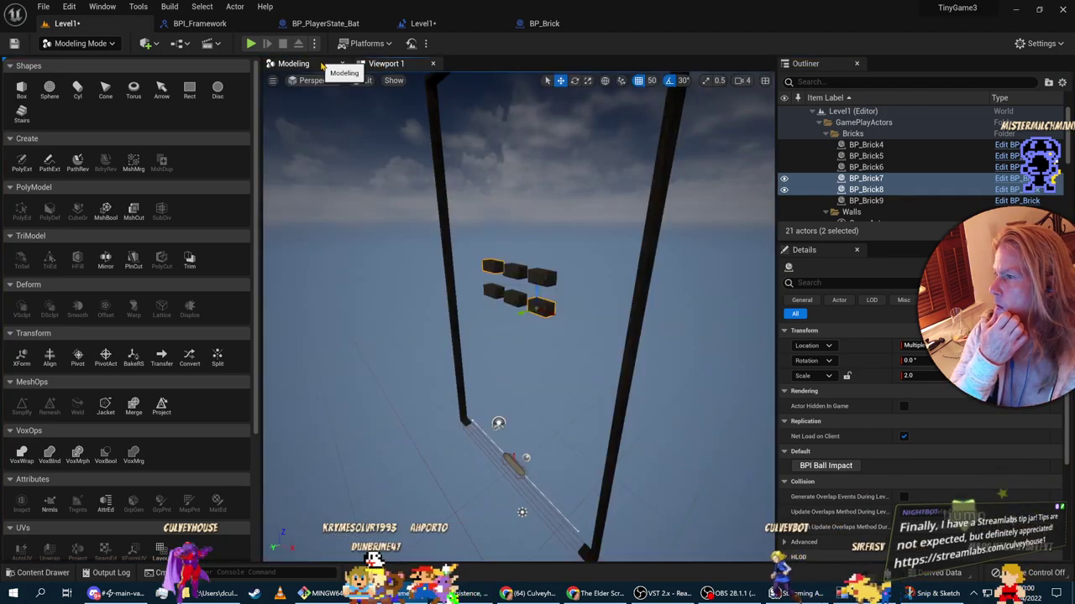
left_click_drag(298, 64, 5, 76)
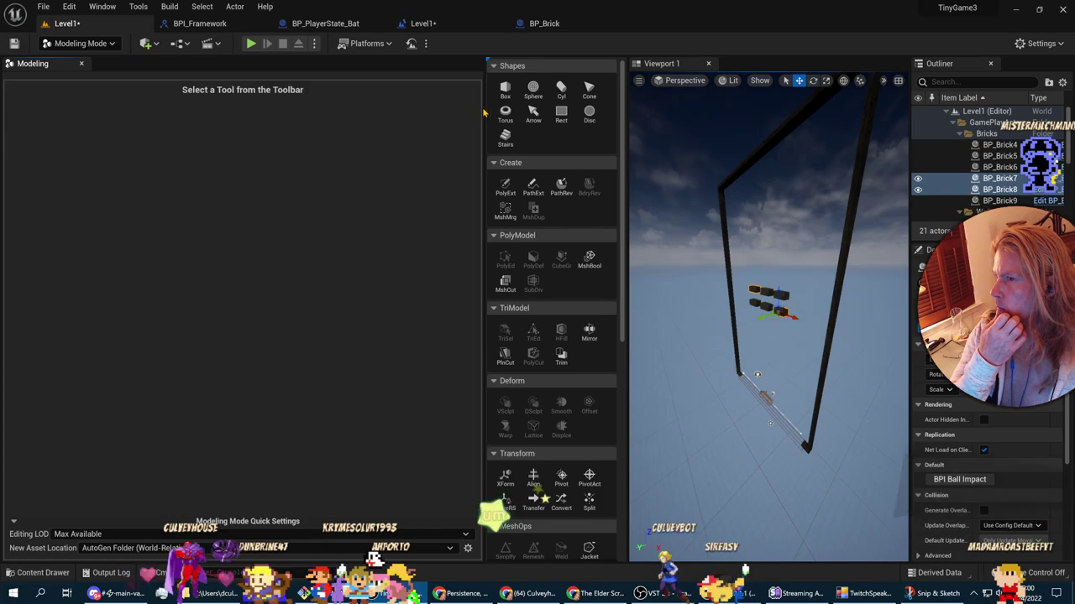
left_click_drag(481, 109, 125, 106)
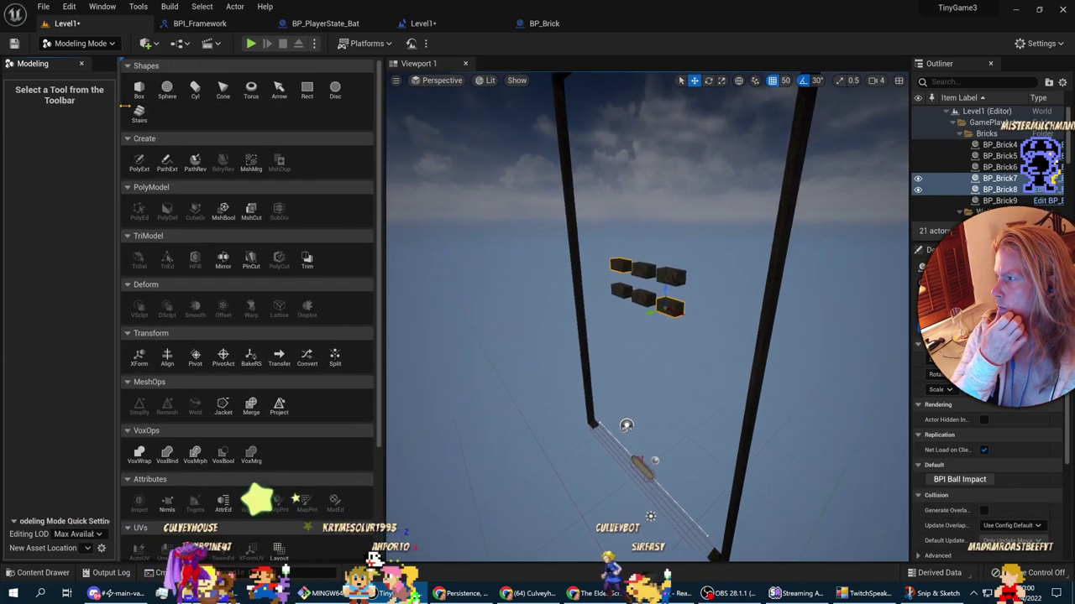
left_click_drag(48, 67, 294, 75)
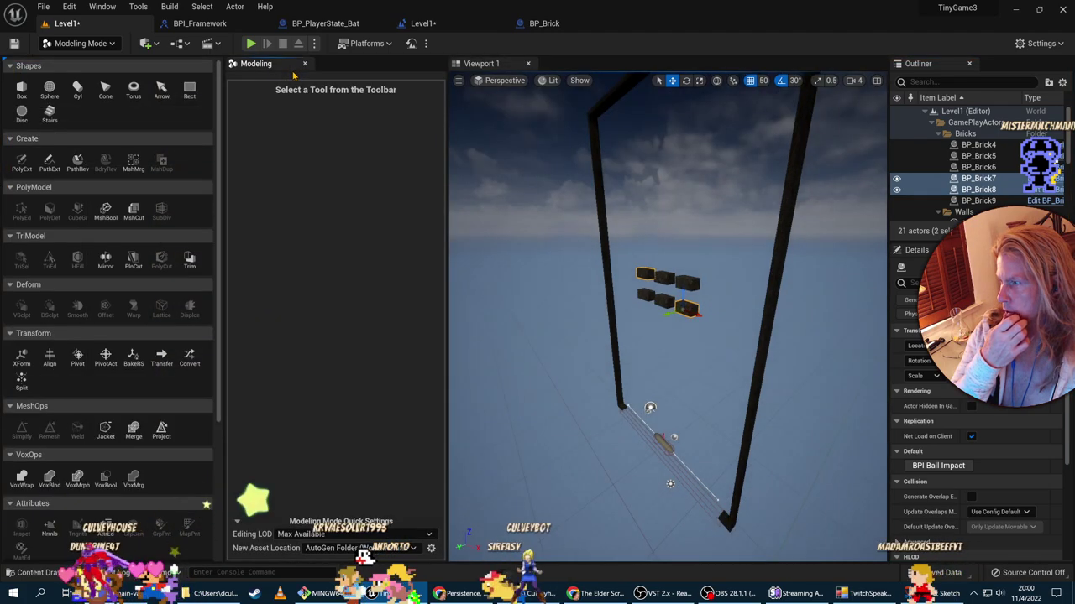
left_click_drag(224, 168, 132, 189)
scroll(71, 336, "down", 10)
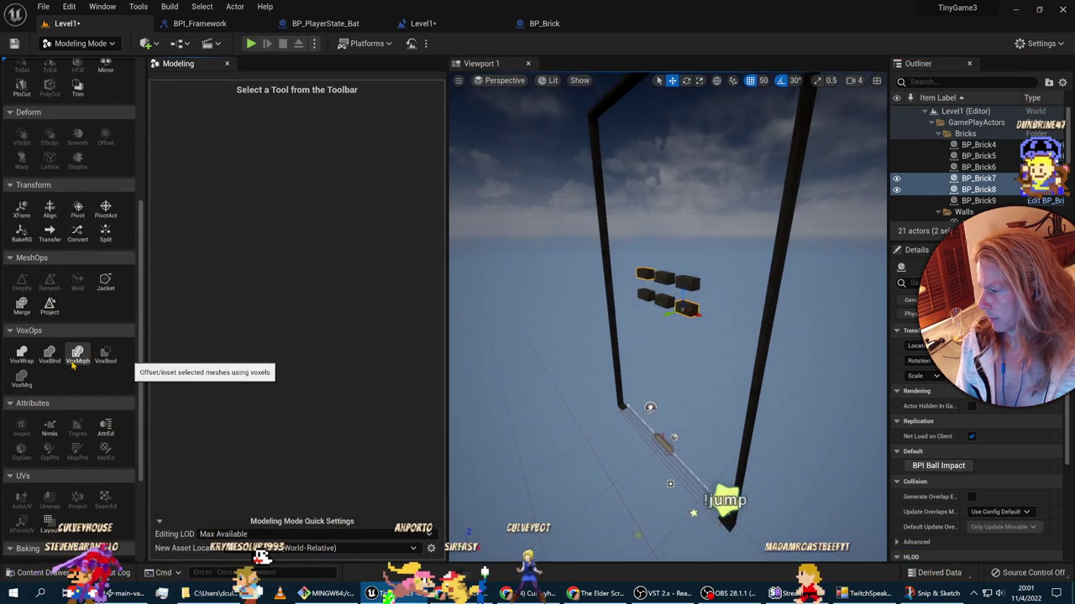
scroll(88, 286, "down", 2)
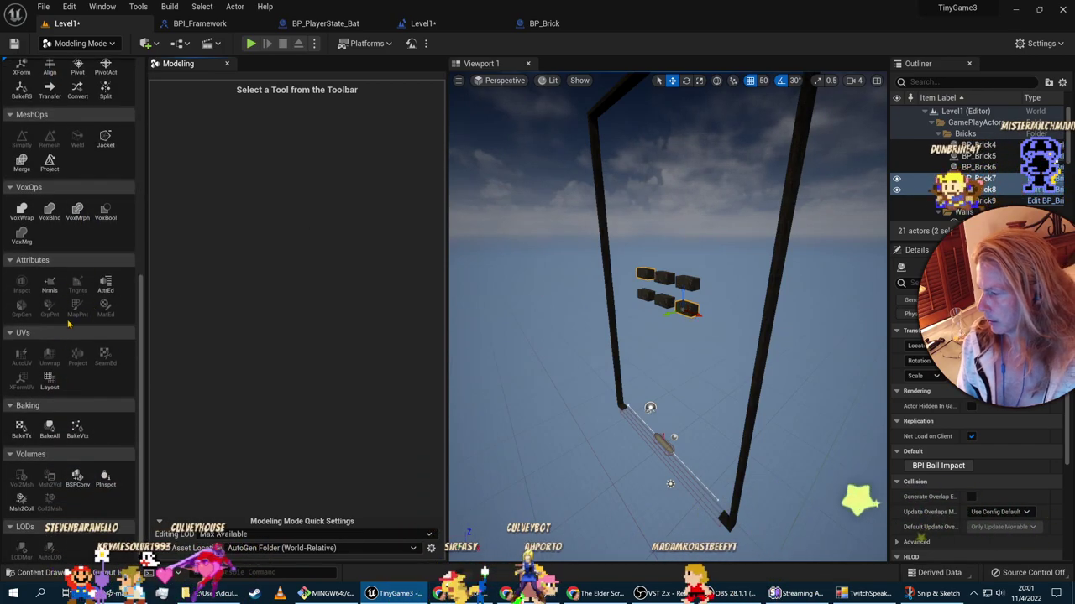
scroll(77, 301, "up", 2)
scroll(77, 300, "up", 4)
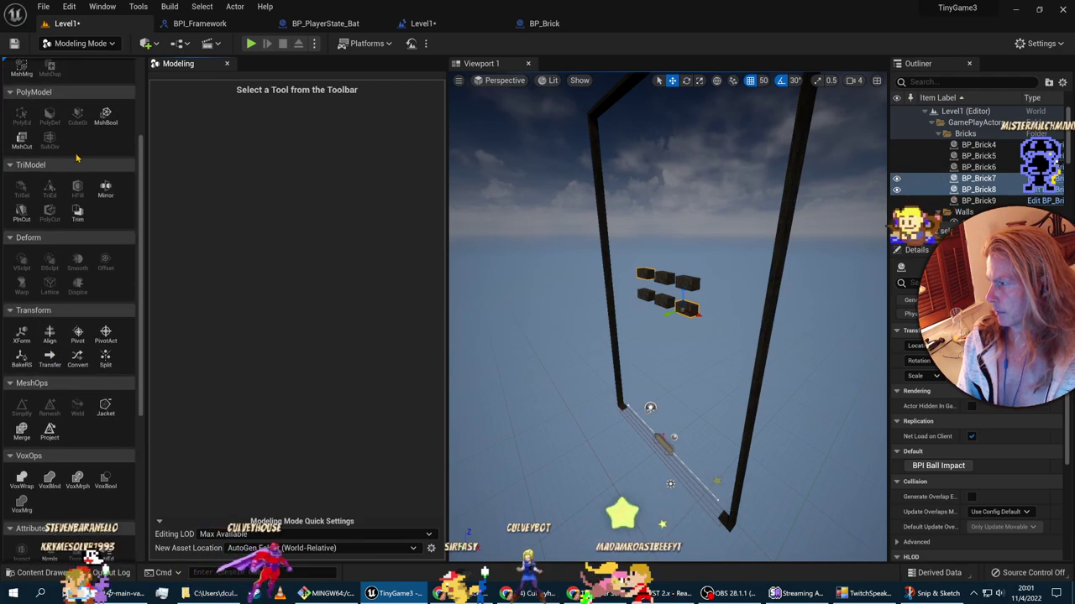
scroll(67, 345, "down", 5)
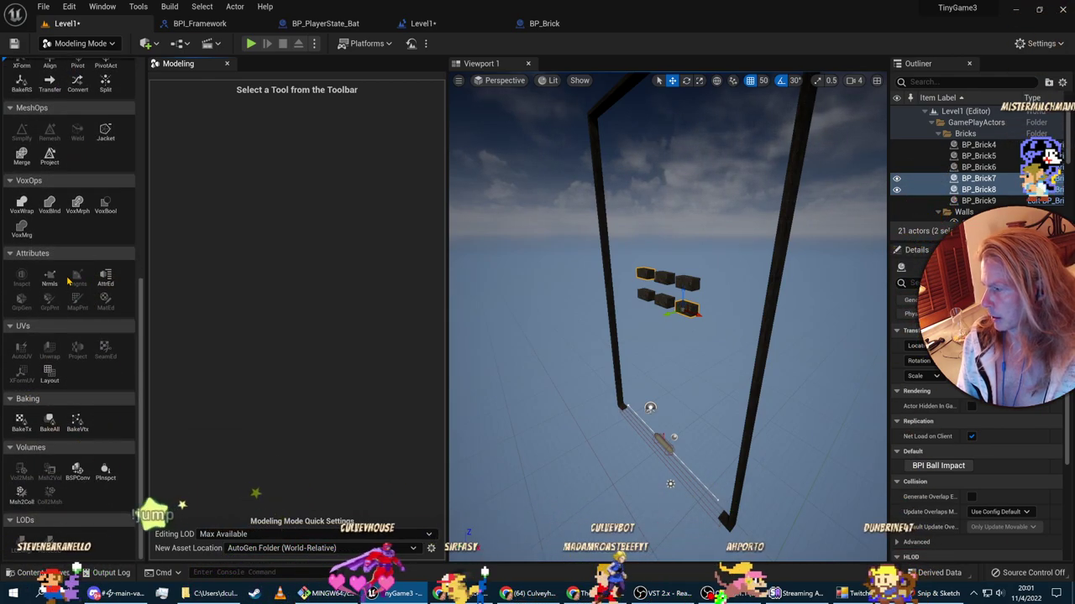
scroll(46, 424, "up", 2)
scroll(44, 433, "up", 4)
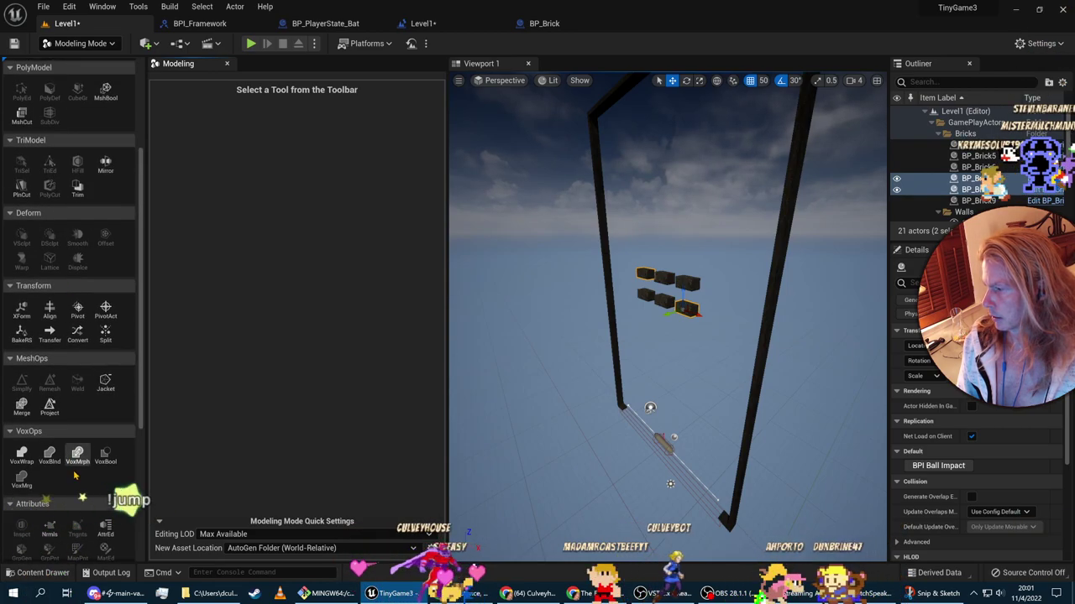
Step: Start the Pivot tool, select the lower middle brick, then cancel without applying
left_click(77, 309)
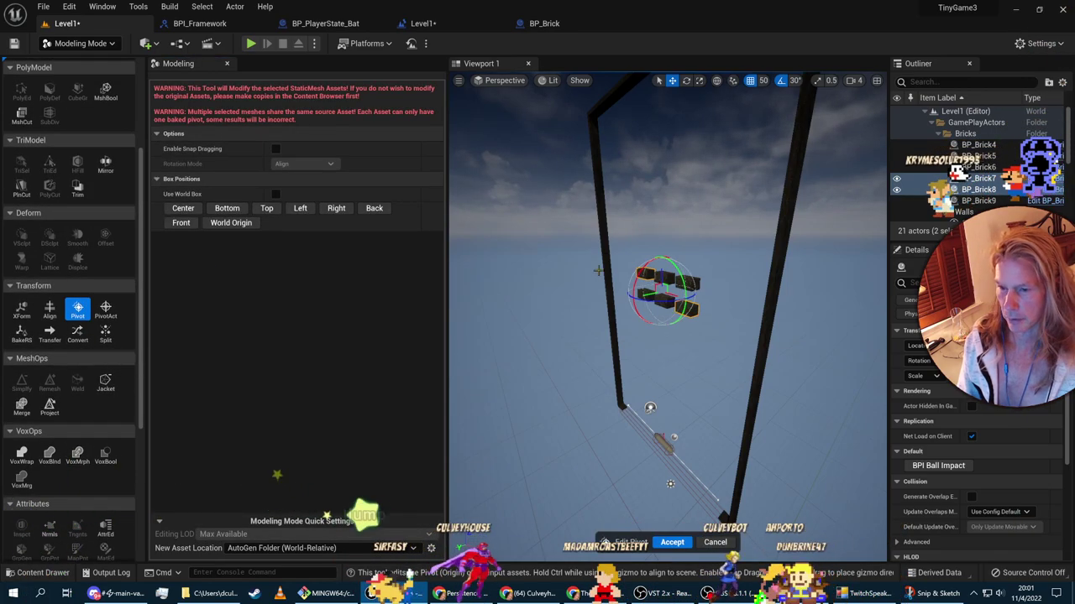
scroll(663, 290, "up", 4)
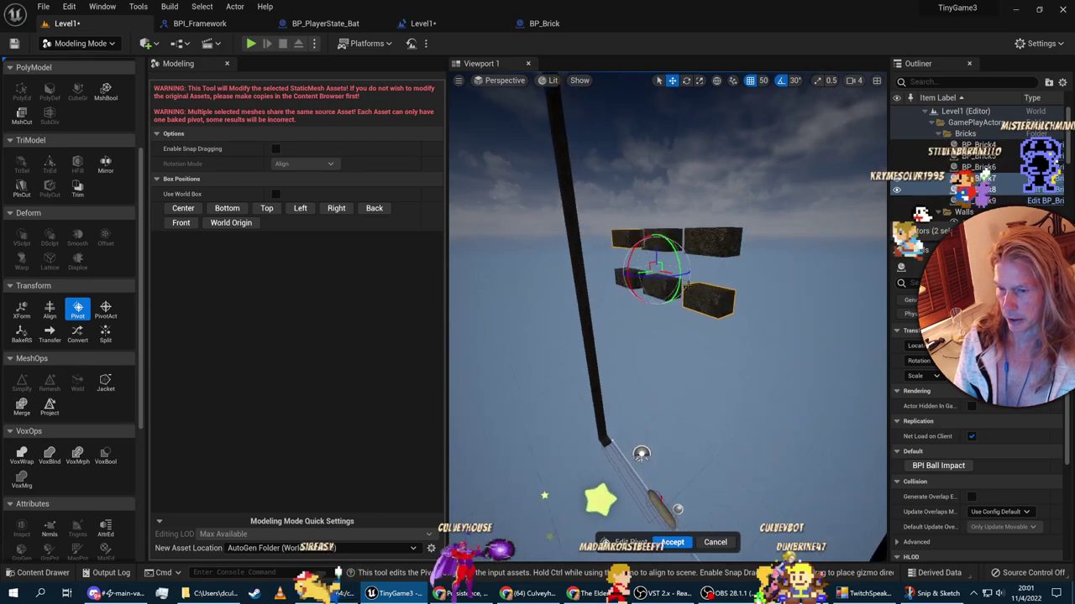
right_click_drag(640, 453, 701, 317)
left_click(659, 374)
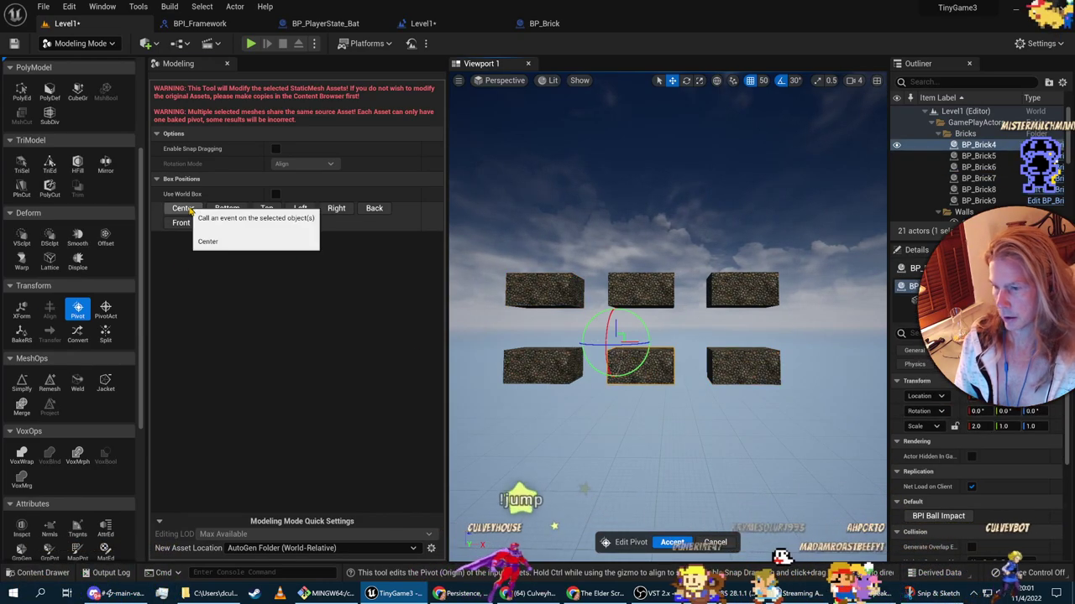
mouse_move(561, 302)
right_mouse_down()
mouse_move(604, 302)
mouse_move(561, 302)
right_mouse_up()
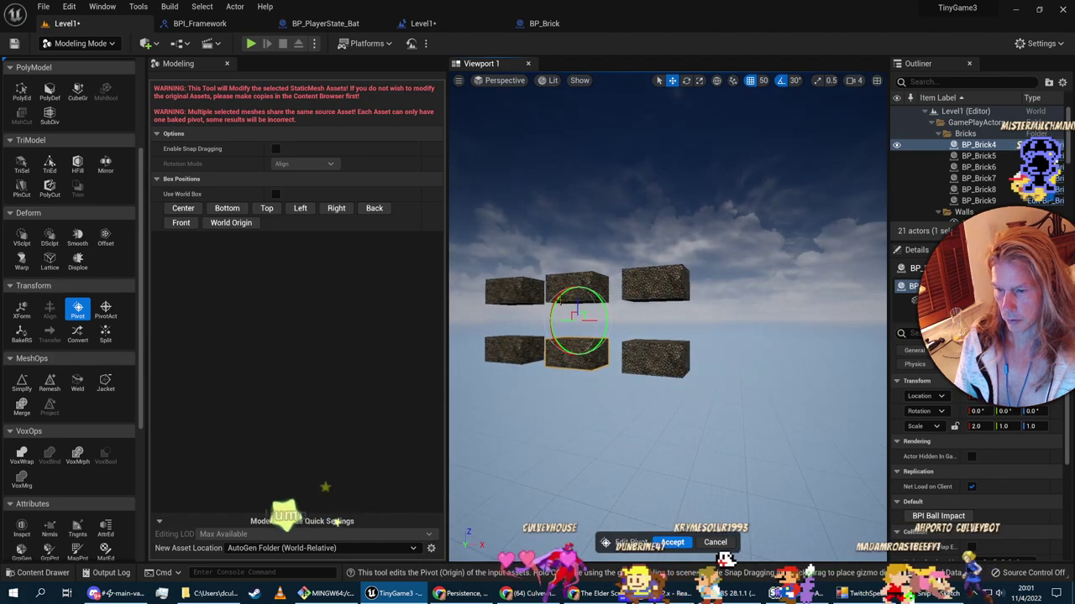
left_click(641, 322)
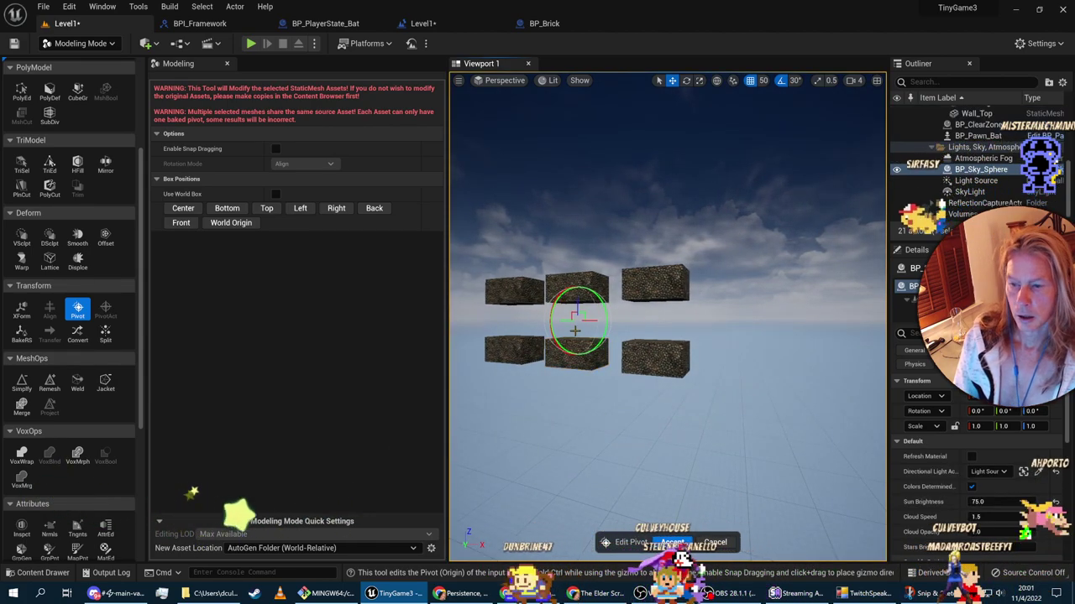
left_click(601, 361)
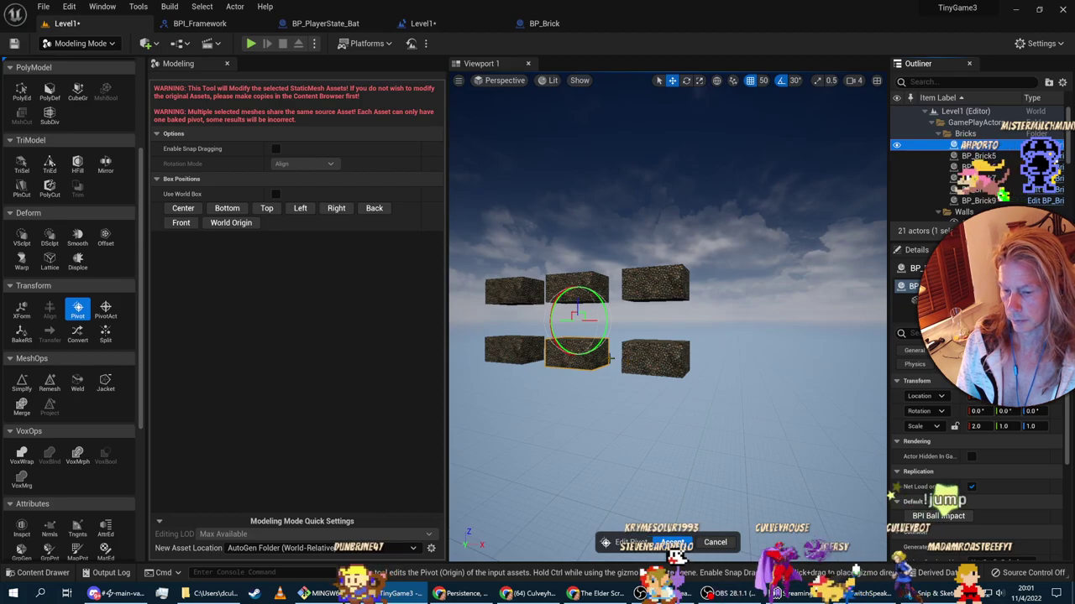
left_click(712, 544)
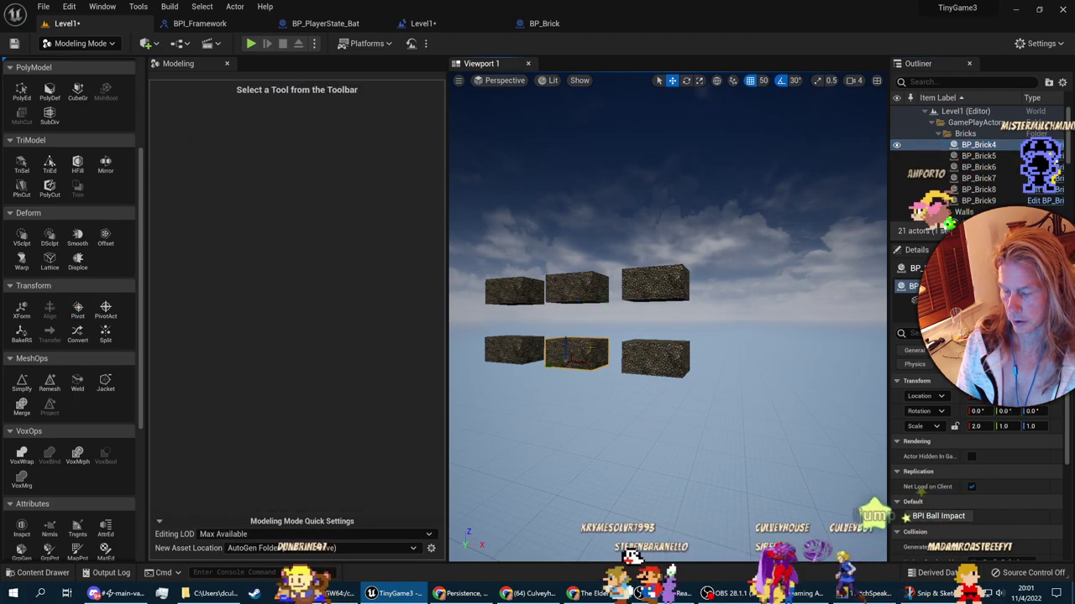
mouse_move(672, 419)
right_mouse_down()
mouse_move(672, 386)
mouse_move(672, 437)
right_mouse_up()
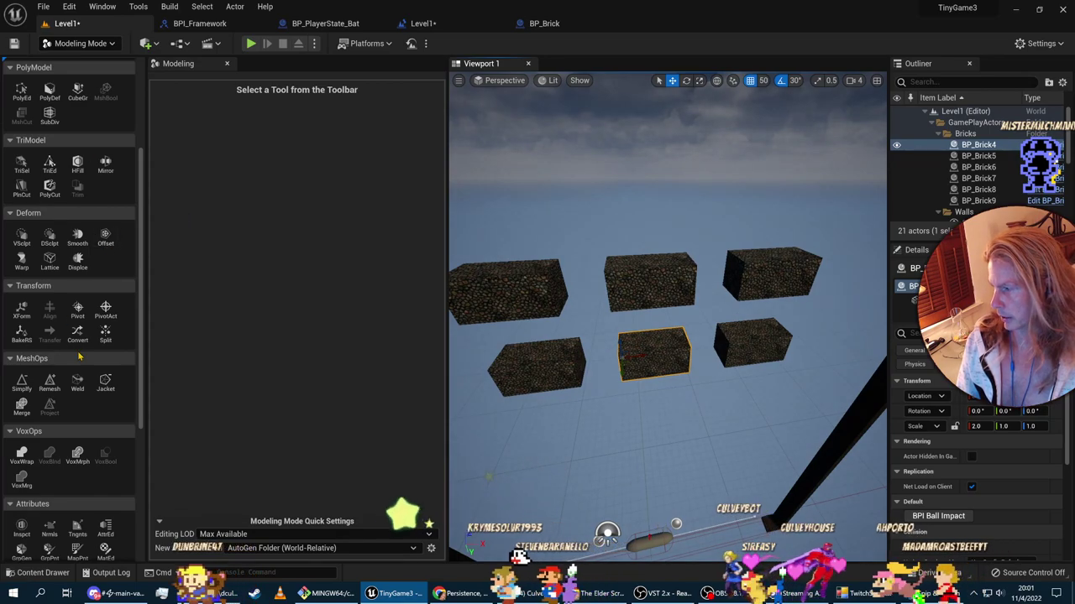
Step: Set the lower middle brick's pivot to Center in Box Positions and accept it
left_click(78, 309)
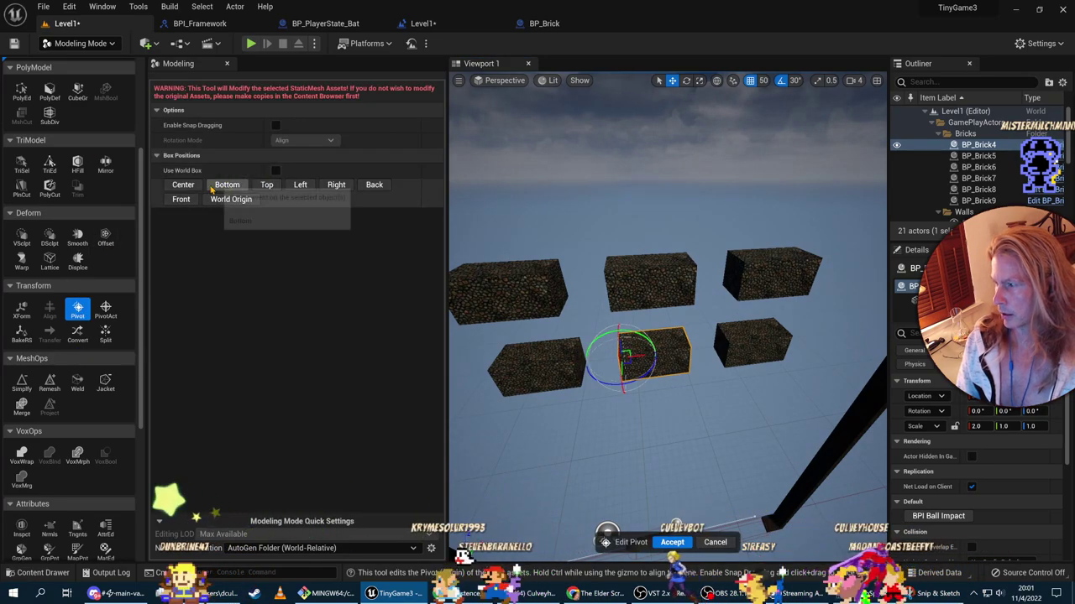
left_click(183, 185)
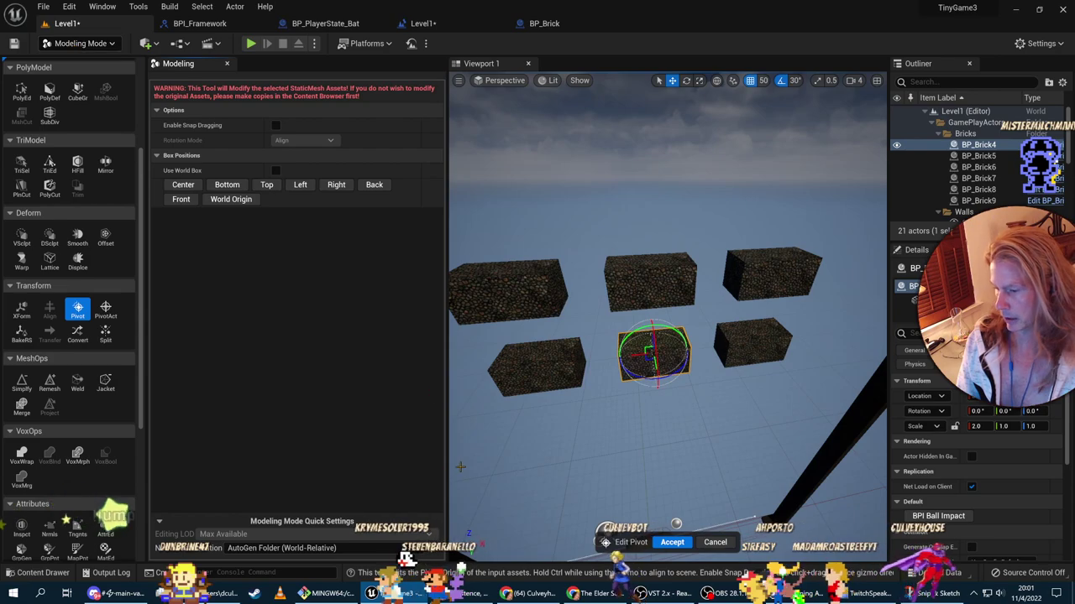
left_click(671, 542)
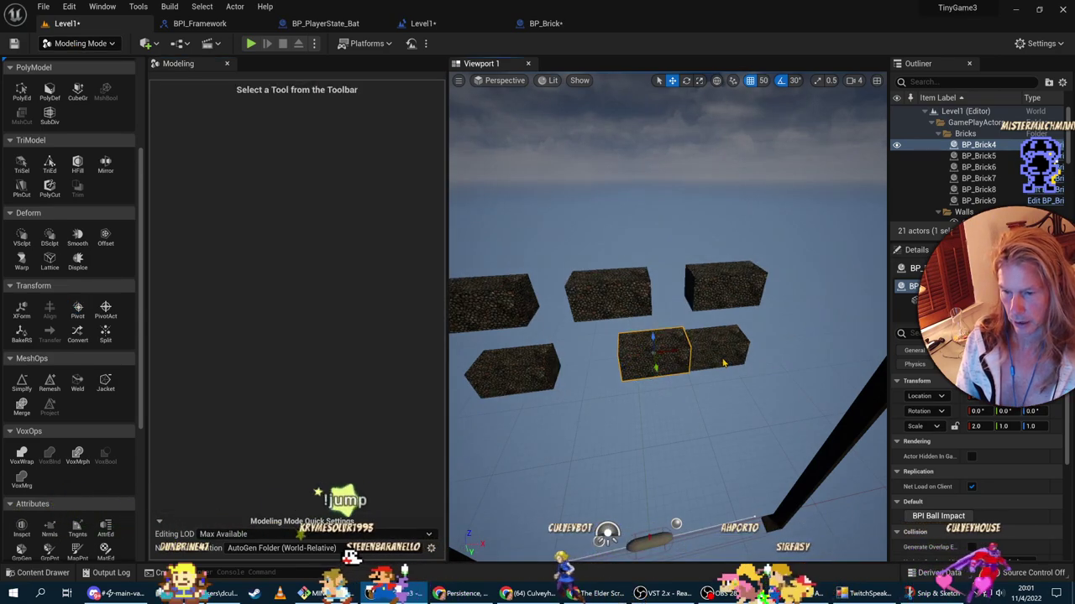
Step: Select the extra bricks and delete the lower middle brick, confirming Yes
left_click(724, 286)
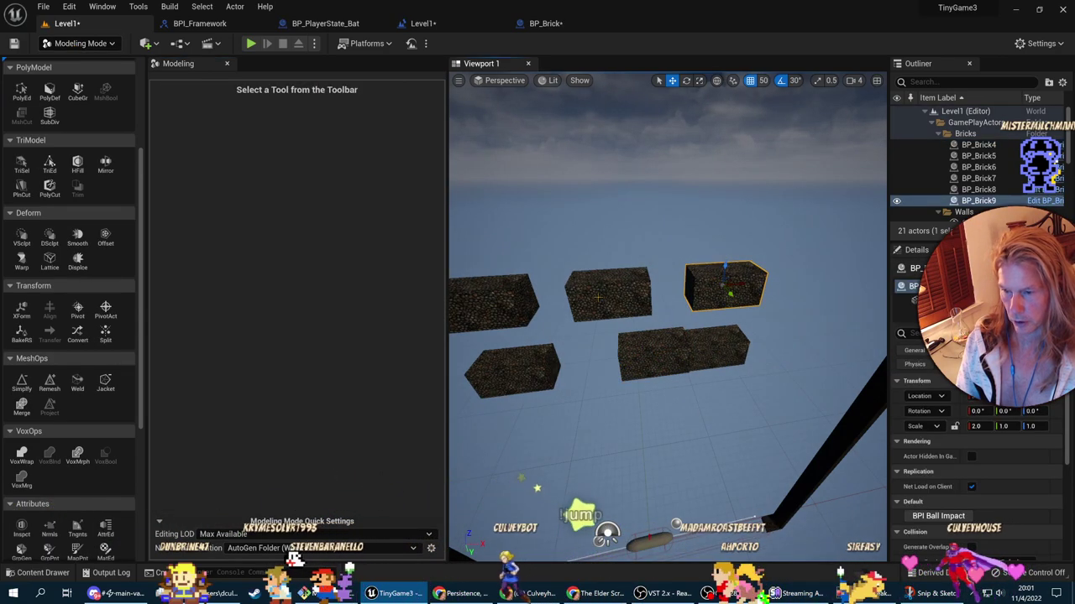
left_click(512, 370)
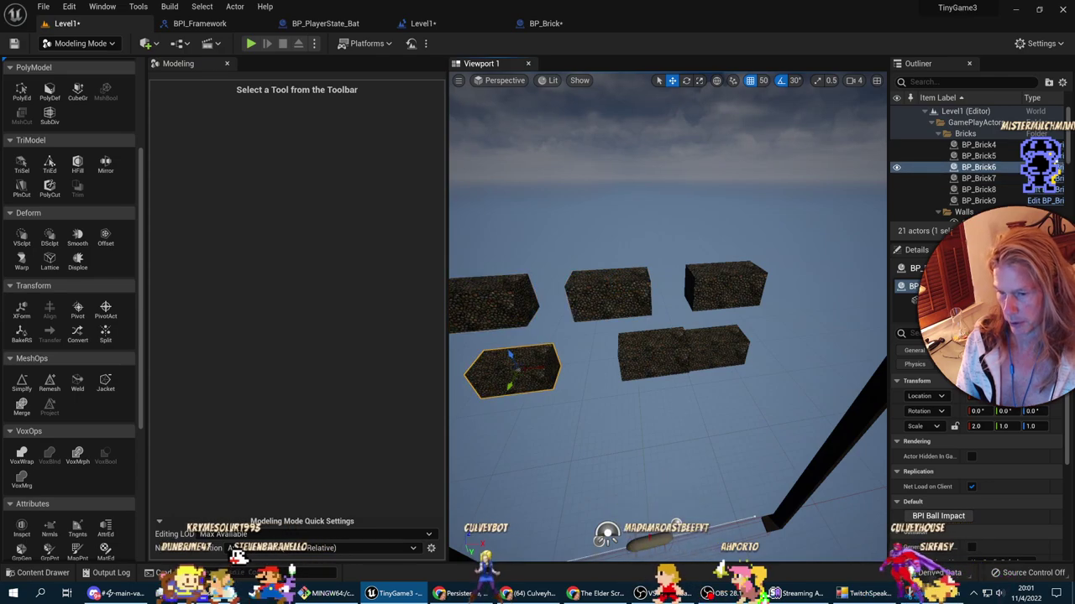
left_click(715, 346)
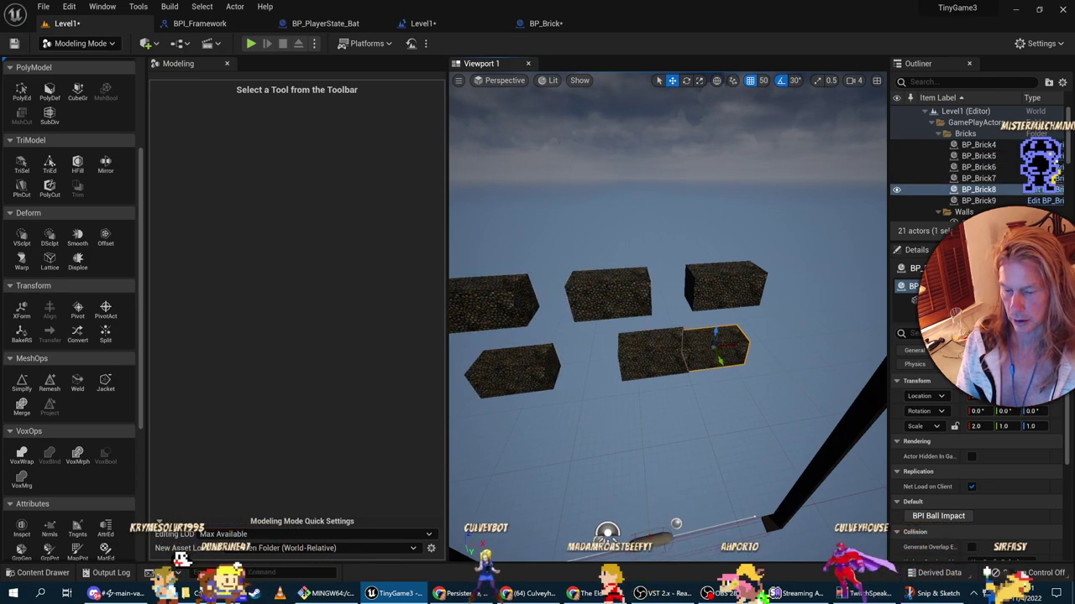
right_click_drag(715, 346, 715, 319)
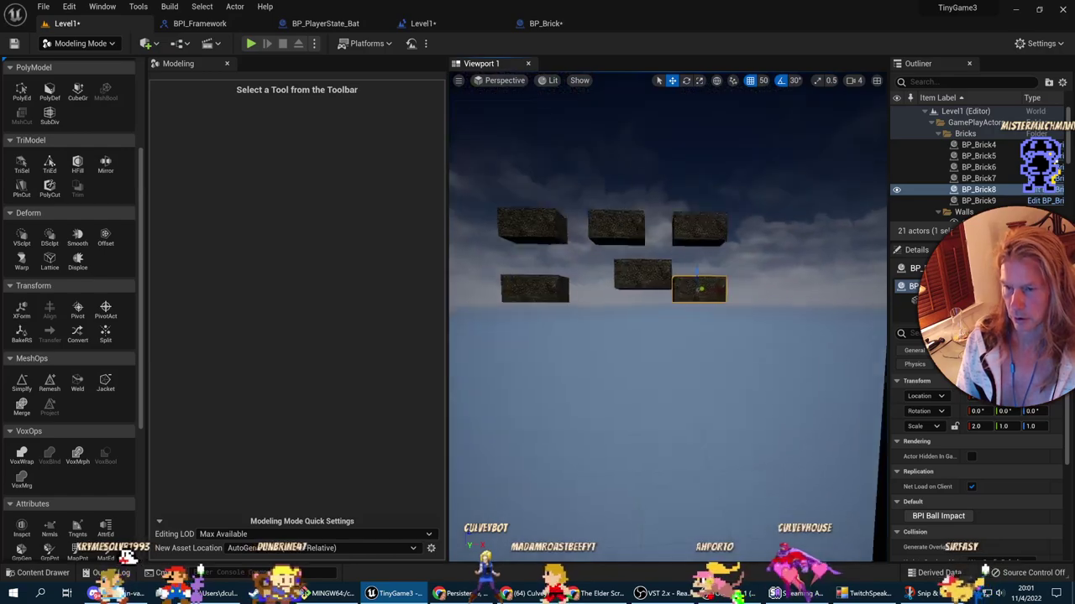
scroll(716, 319, "down", 2)
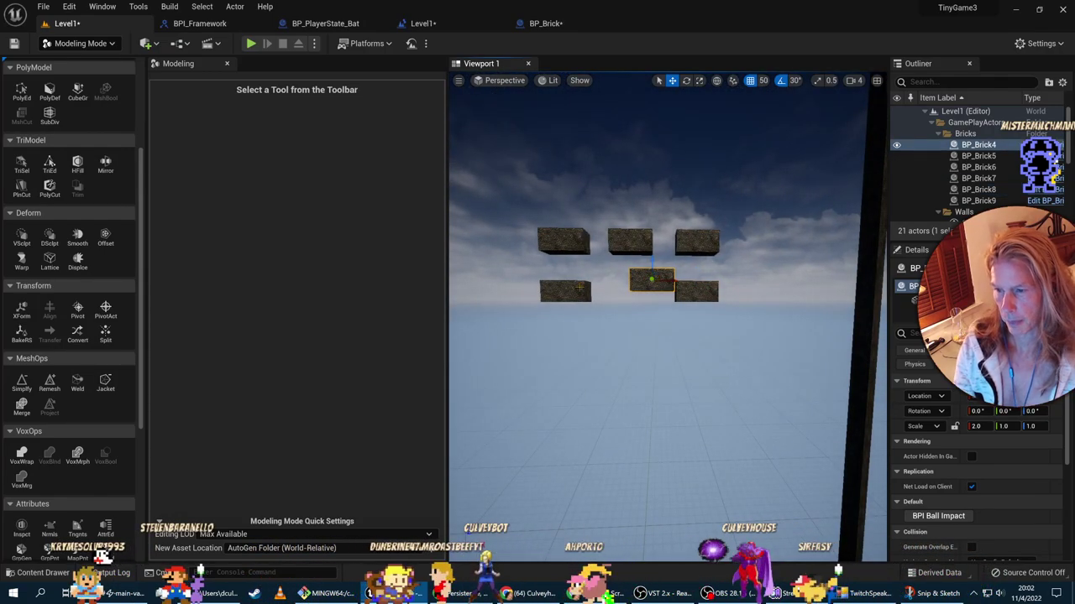
key("Delete")
left_click(586, 354)
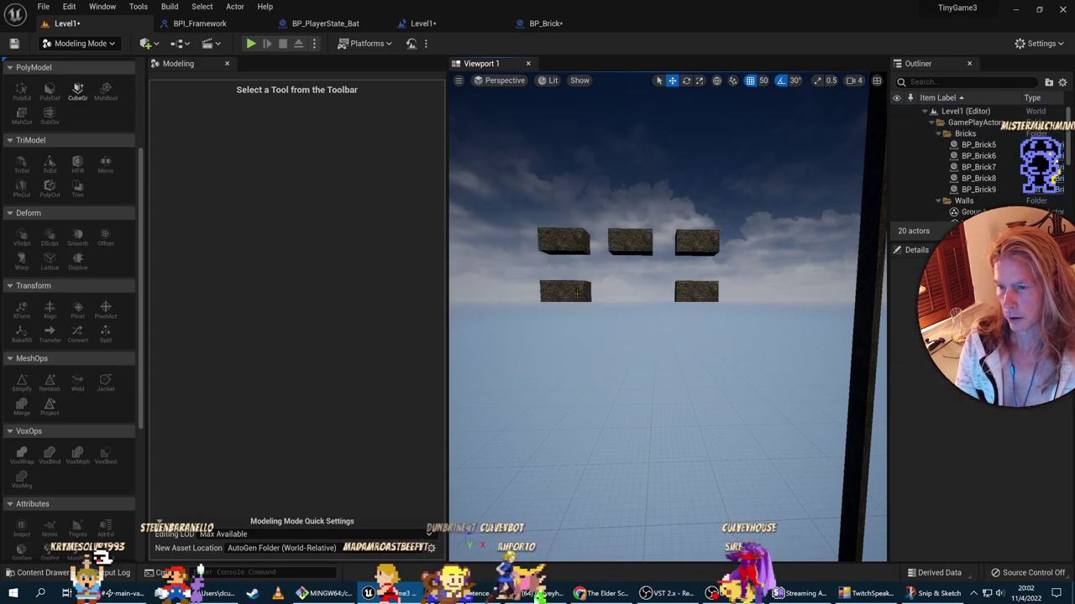
Step: Delete the bottom-left and top-left bricks, confirming each deletion
left_click(573, 291)
key("Delete")
left_click(584, 342)
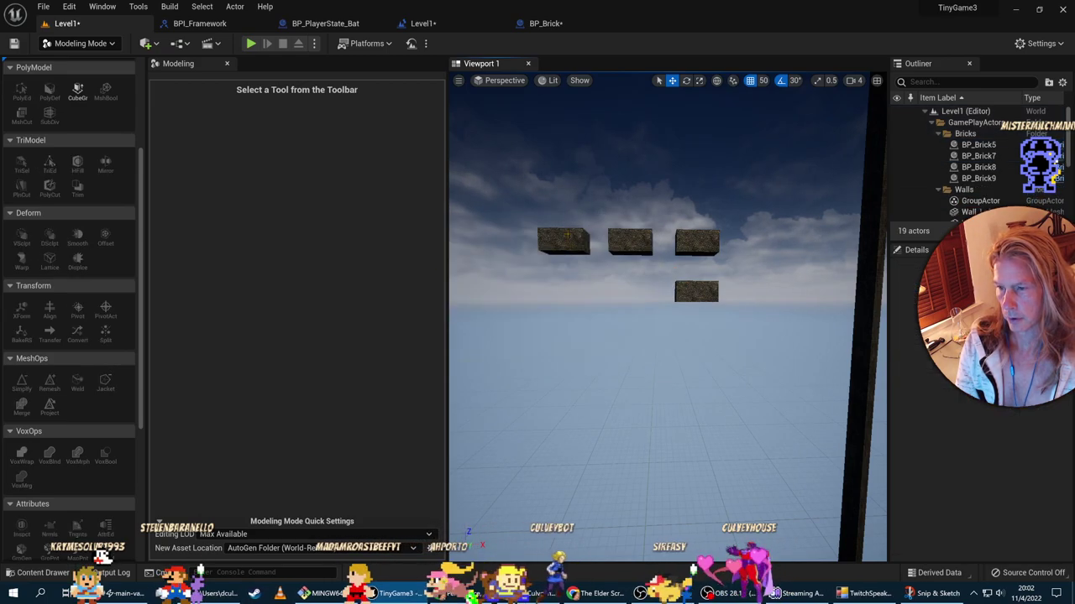
left_click(563, 238)
key("Delete")
left_click(585, 343)
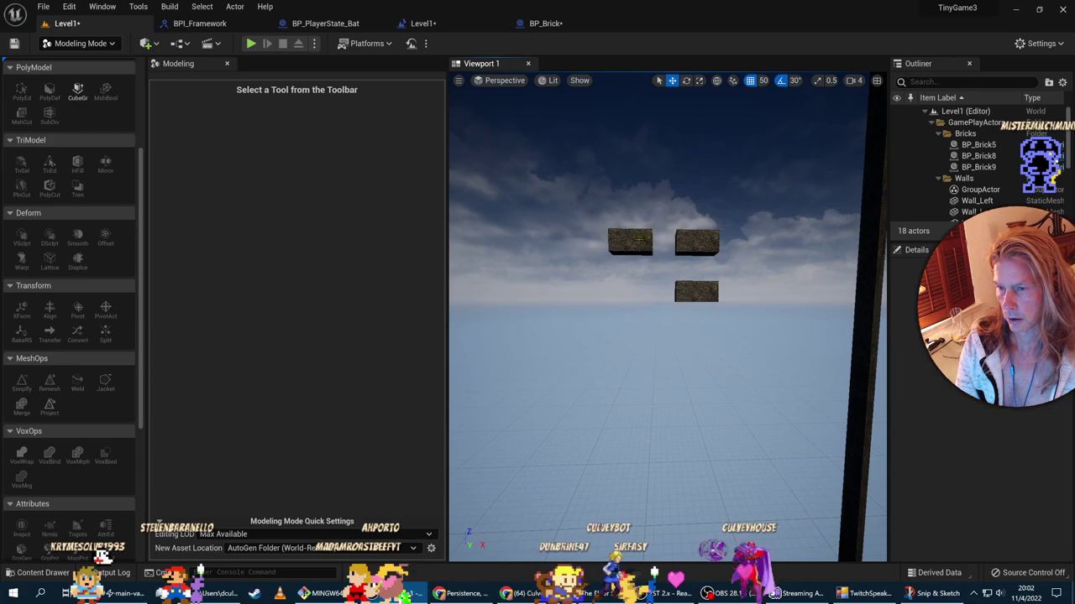
Step: Move the remaining brick BP_Brick8 left toward the centre and briefly play-test the level
left_click(699, 293)
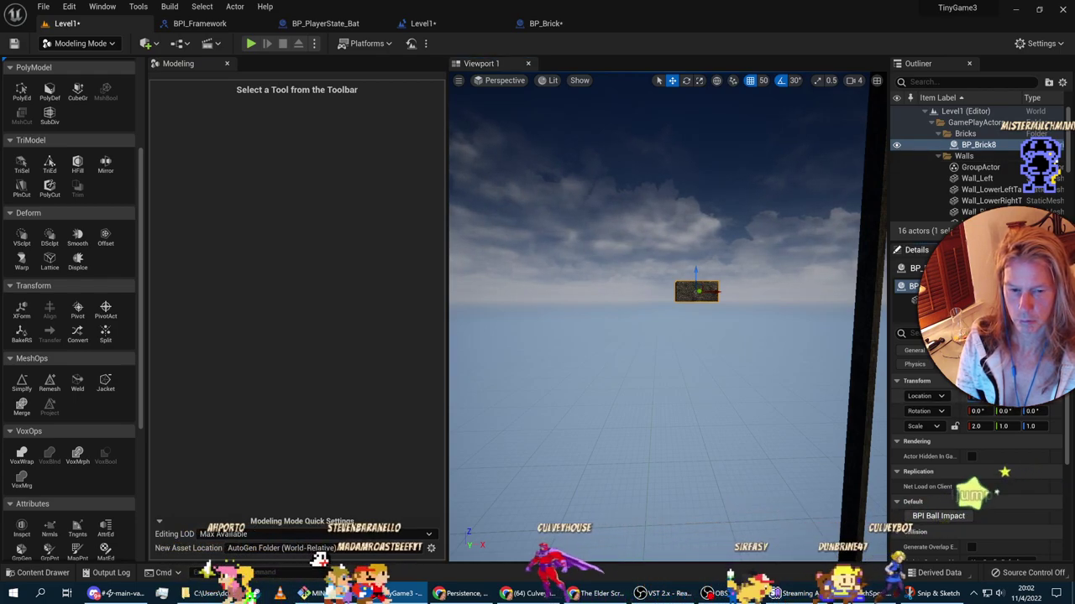
left_click_drag(978, 396, 957, 396)
scroll(762, 391, "down", 6)
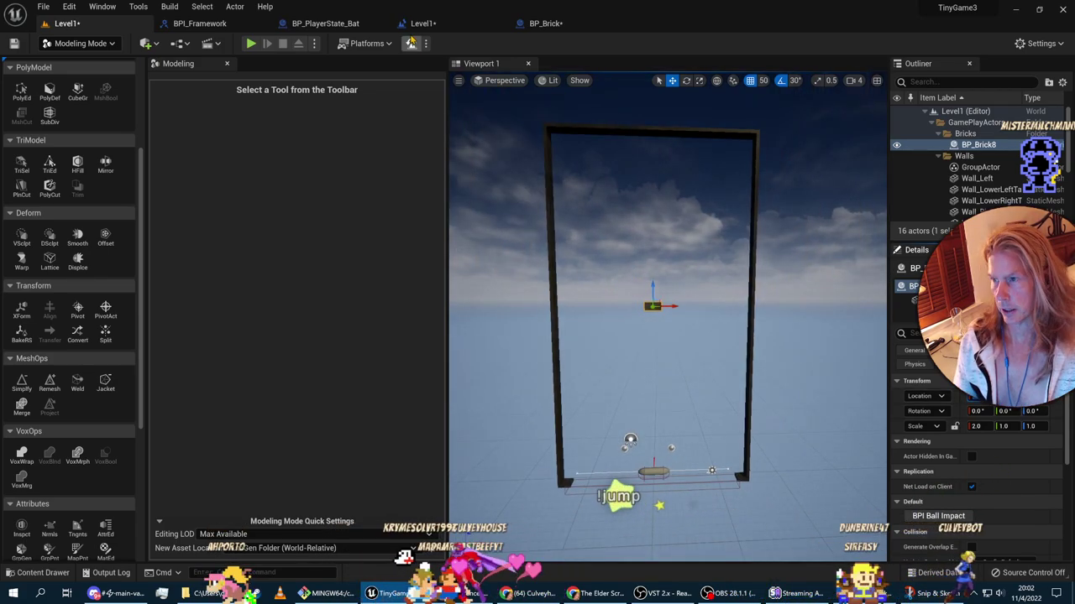
left_click(251, 43)
key("Escape")
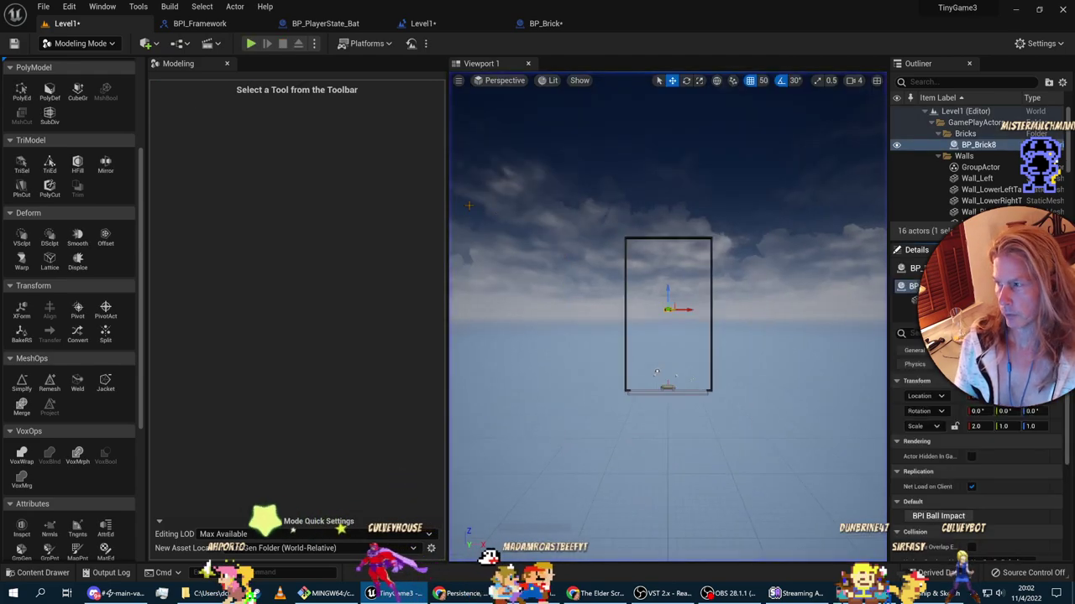
scroll(682, 322, "up", 8)
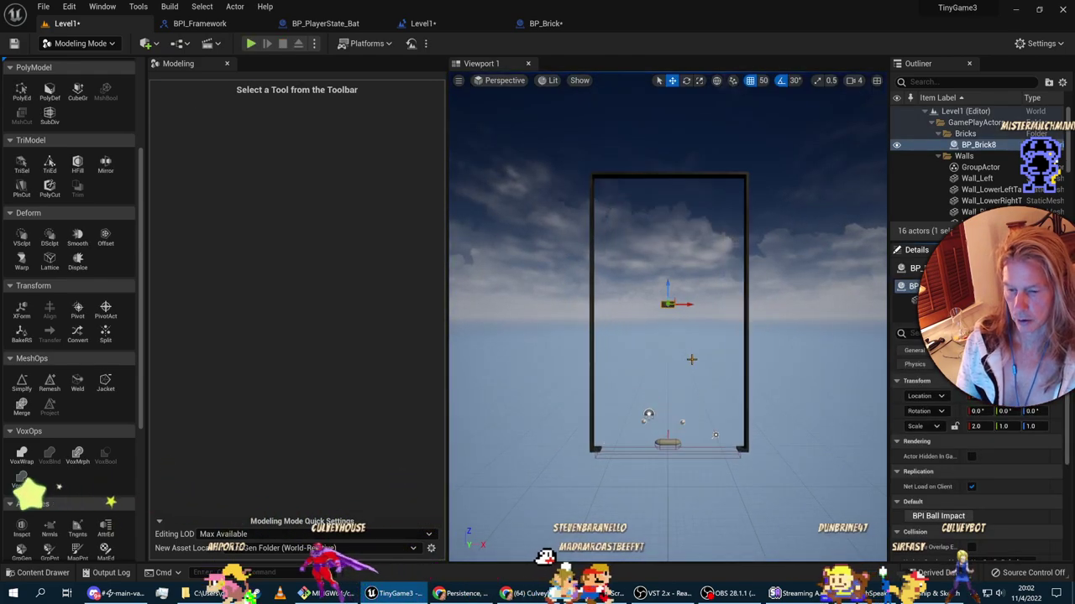
scroll(686, 319, "up", 5)
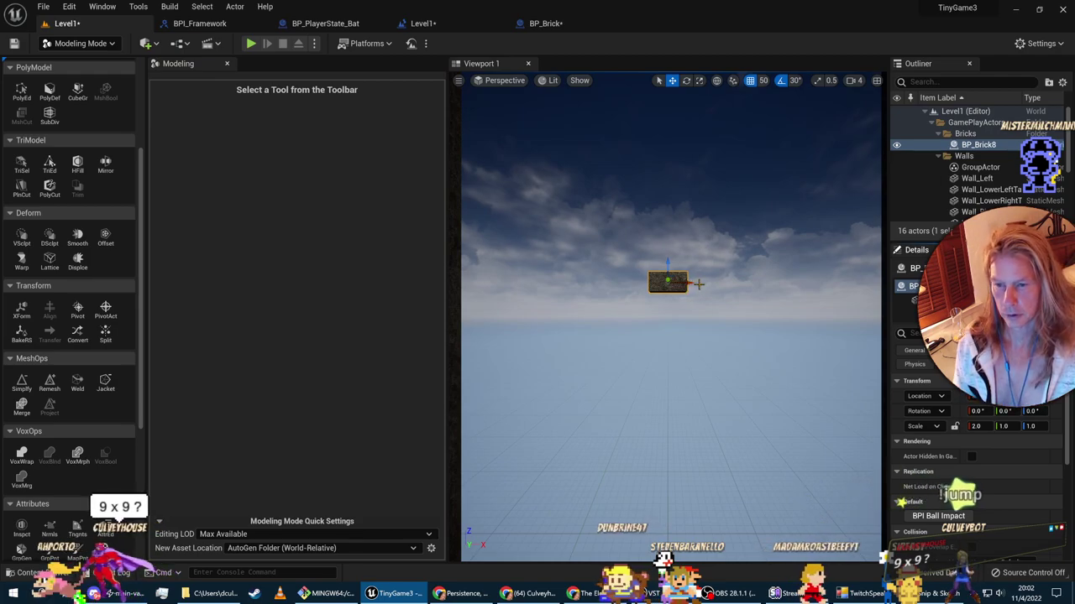
left_click_drag(697, 284, 646, 287, "alt")
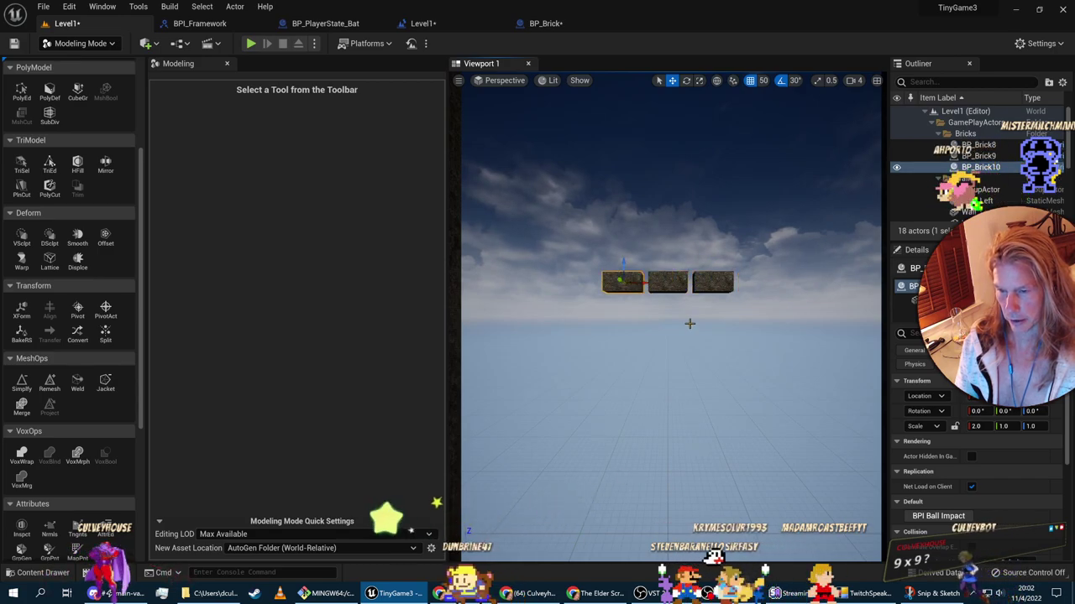
scroll(689, 323, "down", 5)
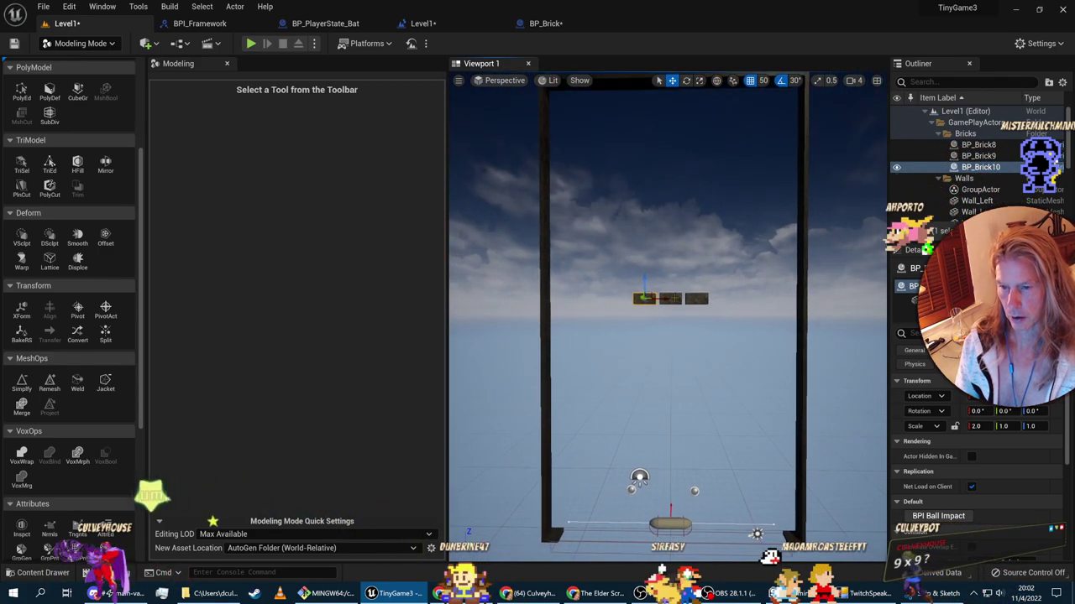
left_click(698, 302, "ctrl")
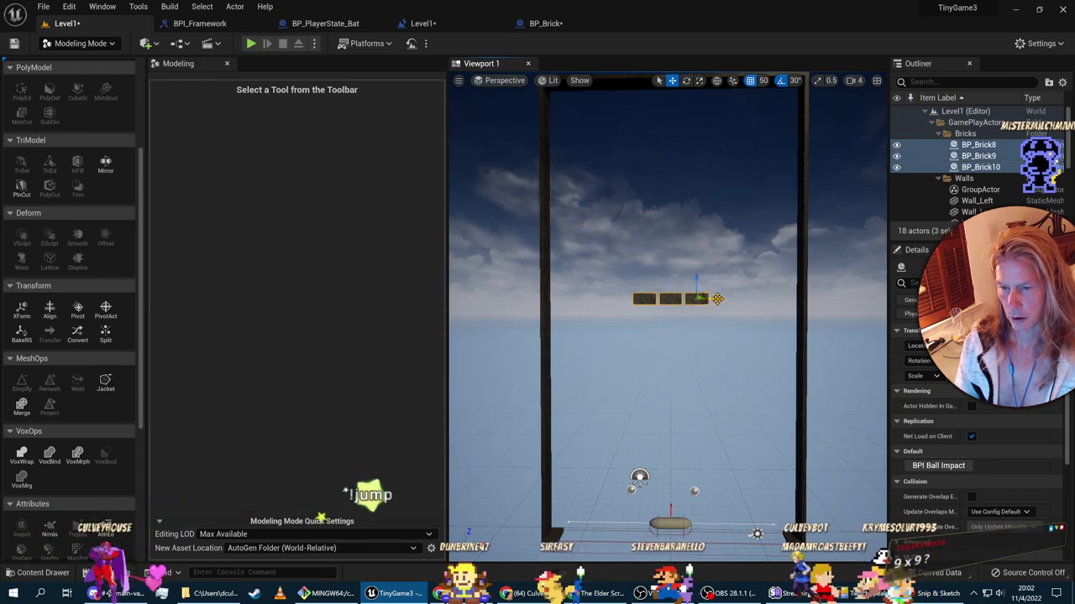
key("ctrl+d")
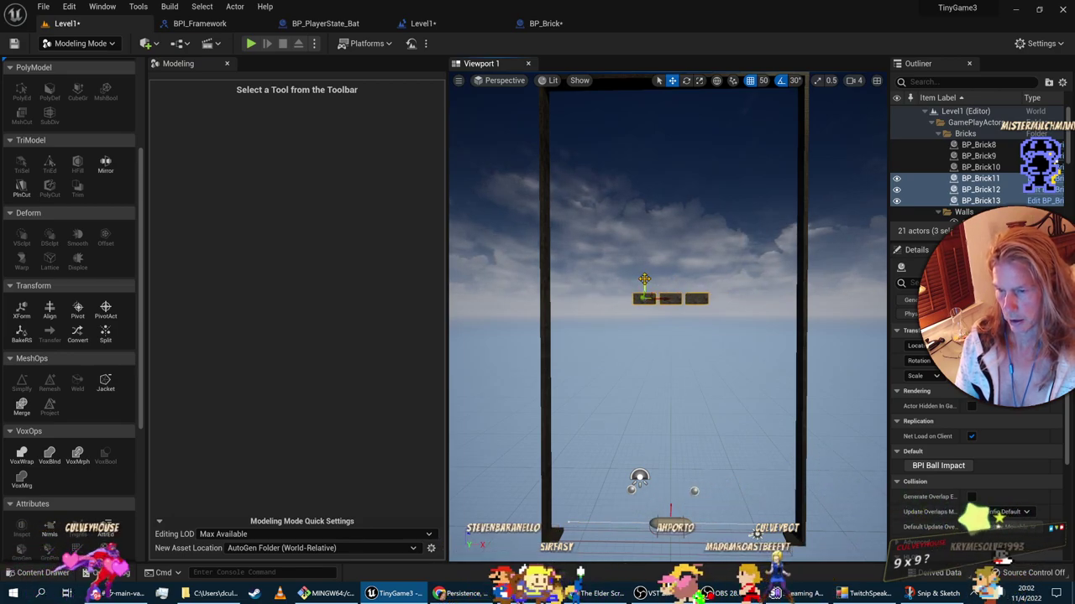
left_click_drag(644, 279, 644, 264)
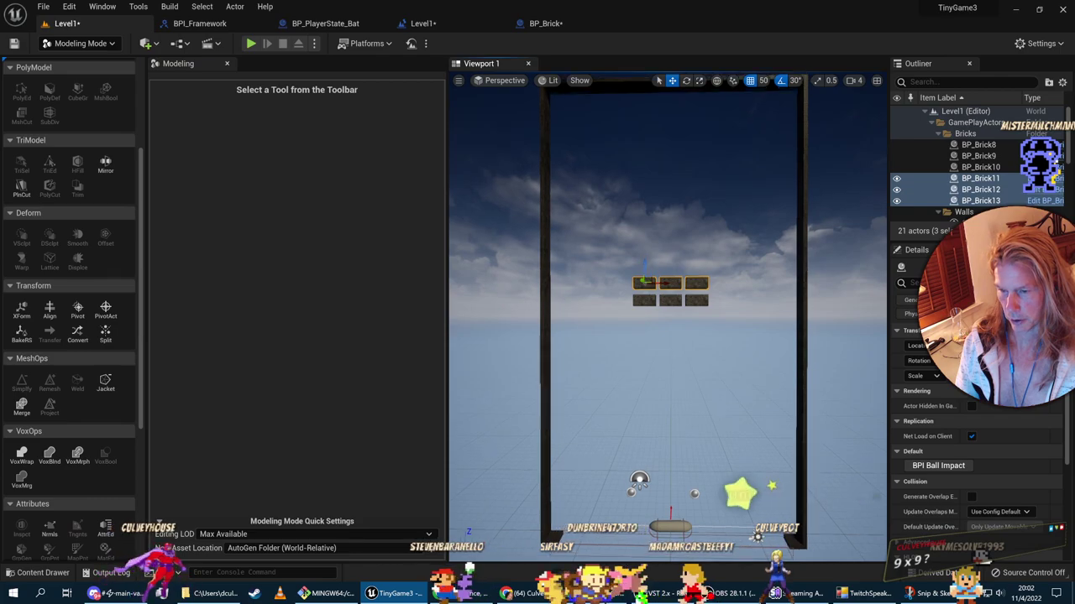
right_click_drag(644, 264, 688, 276)
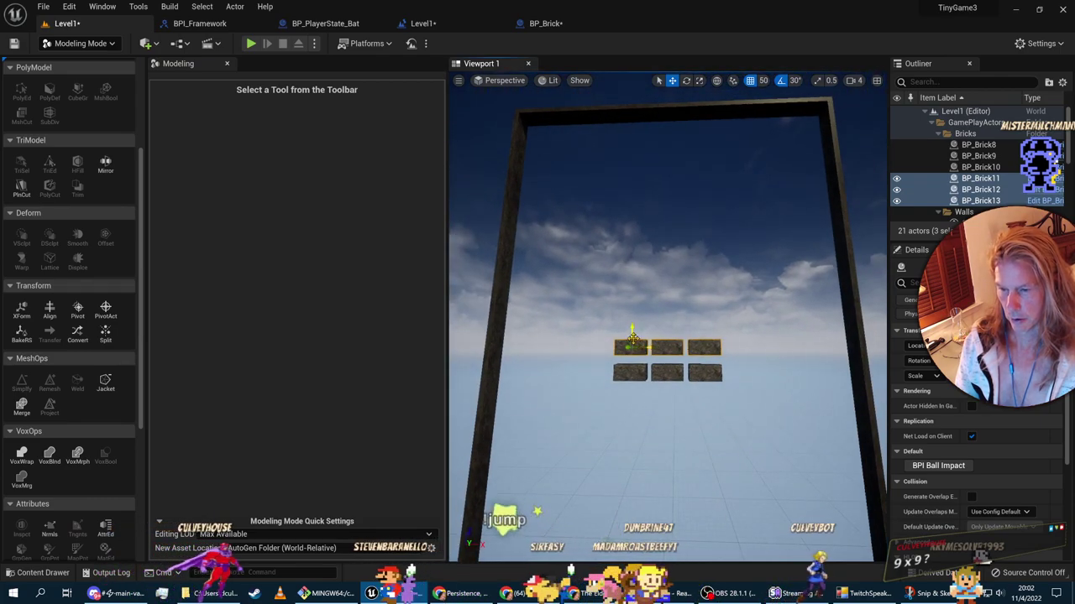
left_click_drag(632, 336, 632, 312, "alt")
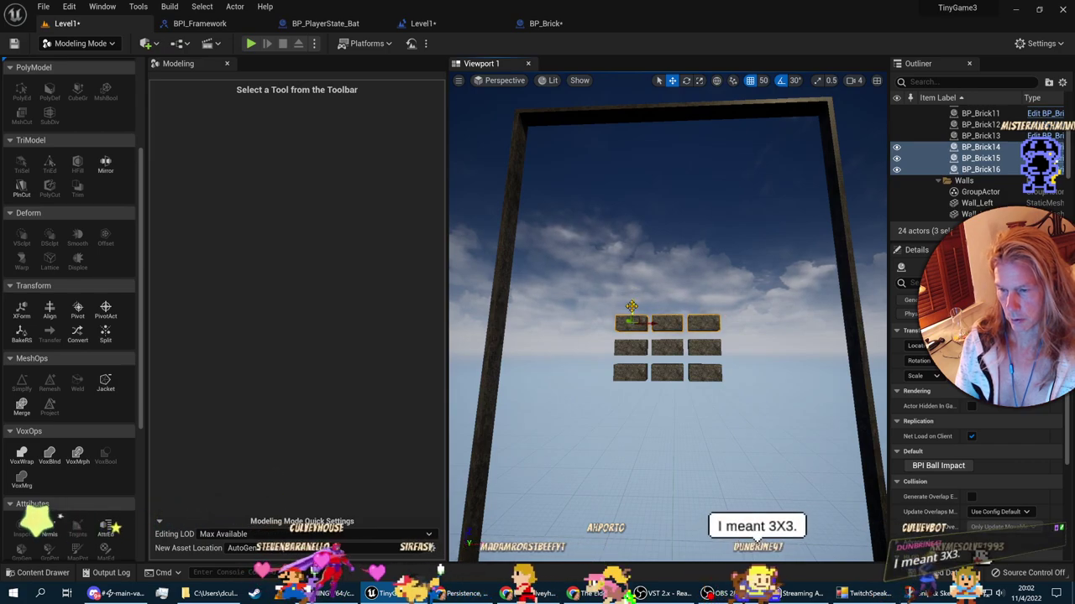
left_click_drag(632, 312, 632, 288, "alt")
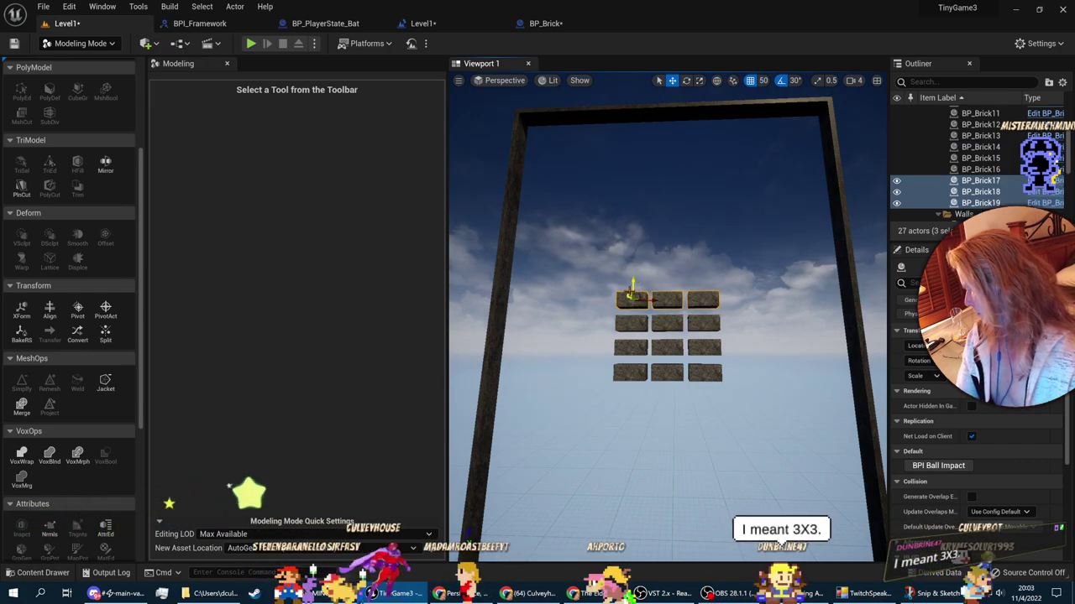
scroll(668, 319, "down", 5)
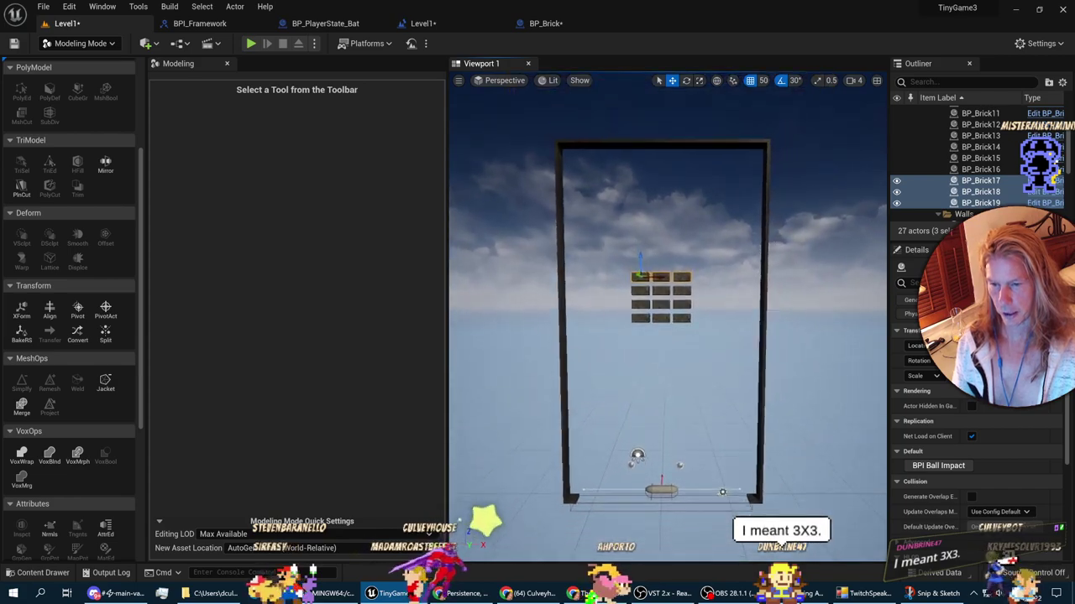
scroll(660, 319, "up", 5)
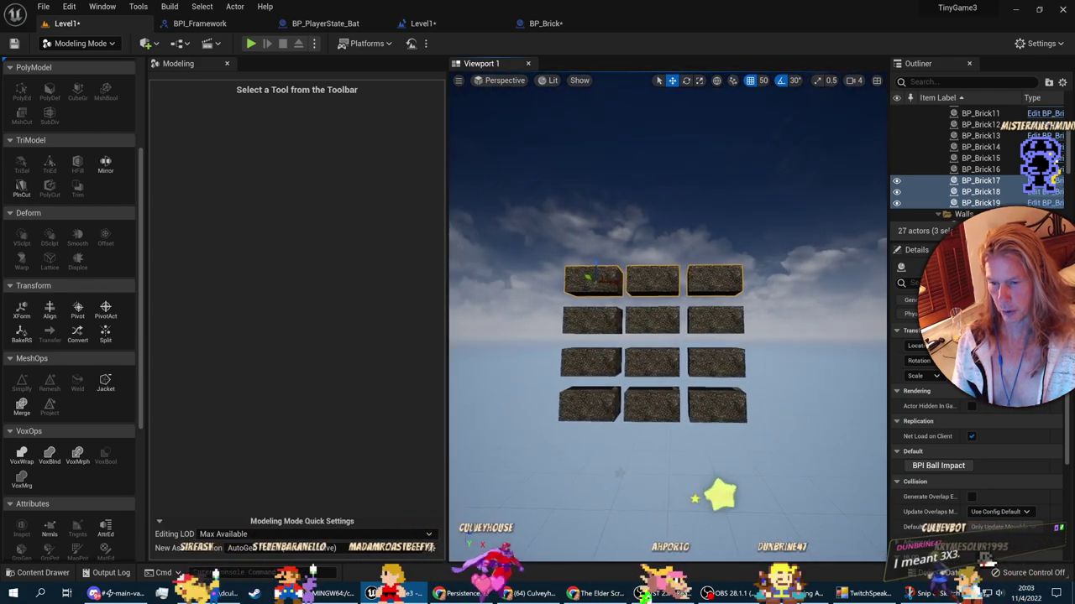
right_click_drag(660, 319, 637, 320)
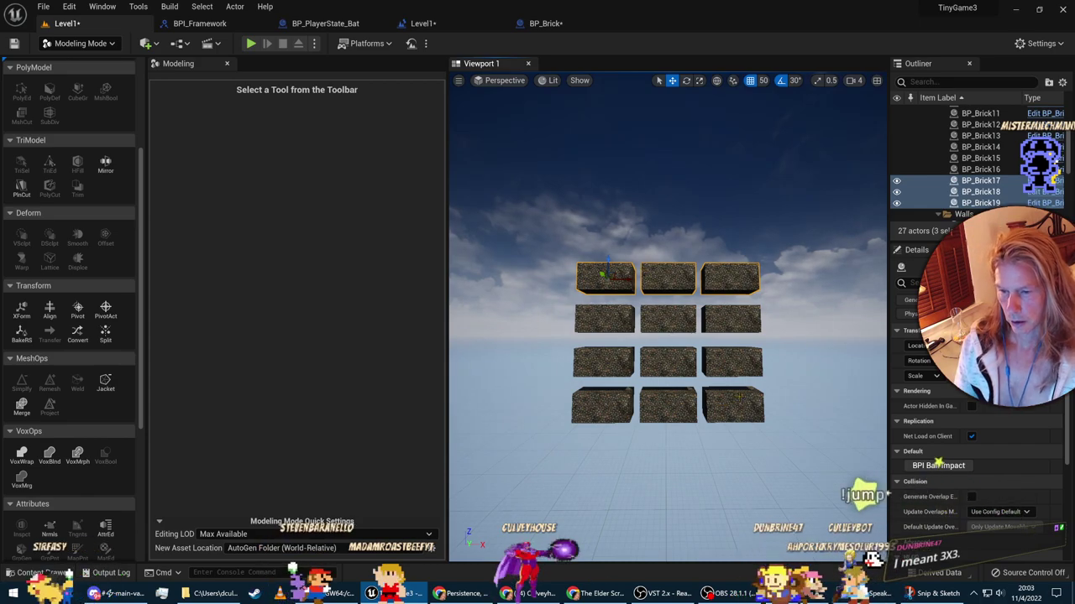
scroll(725, 364, "down", 6)
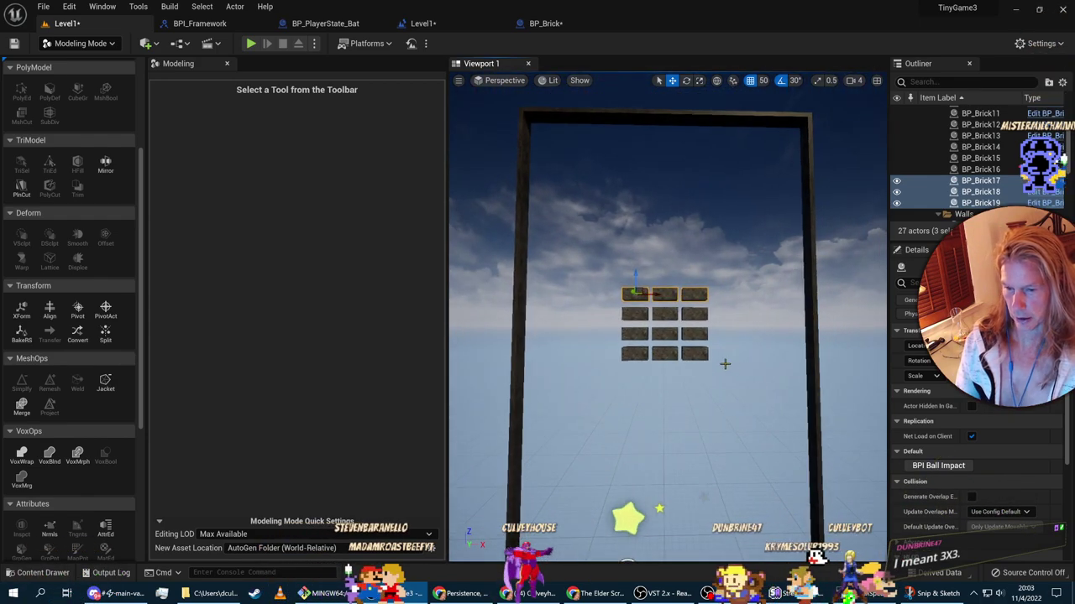
left_click(695, 355, "ctrl")
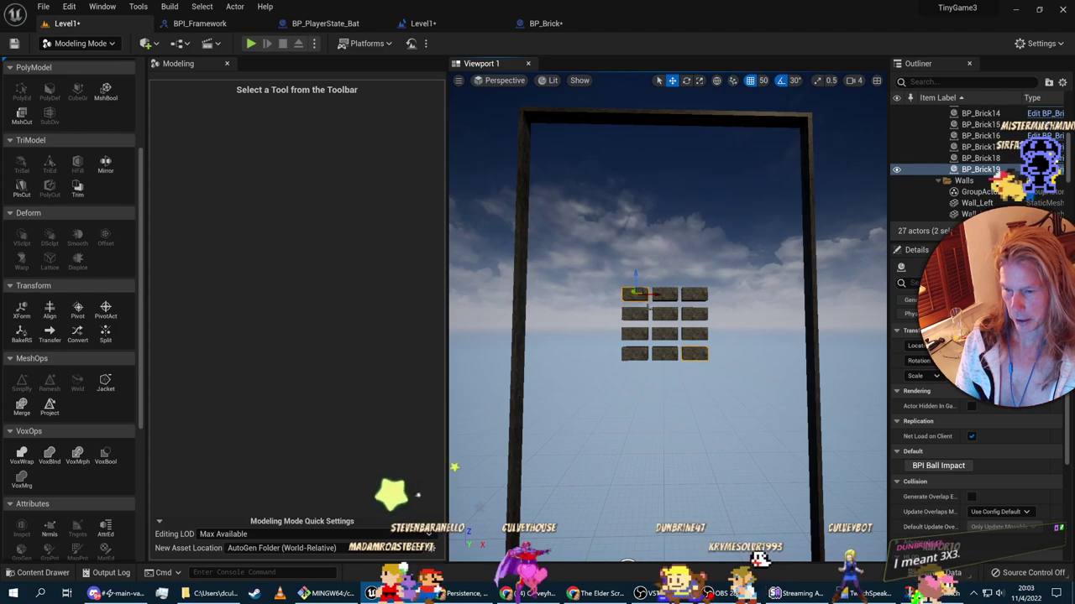
left_click(634, 354, "ctrl")
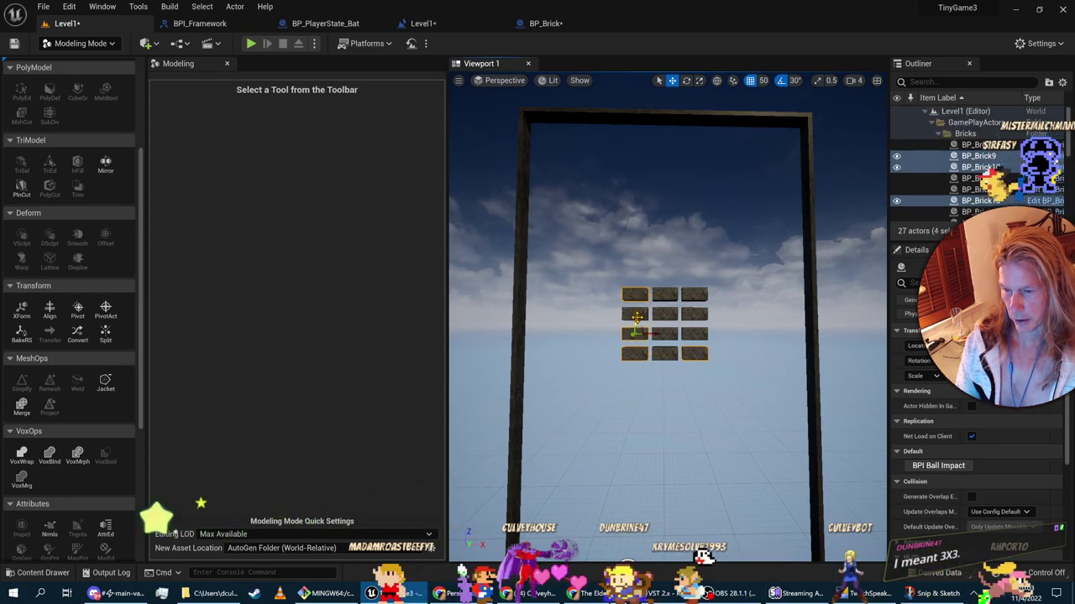
left_click(636, 316, "ctrl")
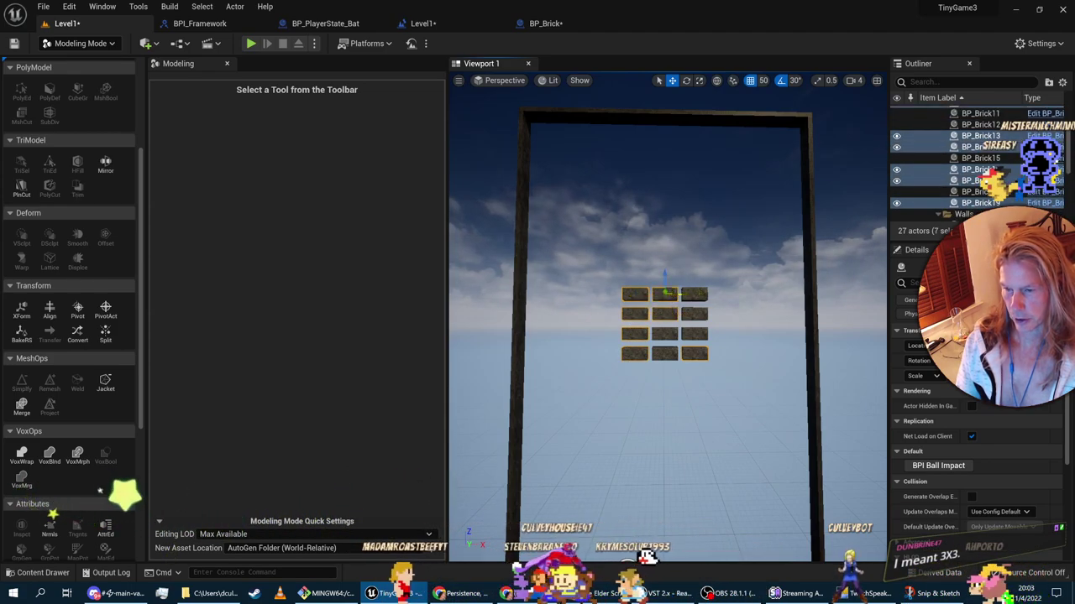
left_click(695, 307, "ctrl")
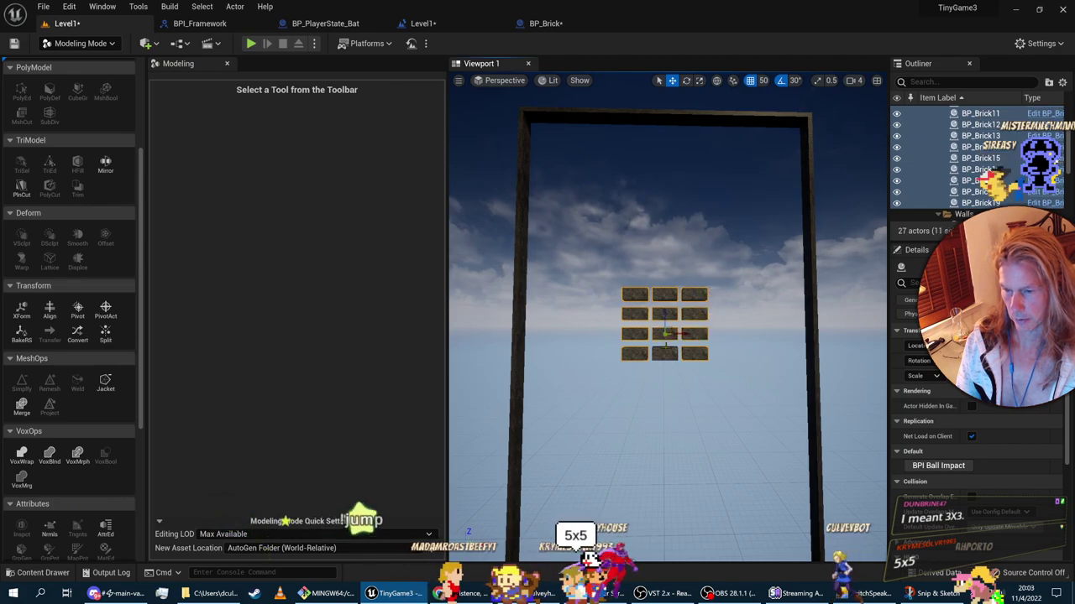
left_click(664, 353, "ctrl")
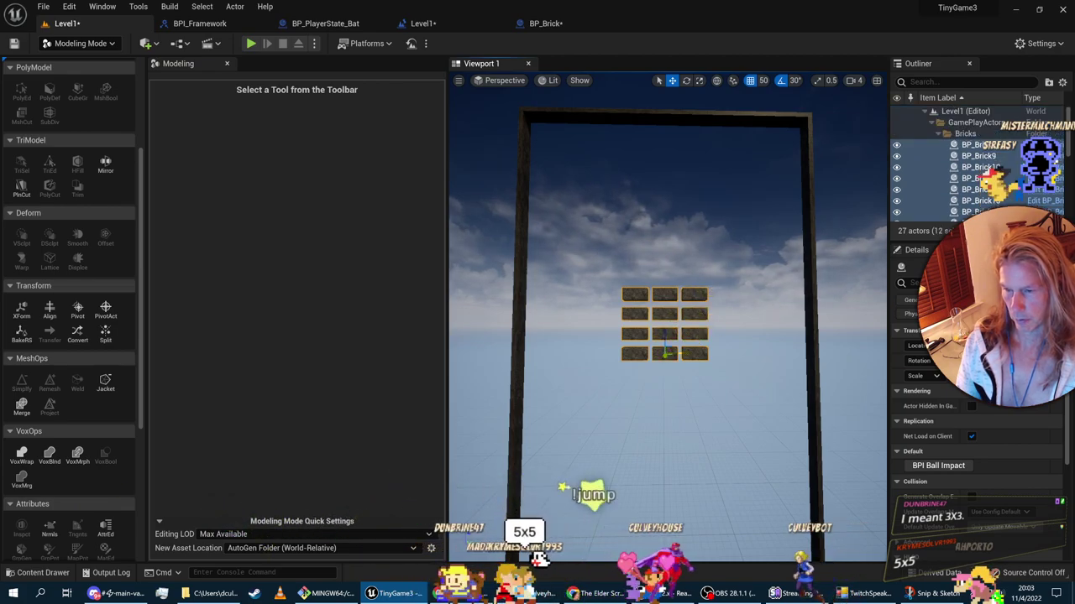
left_click_drag(665, 353, 715, 353)
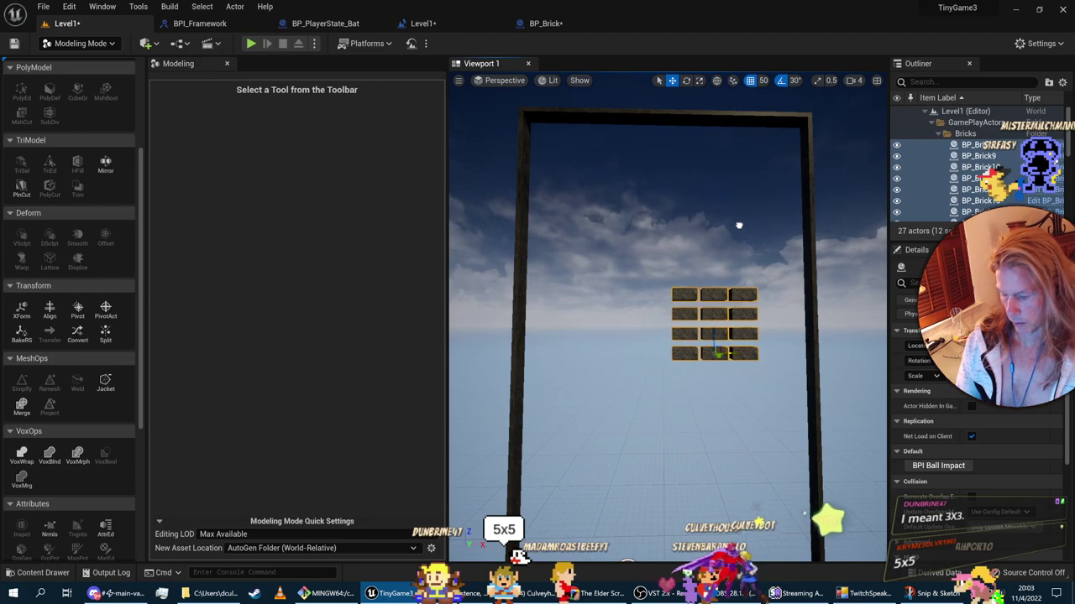
key("ctrl+z")
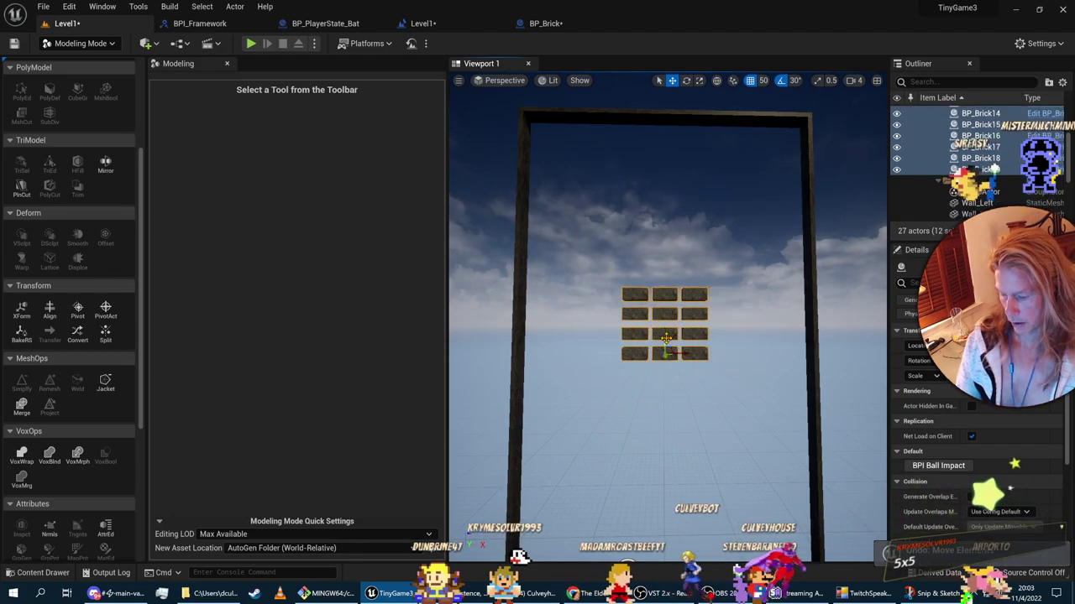
Step: Alt-drag the four brick rows upward to duplicate them into eight rows of three
left_click_drag(665, 293, 675, 199, "alt")
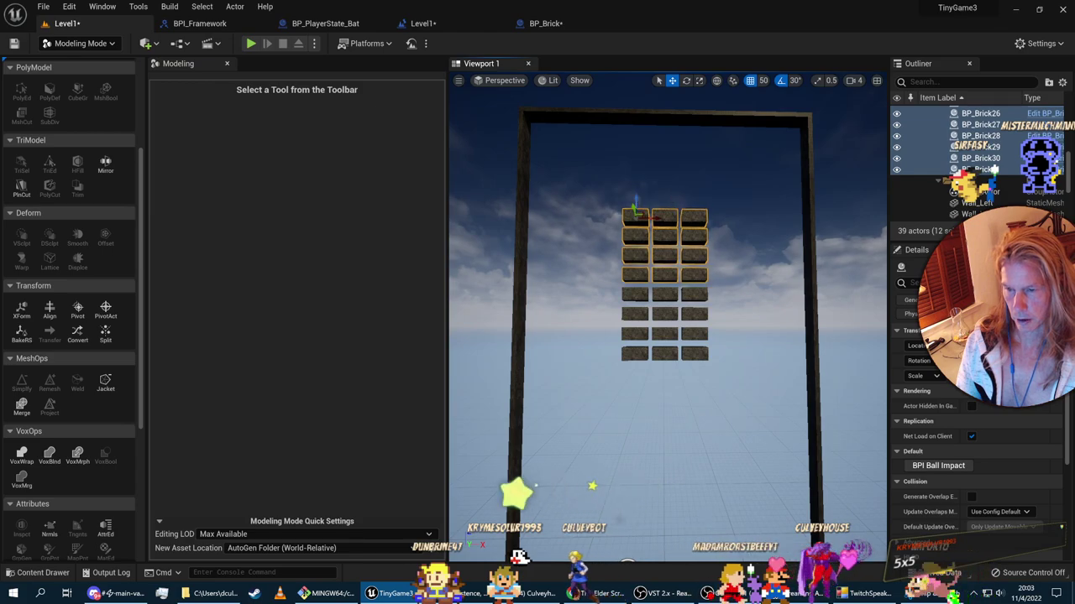
scroll(668, 319, "down", 5)
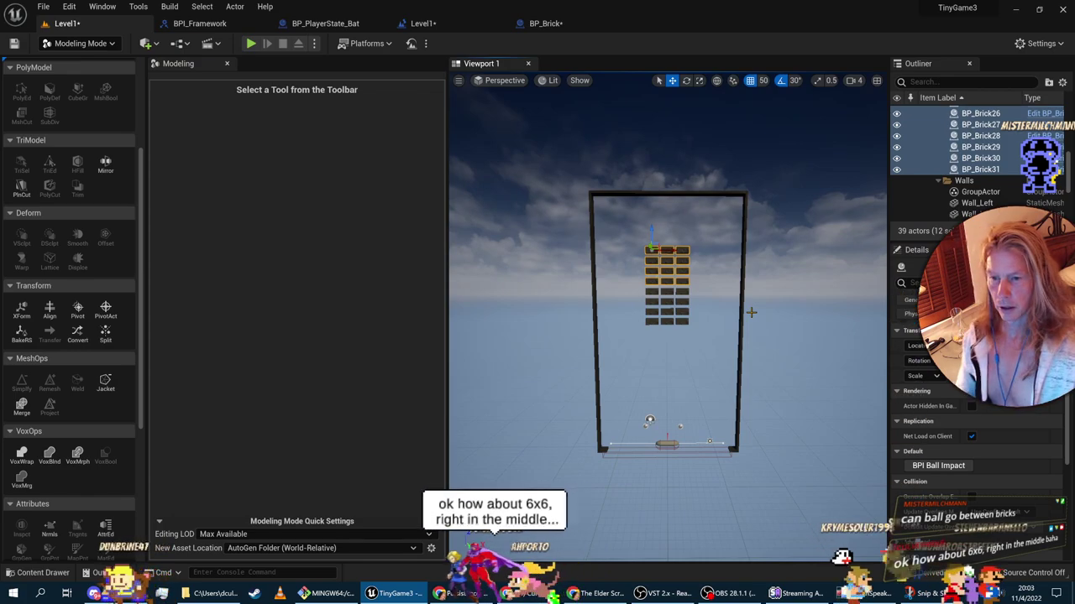
scroll(697, 359, "up", 4)
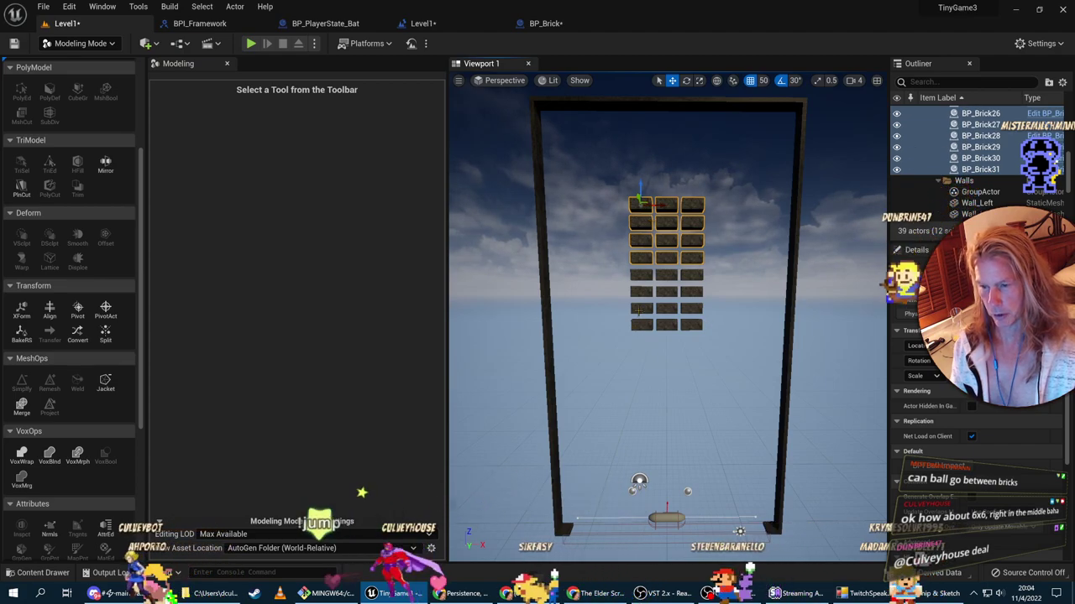
Step: Select and delete the six bricks in the top two rows
left_click(642, 222)
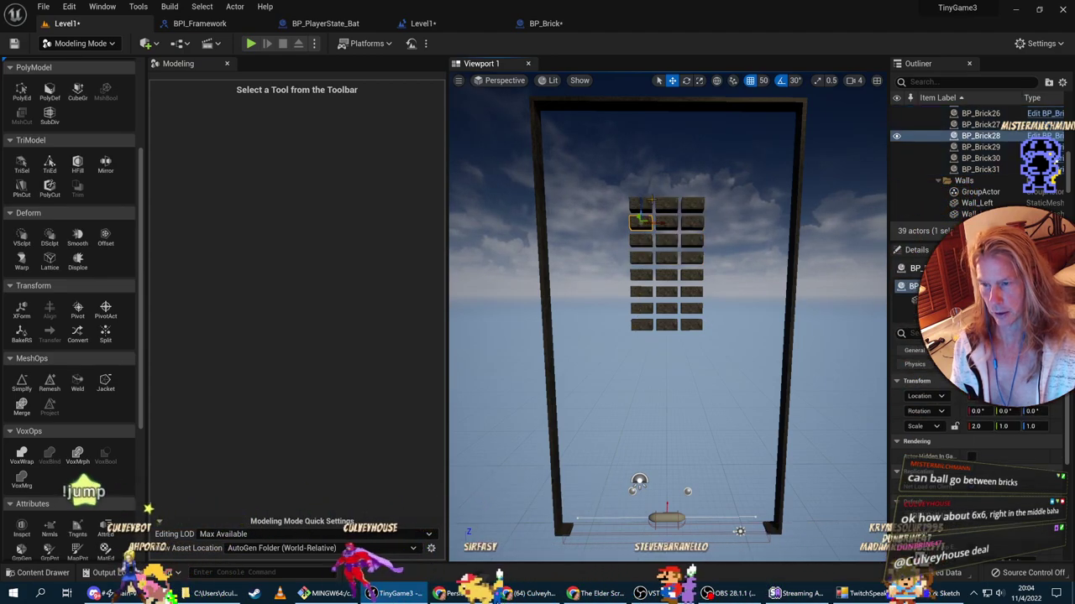
left_click(640, 205, "ctrl")
left_click(666, 222, "ctrl")
left_click(666, 204, "ctrl")
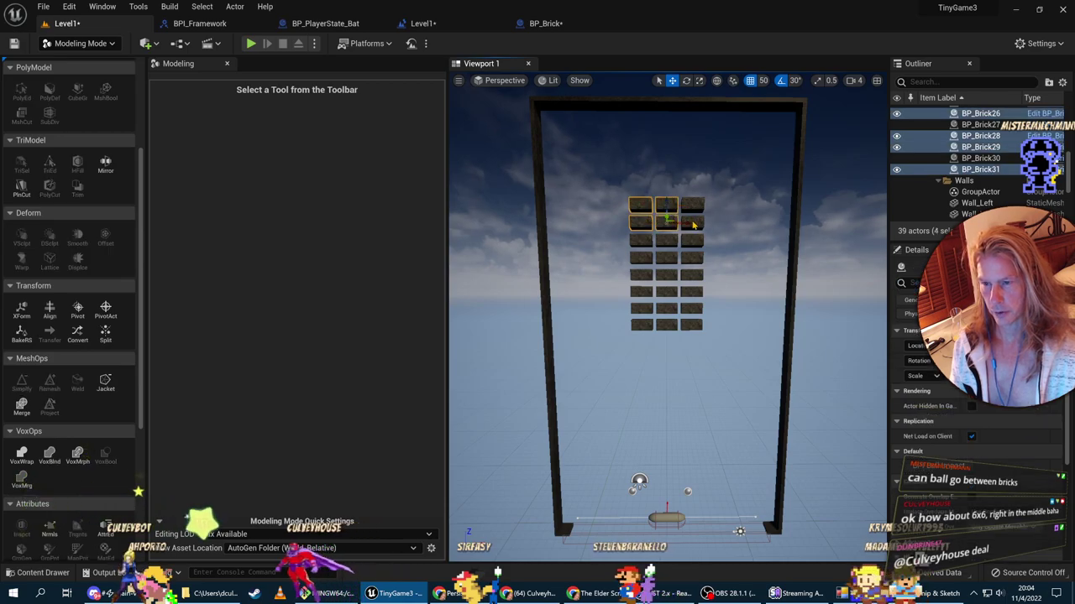
left_click(692, 221, "ctrl")
left_click(697, 204, "ctrl")
key("Delete")
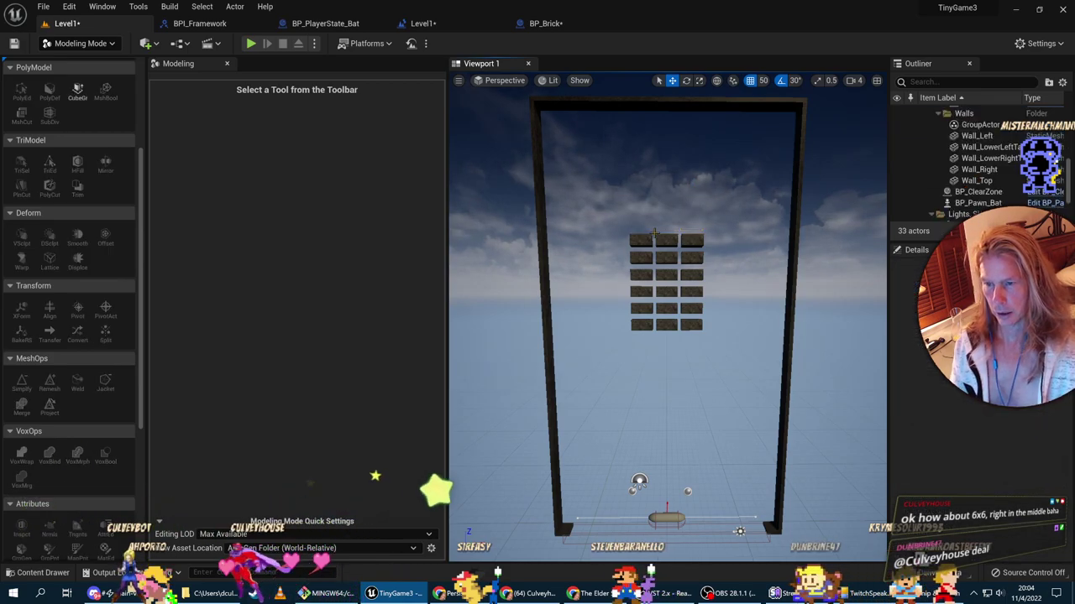
Step: Select all 18 remaining bricks in the Outliner
left_click(692, 325)
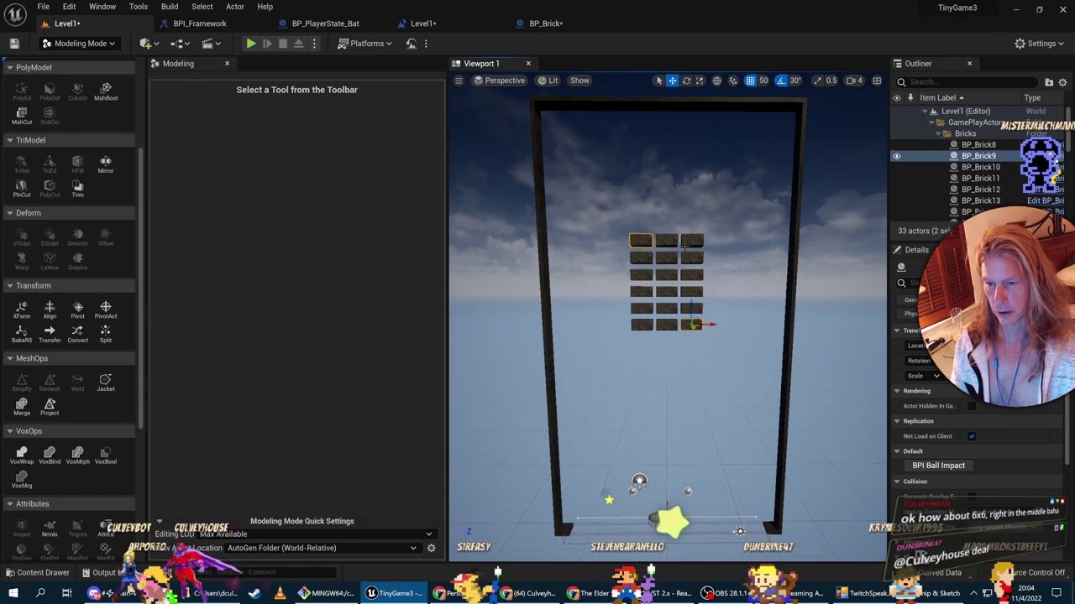
scroll(984, 159, "down", 3)
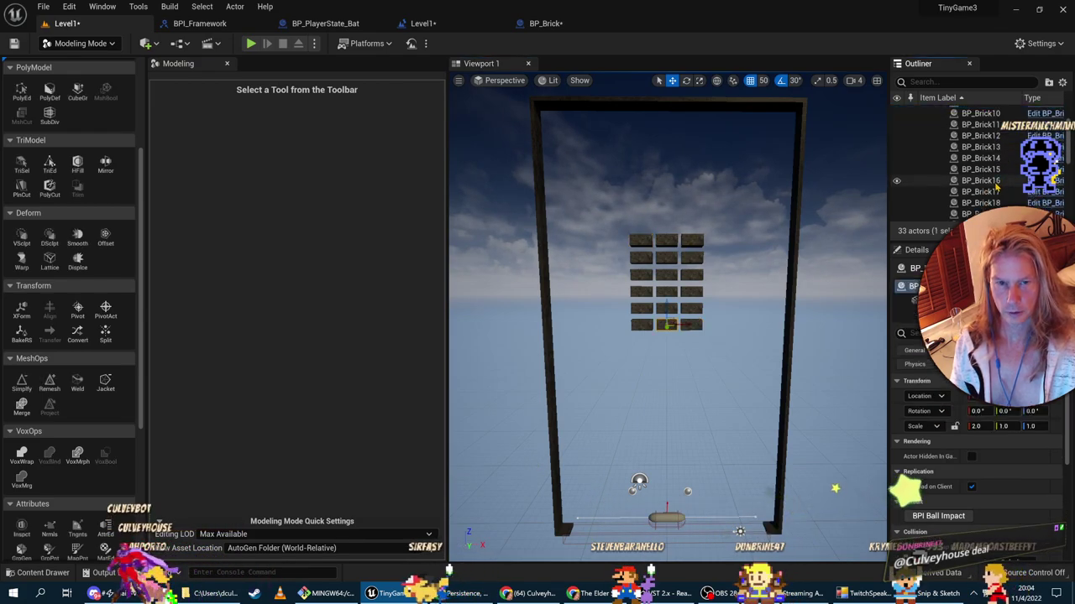
left_click(993, 198)
scroll(991, 194, "down", 2)
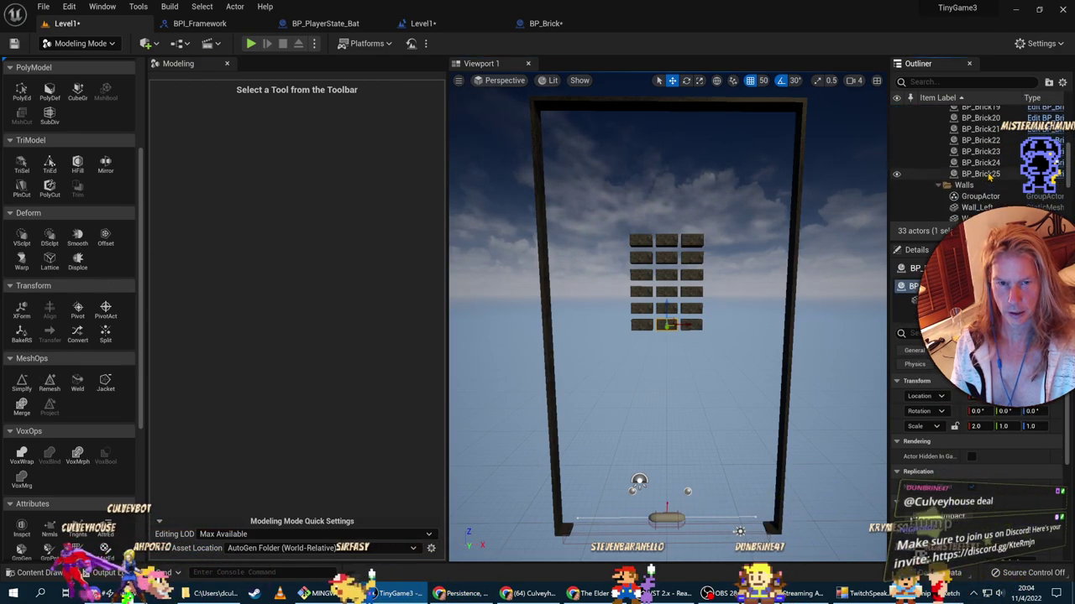
left_click(989, 174, "shift")
scroll(983, 178, "up", 5)
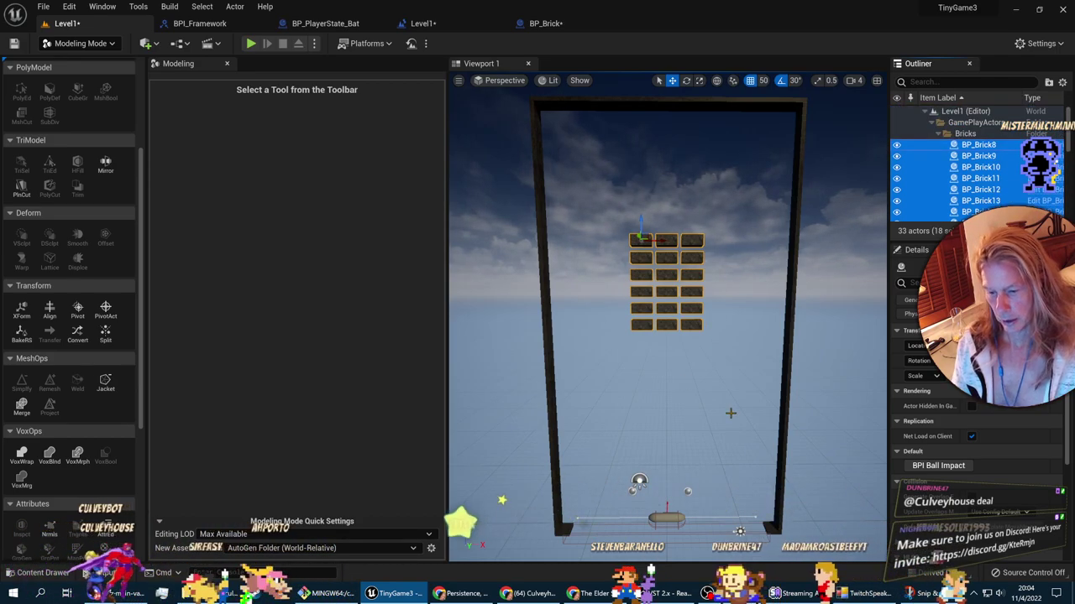
Step: Alt-drag the bricks right to duplicate them as three new columns
scroll(694, 258, "up", 3)
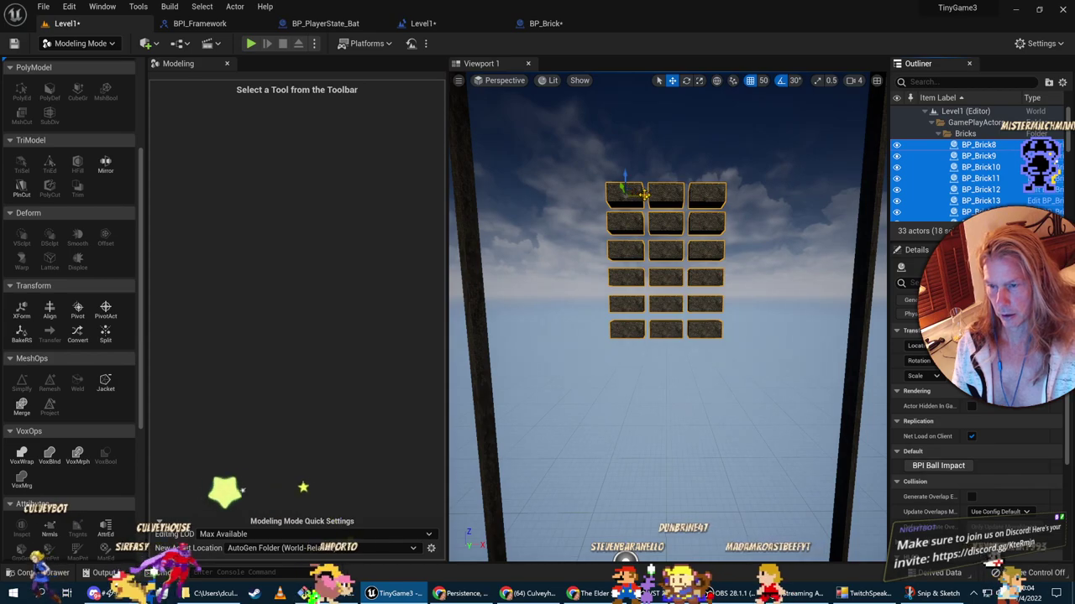
right_click_drag(742, 301, 612, 237)
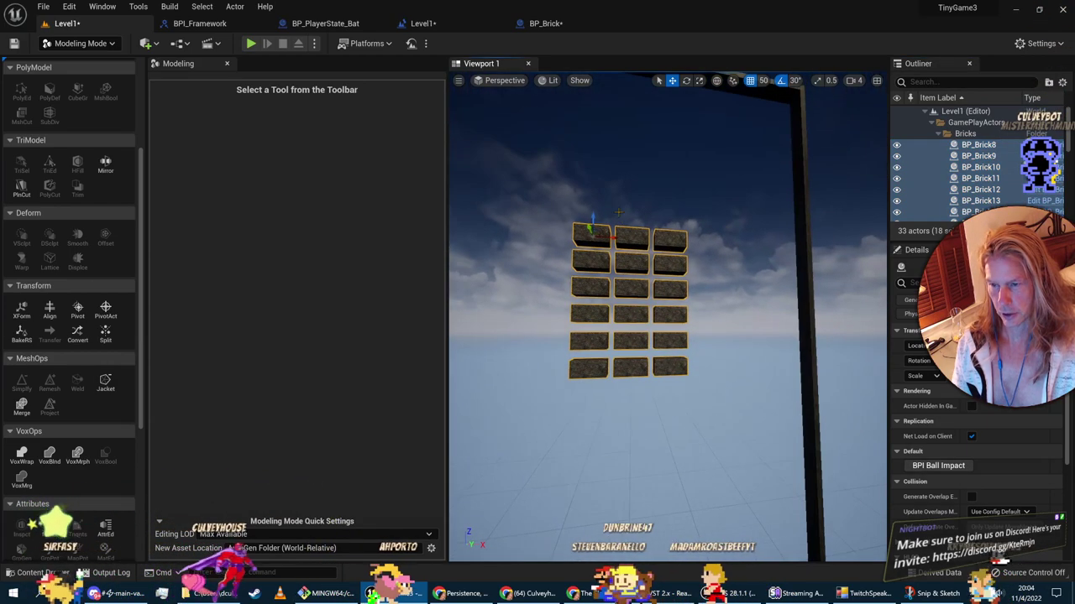
left_click_drag(613, 238, 721, 240, "alt")
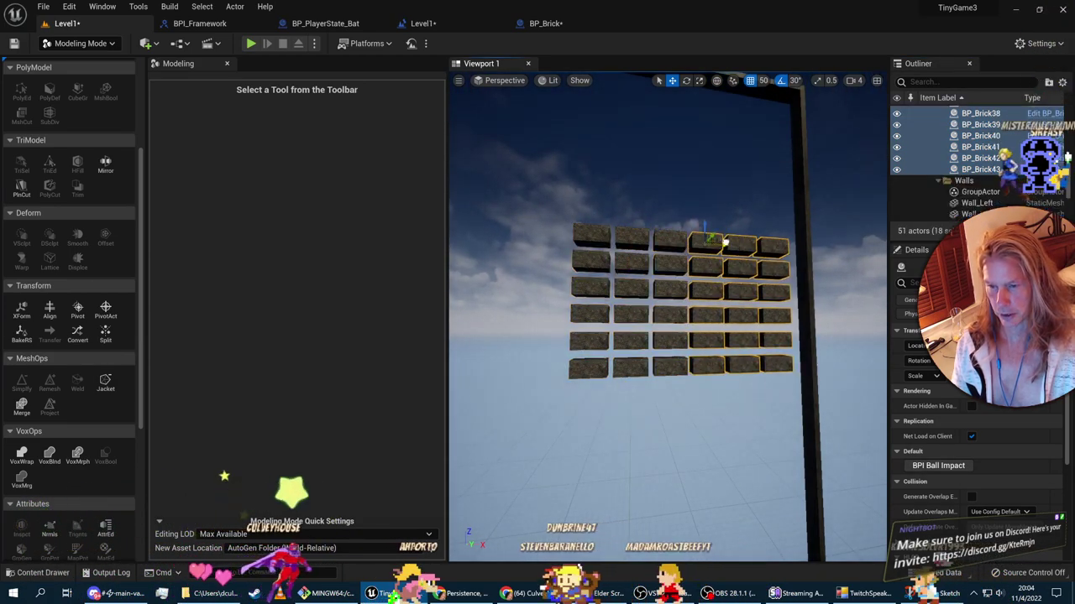
scroll(664, 252, "down", 6)
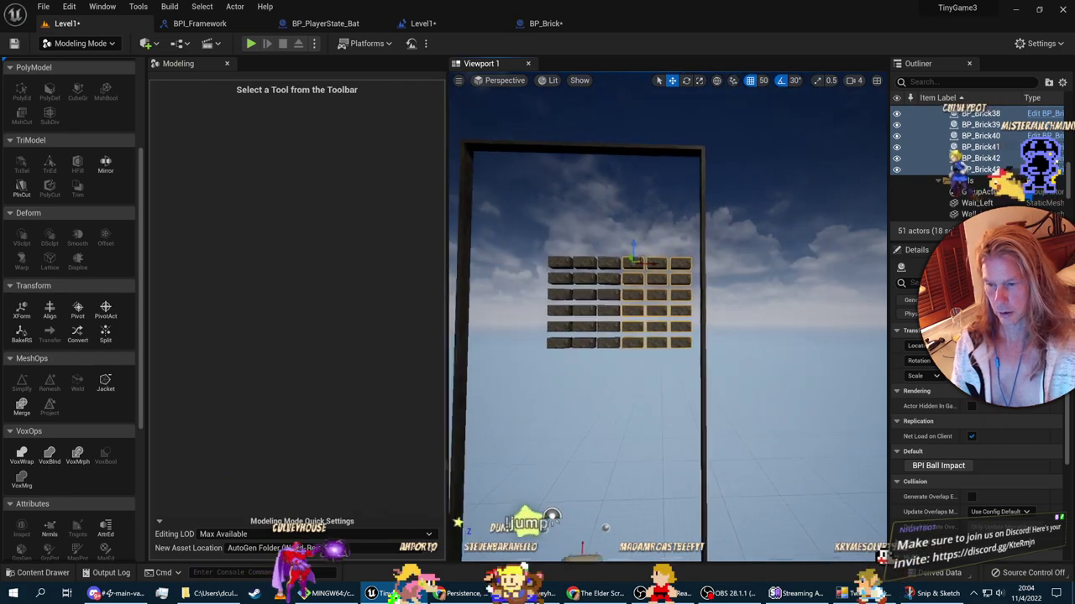
Step: Select all 36 bricks of the six-by-six grid in the Outliner
left_click(596, 269)
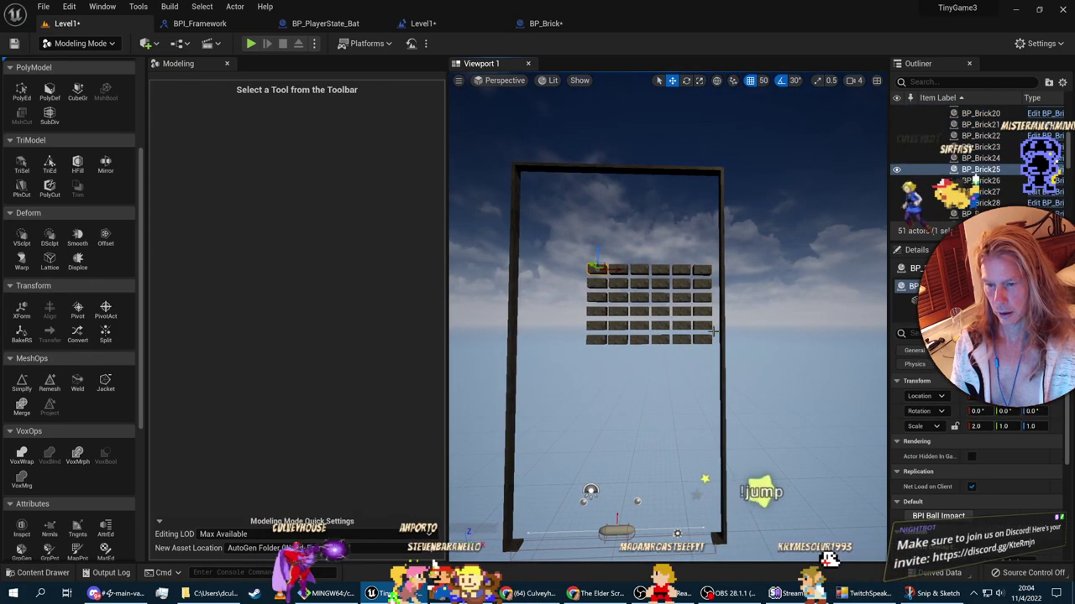
left_click(705, 340, "ctrl")
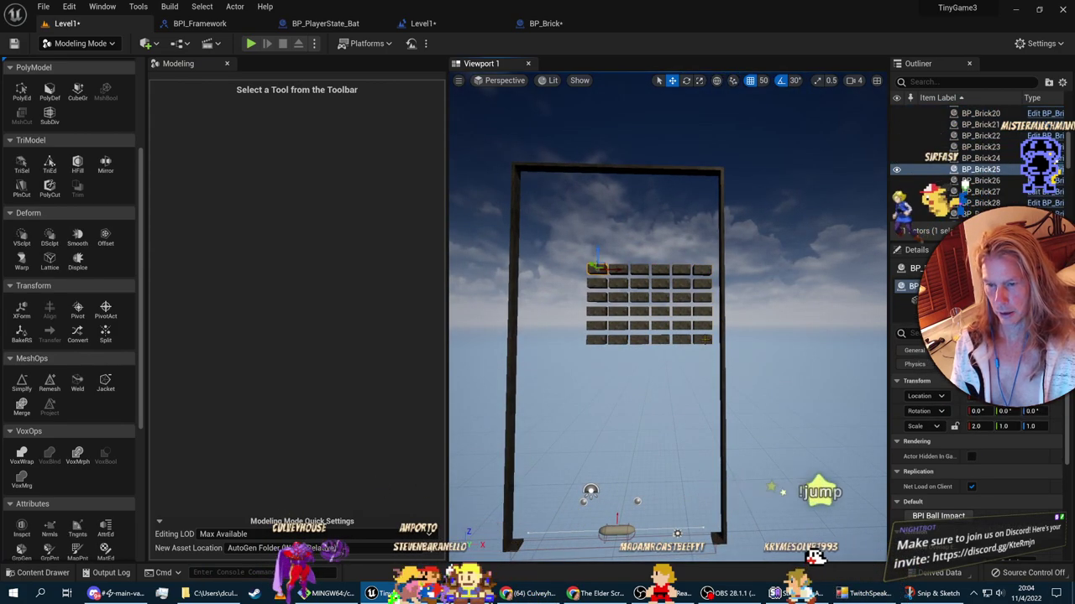
left_click(596, 338, "ctrl")
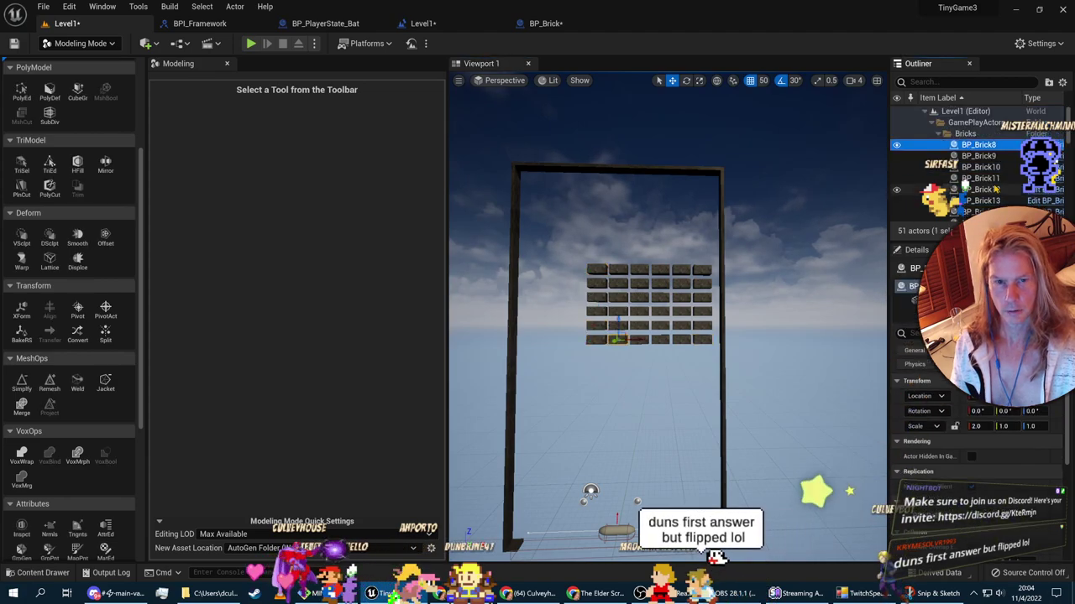
scroll(991, 168, "down", 5)
left_click(999, 190)
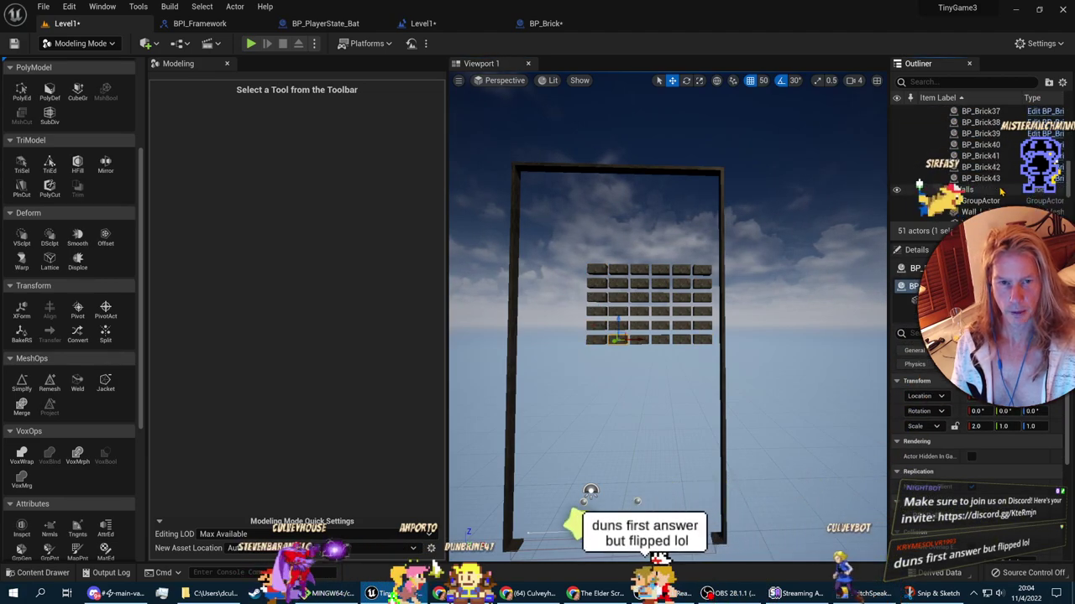
left_click(1003, 178, "shift")
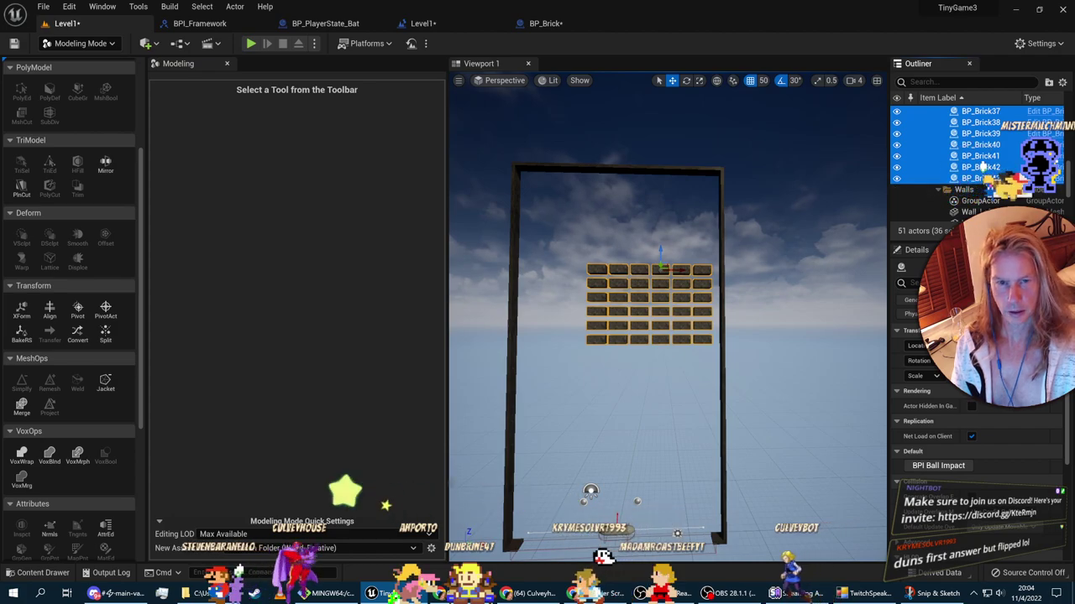
Step: Group the 36 selected bricks into GroupActor1 with Ctrl+G
right_click(982, 167)
key("Escape")
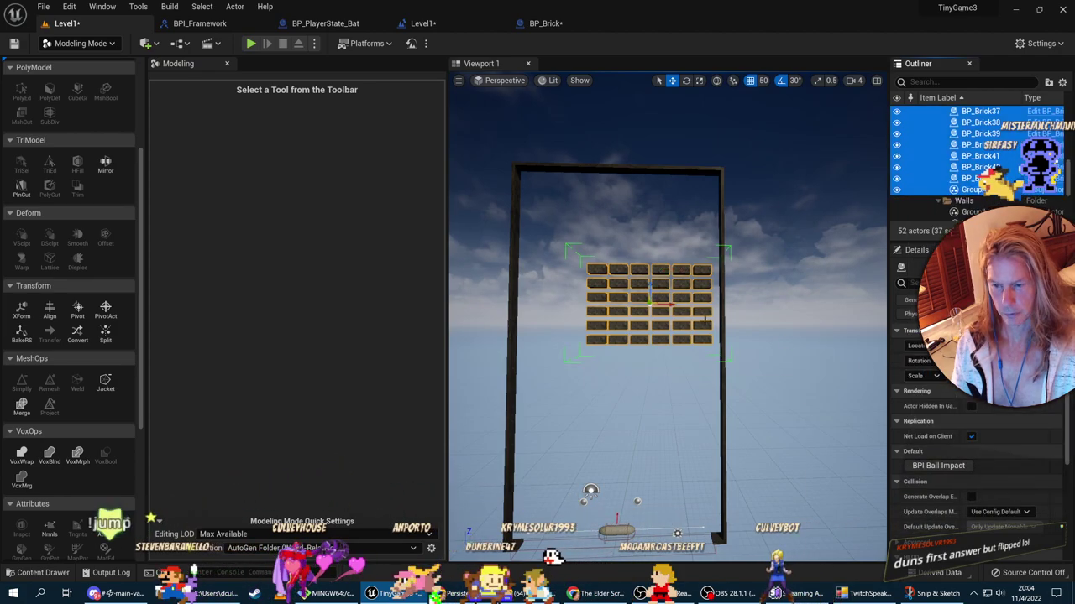
scroll(659, 301, "up", 5)
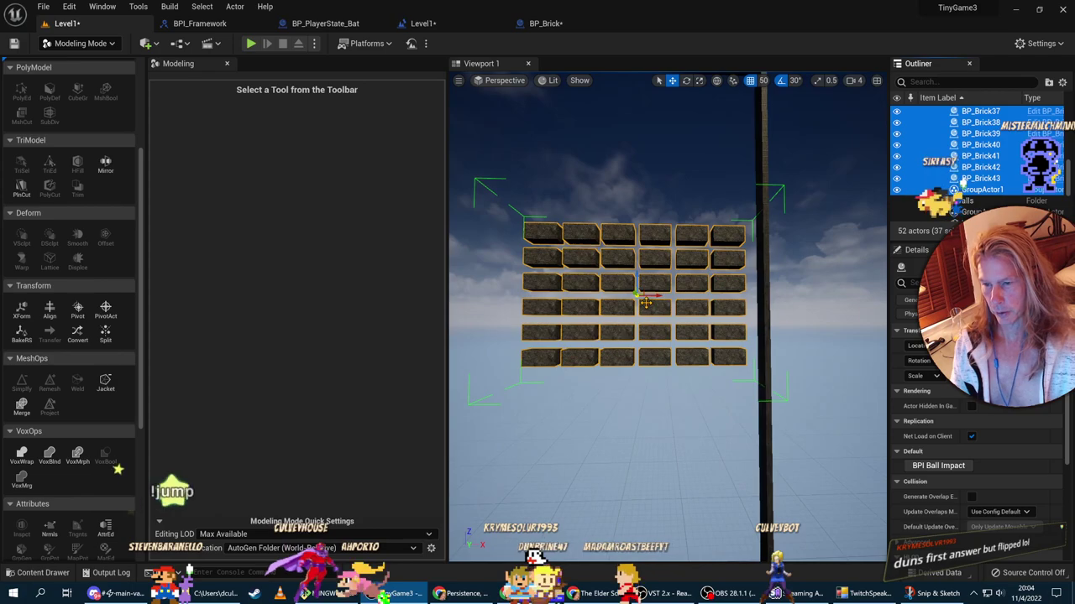
scroll(657, 307, "down", 3)
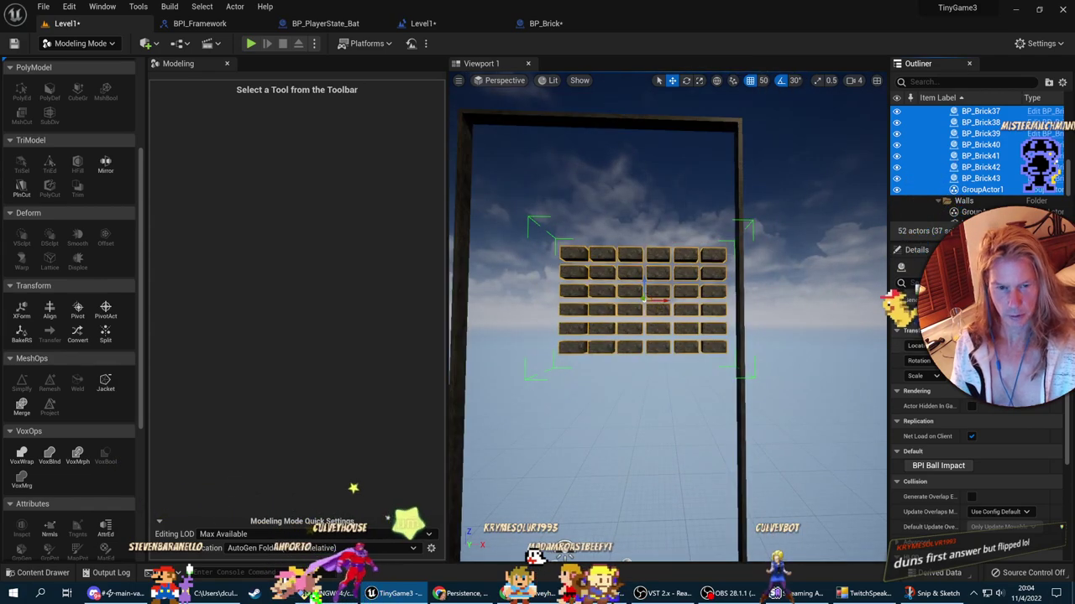
left_click(783, 326)
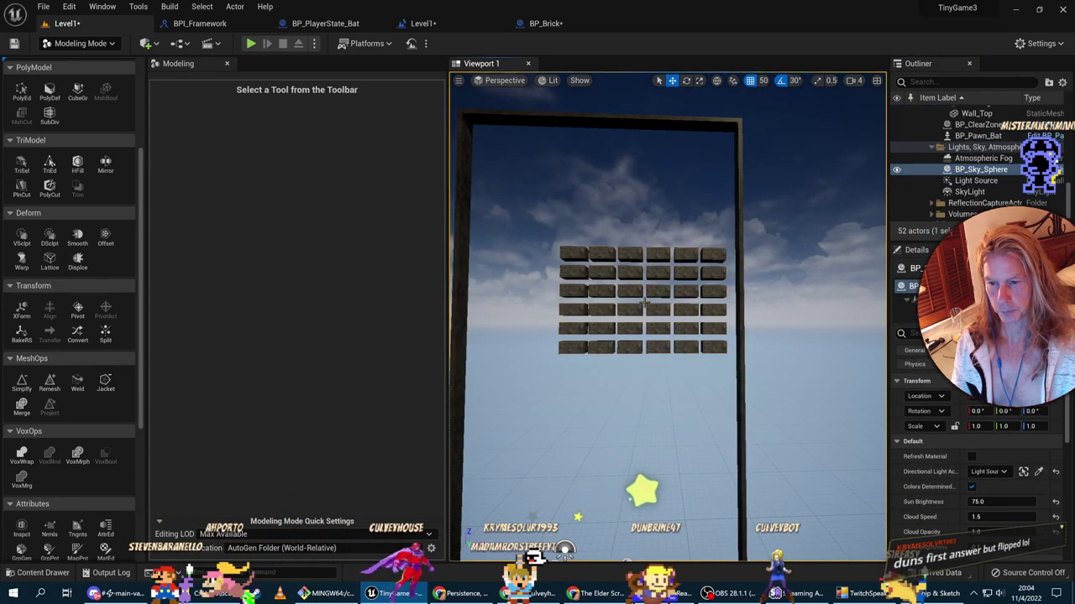
Step: Undo the Set Location and drag the grid left to centre it in the frame
key("ctrl+z")
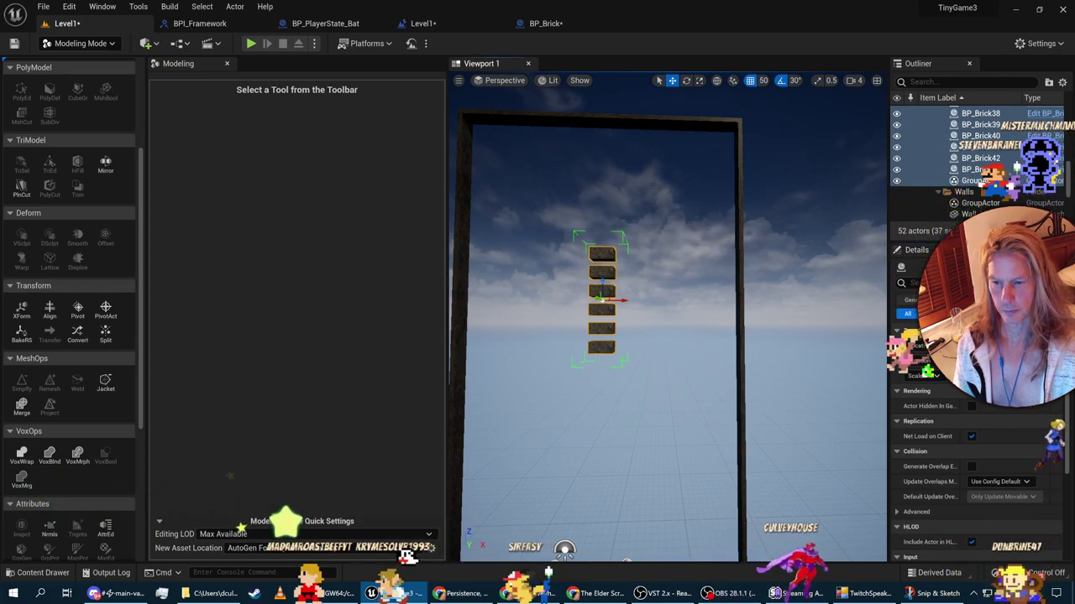
key("ctrl+z")
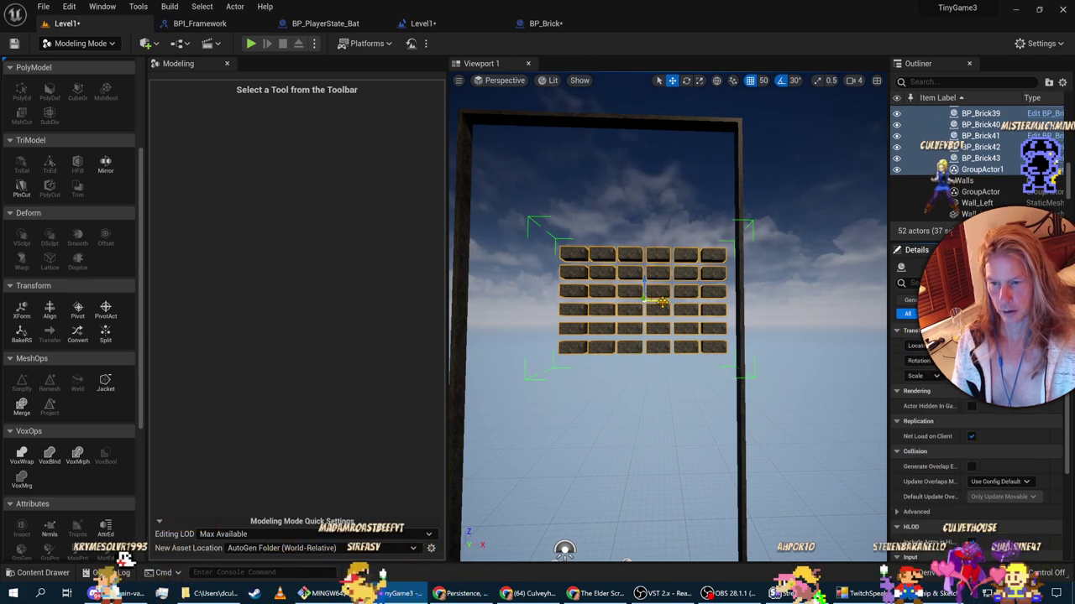
left_click_drag(663, 301, 598, 299)
scroll(992, 435, "down", 5)
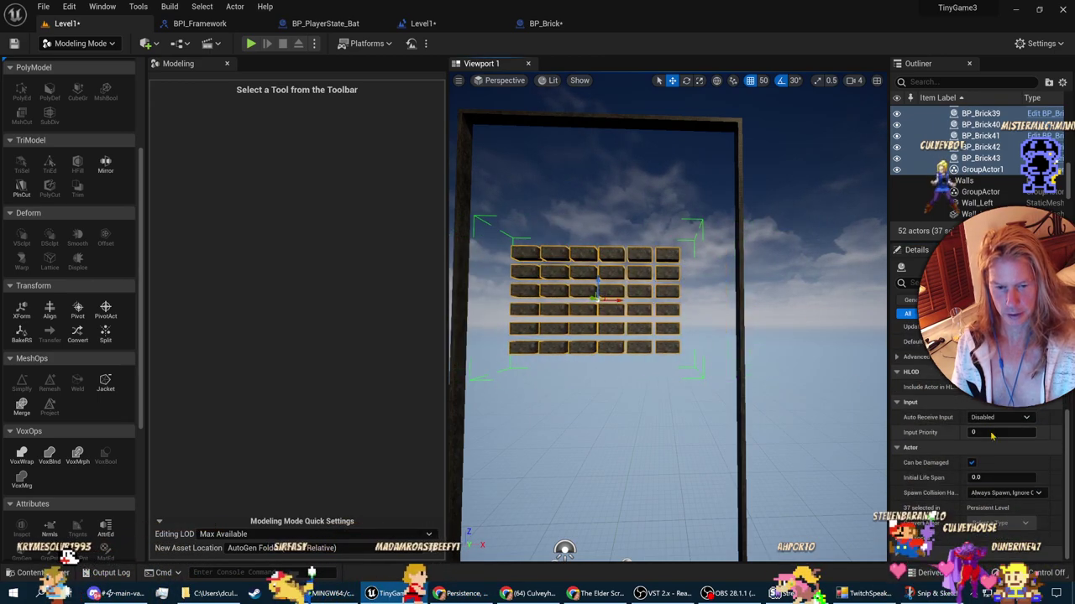
scroll(991, 435, "up", 5)
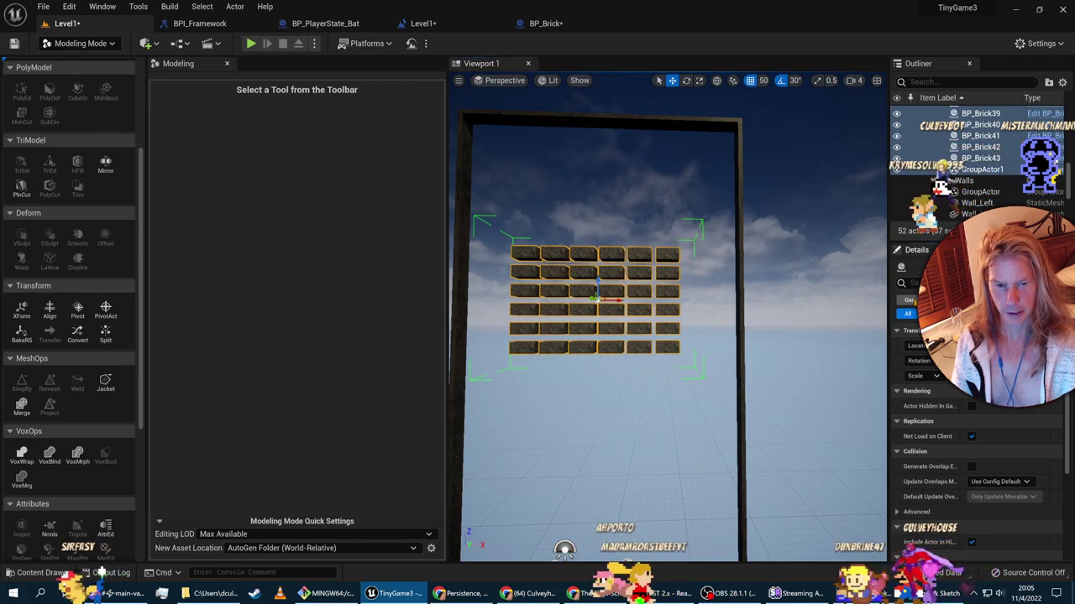
Step: Check the selection's properties and fly the camera to a frontal view of the bricks
left_click(910, 300)
left_click(907, 313)
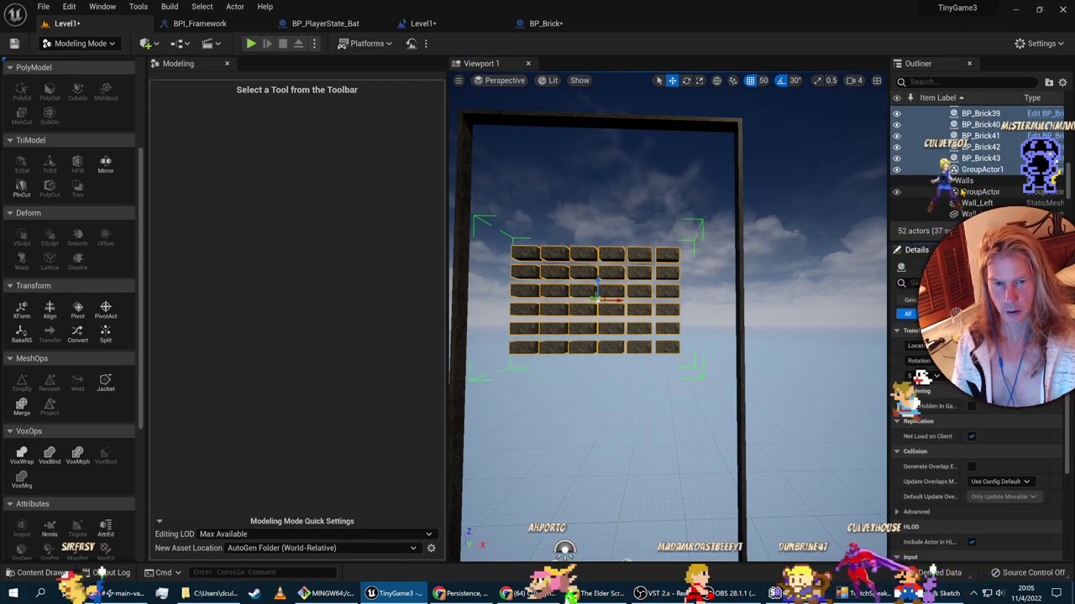
scroll(989, 189, "up", 1)
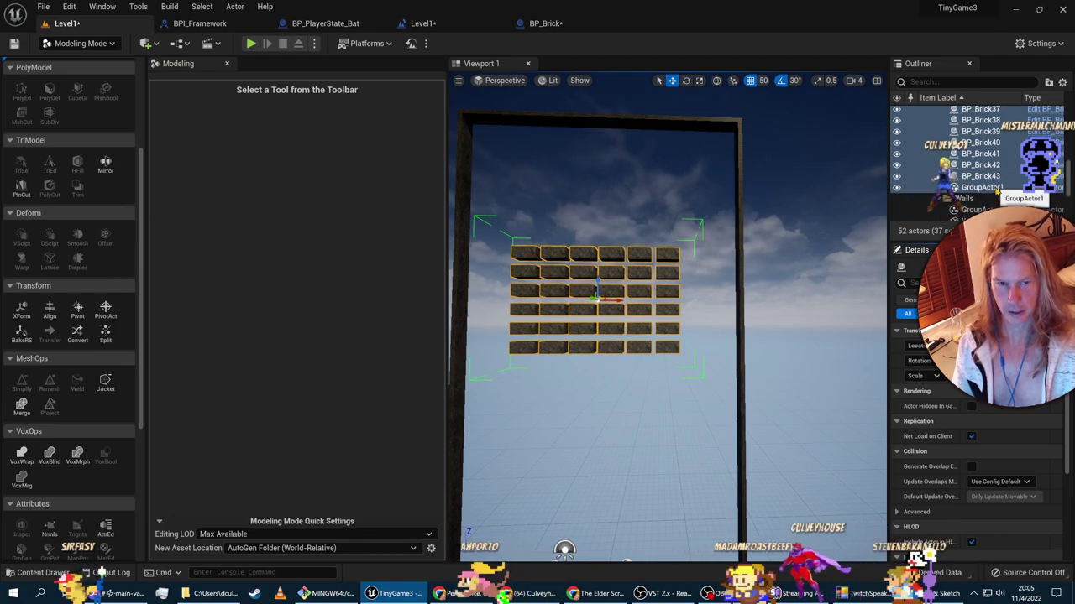
left_click(982, 188)
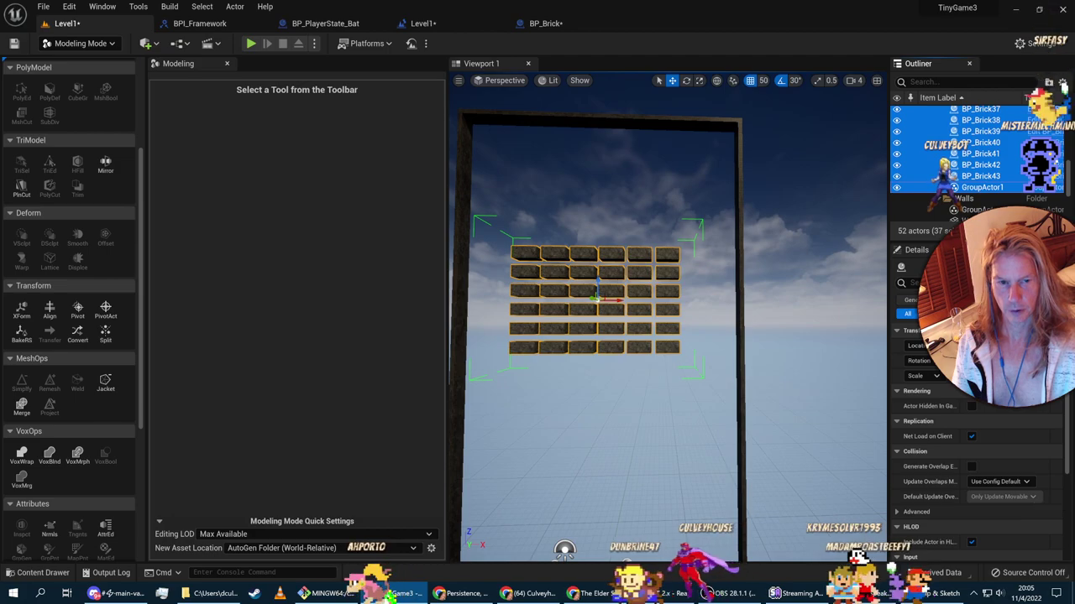
right_click_drag(641, 278, 680, 296)
scroll(676, 299, "up", 5)
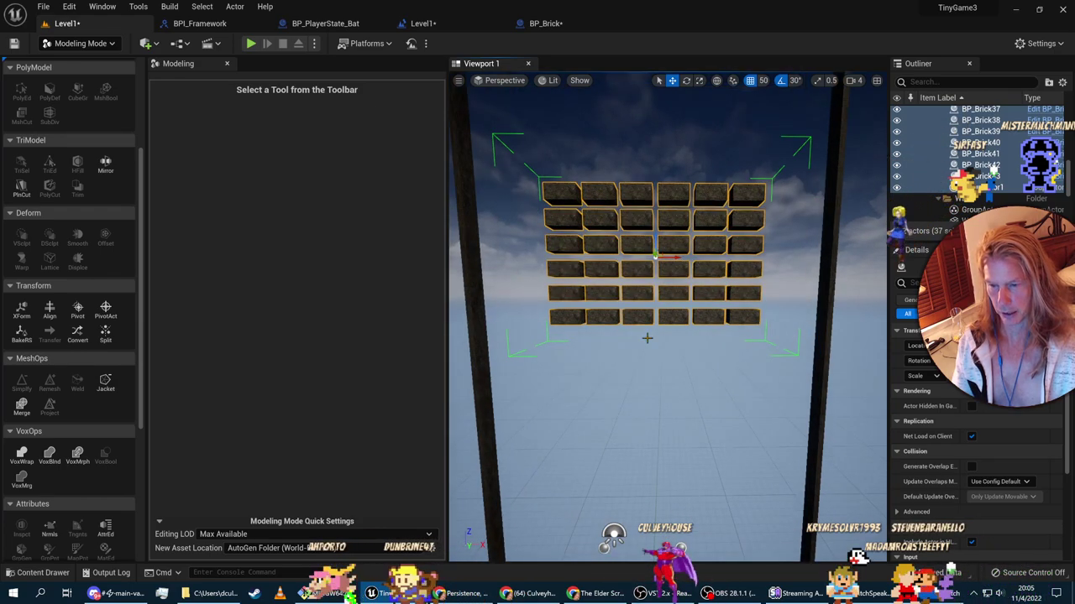
left_click(250, 43)
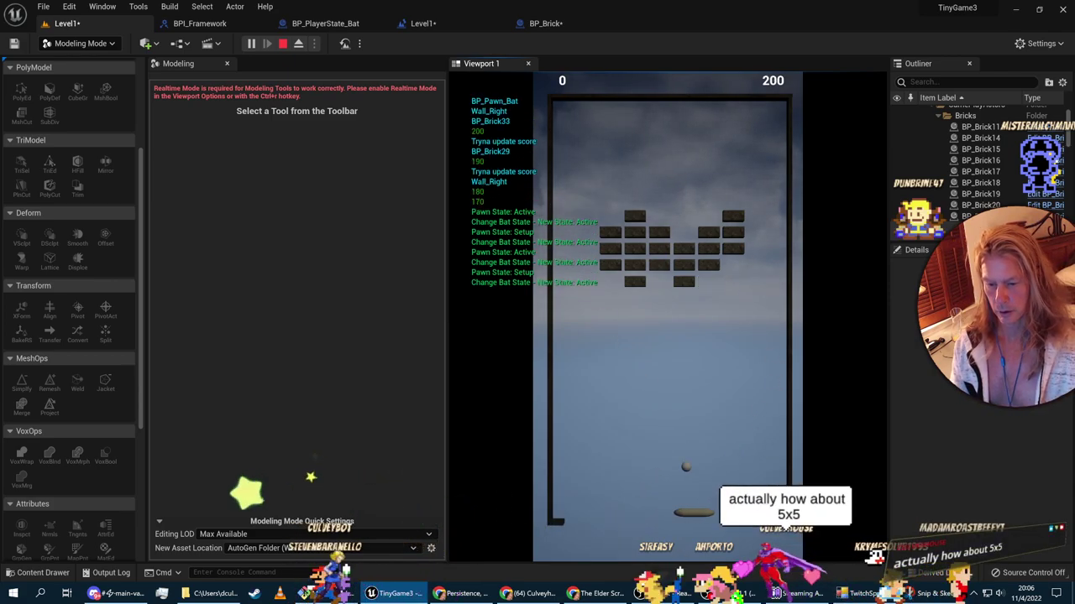
Step: Stop the play session and ungroup the brick grid
key("Escape")
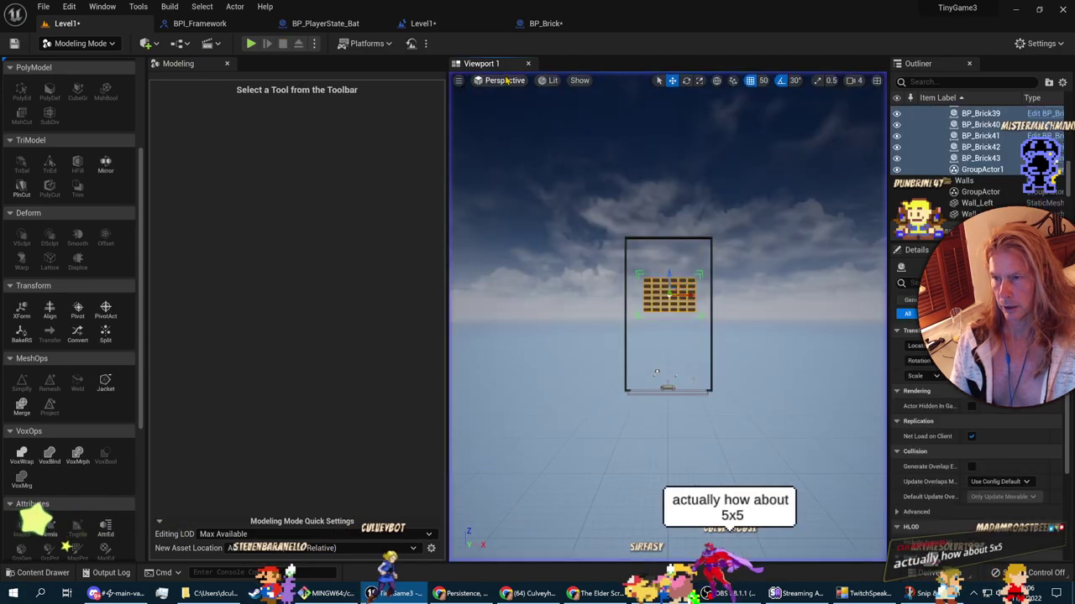
scroll(566, 202, "up", 5)
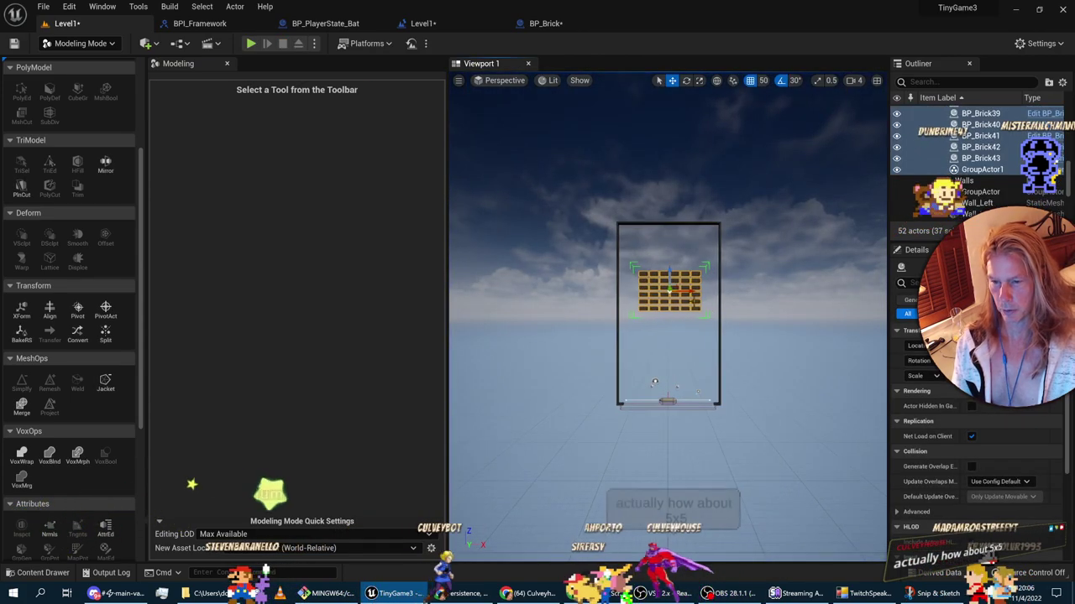
right_click(794, 372)
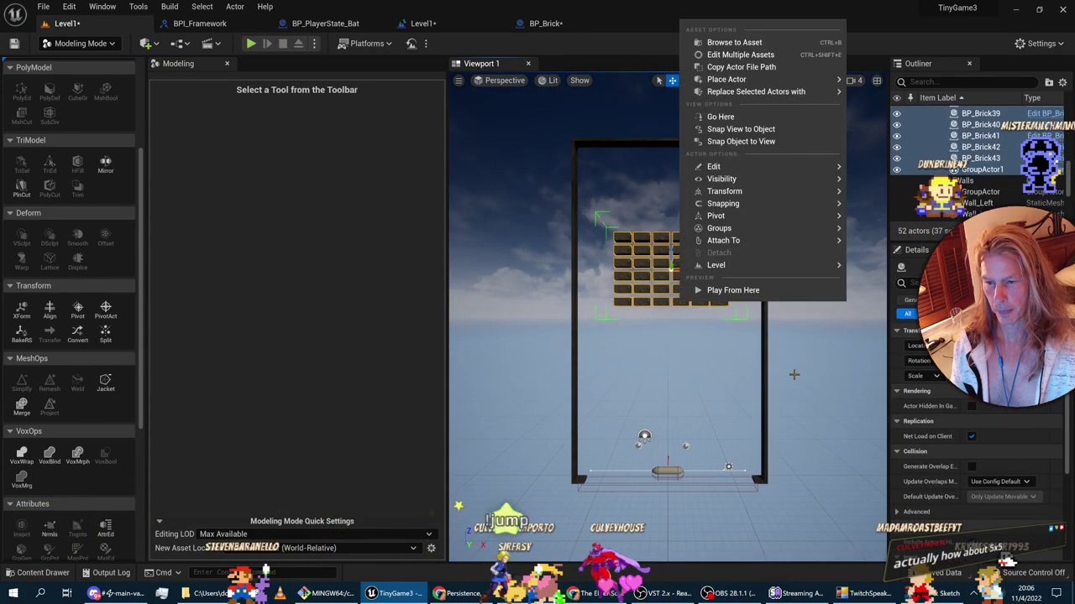
mouse_move(743, 234)
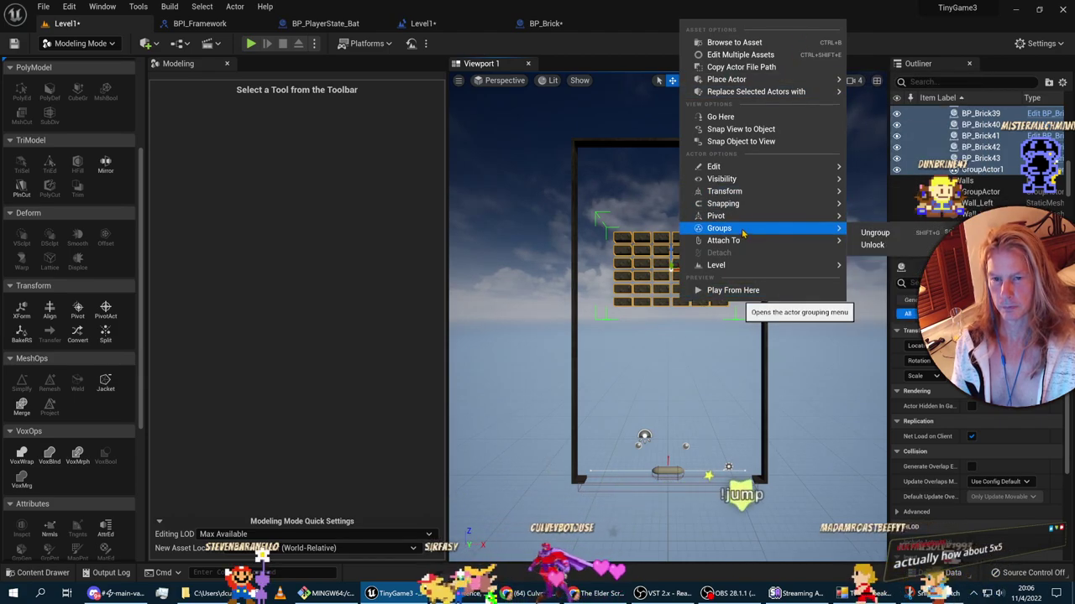
left_click(888, 235)
Step: Select the top-row and right-column edge bricks, delete them, then undo the deletion
left_click(628, 238)
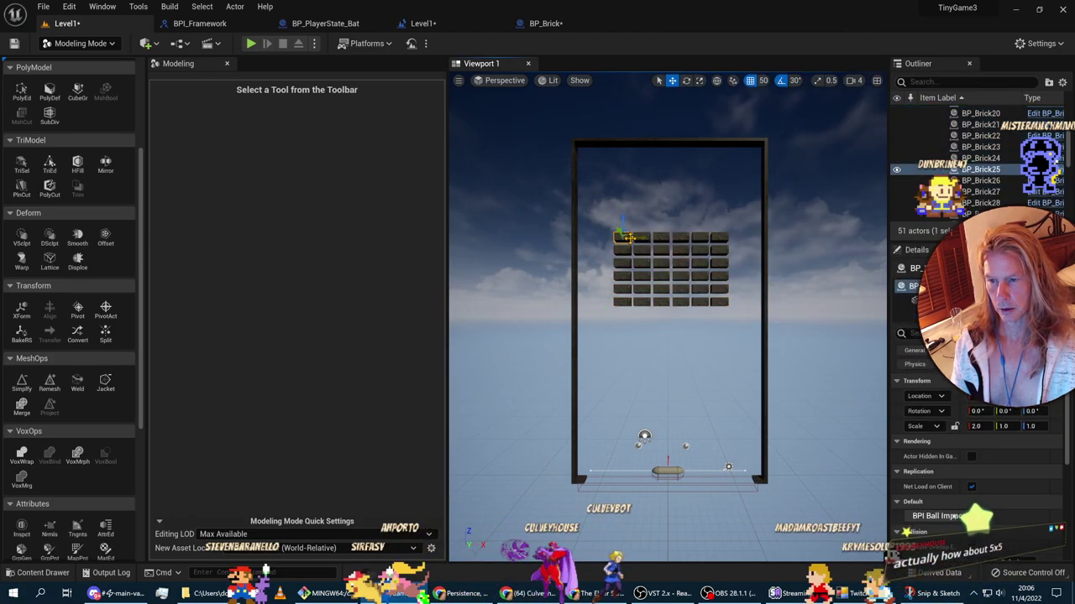
left_click(662, 237, "ctrl")
left_click(698, 238, "ctrl")
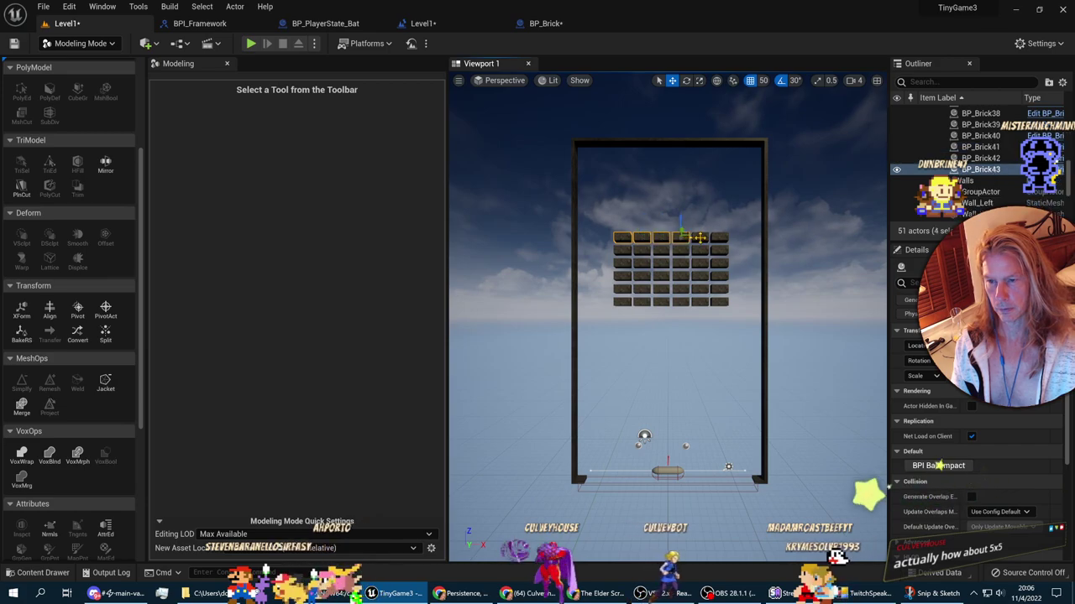
left_click(718, 264, "ctrl")
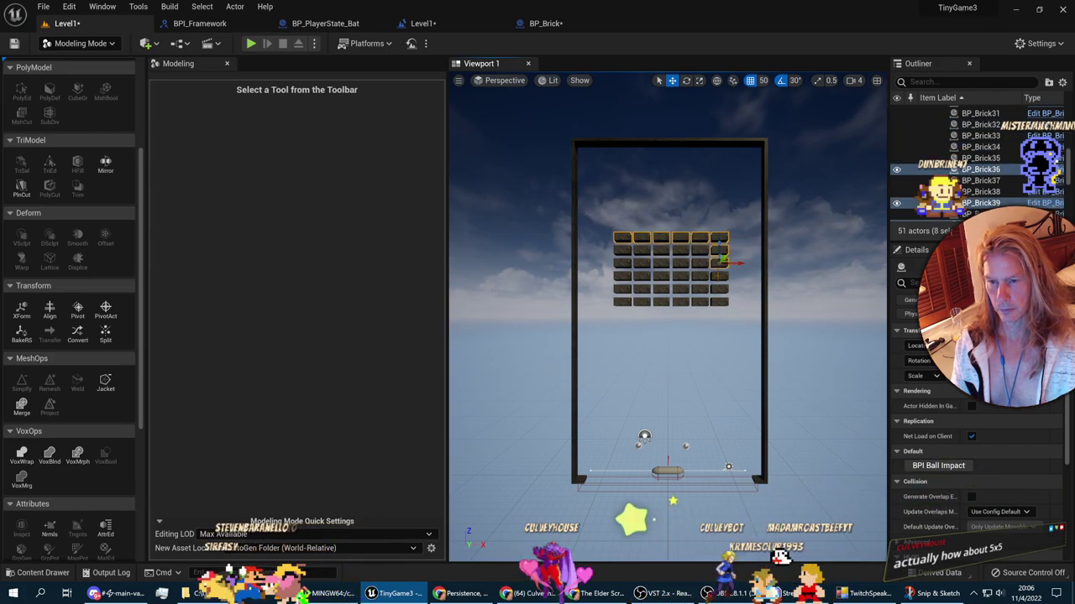
left_click(720, 277, "ctrl")
left_click(719, 289, "ctrl")
left_click(720, 303, "ctrl")
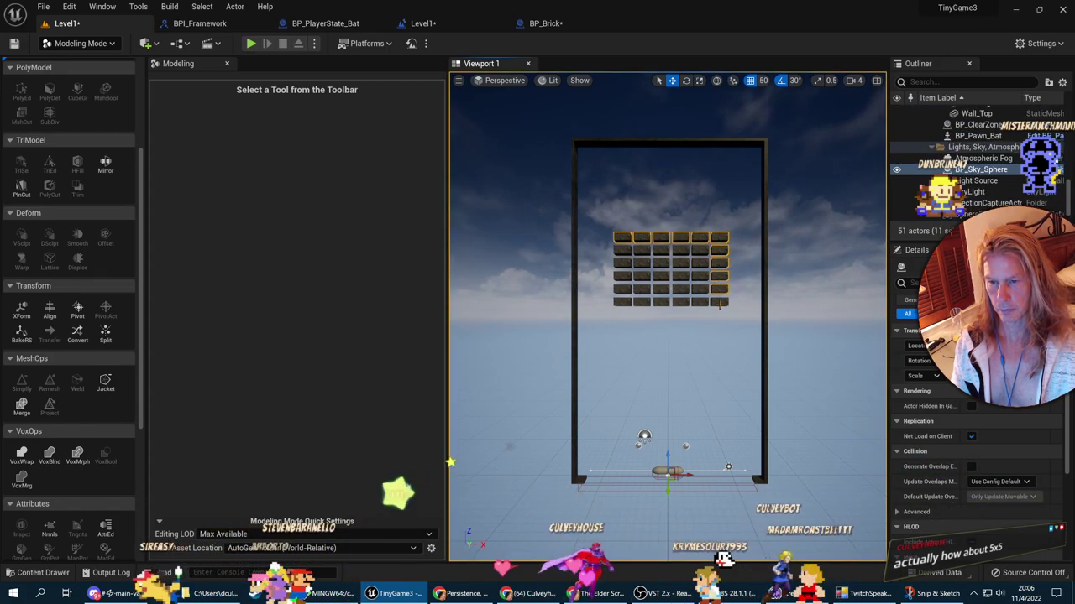
left_click(720, 303, "ctrl")
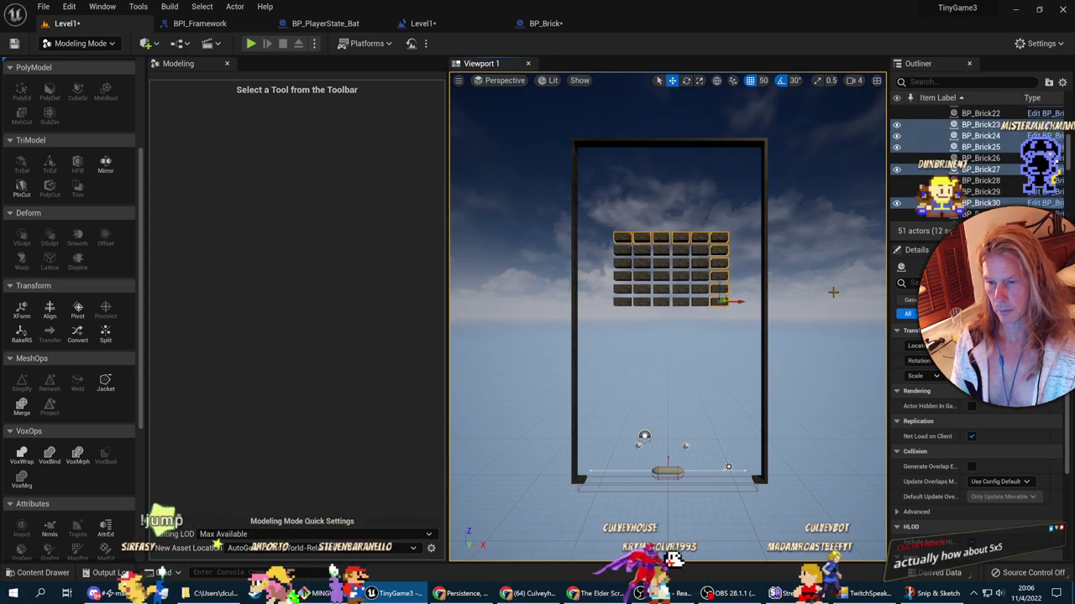
key("Delete")
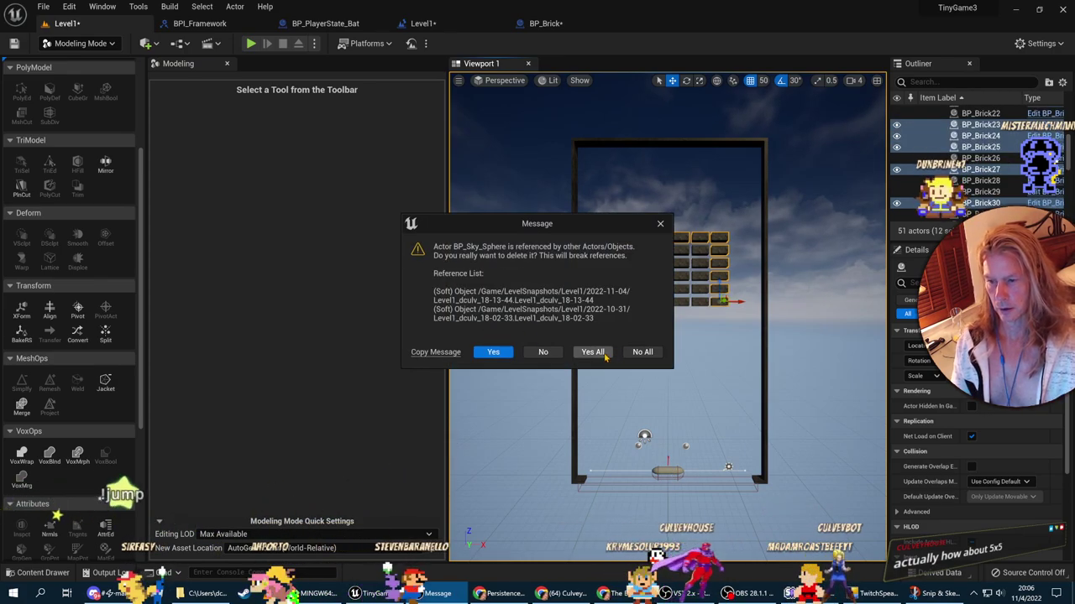
left_click(604, 354)
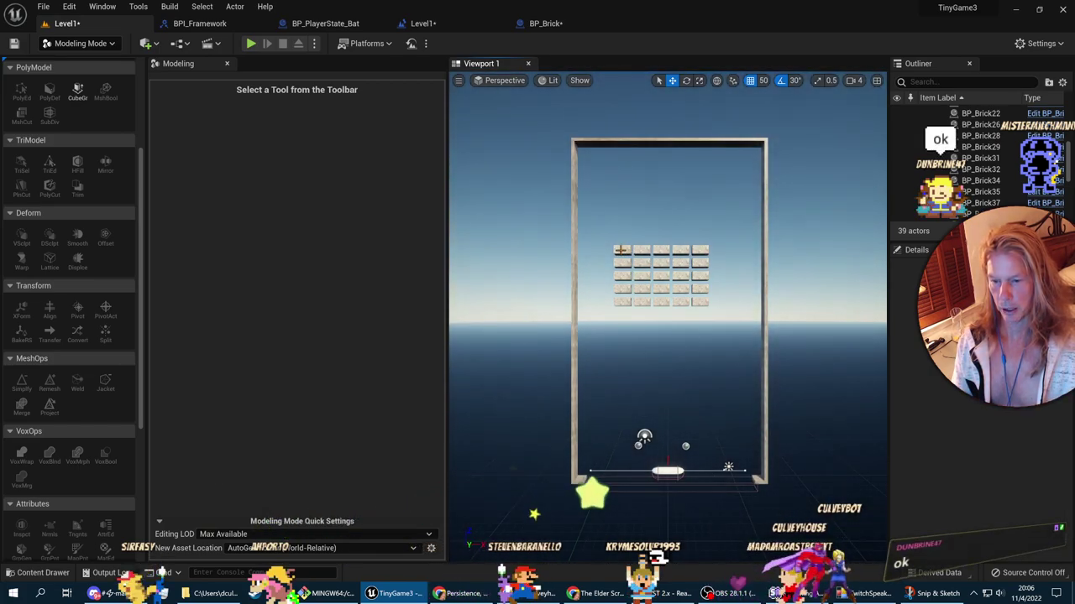
key("ctrl+z")
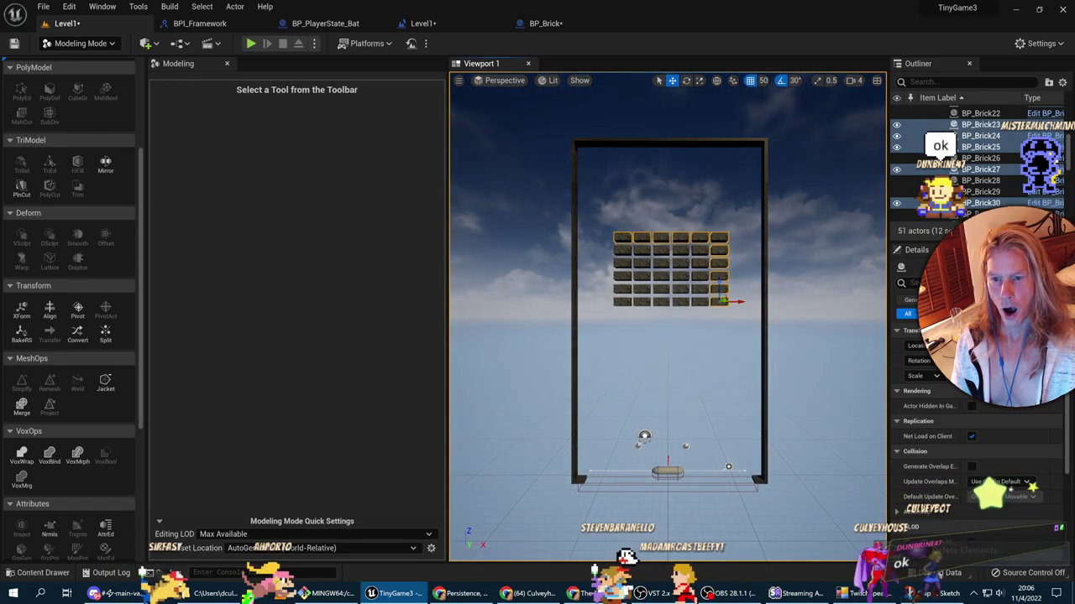
Step: Ctrl-select the extra bricks, including BP_Brick23–25, BP_Brick30 and BP_Brick33, in the Outliner and delete them
scroll(984, 173, "up", 2)
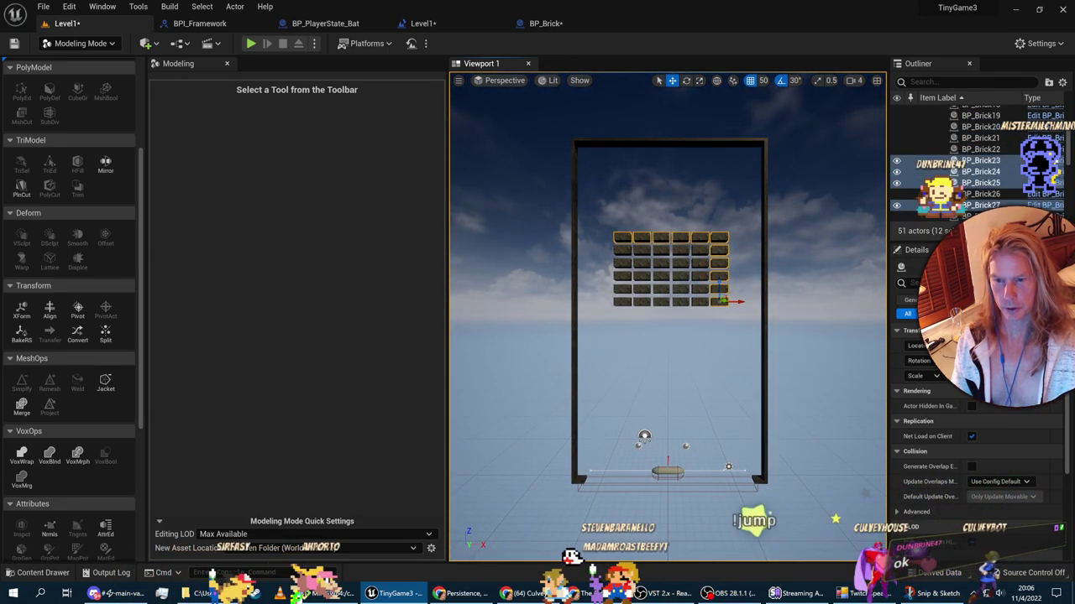
left_click(979, 160)
left_click(980, 182, "ctrl")
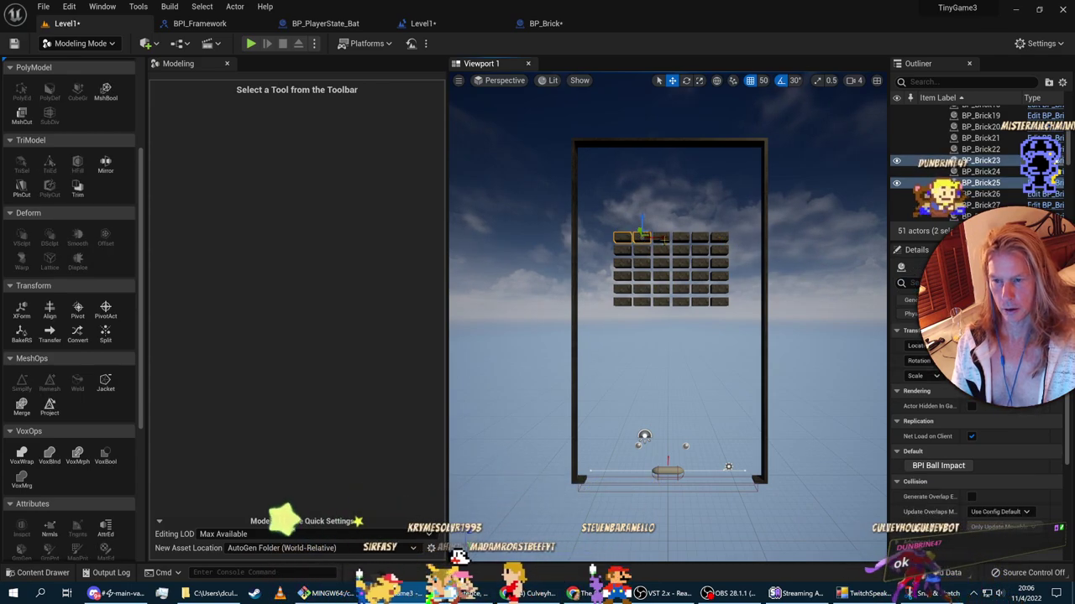
left_click(980, 171, "ctrl")
scroll(979, 168, "down", 10)
left_click(979, 147, "ctrl")
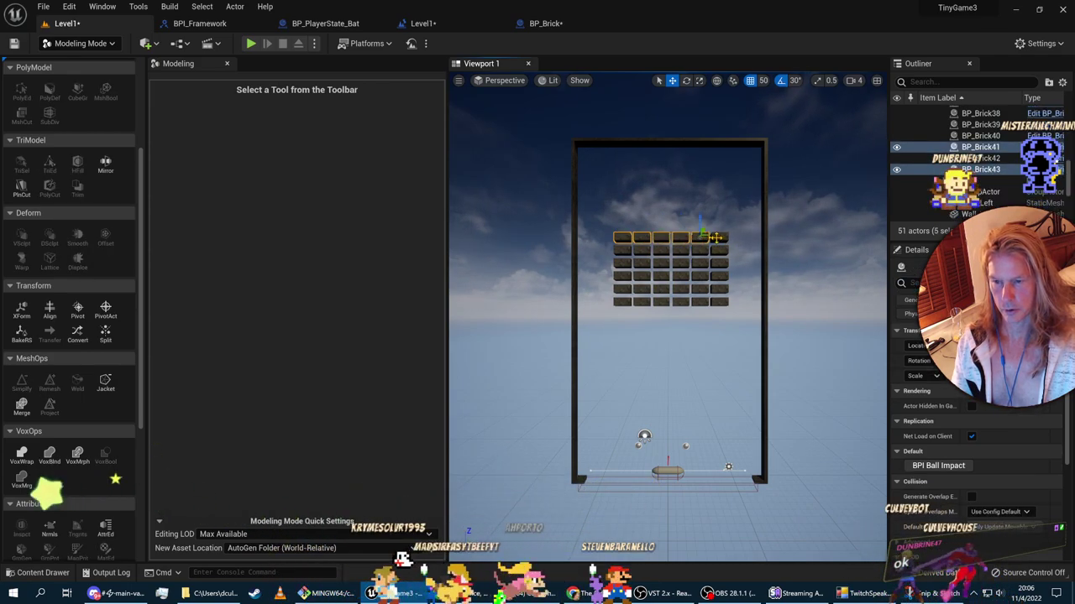
left_click(980, 158, "ctrl")
left_click(980, 168, "ctrl")
left_click(980, 124, "ctrl")
left_click(979, 135, "ctrl")
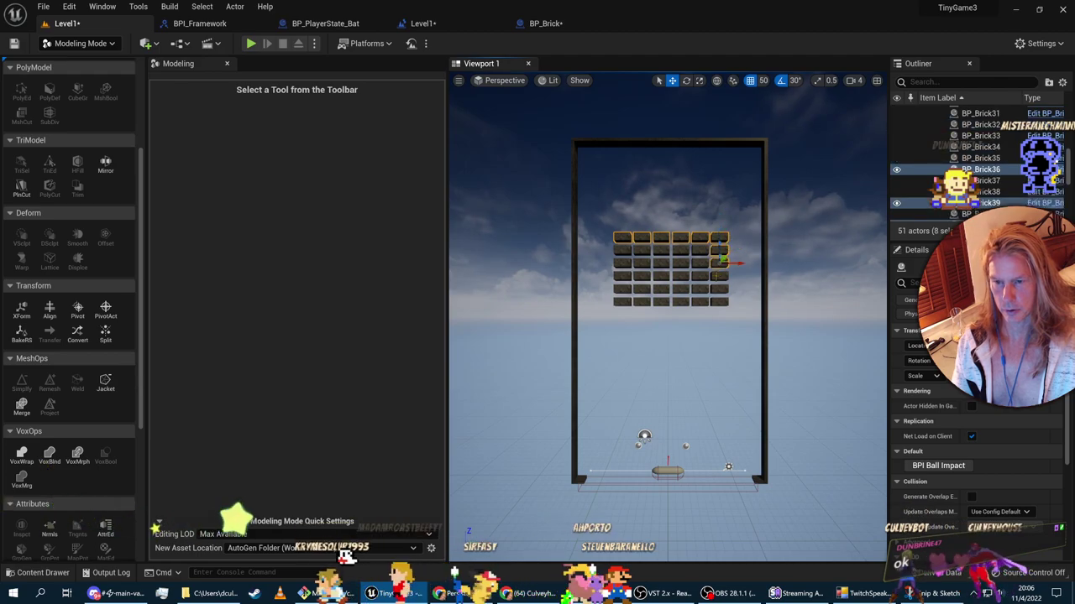
scroll(980, 159, "up", 5)
left_click(980, 169, "ctrl")
left_click(979, 202, "ctrl")
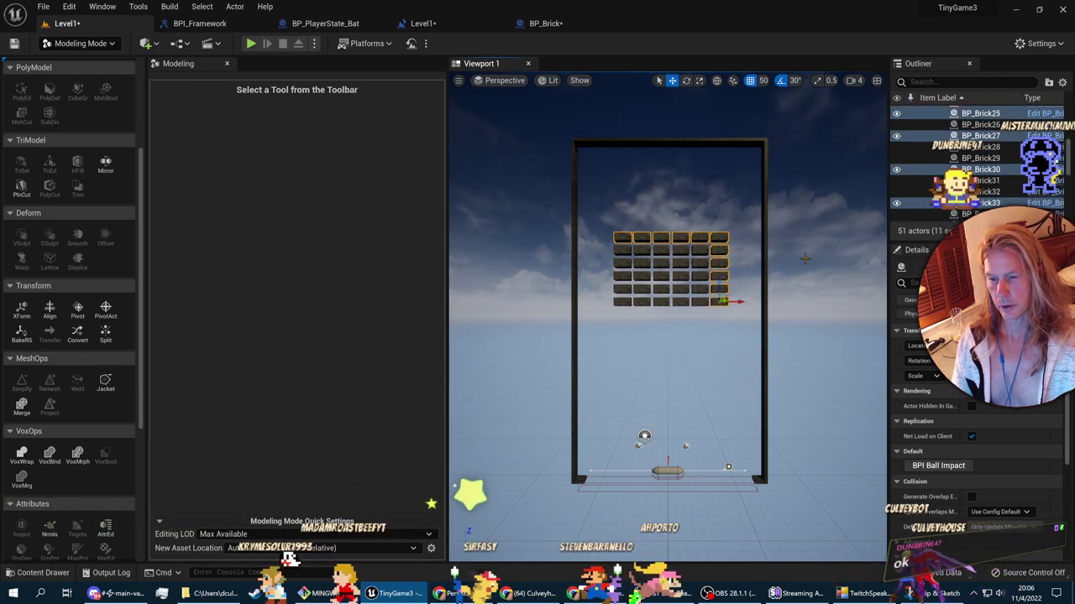
key("Delete")
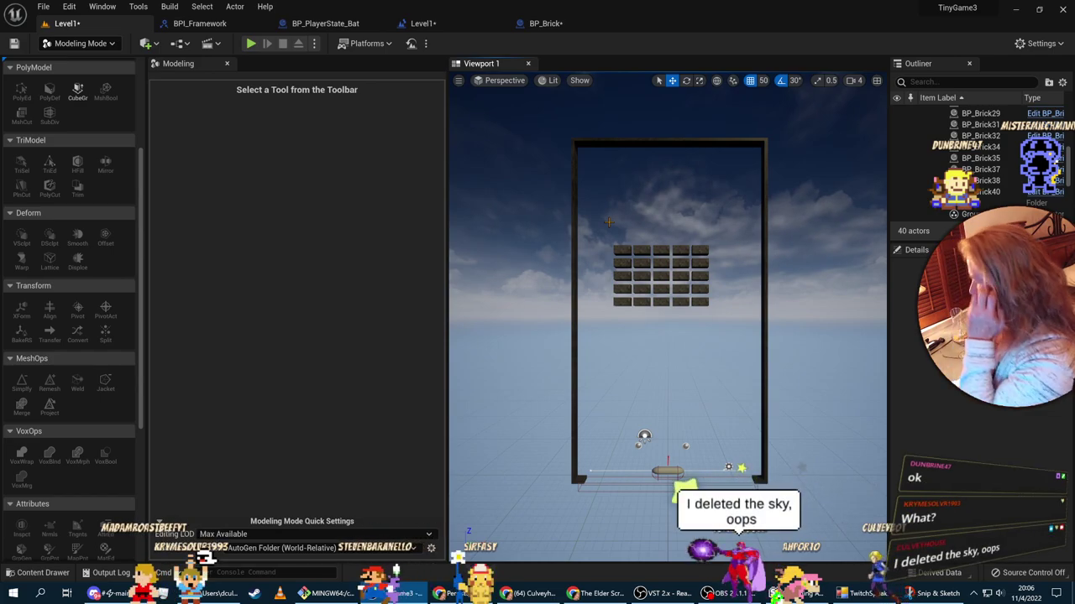
Step: Select all 25 remaining bricks in the Outliner and group them
mouse_move(726, 309)
right_mouse_down()
mouse_move(705, 307)
mouse_move(743, 302)
mouse_move(730, 304)
right_mouse_up()
key("s")
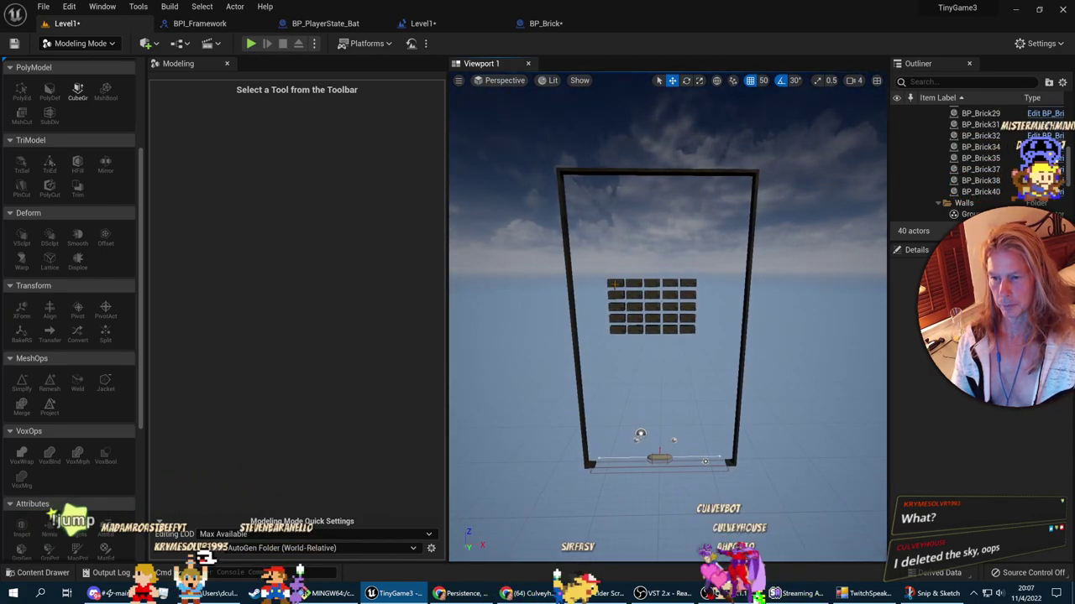
left_click(617, 284)
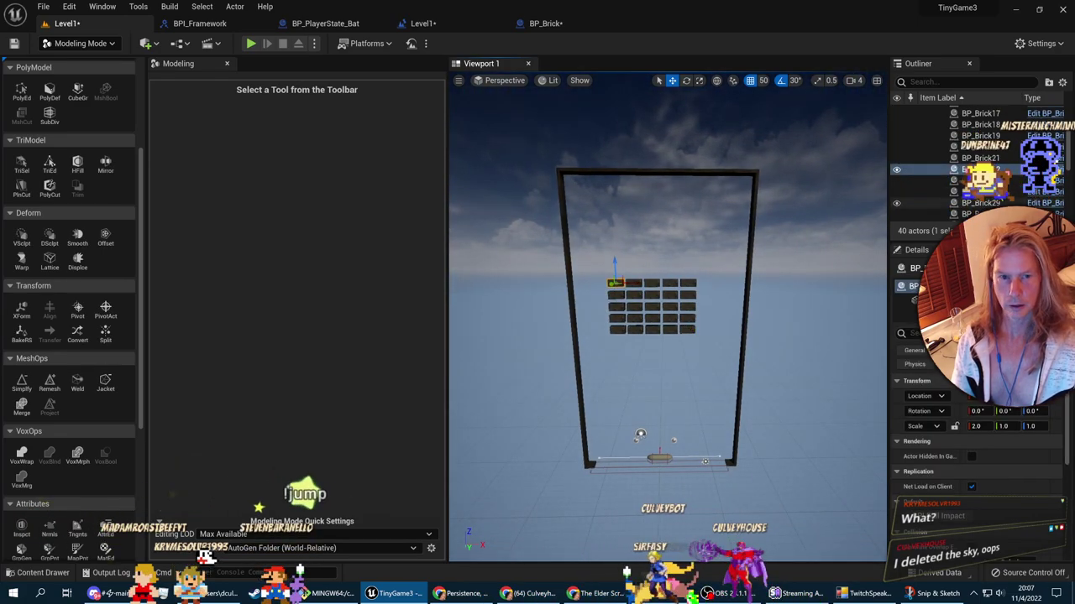
scroll(1007, 163, "down", 1)
left_click(1007, 164)
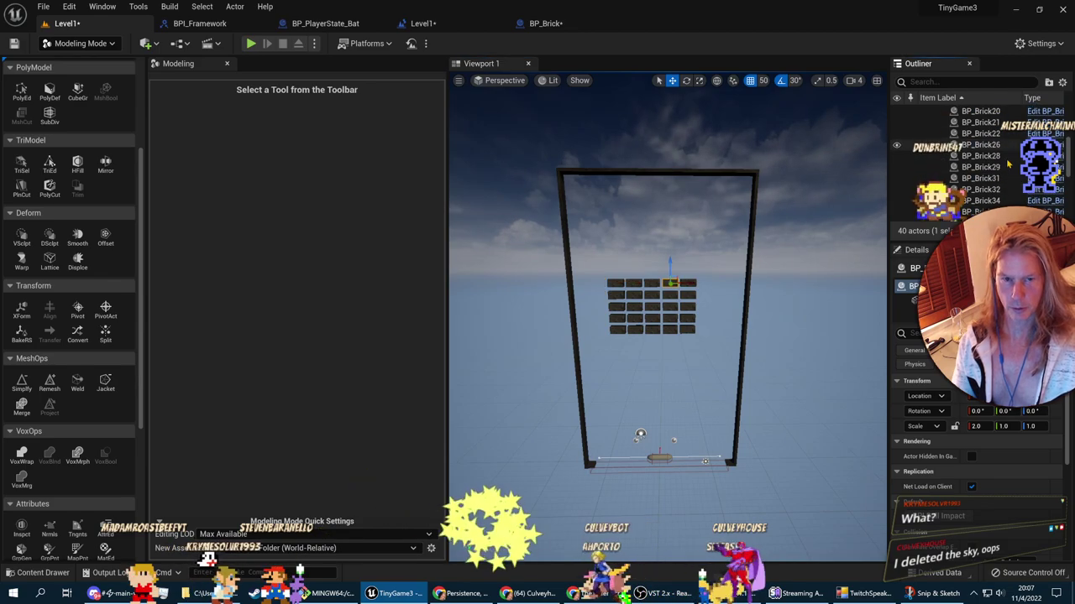
scroll(1008, 160, "up", 6)
left_click(1003, 128, "shift")
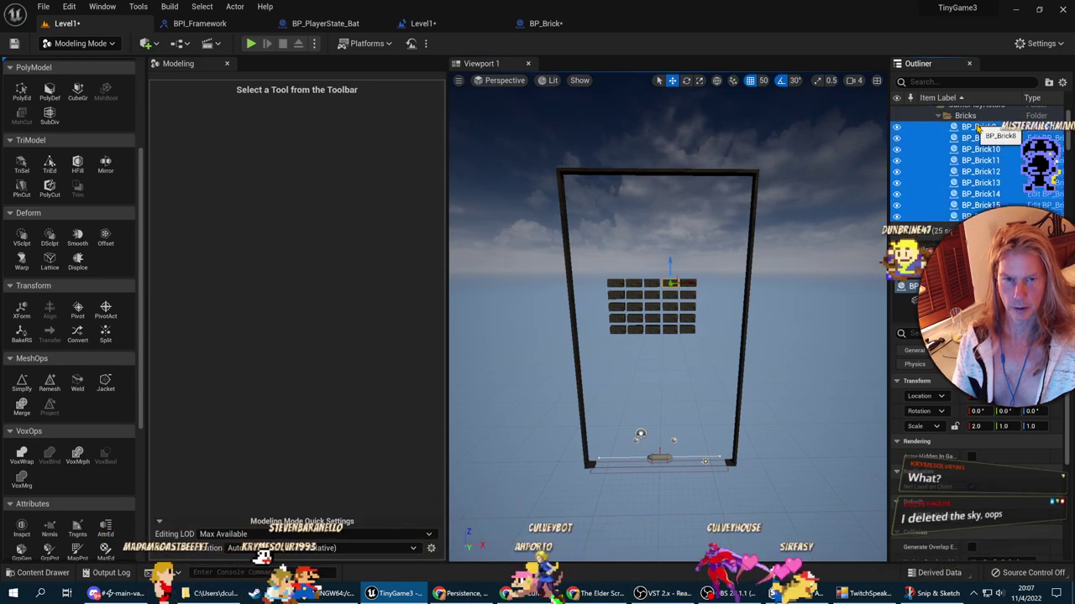
scroll(999, 143, "down", 8)
right_click(908, 173)
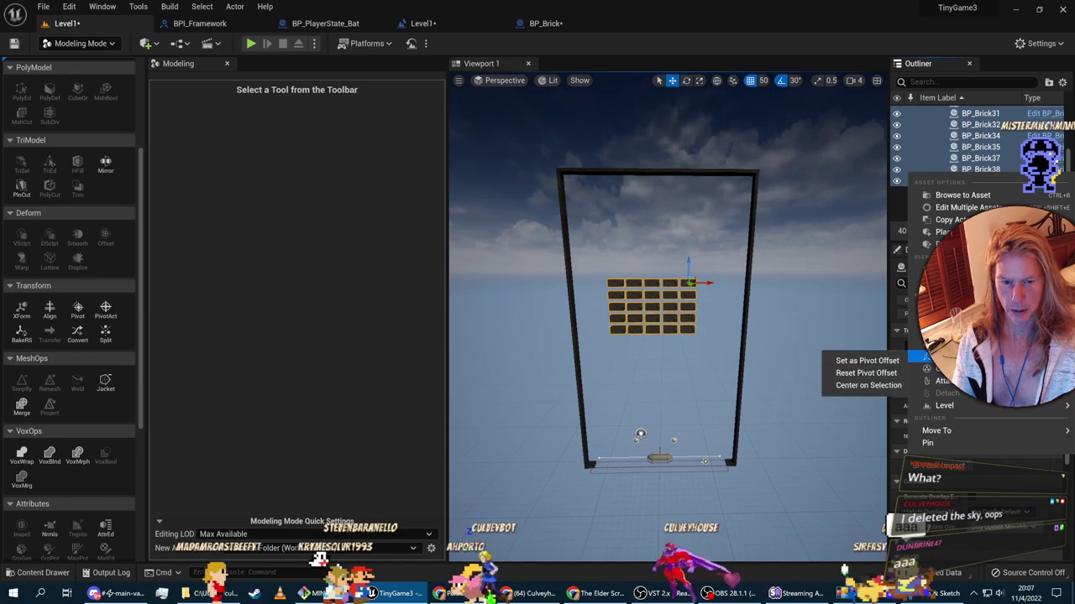
left_click(932, 369)
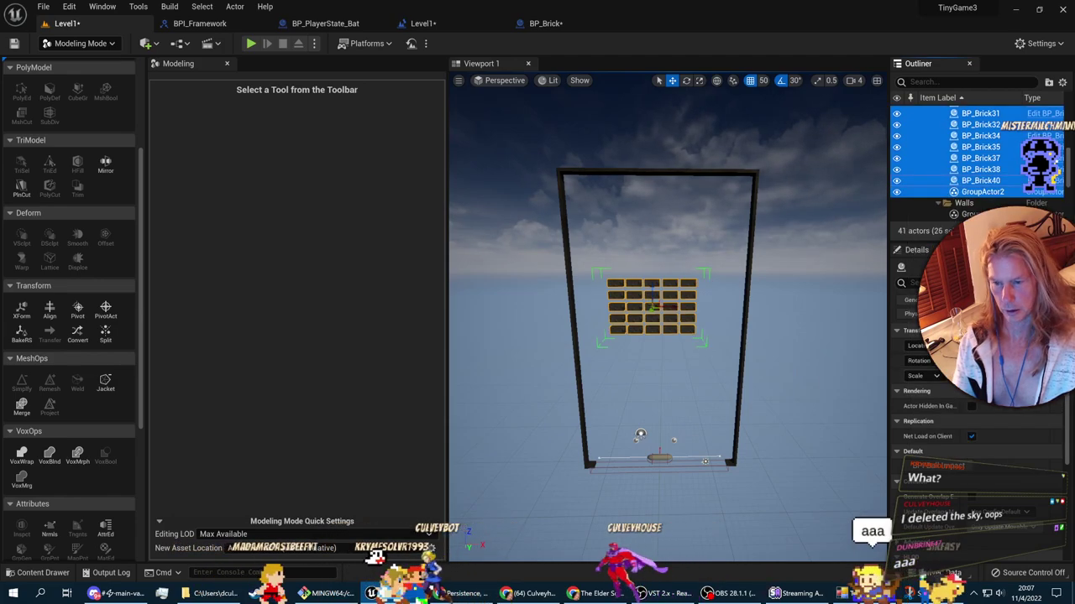
Step: Focus on the brick group, switch to the Left view and drag it to centre in the frame
key("f")
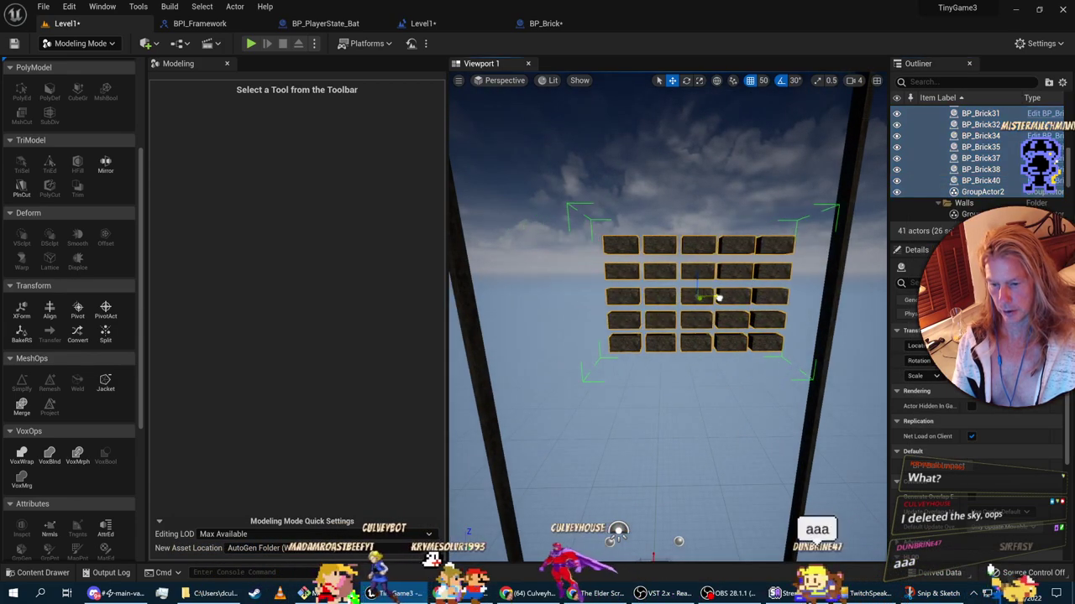
left_click(500, 81)
left_click(509, 144)
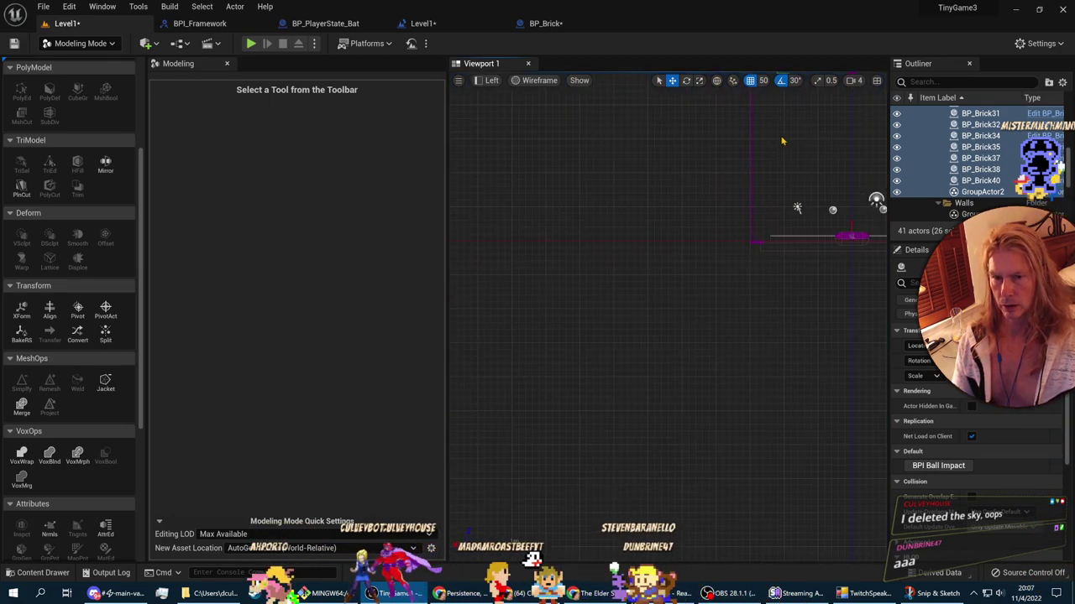
right_click_drag(767, 163, 541, 367)
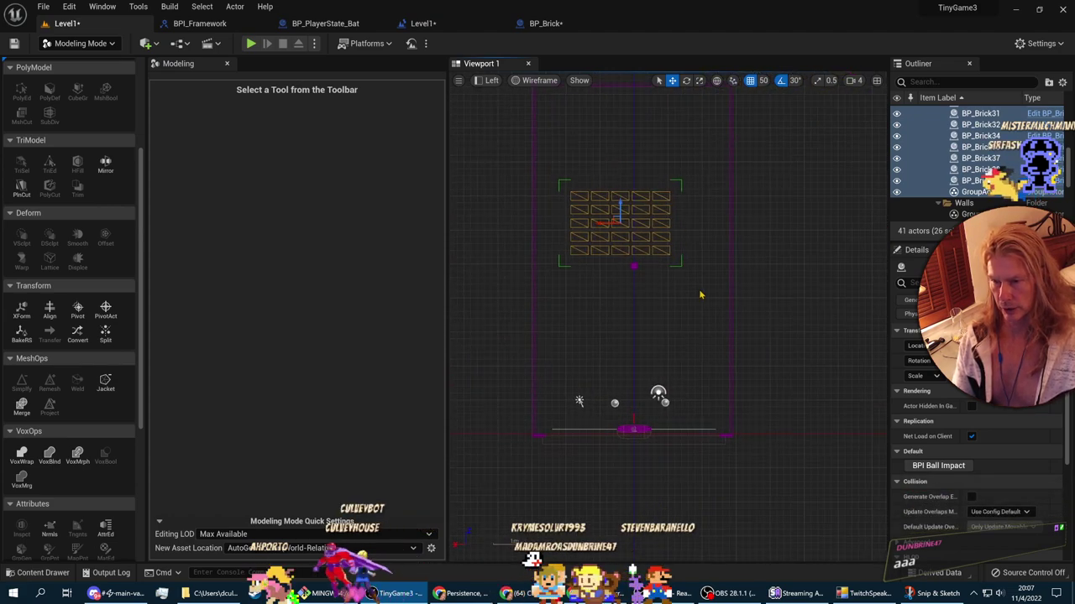
scroll(672, 307, "up", 3)
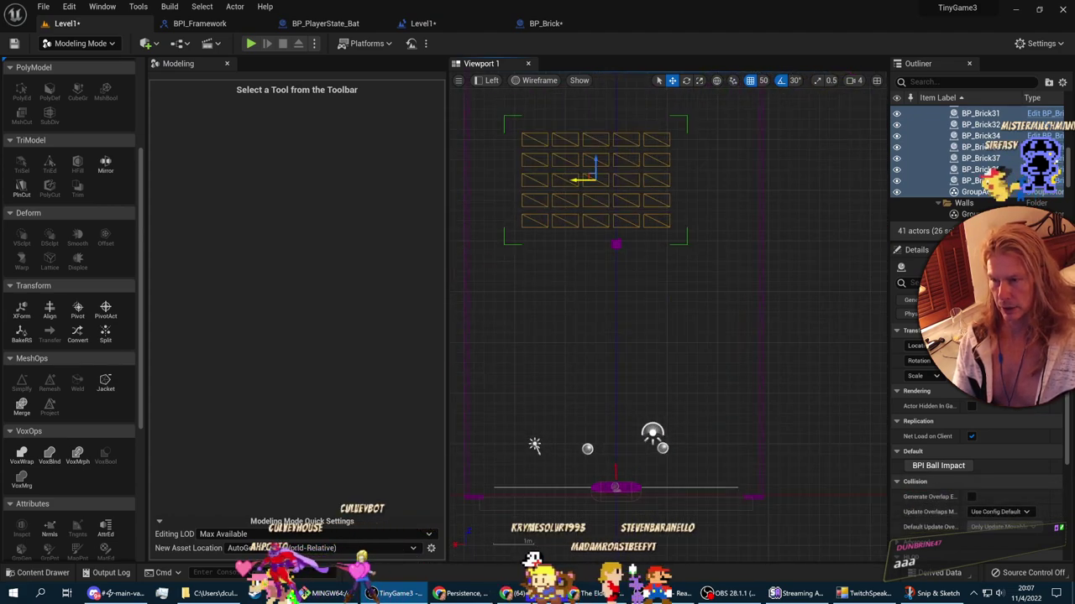
left_click_drag(579, 179, 600, 186)
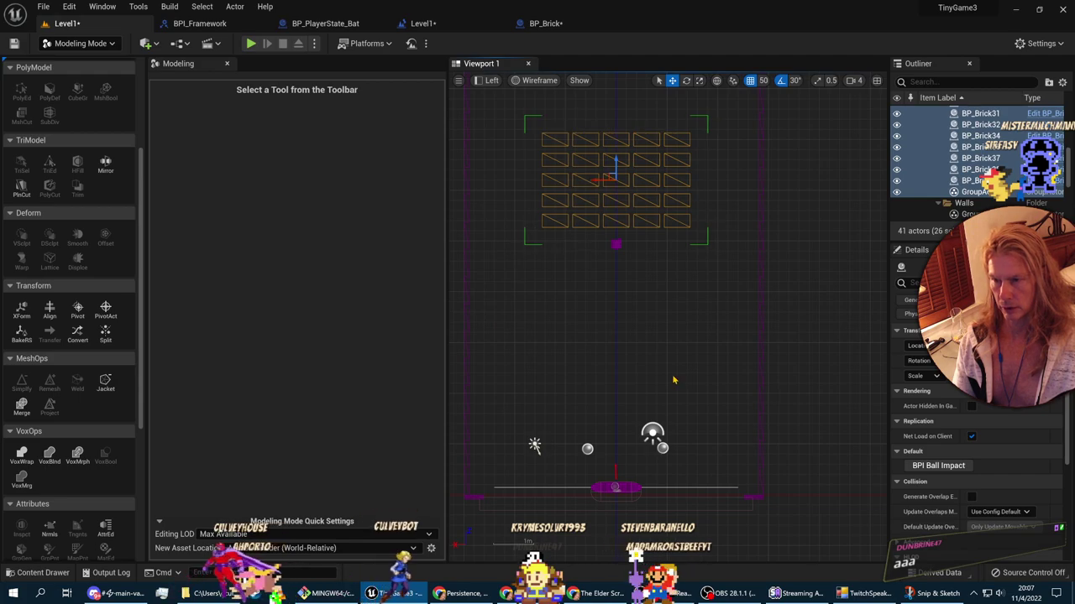
left_click(781, 216)
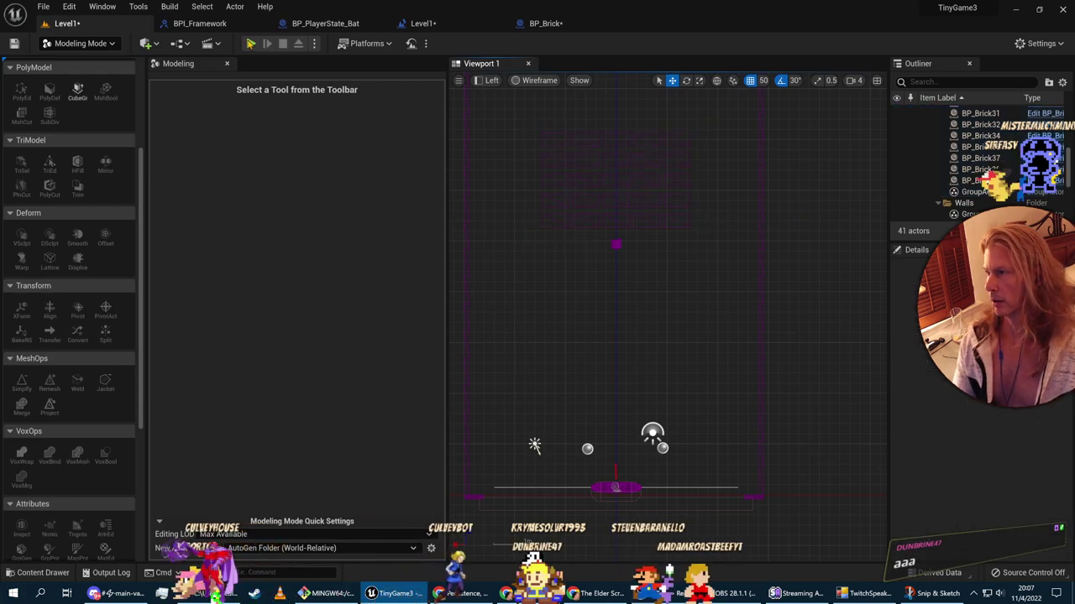
left_click(251, 43)
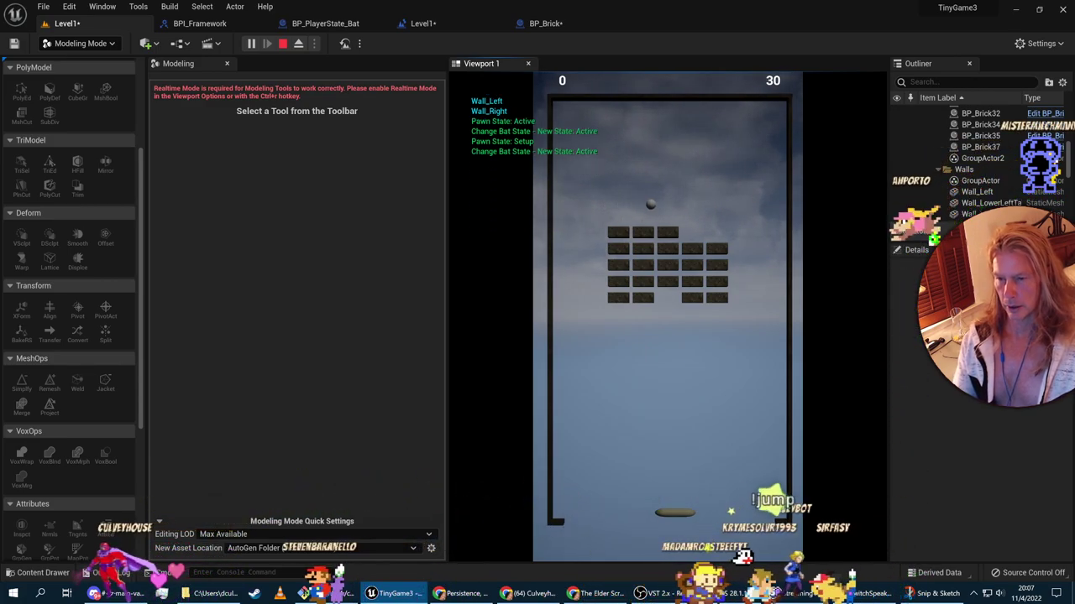
key("Escape")
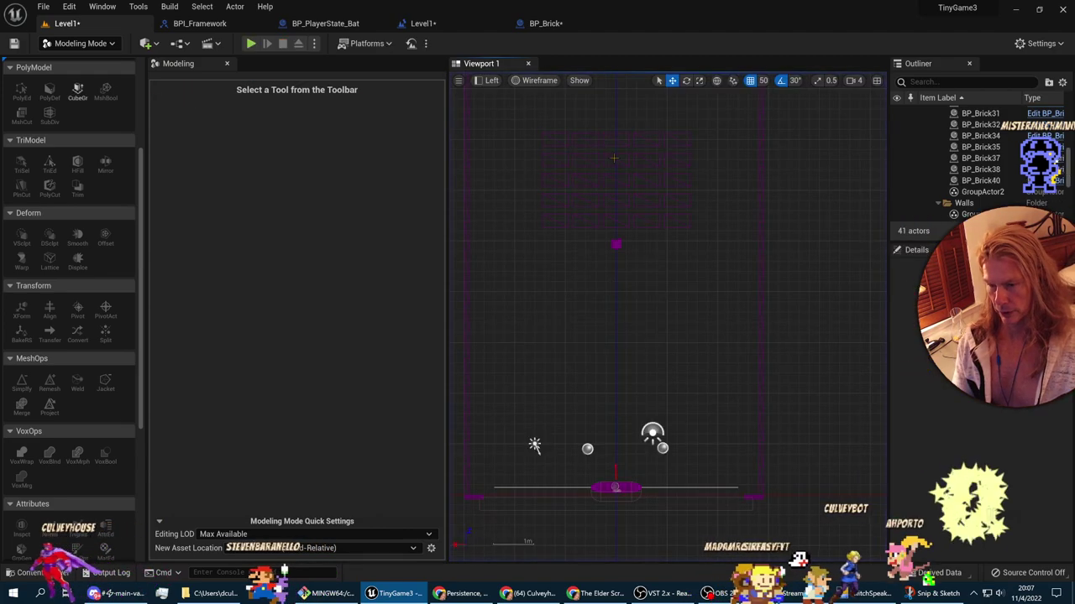
left_click(250, 42)
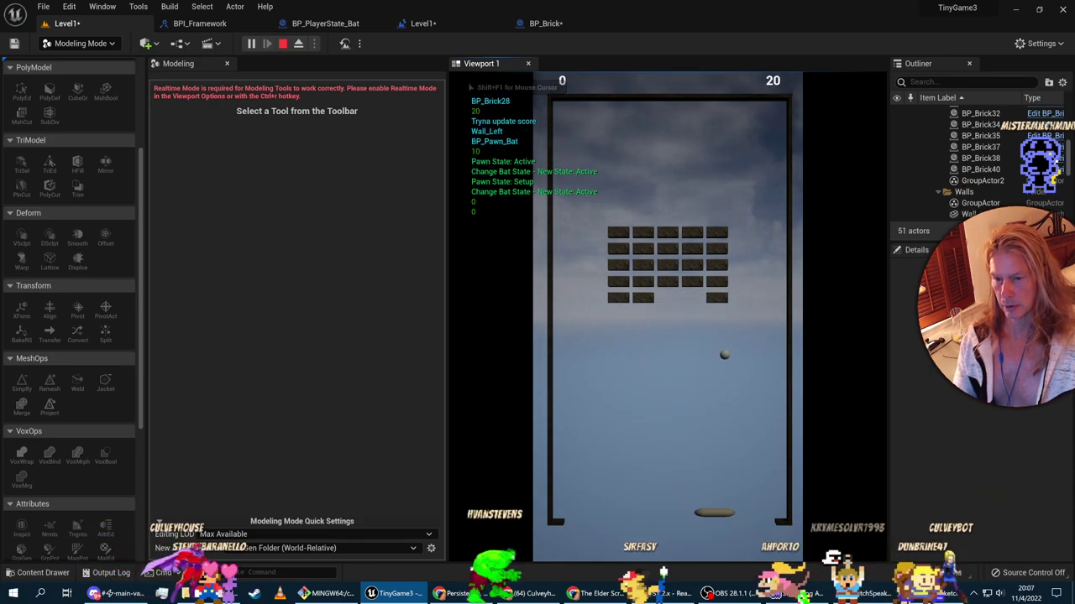
key("Escape")
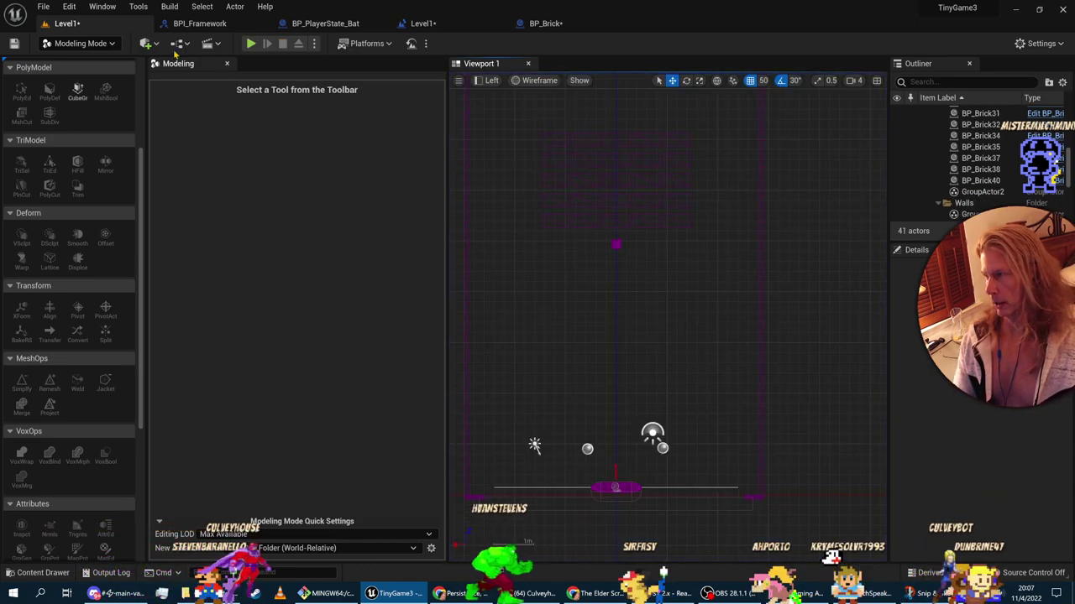
Step: Save the BP_Brick blueprint after backing out of saving Level1 under a new name
left_click(188, 24)
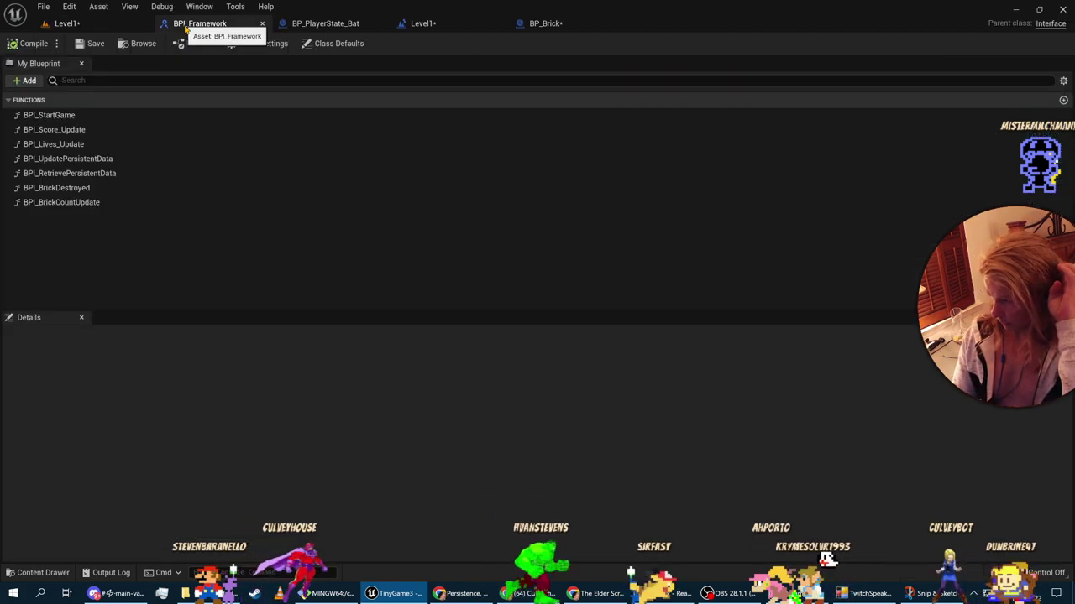
left_click(113, 26)
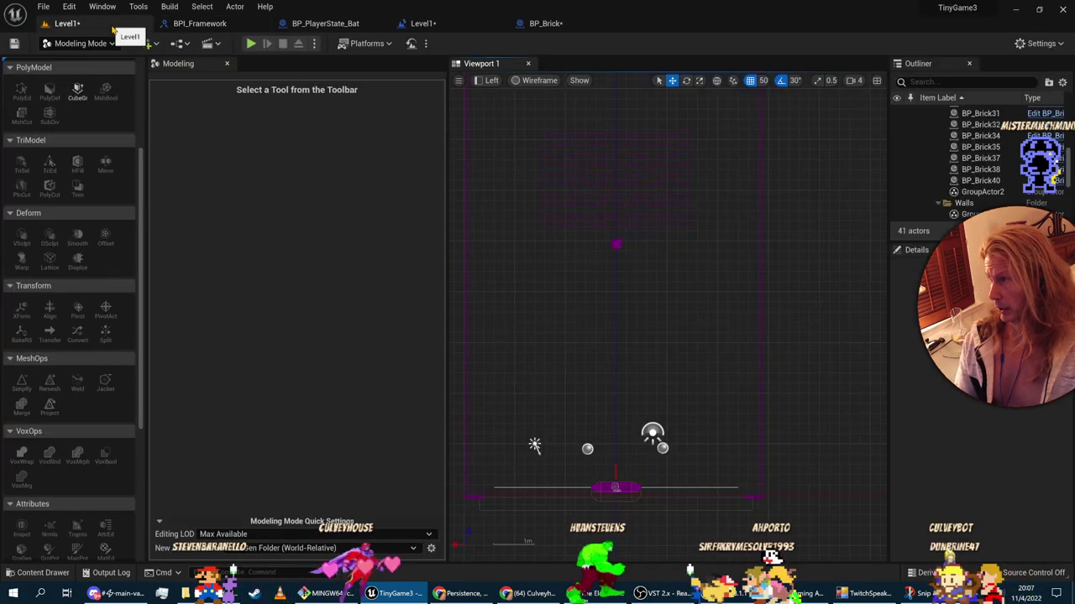
left_click(41, 7)
left_click(69, 135)
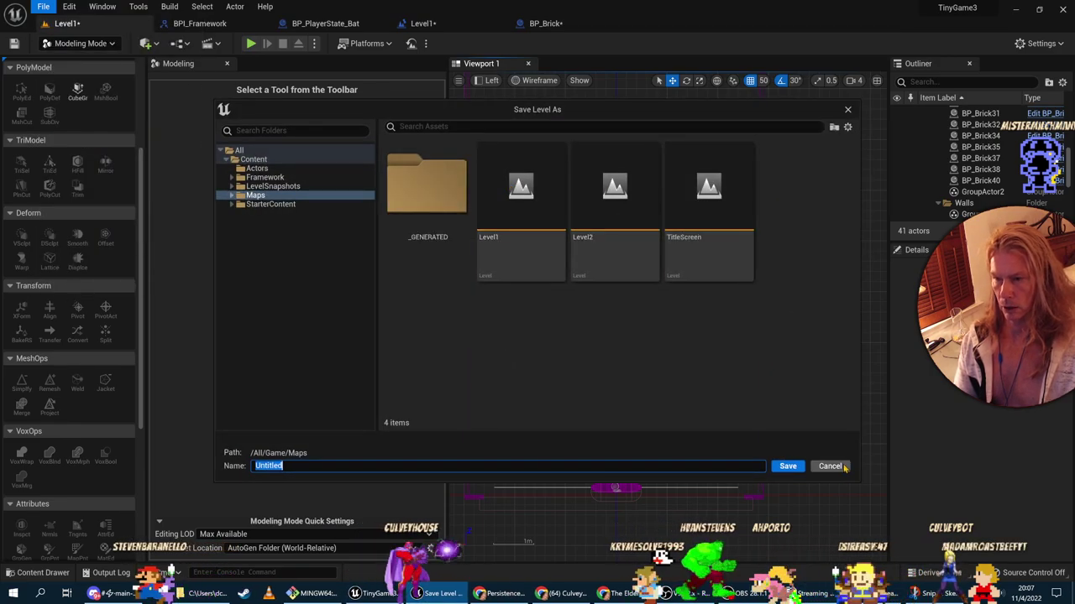
left_click(840, 467)
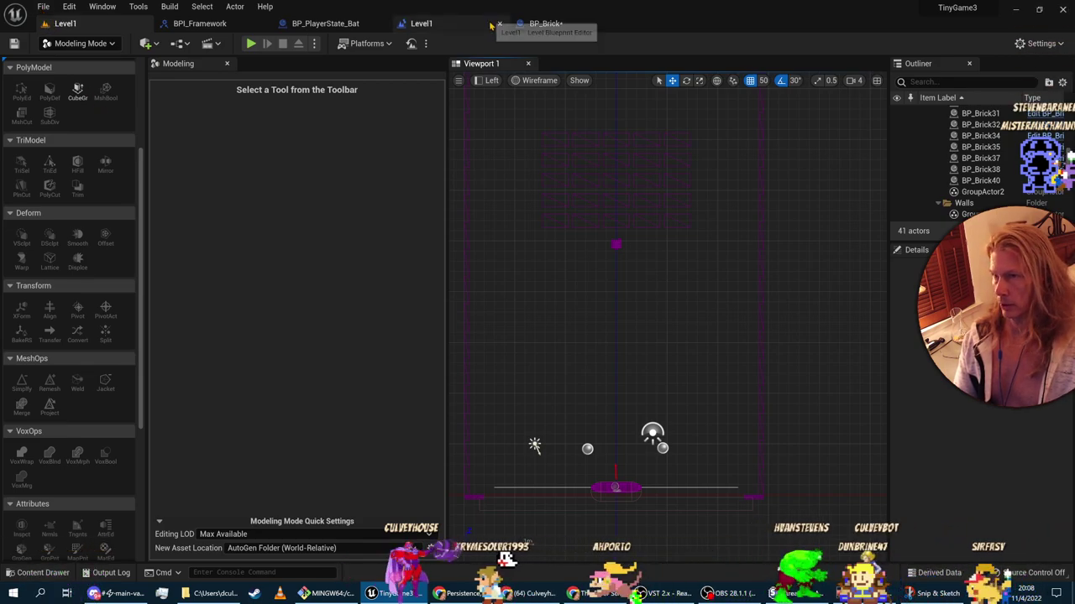
left_click(544, 23)
left_click(44, 6)
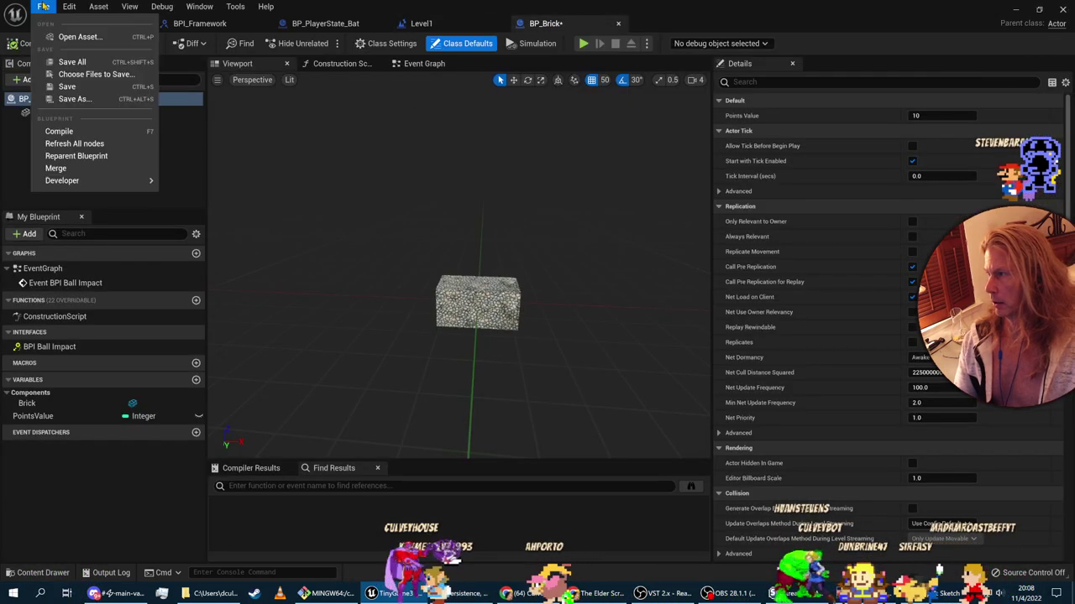
left_click(67, 87)
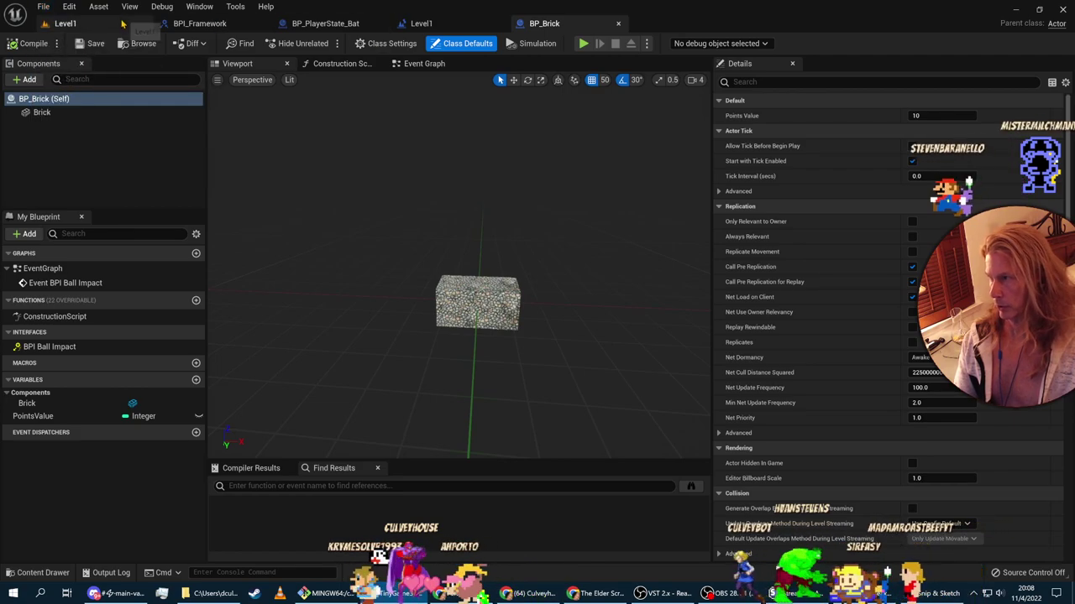
Step: Save the current Level1 after cancelling an attempt to close the editor
left_click(1063, 10)
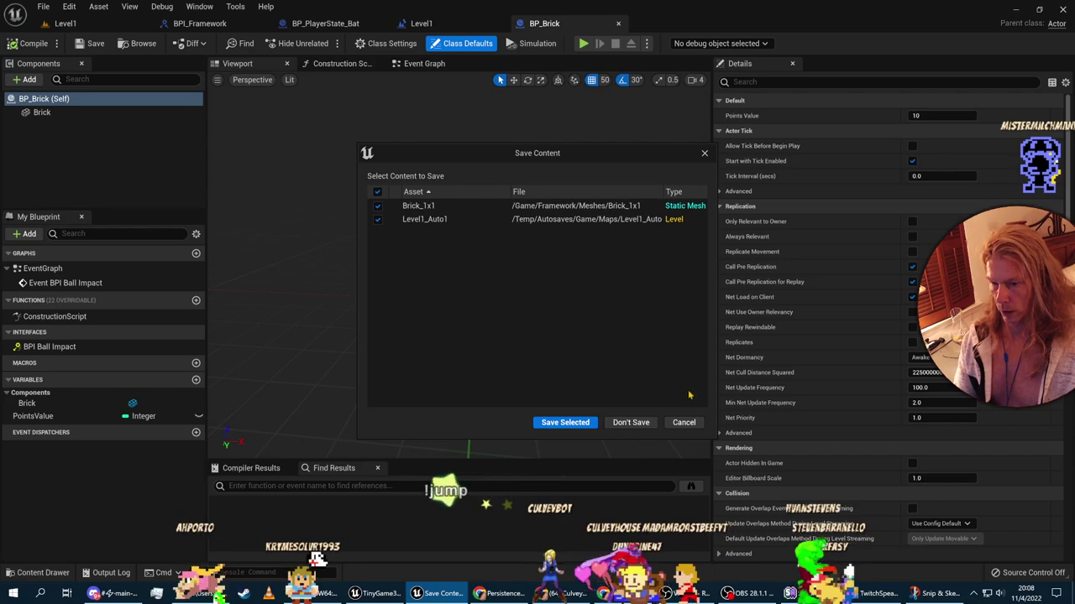
left_click(683, 422)
left_click(64, 23)
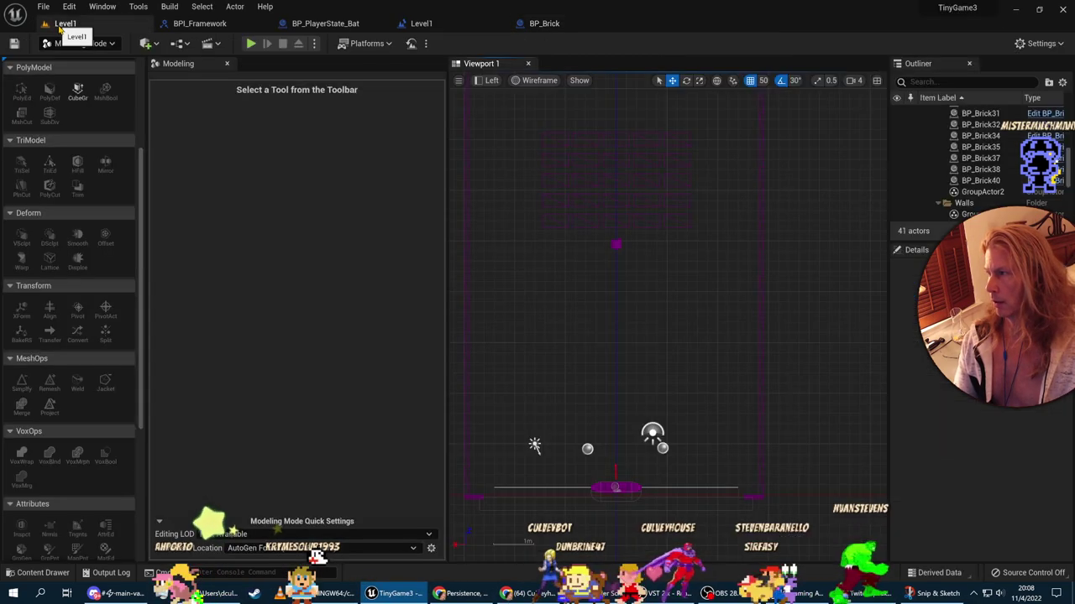
left_click(43, 7)
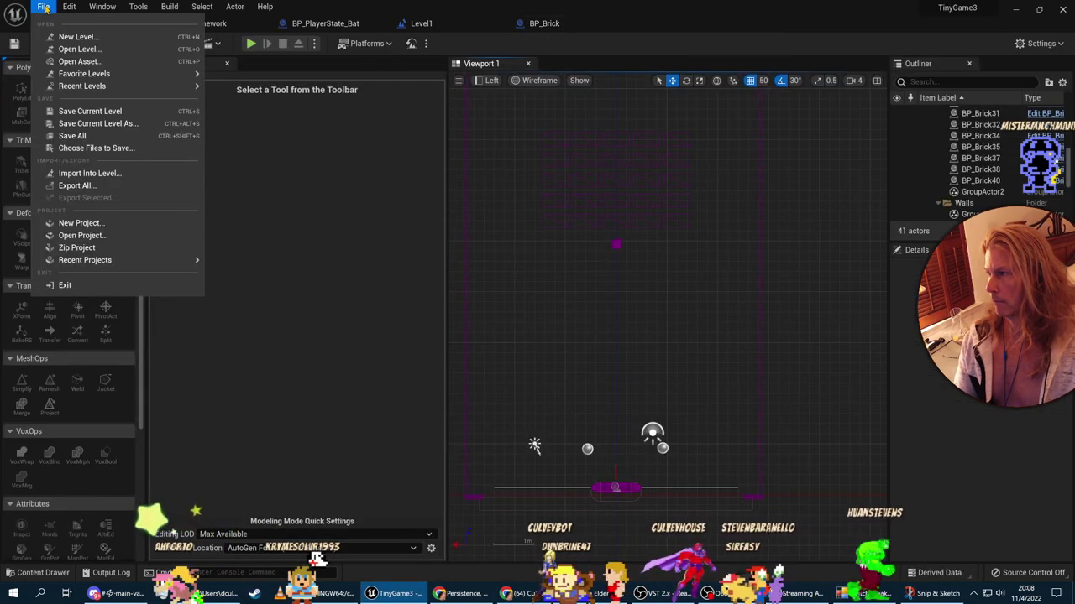
left_click(94, 111)
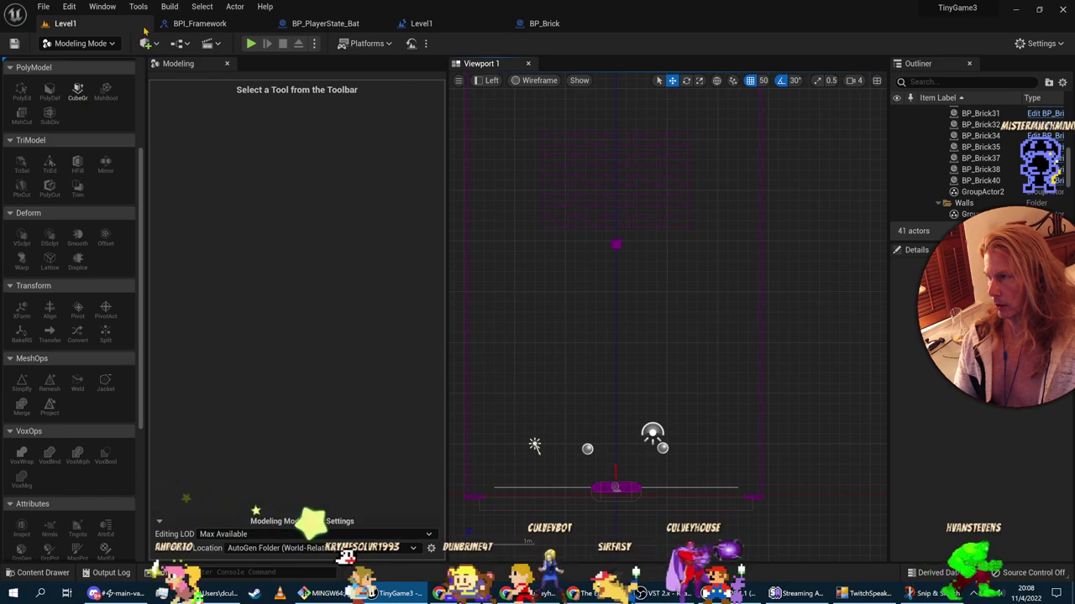
left_click(1063, 10)
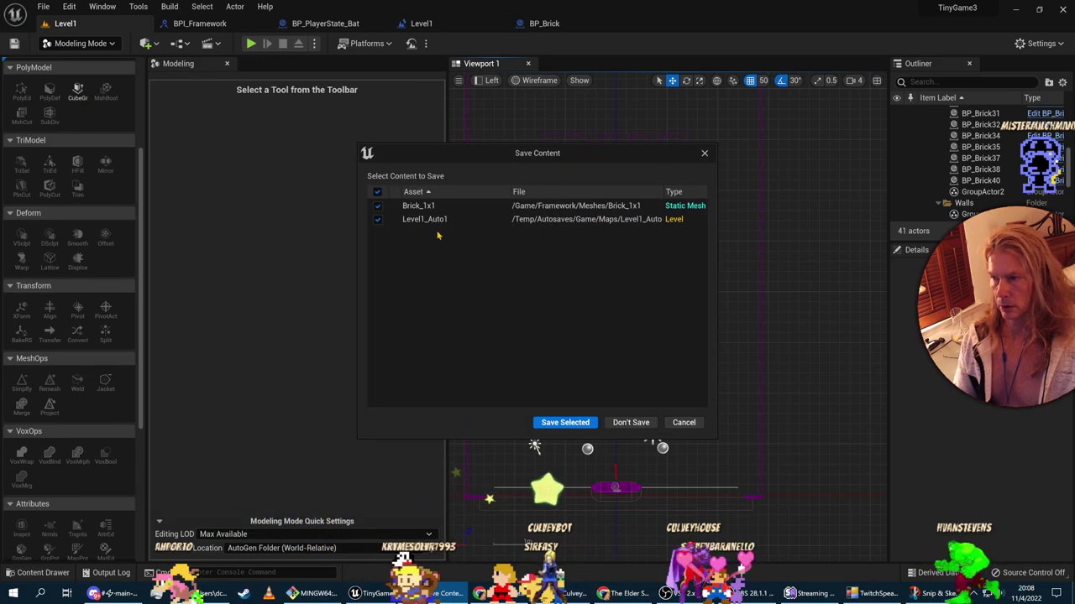
left_click(571, 422)
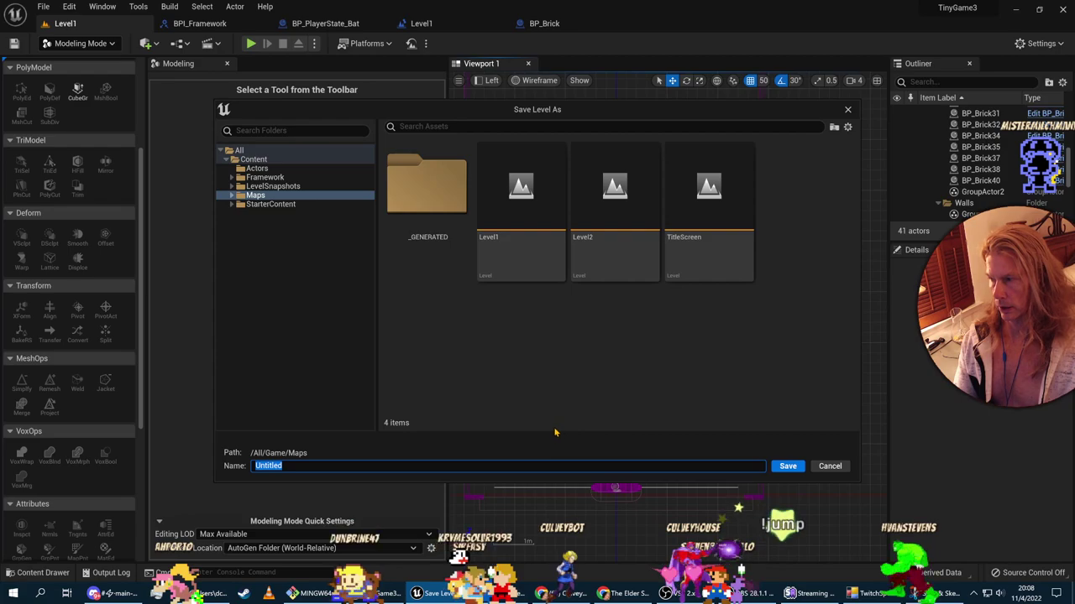
left_click(827, 467)
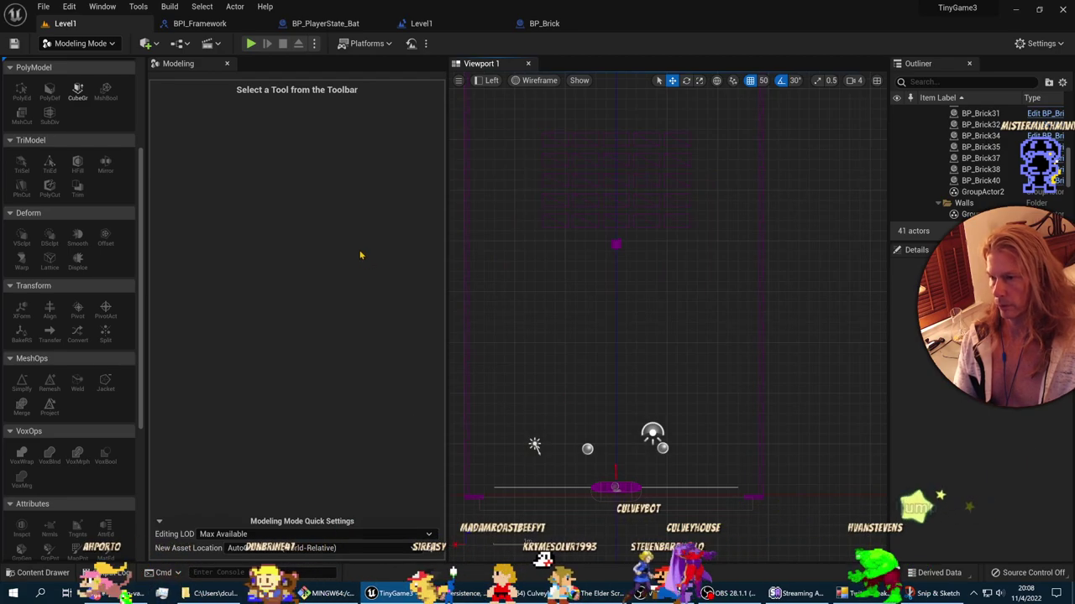
left_click(43, 7)
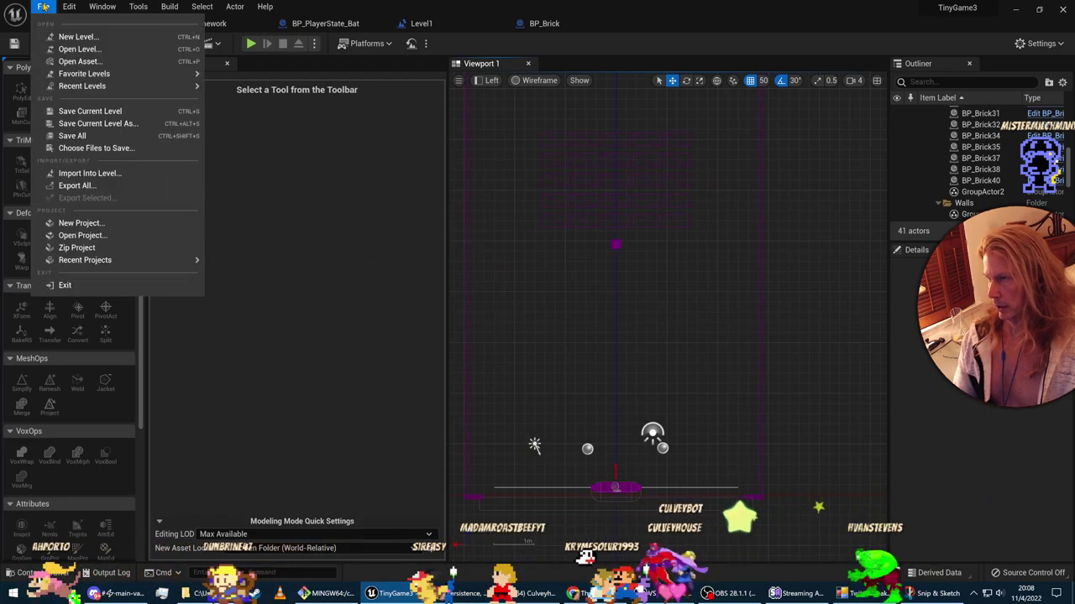
left_click(77, 113)
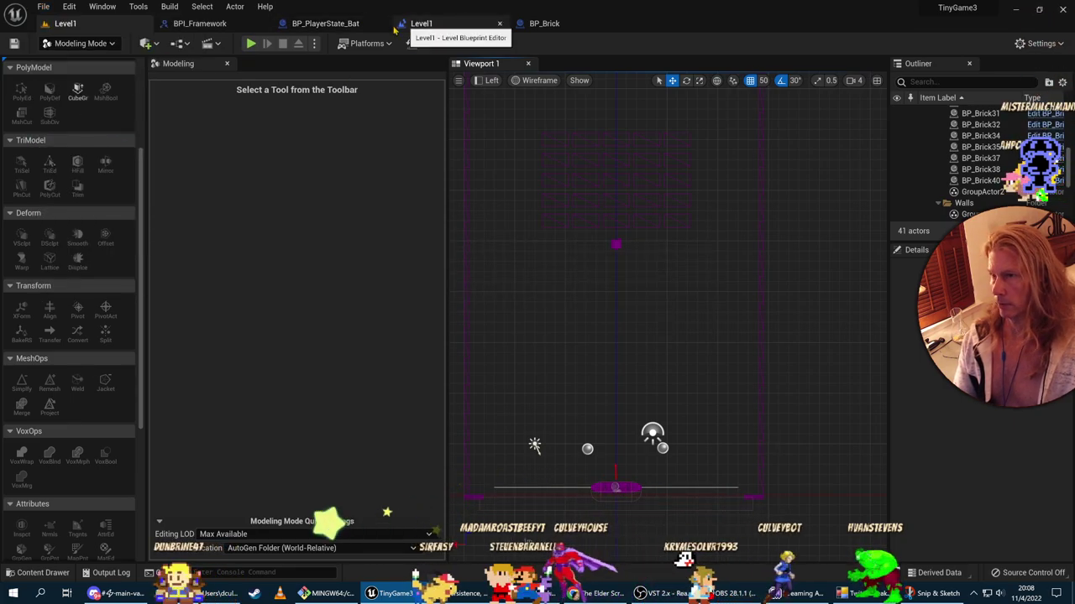
Step: Exit the editor via File > Exit without saving the autosaved level copy
left_click(44, 7)
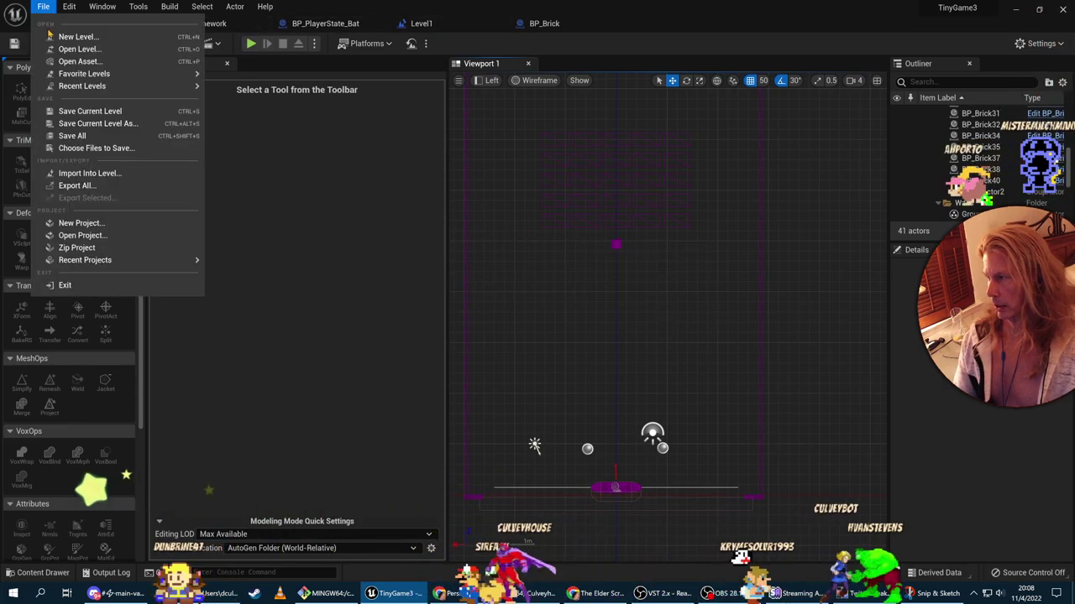
left_click(84, 148)
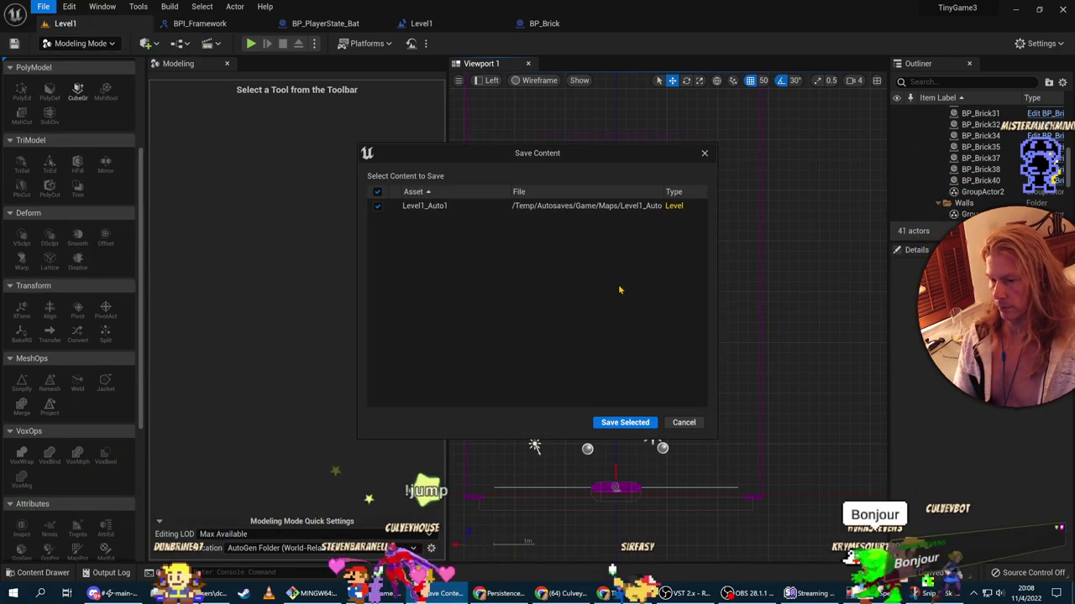
left_click(683, 422)
left_click(44, 6)
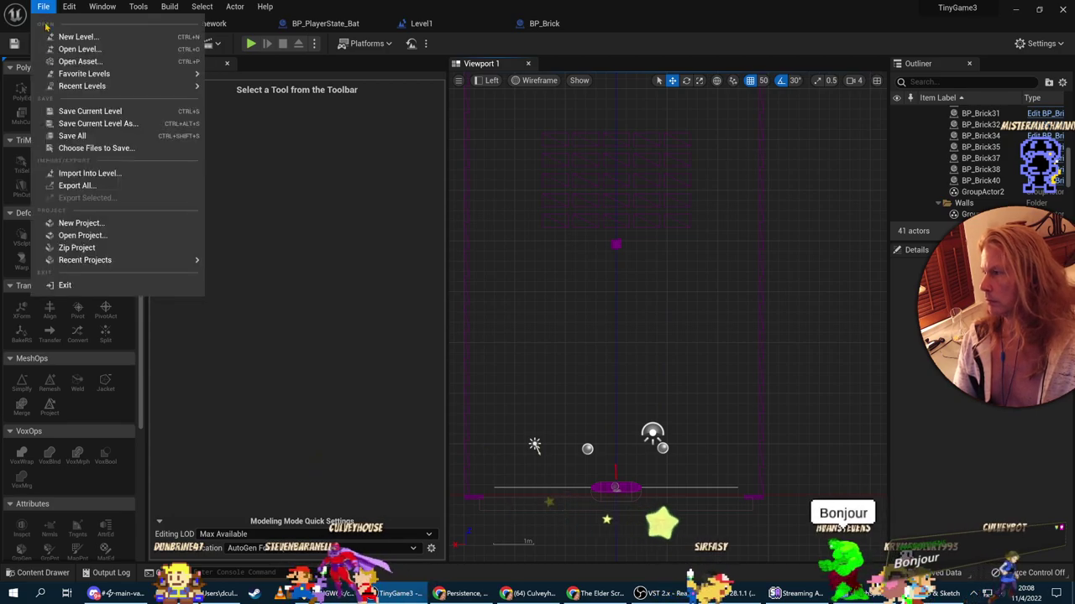
left_click(77, 287)
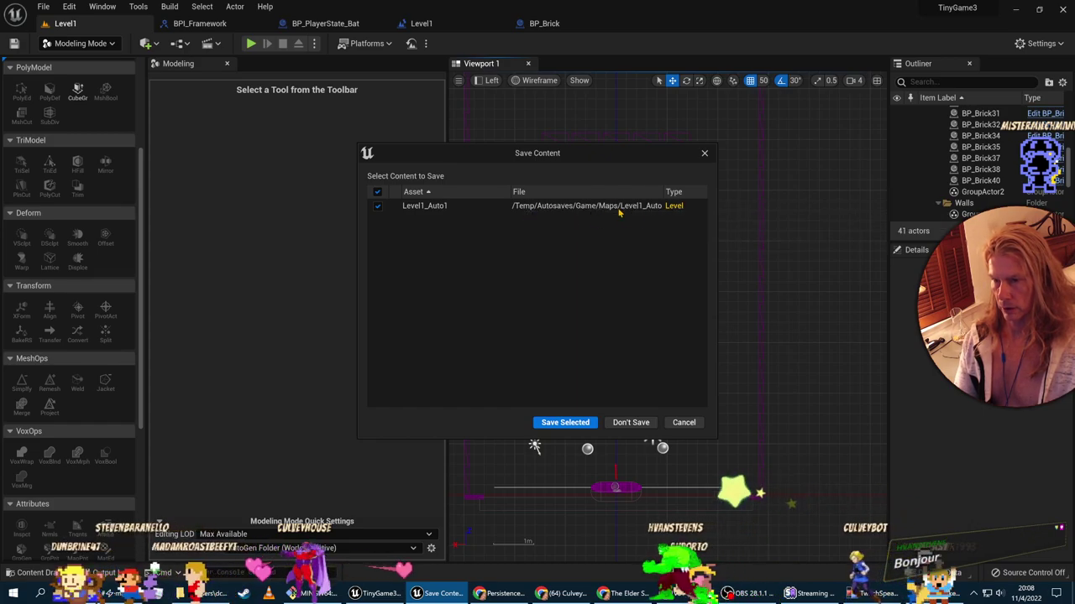
left_click(630, 423)
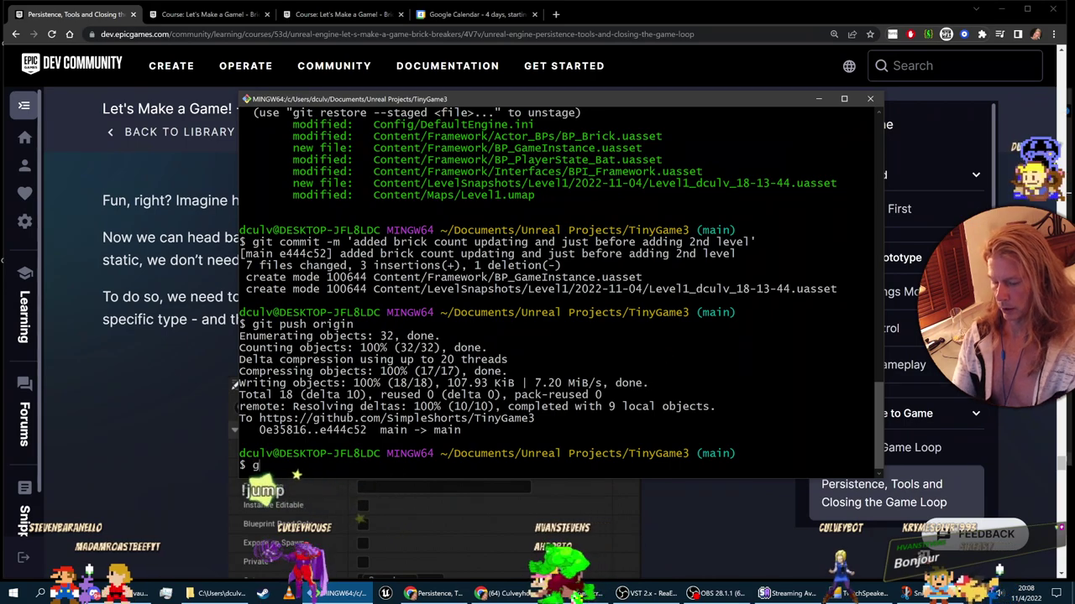
Step: Run git status, then bring the TwitchSpeaker window forward from the taskbar
type("it status")
key("Return")
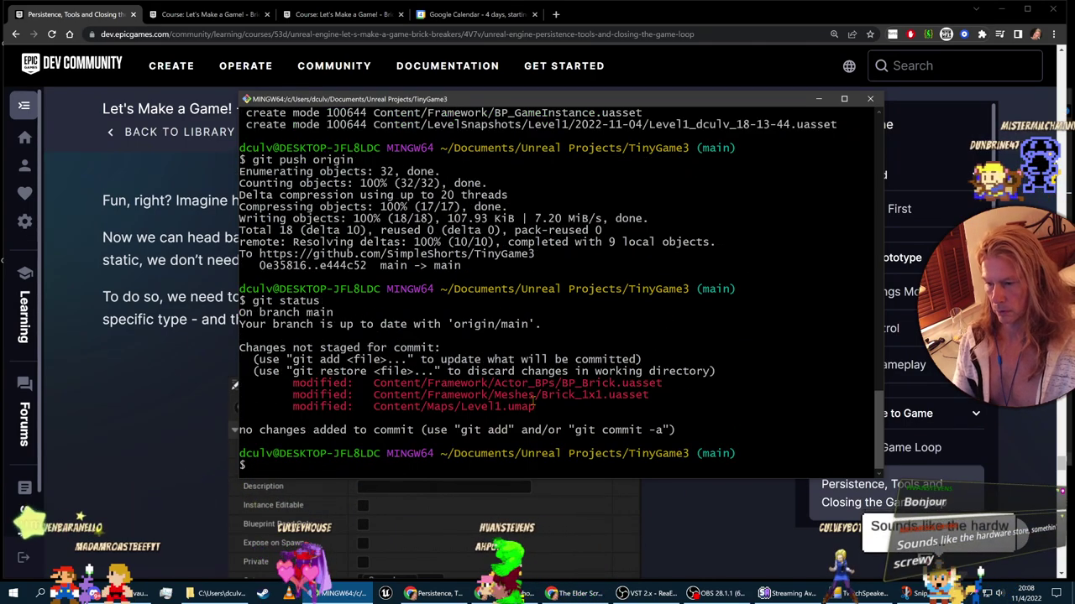
key("super")
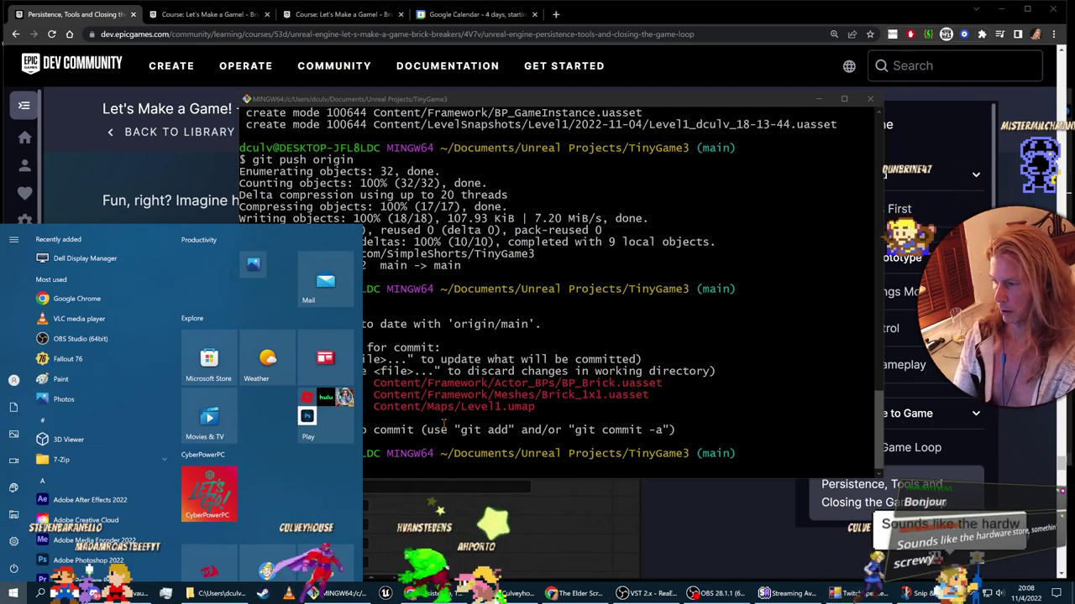
type("l")
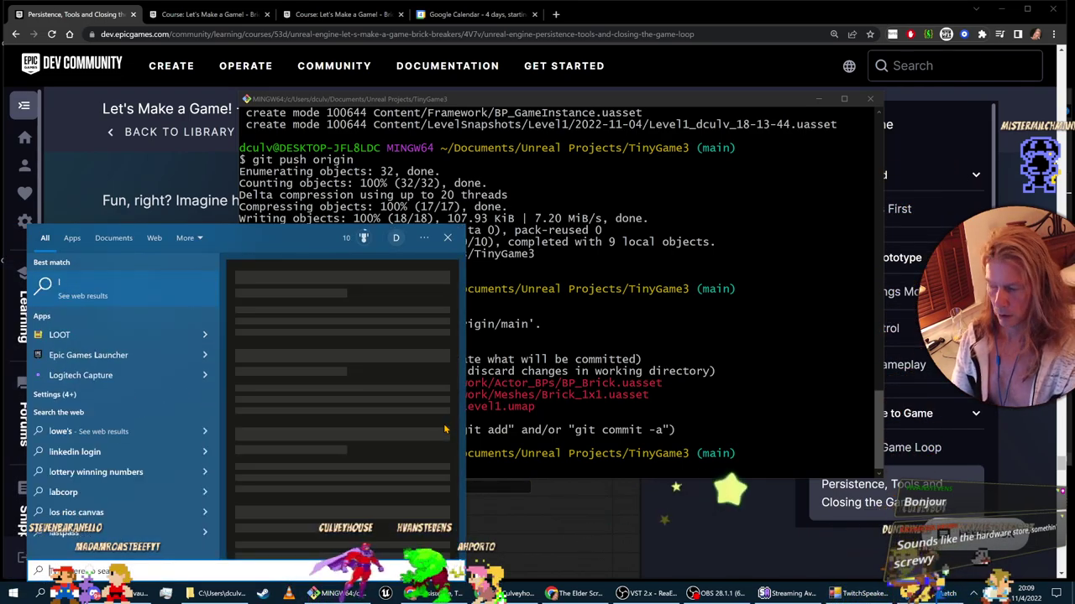
key("BackSpace")
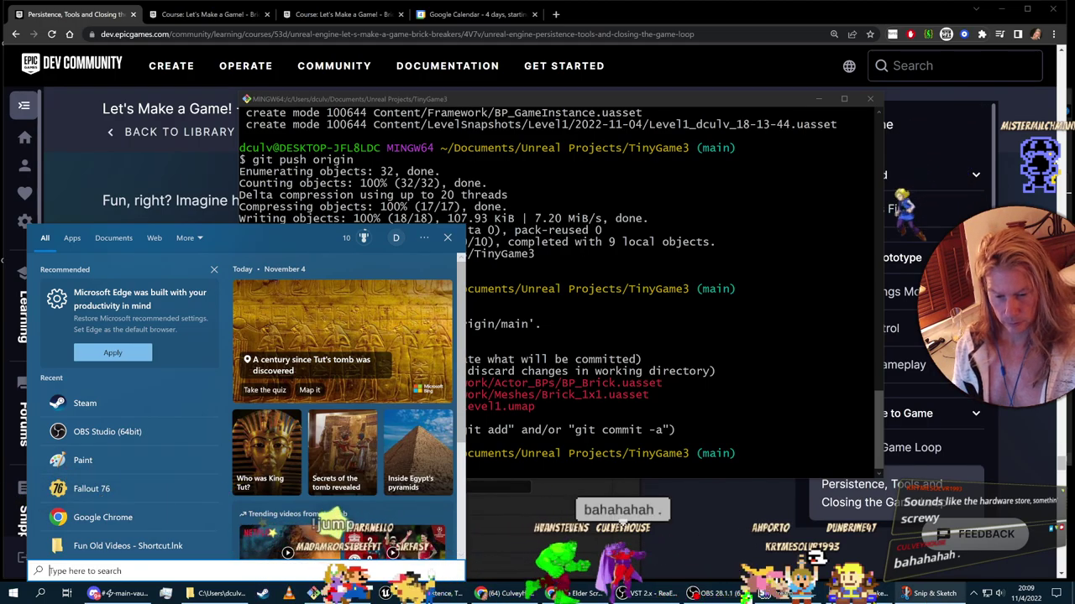
left_click(762, 593)
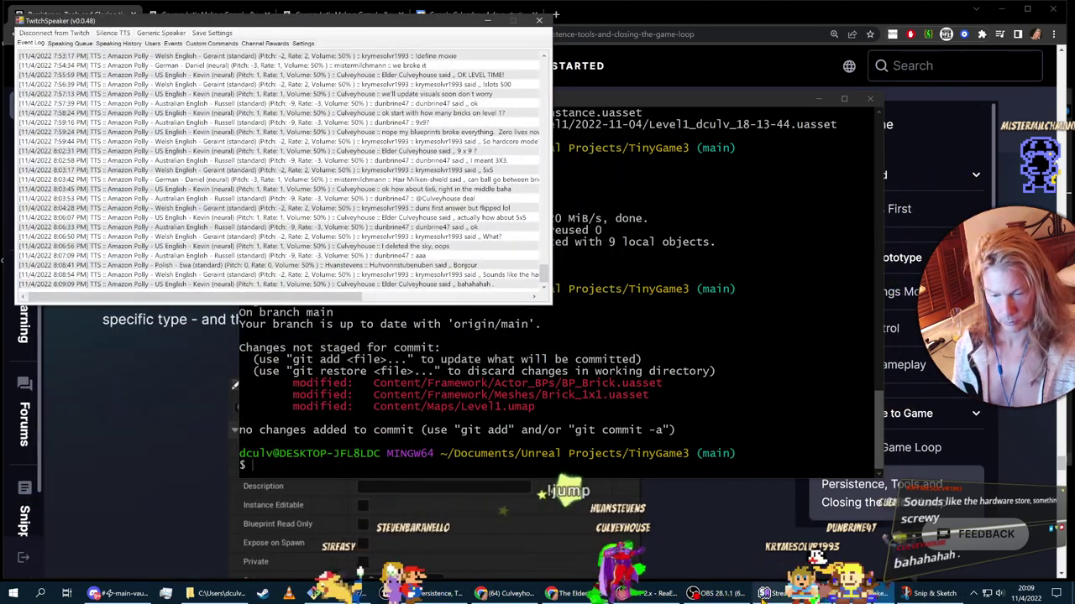
Step: Switch through OBS Studio to the TinyGame3 project folder in File Explorer
left_click(718, 594)
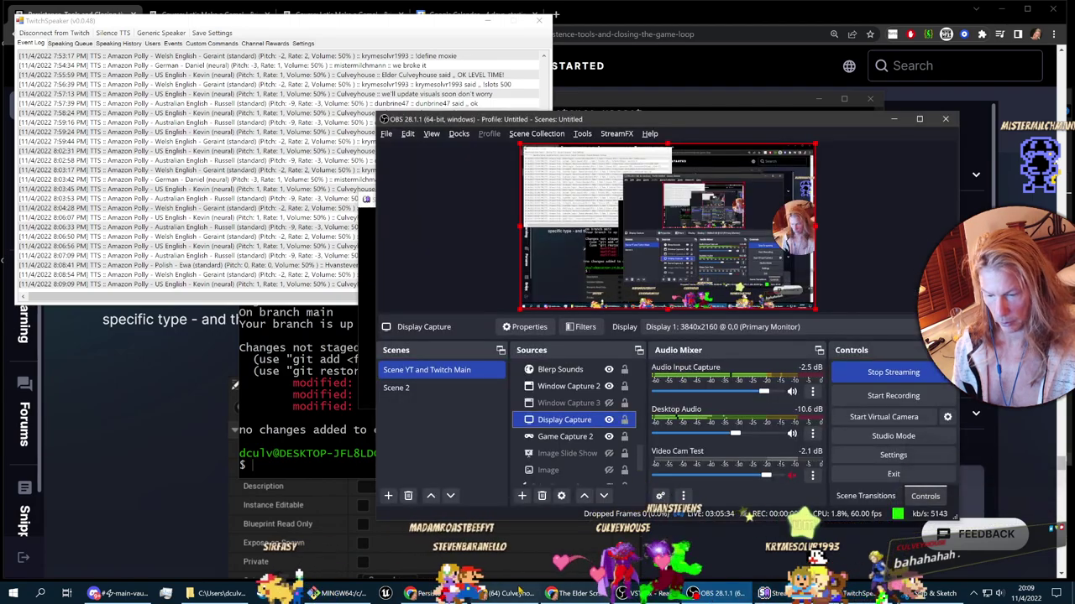
left_click(216, 593)
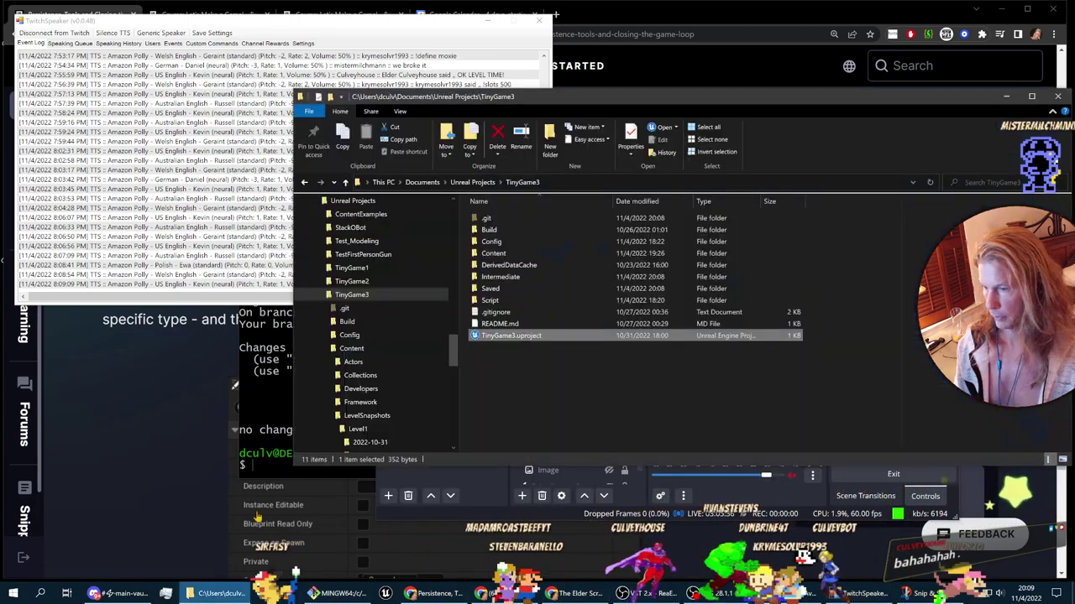
left_click(558, 440)
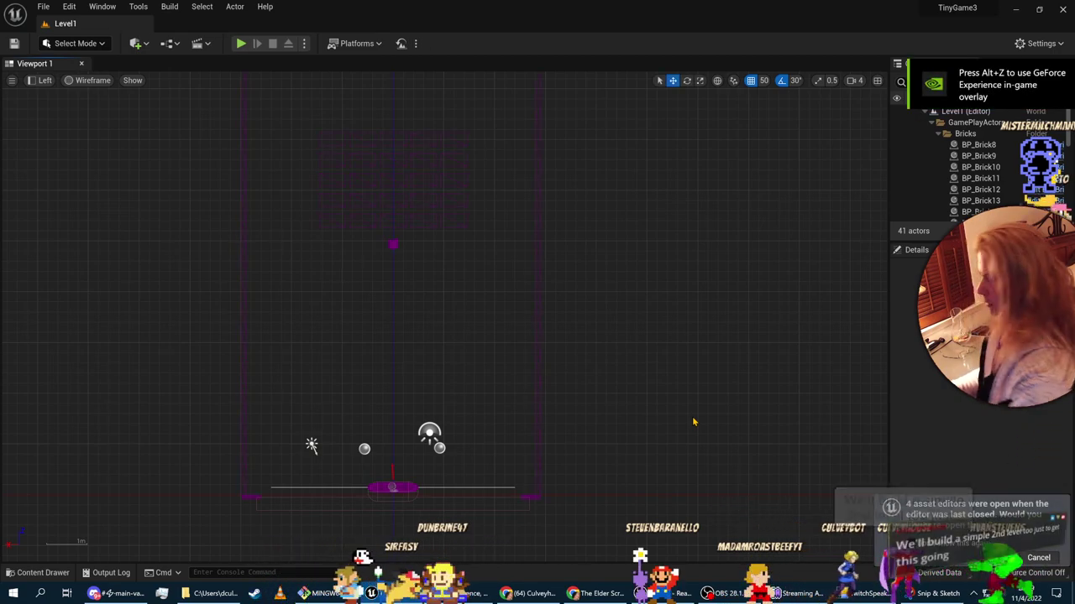
Step: Restore the previous blueprint editors and inspect TotalBricks in Level1's Level Blueprint
scroll(579, 407, "down", 4)
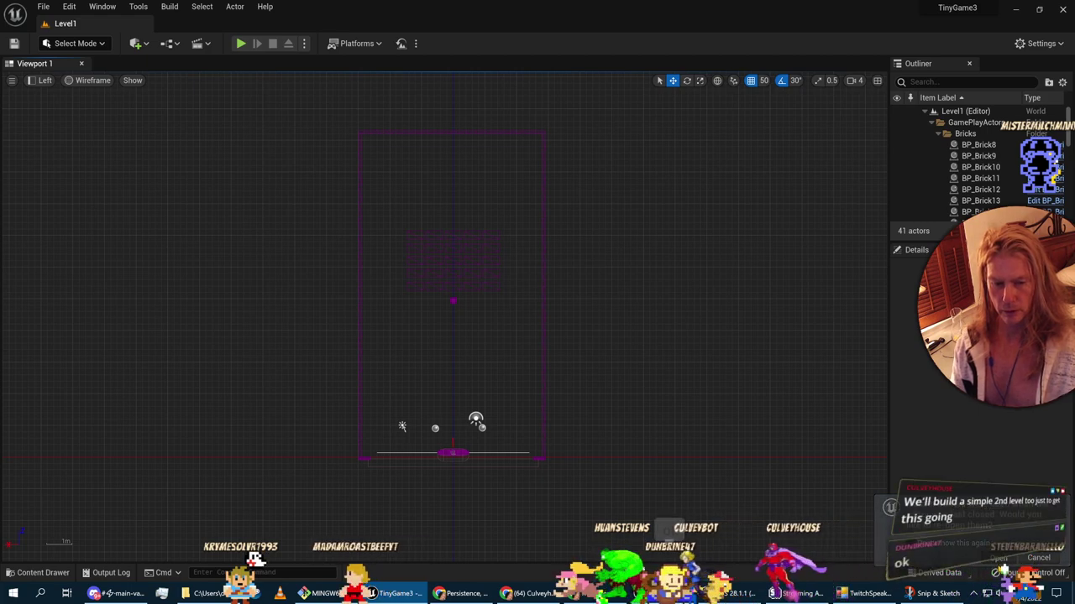
key("alt+Tab")
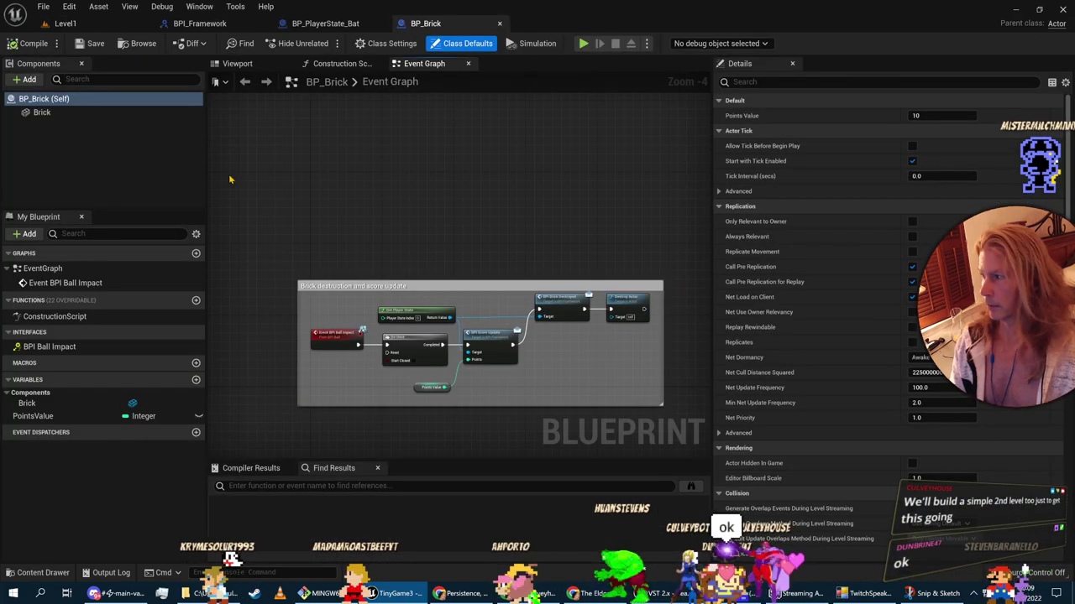
left_click(200, 23)
left_click(66, 23)
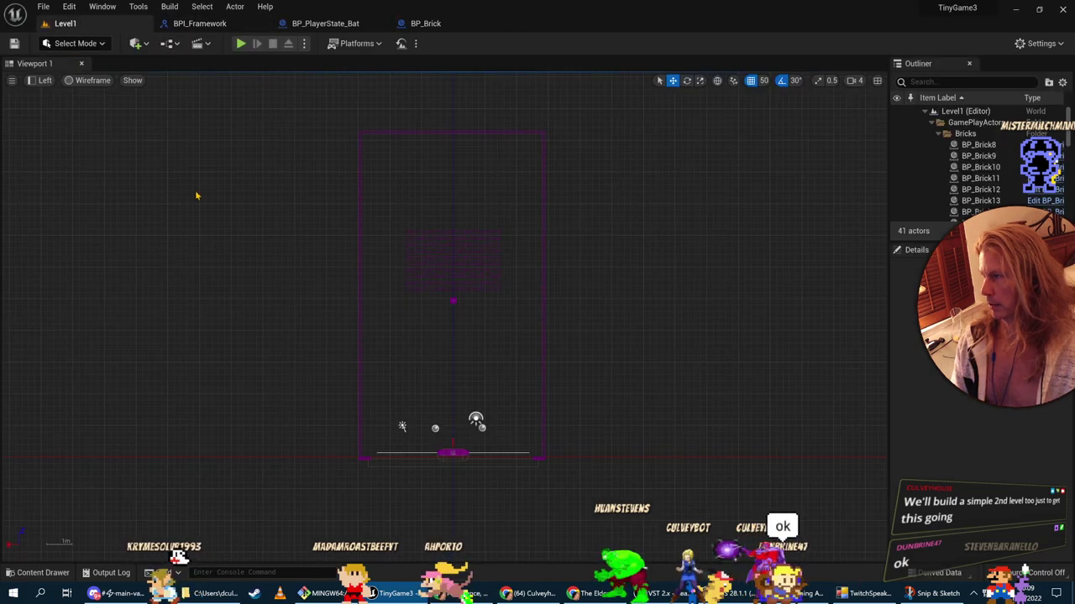
left_click(168, 43)
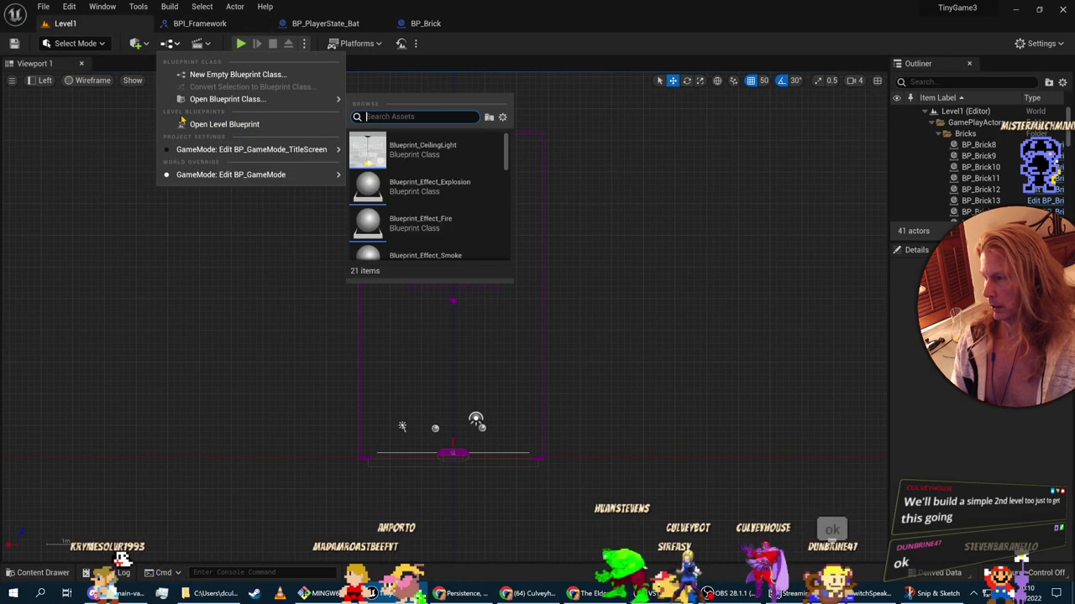
left_click(183, 123)
left_click(51, 199)
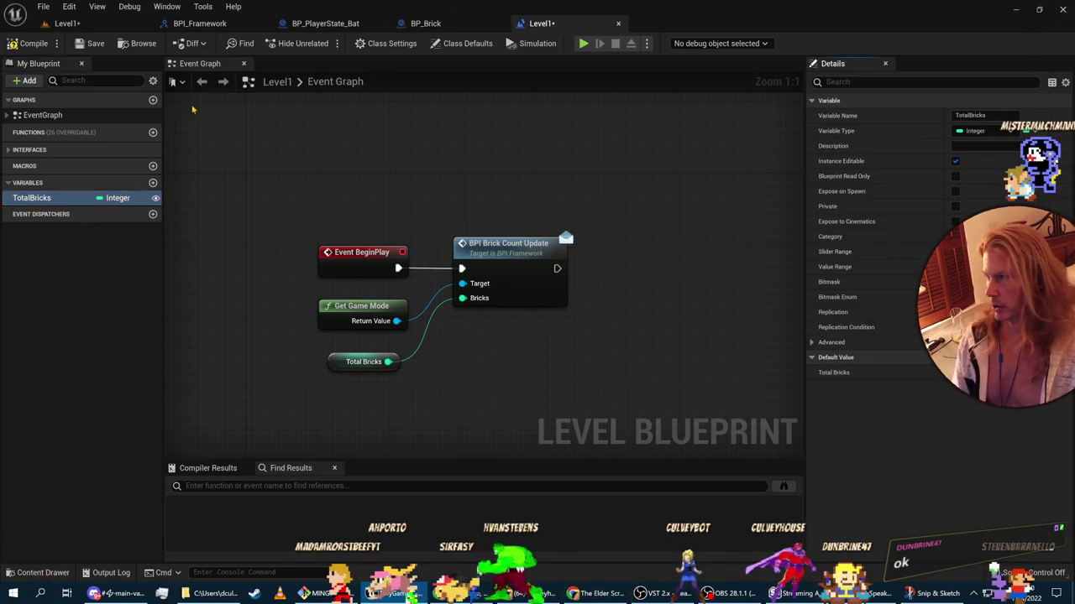
Step: Return to the Level1 viewport and open the Content Drawer with Ctrl+Space
left_click(75, 23)
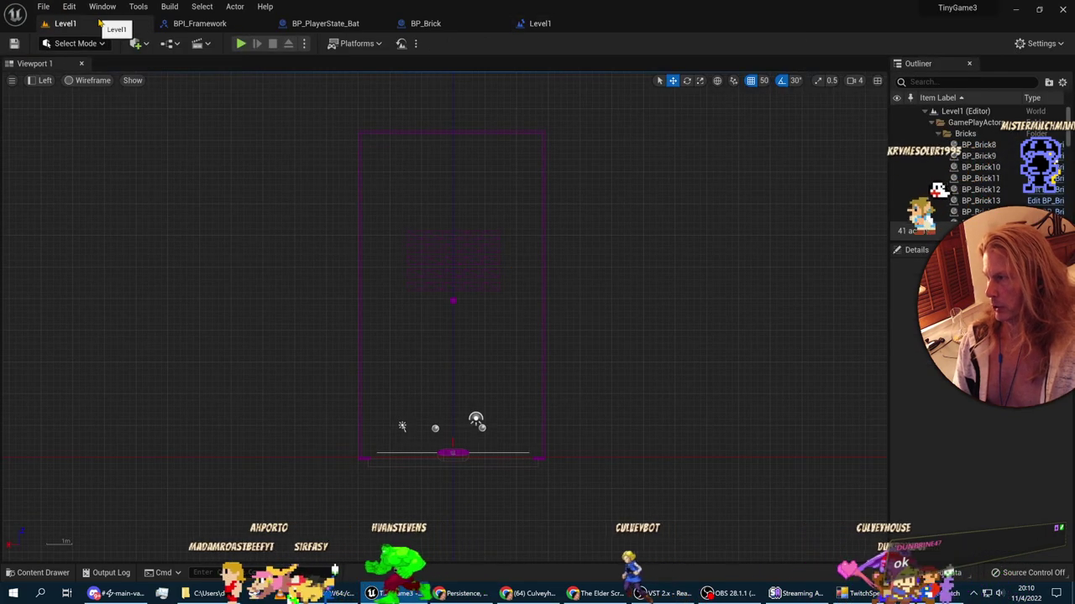
right_click(51, 23)
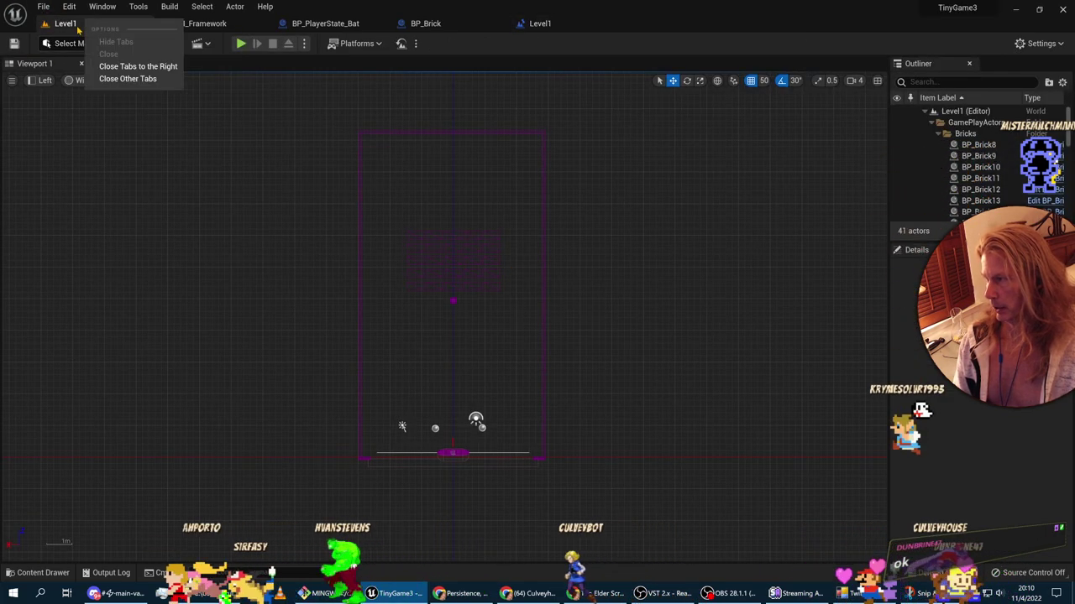
left_click(179, 201)
key("ctrl+space")
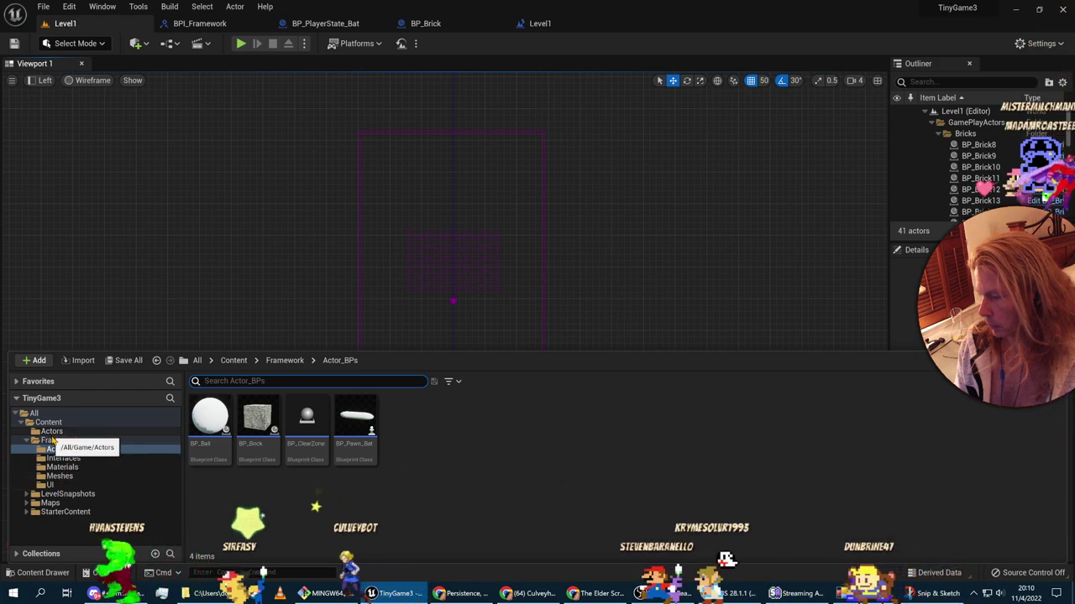
Step: Delete the old Level2 map from the Maps folder
left_click(50, 503)
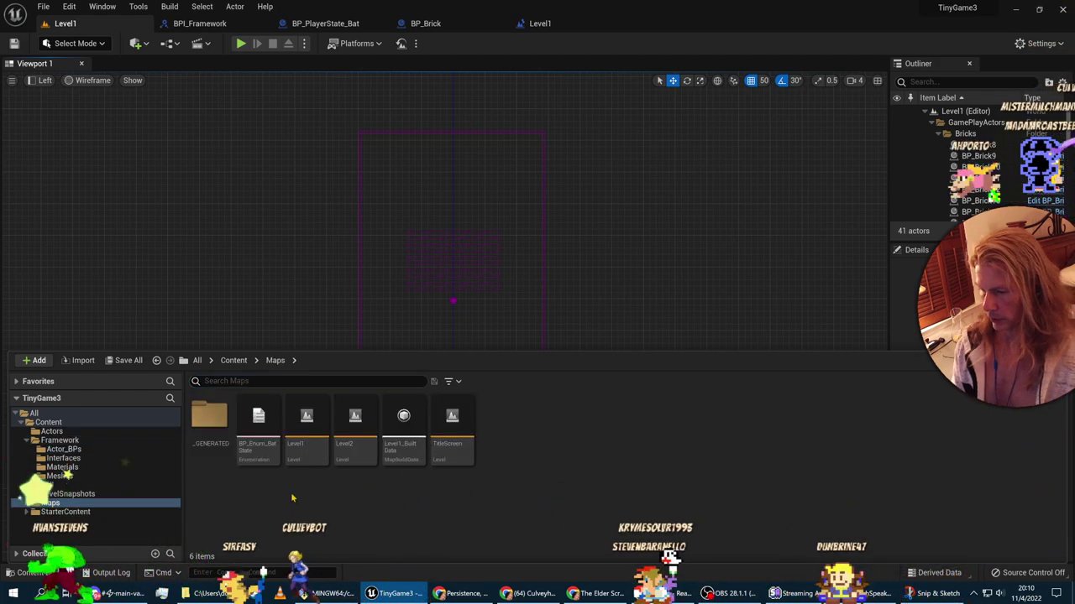
left_click(348, 448)
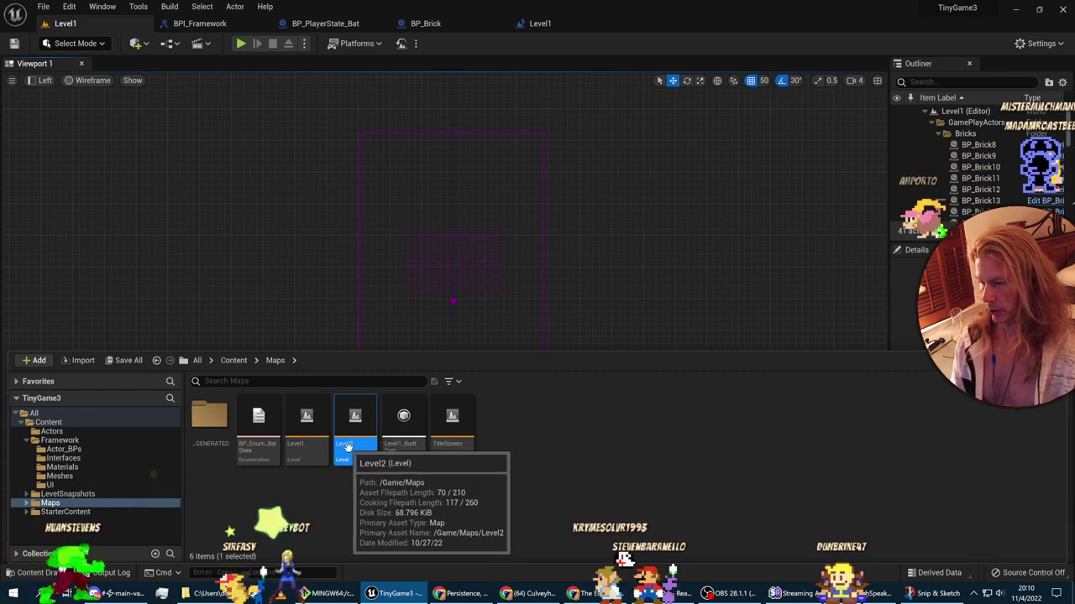
right_click(348, 447)
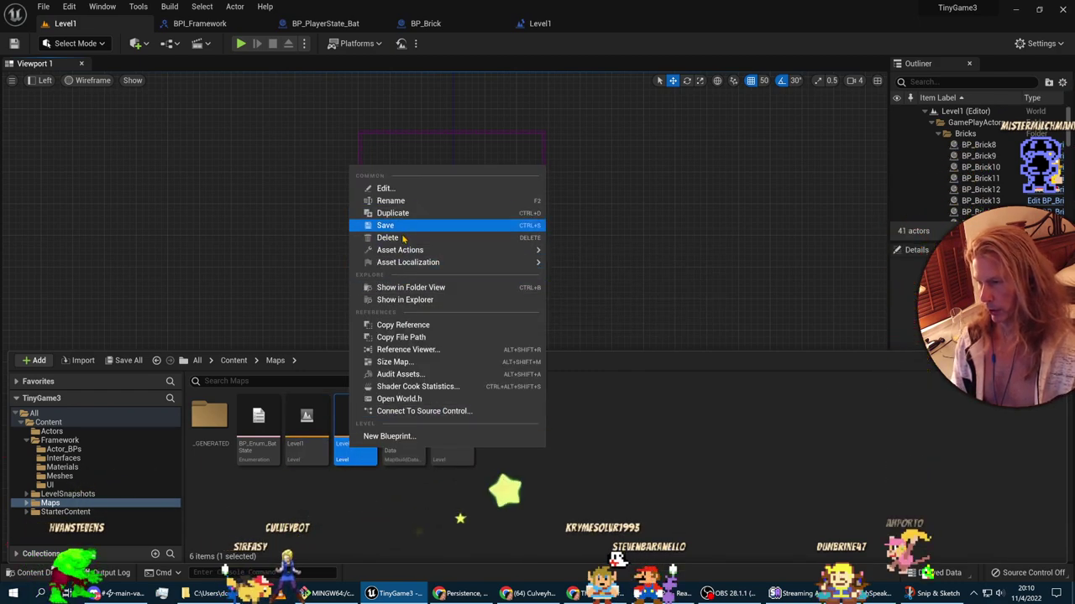
left_click(402, 239)
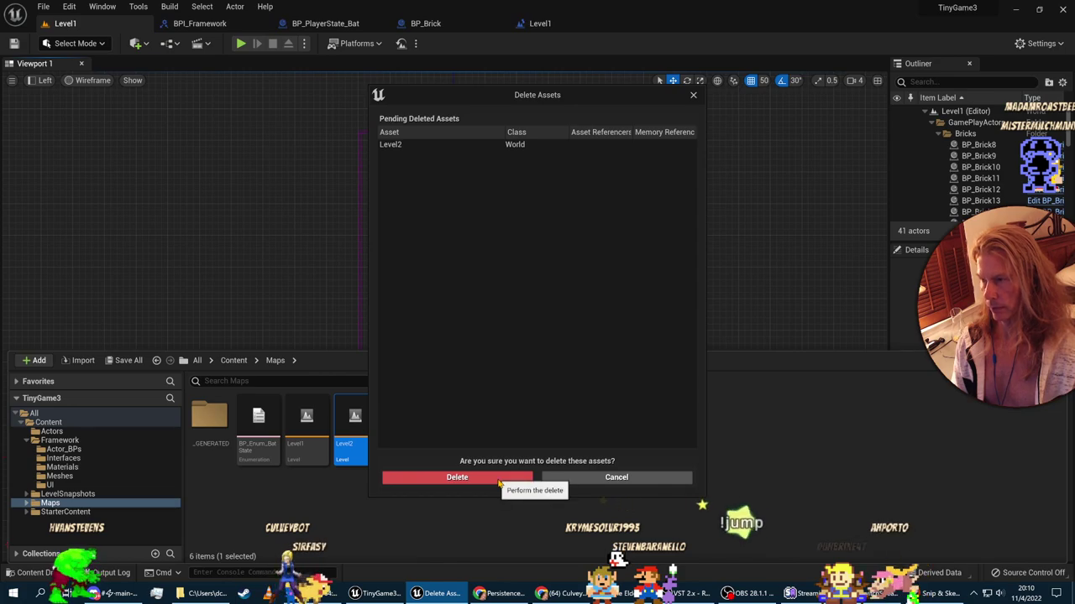
left_click(495, 478)
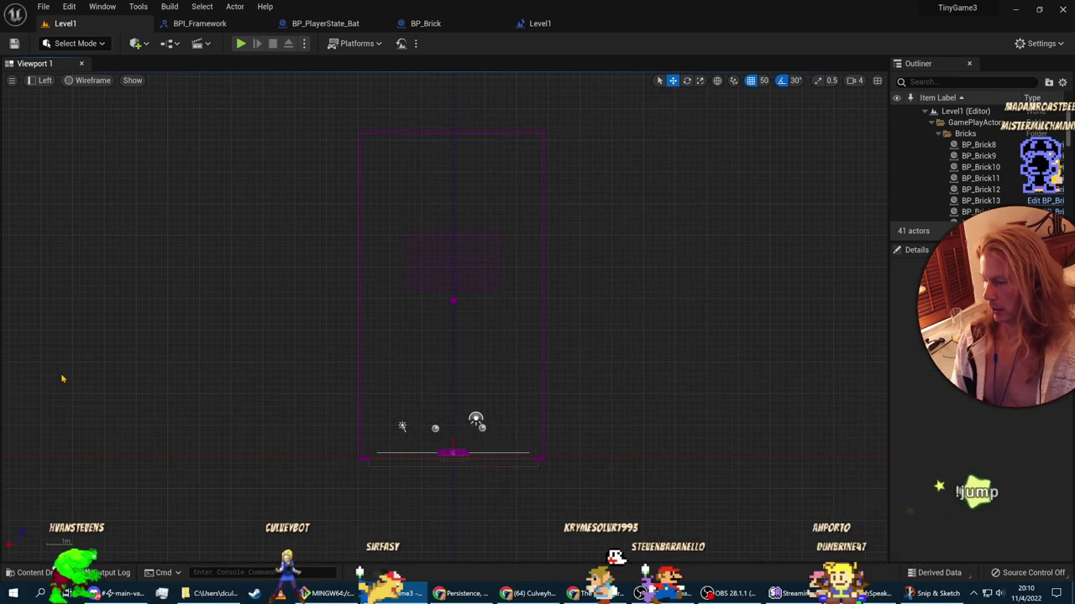
Step: Duplicate Level1 as Level2, then open Level2, saving when prompted
left_click(35, 573)
right_click(300, 459)
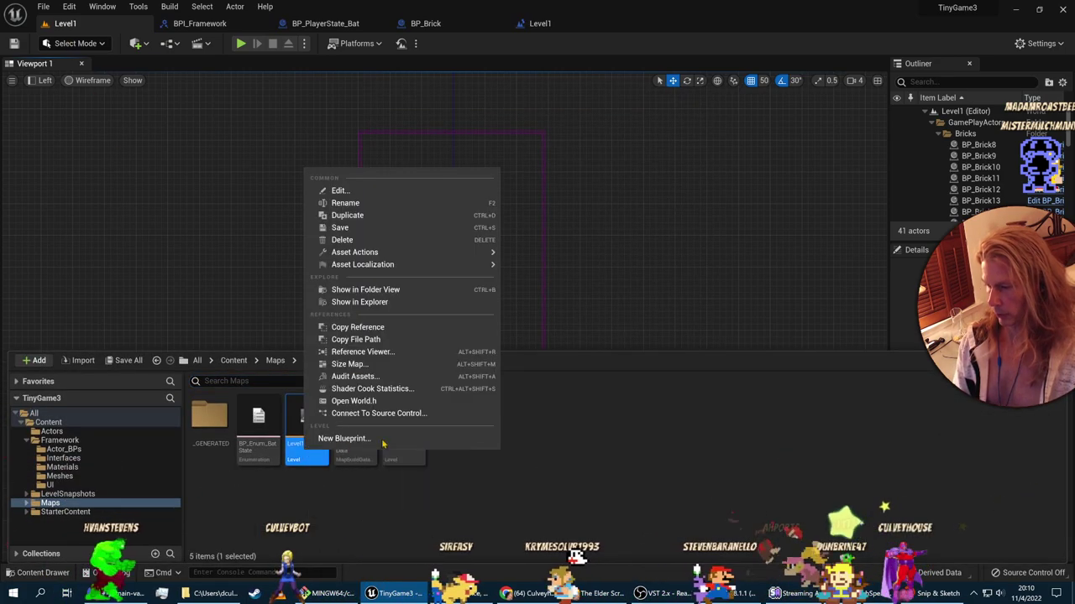
left_click(372, 216)
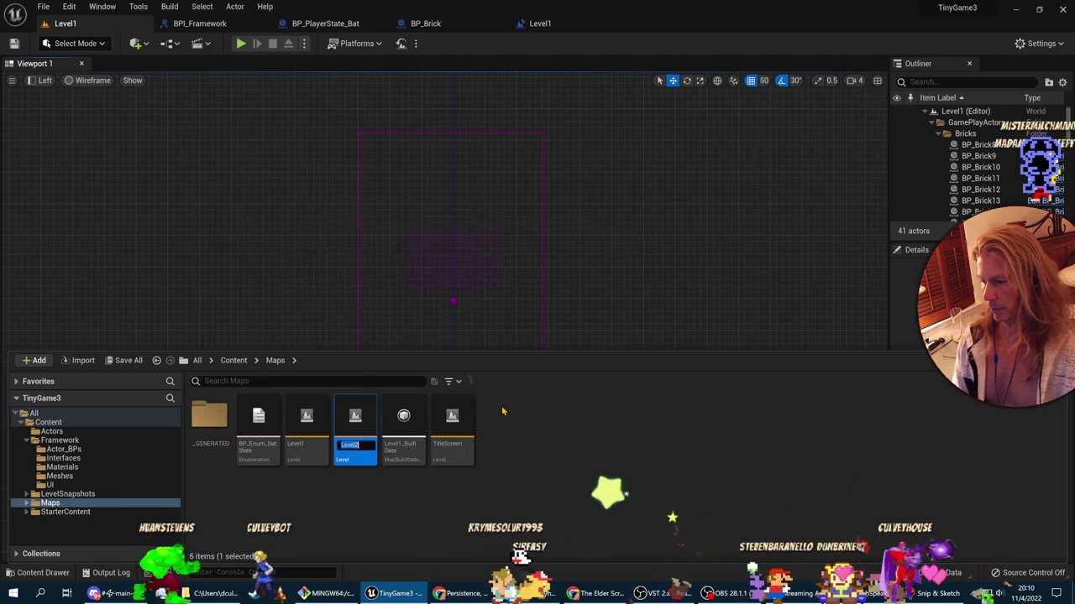
double_click(351, 432)
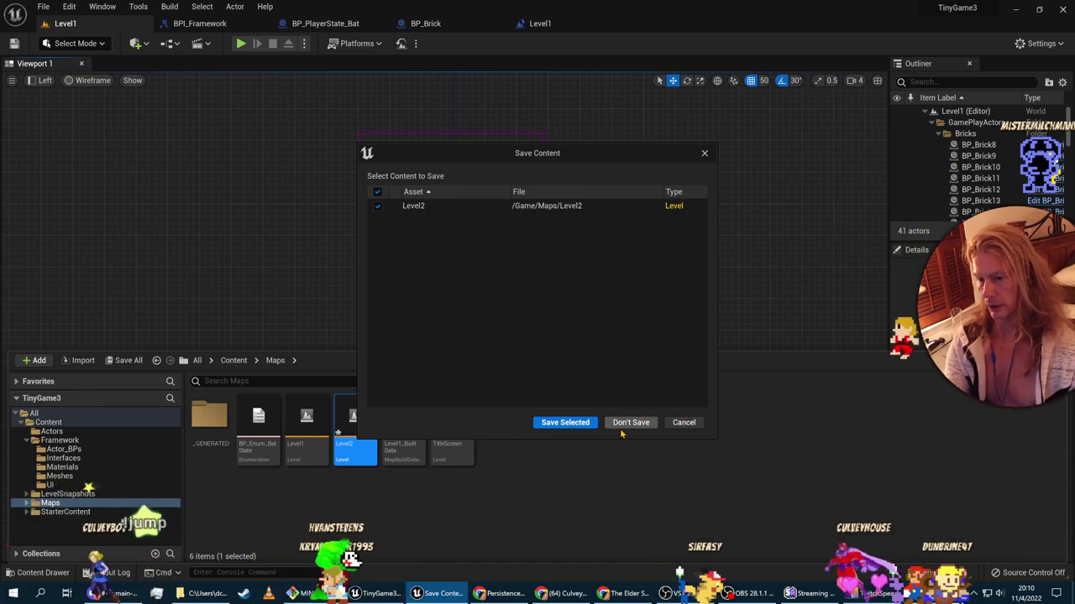
left_click(565, 424)
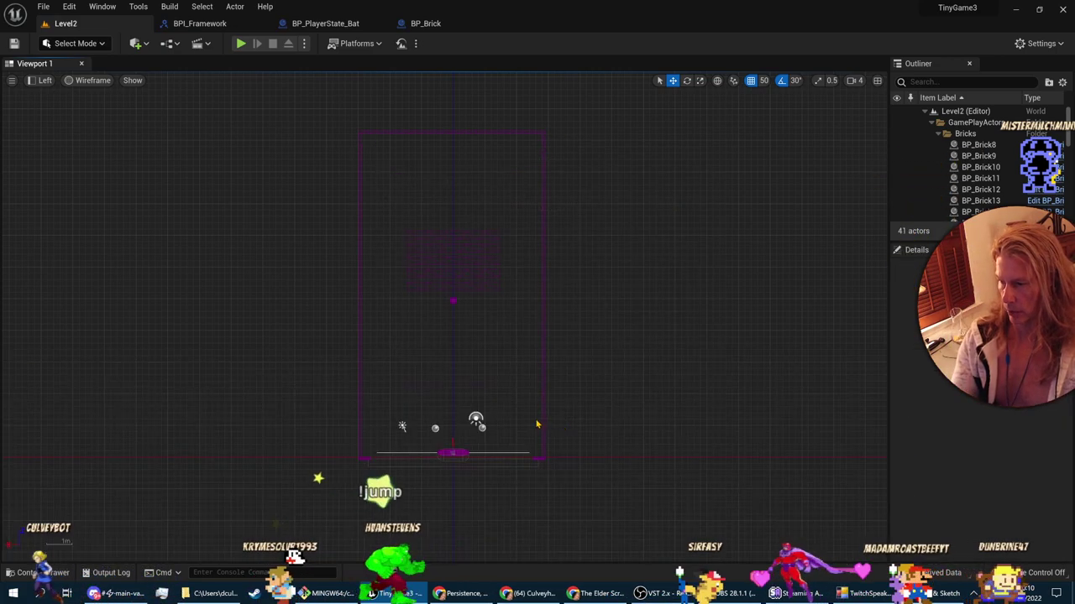
Step: Open Viewport 2 from Window > Viewports and dock it beside the original side view
left_click(44, 80)
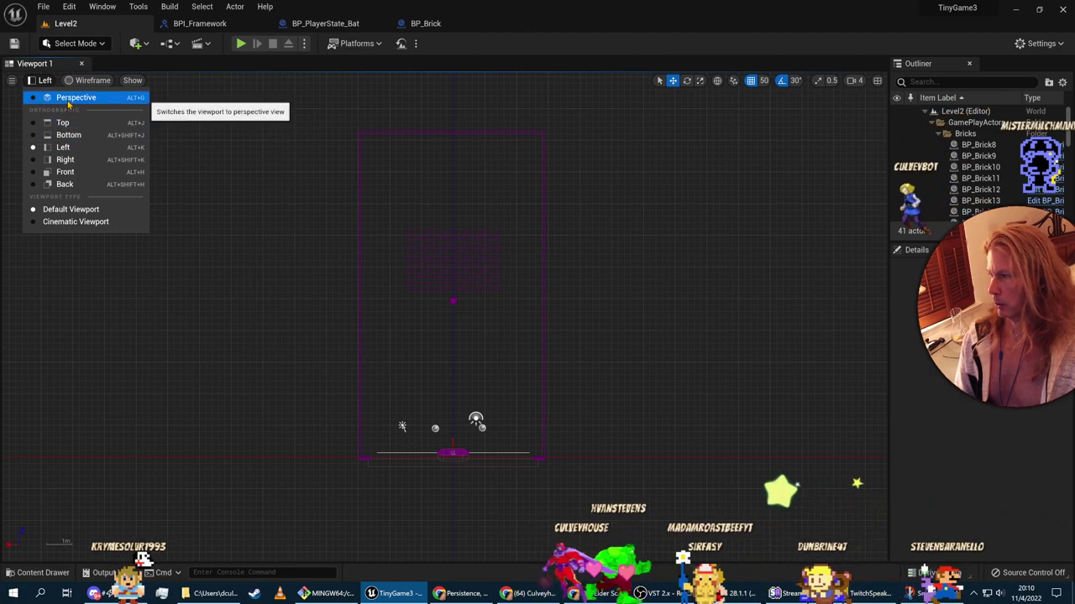
left_click(101, 7)
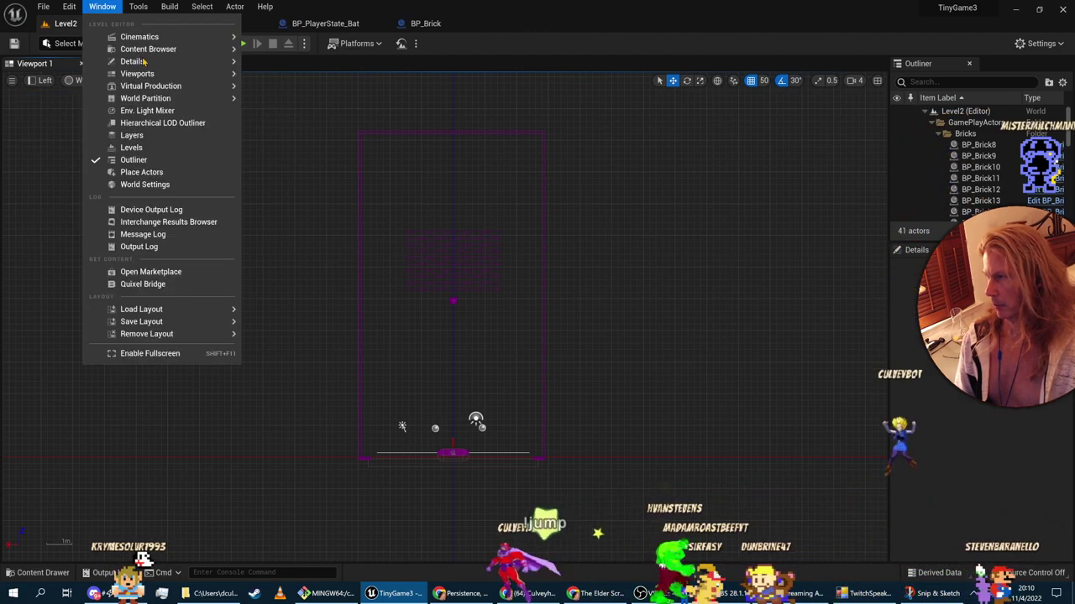
mouse_move(147, 50)
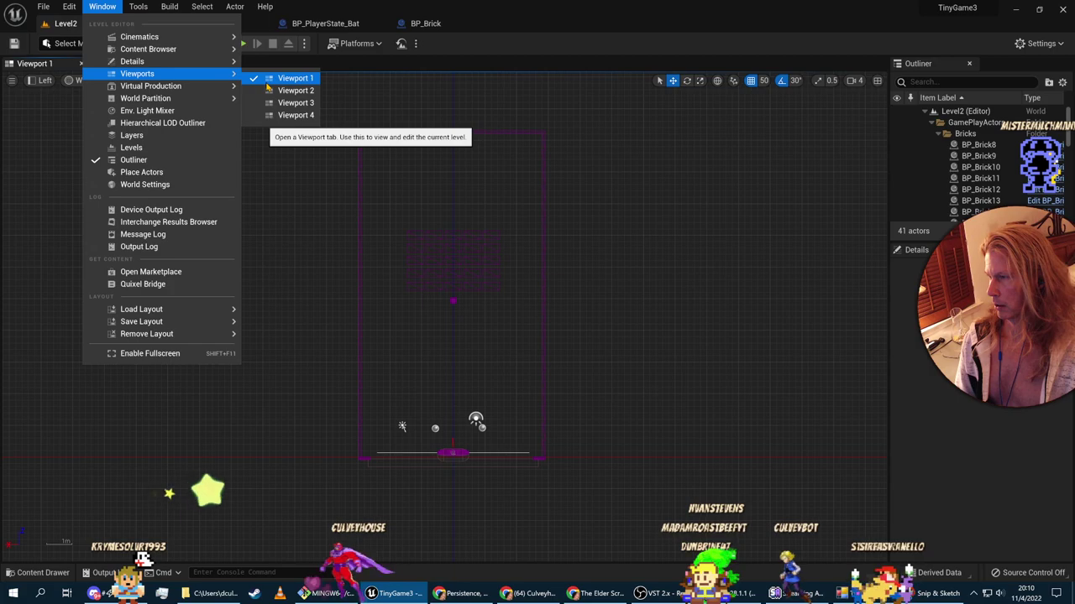
left_click(284, 90)
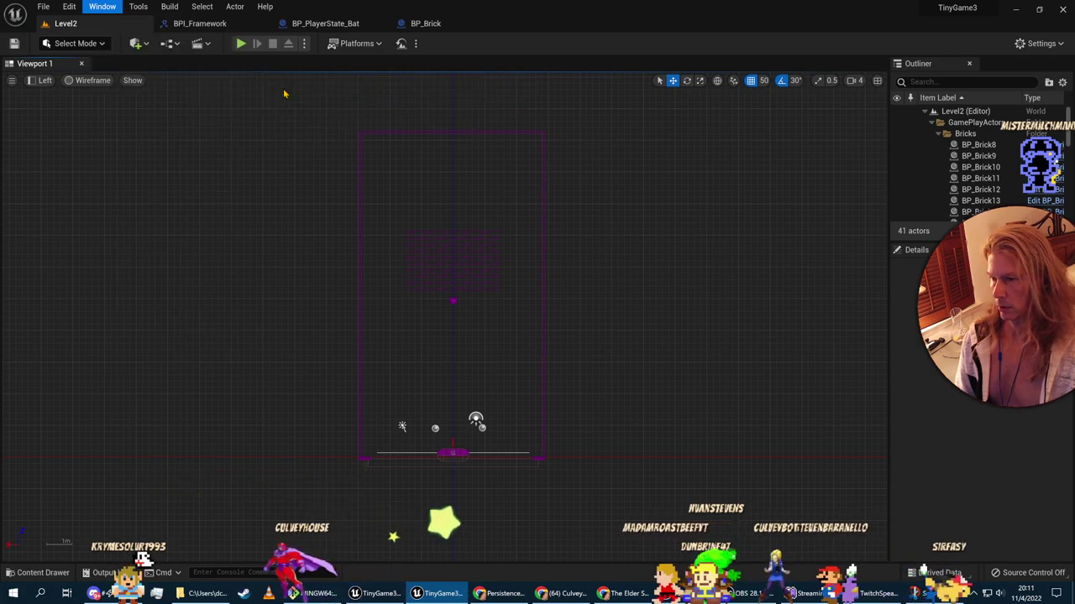
left_click_drag(415, 134, 464, 142)
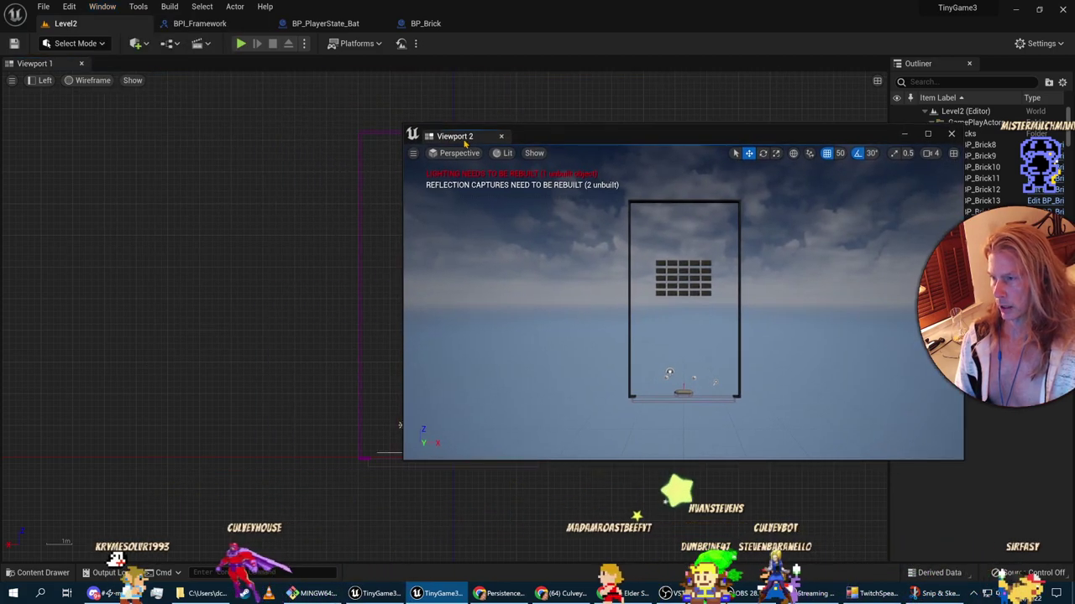
left_click_drag(529, 145, 19, 133)
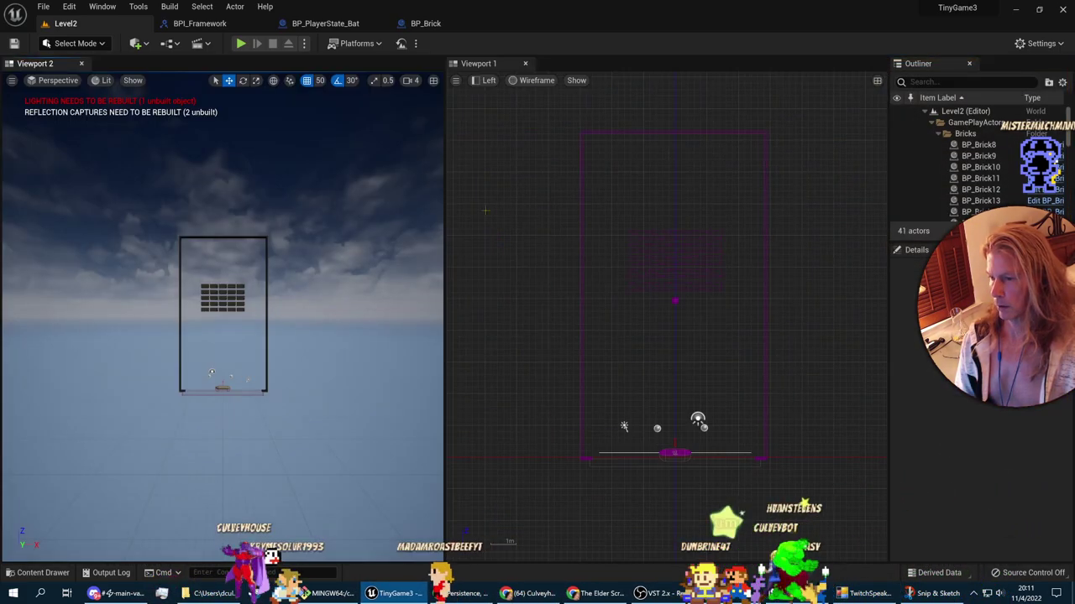
Step: Zoom Viewport 2 in on the playfield, selecting and then deselecting the paddle
scroll(133, 364, "up", 10)
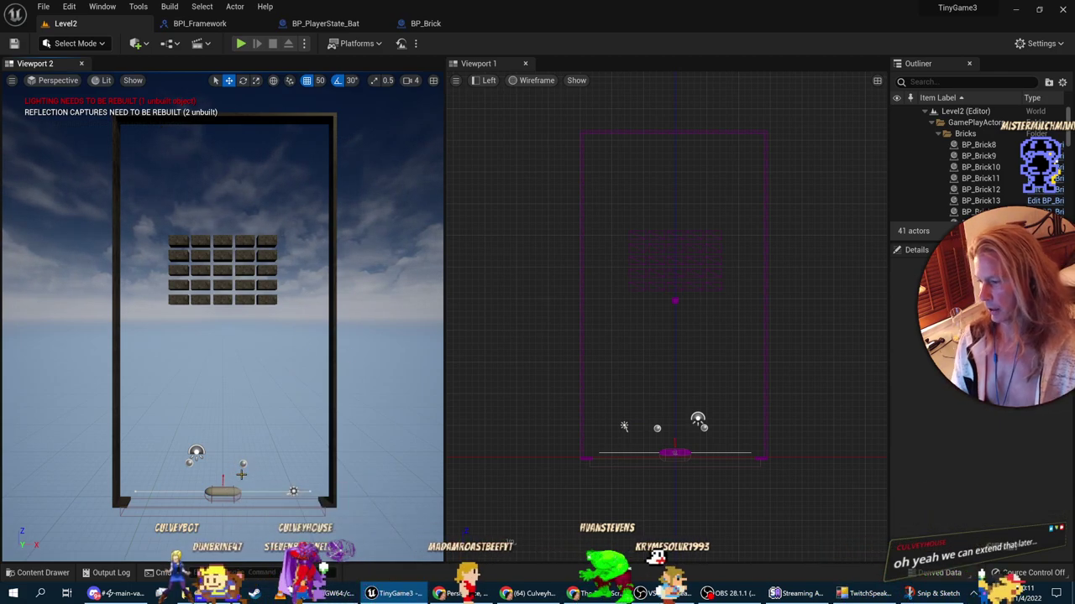
left_click(222, 492)
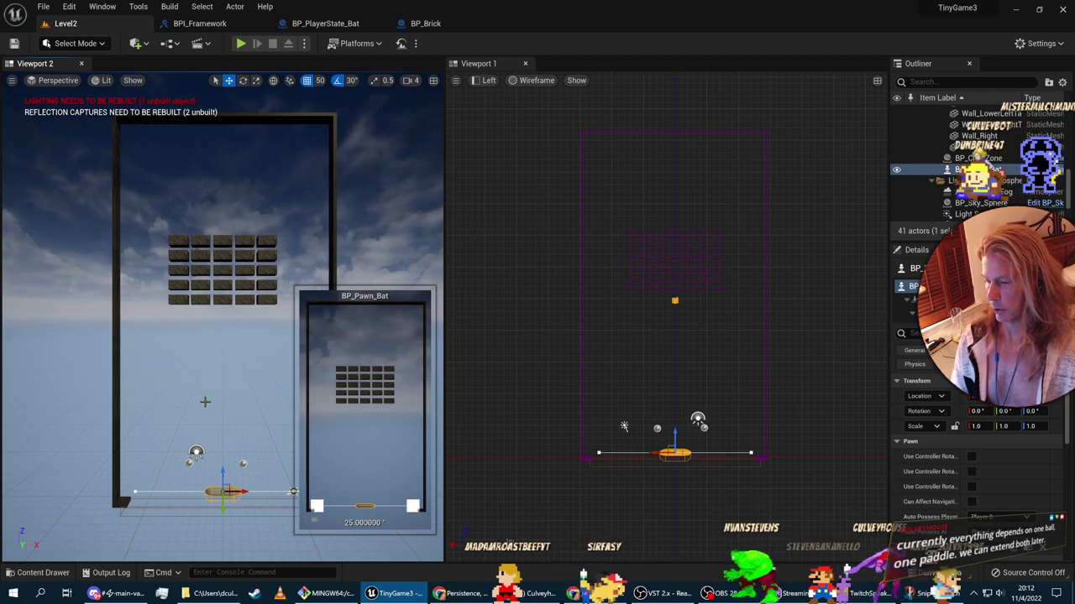
scroll(205, 402, "up", 3)
left_click(382, 302)
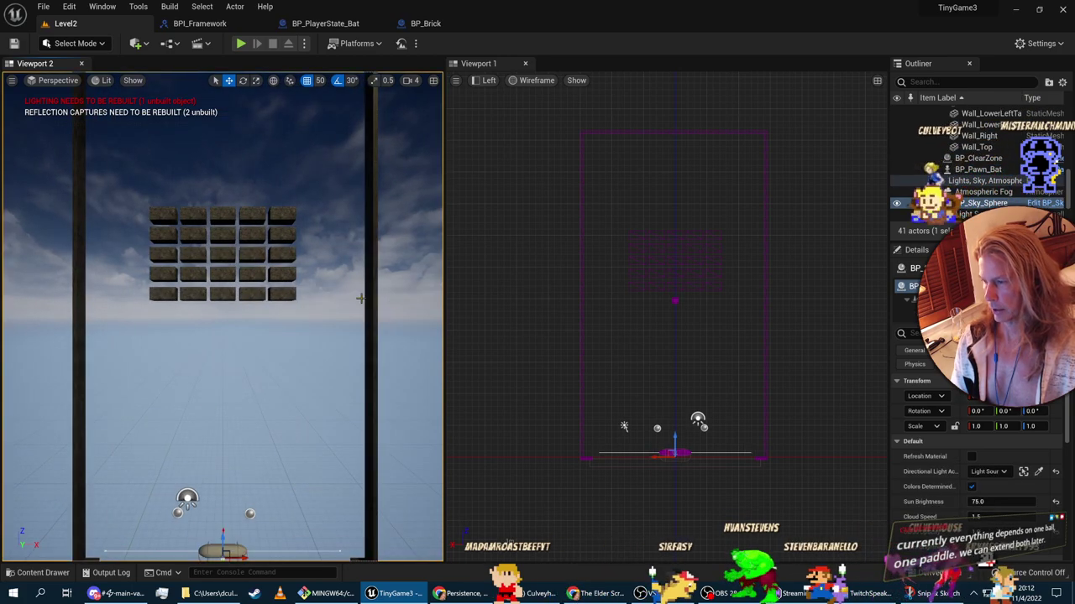
scroll(235, 302, "down", 4)
Step: Select the brick grid group and choose Groups > Ungroup from its Outliner menu
left_click(252, 286)
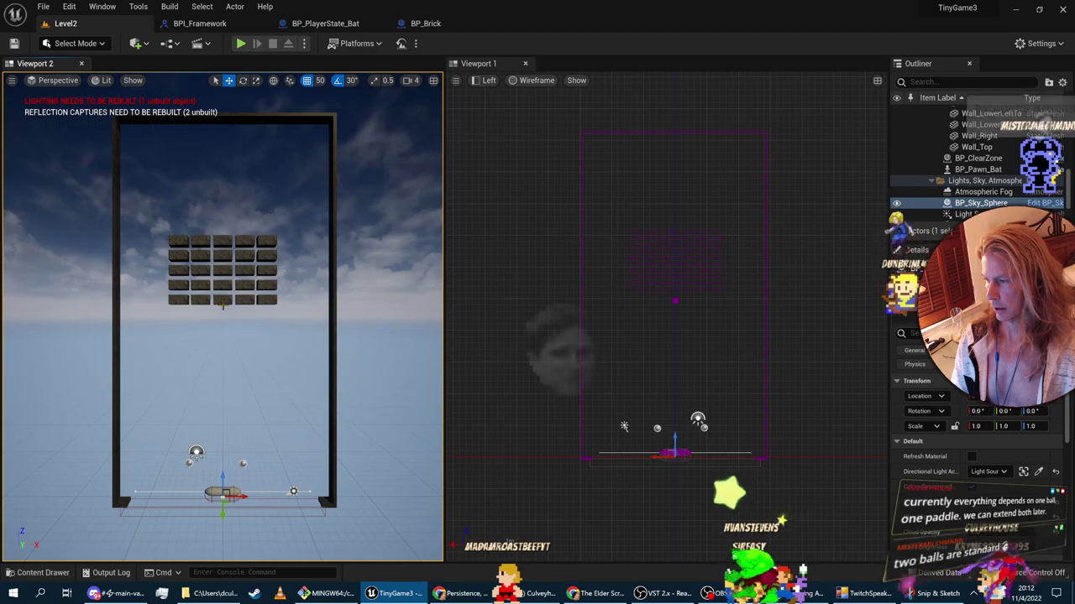
mouse_move(278, 352)
right_mouse_down()
mouse_move(262, 290)
mouse_move(269, 340)
right_mouse_up()
right_click(251, 114)
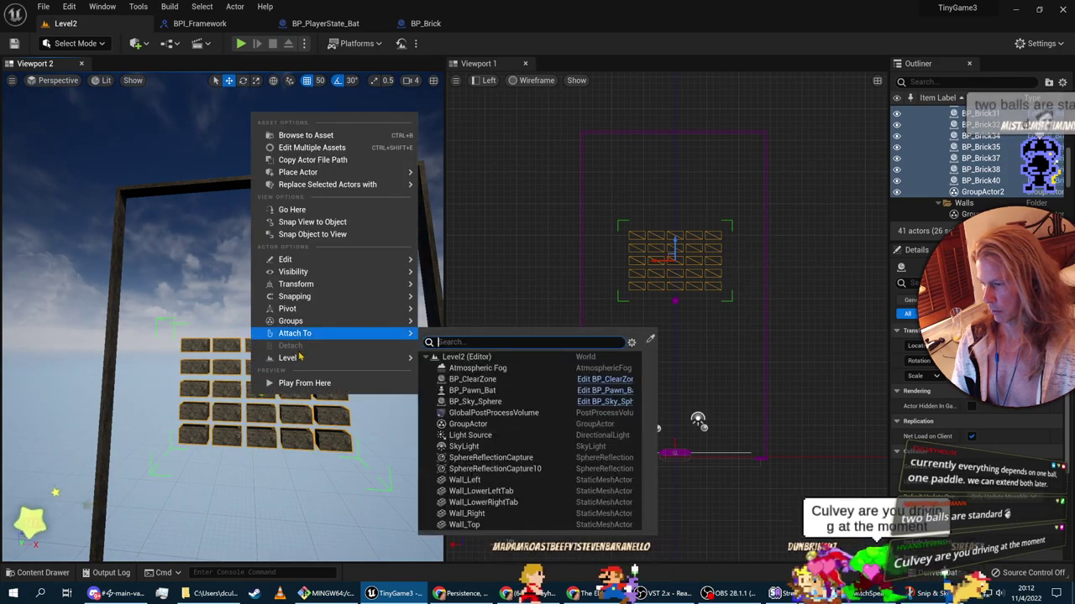
mouse_move(336, 358)
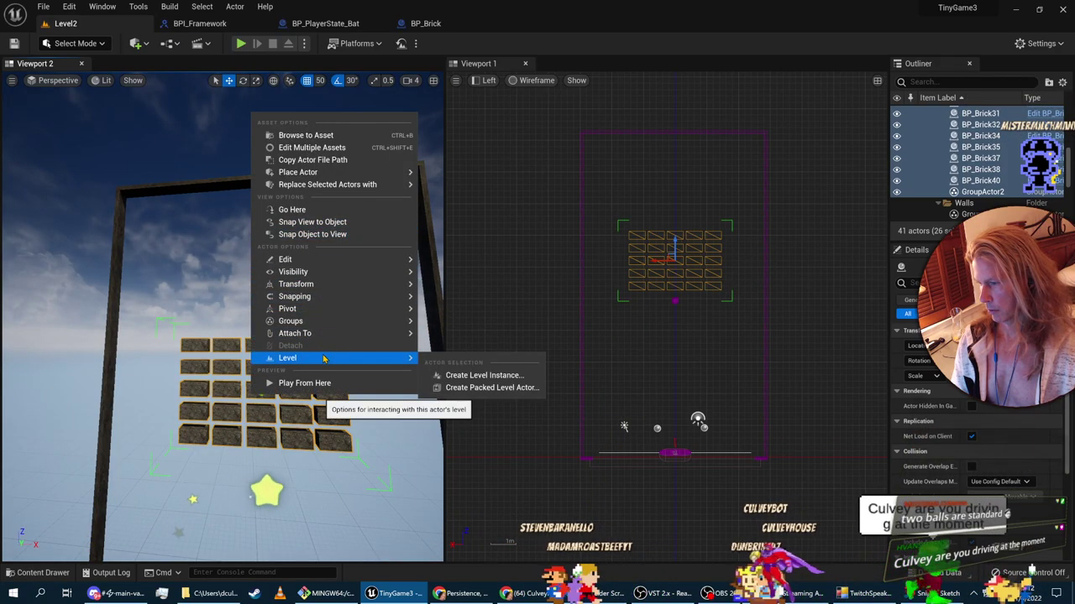
right_click(915, 193)
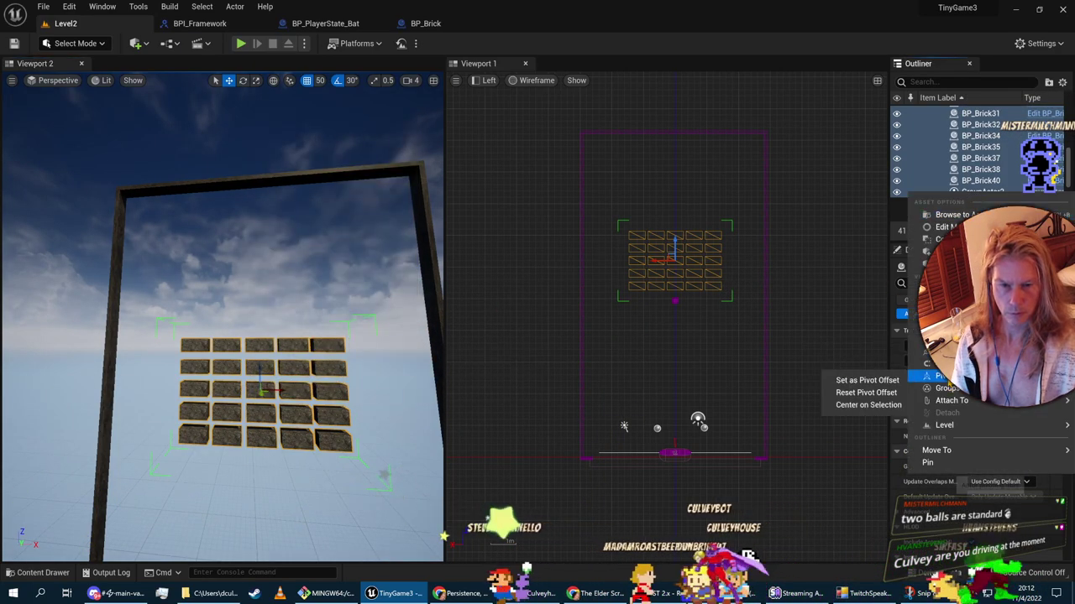
mouse_move(947, 391)
left_click(838, 393)
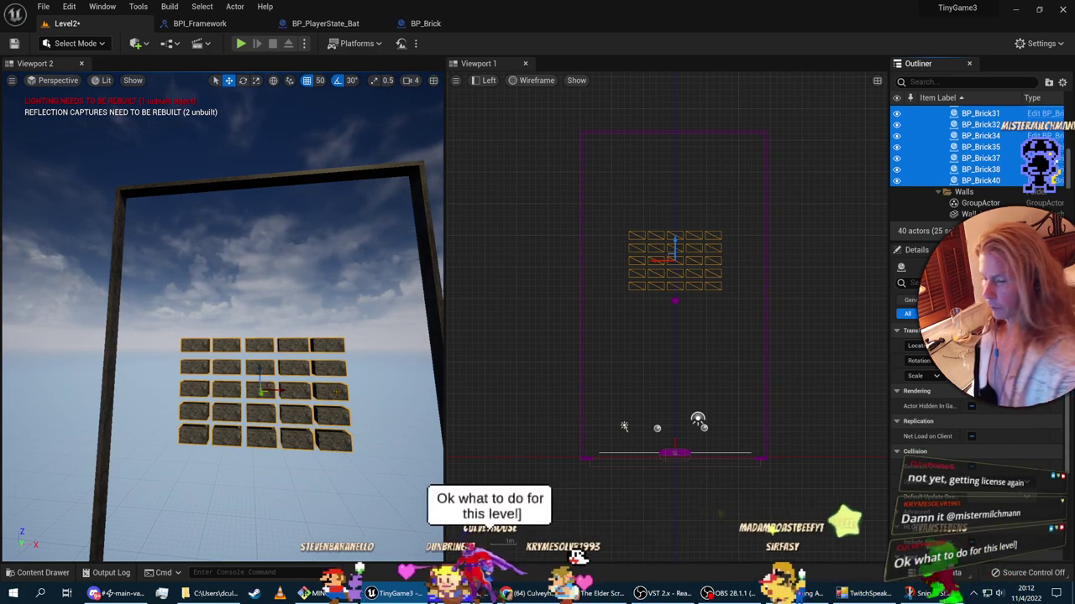
scroll(671, 444, "up", 2)
Step: In the Left viewport, drag the paddle track's right end point upward into a curve
scroll(671, 444, "up", 1)
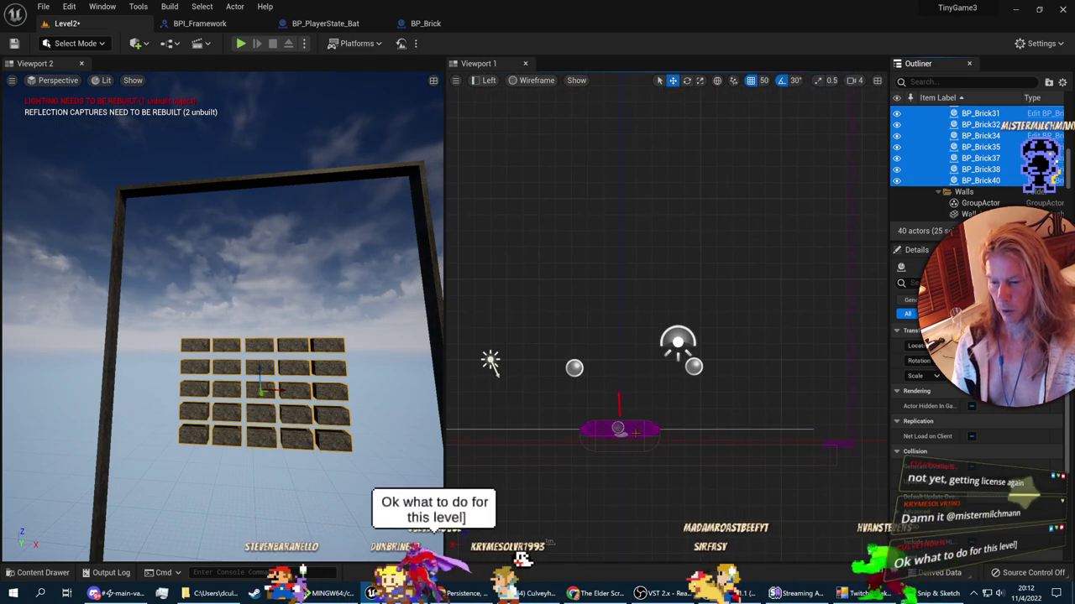
left_click(719, 438)
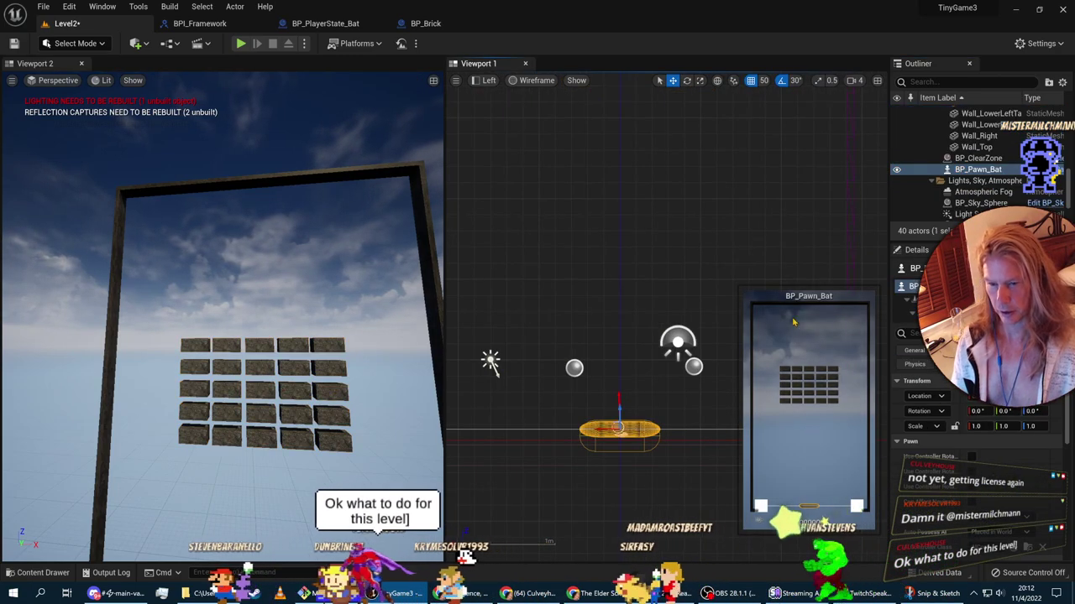
left_click(795, 429)
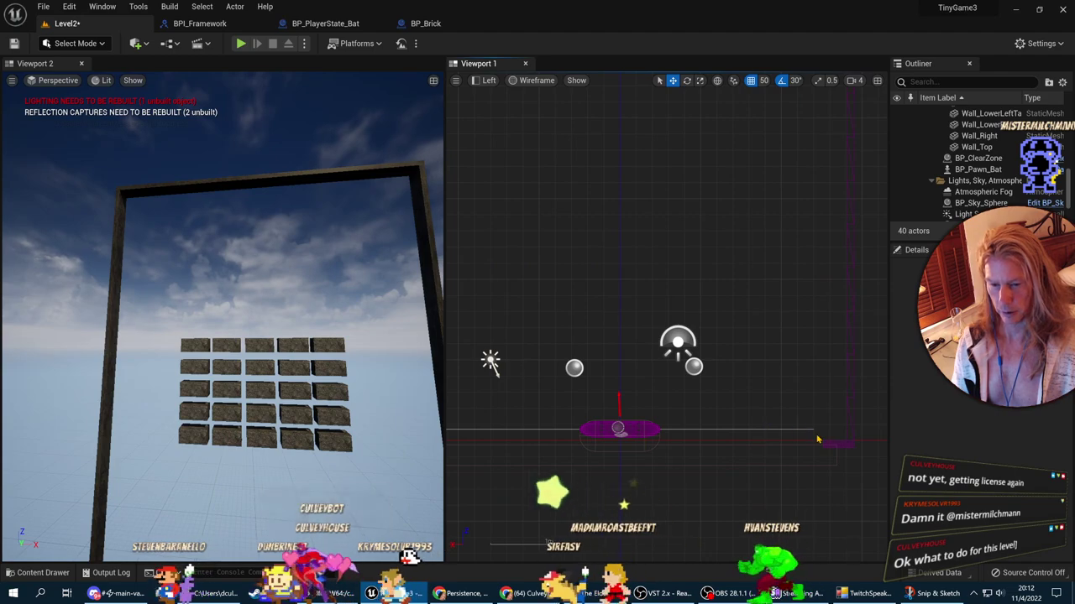
left_click(776, 429)
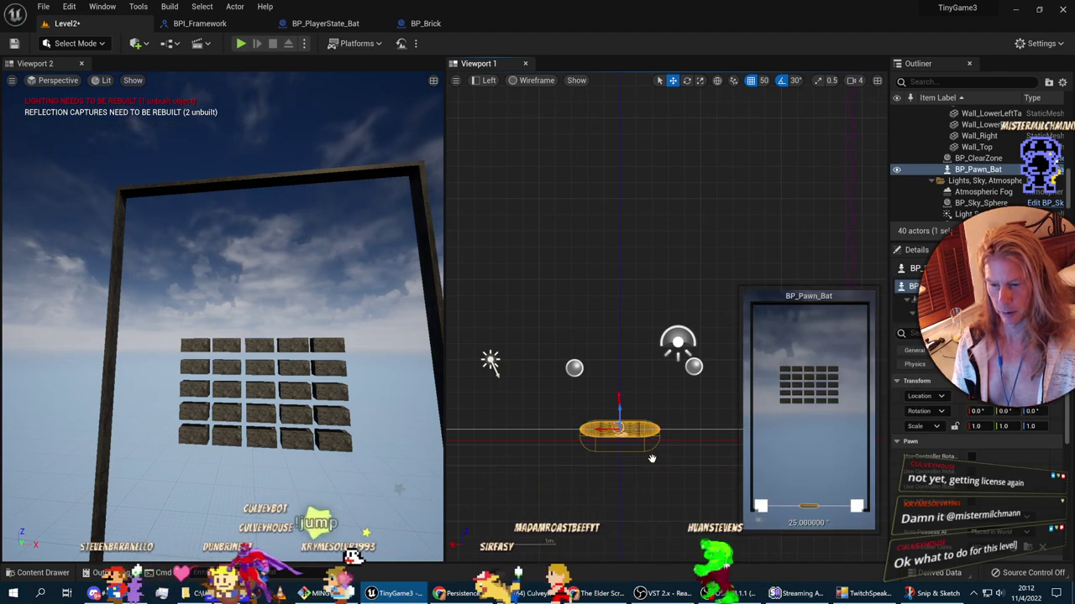
right_click_drag(776, 429, 692, 427)
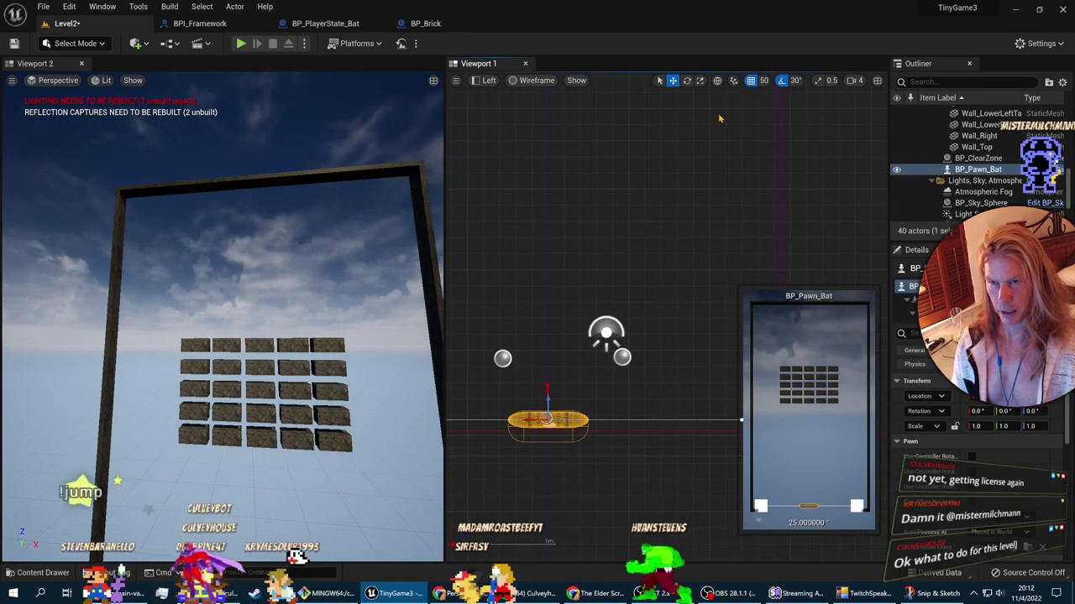
left_click_drag(444, 321, 313, 321)
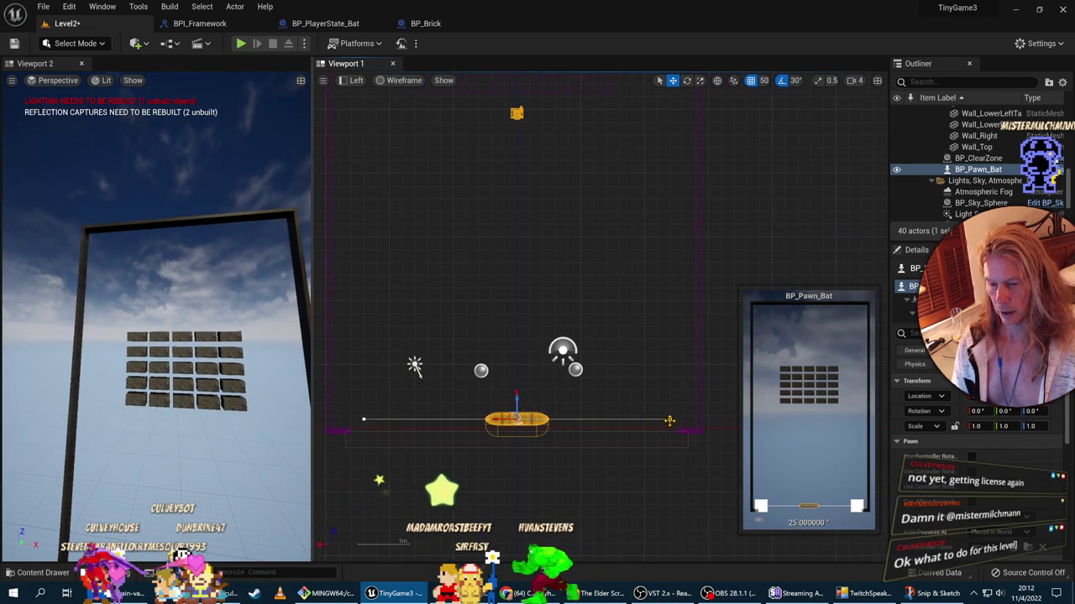
right_click_drag(671, 445, 568, 451)
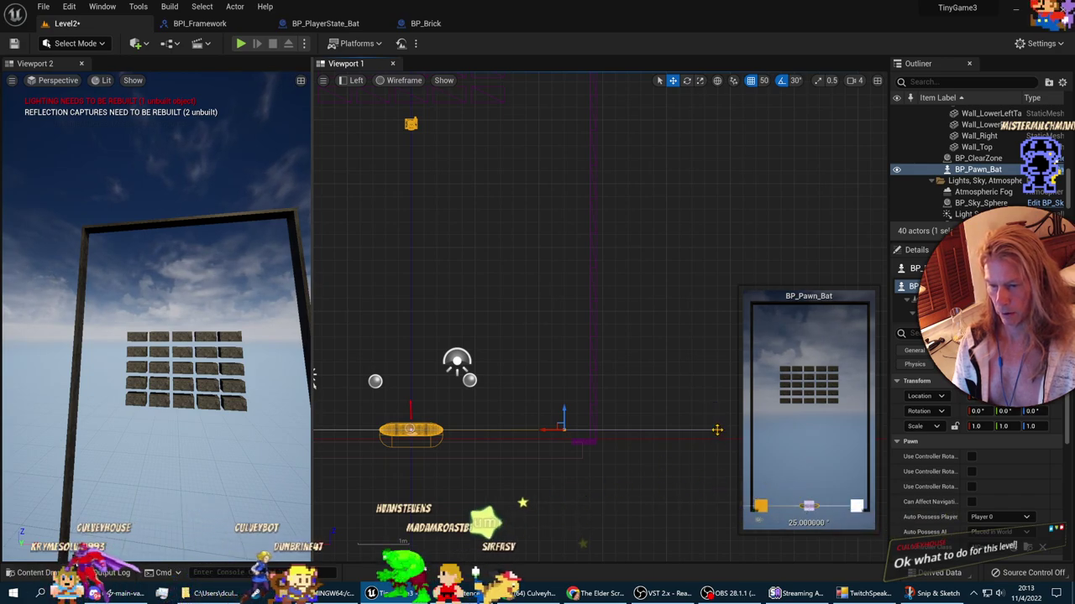
left_click_drag(721, 436, 677, 358)
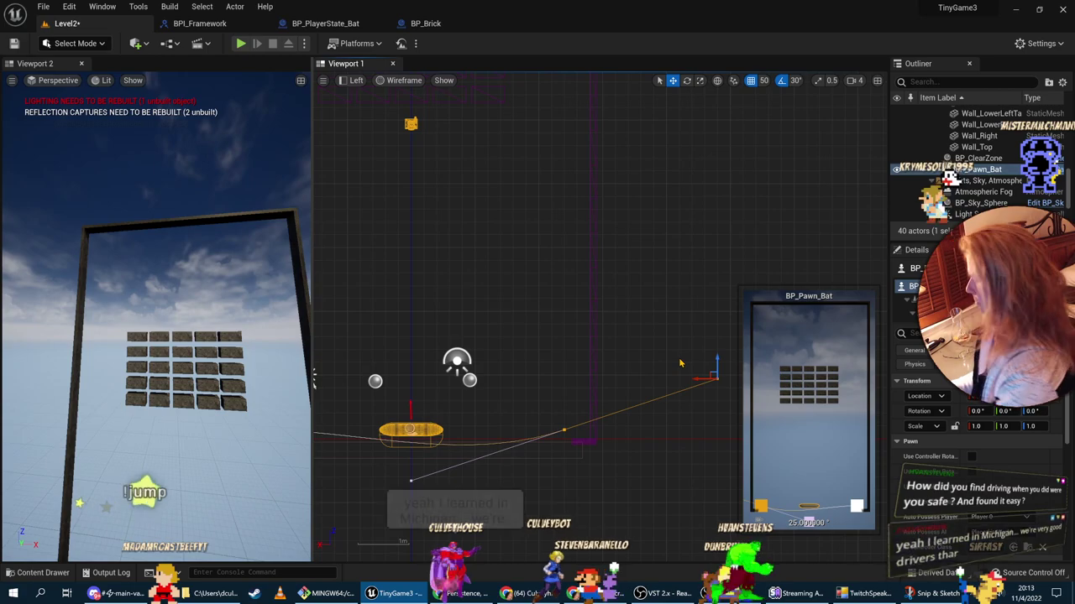
mouse_move(715, 387)
left_mouse_down()
mouse_move(710, 363)
mouse_move(697, 363)
mouse_move(707, 374)
left_mouse_up()
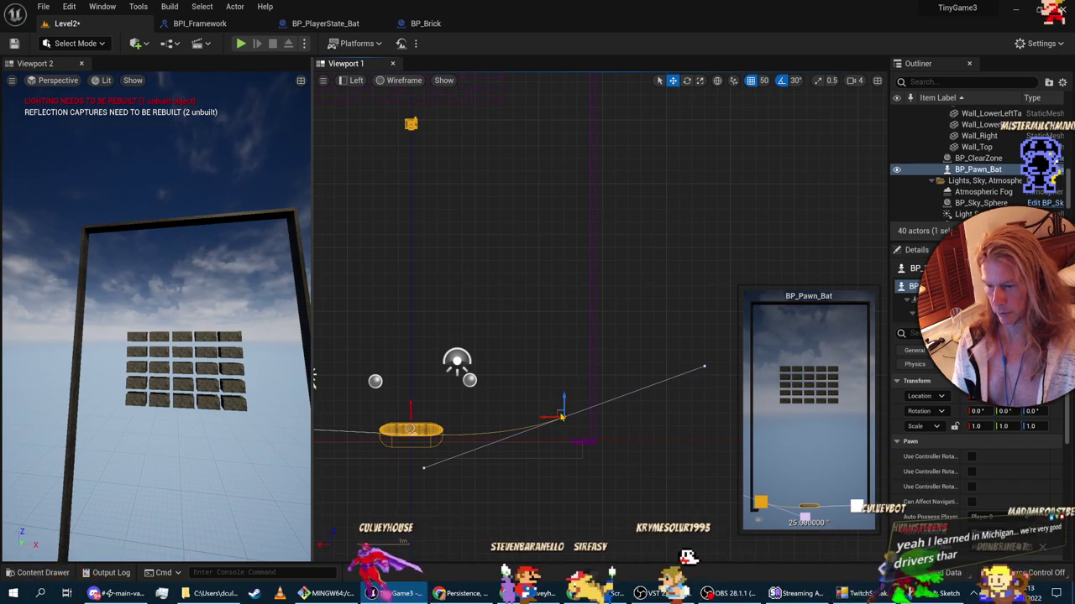
mouse_move(560, 413)
left_mouse_down()
mouse_move(575, 402)
mouse_move(573, 415)
left_mouse_up()
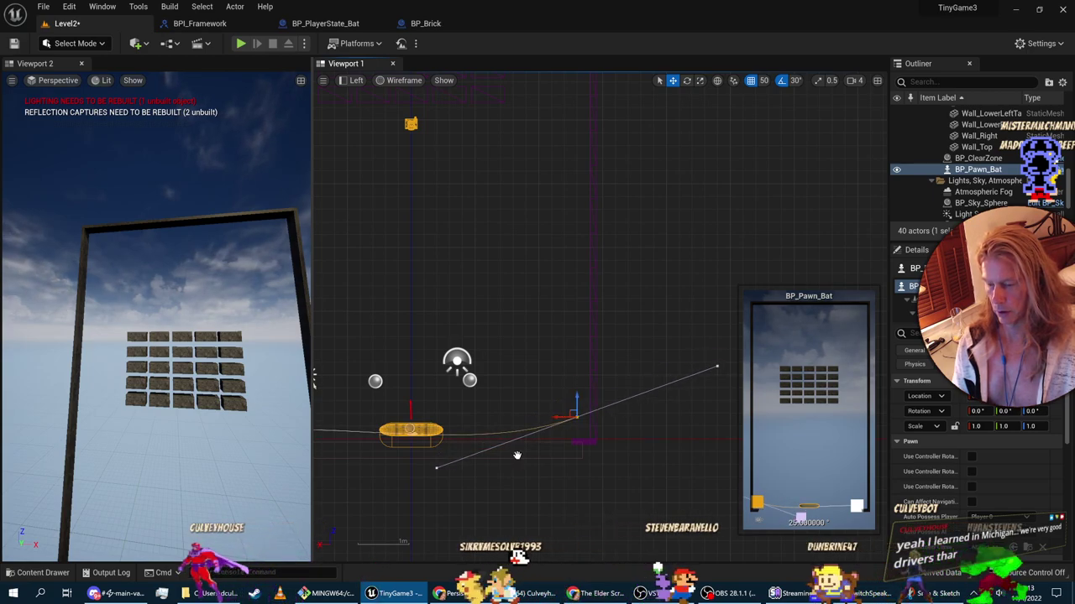
right_click_drag(517, 455, 581, 455)
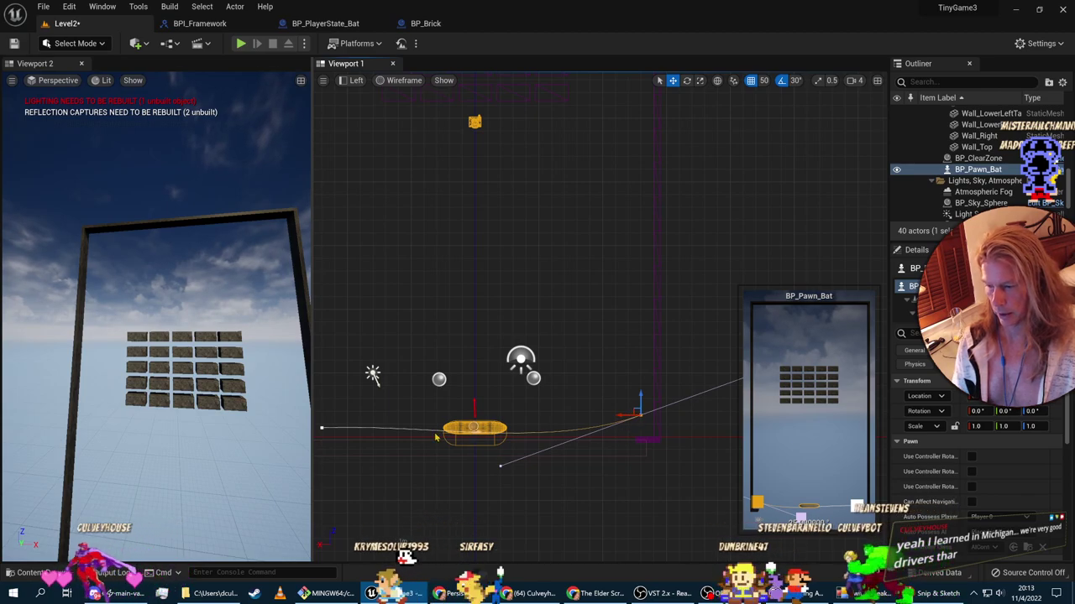
Step: Select the track's right end point, then clear it so Details shows the whole Spline component
key("Escape")
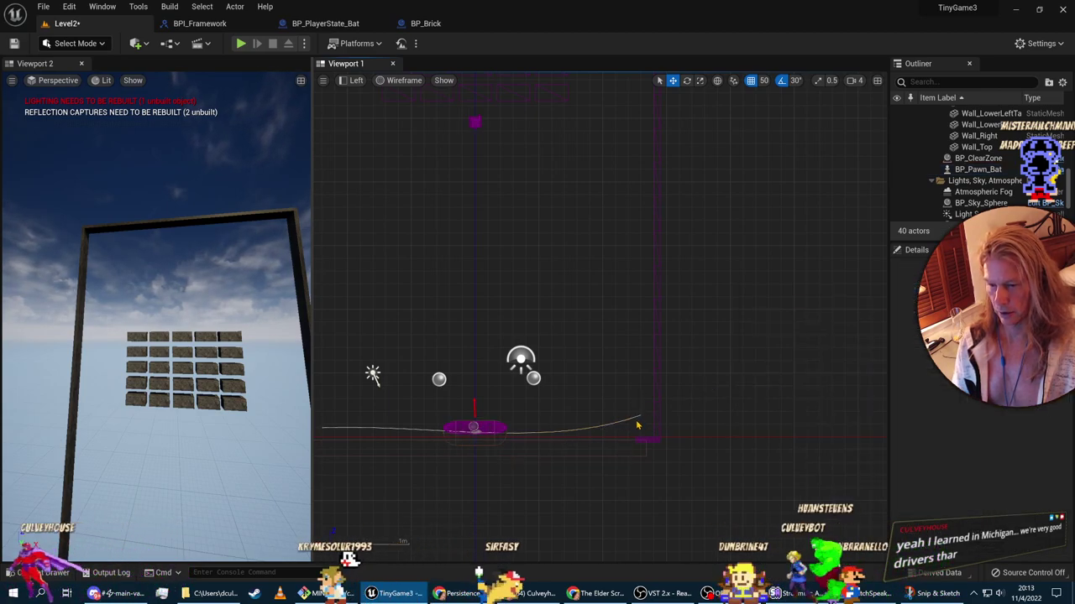
left_click(639, 415)
left_click(639, 415)
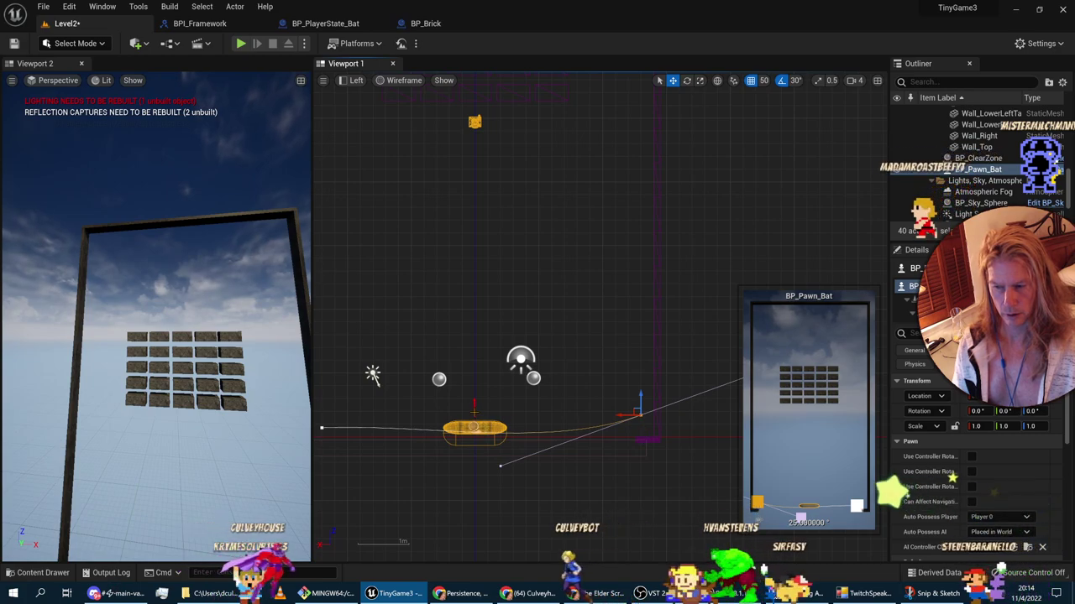
left_click(488, 427)
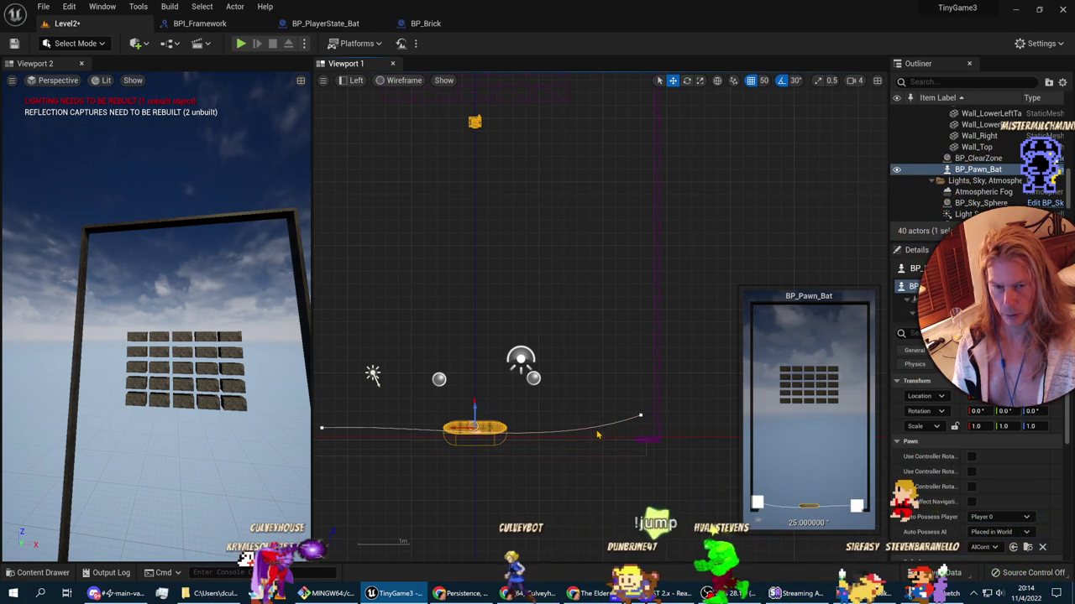
left_click(638, 414)
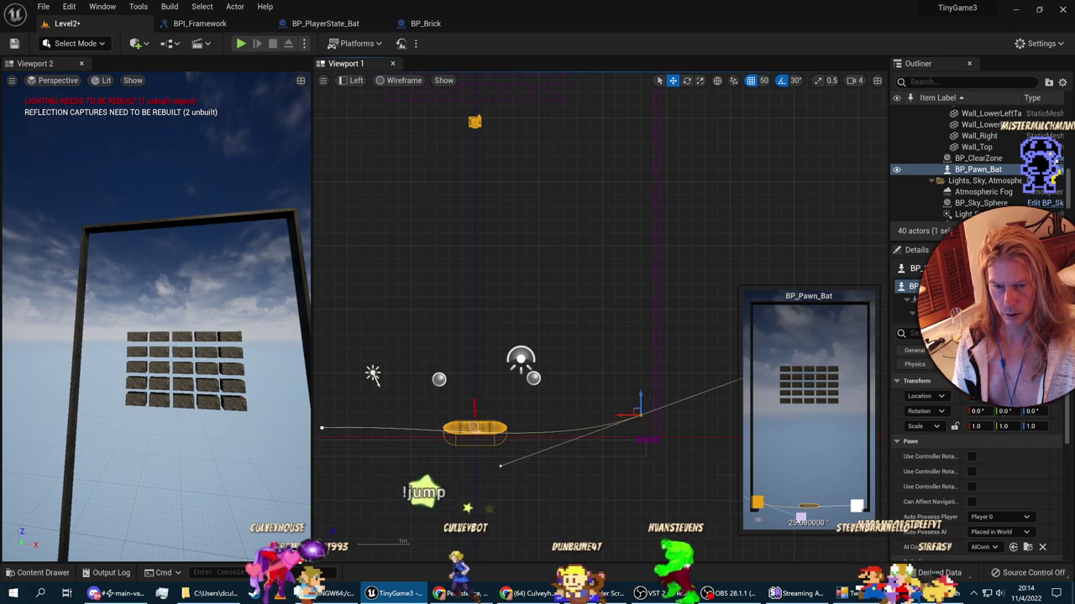
left_click(643, 430)
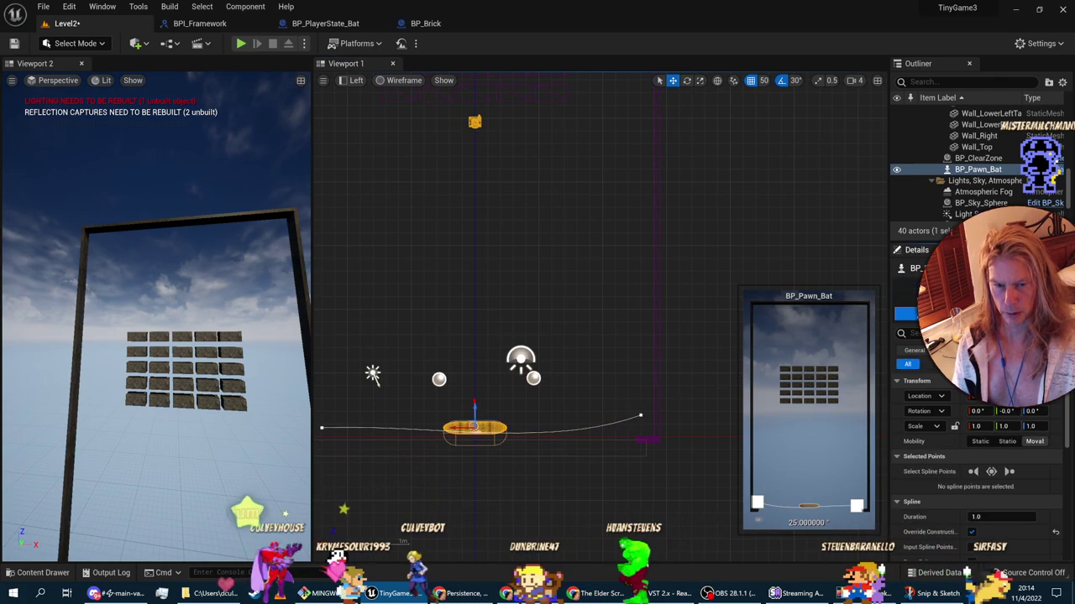
Step: Bend the spline by dragging the right end point's tangent handle, undoing one stray move
left_click(639, 414)
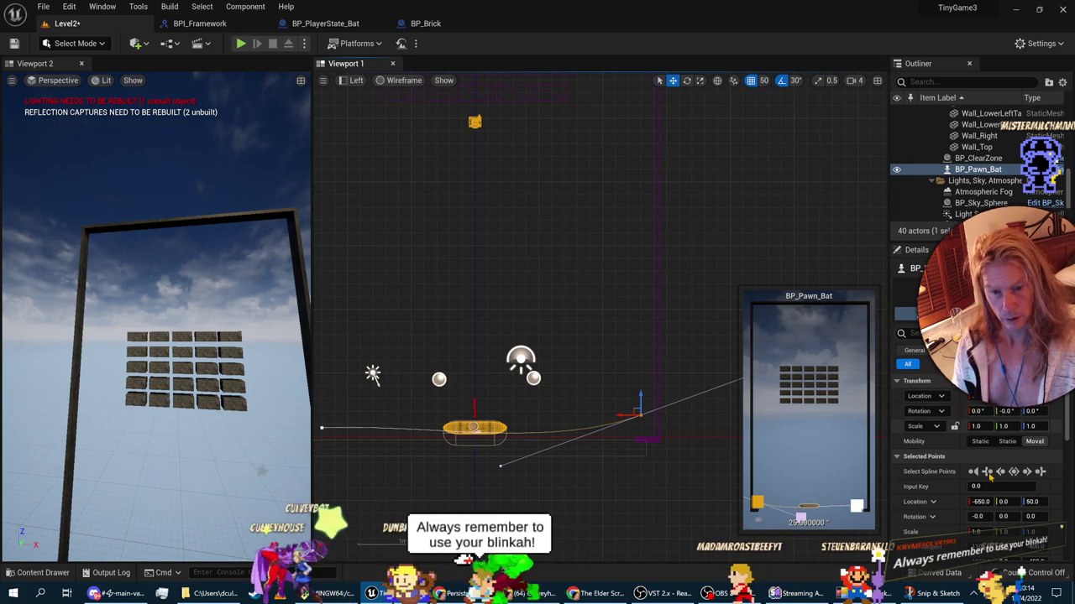
scroll(949, 525, "down", 2)
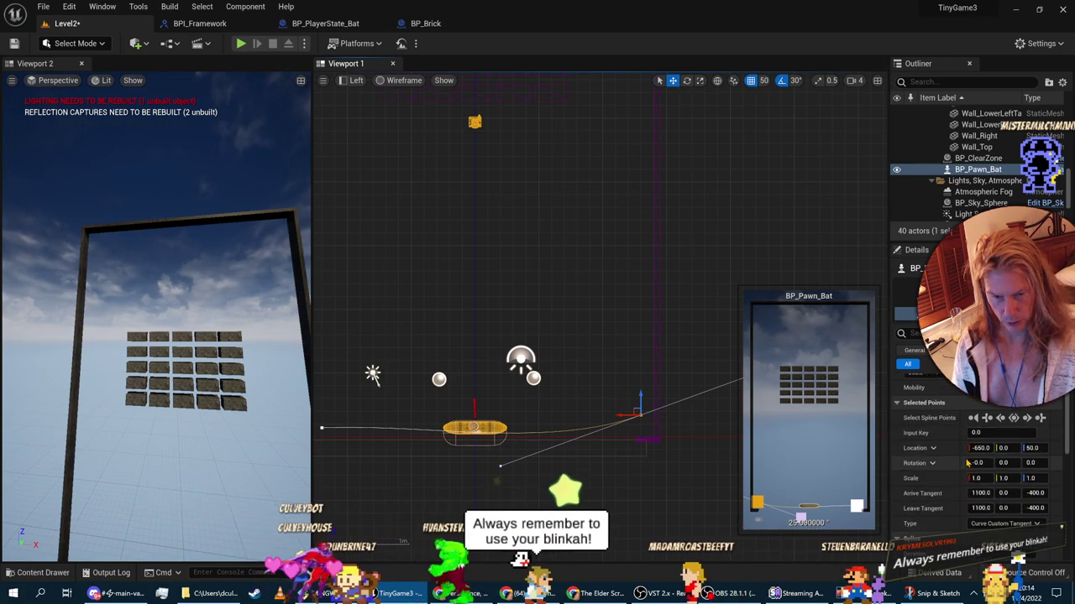
right_click_drag(719, 462, 626, 459)
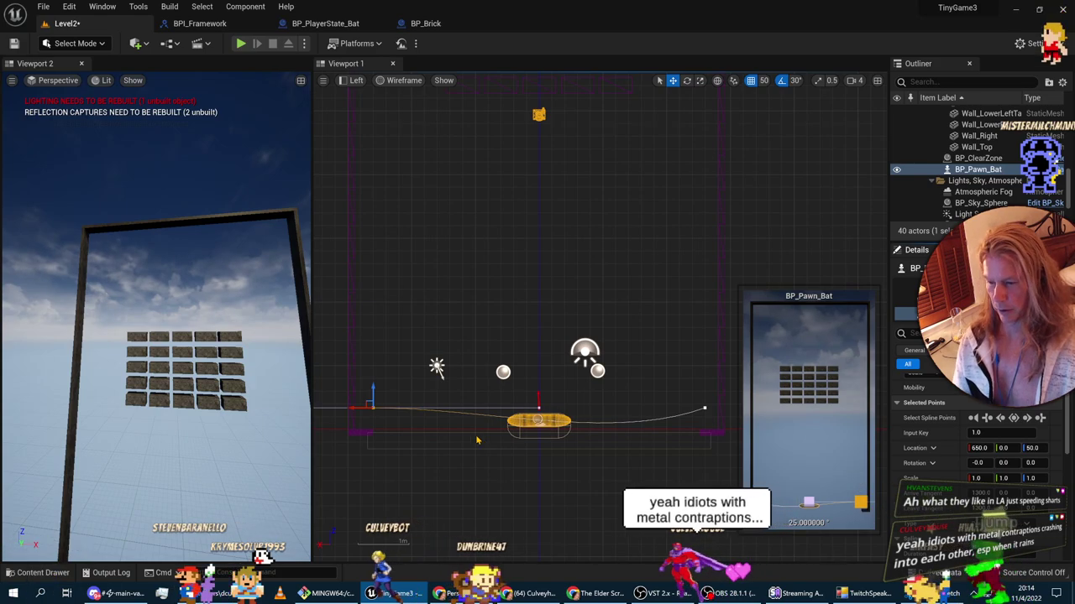
left_click(704, 410)
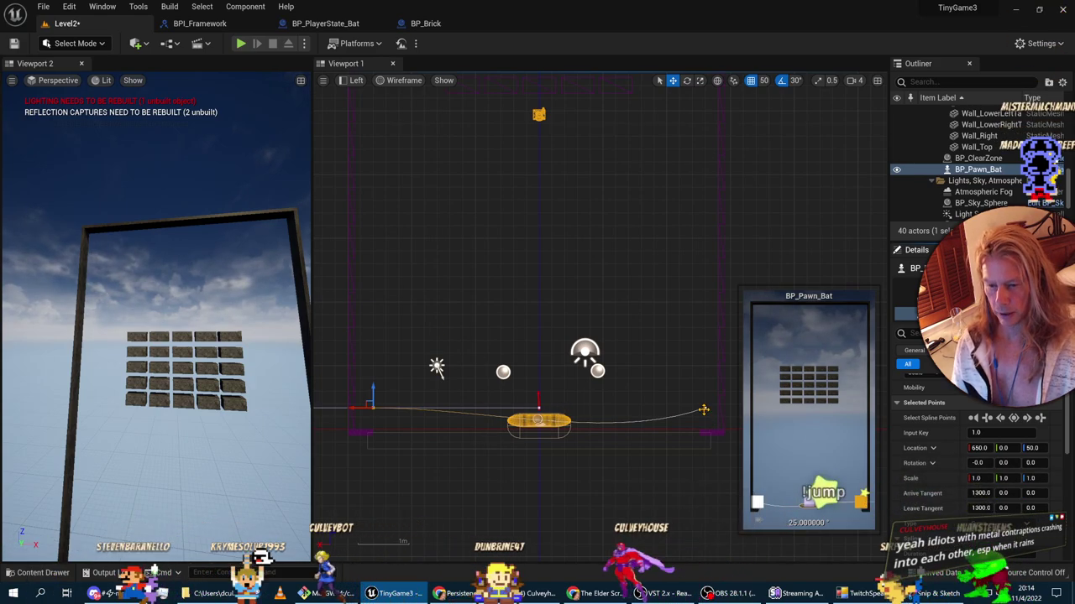
left_click_drag(869, 409, 845, 358)
right_click_drag(696, 445, 502, 504)
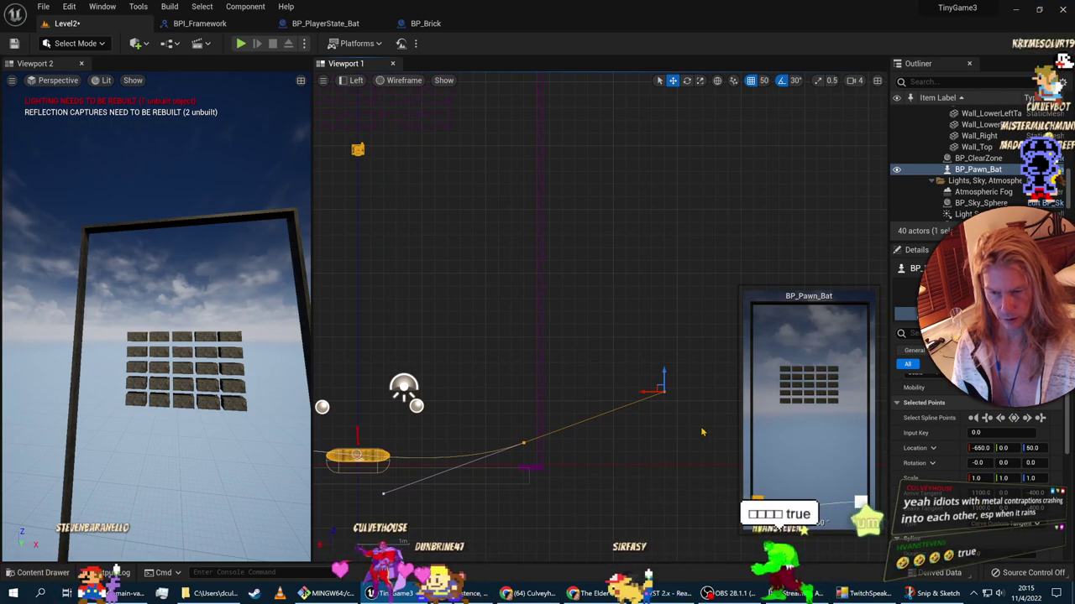
left_click_drag(662, 391, 635, 378)
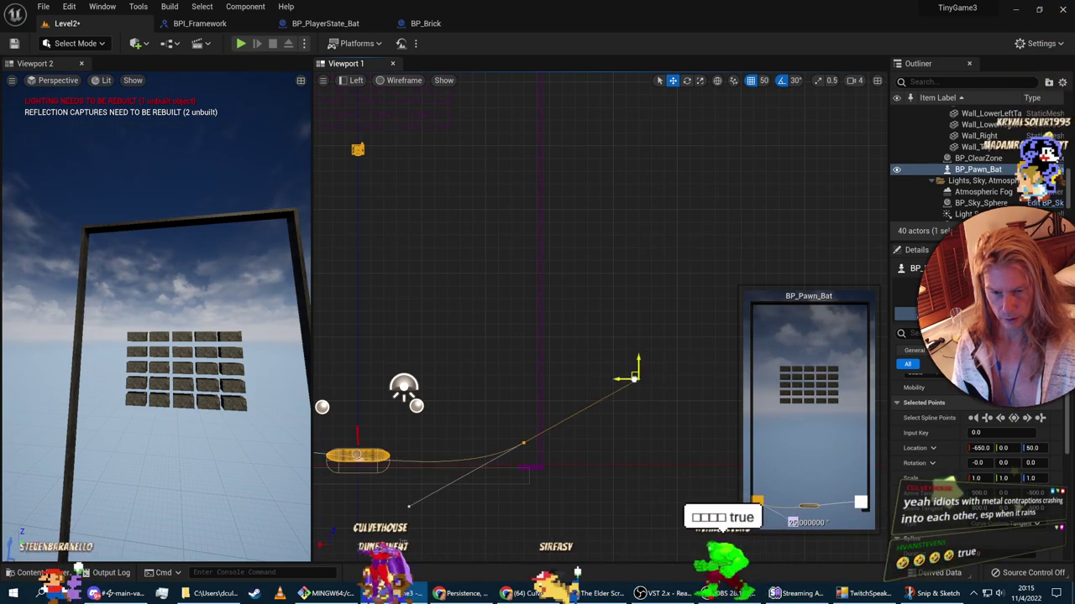
key("ctrl+z")
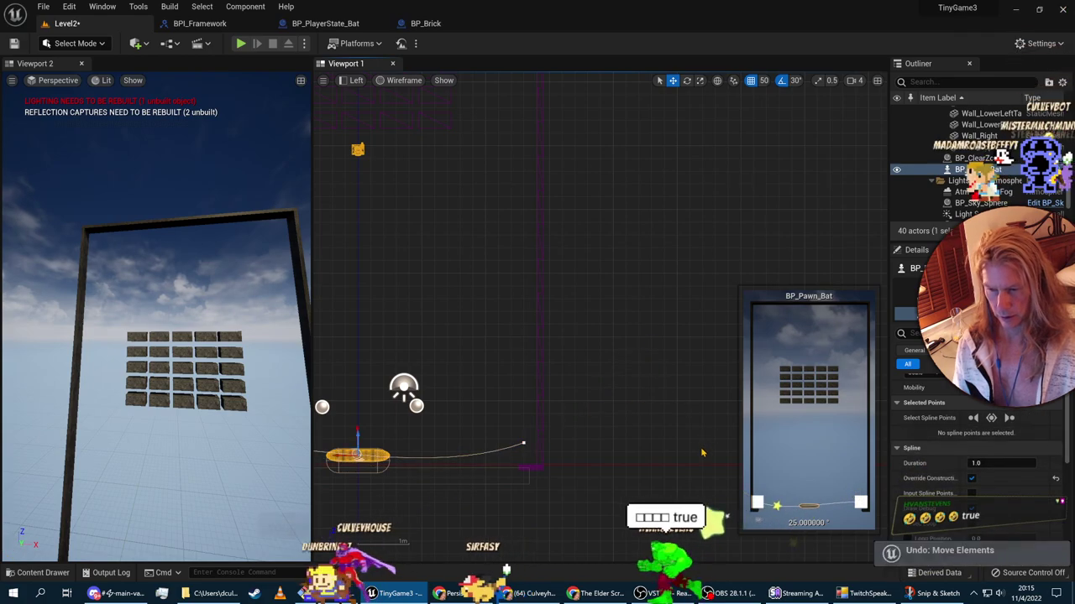
left_click(523, 443)
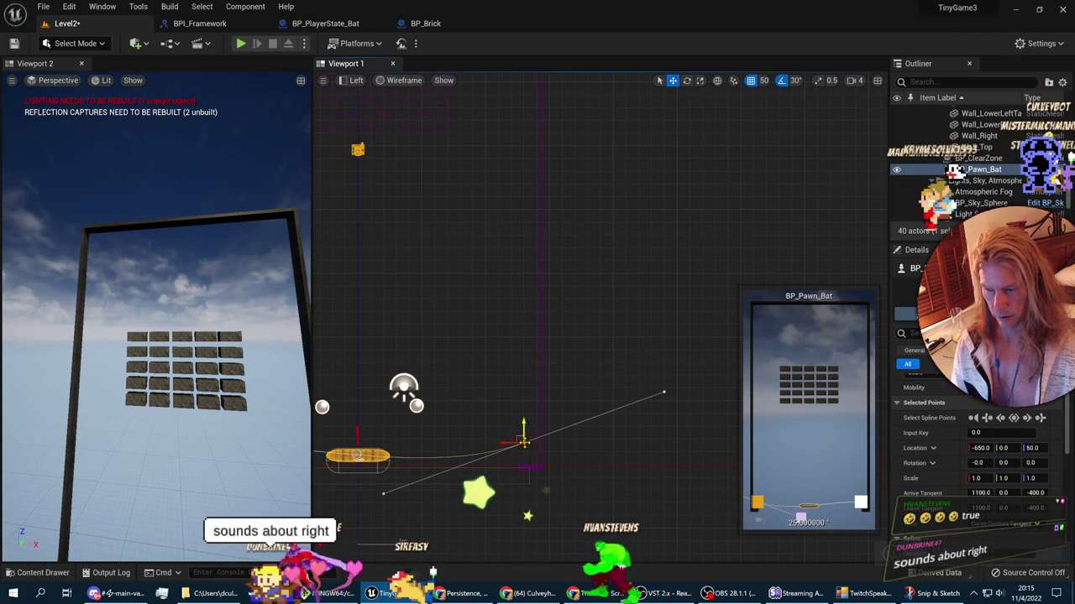
left_click(663, 392)
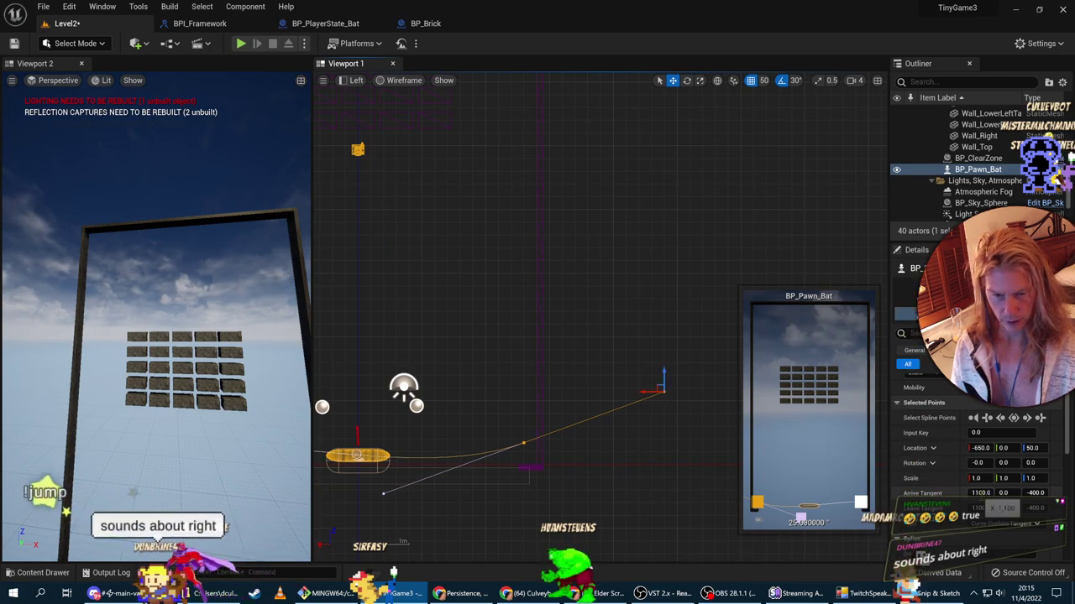
right_click_drag(504, 336, 723, 322)
right_click_drag(490, 446, 461, 446)
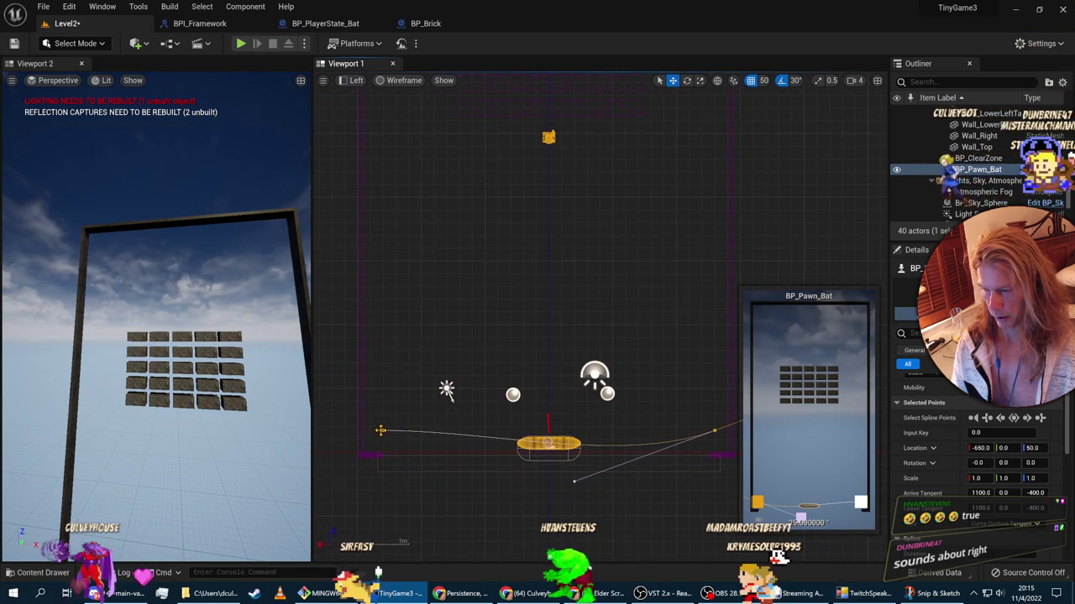
Step: Set the left end point's tangent values to 400 and -400 so the track sags in the middle
left_click(381, 431)
right_click_drag(380, 430, 354, 455)
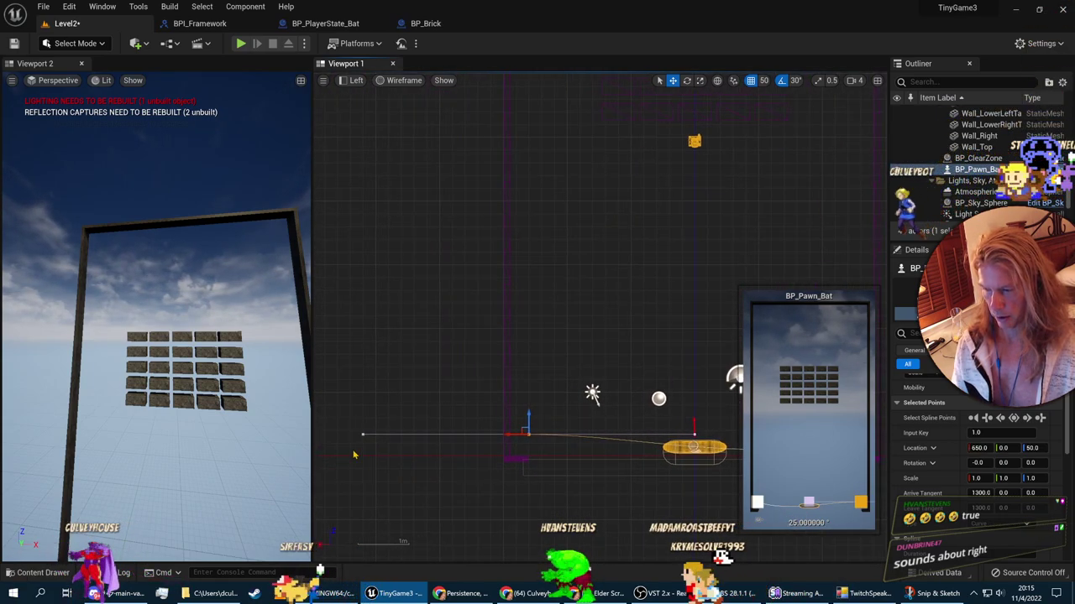
left_click(363, 434)
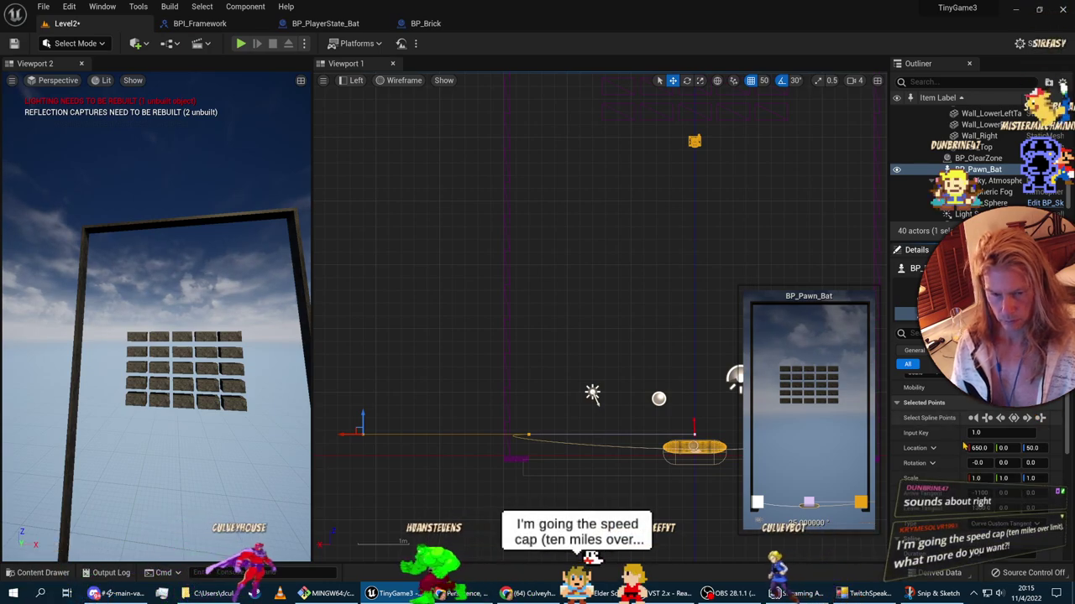
key("Return")
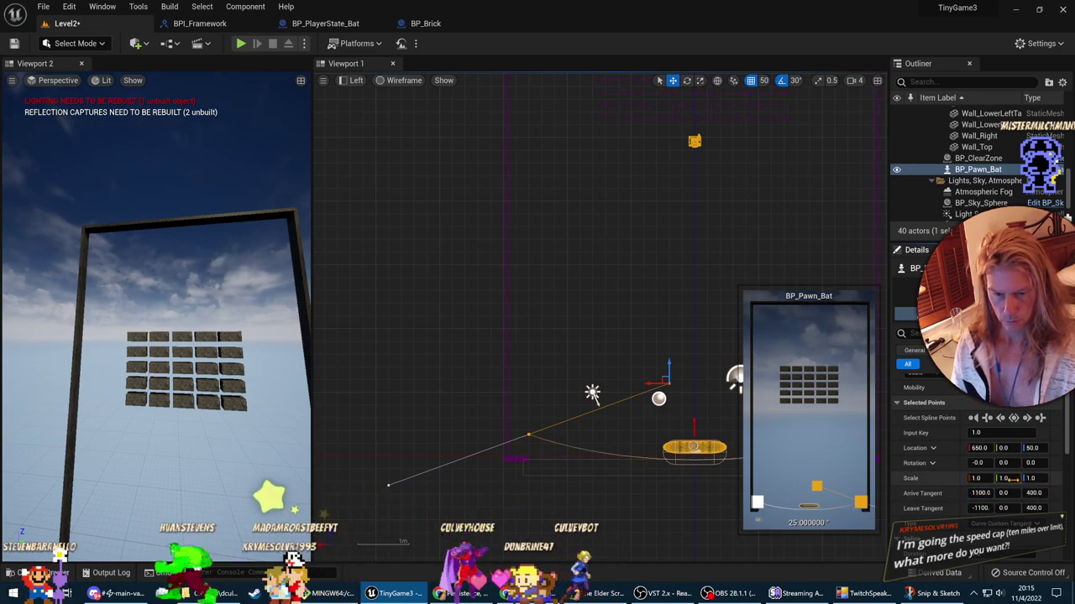
type("-")
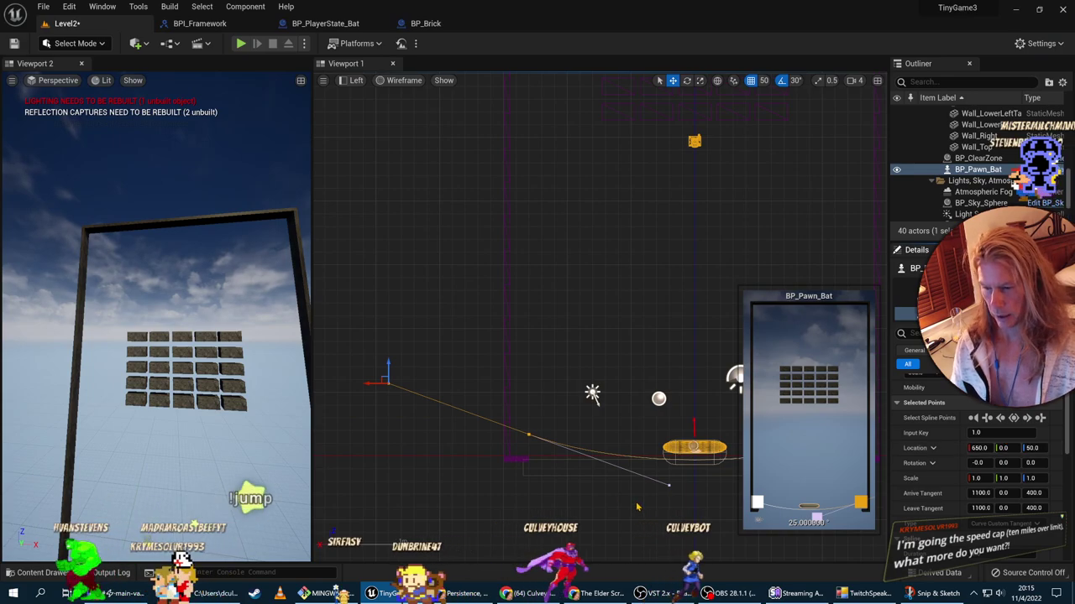
right_click_drag(636, 507, 492, 482)
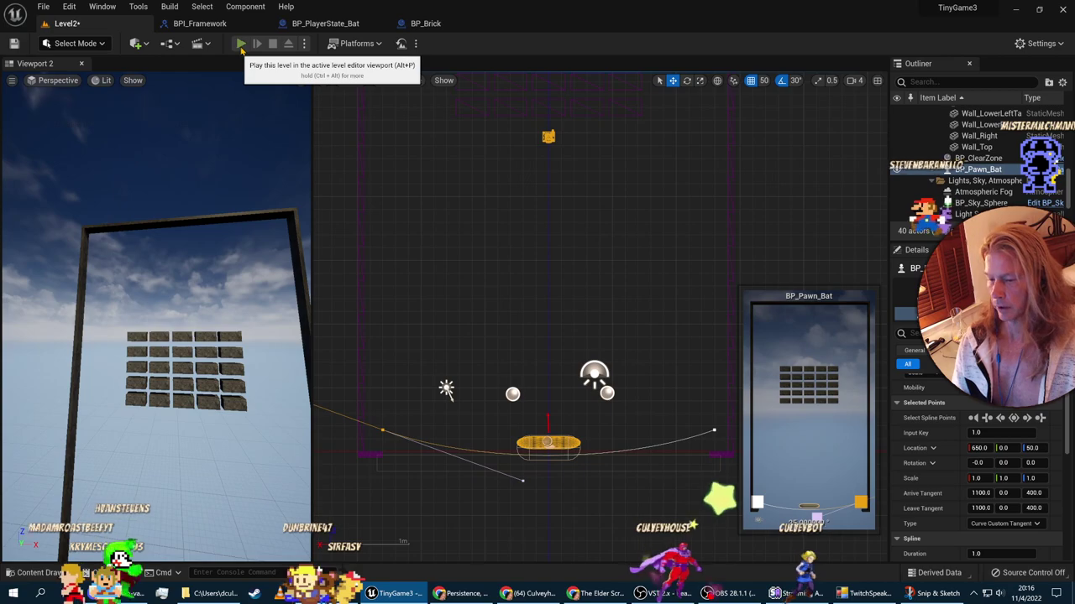
Step: Play-test the curved track by moving the bat right and left, then Save All
left_click(240, 44)
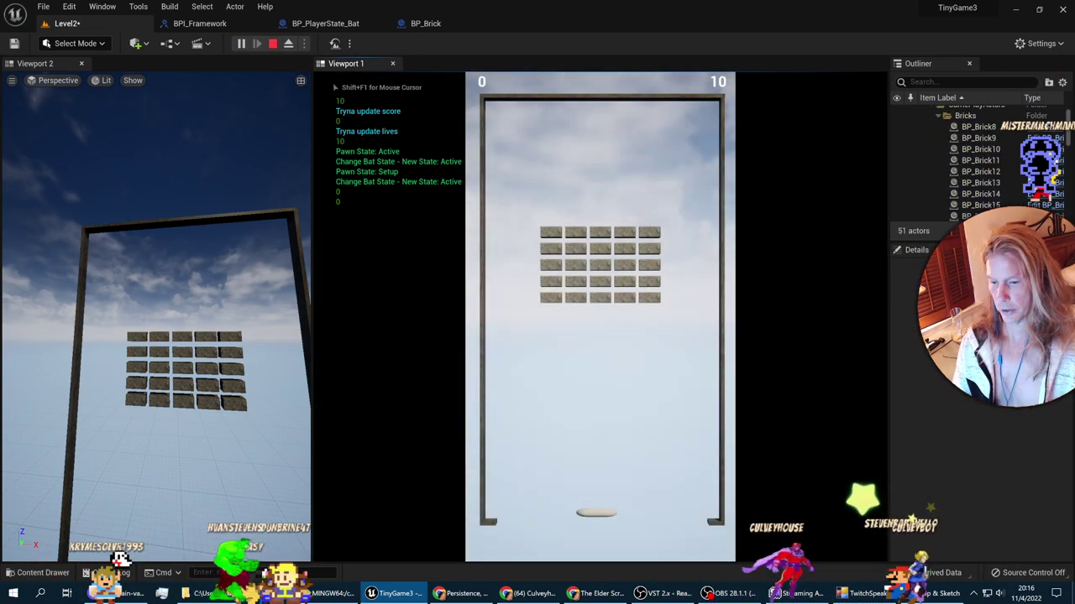
key("Right")
key("Left")
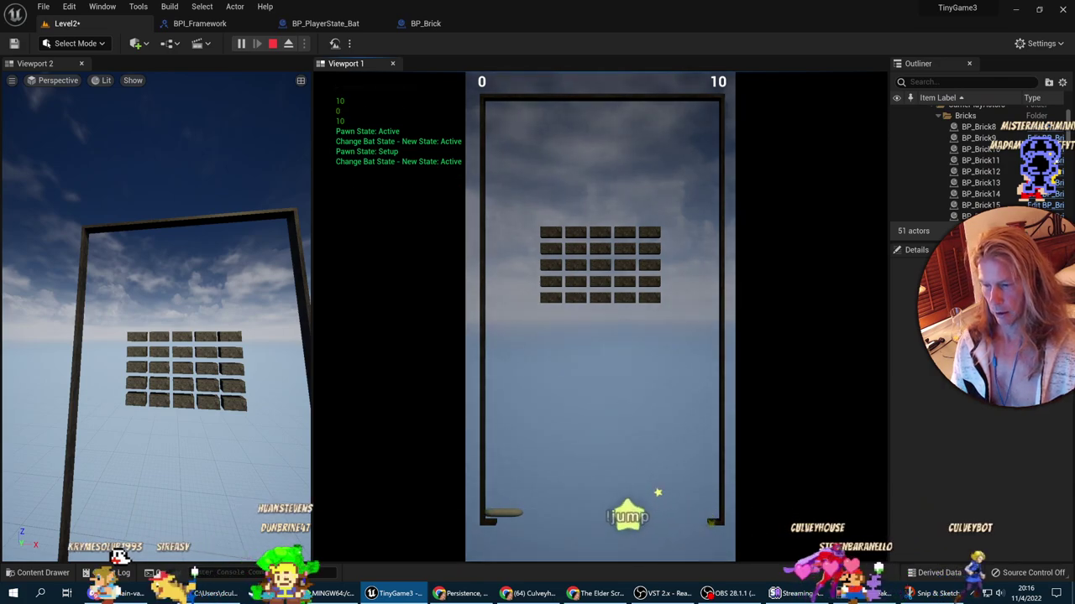
key("Escape")
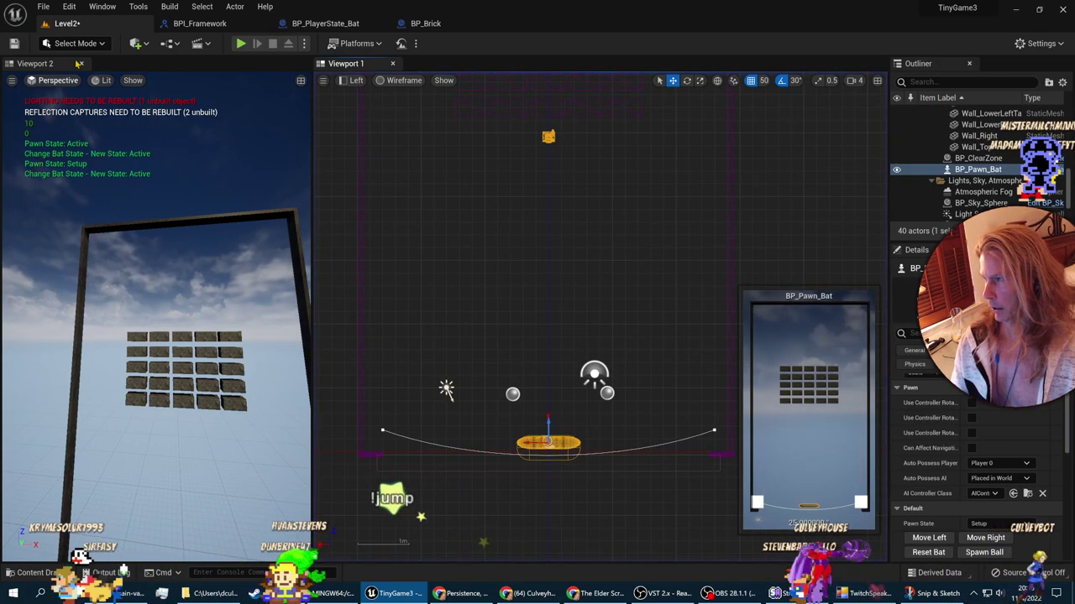
left_click(43, 7)
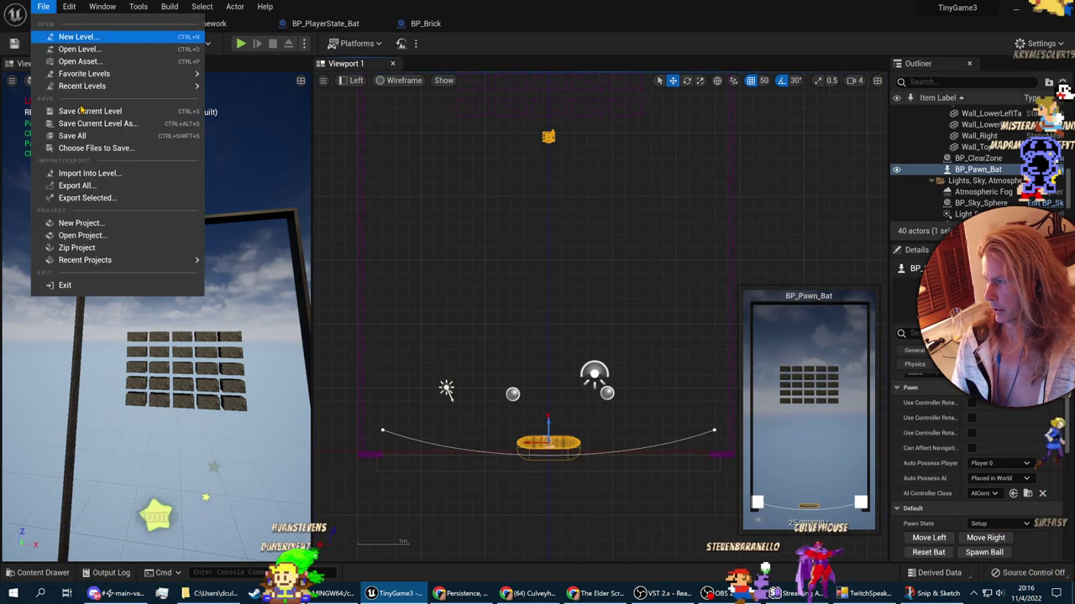
left_click(67, 136)
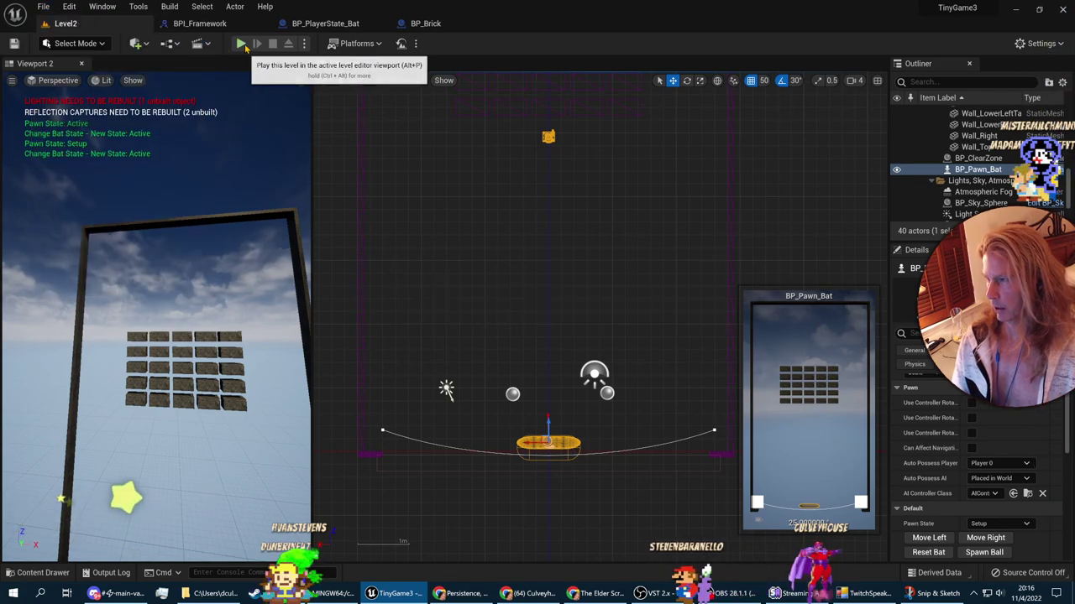
Step: Play Level2 again, knocking out bricks until the score reaches 70, then stop
left_click(240, 43)
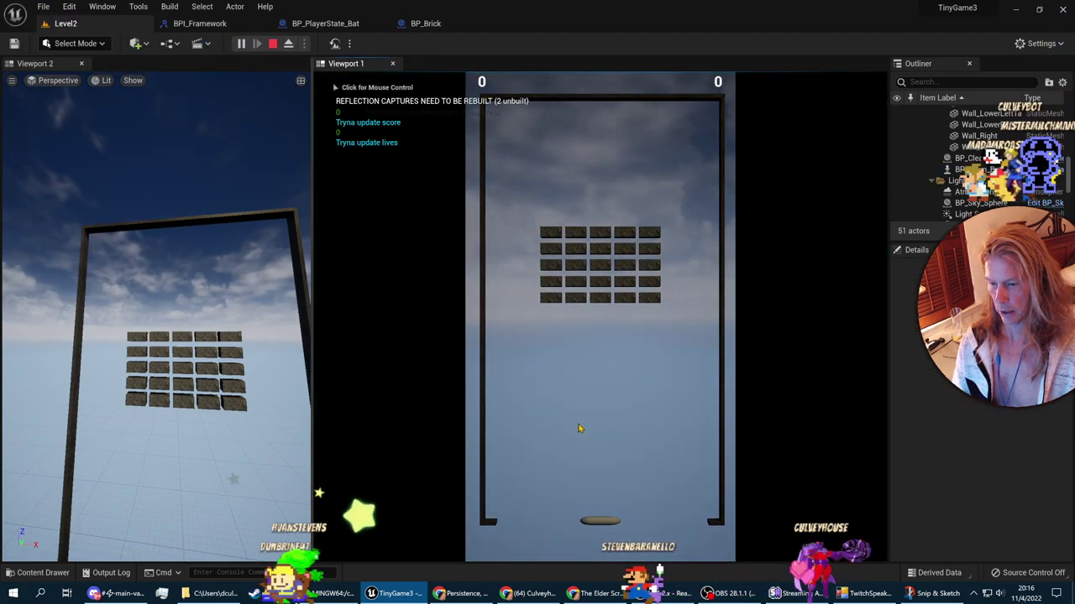
left_click(578, 428)
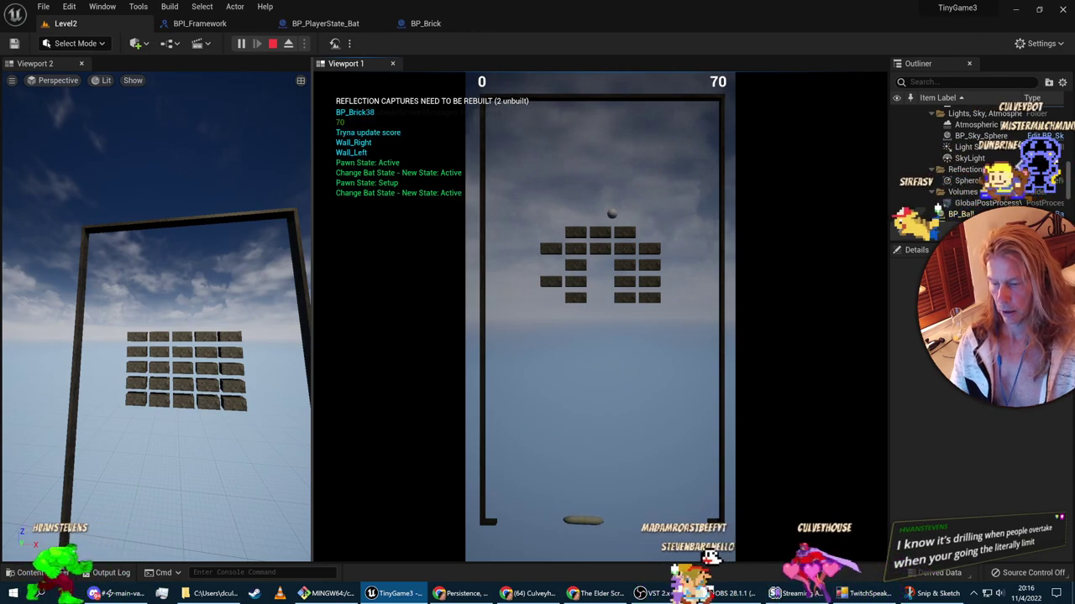
key("Escape")
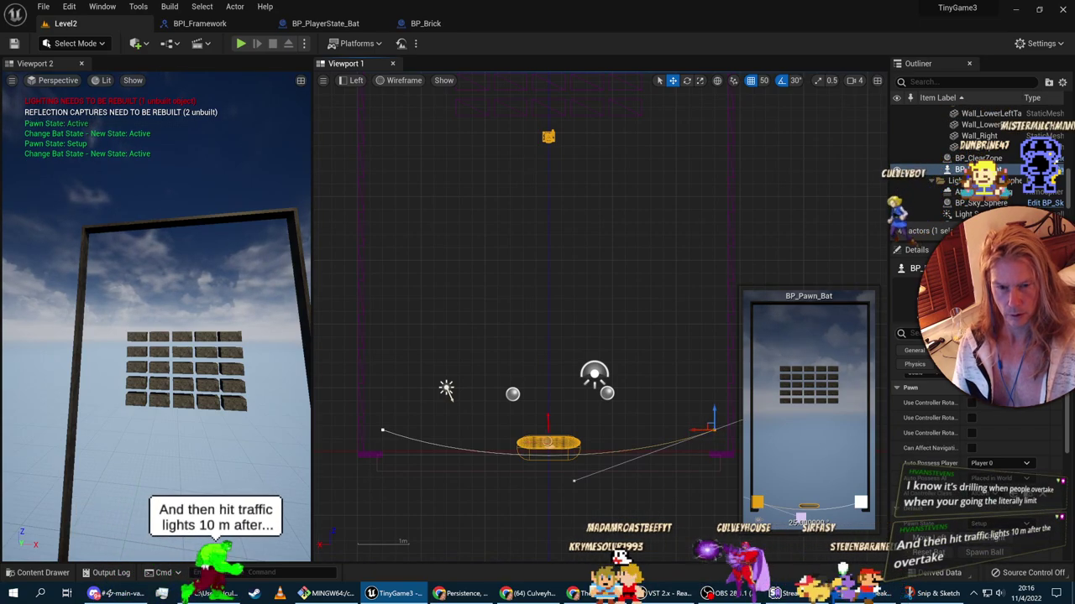
left_click(580, 402)
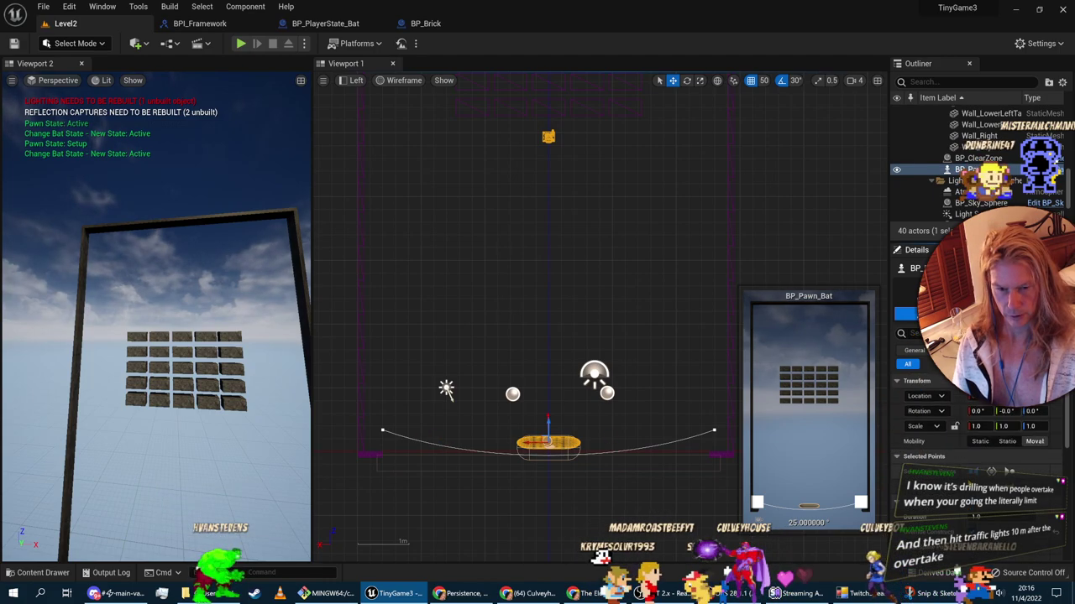
left_click(715, 431)
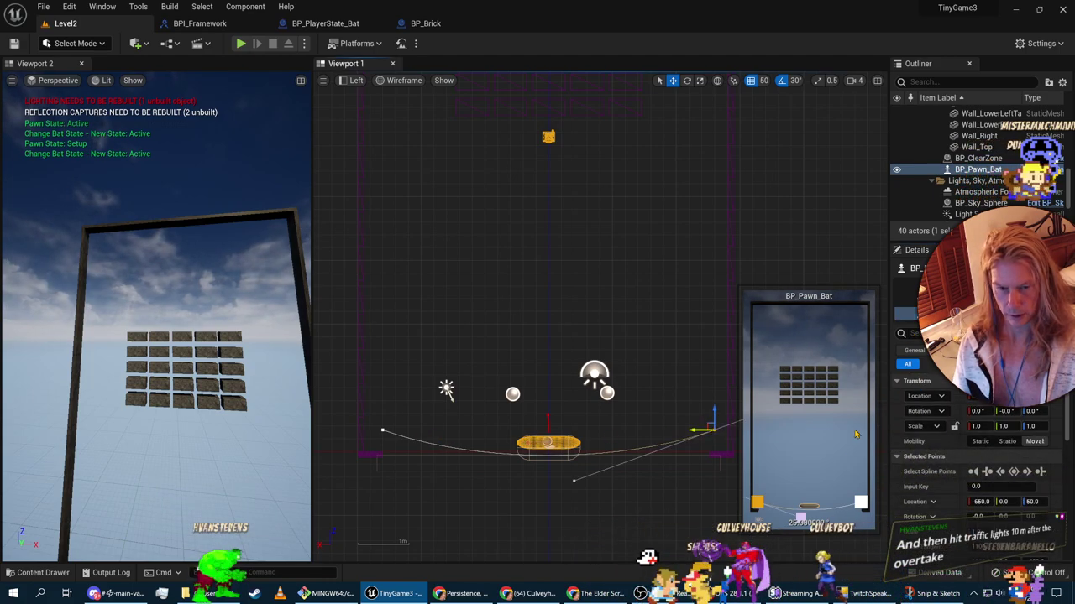
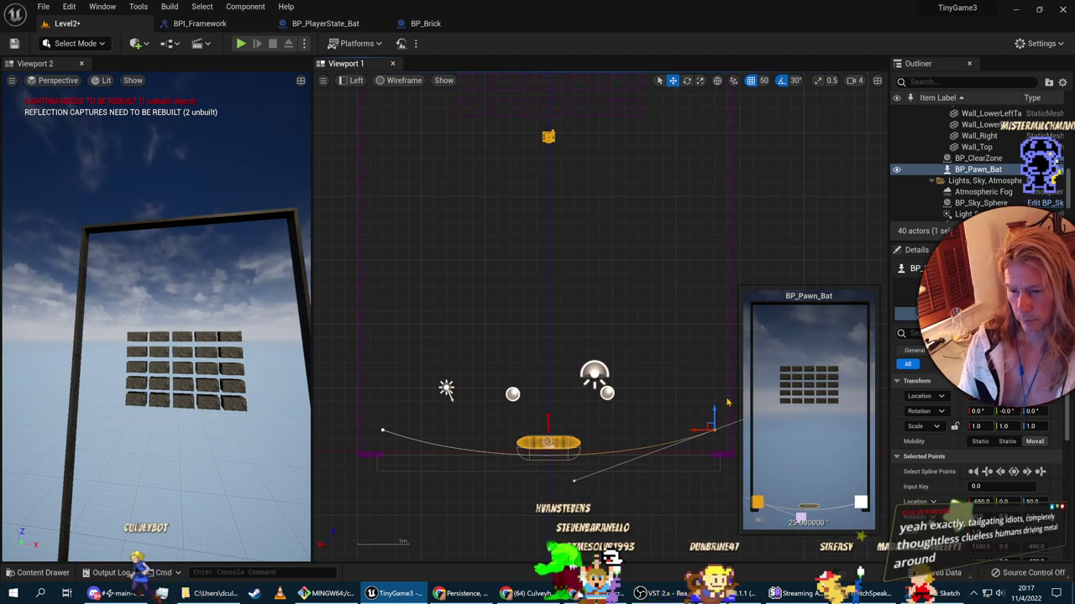
Step: Set grid snap to 10 and drag the bat track's end points inward to -630 and 630
right_click_drag(706, 475, 641, 485)
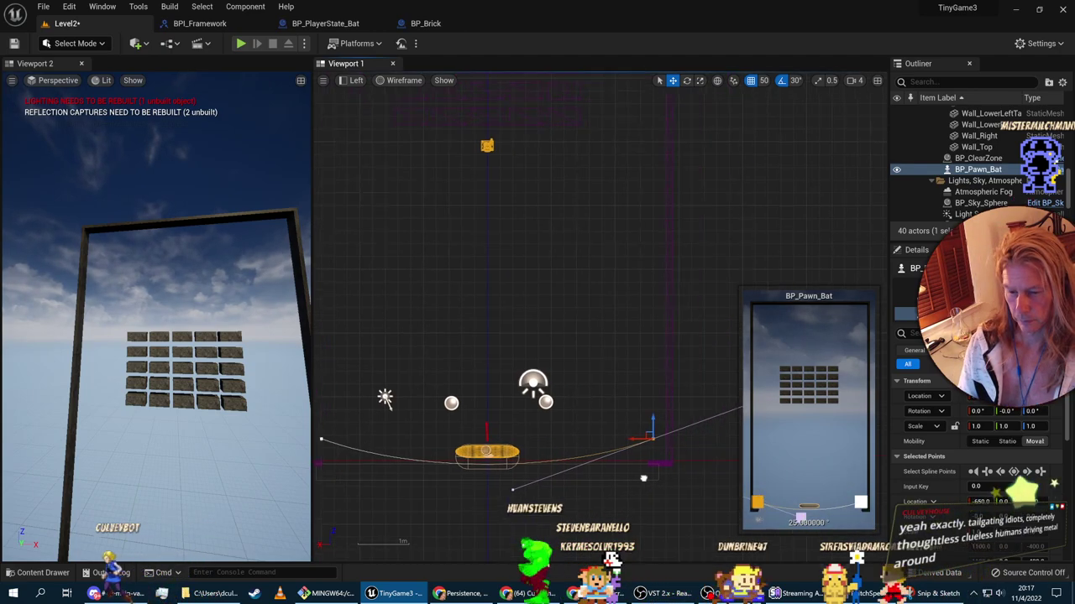
left_click(763, 81)
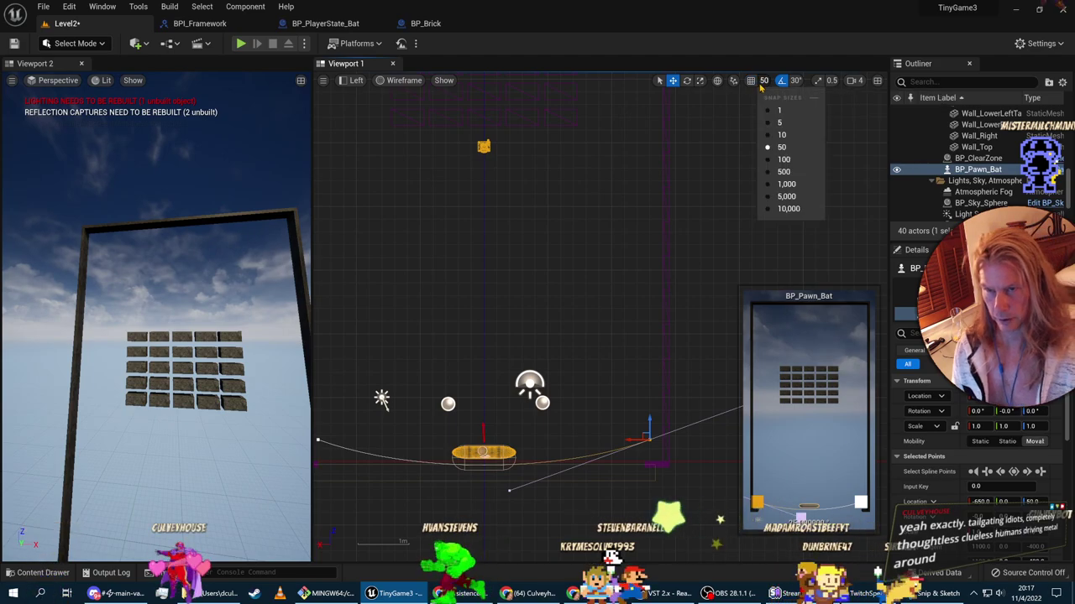
left_click(779, 134)
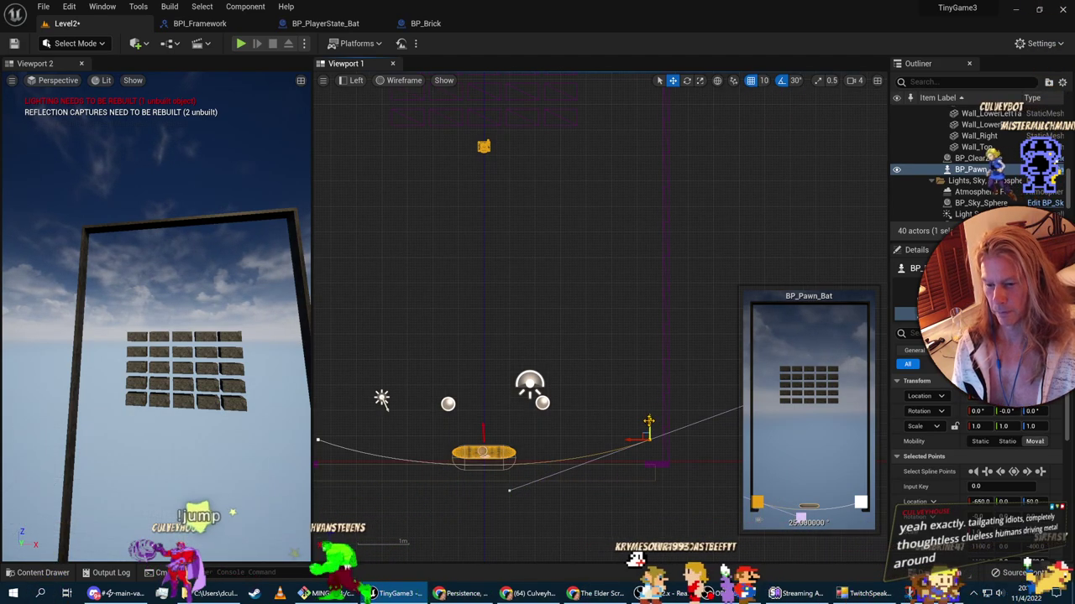
left_click_drag(640, 434, 622, 439)
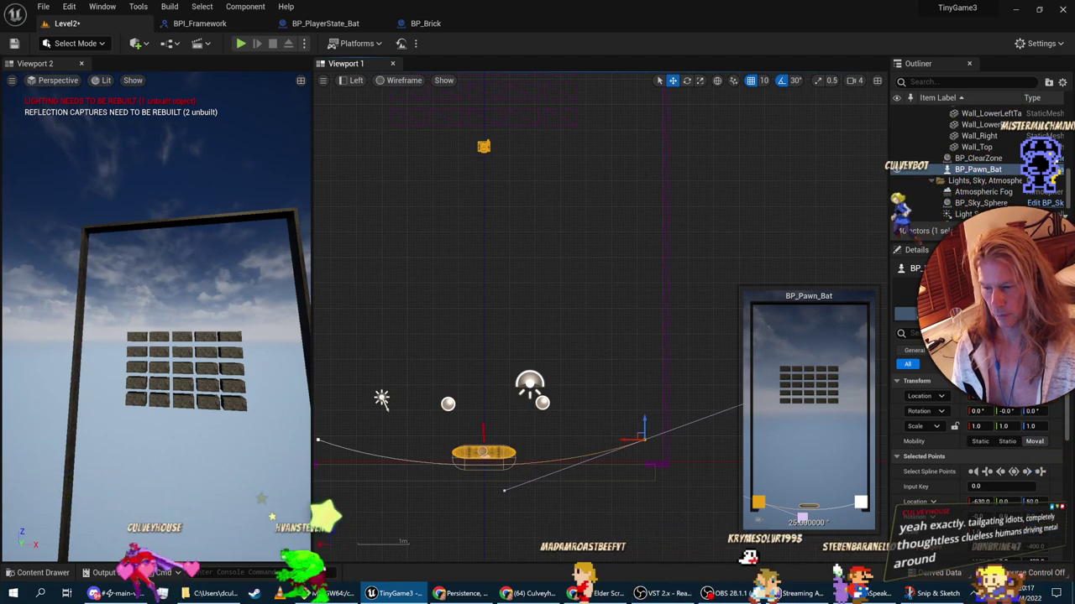
right_click_drag(383, 437, 409, 432)
left_click(347, 435)
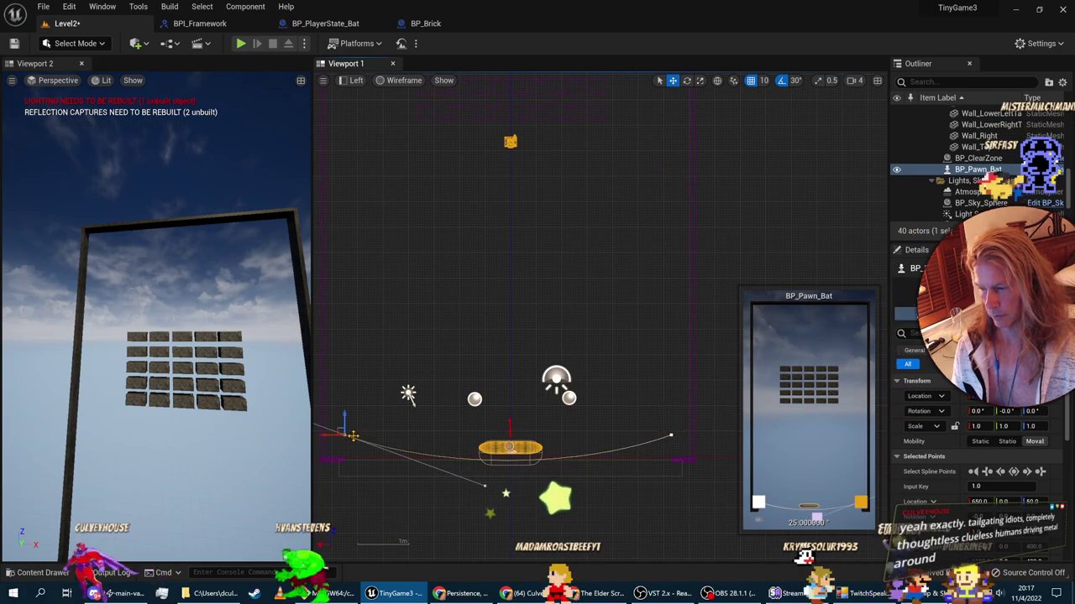
right_click_drag(326, 443, 359, 437)
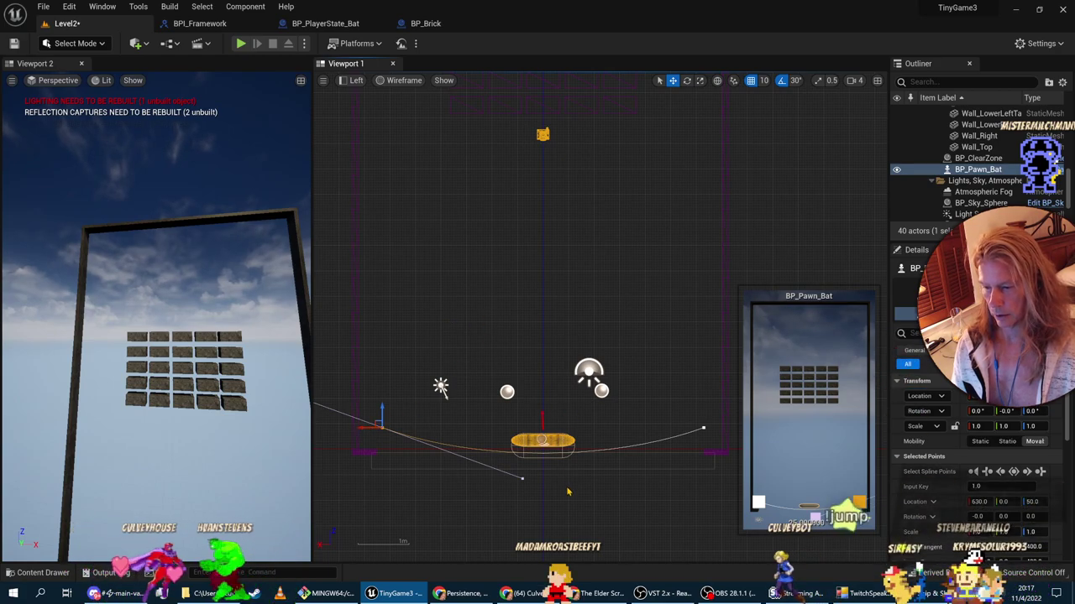
Step: Reselect the bat pawn and nudge it and its track slightly upward
left_click(547, 461)
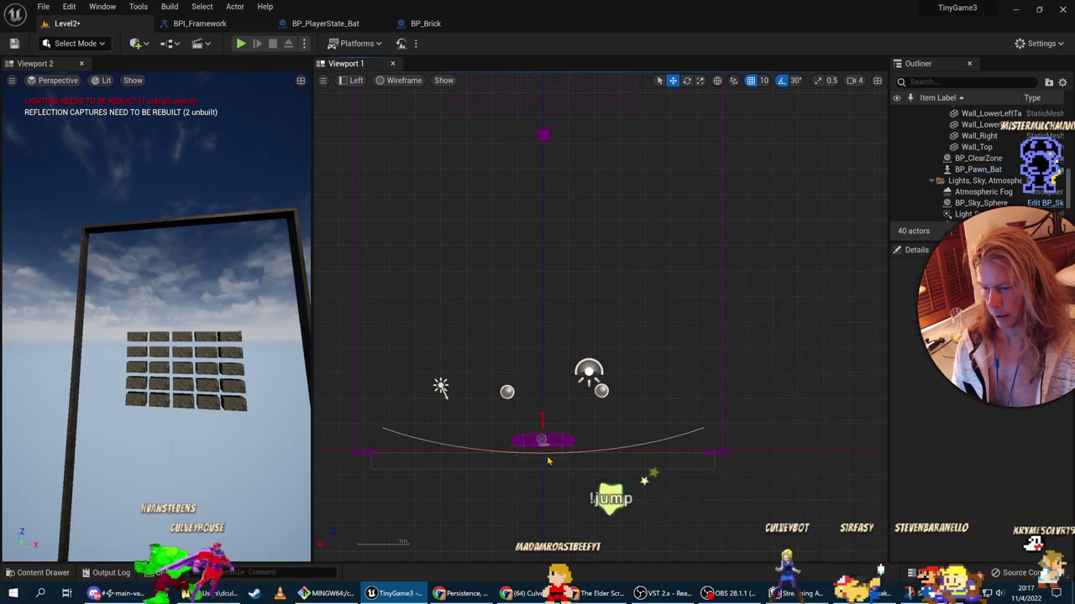
left_click(547, 461)
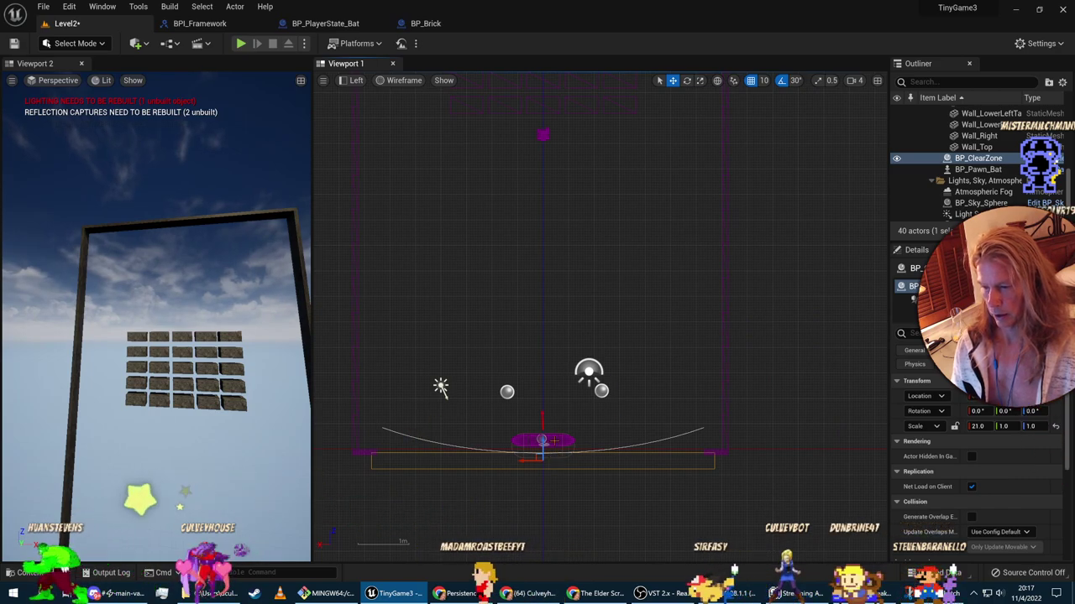
left_click(542, 440)
left_click_drag(542, 424, 542, 418)
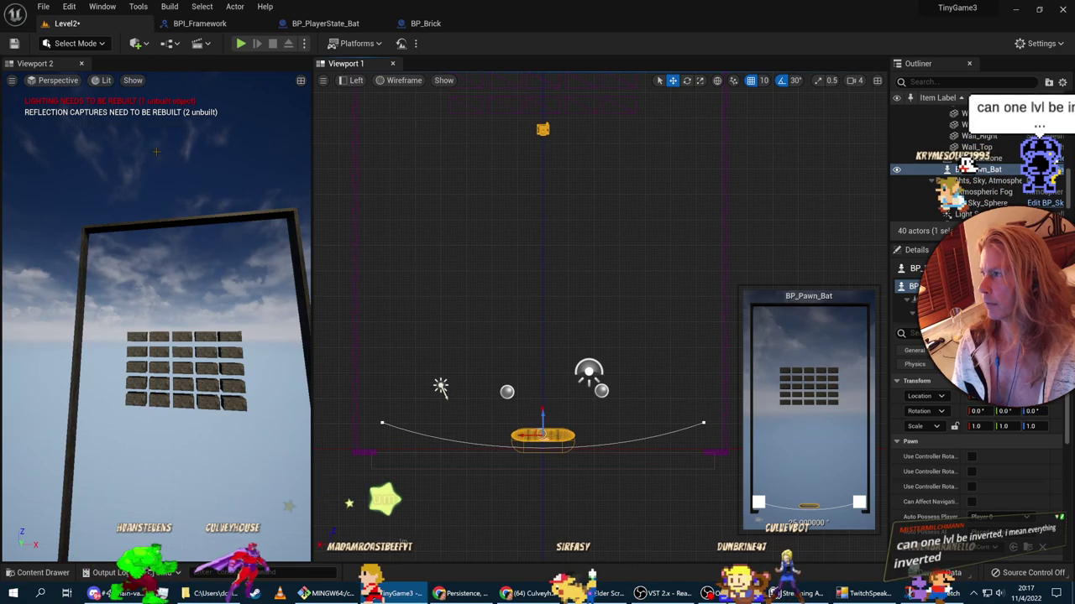
Step: Save Level2, playtest it until a brick breaks and the score reaches 90, then stop play
left_click(43, 6)
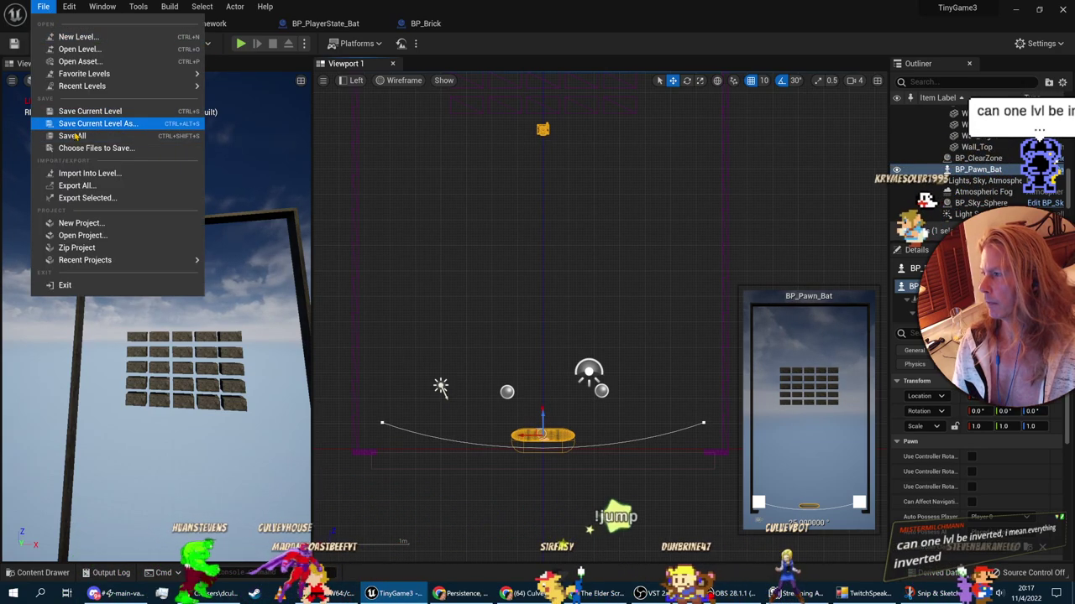
left_click(178, 118)
left_click(240, 43)
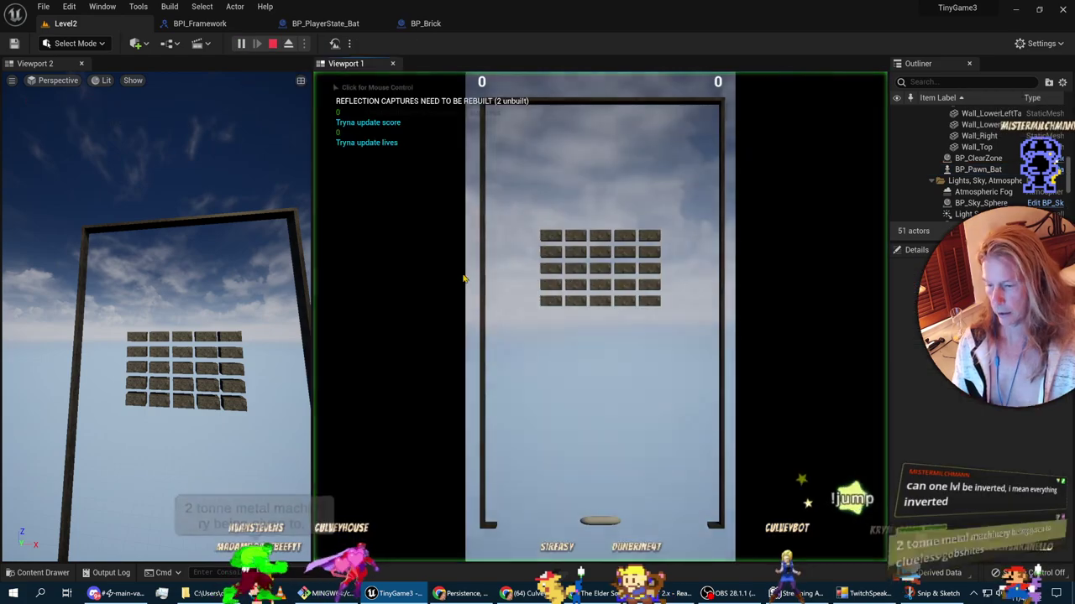
left_click(648, 460)
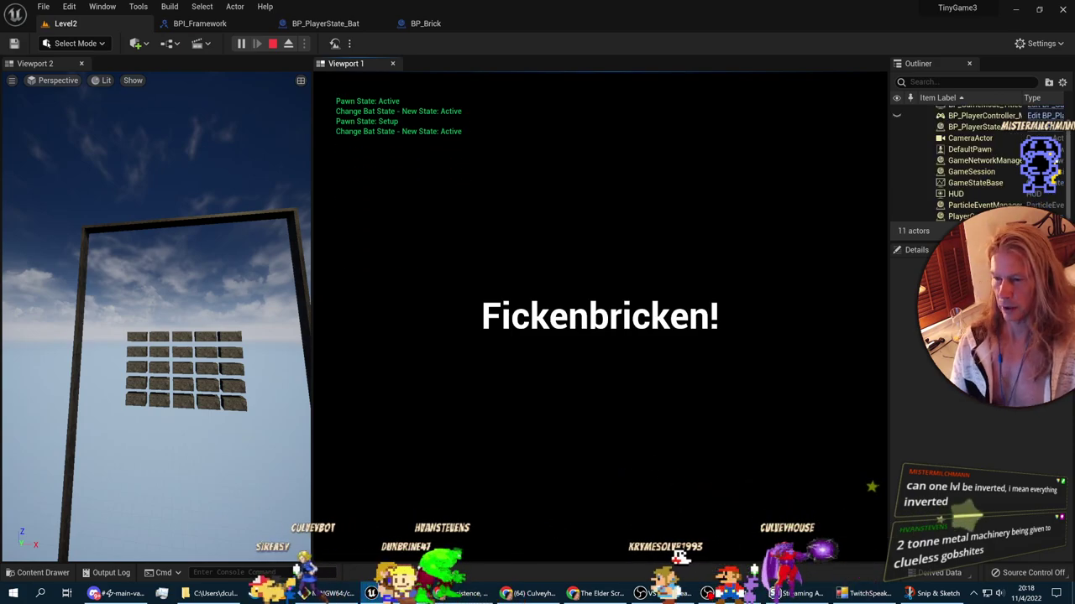
key("Escape")
right_click_drag(567, 260, 544, 276)
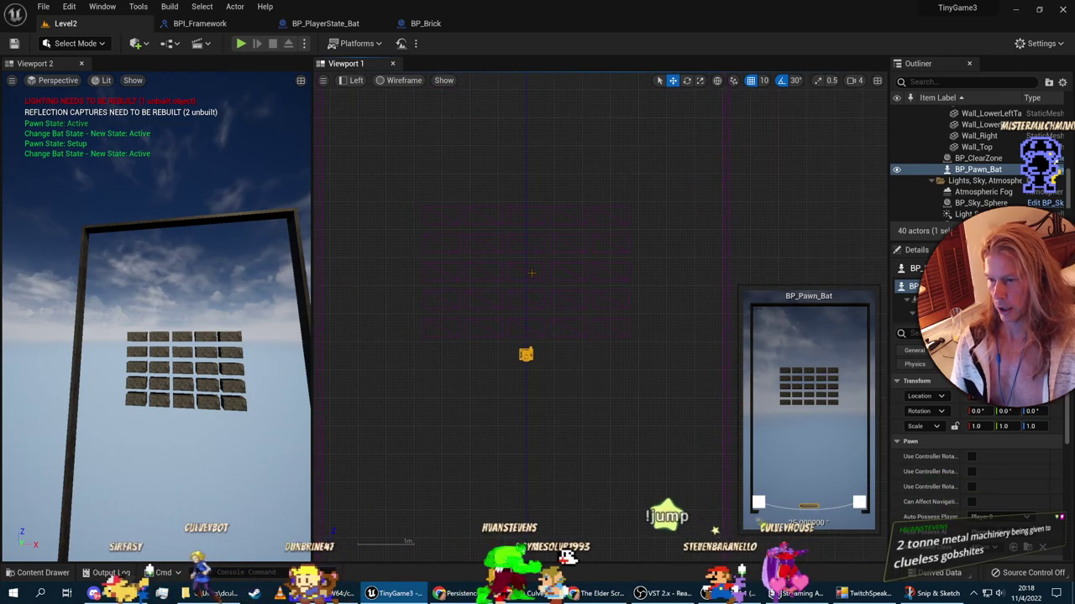
Step: Delete six inner bricks from the grid, including BP_Brick17 and BP_Brick14
left_click(530, 273)
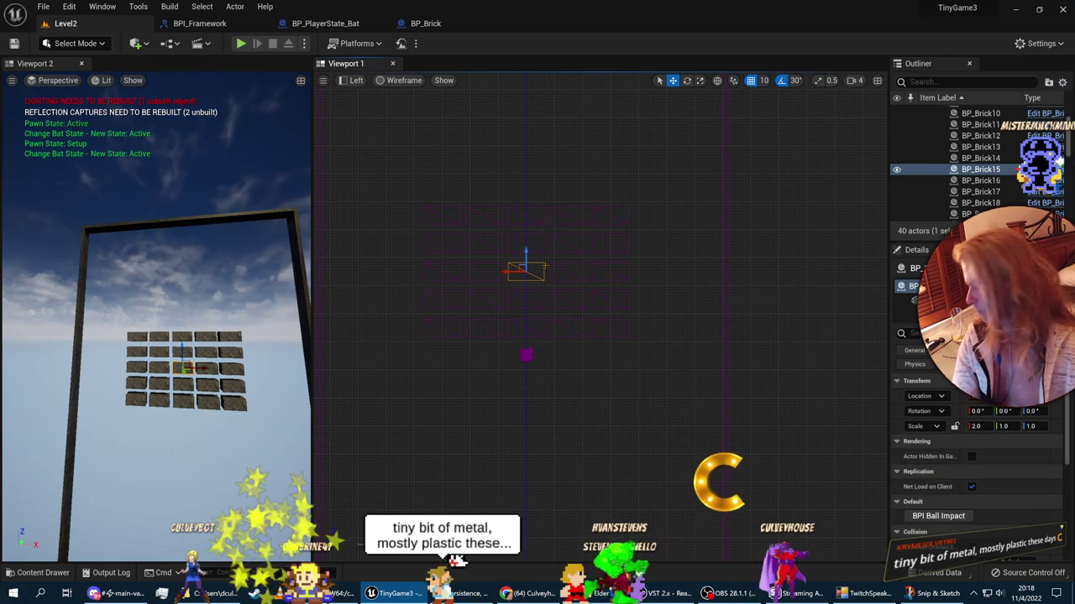
key("Delete")
left_click(487, 271)
key("Delete")
left_click(482, 237)
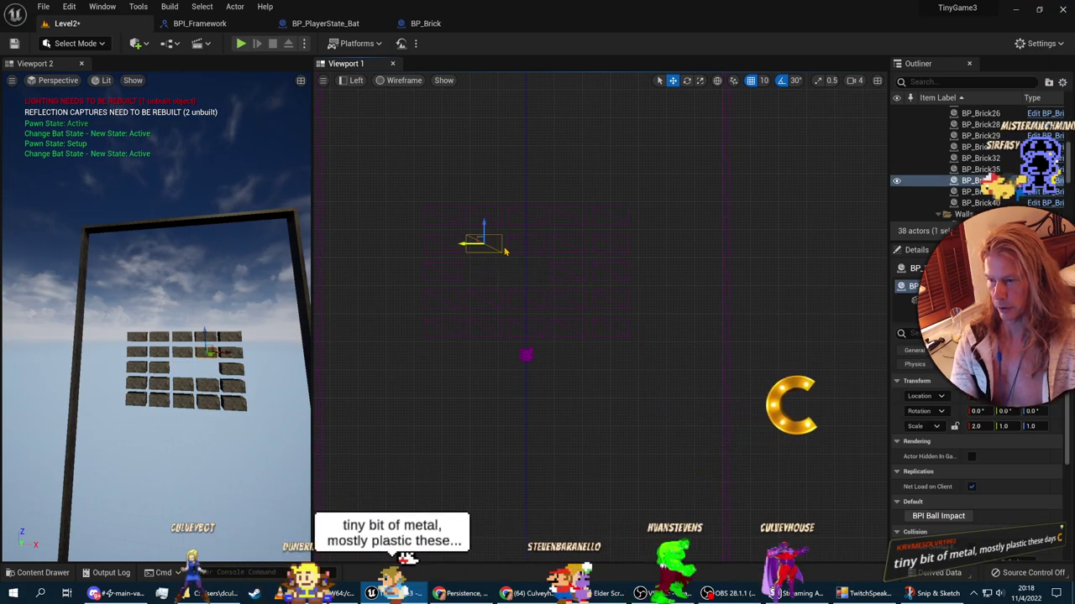
key("Delete")
left_click(534, 245)
key("Delete")
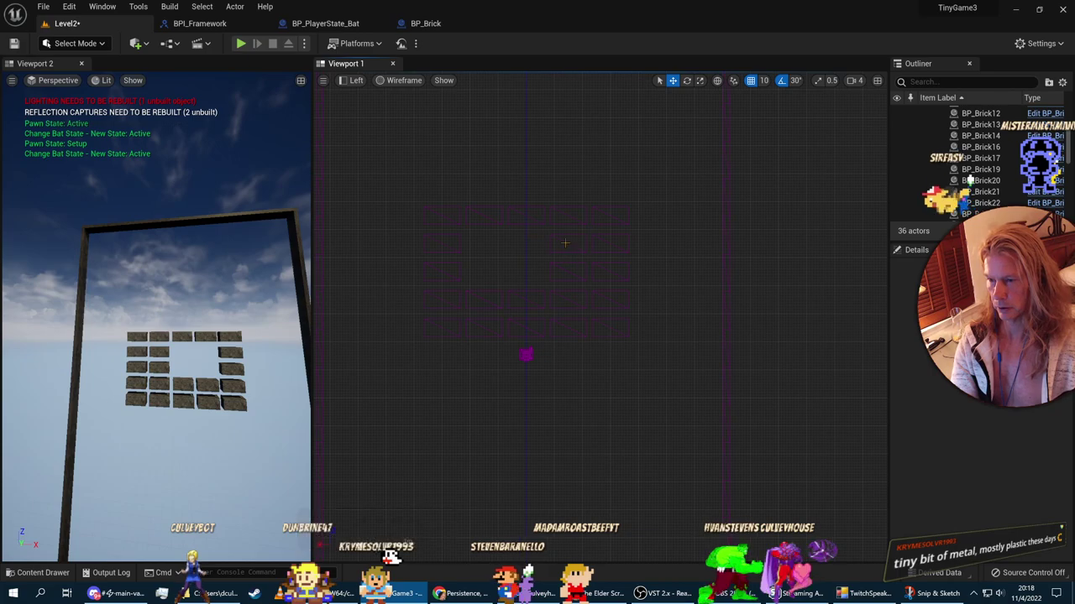
left_click(570, 244)
key("Delete")
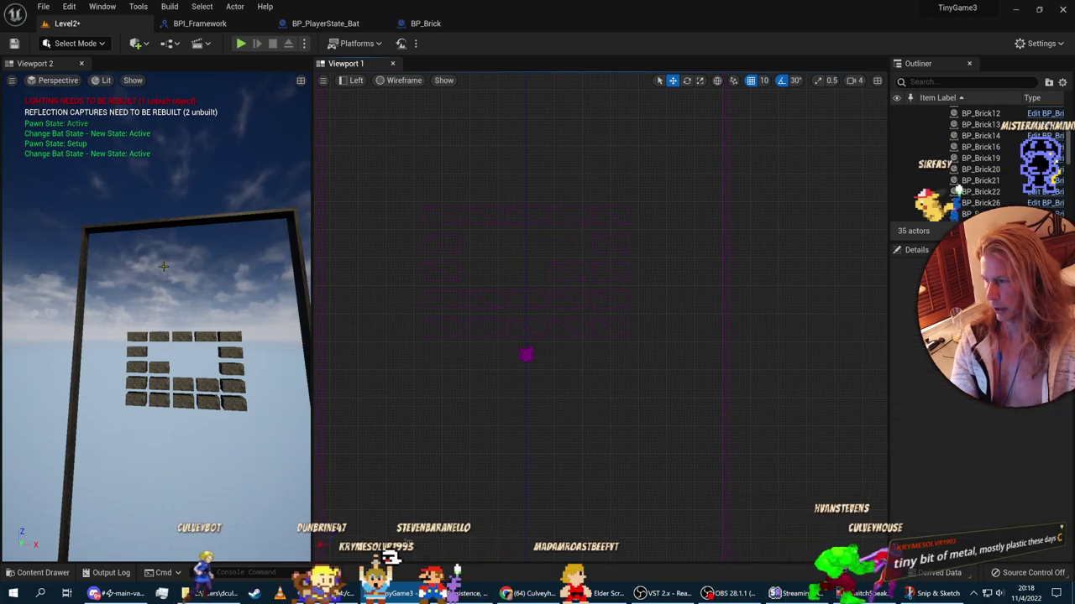
left_click(564, 268)
key("Delete")
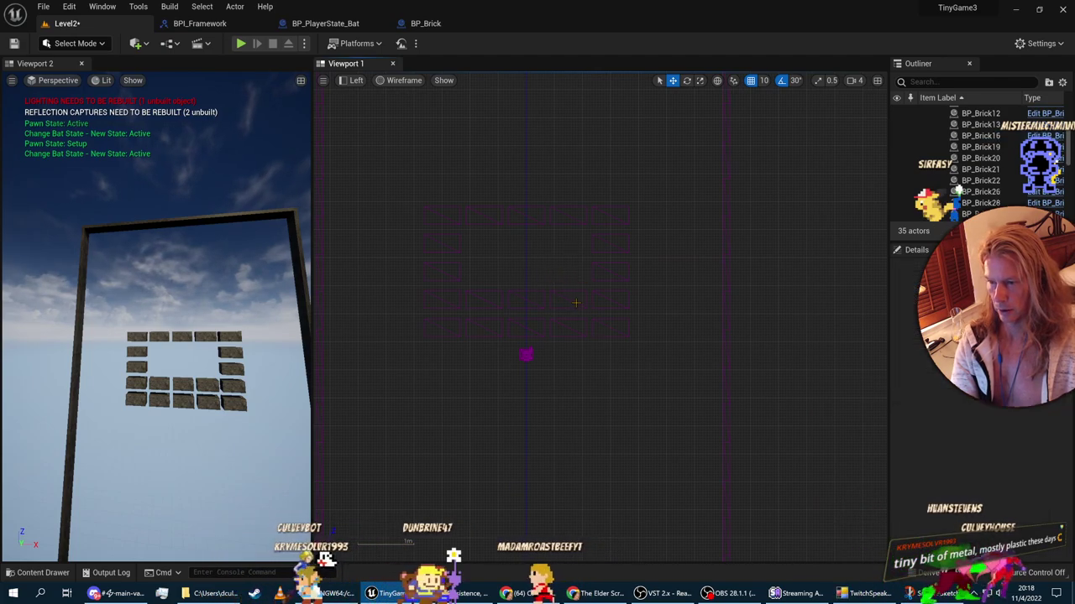
Step: Delete three fourth-row bricks, including BP_Brick31
left_click(575, 302)
key("Delete")
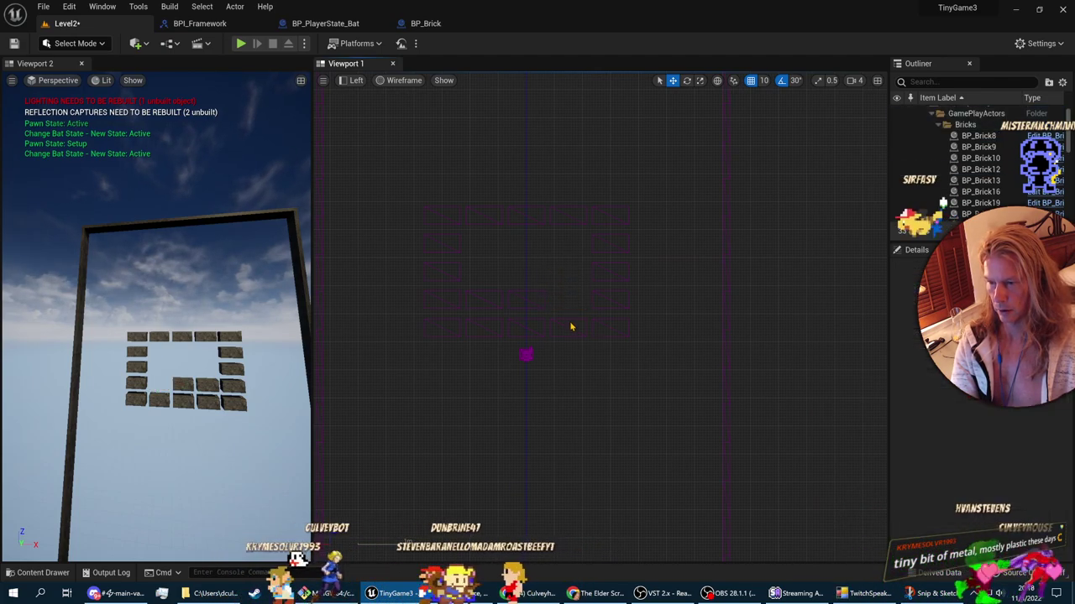
left_click(522, 301)
key("Delete")
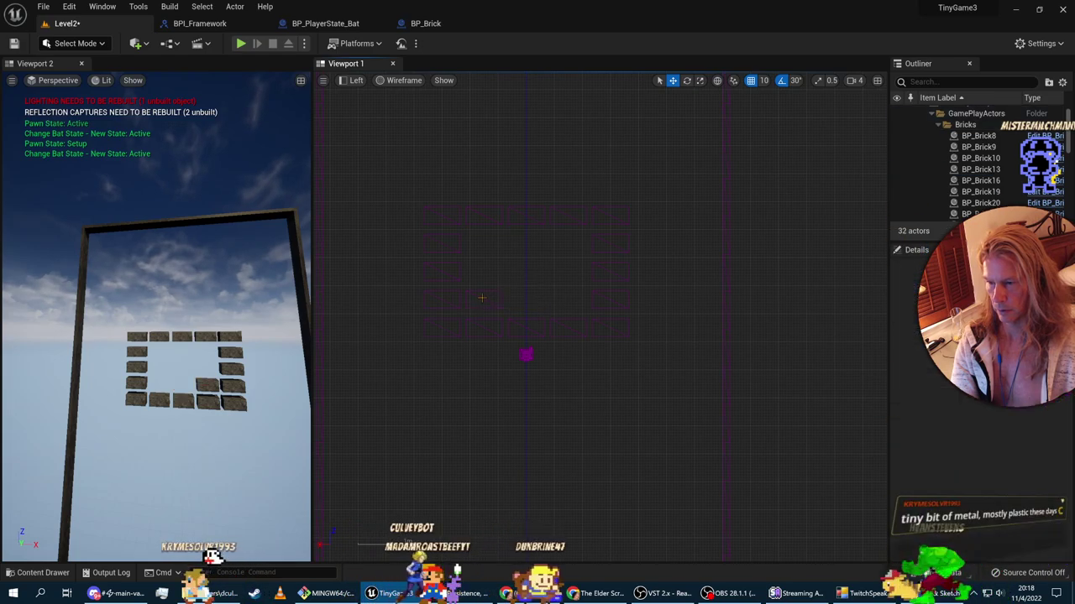
left_click(483, 299)
key("Delete")
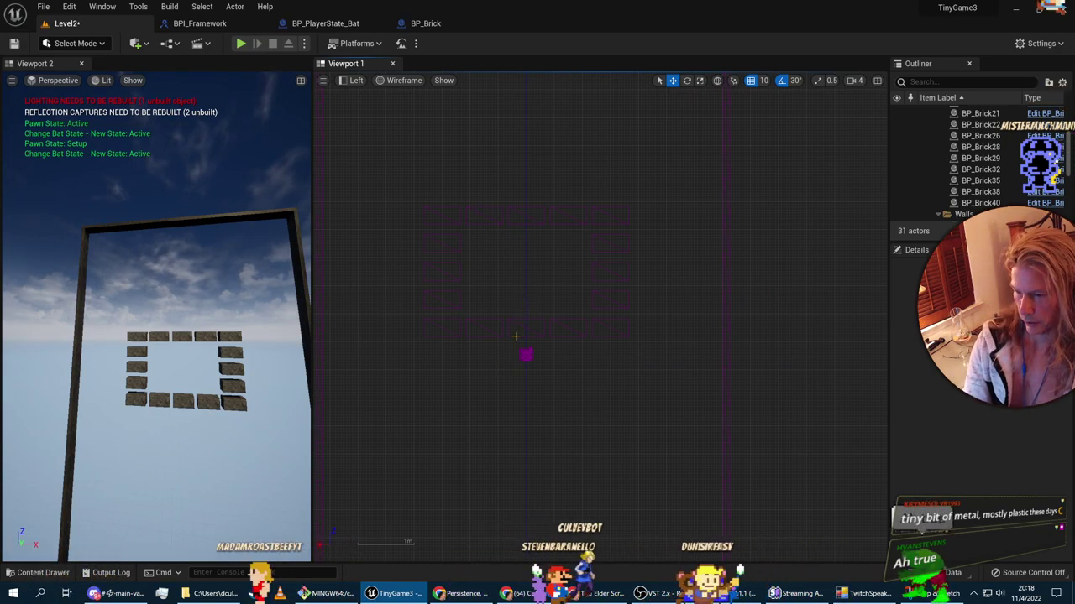
Step: Delete the middle top-row bricks, including BP_Brick40 and BP_Brick21
scroll(546, 324, "down", 2)
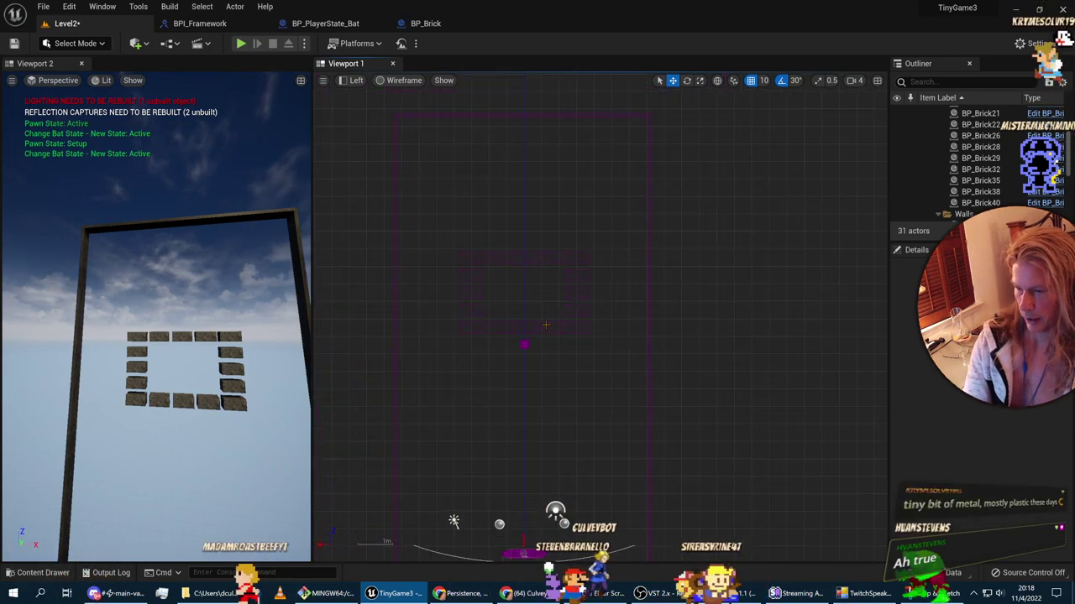
left_click(497, 258)
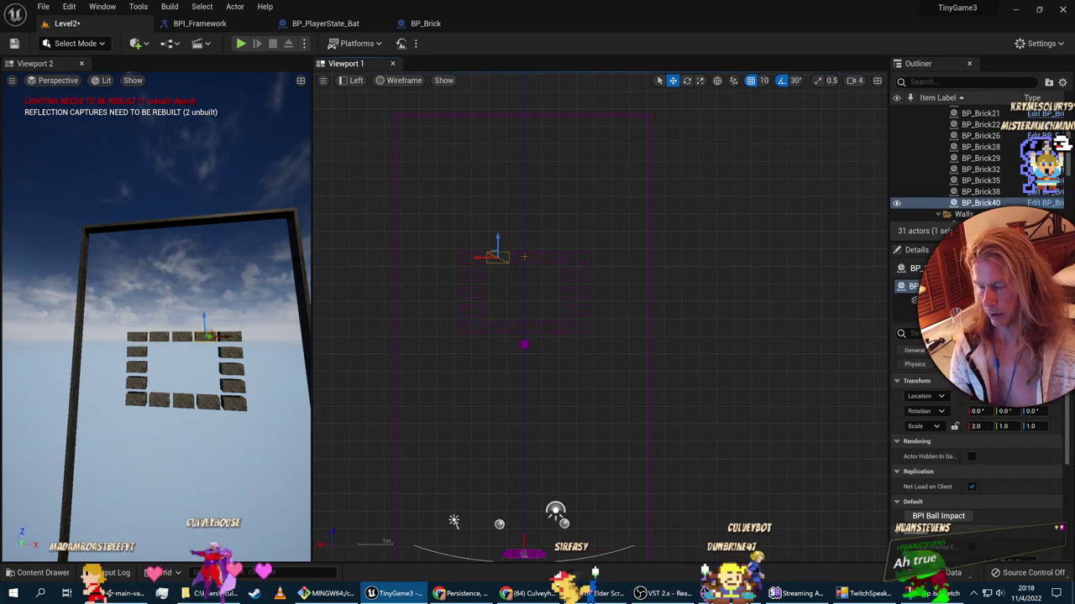
key("Delete")
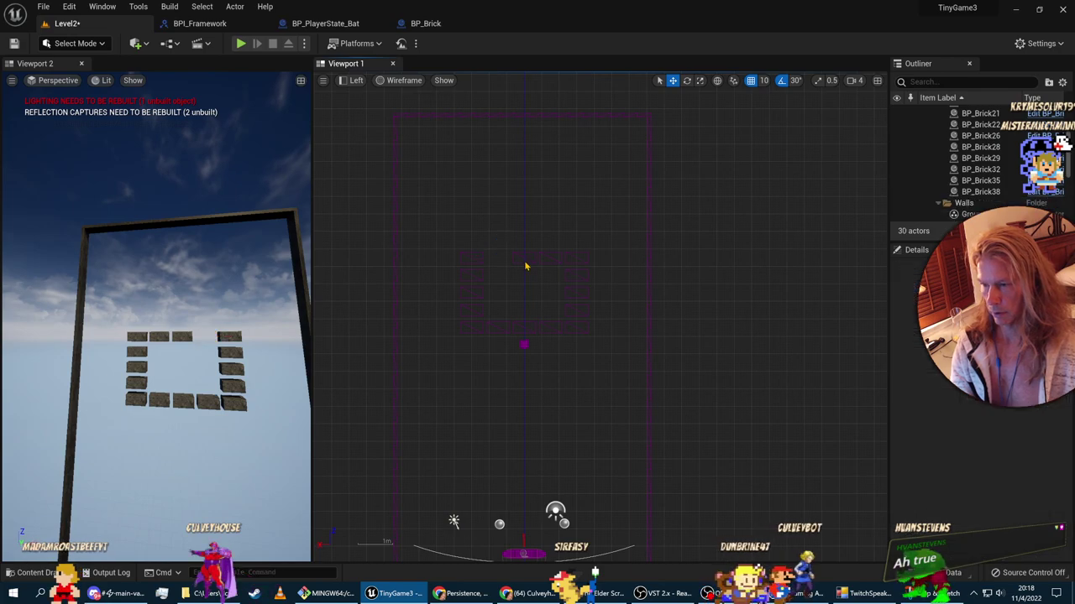
left_click(552, 258)
key("Delete")
left_click(551, 258)
key("Delete")
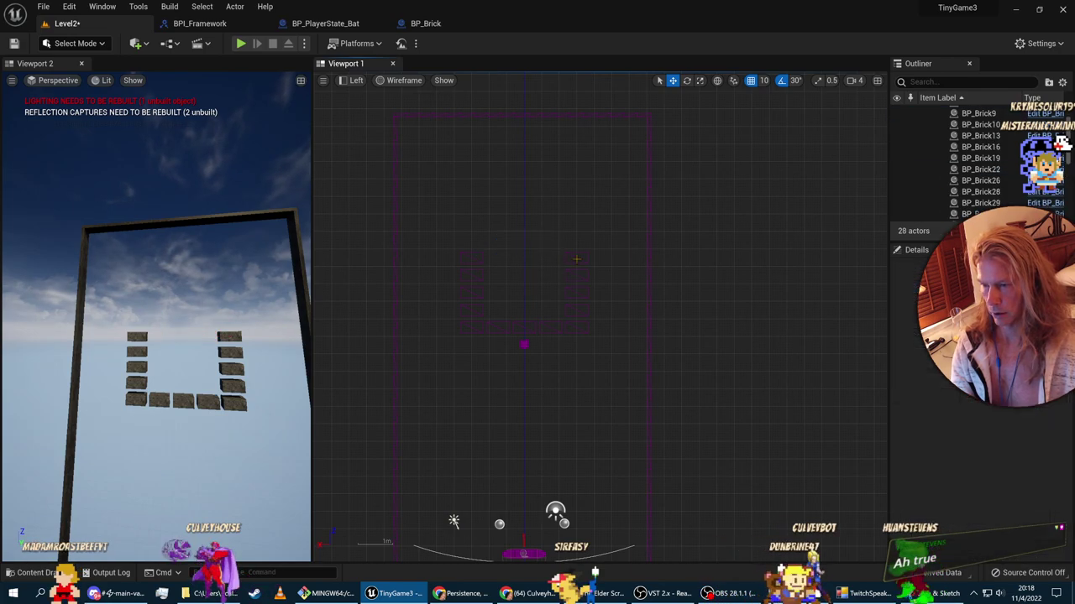
left_click(576, 257)
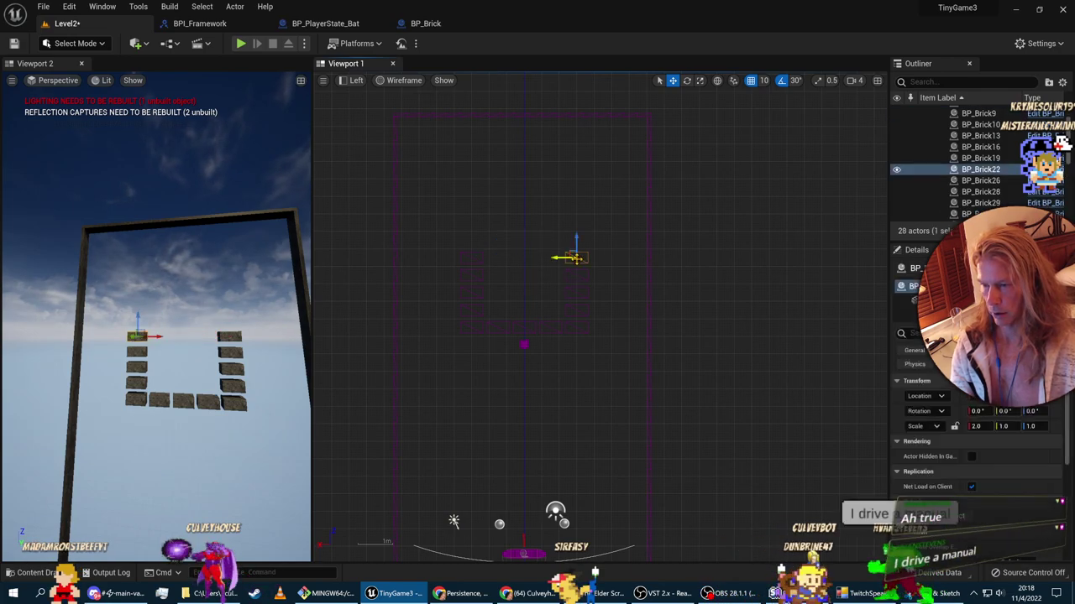
Step: Set grid snap to 50 and duplicate the five-brick column on both sides of the U
left_click(579, 328, "ctrl")
left_click(577, 309, "ctrl")
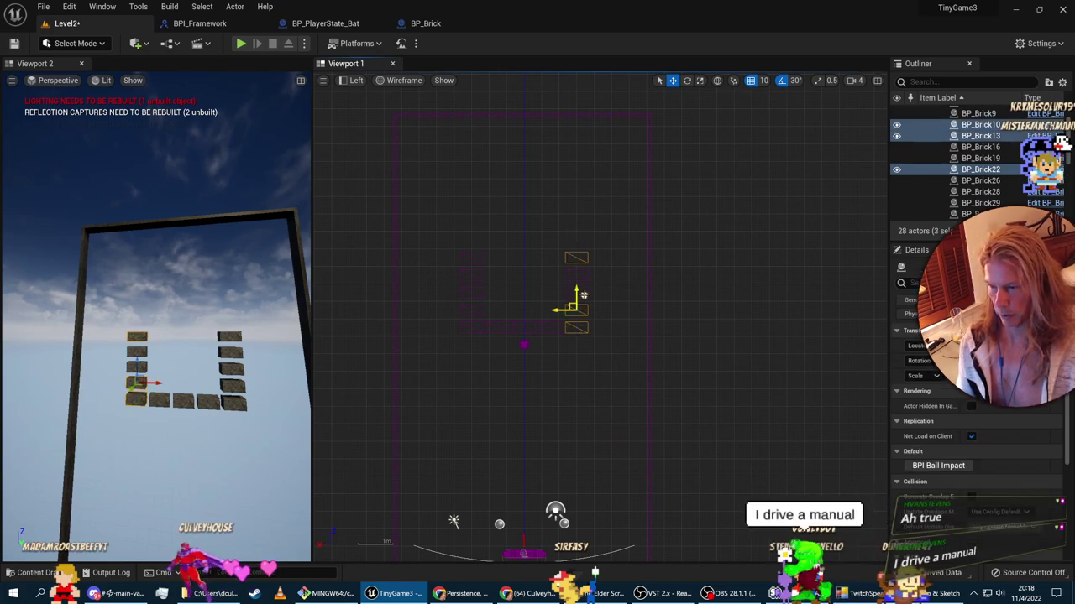
left_click(578, 291, "ctrl")
left_click(577, 275, "ctrl")
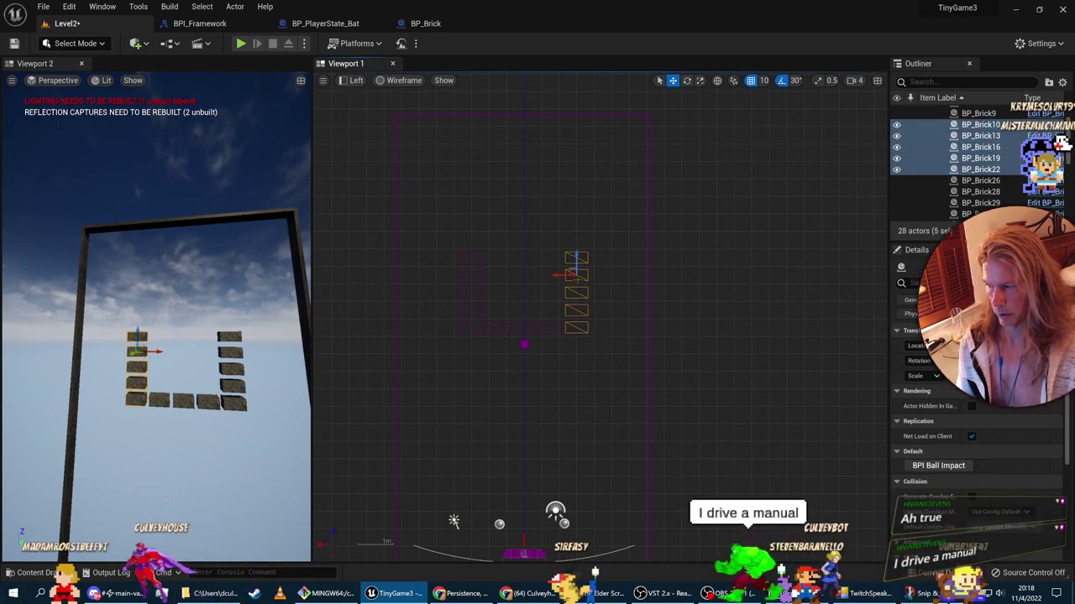
left_click_drag(561, 274, 599, 283, "alt")
key("ctrl+z")
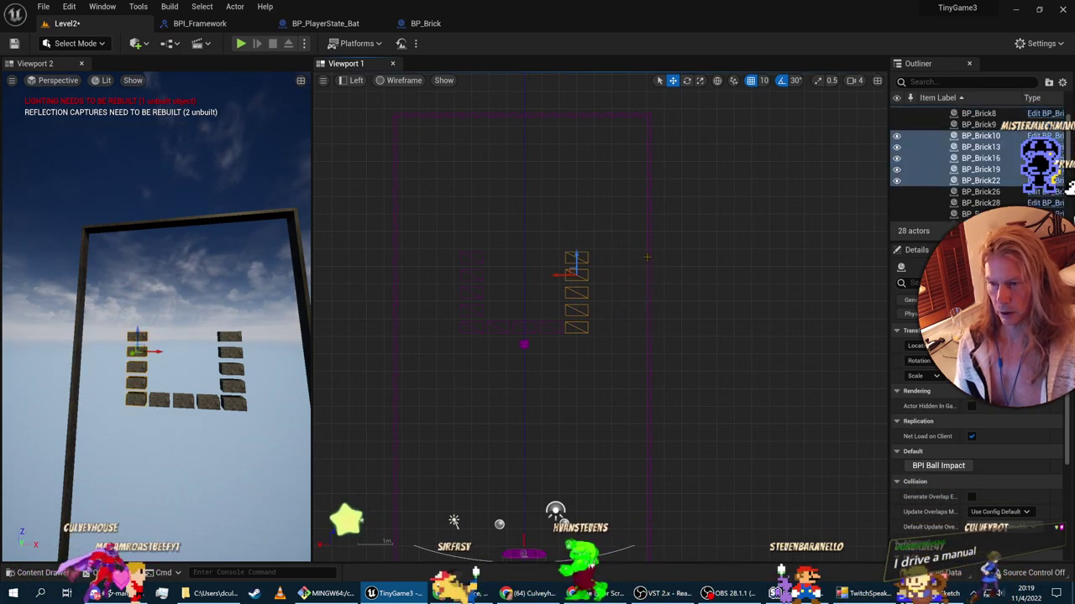
left_click(764, 81)
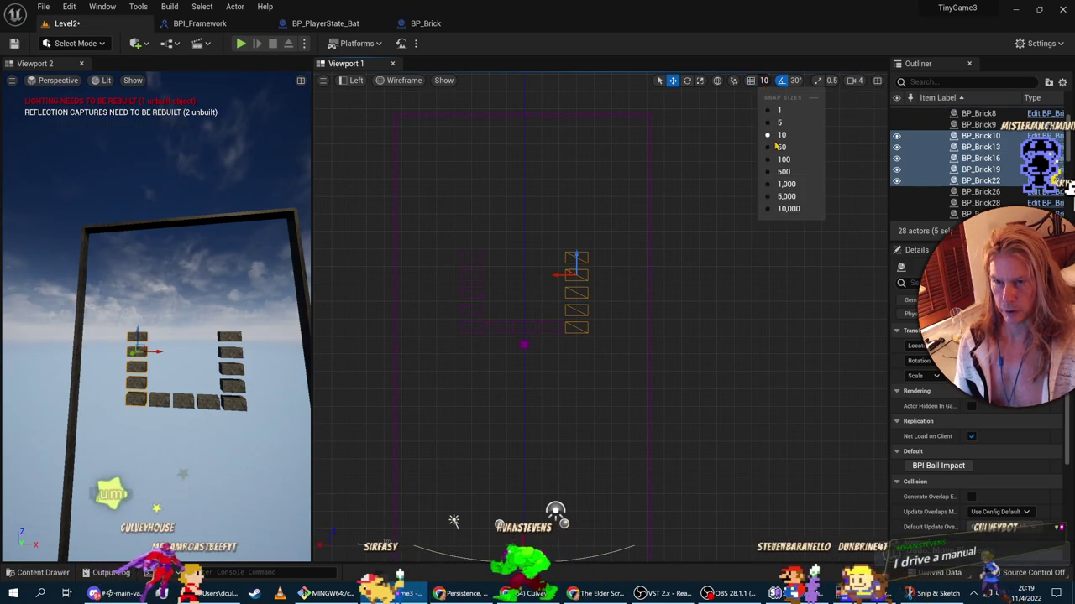
left_click(779, 145)
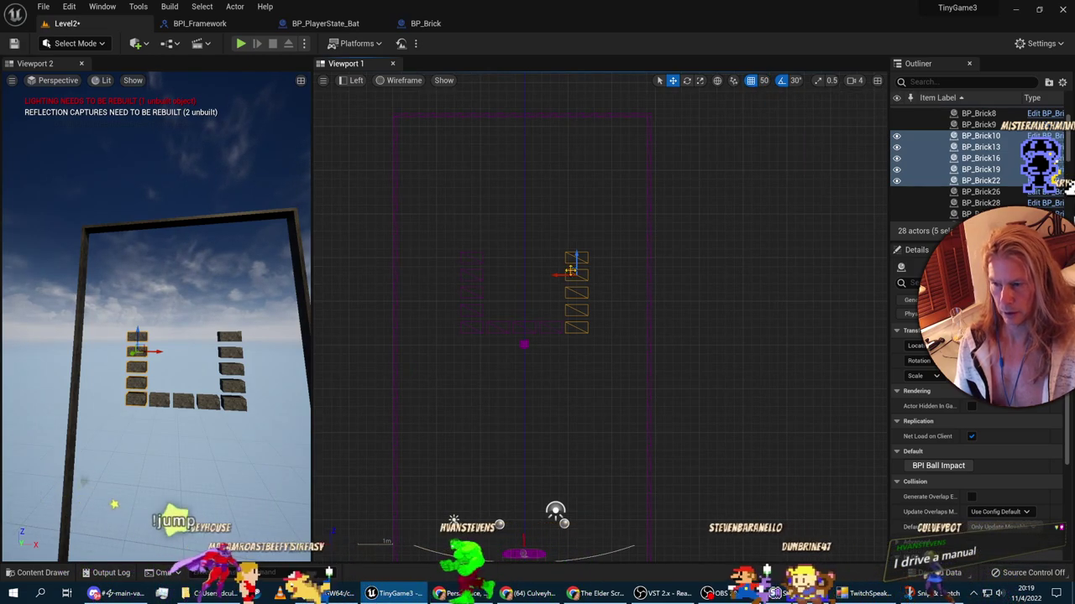
left_click_drag(561, 275, 587, 258, "alt")
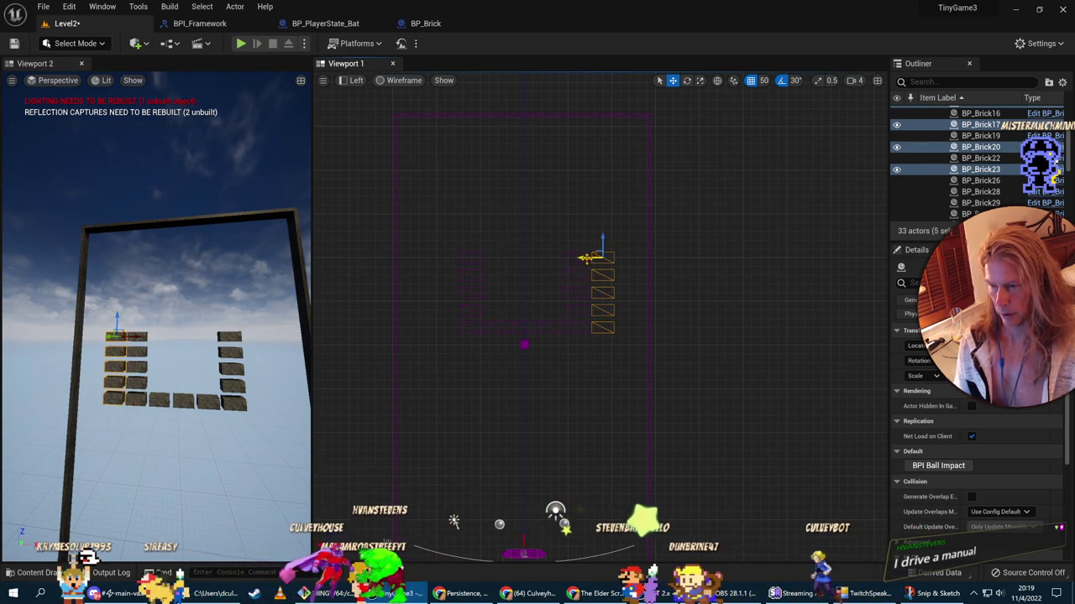
left_click_drag(587, 256, 431, 257, "alt")
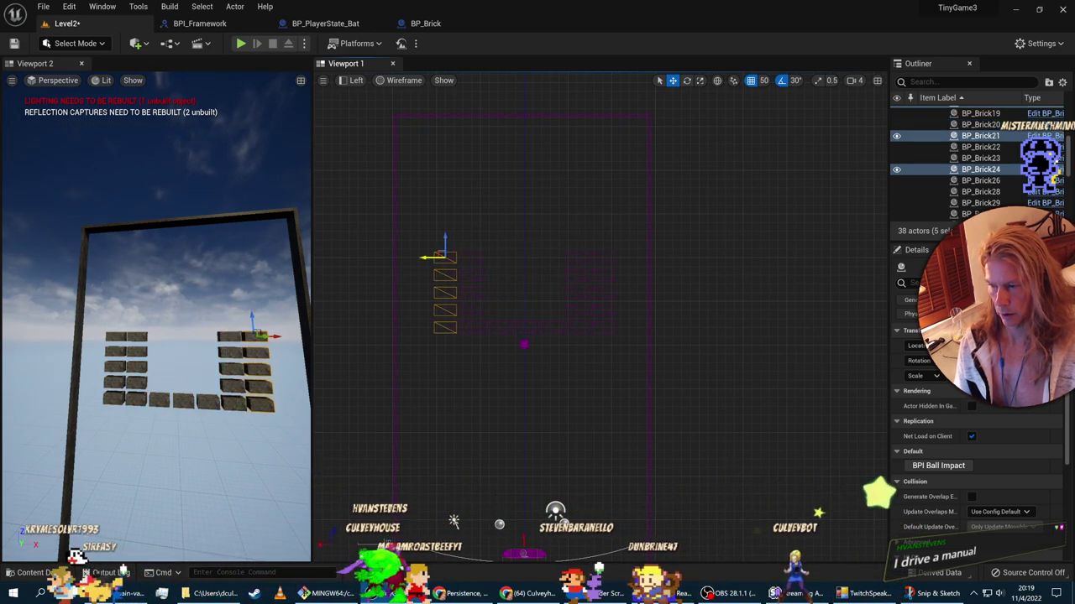
Step: Duplicate three bottom-row bricks upward into a new row
left_click(540, 224)
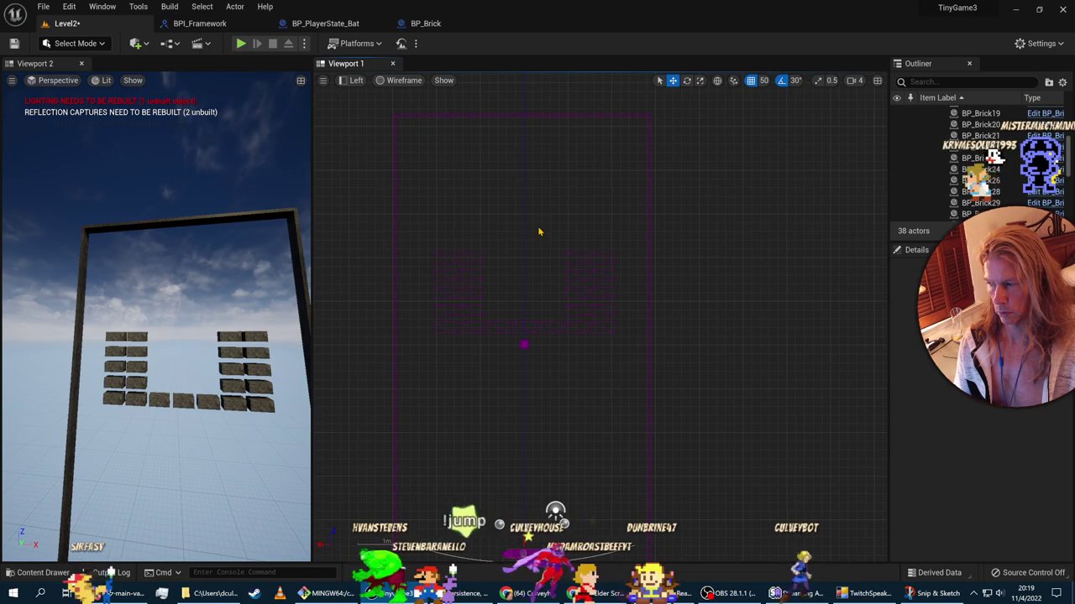
left_click(490, 324)
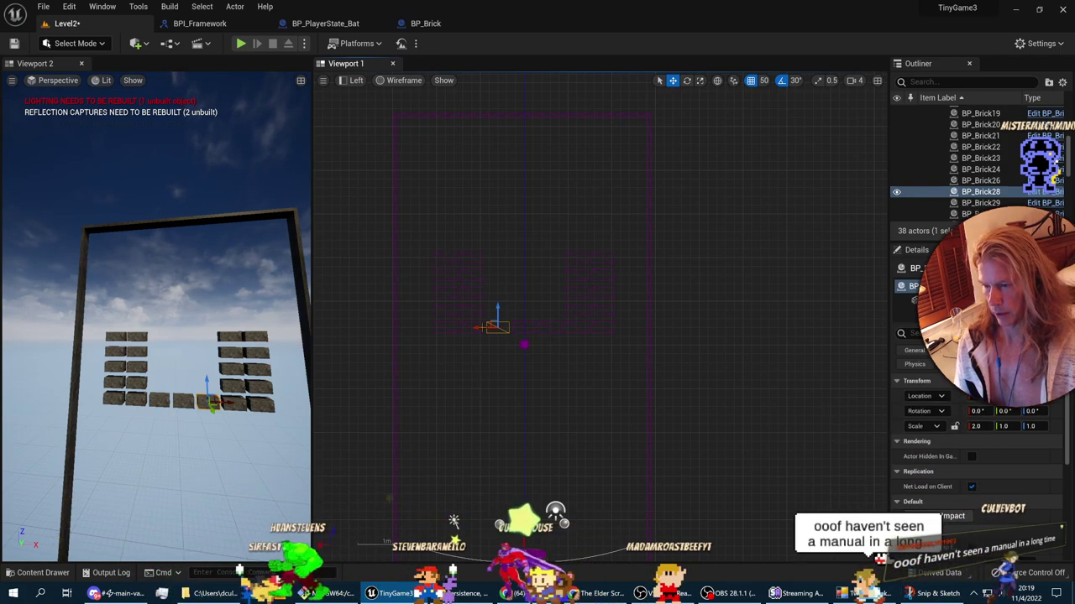
left_click_drag(495, 325, 552, 335)
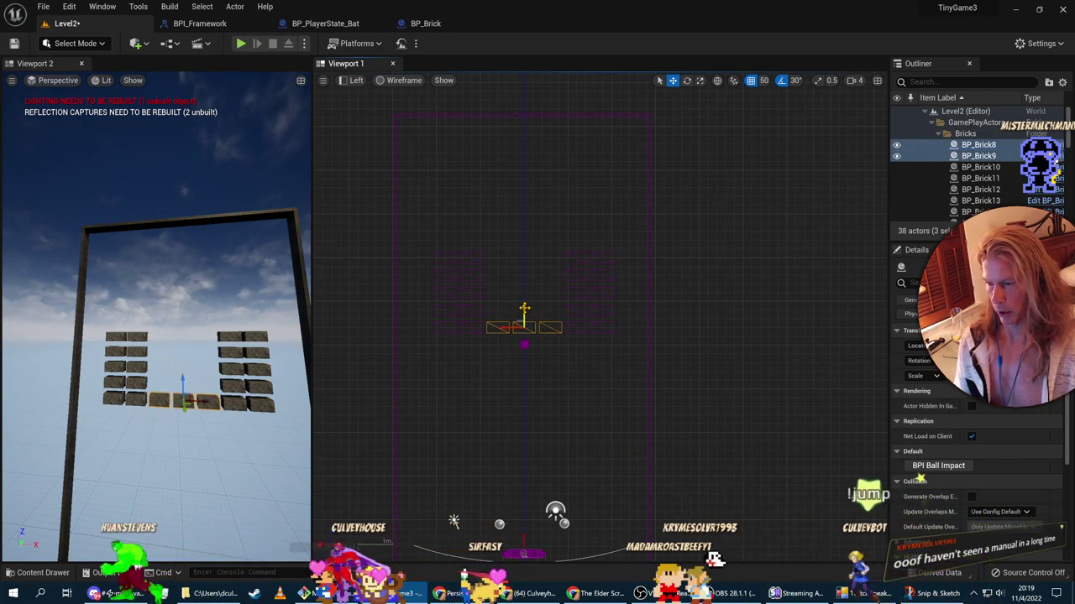
left_click_drag(523, 310, 524, 301, "alt")
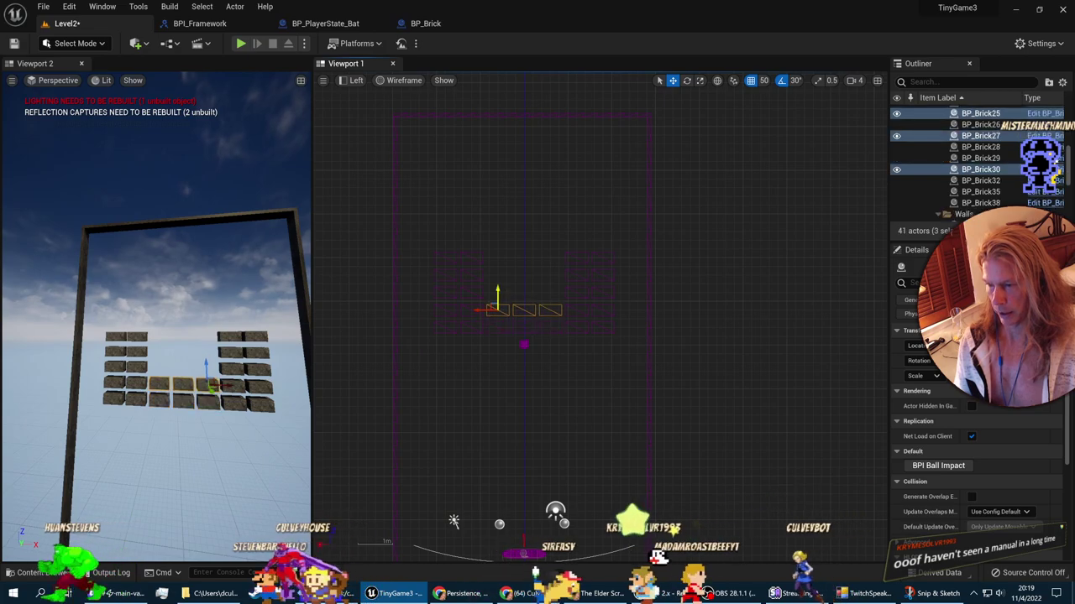
left_click(555, 248)
Step: Duplicate the four top bricks one row higher with Ctrl+D
scroll(520, 247, "up", 2)
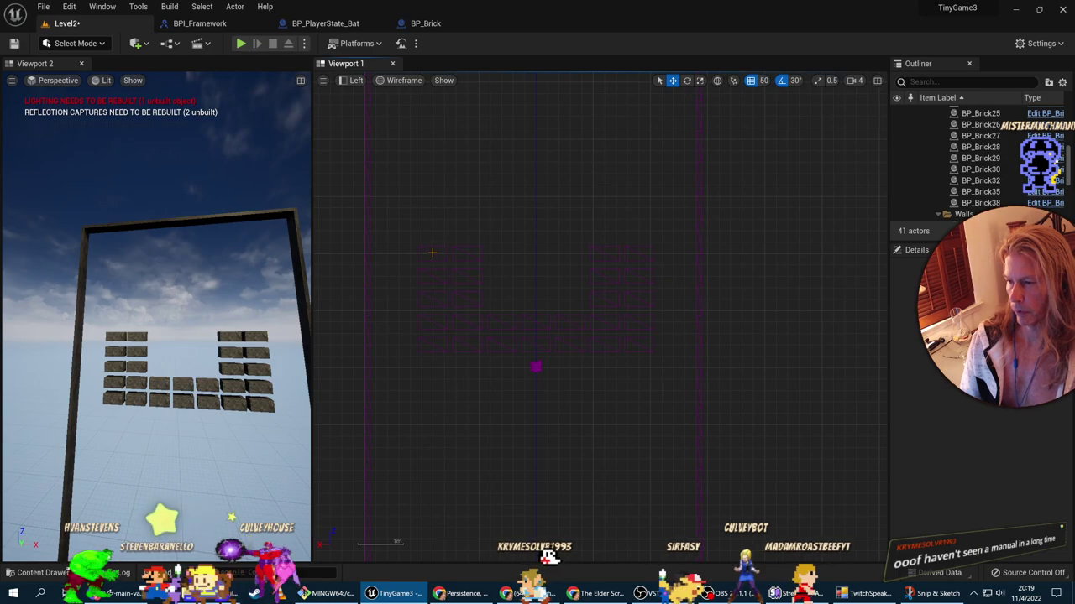
left_click(445, 246)
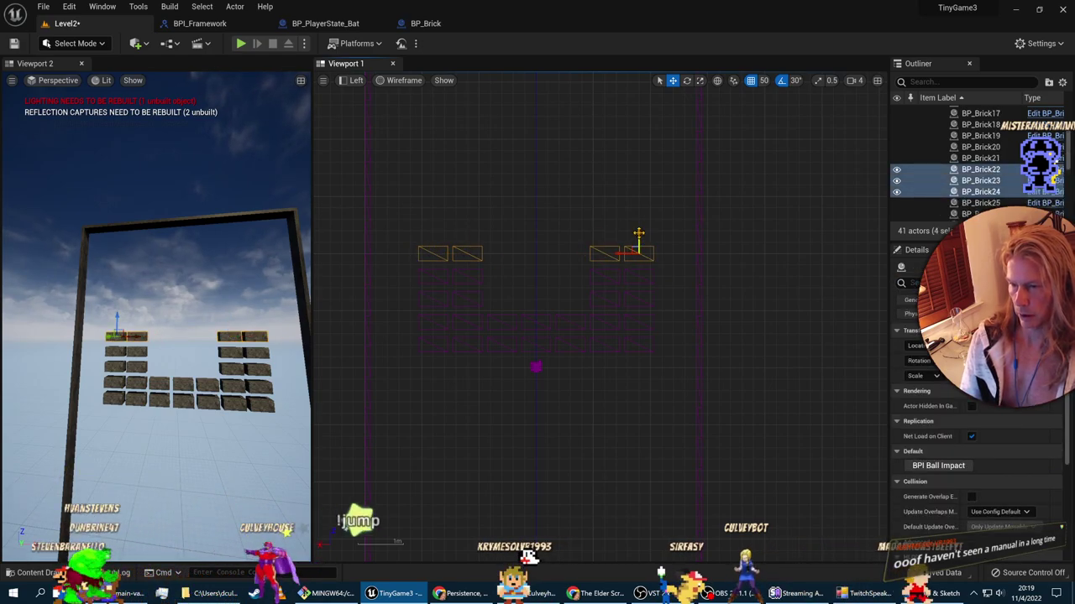
key("ctrl+d")
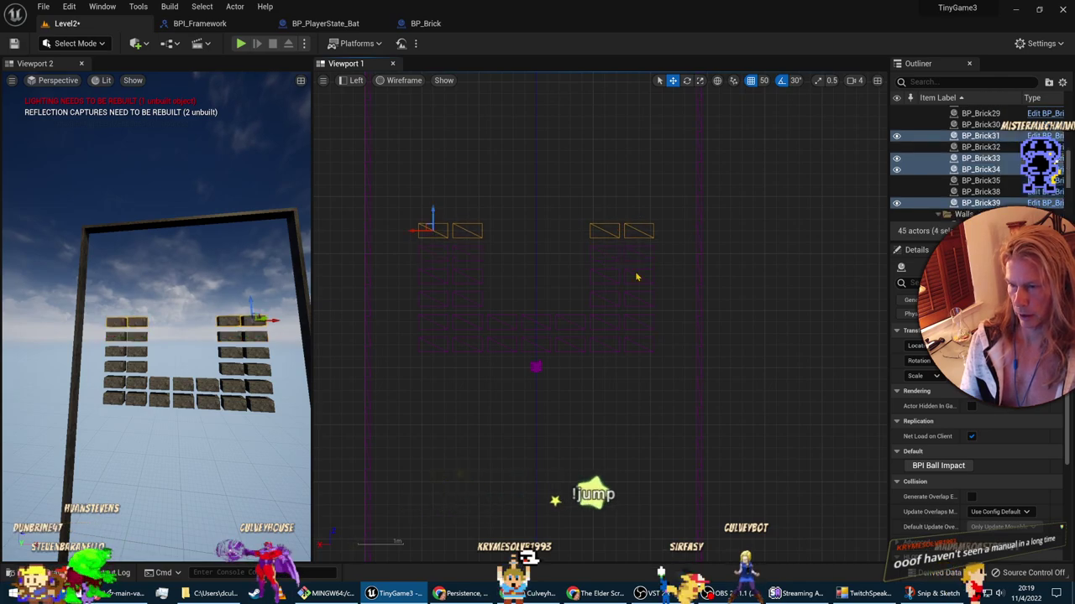
left_click(635, 386)
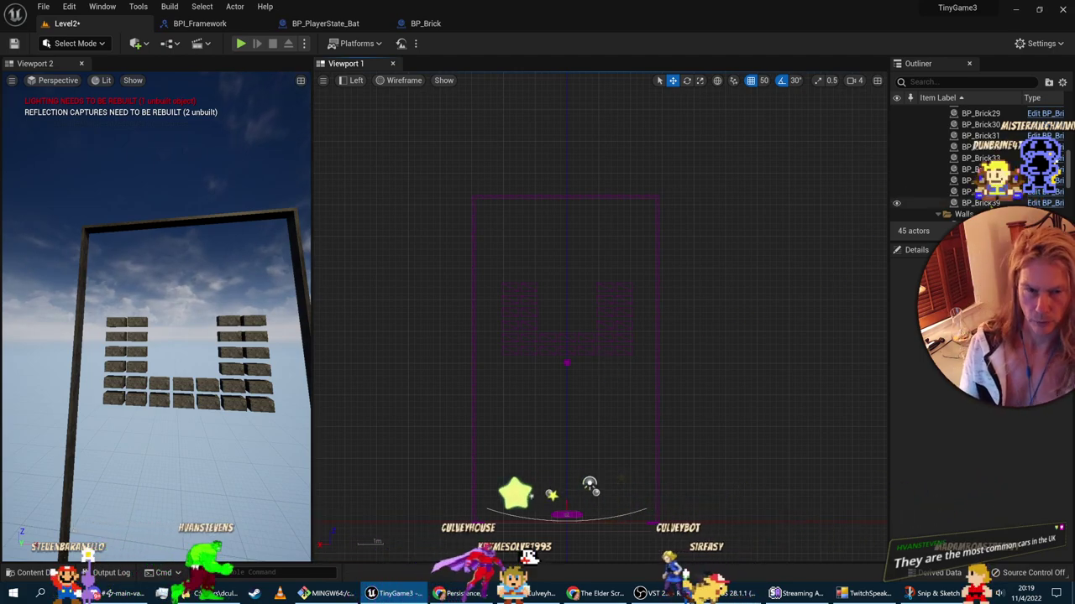
Step: Select all 30 bricks in the Outliner and group them
left_click(981, 203)
scroll(974, 168, "up", 5)
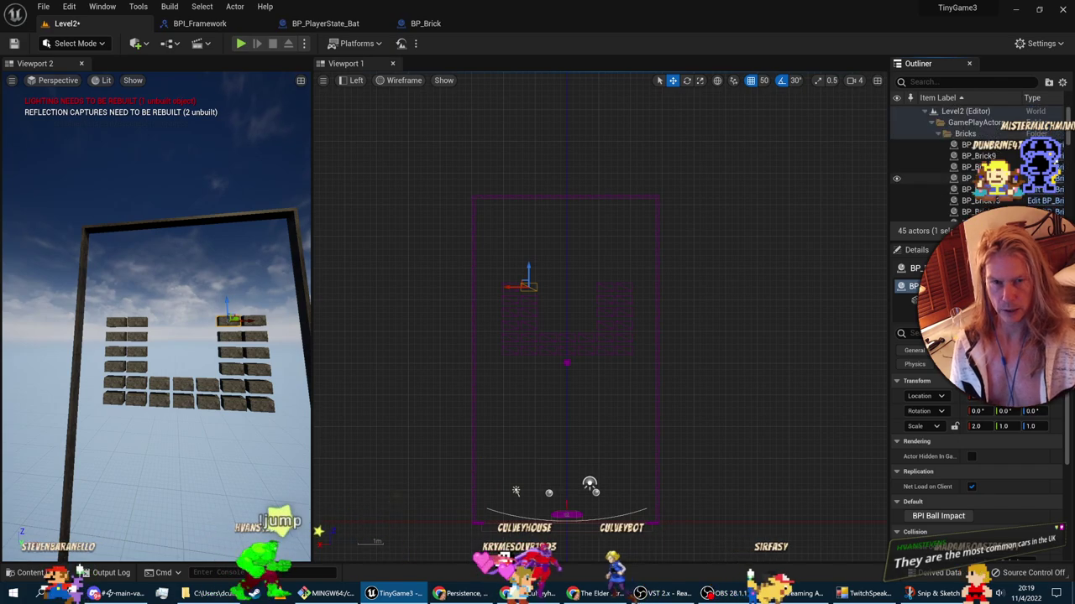
scroll(974, 168, "down", 5)
left_click(978, 181, "shift")
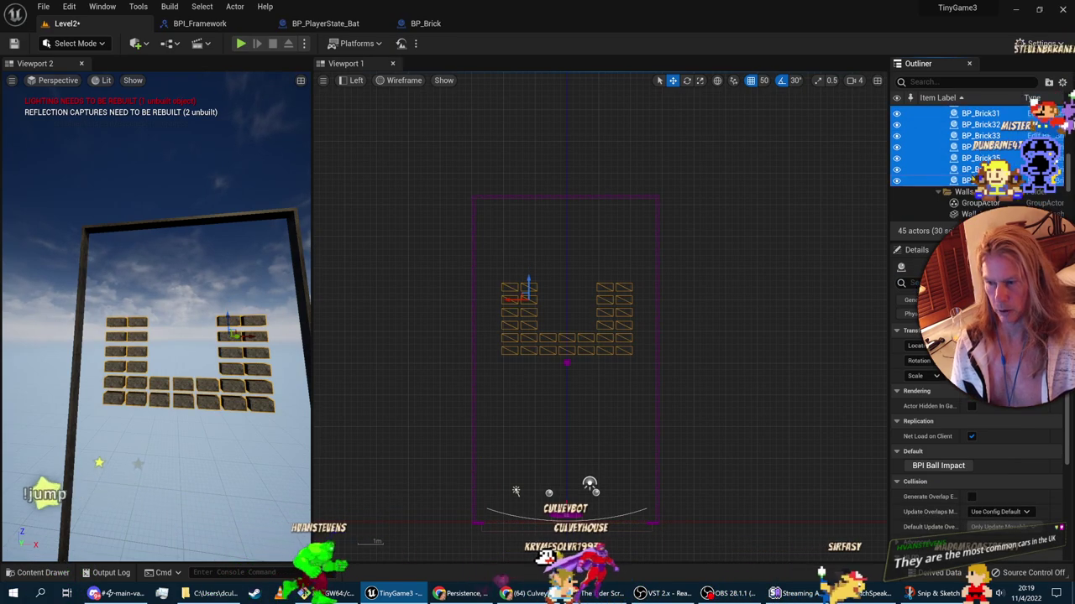
right_click(928, 186)
left_click(931, 221)
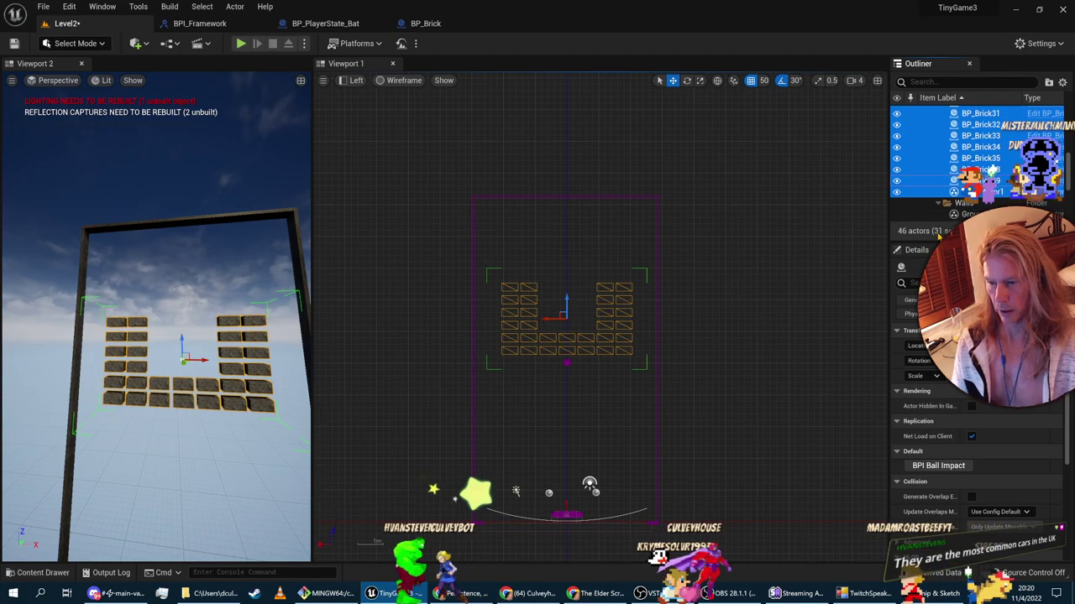
right_click_drag(155, 336, 172, 378)
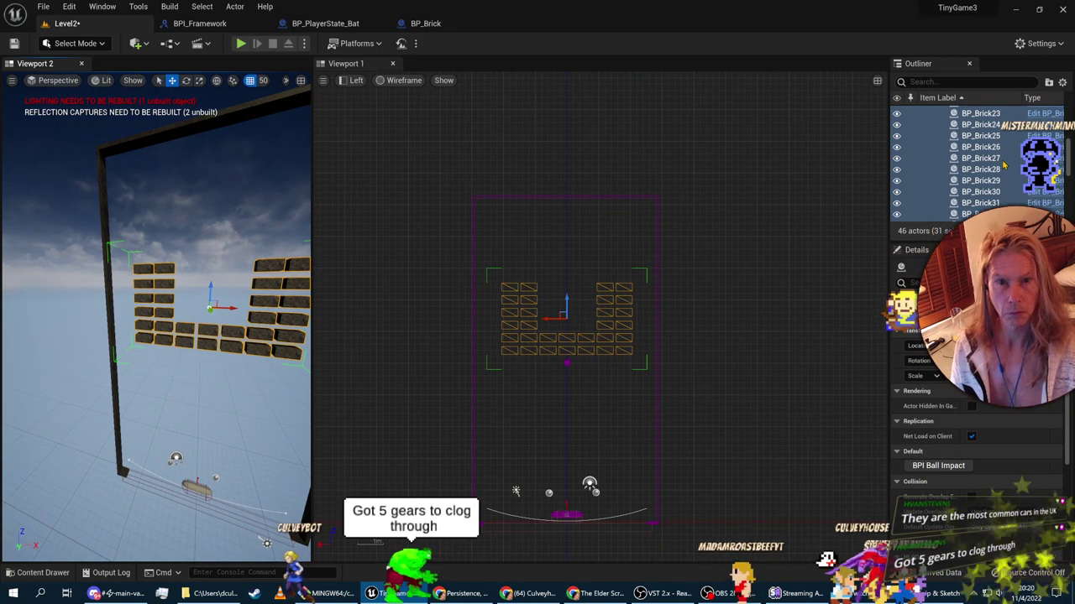
scroll(1004, 168, "up", 5)
scroll(1007, 169, "up", 1)
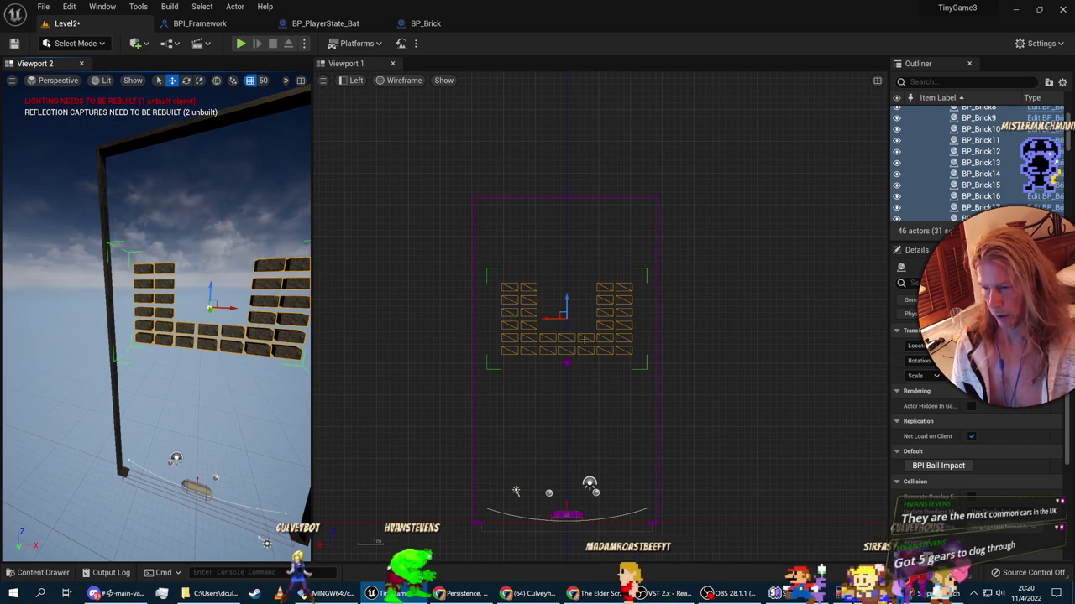
mouse_move(646, 350)
right_mouse_down()
mouse_move(515, 360)
mouse_move(651, 347)
right_mouse_up()
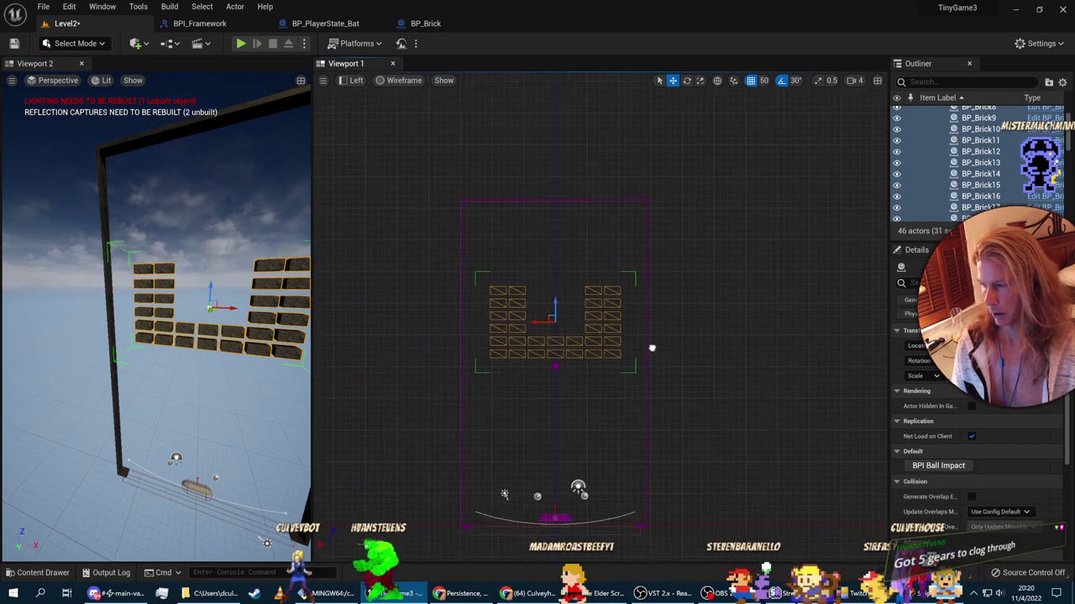
mouse_move(192, 371)
right_mouse_down()
mouse_move(201, 370)
mouse_move(172, 377)
mouse_move(193, 374)
right_mouse_up()
right_click_drag(116, 347, 116, 347)
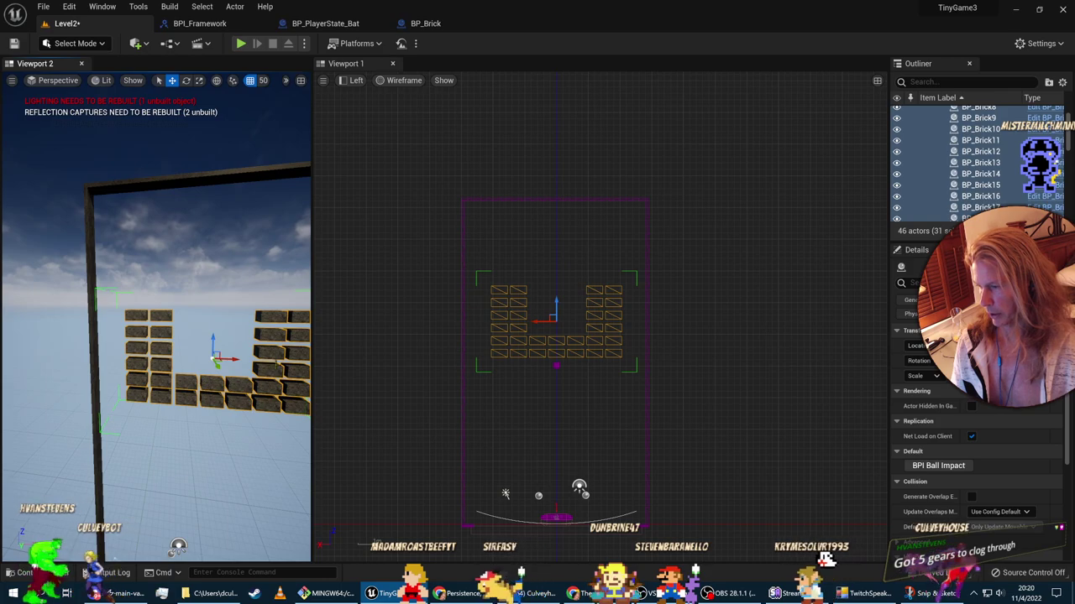
mouse_move(287, 405)
right_mouse_down()
mouse_move(260, 378)
mouse_move(287, 405)
right_mouse_up()
scroll(989, 191, "up", 1)
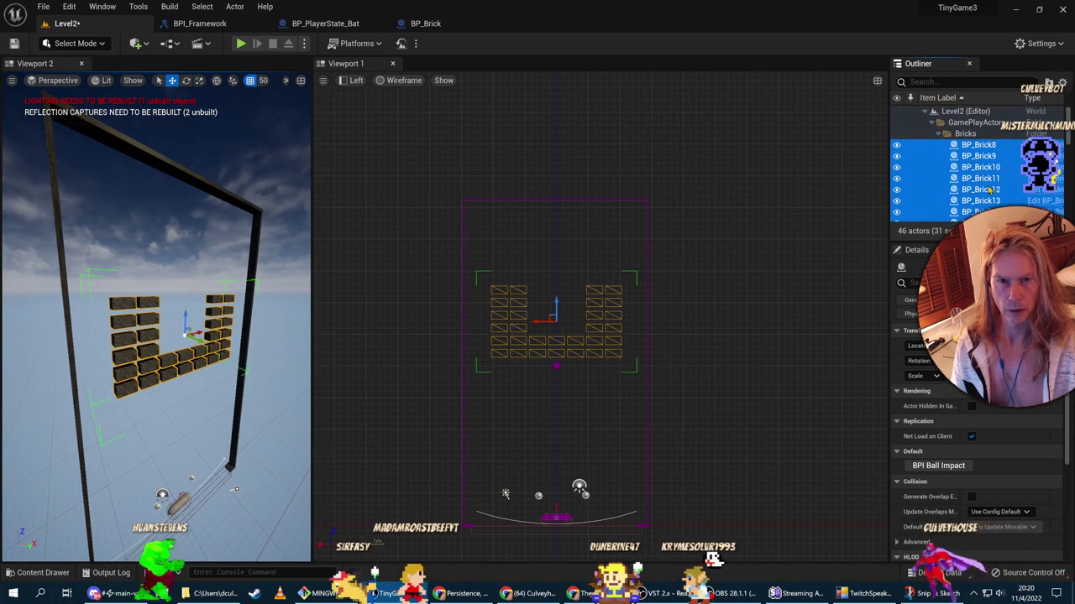
scroll(1004, 179, "down", 7)
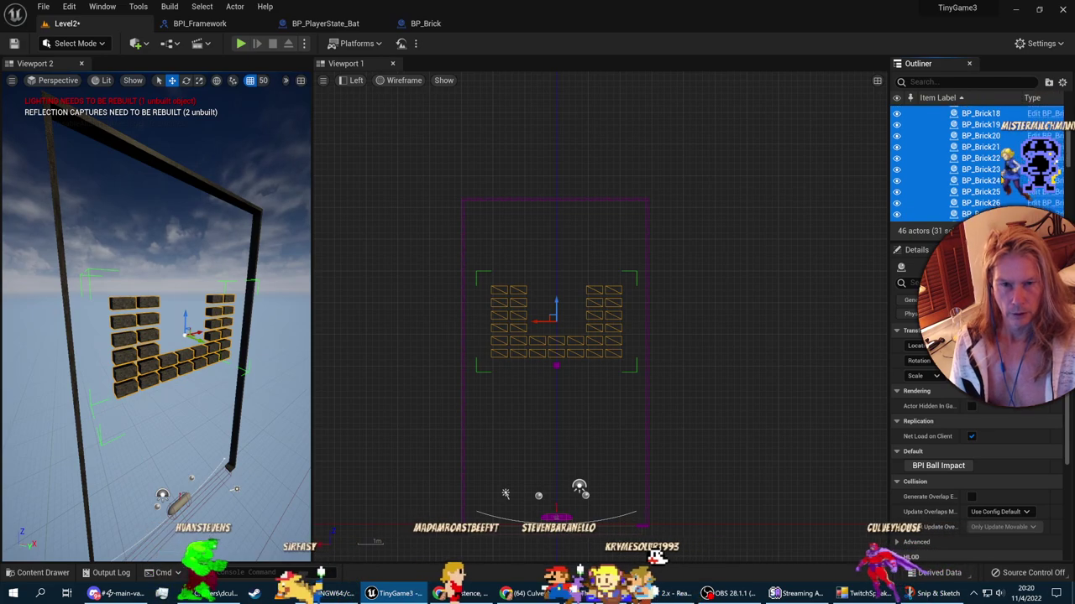
scroll(1003, 180, "down", 2)
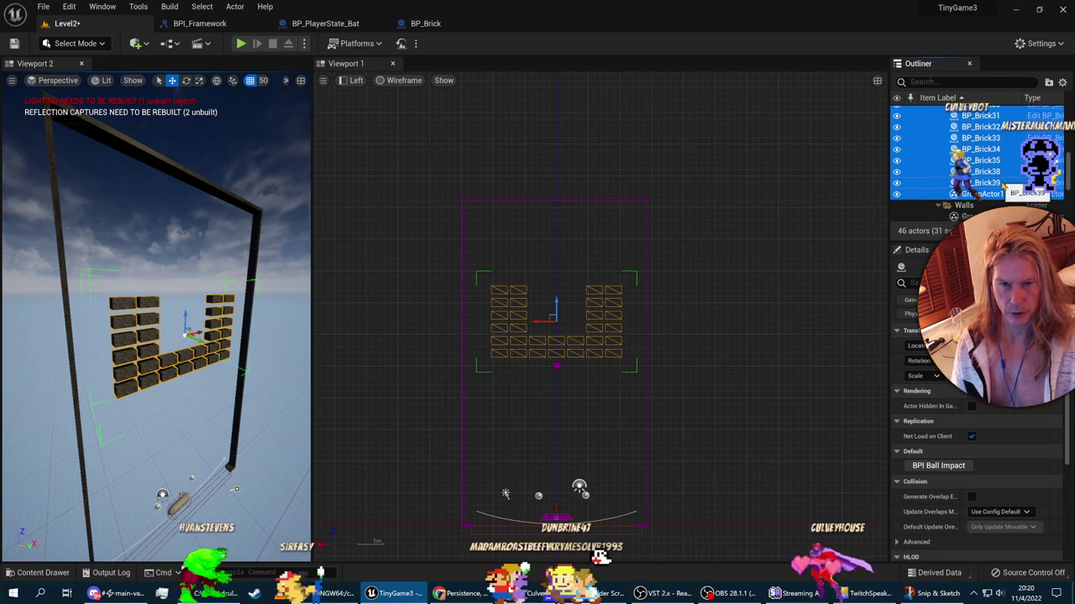
scroll(1003, 186, "down", 3)
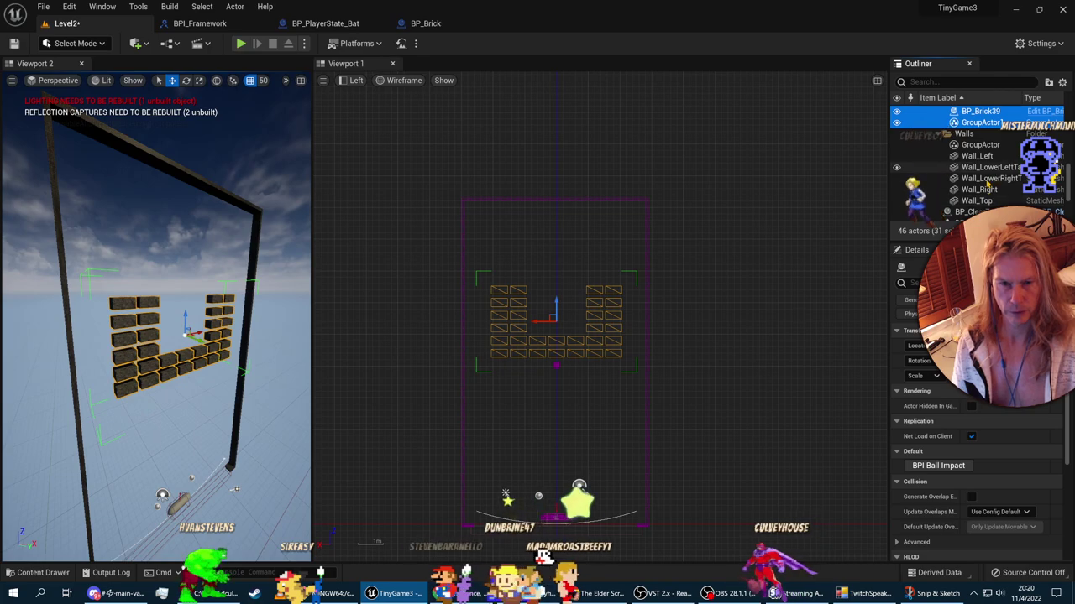
scroll(987, 183, "up", 1)
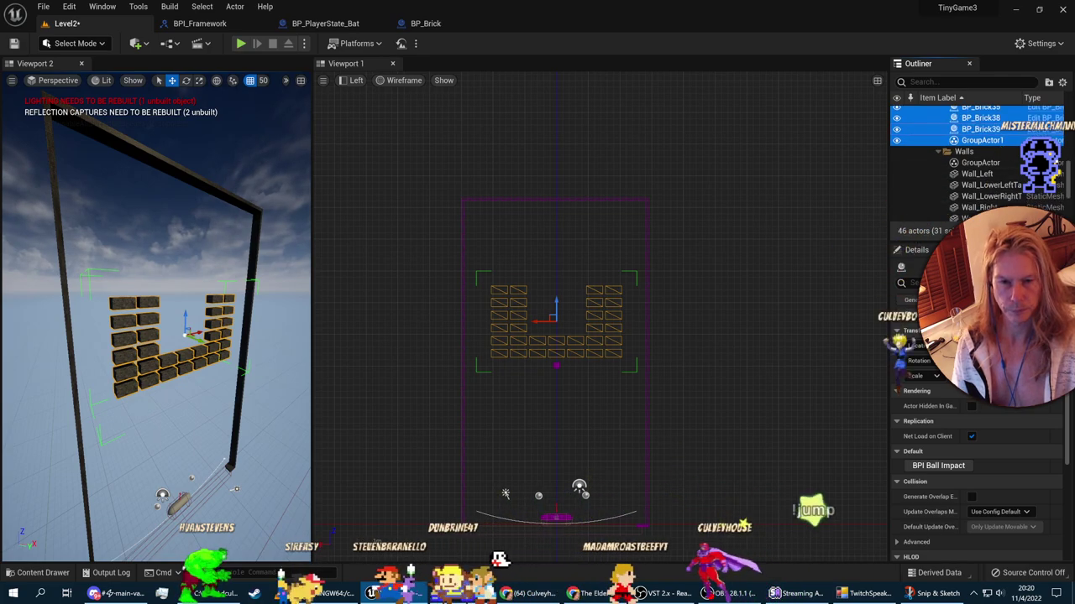
Step: Filter the Outliner by 'bp_brick' and clear the selection in the viewport
left_click(960, 78)
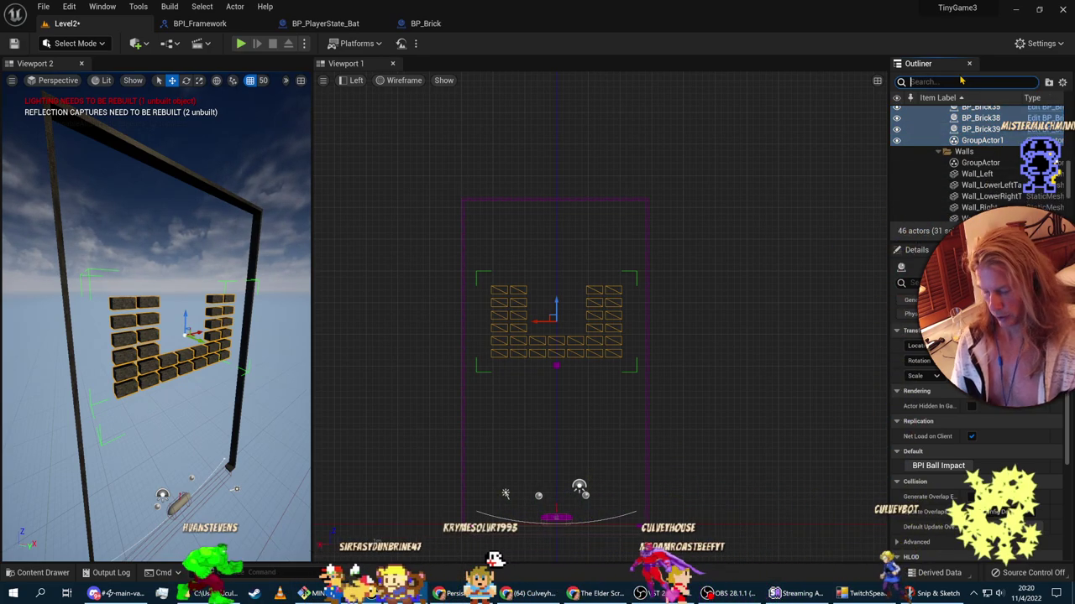
type("bp-")
key("BackSpace")
type("_")
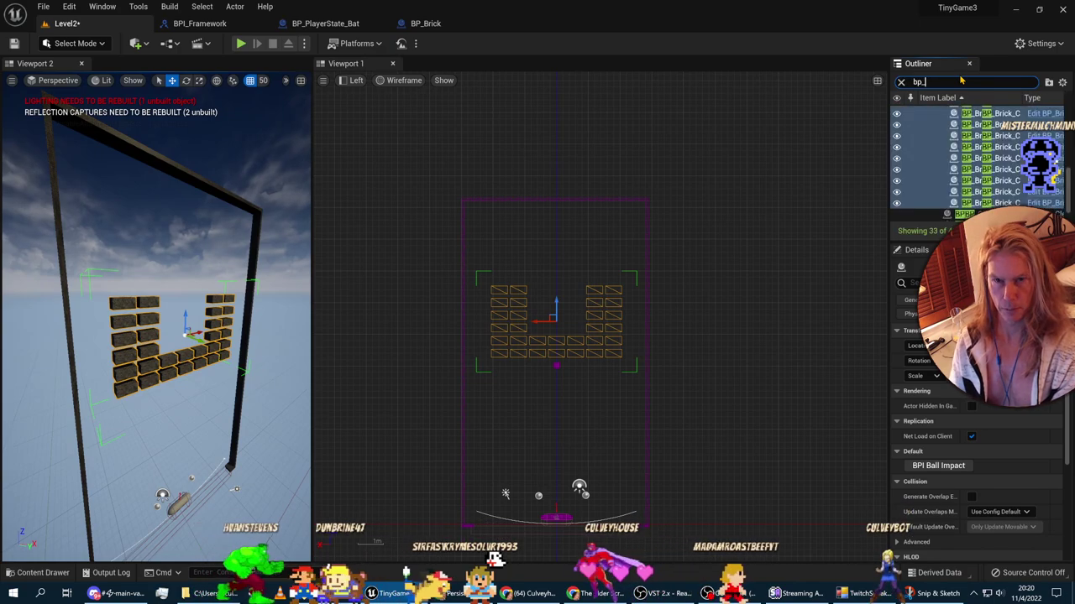
type("brick")
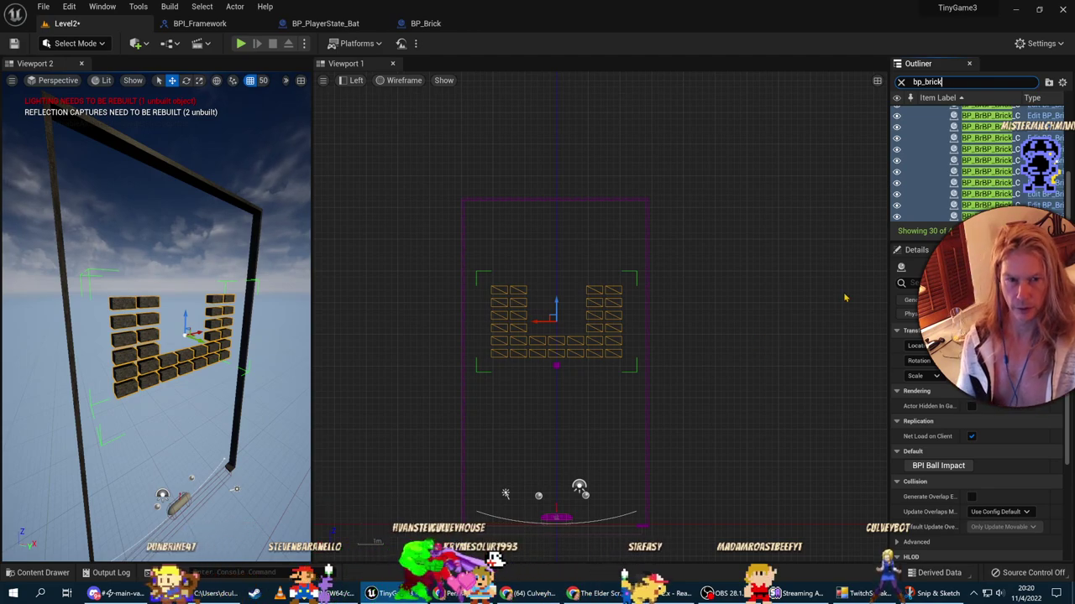
left_click(640, 356)
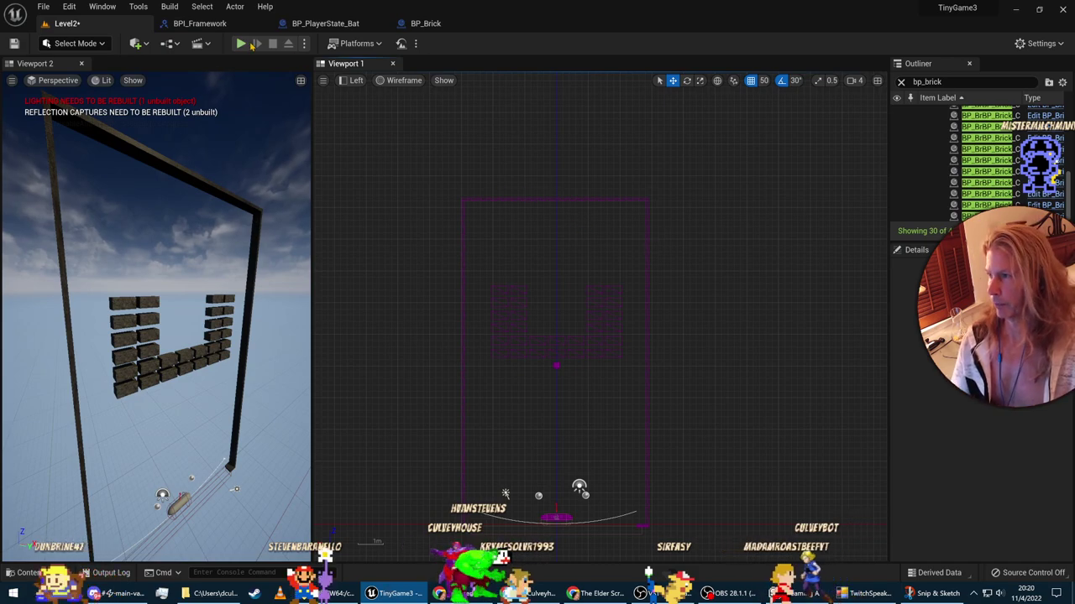
left_click(251, 45)
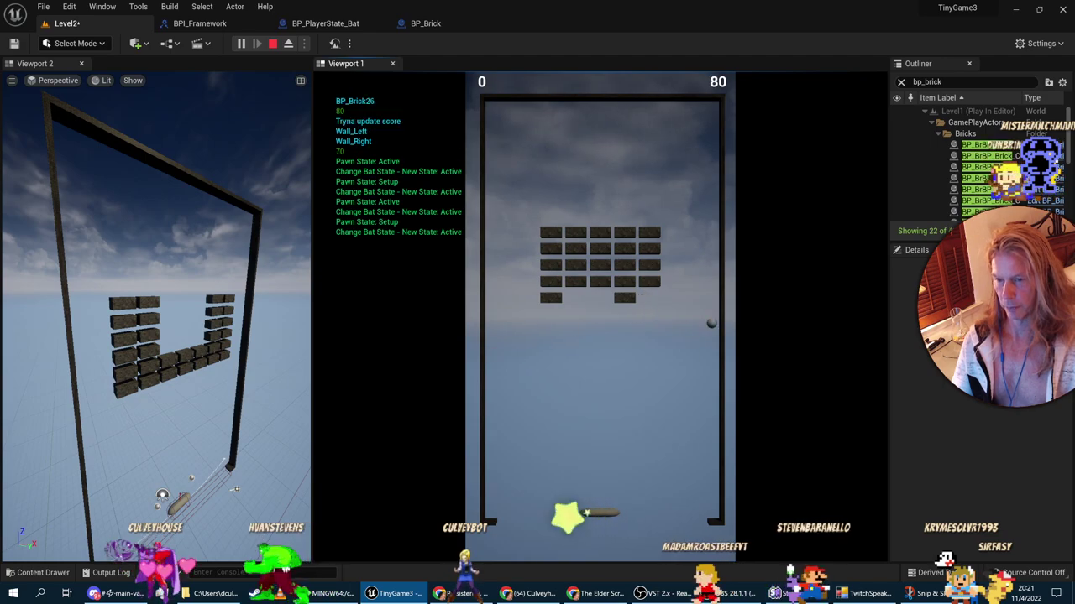
key("F1")
key("Escape")
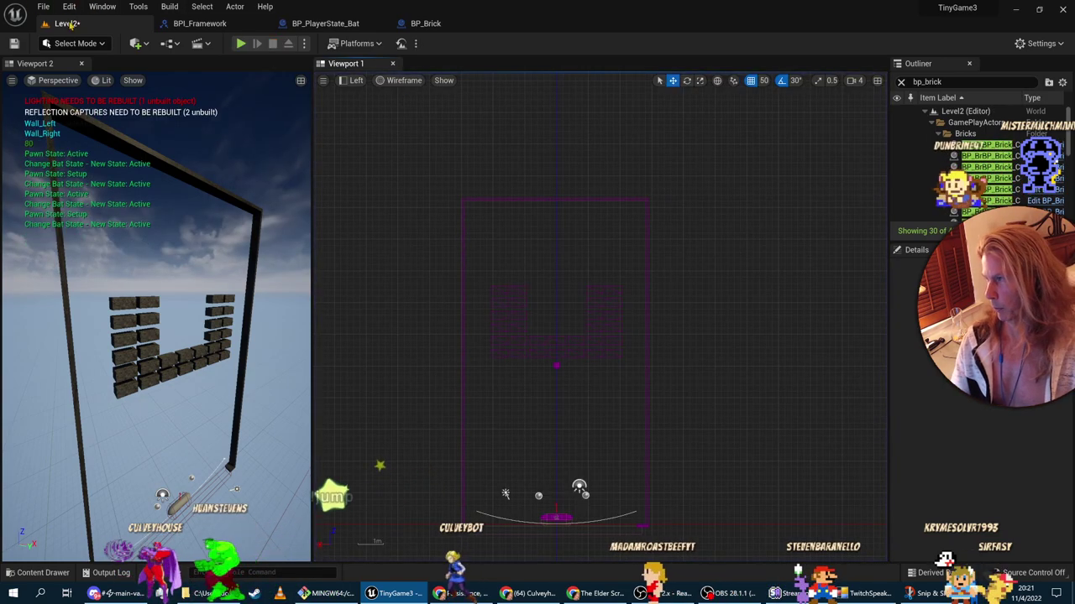
Step: Save all unsaved levels and assets, then start a new Play In Editor session
left_click(43, 6)
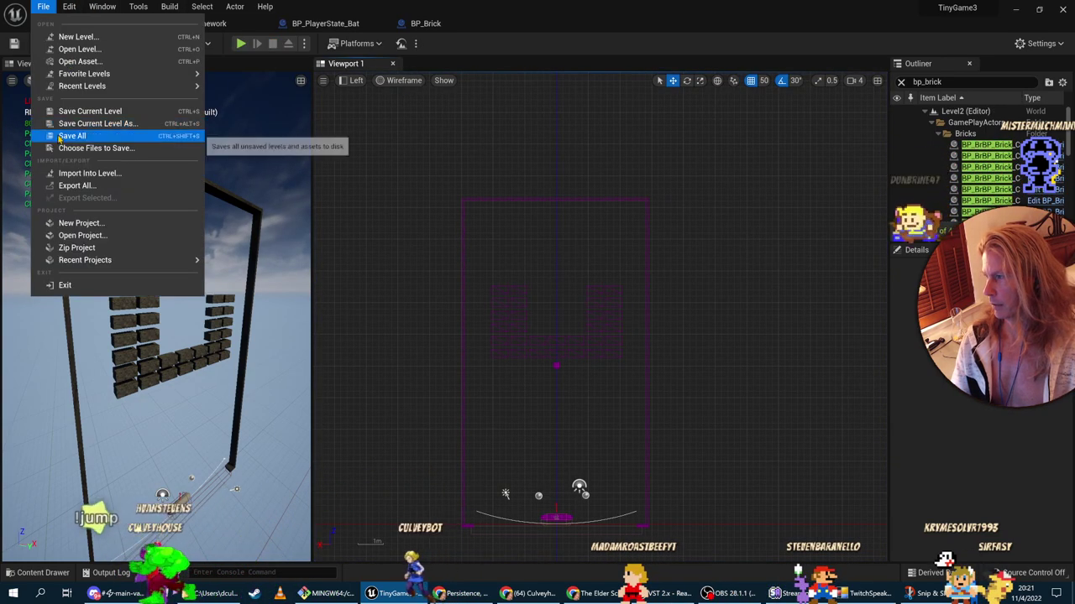
left_click(69, 135)
key("alt+p")
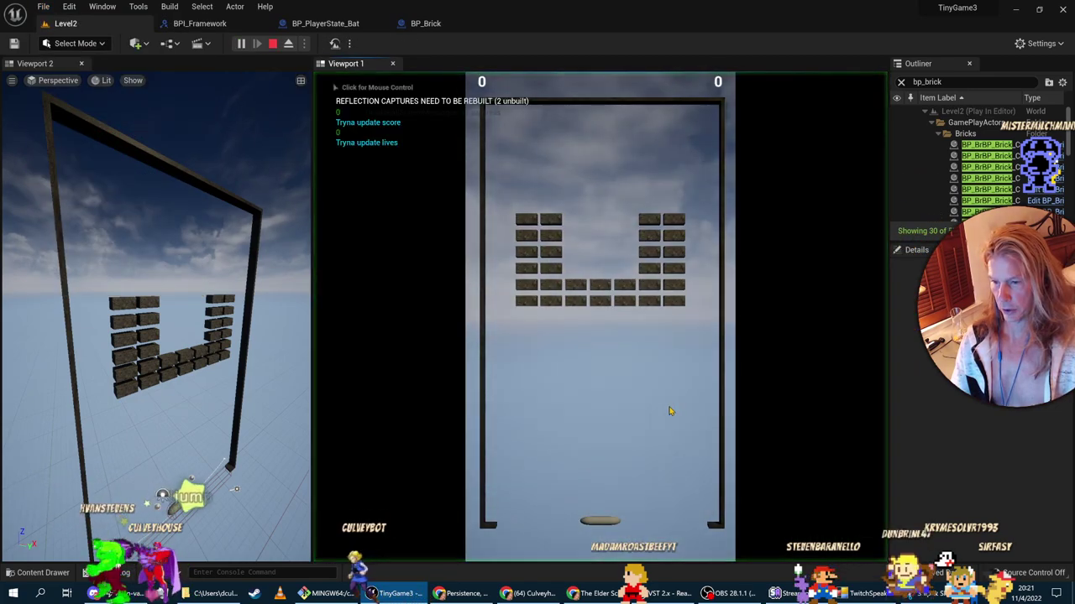
Step: Steer the bat with A and D to break bricks until the score hits 220, then stop
key("a")
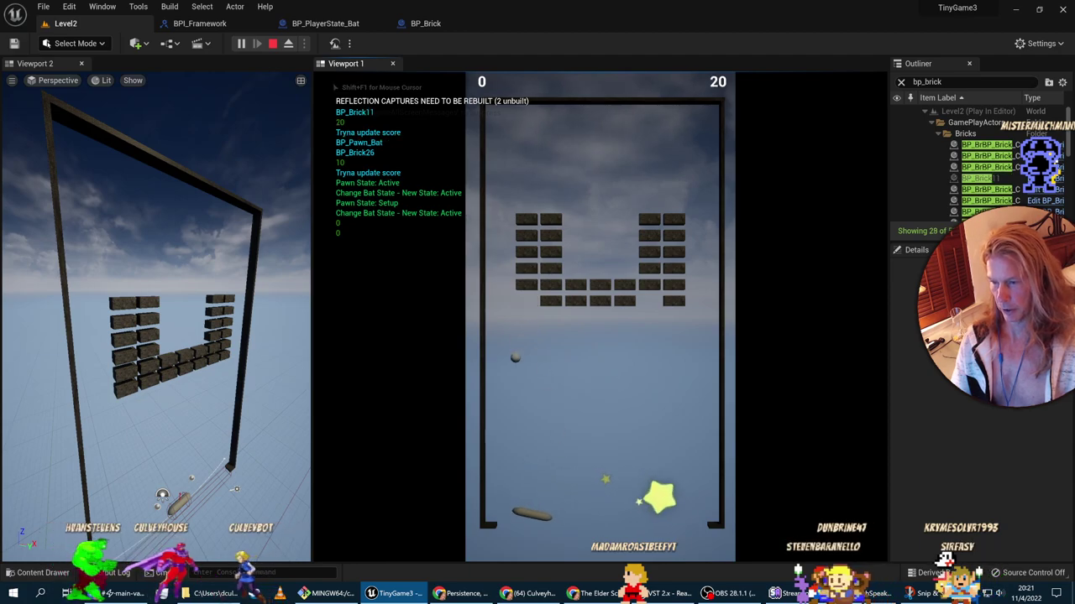
key("d")
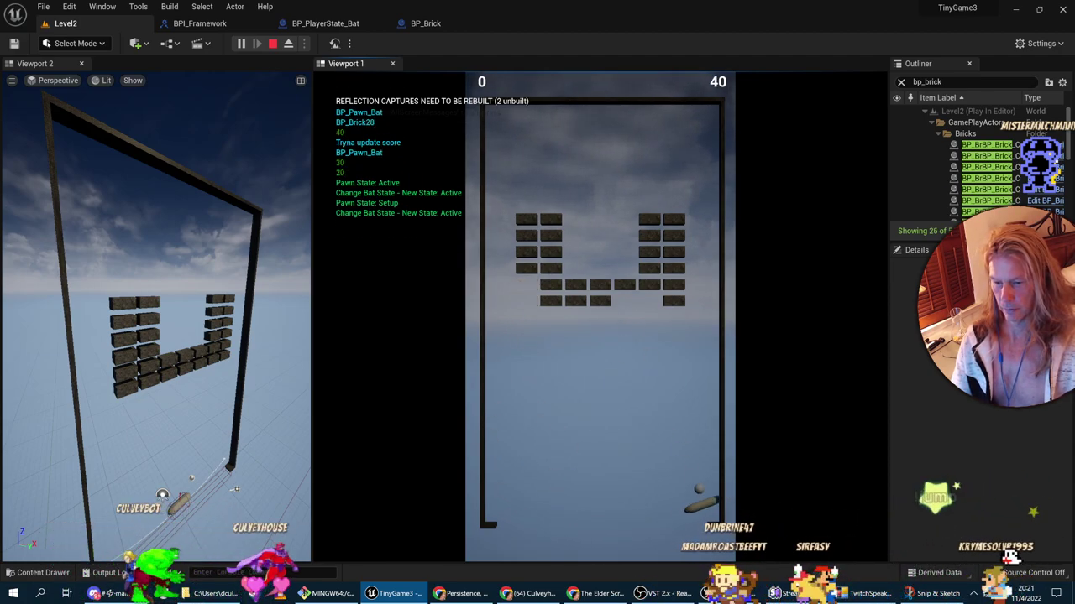
key("a")
key("a")
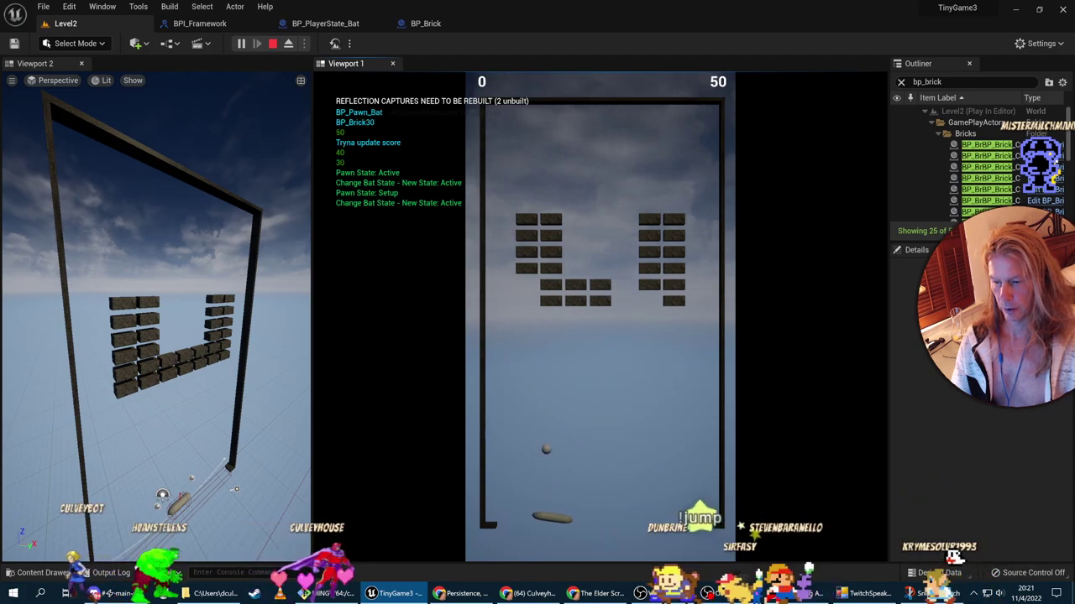
key("d")
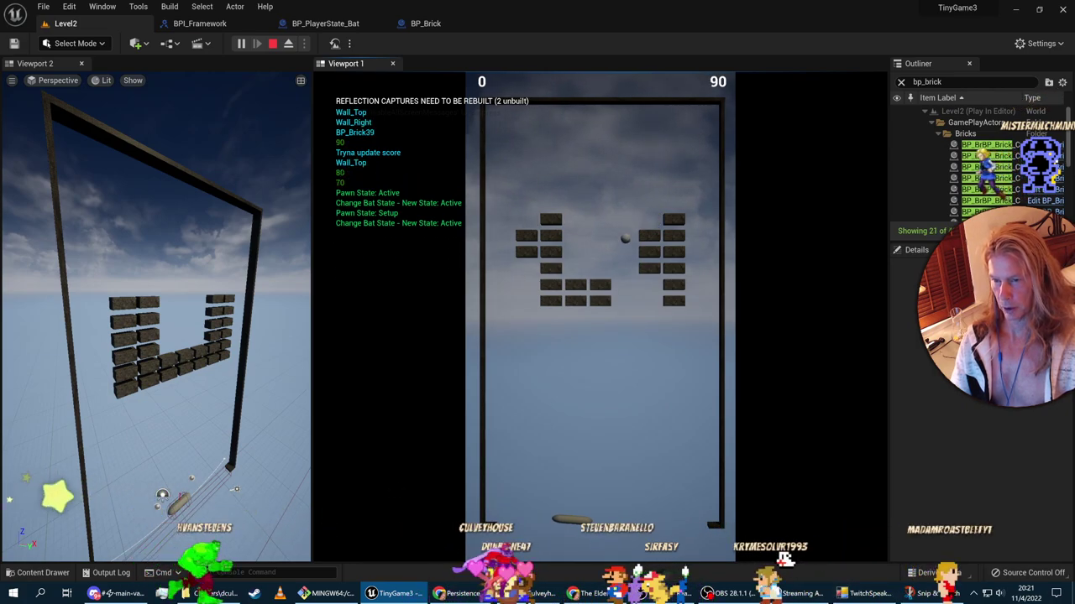
key("d")
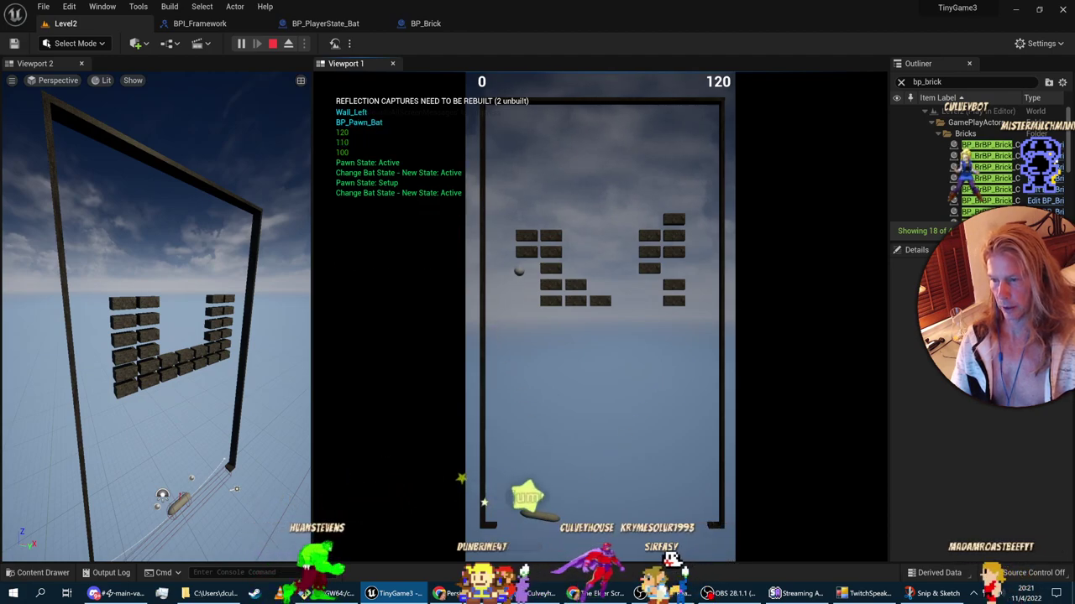
key("d")
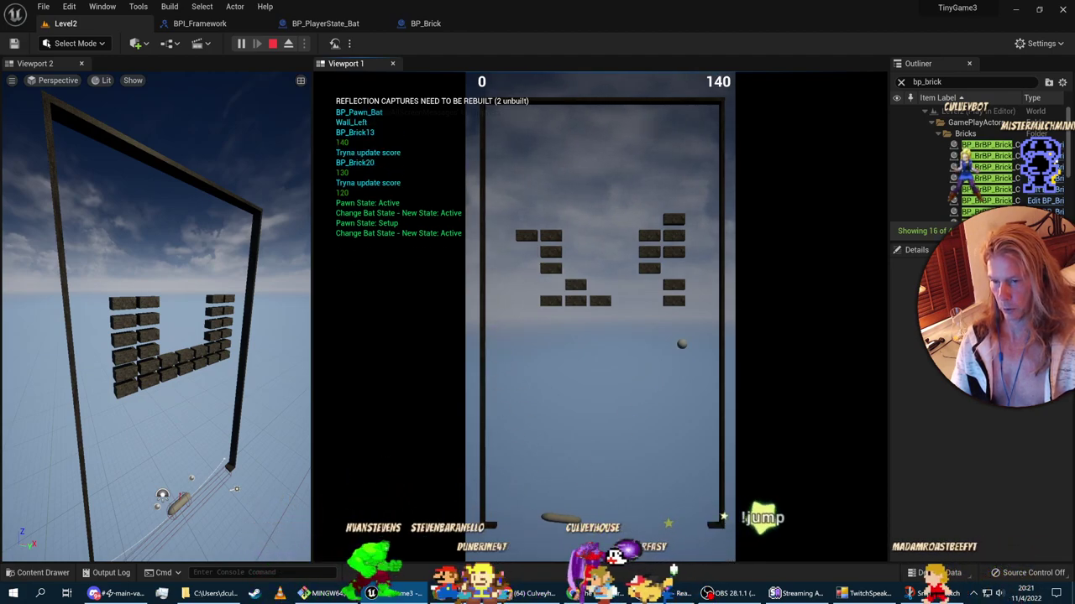
key("a")
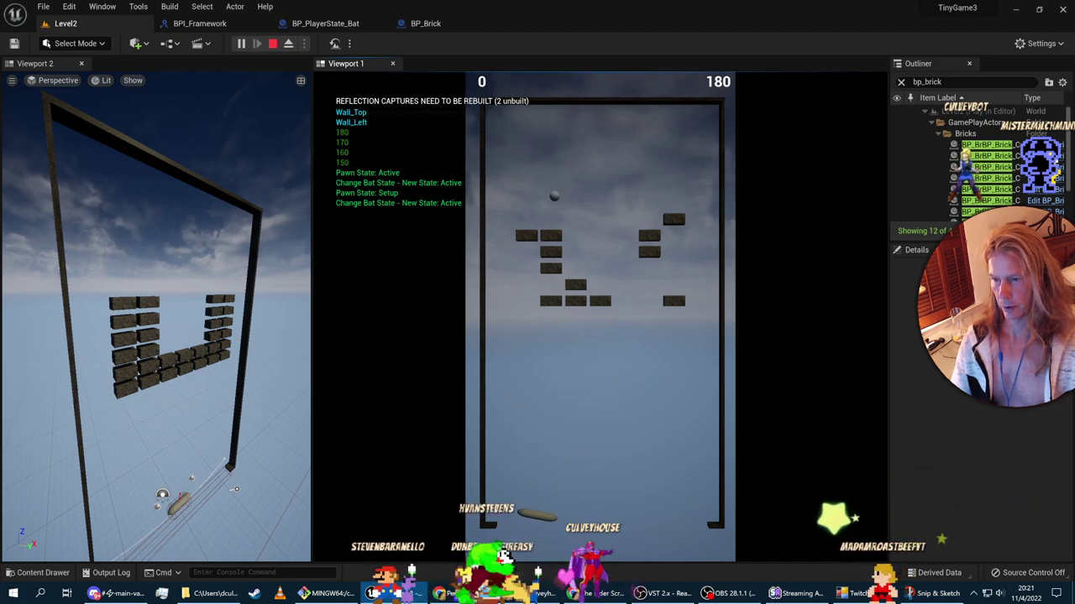
key("d")
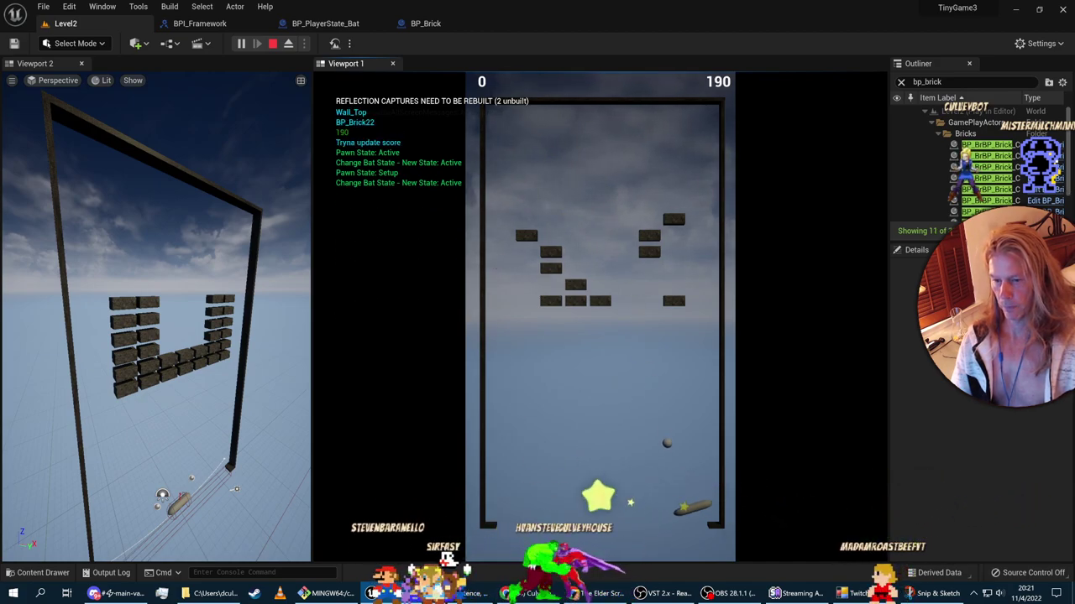
key("a")
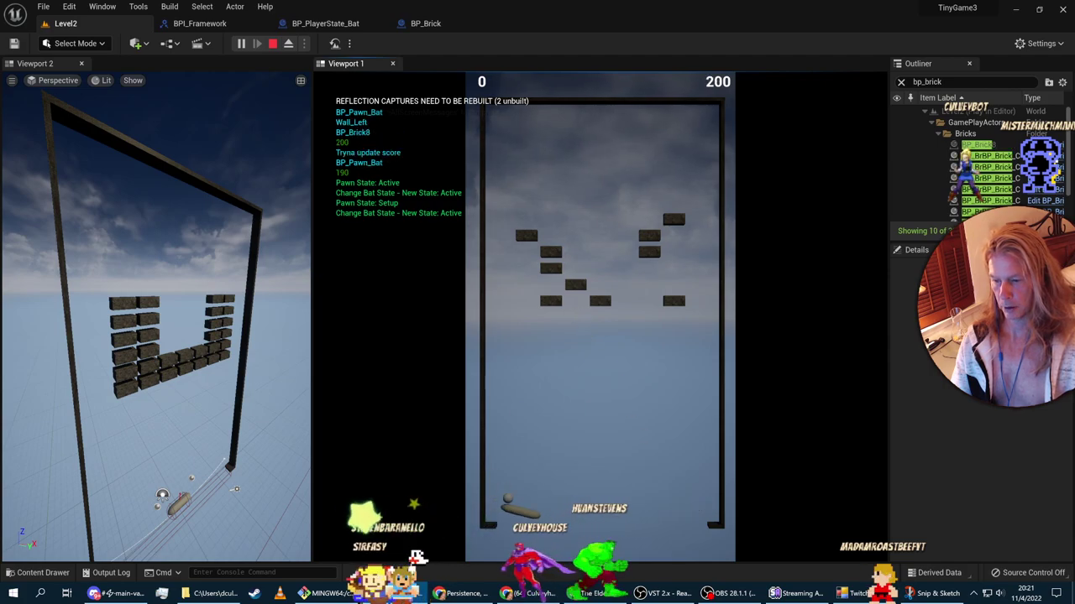
key("Escape")
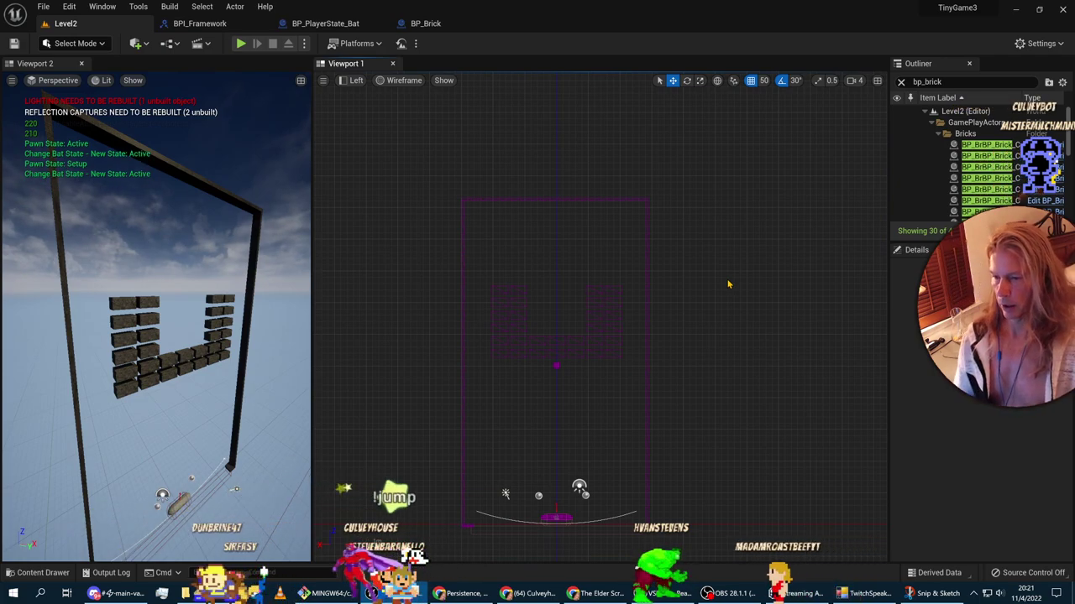
Step: Save all work again and switch to the Brick Breakers course page in the browser
left_click(46, 7)
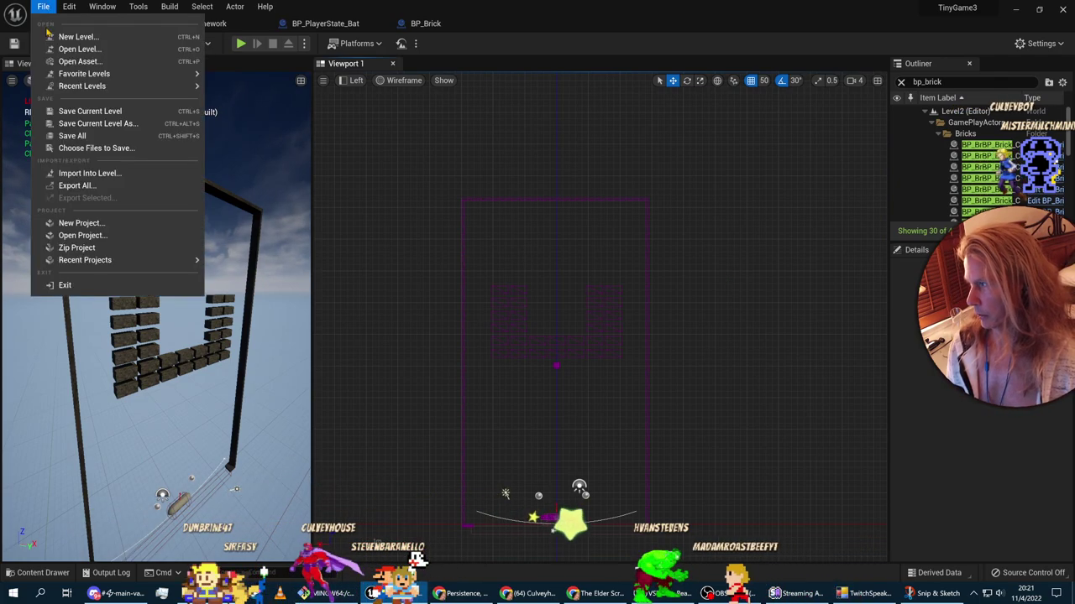
left_click(51, 141)
key("alt+Tab")
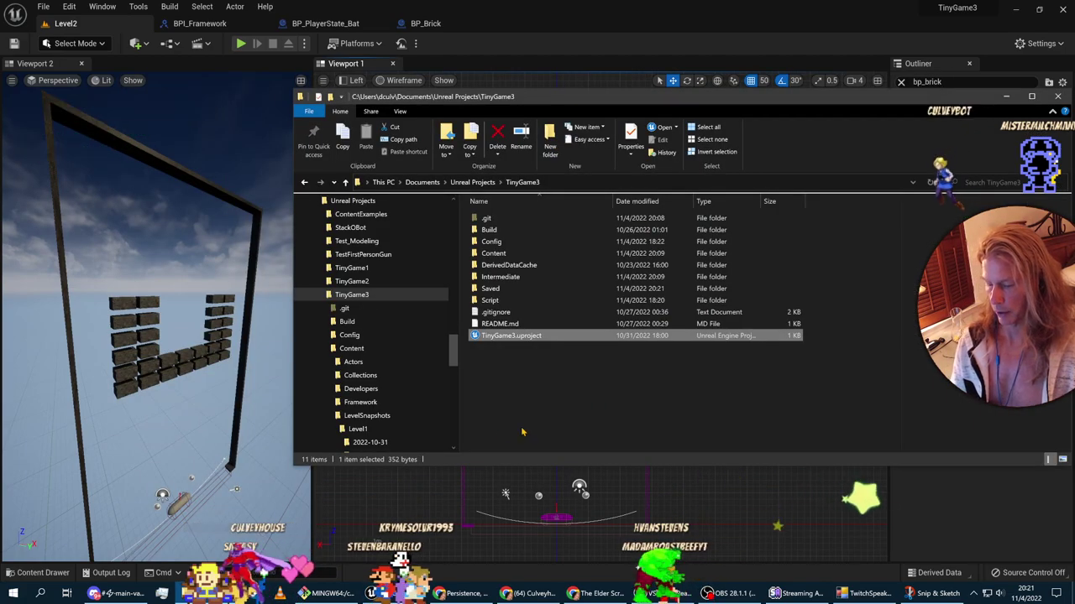
left_click(460, 594)
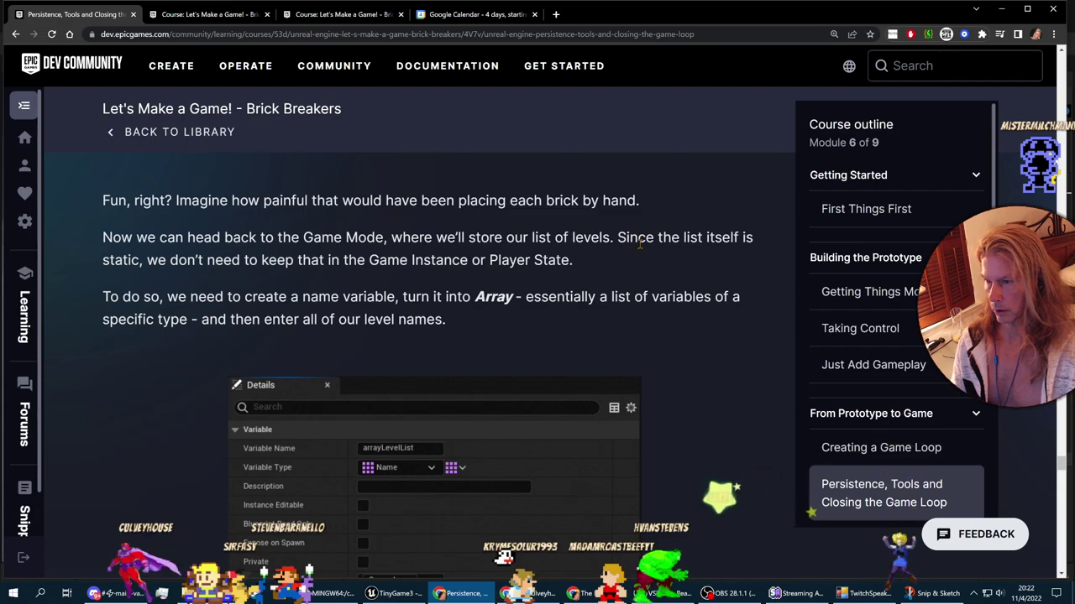
Step: Scroll to the Game Mode level-list step on the course page, then return to the Unreal editor
scroll(319, 263, "up", 6)
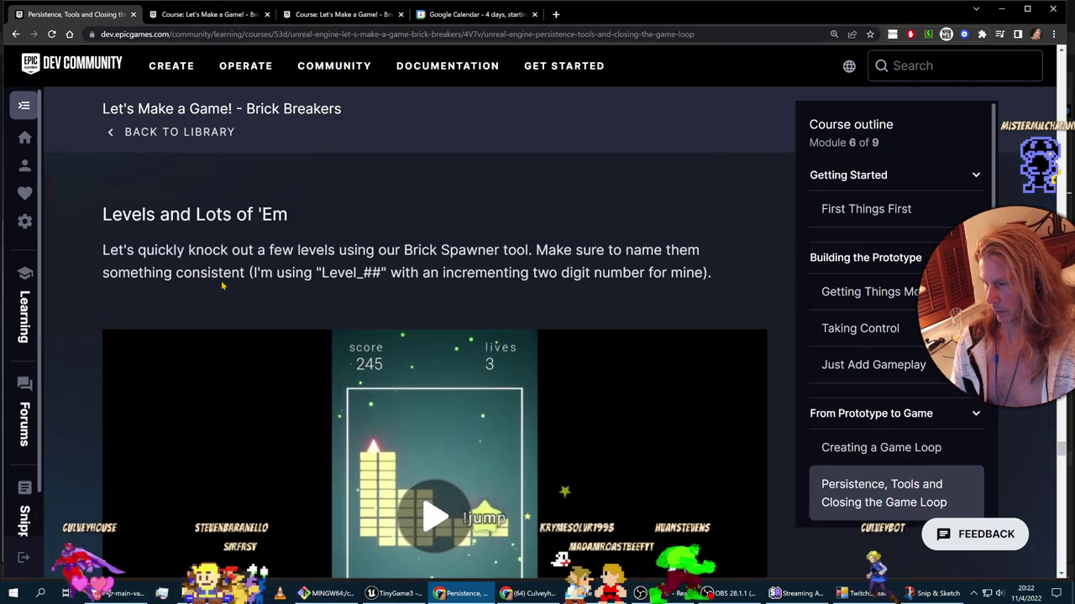
scroll(600, 438, "down", 6)
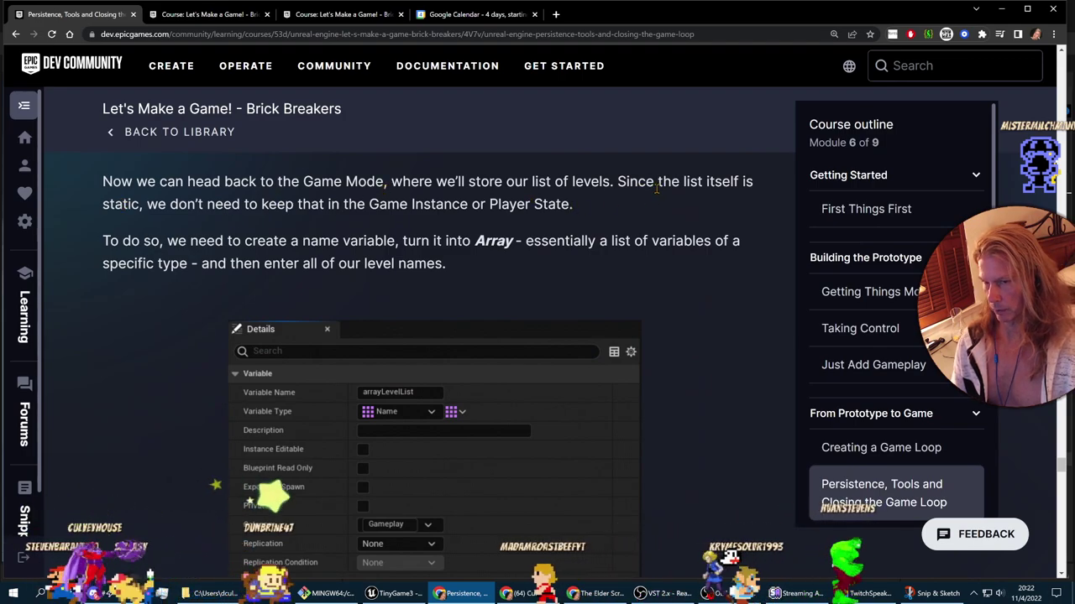
key("alt+Tab")
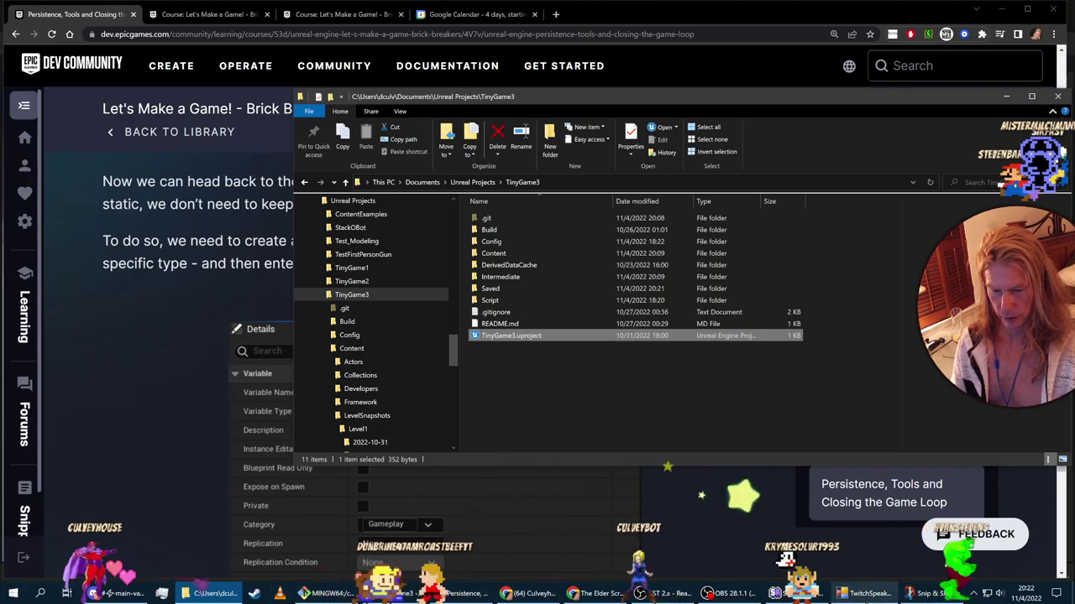
key("alt+Tab")
key("alt+Tab")
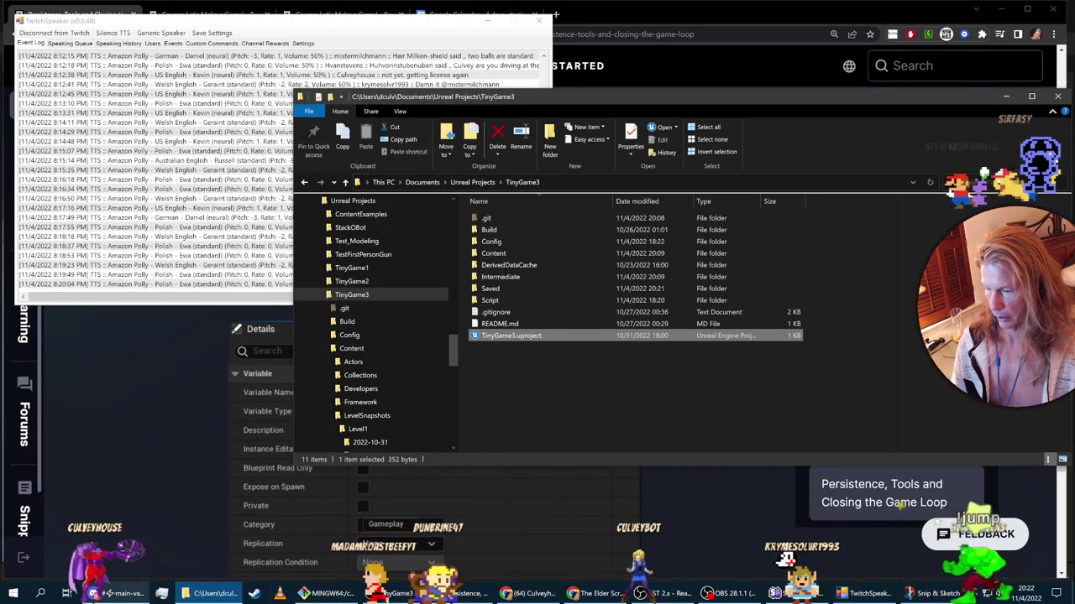
key("alt+Tab")
key("alt+Tab")
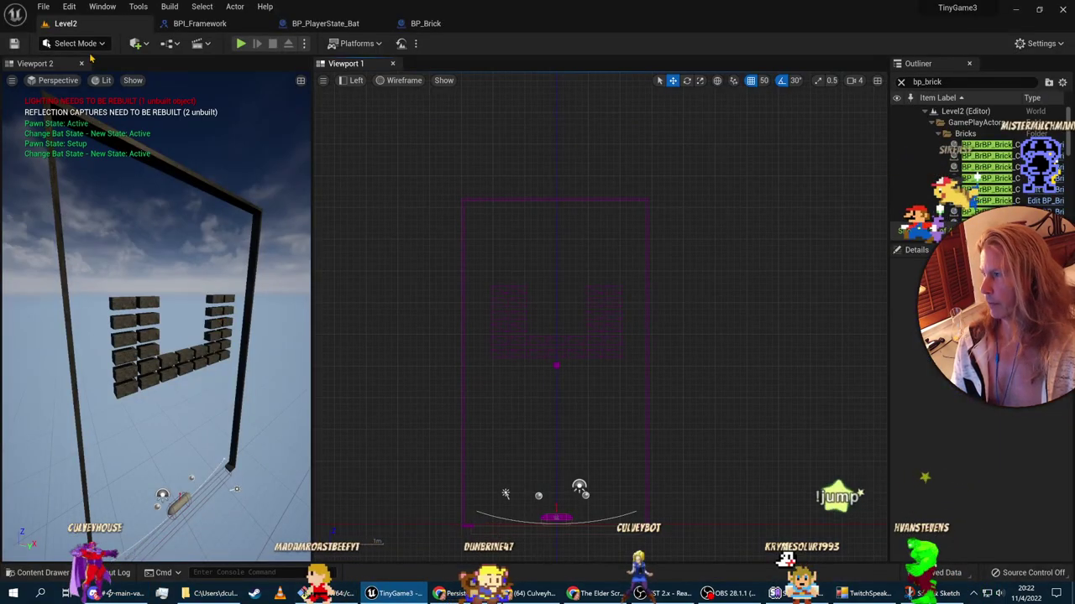
Step: Open the Level2 Level Blueprint, select the TotalBricks variable, and compile it
left_click(166, 45)
left_click(210, 125)
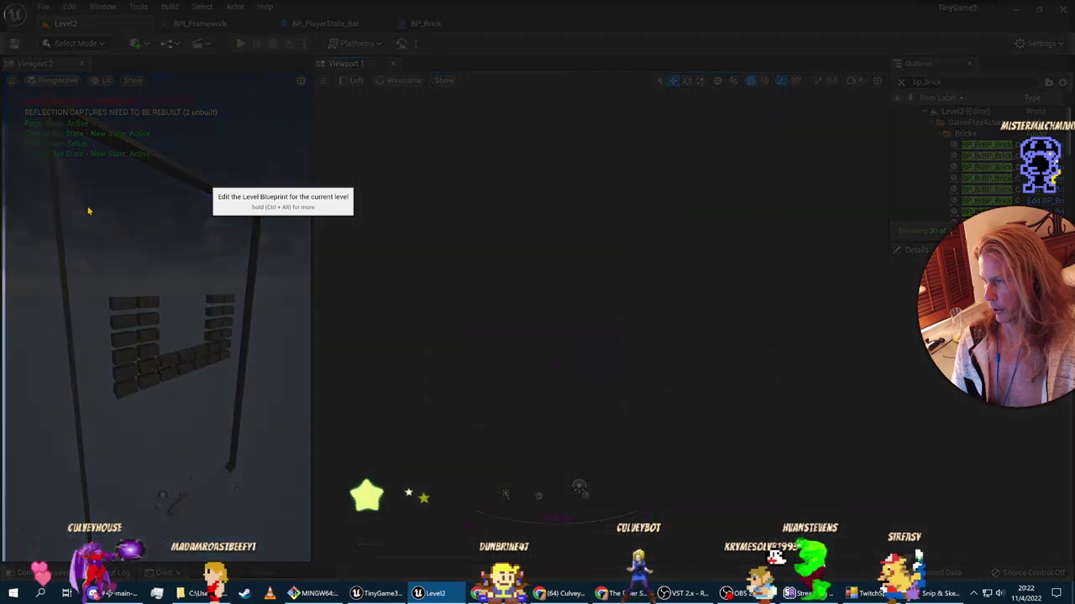
left_click(50, 198)
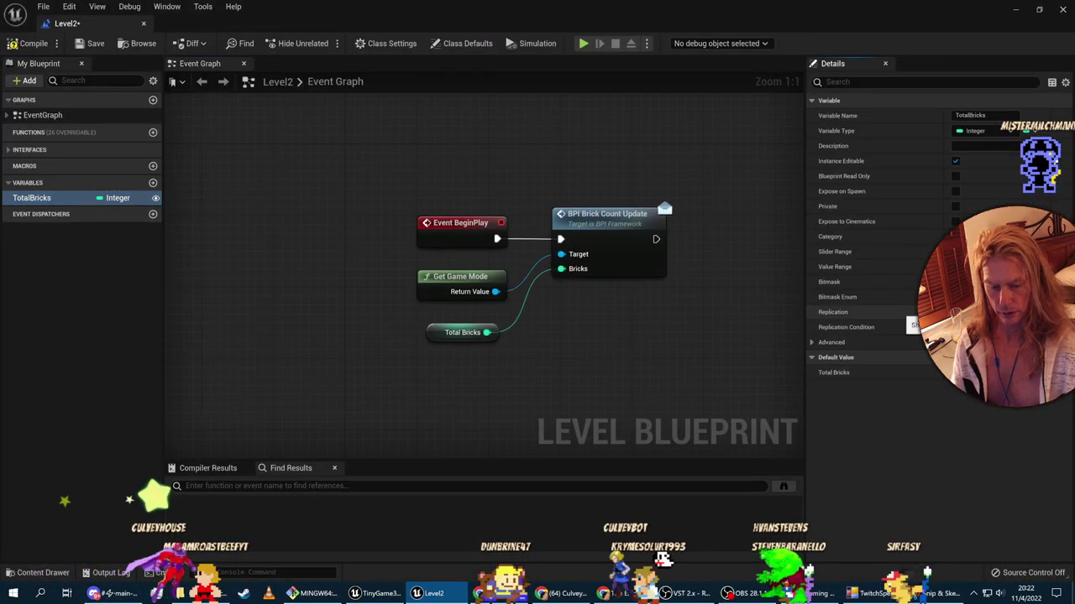
left_click(30, 46)
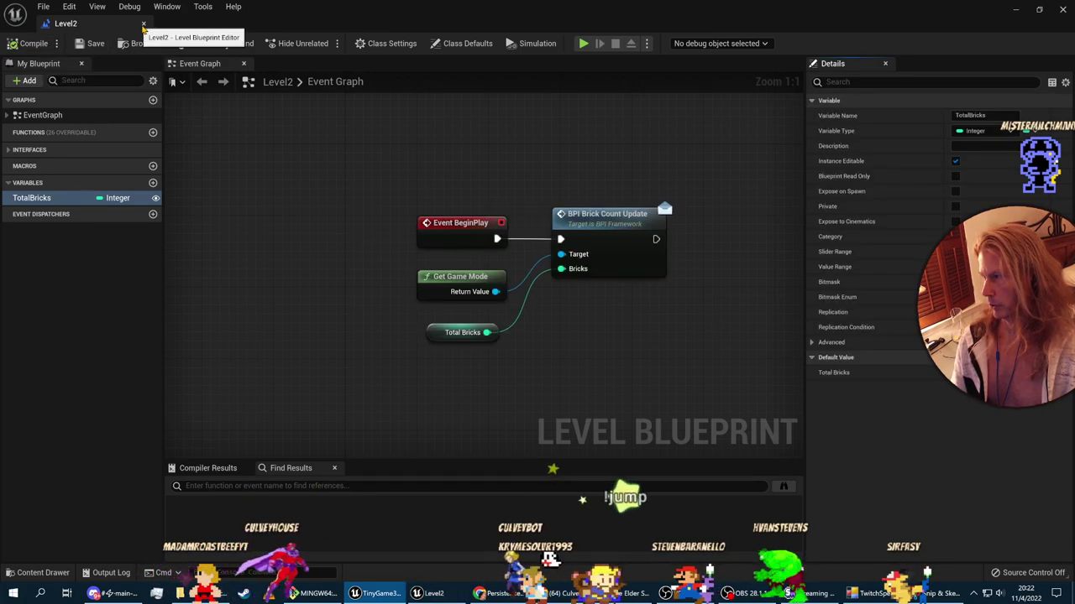
Step: Dock the Level2 blueprint tab beside the other editors and return to the level editor
mouse_move(89, 25)
left_mouse_down()
mouse_move(369, 92)
mouse_move(90, 42)
left_mouse_up()
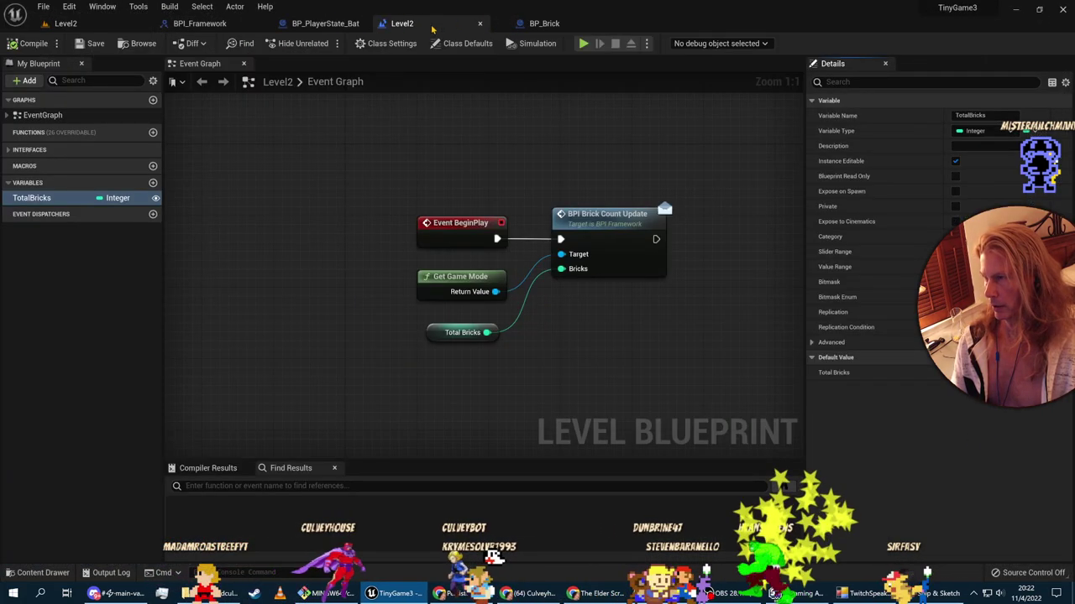
left_click(66, 22)
key("alt+Tab")
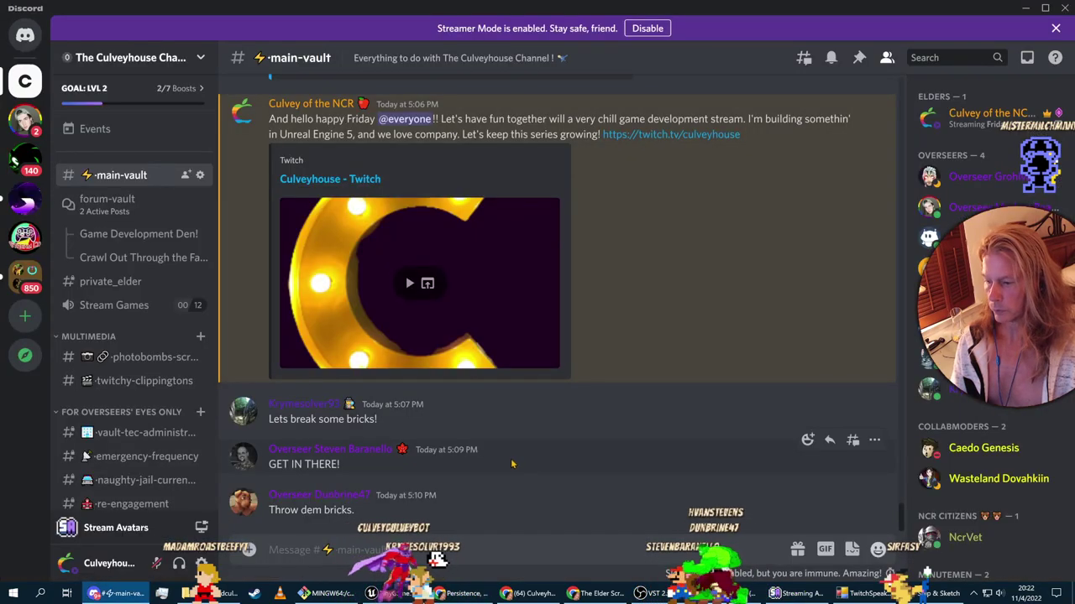
key("alt+Tab")
key("alt+Tab")
key("alt+Tab")
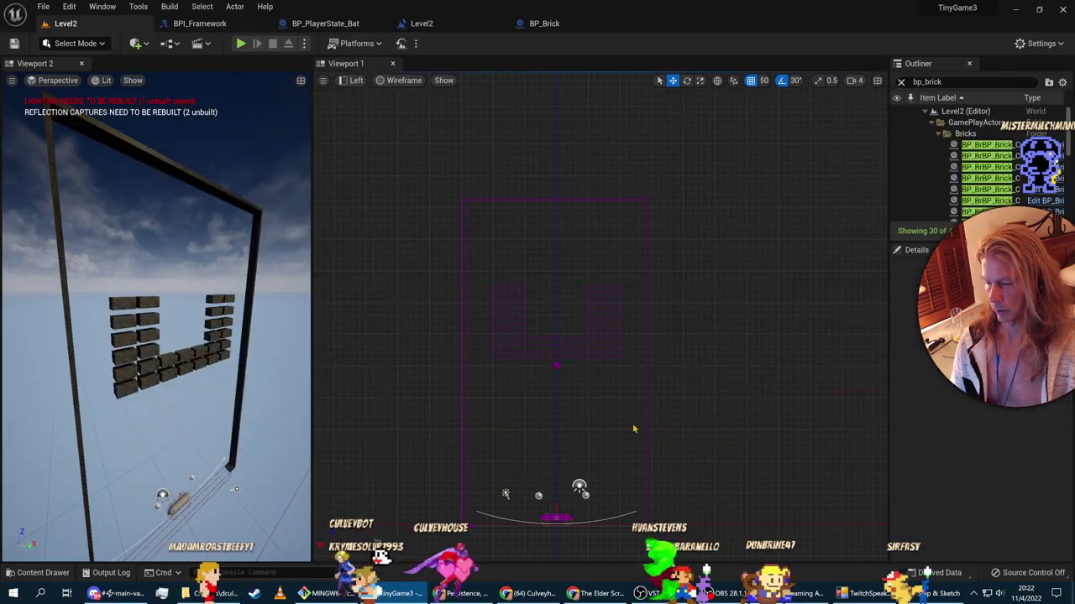
Step: Check the course page, then open BP_GameMode from the content browser
left_click(460, 594)
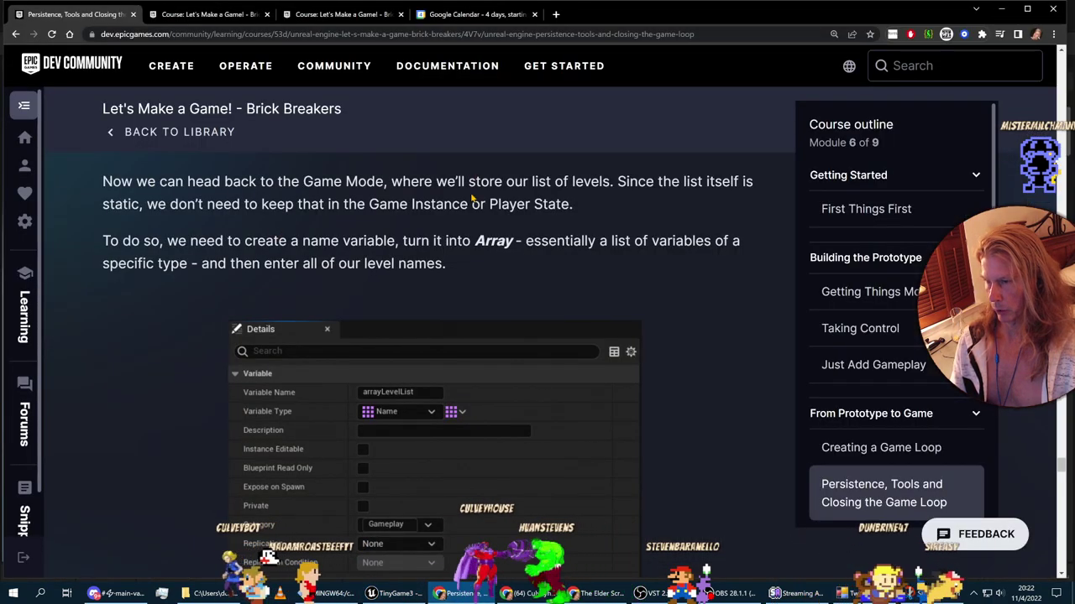
key("alt+Tab")
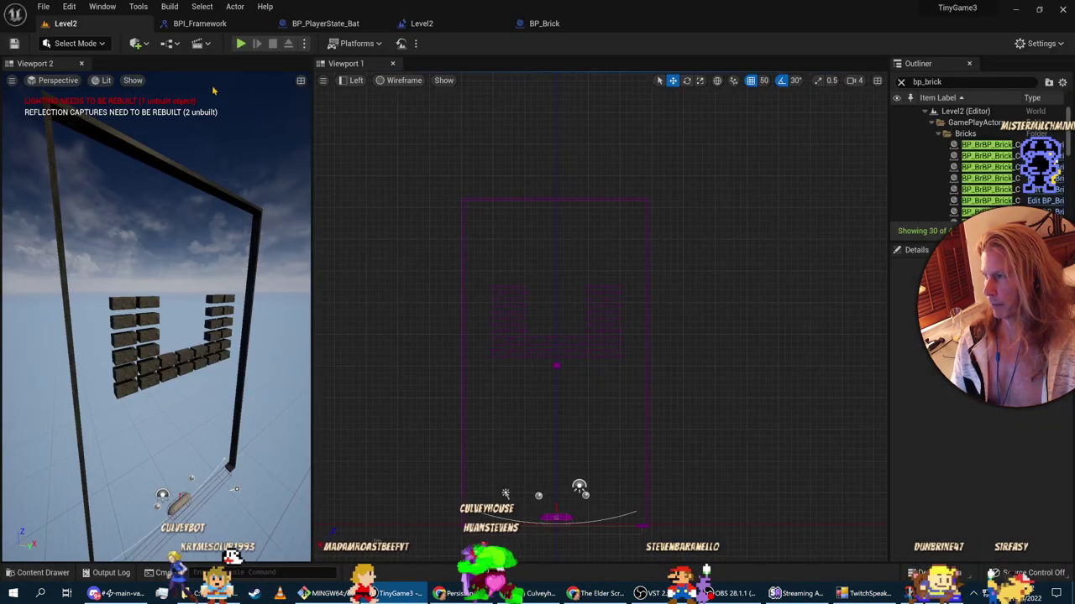
left_click(52, 576)
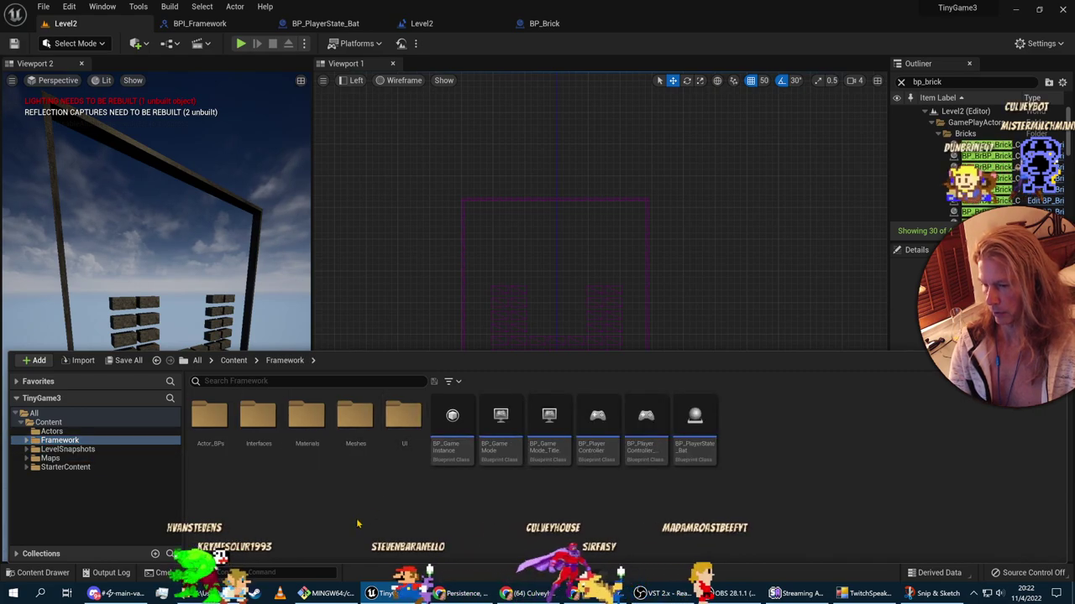
double_click(492, 445)
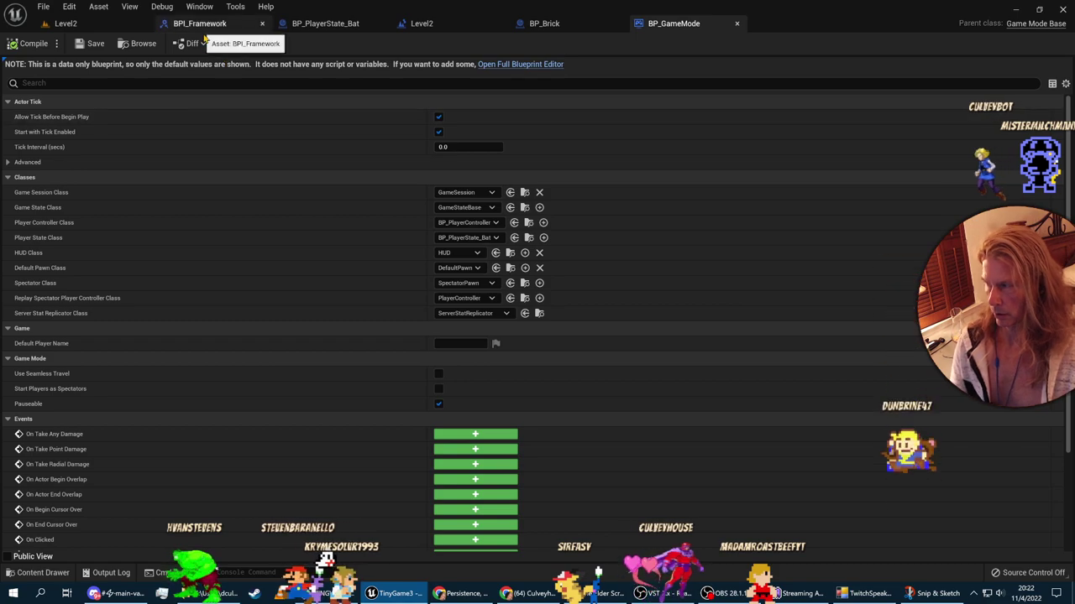
Step: Open BP_GameMode in the full Blueprint editor, then switch to the Brick Breakers course page
left_click(537, 64)
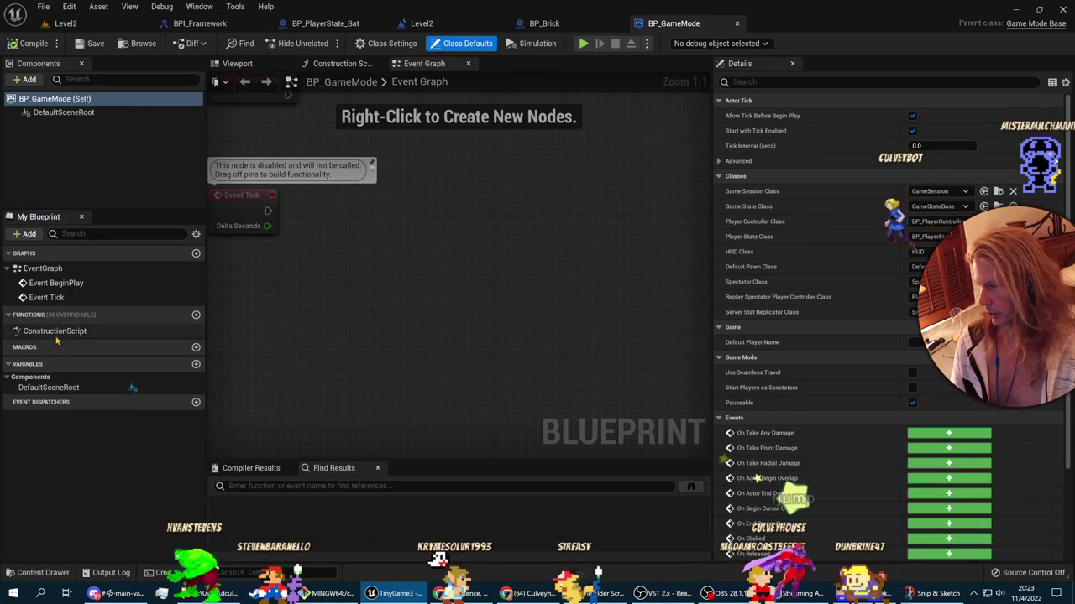
left_click(9, 364)
left_click(8, 364)
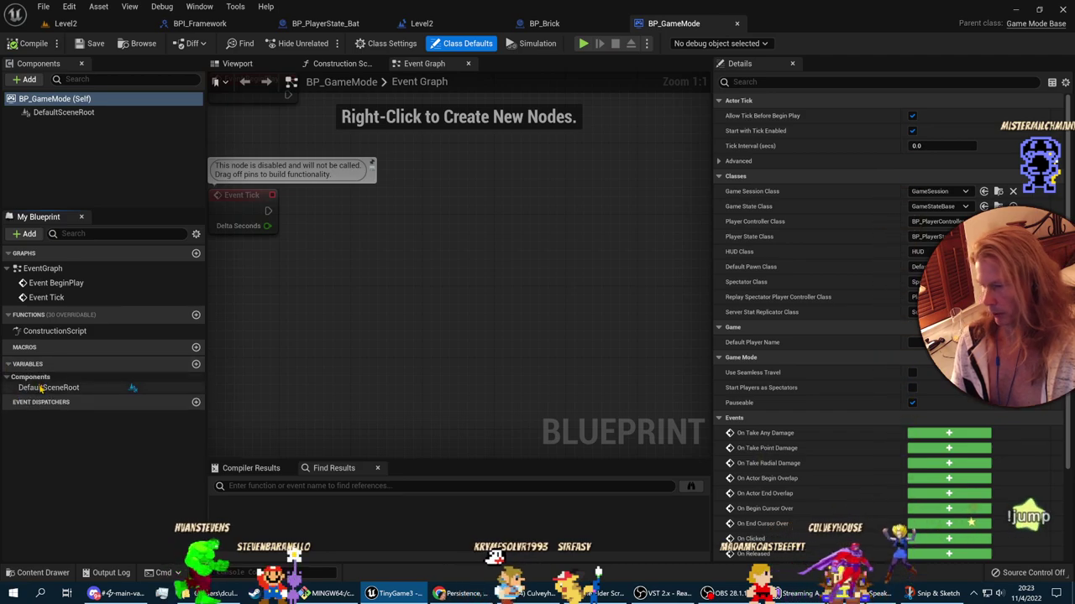
key("alt+Tab")
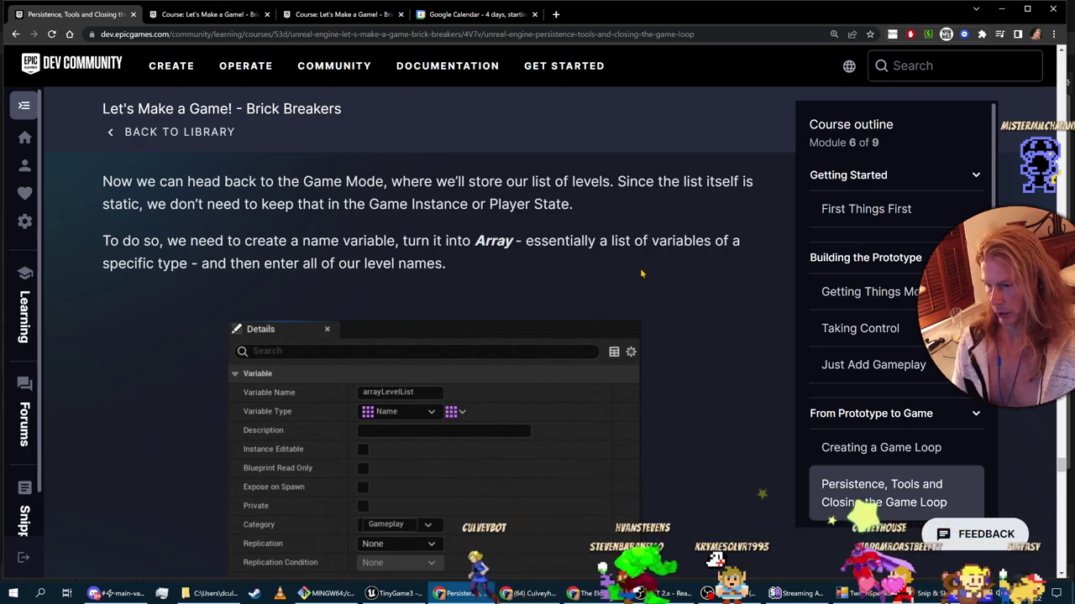
Step: Read the Persistence course's level-list and level-complete sections, then return to BP_GameMode's Event Graph
scroll(715, 396, "down", 2)
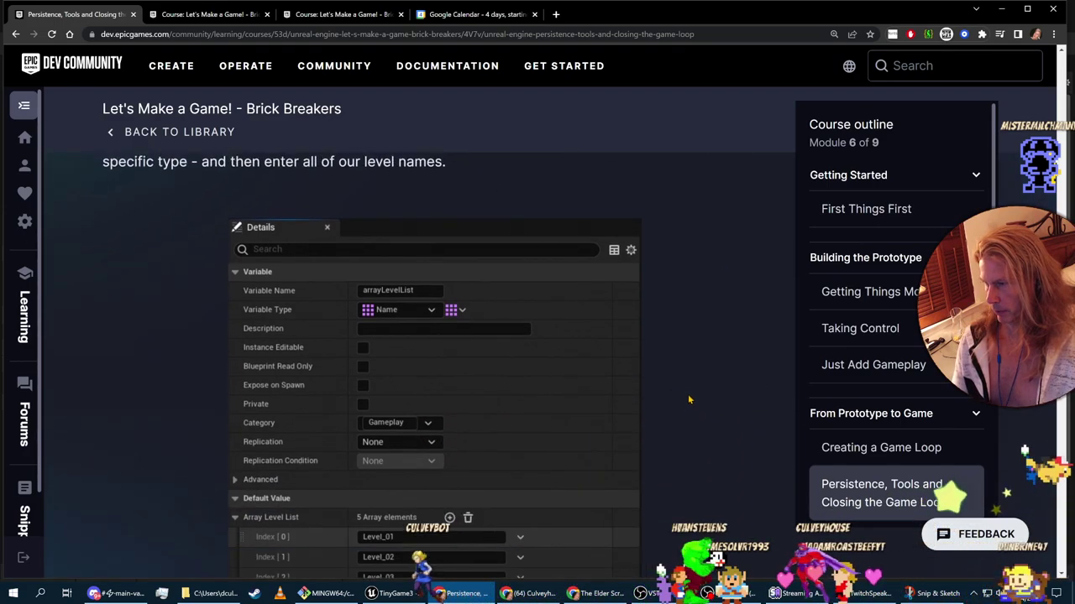
scroll(686, 432, "up", 2)
scroll(704, 454, "down", 10)
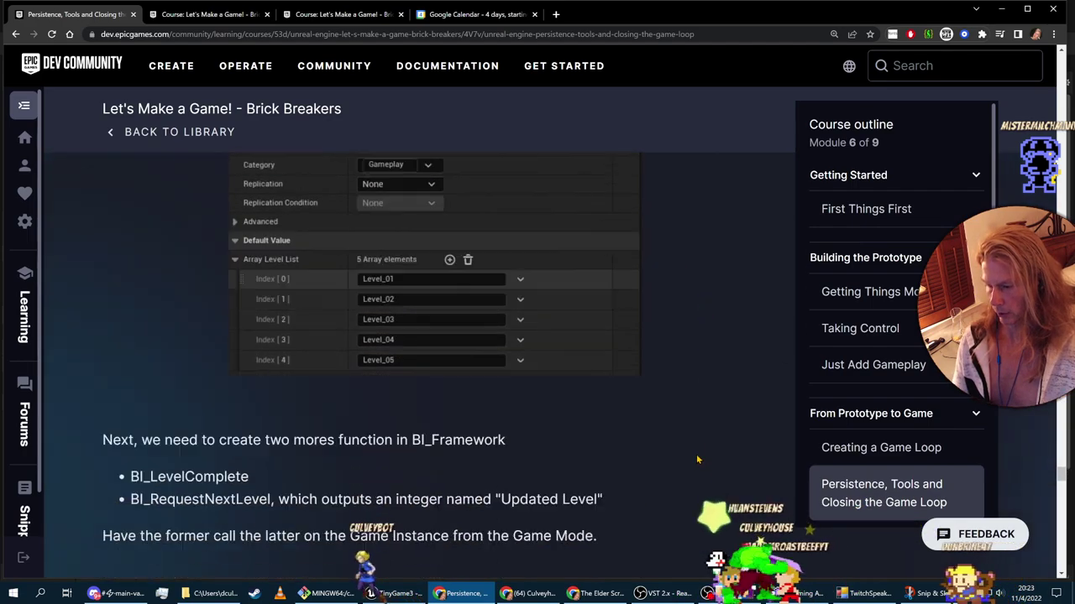
scroll(696, 463, "up", 1)
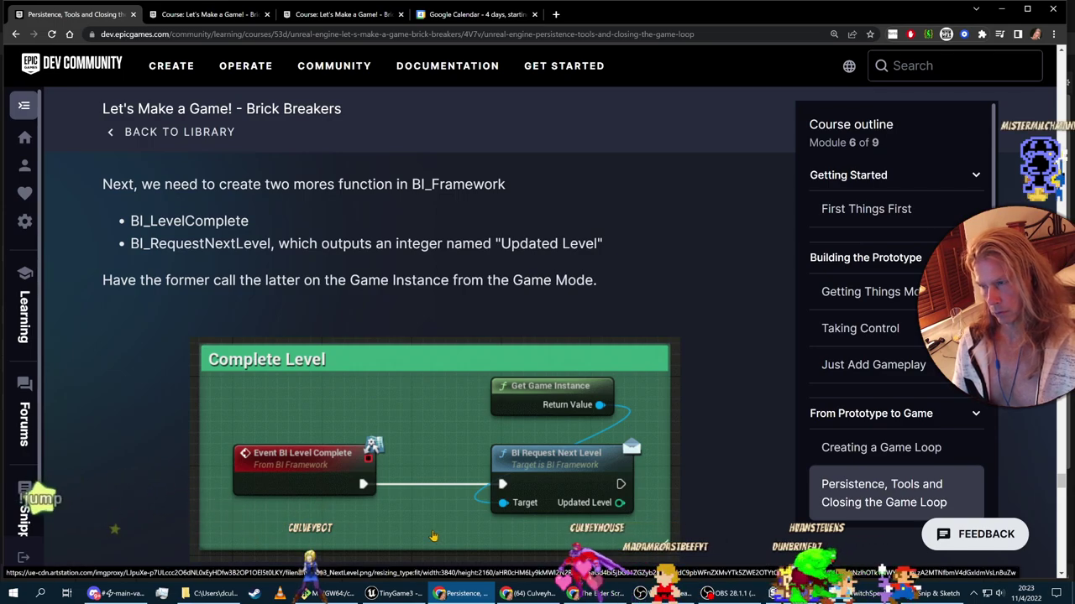
scroll(713, 475, "up", 12)
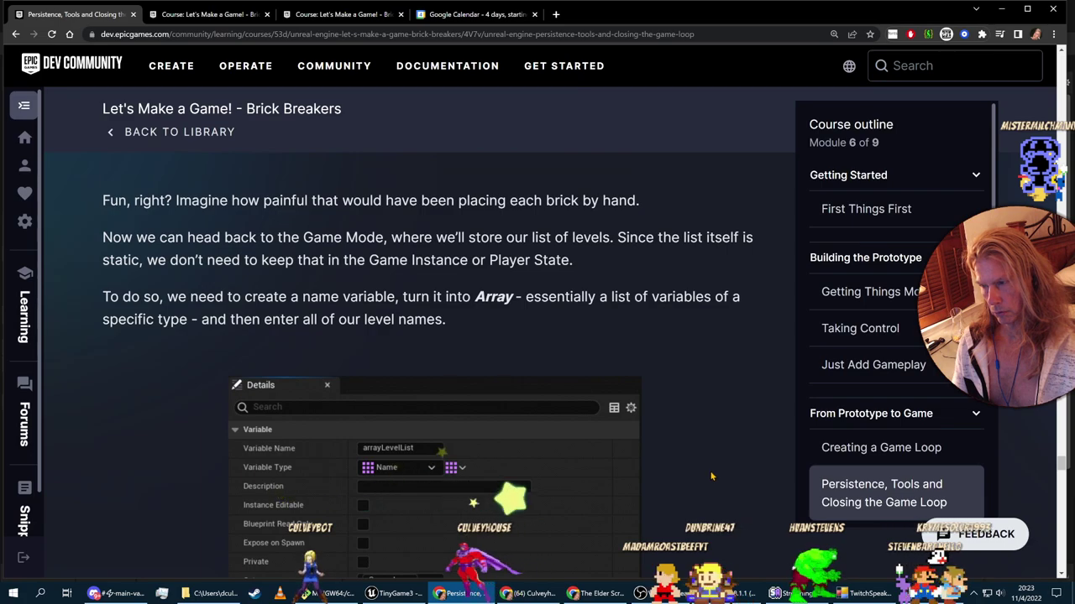
scroll(709, 477, "down", 8)
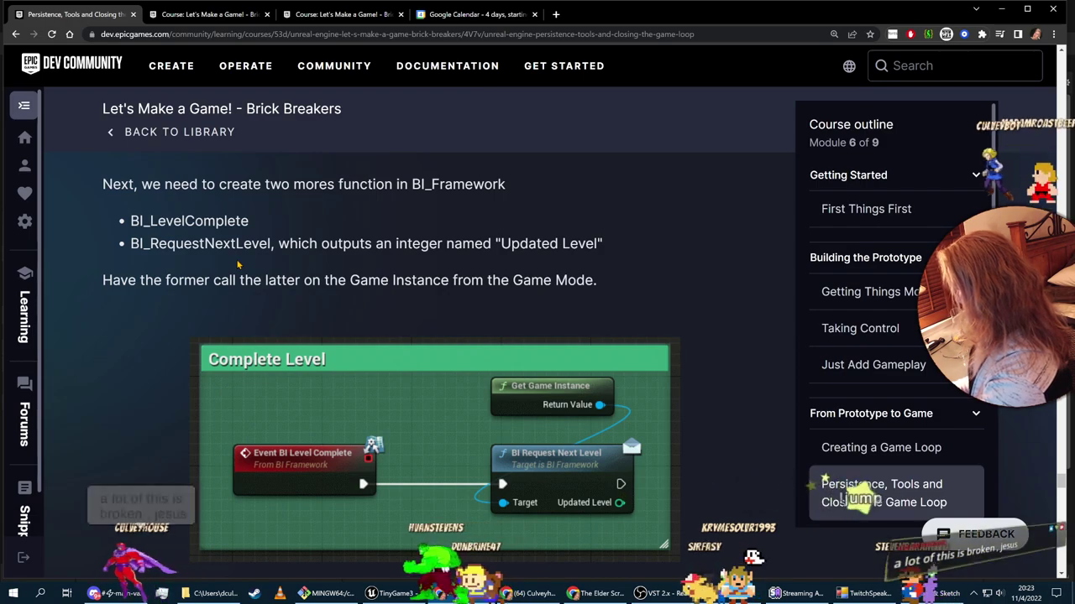
scroll(686, 327, "down", 3)
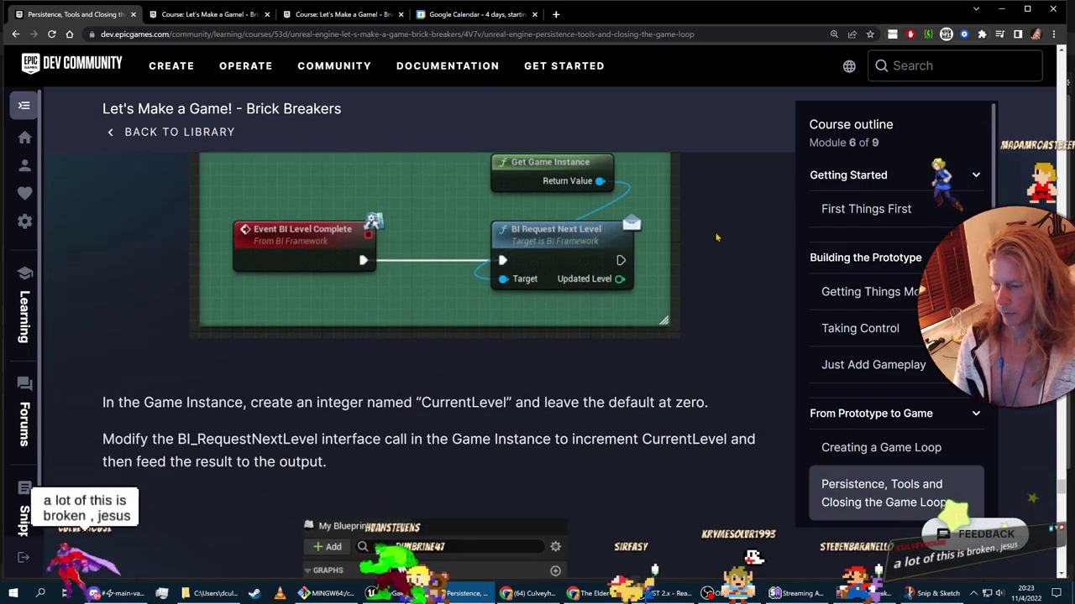
scroll(687, 326, "down", 2)
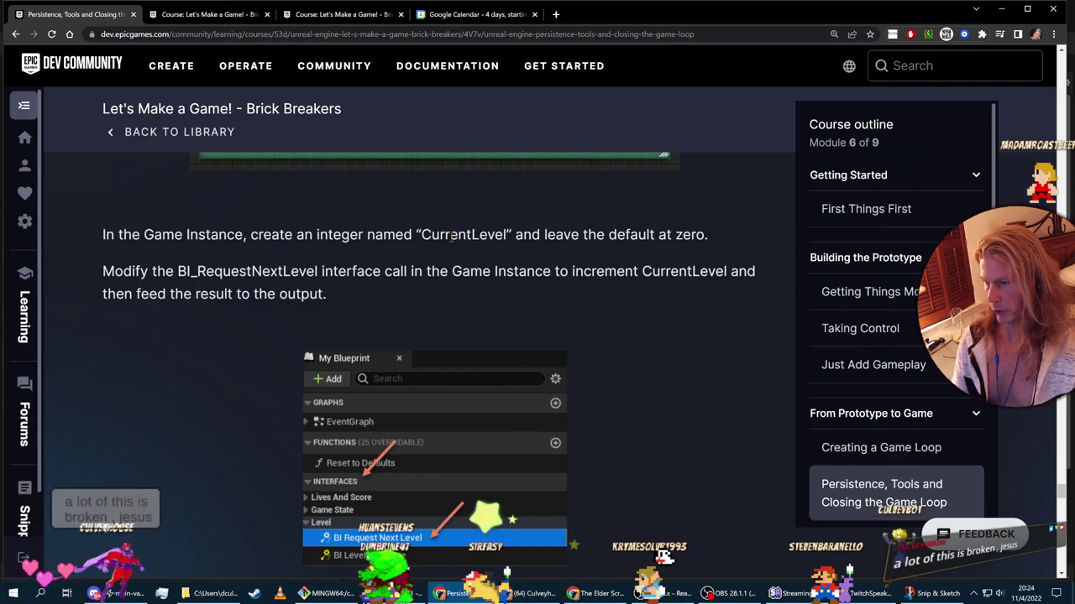
scroll(362, 383, "down", 3)
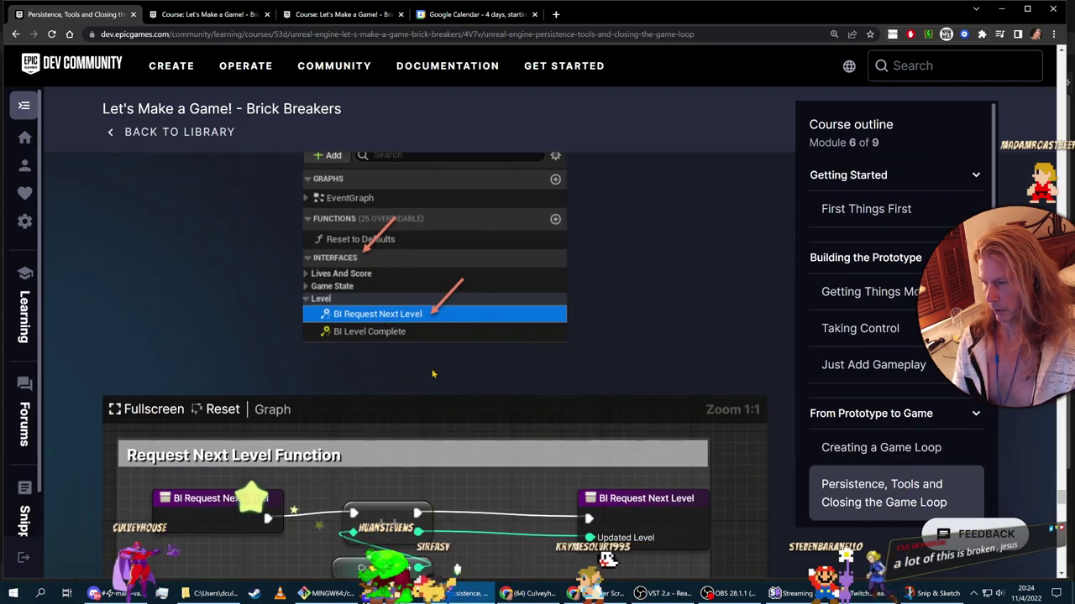
scroll(432, 374, "up", 3)
scroll(266, 451, "down", 6)
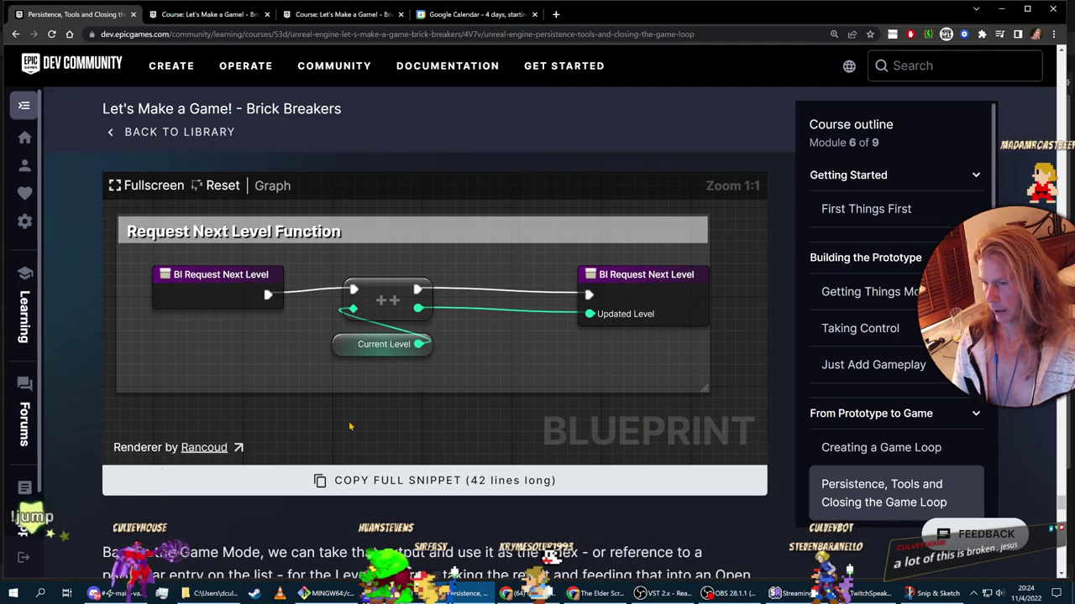
scroll(350, 426, "up", 10)
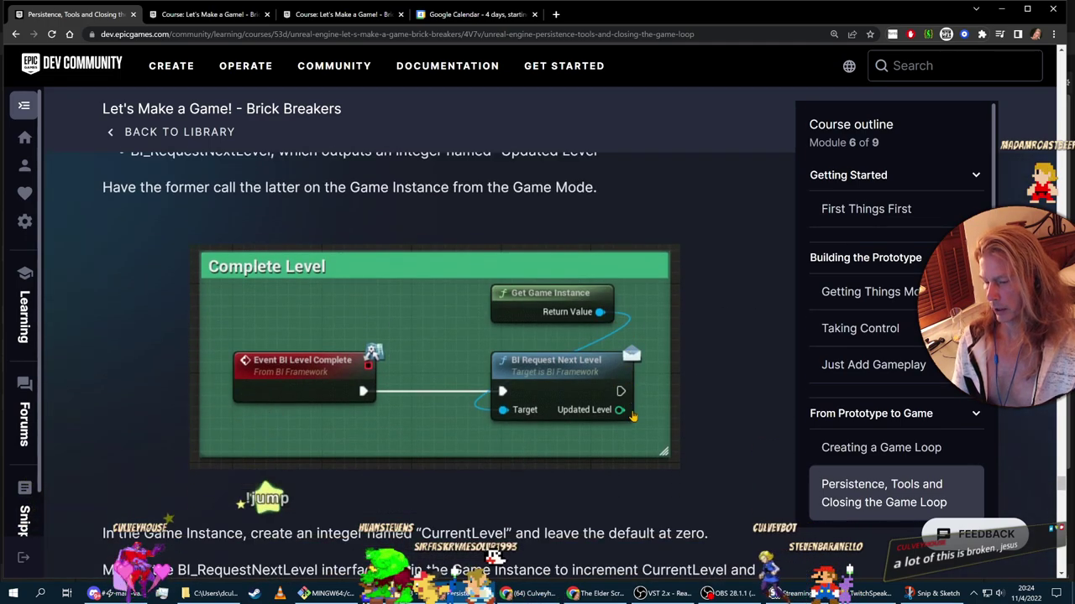
scroll(633, 417, "up", 3)
scroll(655, 417, "down", 1)
scroll(669, 417, "up", 2)
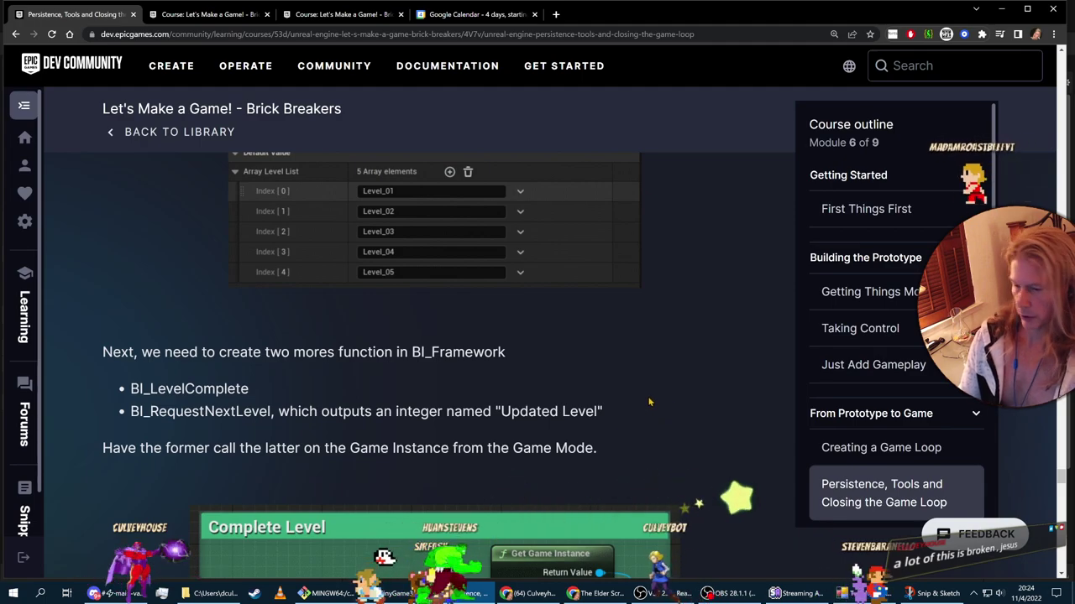
scroll(647, 432, "up", 10)
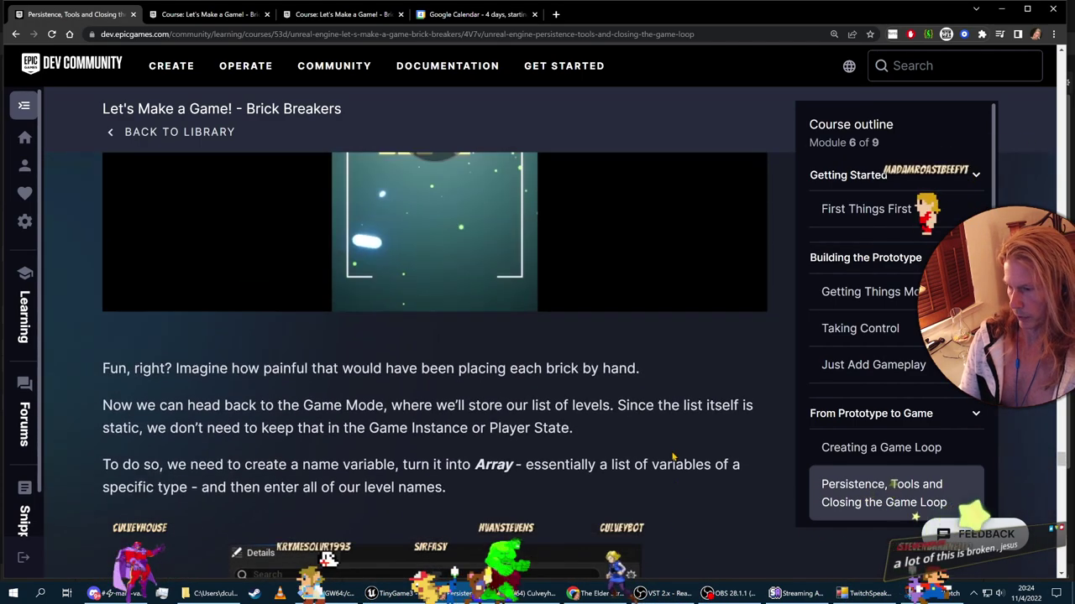
scroll(638, 446, "up", 5)
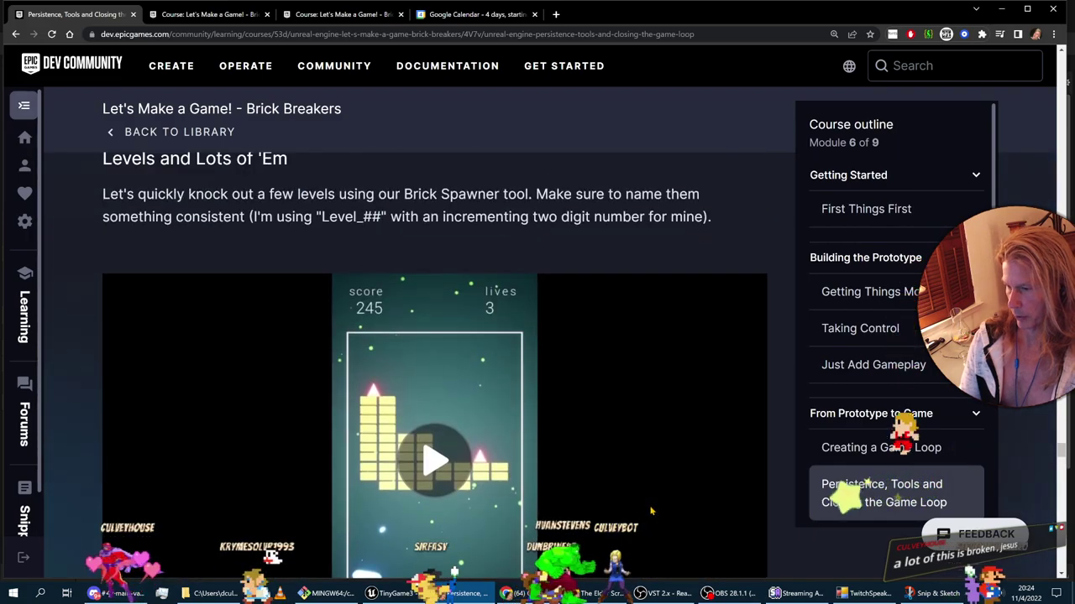
key("alt+Tab")
key("Home")
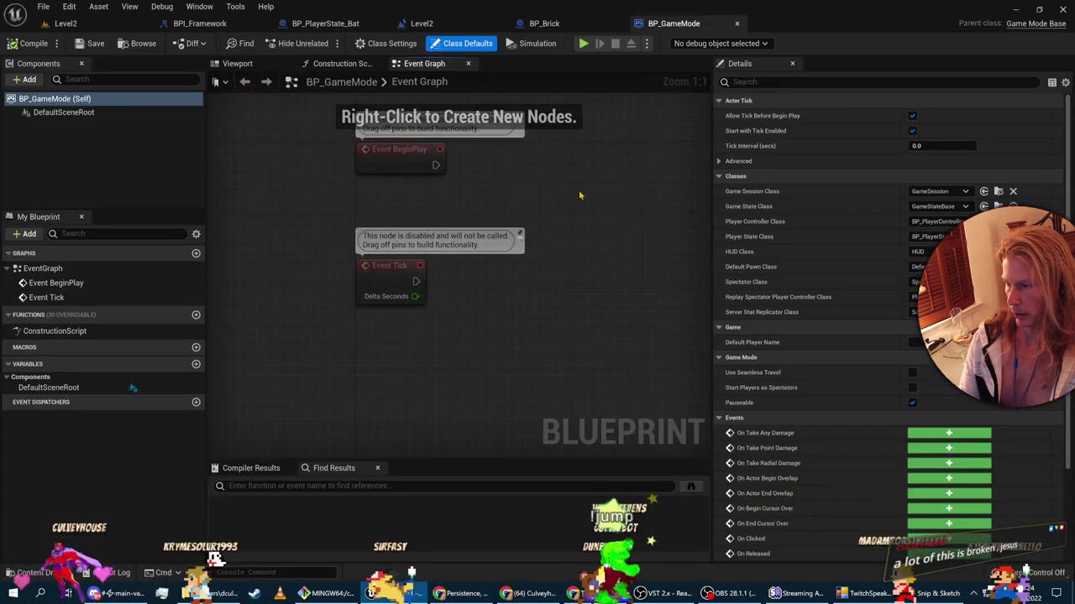
Step: In BP_PlayerState_Bat, find the Brick Destroyed decrement and list actions from its exec output
left_click(325, 22)
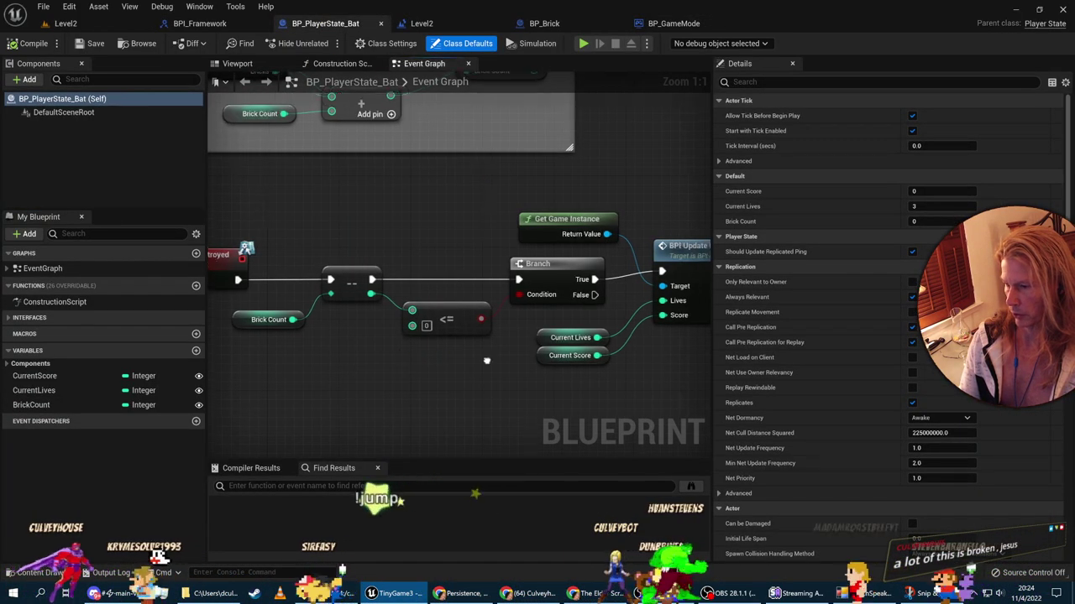
key("Home")
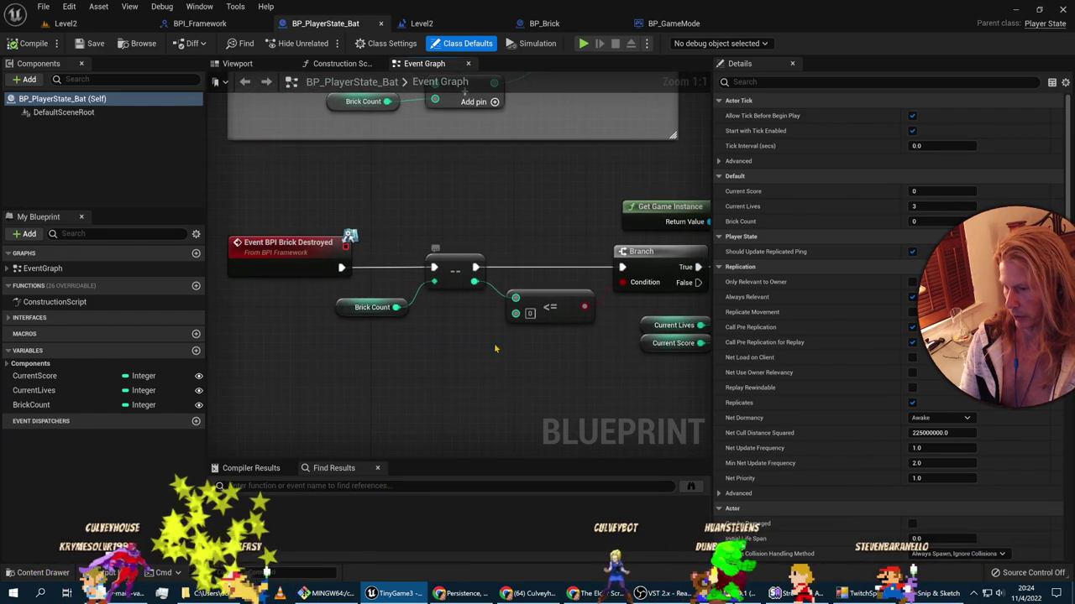
right_click_drag(496, 348, 331, 361)
right_click_drag(502, 261, 363, 254)
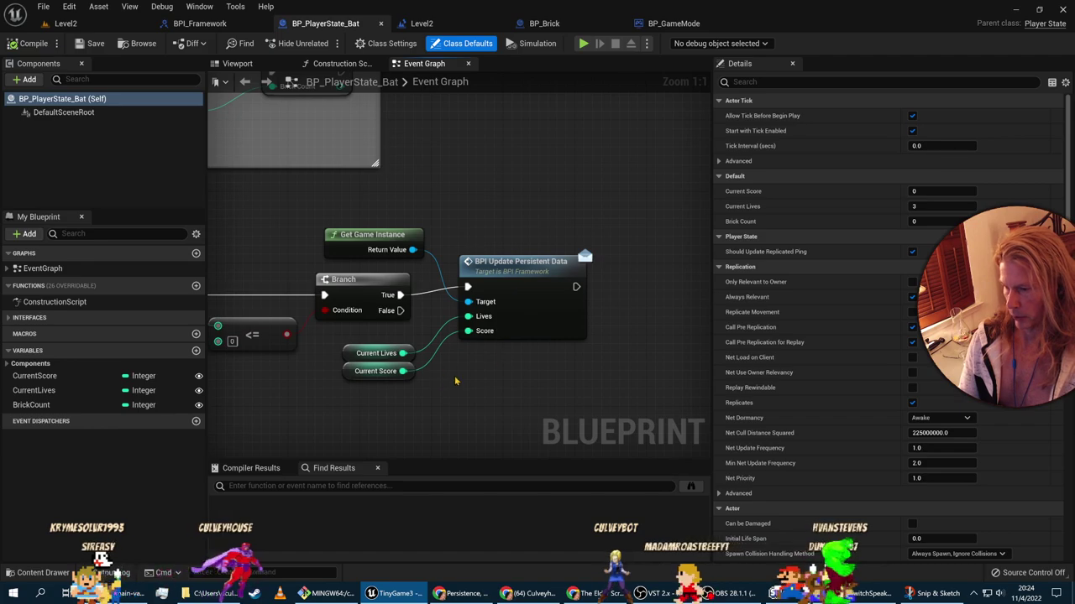
right_click_drag(526, 323, 492, 362)
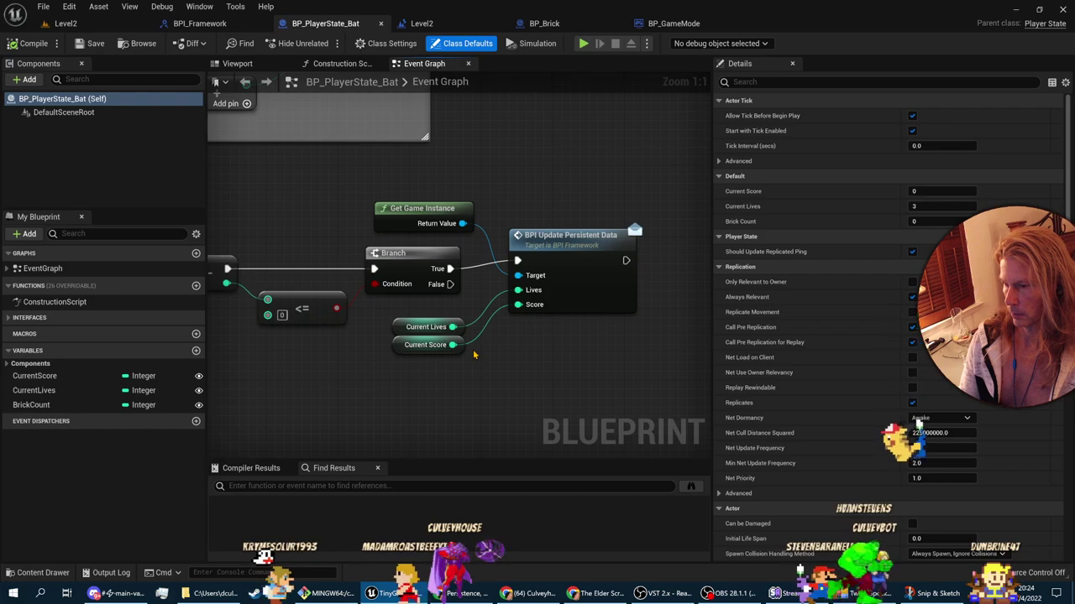
right_click_drag(419, 402, 535, 394)
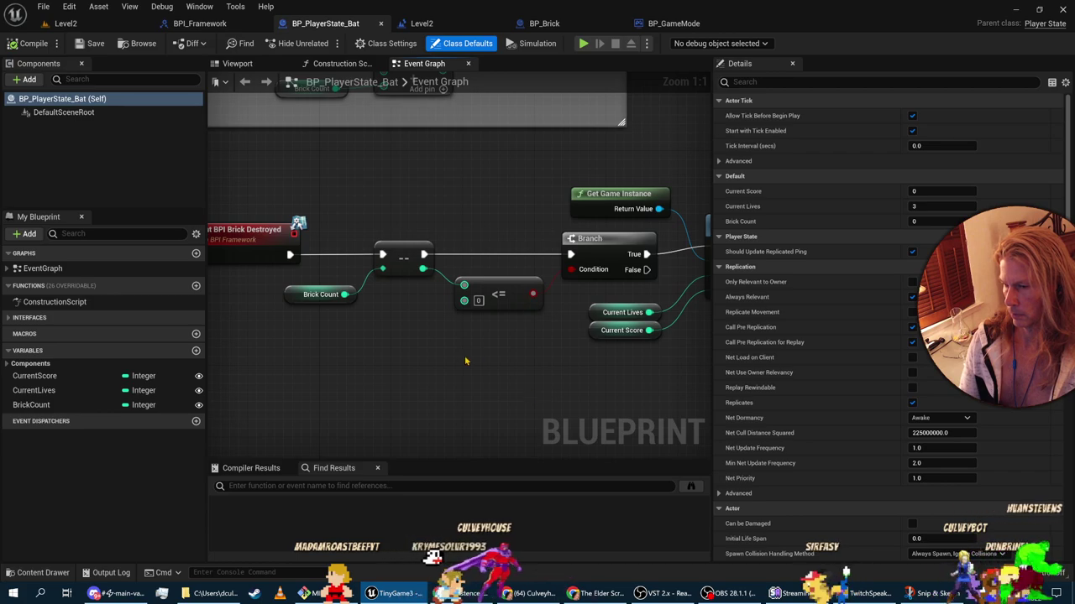
right_click_drag(466, 361, 412, 335)
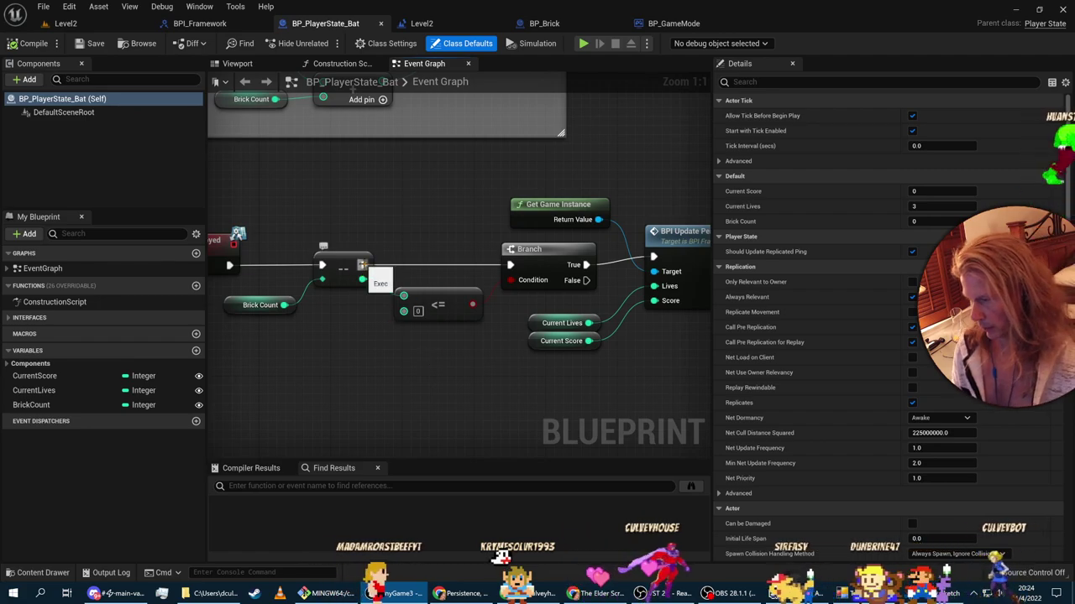
left_click_drag(363, 267, 436, 218)
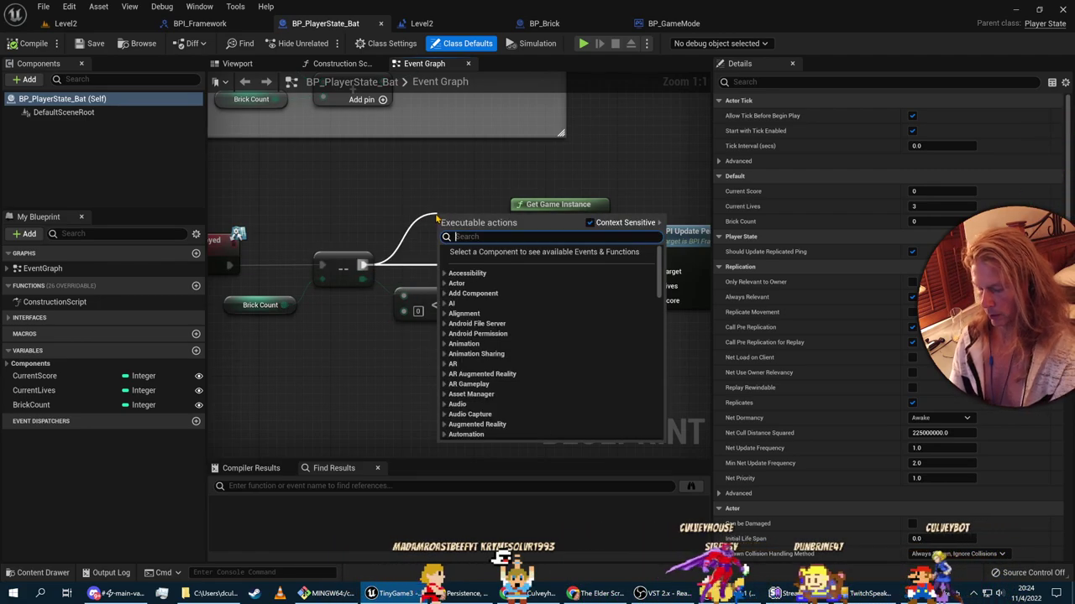
Step: Add a Print String node above the Branch after the brick-count decrement
type("print string")
key("Return")
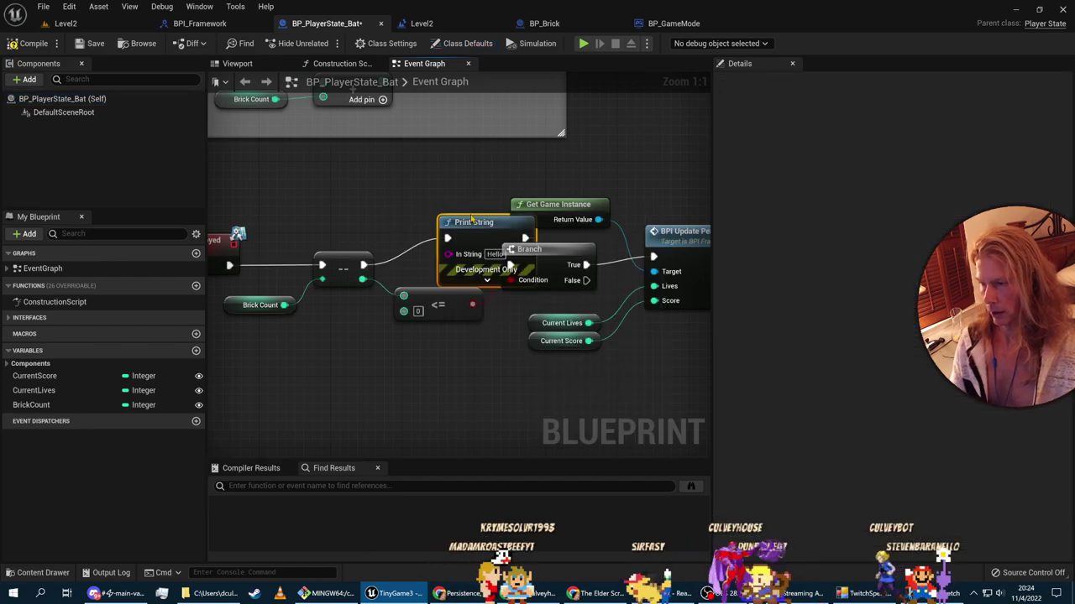
left_click_drag(469, 225, 420, 153)
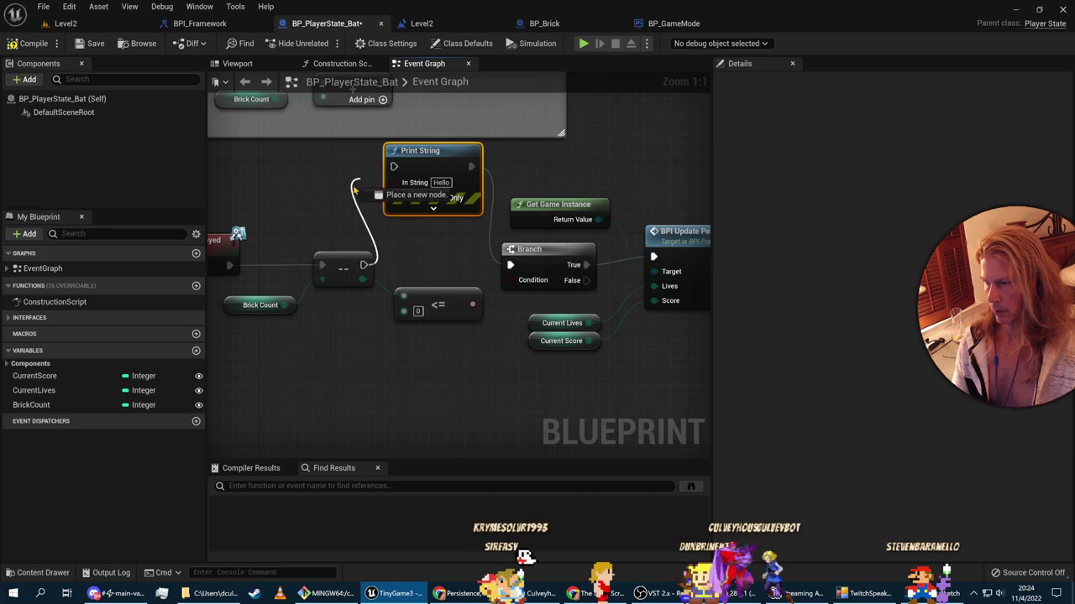
left_click_drag(354, 190, 355, 190)
key("Escape")
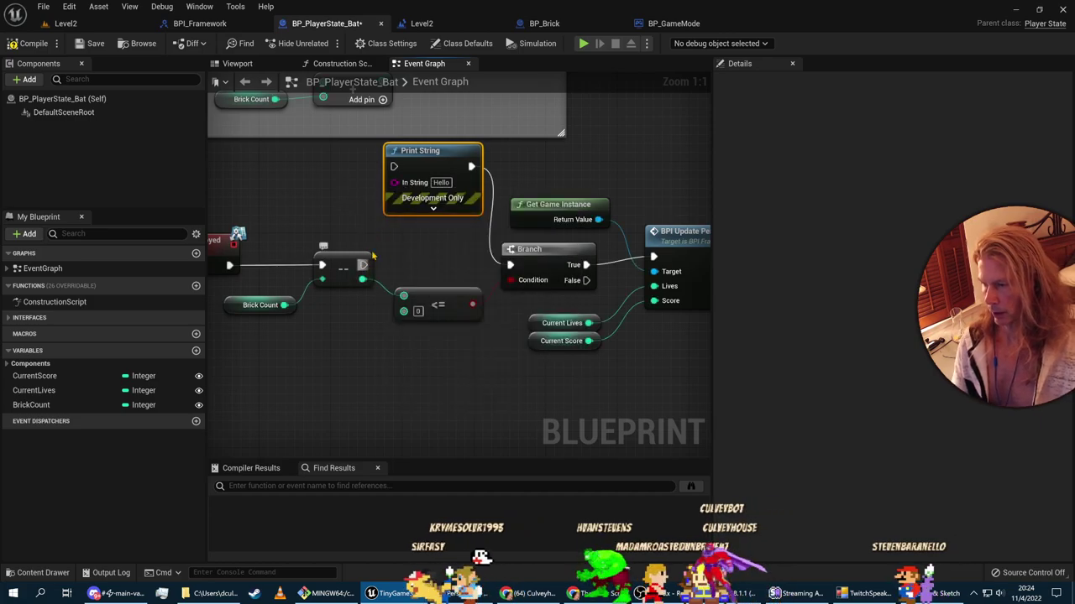
Step: Add a string Append node fed by the decremented brick count in its B input
left_click_drag(362, 264, 314, 189)
type("append")
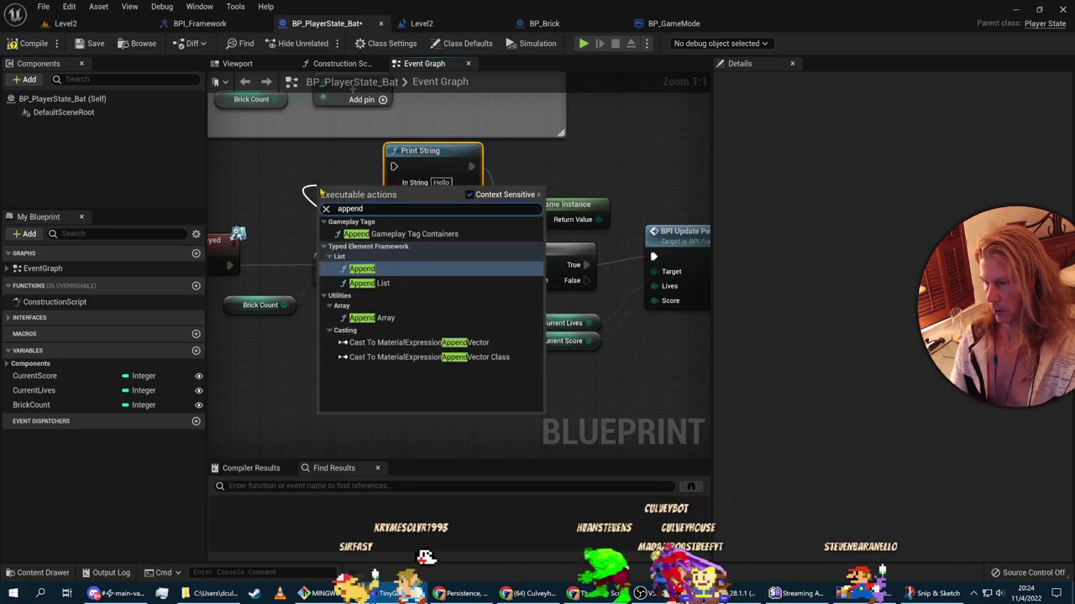
key("Return")
left_click_drag(351, 195, 324, 160)
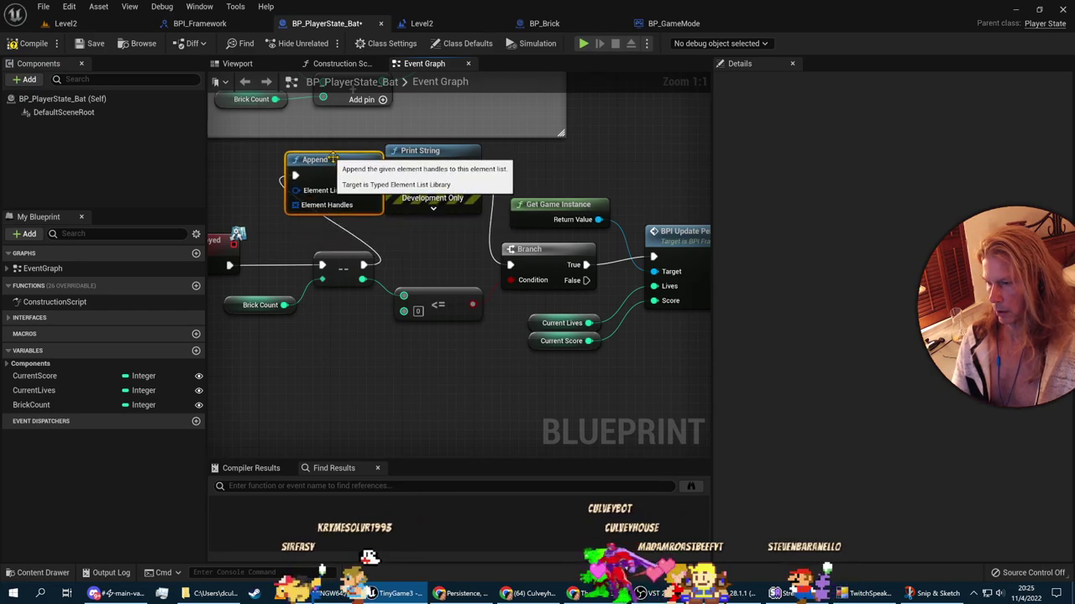
right_click_drag(408, 375, 470, 401)
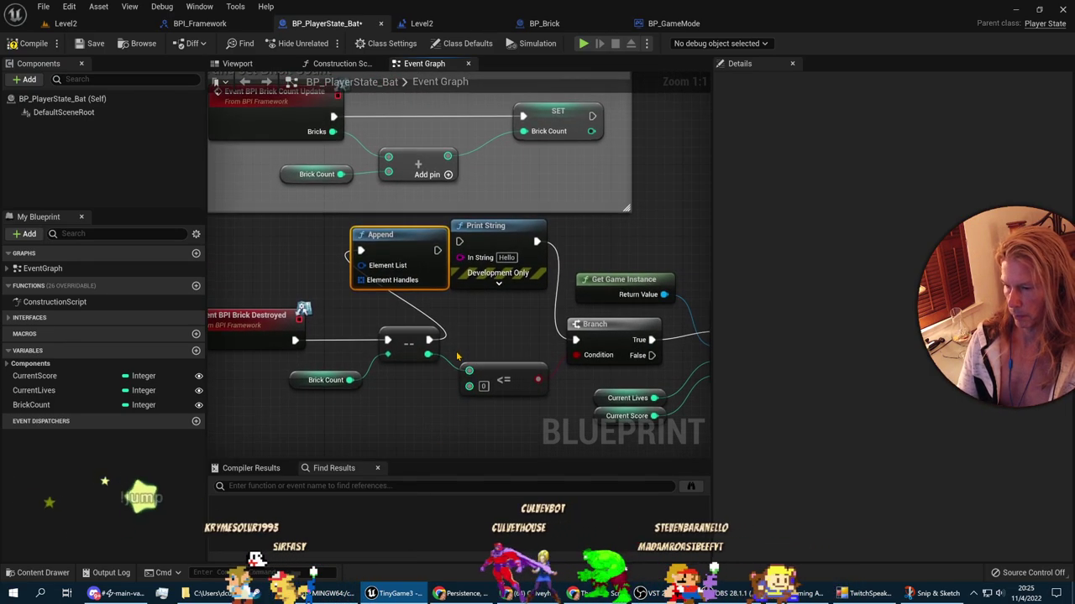
left_click_drag(428, 354, 359, 266)
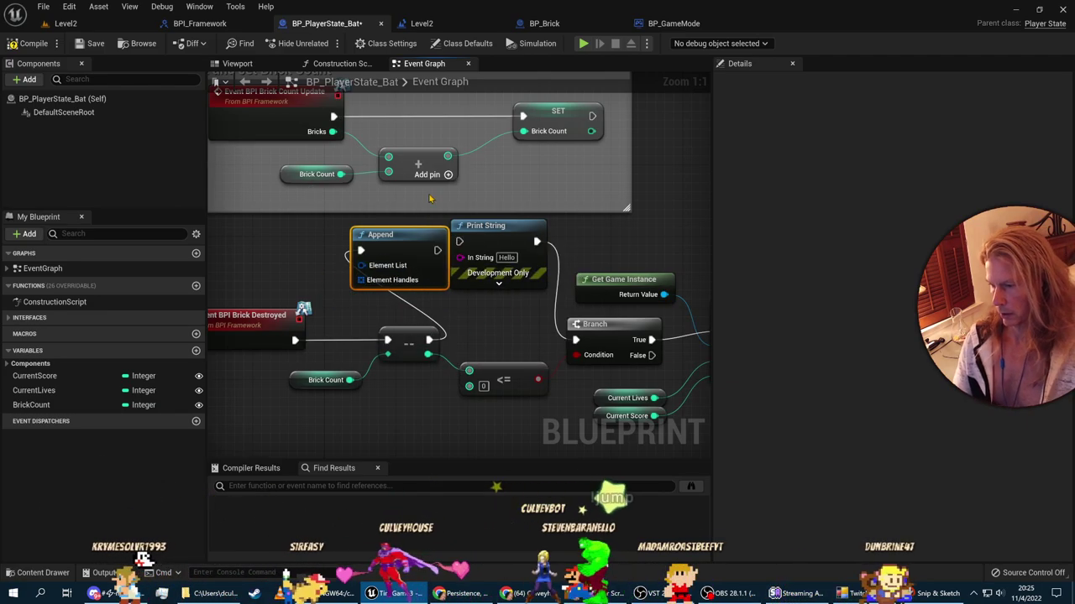
key("Delete")
left_click_drag(428, 339, 366, 252)
type("append string")
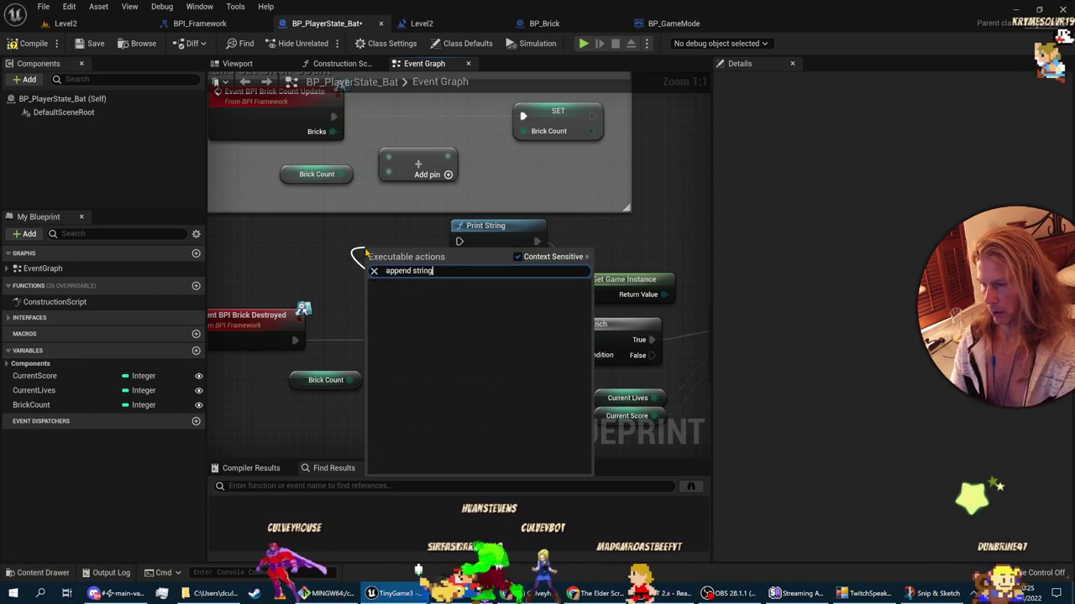
left_click(518, 257)
left_click(412, 307)
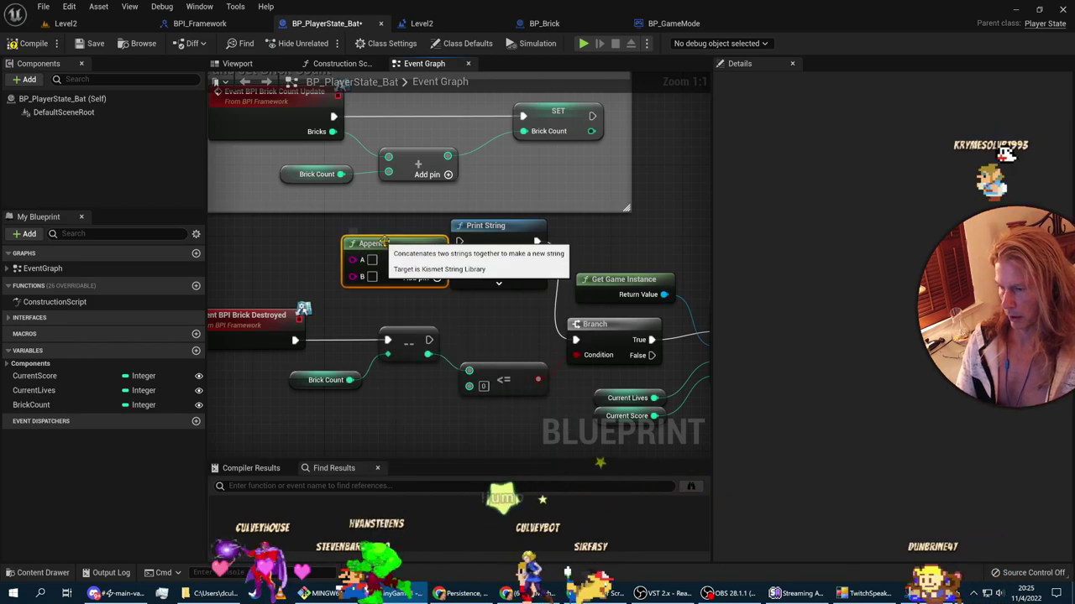
left_click_drag(427, 354, 369, 258)
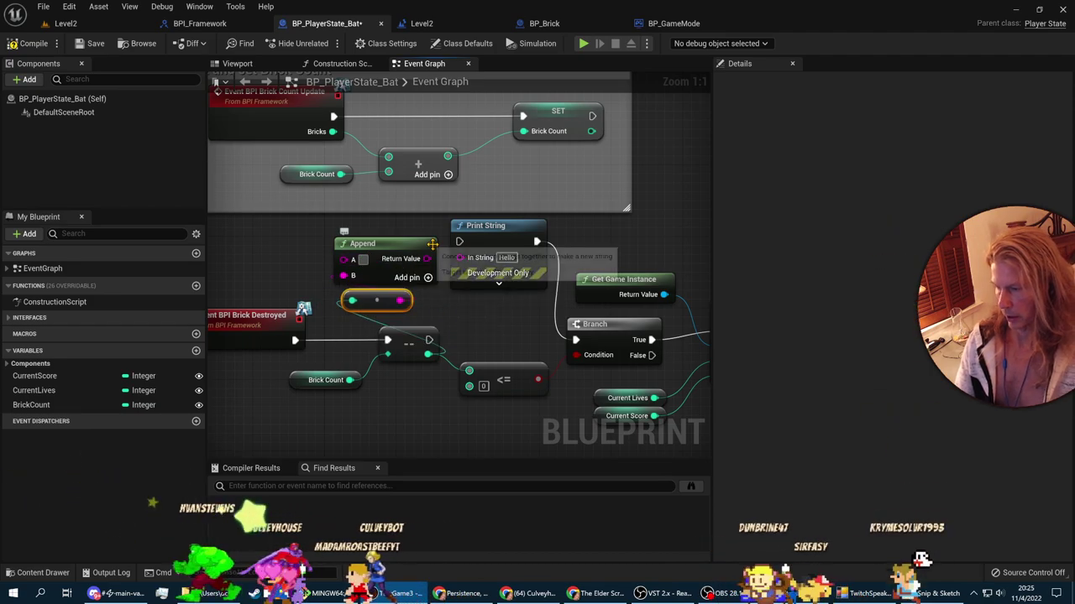
Step: Fill Append's A with 'Brick Count' and wire its result and the decrement's execution into Print String
type("Count")
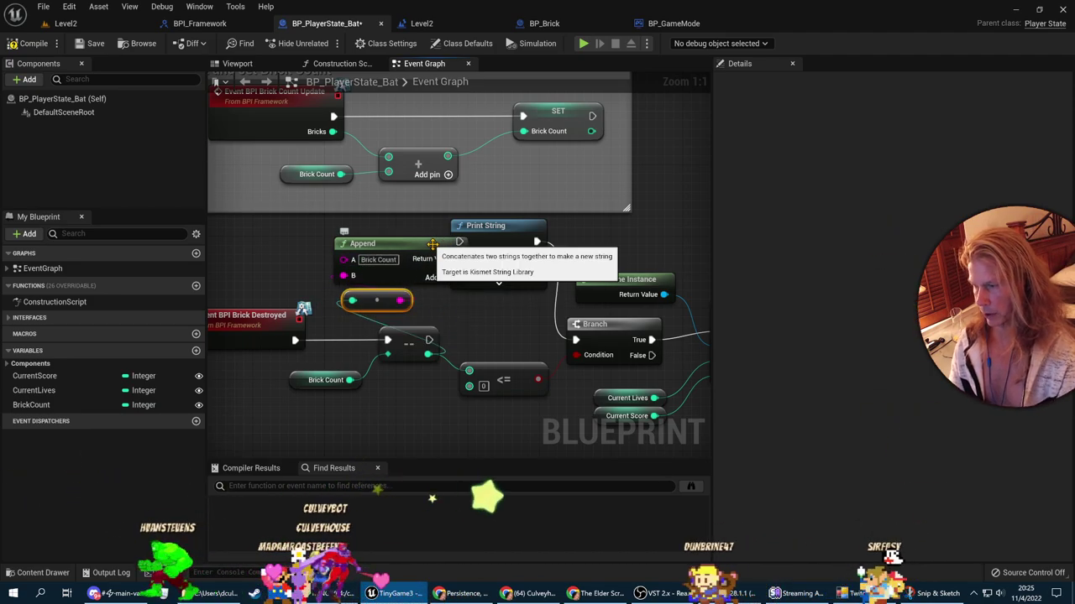
left_click(497, 226)
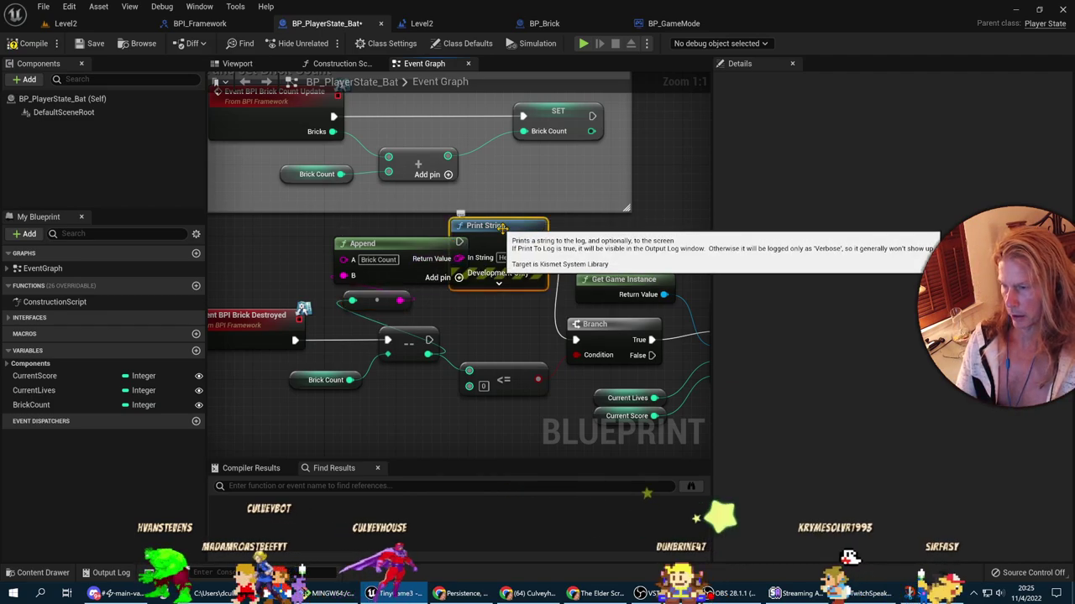
left_click_drag(497, 226, 532, 234)
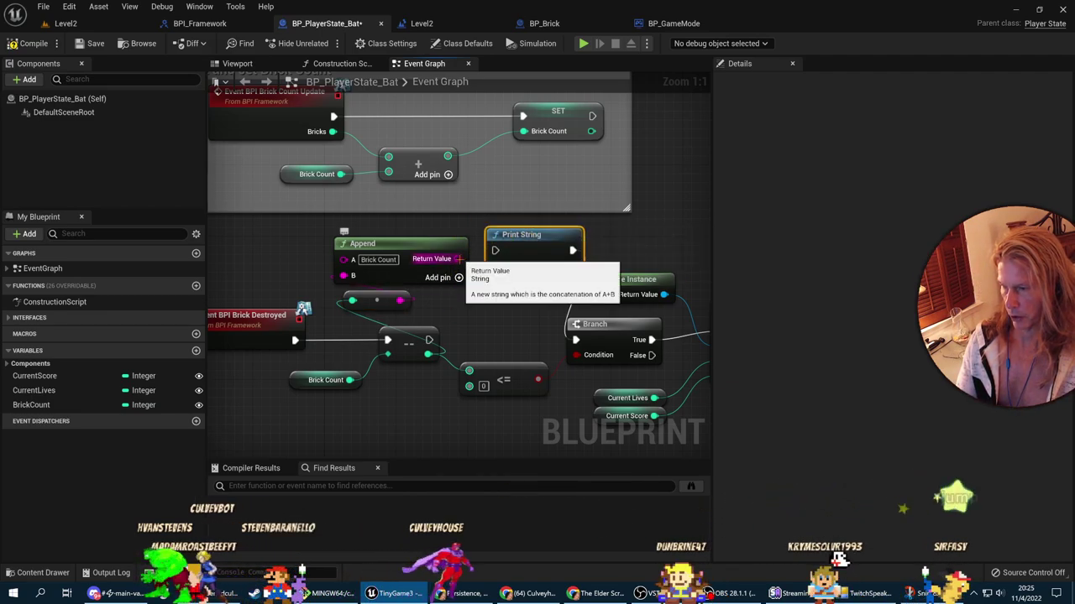
left_click_drag(459, 259, 497, 266)
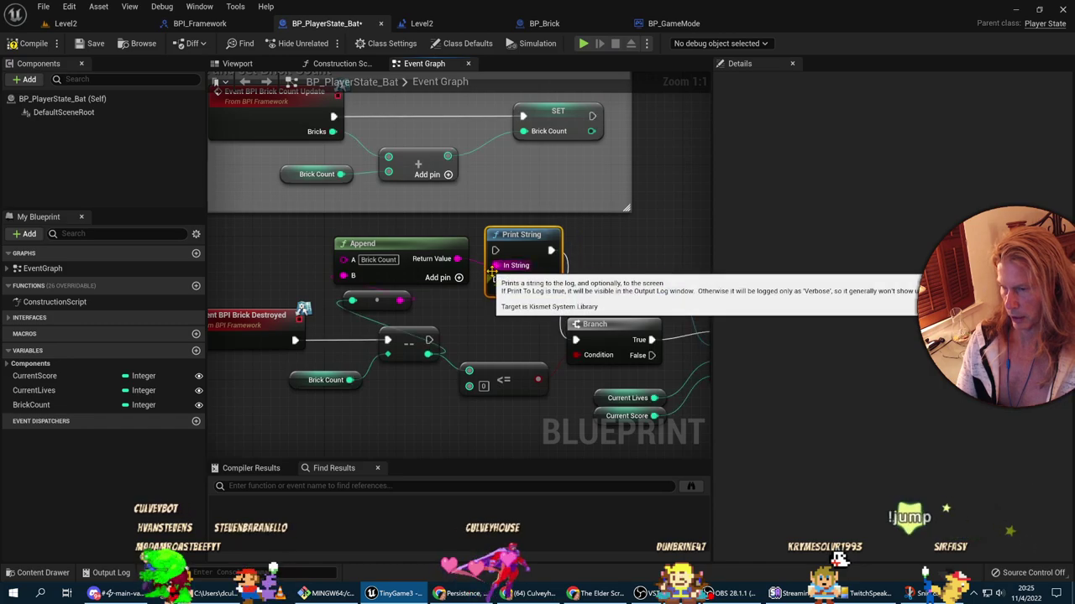
left_click_drag(428, 339, 496, 250)
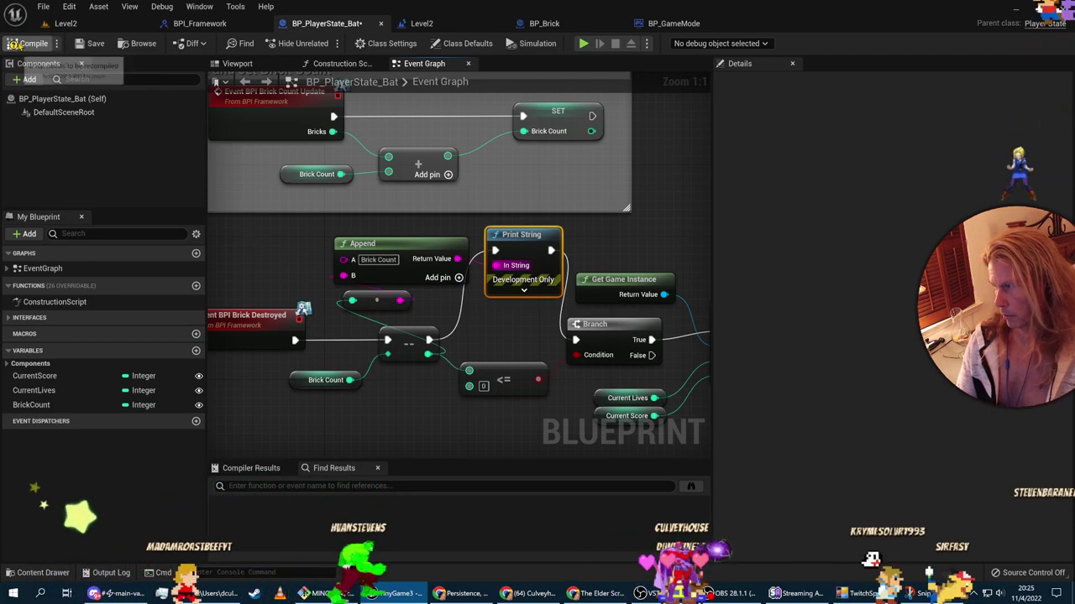
Step: Give Print String key 'dfef', duration 10.0 and red text, then save the blueprint
left_click(523, 290)
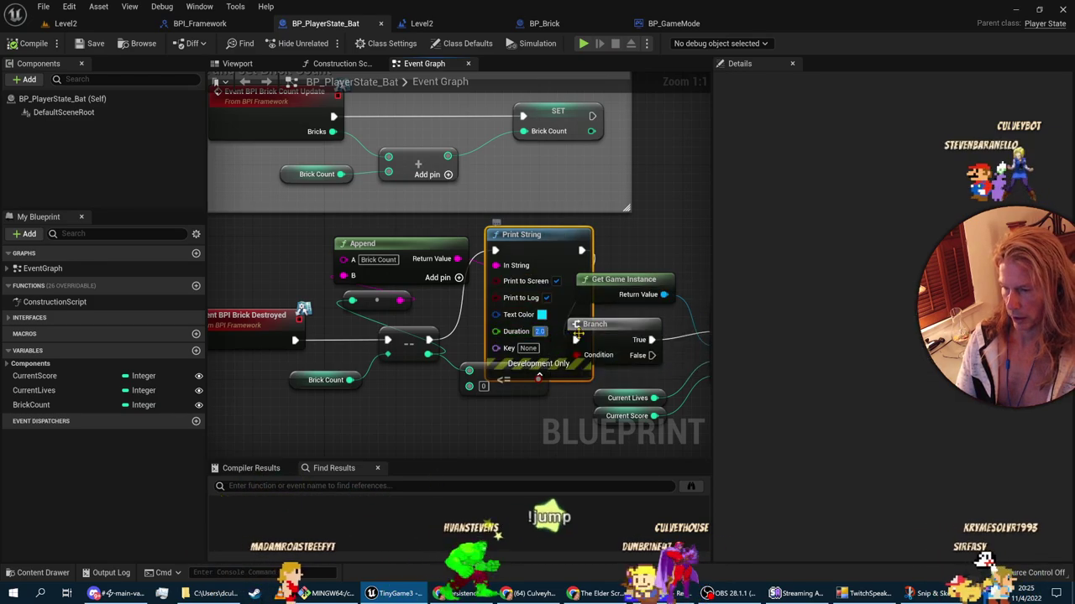
left_click(527, 347)
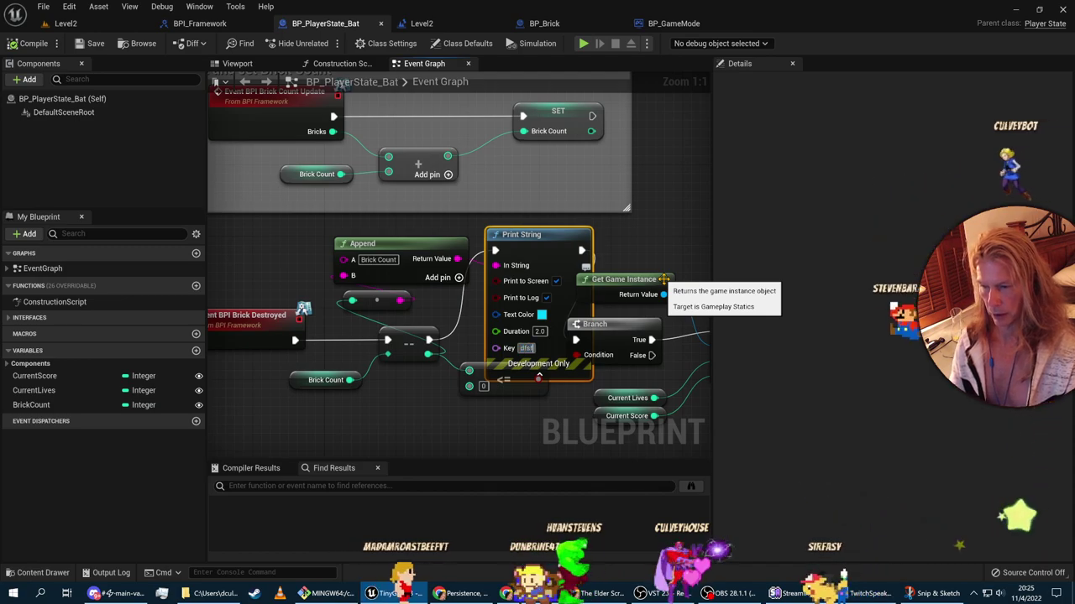
type("dfef")
left_click(540, 332)
type("5.0")
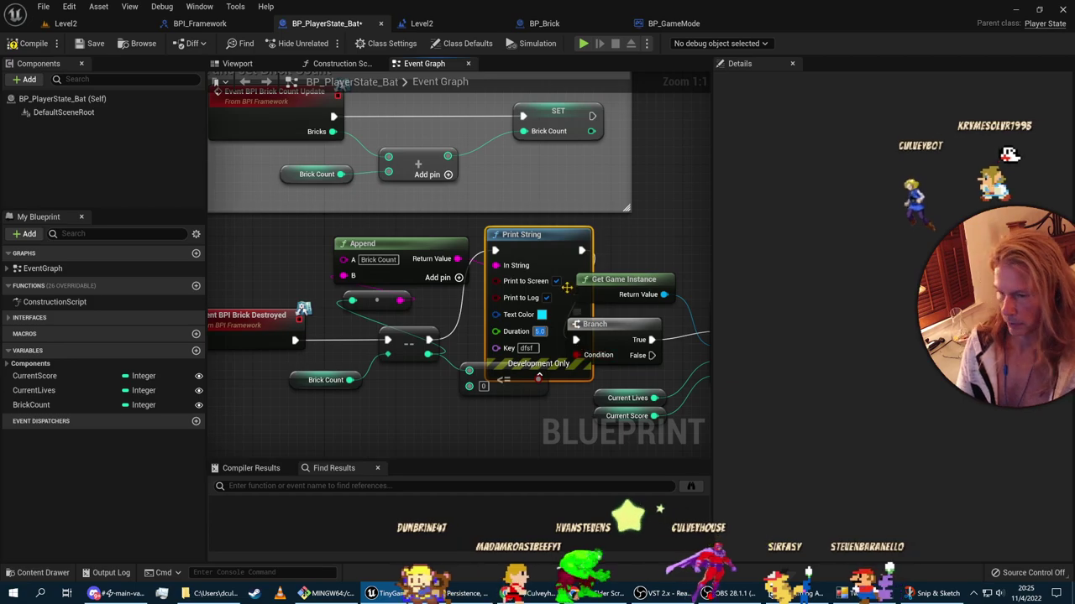
type("10.0")
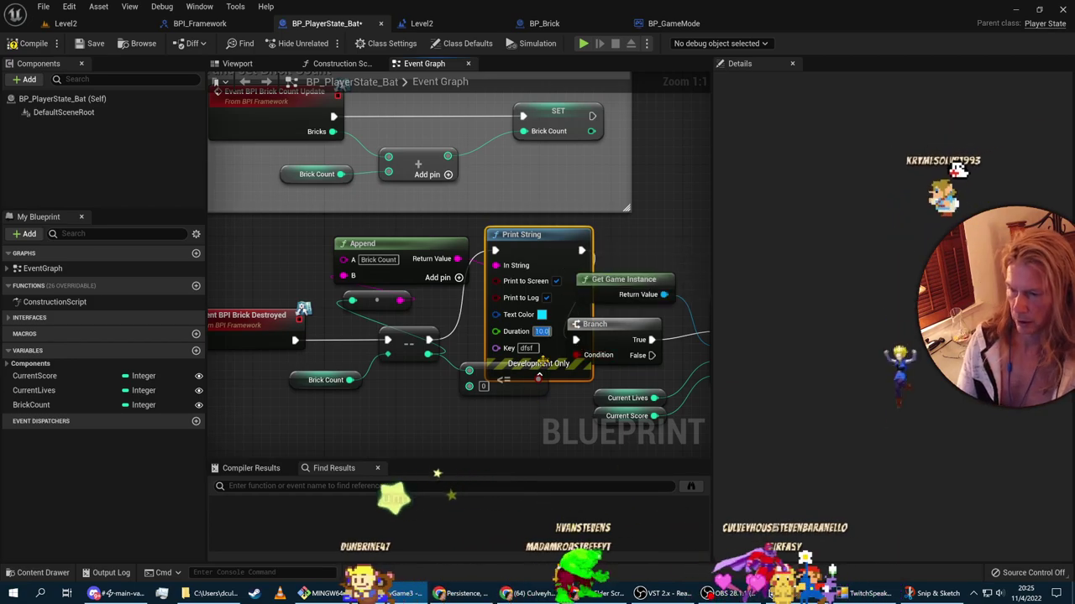
left_click(541, 314)
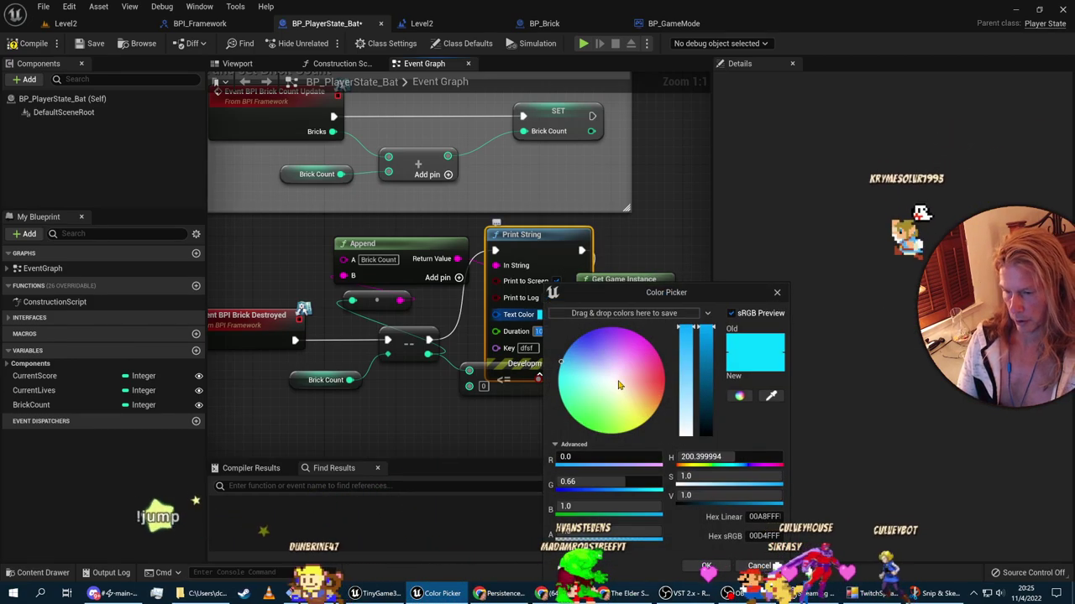
left_click_drag(618, 384, 667, 376)
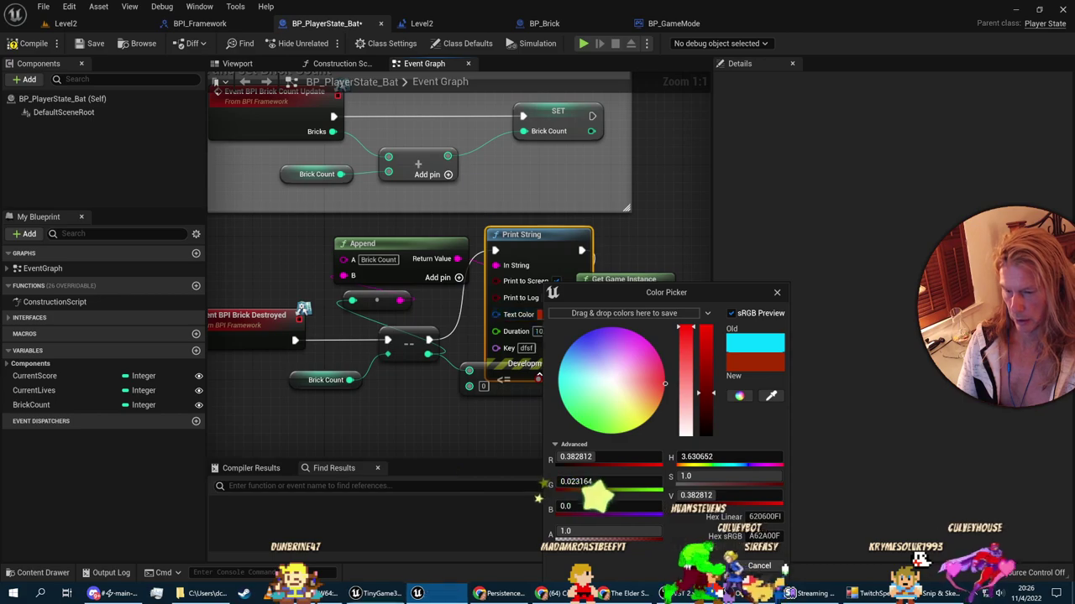
left_click(714, 566)
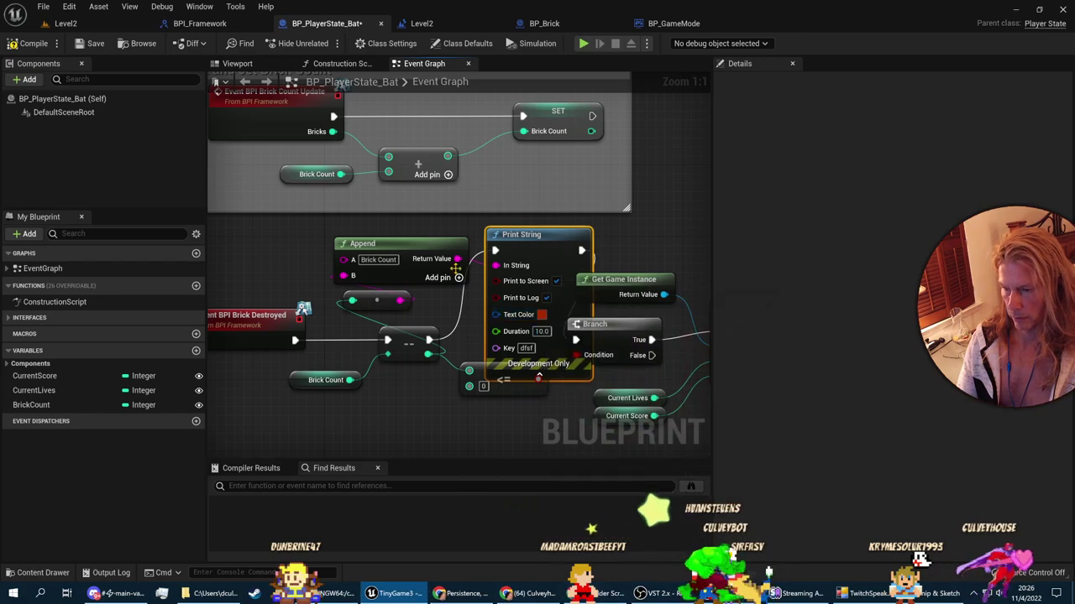
left_click(81, 46)
left_click(85, 25)
Step: Play-test Level2 to see the red brick count, then check the course page and community chat
left_click(240, 43)
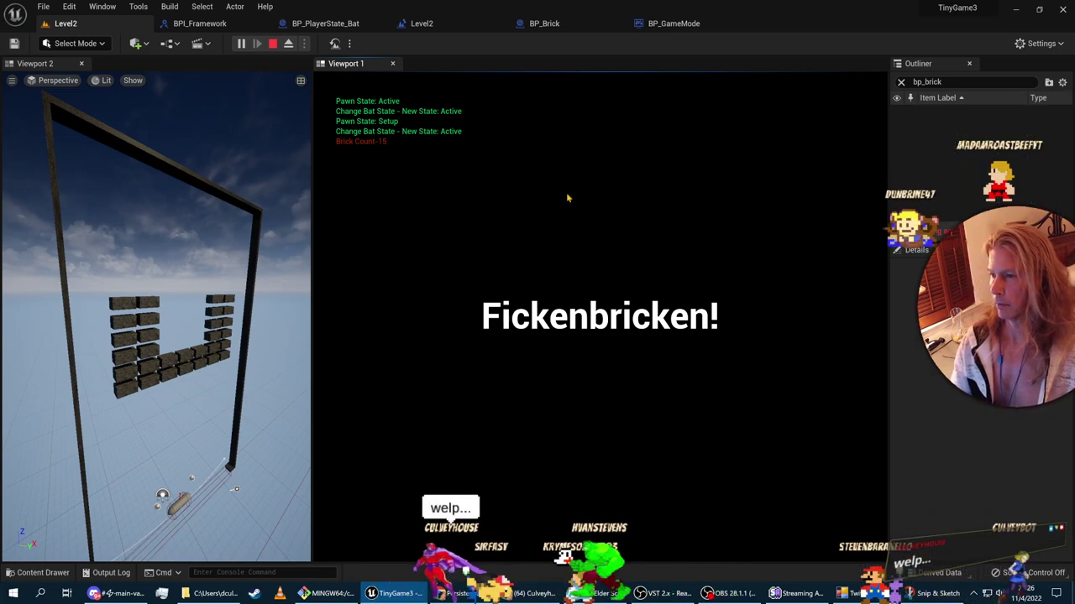
key("Escape")
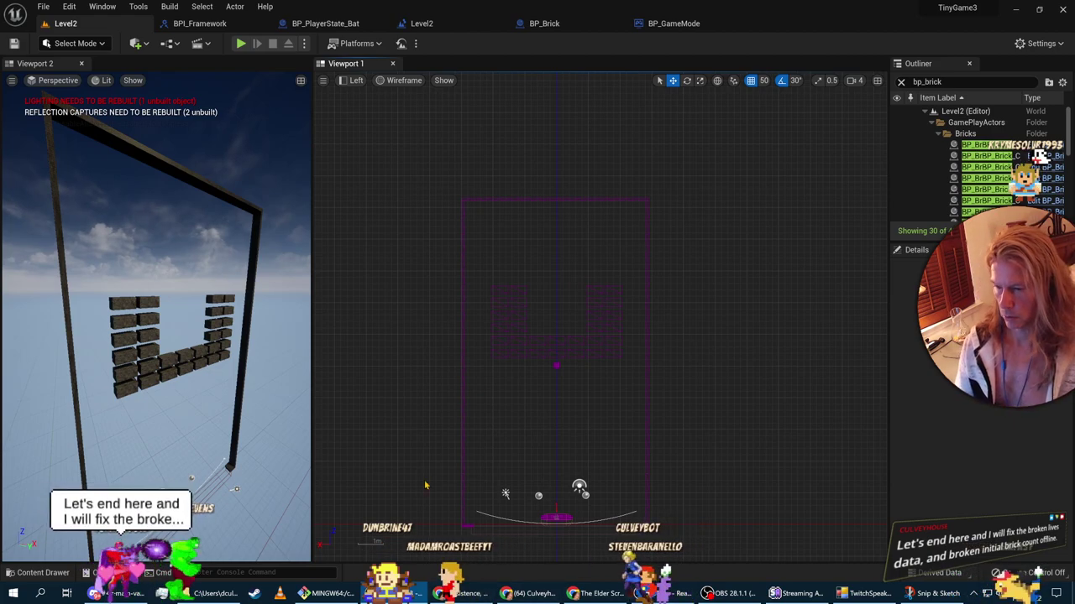
left_click(445, 593)
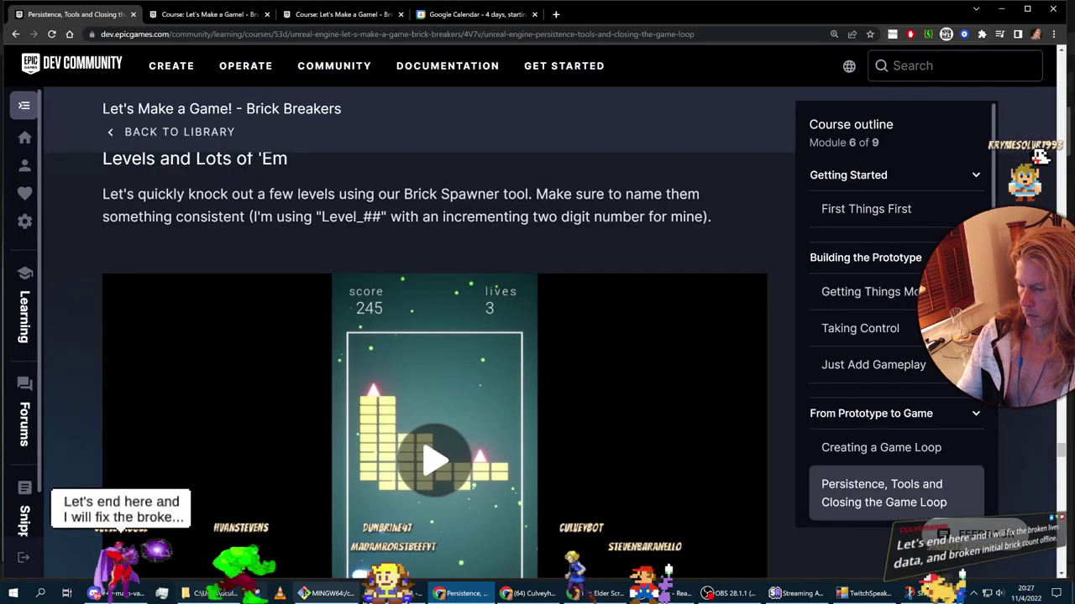
left_click(117, 594)
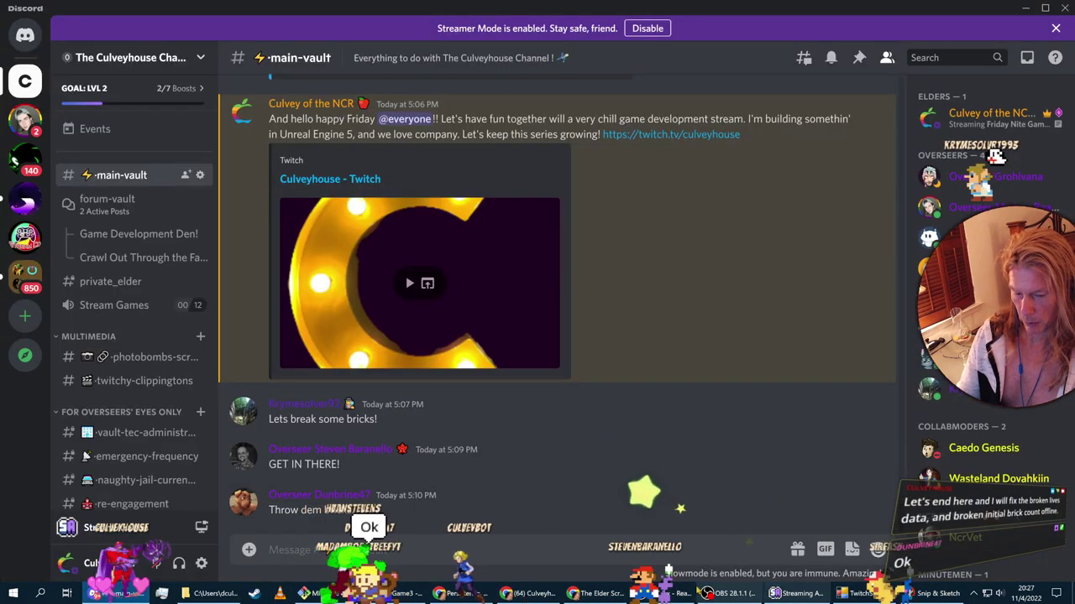
Step: Play-test Level2 again, launching the ball and breaking bricks, then stop the session
left_click(391, 594)
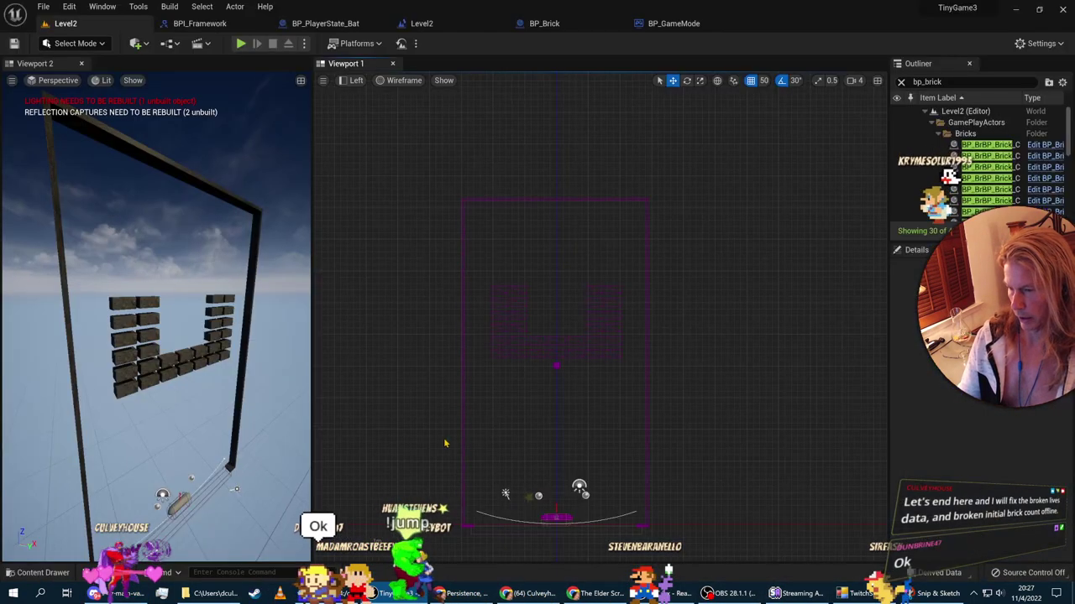
left_click(241, 44)
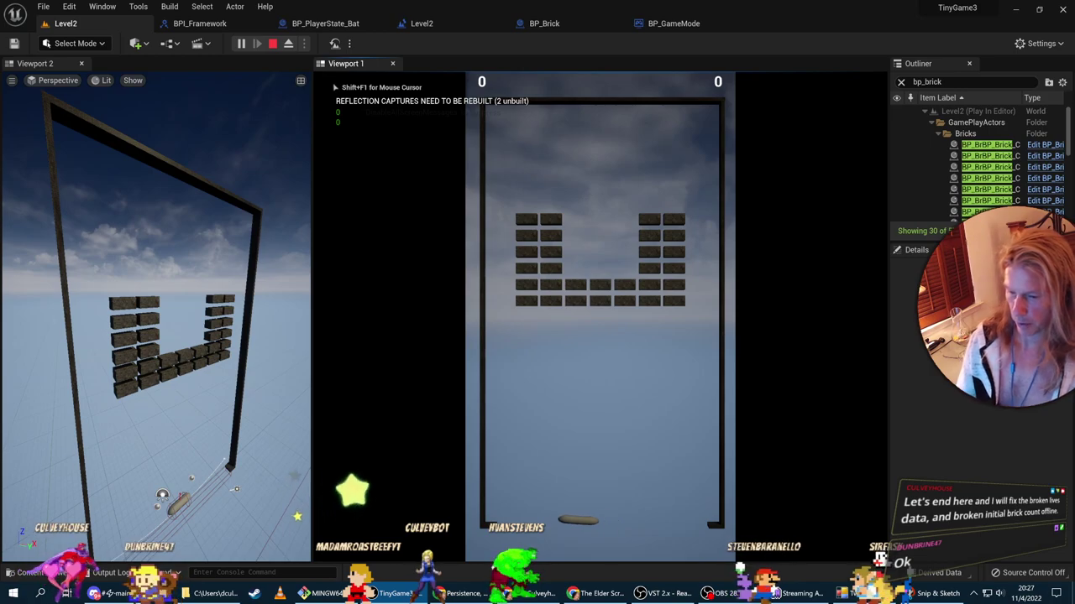
left_click(641, 432)
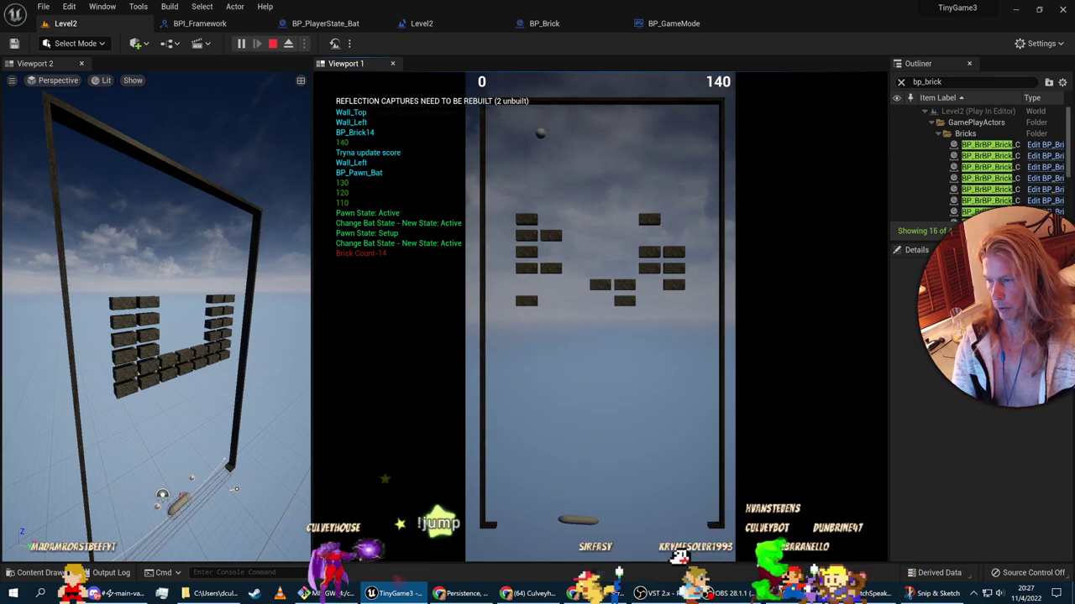
key("Escape")
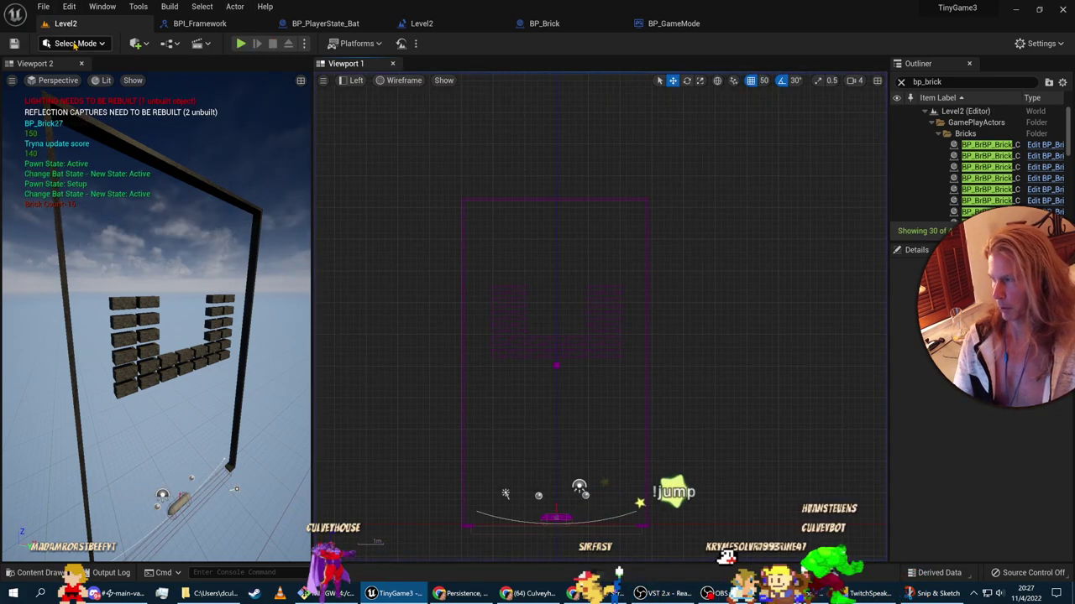
Step: Save all modified assets and levels with File > Save All and close the Unreal Editor
left_click(46, 8)
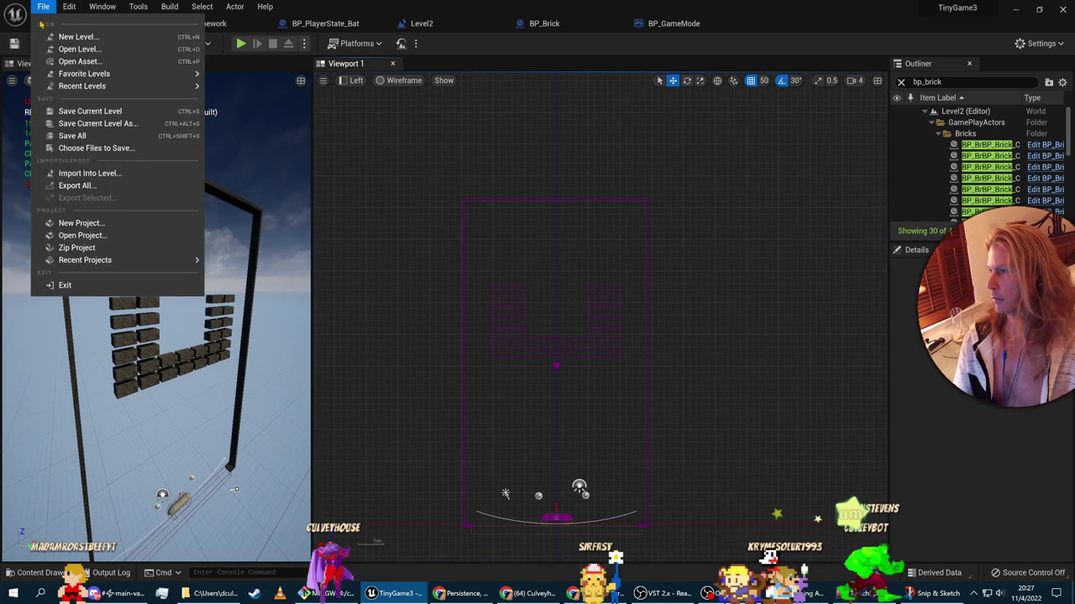
left_click(74, 135)
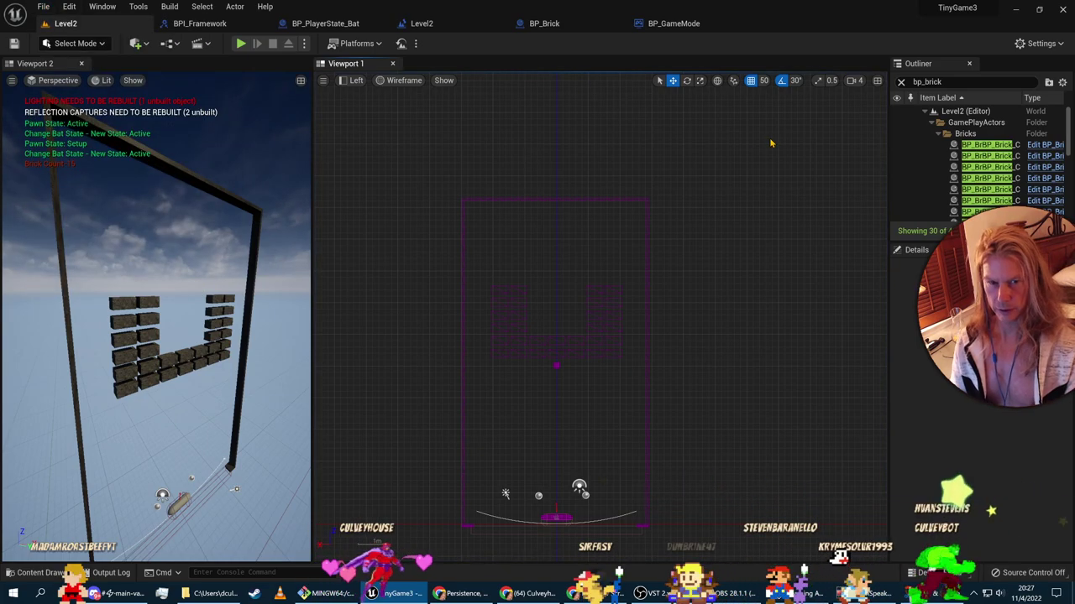
left_click(1063, 8)
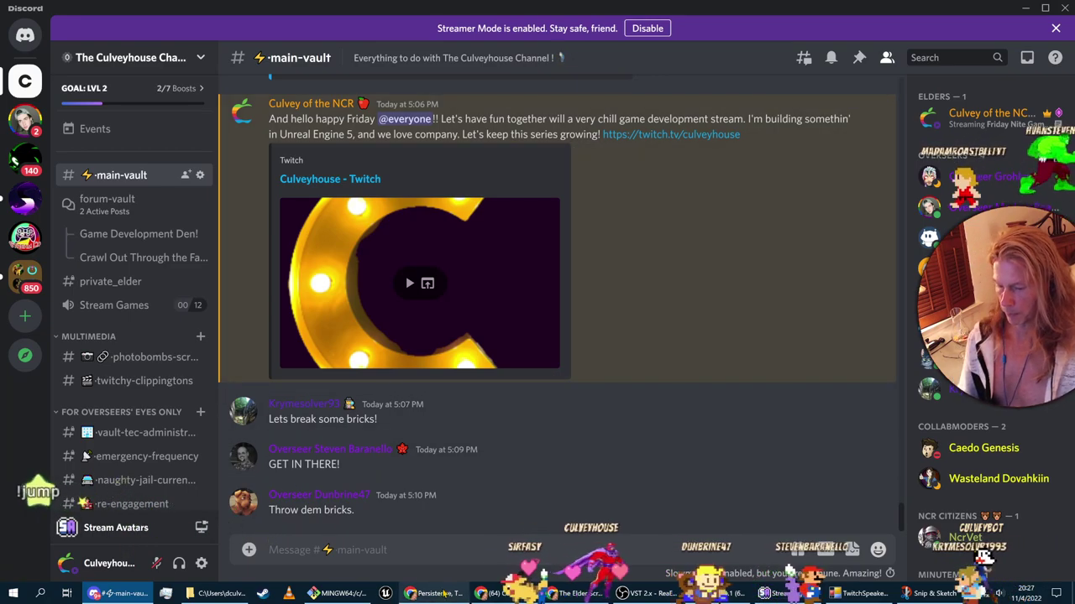
Step: Check git status and stage every changed file with git add *
left_click(340, 594)
type("g")
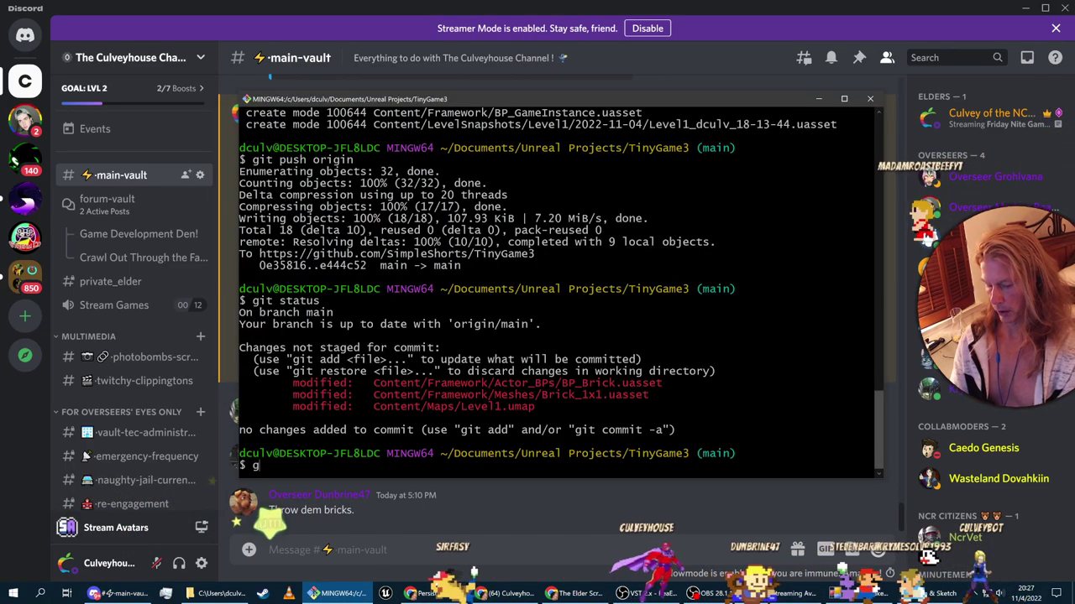
type("it status")
key("Return")
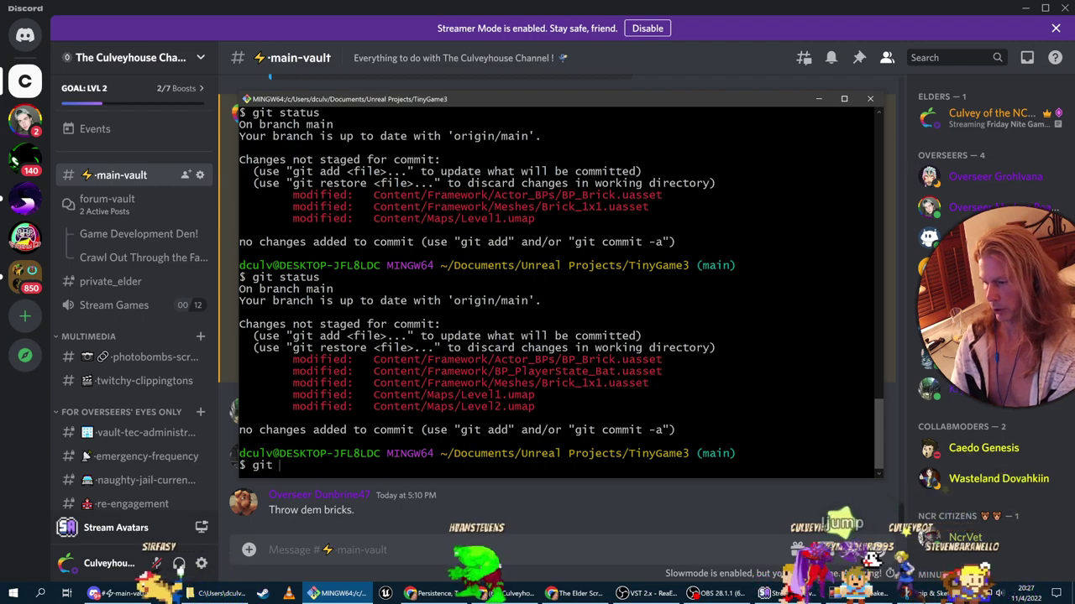
type("git add *")
key("Return")
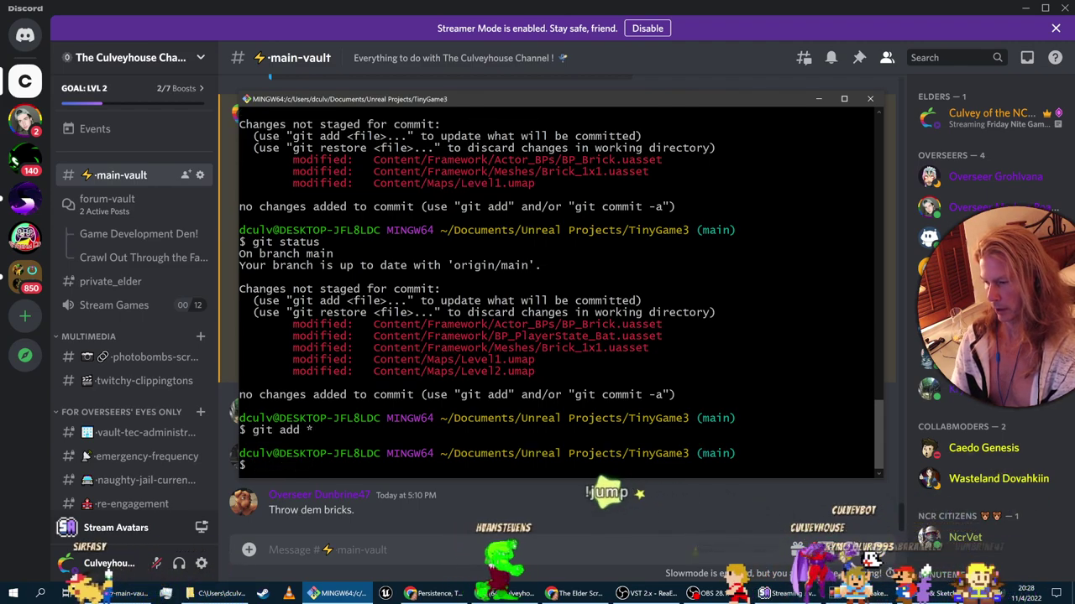
Step: Commit with the message '2 levels but lives broken, total bricks per level broken.'
type("git commit -m '2 lev")
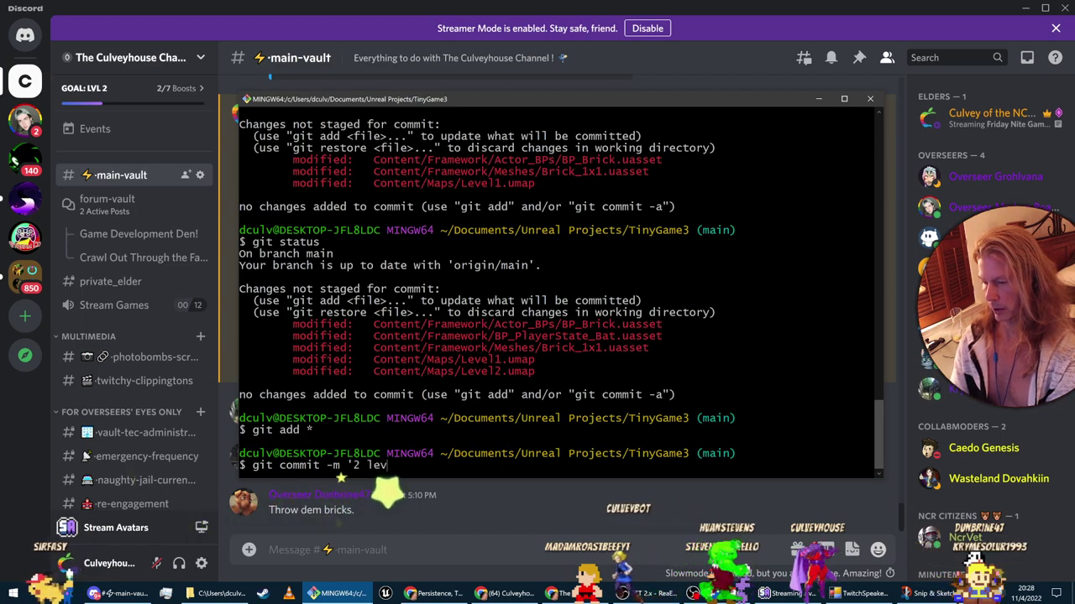
type("els but lives broken, total bricks")
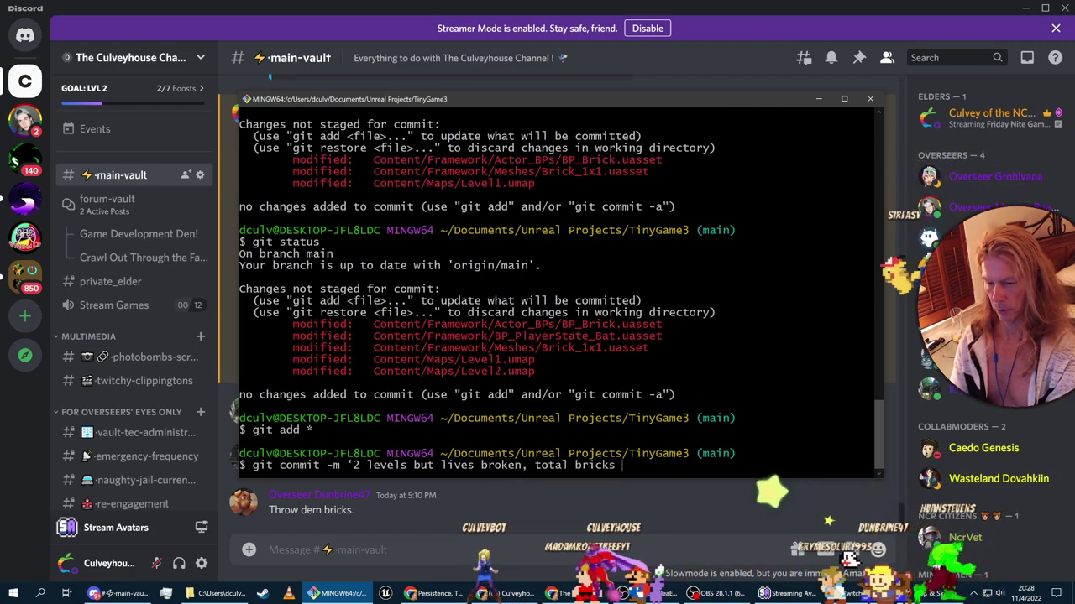
type("per level br")
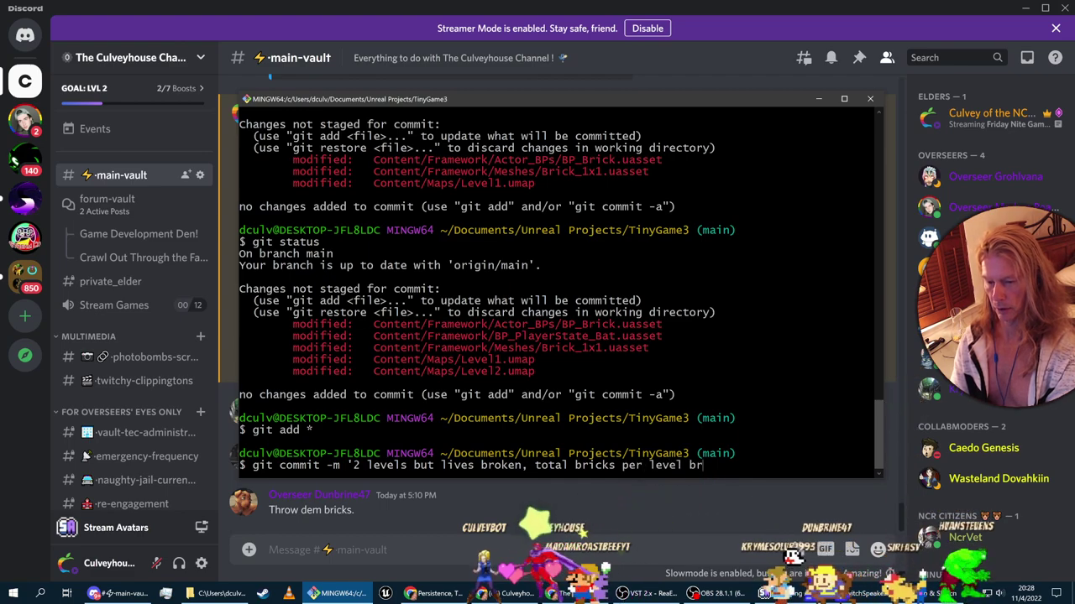
type("oken.'")
key("Return")
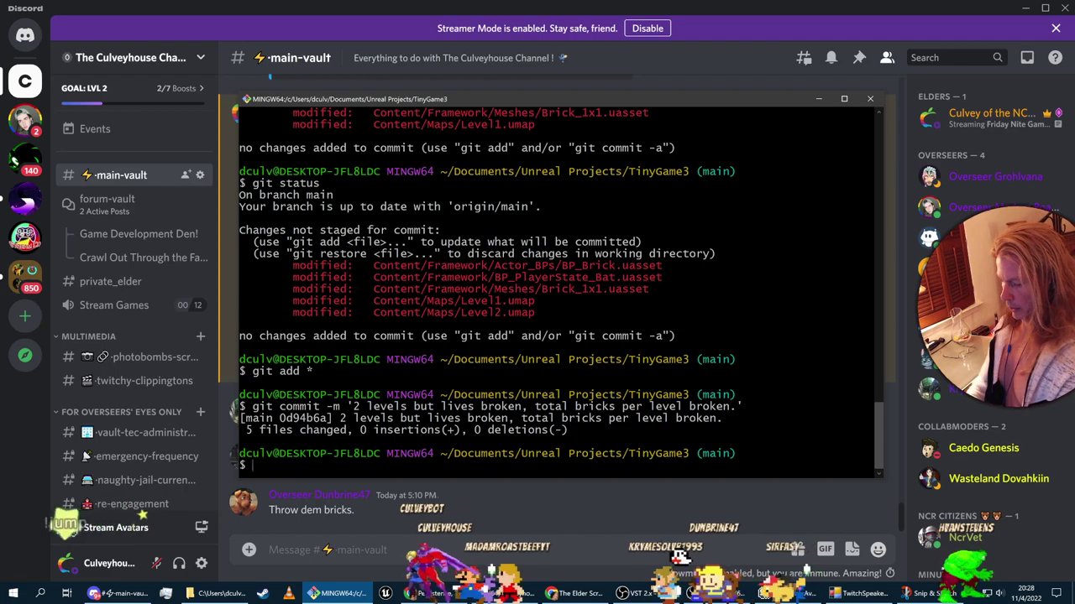
Step: Run git status to confirm the working tree is clean after the commit
type("gist")
key("BackSpace")
key("BackSpace")
type("t stauts")
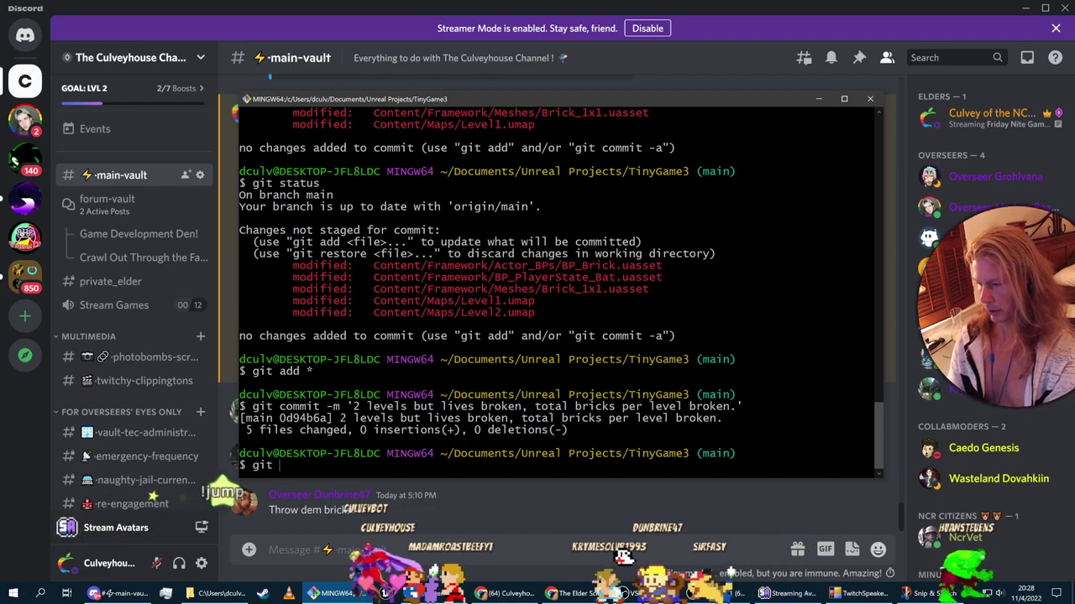
key("Return")
type("git status")
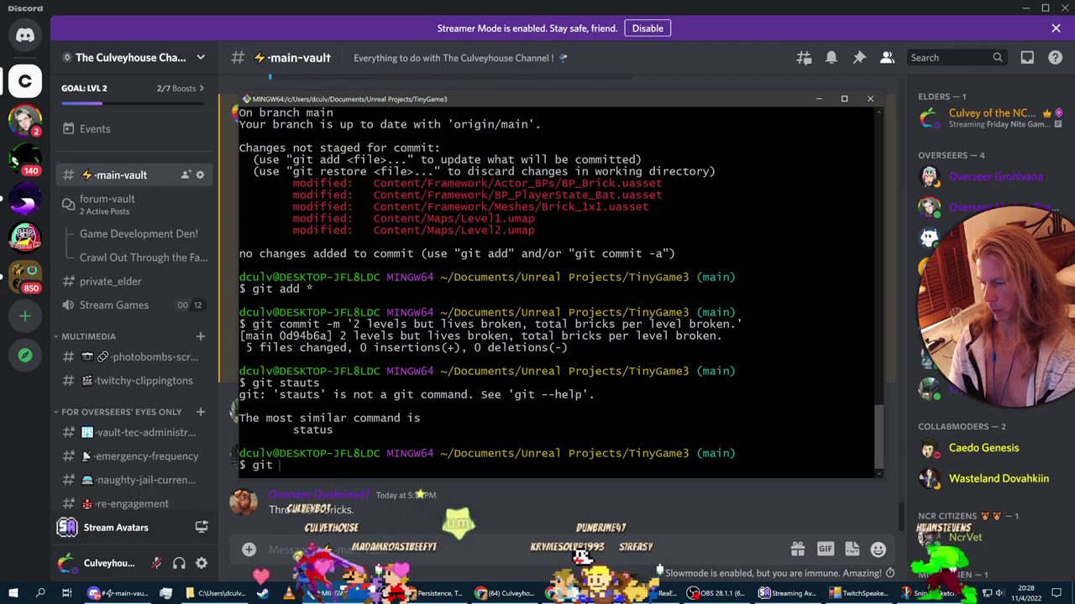
key("Return")
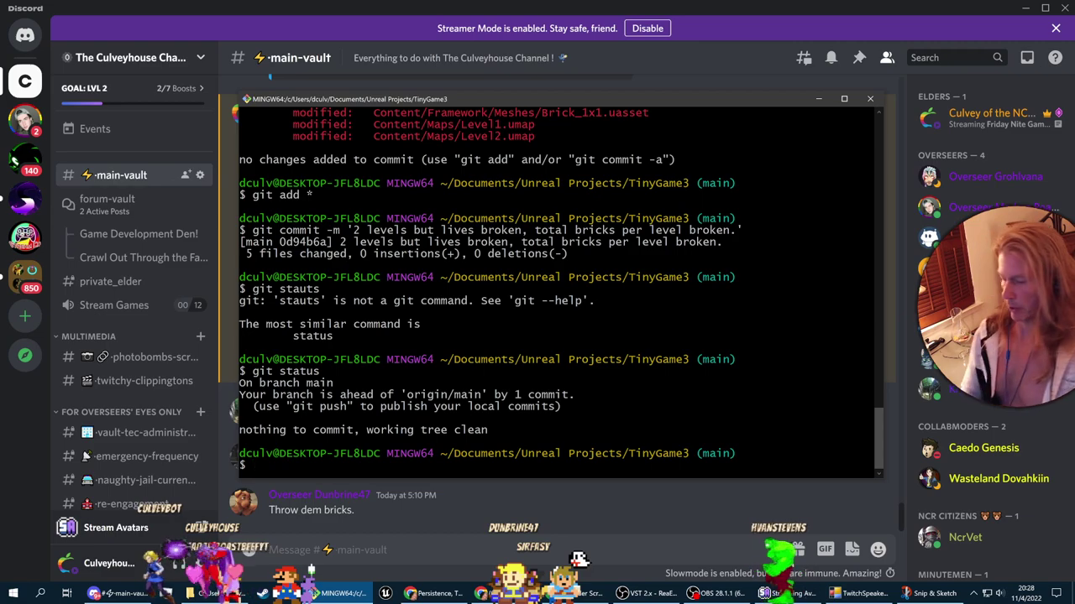
left_click(706, 594)
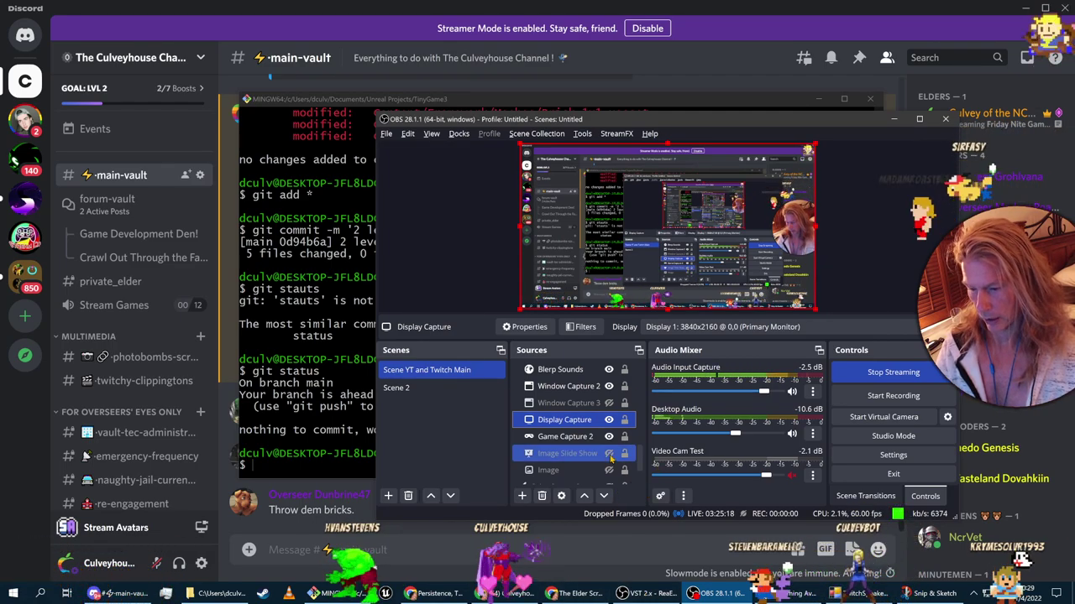
Step: Select the Display Capture source in OBS's Sources list and hide it from the stream
scroll(579, 428, "up", 2)
left_click(587, 437)
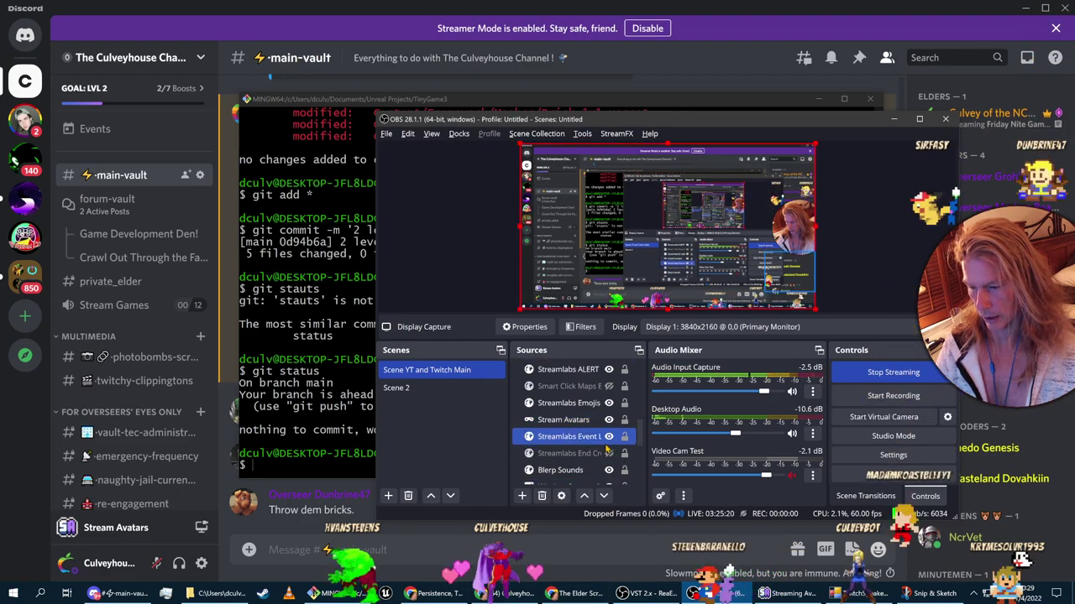
left_click(613, 453)
left_click(616, 471)
scroll(615, 453, "down", 2)
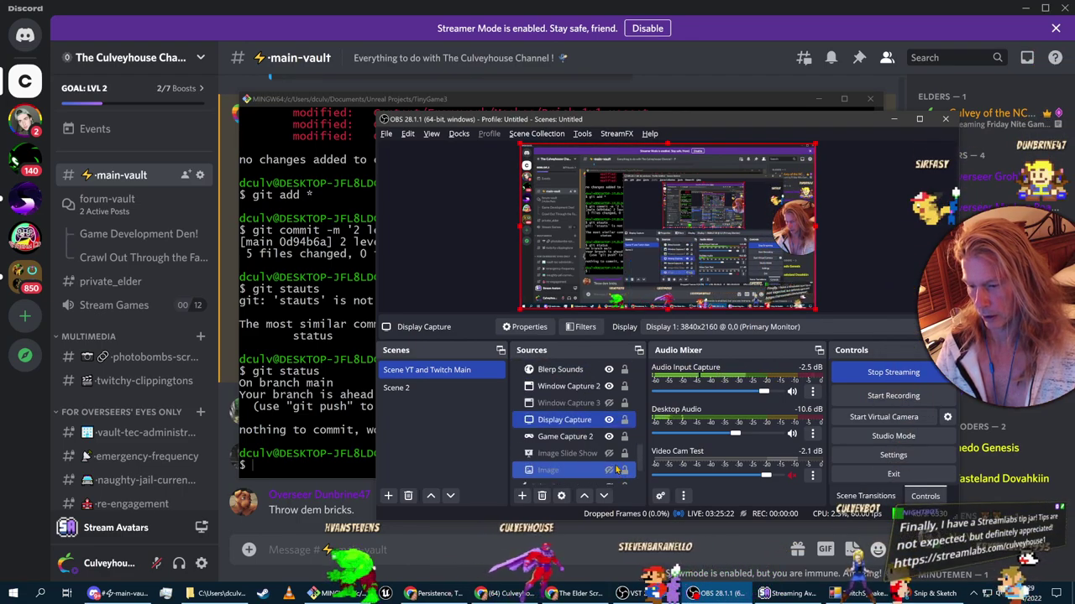
left_click(609, 470)
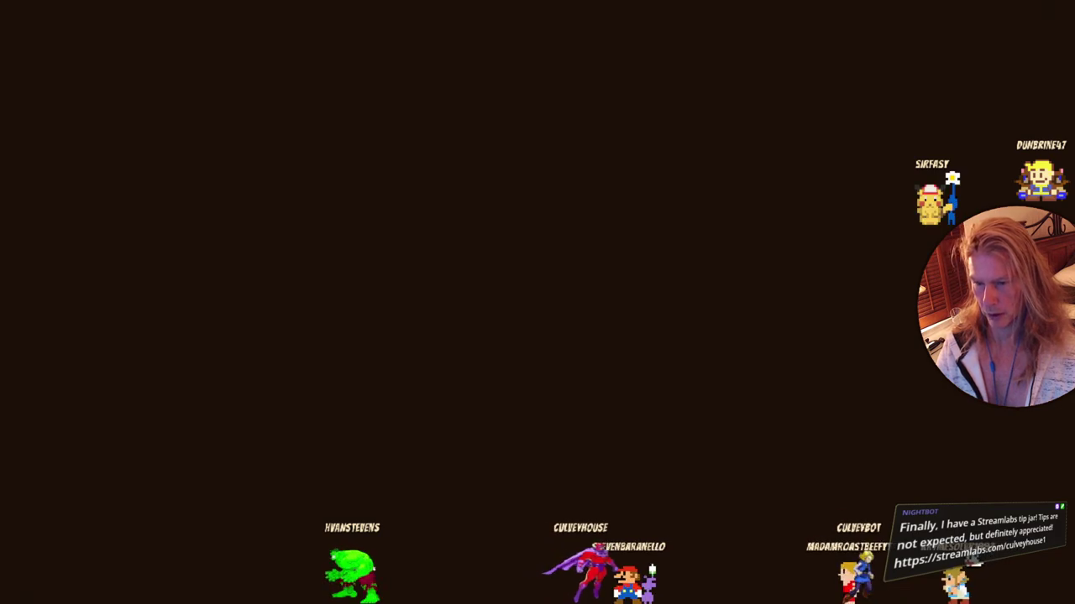